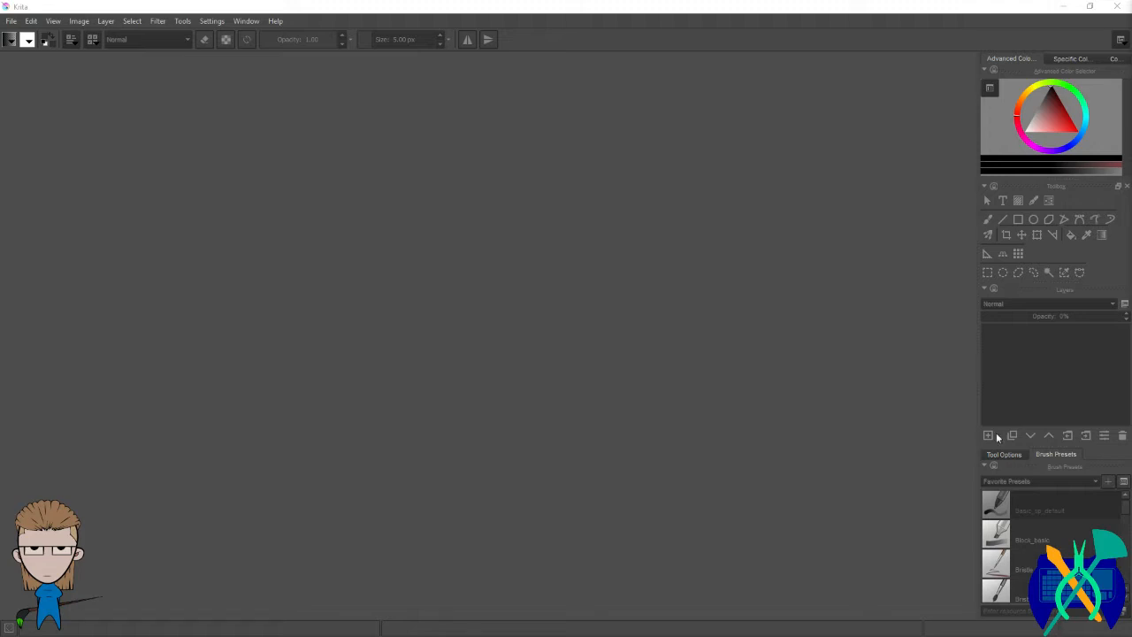
Step: Create a new blank 3000 x 2000 document and fit the whole canvas in view
left_click(11, 20)
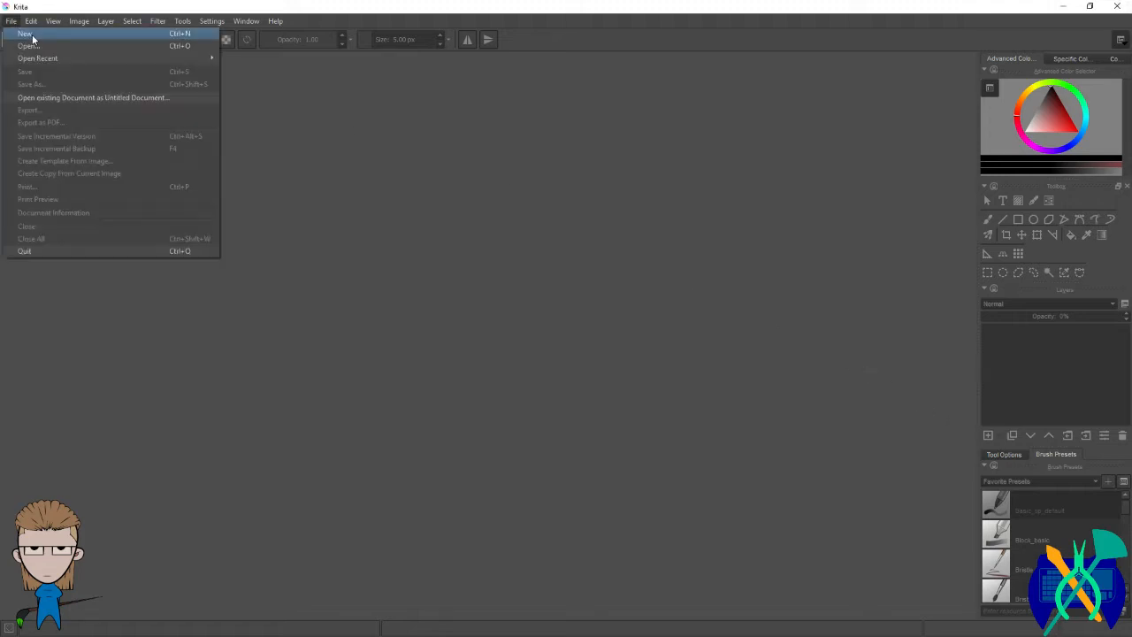
left_click(29, 33)
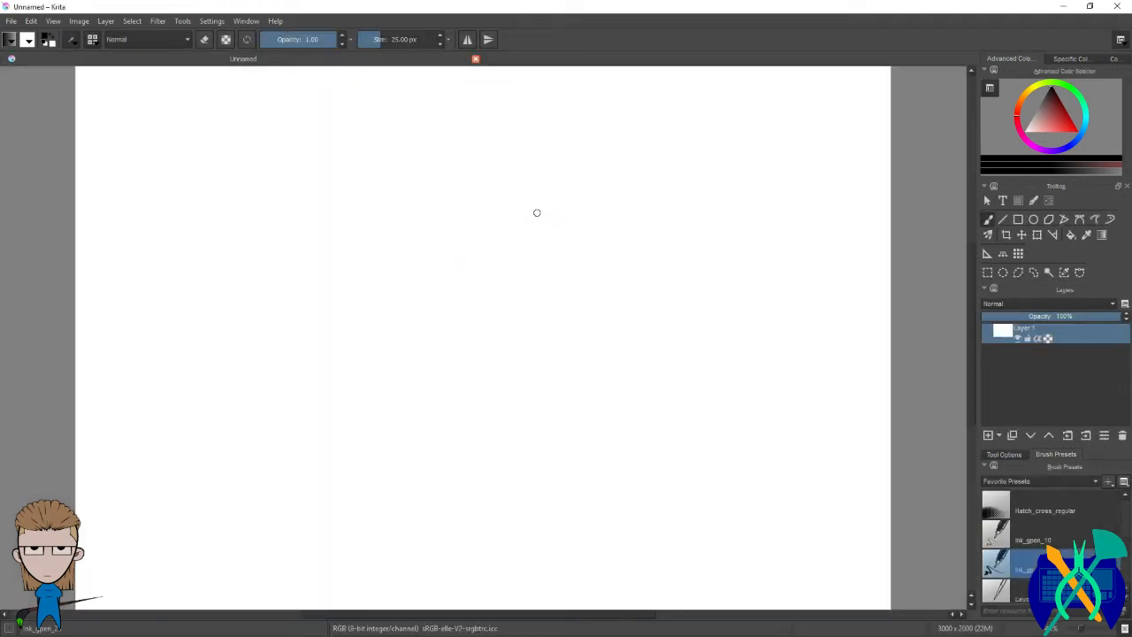
scroll(529, 208, "down", 2)
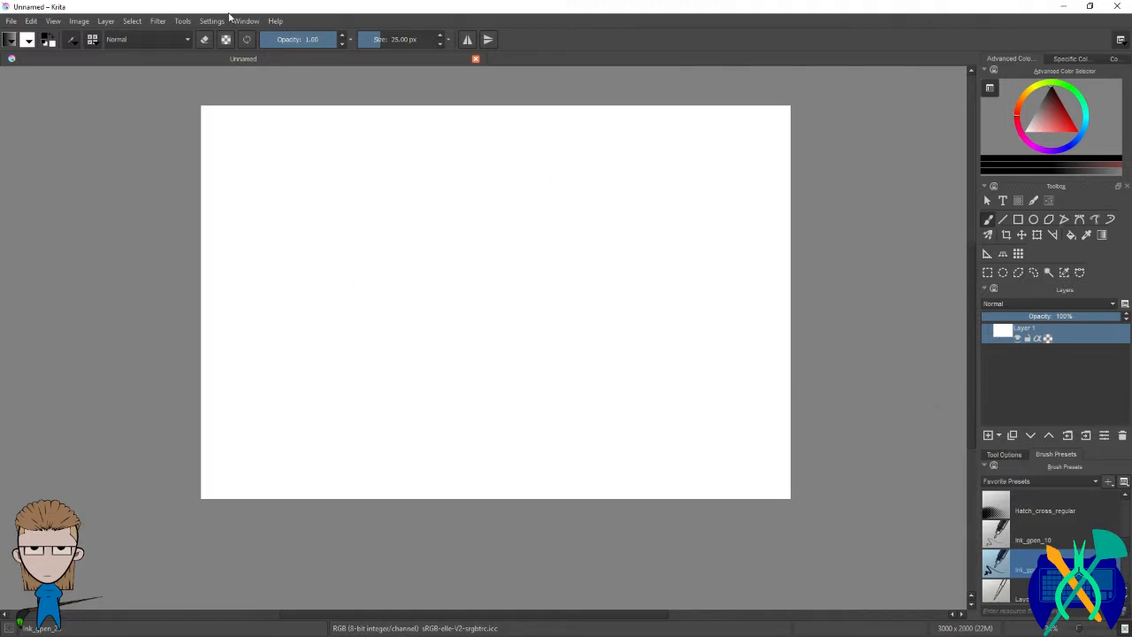
Step: Set the brush preset list to show all presets and look through the full set of brushes
left_click(72, 39)
left_click(840, 354)
scroll(1078, 539, "up", 5)
scroll(1078, 538, "up", 4)
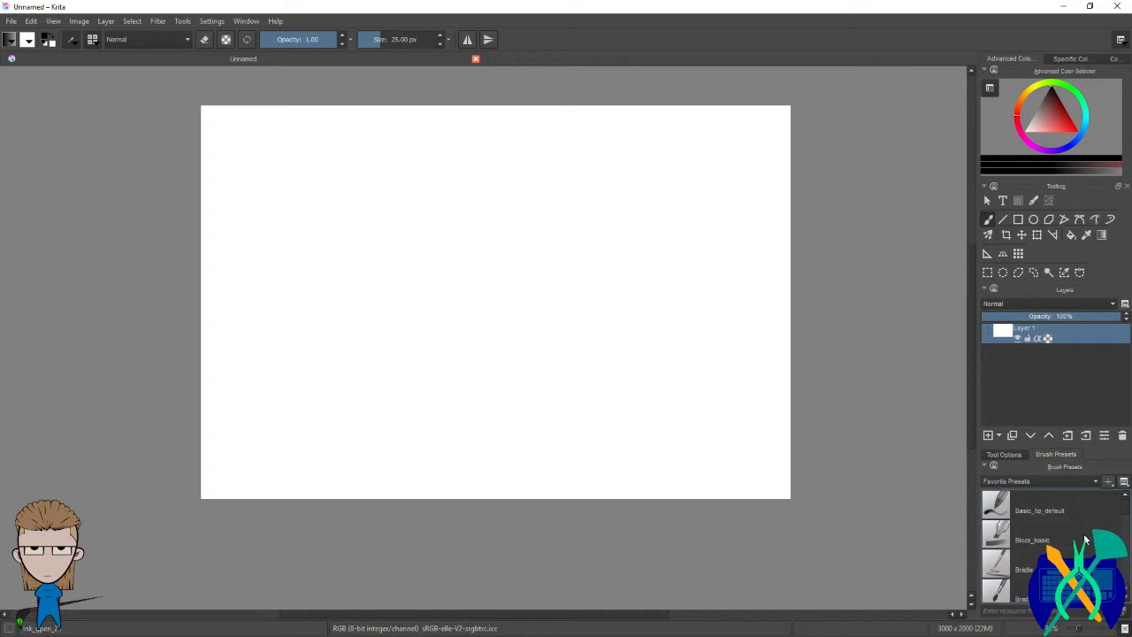
left_click(1096, 482)
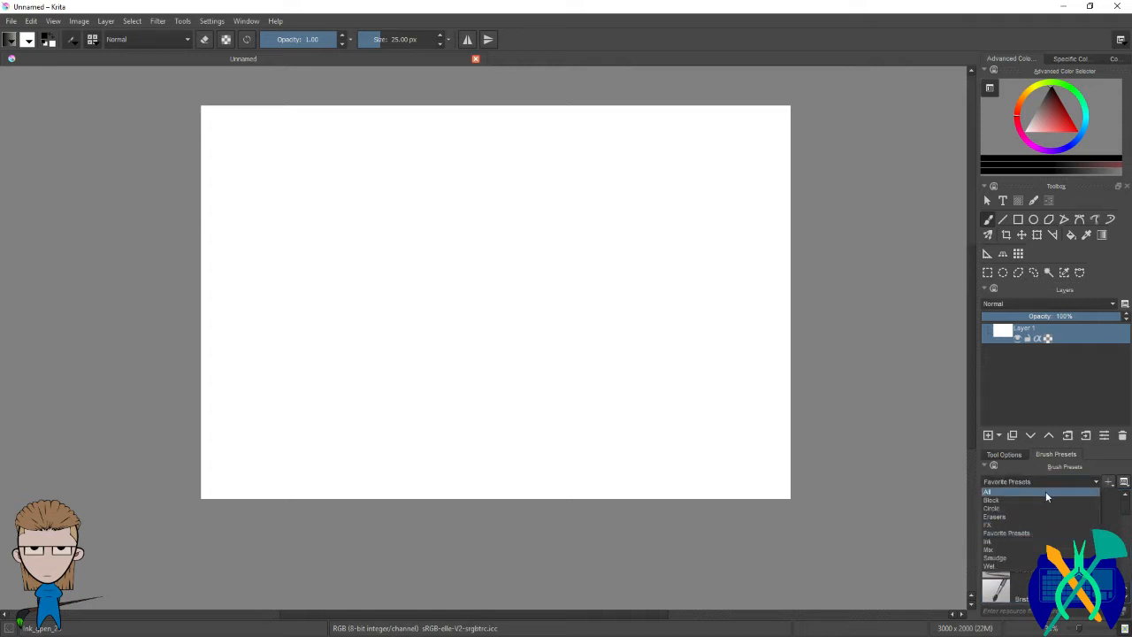
left_click(1045, 491)
scroll(1071, 540, "down", 3)
scroll(1071, 541, "down", 5)
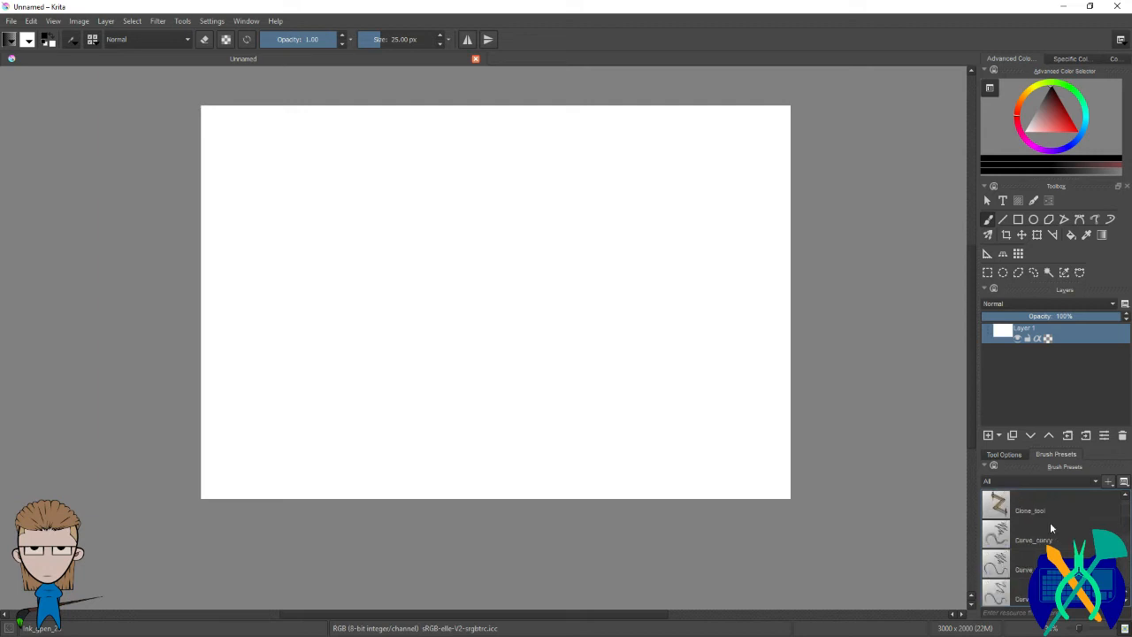
scroll(1066, 548, "down", 10)
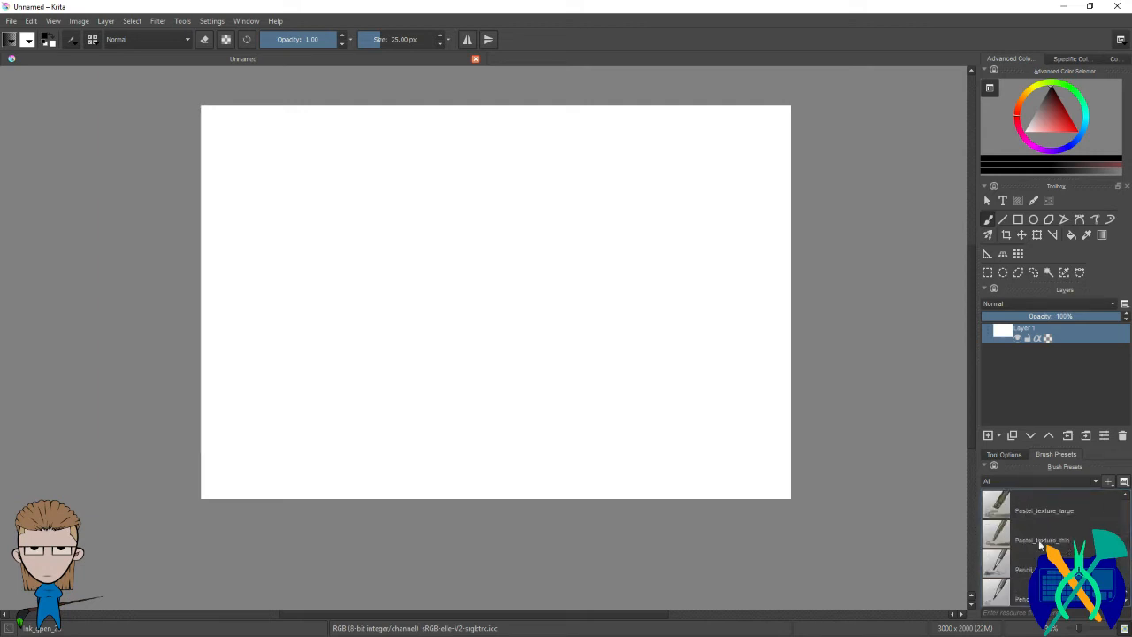
scroll(1053, 548, "down", 3)
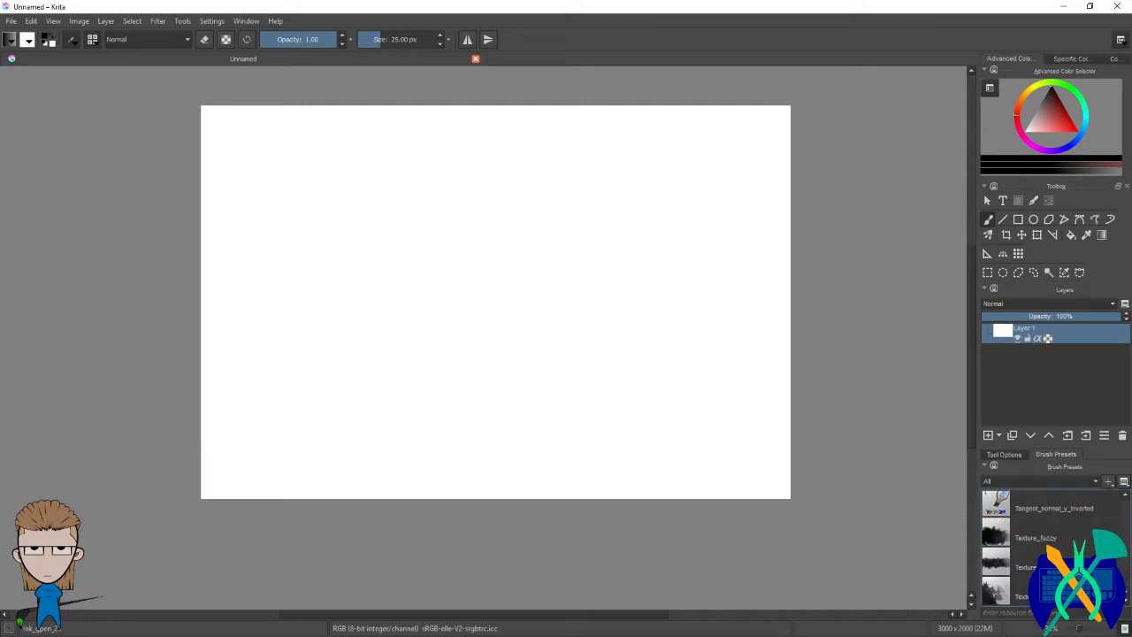
scroll(1052, 548, "up", 20)
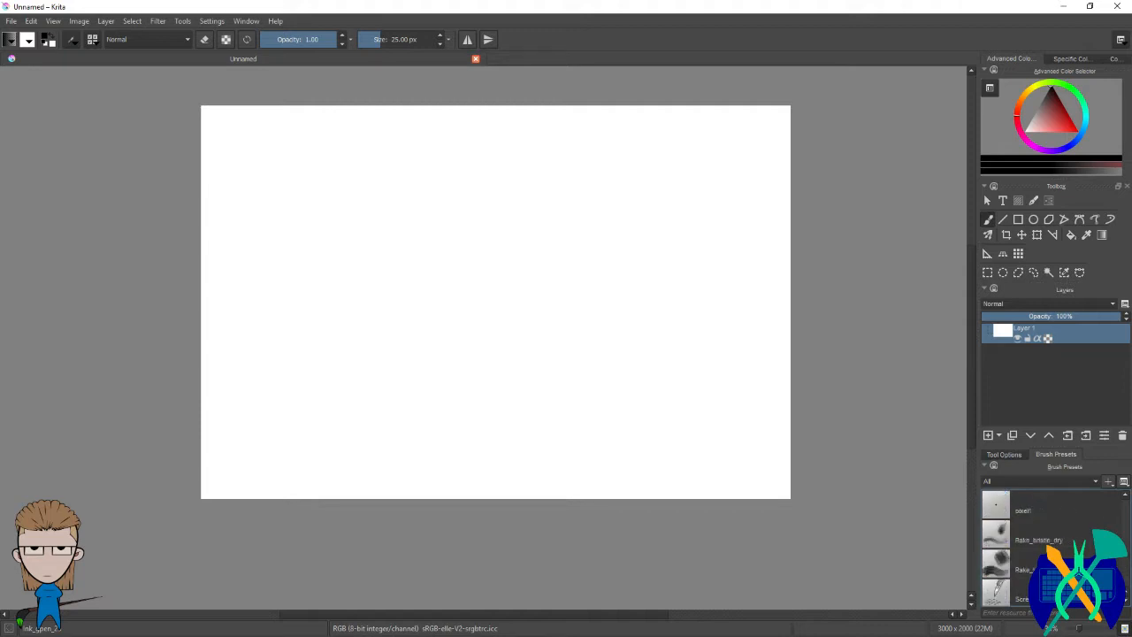
scroll(1119, 536, "up", 3)
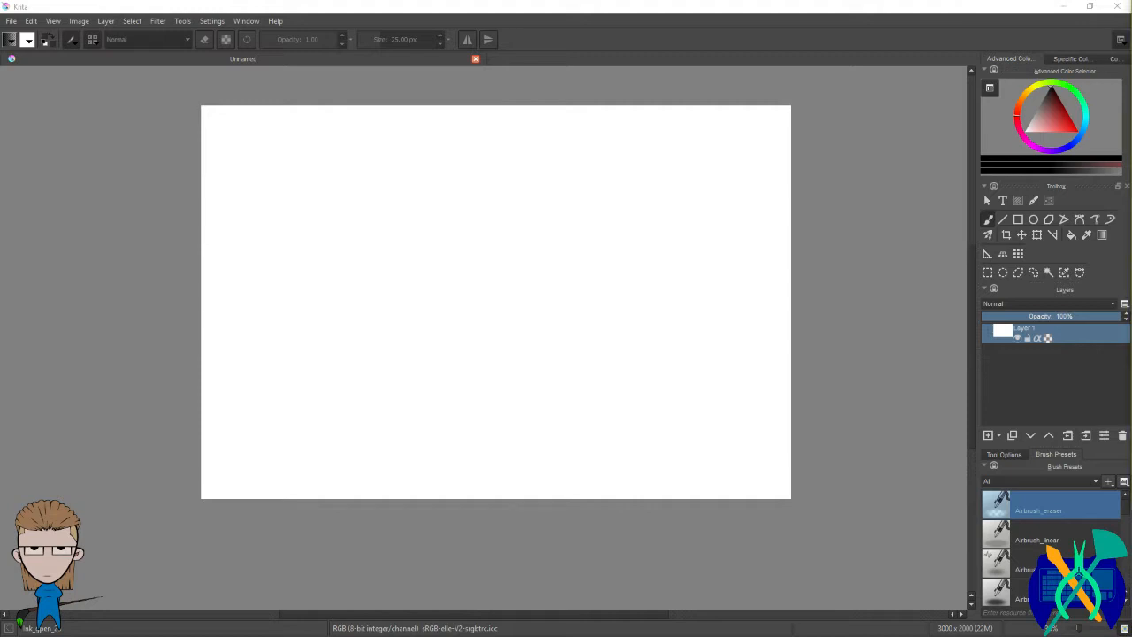
Step: Switch to the Firefox window with the Krita documentation and look through the downloadable brush sets on the Resources page
mouse_move(1131, 310)
left_mouse_down()
mouse_move(1089, 210)
mouse_move(621, 78)
mouse_move(614, 121)
mouse_move(1131, 133)
left_mouse_up()
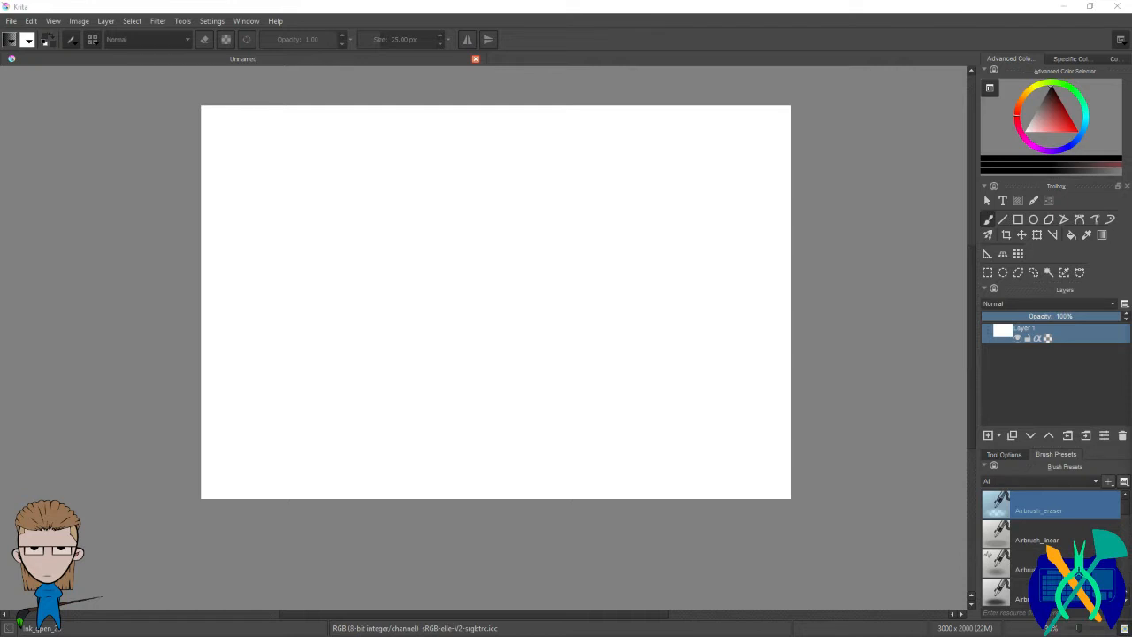
left_click_drag(1131, 119, 805, 0)
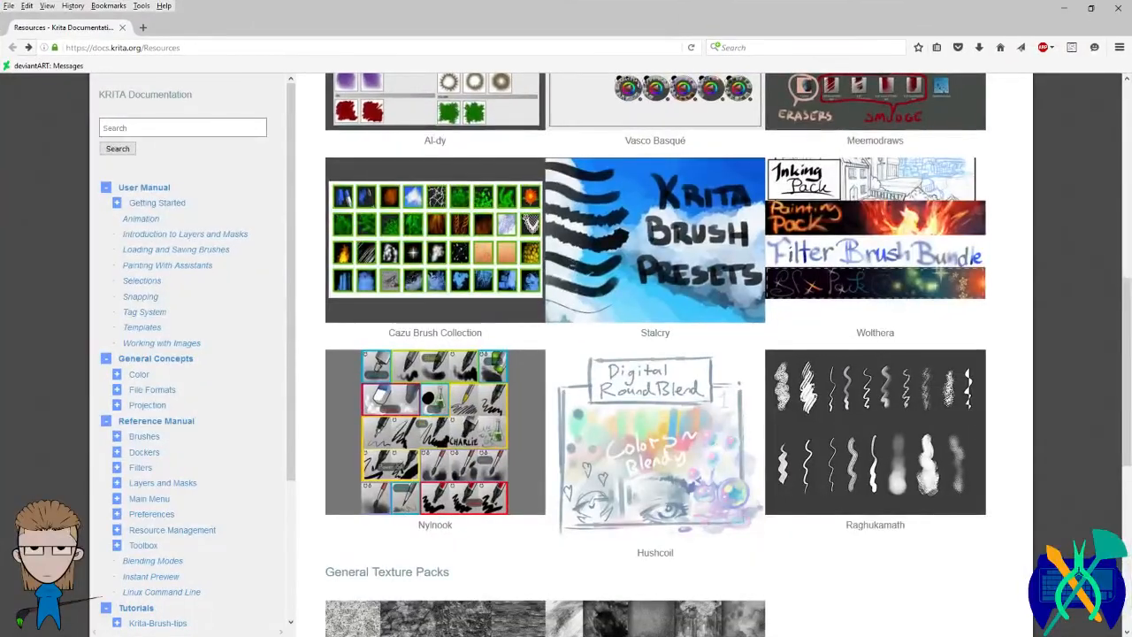
scroll(882, 411, "up", 6)
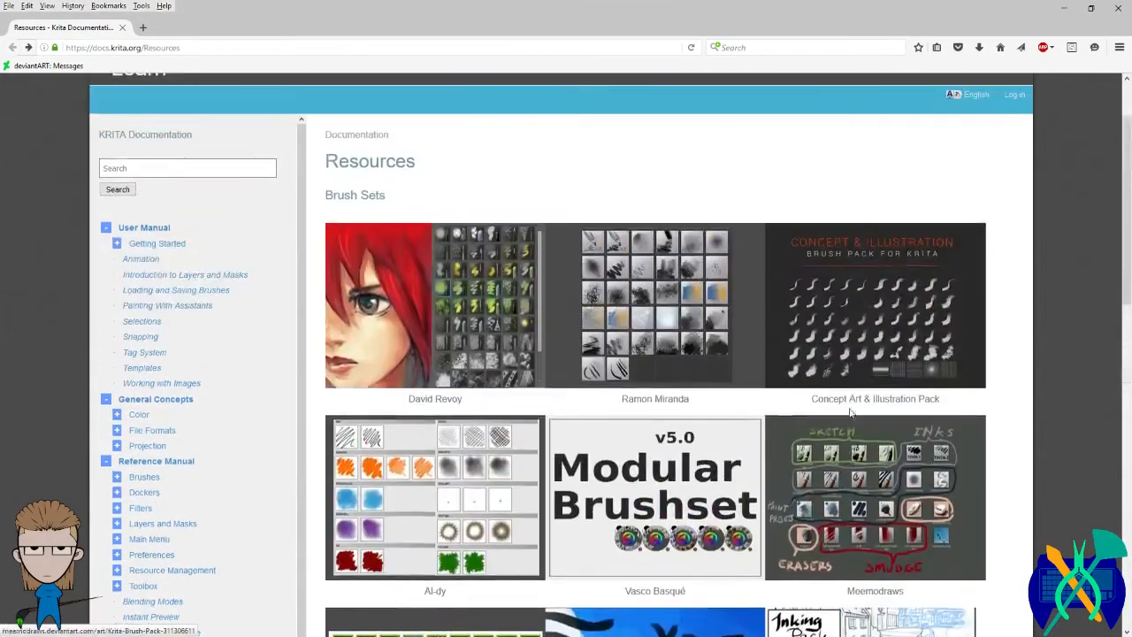
scroll(831, 390, "down", 2)
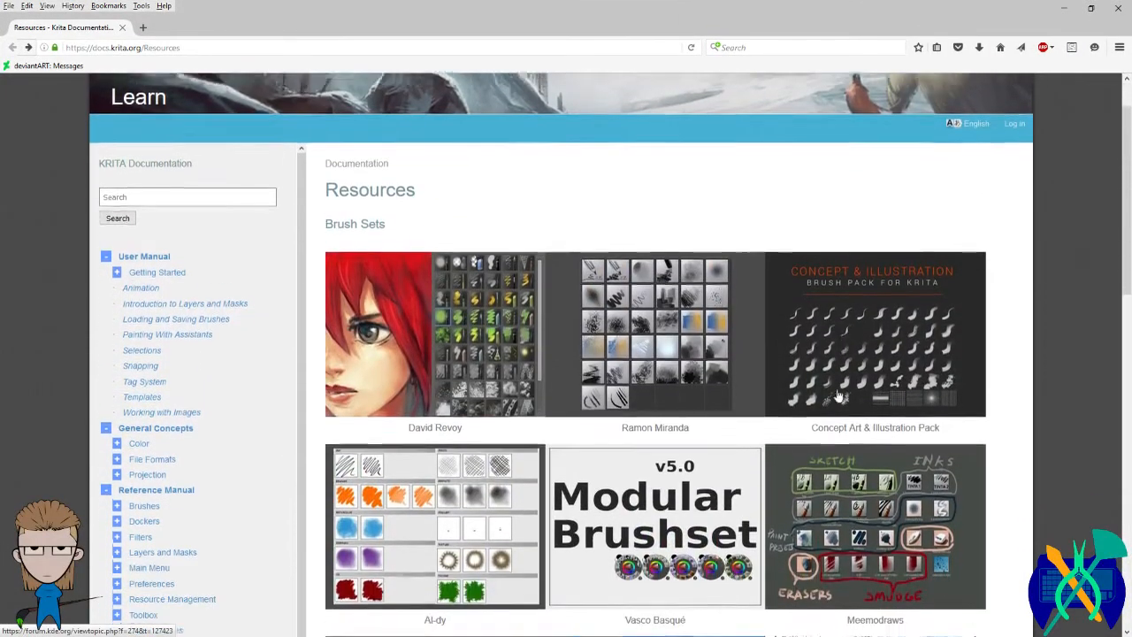
scroll(712, 349, "up", 2)
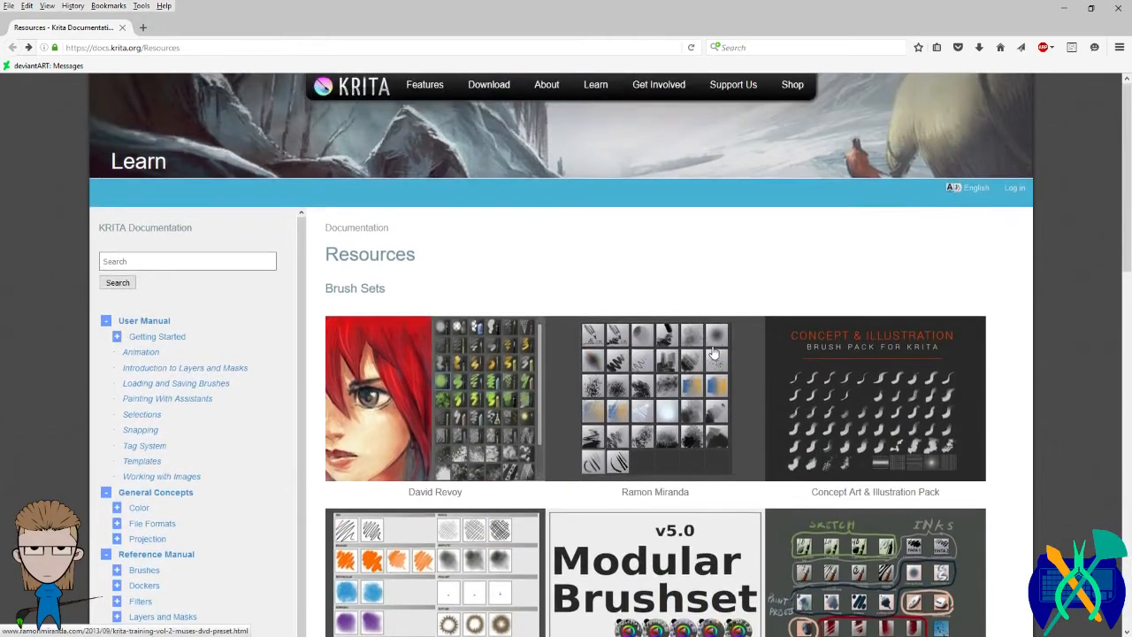
scroll(715, 352, "down", 2)
scroll(714, 353, "down", 2)
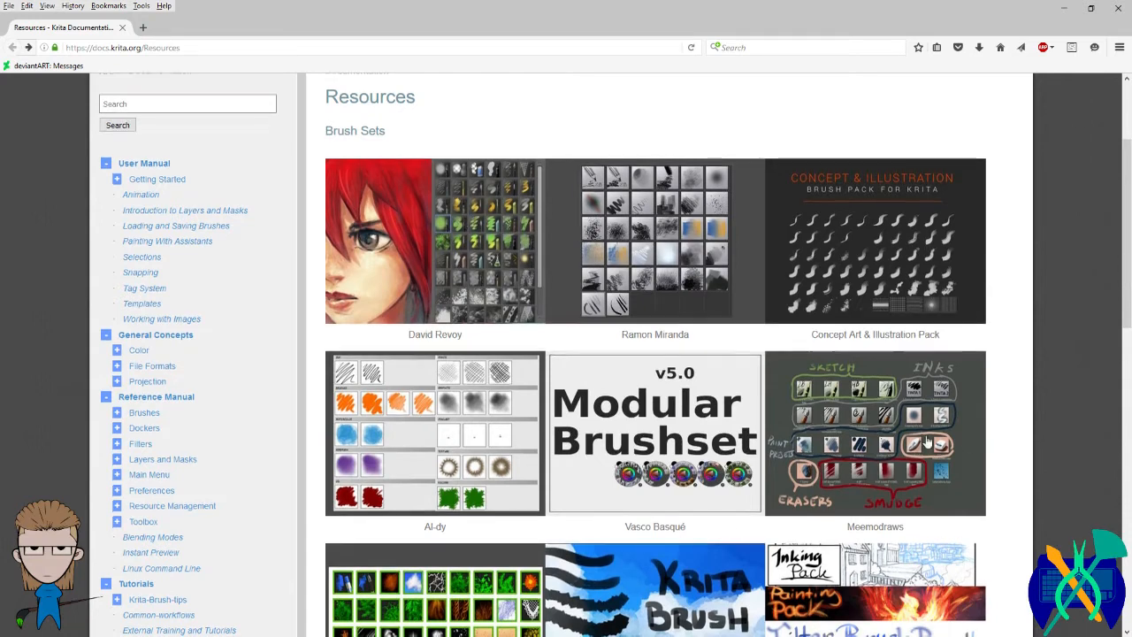
scroll(827, 354, "down", 2)
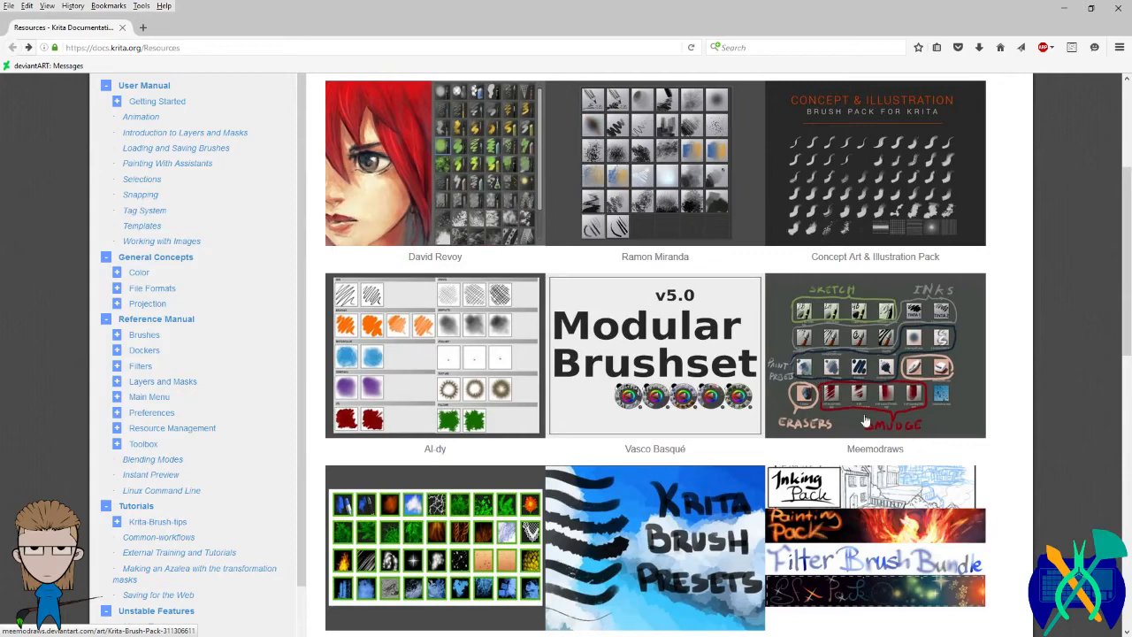
scroll(818, 380, "down", 5)
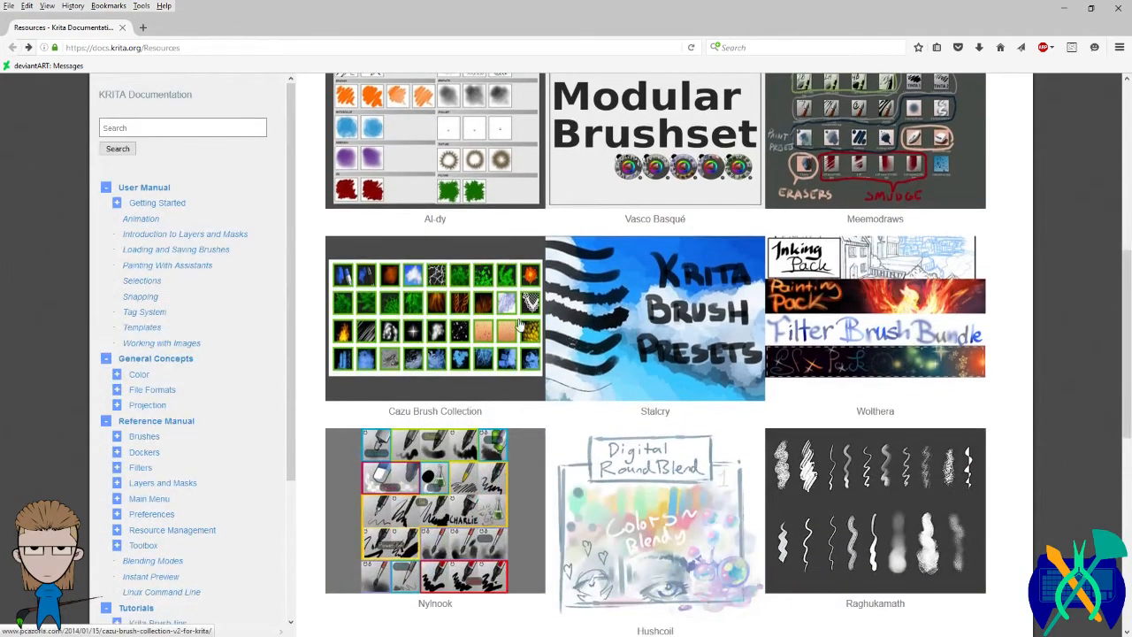
scroll(536, 365, "down", 3)
scroll(827, 382, "up", 6)
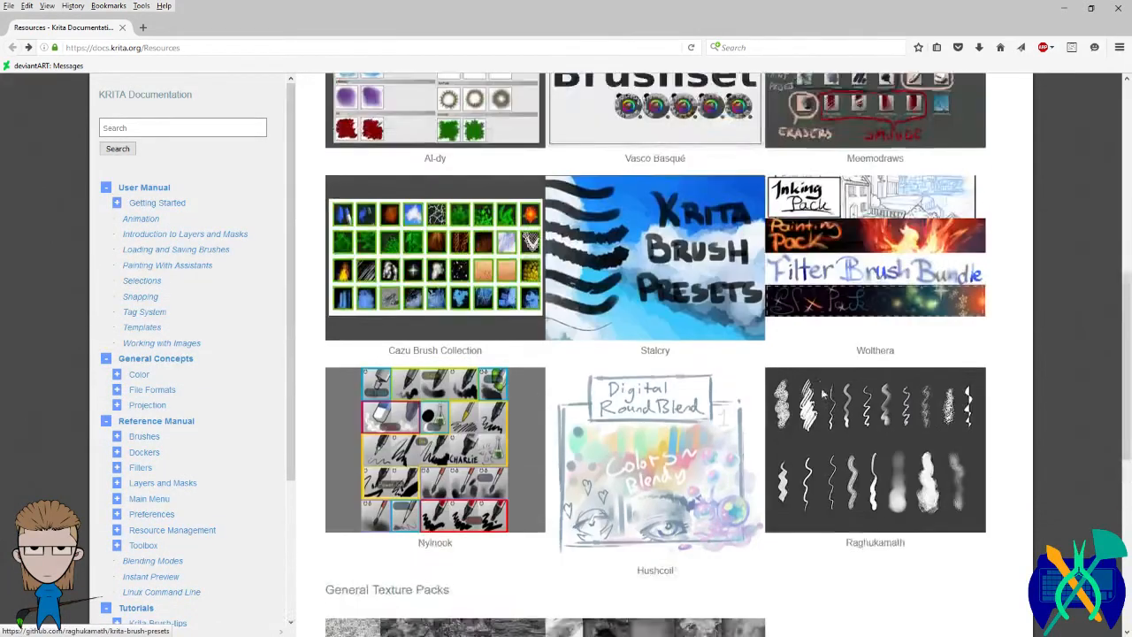
scroll(656, 422, "down", 9)
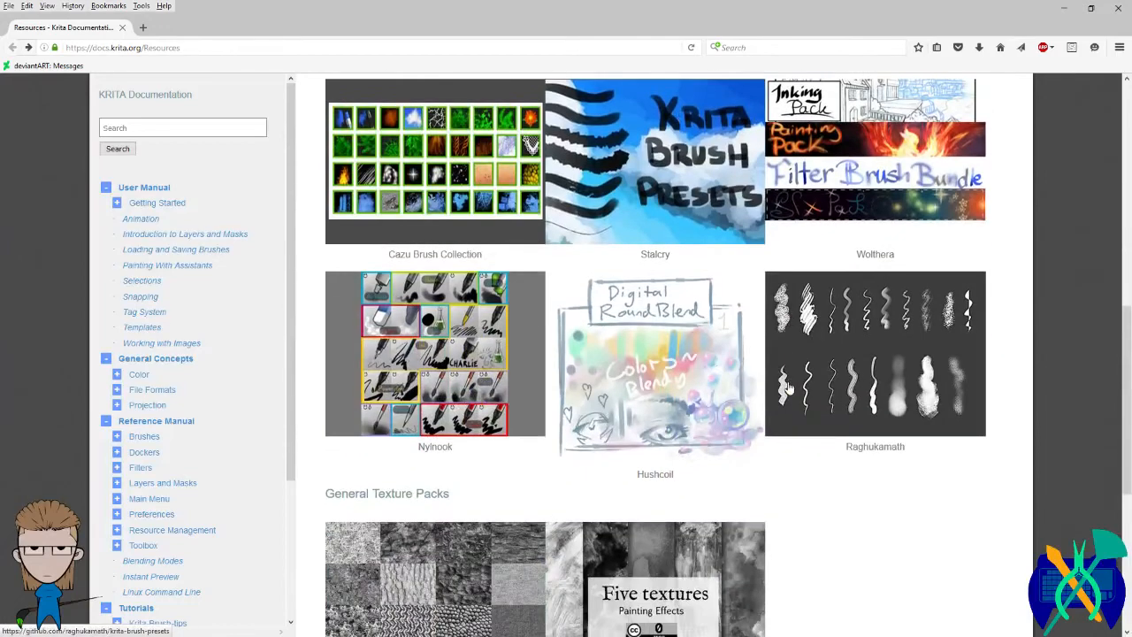
scroll(555, 442, "up", 4)
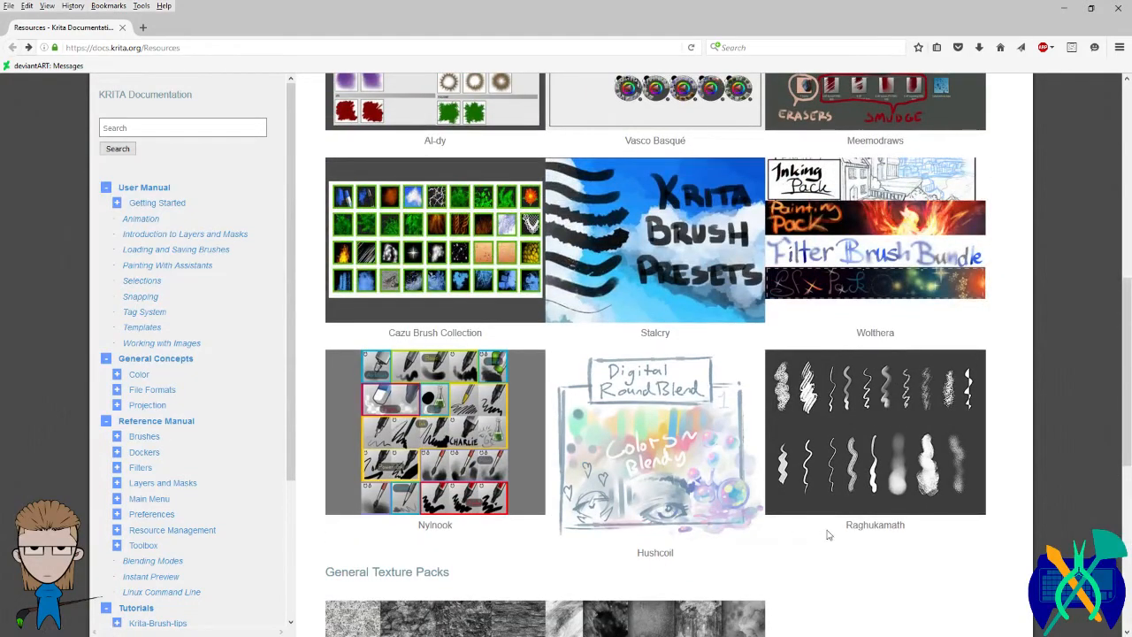
scroll(742, 525, "up", 2)
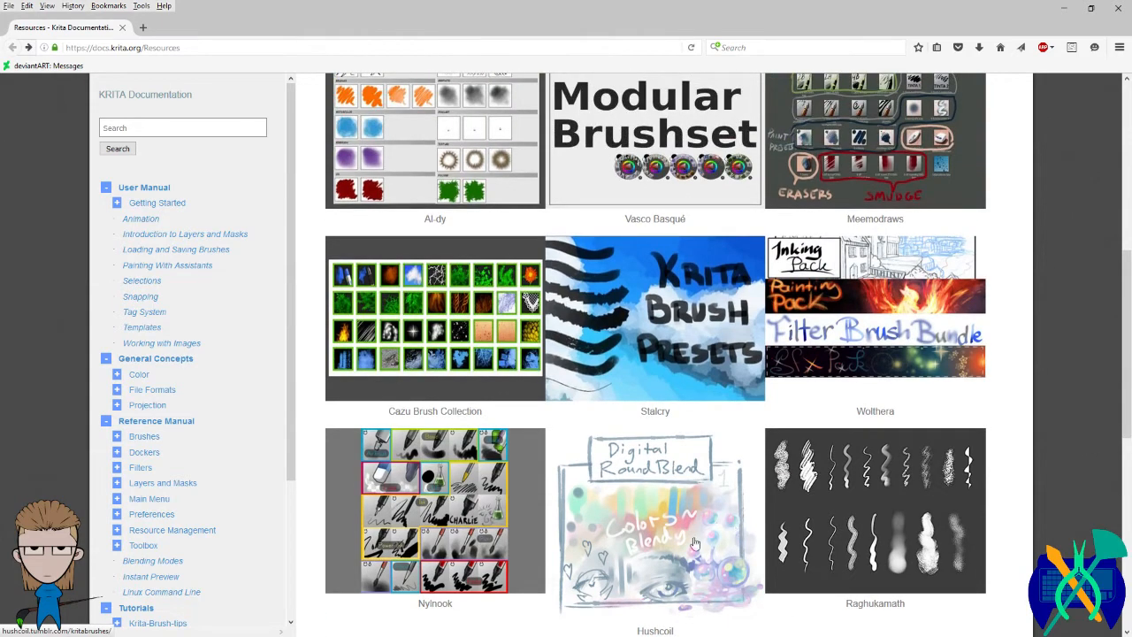
scroll(616, 501, "up", 4)
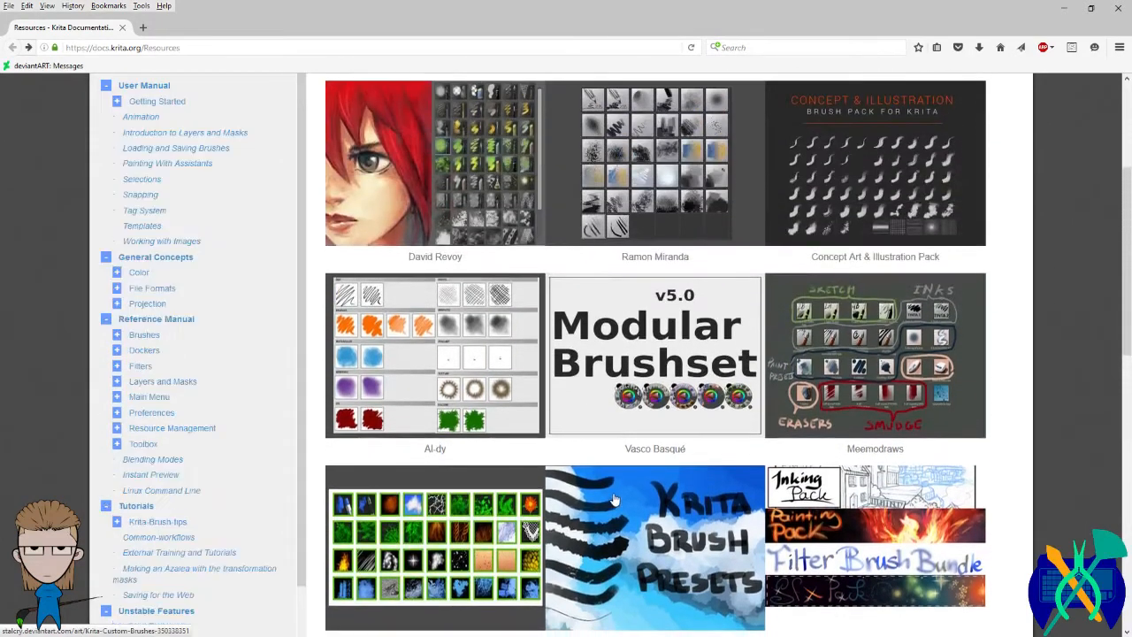
scroll(613, 501, "up", 4)
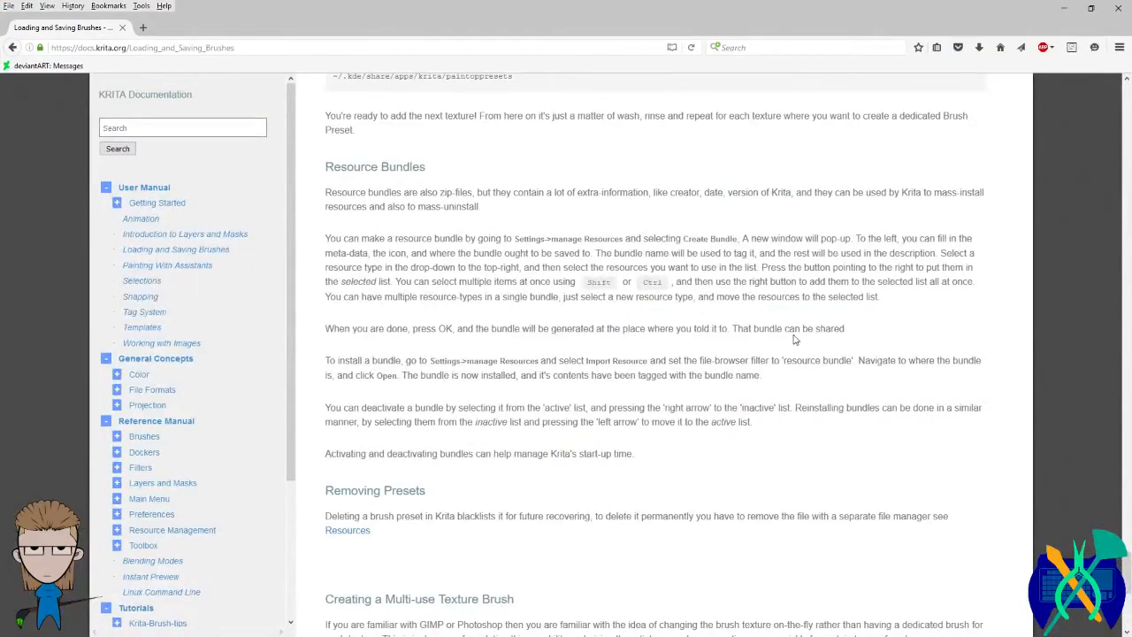
Step: Go back through the Loading and Saving Brushes manual page to its table of contents
scroll(821, 356, "up", 5)
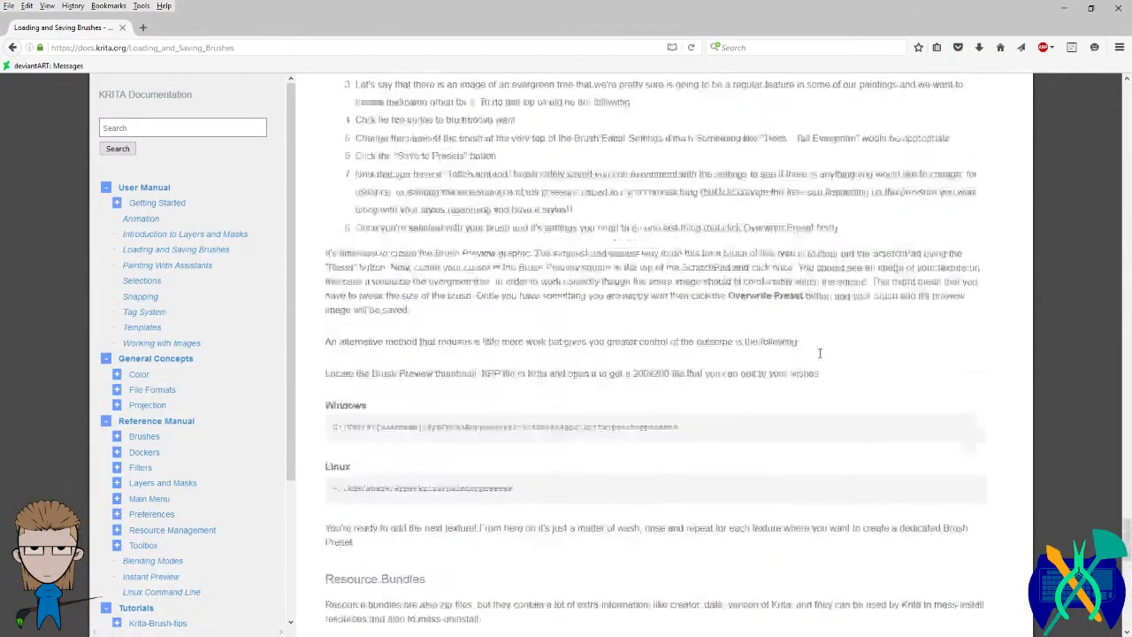
scroll(820, 356, "up", 15)
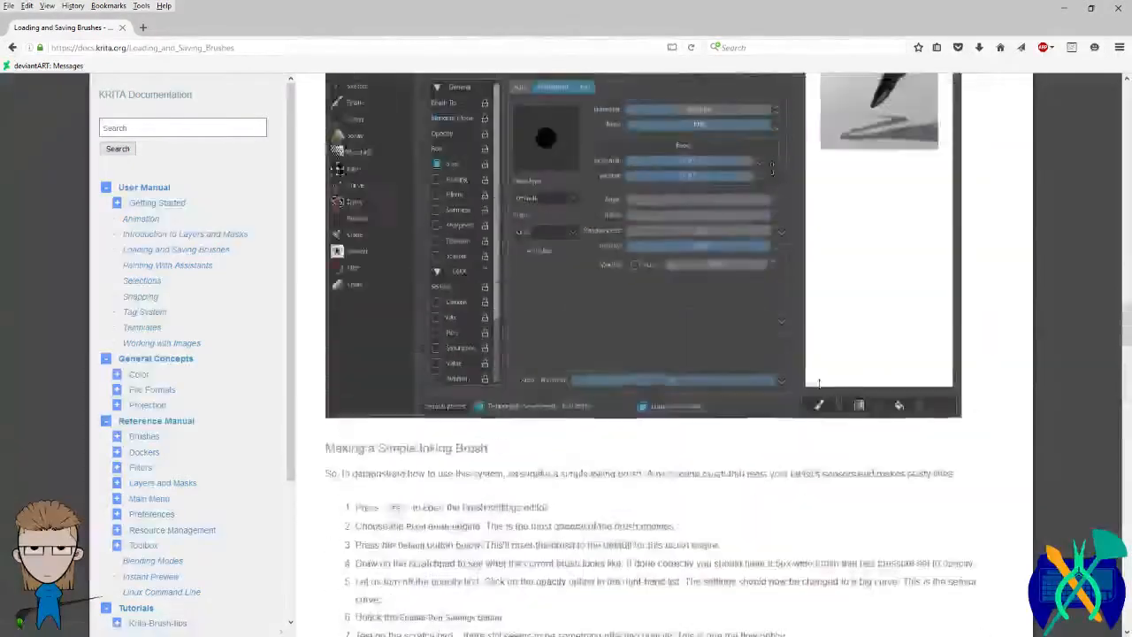
scroll(819, 382, "up", 10)
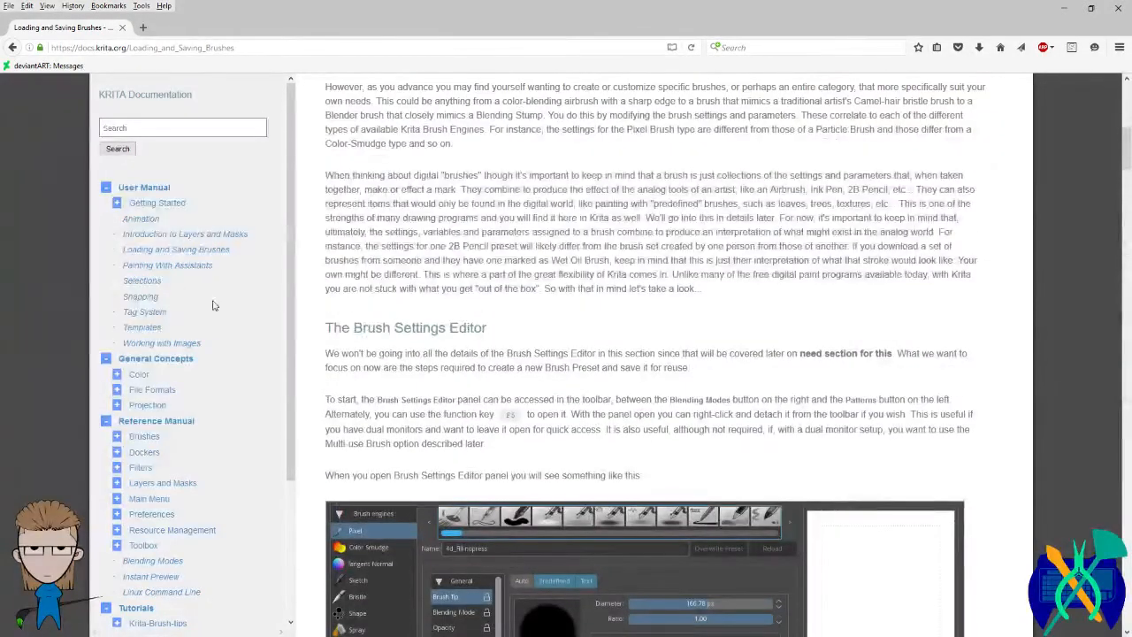
scroll(239, 307, "up", 6)
scroll(237, 307, "down", 1)
scroll(235, 308, "up", 2)
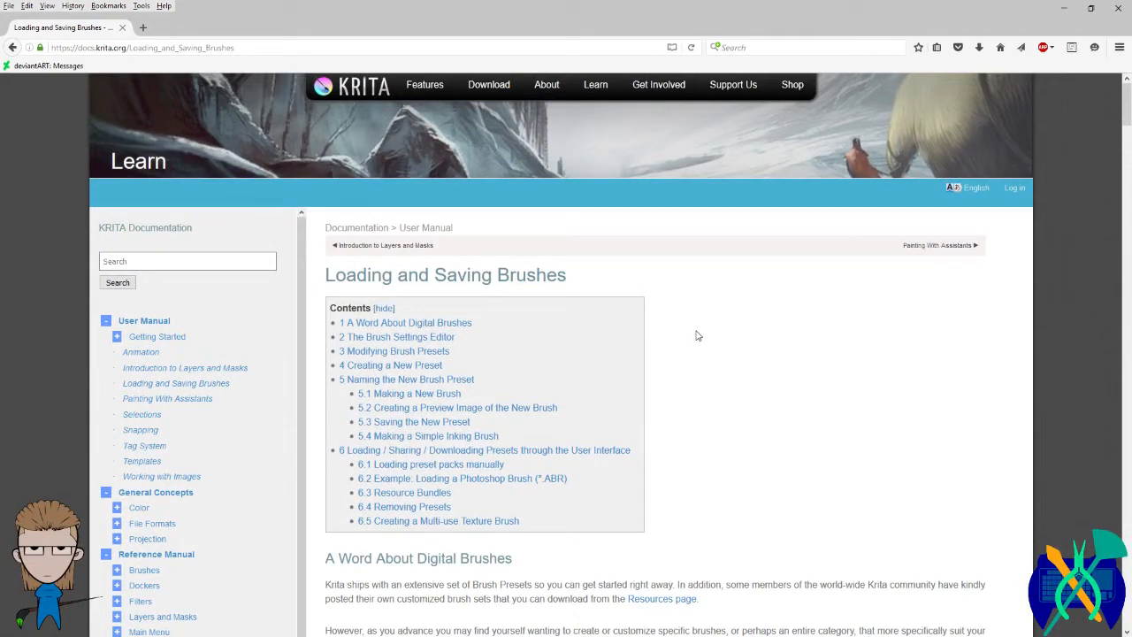
Step: Read the Loading and Saving Brushes page from creating, naming and saving presets to loading and sharing presets through the user interface
scroll(697, 336, "down", 2)
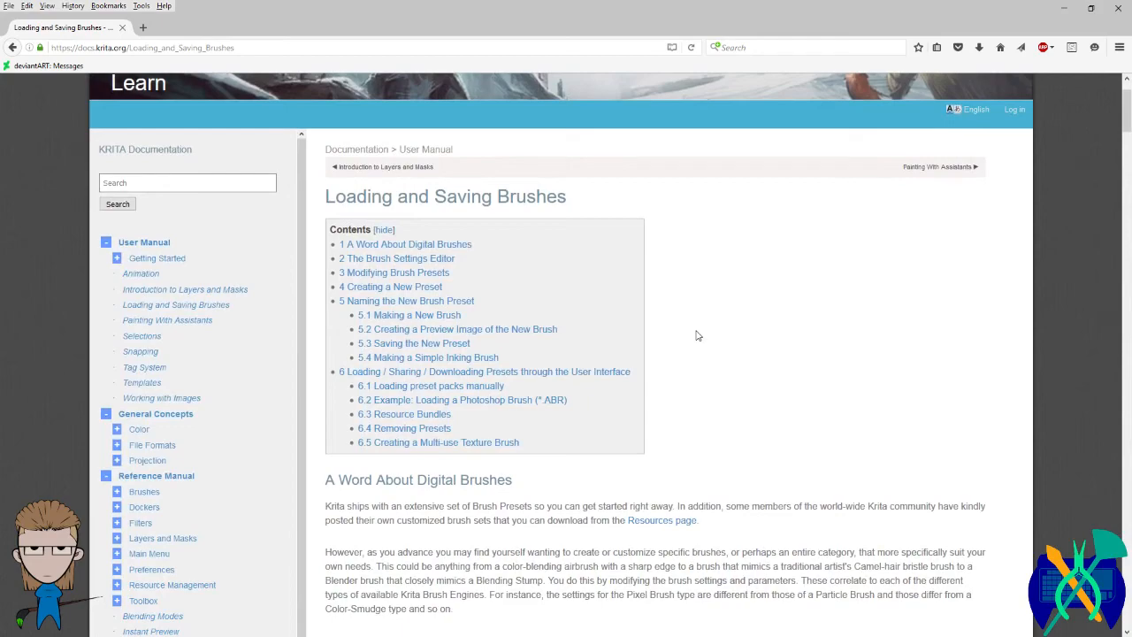
scroll(697, 335, "down", 15)
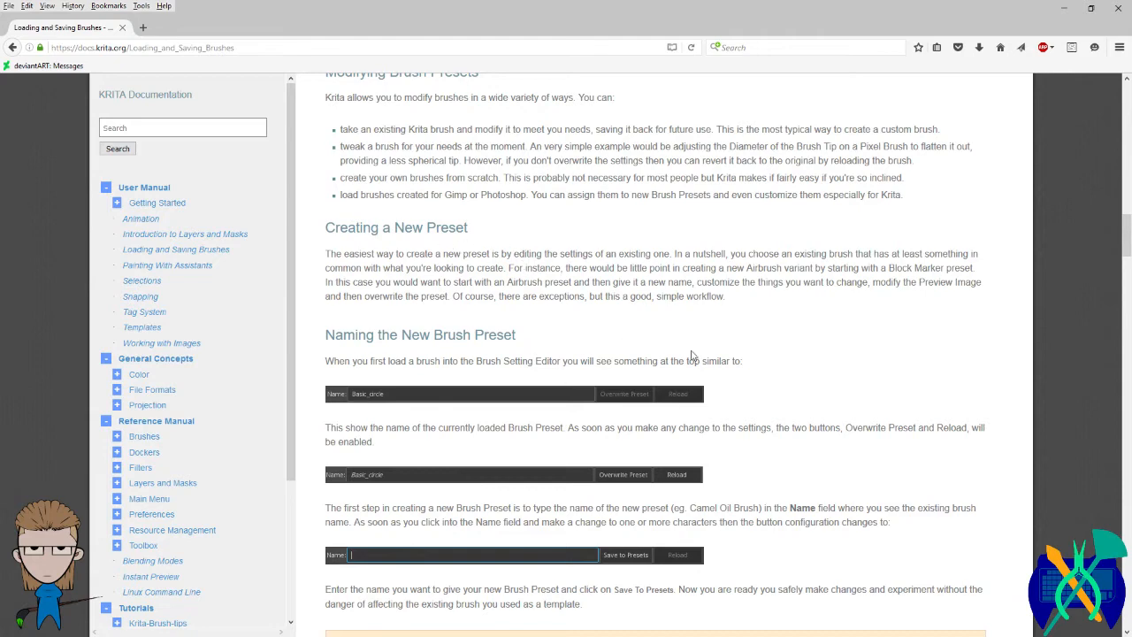
scroll(692, 356, "down", 10)
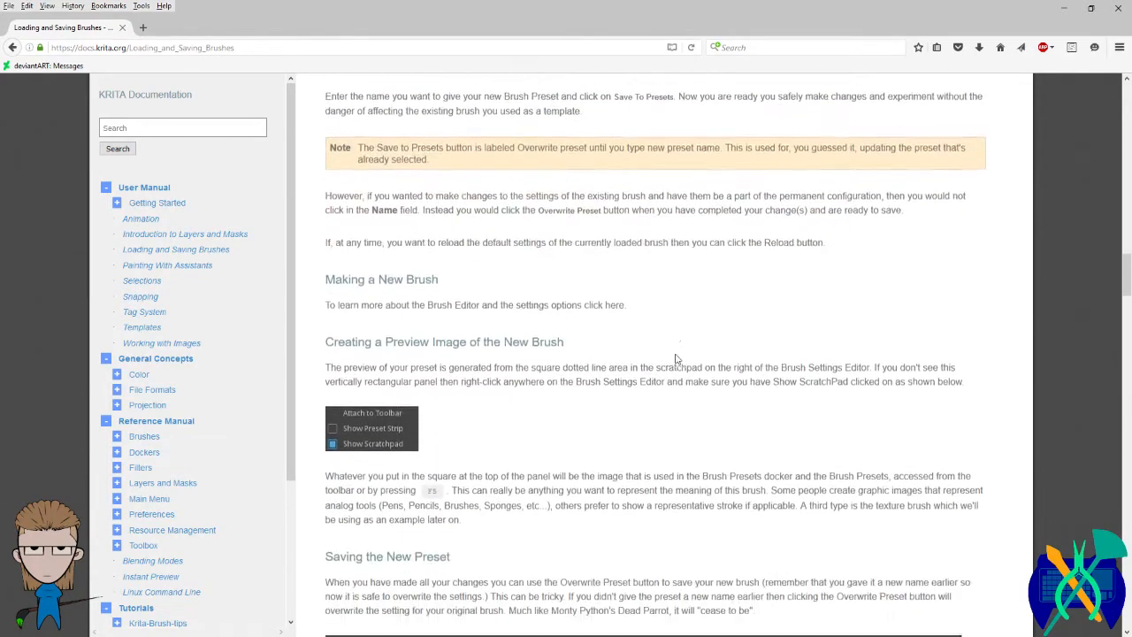
scroll(680, 323, "down", 5)
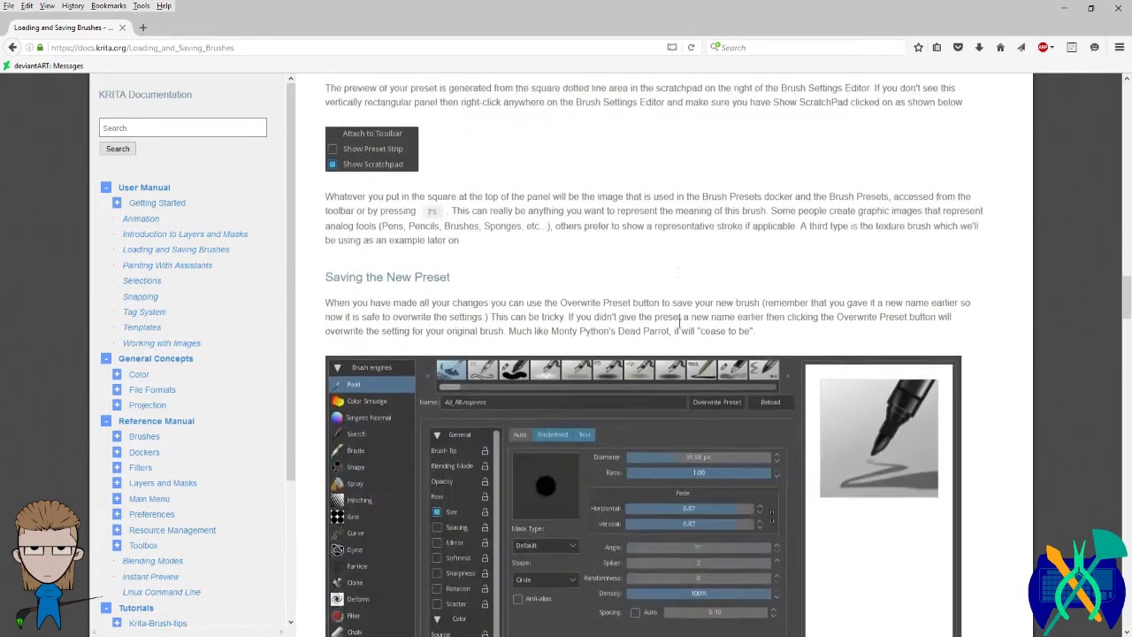
scroll(710, 304, "down", 10)
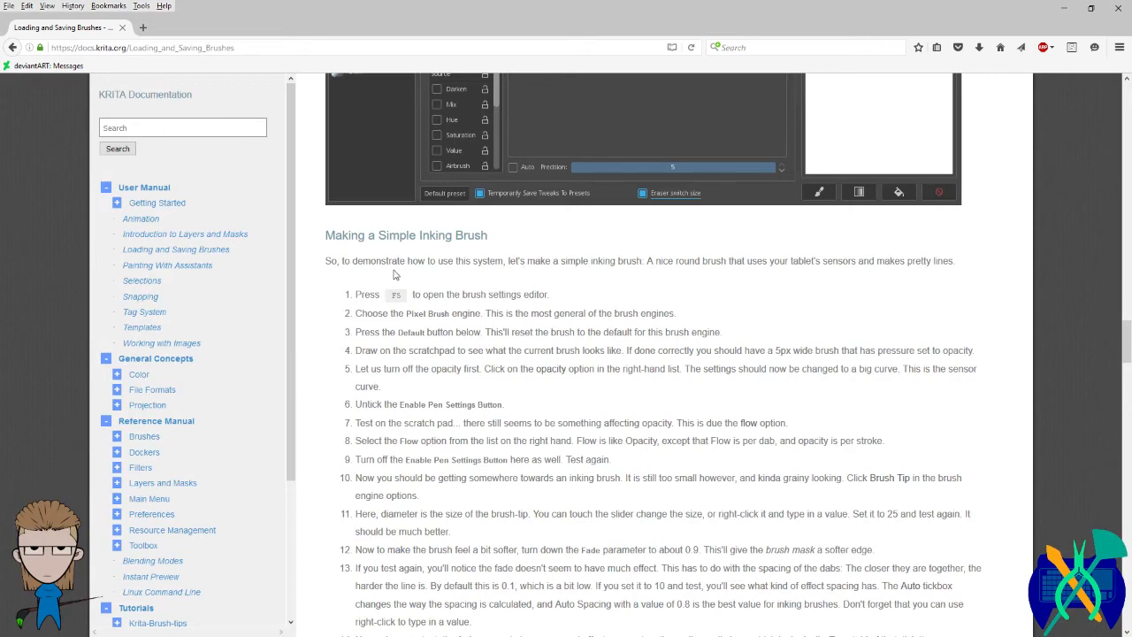
scroll(442, 265, "down", 15)
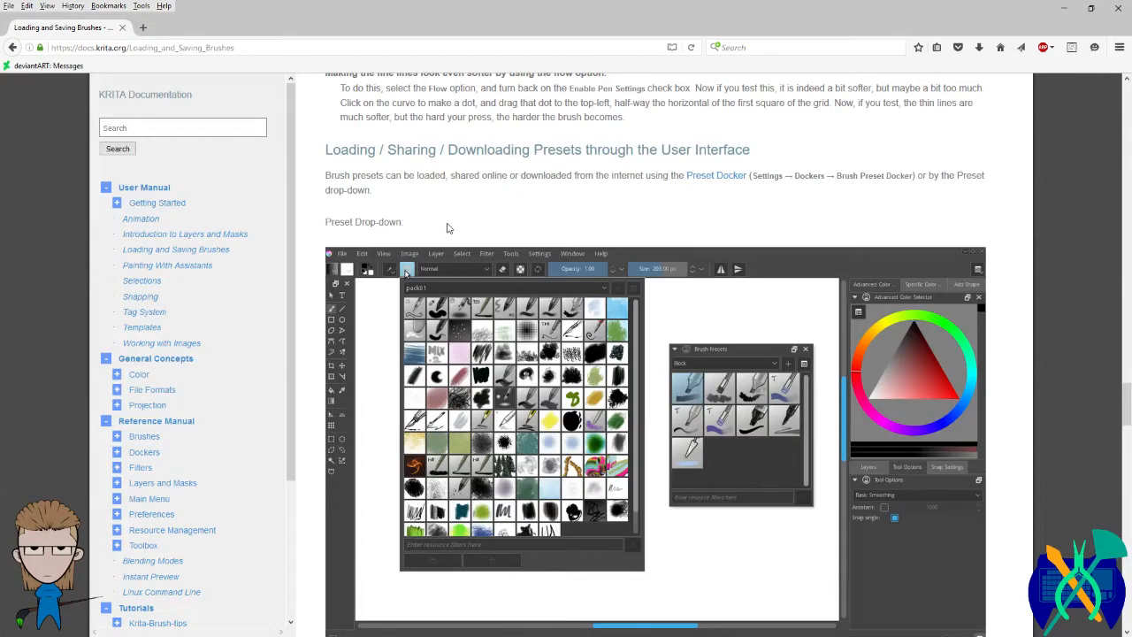
scroll(451, 248, "down", 2)
scroll(502, 336, "down", 4)
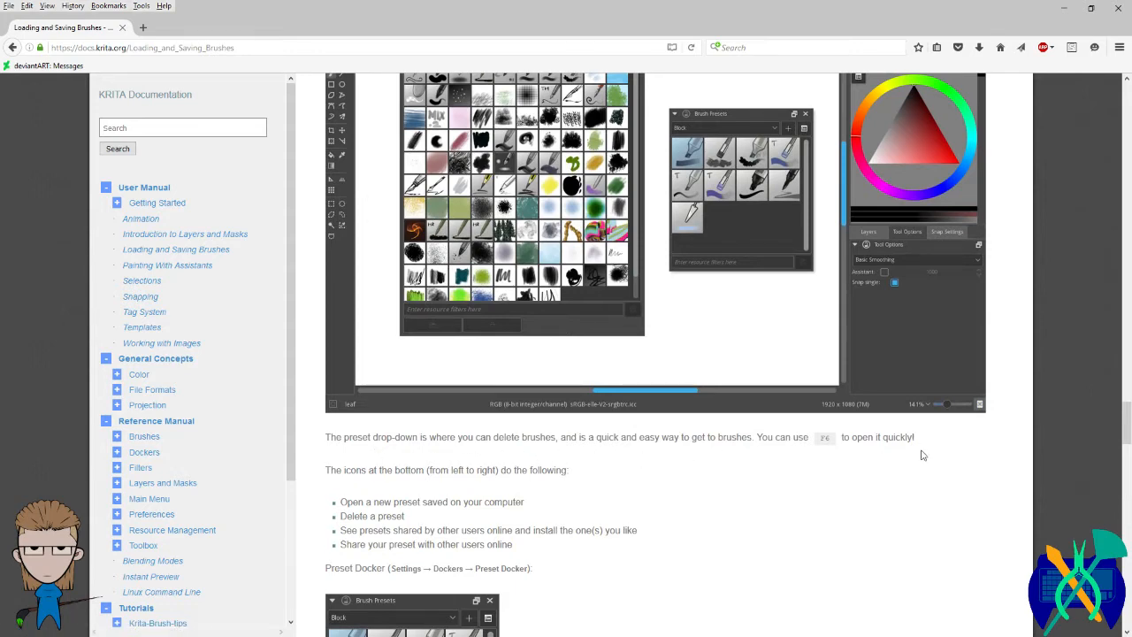
Step: Read on through the preset drop-down and Preset Docker notes to the section about loading preset packs manually
scroll(707, 407, "down", 4)
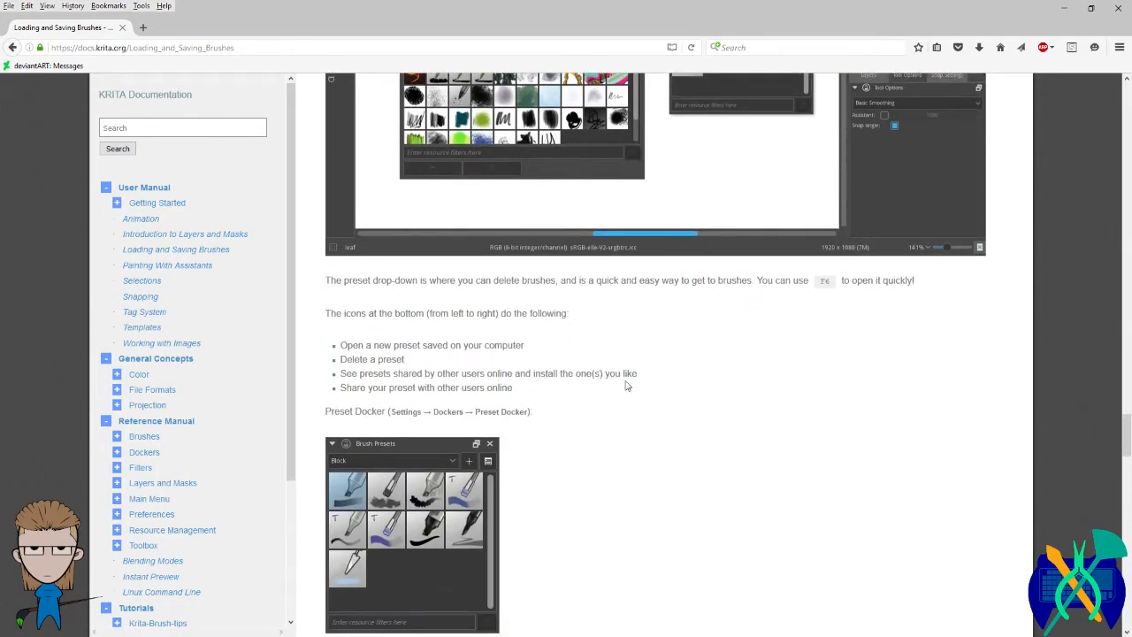
scroll(629, 387, "down", 2)
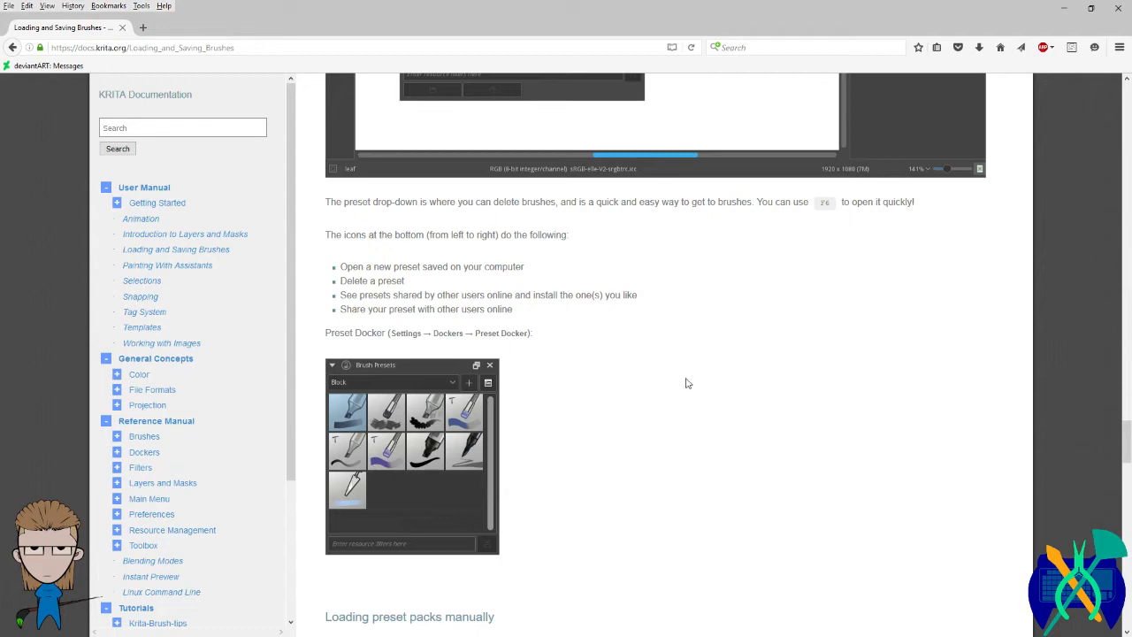
scroll(652, 377, "down", 2)
scroll(651, 375, "down", 5)
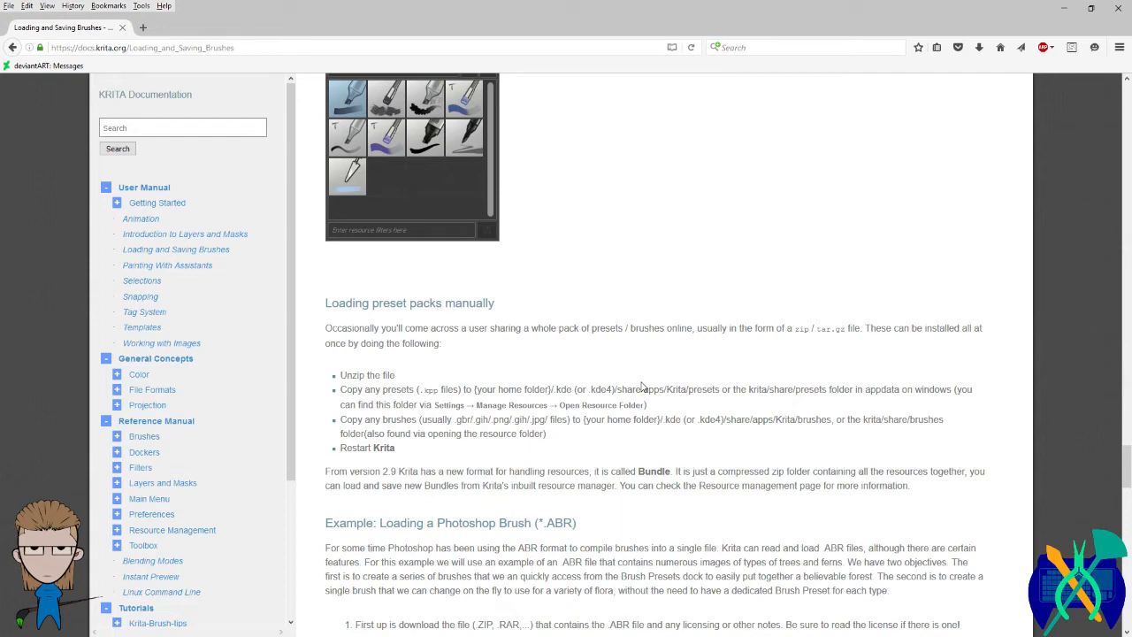
scroll(470, 351, "down", 1)
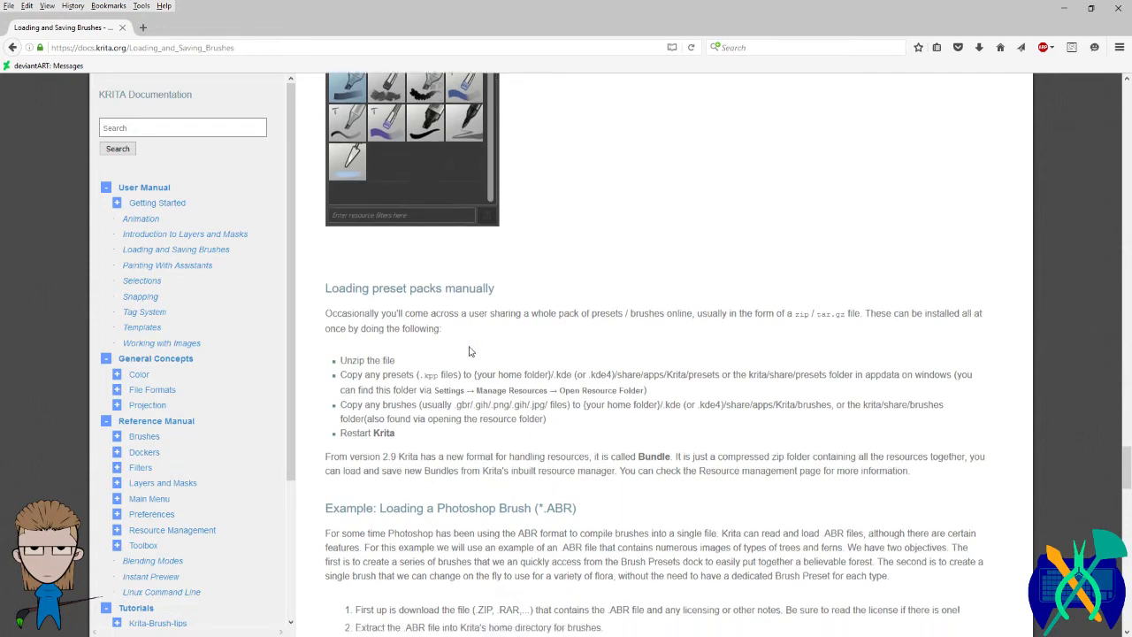
scroll(469, 351, "down", 1)
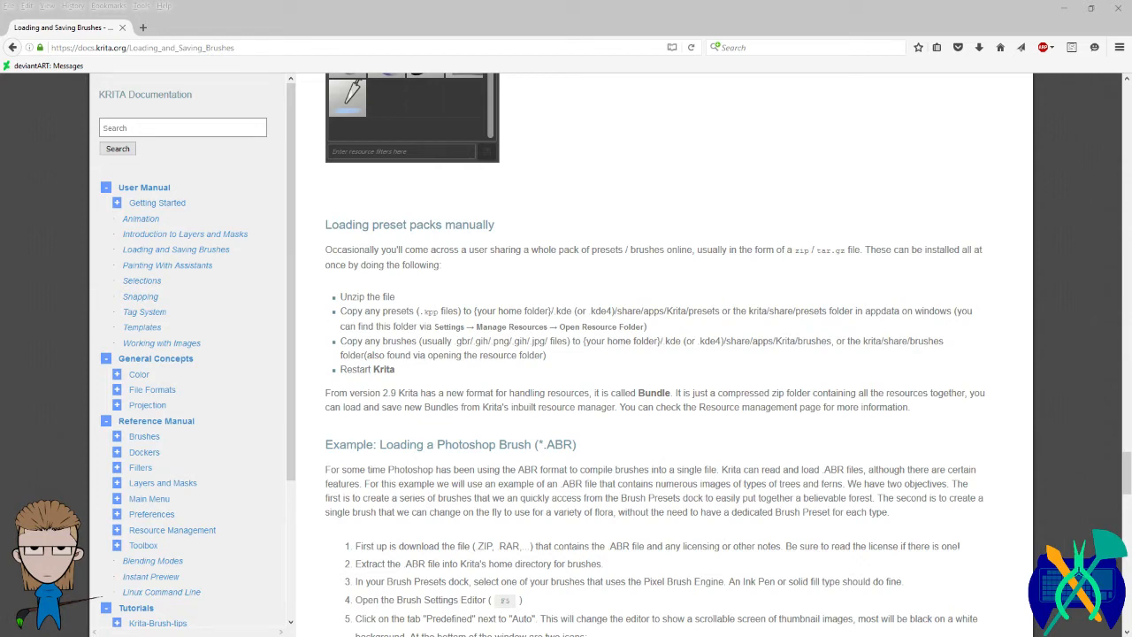
Step: Bring up File Explorer, open the brush pack's Pinceles 28-6-2012 folder inside Pinceles Krita, select all its .kpp files, and put the window away
left_click_drag(1131, 29, 539, 107)
double_click(279, 169)
double_click(280, 170)
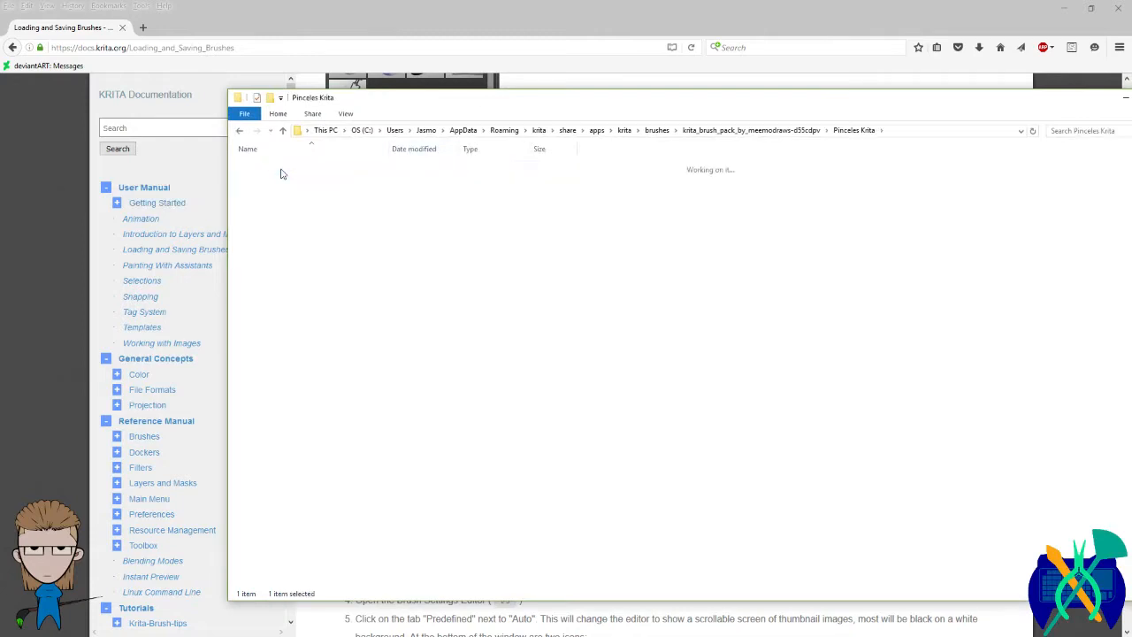
left_click_drag(304, 483, 306, 163)
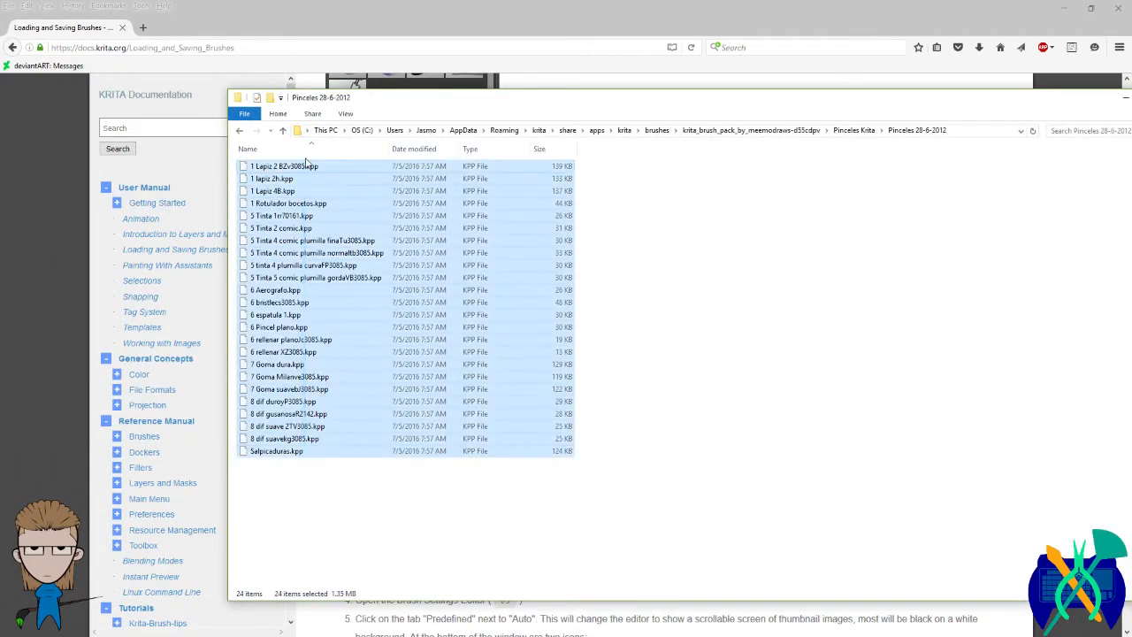
left_click(1131, 357)
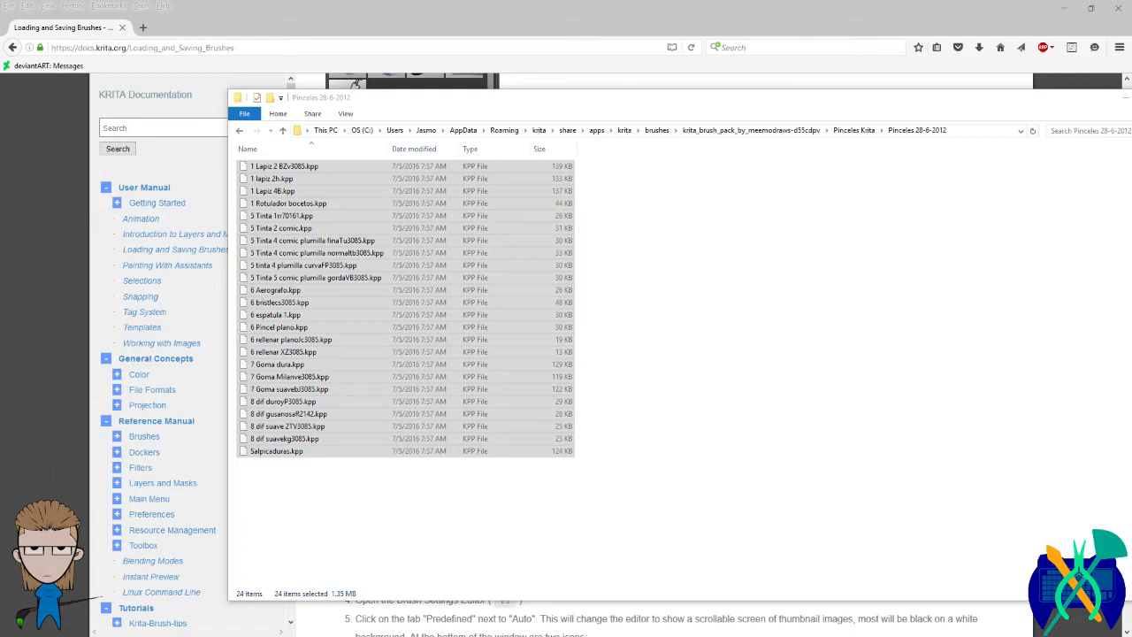
left_click(1092, 109)
left_click(1126, 97)
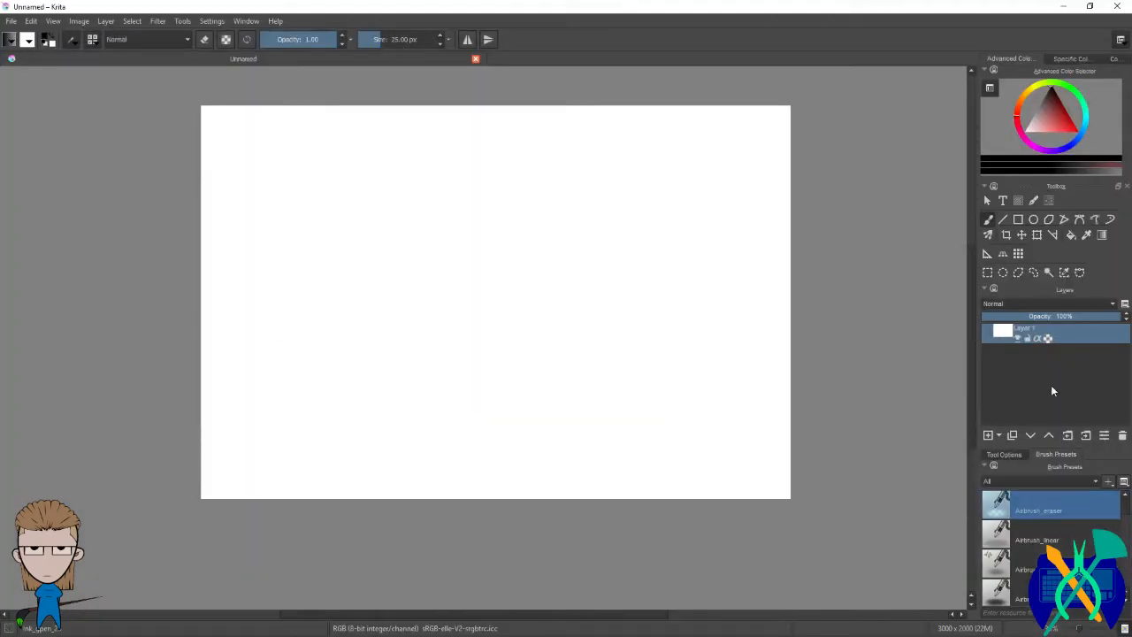
Step: Check the tag options and the list of preset tags in the Brush Presets docker
left_click(1013, 458)
left_click(1066, 457)
left_click(1109, 483)
left_click(1109, 485)
left_click(1094, 482)
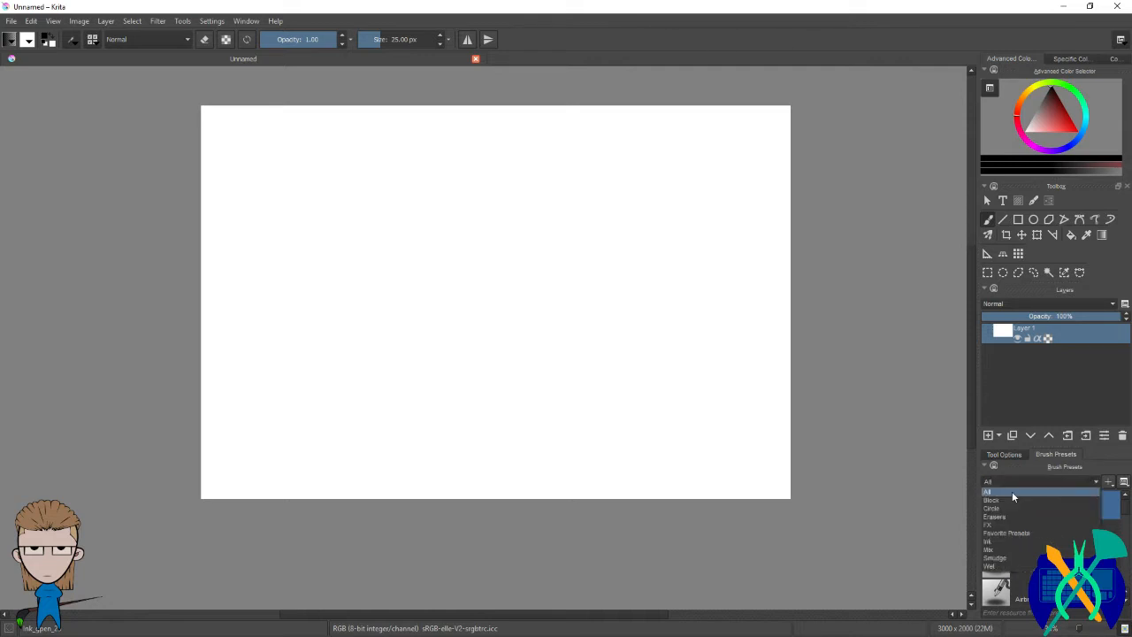
left_click(1048, 558)
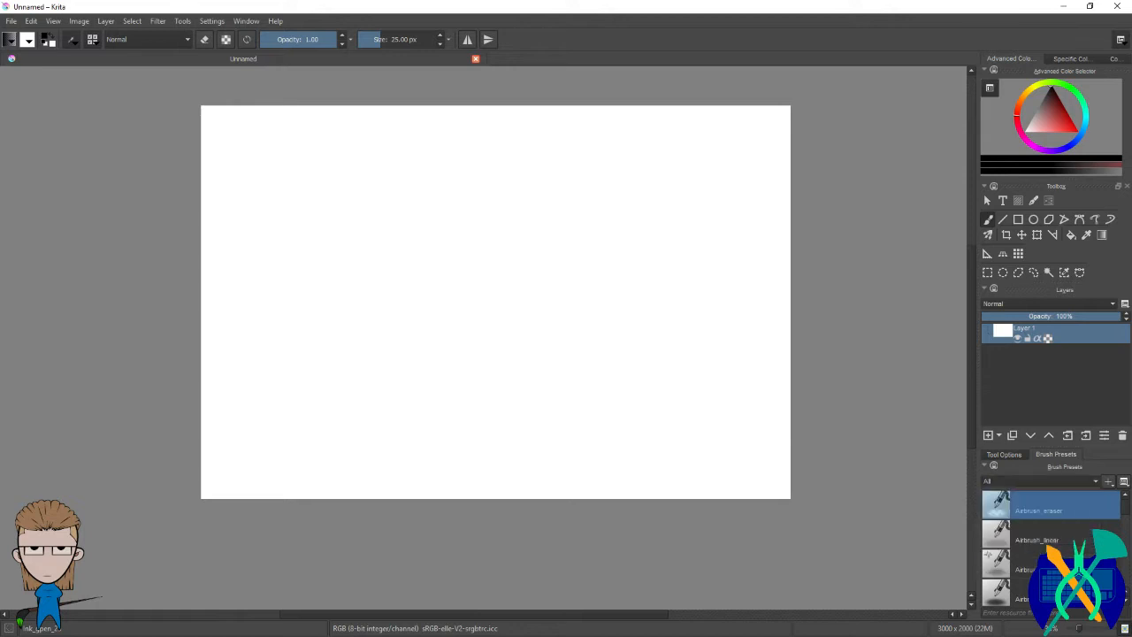
Step: Open the brush preset chooser, check its tag list and tag options, and look through the Favorite Presets
left_click(96, 41)
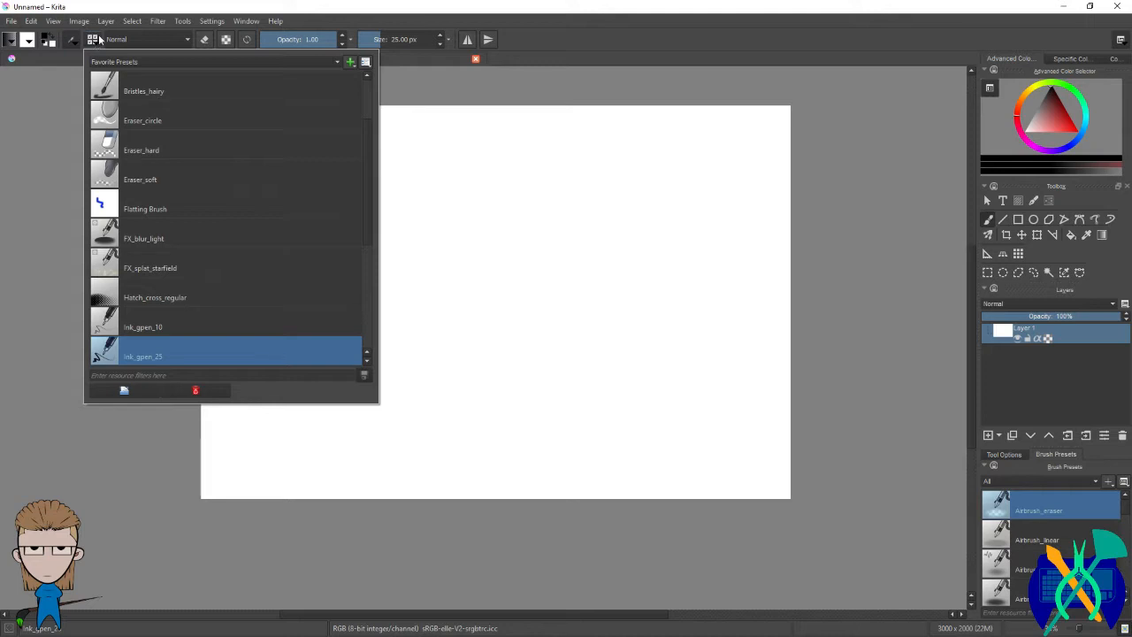
left_click(336, 62)
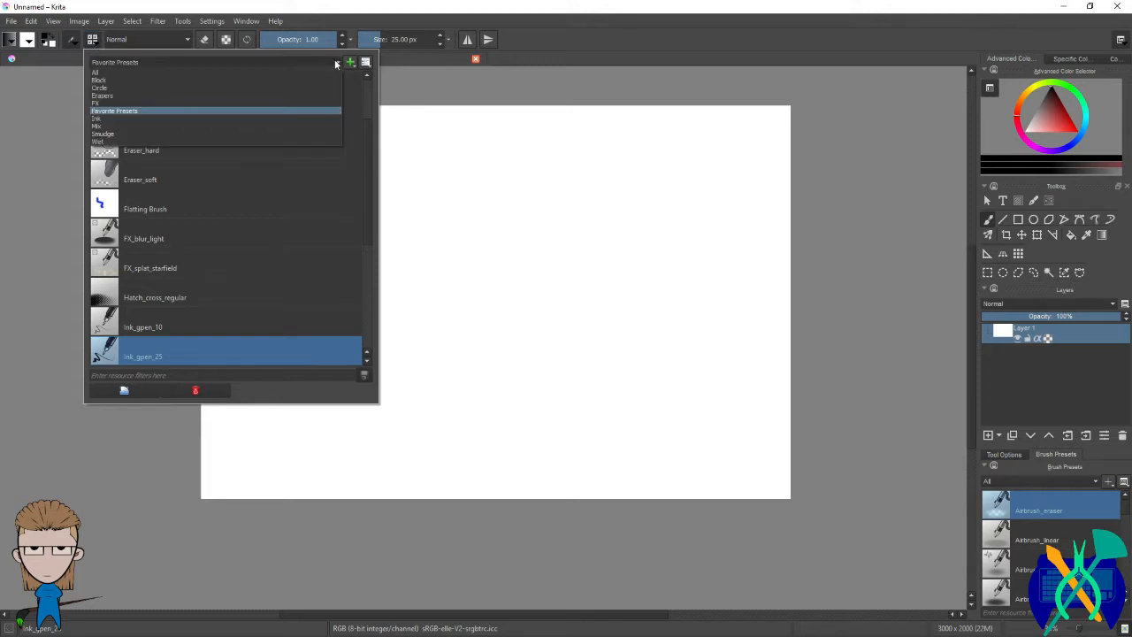
left_click(336, 64)
left_click(352, 63)
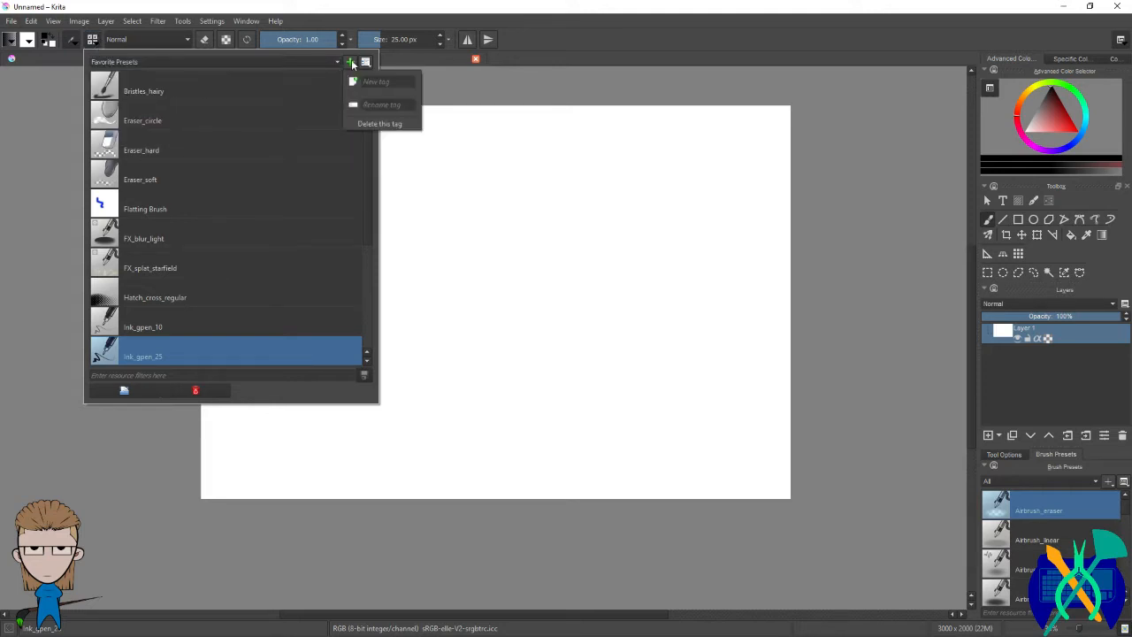
left_click(351, 63)
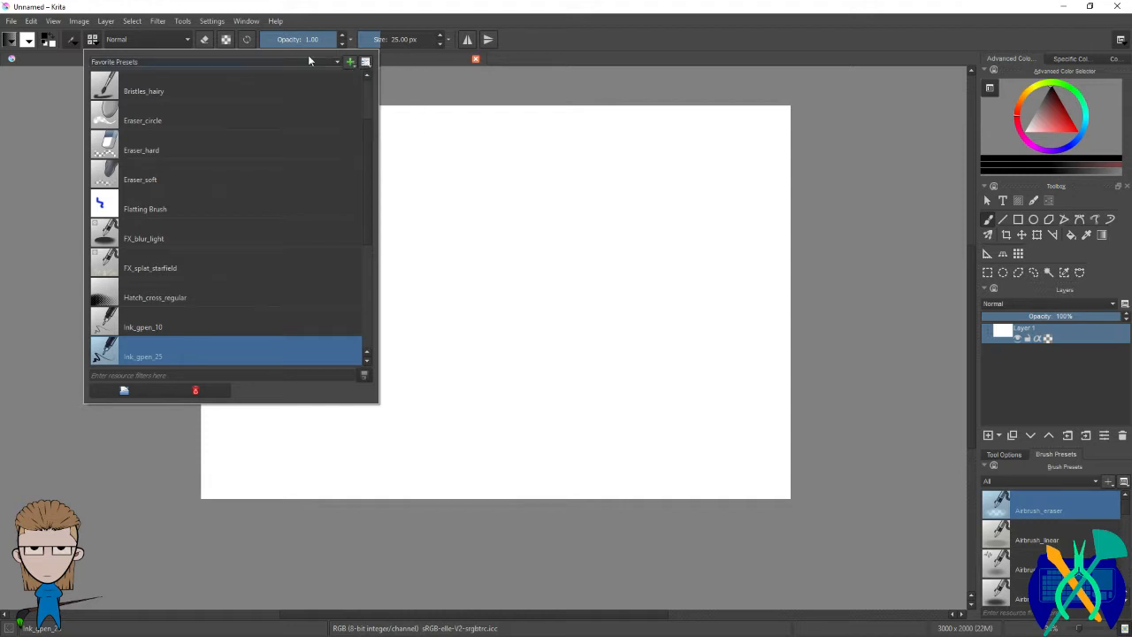
scroll(245, 220, "down", 3)
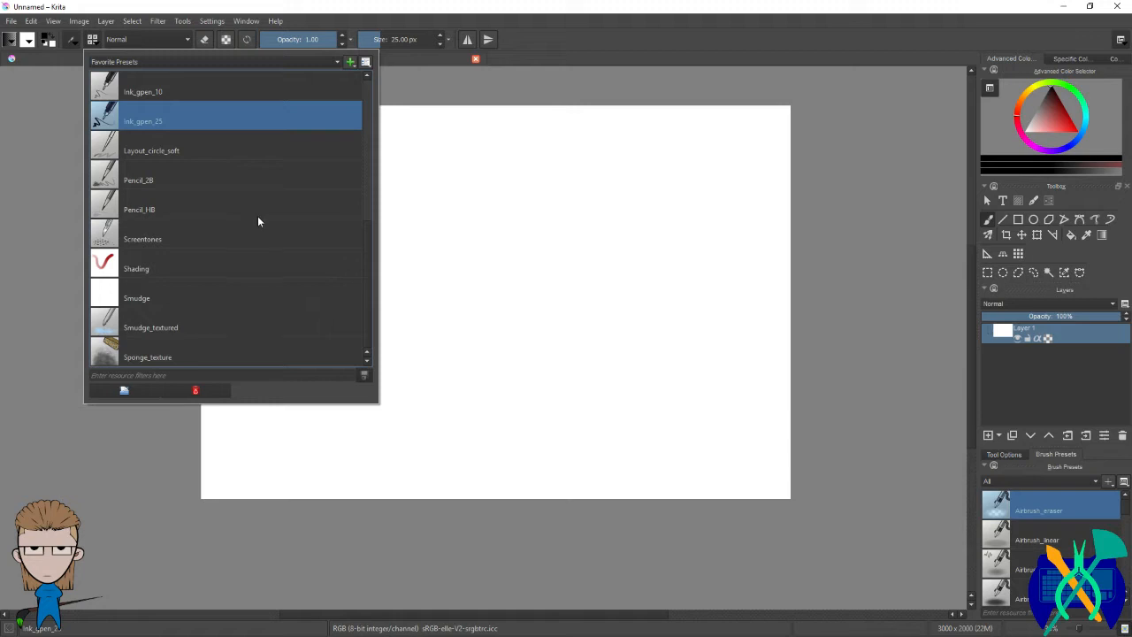
scroll(255, 216, "up", 3)
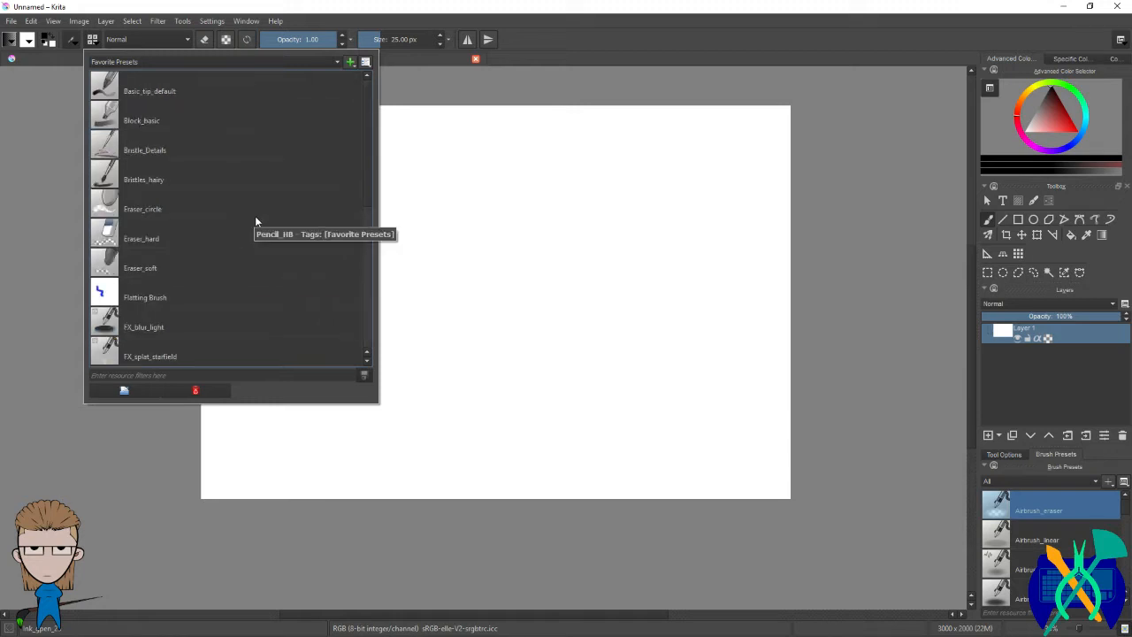
scroll(255, 216, "down", 3)
scroll(255, 215, "up", 5)
Step: Set the brush preset chooser to show all presets and look through the list down to the texture brushes
left_click(238, 61)
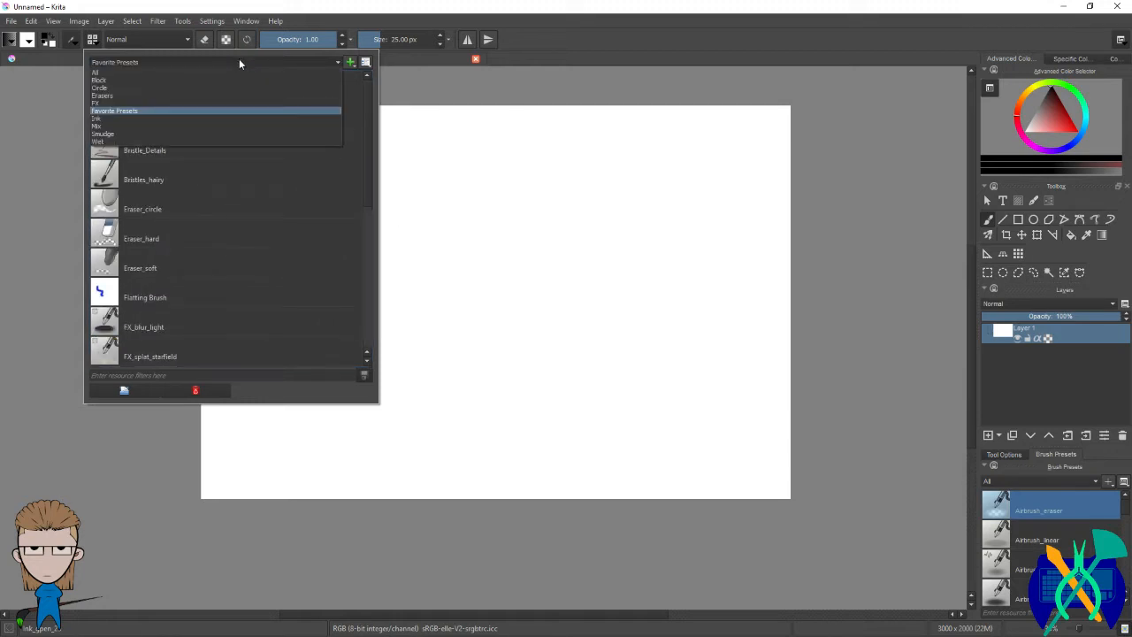
left_click(234, 71)
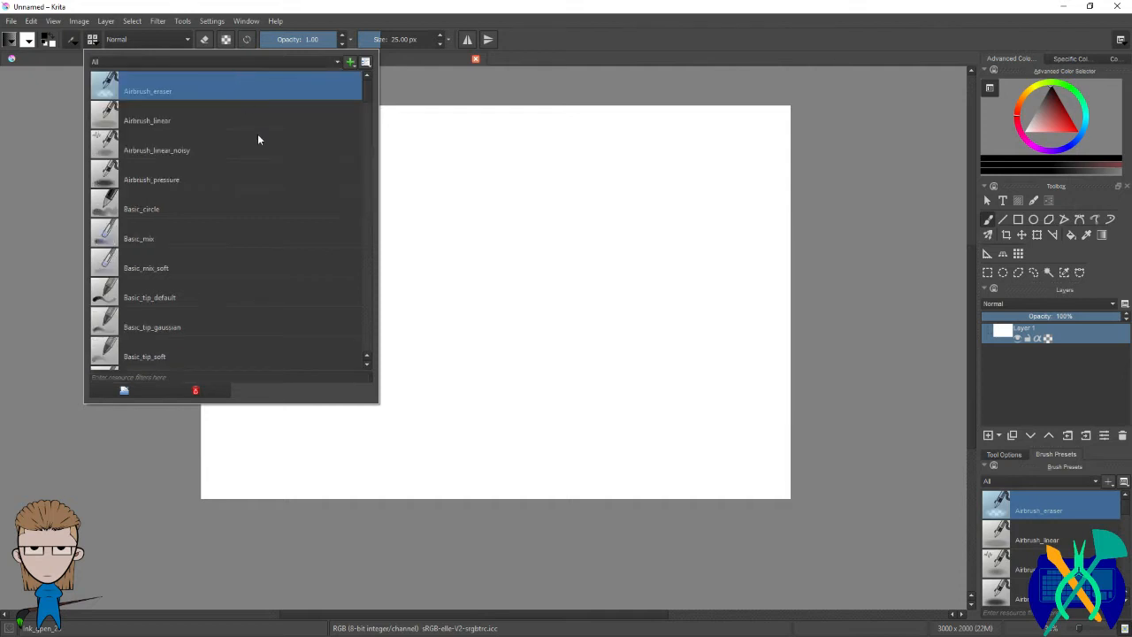
scroll(257, 139, "down", 12)
scroll(256, 154, "down", 12)
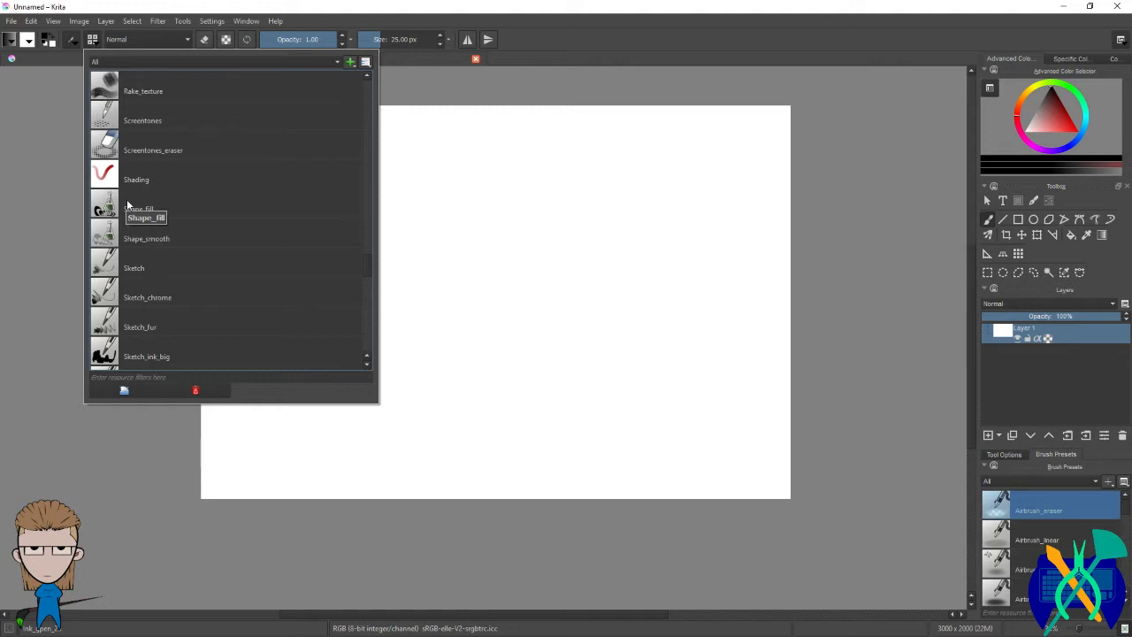
scroll(127, 204, "down", 10)
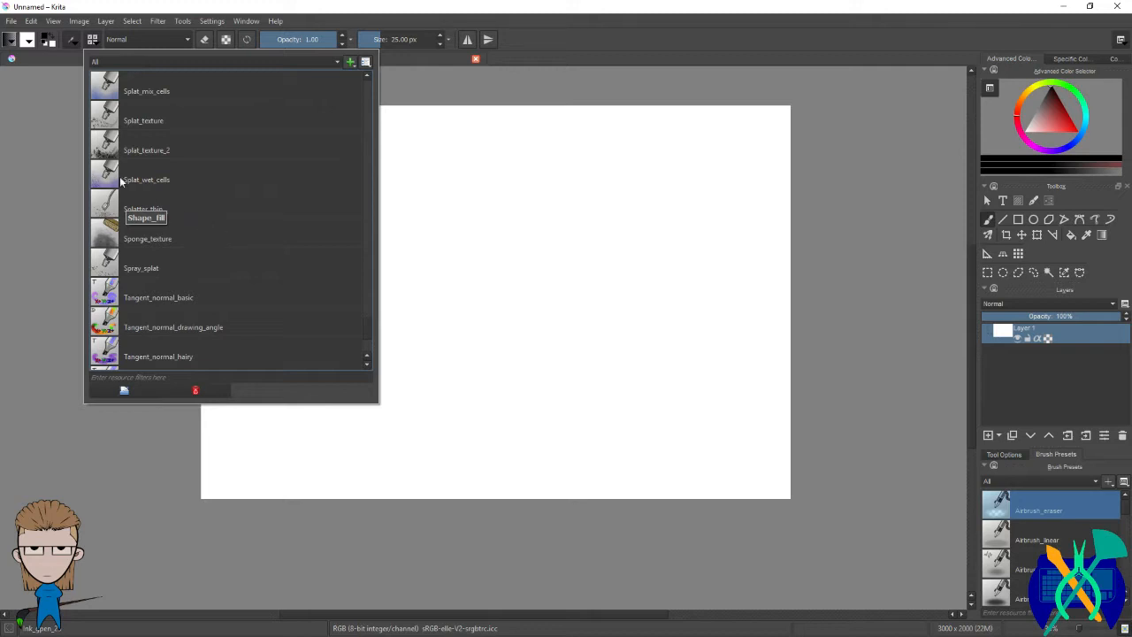
scroll(225, 224, "down", 3)
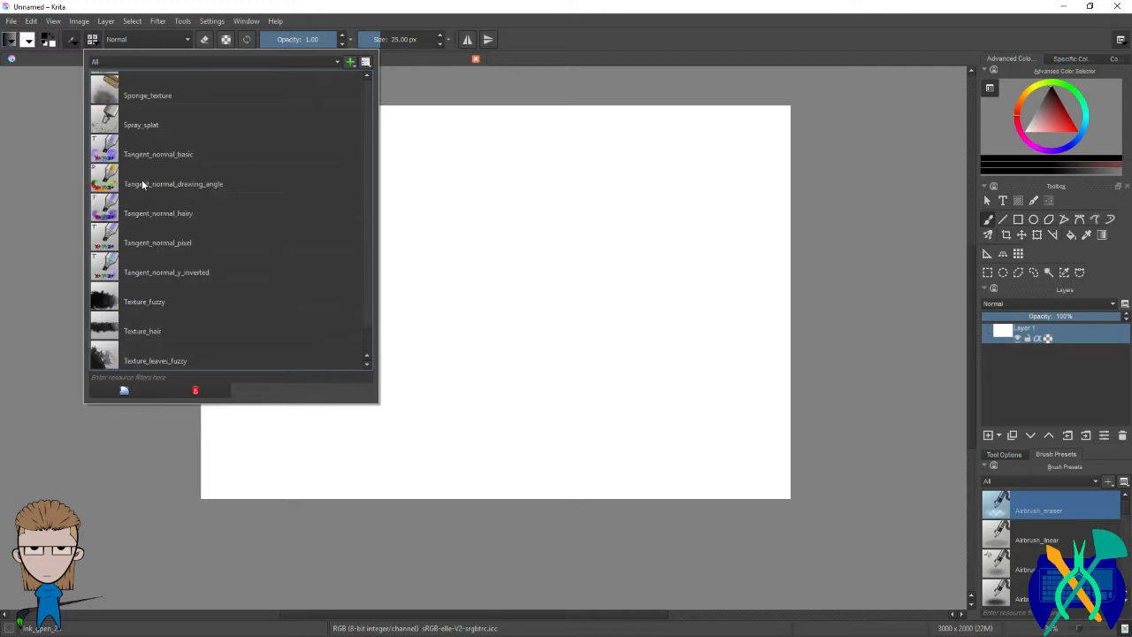
scroll(140, 177, "up", 4)
scroll(173, 203, "down", 4)
Step: Import the 1 Lapiz 2 B brush preset from its .kpp file
left_click(139, 394)
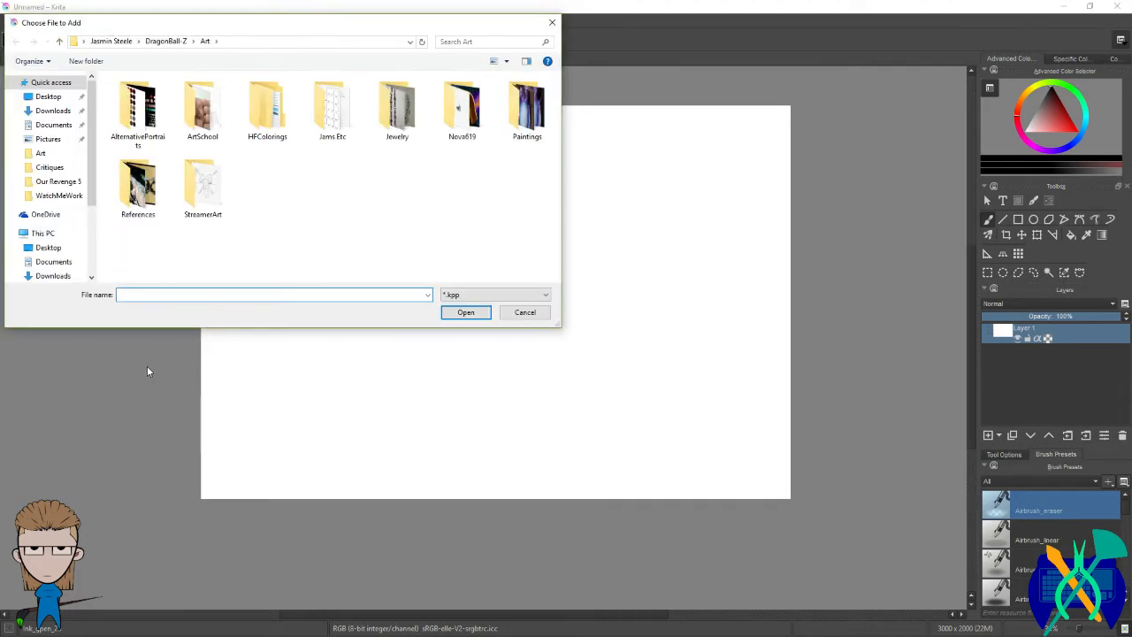
key("Escape")
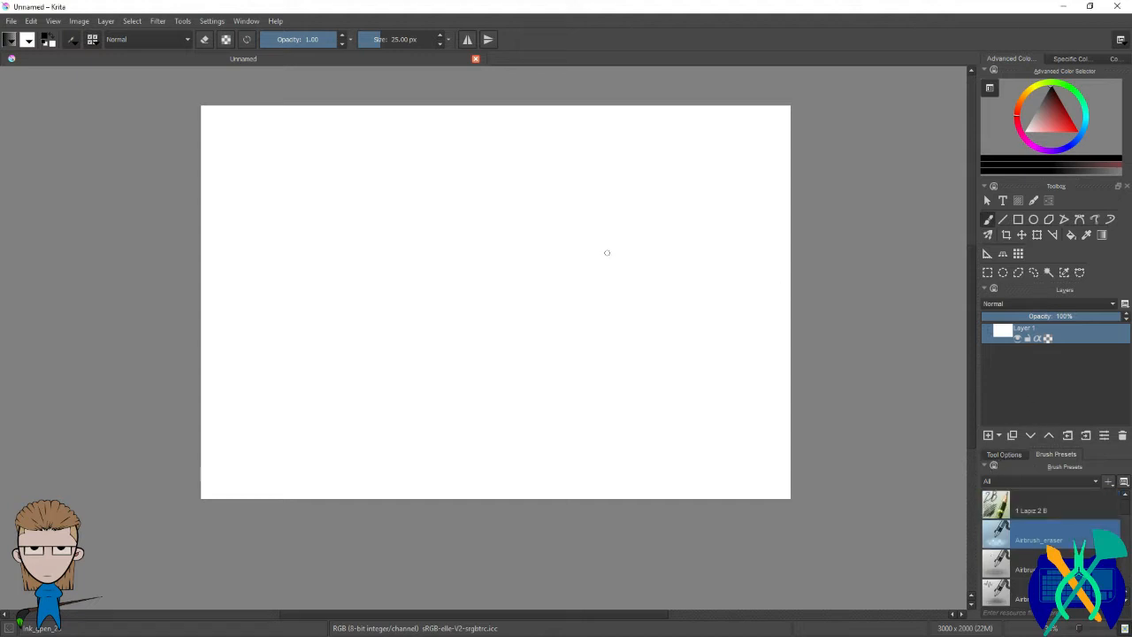
Step: Select the imported 1 Lapiz 2 B brush preset, draw a wavy test stroke on the canvas, and undo the stroke
left_click(92, 40)
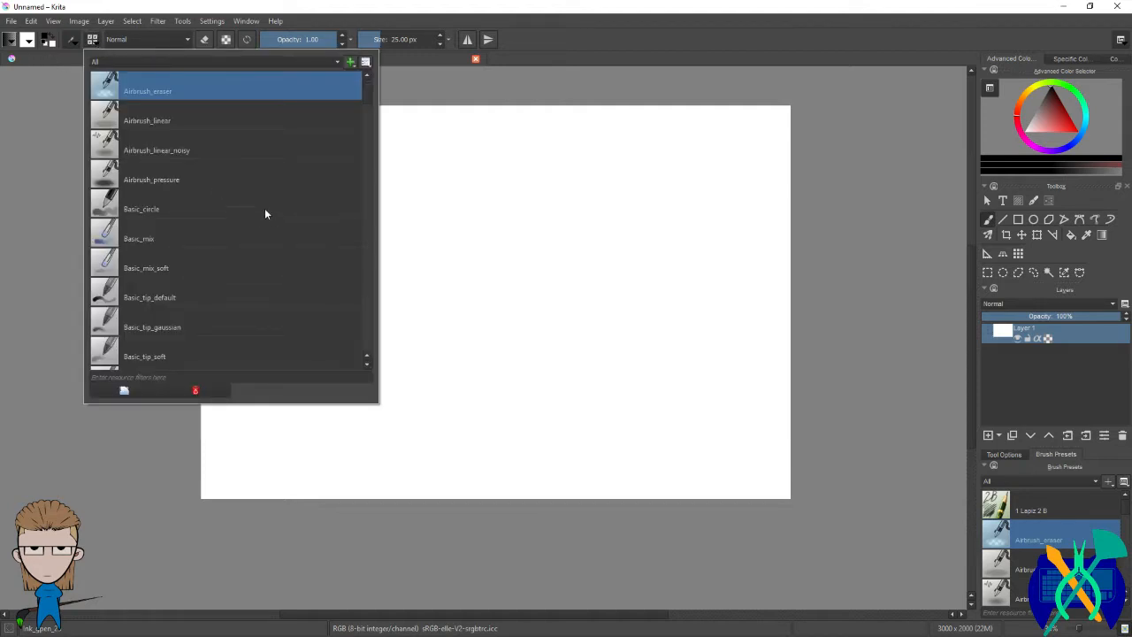
scroll(215, 223, "down", 20)
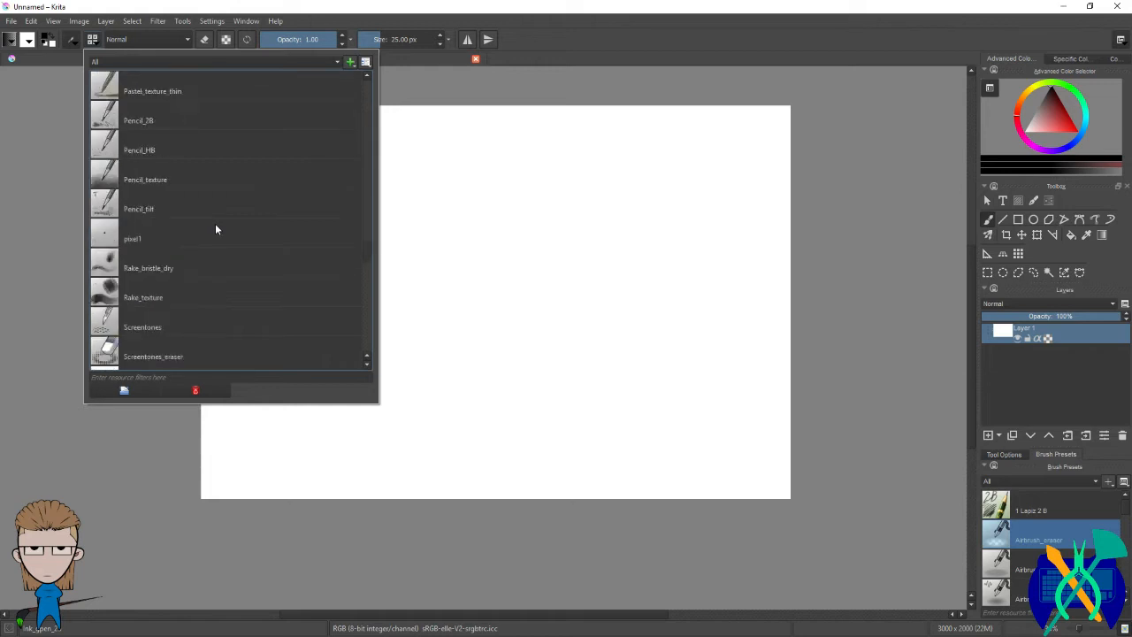
scroll(154, 233, "up", 7)
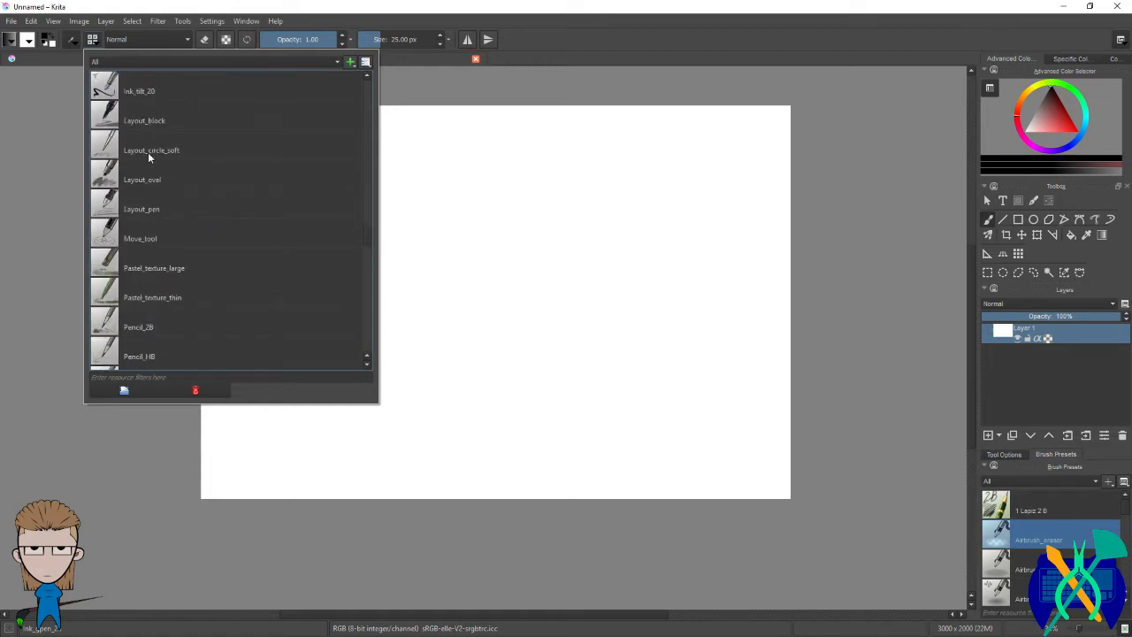
scroll(150, 219, "up", 3)
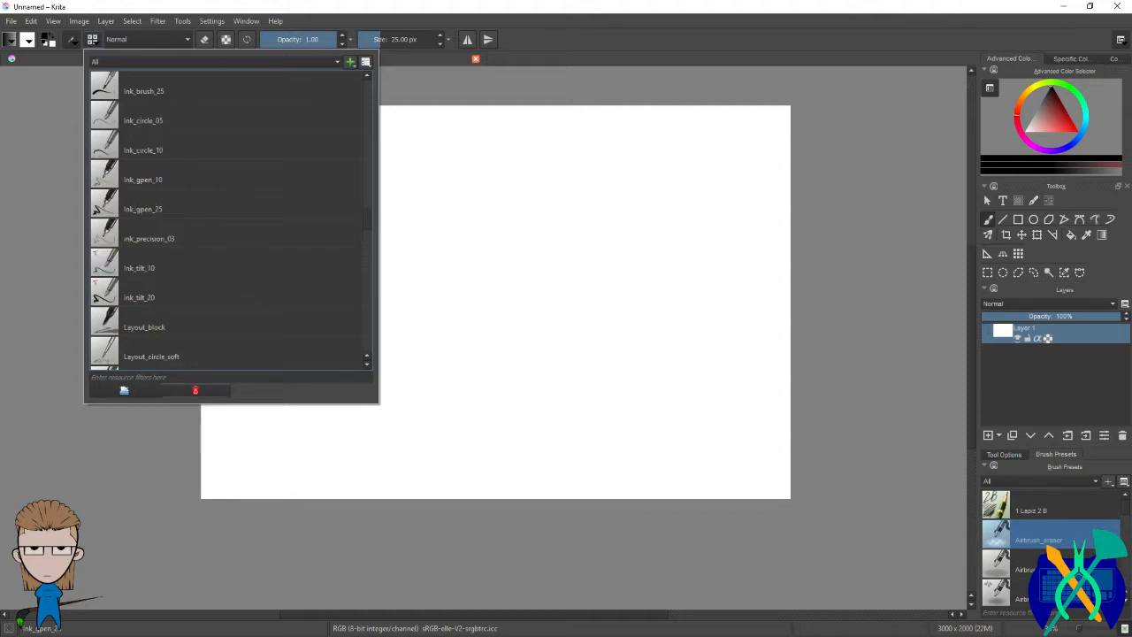
left_click(1066, 510)
left_click_drag(445, 246, 472, 342)
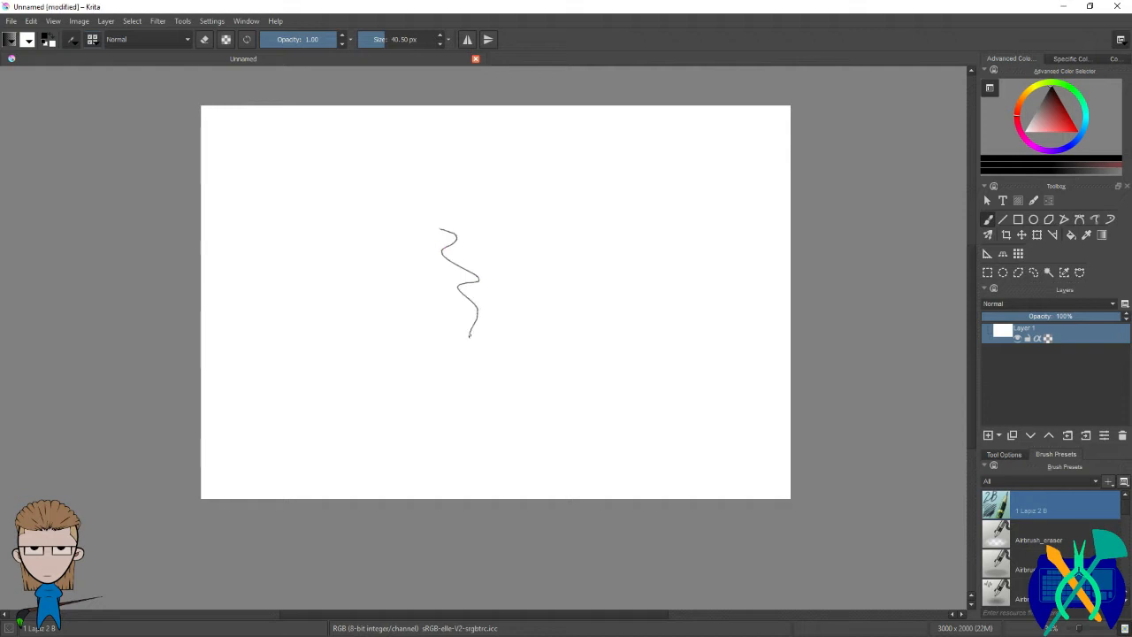
key("ctrl+z")
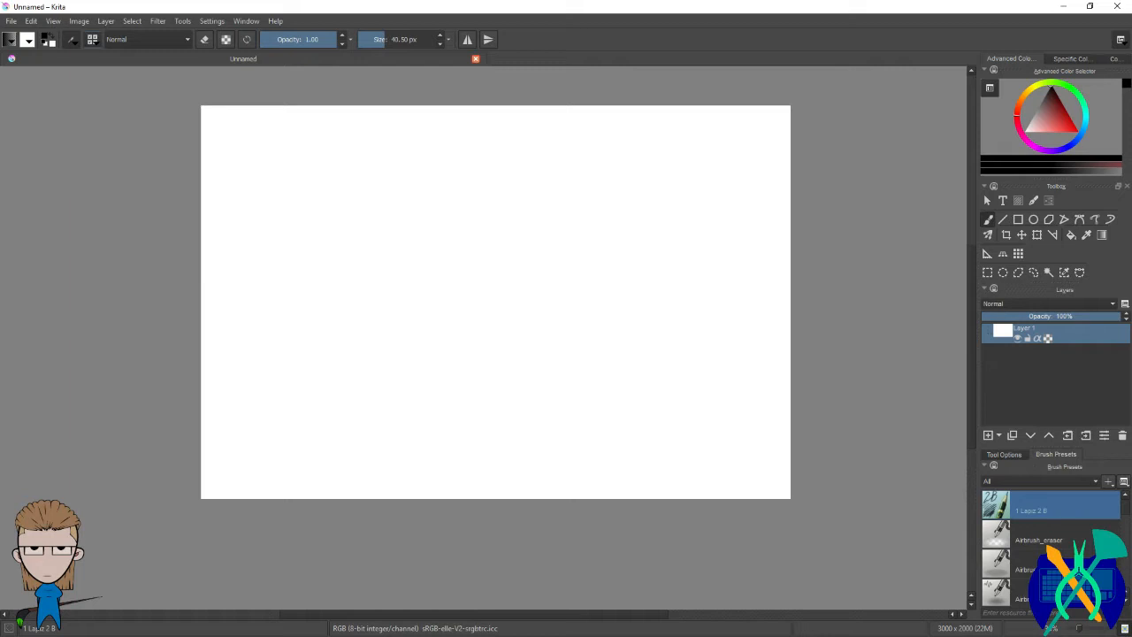
Step: Switch to the Firefox window with the Krita documentation and read from the Photoshop brush example to Resource Bundles and Removing Presets
key("ctrl+o")
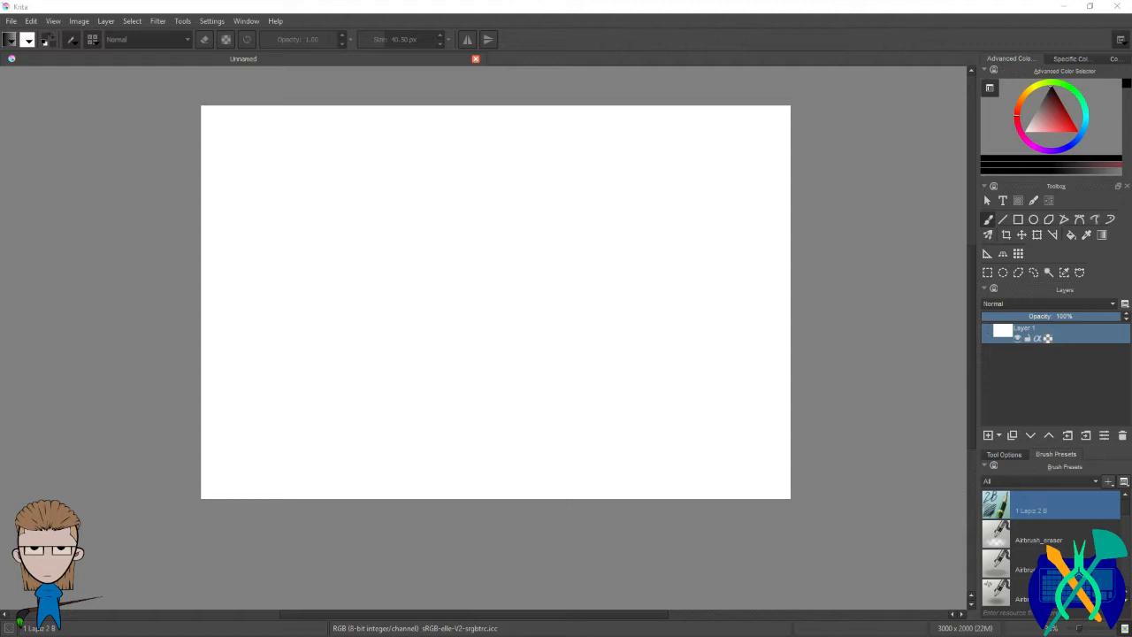
mouse_move(1131, 86)
left_mouse_down()
mouse_move(952, 0)
mouse_move(1123, 31)
mouse_move(1131, 86)
left_mouse_up()
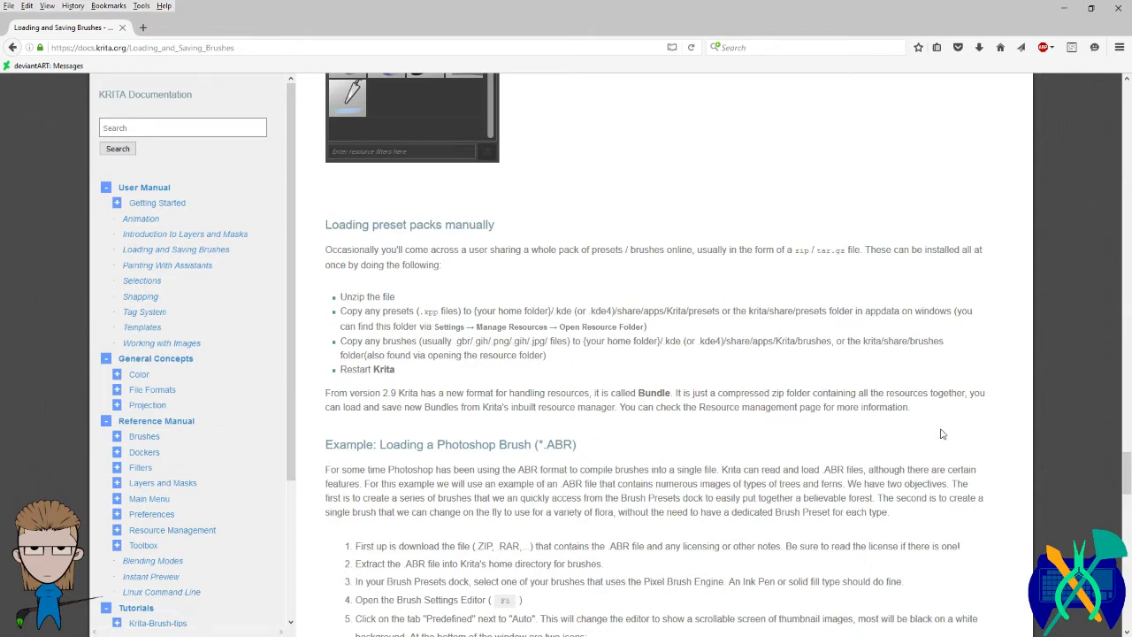
scroll(863, 391, "down", 5)
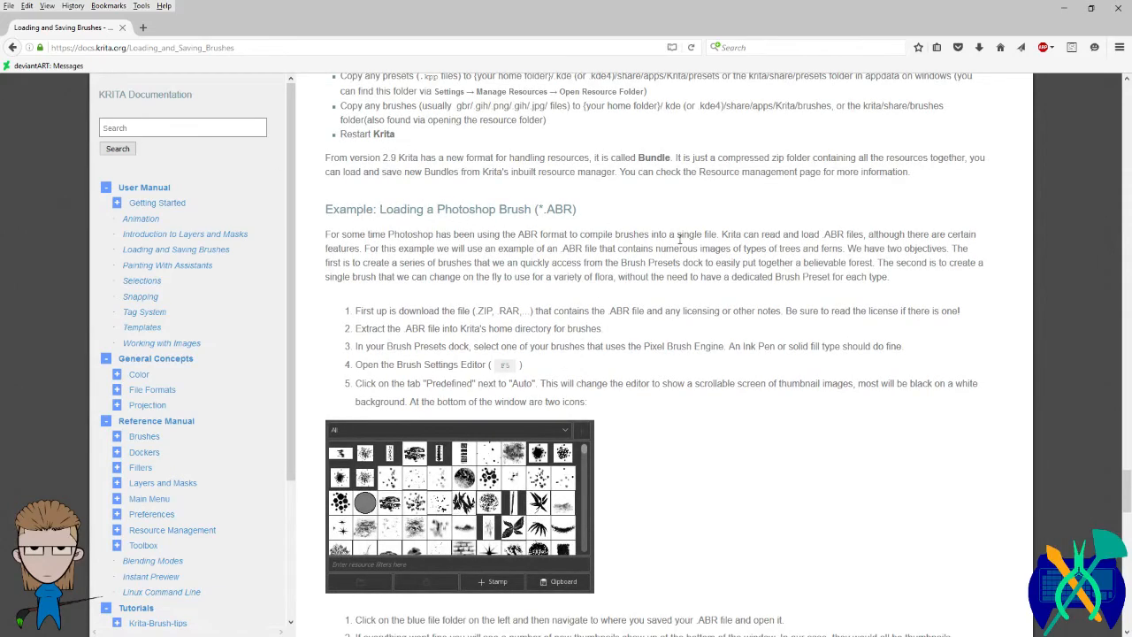
scroll(690, 270, "down", 10)
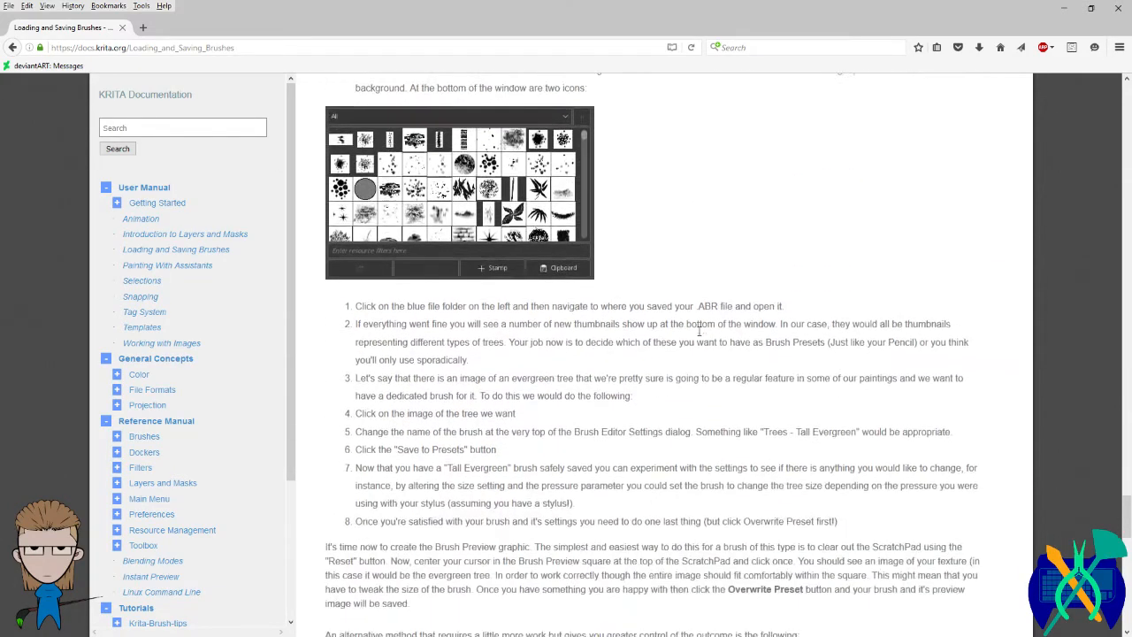
scroll(703, 328, "down", 12)
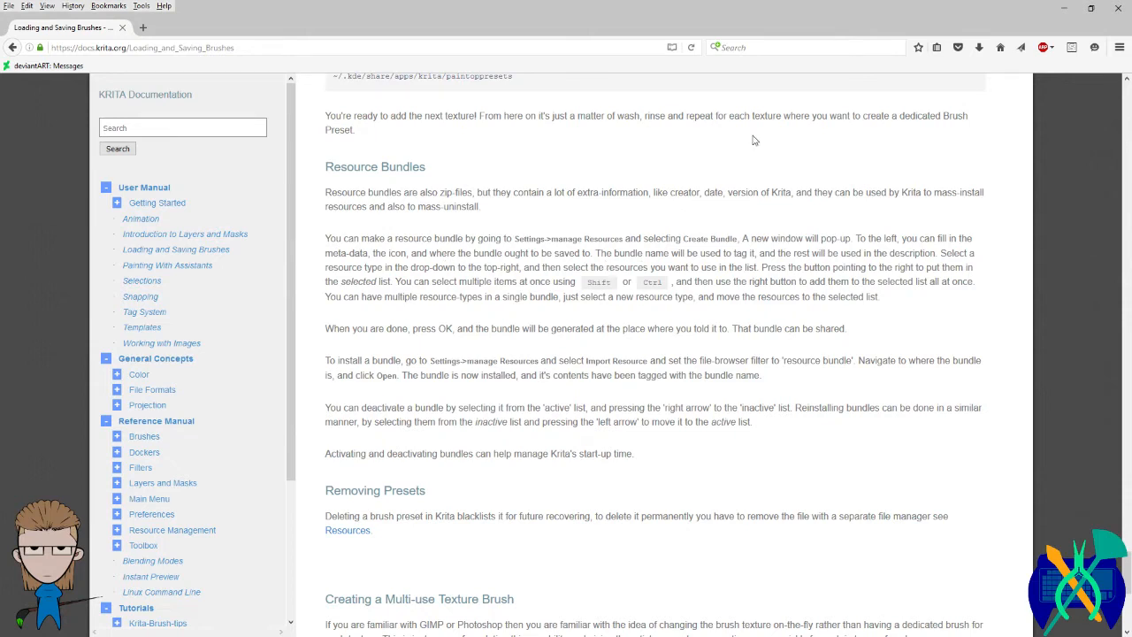
Step: Switch back to Krita, open the resource bundle manager, and start creating a new resource bundle
left_click(1063, 8)
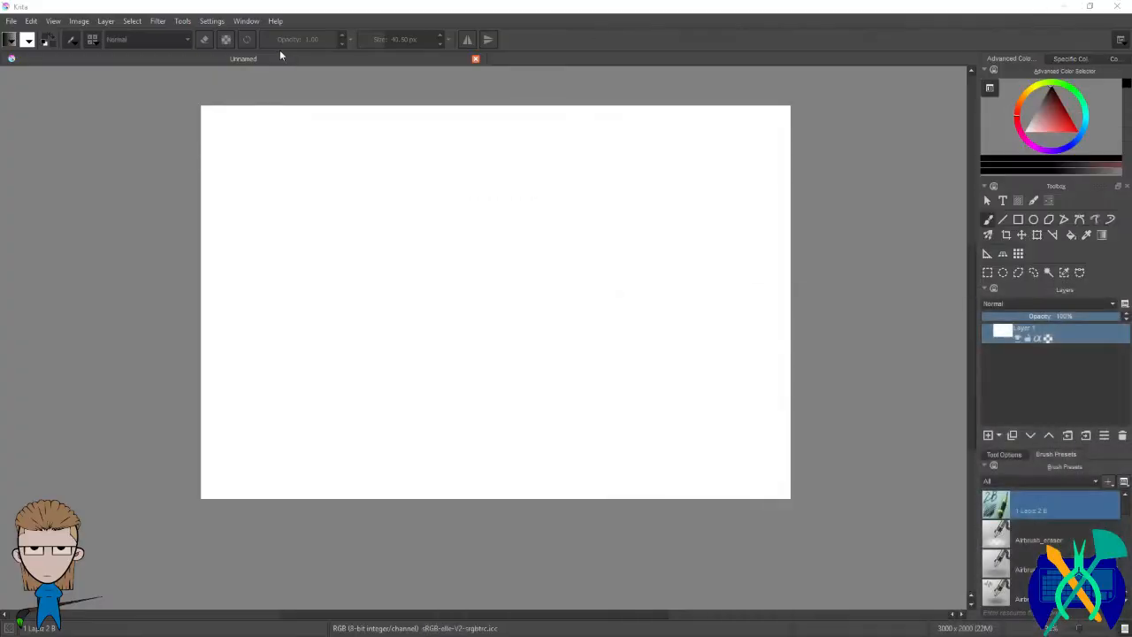
left_click(215, 23)
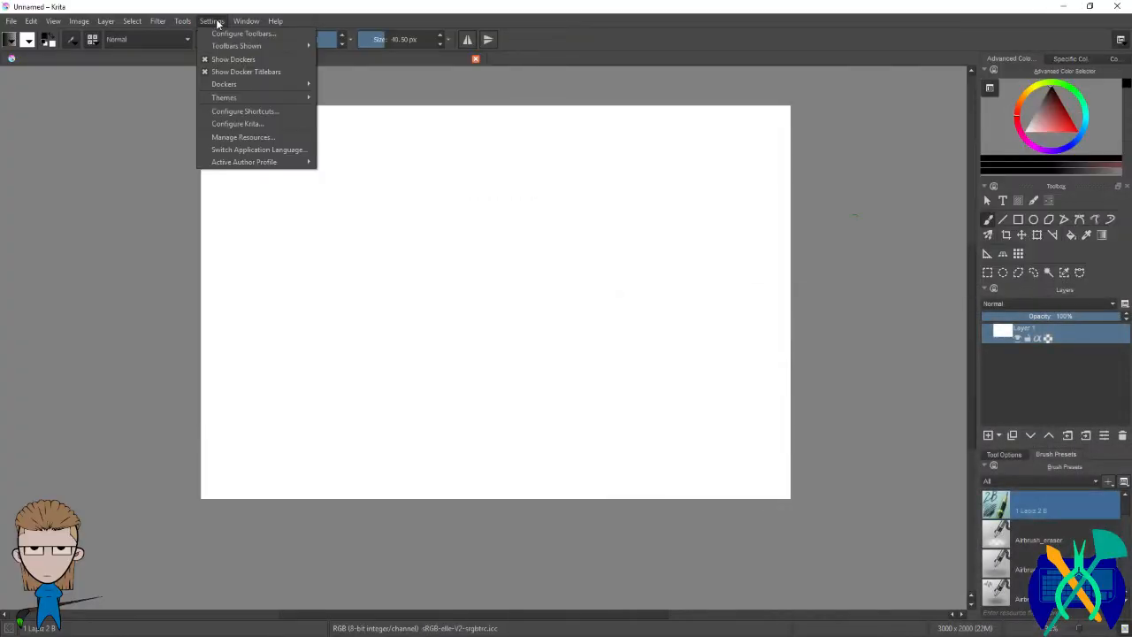
mouse_move(248, 87)
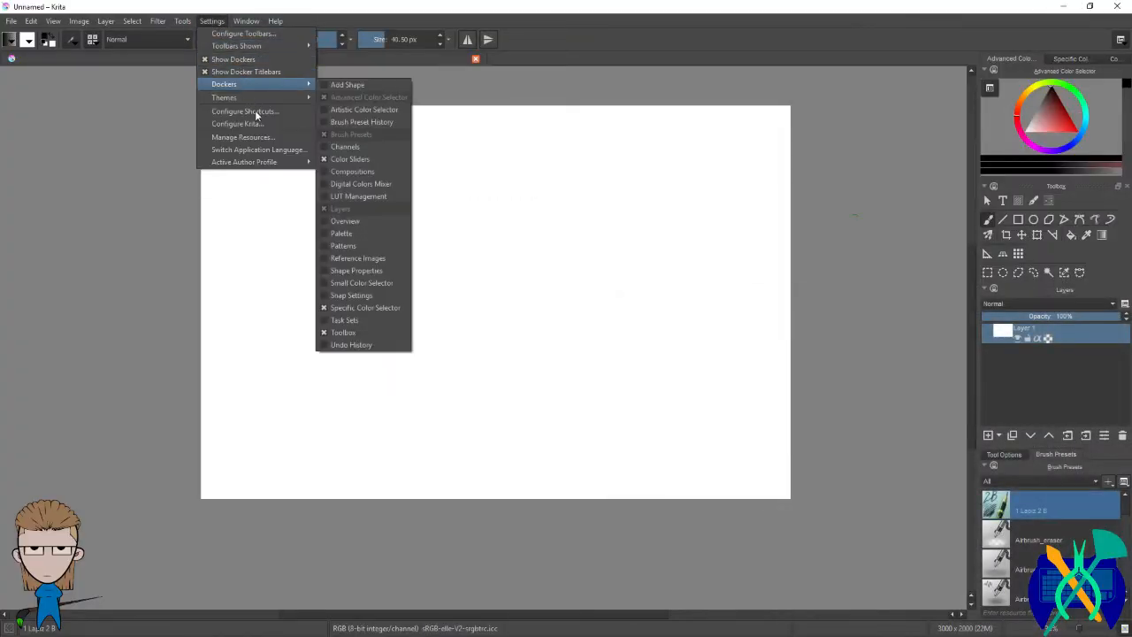
left_click(264, 137)
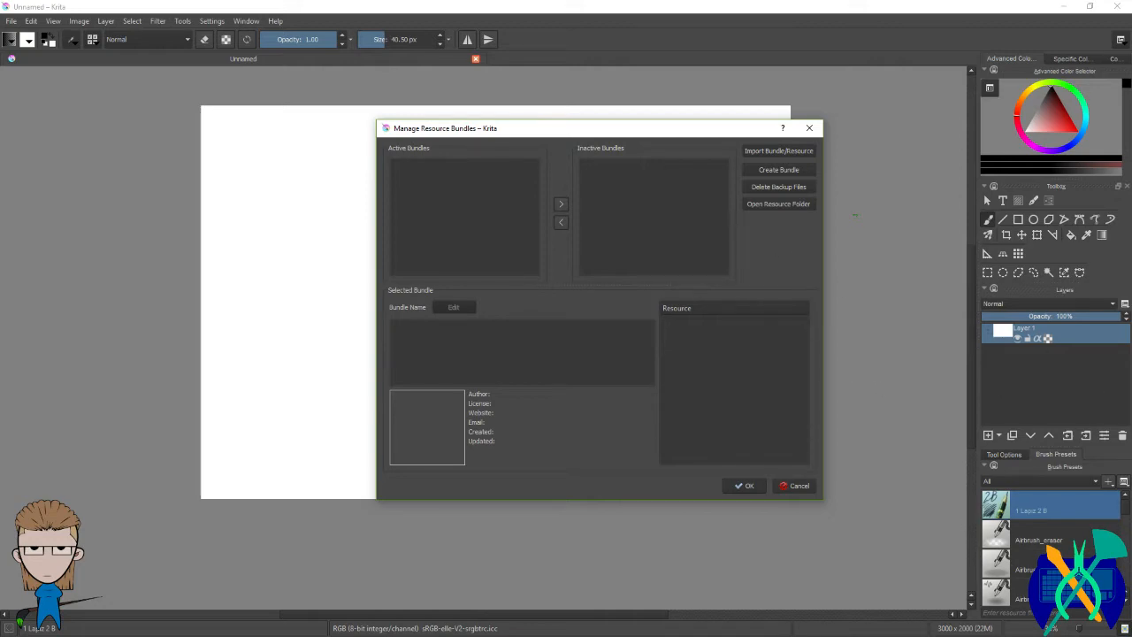
left_click(778, 151)
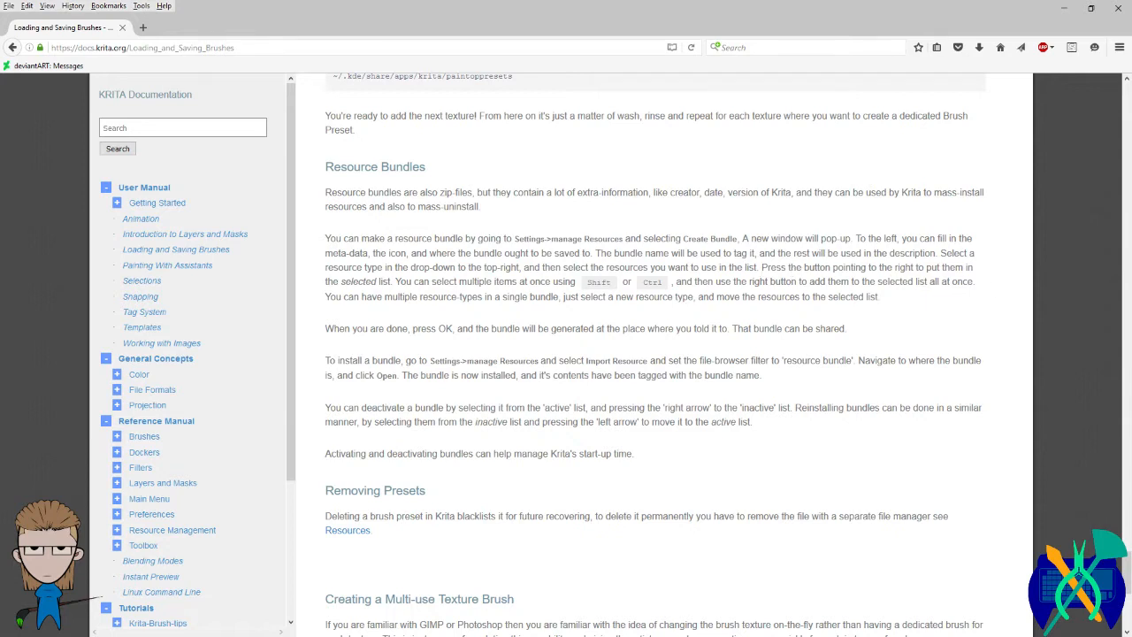
left_click(1064, 7)
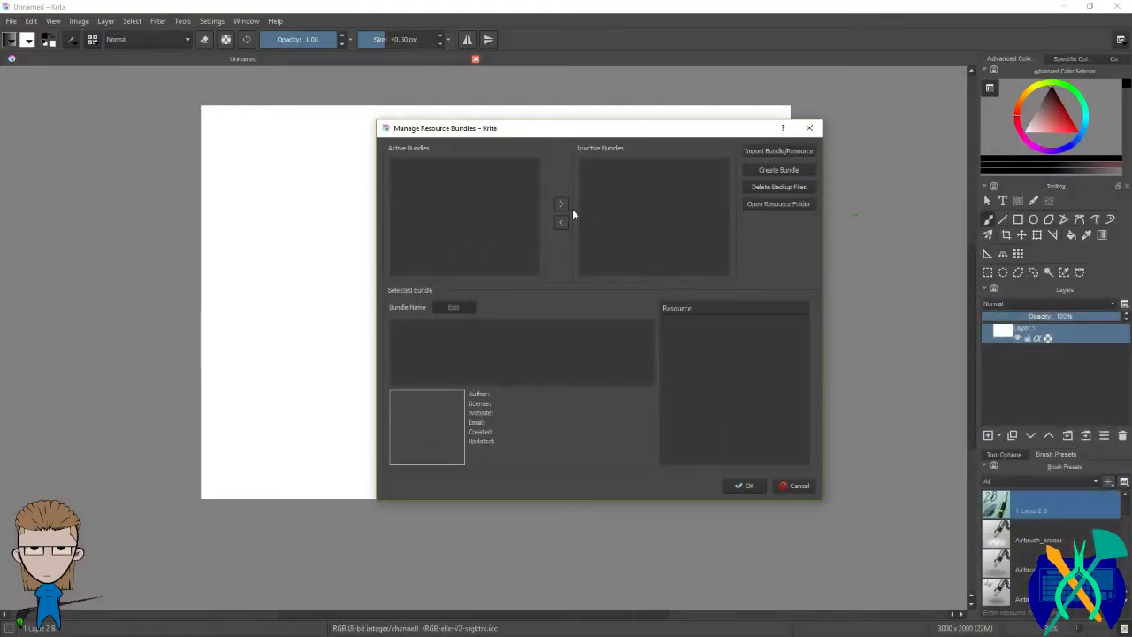
left_click(787, 172)
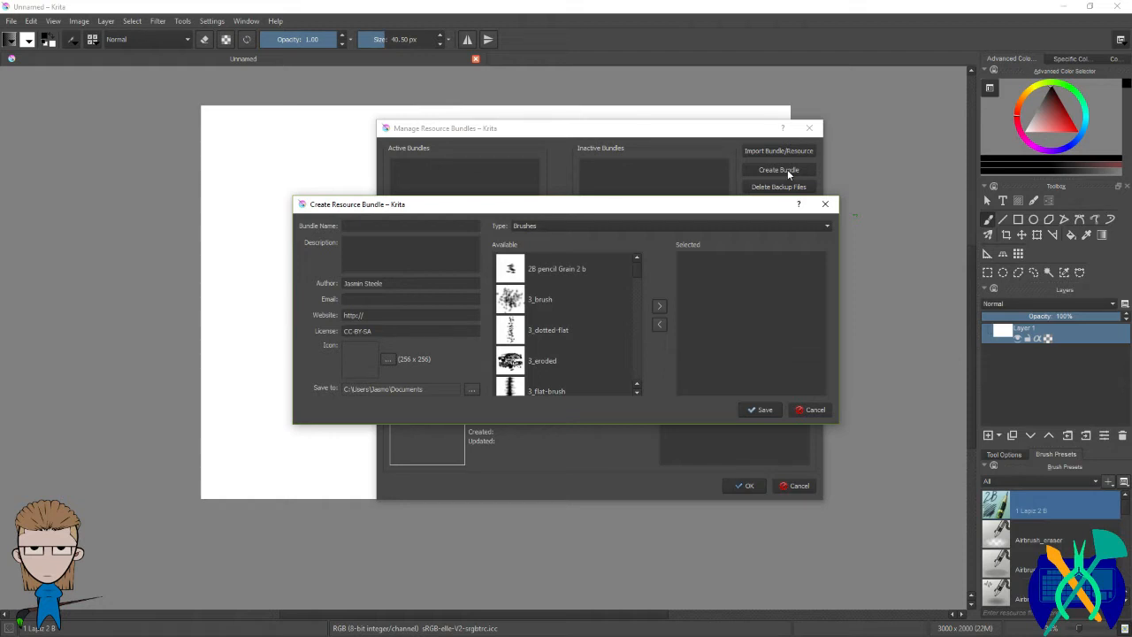
Step: Look through the whole list of available brushes for the new bundle and return to its beginning
scroll(609, 332, "down", 10)
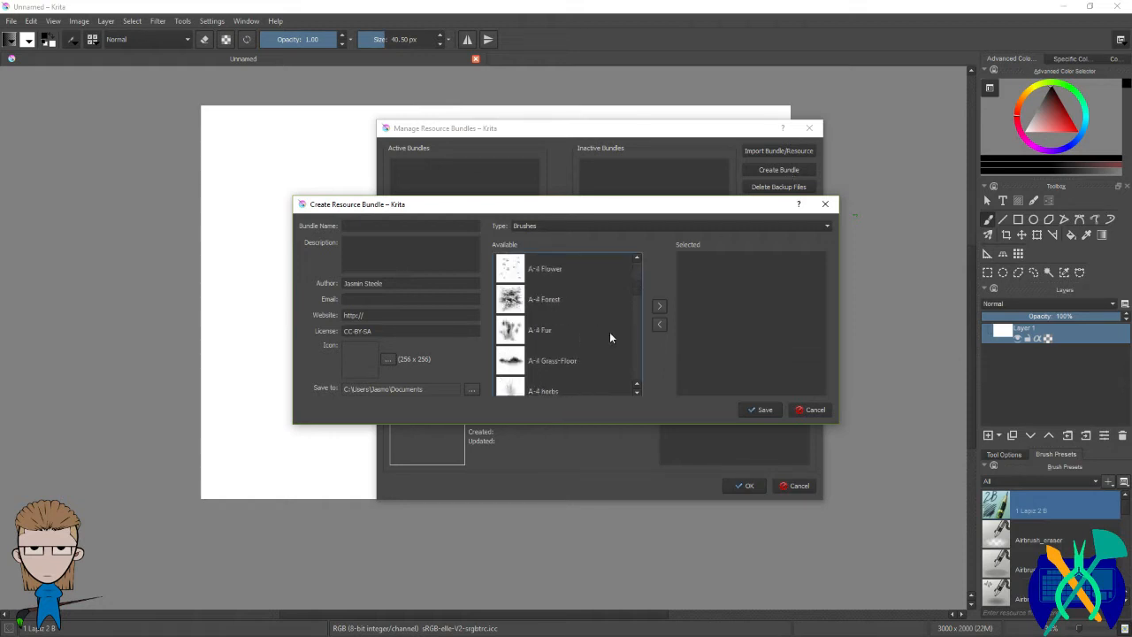
scroll(609, 332, "down", 15)
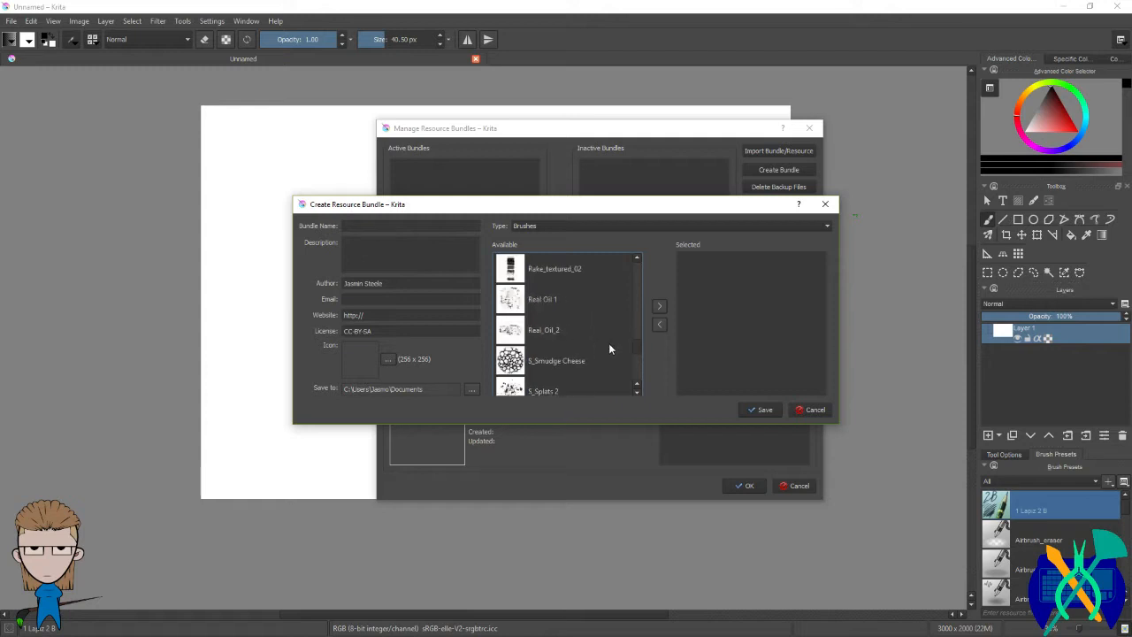
scroll(611, 345, "down", 15)
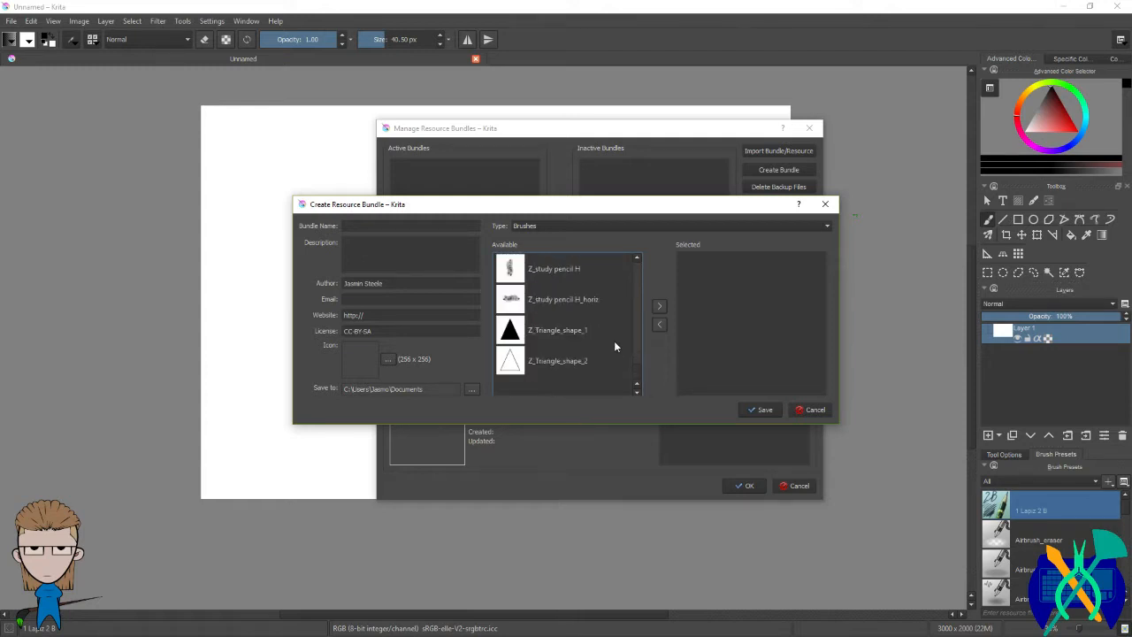
scroll(614, 343, "up", 3)
left_click_drag(637, 371, 642, 268)
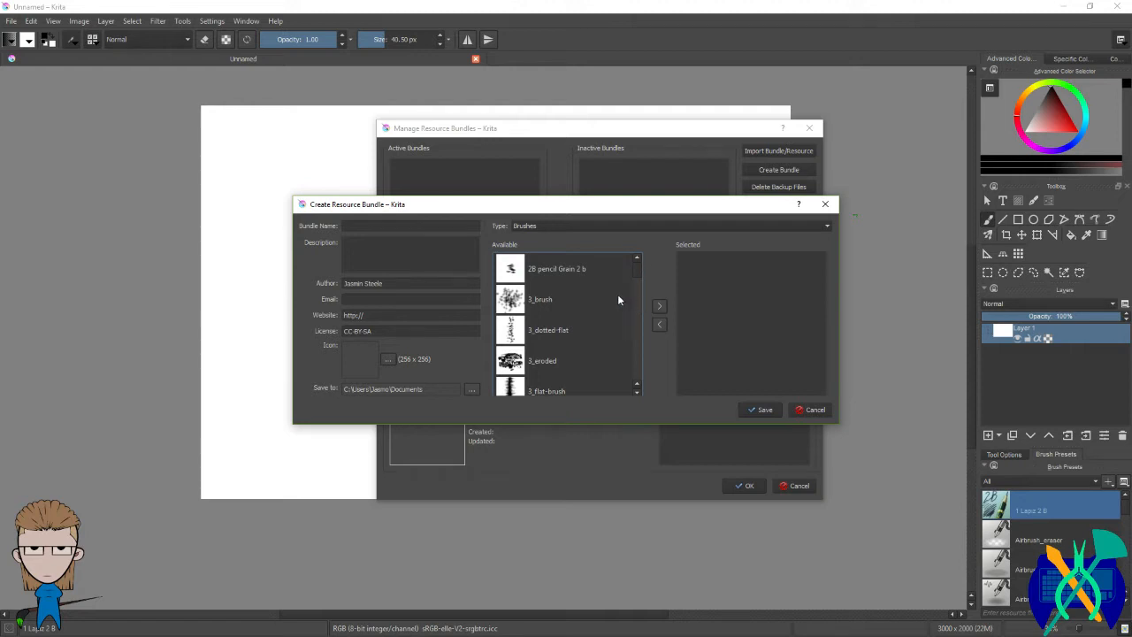
scroll(590, 296, "down", 4)
scroll(591, 300, "up", 2)
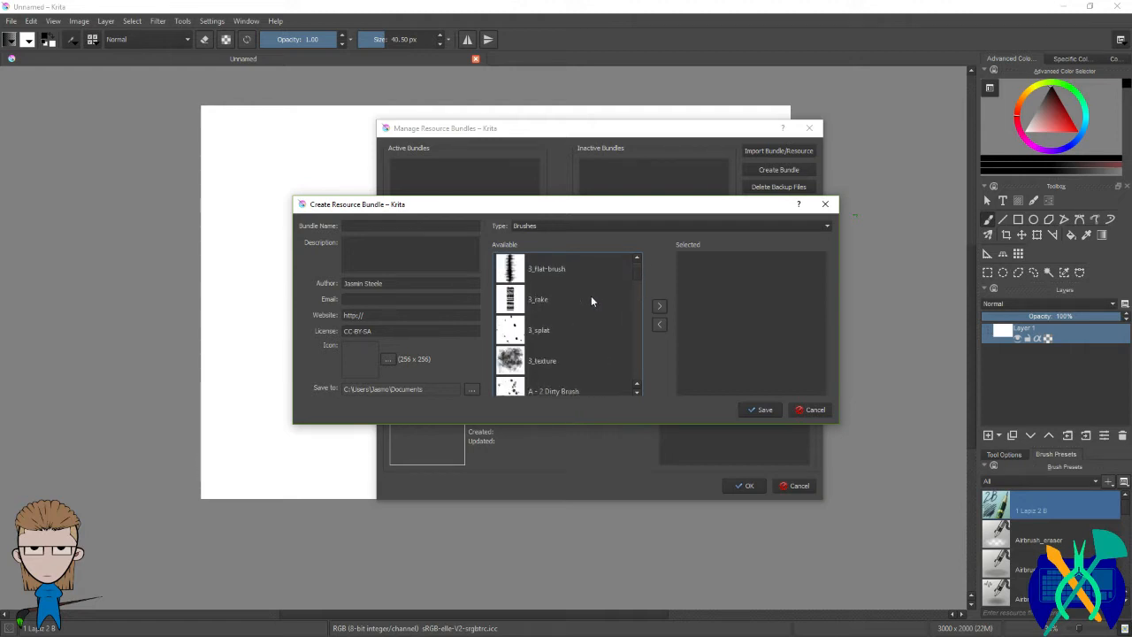
Step: Add the A-4 Grass-Floor and A-4 random vegetal brushes to the new bundle's selected resources
left_click(553, 334)
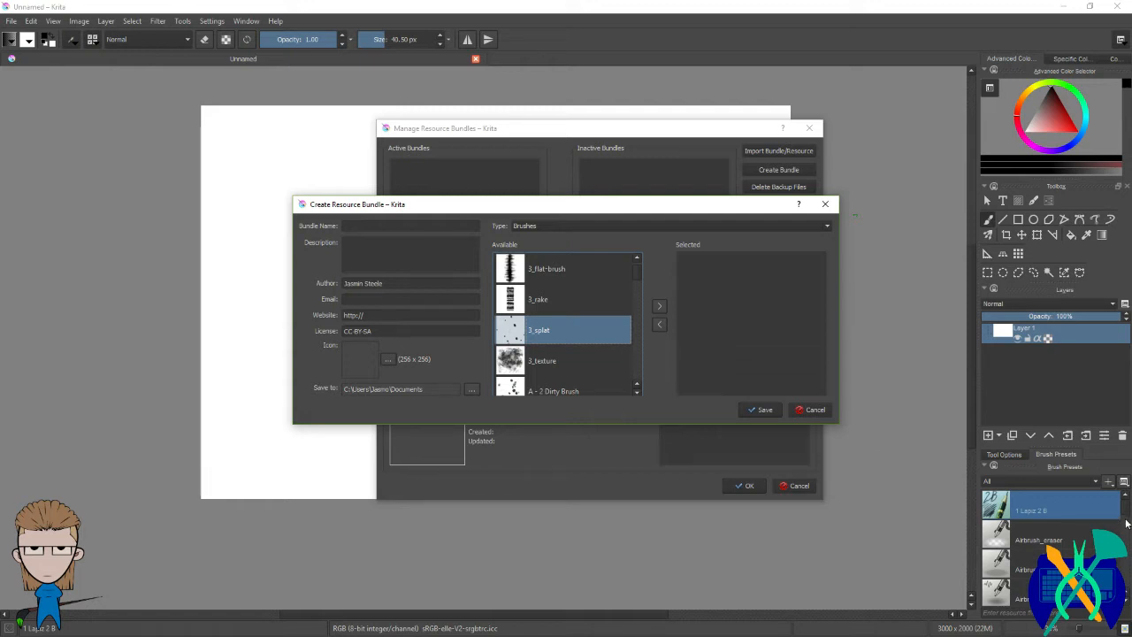
scroll(584, 325, "down", 2)
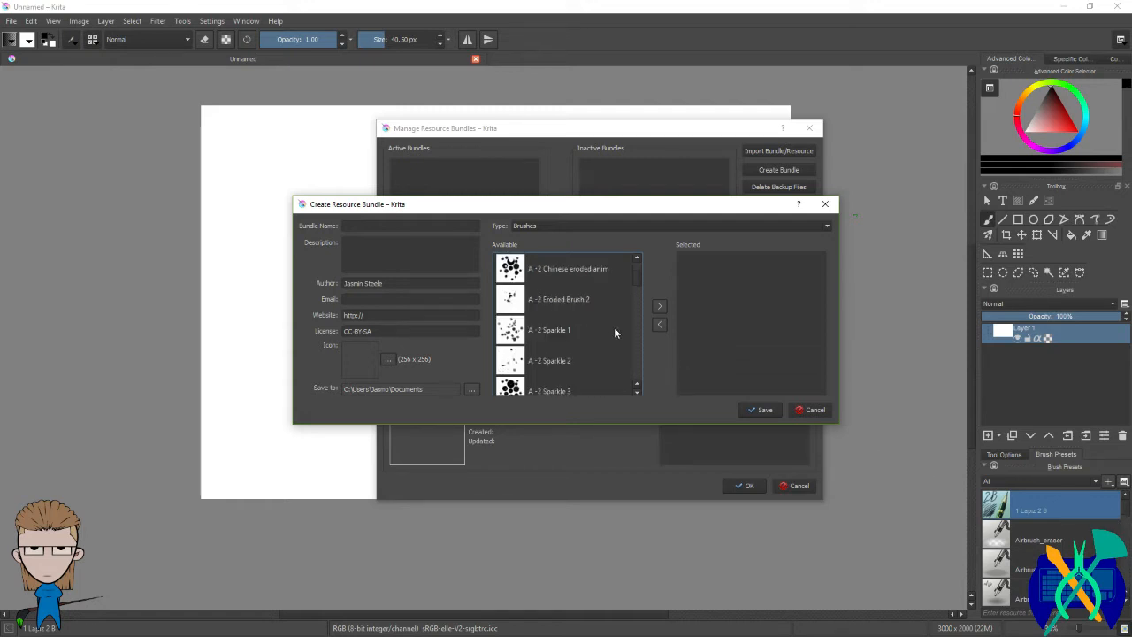
scroll(607, 346, "down", 4)
scroll(604, 351, "down", 2)
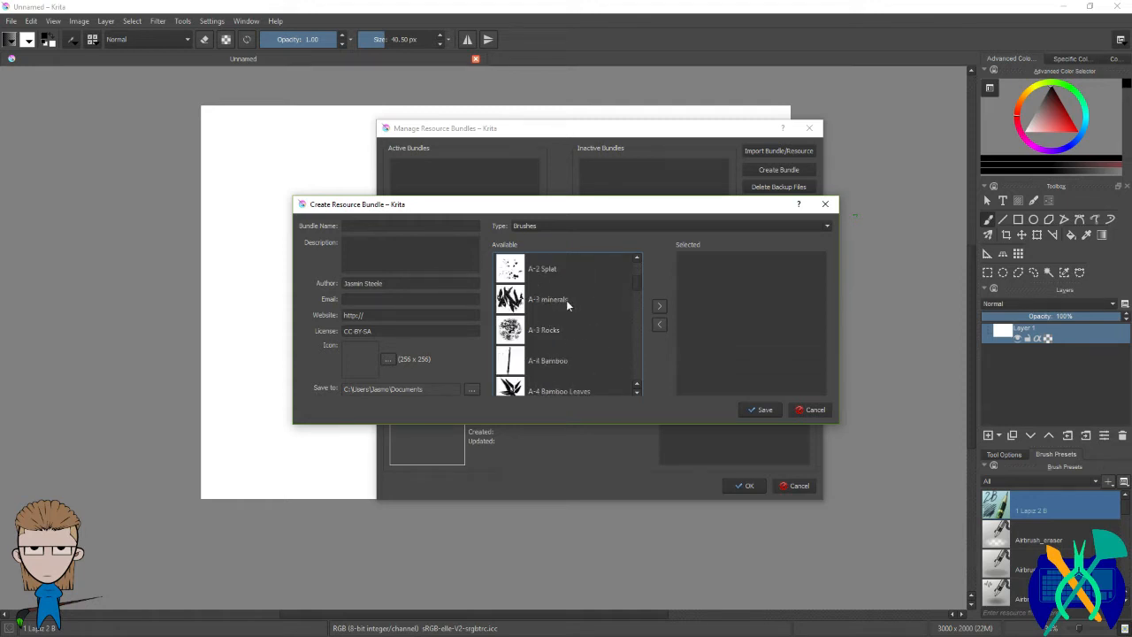
scroll(570, 298, "down", 2)
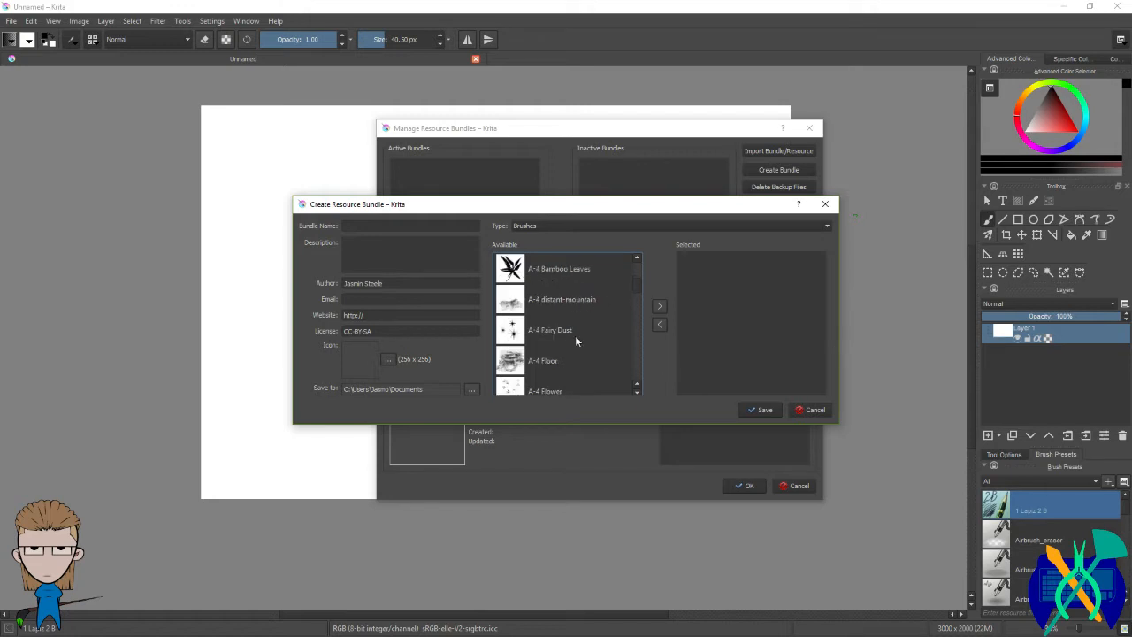
scroll(588, 355, "down", 2)
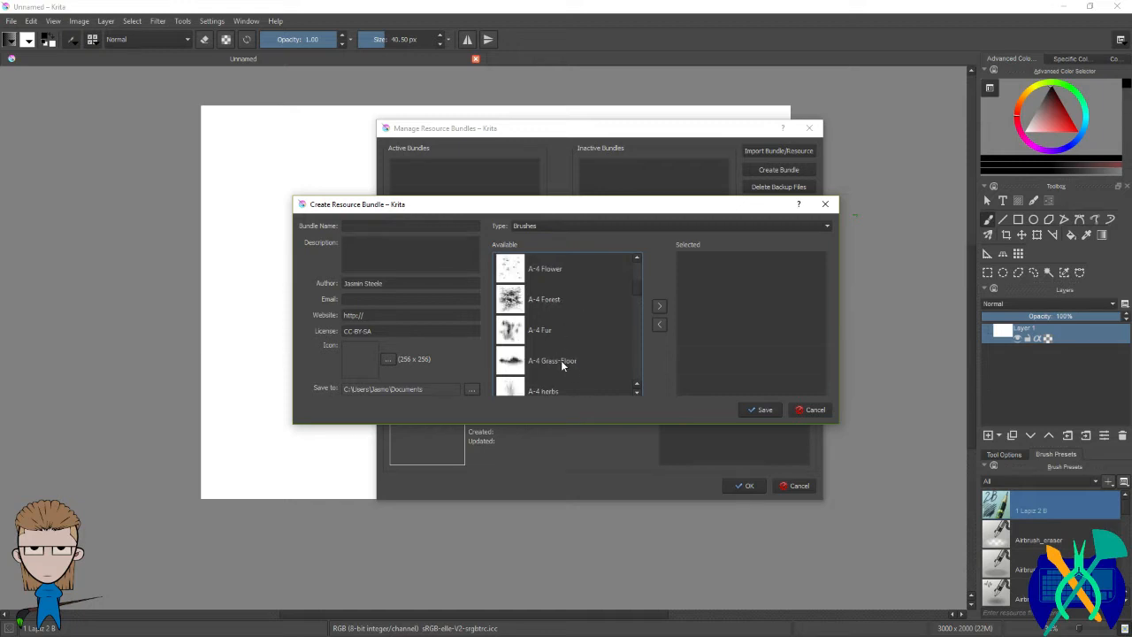
scroll(563, 360, "down", 2)
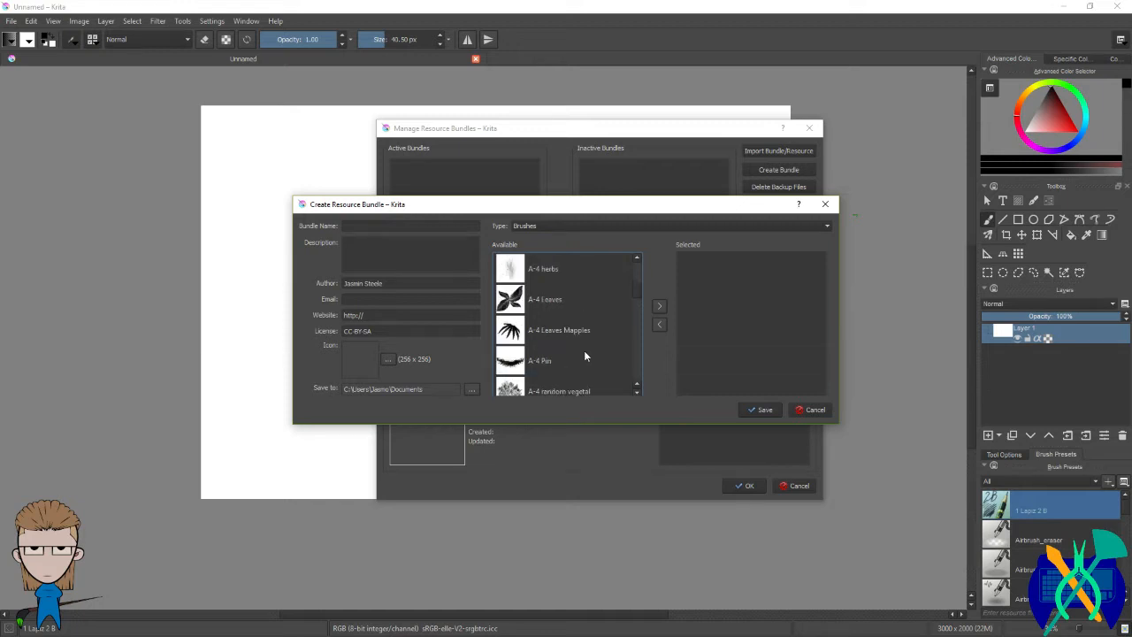
left_click(658, 306)
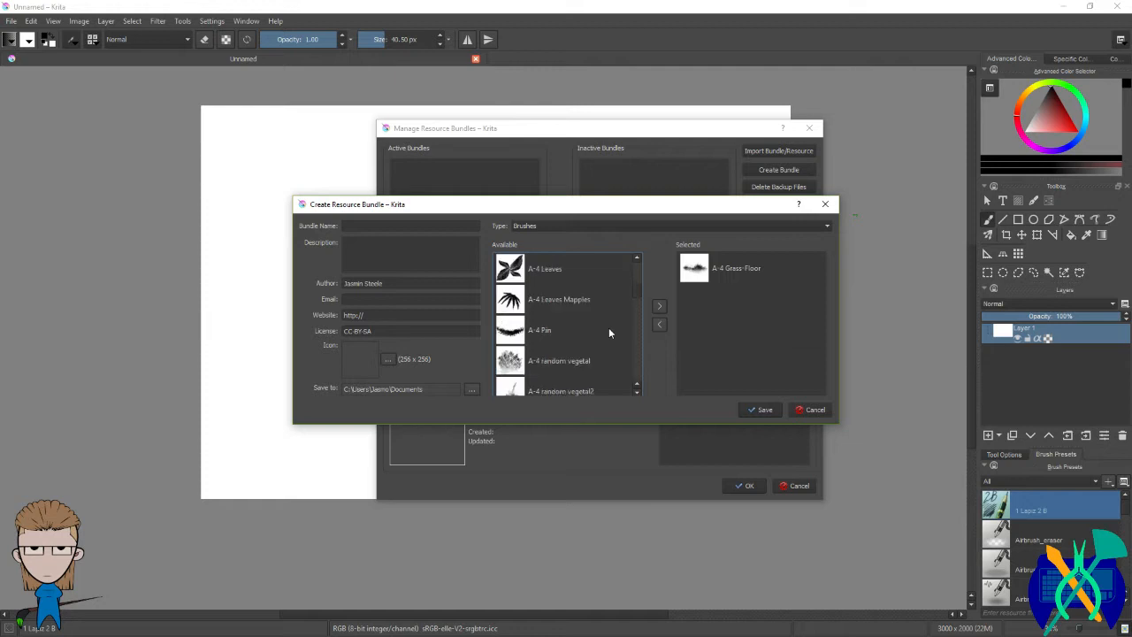
left_click(573, 359)
left_click(659, 306)
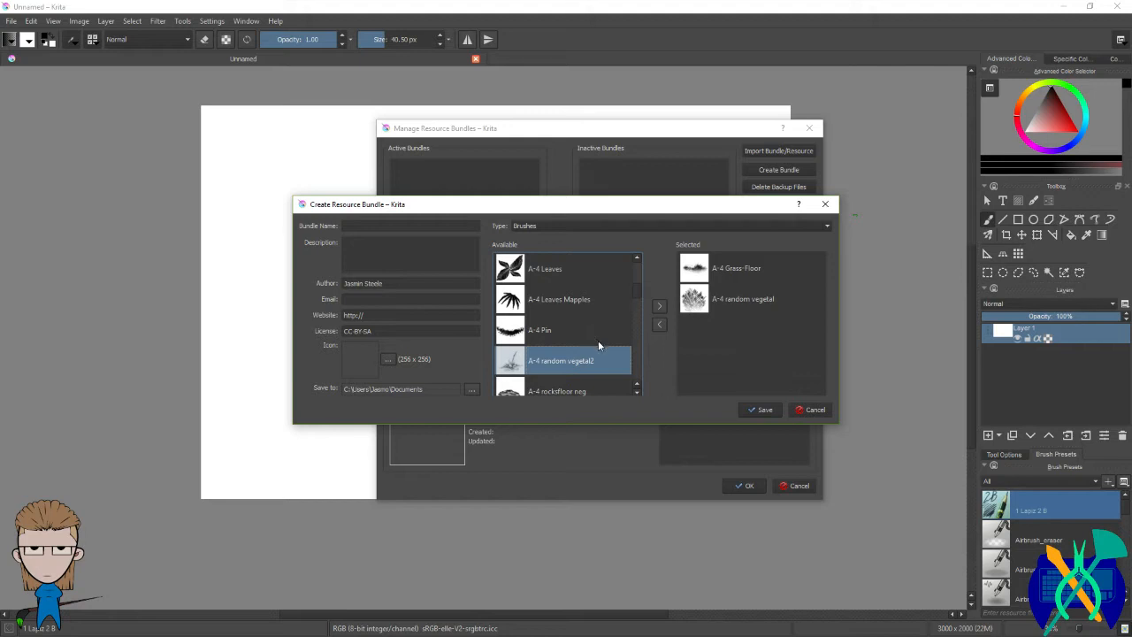
Step: Look through the available brushes for the new bundle, from the A-4 brushes down to the LJF foliage and M_ brushes
scroll(598, 341, "down", 5)
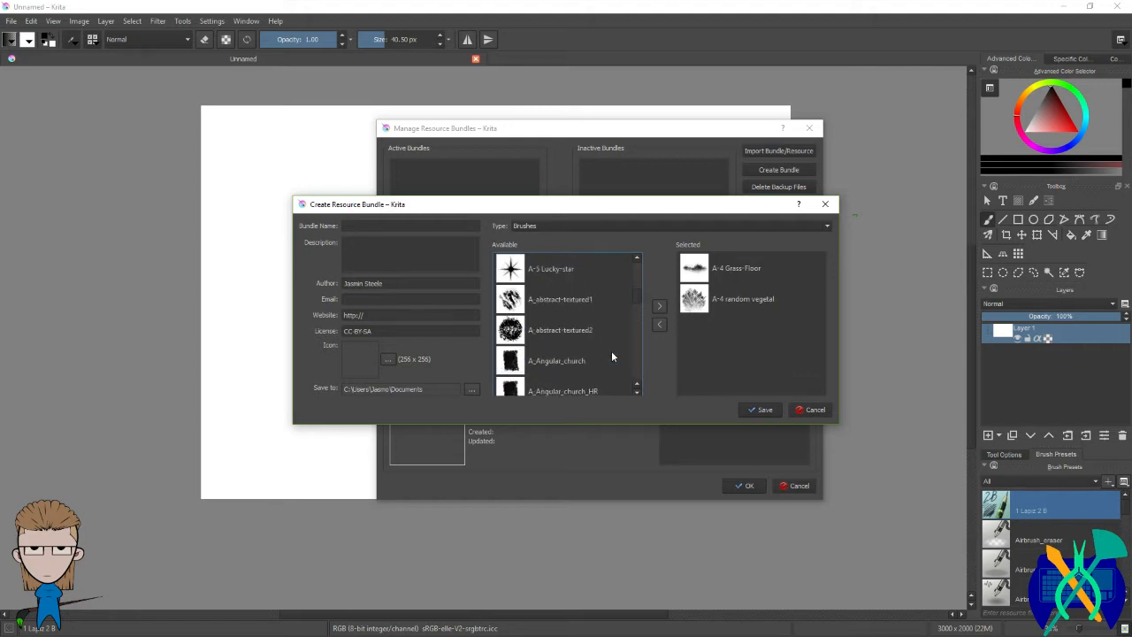
scroll(616, 349, "down", 2)
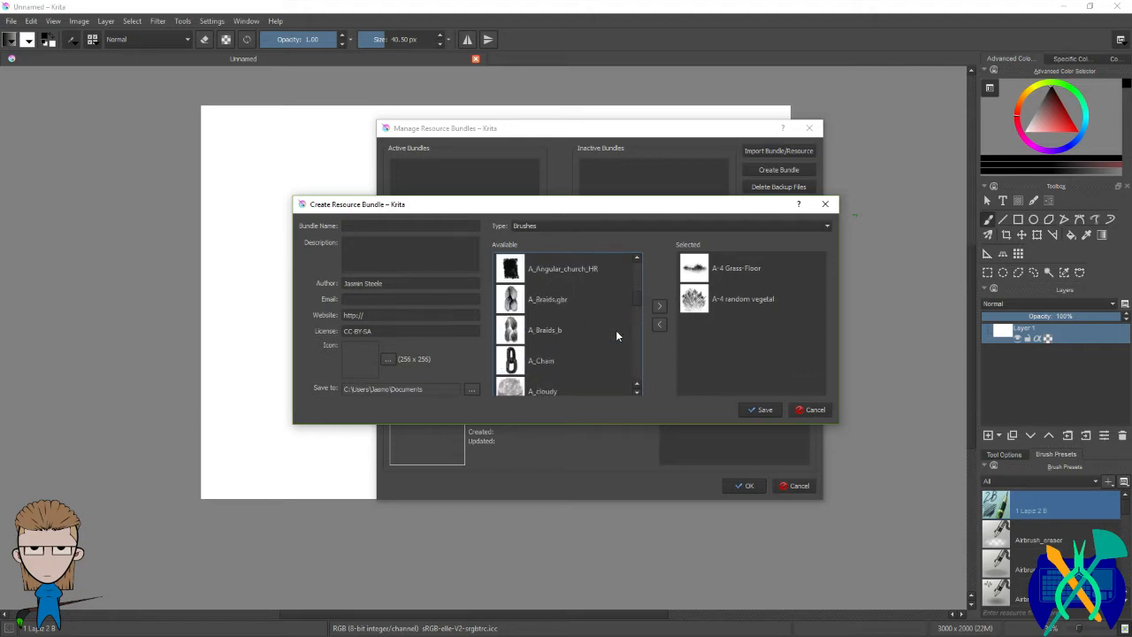
scroll(618, 336, "down", 2)
scroll(617, 335, "down", 2)
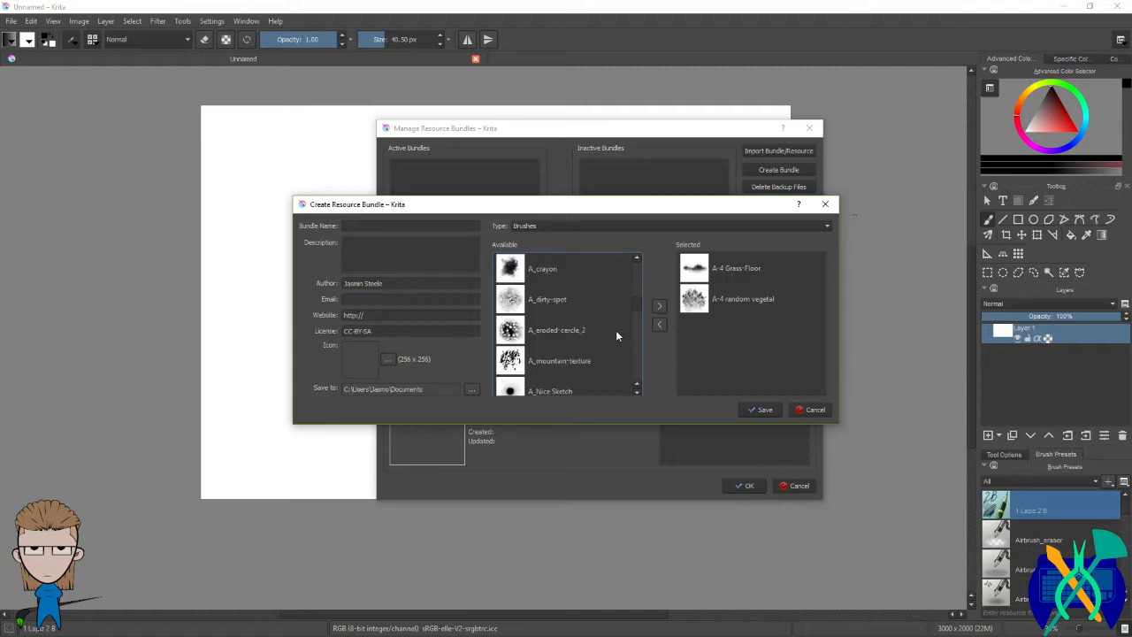
scroll(617, 335, "down", 2)
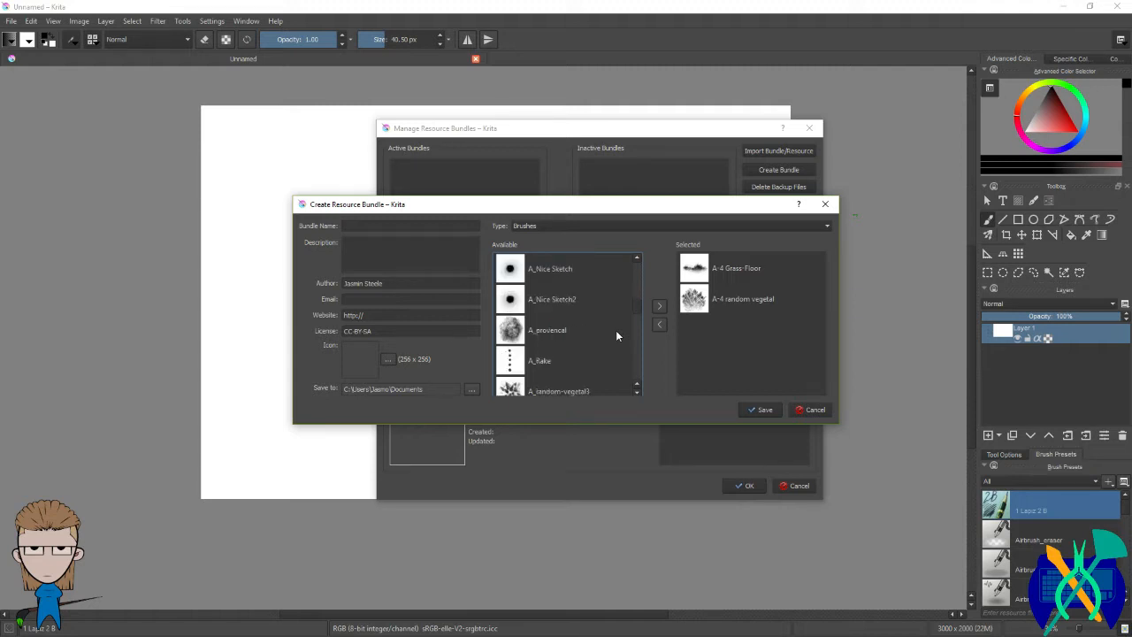
scroll(617, 335, "down", 2)
scroll(617, 335, "down", 2)
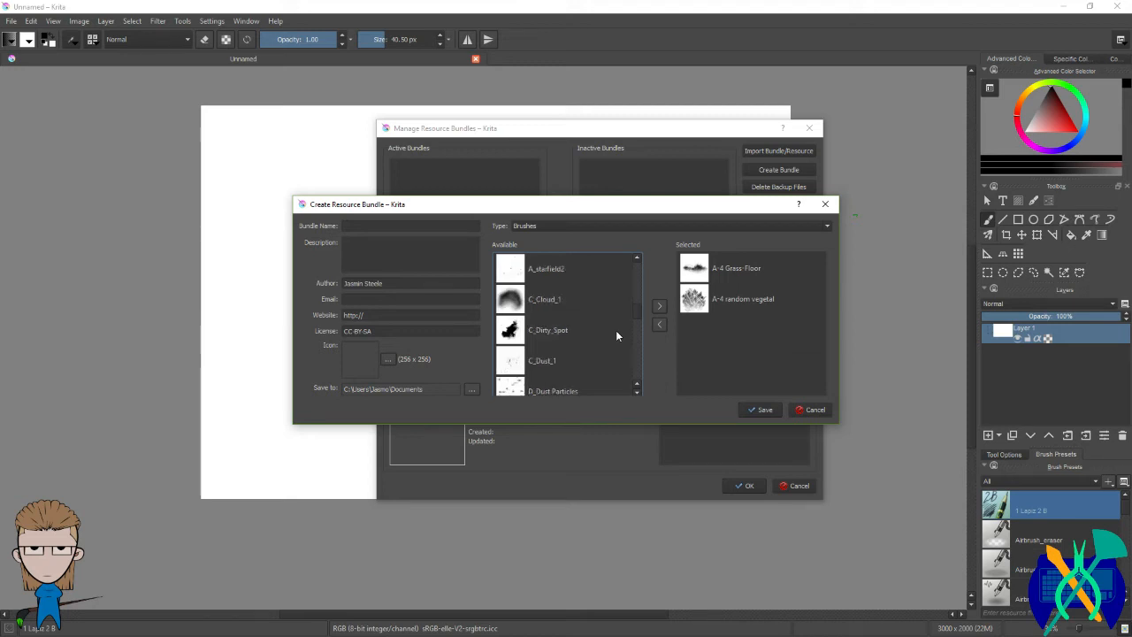
scroll(617, 336, "down", 2)
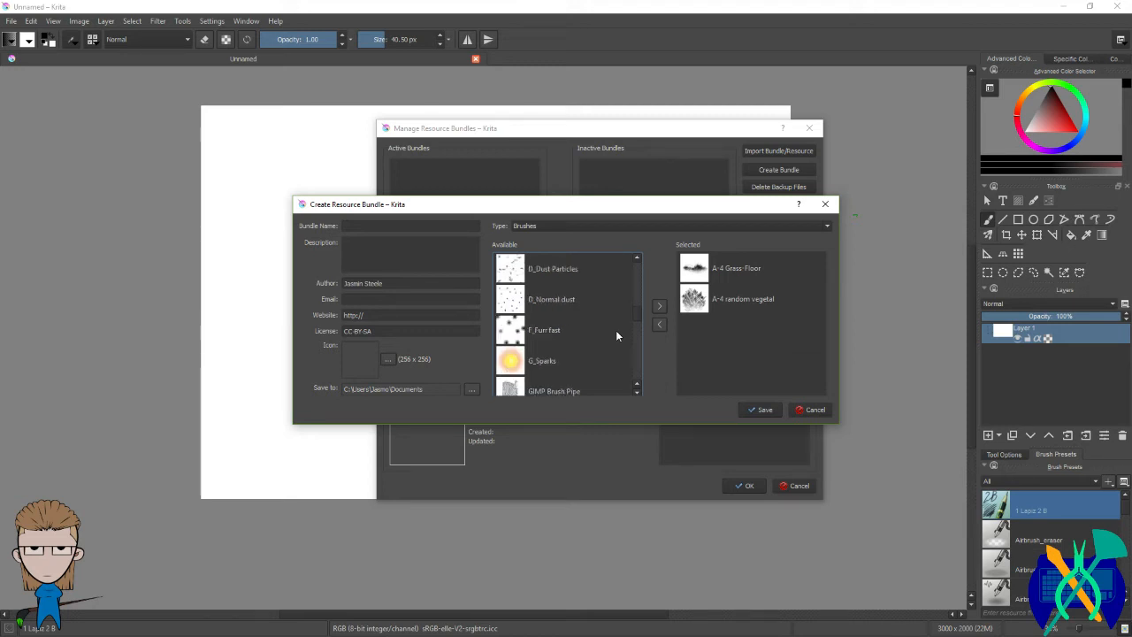
scroll(616, 335, "down", 2)
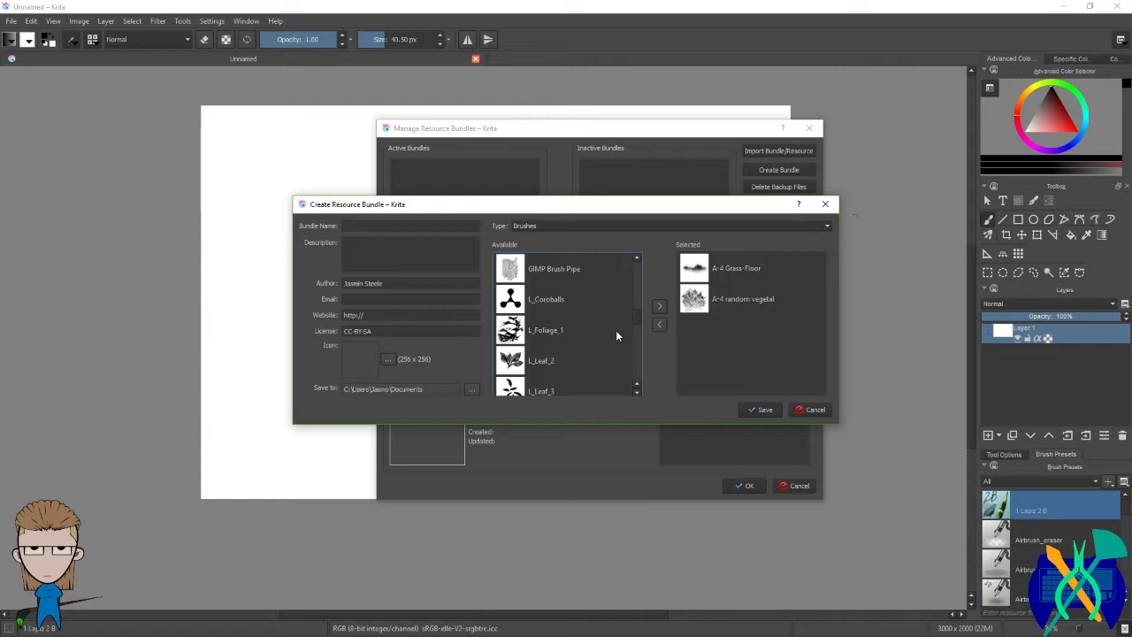
scroll(616, 336, "down", 2)
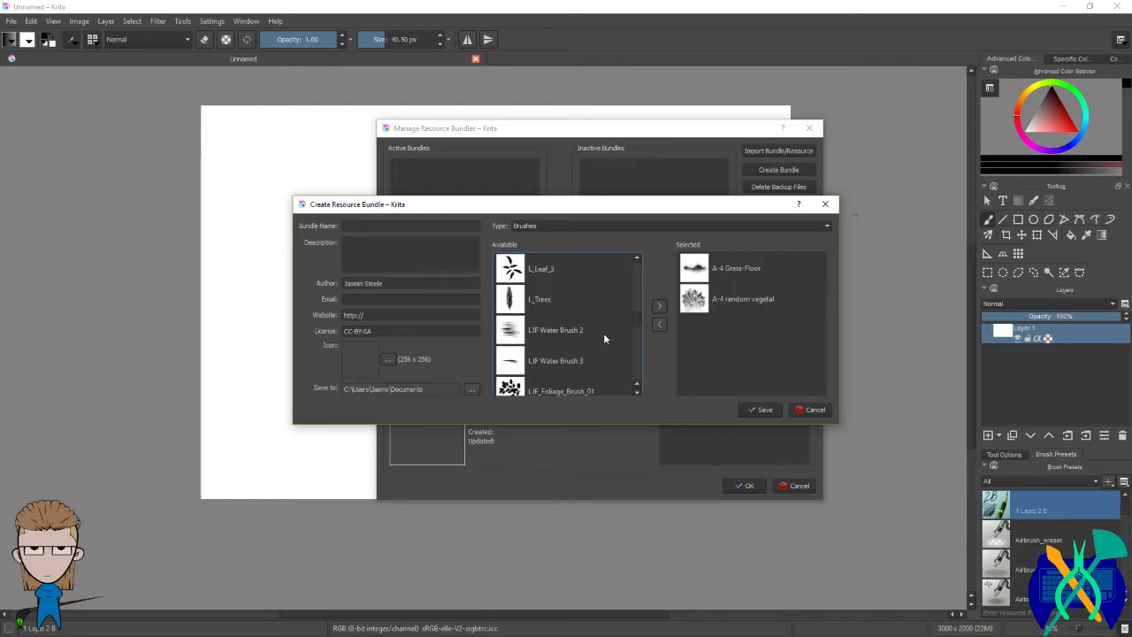
scroll(603, 333, "down", 2)
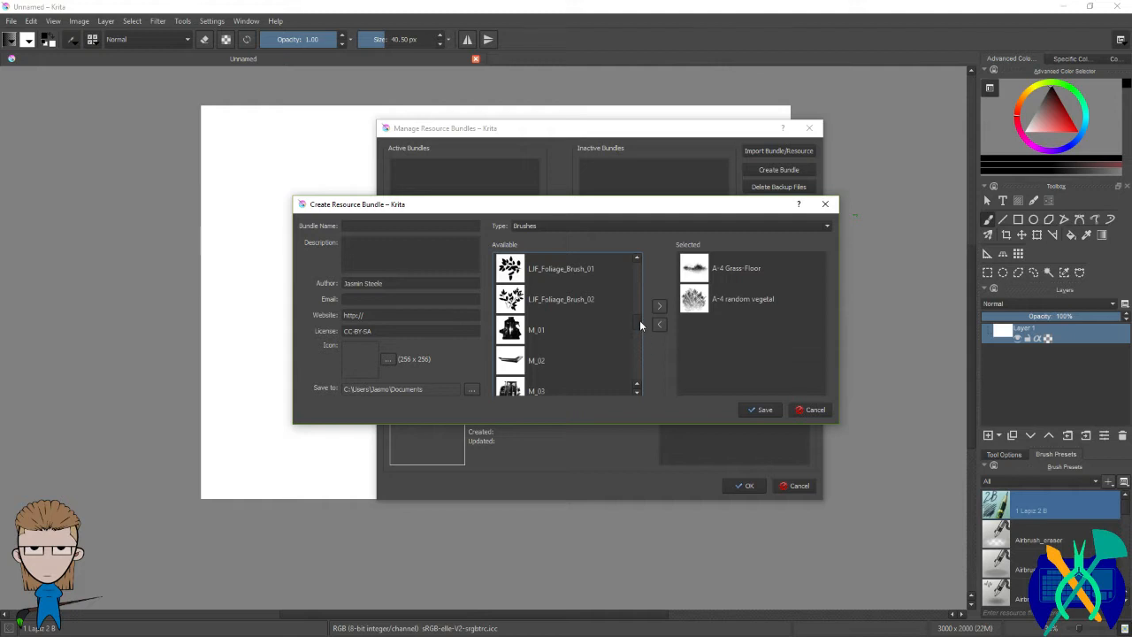
scroll(640, 318, "up", 1)
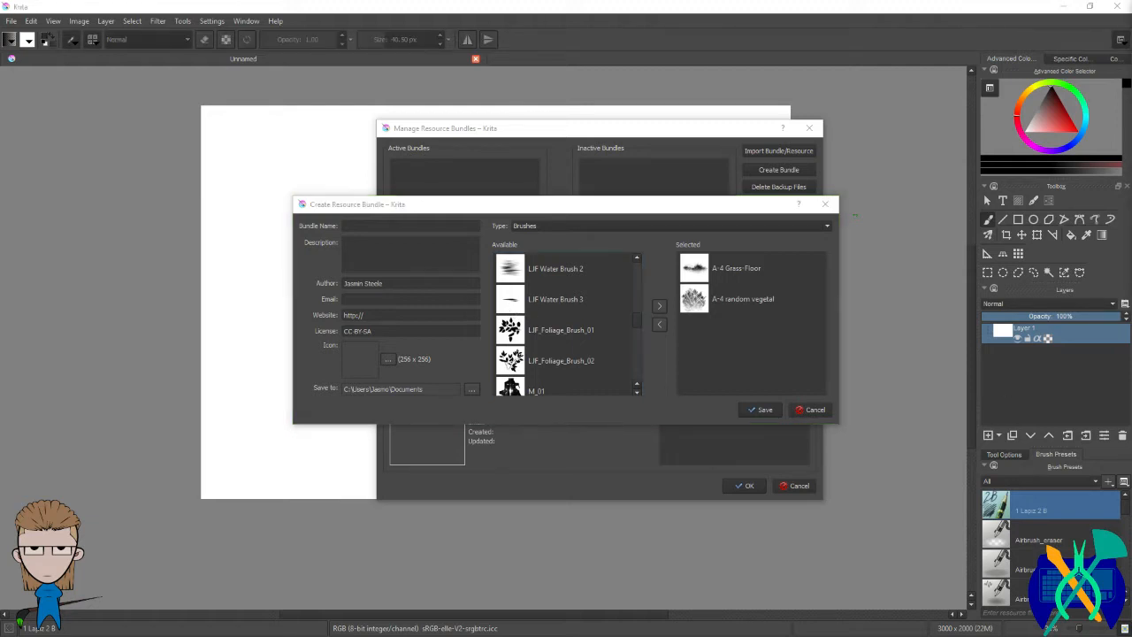
Step: Look through the rest of the available brushes, from the M_ brushes past the oils, pencils, rakes and textures to the Z_Pixel brushes
left_click(593, 215)
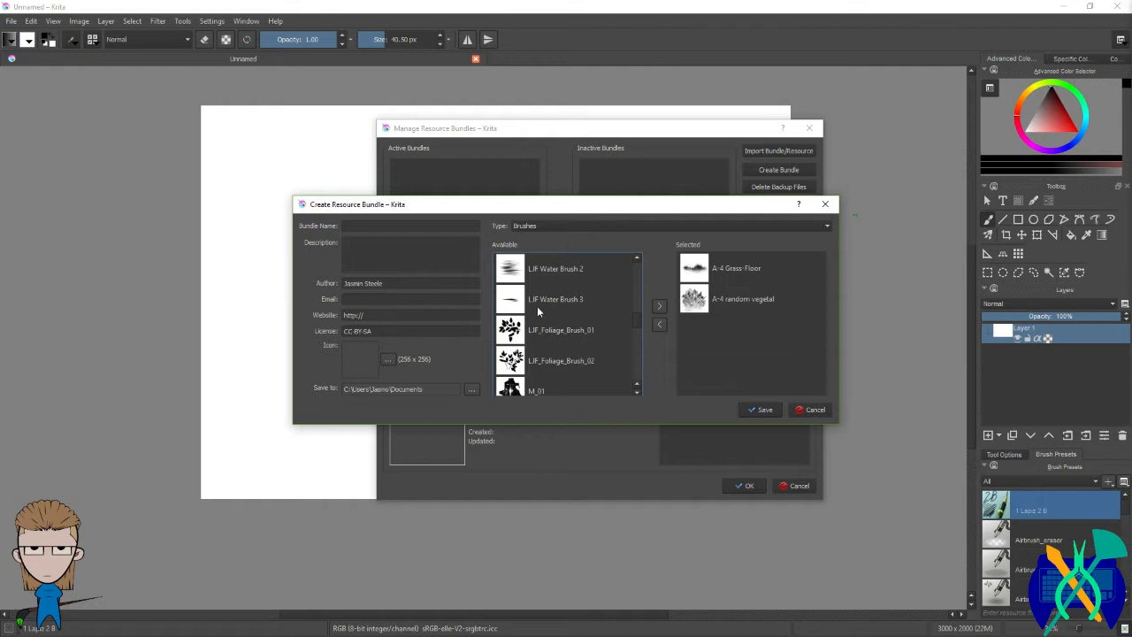
scroll(615, 342, "down", 2)
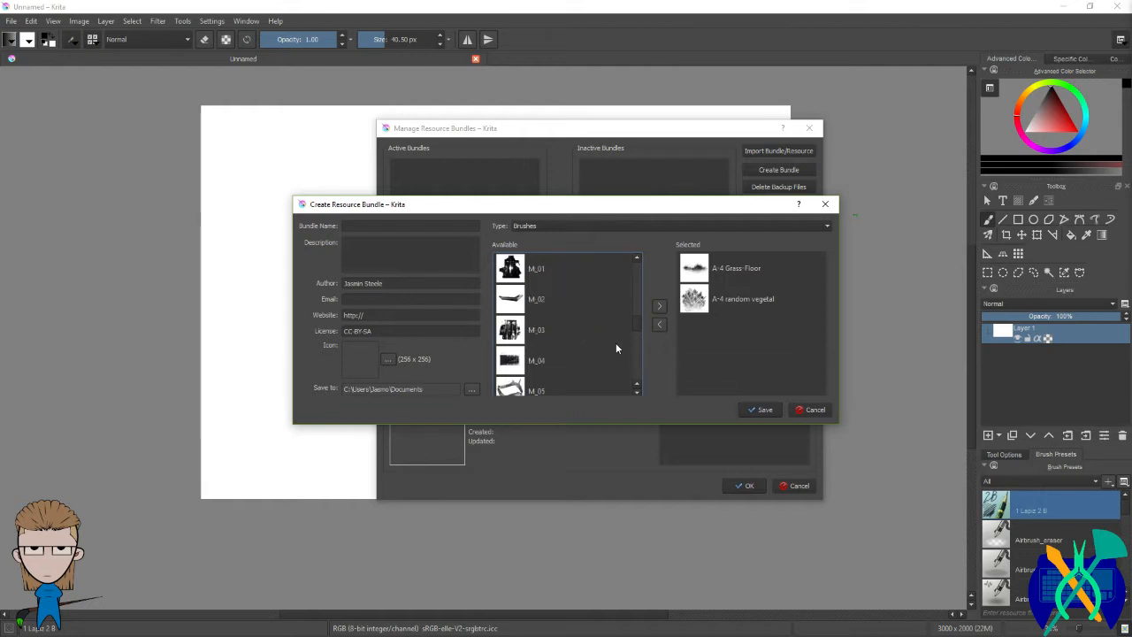
scroll(609, 346, "down", 4)
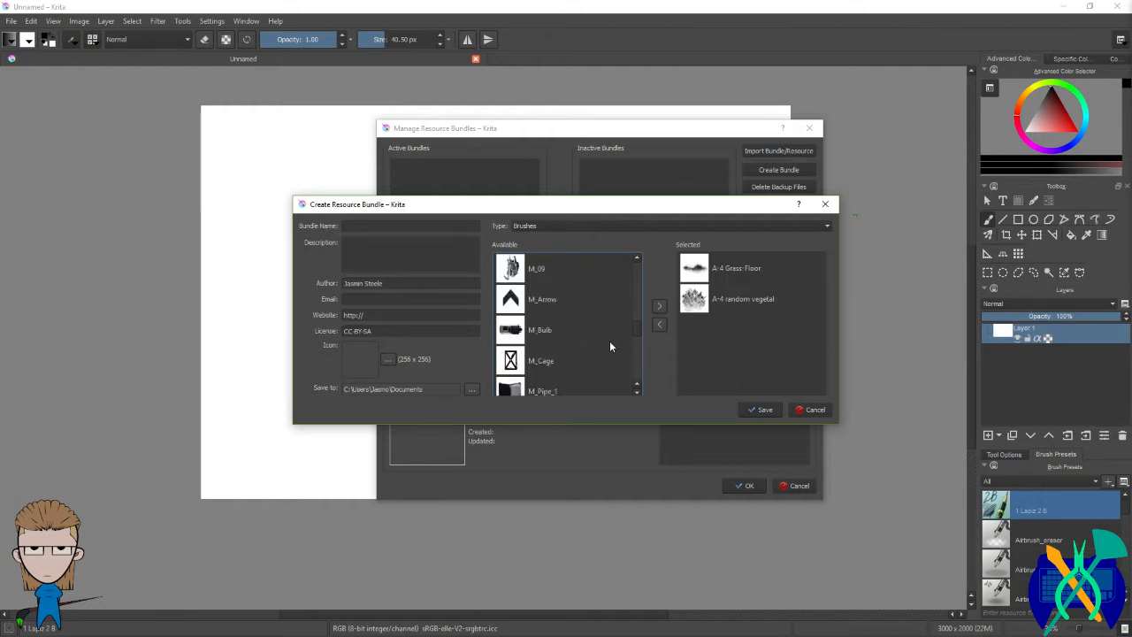
scroll(609, 346, "down", 5)
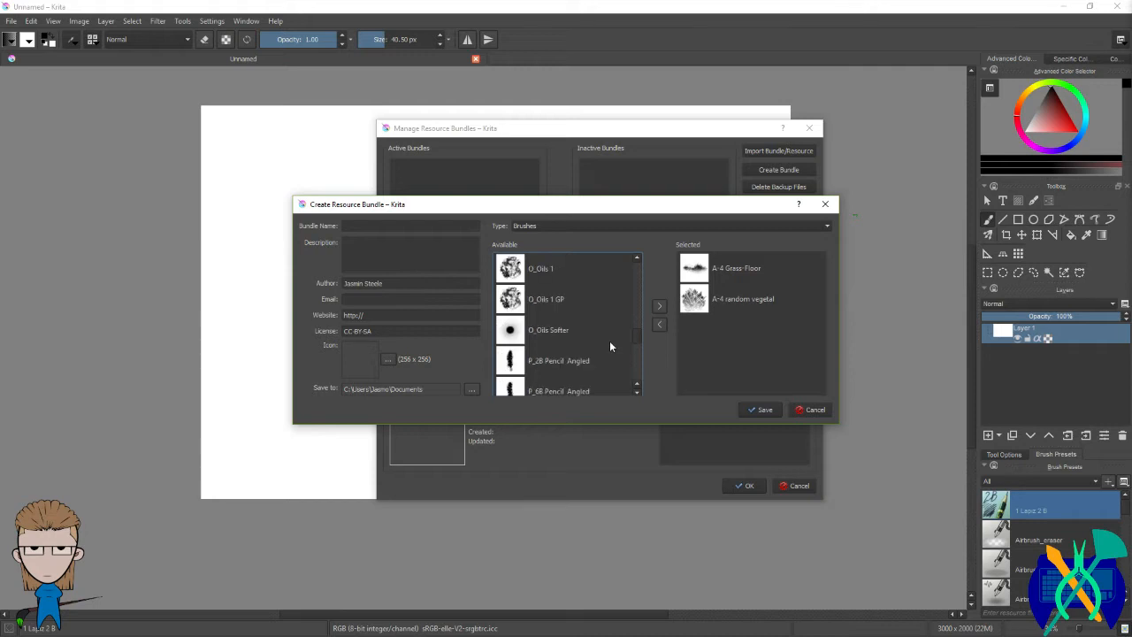
scroll(609, 347, "up", 1)
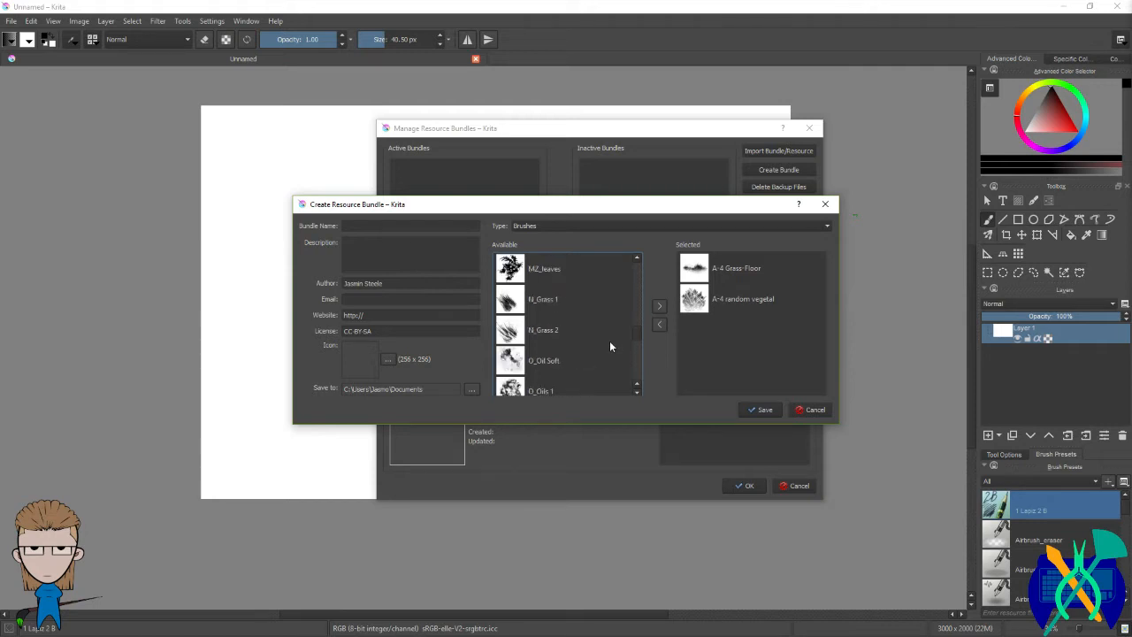
scroll(587, 367, "down", 1)
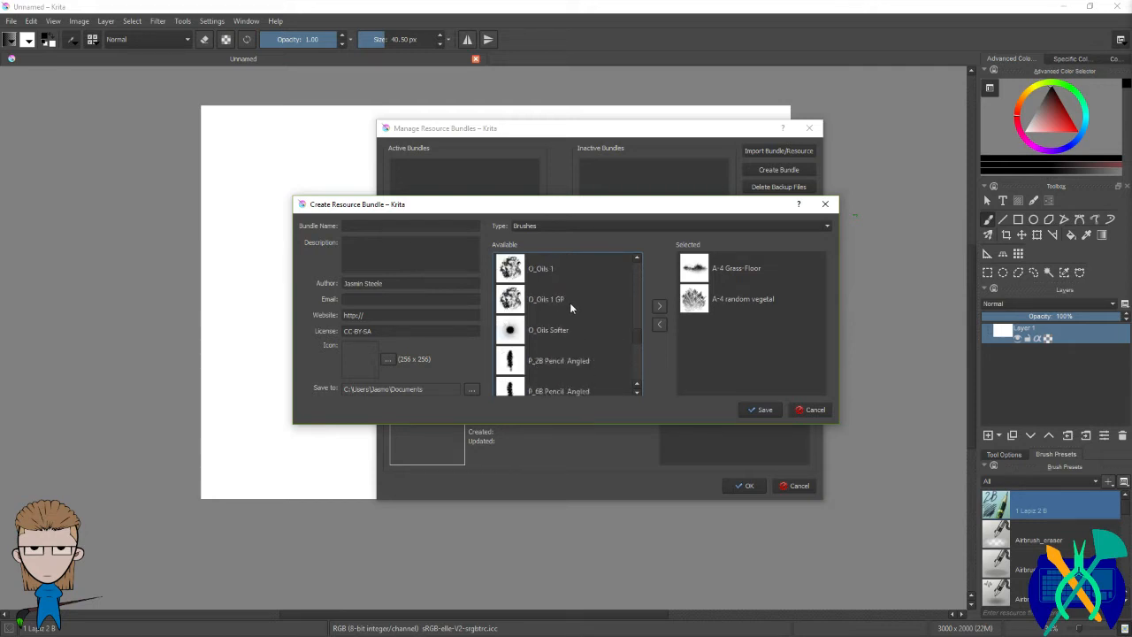
scroll(598, 332, "down", 4)
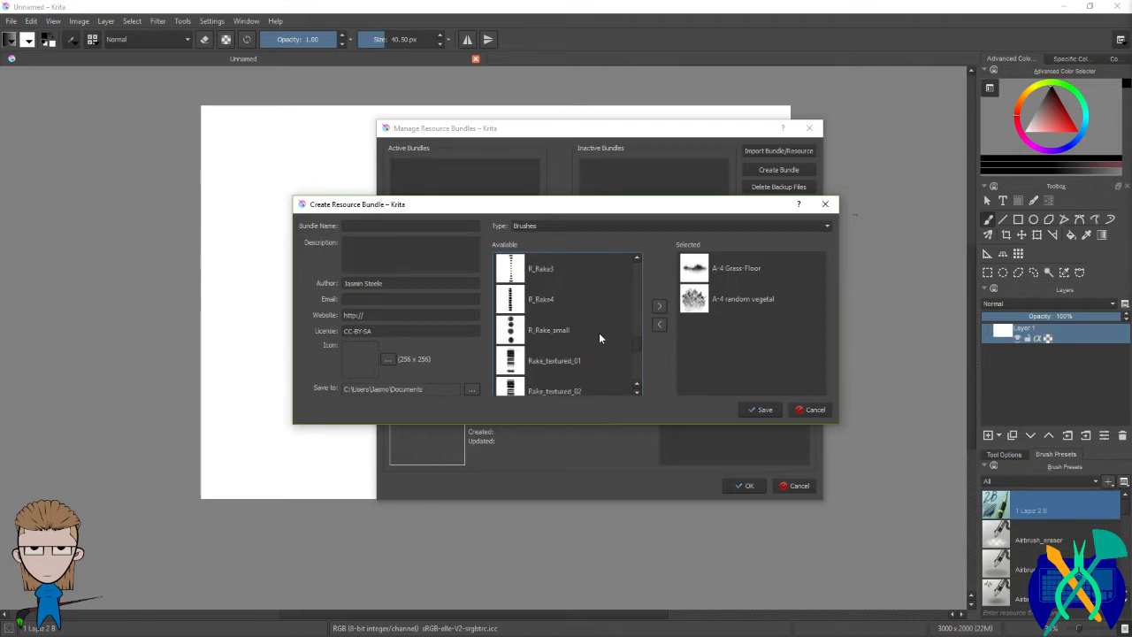
scroll(600, 332, "down", 5)
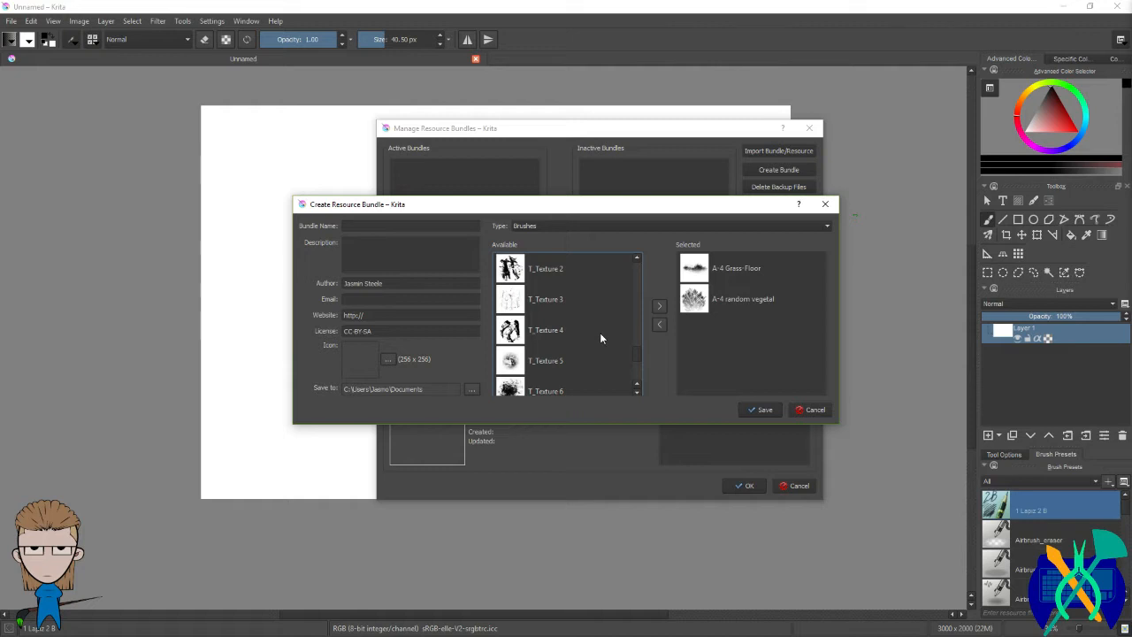
scroll(613, 342, "down", 2)
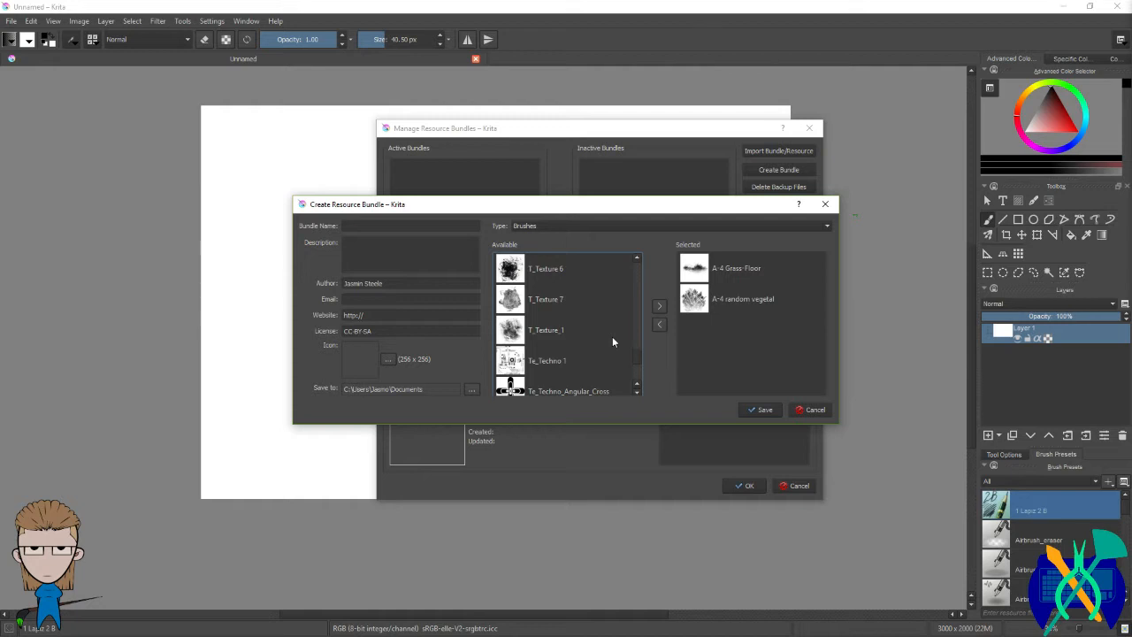
scroll(607, 330, "down", 8)
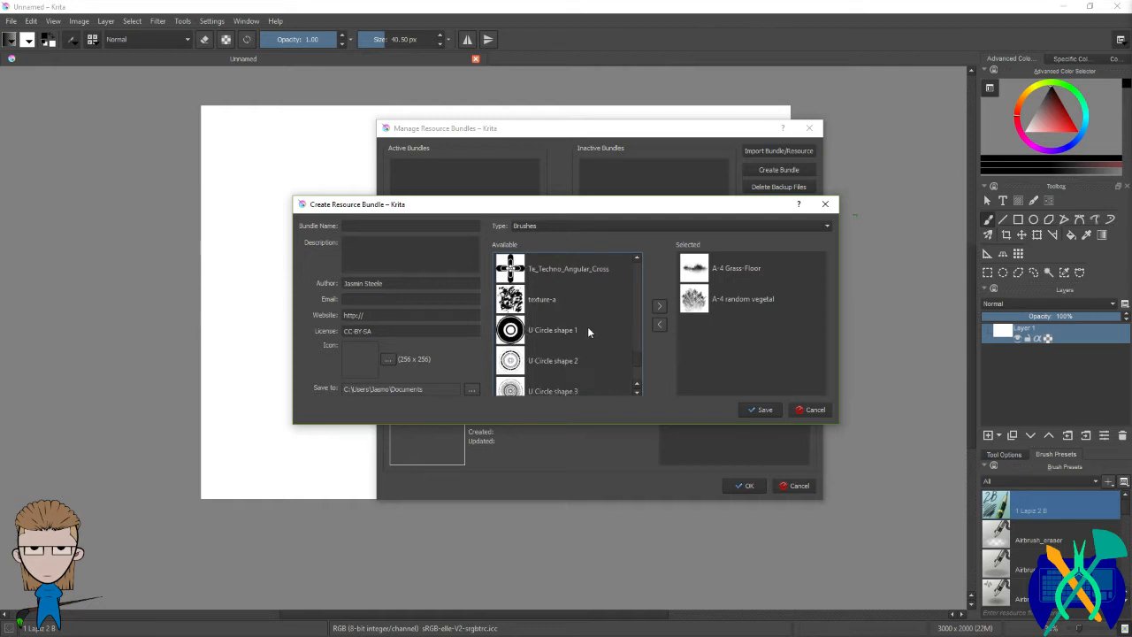
scroll(599, 349, "down", 4)
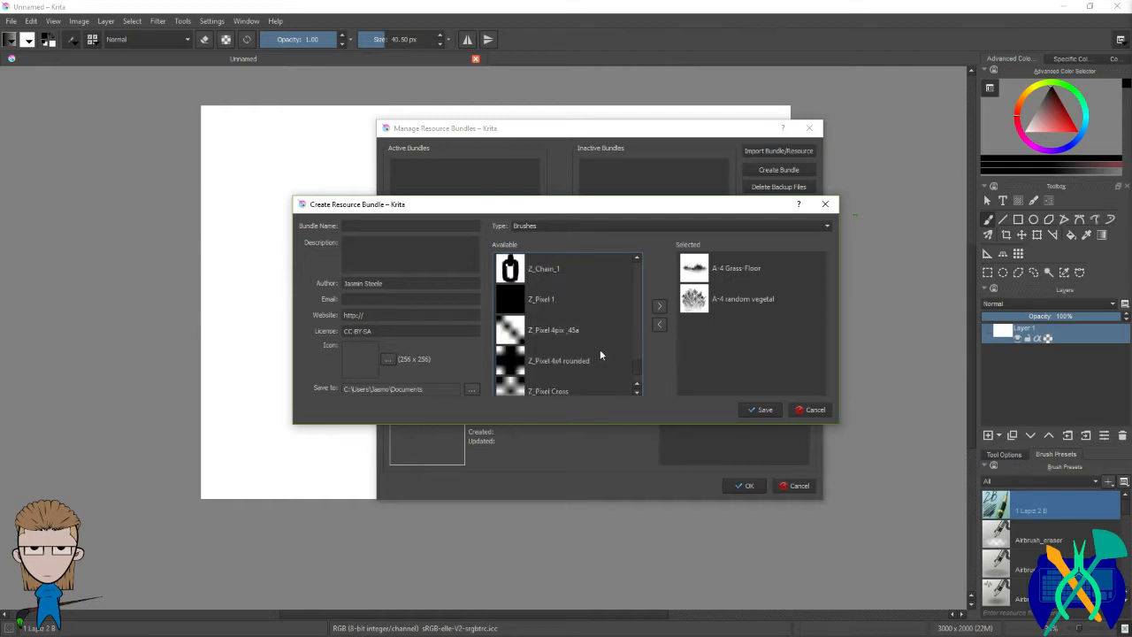
Step: Review the available brushes in reverse, from the Z_ brushes back to the G_Sparks and D_Normal dust brushes
scroll(602, 354, "up", 3)
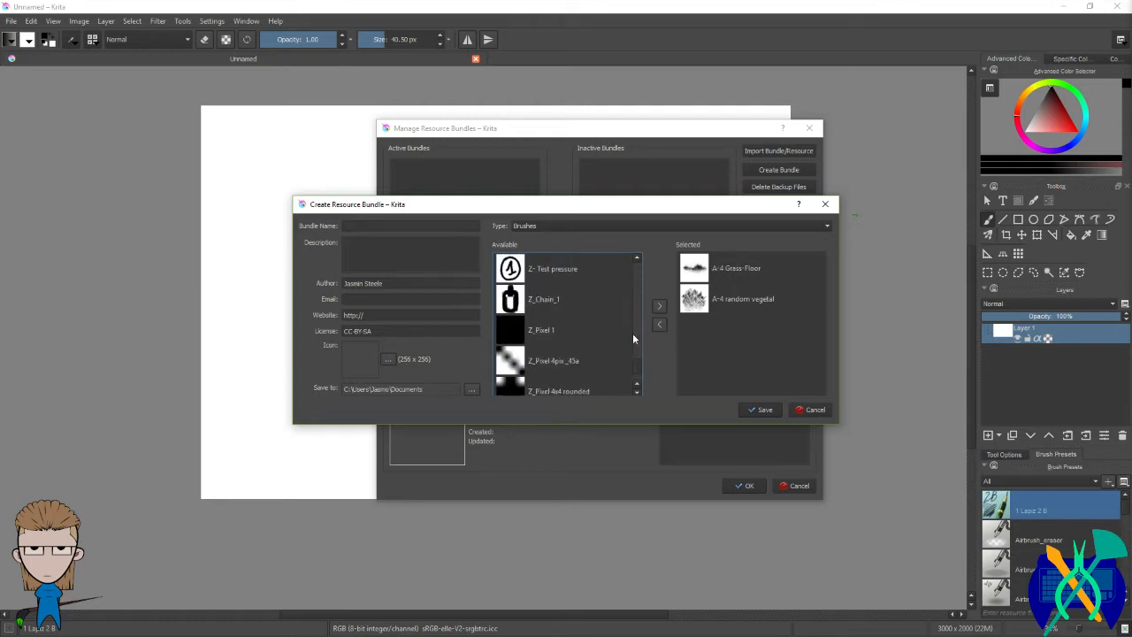
scroll(606, 365, "up", 10)
scroll(606, 364, "down", 3)
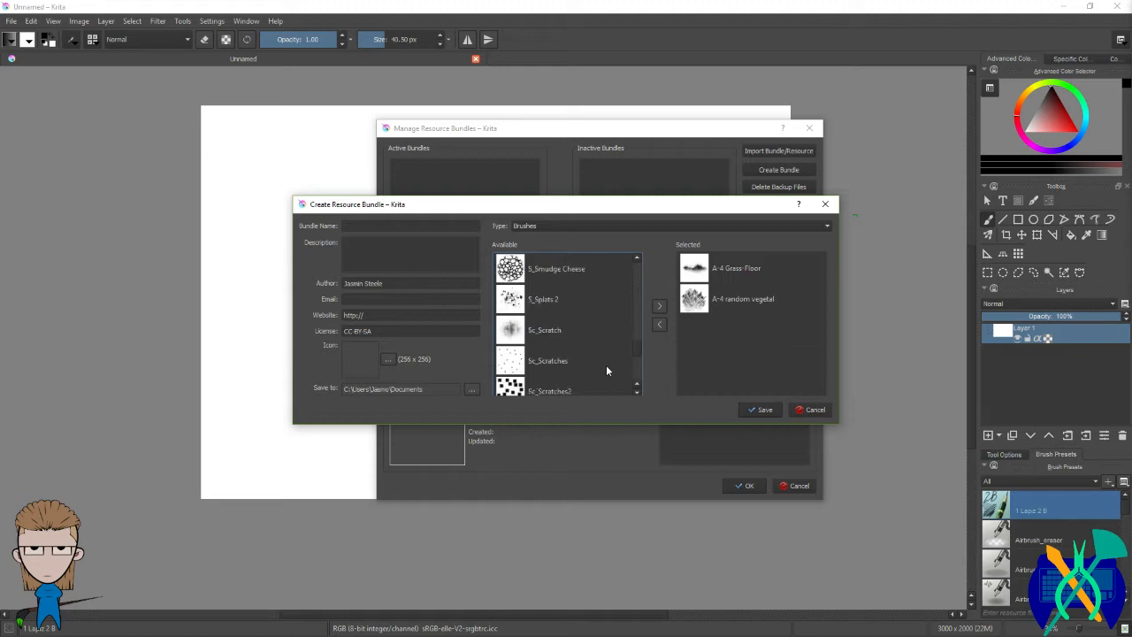
scroll(606, 365, "up", 5)
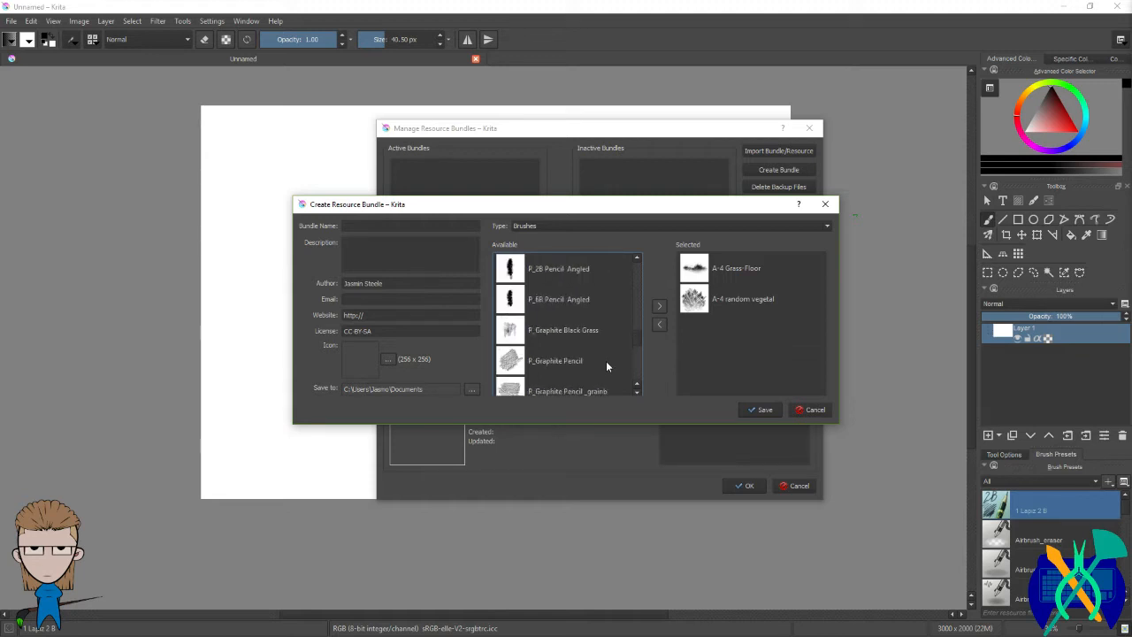
scroll(606, 360, "up", 1)
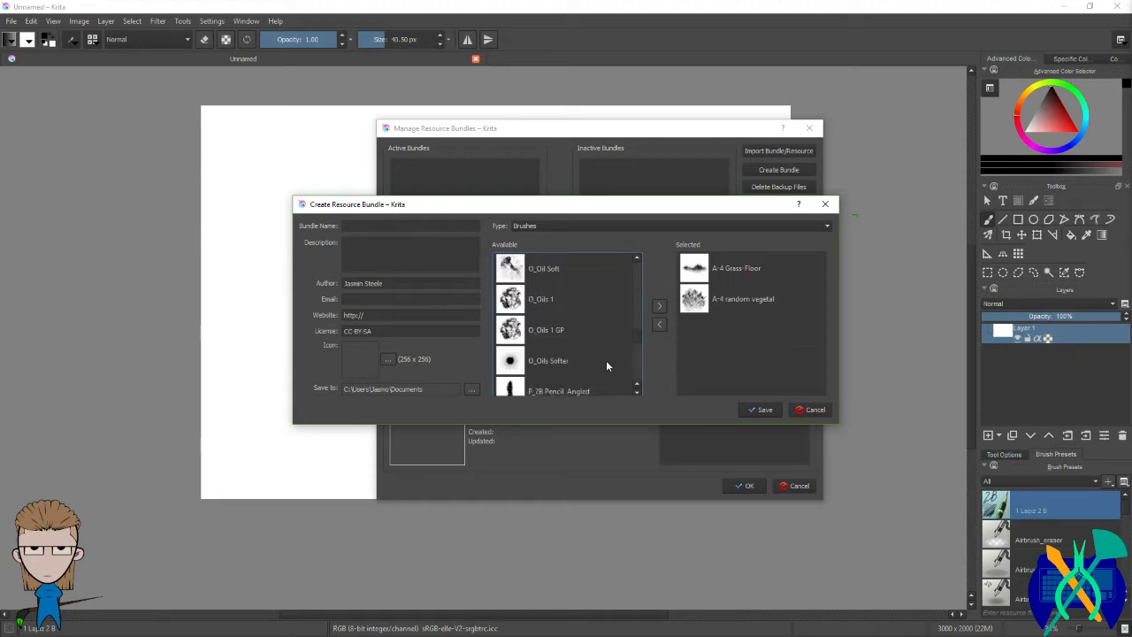
scroll(606, 360, "up", 1)
scroll(576, 353, "up", 1)
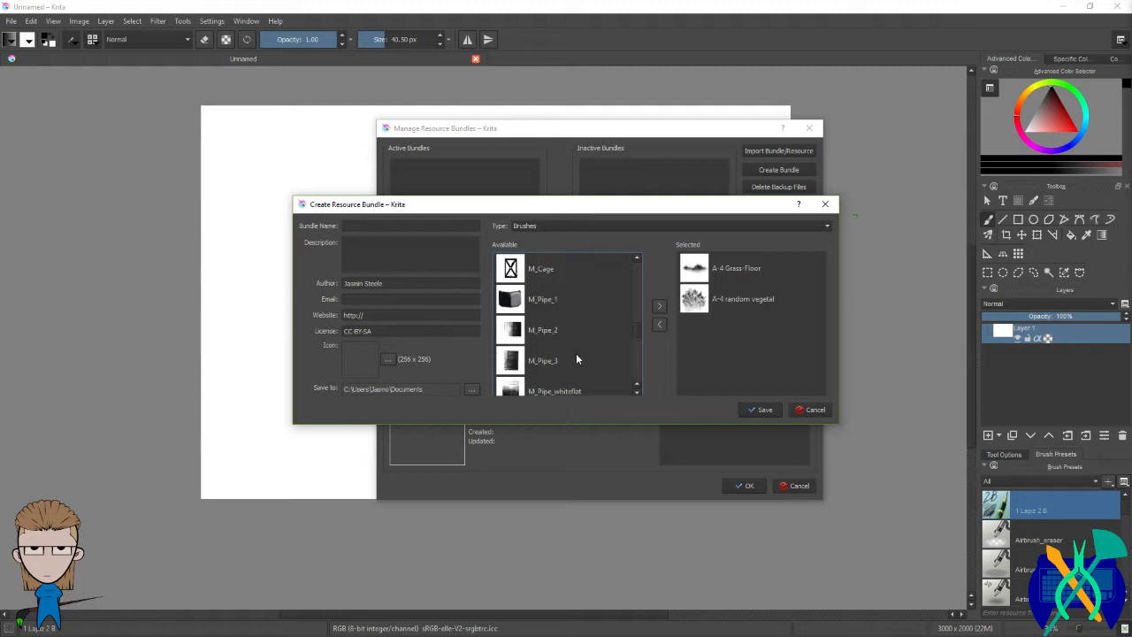
scroll(576, 353, "down", 1)
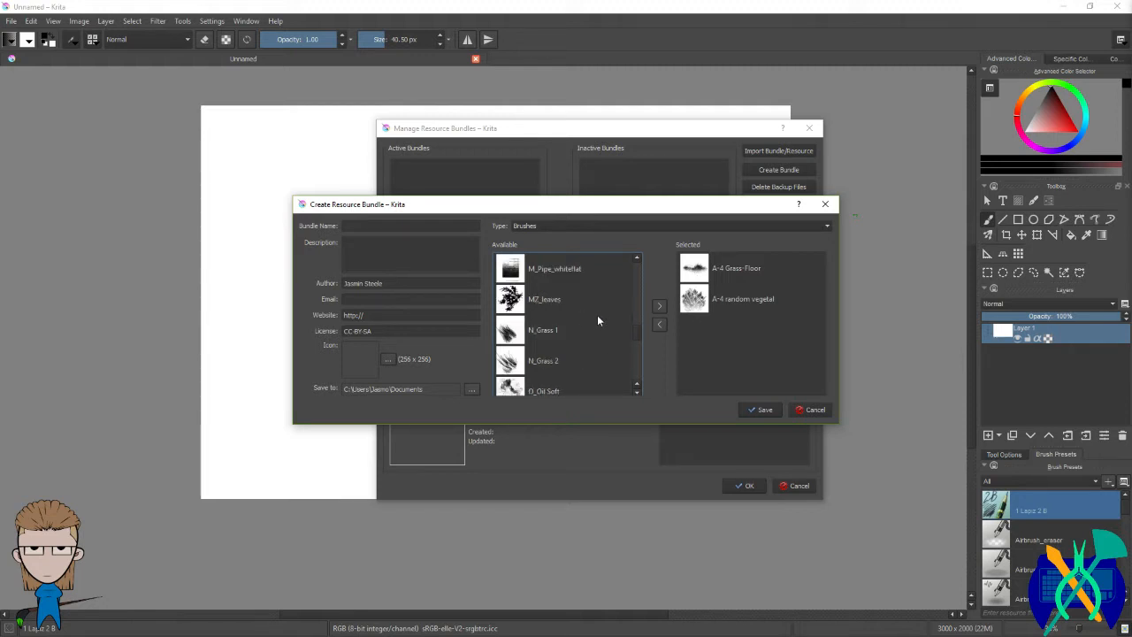
scroll(613, 319, "up", 4)
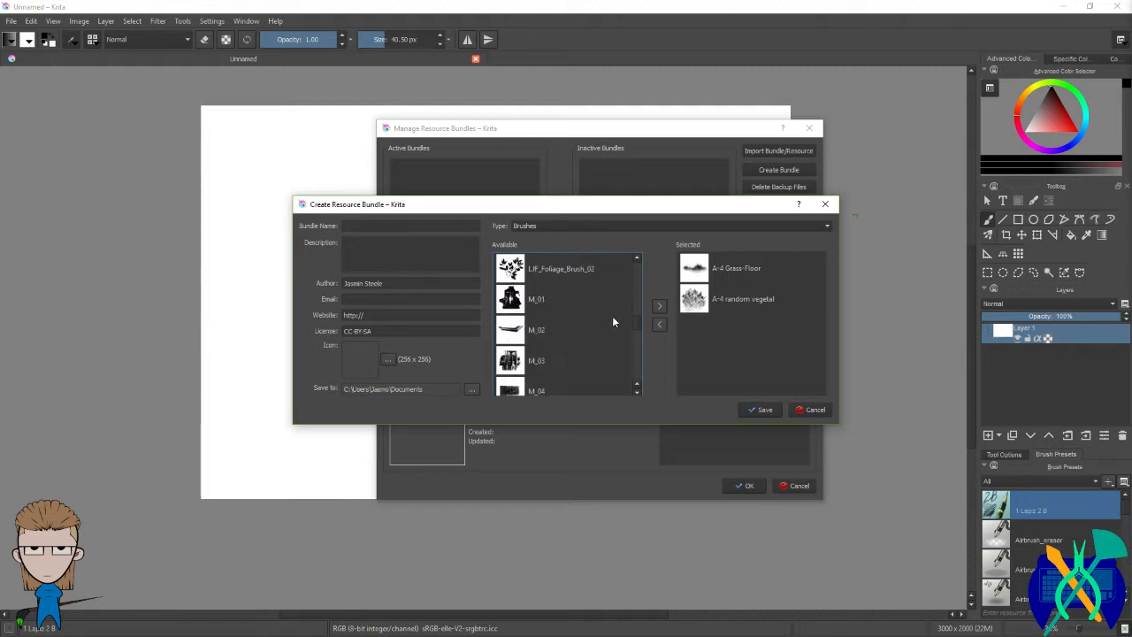
scroll(613, 321, "up", 1)
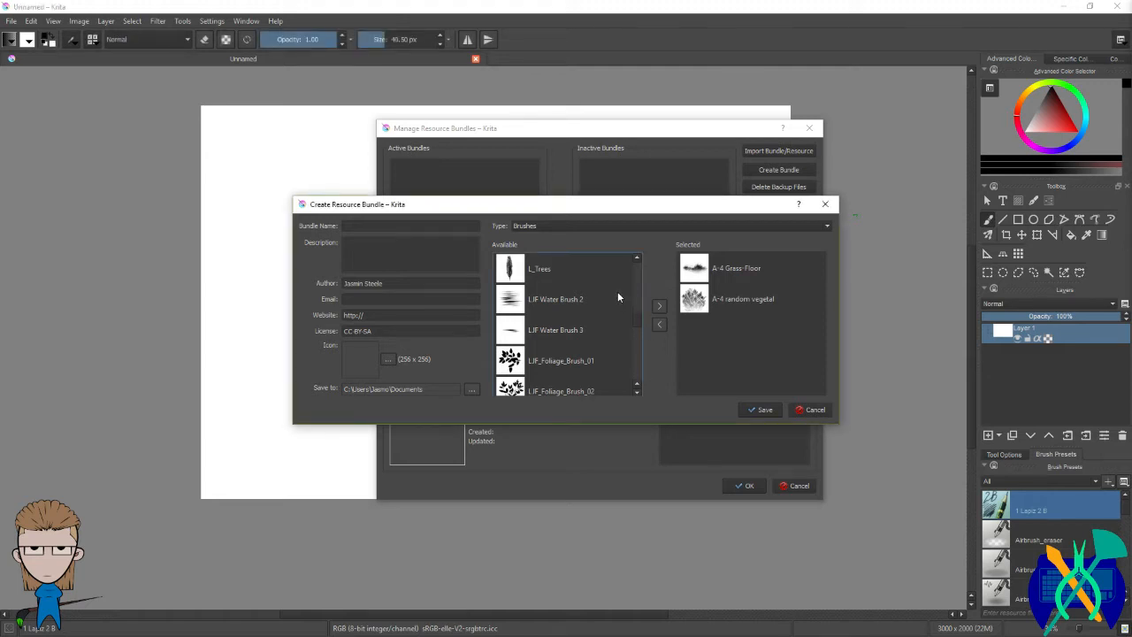
scroll(618, 298, "up", 3)
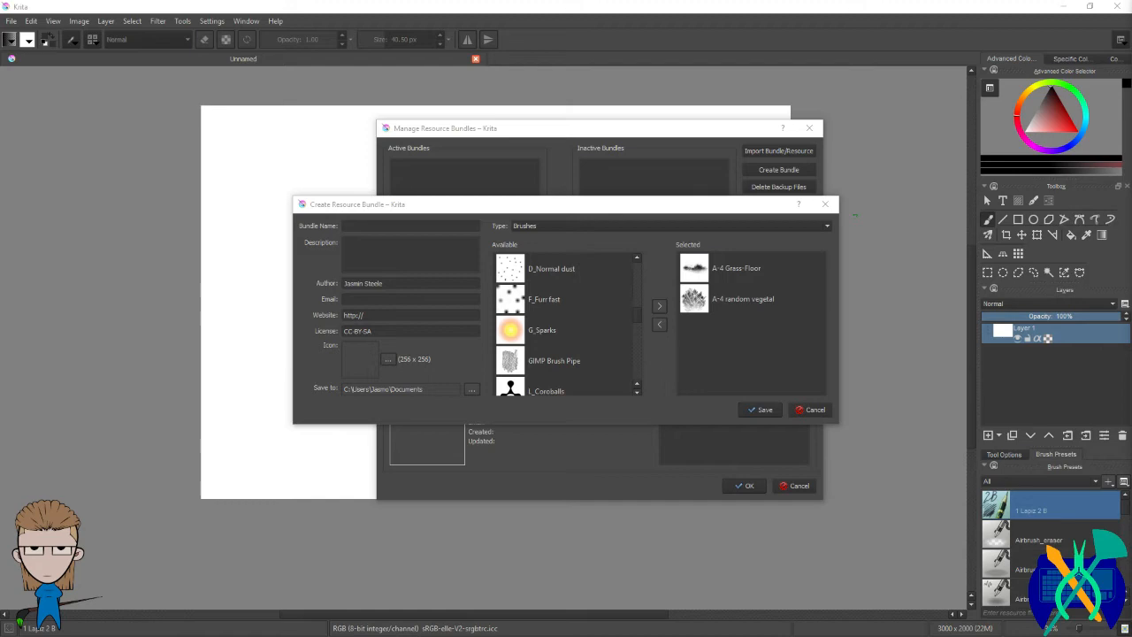
Step: Switch to Firefox to view the Blood Tattoo artwork on DeviantArt and return to Krita's Create Resource Bundle dialog
left_click_drag(1131, 18, 907, 1)
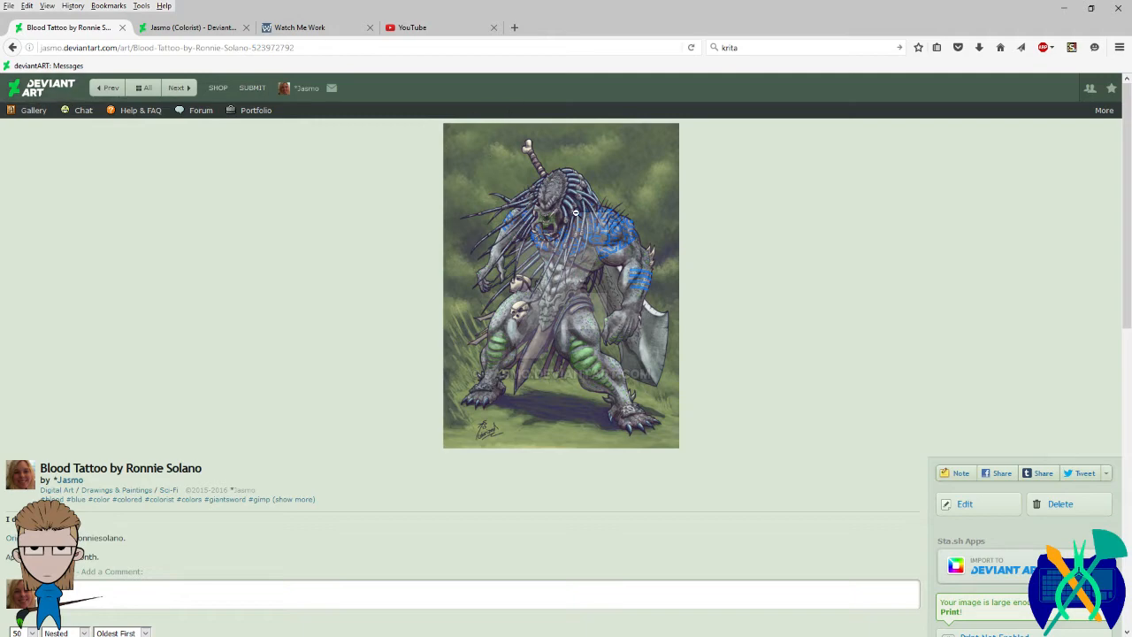
left_click_drag(688, 34, 1131, 636)
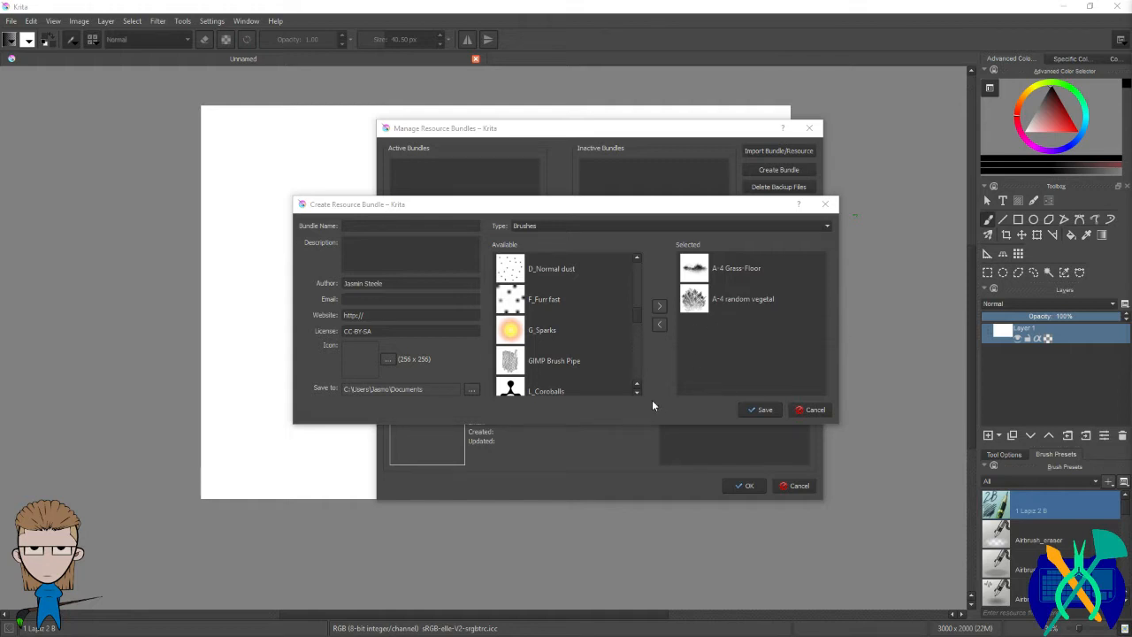
Step: Go back through the available brushes to the A-4 random vegetal2 brush
scroll(556, 338, "down", 1)
scroll(638, 313, "up", 5)
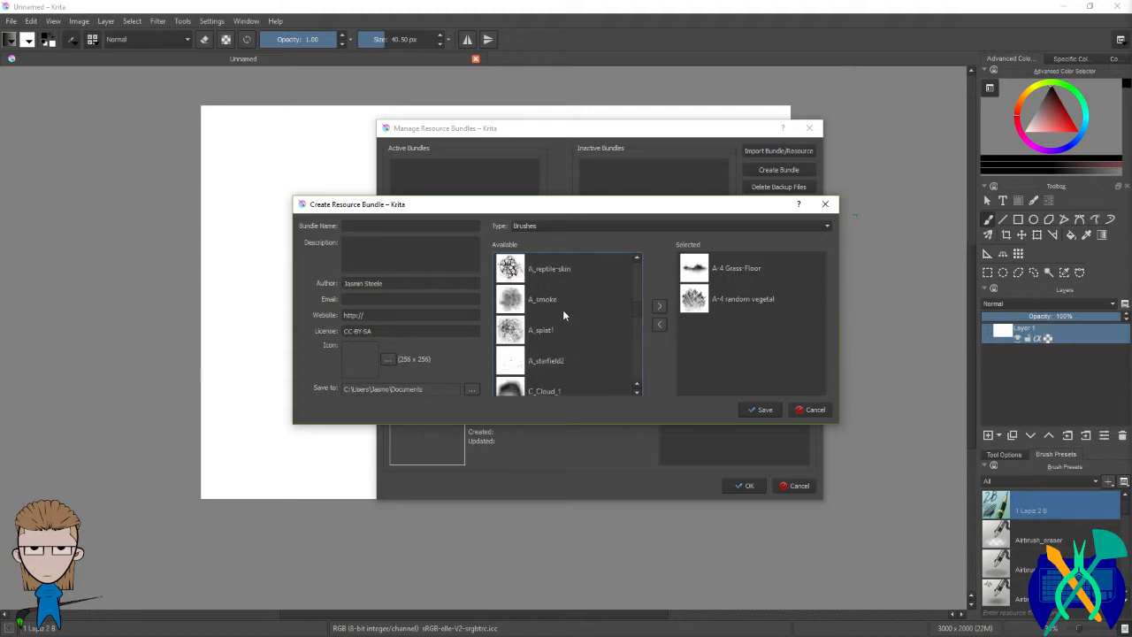
scroll(564, 314, "up", 5)
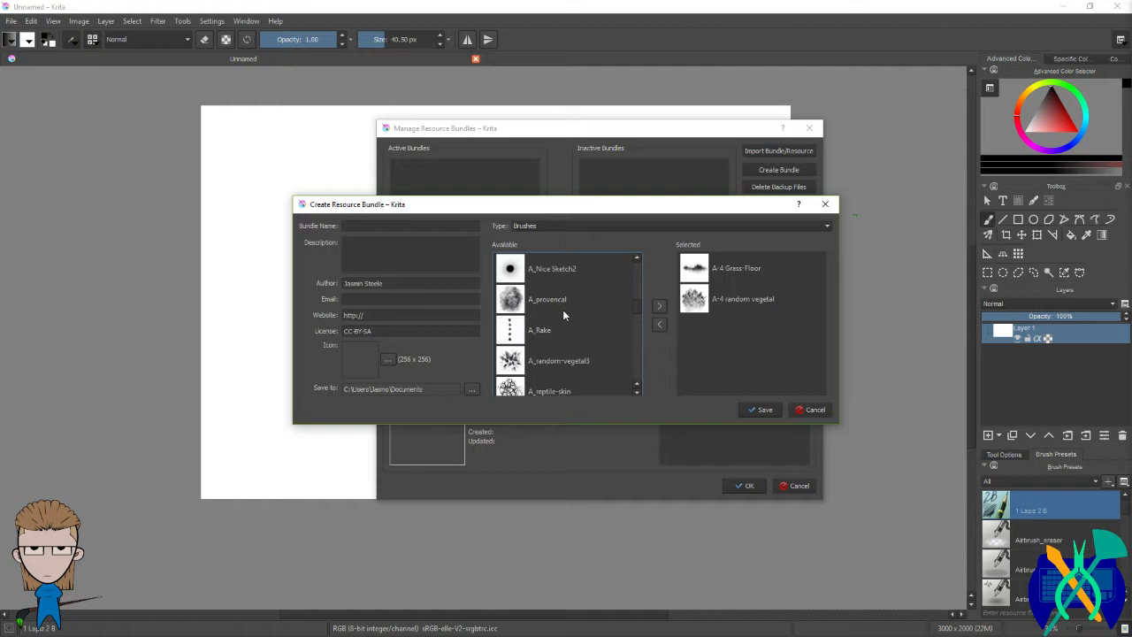
scroll(562, 314, "up", 6)
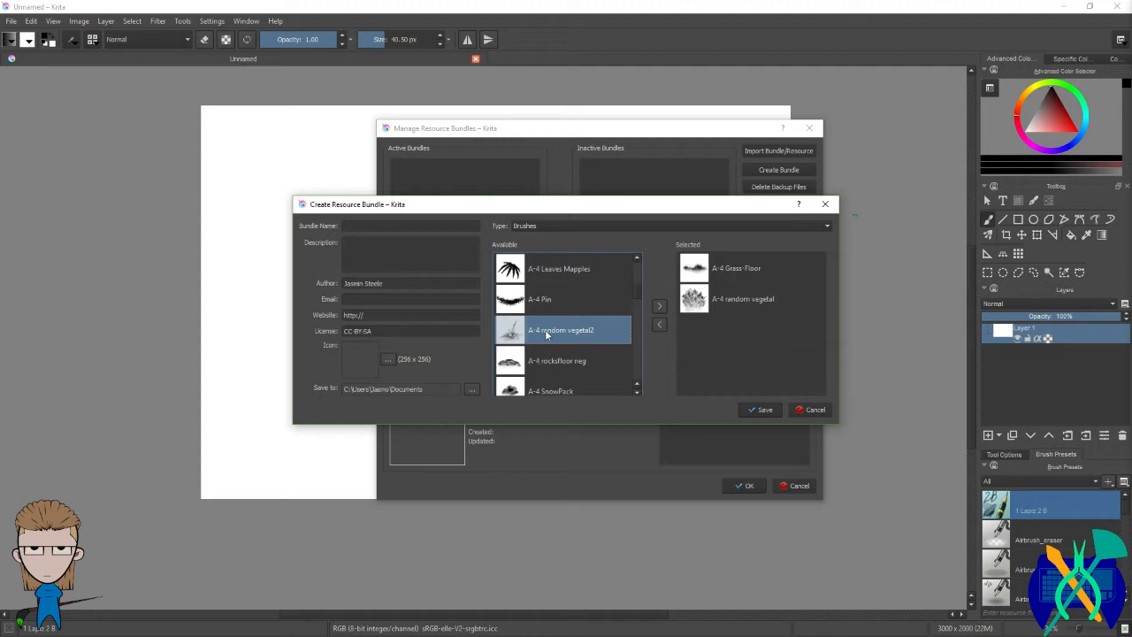
Step: Add the A-4 random vegetal2 and A-4 Pin brushes to the bundle's selected brushes
left_click(659, 306)
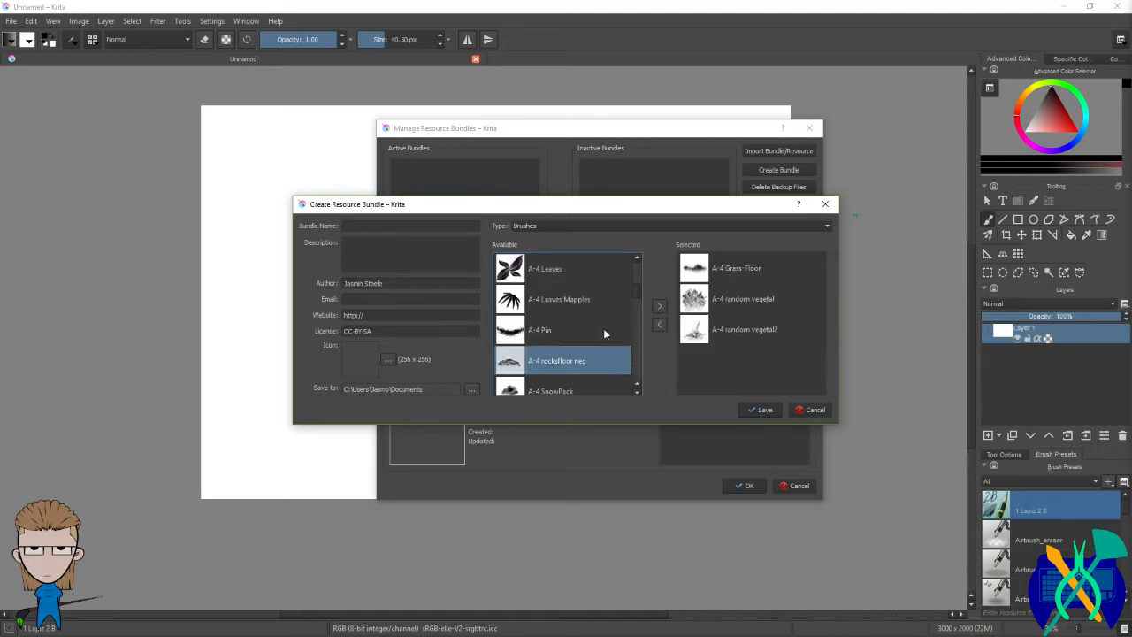
left_click(561, 343)
left_click(661, 308)
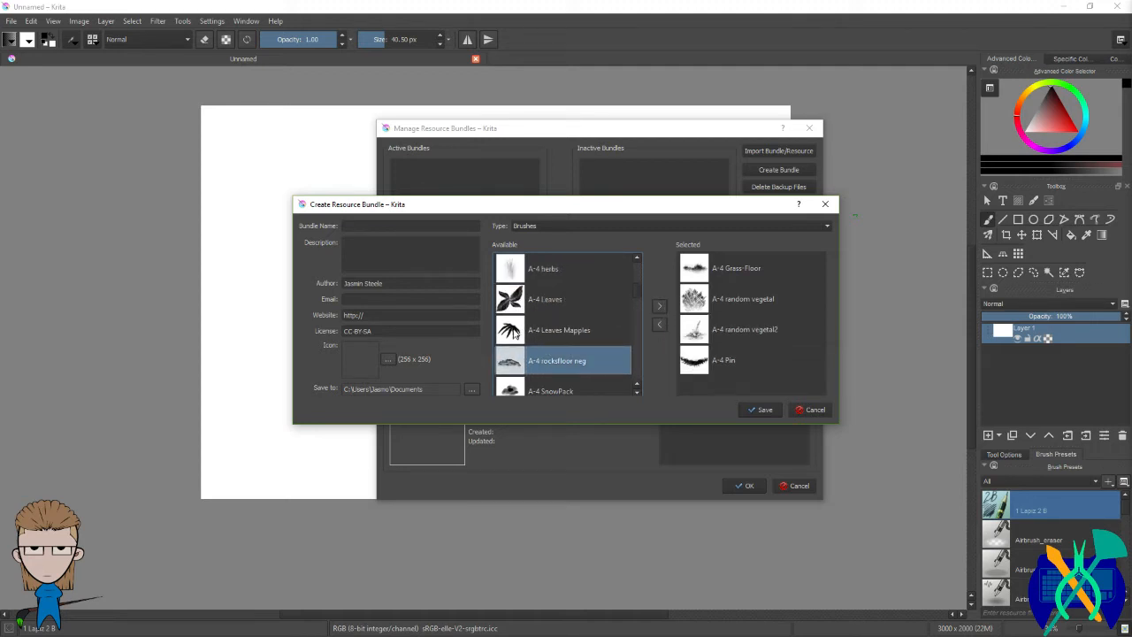
Step: Find the A-4 Bamboo Leaves brush among the available brushes and add it to the bundle's selection
left_click(516, 333)
left_click(530, 301)
left_click(575, 325)
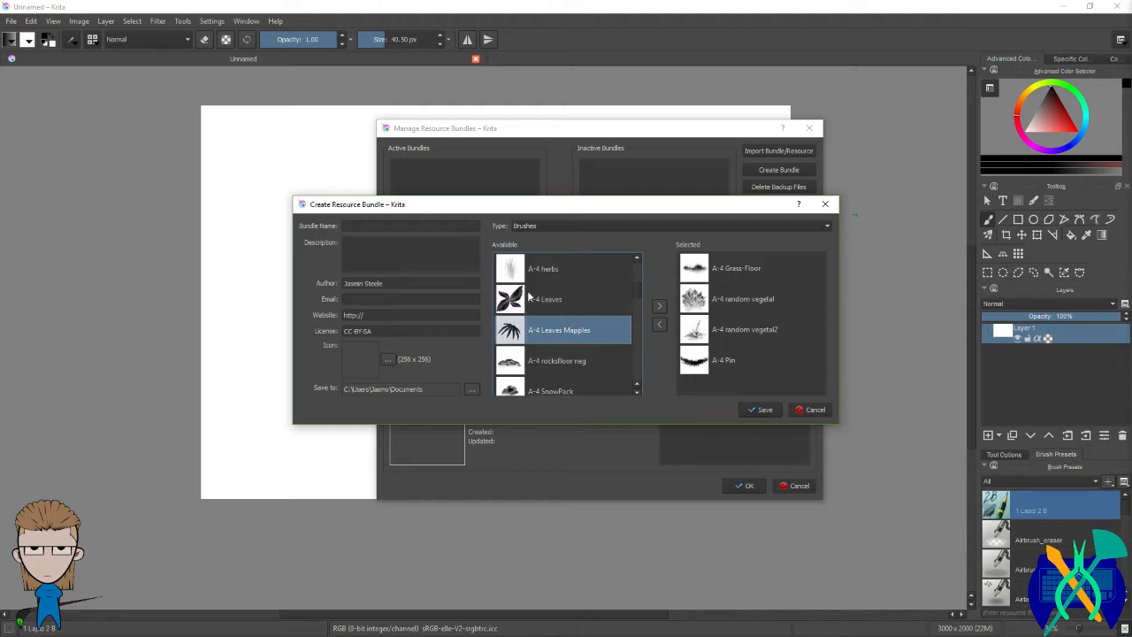
left_click(540, 301)
scroll(596, 297, "up", 3)
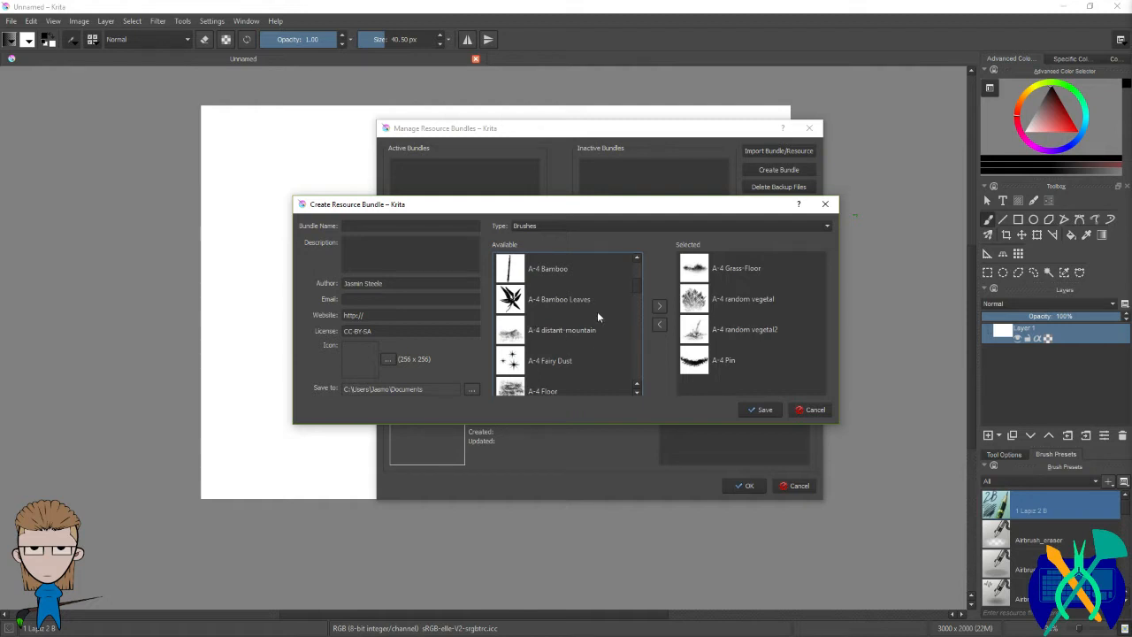
left_click(577, 302)
left_click(659, 307)
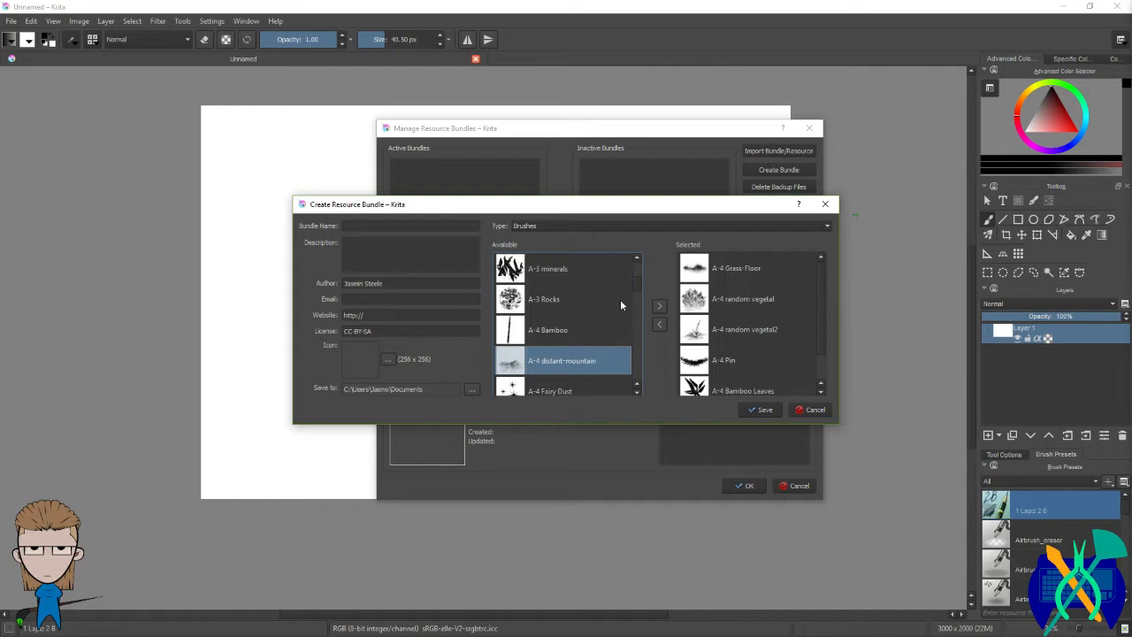
Step: Look through the available brushes back to 2B pencil Grain and forward again to the A-4 Forest and Leaves brushes
scroll(580, 339, "up", 2)
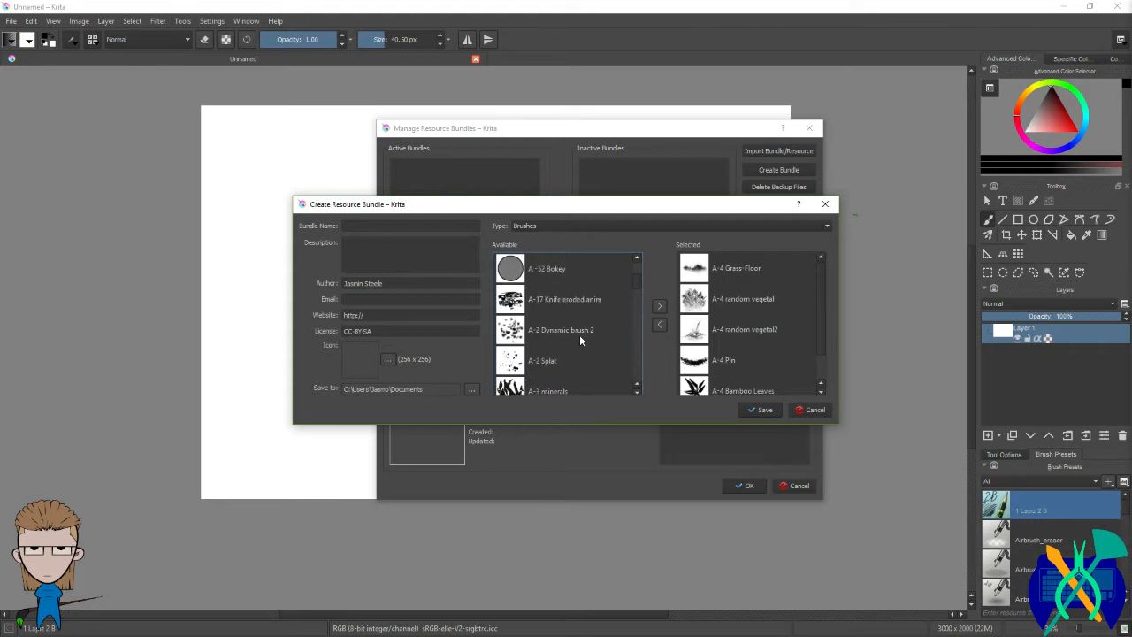
scroll(577, 331, "up", 2)
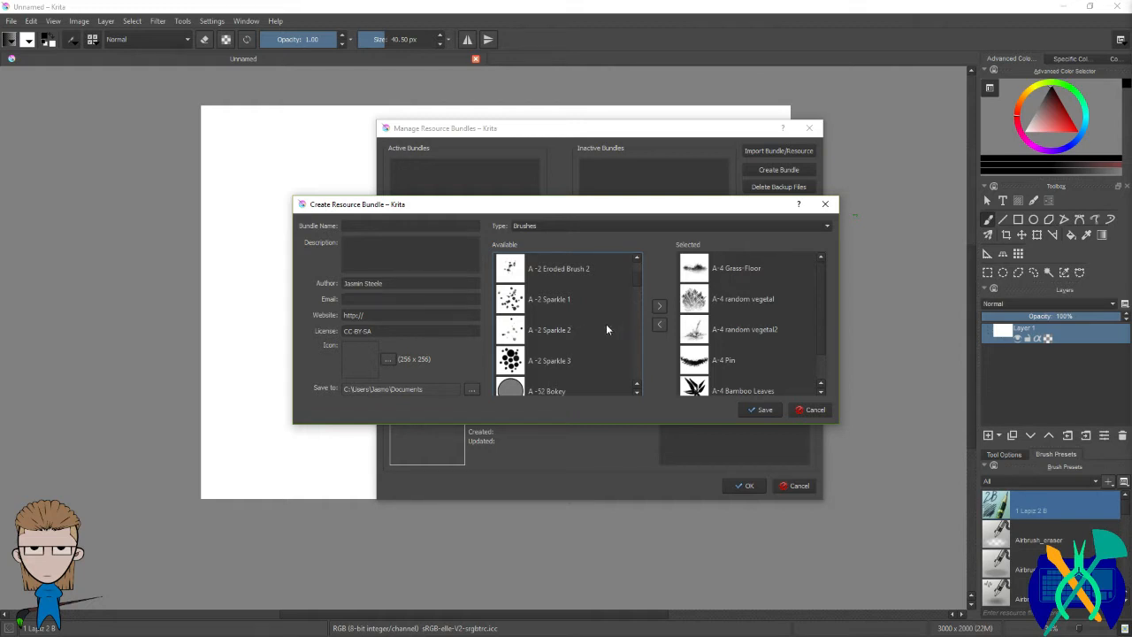
scroll(606, 328, "up", 3)
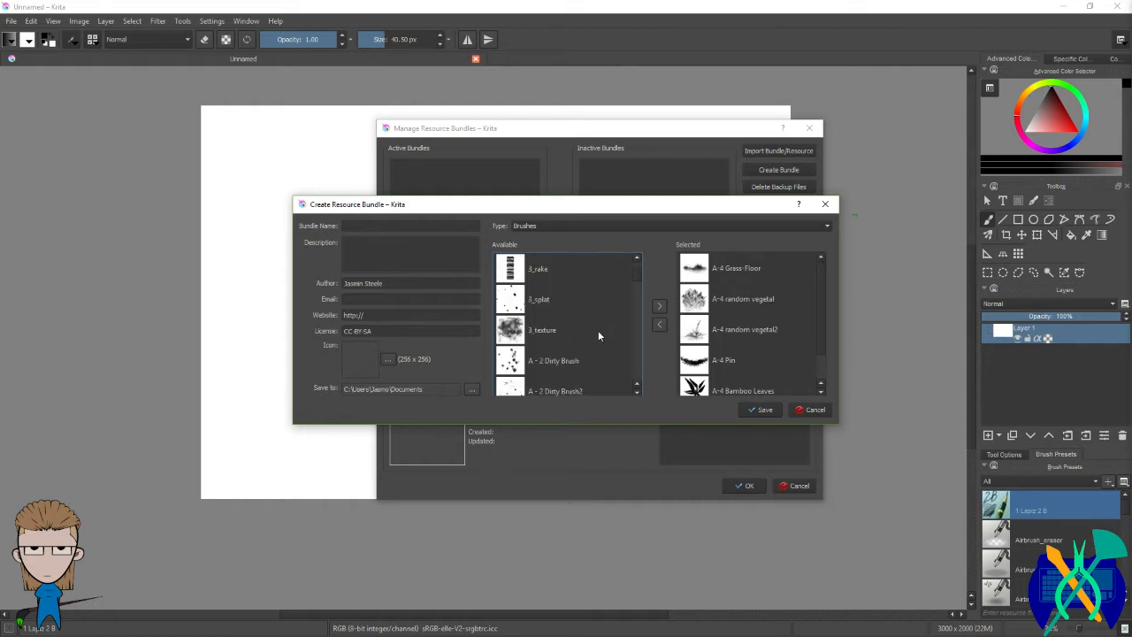
scroll(598, 334, "up", 3)
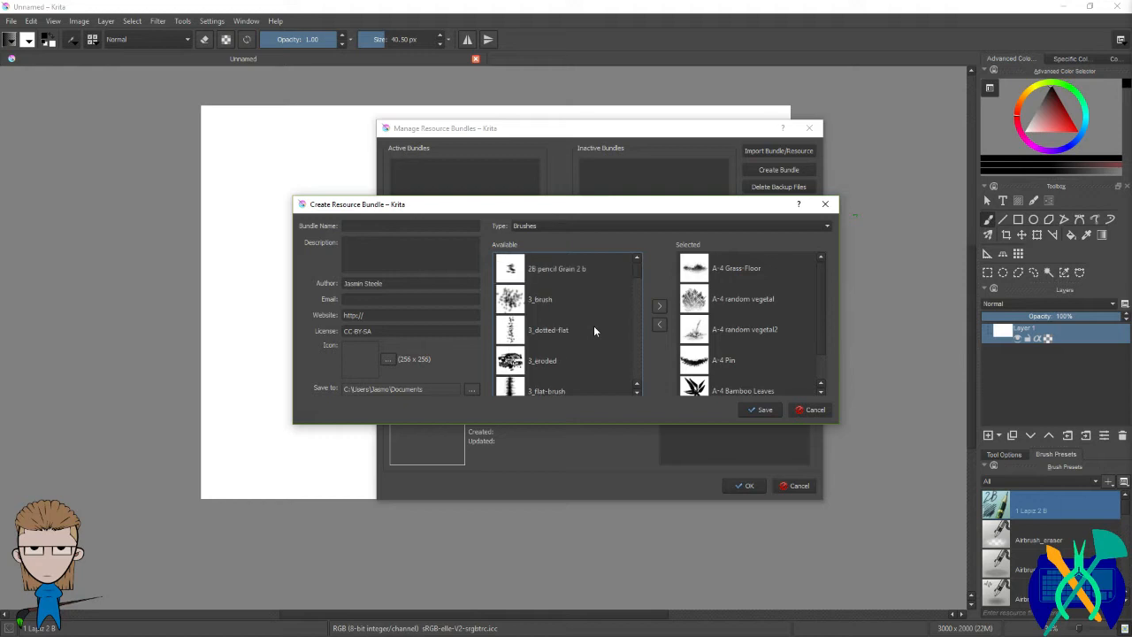
scroll(599, 315, "down", 5)
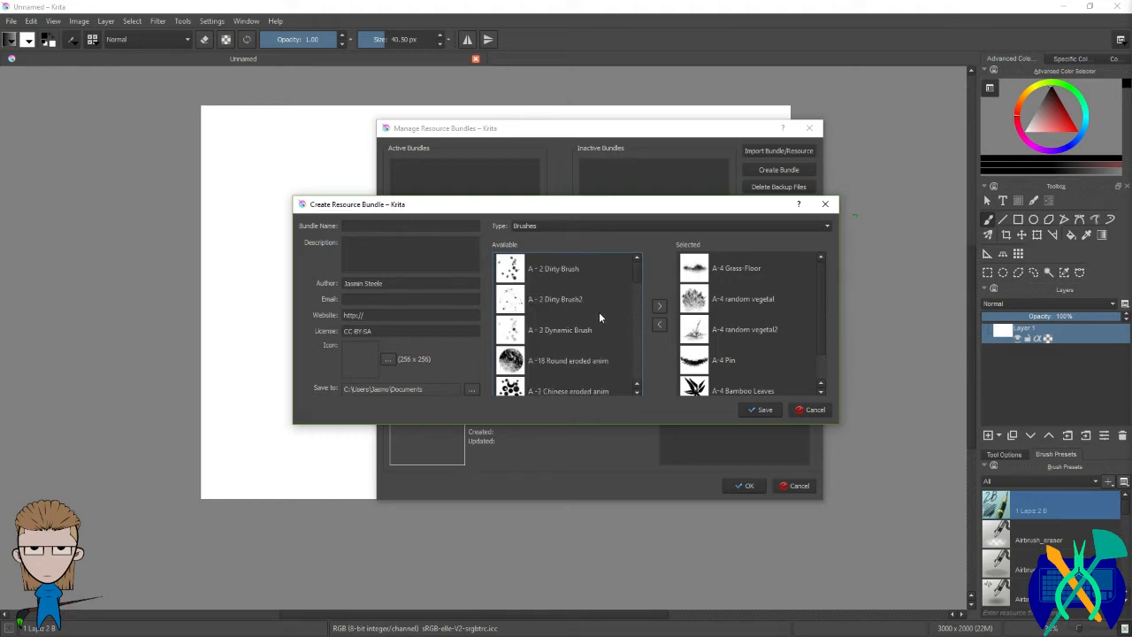
scroll(600, 317, "down", 3)
scroll(600, 318, "up", 1)
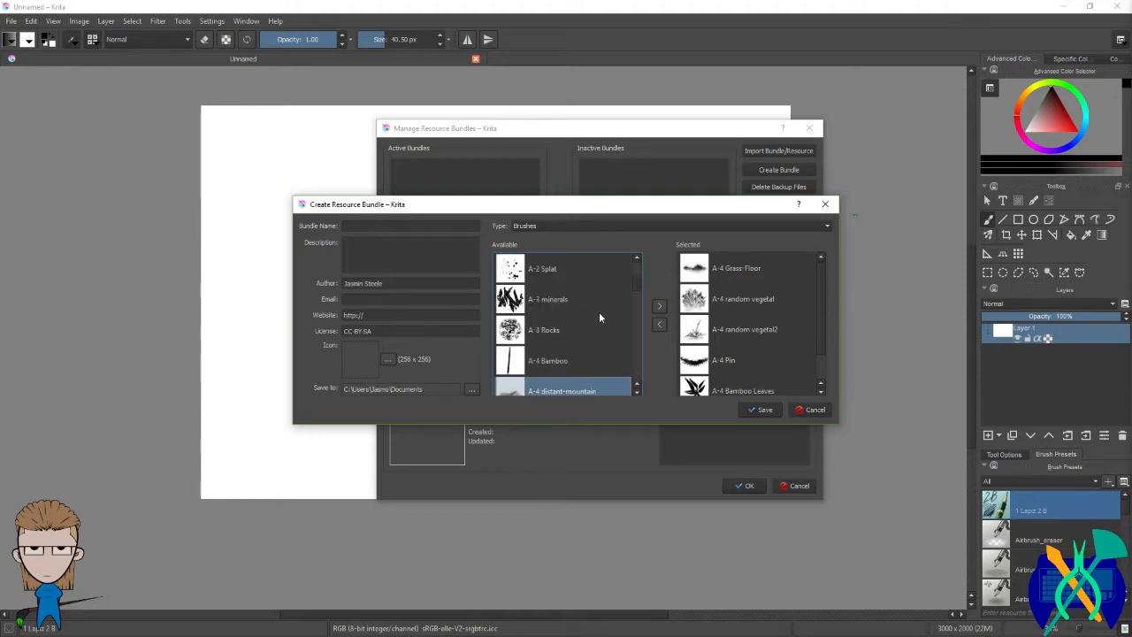
scroll(600, 317, "down", 1)
scroll(599, 317, "down", 1)
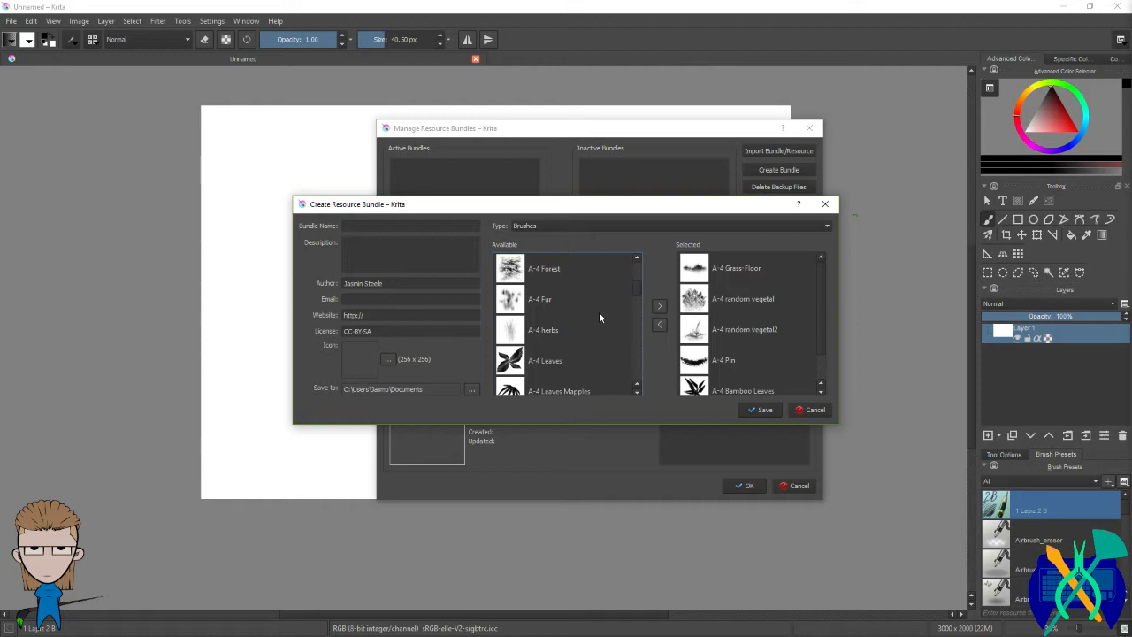
Step: Add the A-4 Leaves Mapples, A-4 Leaves and A-4 herbs brushes to the bundle's selection
scroll(600, 316, "down", 2)
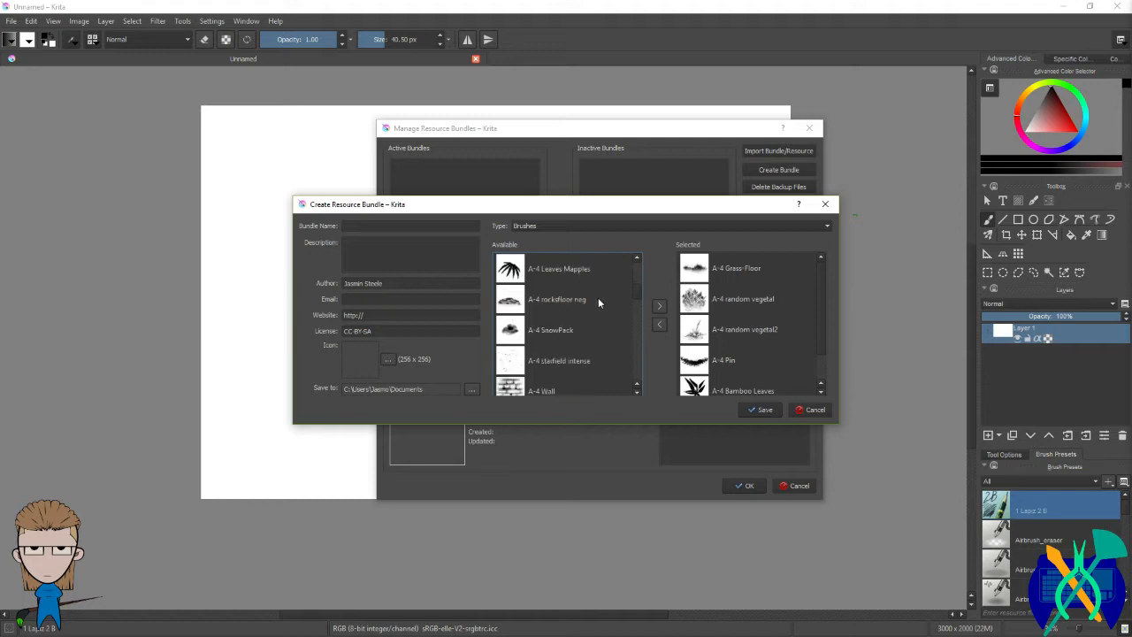
left_click(590, 270)
left_click(658, 306)
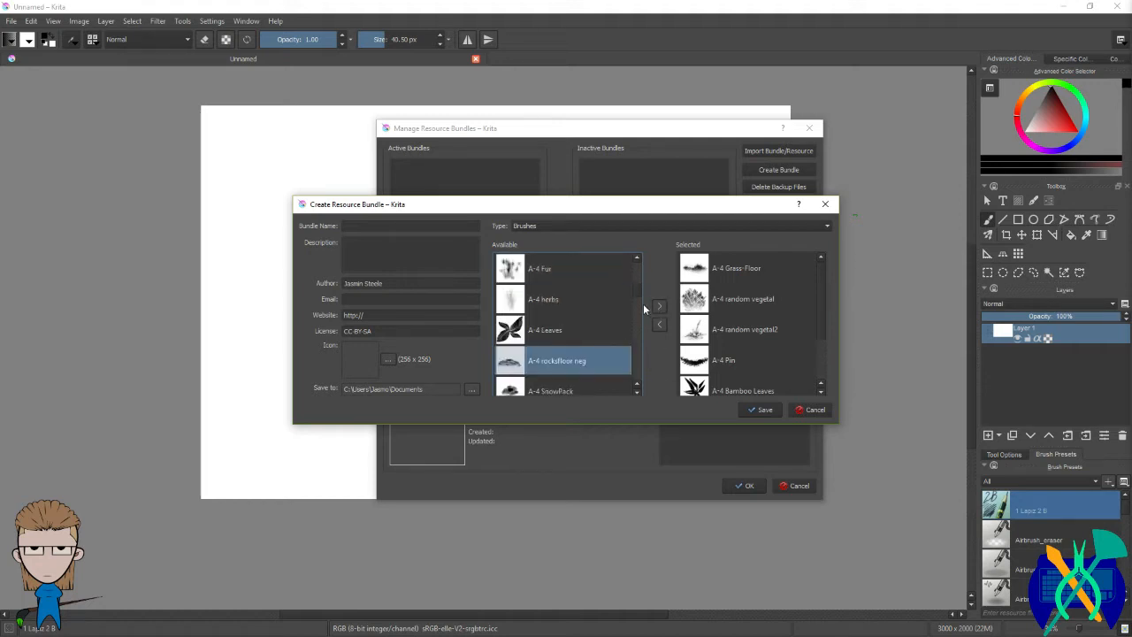
left_click(566, 330)
left_click(659, 306)
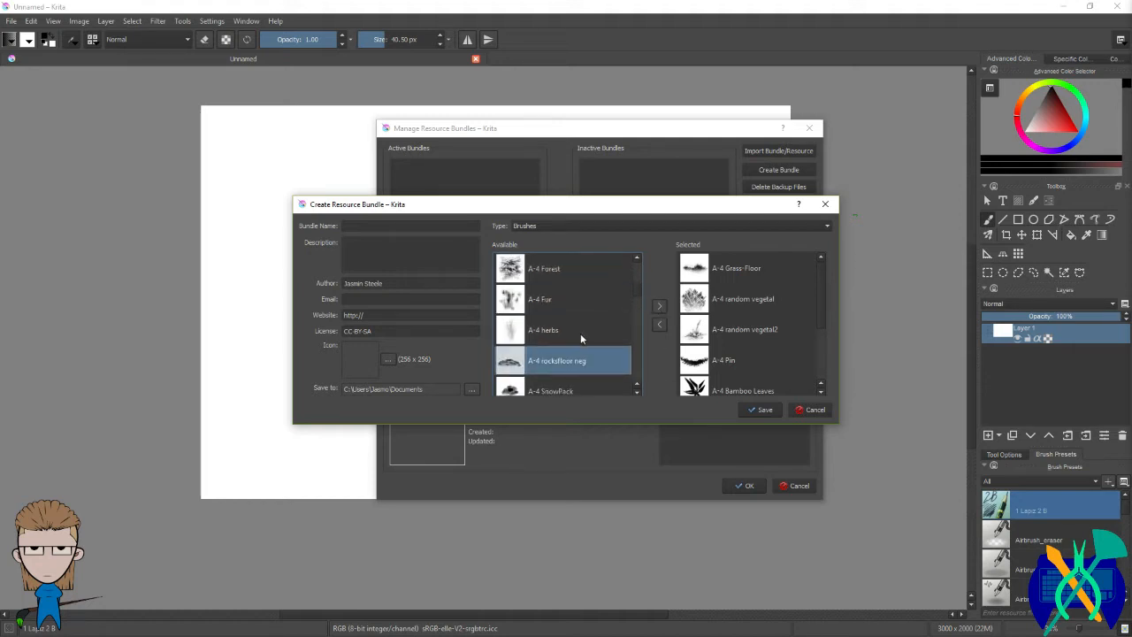
left_click(580, 333)
left_click(657, 306)
Step: Find the A_random-vegetal3 brush past the A_ texture brushes and add it to the bundle's selection
left_click(543, 300)
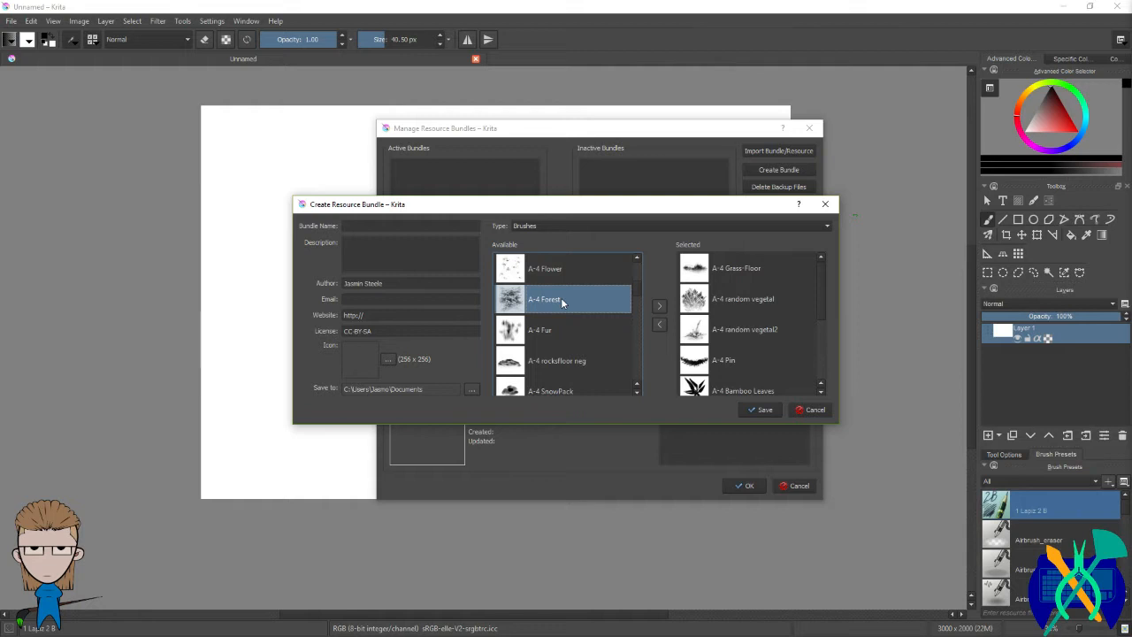
scroll(578, 310, "down", 8)
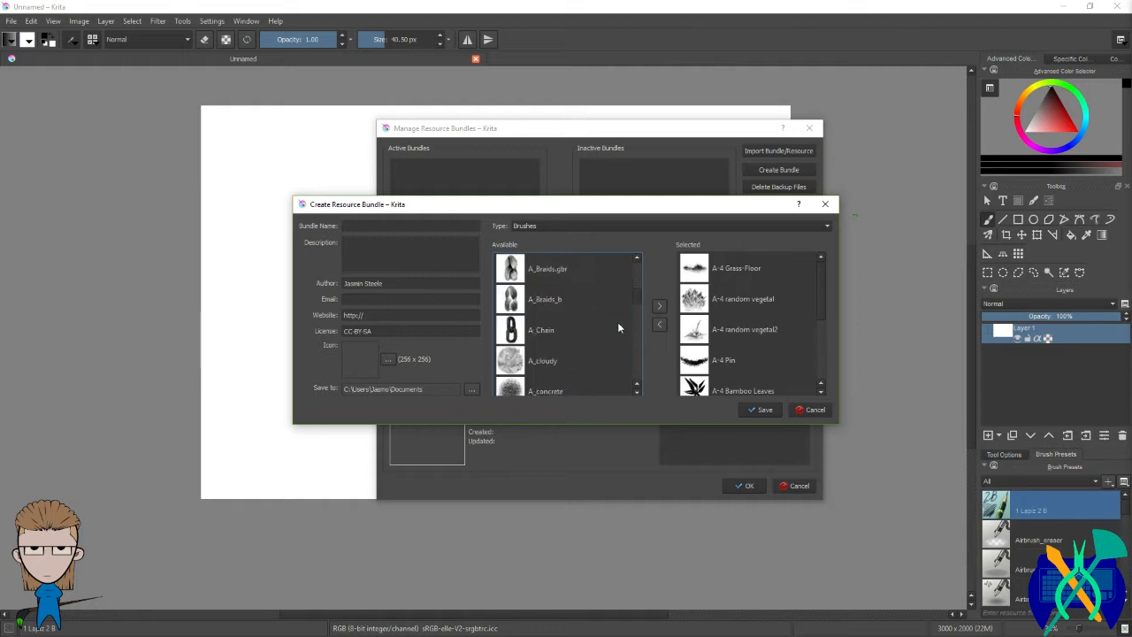
scroll(607, 326, "down", 3)
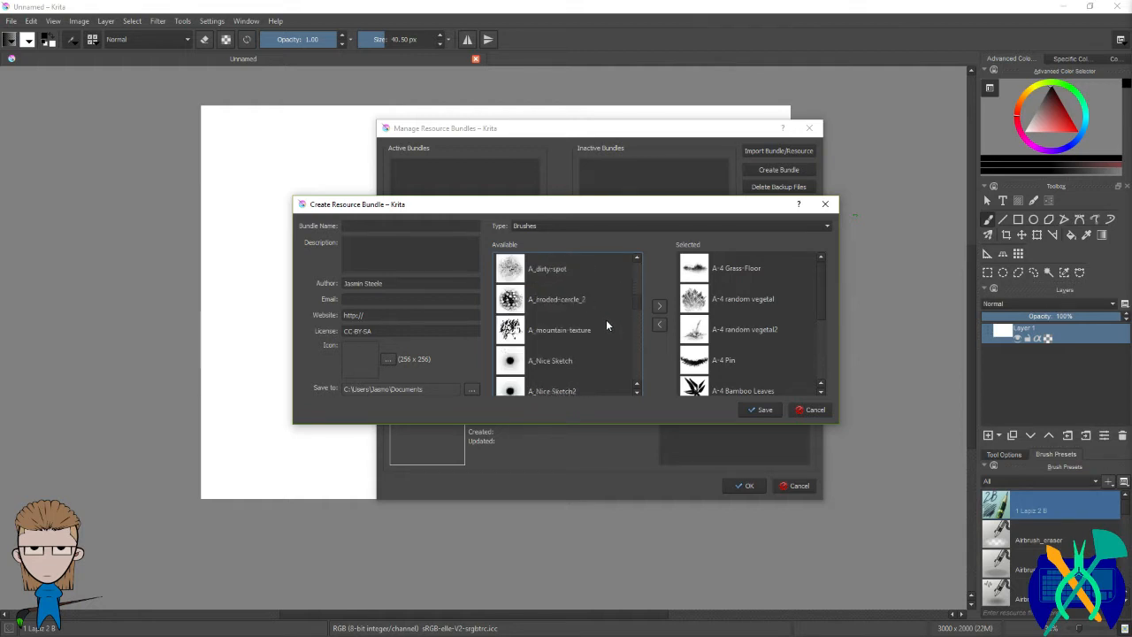
scroll(606, 320, "down", 4)
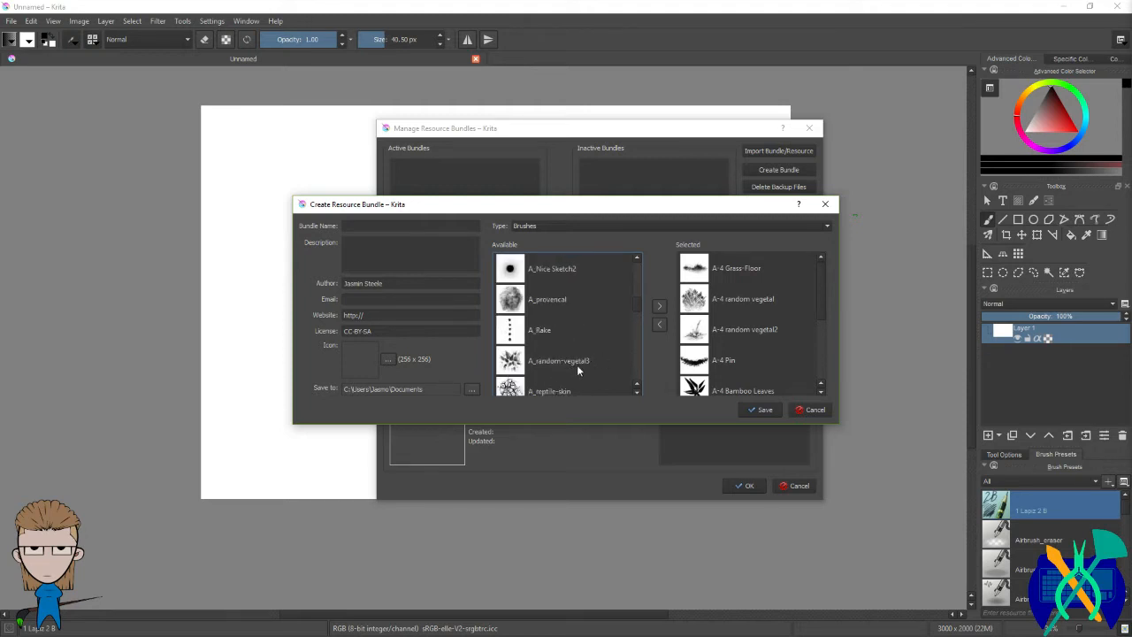
left_click(565, 363)
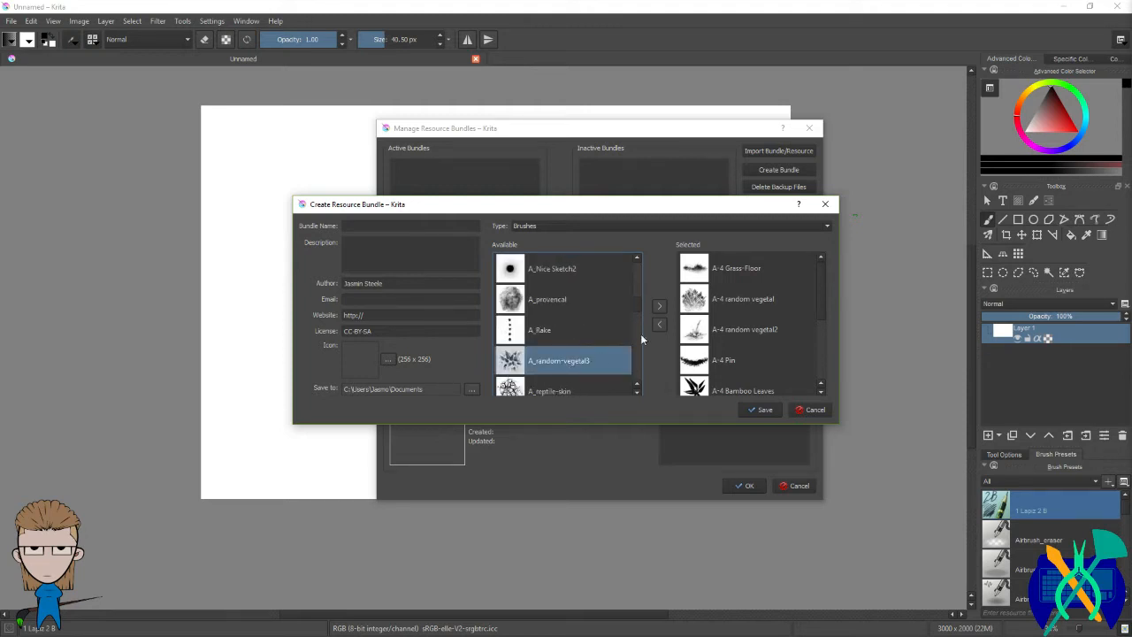
left_click(660, 308)
Step: Add the L_Leaf_3, L_Leaf_2 and L_Trees brushes to the bundle's selection
scroll(591, 324, "down", 2)
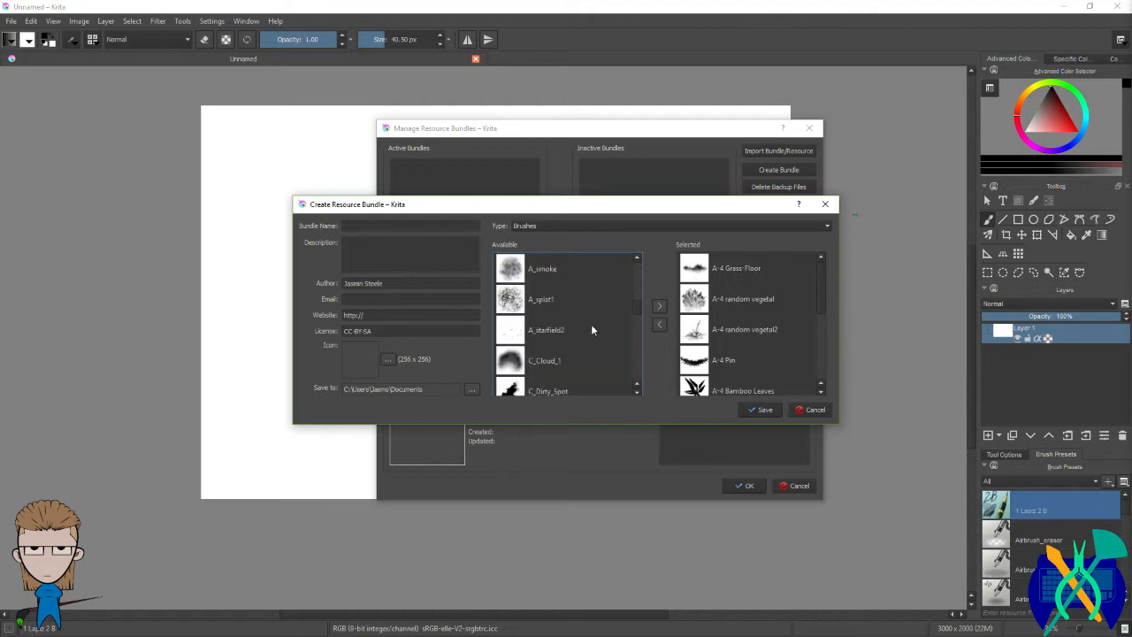
scroll(591, 327, "down", 2)
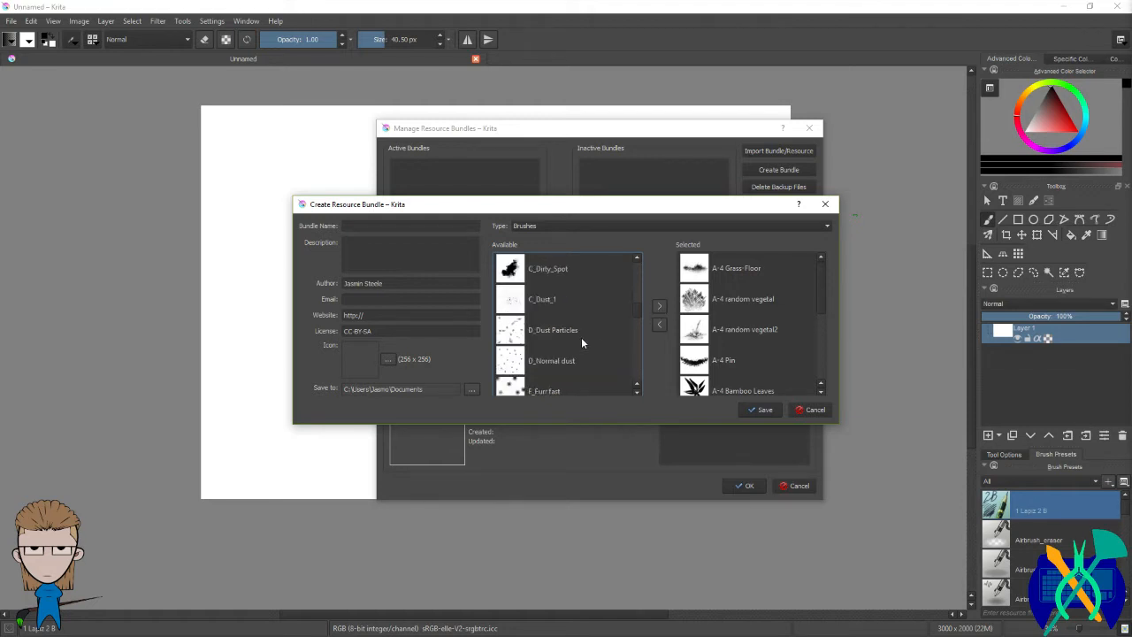
scroll(605, 334, "down", 5)
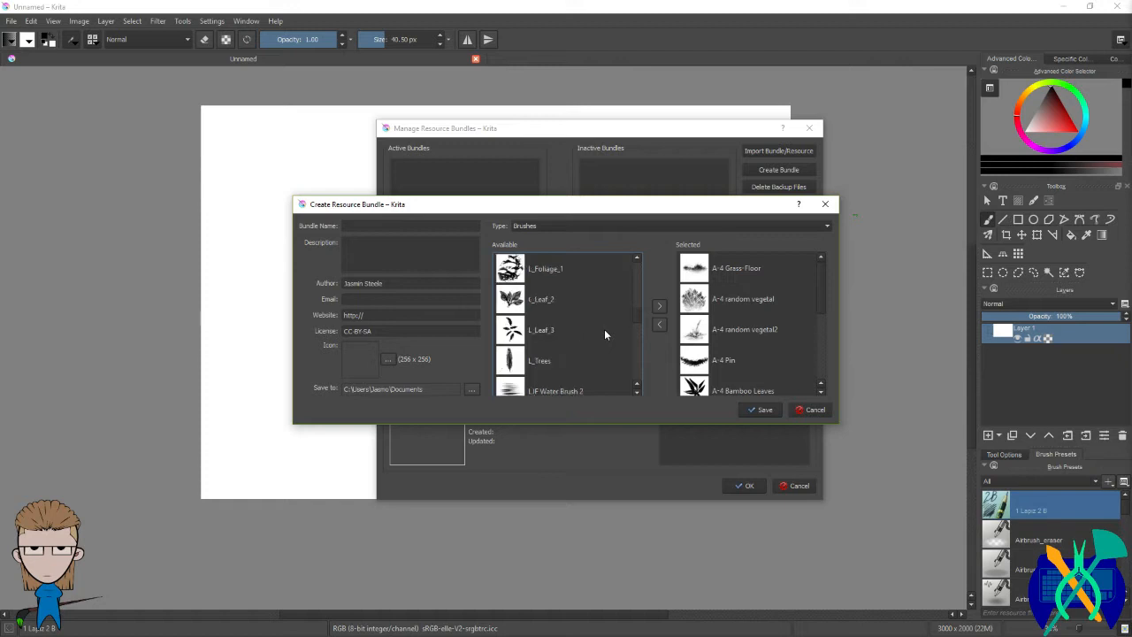
left_click(554, 331)
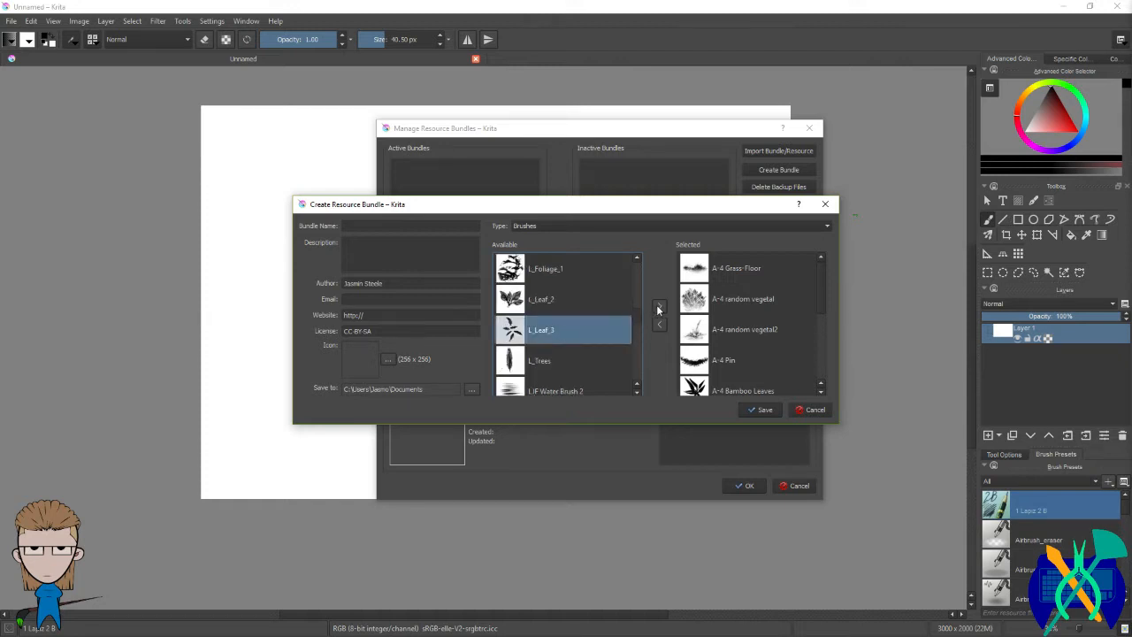
left_click(658, 309)
left_click(590, 327)
left_click(660, 308)
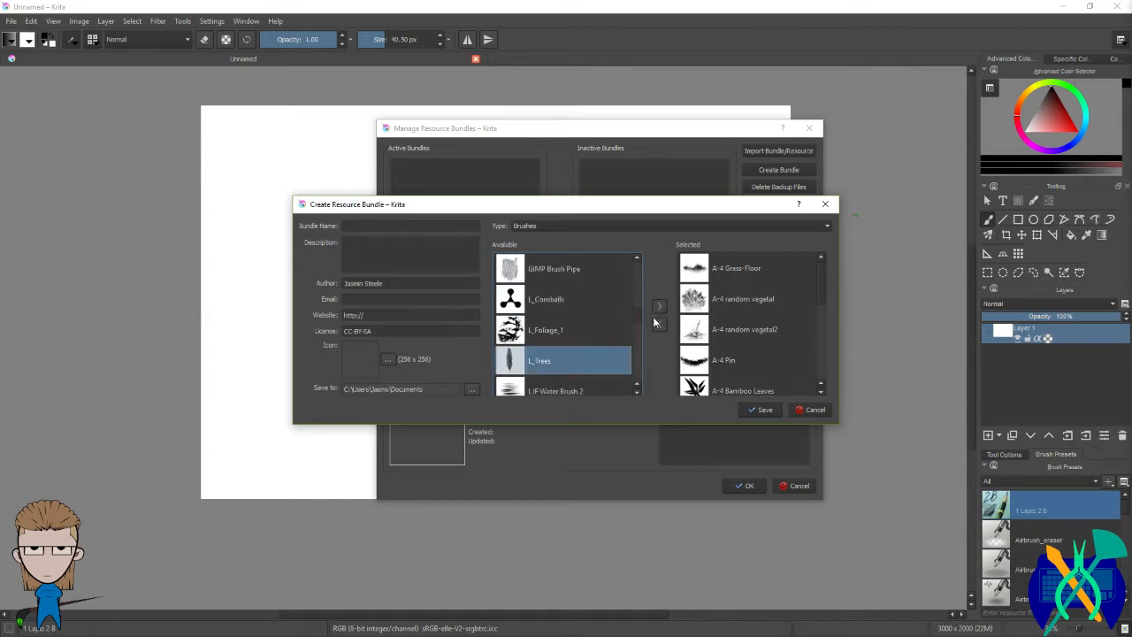
left_click(660, 308)
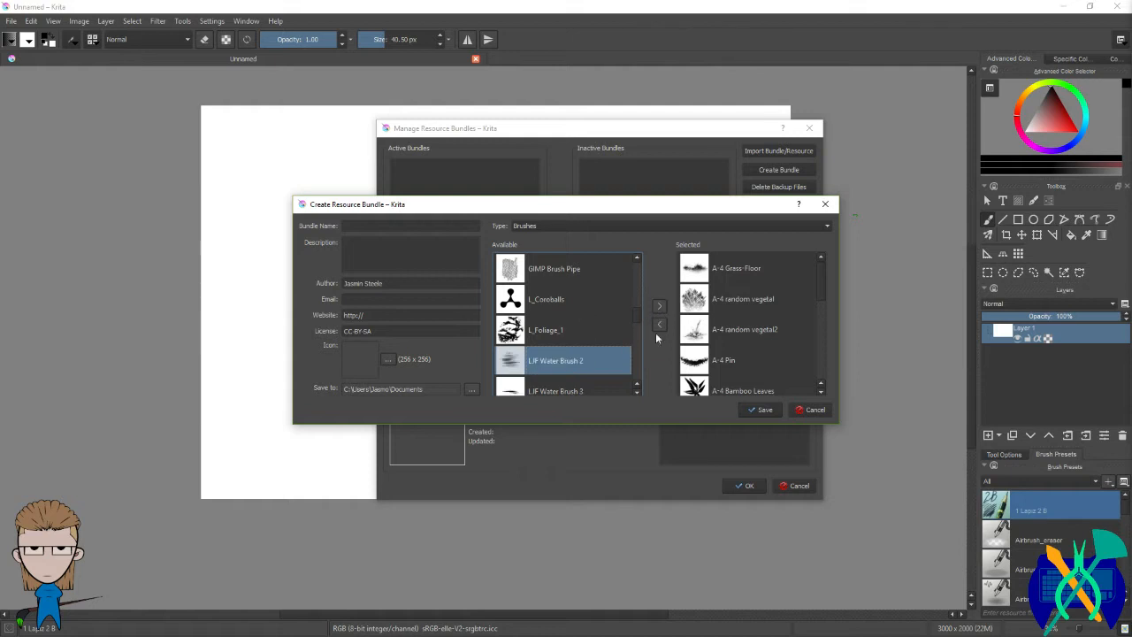
Step: Add the LJF_Foliage_Brush_01 and LJF_Foliage_Brush_02 brushes to the bundle's selection
scroll(614, 334, "down", 2)
left_click(573, 299)
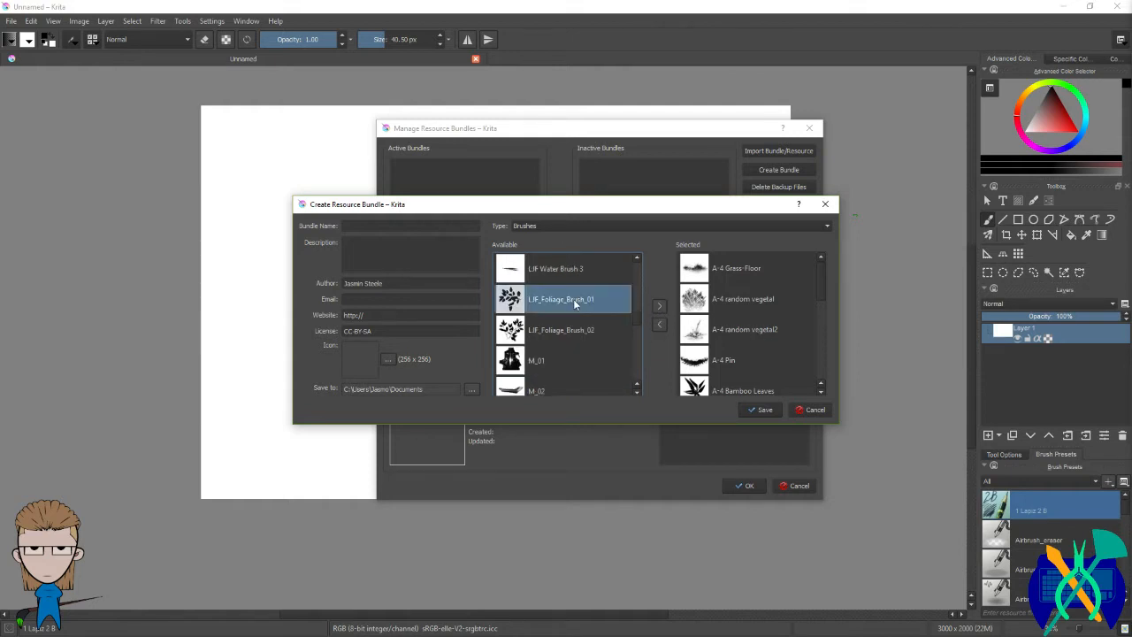
left_click(660, 309)
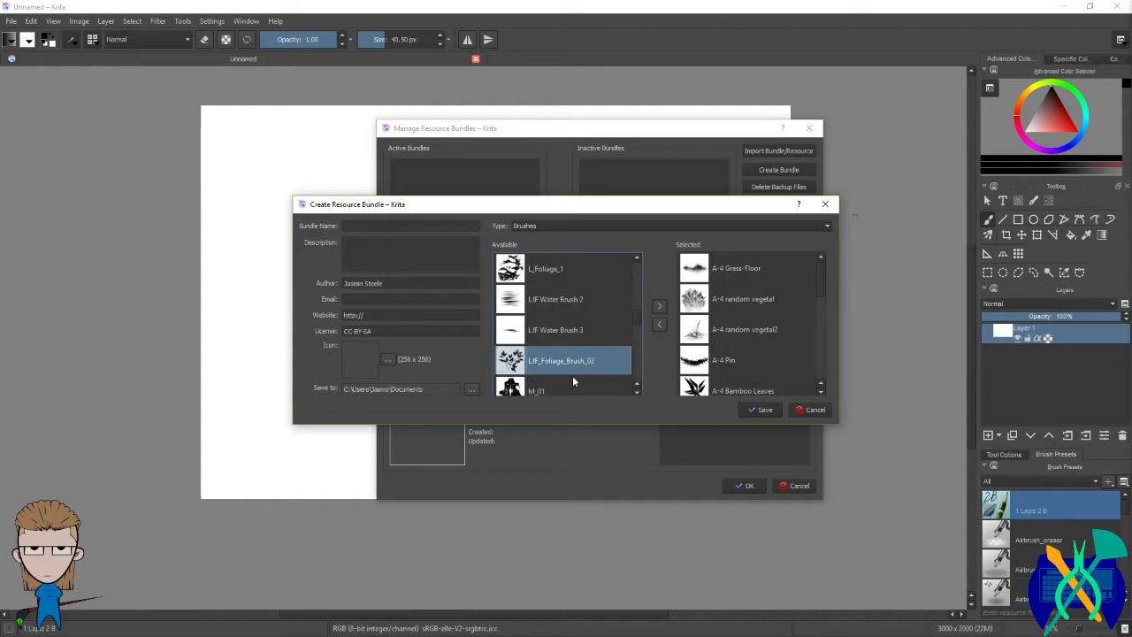
left_click(660, 309)
Step: Add the MZ_leaves, N_Grass 1 and N_Grass 2 brushes to the bundle's selection
scroll(605, 335, "down", 5)
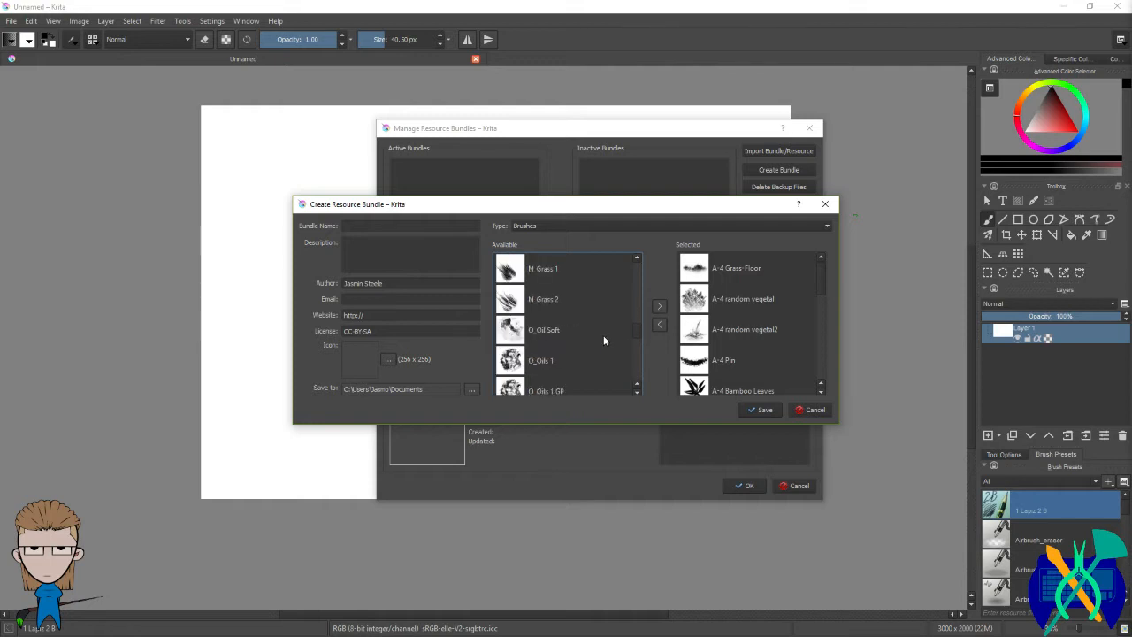
scroll(592, 305, "up", 2)
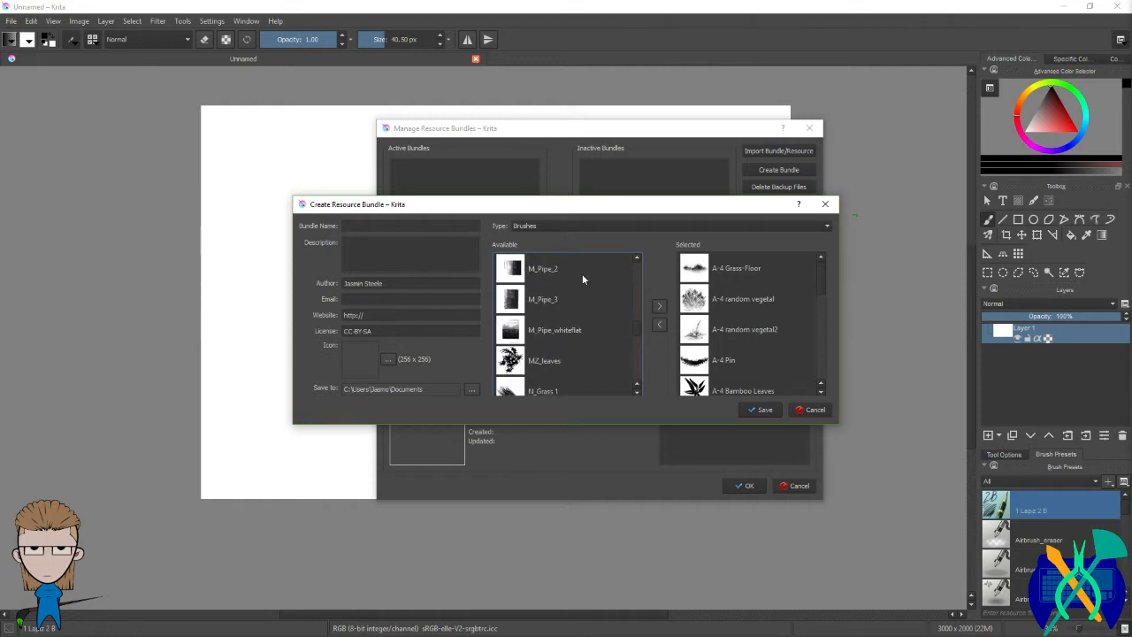
left_click(577, 358)
left_click(659, 307)
scroll(591, 323, "down", 2)
scroll(591, 320, "up", 1)
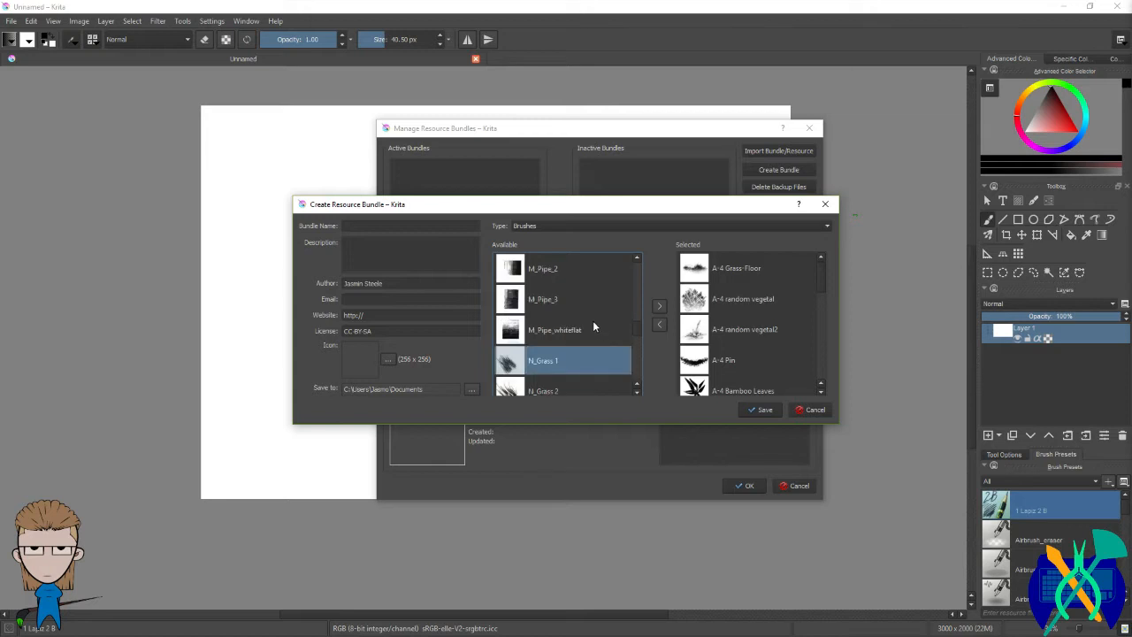
left_click(661, 309)
left_click(659, 309)
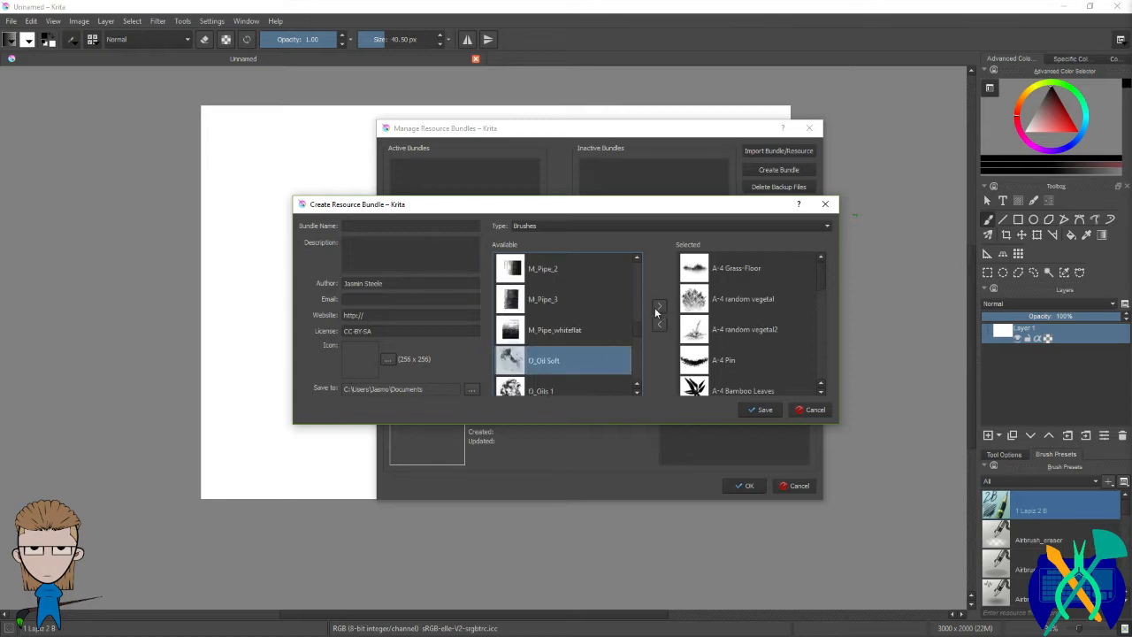
Step: Look through the rest of the available brushes, down to the Z_Triangle shapes, for more vegetation brushes and review the selected ones
scroll(630, 329, "down", 2)
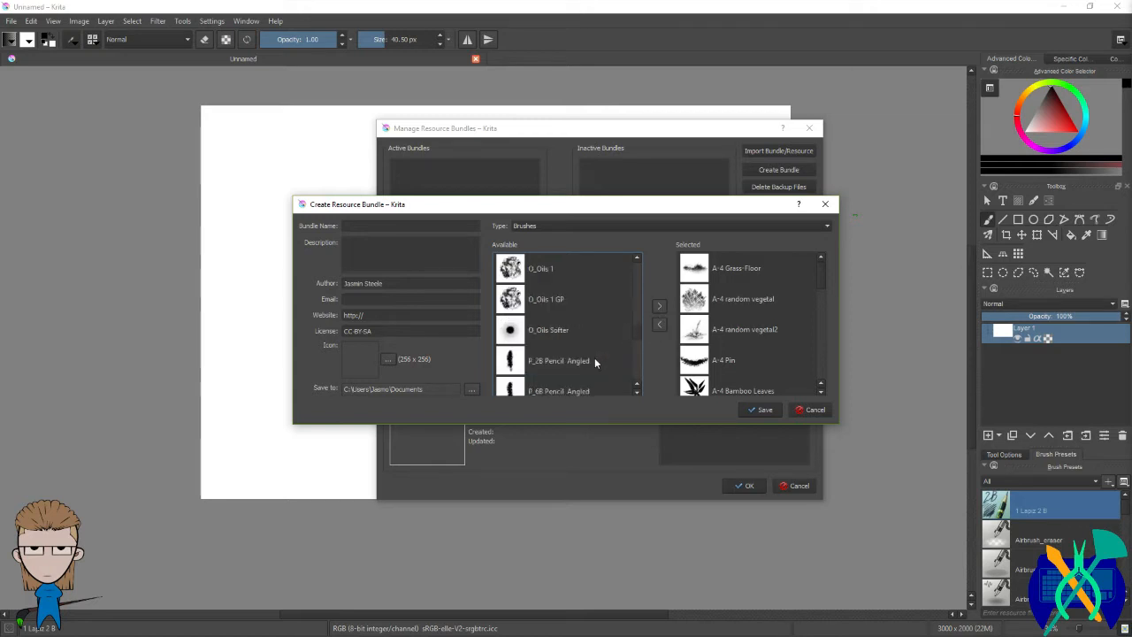
scroll(596, 352, "down", 4)
scroll(596, 350, "down", 4)
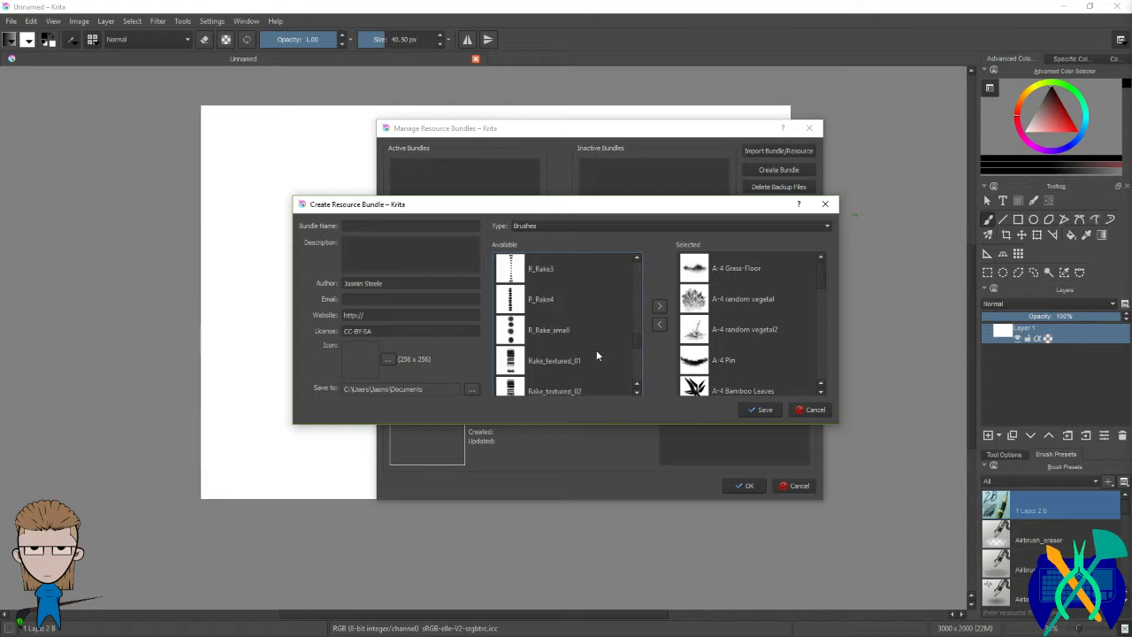
scroll(597, 351, "down", 4)
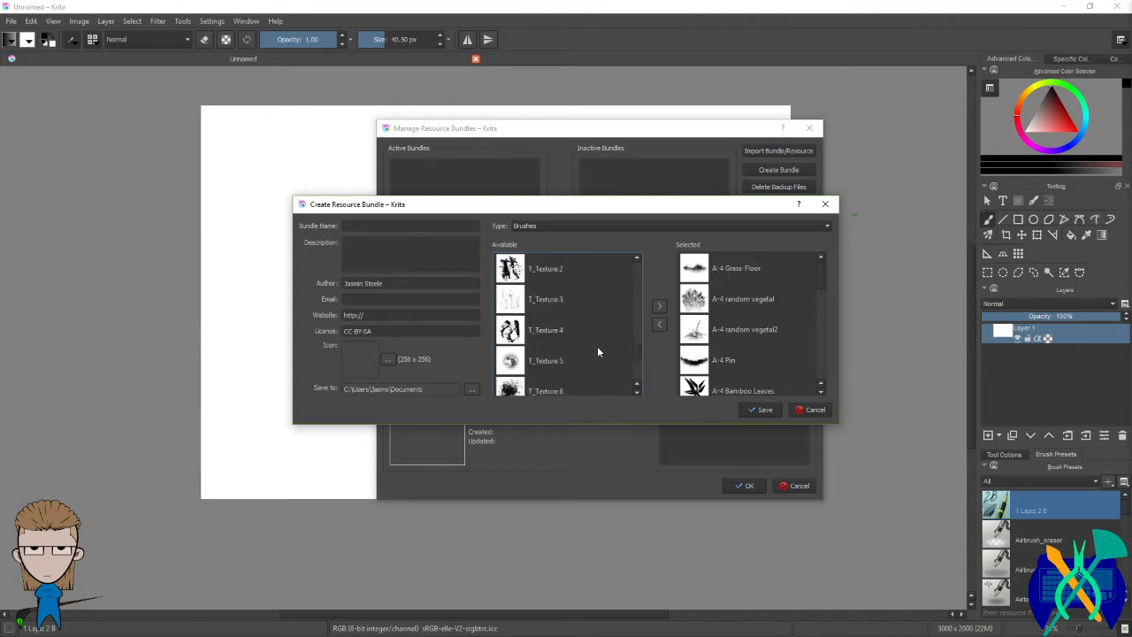
scroll(597, 352, "down", 5)
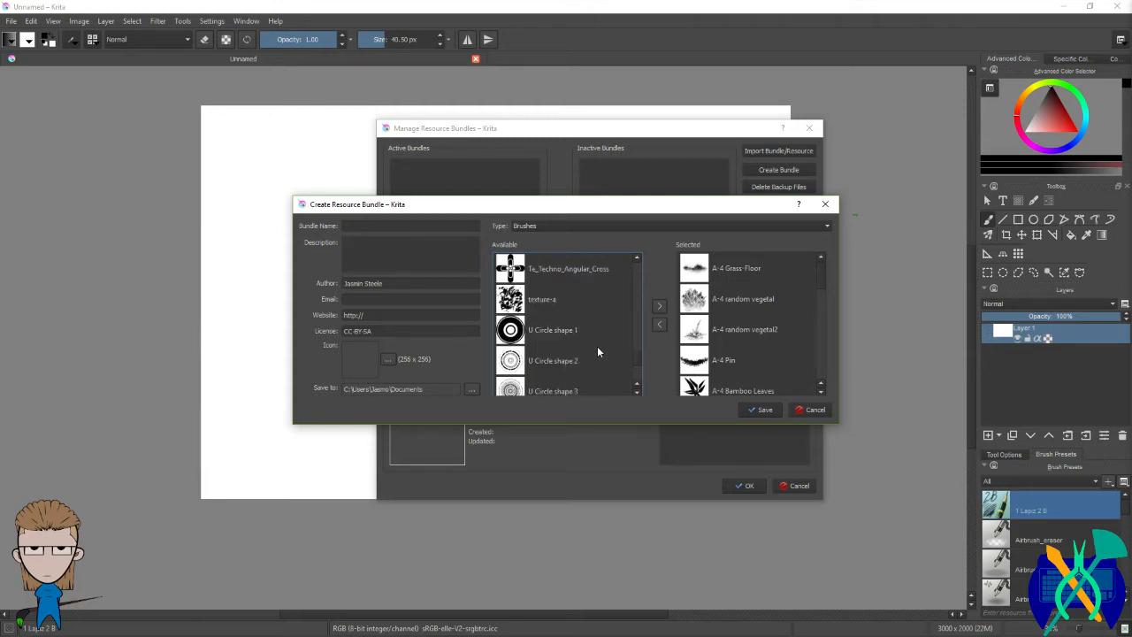
scroll(597, 352, "down", 2)
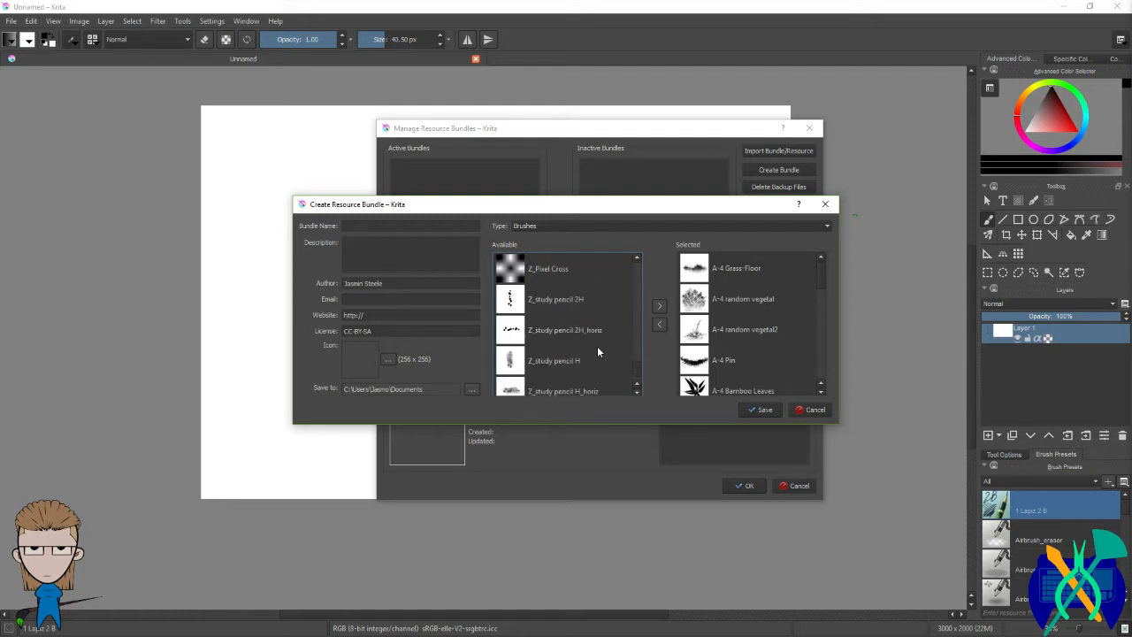
scroll(762, 336, "down", 5)
scroll(762, 336, "up", 2)
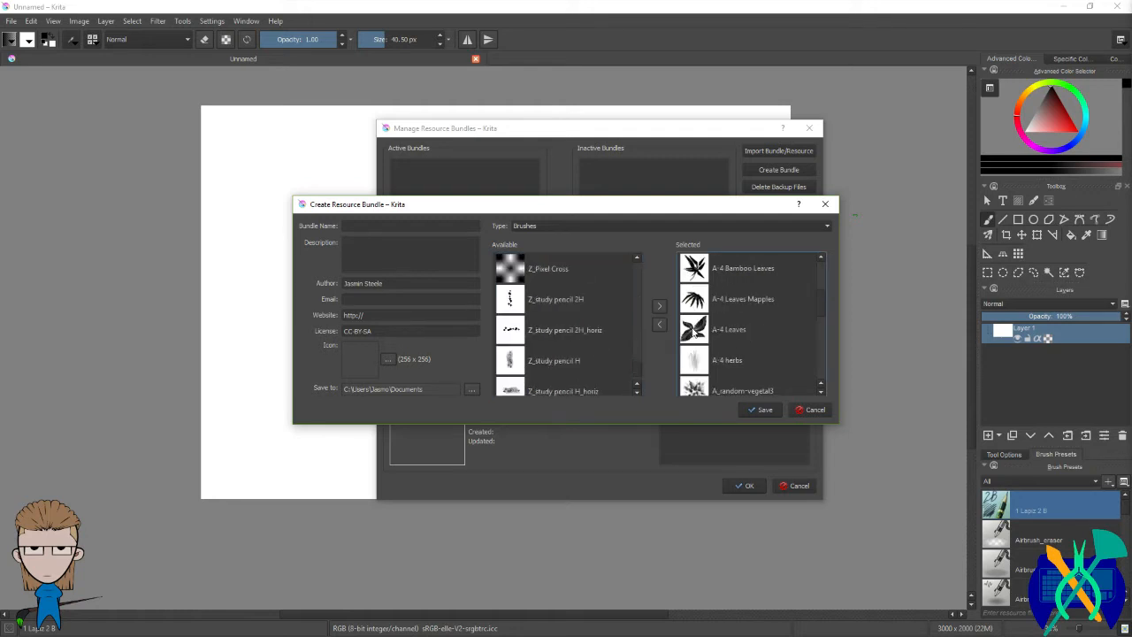
scroll(613, 306, "down", 2)
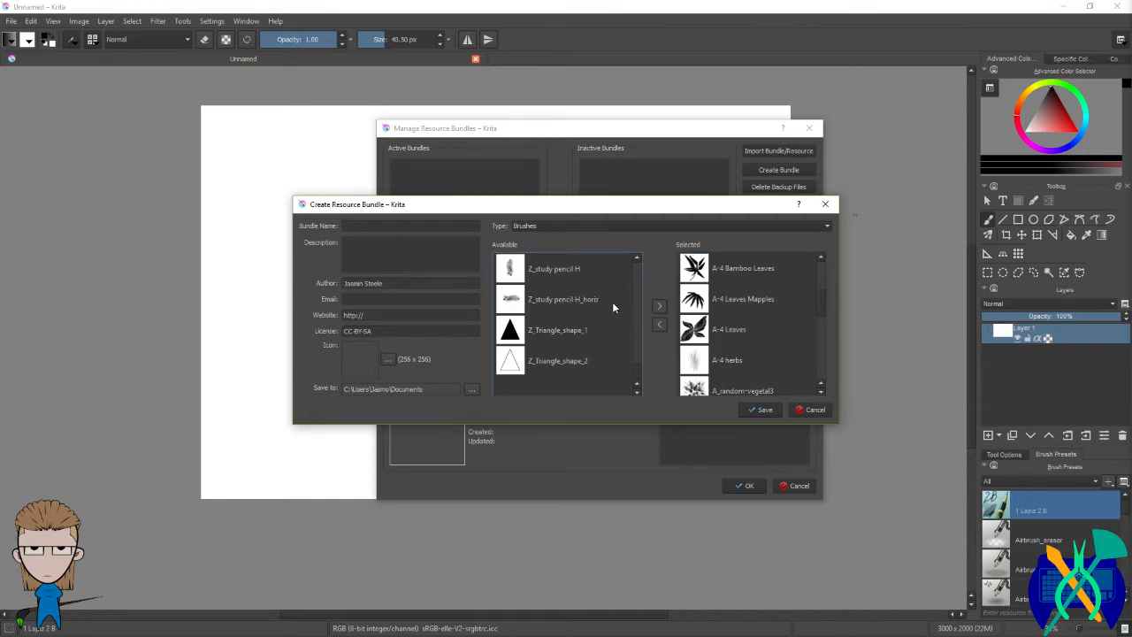
scroll(607, 381, "up", 2)
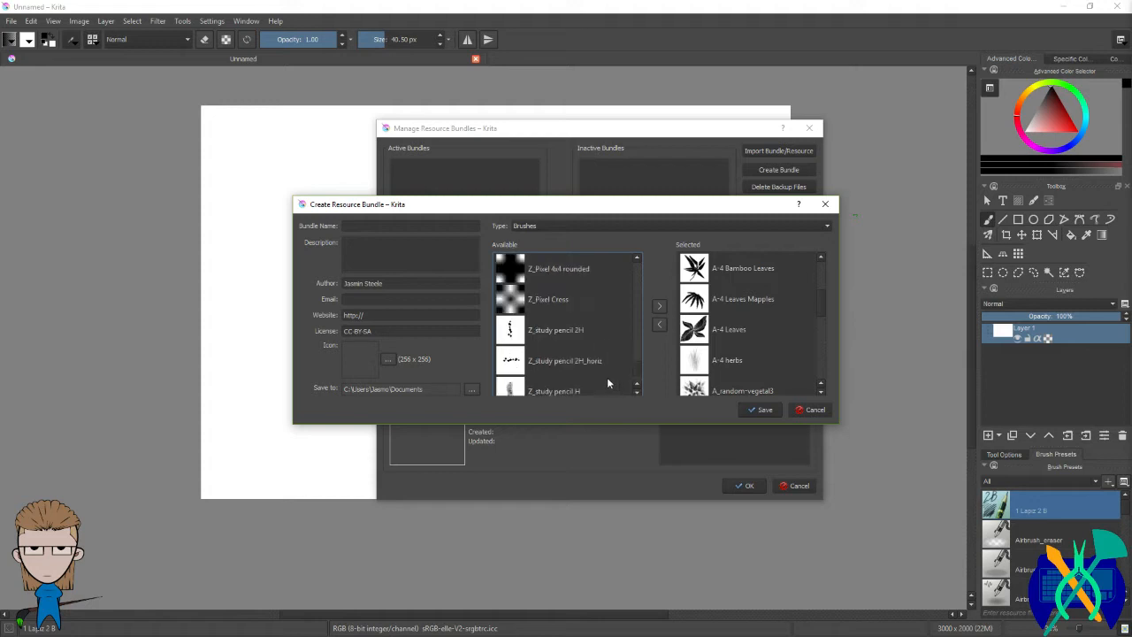
scroll(607, 380, "down", 2)
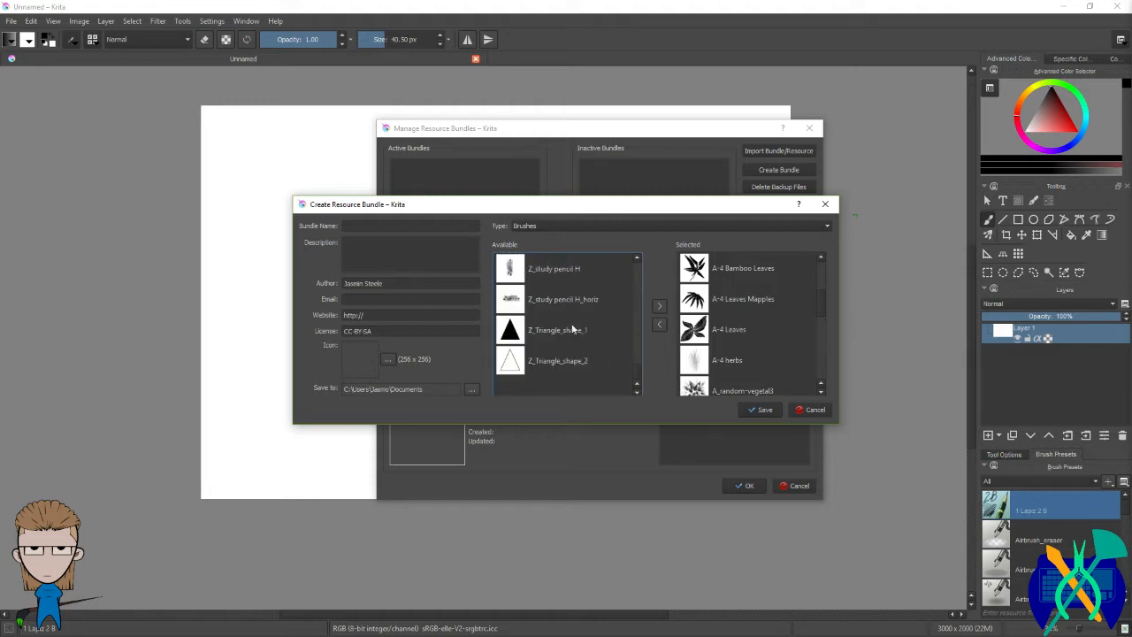
Step: Name the bundle Vegetation, leave its author field blank and save it
left_click(377, 228)
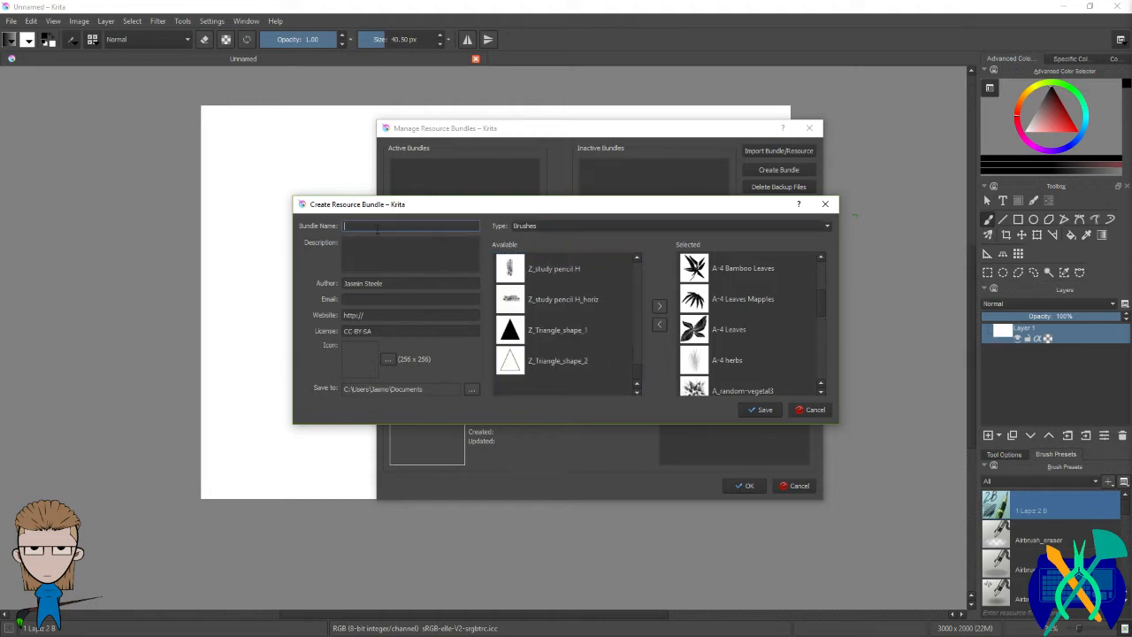
type("Vegetation")
left_click(403, 285)
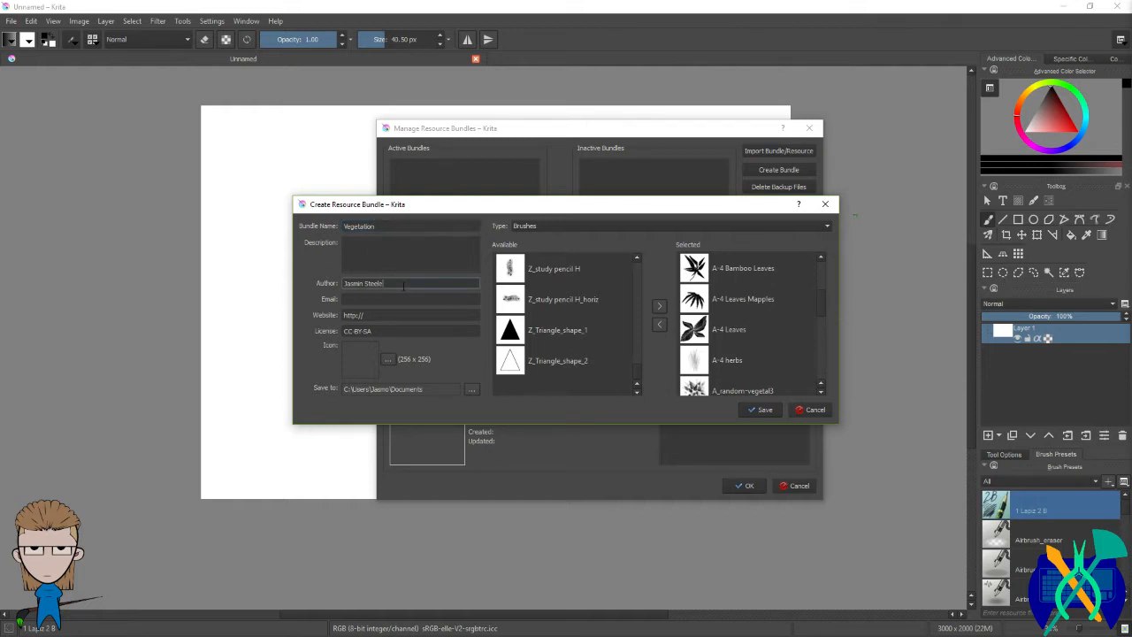
key("BackSpace")
key("BackSpace")
key("BackSpace")
key("BackSpace")
key("BackSpace")
key("BackSpace")
key("BackSpace")
key("BackSpace")
key("BackSpace")
key("BackSpace")
key("BackSpace")
left_click(765, 411)
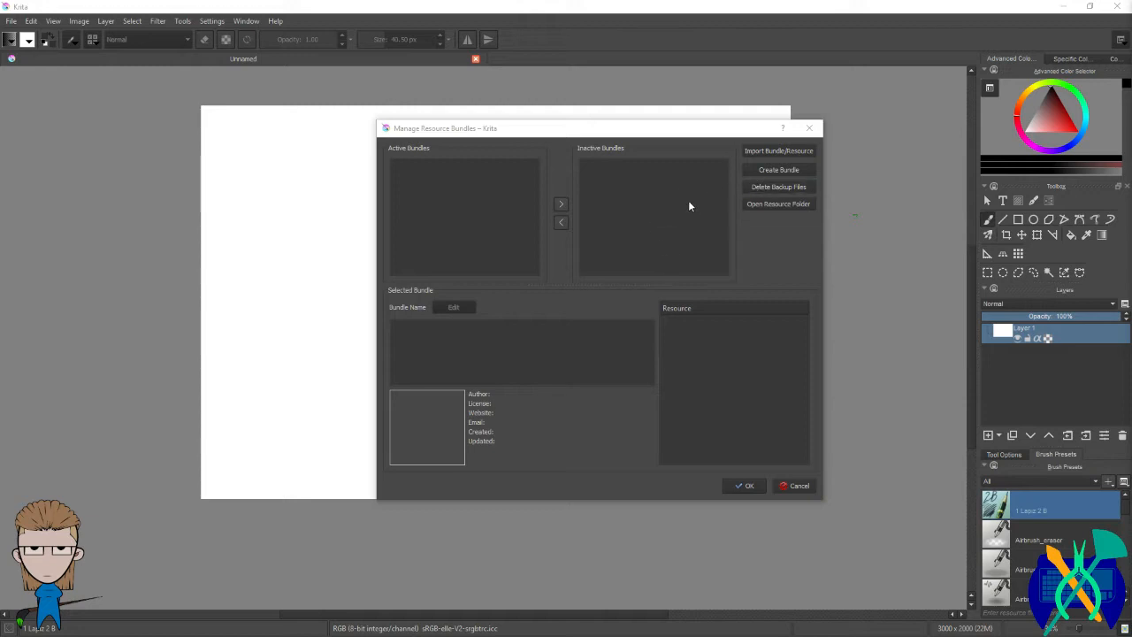
Step: Import the saved Vegetation bundle and select it among the active bundles
left_click(778, 151)
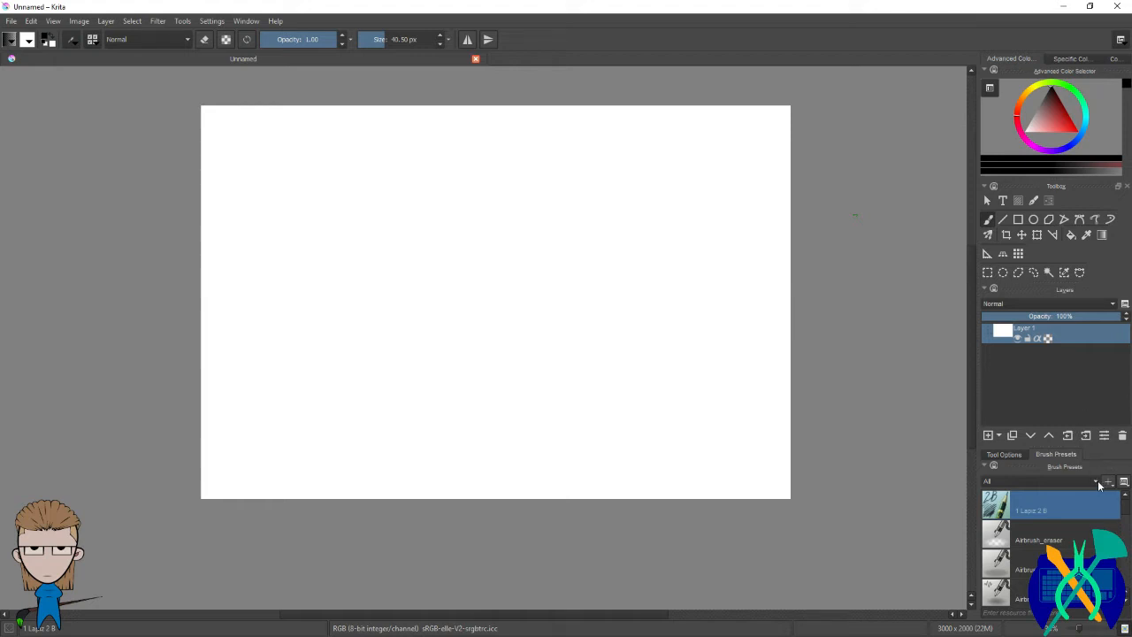
key("alt+Tab")
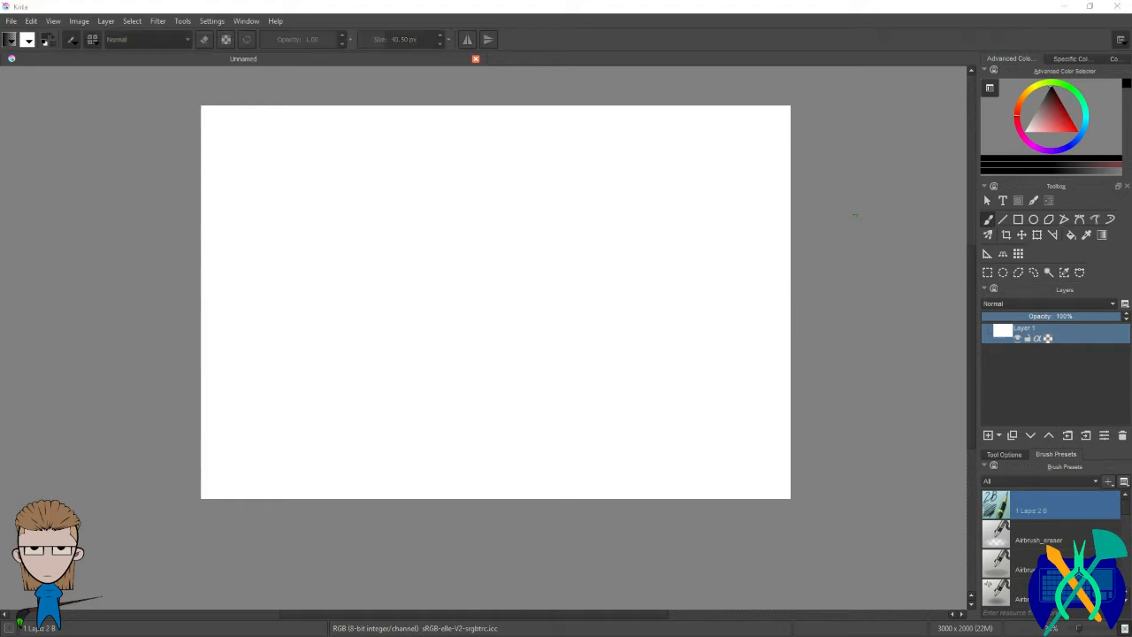
left_click(416, 176)
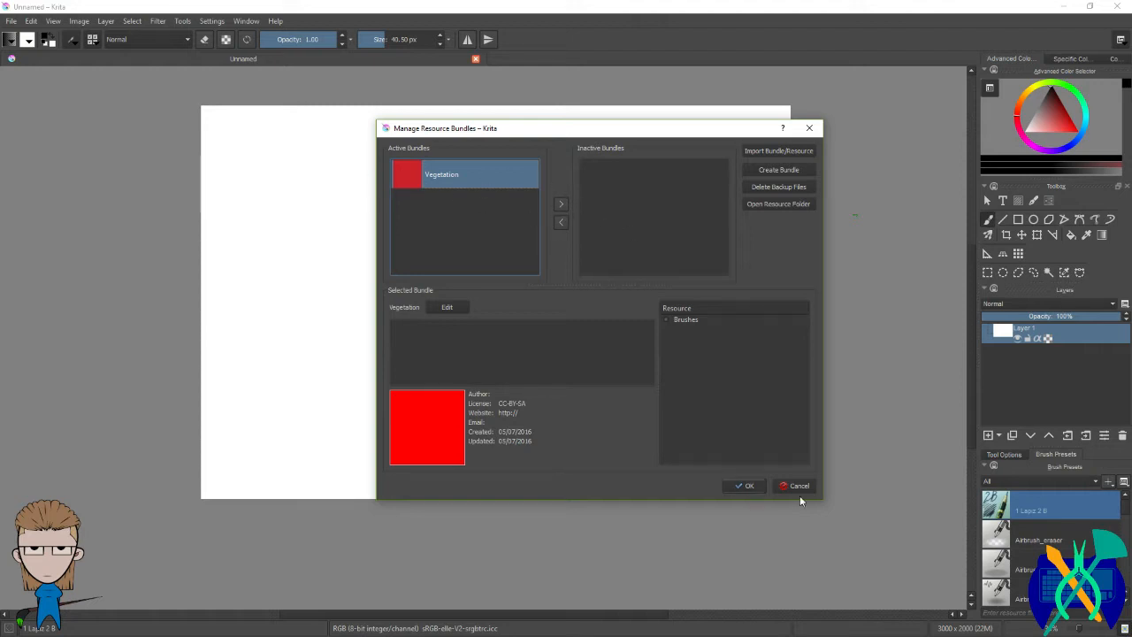
Step: Review the brushes contained in the Vegetation bundle and accept the bundle manager's settings
left_click(666, 320)
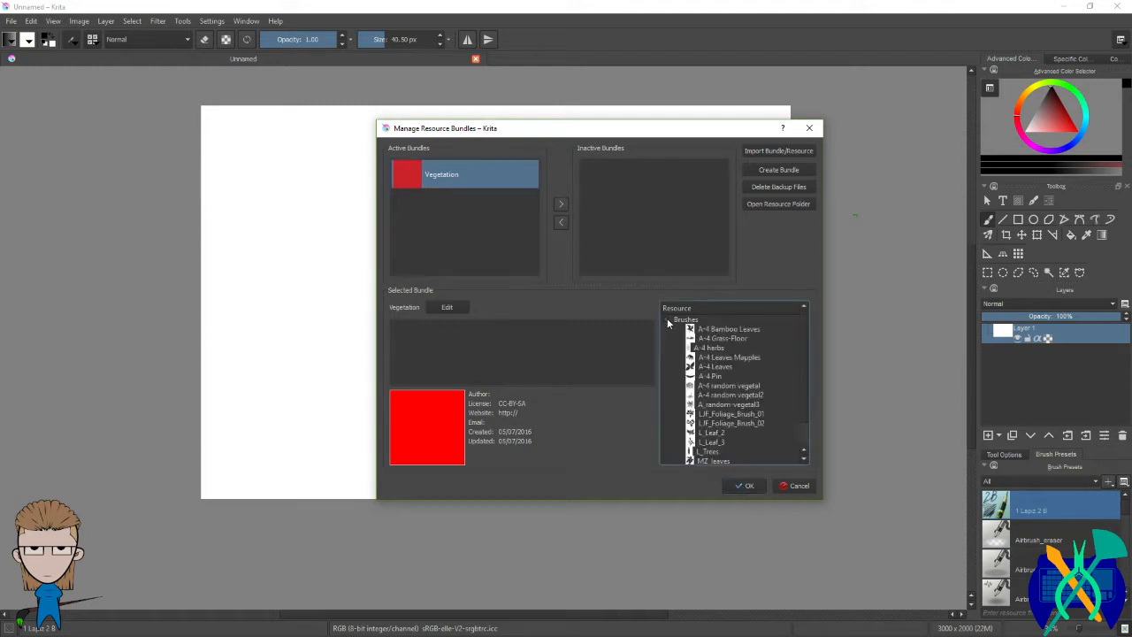
left_click(666, 319)
left_click(745, 487)
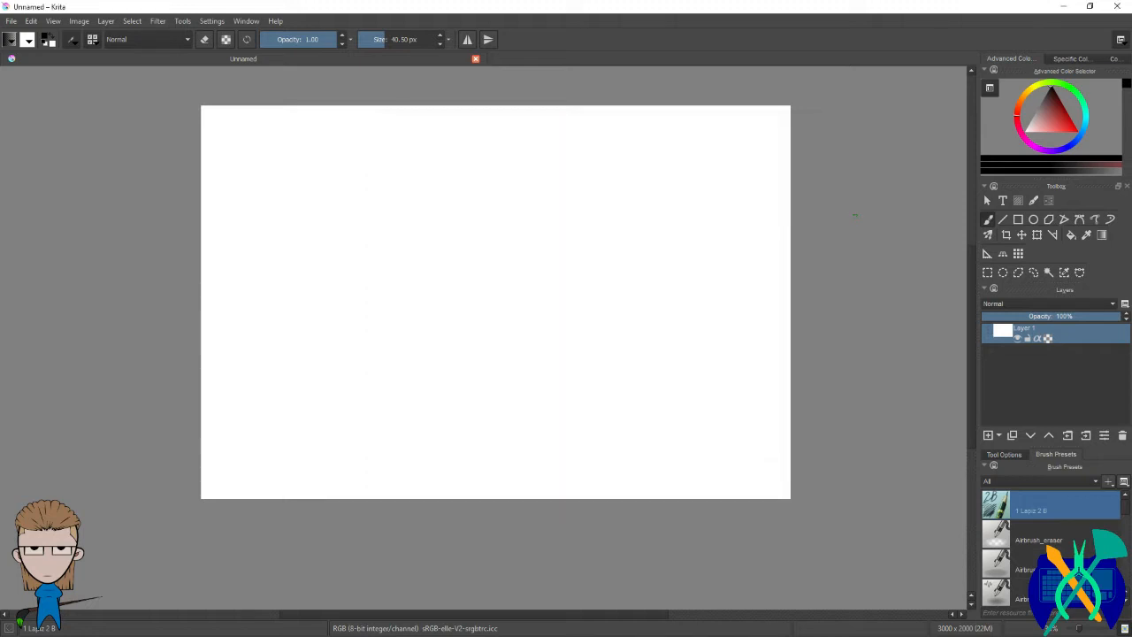
Step: Check the preset tag list for a Vegetation tag and look through all brush presets for the bundle's brushes
left_click(1077, 481)
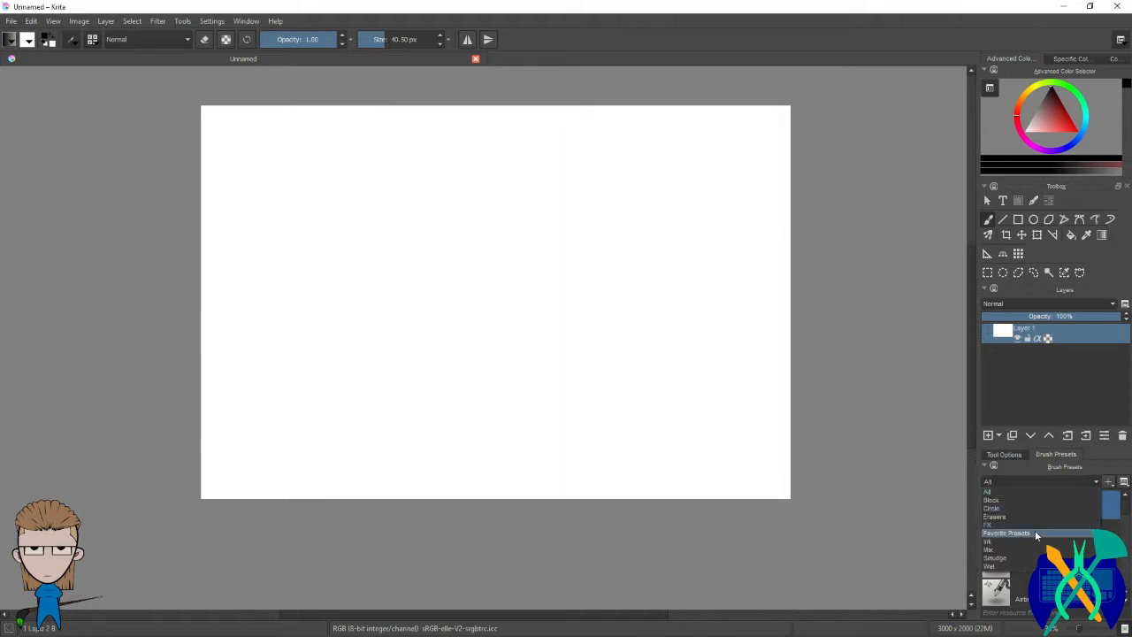
left_click(1057, 492)
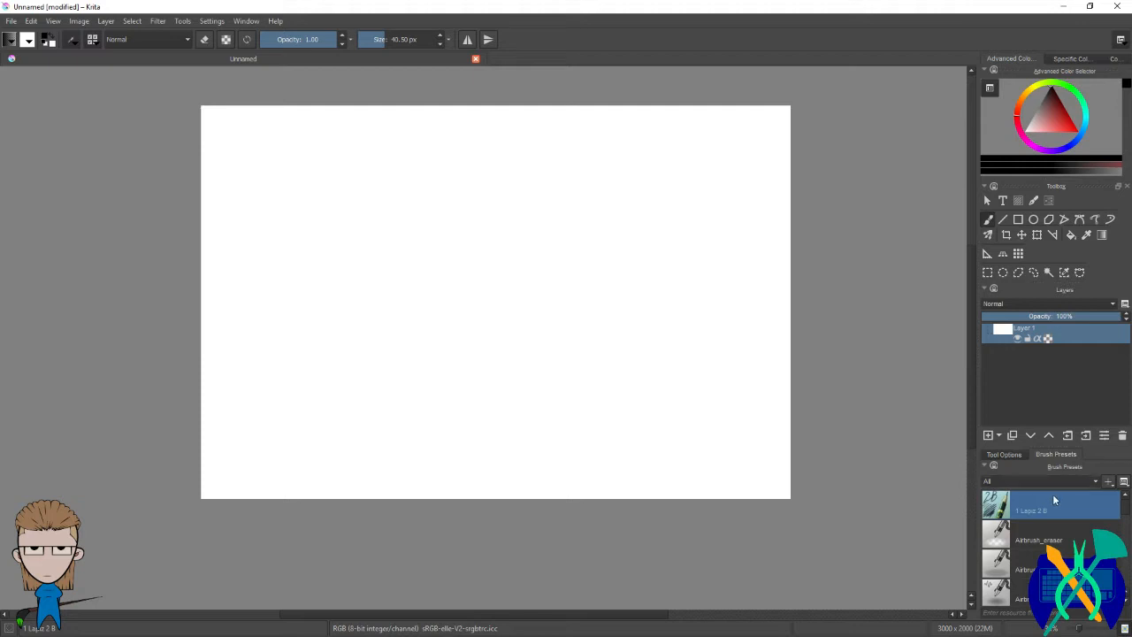
scroll(1055, 501, "down", 8)
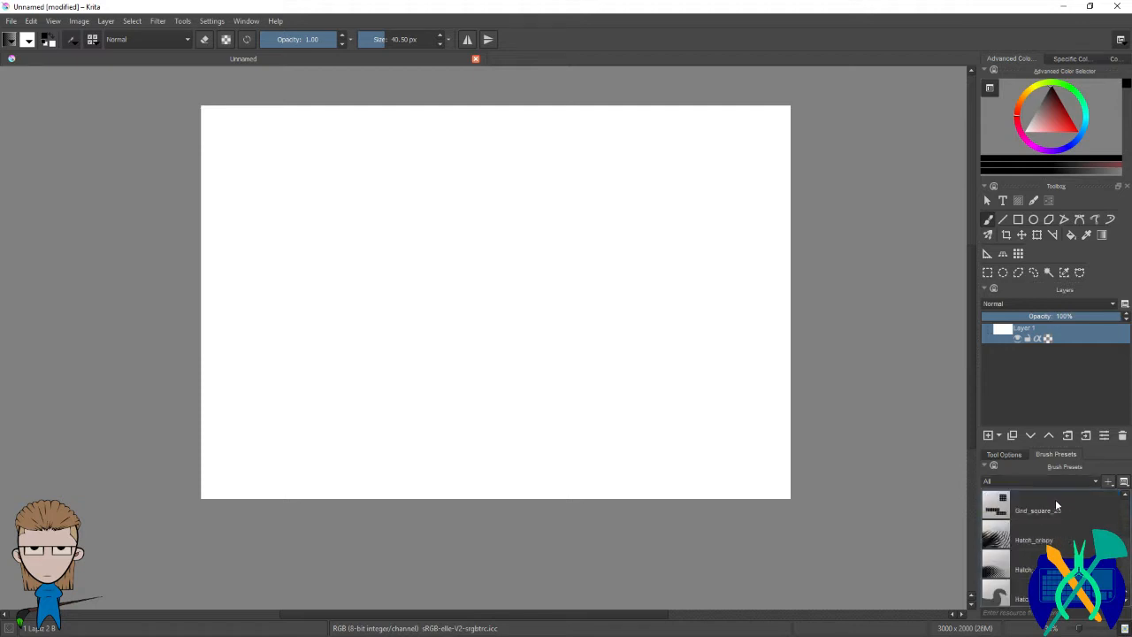
scroll(1056, 500, "down", 10)
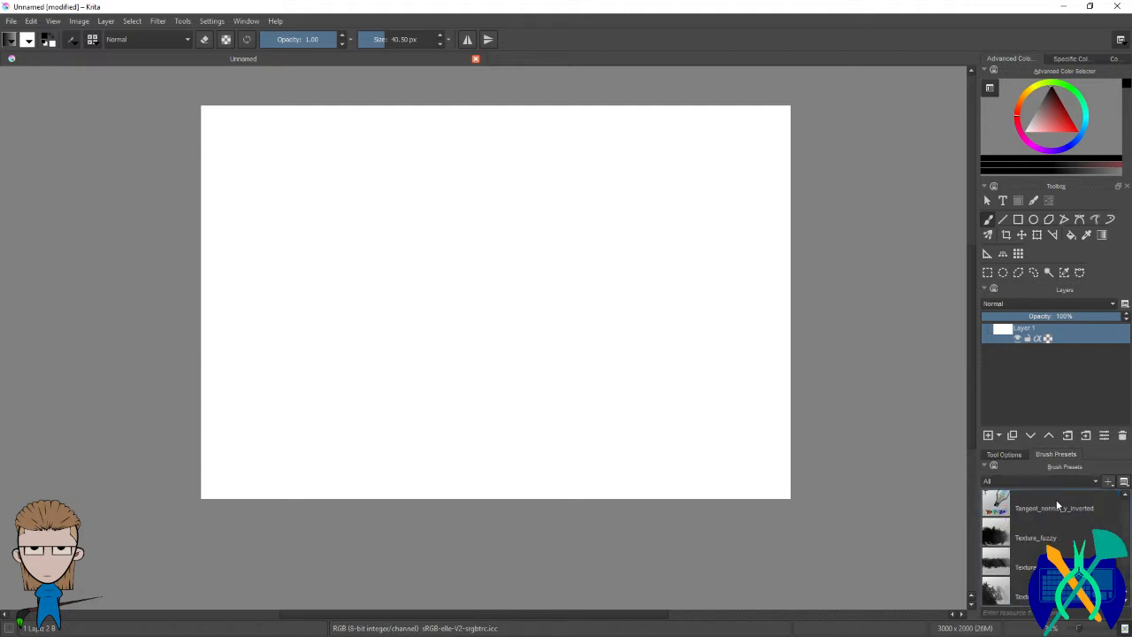
scroll(1057, 505, "up", 12)
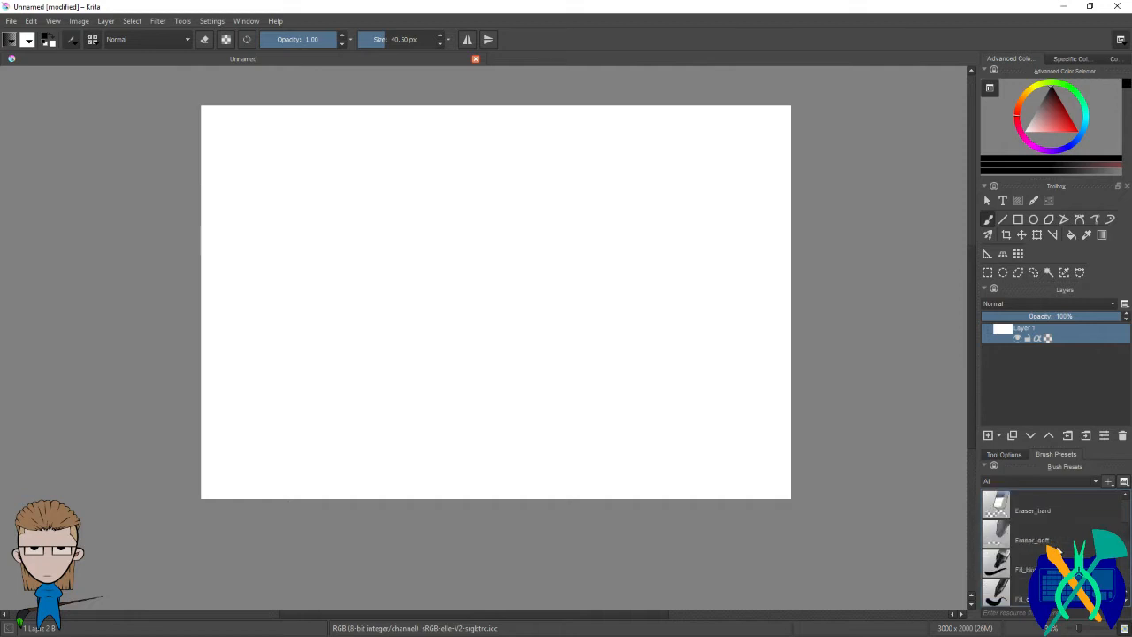
scroll(1053, 548, "up", 5)
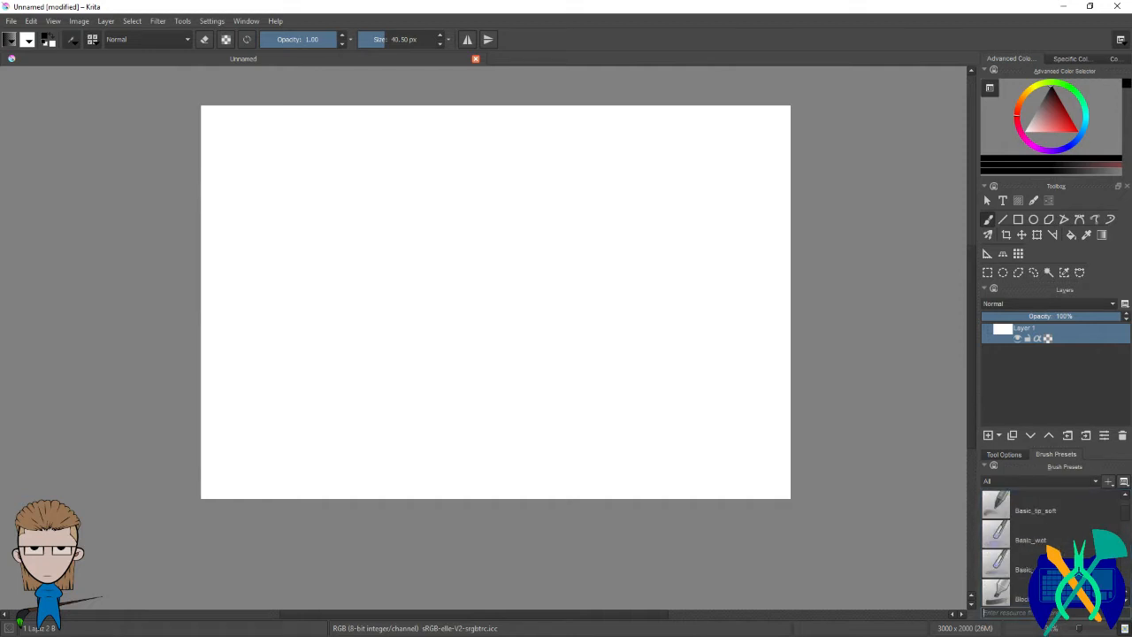
Step: Filter the brush presets by "veg" and clear the filter
type("veg")
key("BackSpace")
key("BackSpace")
key("BackSpace")
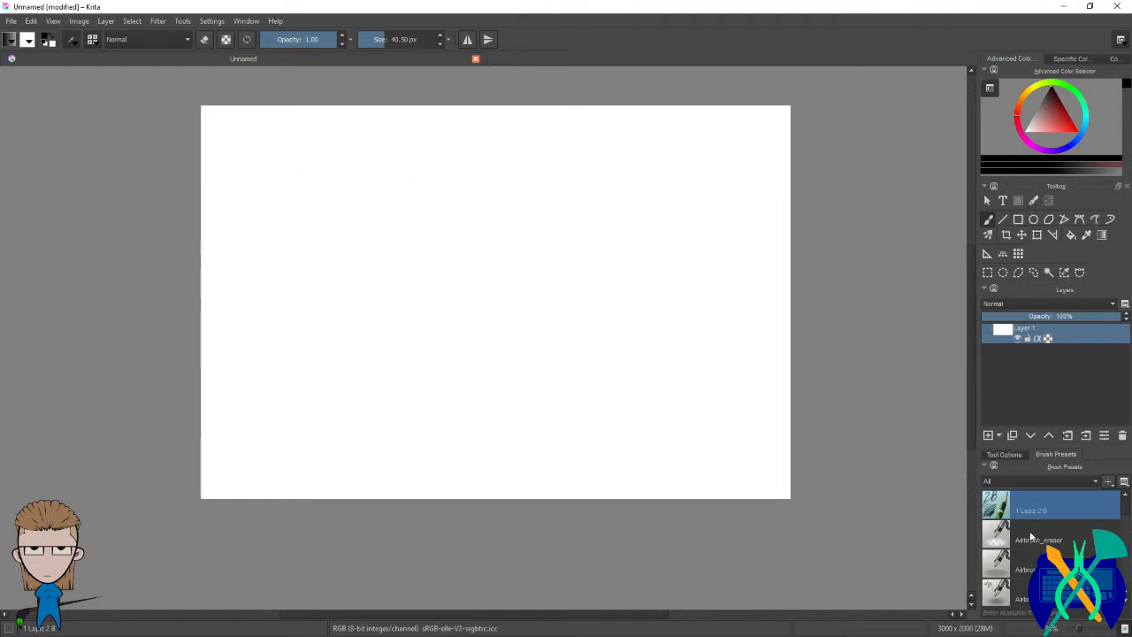
Step: Look through the full list of brush presets again for the vegetation brushes
left_click(1007, 456)
left_click(1054, 456)
scroll(1021, 568, "down", 10)
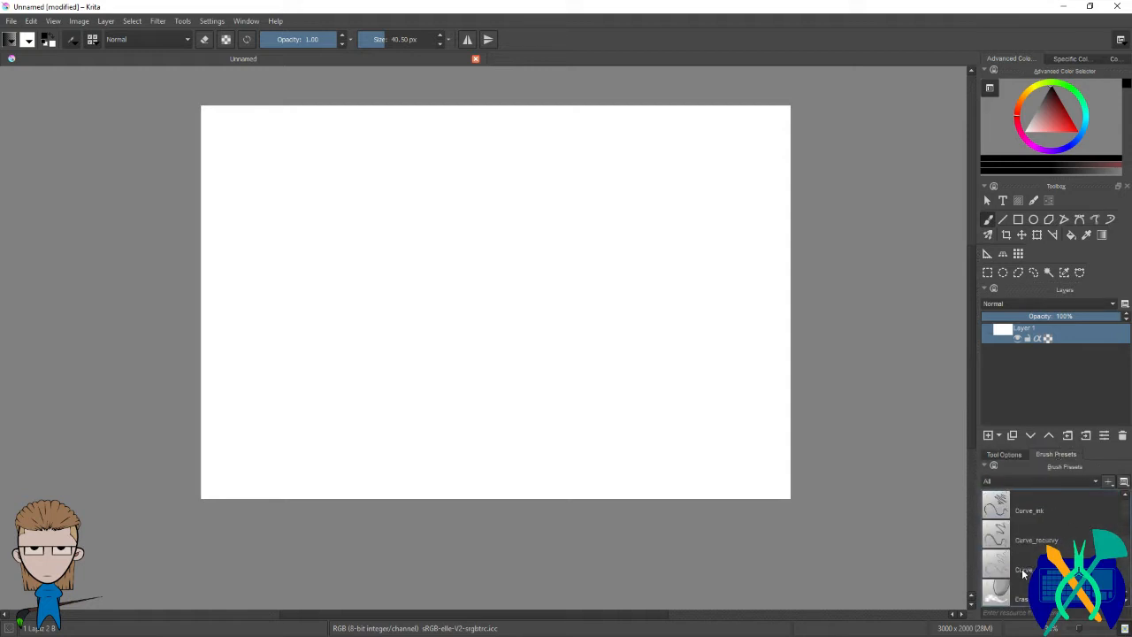
scroll(1022, 568, "down", 10)
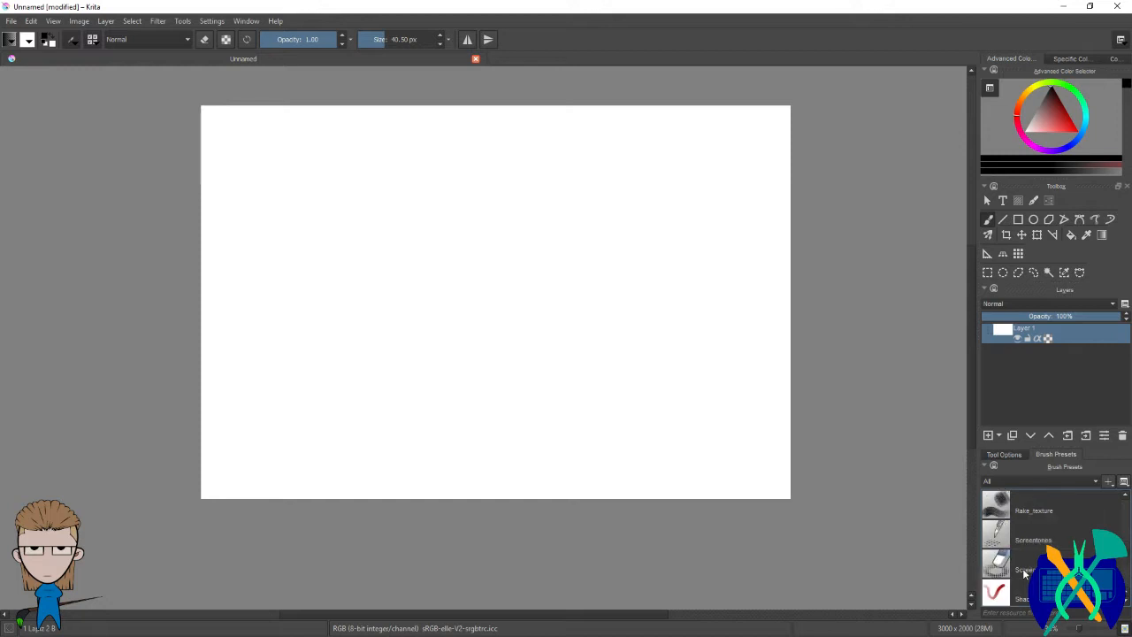
scroll(1023, 569, "up", 5)
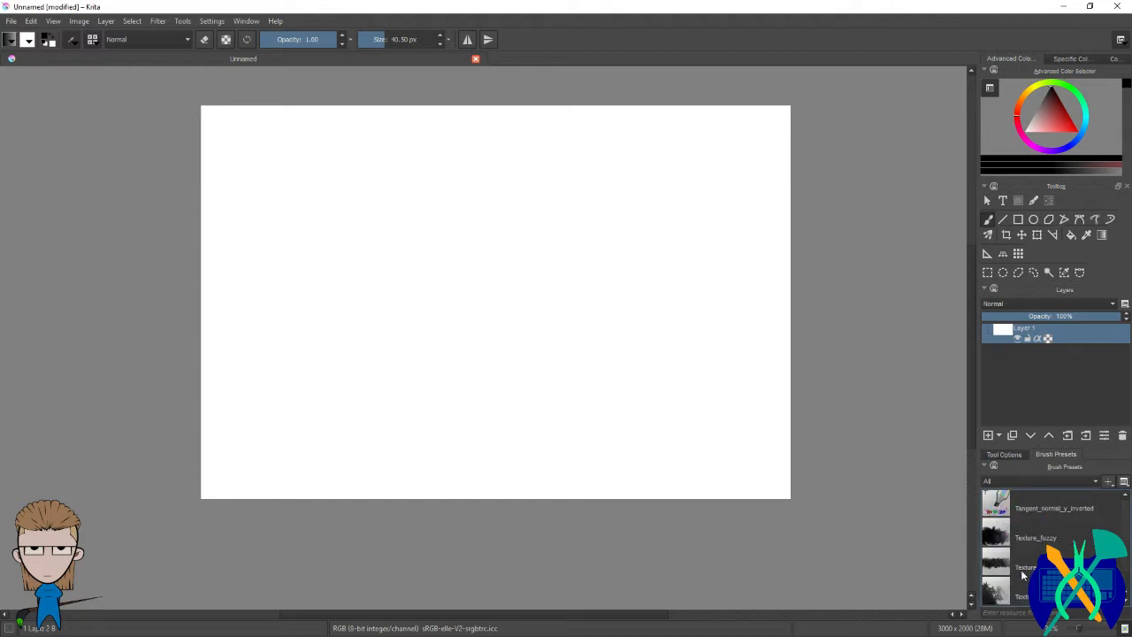
scroll(1022, 568, "up", 10)
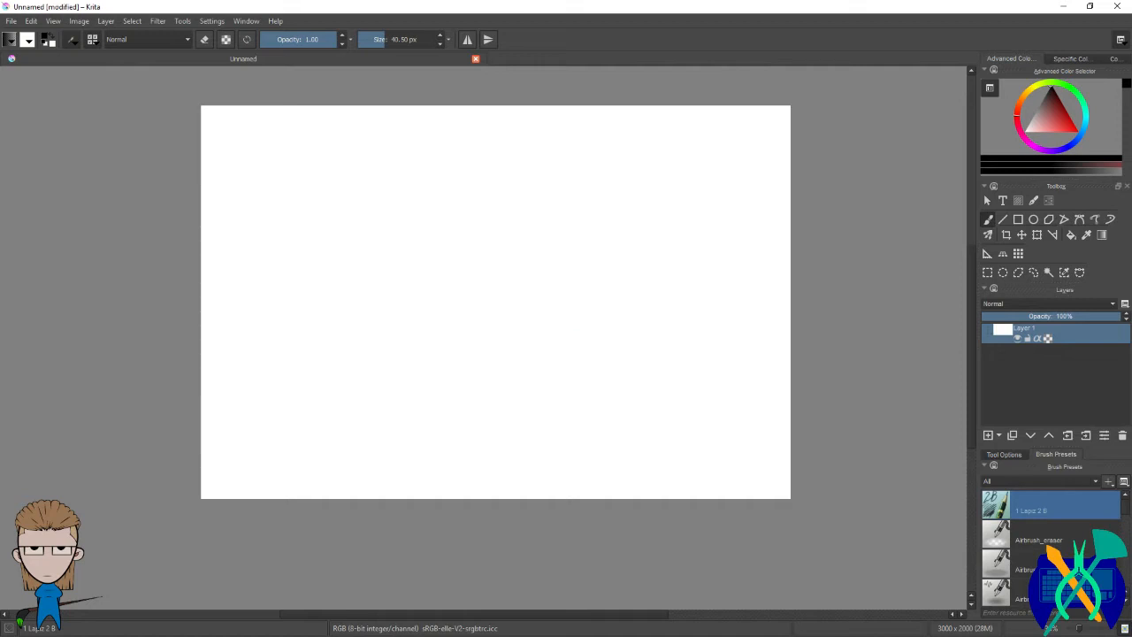
Step: Switch to the Krita documentation in the browser, read how resource bundles are generated, installed and tagged, and return to Krita
key("alt+Tab")
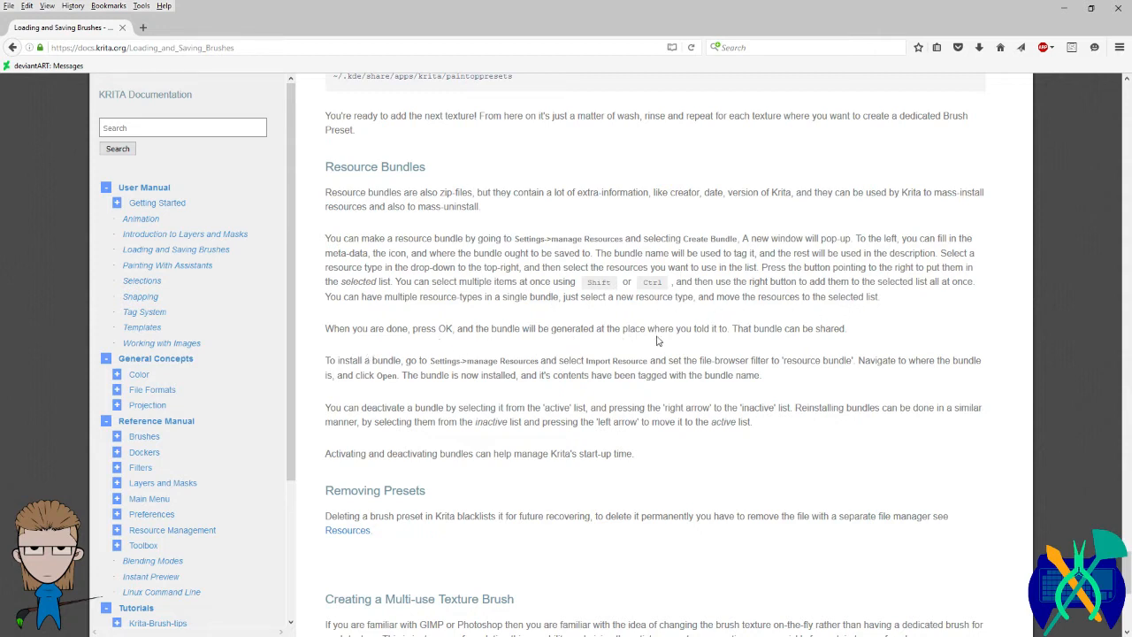
left_click_drag(646, 328, 736, 333)
left_click(744, 334)
left_click_drag(327, 363, 445, 363)
left_click_drag(488, 363, 493, 362)
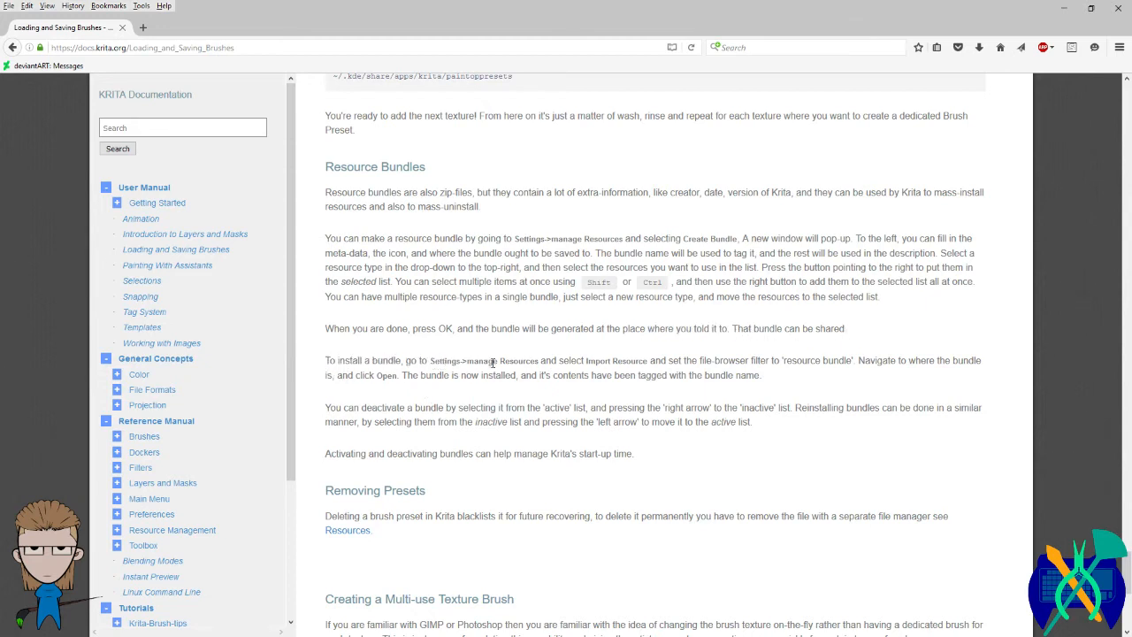
left_click(618, 363)
double_click(386, 375)
left_click(402, 376)
left_click_drag(663, 376, 773, 387)
left_click(773, 387)
left_click(1061, 10)
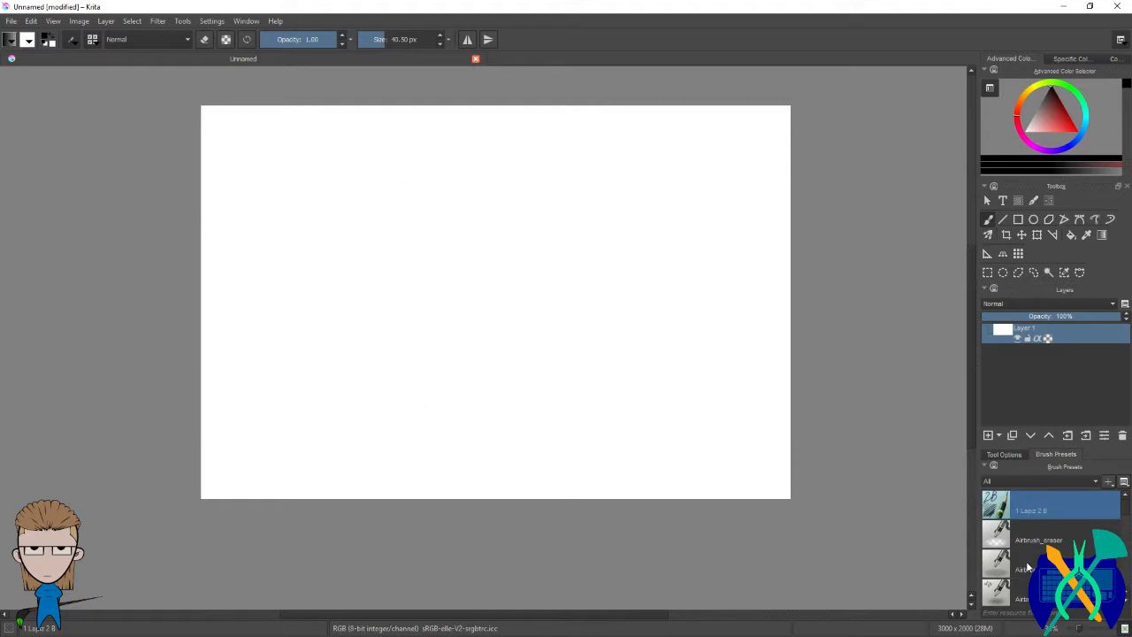
Step: Check the brush presets down to the texture brushes once more for the bundle's contents
scroll(1028, 567, "down", 10)
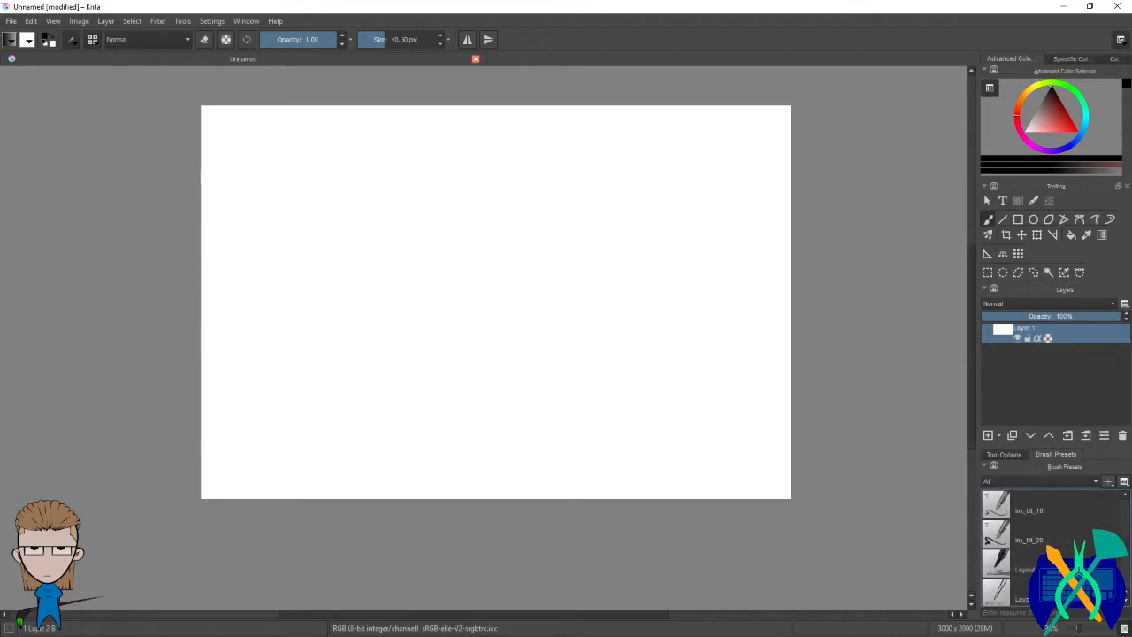
scroll(1027, 567, "down", 10)
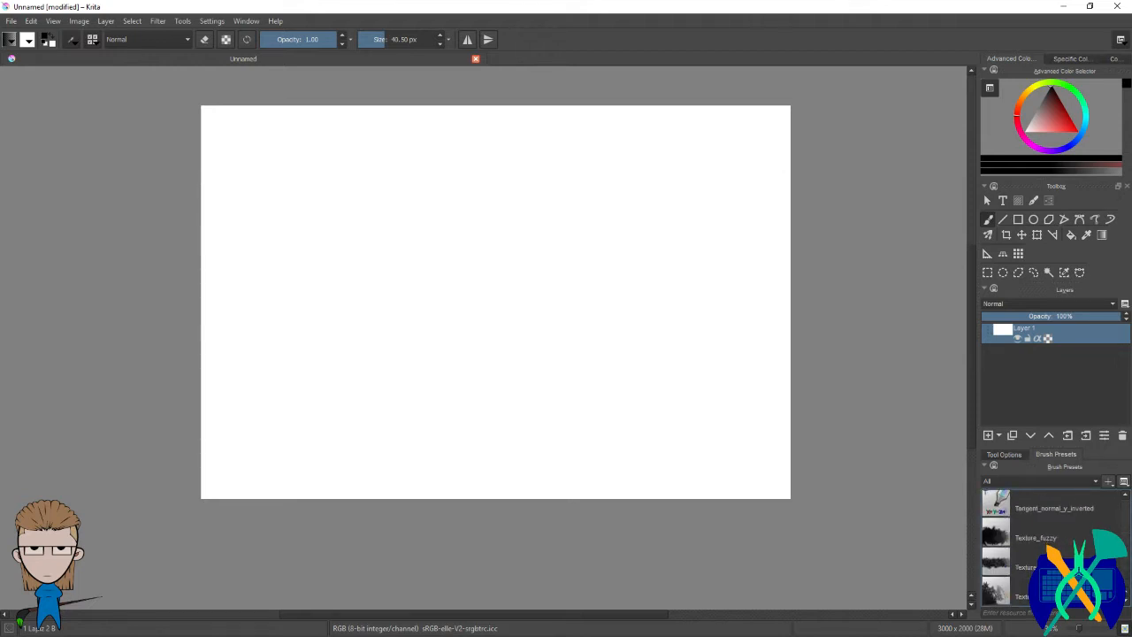
scroll(1028, 567, "up", 2)
scroll(934, 489, "up", 4)
scroll(468, 350, "down", 3)
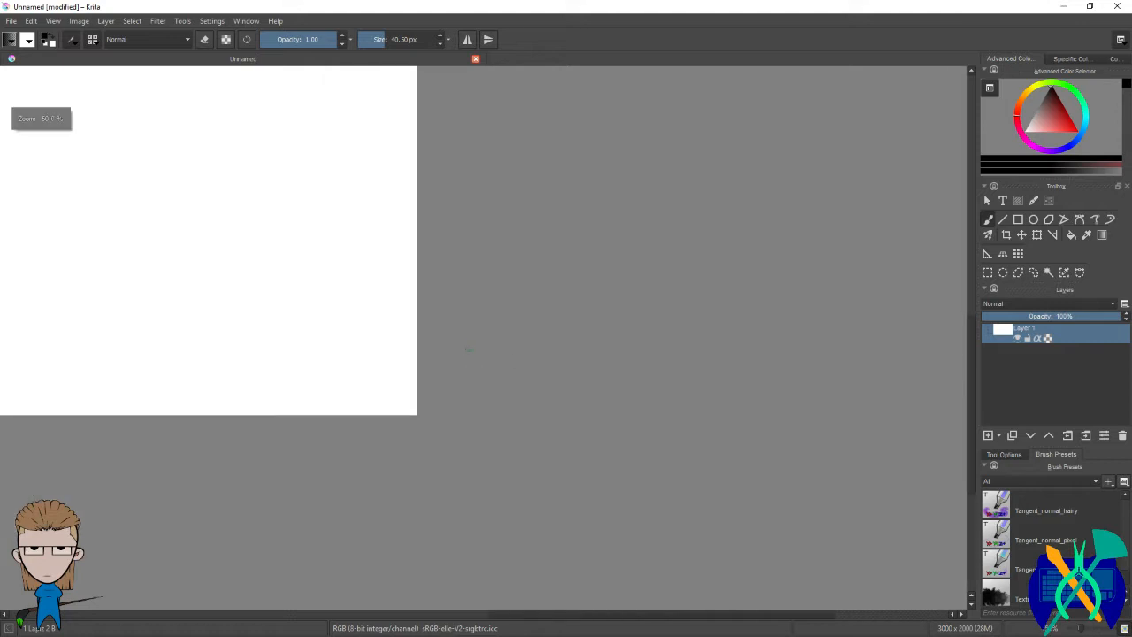
scroll(468, 351, "down", 4)
scroll(153, 351, "up", 2)
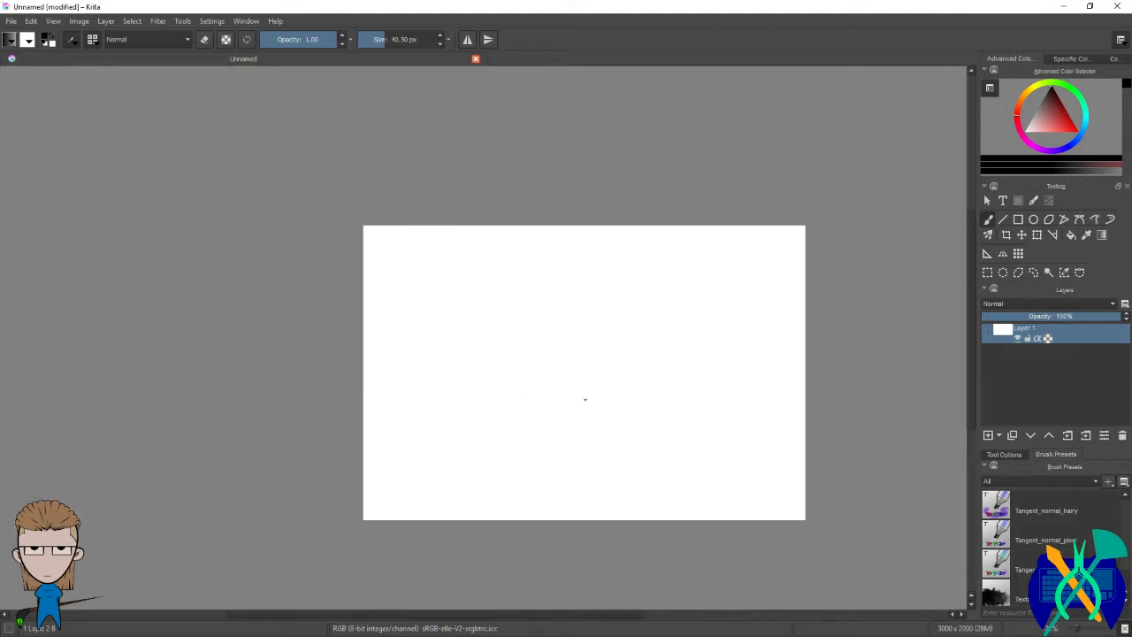
Step: Look through the full brush preset list from the toolbar and switch its display from details to thumbnails
scroll(610, 403, "up", 1)
left_click_drag(667, 366, 549, 327)
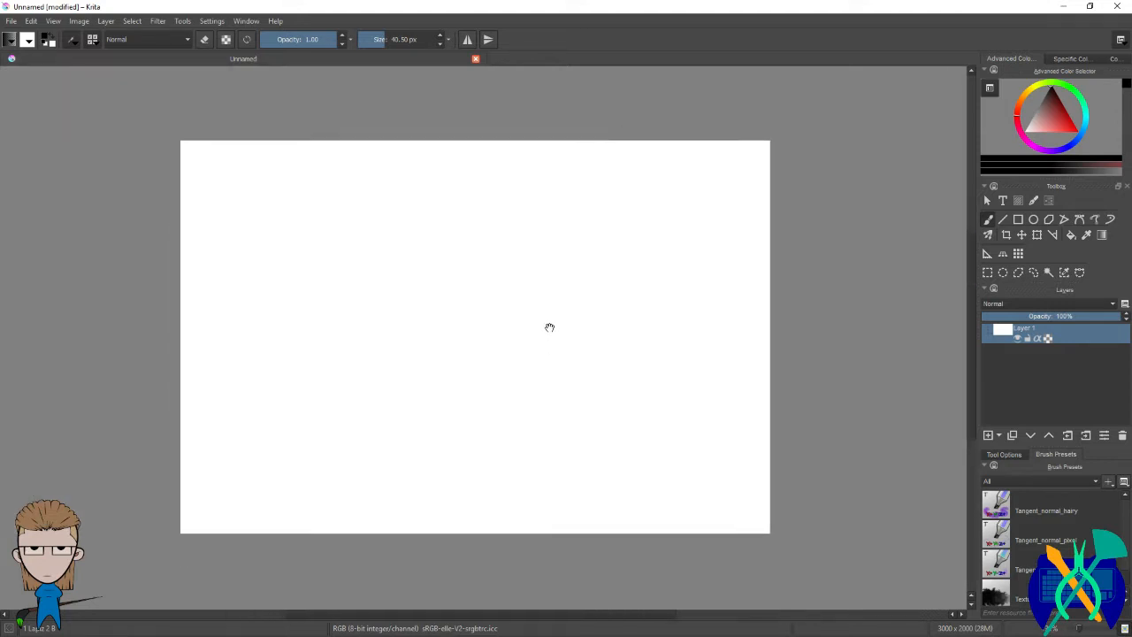
left_click(92, 40)
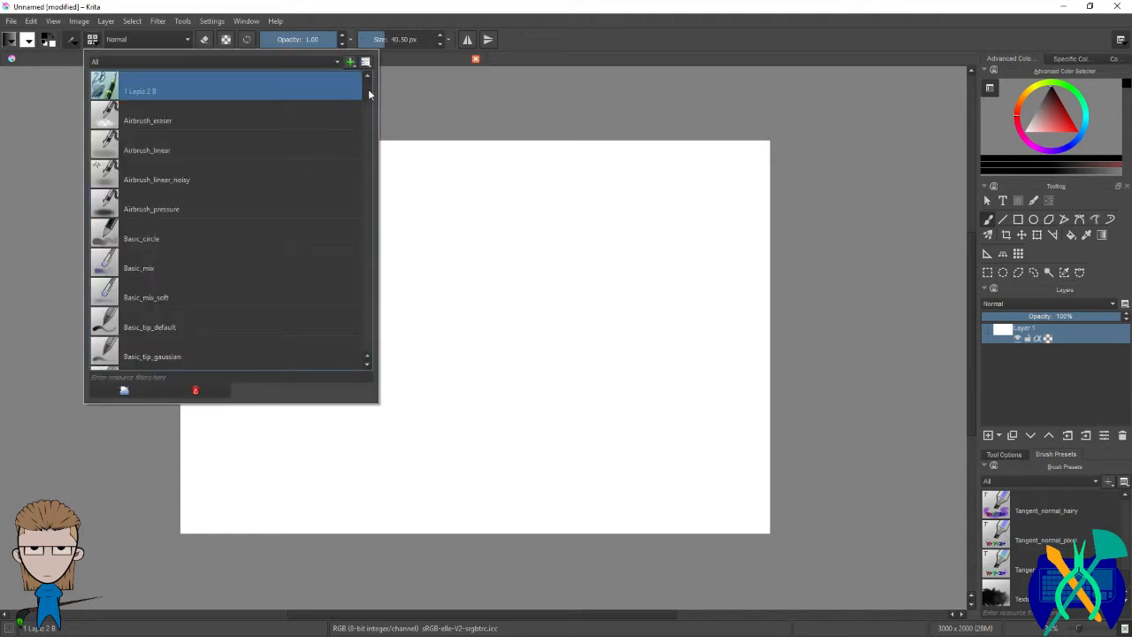
left_click_drag(368, 92, 371, 356)
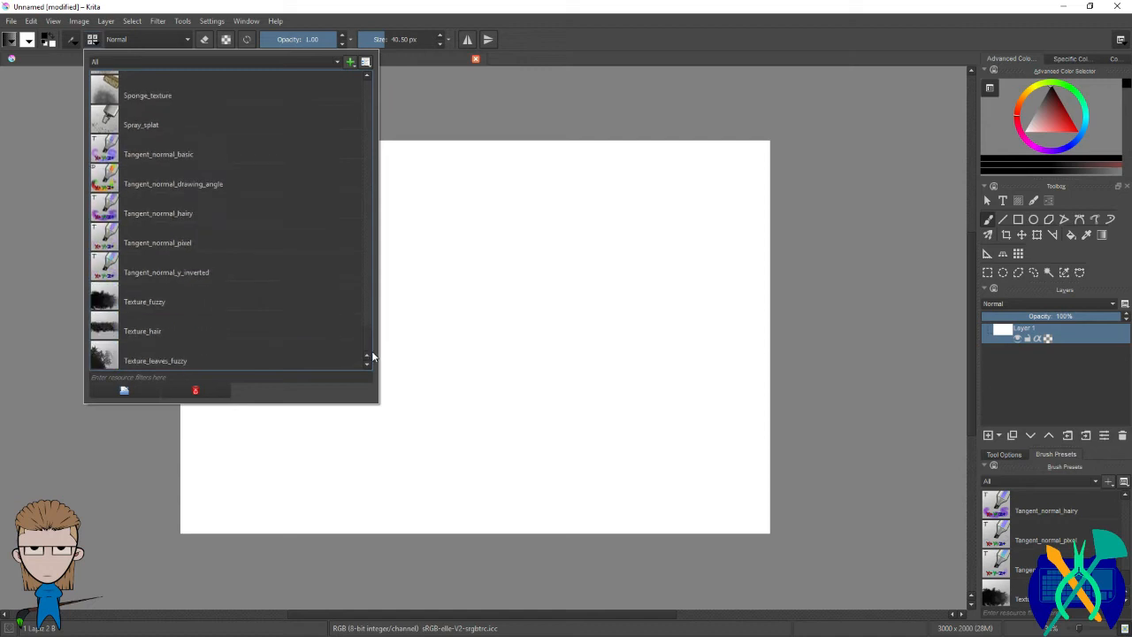
left_click(365, 62)
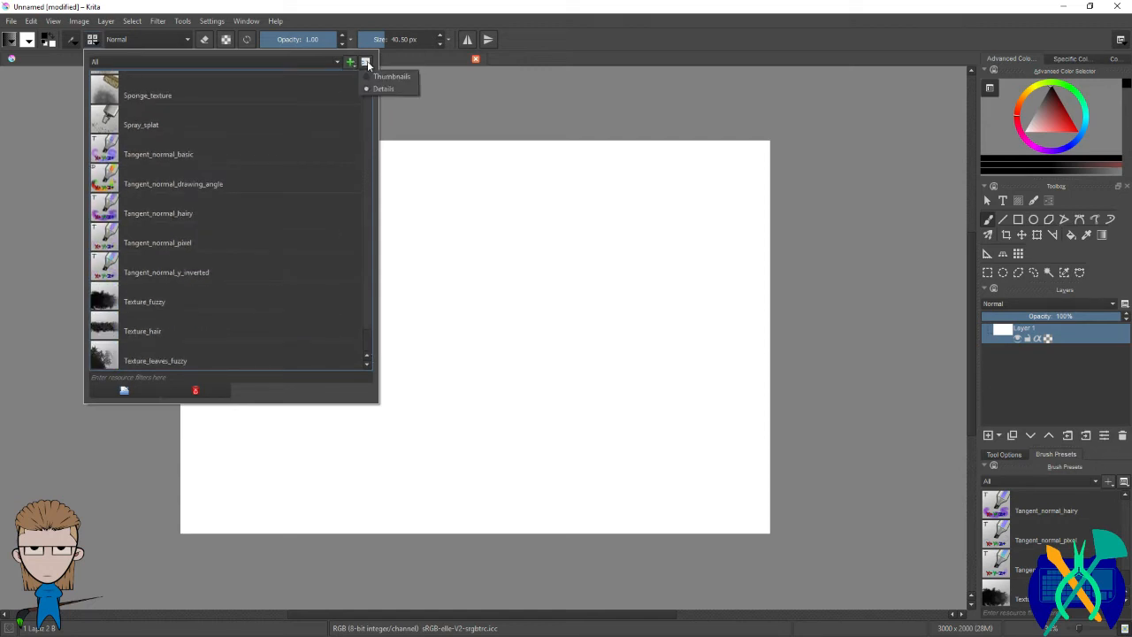
left_click(371, 77)
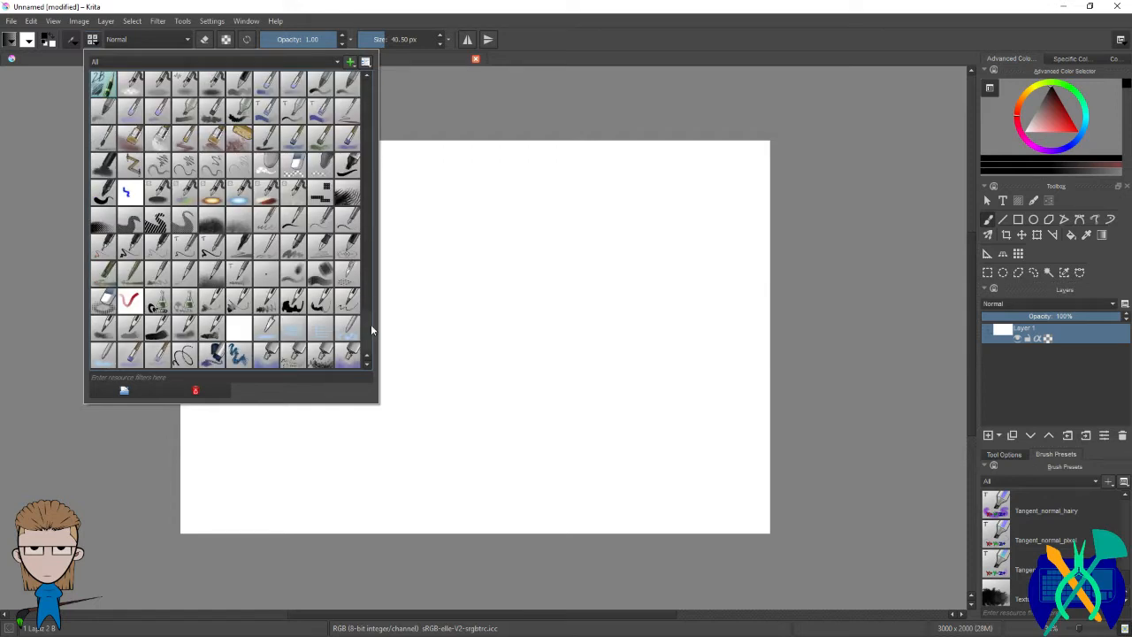
mouse_move(368, 294)
left_mouse_down()
mouse_move(368, 342)
mouse_move(362, 188)
left_mouse_up()
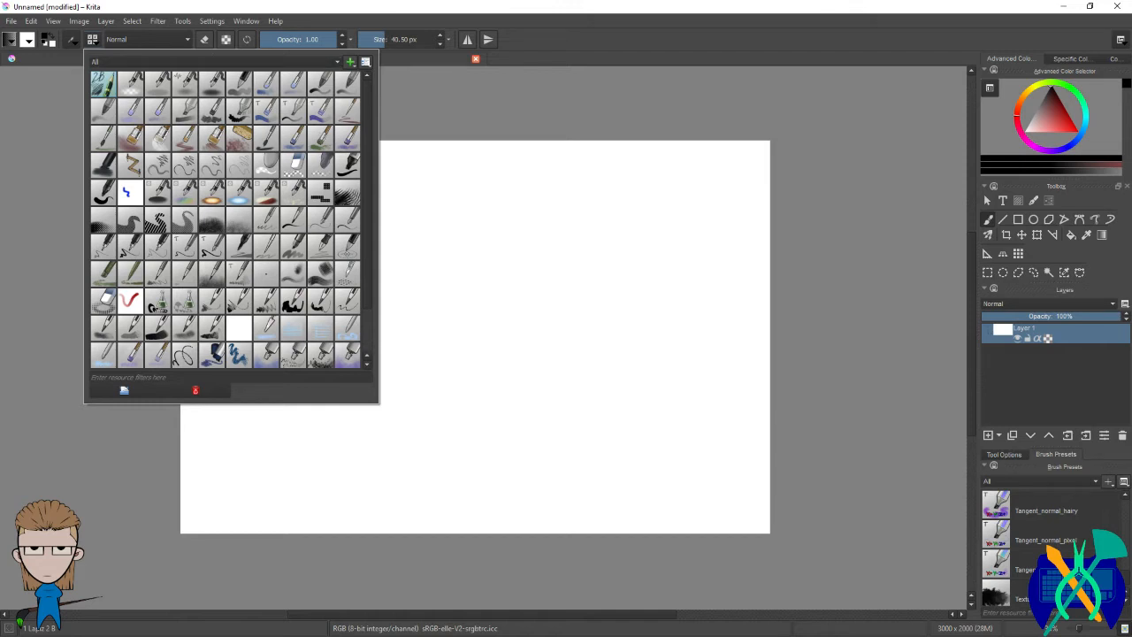
Step: Try the thumbnails view in the Brush Presets docker and return it to the details view
left_click(1123, 481)
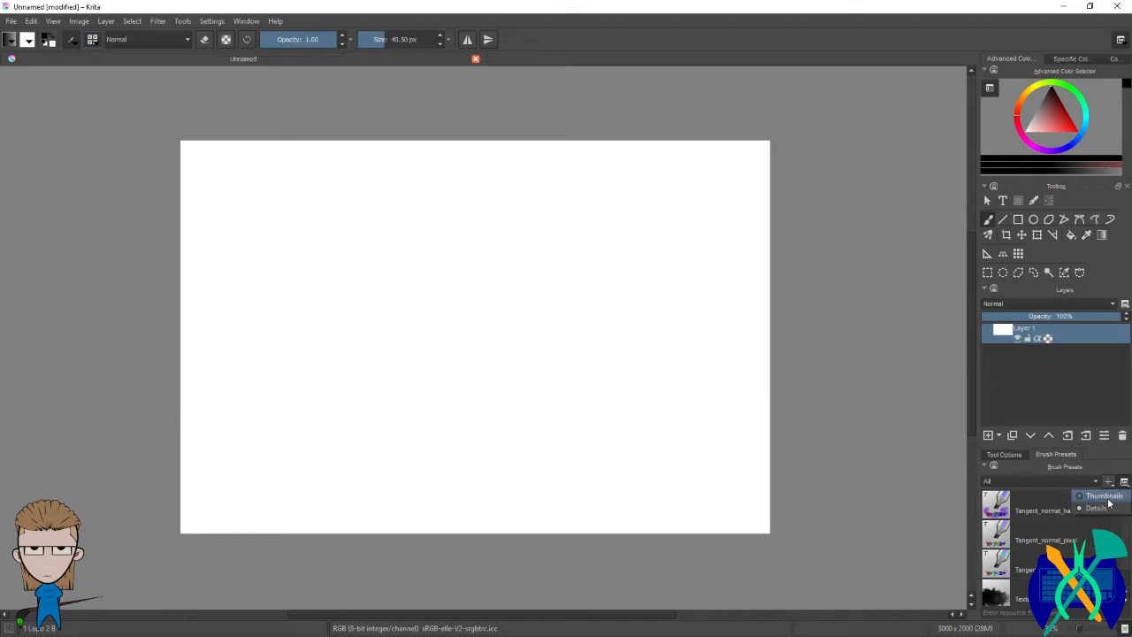
left_click(1110, 502)
left_click(1123, 481)
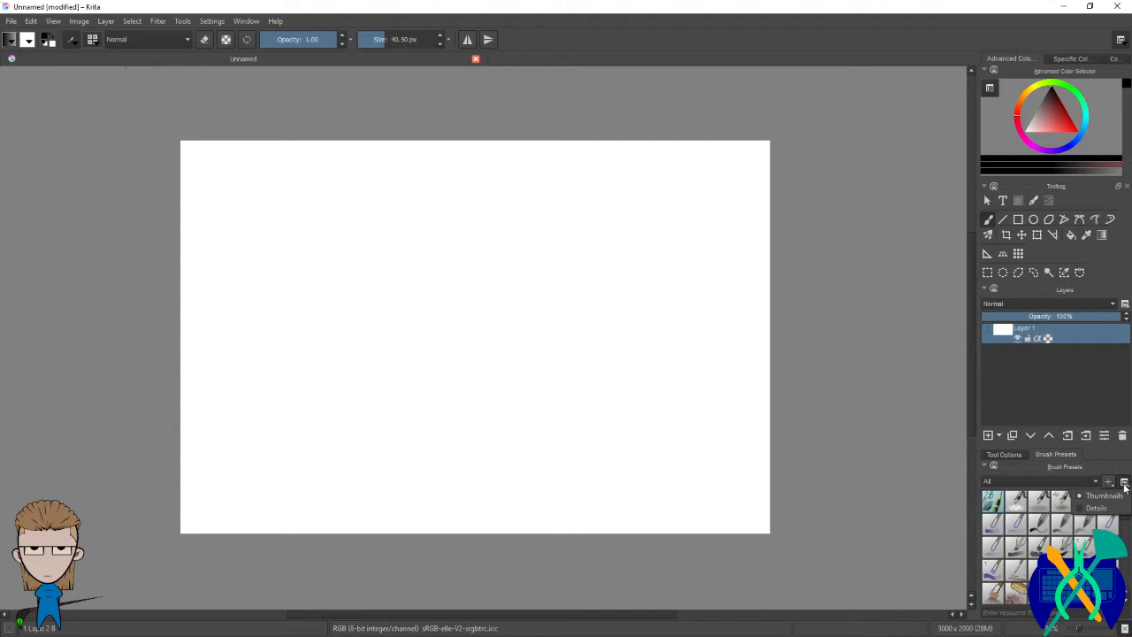
left_click(1099, 509)
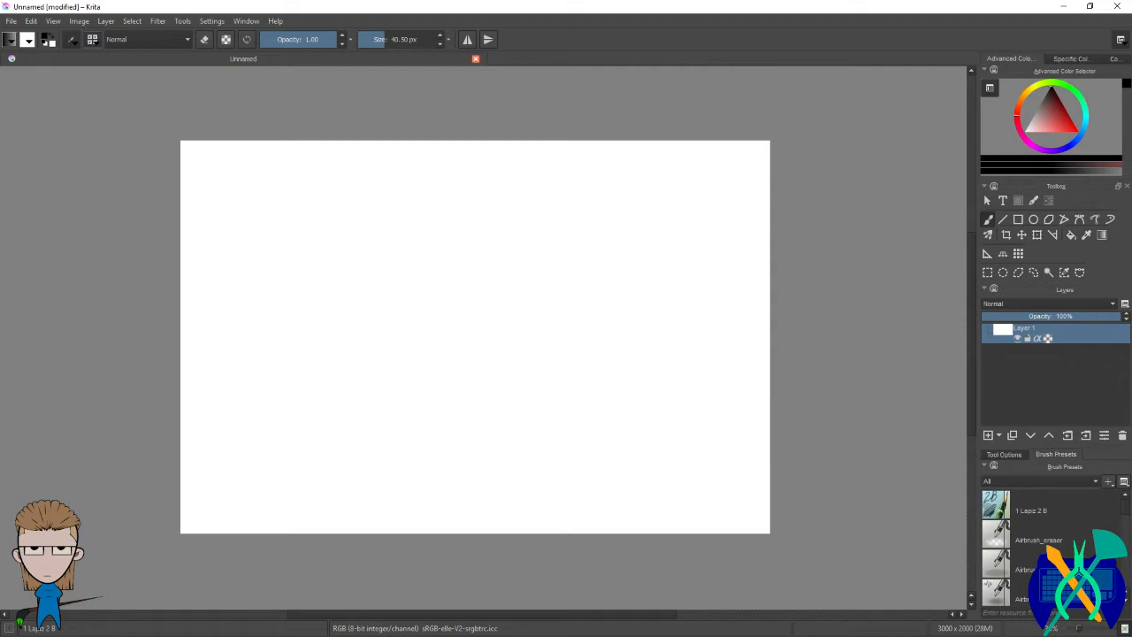
Step: Check the contents of the active Vegetation bundle in the resource manager and close it without changes
left_click(211, 22)
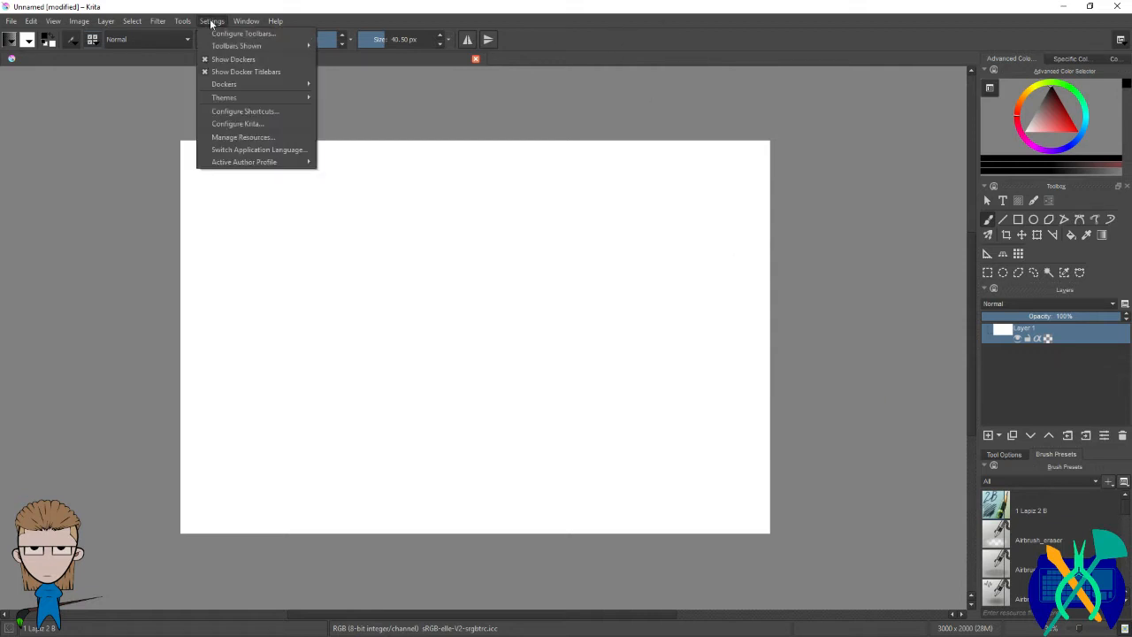
mouse_move(137, 23)
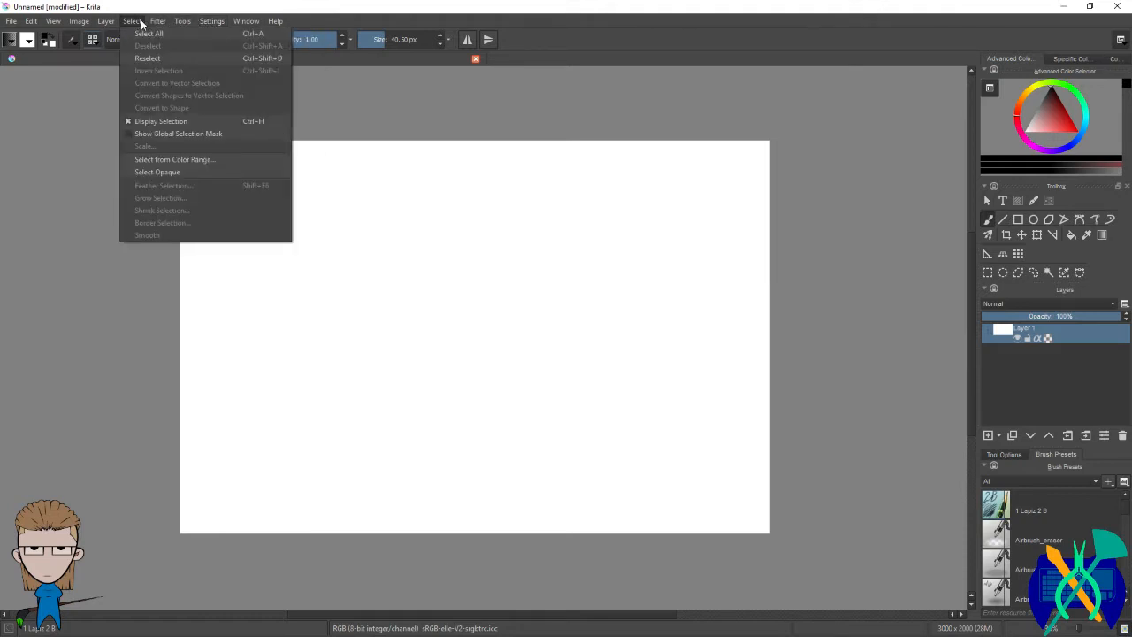
mouse_move(202, 23)
left_click(254, 137)
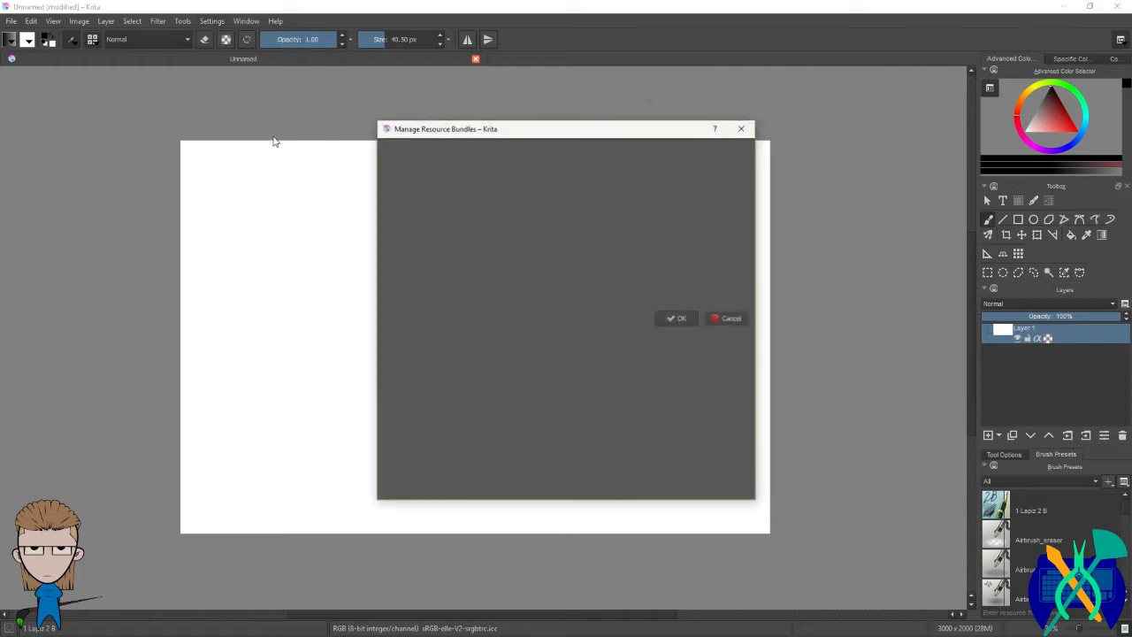
left_click(484, 198)
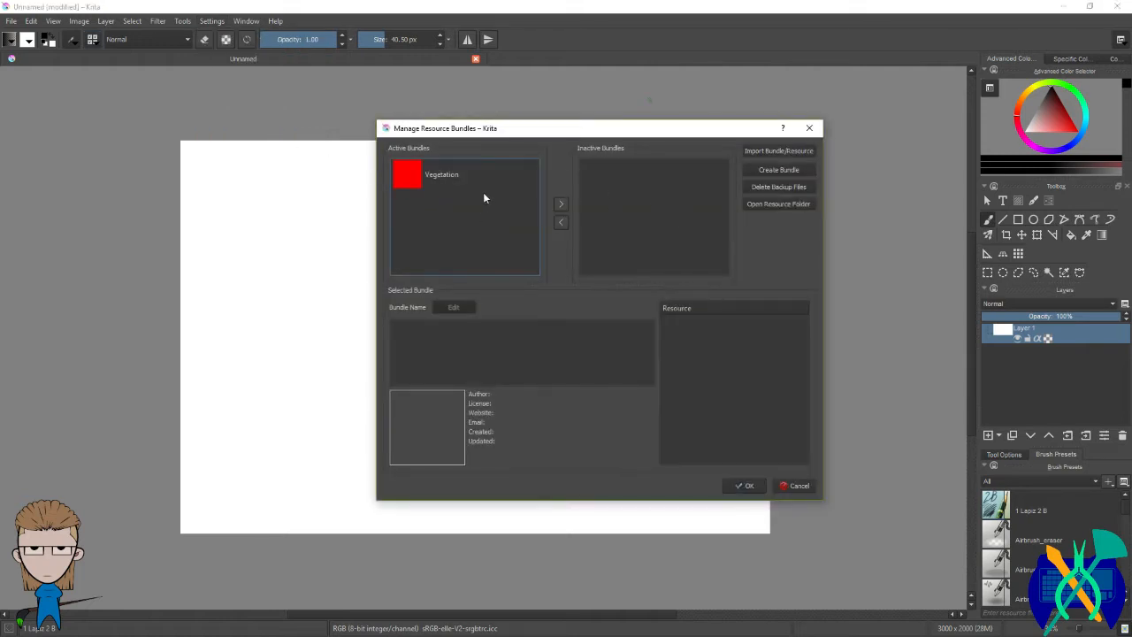
left_click(412, 177)
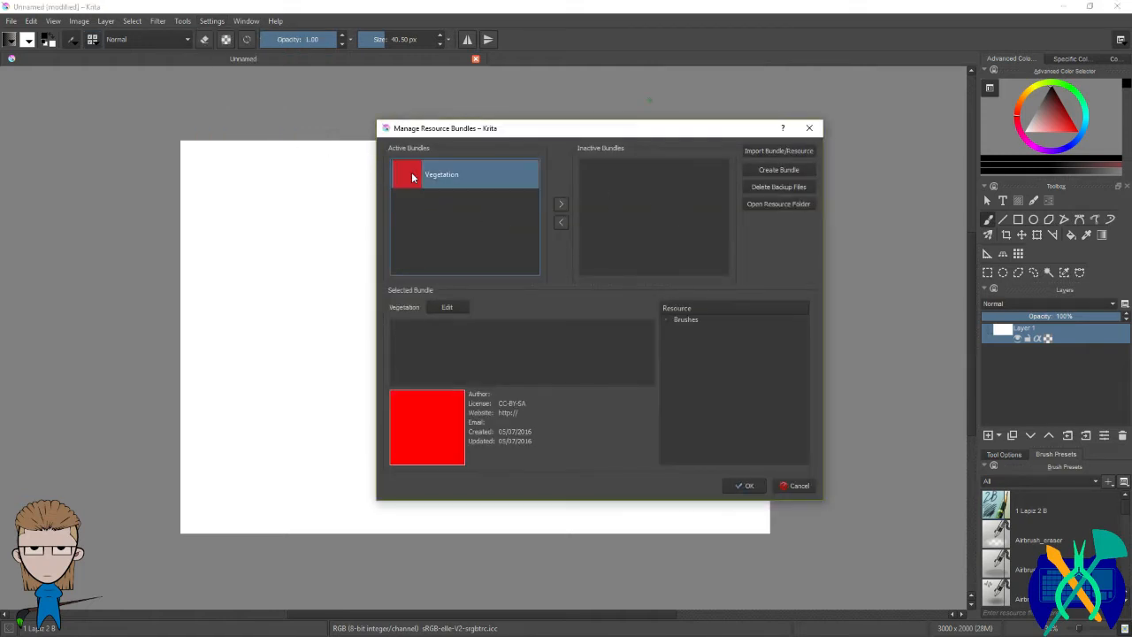
left_click(798, 488)
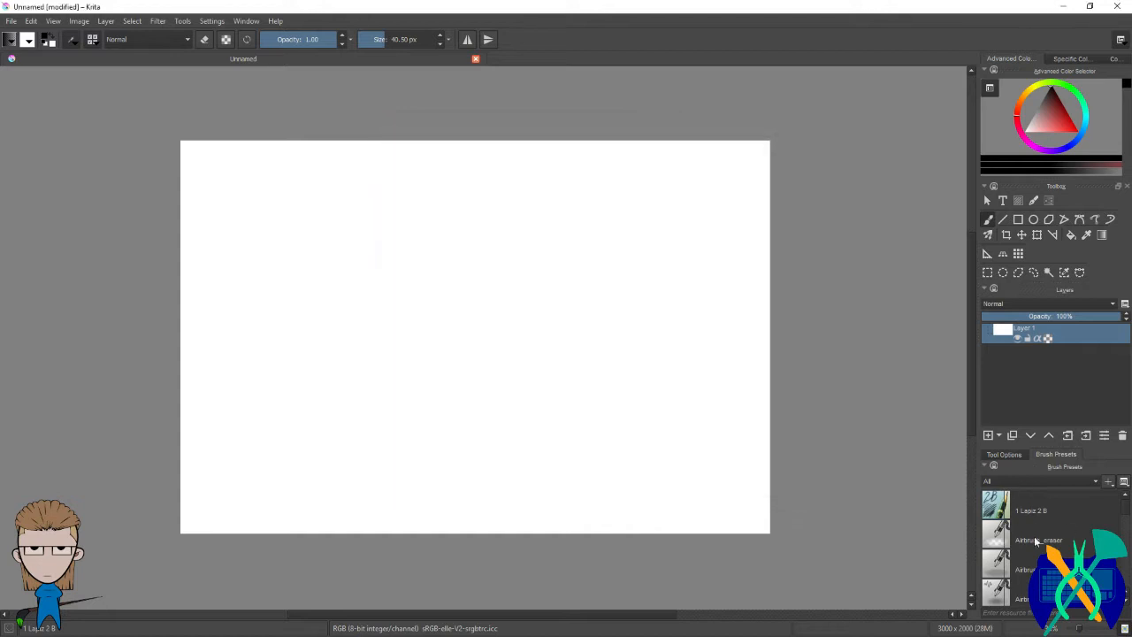
Step: Give the 1 Lapiz 2 B preset the predefined A-4 random vegetal brush tip in the brush editor
left_click(92, 41)
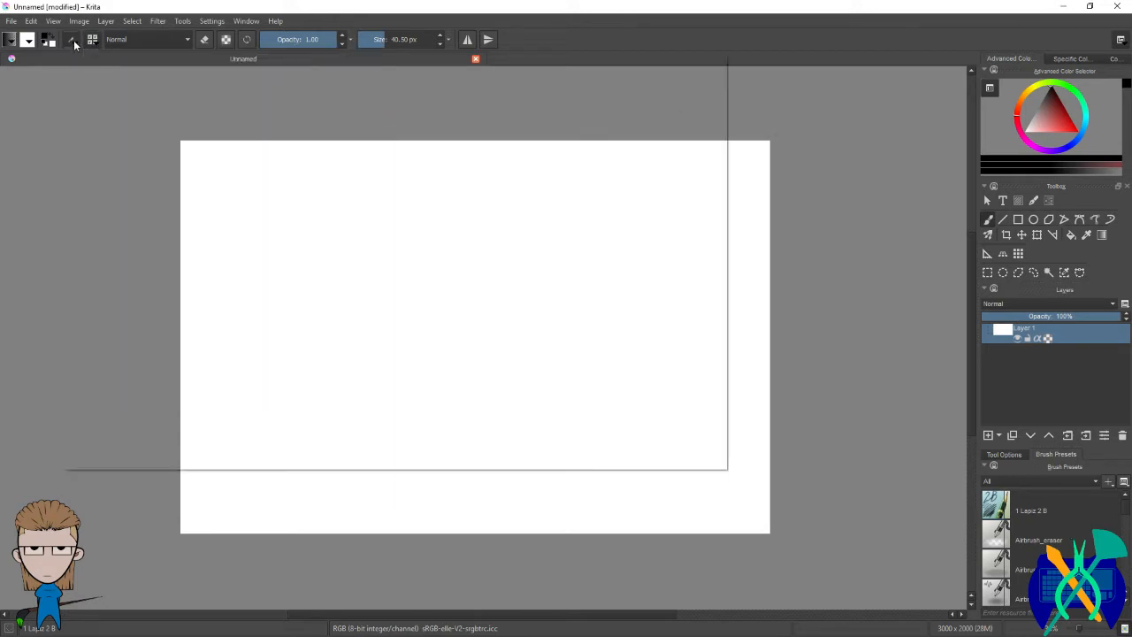
left_click(73, 39)
mouse_move(222, 85)
left_mouse_down()
mouse_move(526, 91)
mouse_move(202, 84)
left_mouse_up()
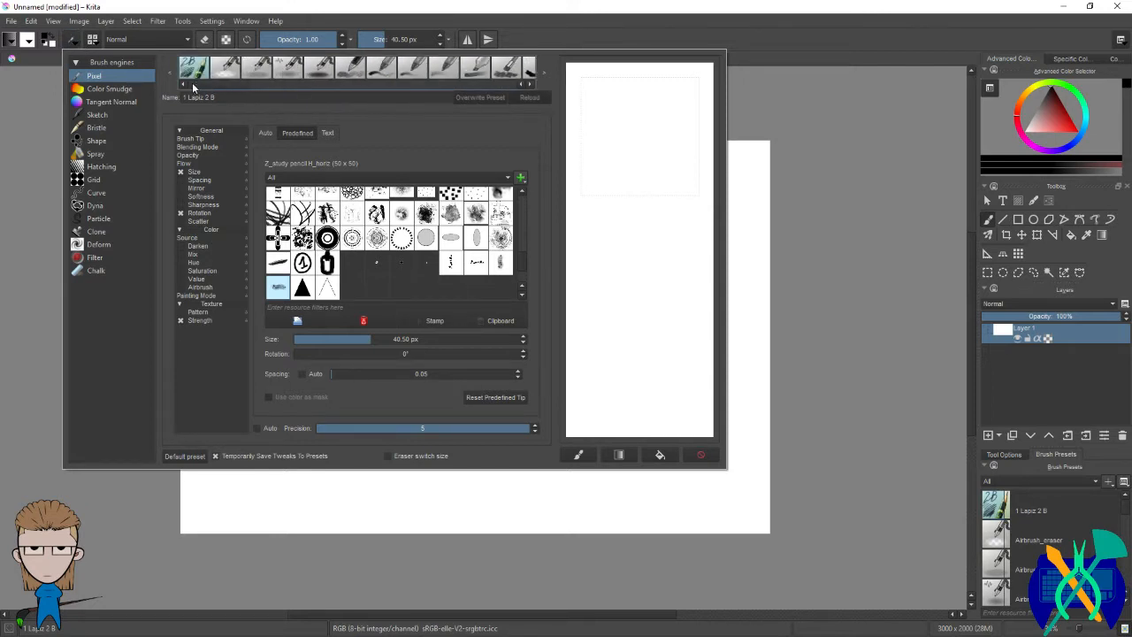
scroll(332, 252, "up", 5)
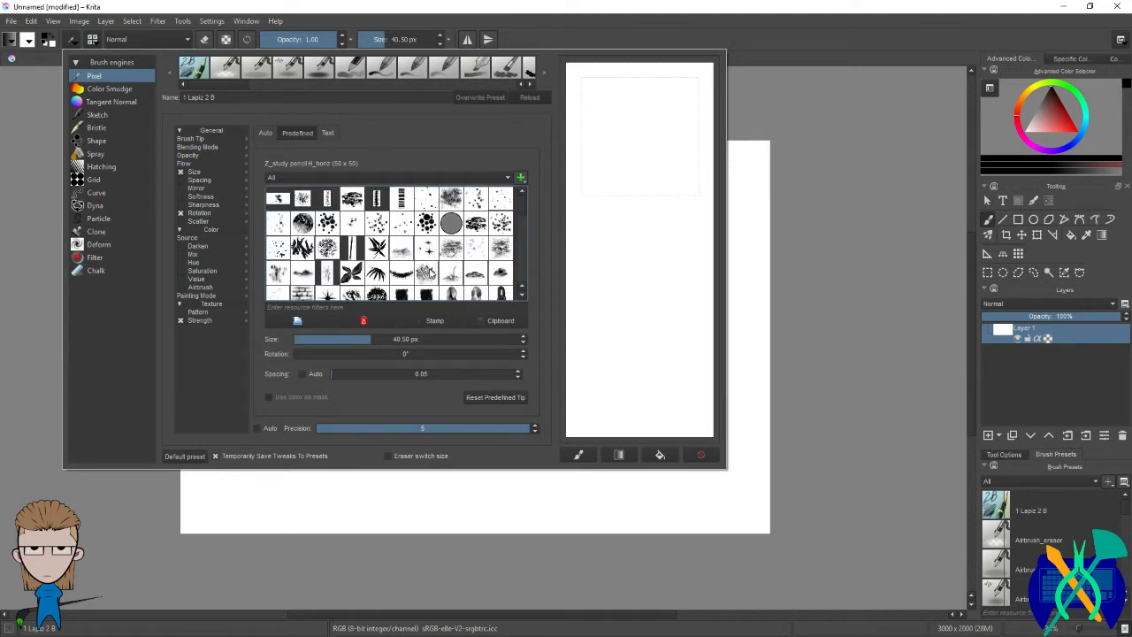
left_click(424, 273)
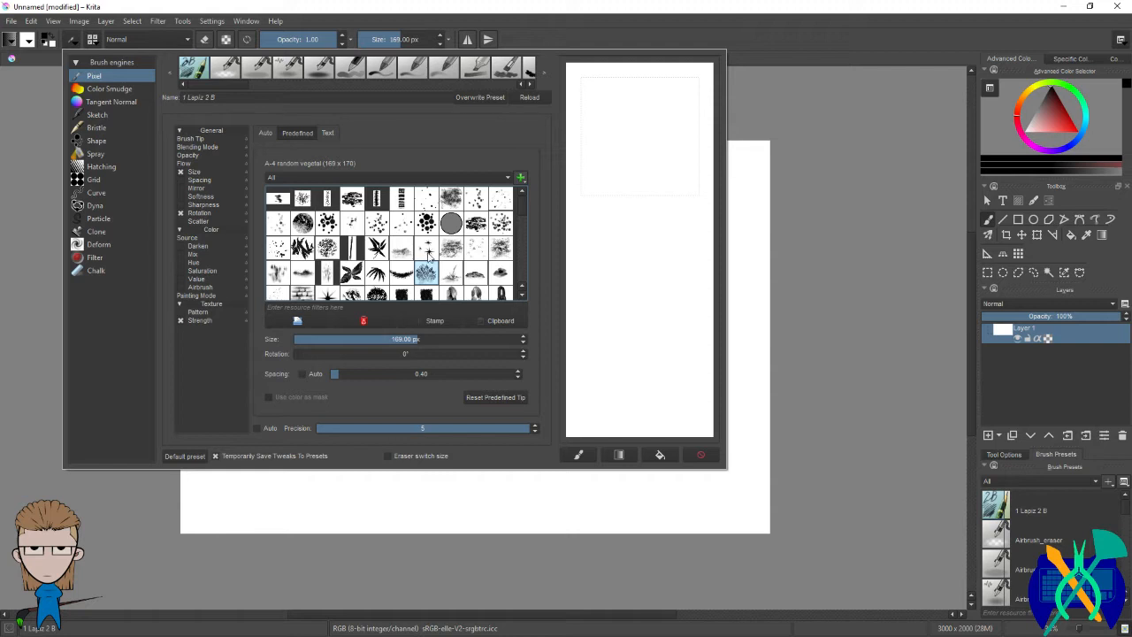
Step: Look at the settings of several airbrush and basic presets and return to the 1 Lapiz 2 B preset
left_click(227, 74)
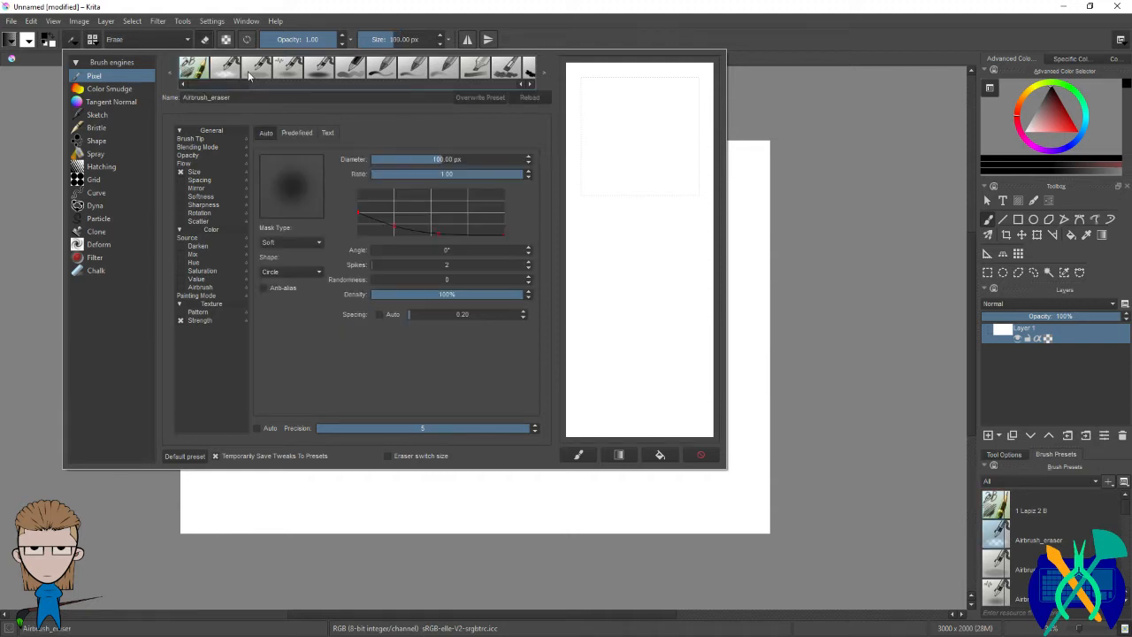
left_click(193, 70)
left_click(227, 70)
left_click(418, 70)
left_click(439, 73)
left_click(383, 71)
left_click(351, 72)
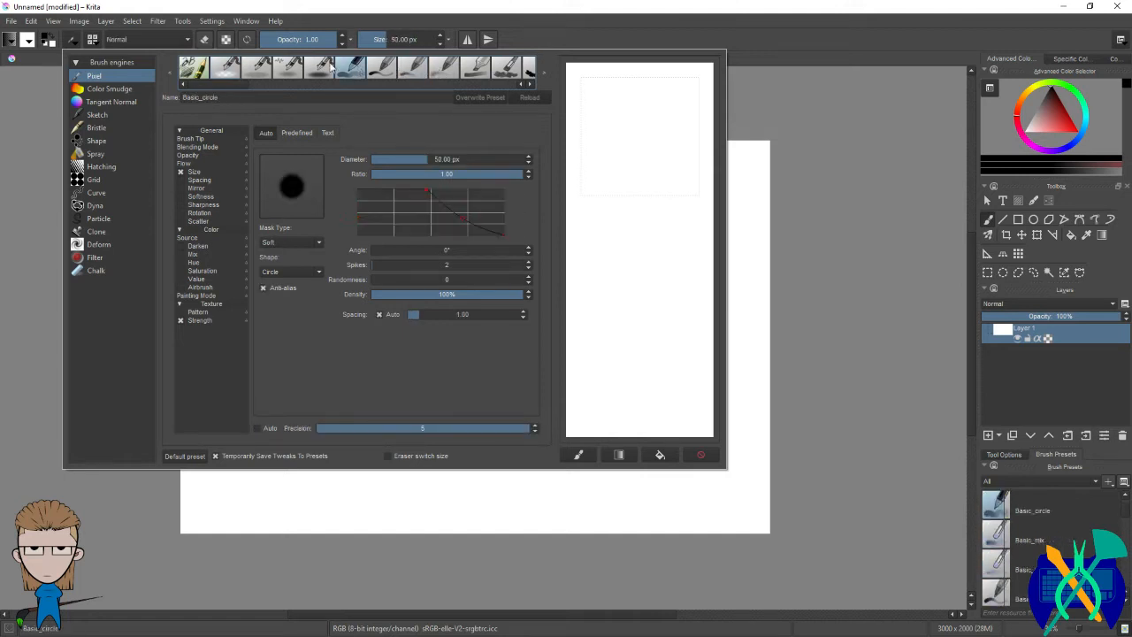
left_click(289, 71)
left_click(228, 69)
left_click(192, 70)
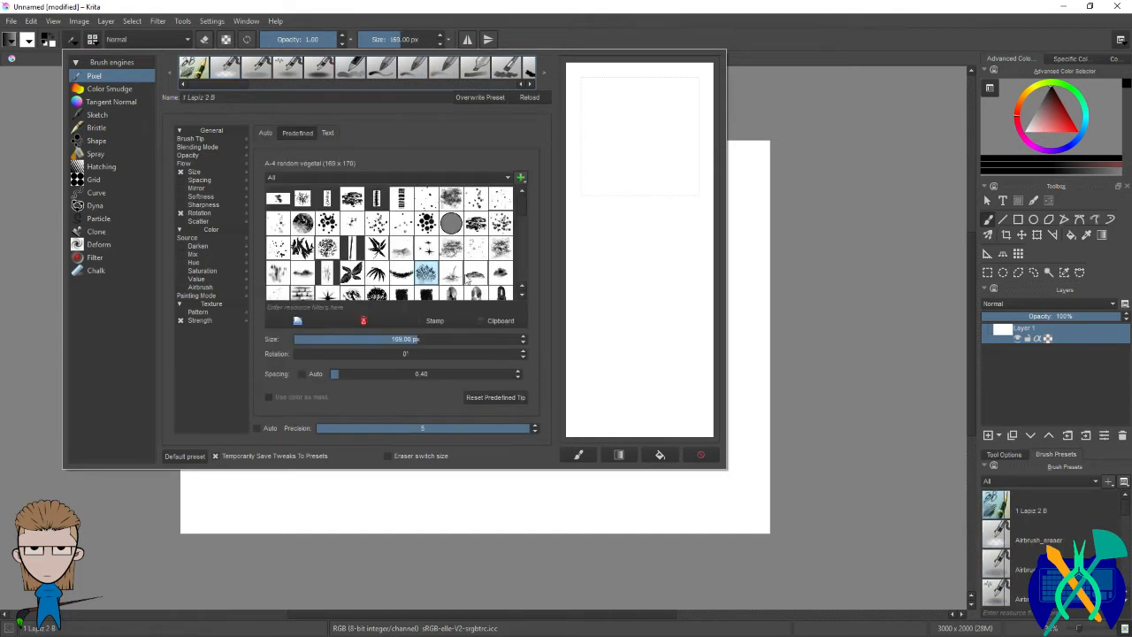
Step: Test the vegetal tip with strokes on the scratchpad and the canvas, clearing the scratchpad and undoing the canvas stroke
left_click(609, 137)
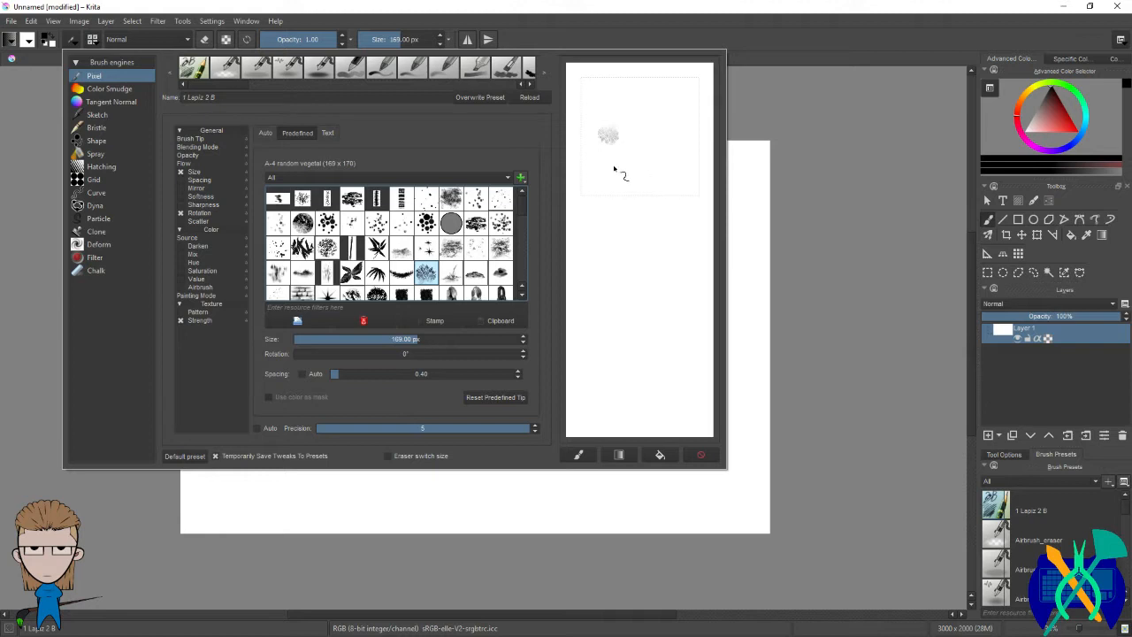
mouse_move(615, 170)
left_mouse_down()
mouse_move(643, 152)
mouse_move(633, 130)
mouse_move(621, 156)
mouse_move(620, 101)
mouse_move(612, 123)
mouse_move(670, 114)
mouse_move(662, 155)
mouse_move(625, 178)
mouse_move(644, 121)
mouse_move(614, 104)
mouse_move(601, 151)
mouse_move(621, 188)
left_mouse_up()
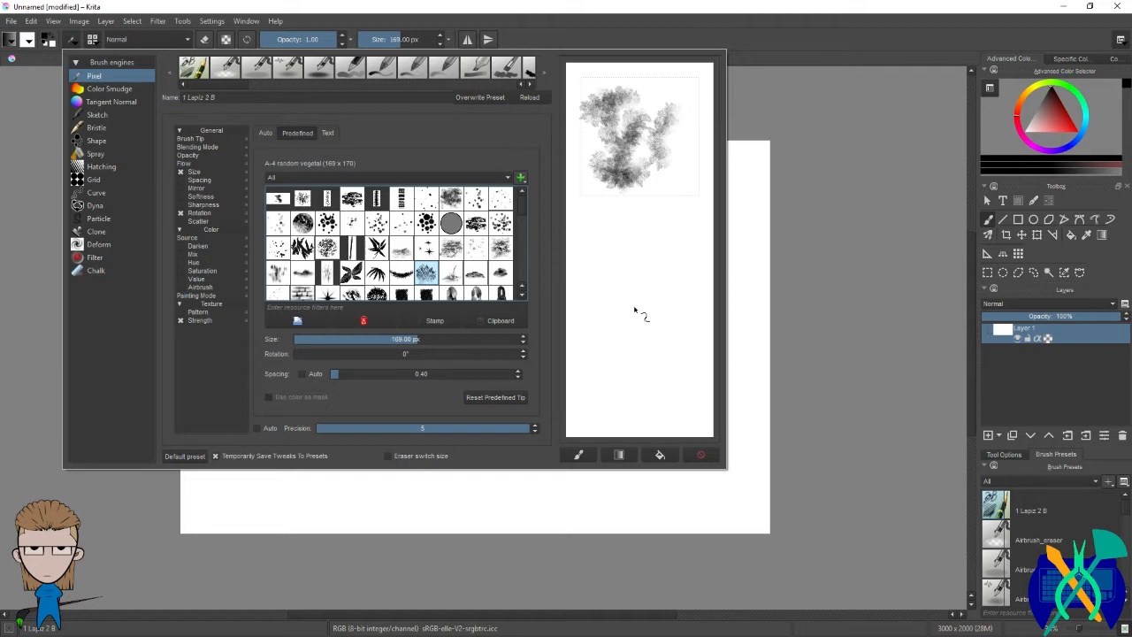
left_click(699, 455)
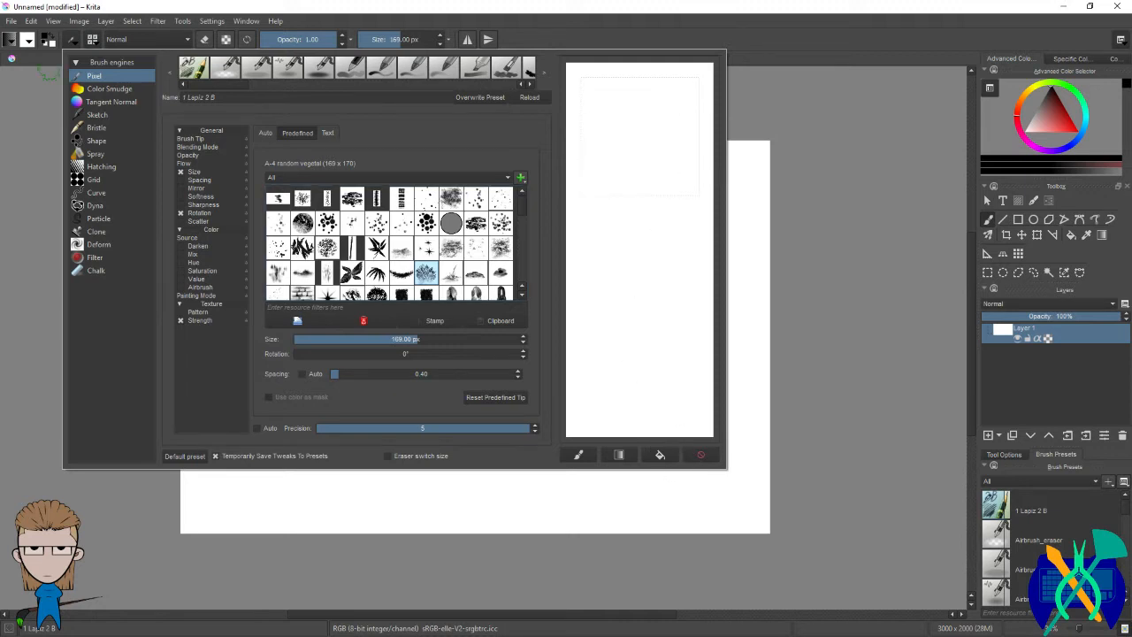
left_click(762, 209)
mouse_move(500, 190)
left_mouse_down()
mouse_move(527, 199)
mouse_move(562, 320)
left_mouse_up()
key("ctrl+z")
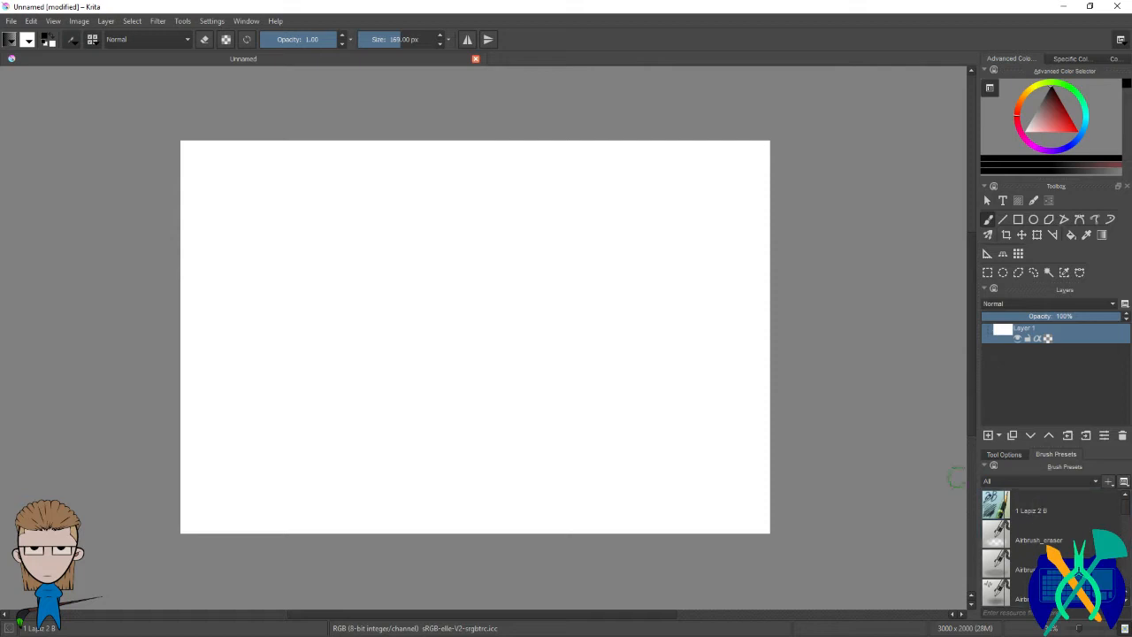
Step: Load the Pixel engine's default preset and test it with strokes on the scratchpad, clearing the first set before painting two vertical ones
left_click(76, 40)
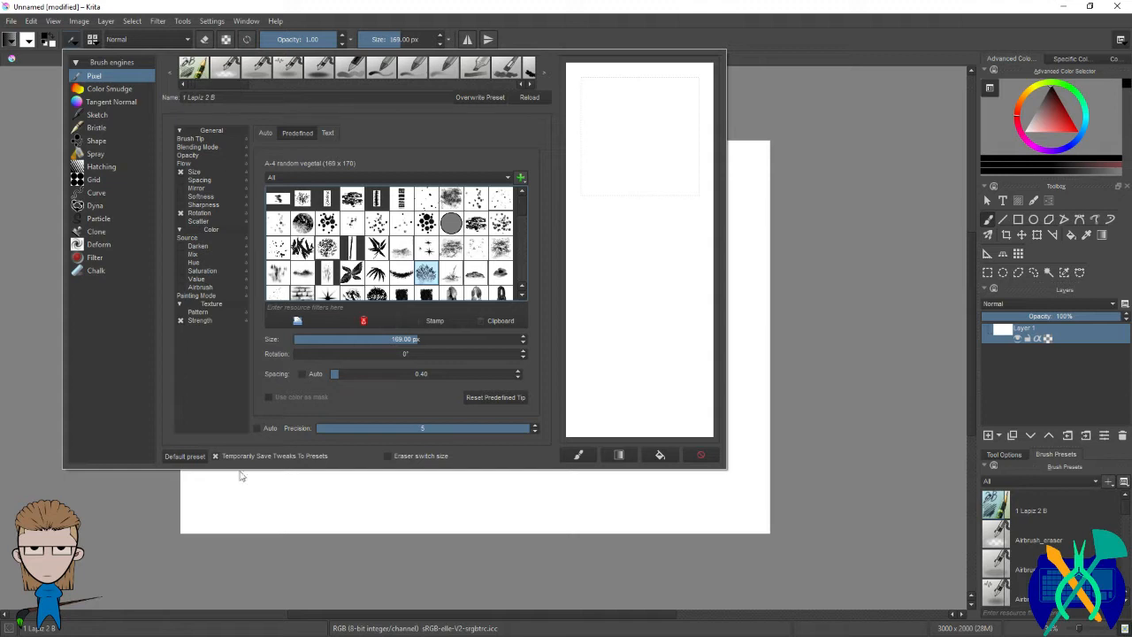
left_click(189, 456)
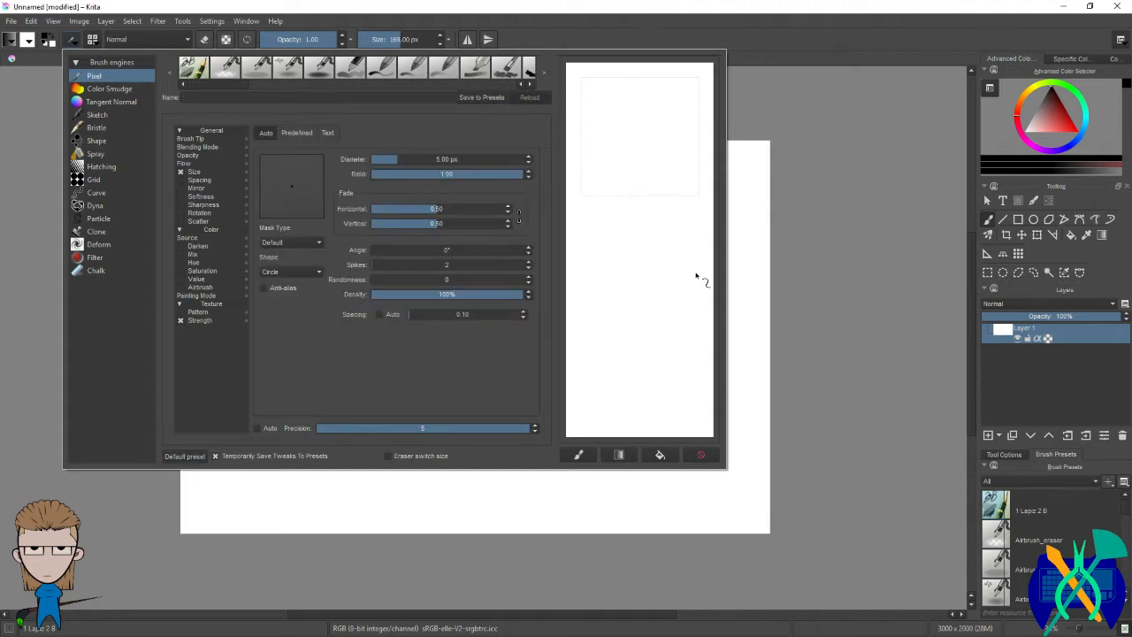
left_click_drag(653, 123, 667, 179)
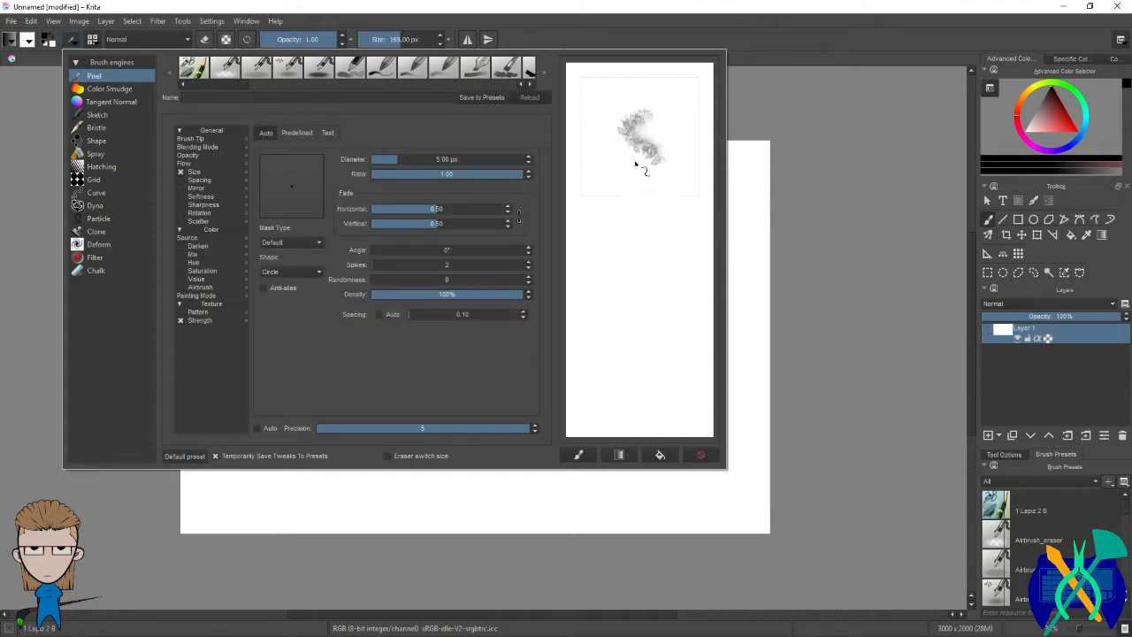
mouse_move(635, 140)
left_mouse_down()
mouse_move(619, 146)
mouse_move(633, 188)
left_mouse_up()
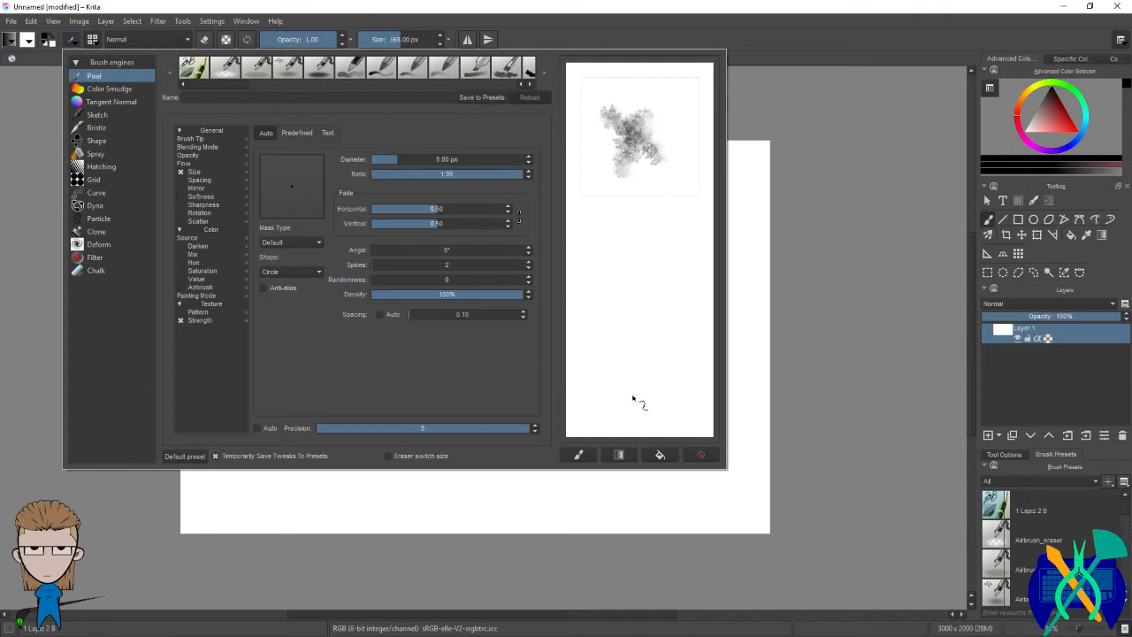
left_click(712, 453)
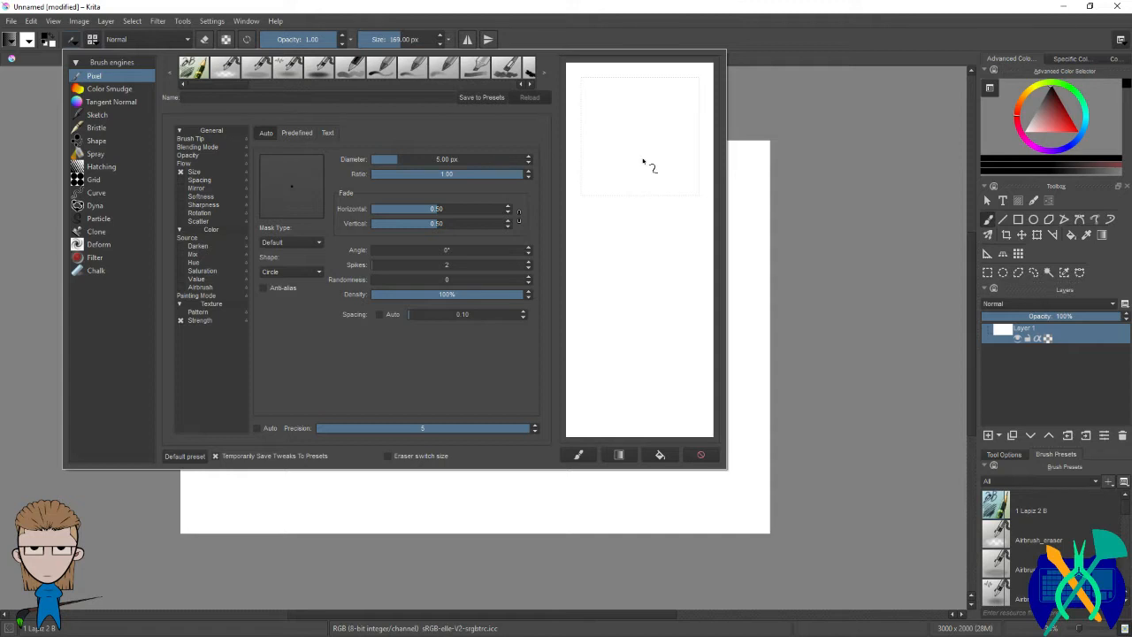
left_click_drag(599, 88, 601, 205)
mouse_move(637, 88)
left_mouse_down()
mouse_move(636, 155)
mouse_move(626, 209)
left_mouse_up()
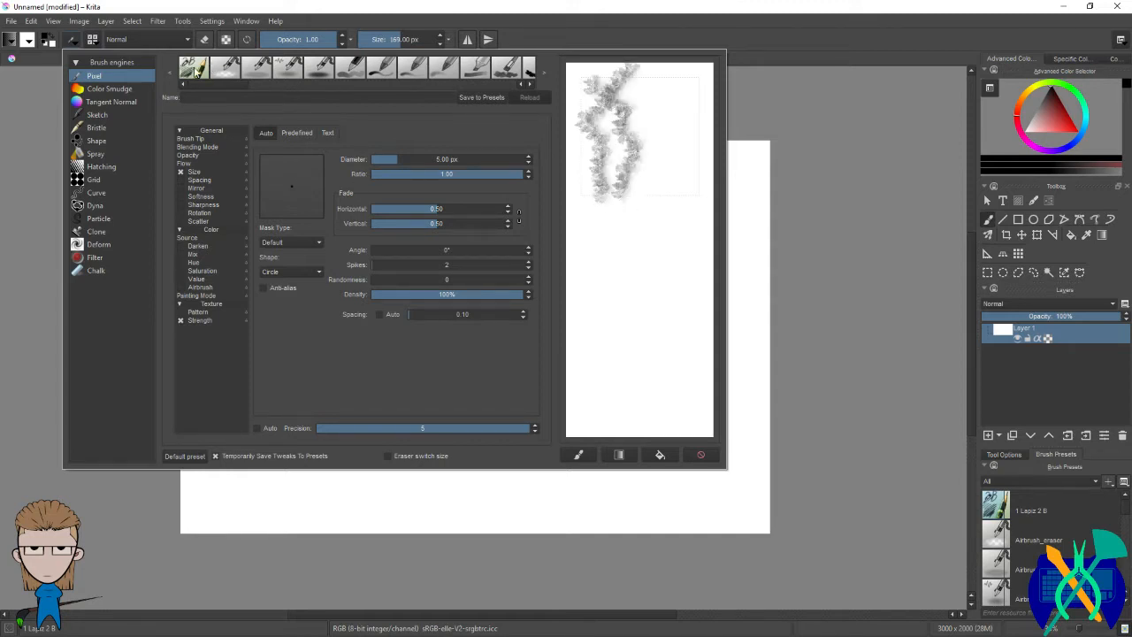
Step: Reselect the 1 Lapiz 2 B preset, test it with a scratchpad stroke and look through its predefined brush tips
left_click(194, 71)
mouse_move(702, 118)
left_mouse_down()
mouse_move(687, 123)
mouse_move(681, 150)
left_mouse_up()
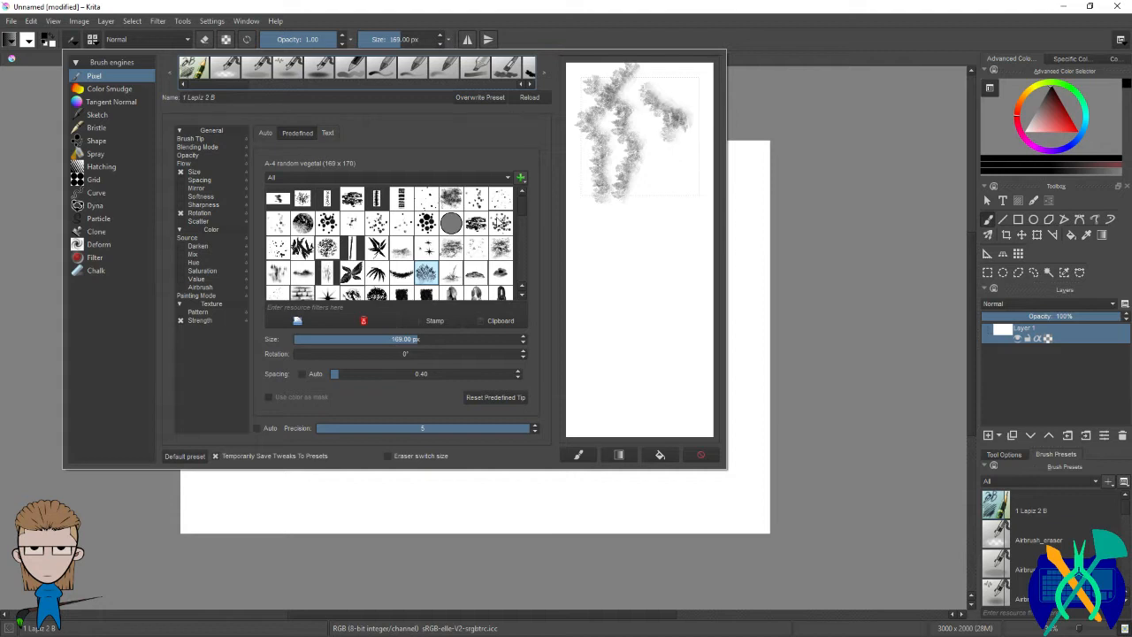
scroll(523, 216, "down", 6)
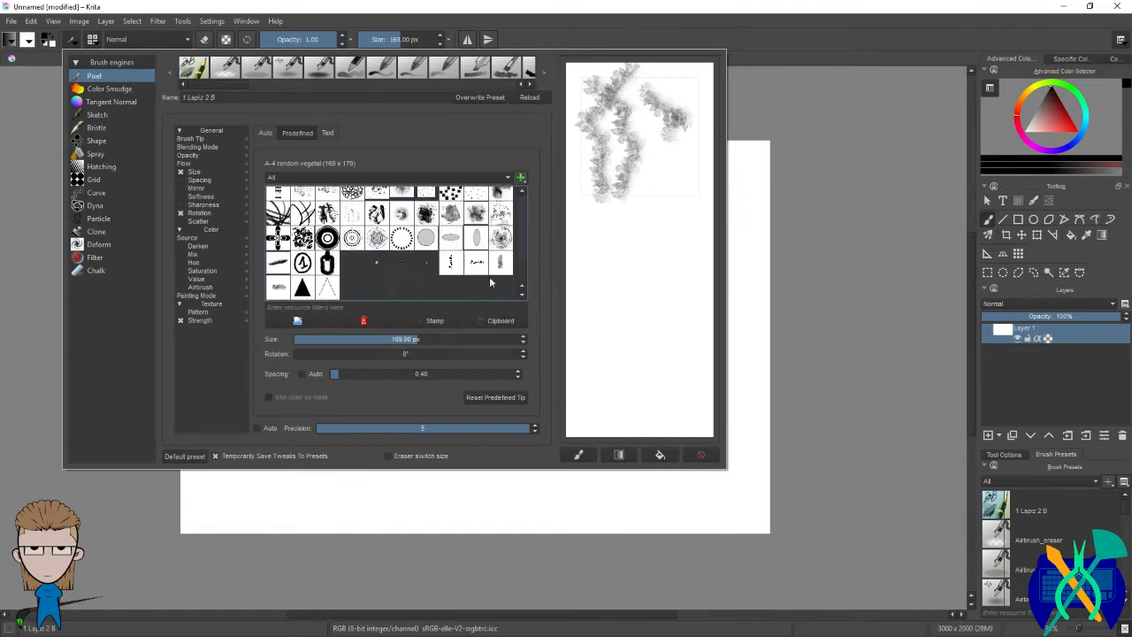
left_click_drag(527, 281, 525, 177)
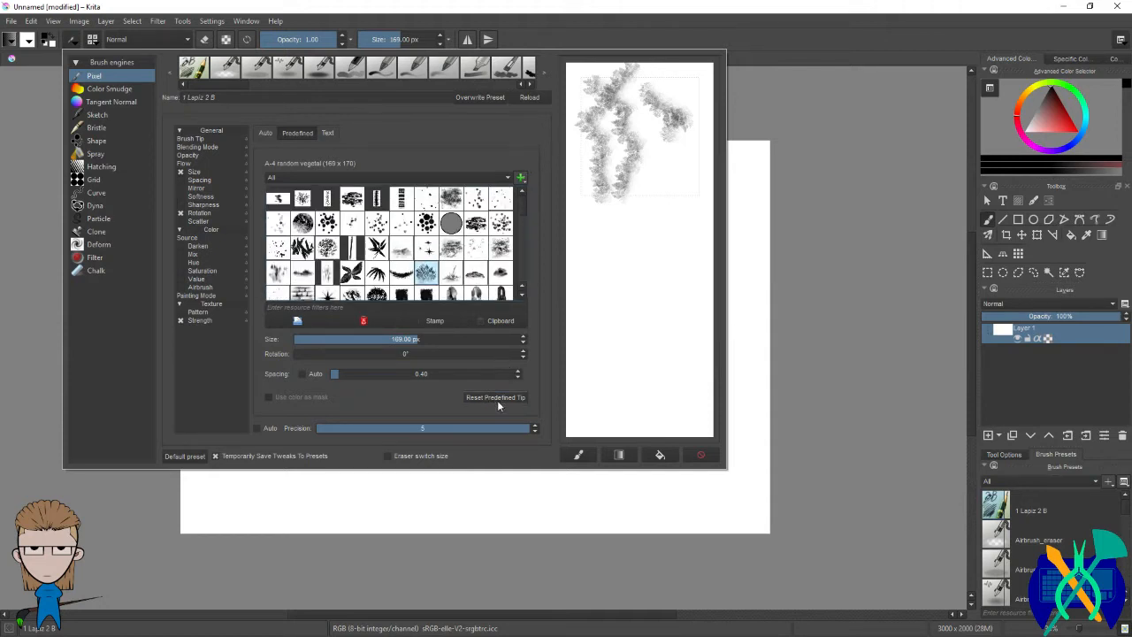
Step: Compare the predefined vegetal tip with the auto tip of 1 Lapiz 2 B using scratchpad strokes, and clear the scratchpad
mouse_move(612, 111)
left_mouse_down()
mouse_move(628, 156)
mouse_move(651, 180)
left_mouse_up()
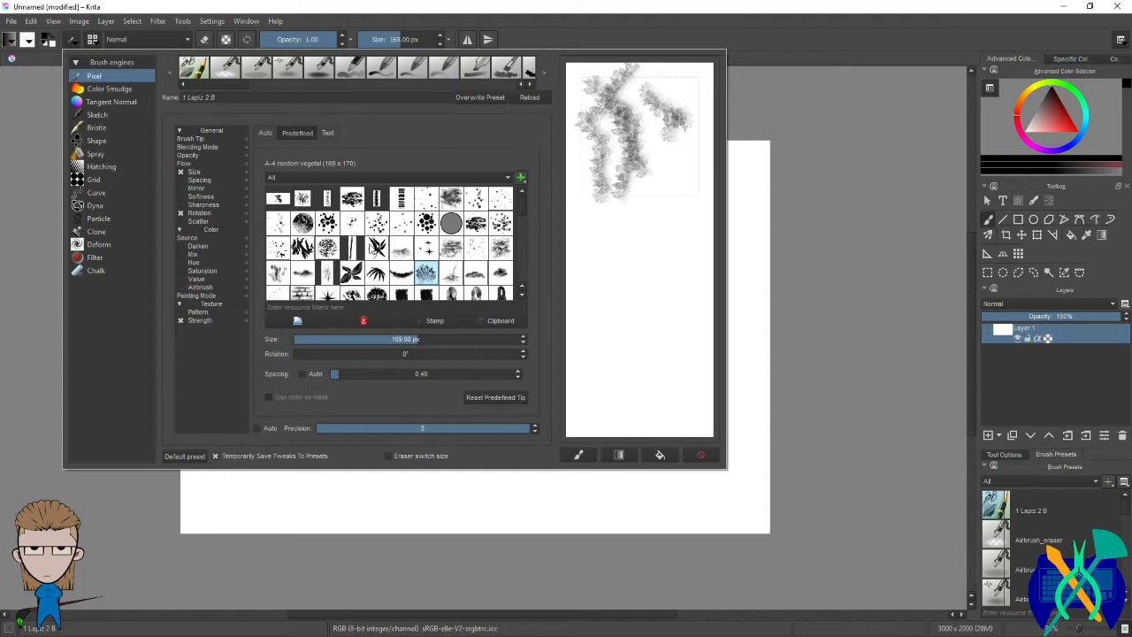
left_click(266, 133)
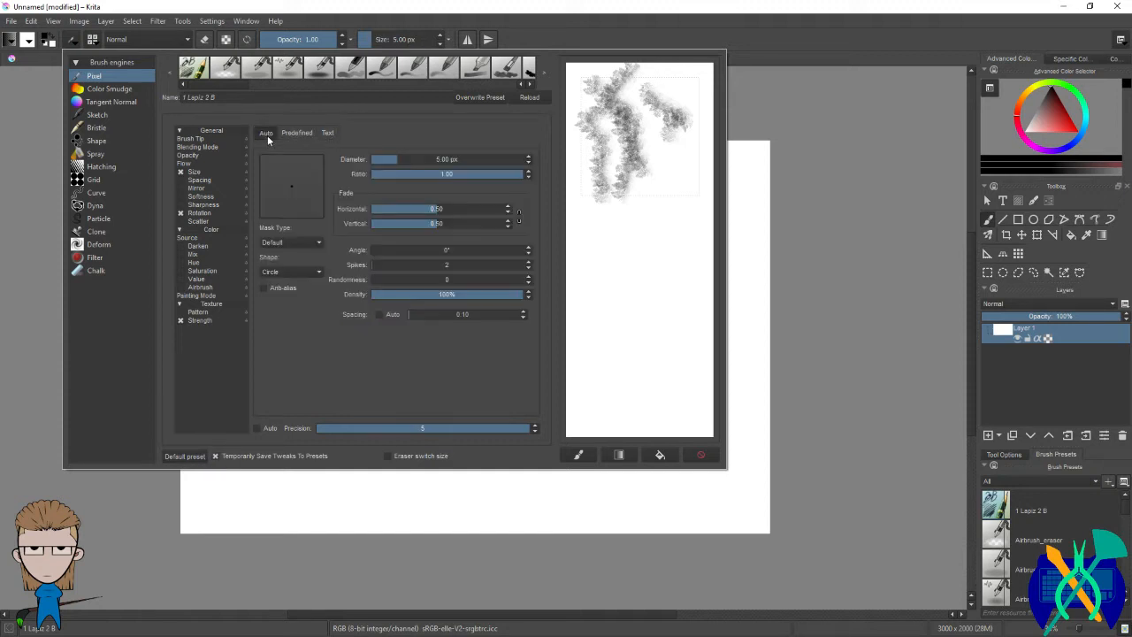
mouse_move(635, 157)
left_mouse_down()
mouse_move(661, 168)
mouse_move(687, 193)
left_mouse_up()
left_click(307, 134)
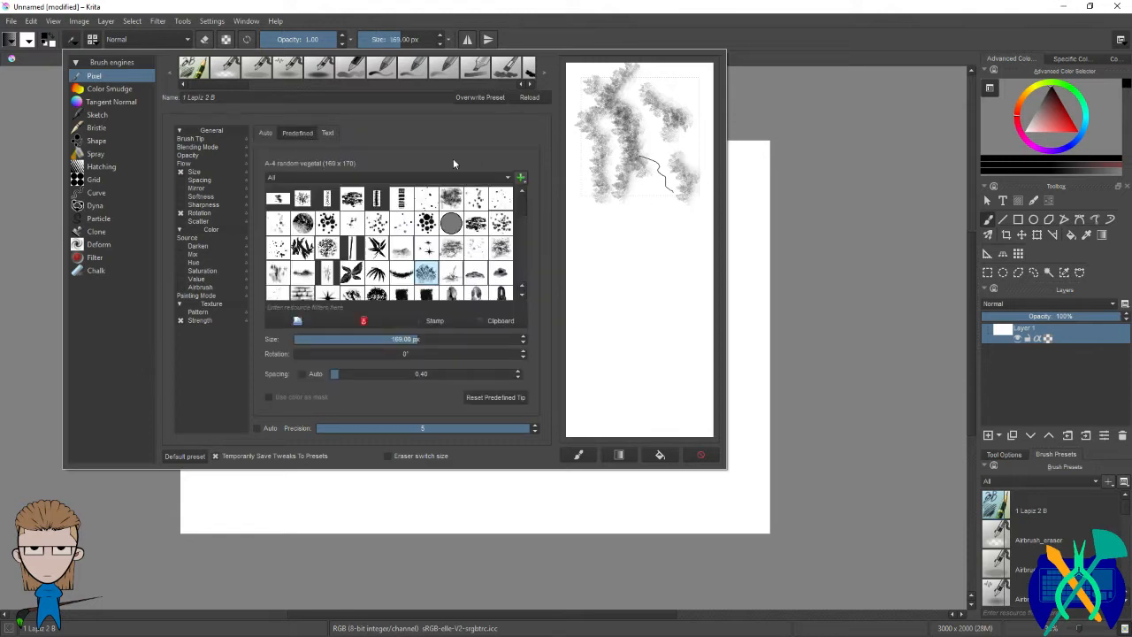
left_click(268, 134)
left_click_drag(593, 171, 600, 182)
mouse_move(642, 136)
left_mouse_down()
mouse_move(695, 143)
mouse_move(657, 160)
mouse_move(682, 162)
left_mouse_up()
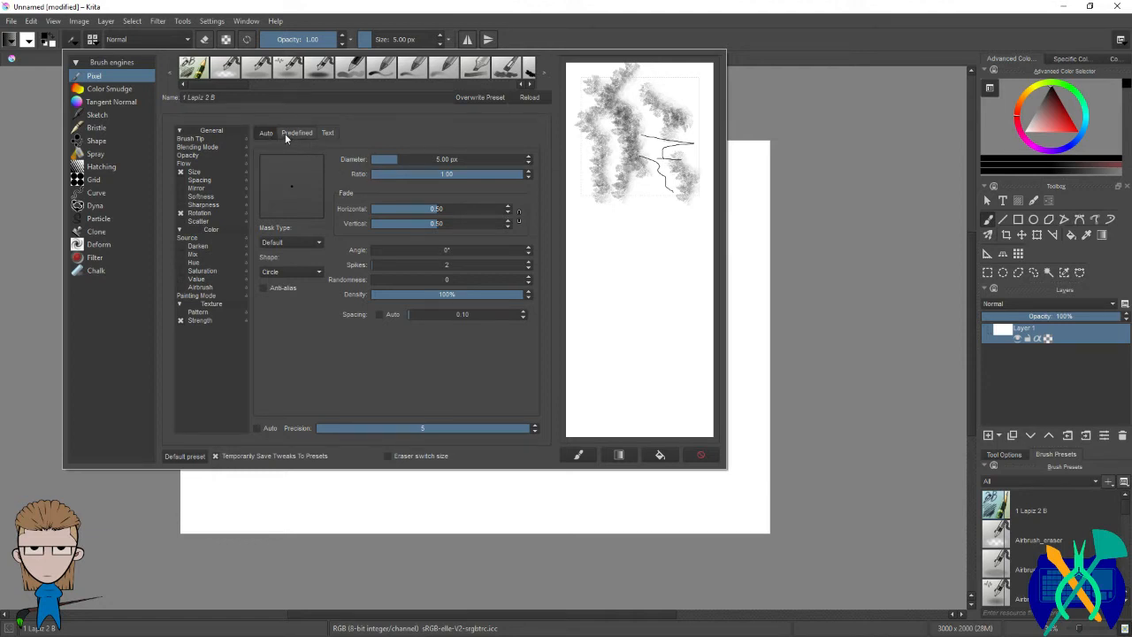
left_click(701, 454)
Step: Test the auto tip on the scratchpad, enlarge the brush to about 54 px and paint two strokes on the canvas
left_click_drag(588, 84, 622, 109)
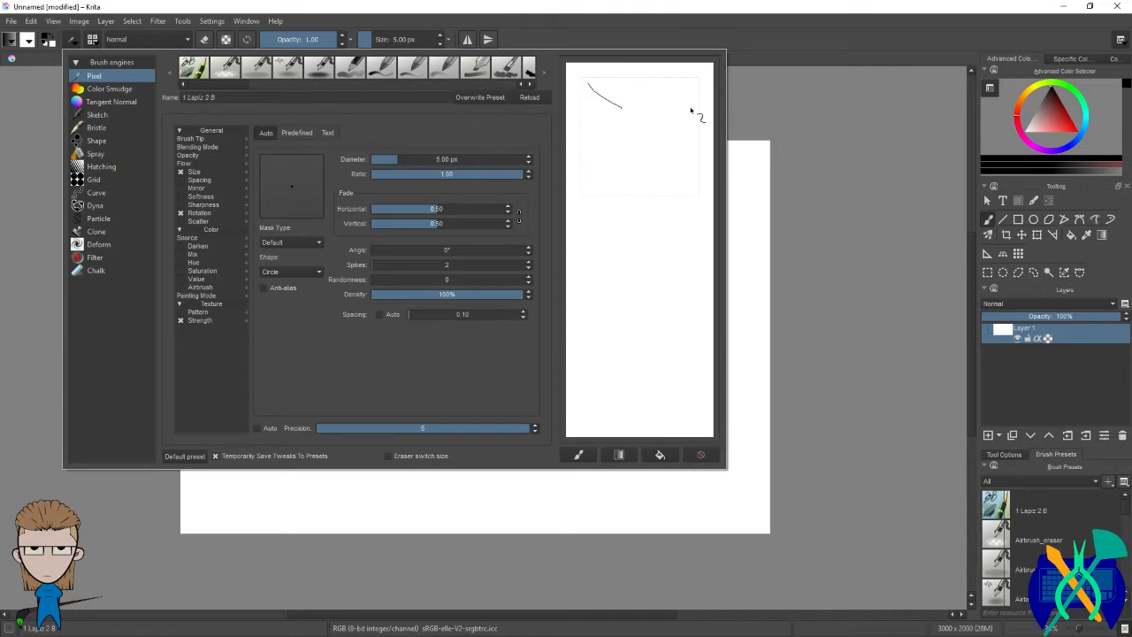
left_click(779, 107)
left_click_drag(424, 240, 452, 240, "shift")
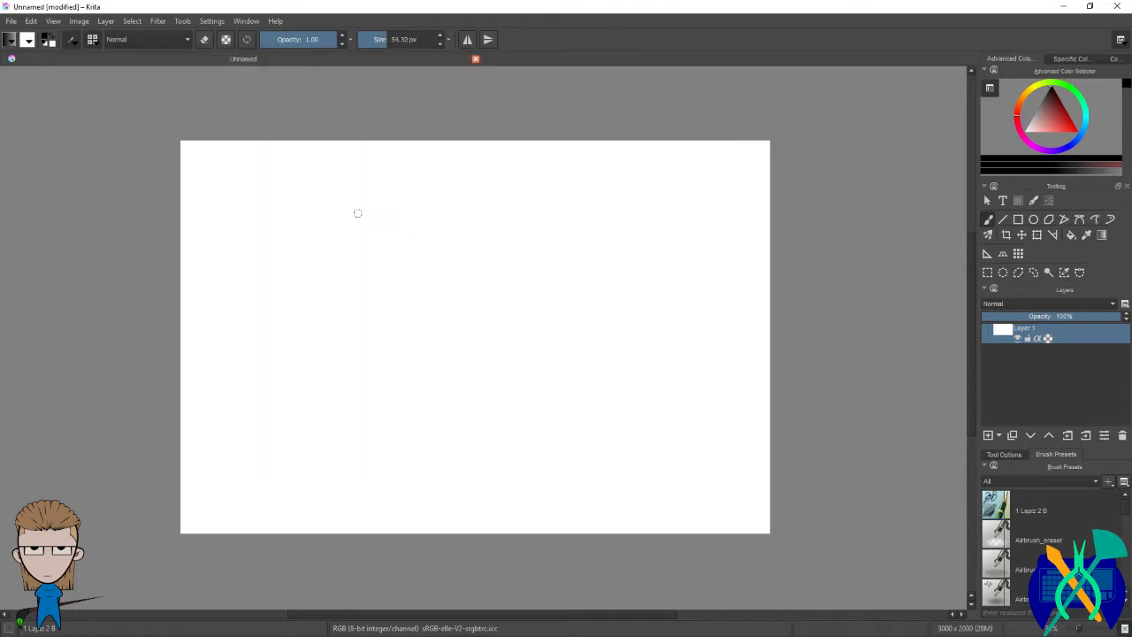
mouse_move(358, 213)
left_mouse_down()
mouse_move(472, 349)
mouse_move(546, 308)
mouse_move(603, 333)
left_mouse_up()
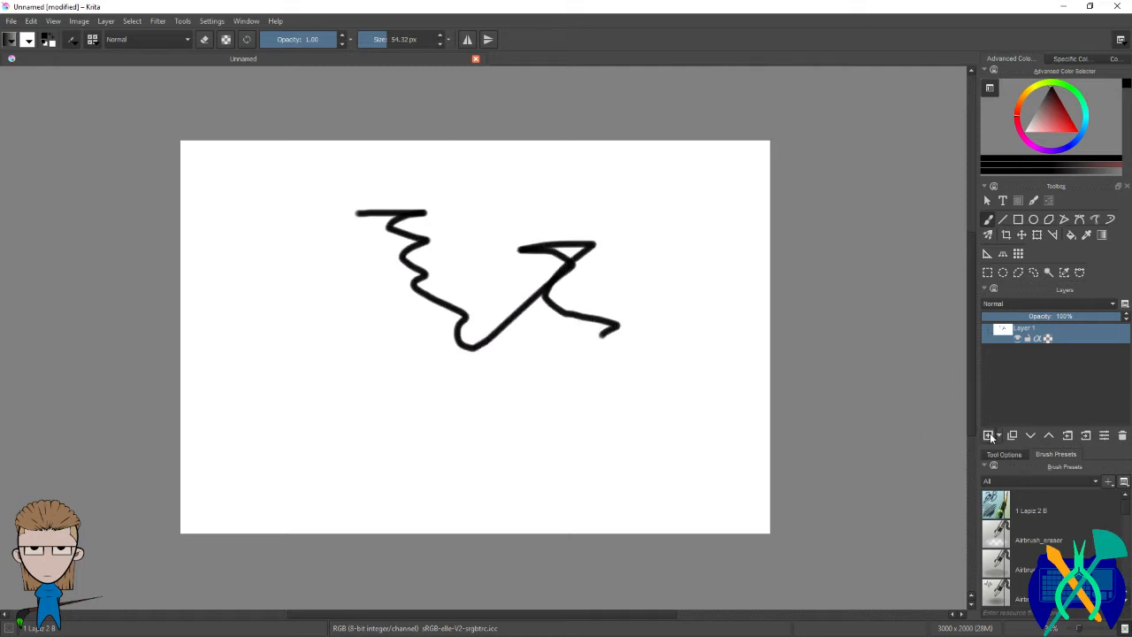
left_click_drag(513, 168, 600, 193)
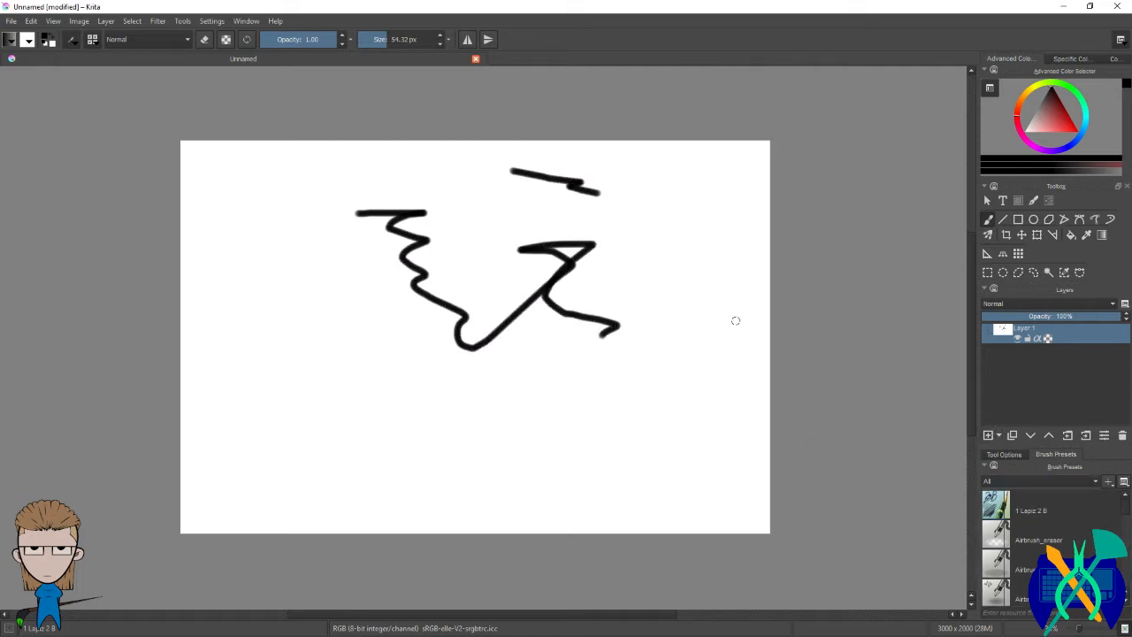
Step: Test the Pixel engine's default preset and the Basic_circle and Block_basic presets with strokes on the scratchpad
left_click(73, 40)
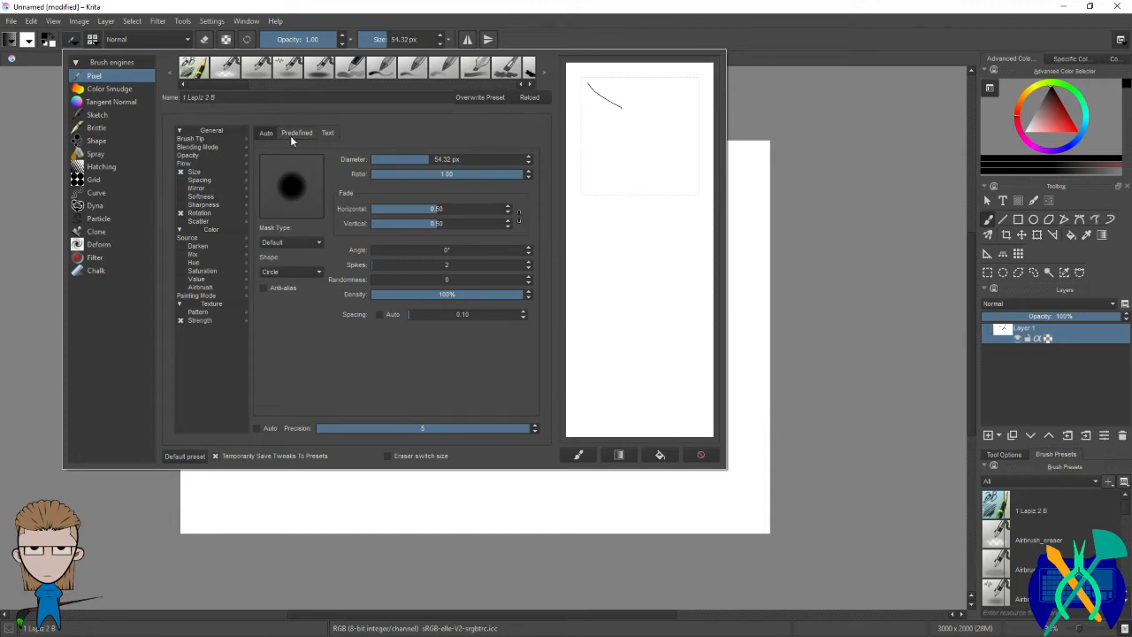
left_click(184, 455)
left_click_drag(603, 117, 633, 190)
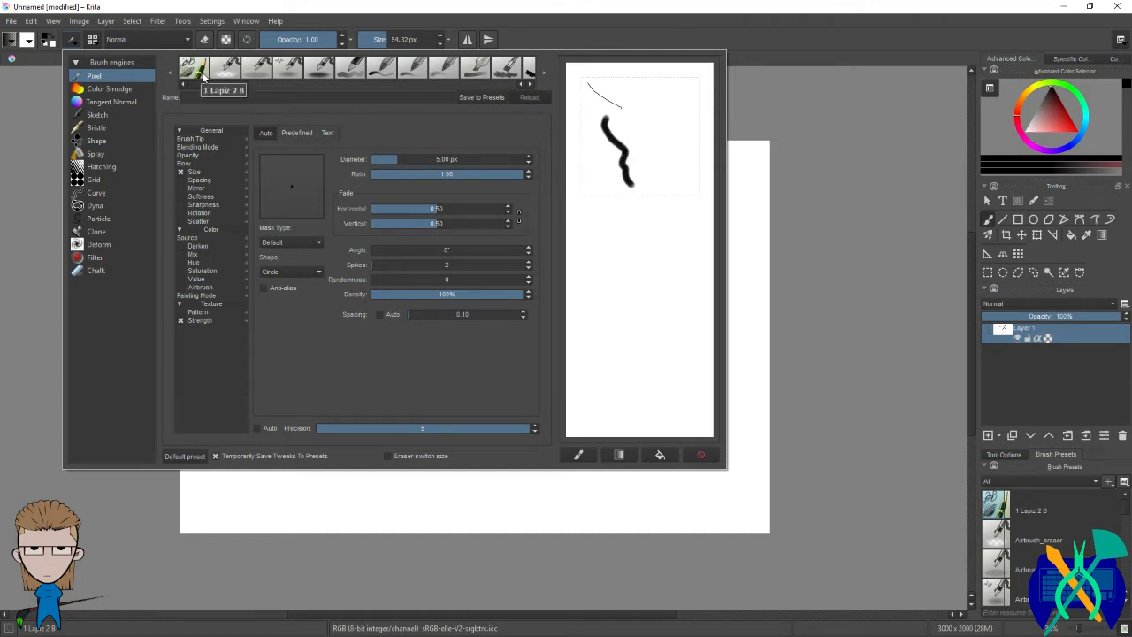
left_click(347, 76)
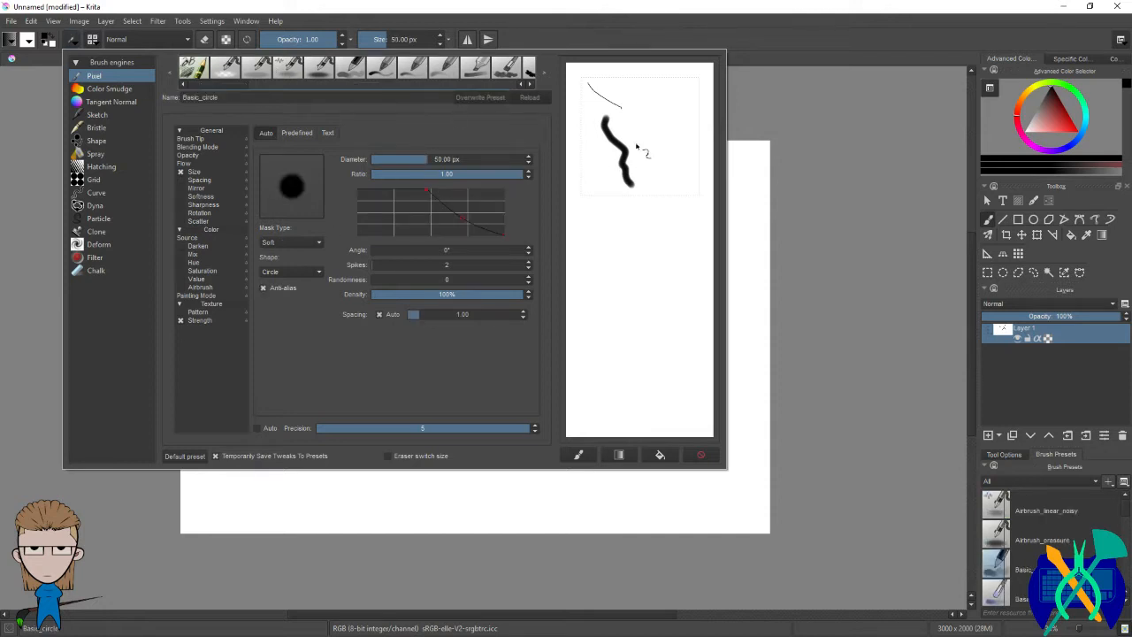
left_click_drag(642, 124, 655, 164)
left_click(486, 75)
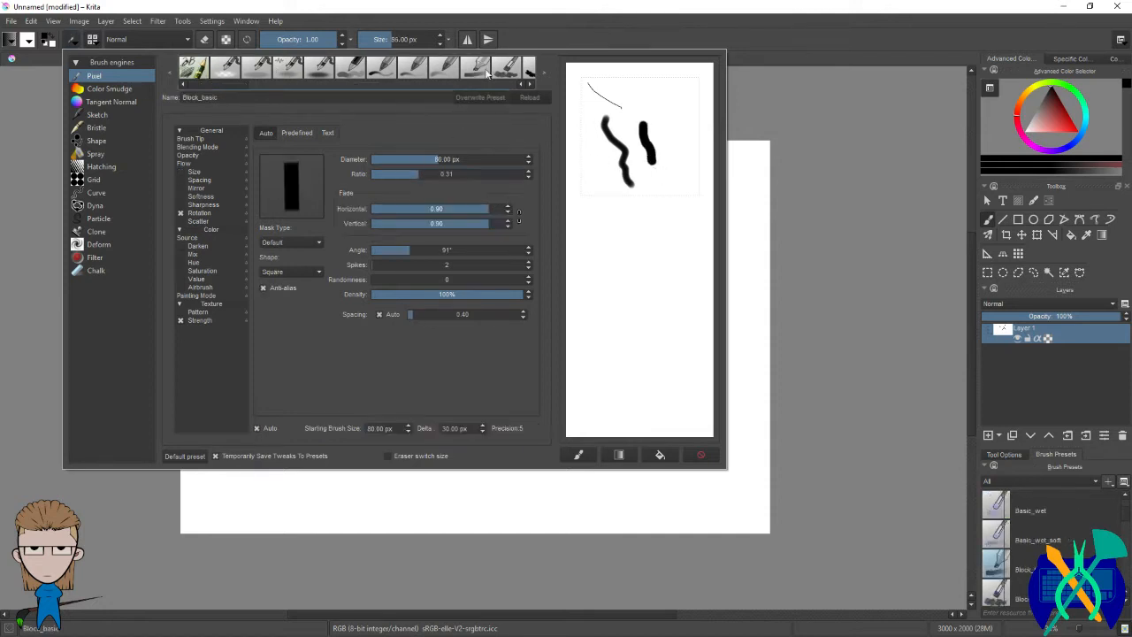
mouse_move(650, 99)
left_mouse_down()
mouse_move(679, 122)
mouse_move(640, 124)
mouse_move(654, 157)
mouse_move(605, 129)
mouse_move(624, 144)
mouse_move(621, 122)
mouse_move(653, 161)
left_mouse_up()
Step: Reselect the 1 Lapiz 2 B preset, test its predefined vegetal tip on the scratchpad and clear the scratchpad
left_click(194, 69)
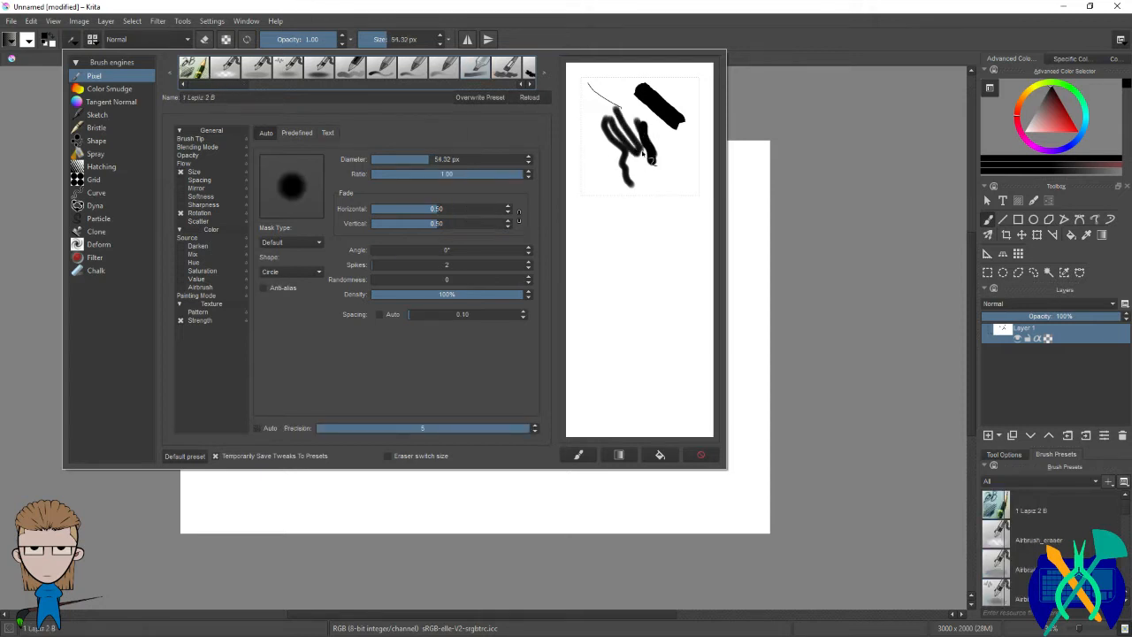
left_click(300, 133)
left_click_drag(586, 119, 601, 198)
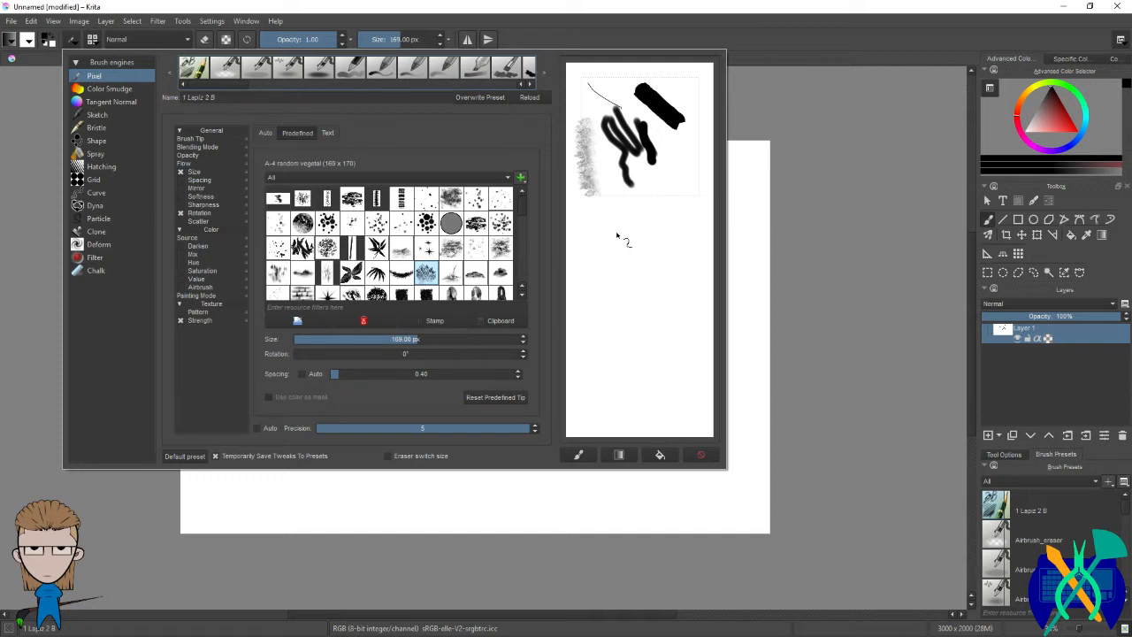
left_click(702, 456)
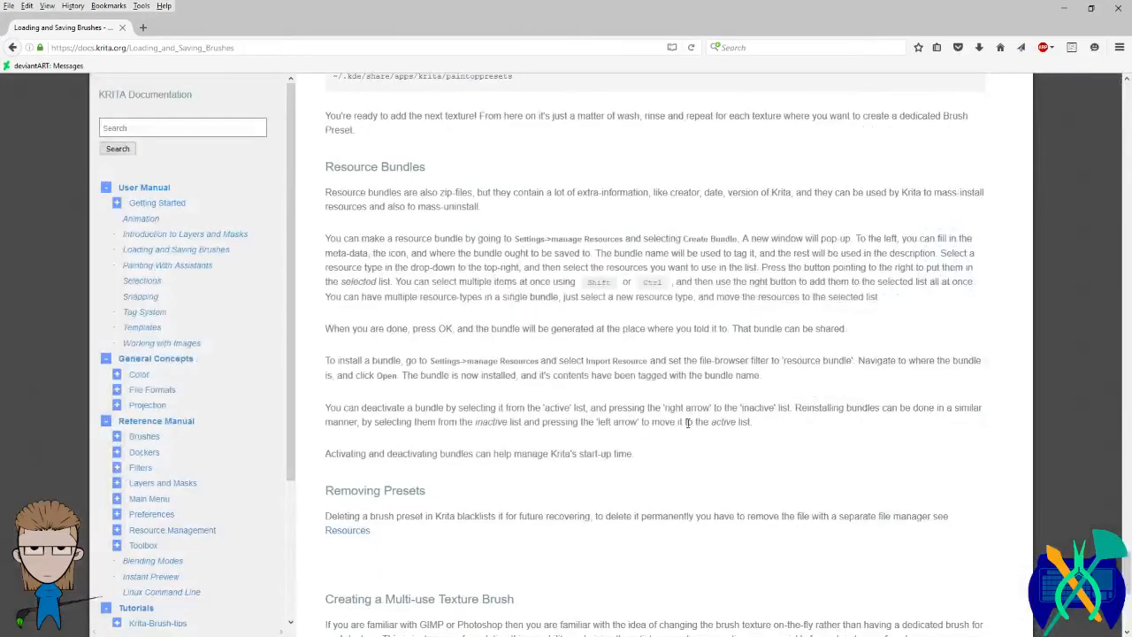
Step: Read the Creating a Multi-use Texture Brush section of the Krita documentation, highlighting how to open the Brush Settings Editor
scroll(686, 423, "down", 3)
scroll(674, 424, "down", 3)
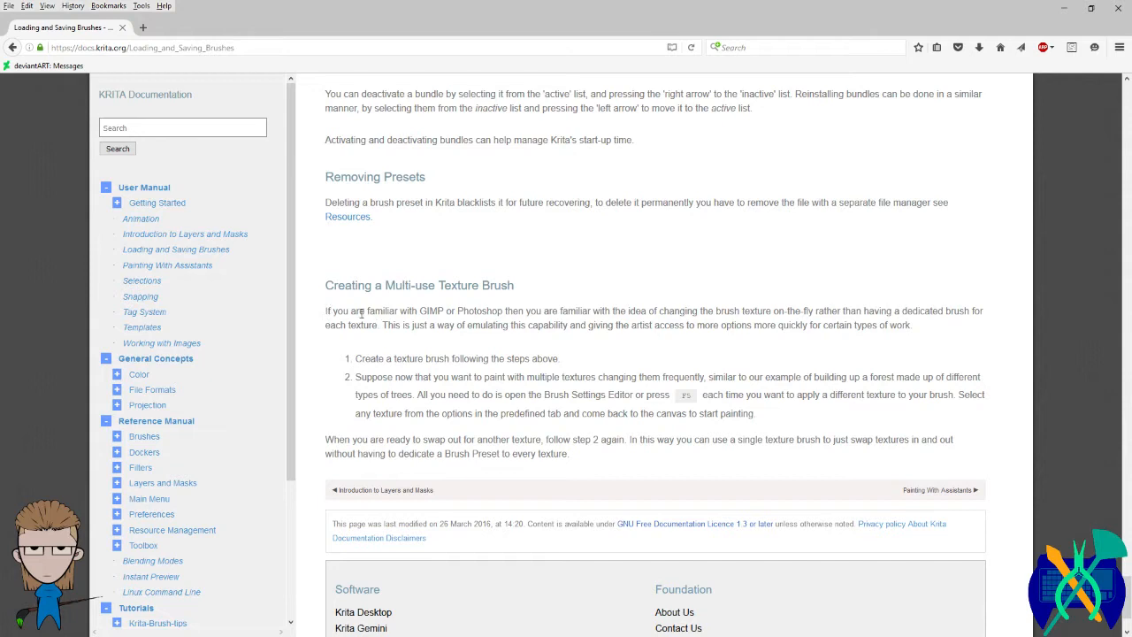
left_click_drag(326, 311, 385, 326)
left_click(511, 324)
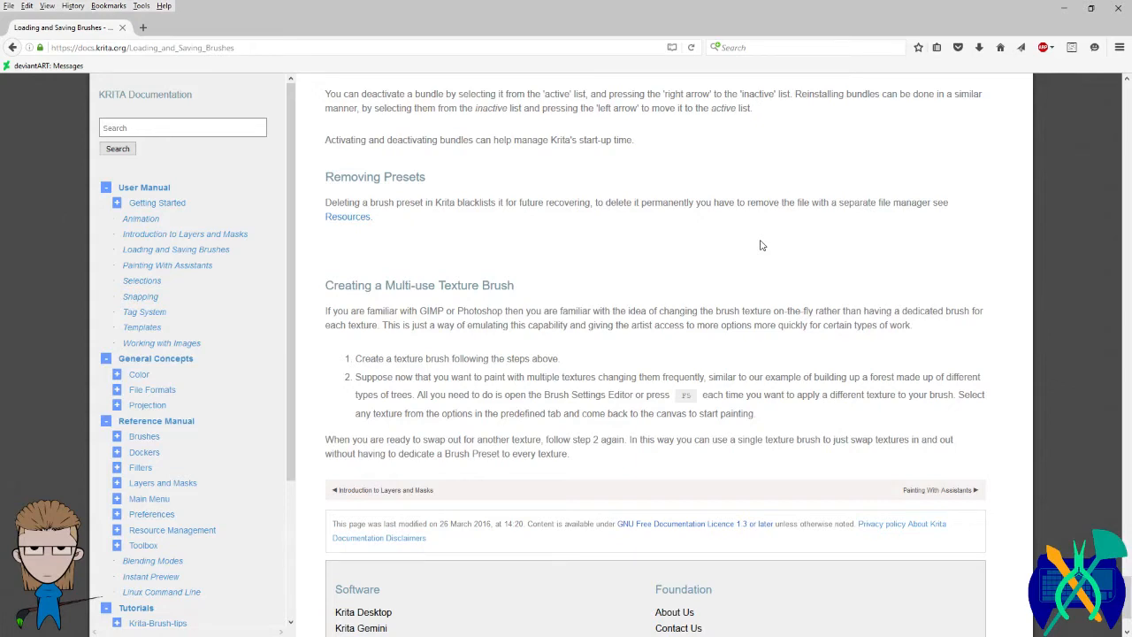
left_click_drag(417, 394, 675, 398)
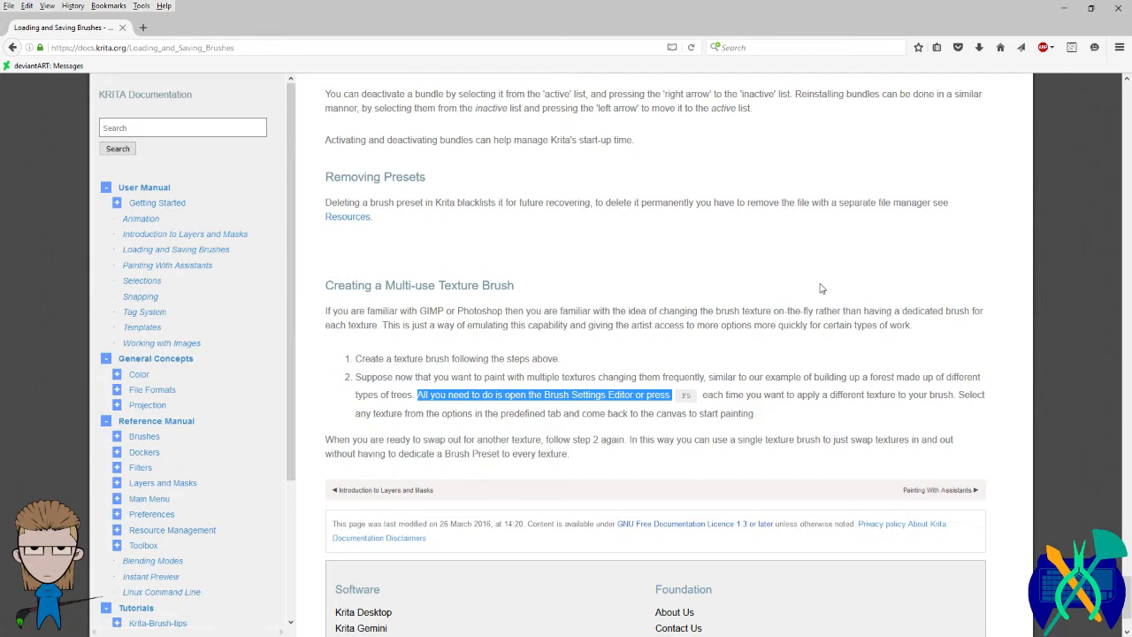
Step: Switch back to Krita, try several predefined tips ending with A-4 Fairy Dust, and test the auto tip with a scratchpad stroke
left_click(1062, 7)
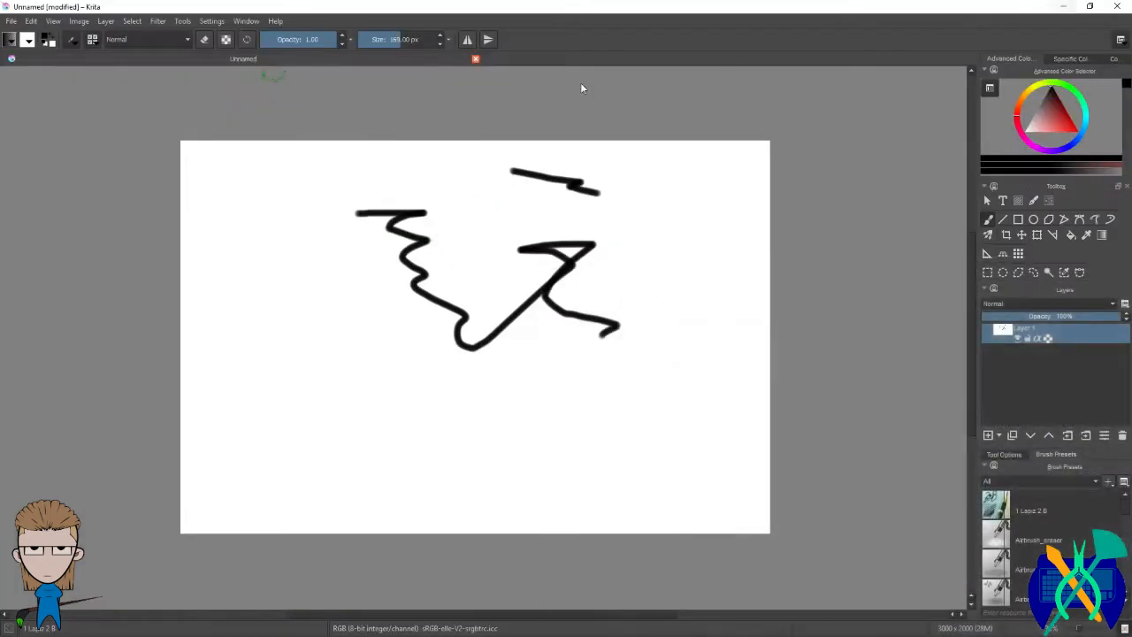
left_click(71, 40)
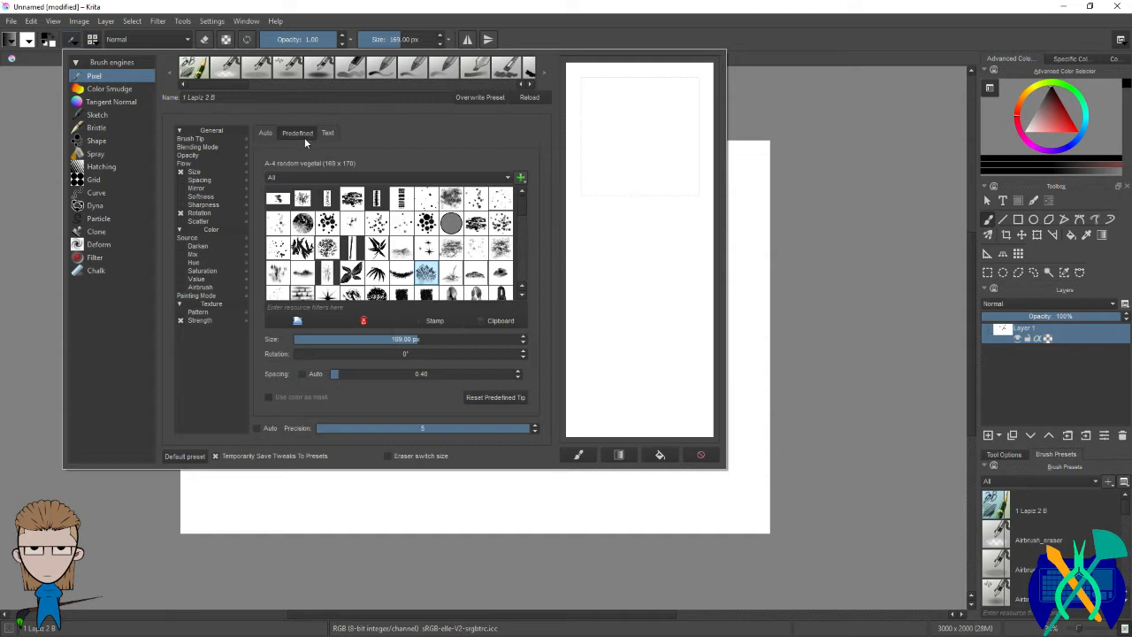
left_click(377, 227)
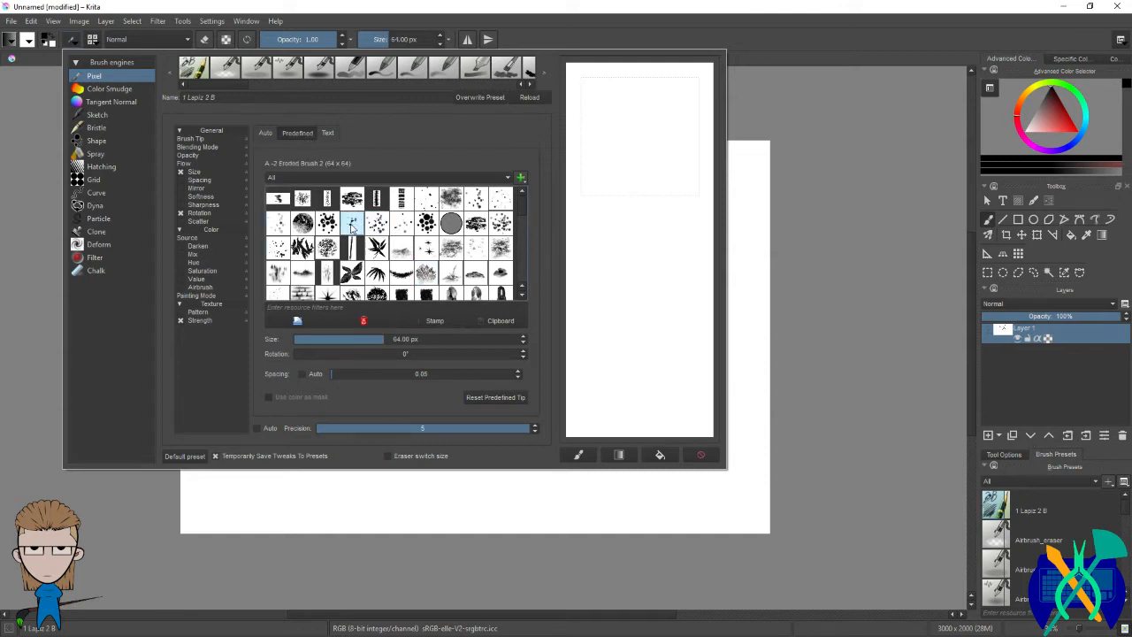
left_click(399, 245)
left_click(403, 229)
left_click(431, 256)
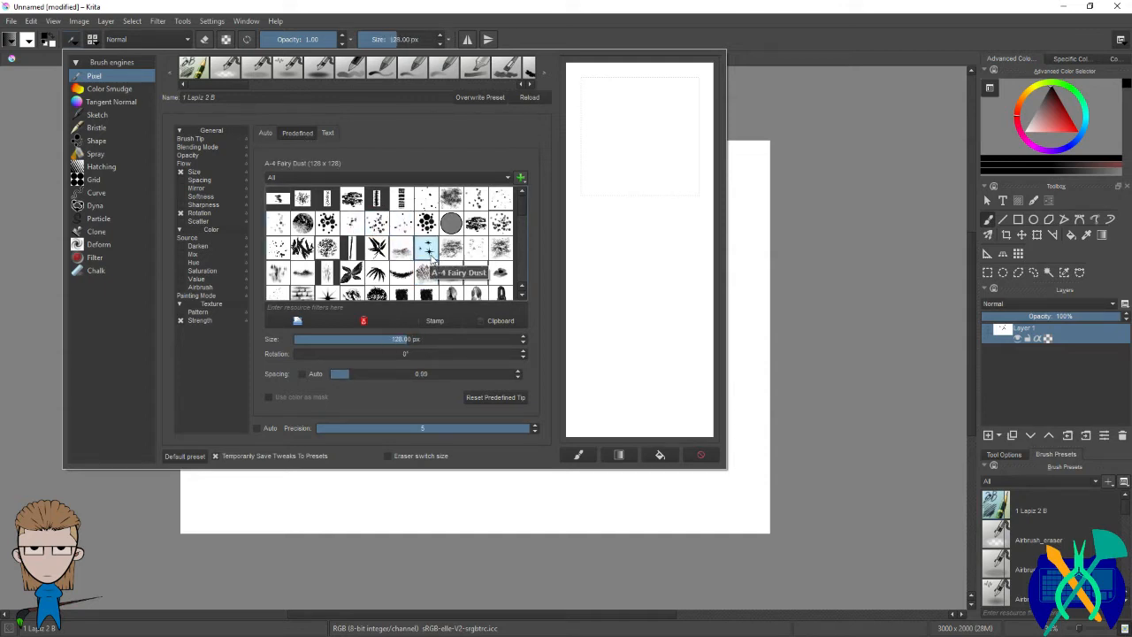
left_click(266, 133)
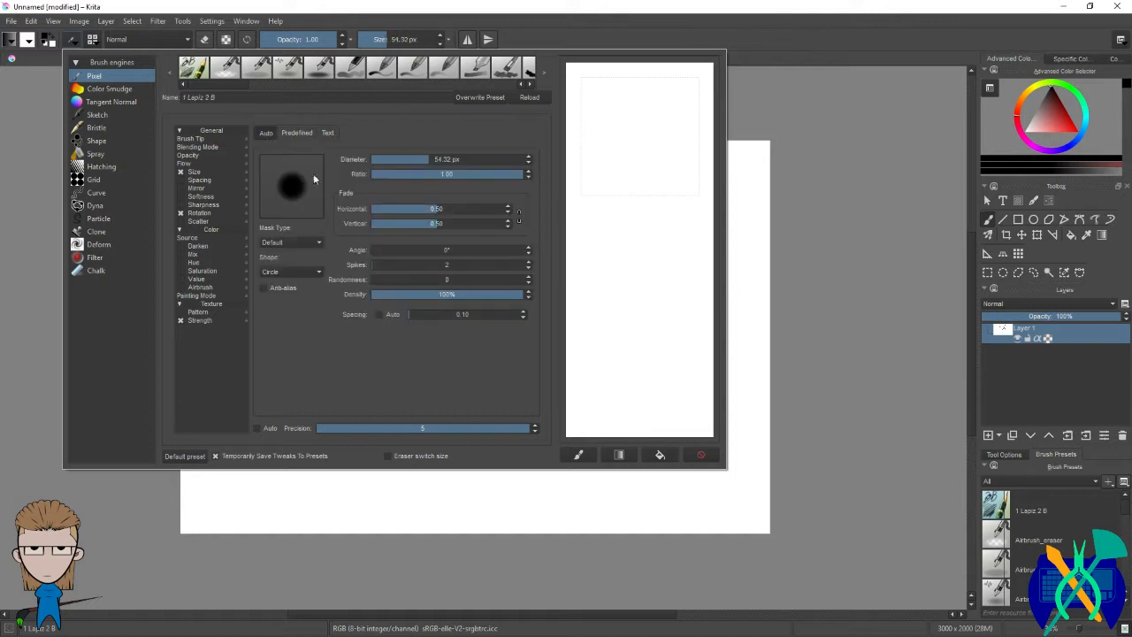
left_click_drag(618, 121, 633, 180)
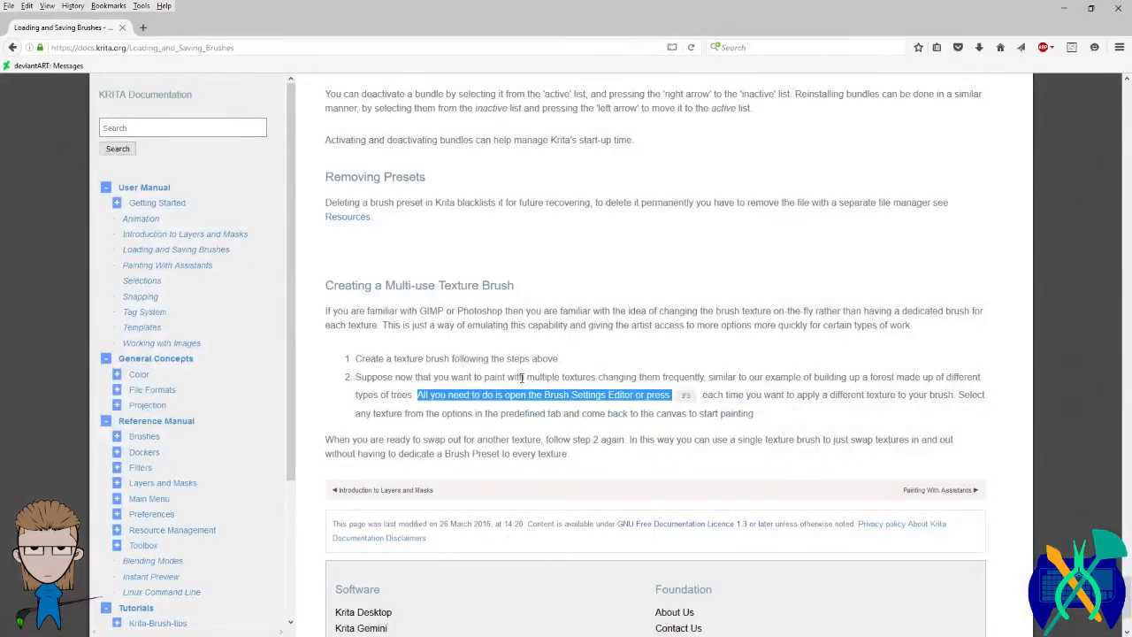
Step: Read the rest of the multi-use texture brush instructions in the browser, including choosing textures from the predefined options
left_click(420, 417)
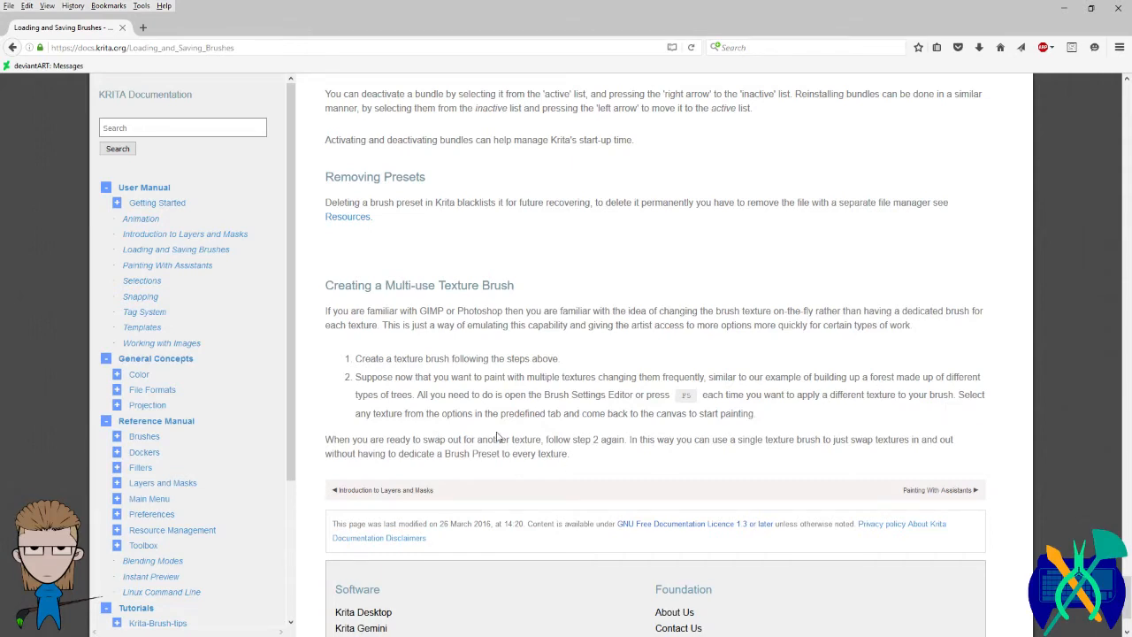
left_click_drag(432, 413, 671, 416)
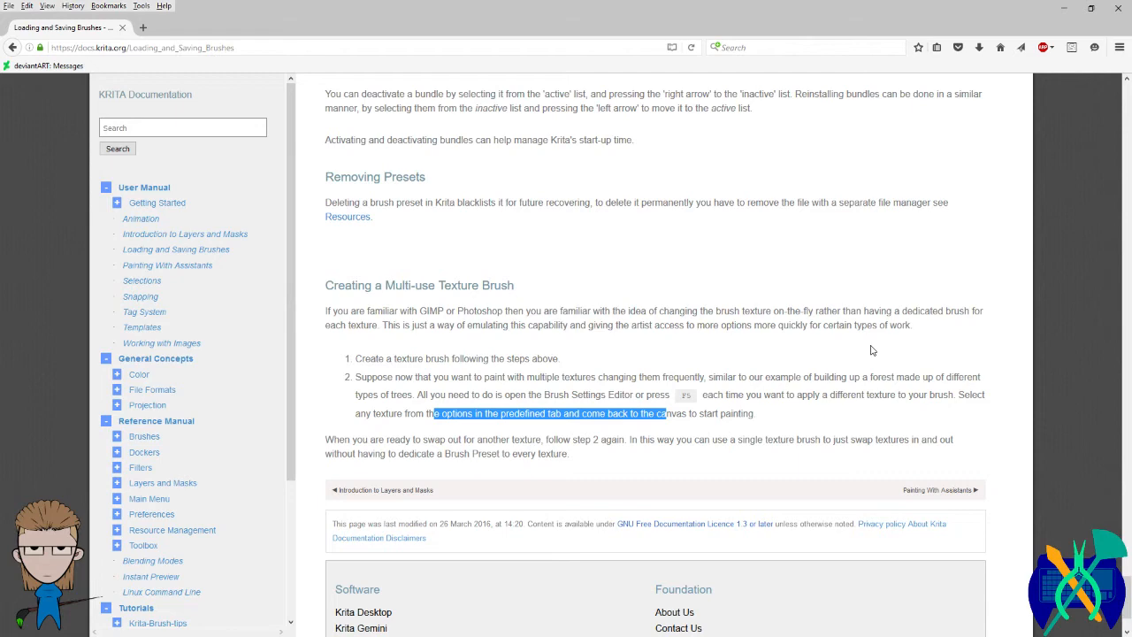
scroll(731, 485, "down", 2)
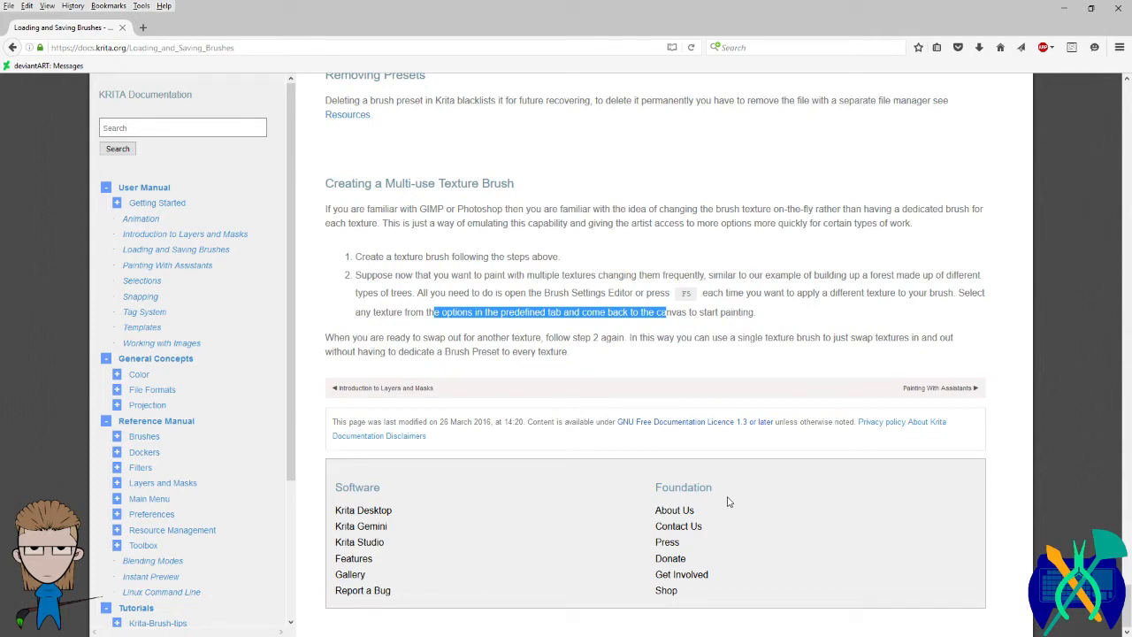
mouse_move(912, 210)
left_mouse_down()
mouse_move(962, 208)
mouse_move(374, 226)
mouse_move(384, 228)
left_mouse_up()
left_click_drag(458, 224, 714, 200)
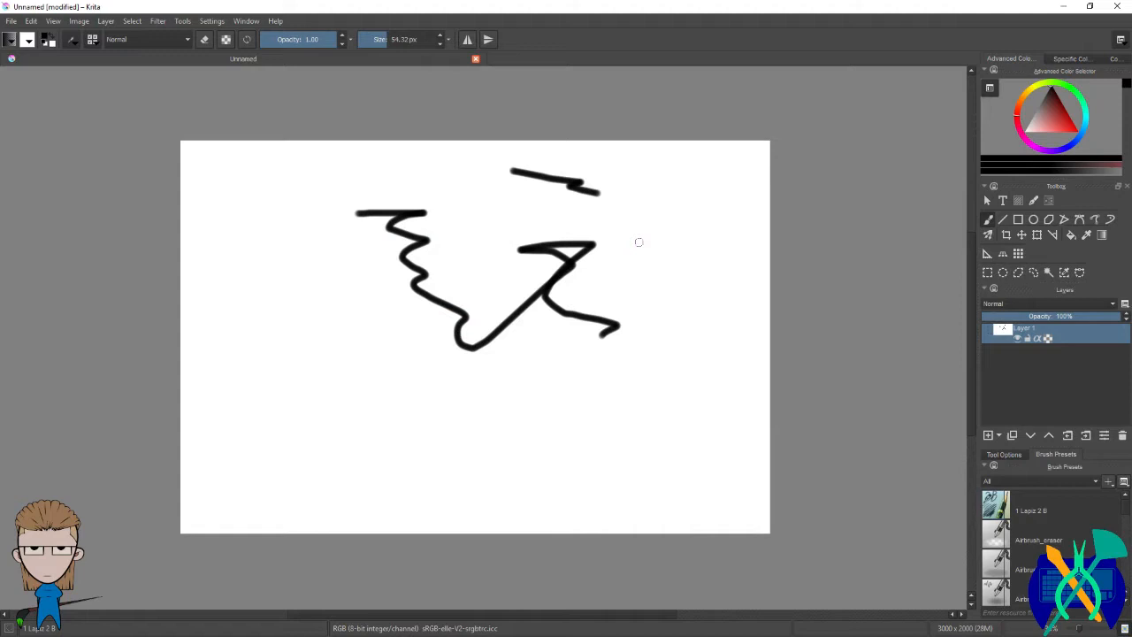
Step: Return to Krita, paint a couple more test strokes with the auto tip and undo all the strokes on the canvas
left_click_drag(650, 215, 650, 270)
key("alt+Tab")
left_click_drag(240, 205, 262, 283)
key("ctrl+z")
key("ctrl+z")
key("ctrl+z")
key("ctrl+z")
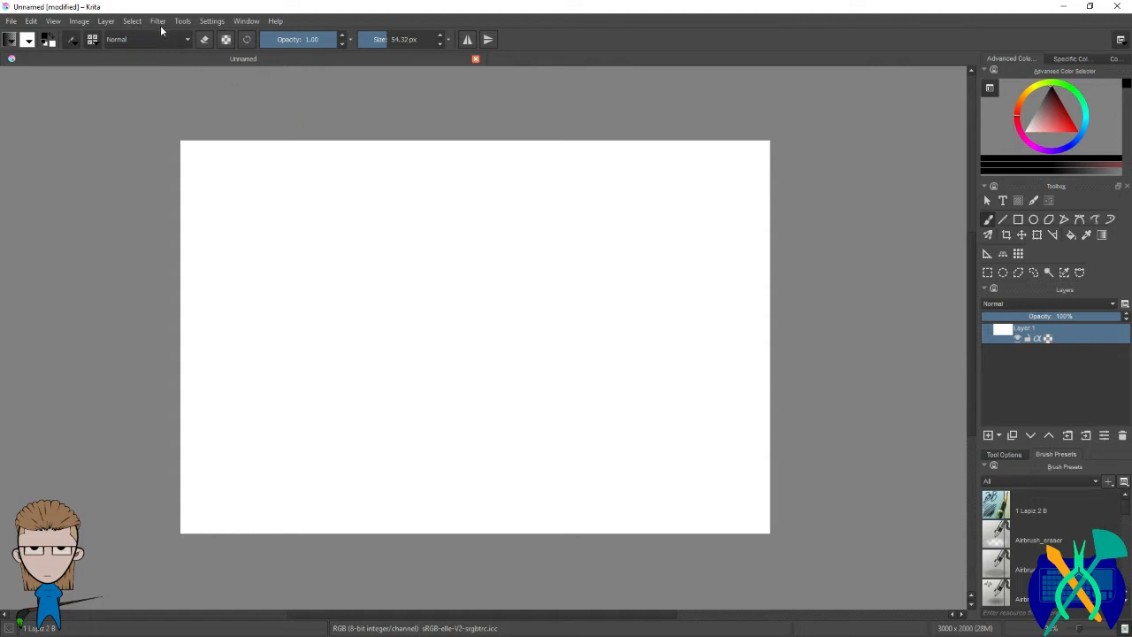
Step: Test the predefined A-4 Fairy Dust and A-4 distant-mountain tips in the brush editor with strokes on the scratchpad
left_click(72, 39)
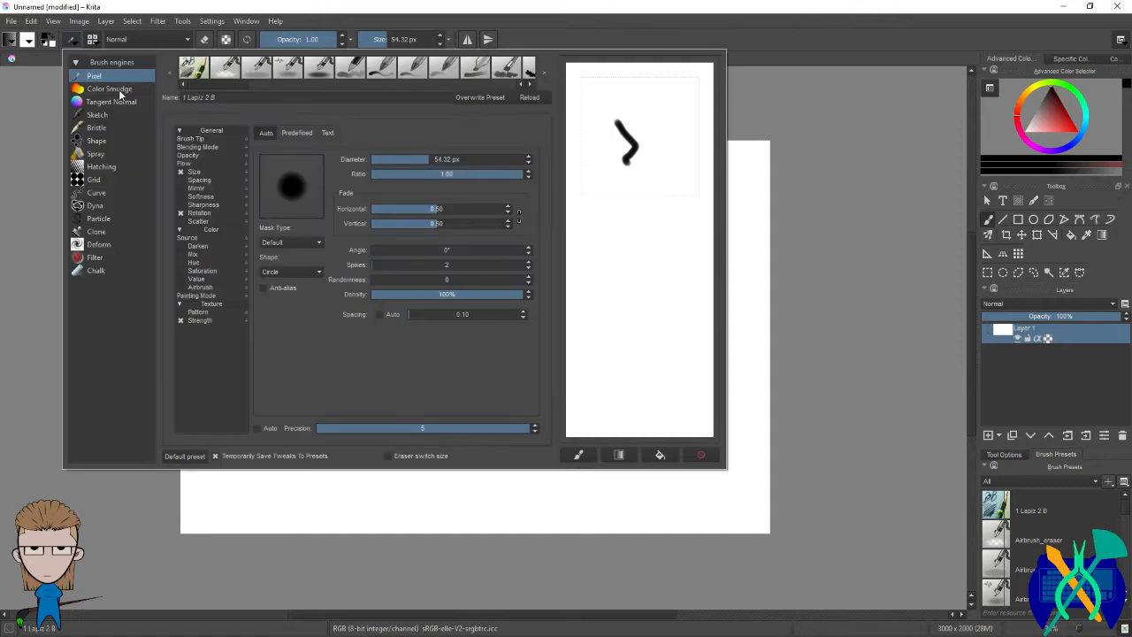
left_click(297, 133)
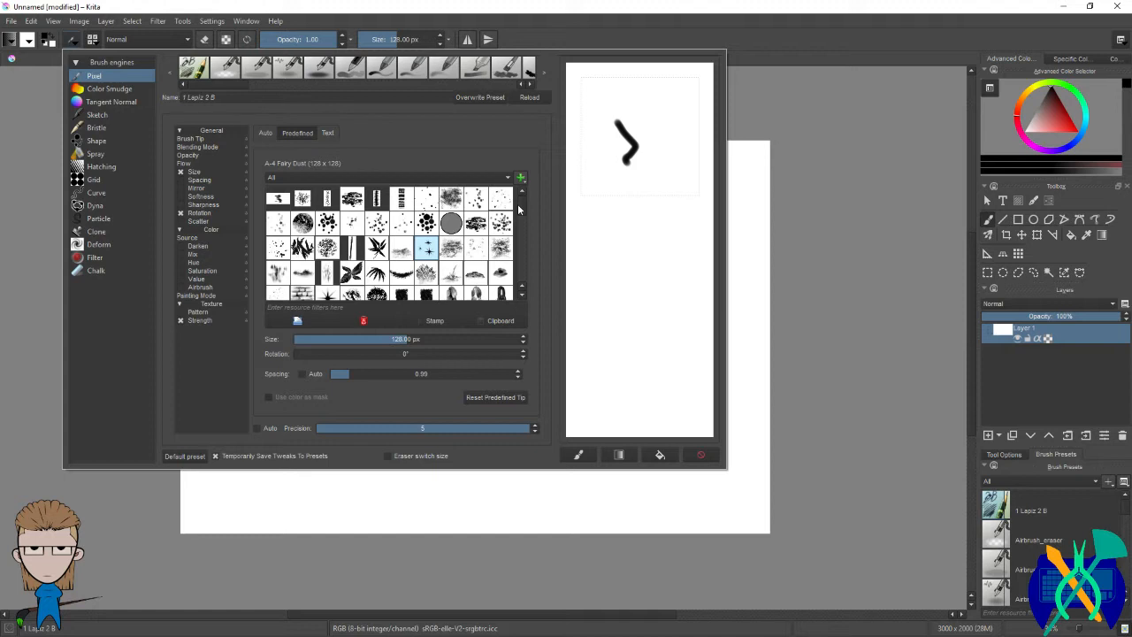
left_click_drag(622, 90, 665, 161)
left_click(401, 250)
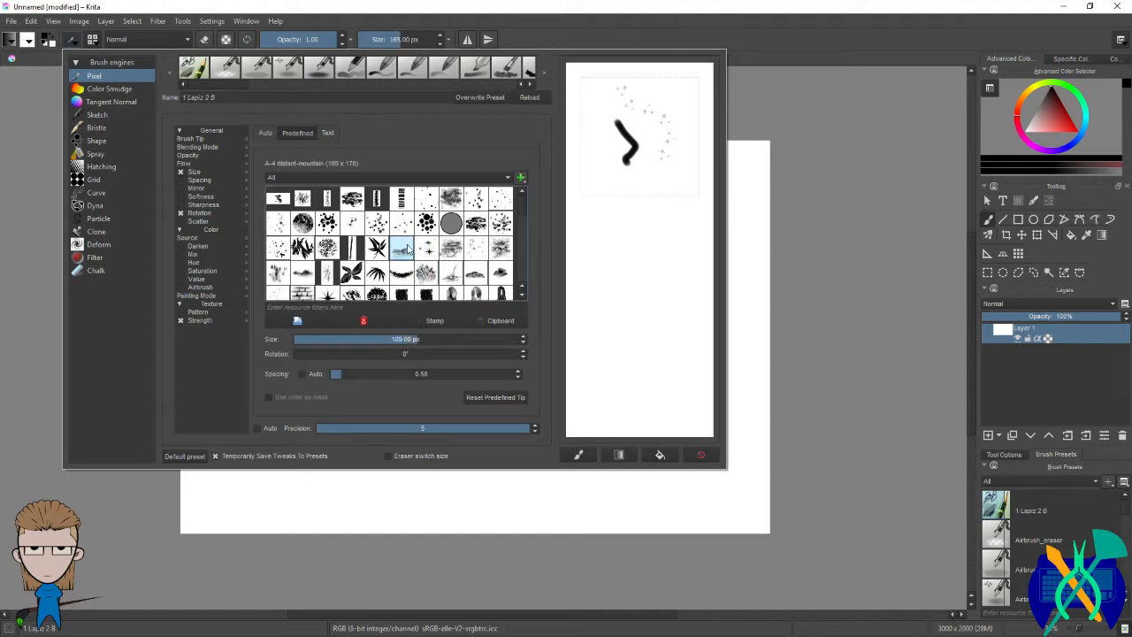
left_click_drag(595, 136, 626, 191)
mouse_move(616, 104)
left_mouse_down()
mouse_move(612, 140)
mouse_move(678, 196)
left_mouse_up()
left_click_drag(686, 84, 701, 137)
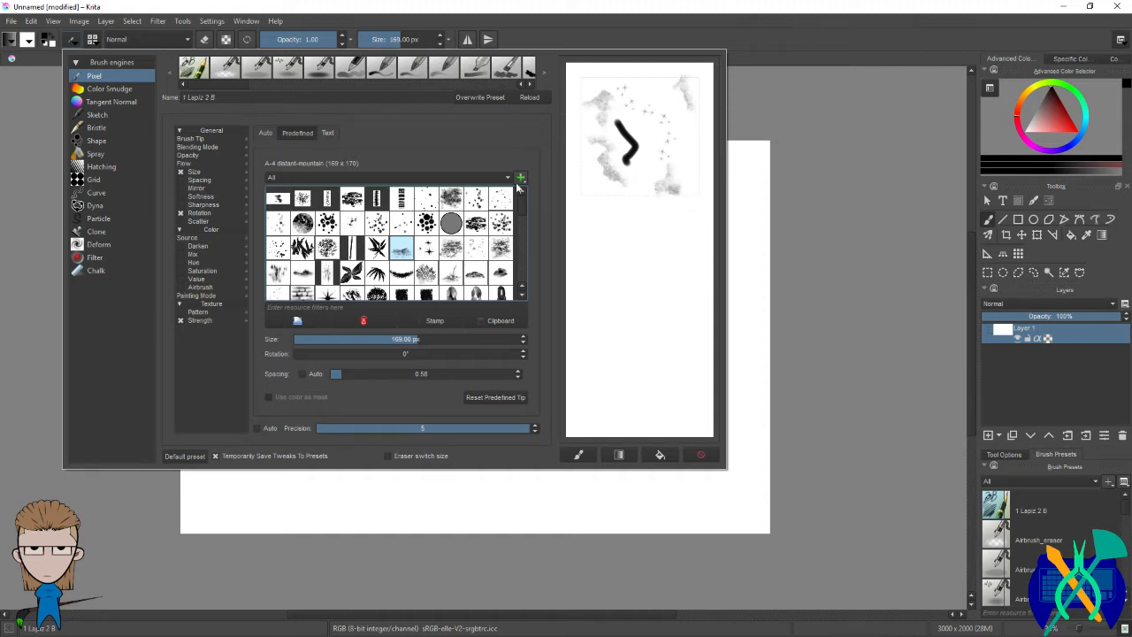
Step: Choose the ft_Rake3 predefined tip, test it with a scratchpad stroke and clear the scratchpad
scroll(481, 252, "down", 5)
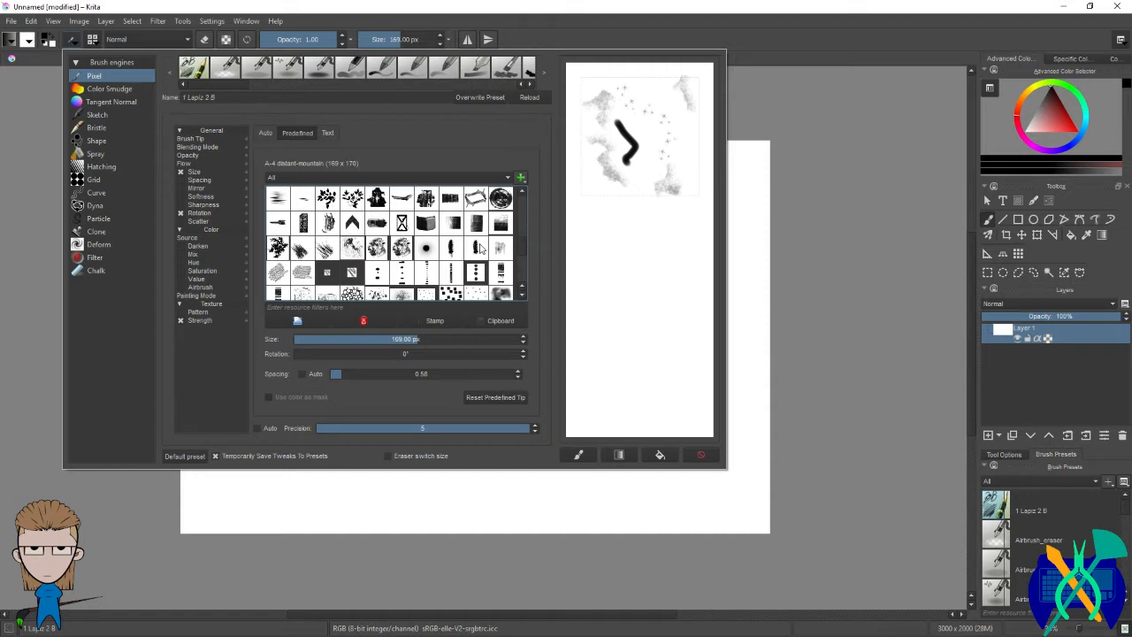
left_click(432, 272)
mouse_move(682, 96)
left_mouse_down()
mouse_move(632, 110)
mouse_move(676, 161)
mouse_move(655, 183)
left_mouse_up()
left_click(701, 455)
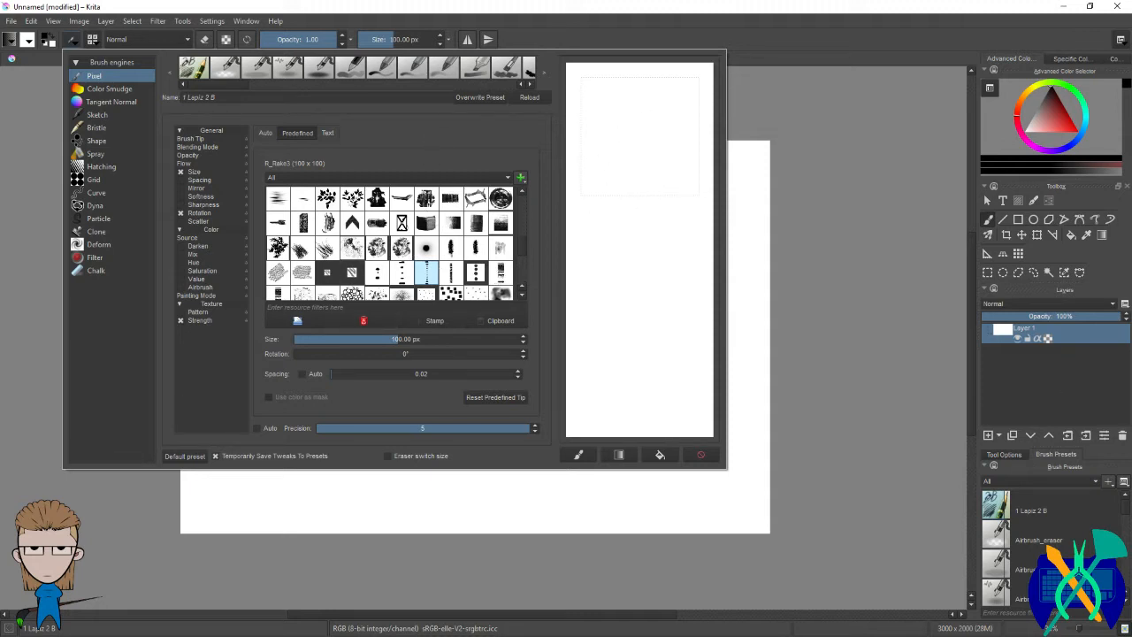
Step: Glance at the browser documentation, return to Krita, view the program's version information and close the About window
key("alt+Tab")
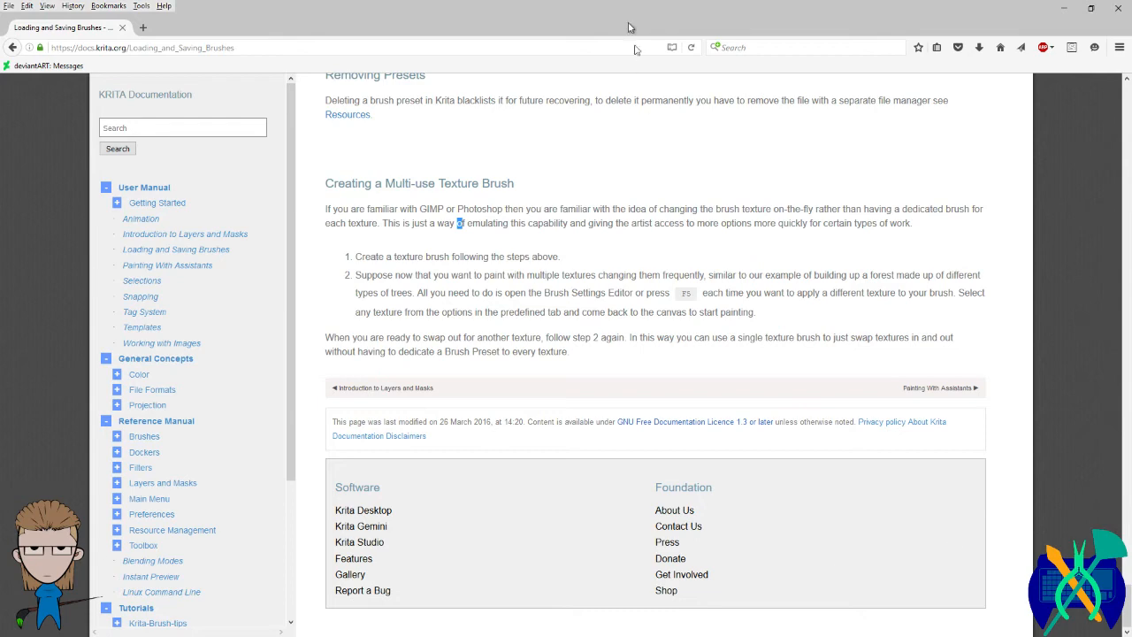
left_click_drag(628, 22, 733, 268)
key("alt+Tab")
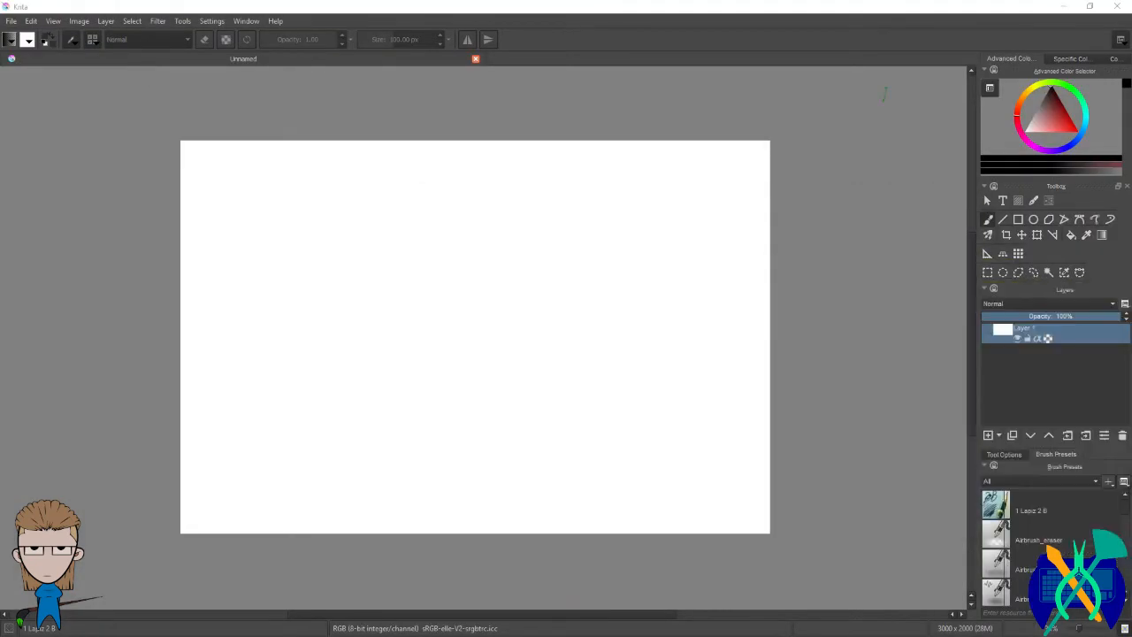
left_click(217, 20)
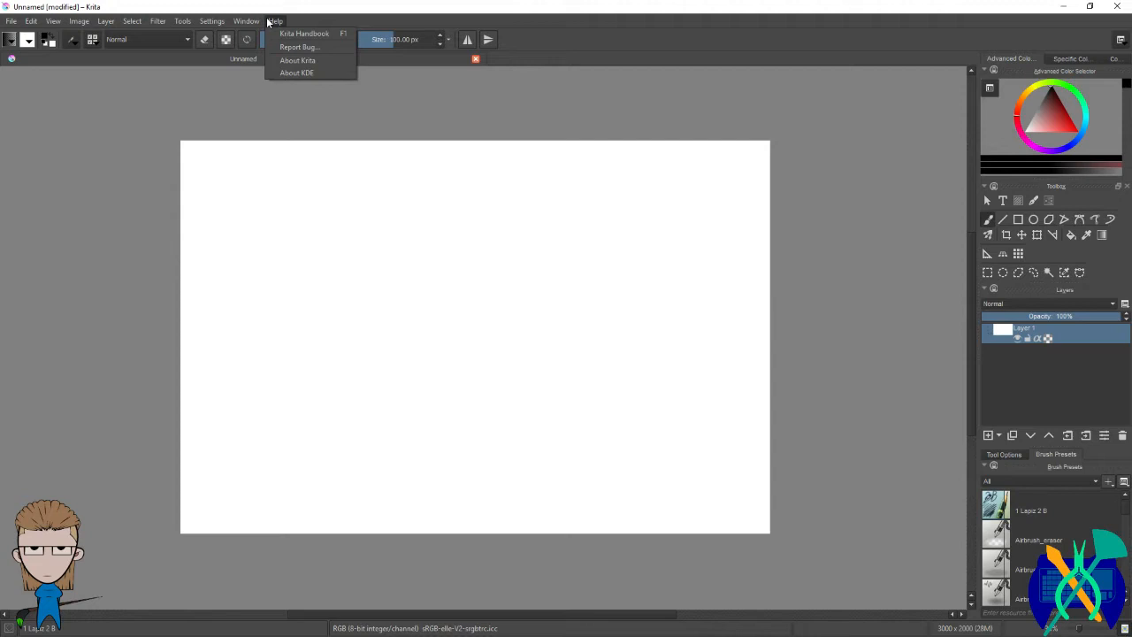
left_click(316, 61)
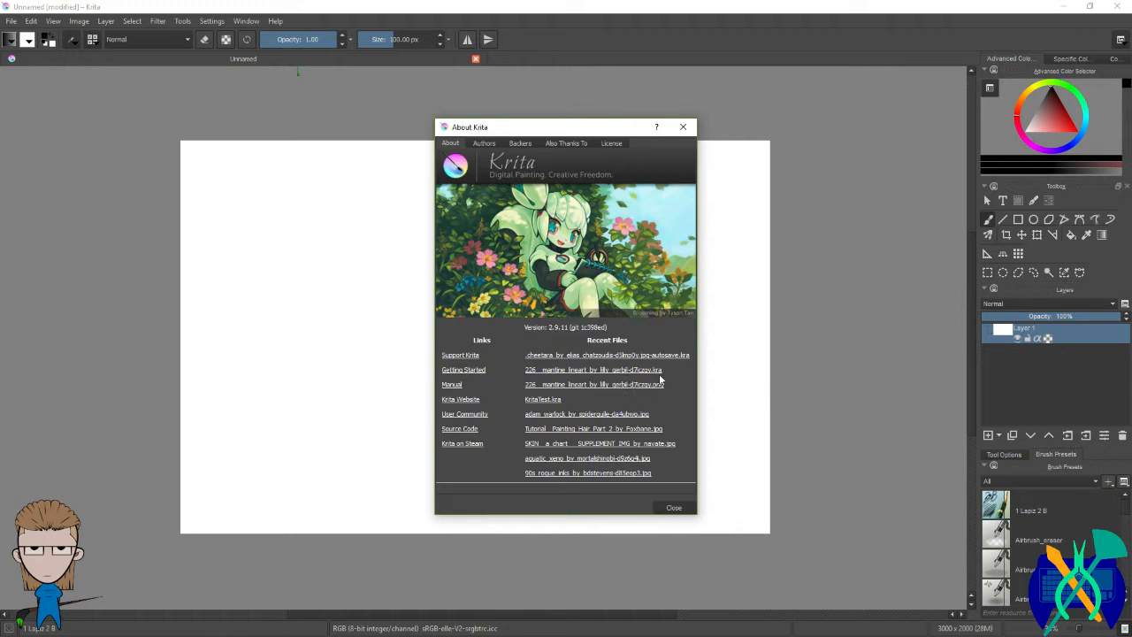
left_click(672, 507)
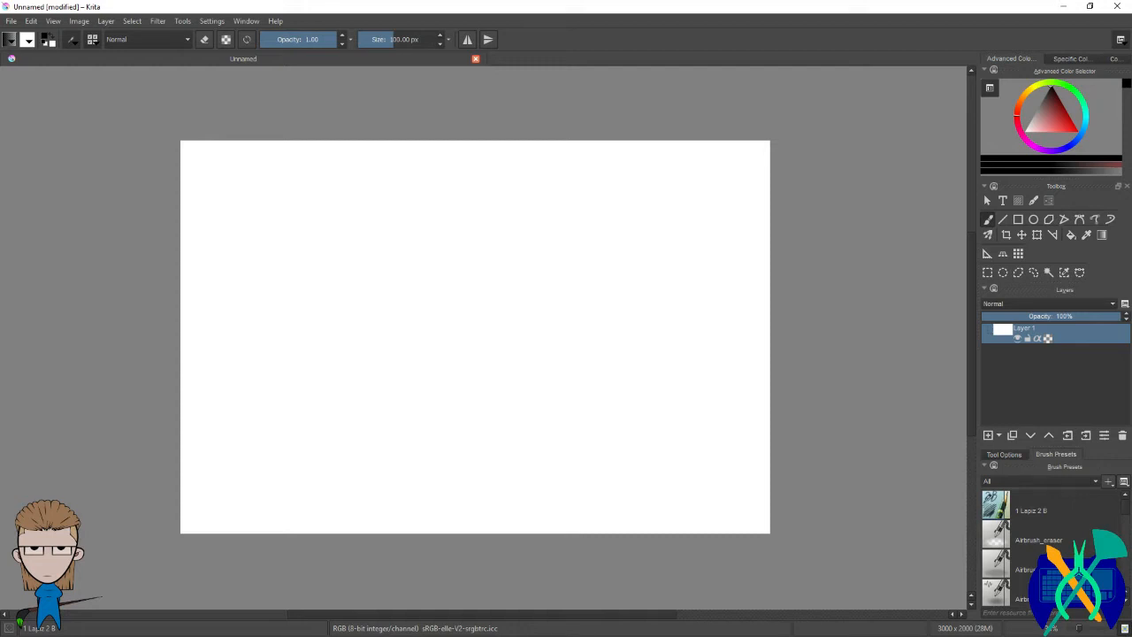
Step: Switch to the browser and review the Loading and Saving Brushes page back to its contents list and introduction
left_click_drag(1131, 288, 781, 2)
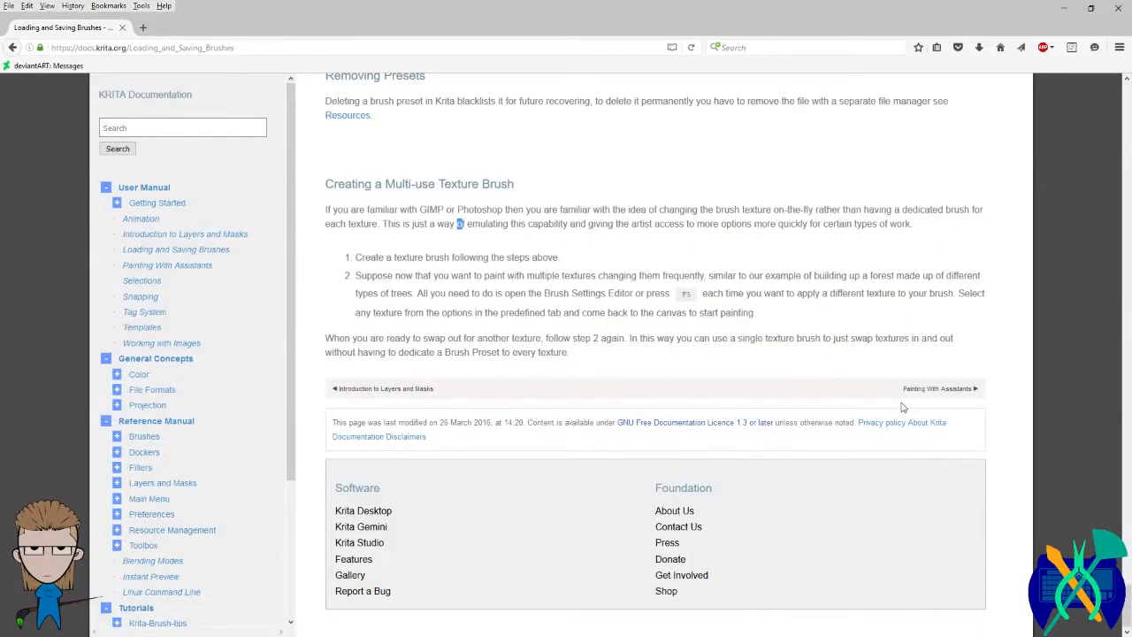
left_click(571, 220)
scroll(526, 276, "up", 3)
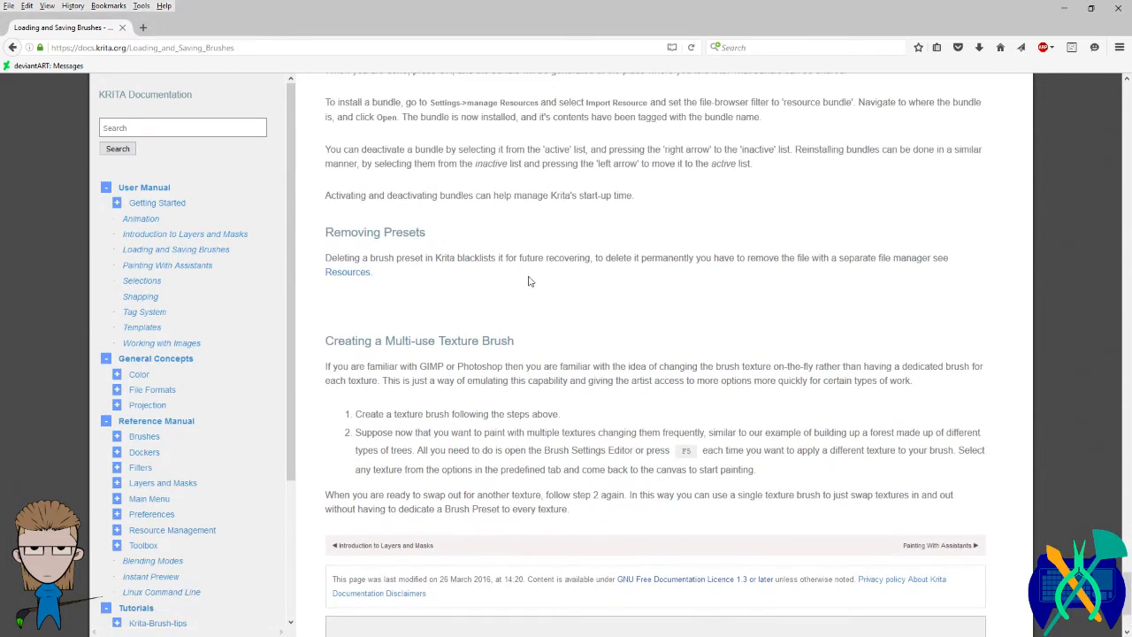
scroll(551, 322, "up", 10)
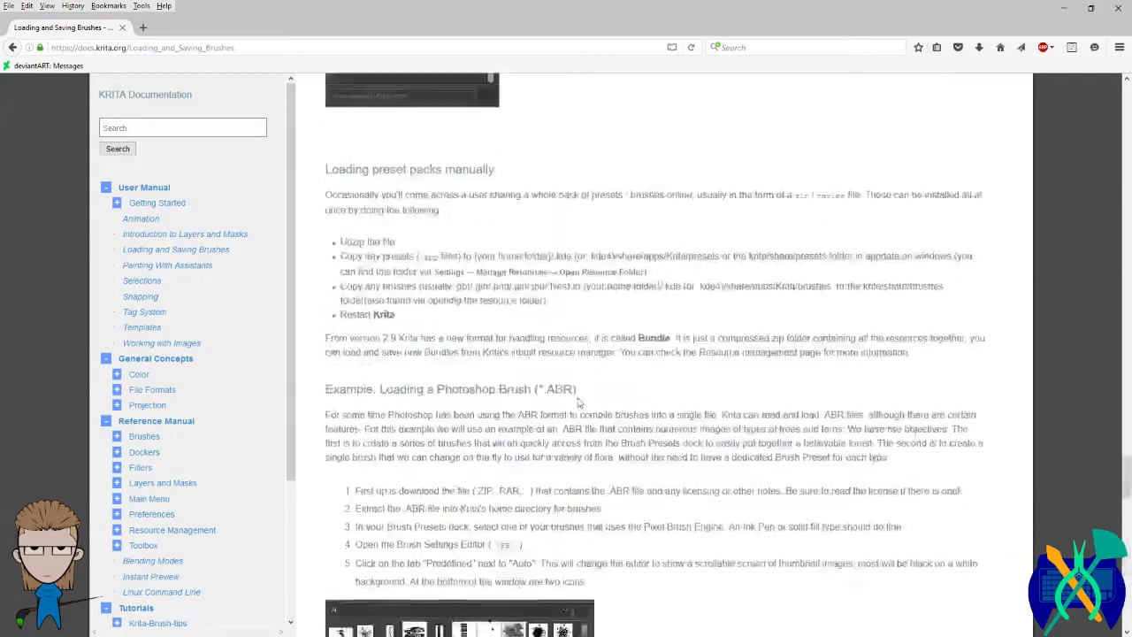
scroll(579, 403, "up", 15)
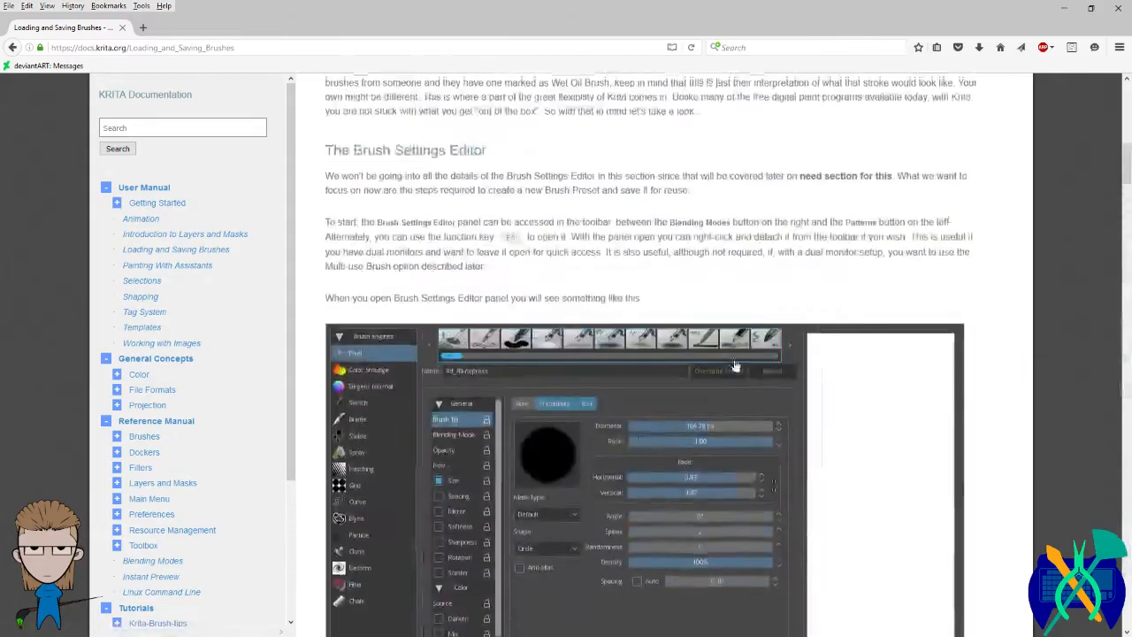
scroll(734, 365, "up", 5)
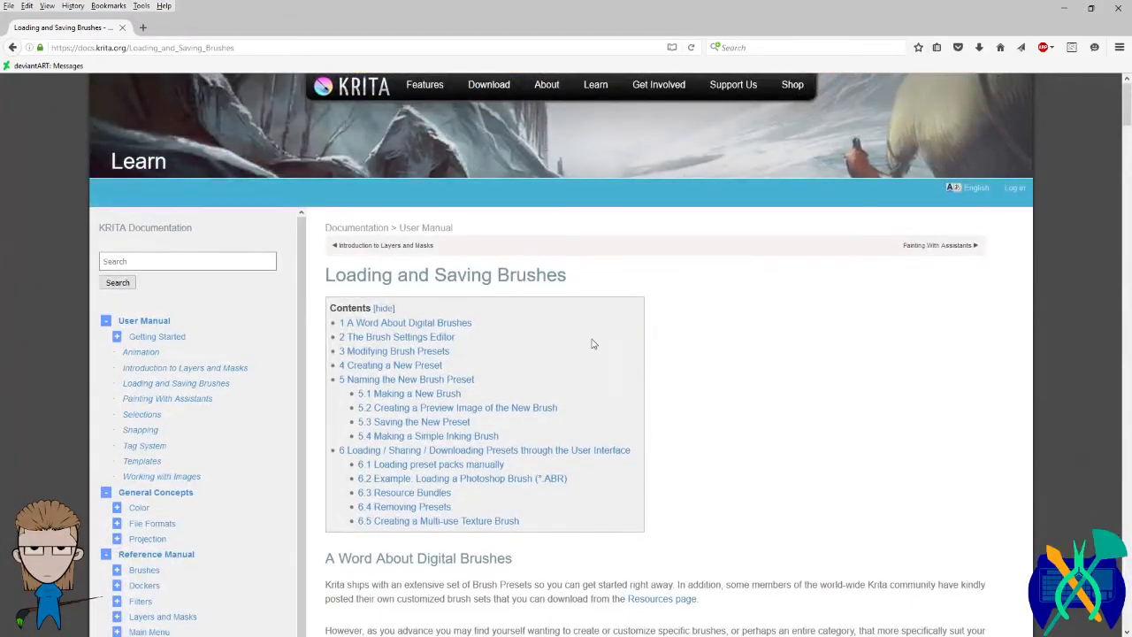
scroll(593, 344, "down", 2)
scroll(764, 330, "down", 3)
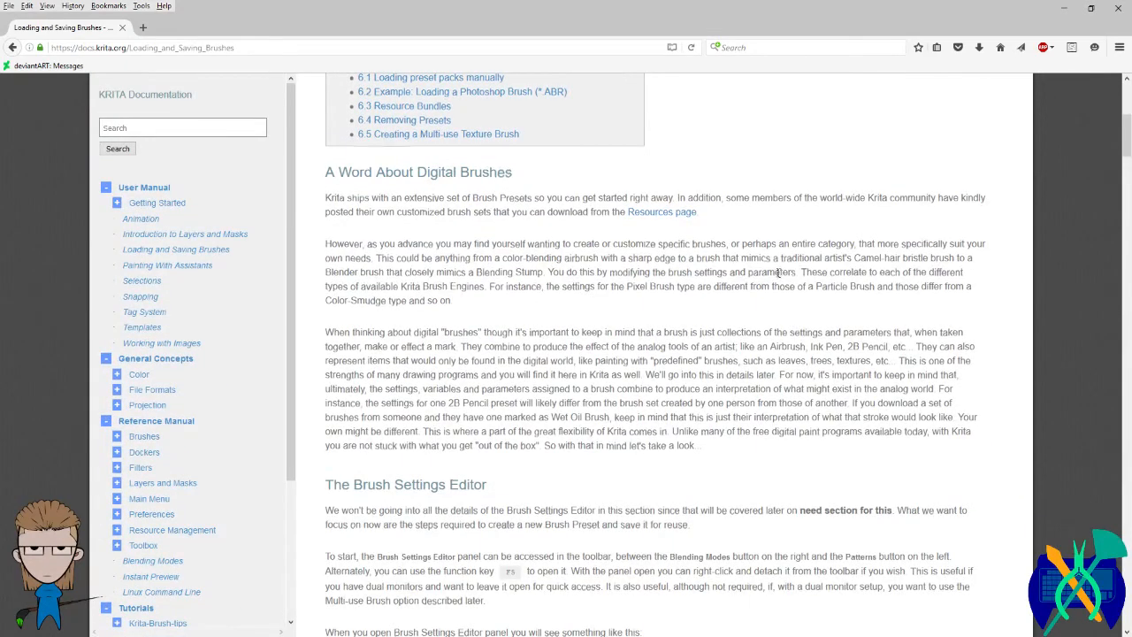
scroll(774, 278, "up", 3)
scroll(775, 281, "up", 2)
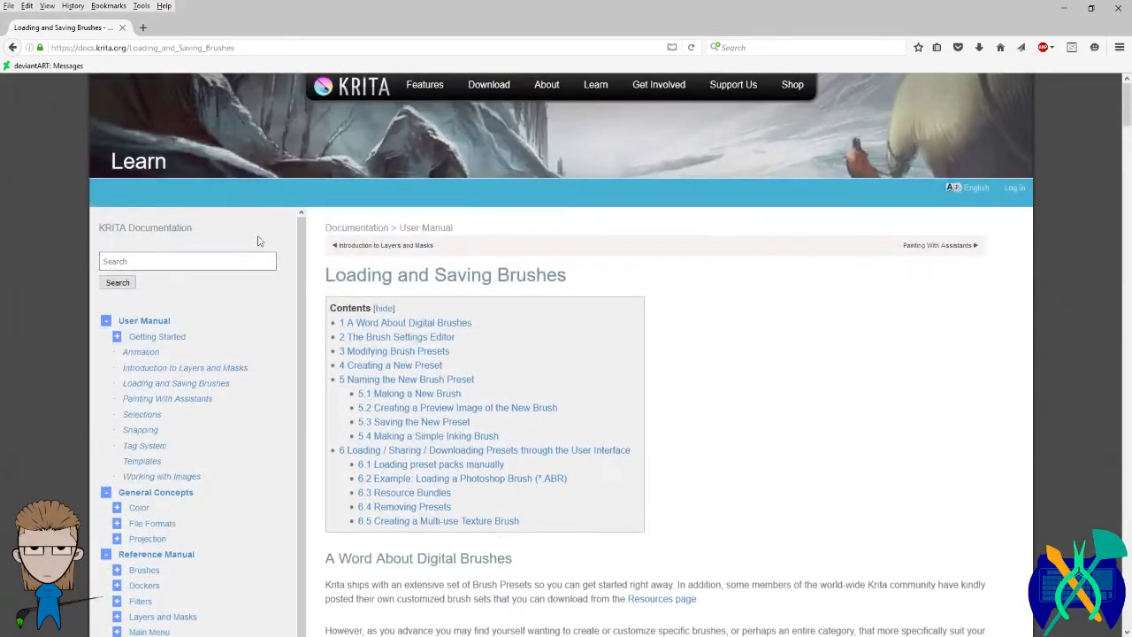
scroll(172, 356, "down", 1)
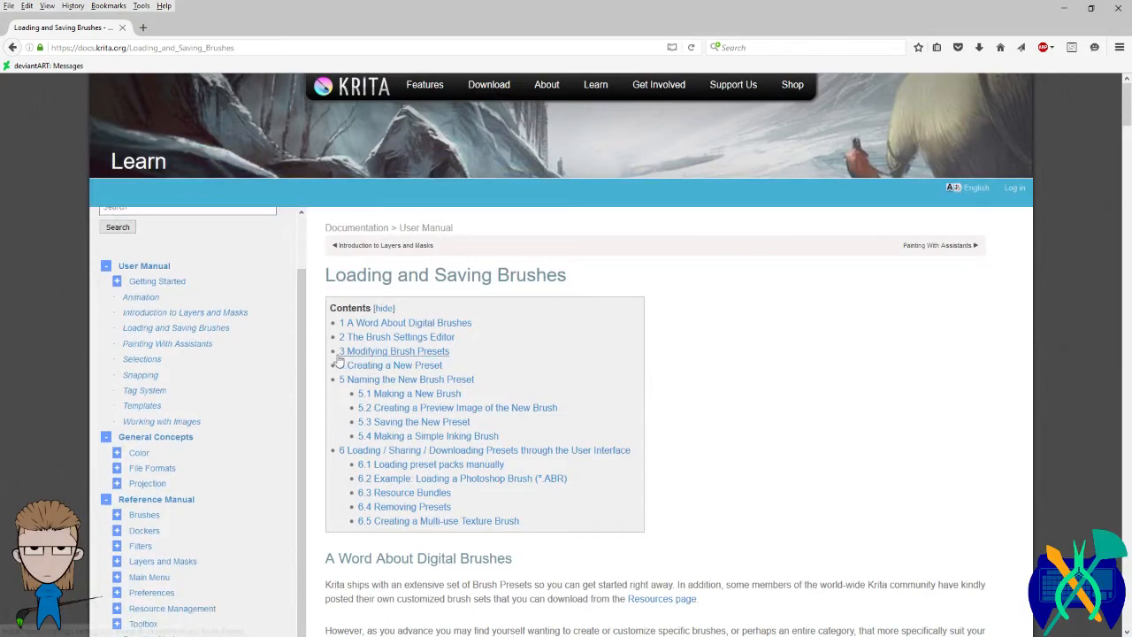
scroll(172, 410, "up", 1)
Step: Review the Brush Settings Editor section of the documentation, including its example image and list of functional sections
scroll(816, 386, "down", 4)
scroll(815, 385, "down", 5)
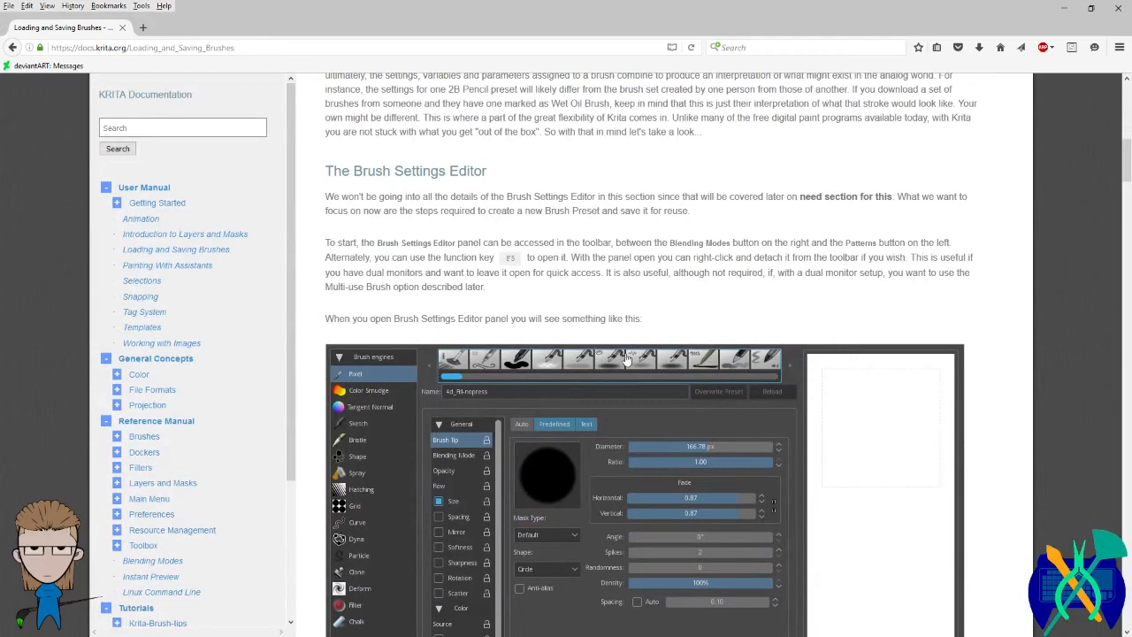
scroll(371, 232, "down", 1)
scroll(372, 235, "down", 6)
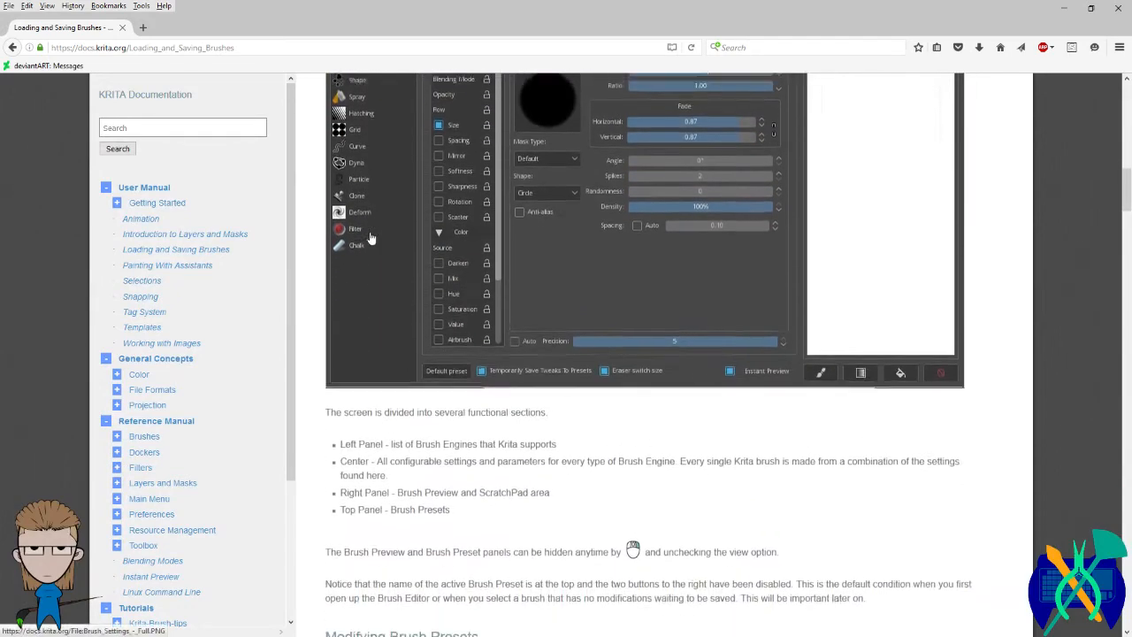
scroll(377, 240, "up", 4)
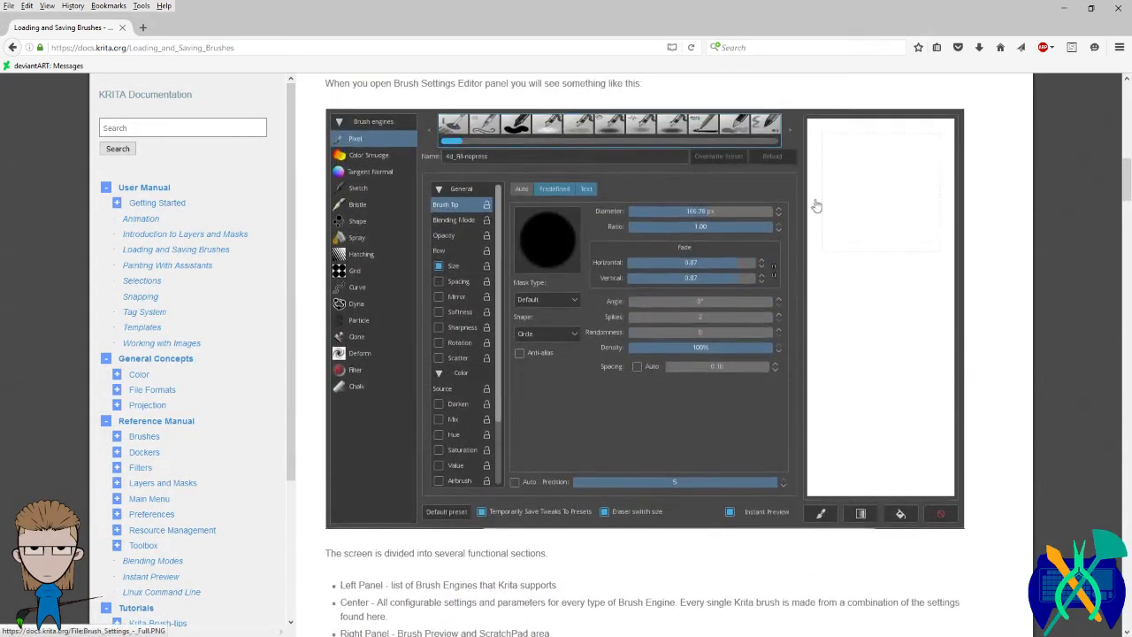
scroll(430, 328, "down", 3)
scroll(431, 305, "down", 1)
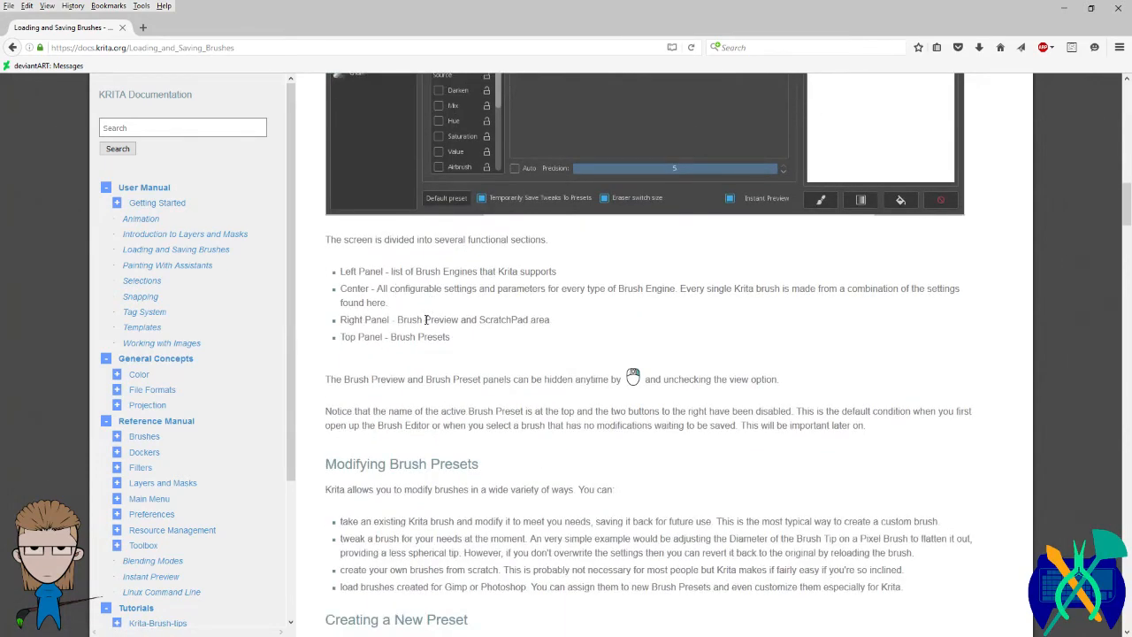
Step: Read the Modifying Brush Presets advice on modifying an existing brush for future use and tweaking one for the moment
scroll(425, 325, "down", 3)
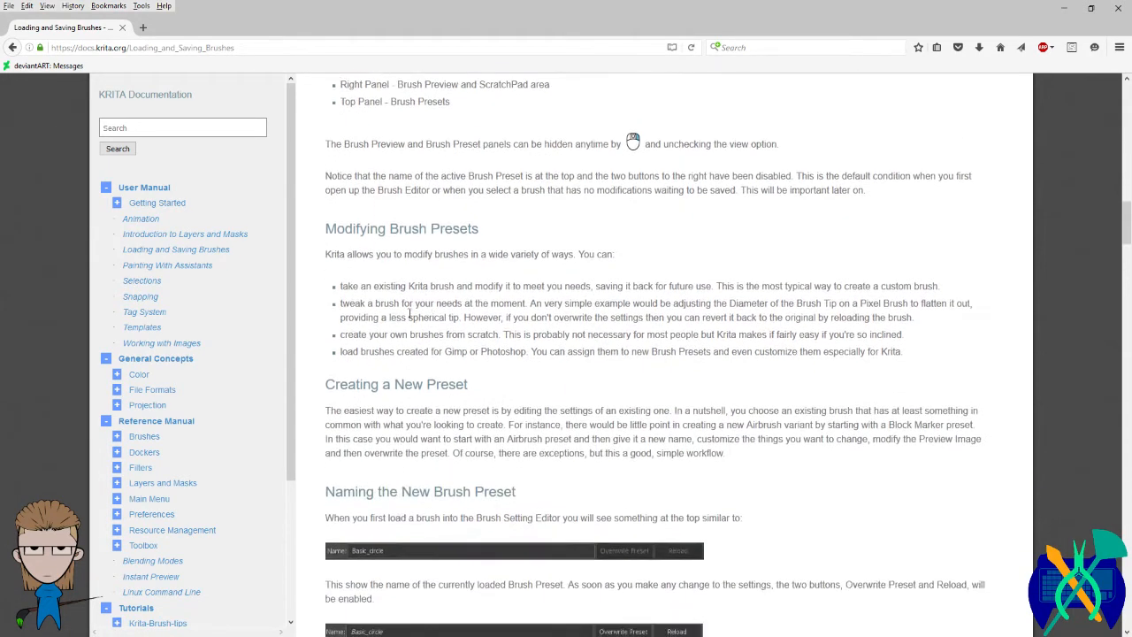
left_click_drag(595, 286, 323, 297)
left_click(642, 289)
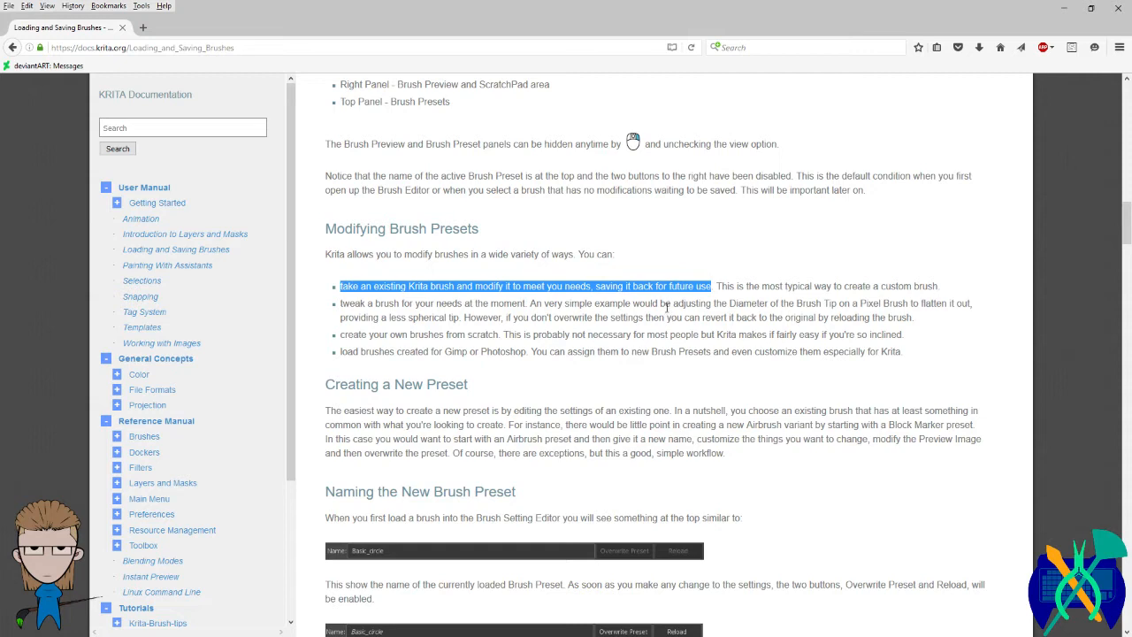
left_click(735, 287)
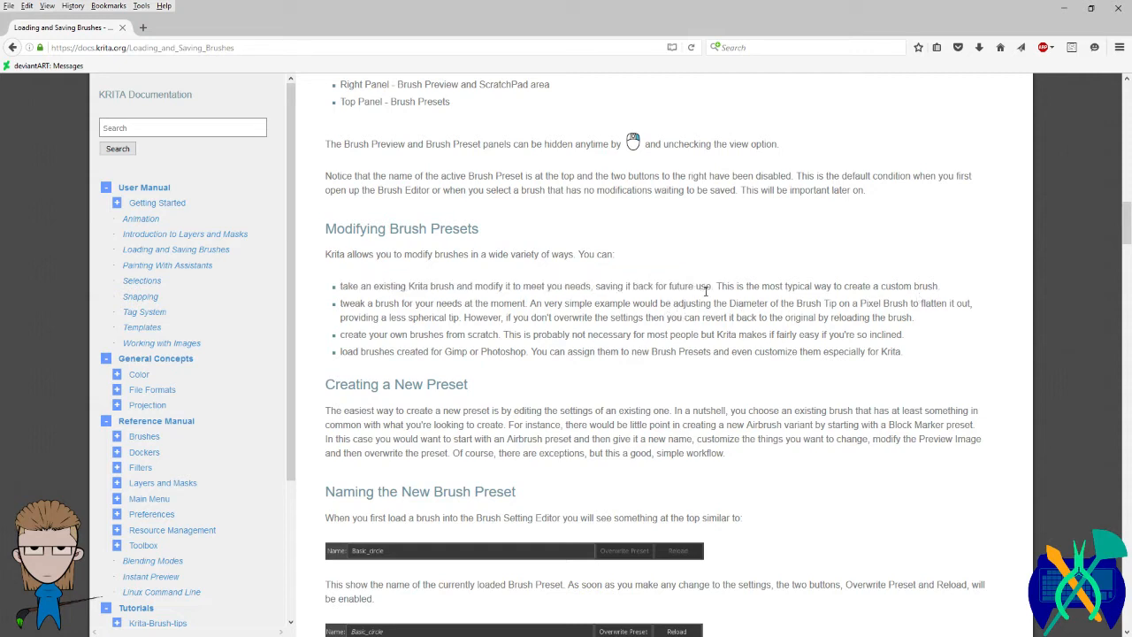
left_click_drag(718, 286, 939, 286)
left_click(758, 285)
left_click_drag(724, 303, 936, 303)
left_click(964, 301)
Step: Read the remaining points on creating brushes from scratch and assigning Gimp or Photoshop brushes to new presets
left_click_drag(406, 339, 573, 345)
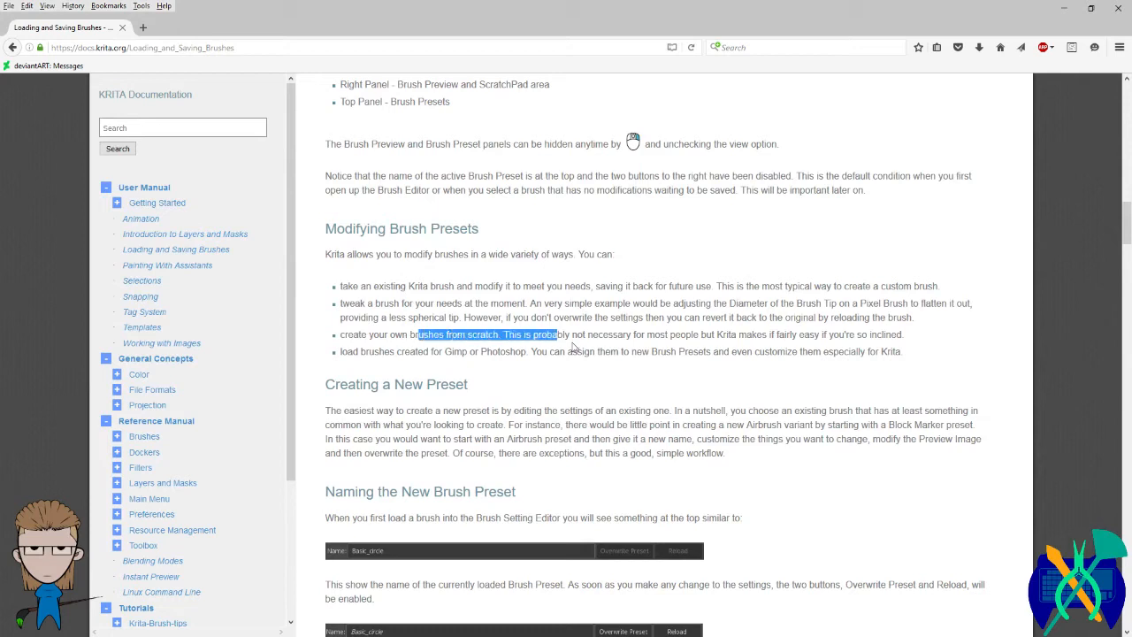
left_click(613, 336)
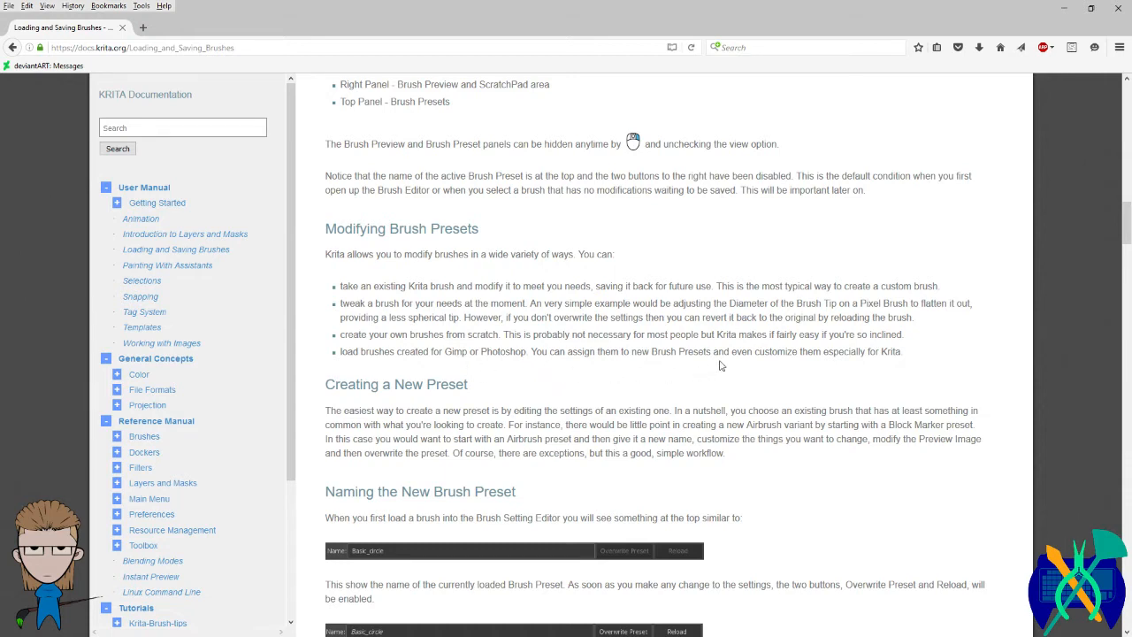
left_click_drag(652, 351, 711, 361)
mouse_move(531, 351)
left_mouse_down()
mouse_move(718, 352)
mouse_move(532, 356)
left_mouse_up()
left_click(748, 351)
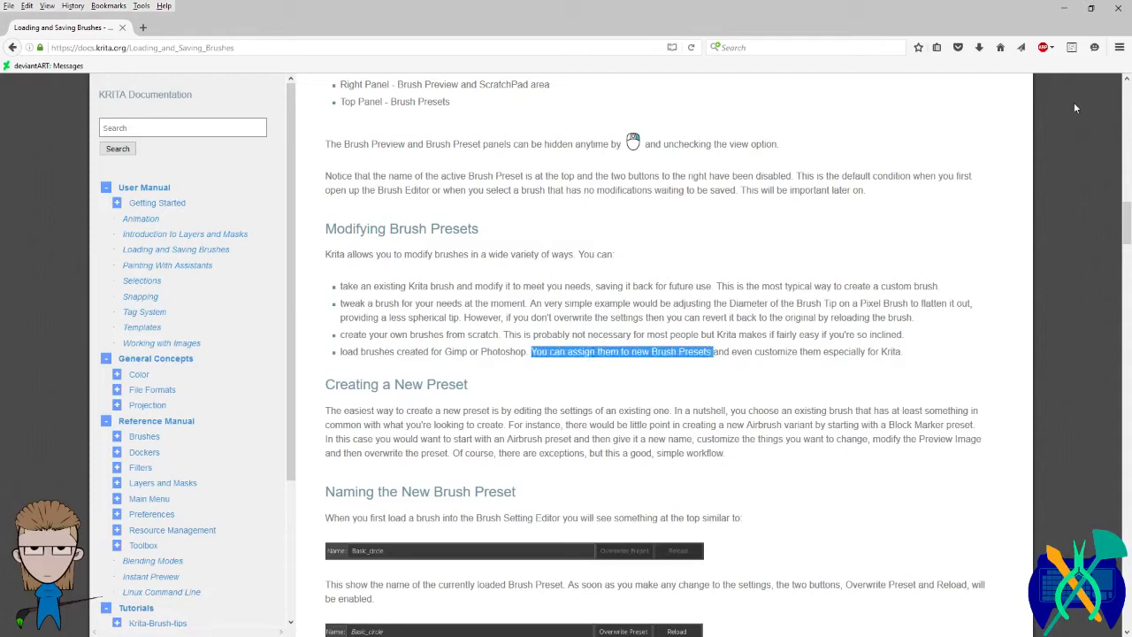
Step: Leave the browser for Krita, inspect the active Vegetation bundle in Manage Resource Bundles and close the dialog
left_click(1064, 7)
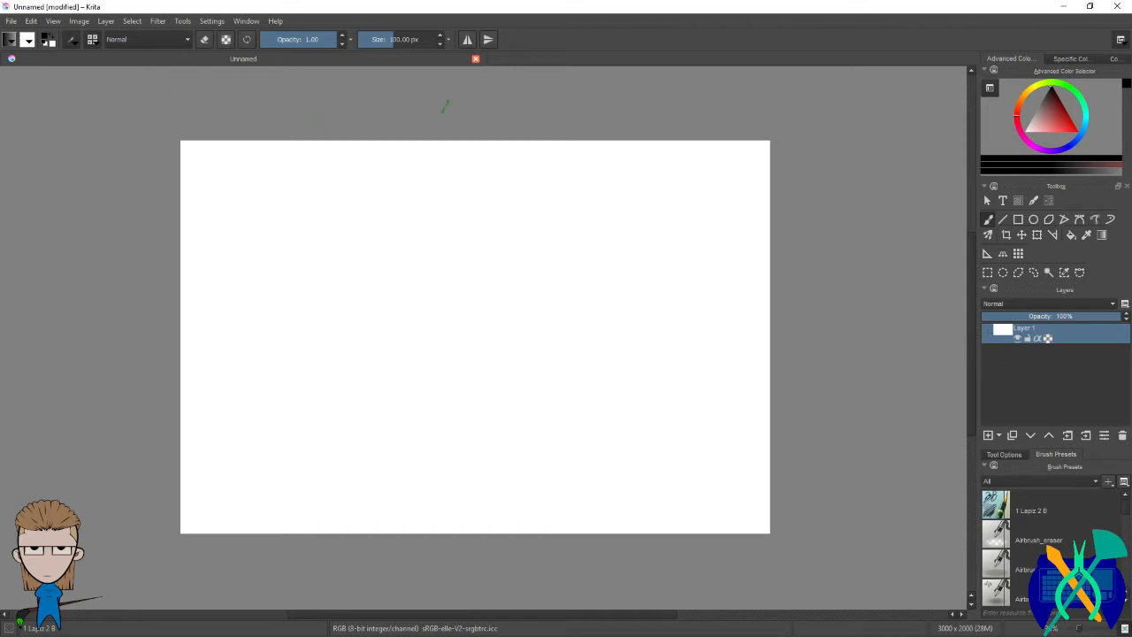
left_click(211, 20)
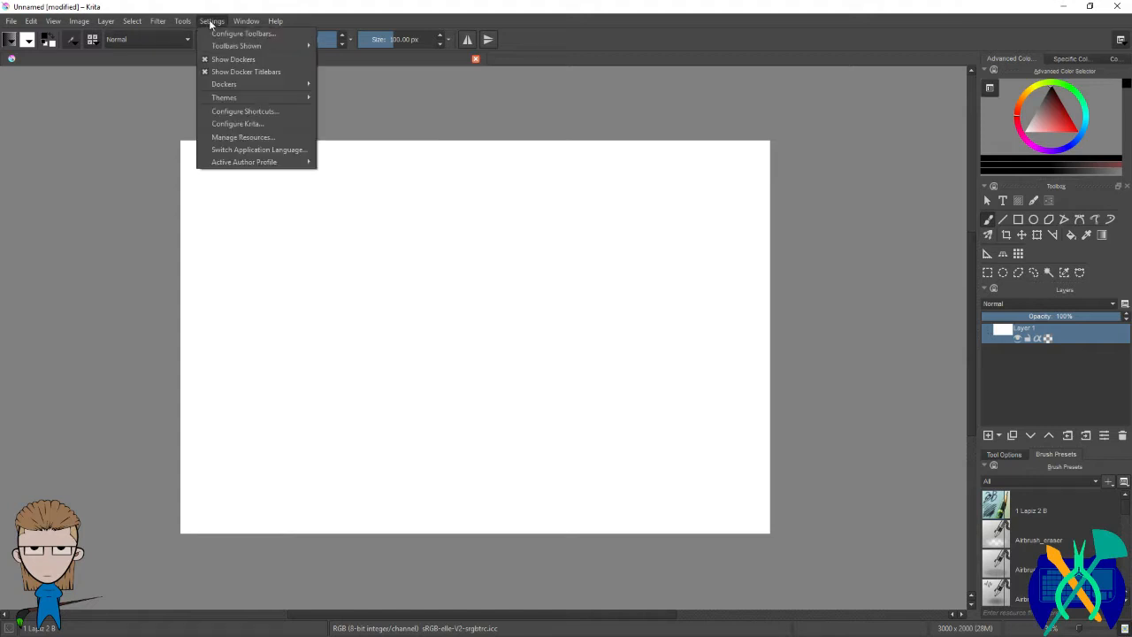
left_click(263, 124)
left_click(438, 171)
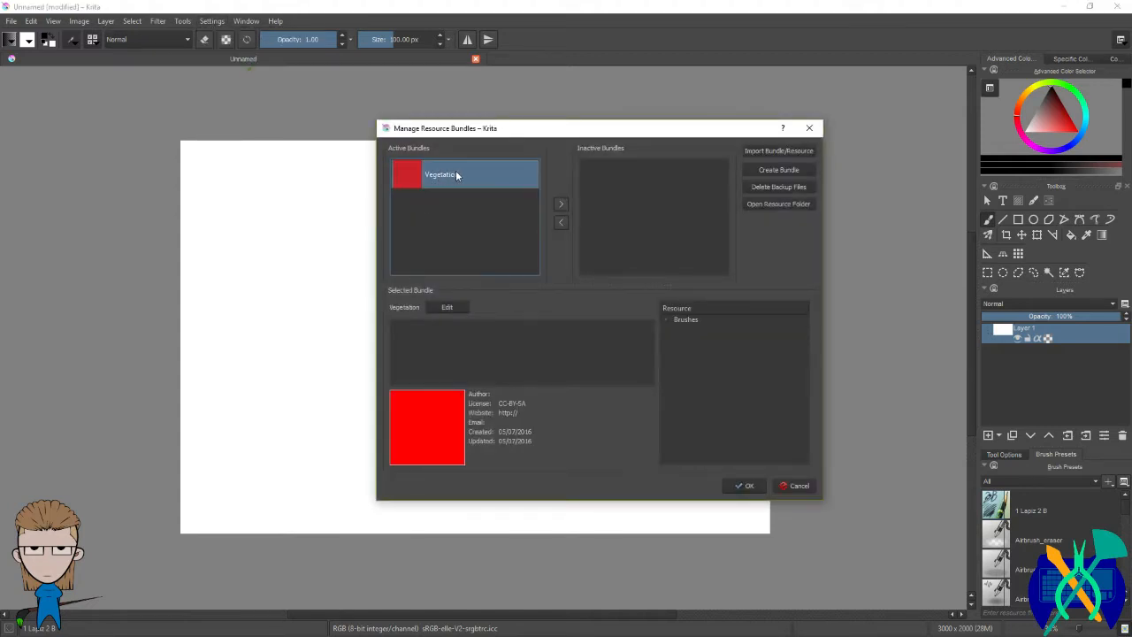
left_click(809, 129)
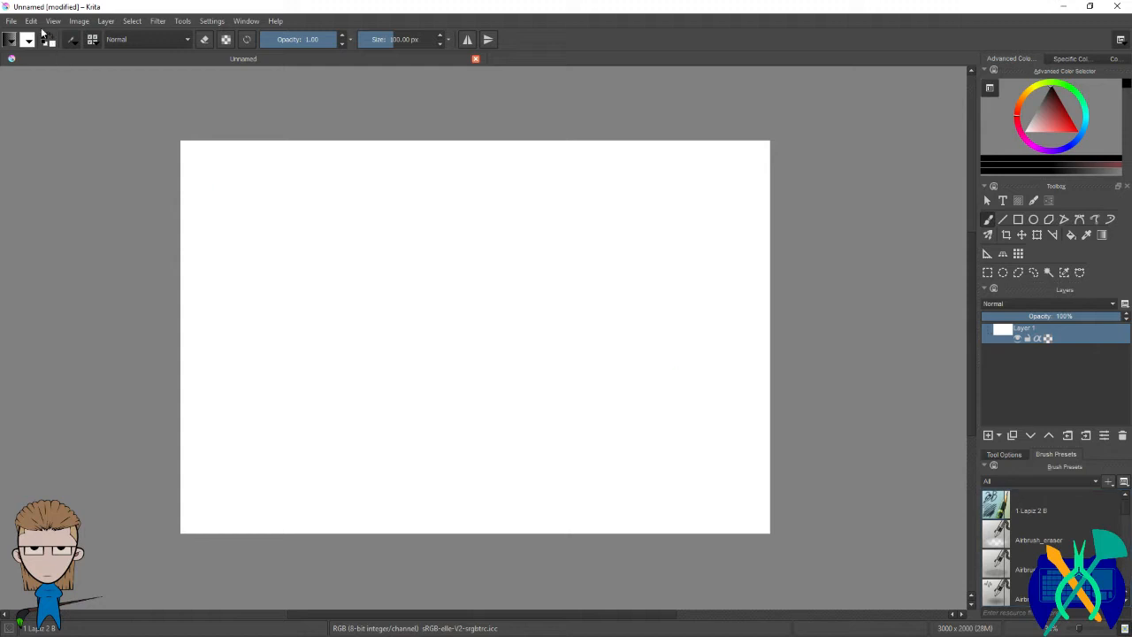
Step: Choose the A-4 random vegetal predefined tip in the brush editor, test it with scratchpad strokes and clear the scratchpad
left_click(72, 39)
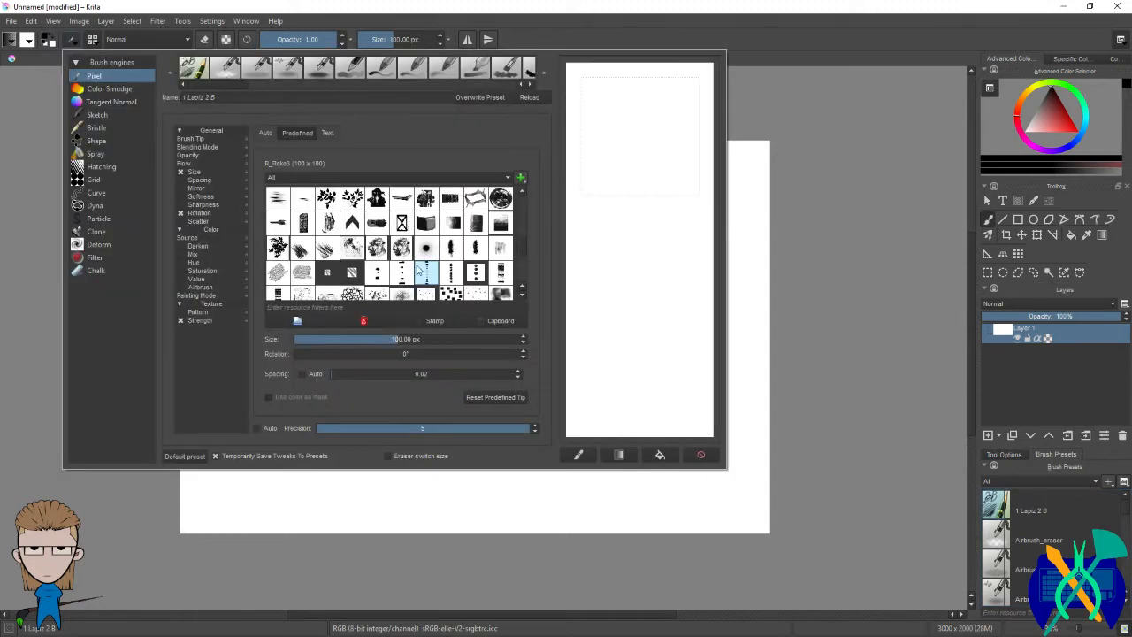
scroll(417, 269, "down", 6)
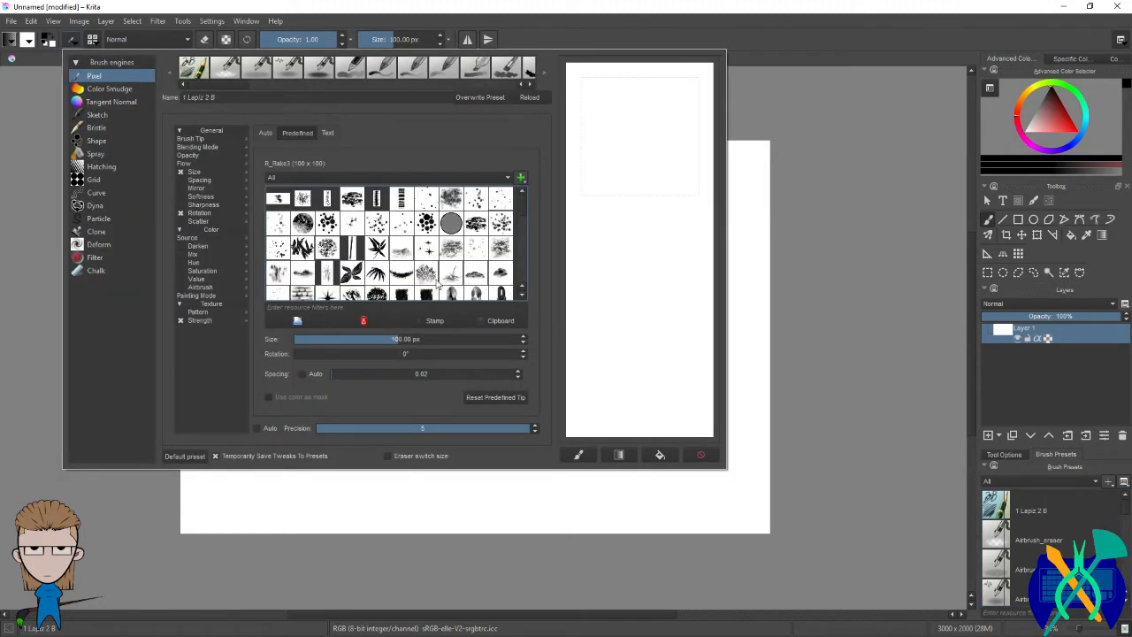
left_click(433, 278)
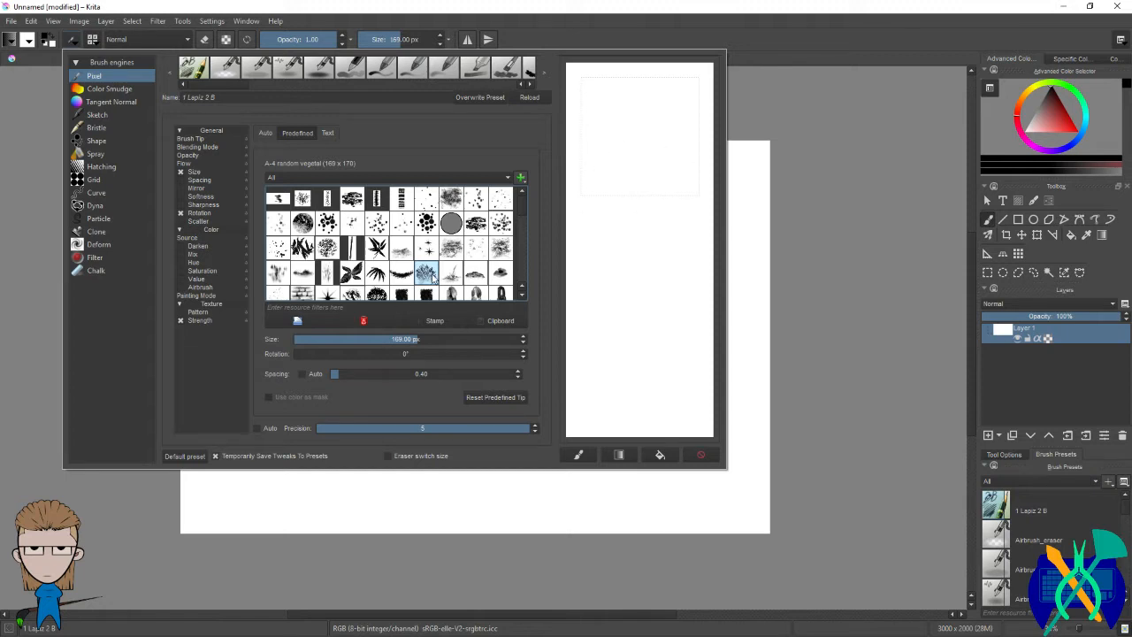
left_click_drag(592, 73, 605, 128)
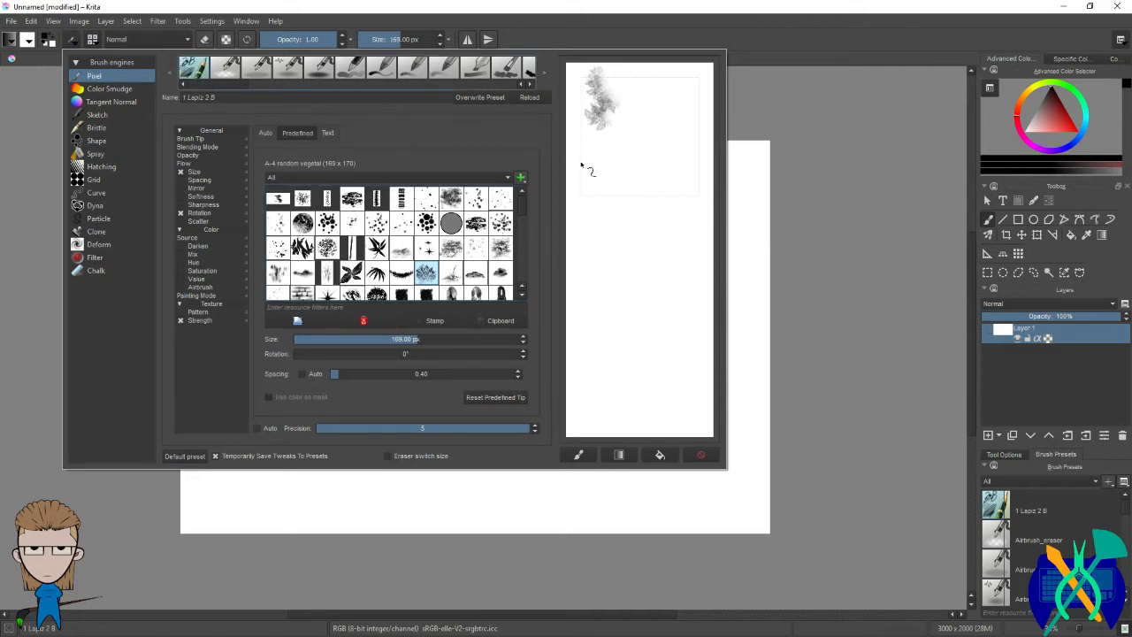
left_click_drag(608, 122, 607, 205)
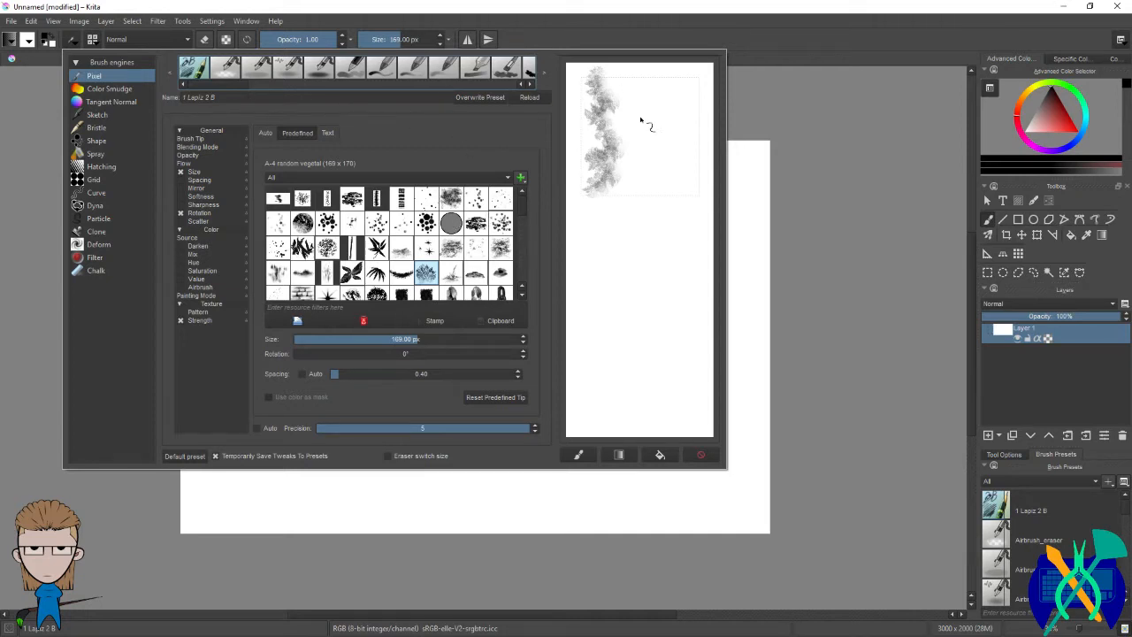
left_click_drag(629, 114, 626, 167)
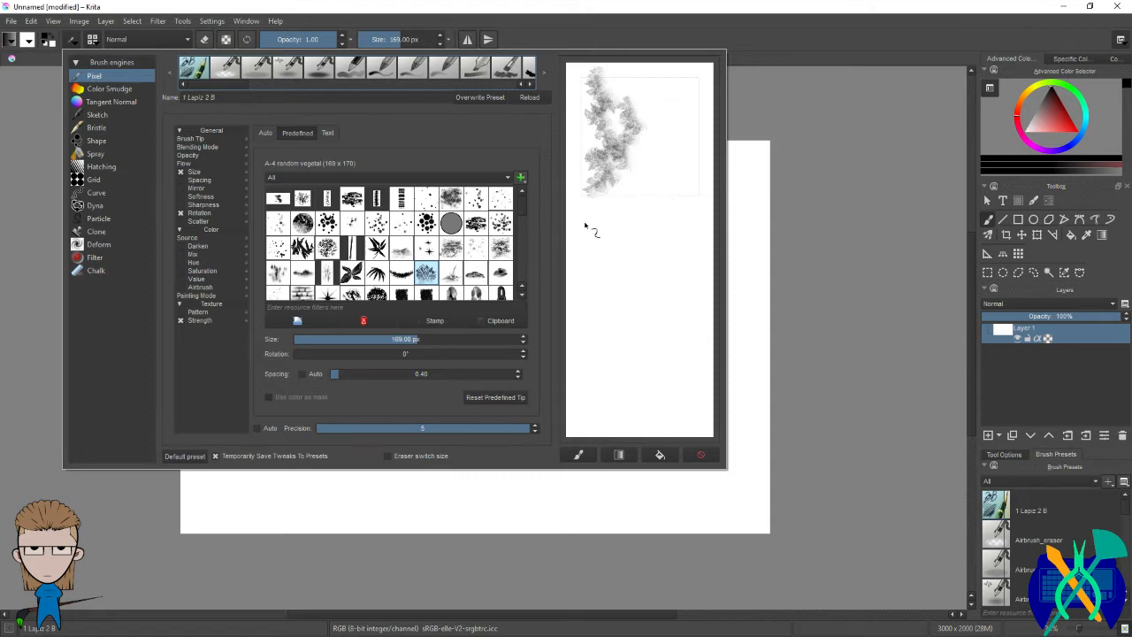
mouse_move(624, 117)
left_mouse_down()
mouse_move(649, 163)
mouse_move(643, 188)
mouse_move(624, 181)
mouse_move(655, 107)
mouse_move(659, 196)
left_mouse_up()
left_click(700, 456)
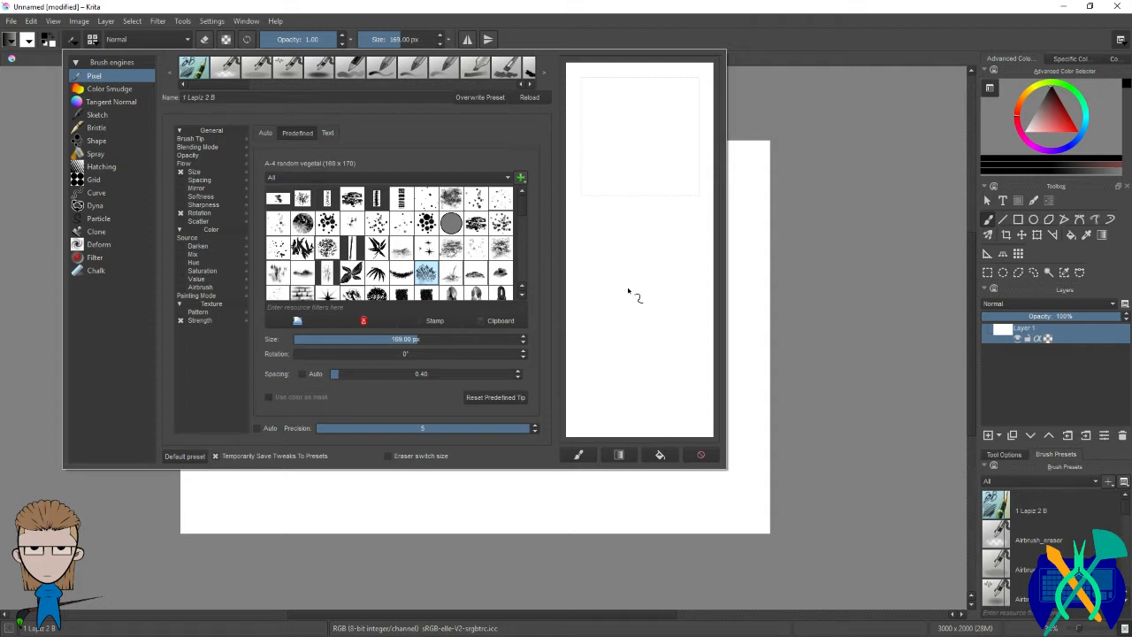
Step: Close the brush editor and the unnamed test image without saving it
left_click(790, 6)
key("ctrl+w")
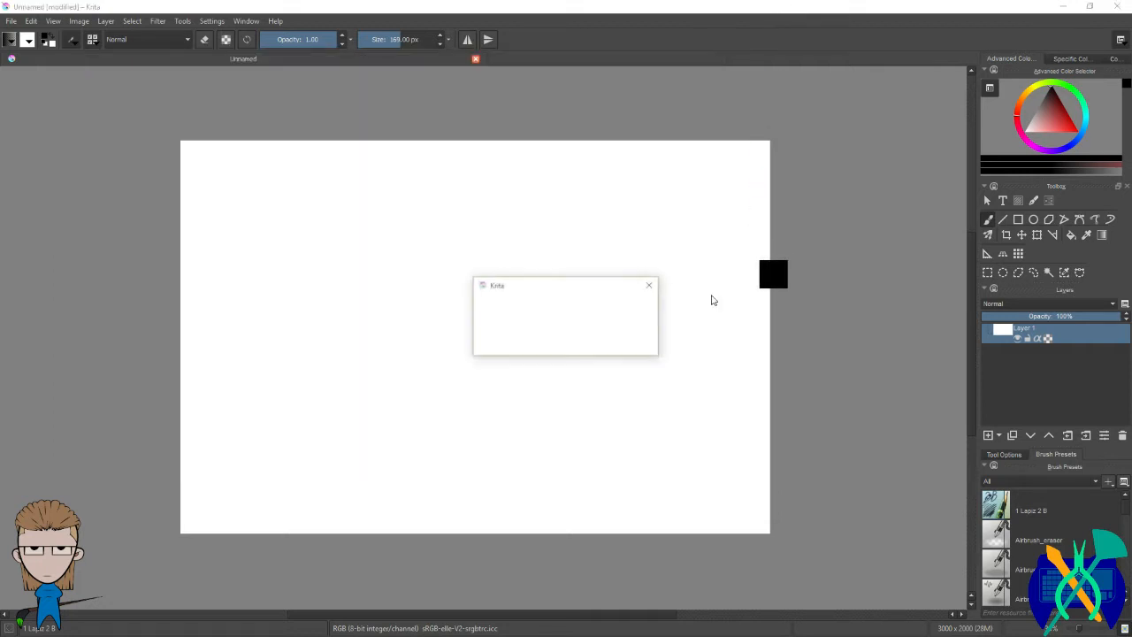
left_click(531, 345)
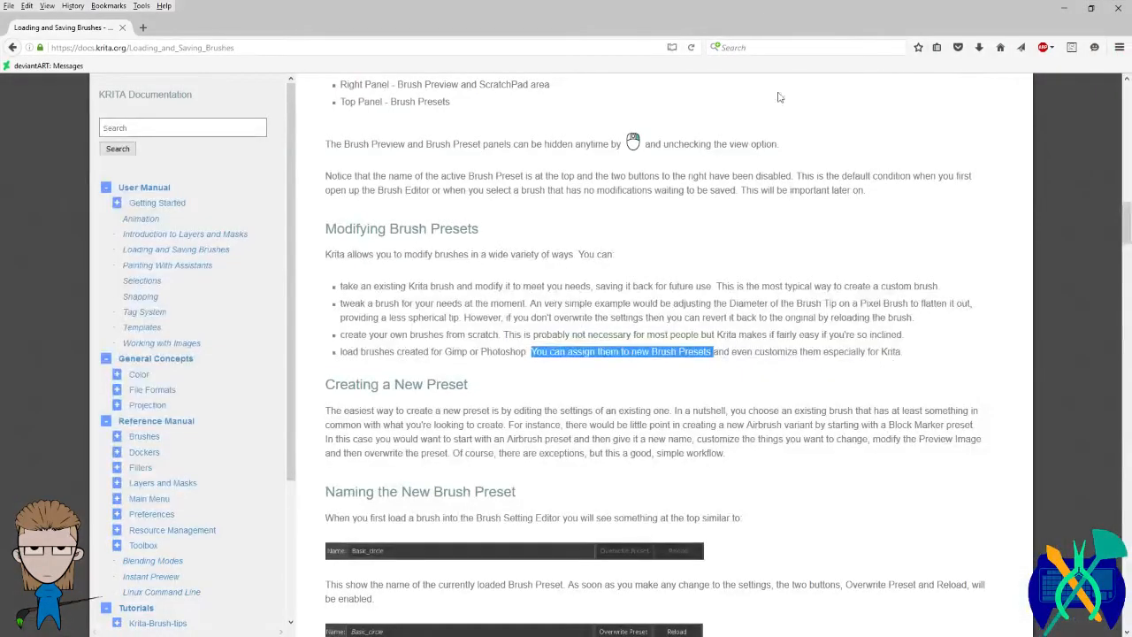
Step: Switch to the browser and go from the Loading and Saving Brushes page to the Krita home page
left_click_drag(753, 5, 518, 157)
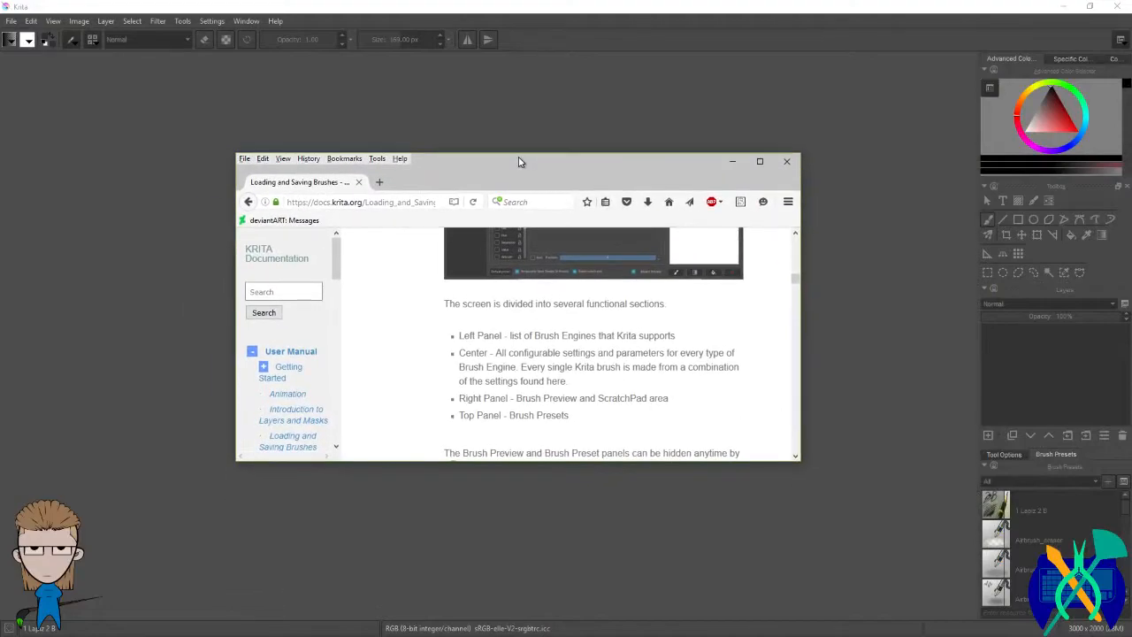
double_click(673, 166)
scroll(498, 426, "up", 10)
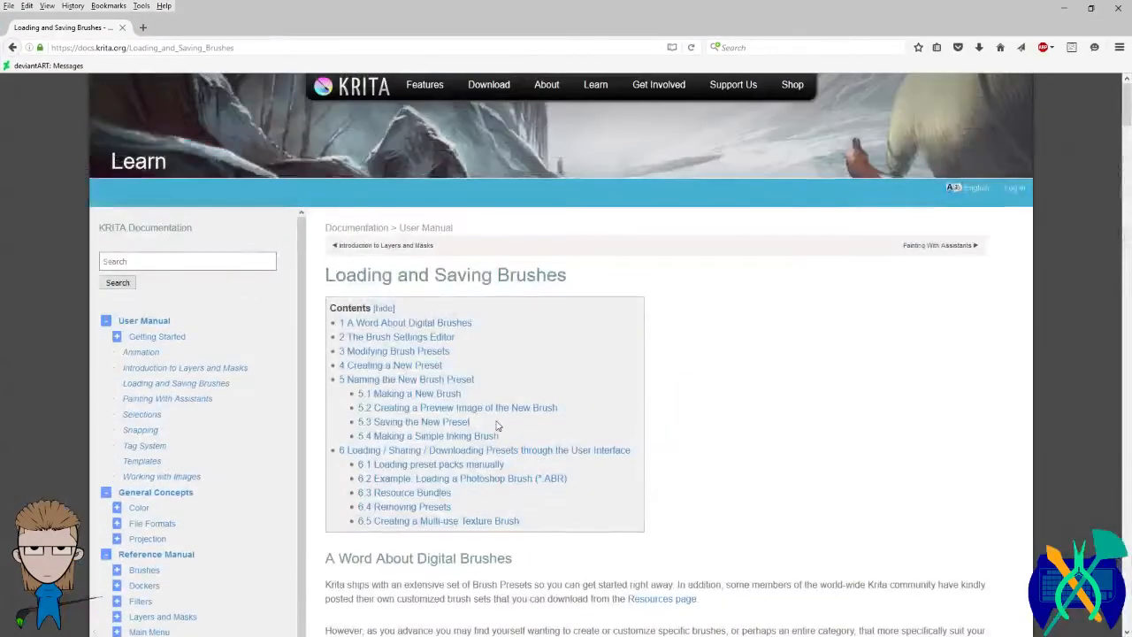
left_click(420, 84)
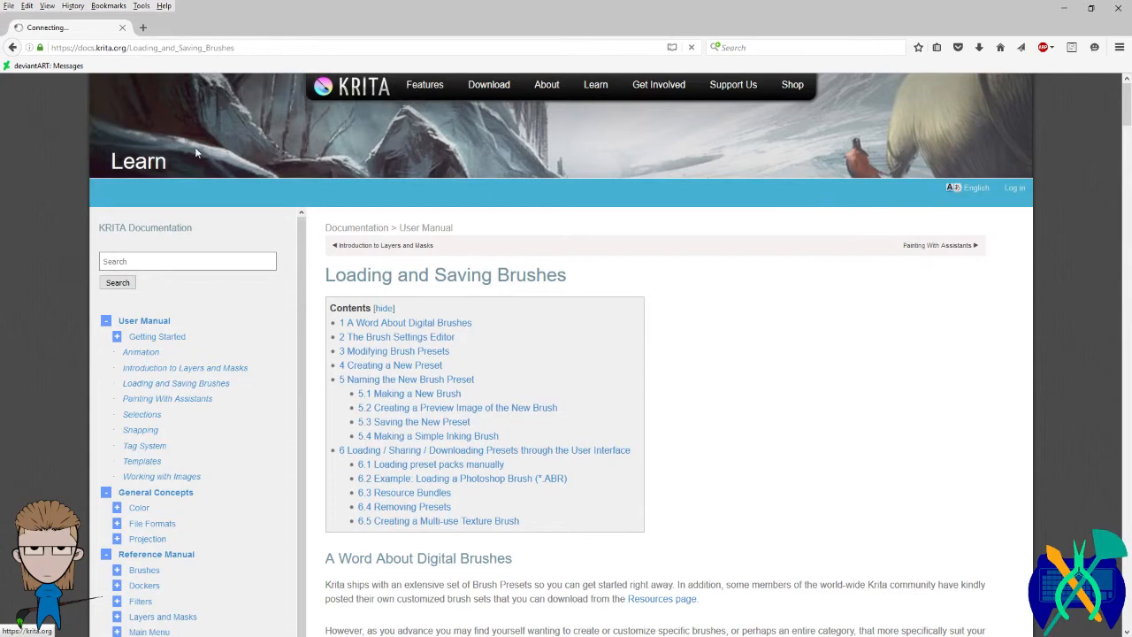
left_click(354, 85)
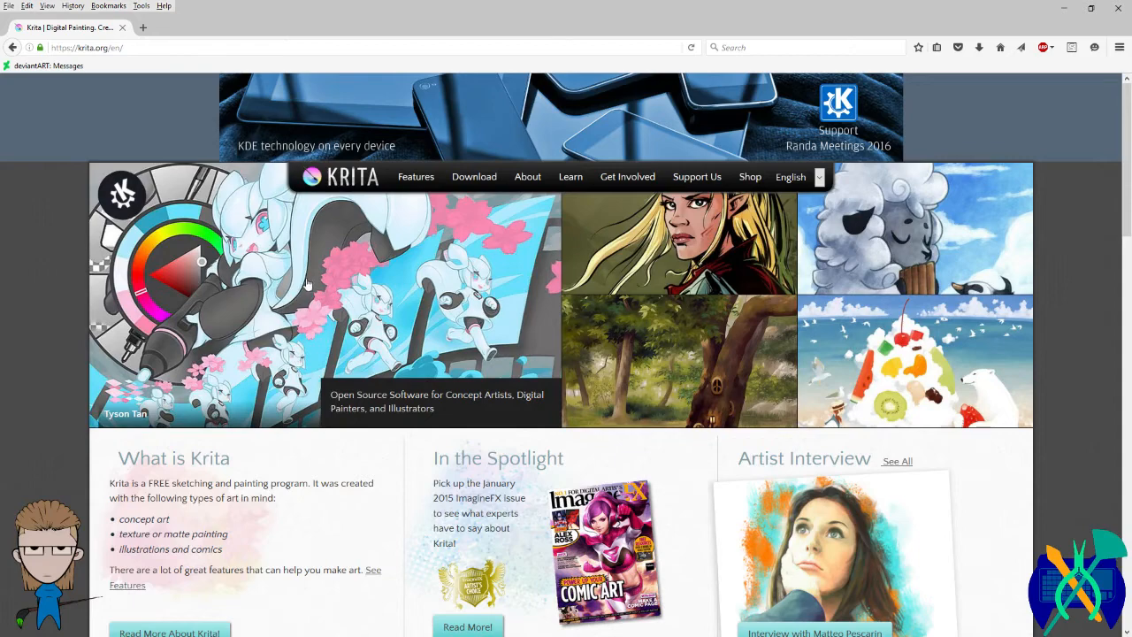
Step: Skim the Krita home page down to its News section and open the Krita Desktop download page
scroll(309, 279, "down", 3)
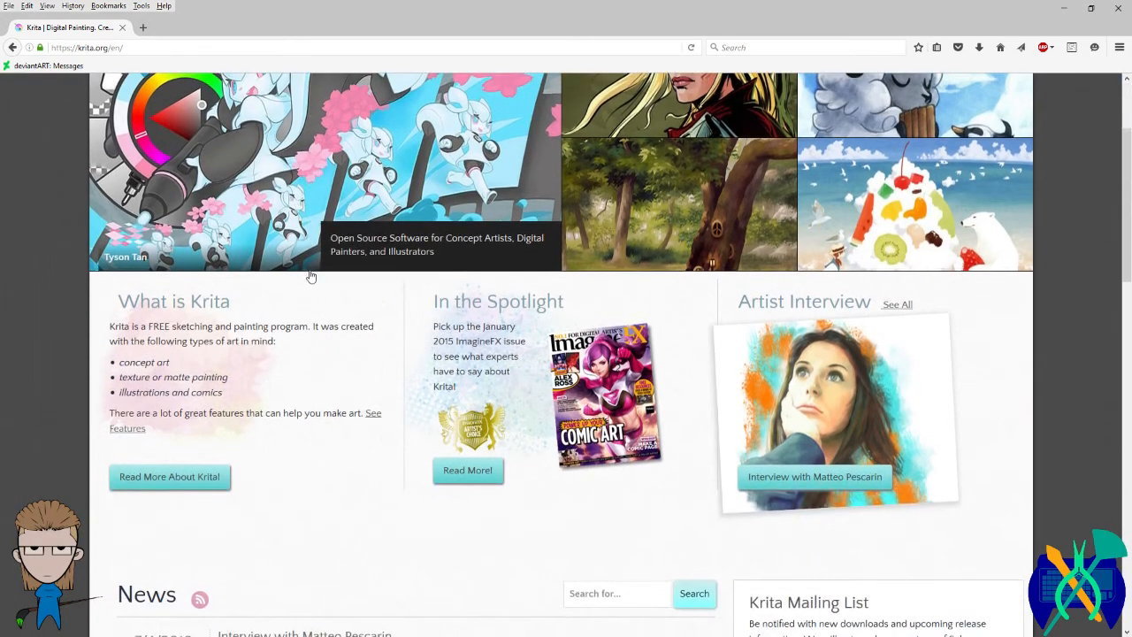
scroll(312, 277, "down", 3)
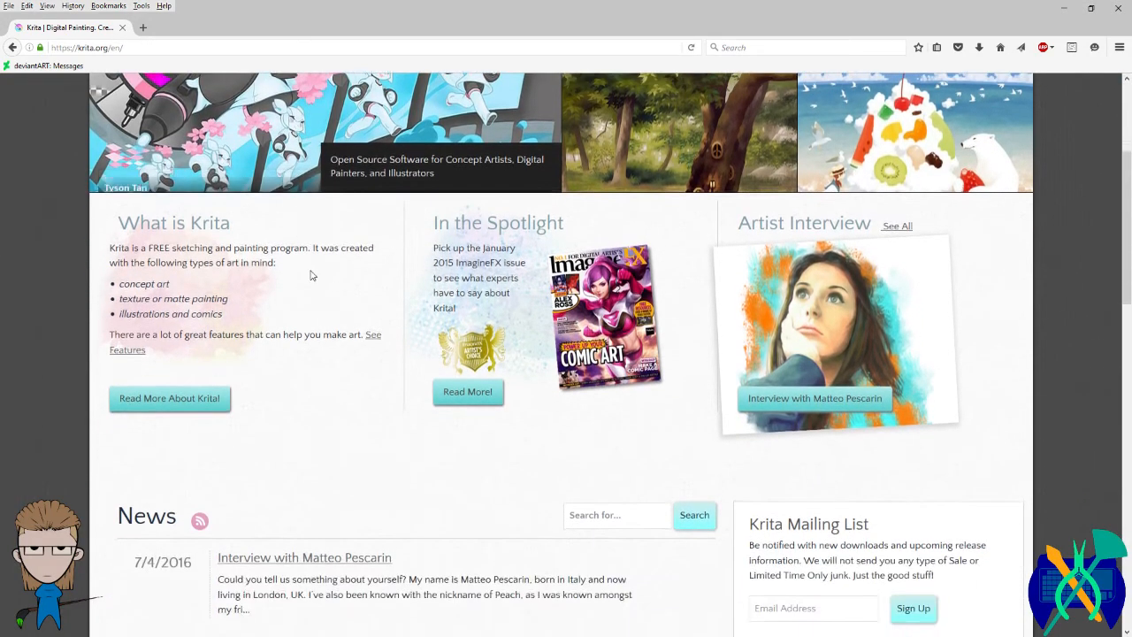
scroll(310, 275, "down", 2)
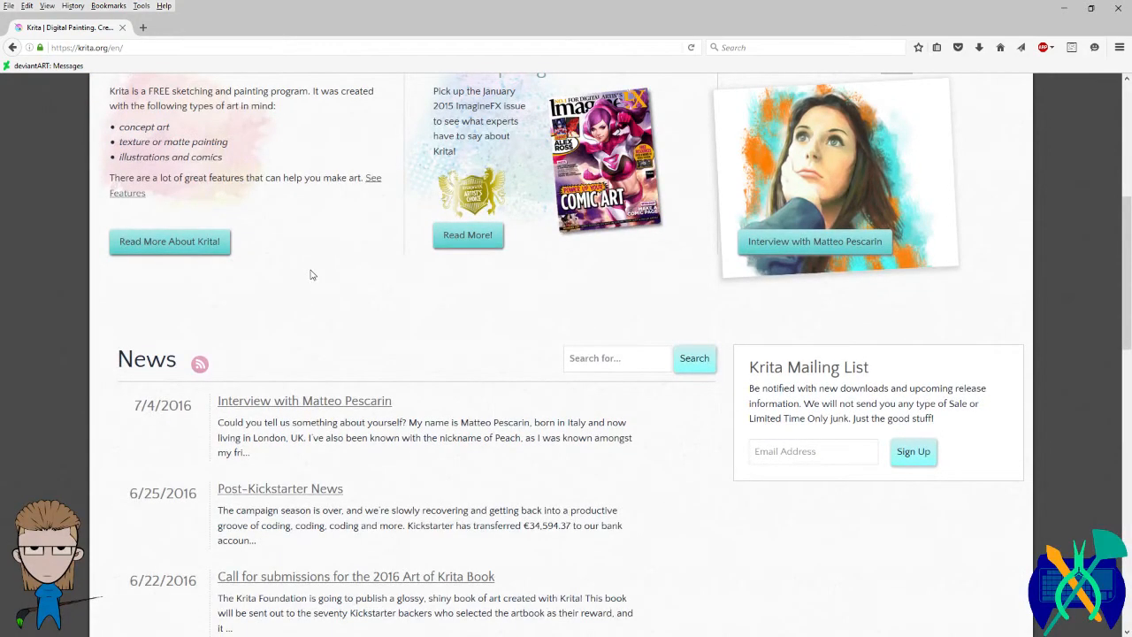
scroll(311, 275, "up", 7)
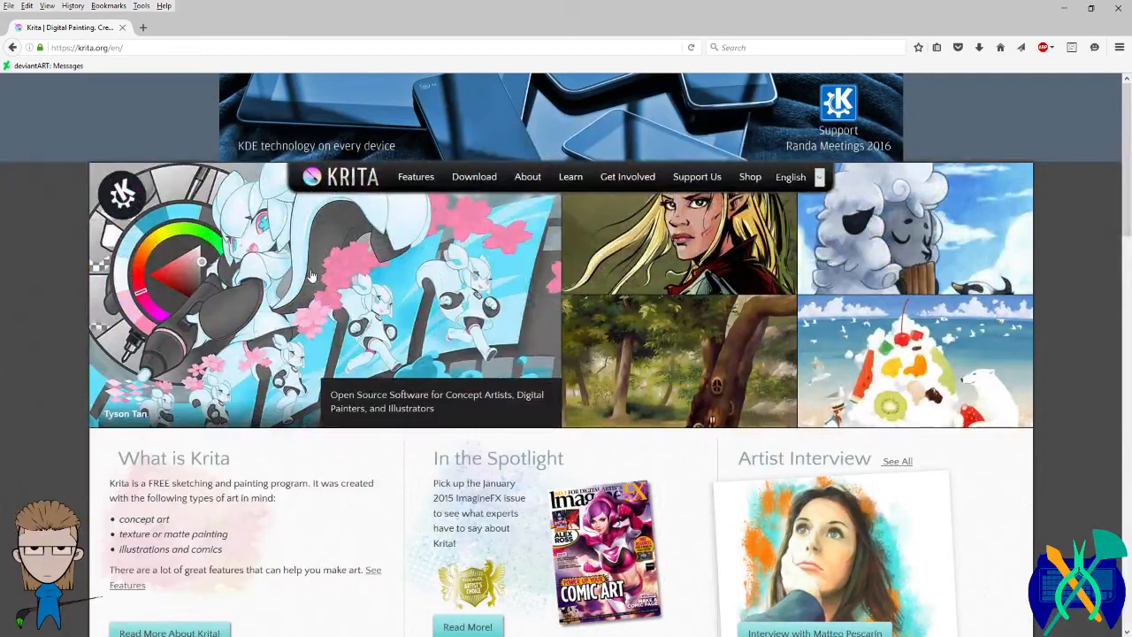
left_click(477, 177)
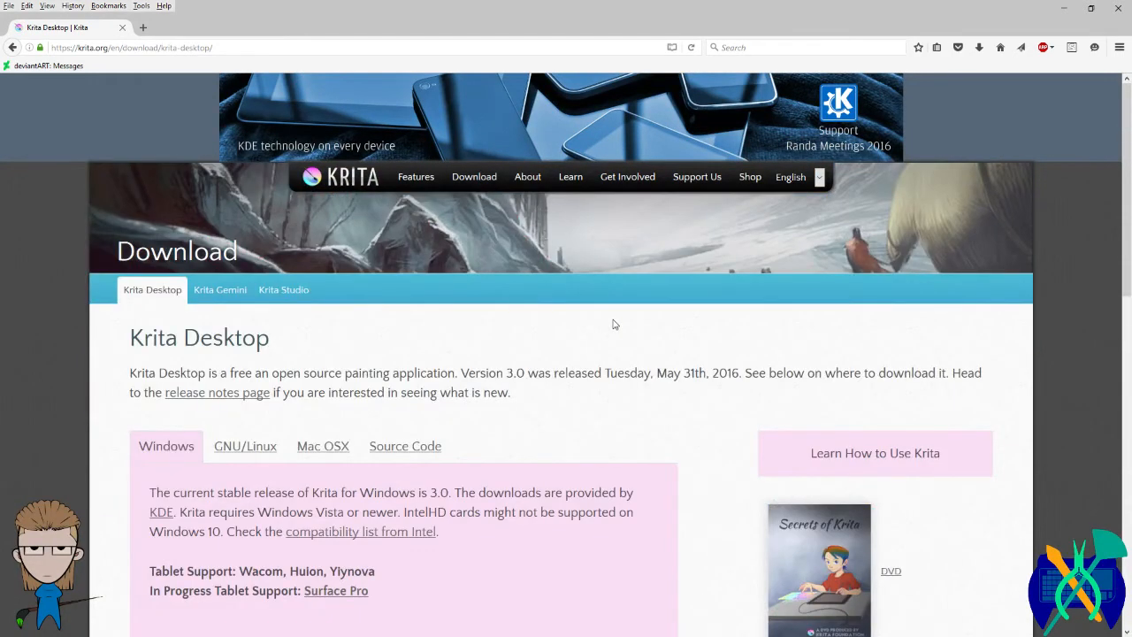
Step: Review the Windows download options and save the 64-bit portable build of Krita 3.0 as a zip file
scroll(614, 324, "down", 4)
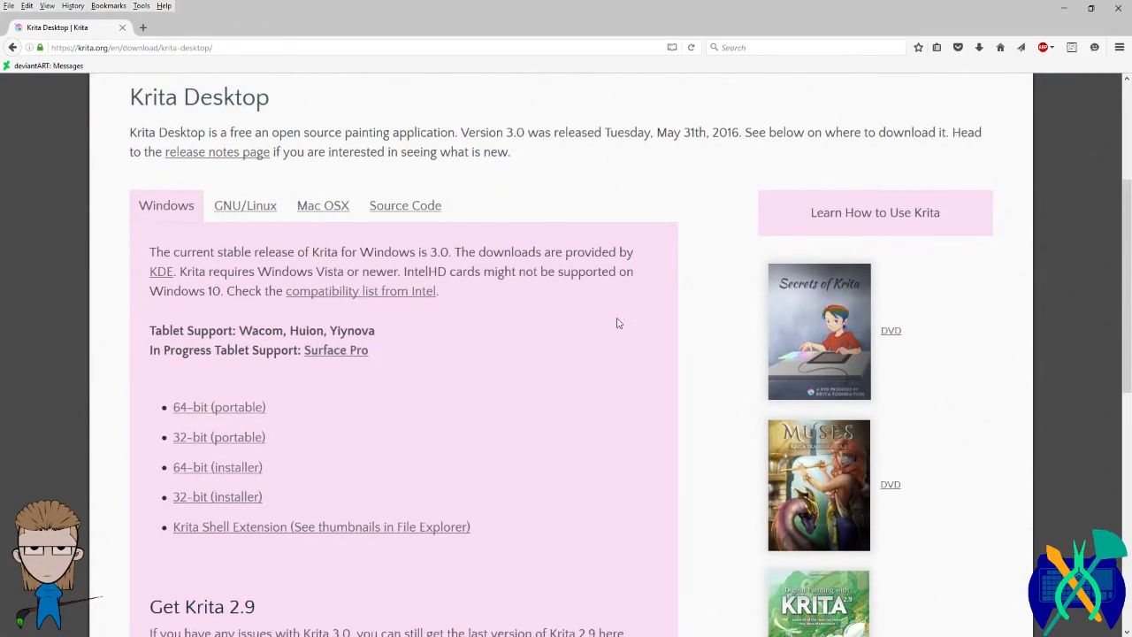
scroll(614, 321, "down", 2)
scroll(911, 308, "down", 5)
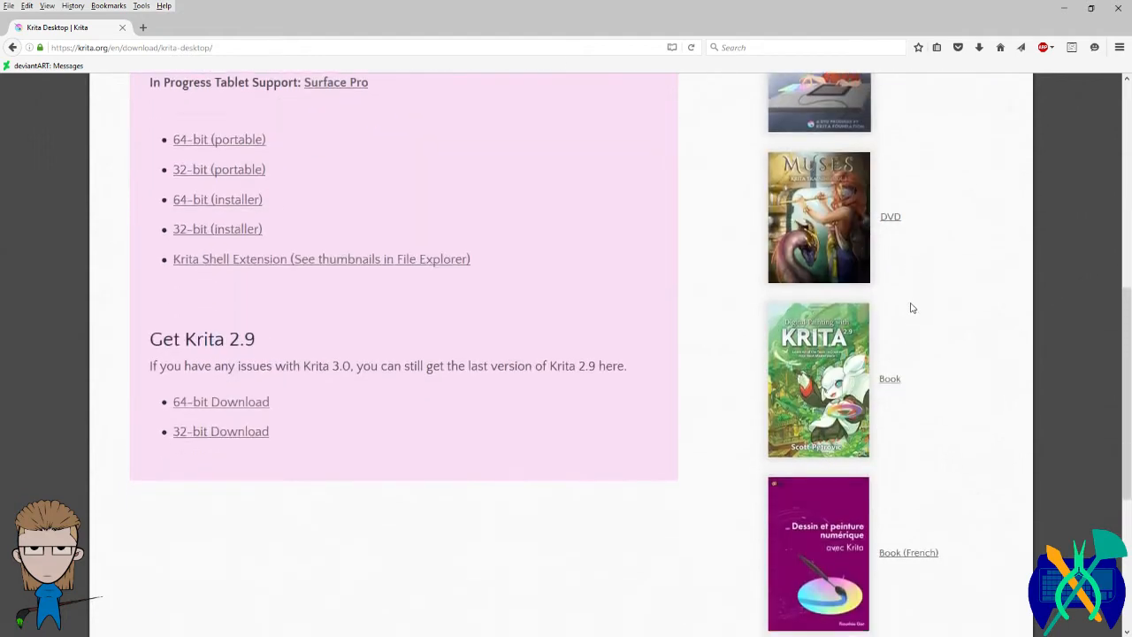
scroll(909, 311, "up", 4)
scroll(906, 312, "up", 3)
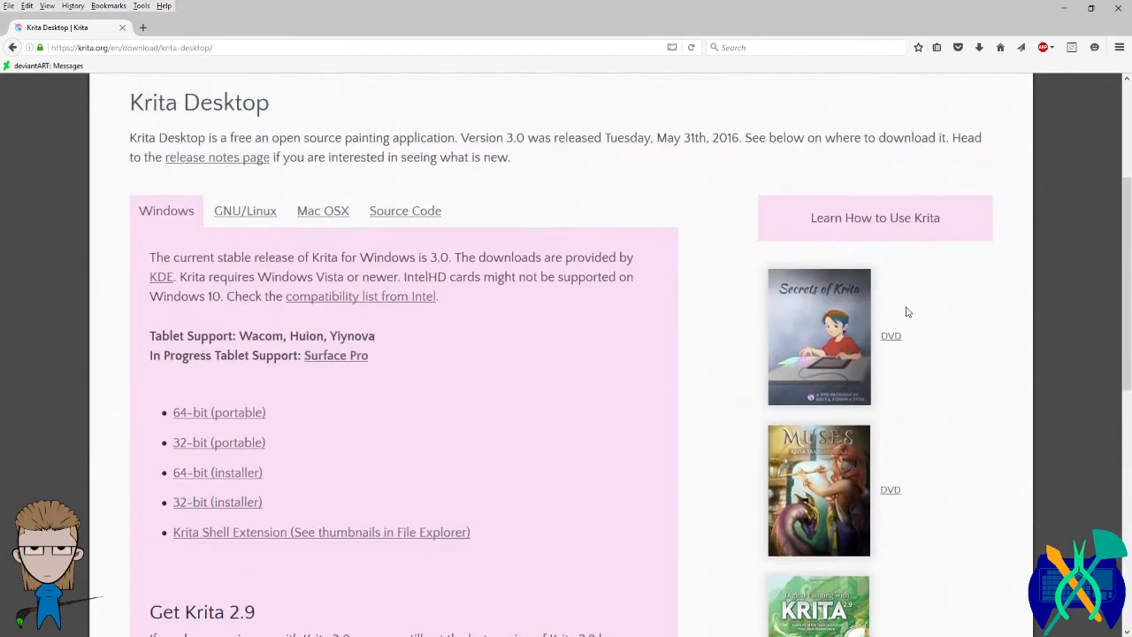
scroll(907, 311, "down", 2)
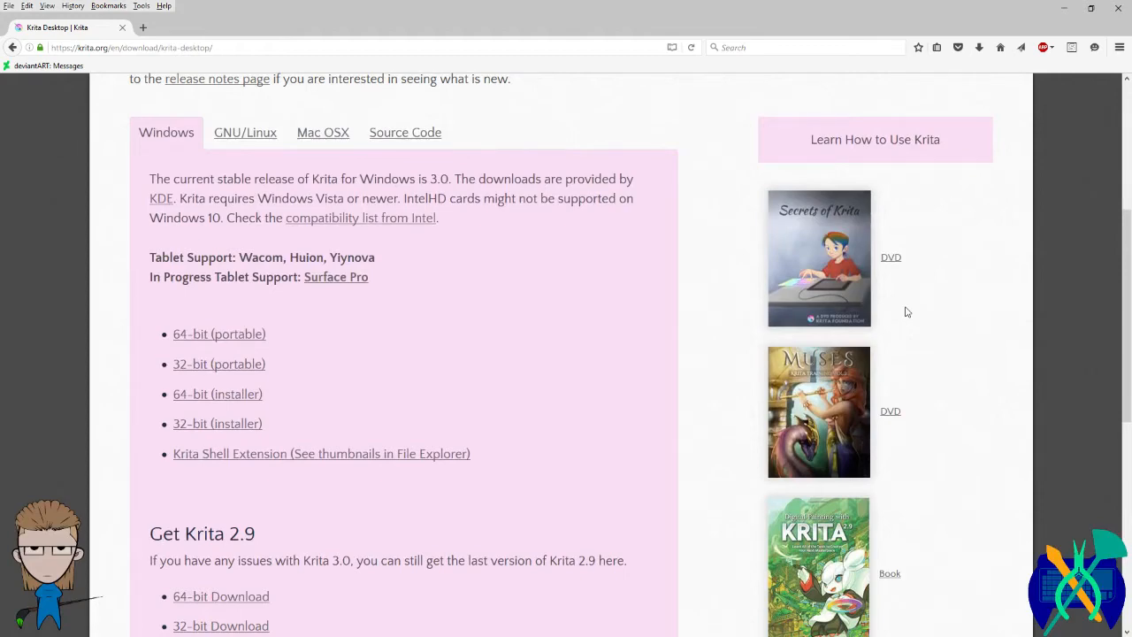
scroll(411, 314, "up", 1)
scroll(354, 323, "down", 1)
left_click(188, 336)
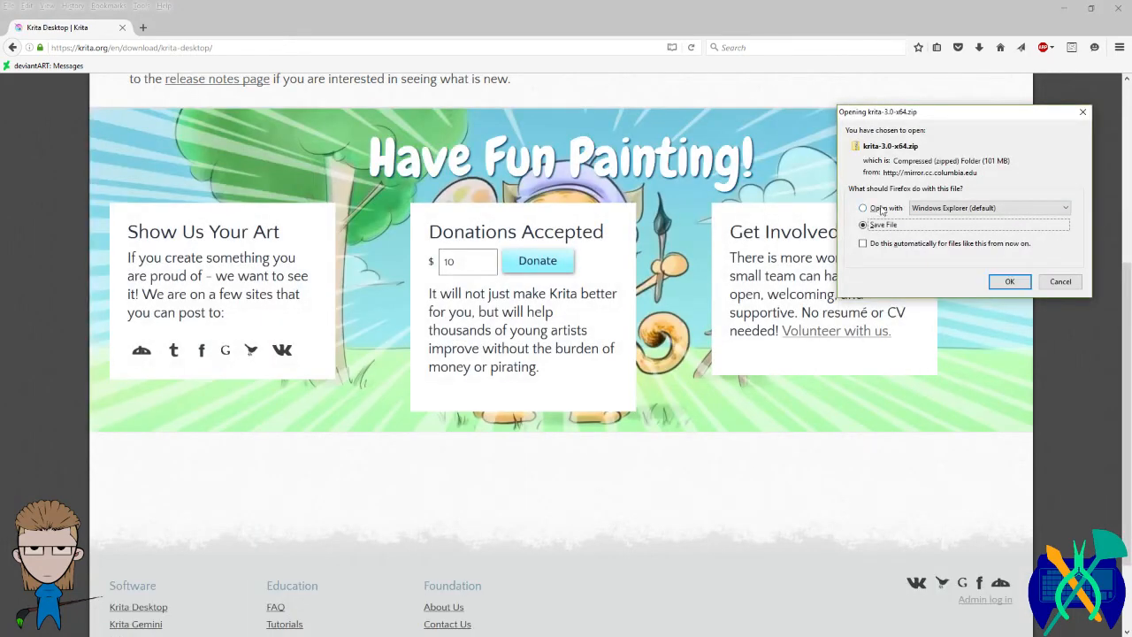
left_click(1008, 281)
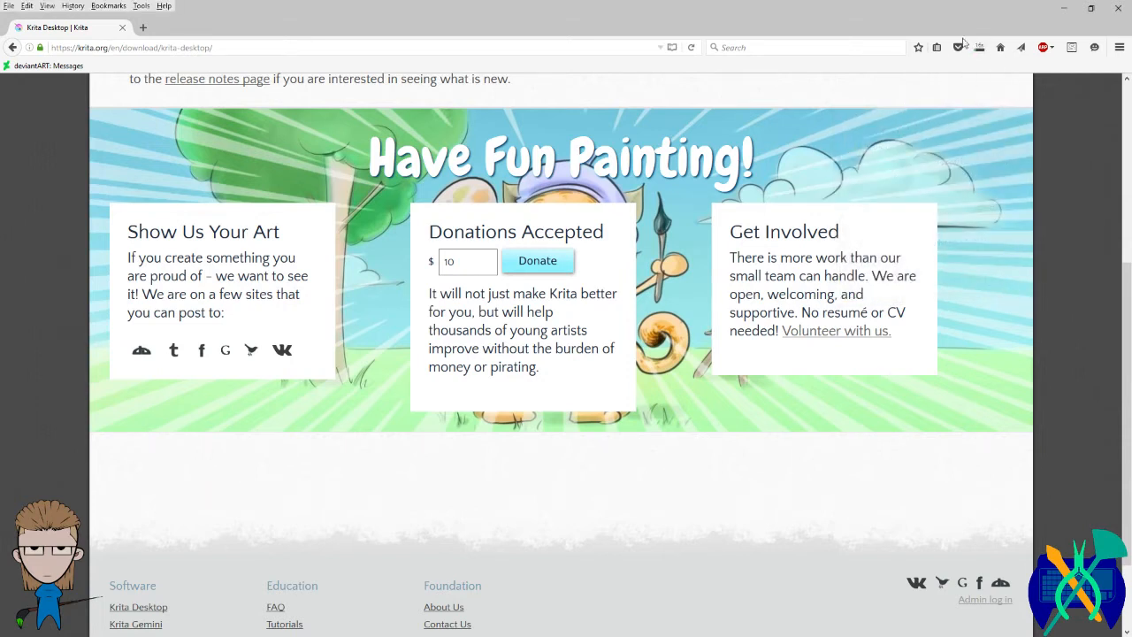
scroll(875, 225, "up", 3)
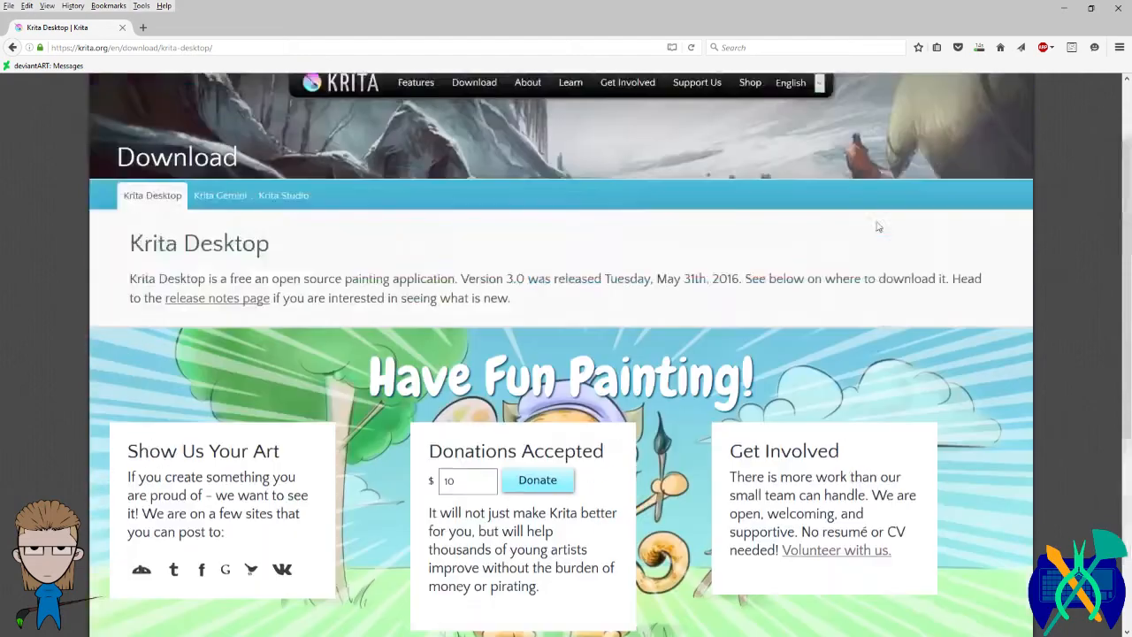
scroll(876, 225, "down", 4)
scroll(876, 225, "up", 3)
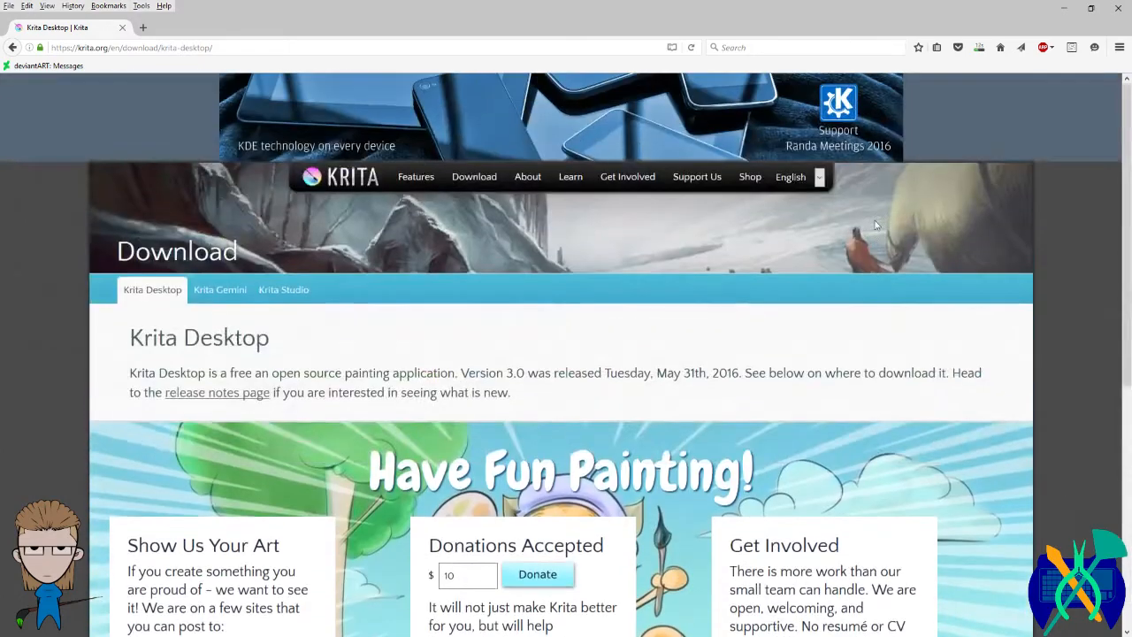
scroll(614, 329, "down", 4)
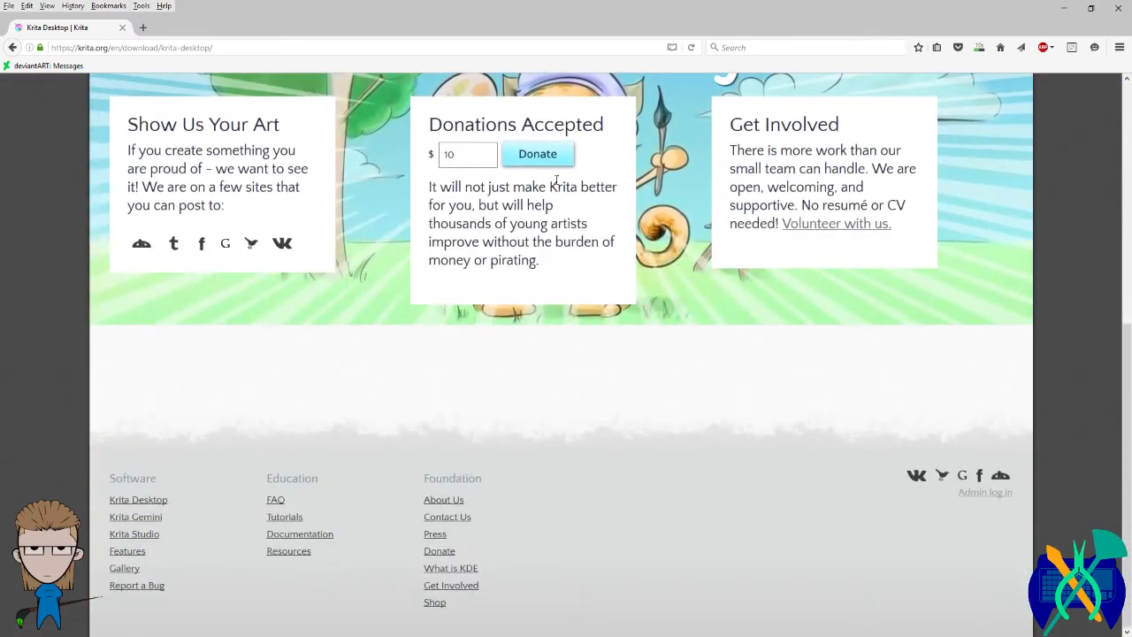
scroll(556, 182, "up", 4)
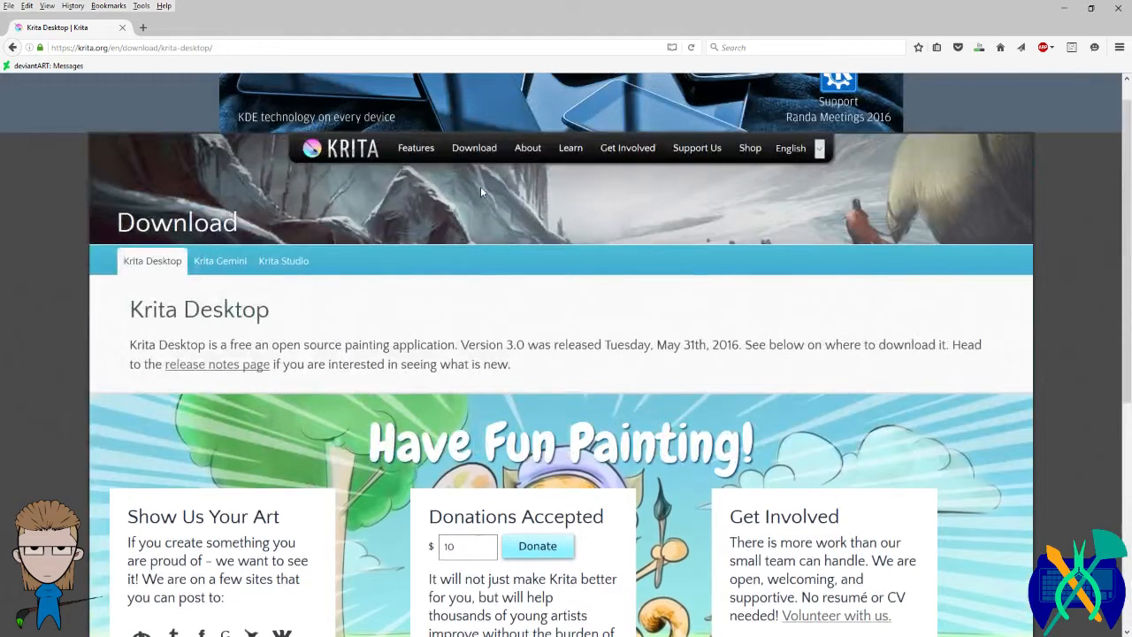
scroll(482, 188, "down", 3)
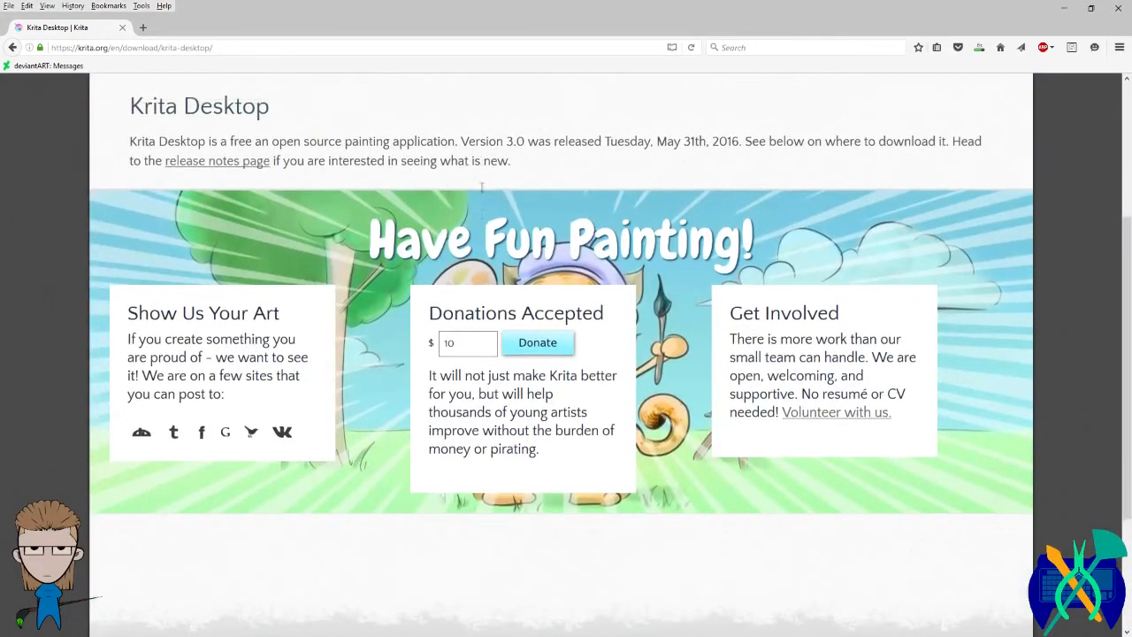
scroll(482, 187, "up", 3)
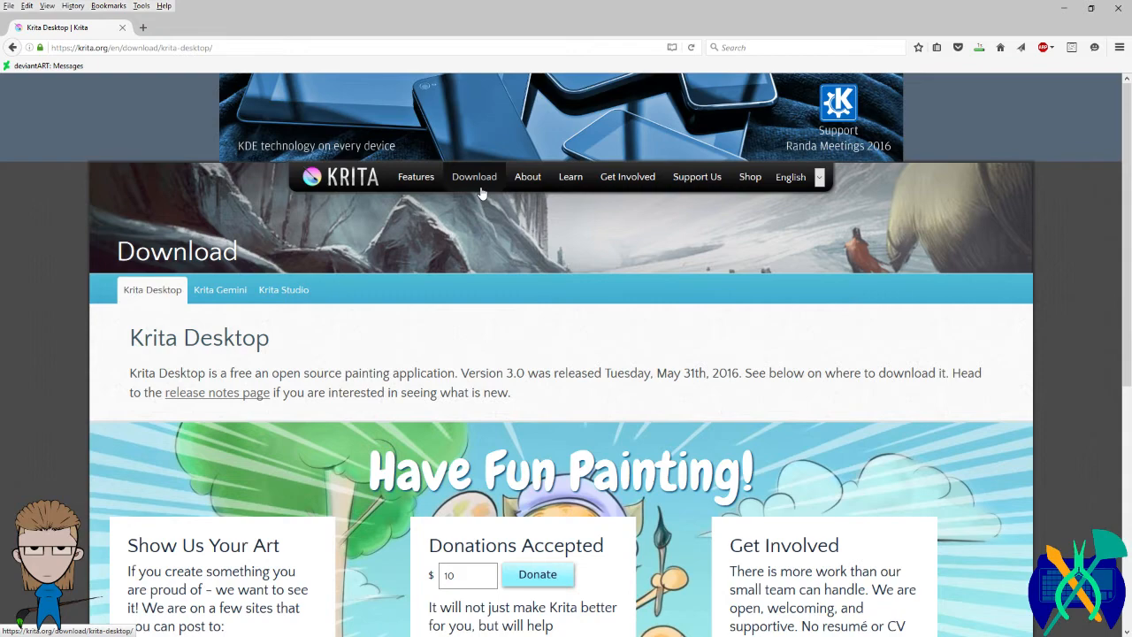
scroll(482, 193, "down", 3)
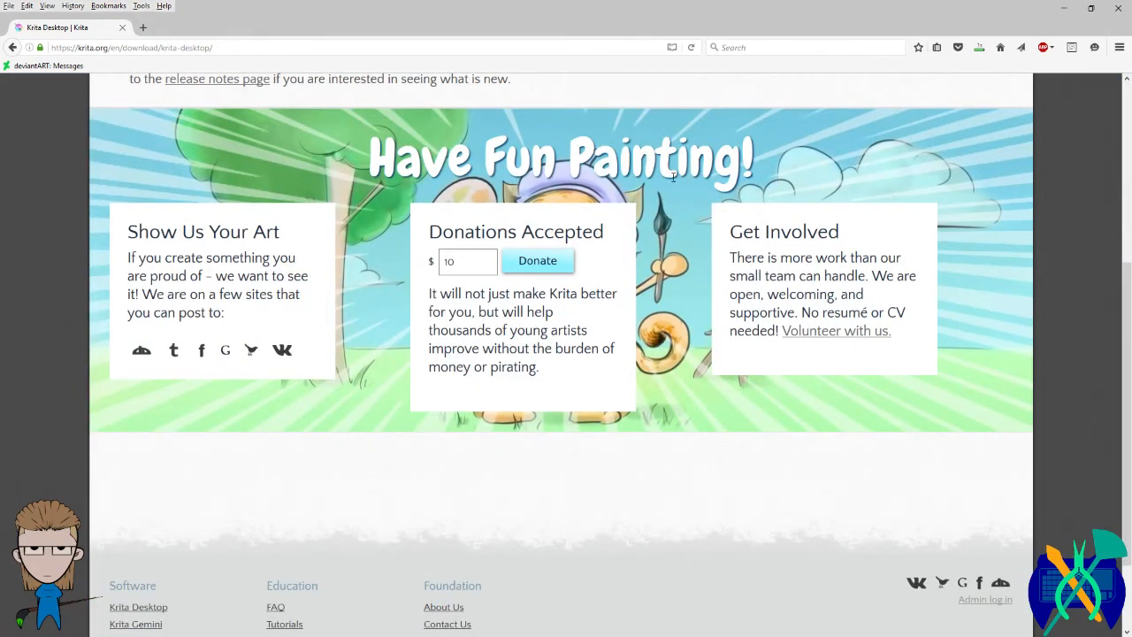
scroll(701, 181, "down", 2)
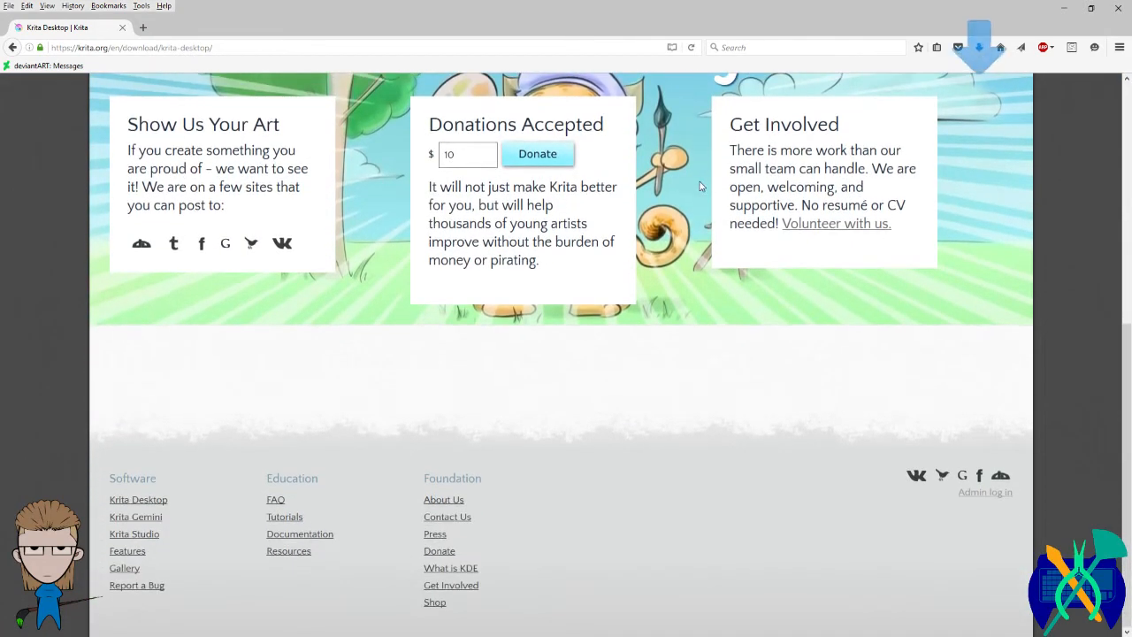
scroll(702, 163, "up", 3)
scroll(702, 164, "up", 3)
Step: Open the downloaded krita-3.0-x64.zip and inspect the contents of its krita-3.0-x64 folder
left_click(979, 47)
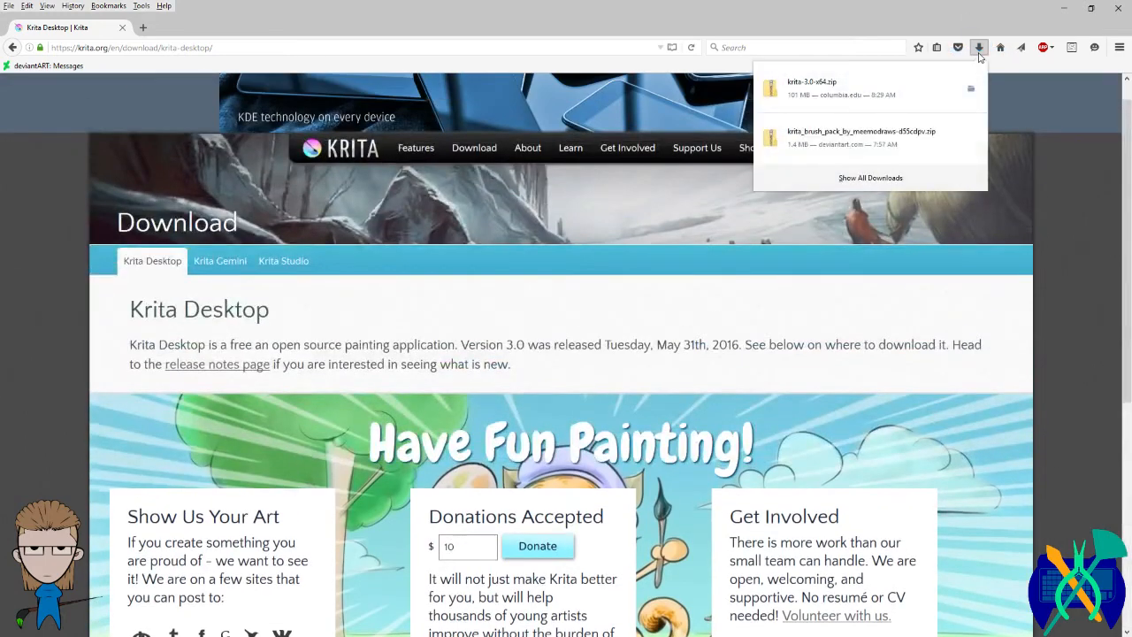
left_click(884, 89)
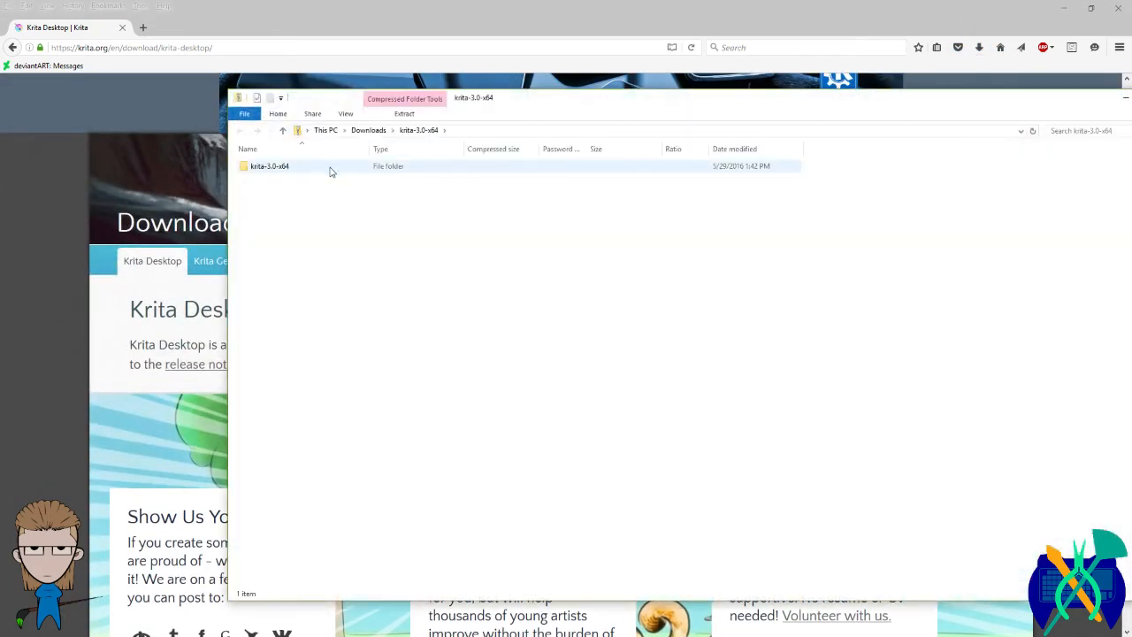
double_click(331, 171)
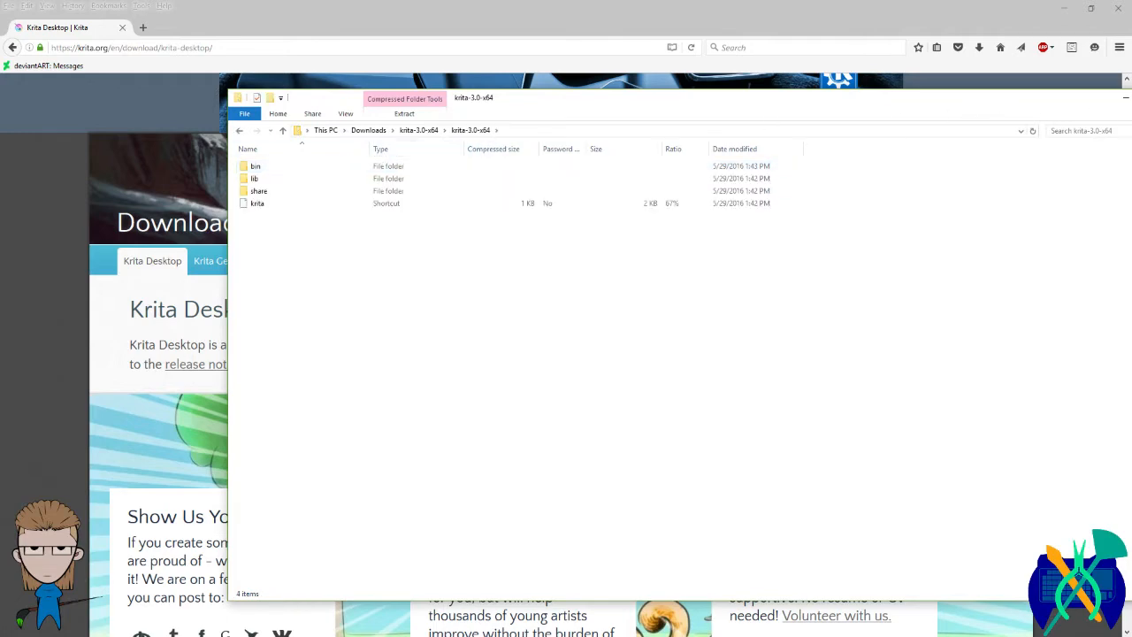
left_click(940, 65)
left_click(980, 47)
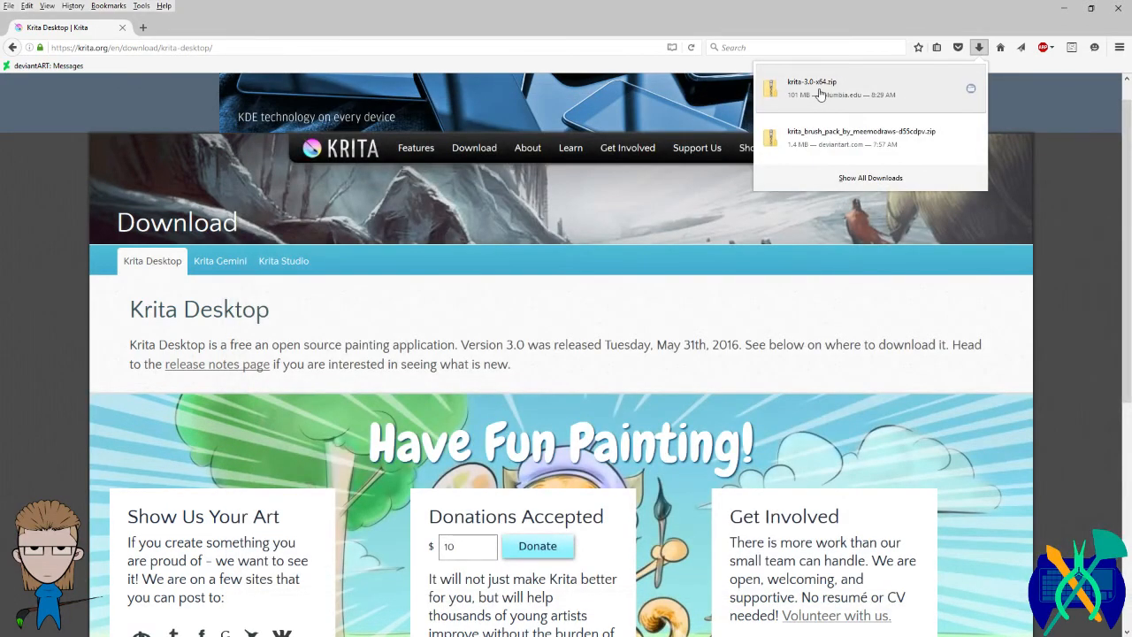
left_click(831, 95)
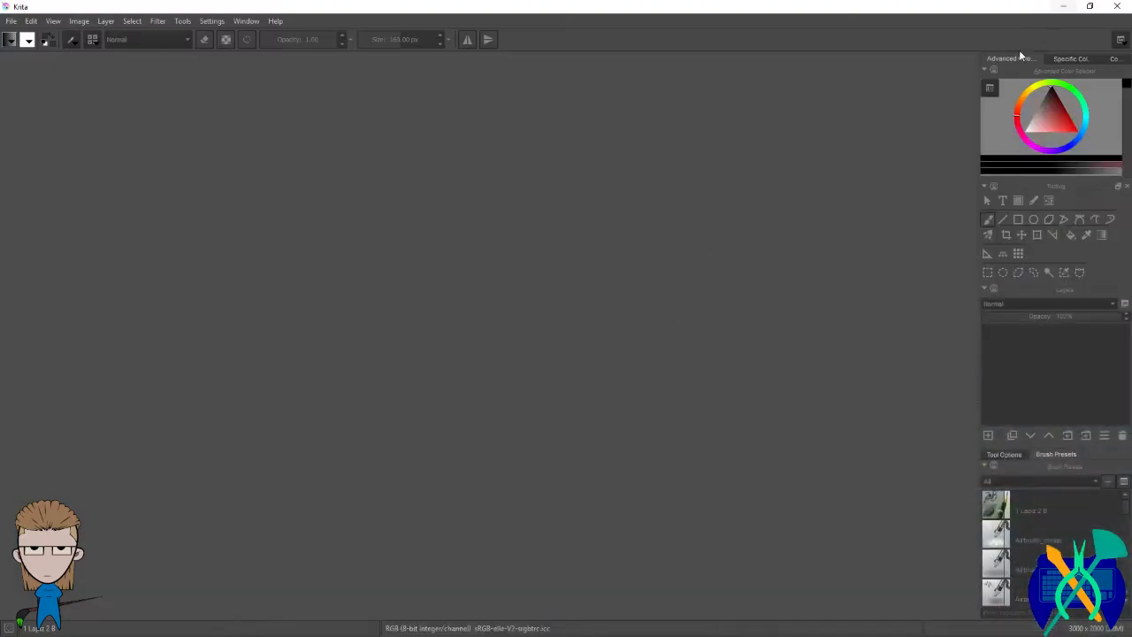
left_click(246, 22)
mouse_move(274, 22)
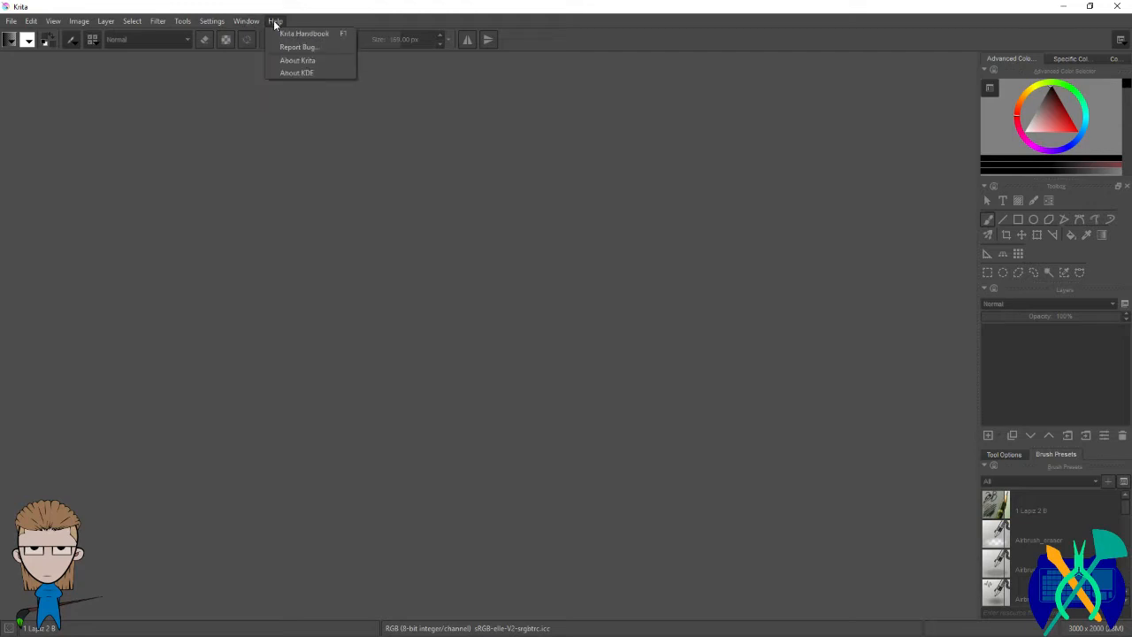
mouse_move(218, 25)
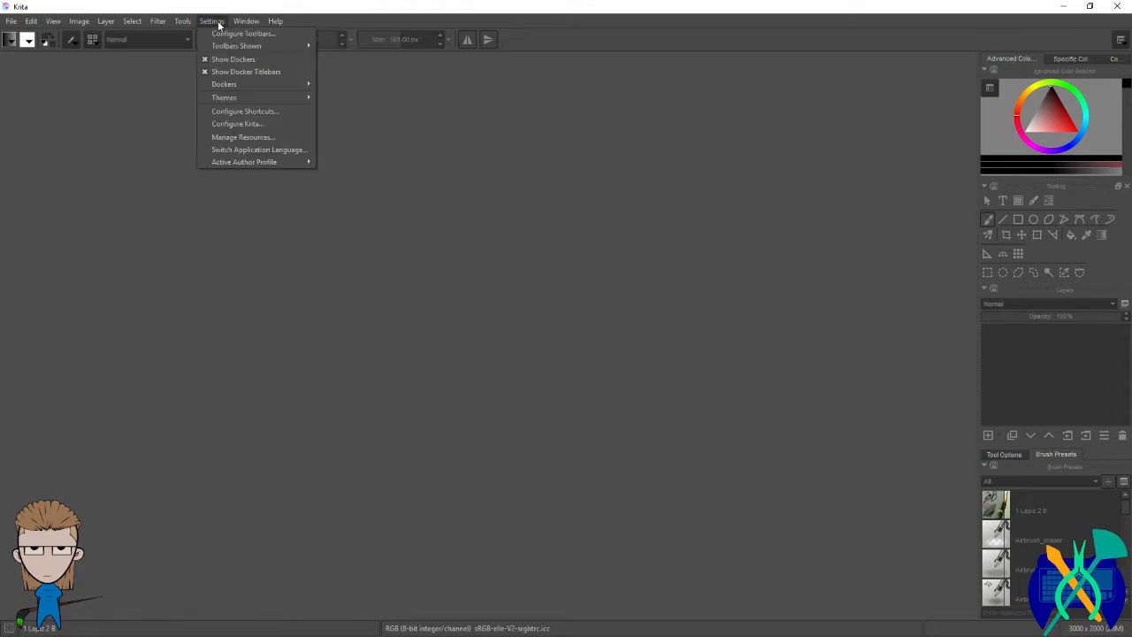
mouse_move(157, 29)
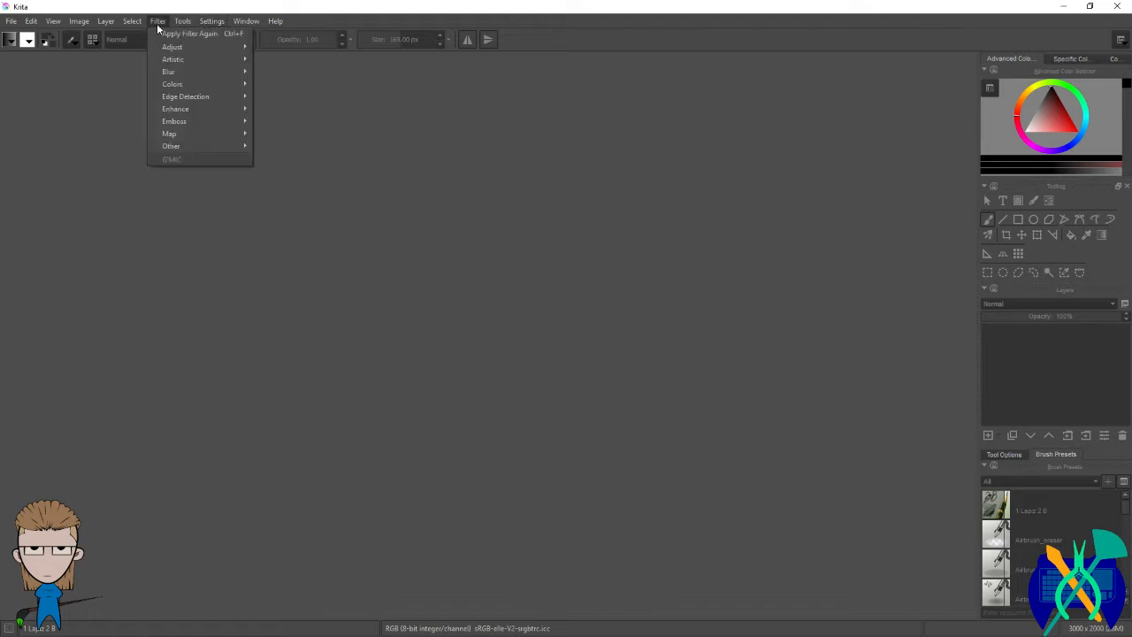
mouse_move(106, 25)
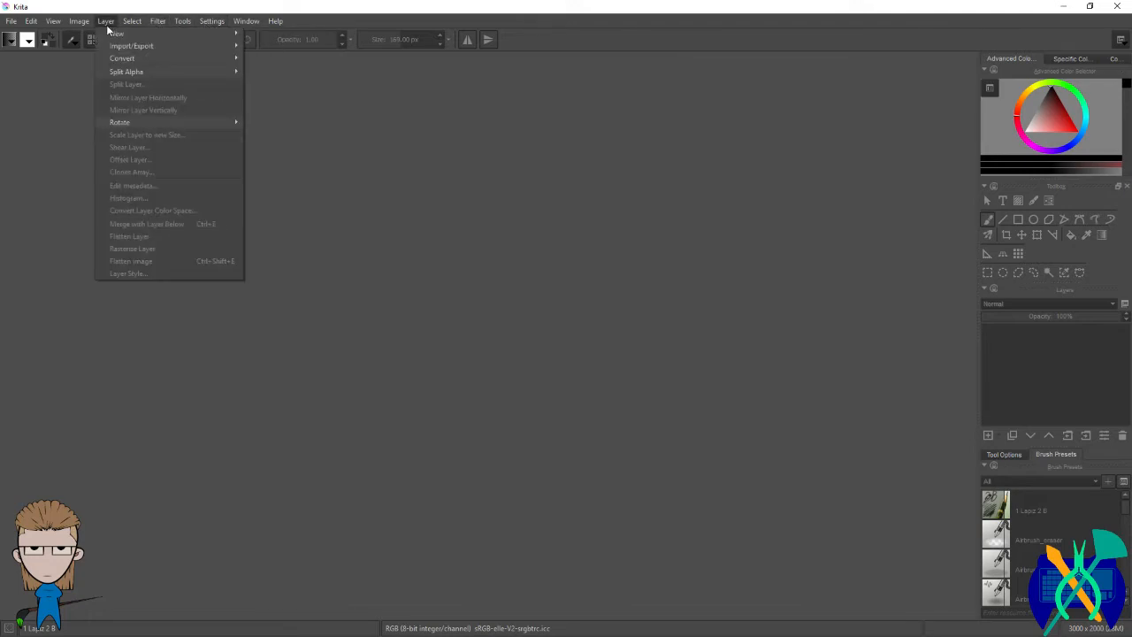
mouse_move(13, 20)
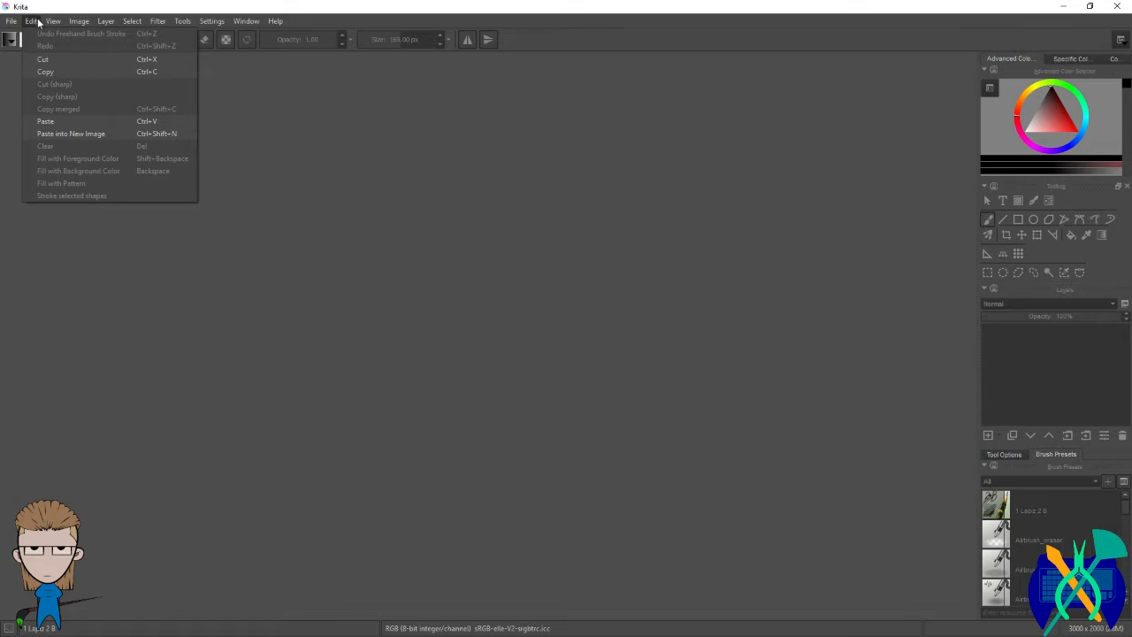
Step: Minimize Krita, shrink the browser window and copy krita-3.0-x64.zip from the recent downloads onto the desktop
left_click(1062, 9)
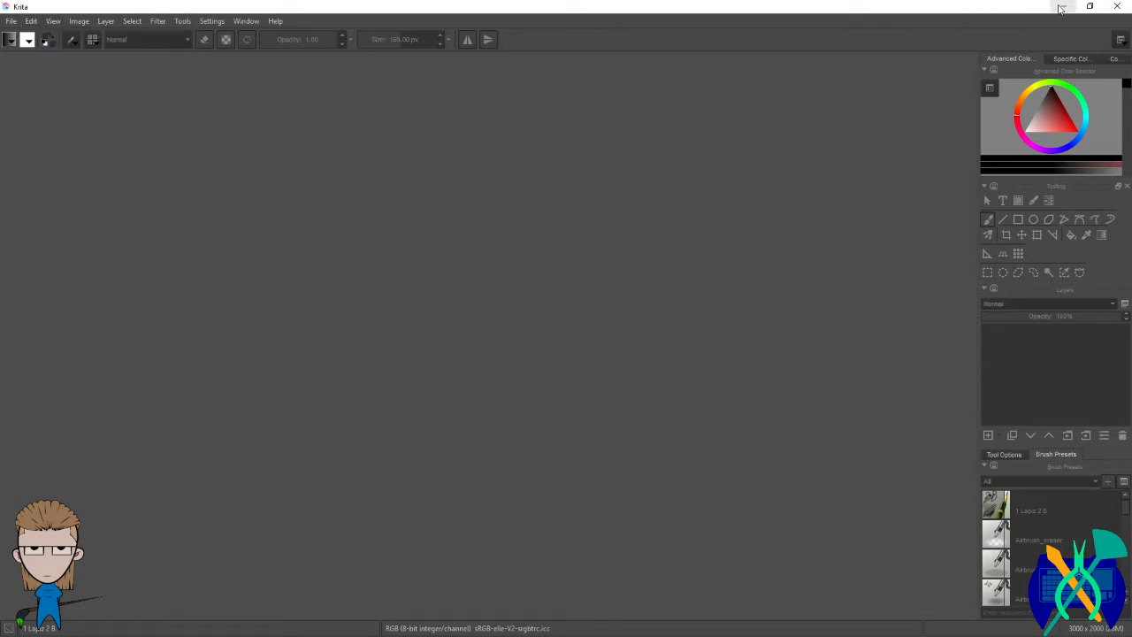
left_click(1063, 9)
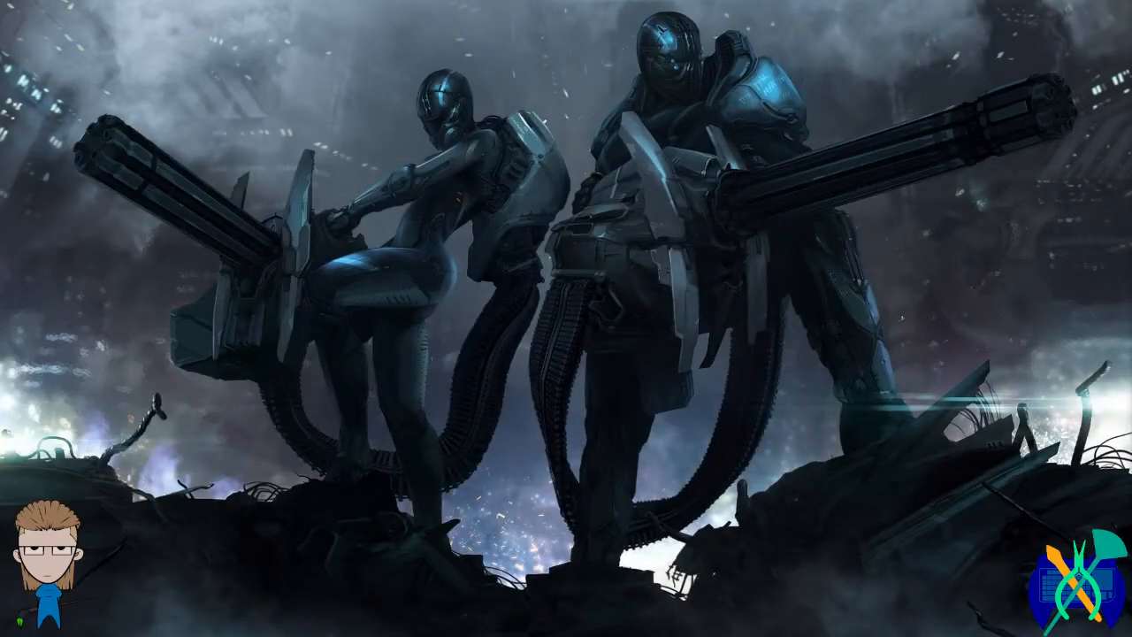
key("alt+Tab")
left_click_drag(953, 4, 998, 100)
left_click(1025, 145)
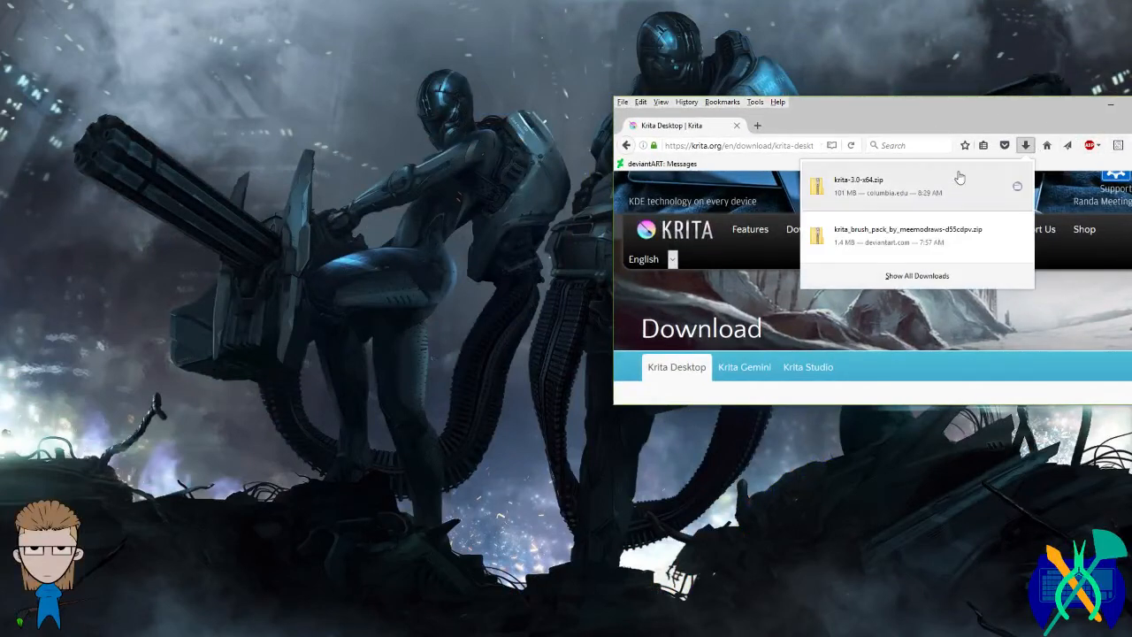
left_click_drag(961, 177, 325, 146)
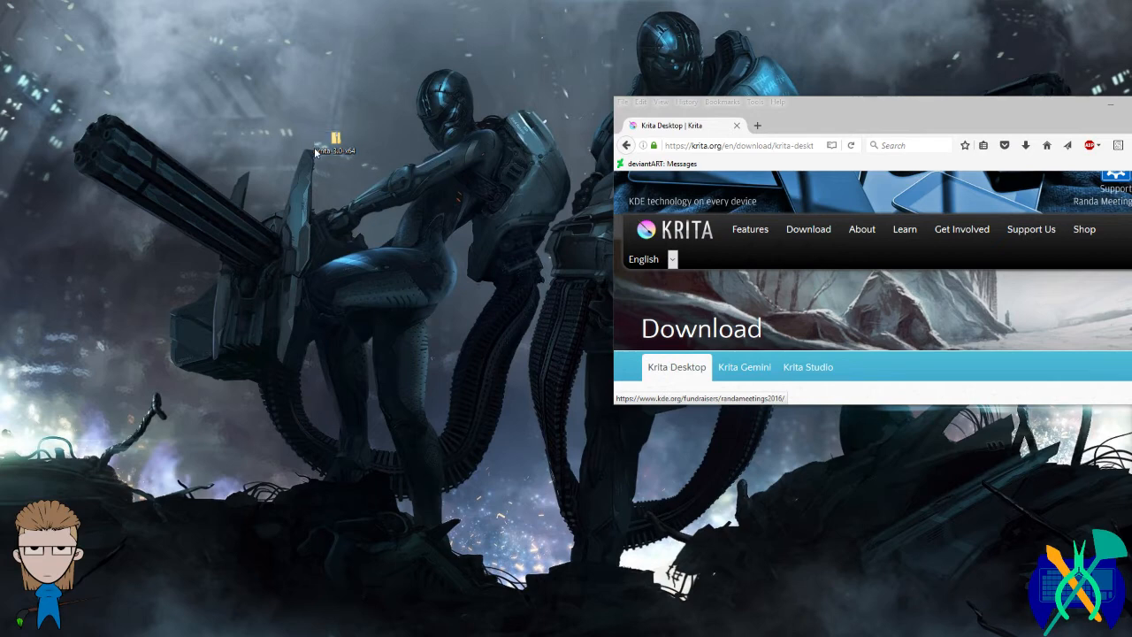
Step: Open the desktop copy of the zip and try to launch the krita shortcut in its krita-3.0-x64 folder
double_click(334, 150)
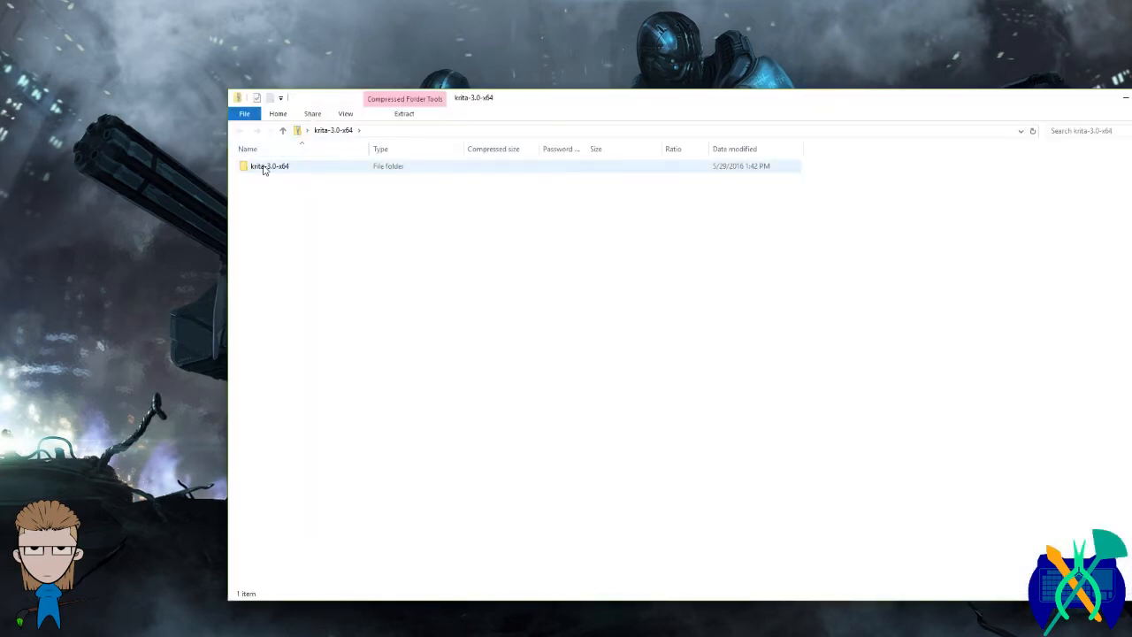
double_click(265, 168)
double_click(290, 204)
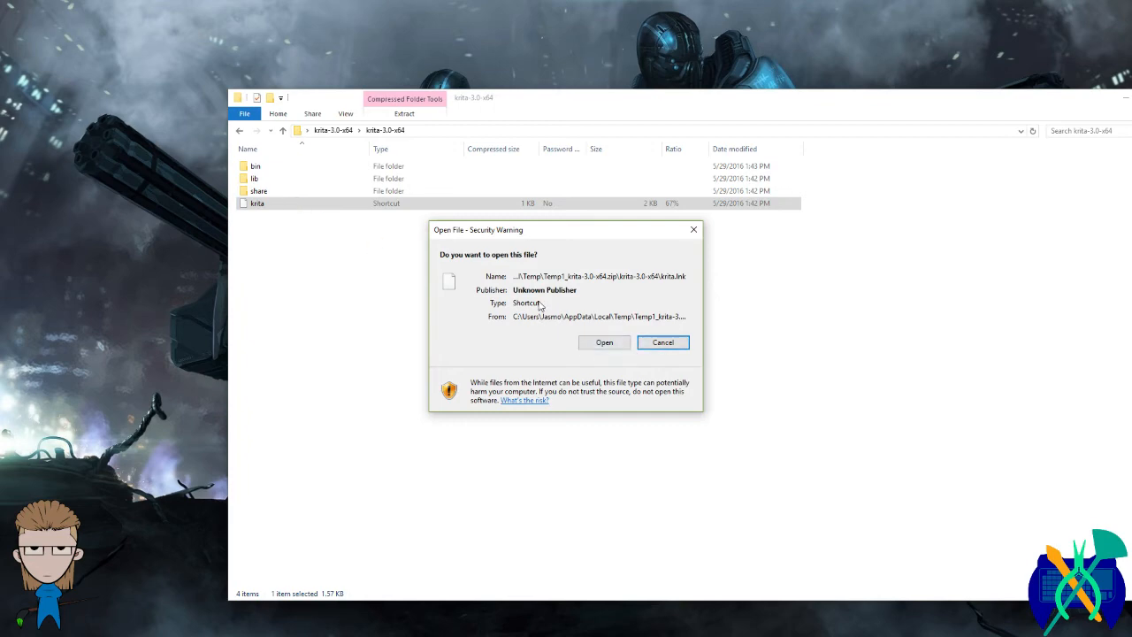
left_click(668, 349)
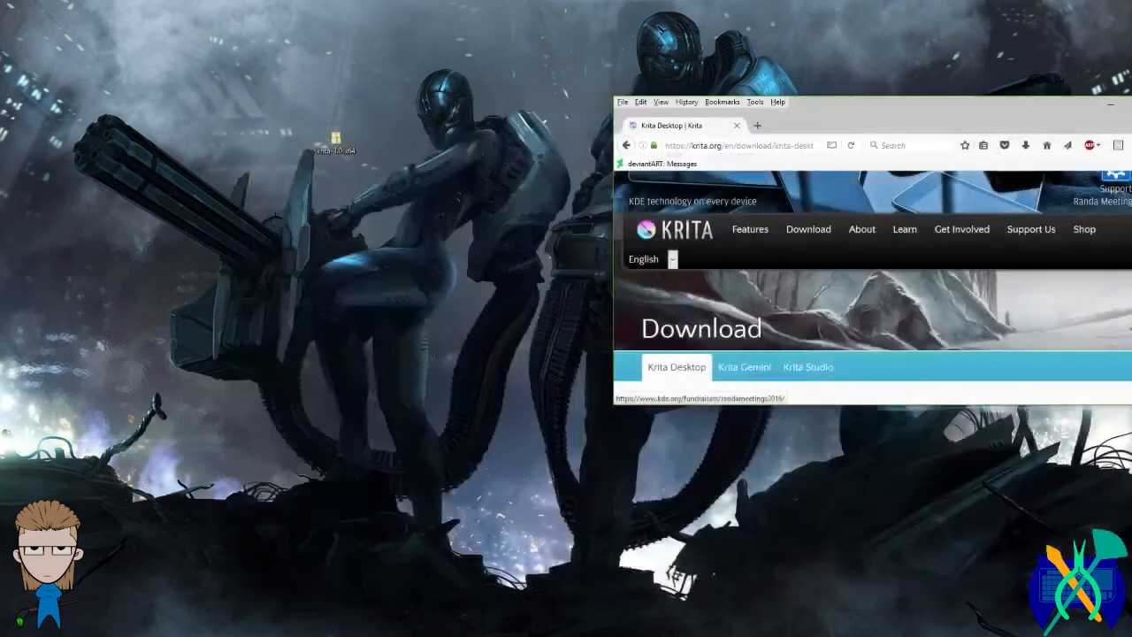
Step: Maximize the browser window and check its recent downloads
left_click_drag(810, 102, 810, 10)
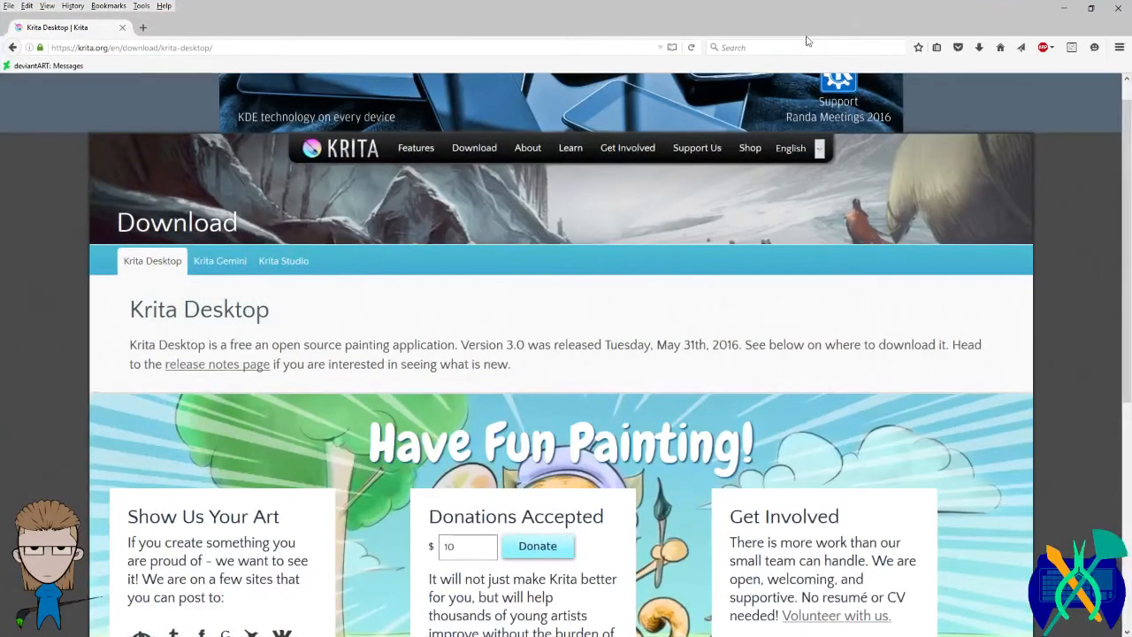
left_click(978, 49)
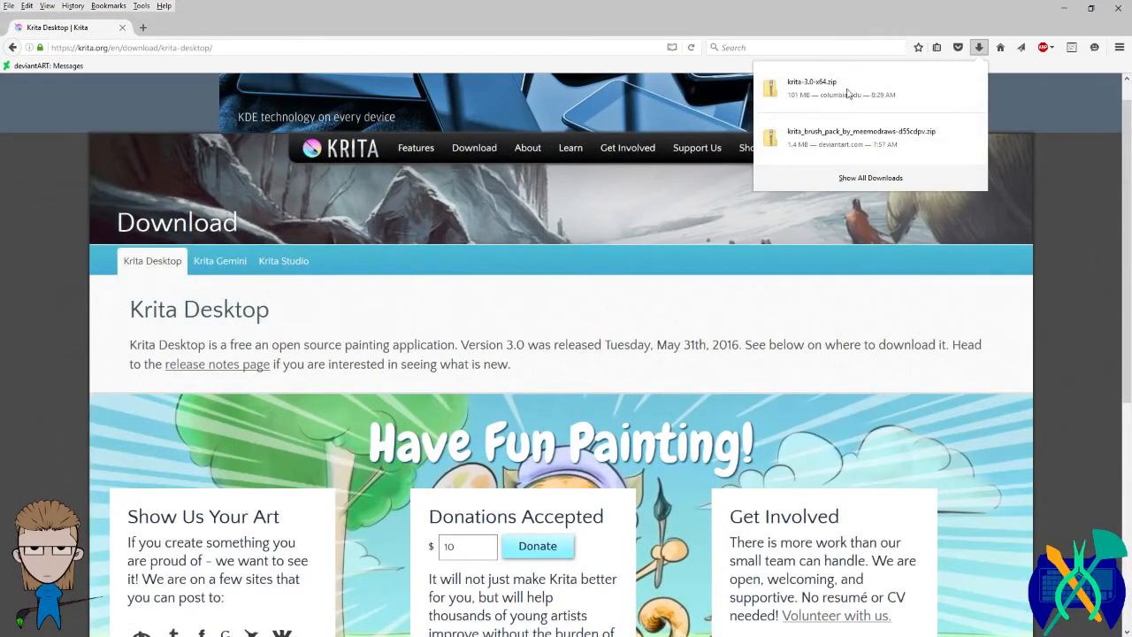
left_click(998, 122)
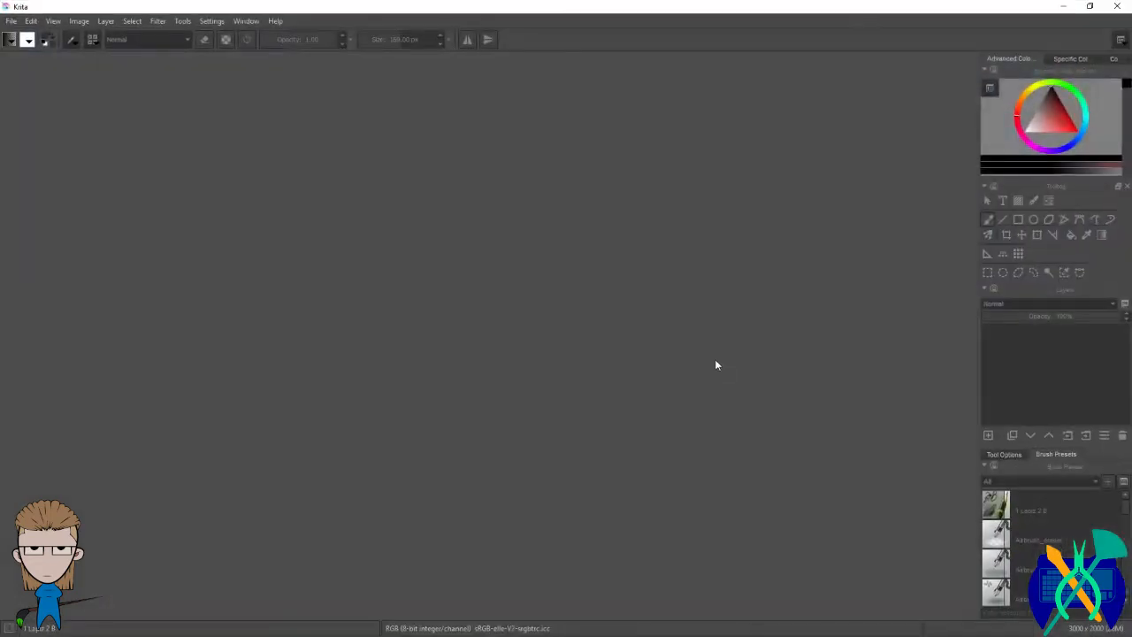
Step: Switch back to Krita and close it along with the browser to return to the desktop
left_click(181, 21)
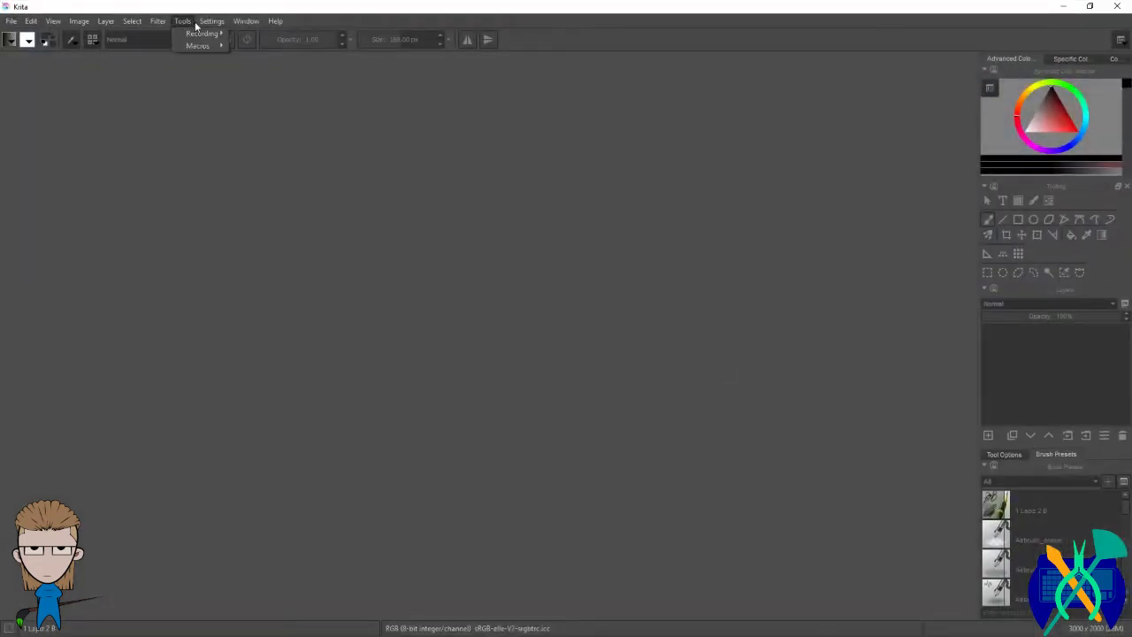
mouse_move(203, 27)
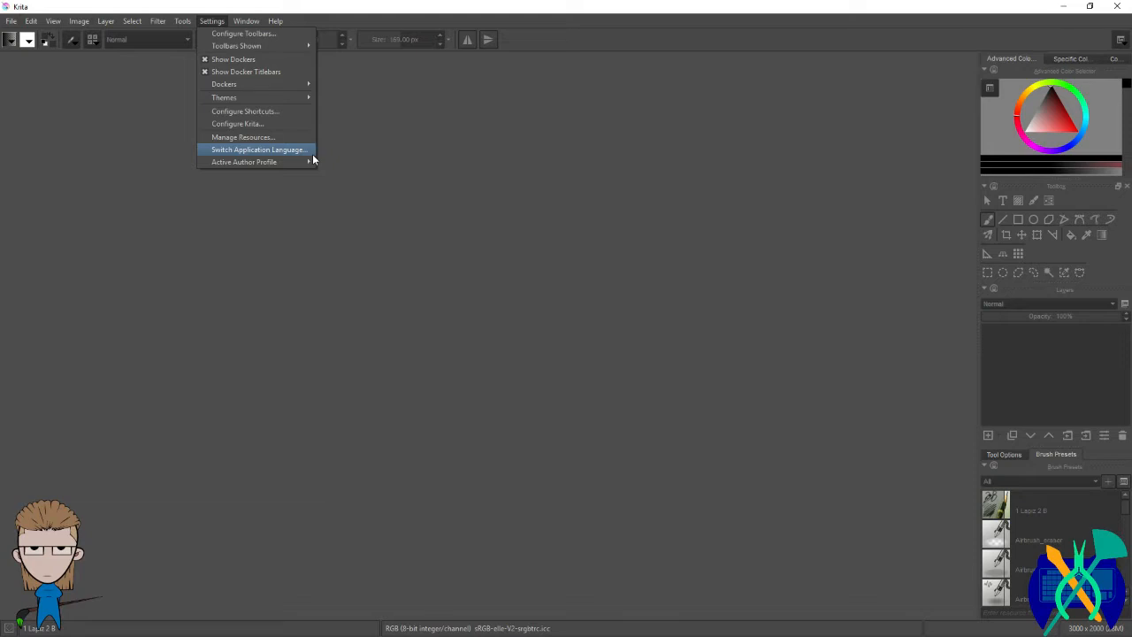
left_click(1116, 7)
left_click(1116, 7)
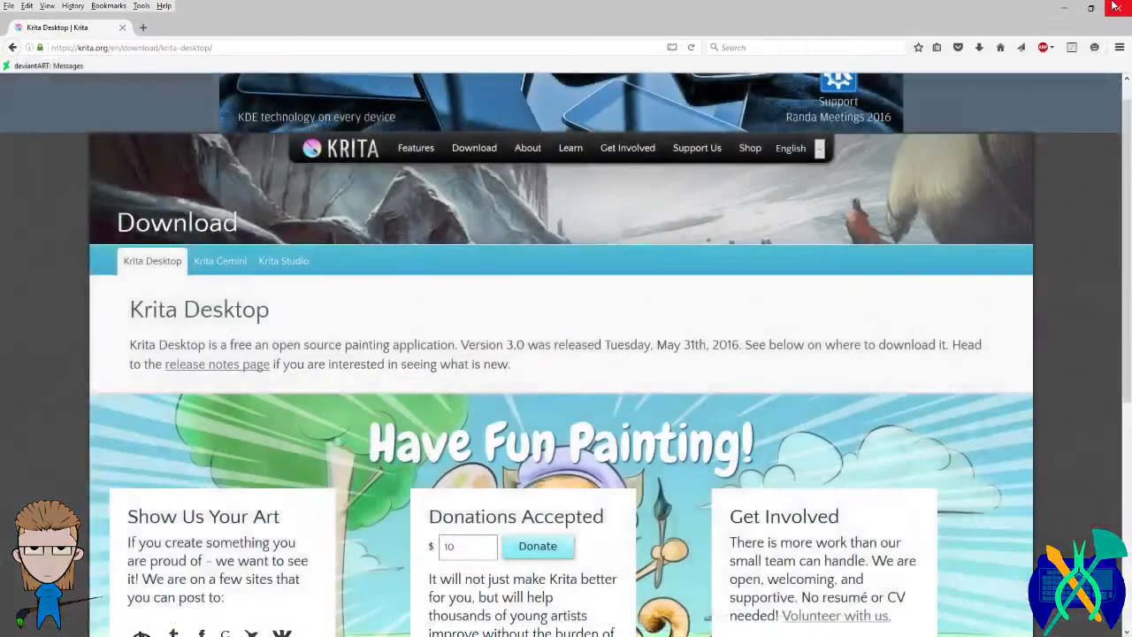
left_click(979, 47)
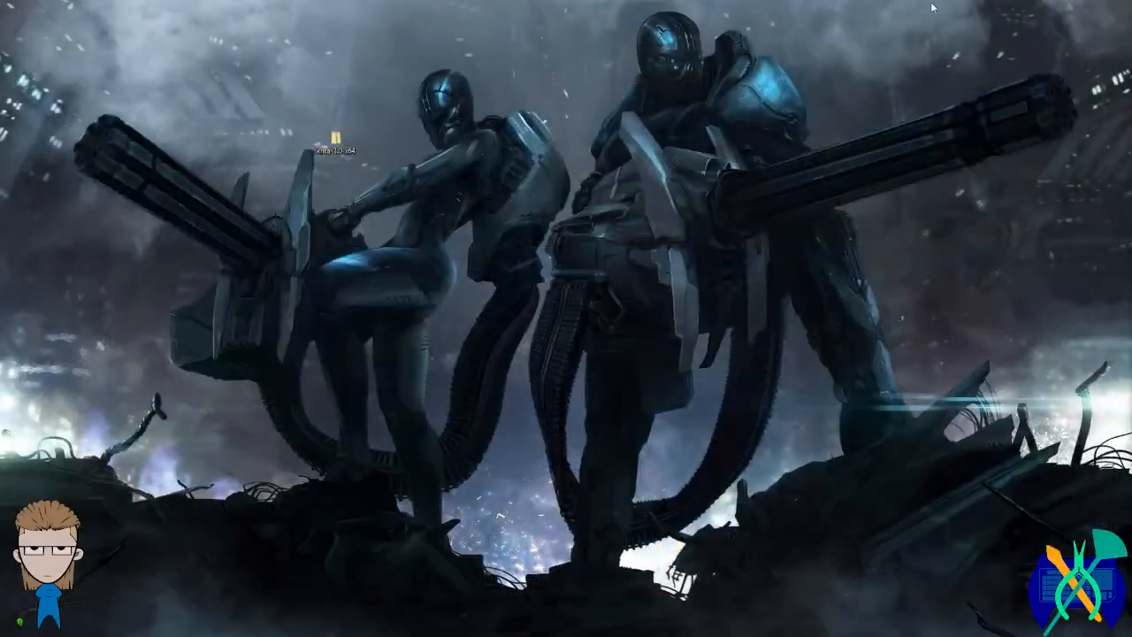
left_click(1116, 7)
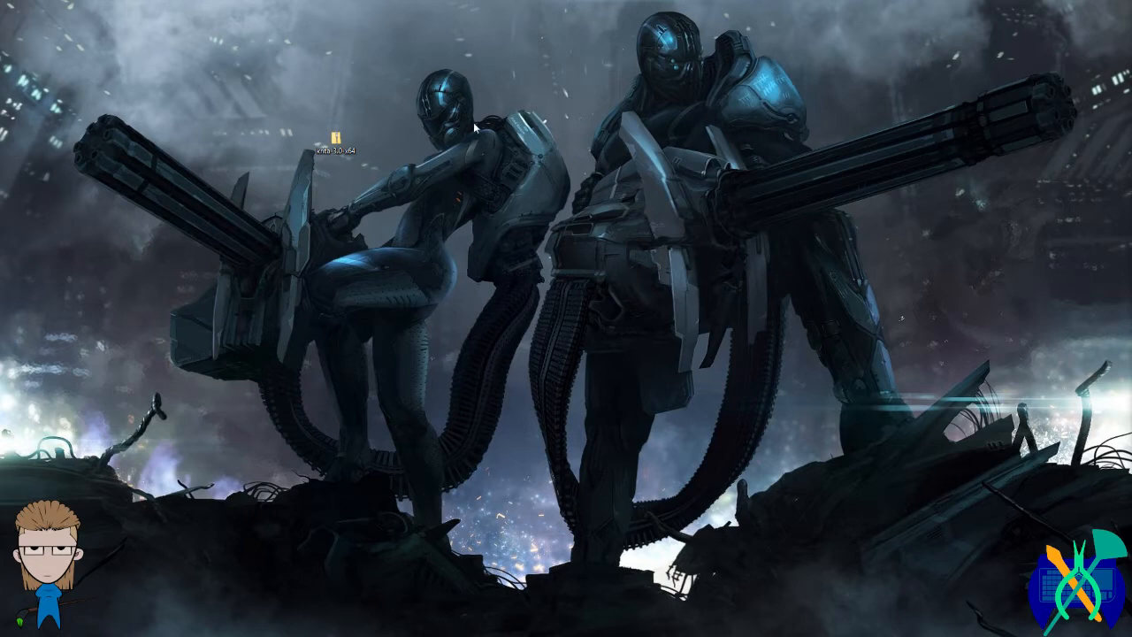
Step: Delete the krita-3.0-x64 zip file from the desktop
right_click(342, 148)
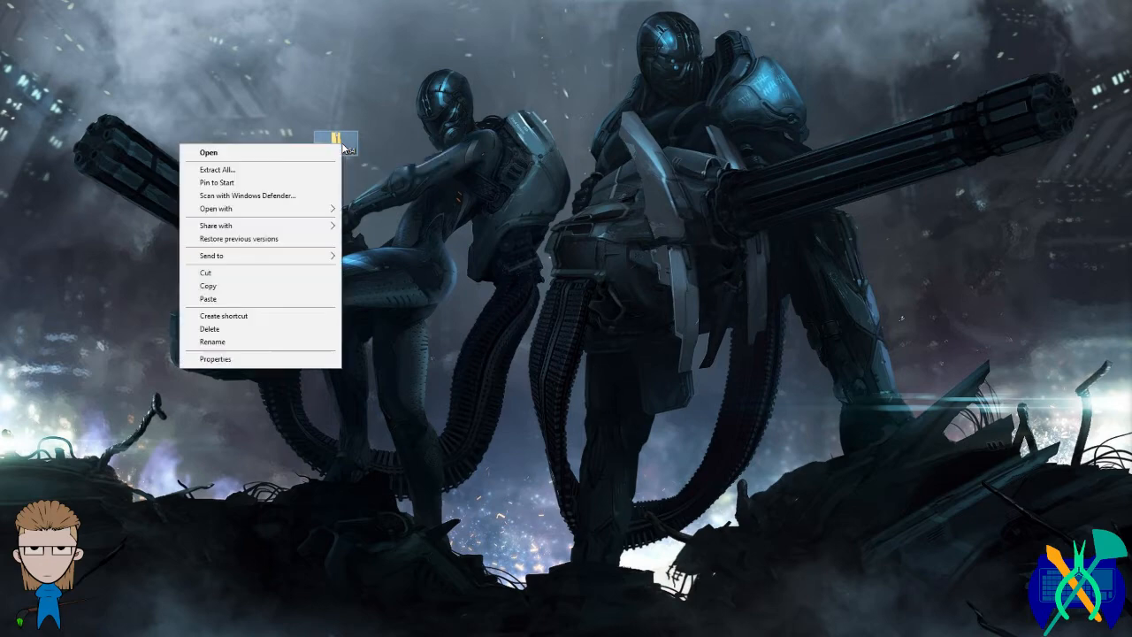
left_click(258, 331)
left_click(624, 374)
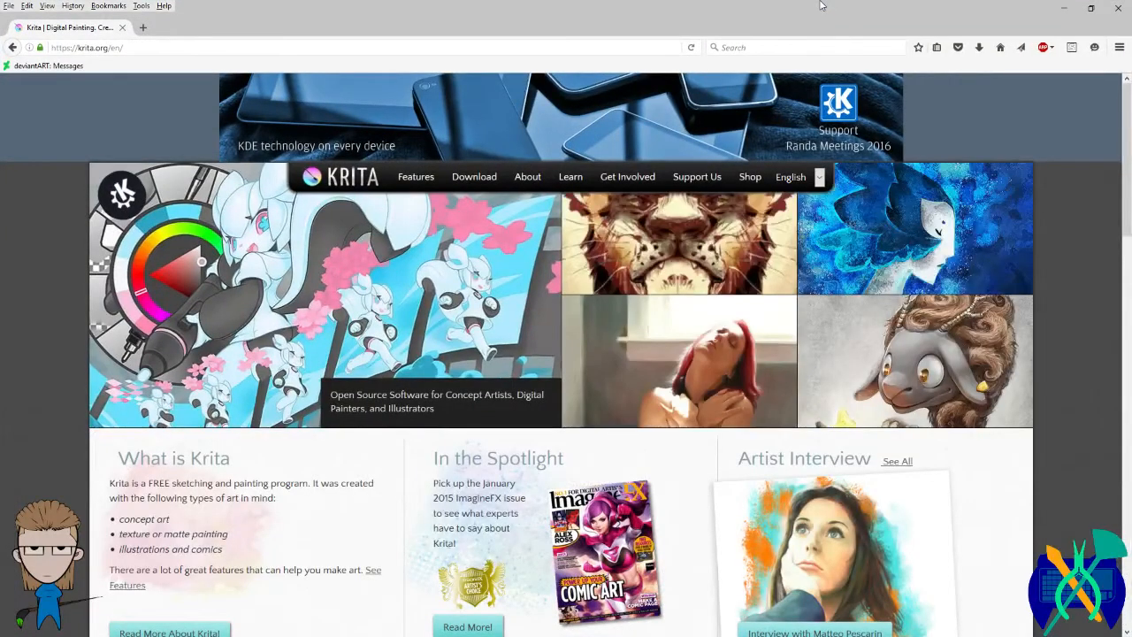
Step: Go from the Krita home page in the browser to the Krita Desktop download page and save the 64-bit installer krita-3.0-x64-setup.exe
left_click(979, 47)
left_click(1105, 191)
left_click(491, 181)
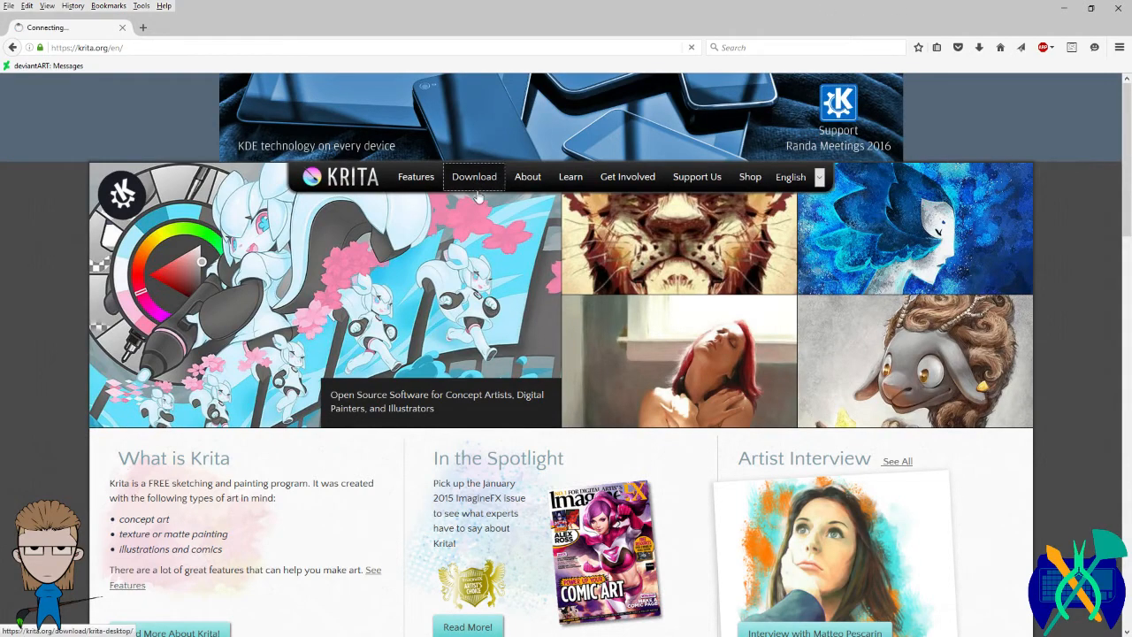
scroll(430, 367, "down", 3)
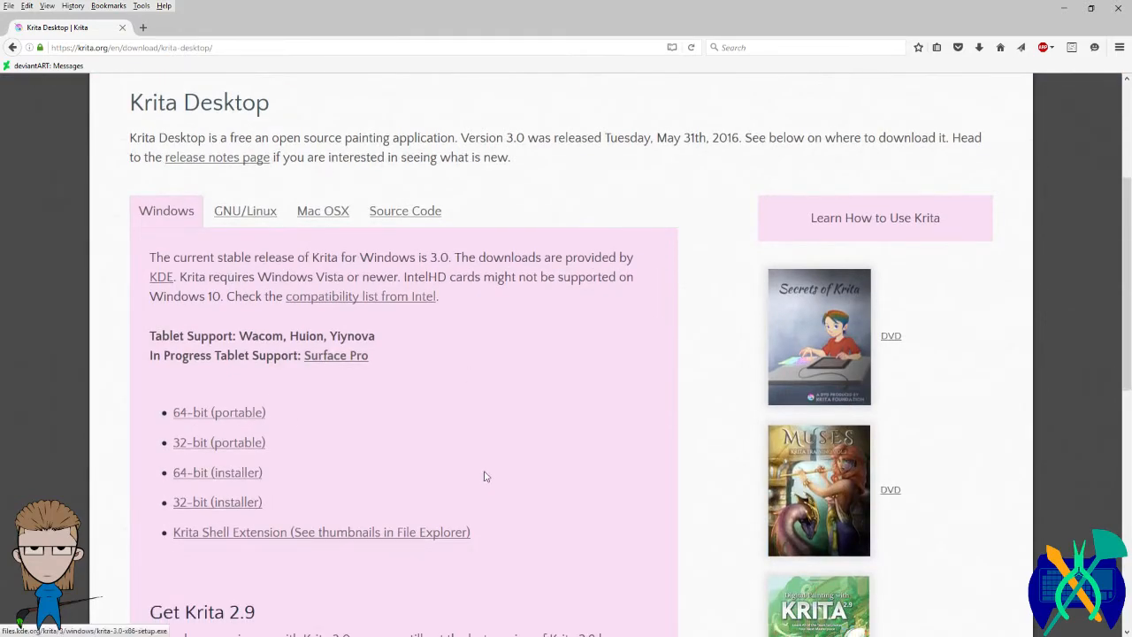
scroll(508, 473, "down", 1)
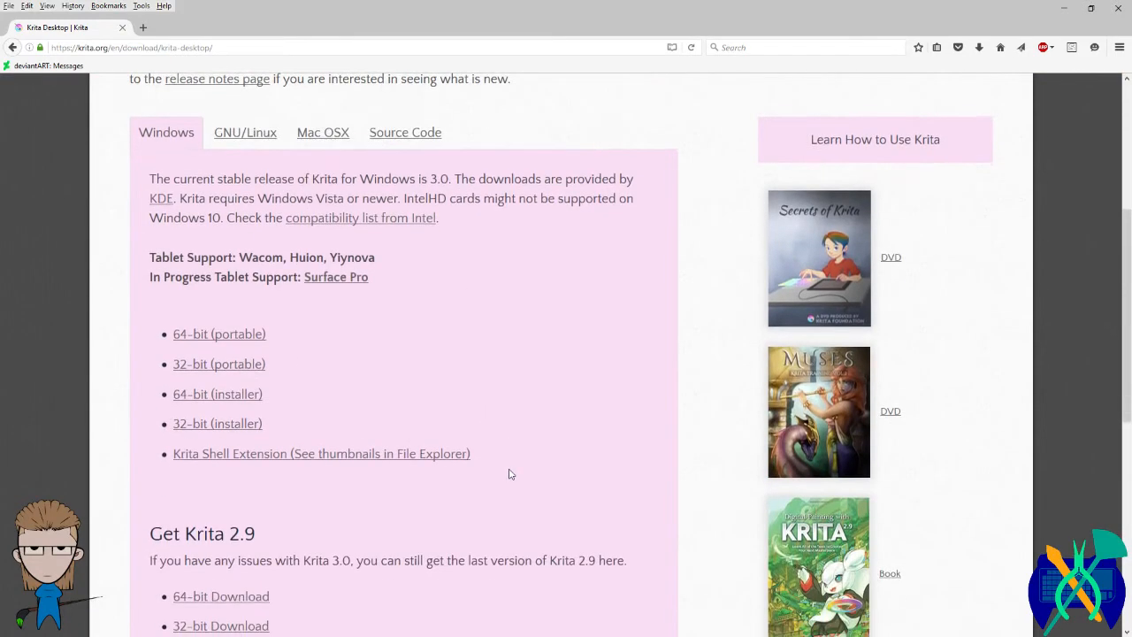
left_click(215, 397)
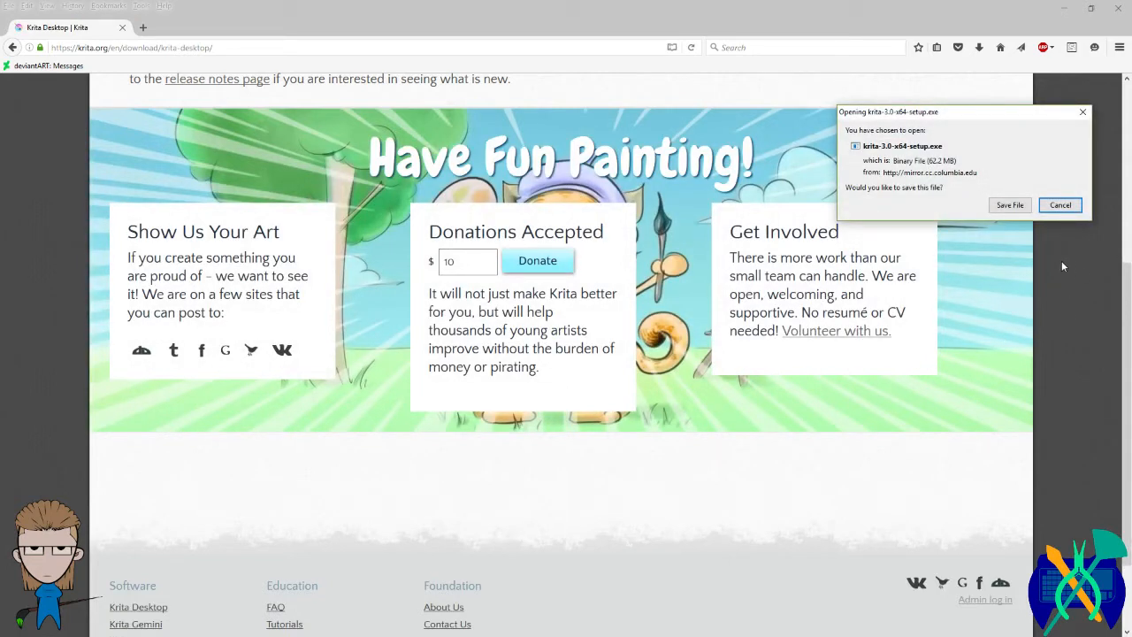
left_click(1008, 206)
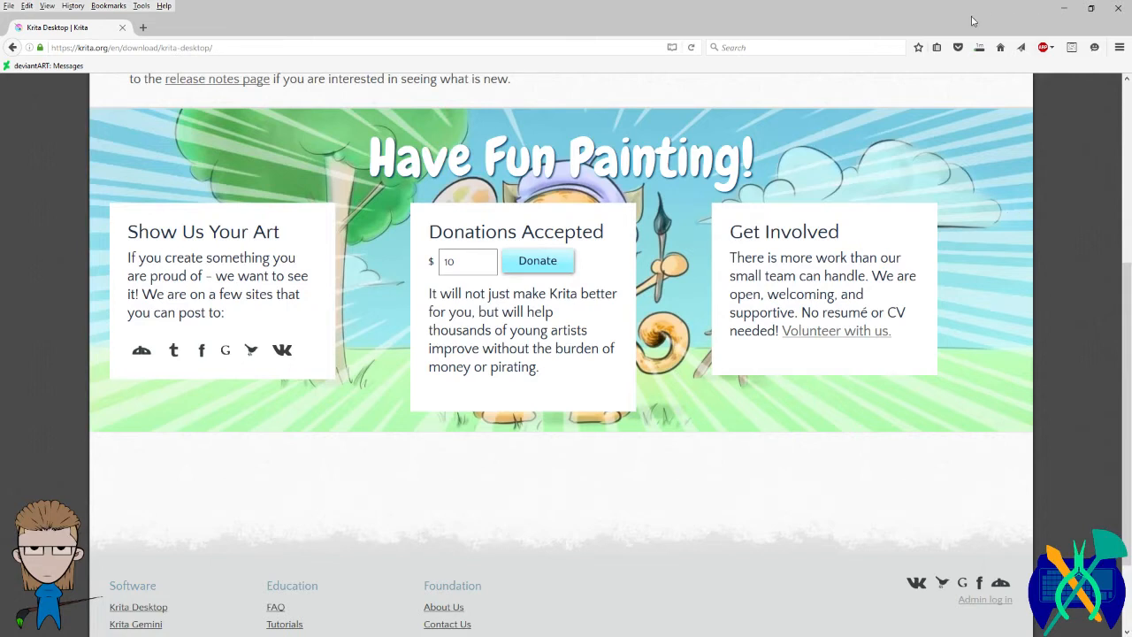
Step: Open the Krita documentation from the Learn section and go to its Loading and Saving Brushes page
scroll(882, 181, "up", 4)
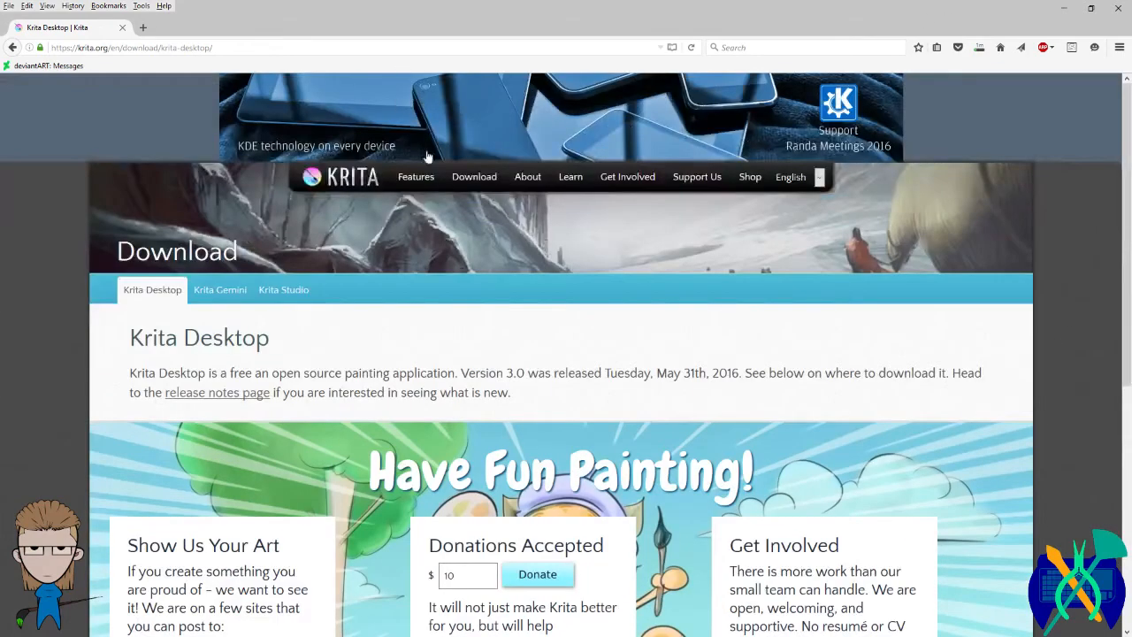
left_click(580, 186)
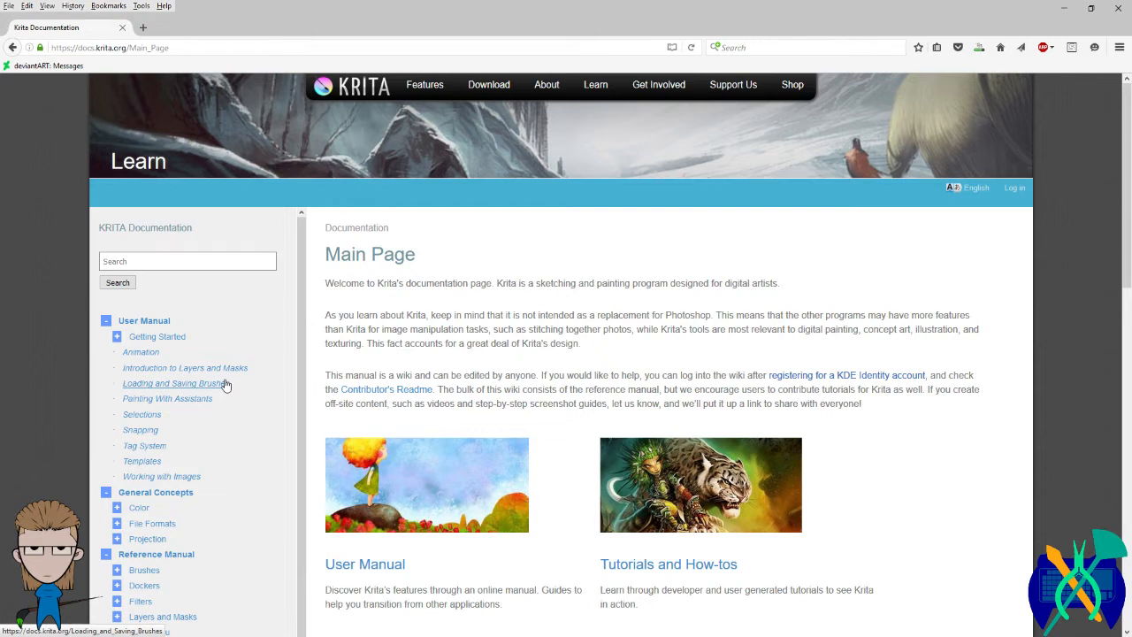
left_click(187, 383)
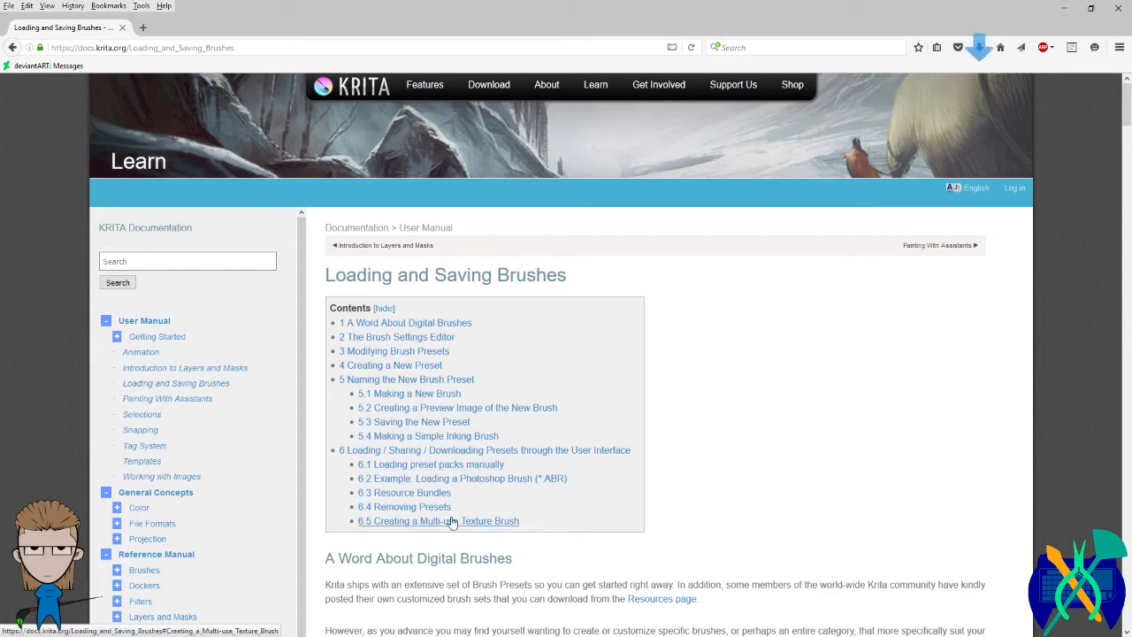
Step: Run the downloaded krita-3.0-x64-setup.exe and agree to remove the installed Krita 2.9 version
left_click(978, 48)
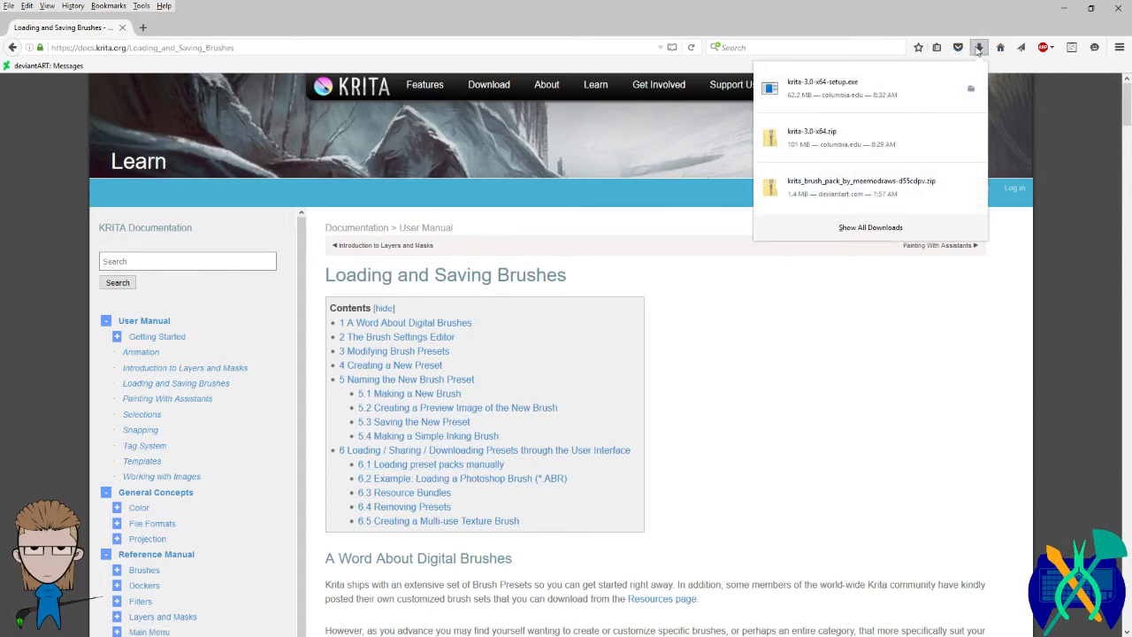
left_click(826, 85)
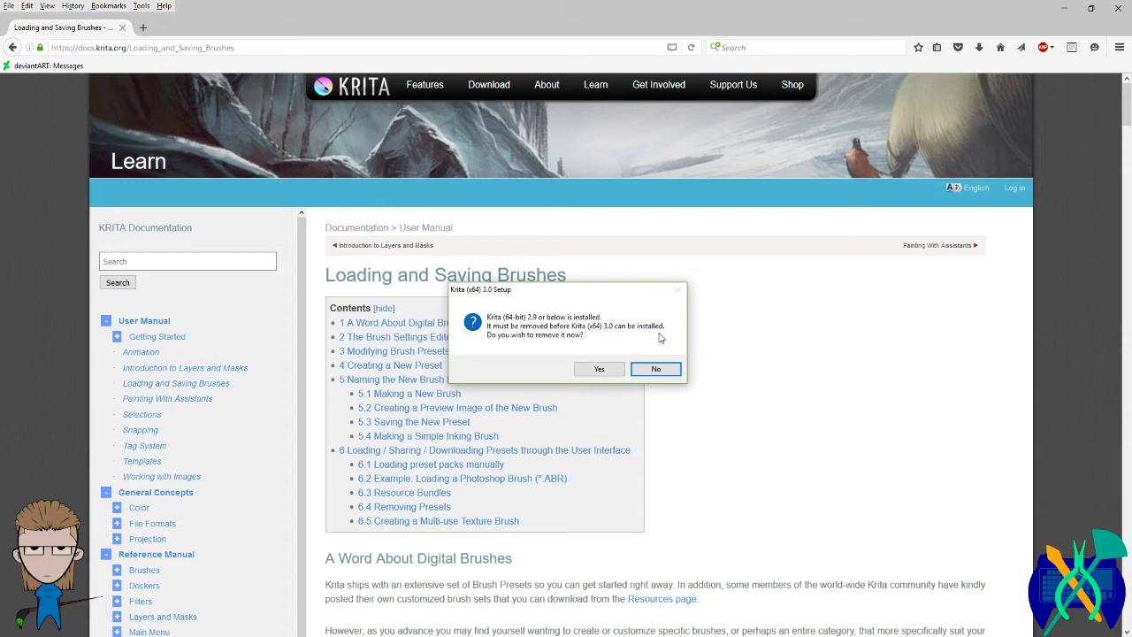
left_click(597, 370)
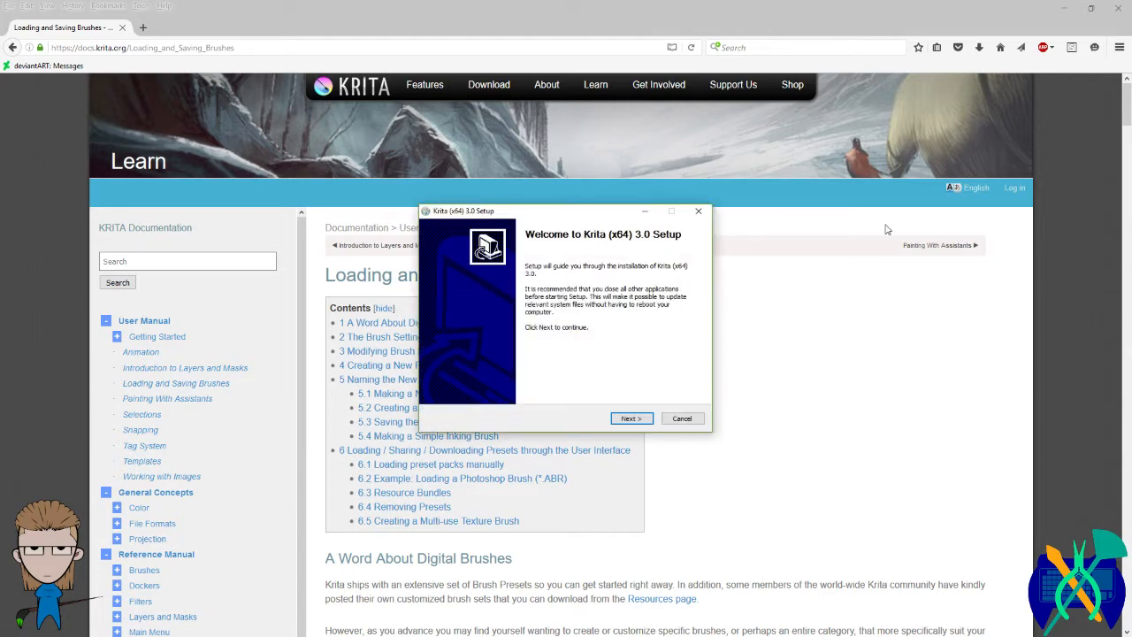
Step: Start the Krita (x64) 3.0 setup wizard, skim the license agreement to its end and accept its terms
left_click(631, 418)
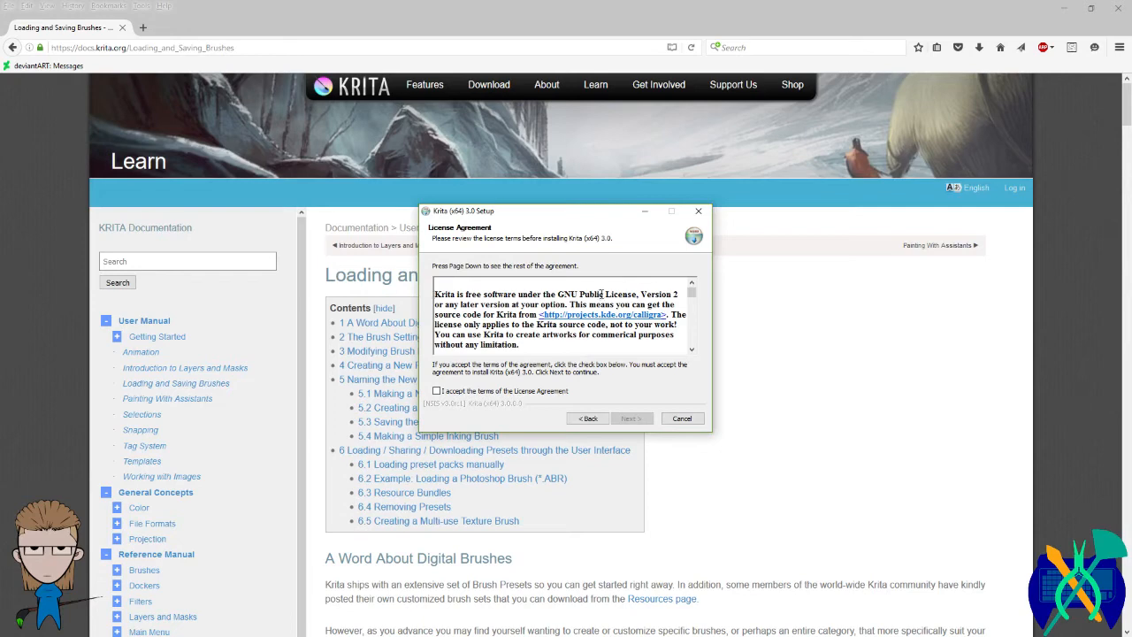
left_click_drag(693, 293, 693, 339)
left_click(436, 391)
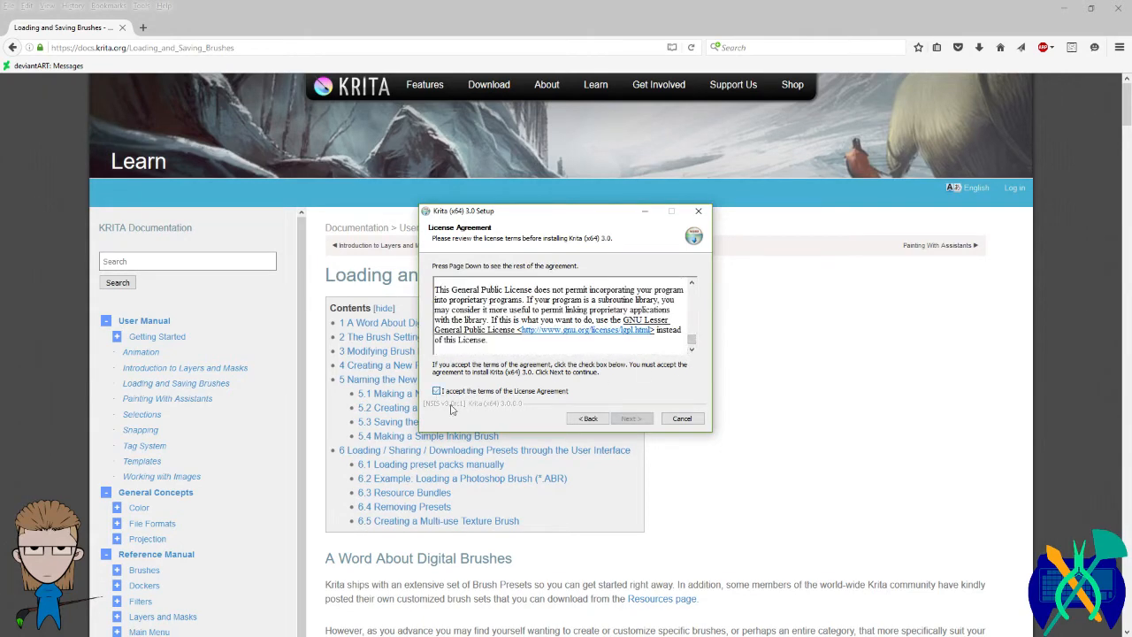
left_click(631, 419)
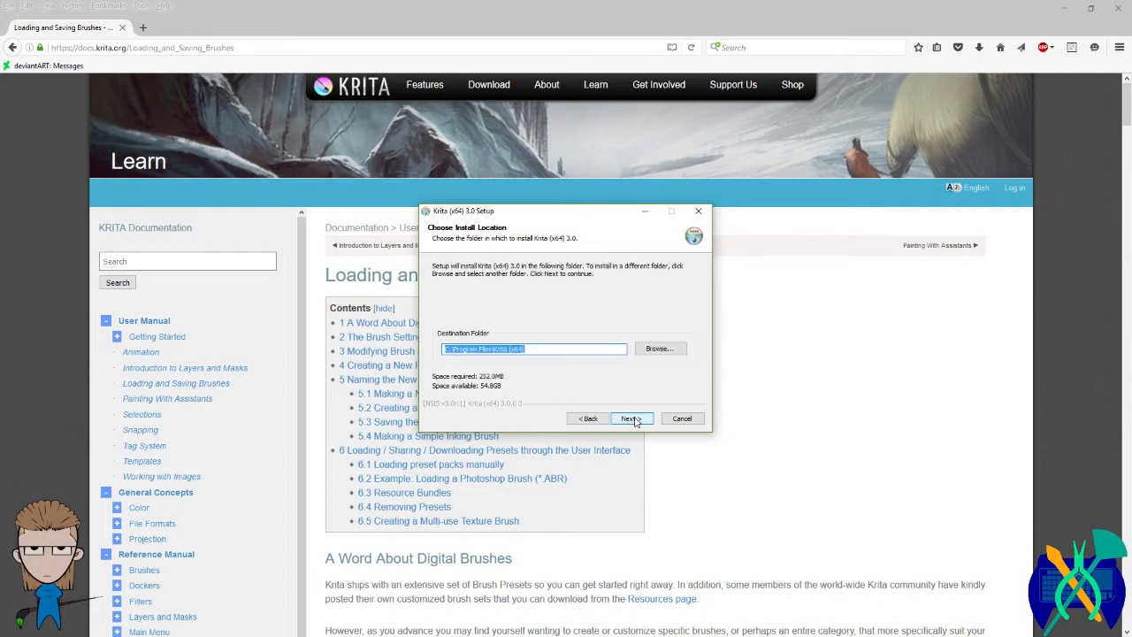
Step: Keep the default Program Files destination folder and install both the Krita (x64) and Shell Integration components
left_click(631, 419)
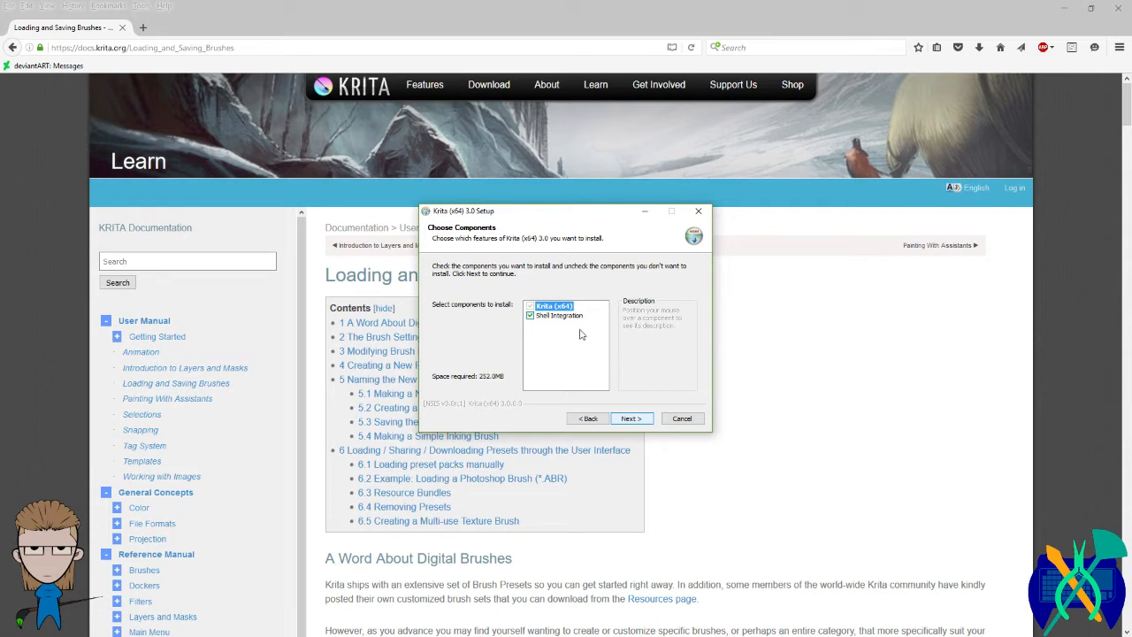
mouse_move(557, 323)
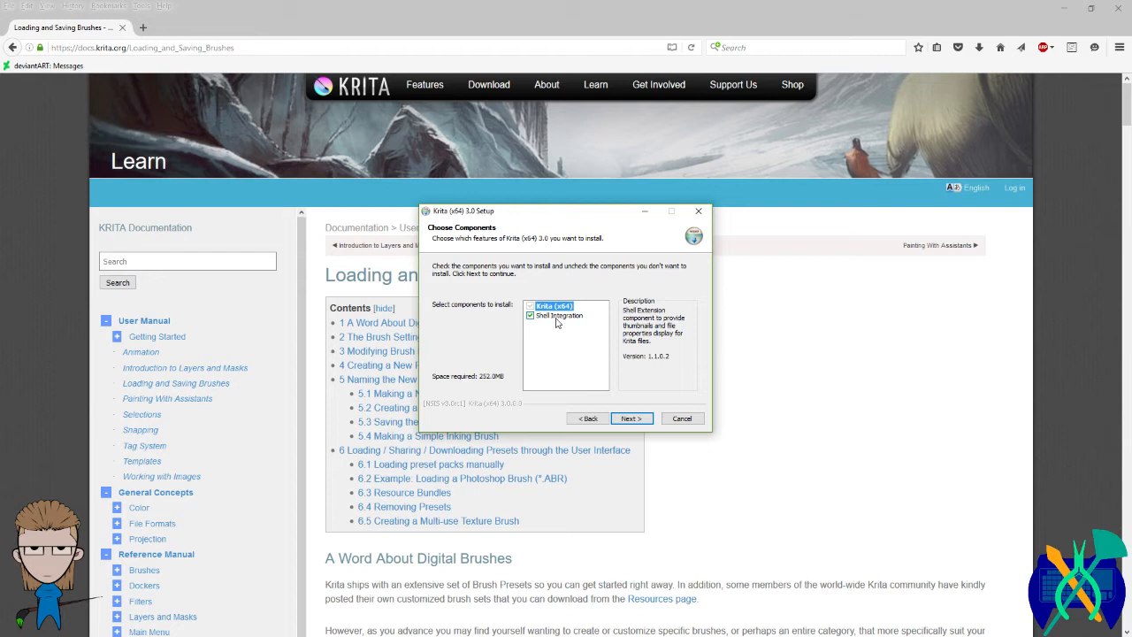
left_click(632, 418)
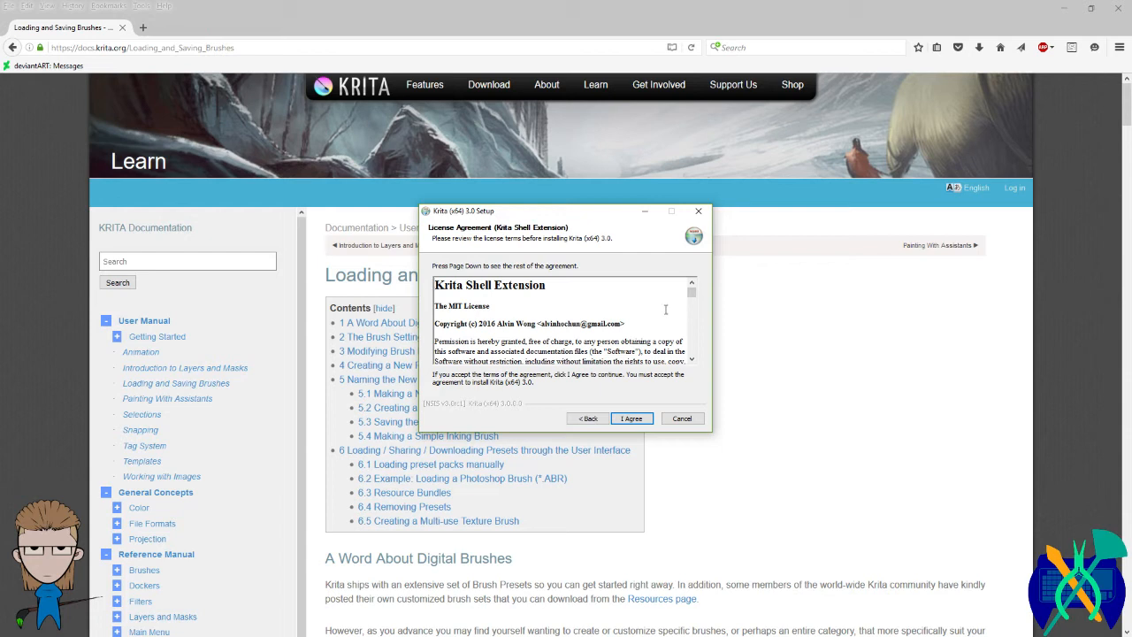
Step: Read through the Krita Shell Extension license terms in the installer
left_click(693, 359)
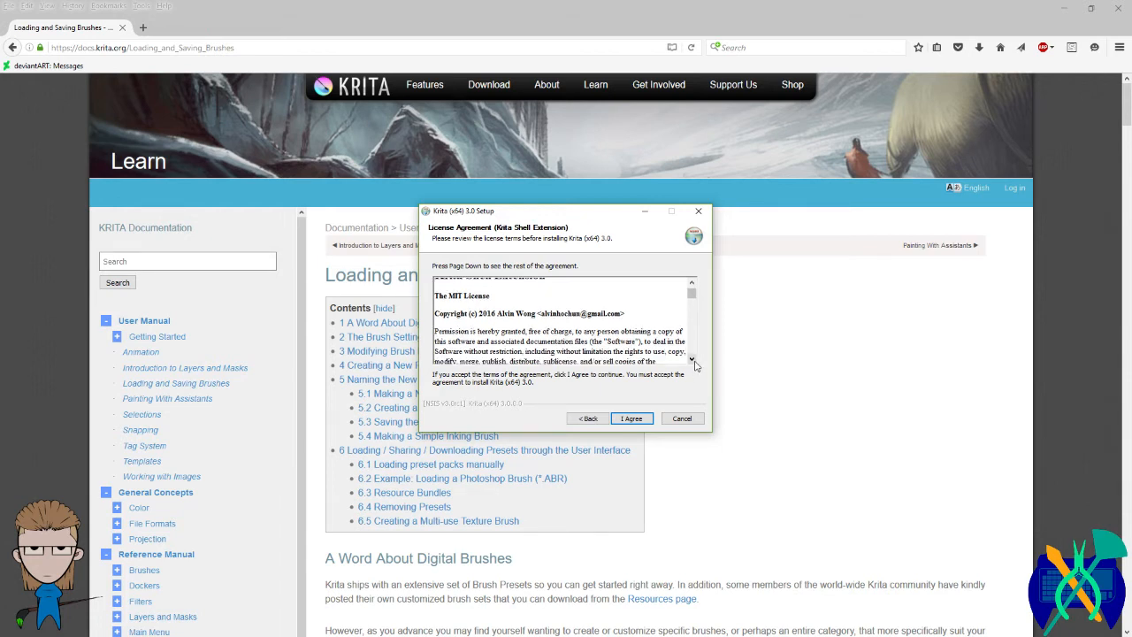
left_click(695, 362)
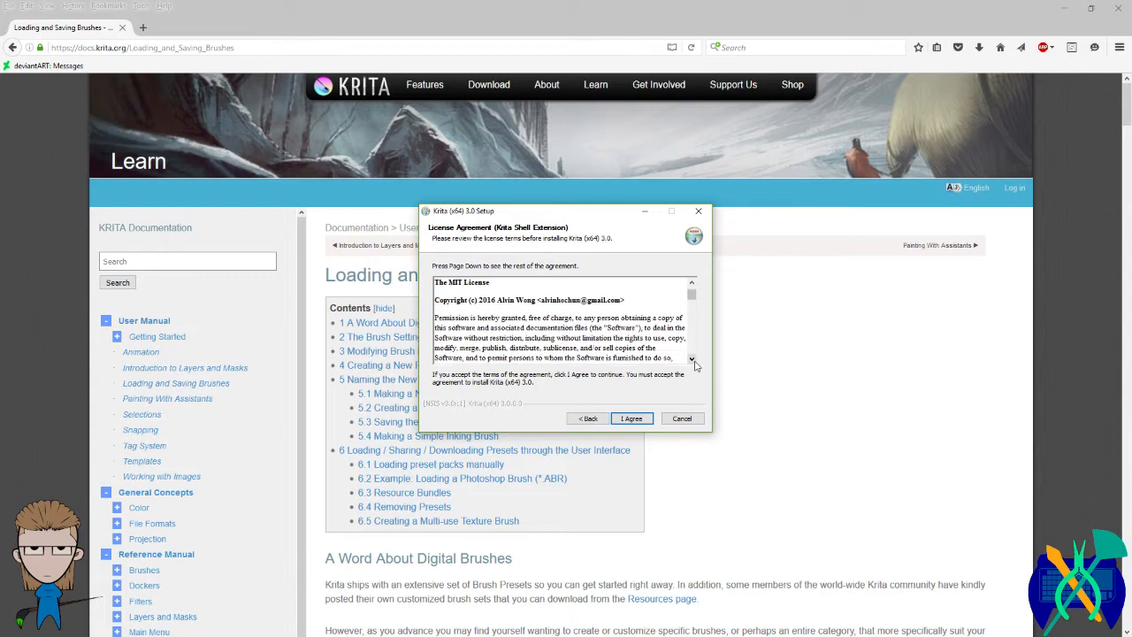
left_click(694, 363)
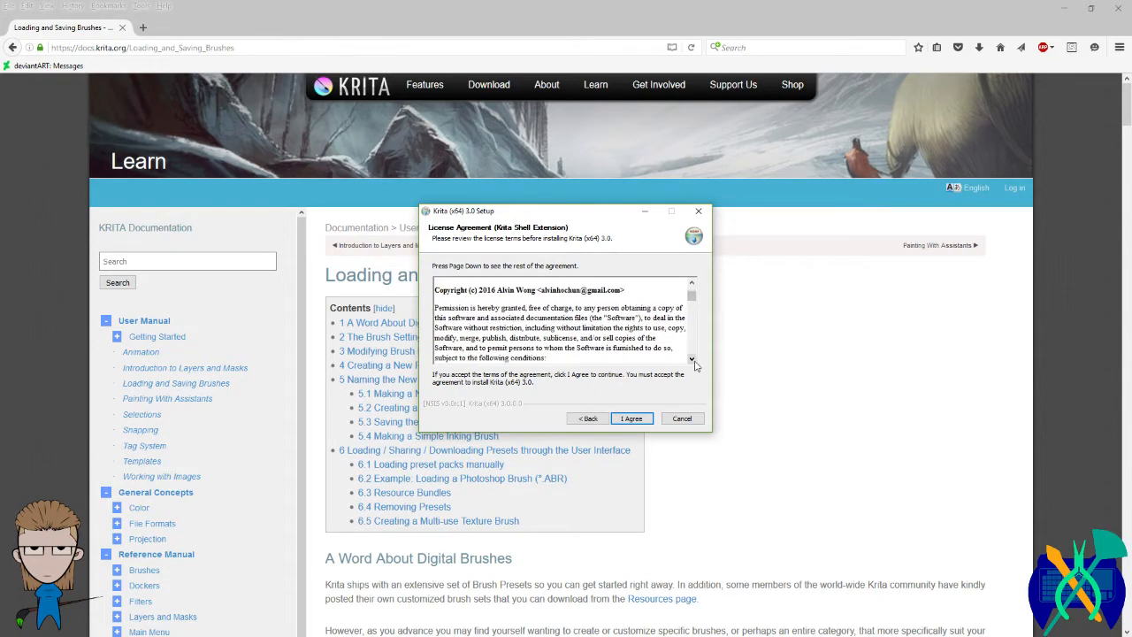
left_click(694, 363)
left_click(694, 363)
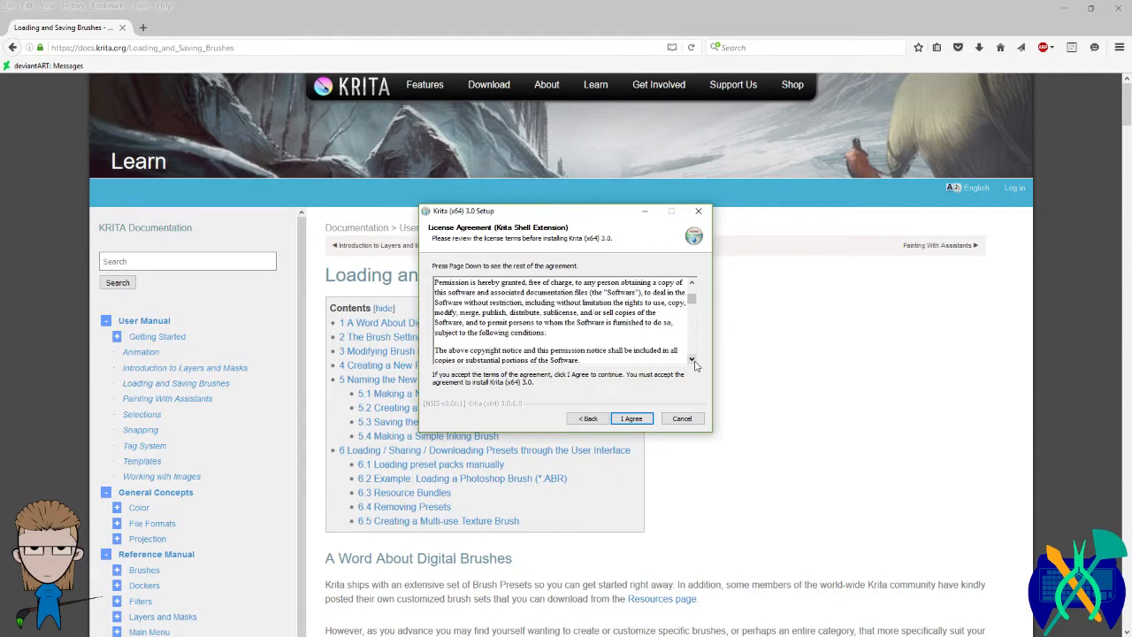
Step: Read through the Krita Shell Extension license, accept it, and keep Krita as the Start Menu folder
left_click(694, 362)
left_click(695, 362)
left_click(694, 362)
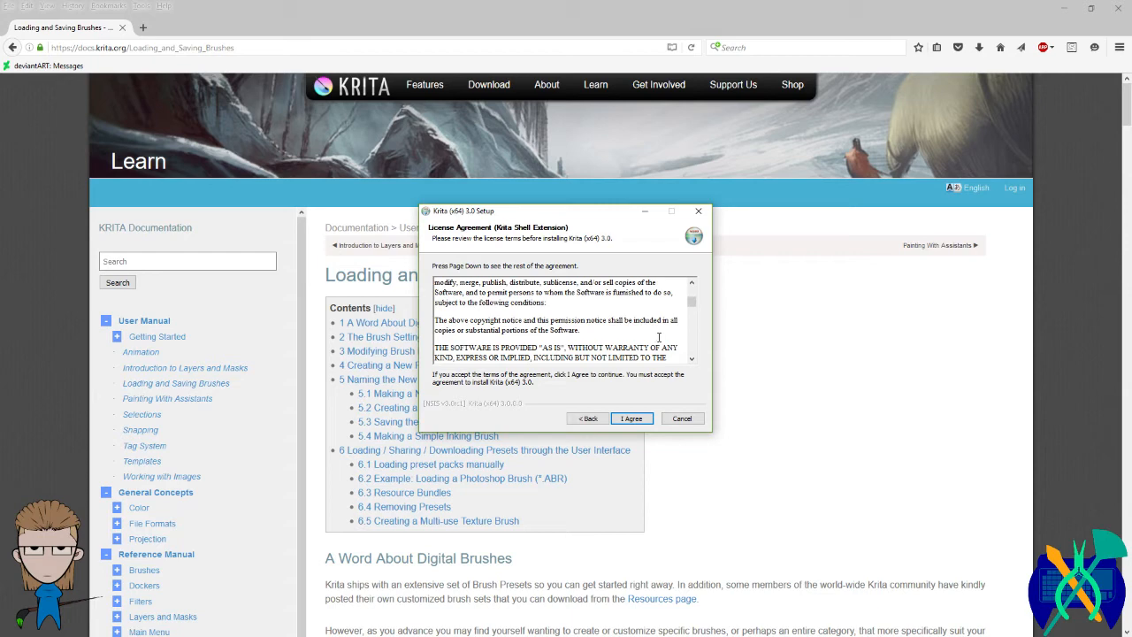
scroll(656, 337, "down", 3)
scroll(659, 337, "down", 4)
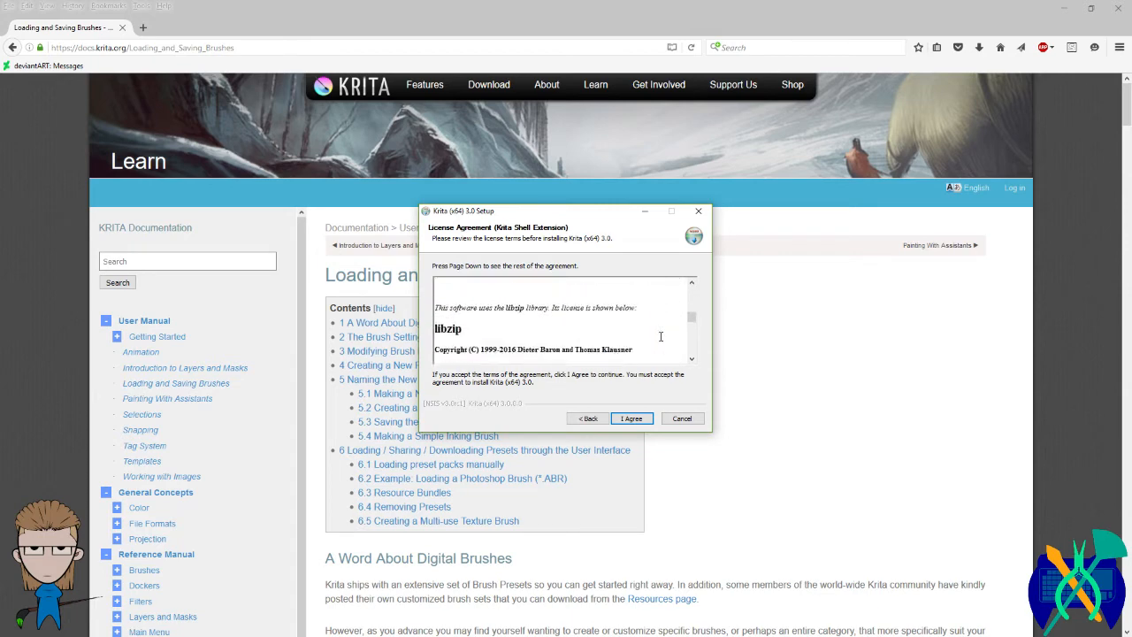
left_click(639, 419)
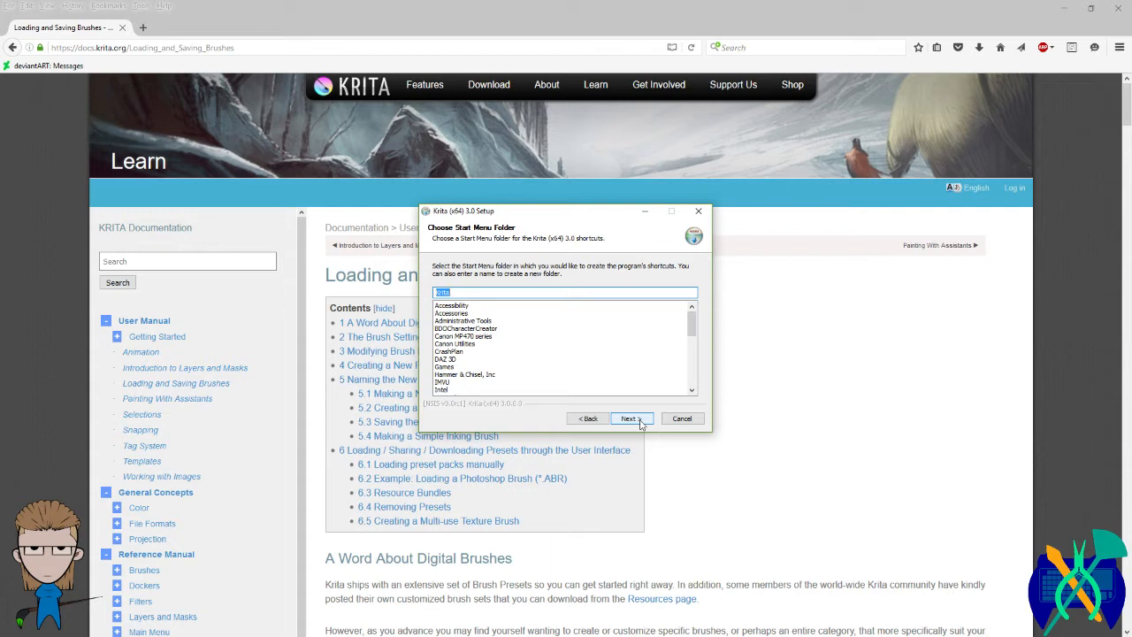
left_click(641, 424)
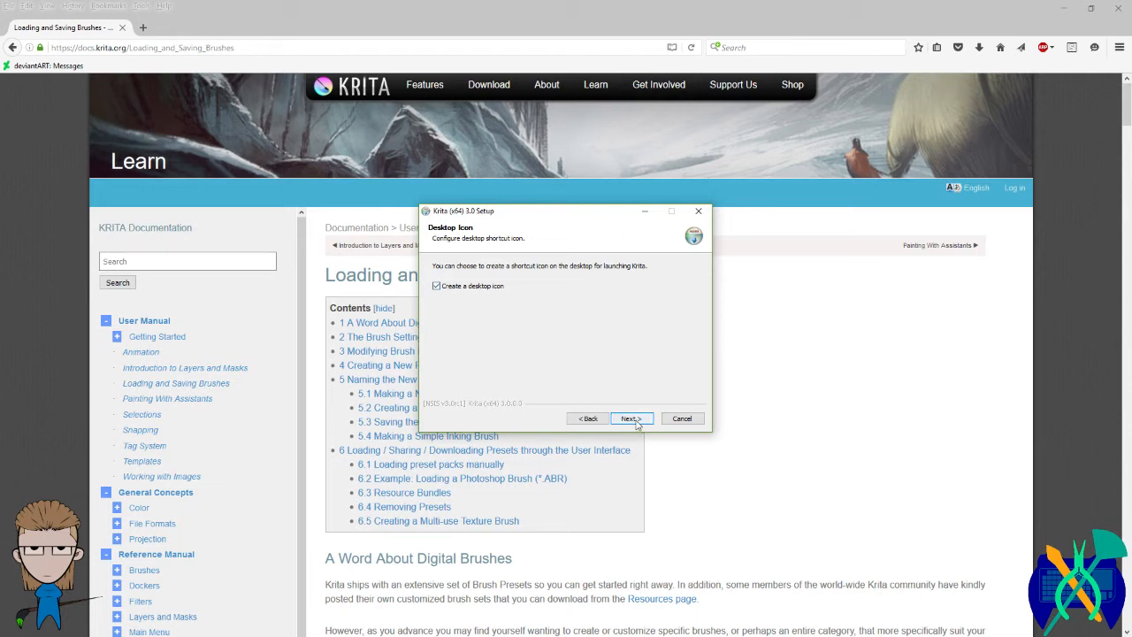
Step: Keep the desktop icon option in the Krita setup and start the installation, moving the browser window out of the way
left_click_drag(720, 6, 699, 636)
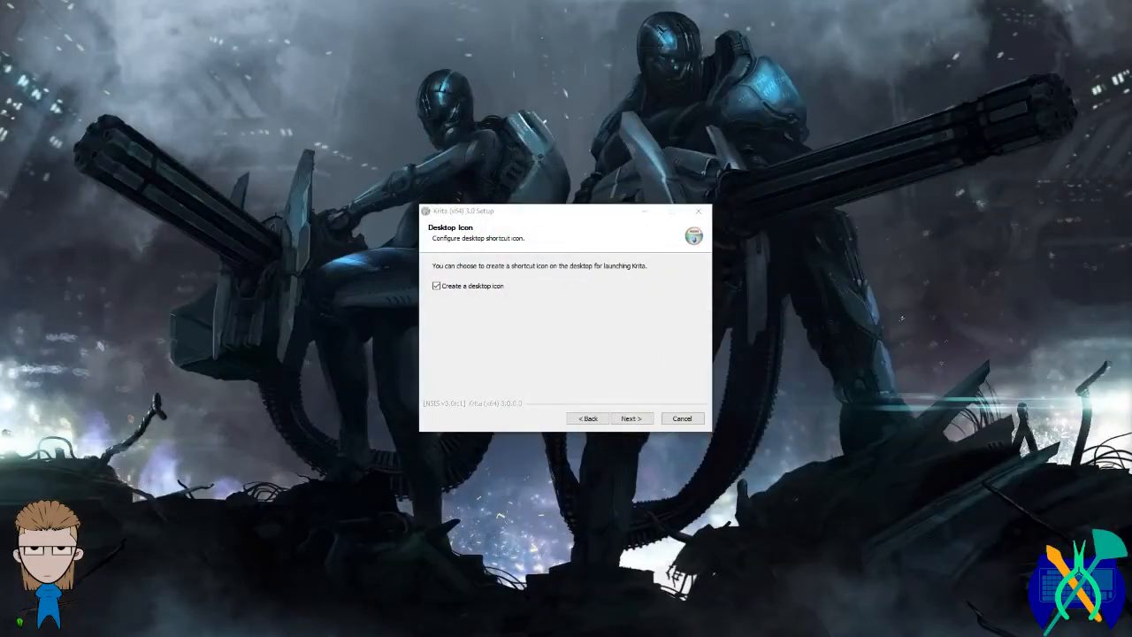
left_click_drag(1131, 405, 436, 24)
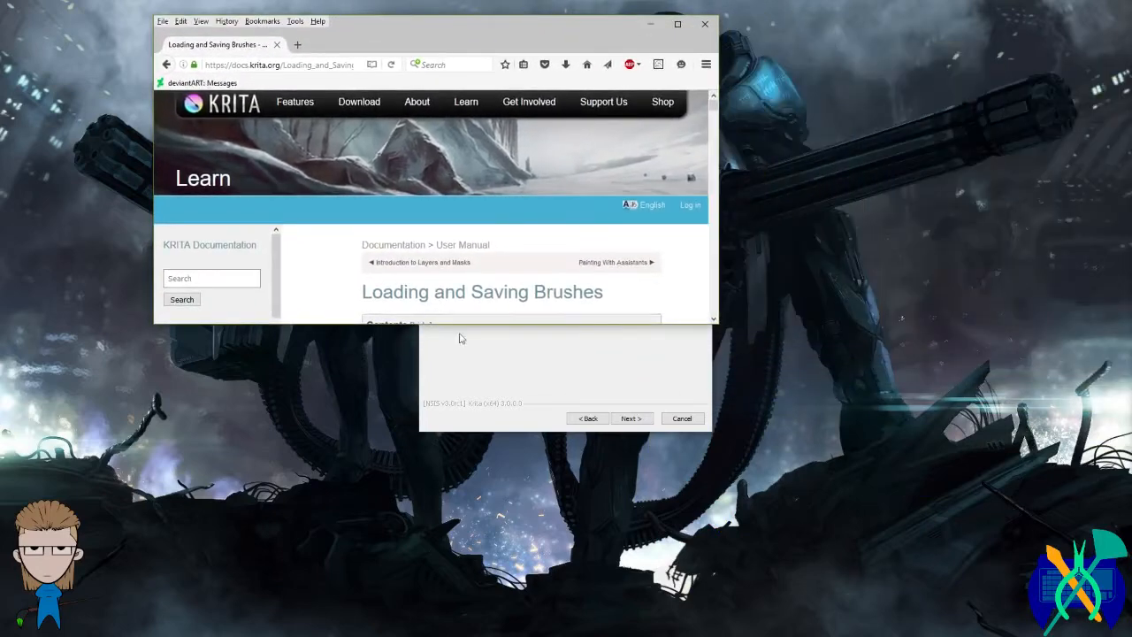
left_click(486, 371)
left_click(632, 423)
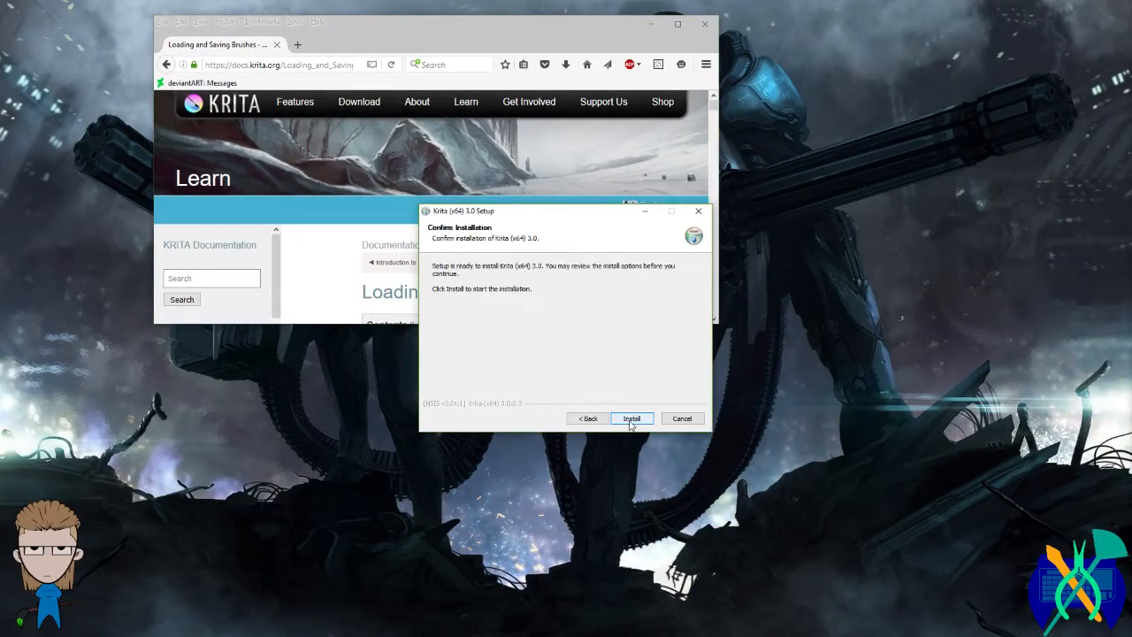
left_click(632, 421)
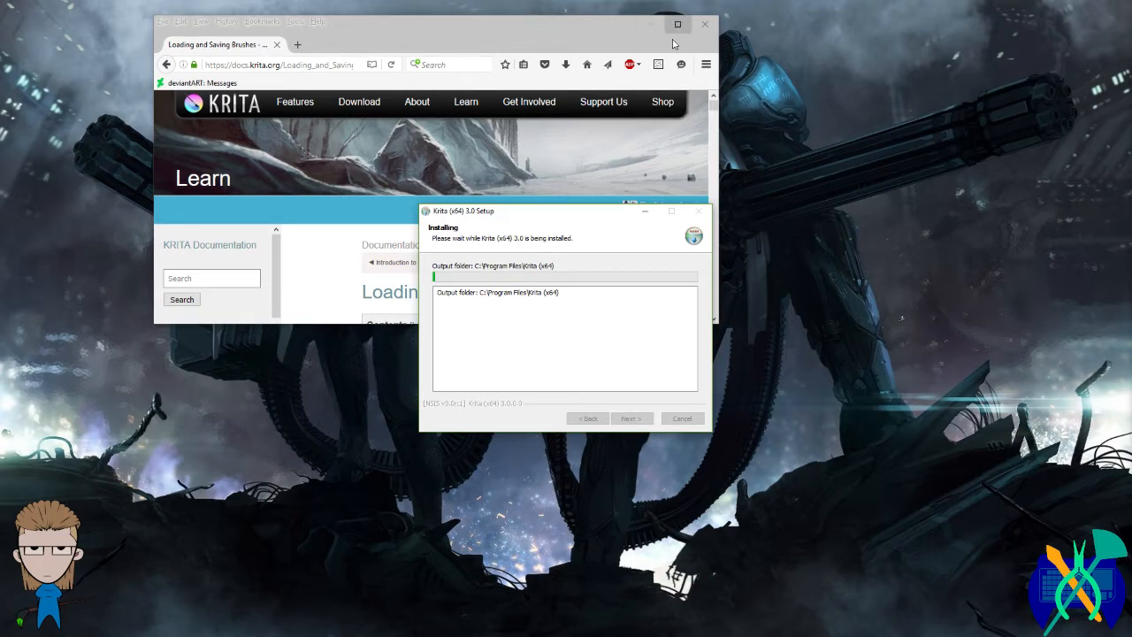
Step: Move the running installer window off the screen and maximize the browser with the Loading and Saving Brushes page
left_click_drag(563, 219, 1131, 210)
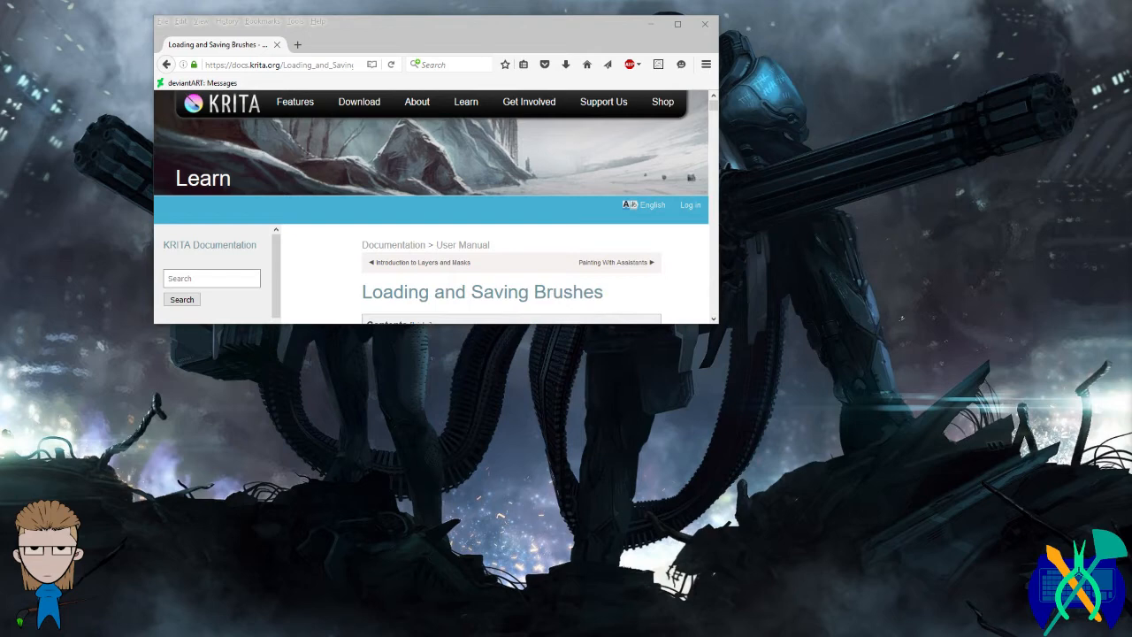
left_click(678, 23)
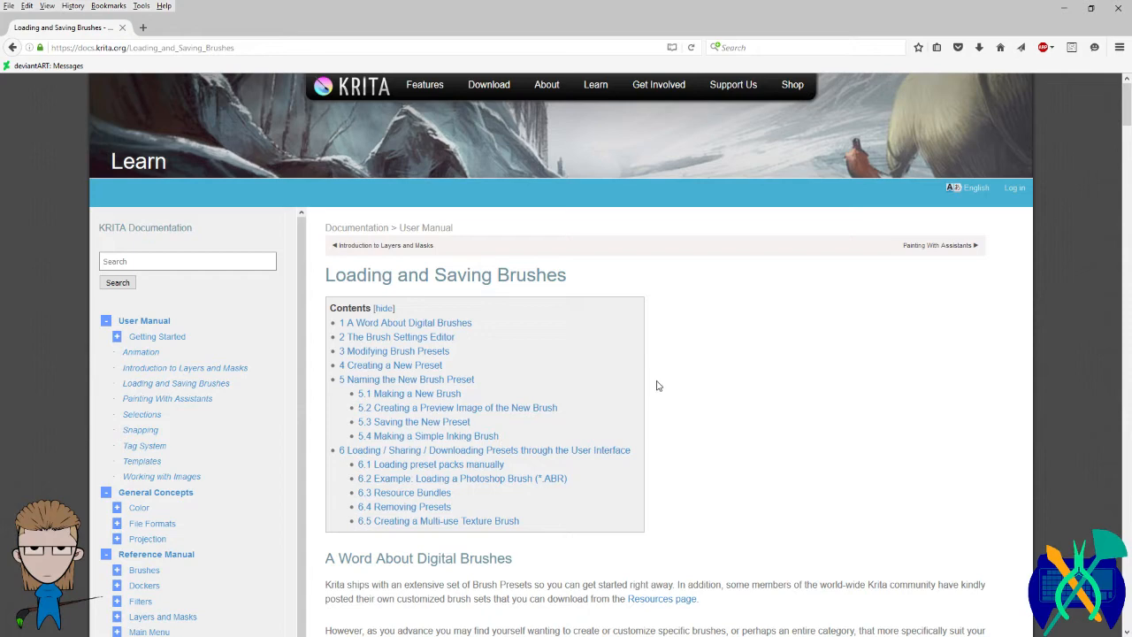
scroll(656, 386, "down", 2)
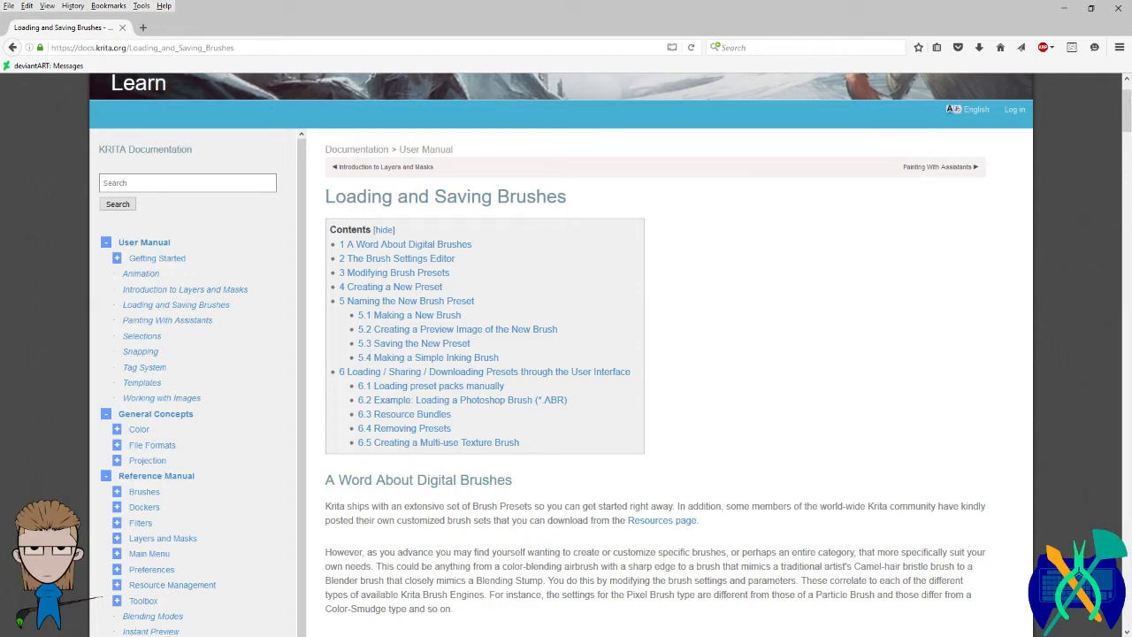
Step: Minimize the browser, launch Krita from the desktop, and maximize its main window after dismissing the welcome window
mouse_move(3, 299)
left_click(1064, 8)
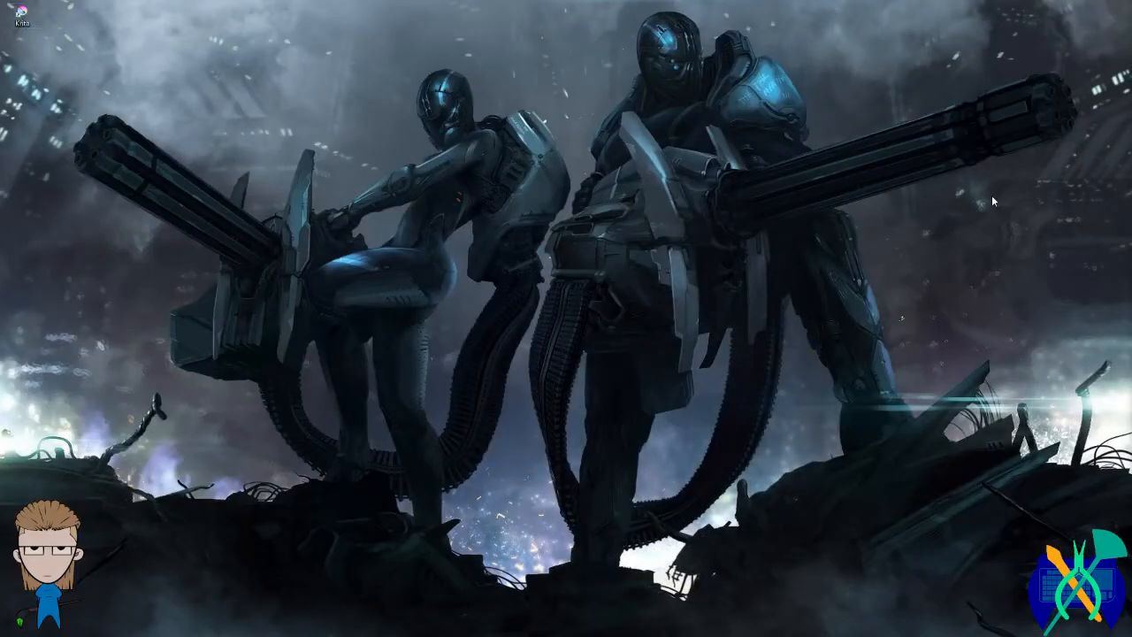
double_click(21, 14)
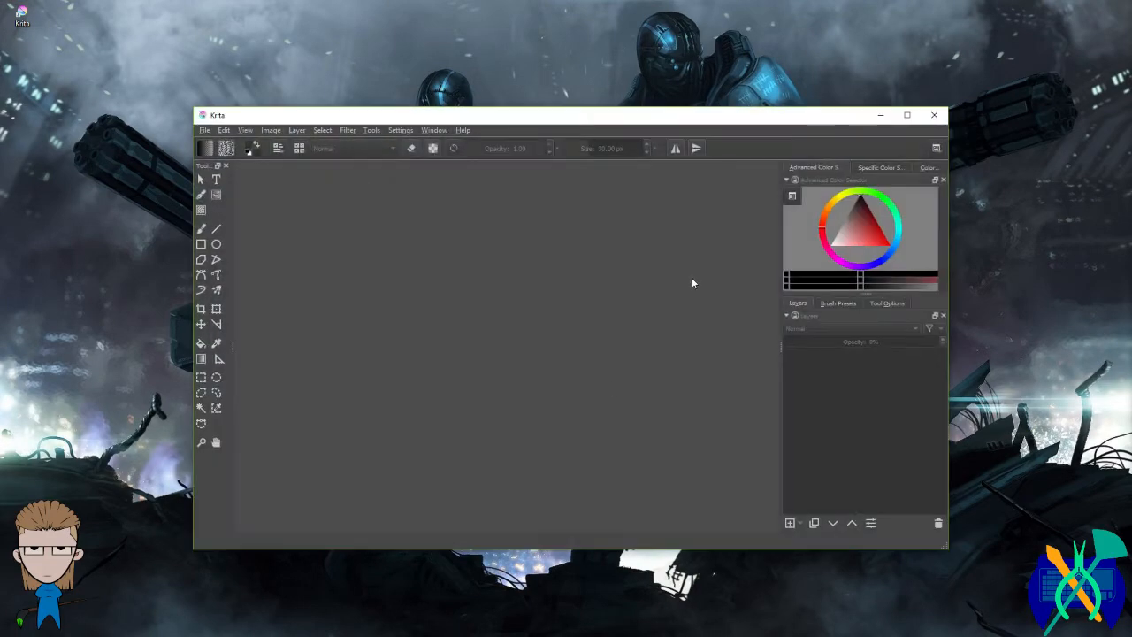
left_click_drag(644, 118, 649, 439)
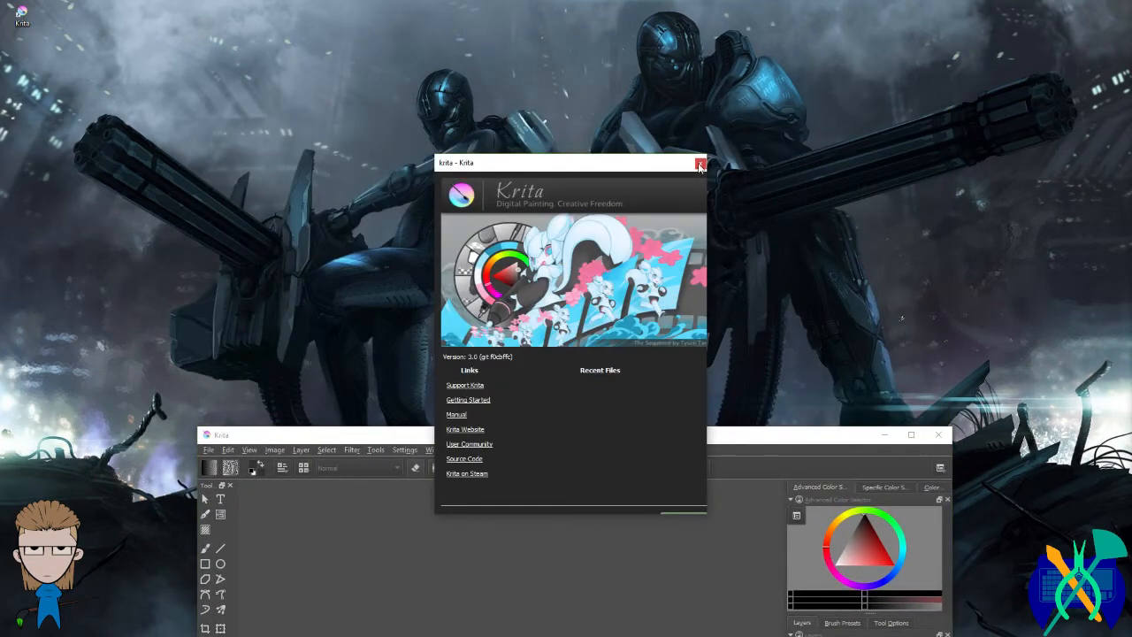
left_click(701, 167)
left_click_drag(646, 434, 643, 6)
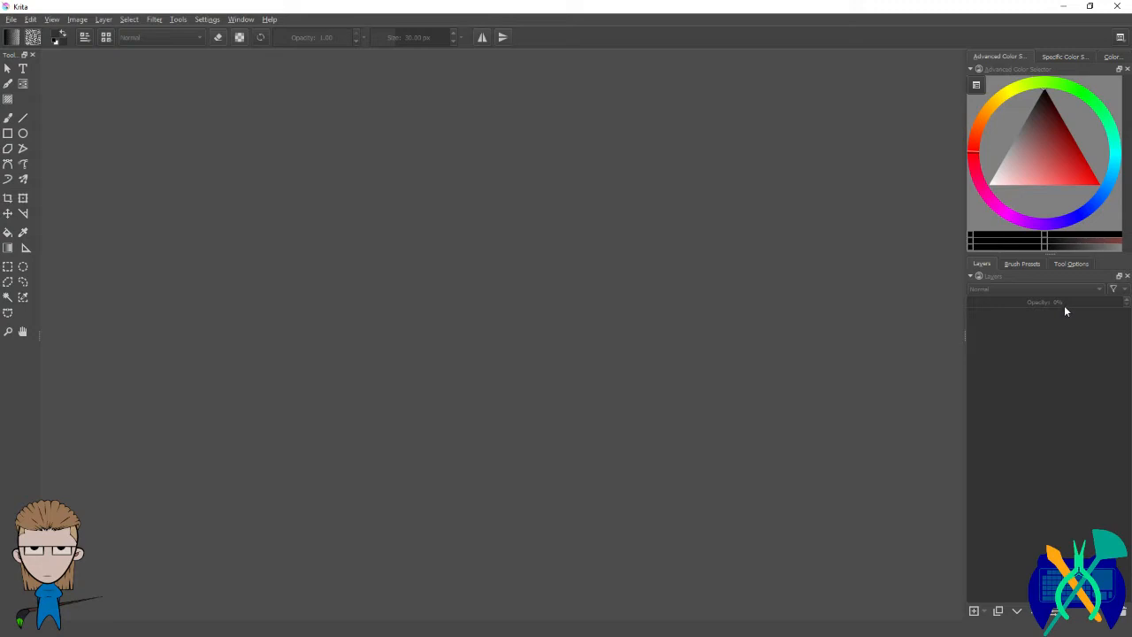
Step: Look through the Brush Presets and Tool Options dockers and return to the Layers docker
left_click(1017, 265)
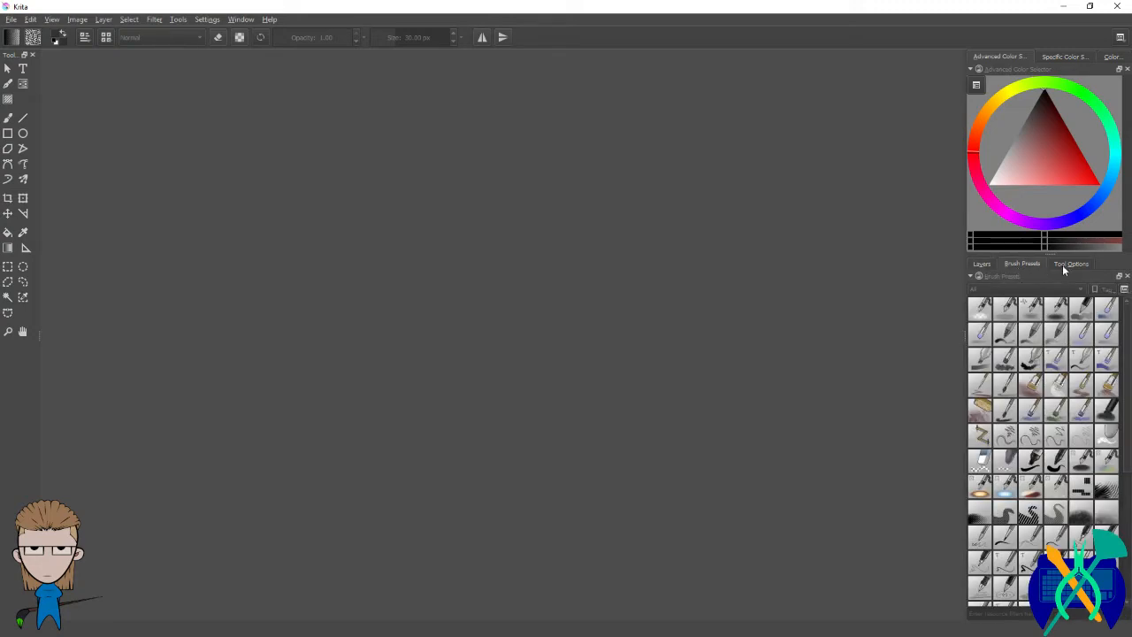
left_click(1064, 265)
left_click(1028, 265)
left_click(982, 264)
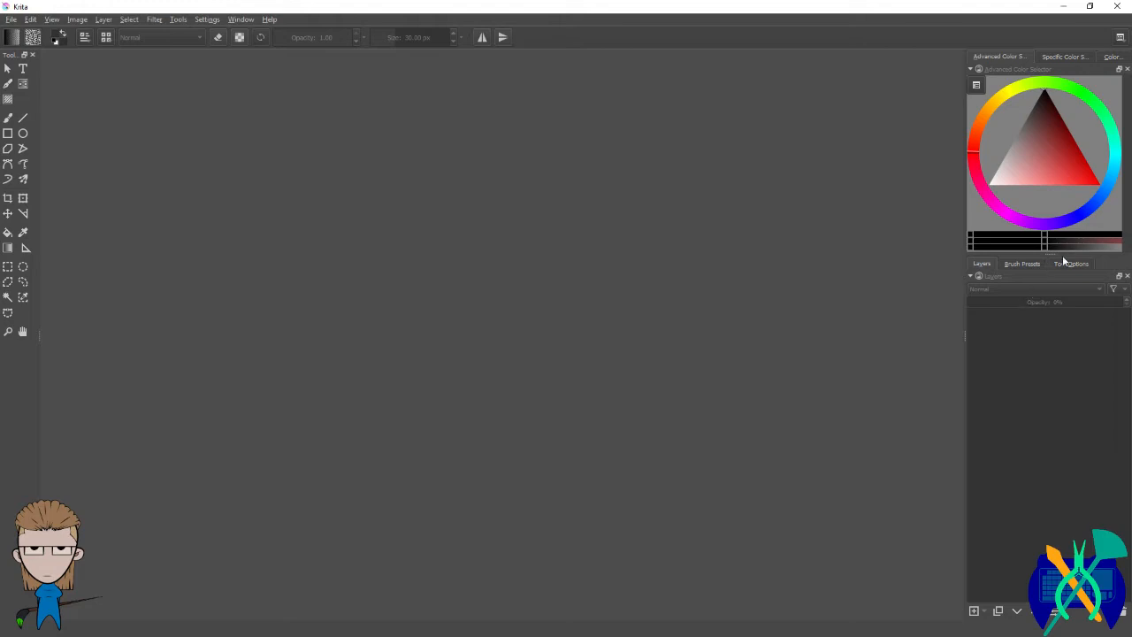
Step: Shrink the Advanced Color Selector and dock the Toolbox between it and the Layers, Brush Presets and Tool Options group
left_click_drag(1052, 262, 1051, 199)
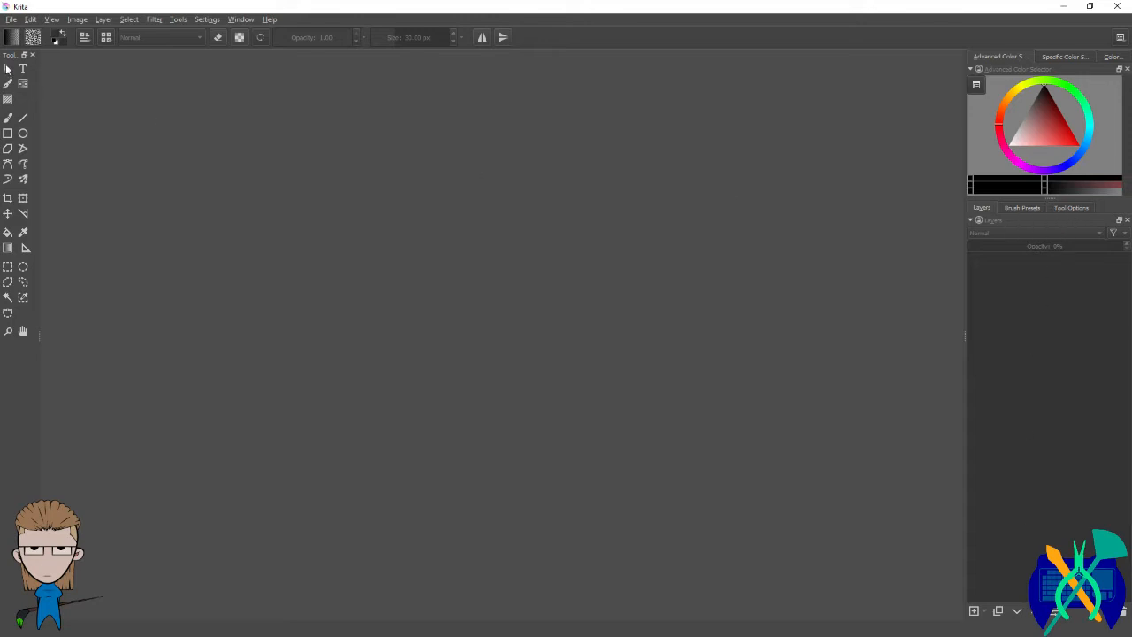
left_click_drag(11, 56, 1058, 283)
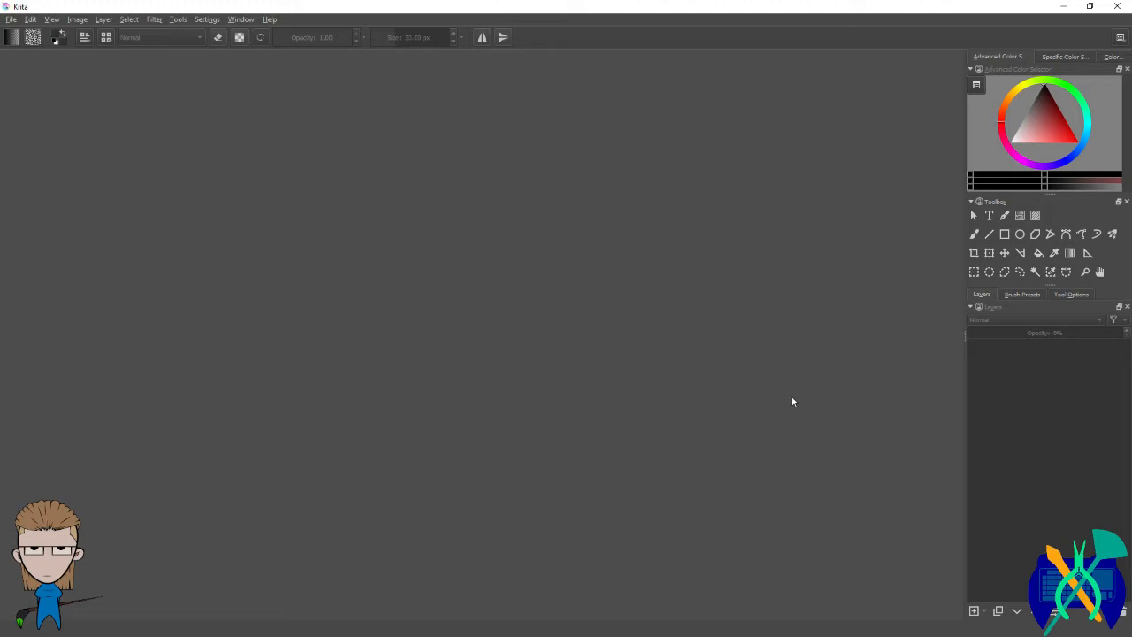
left_click(1031, 296)
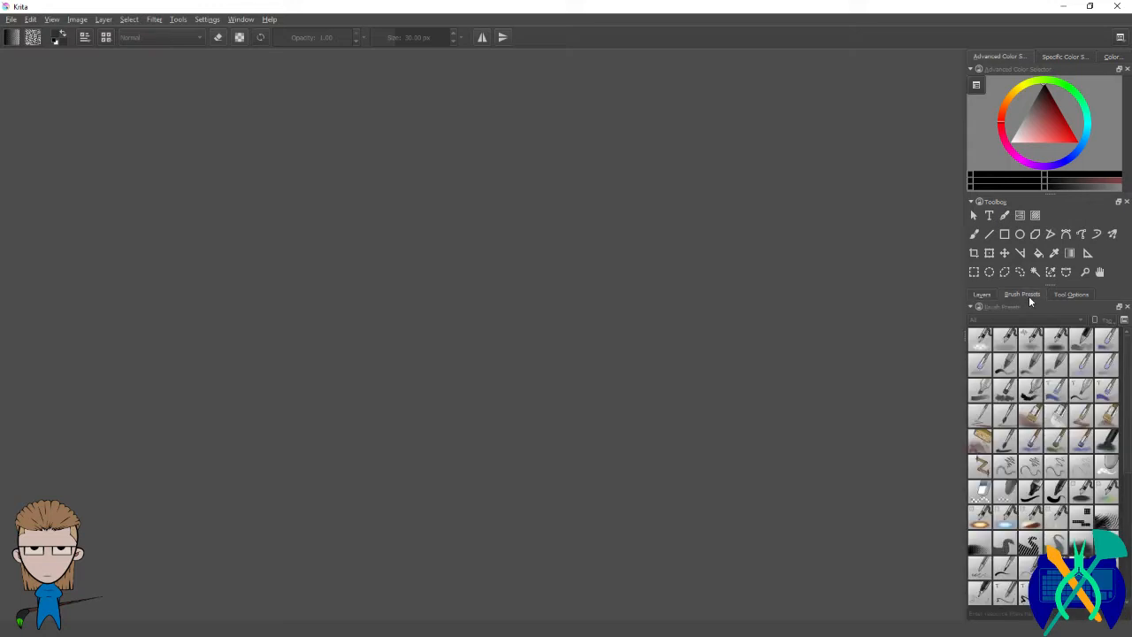
left_click(1077, 297)
left_click(984, 295)
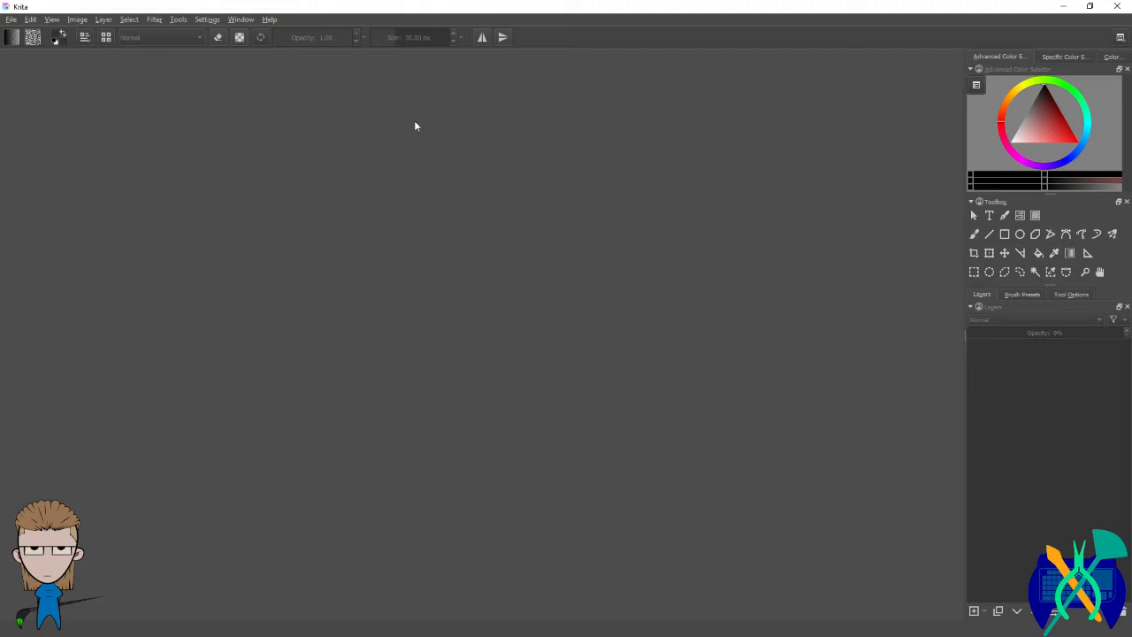
Step: Set up a new custom document named Default, 3000 by 2000 pixels at 300 ppi
left_click(11, 20)
left_click(19, 37)
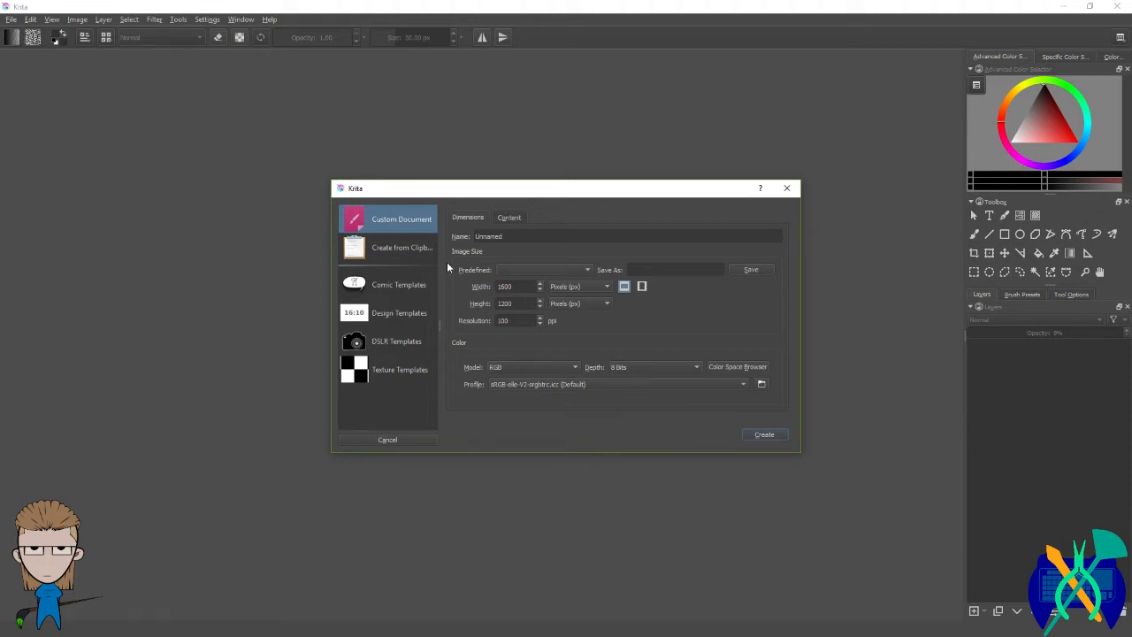
double_click(525, 288)
type("3000")
key("Tab")
type("200")
key("Tab")
type("300")
left_click(608, 288)
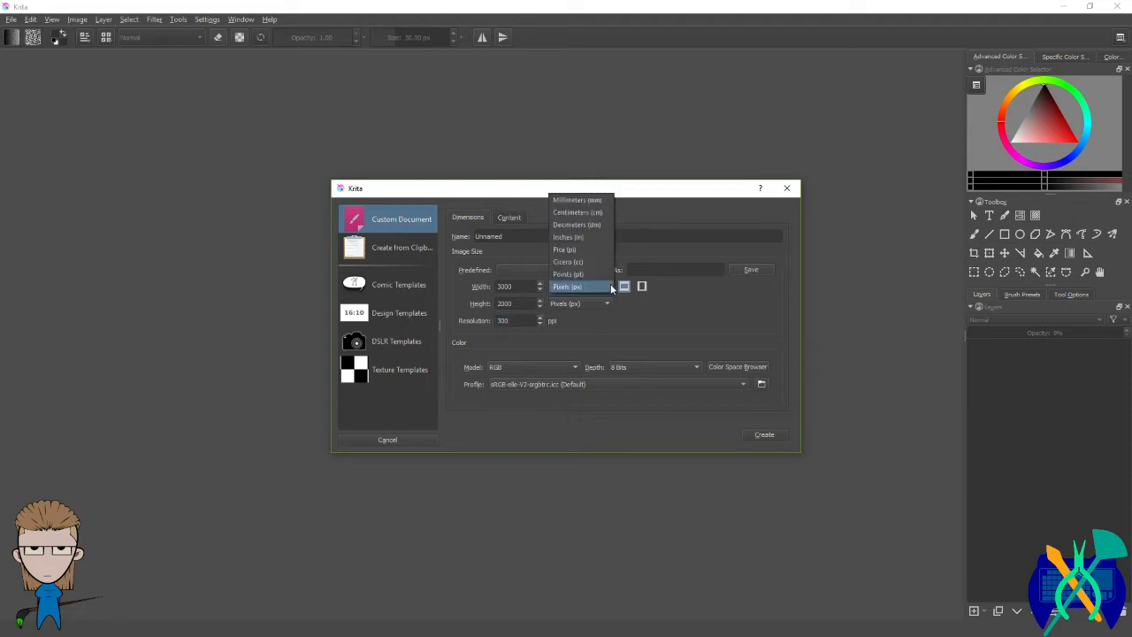
left_click(611, 288)
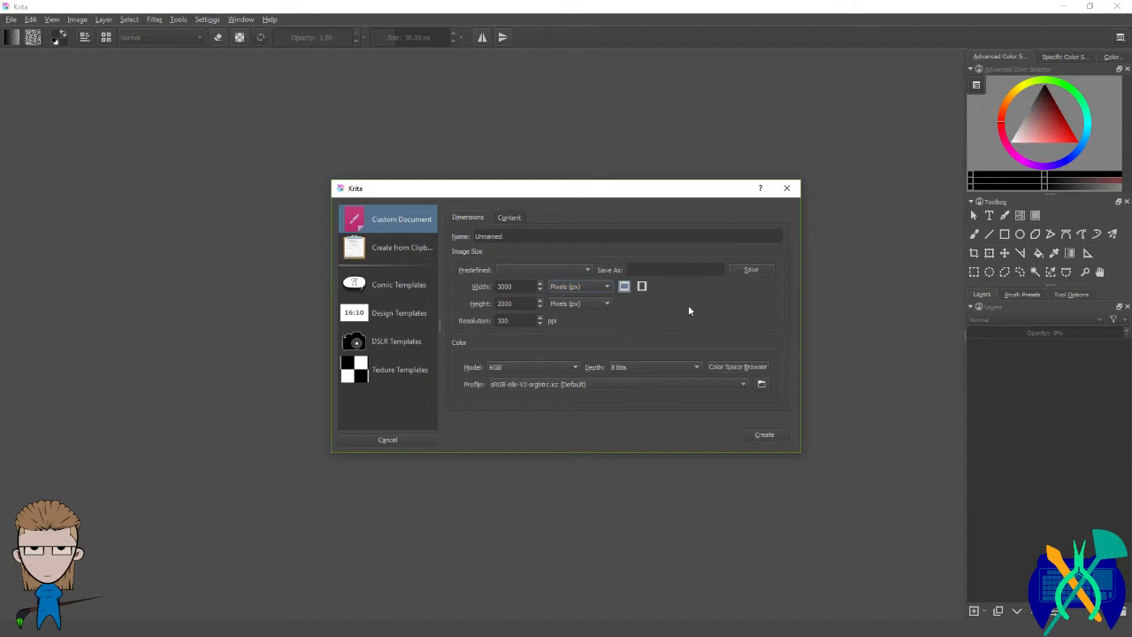
left_click_drag(527, 238, 366, 223)
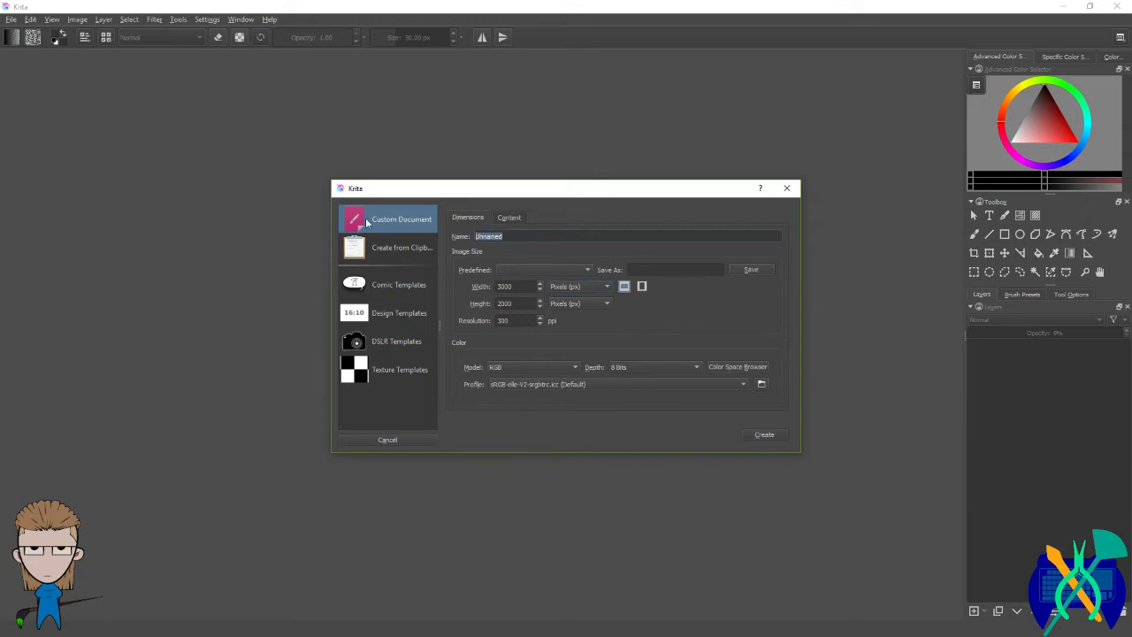
type("Default")
Step: Compare several RGB profiles in the color space browser and keep sRGB-elle-V2-srgbtrc.icc (Default)
left_click(752, 370)
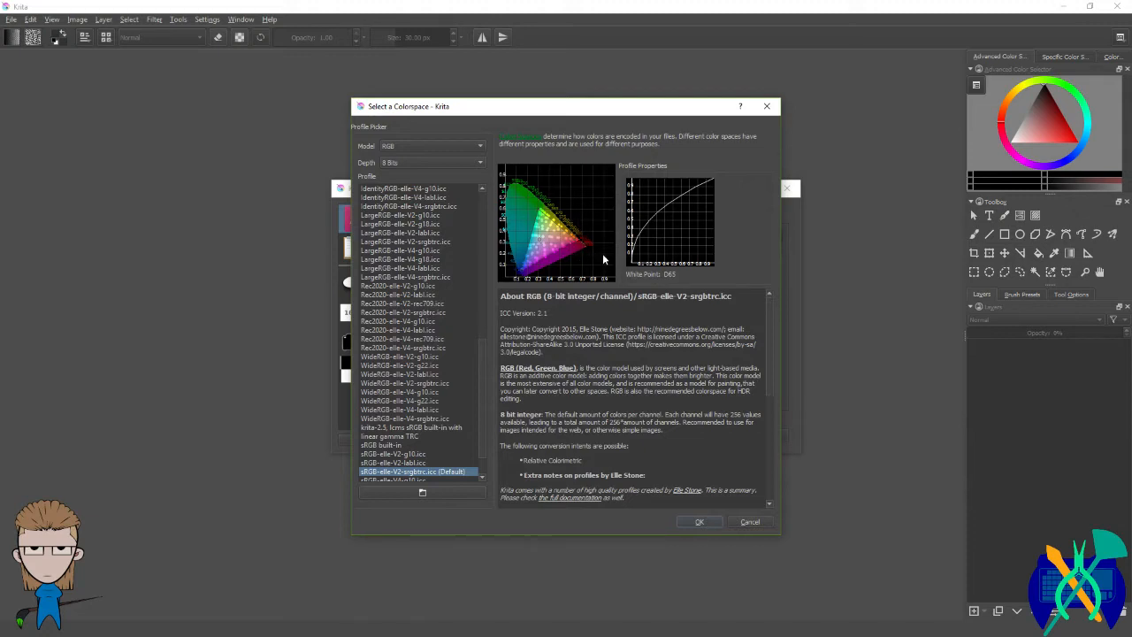
scroll(470, 445, "down", 2)
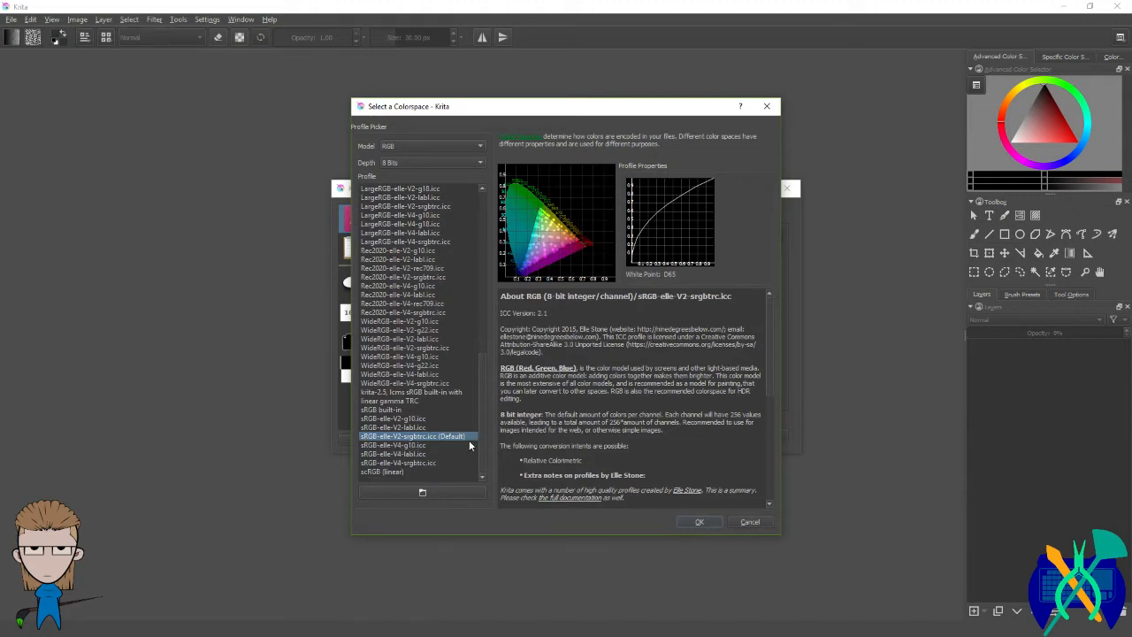
left_click(402, 420)
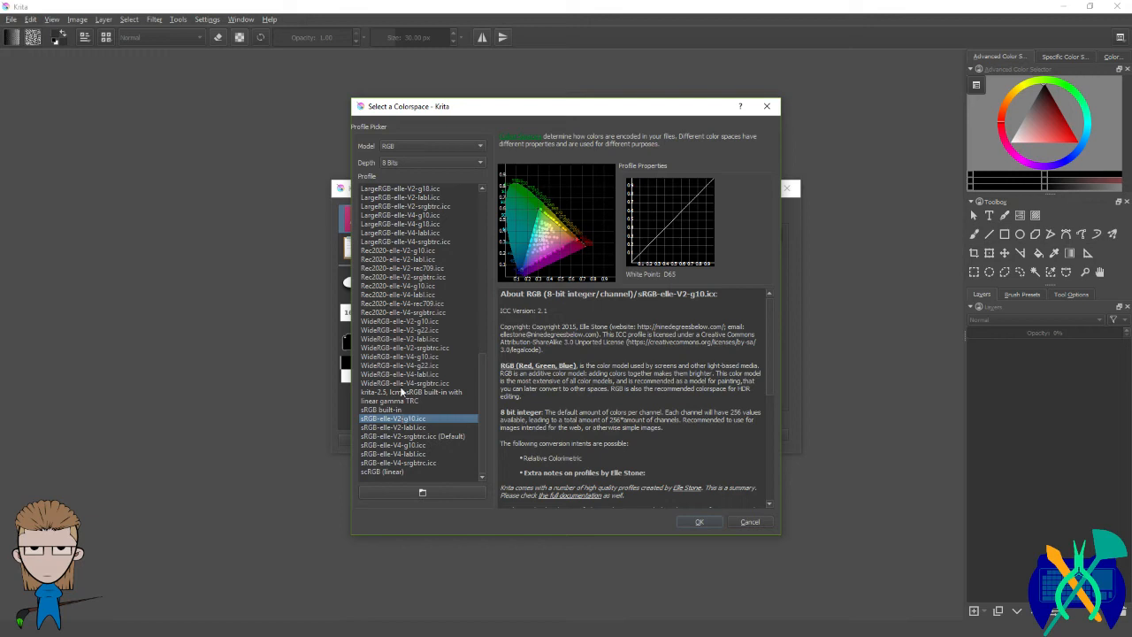
left_click(402, 384)
left_click(404, 305)
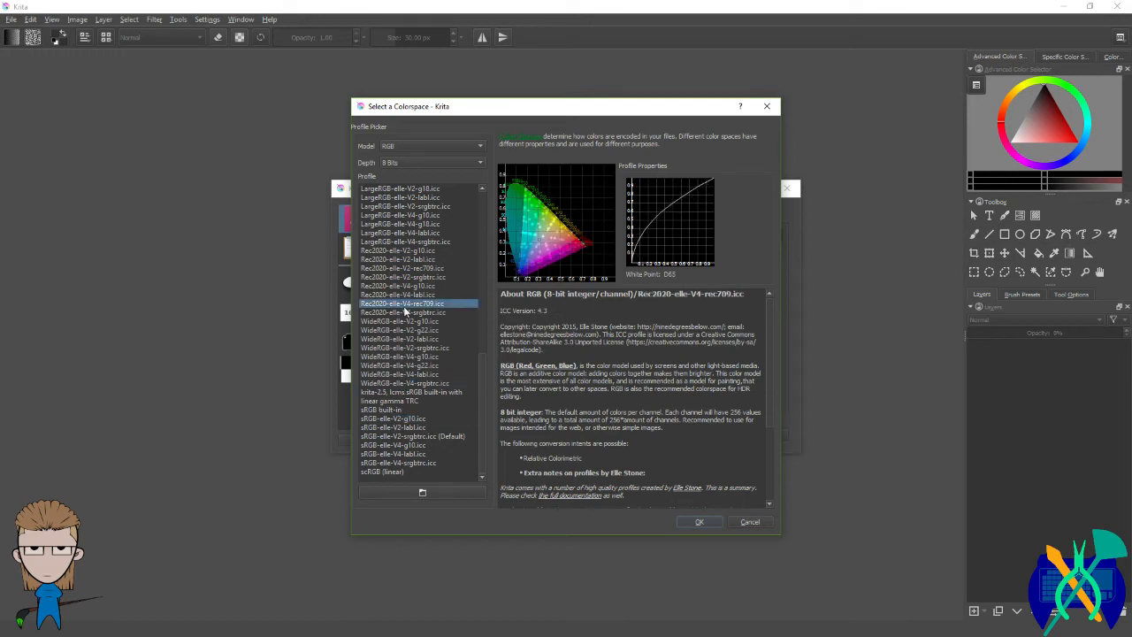
left_click(416, 243)
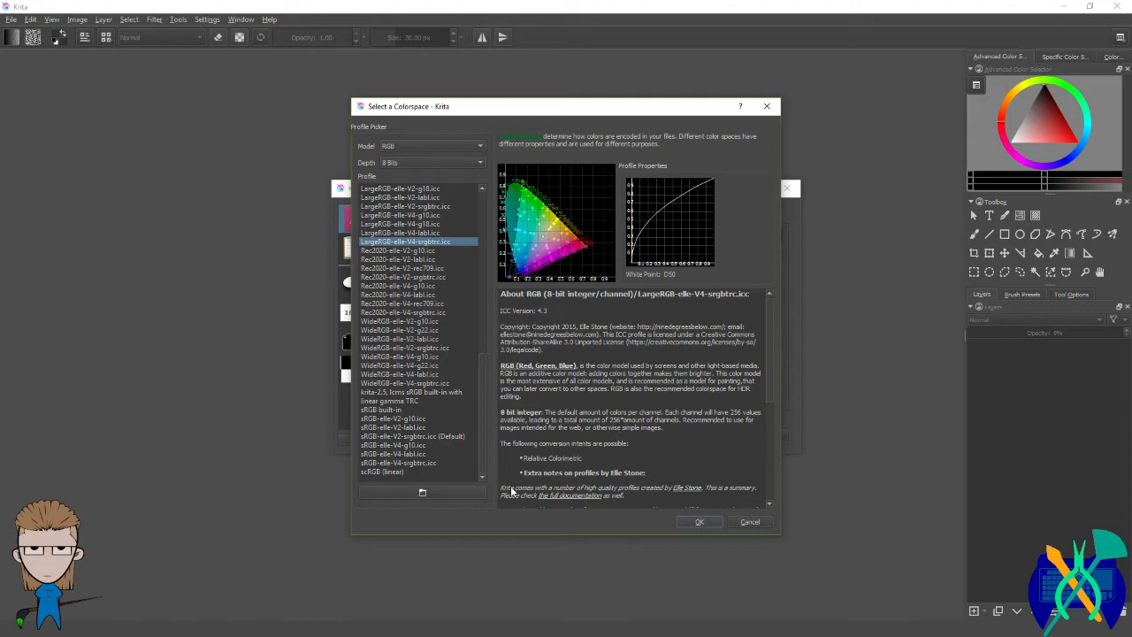
left_click(450, 436)
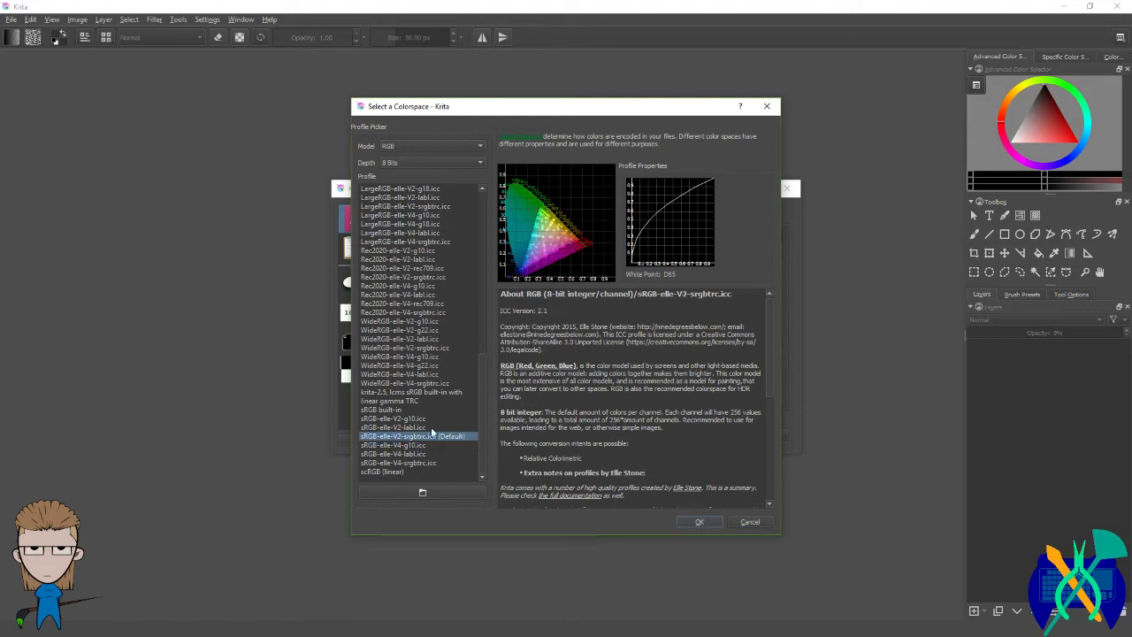
left_click(700, 521)
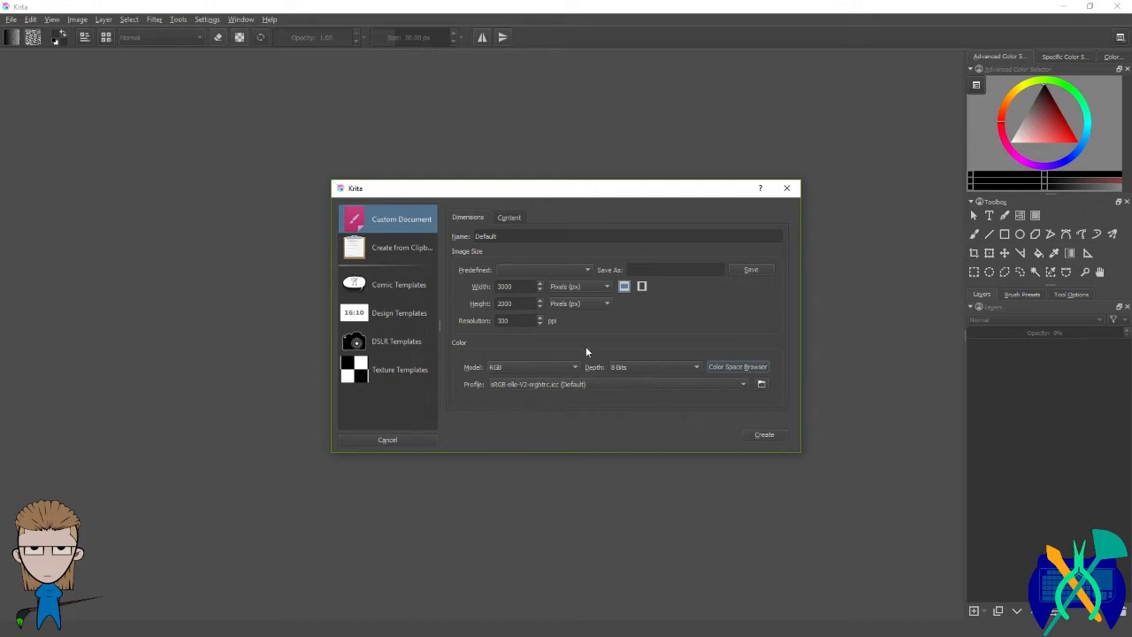
Step: Check the predefined image sizes without choosing one and create the document
left_click(587, 270)
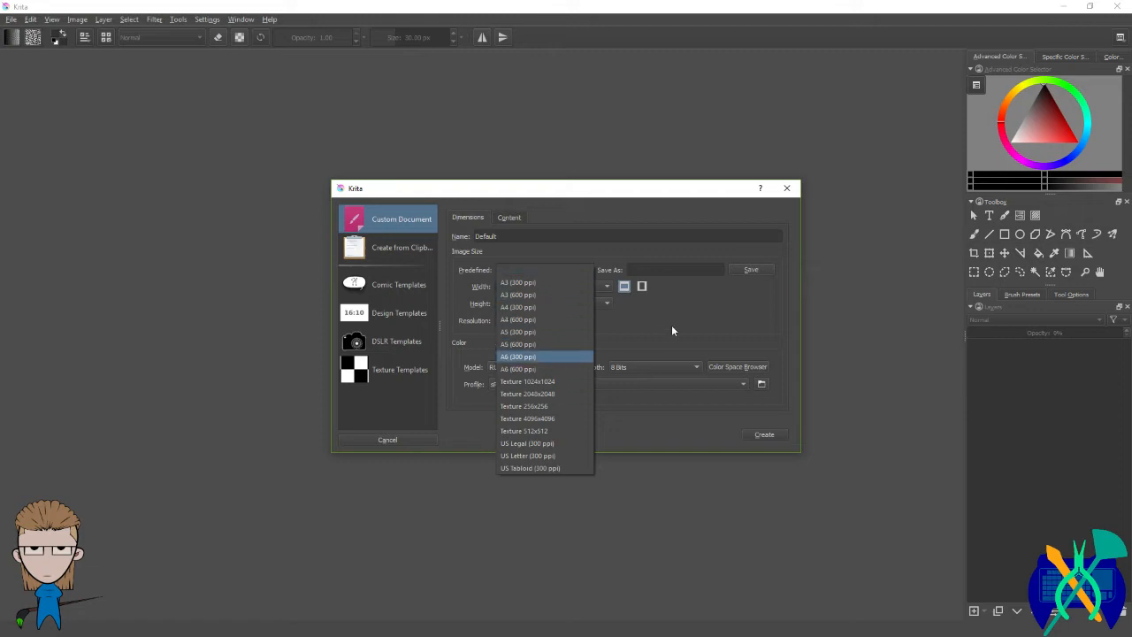
left_click(686, 292)
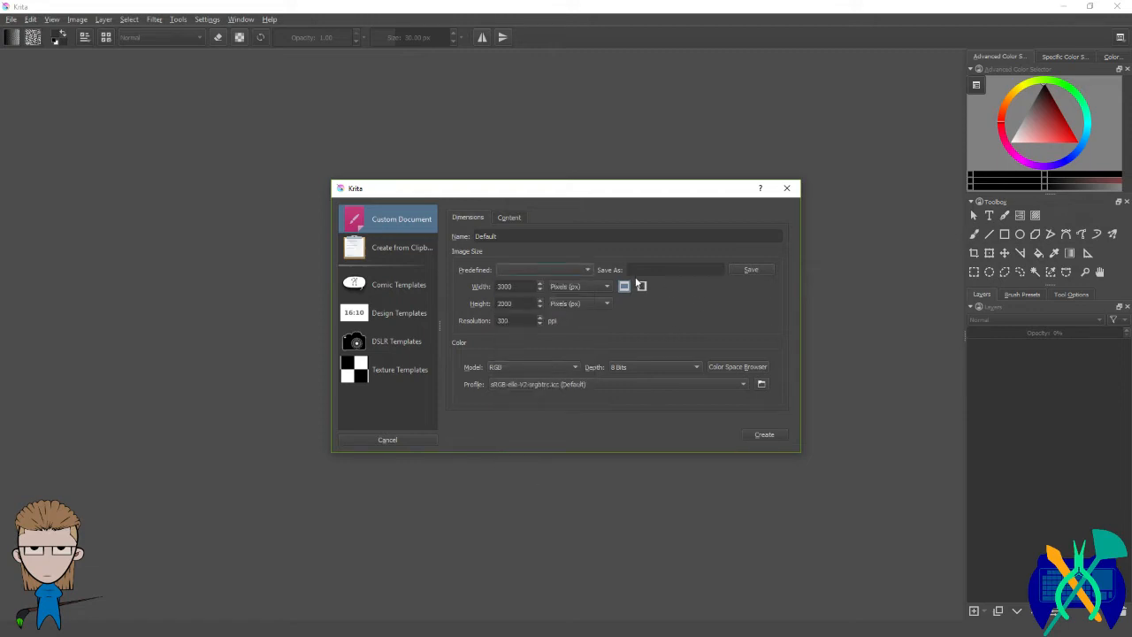
left_click(756, 436)
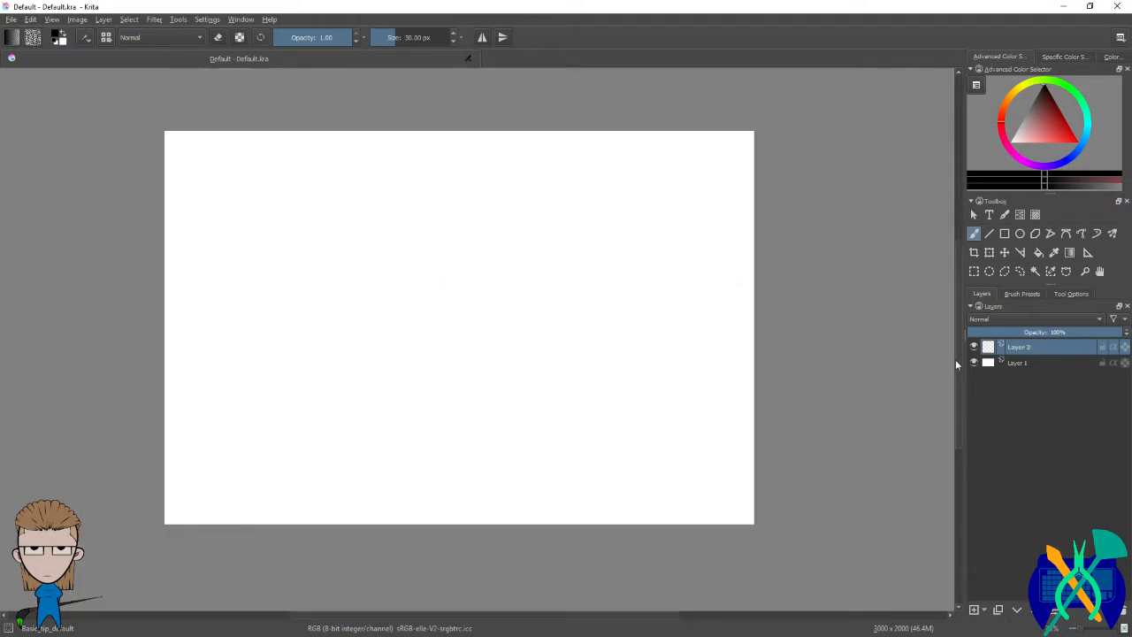
mouse_move(1049, 368)
left_click(154, 20)
mouse_move(128, 20)
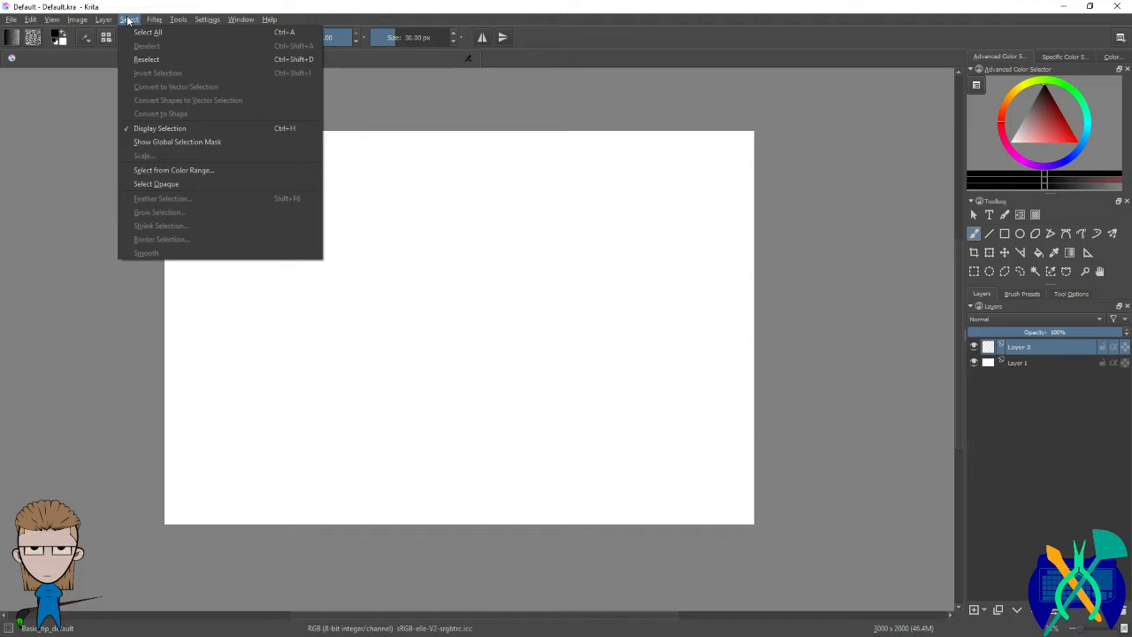
mouse_move(88, 21)
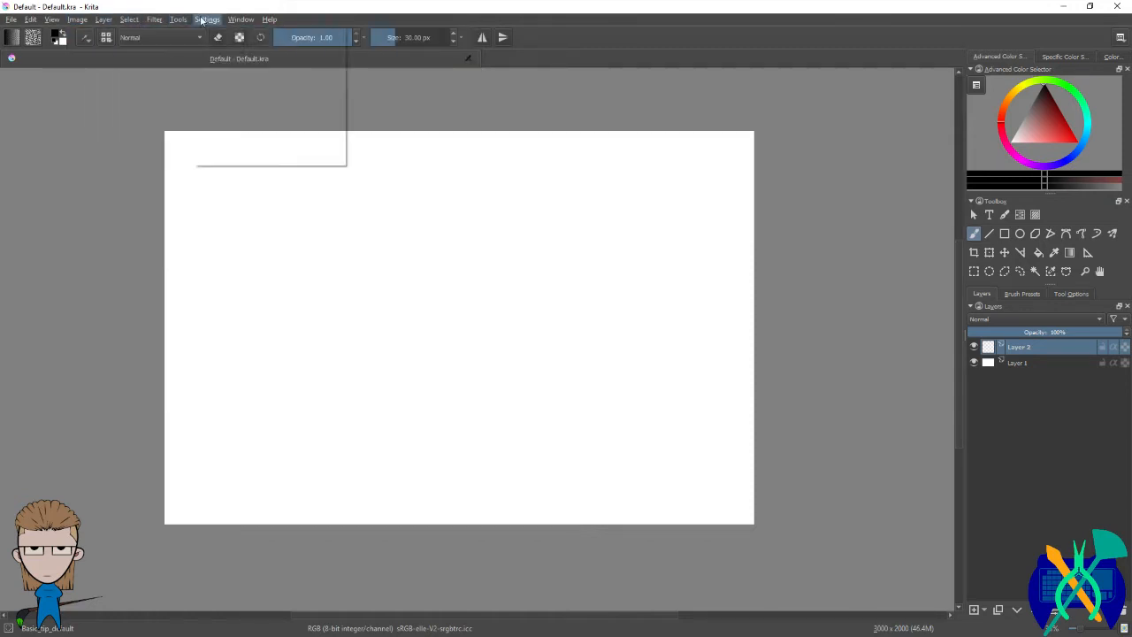
Step: Look over the list of brush engines and the preset strip in the brush editor, and close it
left_click(89, 39)
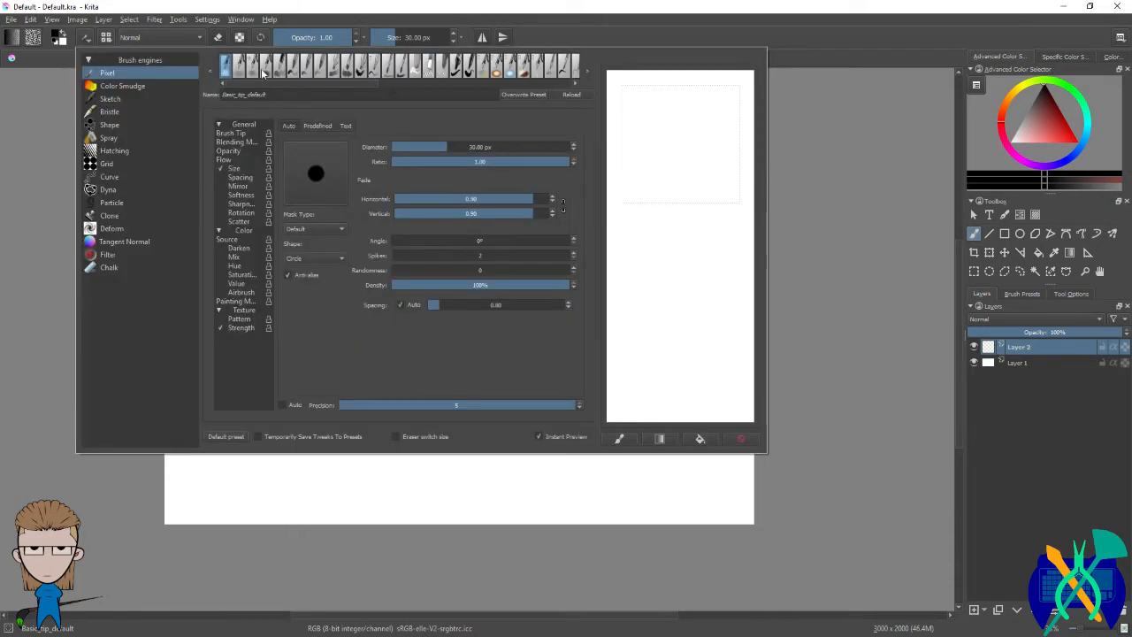
left_click(85, 38)
left_click(86, 38)
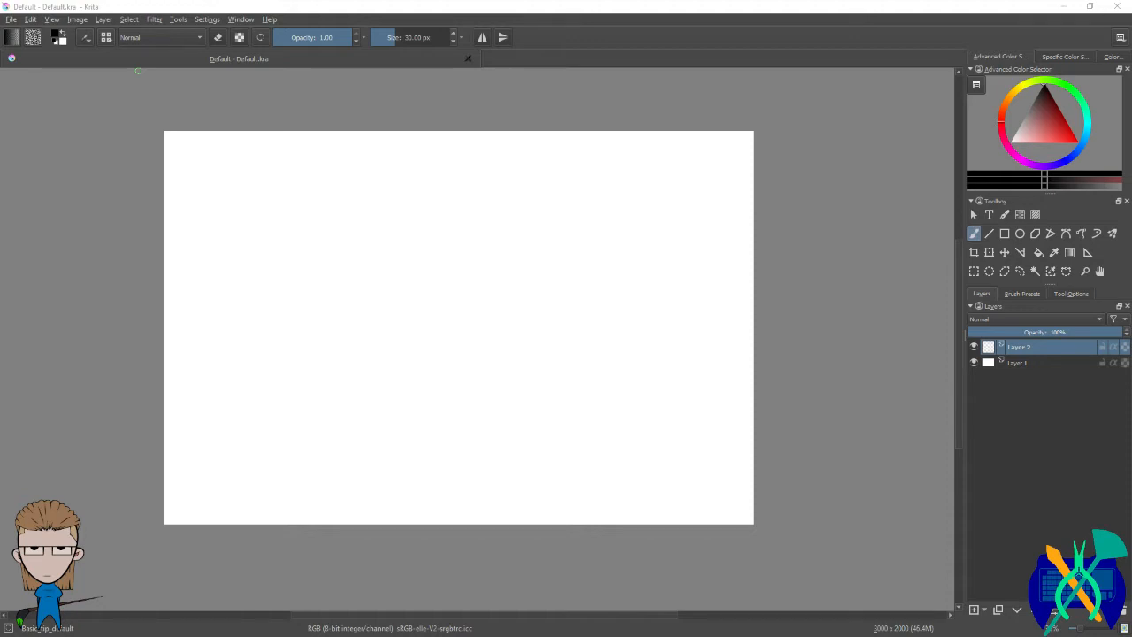
Step: Examine the brush import option in the resource bundle manager and close the manager
left_click(206, 19)
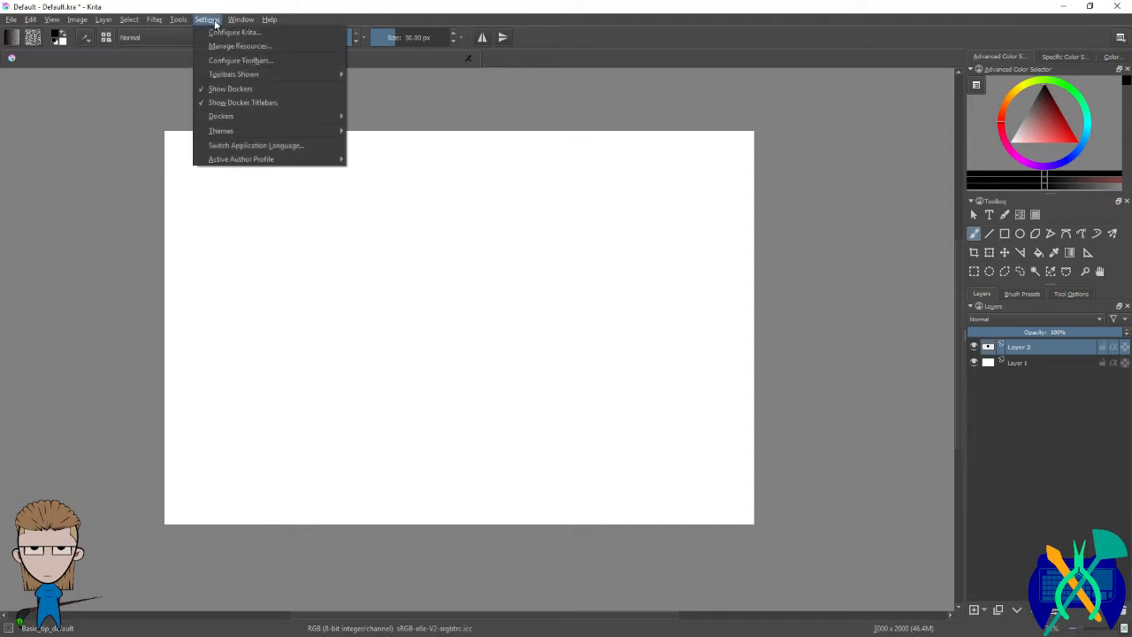
mouse_move(277, 130)
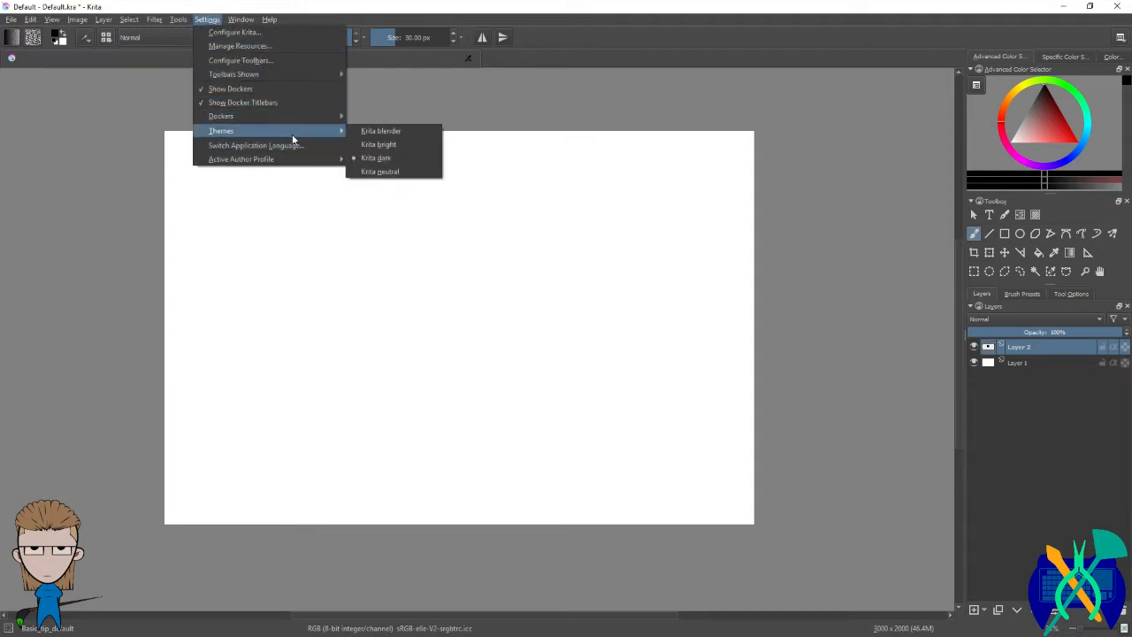
left_click(260, 46)
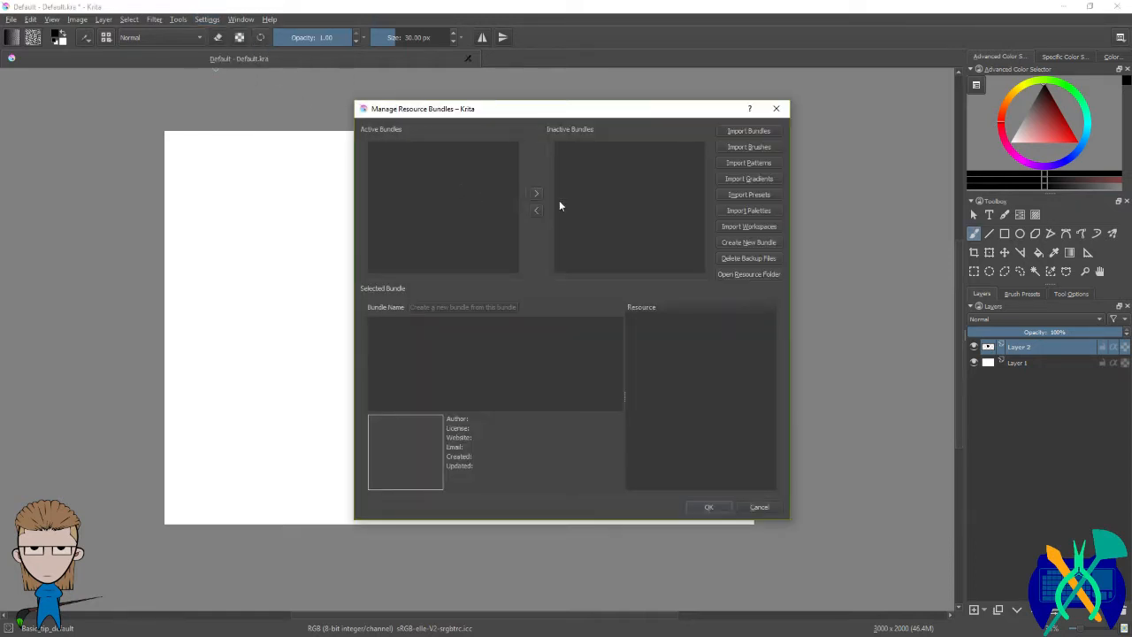
left_click(765, 149)
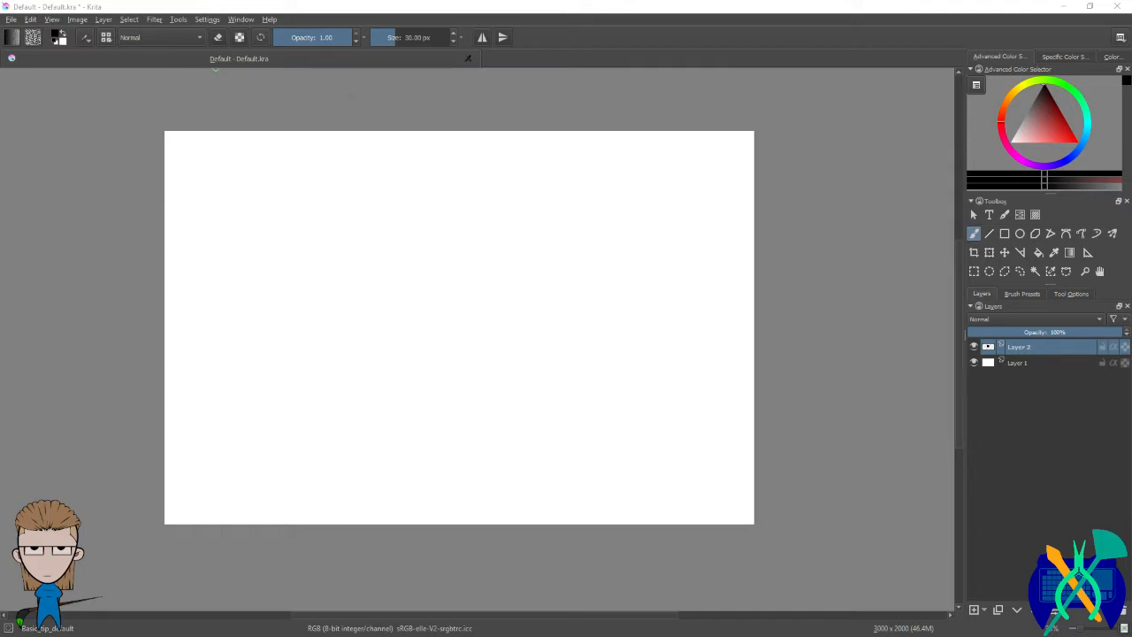
left_click(658, 223)
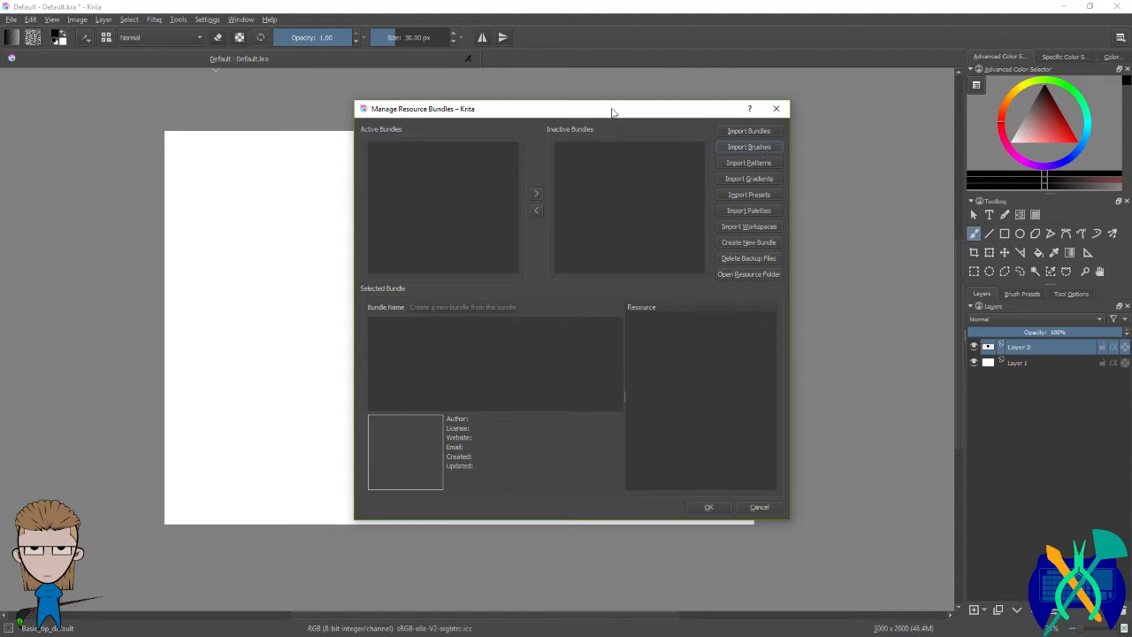
left_click_drag(616, 115, 586, 112)
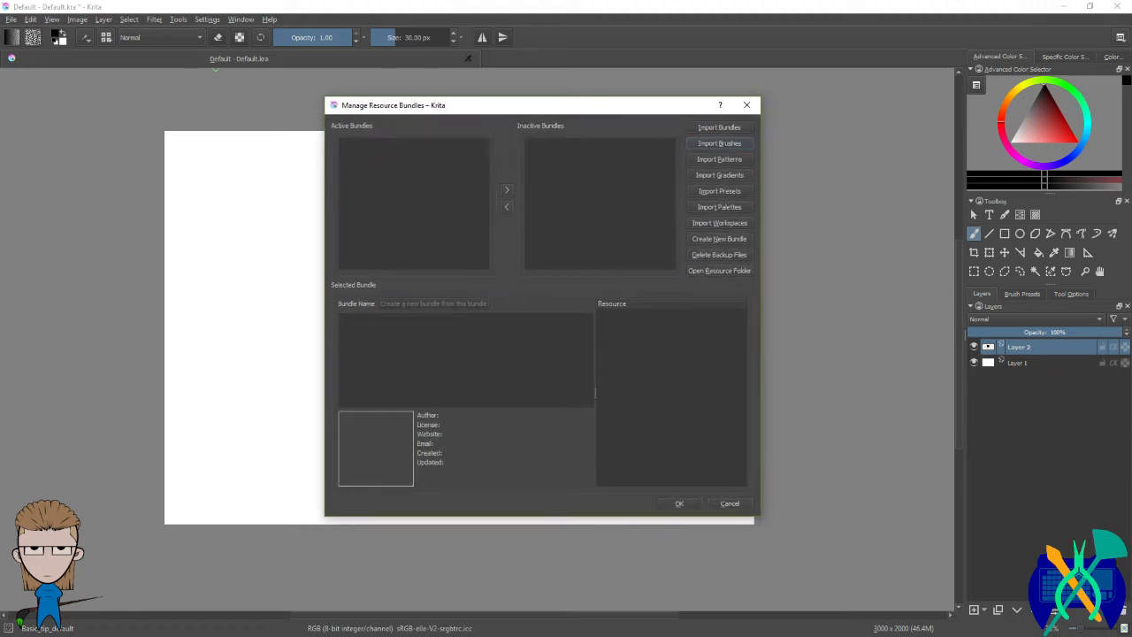
left_click(720, 144)
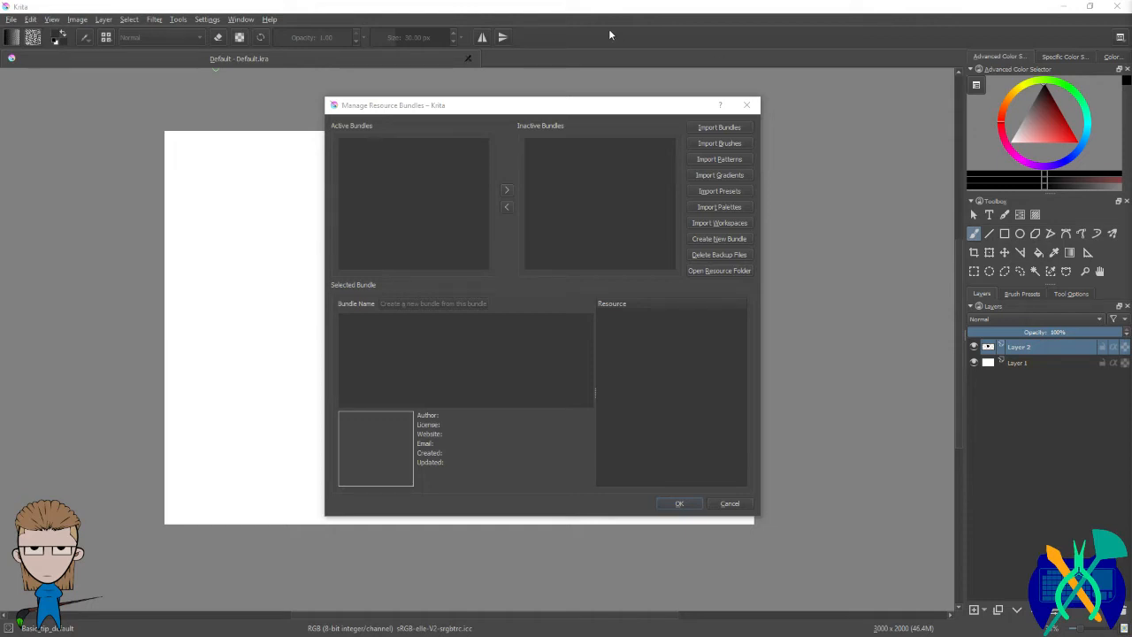
left_click(749, 106)
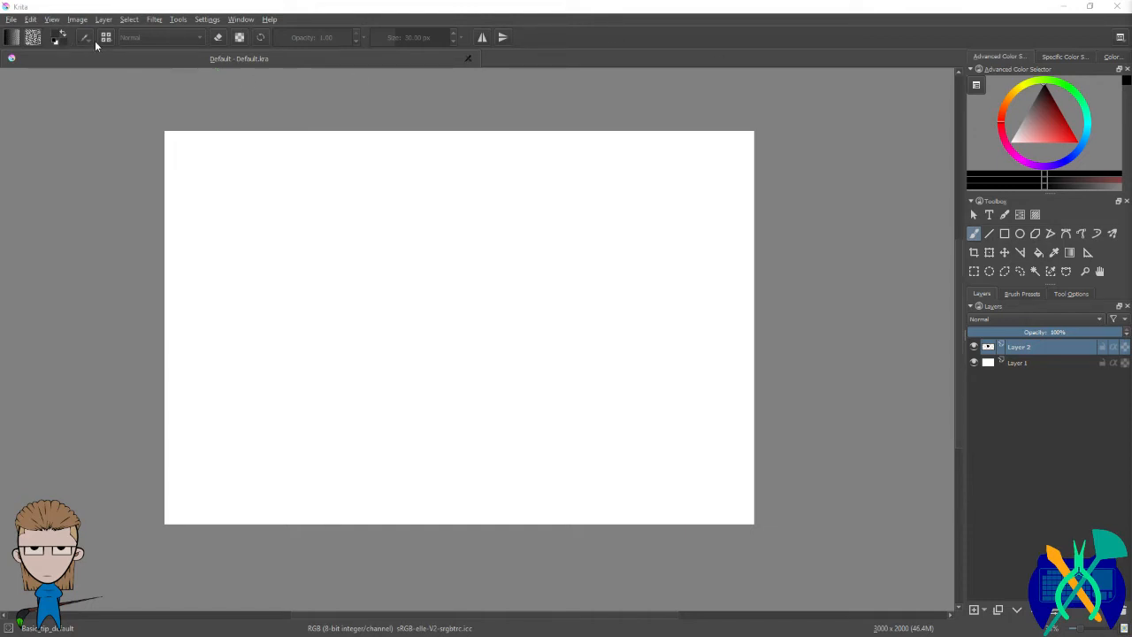
Step: Check the list of available dockers and the Pixel engine's settings in the brush editor
right_click(87, 42)
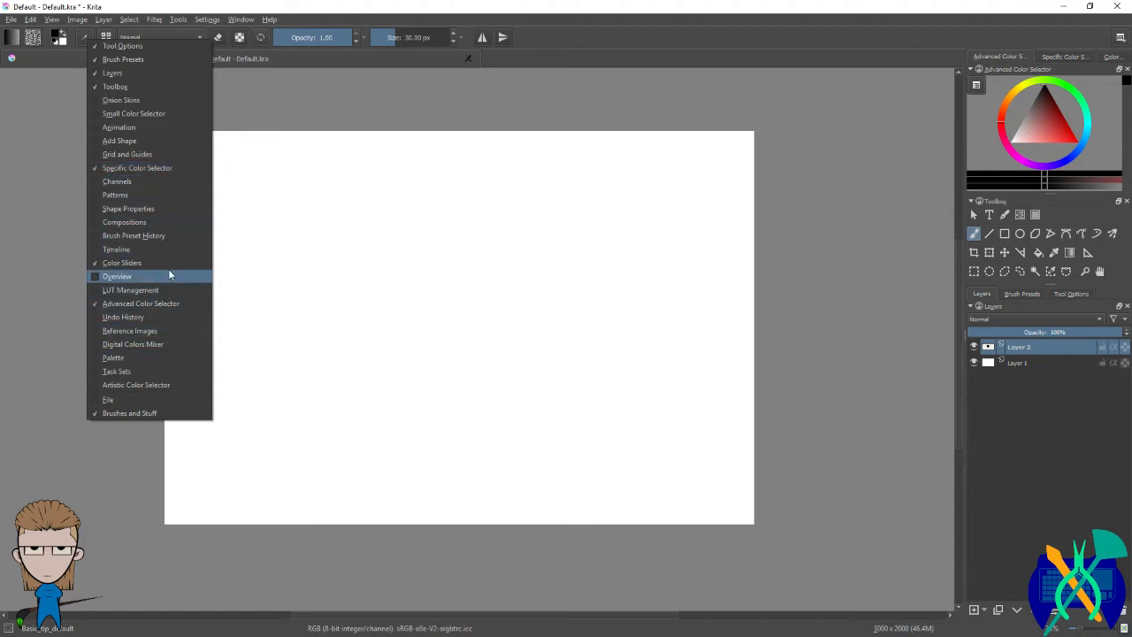
left_click(88, 37)
left_click(87, 38)
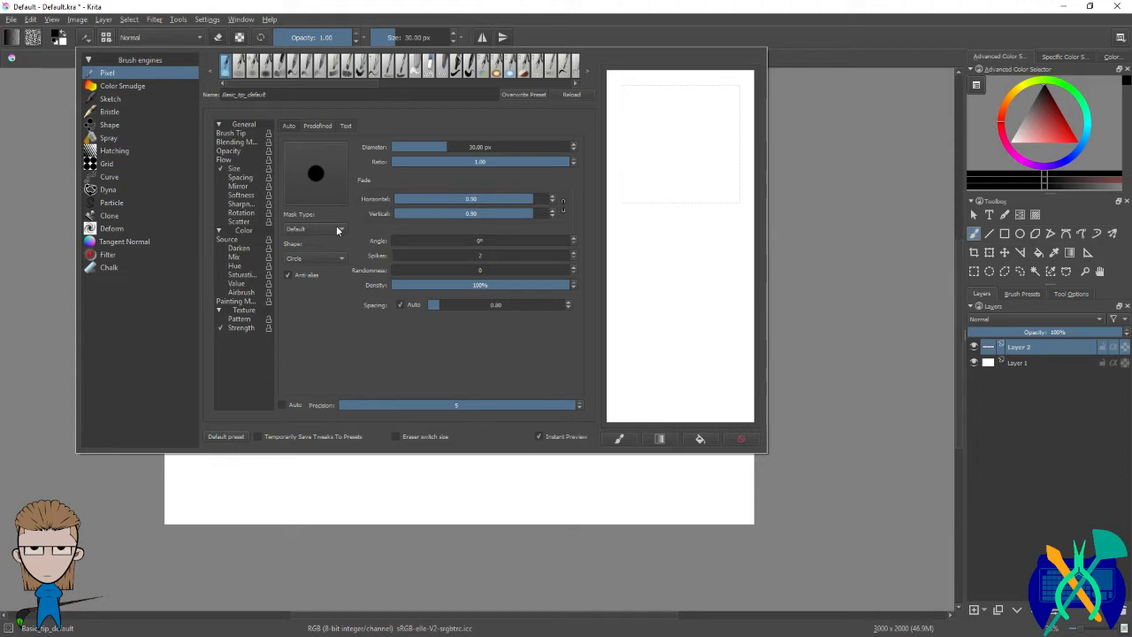
left_click(861, 97)
key("Delete")
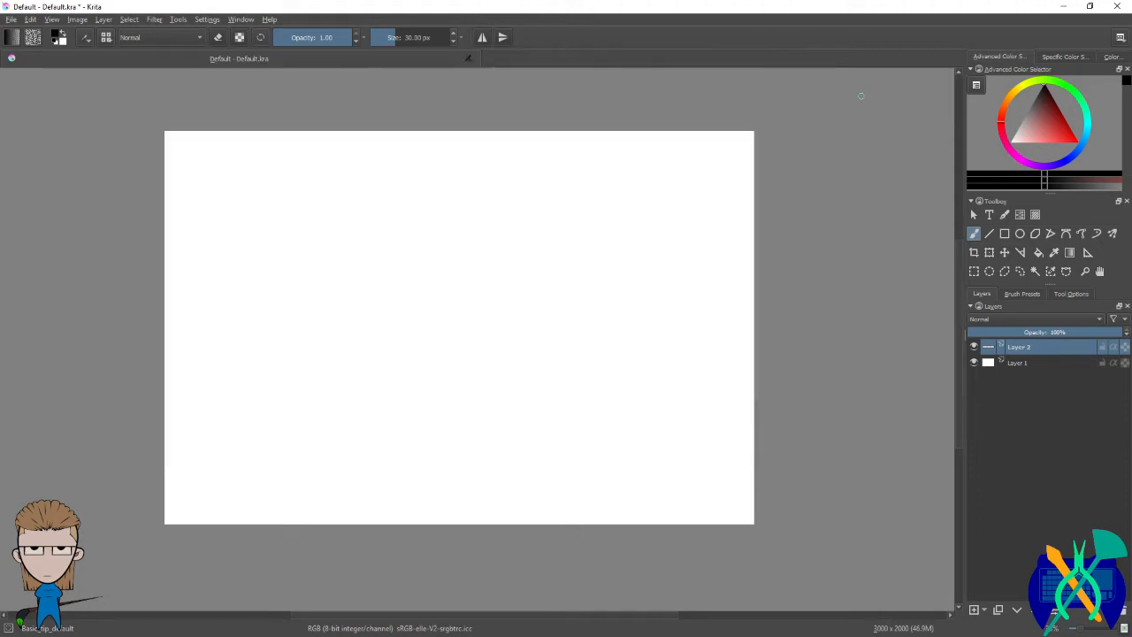
left_click(84, 37)
left_click(84, 37)
left_click(84, 37)
Step: Paint short test strokes in the lower part of the canvas and undo them
left_click(501, 482)
mouse_move(479, 474)
left_mouse_down()
mouse_move(521, 480)
mouse_move(449, 513)
left_mouse_up()
key("ctrl+z")
key("ctrl+z")
left_click(86, 37)
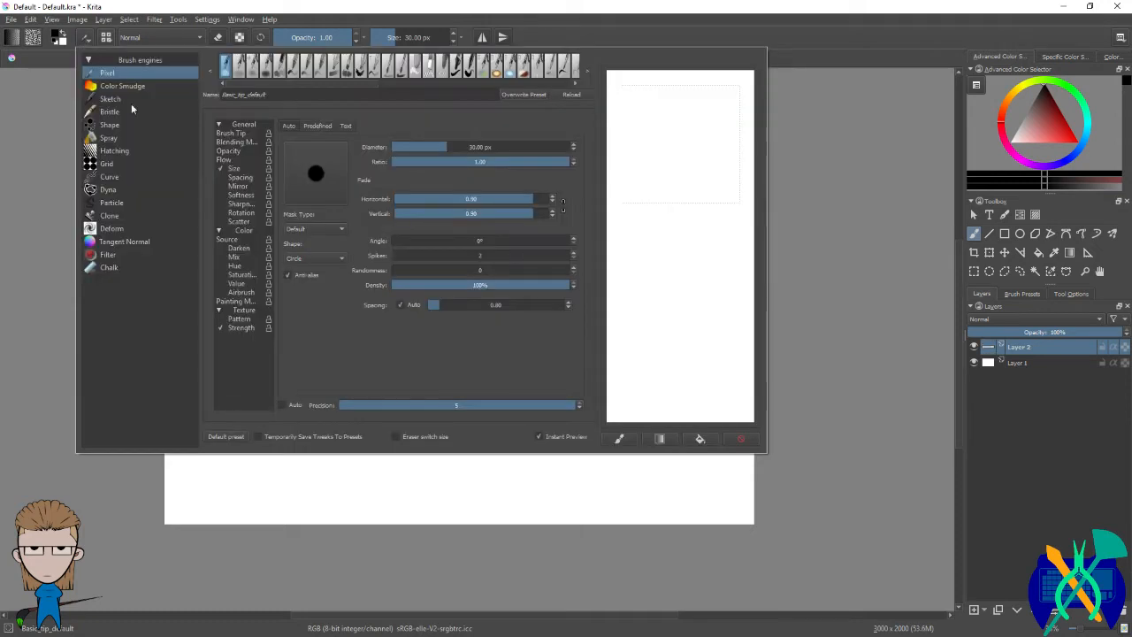
left_click(790, 404)
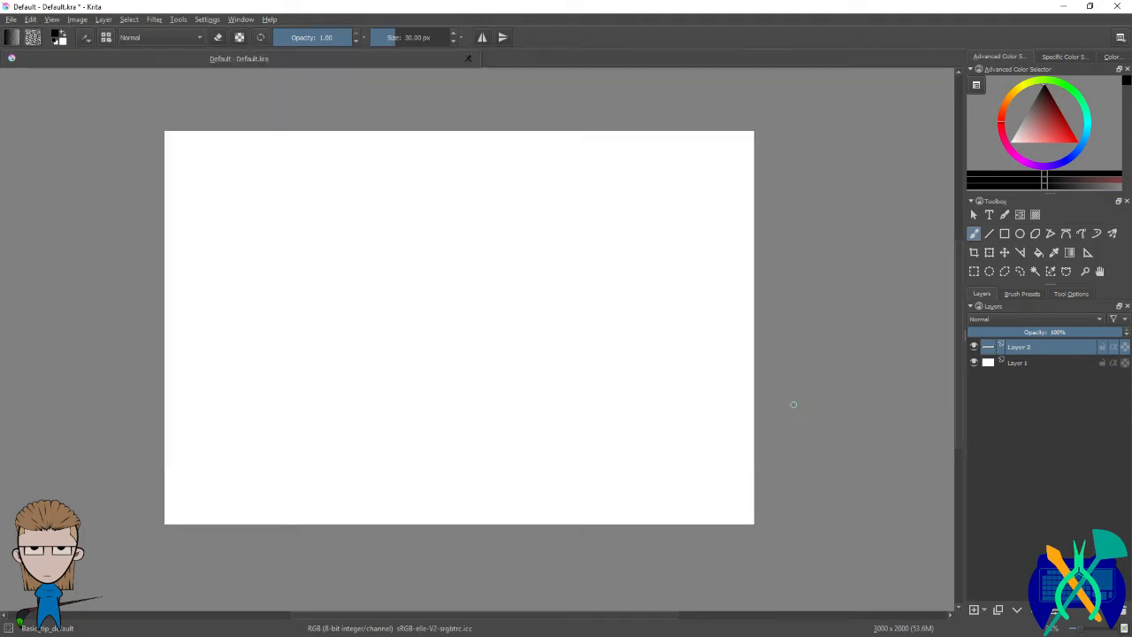
Step: Paint a black 30 px test dot and a stroke above it, and undo the stroke
scroll(282, 241, "up", 6)
left_click(86, 37)
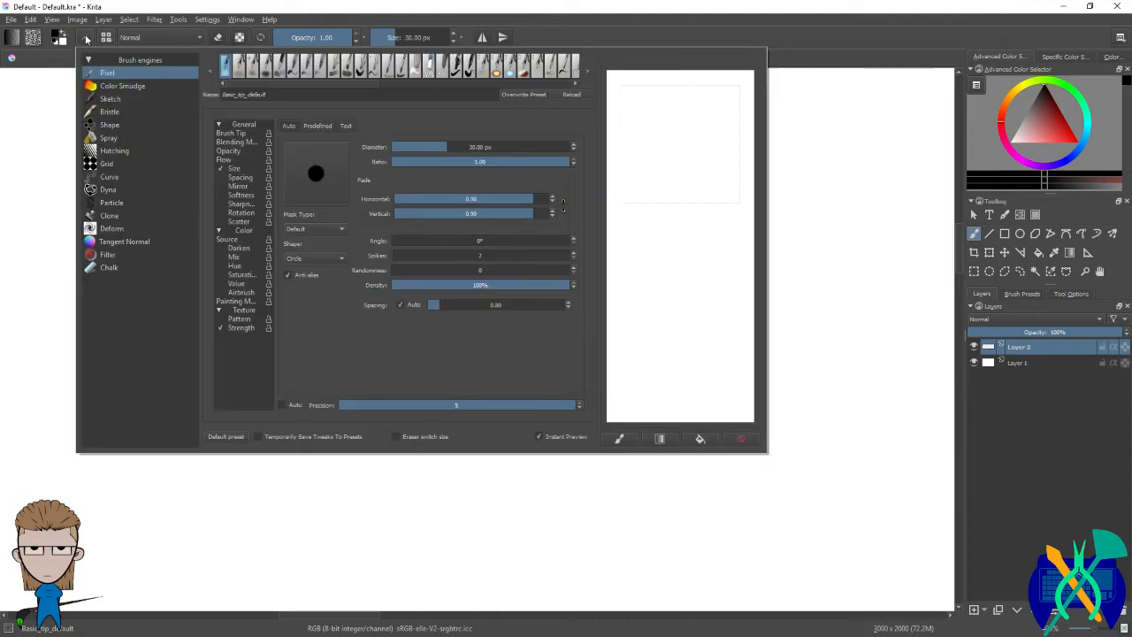
left_click(845, 200)
left_click(845, 200)
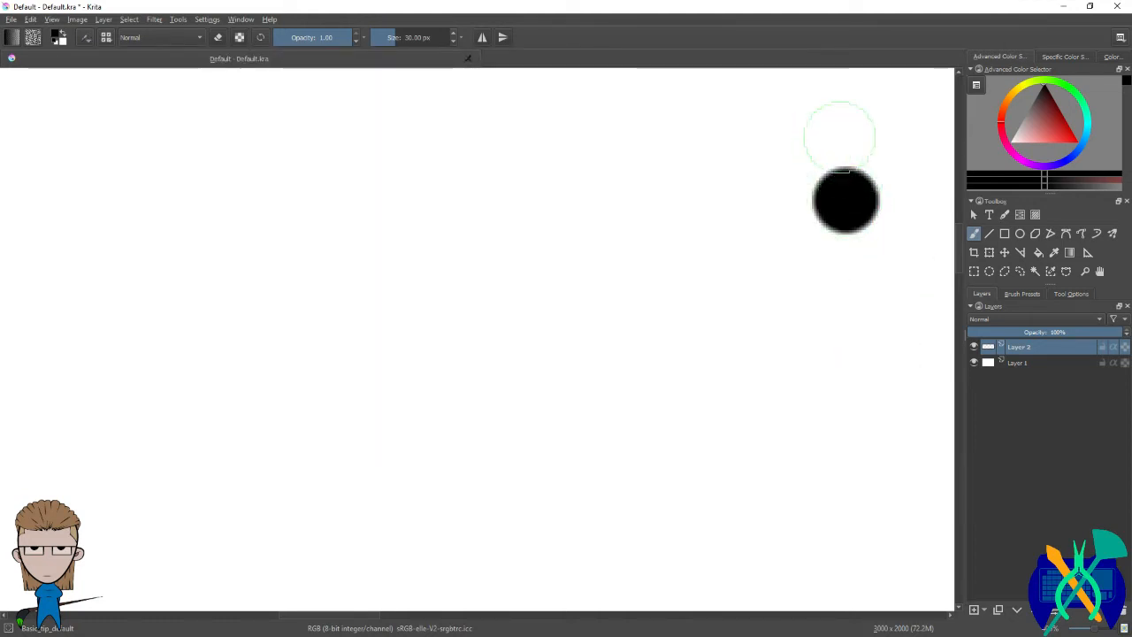
mouse_move(842, 108)
left_mouse_down()
mouse_move(947, 316)
mouse_move(645, 99)
left_mouse_up()
key("ctrl+z")
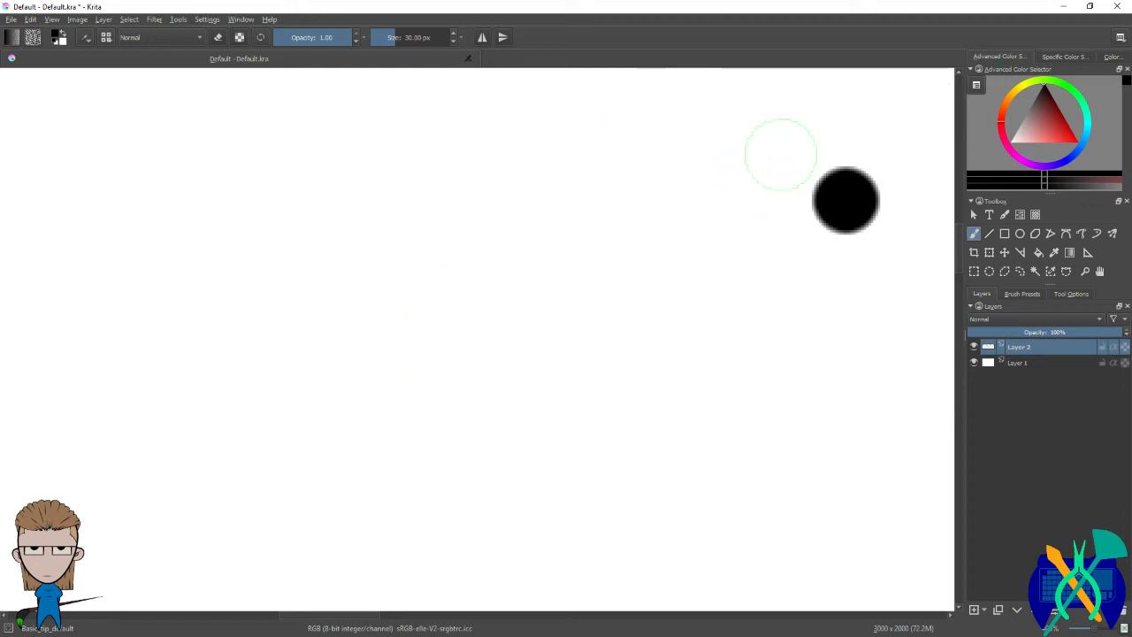
Step: Reduce the brush size to 11.28 px and undo the remaining test marks
left_click_drag(785, 147, 741, 147)
left_click_drag(826, 148, 958, 191)
key("ctrl+z")
key("ctrl+z")
Step: Examine the enlarged preset thumbnails and the brush tip settings in the brush editor
left_click(85, 37)
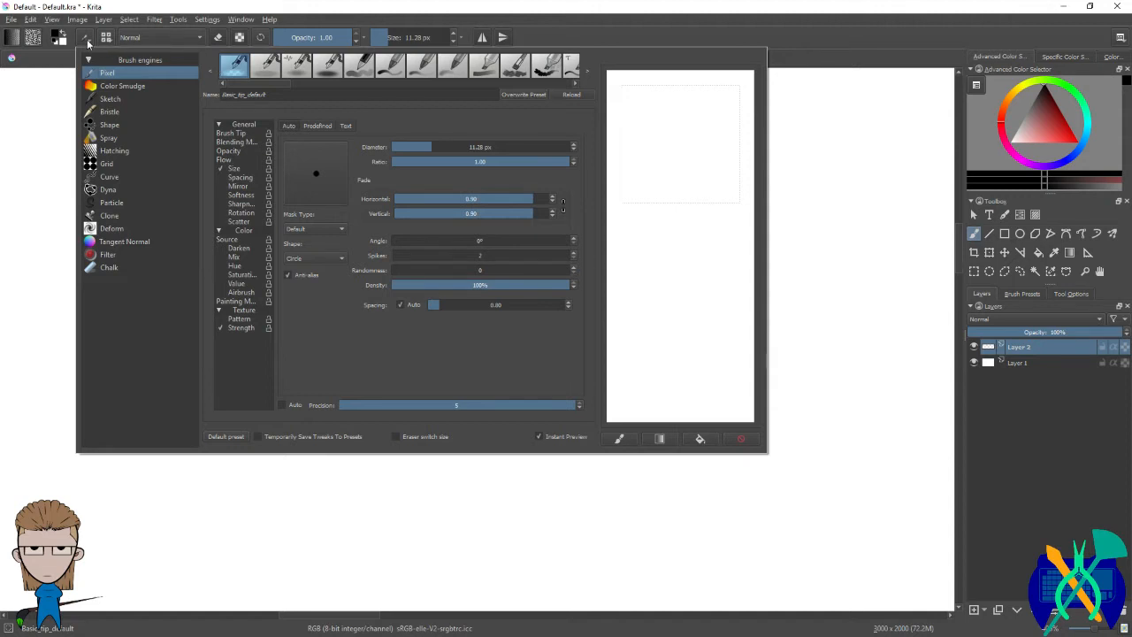
left_click(703, 41)
left_click(91, 39)
left_click(793, 31)
left_click(85, 37)
left_click(850, 40)
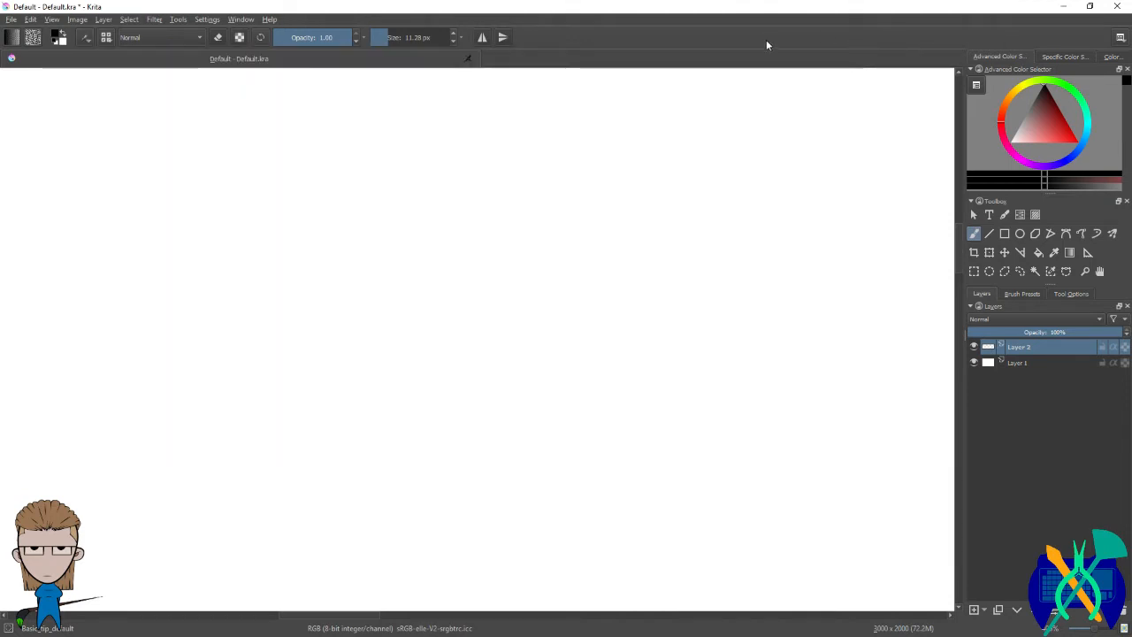
left_click(85, 38)
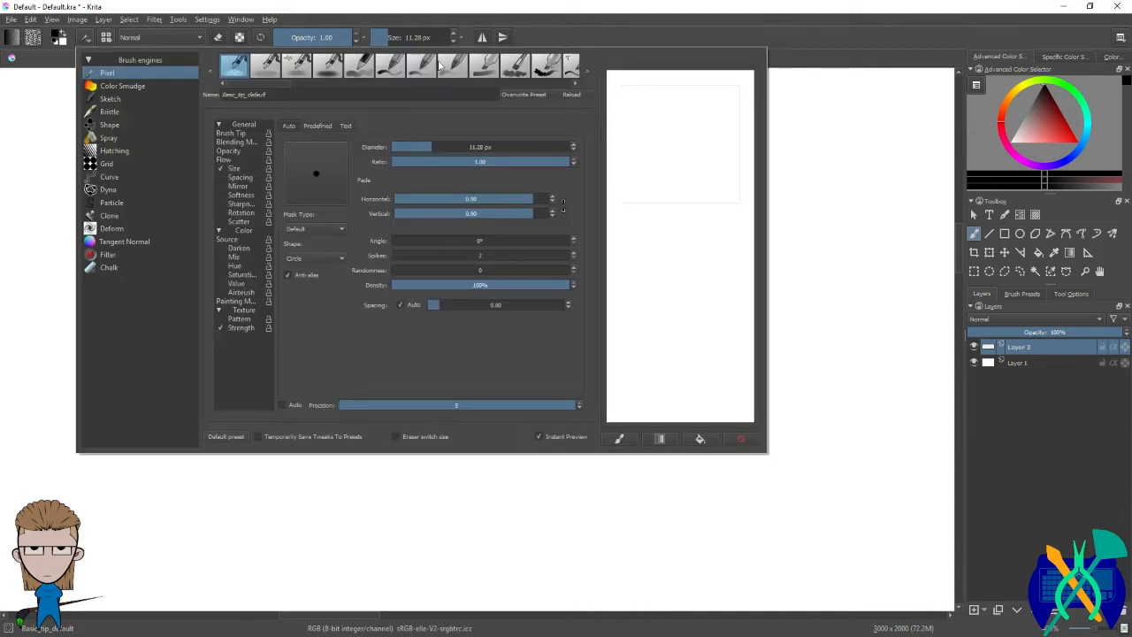
left_click(796, 39)
left_click(85, 37)
left_click(820, 41)
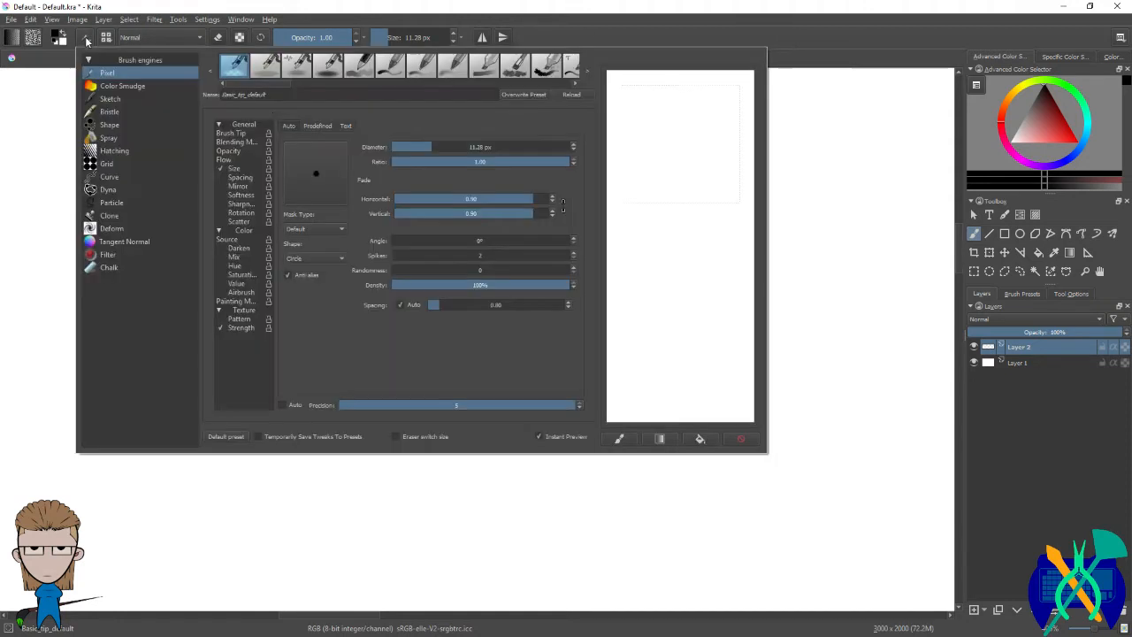
left_click(85, 38)
left_click(1057, 404)
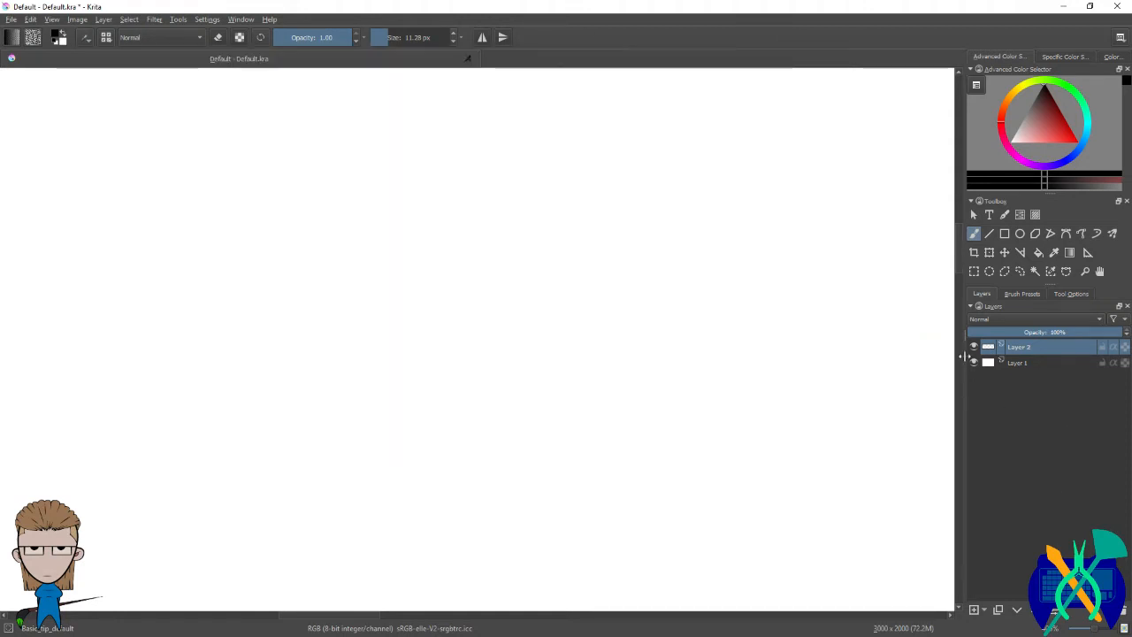
Step: Paint a test dot and a short stroke with the 11.28 px brush and undo them
left_click(85, 38)
left_click(823, 169)
left_click(823, 170)
mouse_move(838, 113)
left_mouse_down()
mouse_move(750, 125)
mouse_move(803, 94)
left_mouse_up()
key("ctrl+z")
key("ctrl+z")
key("ctrl+z")
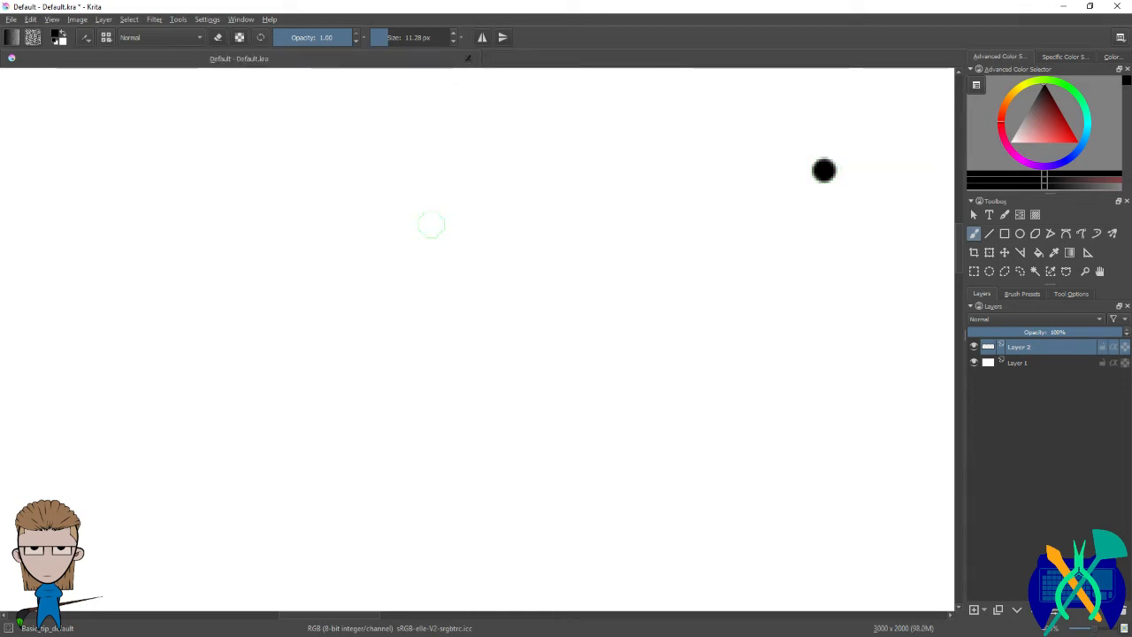
Step: Review the Basic_tip_default preset's settings in the brush editor and close it
key("1")
scroll(495, 293, "down", 3)
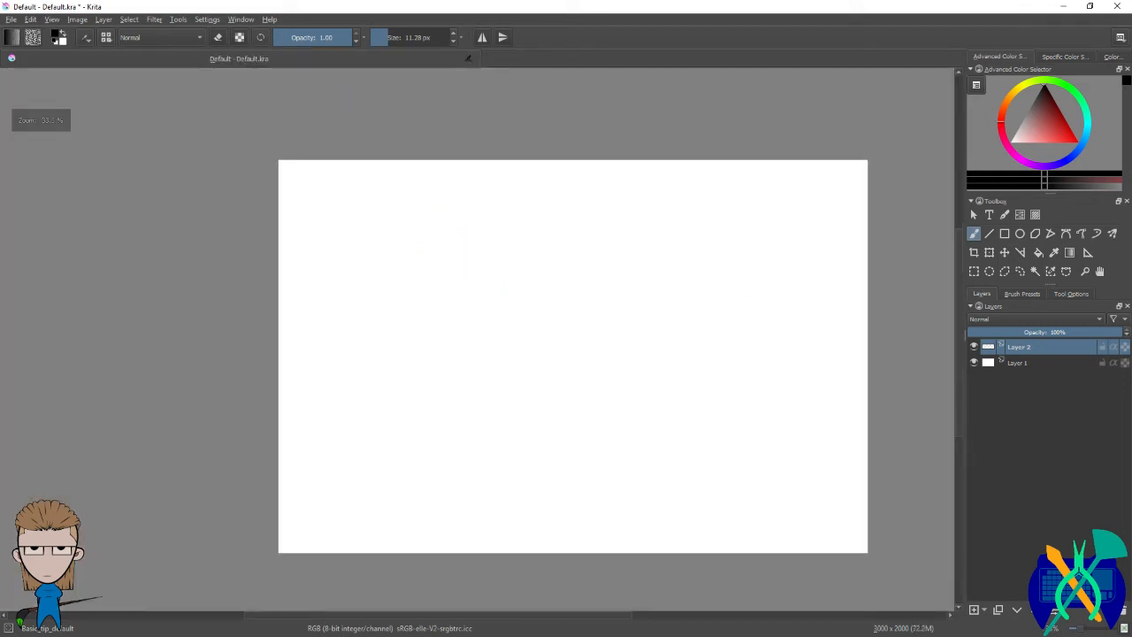
left_click_drag(646, 344, 603, 323)
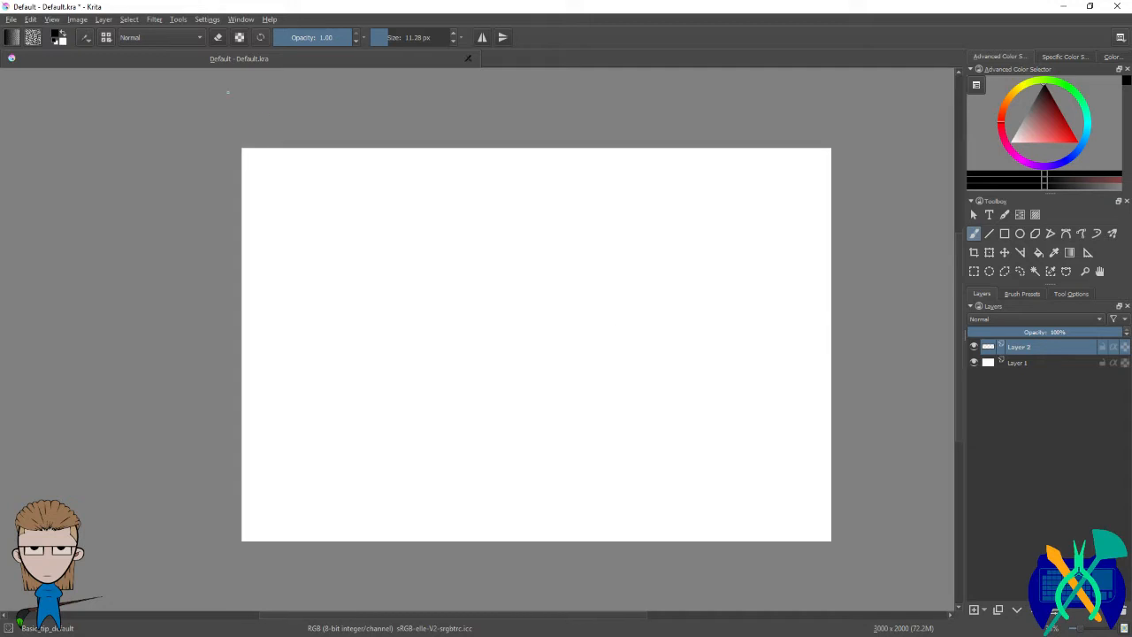
mouse_move(535, 246)
left_mouse_down()
mouse_move(545, 262)
mouse_move(538, 256)
left_mouse_up()
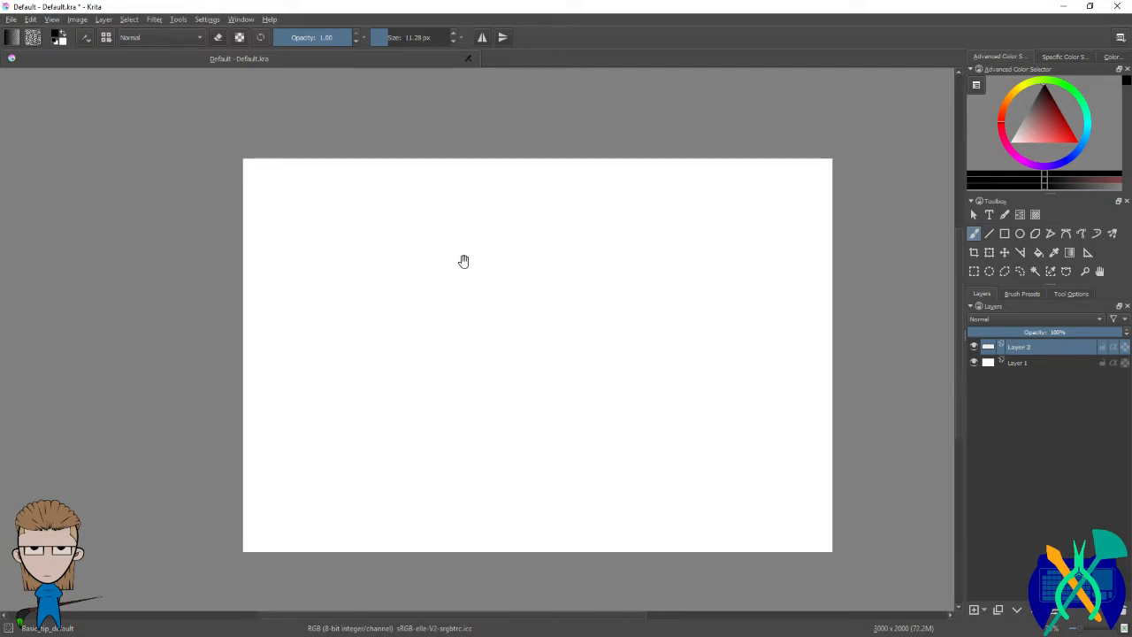
left_click(87, 38)
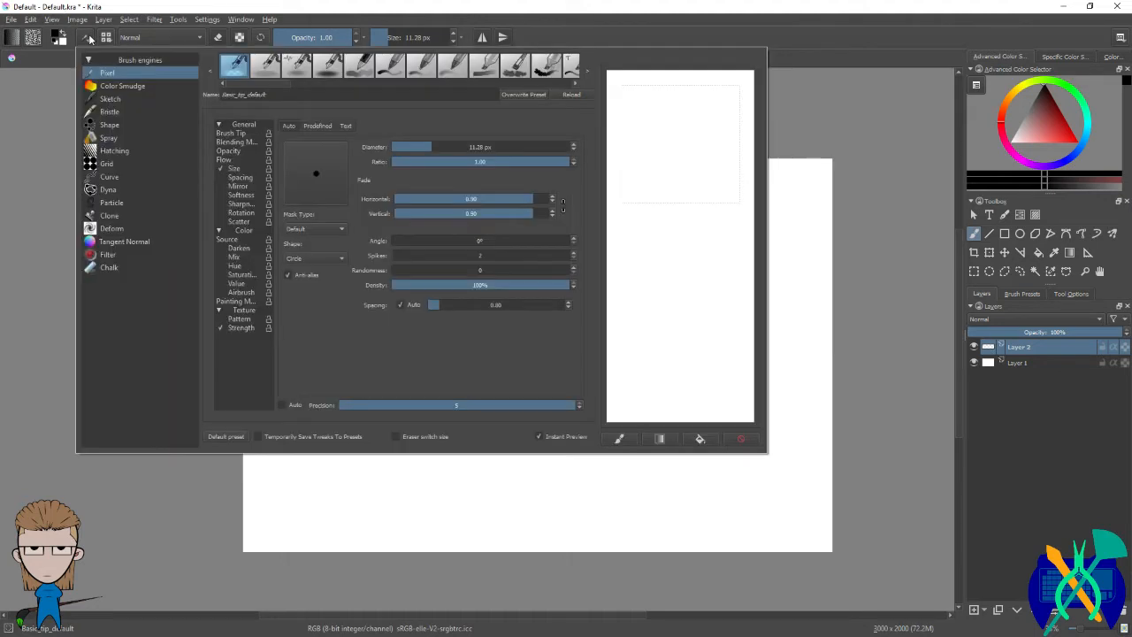
left_click(856, 131)
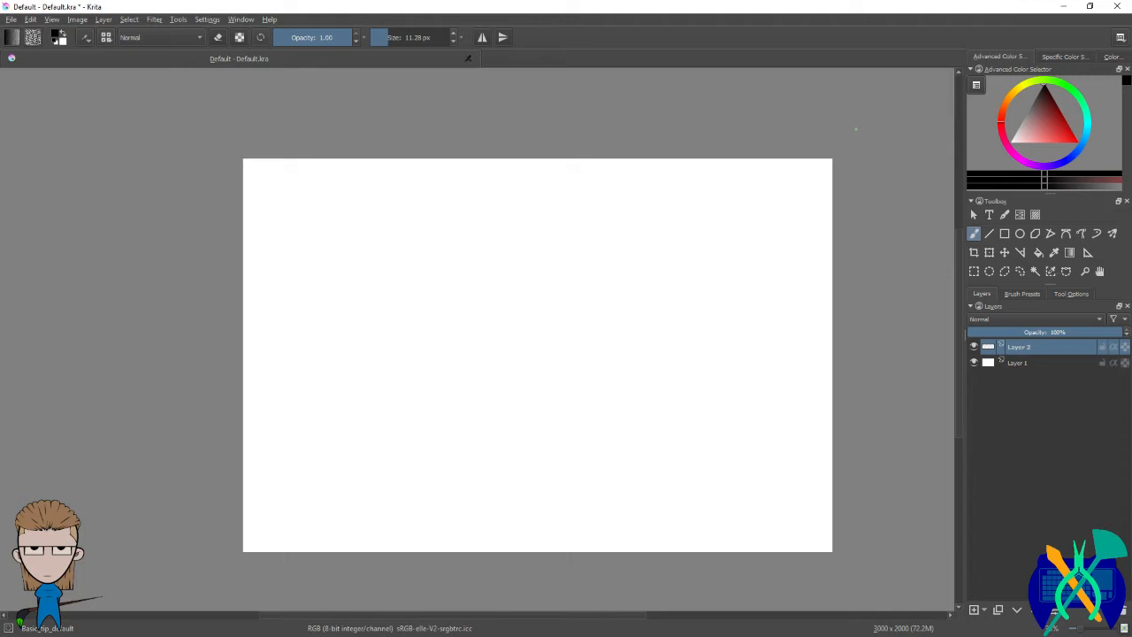
left_click(87, 37)
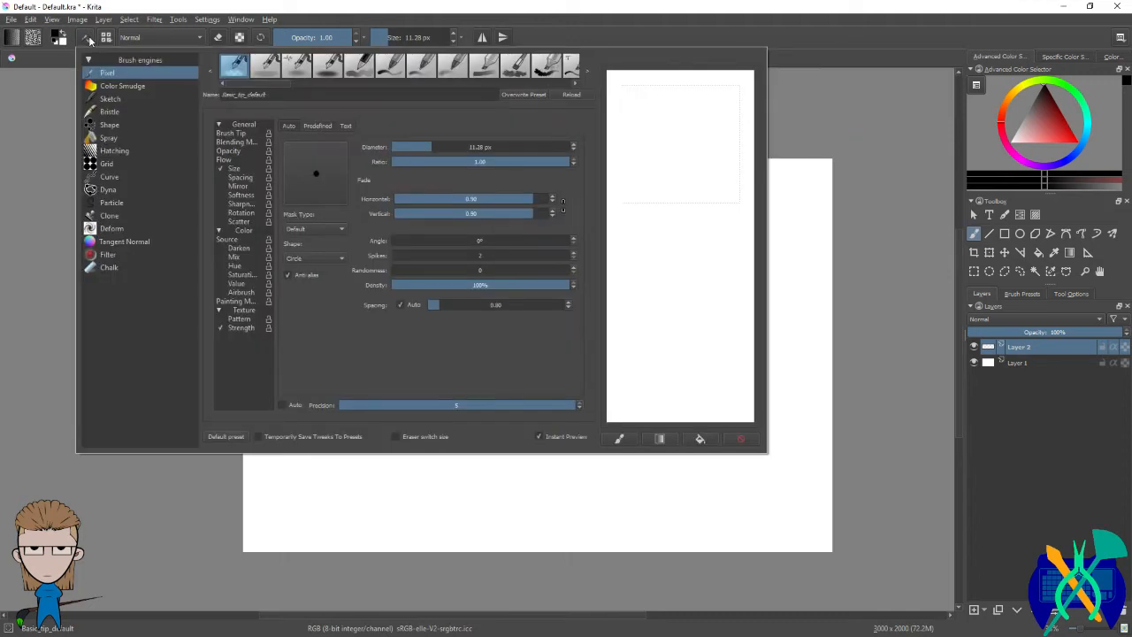
left_click(695, 20)
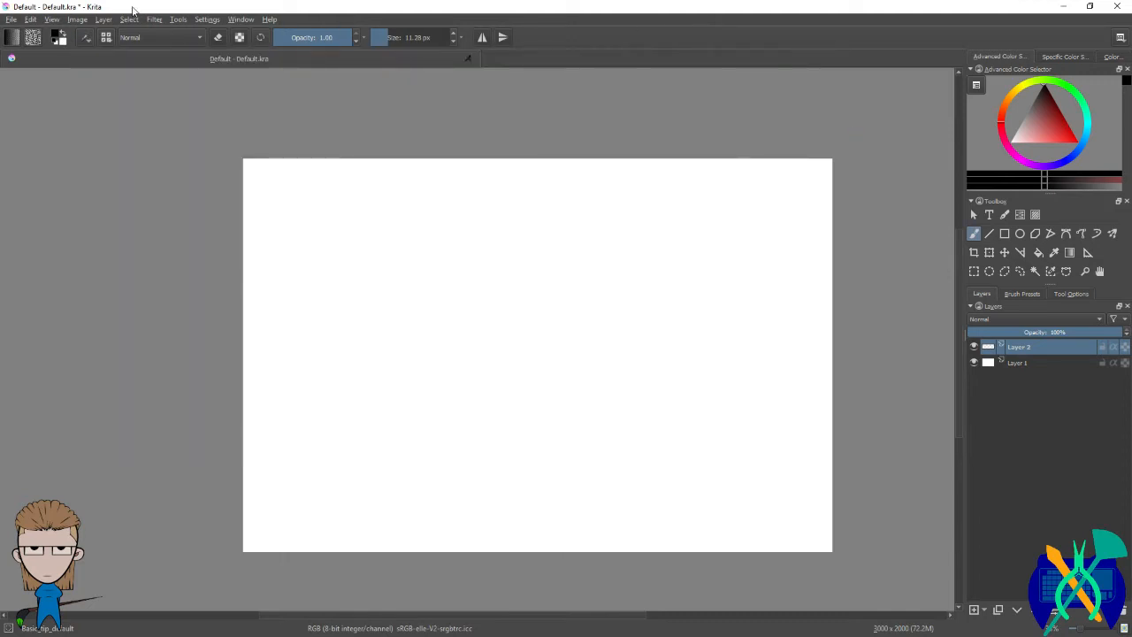
Step: Open the resource manager and bring up its brush import
left_click(207, 19)
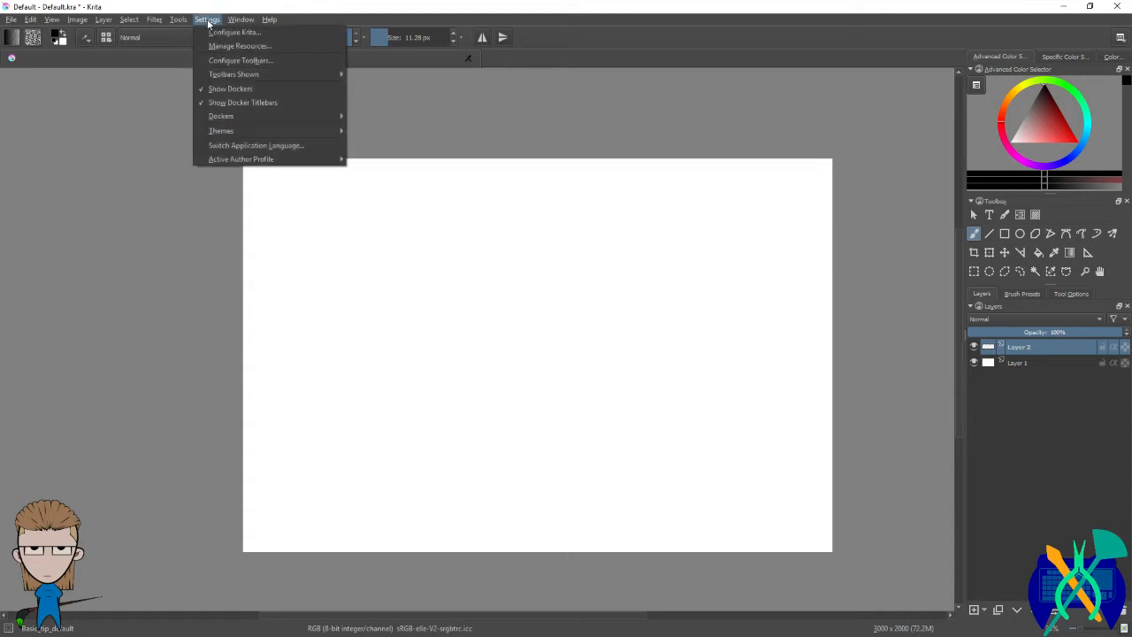
left_click(269, 46)
left_click(768, 150)
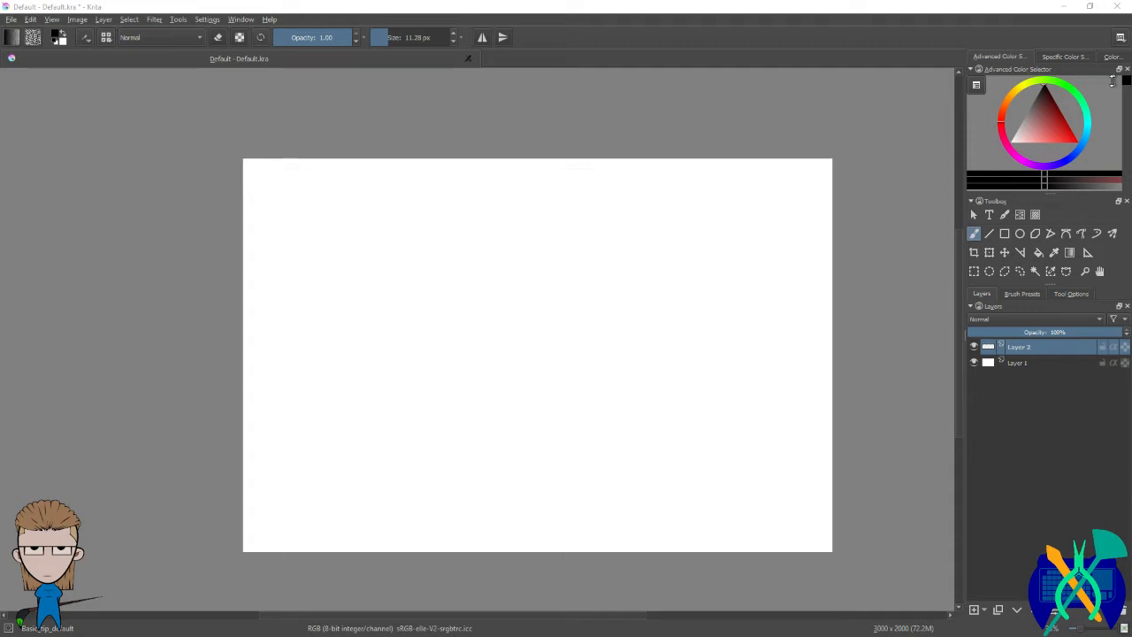
Step: Switch to File Explorer, go to Krita's share\krita\bundles folder, and copy concept&illustration.bundle into it with administrator permission
mouse_move(1131, 36)
left_mouse_down()
mouse_move(506, 80)
mouse_move(431, 47)
mouse_move(425, 1)
left_mouse_up()
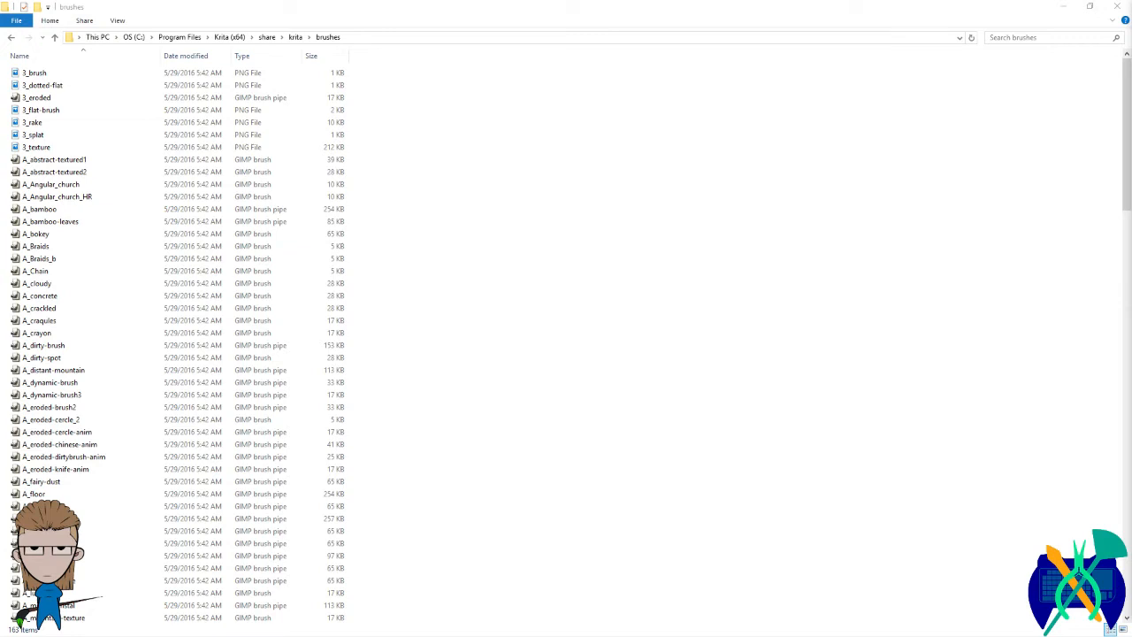
left_click(295, 37)
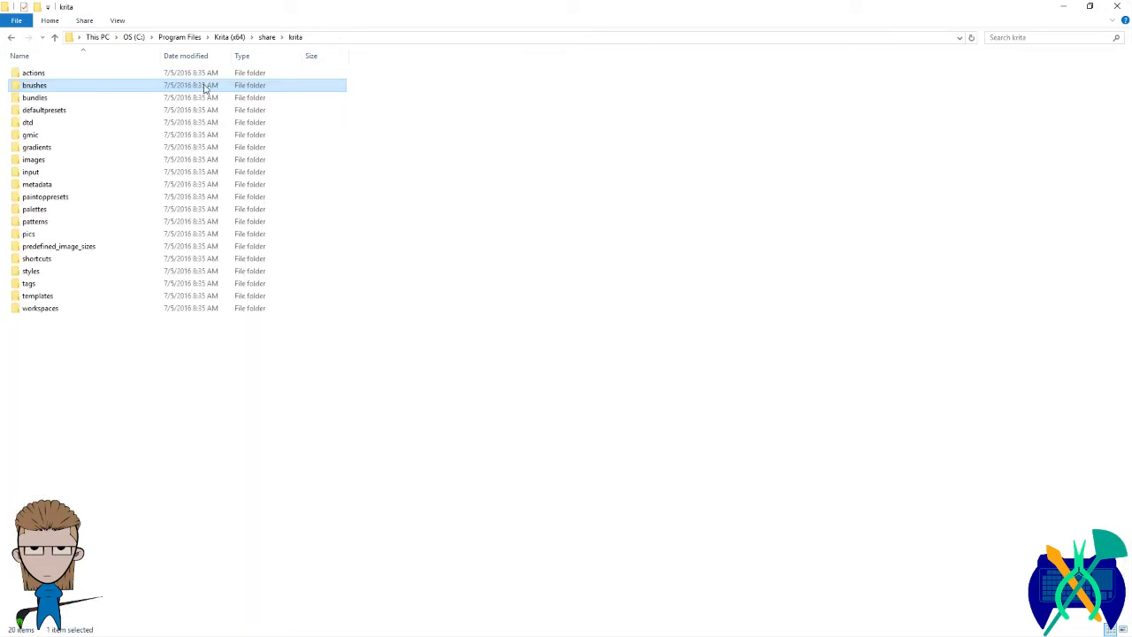
double_click(35, 97)
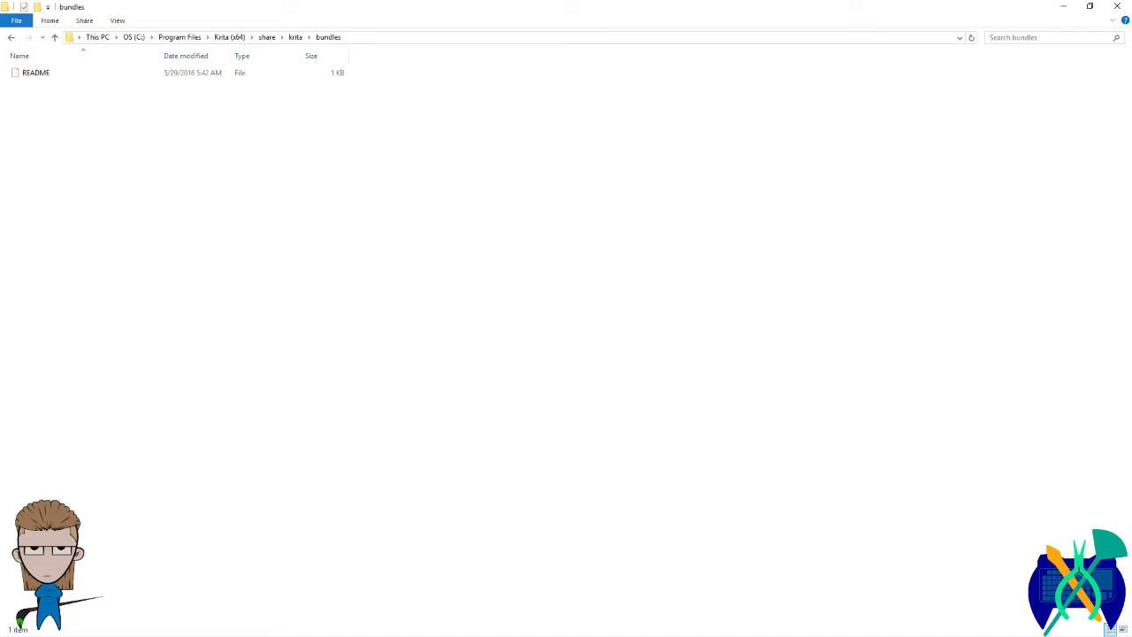
left_click_drag(1123, 157, 555, 212)
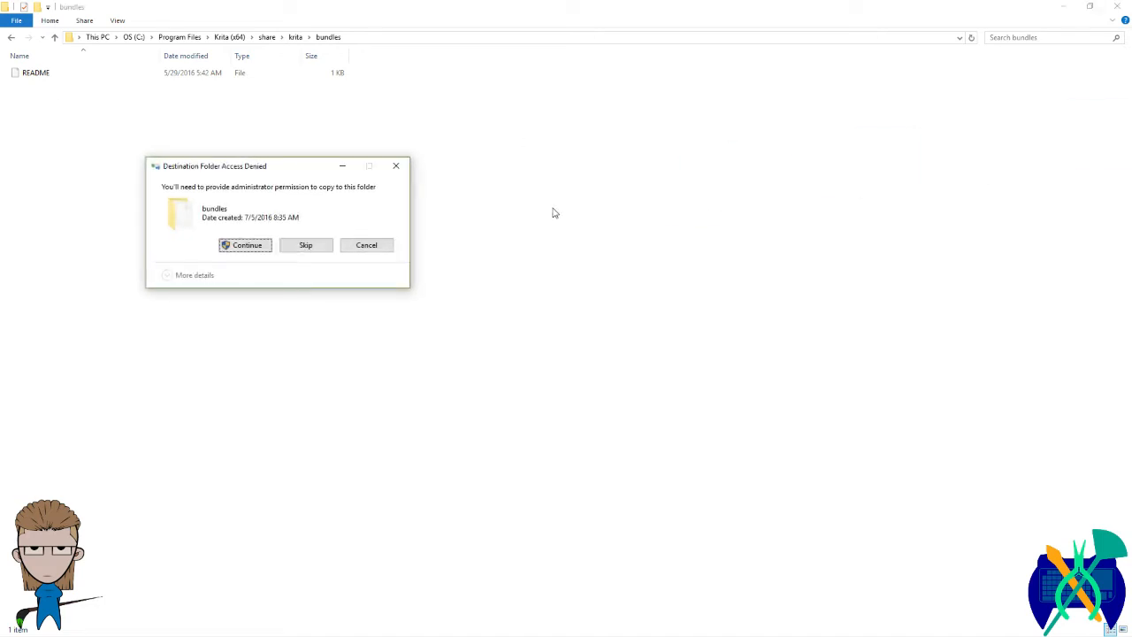
left_click(245, 245)
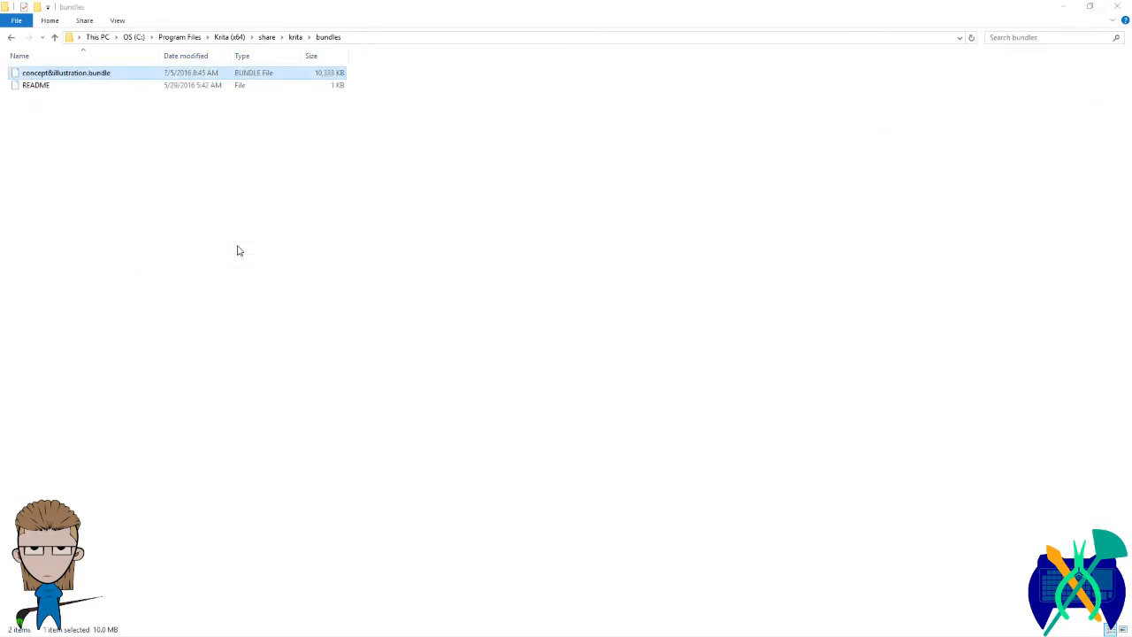
left_click(282, 178)
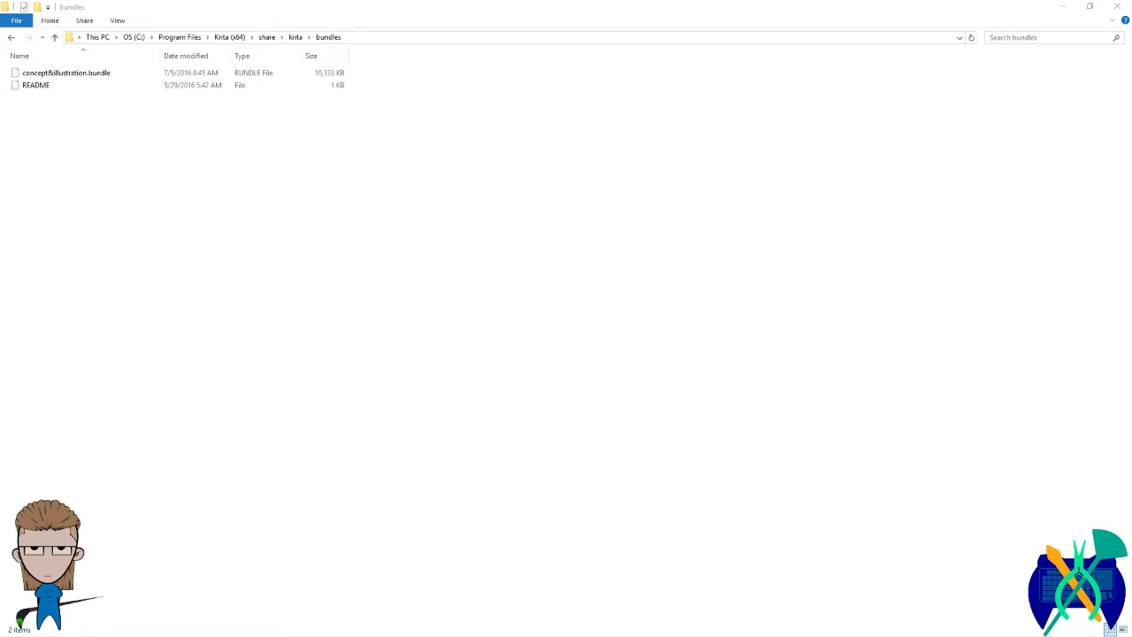
Step: Copy the .kpp brush preset files into the bundles folder, granting administrator permission for all items, and switch back to Krita
left_click_drag(1131, 153, 822, 152)
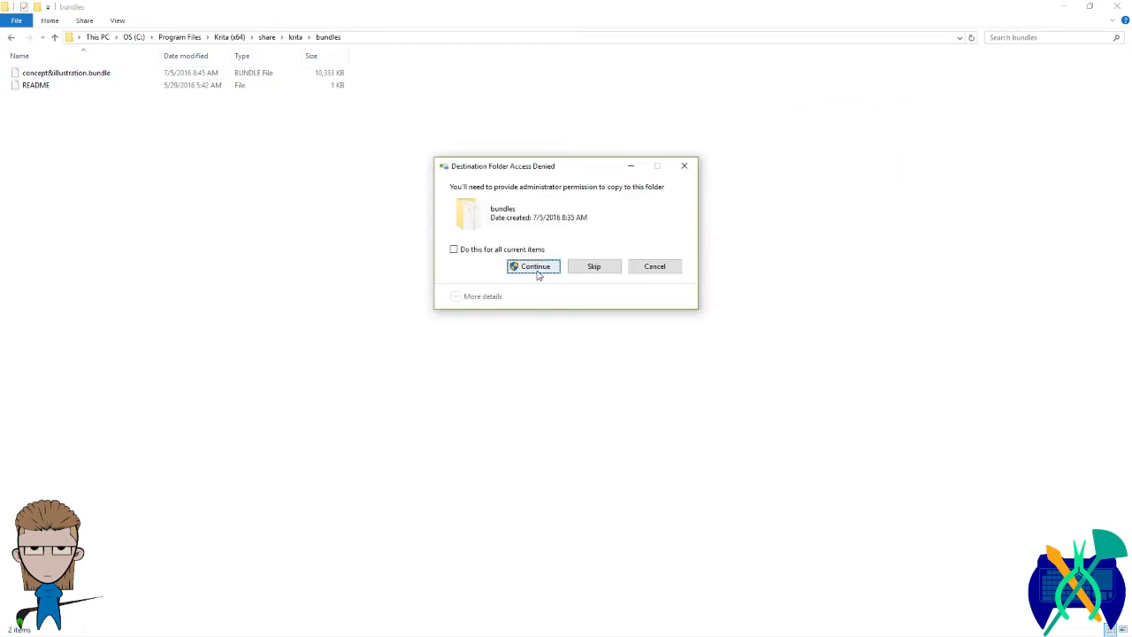
left_click(536, 270)
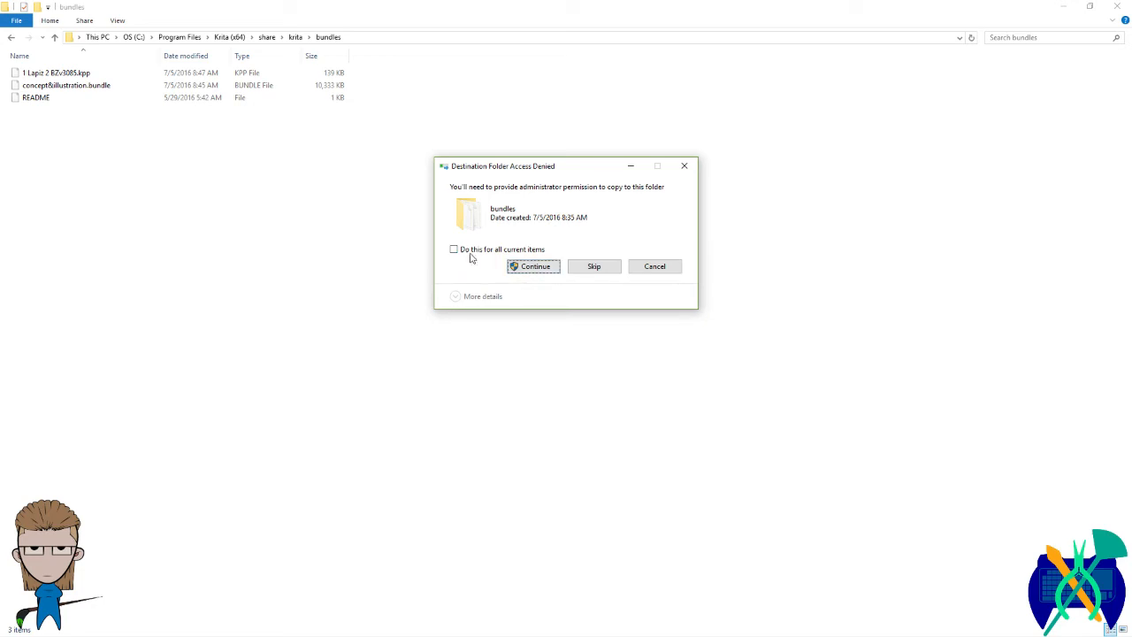
left_click(471, 254)
left_click(535, 266)
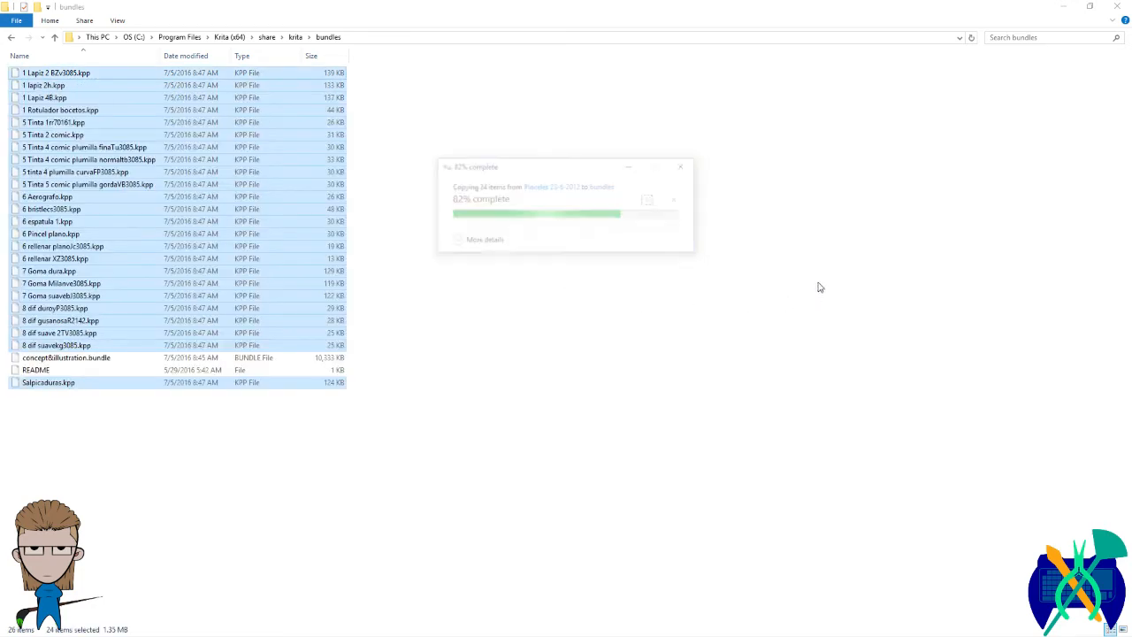
left_click(808, 281)
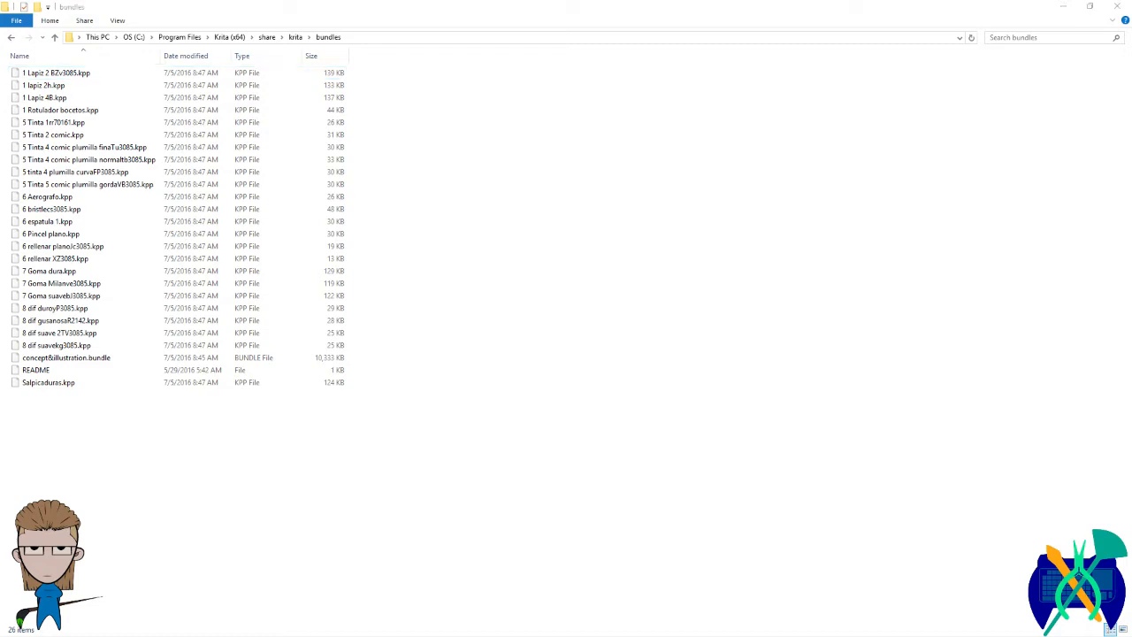
left_click_drag(873, 10, 1131, 207)
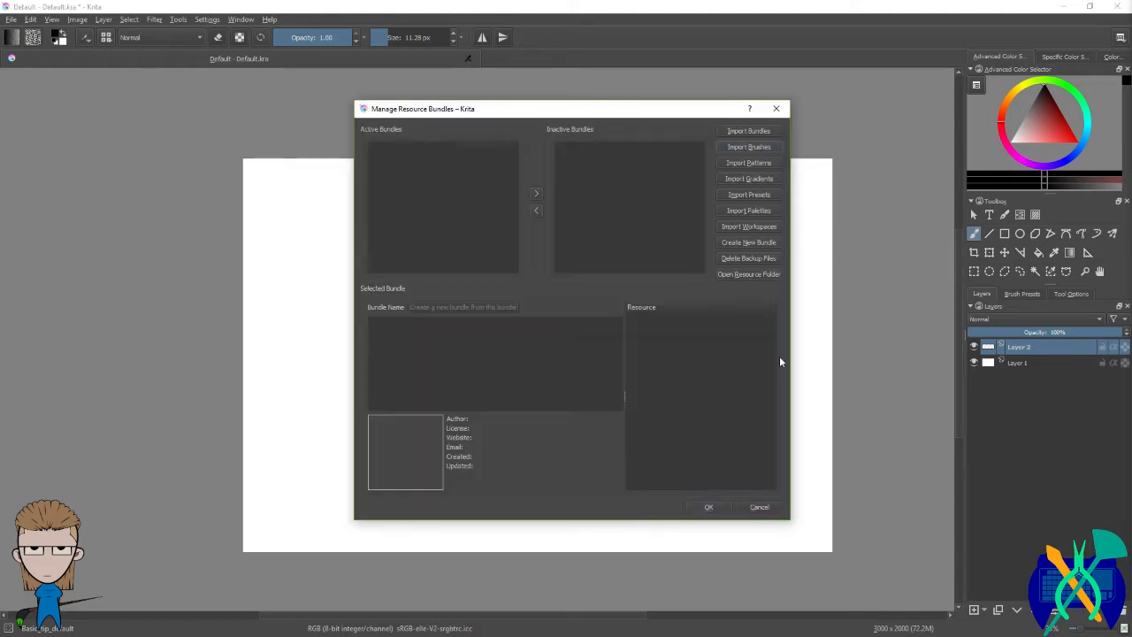
Step: Check the bundle lists in a reopened resource manager, glance at the brush editor, and close both
left_click(711, 100)
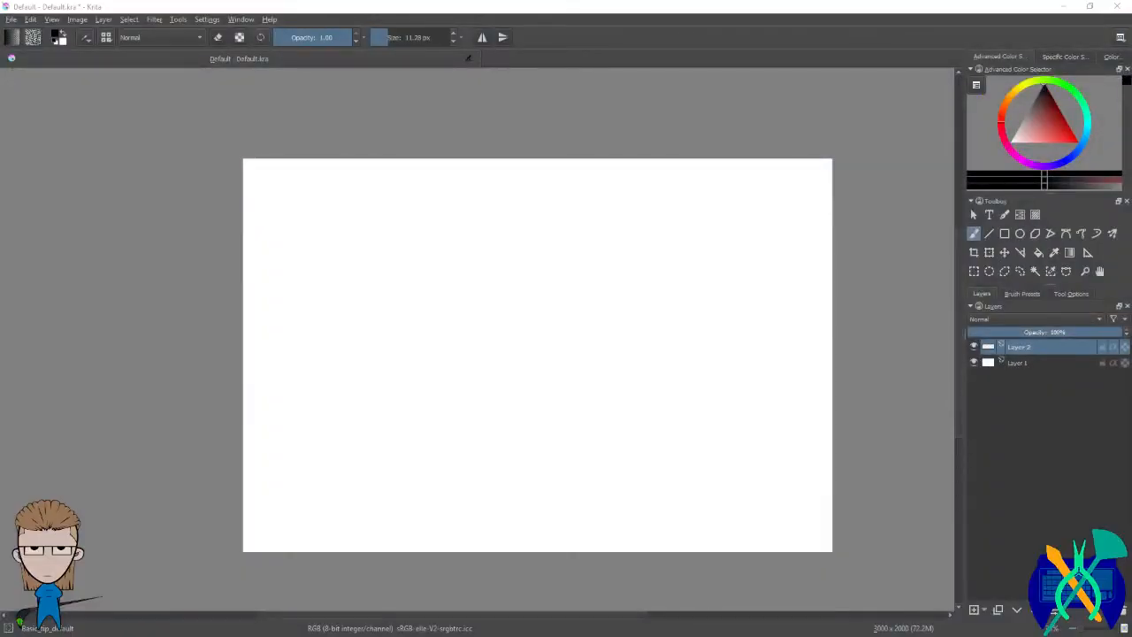
left_click(217, 21)
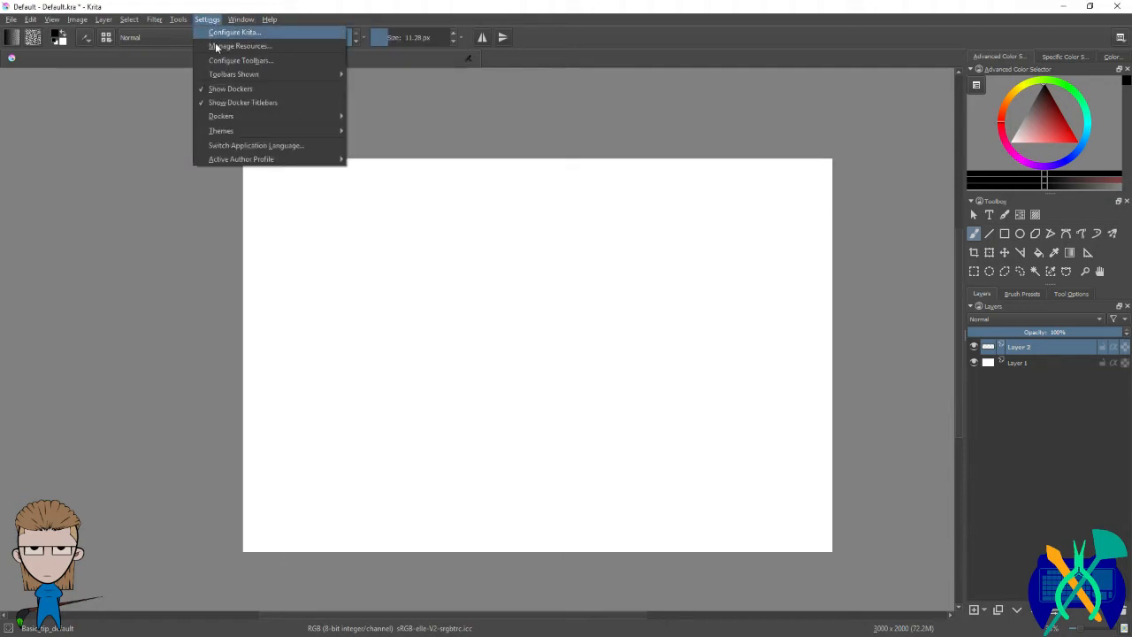
left_click(256, 50)
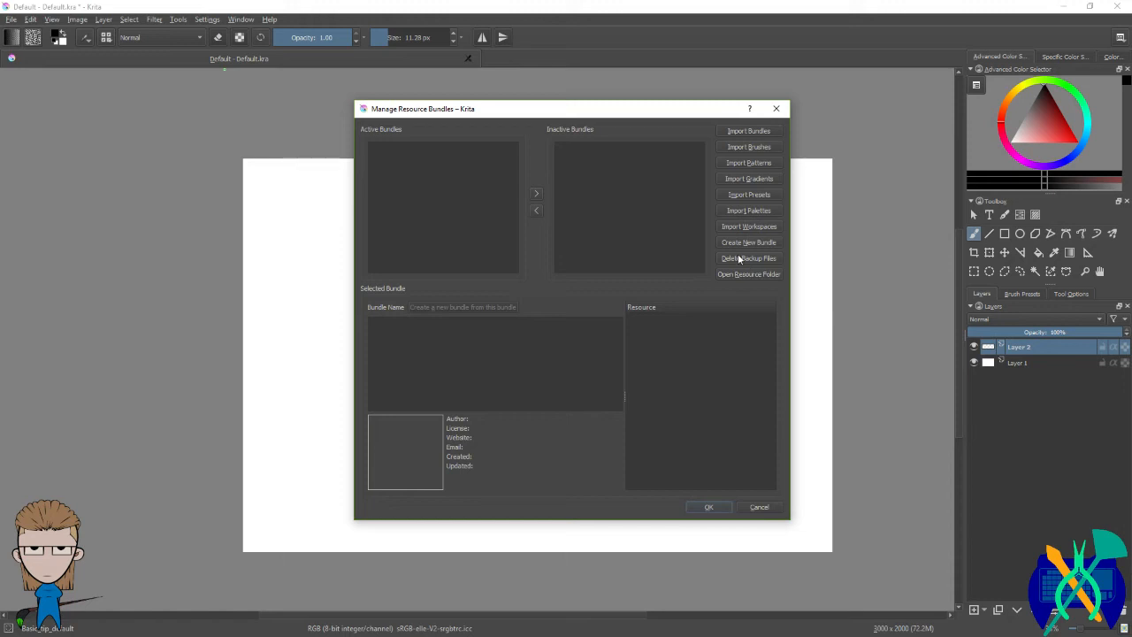
left_click(776, 109)
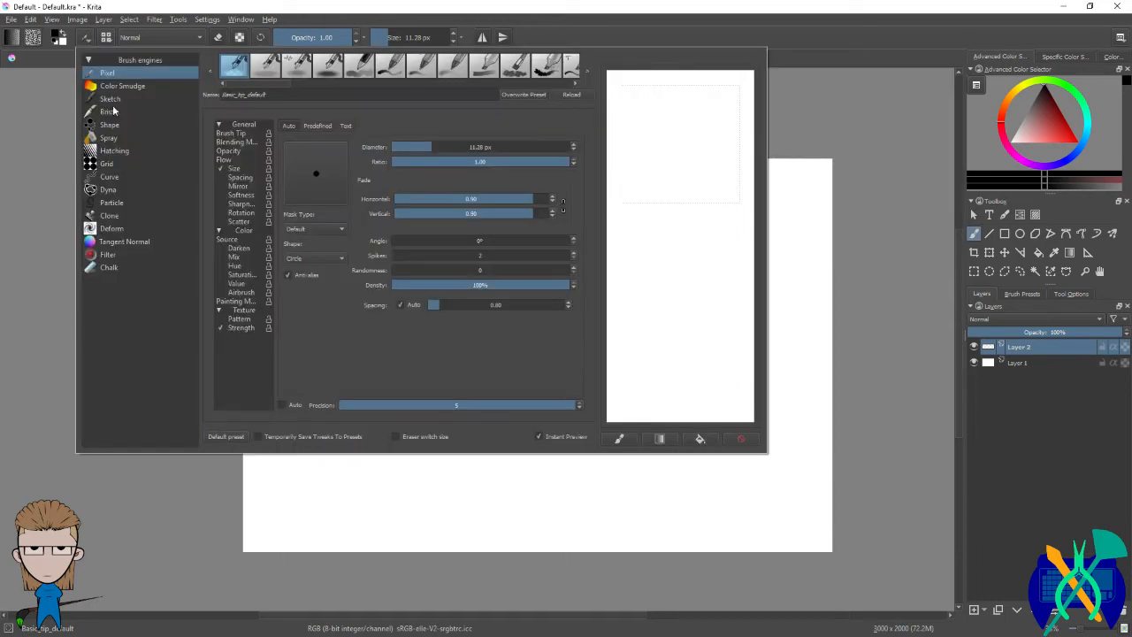
left_click(916, 237)
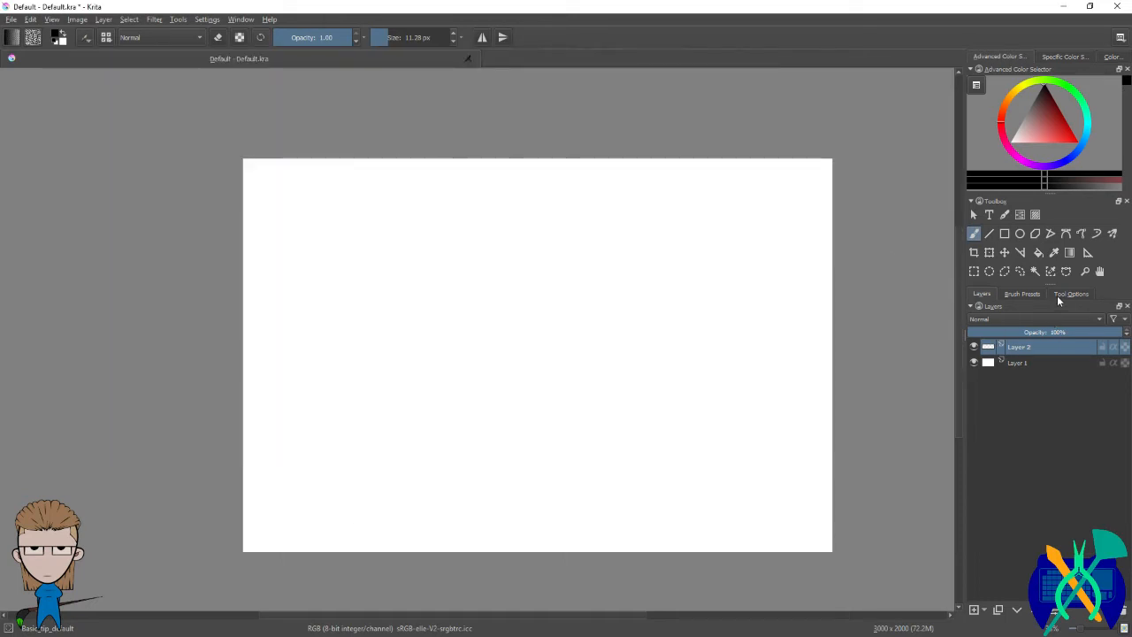
Step: Show the Brush Presets docker and examine the auto, predefined and text brush tips in the brush editor
left_click(1022, 293)
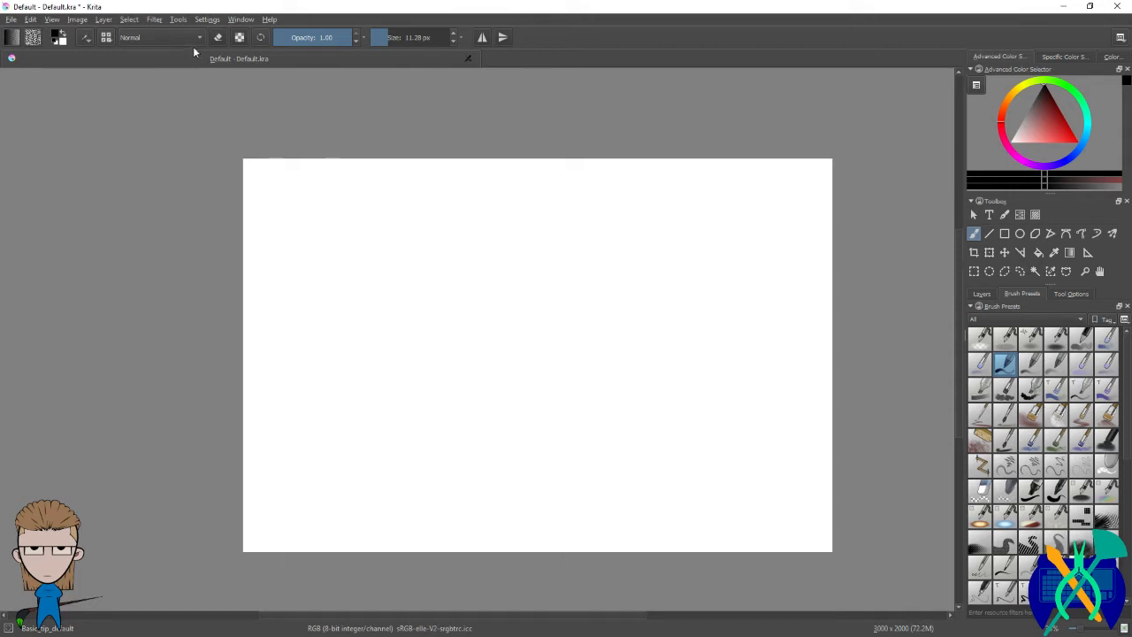
left_click(88, 40)
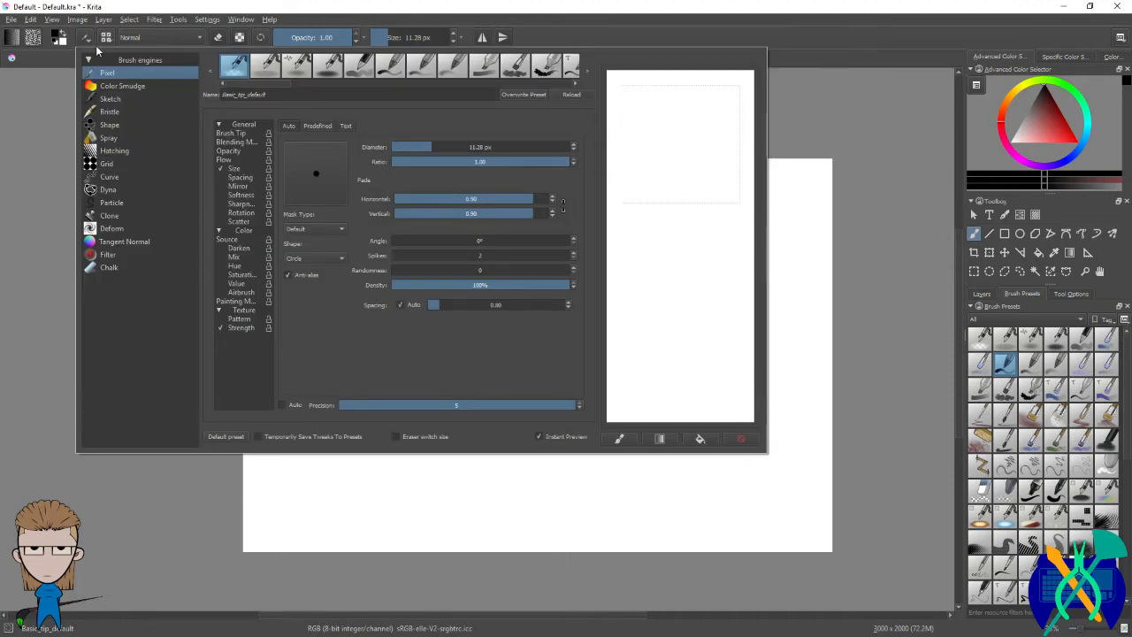
left_click(312, 127)
scroll(523, 229, "down", 2)
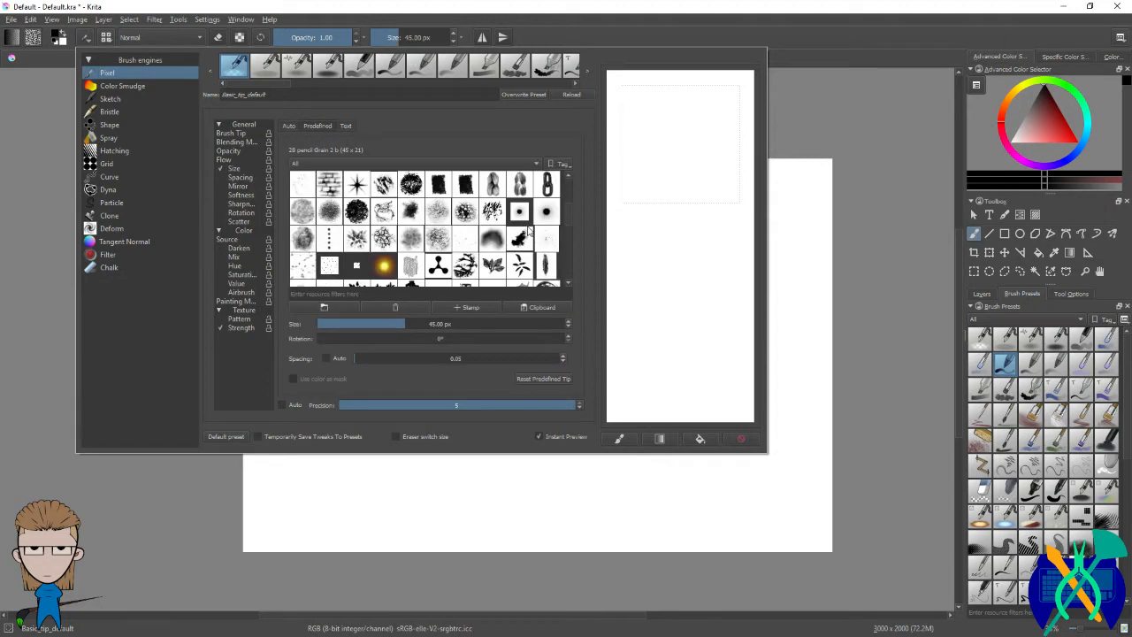
scroll(527, 230, "up", 2)
scroll(528, 231, "down", 6)
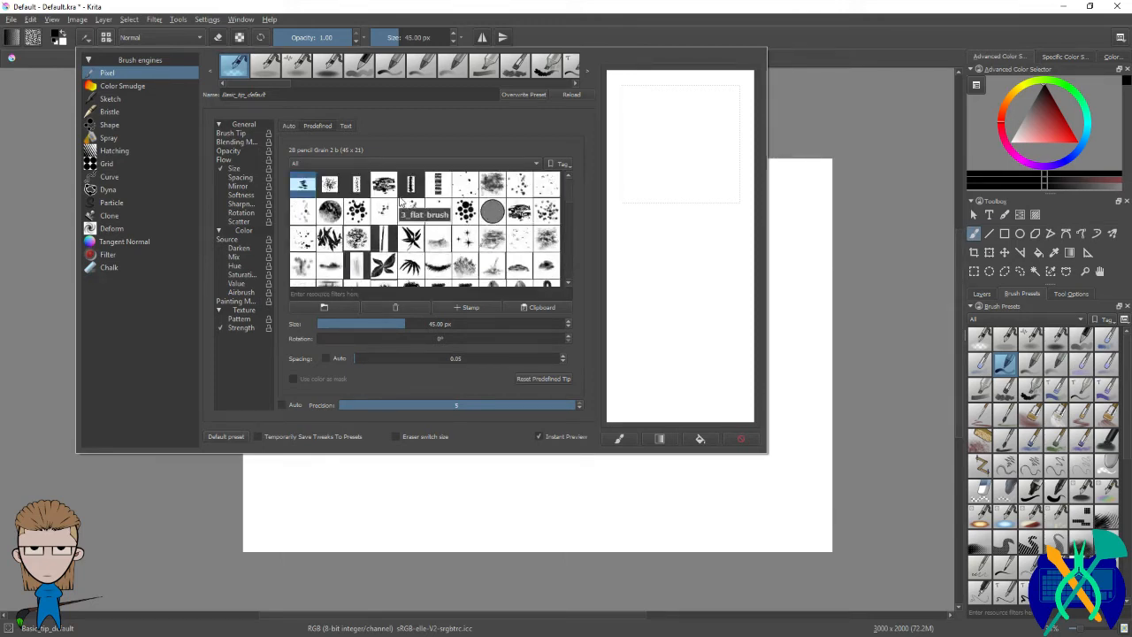
left_click(346, 126)
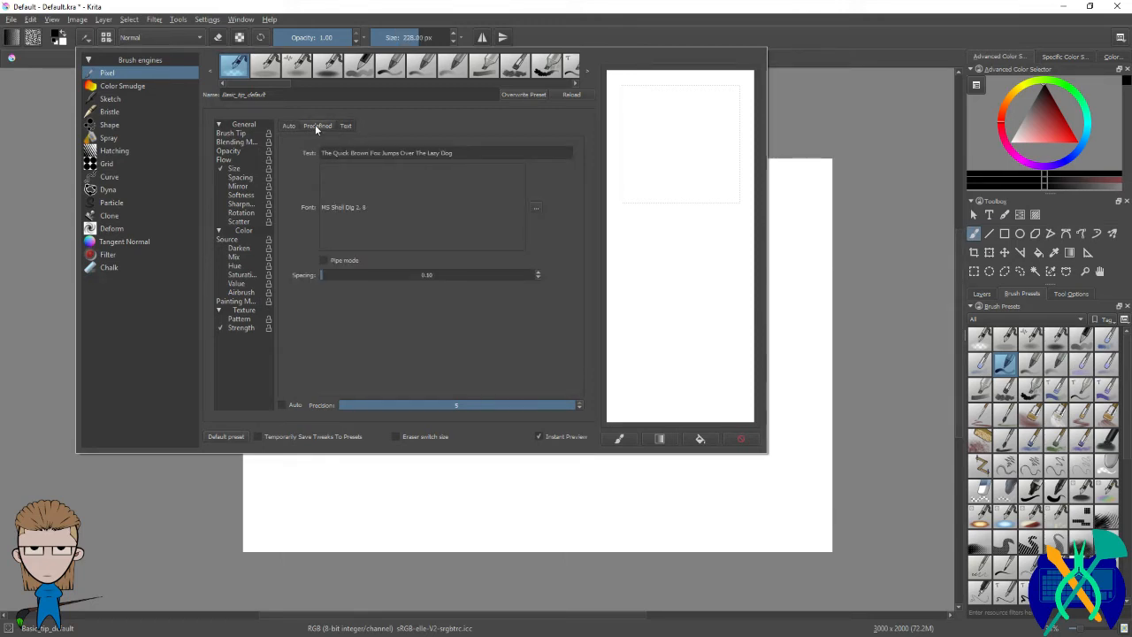
left_click(287, 126)
left_click(319, 125)
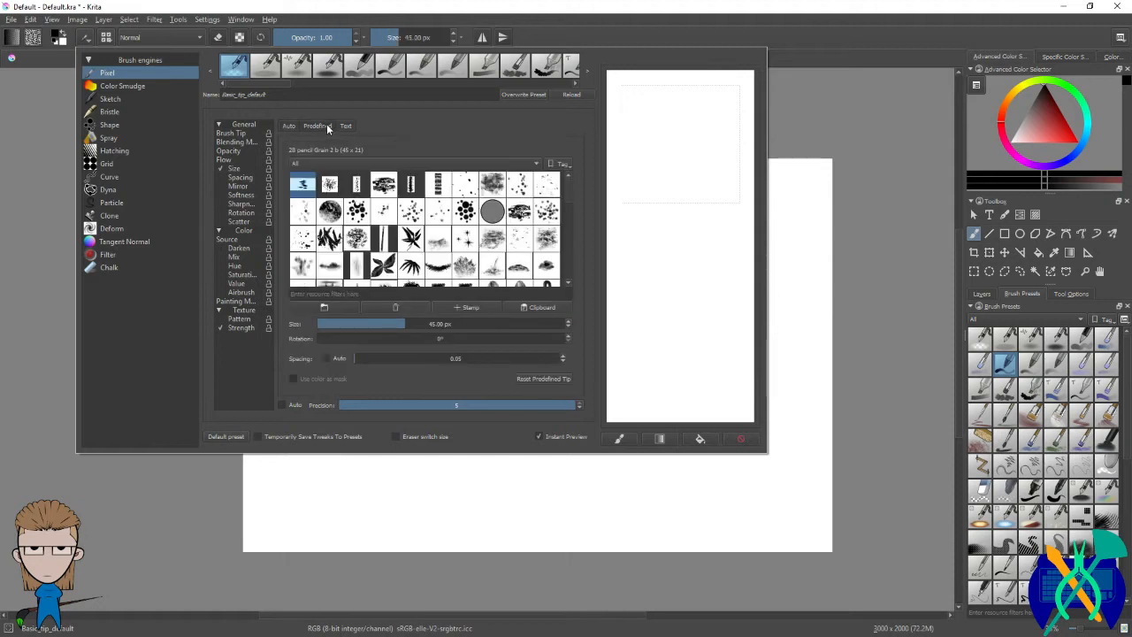
left_click(811, 36)
Step: Close Krita without saving the Default document and relaunch it from the desktop
left_click(1116, 6)
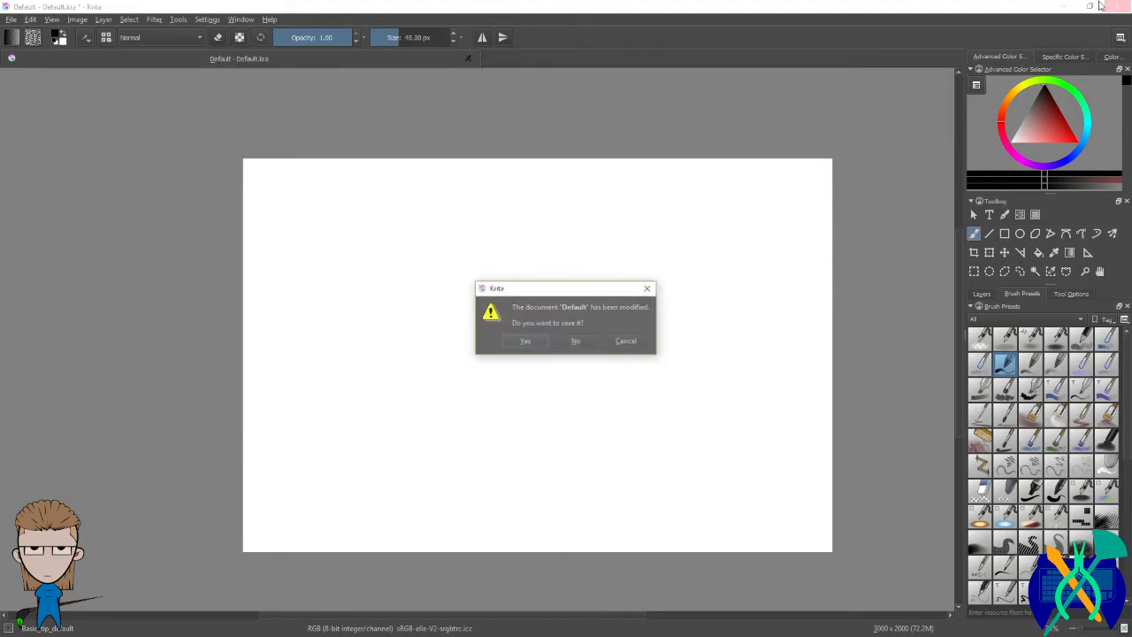
left_click(575, 342)
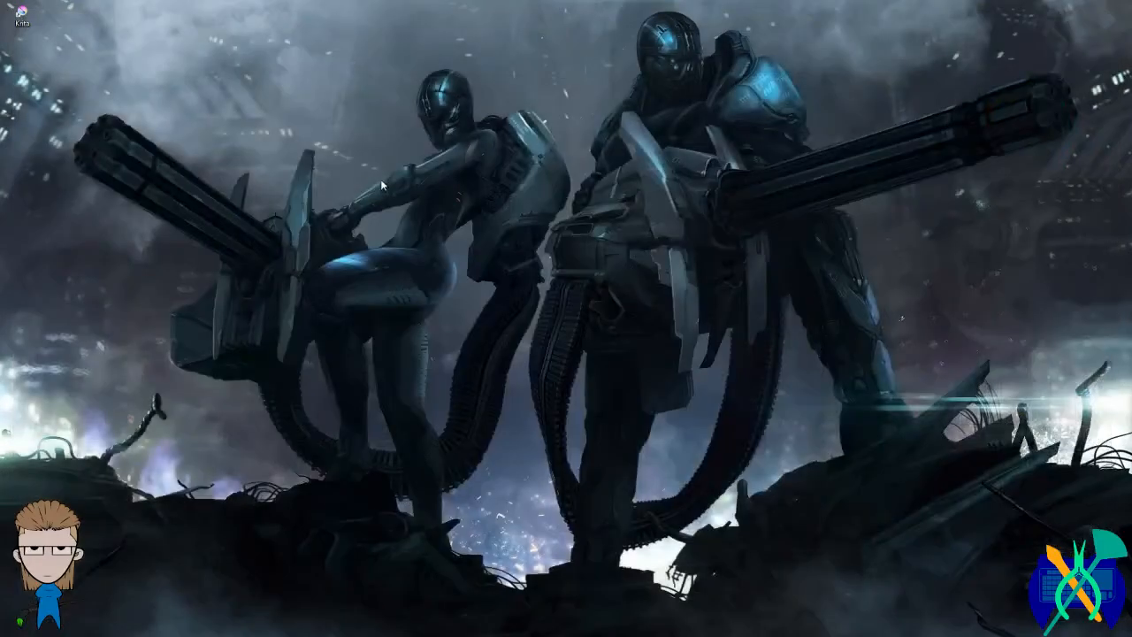
double_click(22, 19)
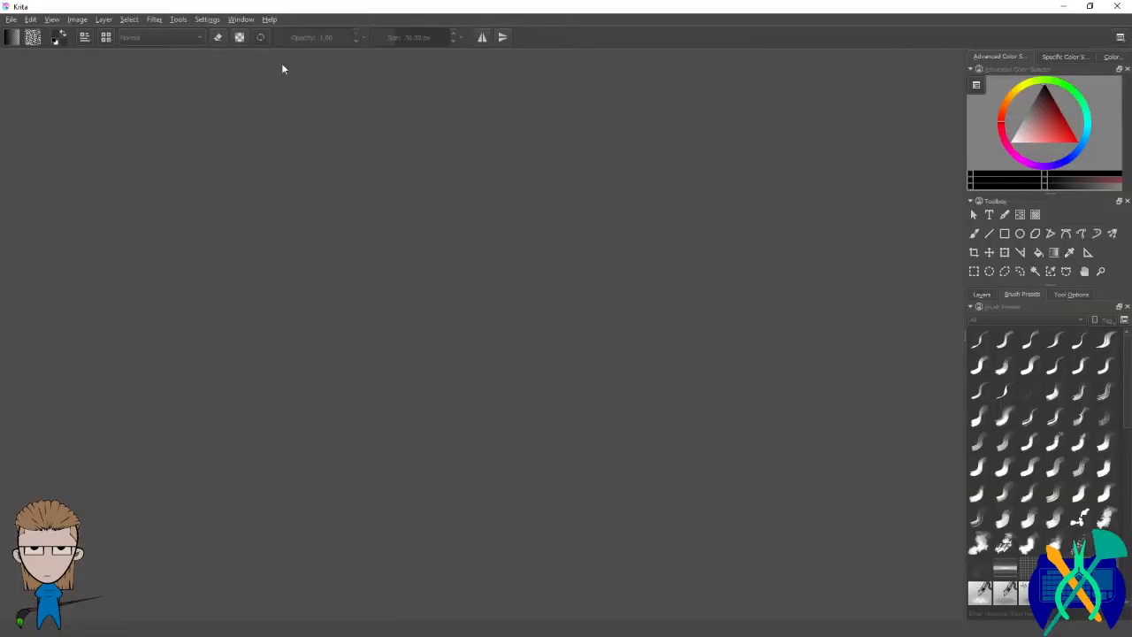
Step: Create a new 3000 by 2000 pixel RGB custom document at 300 ppi
left_click(11, 20)
left_click(18, 35)
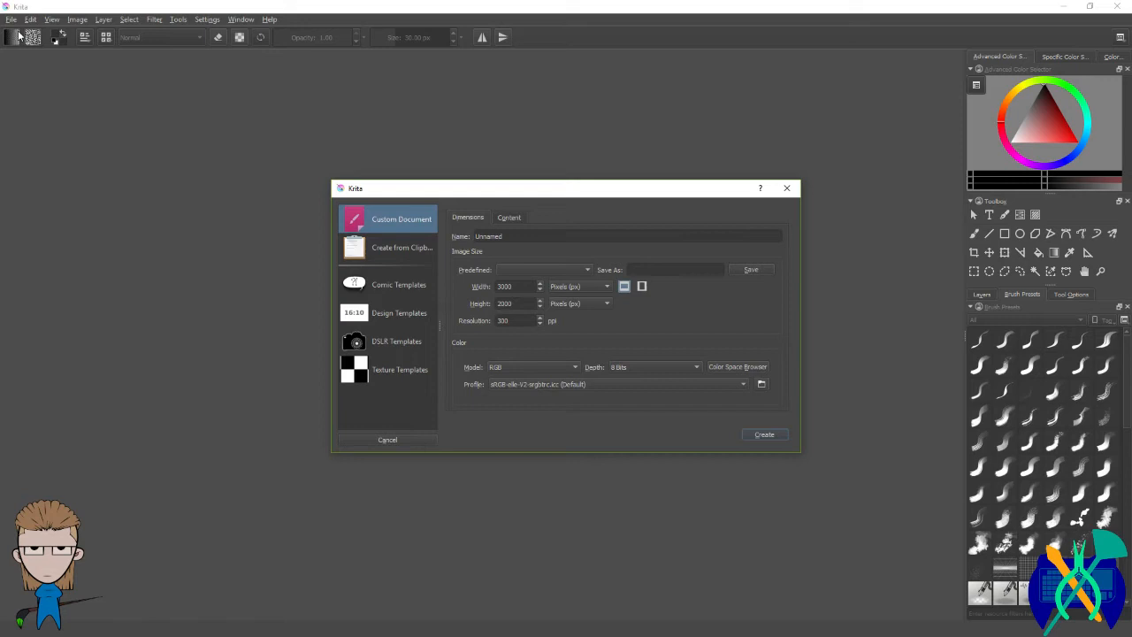
key("Return")
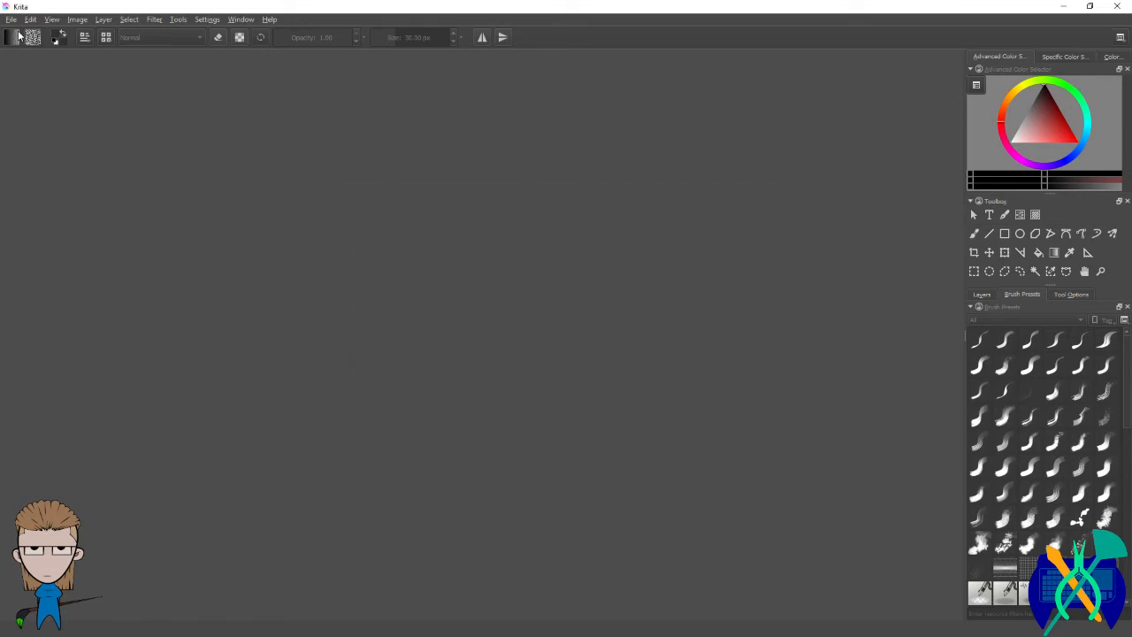
scroll(364, 261, "down", 2)
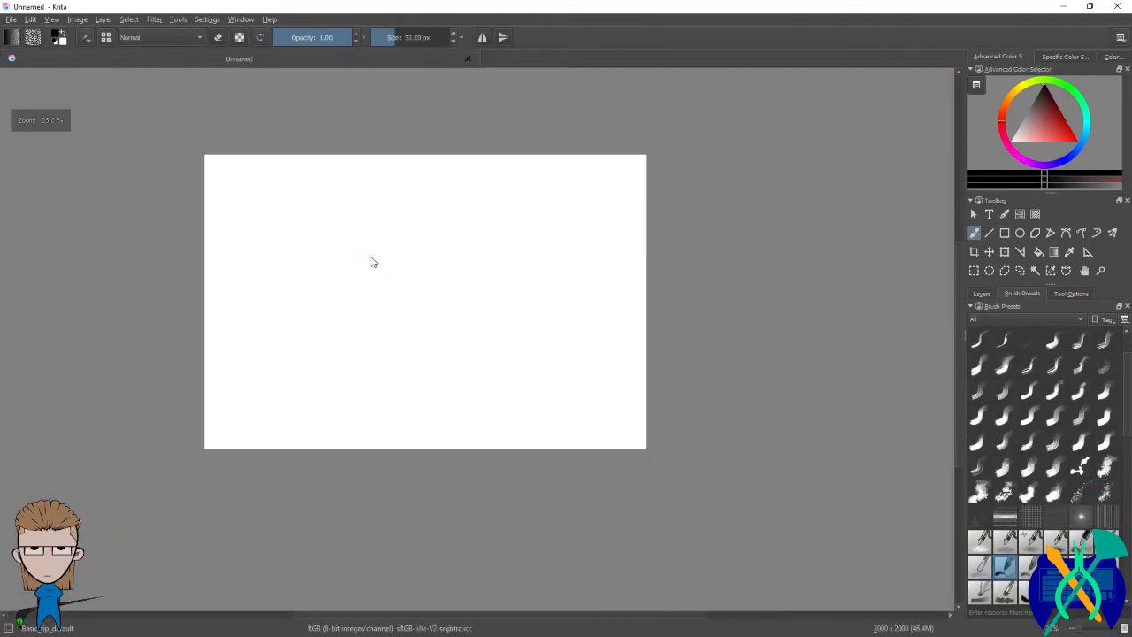
Step: Examine the available presets in the brush editor's preset strip and throughout the Brush Presets docker
left_click(86, 38)
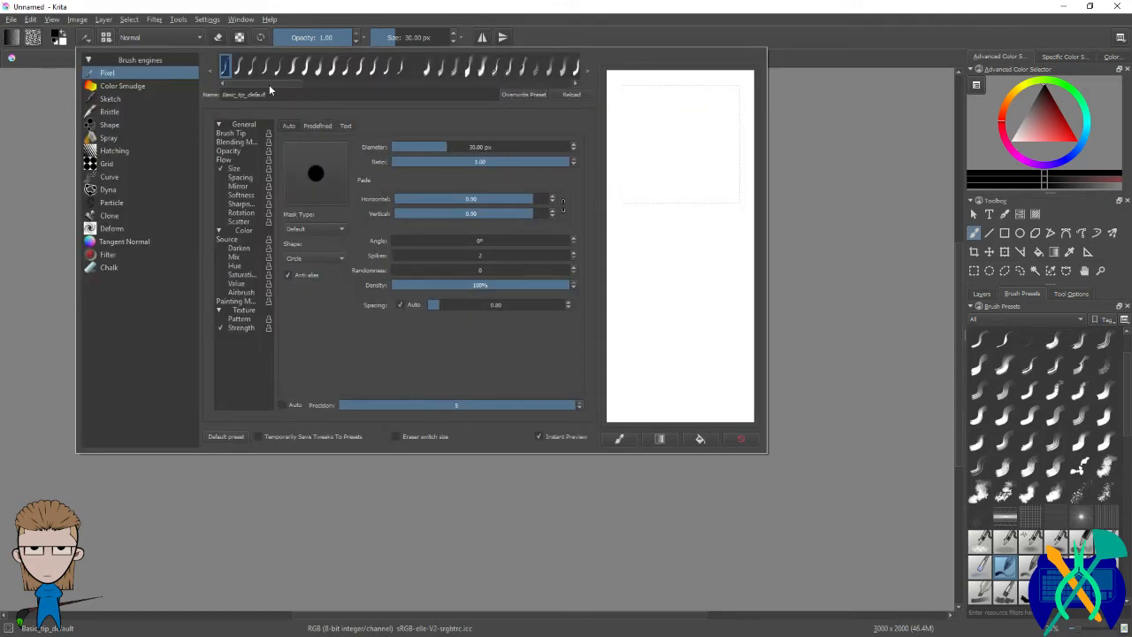
mouse_move(269, 84)
left_mouse_down()
mouse_move(398, 81)
mouse_move(244, 84)
left_mouse_up()
left_click(867, 304)
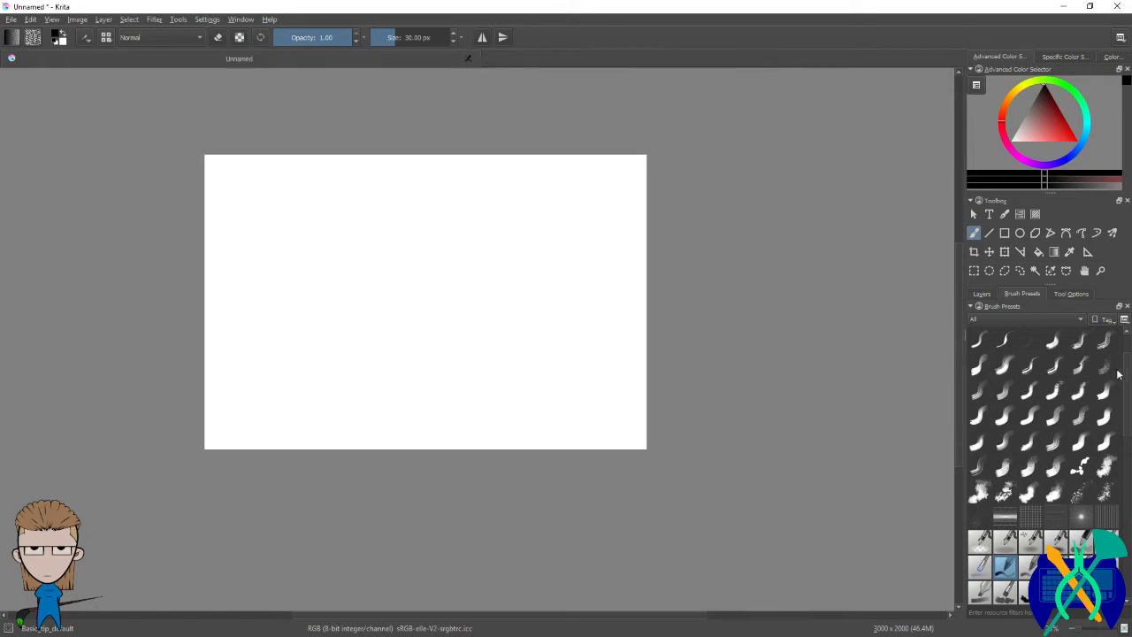
scroll(1123, 363, "up", 2)
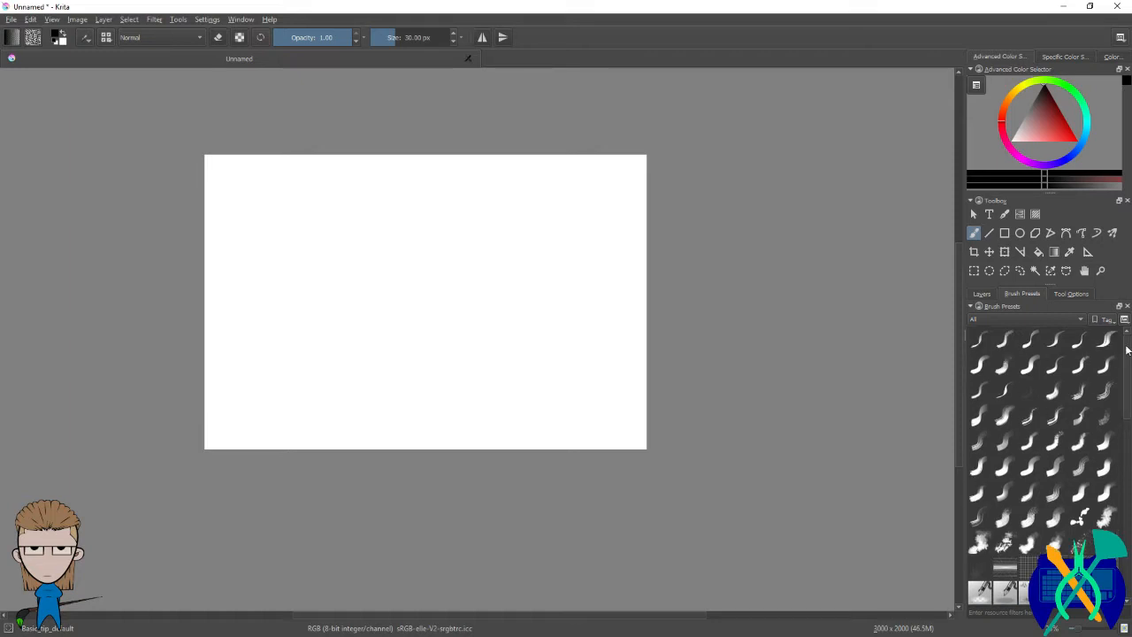
scroll(1127, 350, "down", 5)
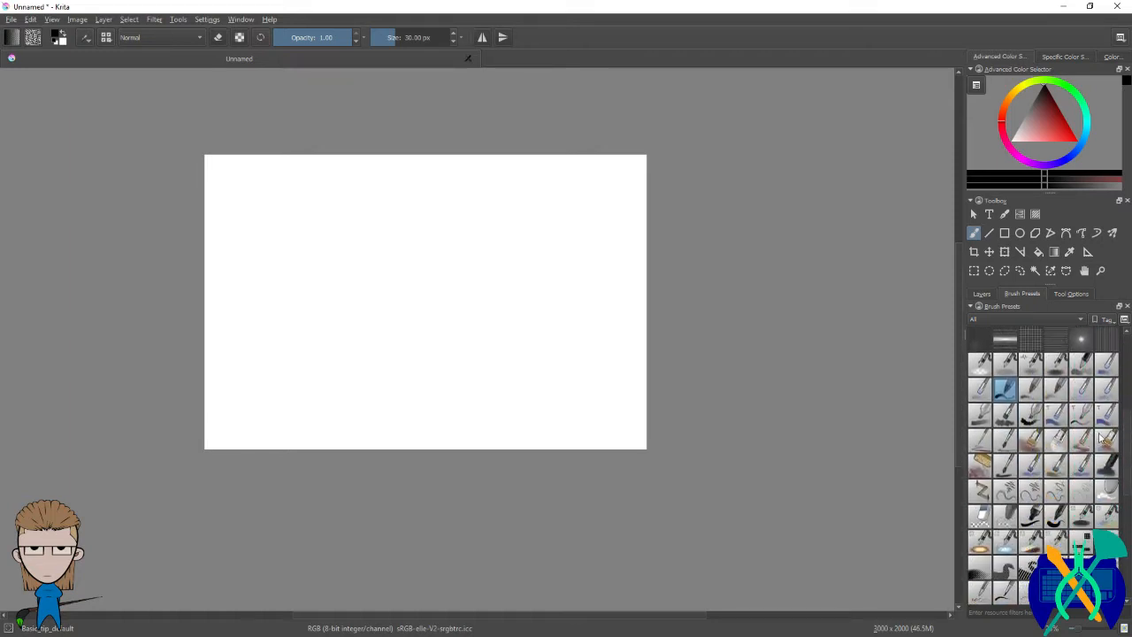
scroll(1123, 432, "down", 6)
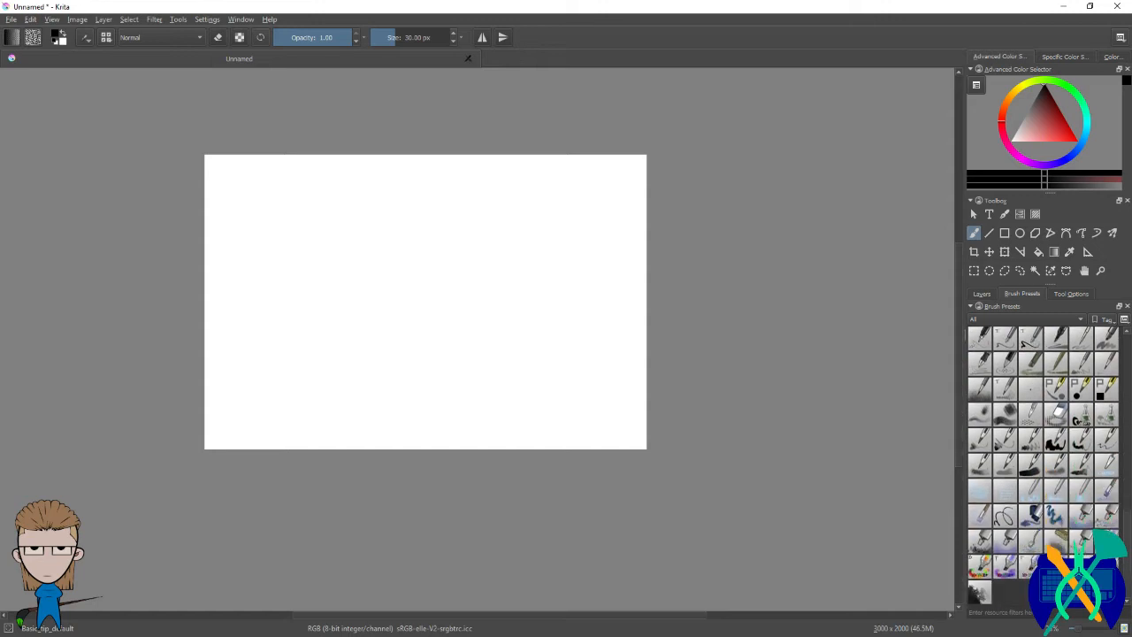
Step: Select the basic flat vertical preset and check the active bundles in the resource bundle manager
scroll(1099, 348, "up", 8)
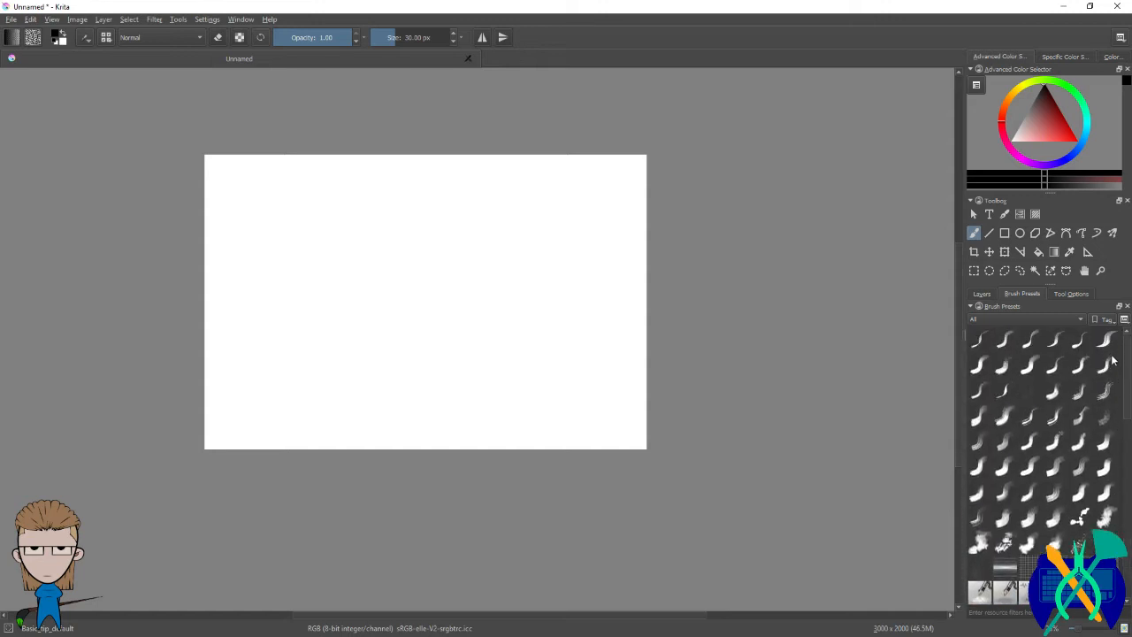
left_click(1055, 340)
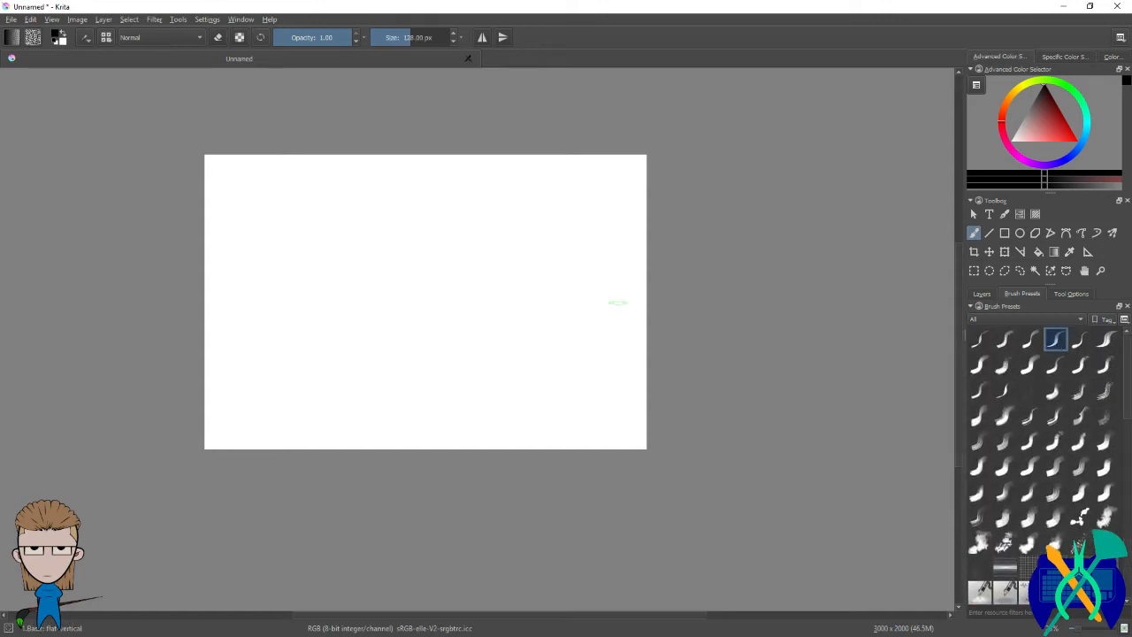
left_click(87, 39)
left_click(825, 244)
left_click(207, 18)
left_click(228, 45)
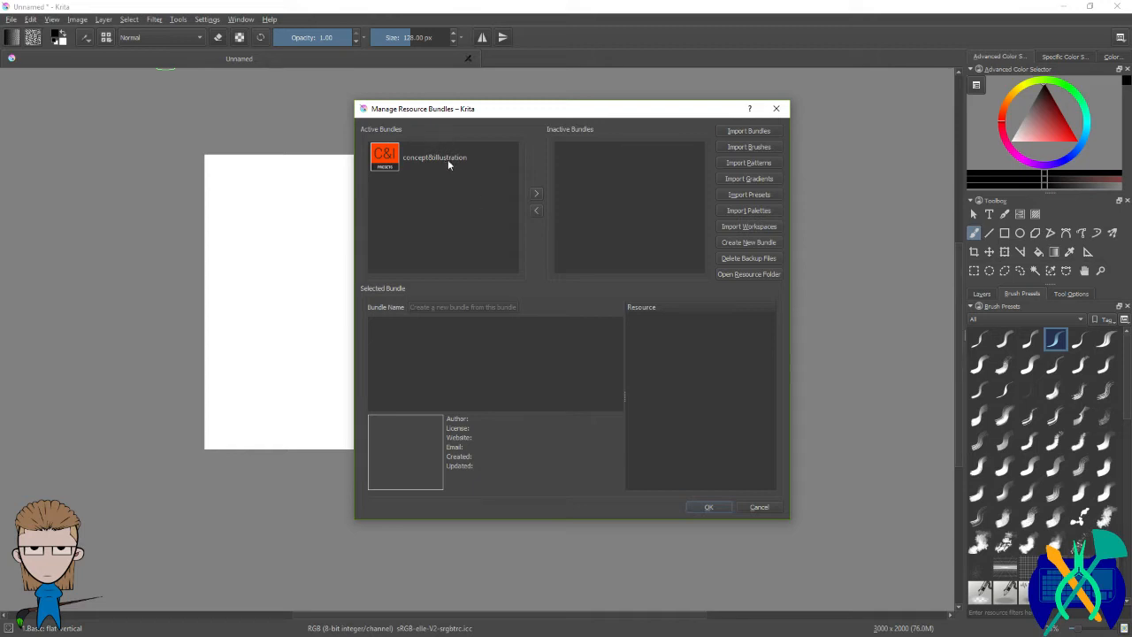
left_click(776, 108)
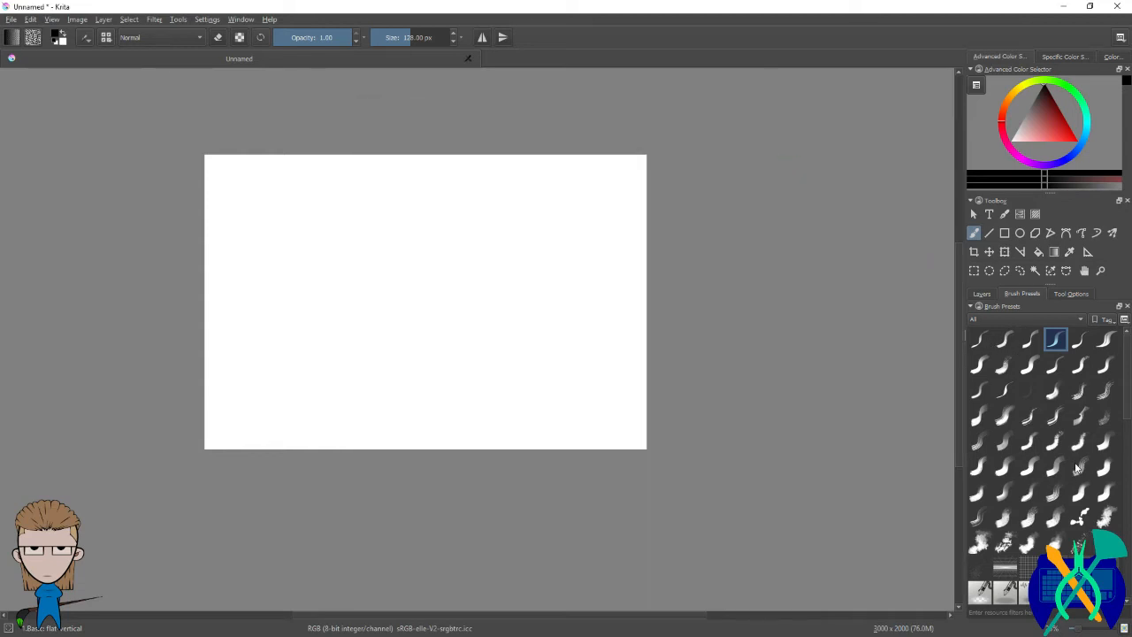
Step: Try the Environment smokey brush preset with test strokes on the canvas and clear them
scroll(1077, 469, "down", 5)
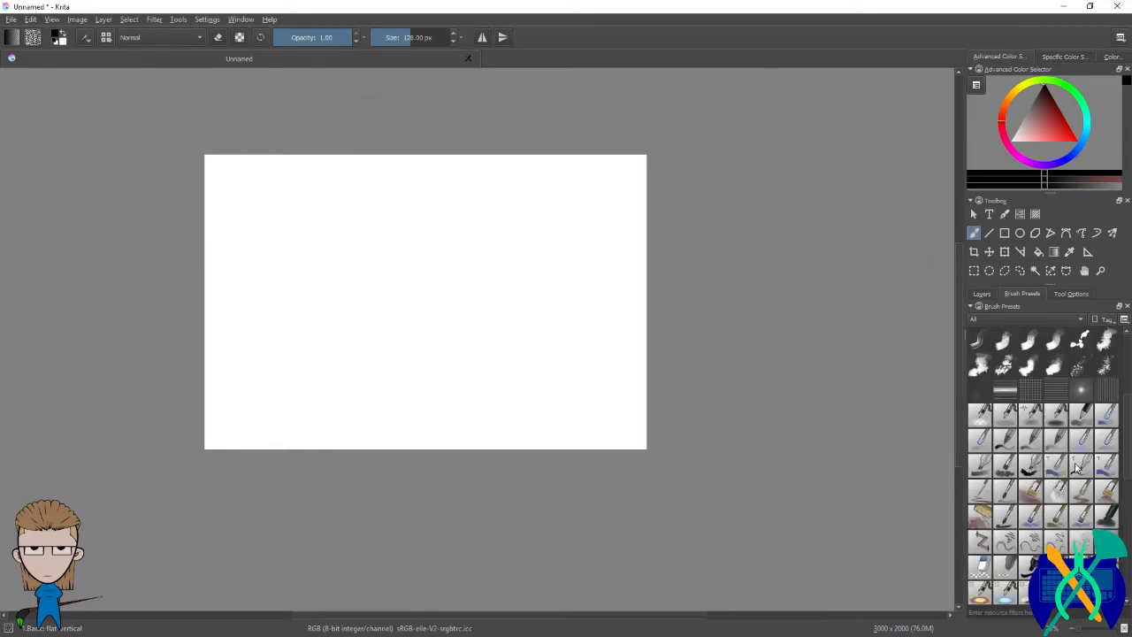
left_click(1056, 366)
scroll(663, 292, "up", 1)
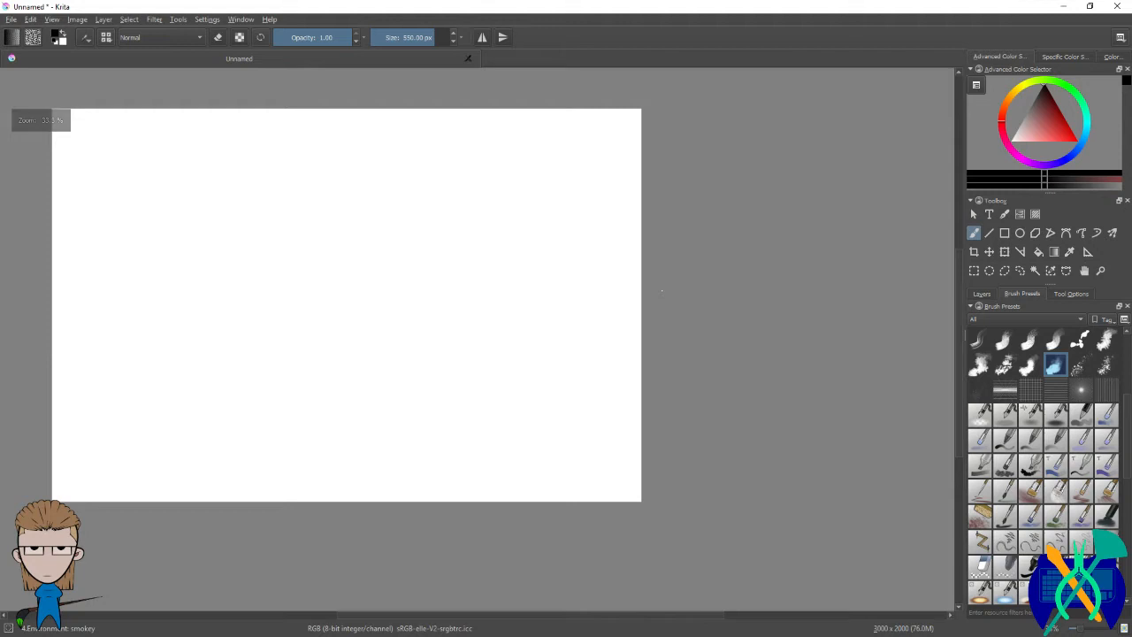
mouse_move(340, 181)
left_mouse_down()
mouse_move(406, 252)
mouse_move(433, 256)
left_mouse_up()
key("Delete")
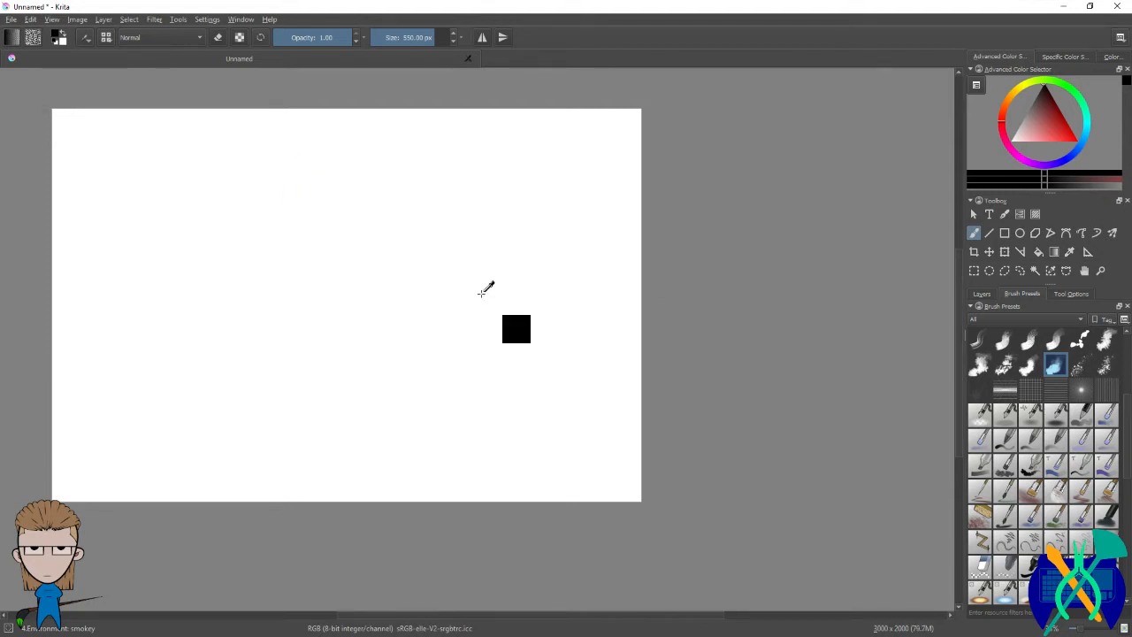
left_click_drag(349, 253, 422, 258)
key("Delete")
Step: Paint overlapping dark smoke clouds across the upper left and middle of the canvas with the smokey preset
left_click_drag(225, 243, 396, 288)
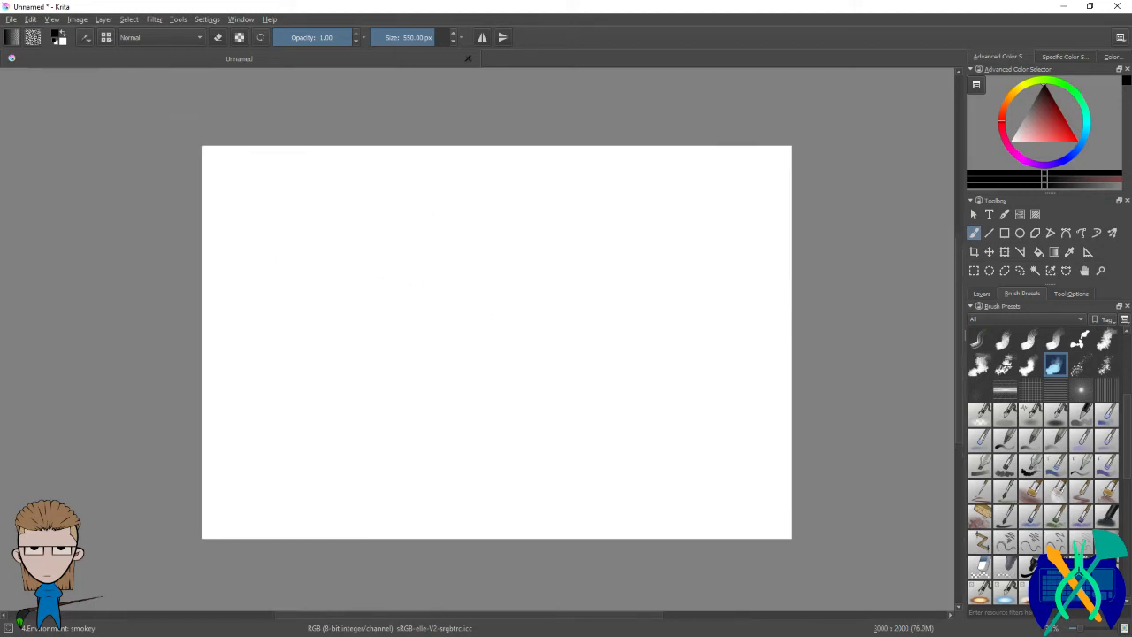
key("]")
mouse_move(535, 234)
left_mouse_down()
mouse_move(437, 341)
mouse_move(464, 312)
left_mouse_up()
key("[")
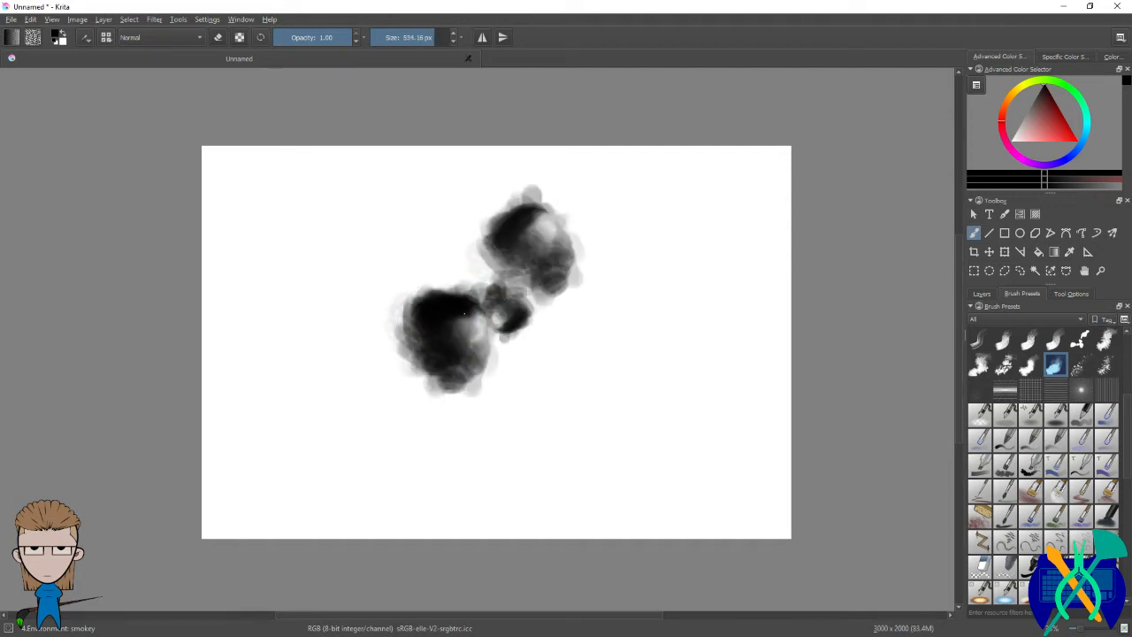
mouse_move(535, 255)
left_mouse_down()
mouse_move(473, 272)
mouse_move(340, 257)
mouse_move(341, 281)
left_mouse_up()
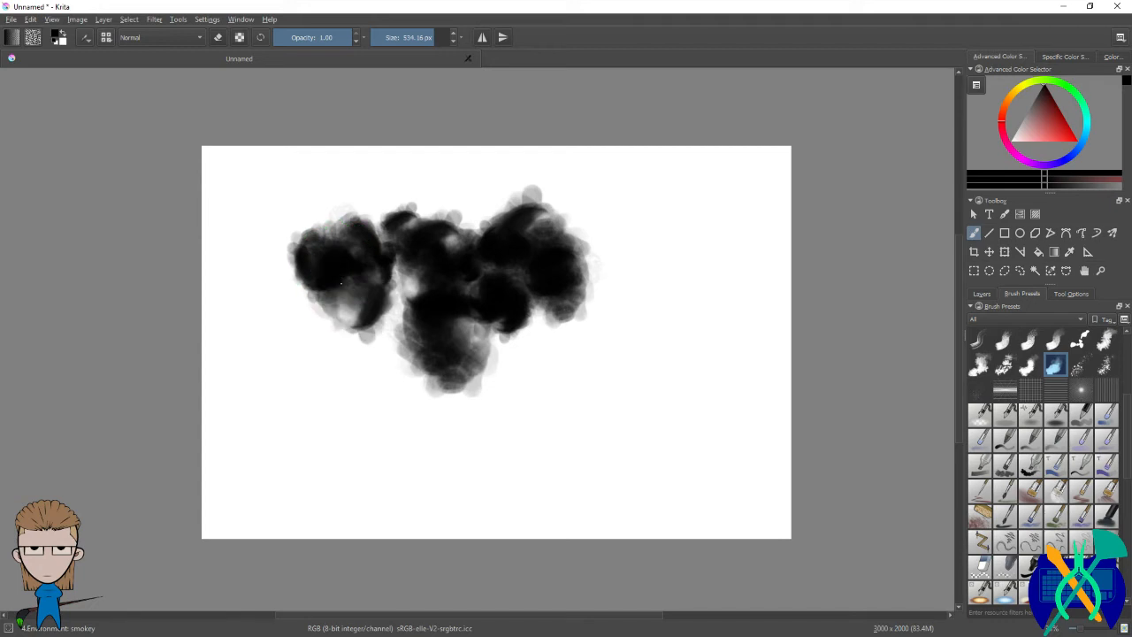
key("]")
Step: Paint rough textured strokes across the right half of the canvas with the Environment rough1 preset
left_click(1004, 365)
left_click_drag(756, 283, 762, 329)
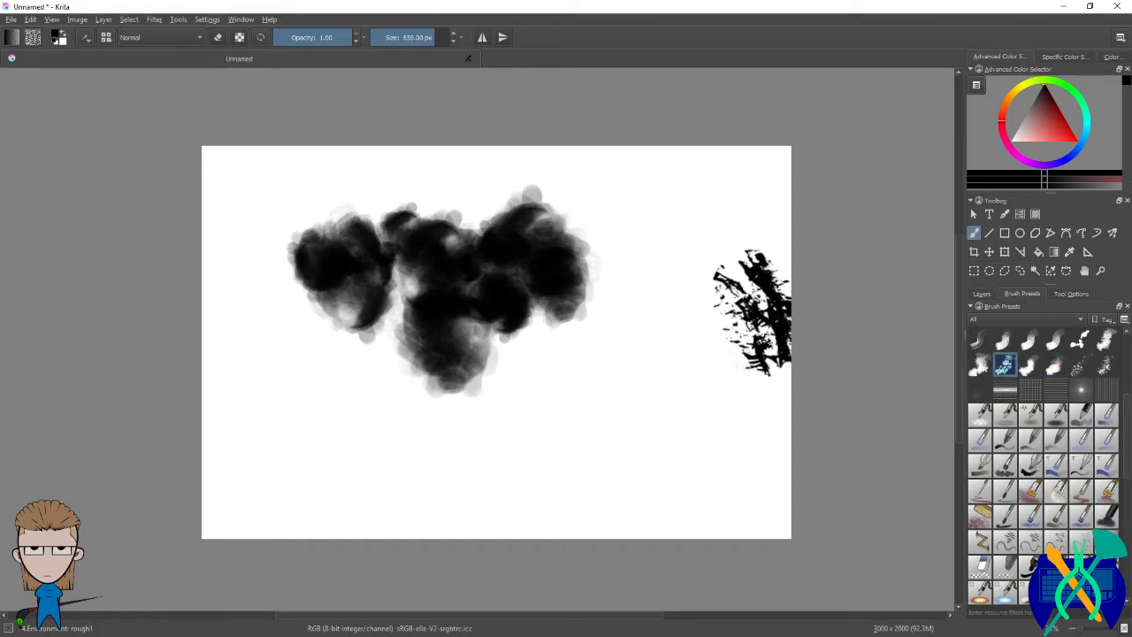
left_click_drag(620, 307, 550, 356)
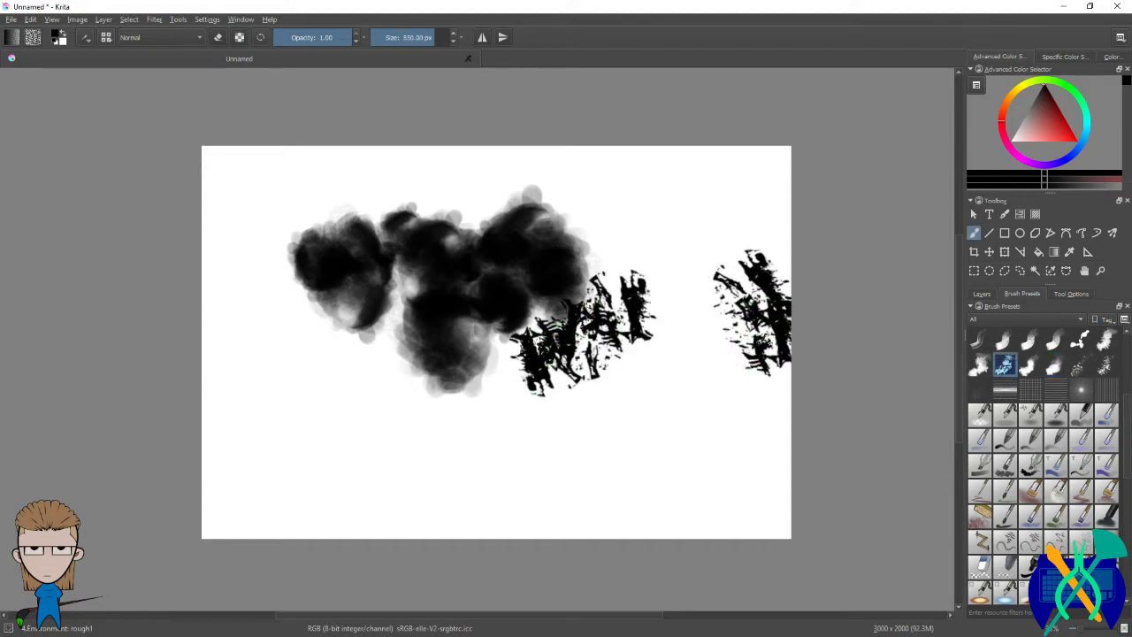
left_click_drag(710, 242, 646, 212)
left_click(584, 226)
left_click(677, 324)
left_click_drag(672, 341, 694, 411)
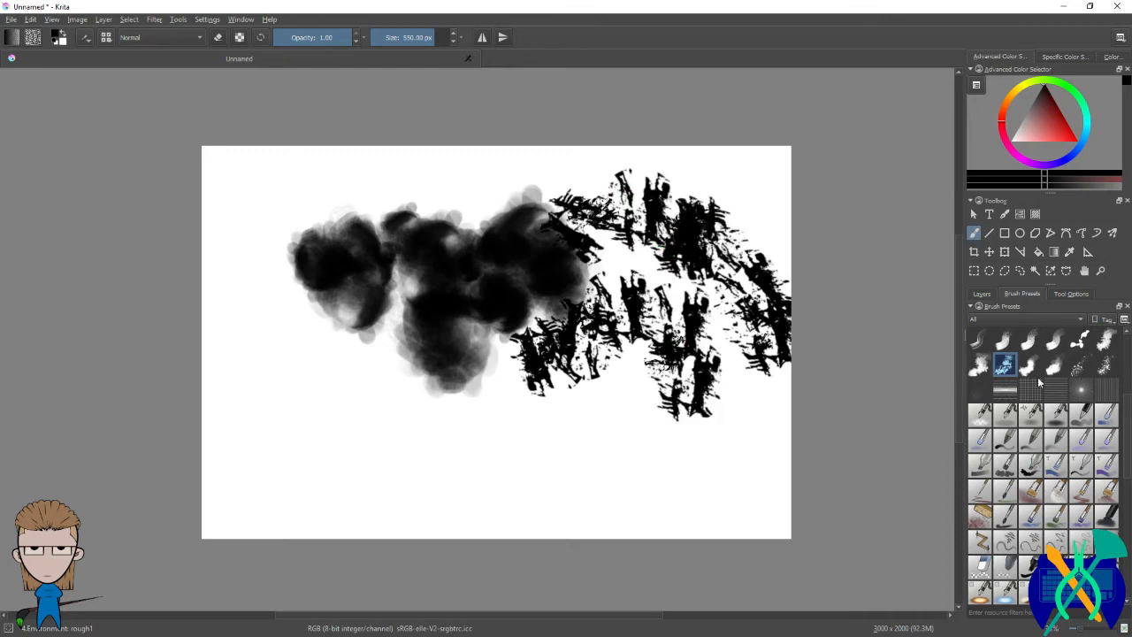
Step: Scatter paint splatters below and to the left of the clouds with the Environment splatter1 preset
left_click(1080, 365)
mouse_move(601, 442)
left_mouse_down()
mouse_move(593, 451)
mouse_move(601, 447)
left_mouse_up()
left_click_drag(380, 412, 352, 430)
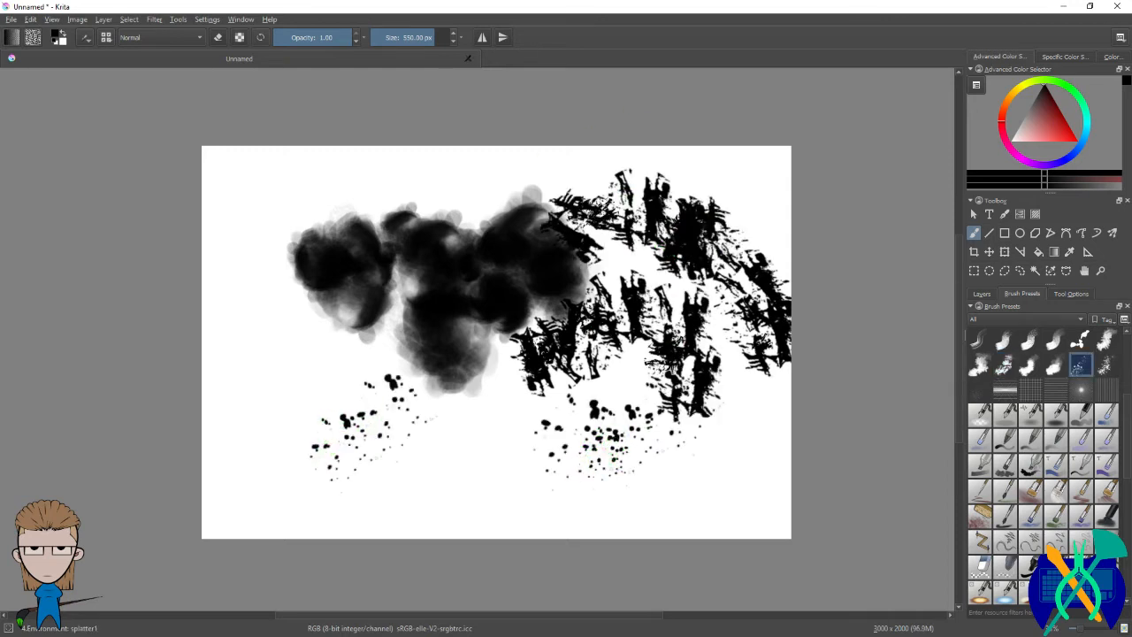
mouse_move(311, 301)
left_mouse_down()
mouse_move(321, 428)
mouse_move(417, 459)
left_mouse_up()
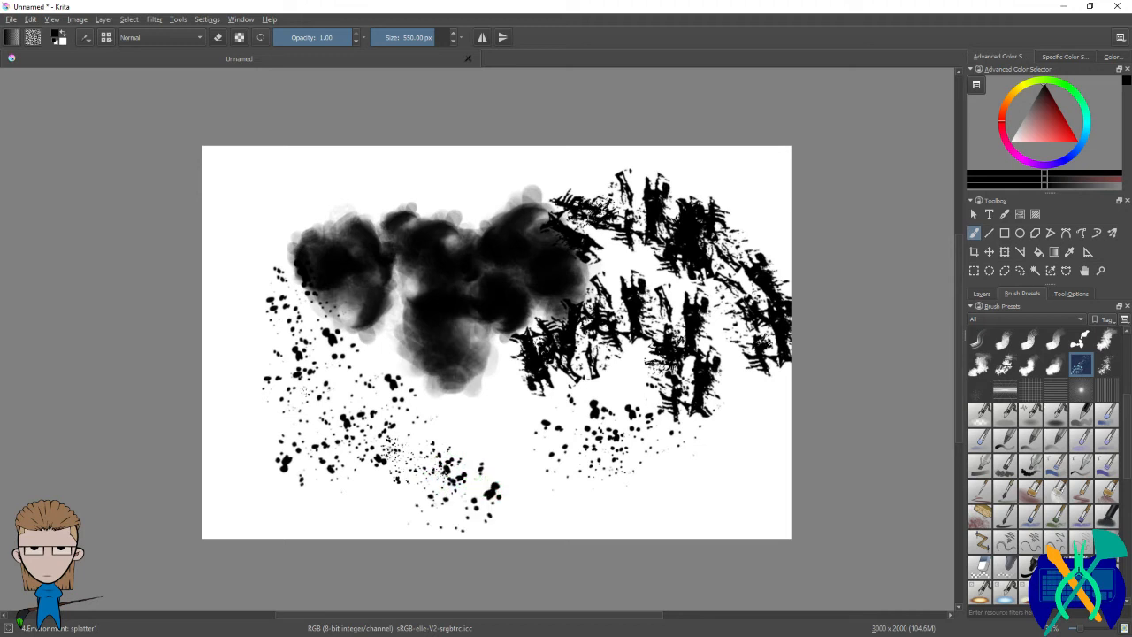
Step: Undo all the smokey, rough and splatter strokes to leave a blank canvas
key("ctrl+z")
key("ctrl+z")
key("ctrl+z")
key("ctrl+z")
key("ctrl+z")
key("ctrl+z")
key("ctrl+z")
key("ctrl+z")
key("ctrl+z")
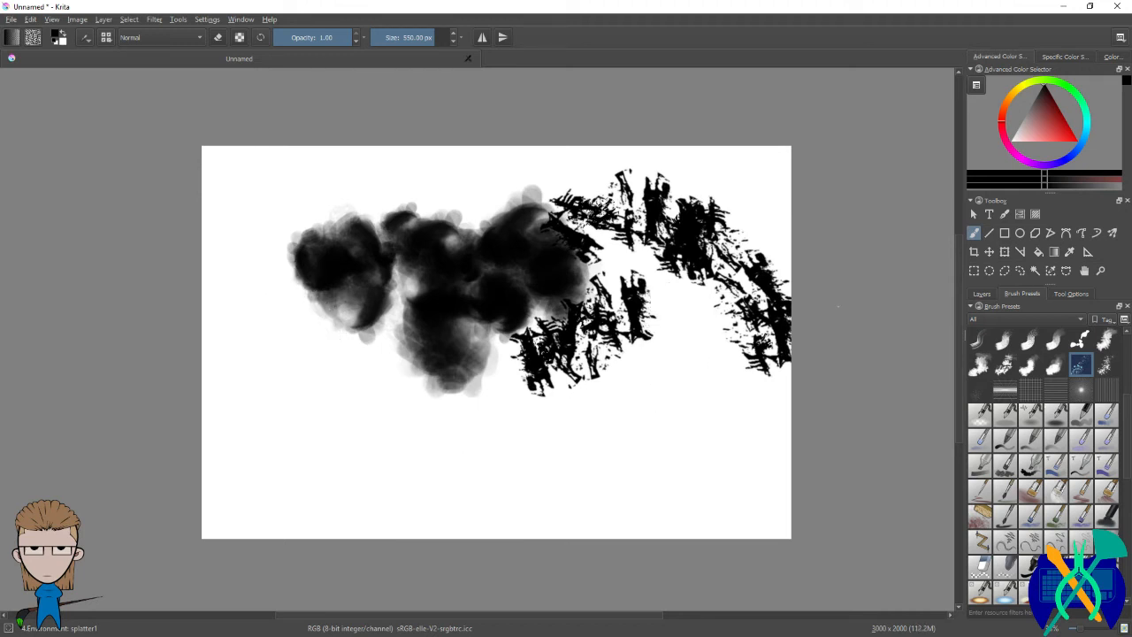
key("ctrl+z")
key("ctrl+z")
key("ctrl+z")
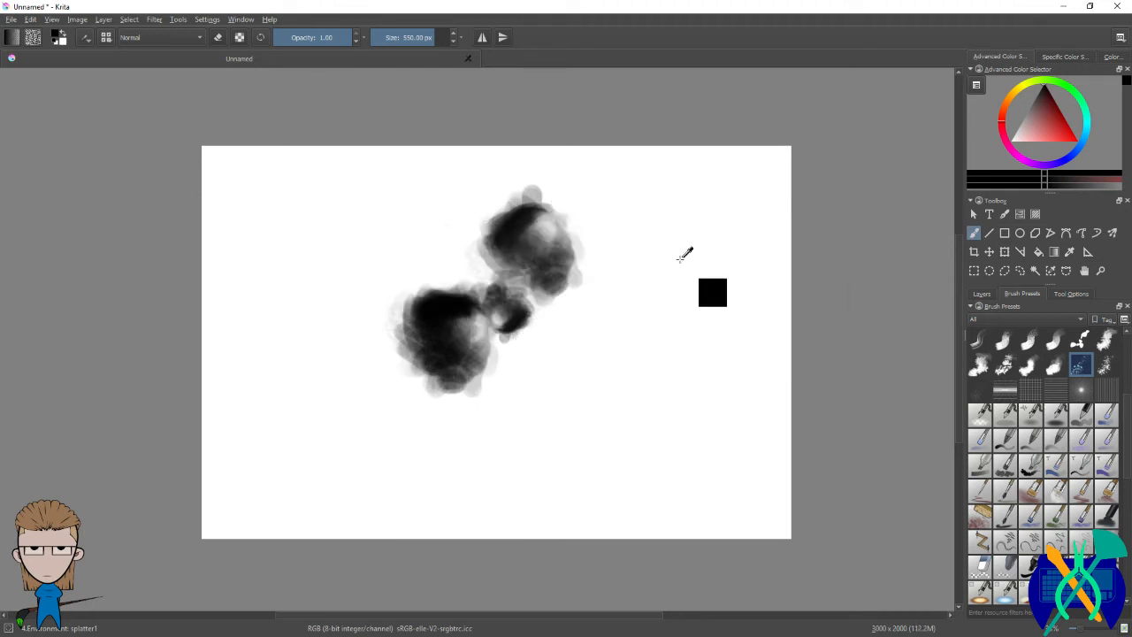
Step: Paint a curved test stroke with the Basic flat diagonal preset and undo it
scroll(1069, 362, "up", 5)
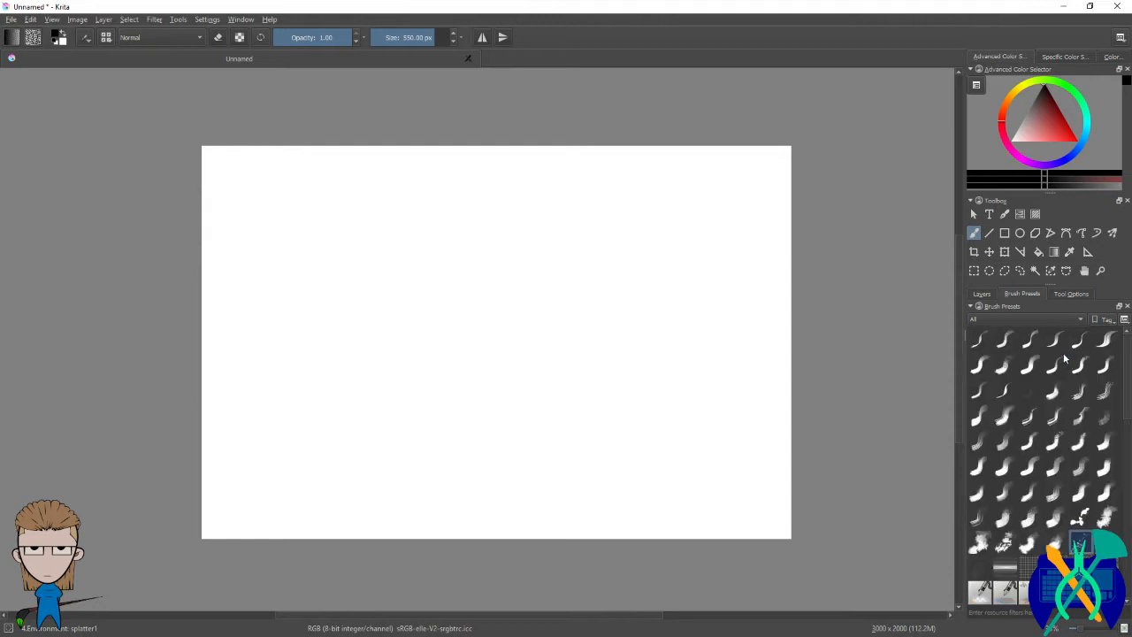
left_click(979, 340)
mouse_move(683, 242)
left_mouse_down()
mouse_move(636, 304)
mouse_move(567, 327)
left_mouse_up()
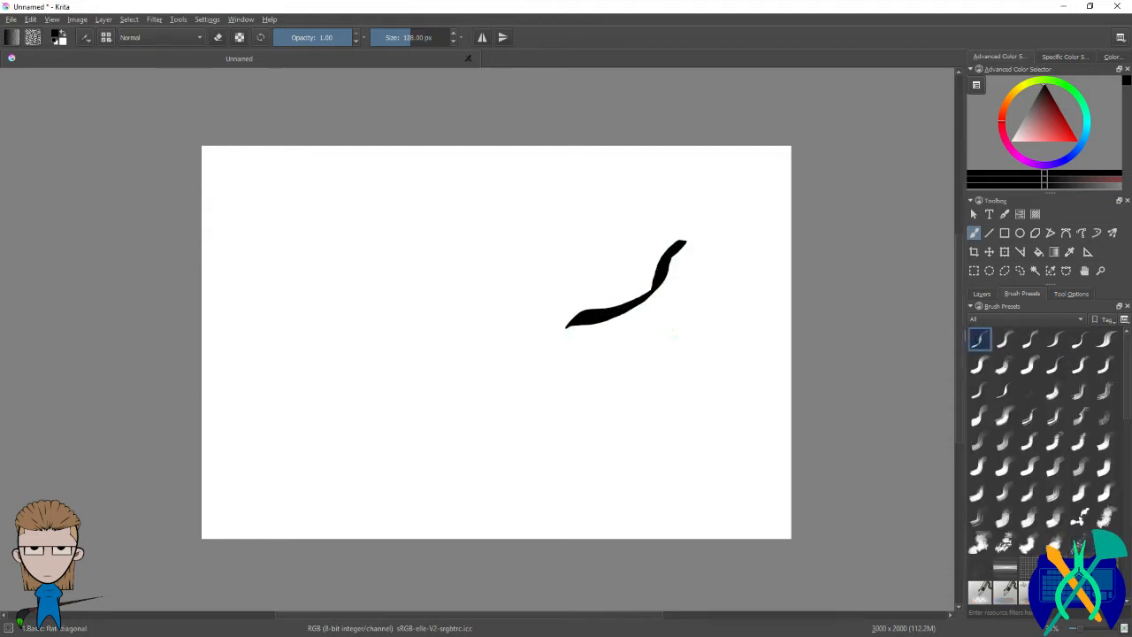
key("ctrl+z")
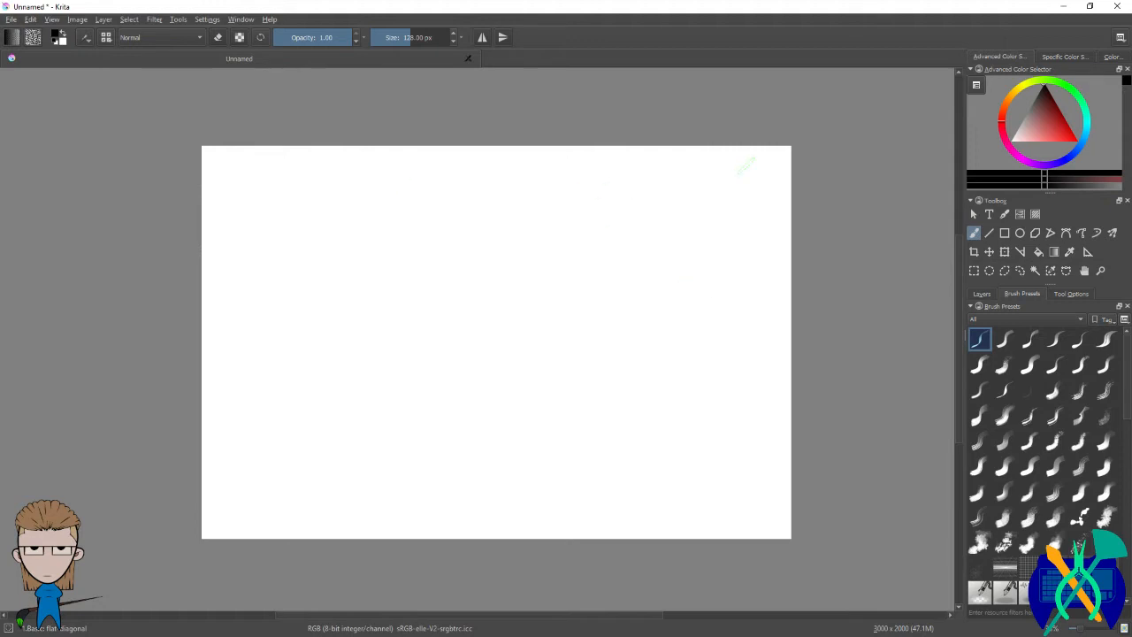
key("ctrl+z")
Step: Paint one zigzag test stroke each with the Basic flat diagonal, flat diagonal 2, flat horizontal and flat vertical presets
left_click_drag(522, 237, 537, 303)
left_click(1003, 339)
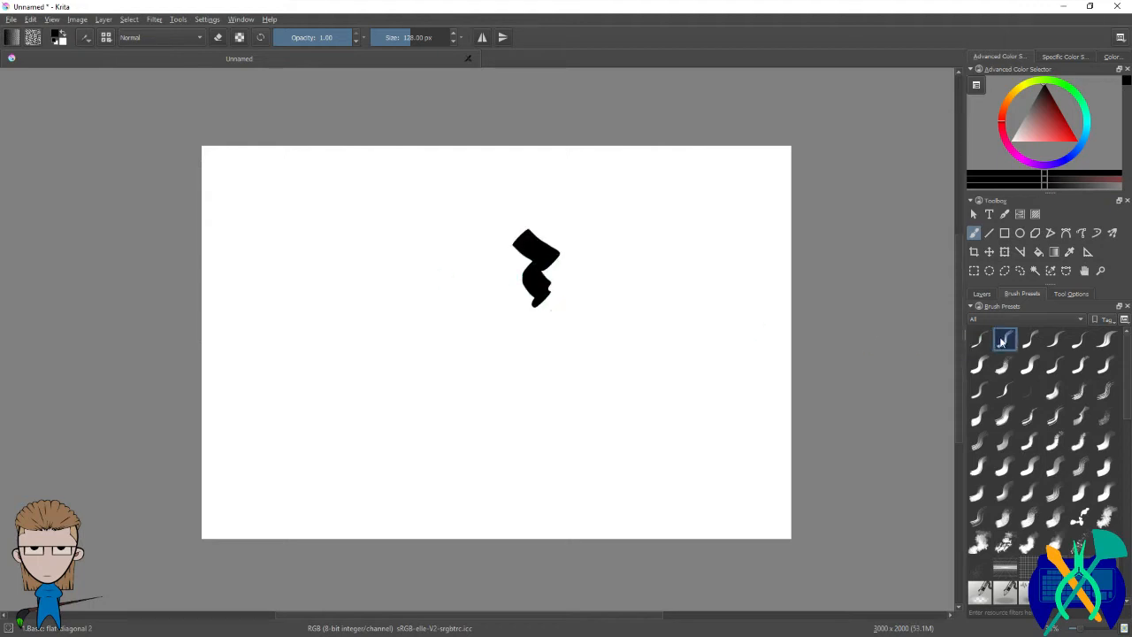
mouse_move(611, 253)
left_mouse_down()
mouse_move(676, 246)
mouse_move(605, 295)
left_mouse_up()
left_click(1030, 339)
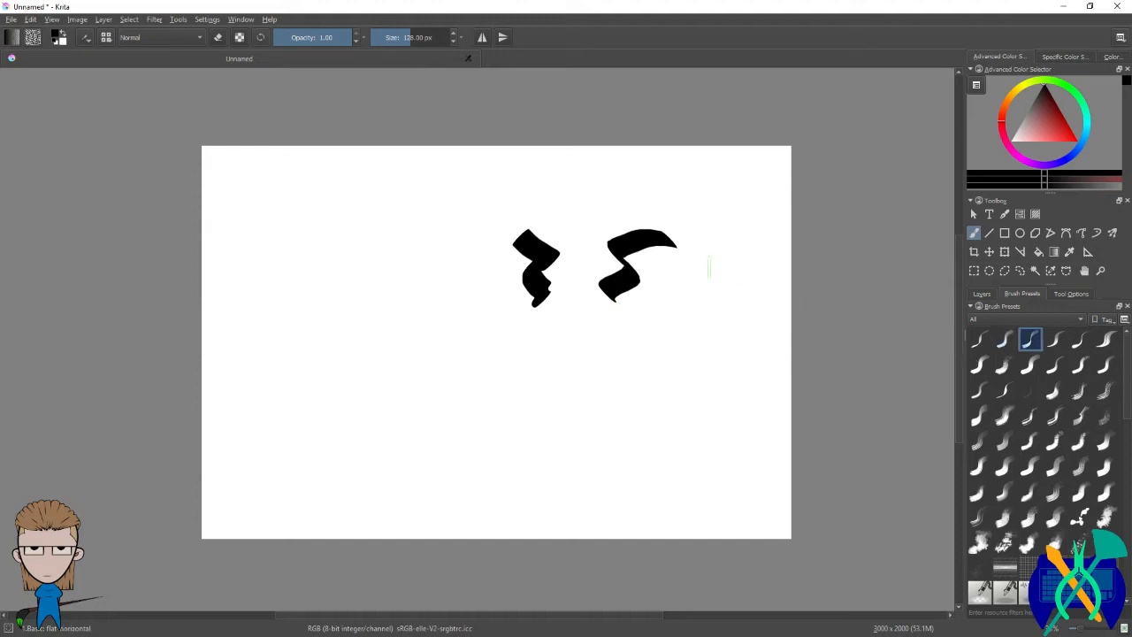
left_click_drag(709, 261, 667, 336)
left_click(1055, 339)
mouse_move(767, 343)
left_mouse_down()
mouse_move(746, 343)
mouse_move(656, 394)
left_mouse_up()
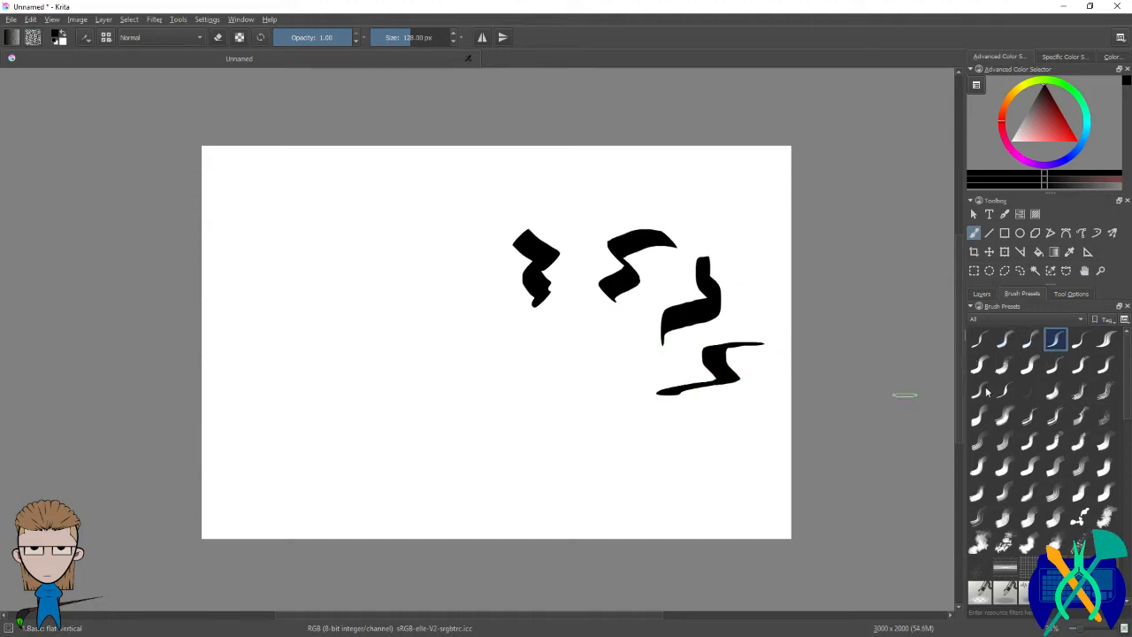
Step: Paint test strokes with the Basic ink preset and the following presets through old classic-texture
left_click(1079, 338)
mouse_move(487, 376)
left_mouse_down()
mouse_move(460, 406)
mouse_move(555, 370)
left_mouse_up()
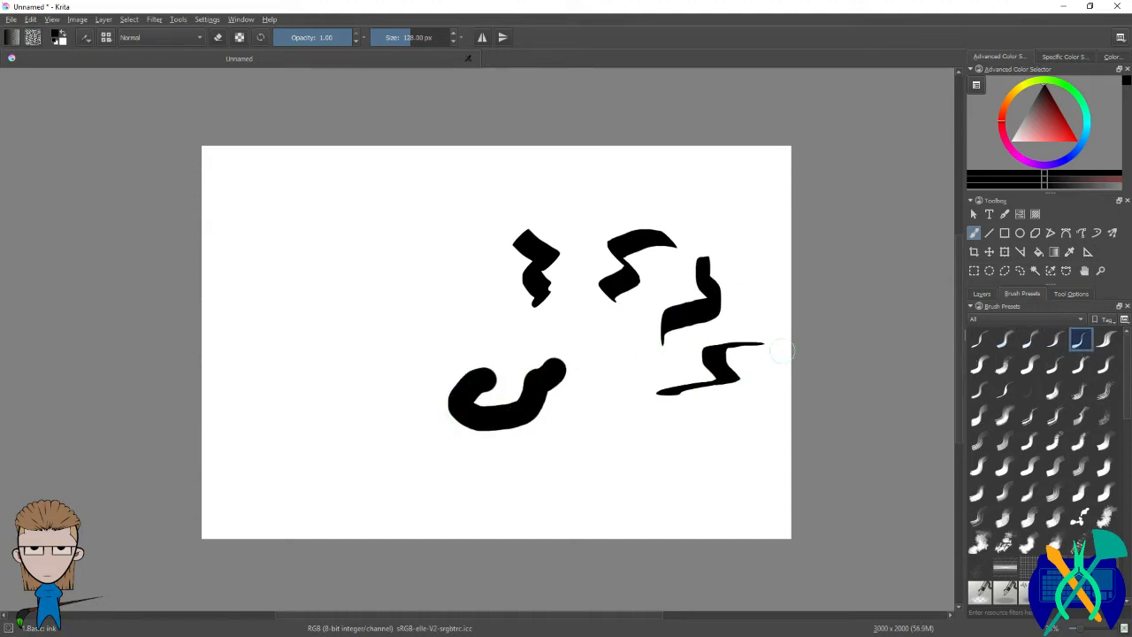
left_click(1106, 339)
mouse_move(454, 212)
left_mouse_down()
mouse_move(354, 282)
mouse_move(431, 322)
mouse_move(351, 366)
left_mouse_up()
left_click(979, 366)
left_click(1004, 366)
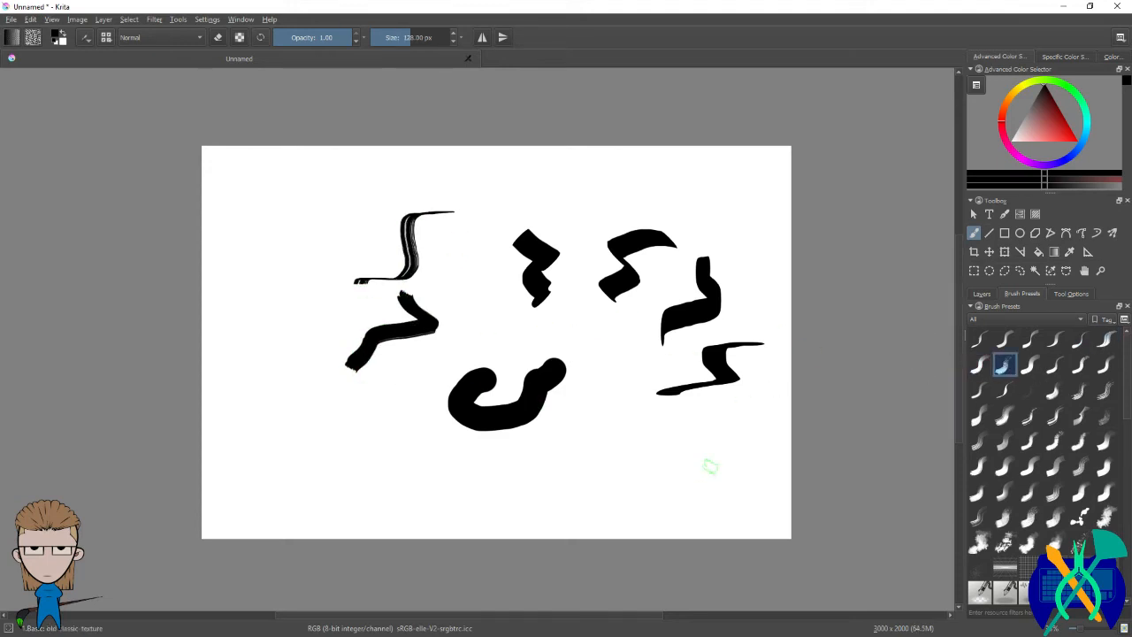
mouse_move(762, 455)
left_mouse_down()
mouse_move(646, 494)
mouse_move(586, 504)
left_mouse_up()
Step: Undo all the Basic preset test strokes to clear the canvas
key("ctrl+z")
key("ctrl+z")
key("ctrl+z")
key("ctrl+z")
key("ctrl+z")
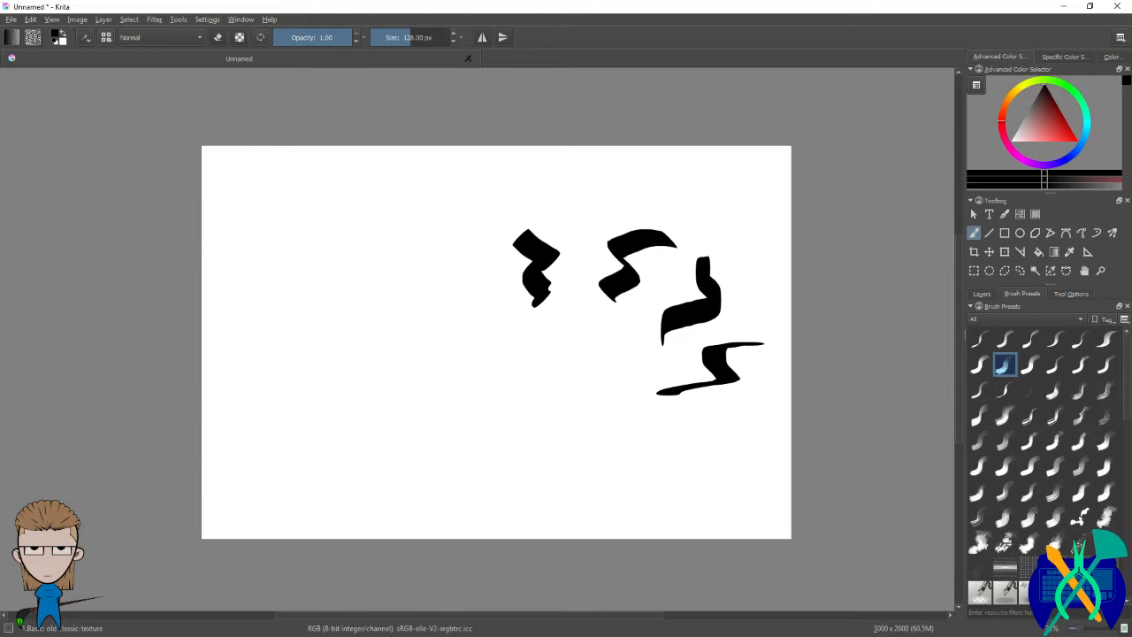
key("ctrl+z")
key("ctrl+z")
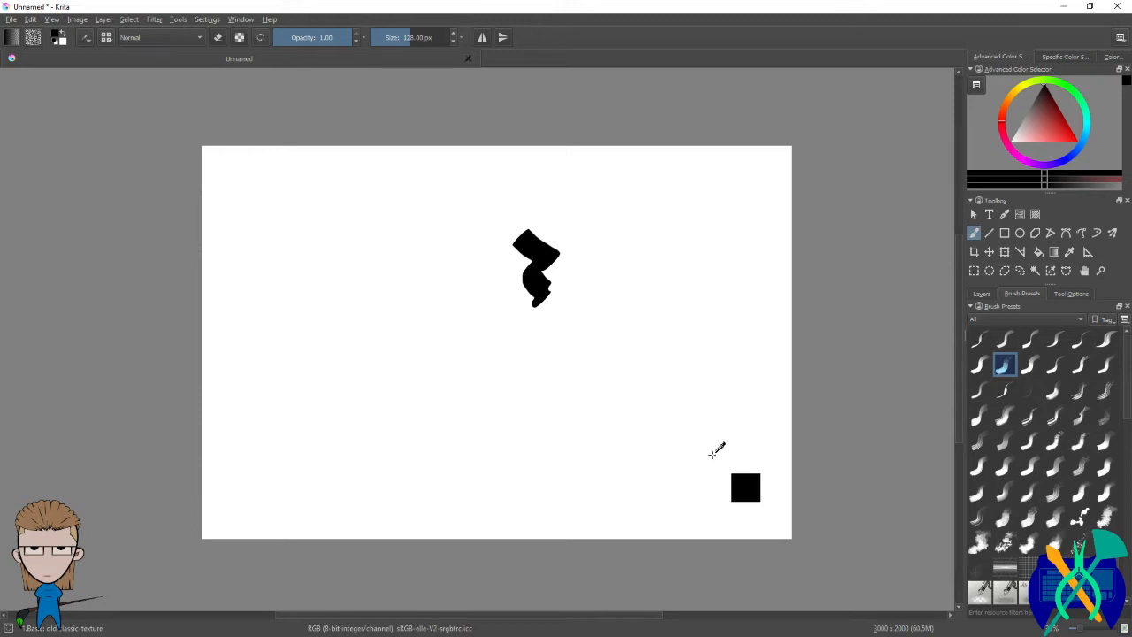
key("ctrl+z")
key("ctrl+z")
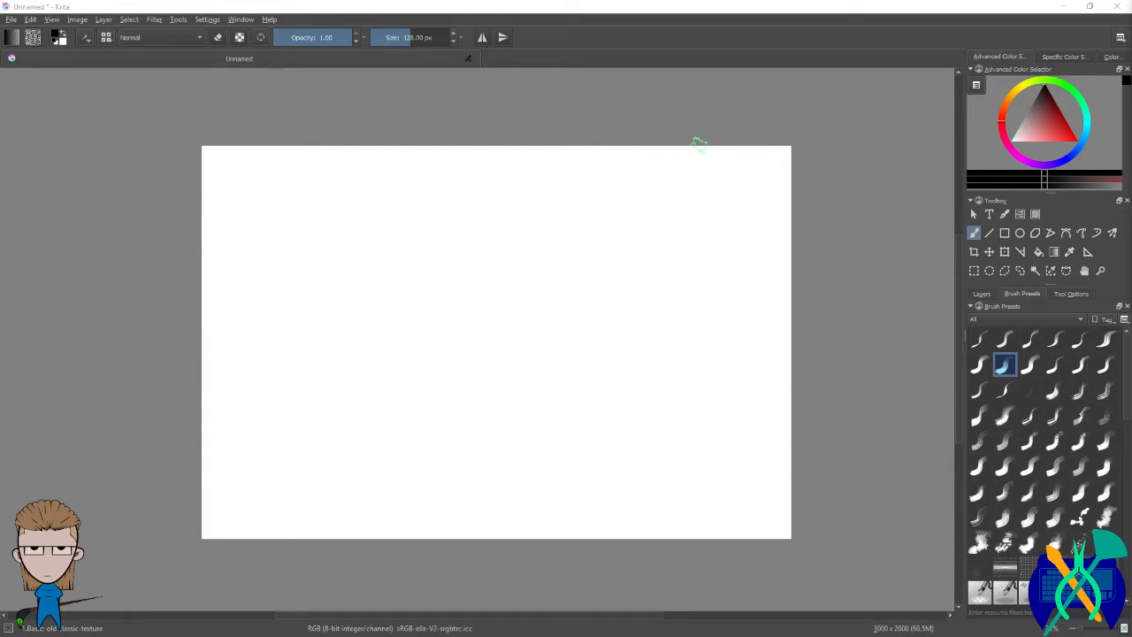
left_click(155, 20)
mouse_move(30, 20)
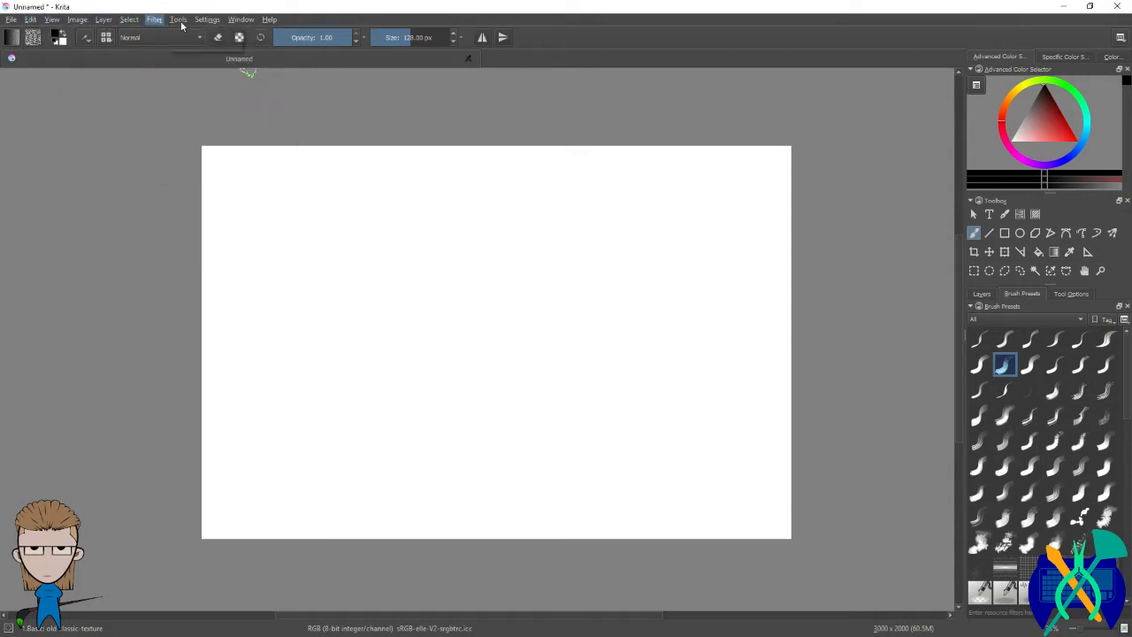
mouse_move(181, 21)
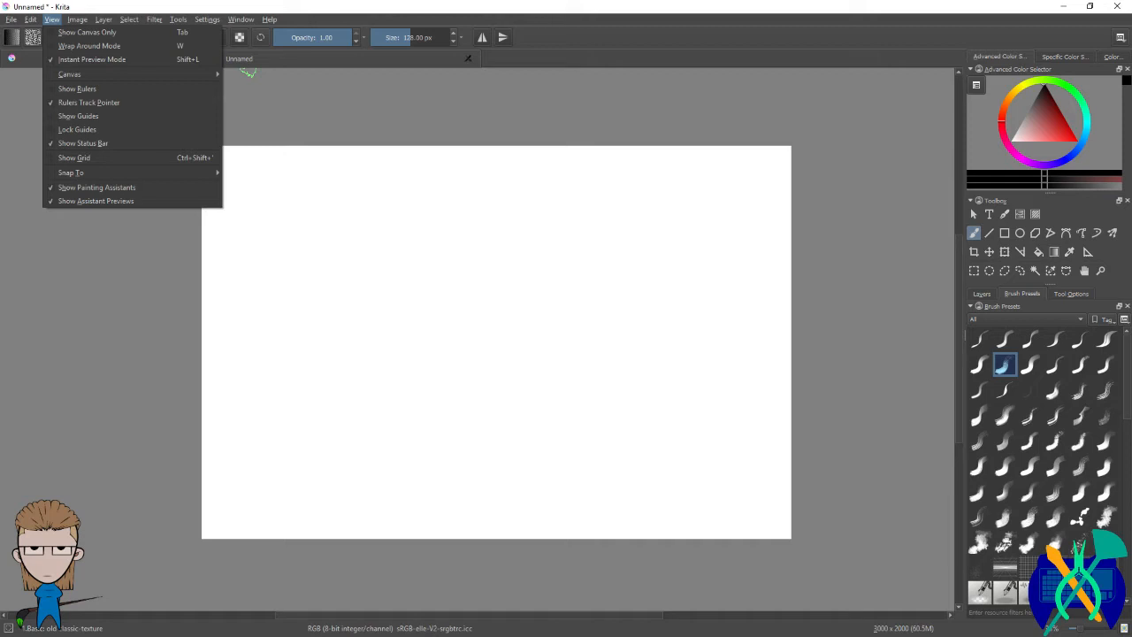
left_click(249, 71)
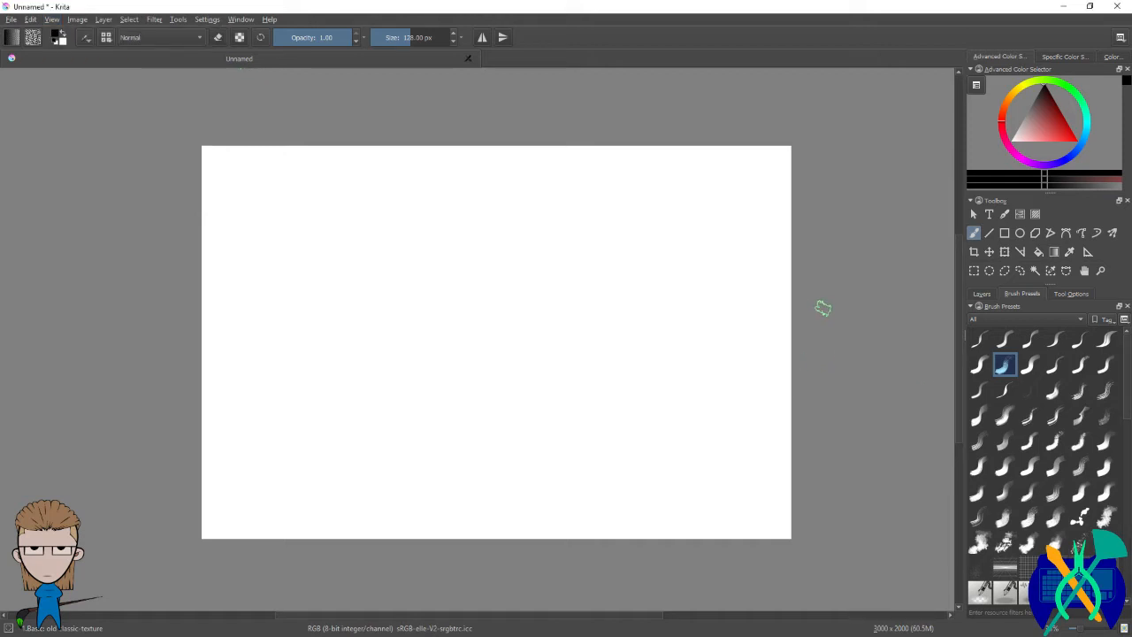
Step: Paint a test stroke with the old classic-texture preset and one with the preset beside it, undoing each
mouse_move(635, 248)
left_mouse_down()
mouse_move(656, 288)
mouse_move(651, 375)
left_mouse_up()
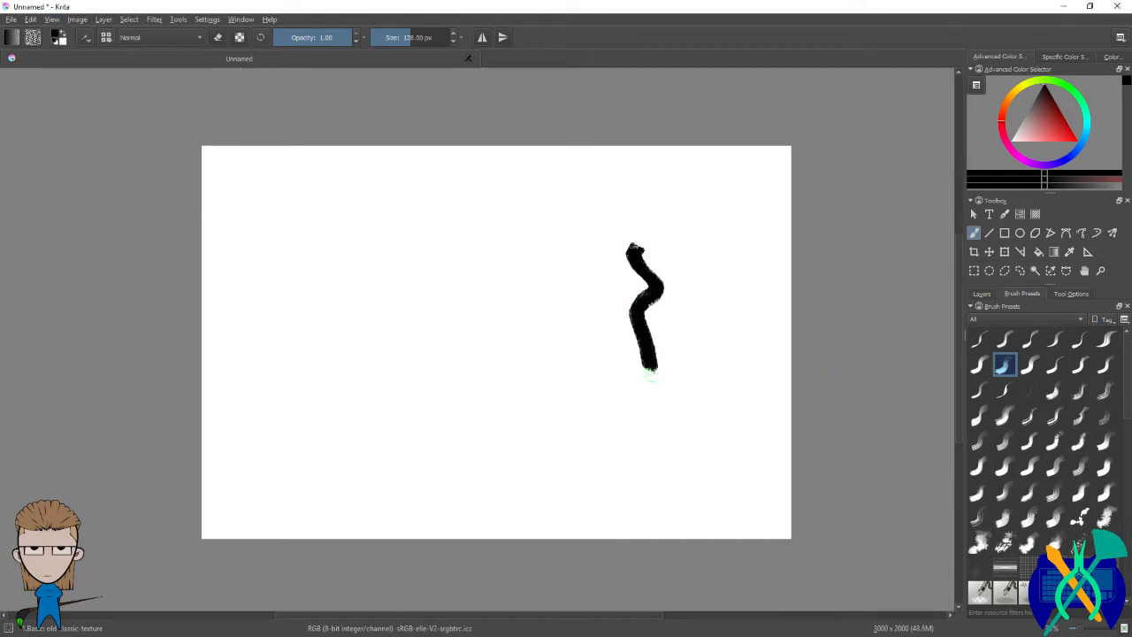
key("ctrl+z")
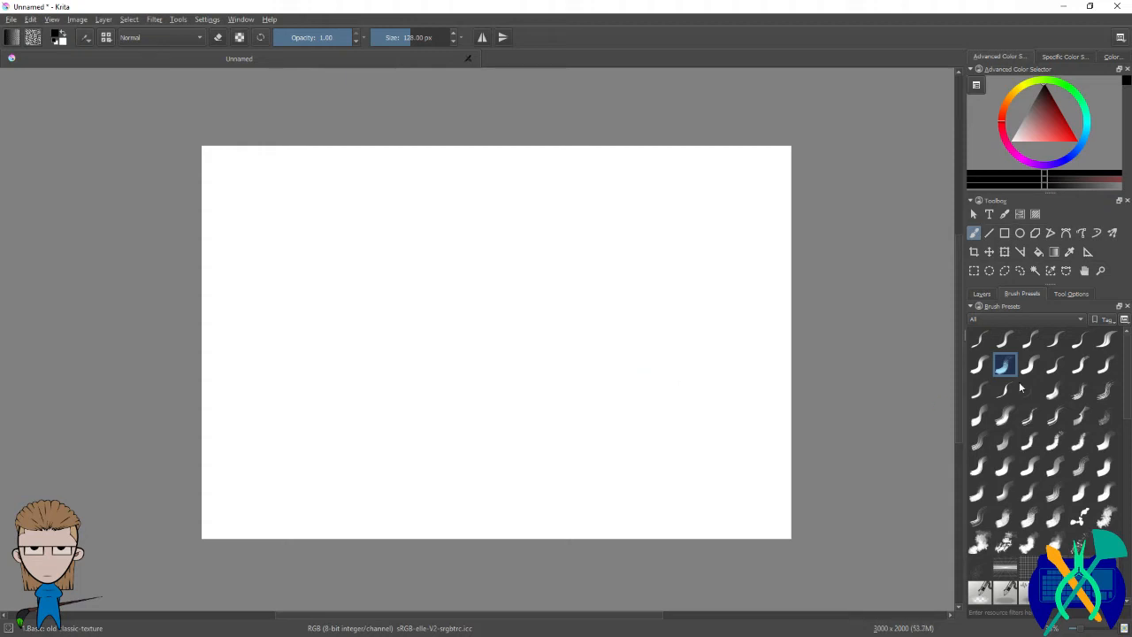
left_click(1028, 365)
mouse_move(698, 287)
left_mouse_down()
mouse_move(731, 346)
mouse_move(683, 406)
left_mouse_up()
key("ctrl+z")
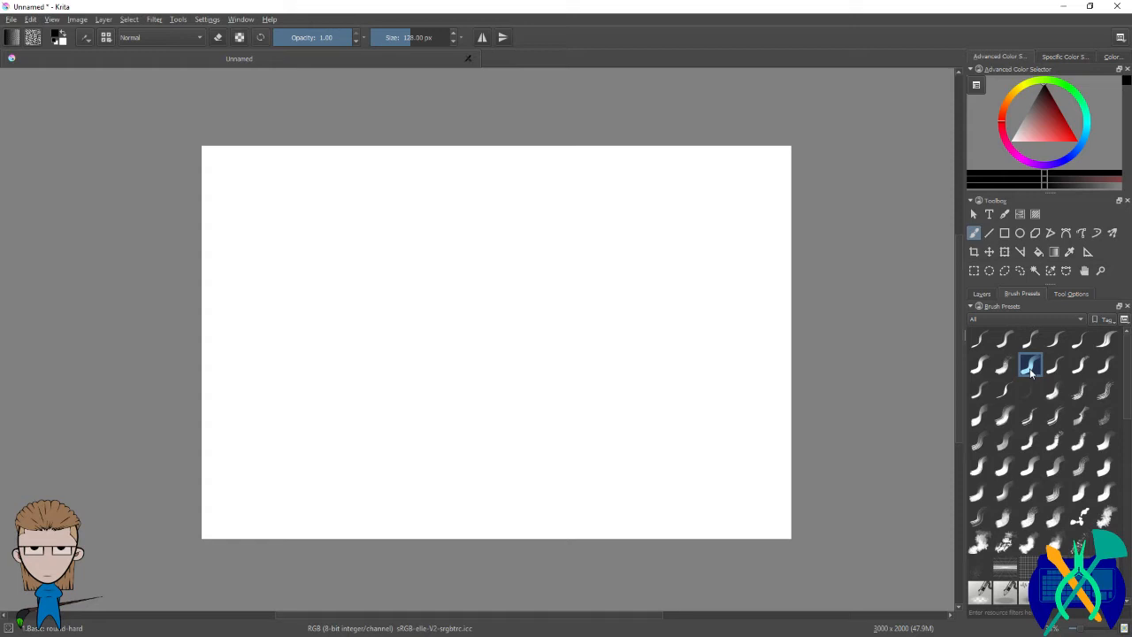
Step: Paint an S-shaped test stroke in the canvas's right half with the Bristles hair-texture preset
left_click(1106, 416)
left_click_drag(711, 321, 678, 381)
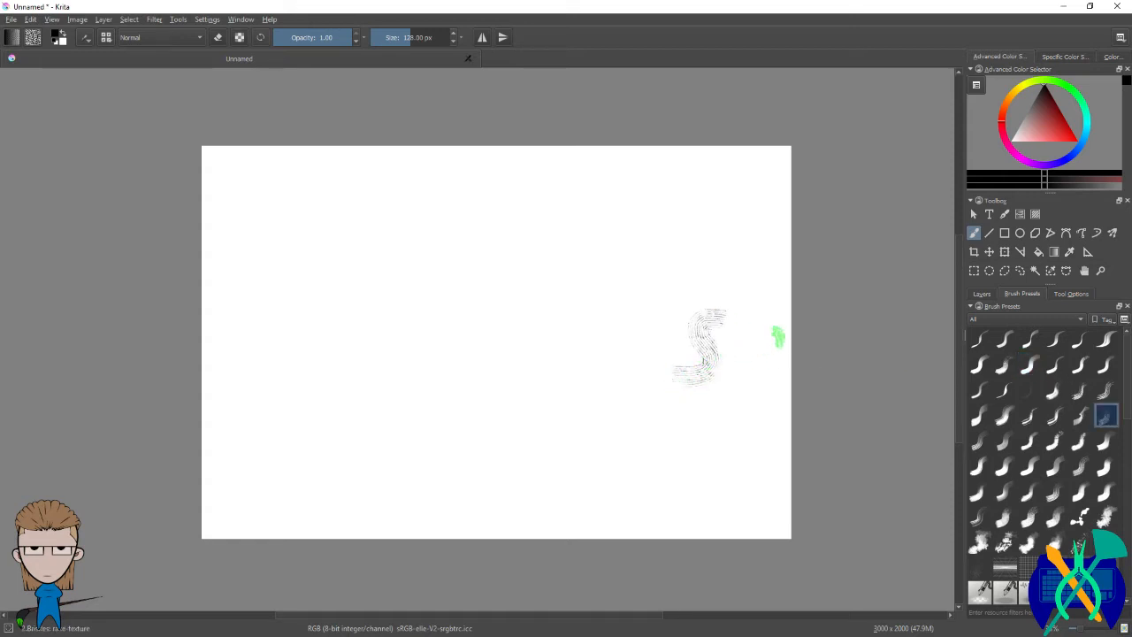
Step: Undo the S-shaped test stroke painted with the Bristles hair-texture preset
key("ctrl+z")
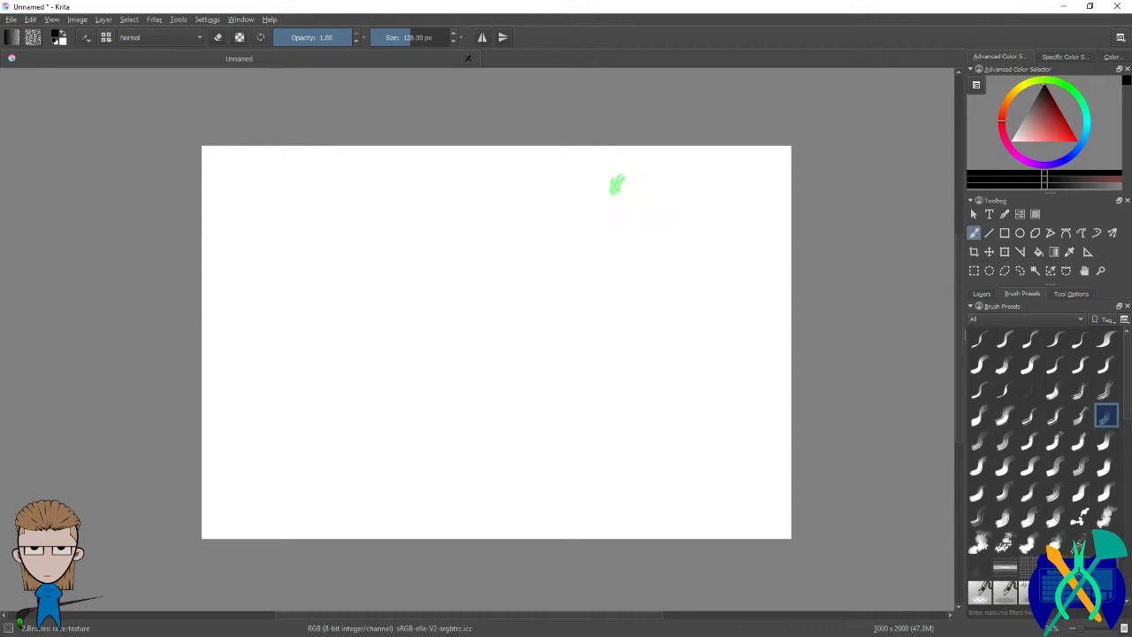
left_click(208, 19)
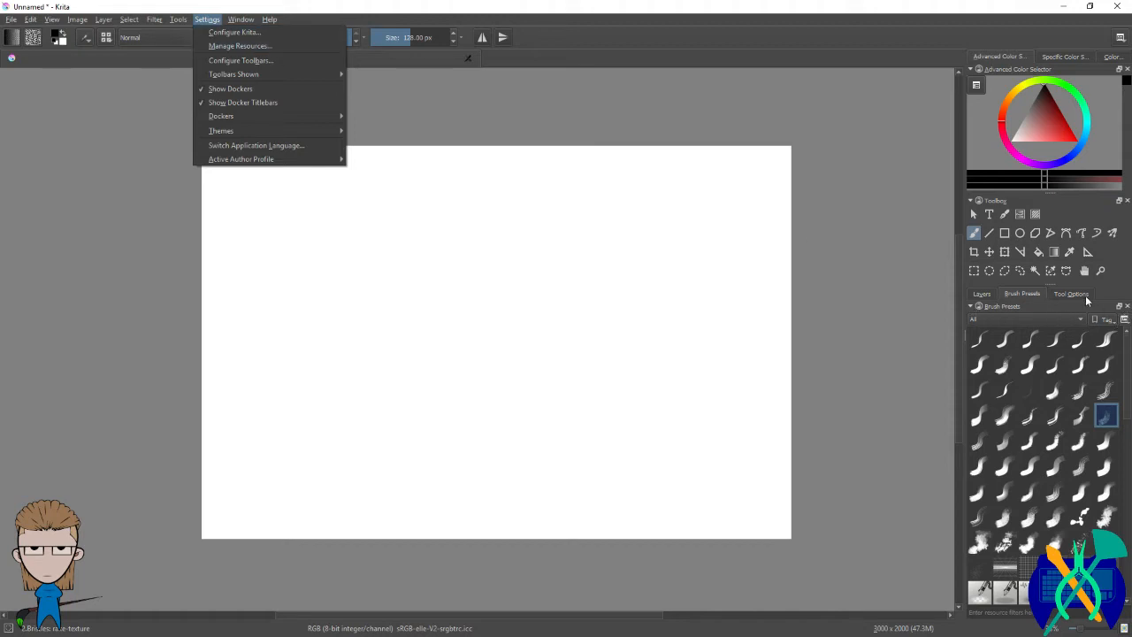
left_click(982, 198)
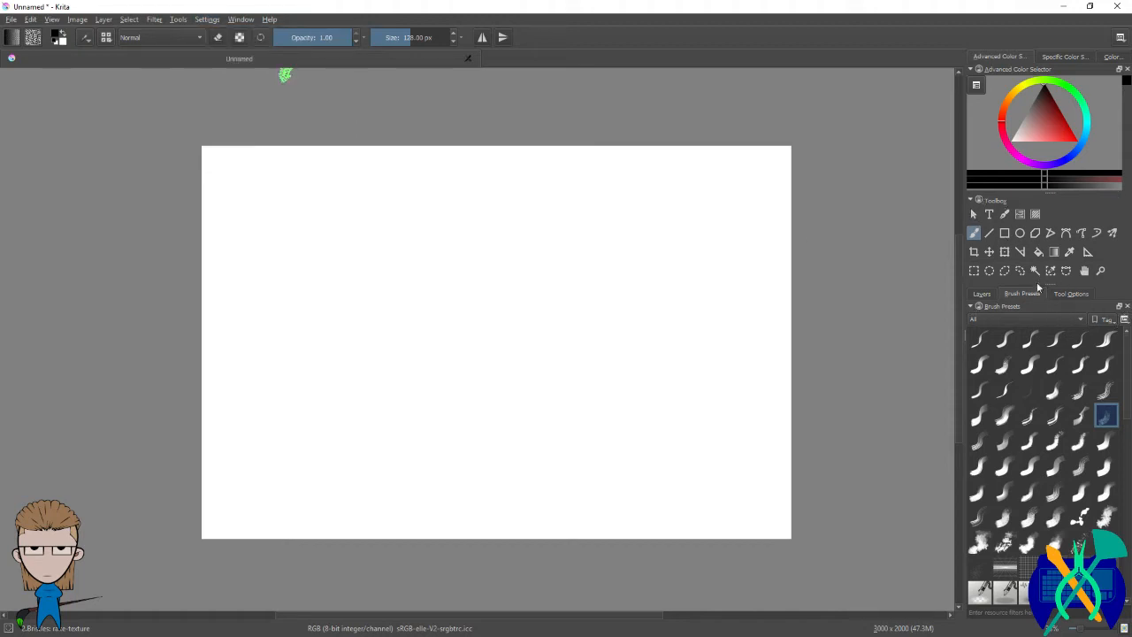
Step: Look over the layer list and the tool options, returning to the brush presets
left_click(983, 294)
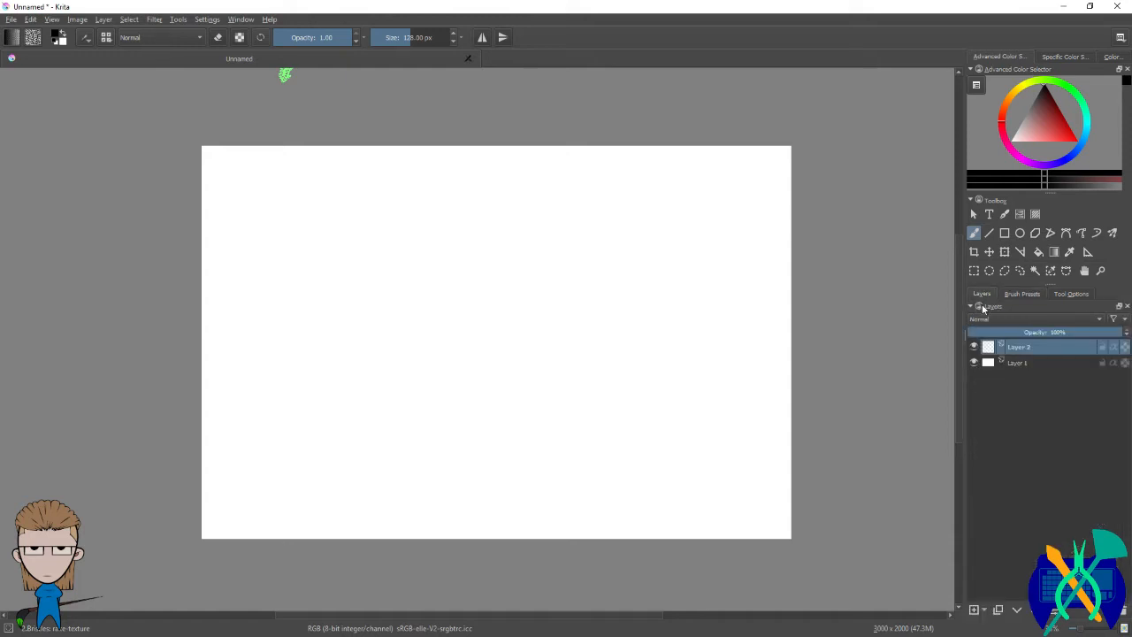
left_click(1067, 294)
left_click(1006, 294)
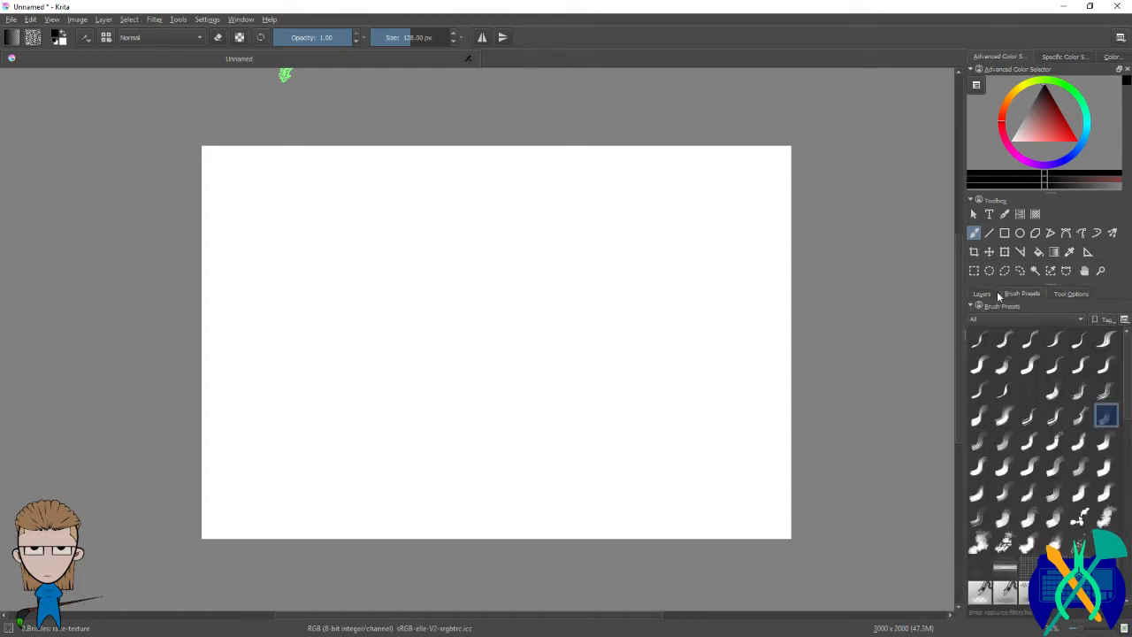
left_click(981, 293)
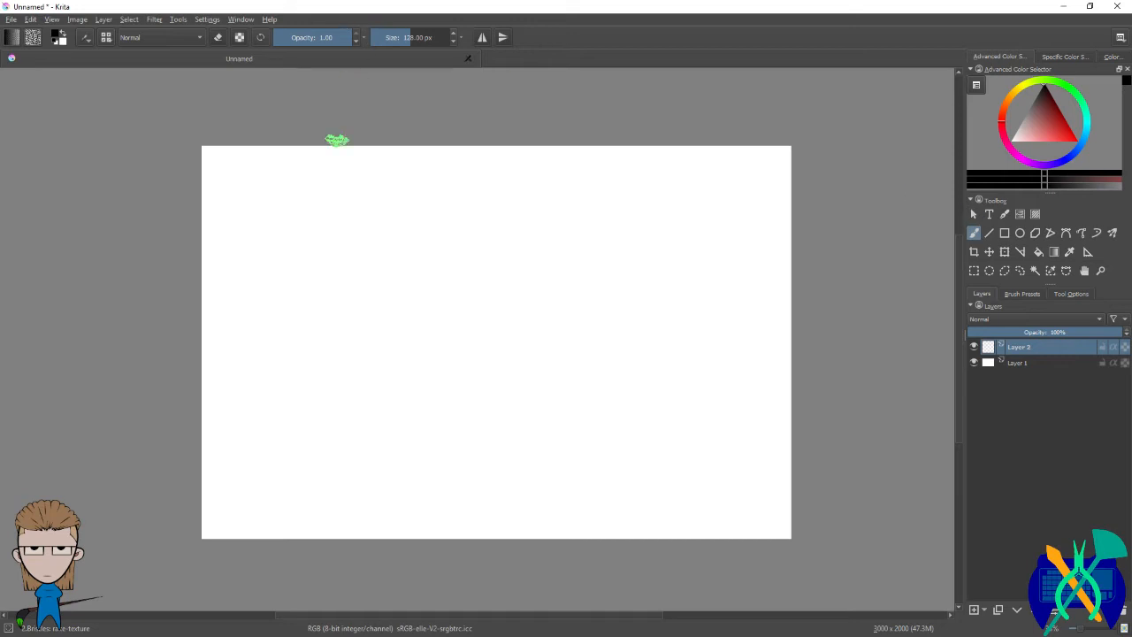
left_click(1019, 293)
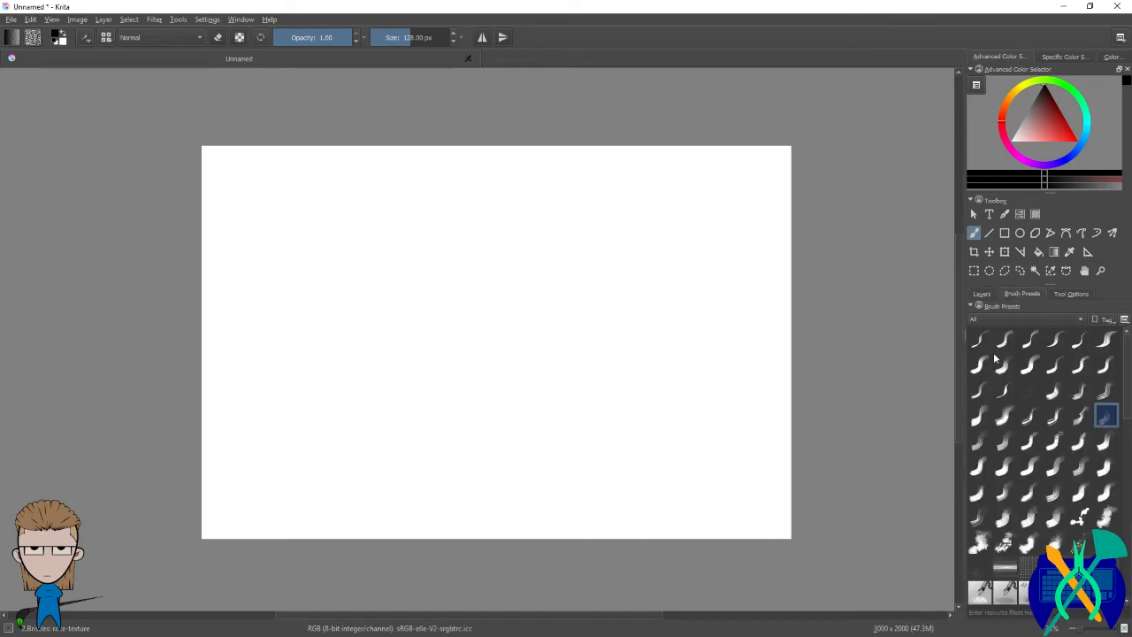
Step: Review the Tablet, Performance and Color Management preferences
left_click(215, 21)
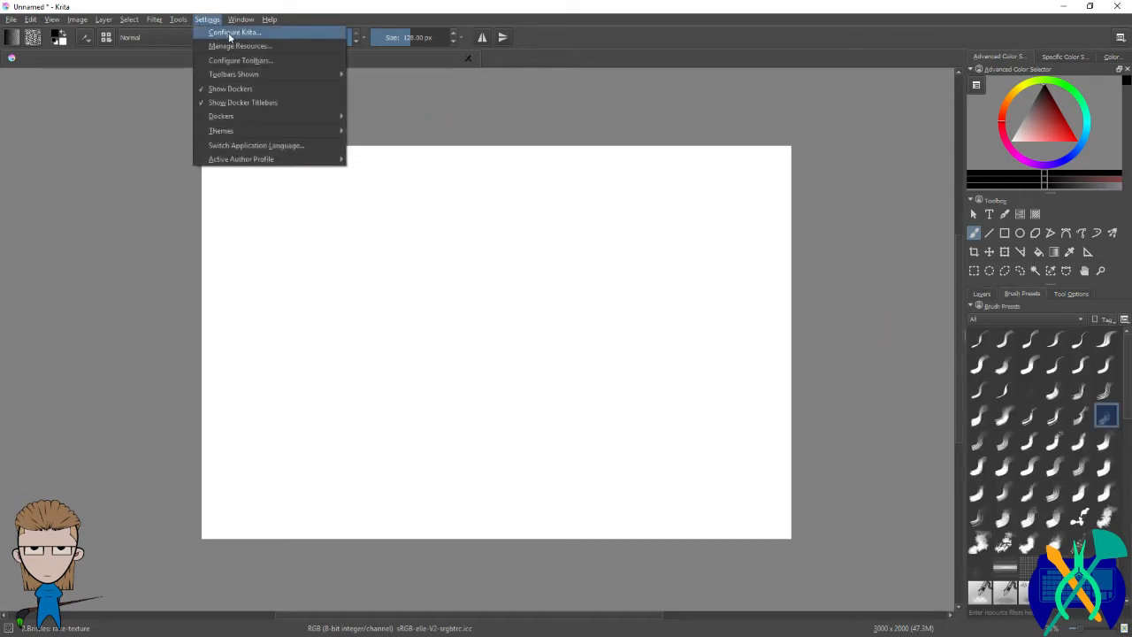
left_click(231, 33)
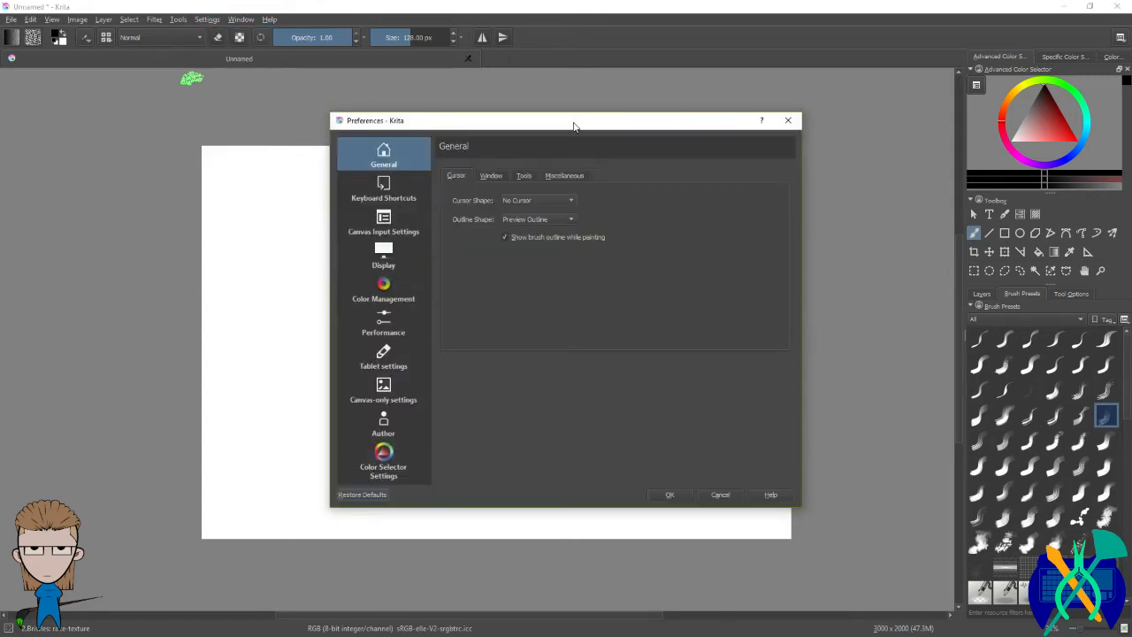
left_click(390, 365)
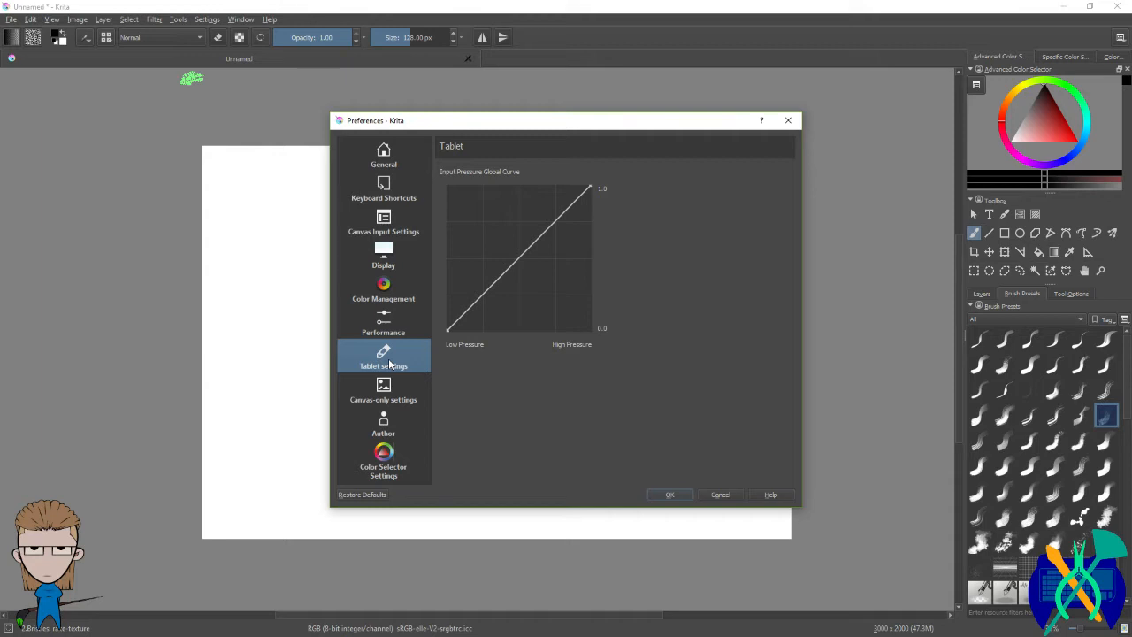
left_click(389, 332)
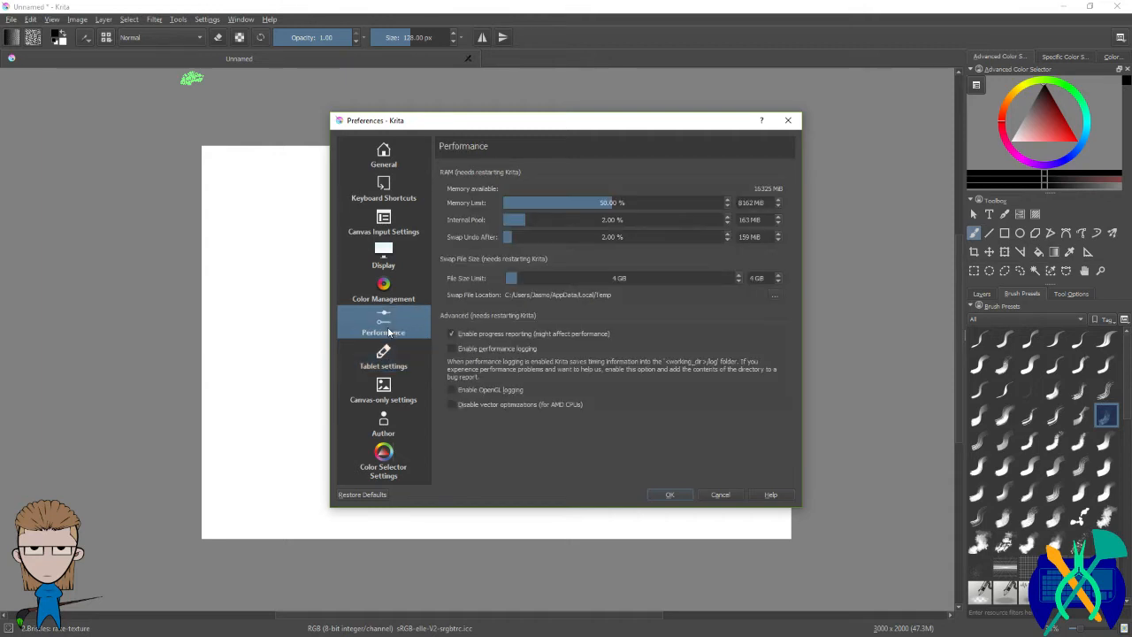
left_click(391, 295)
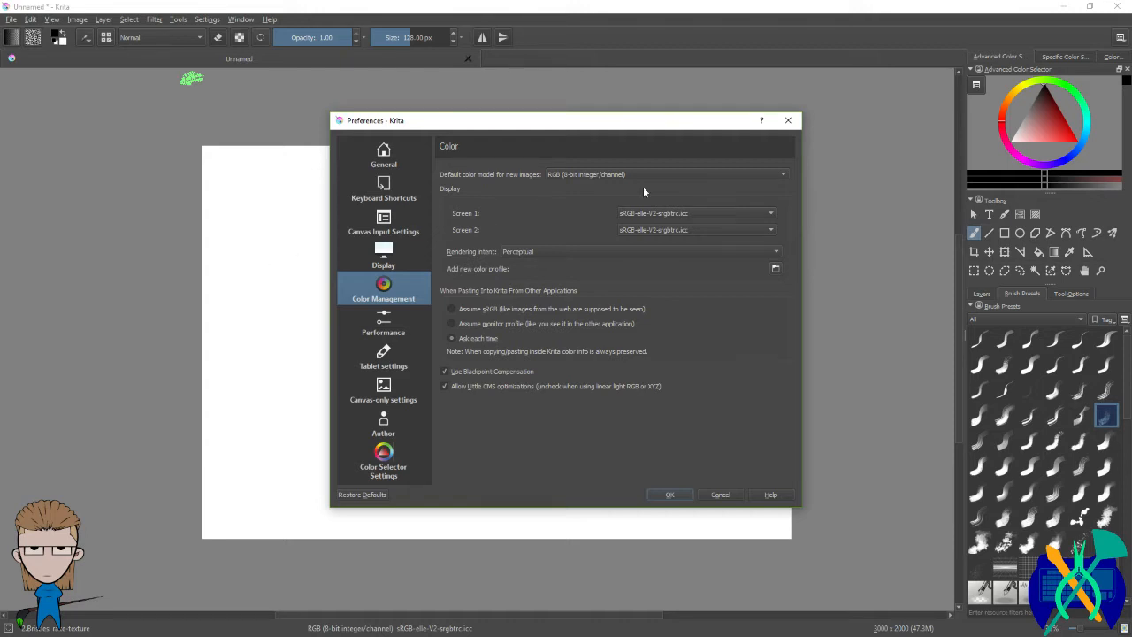
Step: Preview the brush presets filtered by the concept&illustration tag and return to showing all presets
left_click(1039, 317)
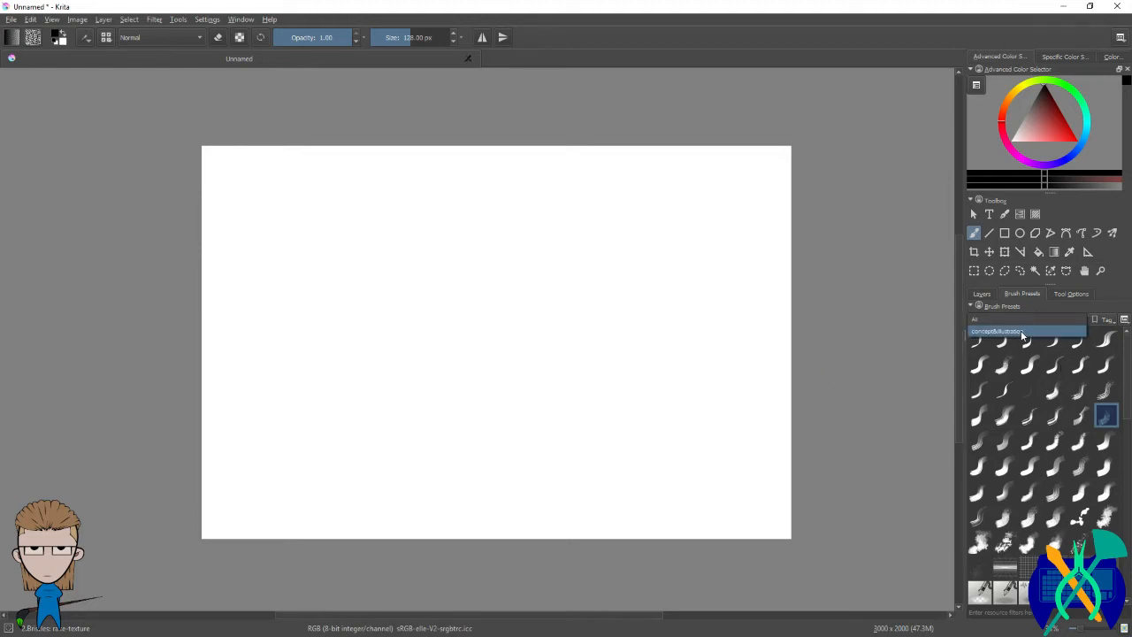
left_click(1022, 332)
left_click(1021, 318)
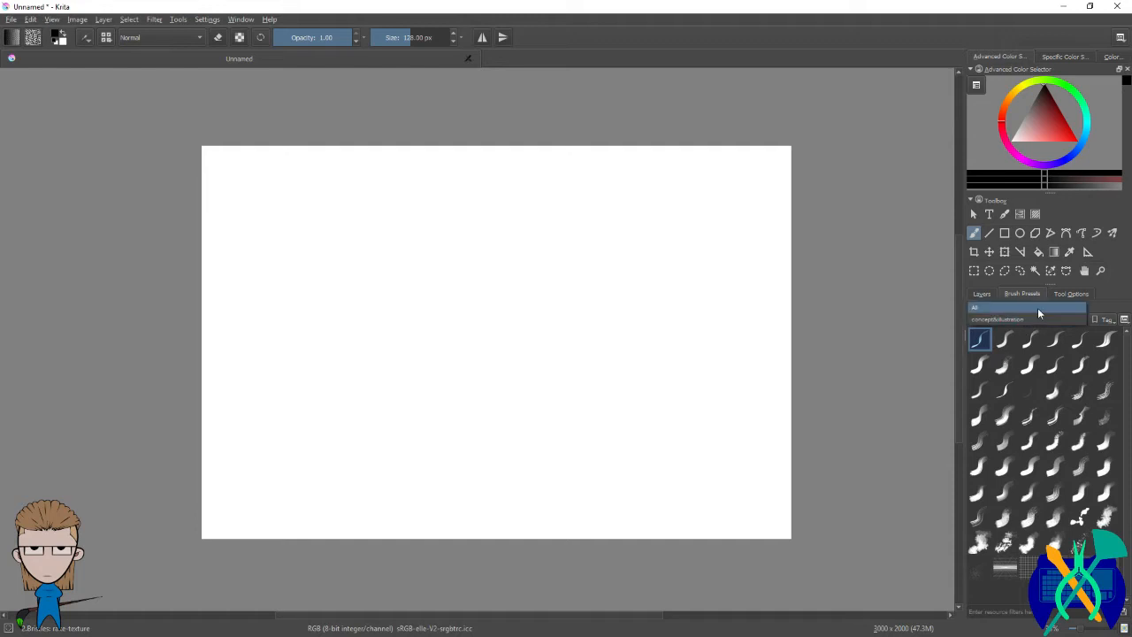
left_click(1039, 308)
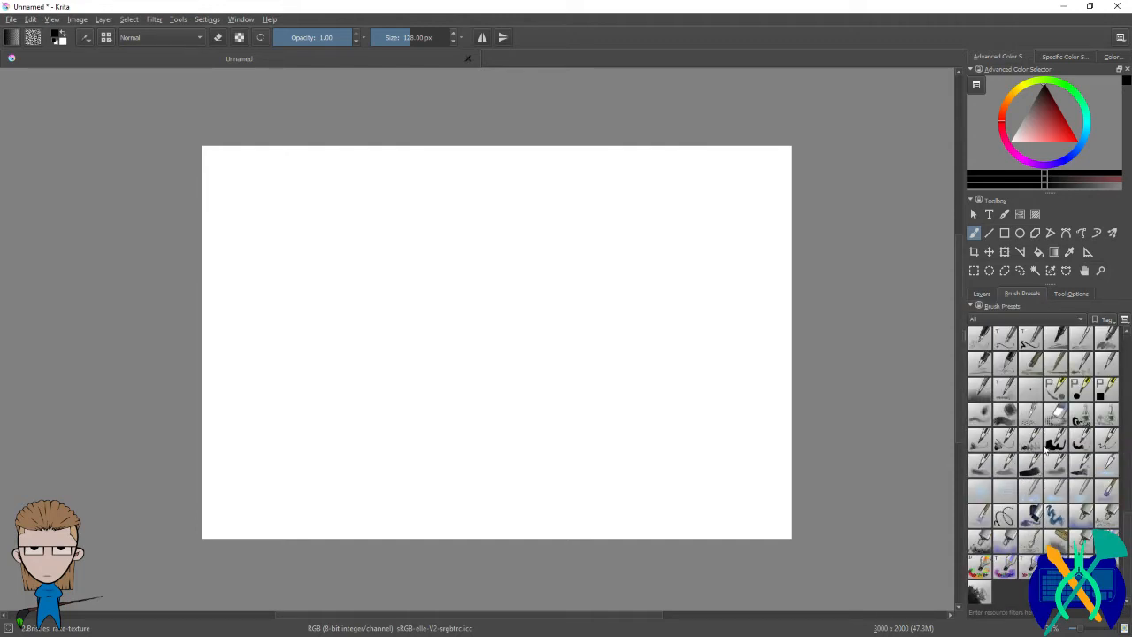
Step: Choose the Sketch_line preset and paint a hook-shaped curve ending in a sharp corner near the canvas centre
left_click(1104, 442)
left_click_drag(567, 319, 572, 354)
key("ctrl+z")
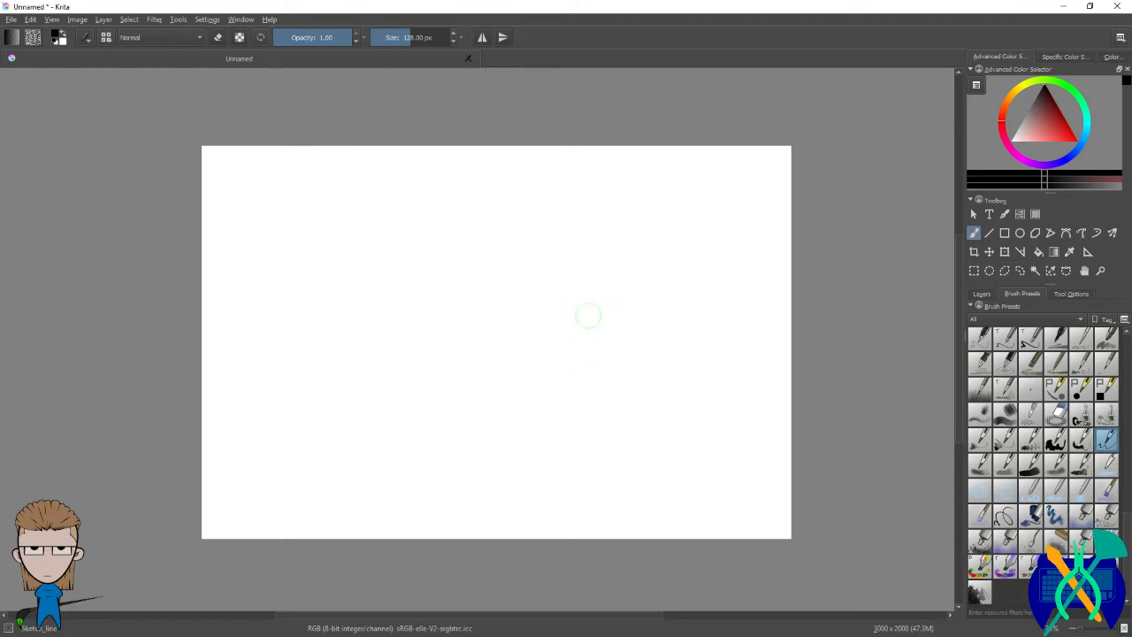
scroll(566, 281, "up", 3)
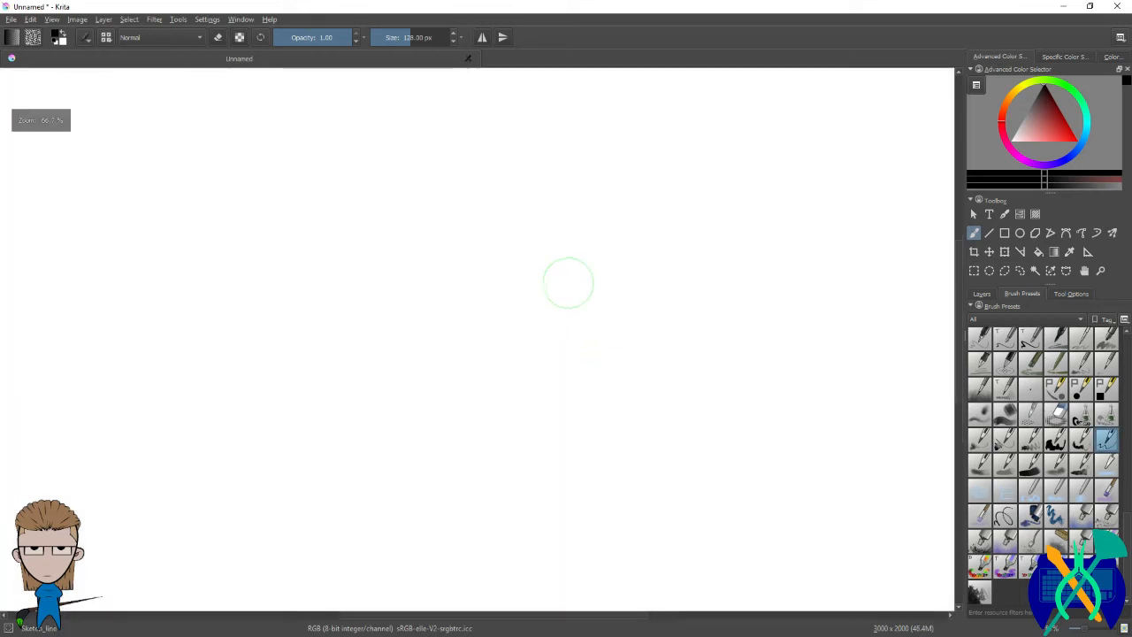
mouse_move(355, 258)
left_mouse_down()
mouse_move(479, 302)
mouse_move(479, 351)
left_mouse_up()
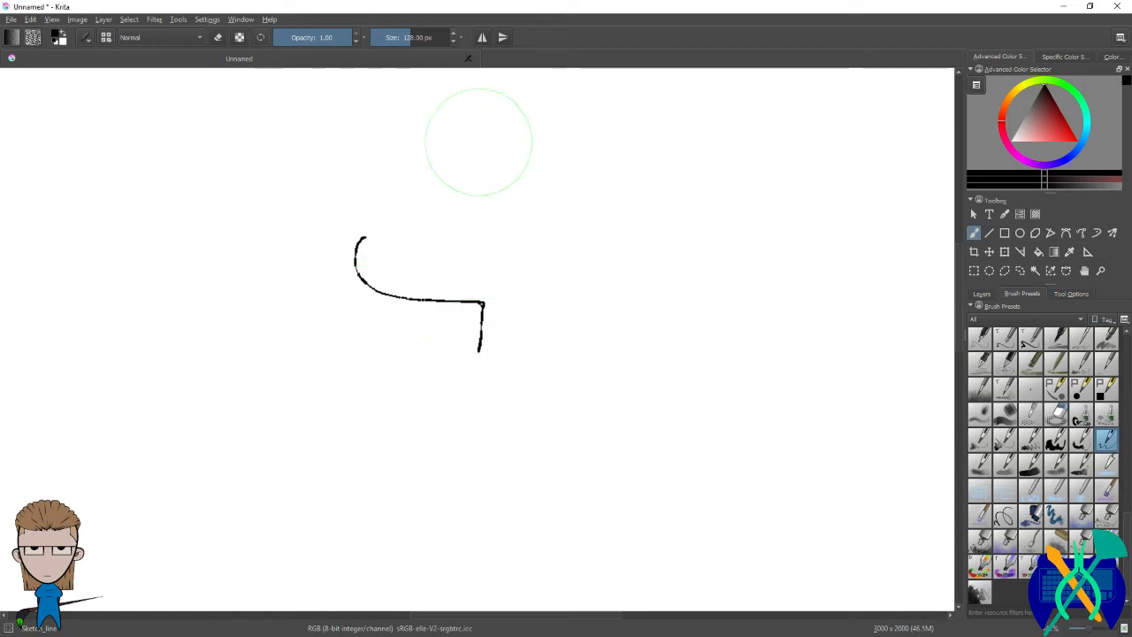
Step: Paint a long, gently sloping stroke above the hook-shaped curve and a short dash below it with a smaller brush size
left_click_drag(370, 136, 651, 166)
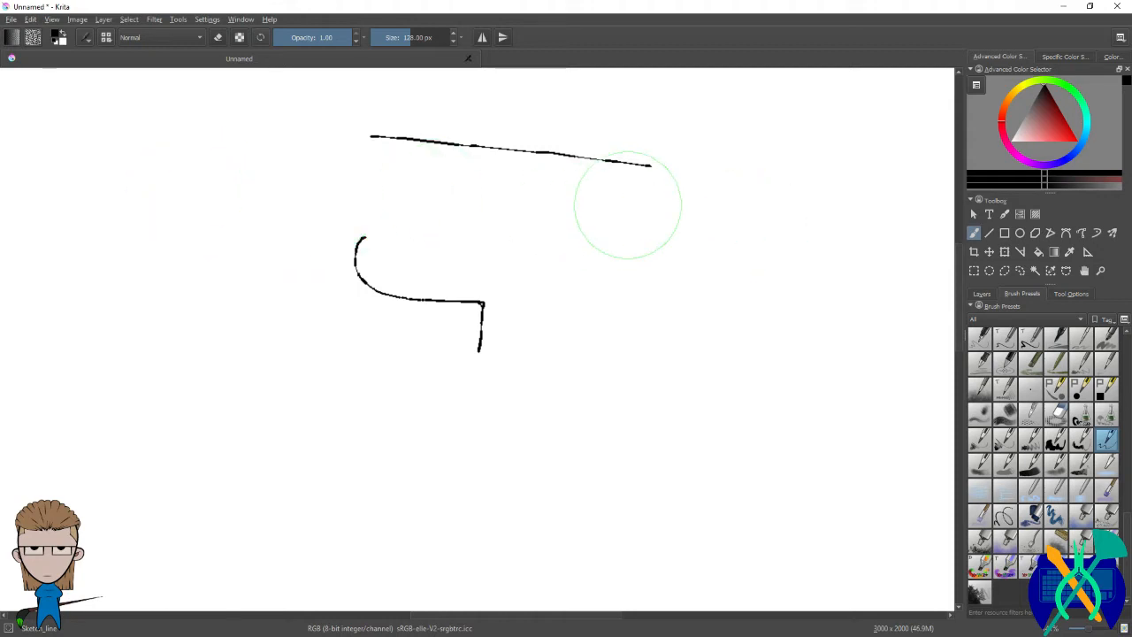
left_click_drag(713, 227, 693, 224, "shift")
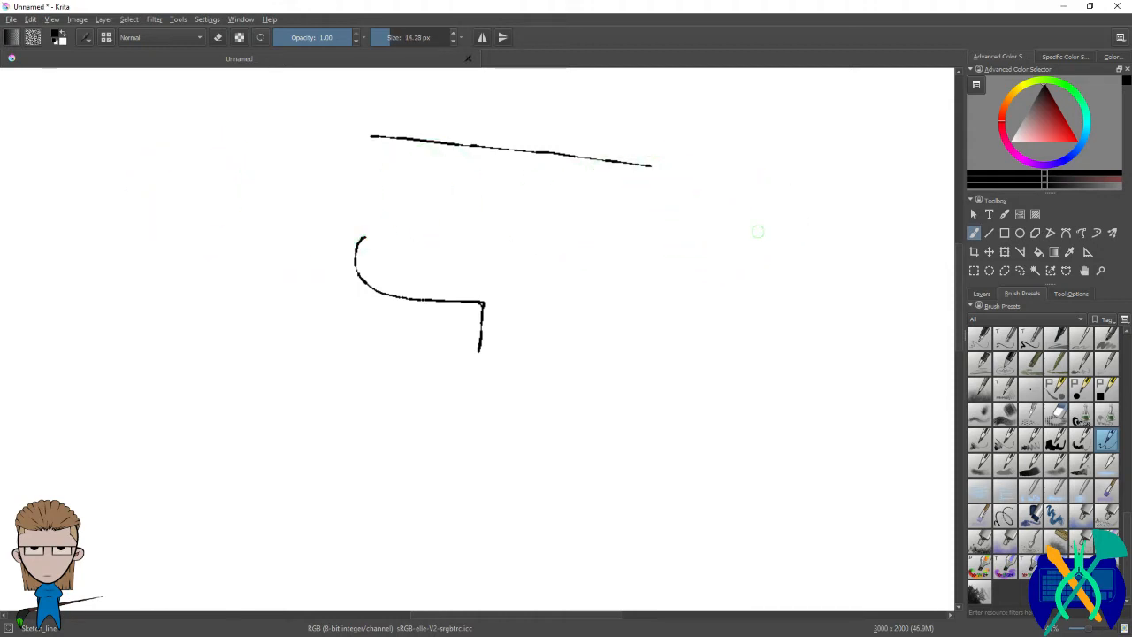
left_click_drag(602, 223, 647, 237)
Step: Draw many straight crossing lines at varied angles and lengths across the canvas with the Line tool and the Sketch_line preset
key("v")
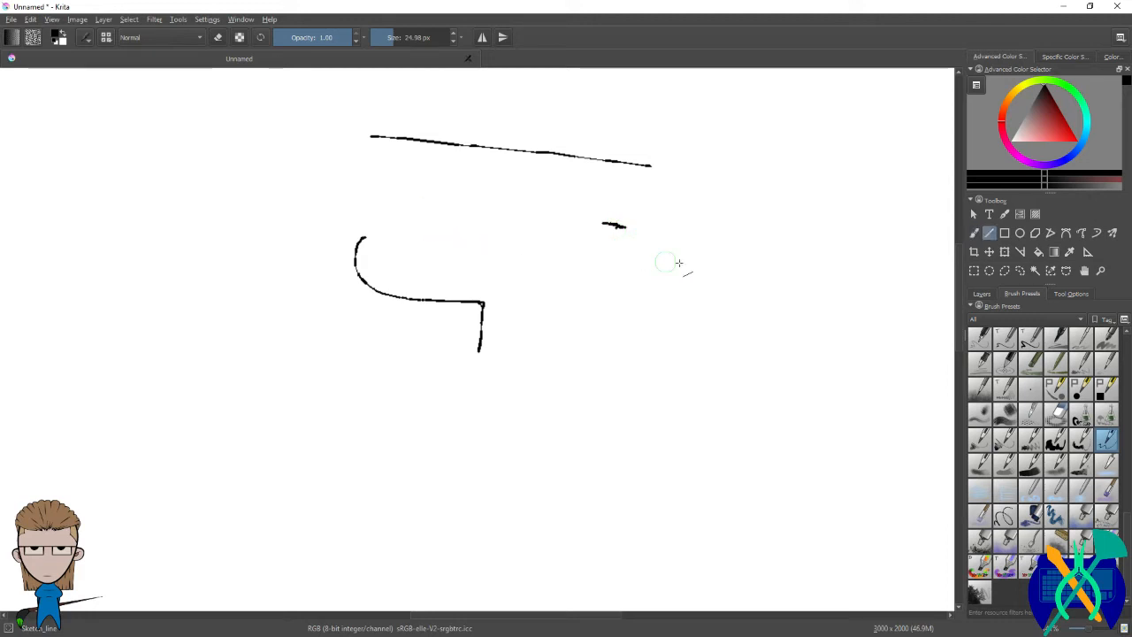
mouse_move(747, 269)
left_mouse_down()
mouse_move(819, 270)
mouse_move(432, 276)
mouse_move(415, 226)
left_mouse_up()
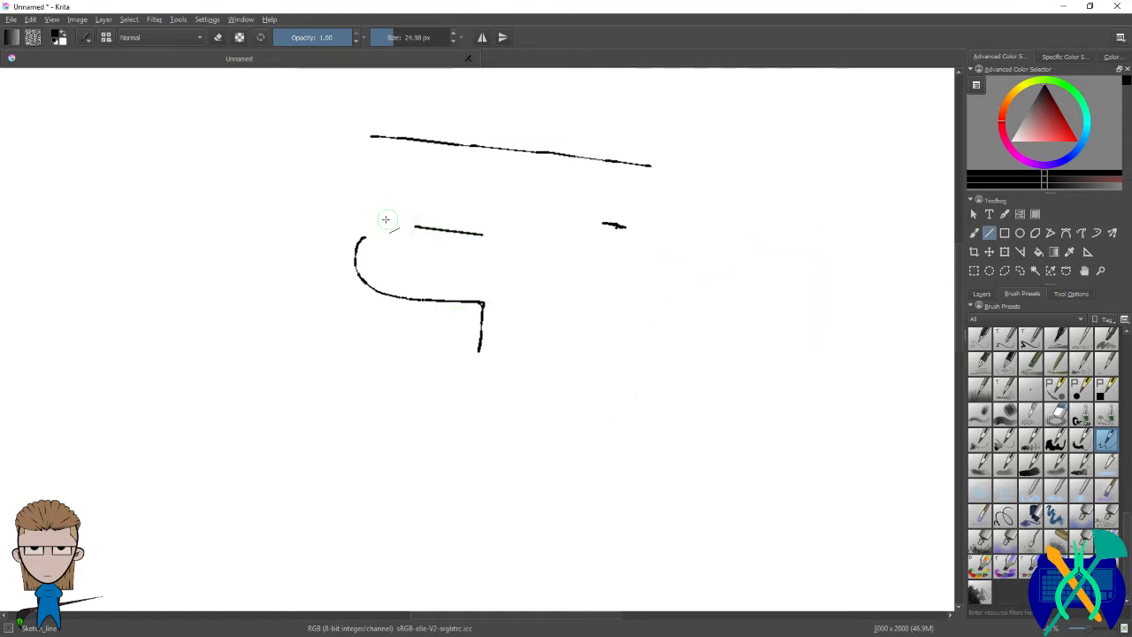
left_click_drag(543, 259, 801, 441)
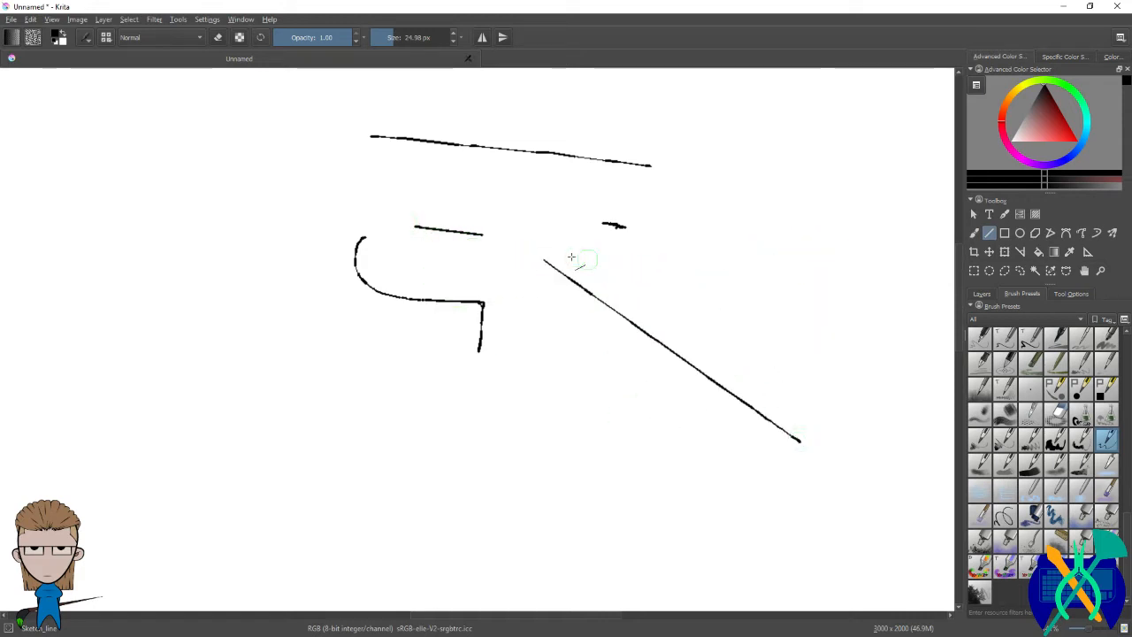
left_click_drag(571, 255, 790, 252)
mouse_move(800, 139)
left_mouse_down()
mouse_move(569, 132)
mouse_move(342, 80)
mouse_move(262, 92)
left_mouse_up()
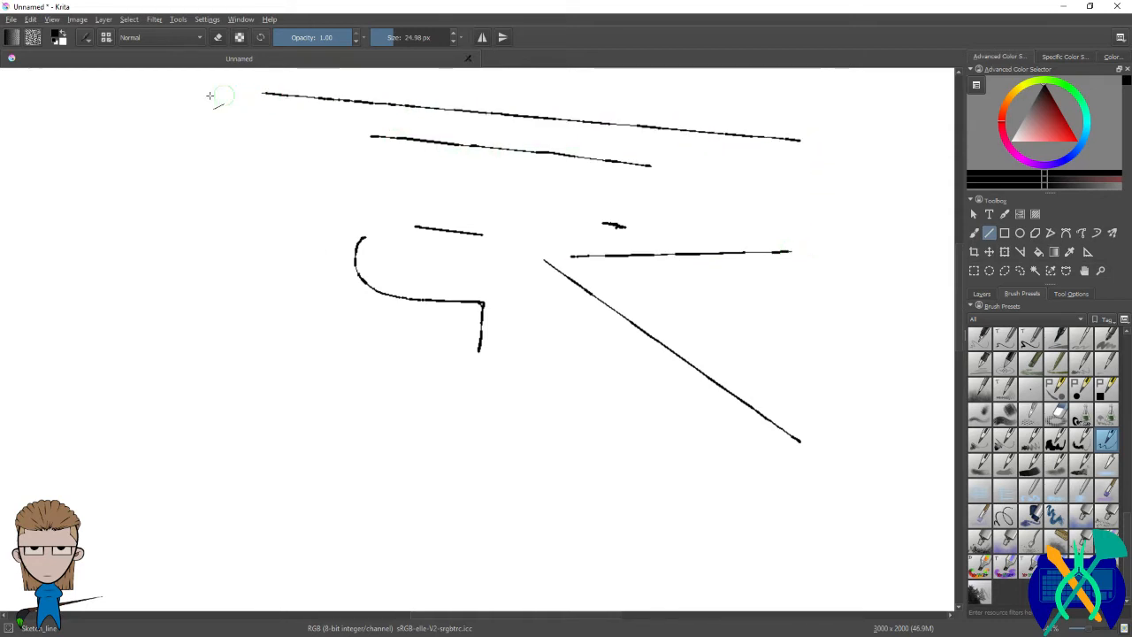
left_click_drag(309, 437, 349, 534)
left_click_drag(145, 333, 464, 283)
left_click_drag(317, 169, 394, 532)
left_click_drag(218, 442, 399, 335)
left_click_drag(556, 241, 703, 232)
mouse_move(289, 211)
left_mouse_down()
mouse_move(279, 159)
mouse_move(385, 408)
left_mouse_up()
left_click_drag(468, 441, 654, 291)
left_click_drag(718, 270, 438, 313)
mouse_move(200, 283)
left_mouse_down()
mouse_move(633, 461)
mouse_move(459, 326)
left_mouse_up()
left_click_drag(150, 228, 77, 249)
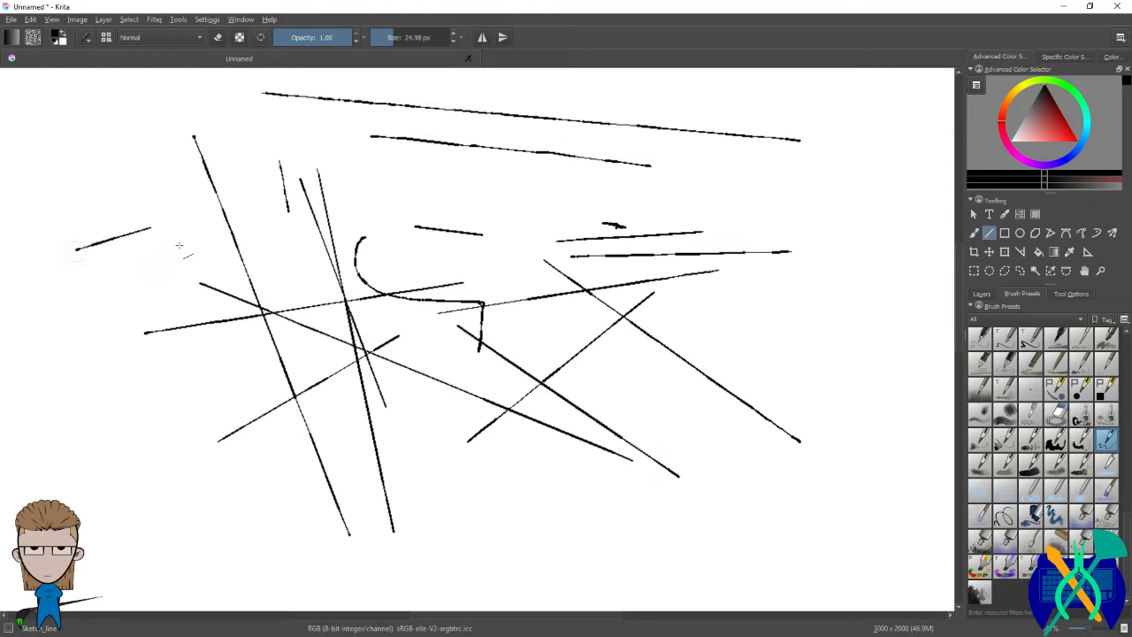
left_click_drag(214, 236, 511, 215)
left_click_drag(548, 215, 241, 343)
left_click_drag(189, 384, 446, 360)
left_click_drag(509, 458, 603, 409)
left_click_drag(582, 486, 327, 522)
left_click_drag(683, 488, 784, 498)
left_click_drag(689, 384, 778, 313)
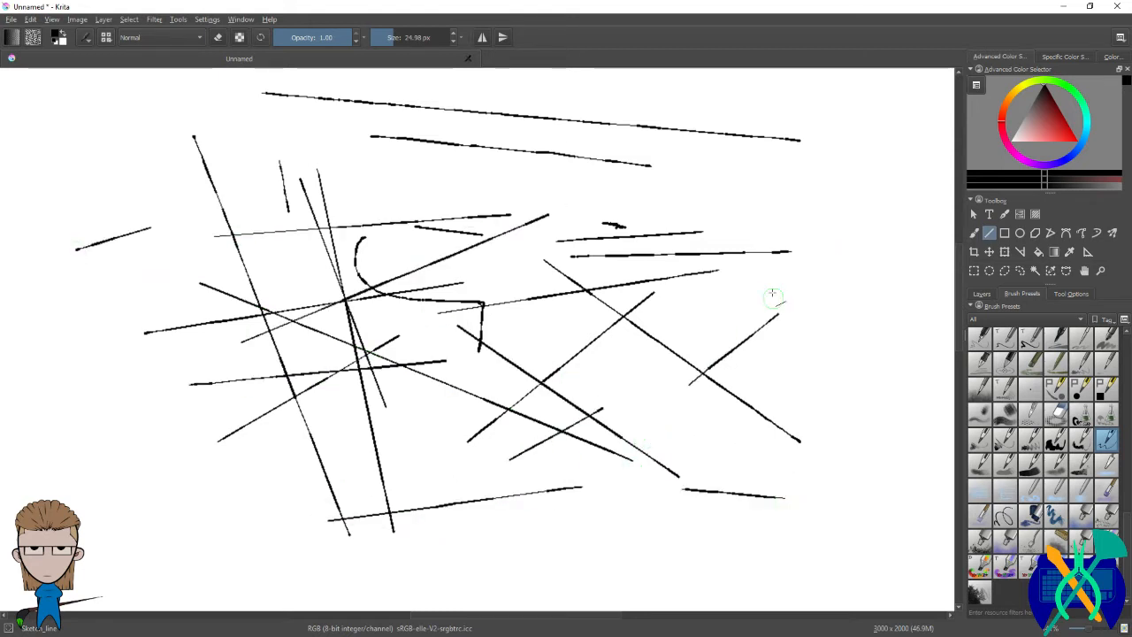
left_click_drag(836, 192, 796, 290)
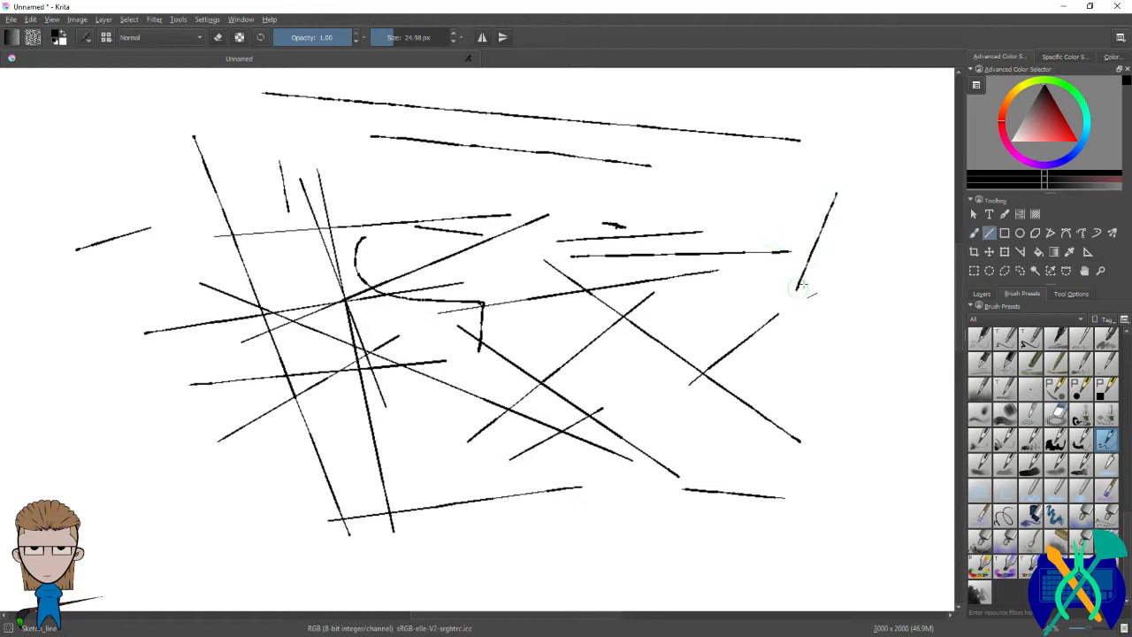
left_click_drag(882, 214, 818, 338)
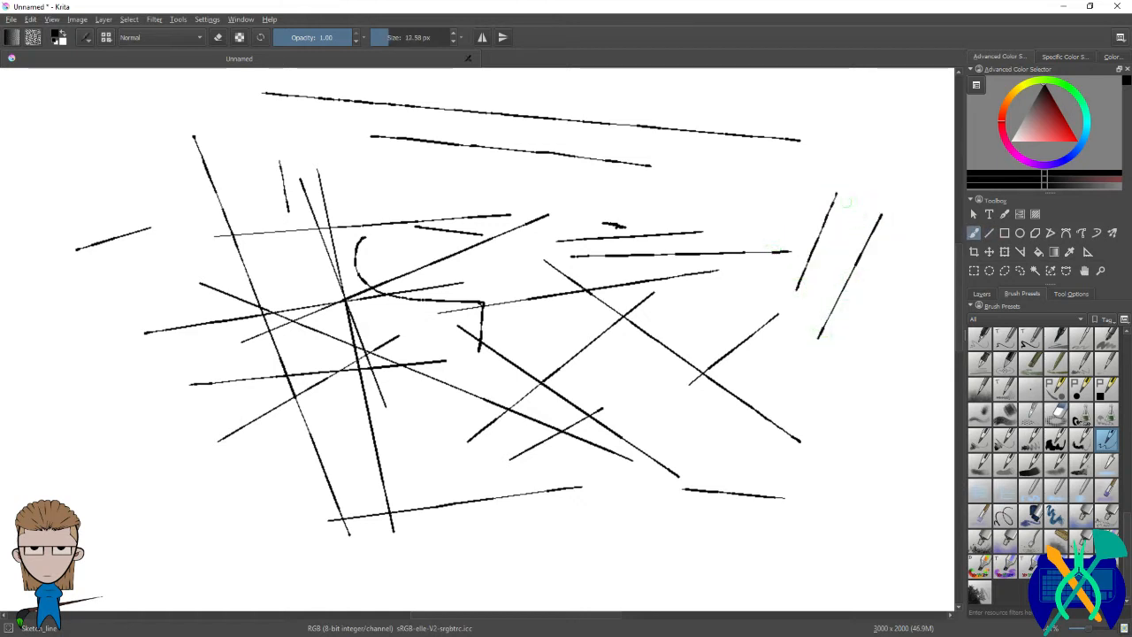
Step: Set the freehand brush size to about 19 px and paint a short rising stroke and a longer gently falling one
mouse_move(761, 202)
left_mouse_down()
mouse_move(804, 189)
mouse_move(713, 182)
mouse_move(753, 185)
left_mouse_up()
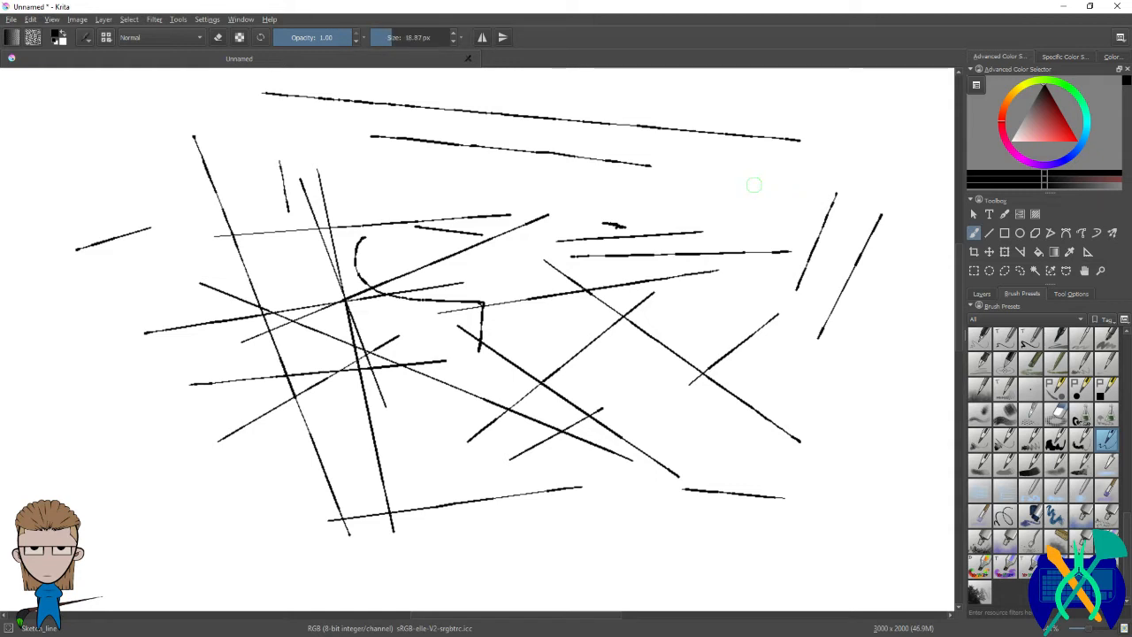
left_click_drag(703, 210, 757, 185)
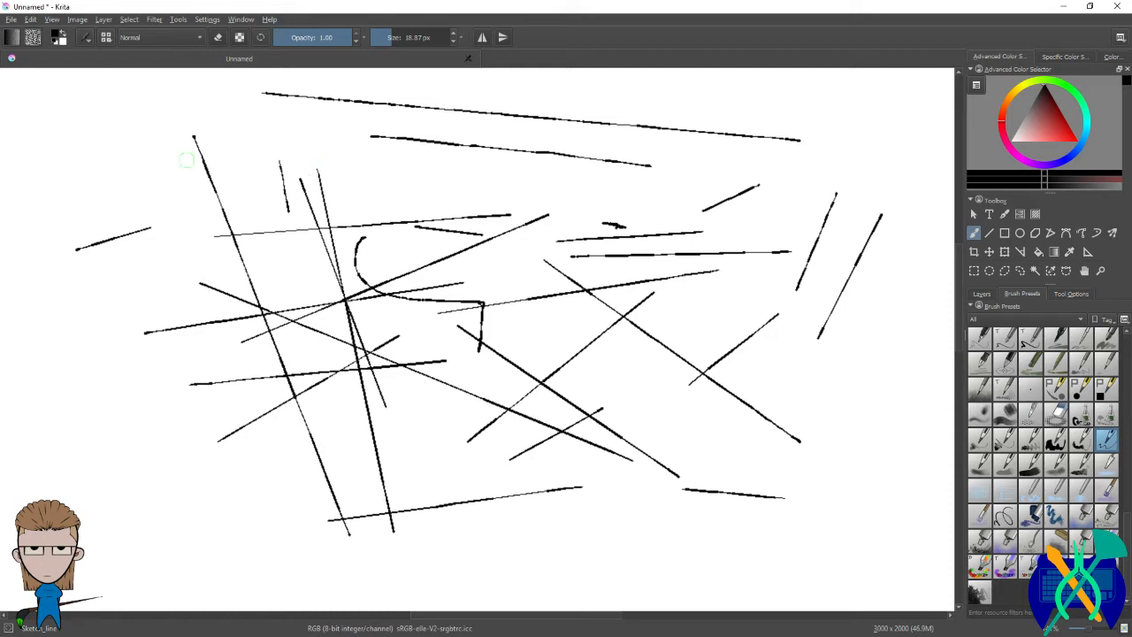
mouse_move(135, 130)
left_mouse_down("shift")
mouse_move(103, 120)
mouse_move(332, 156)
left_mouse_up("shift")
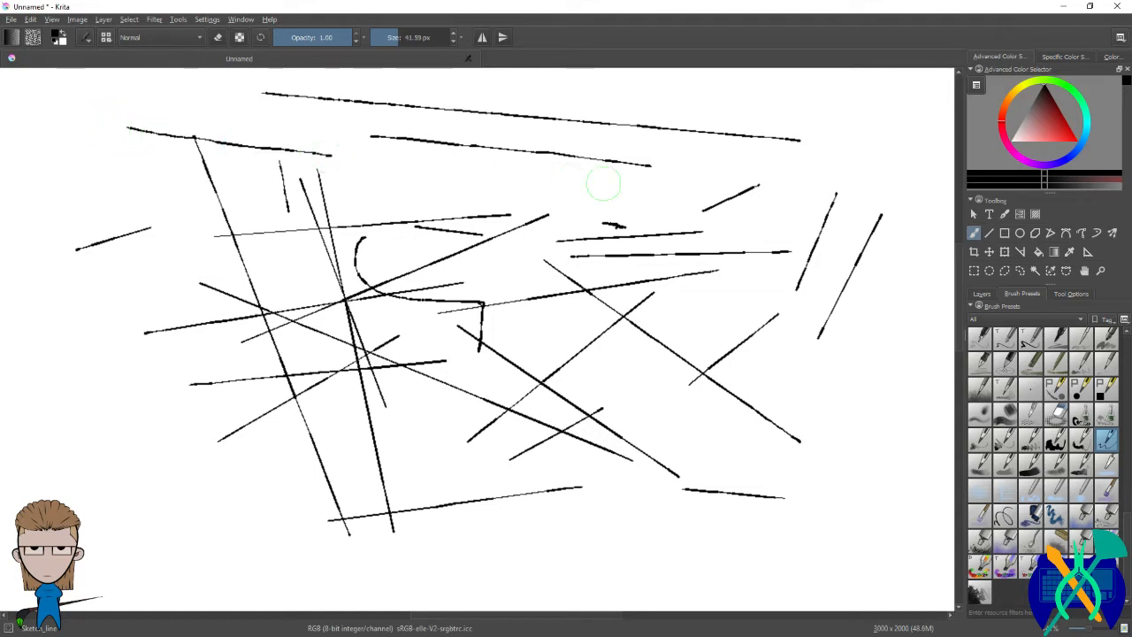
Step: Reduce the brush size to about 32 px and undo the test lines until only the hook-shaped curve remains
key("bracketleft")
key("ctrl+z")
key("ctrl+z")
key("ctrl+z")
key("ctrl+z")
key("ctrl+z")
key("ctrl+z")
key("ctrl+z")
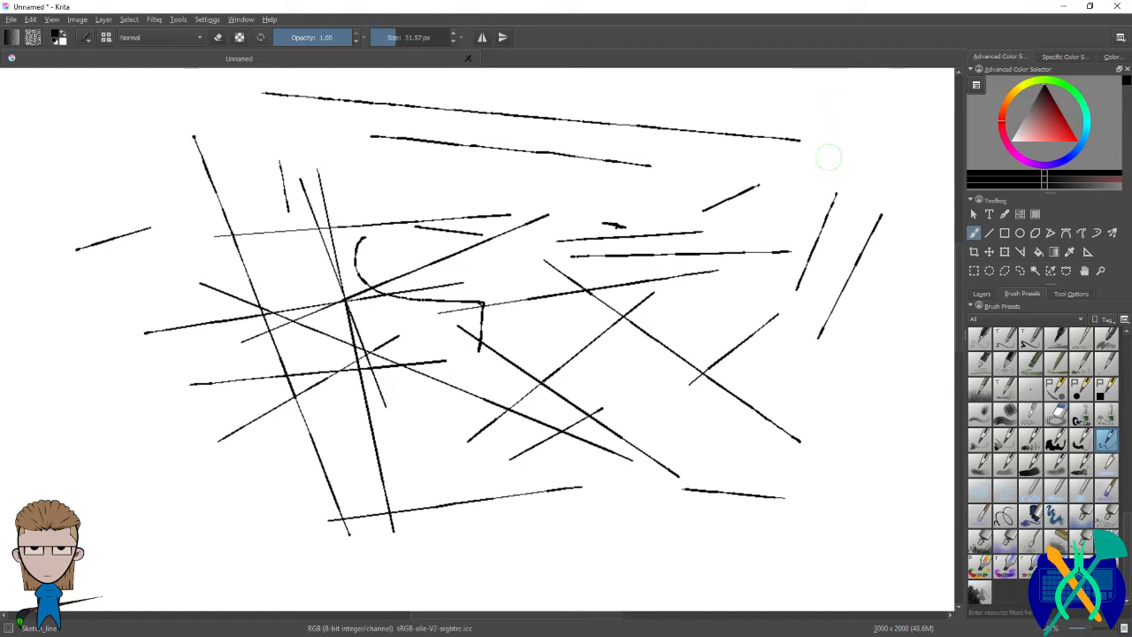
key("ctrl+z")
key("ctrl+z")
key("ctrl+z")
key("ctrl+z")
key("ctrl+z")
key("ctrl+z")
key("ctrl+z")
key("ctrl+z")
key("ctrl+z")
key("ctrl+z")
key("ctrl+z")
key("ctrl+z")
key("ctrl+z")
key("ctrl+z")
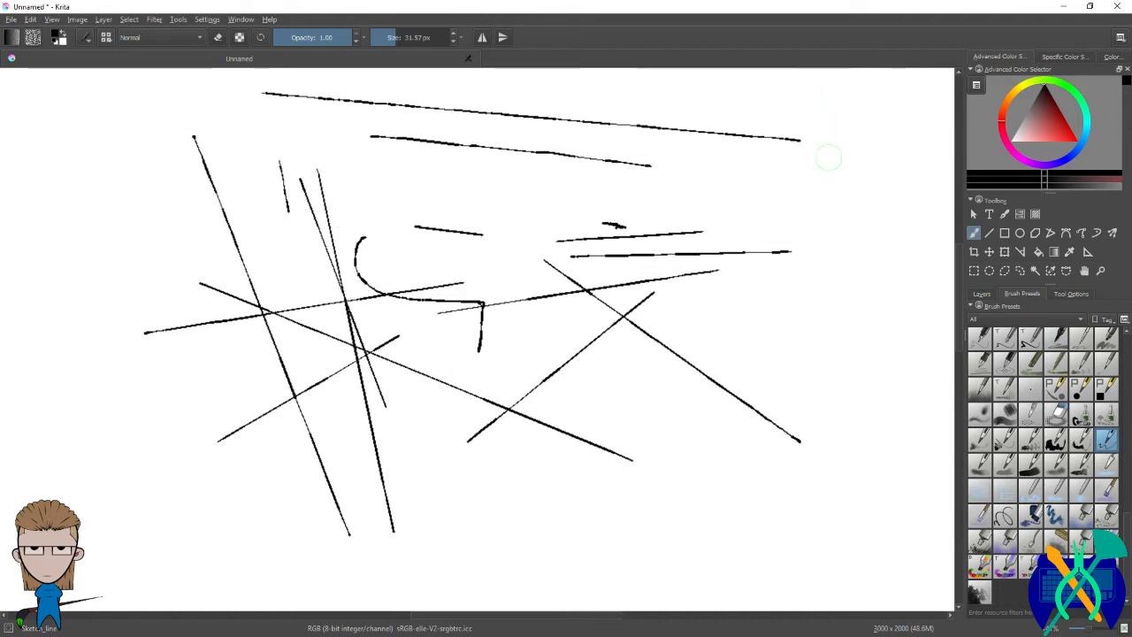
key("ctrl+z")
key("ctrl+z")
key("ctrl+z")
key("ctrl+z")
key("ctrl+z")
key("ctrl+z")
key("ctrl+z")
key("ctrl+z")
key("ctrl+z")
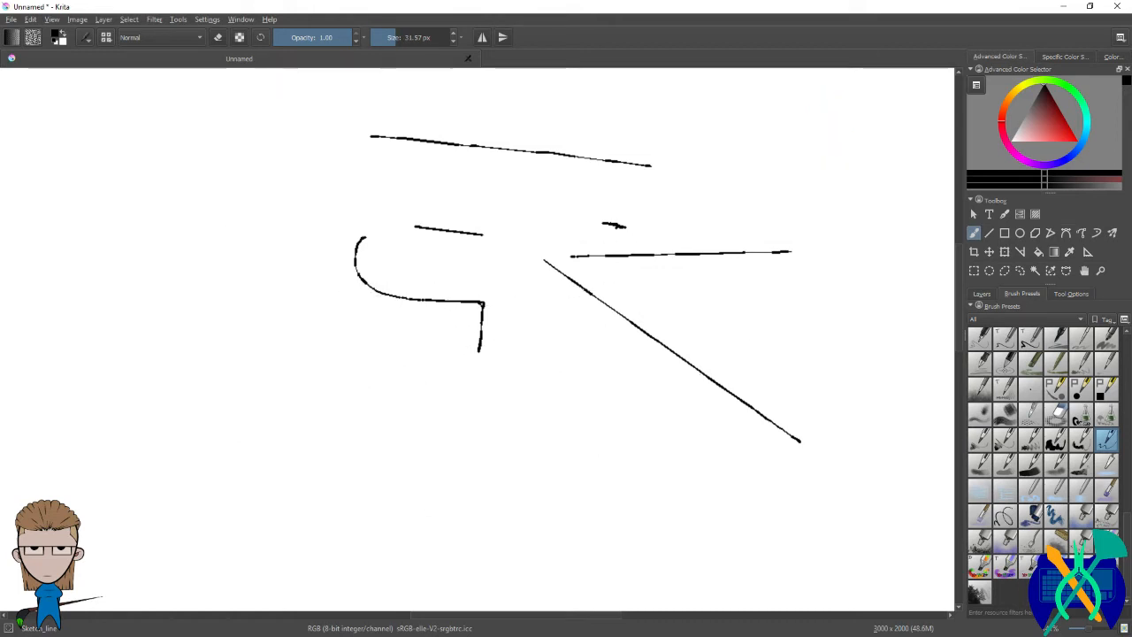
key("ctrl+z")
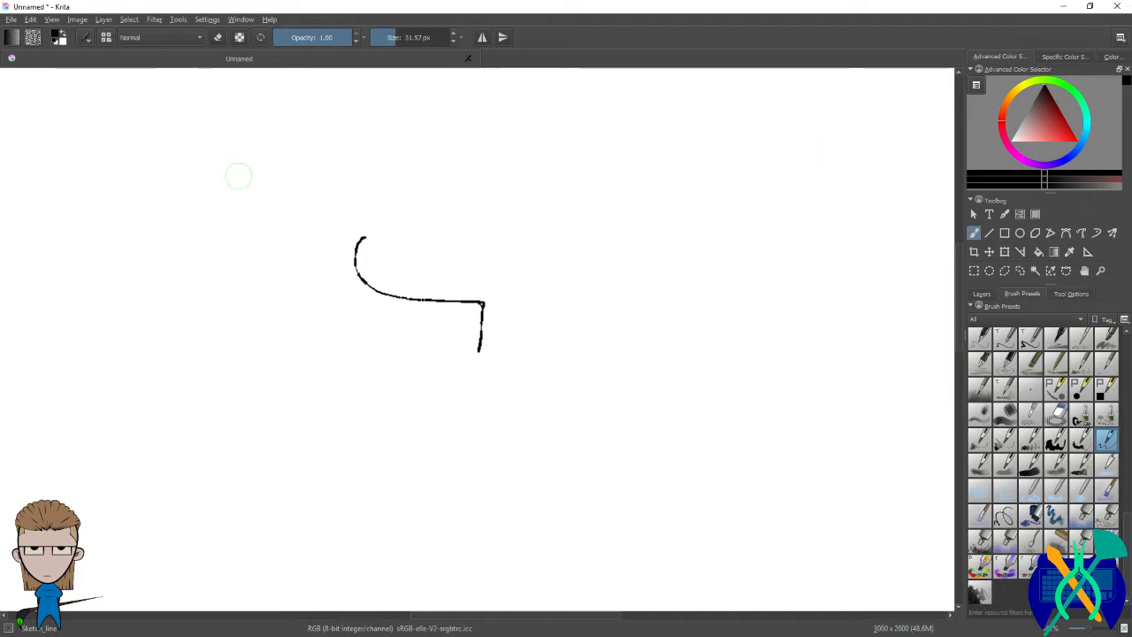
Step: Paint a long, gently falling stroke and a looping scribble above and around the hook-shaped curve, undoing each one
left_click_drag(215, 137, 480, 152)
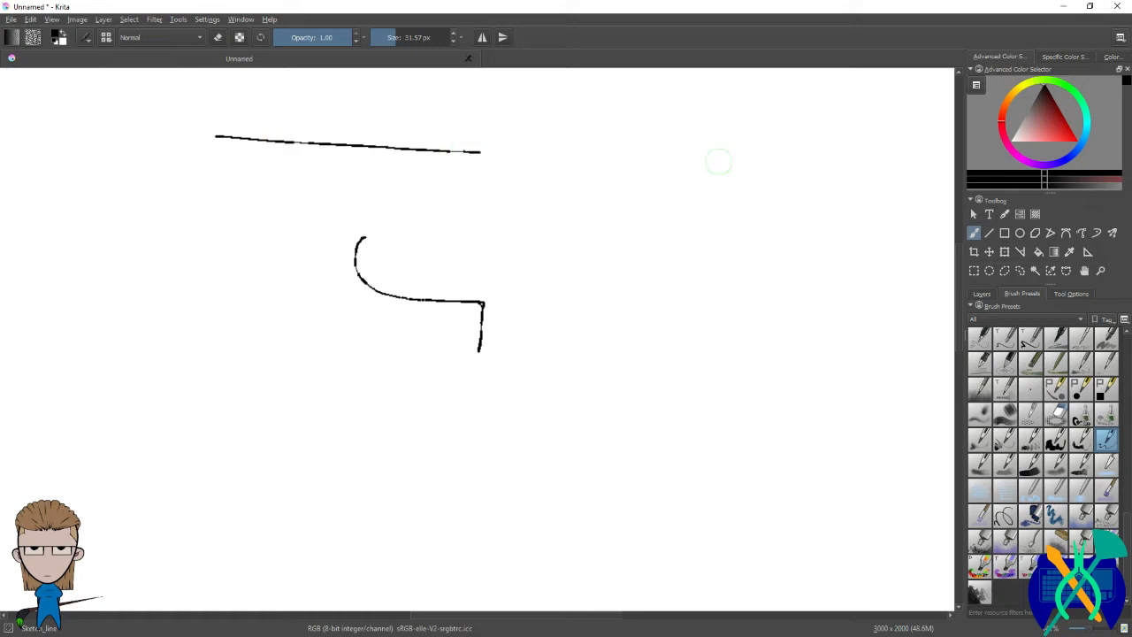
key("ctrl+z")
mouse_move(250, 121)
left_mouse_down()
mouse_move(159, 151)
mouse_move(222, 251)
mouse_move(290, 152)
mouse_move(455, 253)
mouse_move(433, 266)
left_mouse_up()
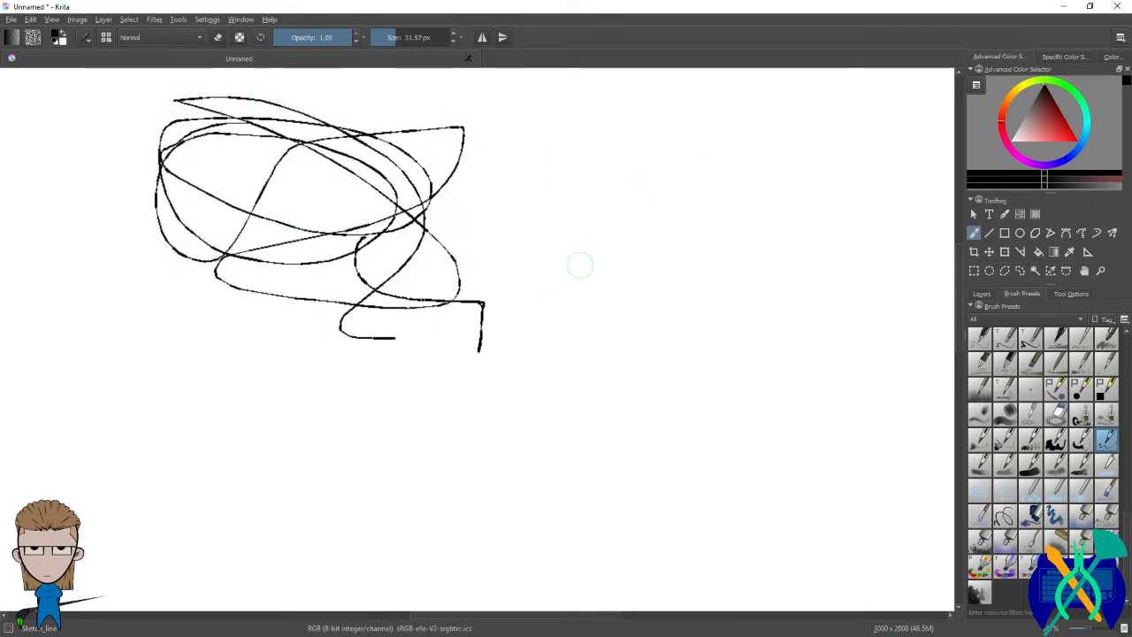
key("ctrl+z")
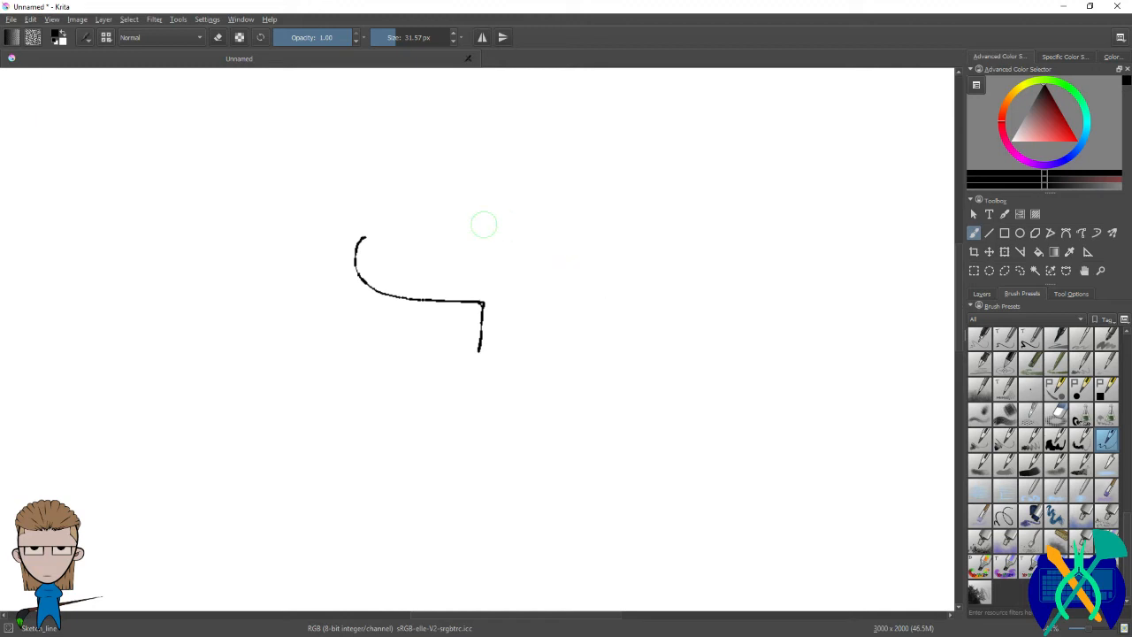
Step: Undo the remaining hook-shaped curve to leave the canvas blank
key("ctrl+z")
scroll(443, 276, "down", 3)
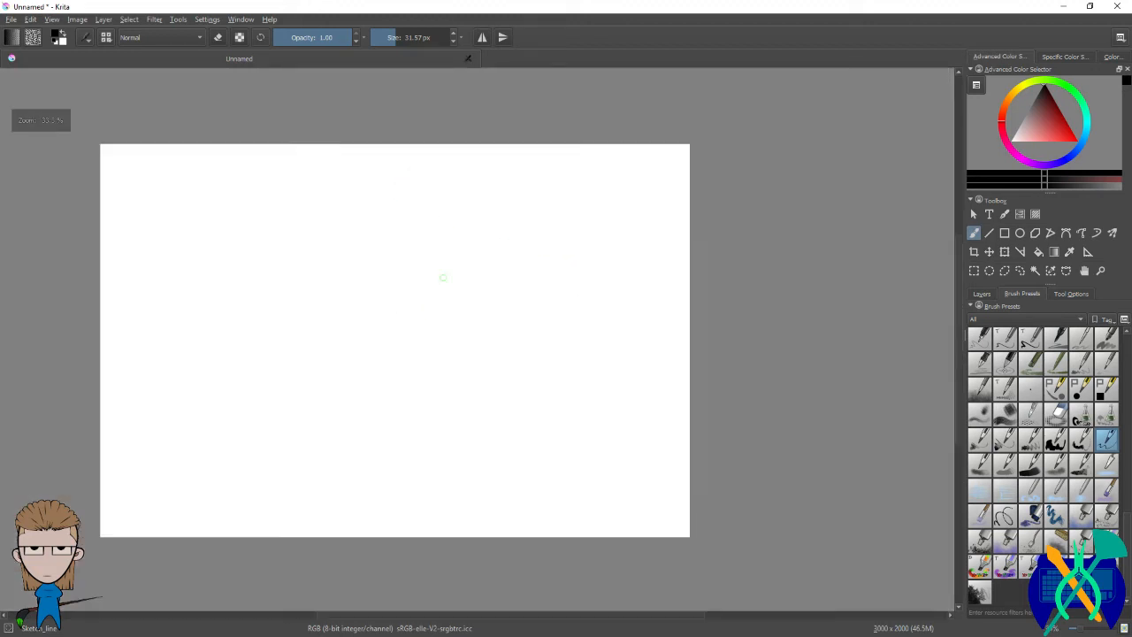
scroll(576, 289, "down", 1)
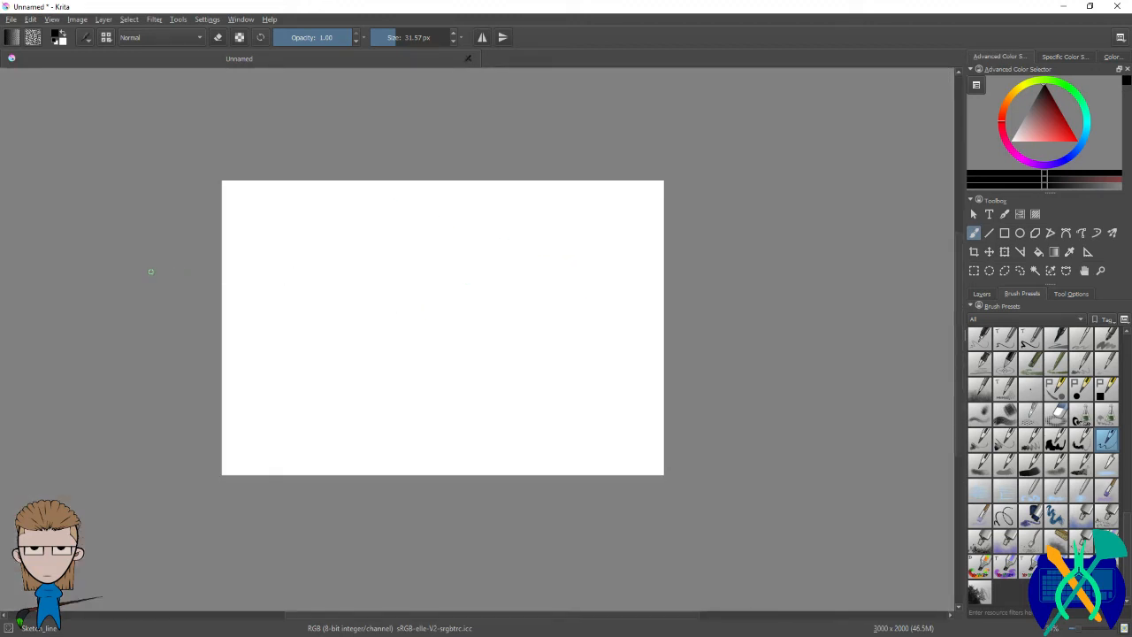
scroll(142, 271, "up", 1)
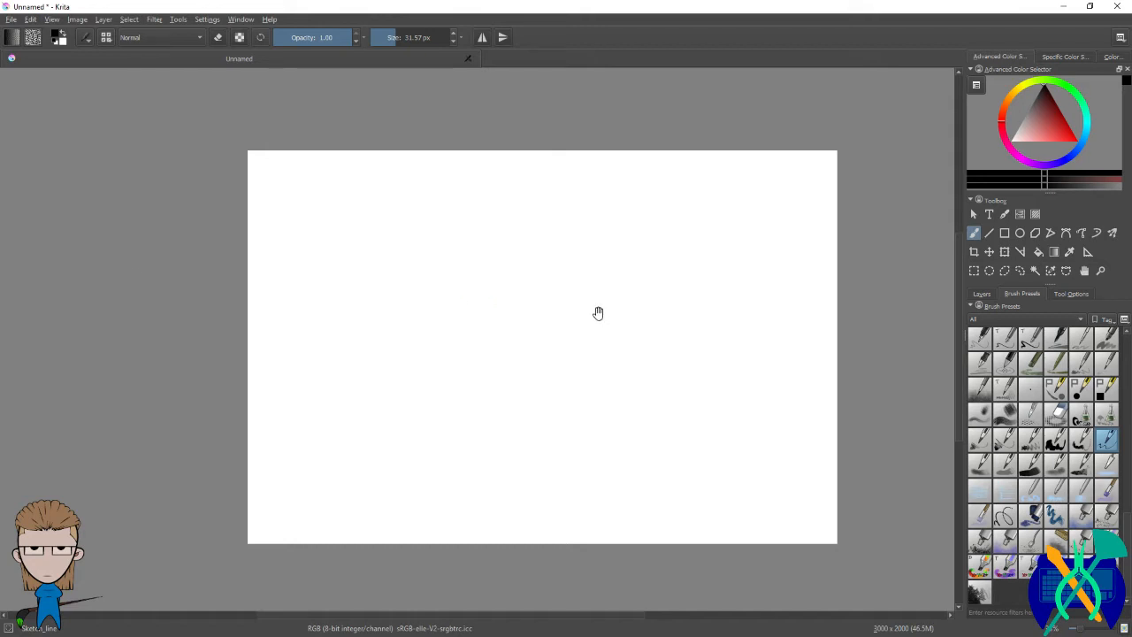
Step: Pan and zoom the view around the blank canvas to check how canvas navigation behaves
key("space")
left_click_drag(615, 253, 630, 237)
key("space")
left_click_drag(711, 303, 342, 177)
mouse_move(547, 248)
left_mouse_down()
mouse_move(392, 295)
mouse_move(382, 325)
left_mouse_up()
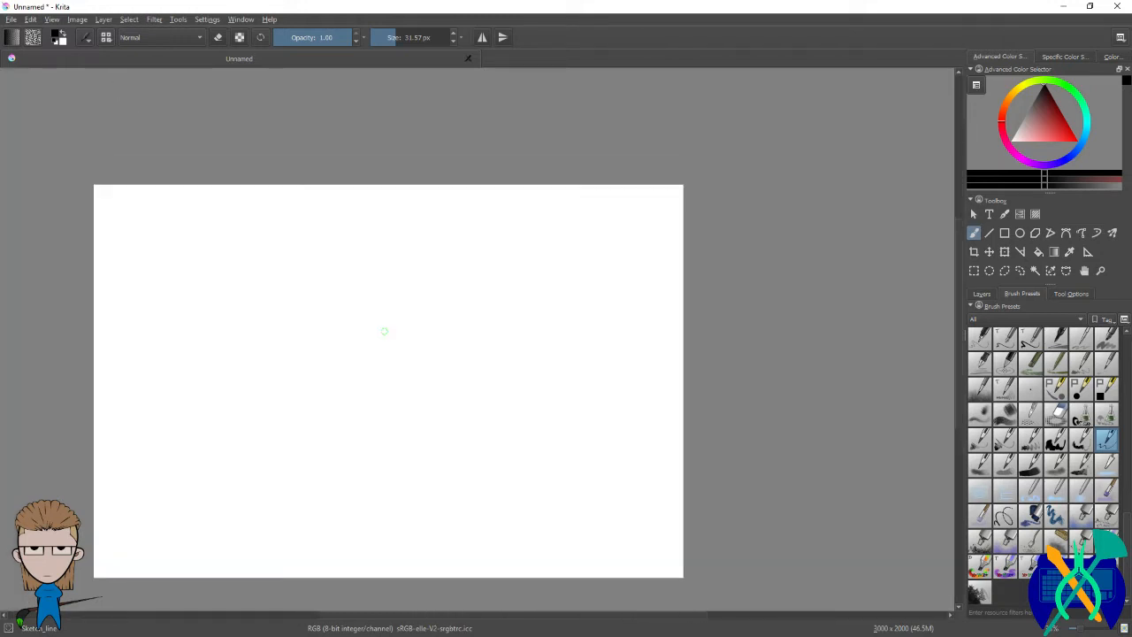
left_click_drag(351, 371, 442, 333)
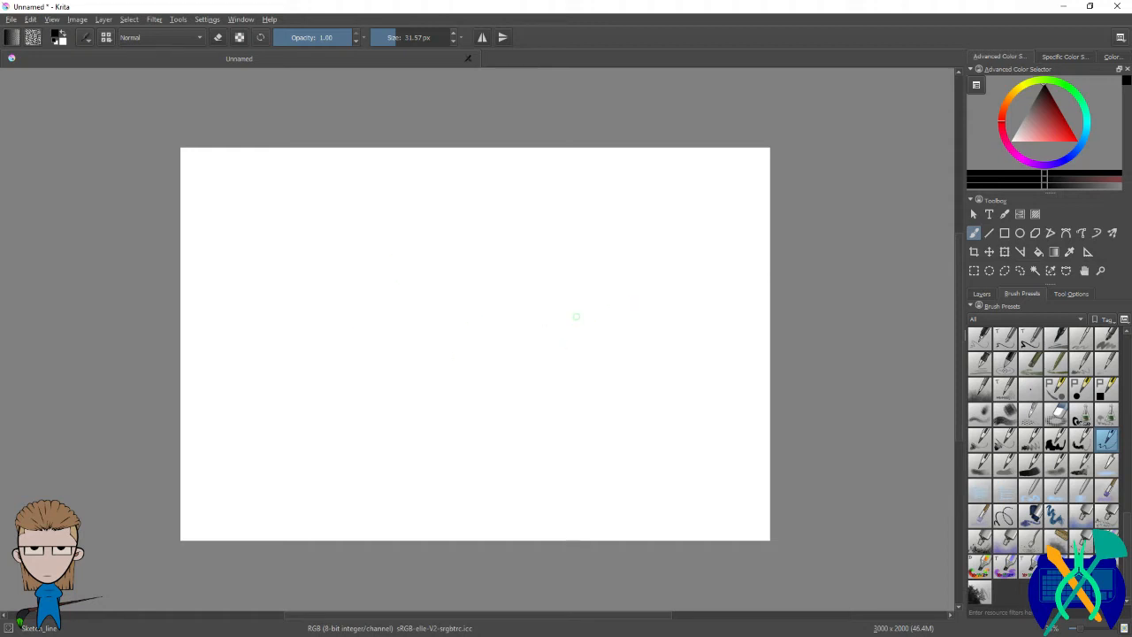
scroll(576, 317, "up", 1)
scroll(617, 320, "down", 1)
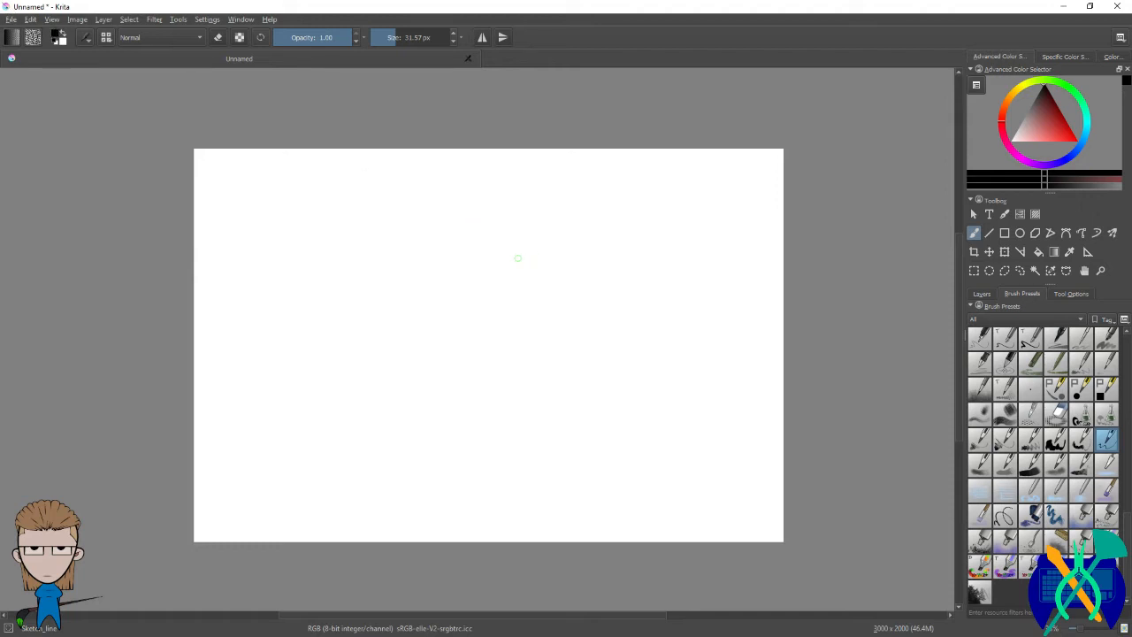
mouse_move(518, 257)
left_mouse_down()
mouse_move(528, 245)
mouse_move(501, 242)
mouse_move(530, 262)
mouse_move(518, 233)
mouse_move(515, 277)
mouse_move(515, 214)
mouse_move(549, 233)
left_mouse_up()
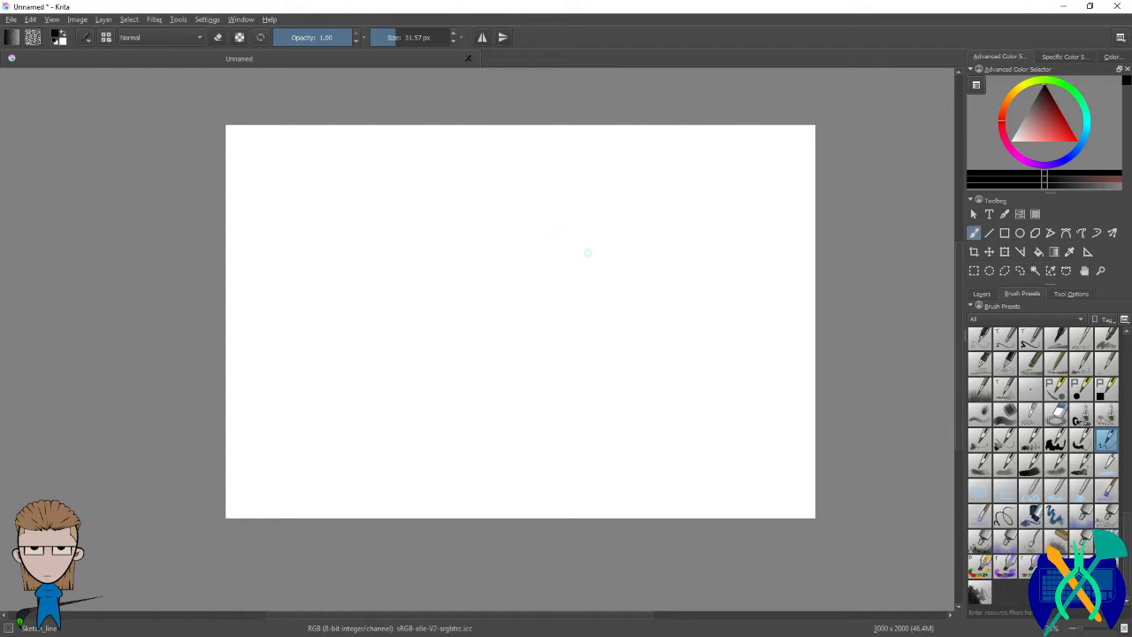
Step: Open Krita's keyboard shortcut preferences and review the assignments in the Tool Shortcuts group
left_click(208, 19)
left_click(232, 34)
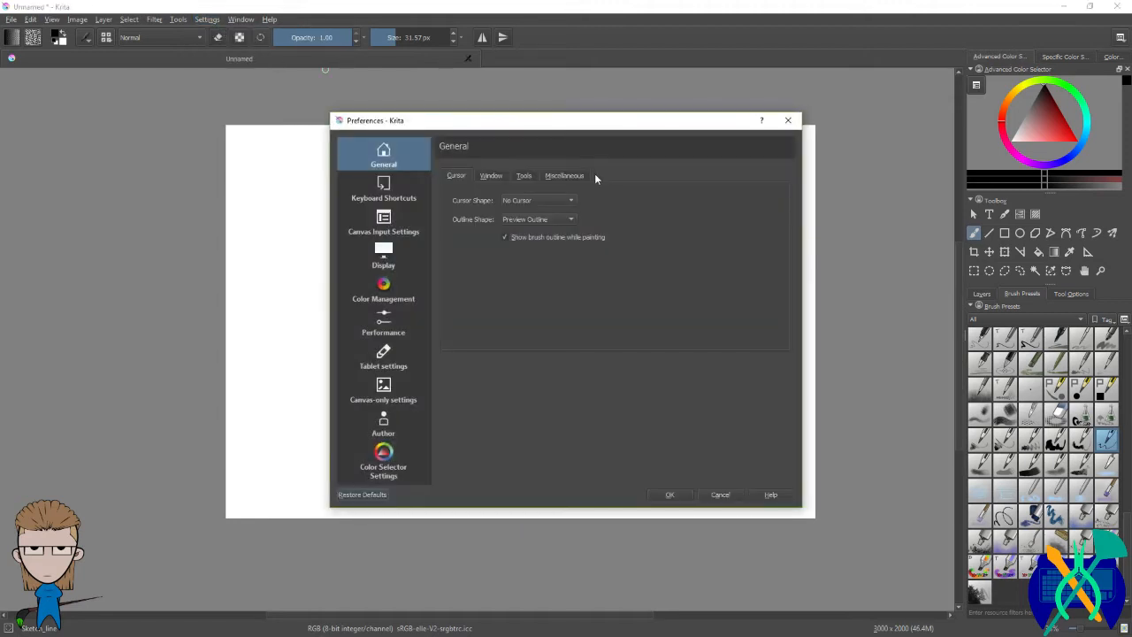
left_click(383, 183)
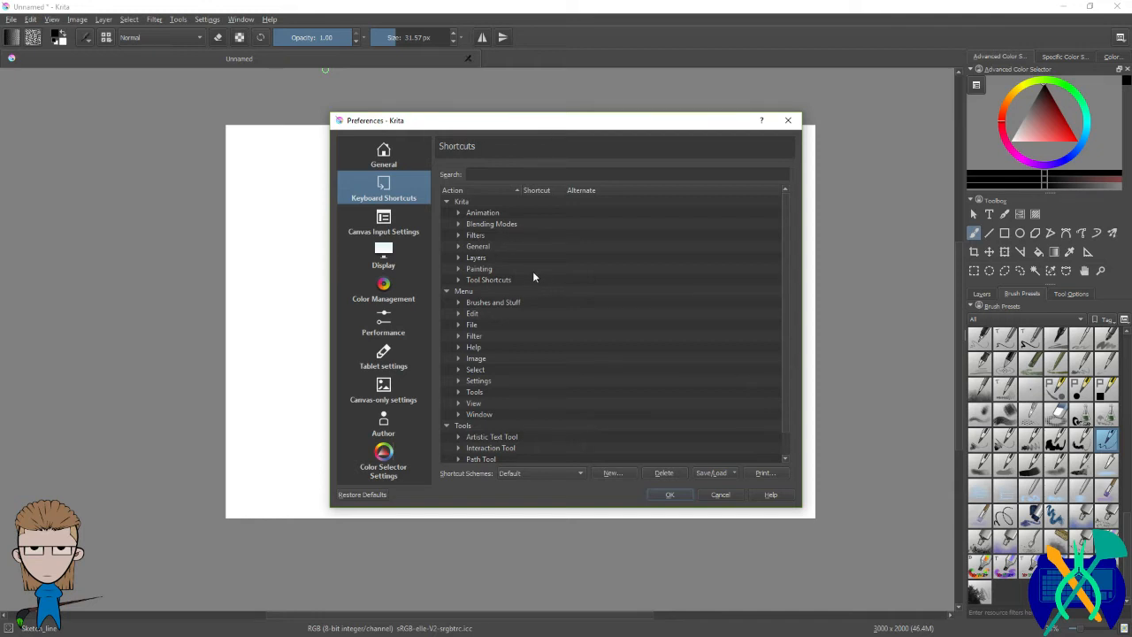
scroll(531, 367, "down", 1)
scroll(568, 366, "up", 1)
left_click(459, 280)
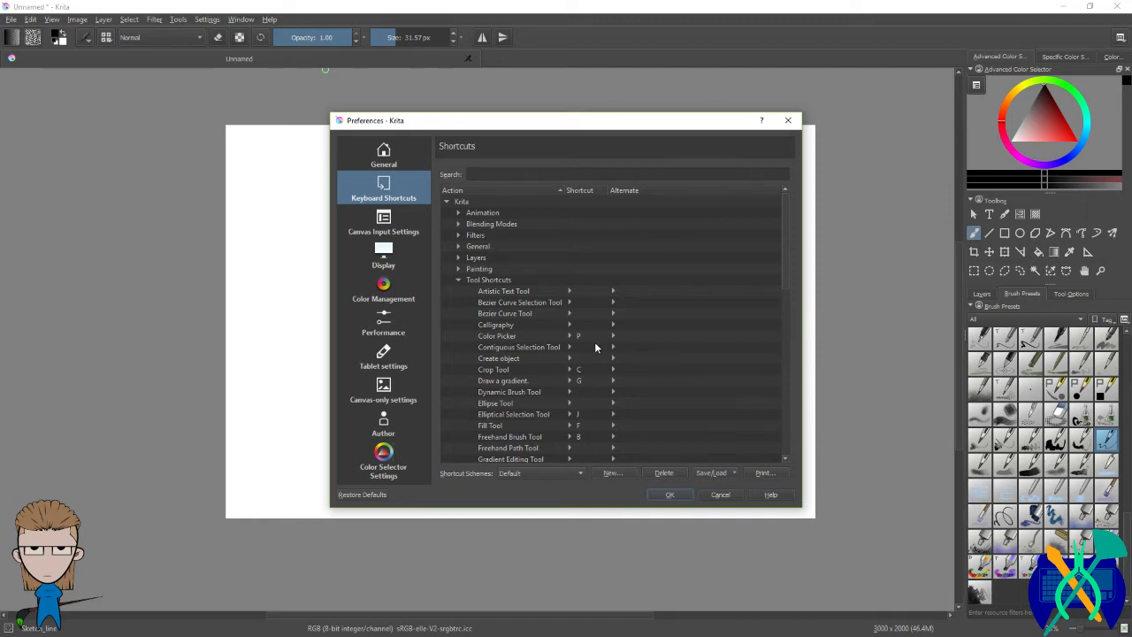
scroll(551, 348, "down", 2)
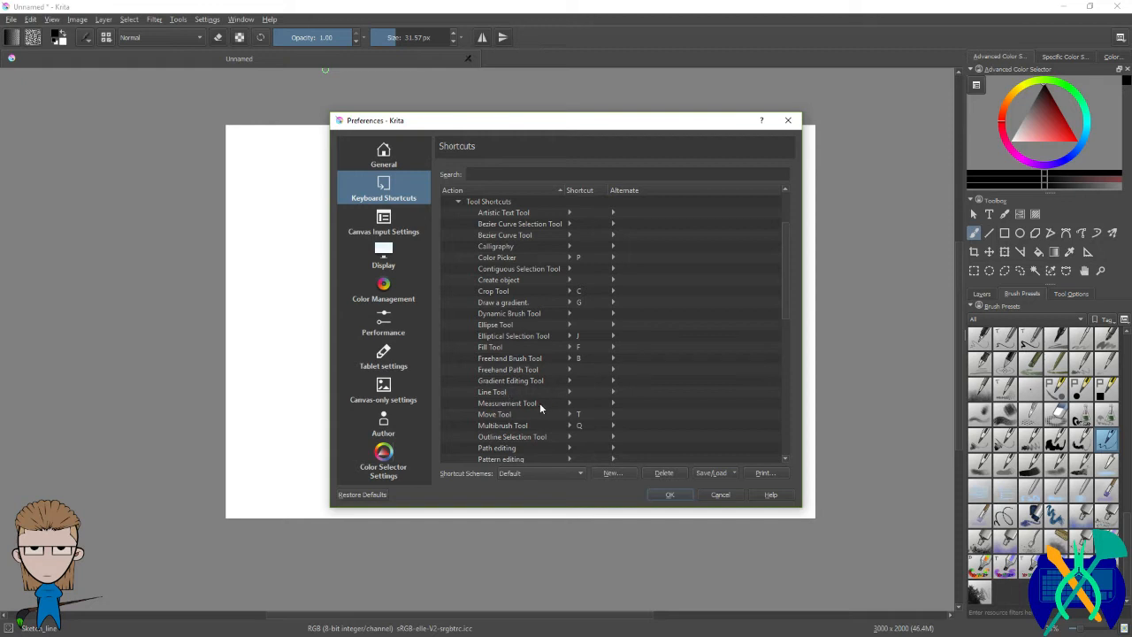
scroll(450, 283, "up", 3)
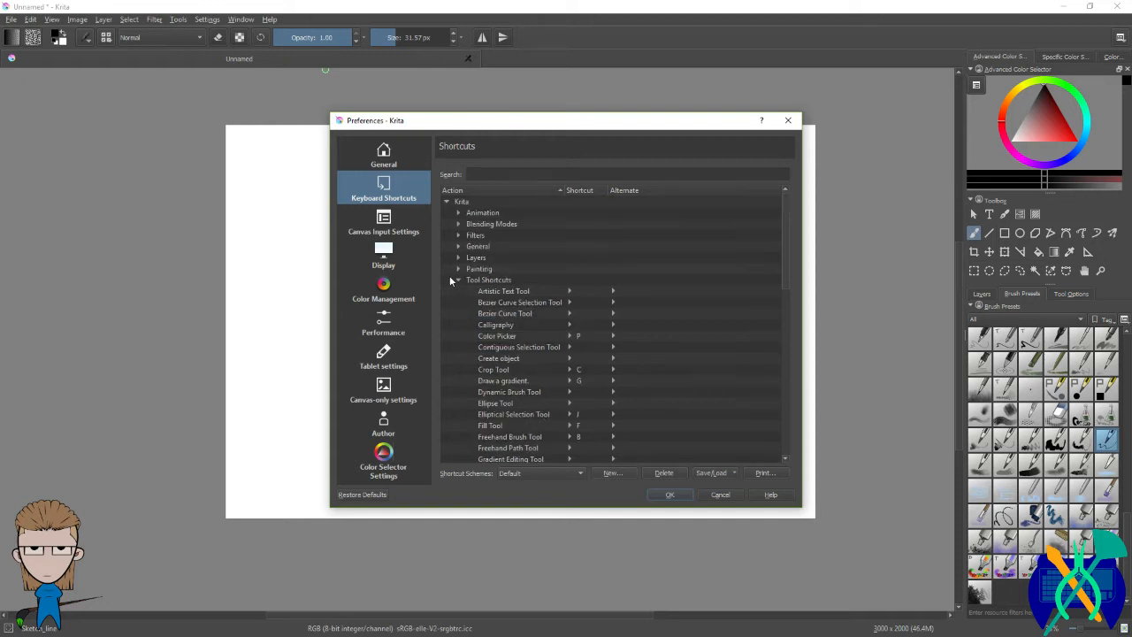
scroll(513, 299, "down", 7)
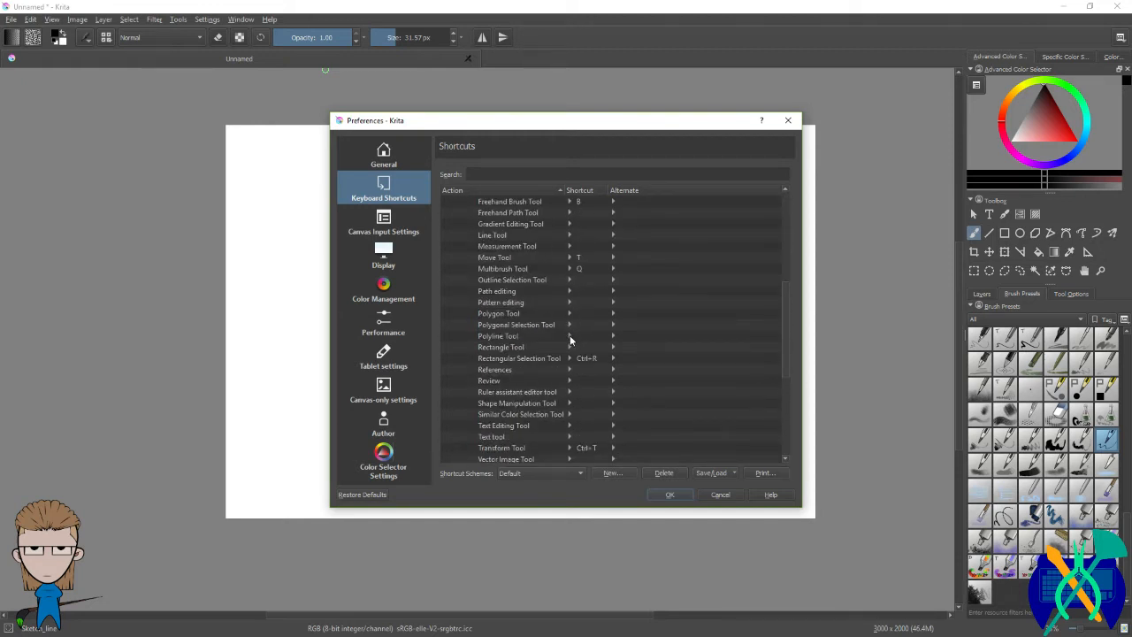
Step: Inspect the Polyline Tool's shortcut options and the available shortcut schemes, keeping the Default scheme
left_click(570, 337)
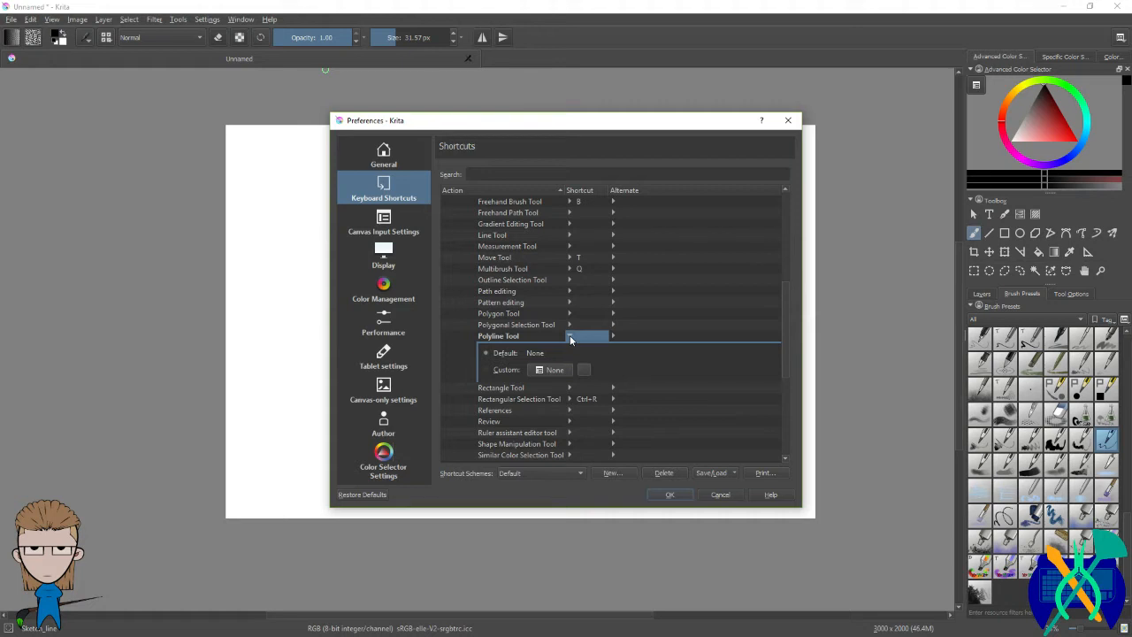
left_click(569, 336)
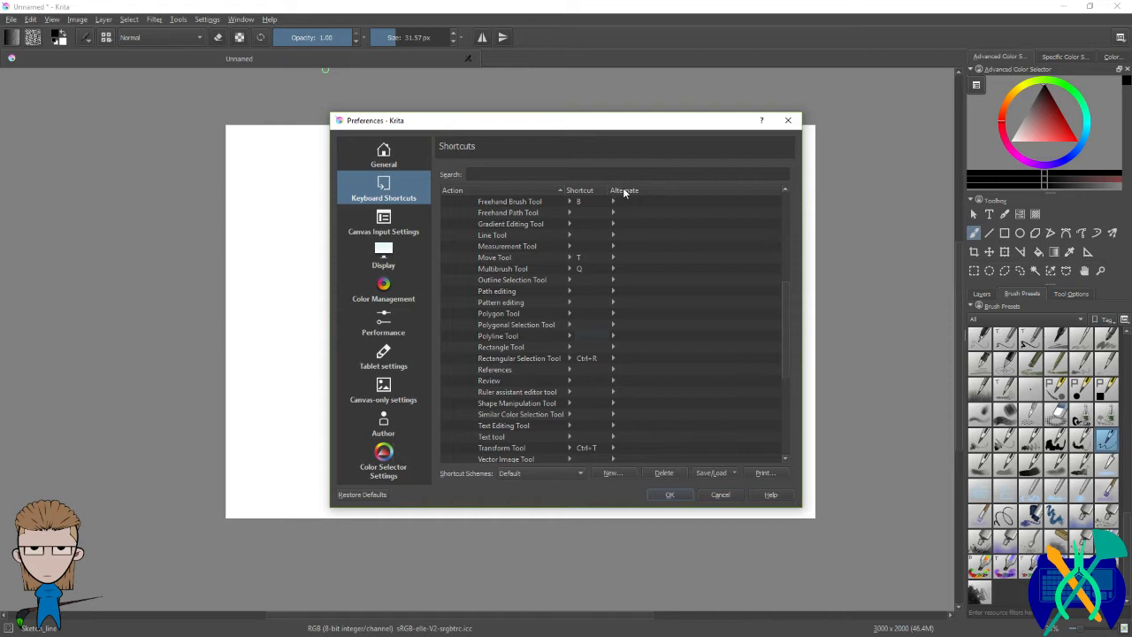
left_click(580, 474)
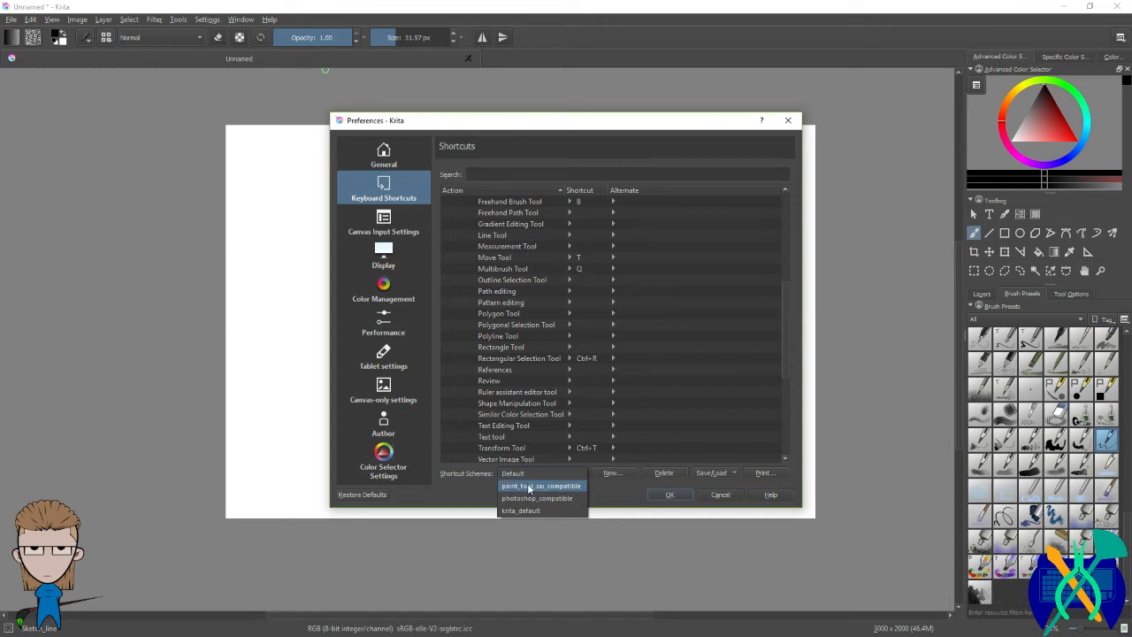
left_click(475, 494)
Step: Review the shortcuts in the Brushes and Stuff group and the General group, collapsing each group again
scroll(610, 391, "down", 2)
scroll(611, 391, "down", 4)
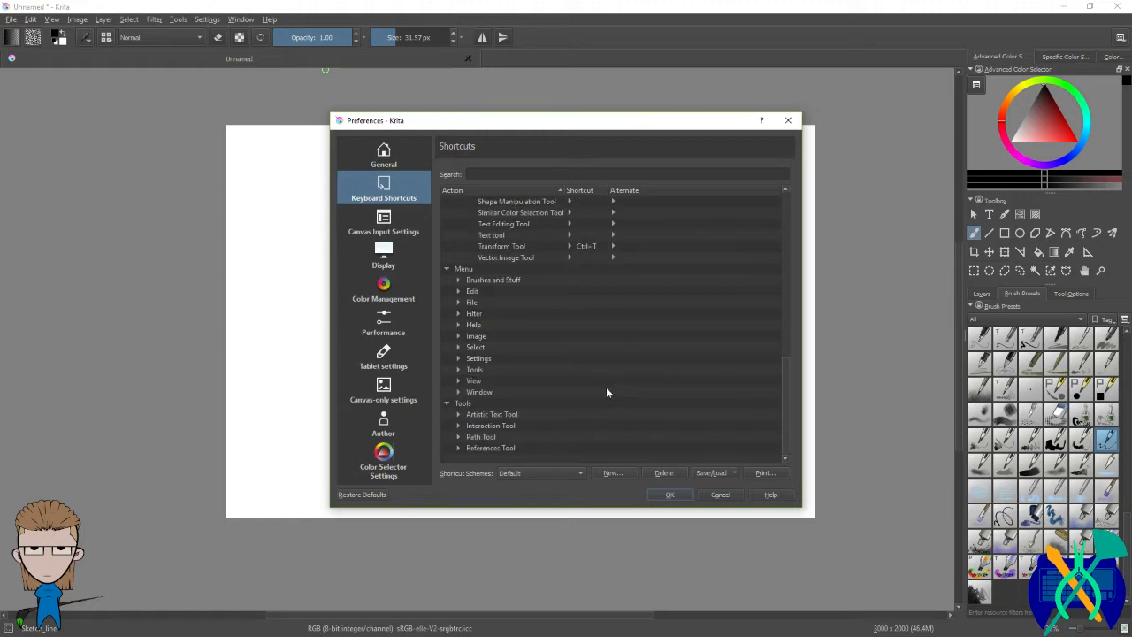
left_click(457, 280)
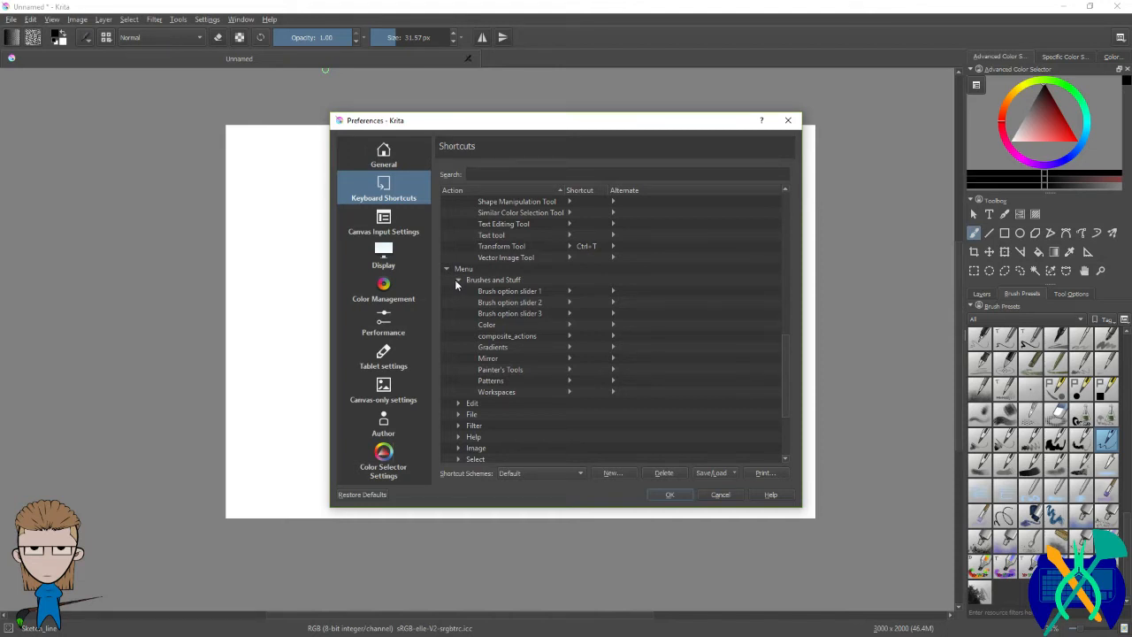
left_click(459, 280)
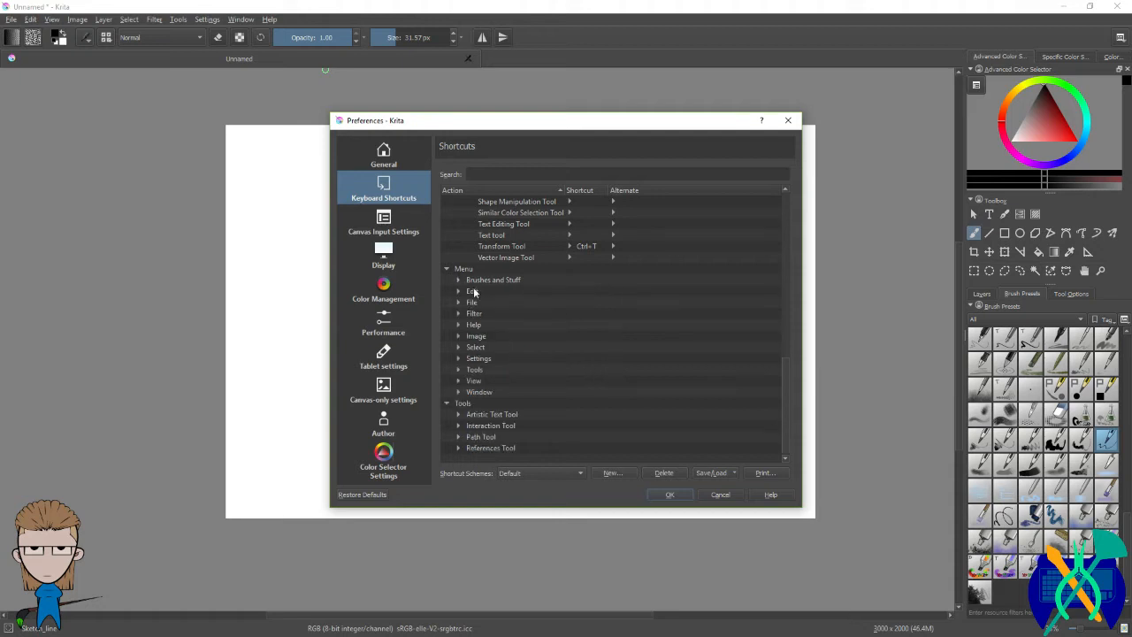
scroll(575, 389, "up", 10)
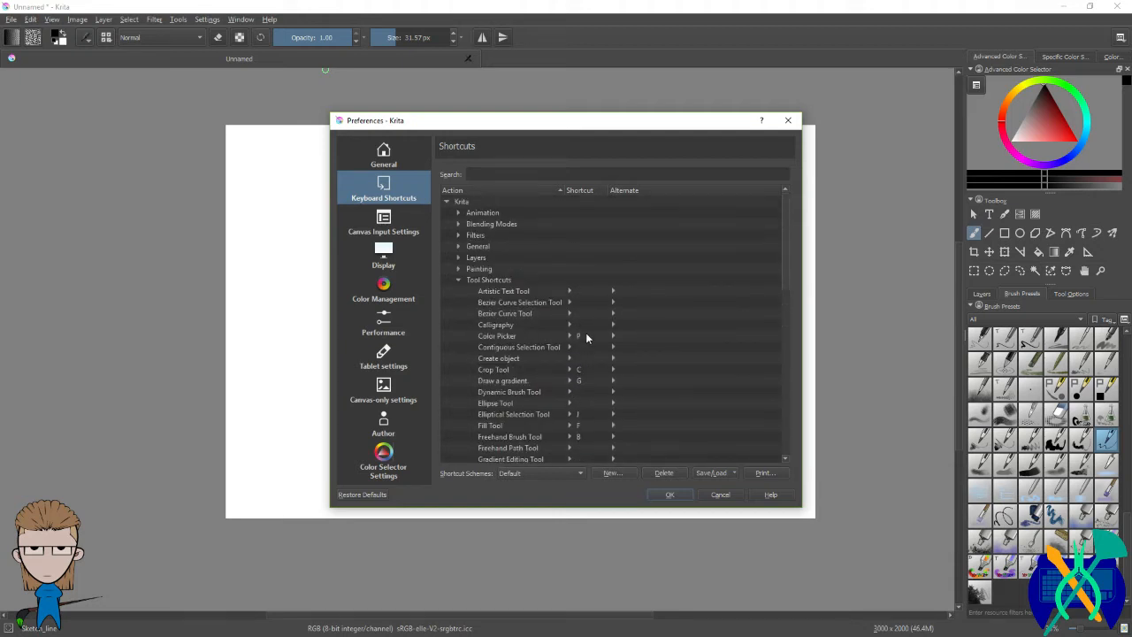
left_click(458, 246)
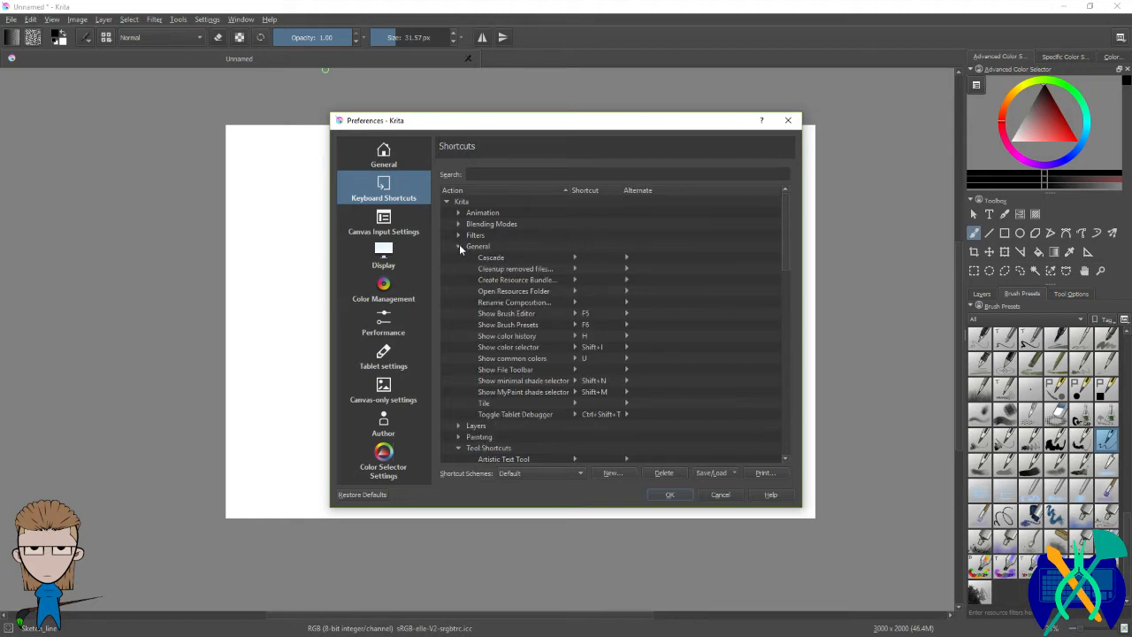
left_click(459, 245)
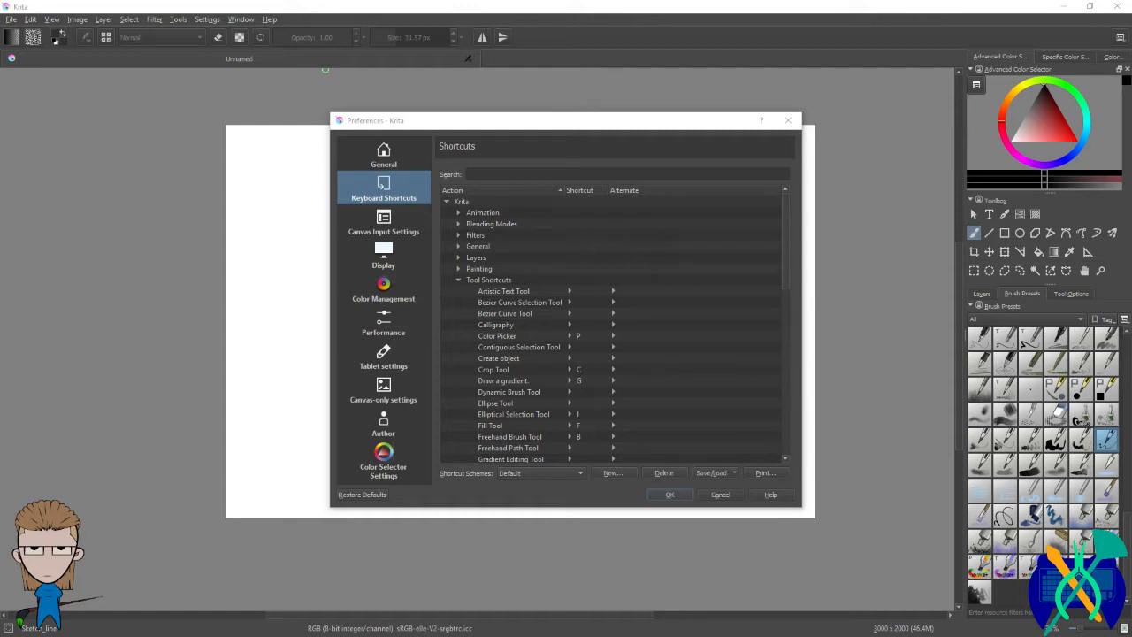
Step: Search the keyboard shortcuts for "fill", reopening the preferences for it, and close the preferences
mouse_move(2, 254)
left_click(601, 175)
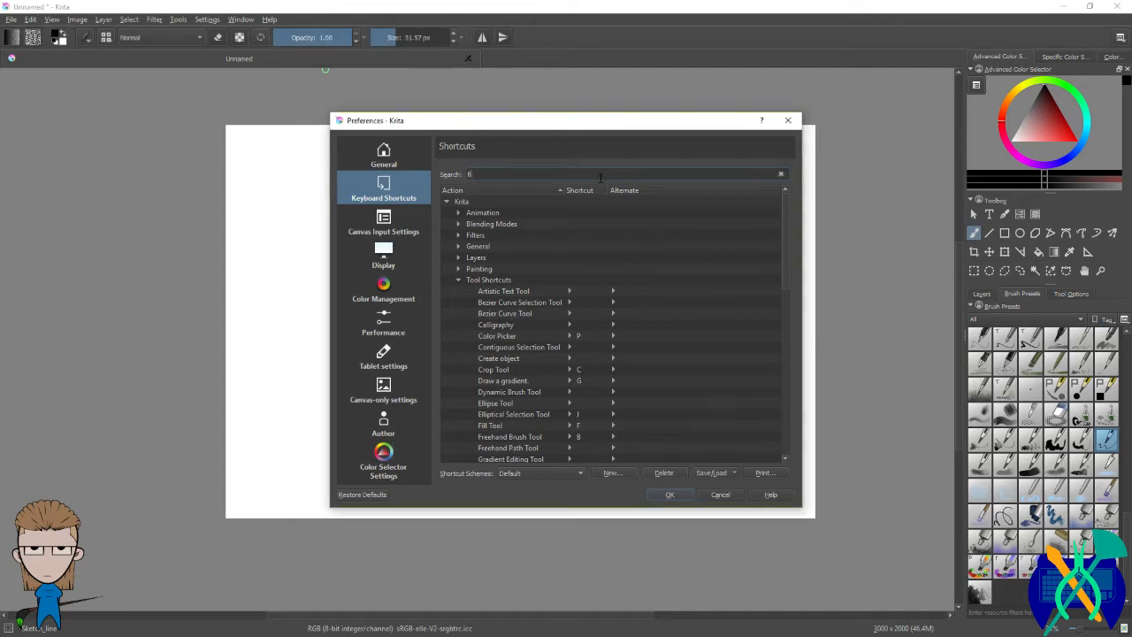
key("Escape")
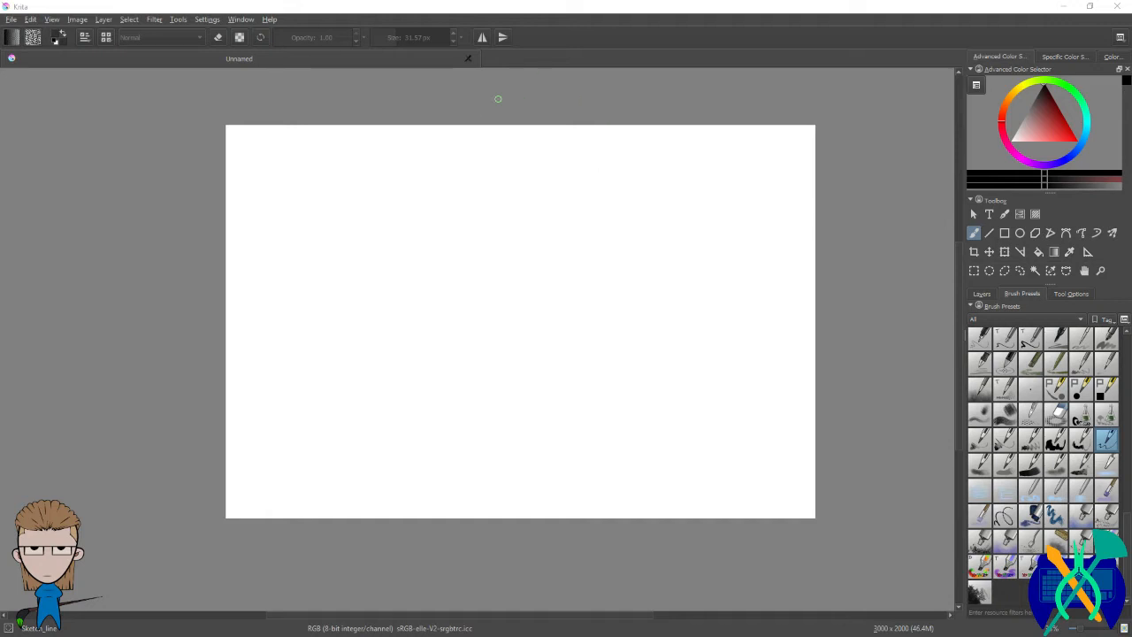
left_click(204, 20)
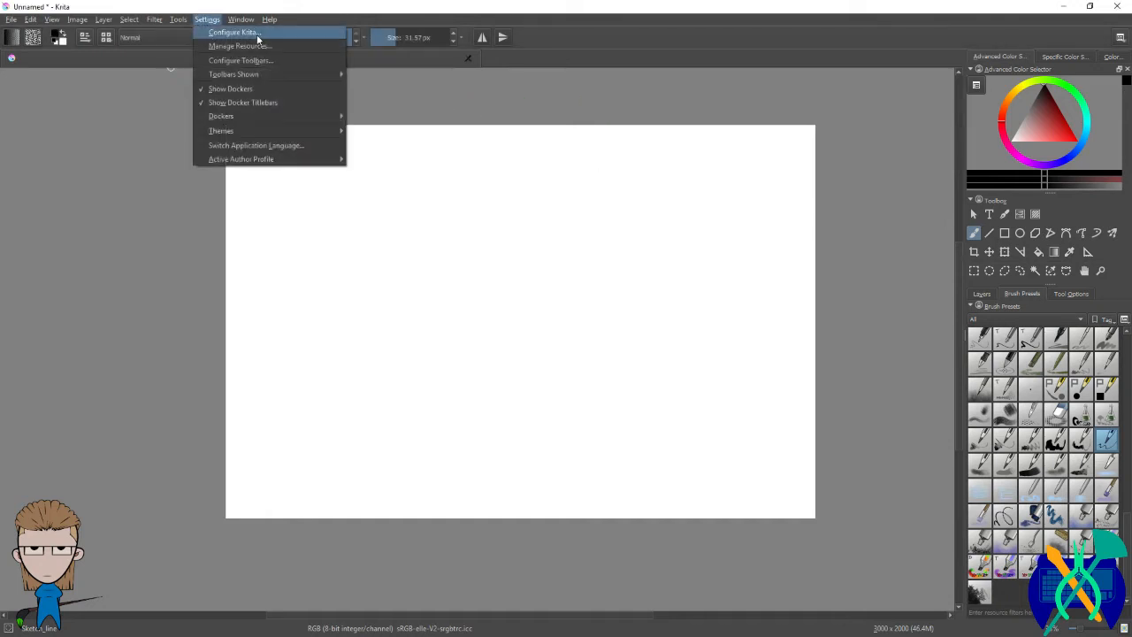
left_click(256, 33)
left_click(387, 196)
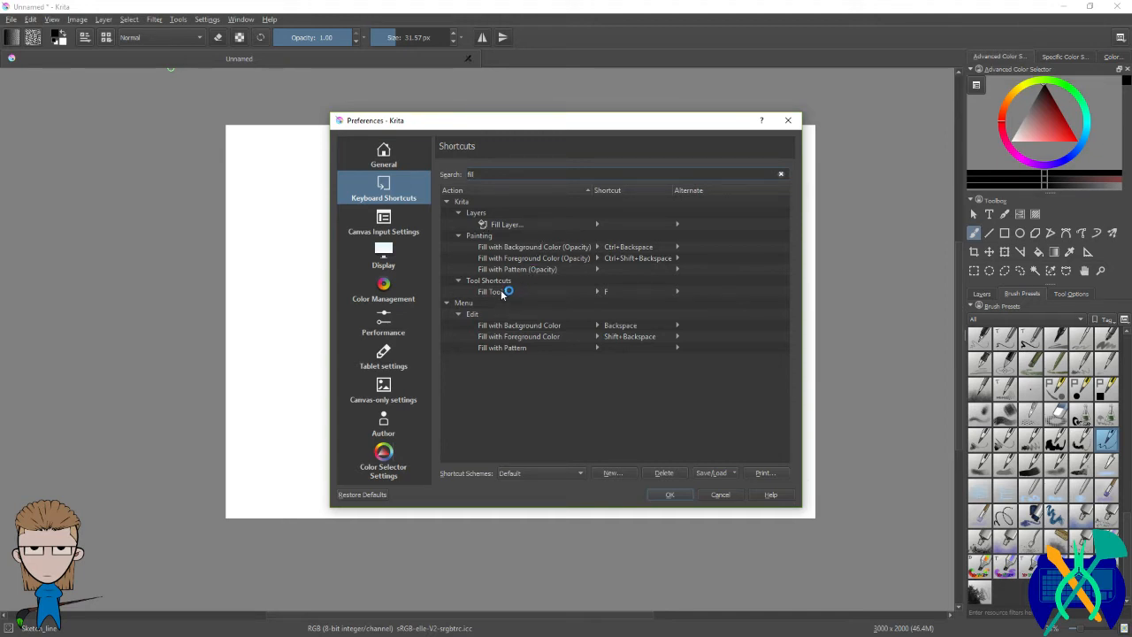
left_click(788, 120)
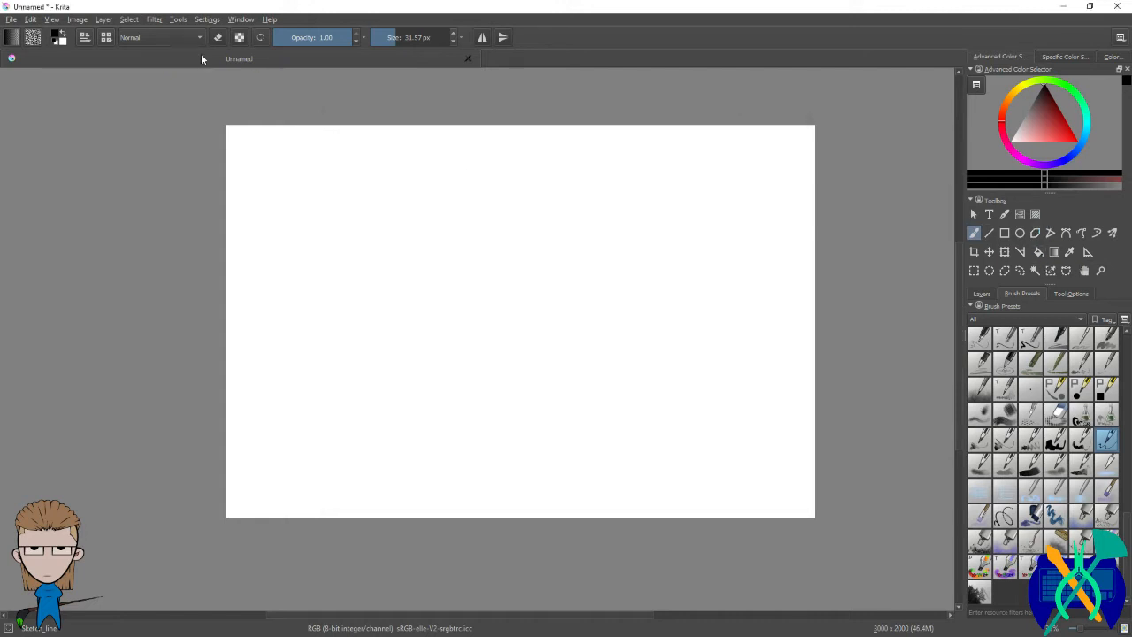
Step: Reopen the preferences on the General page, close them again, and dismiss the Krita start-up window
left_click(206, 18)
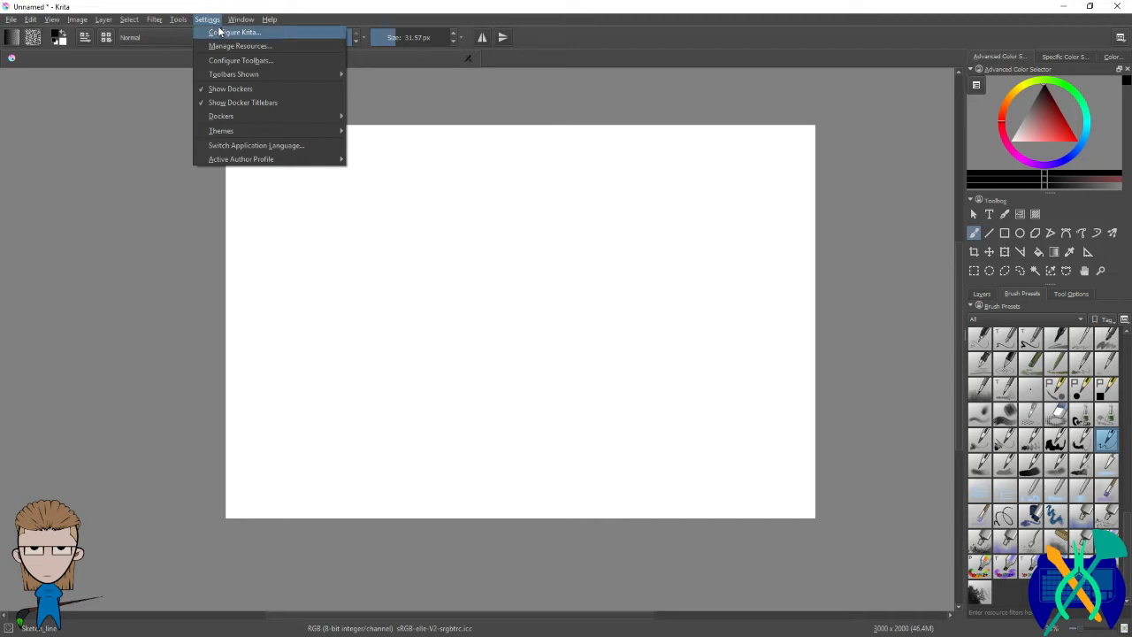
left_click(217, 31)
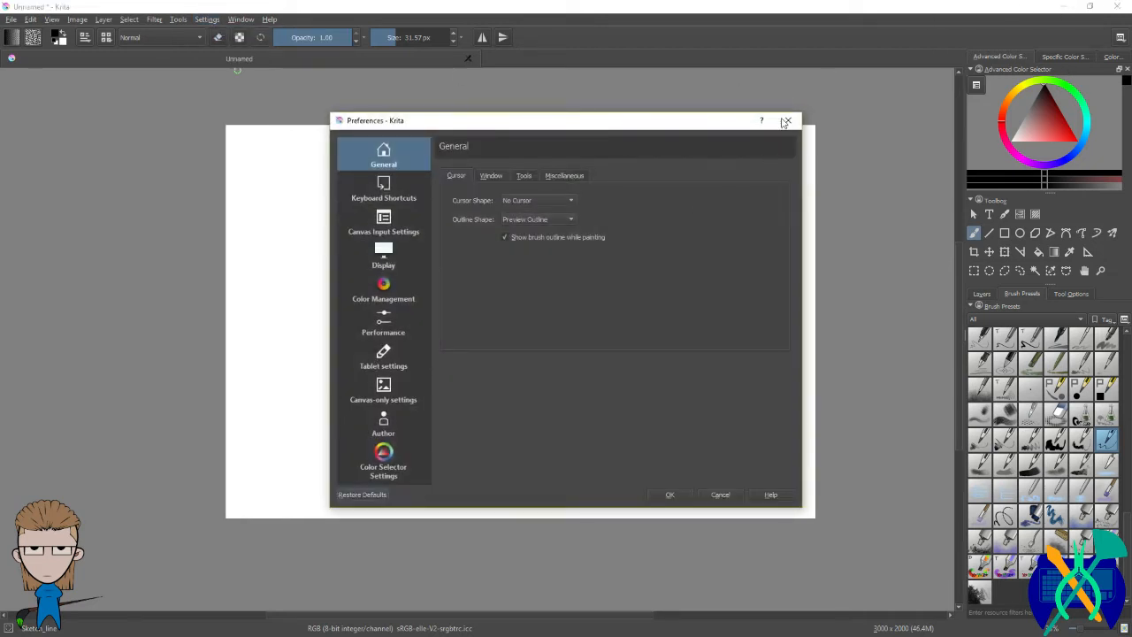
left_click(784, 122)
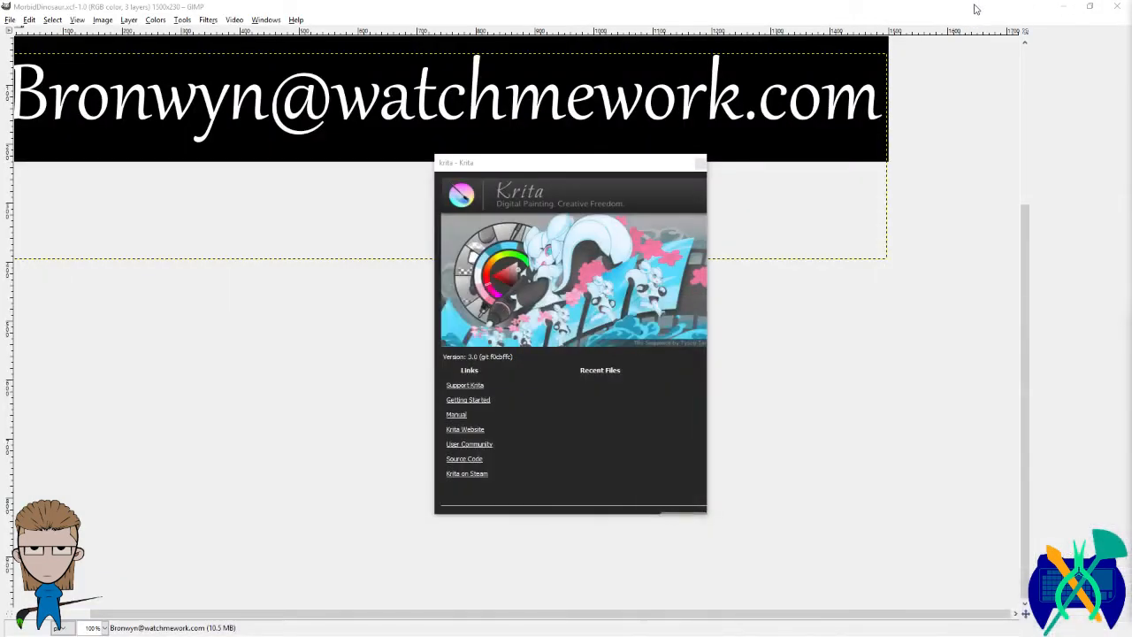
left_click(701, 164)
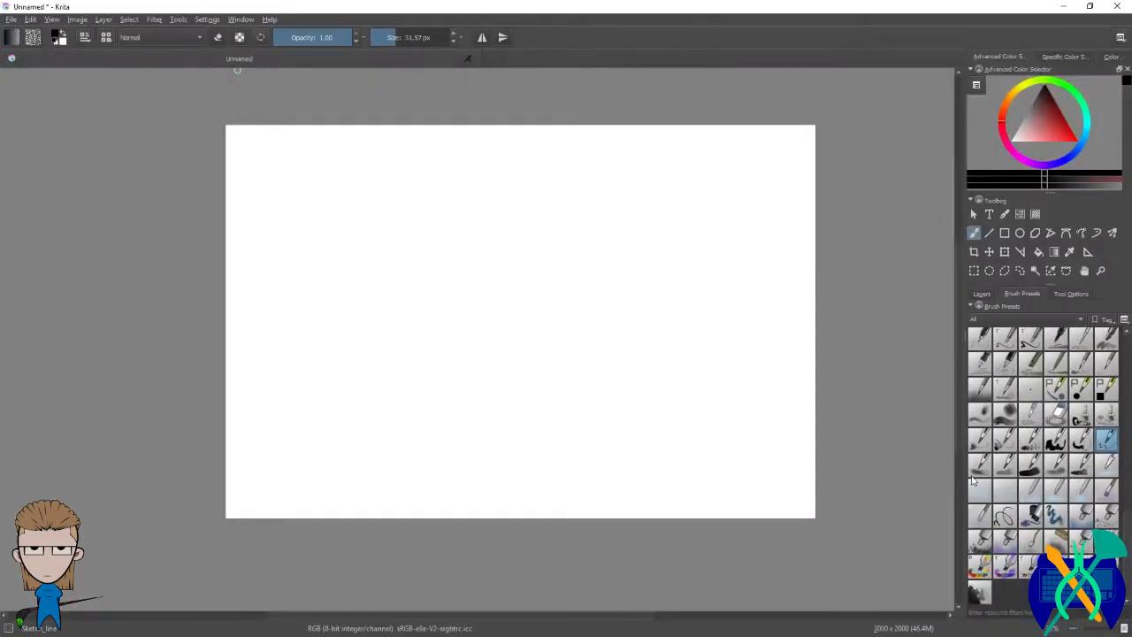
Step: Compare the Specific Color Selector and Advanced Color Selector dockers, and bring up the Color Sliders docker
left_click(1055, 56)
left_click(1009, 56)
left_click(1056, 57)
left_click(1104, 57)
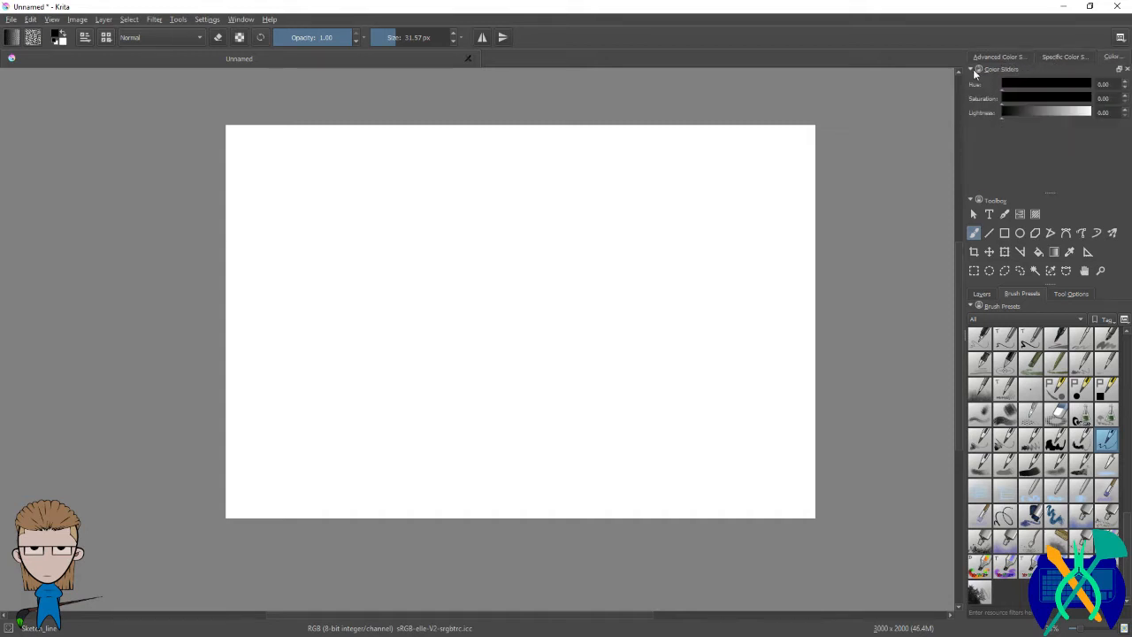
Step: Bring up the Advanced Color Selector and the Layers docker
left_click(980, 56)
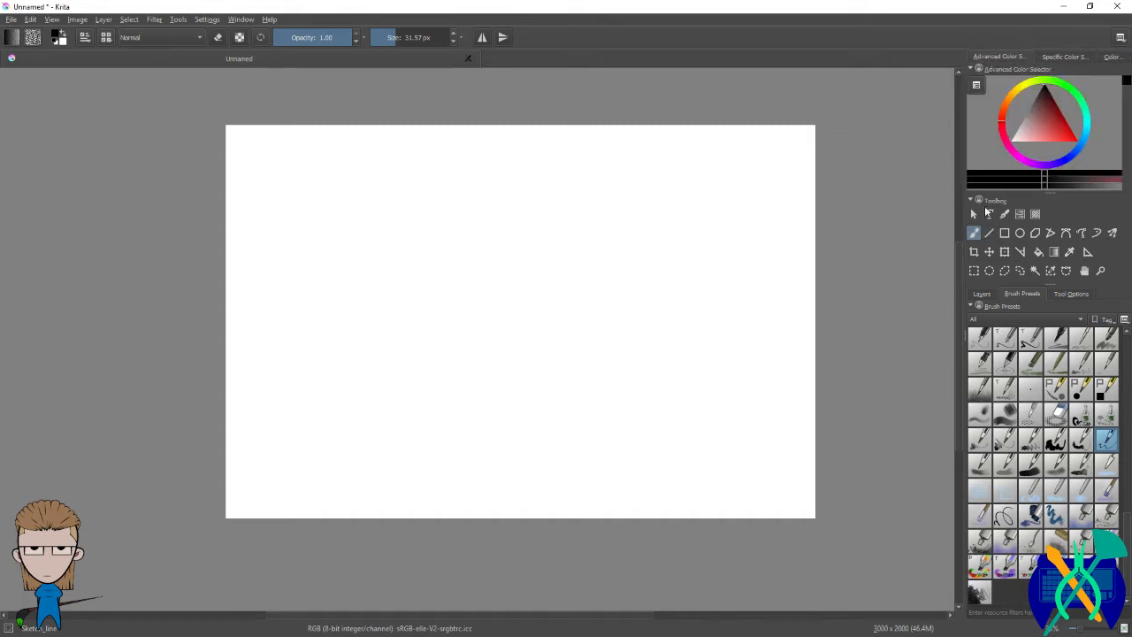
left_click(981, 294)
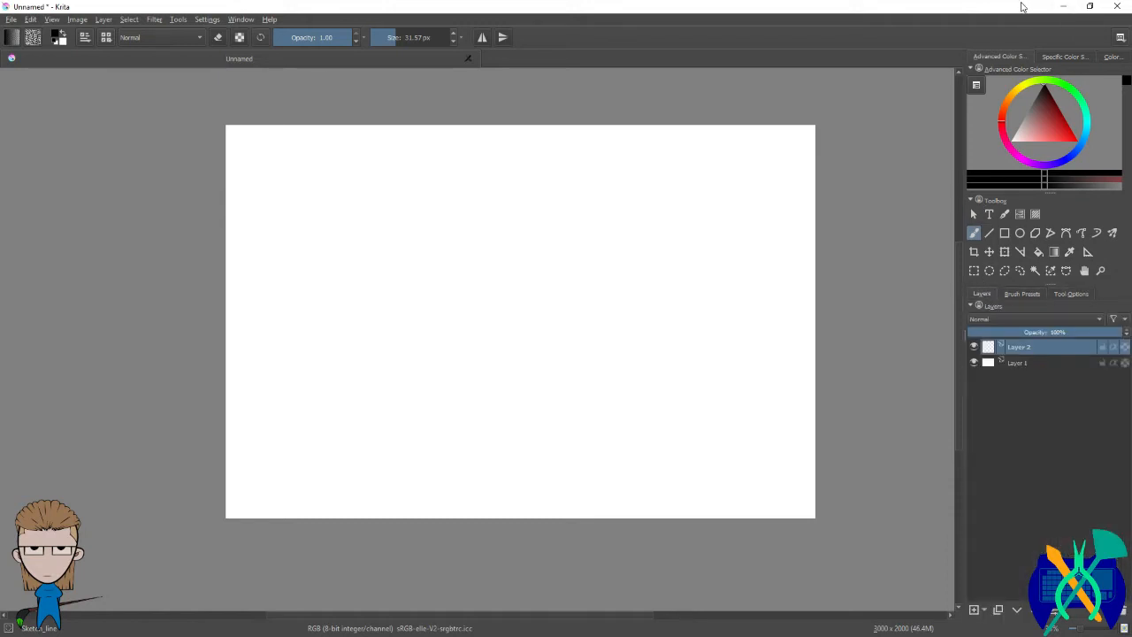
Step: Snap the Krita window to the left half of the screen and centre the whole canvas in it
left_click(1063, 6)
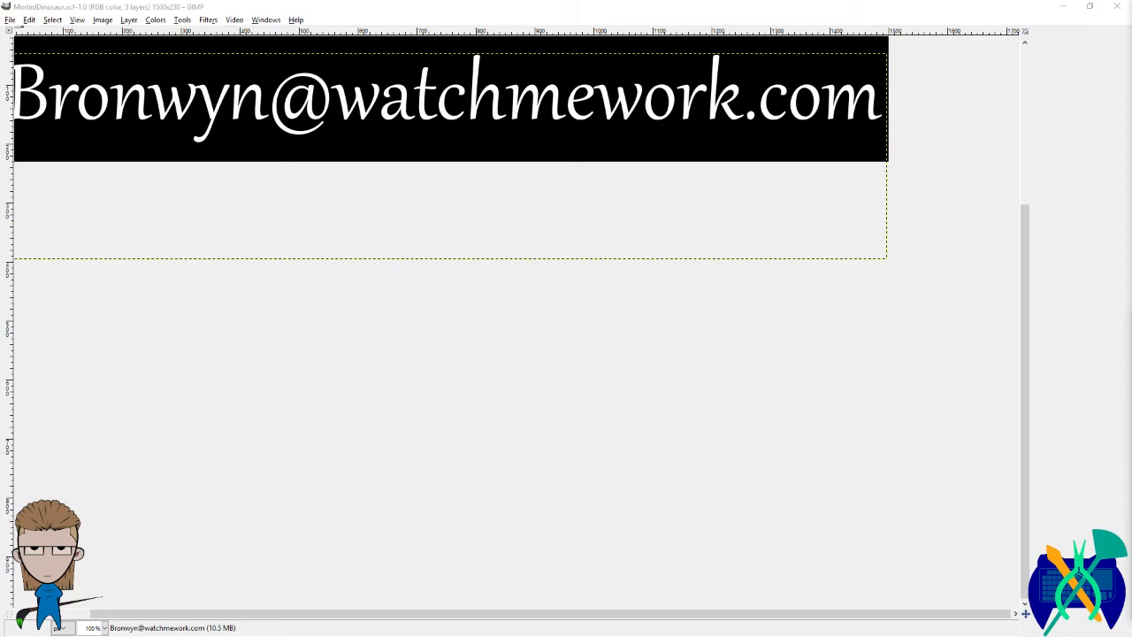
key("alt+Tab")
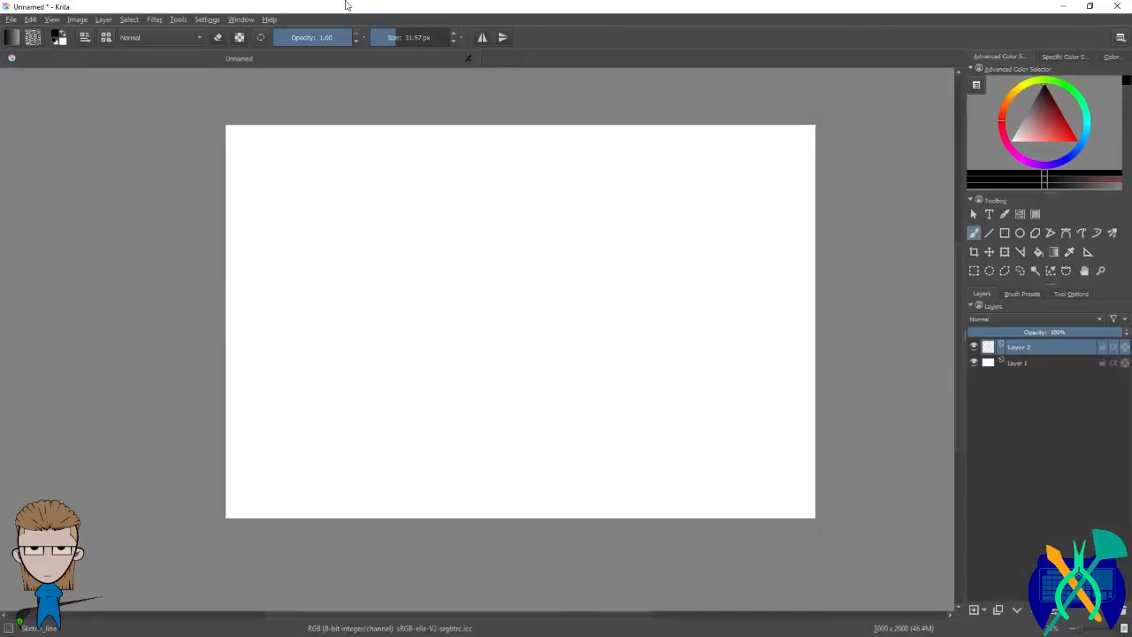
left_click_drag(346, 4, 0, 89)
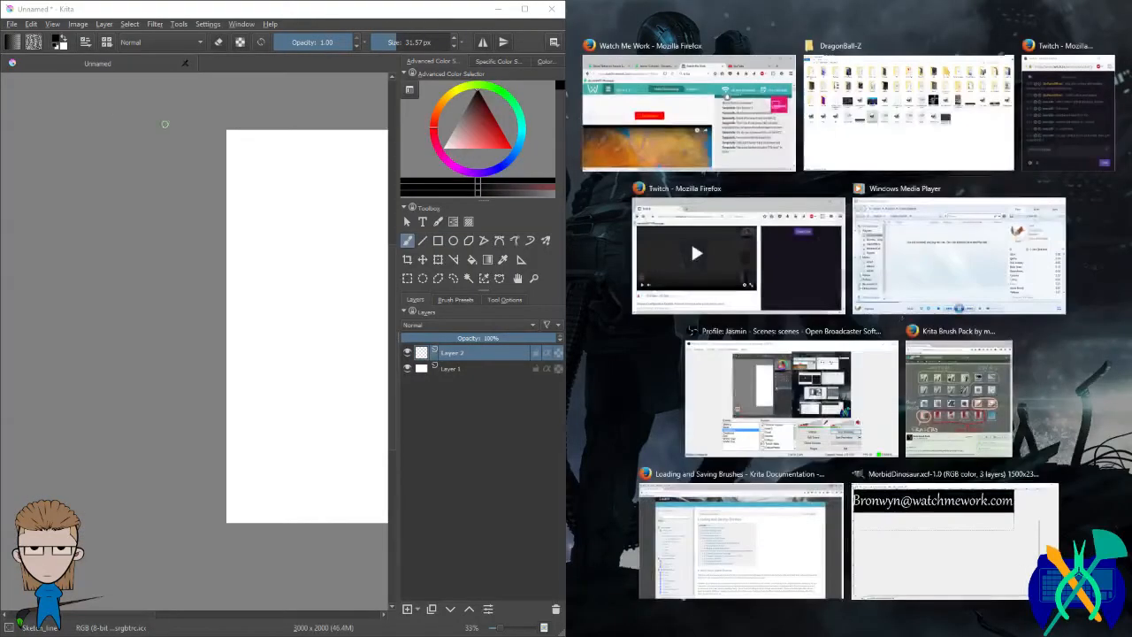
left_click(268, 181)
scroll(268, 181, "down", 2)
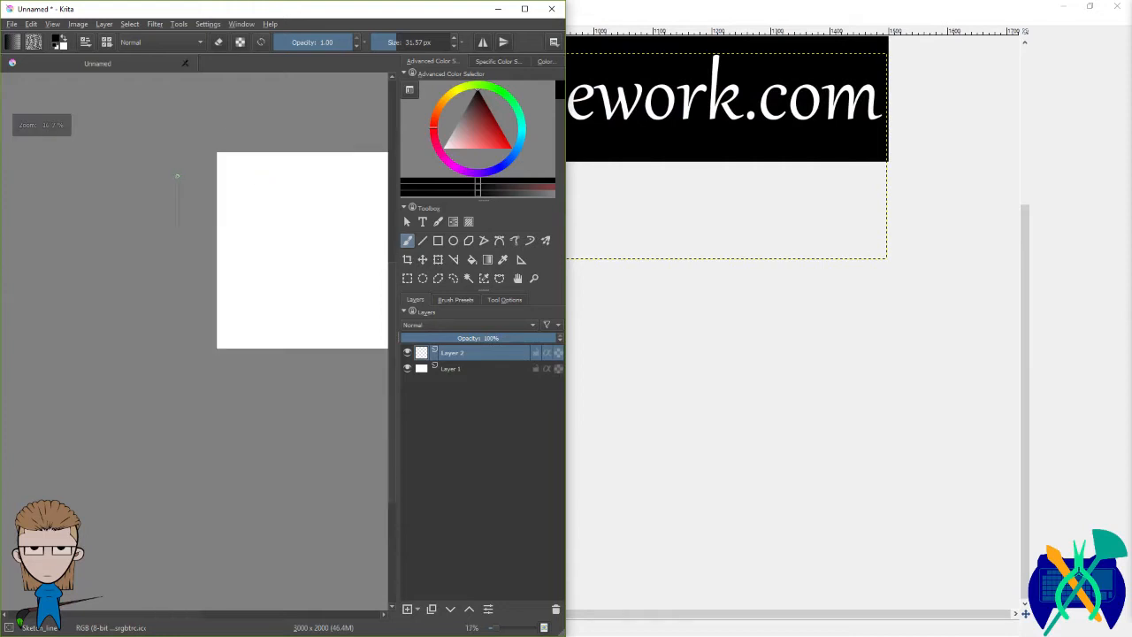
left_click_drag(257, 205, 91, 283)
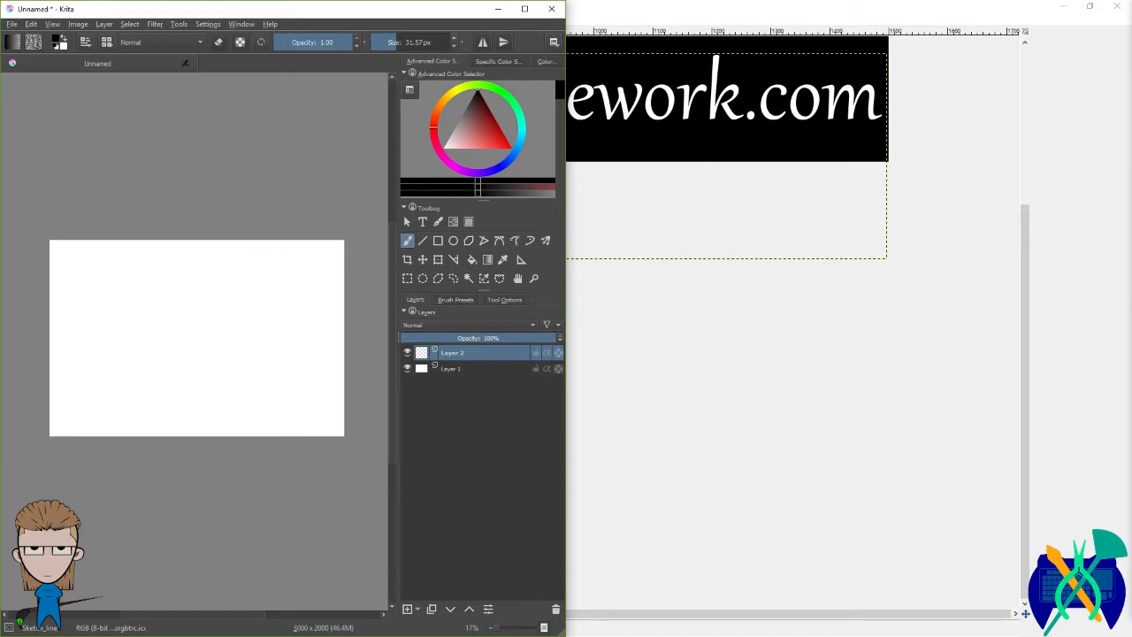
Step: Switch to GIMP, show its hidden docks, and close the MorbidDinosaur.xcf image
left_click(498, 8)
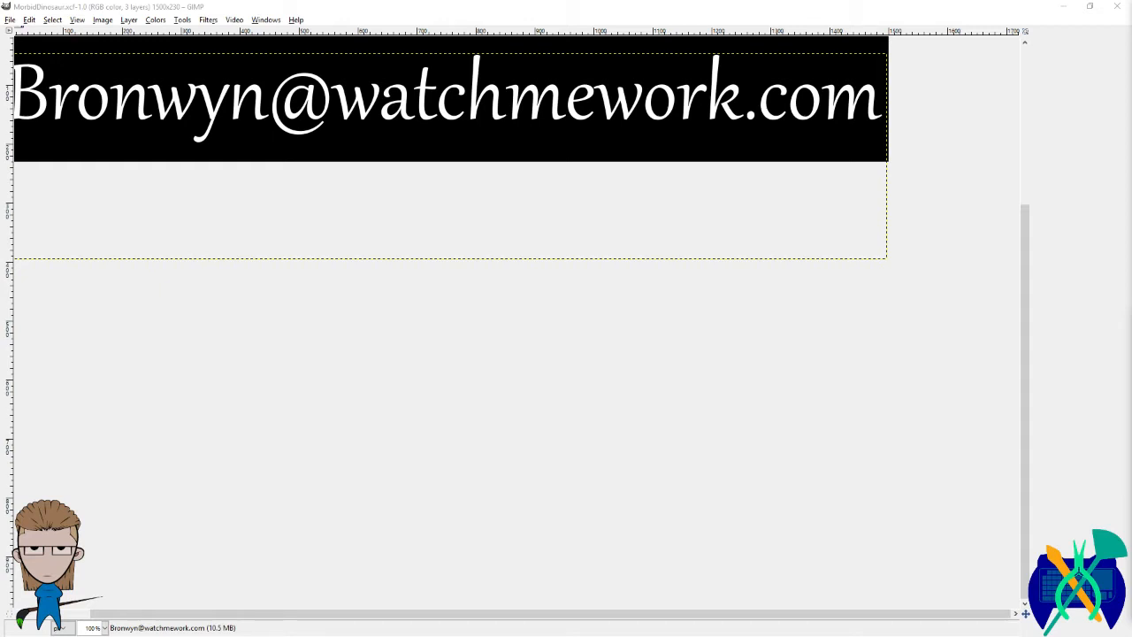
key("Tab")
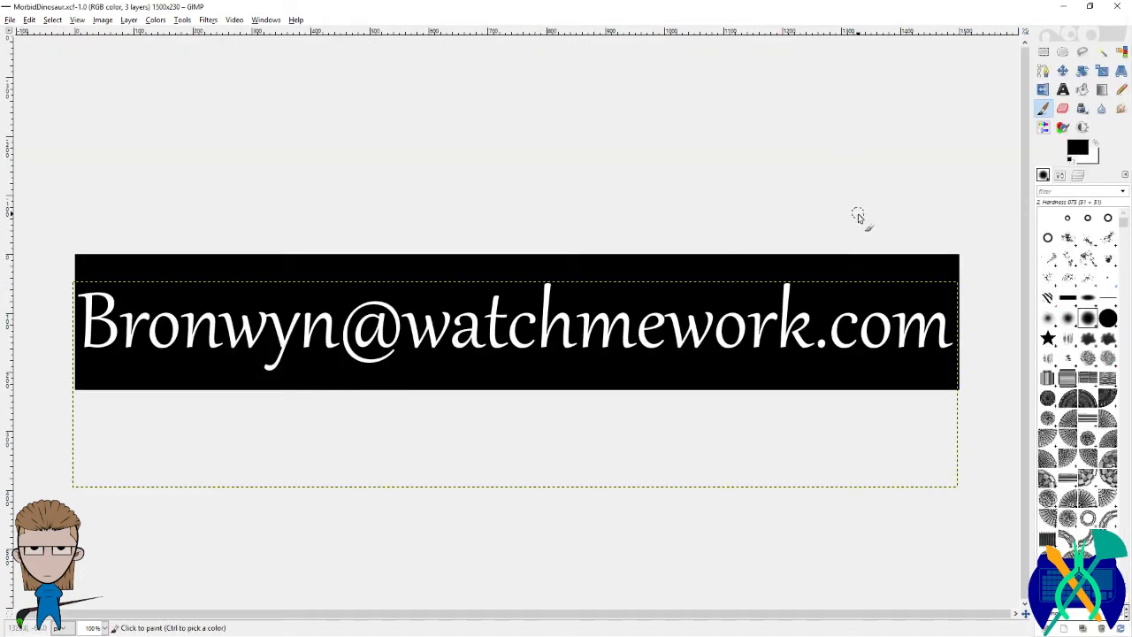
key("ctrl")
key("ctrl+w")
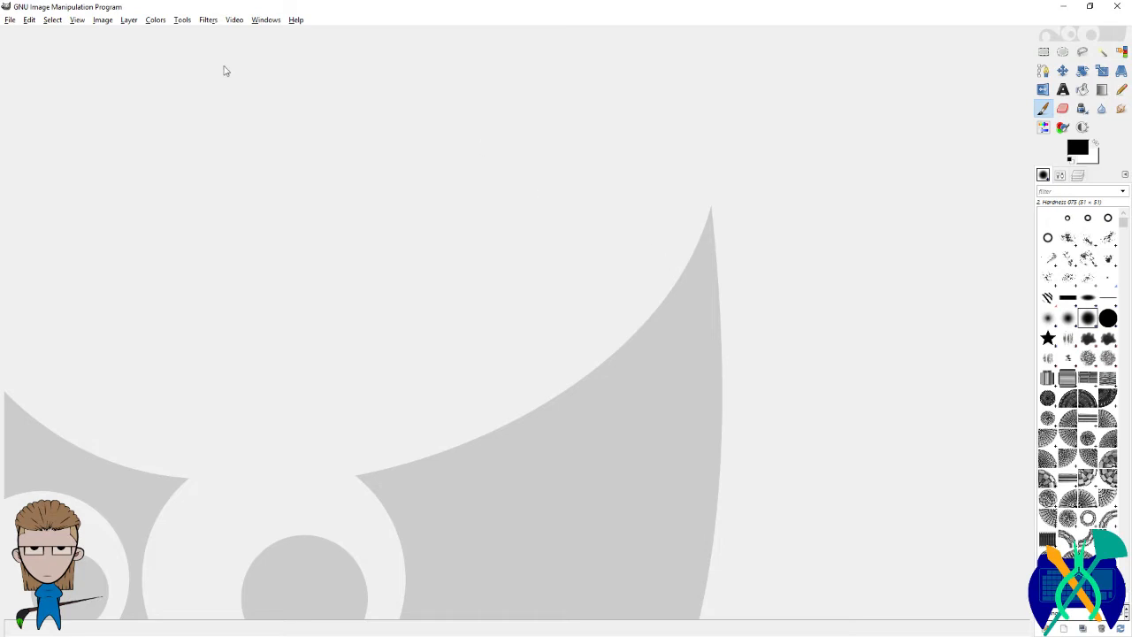
Step: Create a new 3000 by 2000 pixel image in GIMP
left_click(9, 20)
left_click(13, 40)
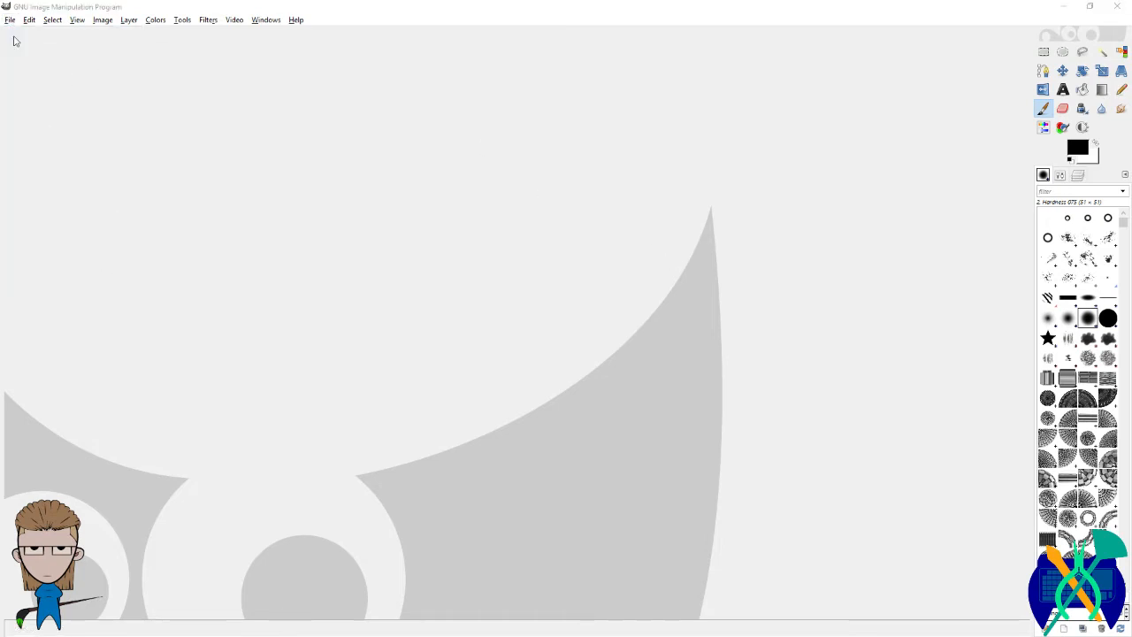
key("Return")
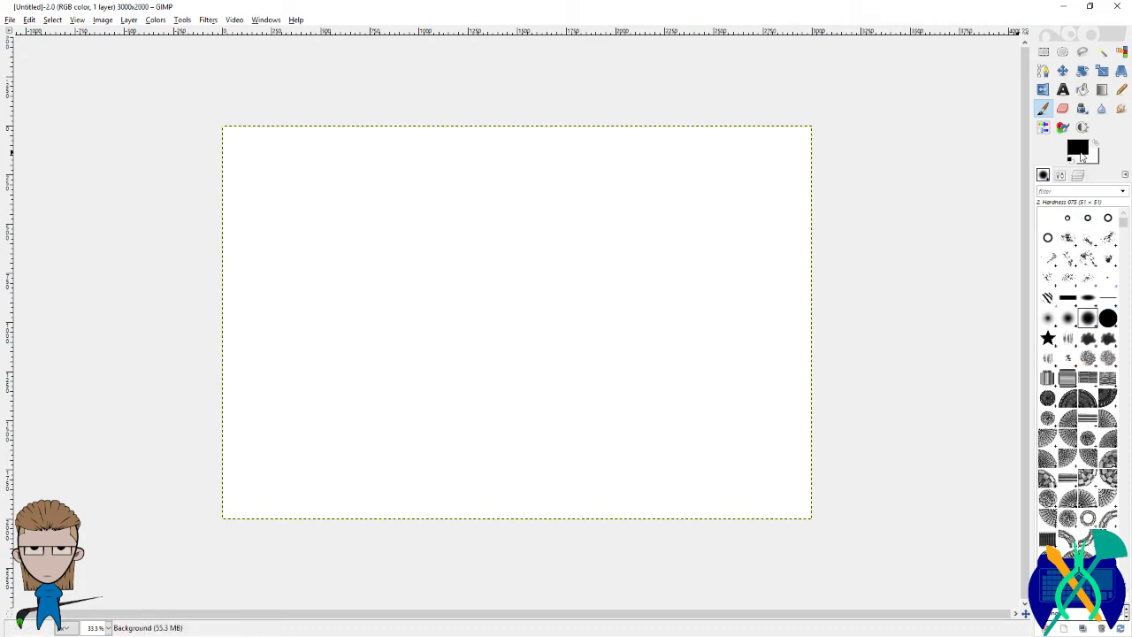
Step: Snap the GIMP window to the right half of the screen beside Krita and fit its whole canvas in view
left_click_drag(930, 5, 1131, 100)
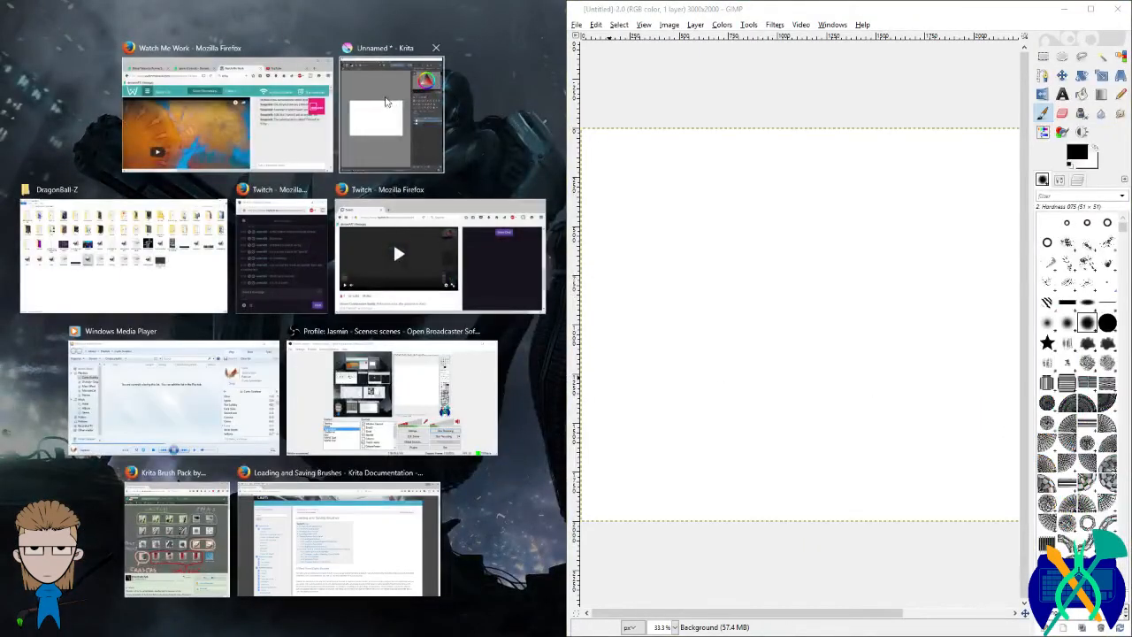
left_click(386, 101)
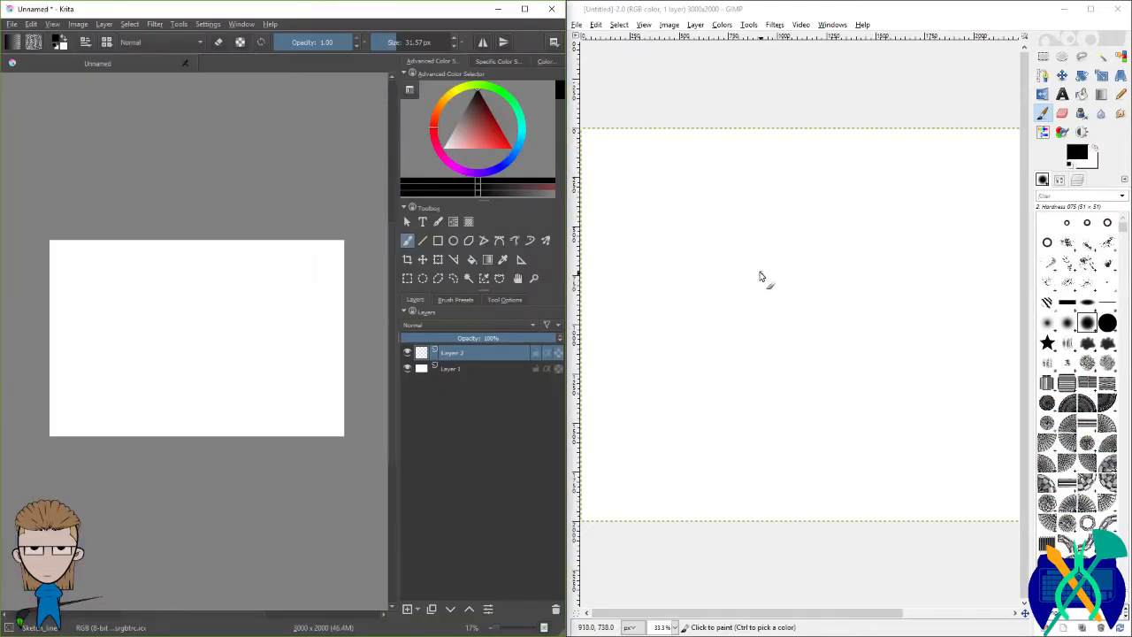
scroll(717, 272, "down", 2)
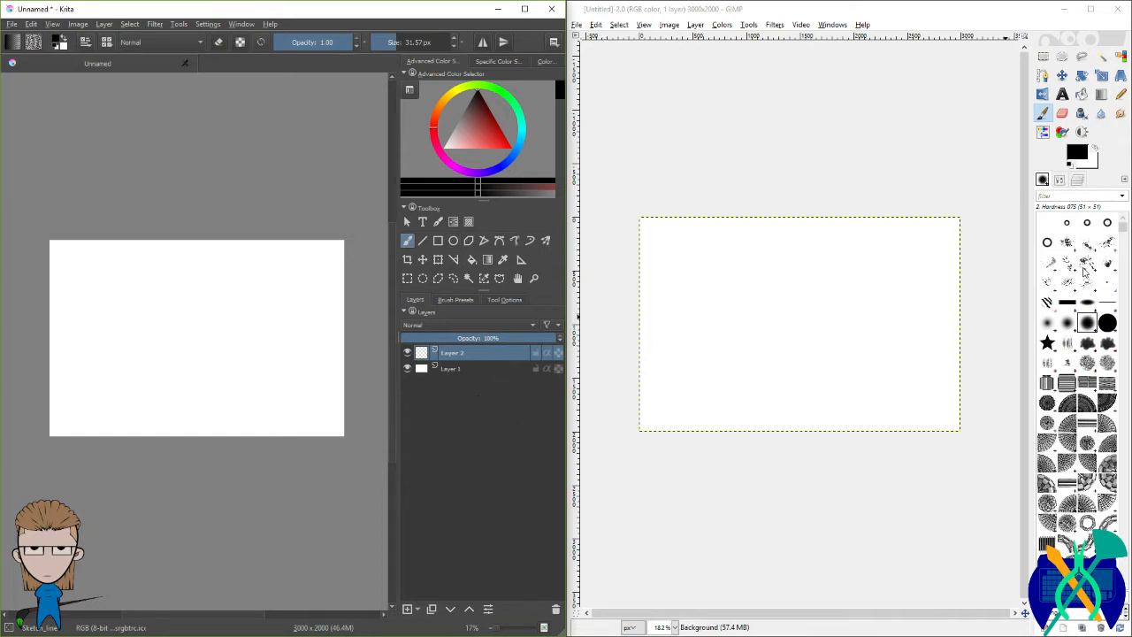
Step: Compare GIMP's tool options, brushes and layers dialogs with Krita's Tool Options, Brush Presets and Layers dockers
left_click(1058, 180)
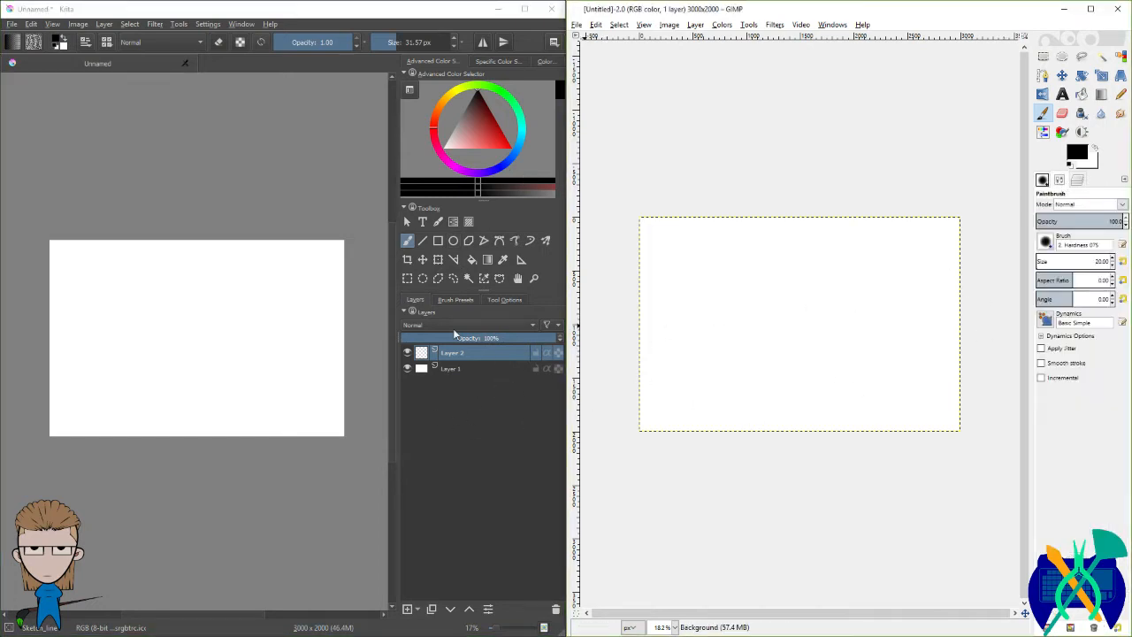
left_click(456, 299)
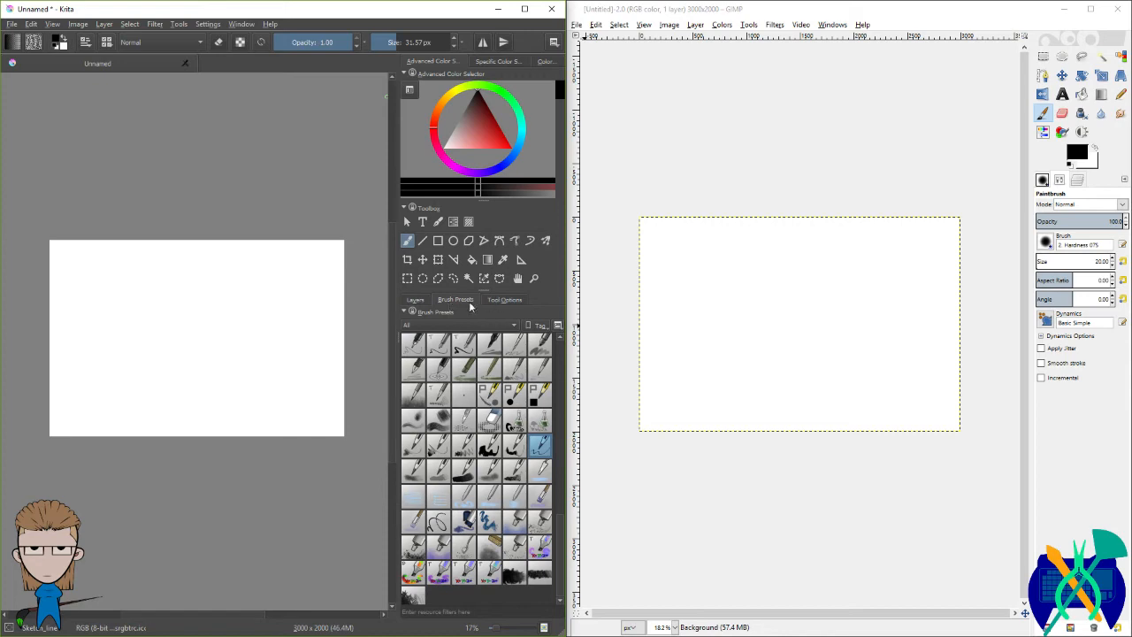
left_click(492, 301)
left_click(1042, 180)
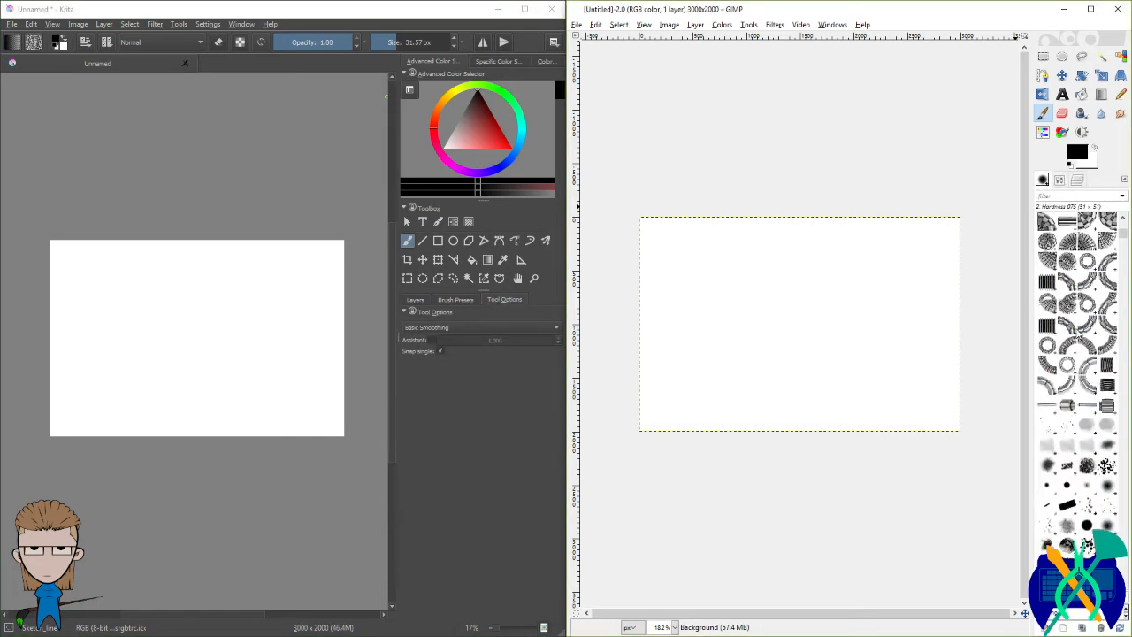
left_click(454, 298)
scroll(492, 419, "down", 5)
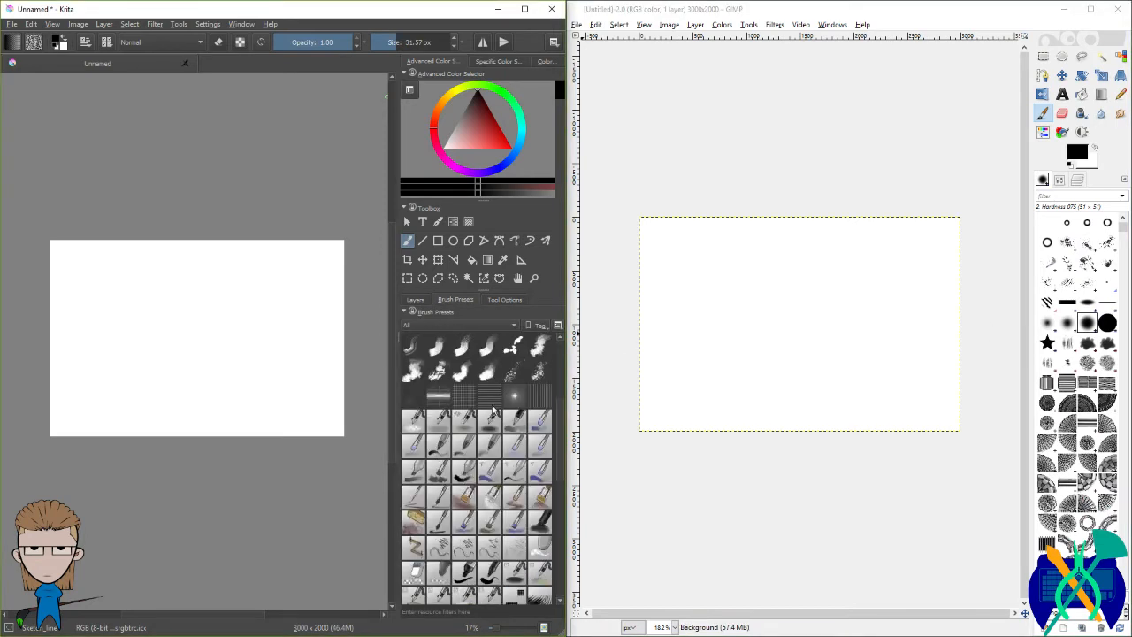
left_click(519, 301)
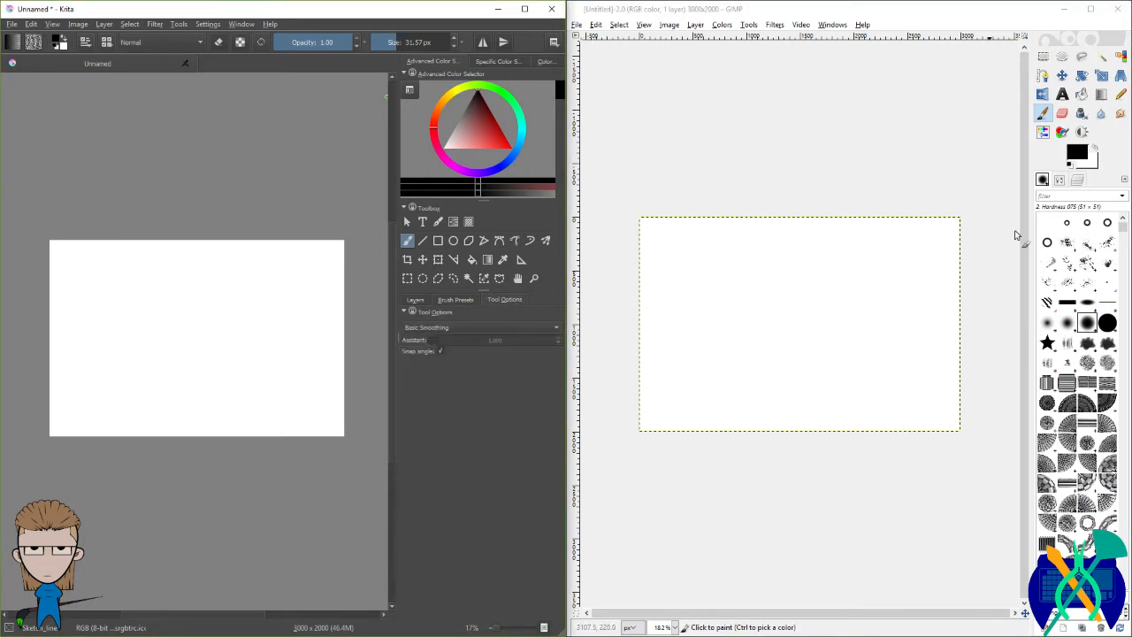
left_click(1042, 180)
left_click(415, 300)
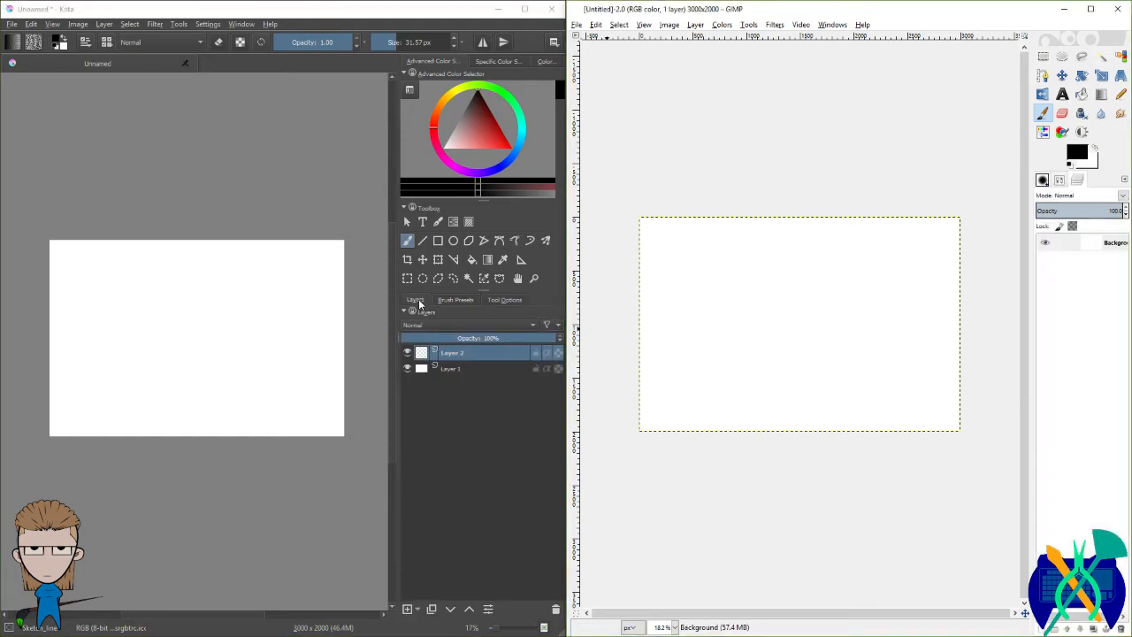
Step: Reorder Krita's docker group so that Layers comes after Brush Presets and Tool Options, and show Layers
left_click_drag(420, 303, 465, 300)
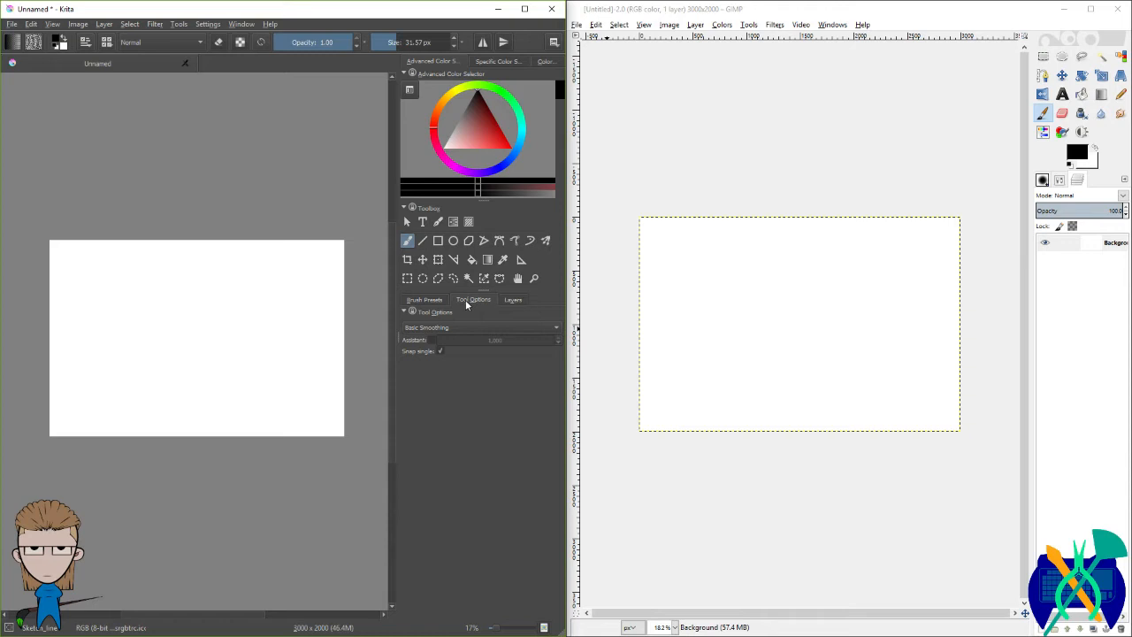
left_click(512, 301)
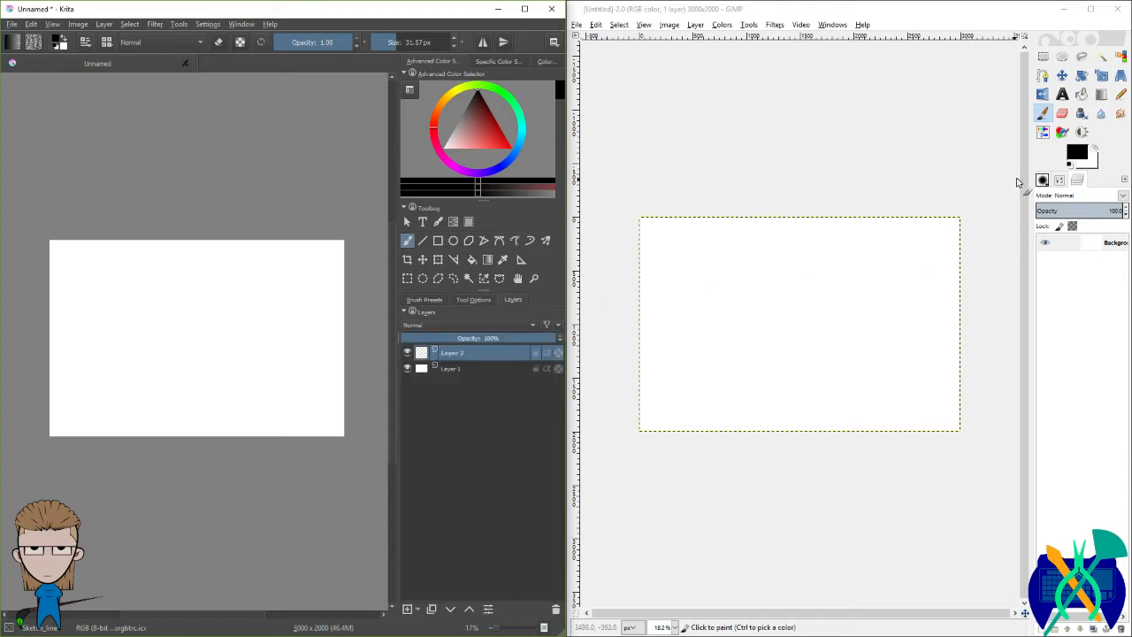
Step: Give GIMP's Paintbrush the 2_Spots120 brush and reset its size to the brush's native 120
left_click(931, 26)
left_click(1043, 115)
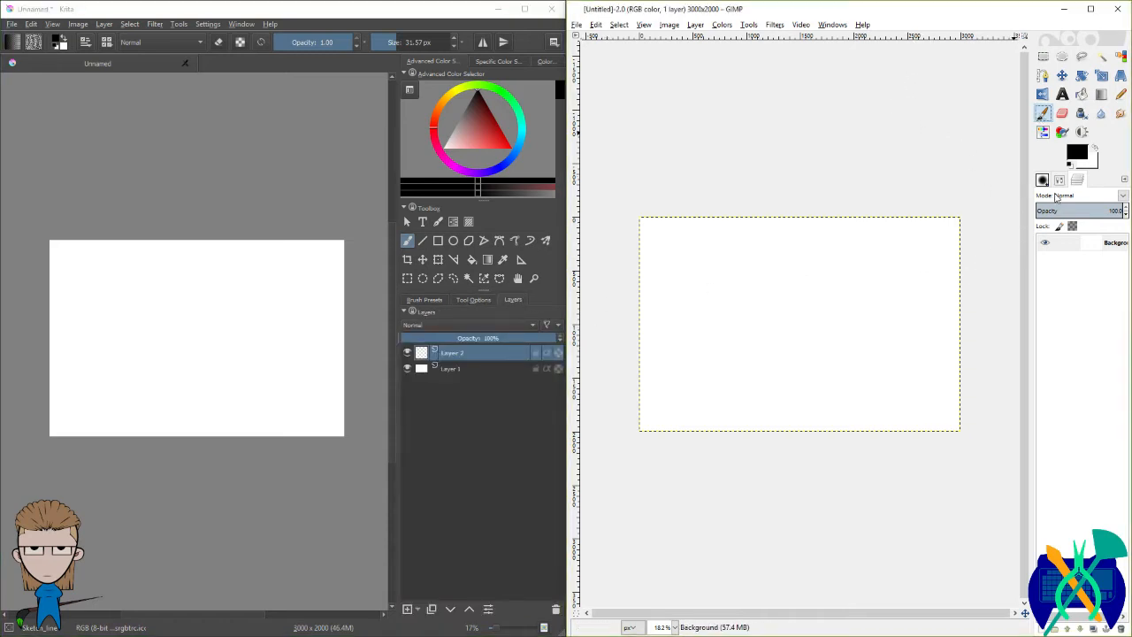
left_click(1045, 182)
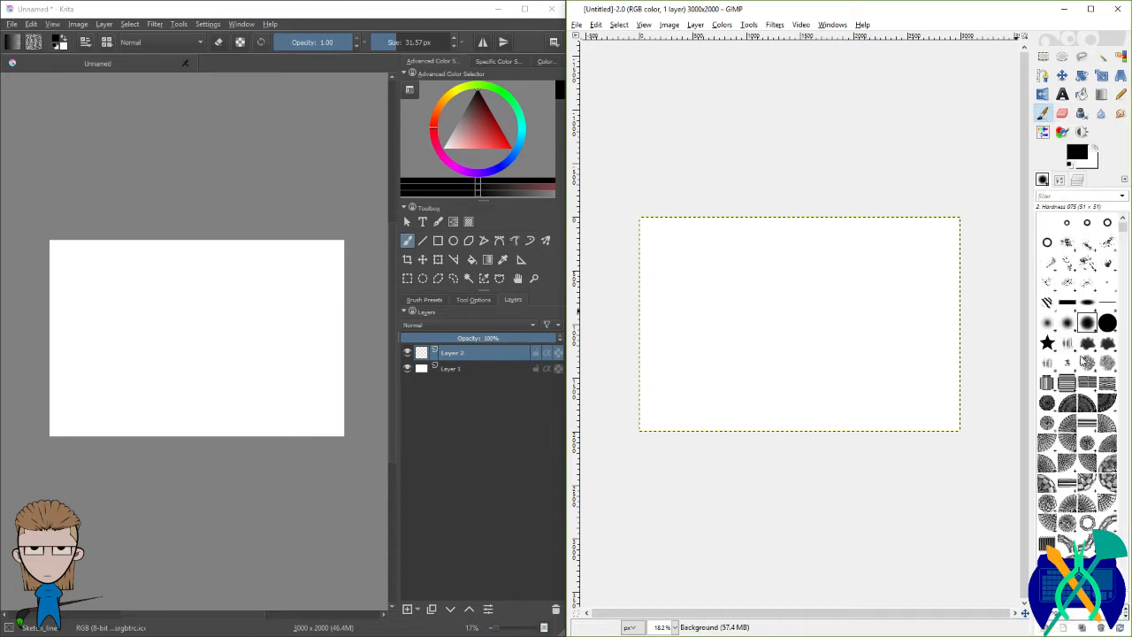
scroll(1083, 265, "down", 5)
scroll(1084, 265, "up", 3)
left_click(1088, 255)
left_click(1060, 181)
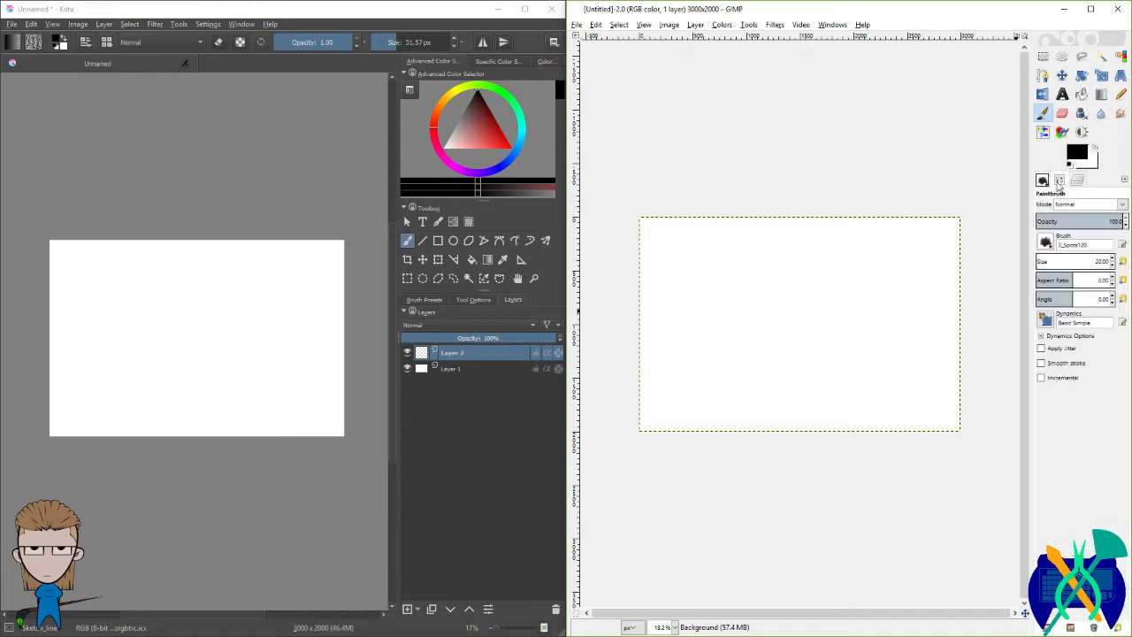
left_click(1122, 263)
Step: Paint two wavy vertical black strokes side by side on the GIMP canvas with the Paintbrush
scroll(730, 268, "up", 4)
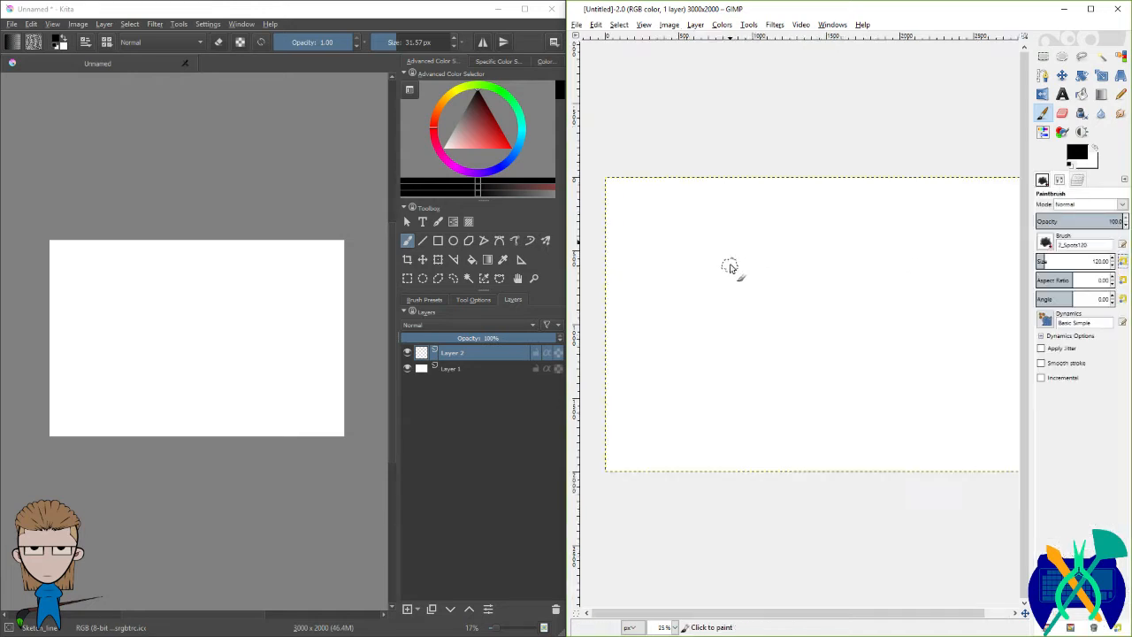
mouse_move(747, 142)
left_mouse_down()
mouse_move(767, 190)
mouse_move(762, 274)
mouse_move(766, 331)
left_mouse_up()
mouse_move(836, 123)
left_mouse_down()
mouse_move(872, 147)
mouse_move(838, 281)
left_mouse_up()
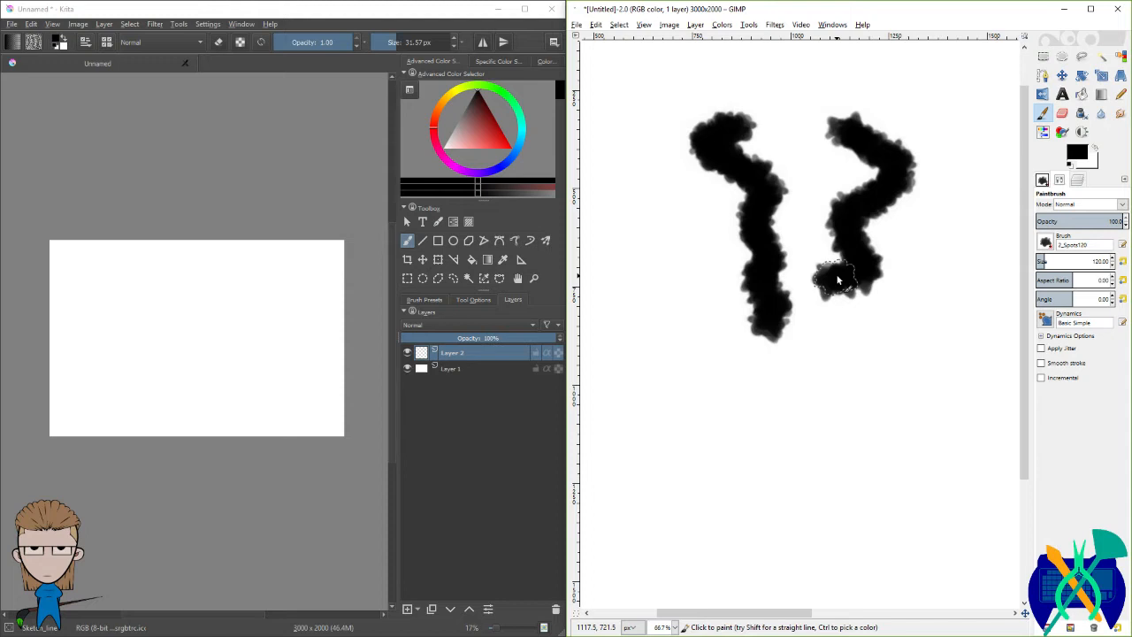
scroll(834, 366, "down", 3)
scroll(831, 370, "up", 2)
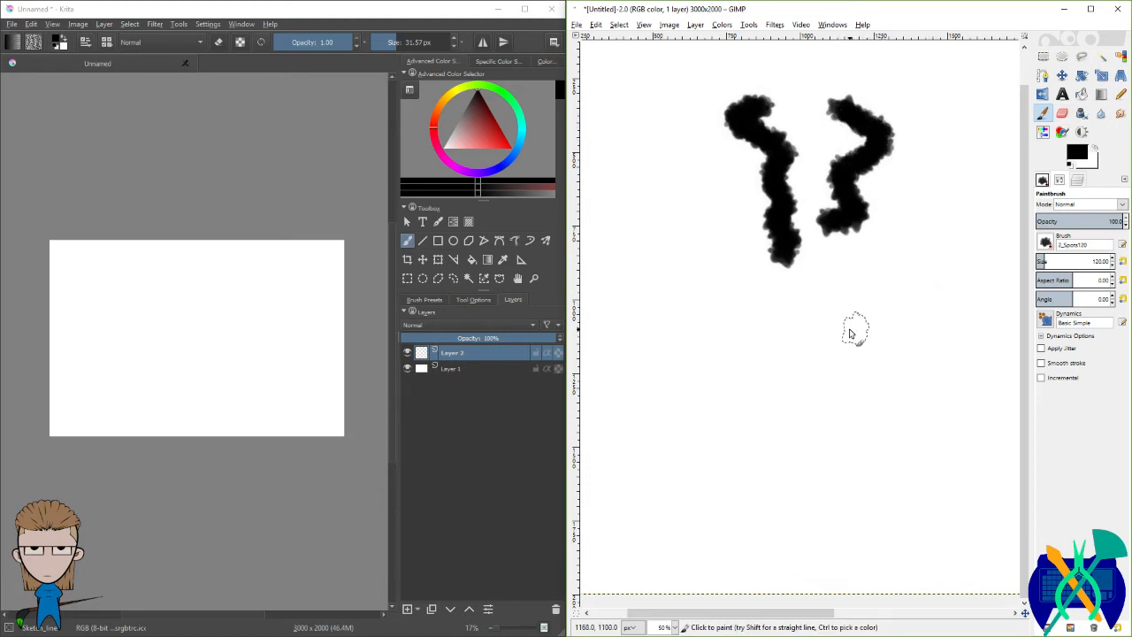
Step: Paint a short diagonal black stroke below the two wavy ones and a short vertical stroke meeting it from above
left_click_drag(807, 329, 833, 378)
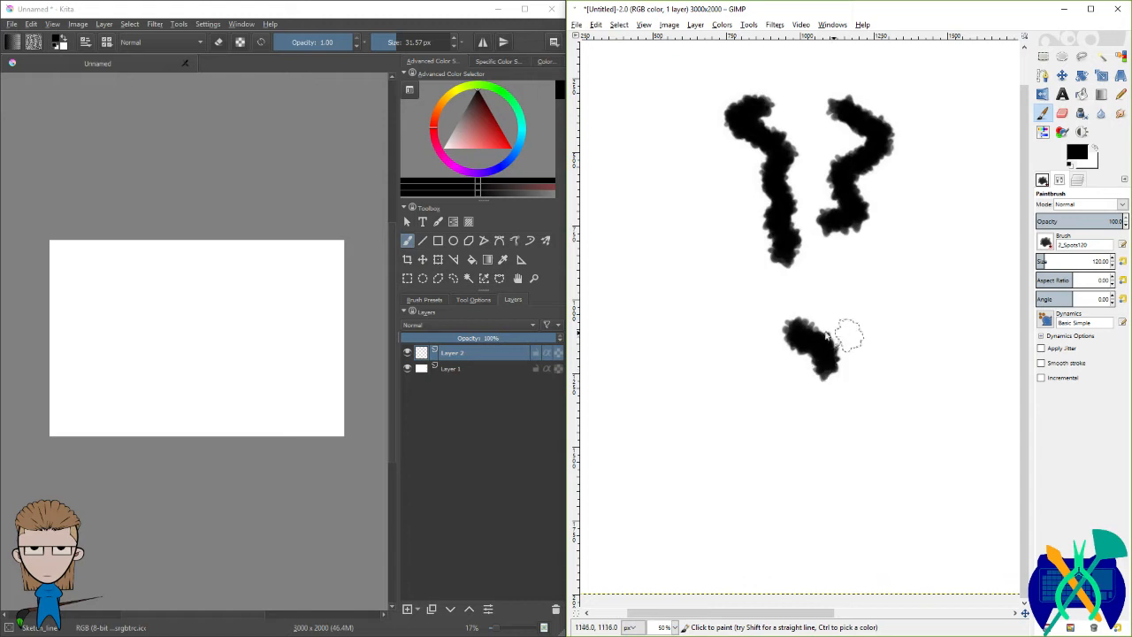
scroll(845, 331, "up", 1, "ctrl")
scroll(844, 332, "up", 2, "ctrl")
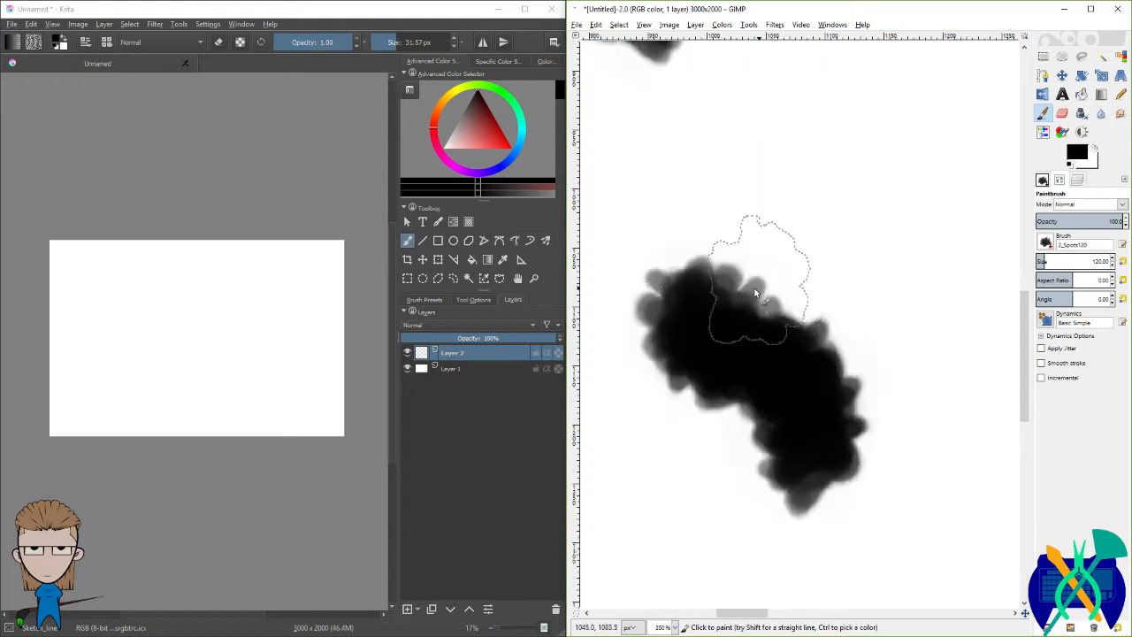
left_click_drag(803, 206, 803, 286)
scroll(803, 286, "right", 3)
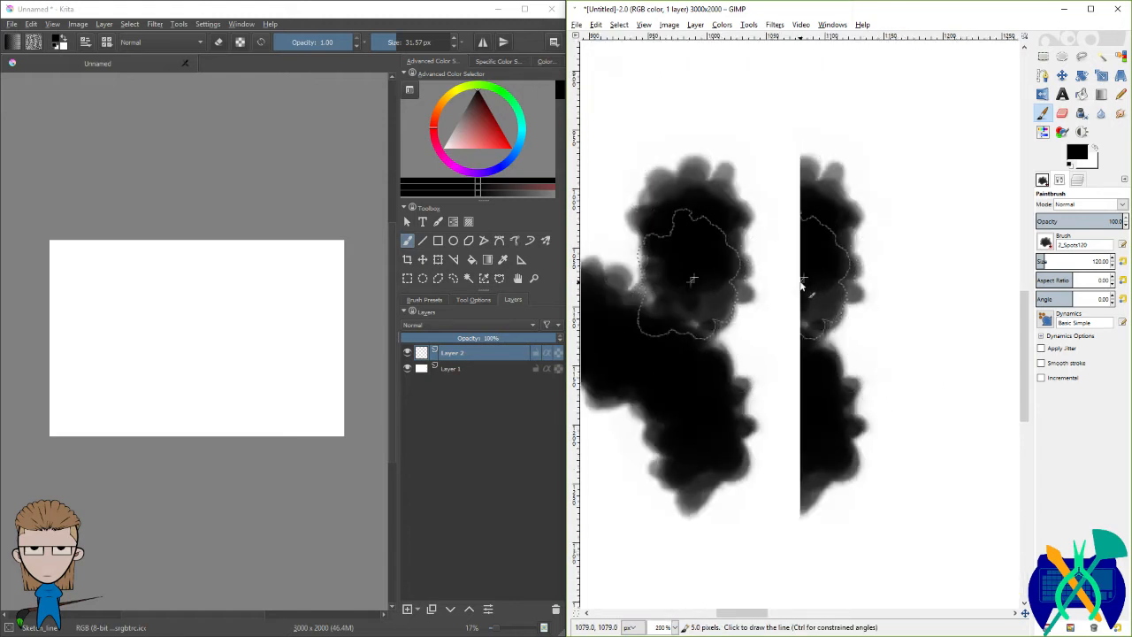
Step: Stamp four overlapping hard-edged black dabs with the Pencil tool beside the soft Paintbrush strokes
left_click(1120, 94)
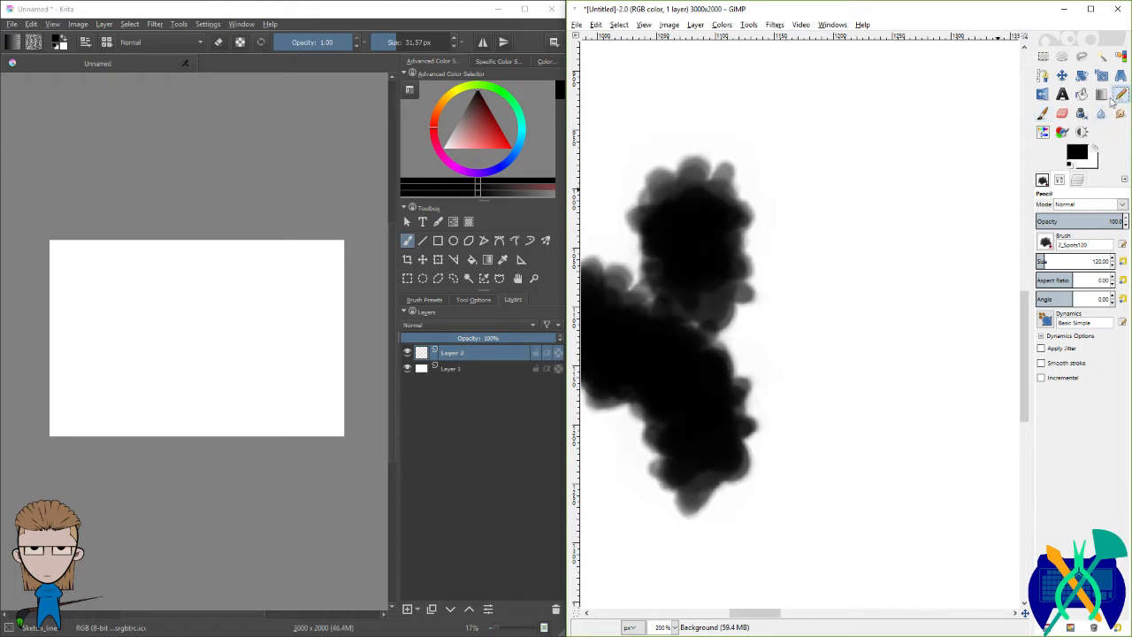
left_click(839, 163)
left_click(876, 312)
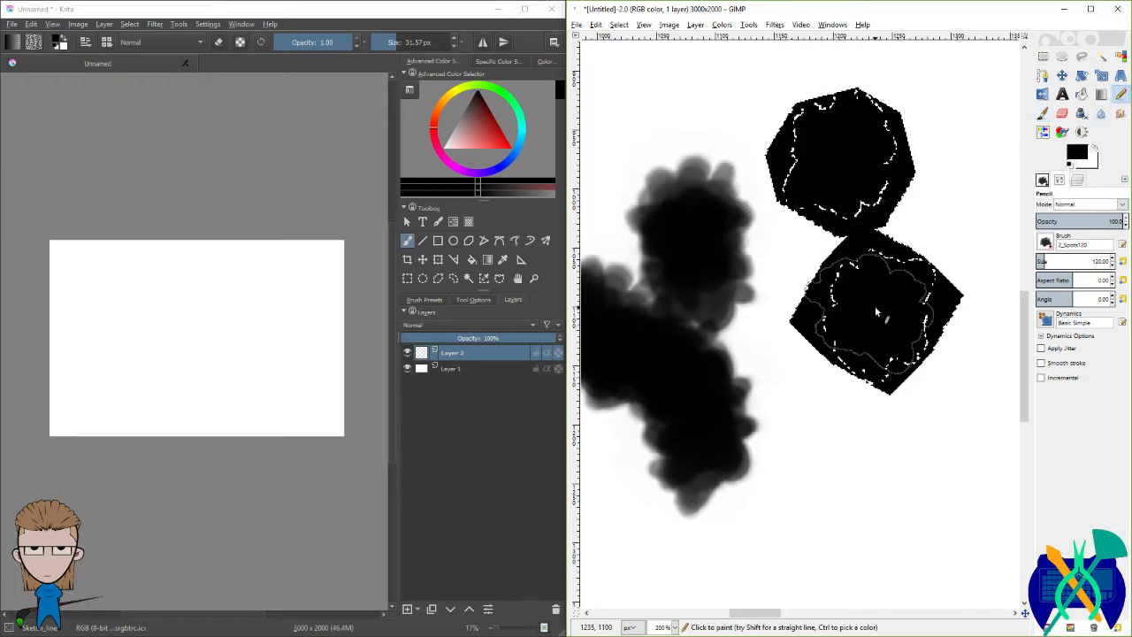
left_click(896, 121)
left_click(922, 210)
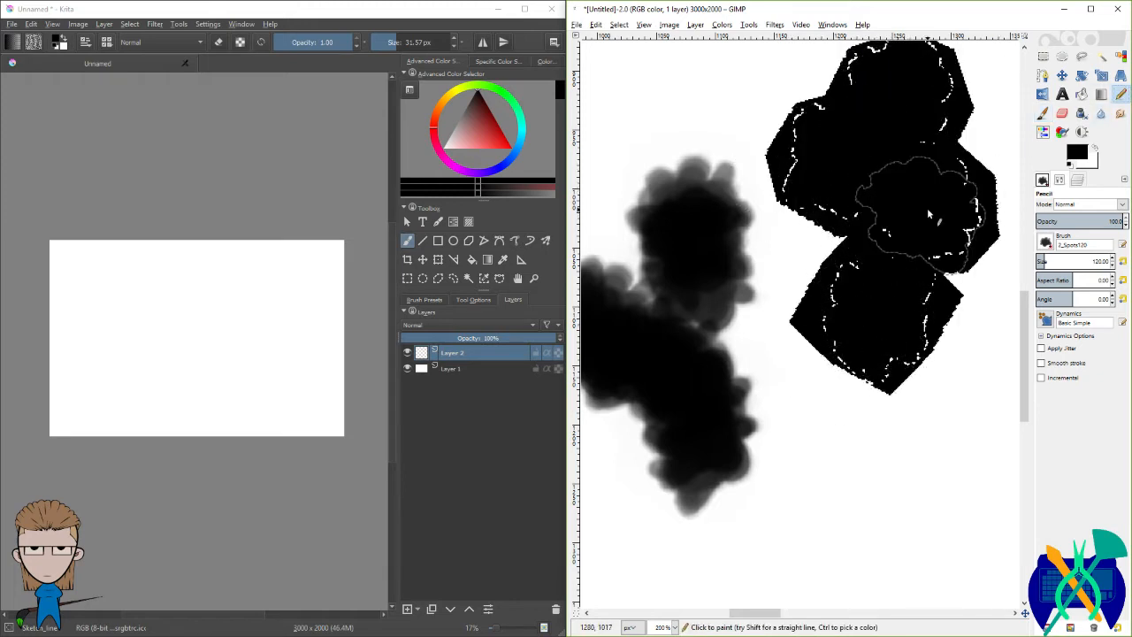
Step: Paint two soft black dabs with GIMP's Paintbrush, between the existing soft strokes and the hard-edged Pencil dabs
scroll(859, 240, "up", 4)
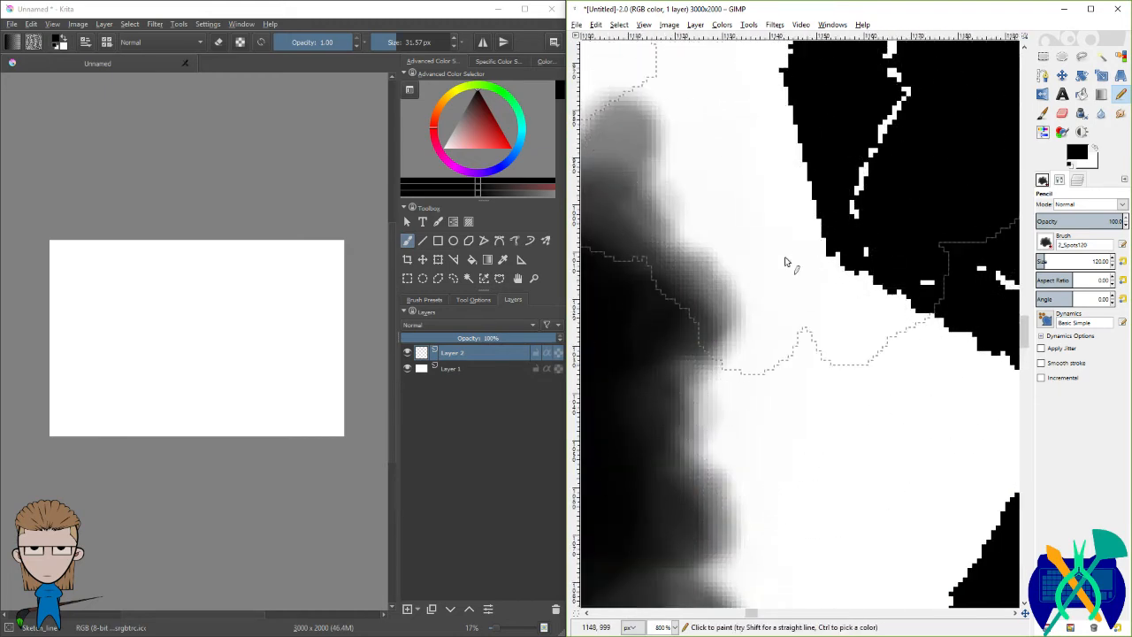
scroll(819, 243, "down", 1)
scroll(834, 234, "down", 5)
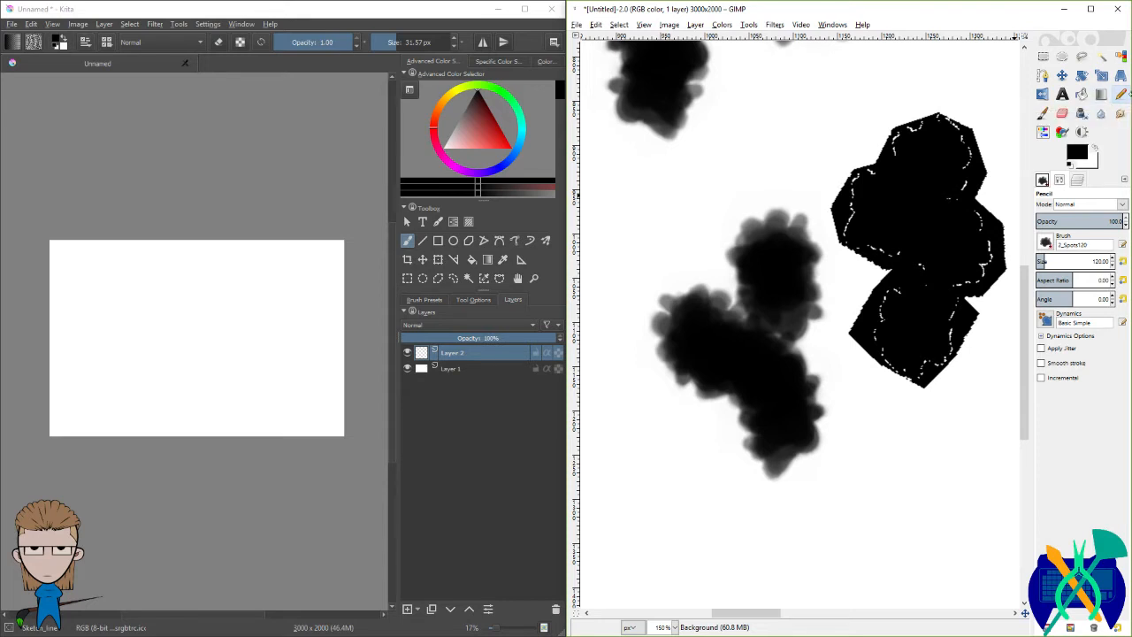
left_click(1042, 113)
left_click(759, 155)
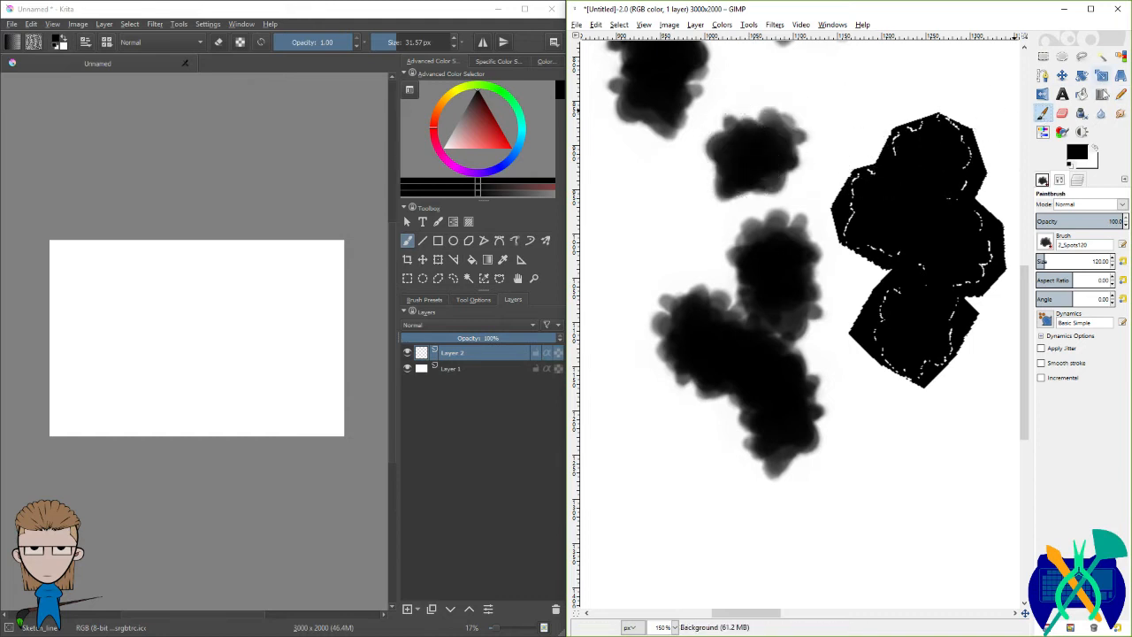
left_click(827, 106)
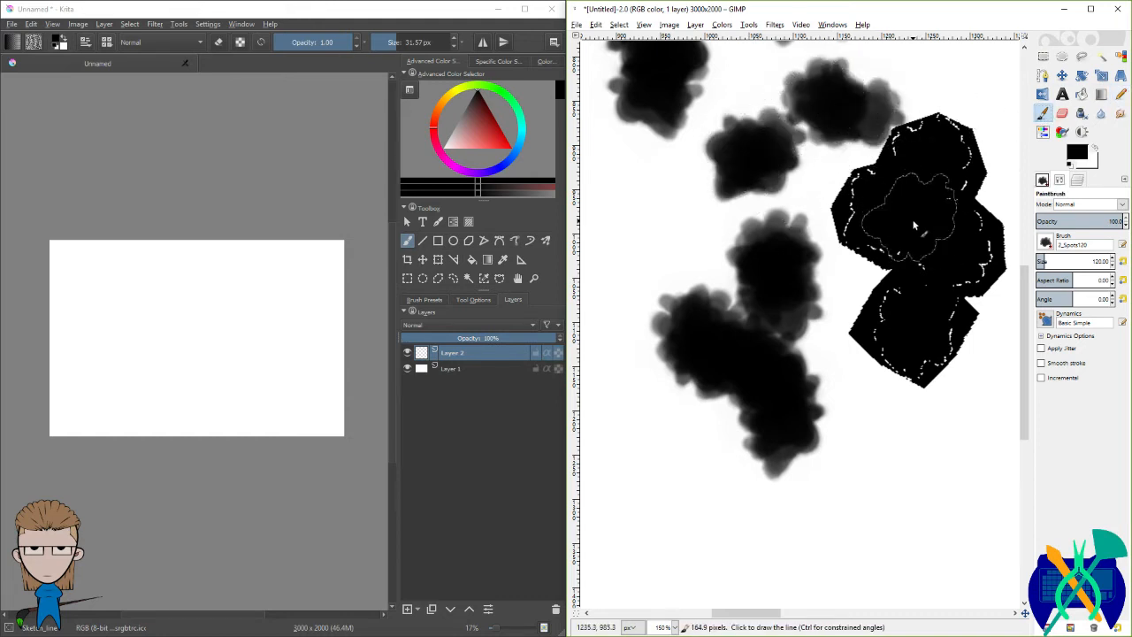
Step: Blend the cluster of hard-edged Pencil dabs into a soft gray cloud with GIMP's Smudge tool
scroll(909, 233, "right", 3)
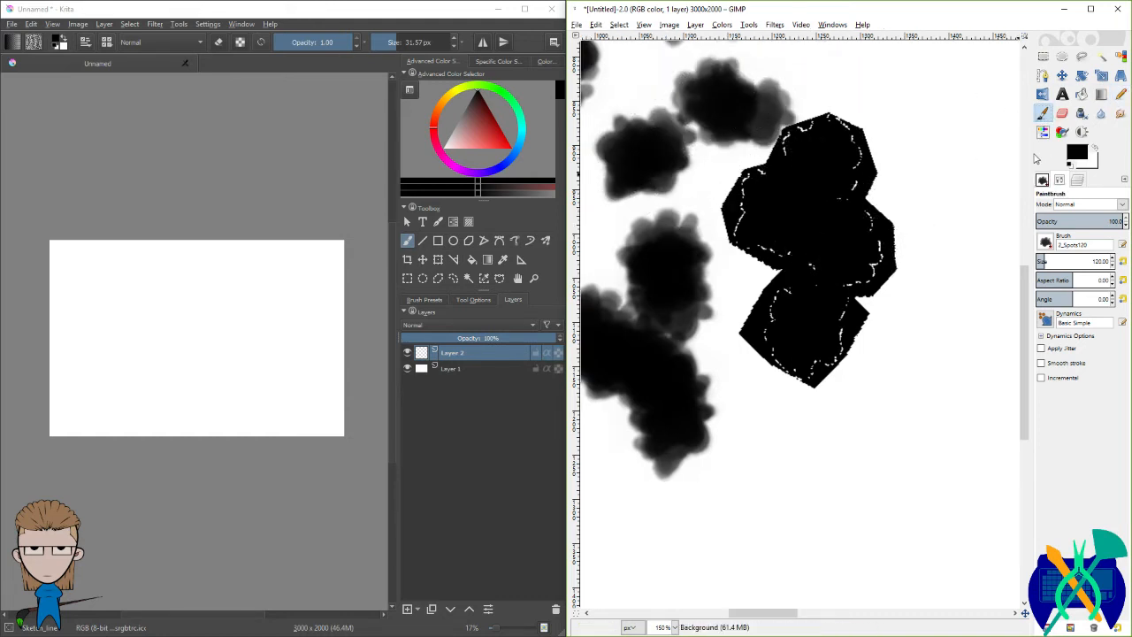
left_click(1120, 113)
mouse_move(876, 200)
left_mouse_down()
mouse_move(839, 161)
mouse_move(888, 269)
mouse_move(838, 320)
mouse_move(836, 376)
mouse_move(796, 391)
mouse_move(804, 358)
mouse_move(844, 329)
mouse_move(809, 354)
mouse_move(747, 352)
mouse_move(739, 326)
mouse_move(800, 283)
mouse_move(712, 252)
mouse_move(721, 203)
mouse_move(766, 141)
mouse_move(827, 111)
mouse_move(793, 122)
mouse_move(751, 186)
mouse_move(805, 118)
mouse_move(867, 142)
left_mouse_up()
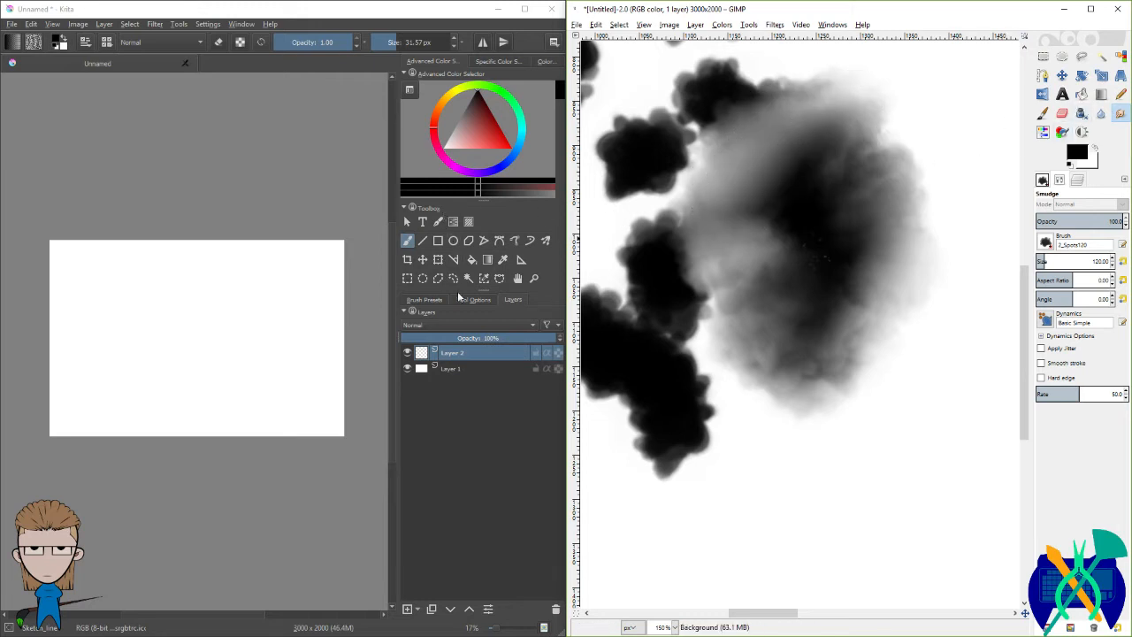
Step: Show the brush presets in Krita and the brush list in GIMP, and smudge the lower end of GIMP's diagonal stroke
left_click(407, 301)
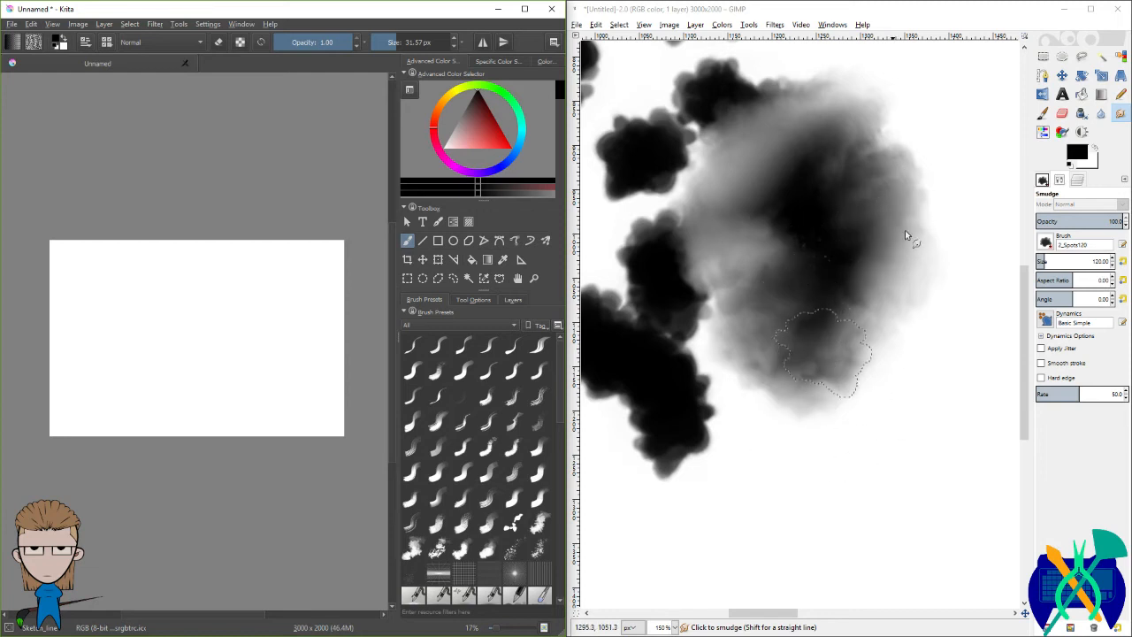
left_click(1043, 181)
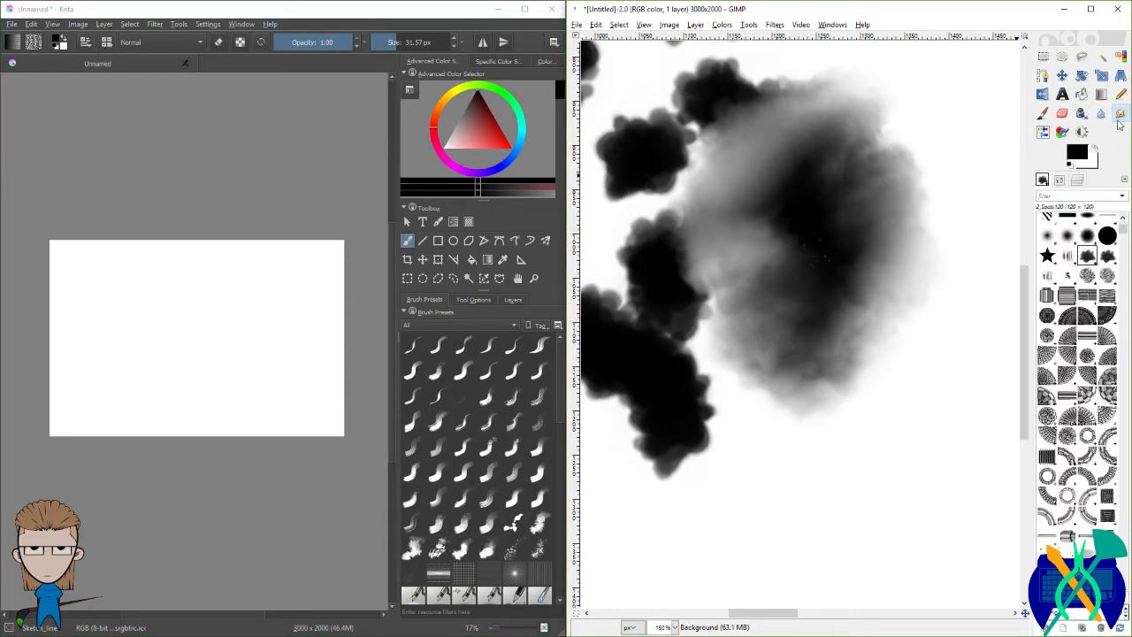
mouse_move(673, 448)
left_mouse_down()
mouse_move(720, 454)
mouse_move(652, 397)
mouse_move(623, 354)
left_mouse_up()
Step: Paint a soft Paintbrush stroke and an adjoining hard-edged Pencil stroke below the smudged cloud, and erase along the Pencil stroke's edge
key("p")
mouse_move(734, 558)
left_mouse_down()
mouse_move(751, 560)
mouse_move(783, 530)
mouse_move(831, 531)
left_mouse_up()
left_click_drag(841, 487, 896, 520)
left_click(1062, 114)
mouse_move(880, 438)
left_mouse_down()
mouse_move(953, 521)
mouse_move(911, 553)
left_mouse_up()
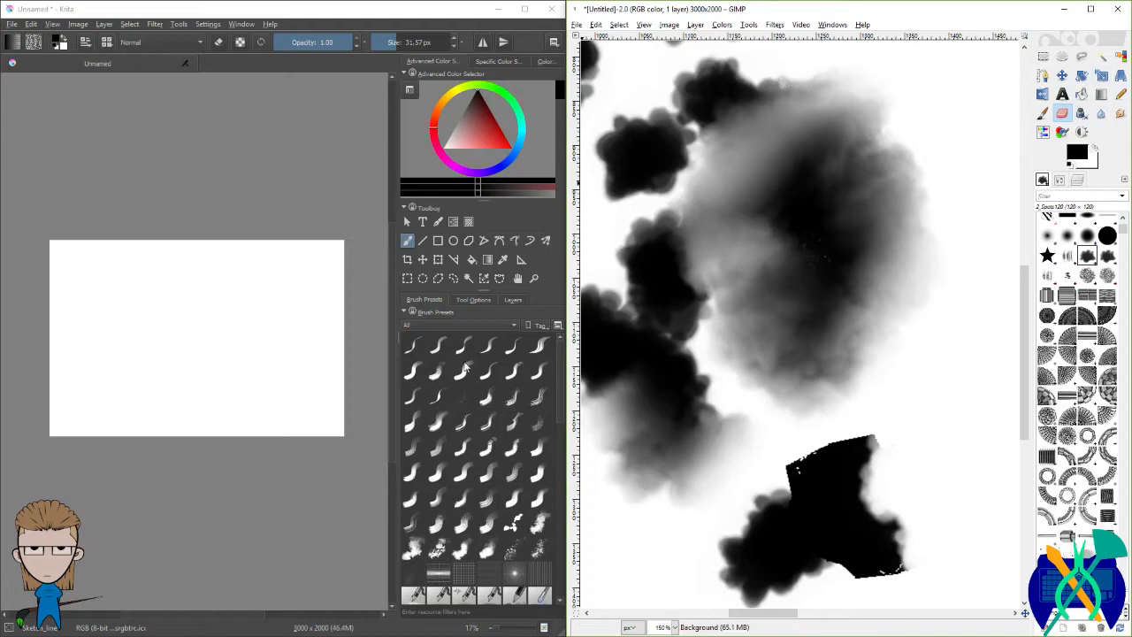
Step: Switch to Krita and paint a black zigzag with the Basic old classic-texture preset near the middle of the canvas
left_click(412, 345)
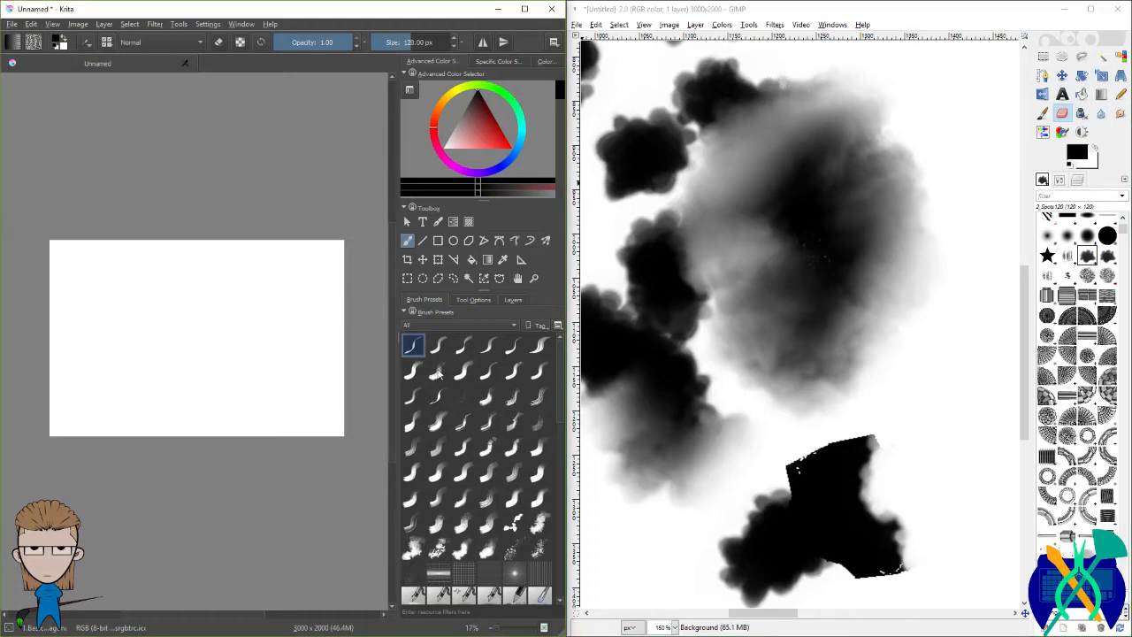
left_click(437, 372)
mouse_move(177, 293)
left_mouse_down()
mouse_move(184, 336)
mouse_move(209, 361)
left_mouse_up()
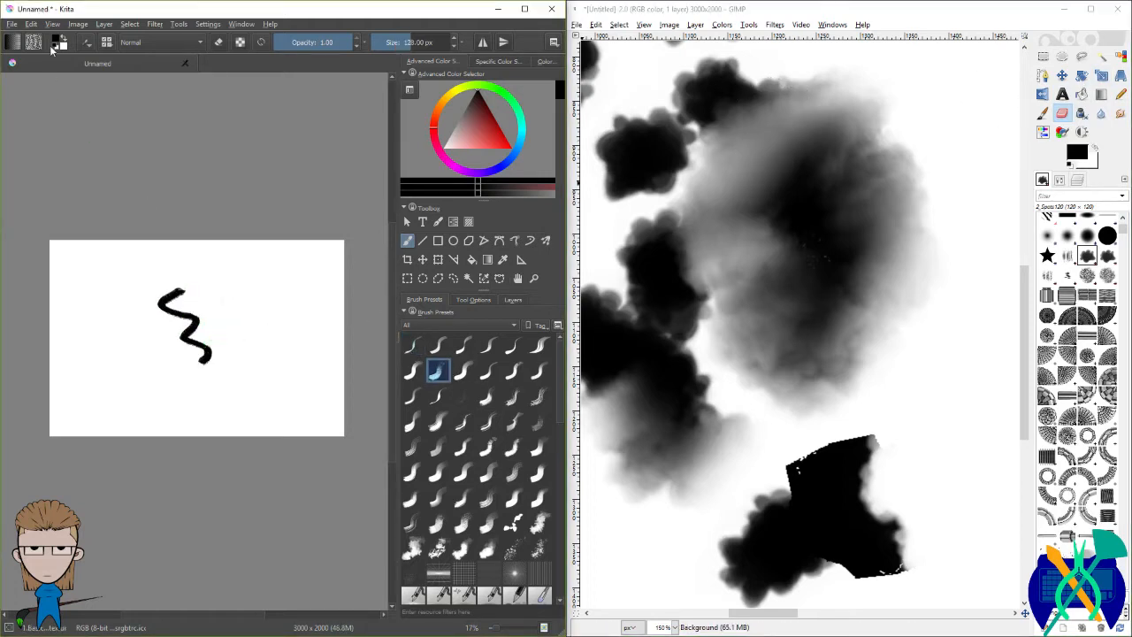
Step: Change Krita's brush engine to Color Smudge
left_click(87, 44)
left_click(120, 92)
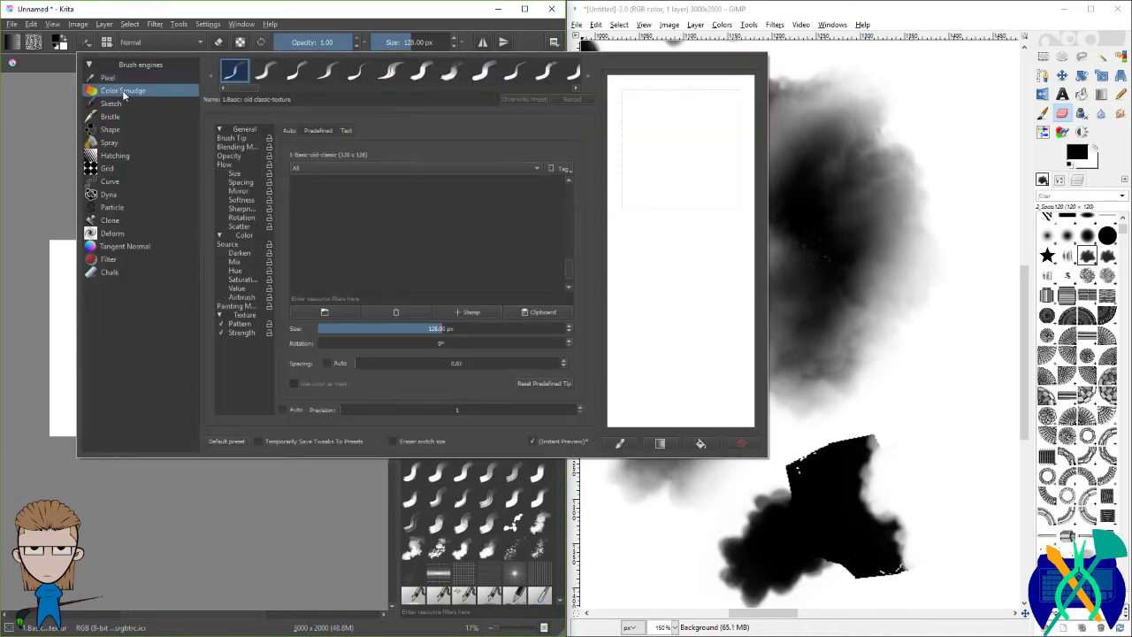
left_click(53, 297)
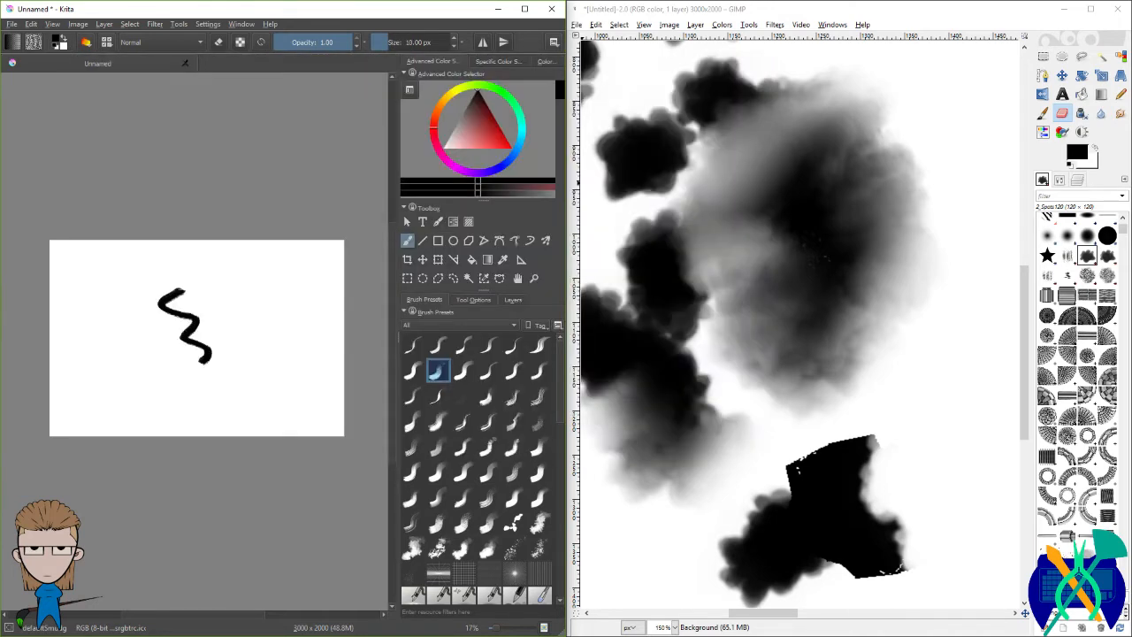
Step: Paint three thin zigzags around the thick one with the 10 px Color Smudge brush, undoing the first test stroke
left_click_drag(216, 349, 174, 334)
key("ctrl+z")
scroll(146, 276, "up", 4)
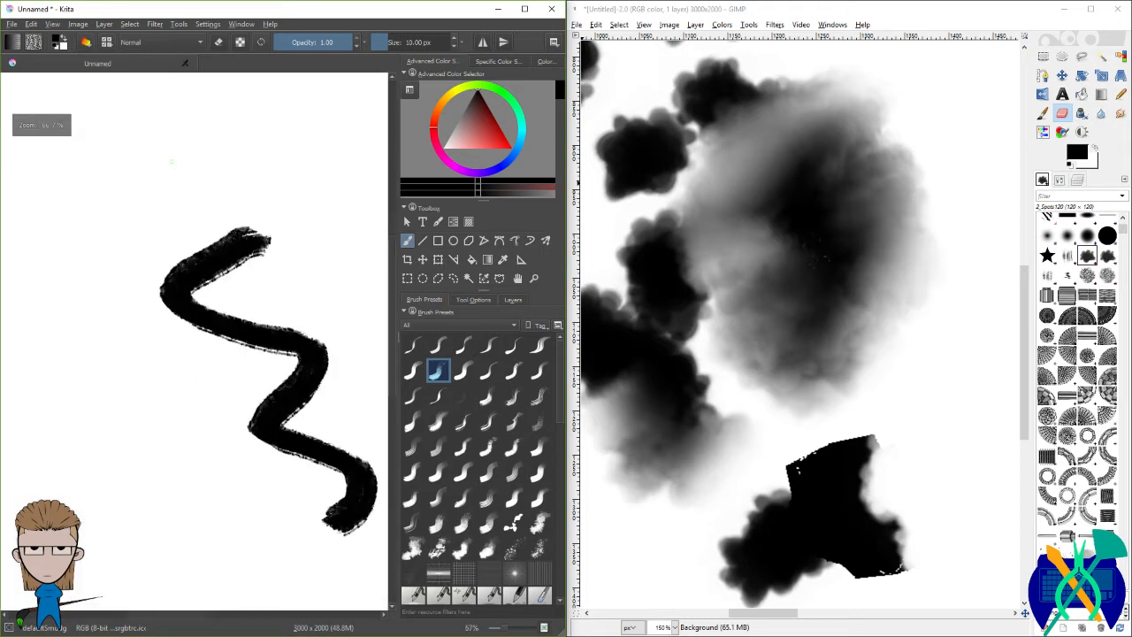
left_click(86, 43)
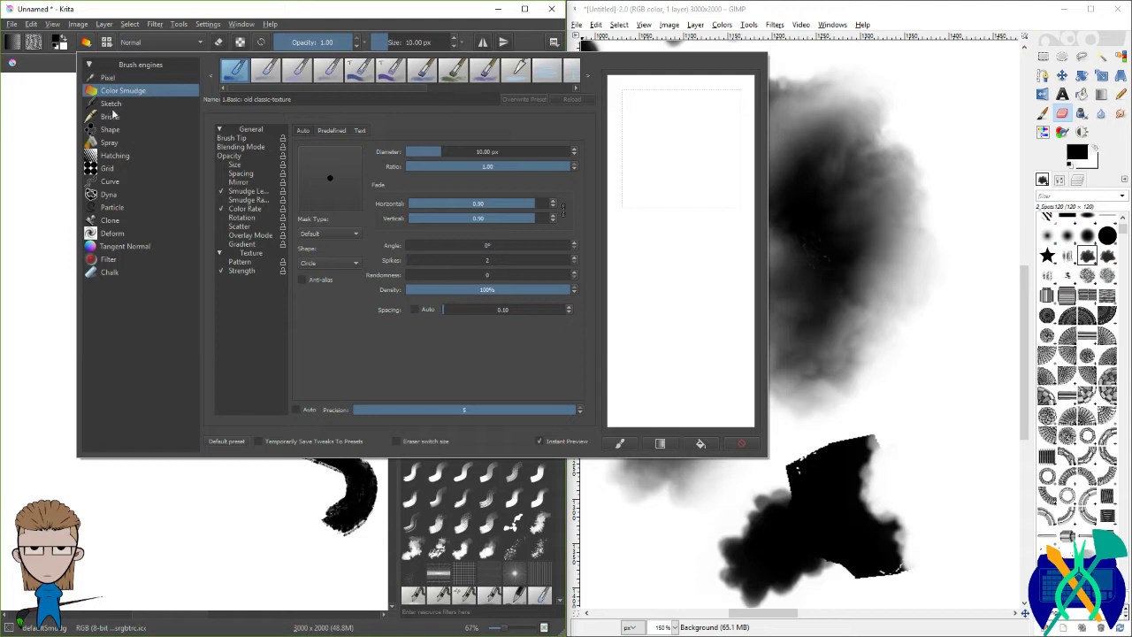
left_click(28, 205)
mouse_move(230, 258)
left_mouse_down()
mouse_move(241, 288)
mouse_move(301, 278)
left_mouse_up()
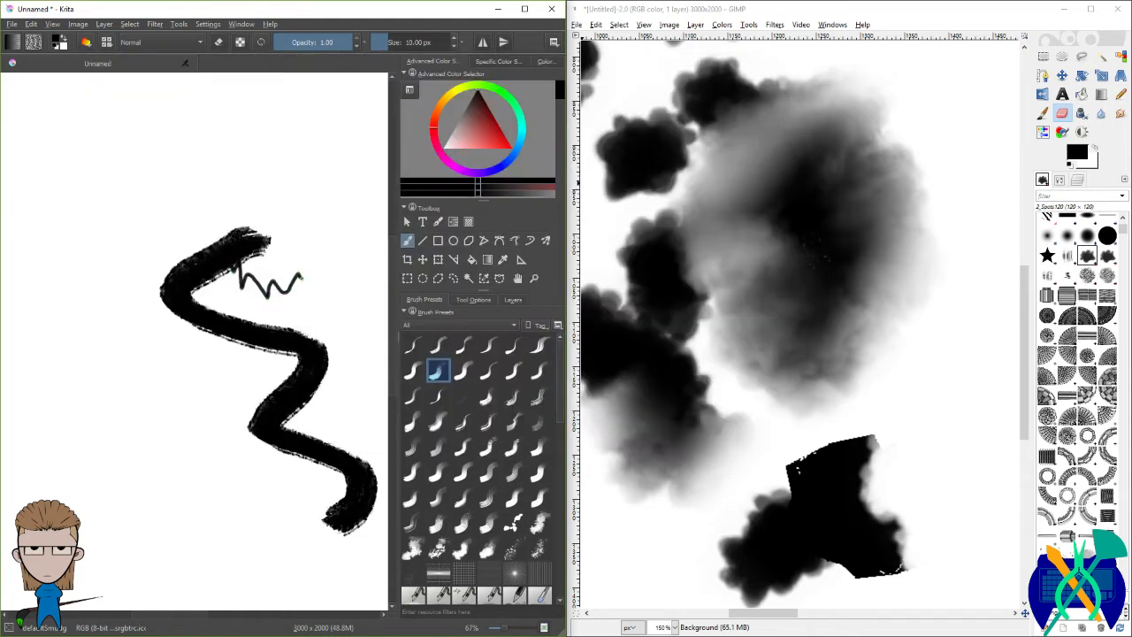
left_click_drag(162, 149, 102, 188)
left_click_drag(216, 113, 283, 170)
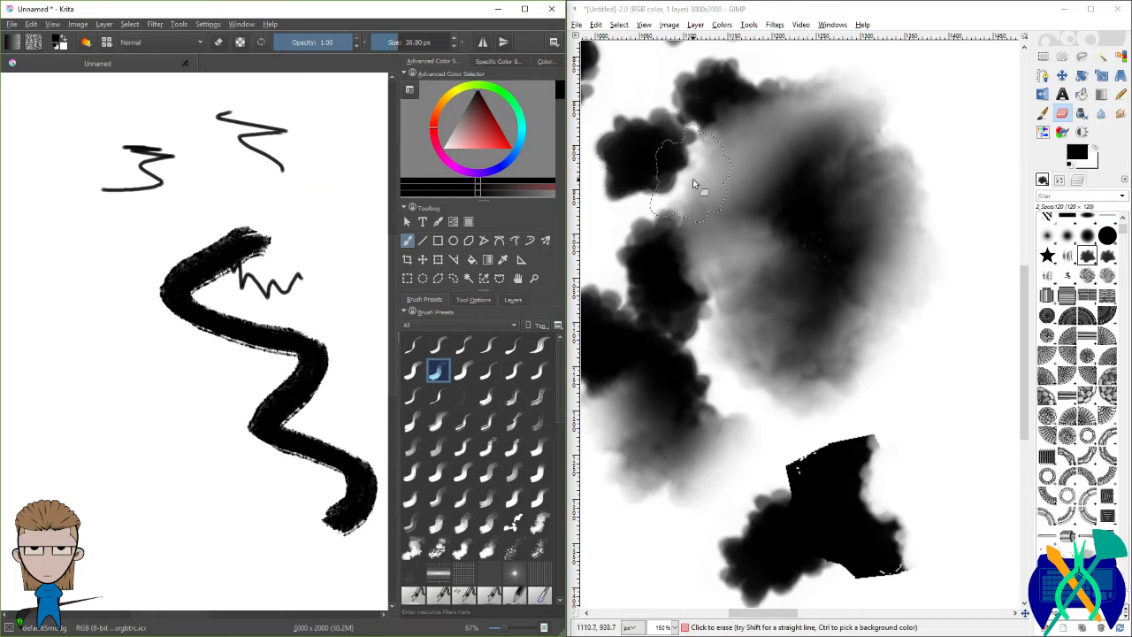
Step: Paint three short soft strokes between the thin zigzags and the thick one with the Color Smudge brush at 38.80 px
left_click(885, 14)
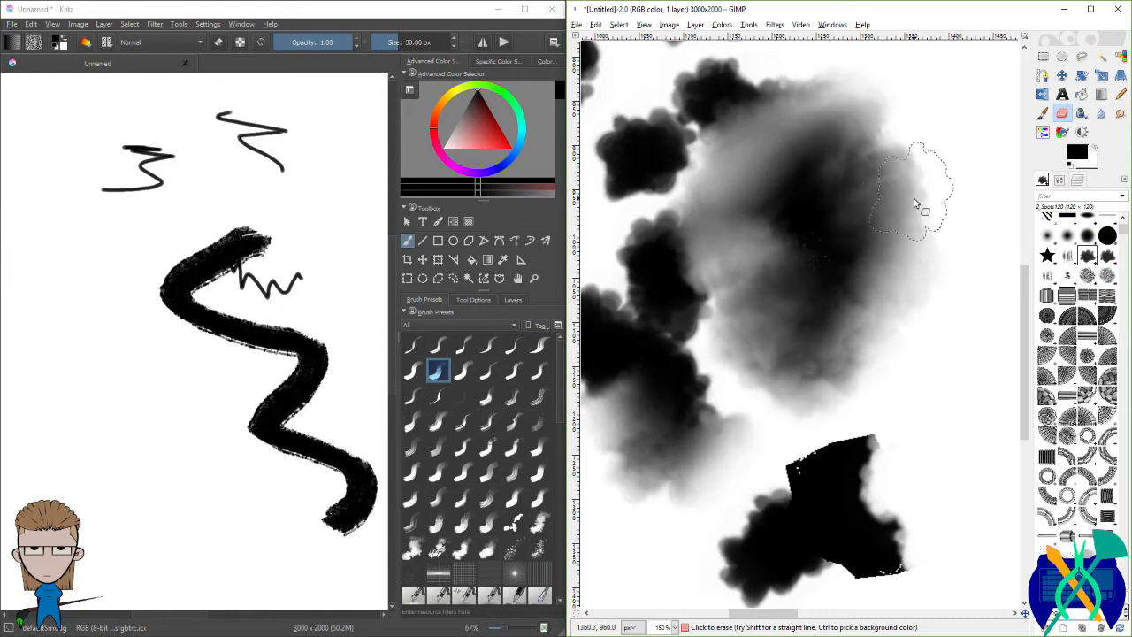
left_click_drag(175, 160, 205, 189)
mouse_move(182, 232)
left_mouse_down()
mouse_move(132, 244)
mouse_move(129, 264)
left_mouse_up()
left_click_drag(126, 204, 170, 217)
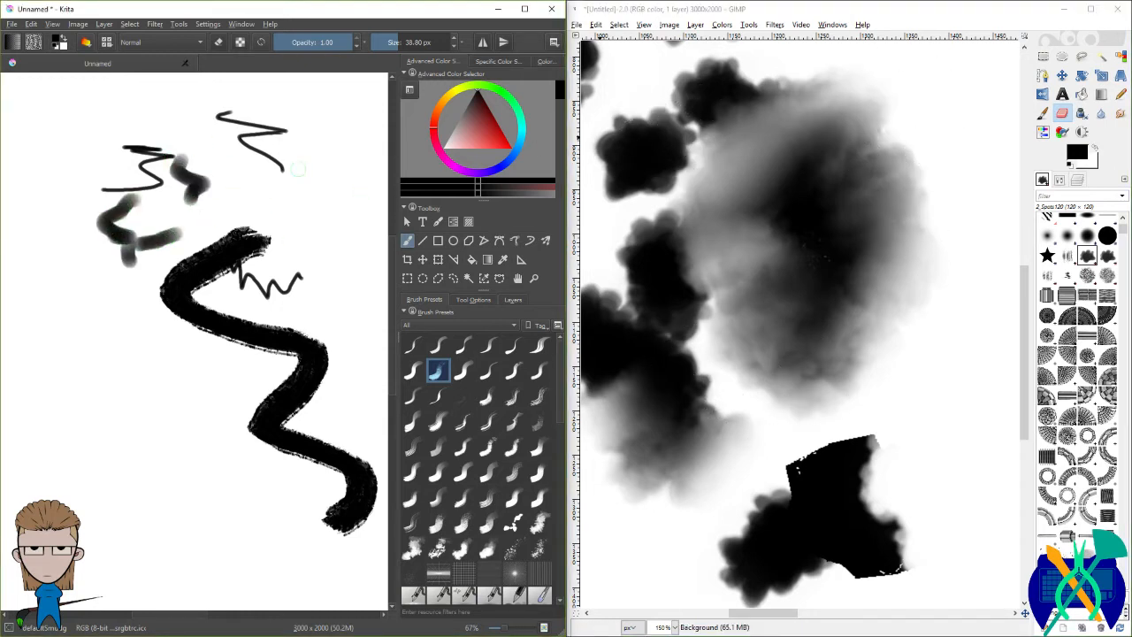
Step: Paint long soft strokes around the thick zigzag with the 38.80 px Color Smudge brush, crossing its lower part
left_click(87, 43)
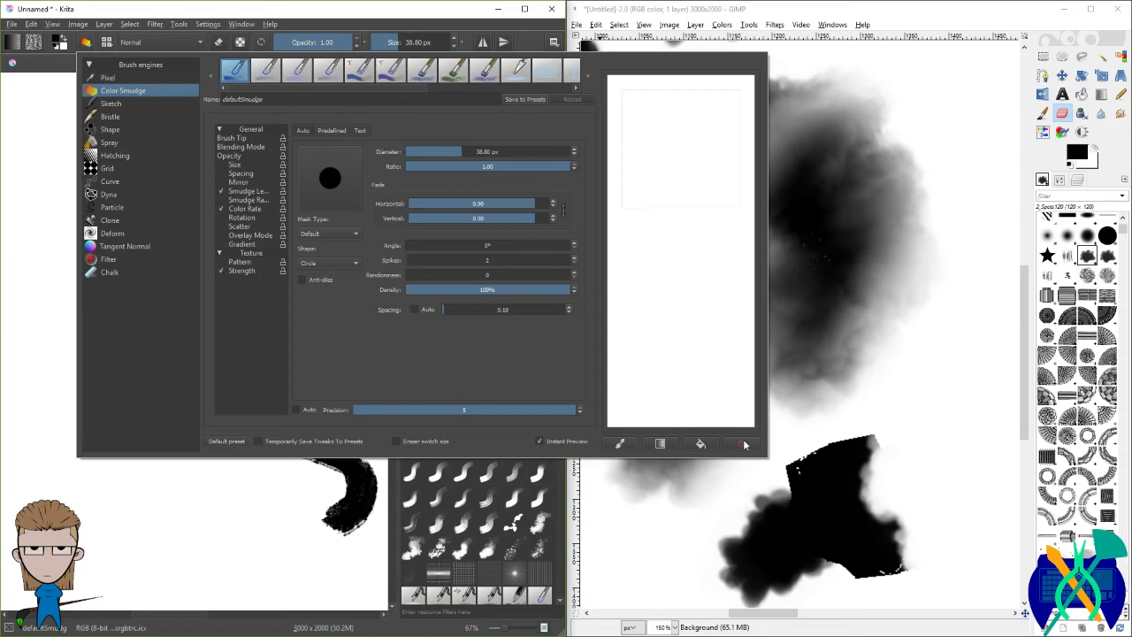
left_click(293, 477)
mouse_move(243, 460)
left_mouse_down()
mouse_move(86, 360)
mouse_move(69, 425)
mouse_move(58, 115)
mouse_move(199, 95)
left_mouse_up()
left_click_drag(361, 108, 333, 226)
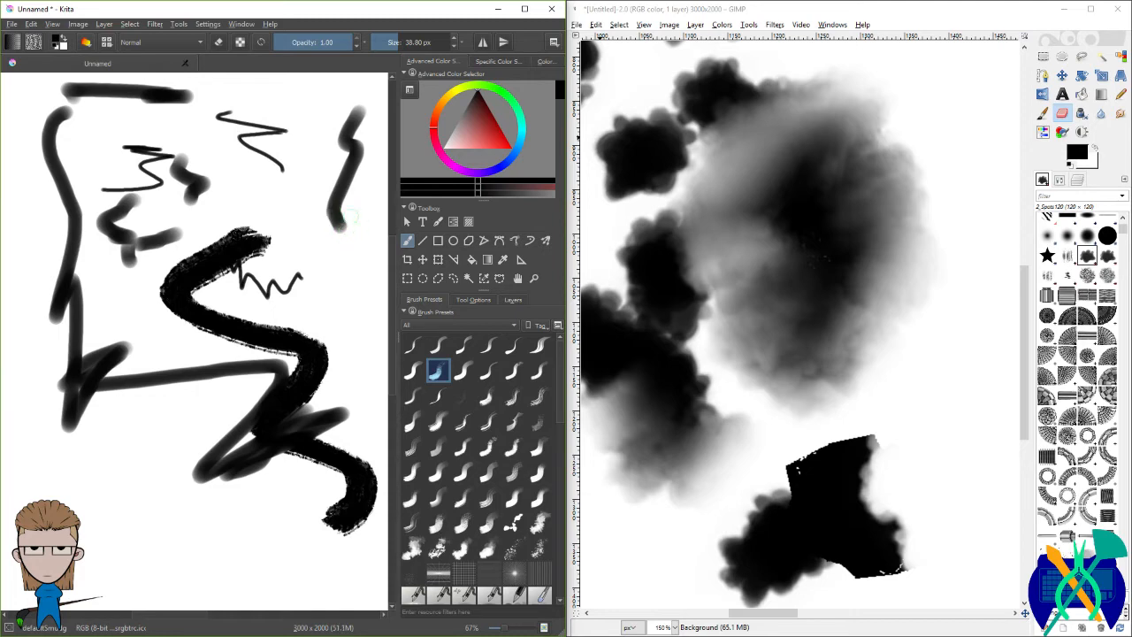
Step: Test the smudge brush on the scratchpad, and enable pen settings for its Smudge Length with the pressure curve bent downward
left_click(86, 46)
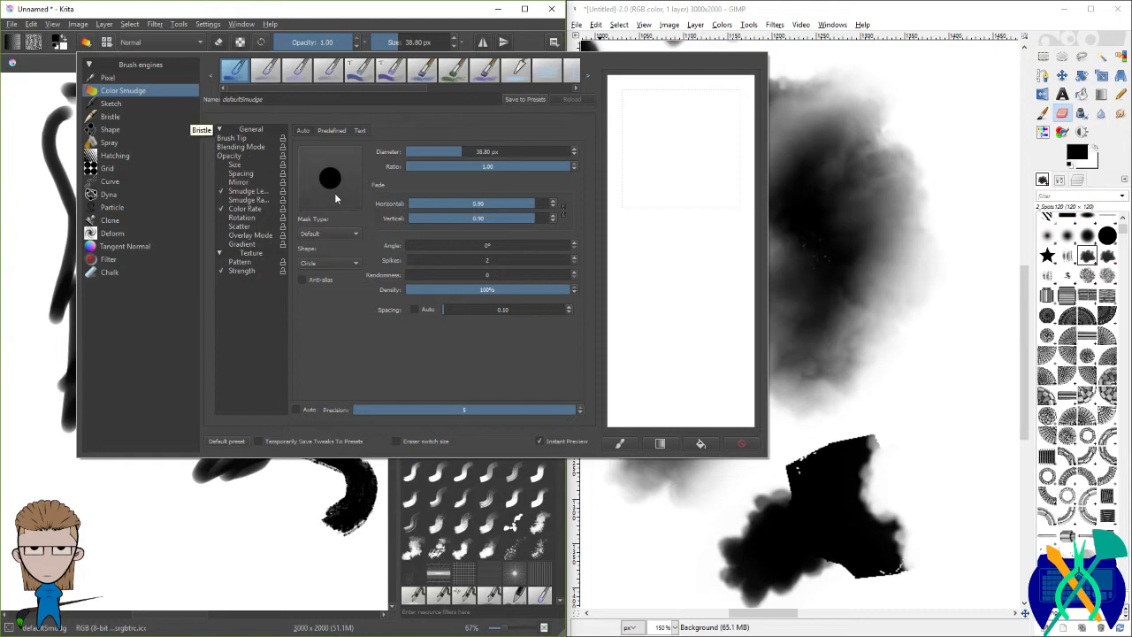
mouse_move(634, 110)
left_mouse_down()
mouse_move(640, 151)
mouse_move(663, 119)
mouse_move(658, 143)
left_mouse_up()
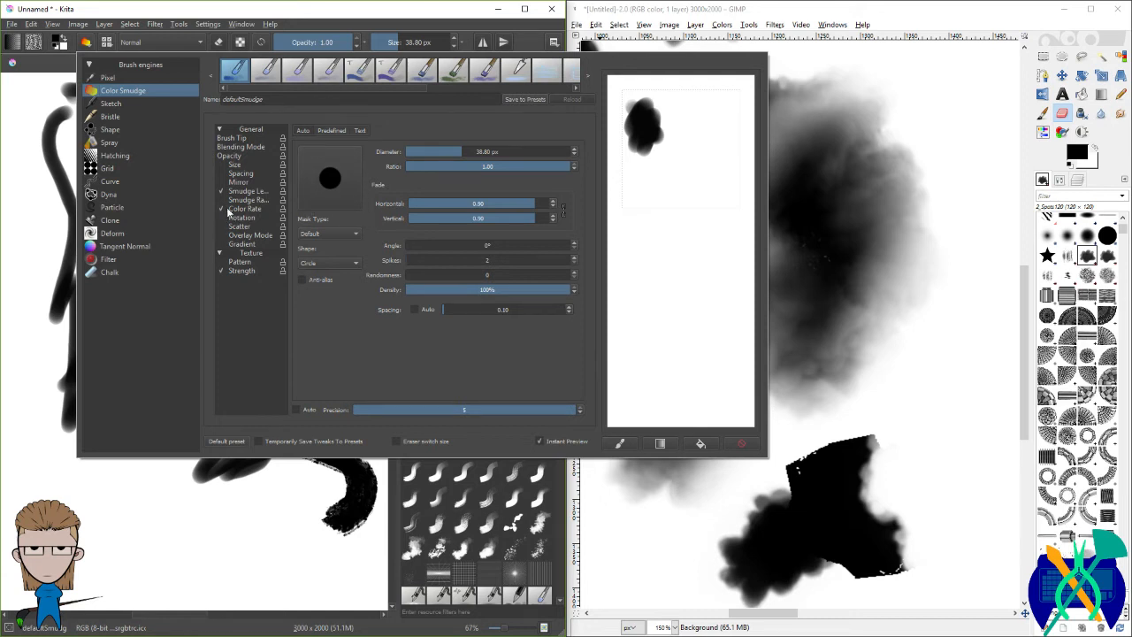
left_click(248, 200)
left_click(247, 191)
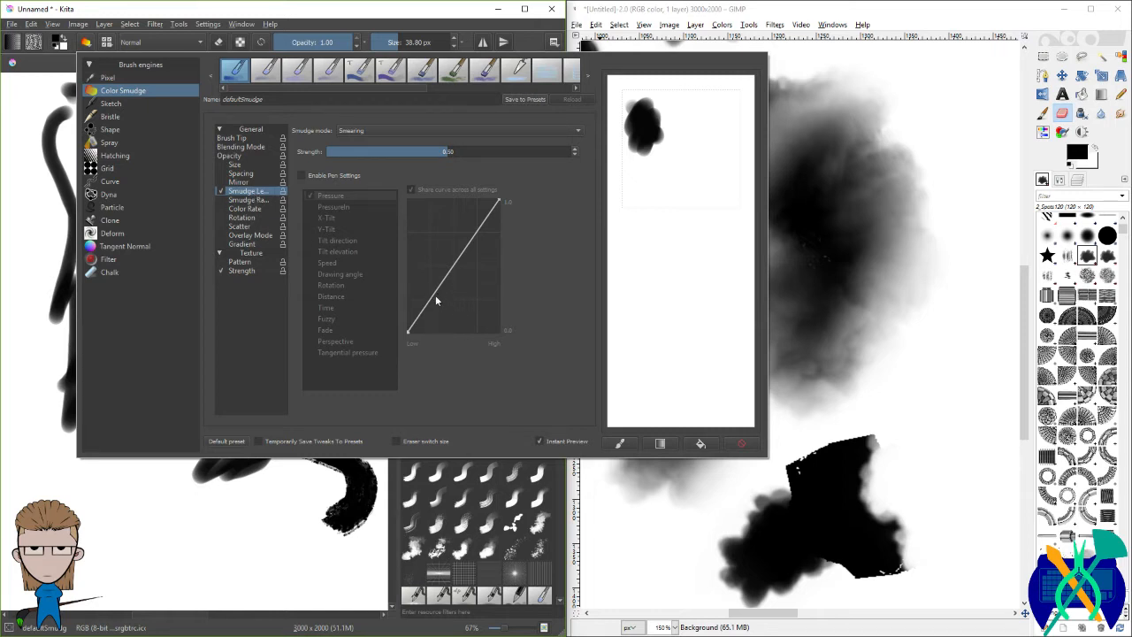
left_click(301, 175)
left_click_drag(430, 309, 453, 310)
mouse_move(642, 145)
left_mouse_down()
mouse_move(651, 161)
mouse_move(672, 159)
mouse_move(652, 131)
left_mouse_up()
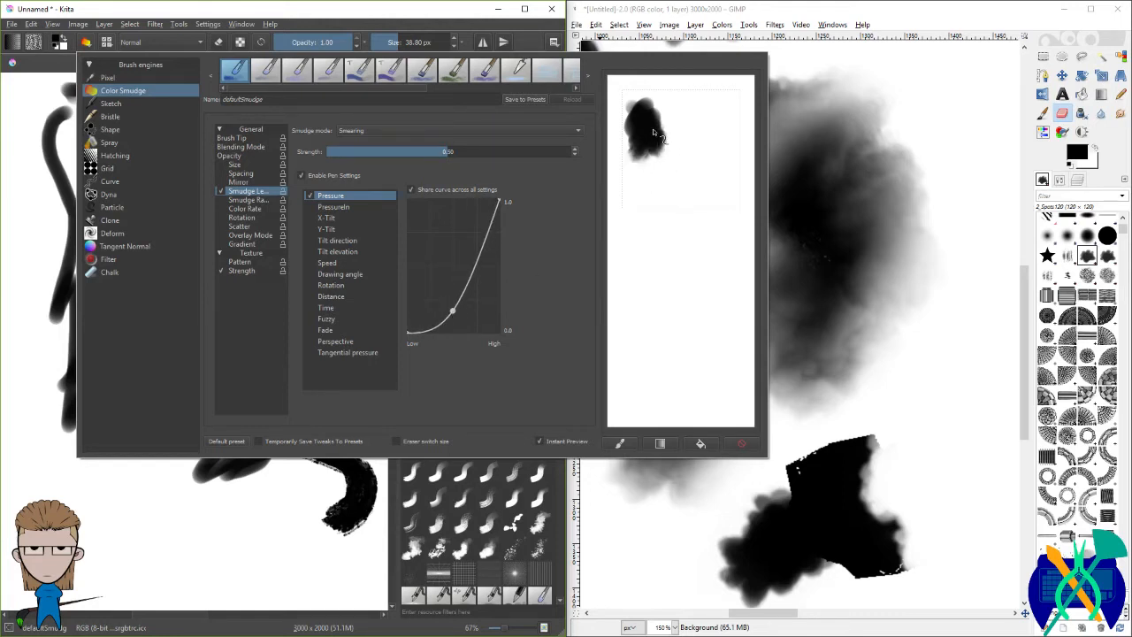
left_click(472, 24)
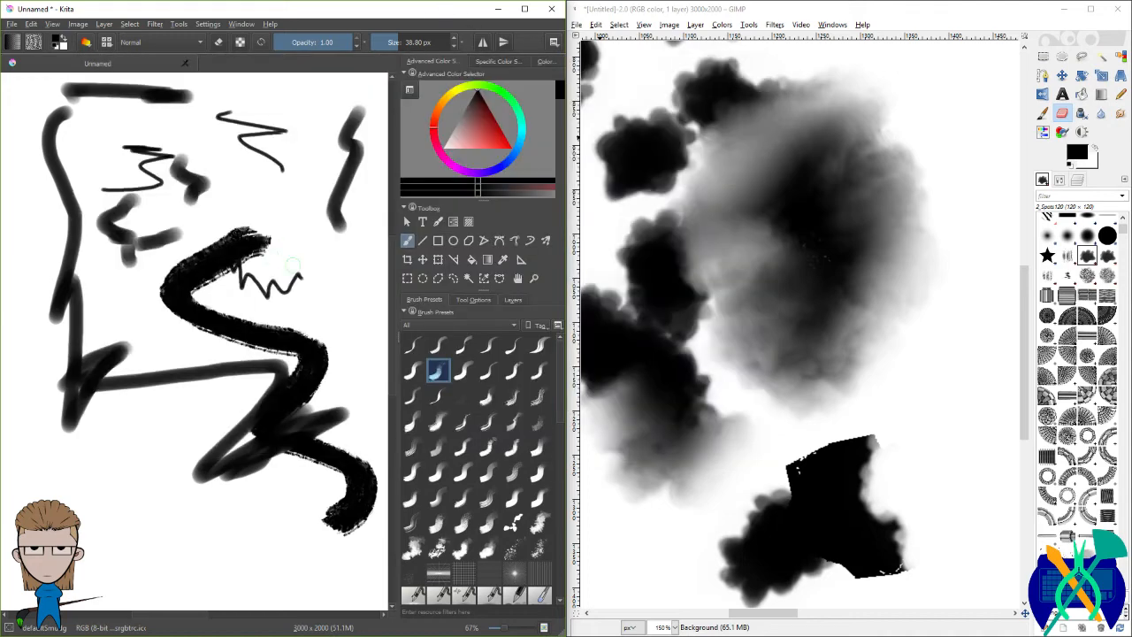
Step: Smear the thick zigzag's middle bend and upper end and the short soft strokes above it with the adjusted smudge brush
left_click_drag(288, 326, 325, 351)
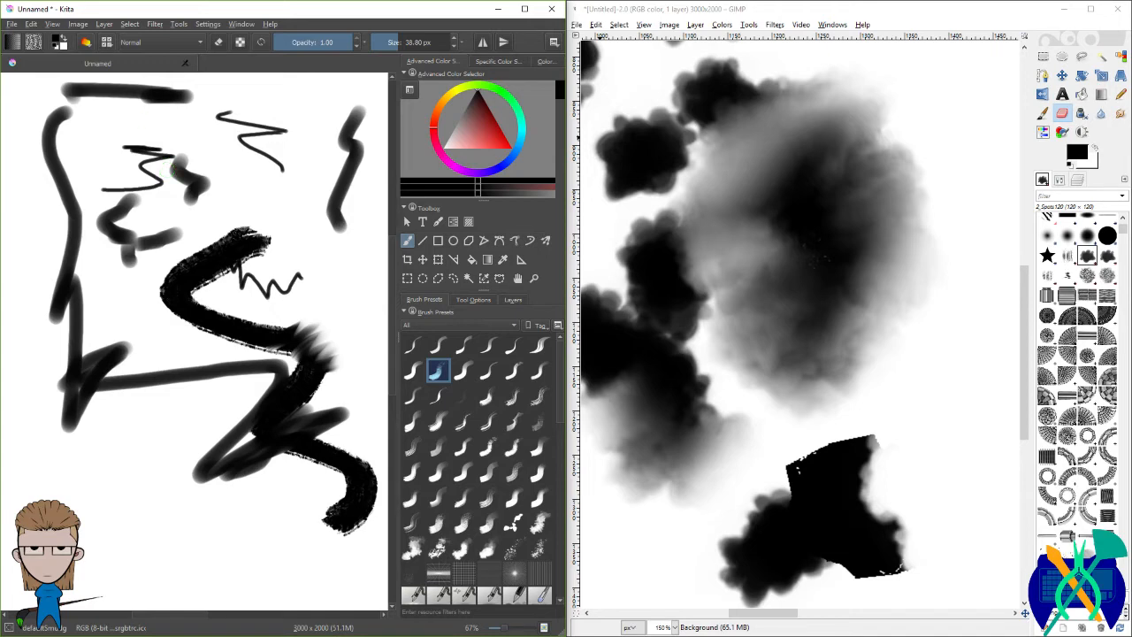
left_click(87, 45)
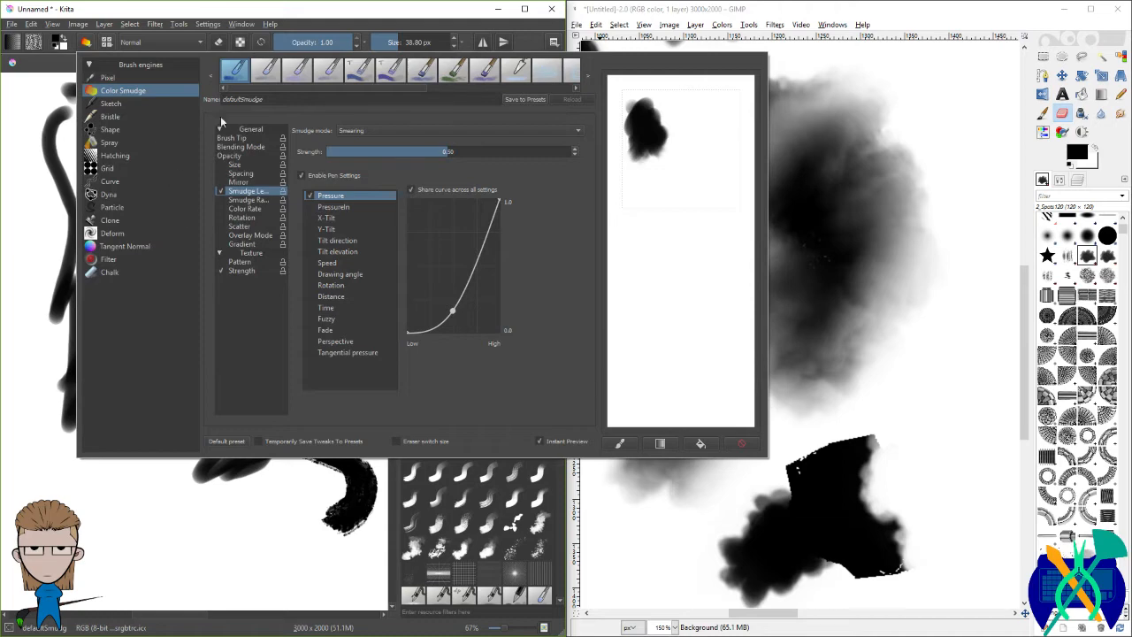
left_click(67, 244)
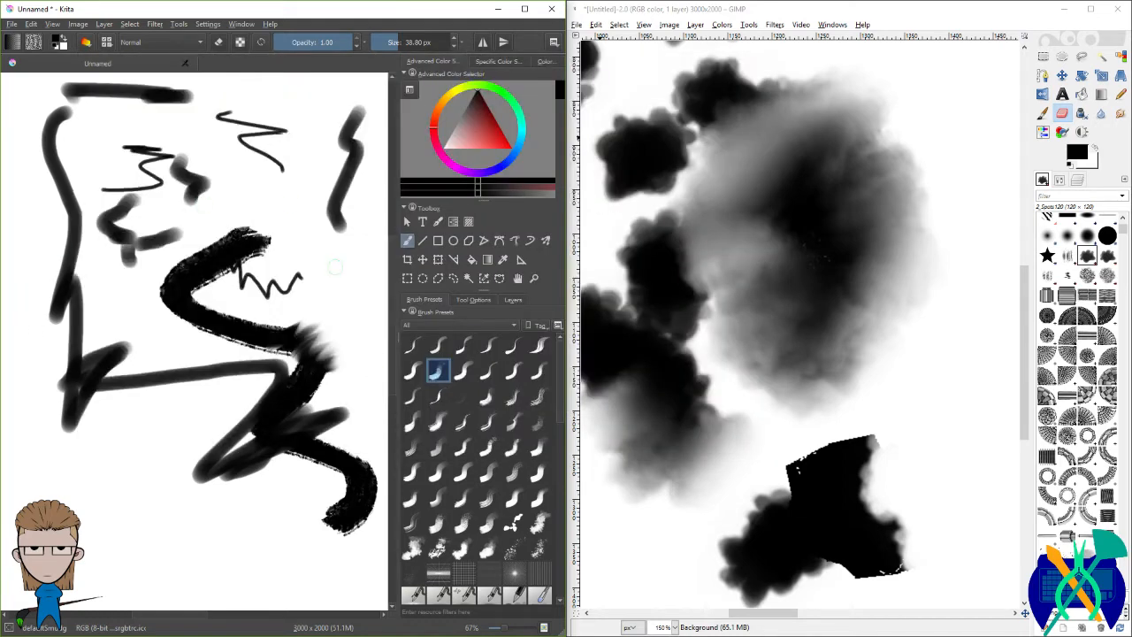
mouse_move(216, 177)
left_mouse_down()
mouse_move(200, 188)
mouse_move(166, 161)
mouse_move(180, 152)
left_mouse_up()
mouse_move(231, 259)
left_mouse_down()
mouse_move(203, 250)
mouse_move(252, 234)
mouse_move(232, 231)
left_mouse_up()
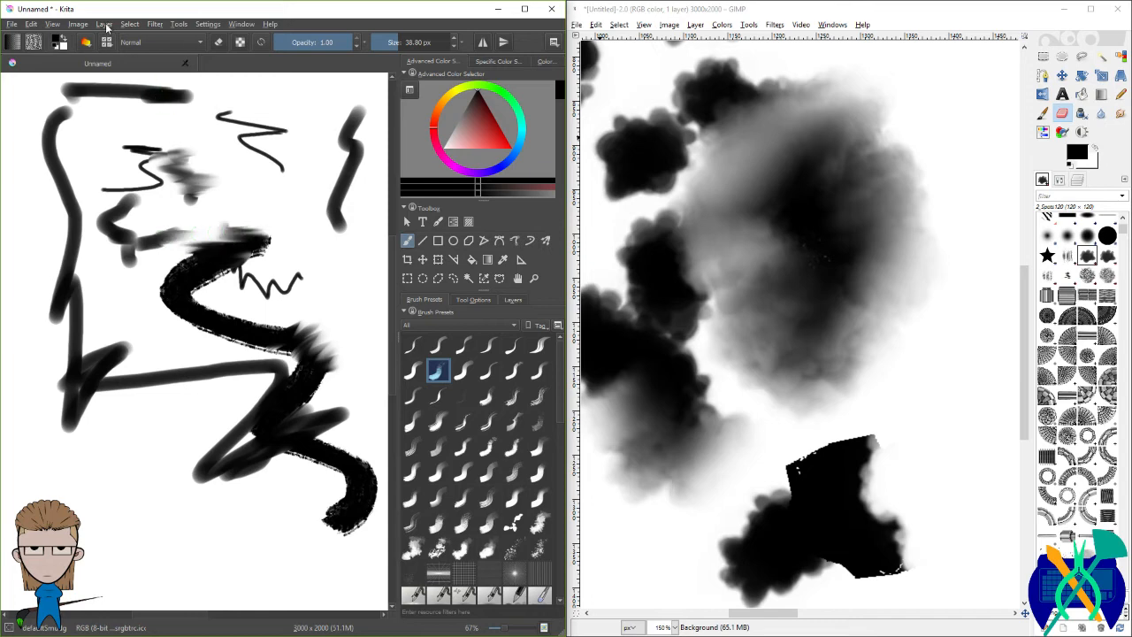
Step: Browse the Color Smudge presets, and smear the thick zigzag's upper tip and first bend further with the current smudge brush
left_click(87, 44)
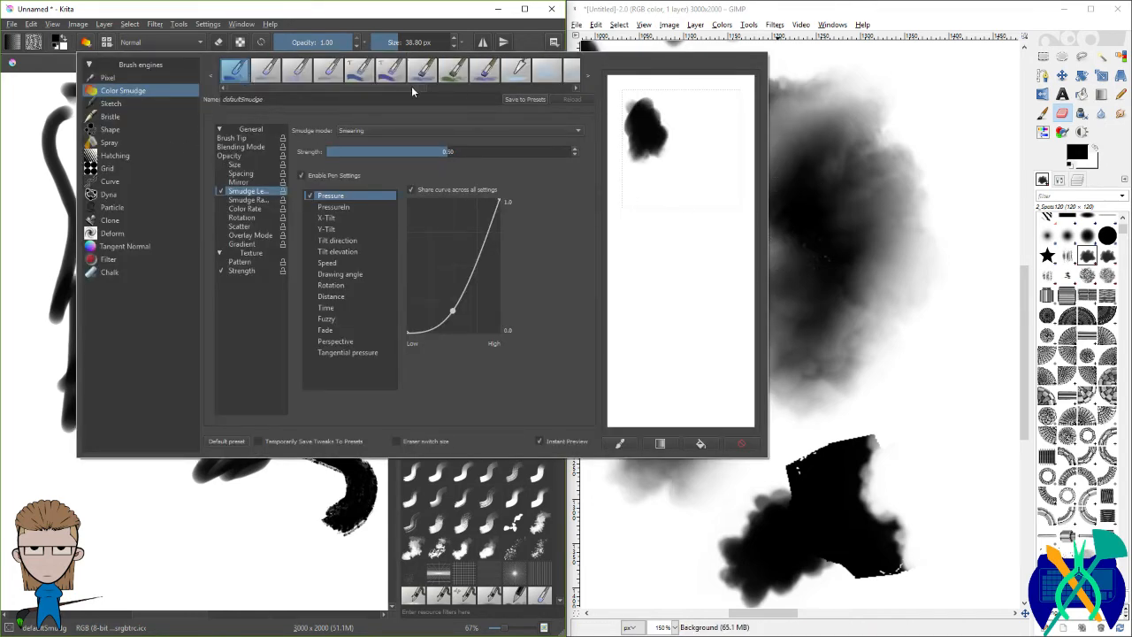
mouse_move(413, 90)
left_mouse_down()
mouse_move(568, 95)
mouse_move(294, 87)
left_mouse_up()
left_click(42, 124)
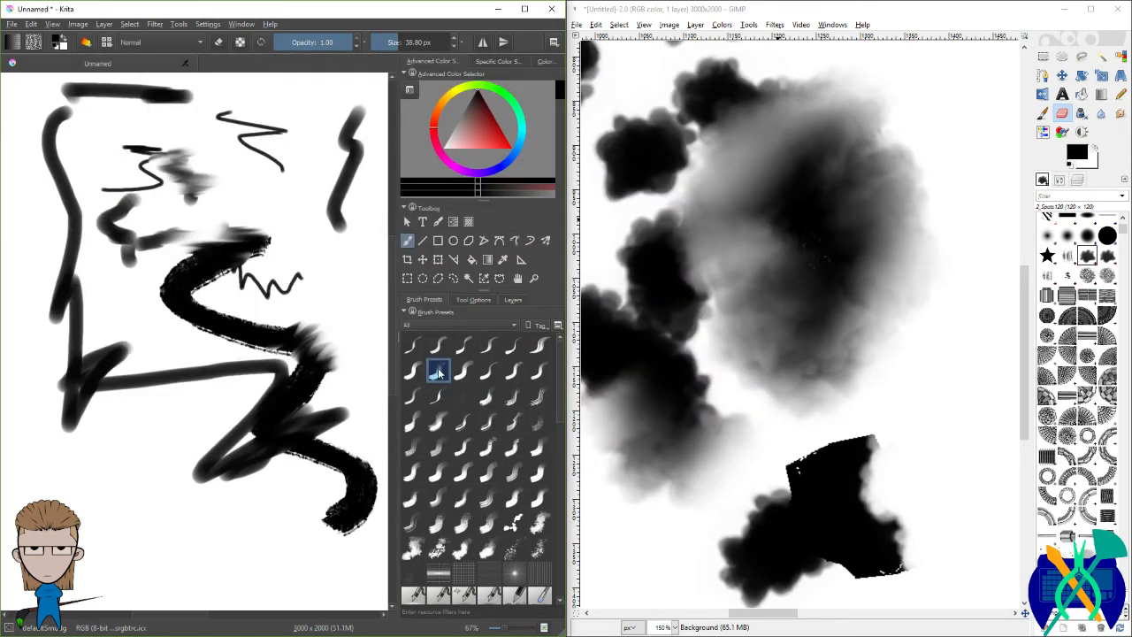
mouse_move(240, 240)
left_mouse_down()
mouse_move(283, 239)
mouse_move(265, 254)
left_mouse_up()
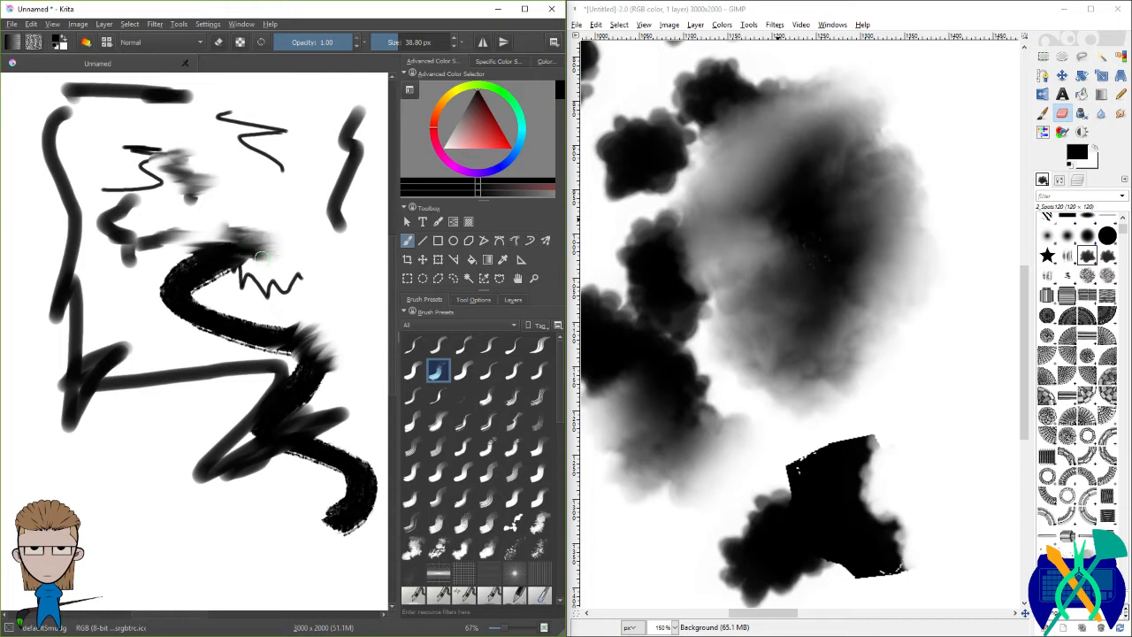
left_click_drag(235, 331, 102, 300)
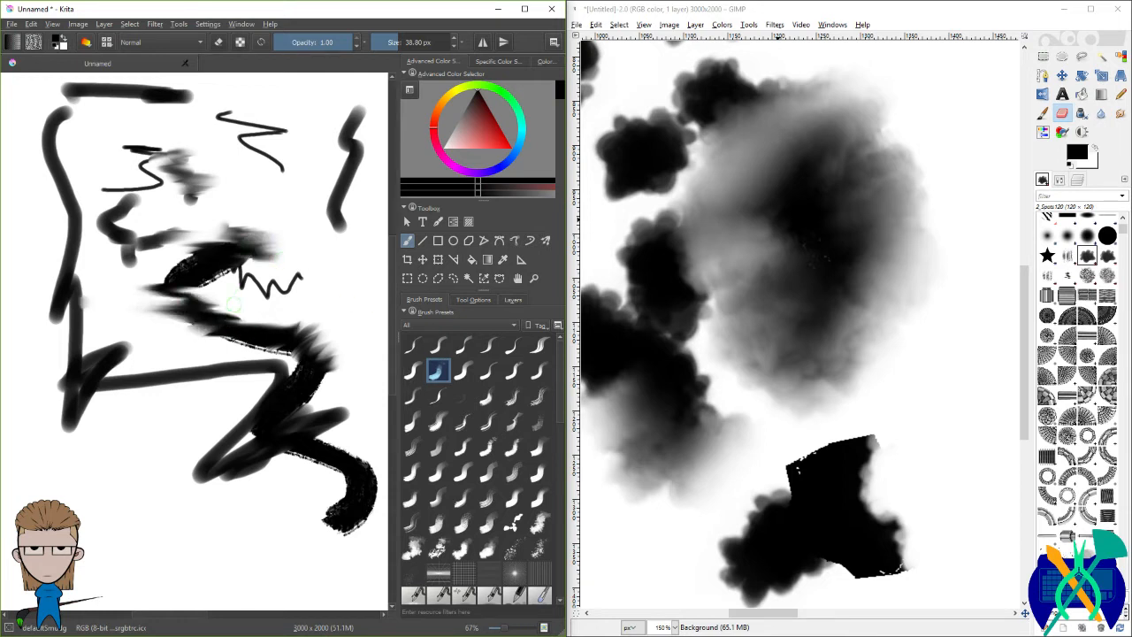
Step: Switch to the Pixel brush engine at 128 px and paint thick rough black strokes below the zigzag's left bend
left_click(88, 43)
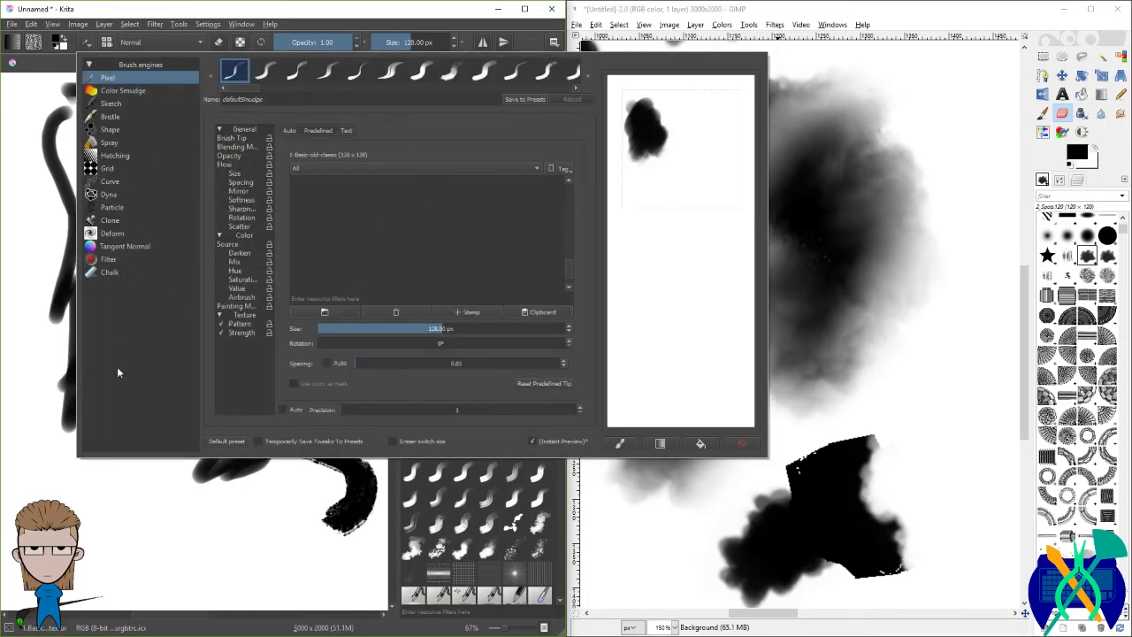
left_click(161, 483)
mouse_move(155, 329)
left_mouse_down()
mouse_move(150, 389)
mouse_move(94, 453)
left_mouse_up()
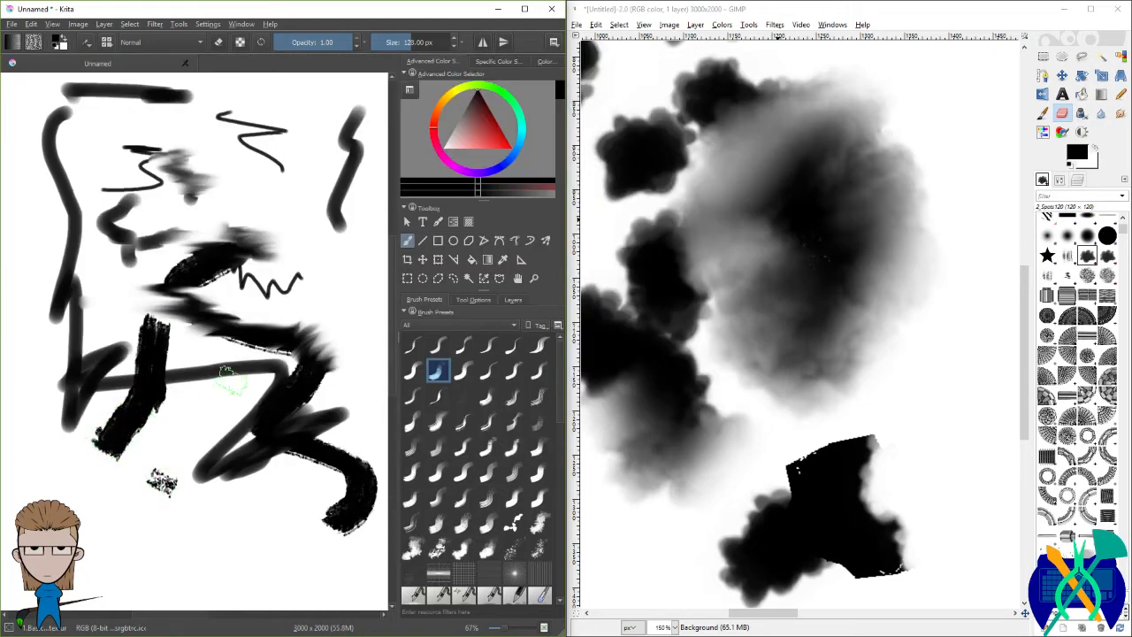
left_click(462, 371)
mouse_move(211, 433)
left_mouse_down()
mouse_move(150, 446)
mouse_move(177, 409)
left_mouse_up()
Step: Check the Pixel brush's settings and paint rough black dabs on and beside the long left vertical stroke
left_click(88, 43)
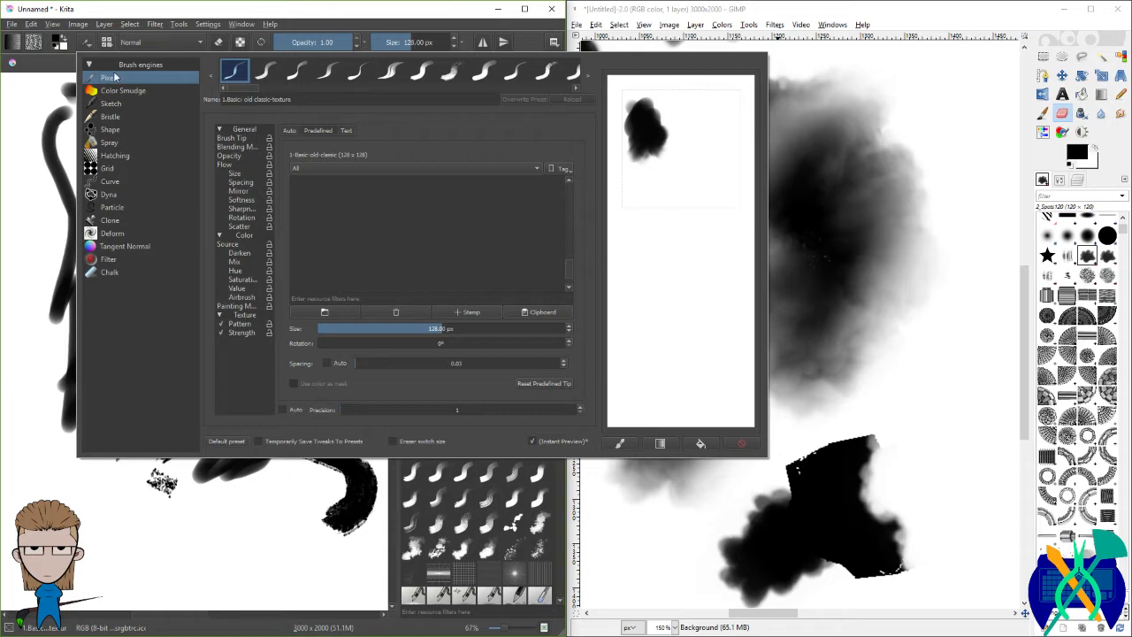
left_click(55, 254)
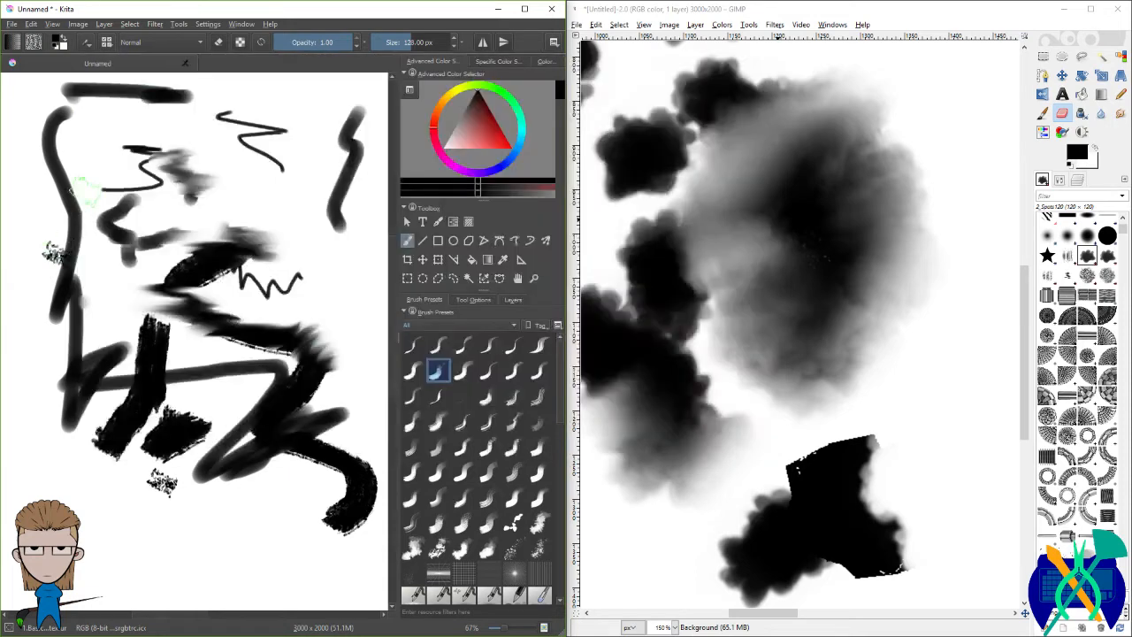
left_click_drag(74, 188, 89, 184)
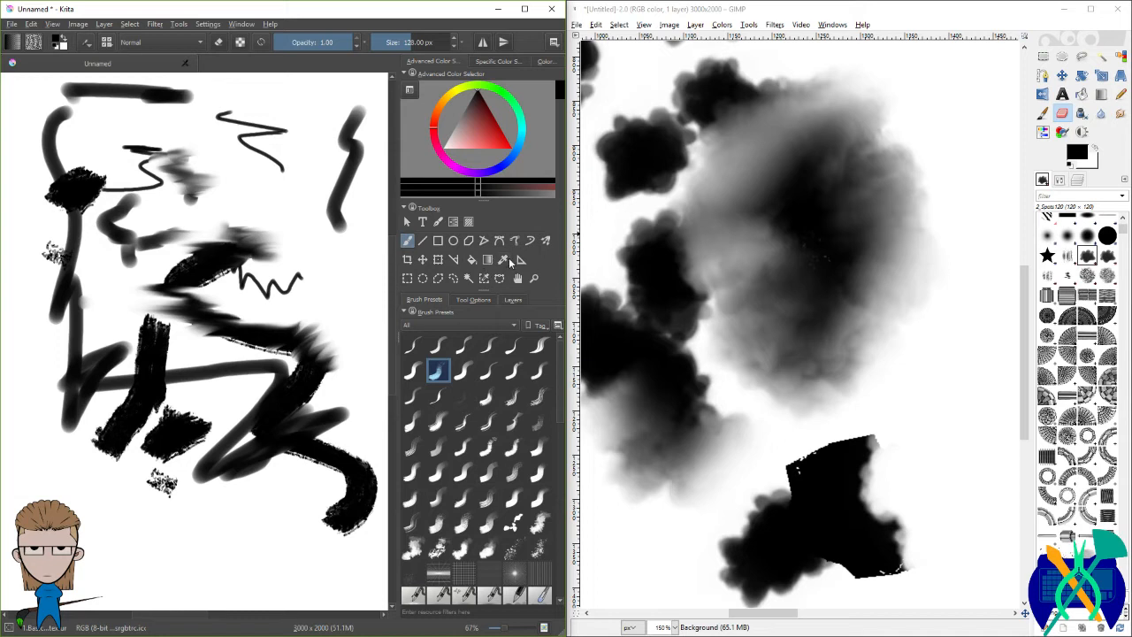
Step: In GIMP, set the Blur/Sharpen tool's rate to 100 and blur the upper edges of the lower black blob
left_click(1102, 115)
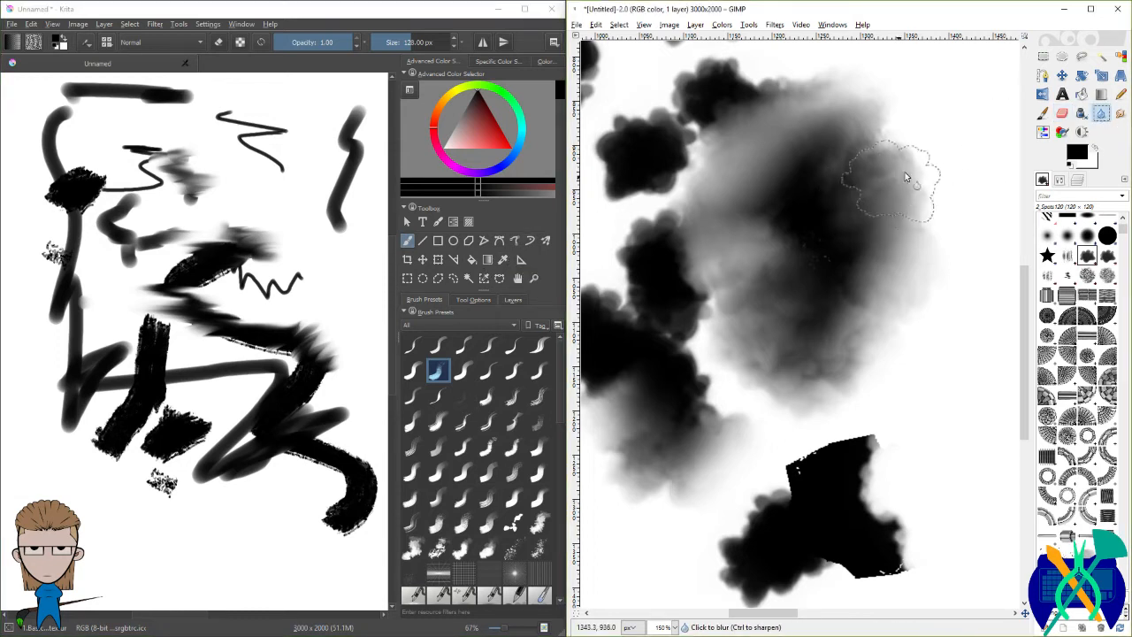
left_click(1065, 179)
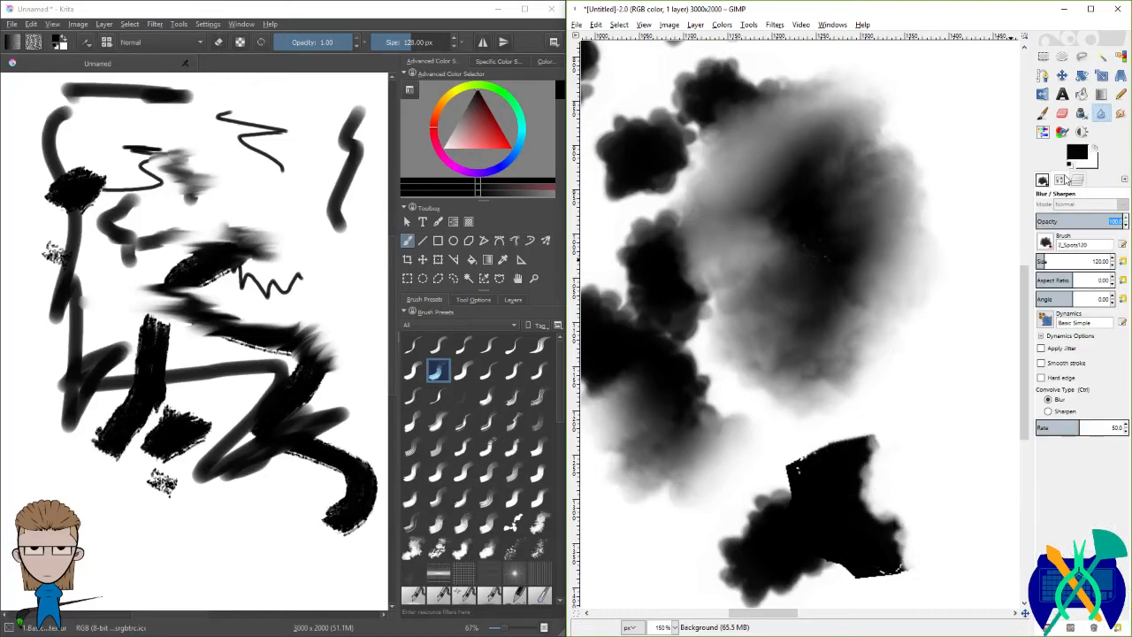
left_click_drag(1073, 427, 1126, 428)
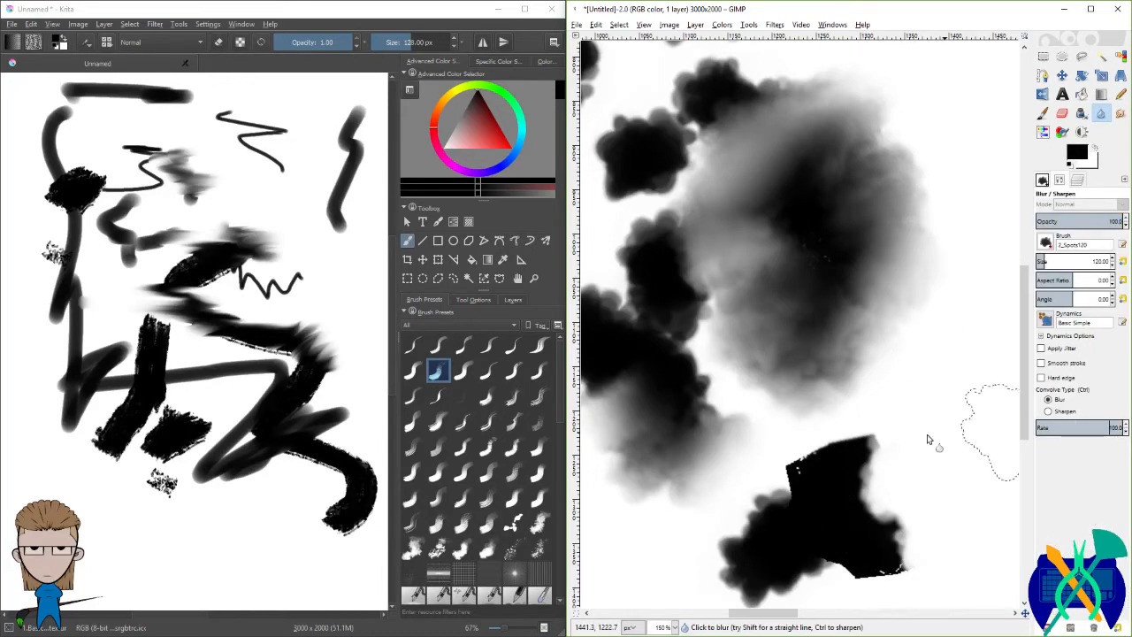
mouse_move(930, 443)
left_mouse_down()
mouse_move(861, 433)
mouse_move(802, 455)
mouse_move(919, 449)
mouse_move(763, 438)
mouse_move(907, 440)
mouse_move(775, 452)
mouse_move(823, 468)
mouse_move(838, 461)
mouse_move(719, 460)
mouse_move(847, 451)
mouse_move(738, 452)
mouse_move(873, 433)
mouse_move(765, 450)
mouse_move(817, 451)
left_mouse_up()
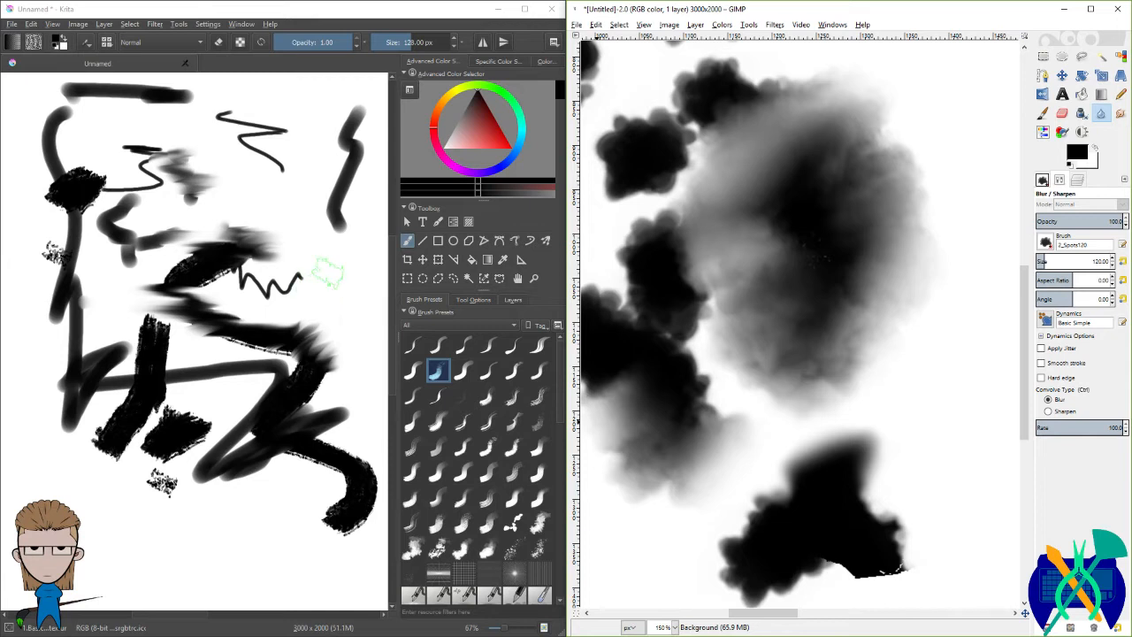
Step: In Krita, paint rough black patches at the zigzag's upper end and upper-left canvas area, and inspect the Pixel brush's blending modes
left_click_drag(237, 232, 271, 237)
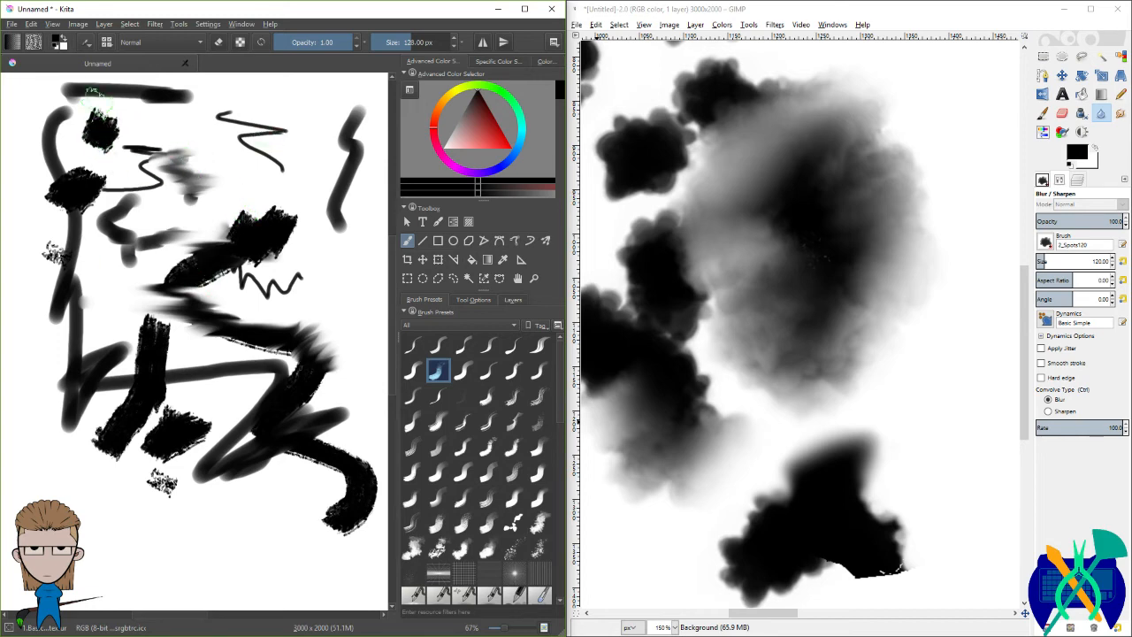
left_click(87, 43)
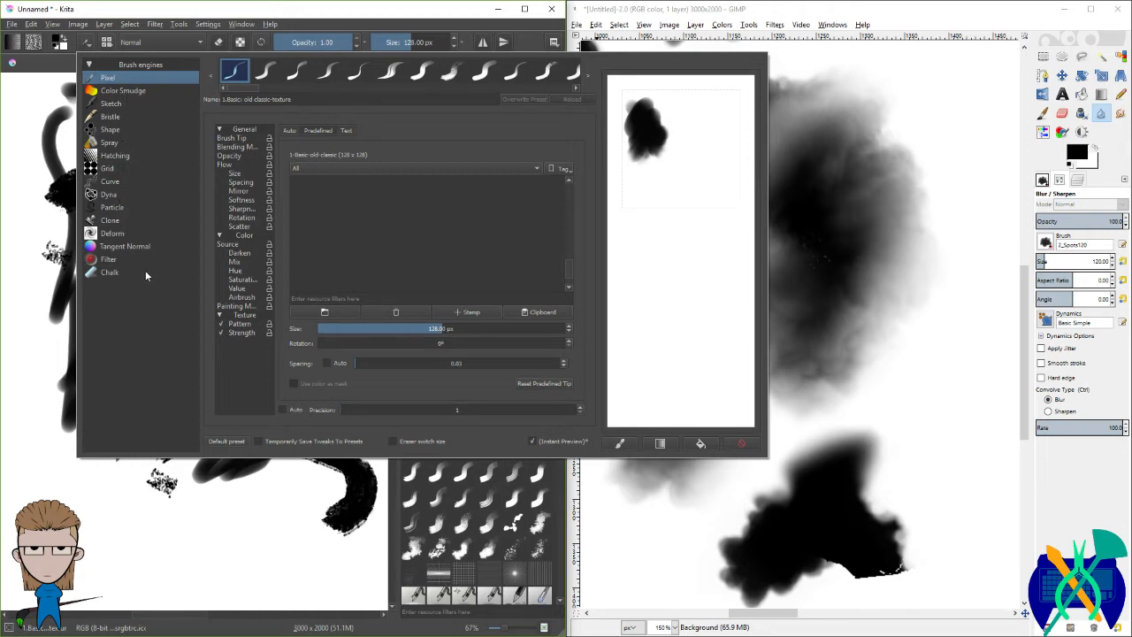
left_click(133, 91)
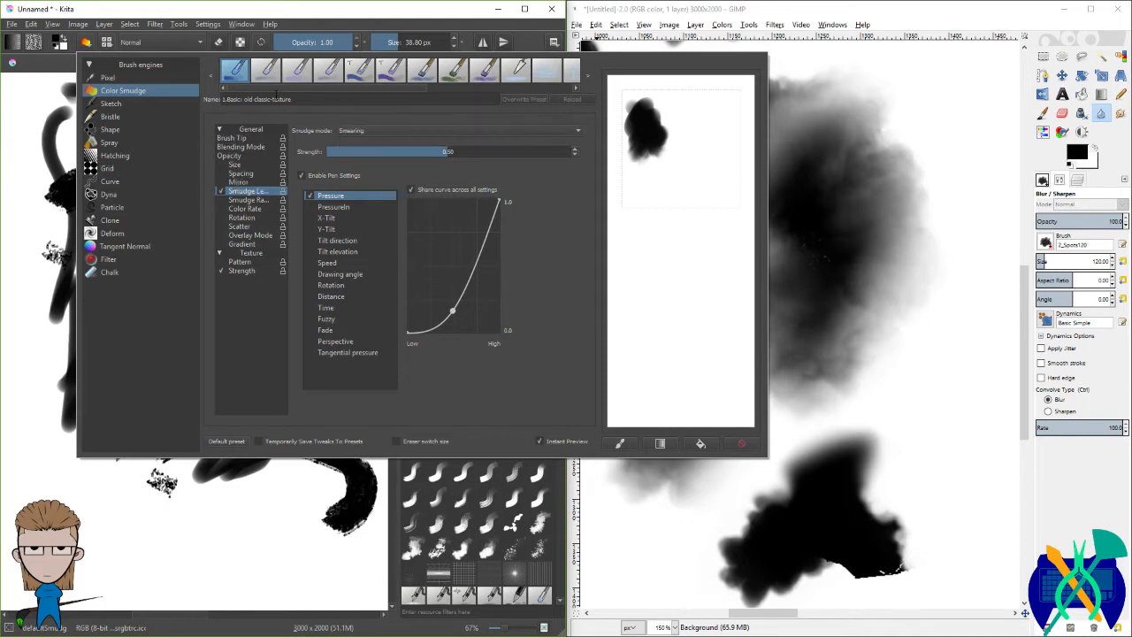
left_click(111, 79)
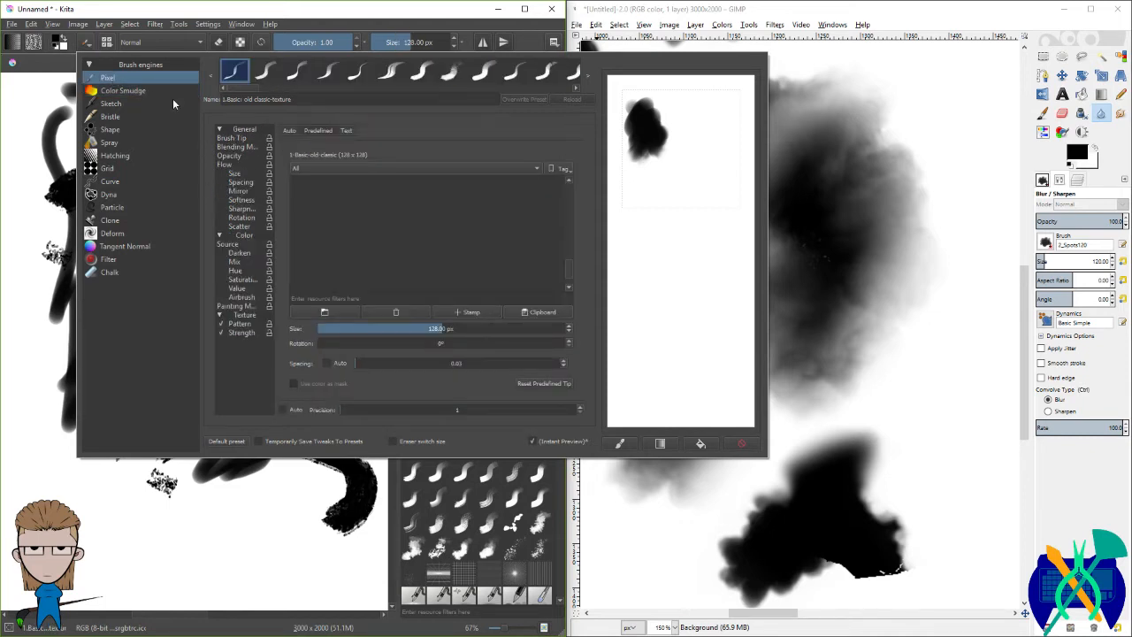
left_click(247, 147)
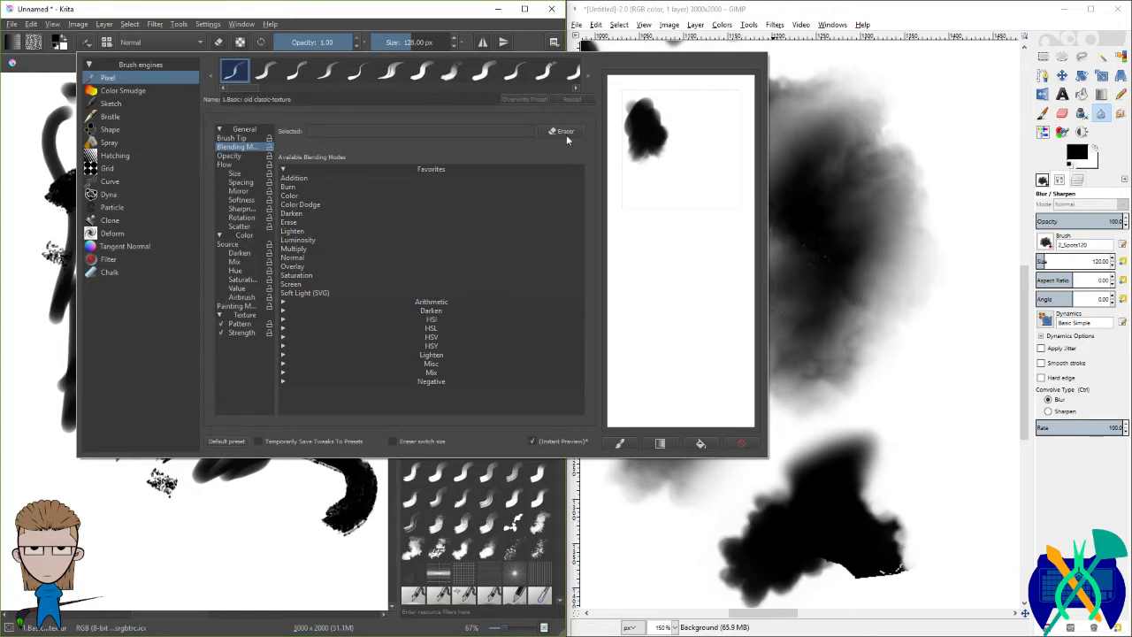
left_click(409, 21)
Step: Filter the brush presets by "blur", try the matching preset, and paint over the lower strokes and the thick zigzag's lower part
left_click(514, 326)
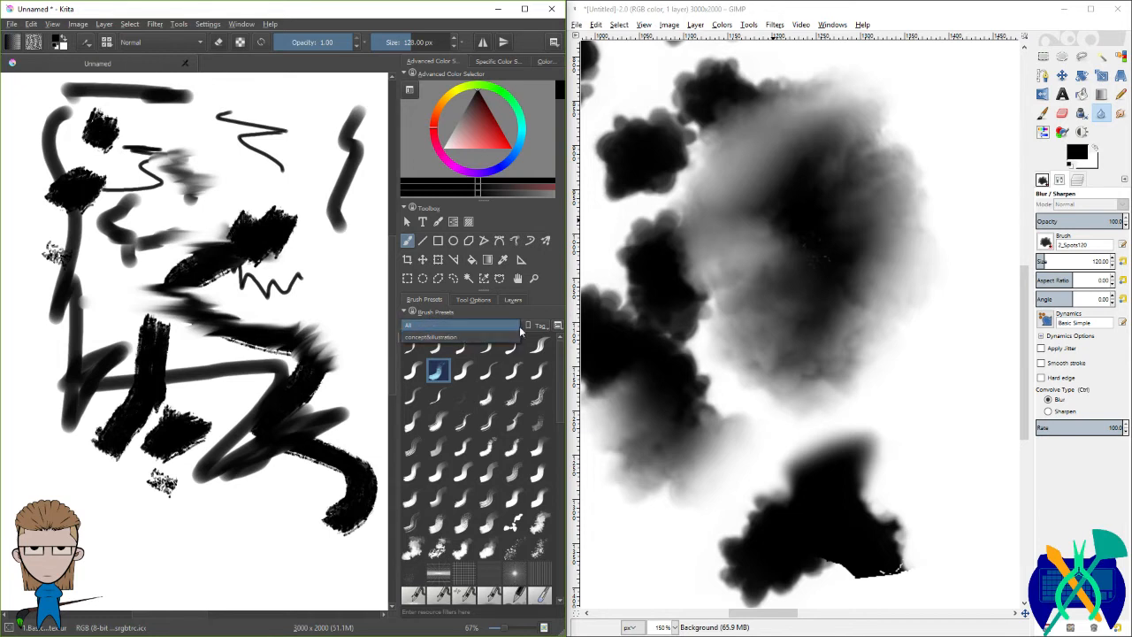
left_click(520, 328)
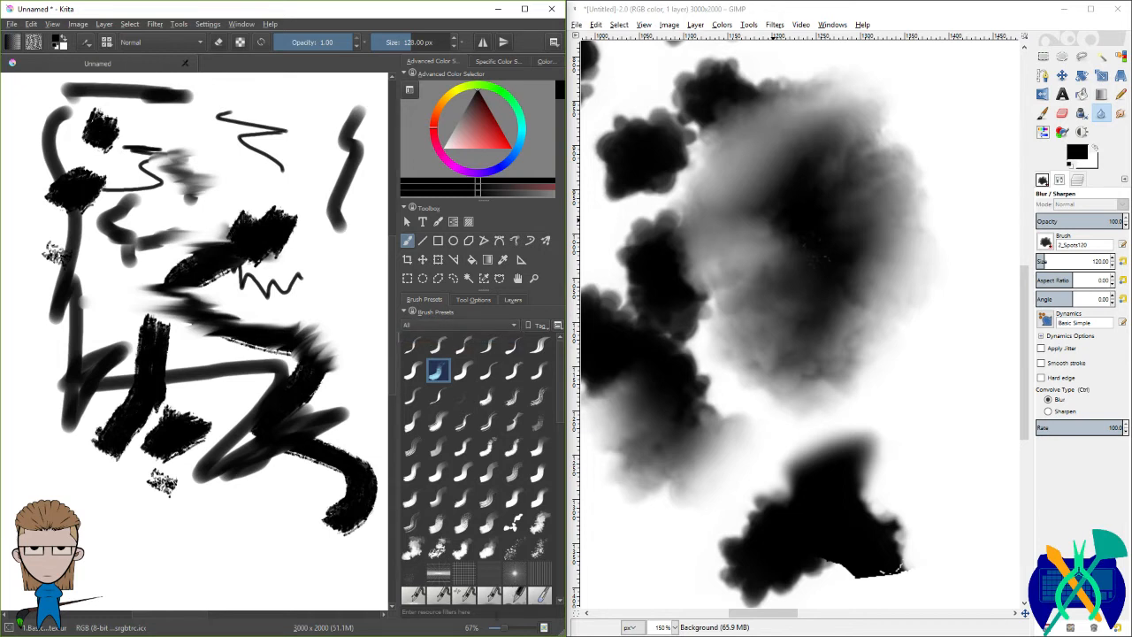
left_click(443, 611)
type("blur")
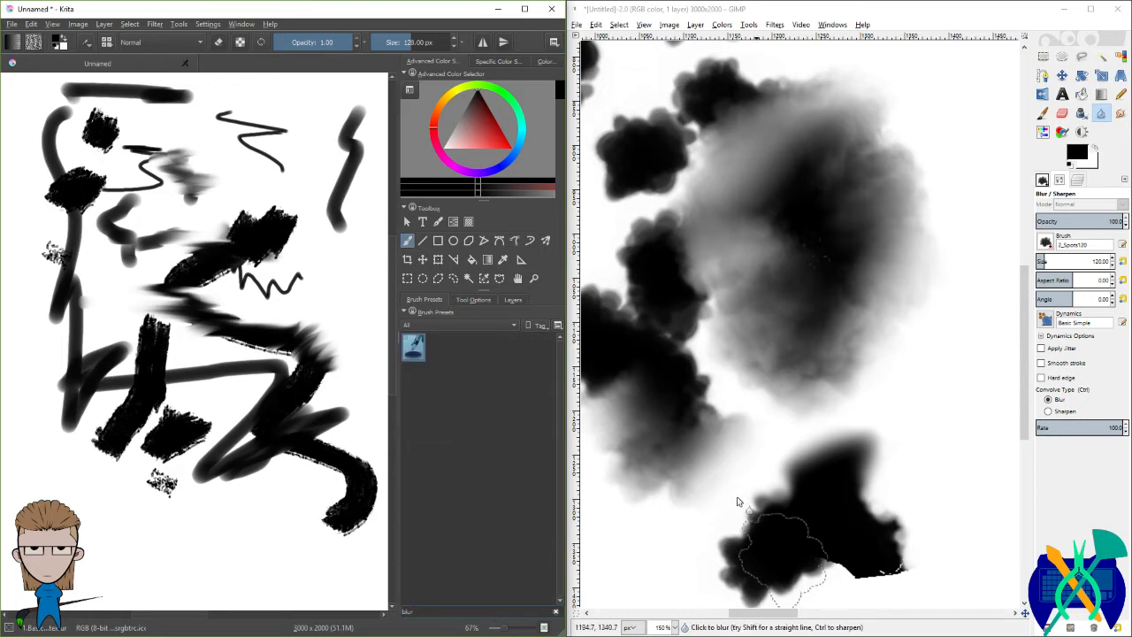
left_click(415, 356)
mouse_move(283, 340)
left_mouse_down()
mouse_move(235, 364)
mouse_move(190, 415)
mouse_move(177, 353)
mouse_move(186, 389)
left_mouse_up()
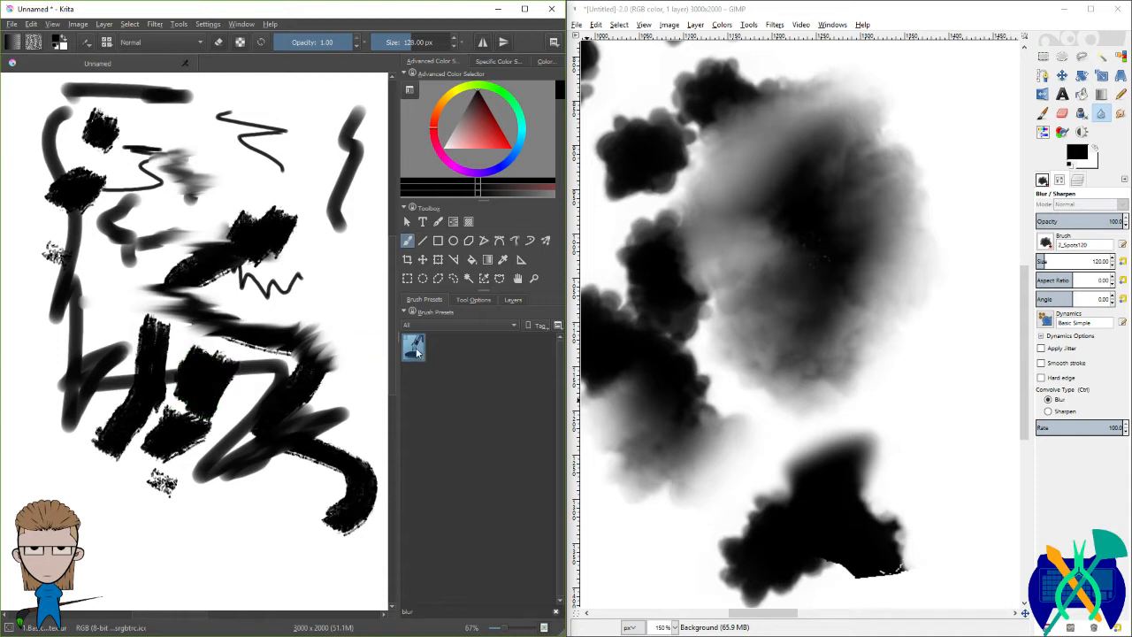
mouse_move(278, 482)
left_mouse_down()
mouse_move(352, 462)
mouse_move(329, 471)
left_mouse_up()
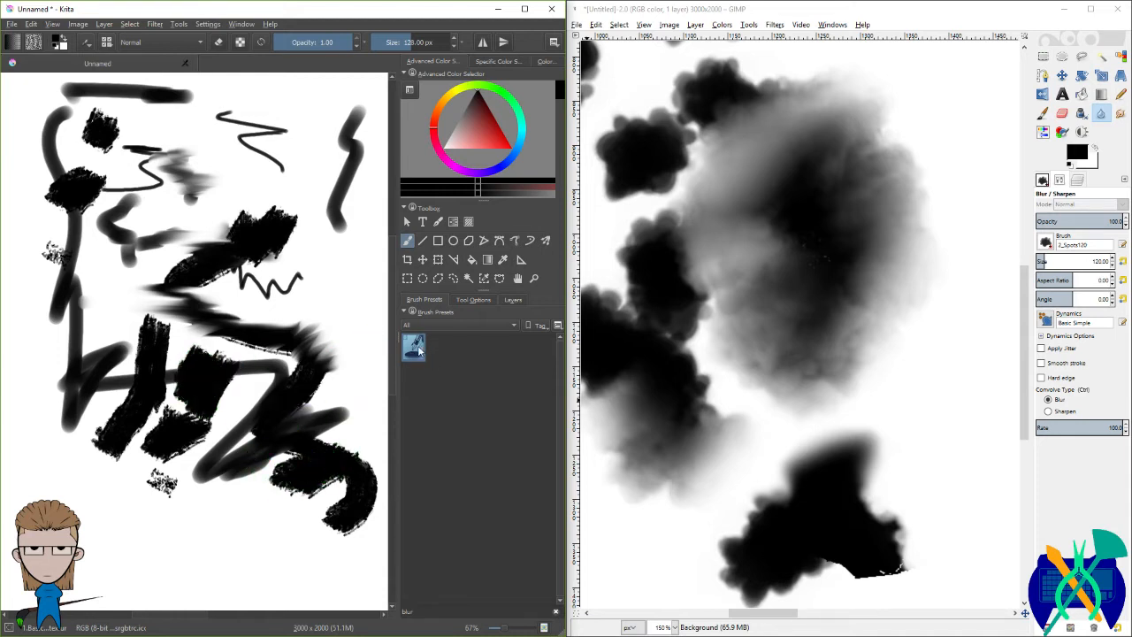
Step: Clear the preset filter, pick the blur preset from the full list, and blur the thick zigzag's right bend
left_click(428, 612)
key("BackSpace")
key("BackSpace")
key("BackSpace")
key("BackSpace")
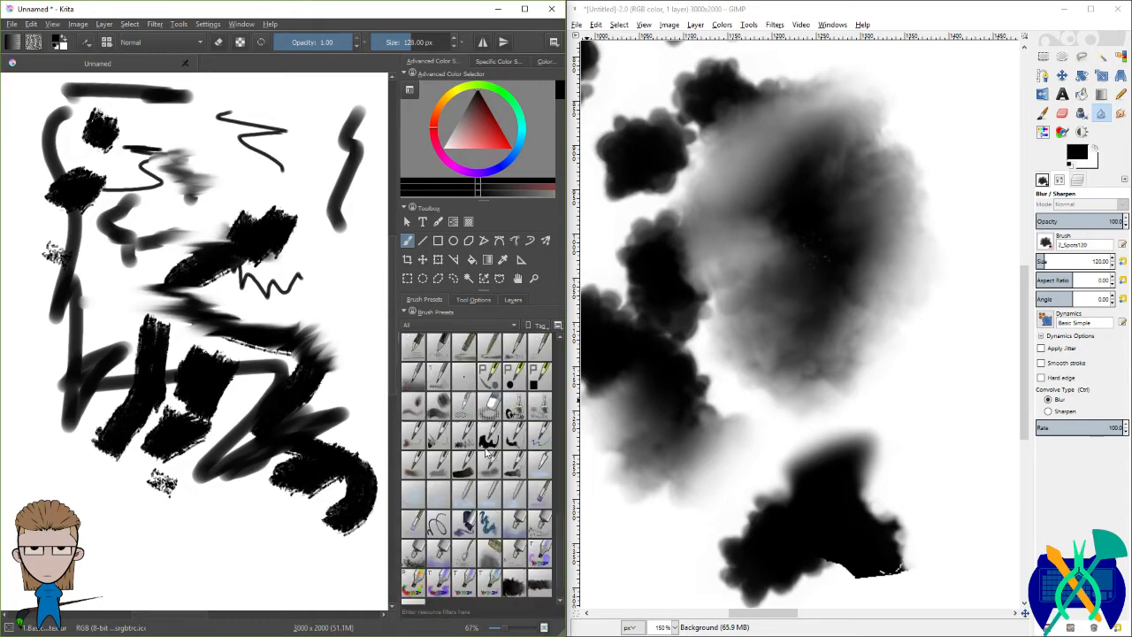
scroll(486, 451, "down", 1)
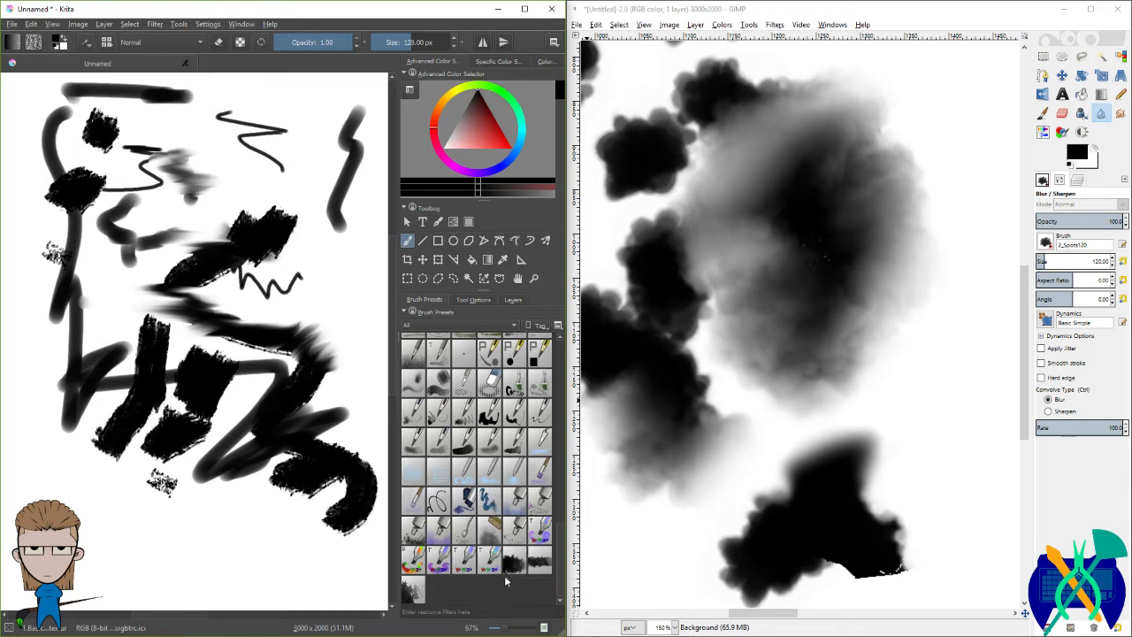
scroll(528, 496, "up", 7)
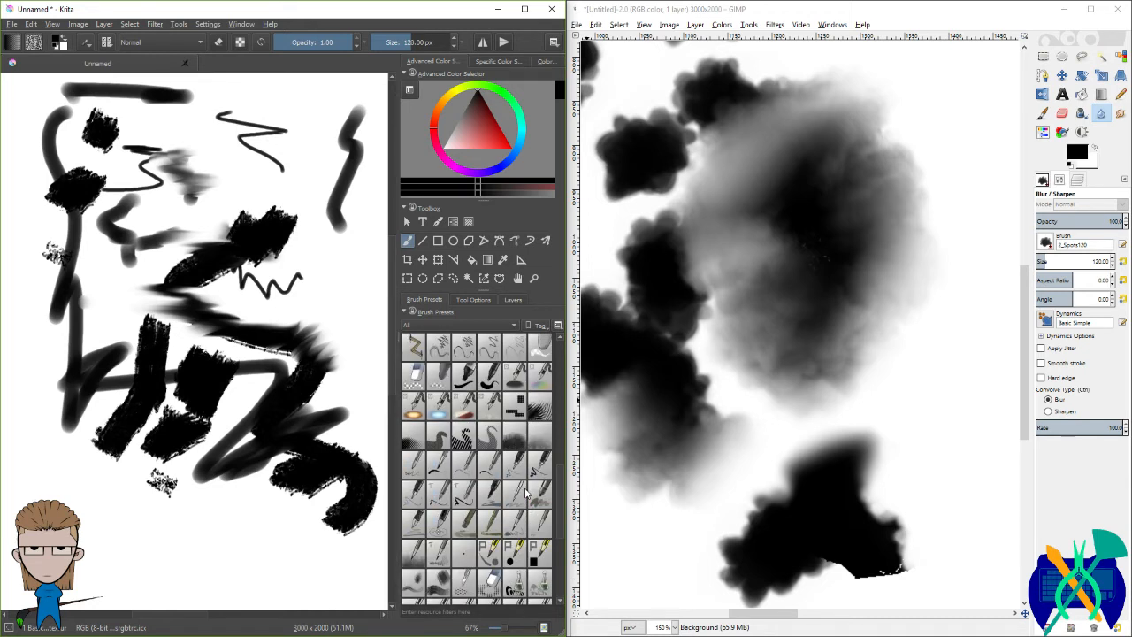
left_click(515, 376)
mouse_move(310, 350)
left_mouse_down()
mouse_move(269, 326)
mouse_move(372, 337)
mouse_move(342, 341)
mouse_move(317, 324)
mouse_move(277, 330)
mouse_move(318, 333)
left_mouse_up()
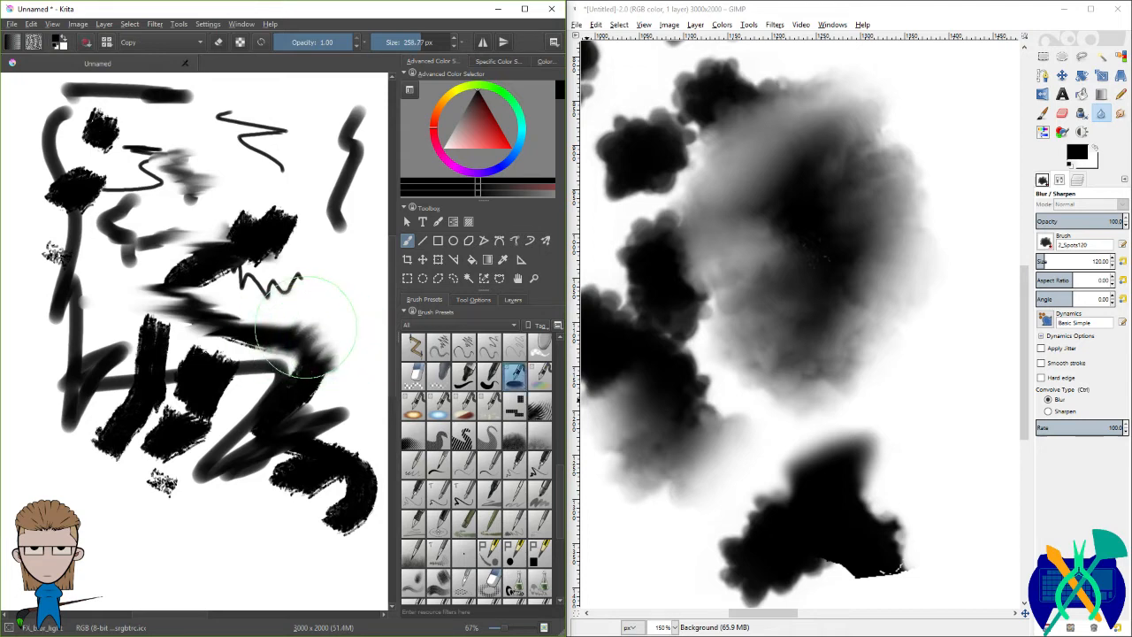
Step: Reduce the blur brush to 9.33 px and blur a lower bend and the neighbouring peak of the thin wavy line
scroll(305, 335, "up", 3)
scroll(249, 247, "up", 2)
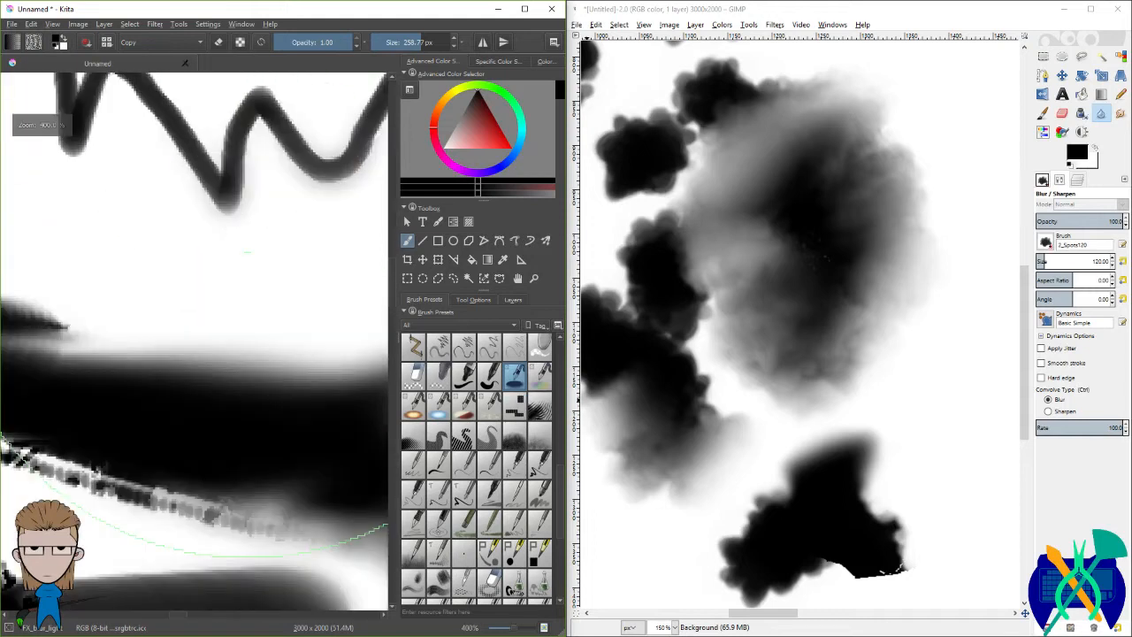
left_click_drag(338, 205, 181, 212, "shift")
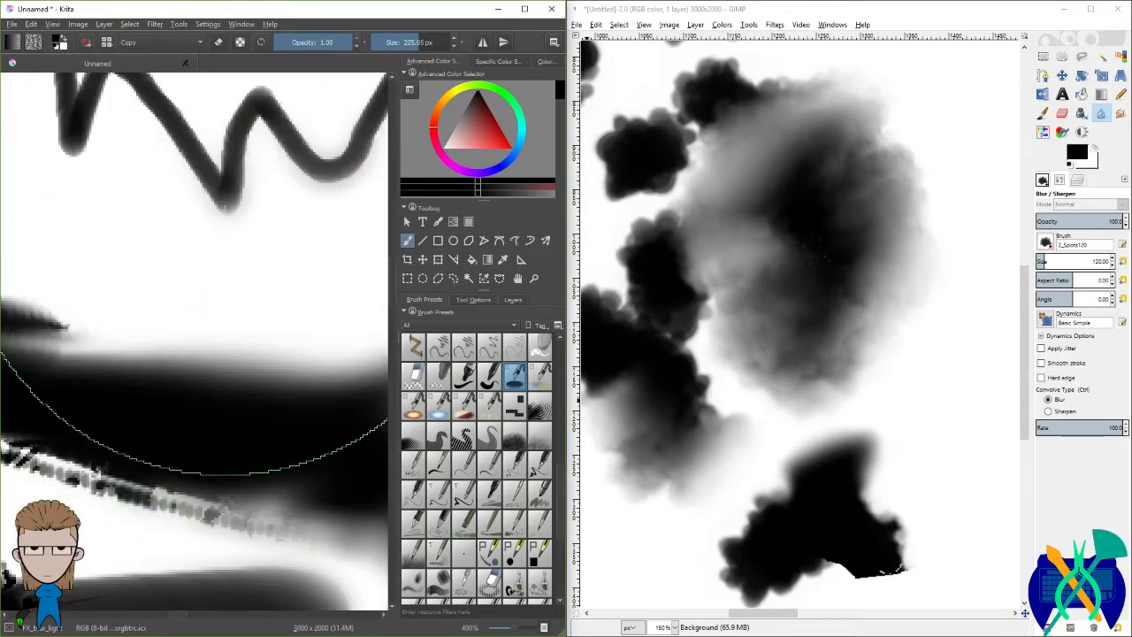
left_click_drag(328, 123, 209, 123, "shift")
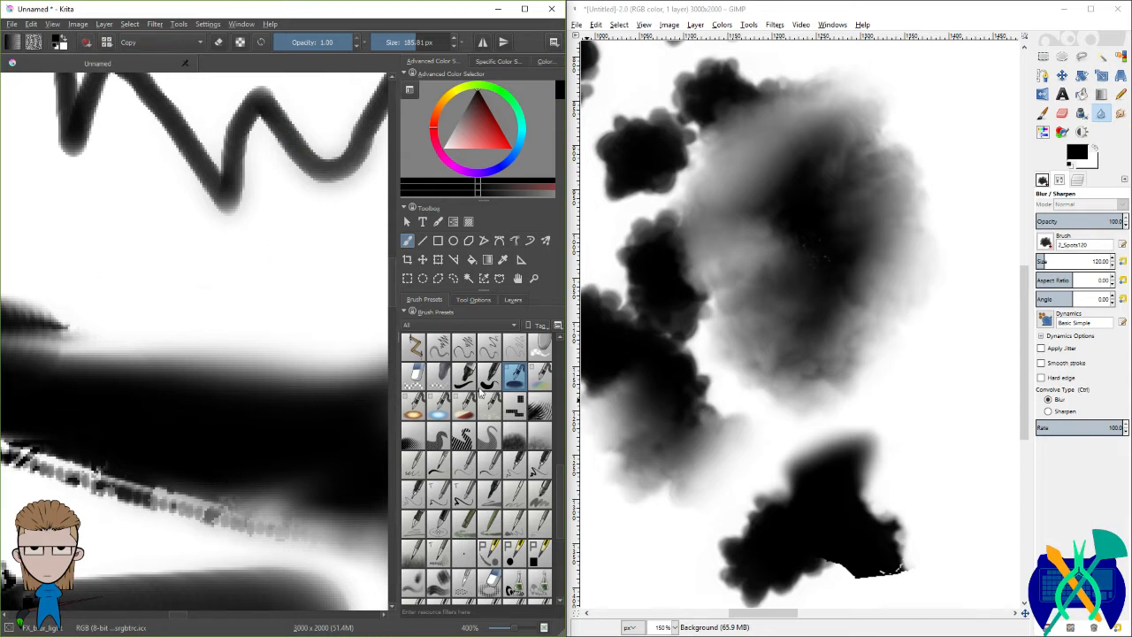
left_click(386, 46)
mouse_move(233, 205)
left_mouse_down()
mouse_move(199, 234)
mouse_move(187, 215)
mouse_move(215, 192)
mouse_move(206, 188)
mouse_move(208, 225)
mouse_move(240, 171)
left_mouse_up()
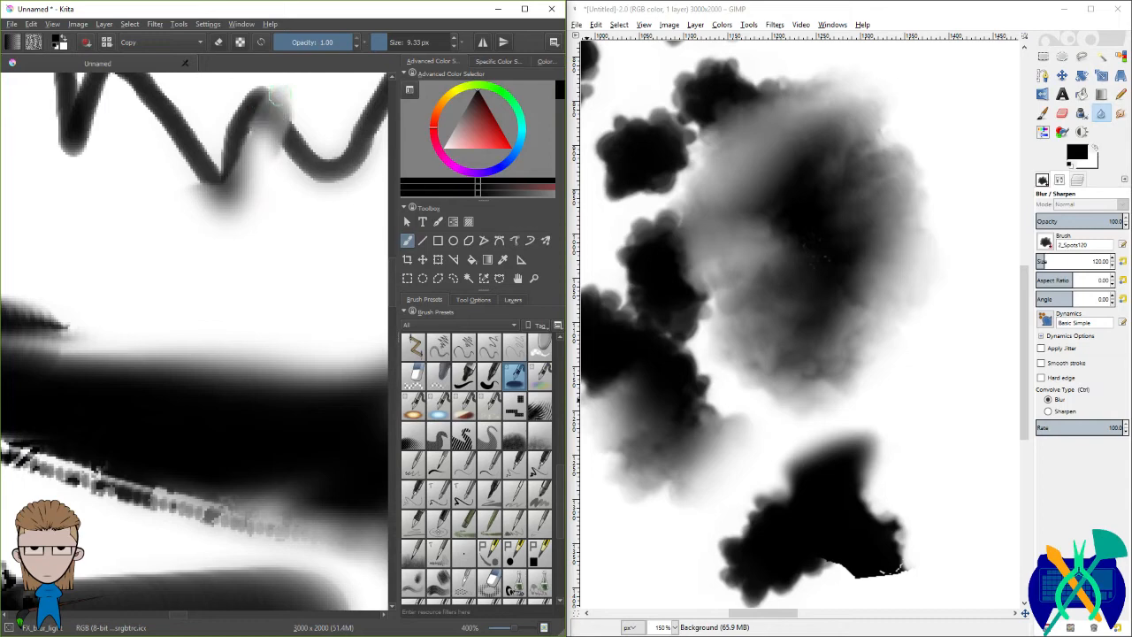
Step: Blur the thin wavy line's long descending slope with the brush opacity at 0.47 and again at 0.04
scroll(225, 414, "down", 1)
scroll(225, 414, "down", 1)
scroll(226, 182, "up", 3)
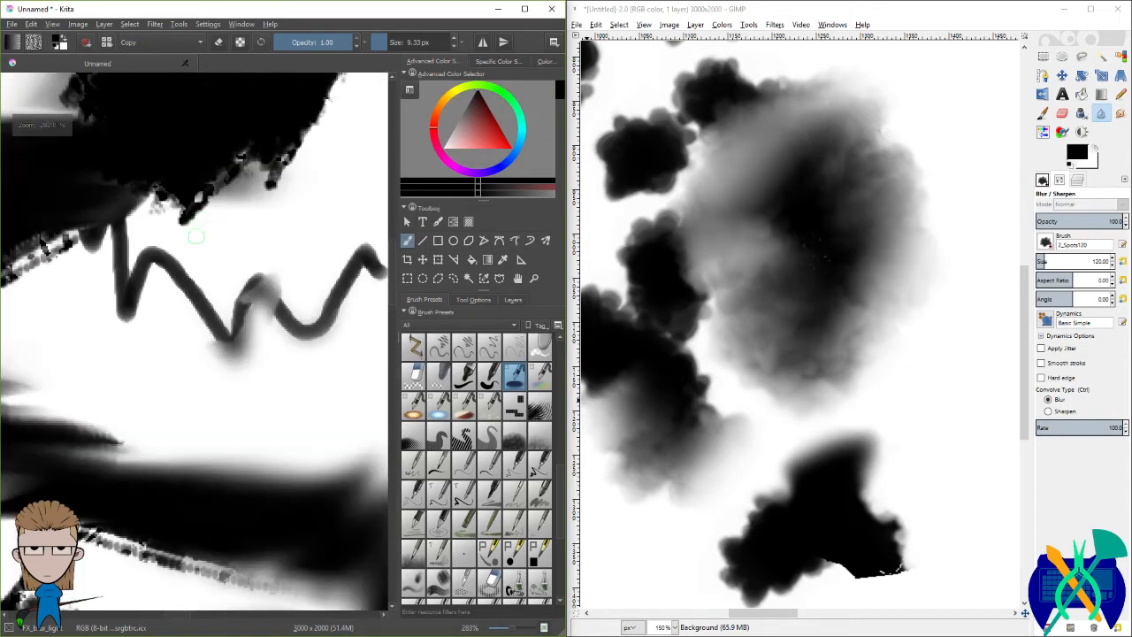
left_click(311, 42)
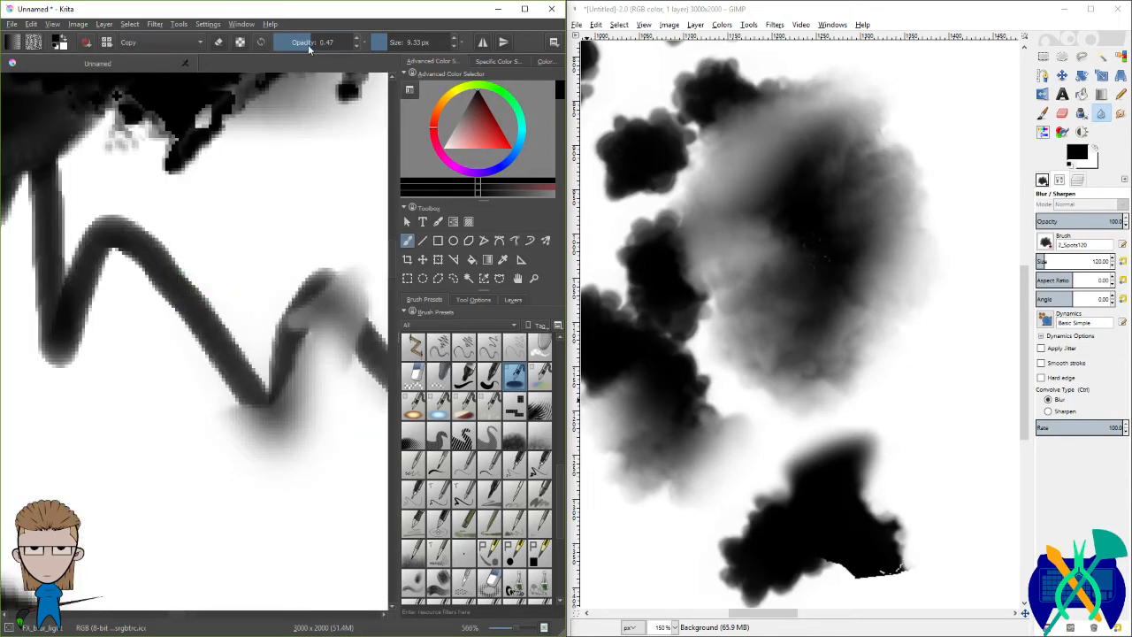
mouse_move(196, 276)
left_mouse_down()
mouse_move(154, 322)
mouse_move(204, 283)
mouse_move(127, 317)
mouse_move(182, 256)
left_mouse_up()
left_click_drag(312, 43, 279, 42)
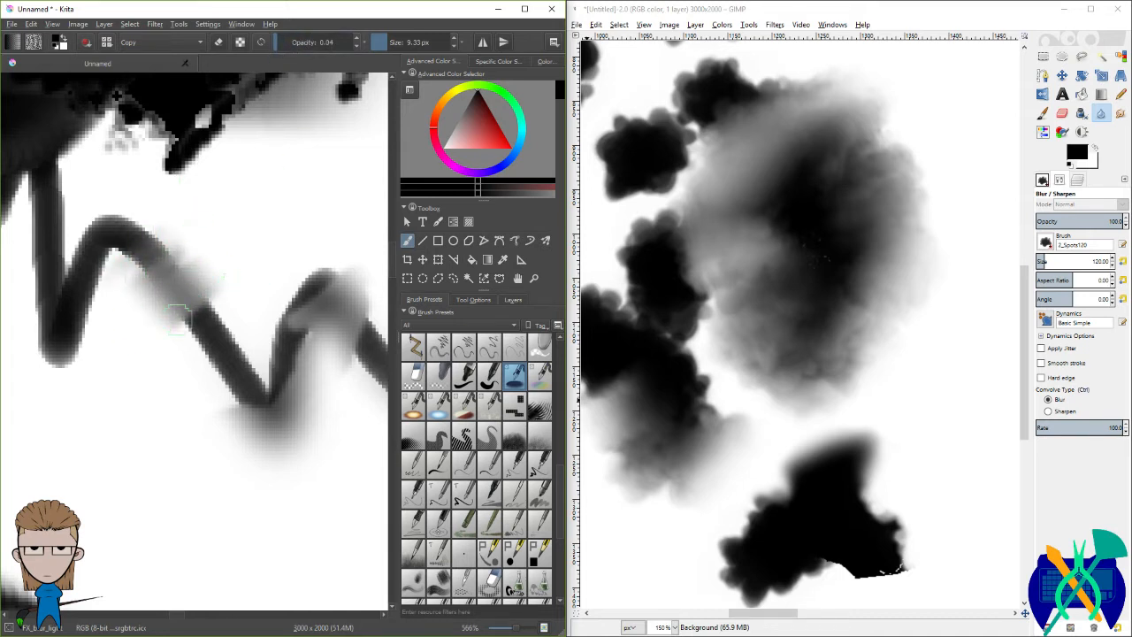
mouse_move(178, 314)
left_mouse_down()
mouse_move(206, 325)
mouse_move(237, 288)
mouse_move(162, 350)
mouse_move(182, 374)
mouse_move(239, 325)
mouse_move(222, 261)
left_mouse_up()
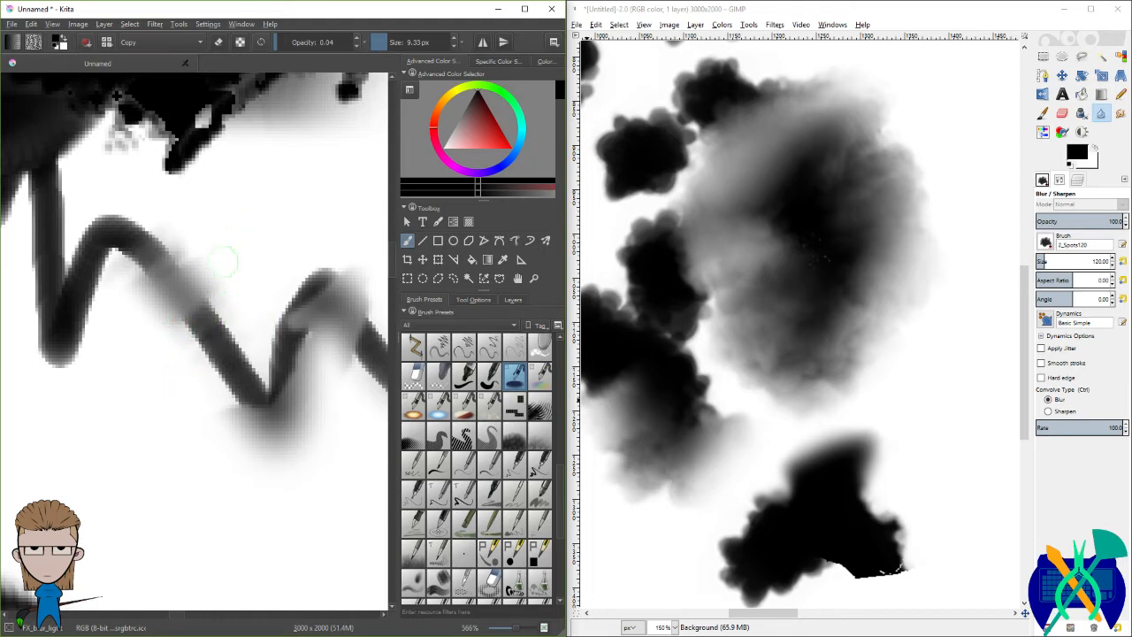
Step: Set the blur brush to 133.65 px and opacity to 1.00, and blur the rough black patch and the thin wavy line
scroll(235, 301, "down", 5)
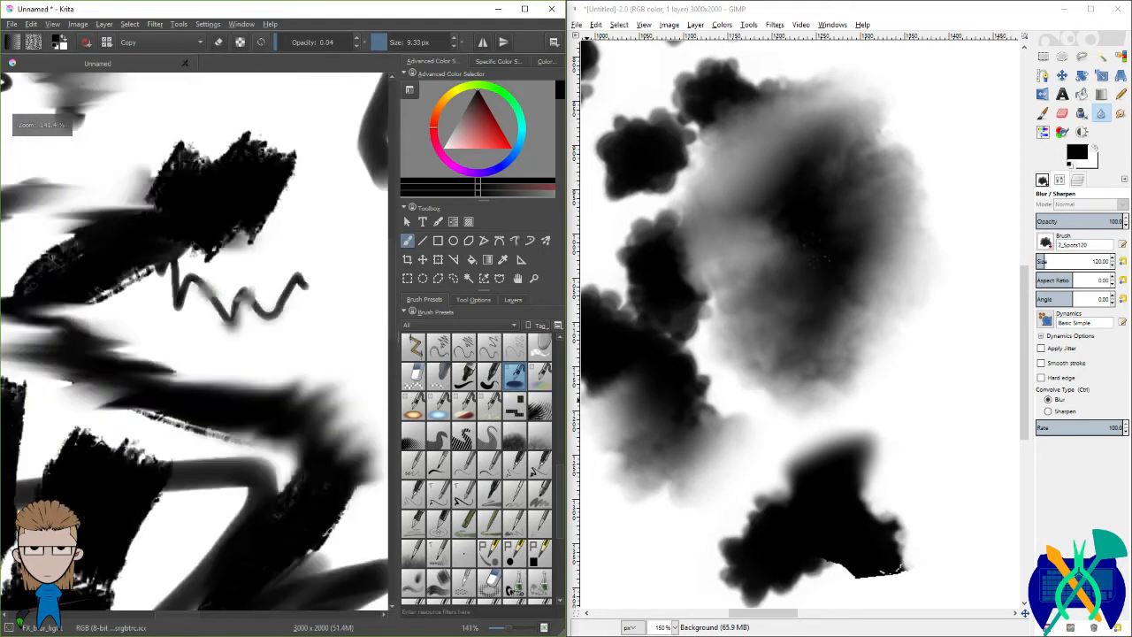
left_click_drag(420, 42, 434, 42)
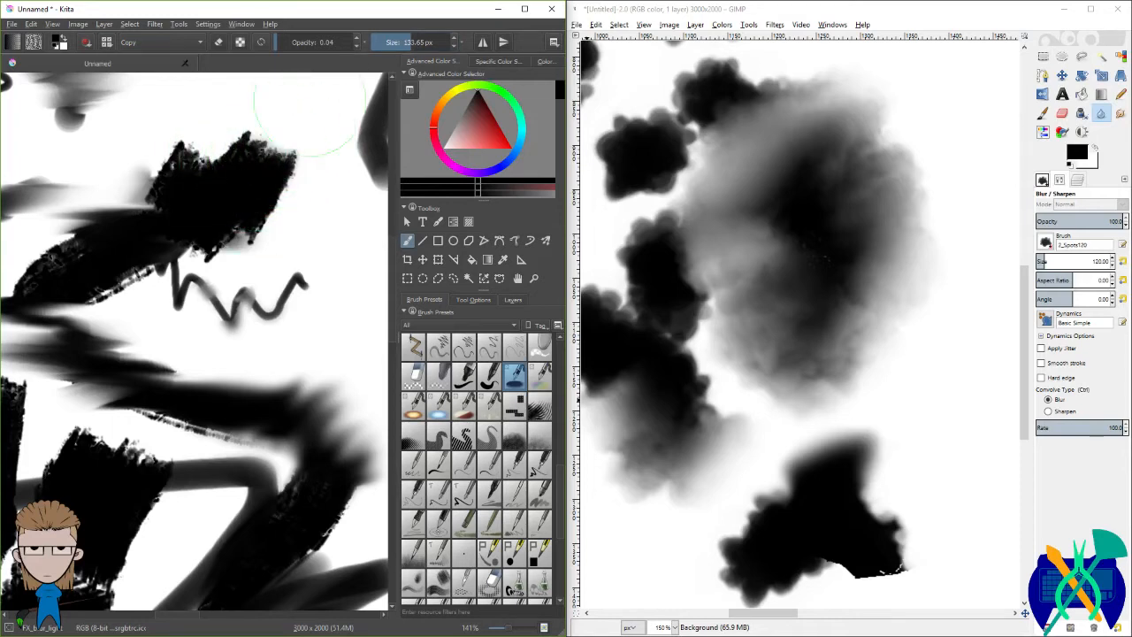
left_click_drag(326, 42, 360, 42)
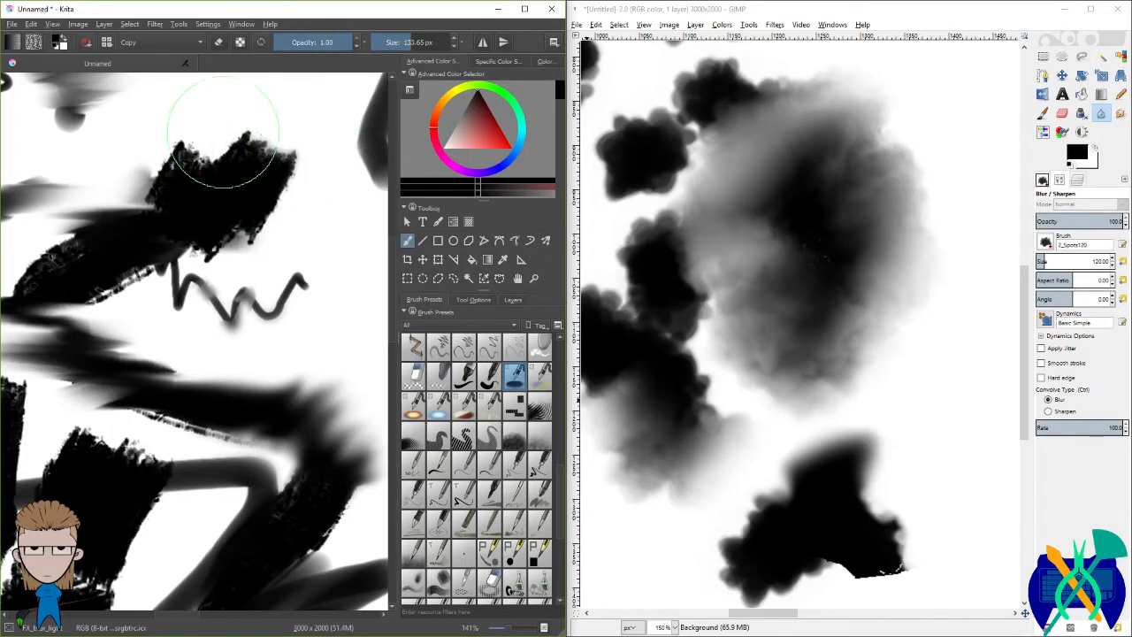
mouse_move(222, 156)
left_mouse_down()
mouse_move(256, 151)
mouse_move(282, 227)
mouse_move(288, 215)
mouse_move(274, 211)
mouse_move(189, 270)
mouse_move(119, 292)
mouse_move(235, 280)
mouse_move(270, 297)
mouse_move(257, 323)
left_mouse_up()
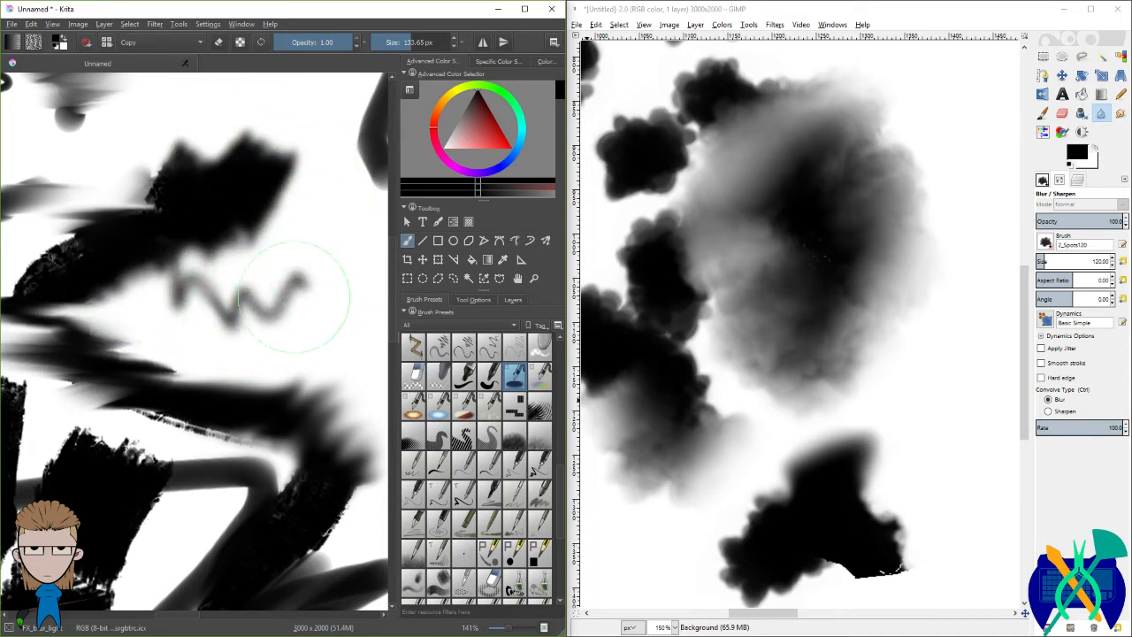
Step: Blur the right end of the thin wavy line with the 133.65 px blur brush
scroll(301, 311, "up", 10)
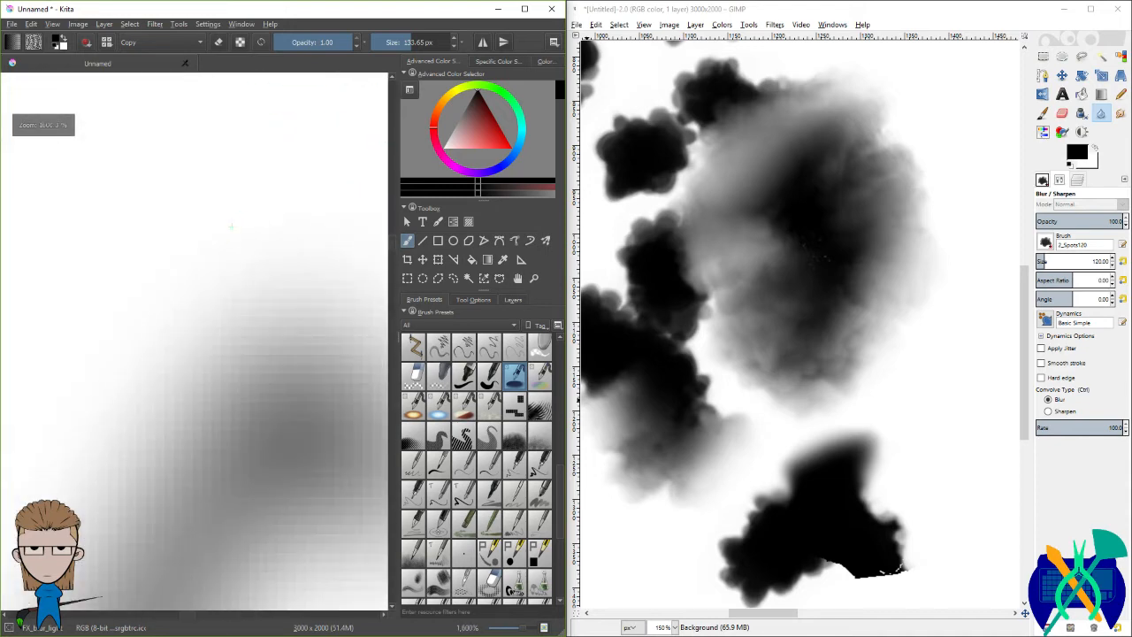
scroll(213, 239, "down", 6)
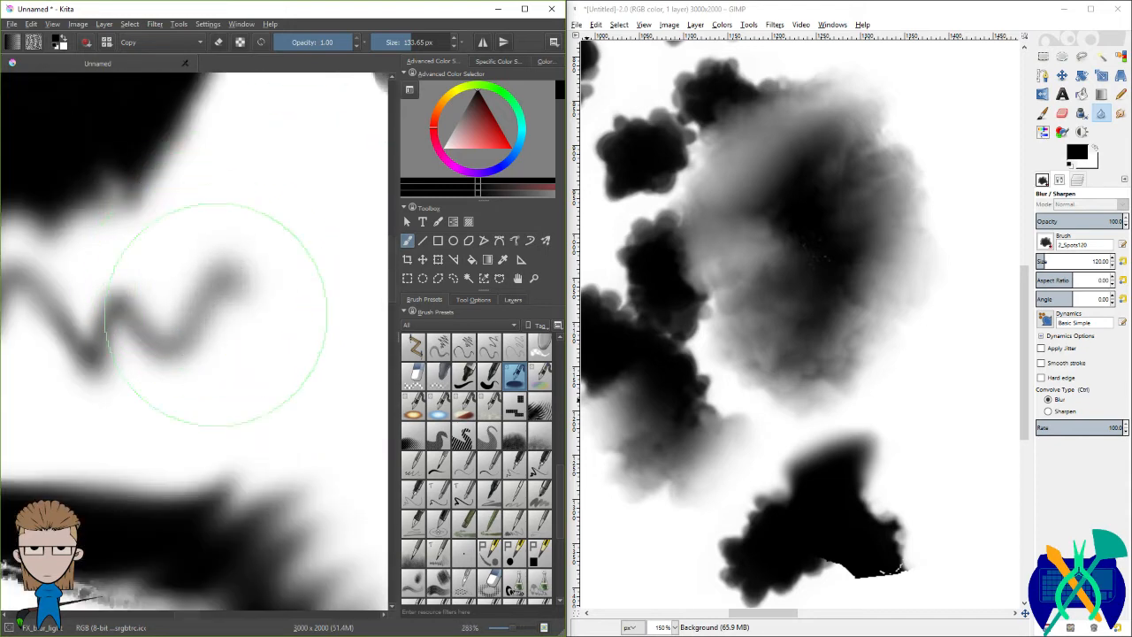
mouse_move(247, 267)
left_mouse_down()
mouse_move(207, 327)
mouse_move(258, 245)
mouse_move(196, 301)
mouse_move(215, 327)
mouse_move(163, 382)
mouse_move(189, 340)
mouse_move(168, 288)
mouse_move(147, 284)
mouse_move(88, 321)
mouse_move(119, 319)
mouse_move(113, 295)
mouse_move(247, 236)
left_mouse_up()
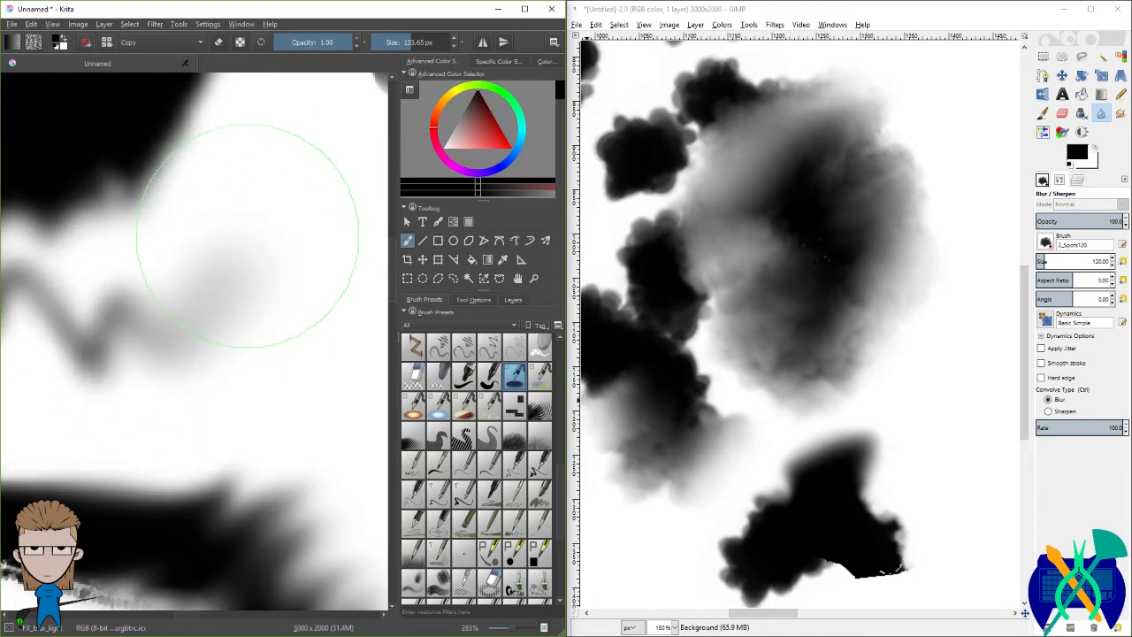
key("1")
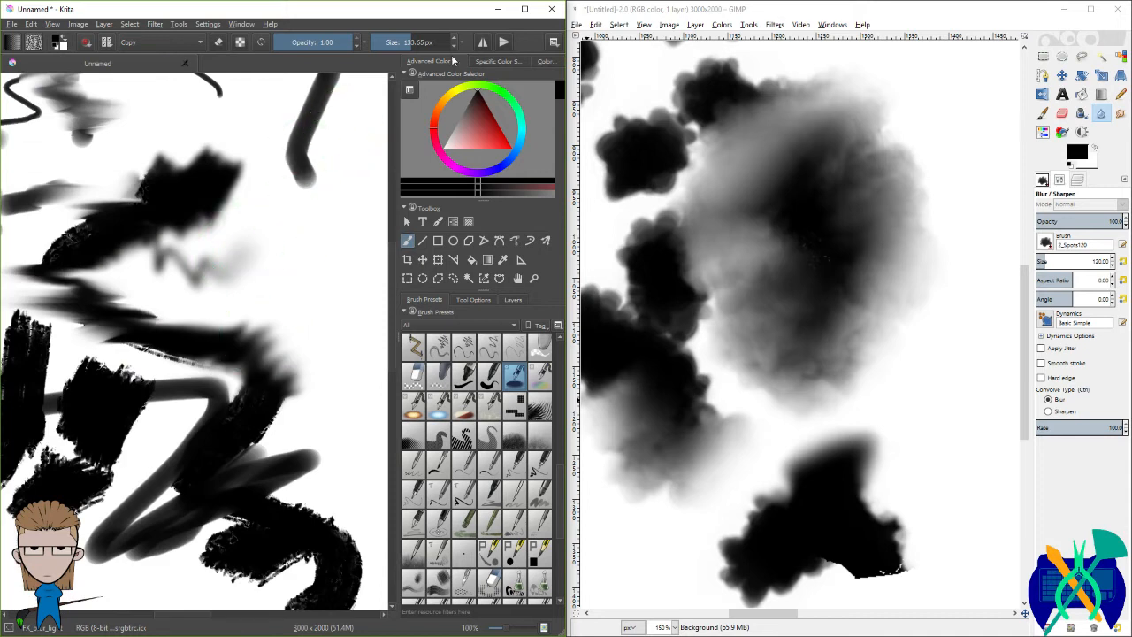
Step: Set the blur brush size to 364.43 px and blur the right bend of the thick zigzag
left_click(427, 43)
mouse_move(265, 374)
left_mouse_down()
mouse_move(276, 355)
mouse_move(265, 342)
mouse_move(215, 396)
mouse_move(244, 366)
mouse_move(225, 396)
mouse_move(234, 389)
mouse_move(270, 315)
mouse_move(334, 331)
mouse_move(253, 361)
mouse_move(262, 355)
mouse_move(233, 387)
mouse_move(275, 345)
mouse_move(248, 380)
left_mouse_up()
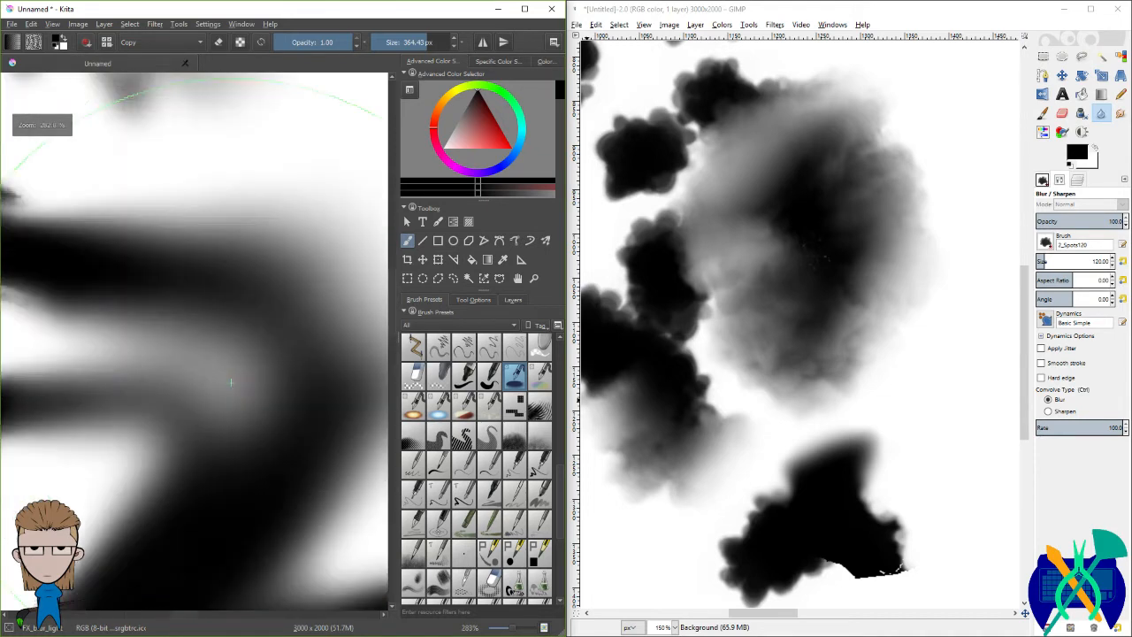
scroll(248, 381, "up", 3)
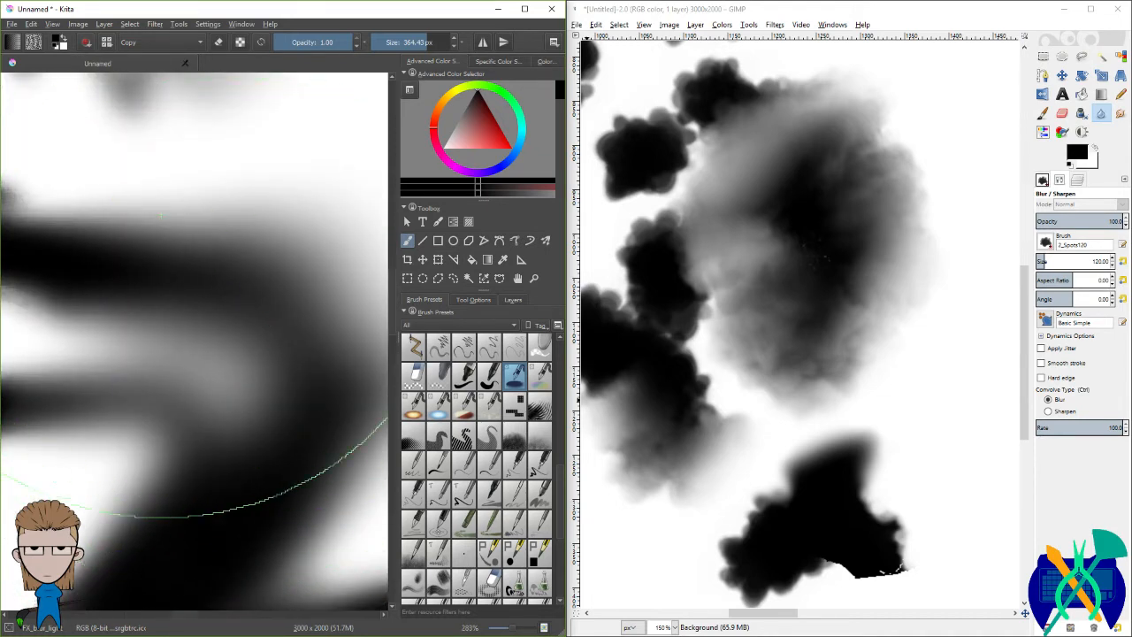
scroll(177, 248, "down", 5)
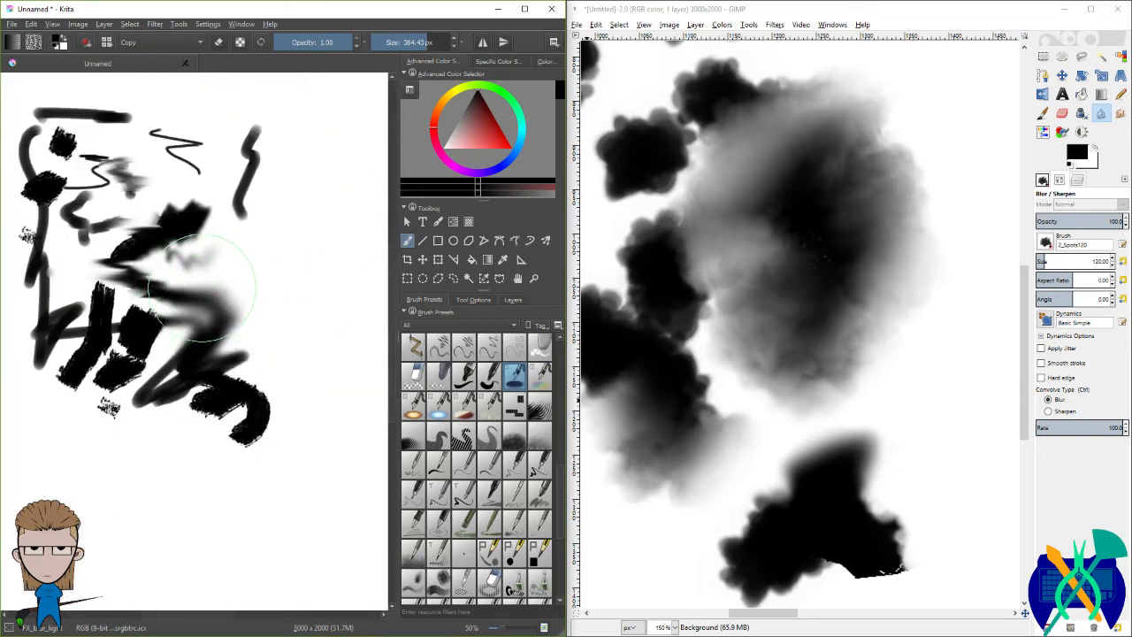
scroll(221, 270, "up", 2)
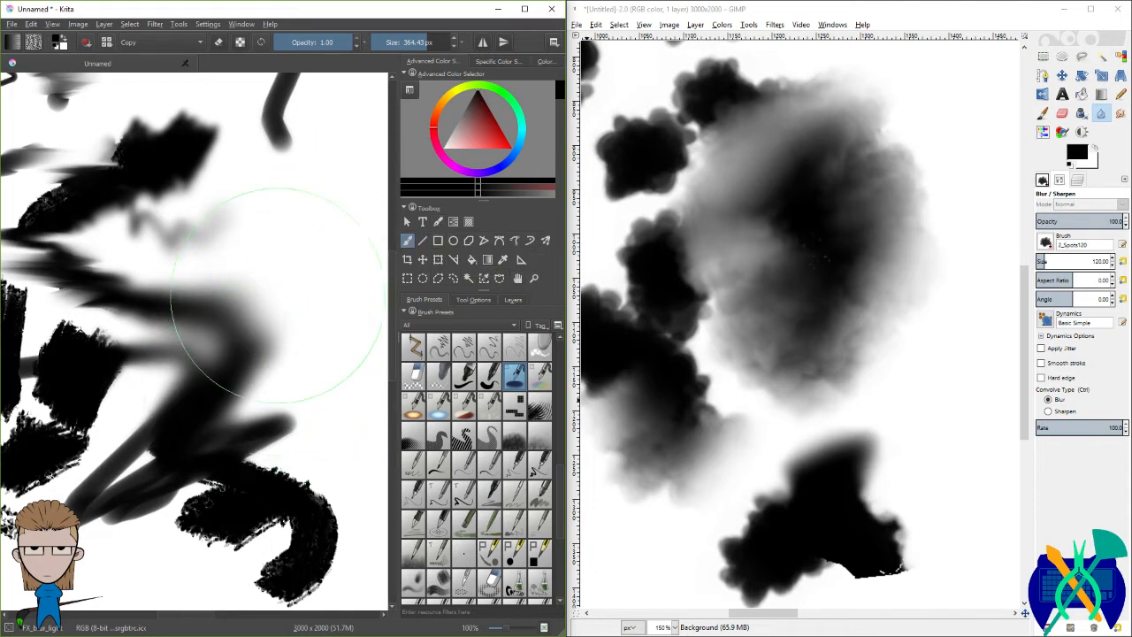
Step: Blur the short curved stroke and the smeared squiggle above it with the 364.43 px brush
mouse_move(278, 295)
left_mouse_down()
mouse_move(119, 250)
mouse_move(93, 258)
mouse_move(132, 276)
mouse_move(125, 282)
mouse_move(184, 299)
mouse_move(212, 367)
mouse_move(225, 365)
mouse_move(220, 321)
mouse_move(183, 304)
mouse_move(313, 310)
left_mouse_up()
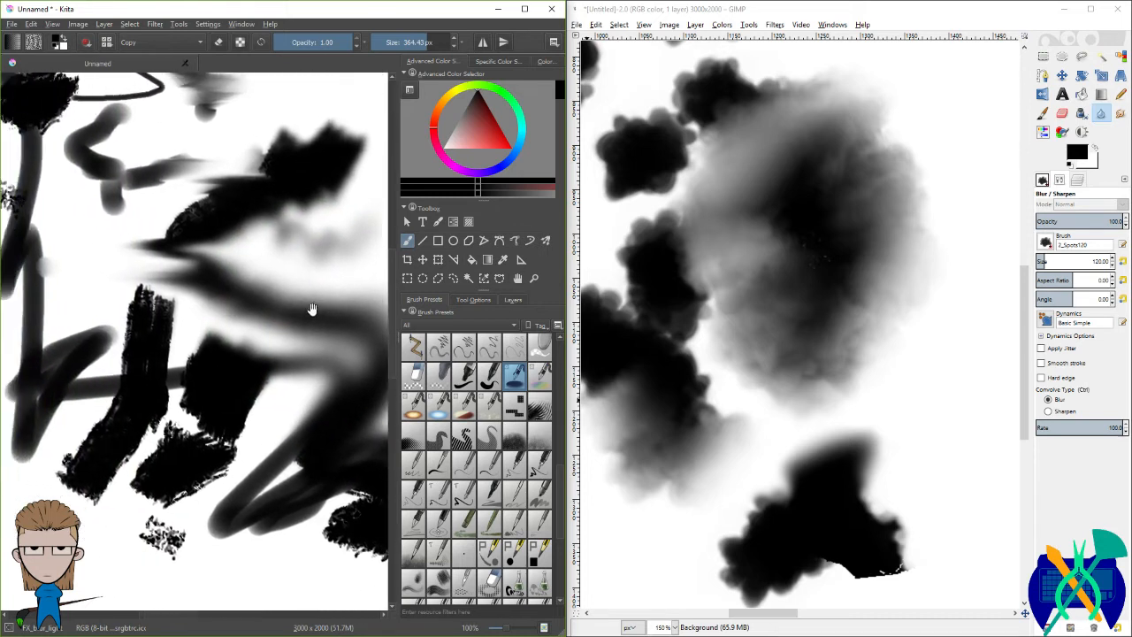
left_click_drag(168, 291, 247, 296)
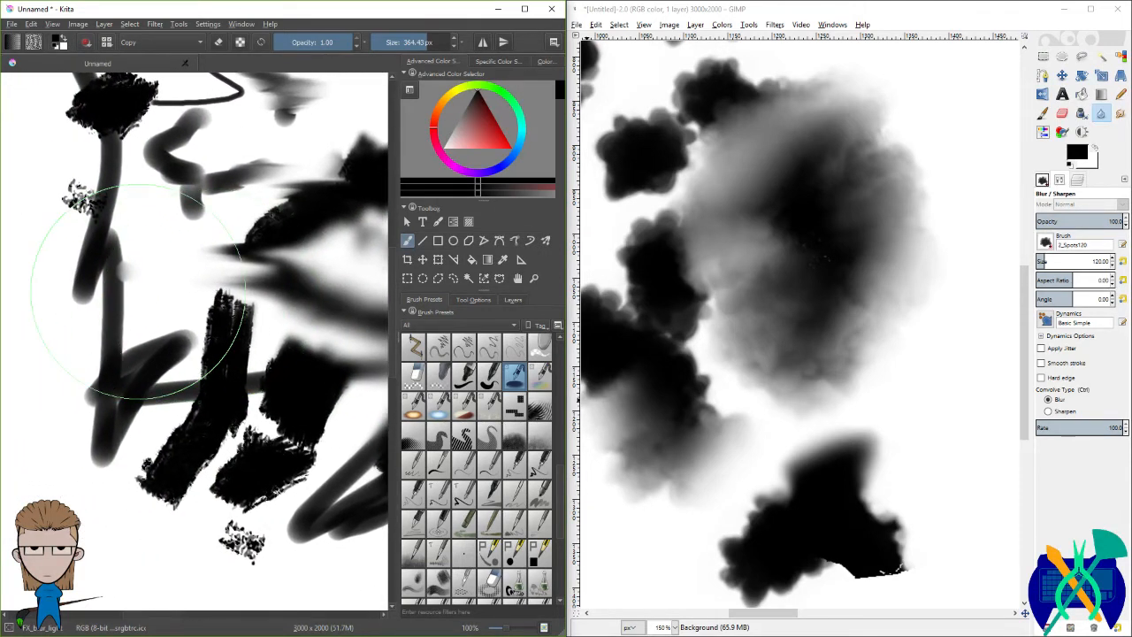
mouse_move(137, 286)
left_mouse_down()
mouse_move(174, 292)
mouse_move(130, 376)
left_mouse_up()
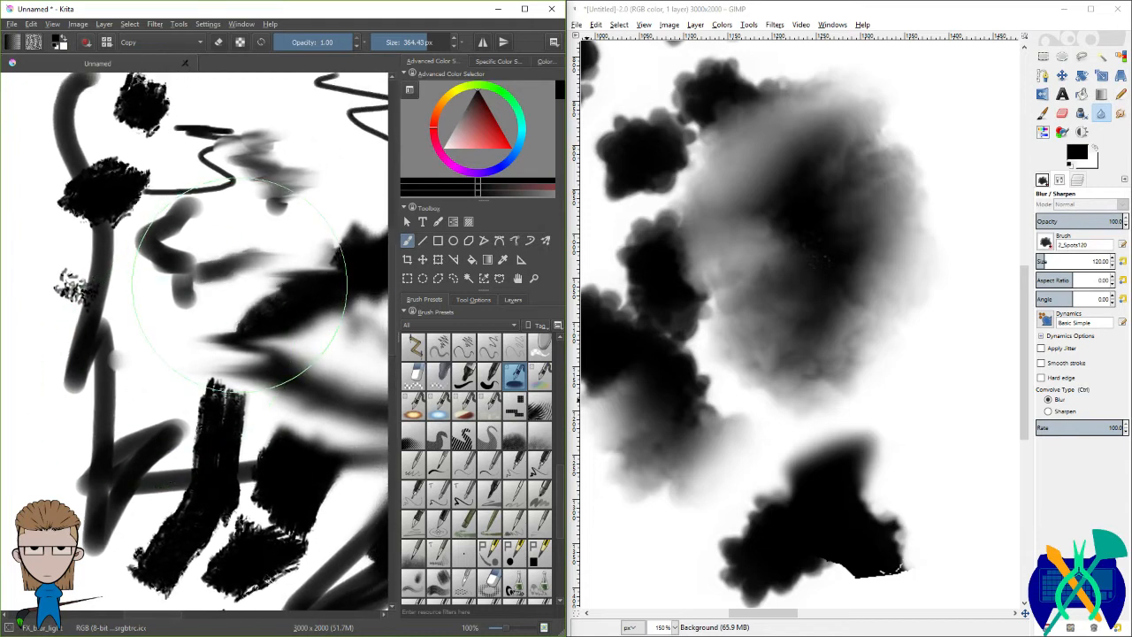
mouse_move(249, 266)
left_mouse_down()
mouse_move(221, 263)
mouse_move(239, 248)
mouse_move(223, 244)
mouse_move(205, 262)
mouse_move(196, 238)
mouse_move(256, 207)
mouse_move(218, 246)
left_mouse_up()
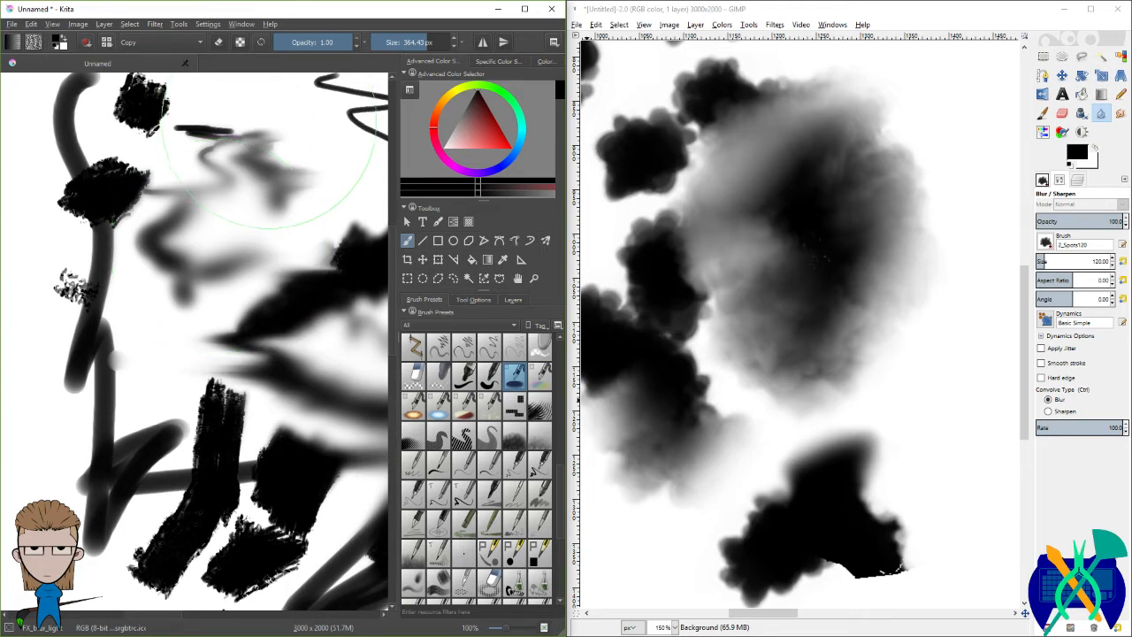
scroll(211, 270, "down", 4)
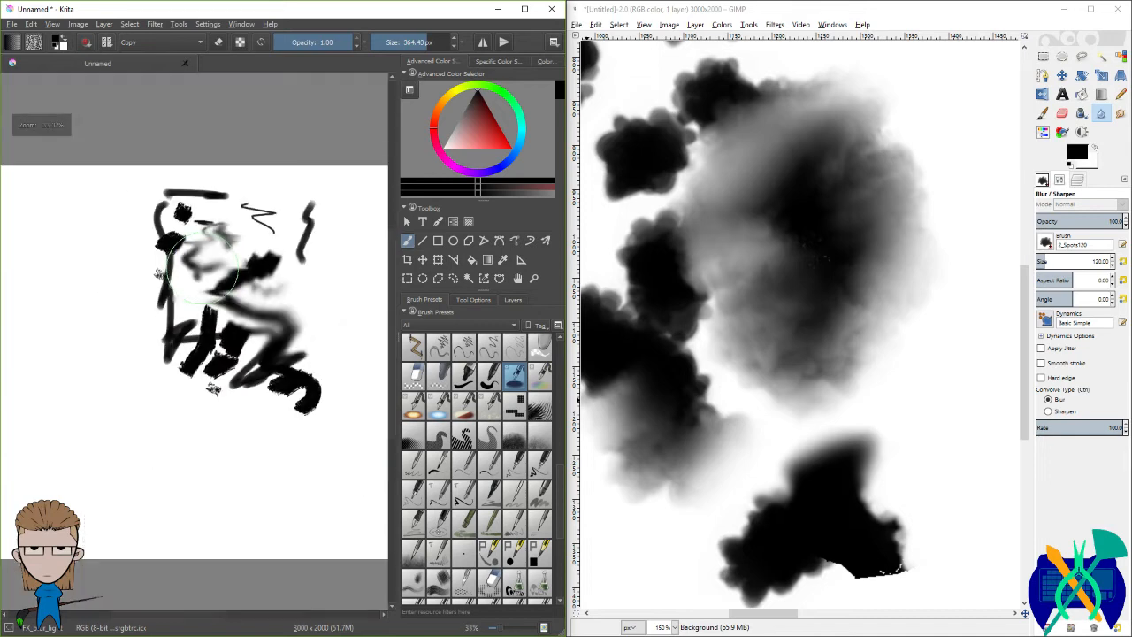
Step: Reduce the blur brush to 1.74 px, adjust it to 2.11 px, and work it across the upper end of the upright stroke
scroll(300, 244, "up", 4)
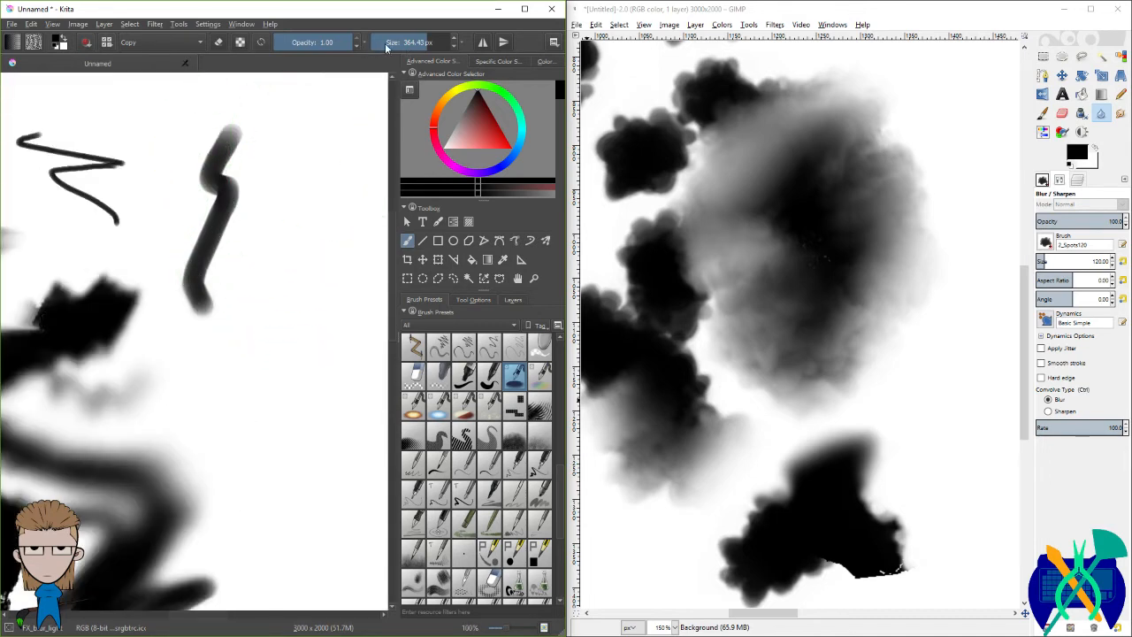
left_click_drag(395, 46, 381, 49)
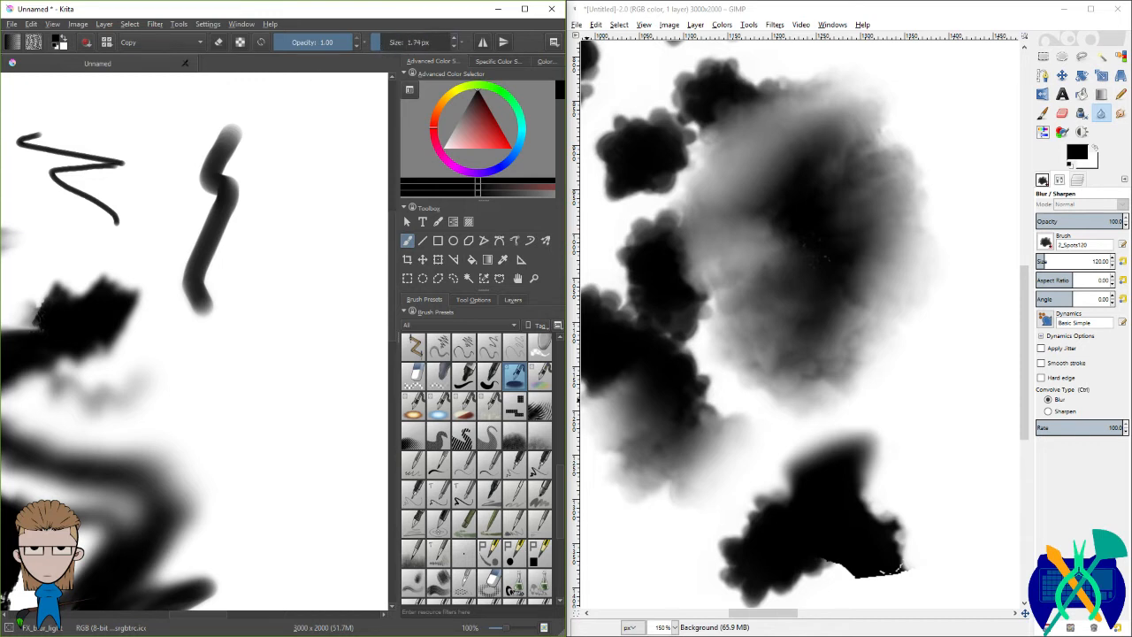
scroll(230, 133, "up", 6)
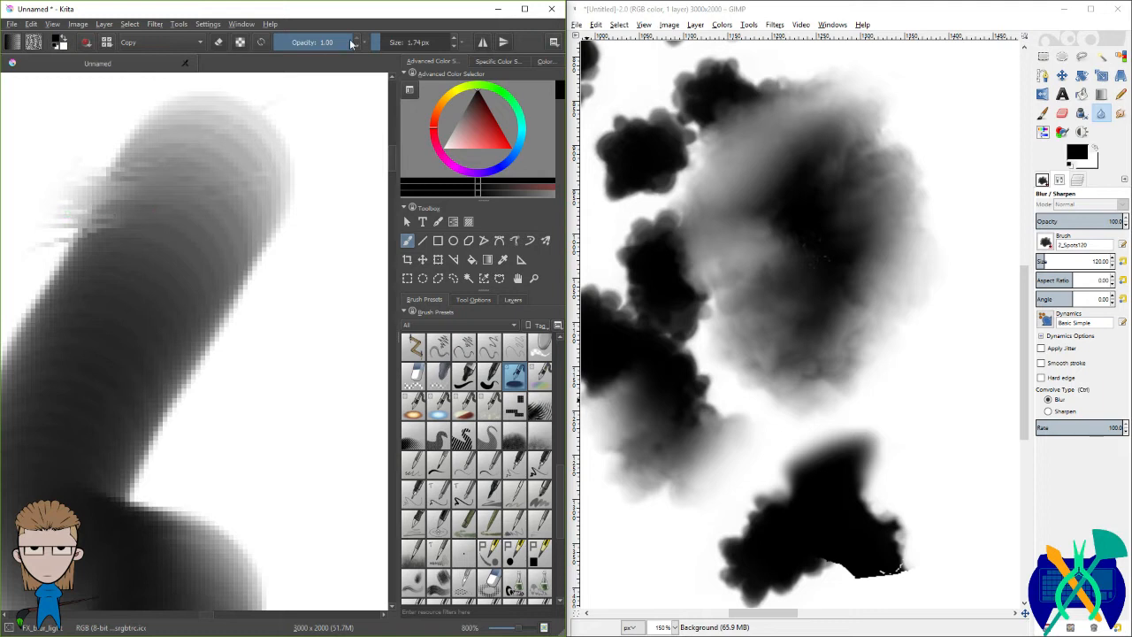
left_click_drag(130, 178, 87, 153)
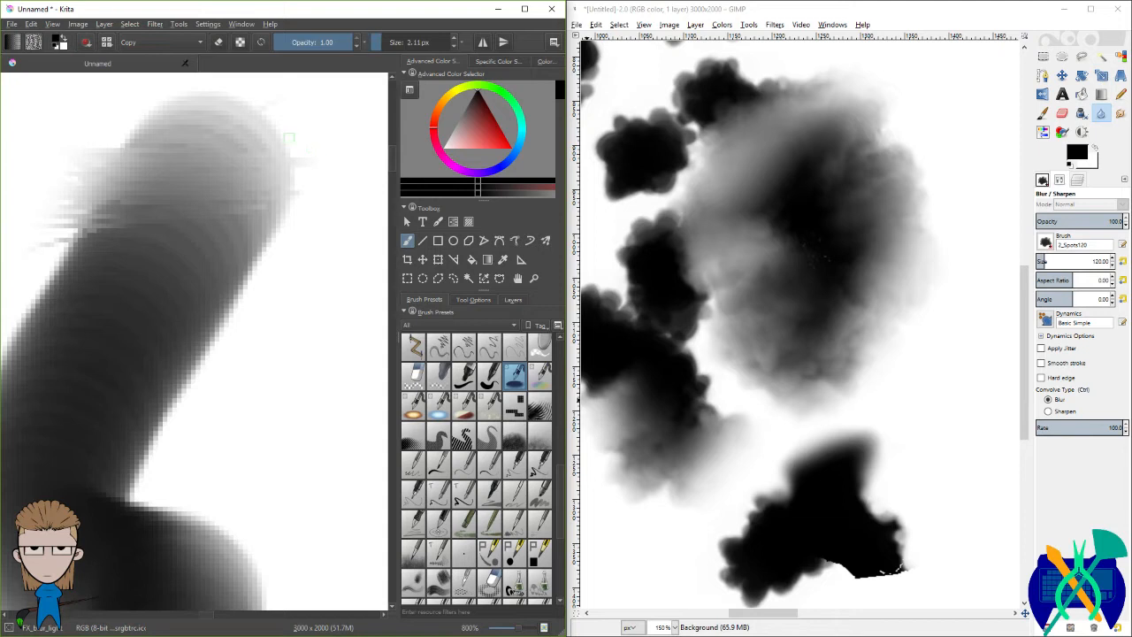
scroll(279, 132, "down", 3)
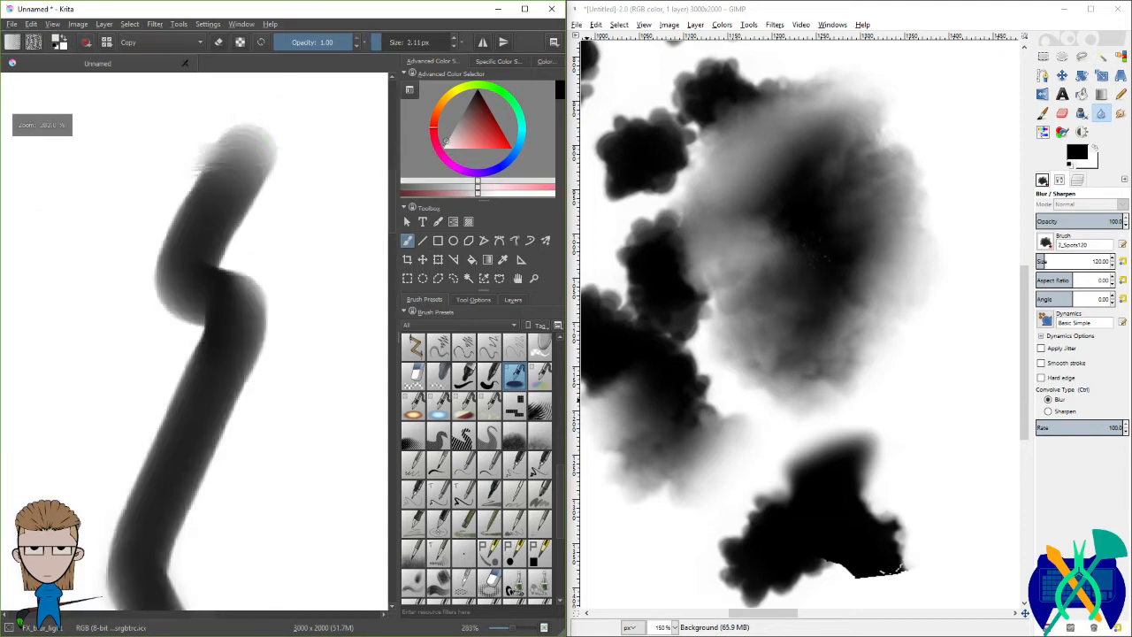
scroll(265, 140, "down", 2)
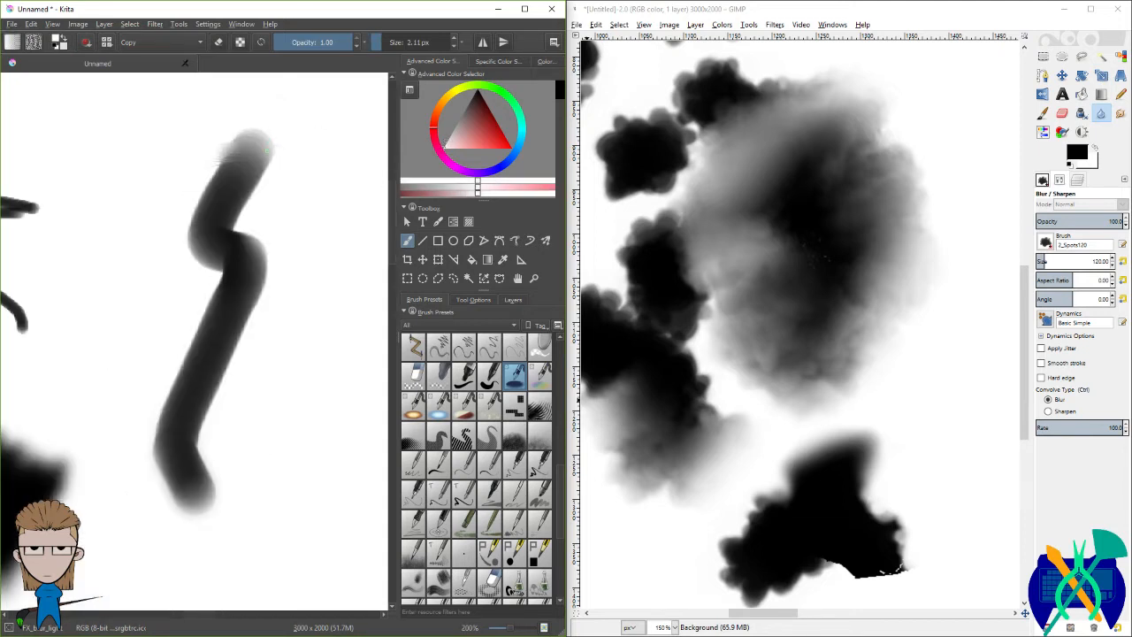
Step: Set the foreground colour back to black and clear all the strokes from the layer
left_click(471, 146)
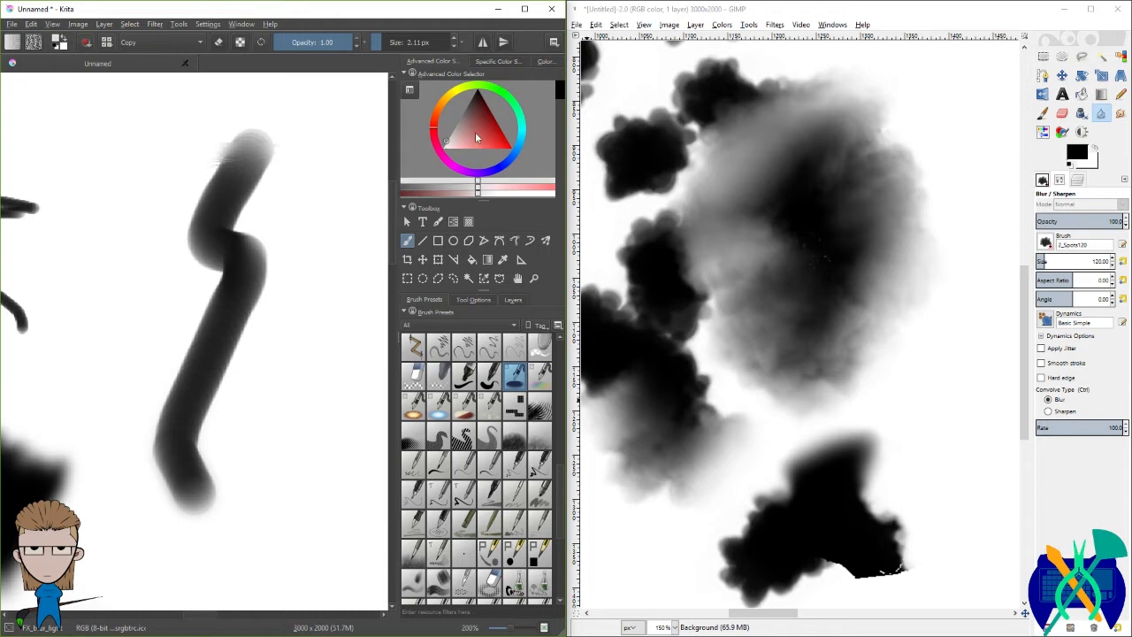
left_click(454, 142)
left_click(478, 89)
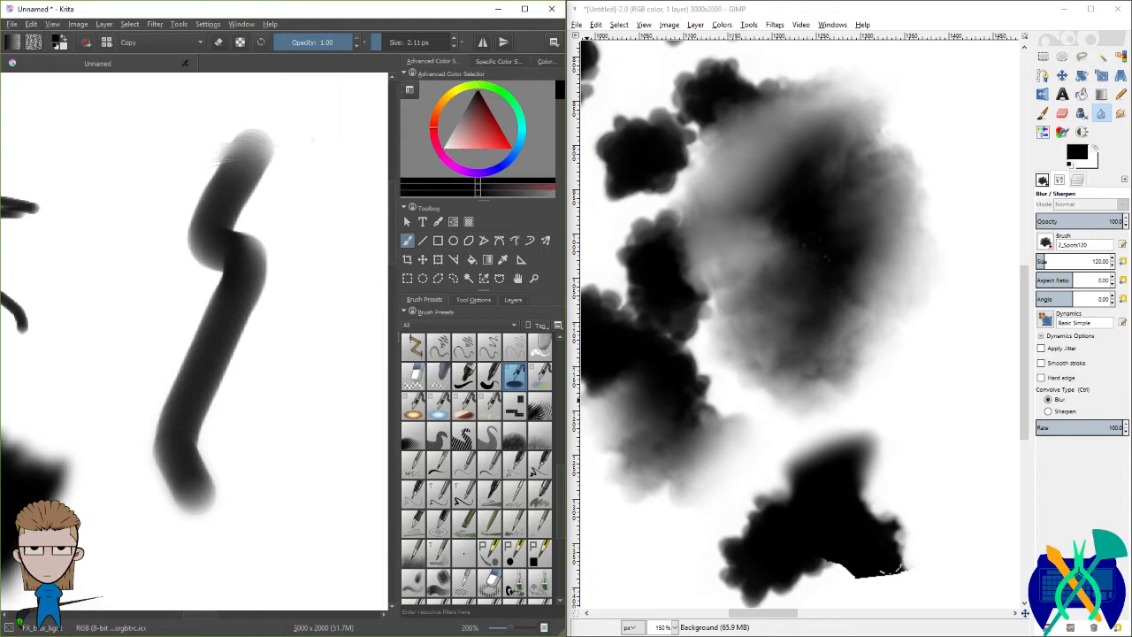
scroll(266, 226, "down", 5)
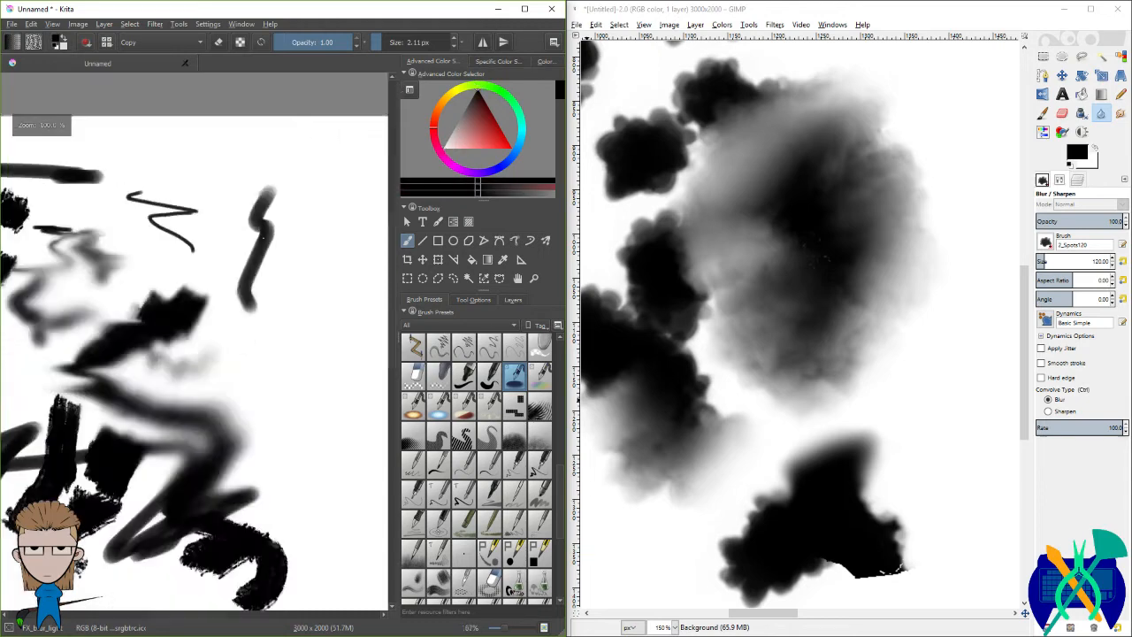
key("Delete")
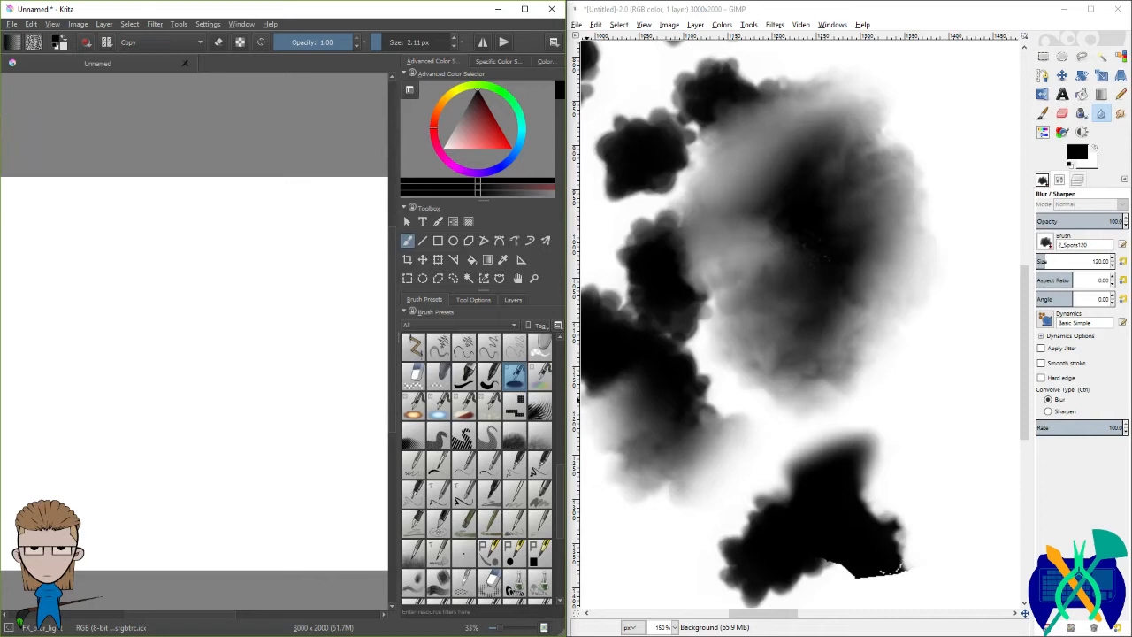
scroll(268, 222, "down", 1)
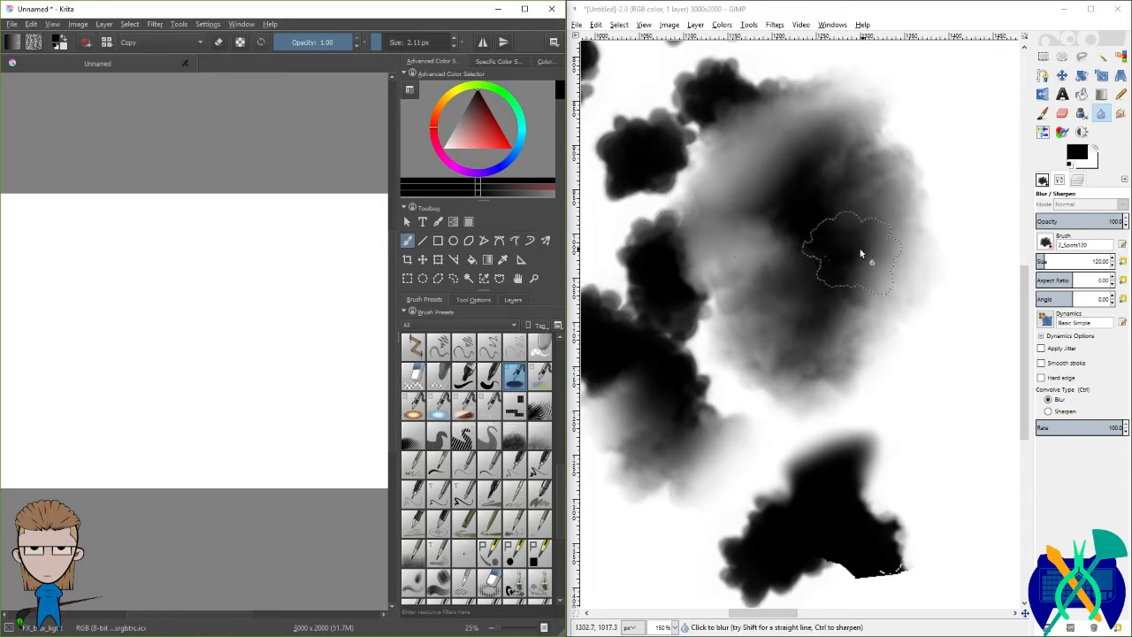
Step: Switch to GIMP and blur the dark centre of the large cloudy blob
left_click(822, 254)
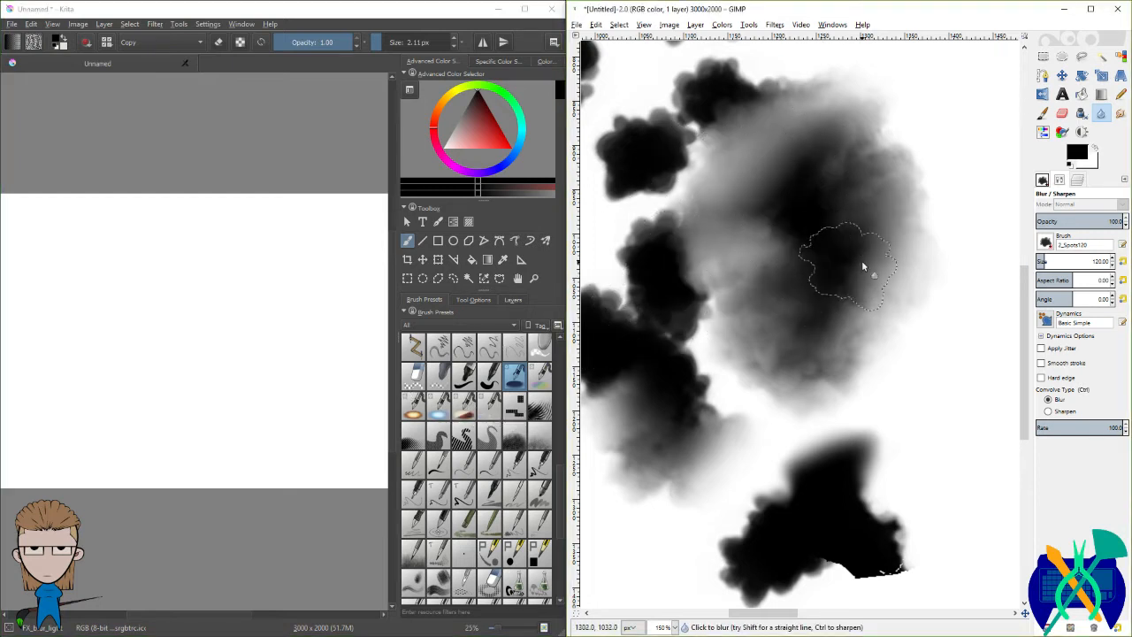
left_click_drag(863, 264, 798, 241)
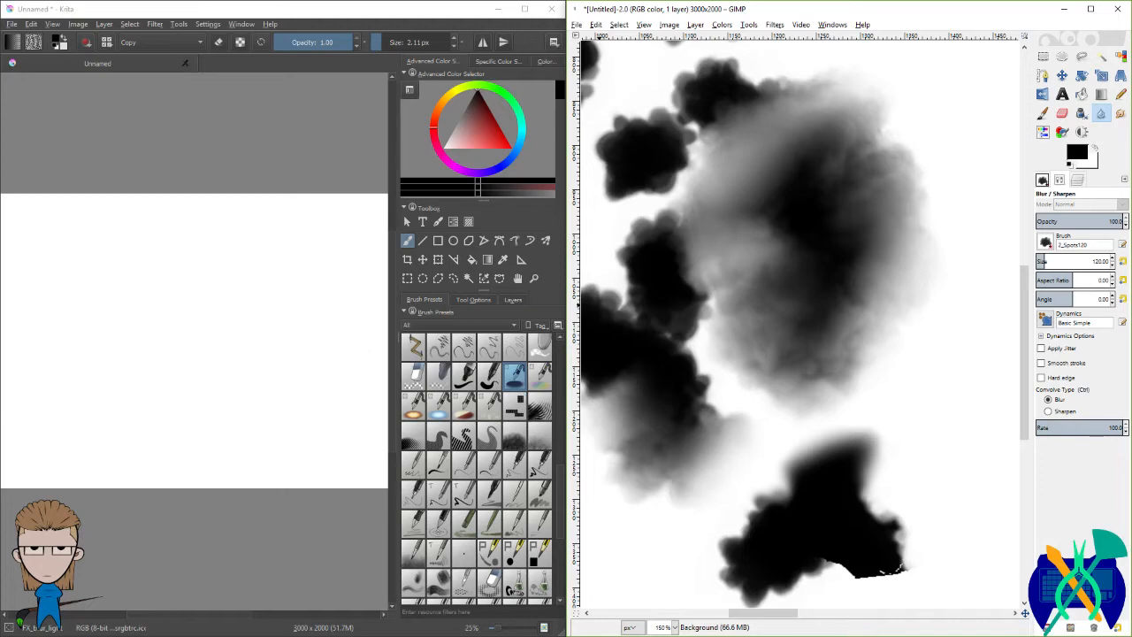
Step: Switch back to Krita, maximize its window, and centre the blank canvas in view
left_click(524, 8)
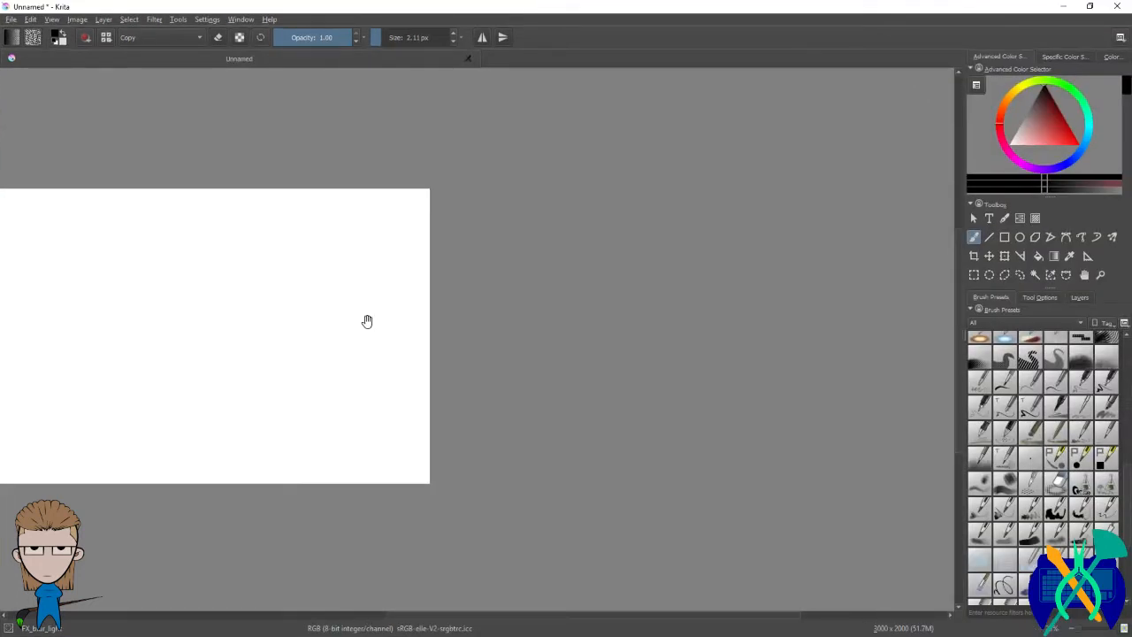
left_click_drag(367, 321, 682, 327)
scroll(682, 327, "up", 1)
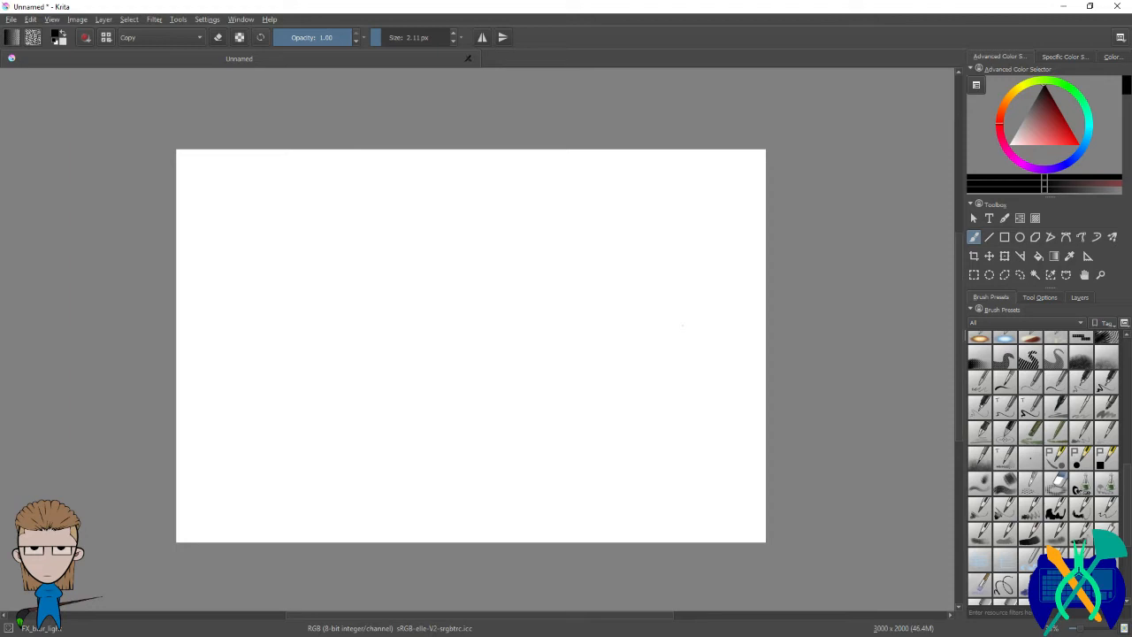
Step: Open the brush editor for FX_blur_light and examine its brush tip, blending mode, opacity, size, rotation and mirror settings
left_click(85, 38)
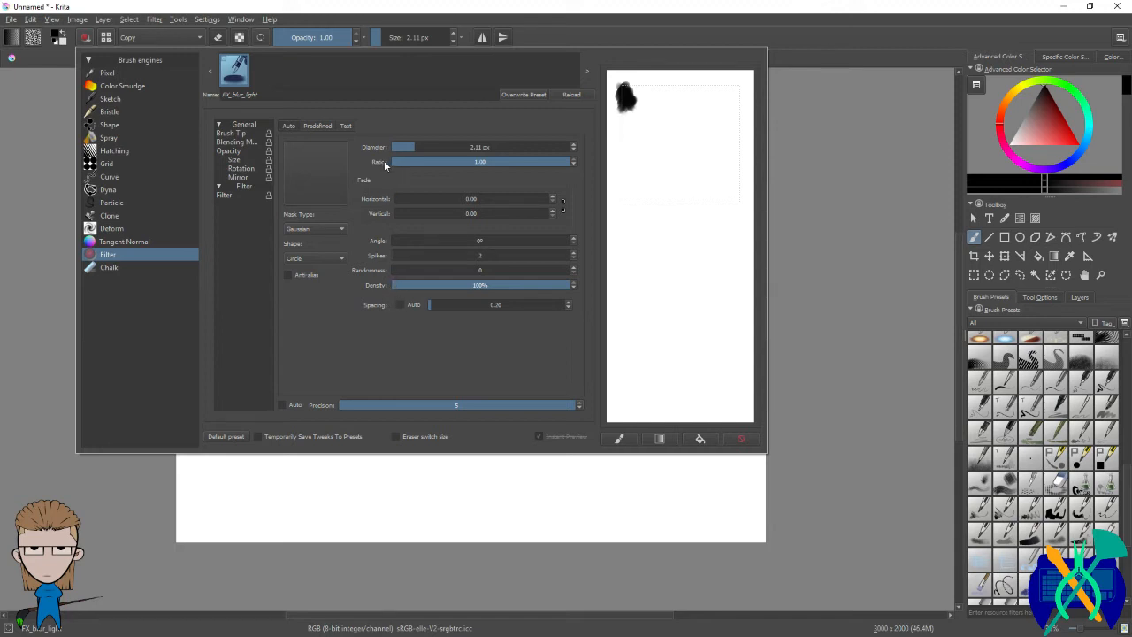
left_click(229, 135)
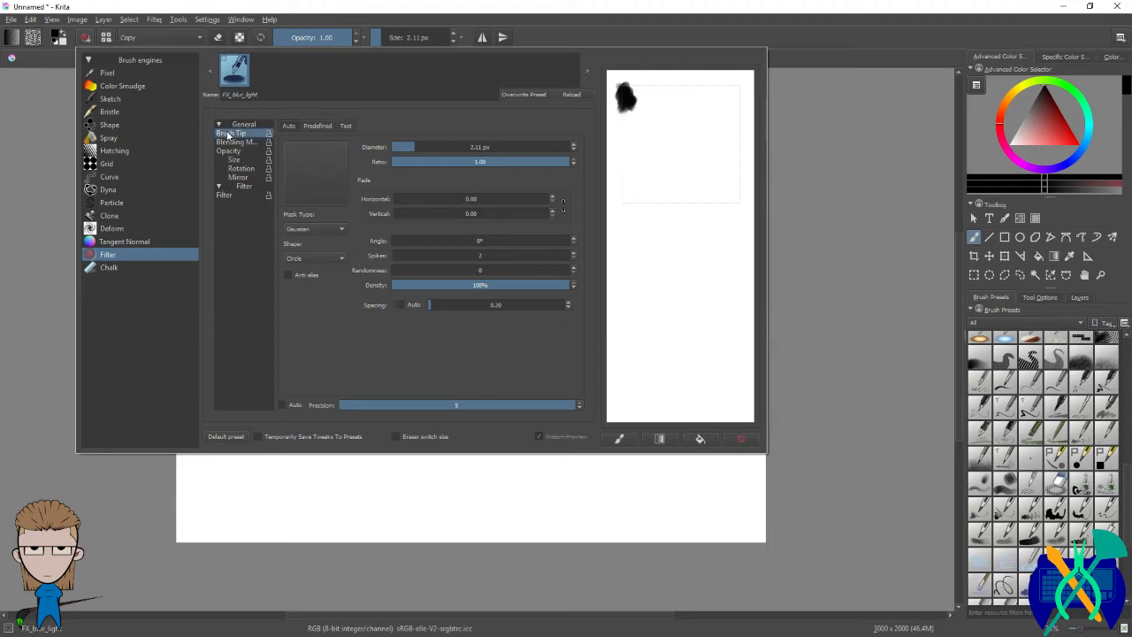
left_click(228, 143)
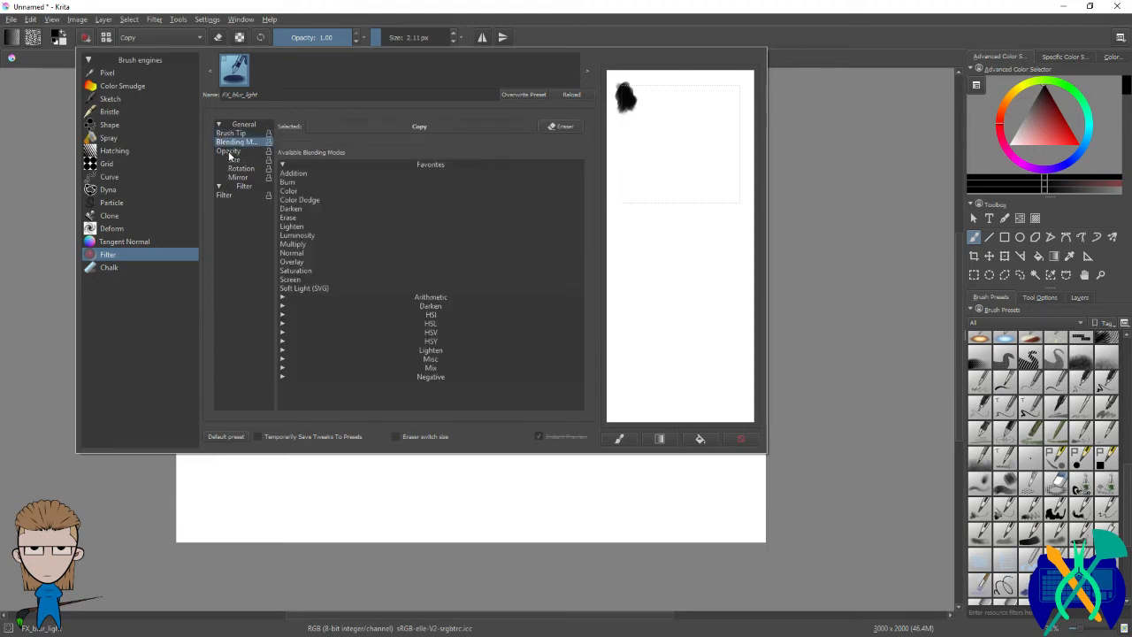
left_click(229, 152)
left_click(240, 168)
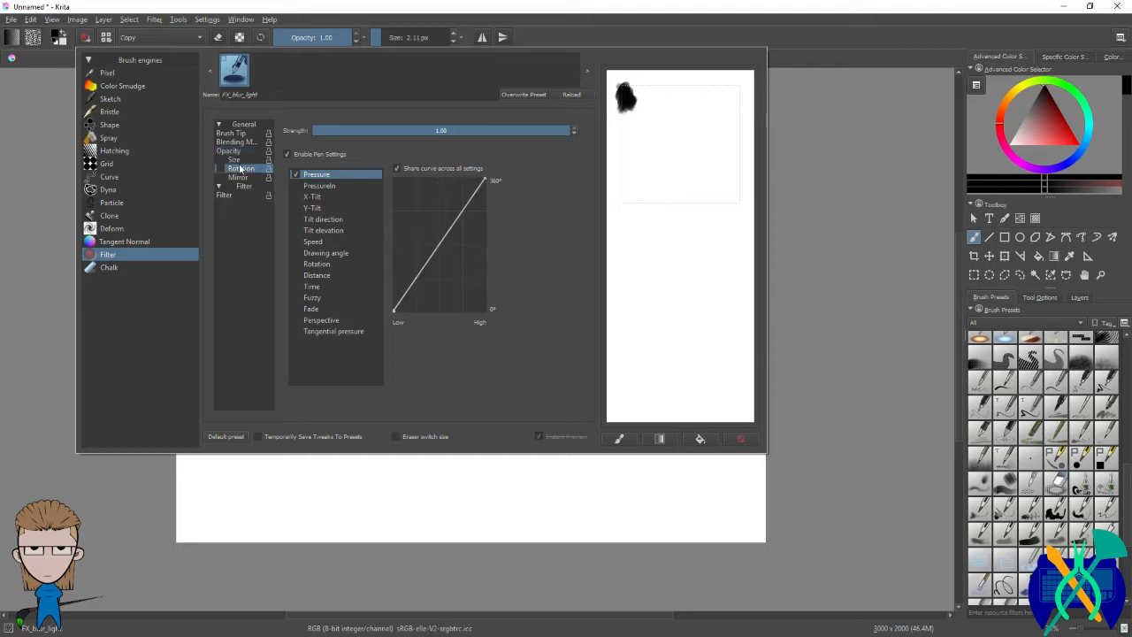
left_click(237, 160)
left_click(232, 151)
left_click(237, 177)
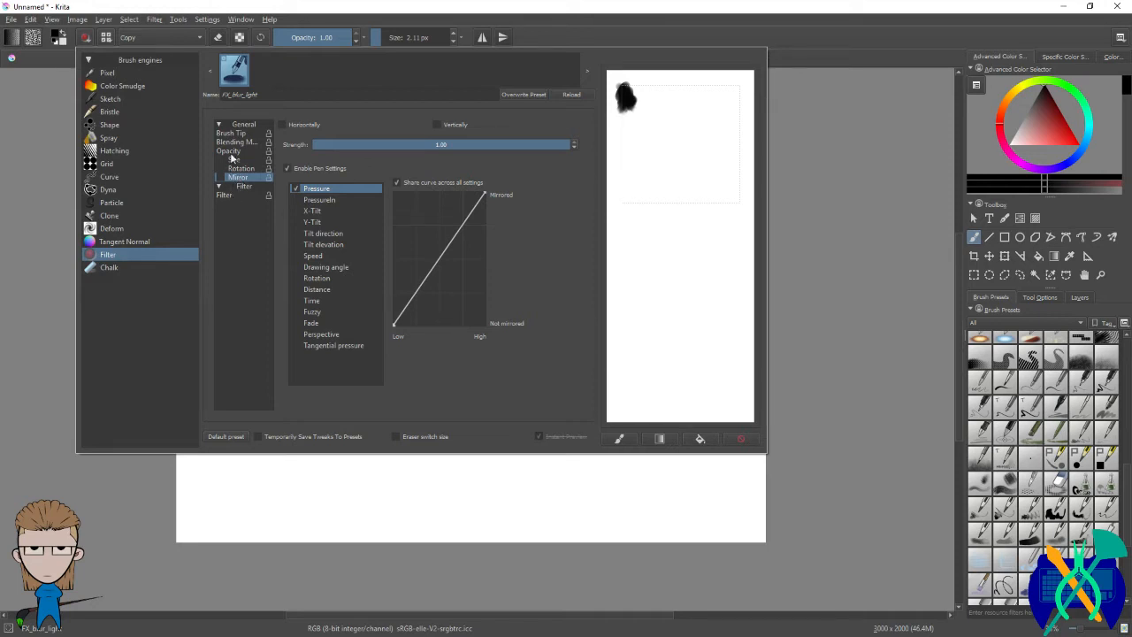
Step: Review the blur preset's blending modes and the brush tip's mask types, and close the brush editor
left_click(235, 142)
left_click(232, 133)
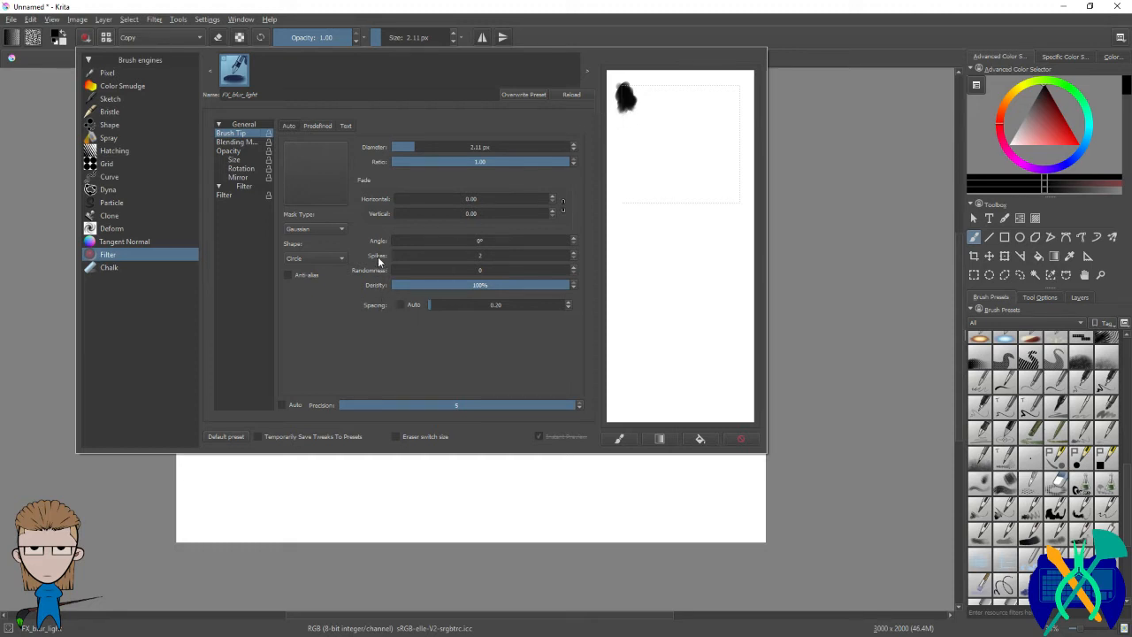
left_click(340, 230)
left_click(340, 228)
left_click(819, 168)
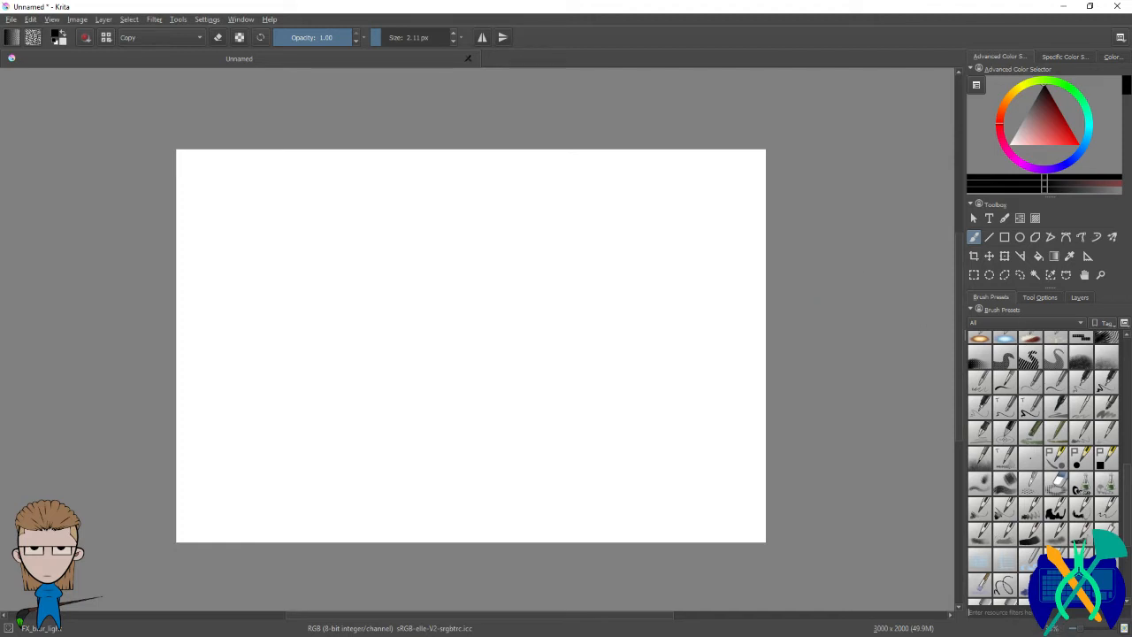
type("fa")
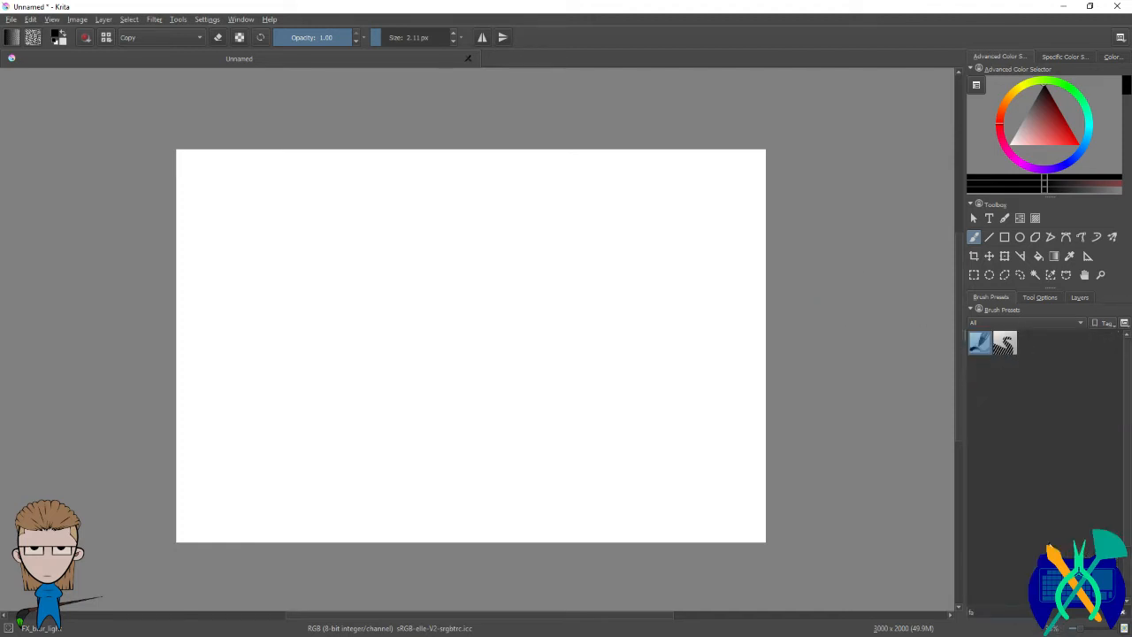
type("v")
key("BackSpace")
key("BackSpace")
key("BackSpace")
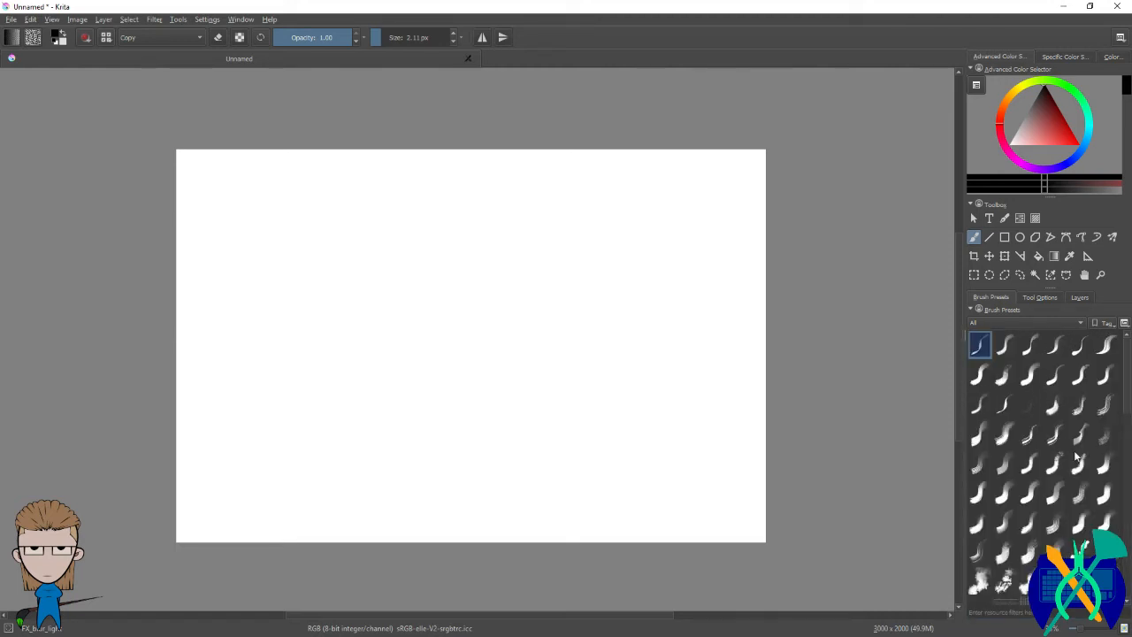
Step: Scribble a dense black blob in the upper middle of the canvas with the Environment paint1 brush preset
left_click(1078, 456)
mouse_move(530, 247)
left_mouse_down()
mouse_move(525, 293)
mouse_move(505, 298)
mouse_move(464, 257)
left_mouse_up()
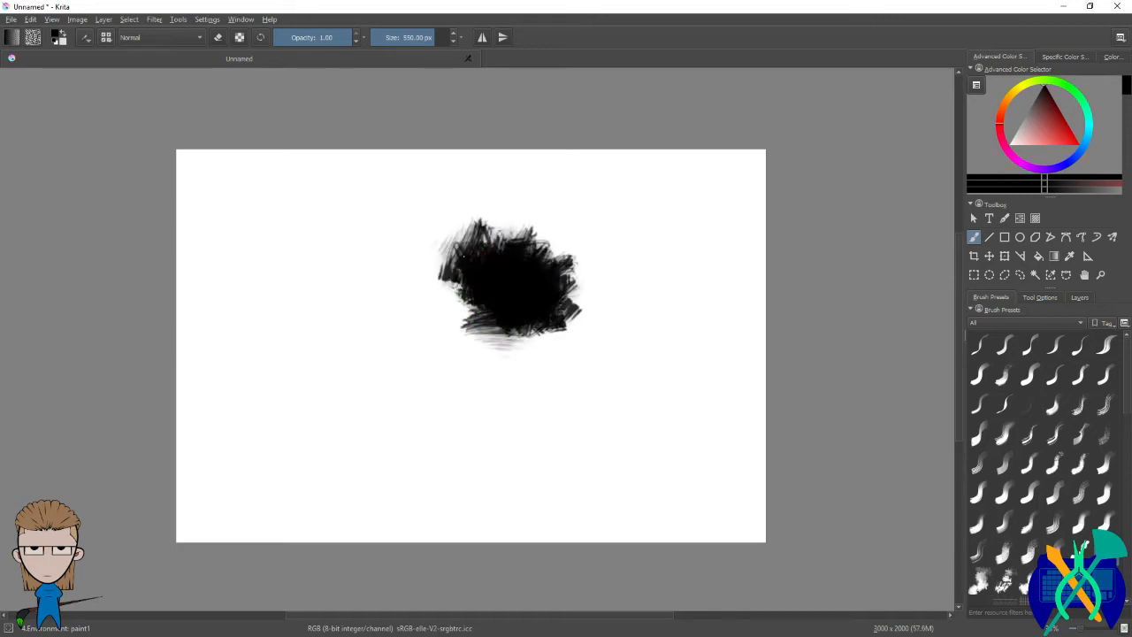
Step: Switch the brush engine from Pixel to Color Smudge in the brush editor and examine its smudge settings
left_click(85, 39)
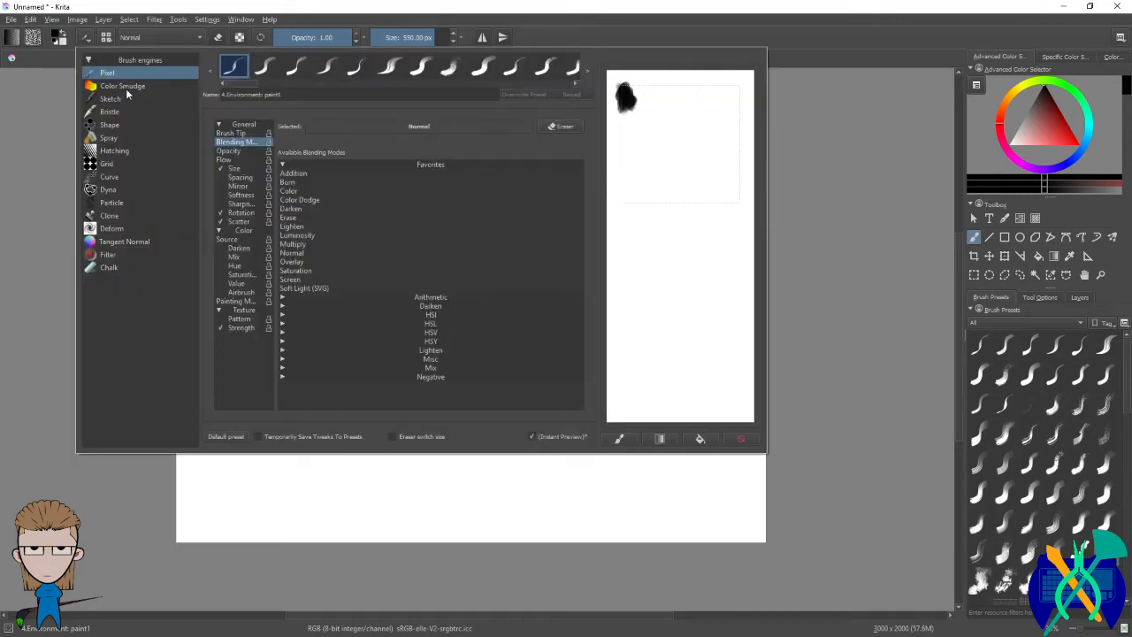
left_click(127, 87)
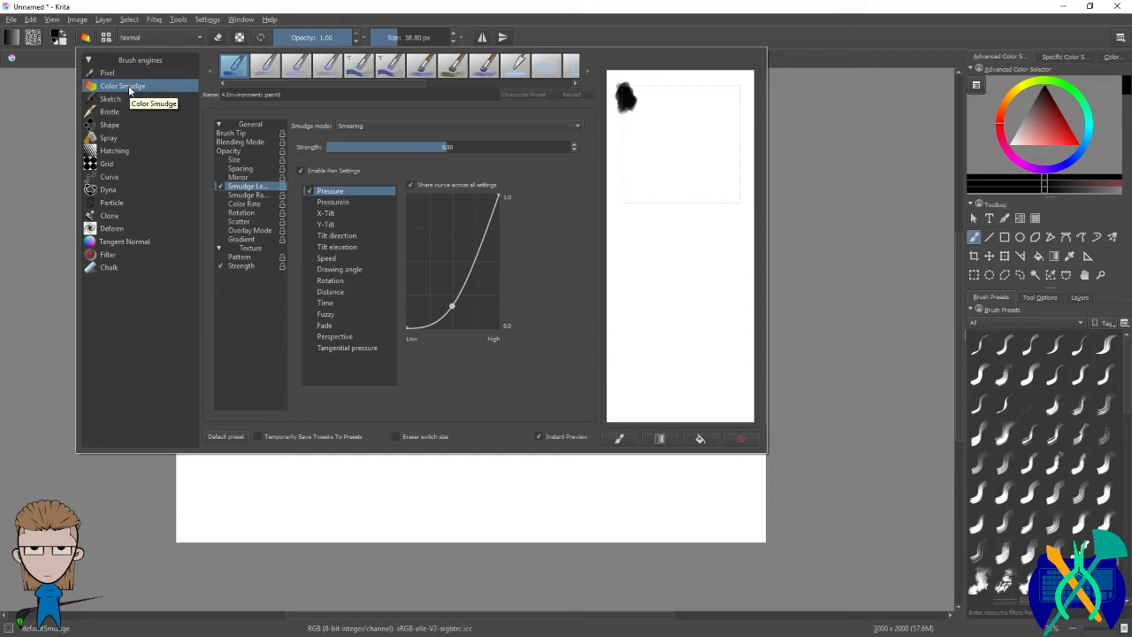
left_click(920, 257)
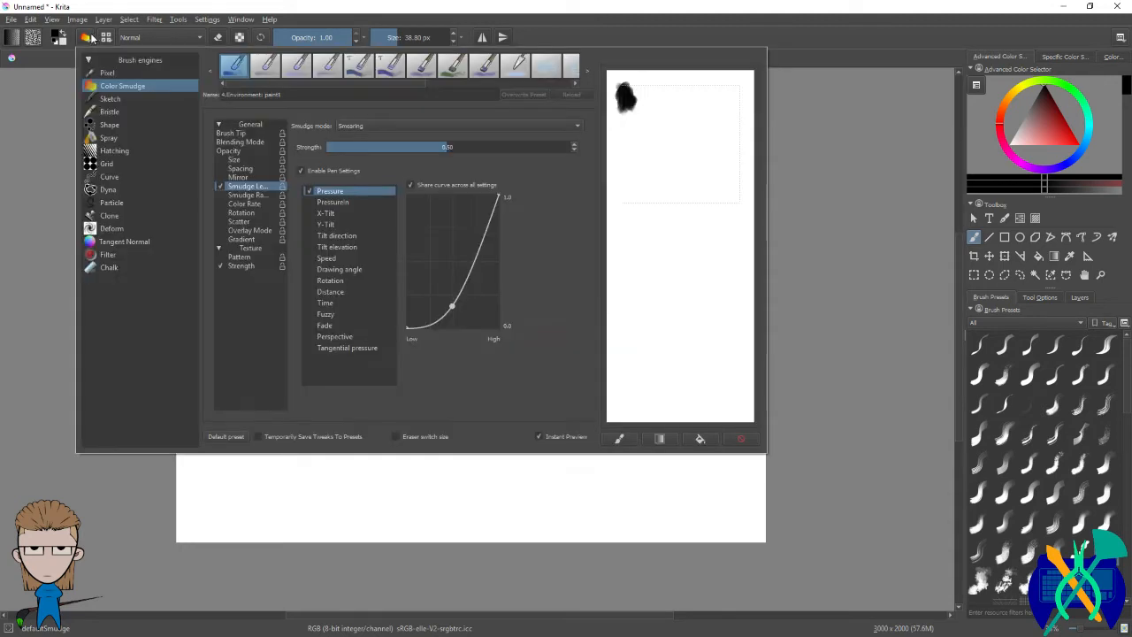
Step: Switch to the Filter brush engine and compare its predefined and auto brush tips
left_click(85, 37)
left_click(108, 255)
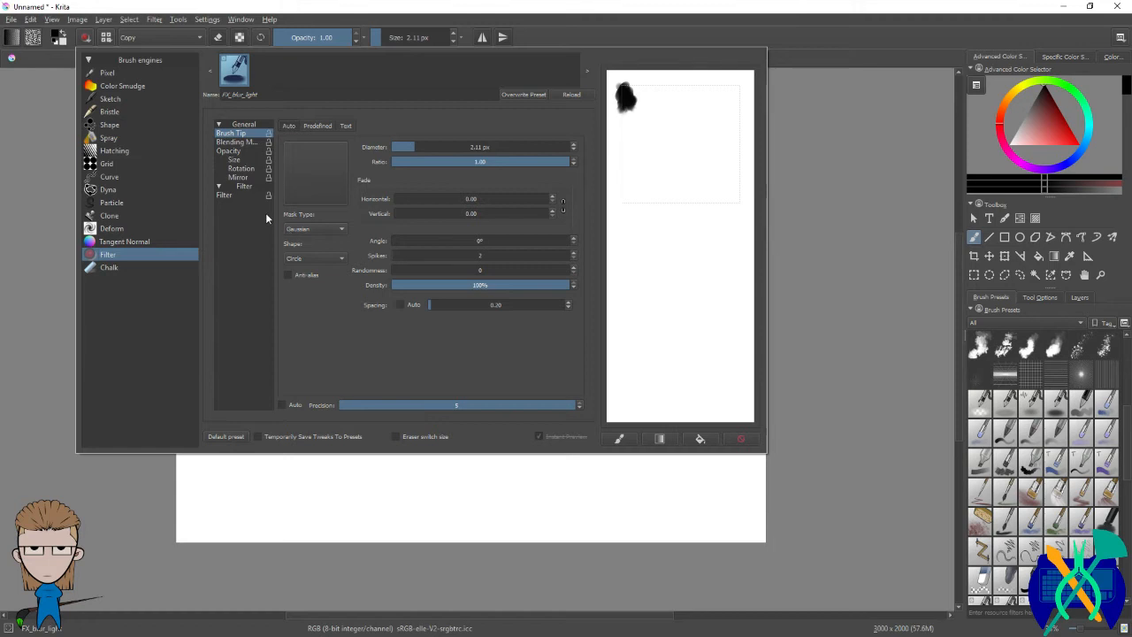
left_click(322, 126)
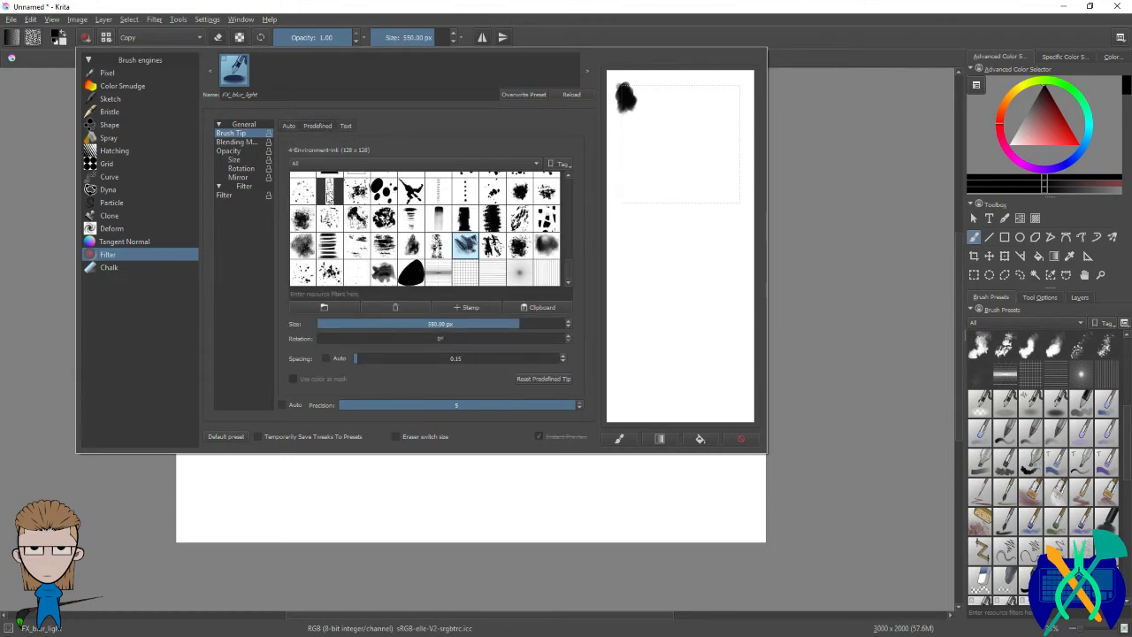
left_click(288, 126)
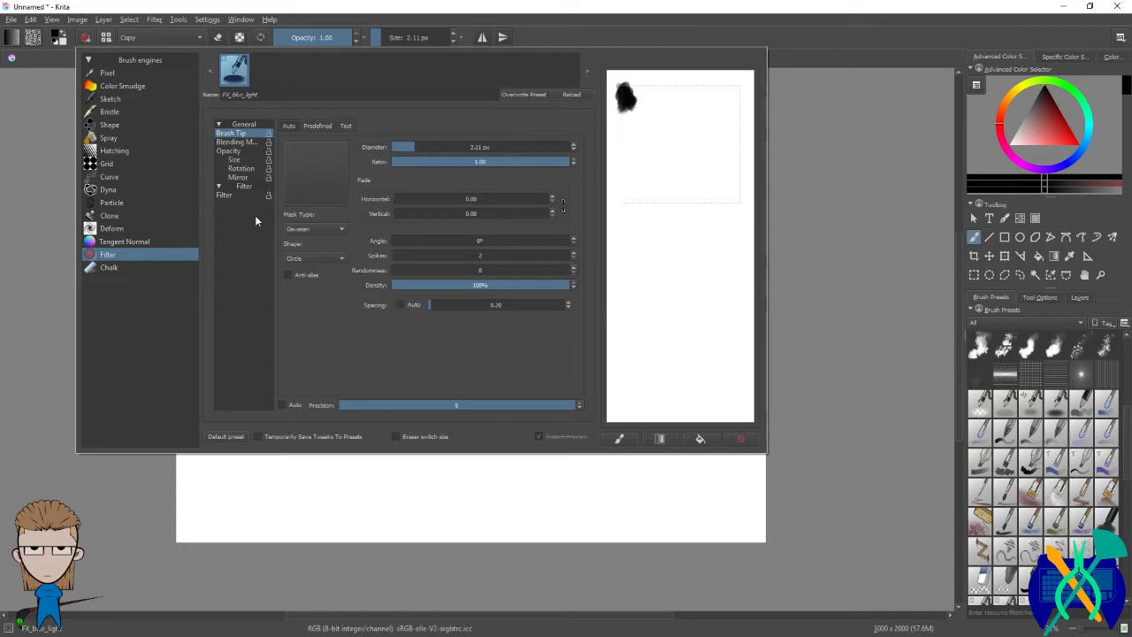
Step: Examine the Filter engine's filter settings, its available filter types and the Smudge Mode option, keeping Blur as the filter
left_click(235, 195)
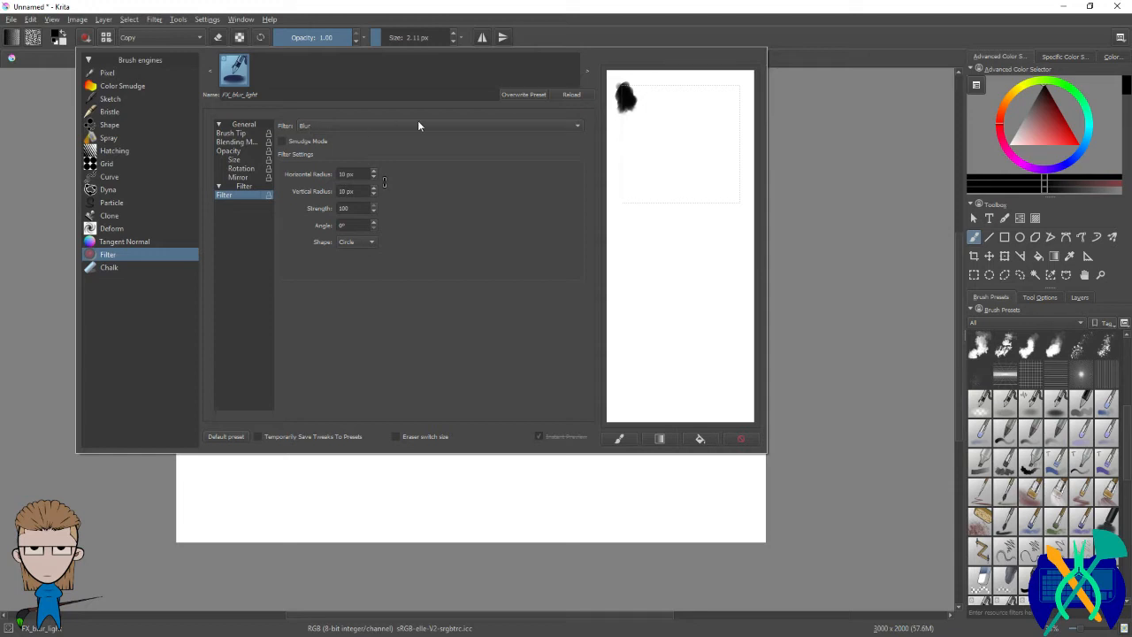
left_click(576, 127)
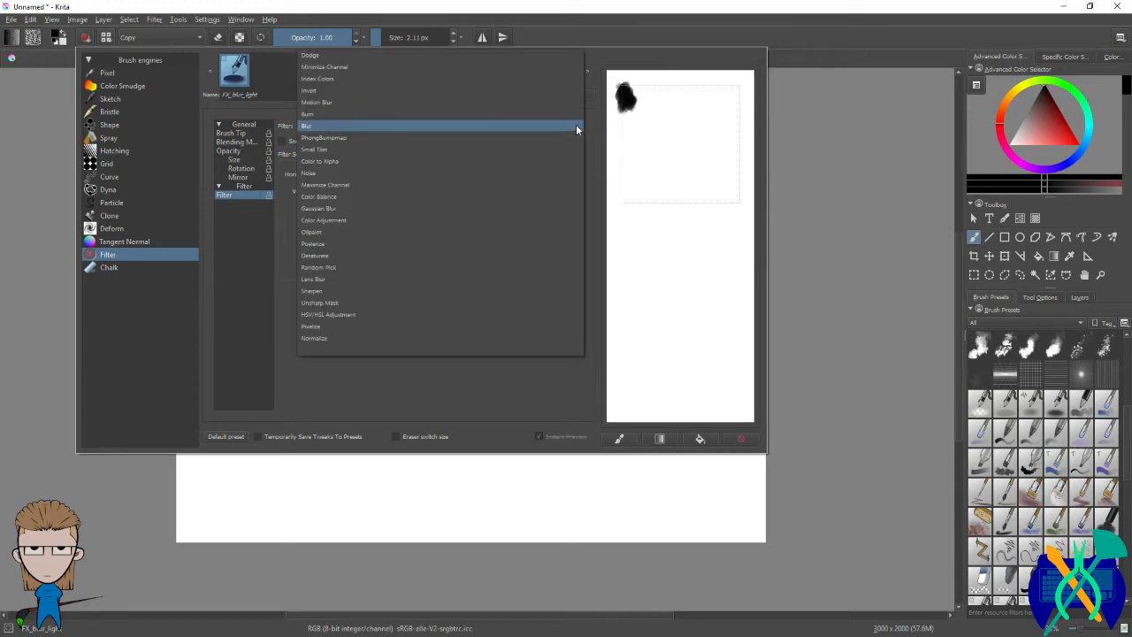
left_click(576, 128)
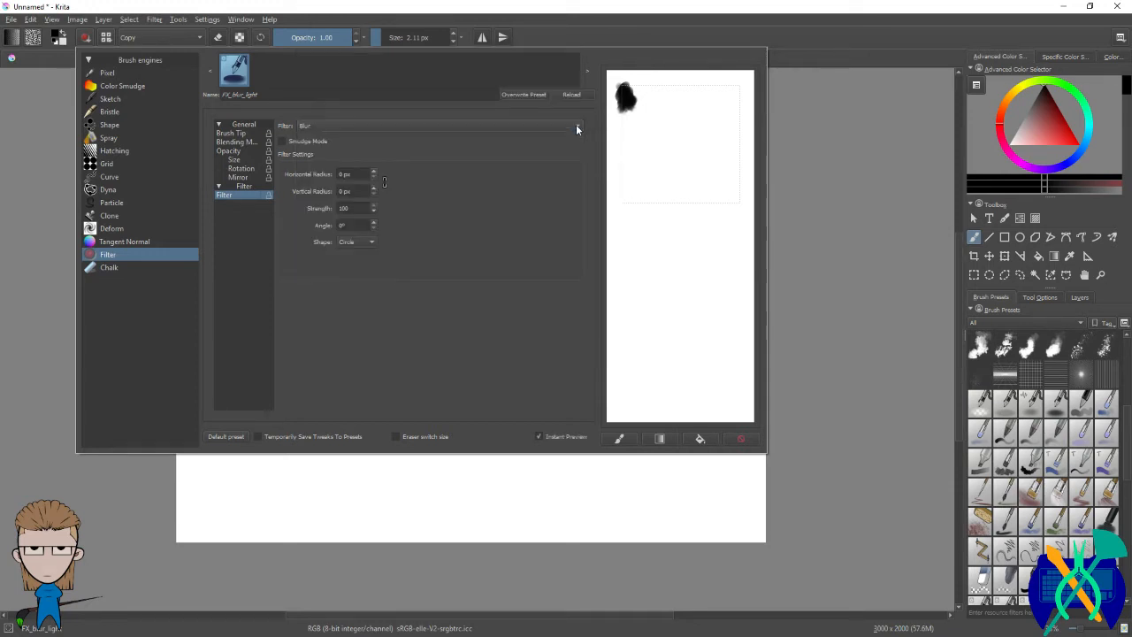
left_click(576, 128)
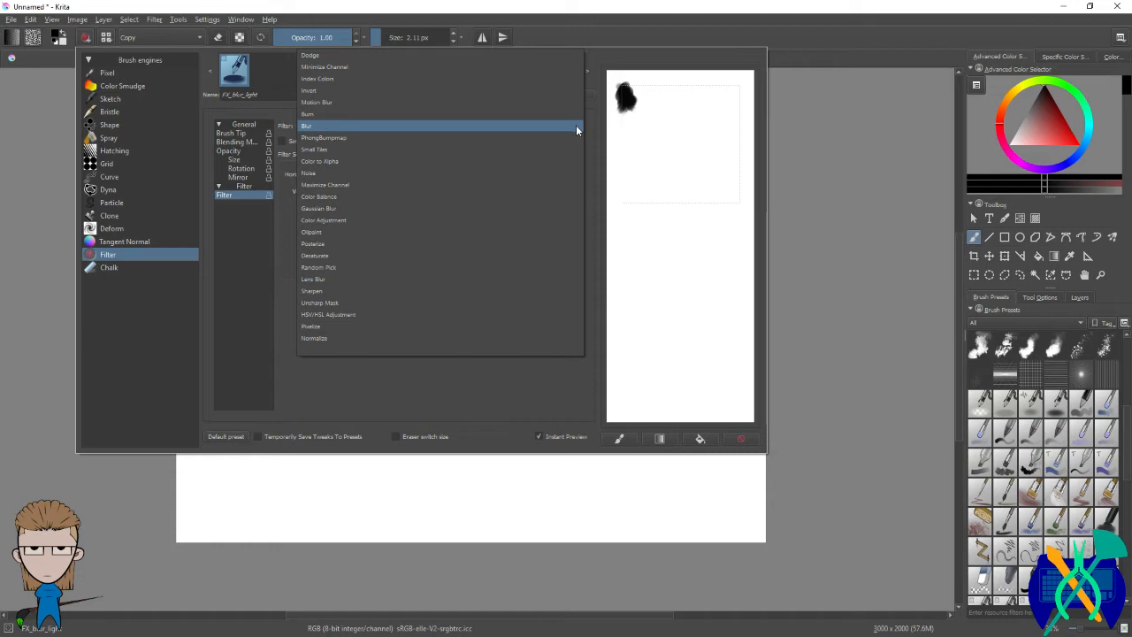
left_click(576, 126)
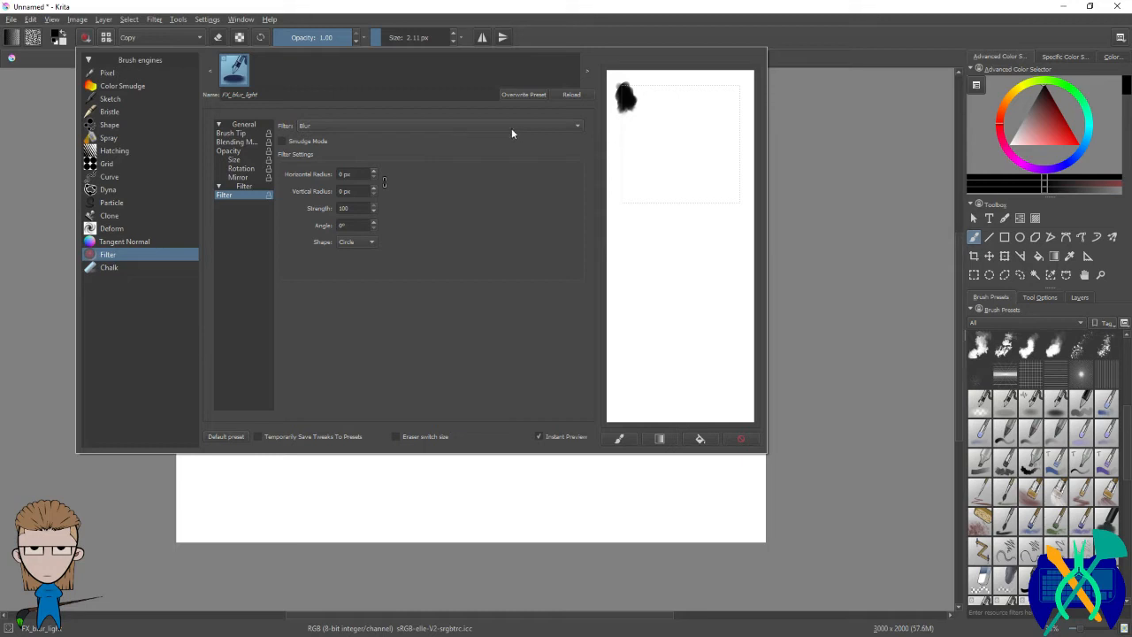
left_click(282, 141)
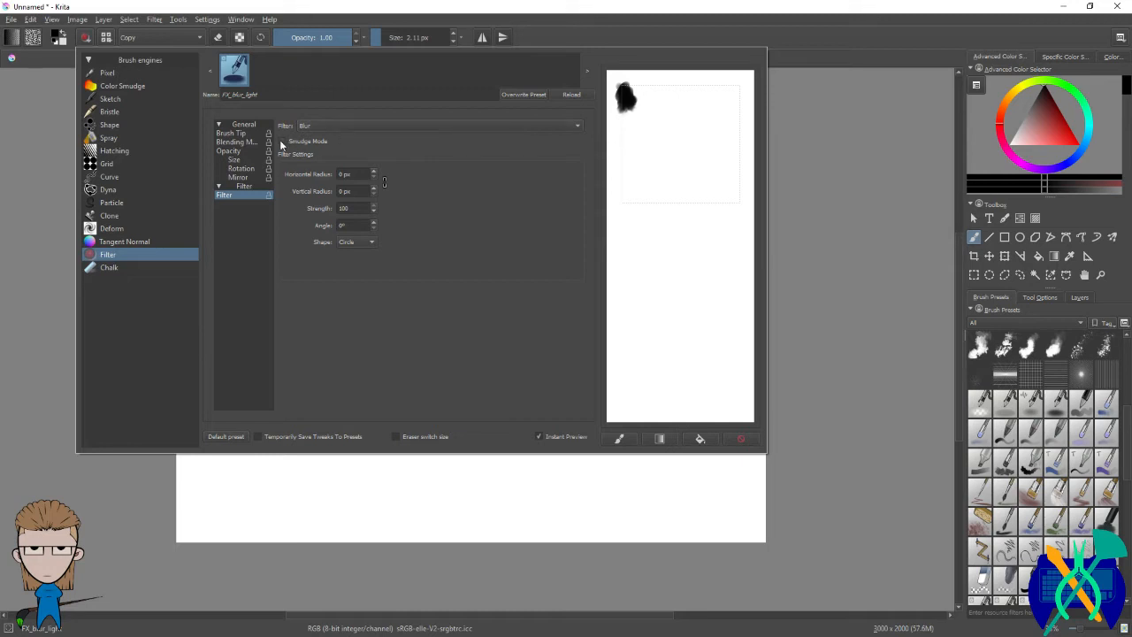
left_click(354, 127)
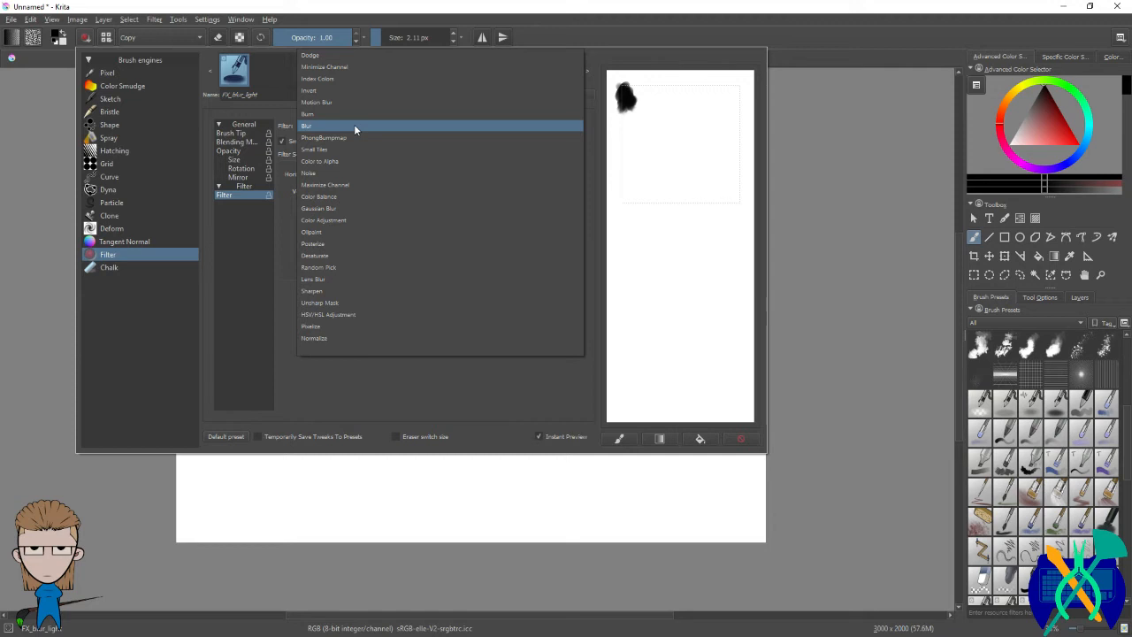
left_click(354, 129)
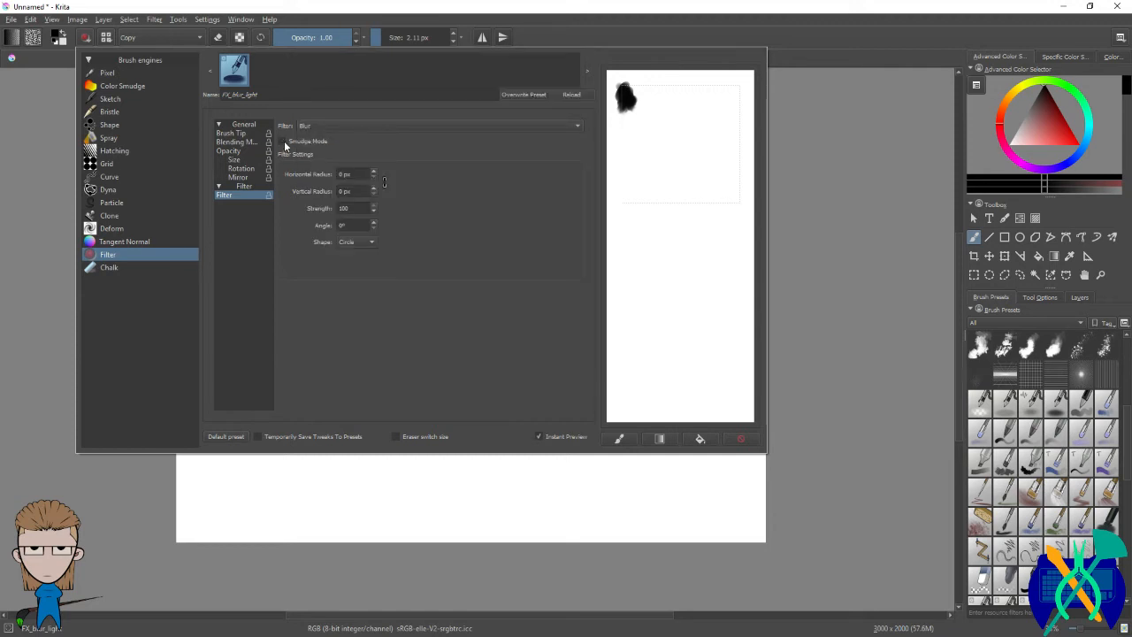
Step: Return to the Color Smudge engine, browse its presets, and close the brush editor
left_click(149, 86)
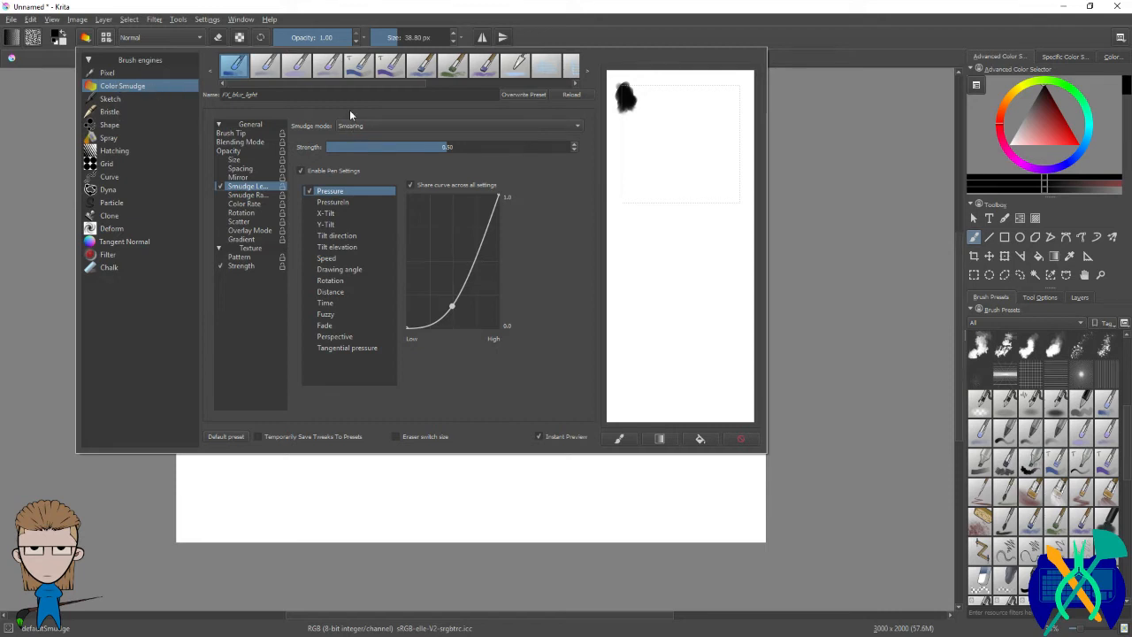
mouse_move(384, 83)
left_mouse_down()
mouse_move(553, 81)
mouse_move(340, 78)
left_mouse_up()
left_click(816, 272)
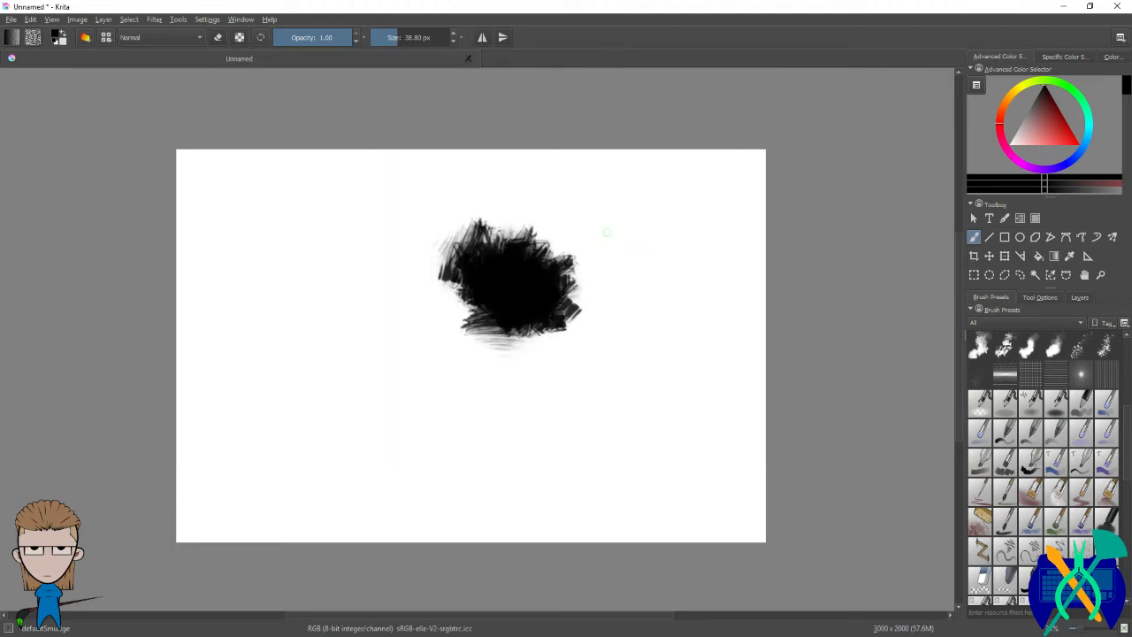
Step: Paint a short horizontal black stroke just right of the blob with the Block_fuzzy preset
left_click(1030, 461)
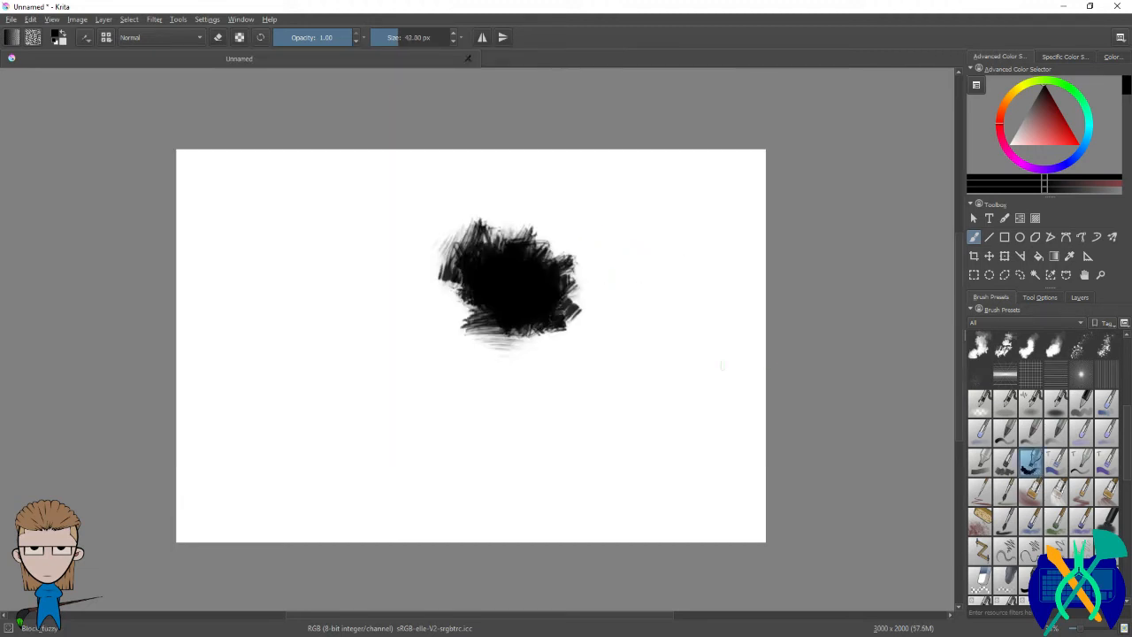
left_click_drag(662, 295, 585, 289)
Step: Paint a black zigzag above the short stroke with the old classic-texture basic preset
scroll(975, 487, "down", 5)
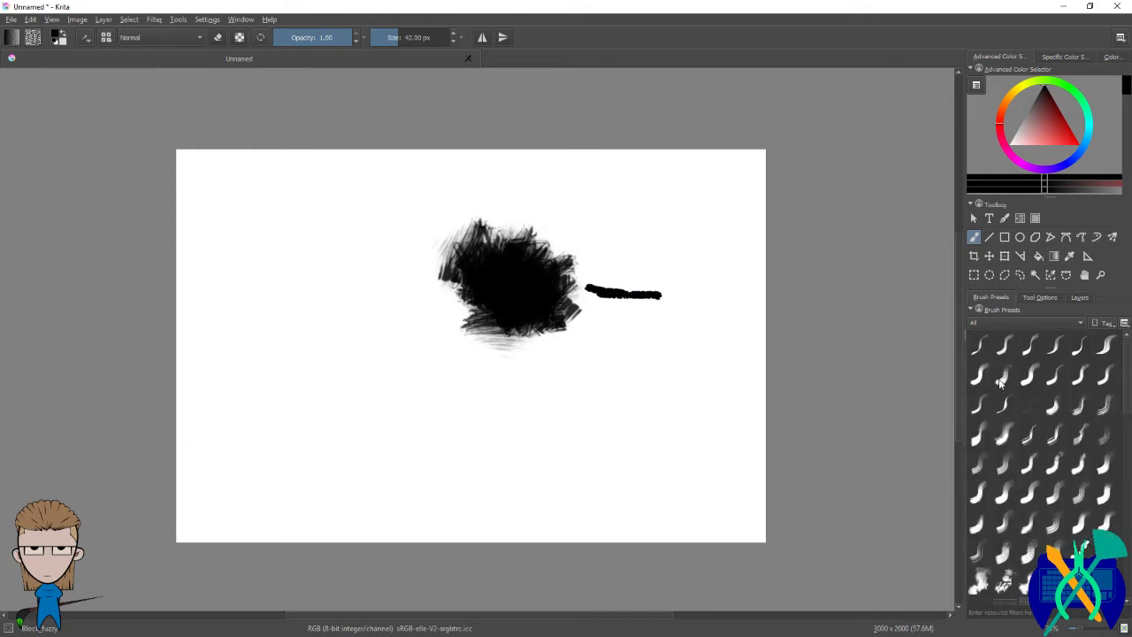
left_click(980, 345)
left_click(980, 375)
left_click_drag(624, 221, 628, 270)
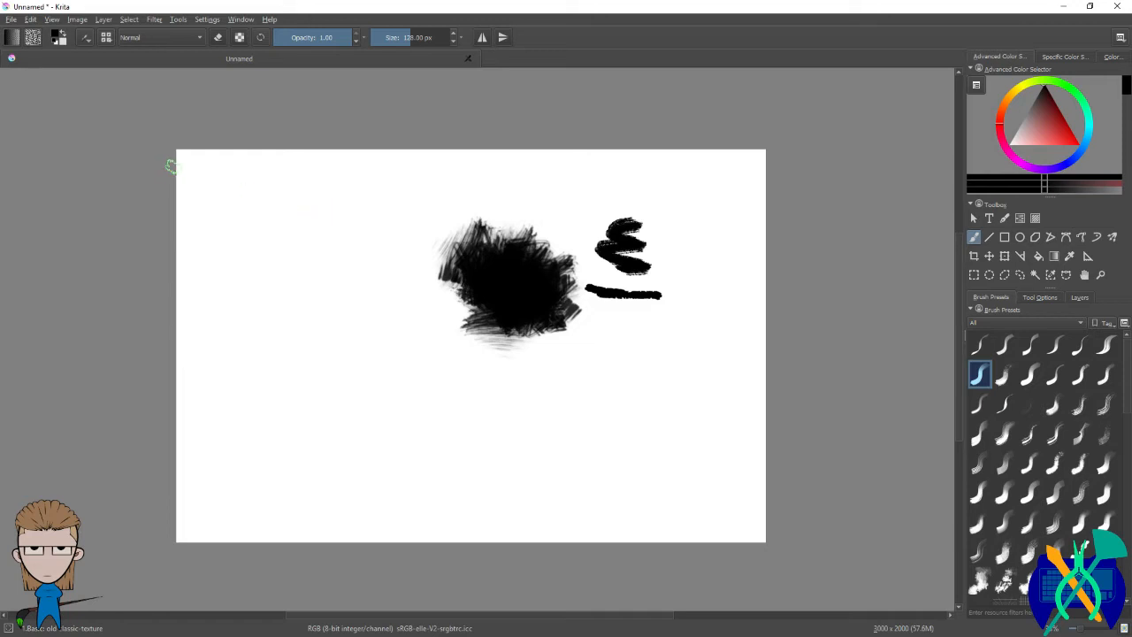
Step: Switch the brush to the Filter engine and choose Blur as its filter
left_click(86, 38)
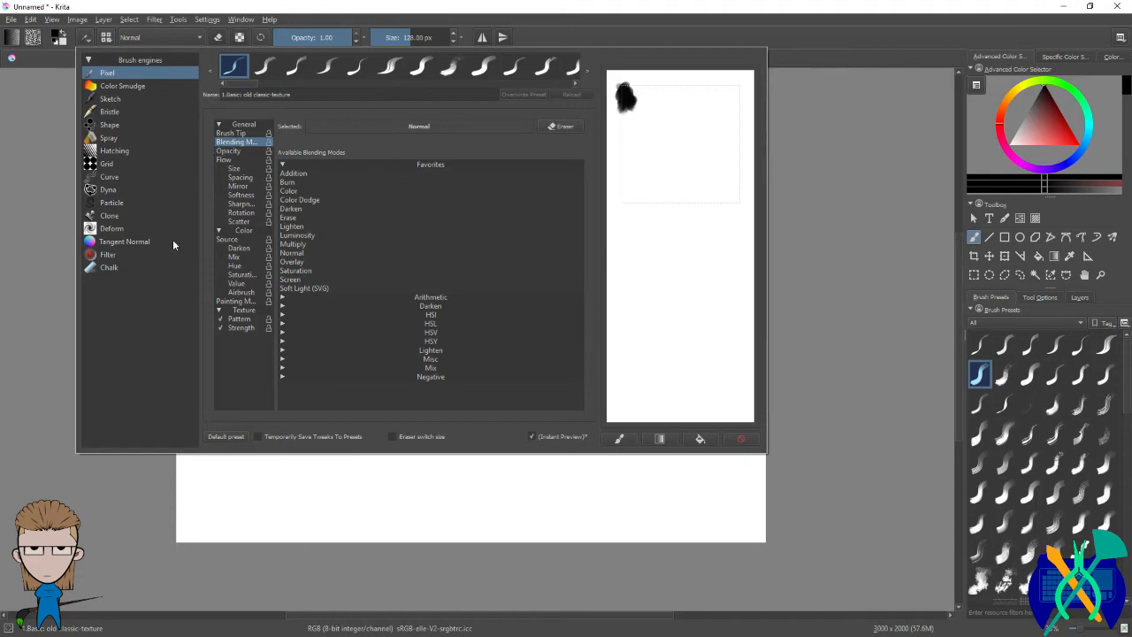
left_click(122, 256)
left_click(331, 128)
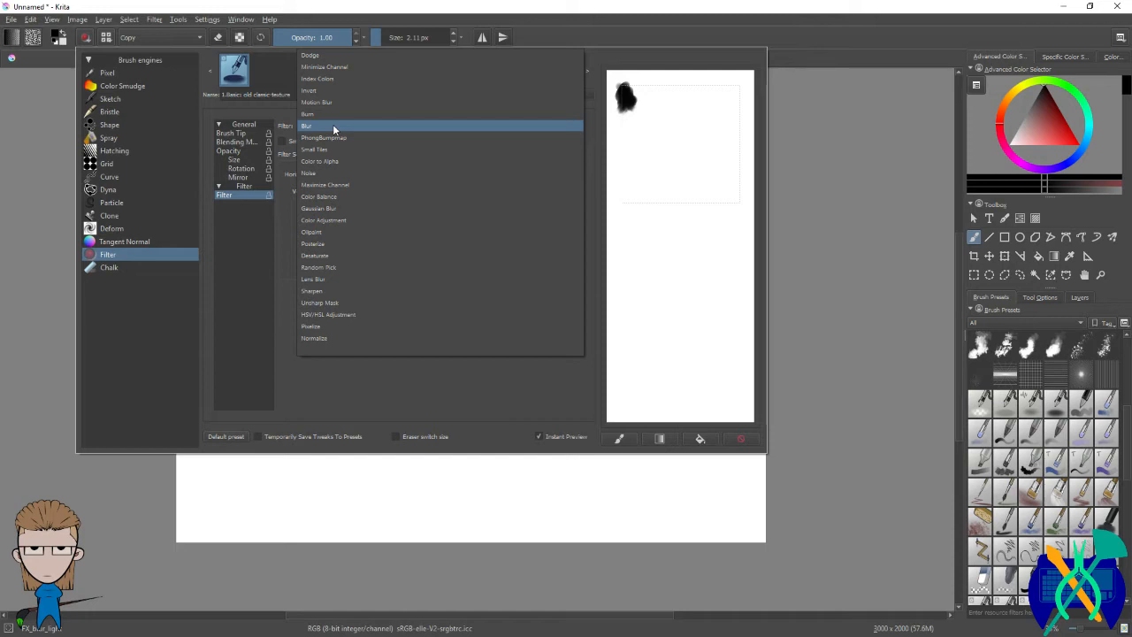
left_click(333, 126)
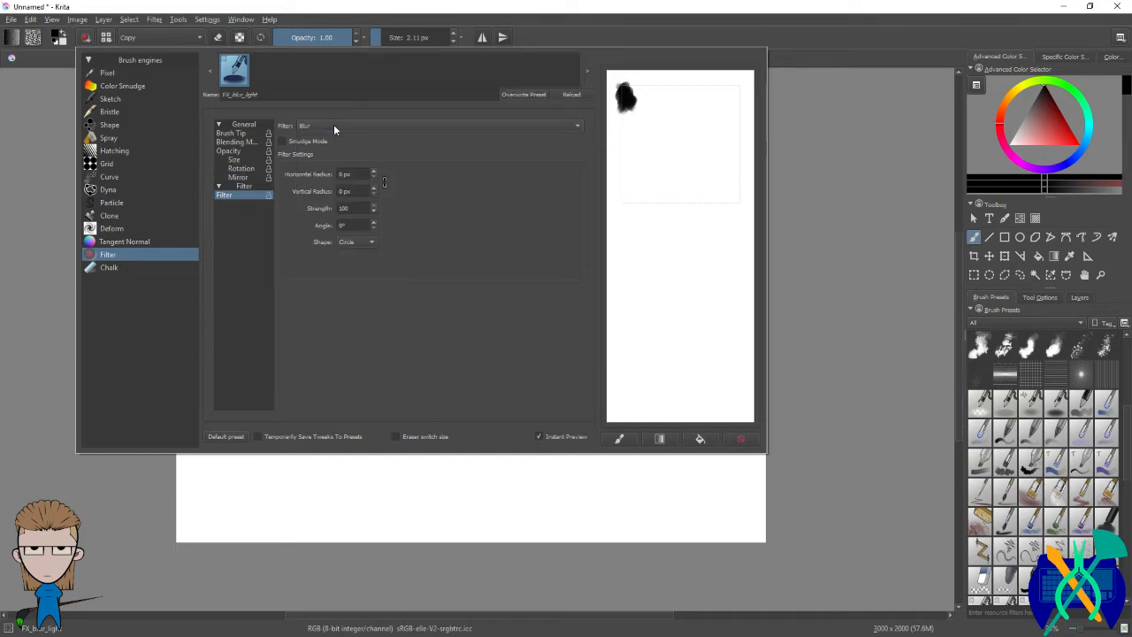
left_click(600, 519)
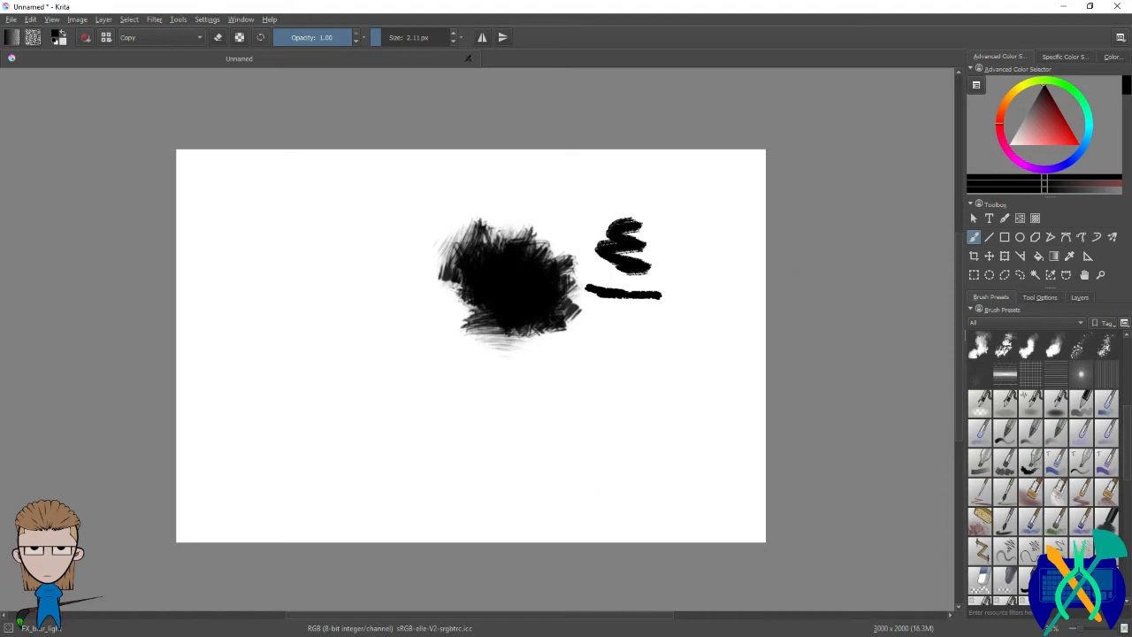
Step: Pick the Basic flat diagonal brush preset and paint a black zigzag stroke on the blank area beside the large blob
left_click_drag(1014, 359, 1013, 467)
left_click(980, 347)
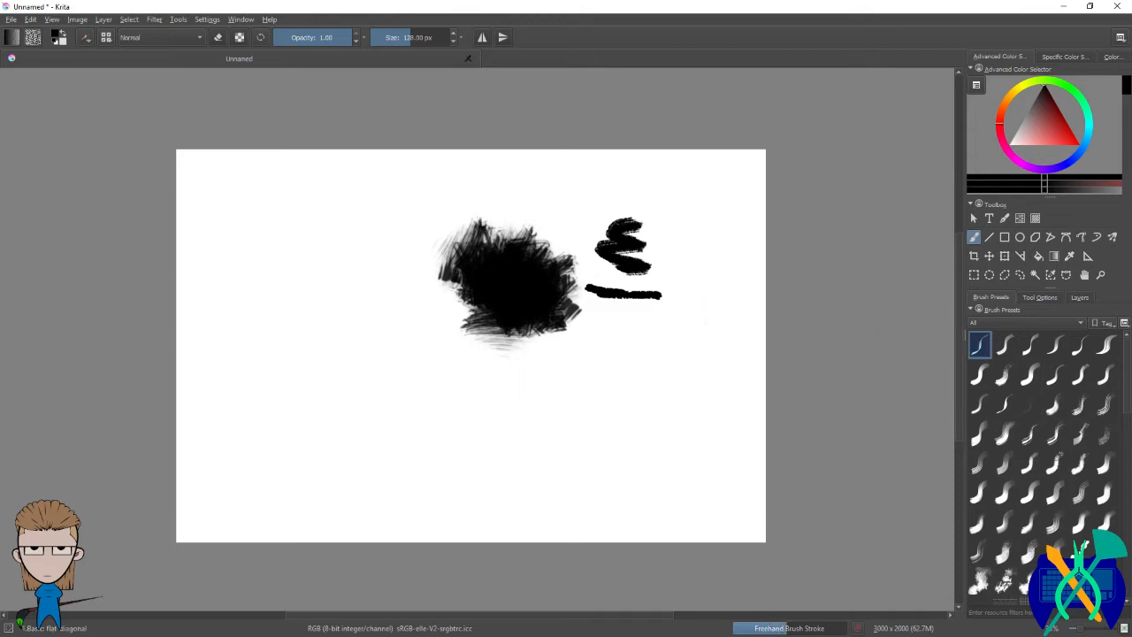
mouse_move(263, 216)
left_mouse_down()
mouse_move(248, 232)
mouse_move(290, 296)
left_mouse_up()
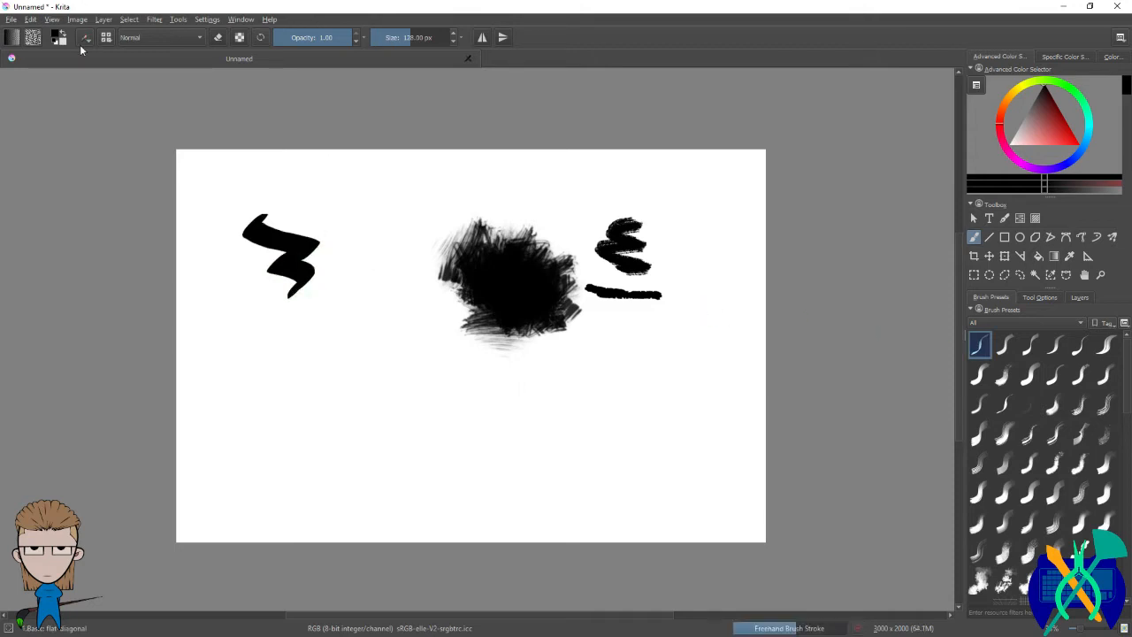
Step: Switch the brush to the Color Smudge engine and smear the black blob outward toward the canvas's upper-left area
left_click(85, 38)
left_click(129, 85)
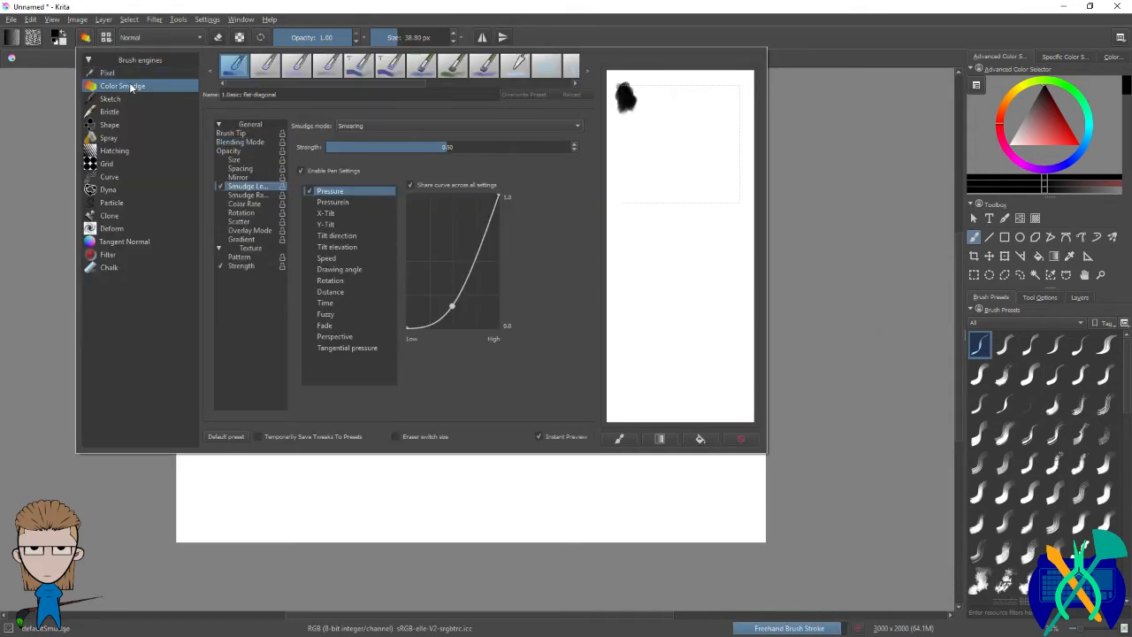
left_click(133, 73)
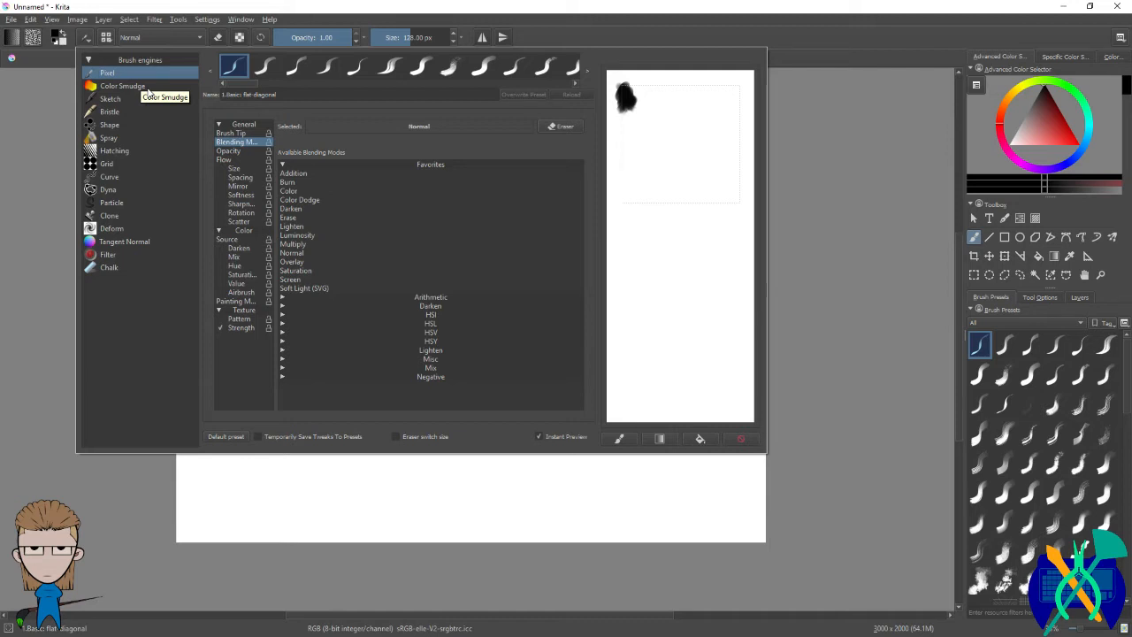
left_click(134, 86)
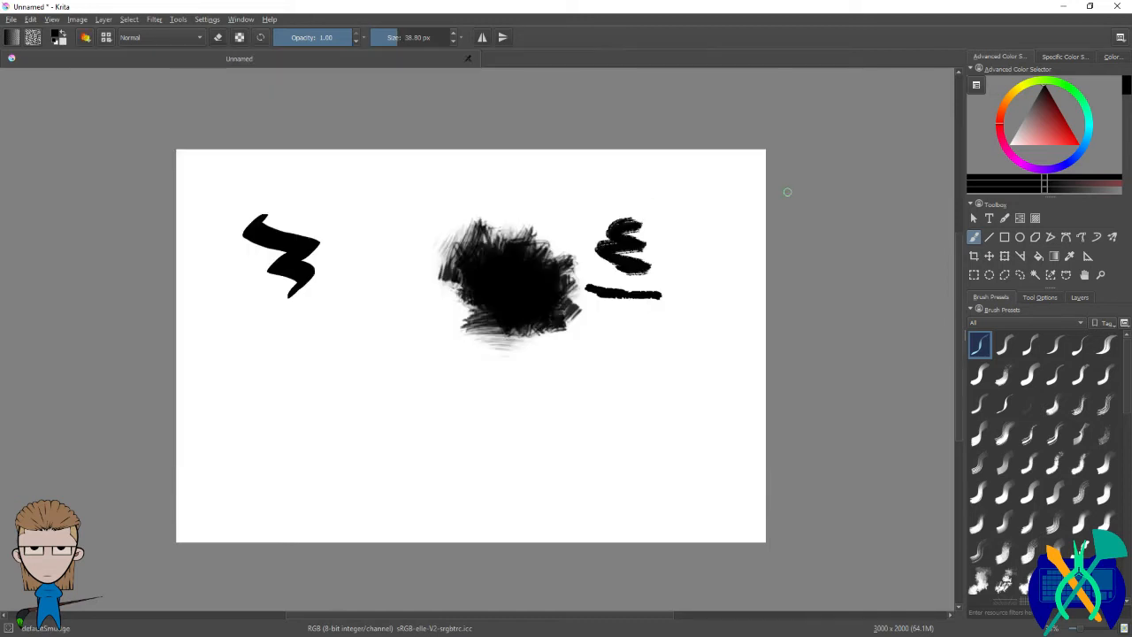
left_click(787, 190)
mouse_move(518, 247)
left_mouse_down()
mouse_move(536, 236)
mouse_move(462, 232)
mouse_move(392, 256)
mouse_move(434, 312)
mouse_move(310, 181)
mouse_move(228, 182)
left_mouse_up()
Step: Return the brush to the Pixel engine and clear the whole canvas
left_click(86, 38)
left_click(117, 75)
left_click(793, 203)
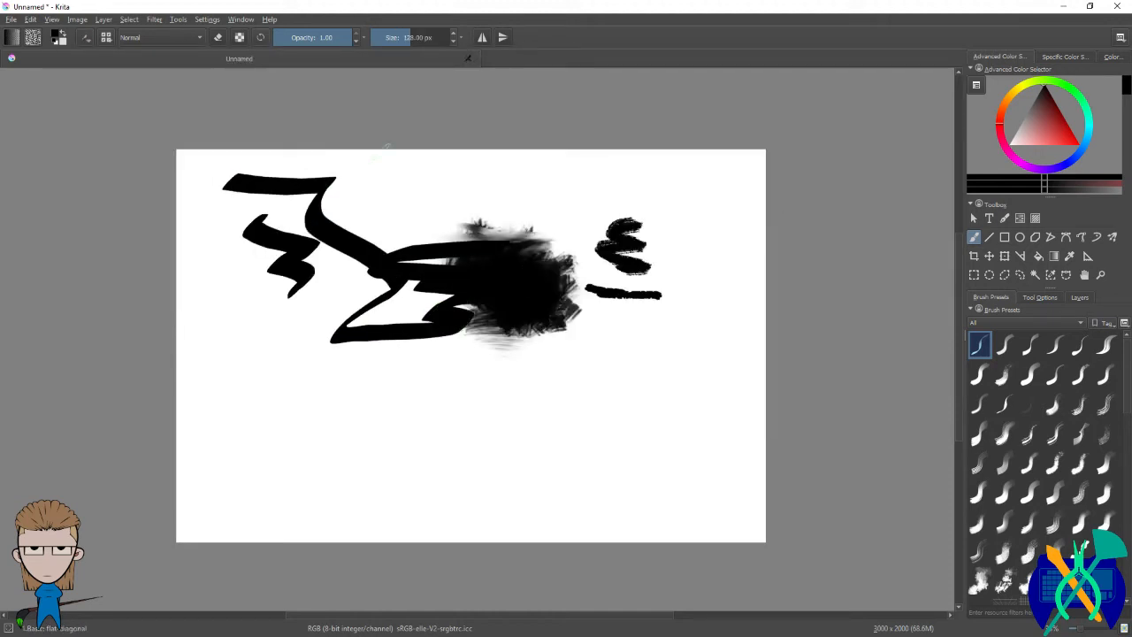
key("Delete")
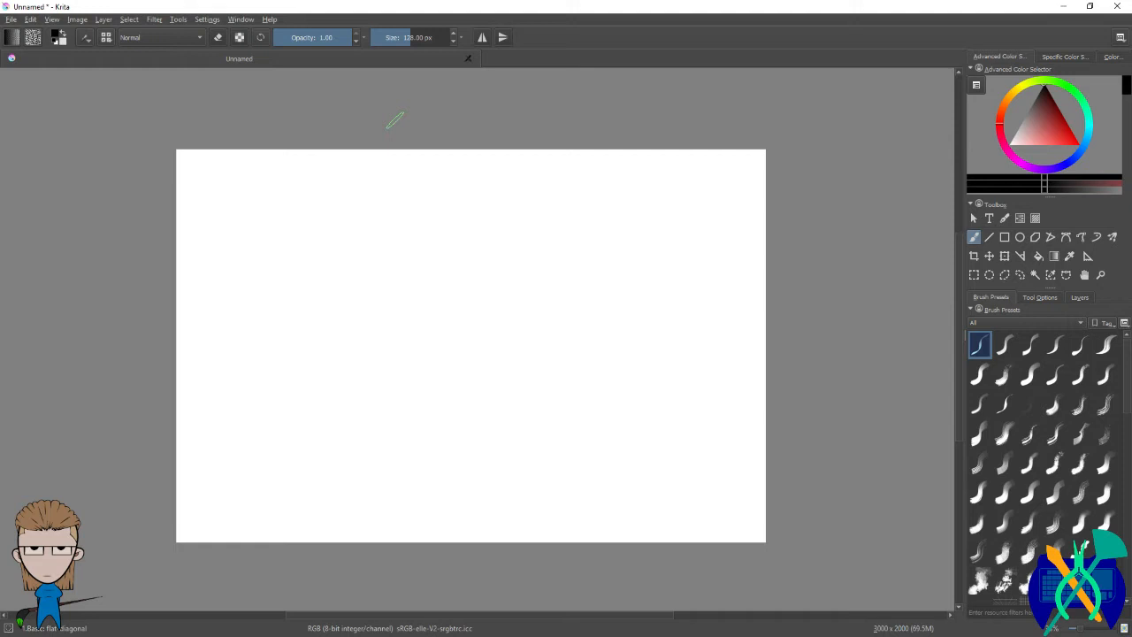
Step: Review the Filter brush engine's settings and the Pixel engine's settings, leaving the Pixel engine active
left_click(85, 40)
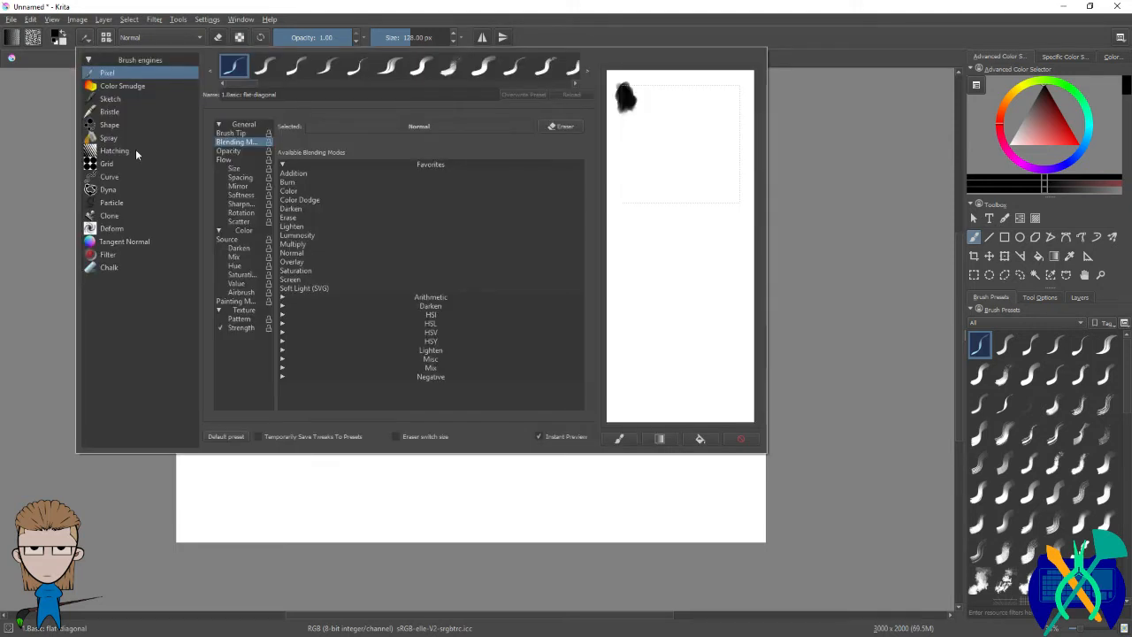
left_click(118, 254)
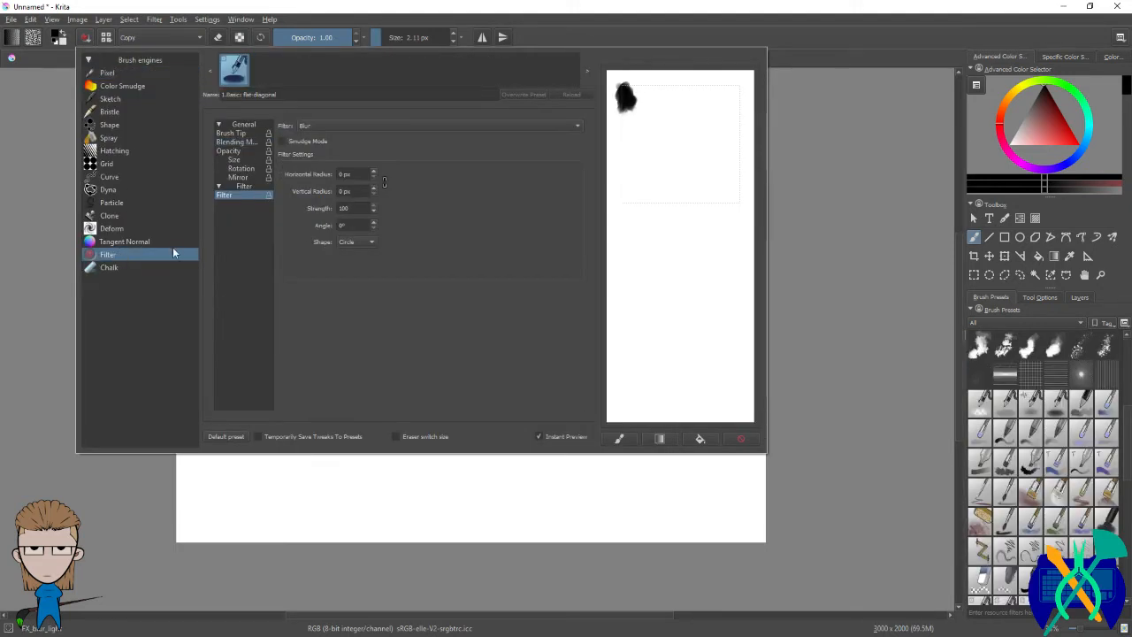
left_click(135, 76)
left_click(805, 146)
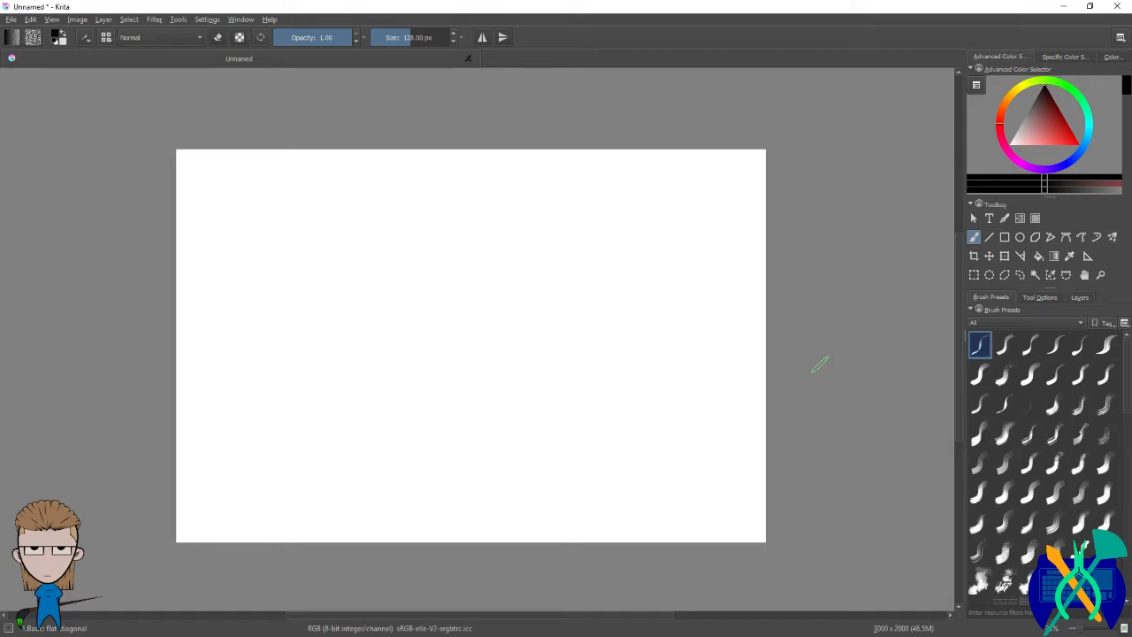
left_click(88, 38)
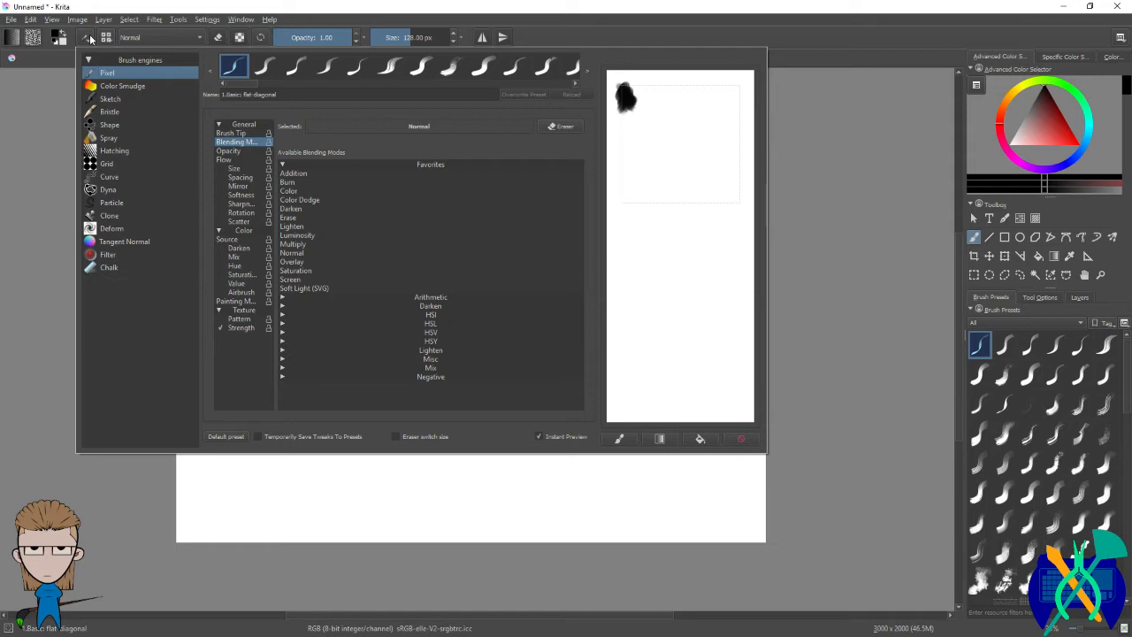
left_click(768, 125)
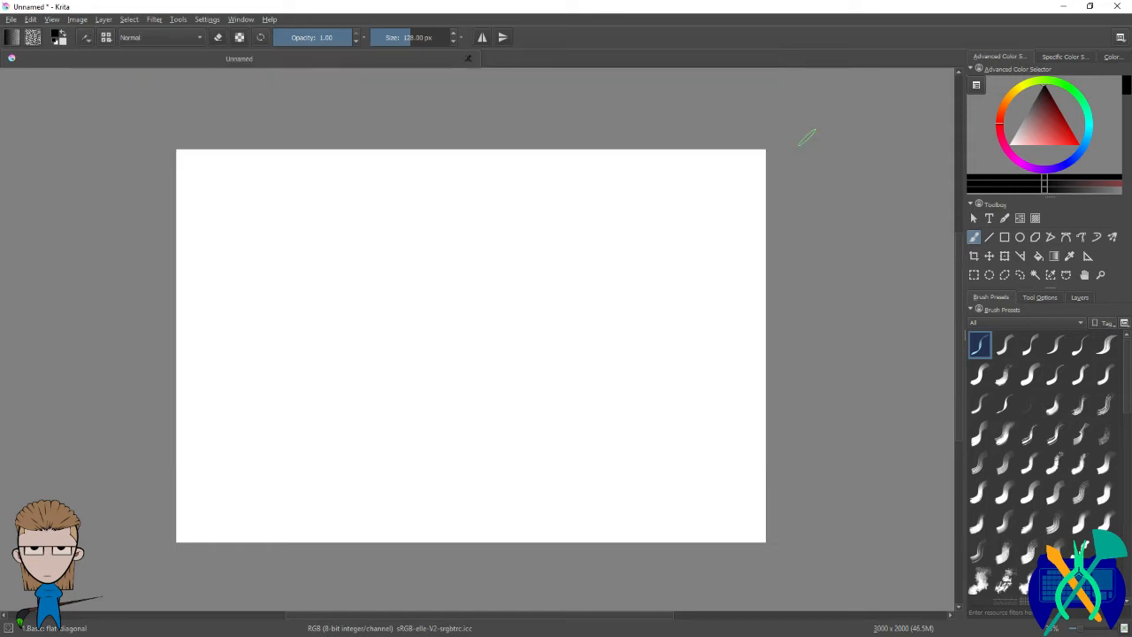
Step: Bring up the pop-up palette beside the canvas and switch its brushes to the concept/illustration preset group
right_click(808, 138)
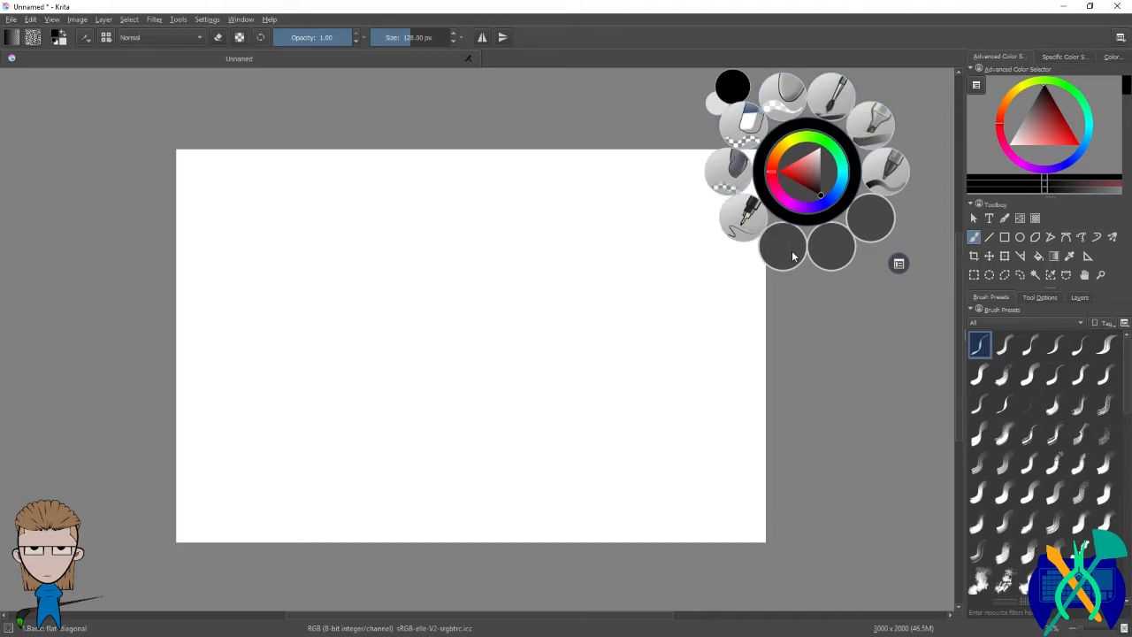
left_click(787, 338)
right_click(826, 191)
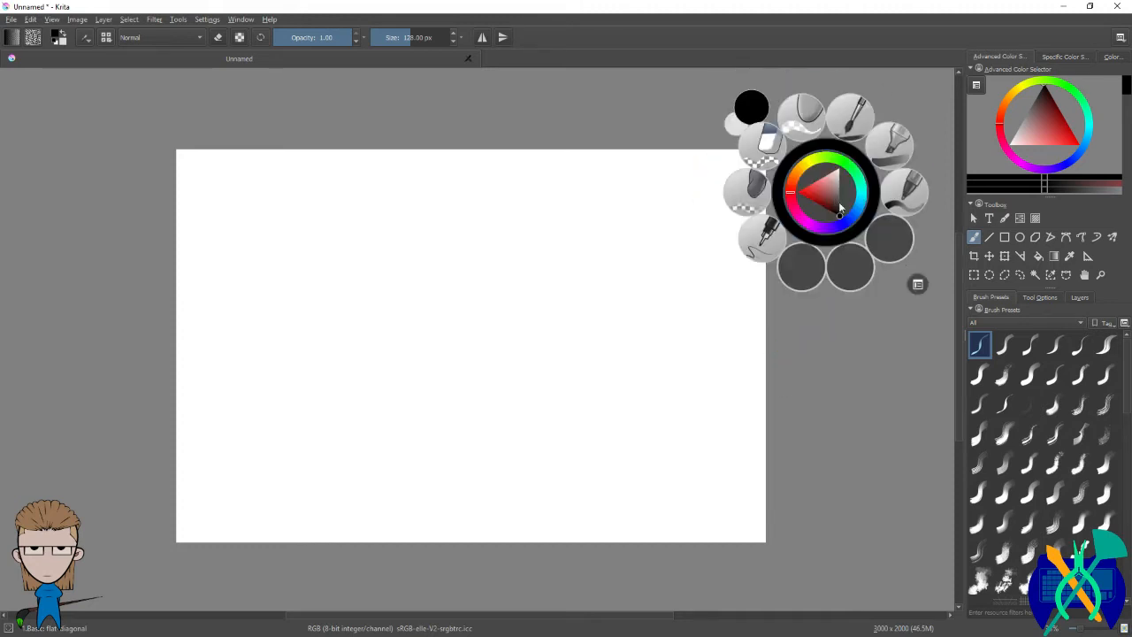
left_click(918, 285)
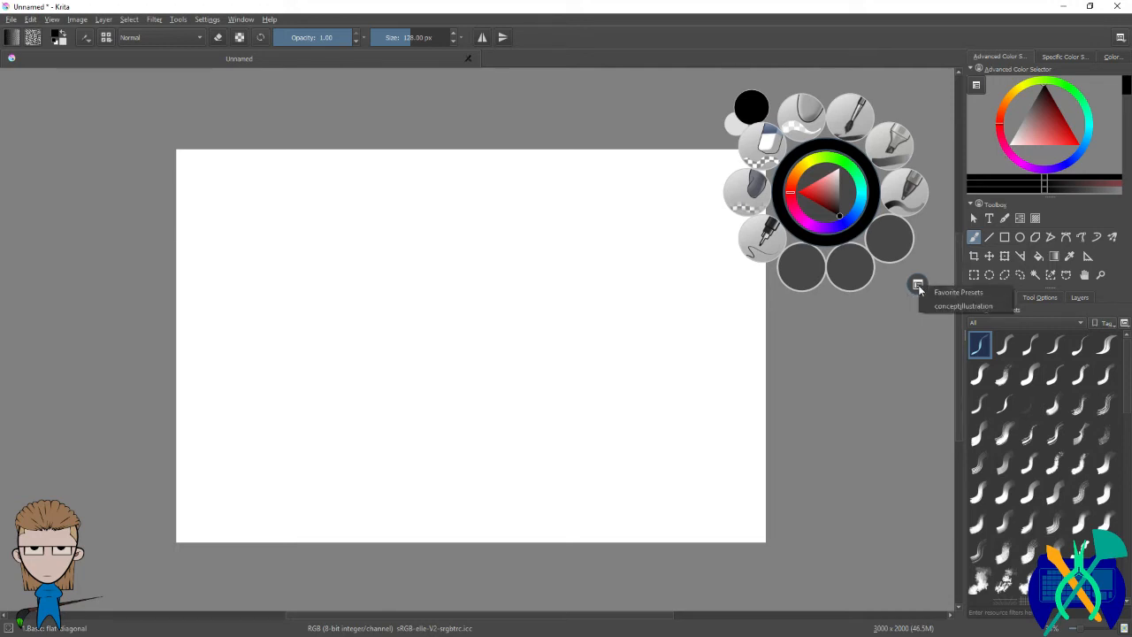
left_click(988, 306)
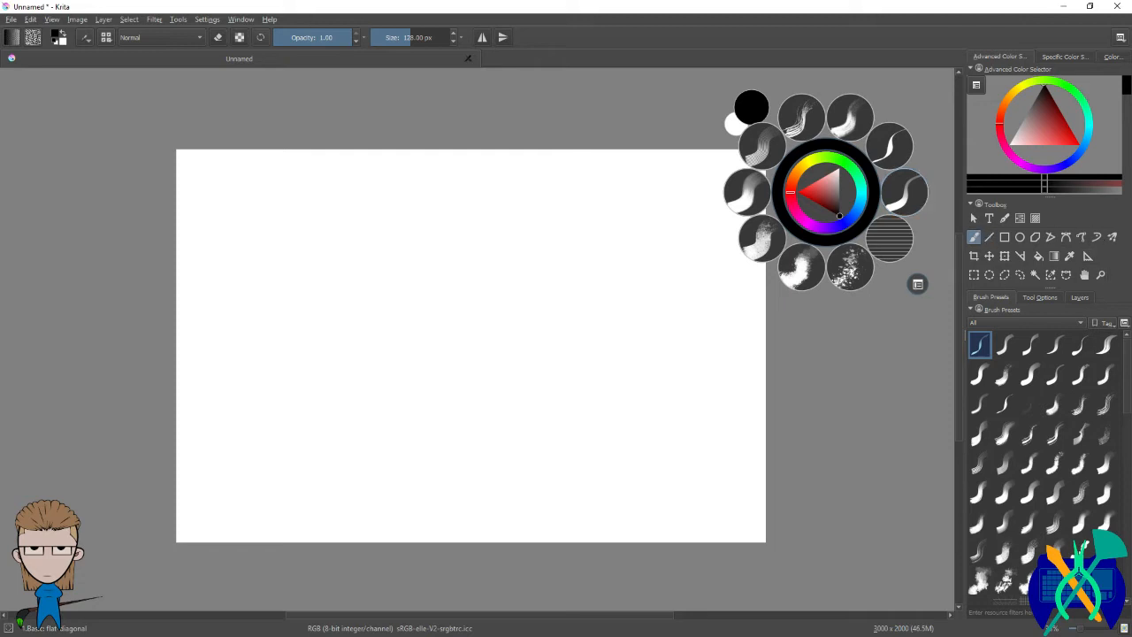
Step: Place the Krita window side by side with GIMP to compare the pop-up palette, and maximize it again
left_click_drag(360, 7, 0, 89)
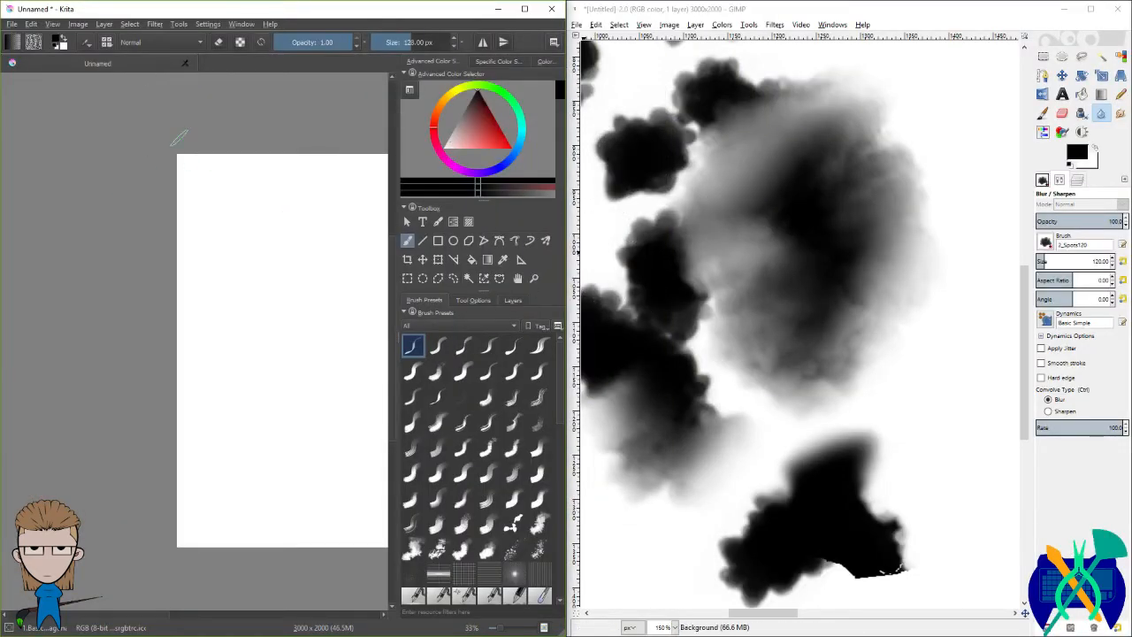
right_click(134, 148)
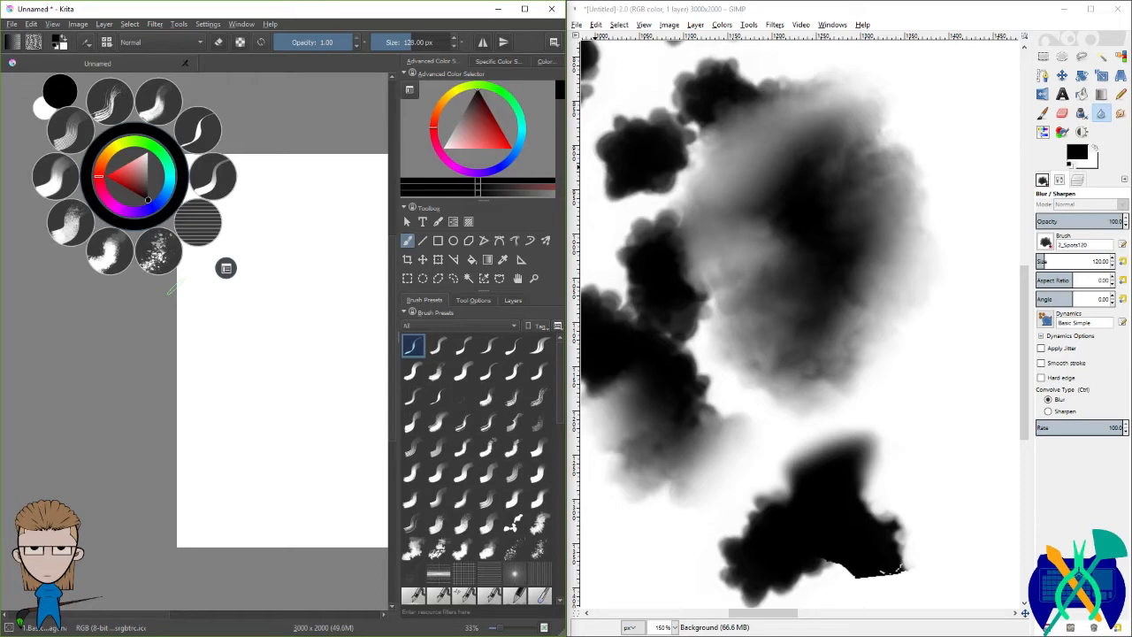
left_click(525, 9)
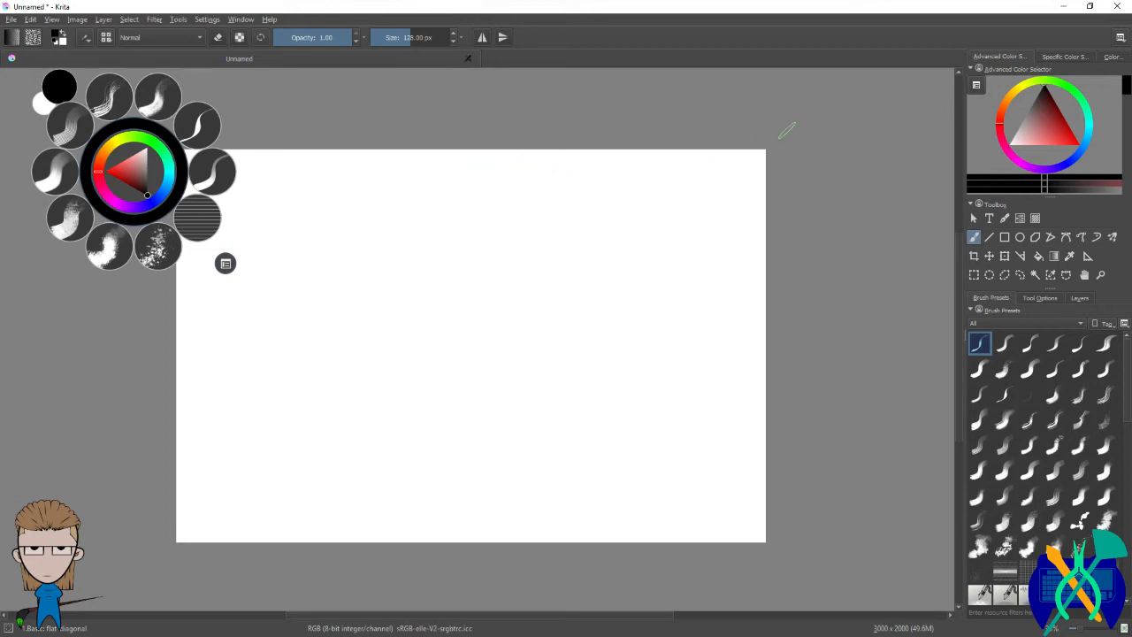
Step: Set the foreground colour to bright red using the pop-up palette's colour triangle
right_click(847, 114)
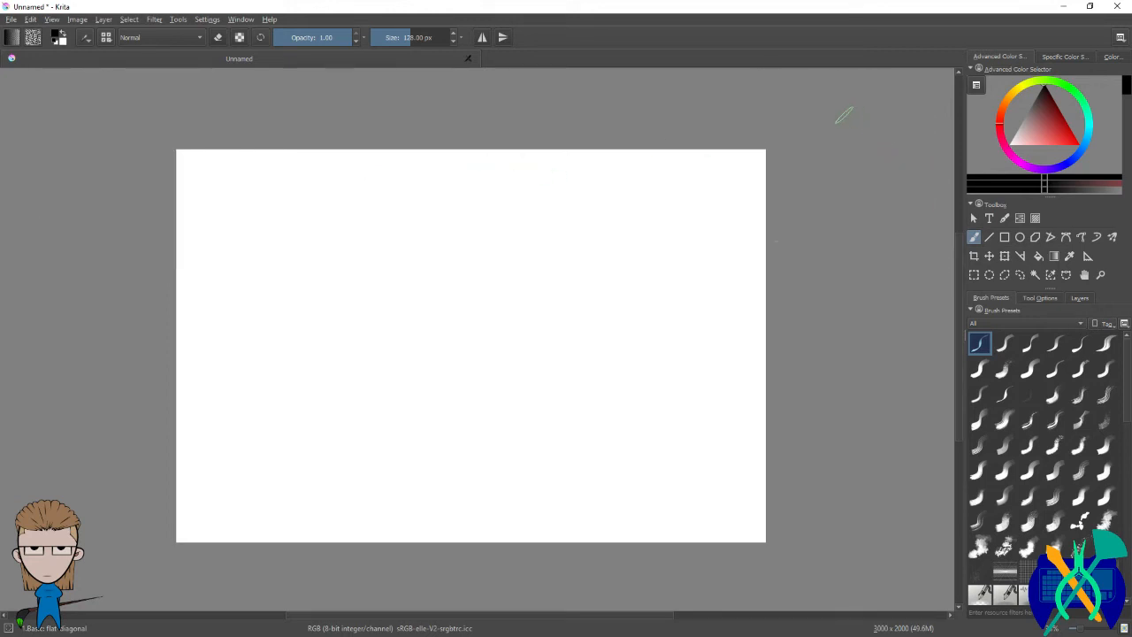
right_click(847, 114)
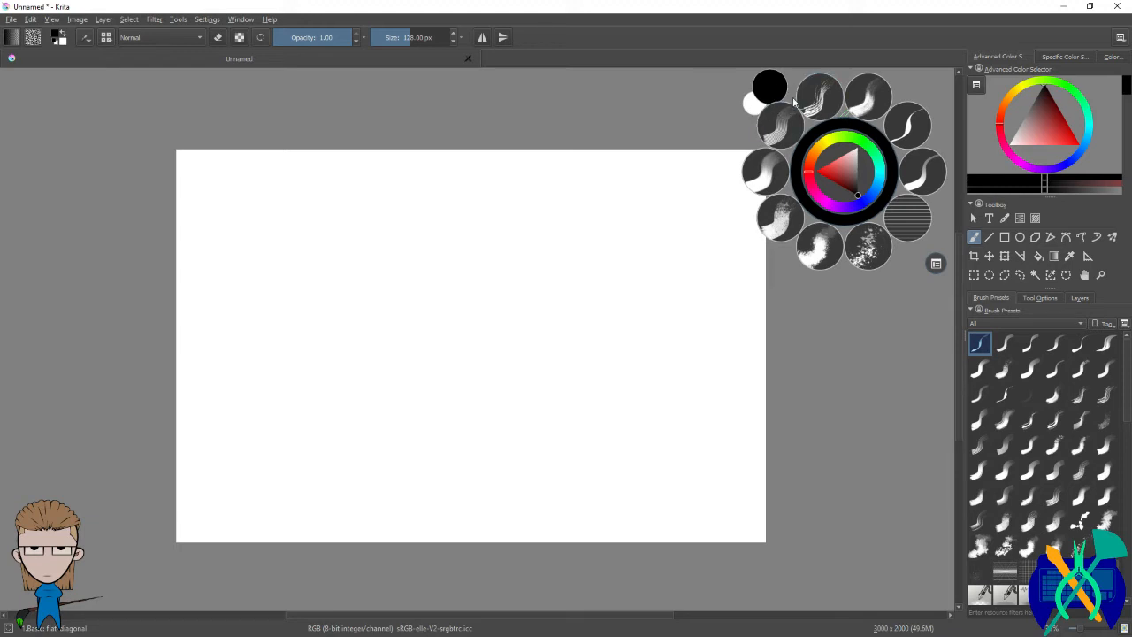
mouse_move(855, 196)
left_mouse_down()
mouse_move(838, 161)
mouse_move(829, 168)
left_mouse_up()
key("d")
right_click(817, 139)
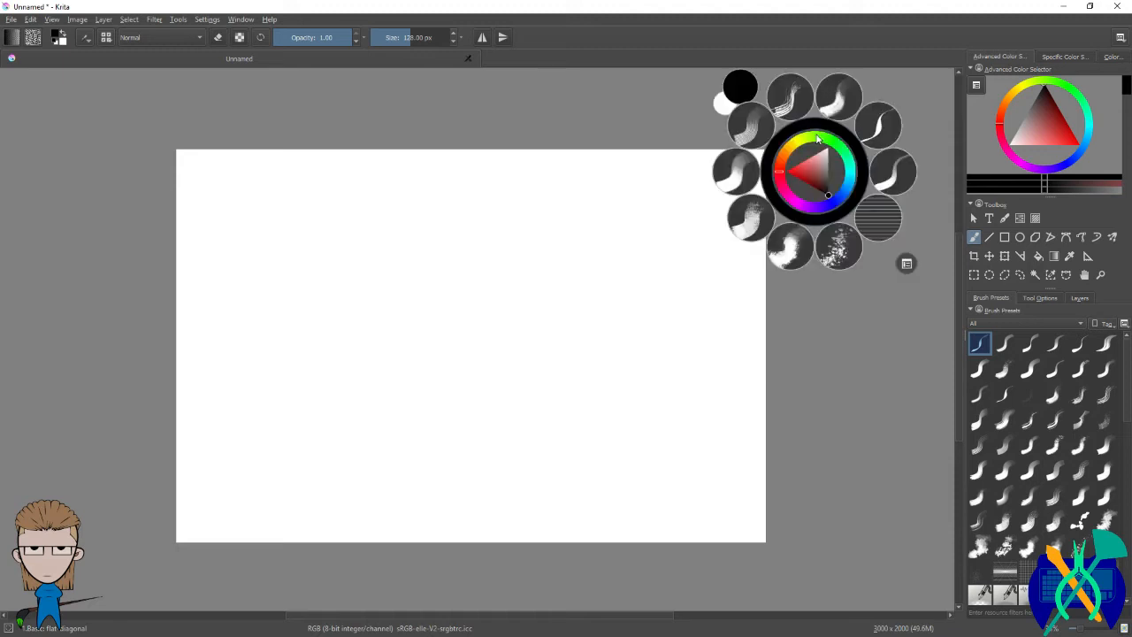
left_click(808, 174)
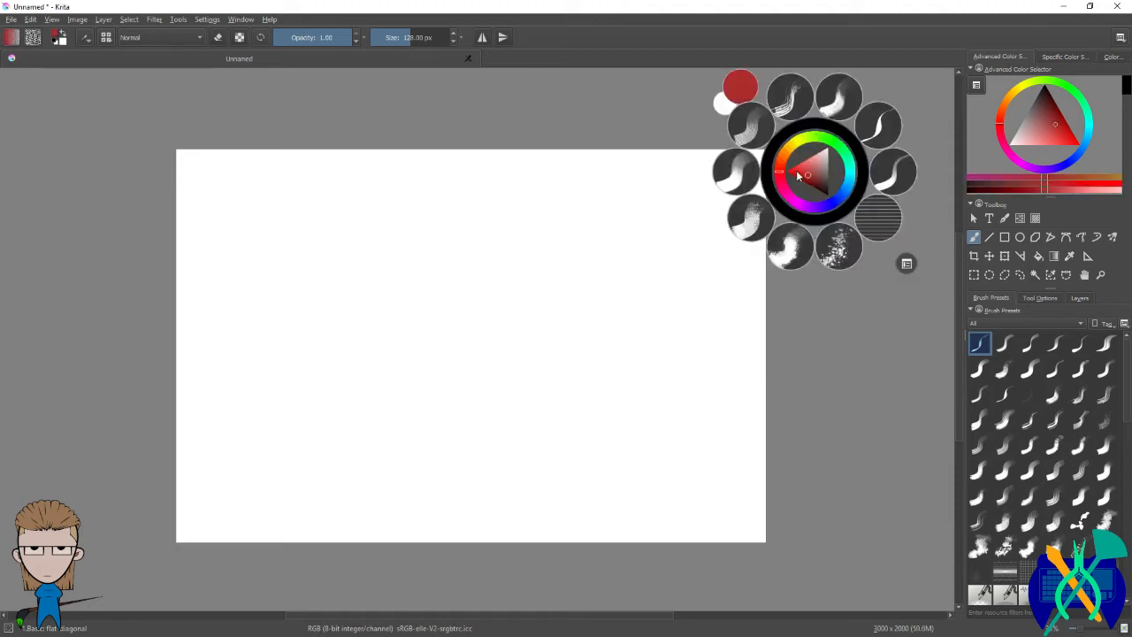
left_click(870, 373)
right_click(807, 191)
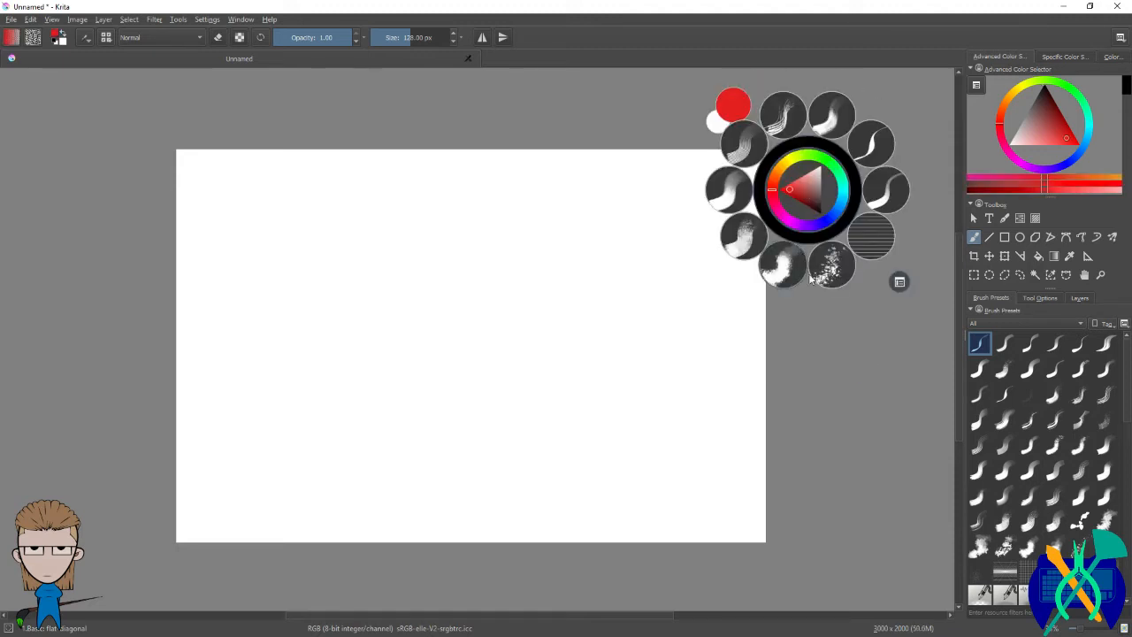
left_click(831, 381)
right_click(812, 162)
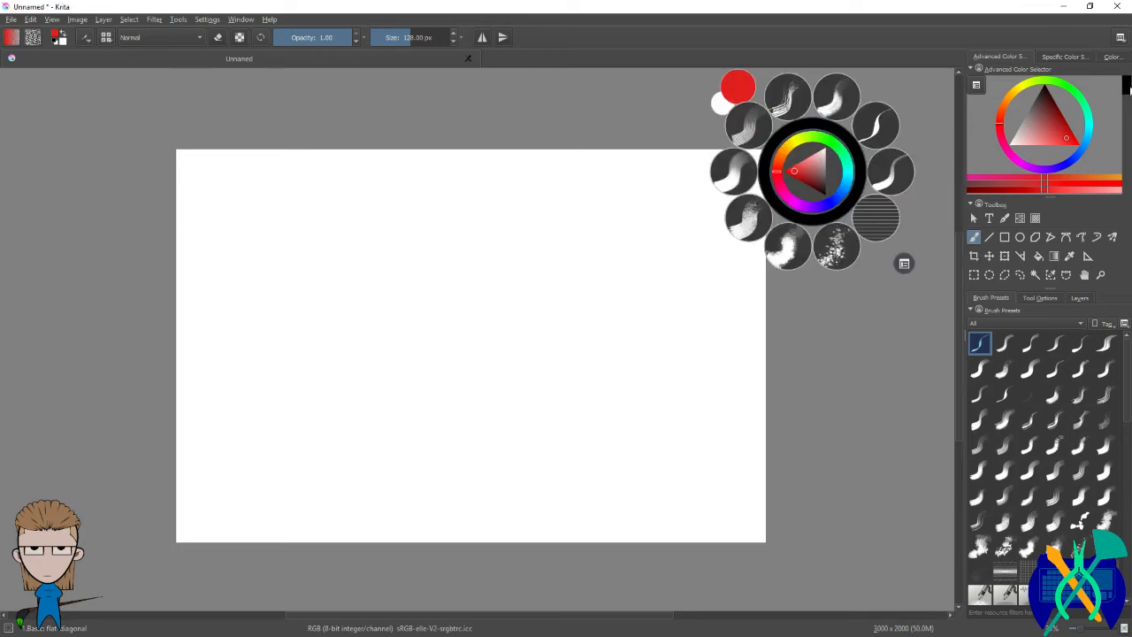
left_click(872, 341)
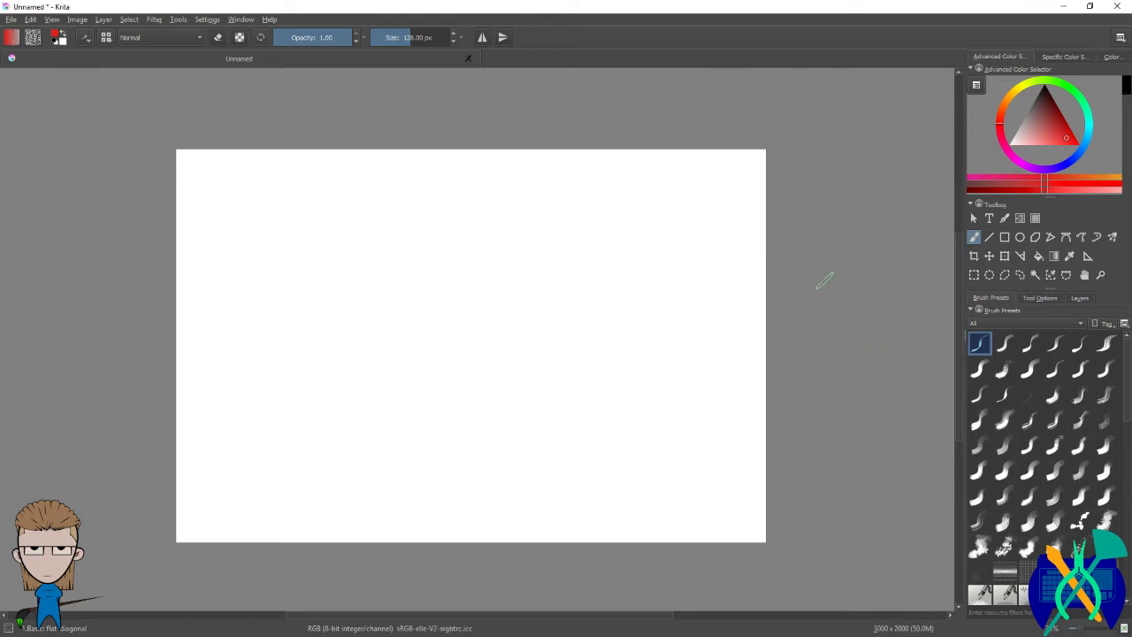
Step: Switch the pop-up palette's brushes to the Favorite Presets group and check the palette once more
right_click(775, 207)
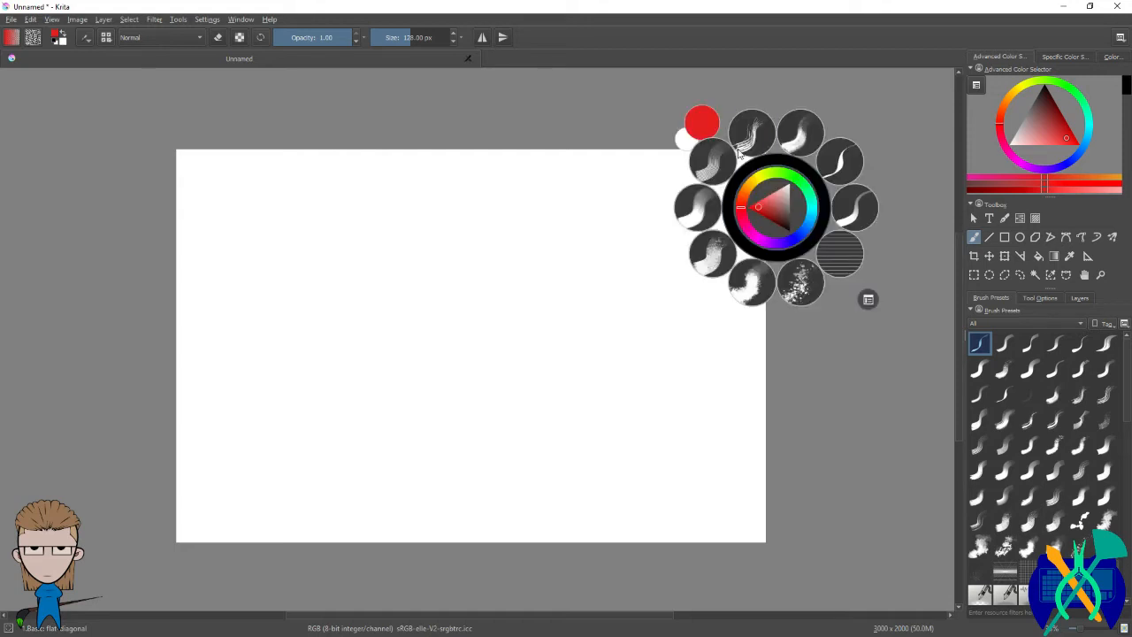
left_click(869, 300)
left_click(876, 306)
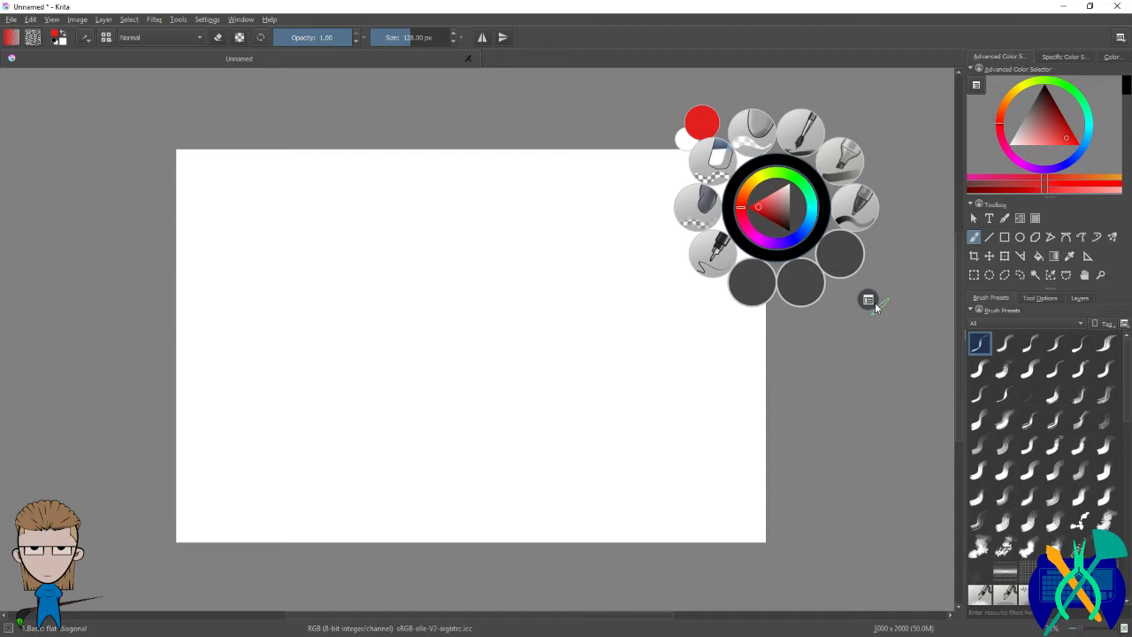
left_click(849, 354)
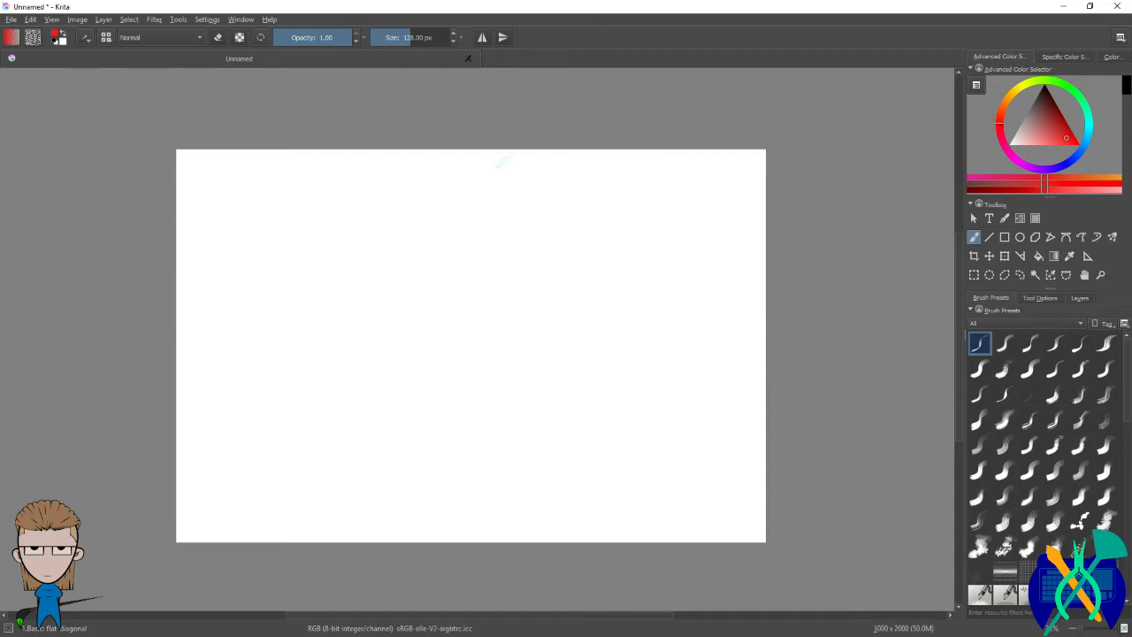
right_click(649, 113)
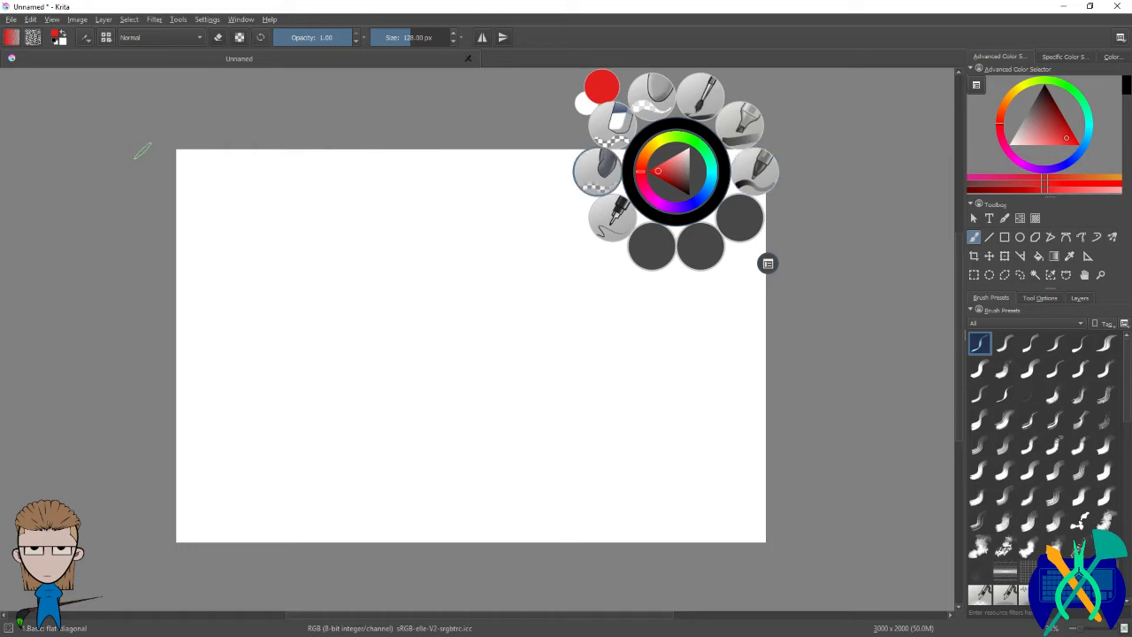
left_click(141, 115)
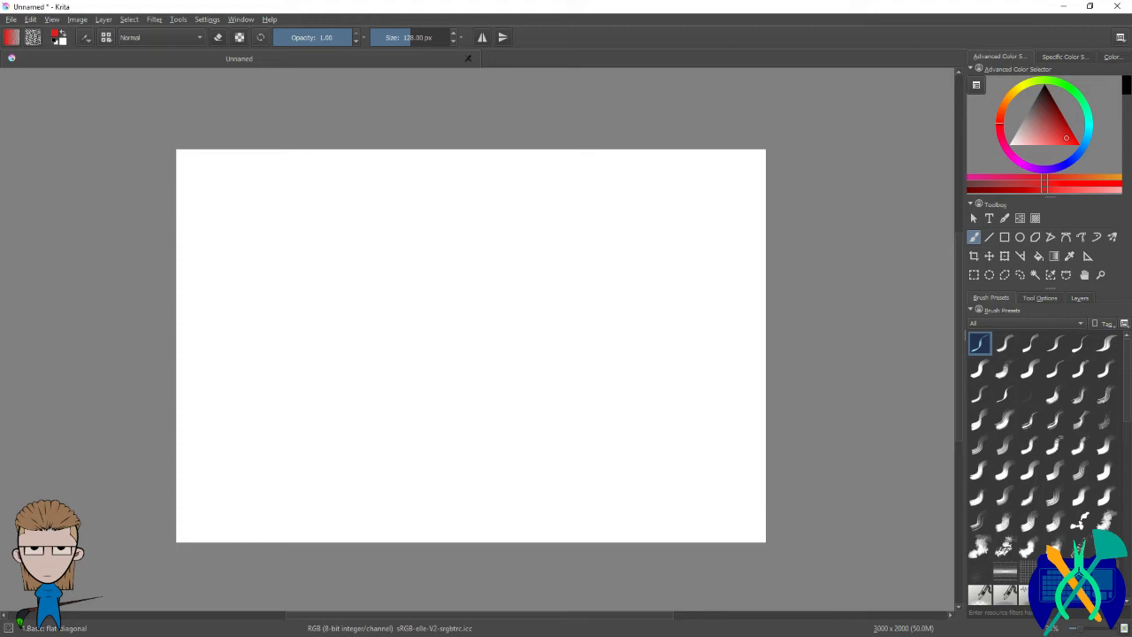
Step: Paint and undo a red test patch with the rough2 brush, and switch the painting colour to black
left_click_drag(651, 311, 636, 336)
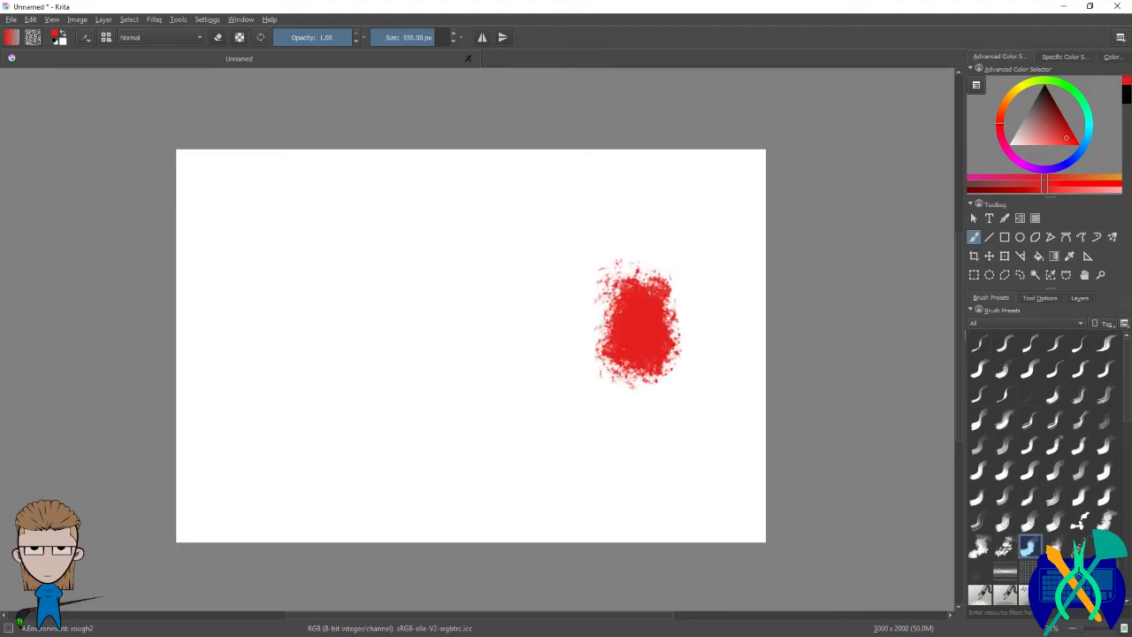
key("x")
key("ctrl+z")
left_click(1127, 103)
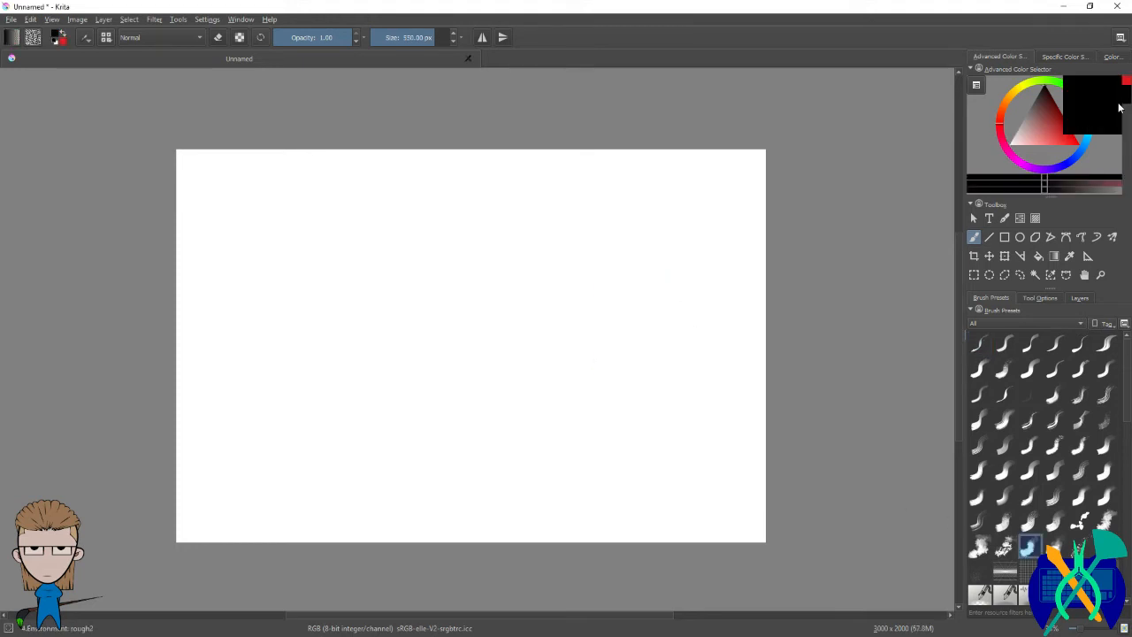
Step: Paint two black patches with the rough2 brush in the upper right part of the canvas
left_click_drag(608, 211, 577, 261)
left_click_drag(714, 268, 695, 340)
key("slash")
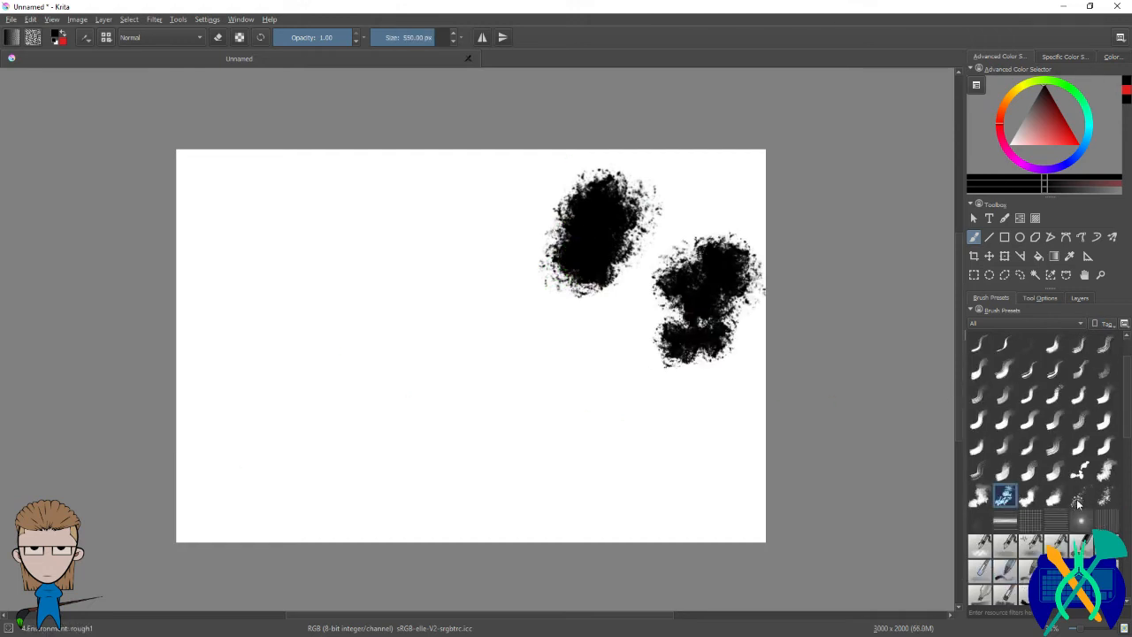
Step: Paint a black patch with the paint2 brush on the canvas's upper left and smokey brush patches across its lower half
left_click(979, 496)
mouse_move(292, 327)
left_mouse_down()
mouse_move(303, 240)
mouse_move(328, 265)
mouse_move(384, 288)
mouse_move(384, 239)
mouse_move(389, 256)
left_mouse_up()
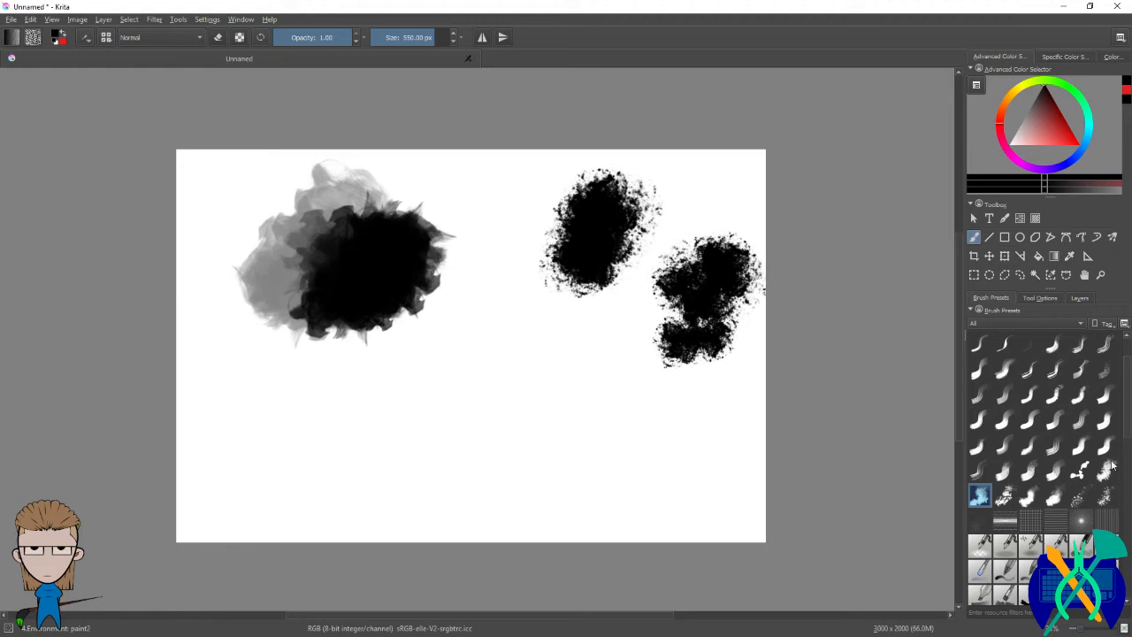
left_click(1055, 498)
mouse_move(424, 424)
left_mouse_down()
mouse_move(467, 433)
mouse_move(471, 409)
mouse_move(456, 404)
mouse_move(462, 426)
mouse_move(472, 411)
mouse_move(453, 422)
mouse_move(465, 428)
mouse_move(482, 404)
mouse_move(504, 410)
mouse_move(477, 409)
left_mouse_up()
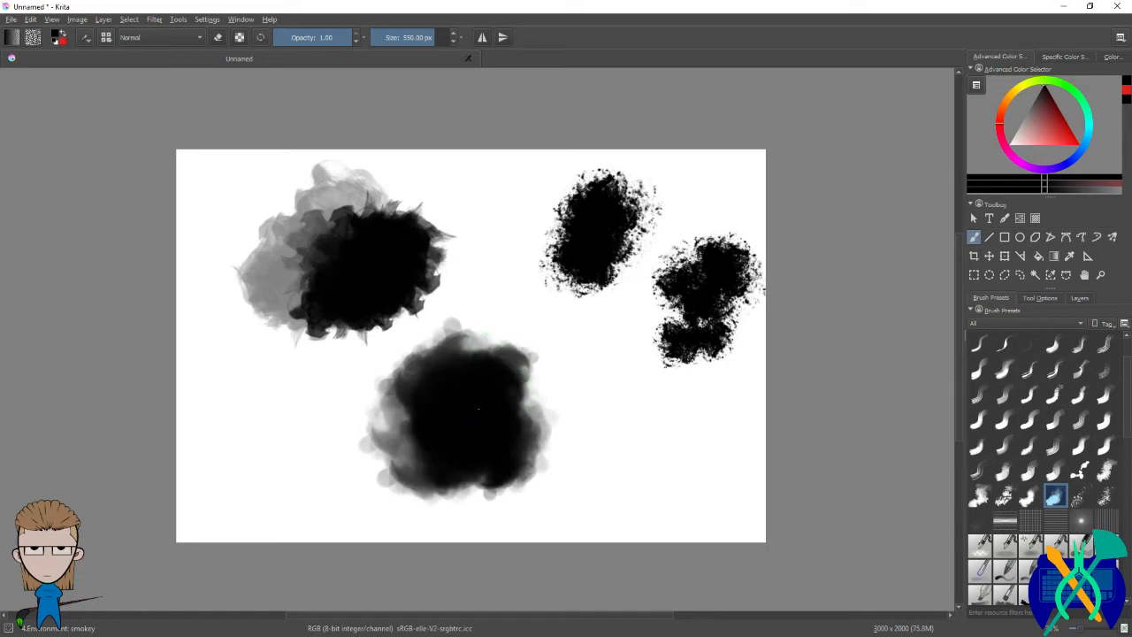
mouse_move(626, 389)
left_mouse_down()
mouse_move(619, 375)
mouse_move(584, 456)
mouse_move(628, 400)
left_mouse_up()
Step: Scatter speckles across the whole canvas with the splatter1 and splatter2 brushes
left_click(1080, 497)
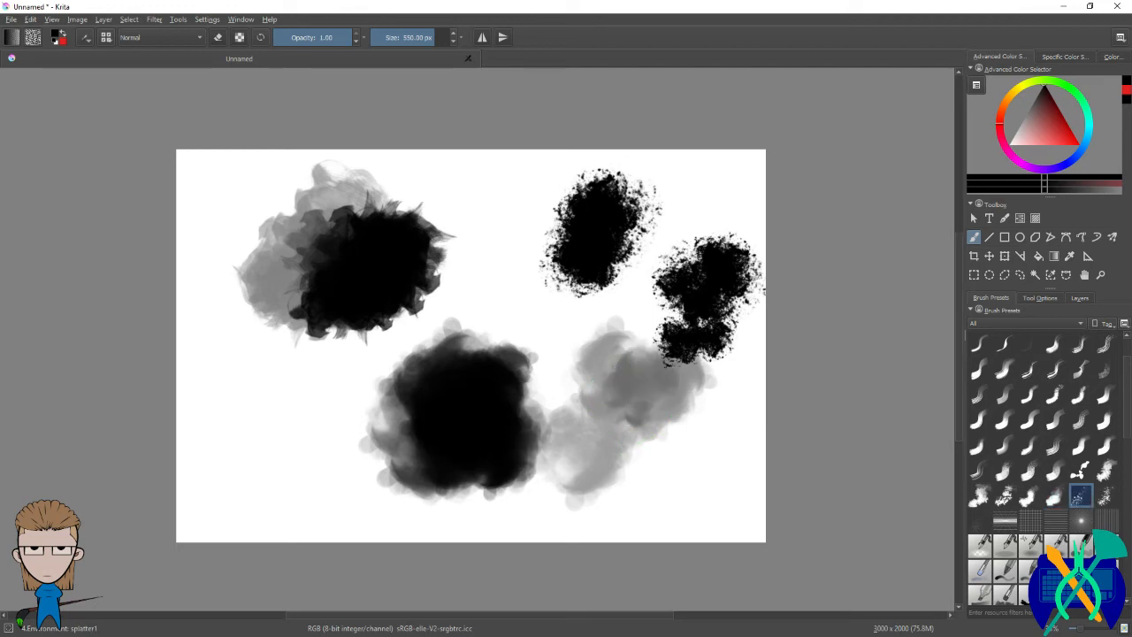
mouse_move(527, 343)
left_mouse_down()
mouse_move(490, 265)
mouse_move(500, 195)
mouse_move(438, 195)
mouse_move(288, 411)
mouse_move(345, 478)
mouse_move(252, 424)
mouse_move(215, 314)
mouse_move(225, 265)
mouse_move(212, 240)
left_mouse_up()
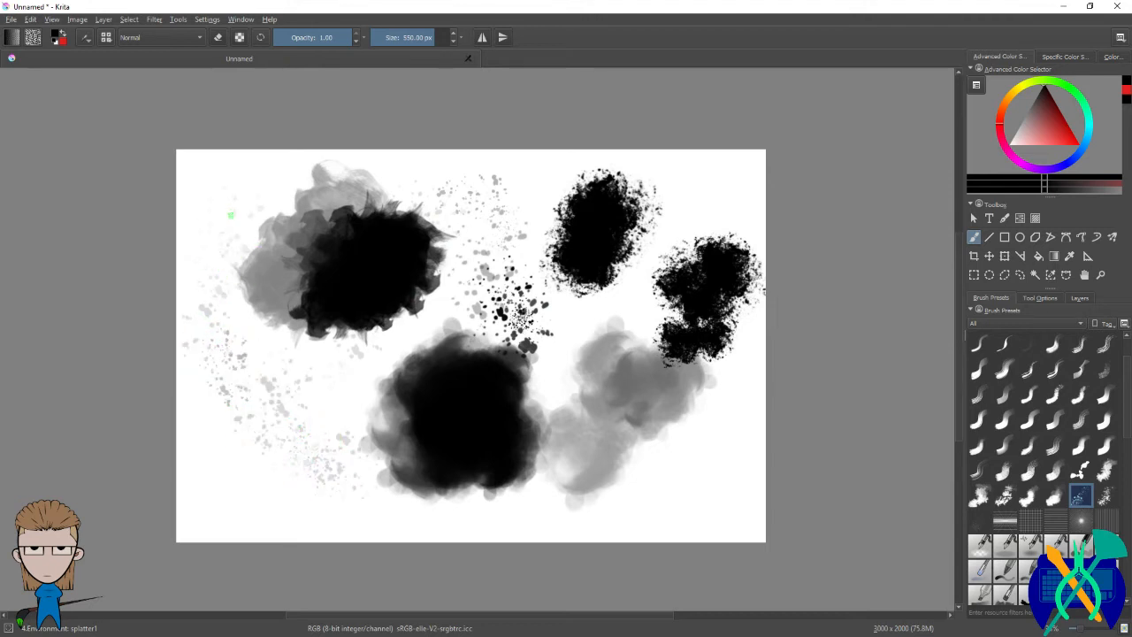
mouse_move(208, 504)
left_mouse_down()
mouse_move(240, 518)
mouse_move(380, 526)
mouse_move(621, 522)
left_mouse_up()
left_click(1106, 497)
mouse_move(690, 442)
left_mouse_down()
mouse_move(649, 455)
mouse_move(662, 413)
mouse_move(551, 336)
mouse_move(579, 438)
mouse_move(590, 297)
mouse_move(593, 407)
mouse_move(607, 379)
mouse_move(656, 399)
mouse_move(543, 399)
mouse_move(651, 315)
mouse_move(610, 298)
mouse_move(702, 253)
mouse_move(454, 328)
mouse_move(442, 228)
mouse_move(557, 232)
left_mouse_up()
mouse_move(460, 213)
left_mouse_down()
mouse_move(346, 348)
mouse_move(248, 309)
mouse_move(227, 454)
mouse_move(292, 482)
mouse_move(256, 425)
left_mouse_up()
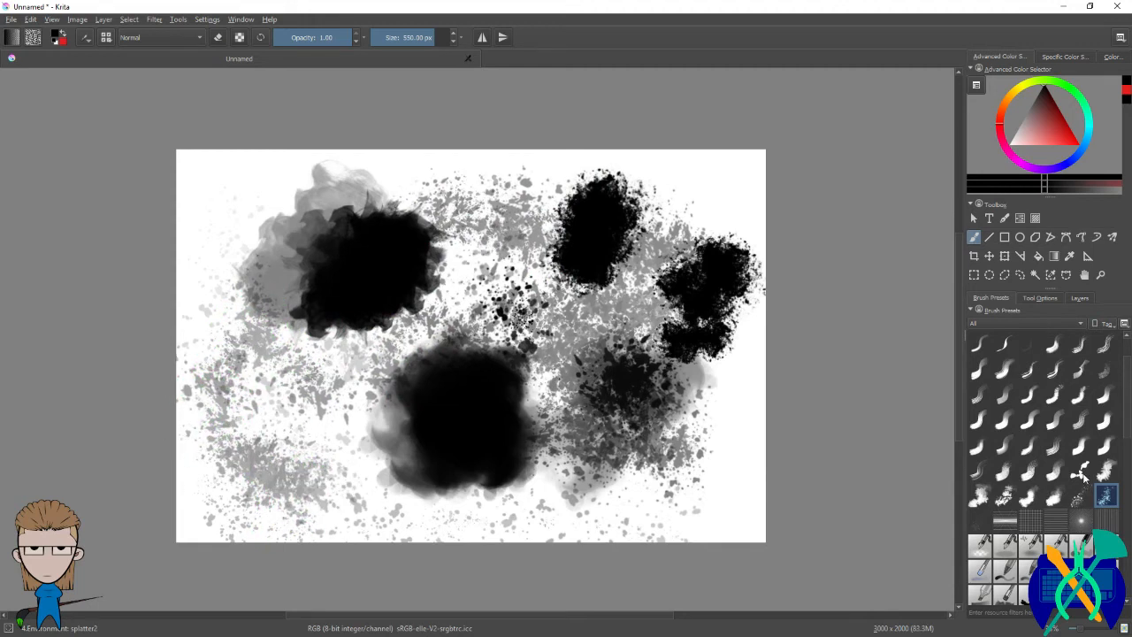
Step: Scatter leaf shapes over the canvas with the leafs brush and clear the canvas
left_click(1080, 471)
mouse_move(610, 297)
left_mouse_down()
mouse_move(650, 258)
mouse_move(675, 198)
mouse_move(704, 168)
mouse_move(724, 184)
mouse_move(733, 202)
mouse_move(712, 220)
mouse_move(700, 186)
mouse_move(551, 175)
mouse_move(498, 228)
left_mouse_up()
left_click_drag(522, 283, 620, 418)
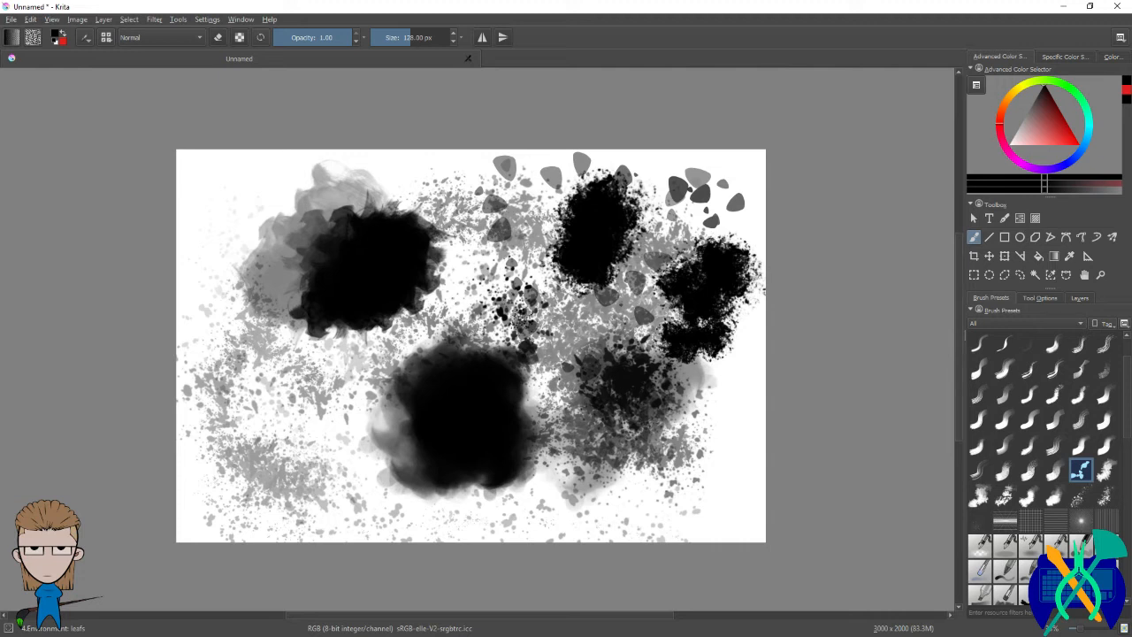
mouse_move(188, 188)
left_mouse_down()
mouse_move(236, 168)
mouse_move(86, 228)
mouse_move(221, 266)
mouse_move(270, 181)
mouse_move(257, 168)
mouse_move(190, 325)
mouse_move(215, 387)
mouse_move(322, 416)
mouse_move(352, 449)
mouse_move(339, 475)
mouse_move(270, 477)
mouse_move(252, 455)
mouse_move(295, 411)
mouse_move(252, 336)
mouse_move(257, 312)
mouse_move(301, 168)
mouse_move(343, 159)
mouse_move(417, 175)
left_mouse_up()
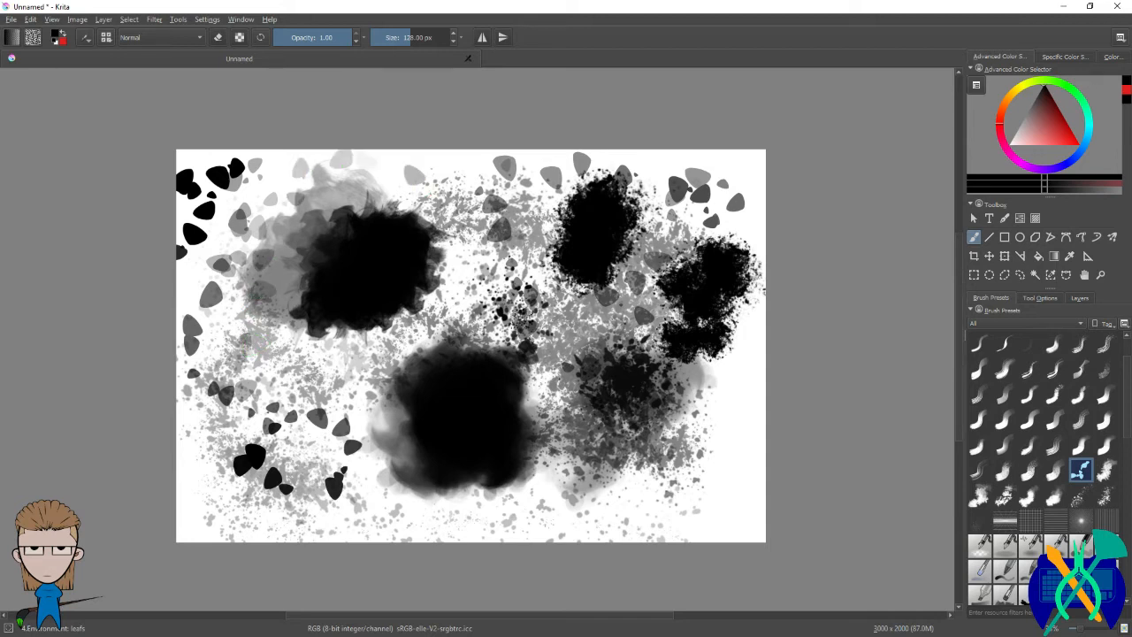
key("Delete")
Step: Try an S-shaped stroke with the rake-texture bristle brush, undo it, and draw an open loop with the rake1 brush
left_click(1106, 369)
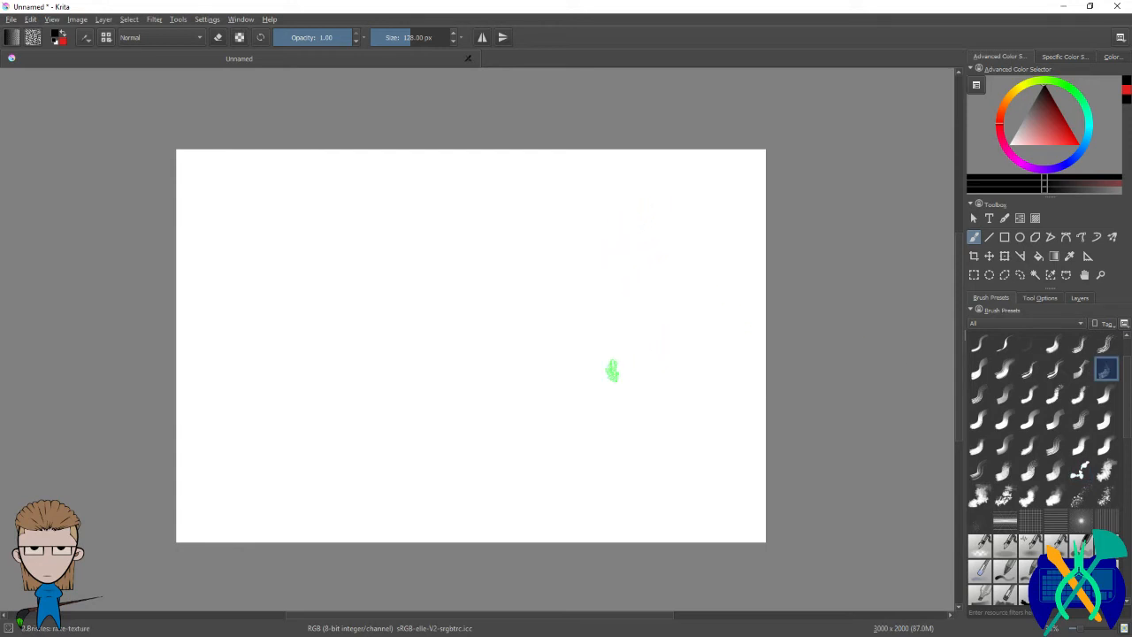
mouse_move(584, 242)
left_mouse_down()
mouse_move(503, 219)
mouse_move(484, 305)
mouse_move(571, 401)
mouse_move(381, 397)
left_mouse_up()
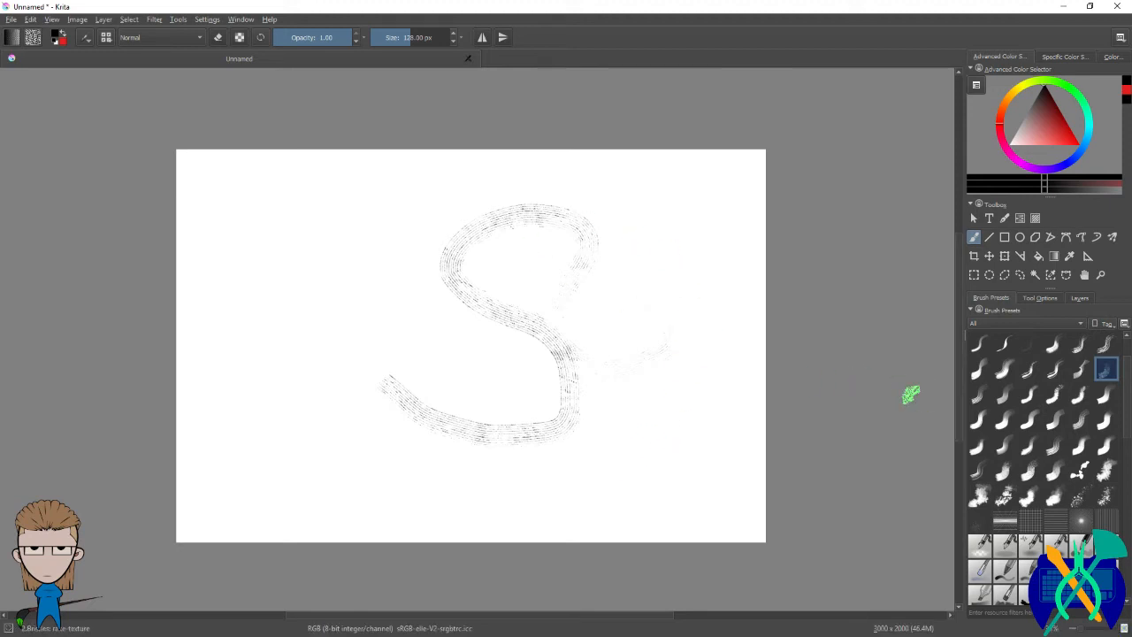
key("ctrl+z")
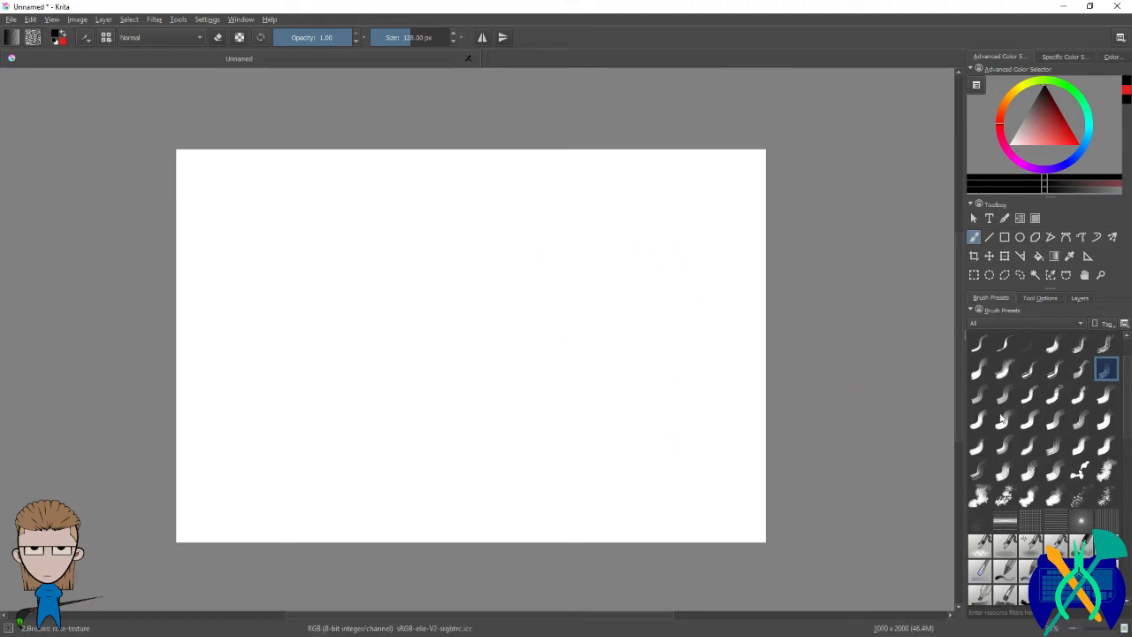
left_click(976, 397)
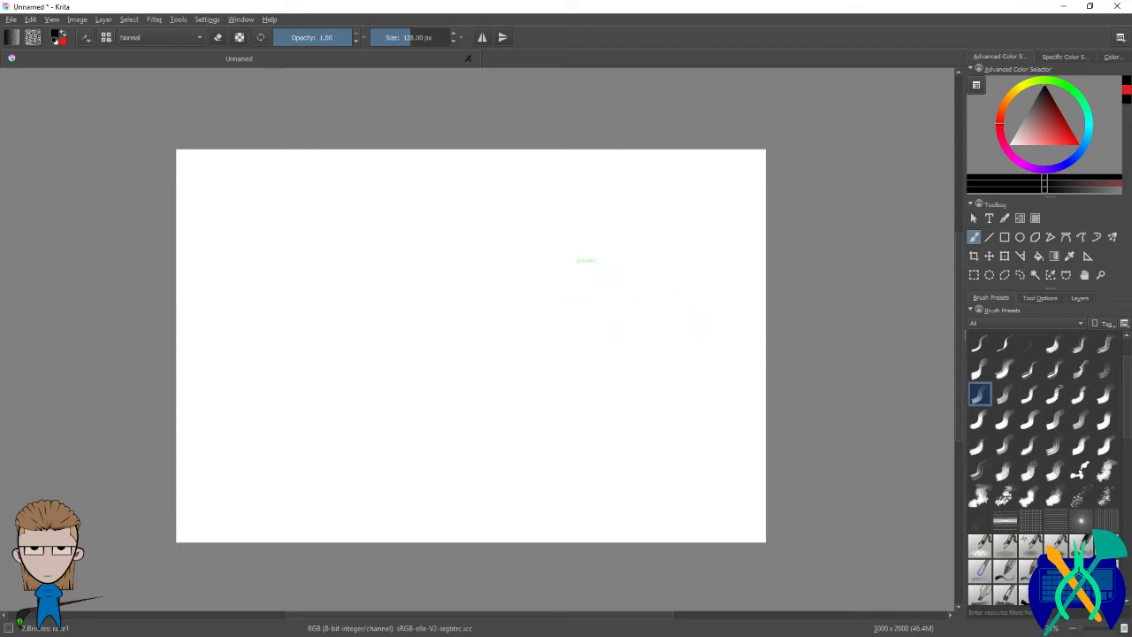
mouse_move(584, 221)
left_mouse_down()
mouse_move(517, 387)
mouse_move(487, 205)
left_mouse_up()
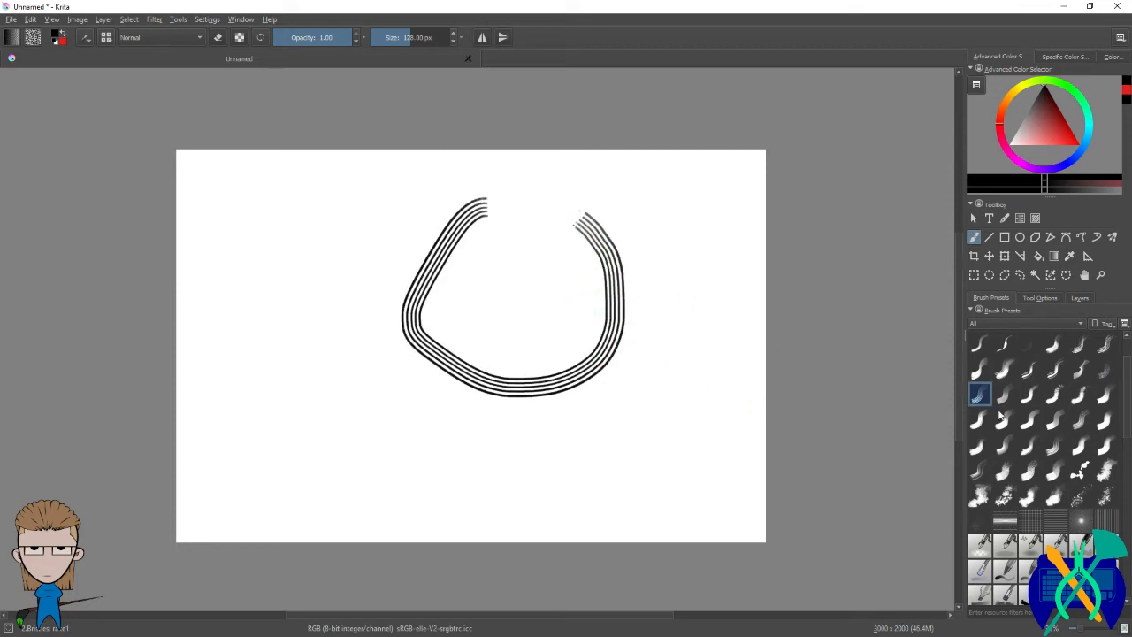
Step: Paint patches beside and below the loop with the paint1 and paint2 brushes, and undo all strokes on the canvas
left_click(1079, 470)
left_click(1104, 470)
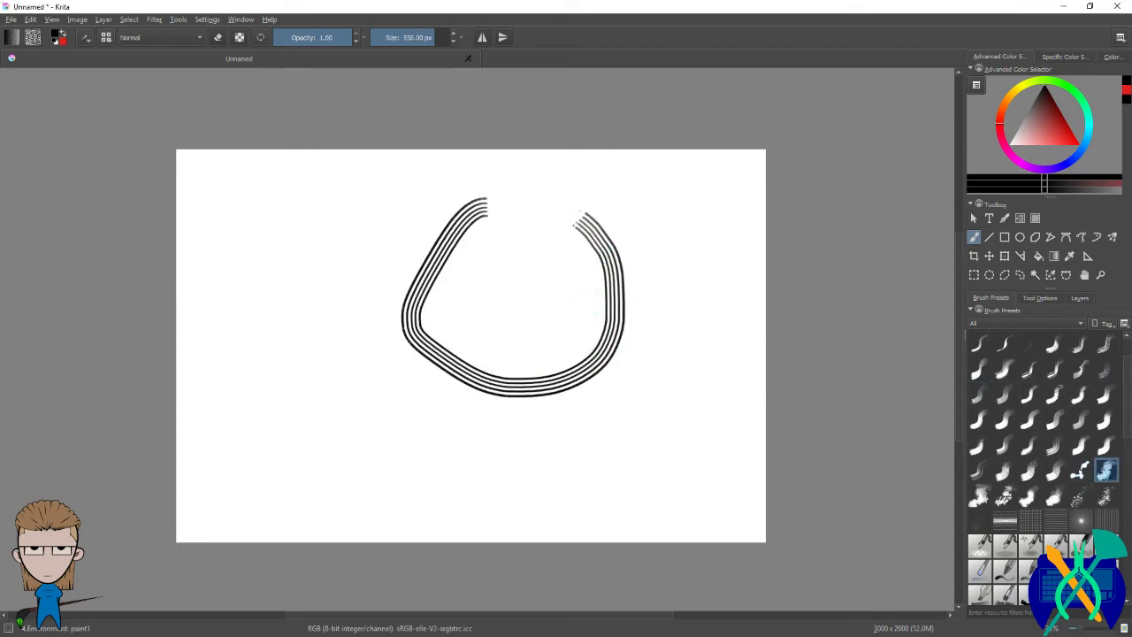
mouse_move(630, 252)
left_mouse_down()
mouse_move(669, 329)
mouse_move(695, 303)
mouse_move(677, 168)
left_mouse_up()
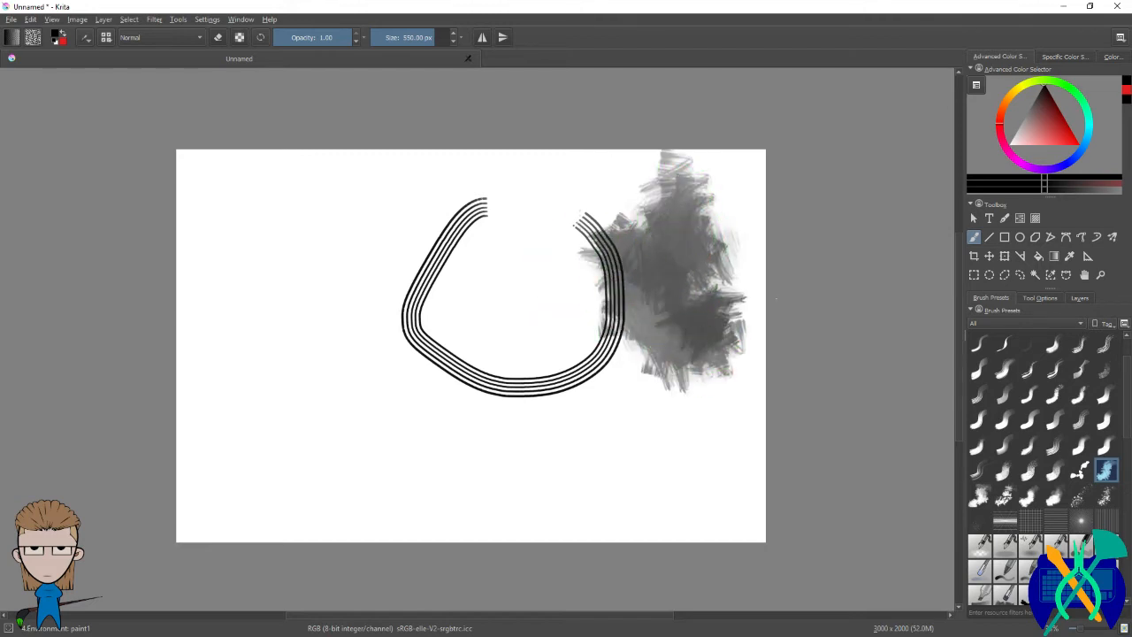
left_click(979, 495)
mouse_move(561, 422)
left_mouse_down()
mouse_move(583, 443)
mouse_move(627, 451)
mouse_move(547, 413)
mouse_move(584, 460)
left_mouse_up()
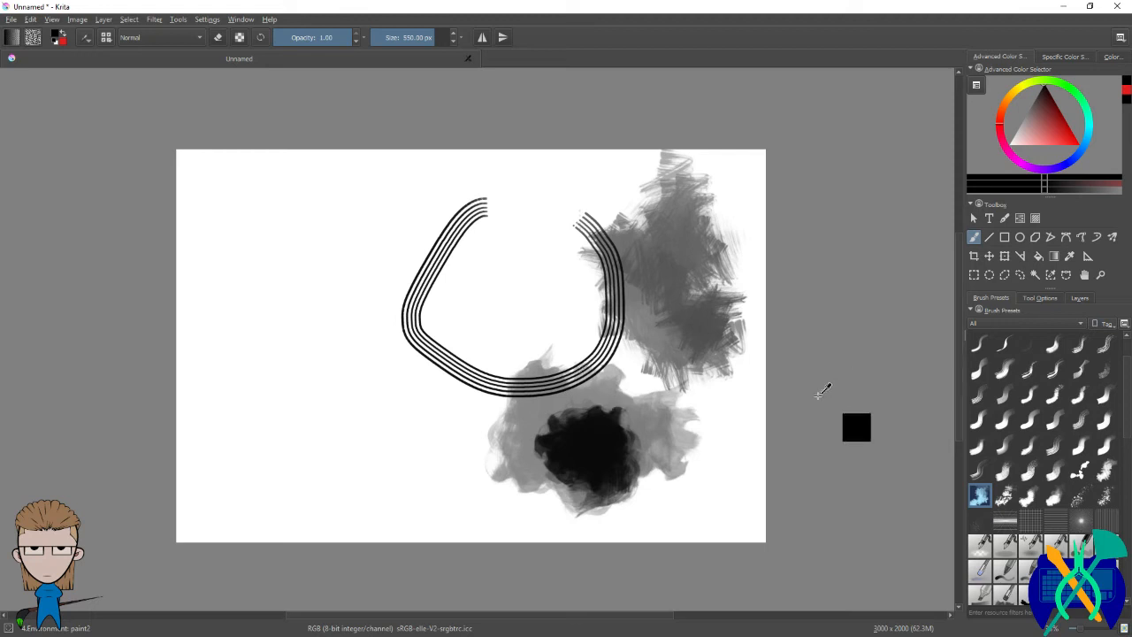
key("ctrl+z")
key("ctrl+z")
key("ctrl+z")
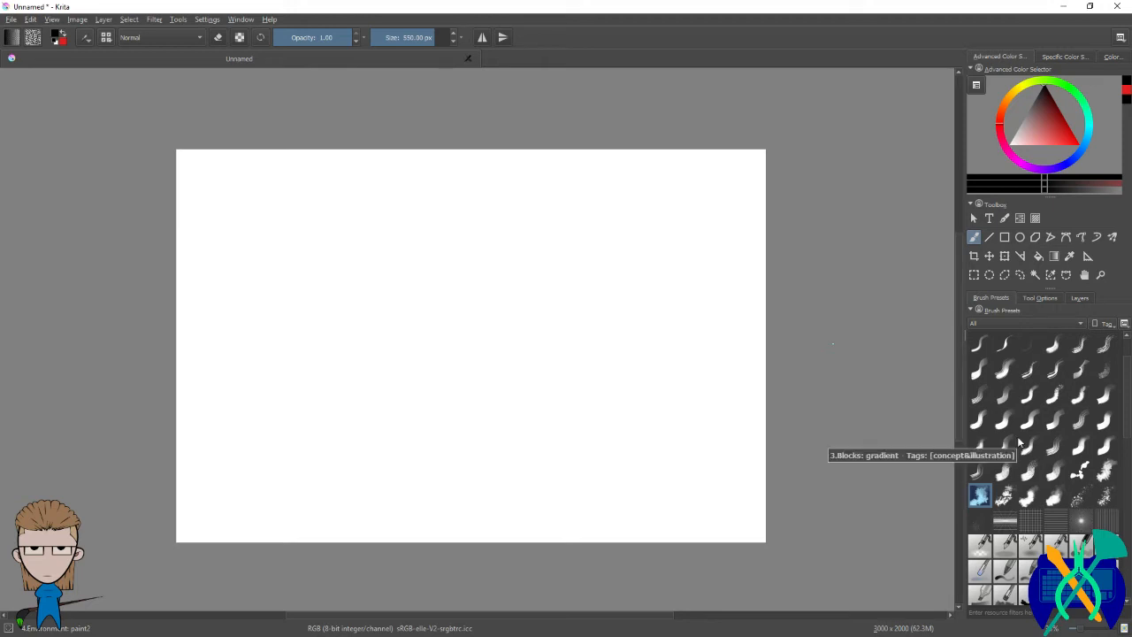
Step: Stamp the depth guide brush twice side by side near the canvas centre and undo both stamps
left_click(1005, 523)
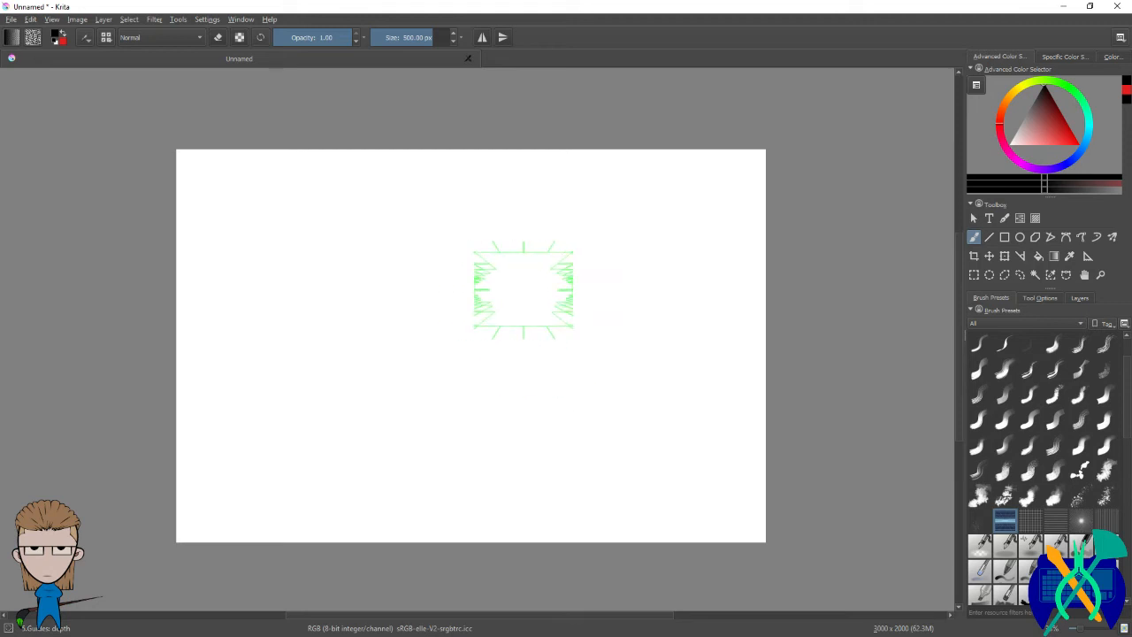
left_click(548, 285)
left_click(460, 284)
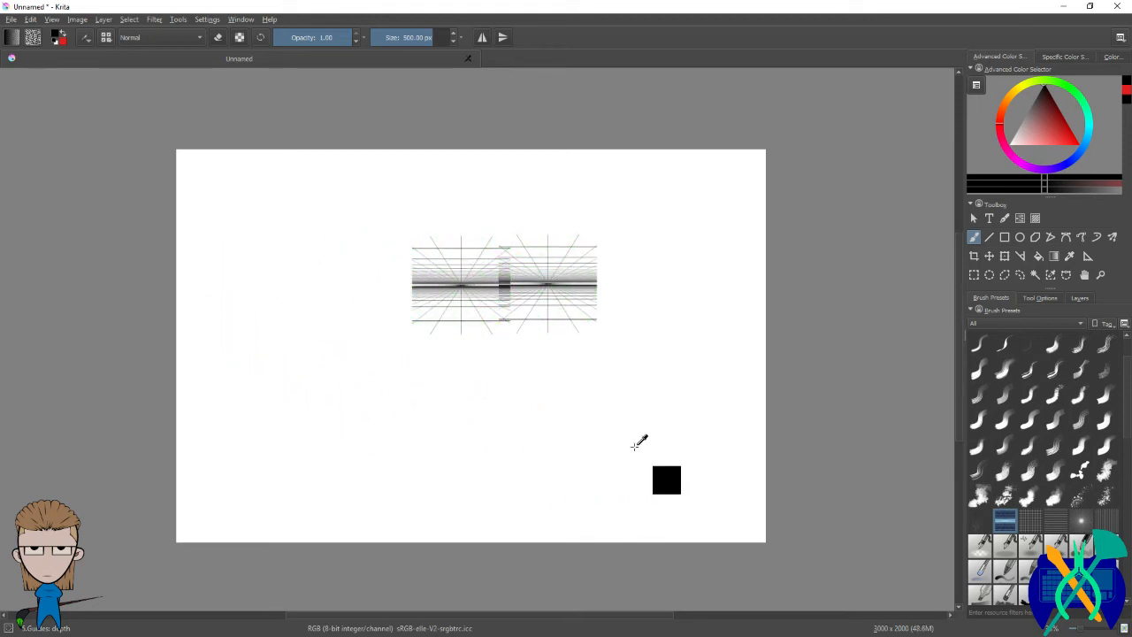
key("ctrl+z")
key("ctrl+z")
Step: Stamp the grid guide brush once near the canvas centre and undo it
left_click(1030, 522)
left_click(546, 285)
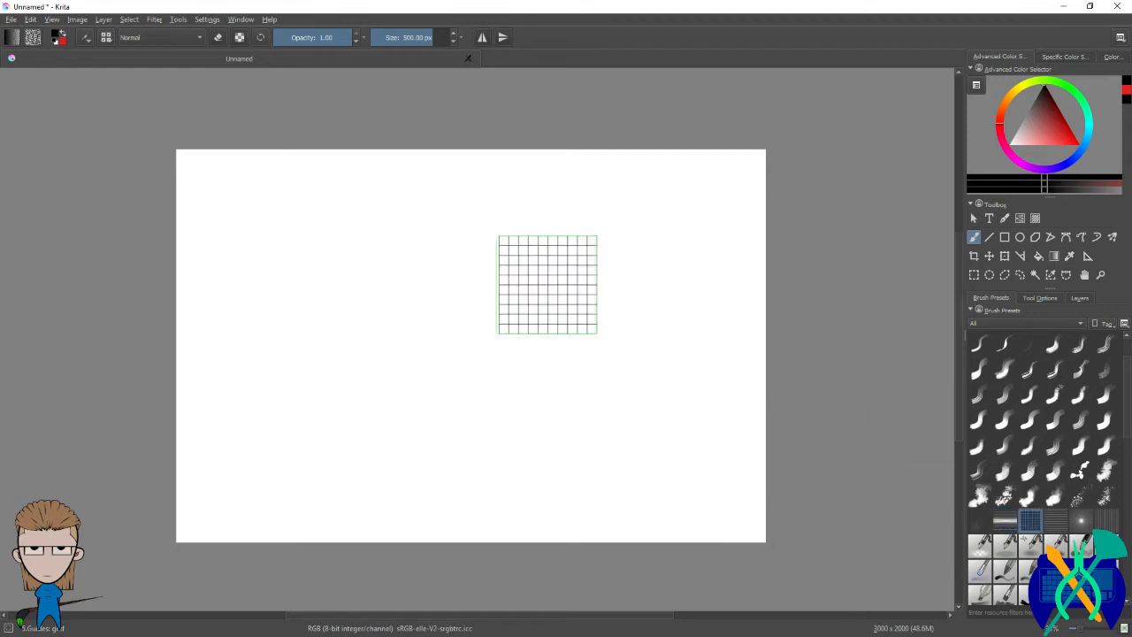
key("ctrl+z")
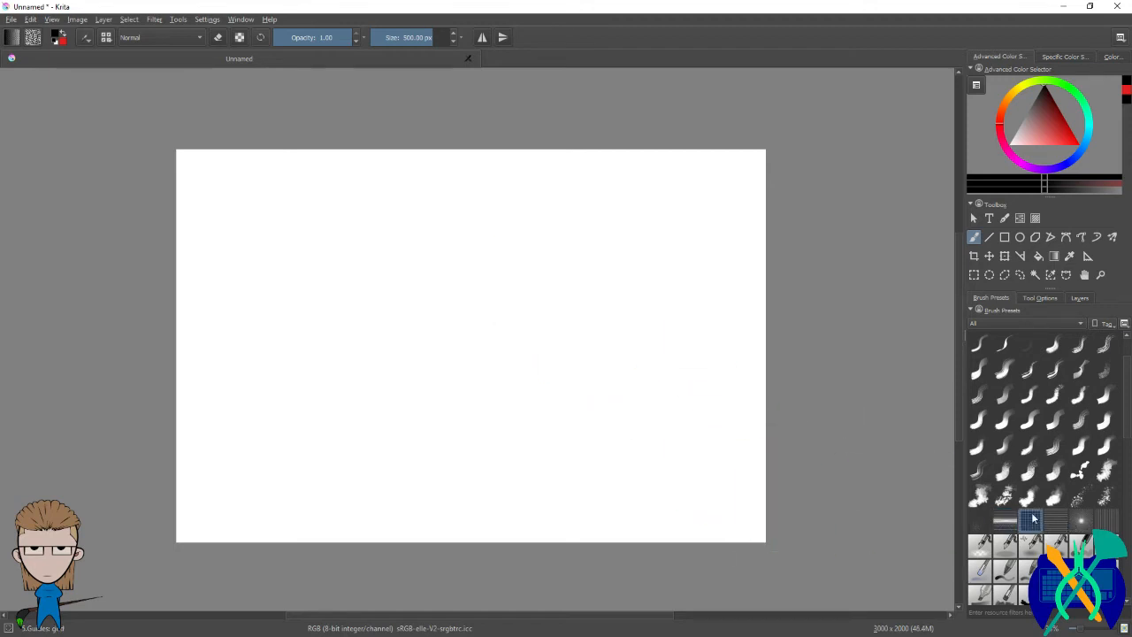
Step: Try the vanishing point guide brush with several stamps on the canvas, undoing the marks
left_click(1079, 522)
left_click(551, 297)
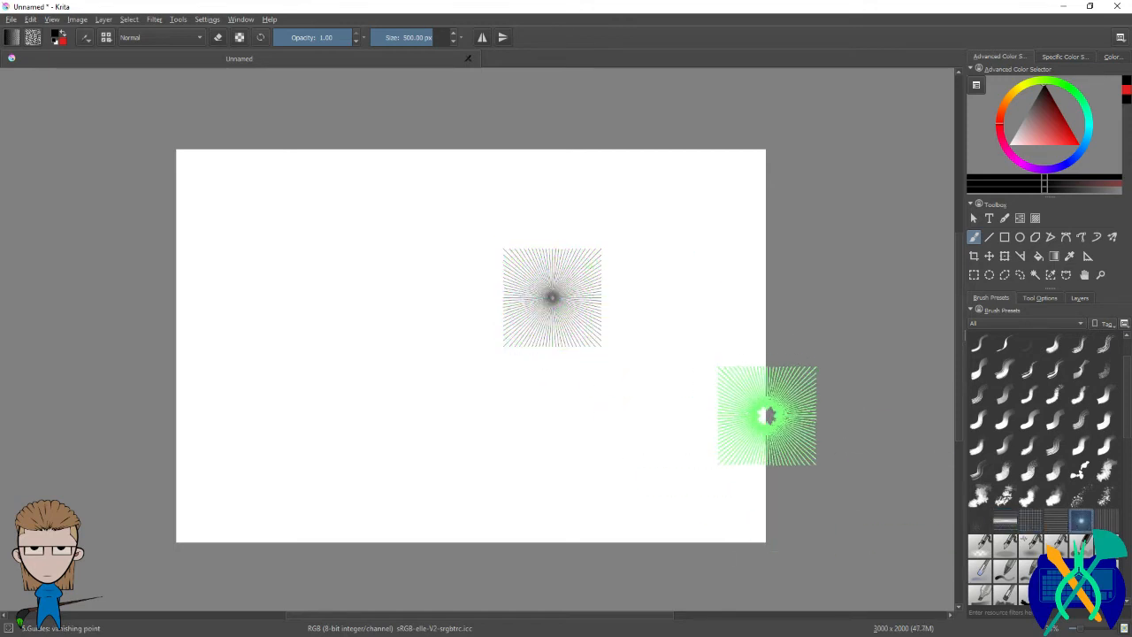
key("ctrl+z")
left_click(635, 256)
left_click(588, 261)
left_click_drag(564, 316, 698, 361)
key("ctrl+z")
Step: Scatter fine specks over the middle of the canvas with the splatter3 brush and undo them
left_click(972, 523)
mouse_move(543, 288)
left_mouse_down()
mouse_move(536, 332)
mouse_move(343, 343)
mouse_move(555, 305)
left_mouse_up()
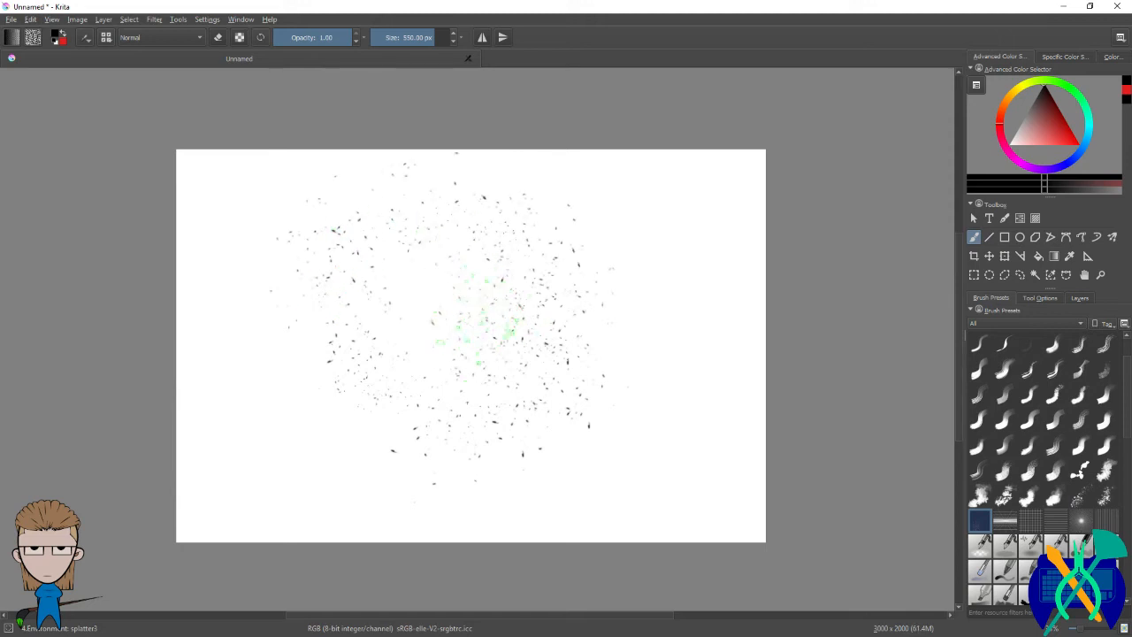
key("ctrl+z")
Step: Select the round-soft basic preset and examine the General option group in its brush settings
left_click(978, 344)
left_click(86, 37)
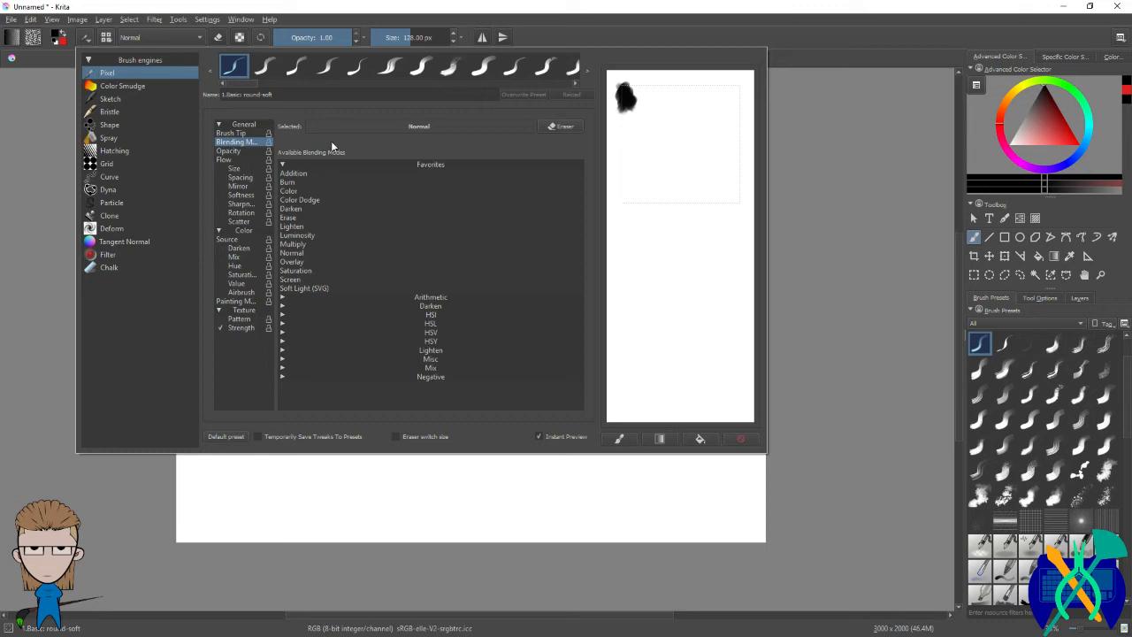
left_click(244, 126)
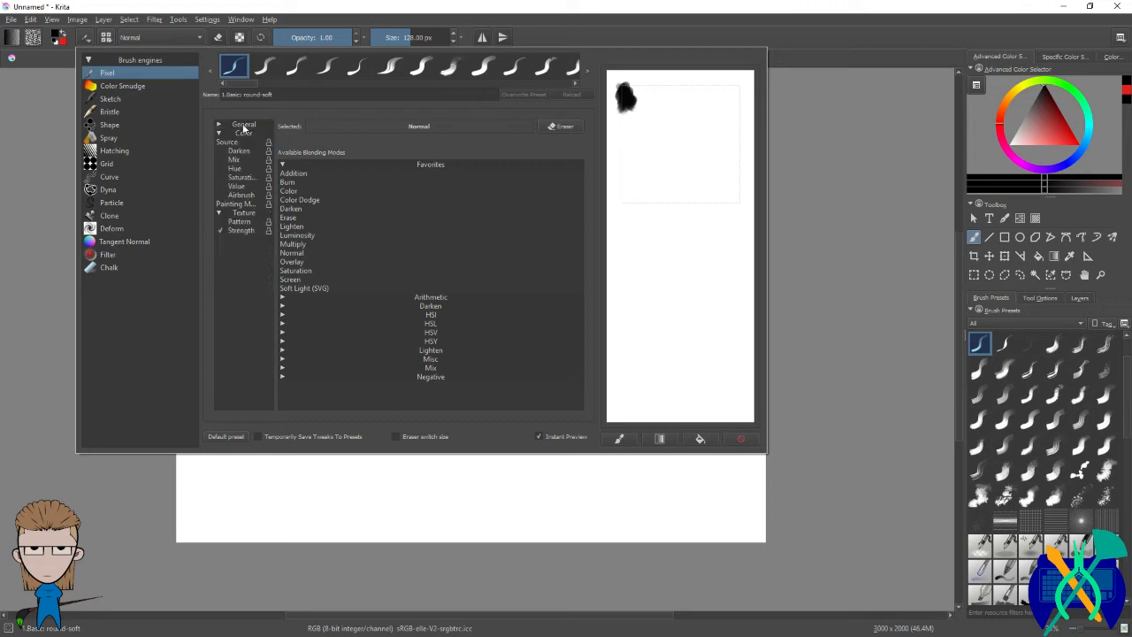
left_click(223, 123)
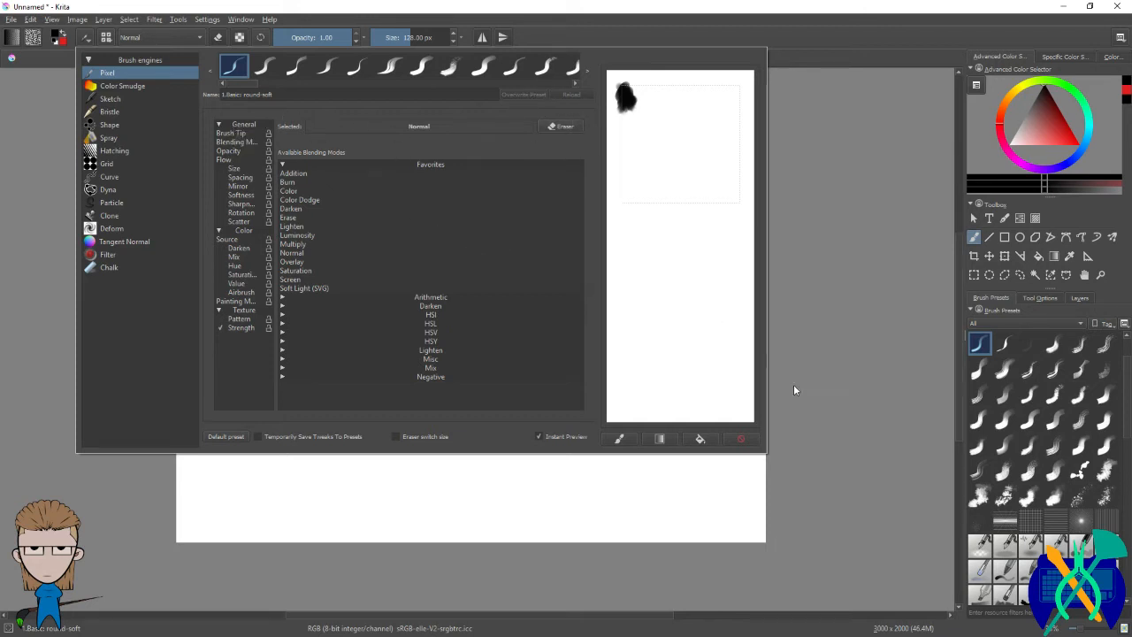
Step: Switch to the Basic_tip_default preset, check its brush settings, and paint a short test stroke on the canvas
left_click(1006, 574)
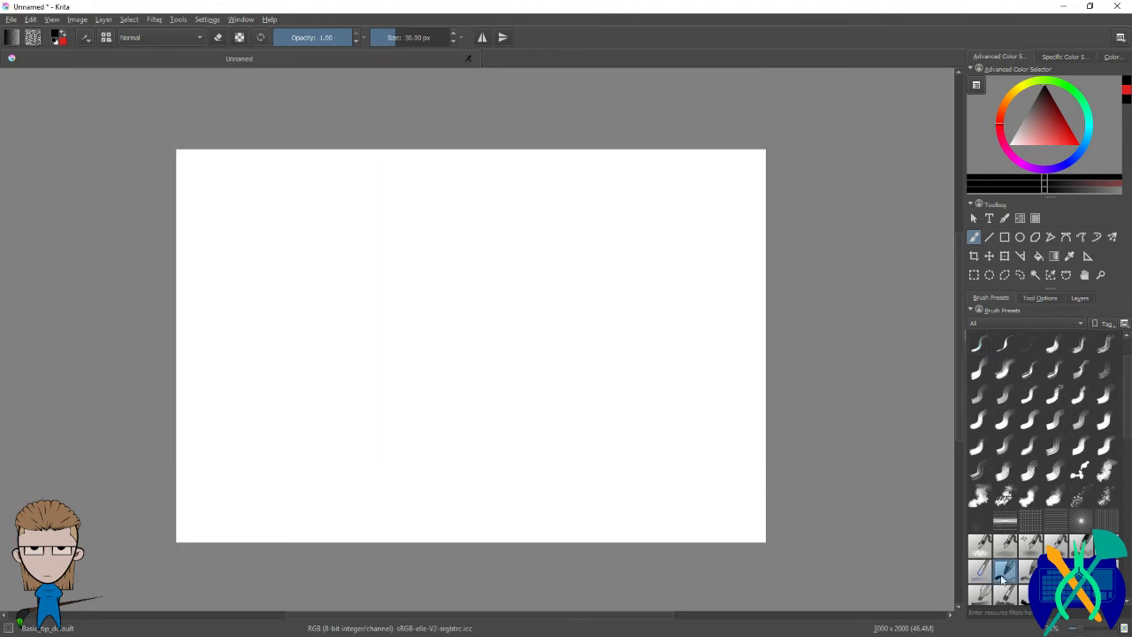
left_click(89, 38)
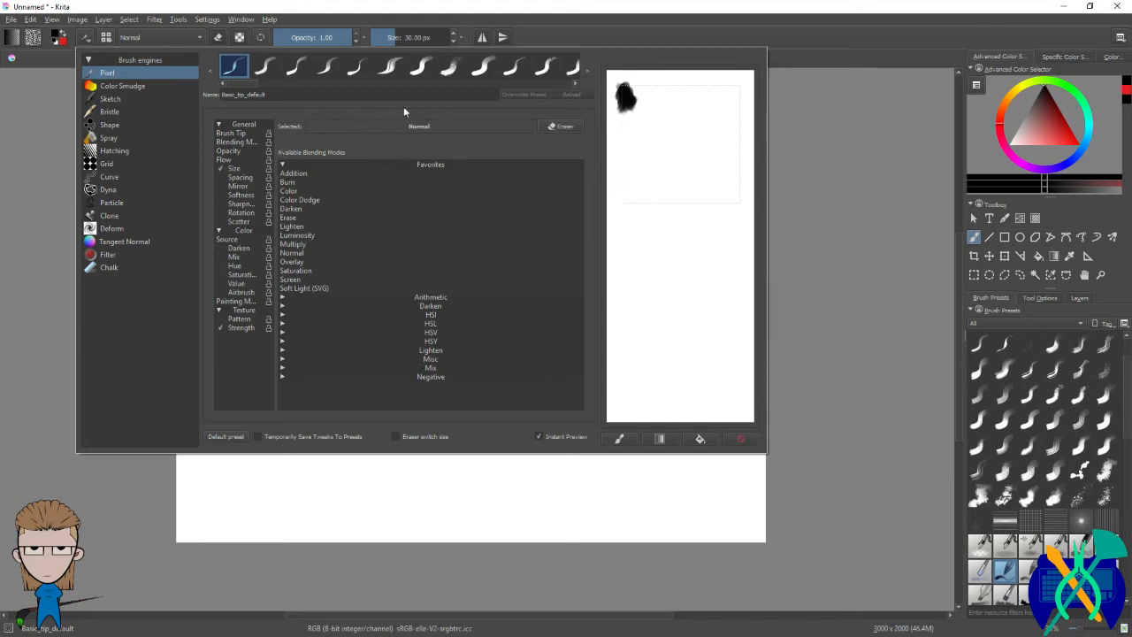
left_click(800, 276)
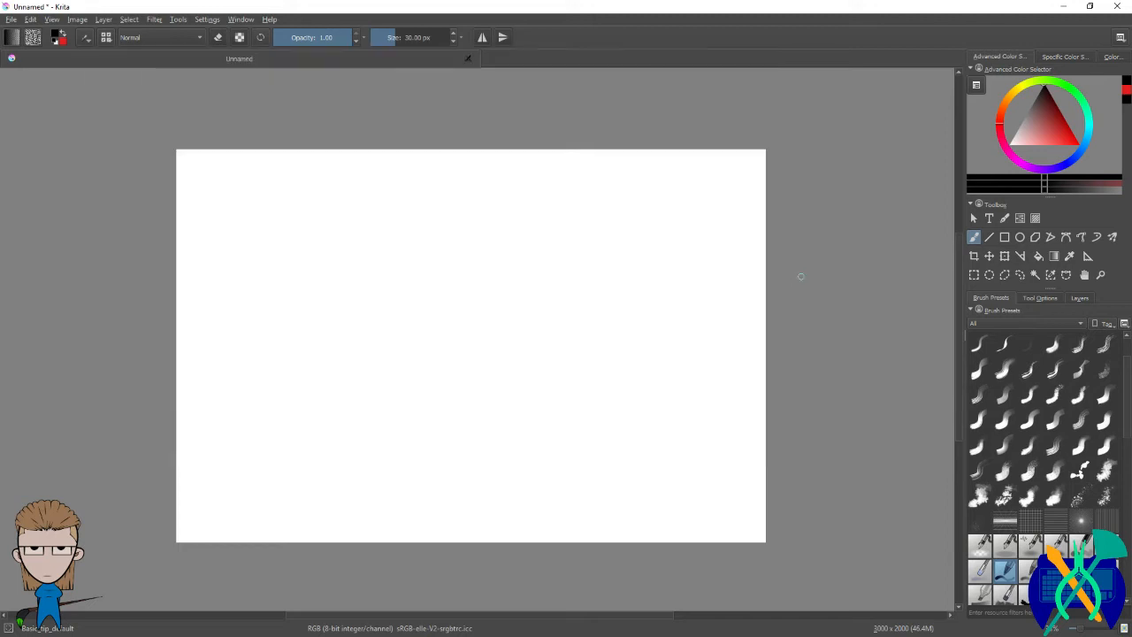
scroll(1026, 566, "down", 6)
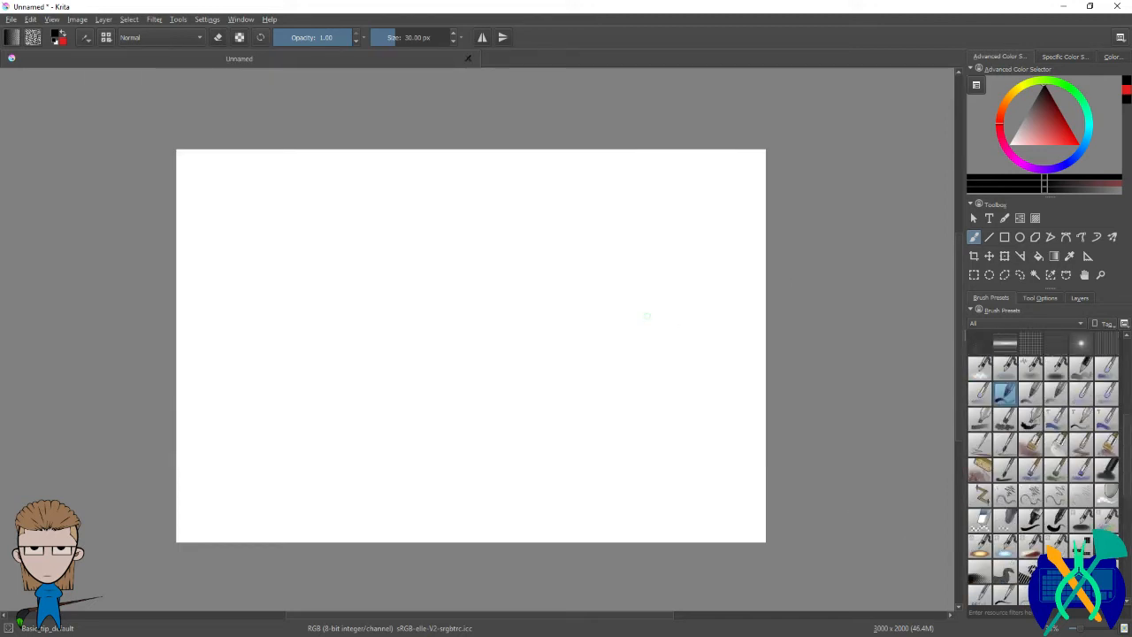
mouse_move(658, 316)
left_mouse_down()
mouse_move(629, 313)
mouse_move(613, 338)
left_mouse_up()
Step: Reopen the brush editor for Basic_tip_default and examine its available blending modes, including the Favorites group
left_click(86, 38)
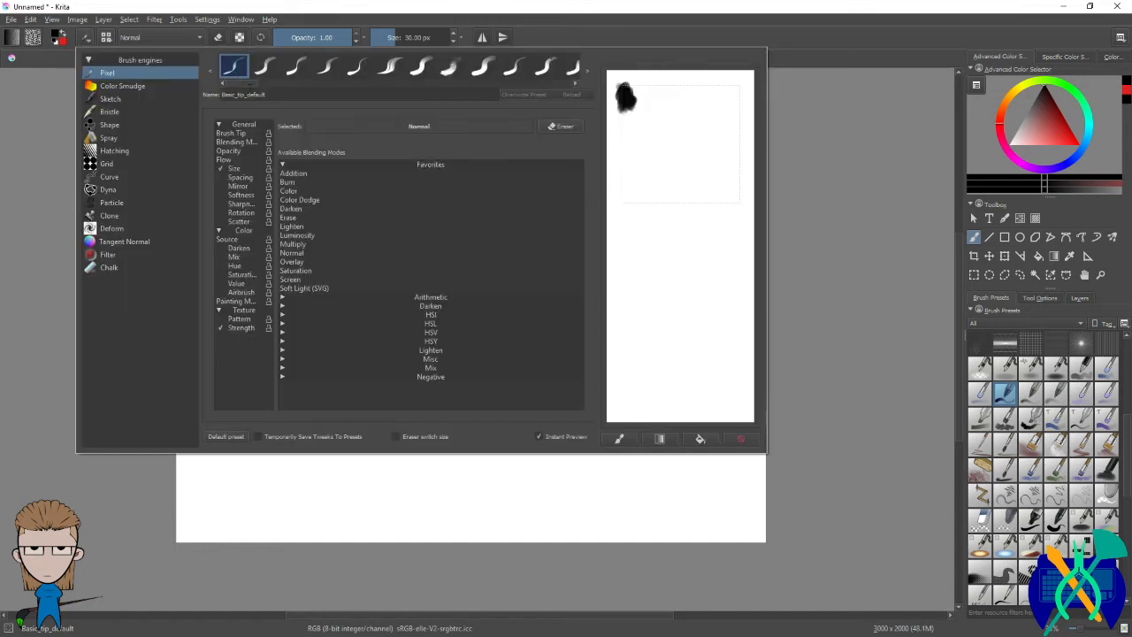
mouse_move(245, 82)
left_mouse_down()
mouse_move(426, 87)
mouse_move(230, 91)
left_mouse_up()
left_click(282, 165)
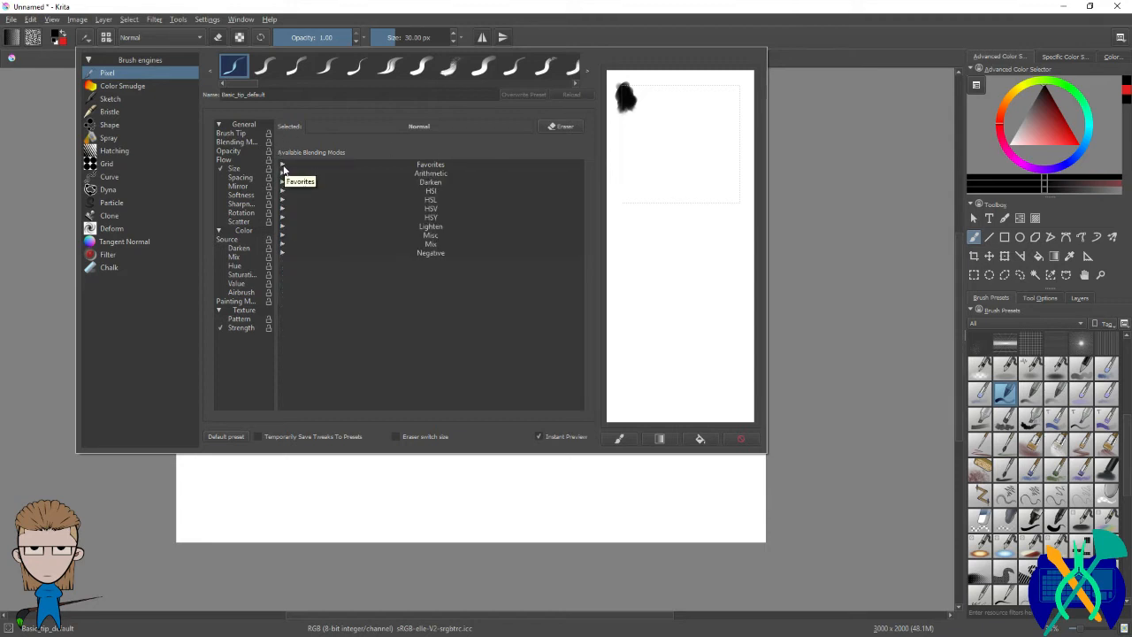
left_click(282, 165)
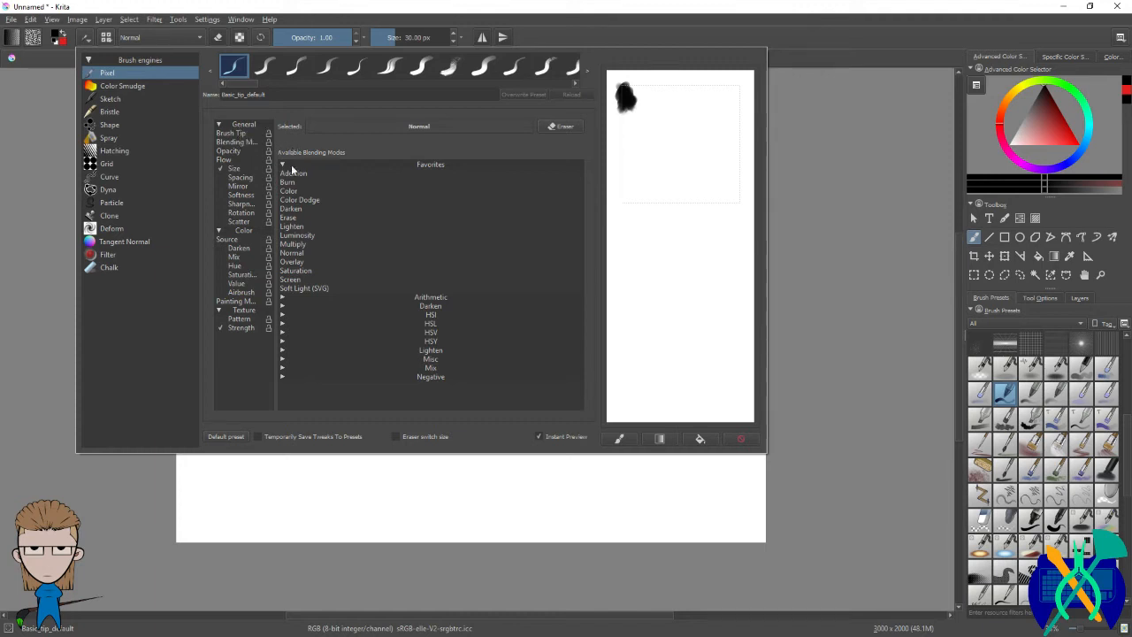
Step: Examine the Painting Mode options of Basic_tip_default and compare Wash with Build up using short strokes on the scratchpad
left_click(233, 303)
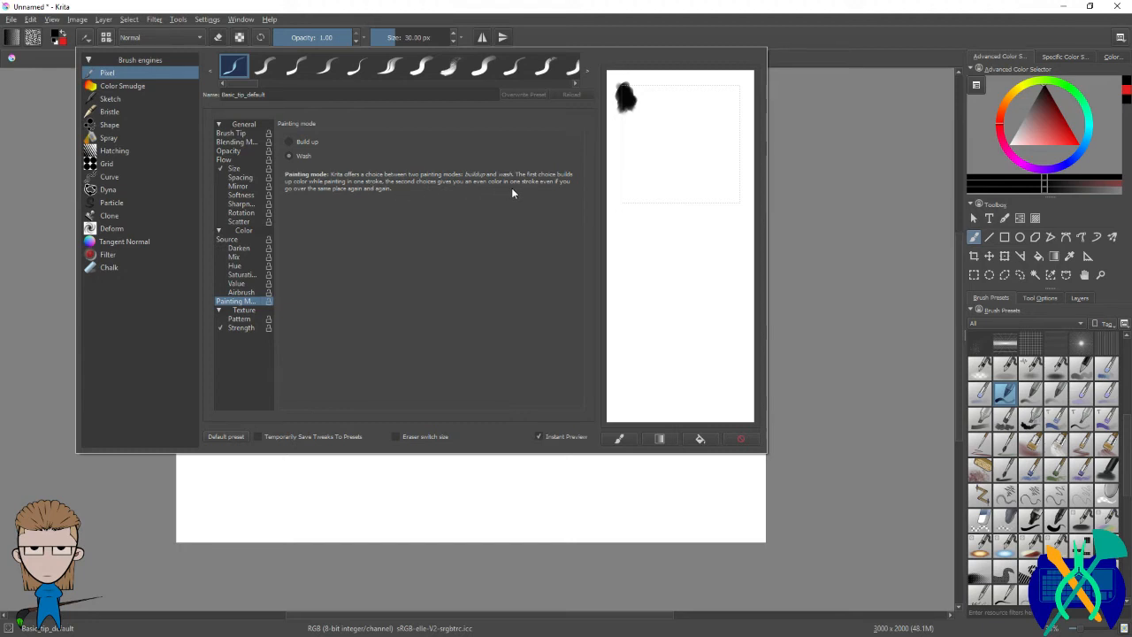
mouse_move(513, 191)
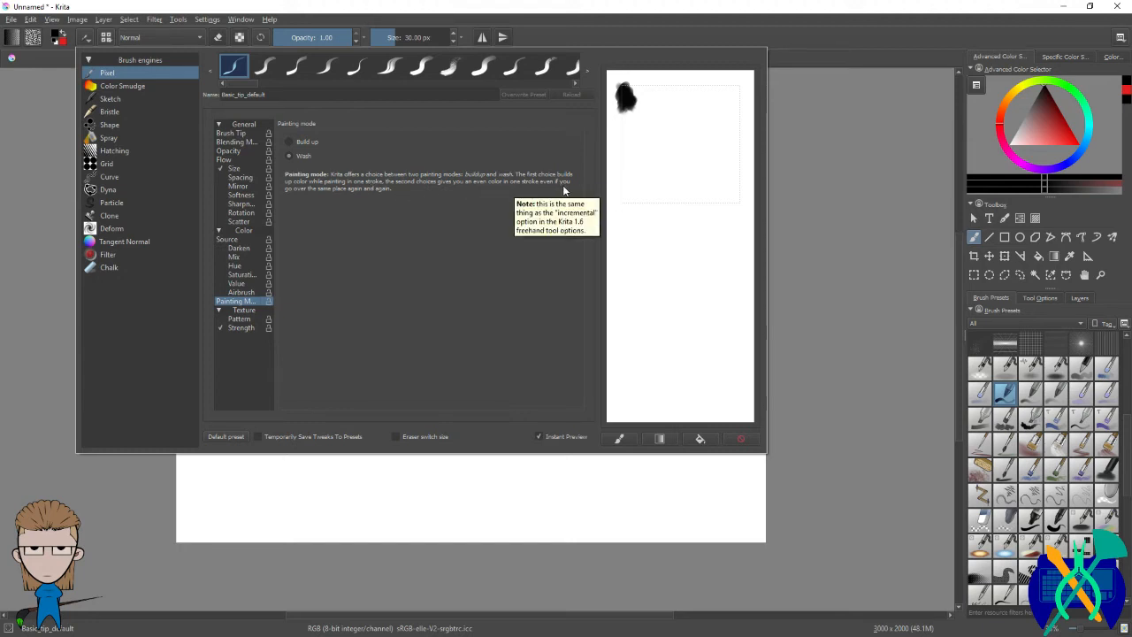
left_click_drag(647, 148, 642, 179)
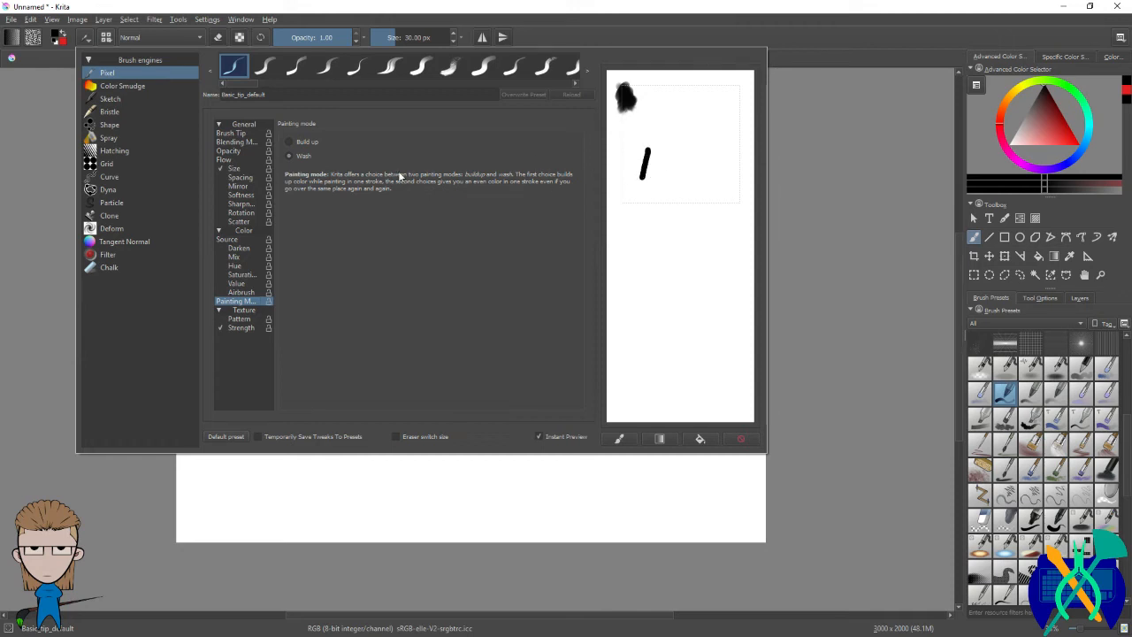
left_click(306, 143)
left_click_drag(667, 142, 664, 177)
Step: Select the Basic_tip_gaussian preset, look through the Color Smudge, Sketch, Bristle and Shape engines, and return to the Pixel engine
left_click_drag(257, 84, 425, 88)
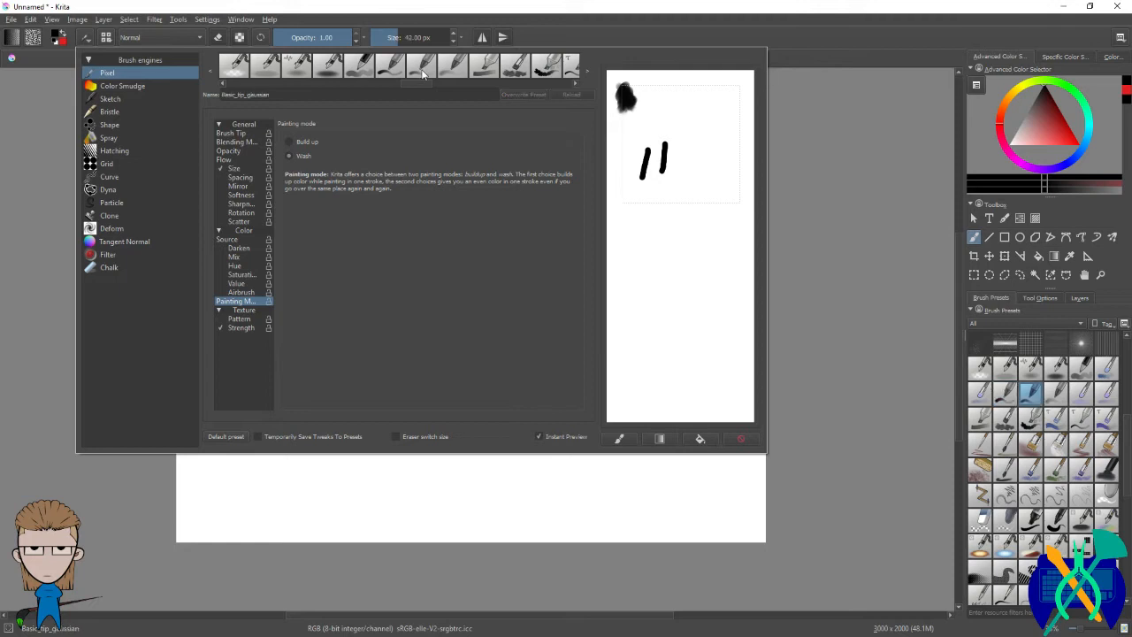
left_click(110, 75)
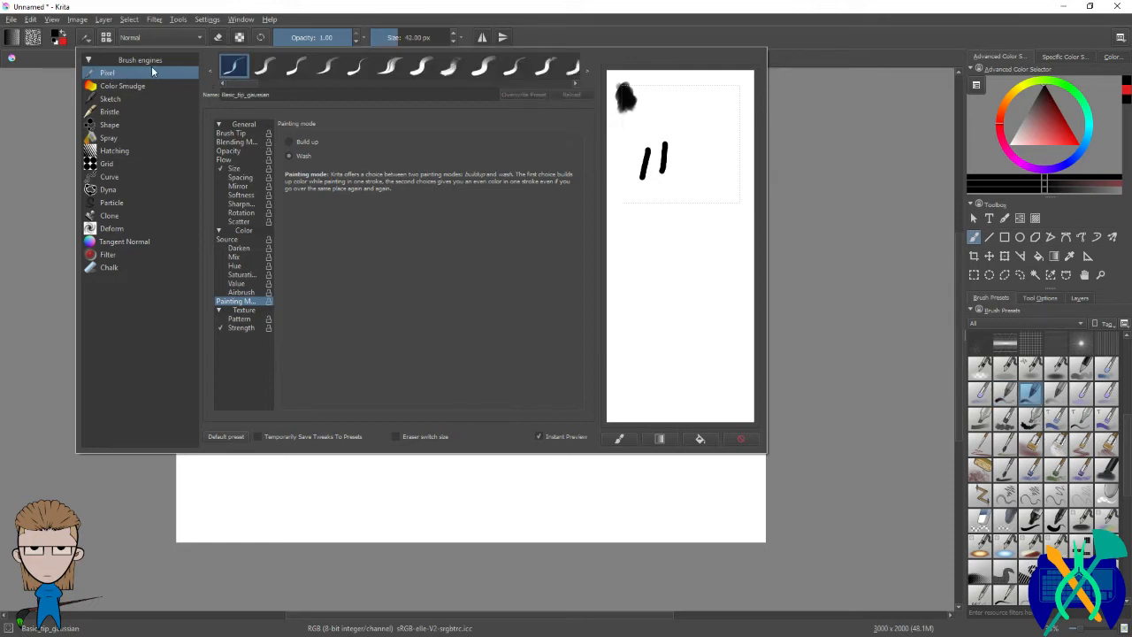
left_click(127, 88)
left_click(127, 99)
left_click(125, 113)
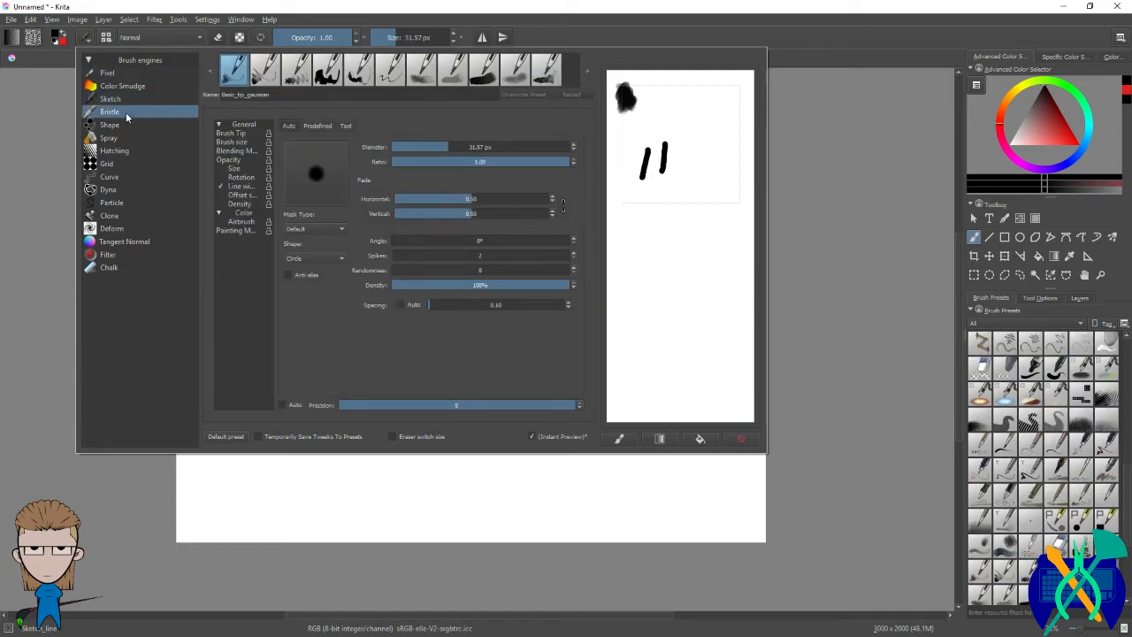
left_click(126, 125)
left_click(107, 73)
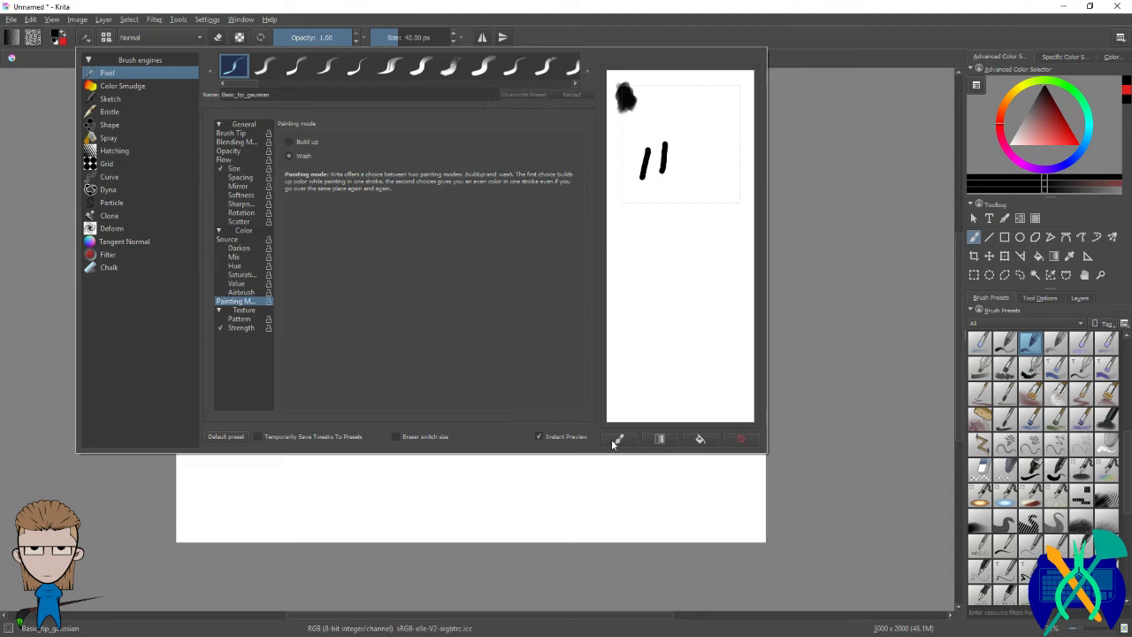
Step: Clear the scratchpad, and paint a short zigzag test stroke on the canvas and undo it
left_click(740, 439)
left_click(825, 368)
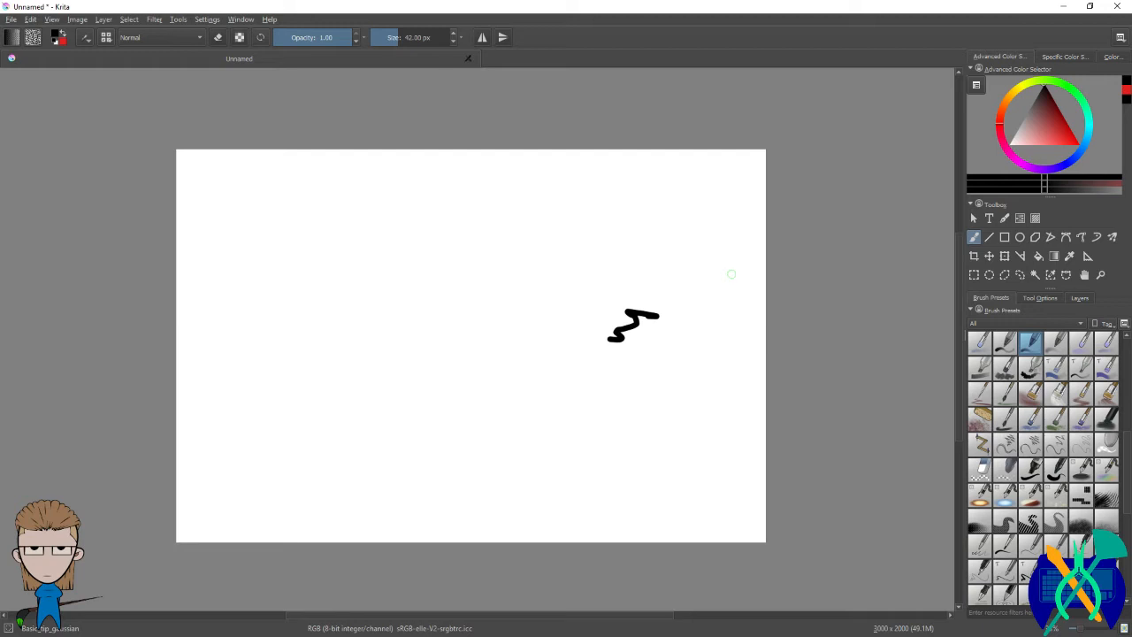
key("ctrl+z")
Step: Reopen the brush editor, paint scratchpad strokes in Wash and Build up modes with Basic_tip_gaussian, and clear the scratchpad
left_click(86, 38)
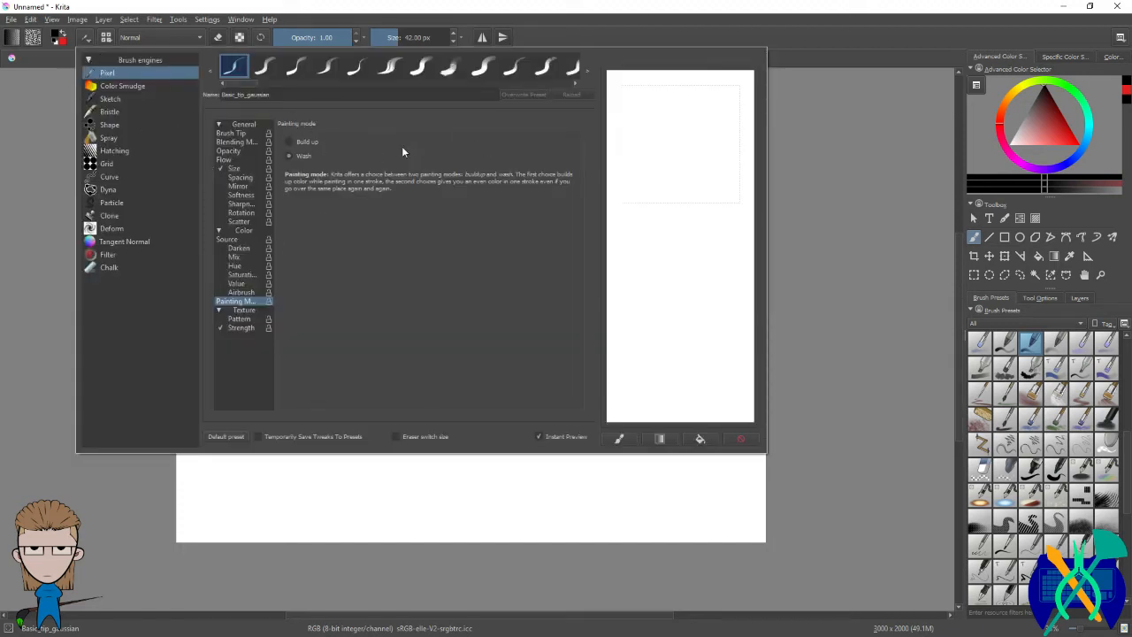
mouse_move(644, 104)
left_mouse_down()
mouse_move(641, 132)
mouse_move(647, 102)
mouse_move(643, 129)
mouse_move(667, 126)
mouse_move(654, 189)
left_mouse_up()
left_click(289, 142)
mouse_move(669, 112)
left_mouse_down()
mouse_move(650, 192)
mouse_move(644, 180)
mouse_move(678, 124)
mouse_move(689, 125)
mouse_move(693, 187)
mouse_move(700, 115)
mouse_move(718, 143)
left_mouse_up()
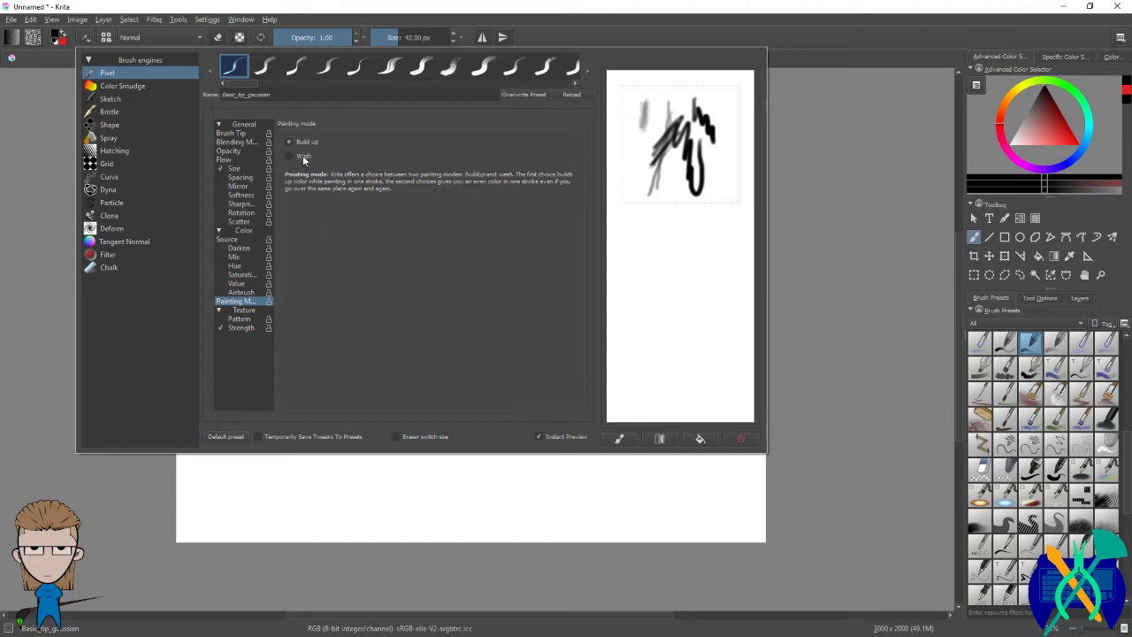
mouse_move(636, 146)
left_mouse_down()
mouse_move(641, 202)
mouse_move(623, 153)
mouse_move(630, 97)
left_mouse_up()
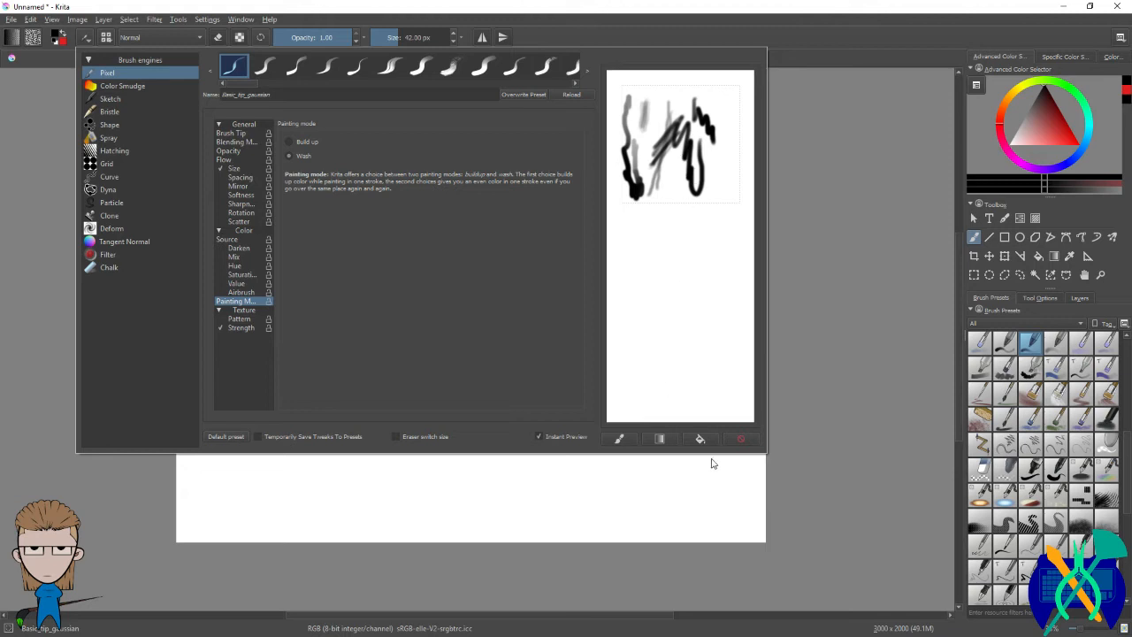
left_click(736, 436)
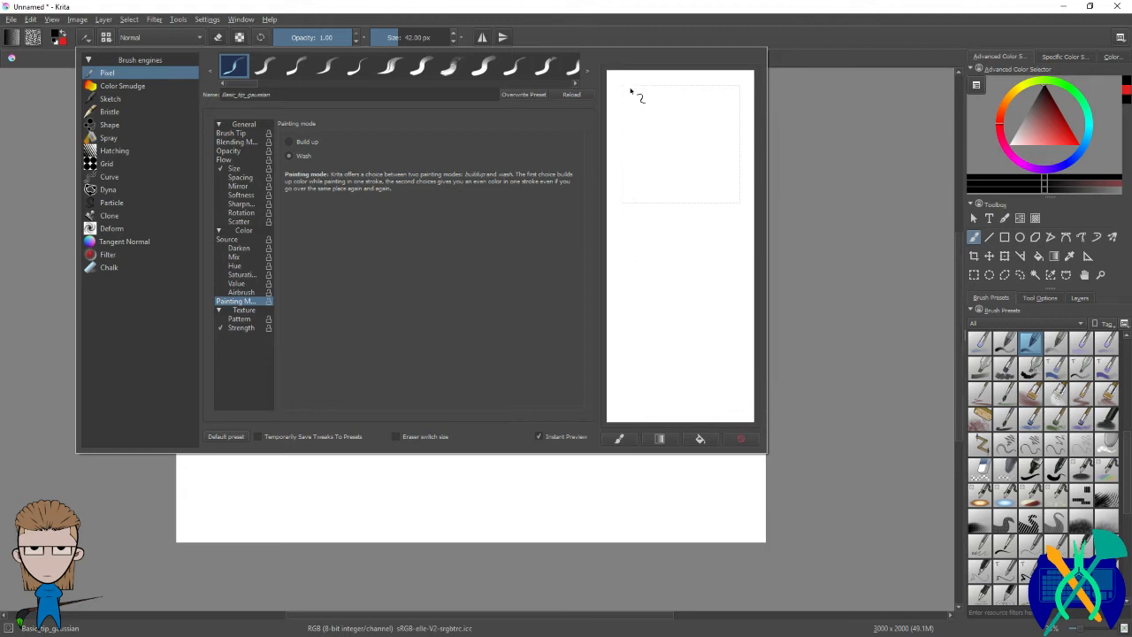
Step: Paint one long stroke in Wash and one in Build up, overlay shading on both for comparison, and clear the scratchpad
left_click_drag(632, 111, 638, 203)
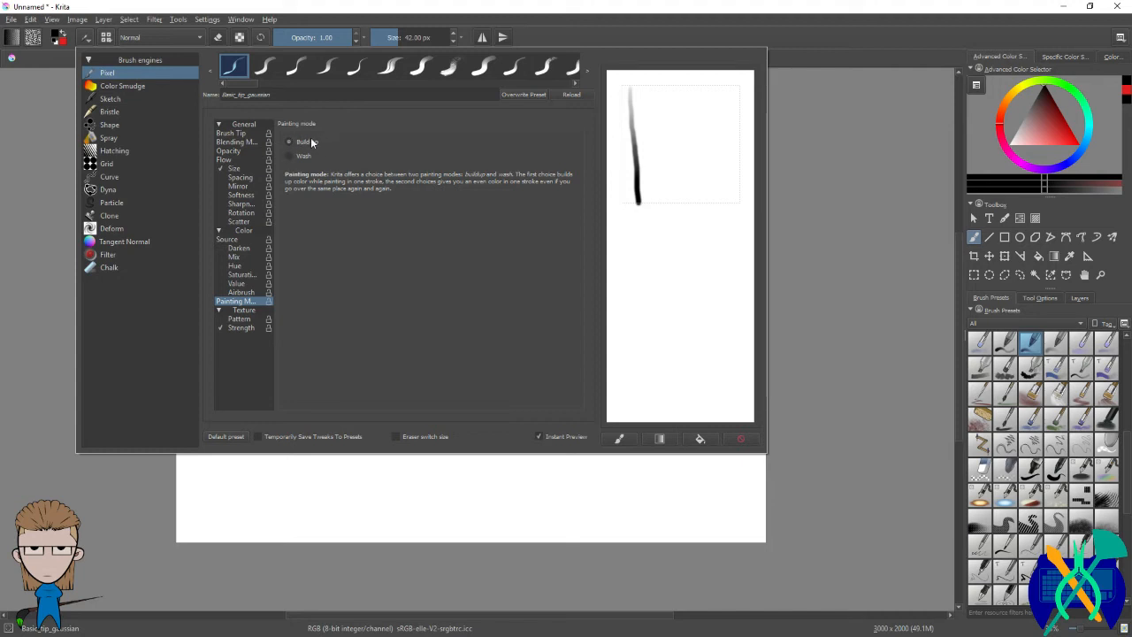
left_click_drag(651, 87, 679, 204)
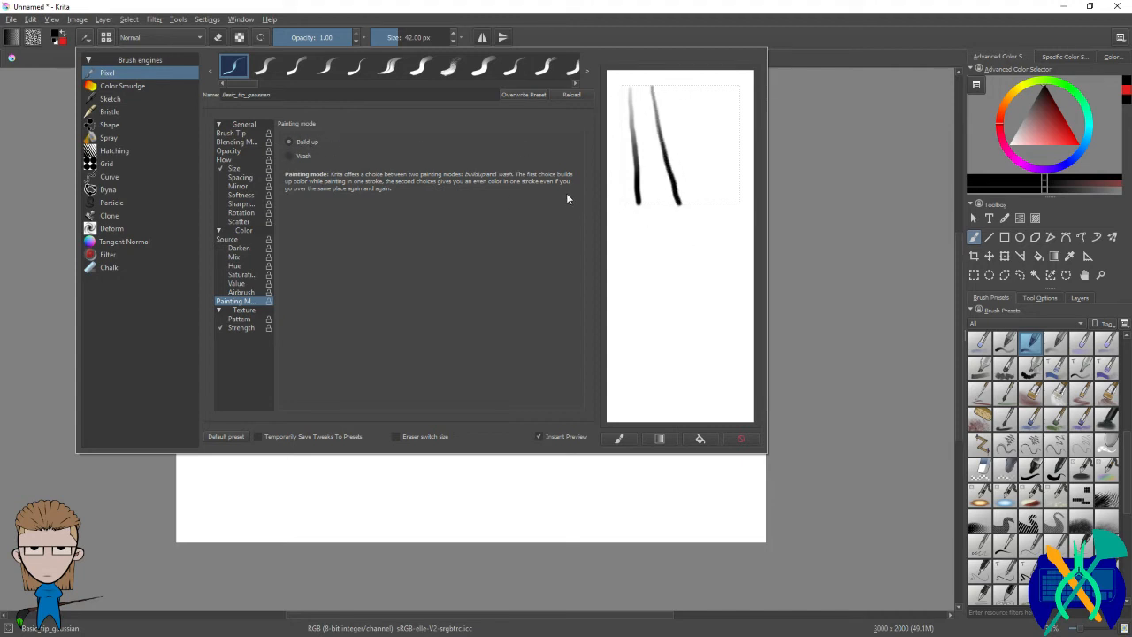
left_click(306, 157)
mouse_move(636, 118)
left_mouse_down()
mouse_move(644, 126)
mouse_move(624, 106)
mouse_move(654, 99)
mouse_move(657, 111)
left_mouse_up()
left_click(302, 143)
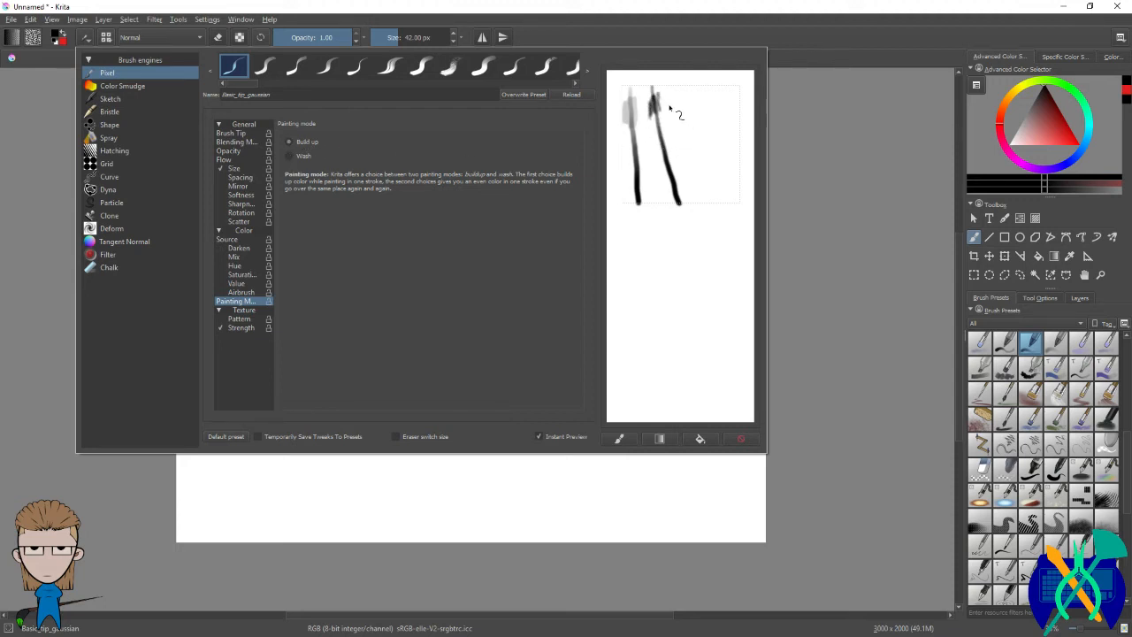
left_click(305, 156)
left_click(742, 440)
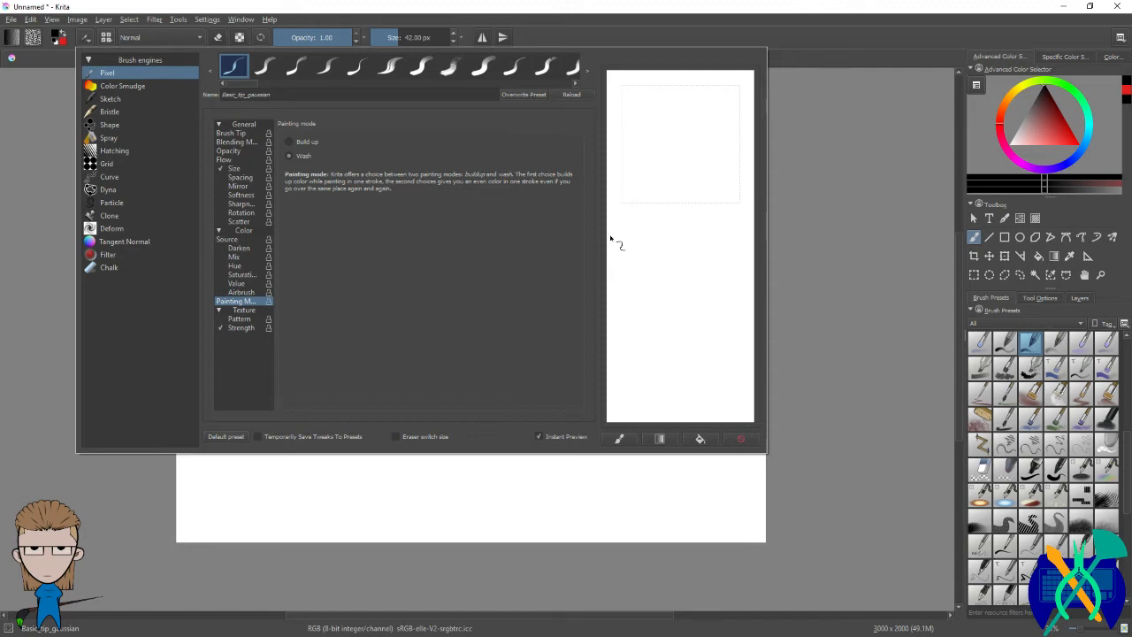
Step: Shade overlapping patches on the scratchpad in Wash mode to show how separate strokes accumulate, and clear them
left_click_drag(670, 151, 674, 159)
mouse_move(631, 118)
left_mouse_down()
mouse_move(657, 163)
mouse_move(631, 108)
mouse_move(665, 147)
mouse_move(642, 99)
mouse_move(675, 130)
mouse_move(624, 134)
mouse_move(619, 115)
mouse_move(636, 124)
mouse_move(655, 172)
mouse_move(630, 120)
mouse_move(667, 161)
mouse_move(656, 161)
mouse_move(623, 124)
mouse_move(674, 165)
mouse_move(671, 177)
mouse_move(632, 126)
mouse_move(662, 182)
mouse_move(620, 126)
mouse_move(645, 164)
mouse_move(624, 123)
left_mouse_up()
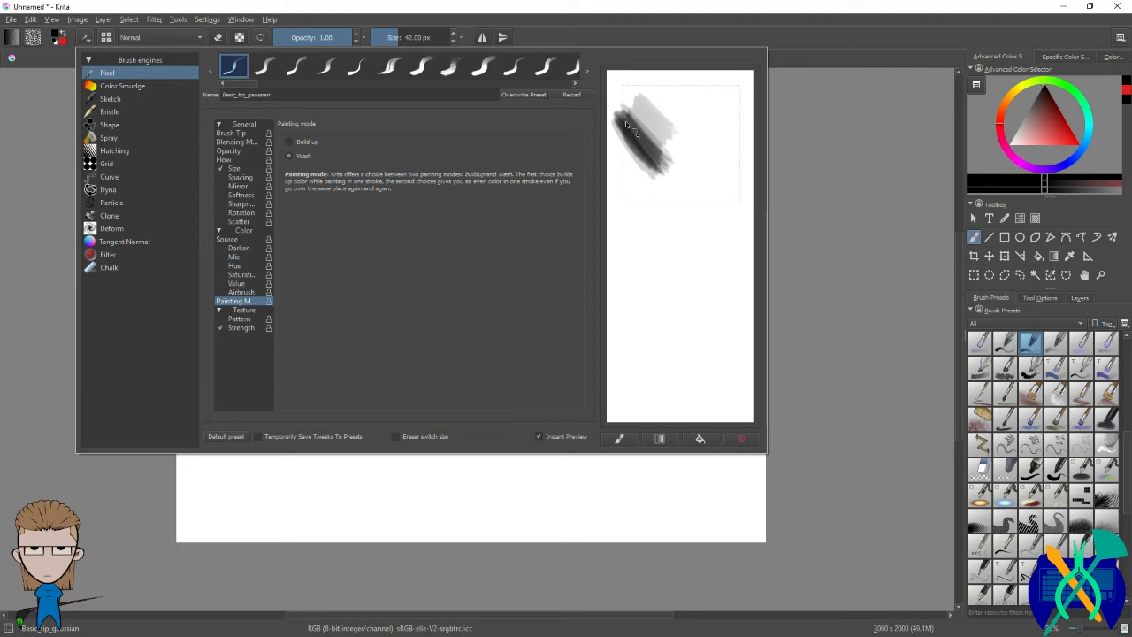
left_click(739, 440)
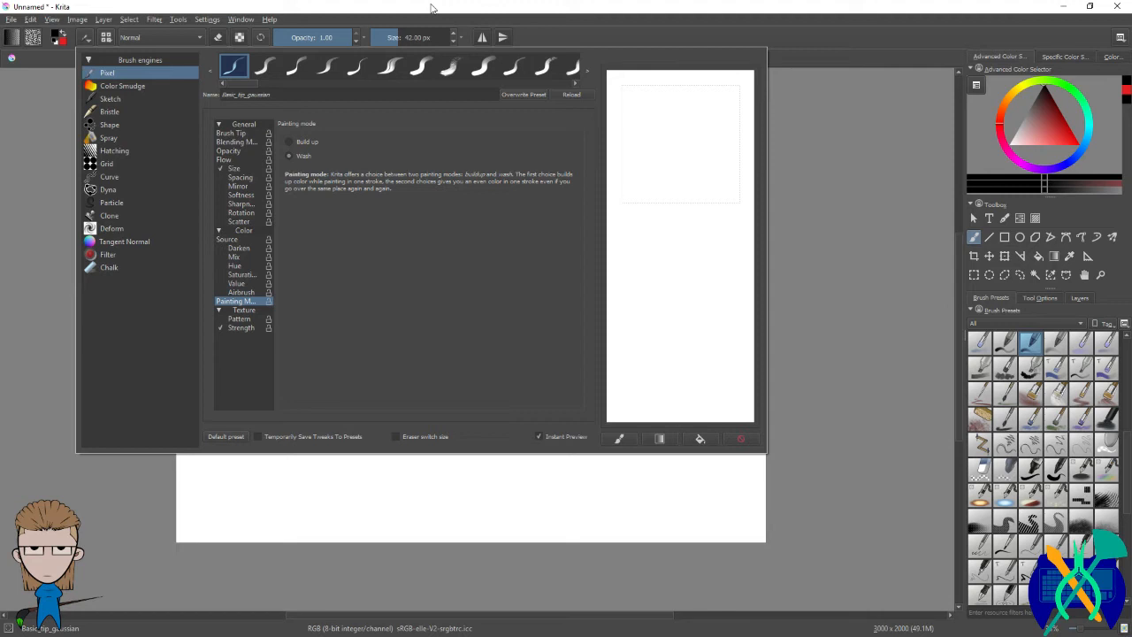
Step: Select the Sketch_speedpaint preset and open its settings in the brush editor
left_click(106, 38)
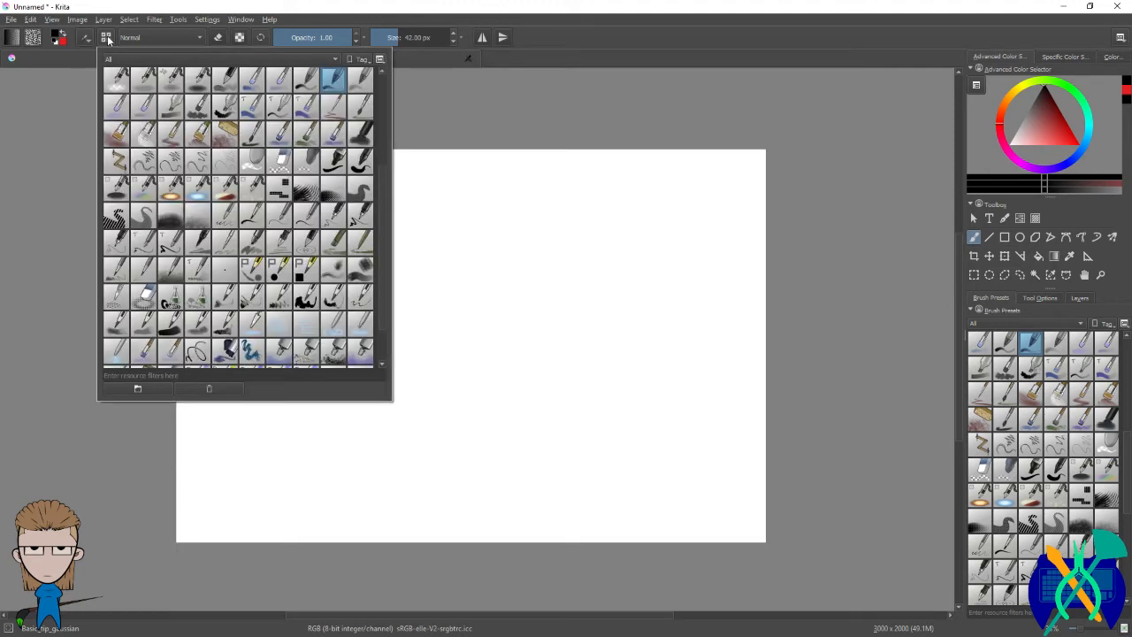
left_click(86, 39)
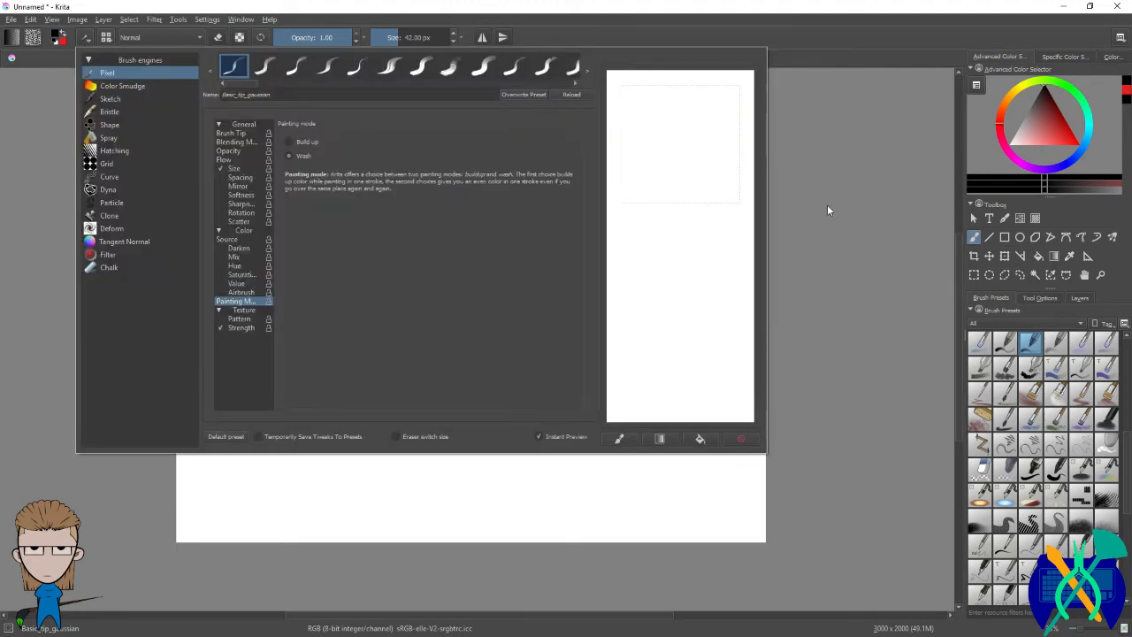
left_click(783, 205)
scroll(1057, 491, "down", 5)
left_click(1031, 463)
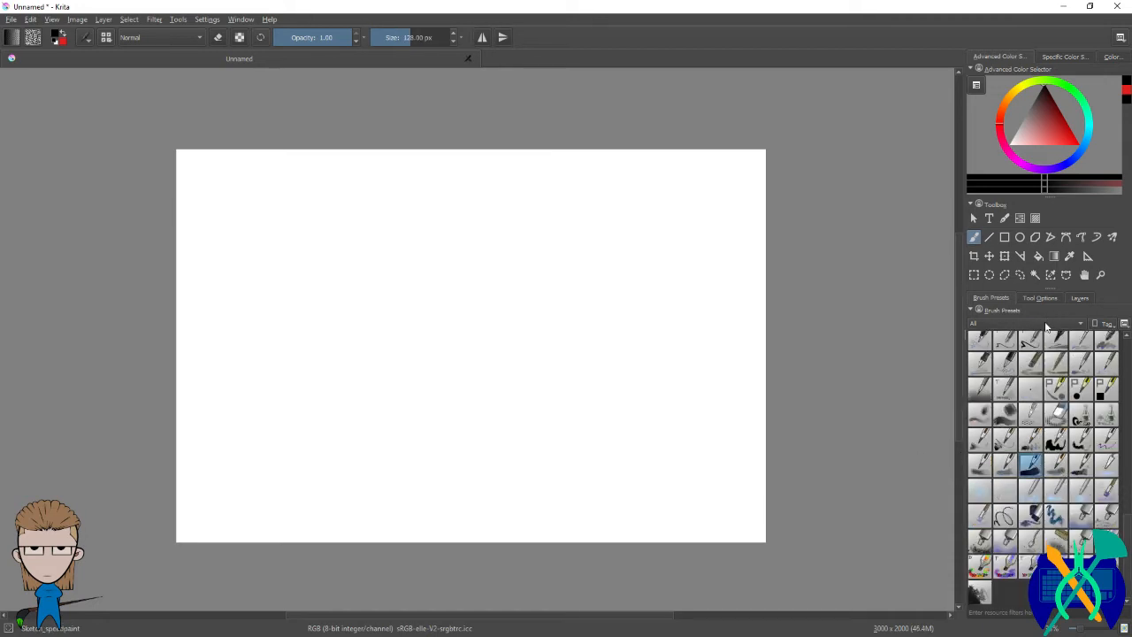
left_click(86, 38)
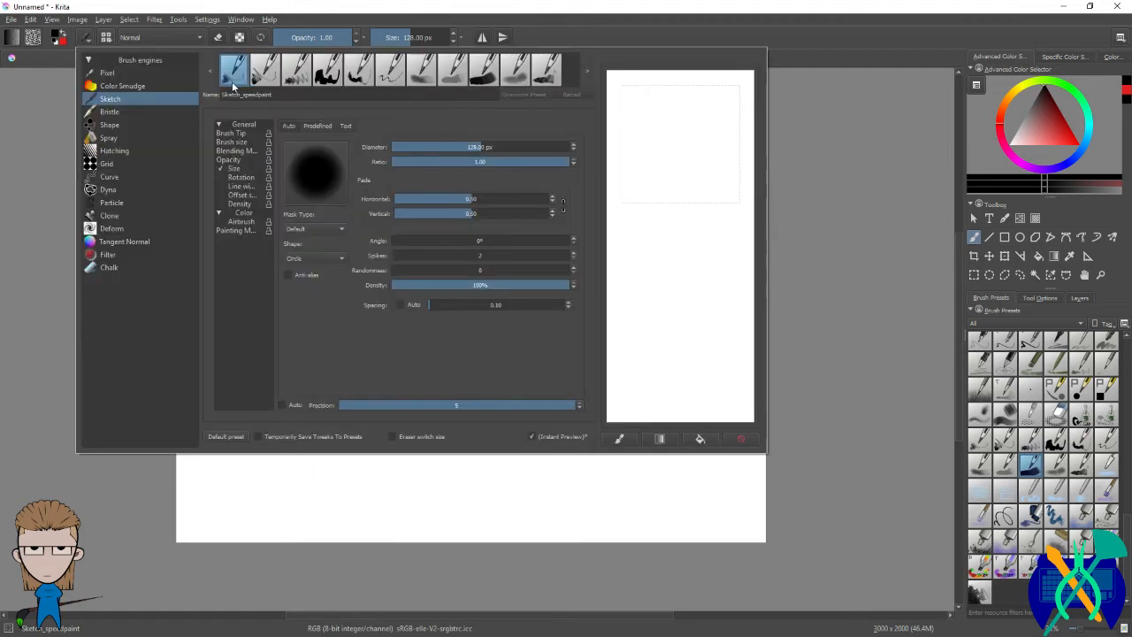
Step: Browse the predefined brush tips of the Pixel engine, then switch to the Curve engine and close the brush editor
left_click(120, 74)
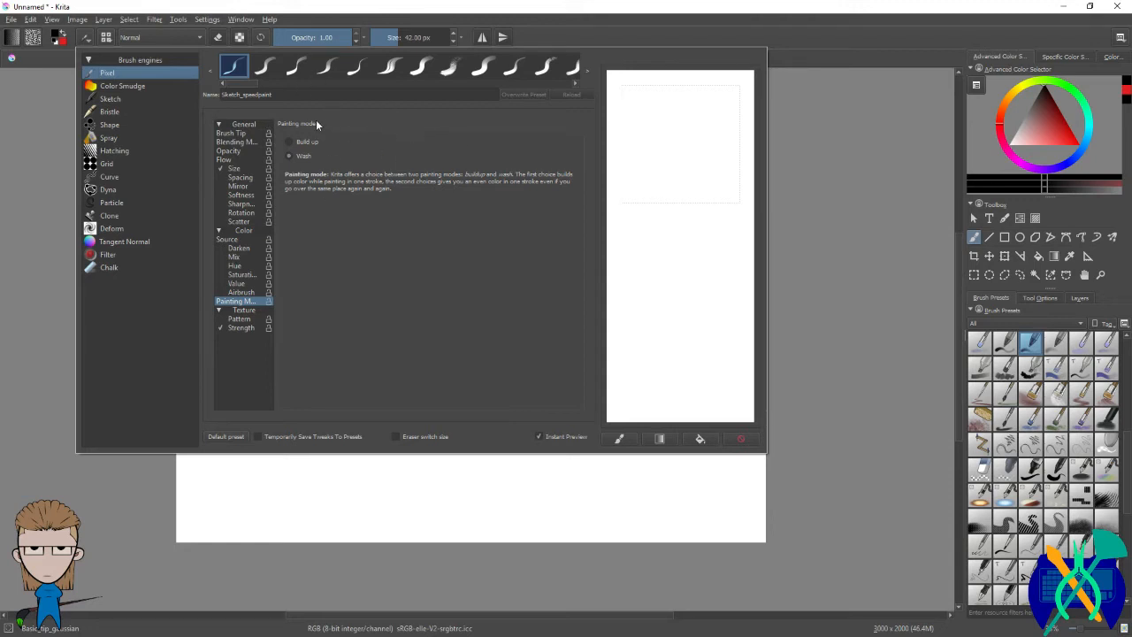
left_click(250, 133)
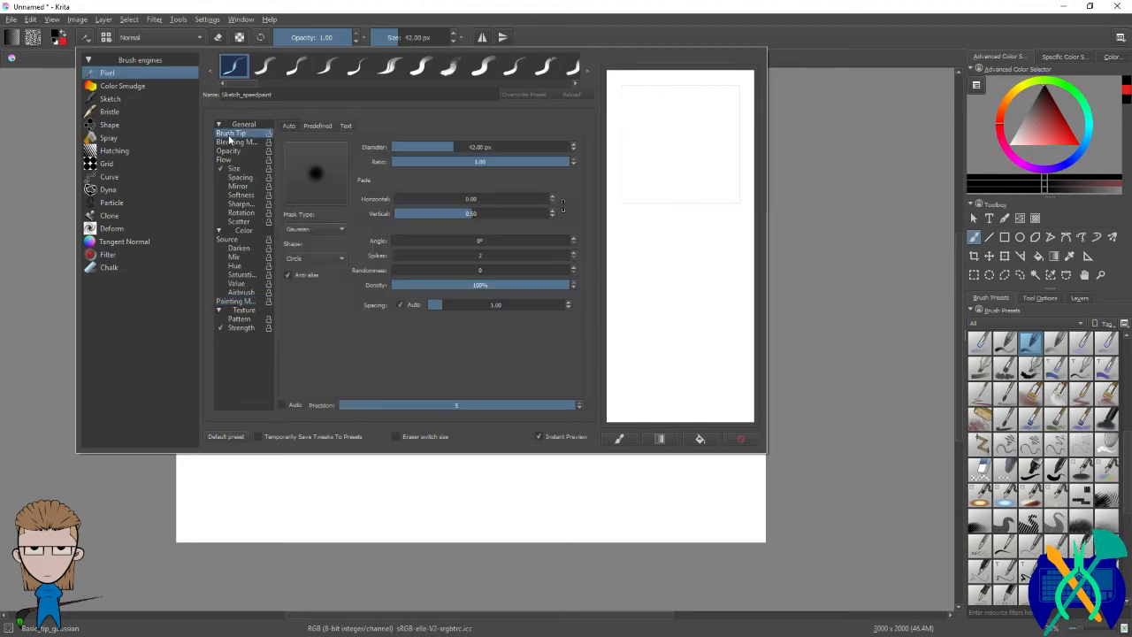
left_click(317, 126)
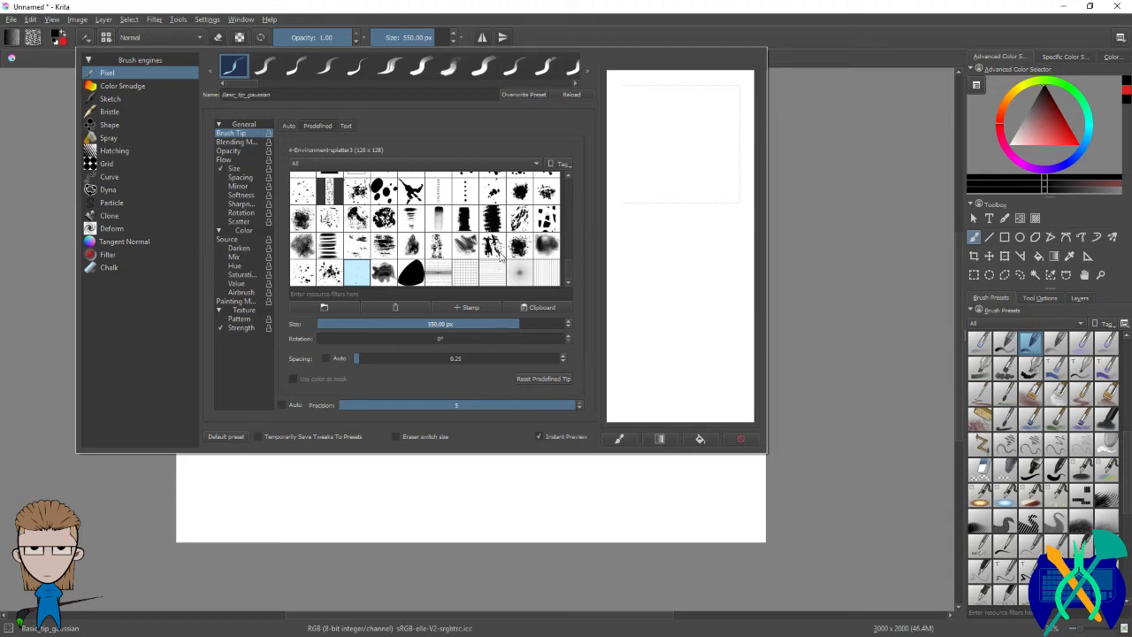
scroll(499, 257, "up", 3)
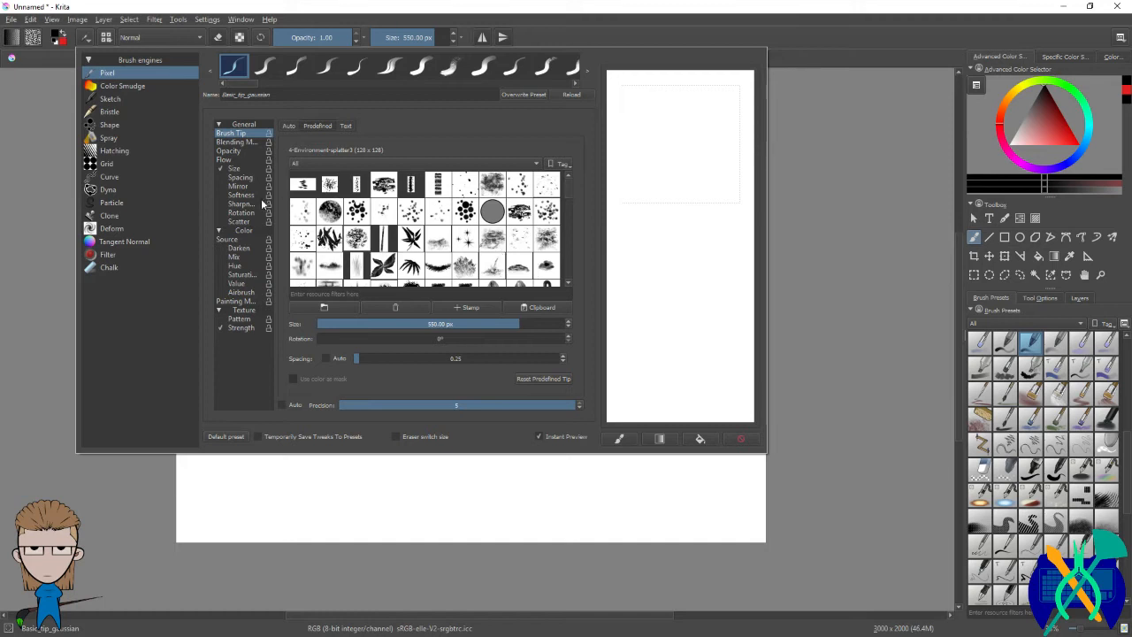
left_click(108, 177)
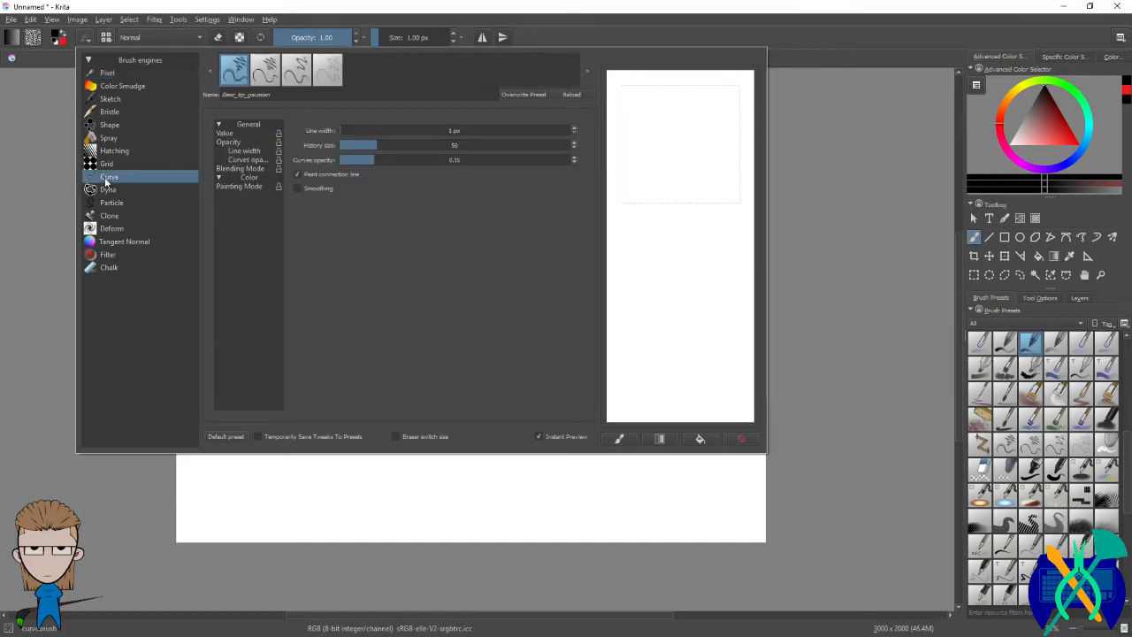
left_click(754, 20)
Step: Open the tablet preferences, try bending the Input Pressure Global Curve from its low-pressure end, and discard the change
left_click(240, 19)
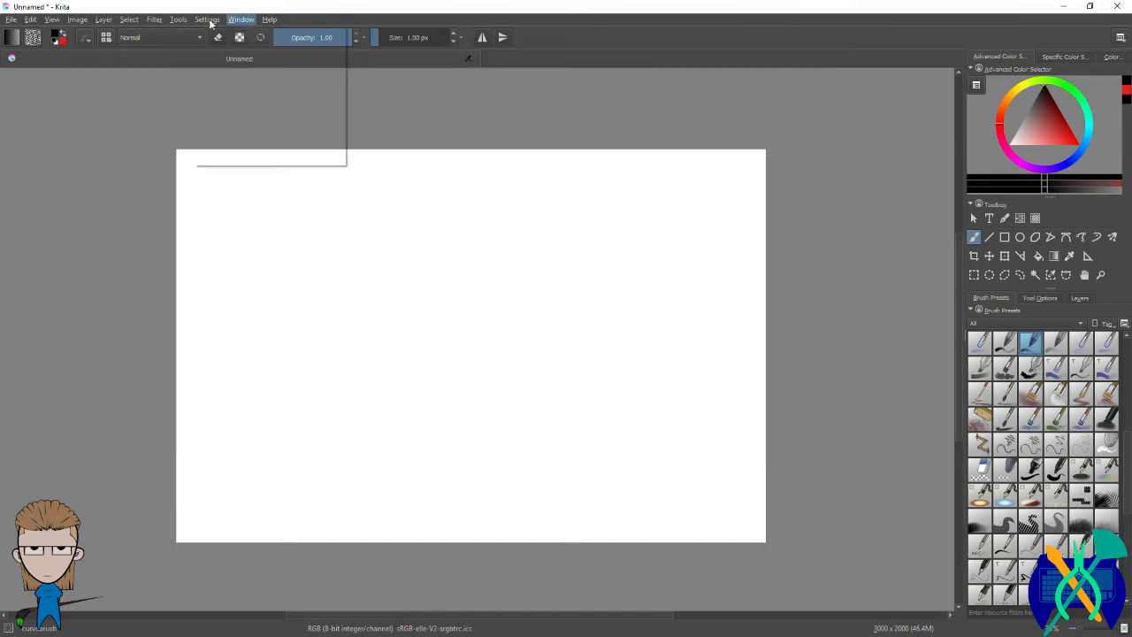
left_click(212, 31)
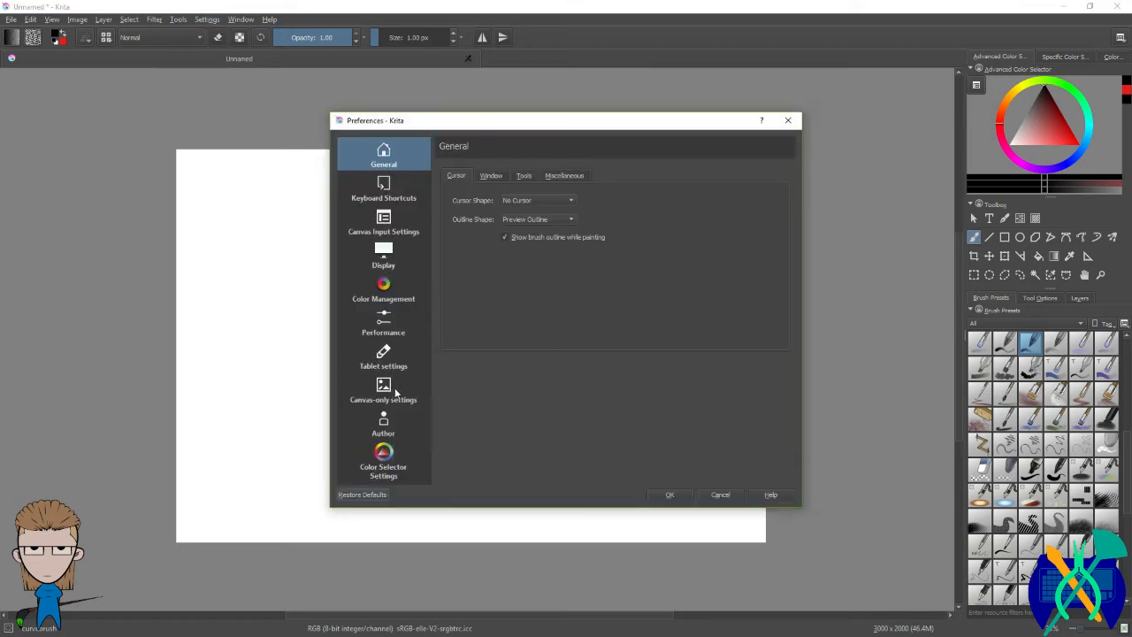
left_click(391, 356)
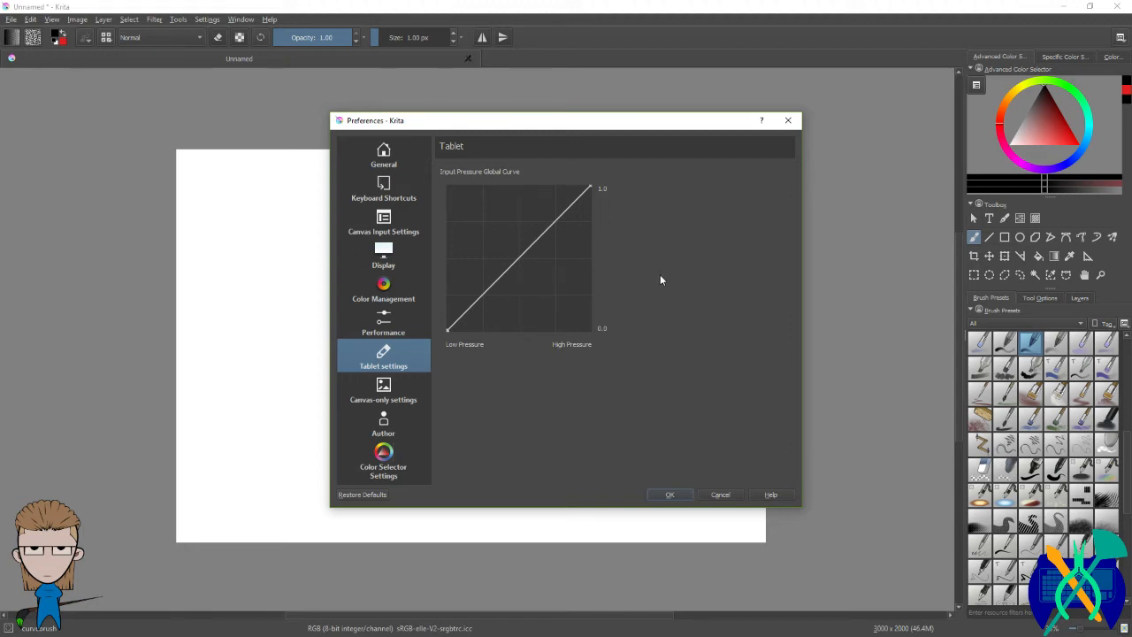
left_click_drag(456, 328, 511, 255)
left_click(738, 493)
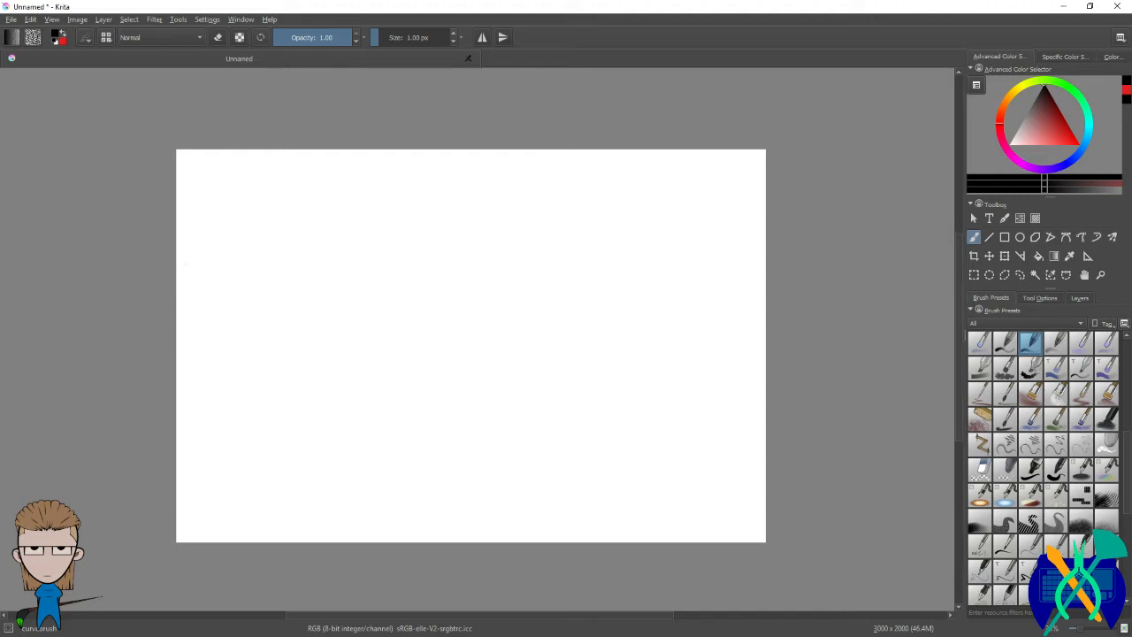
Step: Bend the middle of the tablet's Input Pressure Global Curve toward high pressure and apply the change
left_click(207, 18)
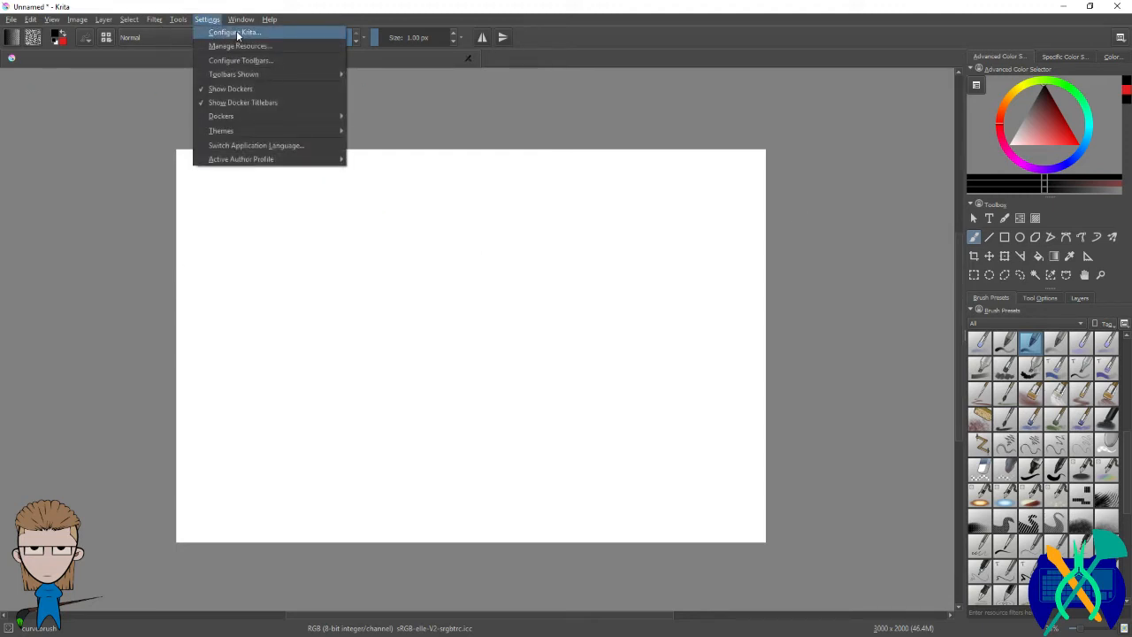
left_click(232, 31)
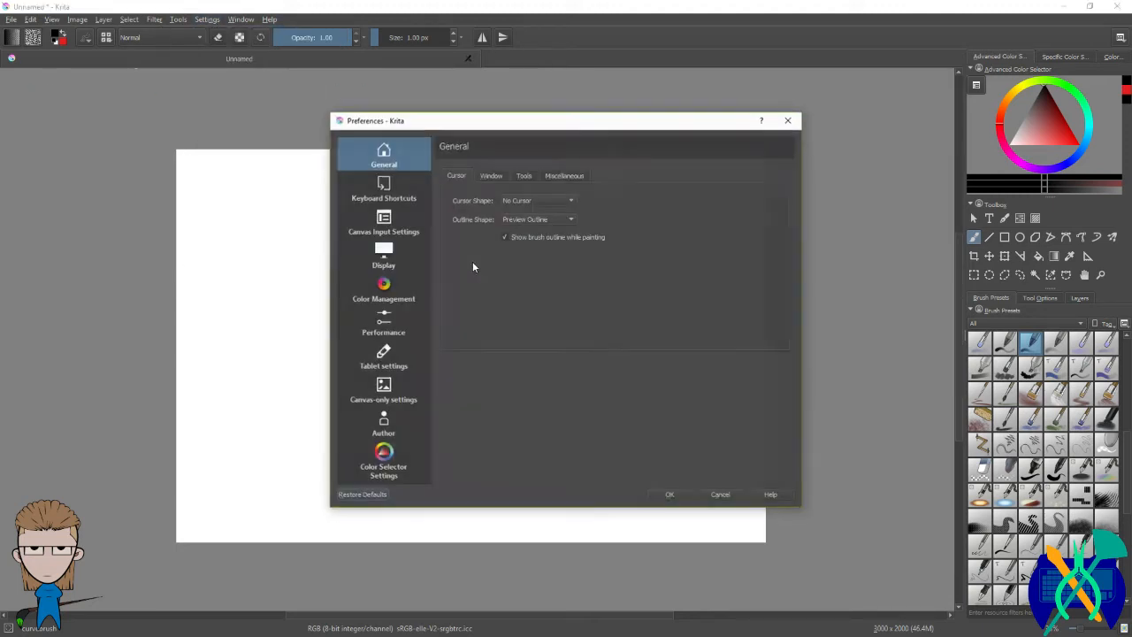
left_click(400, 366)
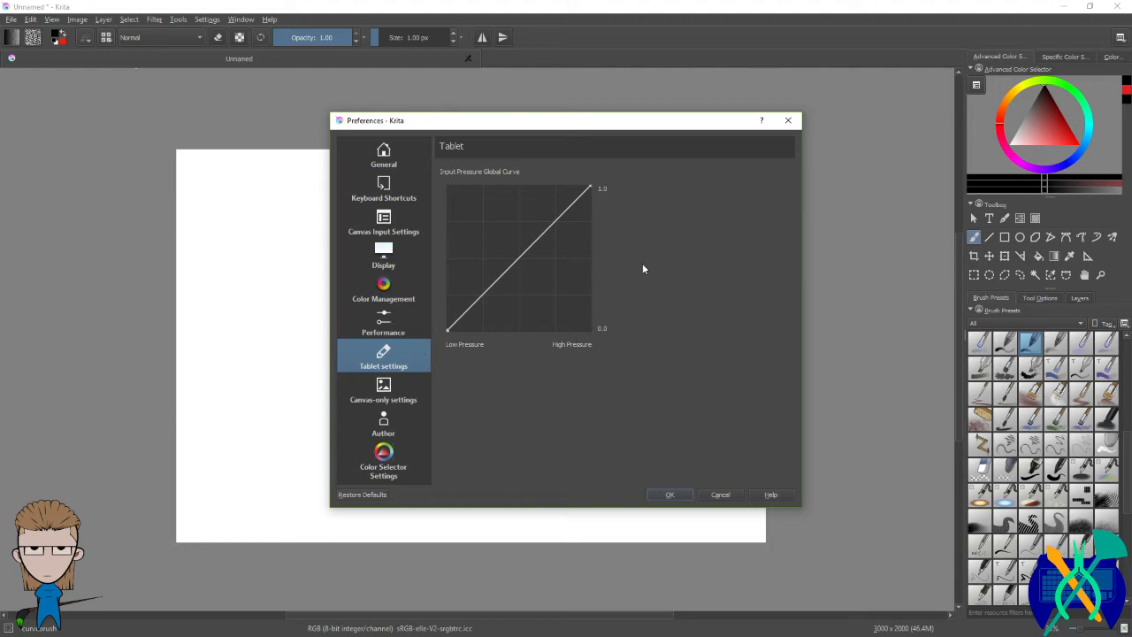
left_click_drag(520, 259, 557, 257)
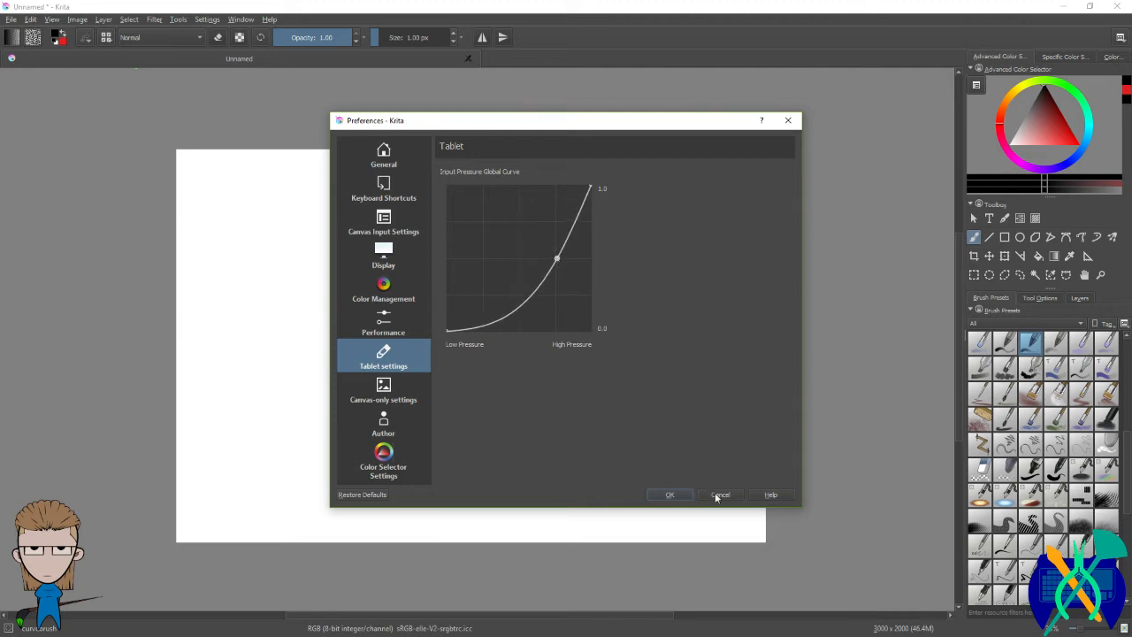
left_click(672, 495)
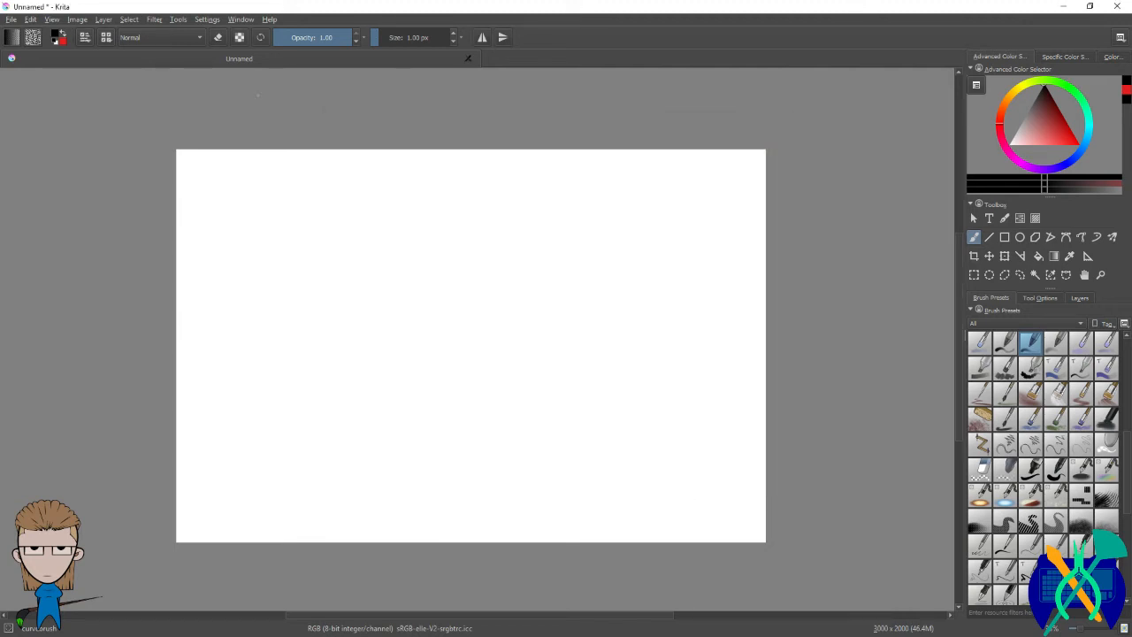
Step: Try a sketch scribble, switch to the Basic_tip_default preset for more test strokes, and undo them all
left_click_drag(232, 218, 295, 252)
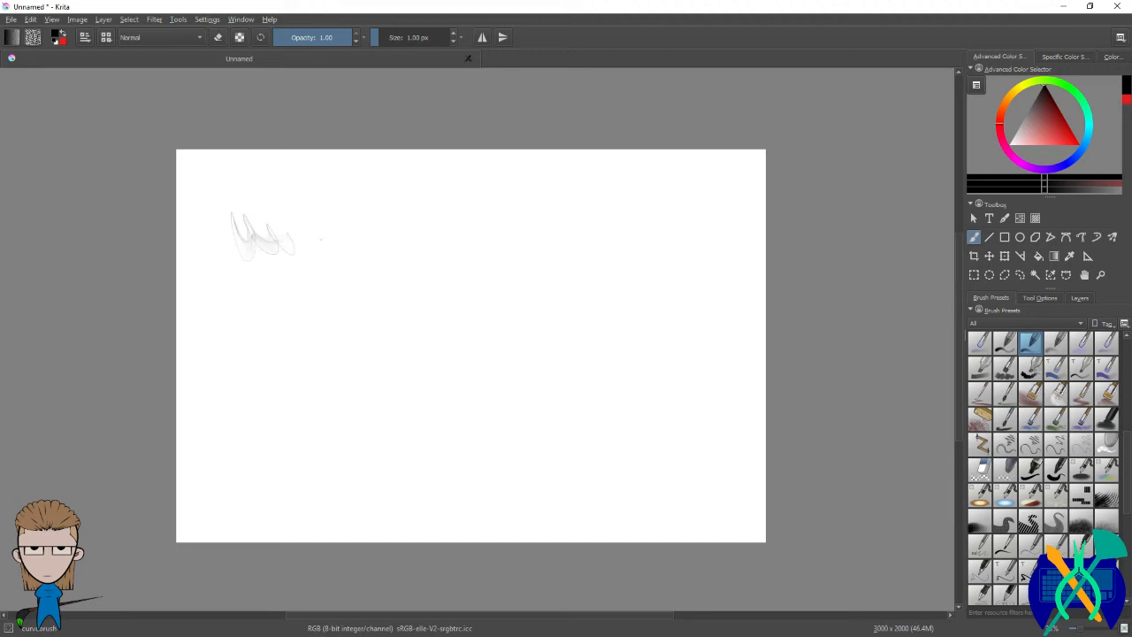
key("ctrl+z")
left_click(1005, 341)
left_click_drag(552, 262, 626, 345)
key("ctrl+z")
mouse_move(301, 226)
left_mouse_down()
mouse_move(313, 227)
mouse_move(292, 266)
mouse_move(397, 247)
left_mouse_up()
key("ctrl+z")
Step: Shade test patches across the canvas with Basic_tip_default, some with increasing pen pressure and others with very light pressure
mouse_move(272, 237)
left_mouse_down()
mouse_move(274, 304)
mouse_move(290, 276)
mouse_move(295, 219)
mouse_move(321, 306)
mouse_move(360, 264)
mouse_move(430, 277)
mouse_move(479, 262)
left_mouse_up()
mouse_move(268, 366)
left_mouse_down()
mouse_move(256, 408)
mouse_move(296, 415)
mouse_move(407, 389)
mouse_move(509, 416)
left_mouse_up()
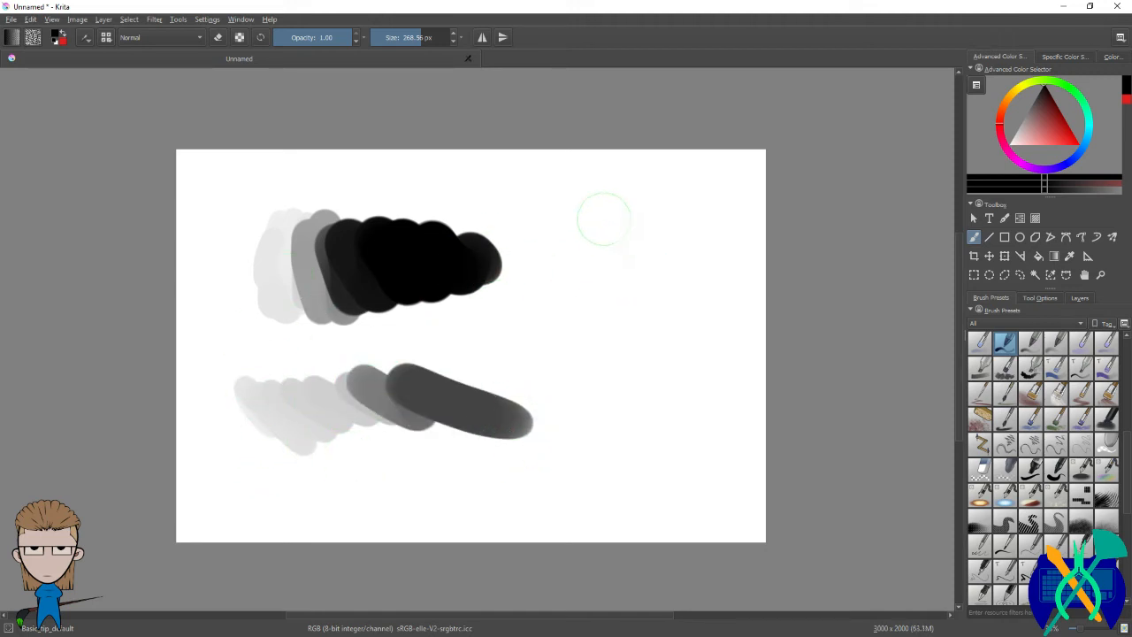
mouse_move(543, 280)
left_mouse_down()
mouse_move(602, 312)
mouse_move(606, 347)
mouse_move(642, 379)
left_mouse_up()
mouse_move(476, 316)
left_mouse_down()
mouse_move(578, 407)
mouse_move(583, 391)
mouse_move(507, 311)
mouse_move(631, 363)
mouse_move(550, 359)
mouse_move(505, 333)
mouse_move(568, 380)
left_mouse_up()
mouse_move(666, 360)
left_mouse_down()
mouse_move(635, 447)
mouse_move(733, 375)
mouse_move(647, 438)
mouse_move(597, 453)
mouse_move(690, 356)
mouse_move(611, 453)
mouse_move(622, 396)
mouse_move(647, 379)
mouse_move(613, 460)
mouse_move(673, 407)
mouse_move(632, 482)
mouse_move(717, 404)
mouse_move(658, 491)
mouse_move(677, 434)
mouse_move(638, 446)
mouse_move(552, 512)
mouse_move(550, 473)
left_mouse_up()
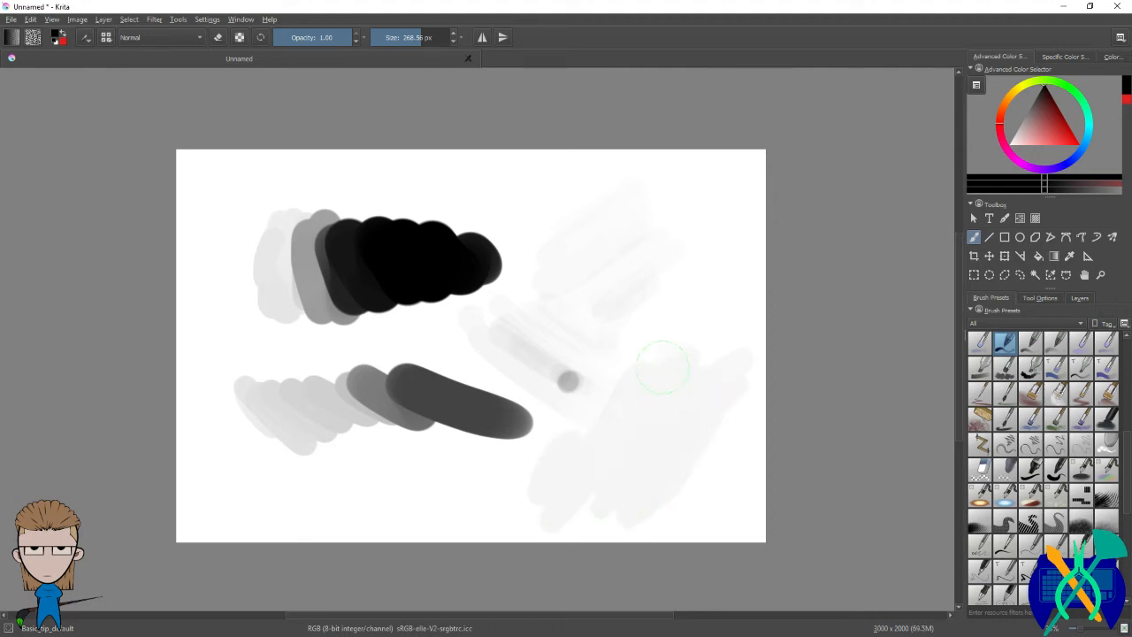
mouse_move(692, 282)
left_mouse_down()
mouse_move(670, 299)
mouse_move(690, 304)
mouse_move(694, 328)
mouse_move(711, 330)
mouse_move(725, 226)
left_mouse_up()
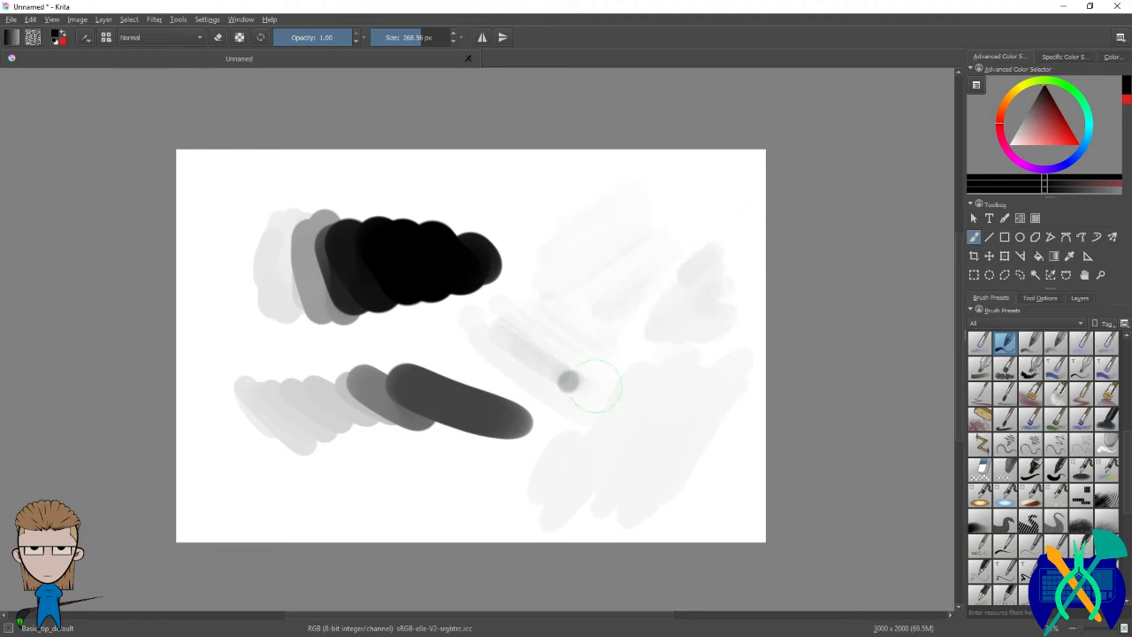
Step: Add another patch of increasing pressure below the dark stroke, examine the shading up close, and clear the canvas
scroll(692, 429, "up", 3)
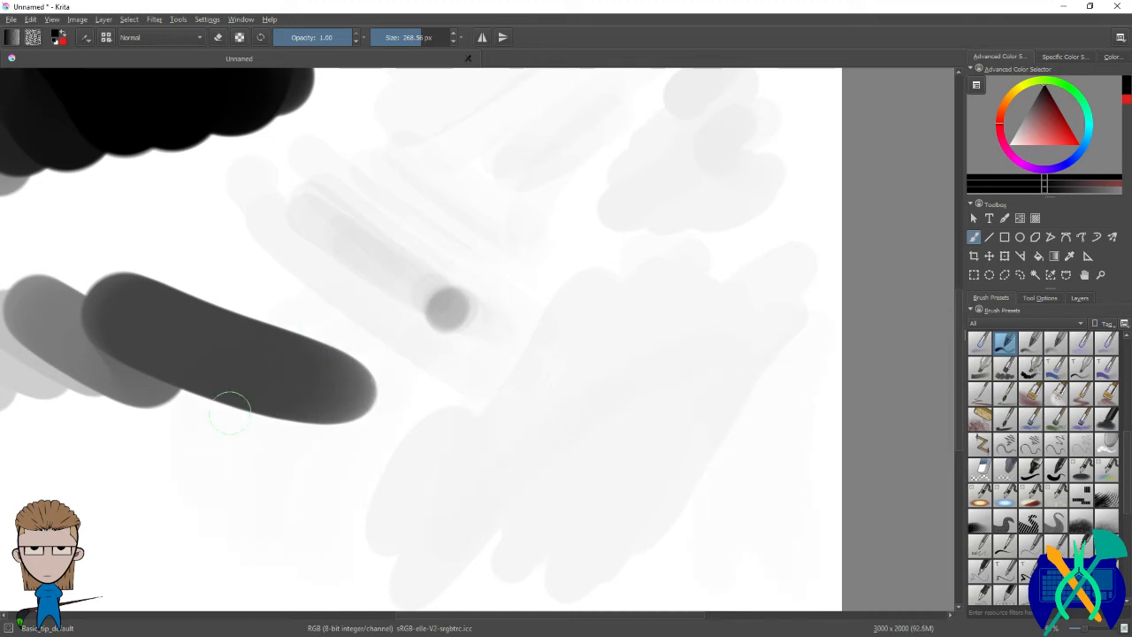
mouse_move(208, 486)
left_mouse_down()
mouse_move(247, 452)
mouse_move(221, 455)
mouse_move(348, 454)
left_mouse_up()
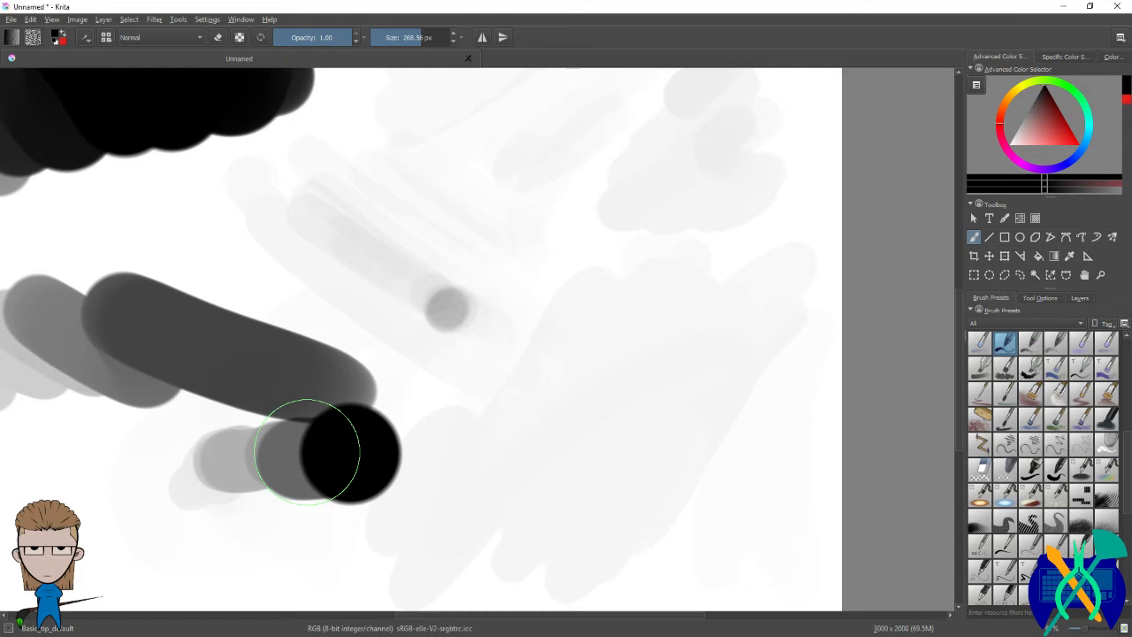
scroll(139, 366, "down", 5)
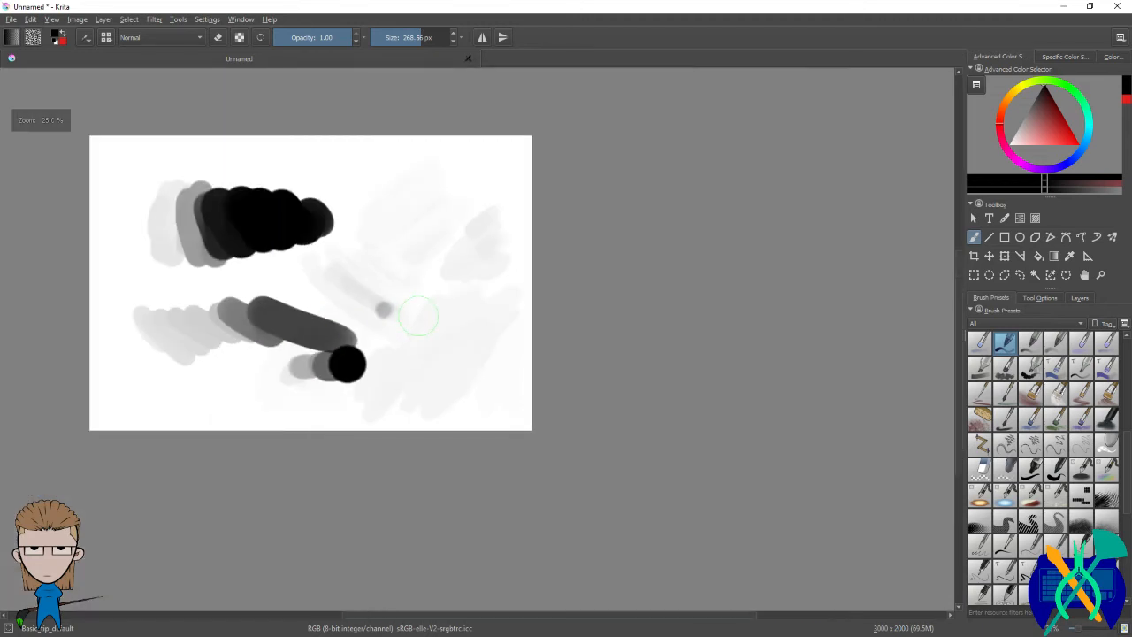
scroll(274, 239, "up", 2)
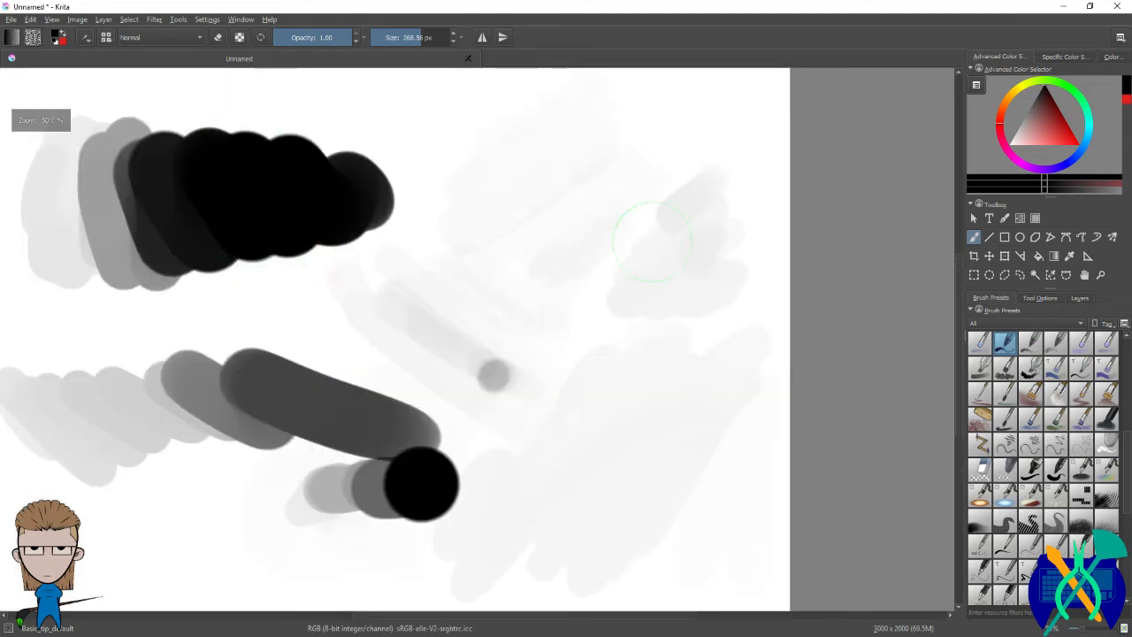
scroll(702, 251, "down", 1)
scroll(508, 205, "up", 3)
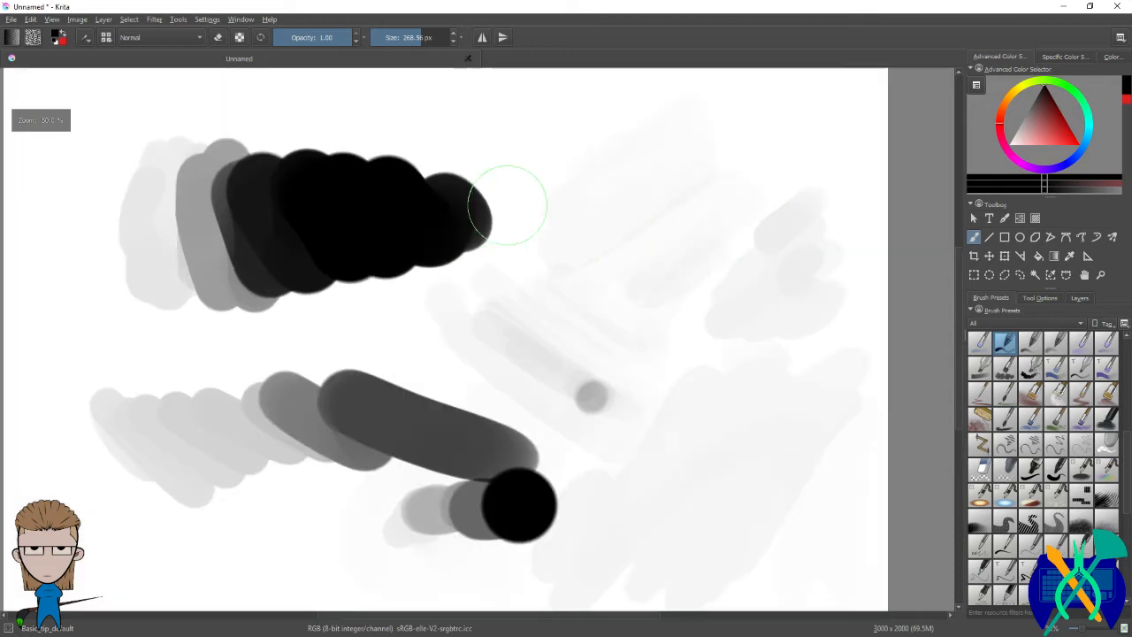
scroll(505, 195, "down", 3)
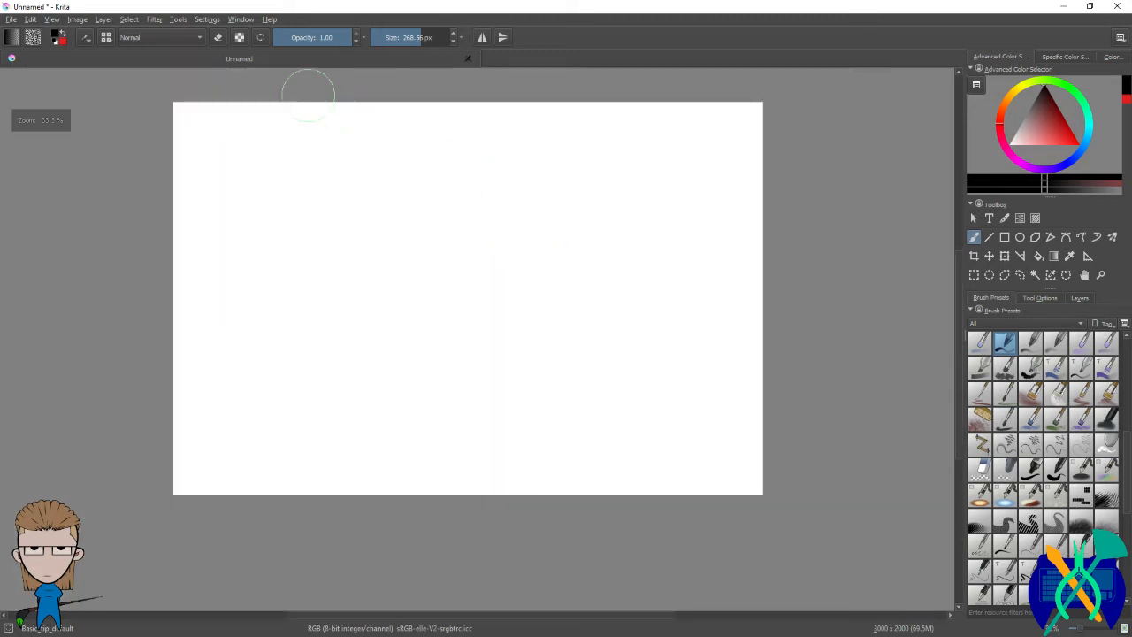
Step: Lower the middle point of the Input Pressure Global Curve, apply it, and paint a few short test strokes
left_click(240, 20)
left_click(239, 32)
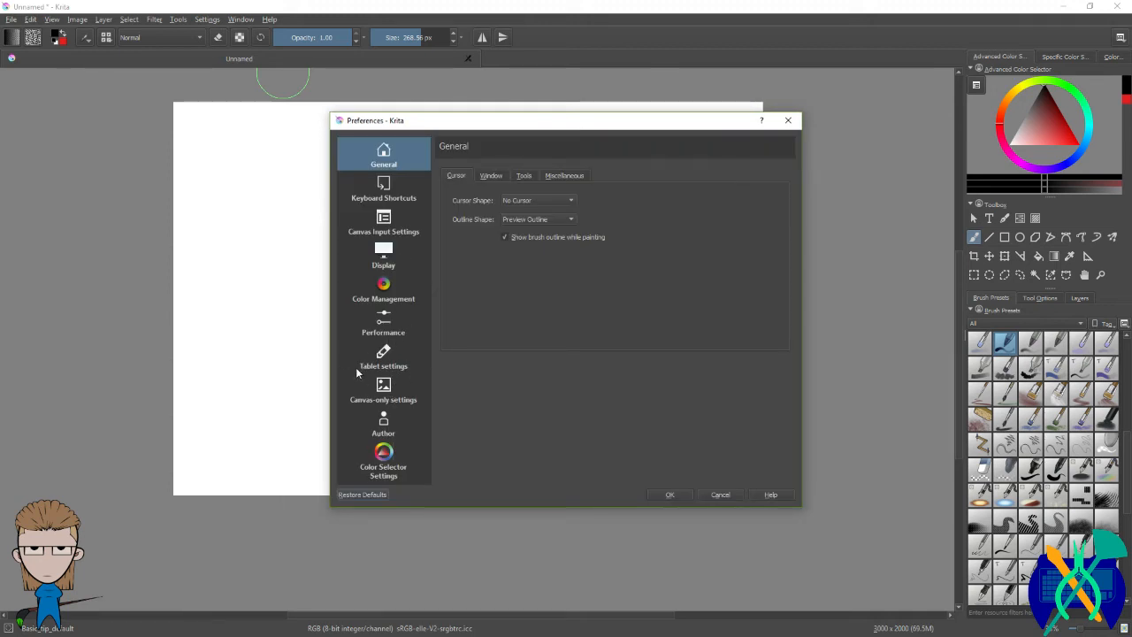
left_click(389, 364)
left_click_drag(556, 258, 556, 294)
left_click(671, 495)
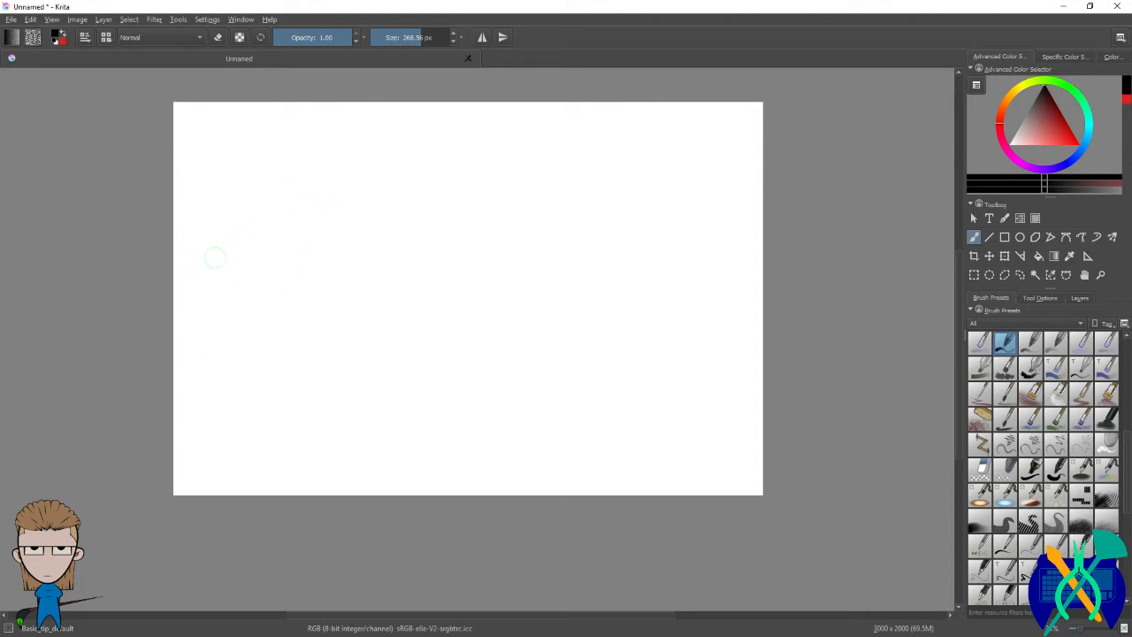
mouse_move(305, 308)
left_mouse_down()
mouse_move(316, 291)
mouse_move(341, 367)
left_mouse_up()
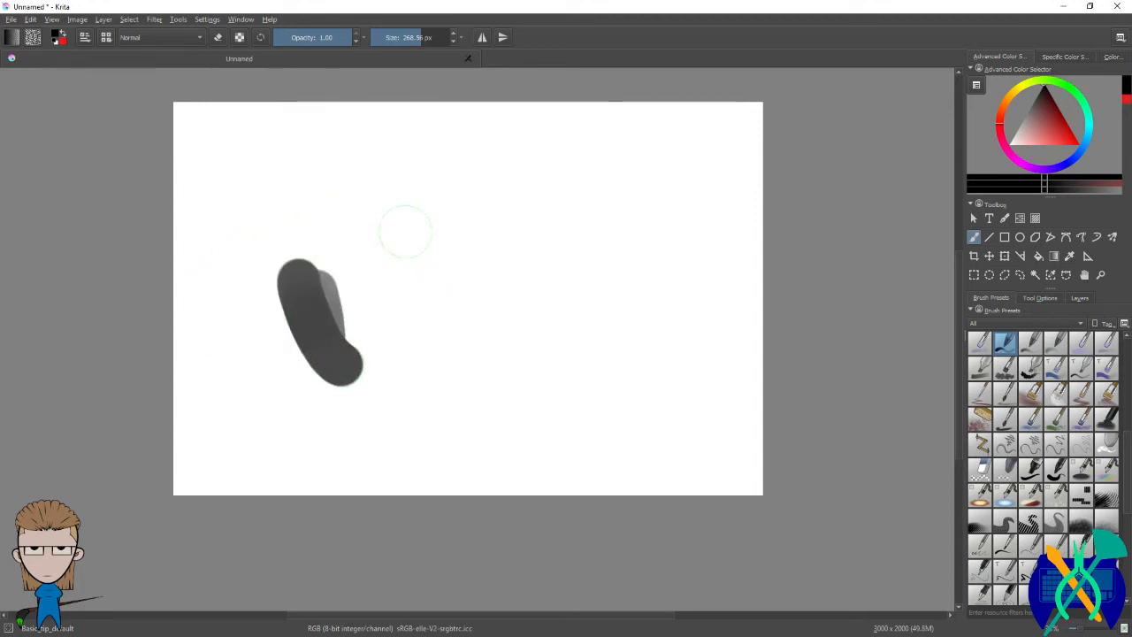
left_click_drag(388, 235, 463, 313)
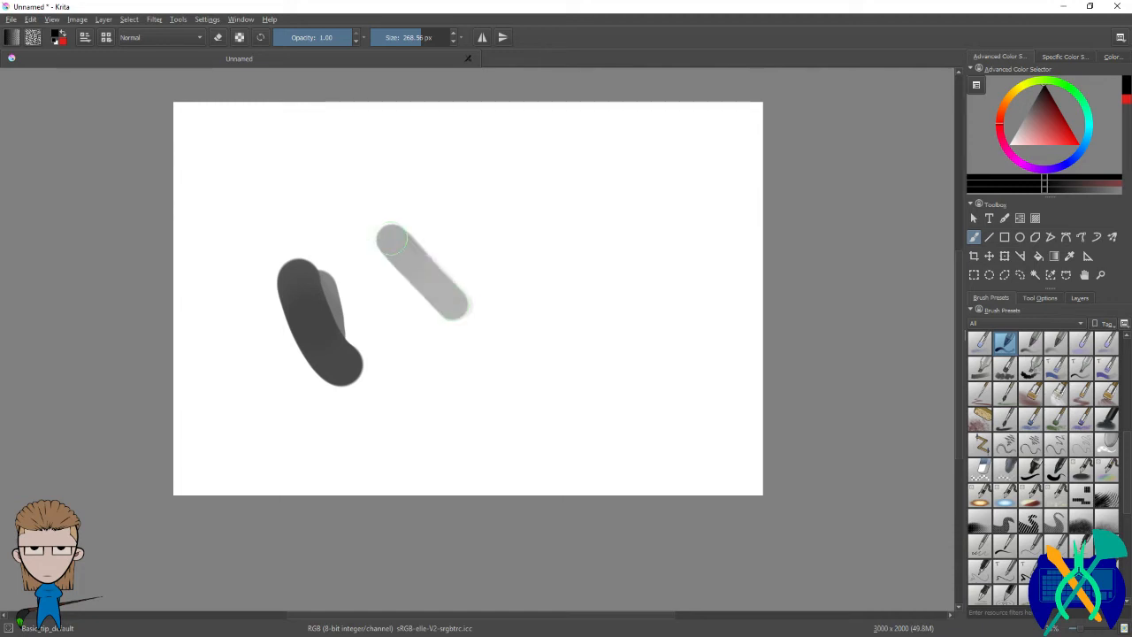
left_click_drag(440, 237, 486, 259)
Step: Move the pressure curve's point toward low pressure, apply it, and shade two test patches with increasing pen pressure
left_click(207, 18)
left_click(225, 32)
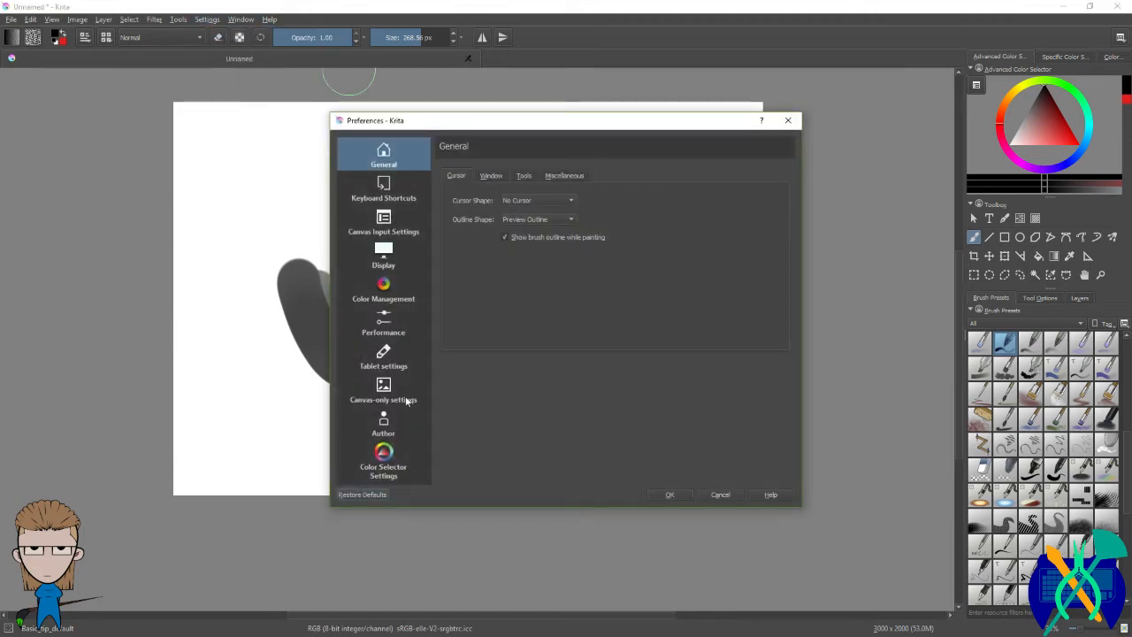
left_click(394, 330)
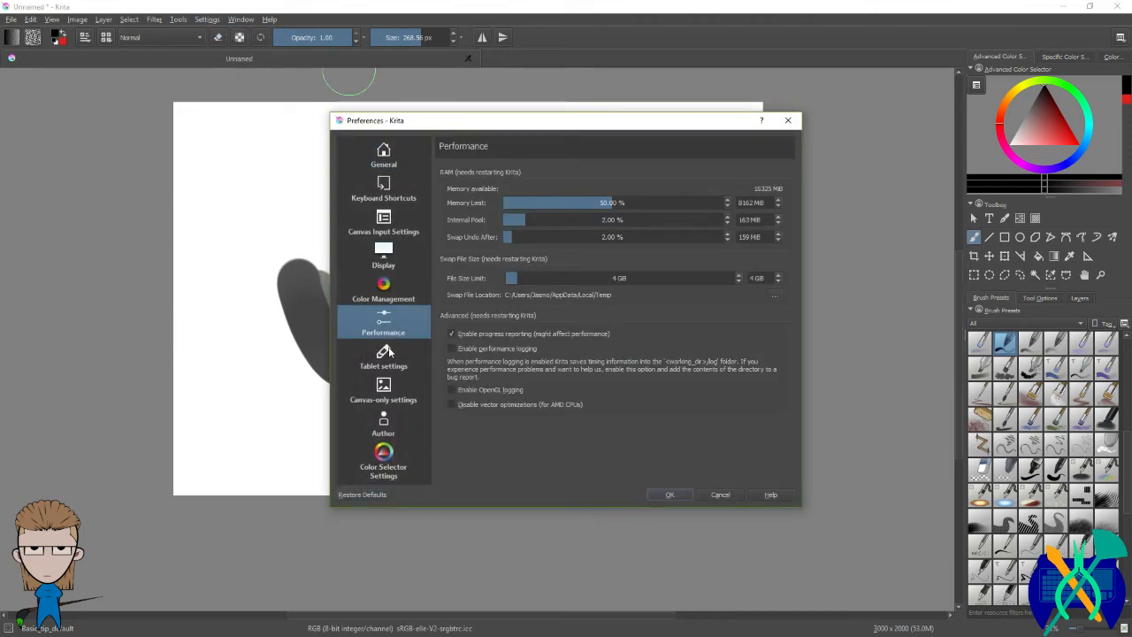
left_click(388, 352)
left_click_drag(549, 299, 519, 296)
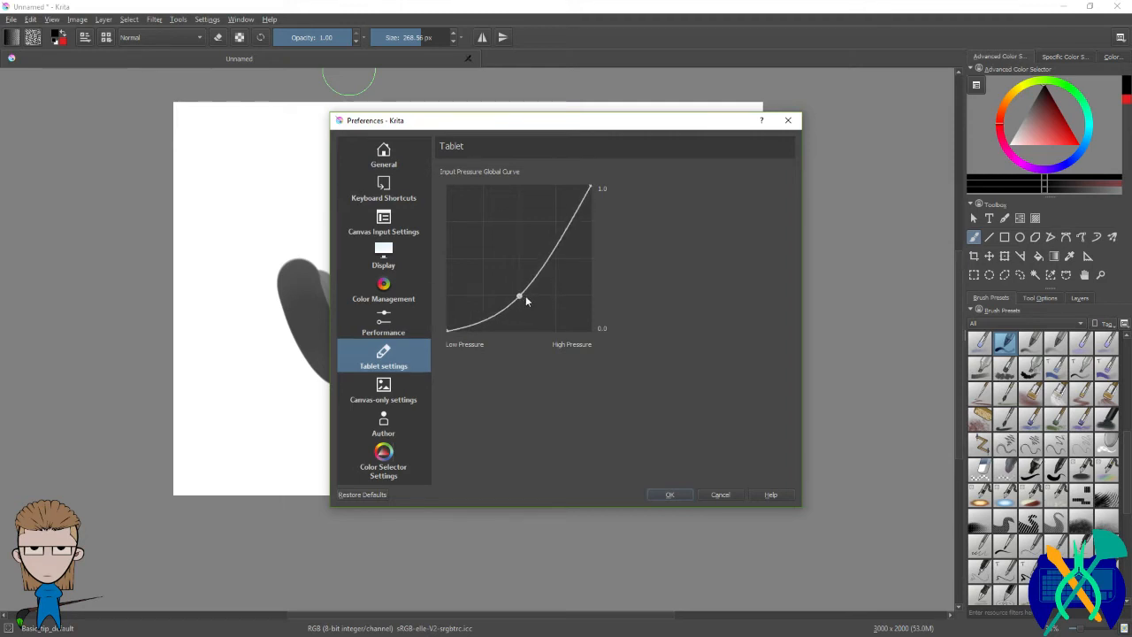
left_click(682, 496)
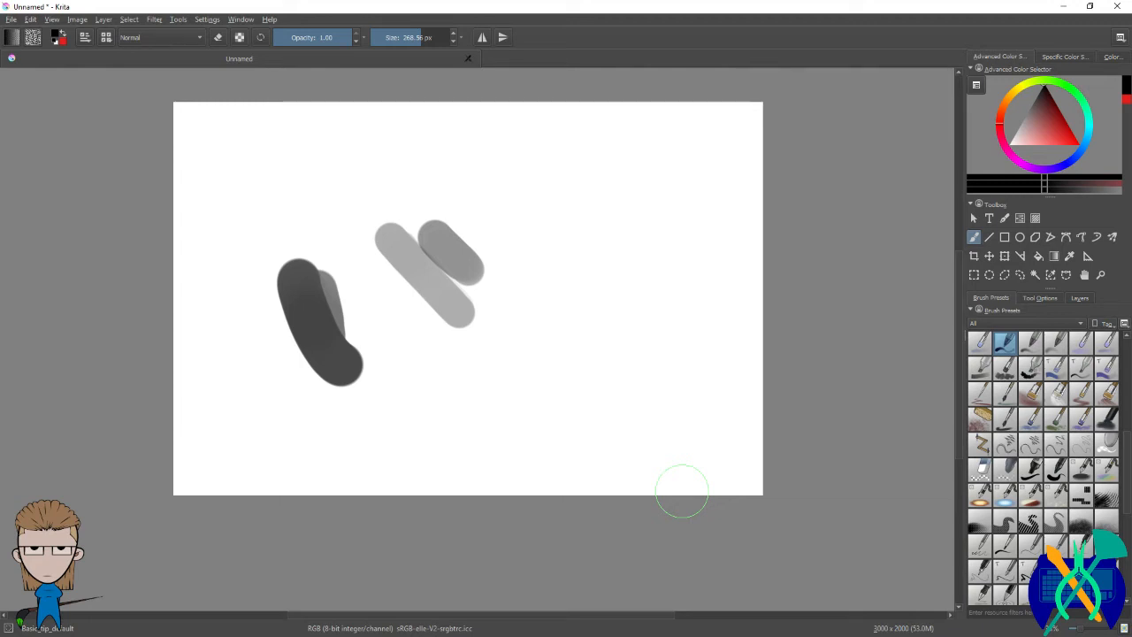
mouse_move(497, 197)
left_mouse_down()
mouse_move(523, 255)
mouse_move(520, 195)
mouse_move(548, 207)
mouse_move(582, 249)
mouse_move(589, 223)
mouse_move(631, 241)
mouse_move(676, 216)
left_mouse_up()
mouse_move(520, 333)
left_mouse_down()
mouse_move(548, 389)
mouse_move(619, 353)
mouse_move(646, 309)
mouse_move(693, 320)
left_mouse_up()
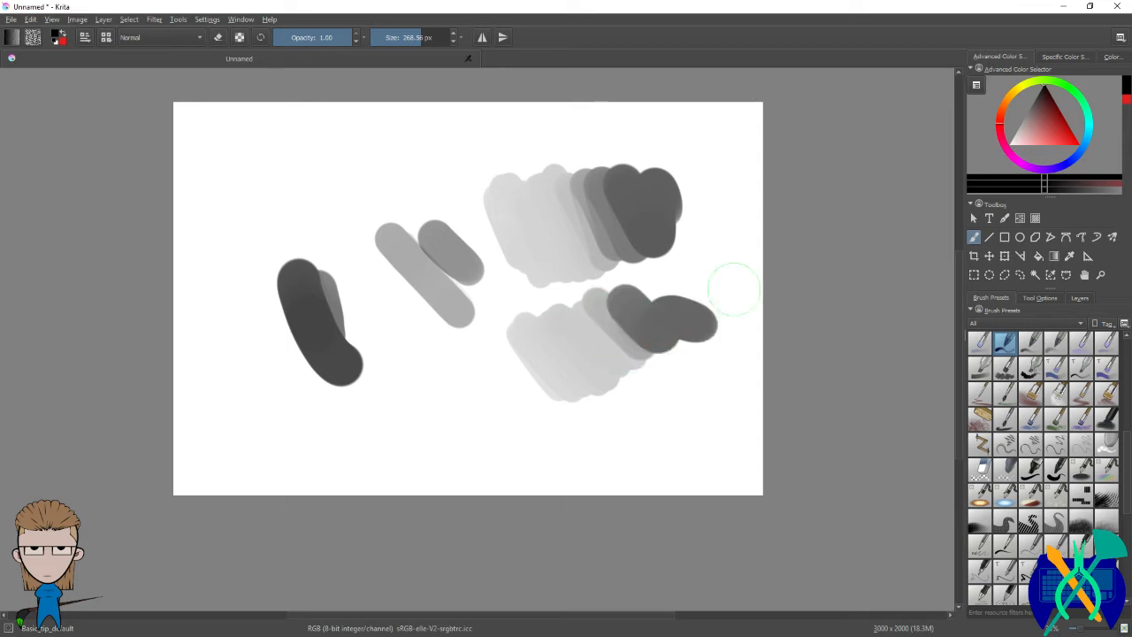
Step: Shift the pressure curve's point slightly back toward high pressure, apply it, and shade a light test patch
left_click(205, 20)
left_click(223, 35)
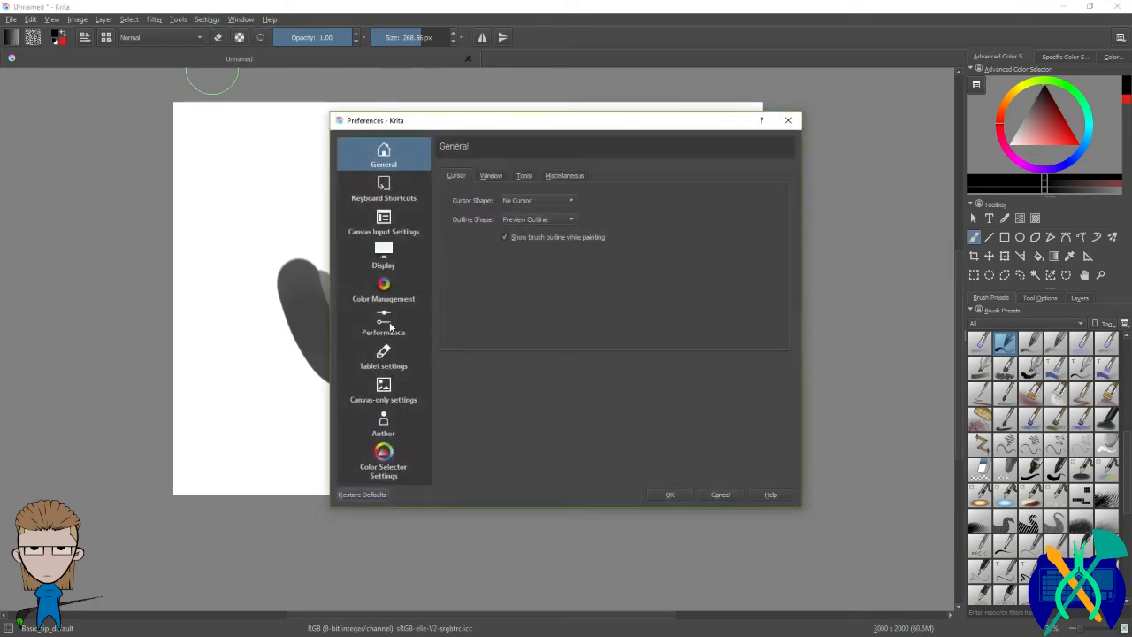
left_click(390, 371)
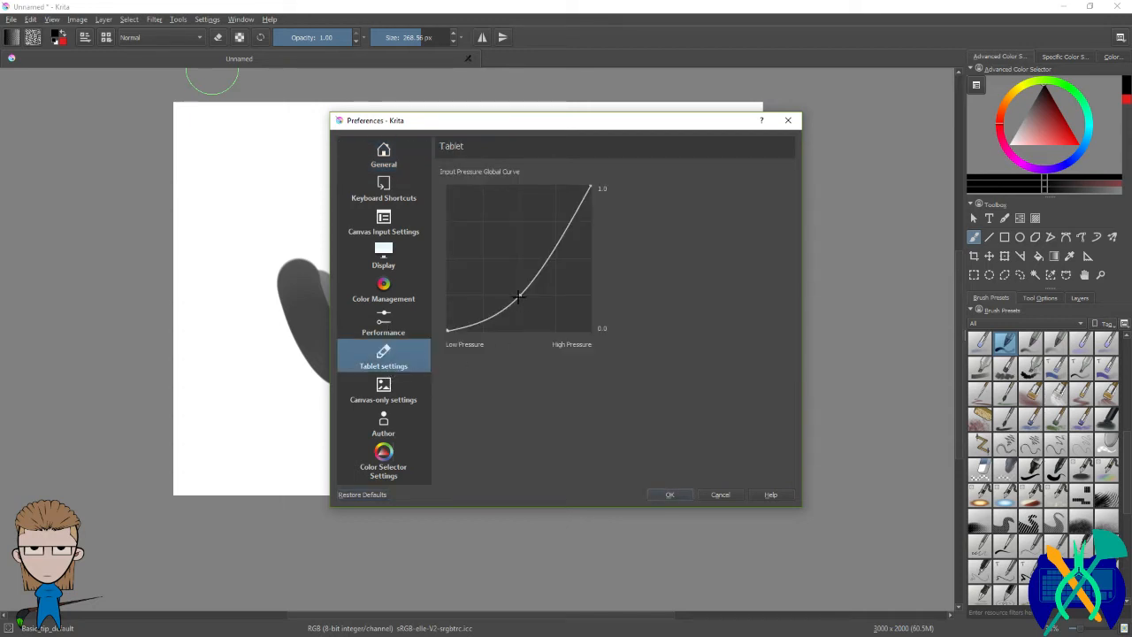
left_click_drag(519, 296, 538, 294)
left_click(669, 494)
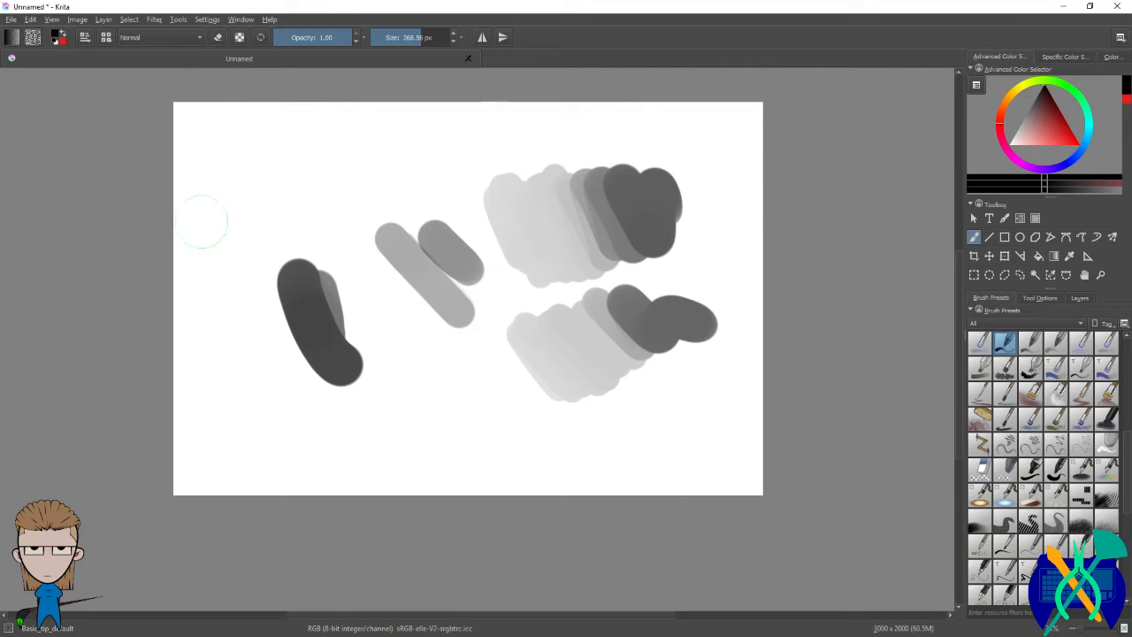
mouse_move(263, 192)
left_mouse_down()
mouse_move(234, 170)
mouse_move(260, 160)
mouse_move(323, 212)
mouse_move(316, 148)
mouse_move(362, 190)
left_mouse_up()
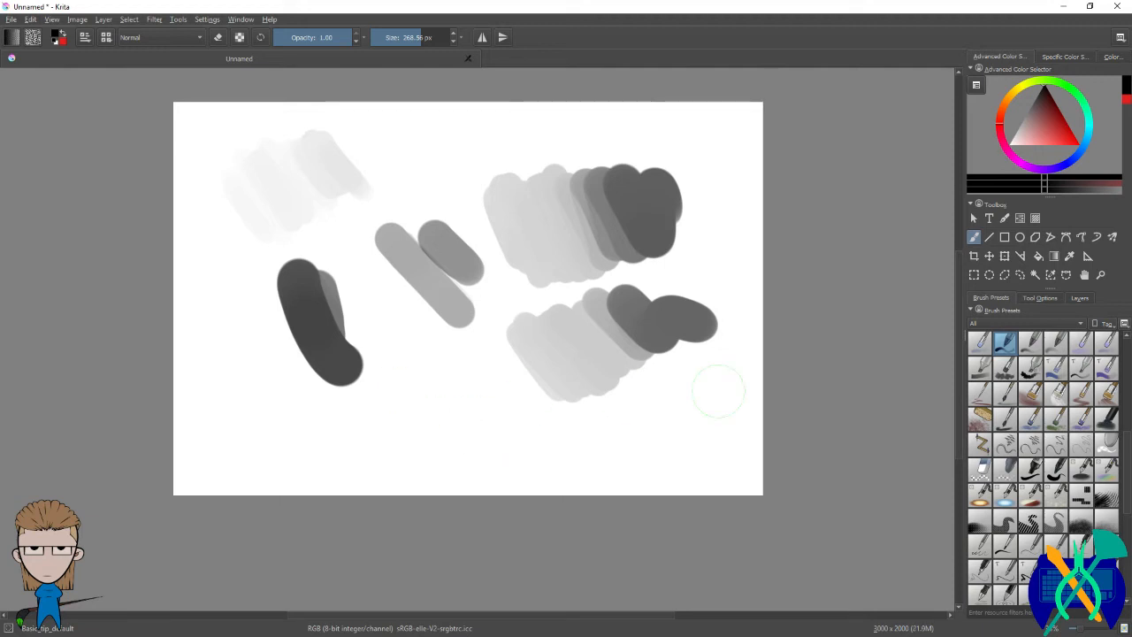
Step: Paint test strokes with the Block_basic preset, then choose Basic_mix_soft and browse further brush presets
left_click(980, 369)
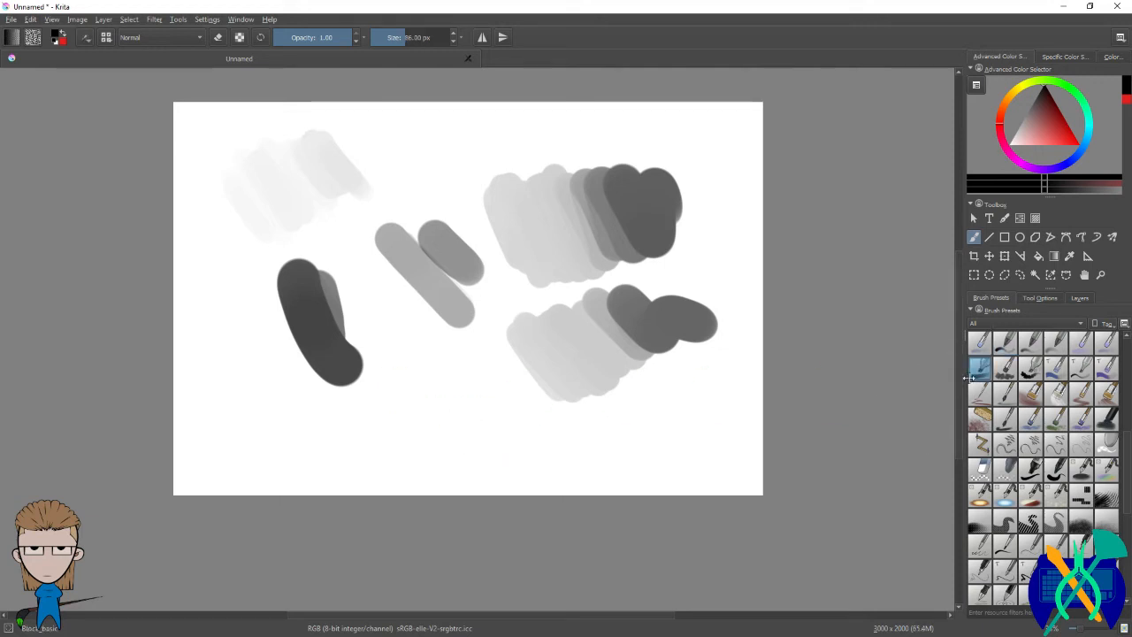
left_click_drag(380, 391, 438, 433)
mouse_move(599, 427)
left_mouse_down()
mouse_move(665, 419)
mouse_move(667, 403)
mouse_move(714, 364)
mouse_move(711, 420)
mouse_move(681, 364)
mouse_move(718, 424)
left_mouse_up()
left_click(973, 346)
scroll(1114, 354, "down", 5)
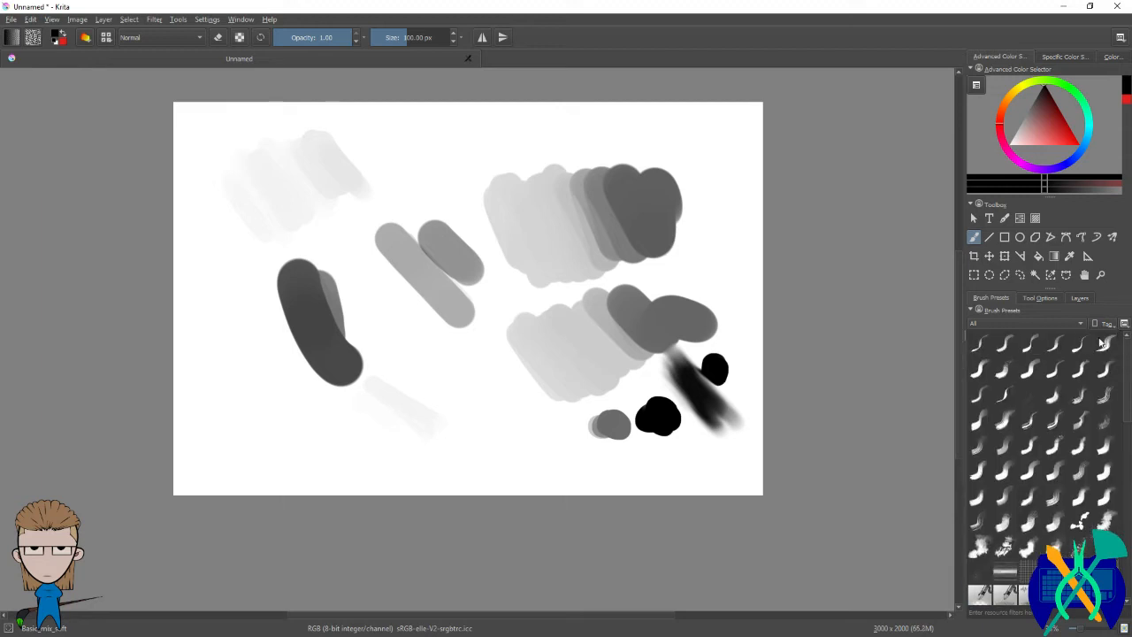
Step: Select the old classic preset, enlarge the brush to about 250 px, shade patches at varying pressure, and clear the canvas
left_click(979, 369)
left_click_drag(696, 246, 687, 253)
left_click_drag(672, 206, 691, 205, "shift")
mouse_move(705, 161)
left_mouse_down()
mouse_move(711, 200)
mouse_move(723, 196)
mouse_move(722, 142)
left_mouse_up()
mouse_move(614, 119)
left_mouse_down()
mouse_move(665, 153)
mouse_move(708, 133)
left_mouse_up()
mouse_move(424, 182)
left_mouse_down()
mouse_move(436, 141)
mouse_move(473, 154)
mouse_move(611, 122)
left_mouse_up()
mouse_move(310, 240)
left_mouse_down()
mouse_move(342, 252)
mouse_move(388, 207)
left_mouse_up()
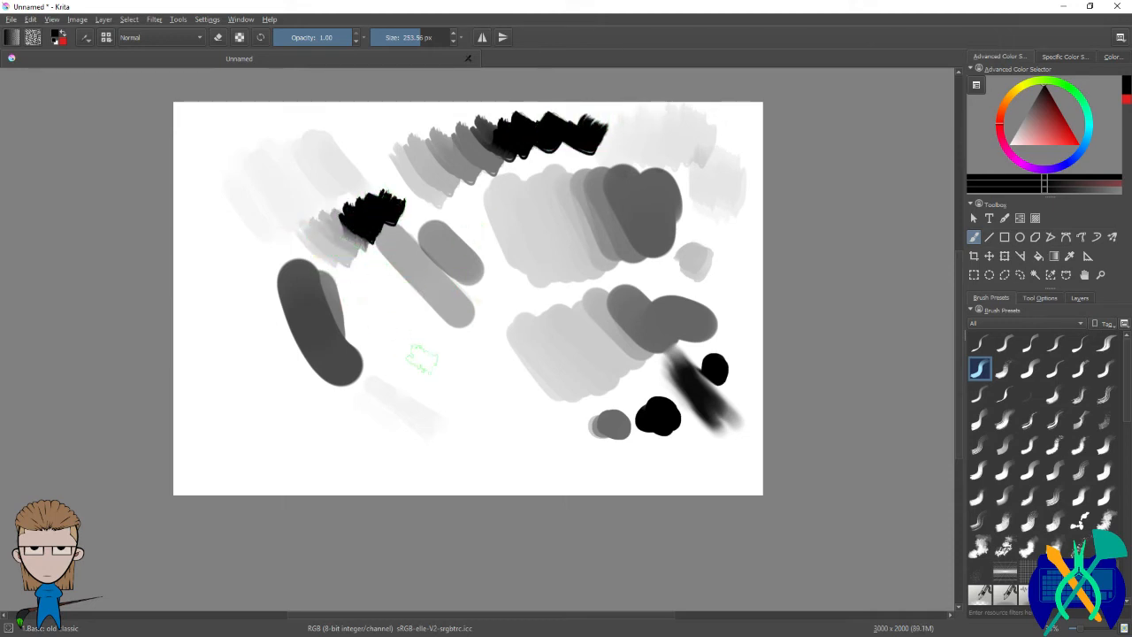
left_click_drag(354, 281, 455, 364)
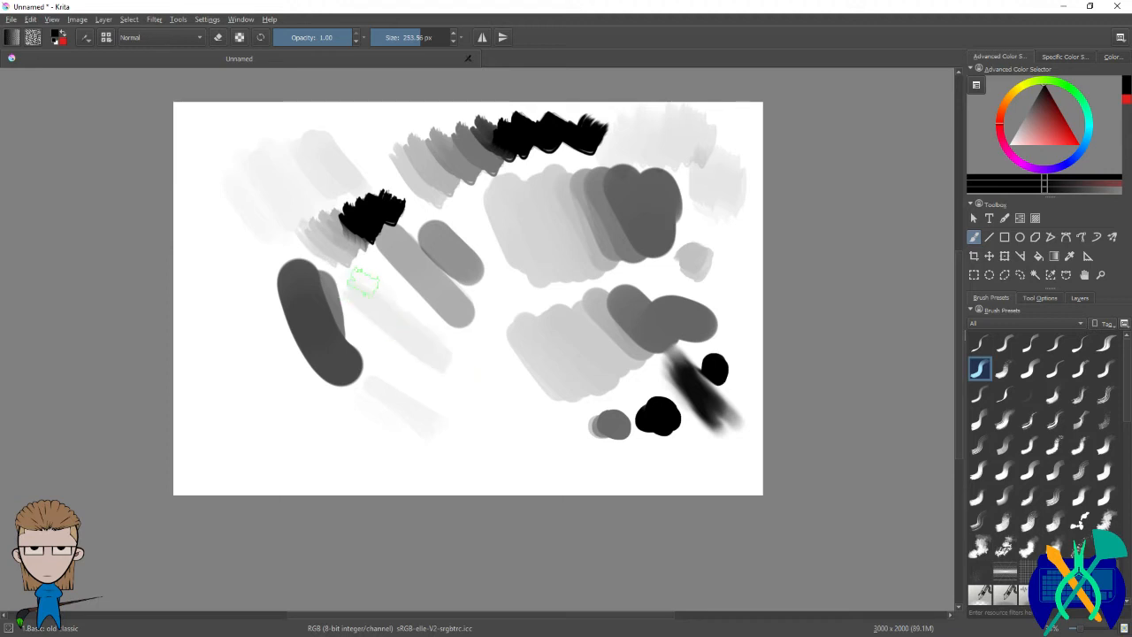
mouse_move(381, 332)
left_mouse_down()
mouse_move(404, 365)
mouse_move(480, 401)
left_mouse_up()
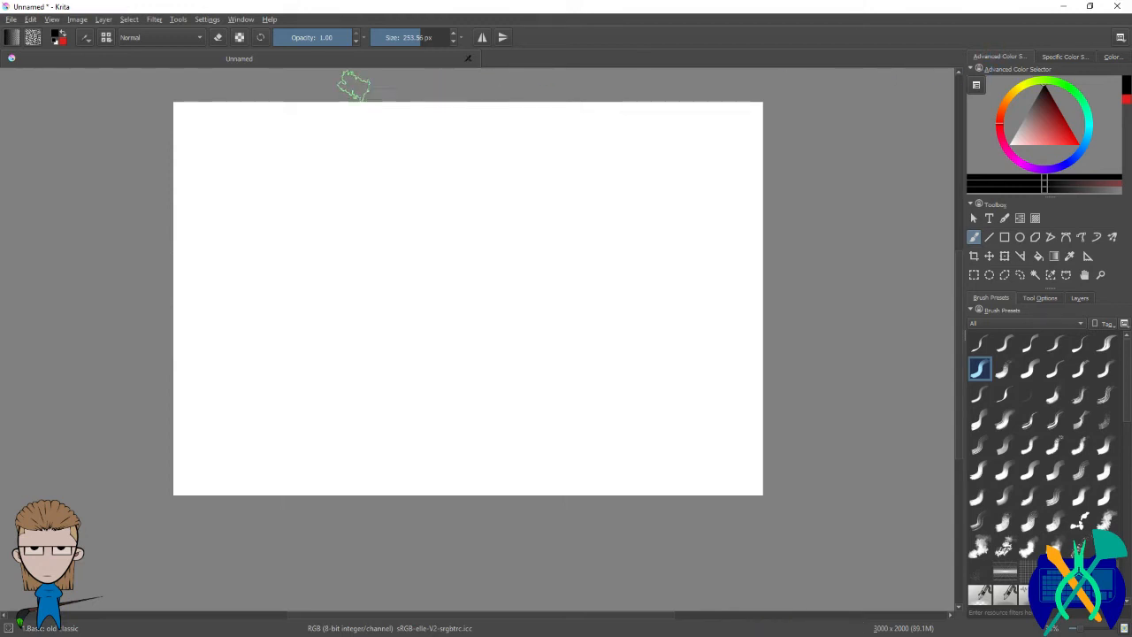
Step: Set the painting mode to Geometric Mean and move the tablet pressure curve's point up and toward high pressure, applying the change
scroll(202, 36, "up", 3)
left_click(206, 21)
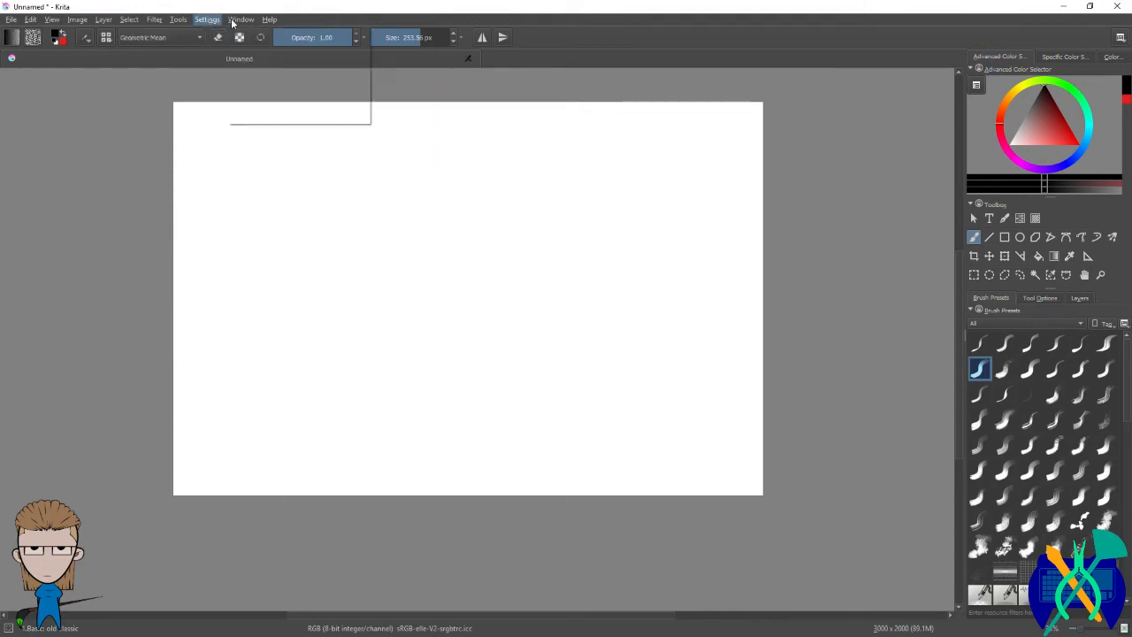
left_click(208, 34)
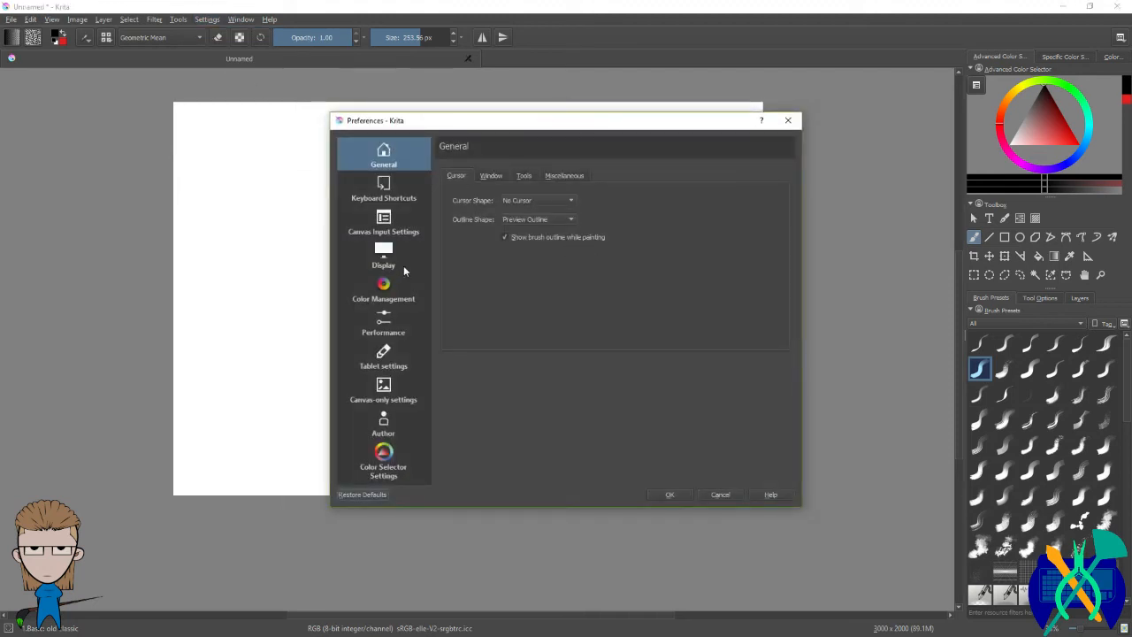
left_click(392, 323)
left_click(389, 366)
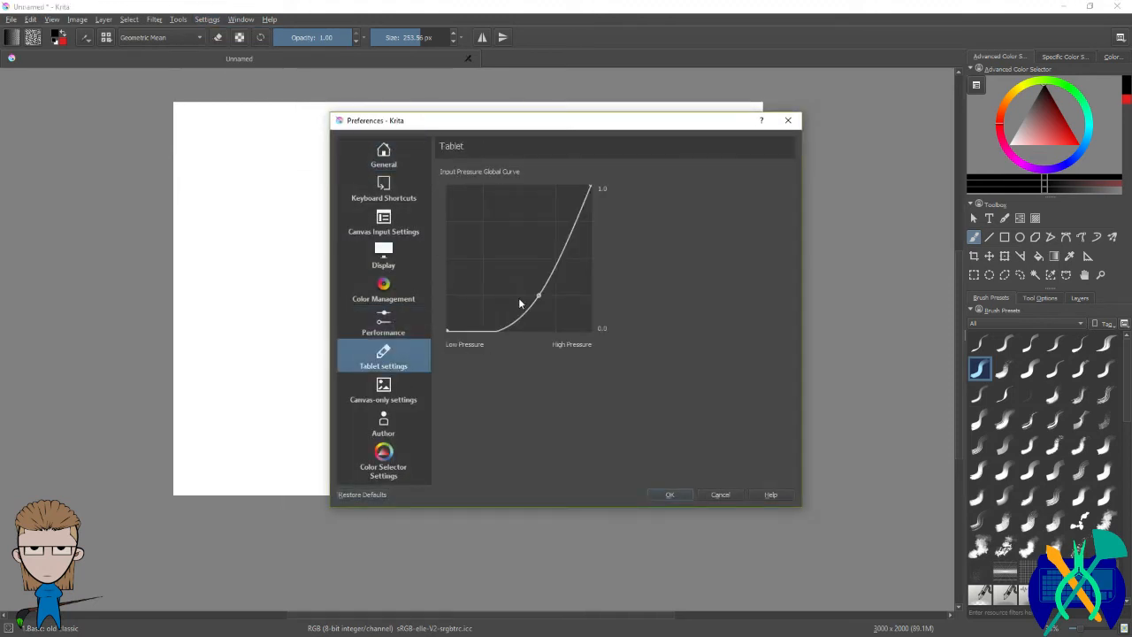
left_click_drag(539, 297, 558, 258)
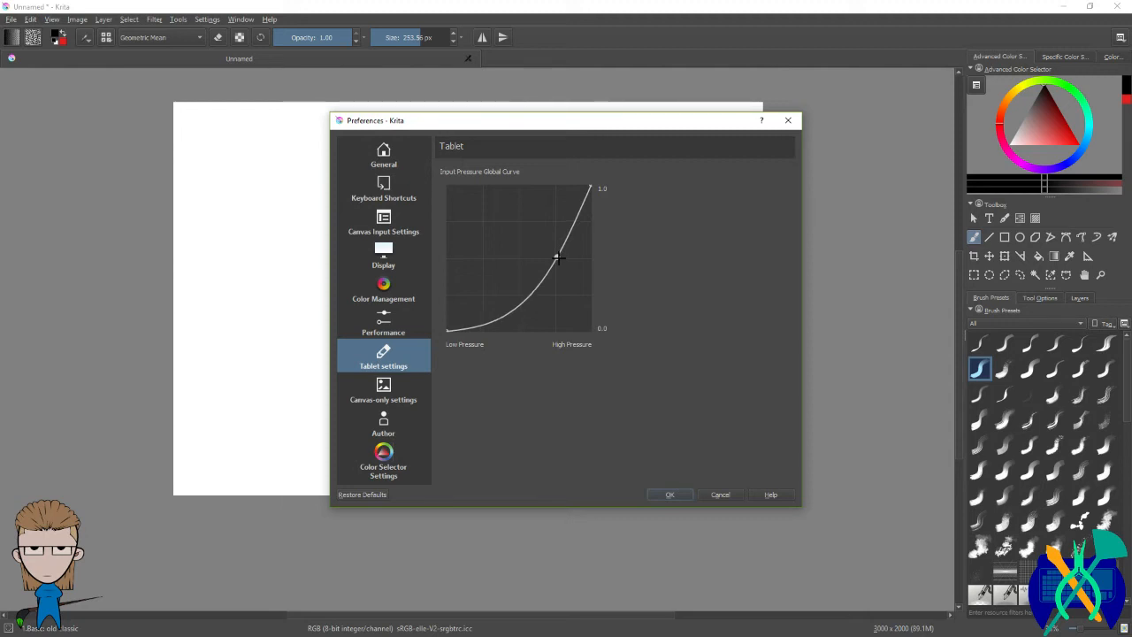
left_click(675, 494)
Step: Shade a light grey patch, extend it into a zigzag with increasing pen pressure, and paint a heavy black stroke beside it
mouse_move(281, 269)
left_mouse_down()
mouse_move(321, 306)
mouse_move(306, 260)
mouse_move(367, 285)
left_mouse_up()
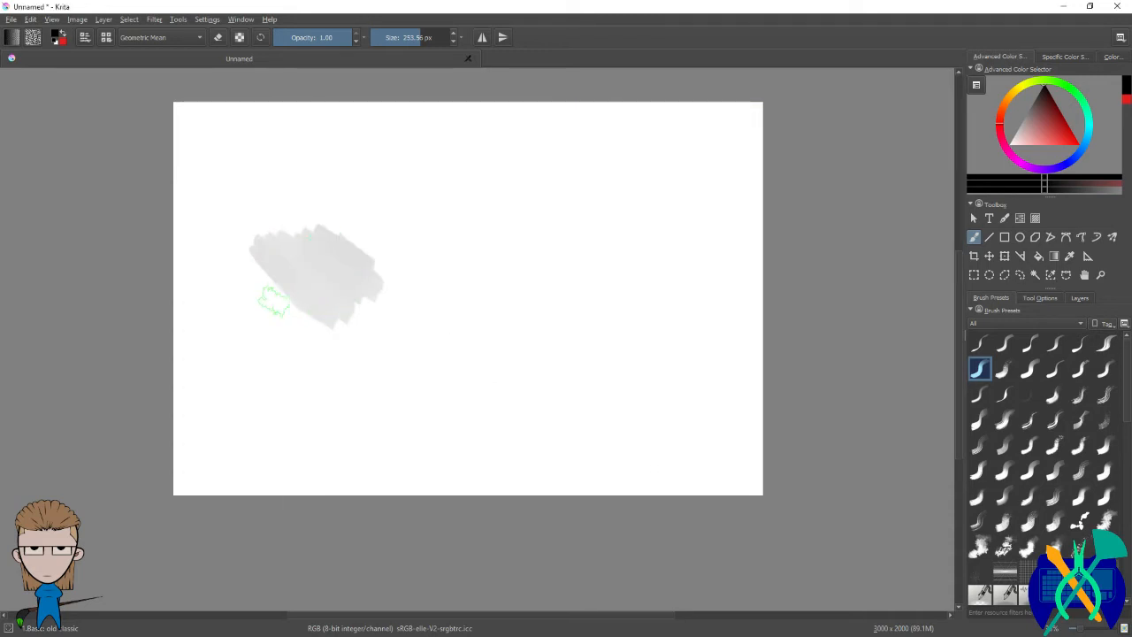
mouse_move(245, 298)
left_mouse_down()
mouse_move(297, 316)
mouse_move(273, 270)
mouse_move(284, 258)
mouse_move(339, 270)
mouse_move(350, 222)
mouse_move(369, 221)
mouse_move(411, 181)
mouse_move(495, 173)
left_mouse_up()
mouse_move(440, 265)
left_mouse_down()
mouse_move(512, 217)
mouse_move(579, 196)
left_mouse_up()
Step: Lower the pressure curve's point straight down so that light pen pressure gives less output, and apply it
left_click(207, 18)
left_click(221, 32)
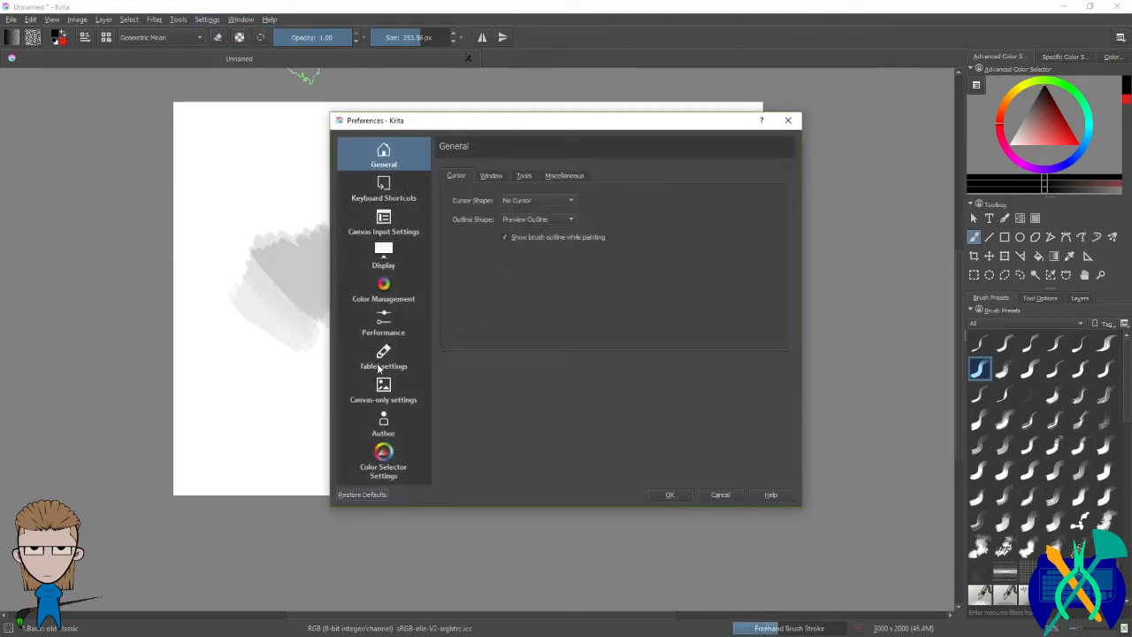
left_click(394, 353)
left_click_drag(556, 257, 556, 277)
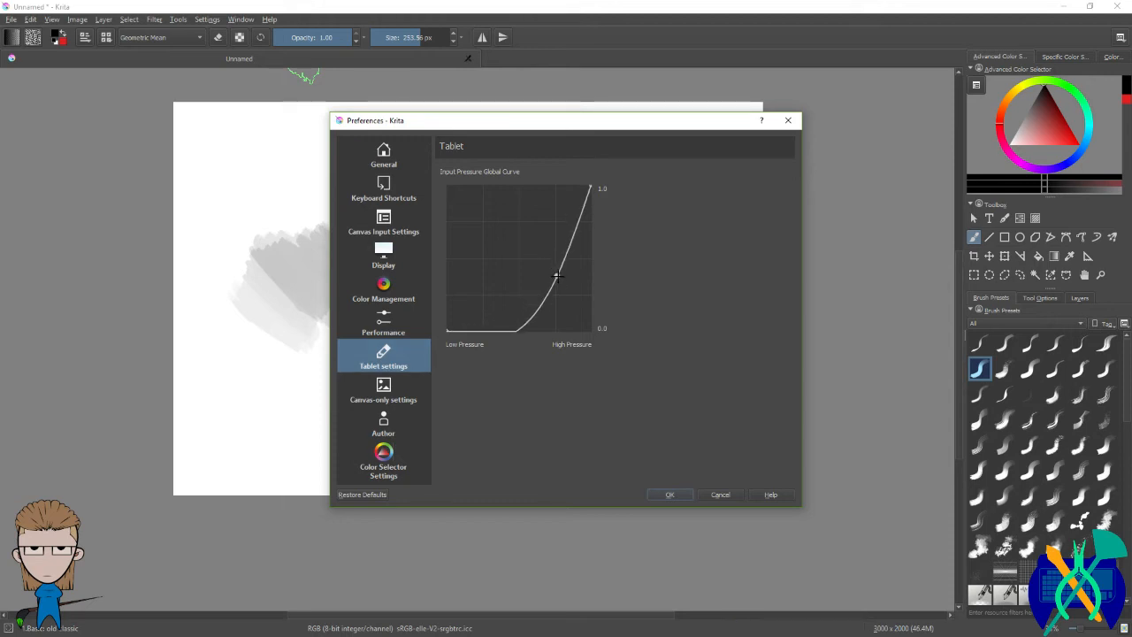
left_click(671, 495)
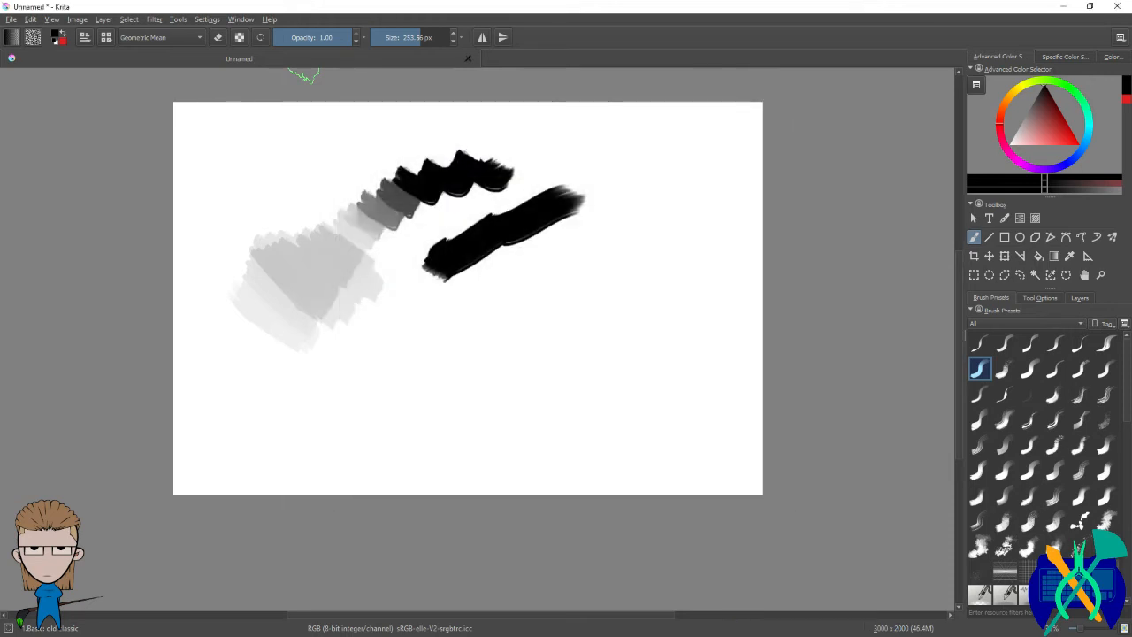
Step: Shade several light test patches below the black stroke, then clear the canvas
mouse_move(370, 350)
left_mouse_down()
mouse_move(407, 371)
mouse_move(357, 375)
left_mouse_up()
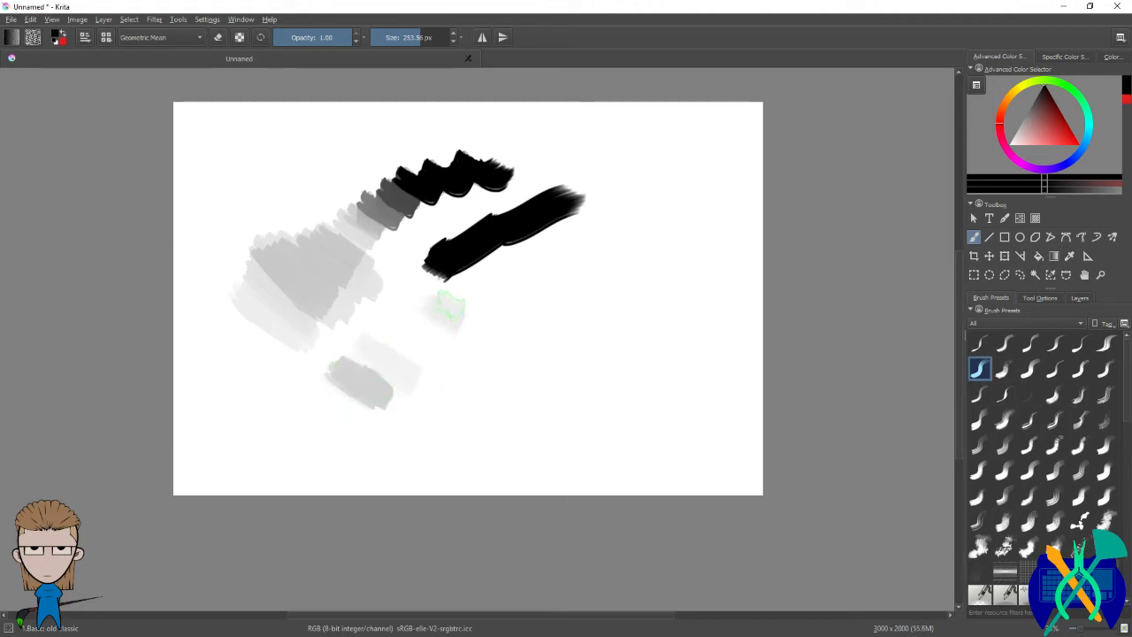
left_click(497, 336)
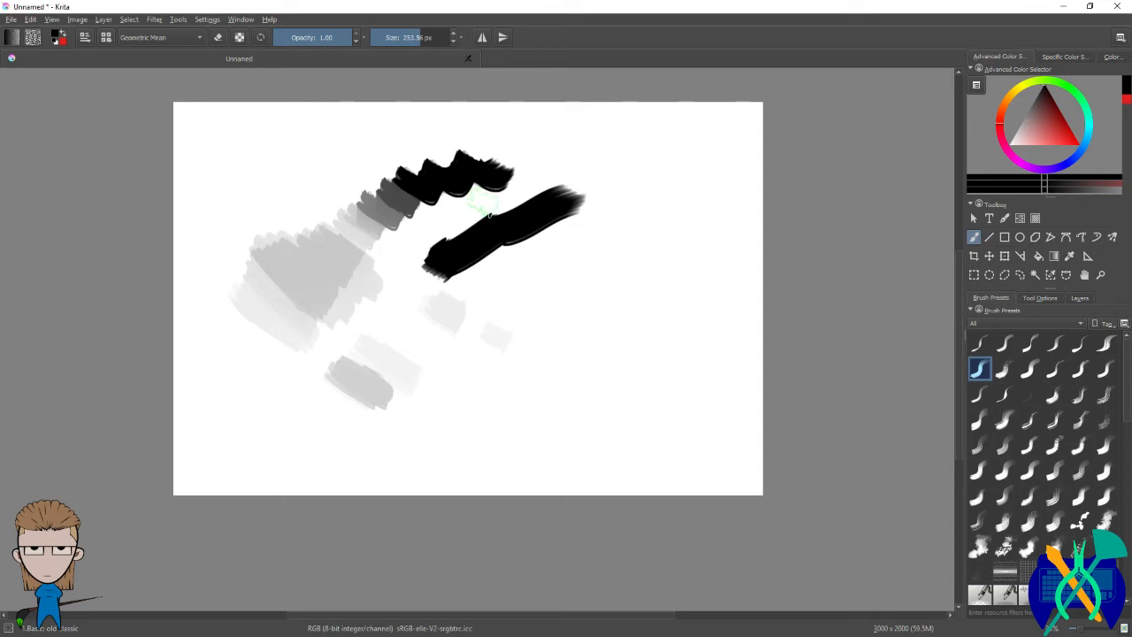
key("Delete")
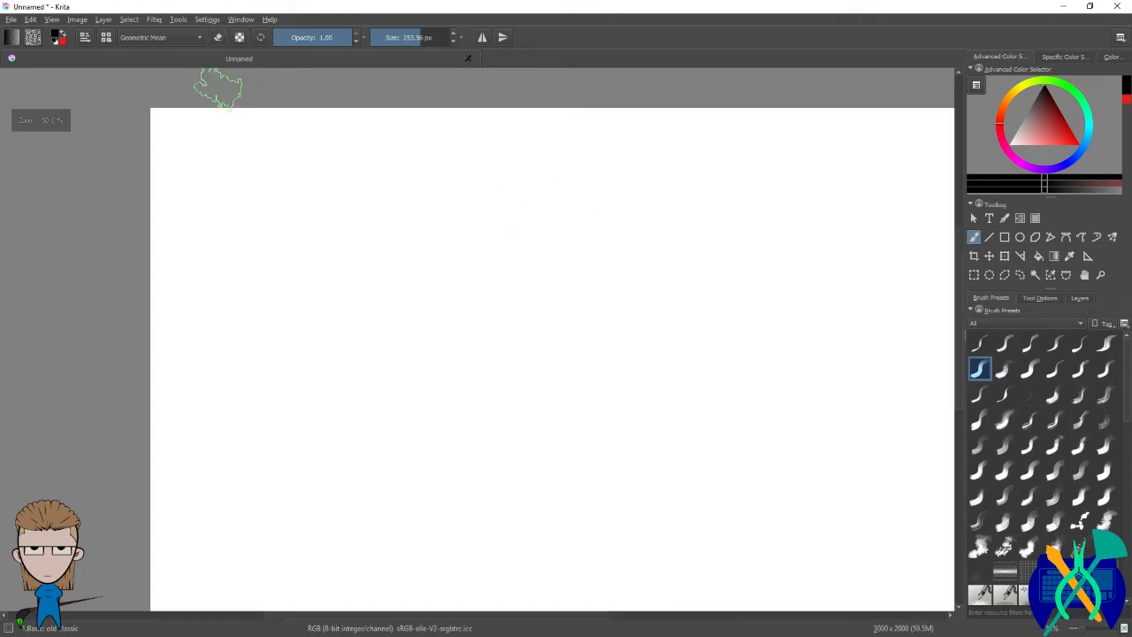
Step: Add a second, lower point to the pressure curve, raise it slightly, apply it, and shade a grey diagonal test patch
left_click(213, 20)
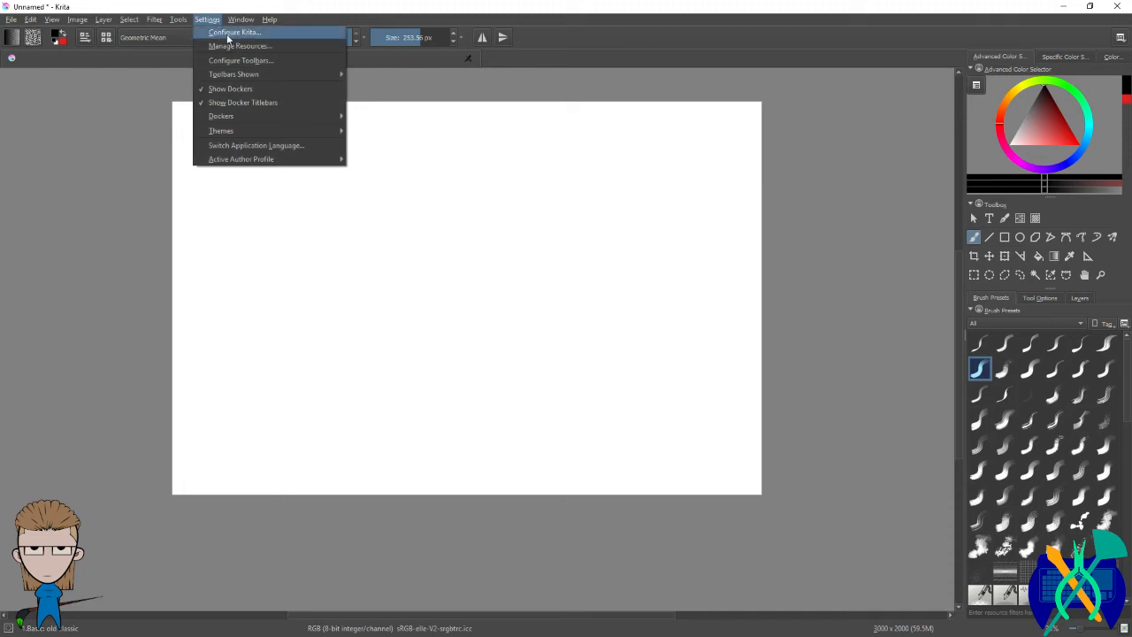
left_click(234, 33)
left_click(395, 367)
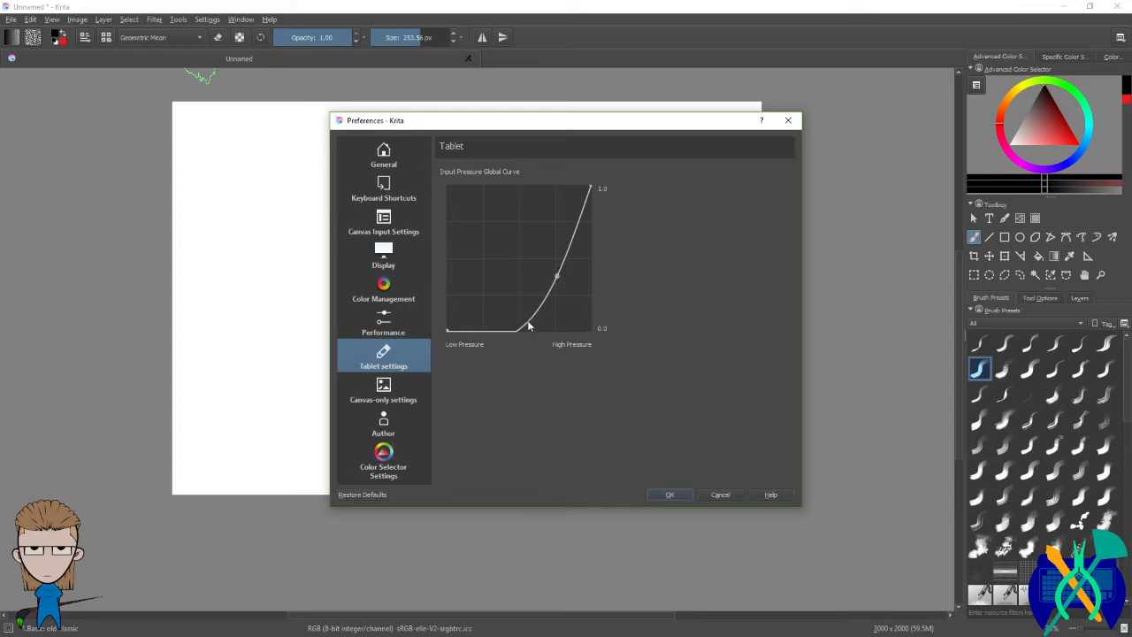
left_click_drag(525, 328, 519, 295)
left_click(668, 496)
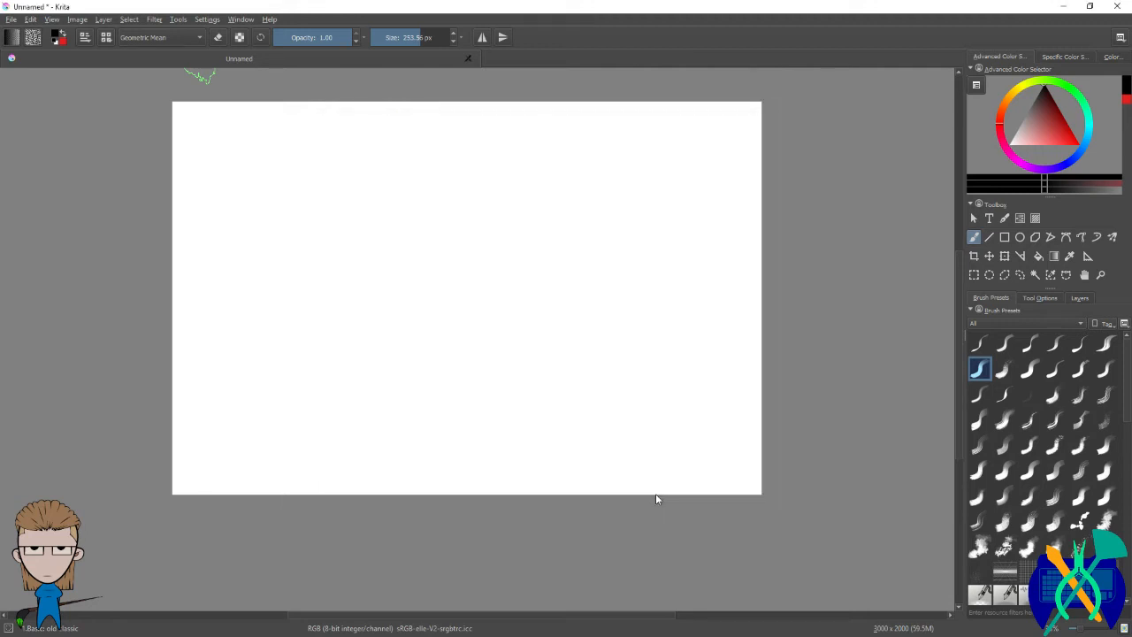
mouse_move(278, 234)
left_mouse_down()
mouse_move(345, 296)
mouse_move(363, 296)
left_mouse_up()
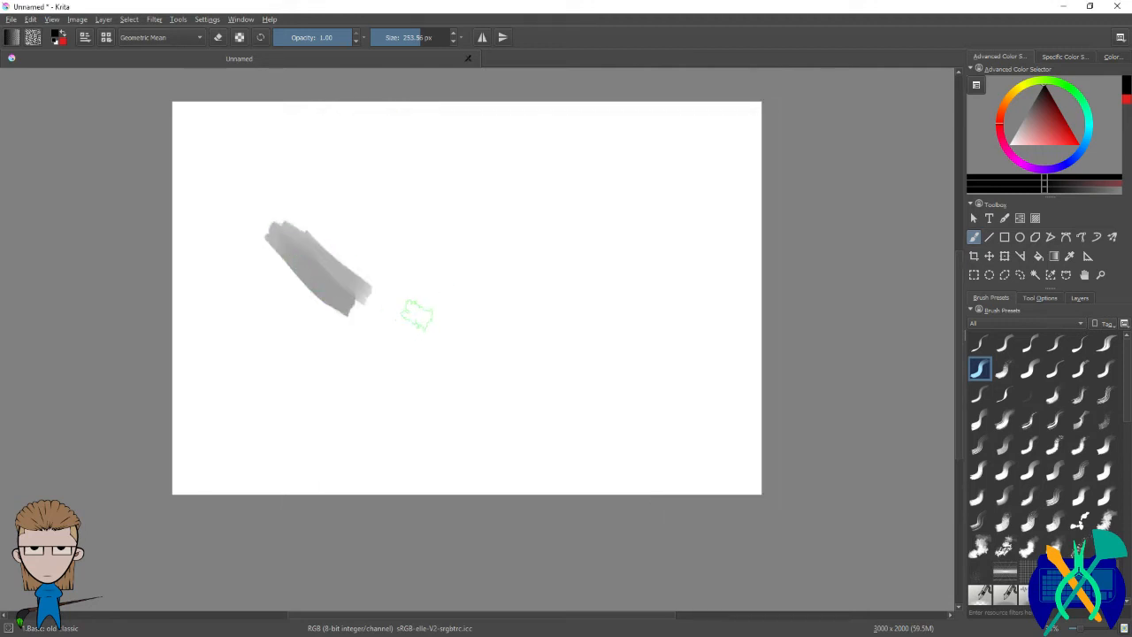
Step: Move the pressure curve's lower point down close to the zero-output line at about mid pressure and apply the curve
left_click(207, 20)
left_click(222, 34)
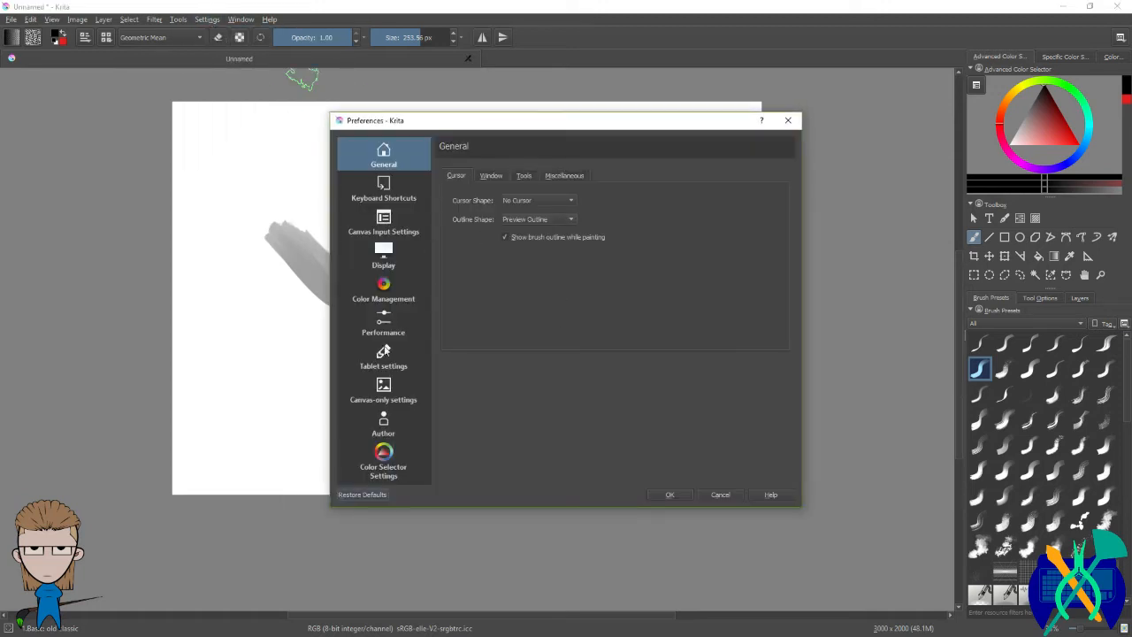
left_click(390, 364)
left_click_drag(520, 295, 536, 308)
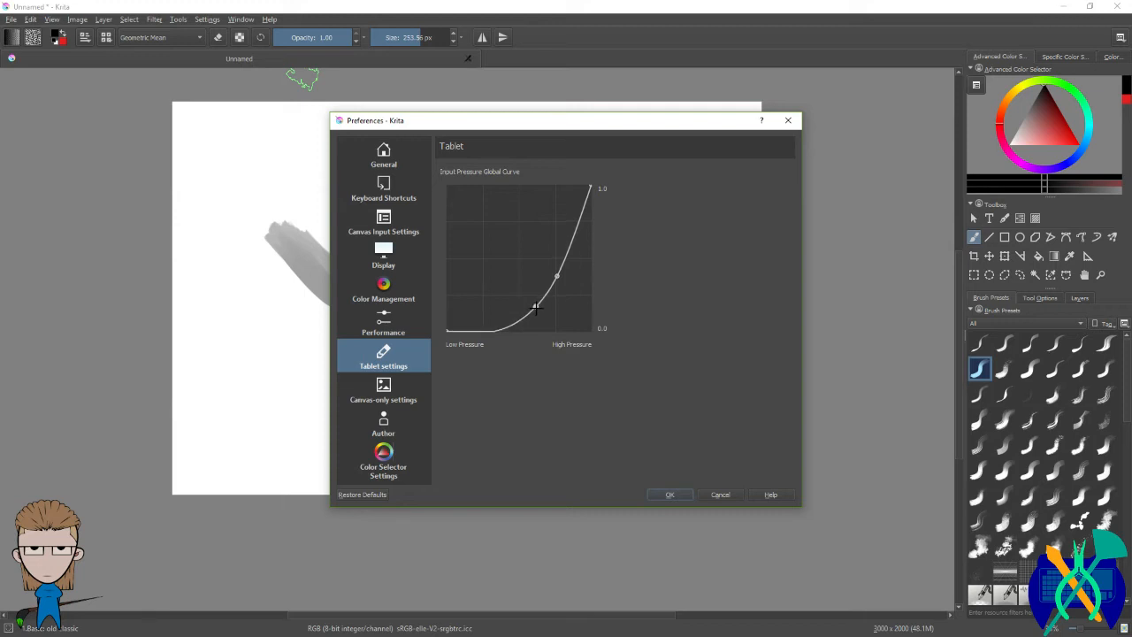
left_click_drag(535, 307, 521, 322)
left_click(669, 495)
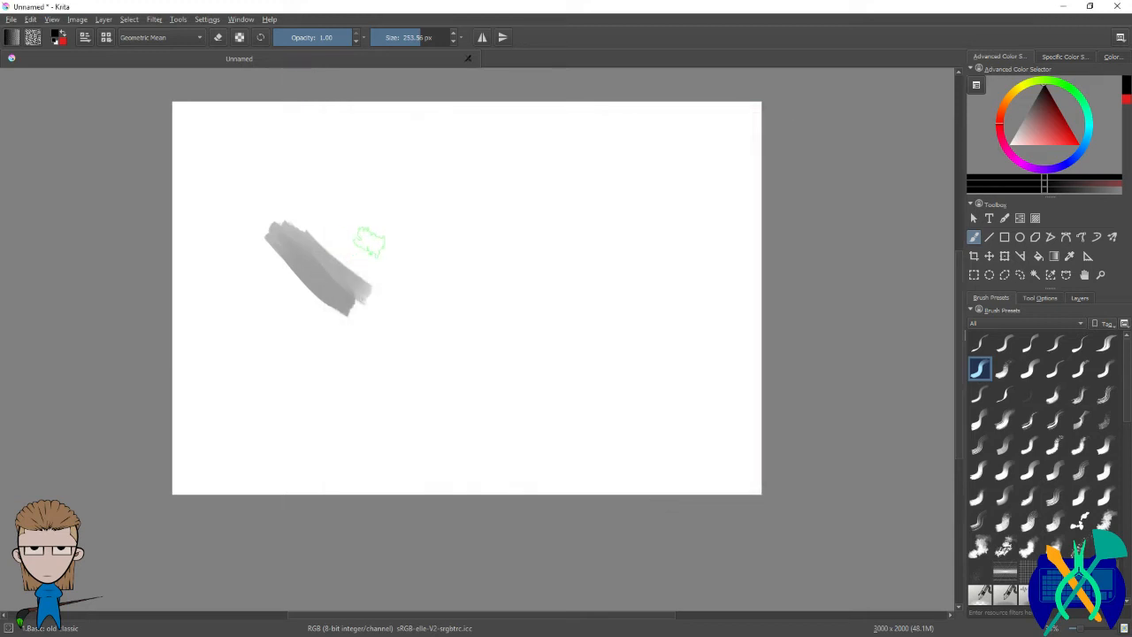
Step: Shade faint test patches around the grey diagonal patch and across the canvas with light pen pressure, undoing the first stroke
mouse_move(384, 242)
left_mouse_down()
mouse_move(344, 203)
mouse_move(407, 254)
left_mouse_up()
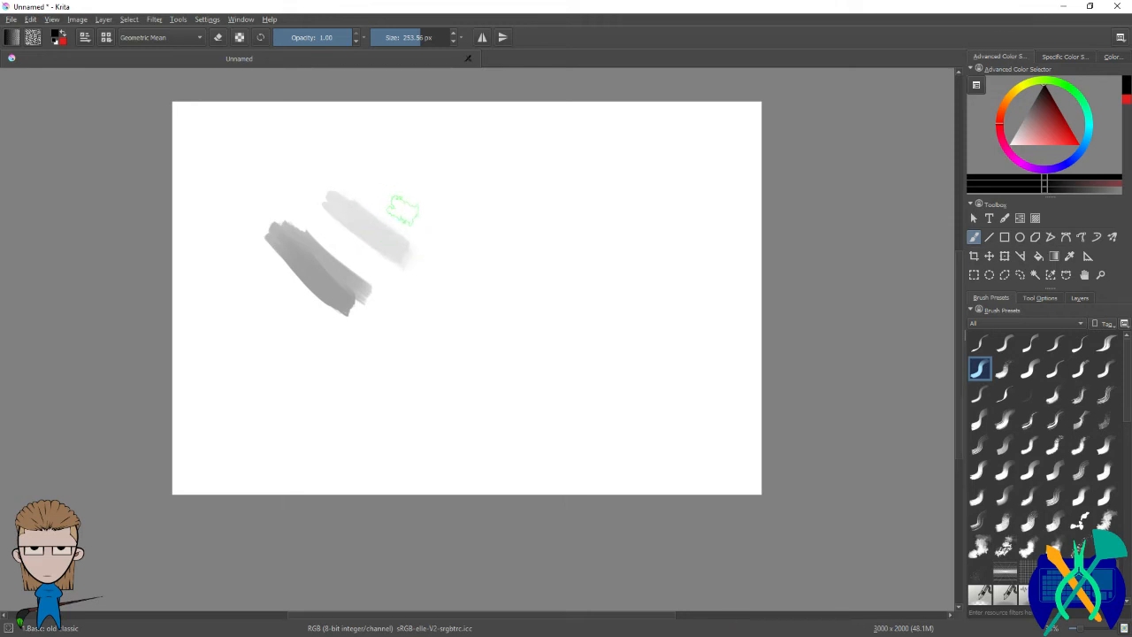
key("ctrl")
key("ctrl+z")
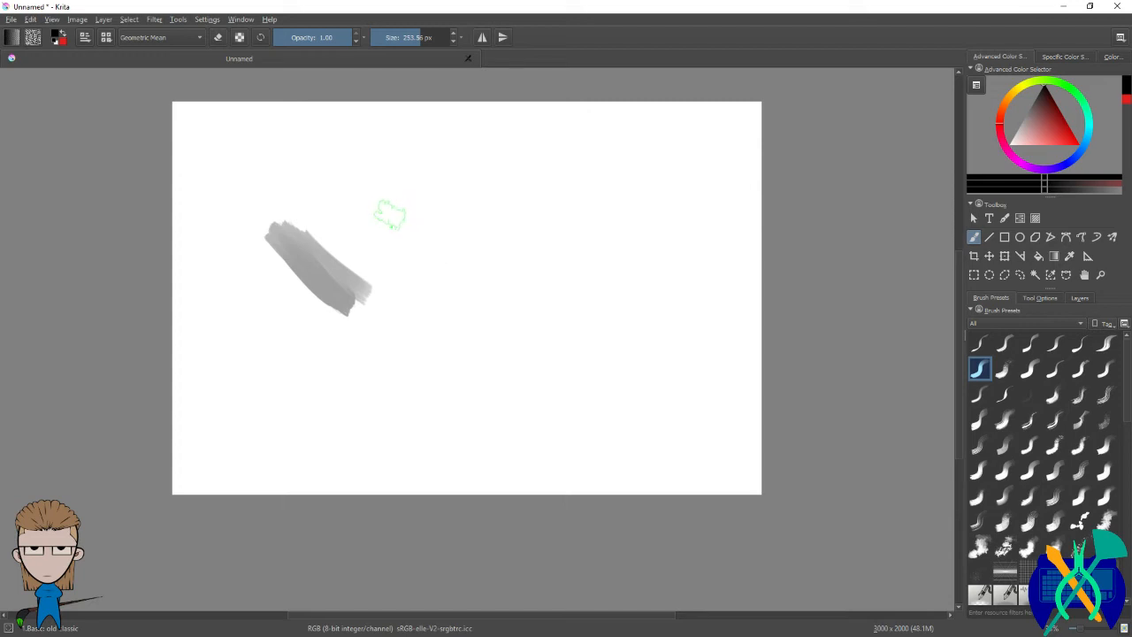
mouse_move(355, 199)
left_mouse_down()
mouse_move(390, 223)
mouse_move(355, 192)
mouse_move(386, 217)
mouse_move(364, 201)
left_mouse_up()
mouse_move(500, 321)
left_mouse_down()
mouse_move(472, 360)
mouse_move(436, 379)
left_mouse_up()
left_click_drag(389, 310, 349, 376)
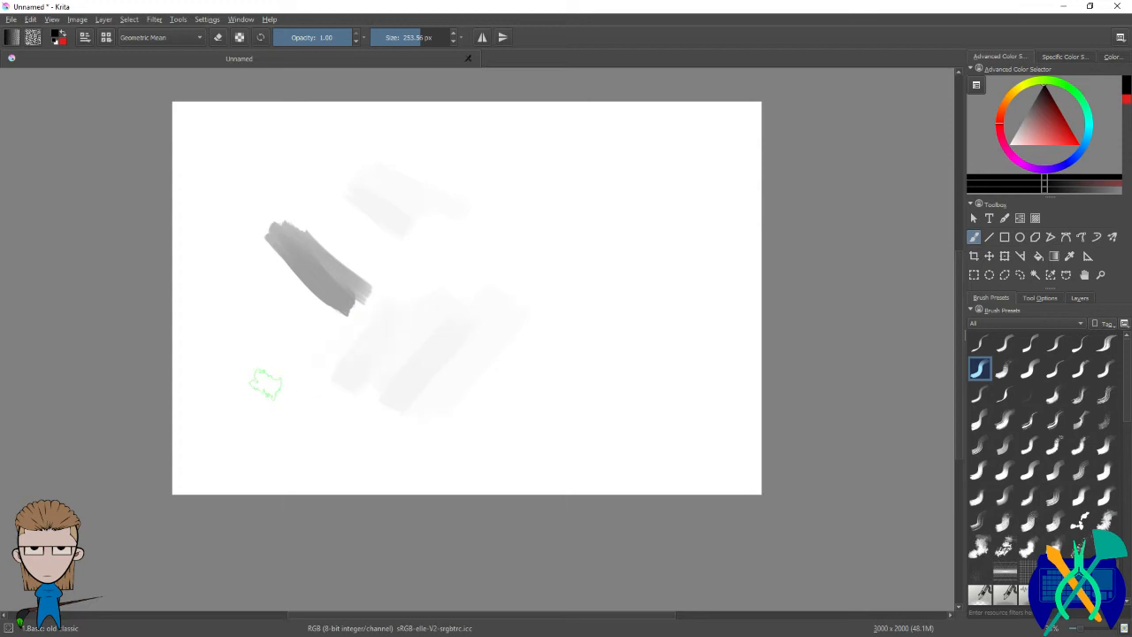
mouse_move(583, 313)
left_mouse_down()
mouse_move(661, 371)
mouse_move(621, 294)
mouse_move(566, 231)
mouse_move(574, 251)
mouse_move(546, 264)
left_mouse_up()
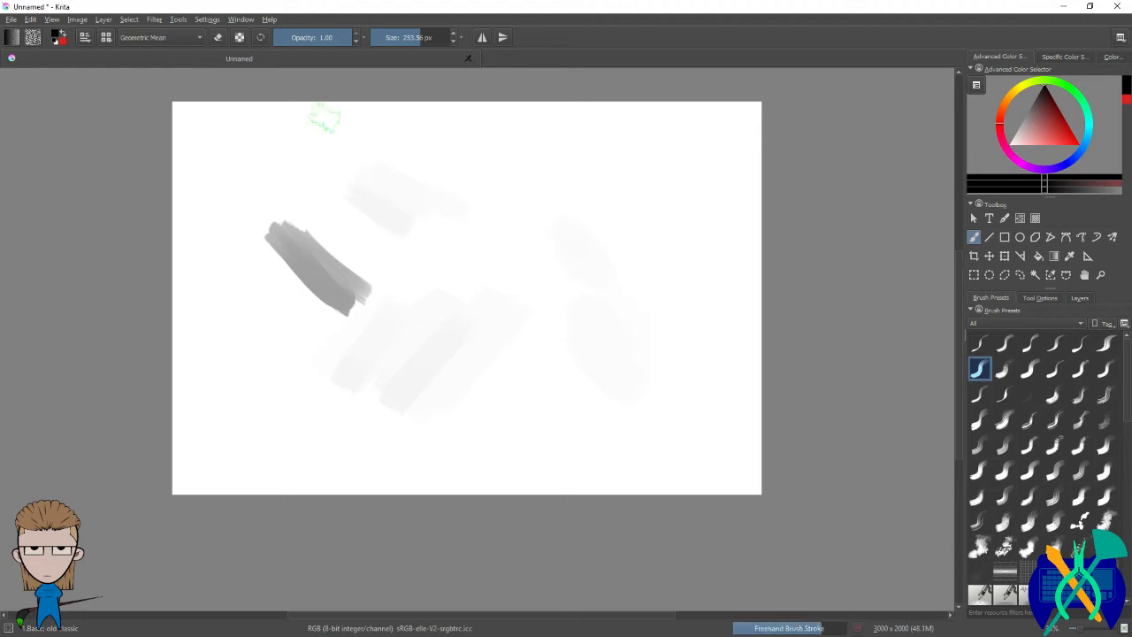
Step: Raise the curve's lower point slightly, shift the upper one down toward high pressure, apply it, and shade a stroke near the canvas's left edge
left_click(207, 18)
left_click(215, 34)
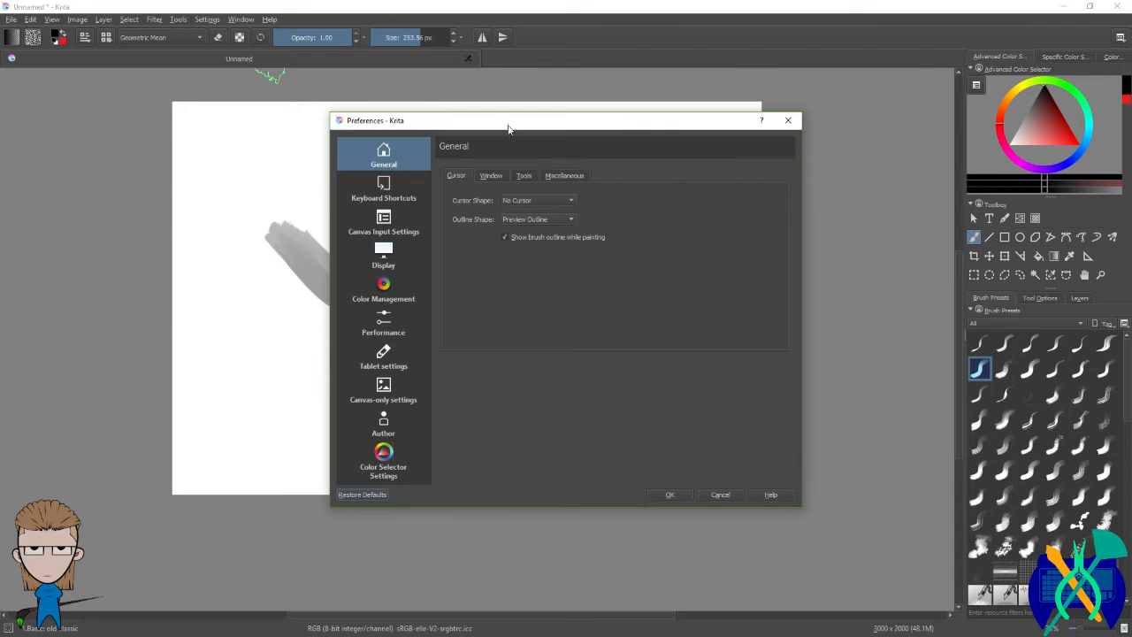
left_click(386, 366)
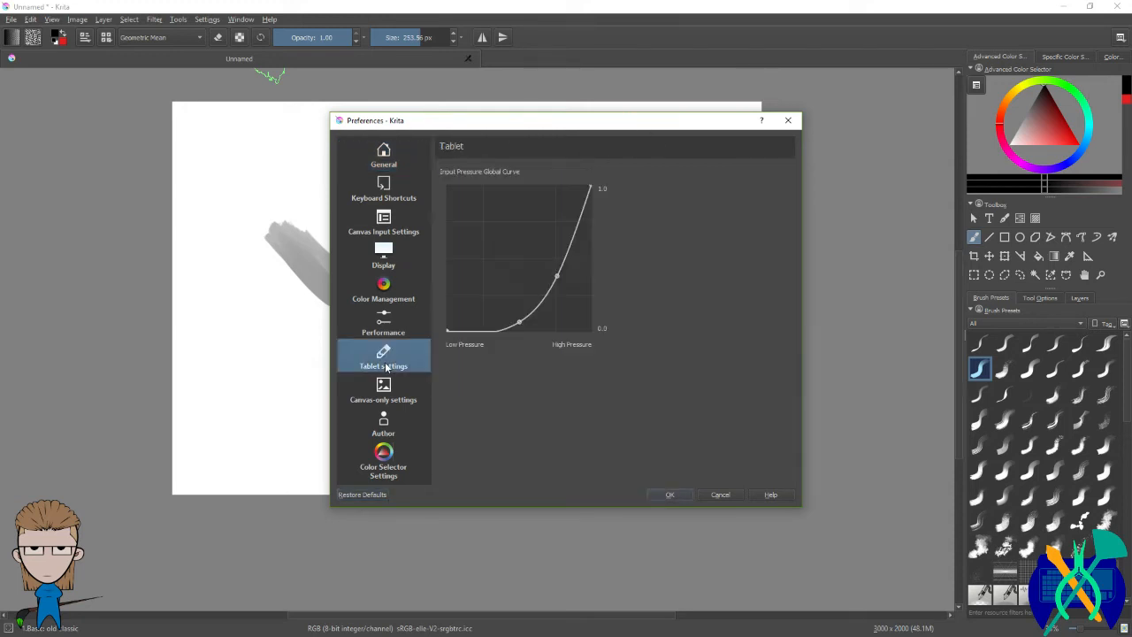
left_click_drag(518, 320, 563, 287)
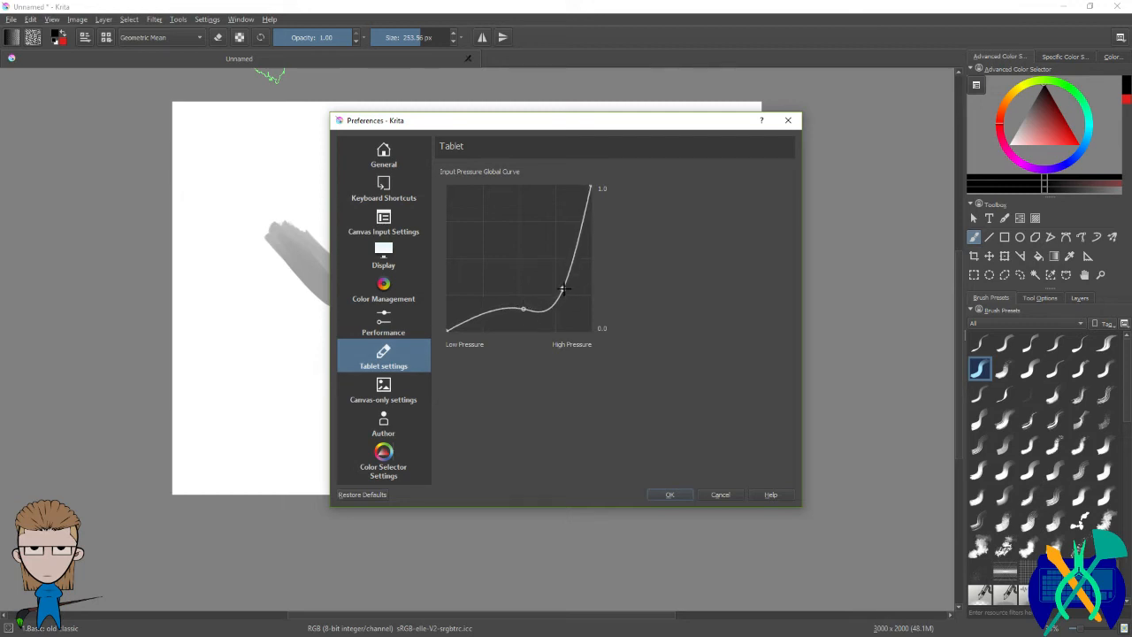
left_click(676, 493)
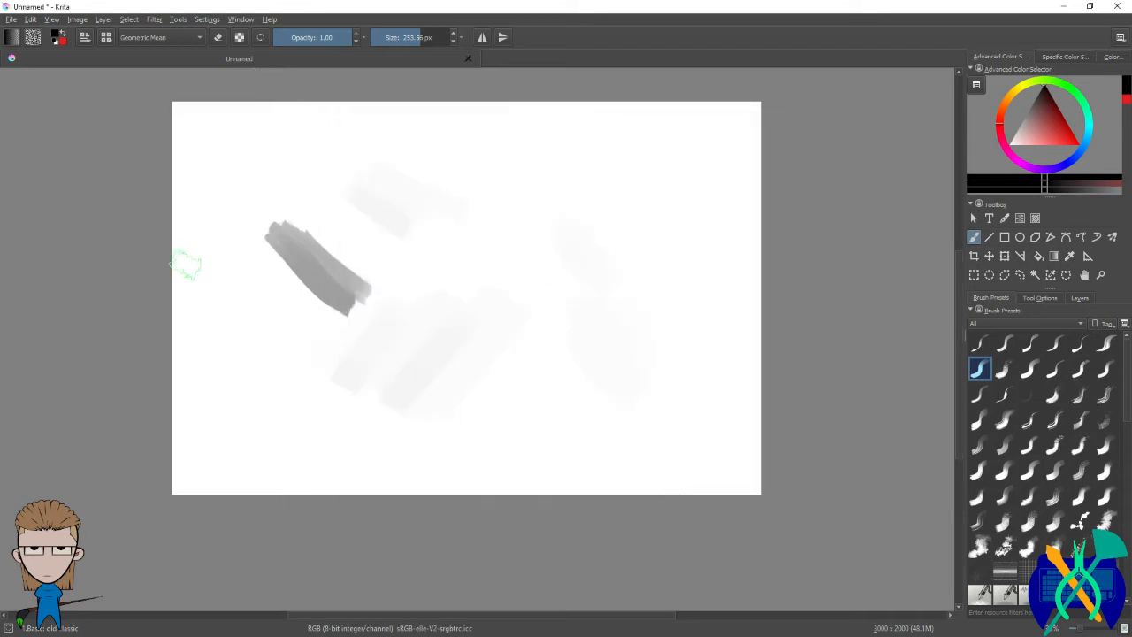
left_click_drag(191, 299, 281, 363)
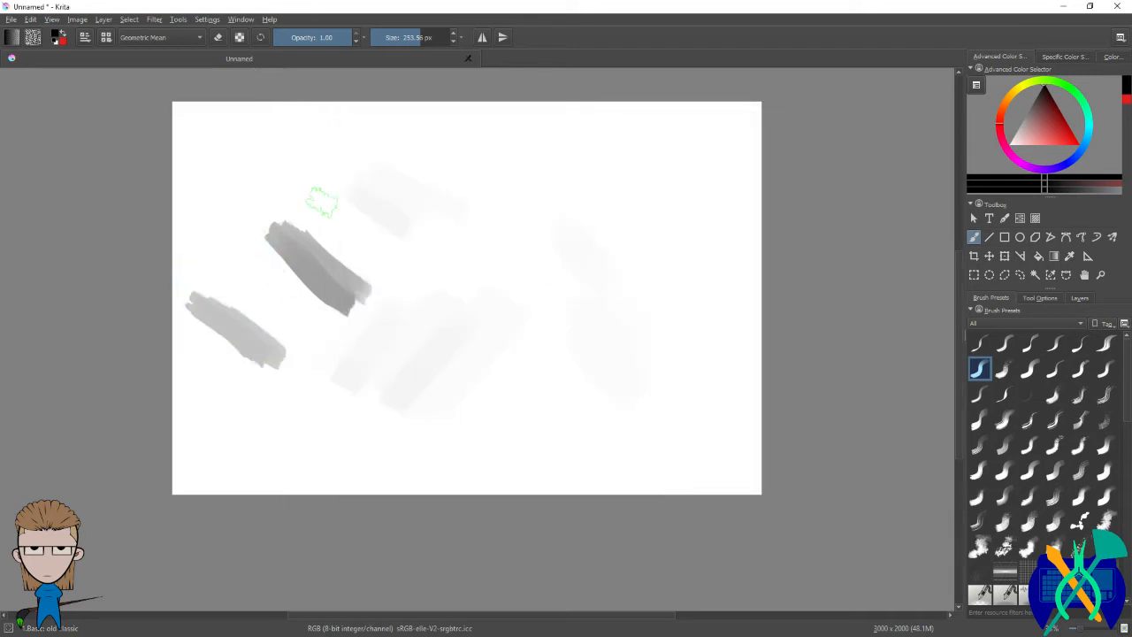
Step: Drop the pressure curve's lower point back near zero output, apply it, and shade a faint patch in the canvas's upper right area
left_click(206, 19)
left_click(215, 33)
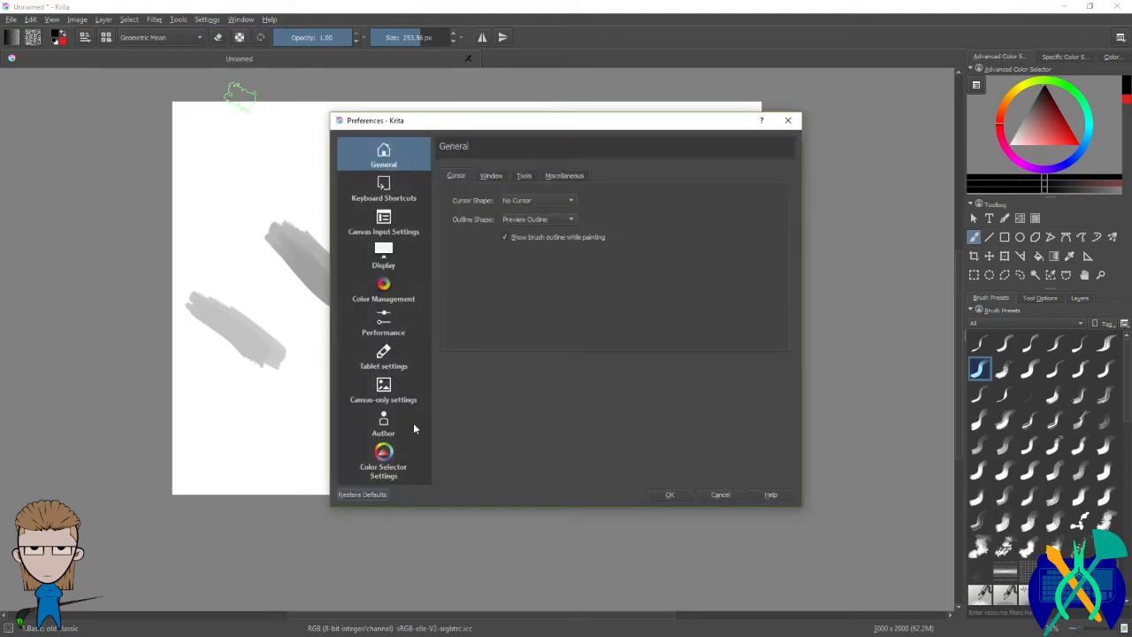
left_click(390, 364)
left_click(390, 395)
left_click(414, 364)
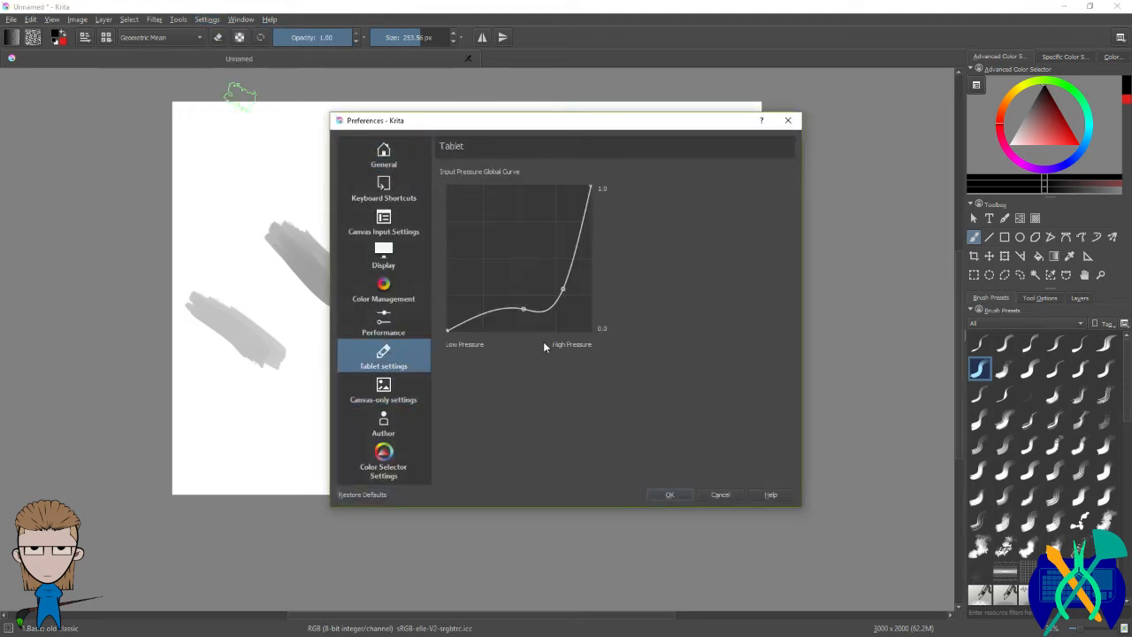
left_click_drag(525, 310, 526, 325)
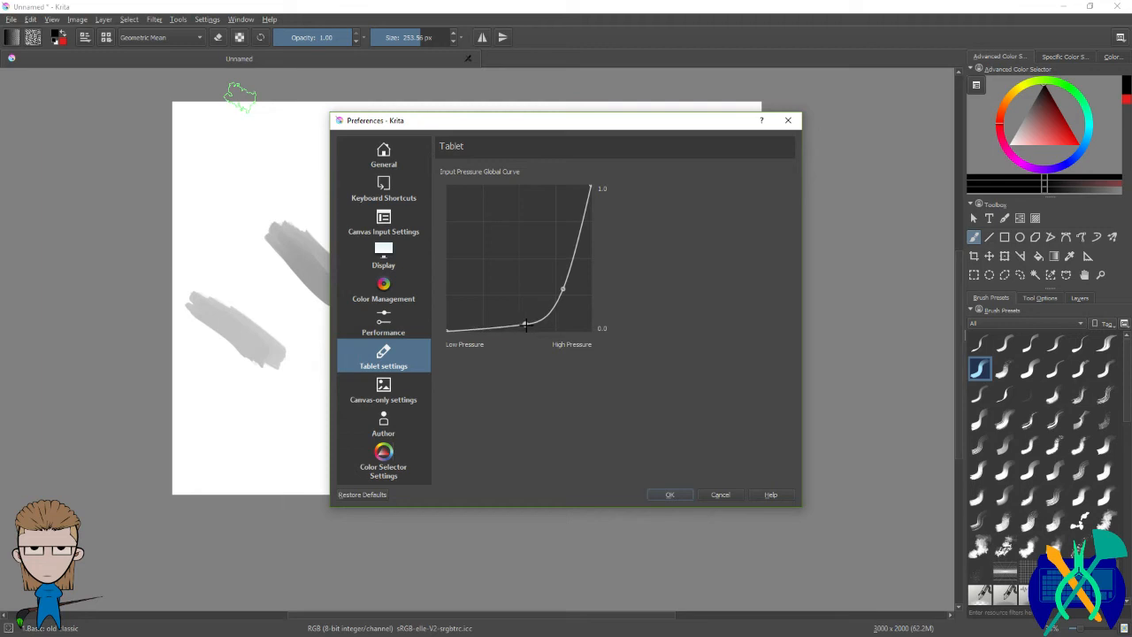
left_click(677, 495)
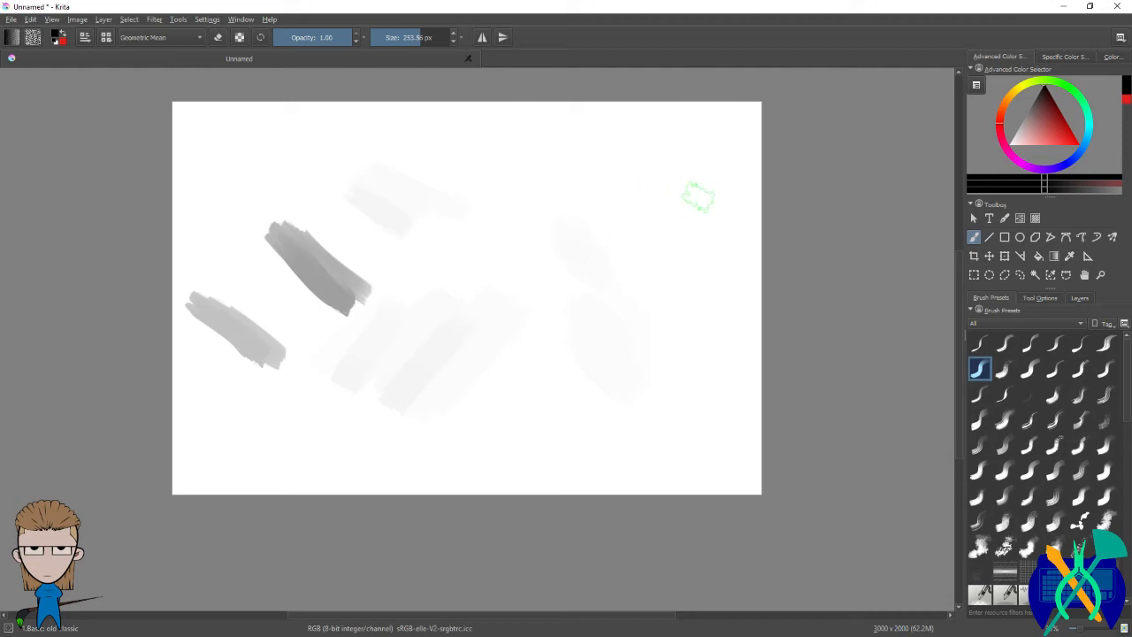
mouse_move(604, 187)
left_mouse_down()
mouse_move(643, 205)
mouse_move(667, 161)
left_mouse_up()
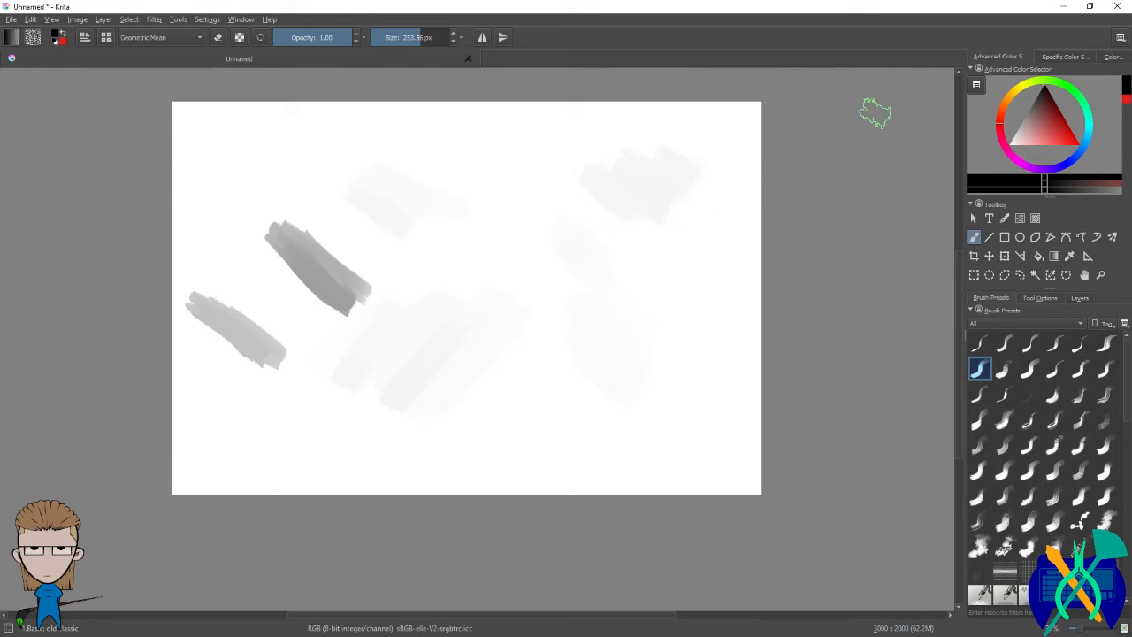
Step: Lower the brush opacity to 0.30, paint a faint stroke over the light shading, and reduce the opacity to 0.02
scroll(548, 292, "up", 4)
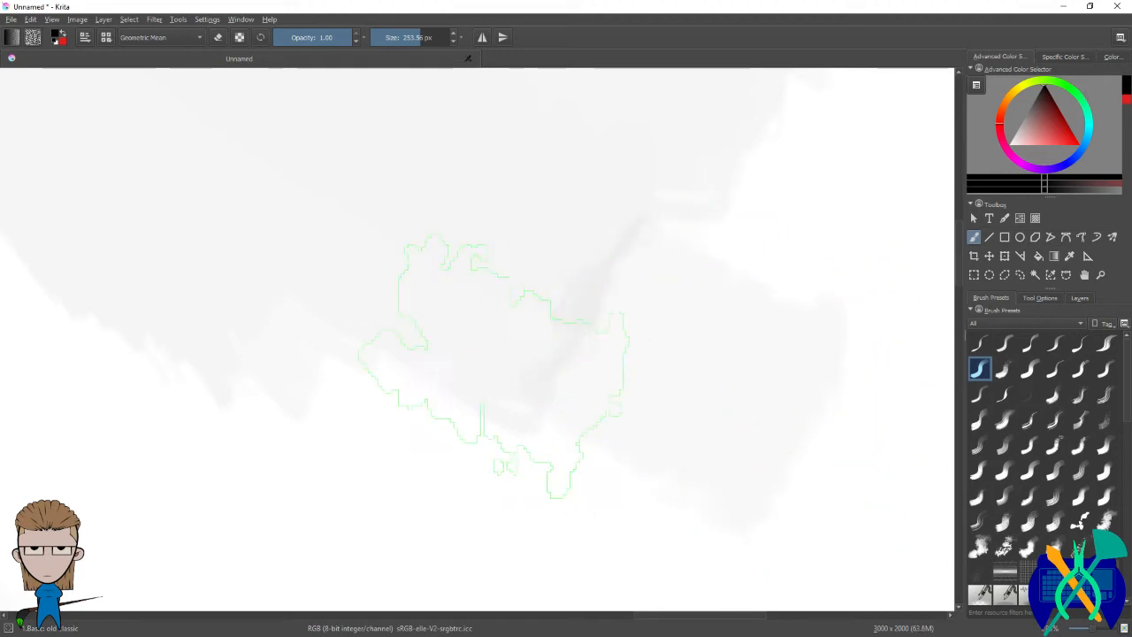
left_click(299, 35)
mouse_move(413, 487)
left_mouse_down()
mouse_move(384, 457)
mouse_move(541, 349)
mouse_move(573, 294)
left_mouse_up()
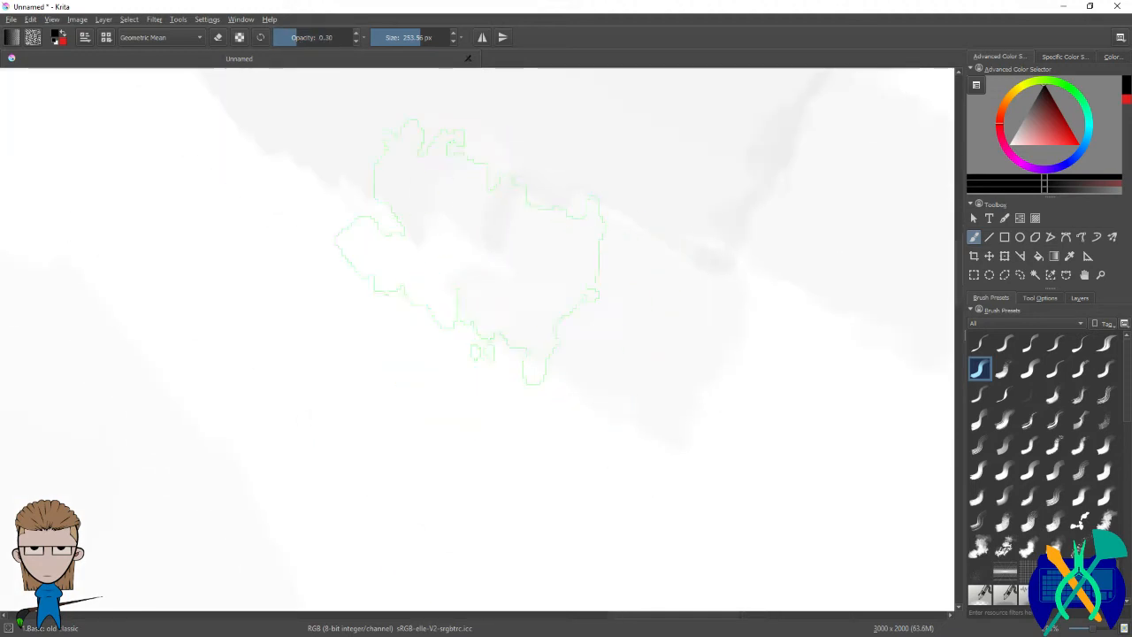
left_click(279, 37)
left_click(275, 37)
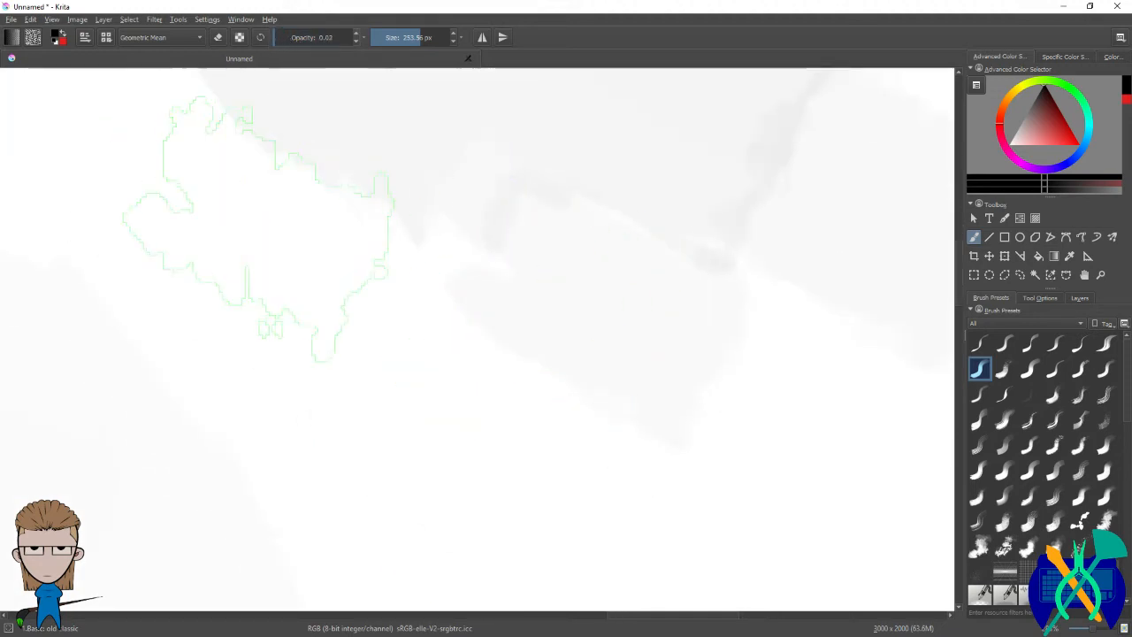
Step: Shade faint diagonal patches at 0.02 brush opacity, set the opacity to 0.03, and layer more faint strokes over the white canvas area
mouse_move(234, 237)
left_mouse_down()
mouse_move(357, 334)
mouse_move(465, 382)
mouse_move(778, 573)
left_mouse_up()
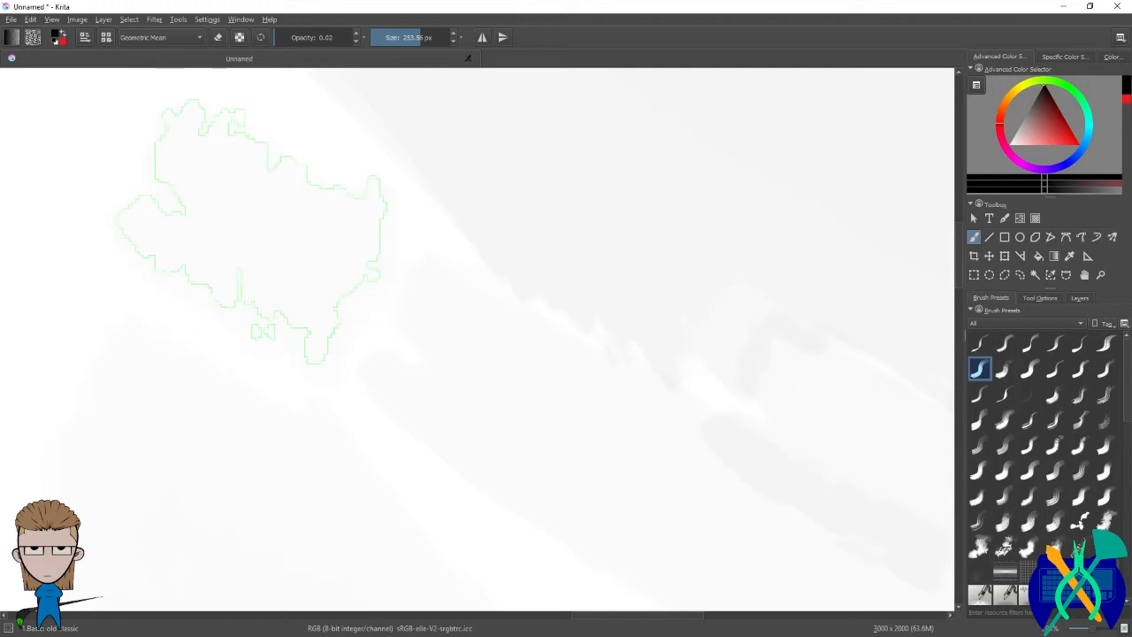
left_click_drag(345, 39, 356, 36)
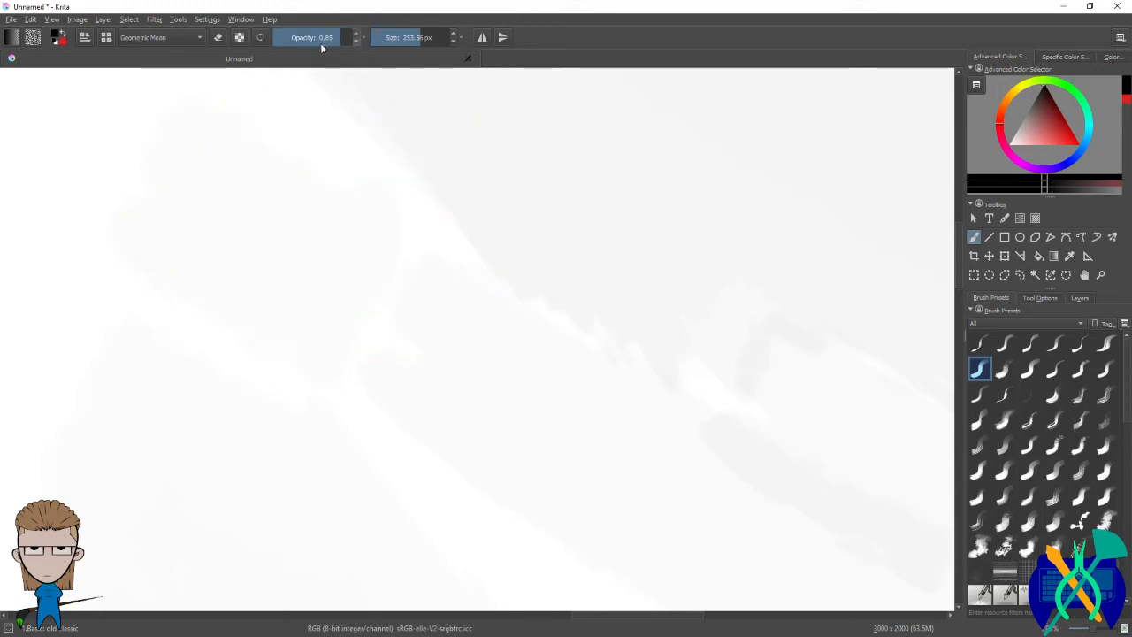
left_click_drag(292, 39, 276, 38)
left_click_drag(323, 142, 636, 466)
left_click_drag(387, 278, 532, 397)
mouse_move(195, 177)
left_mouse_down()
mouse_move(247, 239)
mouse_move(361, 290)
left_mouse_up()
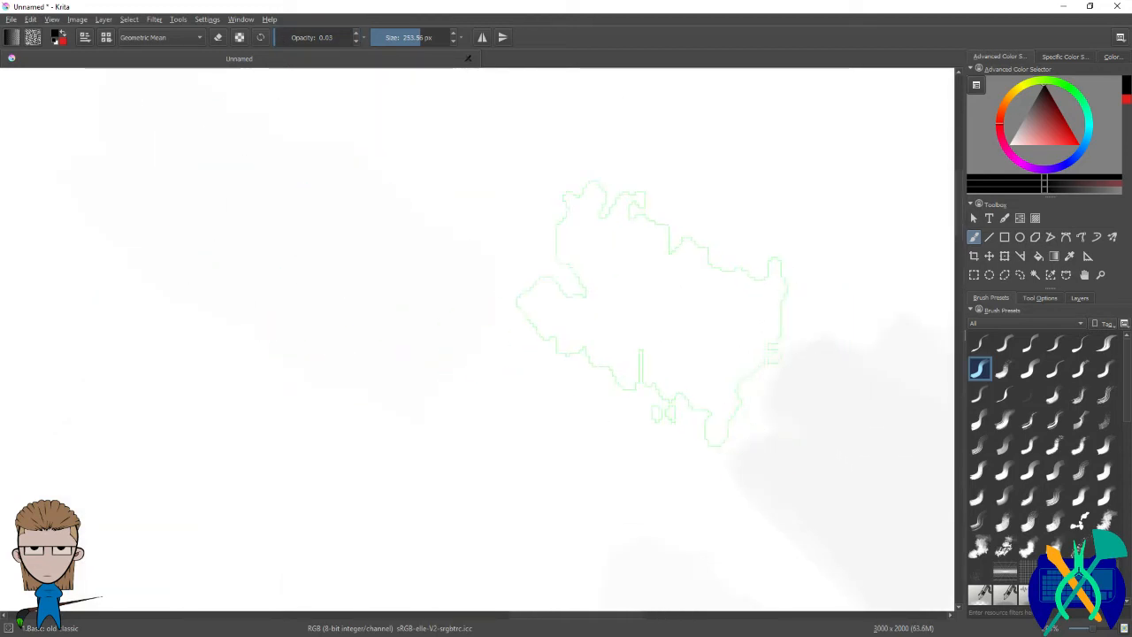
Step: Try a test patch at 0.13 brush opacity over the faint shading, undo it, and return the opacity to 0.03
left_click(356, 34)
left_click(356, 34)
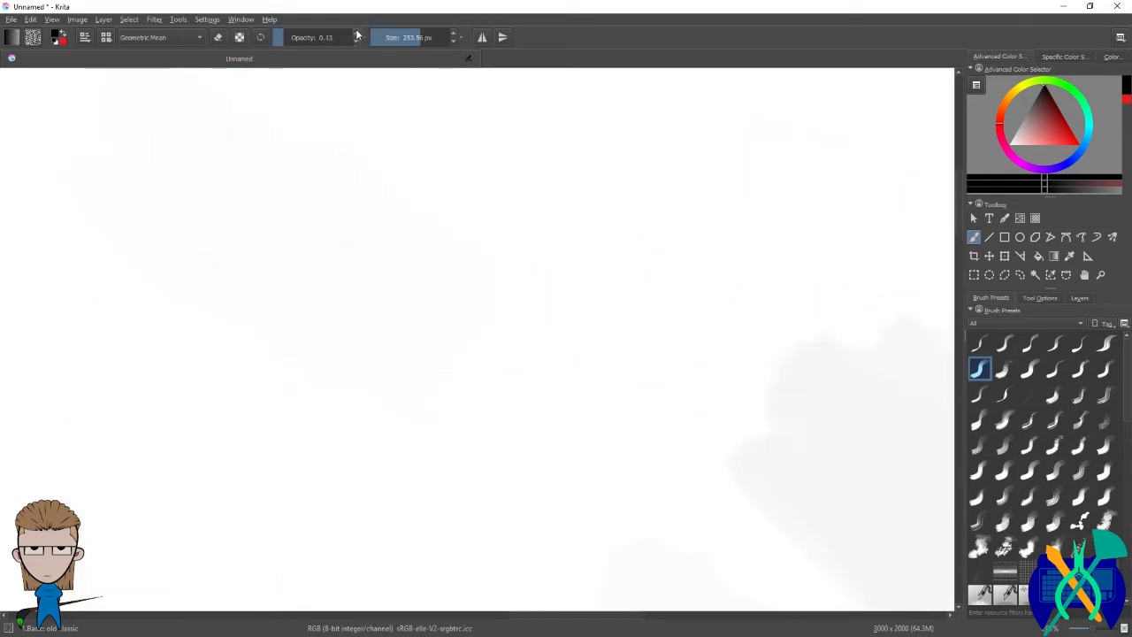
mouse_move(347, 115)
left_mouse_down()
mouse_move(314, 239)
mouse_move(303, 225)
mouse_move(451, 228)
left_mouse_up()
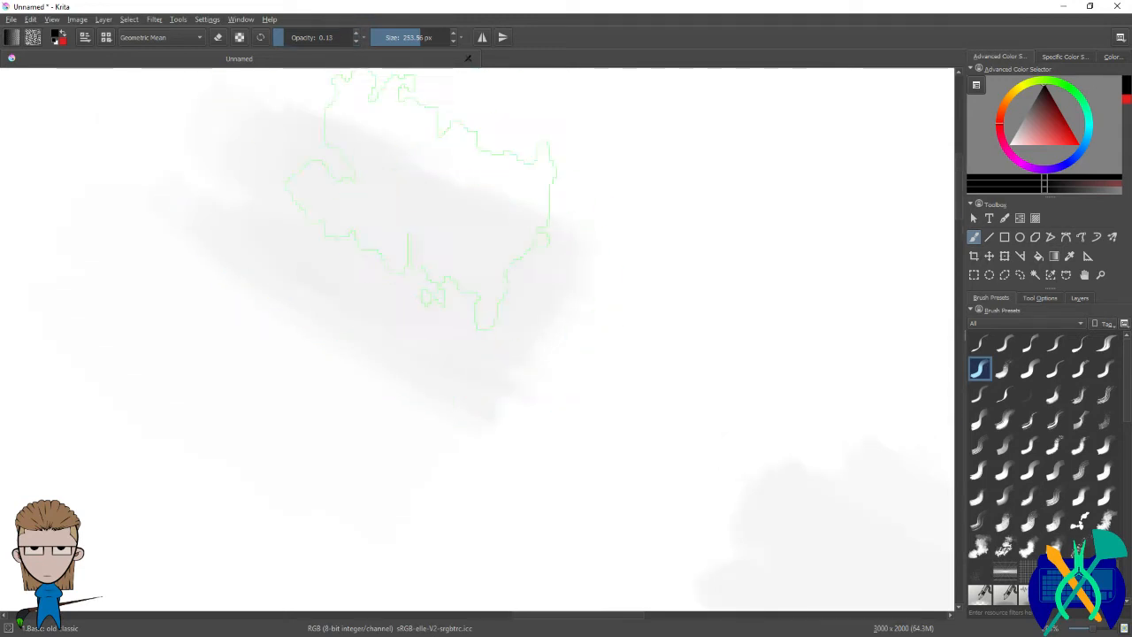
key("ctrl+z")
left_click(356, 41)
left_click(357, 41)
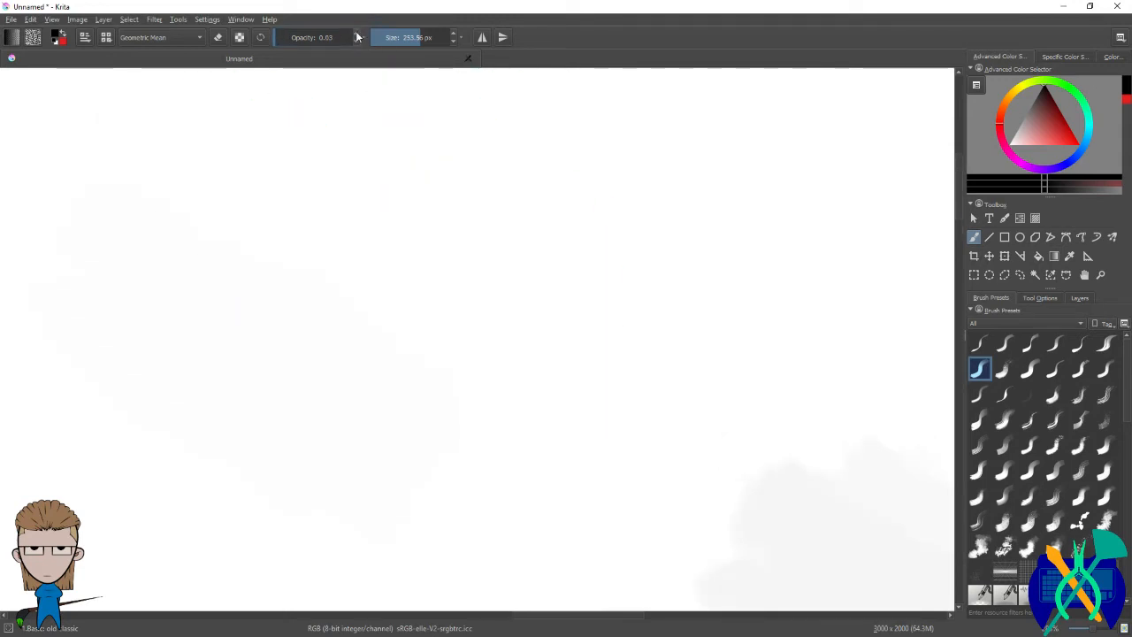
Step: Set the brush opacity to 0.10 and shade a faint patch near the canvas's upper edge, undoing the first stroke
left_click(353, 31)
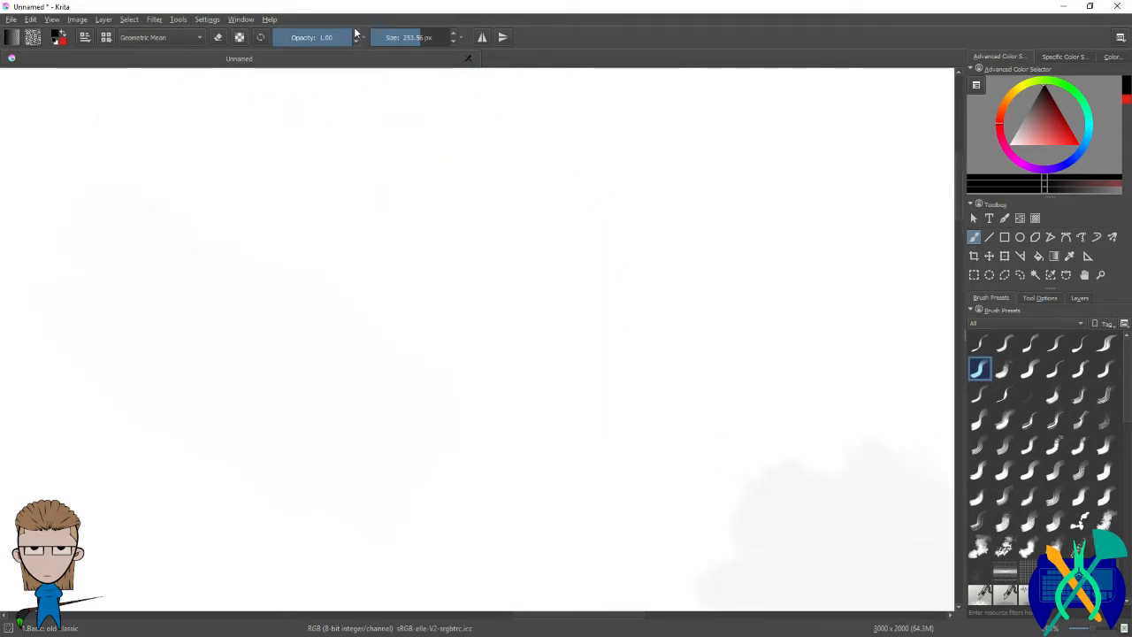
left_click(286, 38)
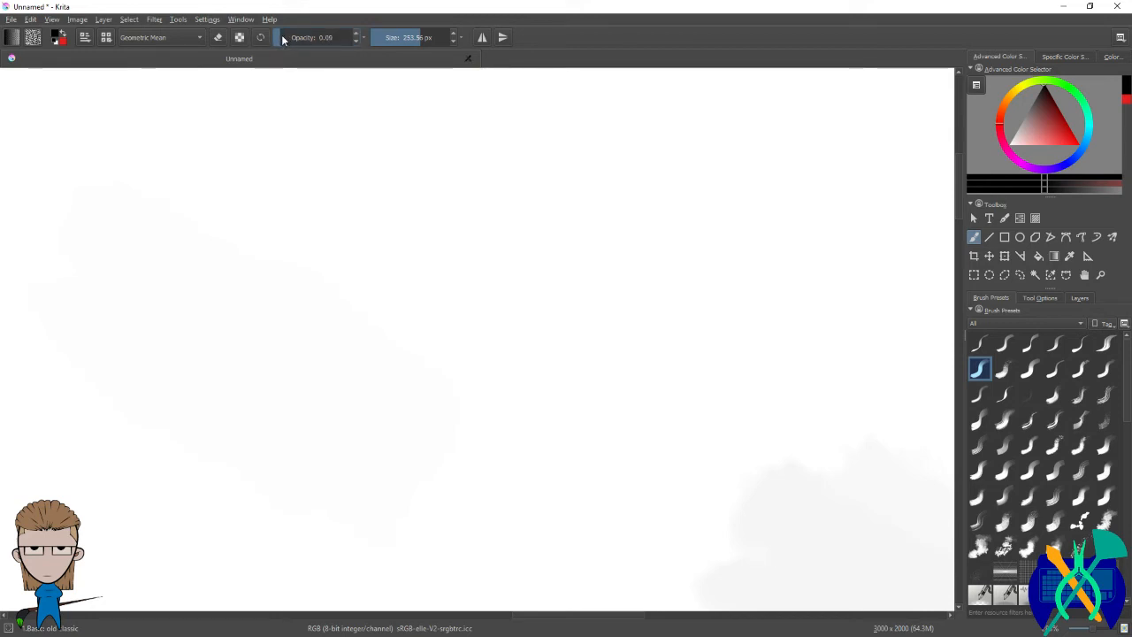
left_click_drag(282, 39, 283, 37)
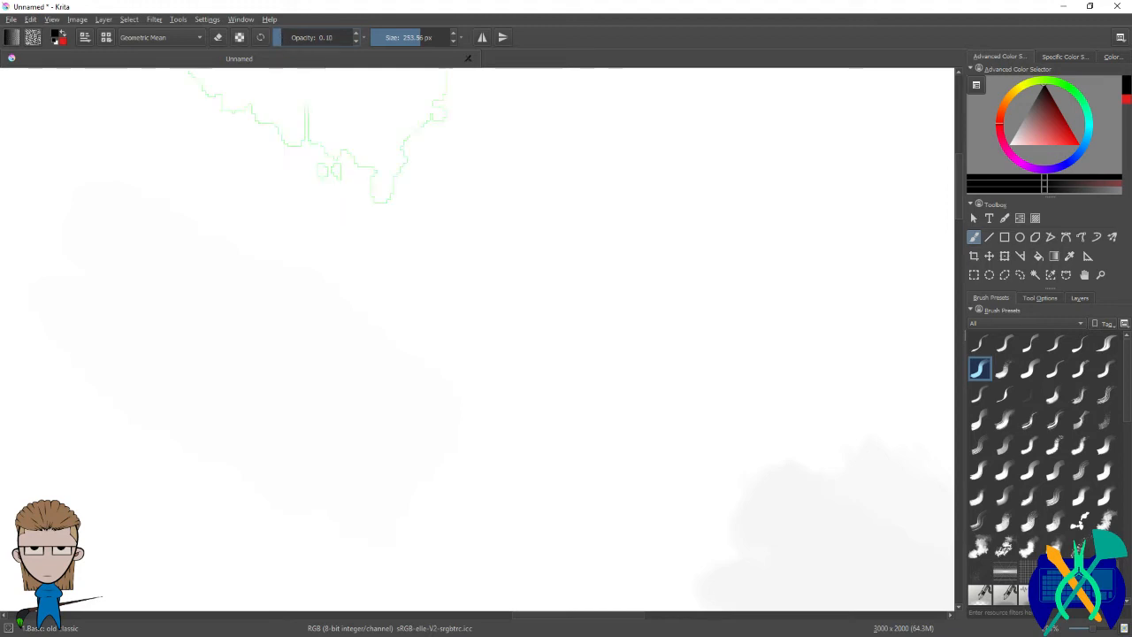
mouse_move(295, 158)
left_mouse_down()
mouse_move(313, 207)
mouse_move(415, 254)
mouse_move(383, 376)
left_mouse_up()
key("ctrl+z")
mouse_move(418, 192)
left_mouse_down()
mouse_move(320, 186)
mouse_move(414, 204)
mouse_move(516, 243)
mouse_move(392, 356)
mouse_move(268, 305)
mouse_move(205, 260)
left_mouse_up()
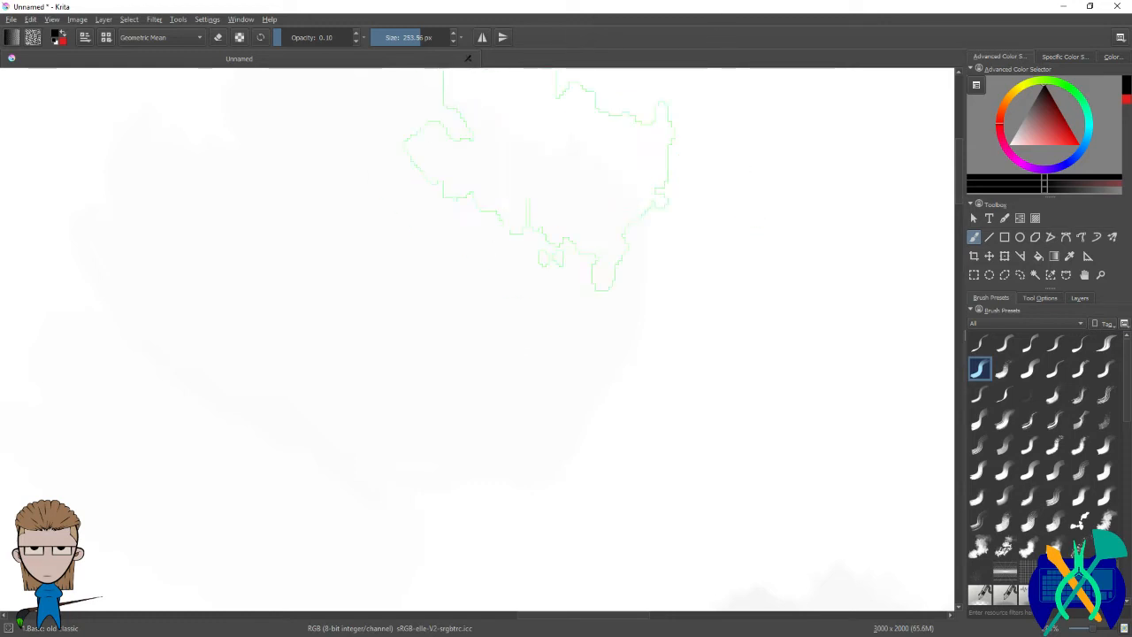
Step: Shade a grey patch along the canvas's upper edge, extend it in black at 1.00 opacity, and undo the large curved stroke below
scroll(433, 265, "down", 3)
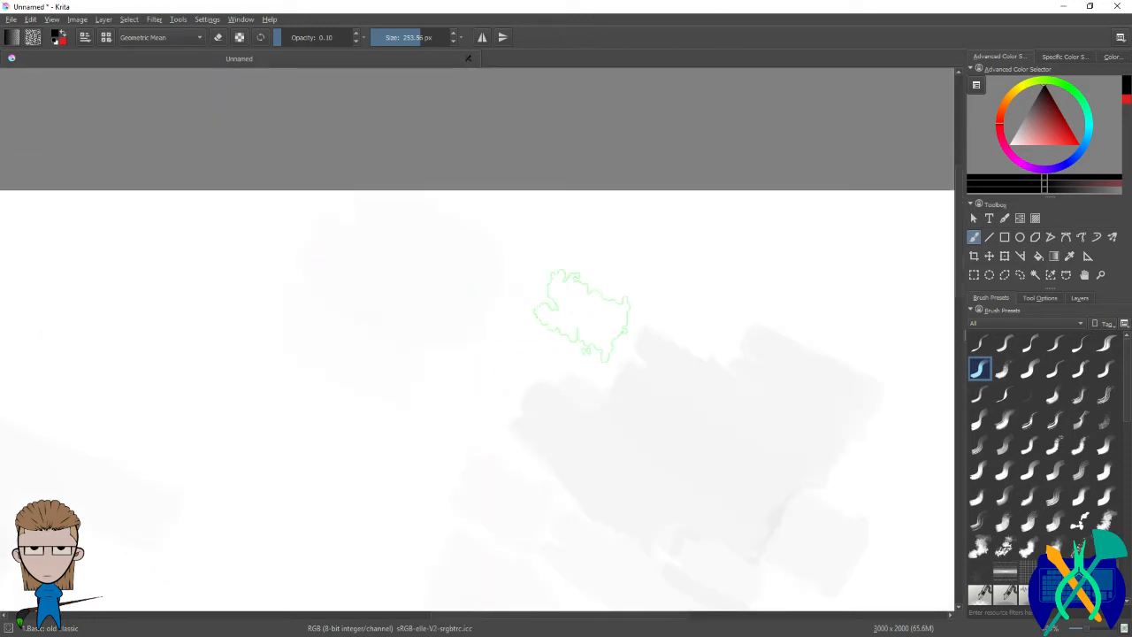
mouse_move(501, 238)
left_mouse_down()
mouse_move(543, 252)
mouse_move(672, 247)
left_mouse_up()
left_click_drag(322, 38, 372, 39)
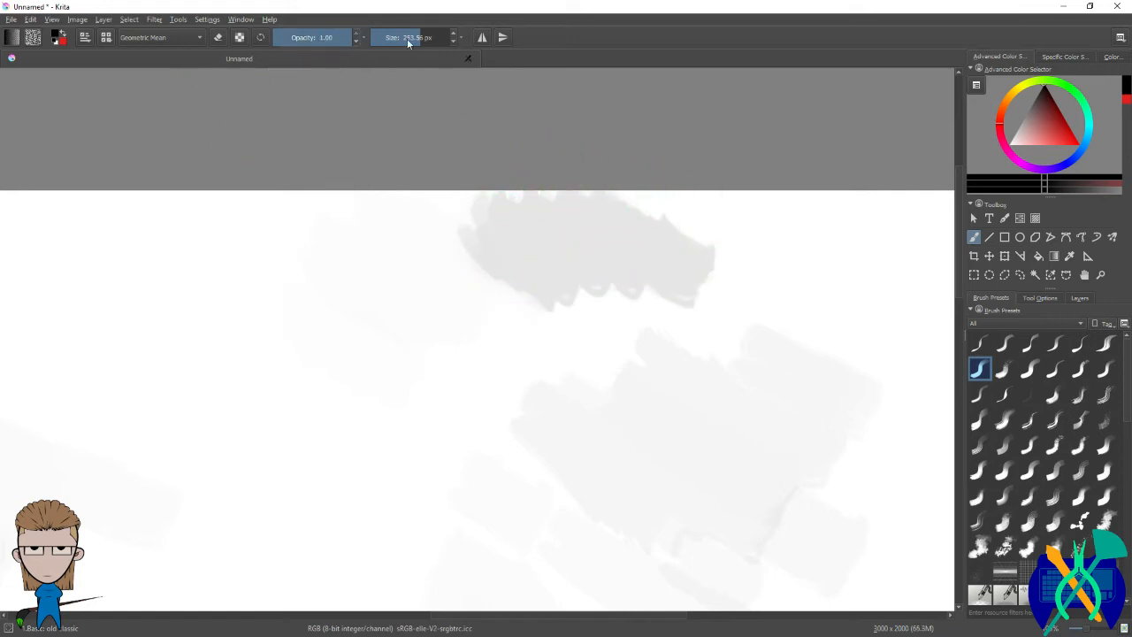
mouse_move(651, 214)
left_mouse_down()
mouse_move(720, 247)
mouse_move(756, 240)
mouse_move(787, 274)
left_mouse_up()
left_click_drag(360, 394, 822, 296)
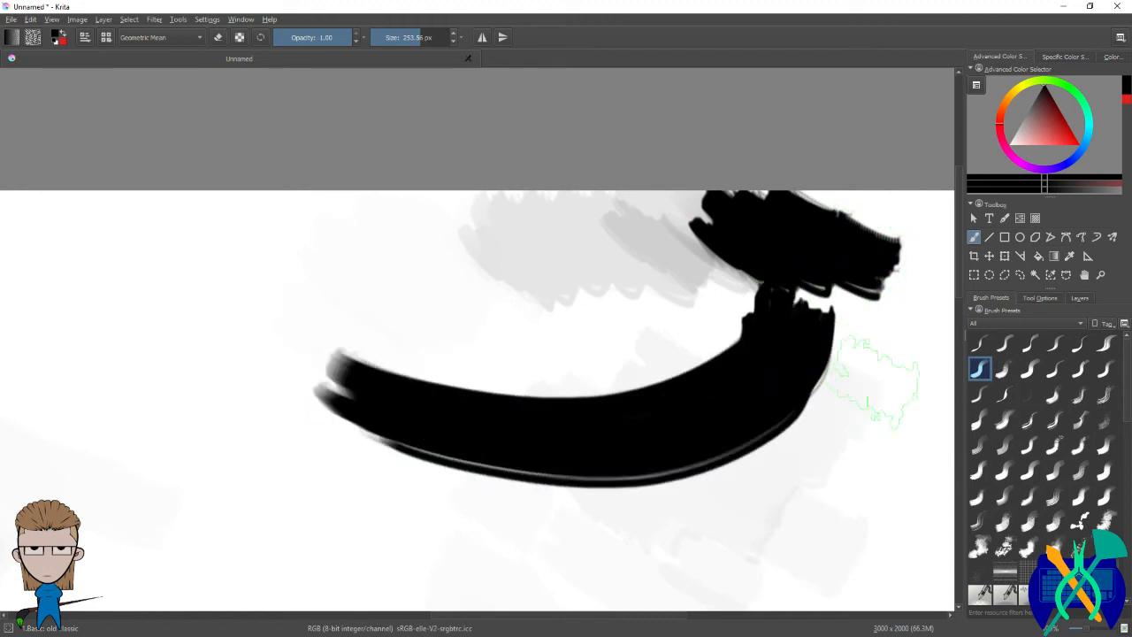
key("ctrl+z")
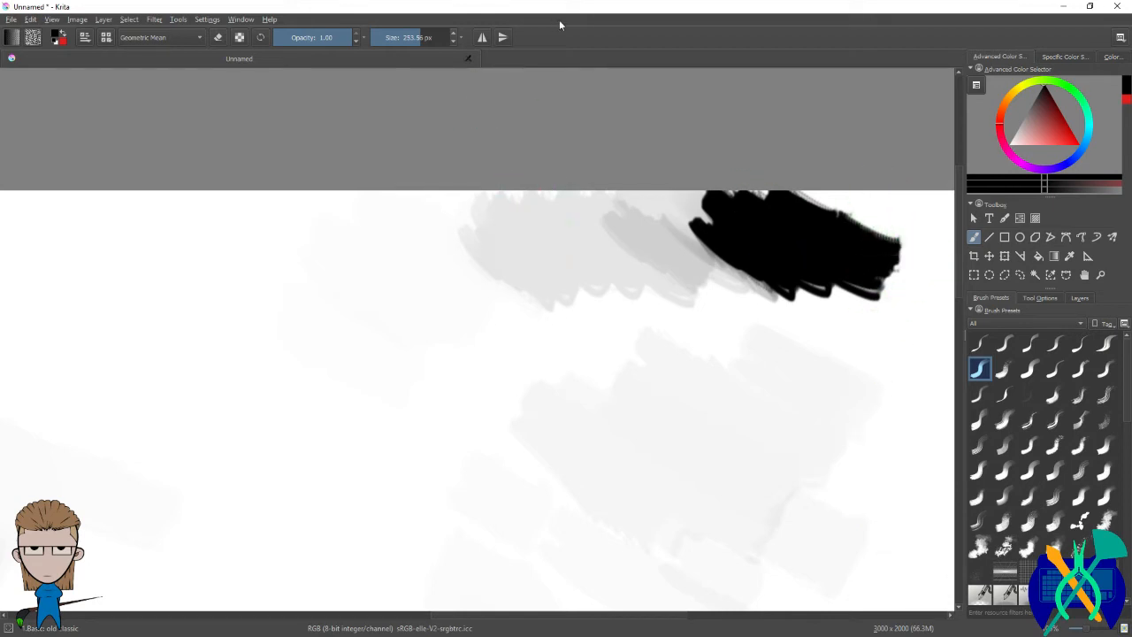
Step: Clear the whole canvas, shade a light grey test patch in its upper left area, and clear it again
scroll(631, 183, "down", 4)
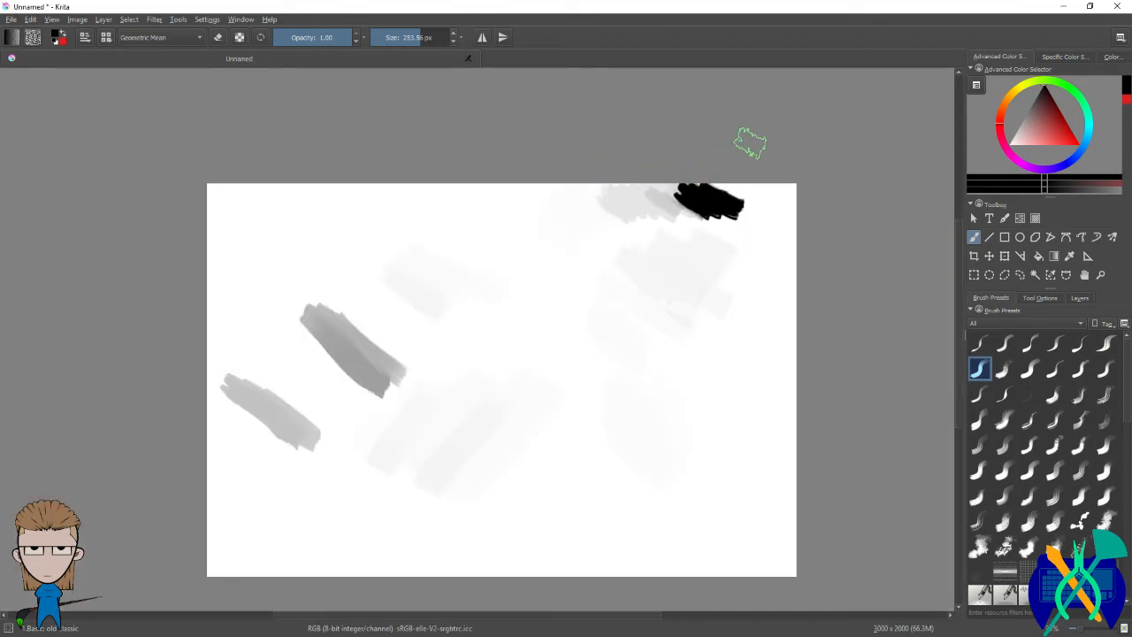
scroll(750, 142, "up", 2)
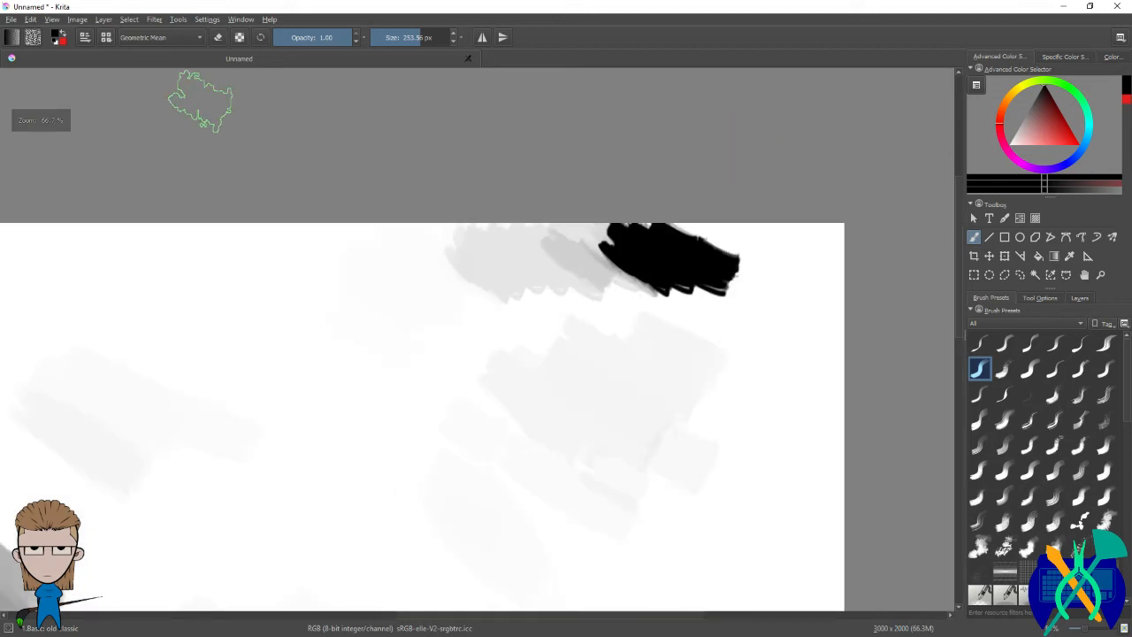
scroll(586, 139, "down", 3)
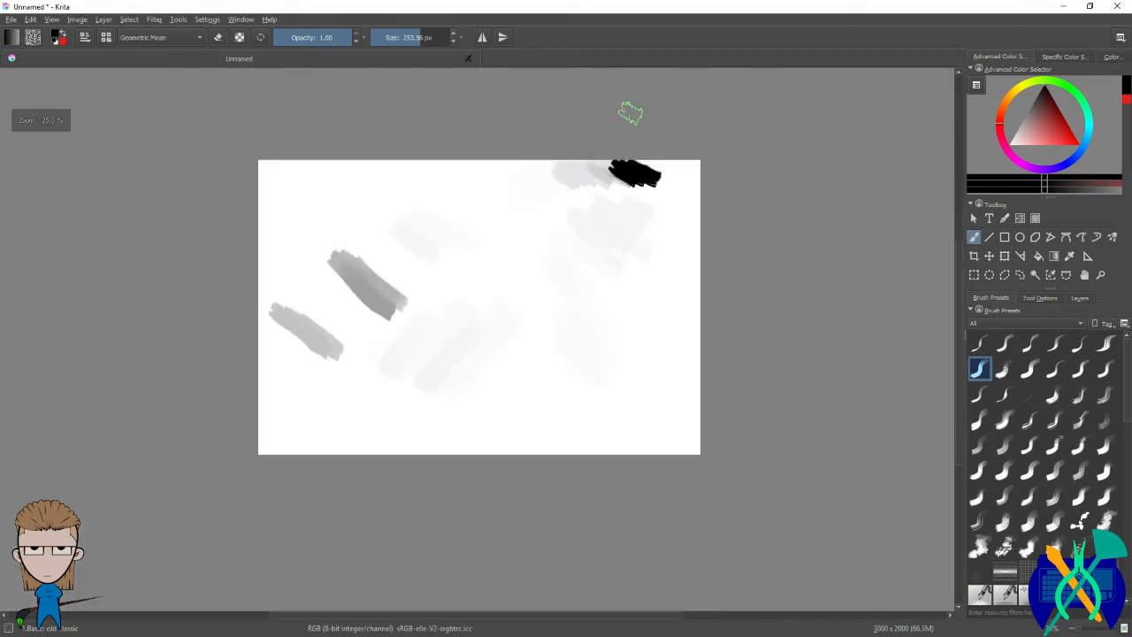
scroll(498, 195, "up", 1)
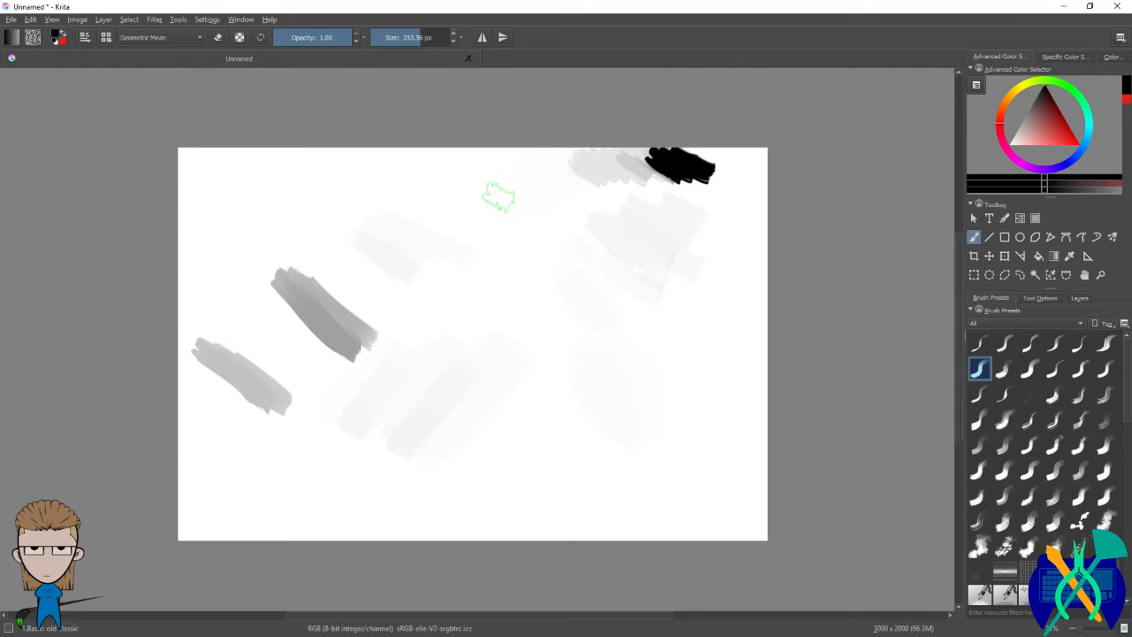
key("Delete")
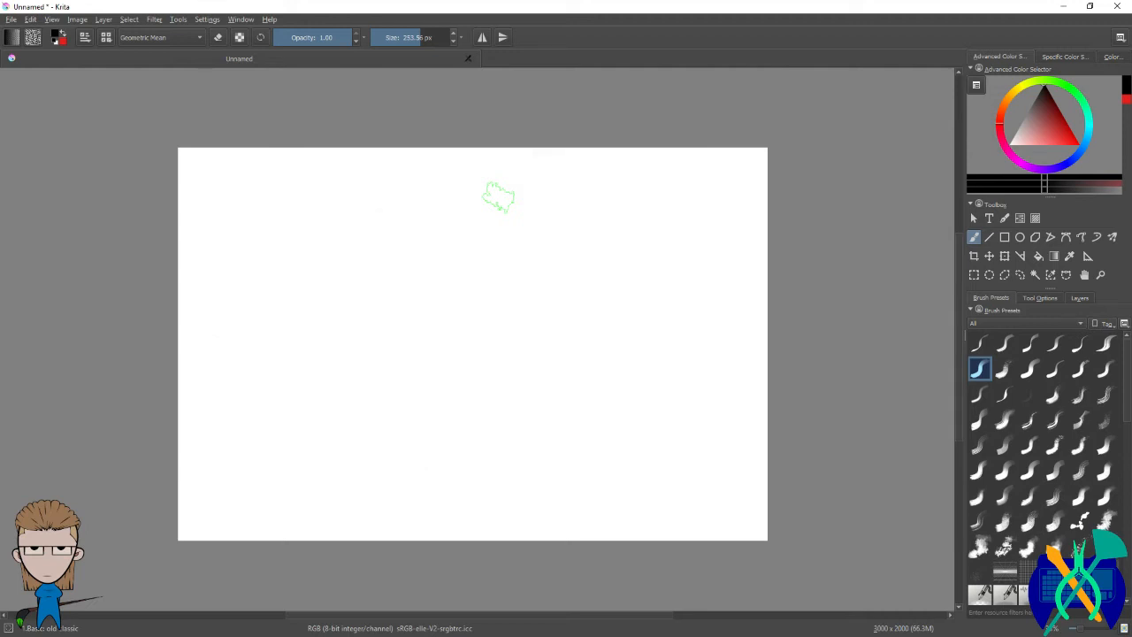
mouse_move(268, 237)
left_mouse_down()
mouse_move(322, 287)
mouse_move(375, 279)
left_mouse_up()
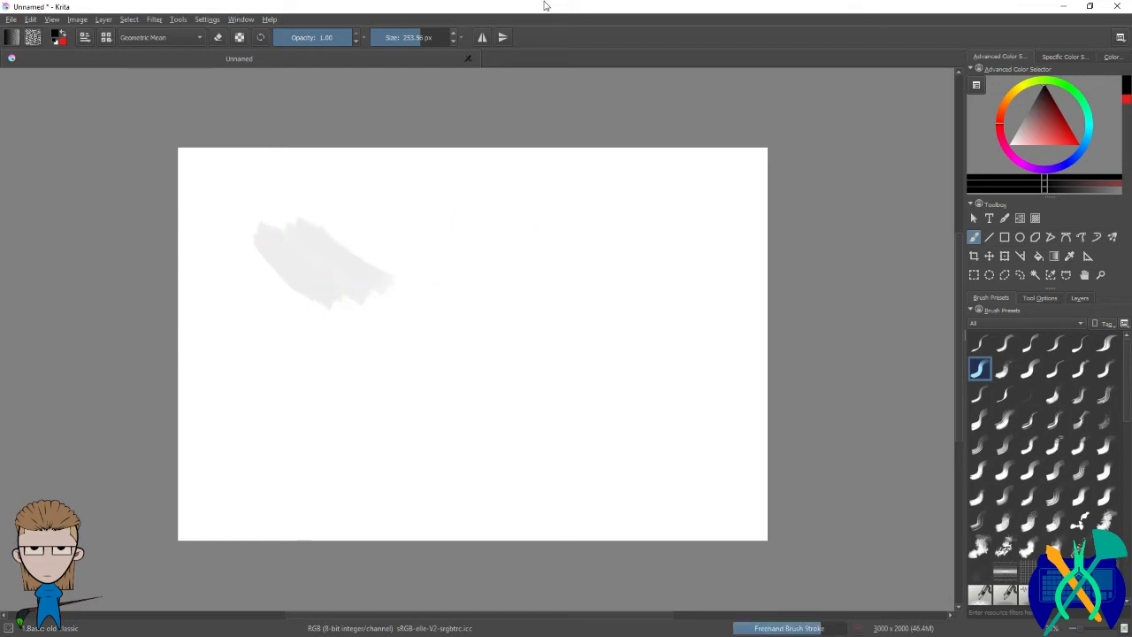
key("Delete")
Step: Lower the tablet pressure curve's lower point slightly toward zero output and apply the change
left_click(207, 19)
left_click(239, 154)
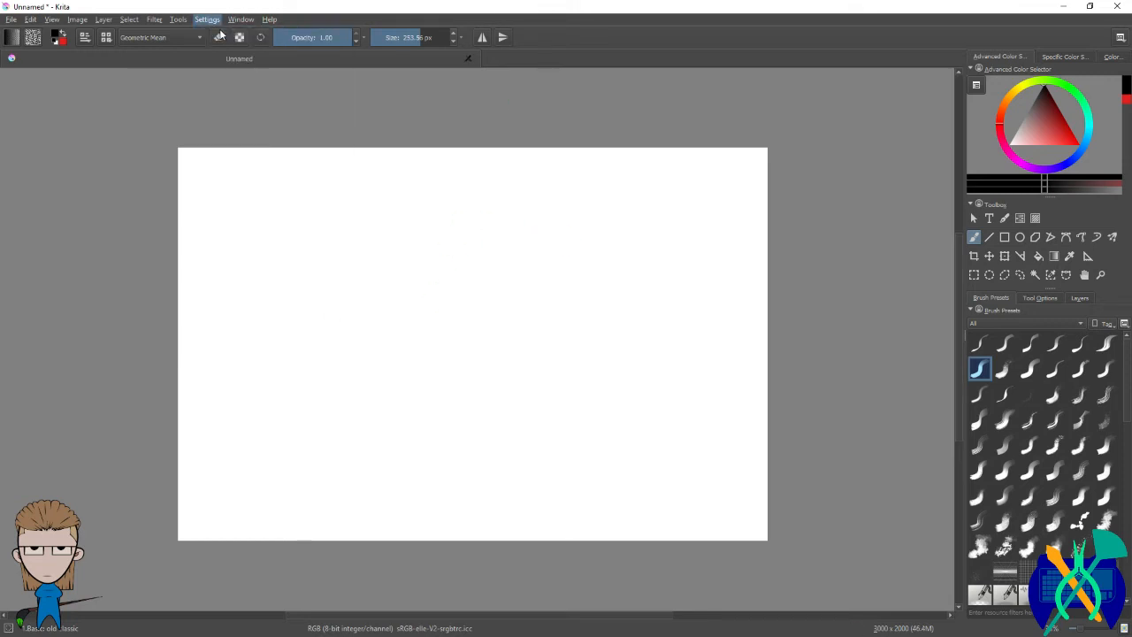
left_click(389, 389)
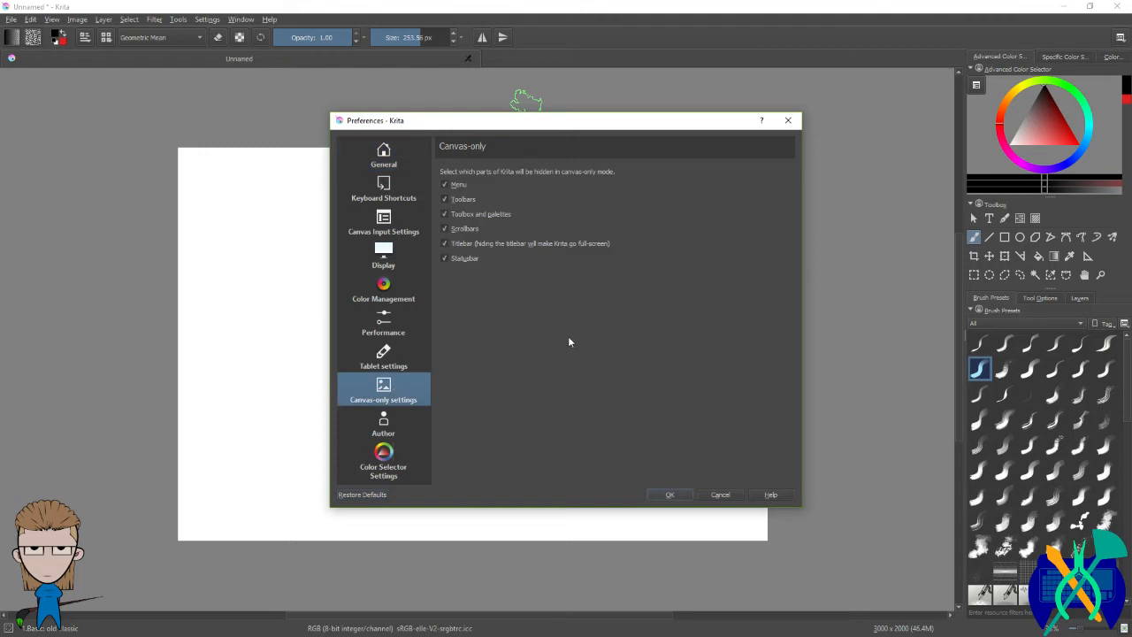
left_click(404, 371)
left_click_drag(526, 322, 528, 327)
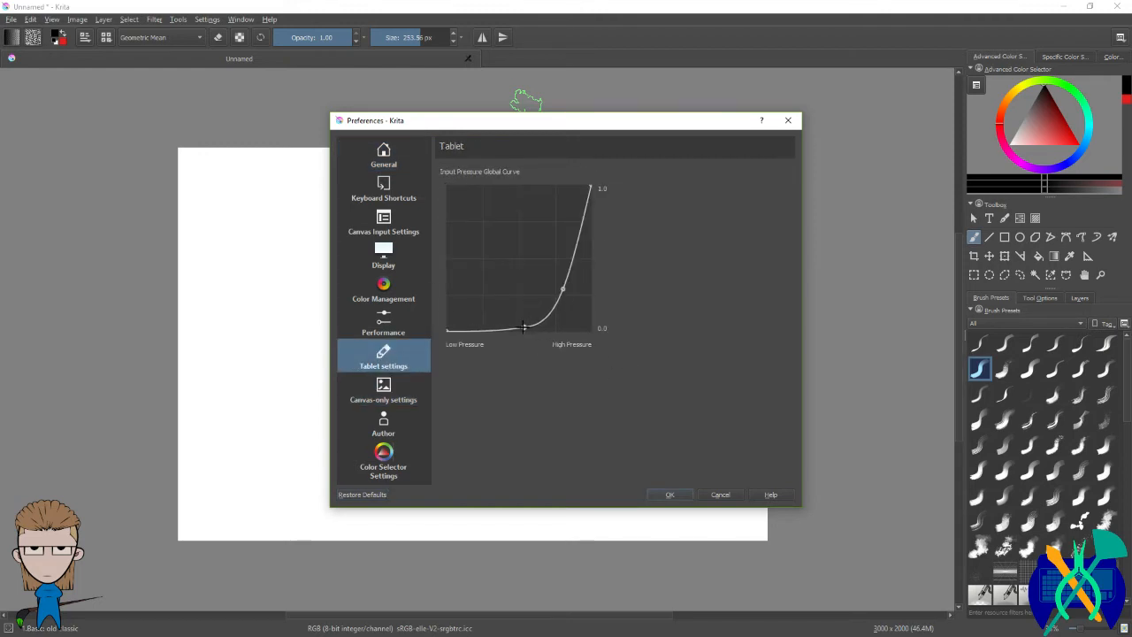
left_click(673, 495)
Step: Paint zigzag test strokes across the canvas that build from light to heavy pen pressure, plus a faint patch in its lower left area
mouse_move(450, 280)
left_mouse_down()
mouse_move(532, 263)
mouse_move(566, 226)
mouse_move(647, 229)
mouse_move(701, 207)
mouse_move(741, 210)
left_mouse_up()
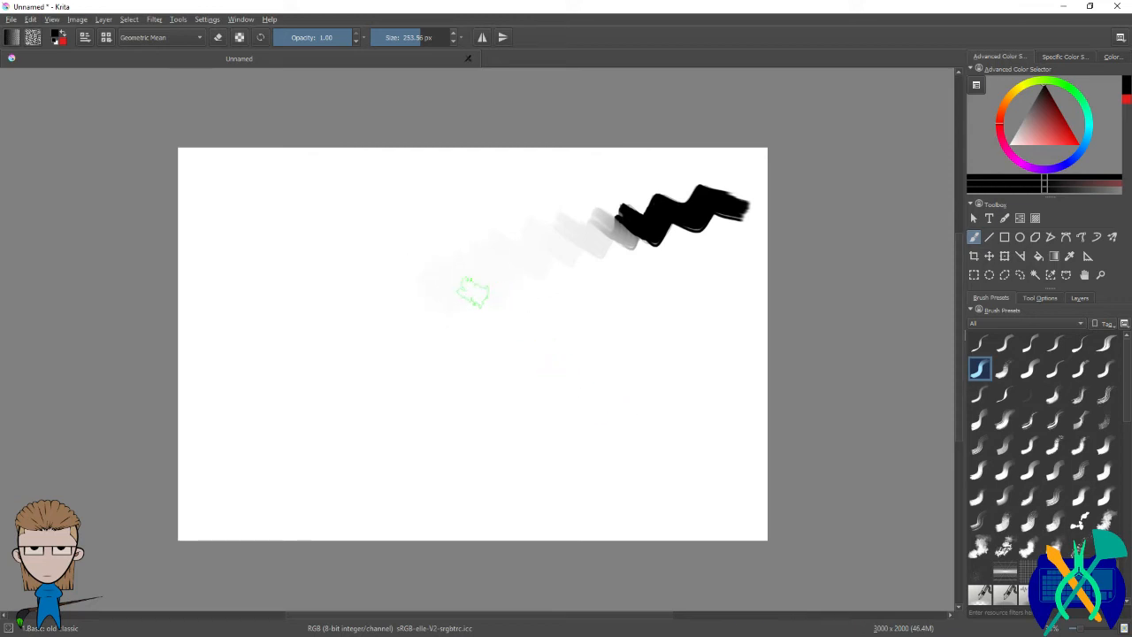
mouse_move(470, 350)
left_mouse_down()
mouse_move(518, 342)
mouse_move(725, 252)
left_mouse_up()
mouse_move(247, 248)
left_mouse_down()
mouse_move(285, 287)
mouse_move(302, 230)
mouse_move(514, 183)
left_mouse_up()
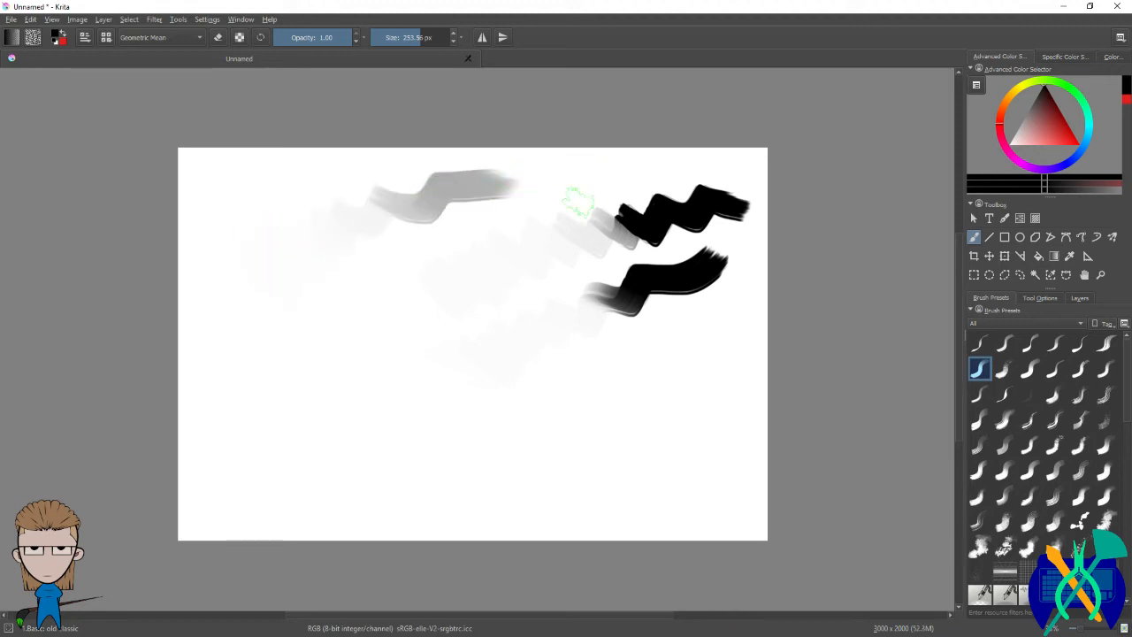
mouse_move(264, 443)
left_mouse_down()
mouse_move(287, 391)
mouse_move(313, 374)
left_mouse_up()
mouse_move(369, 397)
left_mouse_down()
mouse_move(360, 467)
mouse_move(433, 491)
mouse_move(417, 466)
mouse_move(441, 451)
mouse_move(397, 412)
mouse_move(430, 403)
mouse_move(434, 287)
mouse_move(481, 205)
mouse_move(526, 190)
left_mouse_up()
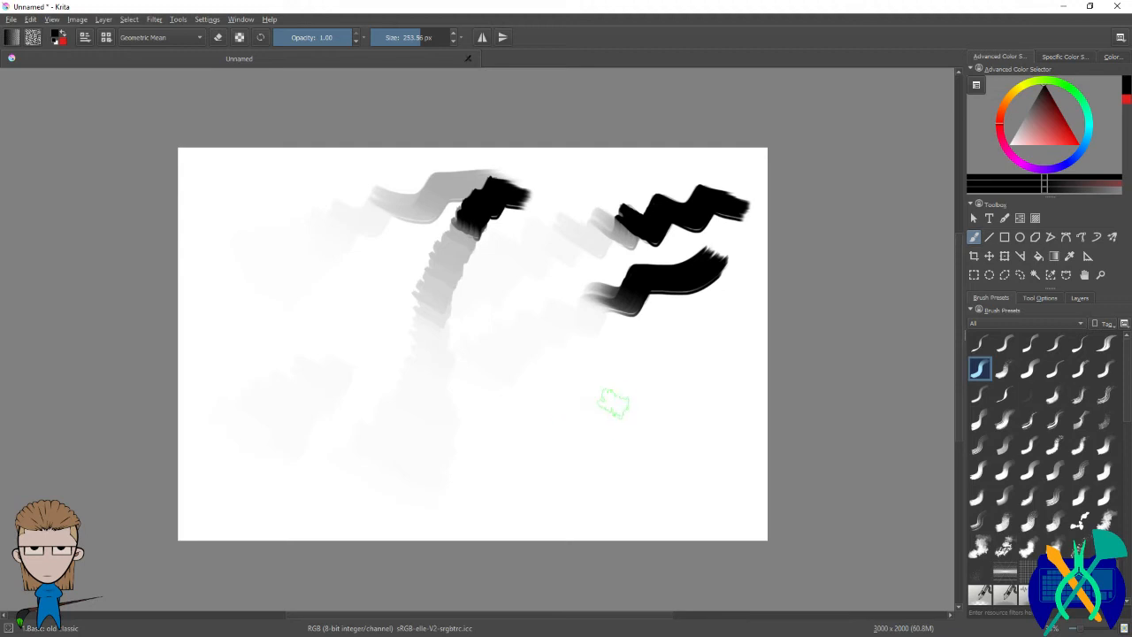
Step: Choose the Basic round-hard brush preset, paint a light-to-heavy stroke near the canvas's right edge, and clear the canvas
left_click(1032, 374)
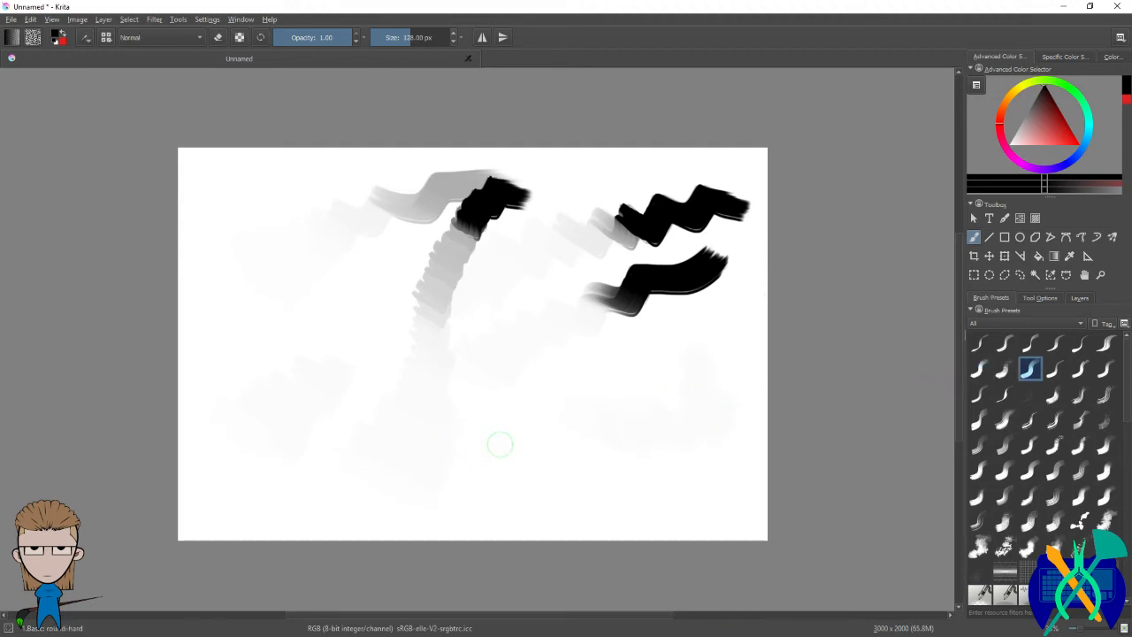
left_click_drag(597, 351, 746, 290)
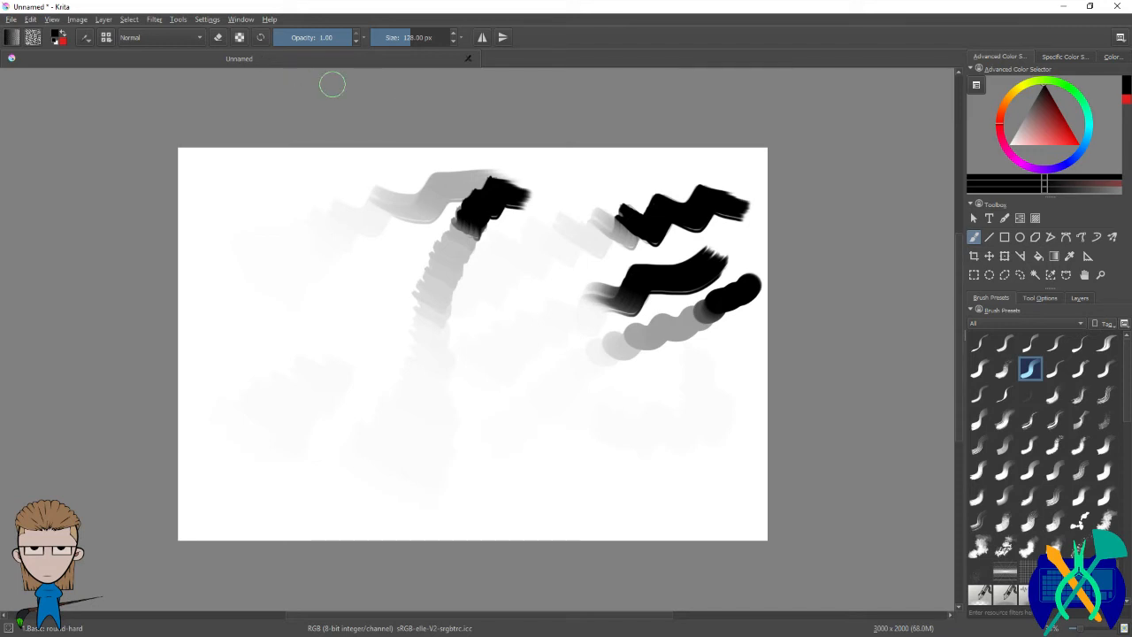
key("Delete")
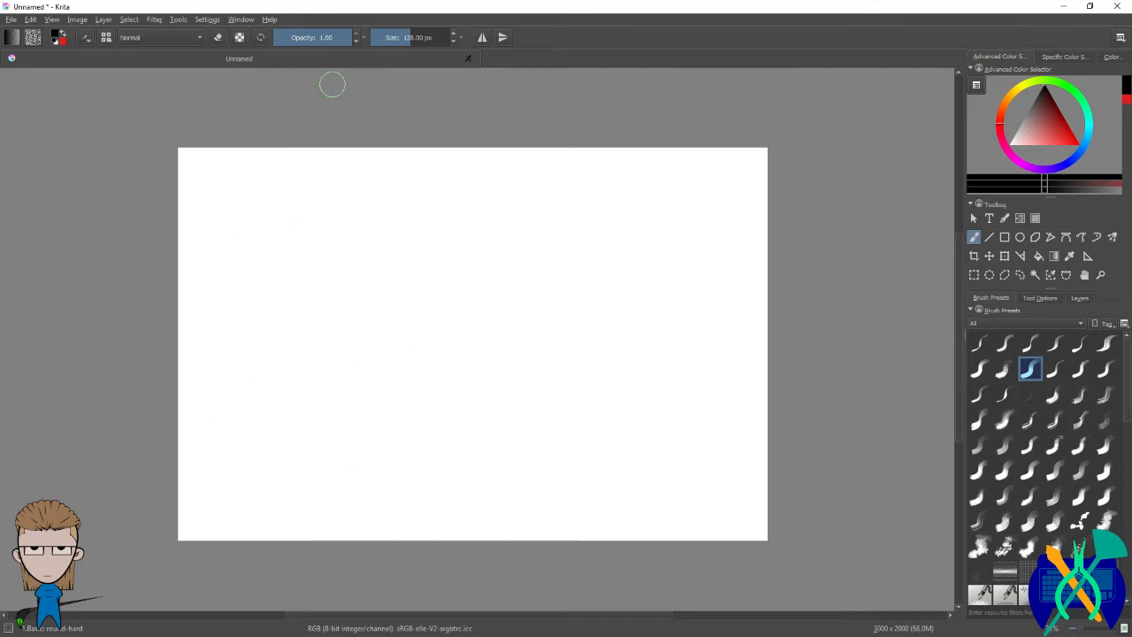
left_click(207, 19)
left_click(246, 44)
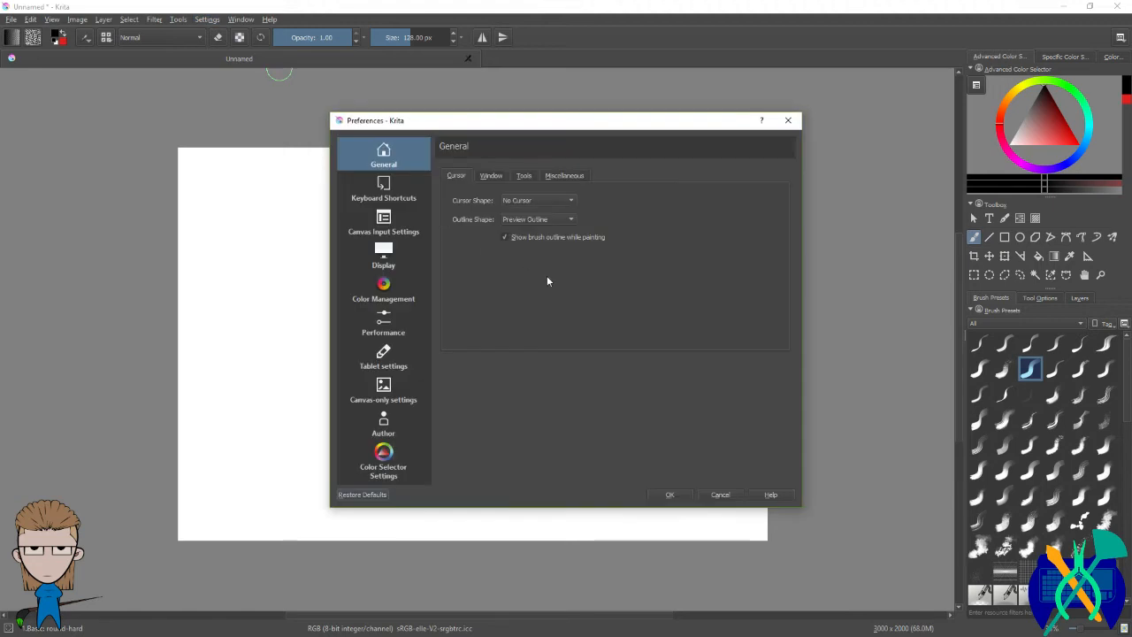
left_click(401, 358)
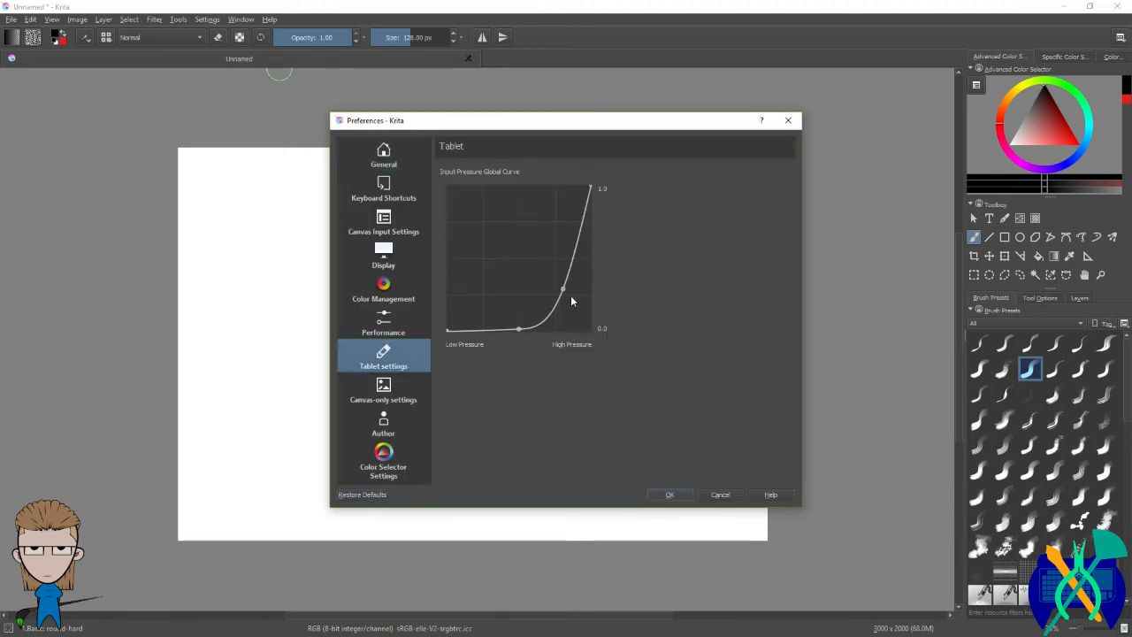
left_click_drag(562, 287, 574, 260)
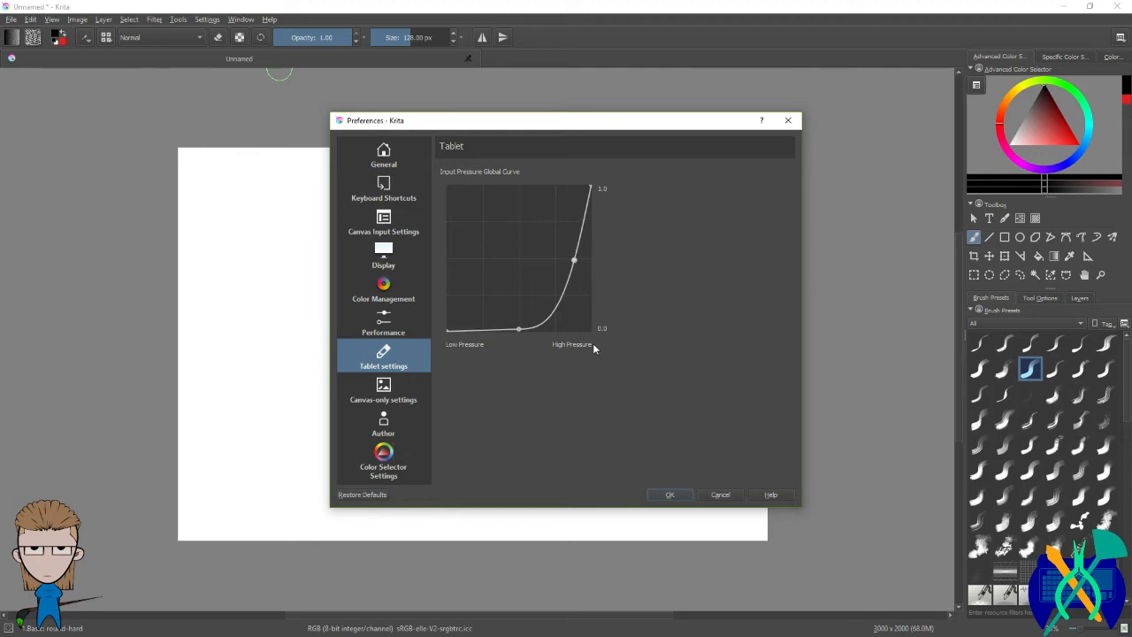
left_click_drag(574, 261, 588, 220)
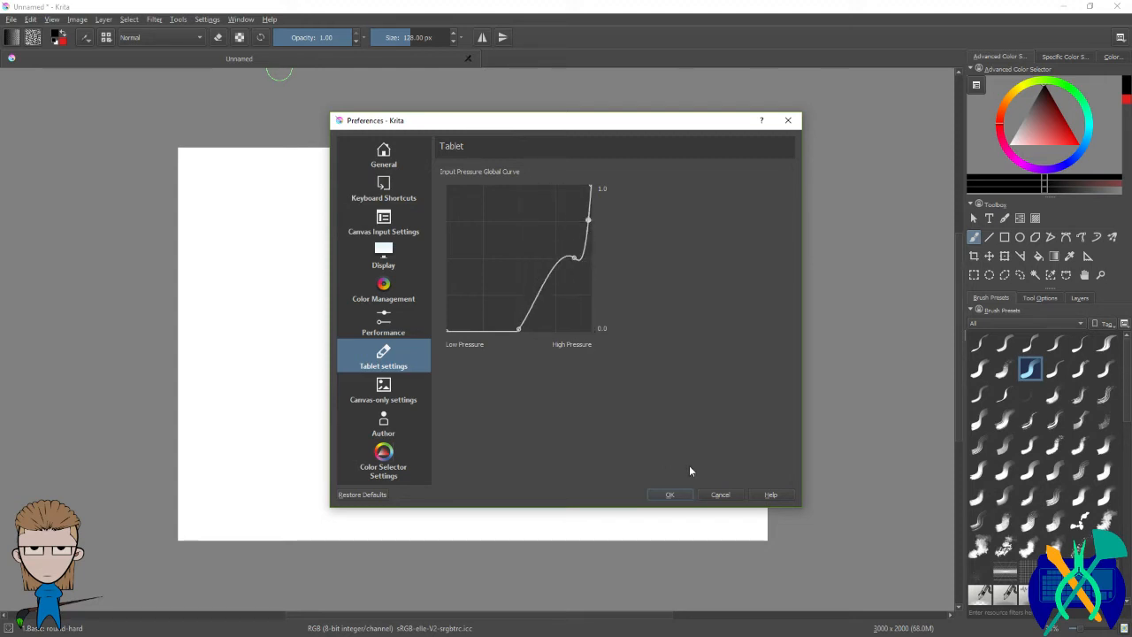
left_click(716, 495)
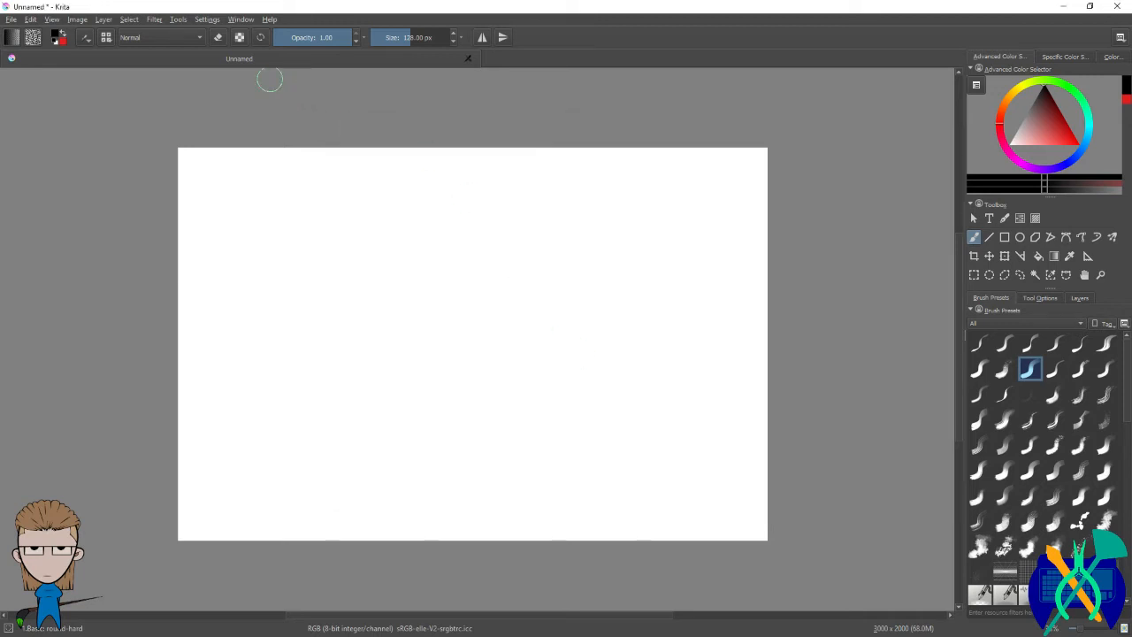
Step: Try shifting the tablet pressure curve's middle point slightly up toward higher pressure, and discard the change
left_click(207, 18)
left_click(237, 31)
left_click(380, 359)
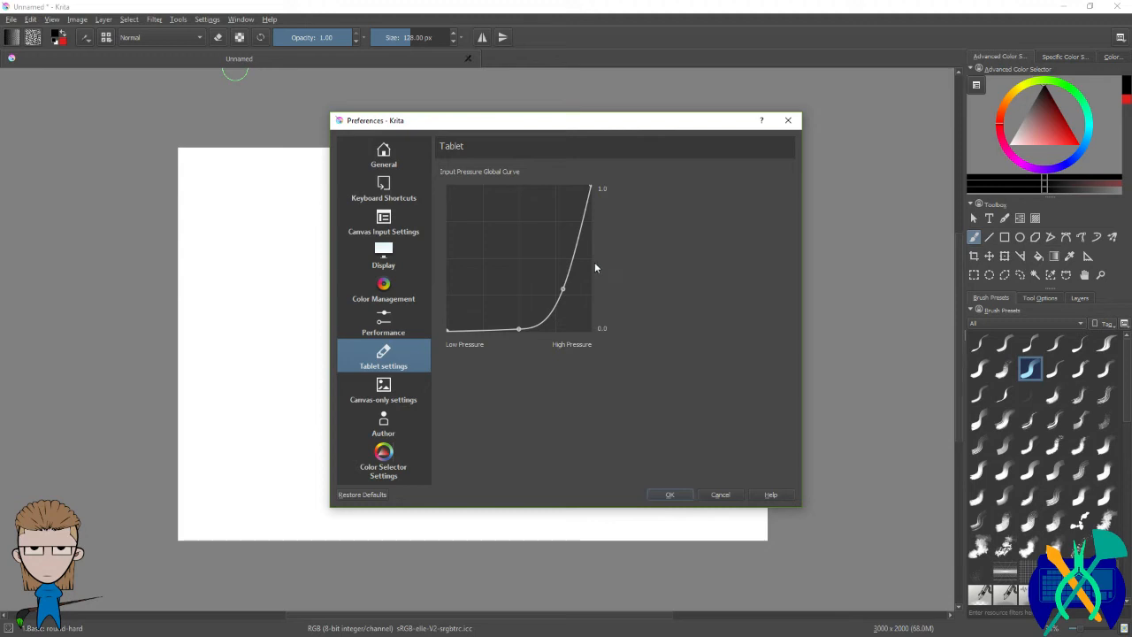
mouse_move(590, 185)
left_mouse_down()
mouse_move(590, 241)
mouse_move(598, 169)
mouse_move(594, 179)
left_mouse_up()
mouse_move(563, 287)
left_mouse_down()
mouse_move(575, 292)
mouse_move(567, 279)
left_mouse_up()
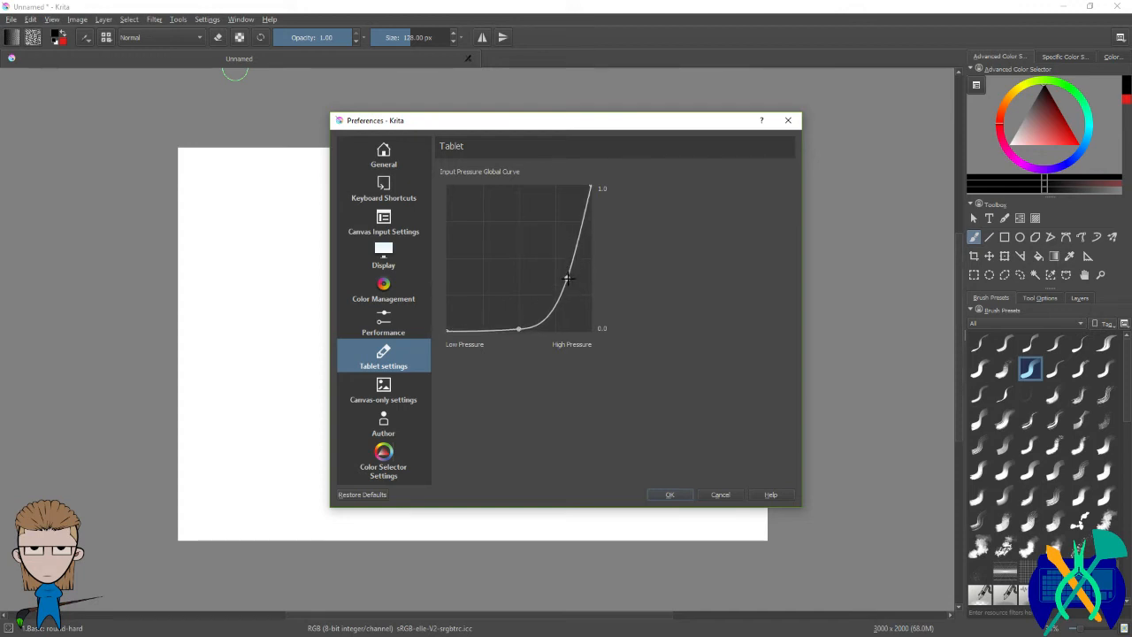
left_click(727, 492)
Step: Try adding extra points along the steep upper part of the tablet pressure curve, and discard the changes
left_click(206, 19)
left_click(227, 32)
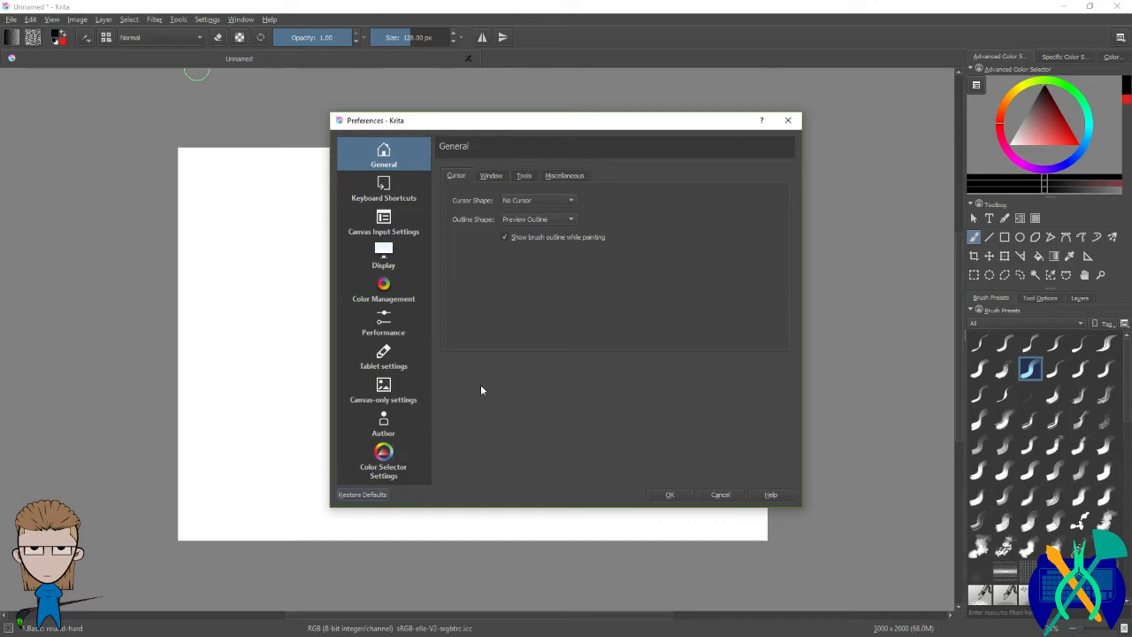
left_click(386, 329)
left_click(393, 363)
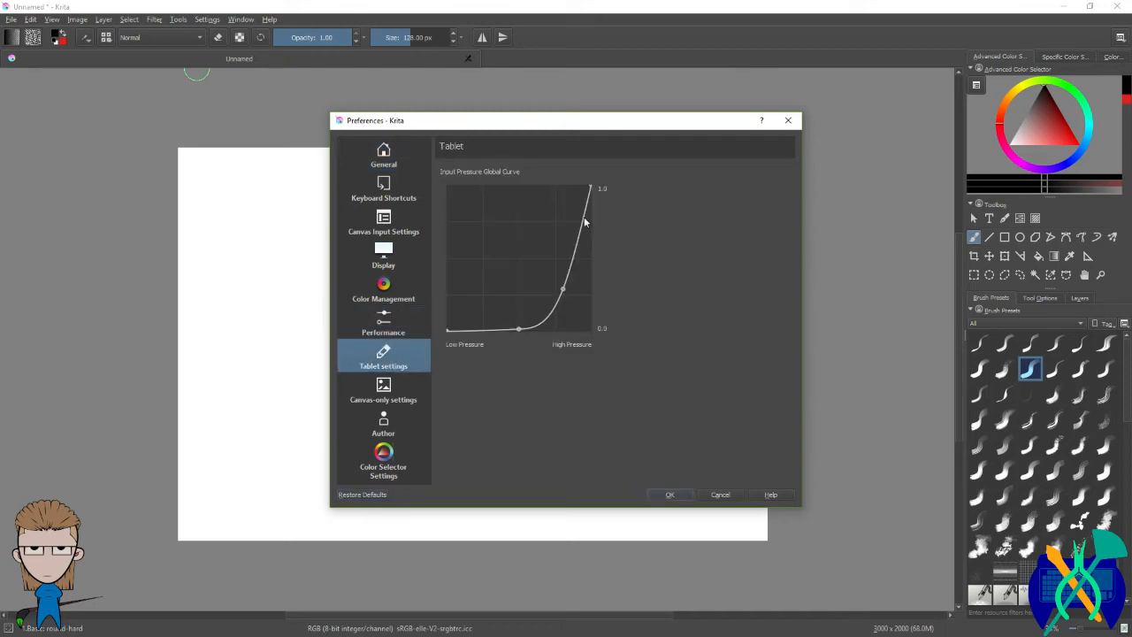
left_click(570, 268)
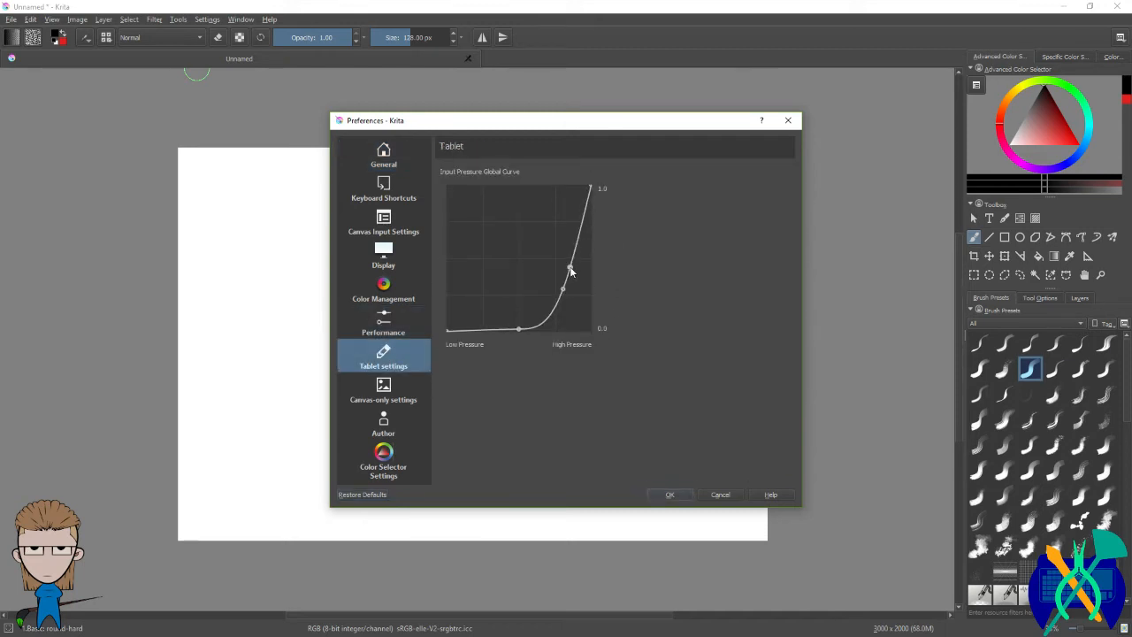
left_click(583, 221)
left_click_drag(563, 288, 564, 286)
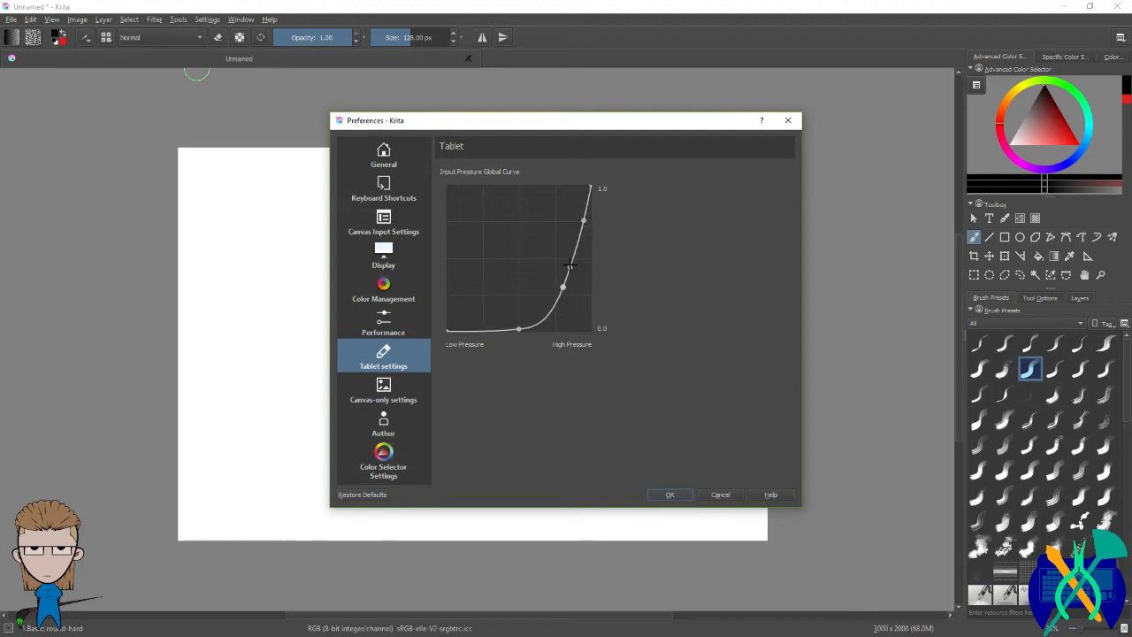
left_click_drag(583, 221, 733, 497)
left_click(718, 495)
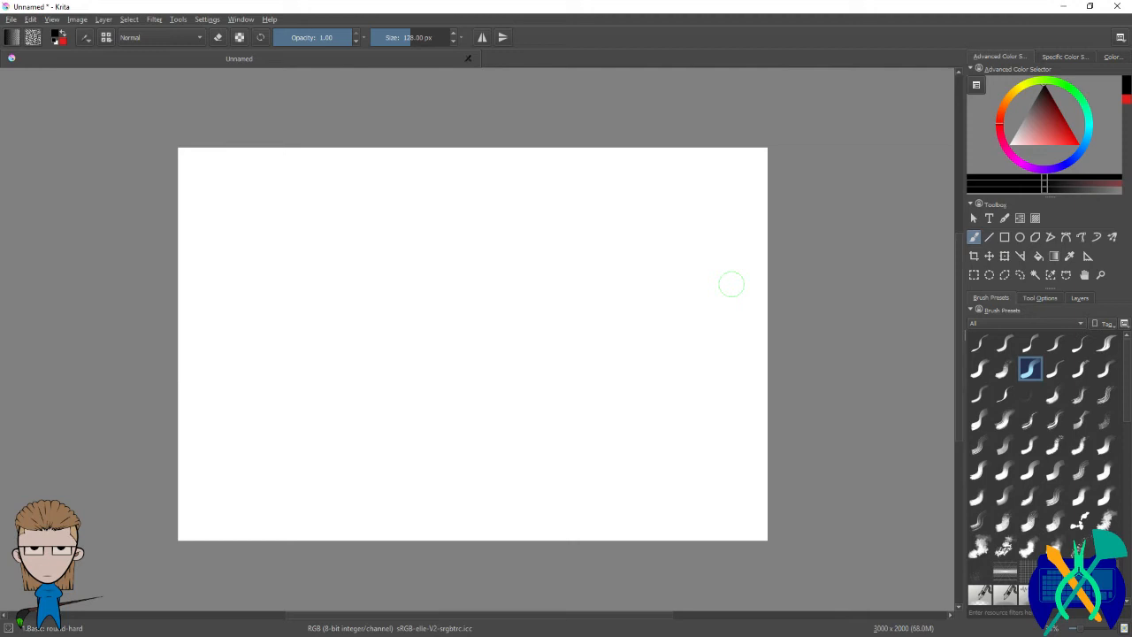
Step: Paint several diagonal test strokes across the canvas's upper right half, undoing each one
mouse_move(513, 189)
left_mouse_down()
mouse_move(463, 235)
mouse_move(645, 354)
left_mouse_up()
key("ctrl+z")
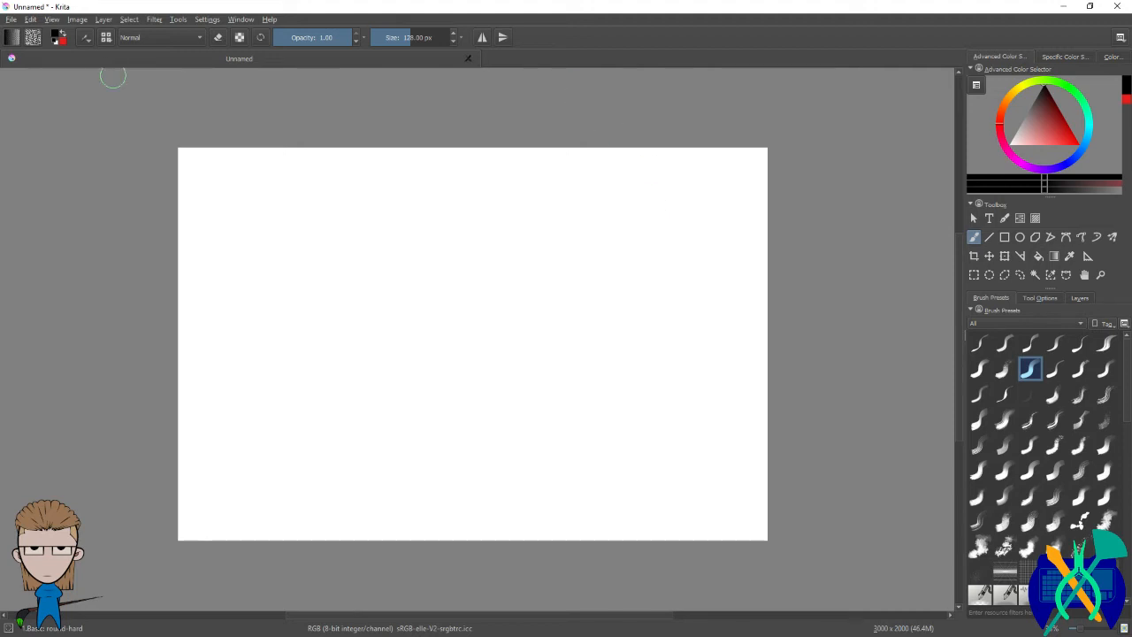
mouse_move(584, 164)
left_mouse_down()
mouse_move(662, 234)
mouse_move(727, 325)
mouse_move(752, 333)
left_mouse_up()
key("ctrl+z")
left_click(543, 141)
mouse_move(543, 141)
left_mouse_down()
mouse_move(752, 237)
mouse_move(859, 310)
left_mouse_up()
key("ctrl+z")
left_click_drag(687, 151, 806, 283)
key("ctrl+z")
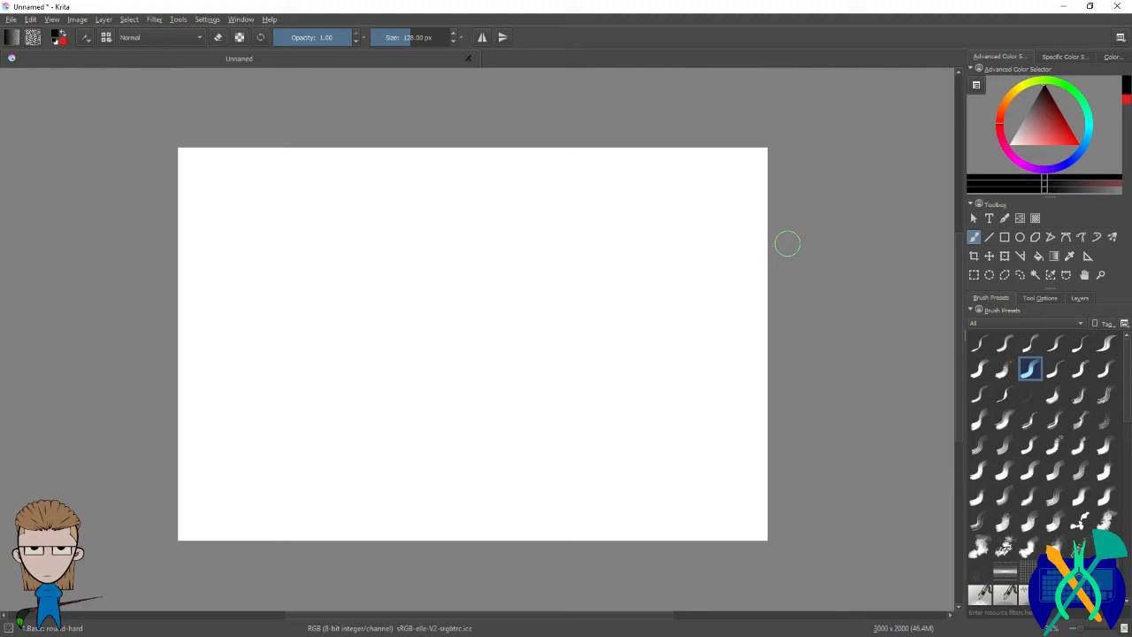
Step: Lower the tablet pressure curve's end point to just under half output, apply it, and paint a light-to-heavy stroke across the canvas's middle
left_click(207, 19)
left_click(239, 30)
left_click(388, 357)
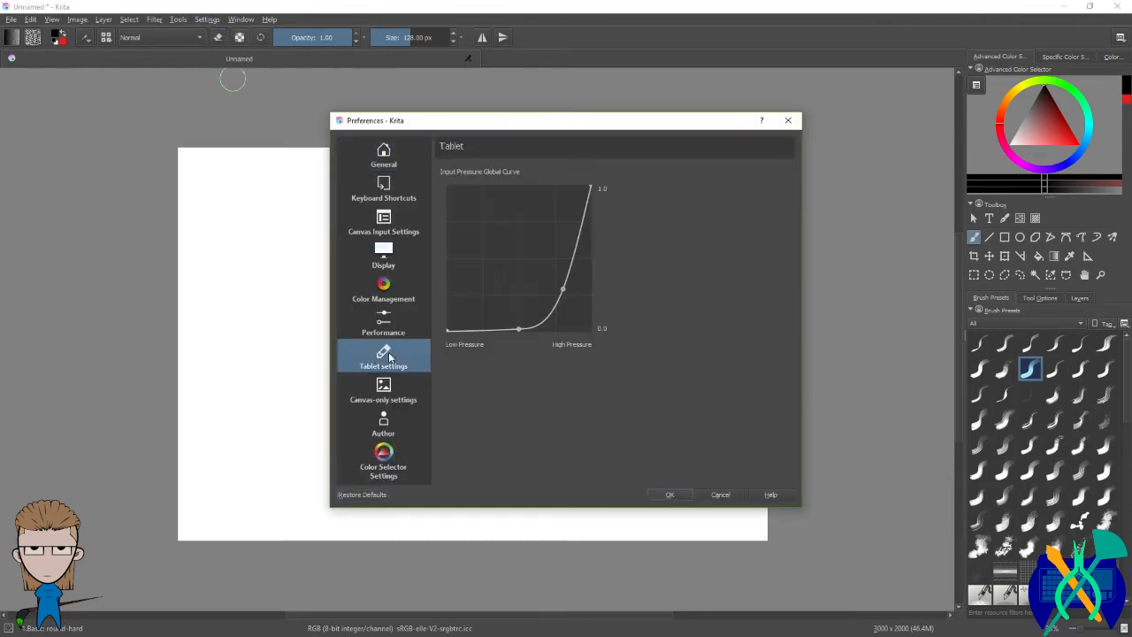
left_click_drag(589, 186, 575, 267)
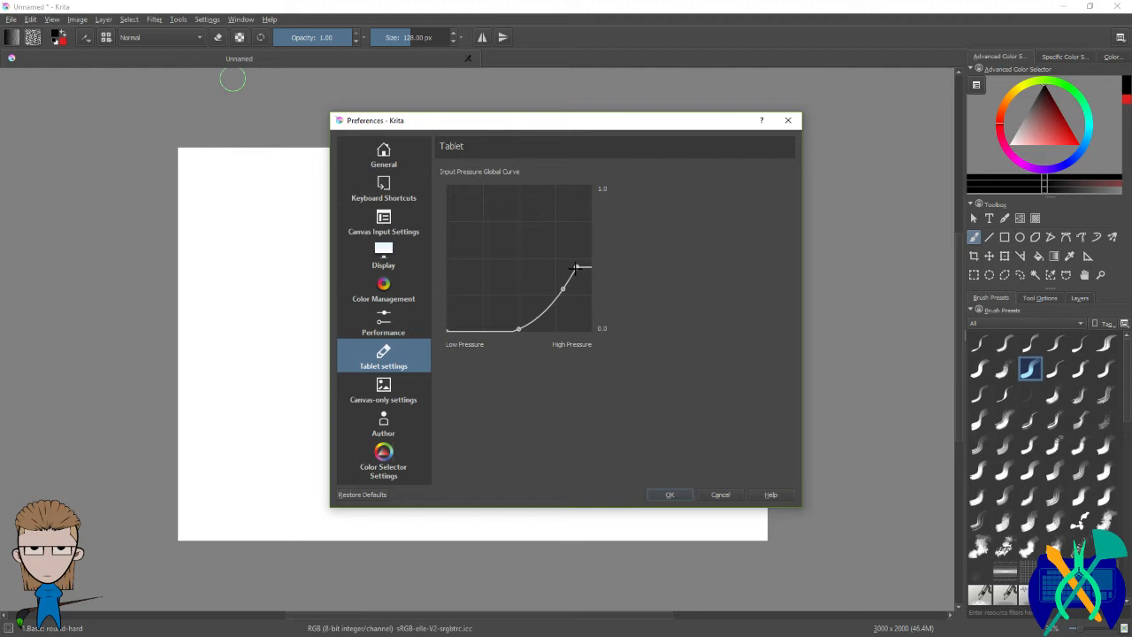
left_click(672, 495)
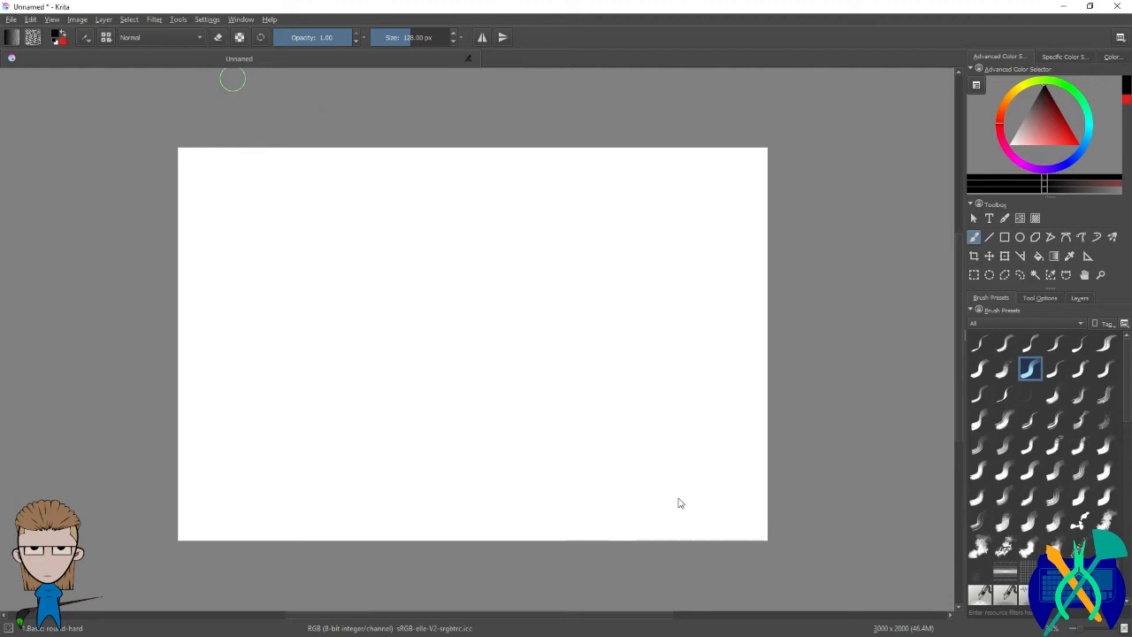
mouse_move(435, 316)
left_mouse_down()
mouse_move(518, 260)
mouse_move(637, 246)
left_mouse_up()
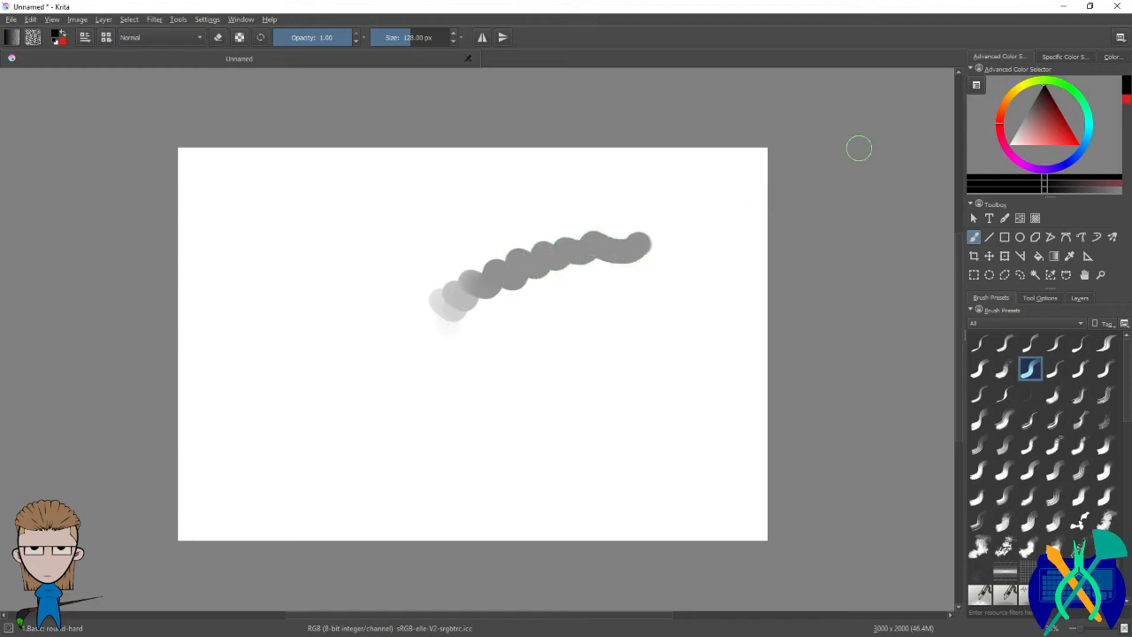
Step: Raise the tablet pressure curve's end point to 1.0, add one point near high pressure and one on the lower bend, and apply
left_click(212, 21)
left_click(225, 32)
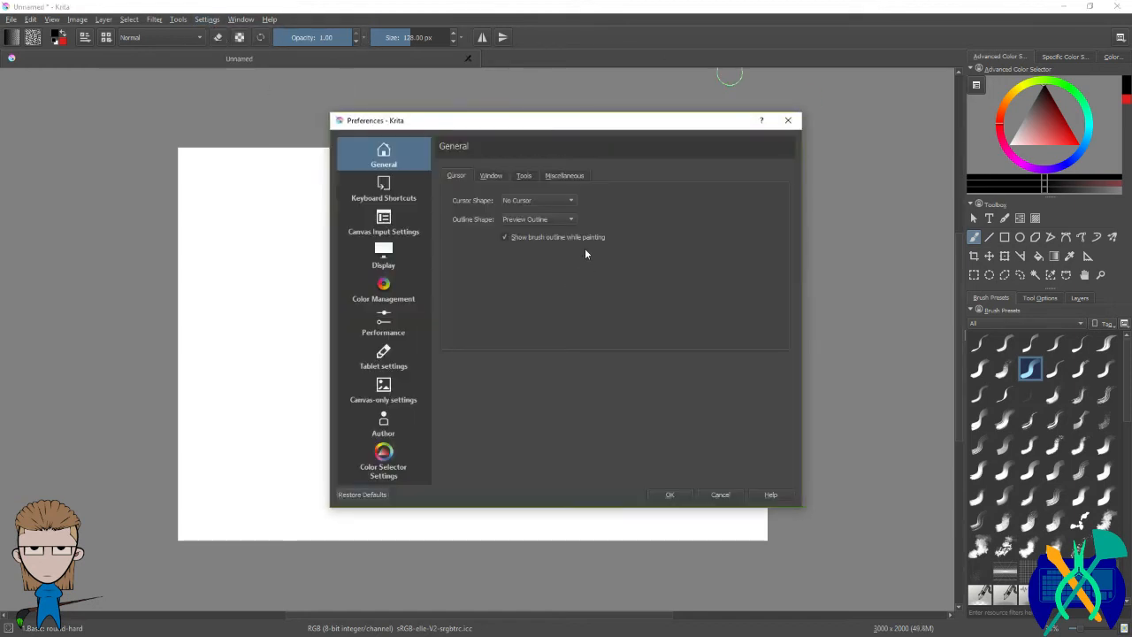
left_click(404, 369)
left_click_drag(577, 266, 593, 179)
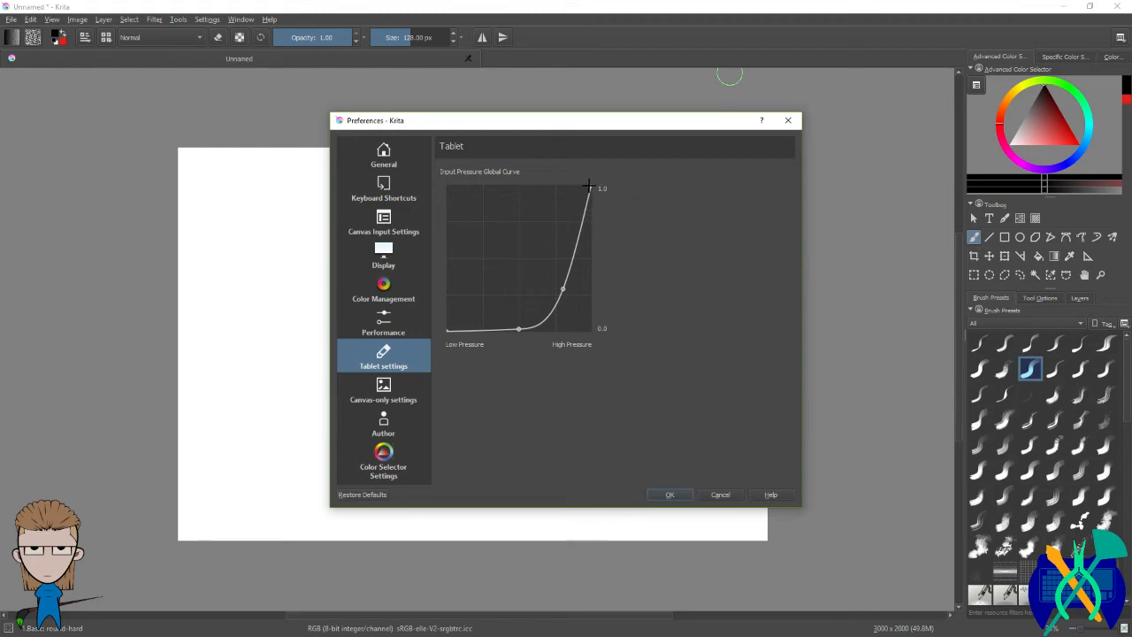
left_click(583, 224)
mouse_move(582, 223)
left_mouse_down()
mouse_move(595, 225)
mouse_move(587, 219)
left_mouse_up()
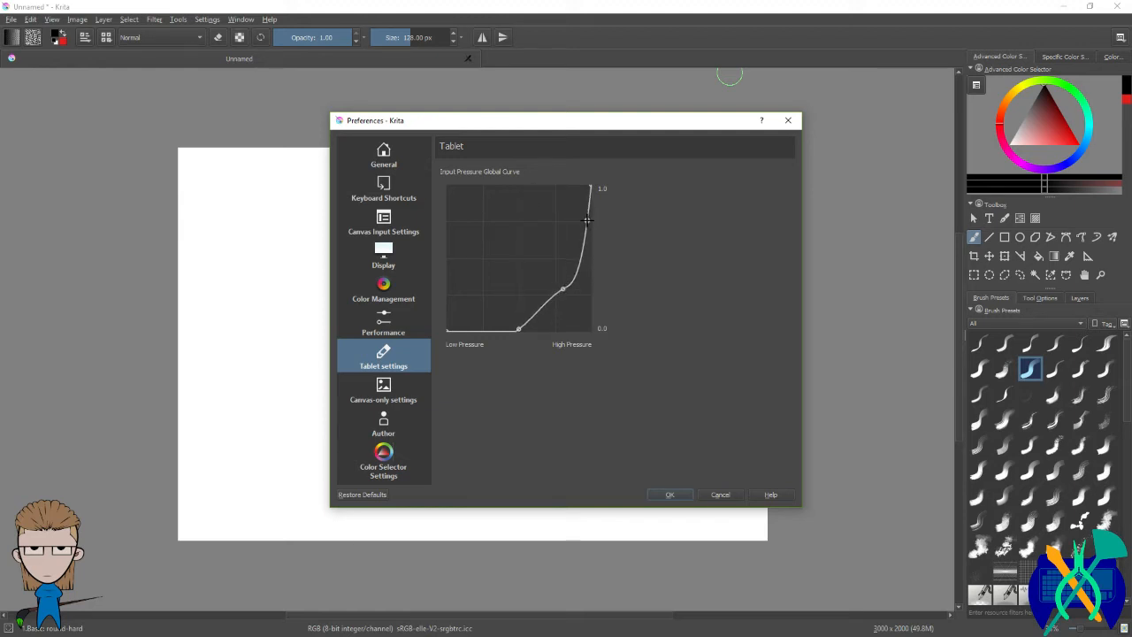
left_click_drag(533, 317, 549, 311)
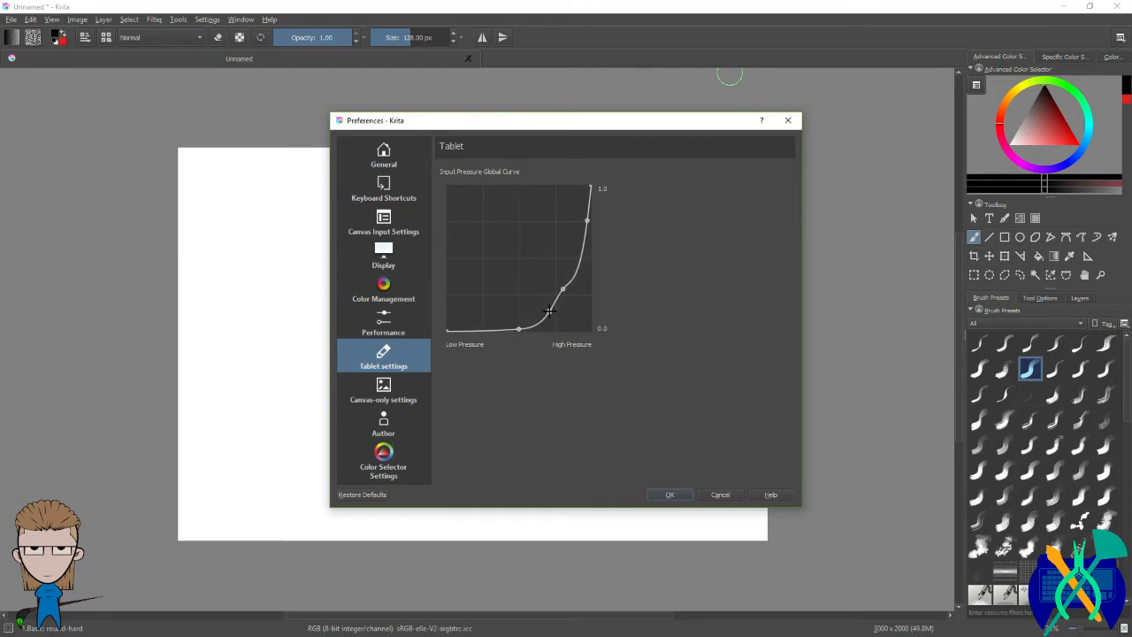
left_click(661, 496)
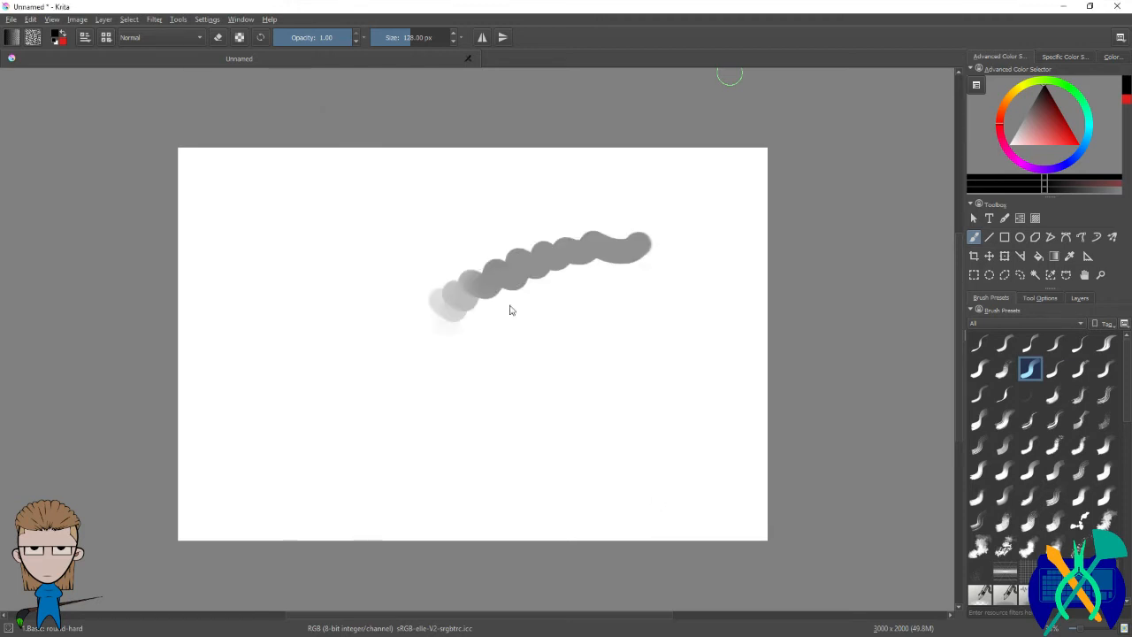
Step: Paint three diagonal test strokes with increasing pen pressure below the grey stroke, undoing the faint dab made first
left_click_drag(458, 391, 469, 392)
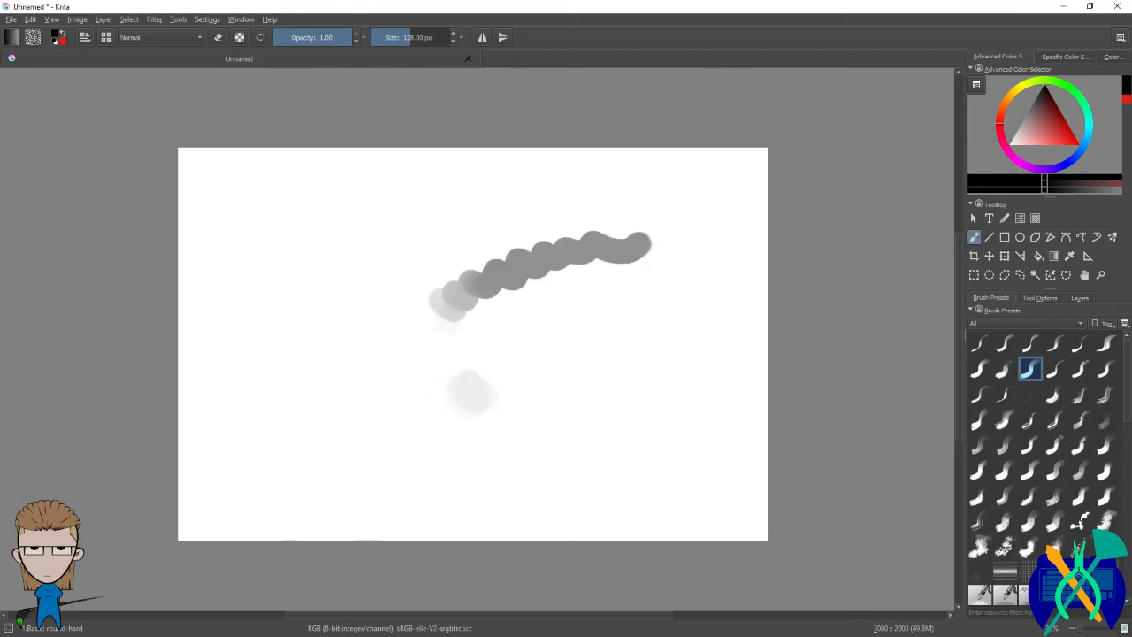
key("ctrl+z")
mouse_move(472, 378)
left_mouse_down()
mouse_move(557, 328)
mouse_move(685, 301)
left_mouse_up()
left_click_drag(544, 392, 681, 345)
mouse_move(558, 462)
left_mouse_down()
mouse_move(614, 412)
mouse_move(707, 387)
left_mouse_up()
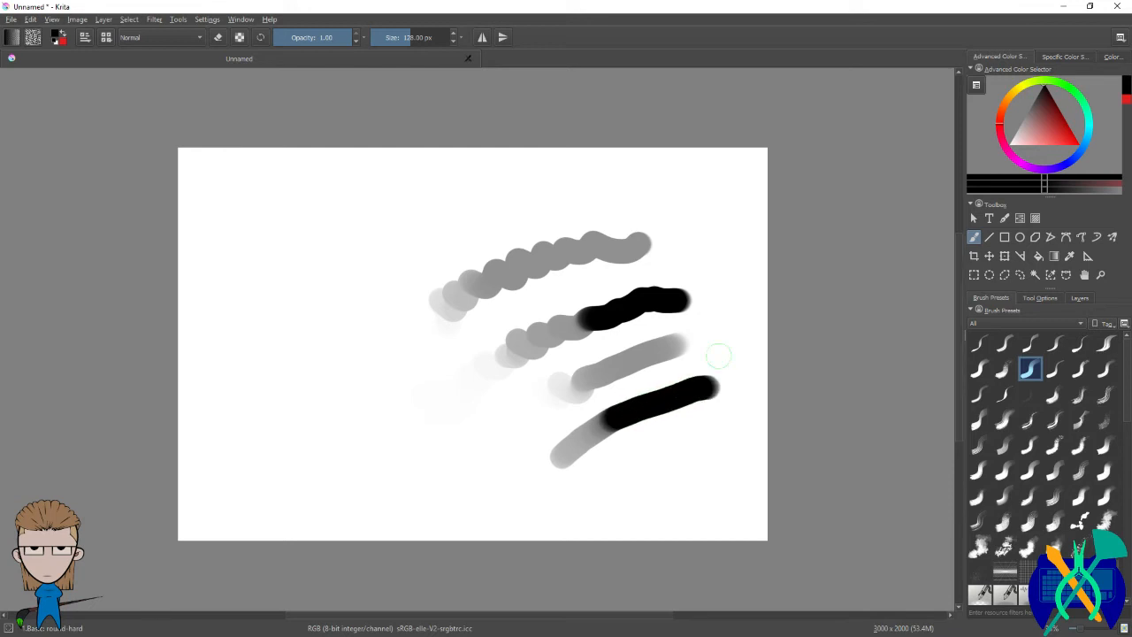
Step: Fine-tune the tablet pressure curve's upper points, lower the point on its bottom bend slightly, and apply the curve
left_click(207, 20)
left_click(248, 158)
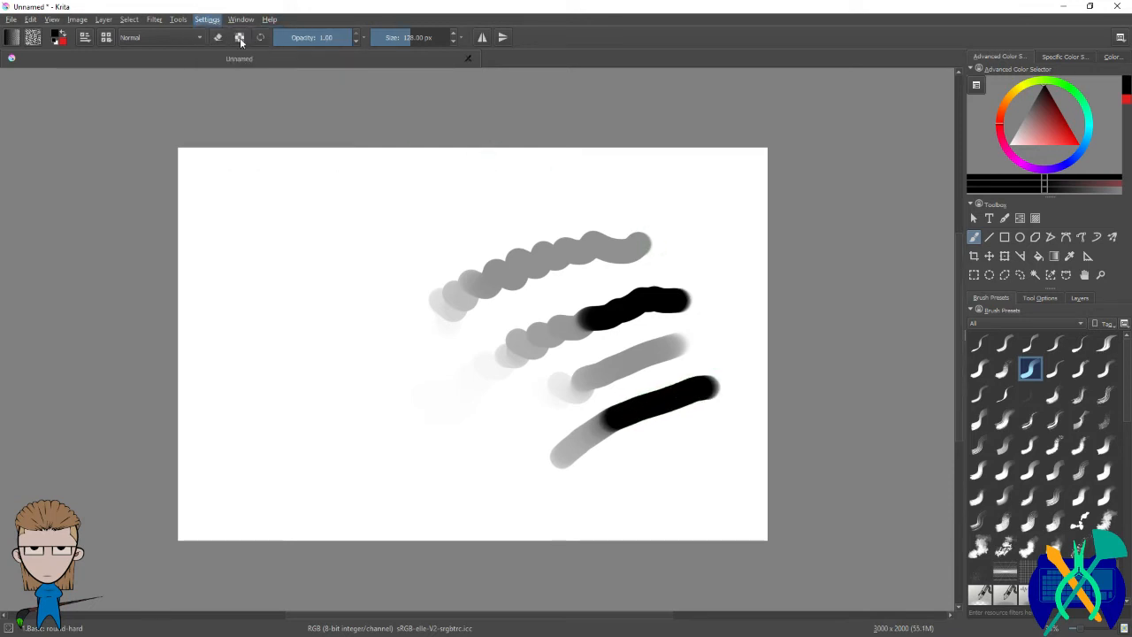
left_click(394, 361)
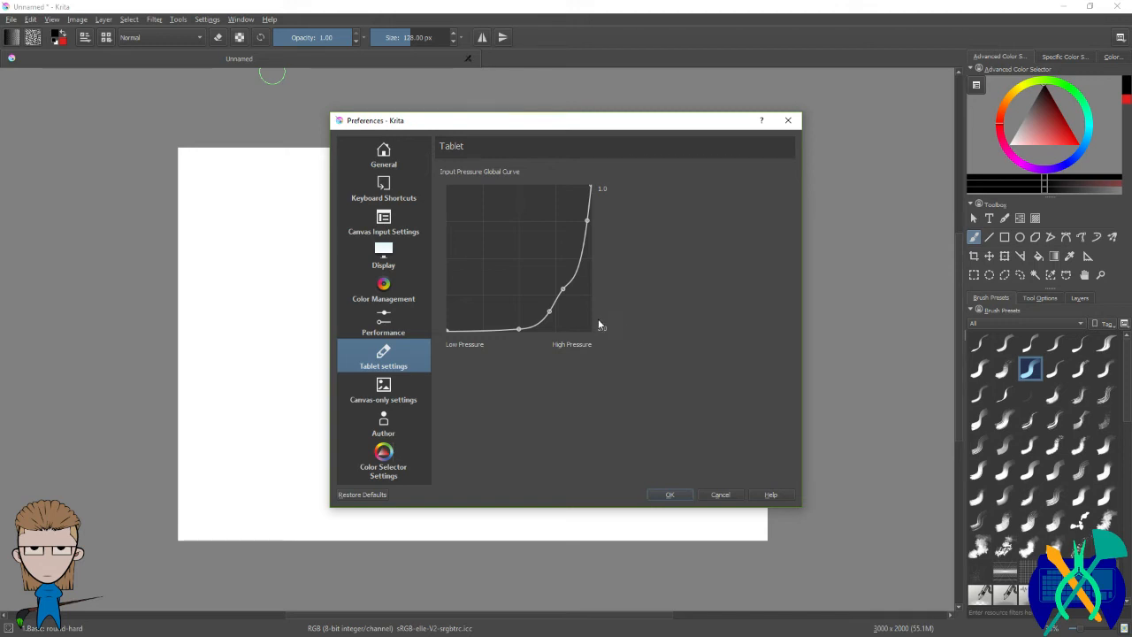
left_click_drag(565, 290, 565, 290)
left_click(587, 219)
left_click_drag(588, 220, 581, 217)
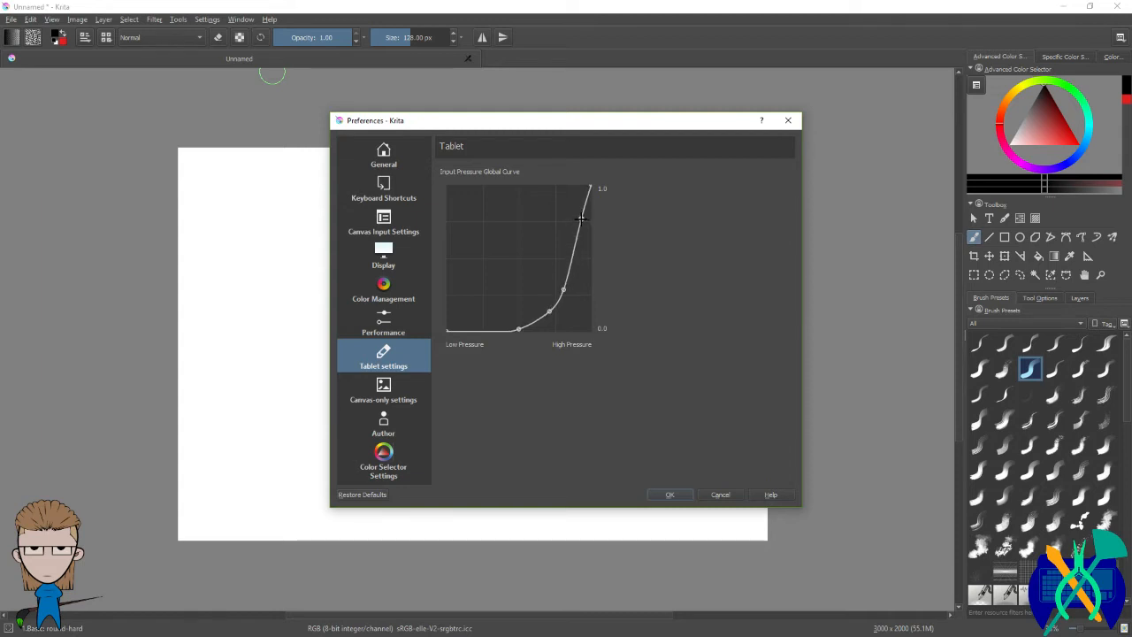
left_click_drag(549, 310, 549, 316)
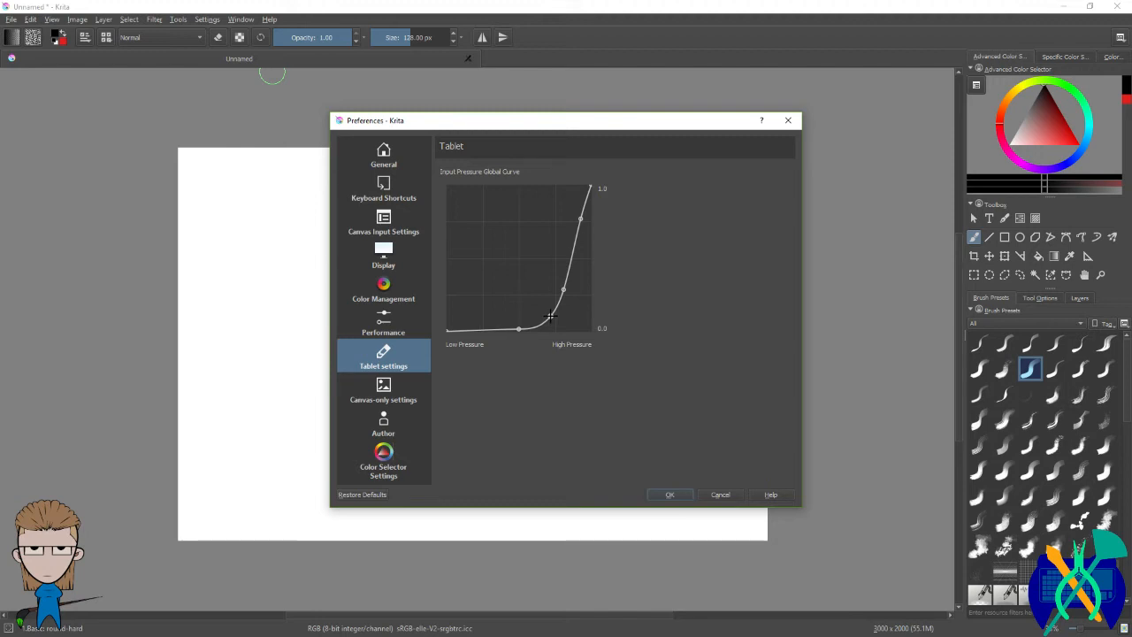
left_click_drag(580, 217, 586, 218)
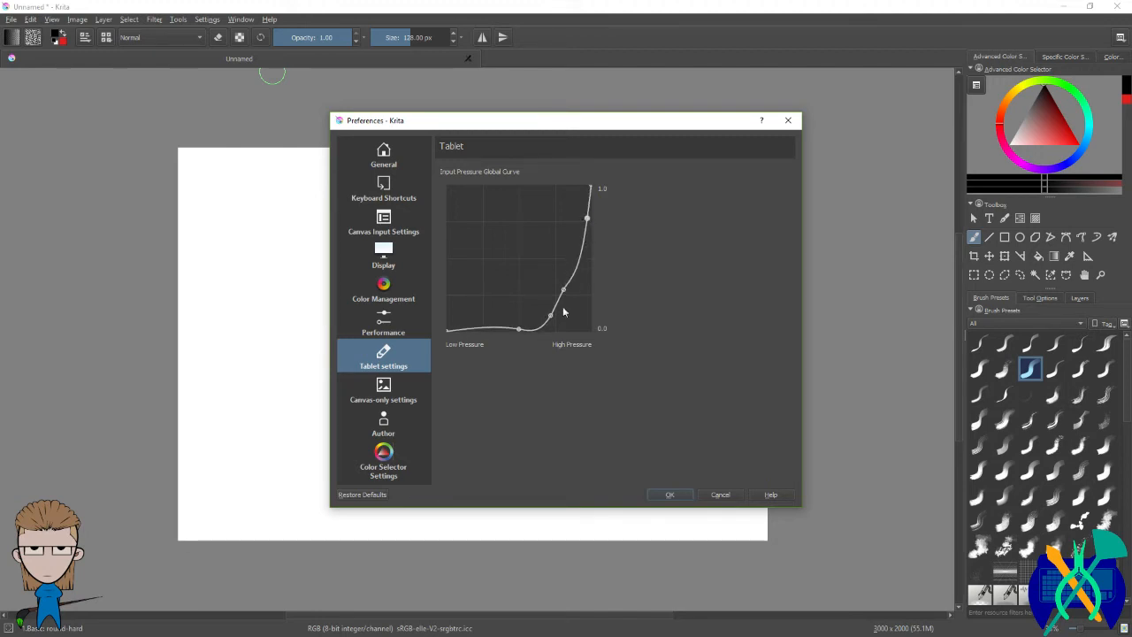
left_click_drag(549, 316, 549, 314)
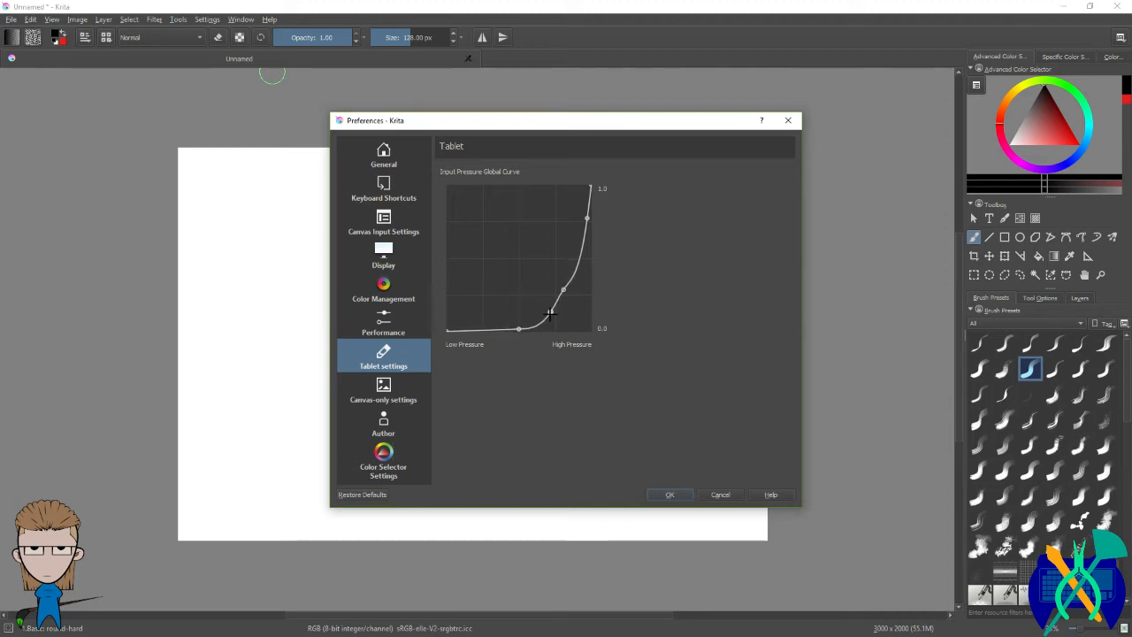
left_click(671, 494)
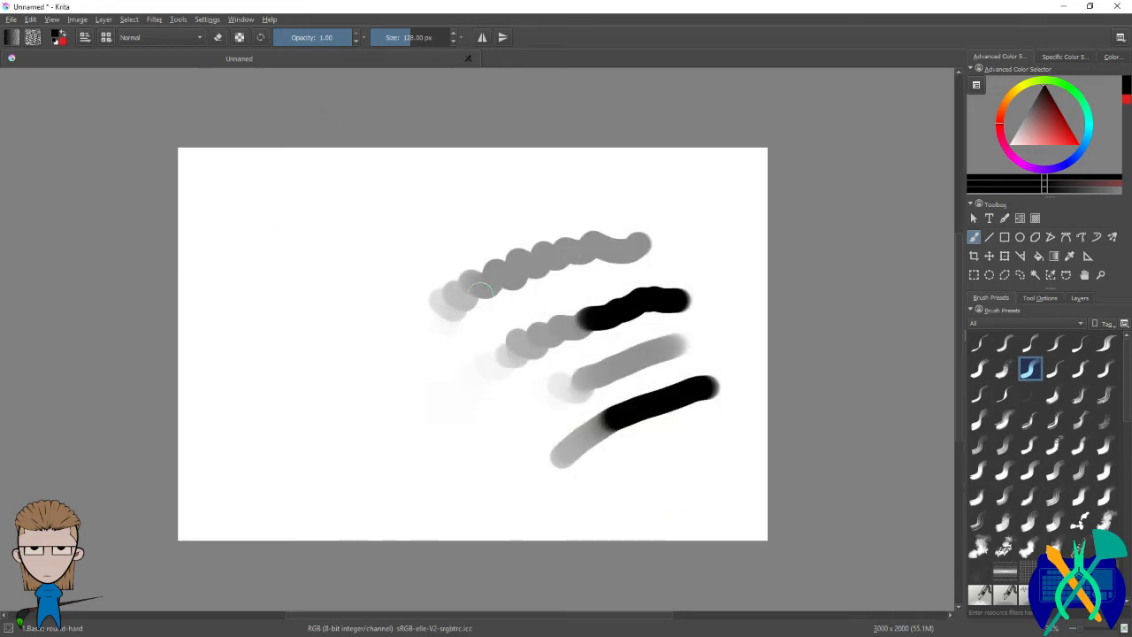
Step: Paint seven light-to-heavy wavy strokes across the top, left side and lower middle of the canvas
mouse_move(301, 283)
left_mouse_down()
mouse_move(354, 219)
mouse_move(502, 188)
mouse_move(556, 196)
left_mouse_up()
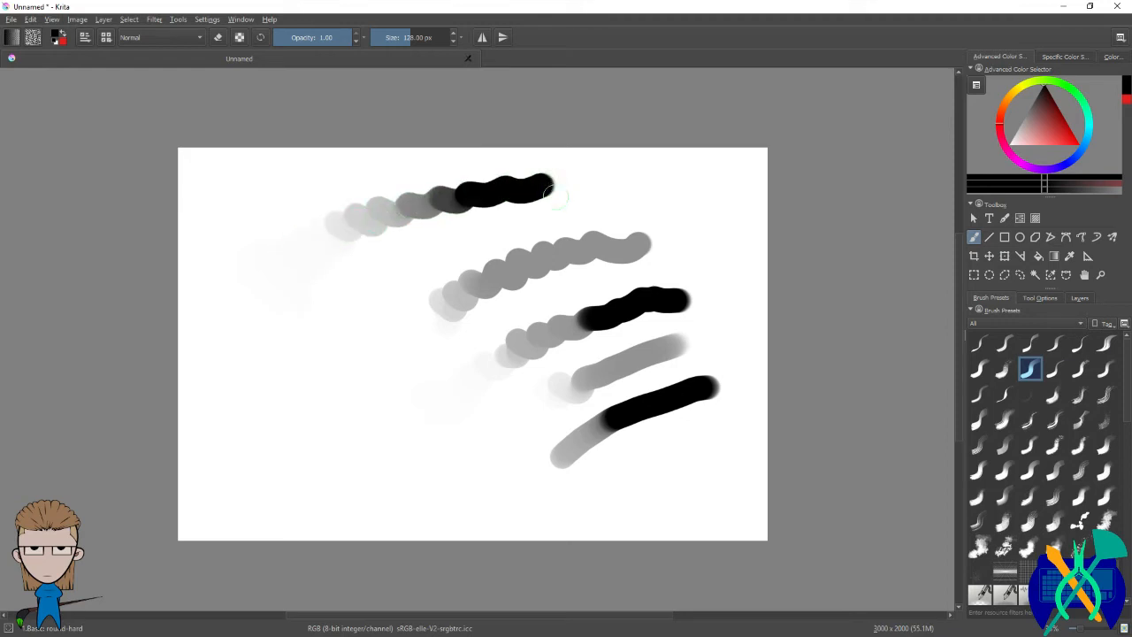
left_click_drag(476, 239, 582, 203)
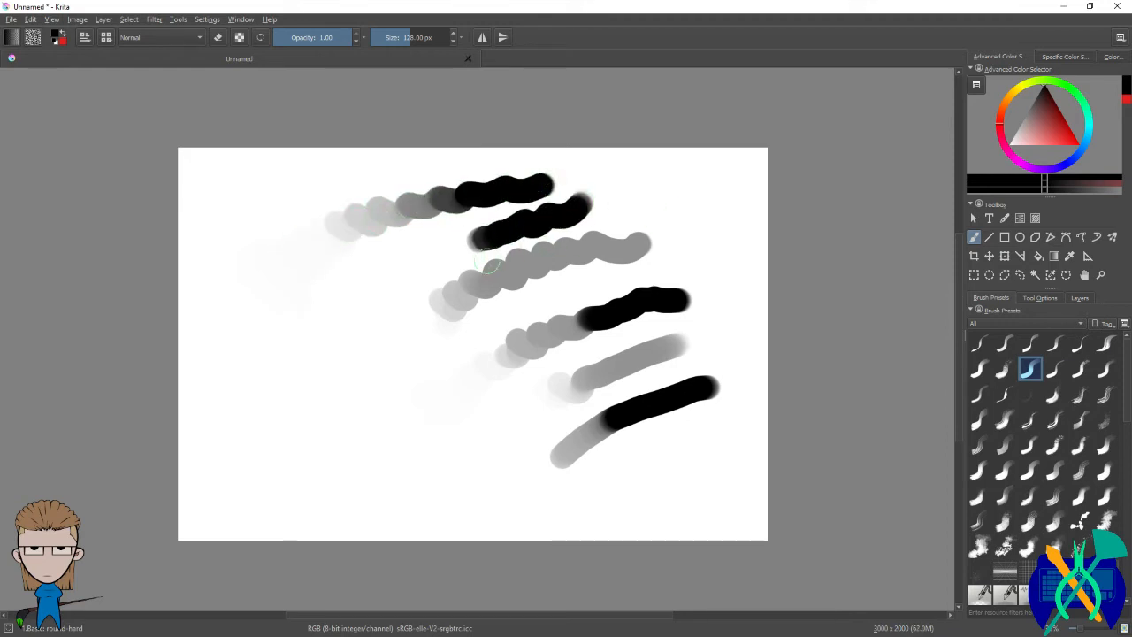
left_click_drag(380, 405, 442, 376)
left_click_drag(371, 350, 451, 305)
left_click_drag(398, 274, 473, 235)
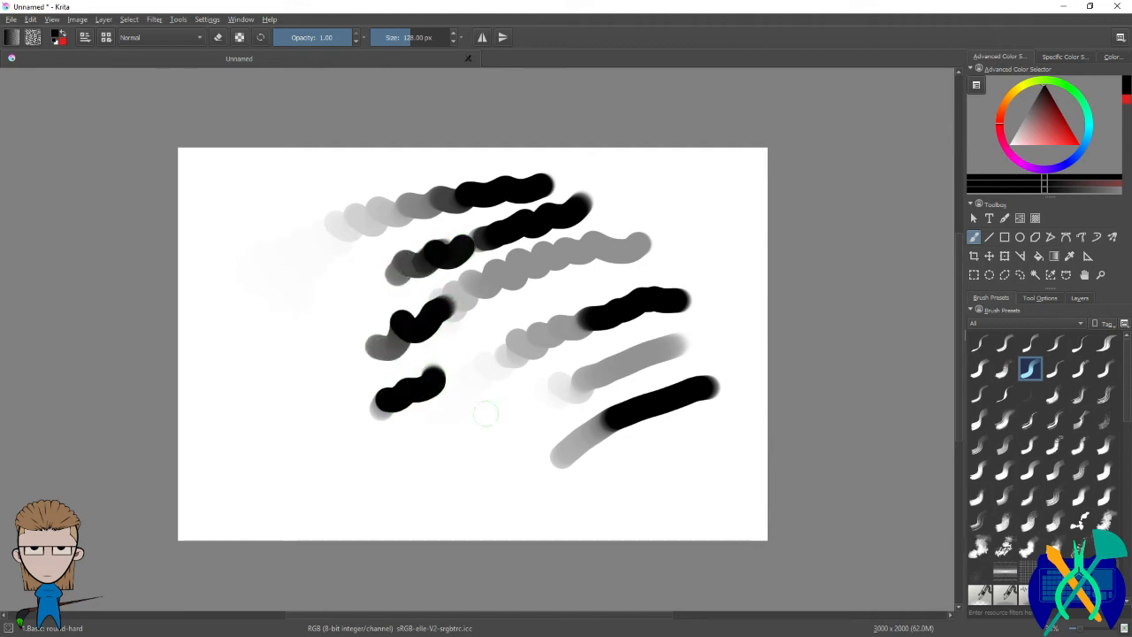
left_click_drag(474, 461, 531, 405)
mouse_move(343, 469)
left_mouse_down()
mouse_move(389, 473)
mouse_move(396, 450)
mouse_move(458, 431)
left_mouse_up()
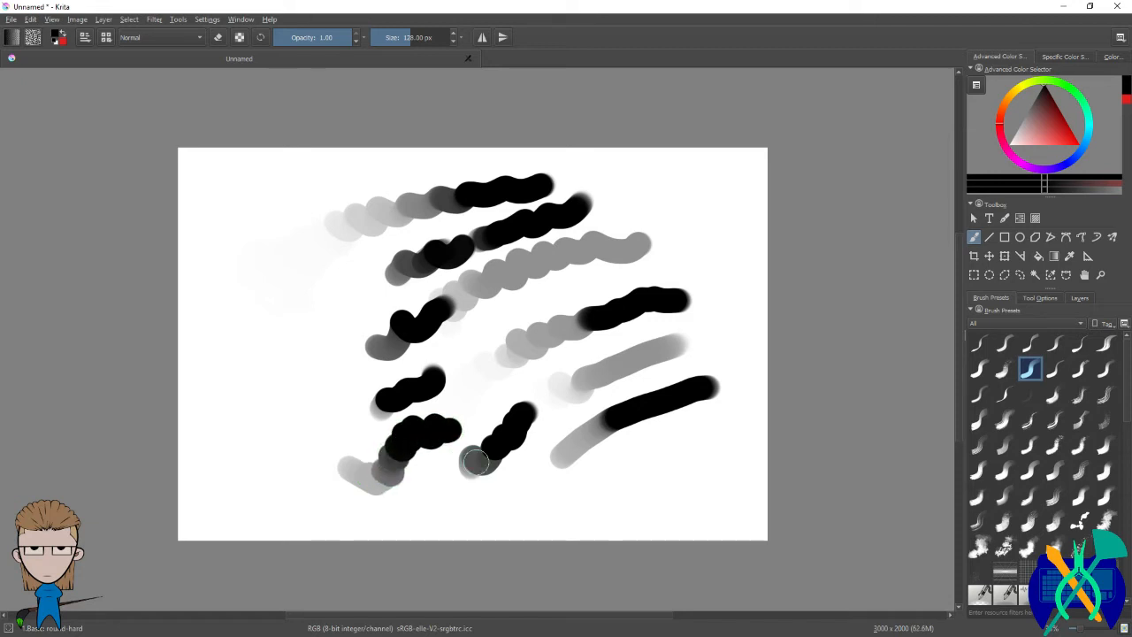
Step: Paint heavy black dabs and a short light-to-heavy stroke close to the grey stroke's right end
scroll(607, 245, "up", 5)
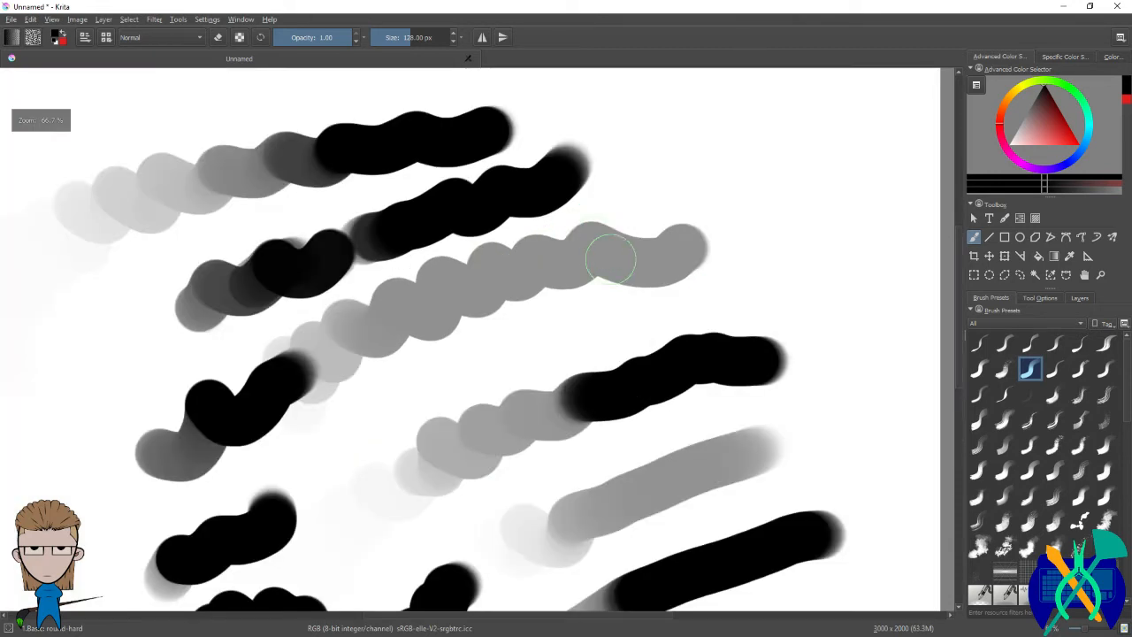
left_click_drag(748, 183, 760, 172)
left_click_drag(792, 256, 695, 348)
left_click_drag(720, 246, 722, 277)
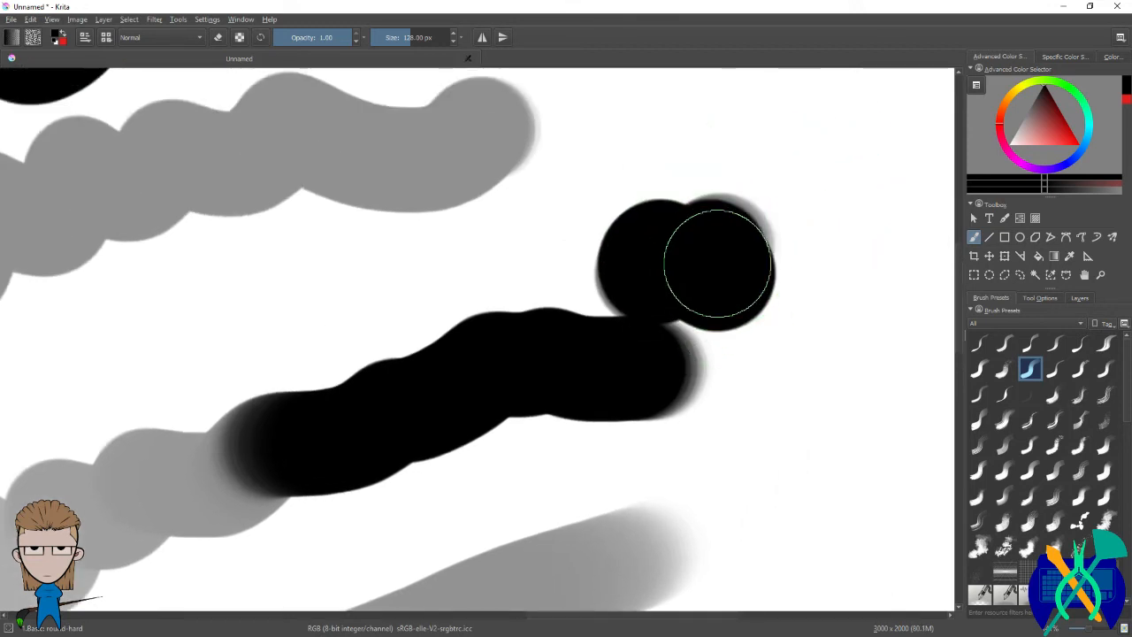
mouse_move(397, 296)
left_mouse_down()
mouse_move(513, 223)
mouse_move(628, 171)
mouse_move(612, 167)
mouse_move(790, 339)
left_mouse_up()
Step: Shade a light grey patch above the grey stroke's right end, and build up a dark core over it with heavier strokes
mouse_move(617, 172)
left_mouse_down()
mouse_move(629, 165)
mouse_move(705, 245)
mouse_move(687, 182)
mouse_move(796, 228)
mouse_move(828, 221)
mouse_move(660, 377)
left_mouse_up()
mouse_move(660, 378)
left_mouse_down()
mouse_move(619, 321)
mouse_move(690, 389)
mouse_move(545, 215)
mouse_move(739, 364)
mouse_move(622, 207)
mouse_move(669, 222)
mouse_move(740, 392)
mouse_move(590, 334)
left_mouse_up()
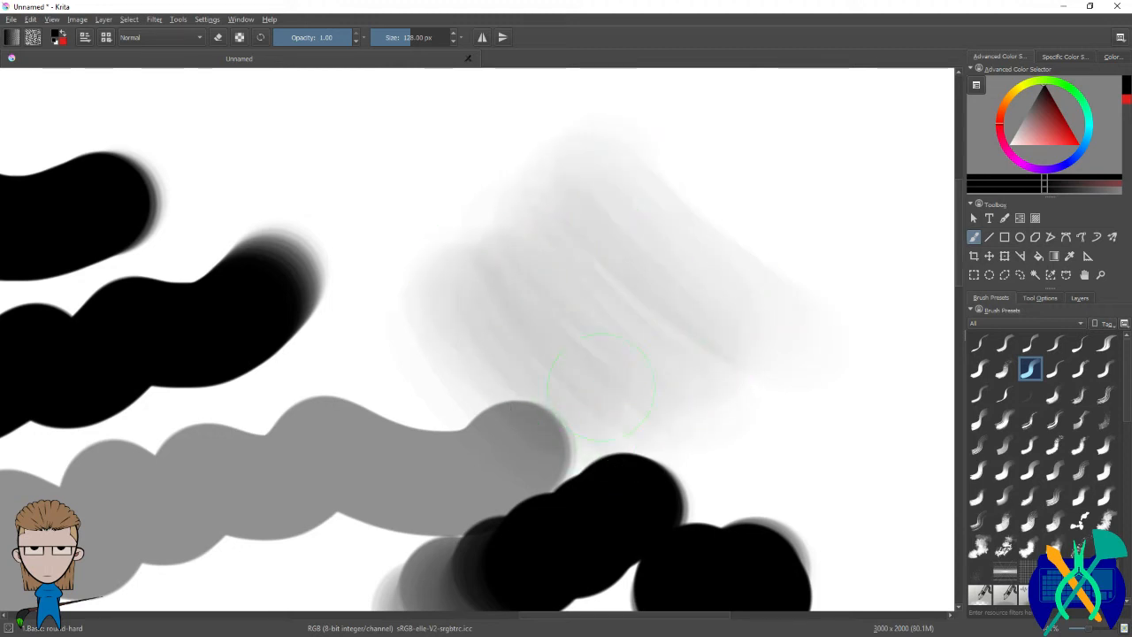
mouse_move(510, 257)
left_mouse_down()
mouse_move(535, 243)
mouse_move(601, 256)
mouse_move(756, 339)
mouse_move(641, 305)
mouse_move(668, 382)
mouse_move(501, 321)
mouse_move(567, 305)
mouse_move(664, 319)
mouse_move(566, 272)
mouse_move(487, 304)
mouse_move(461, 296)
mouse_move(536, 334)
mouse_move(660, 323)
mouse_move(522, 291)
mouse_move(511, 397)
mouse_move(429, 337)
mouse_move(515, 353)
mouse_move(543, 312)
mouse_move(666, 322)
mouse_move(497, 295)
mouse_move(472, 322)
mouse_move(549, 288)
mouse_move(677, 303)
mouse_move(572, 377)
mouse_move(575, 261)
mouse_move(472, 312)
mouse_move(664, 347)
mouse_move(555, 298)
mouse_move(687, 344)
left_mouse_up()
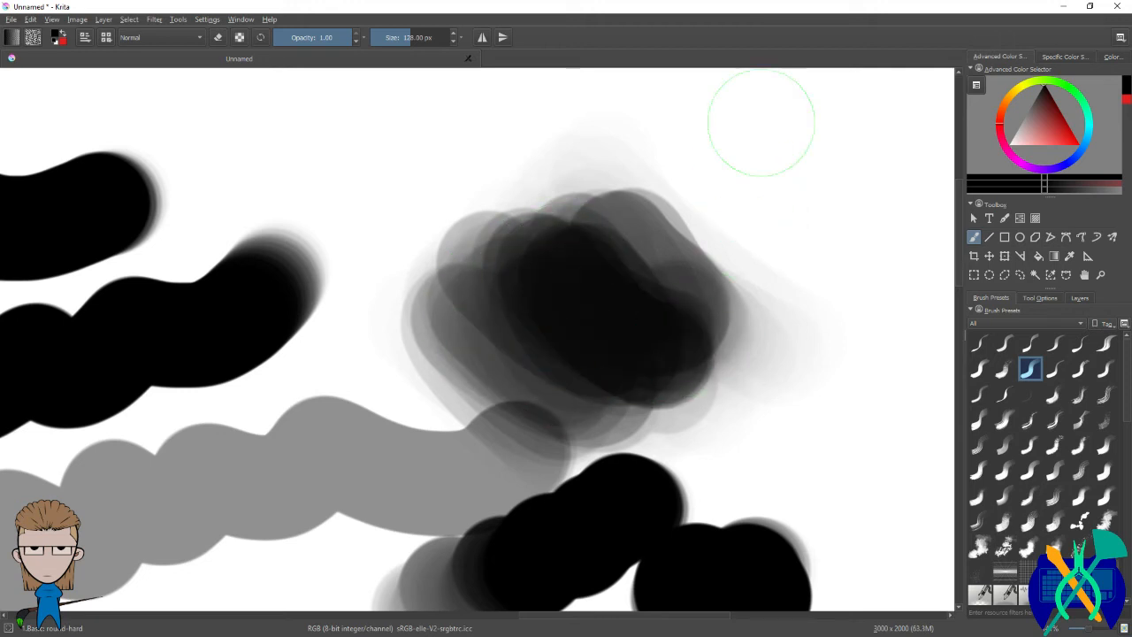
Step: Paint two long light-to-heavy diagonal strokes rising across the left half of the canvas, and clear the layer
scroll(586, 197, "down", 5)
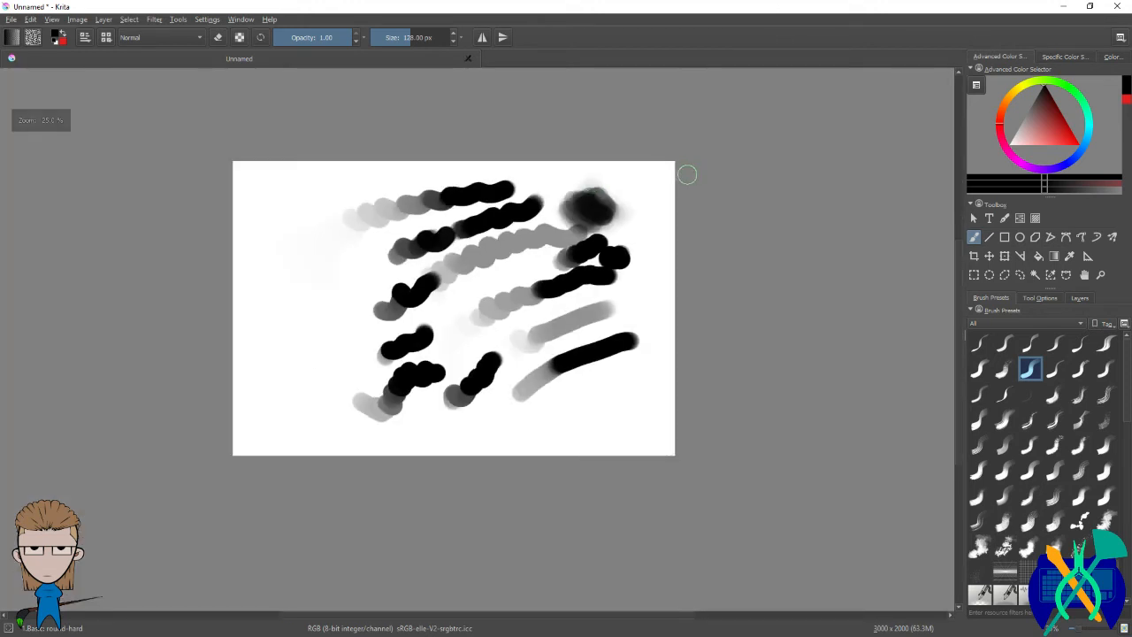
scroll(685, 170, "up", 1)
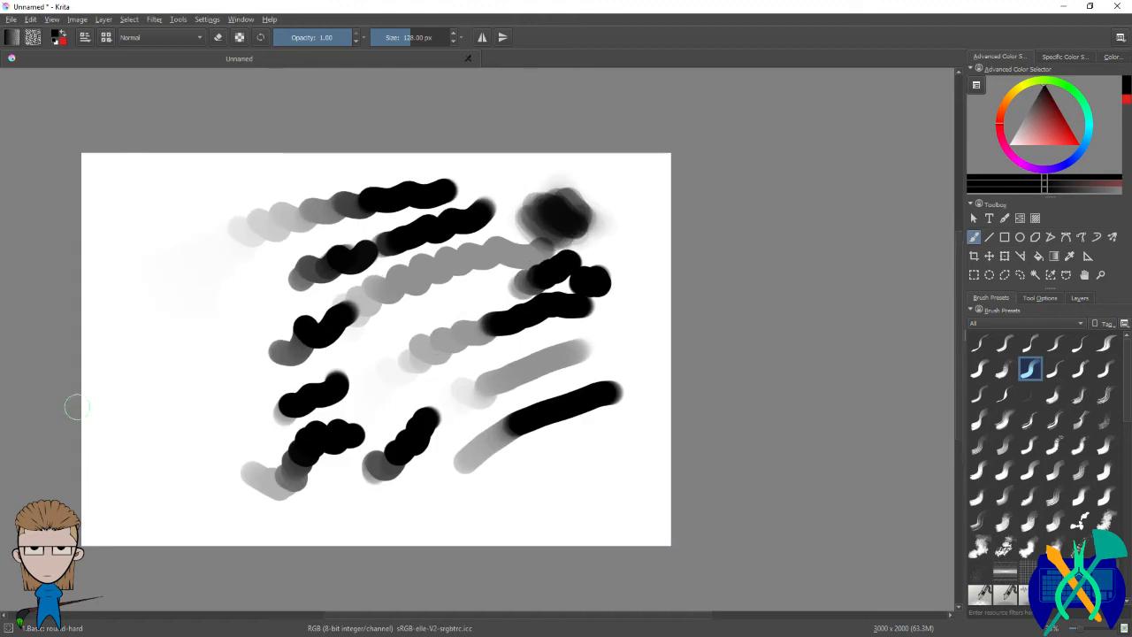
mouse_move(105, 452)
left_mouse_down()
mouse_move(155, 390)
mouse_move(283, 317)
left_mouse_up()
mouse_move(176, 459)
left_mouse_down()
mouse_move(258, 402)
mouse_move(486, 298)
left_mouse_up()
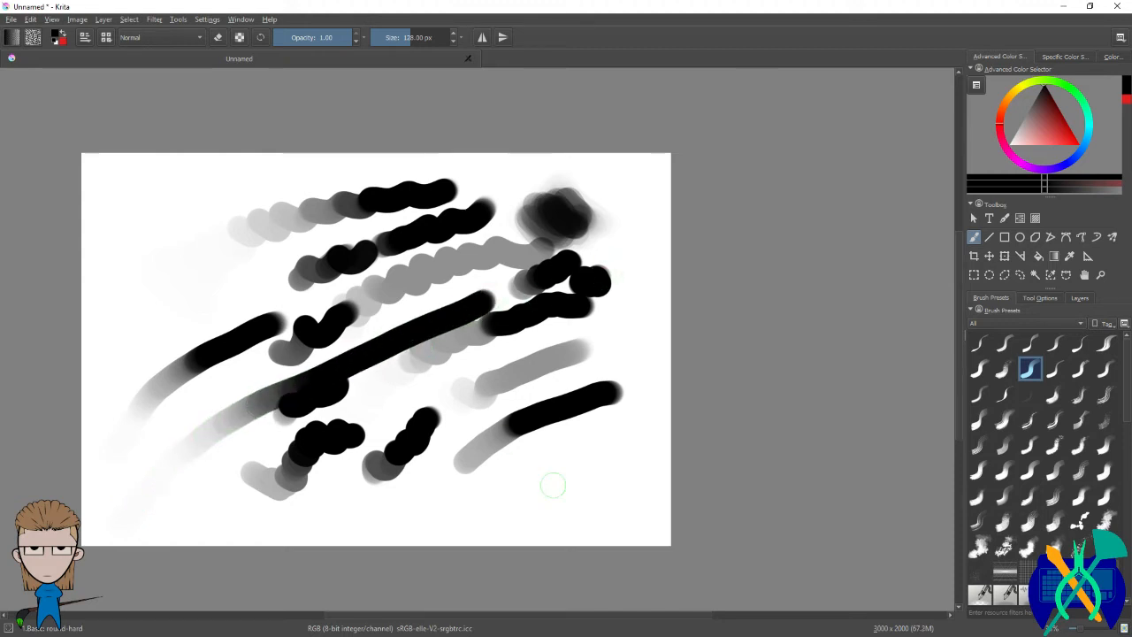
key("Delete")
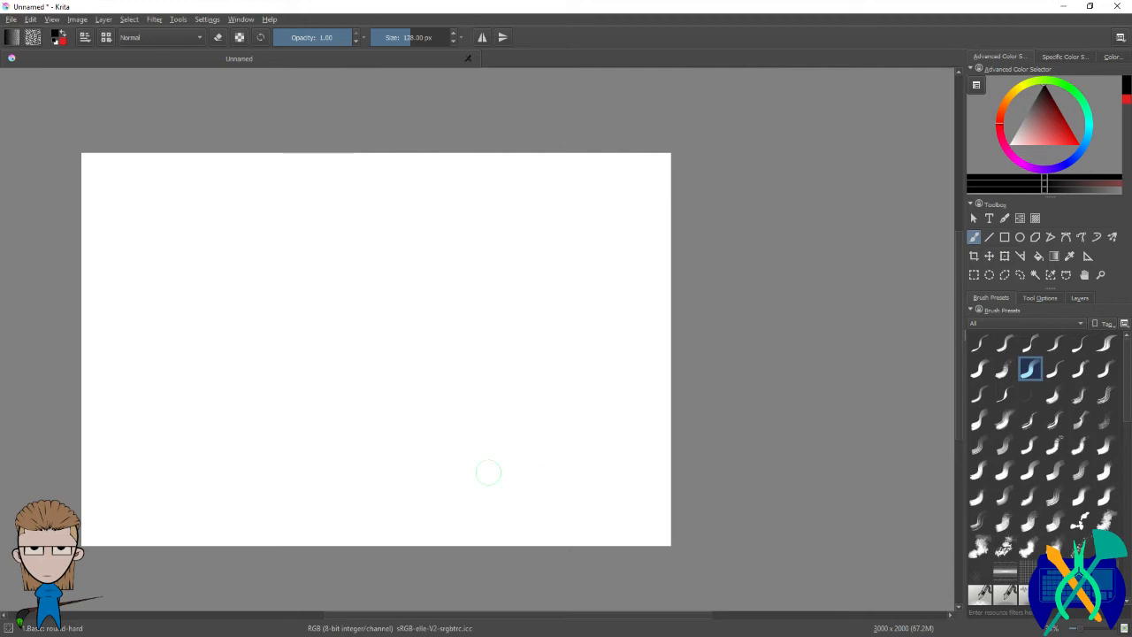
Step: Paint a short curved black stroke, undo it, test a light-heavy-light stroke across the upper canvas, and clear the layer
mouse_move(284, 204)
left_mouse_down()
mouse_move(308, 227)
mouse_move(370, 228)
left_mouse_up()
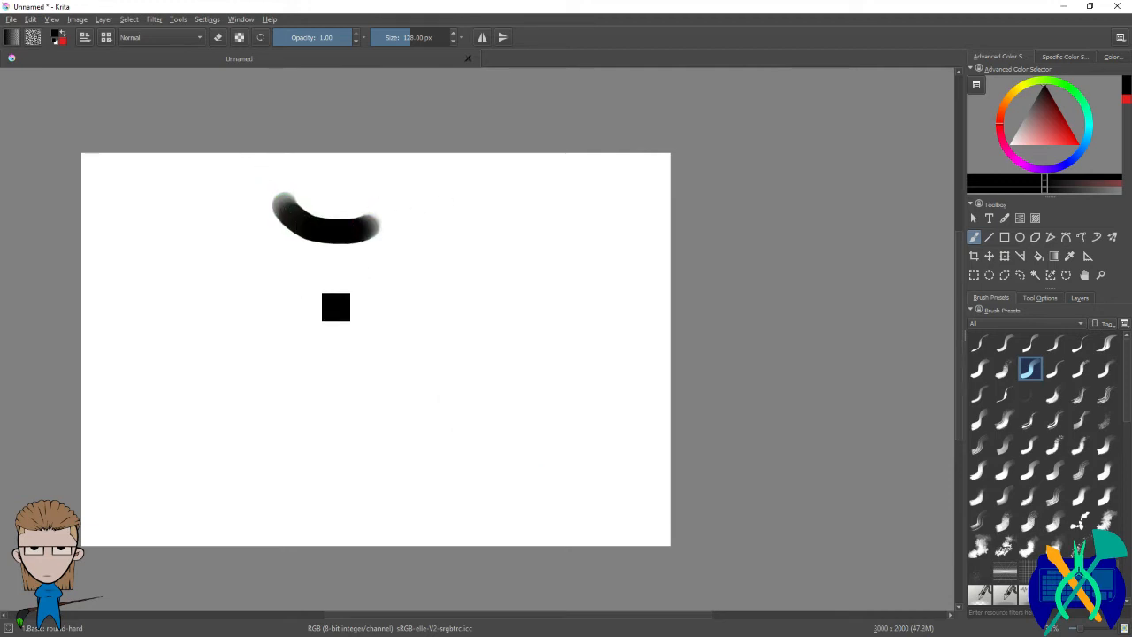
key("ctrl+z")
mouse_move(265, 245)
left_mouse_down()
mouse_move(277, 203)
mouse_move(297, 208)
mouse_move(332, 179)
mouse_move(368, 194)
mouse_move(531, 175)
left_mouse_up()
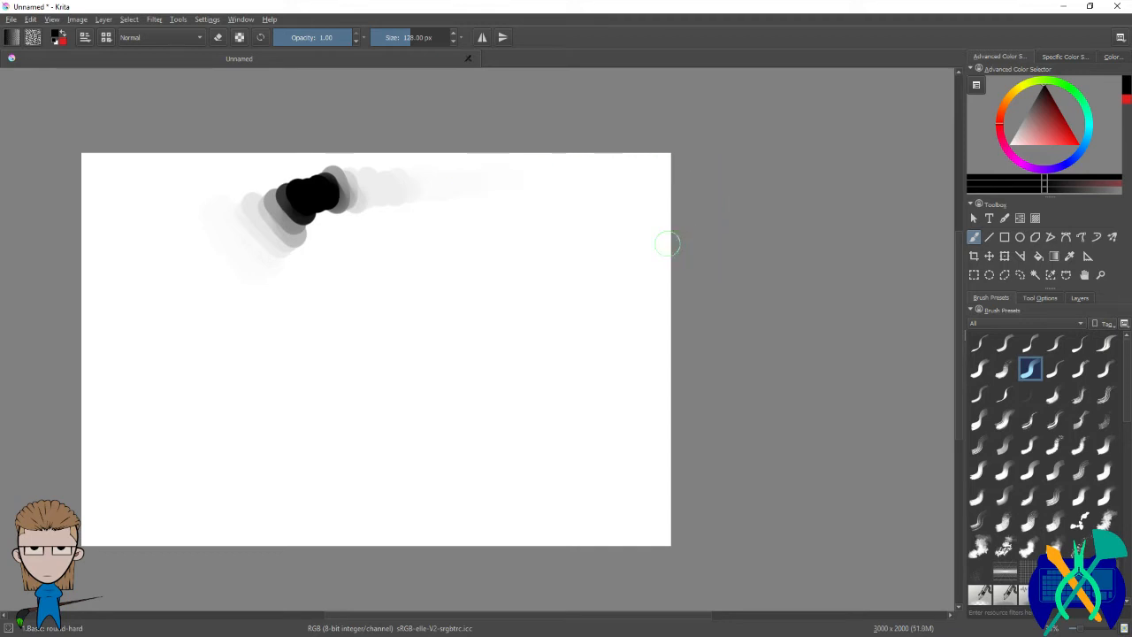
key("Delete")
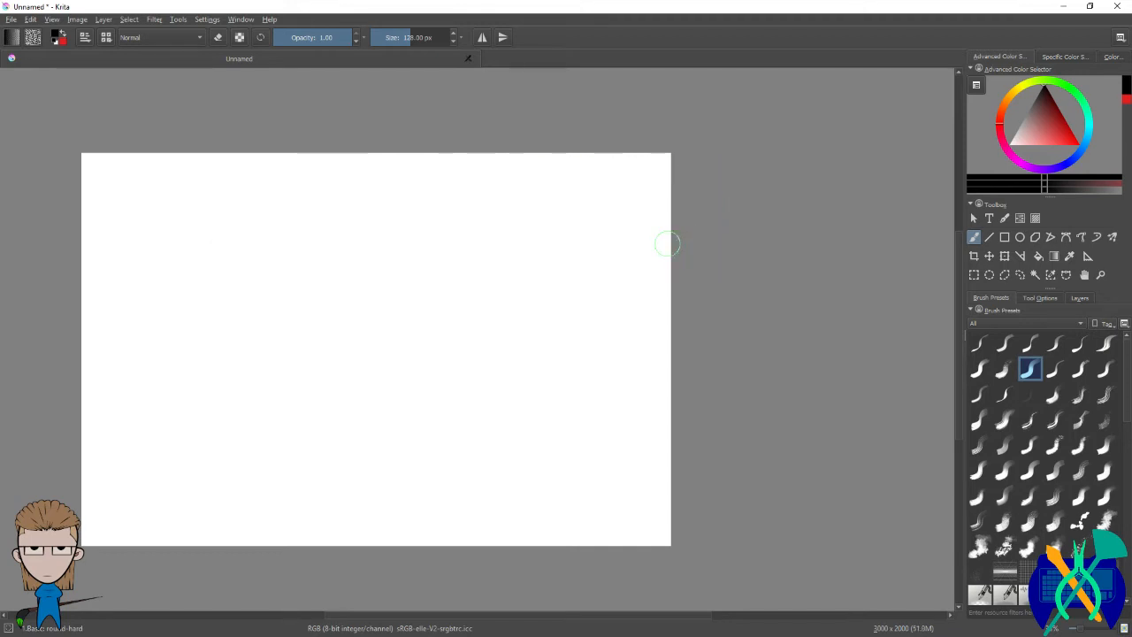
Step: Review the global input pressure curve in the tablet preferences and cancel without changing it
mouse_move(435, 116)
left_mouse_down()
mouse_move(495, 126)
mouse_move(525, 106)
left_mouse_up()
scroll(447, 190, "down", 3)
scroll(406, 191, "up", 2)
scroll(363, 121, "down", 1)
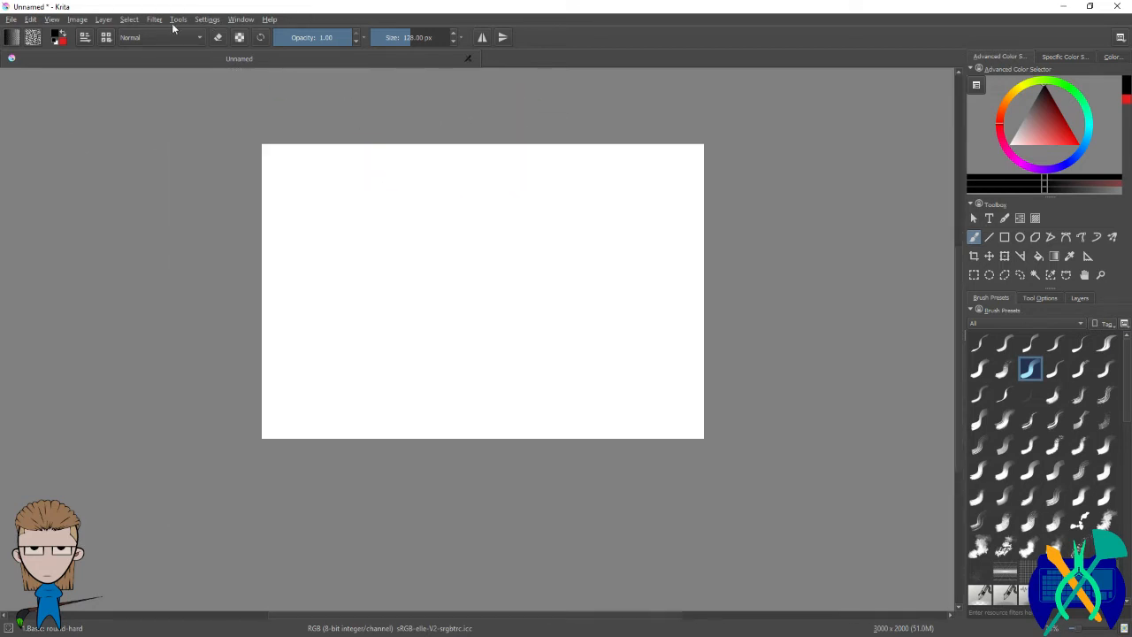
left_click(207, 19)
left_click(226, 30)
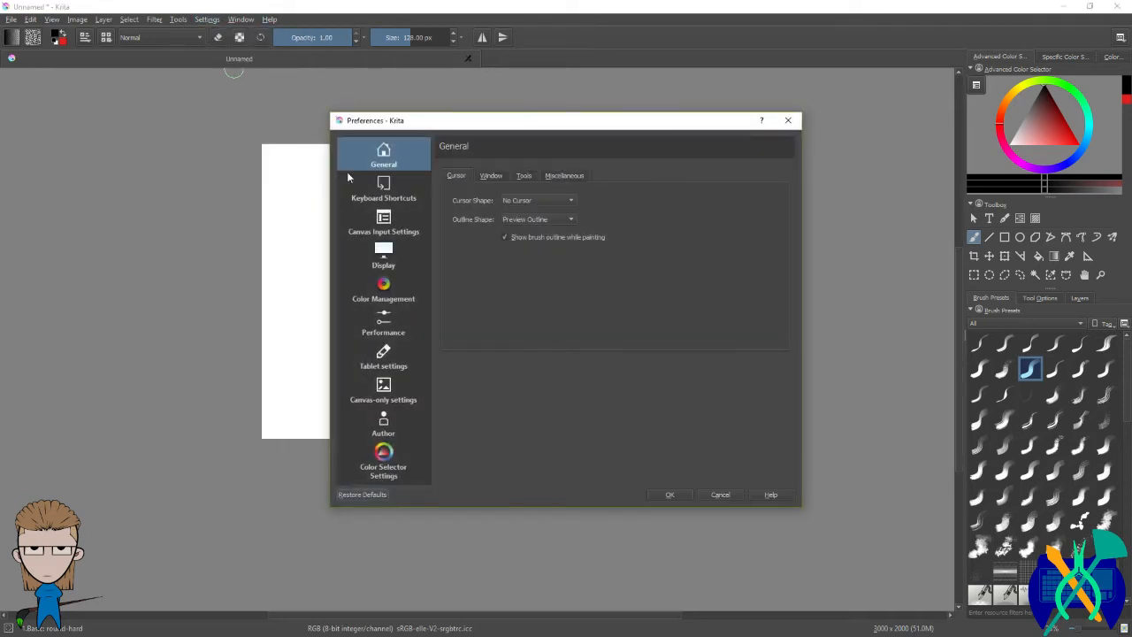
left_click(384, 355)
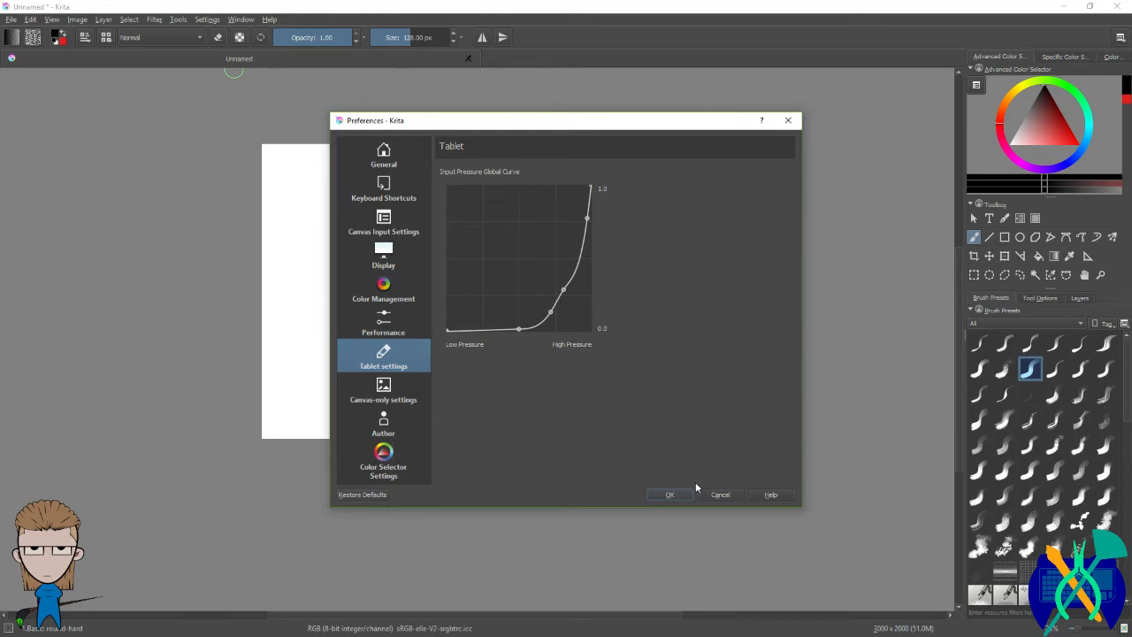
left_click(734, 494)
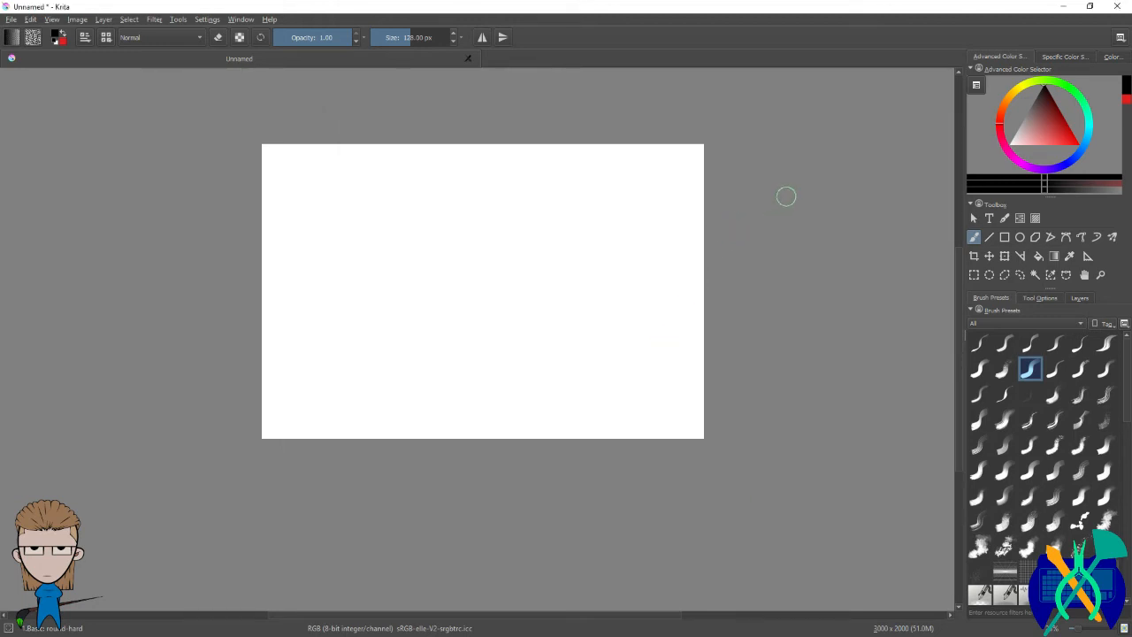
Step: Browse the brush presets and sample the Environment brushes, including smokey, splatter2 and rough1
scroll(787, 190, "up", 1)
scroll(35, 157, "up", 1)
scroll(50, 156, "down", 1)
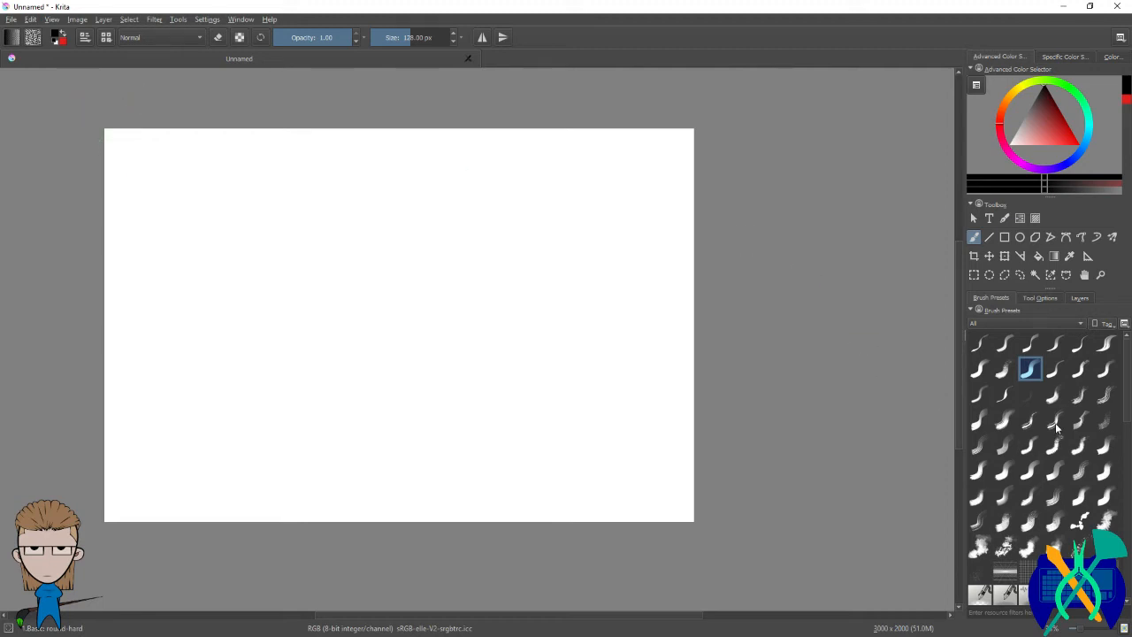
scroll(1055, 424, "down", 5)
scroll(1055, 423, "down", 5)
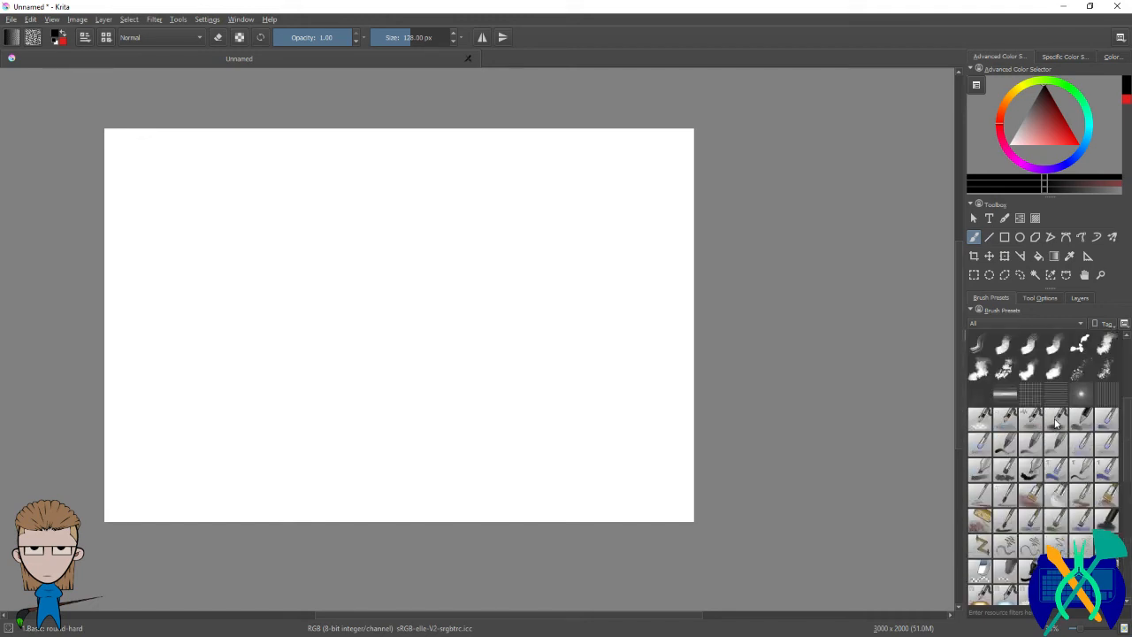
left_click(1055, 374)
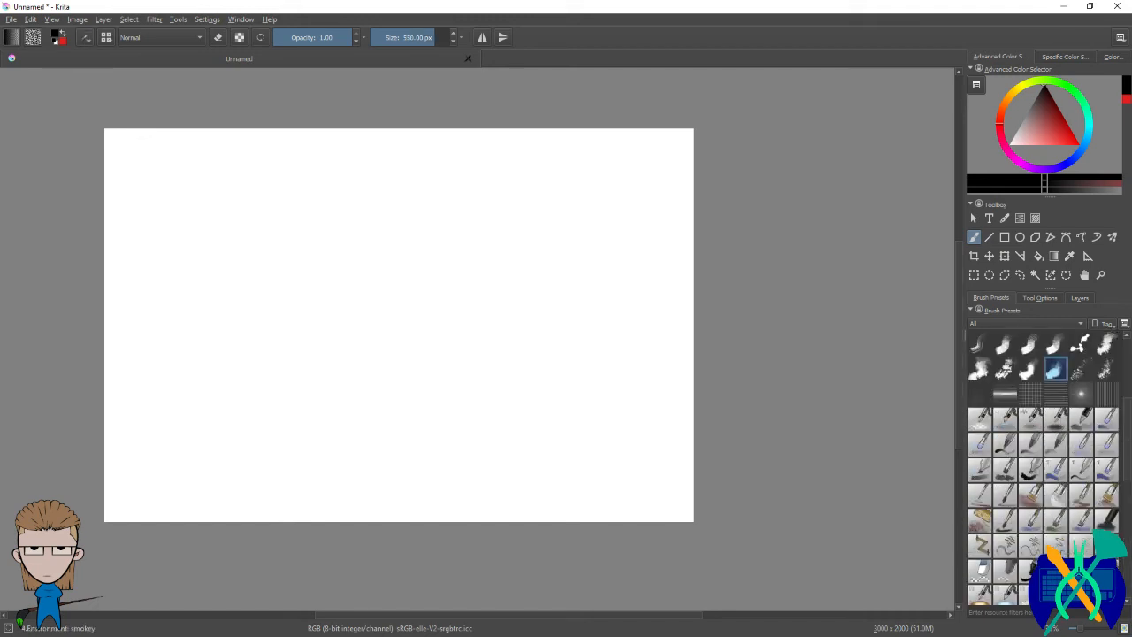
left_click(1105, 374)
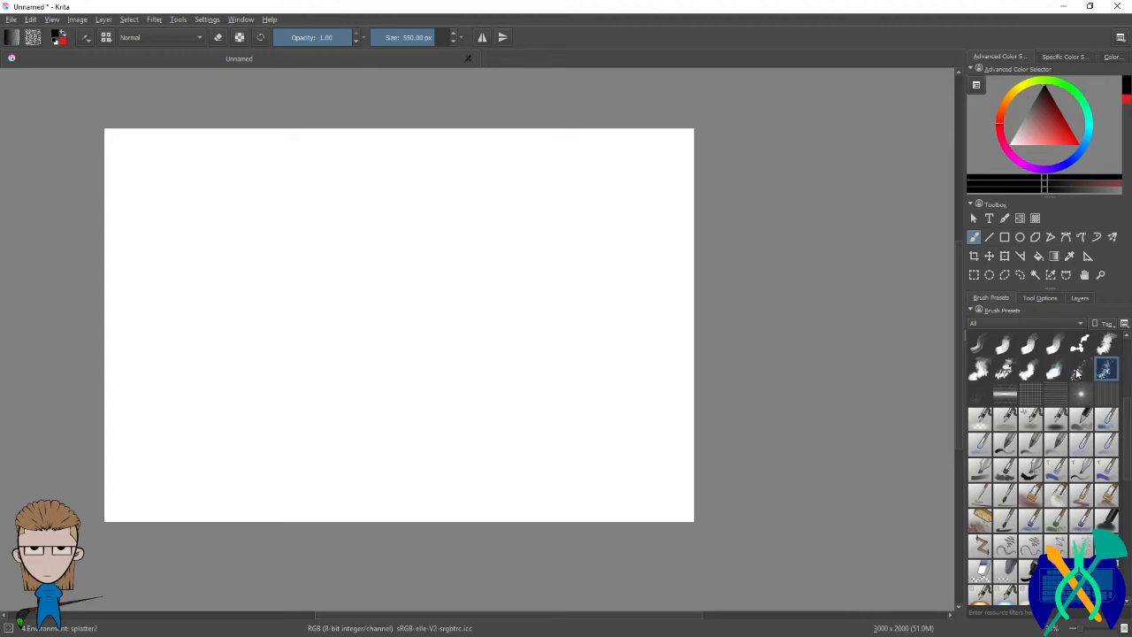
left_click(1078, 373)
left_click(1053, 374)
left_click(1028, 374)
left_click(978, 371)
scroll(1015, 402, "up", 5)
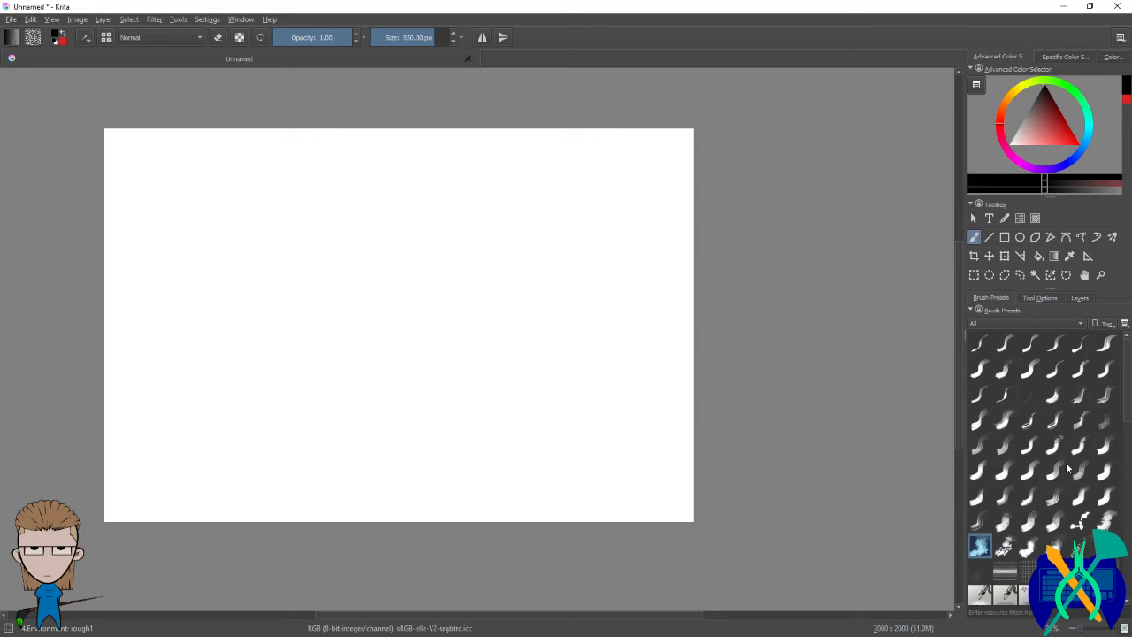
Step: Filter the brush presets by the concept&illustration tag and remove the depth guide preset from that tag
left_click(1077, 323)
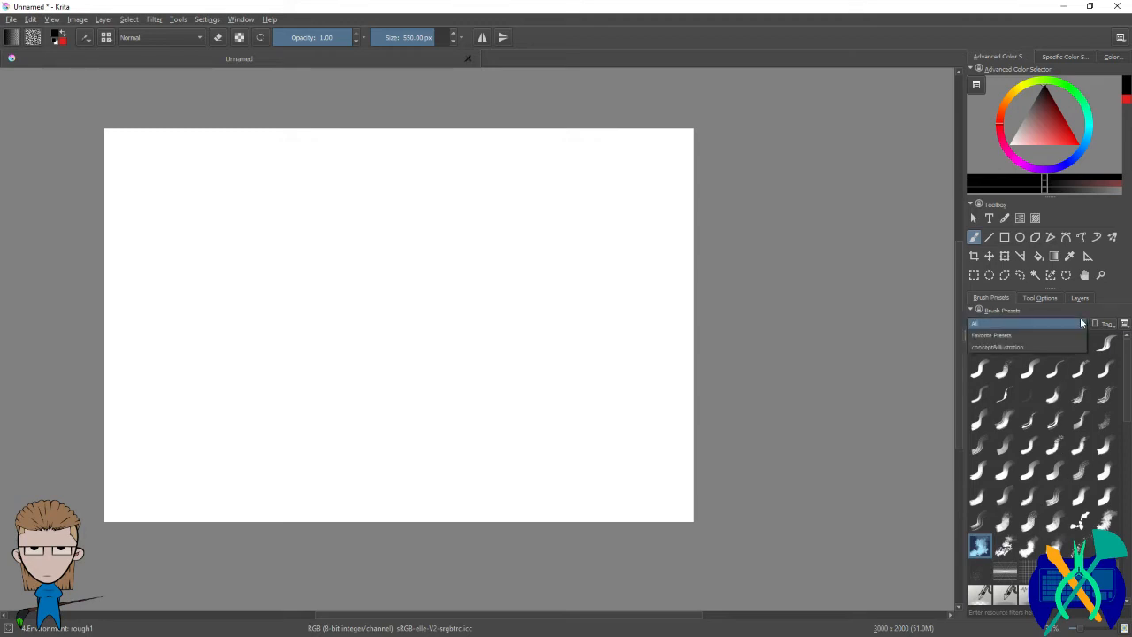
left_click(1045, 347)
left_click(1005, 576)
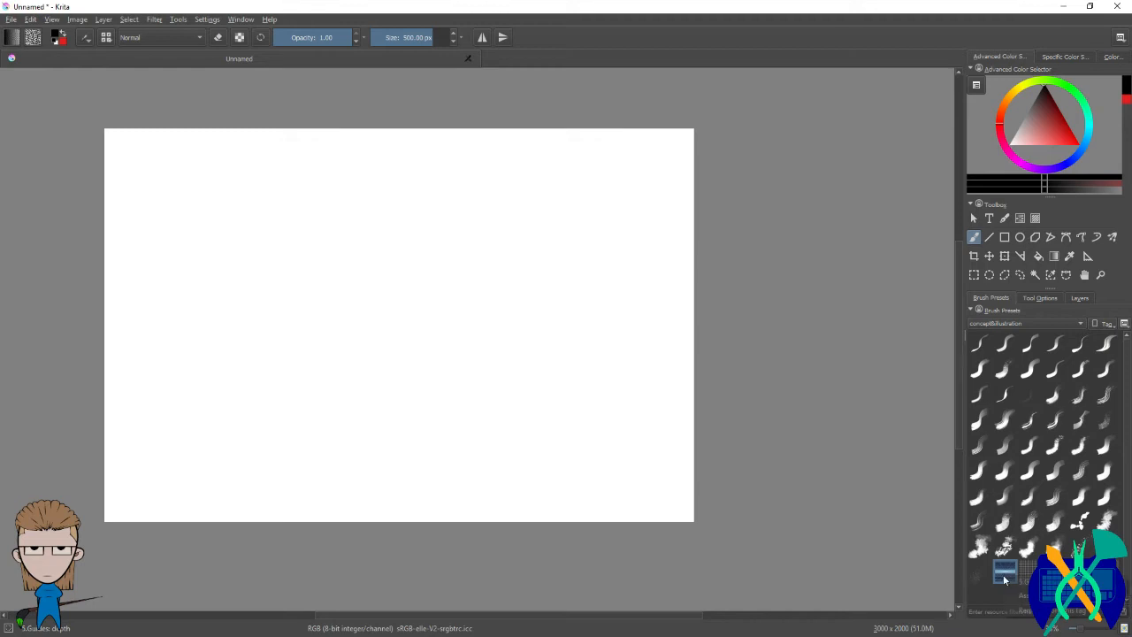
right_click(1003, 574)
left_click(1030, 610)
Step: Remove the remaining four guide presets, including vanishing point and vertical lines, from the concept&illustration tag
right_click(1003, 574)
left_click(1021, 609)
right_click(1010, 580)
left_click(1023, 609)
right_click(1010, 573)
left_click(1024, 608)
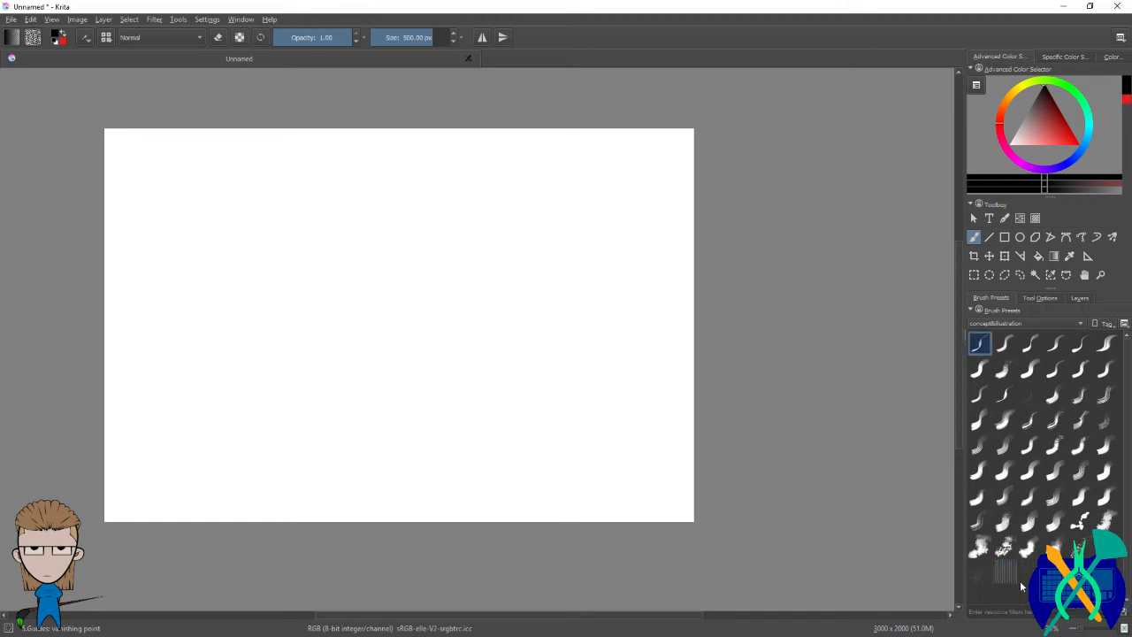
right_click(1006, 575)
left_click(1023, 609)
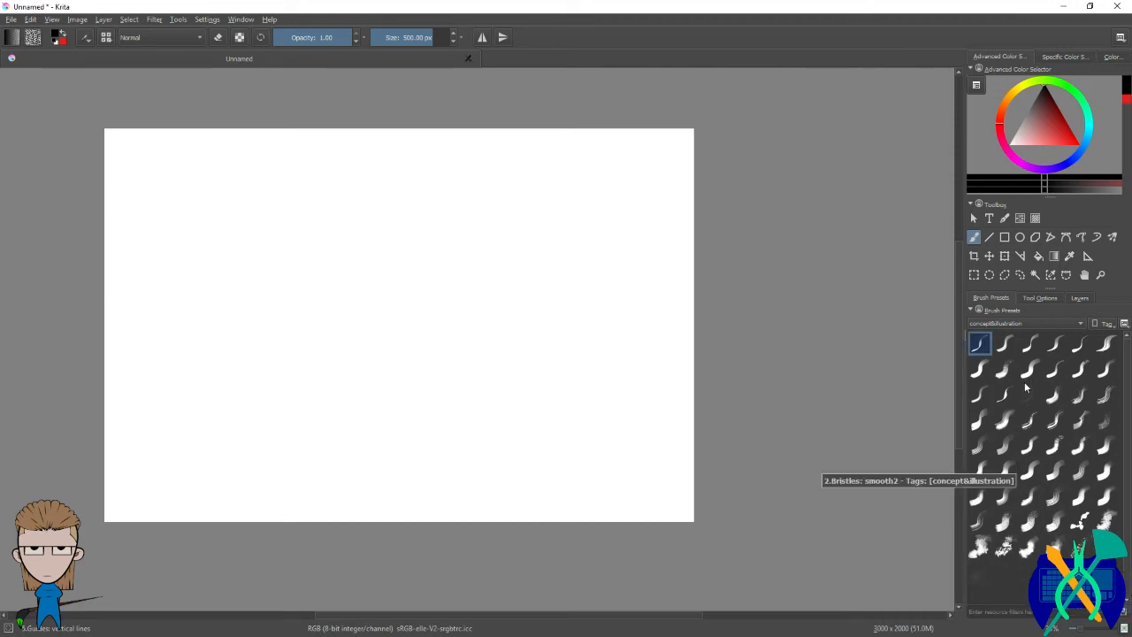
Step: Choose the Blocks: texture2 preset, paint a short crooked test stroke on the lower right of the canvas, and undo it
left_click(1031, 524)
mouse_move(542, 347)
left_mouse_down()
mouse_move(576, 357)
mouse_move(609, 418)
left_mouse_up()
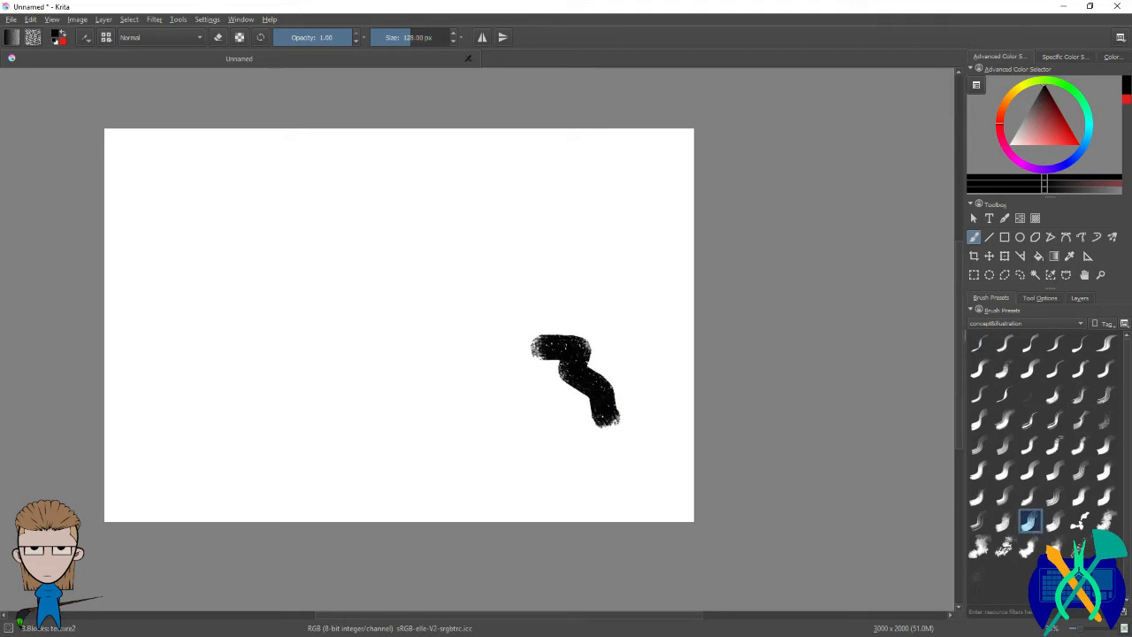
key("ctrl+z")
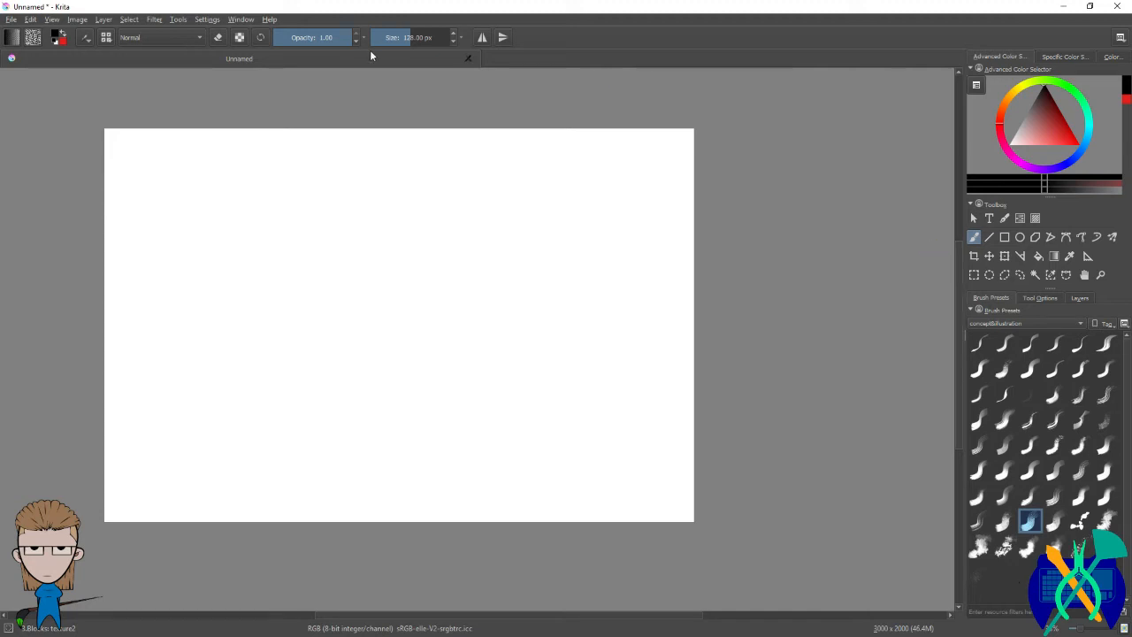
Step: Look over the brush tip and engine settings, and view the resource bundle manager before closing it
left_click(89, 42)
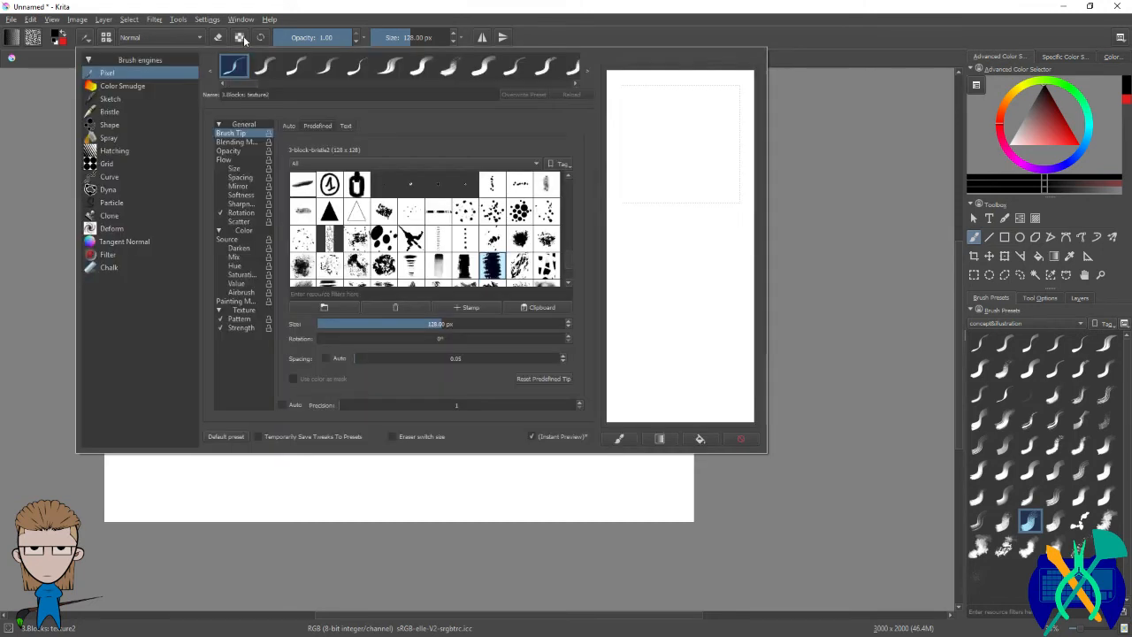
left_click(207, 19)
left_click(225, 51)
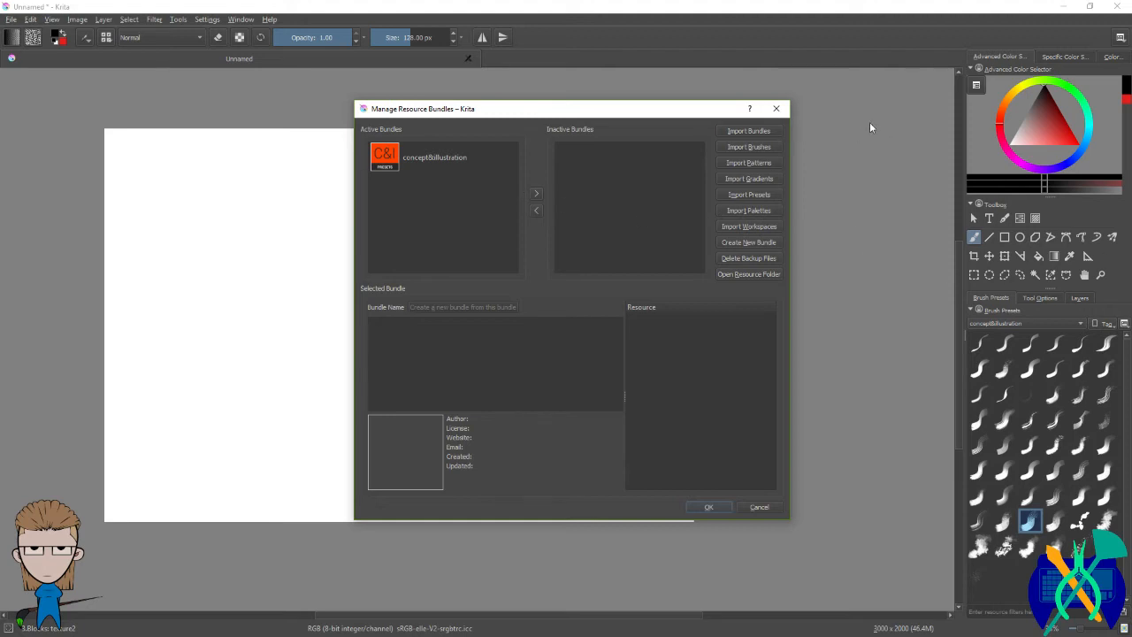
left_click(777, 108)
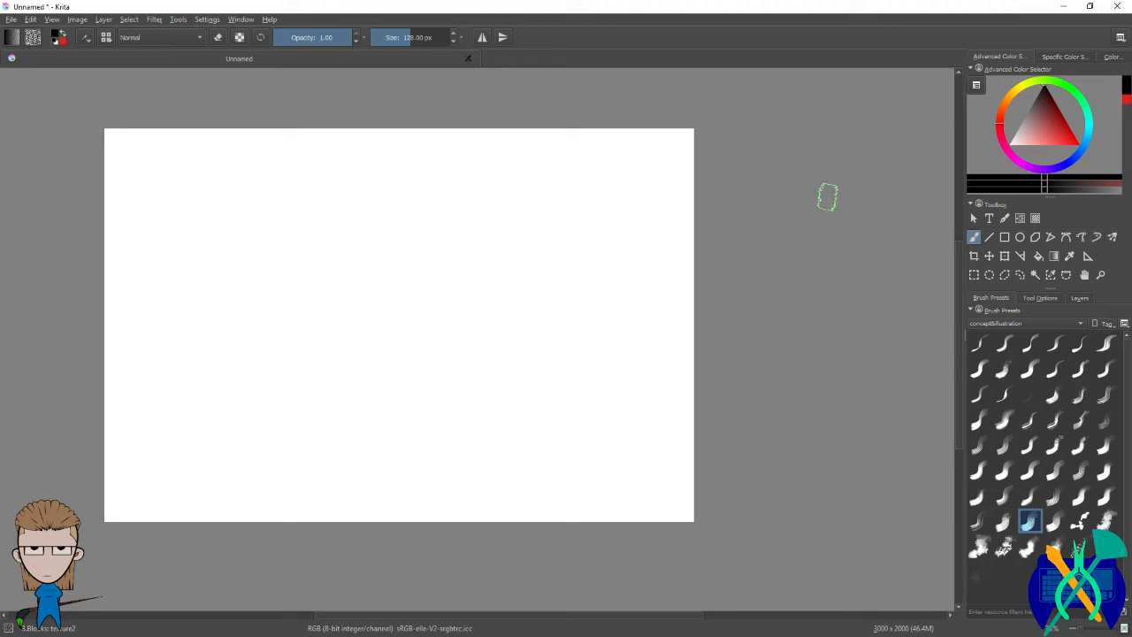
Step: Try the Pan and Zoom tools on the canvas, and bring the whole page back into view
left_click(180, 21)
mouse_move(184, 33)
left_click(1086, 275)
left_click_drag(742, 247, 779, 255)
left_click(1101, 274)
left_click(779, 253)
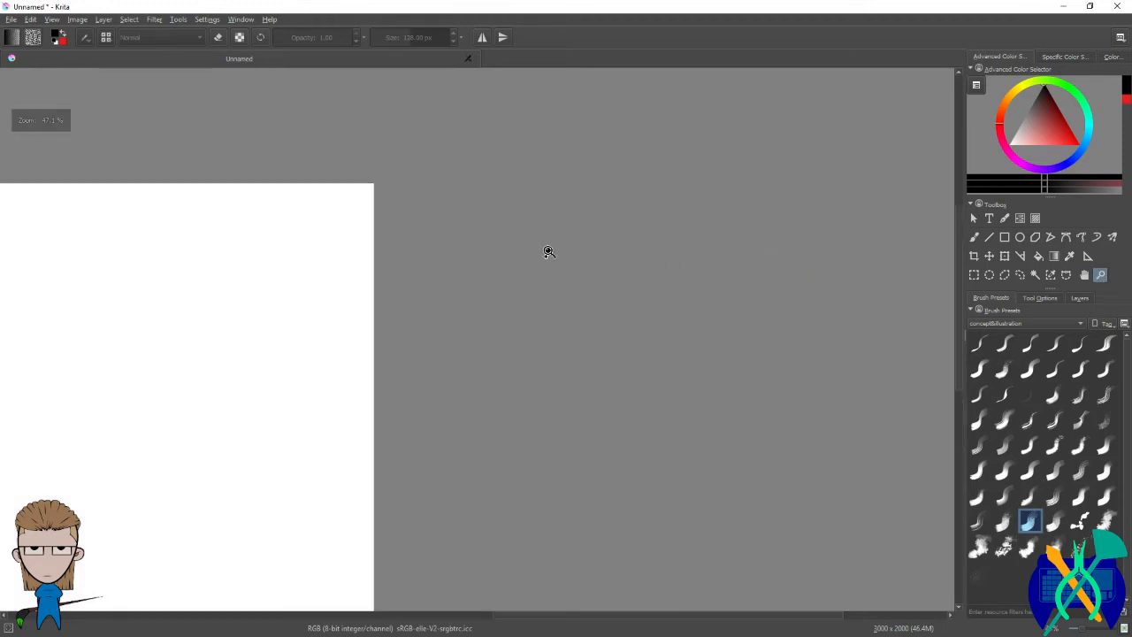
scroll(671, 243, "down", 4)
scroll(372, 265, "up", 1)
scroll(593, 280, "up", 1)
scroll(705, 286, "up", 1)
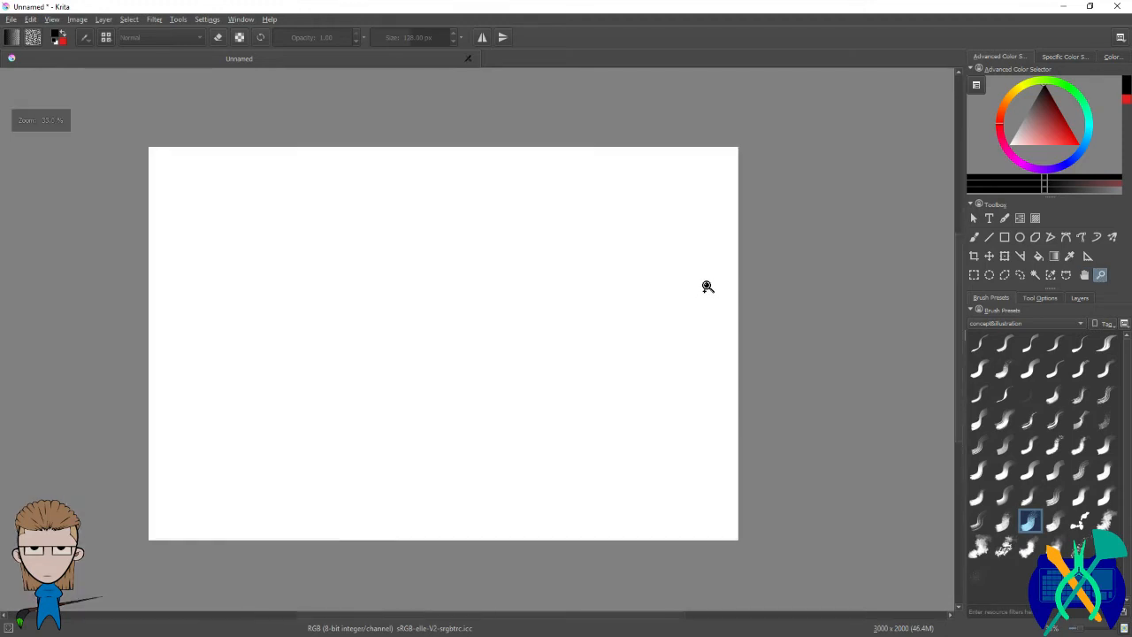
left_click(155, 20)
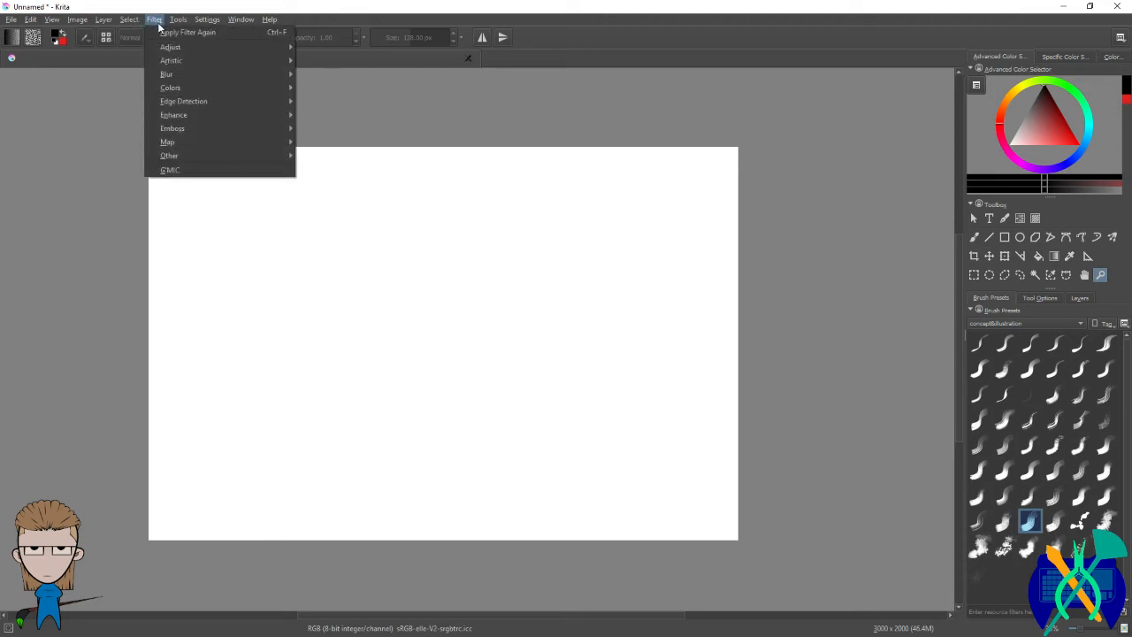
double_click(129, 21)
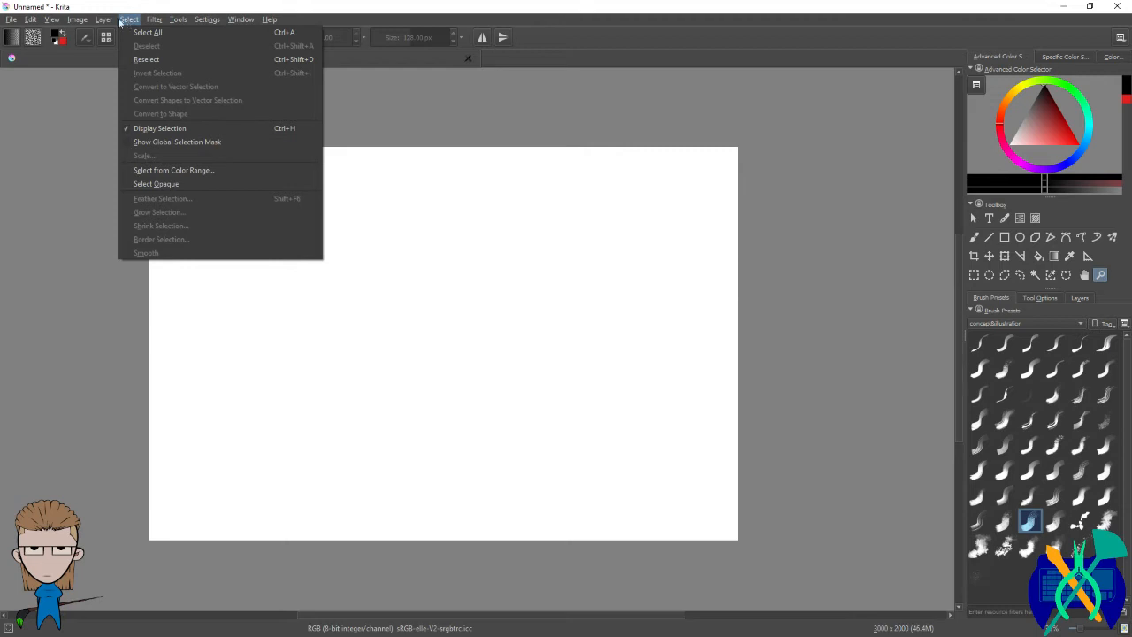
mouse_move(53, 20)
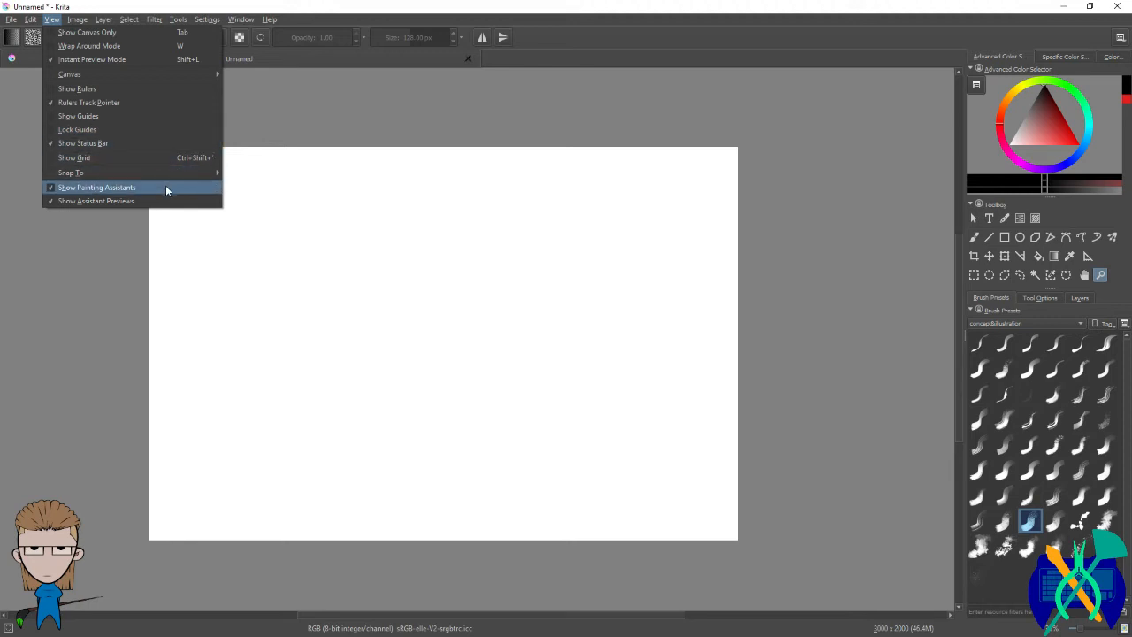
left_click(31, 20)
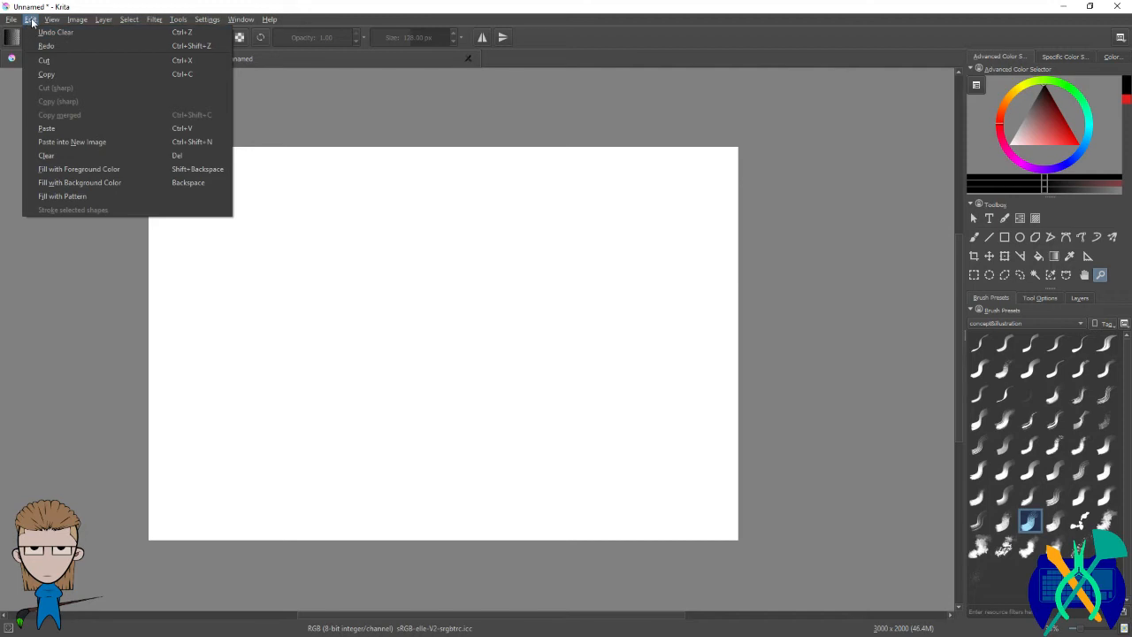
left_click(31, 19)
left_click(36, 21)
left_click(181, 23)
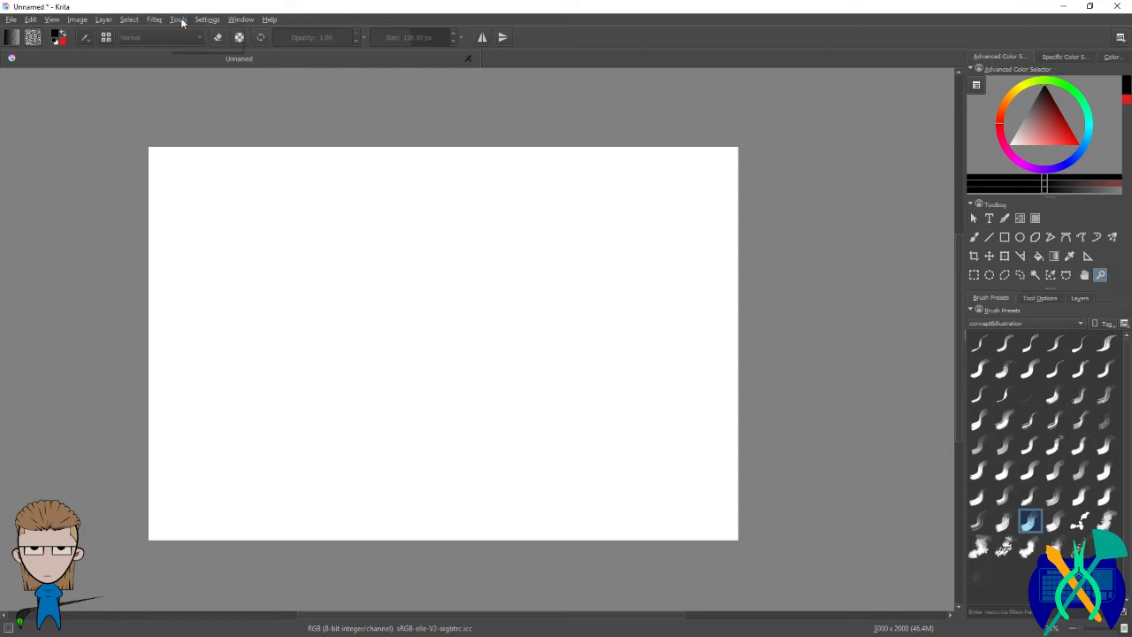
Step: Add the Palette docker to the workspace
right_click(1063, 207)
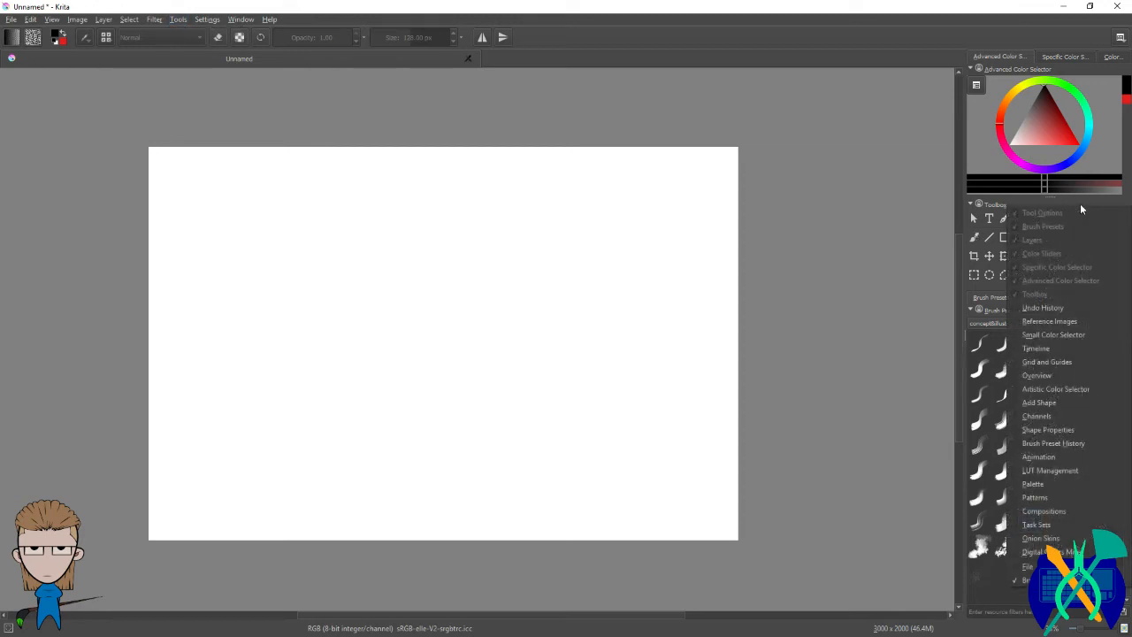
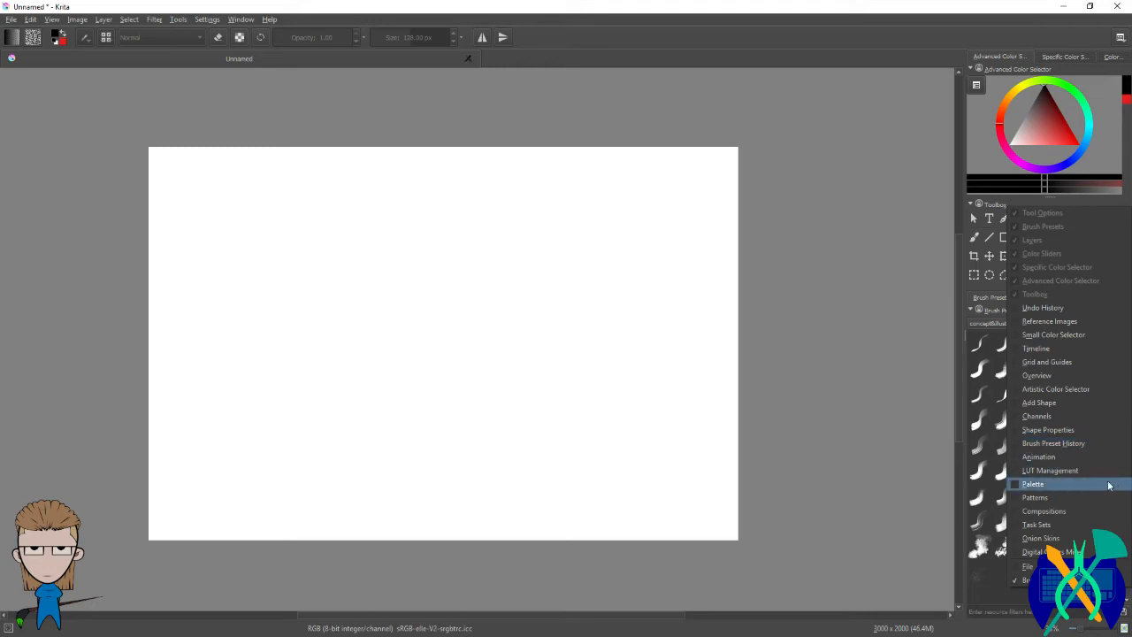
left_click(1031, 484)
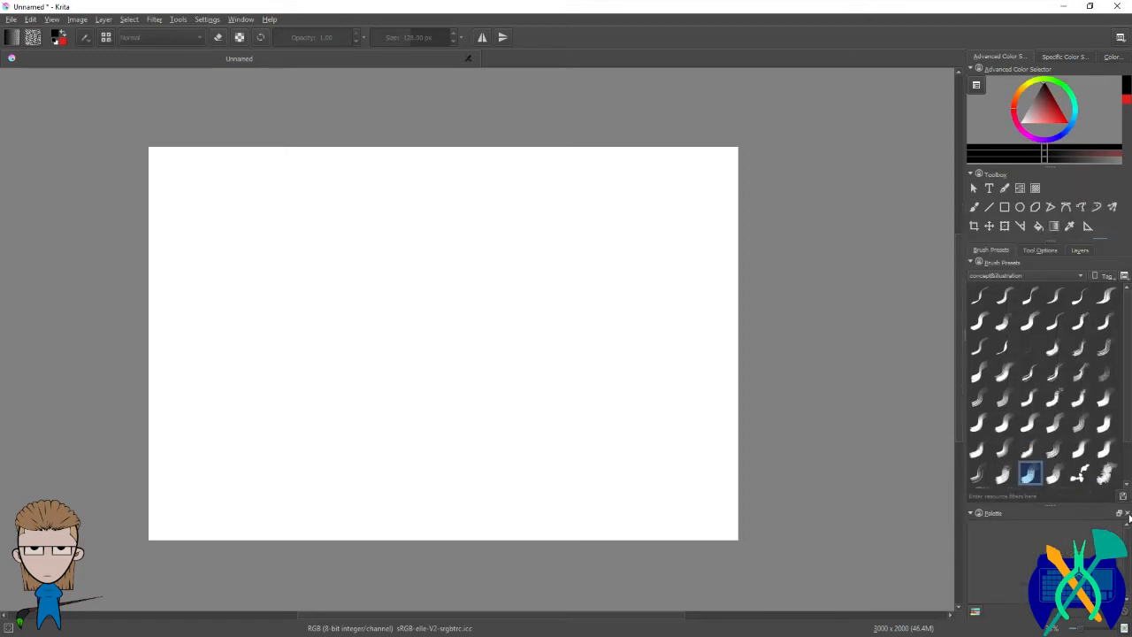
Step: Close the Palette docker and zoom the canvas out to about half its displayed size
left_click(1128, 514)
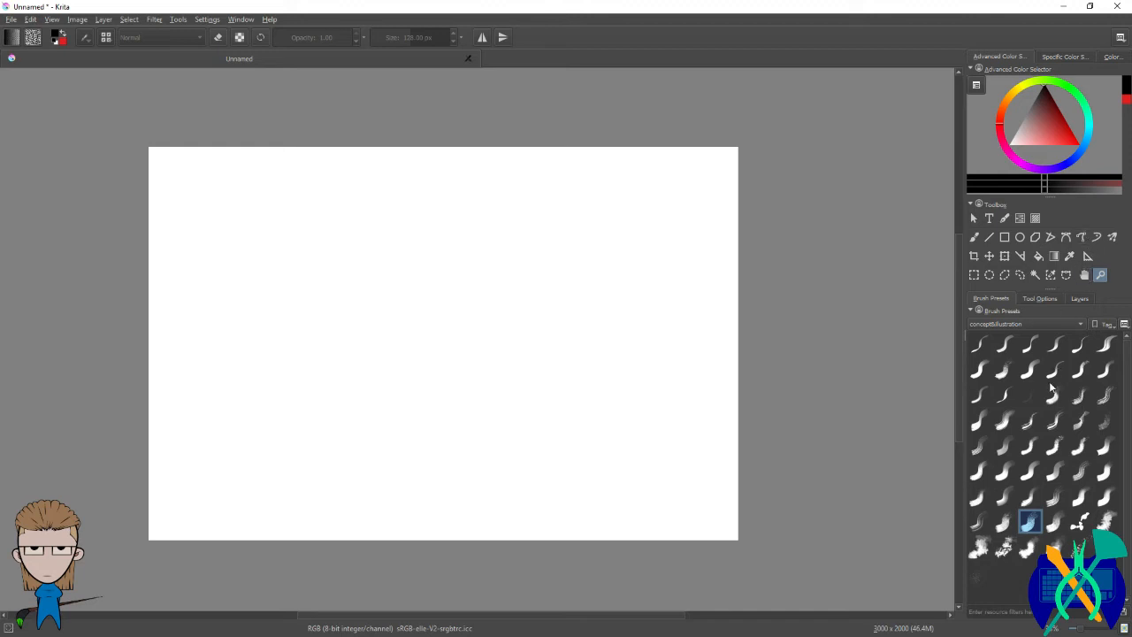
left_click_drag(1079, 628, 1078, 629)
Step: Look over the list of available dockers and view the Specific Color Selector and Color Sliders before returning to the Advanced Color Selector
right_click(1069, 213)
right_click(1066, 202)
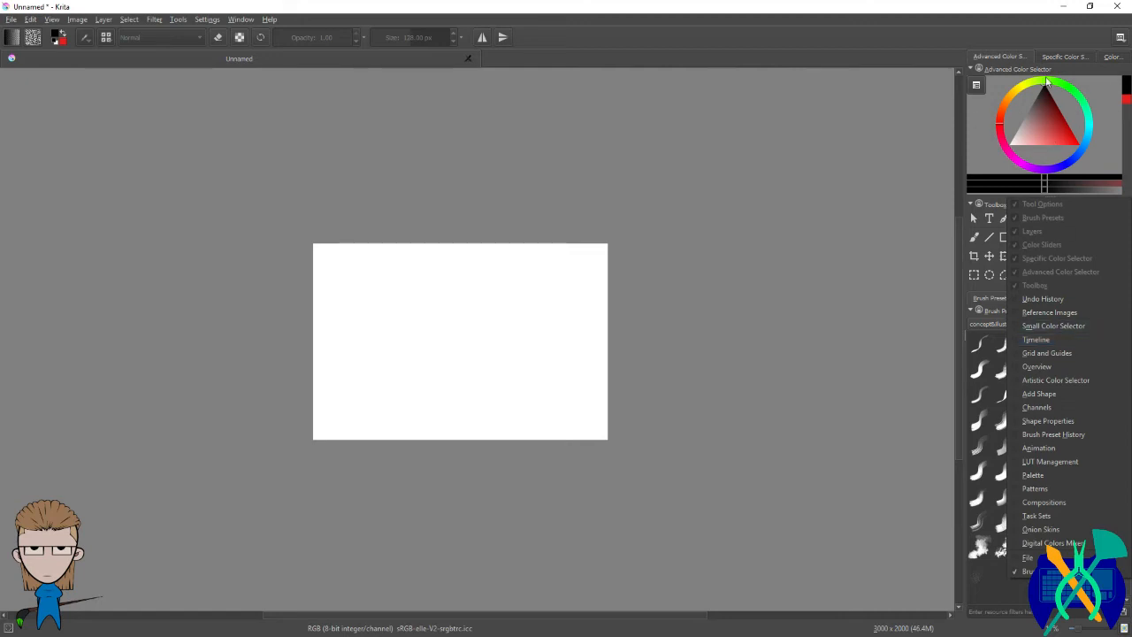
left_click(1053, 58)
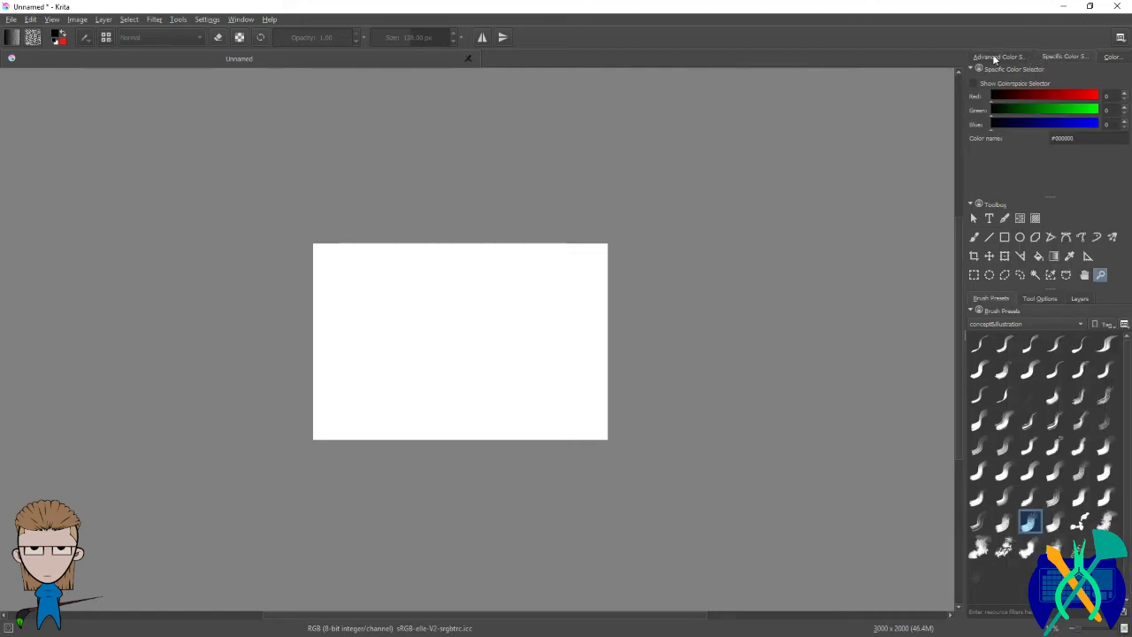
left_click(1120, 57)
left_click(999, 58)
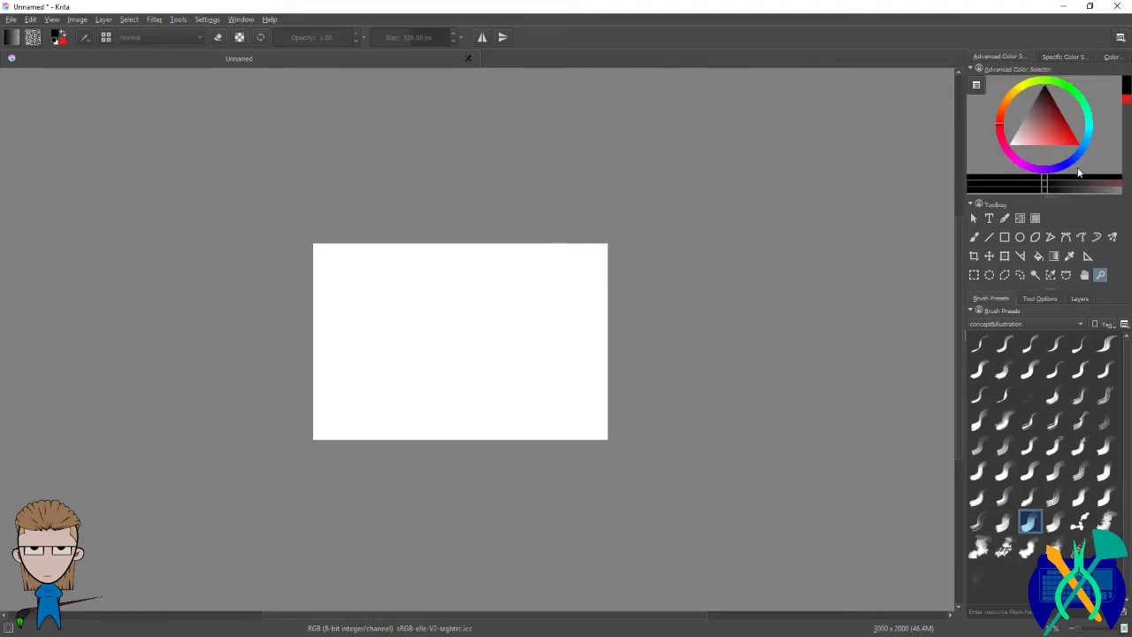
right_click(1087, 211)
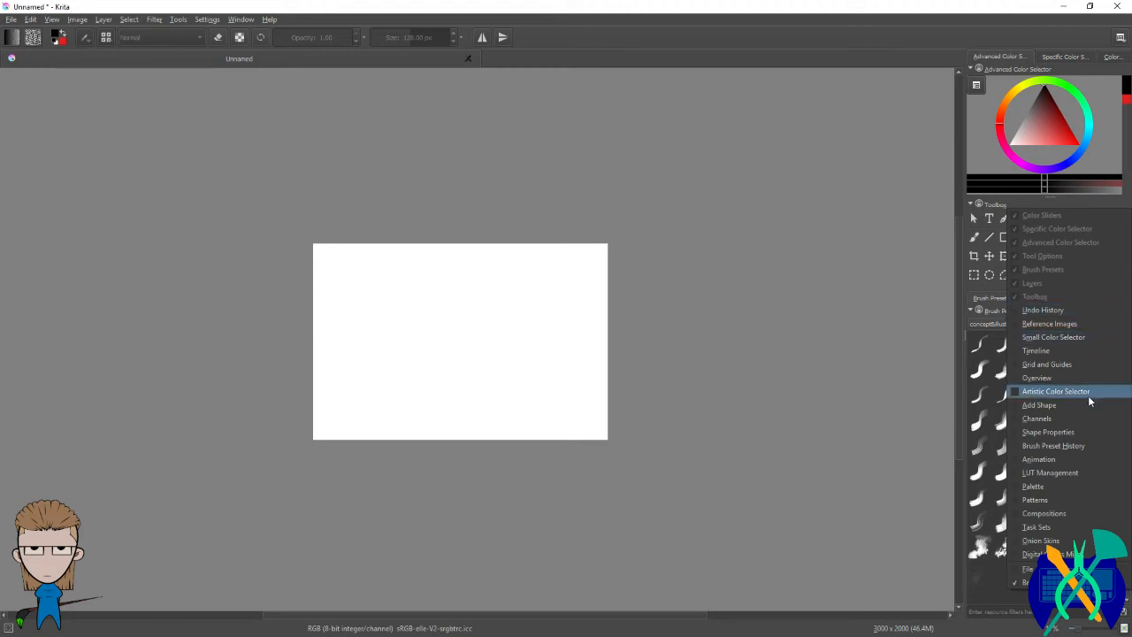
left_click(986, 253)
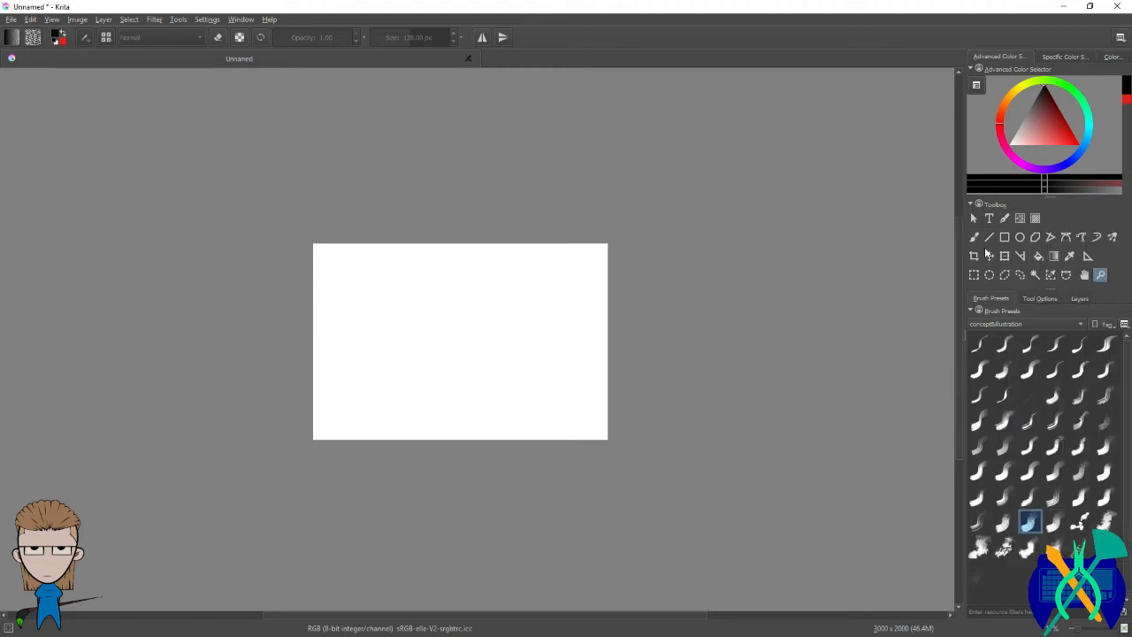
Step: Set the Toolbox icon size to 12x12
right_click(1006, 246)
left_click(1059, 224)
right_click(1073, 241)
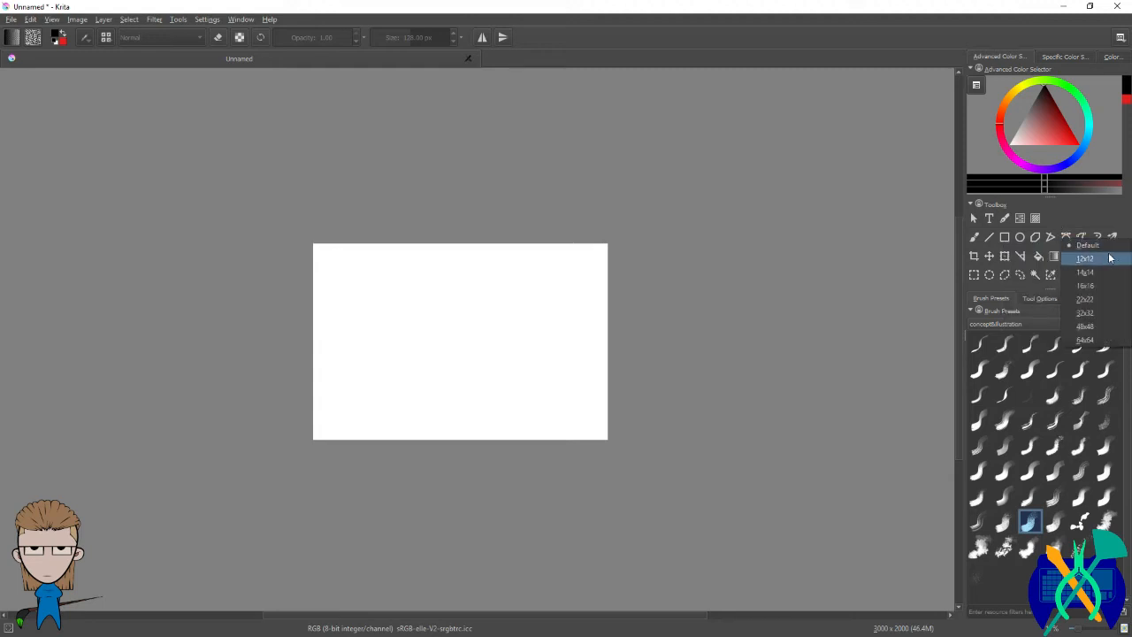
left_click(1111, 257)
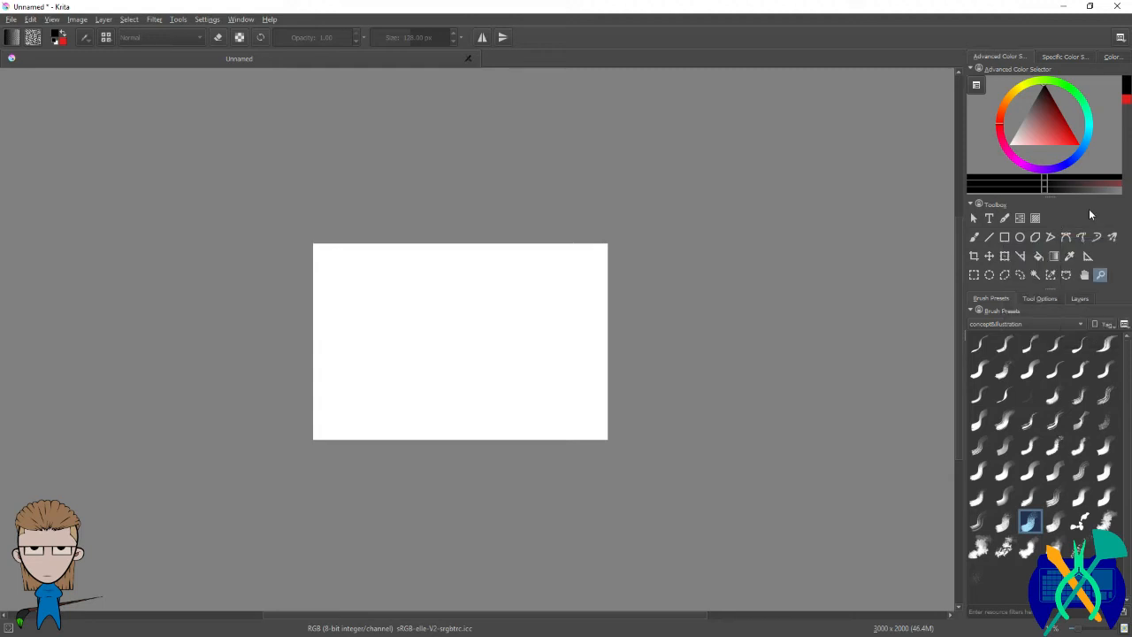
right_click(1094, 278)
left_click(1091, 298)
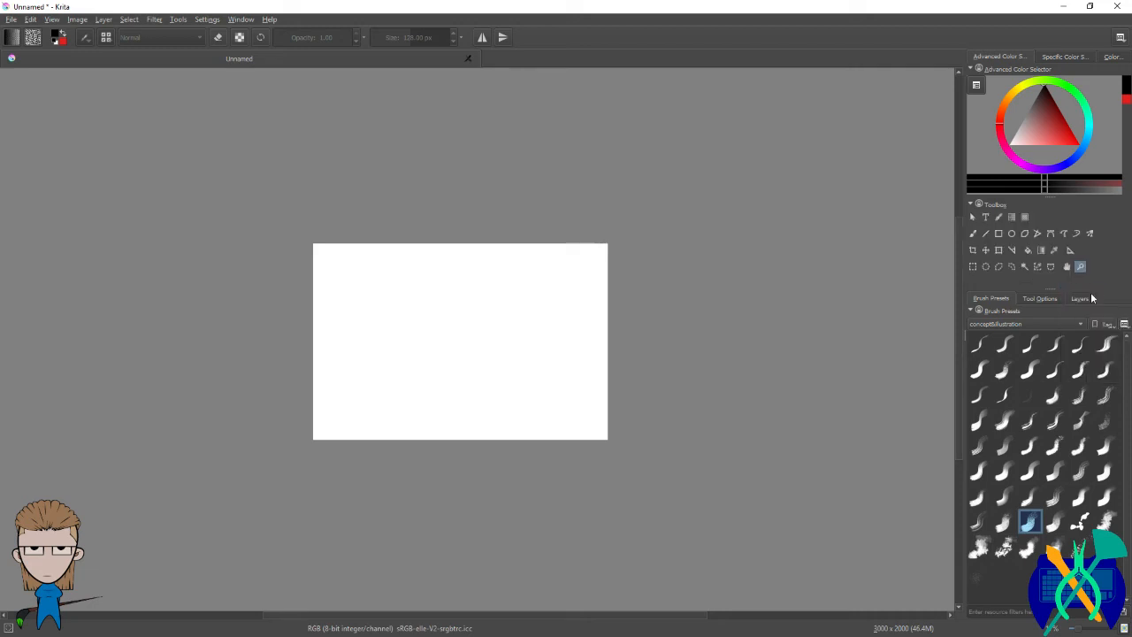
Step: Set the Toolbox icon size to 16x16 and activate the Dynamic Brush tool
right_click(1062, 219)
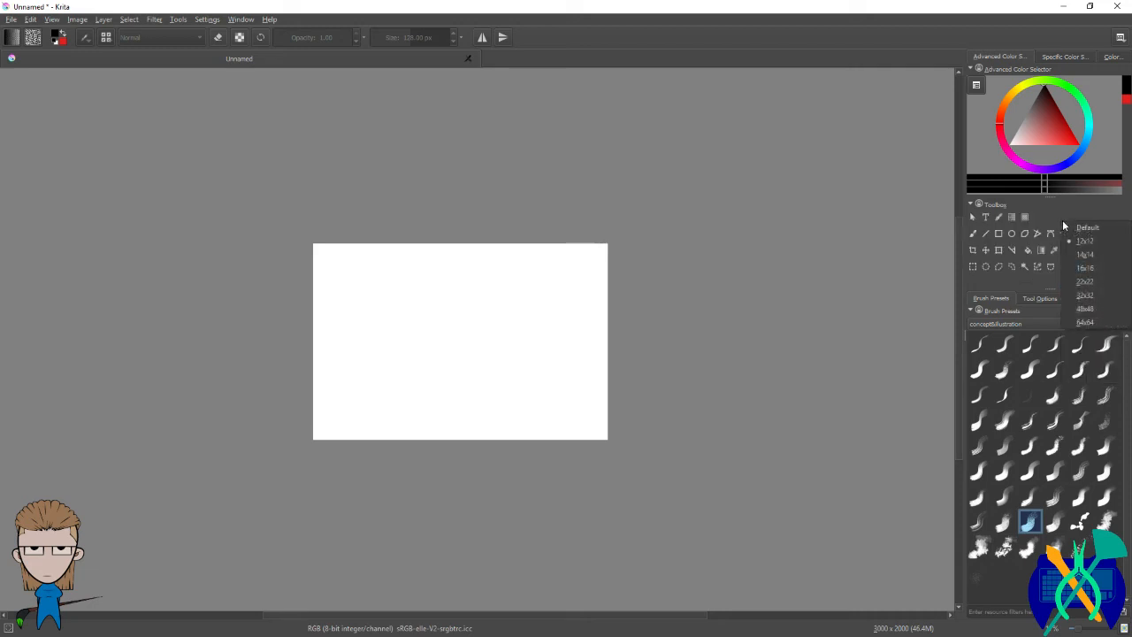
left_click(1105, 263)
right_click(1076, 204)
right_click(988, 230)
left_click(1097, 237)
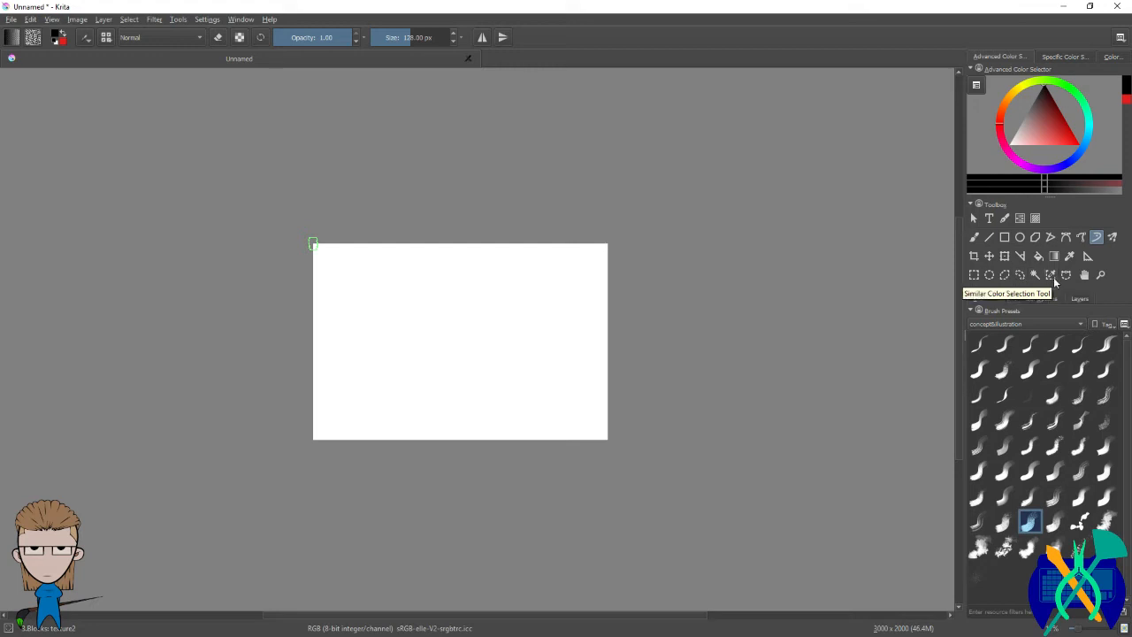
Step: Look over the context options of the Toolbox and its docker list, and dismiss them
right_click(1066, 281)
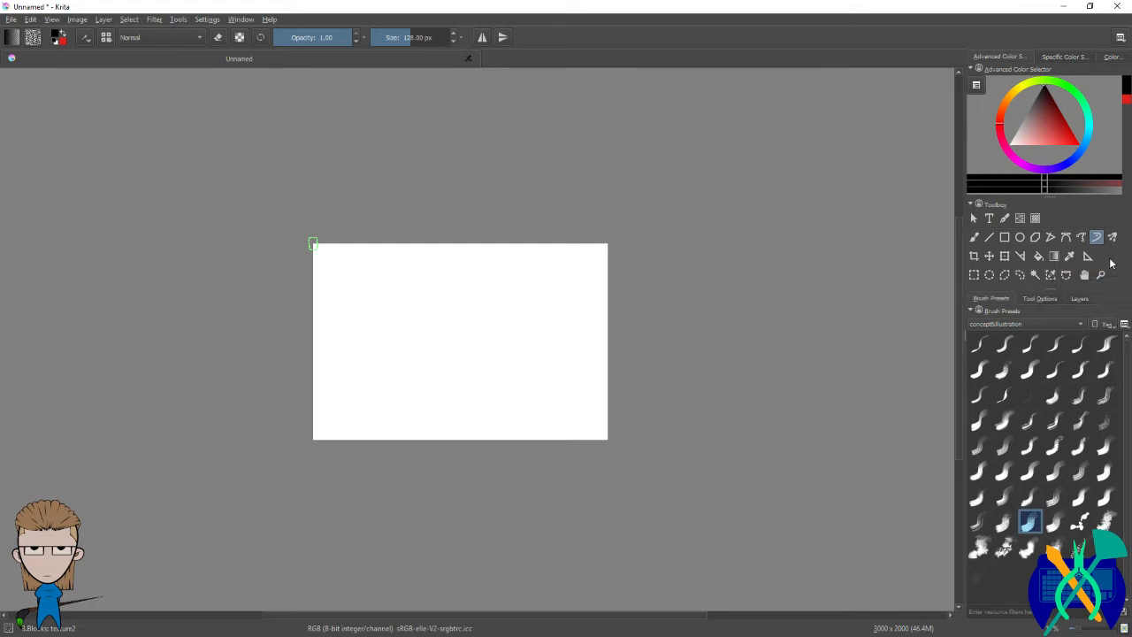
right_click(1103, 204)
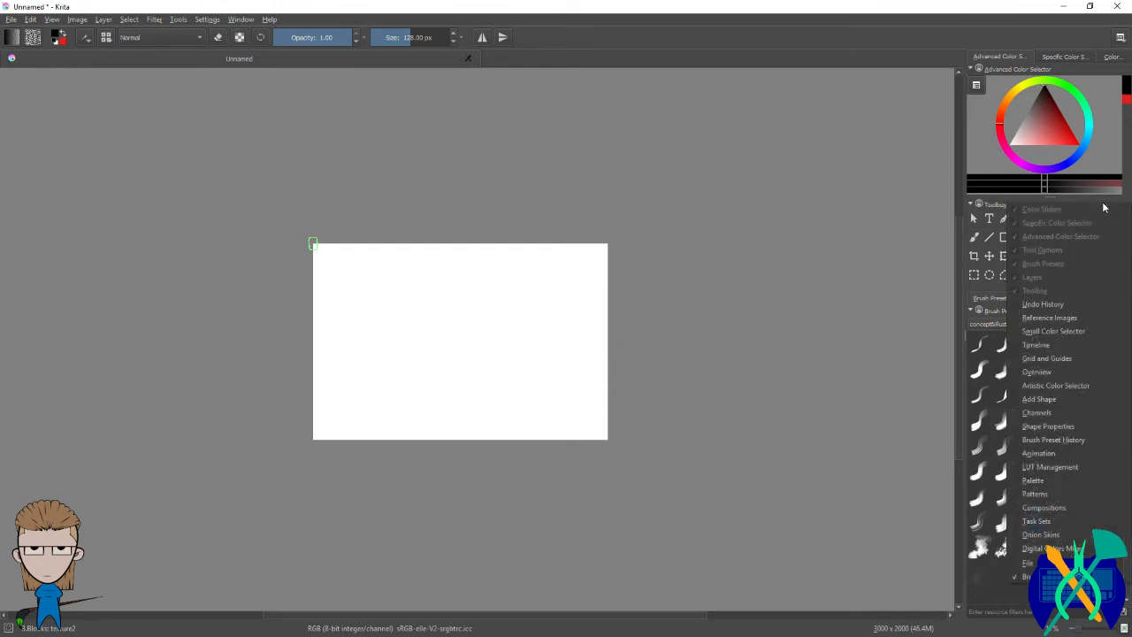
left_click(697, 208)
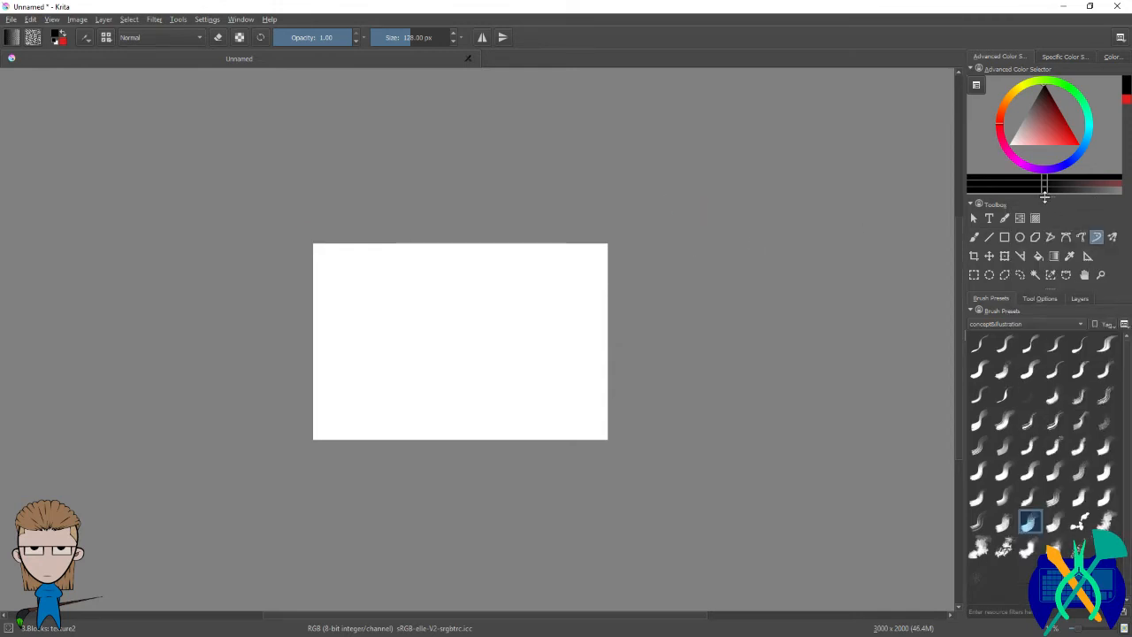
Step: Collapse the Toolbox docker, expand it again, and adjust its height to show all tool rows
left_click(970, 208)
left_click(970, 229)
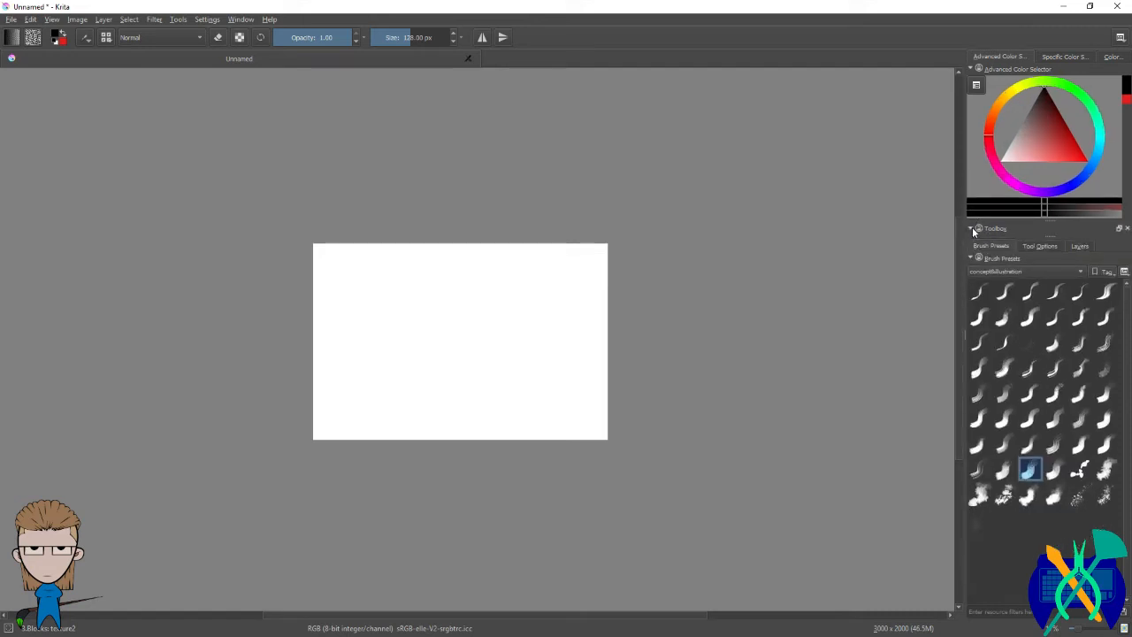
mouse_move(1051, 234)
left_mouse_down()
mouse_move(1062, 394)
mouse_move(1065, 303)
left_mouse_up()
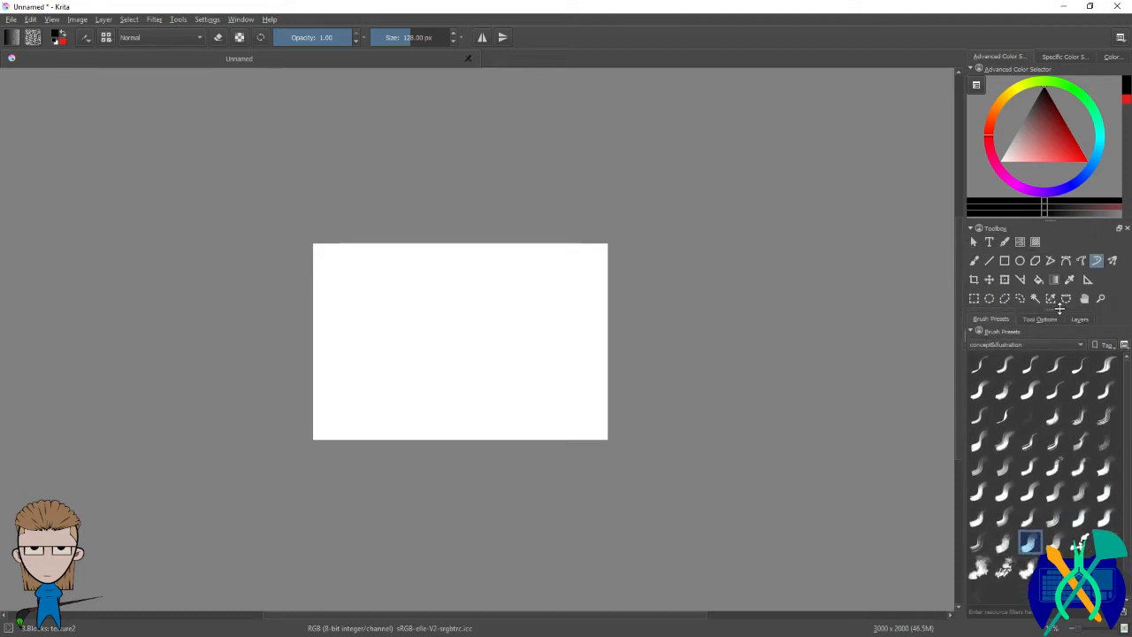
Step: Try floating the Toolbox docker, dock it back in place, and fine-tune its height
left_click(1120, 230)
left_click(1119, 230)
left_click_drag(1050, 312, 1052, 310)
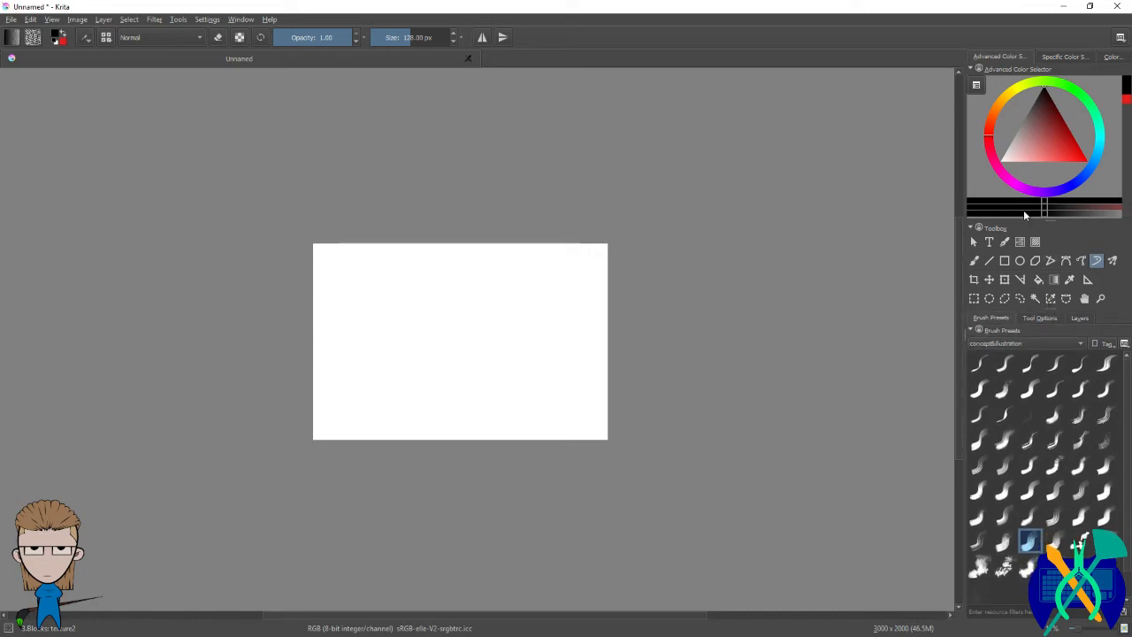
Step: Open the toolbar configuration and examine the available actions for mainToolBar
left_click(11, 20)
mouse_move(51, 19)
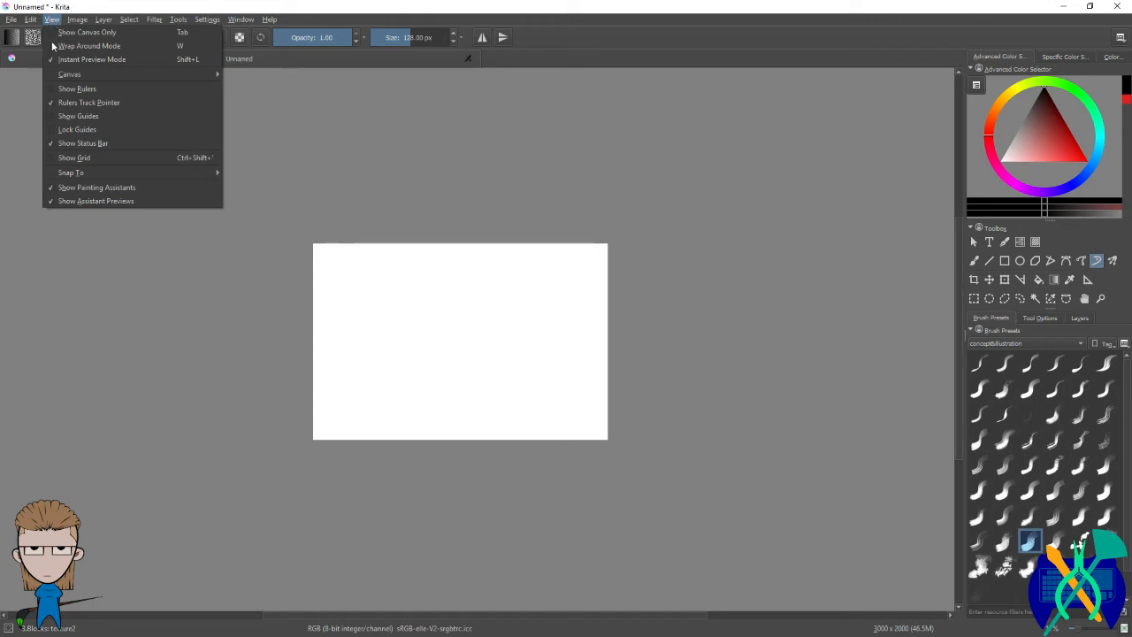
mouse_move(92, 79)
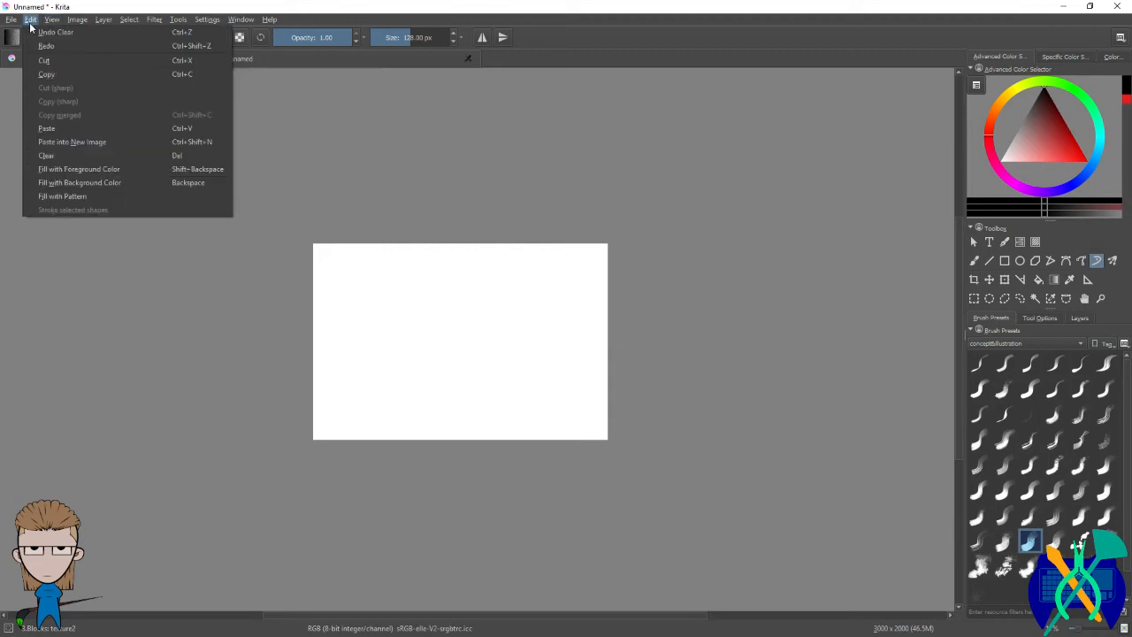
mouse_move(105, 21)
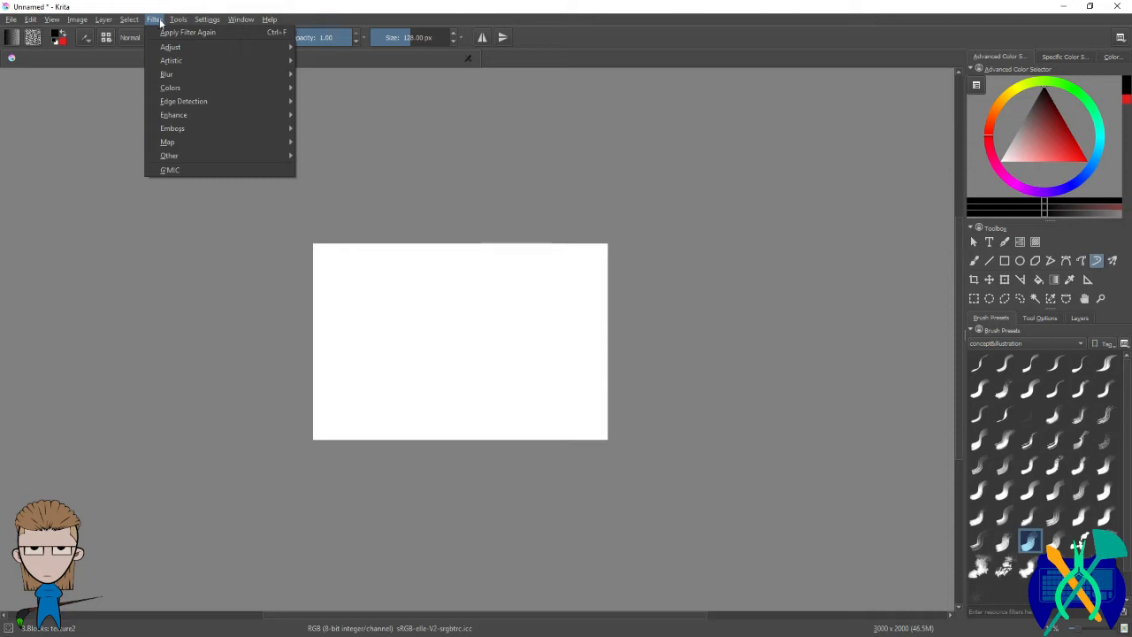
mouse_move(180, 22)
mouse_move(215, 48)
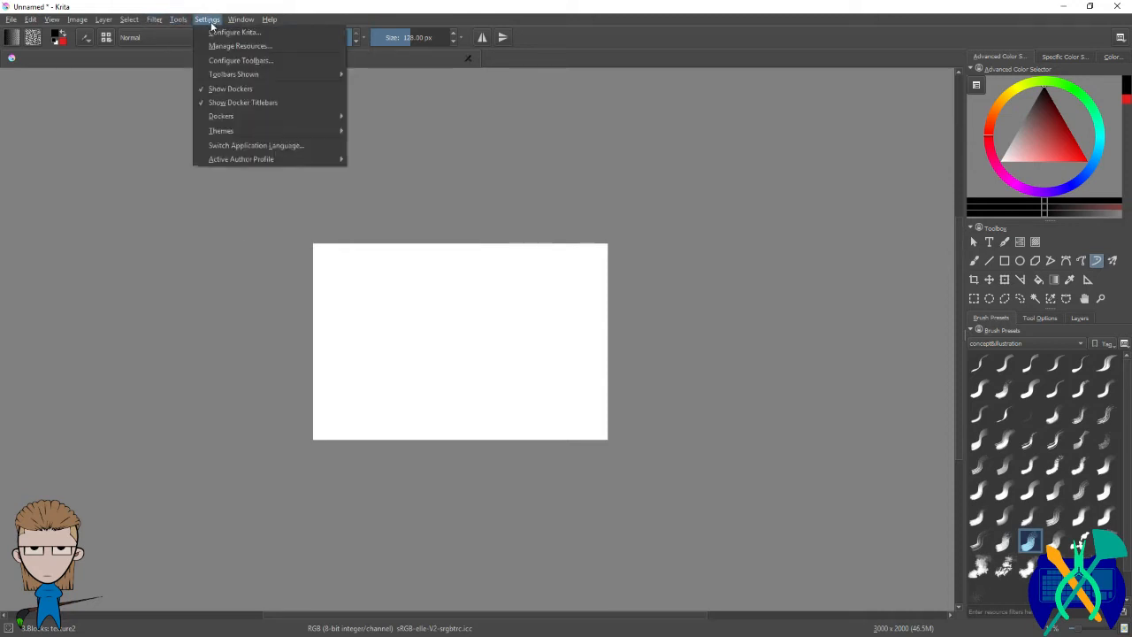
left_click(242, 60)
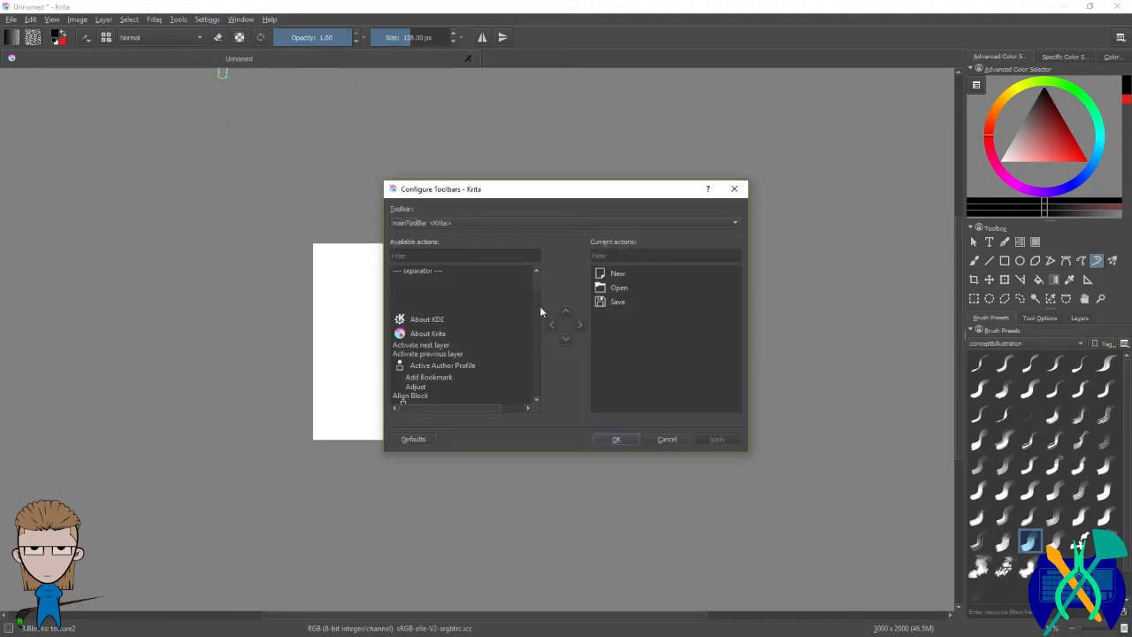
scroll(478, 327, "down", 5)
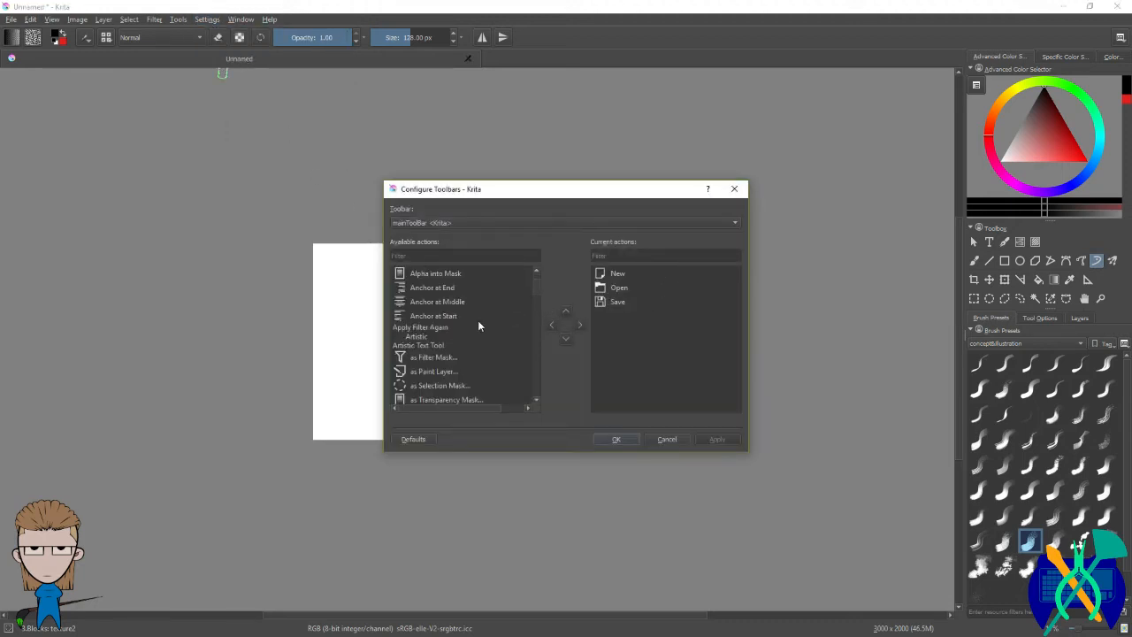
scroll(479, 326, "down", 10)
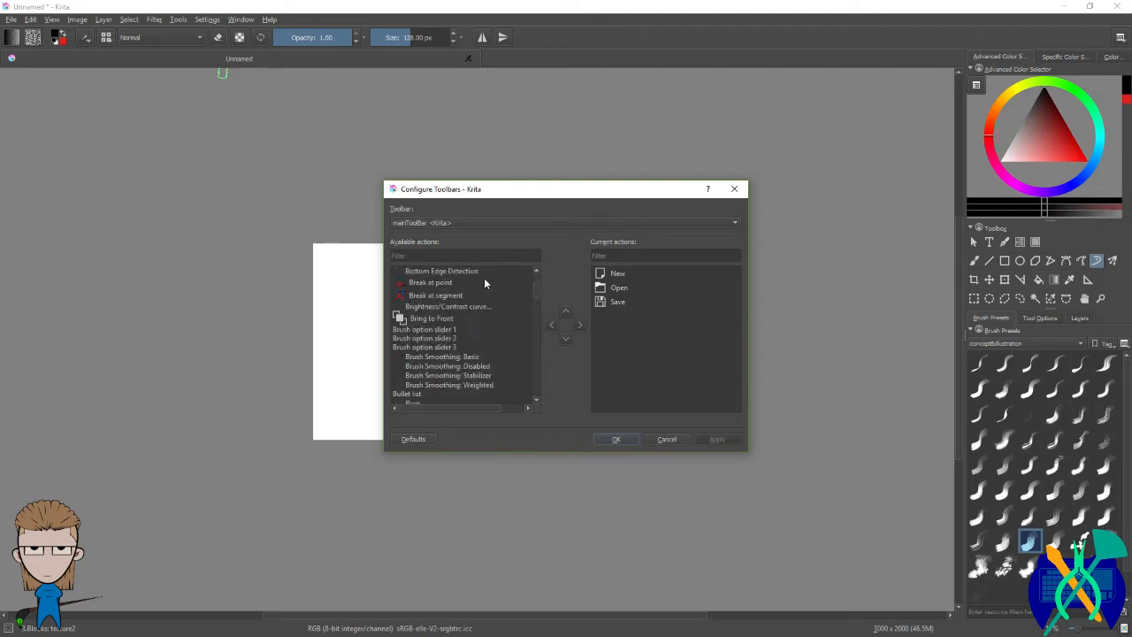
scroll(489, 342, "down", 10)
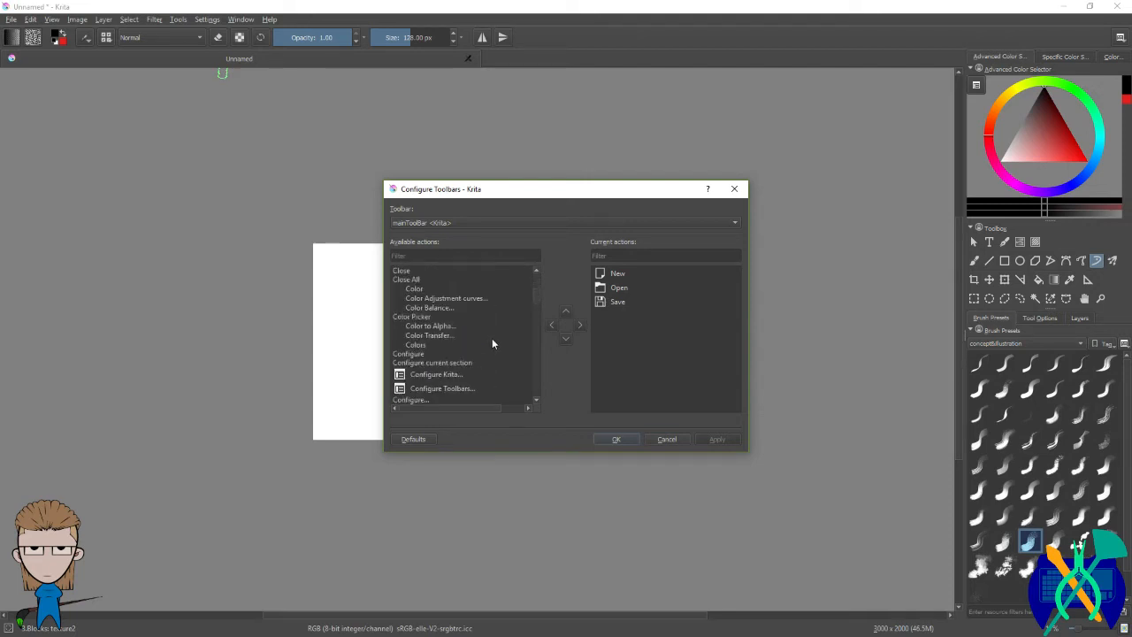
scroll(492, 343, "down", 3)
Step: Switch the toolbar configuration to BrushesAndStuff and examine its current actions and the full list of available actions
left_click(484, 235)
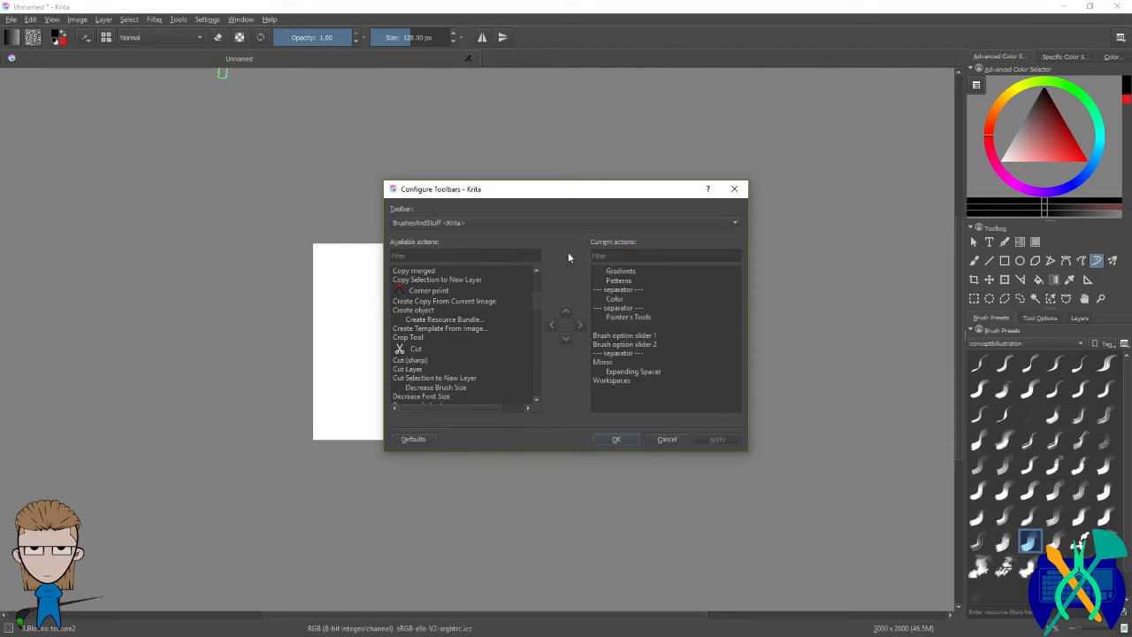
scroll(454, 348, "down", 10)
scroll(458, 347, "down", 20)
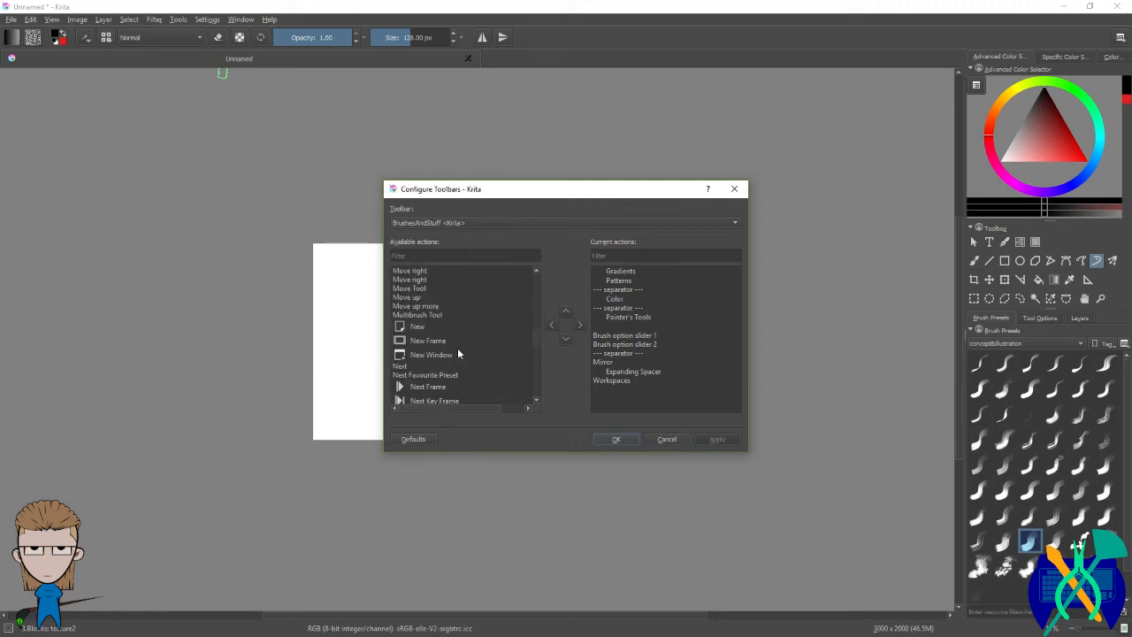
scroll(457, 353, "down", 20)
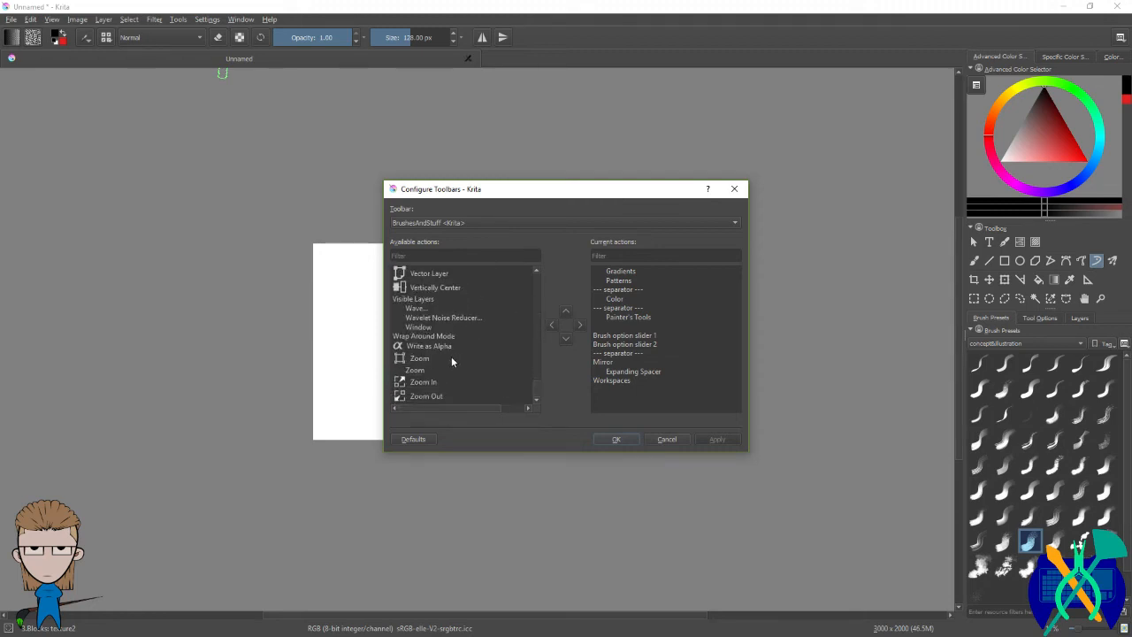
left_click(444, 359)
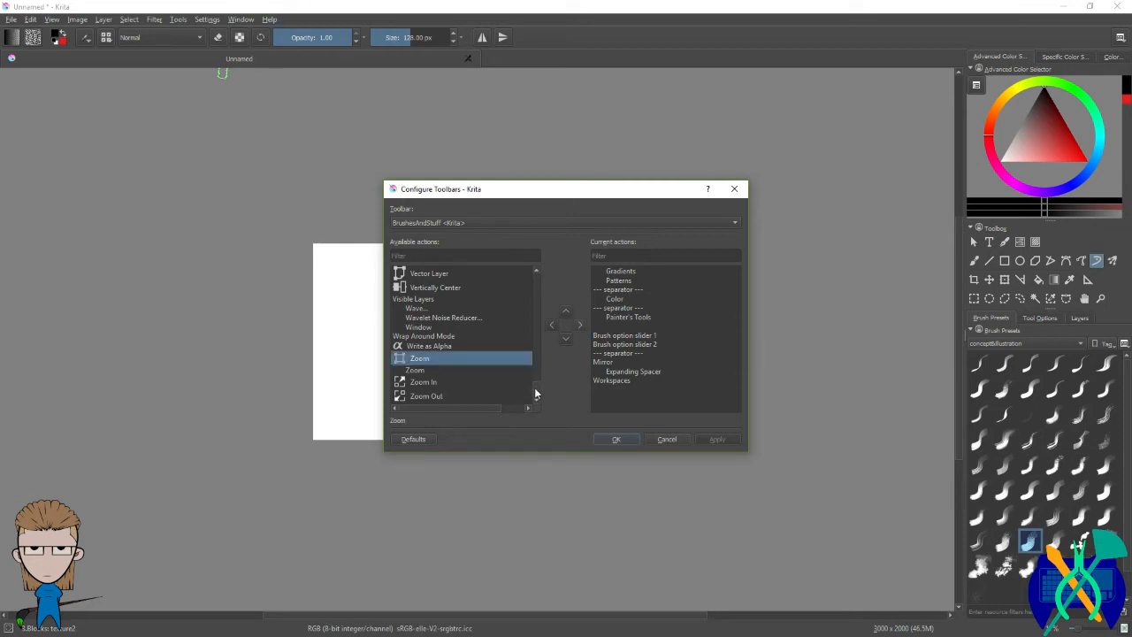
left_click_drag(535, 387, 528, 259)
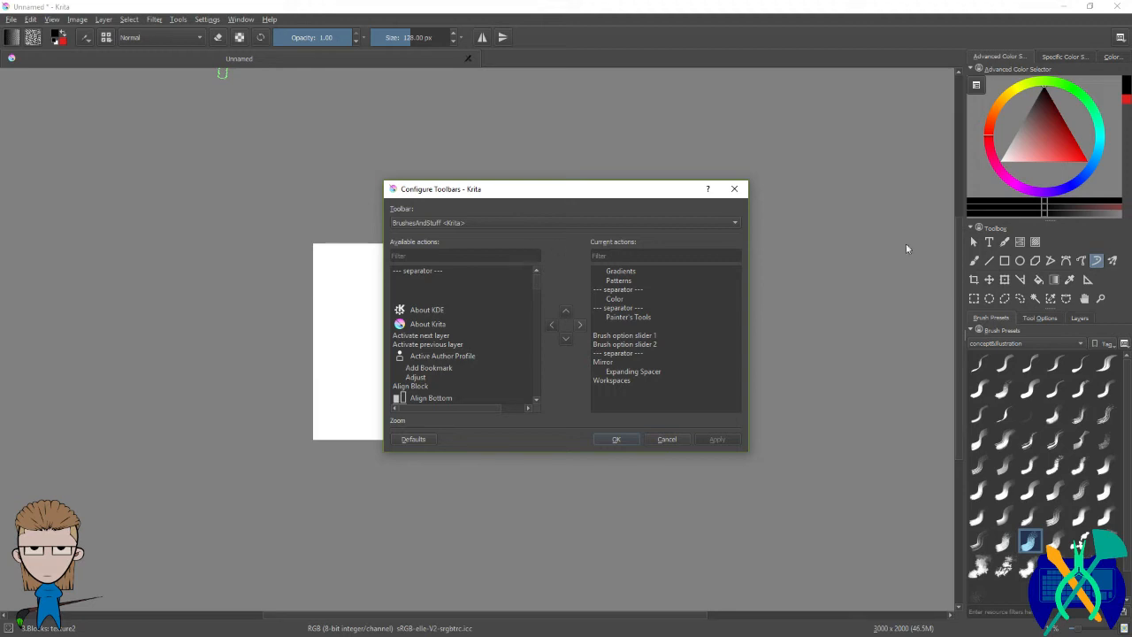
Step: Return the toolbar configuration to mainToolBar and look through the end of its available actions list
left_click(549, 223)
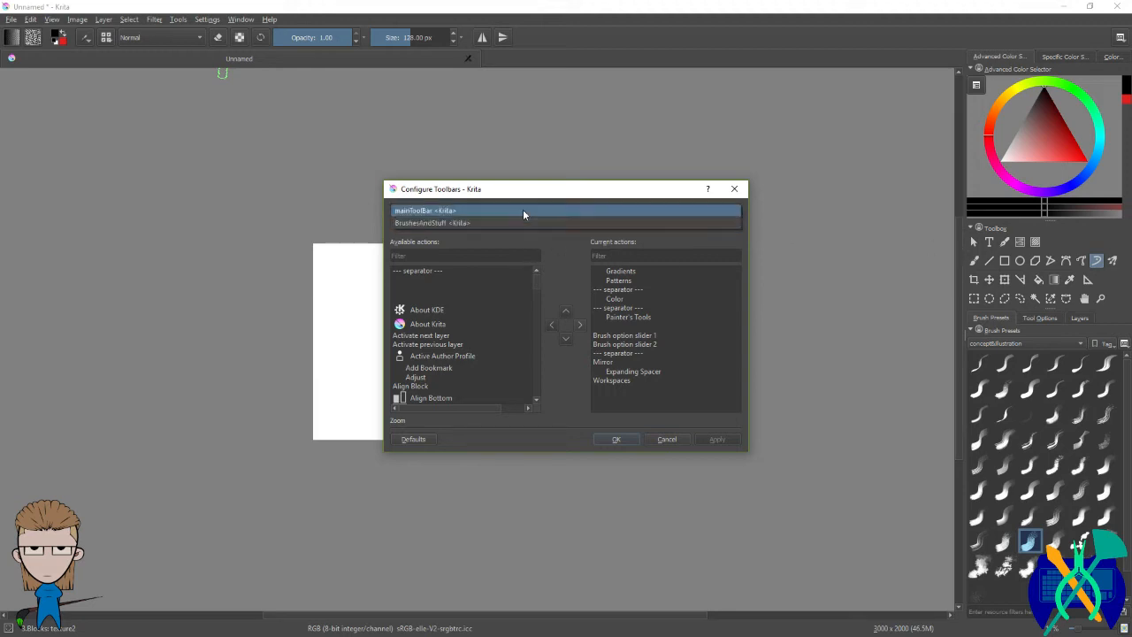
left_click(522, 210)
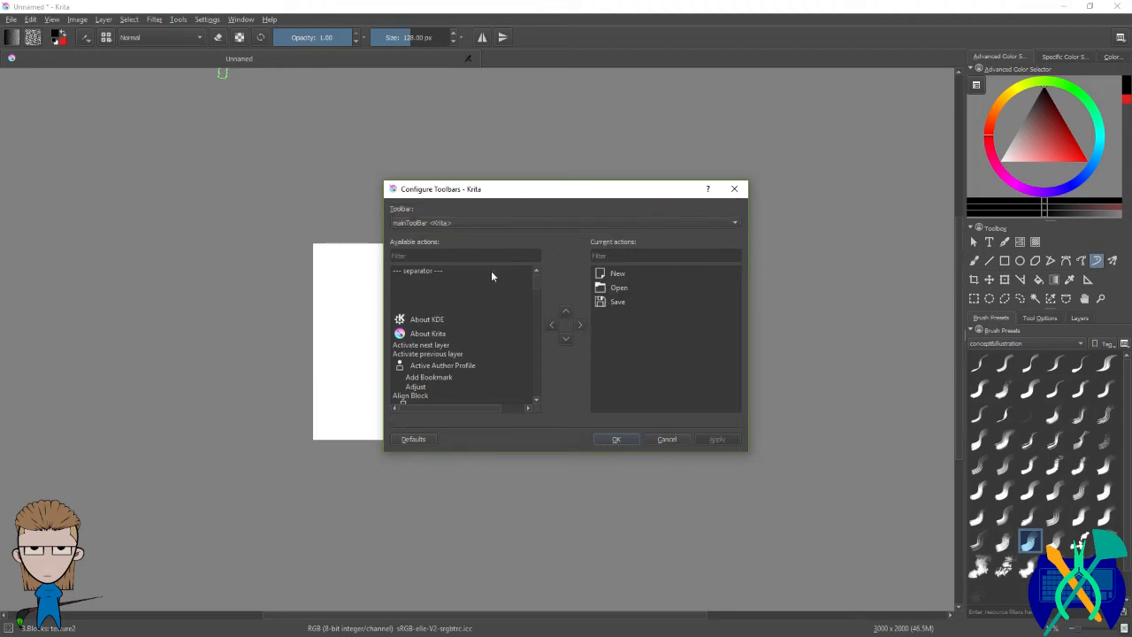
left_click_drag(534, 281, 535, 394)
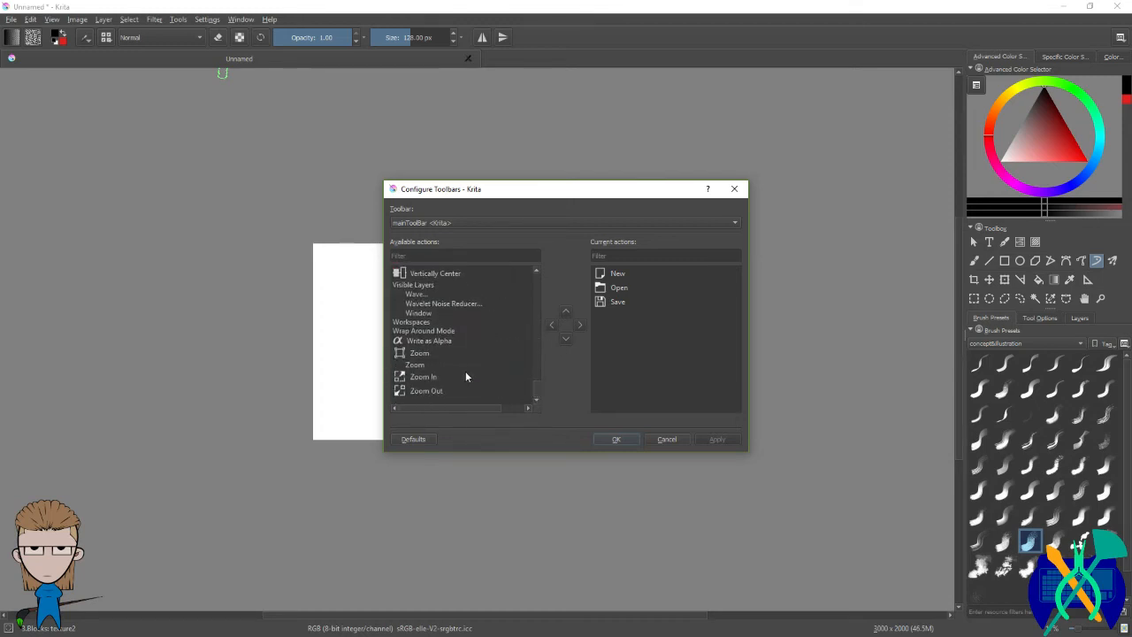
scroll(466, 377, "up", 10)
scroll(423, 328, "up", 5)
scroll(421, 327, "up", 5)
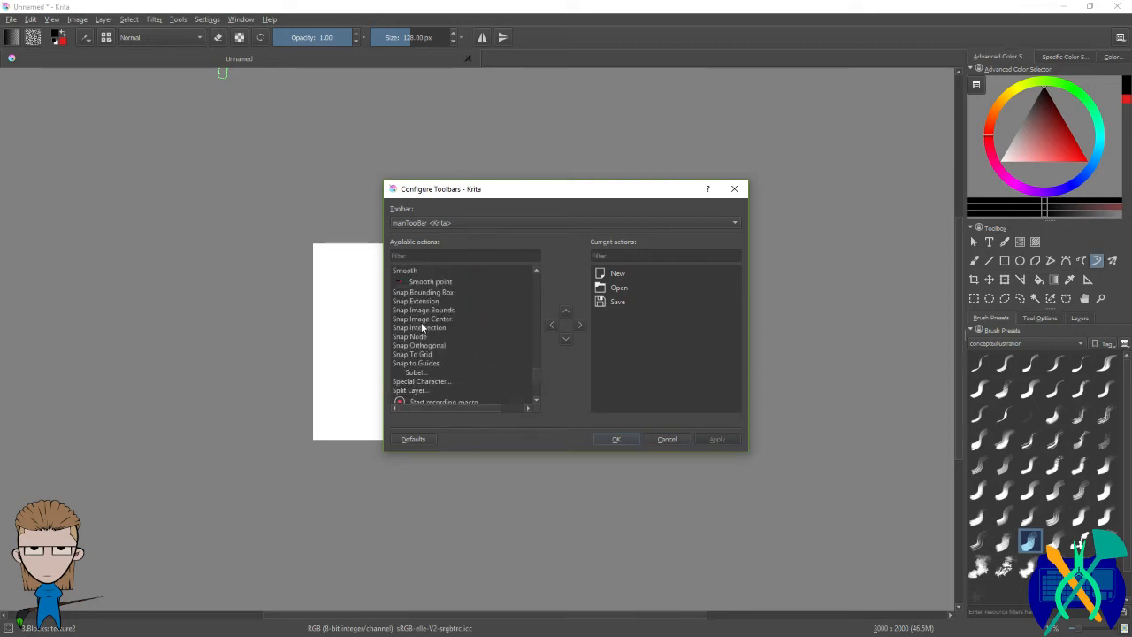
scroll(455, 325, "up", 5)
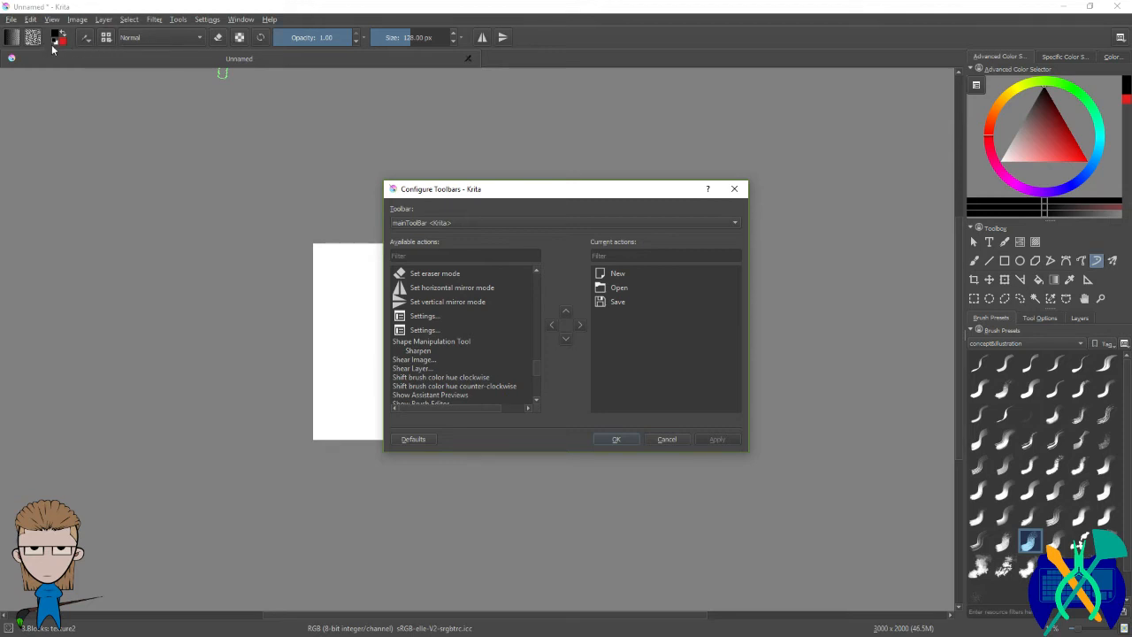
Step: Review mainToolBar's available actions from the Set and Shear entries back up to the separator, and close the toolbar configuration
scroll(459, 310, "up", 2)
scroll(459, 308, "up", 10)
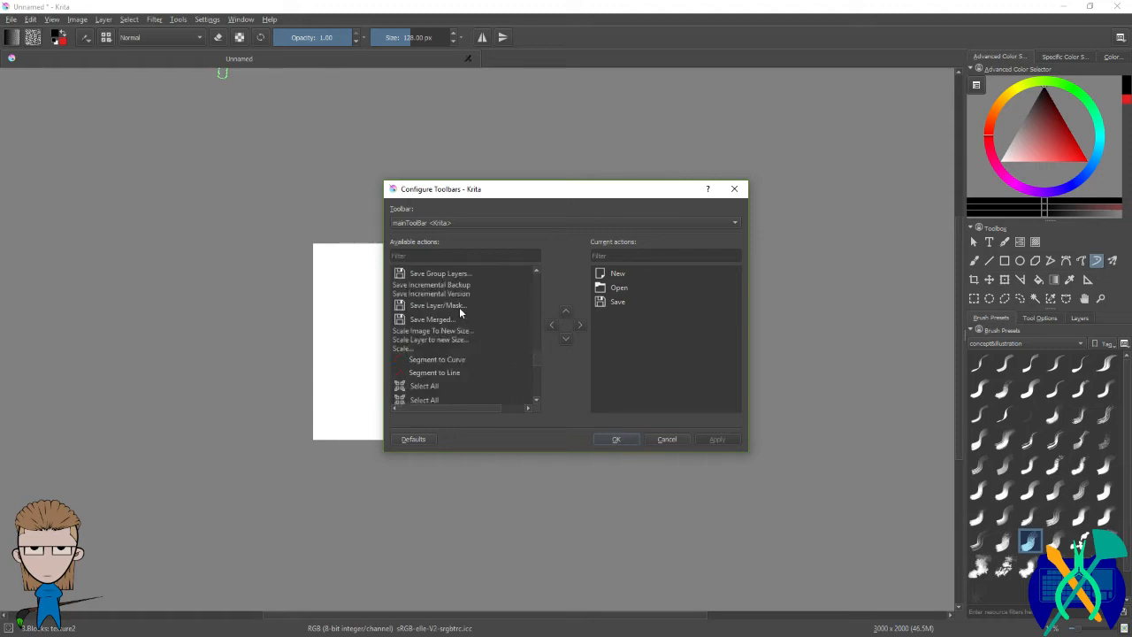
scroll(459, 307, "up", 6)
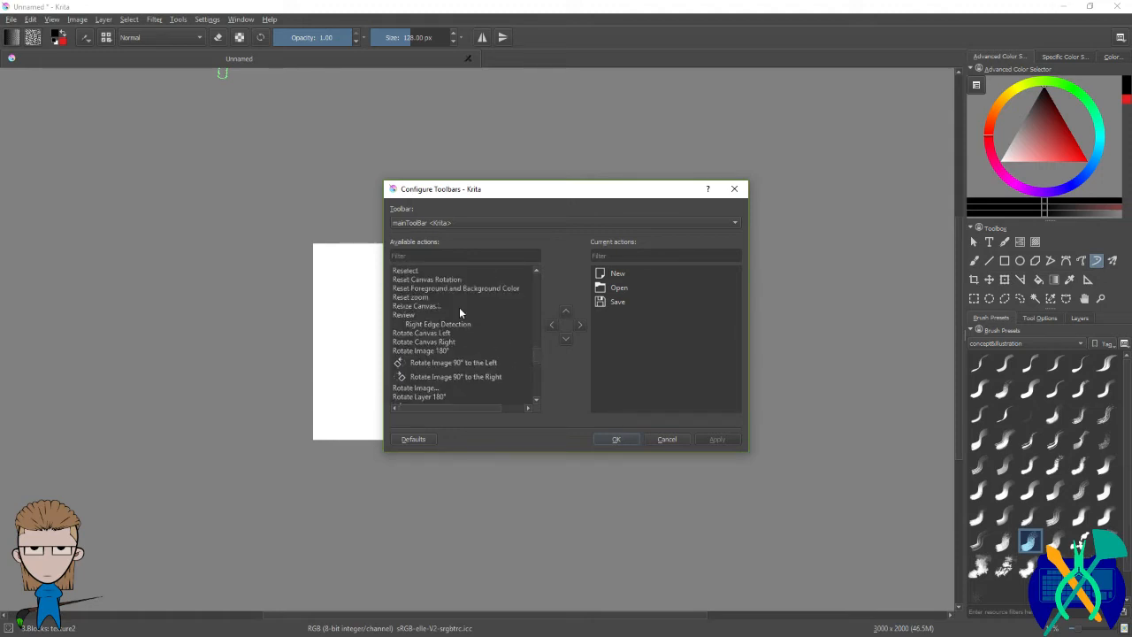
scroll(459, 307, "up", 2)
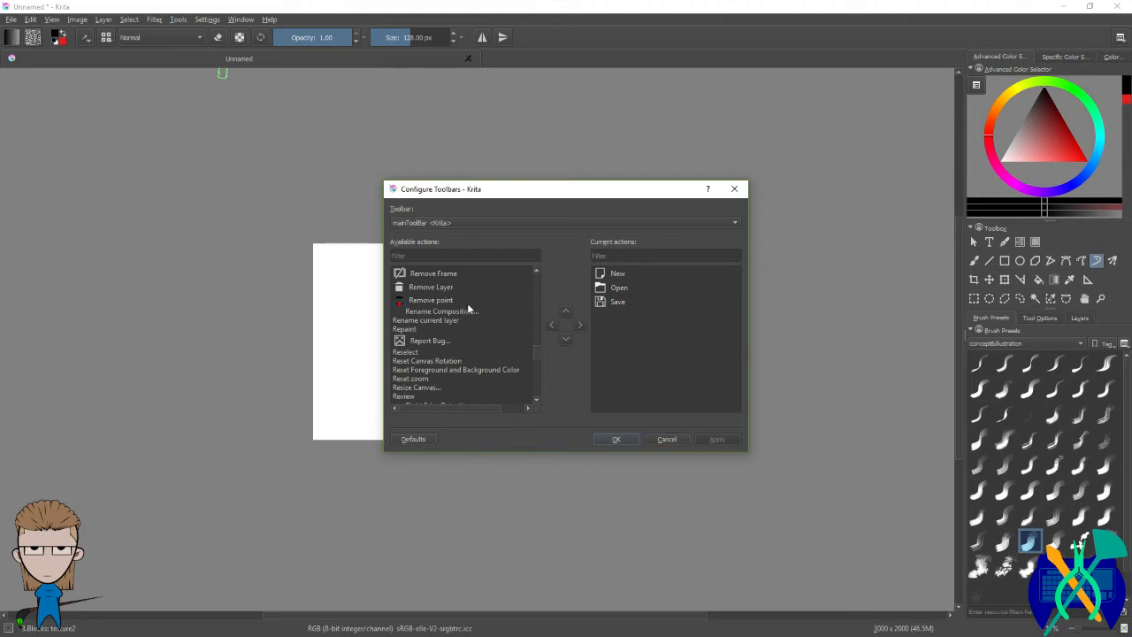
scroll(469, 307, "up", 2)
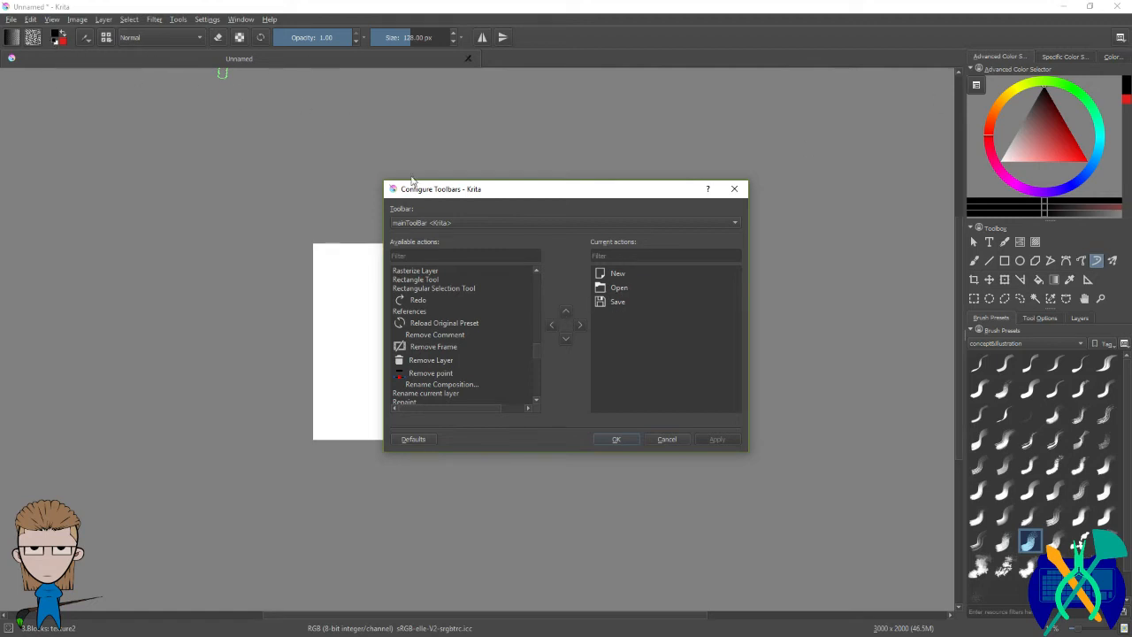
scroll(477, 319, "up", 6)
scroll(478, 319, "up", 8)
scroll(475, 314, "up", 7)
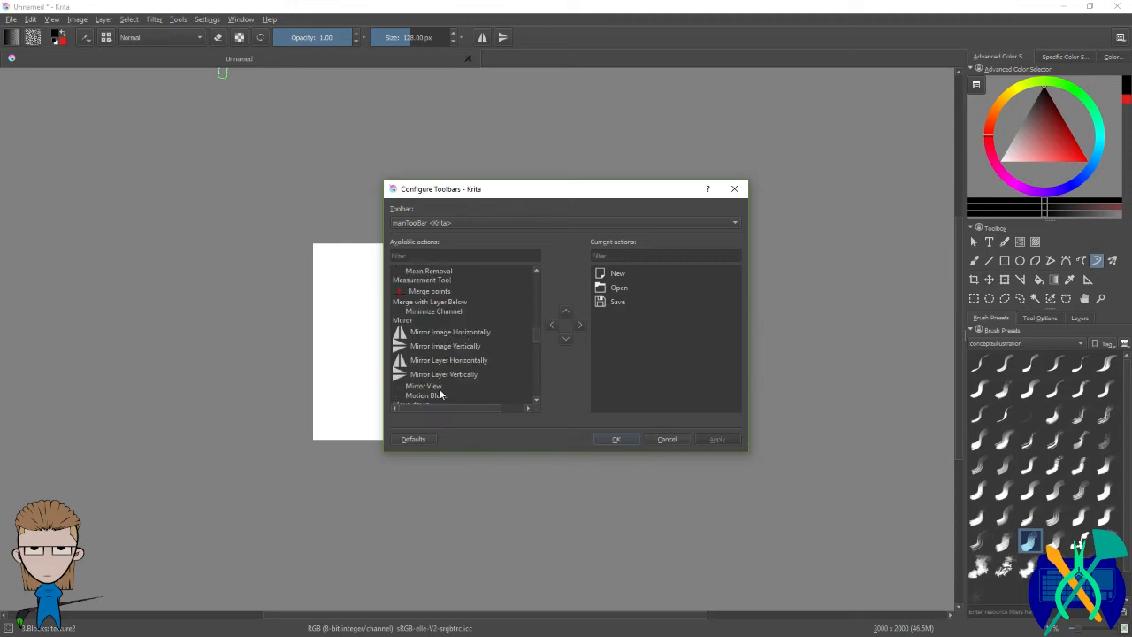
scroll(454, 355, "up", 6)
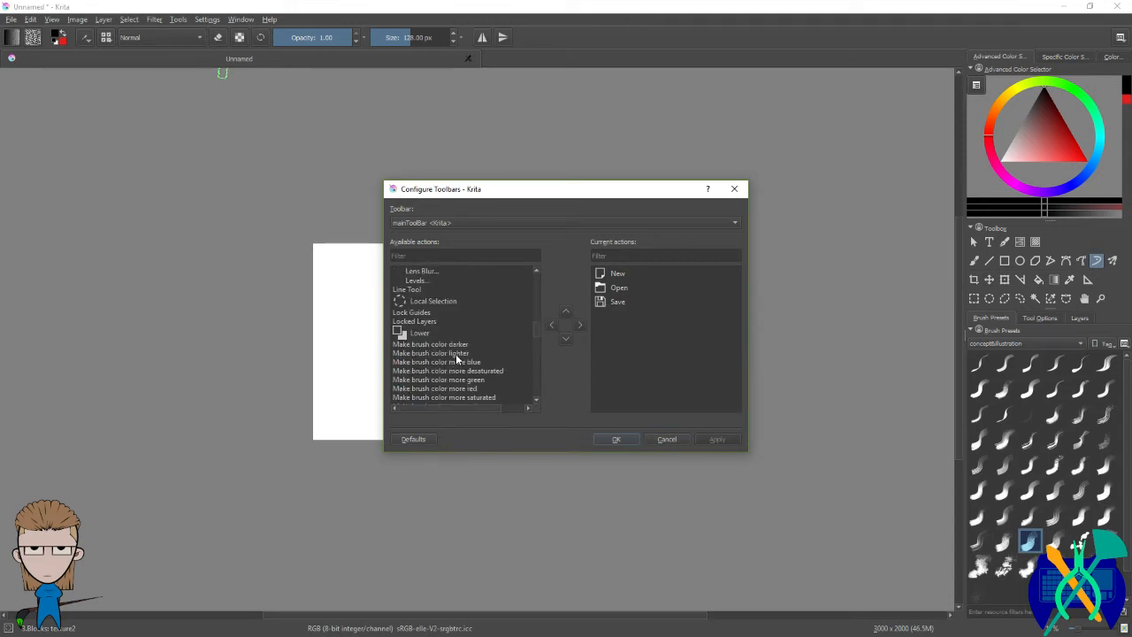
scroll(469, 313, "up", 8)
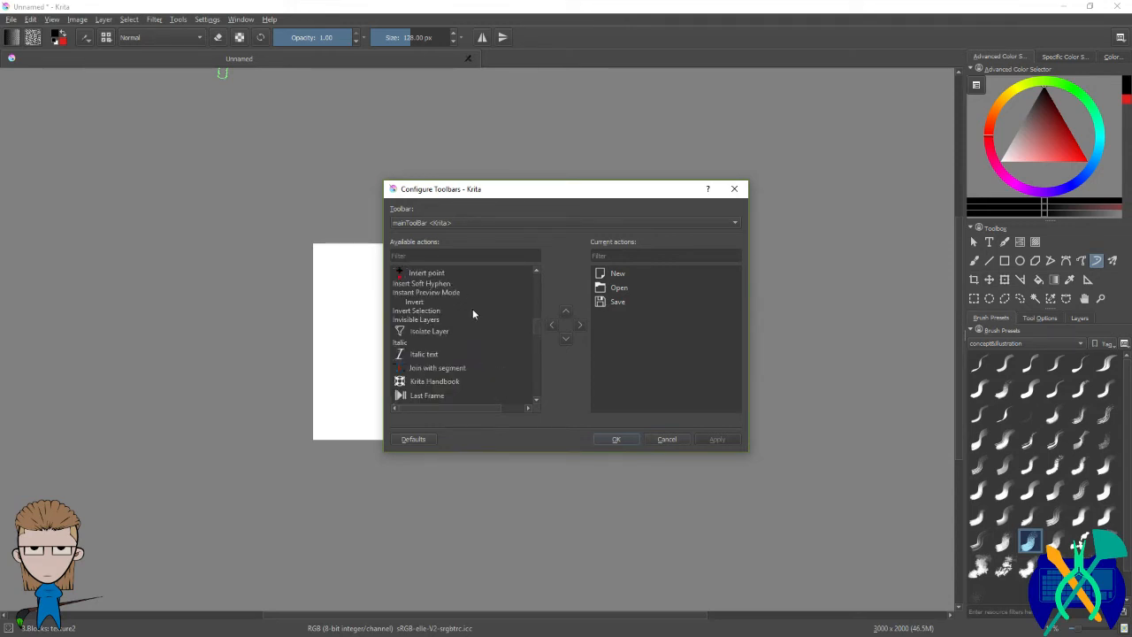
scroll(474, 311, "up", 8)
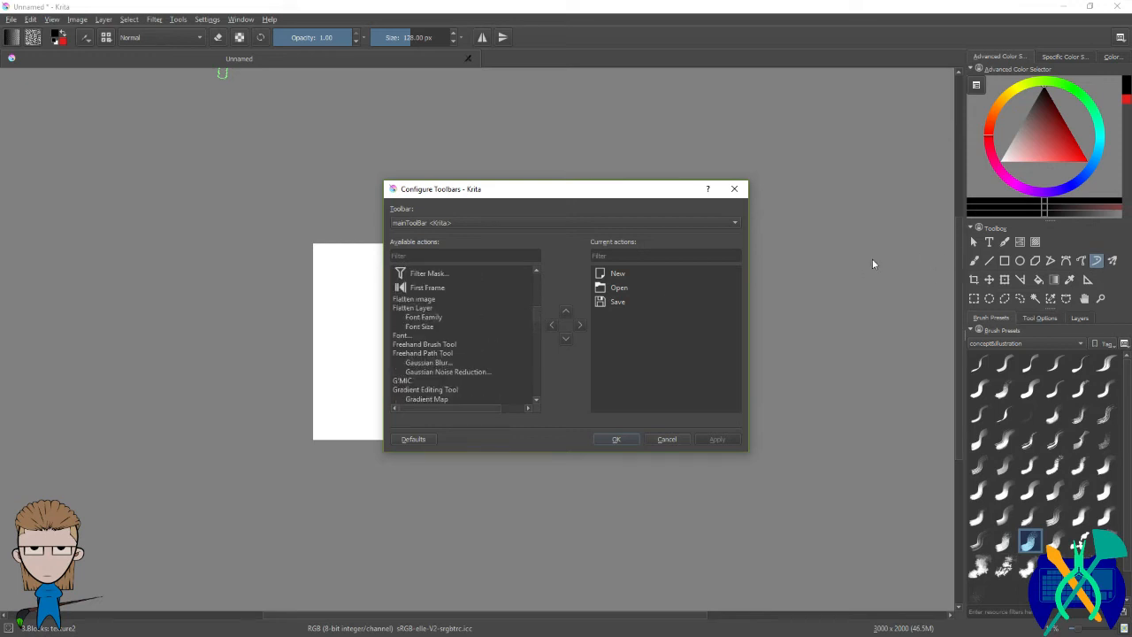
scroll(457, 332, "up", 5)
scroll(455, 333, "up", 2)
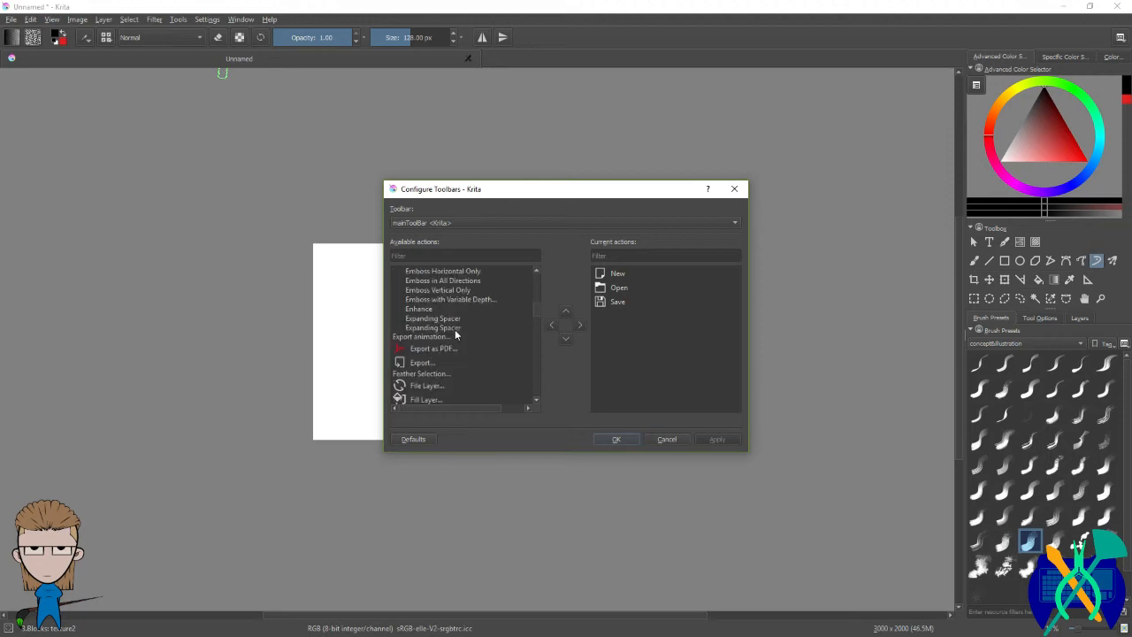
scroll(453, 336, "up", 8)
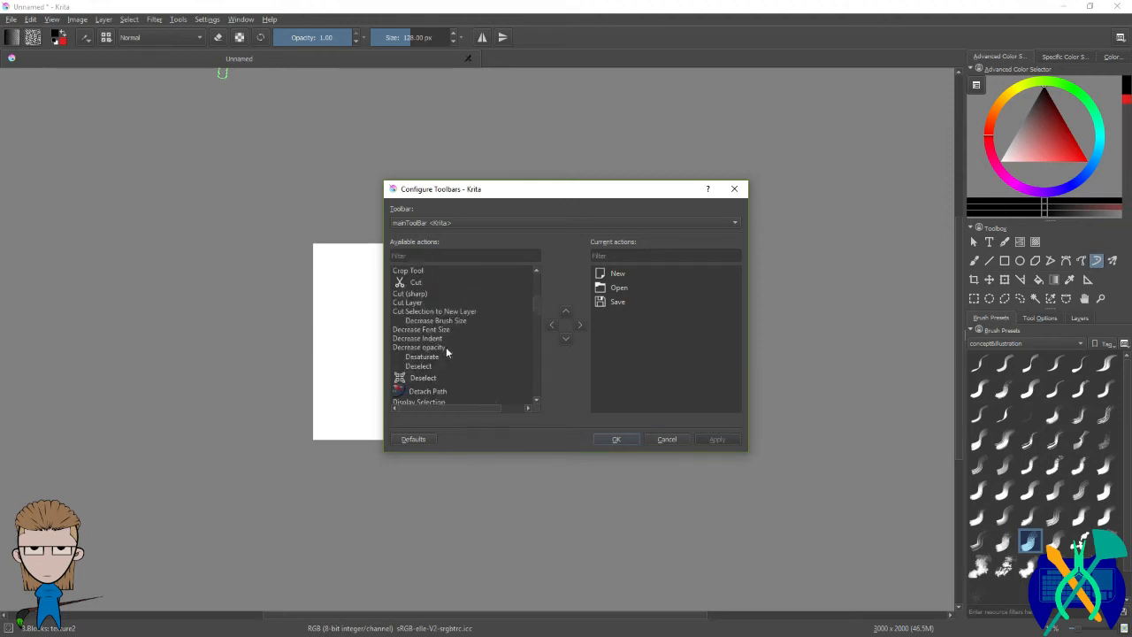
scroll(446, 352, "up", 2)
scroll(447, 352, "up", 10)
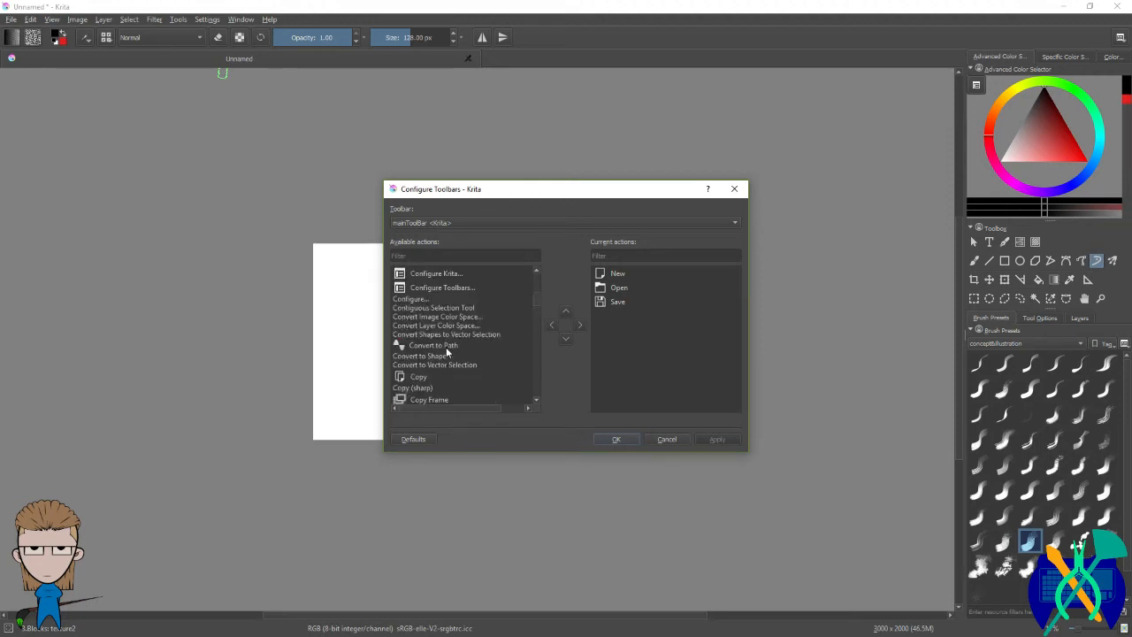
scroll(445, 352, "up", 10)
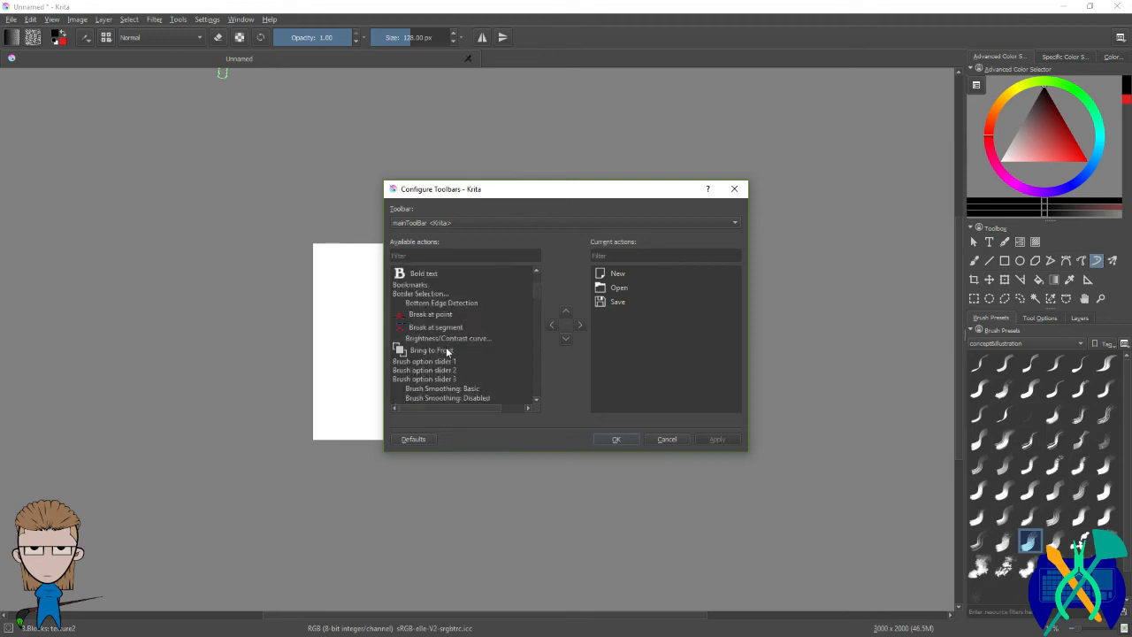
scroll(446, 352, "up", 3)
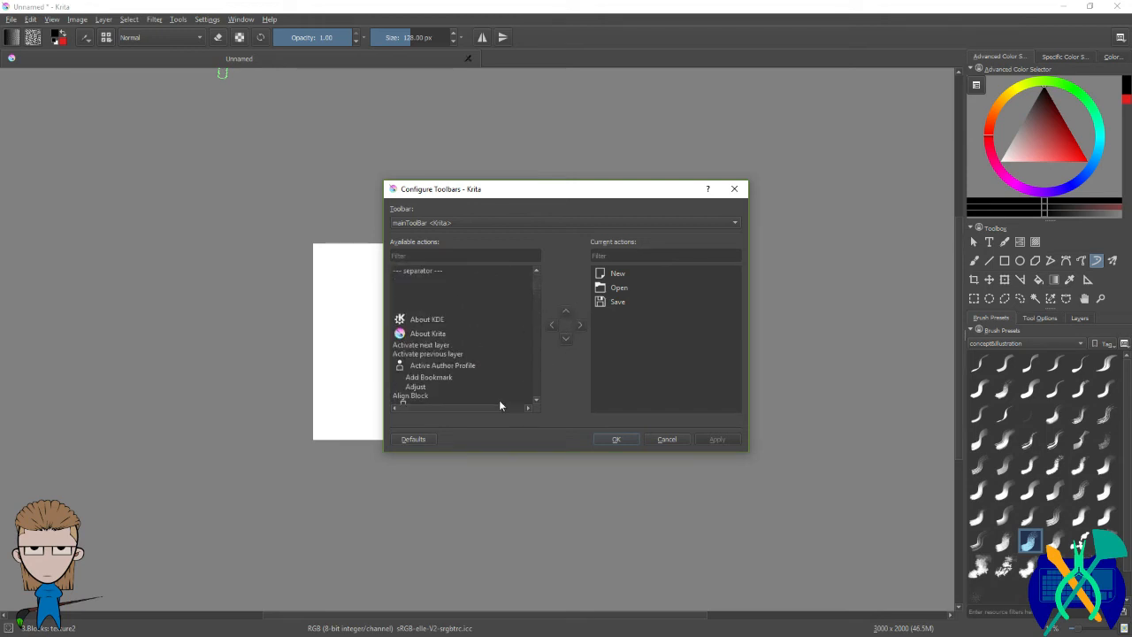
left_click(734, 188)
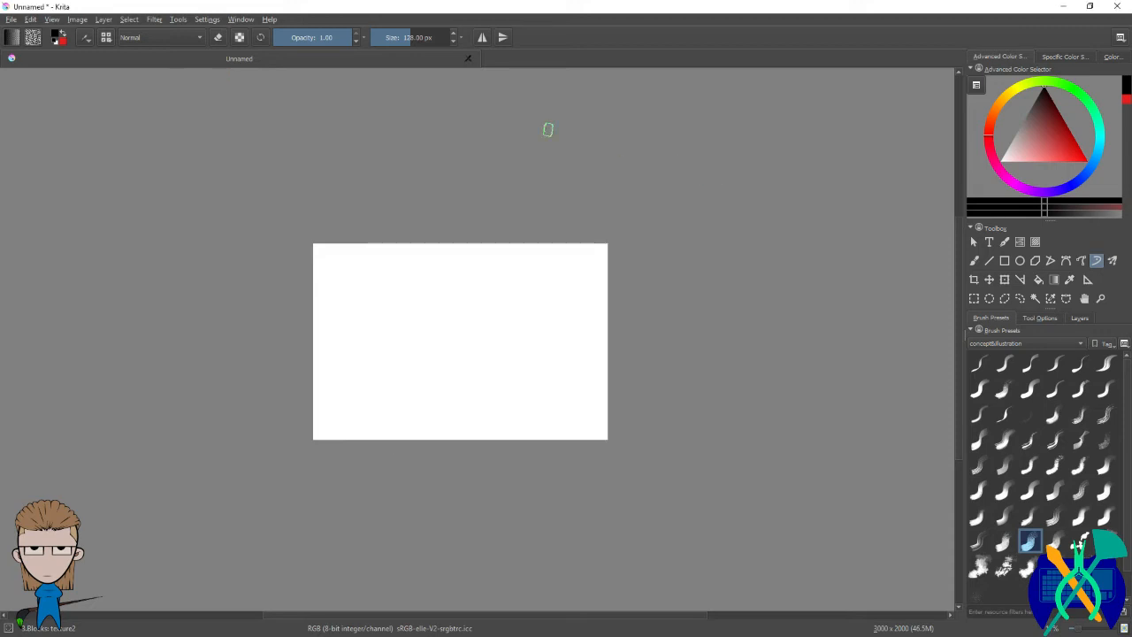
Step: Examine the lists of available dockers and shown toolbars, and briefly reopen the toolbar configuration
left_click(205, 21)
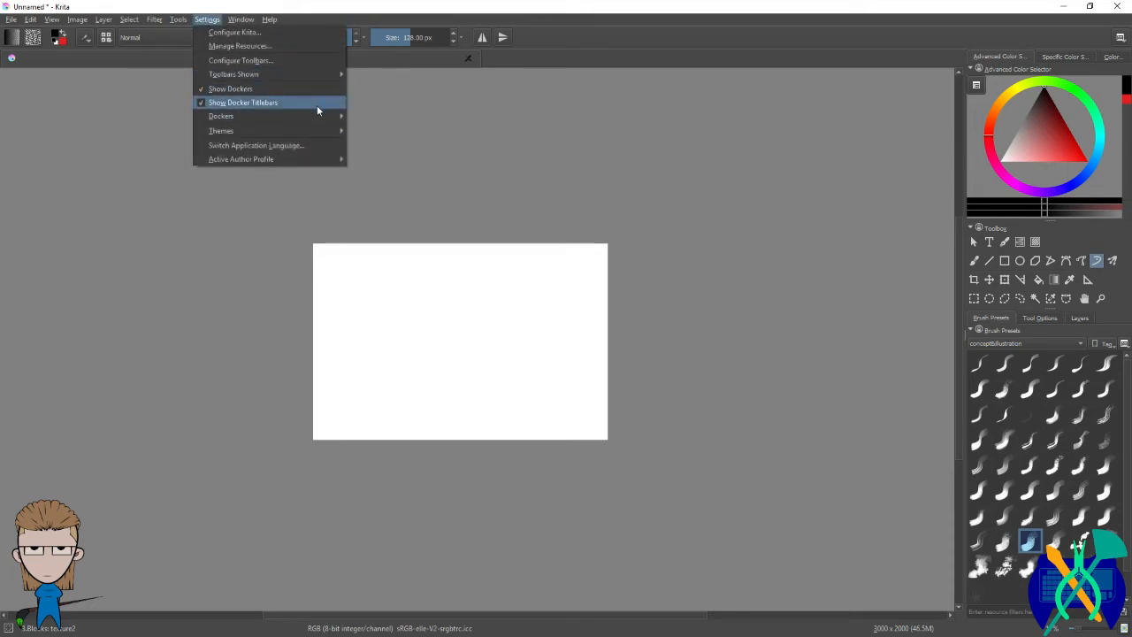
mouse_move(324, 118)
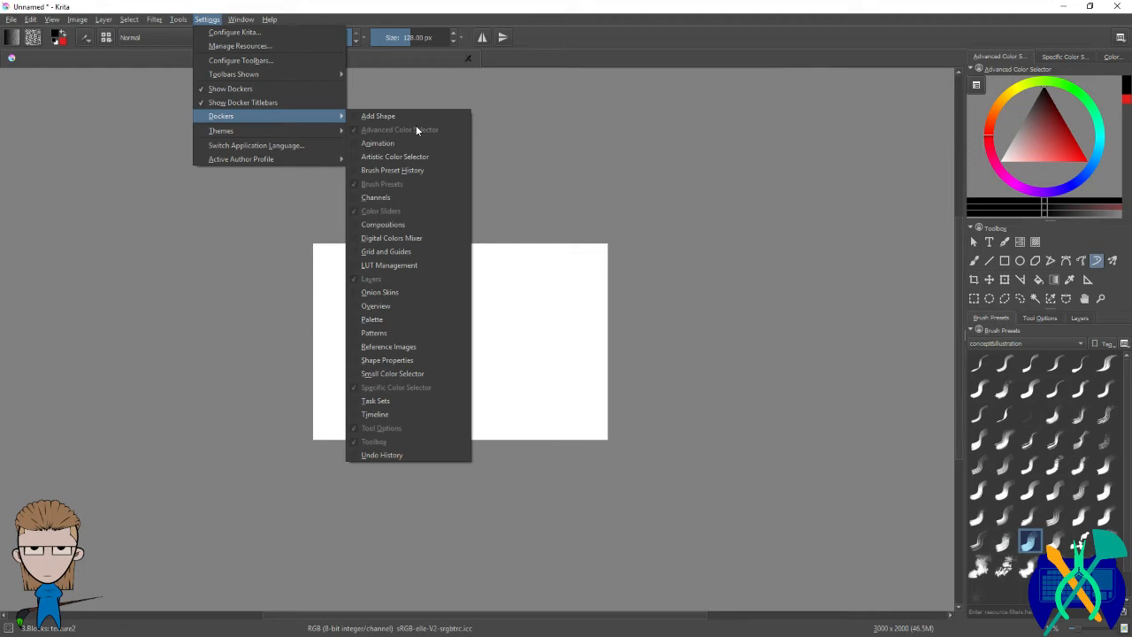
mouse_move(265, 135)
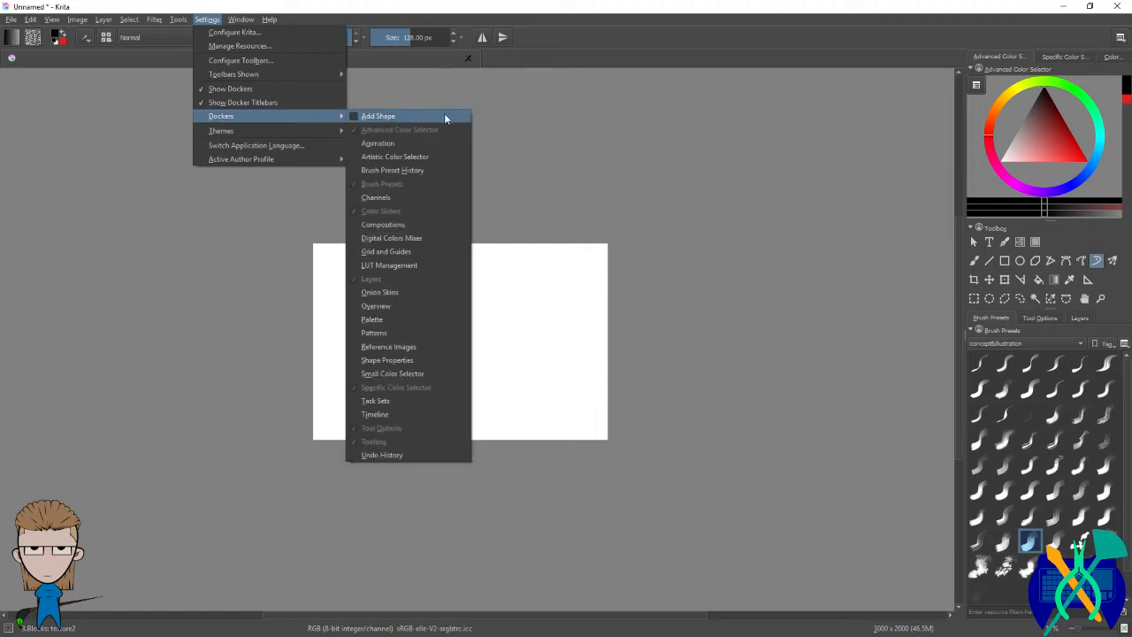
mouse_move(301, 71)
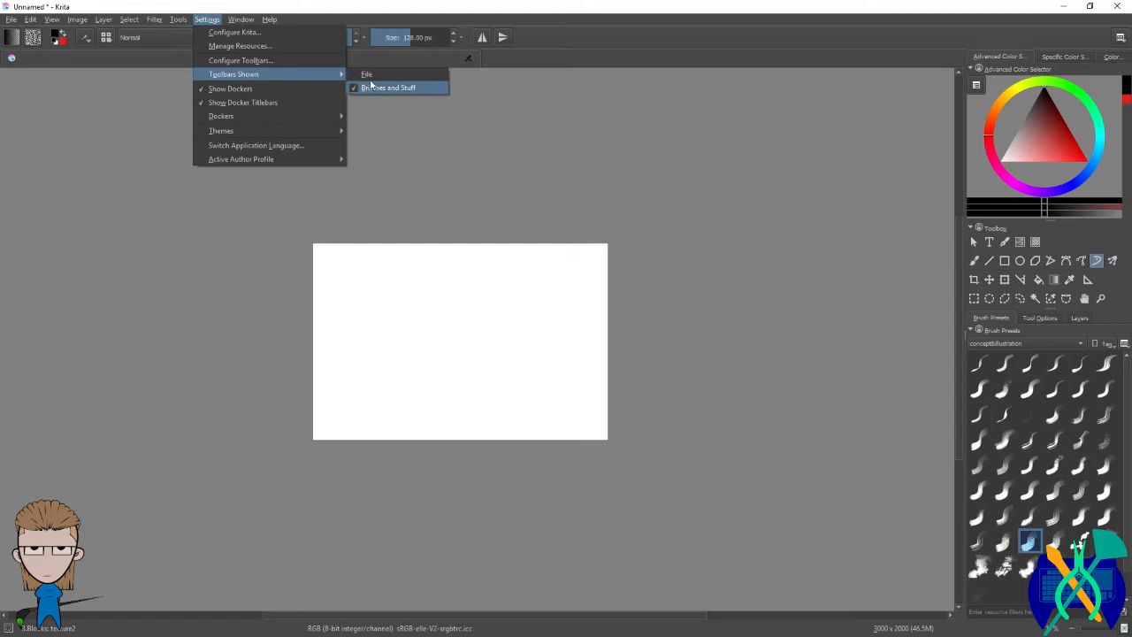
left_click(280, 60)
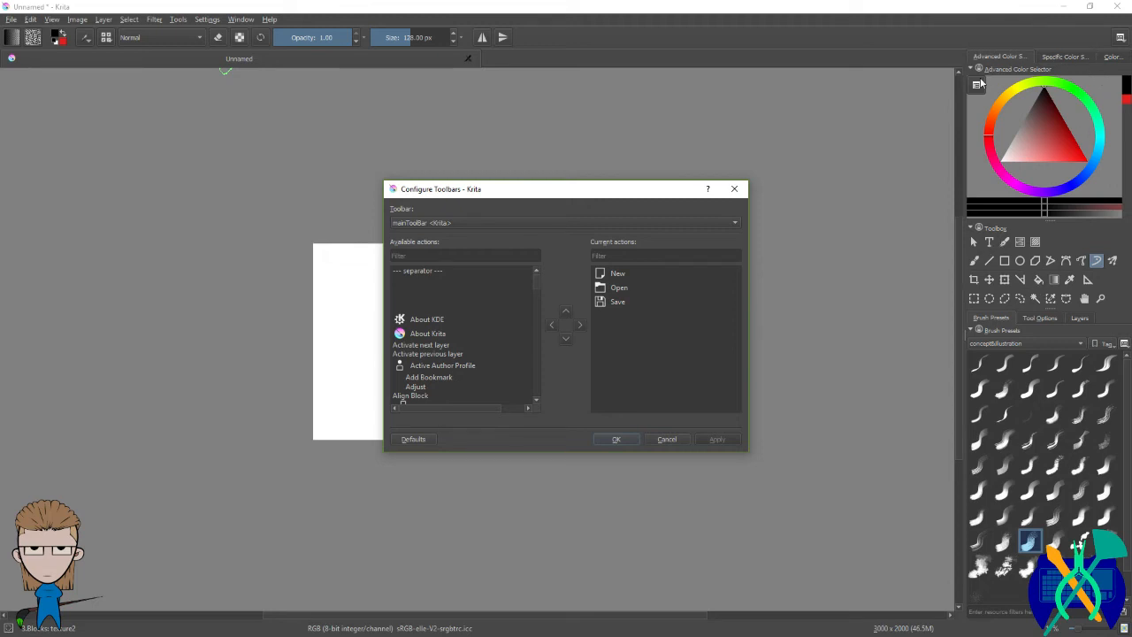
left_click(734, 189)
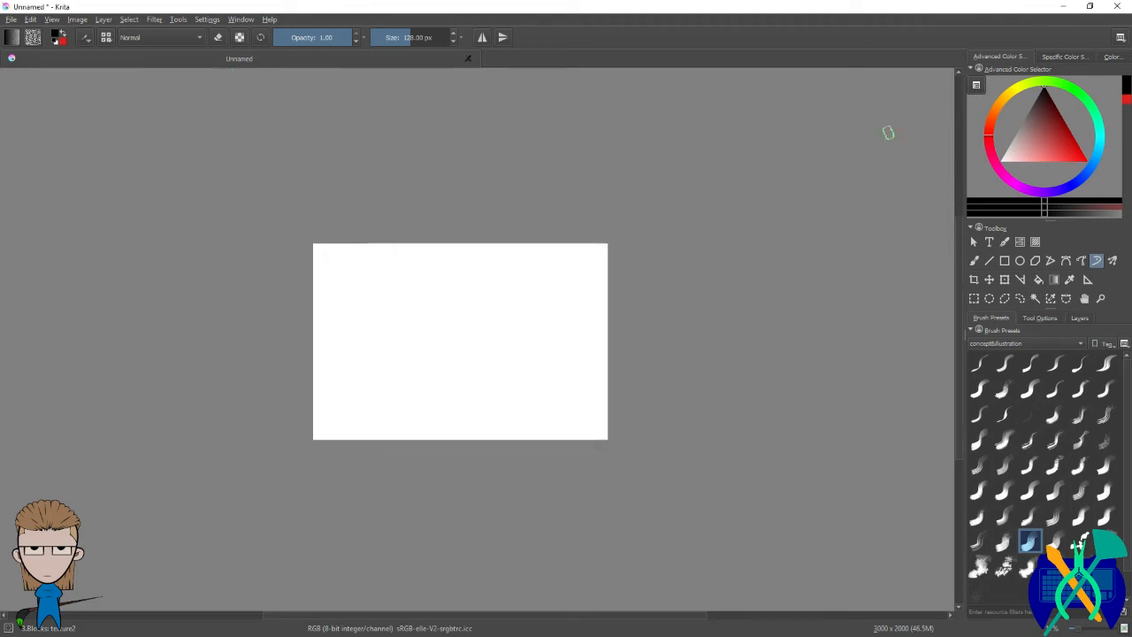
Step: Inspect the Advanced Color Selector's Color History settings and the list of saved workspaces
left_click(977, 86)
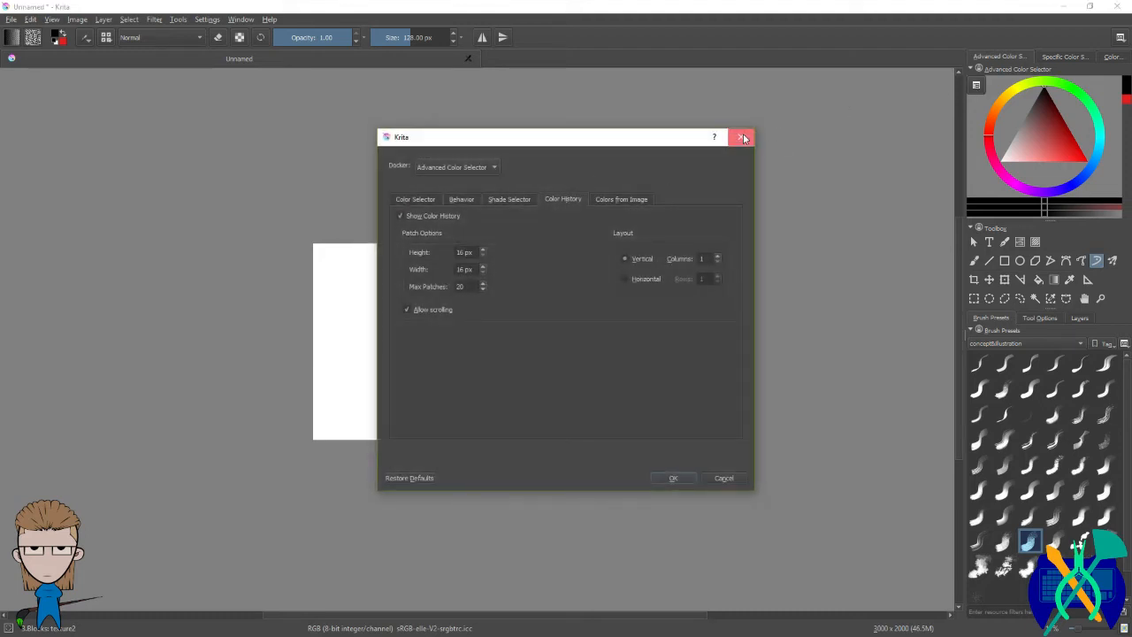
left_click(741, 137)
left_click(1119, 37)
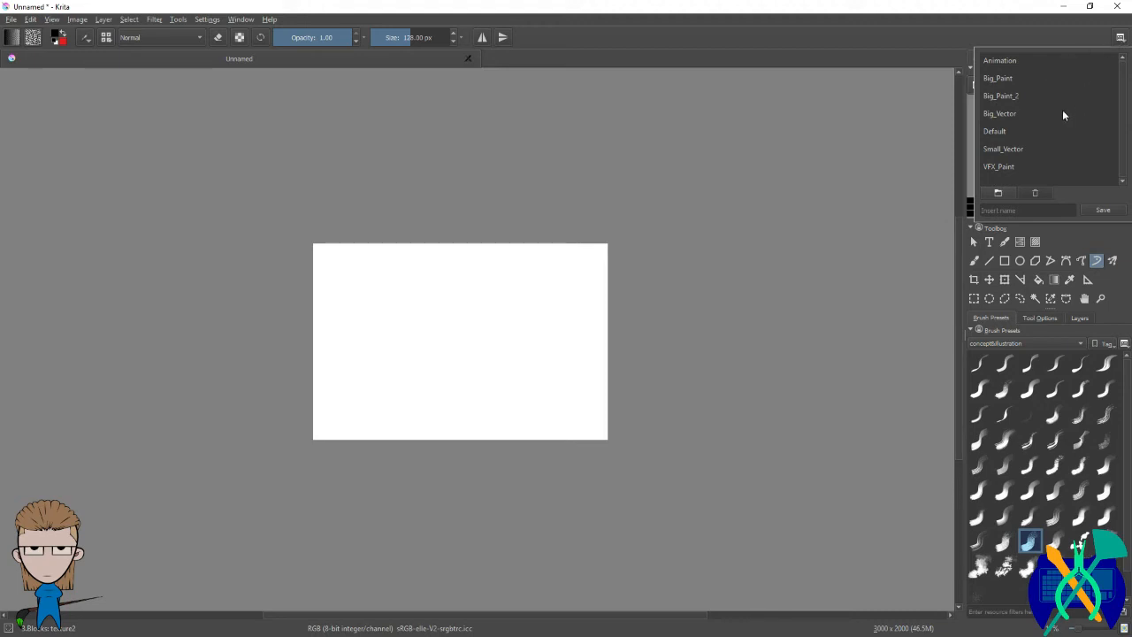
left_click(1003, 38)
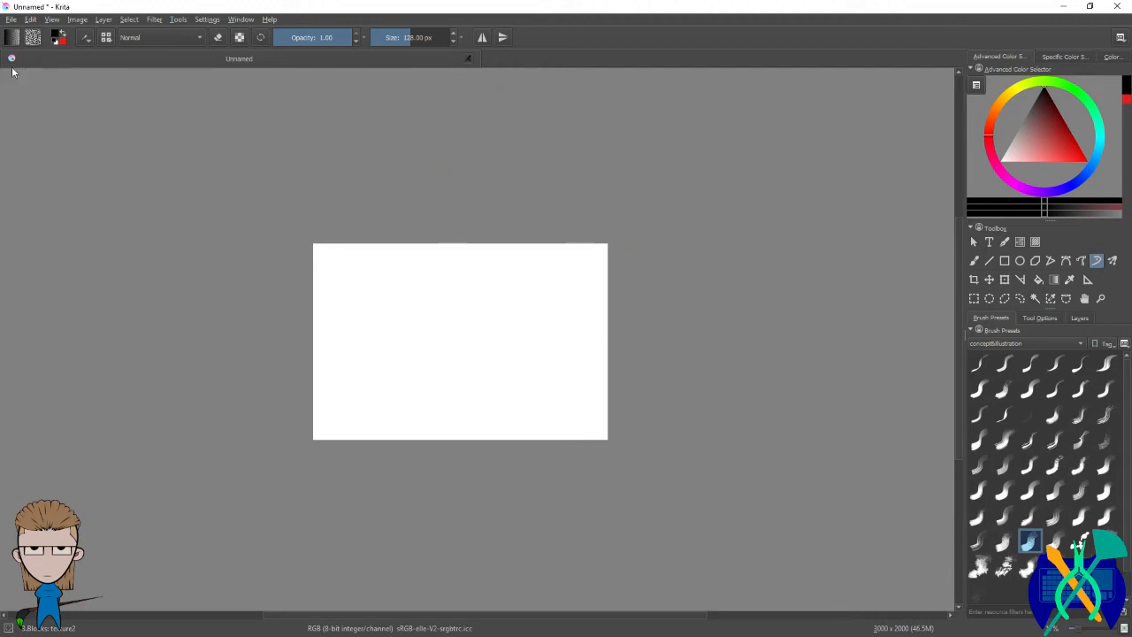
Step: Examine the brush preset chooser and the blending mode categories, including the Favorites and Arithmetic groups
left_click(110, 40)
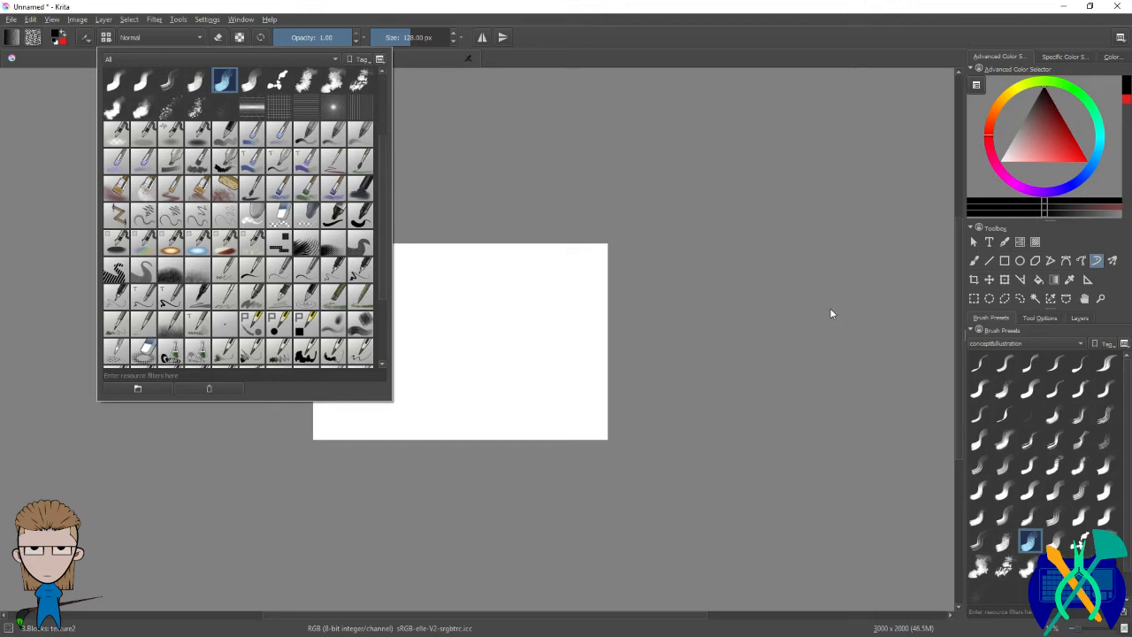
left_click(171, 37)
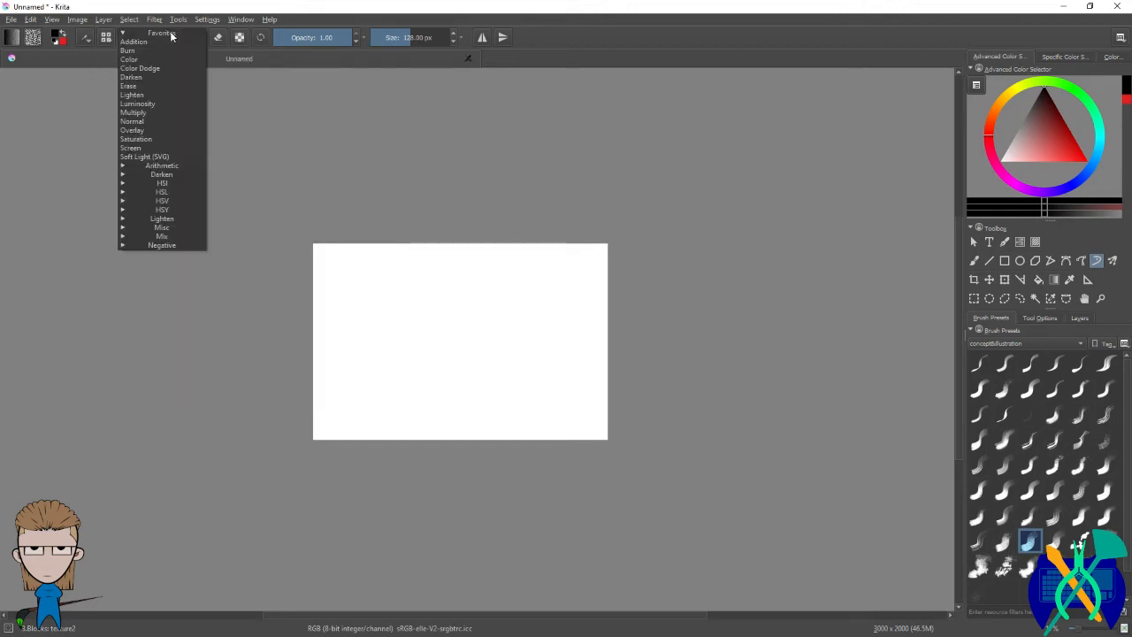
left_click(170, 36)
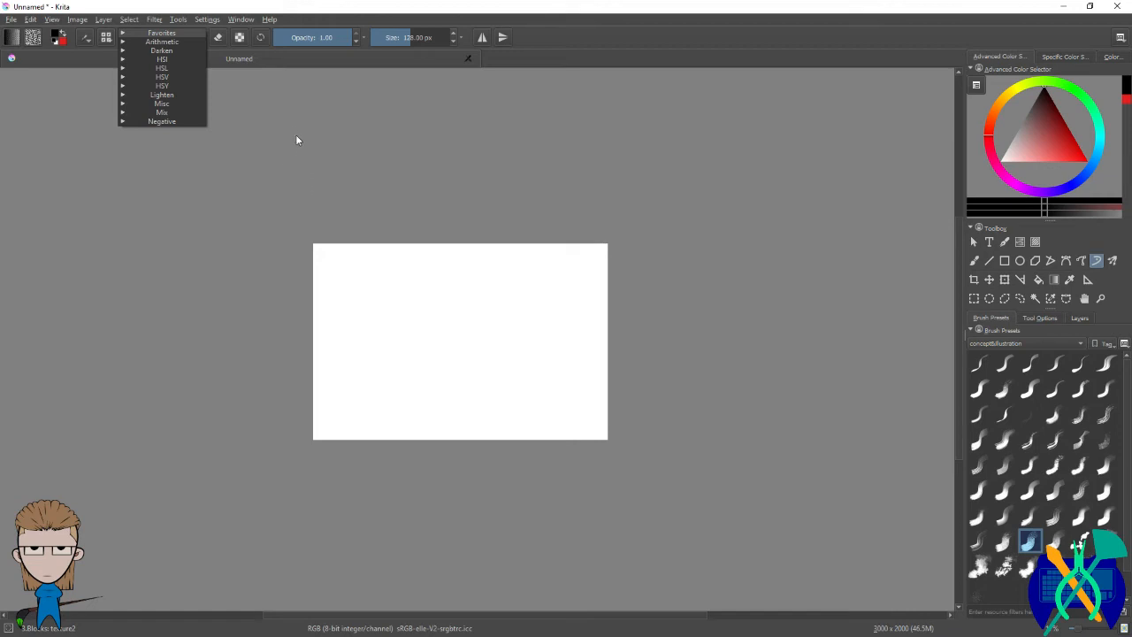
left_click(172, 41)
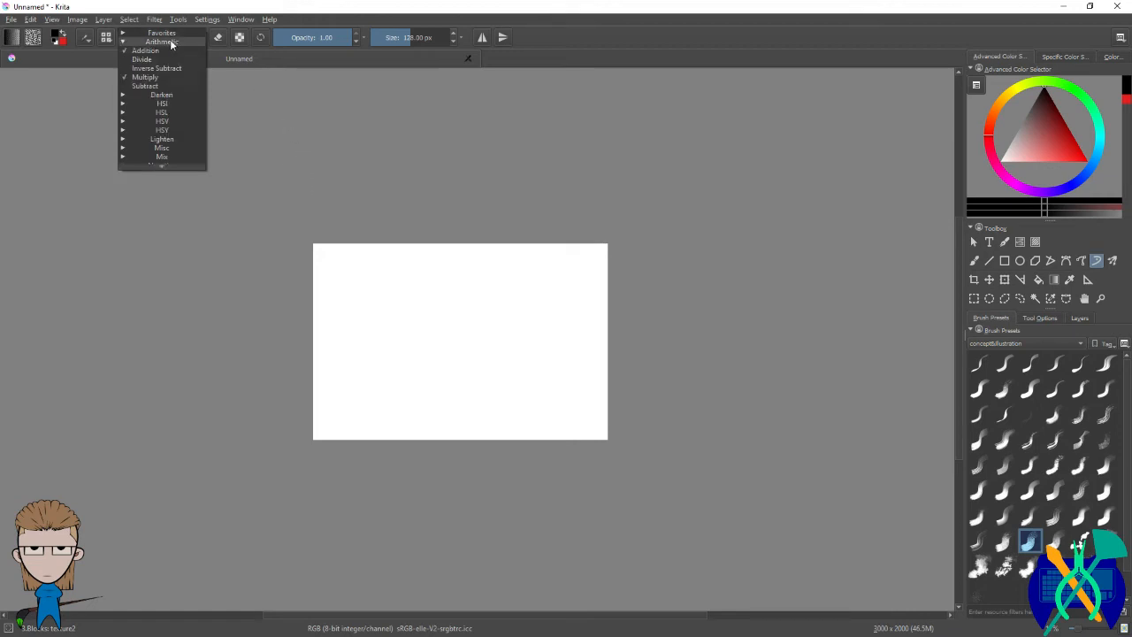
left_click(174, 42)
left_click(400, 147)
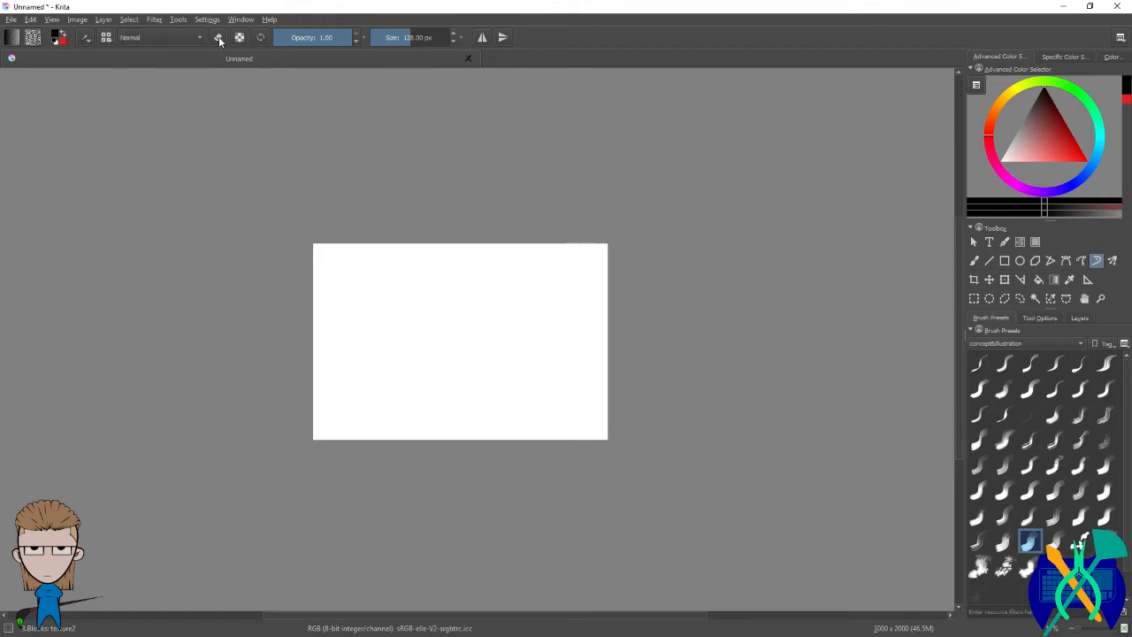
Step: Turn on eraser mode and activate the Freehand Brush tool with Basic Smoothing in its tool options
left_click(219, 40)
left_click(1040, 318)
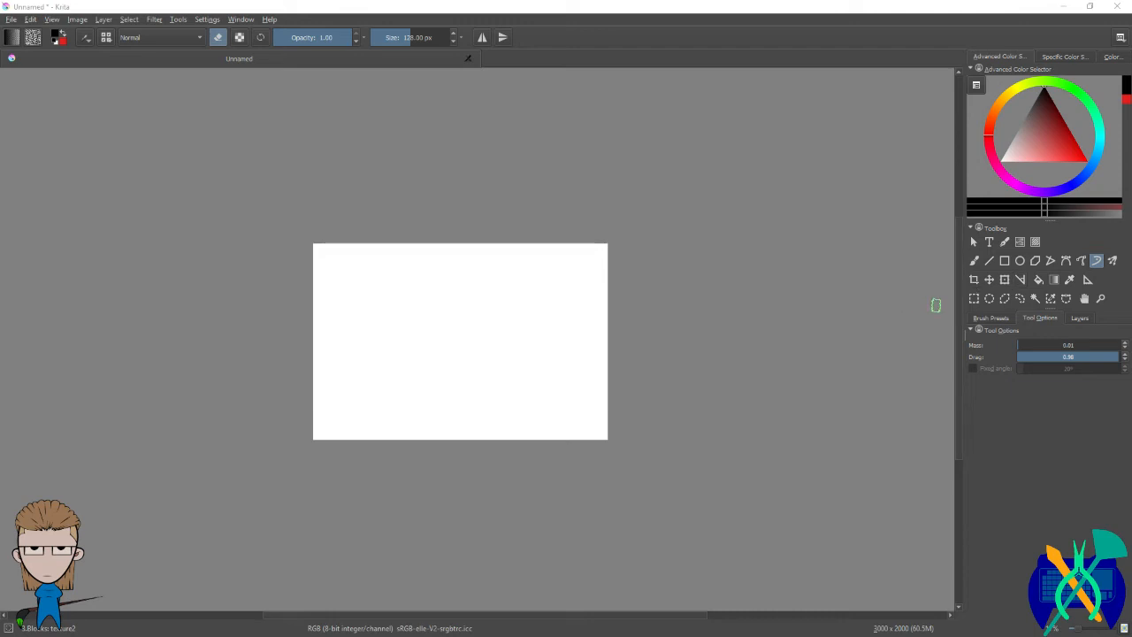
left_click(974, 261)
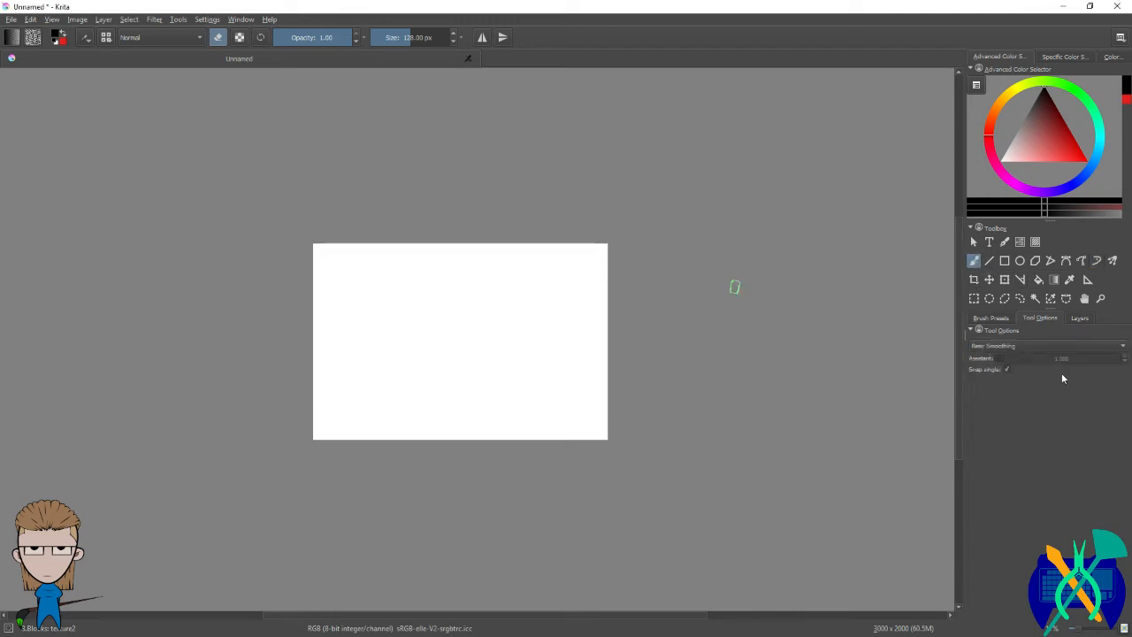
left_click(1044, 346)
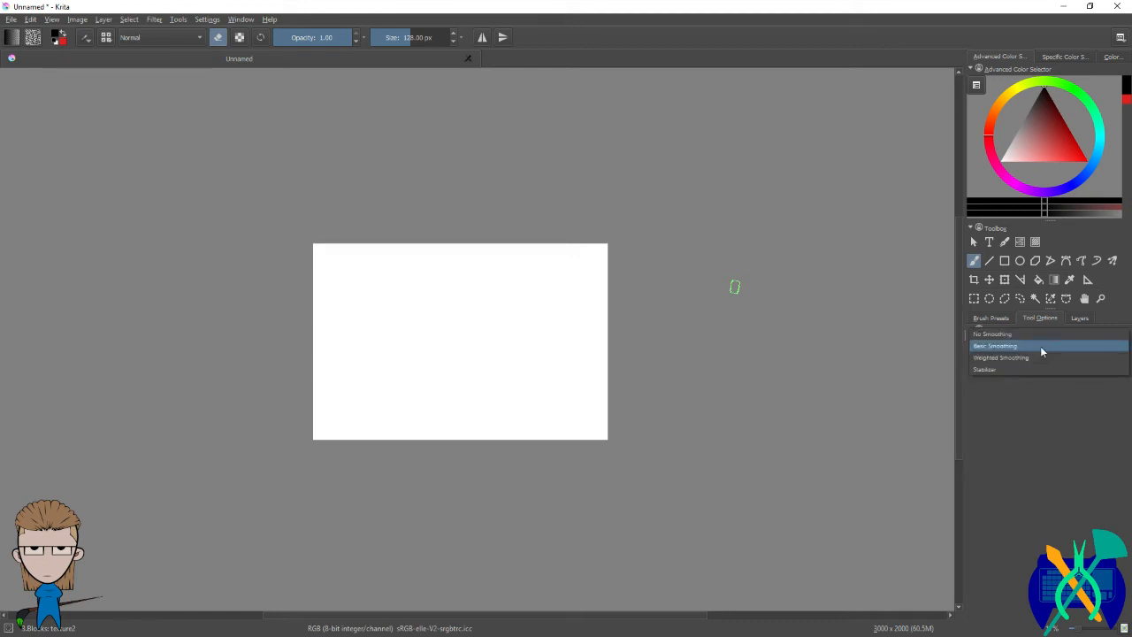
left_click(1041, 349)
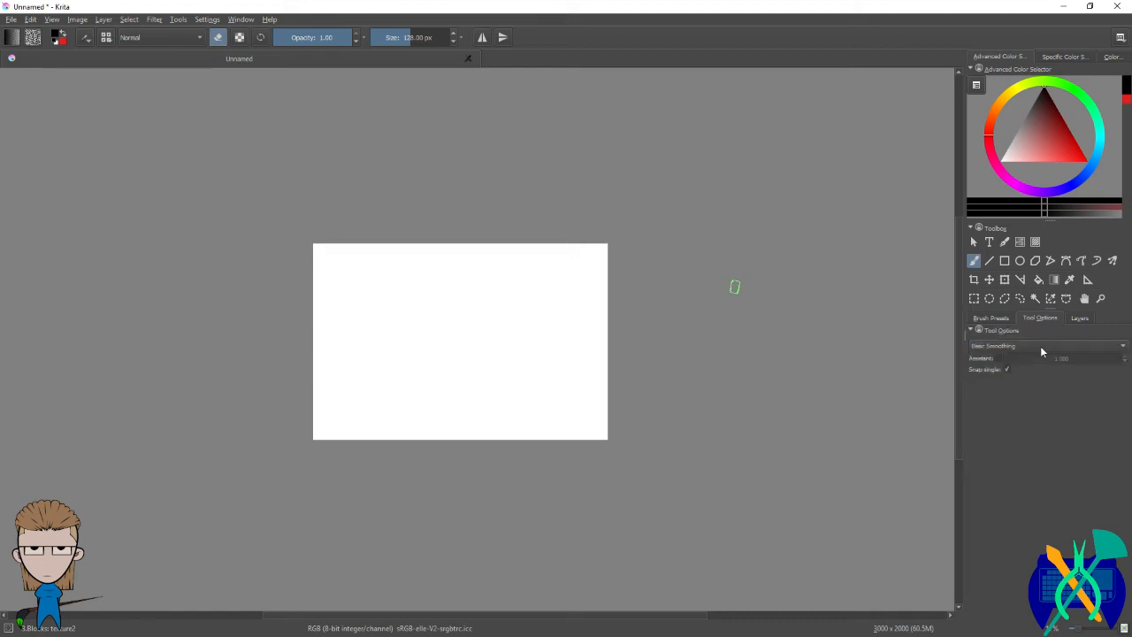
Step: Bring the Layers docker to the front and choose the Default icon size for the Toolbox
left_click(1079, 319)
left_click(992, 319)
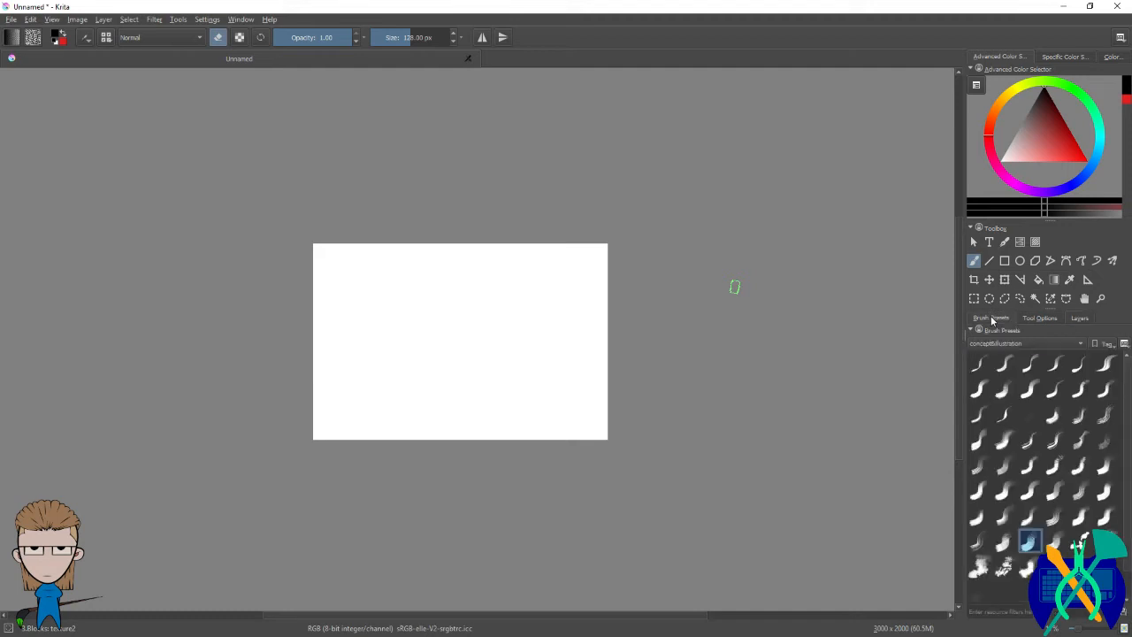
left_click(1079, 318)
right_click(1085, 300)
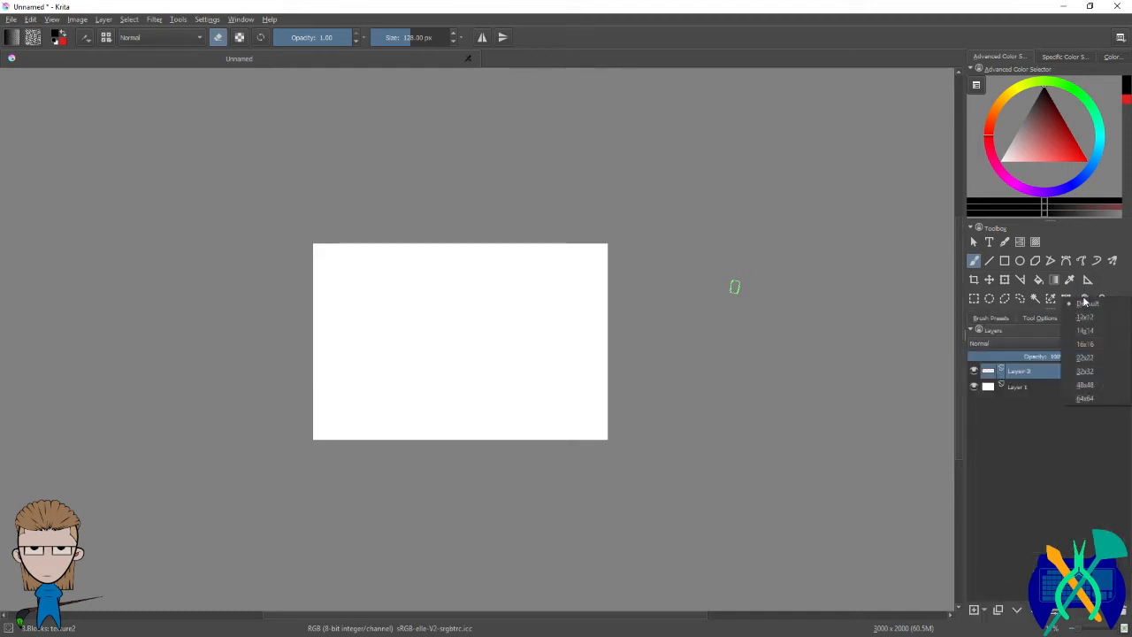
left_click(1093, 307)
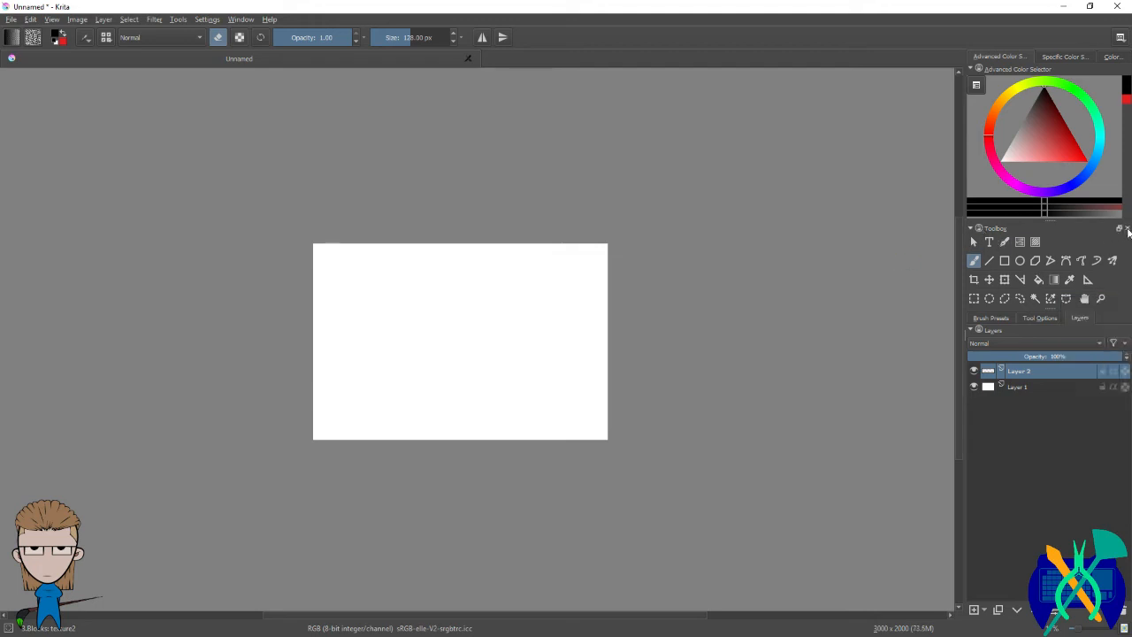
Step: Undock the Toolbox and float it over the empty workspace beside the canvas
left_click_drag(1073, 230, 842, 222)
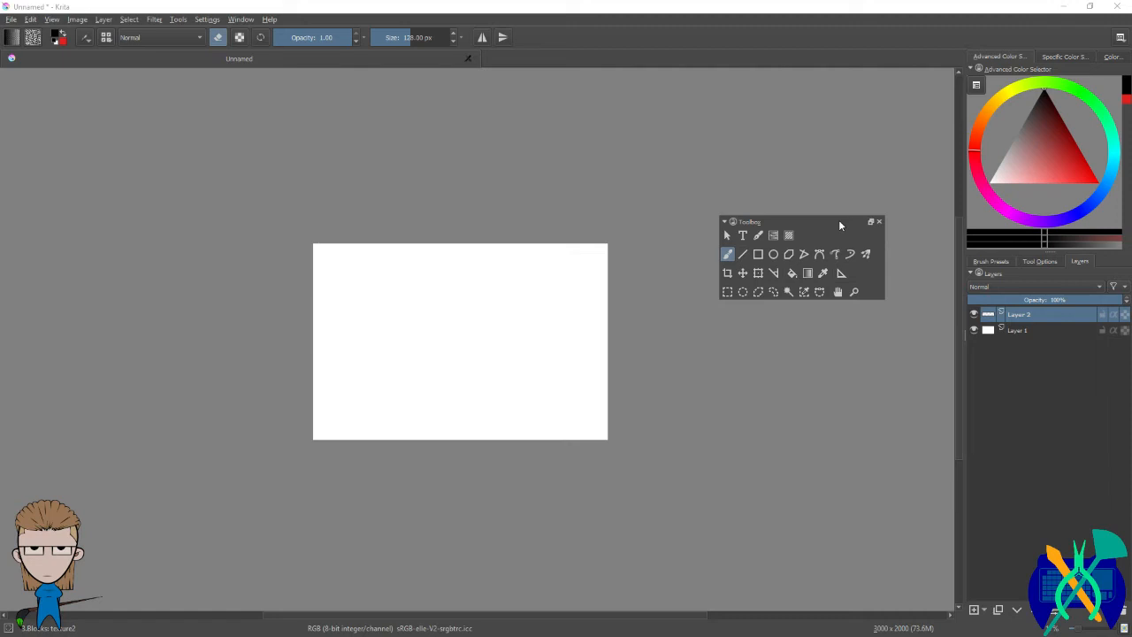
left_click_drag(805, 225, 779, 232)
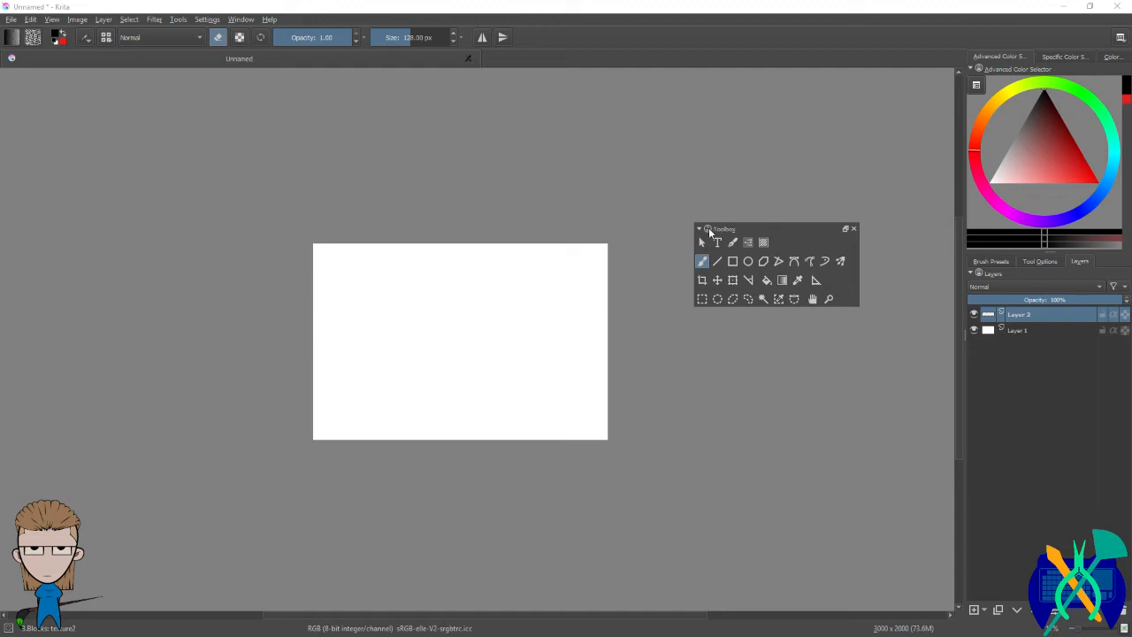
left_click_drag(792, 227, 788, 227)
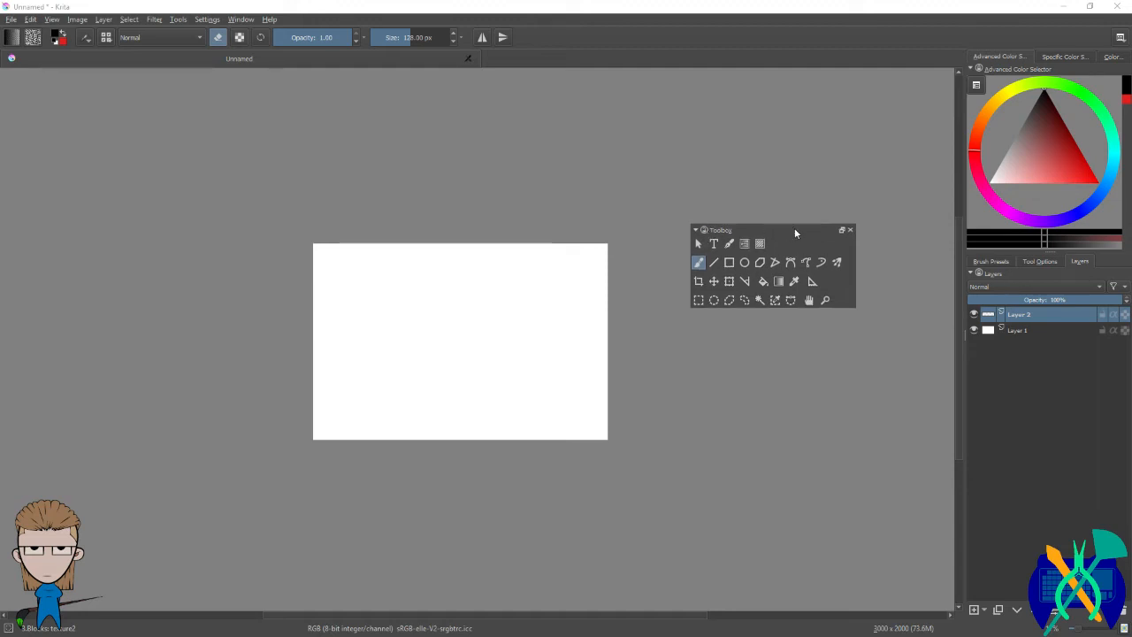
mouse_move(789, 227)
left_mouse_down()
mouse_move(778, 231)
mouse_move(790, 229)
left_mouse_up()
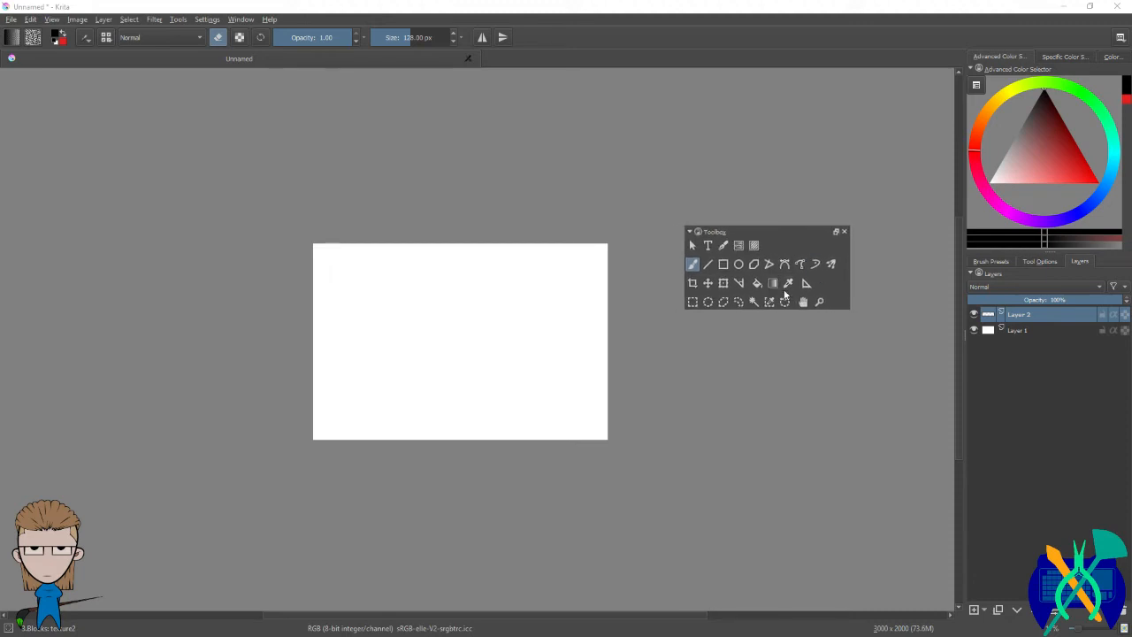
Step: Try the 64x64 icon size on the floating Toolbox and switch it back to Default
right_click(811, 305)
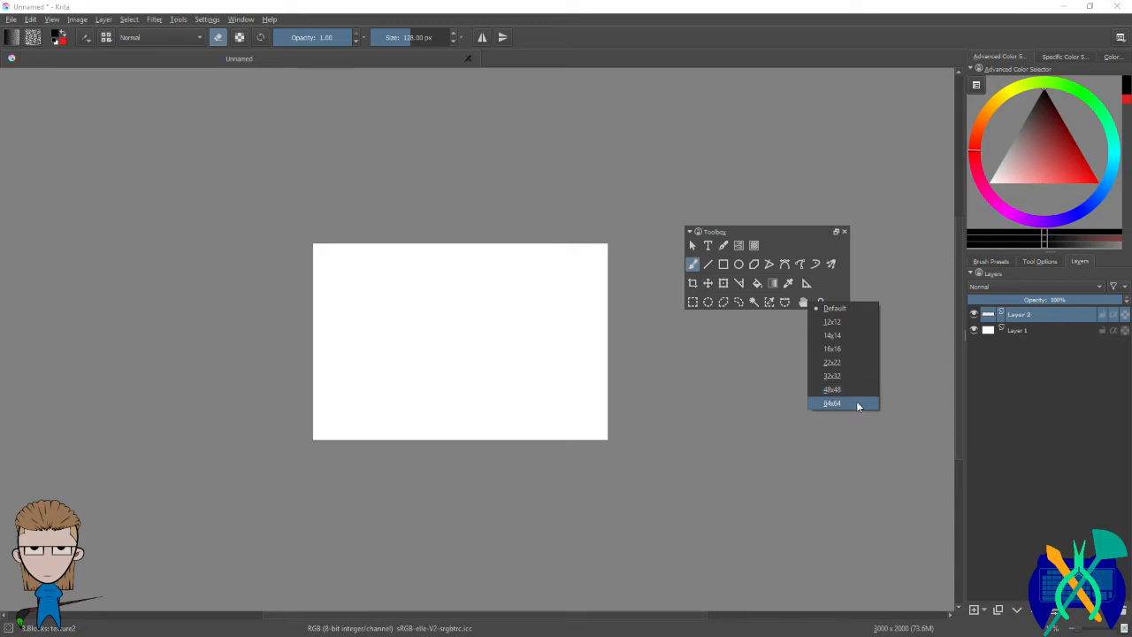
left_click(857, 406)
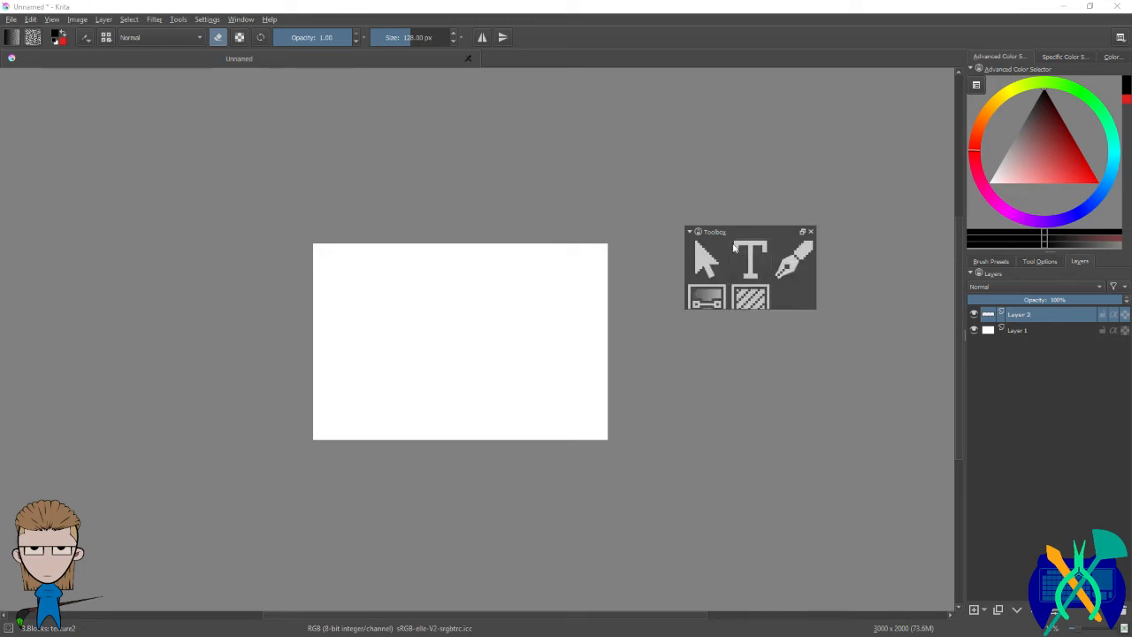
right_click(787, 293)
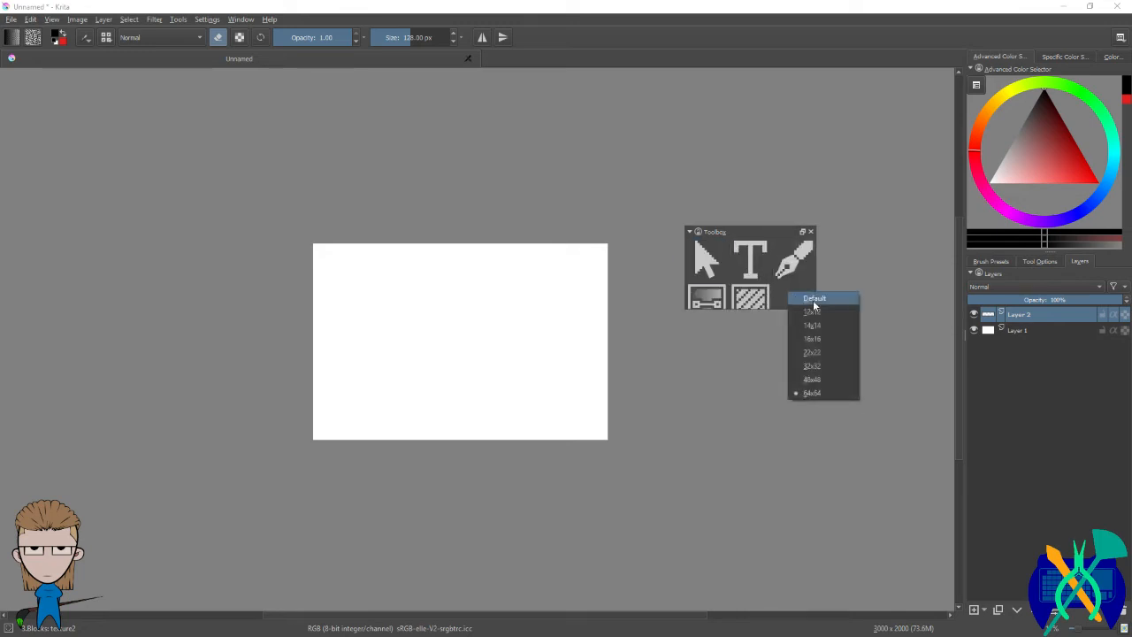
left_click(796, 299)
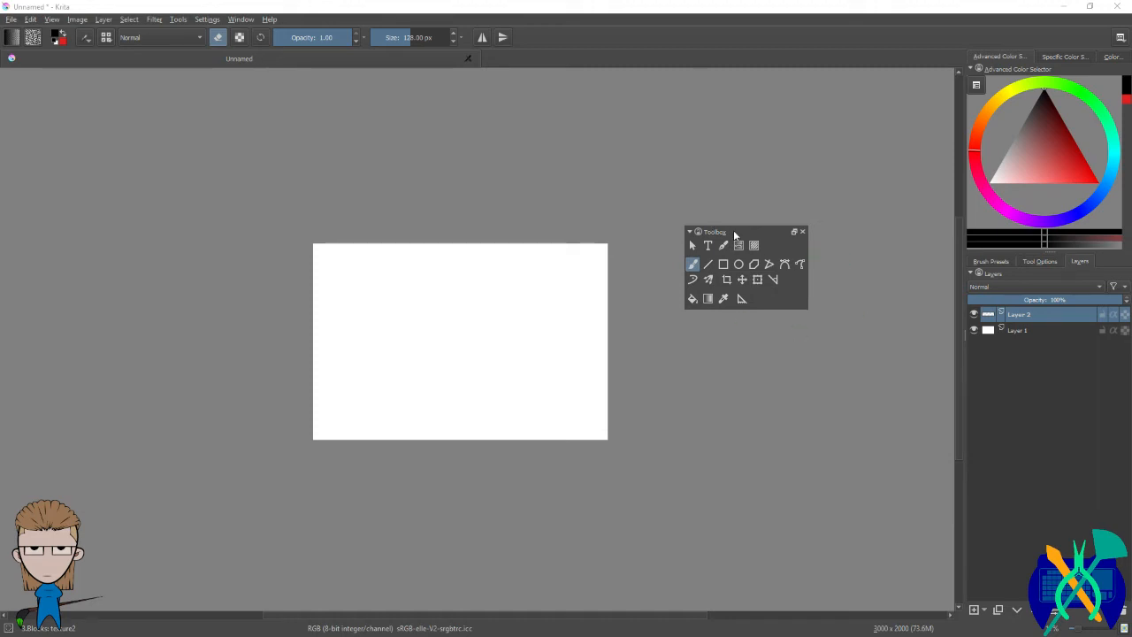
Step: Inspect the available and current actions of mainToolBar in the toolbar configuration, leaving them as they are
left_click(177, 19)
mouse_move(146, 21)
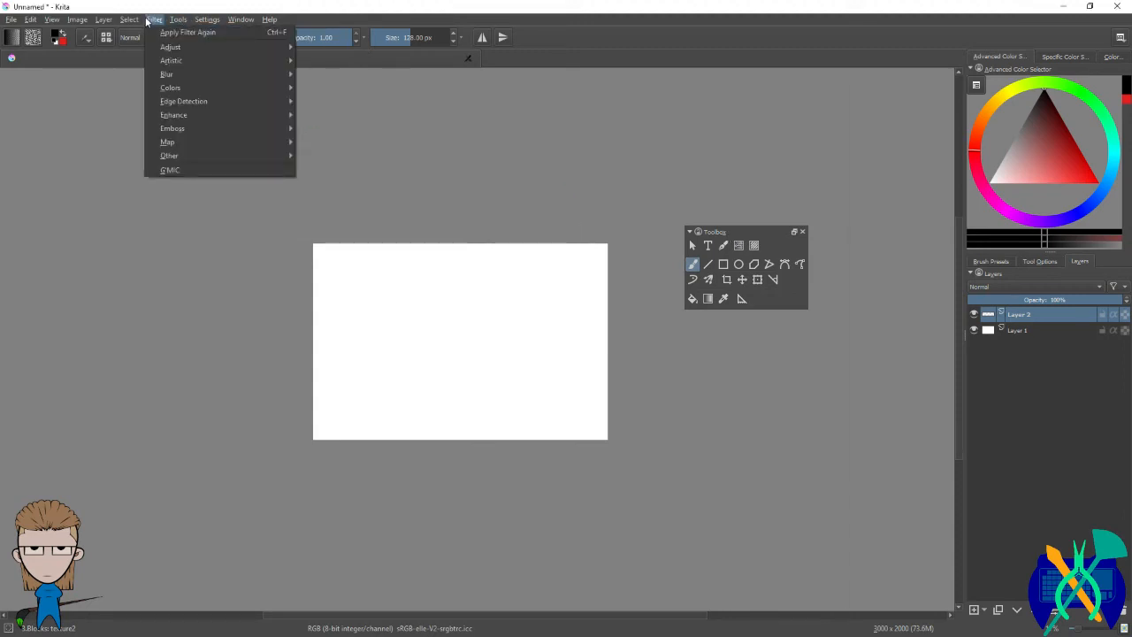
mouse_move(203, 20)
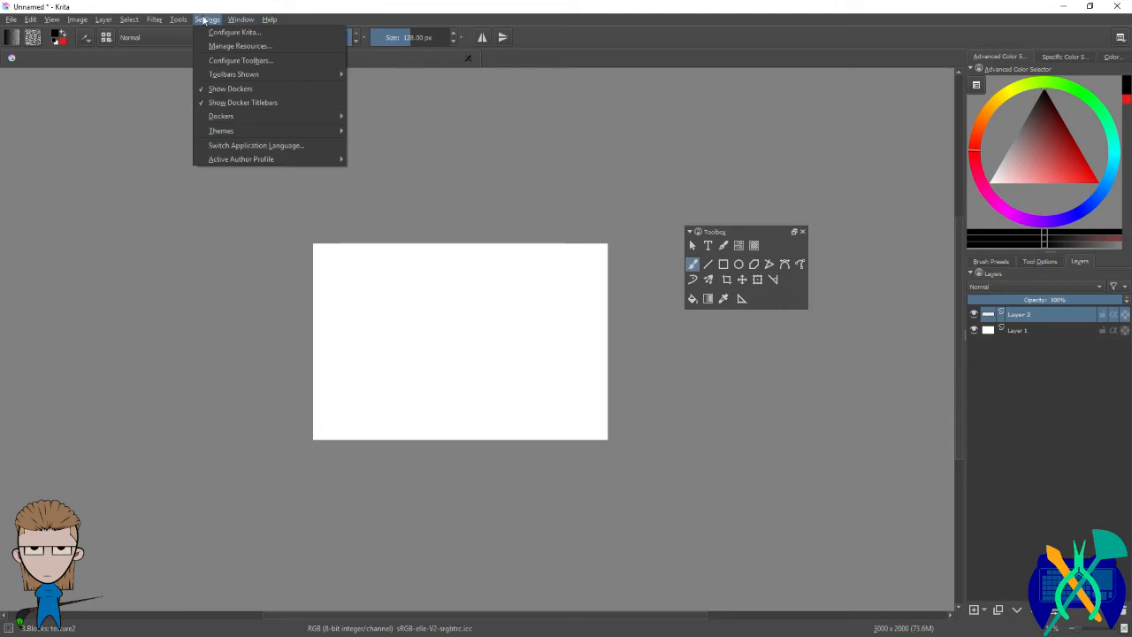
left_click(269, 61)
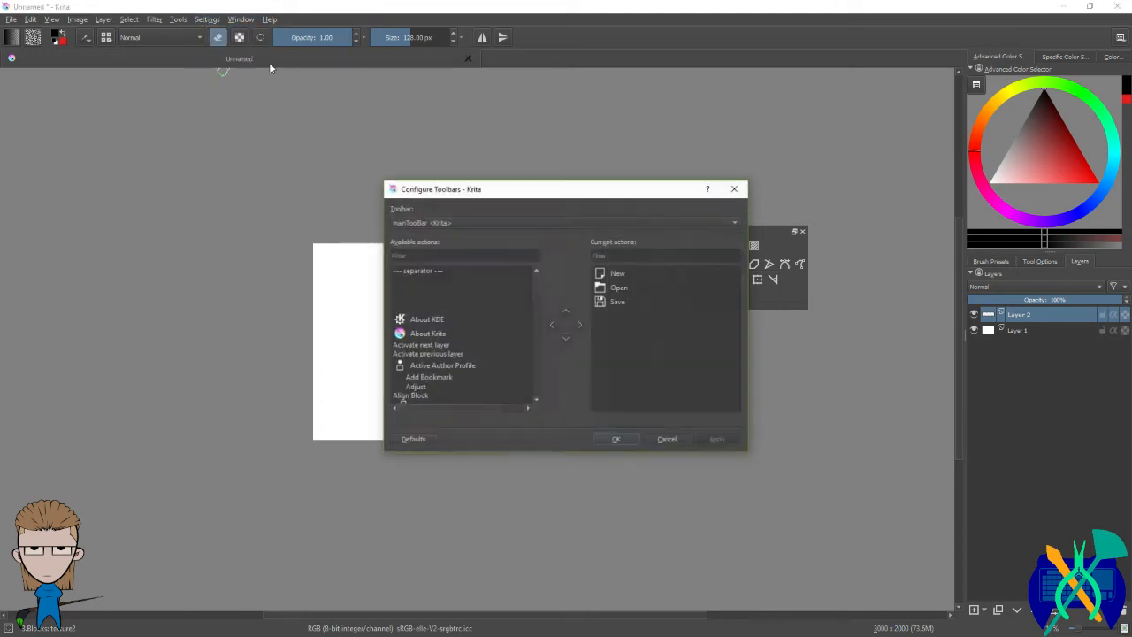
left_click(495, 224)
left_click(496, 224)
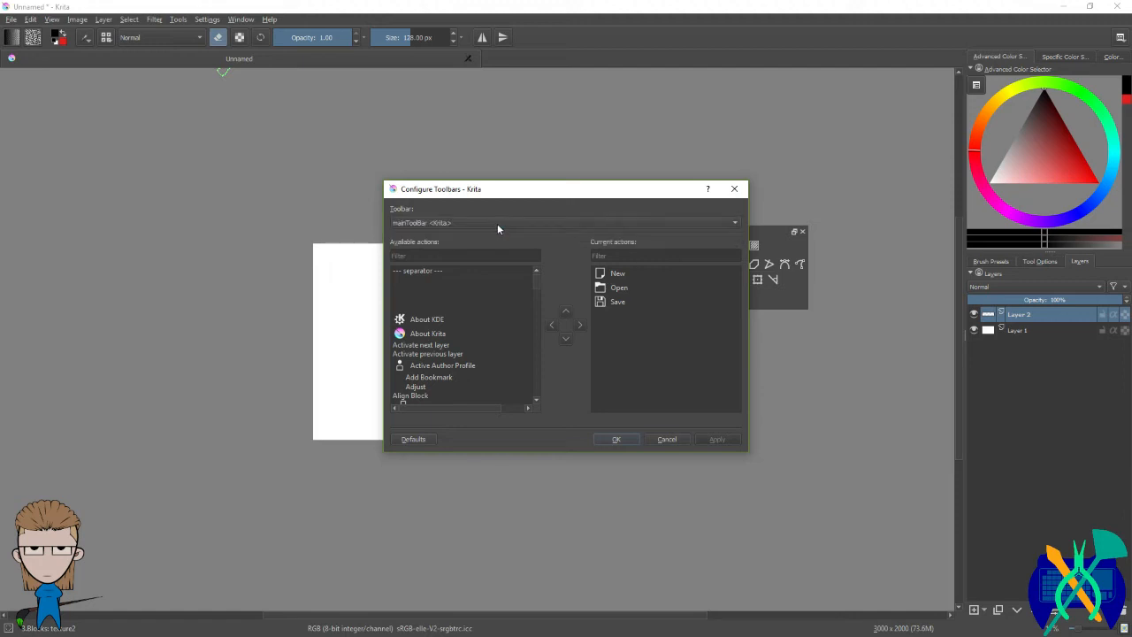
left_click(738, 192)
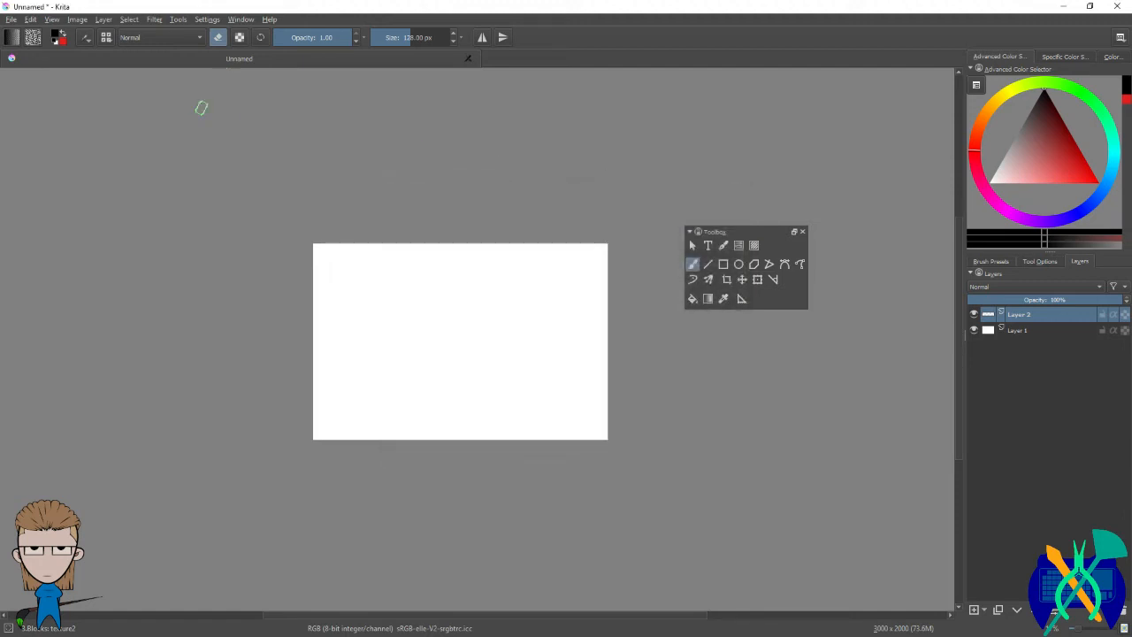
Step: Look through the View commands with their Snap To options, as well as the File and Settings commands
left_click(53, 20)
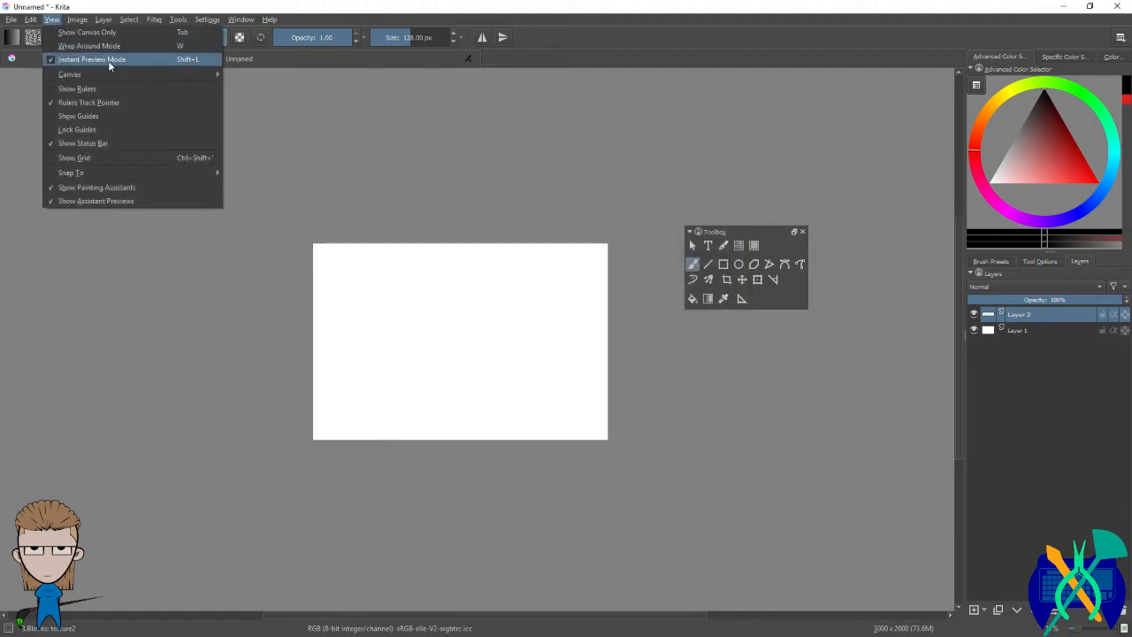
mouse_move(165, 74)
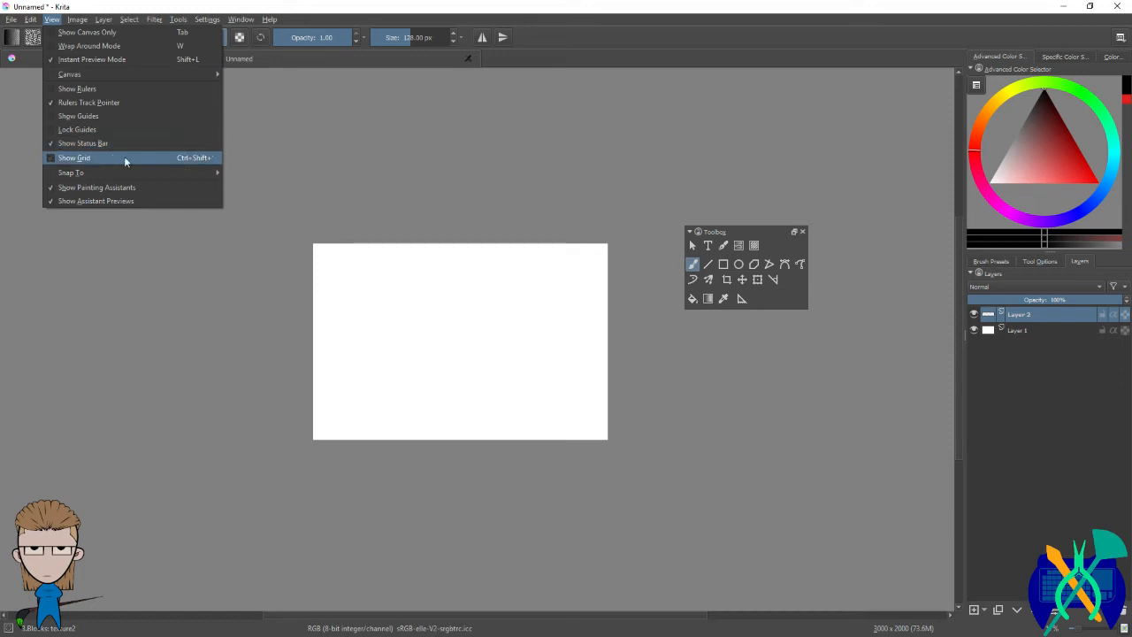
mouse_move(135, 173)
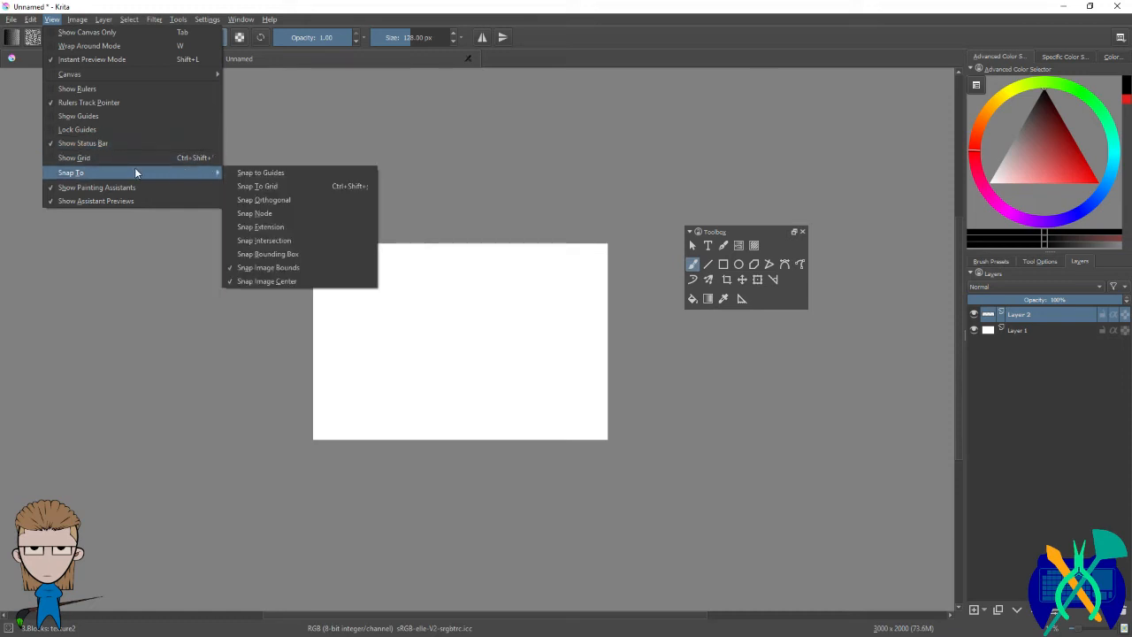
mouse_move(34, 21)
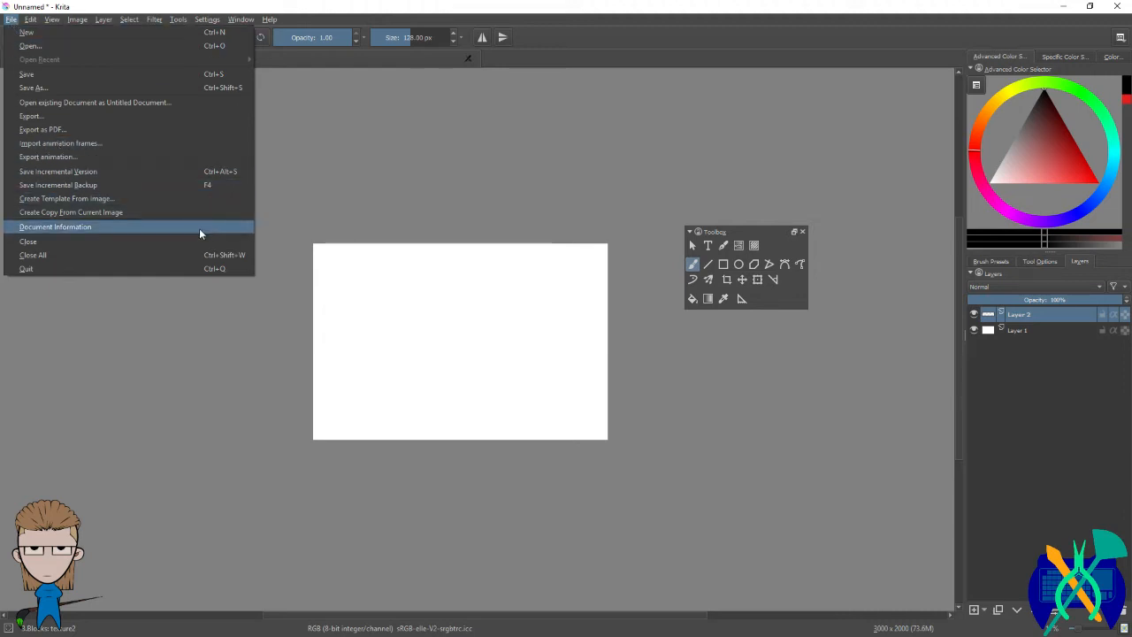
mouse_move(77, 19)
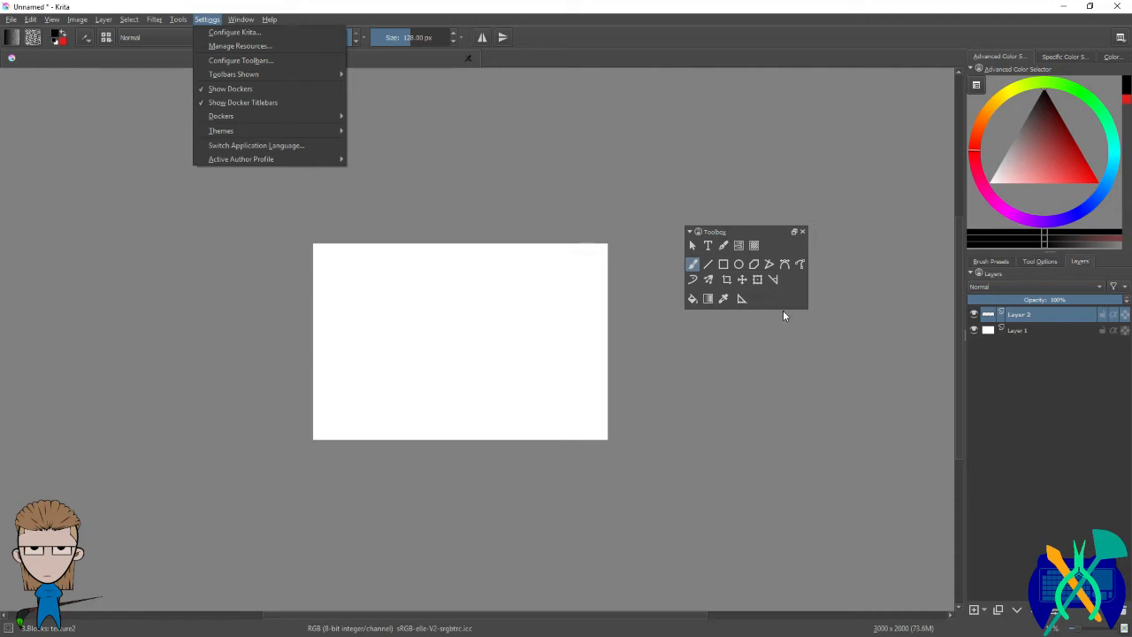
Step: Toggle the Toolbox icons to 64x64 and back to Default, and dock the Toolbox between the color selector and Layers
left_click_drag(747, 236, 787, 224)
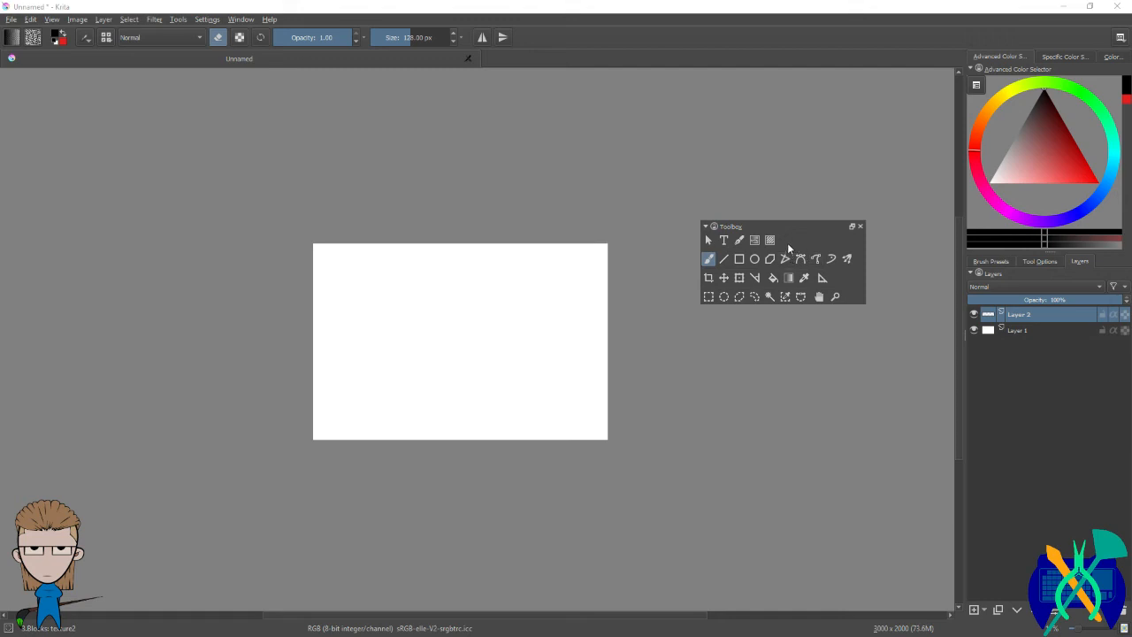
right_click(842, 272)
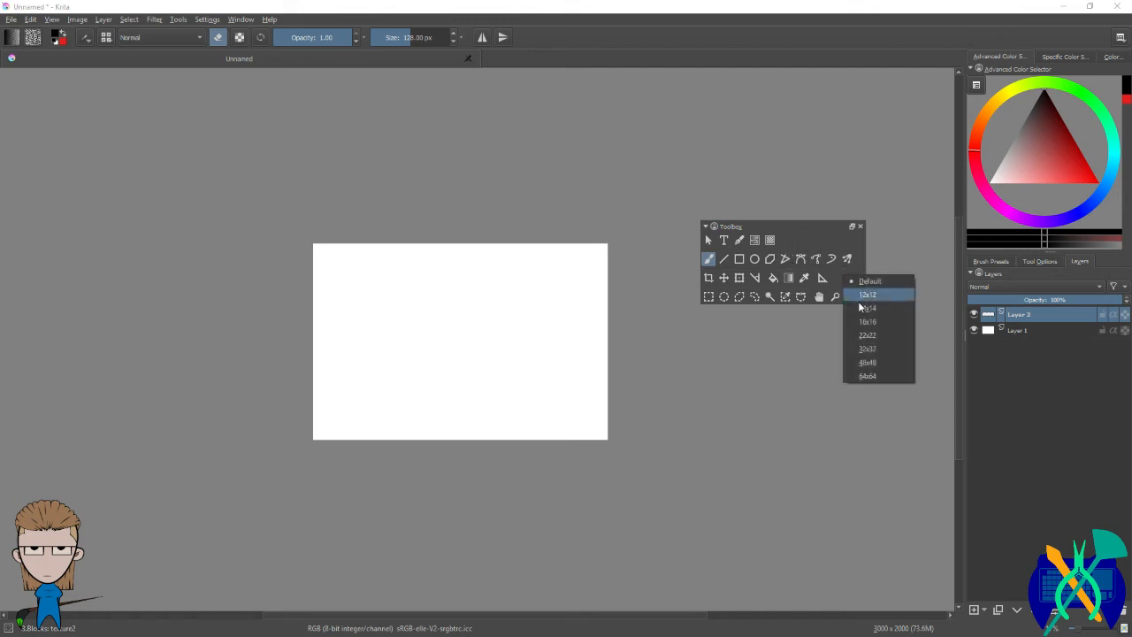
left_click(870, 376)
right_click(819, 277)
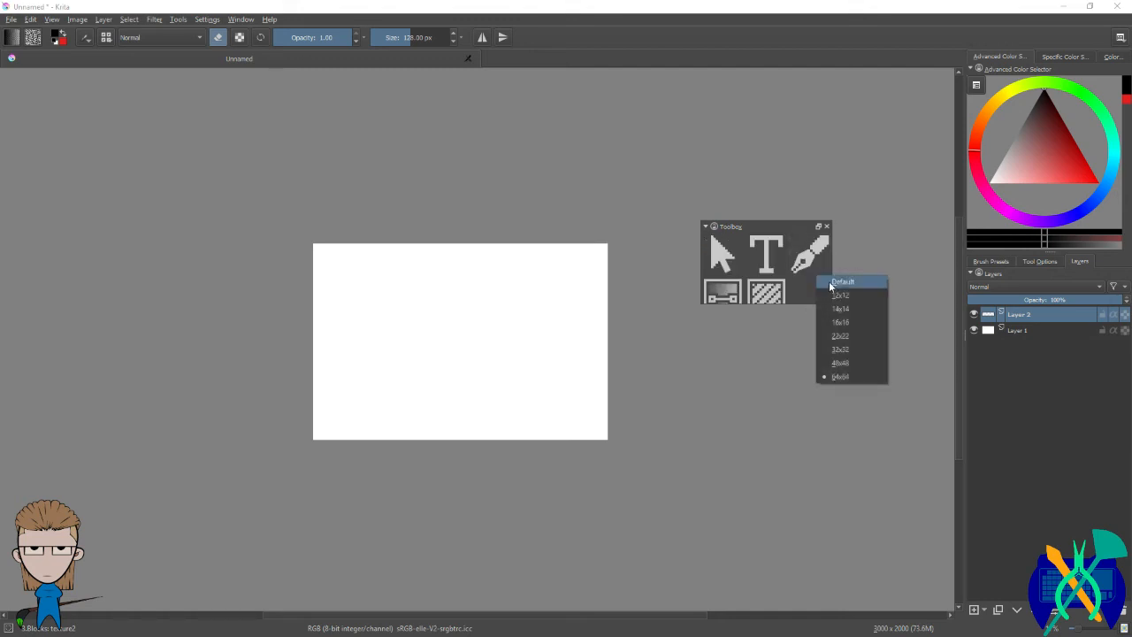
left_click(840, 281)
left_click_drag(774, 225, 1056, 241)
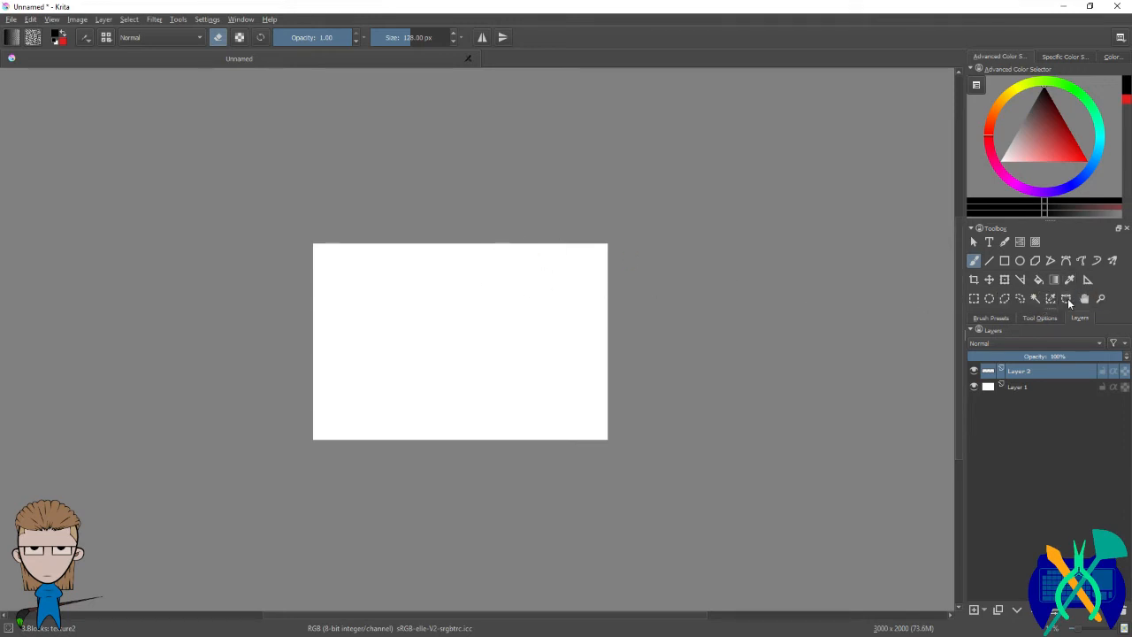
left_click_drag(529, 294, 587, 291)
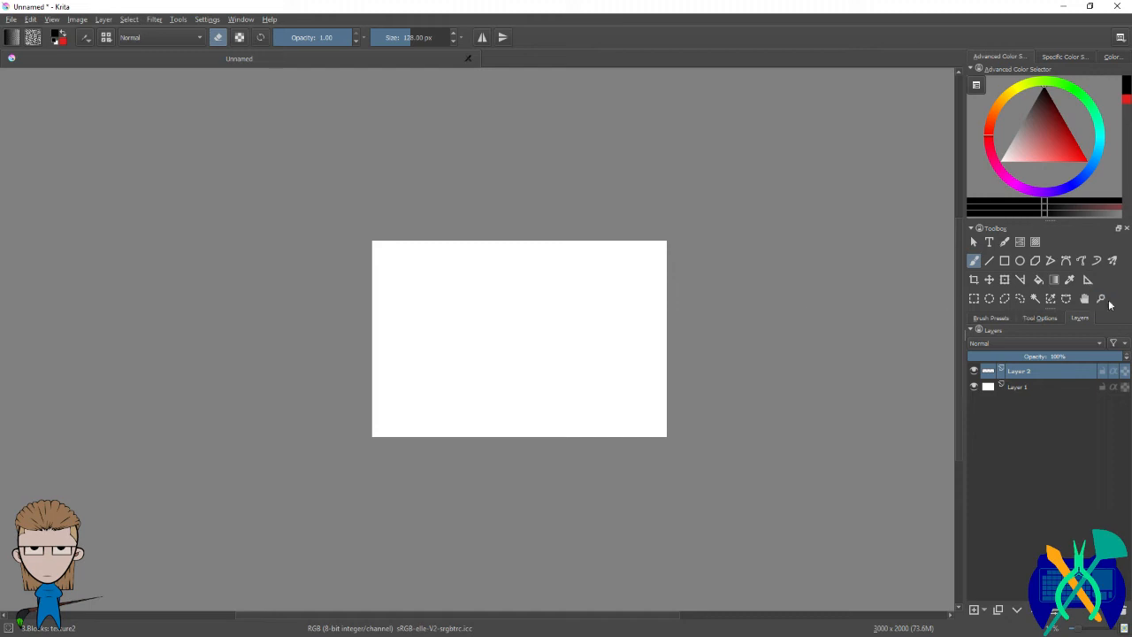
scroll(551, 303, "up", 3)
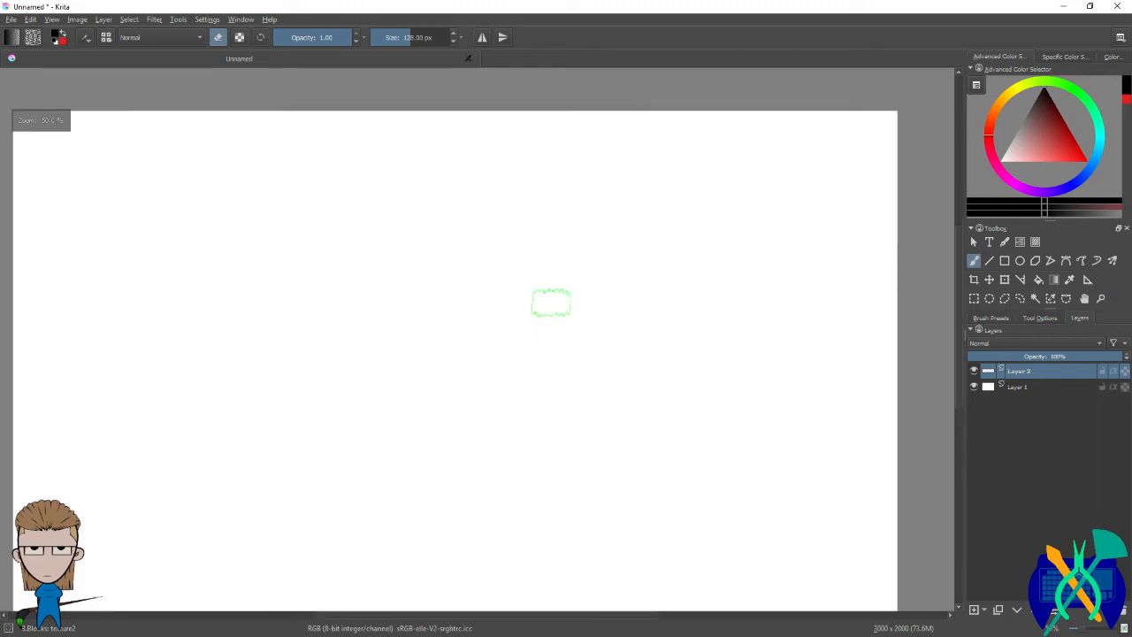
scroll(549, 301, "down", 3)
scroll(544, 333, "up", 2)
scroll(543, 333, "down", 1)
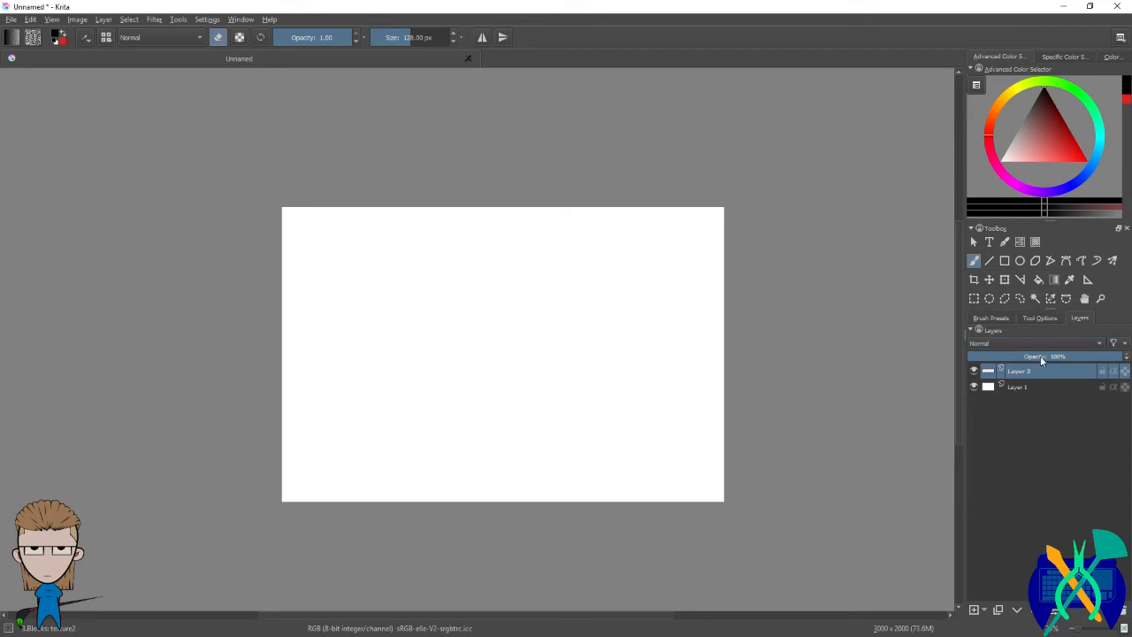
Step: Bring the Tool Options docker to the front and activate the Calligraphy tool
left_click(1030, 318)
left_click(1004, 242)
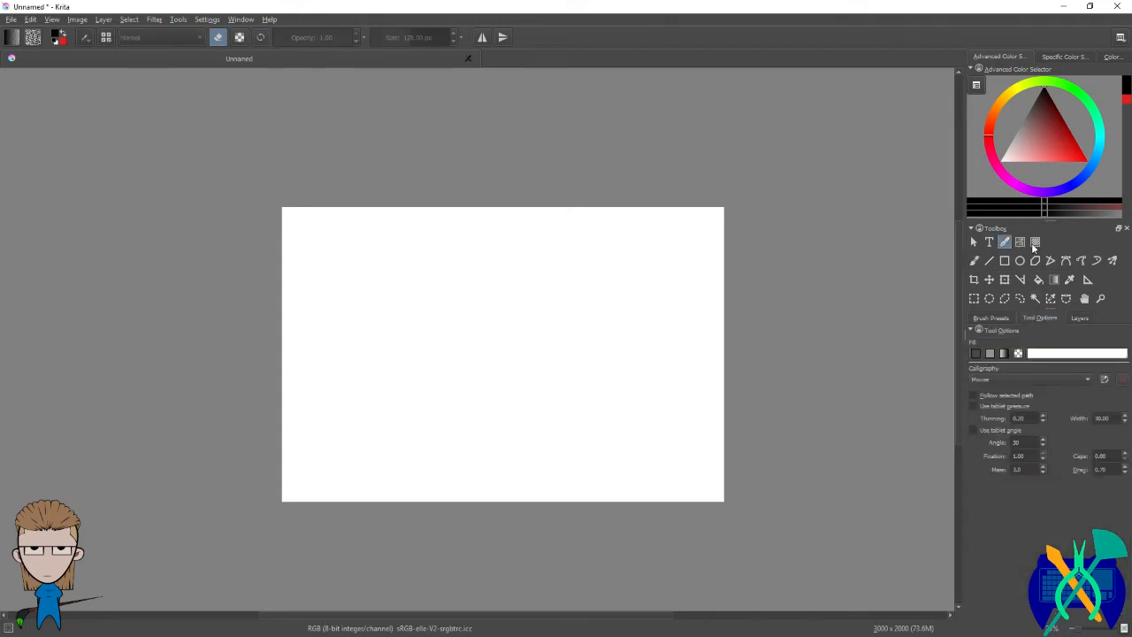
Step: Look through the available fill gradients and fill patterns and bring up the Gradient tool's options
left_click(13, 39)
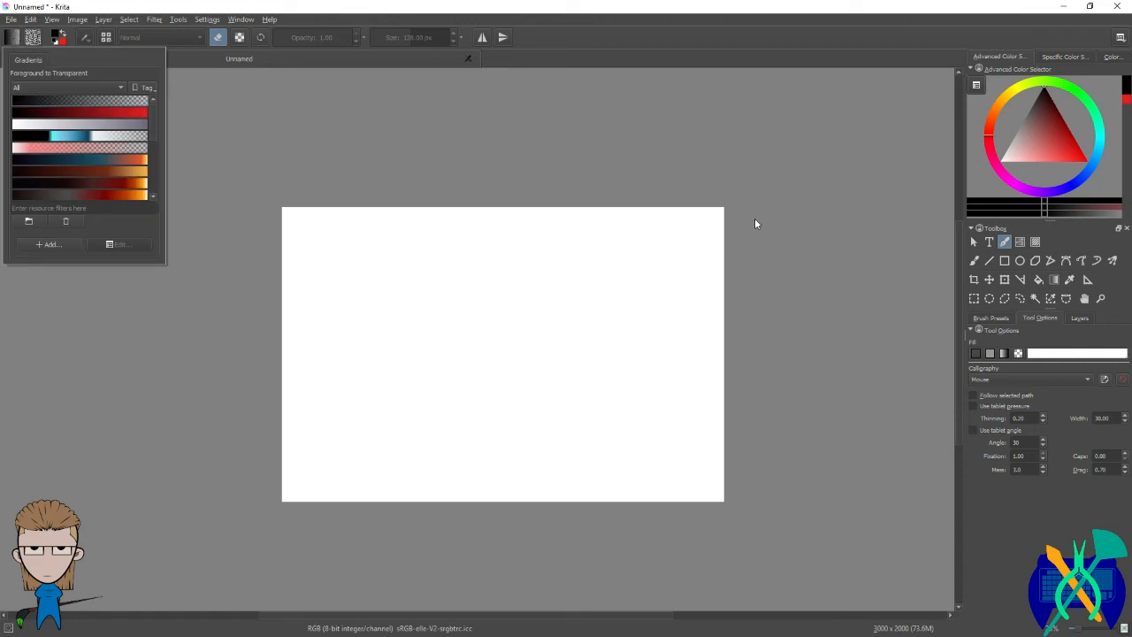
left_click(31, 37)
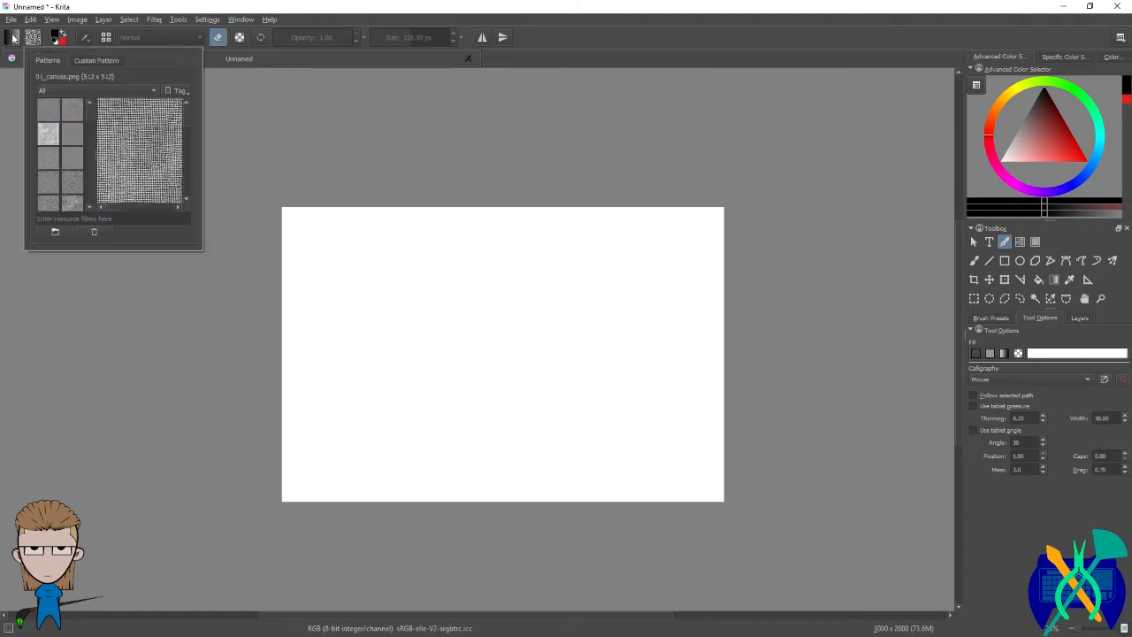
left_click(13, 39)
left_click(1053, 279)
left_click(1054, 280)
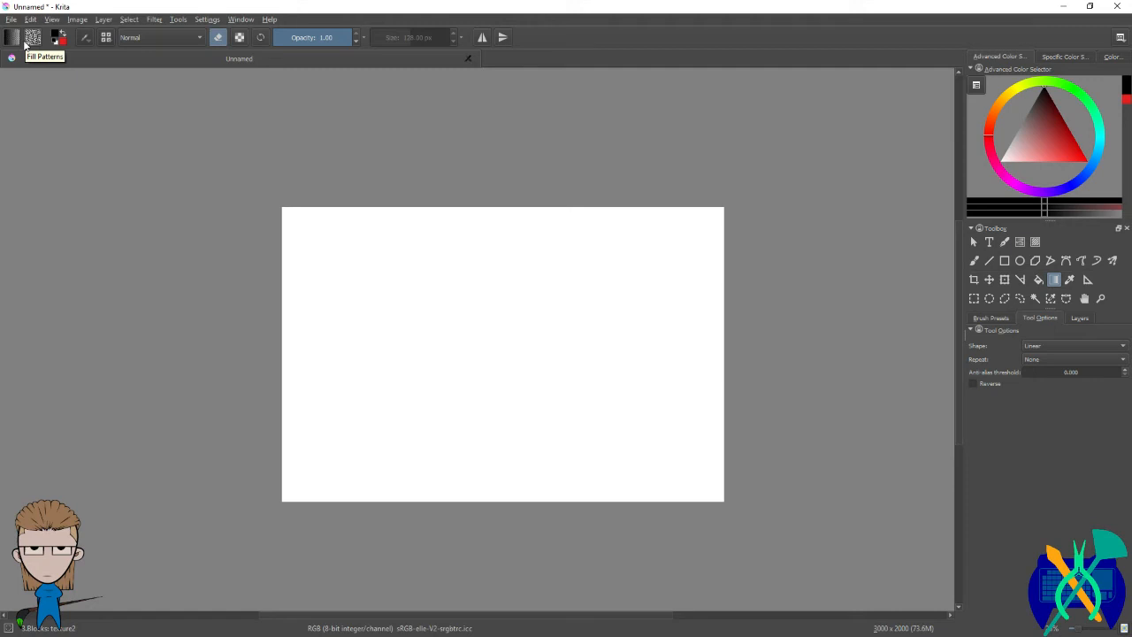
Step: Draw a short vertical calligraphy stroke in the upper-right part of the canvas and try painting beside it with the freehand brush
left_click(1006, 243)
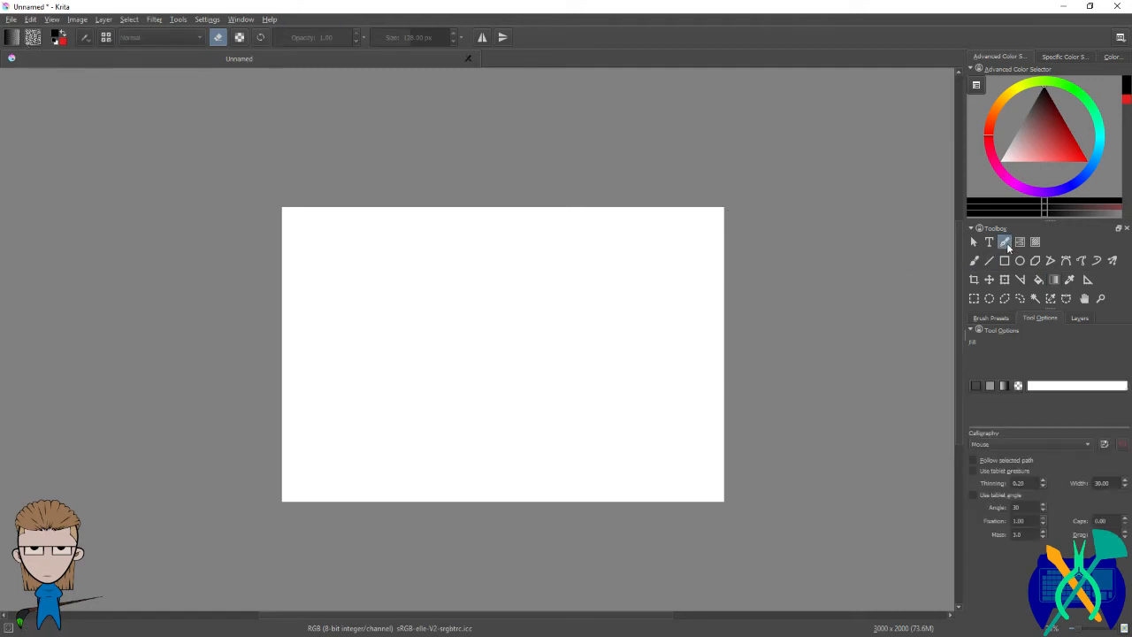
left_click(992, 318)
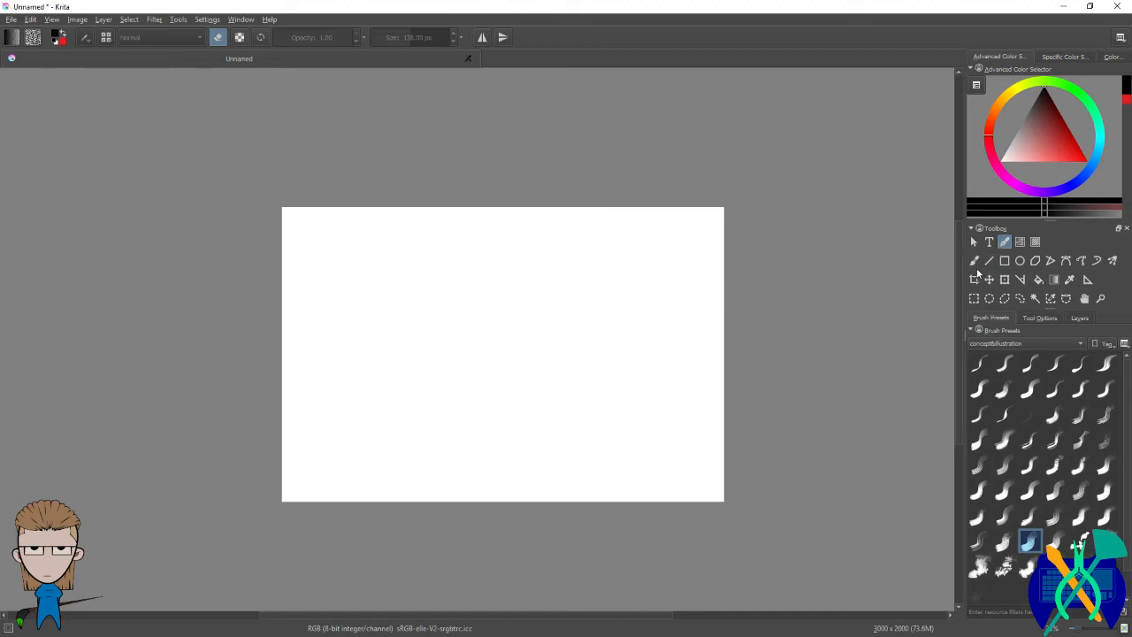
mouse_move(575, 251)
left_mouse_down()
mouse_move(601, 280)
mouse_move(602, 358)
left_mouse_up()
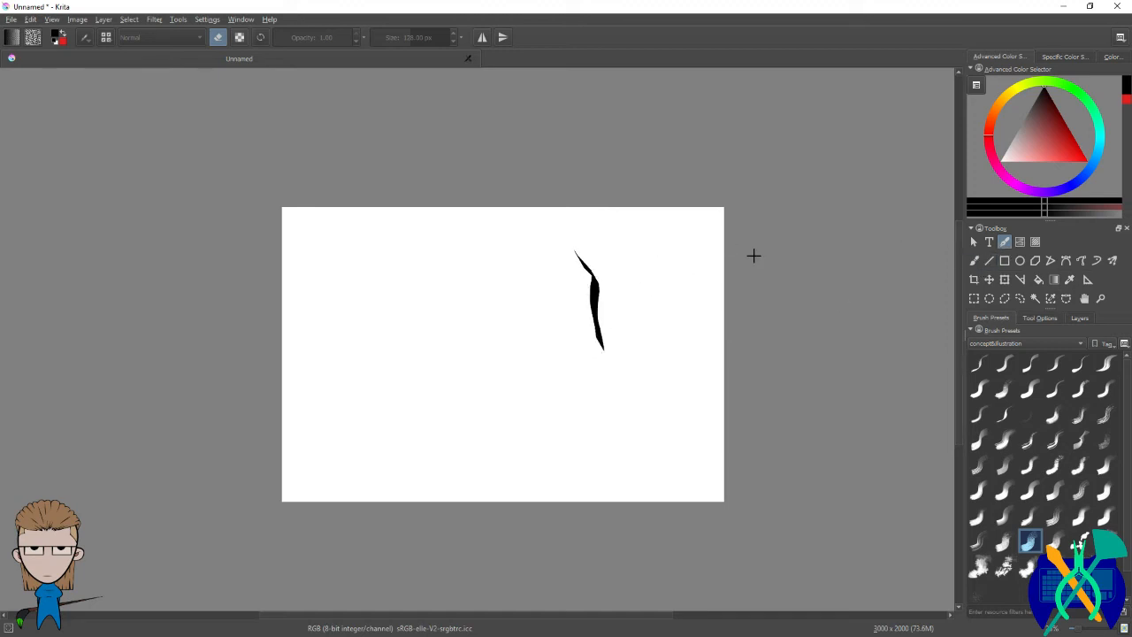
left_click(976, 262)
left_click(610, 261)
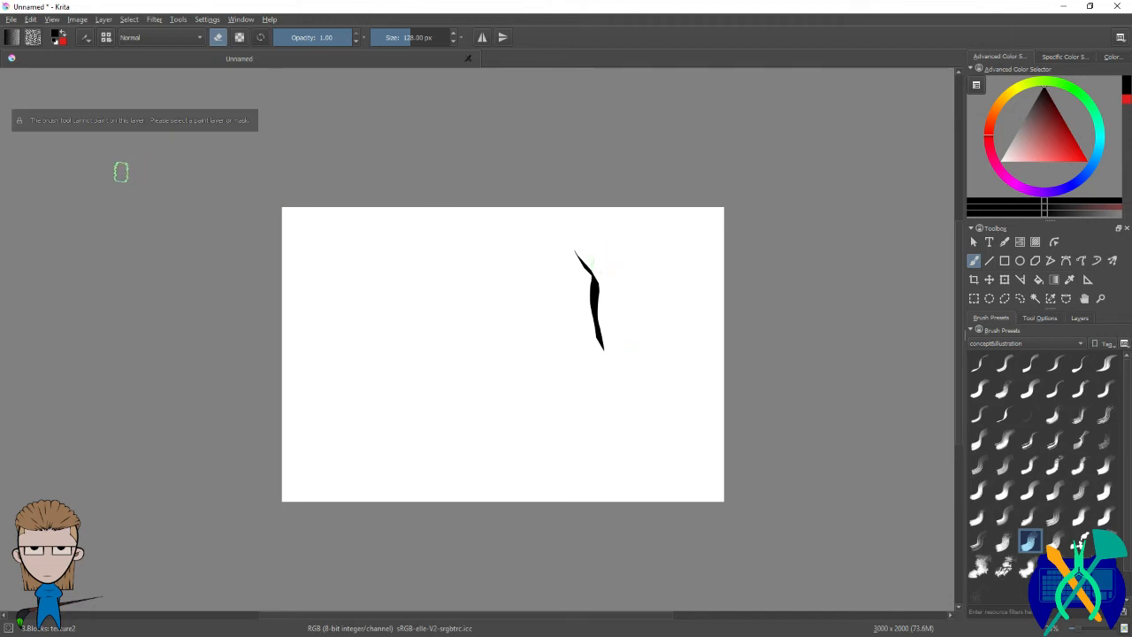
Step: Check the layer list, then undo the calligraphy stroke together with its vector layer
left_click(1036, 319)
left_click(1089, 322)
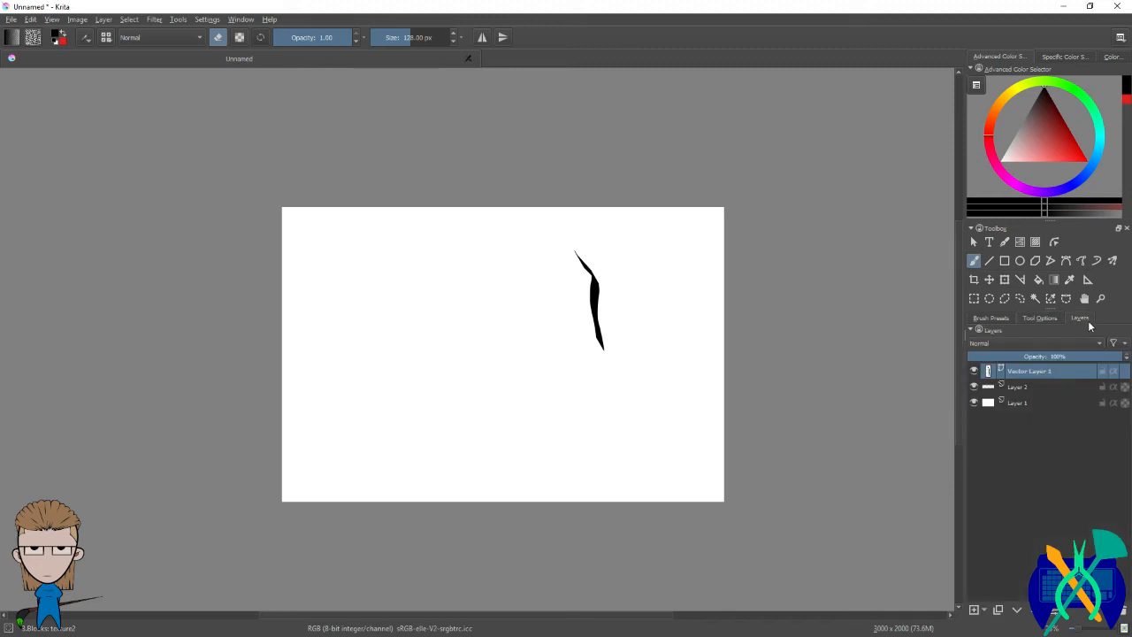
key("ctrl+z")
key("ctrl+z")
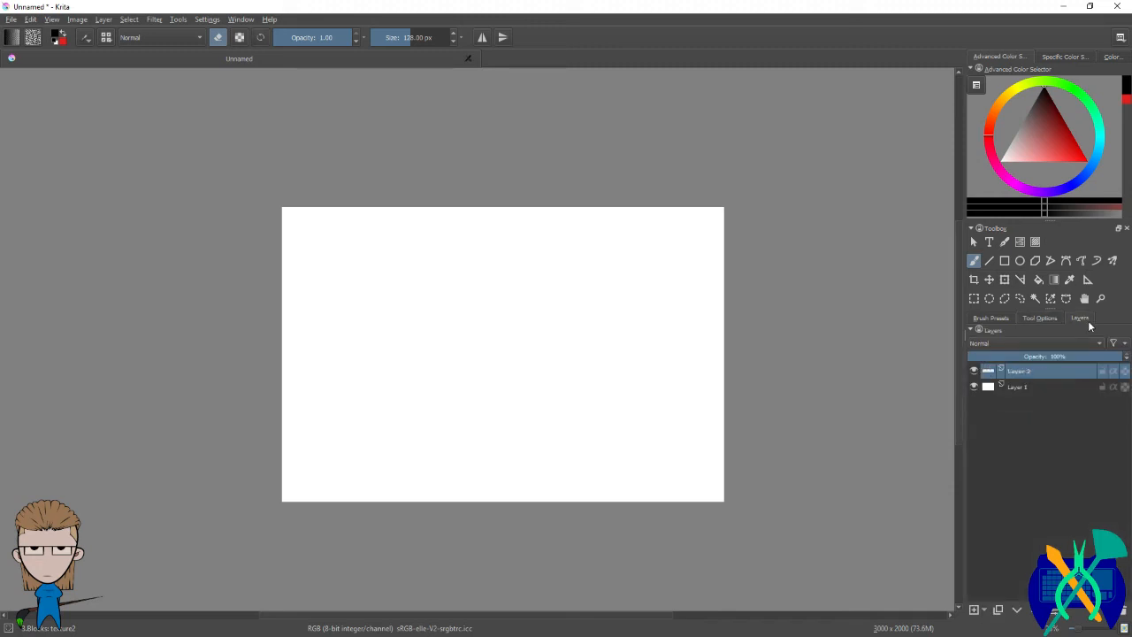
Step: Draw a curved calligraphy stroke in the right part of the canvas, then undo the stroke and its new vector layer
left_click(1004, 244)
left_click_drag(613, 325, 619, 416)
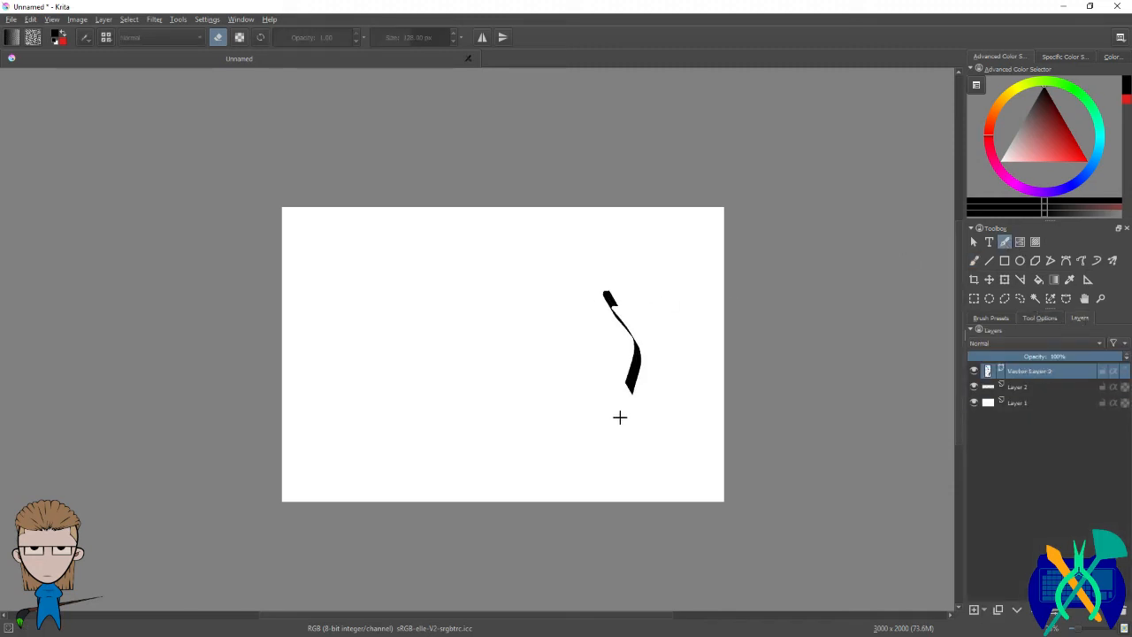
key("ctrl+z")
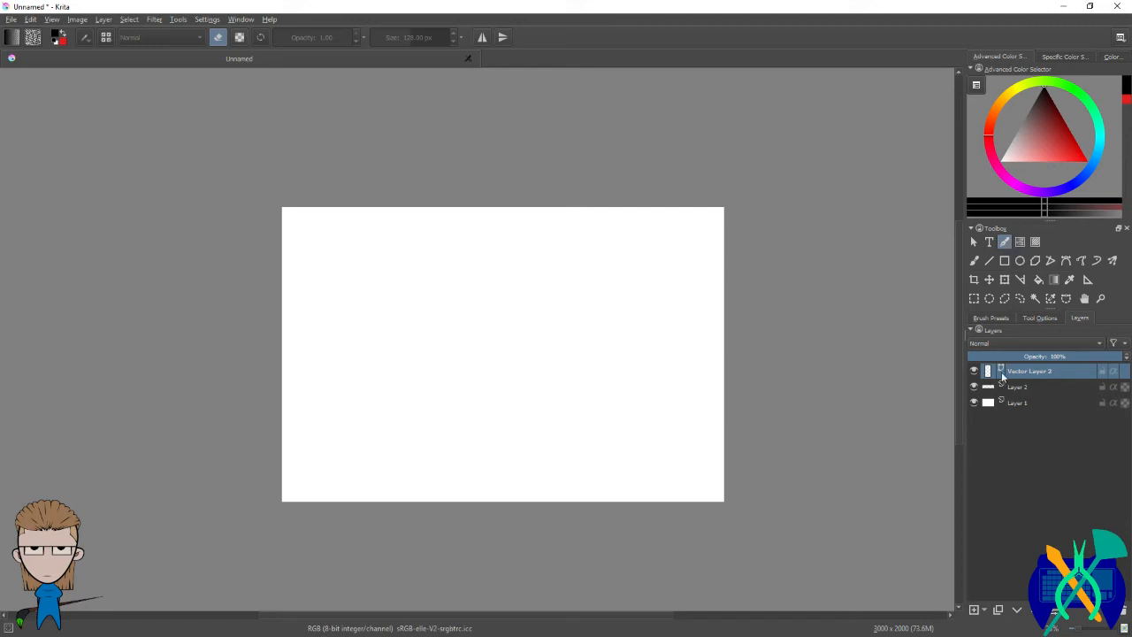
key("ctrl+z")
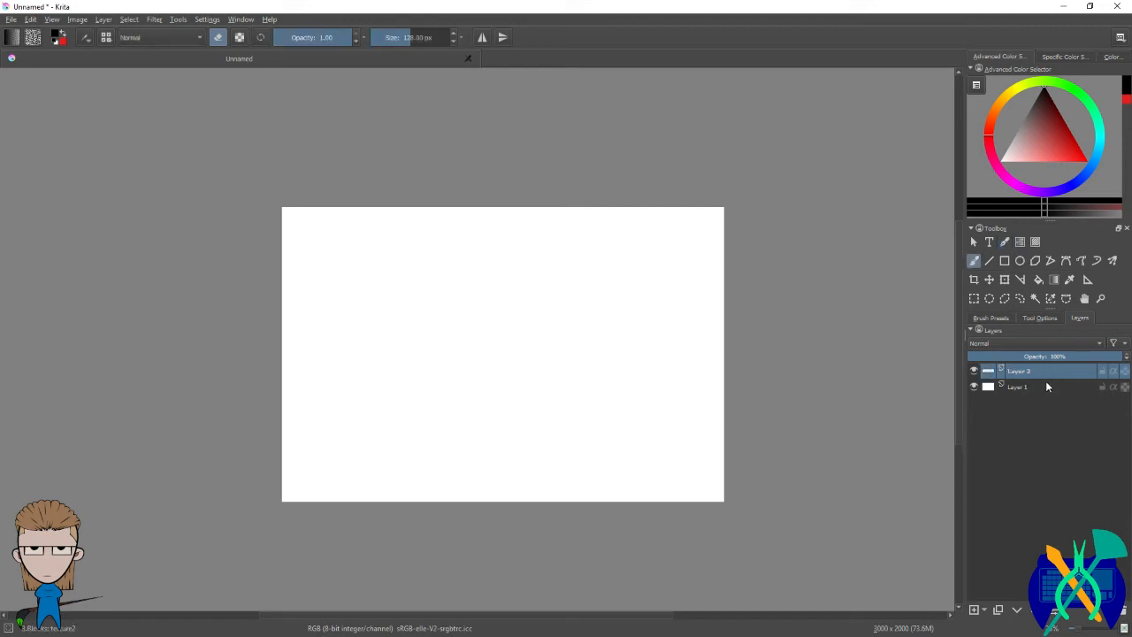
Step: Try to draw a long diagonal line across the canvas with the Line tool
left_click(990, 263)
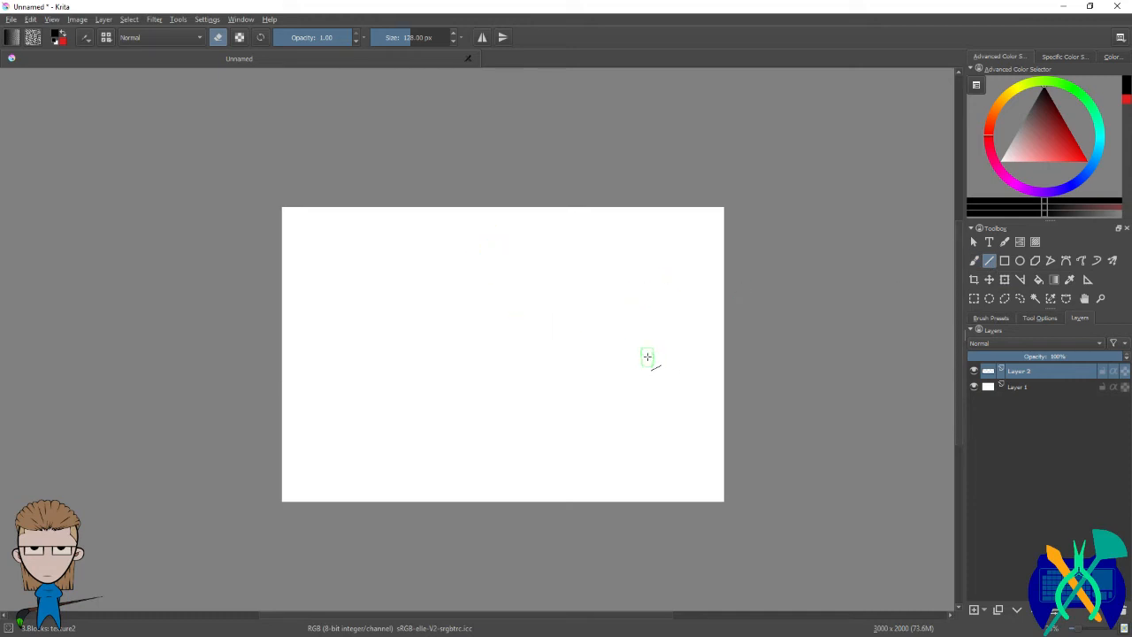
scroll(571, 323, "up", 5)
left_click_drag(371, 215, 706, 318)
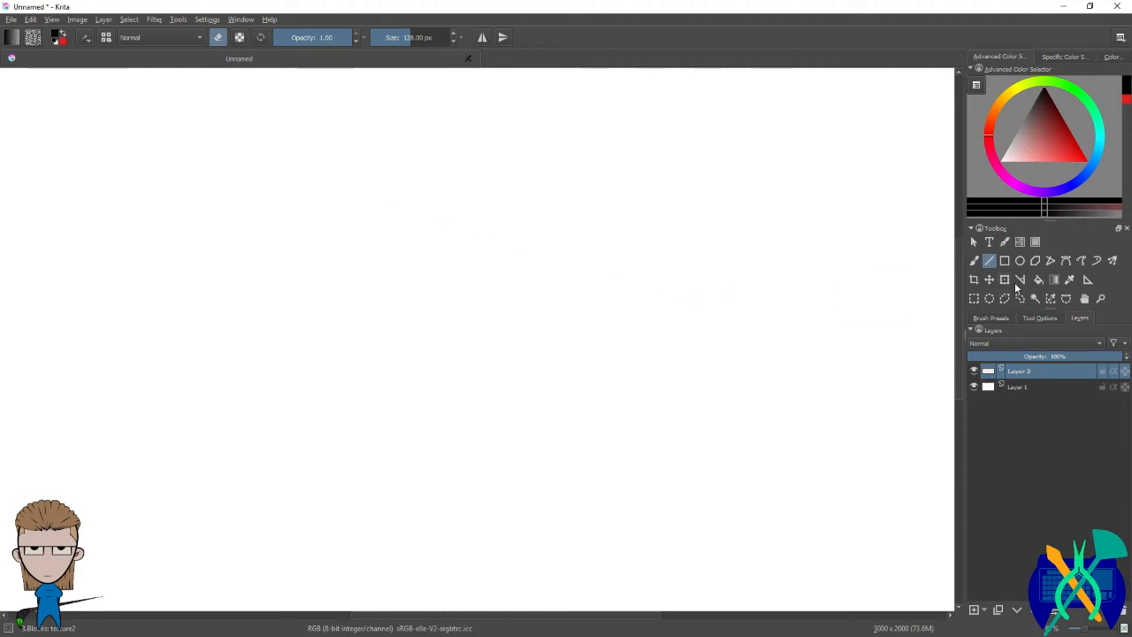
Step: Draw several thick diagonal calligraphy strokes and a long thin curved one to show how direction varies the width
left_click(1005, 242)
left_click_drag(747, 185, 377, 360)
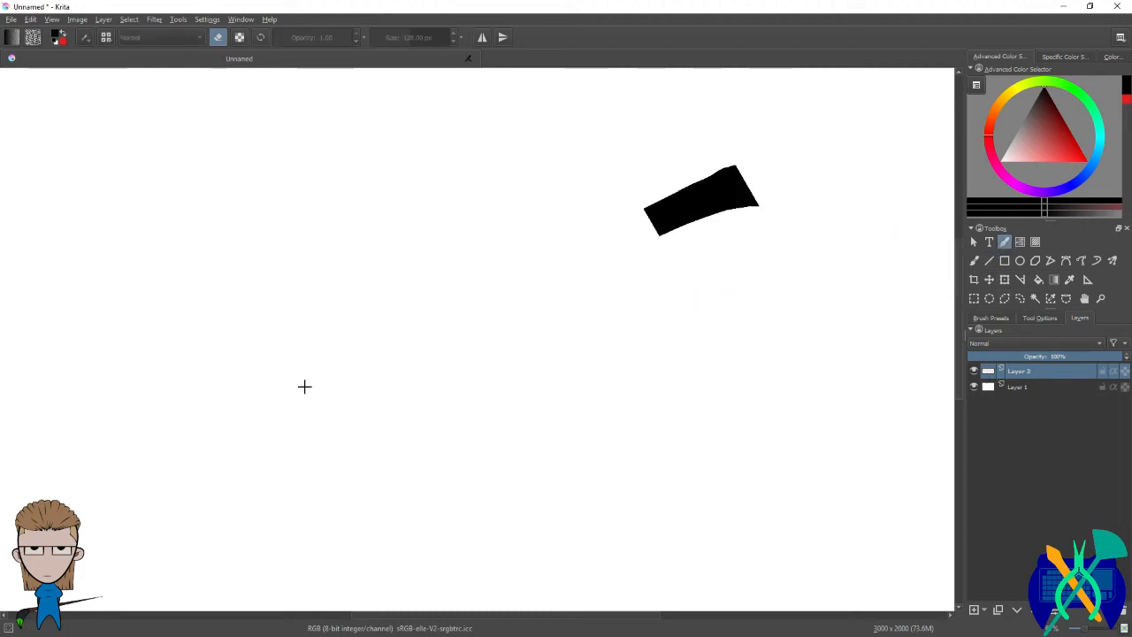
left_click_drag(805, 276, 579, 400)
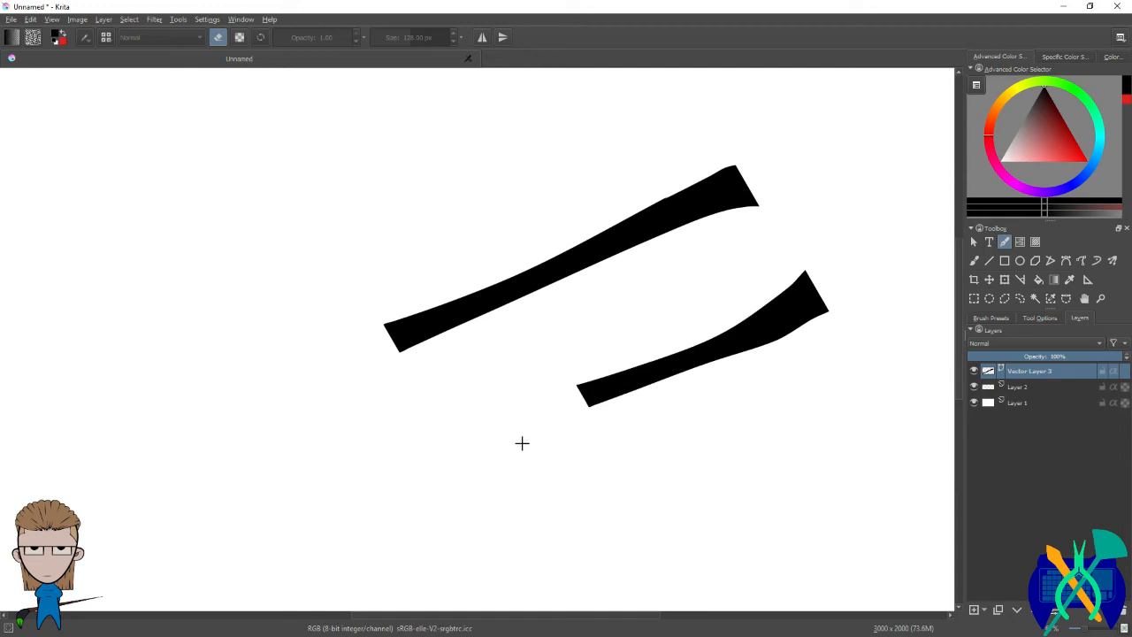
left_click_drag(748, 270, 415, 382)
left_click_drag(244, 111, 741, 139)
scroll(655, 364, "down", 3)
mouse_move(471, 301)
left_mouse_down()
mouse_move(887, 481)
mouse_move(846, 455)
left_mouse_up()
scroll(683, 432, "up", 3)
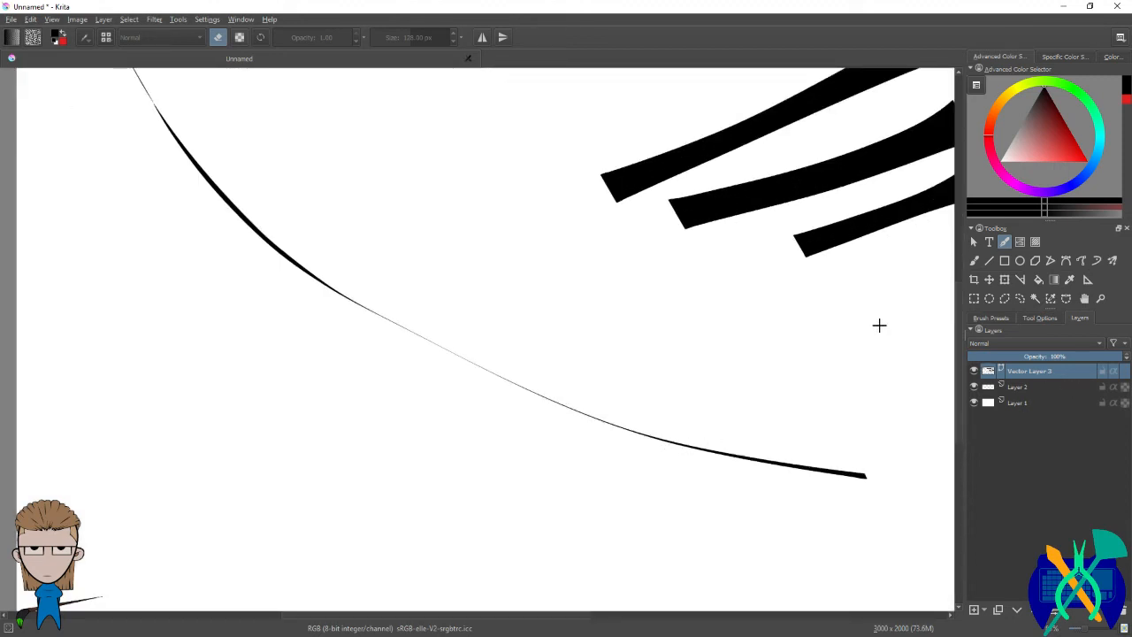
Step: Undo all the calligraphy strokes and the vector layer that holds them
key("ctrl+z")
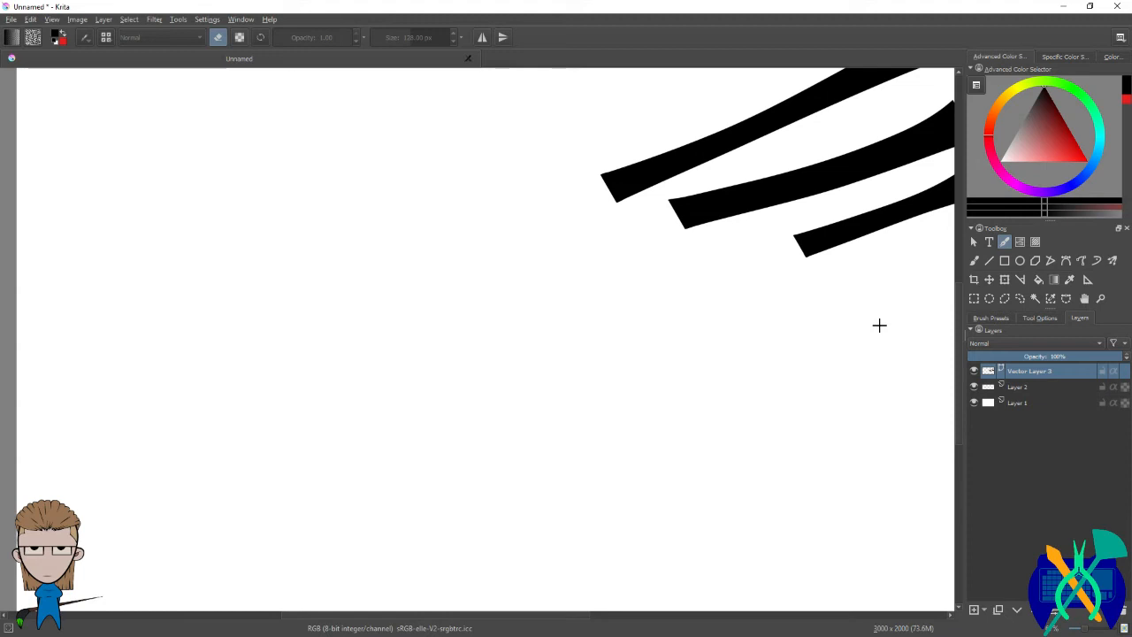
key("ctrl+z")
key("ctrl+z")
key("ctrl+z")
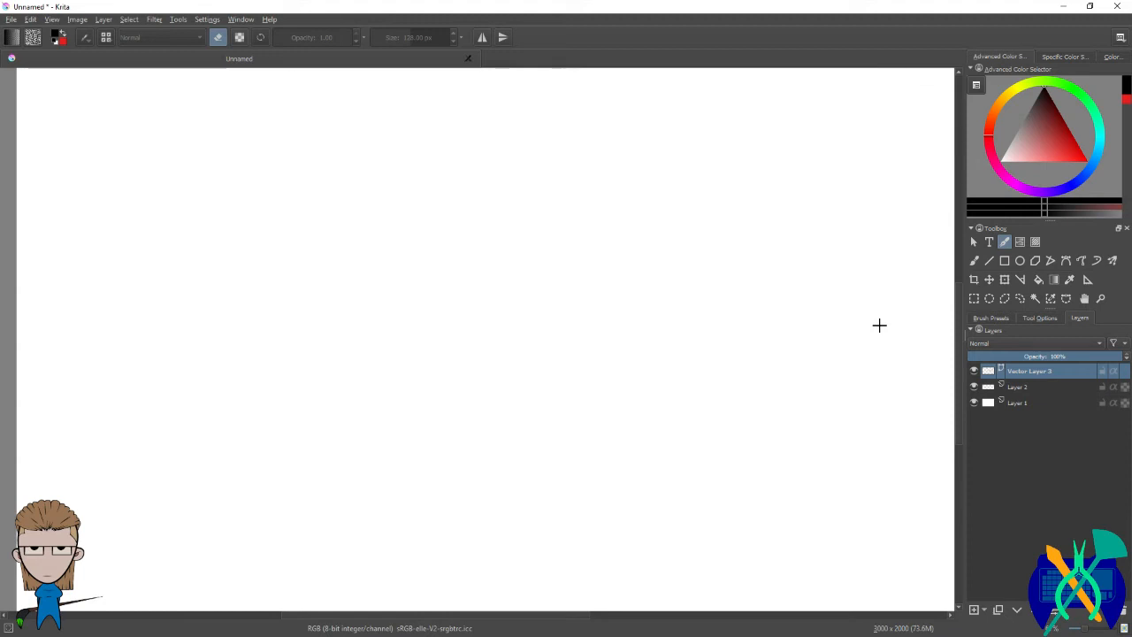
key("ctrl+z")
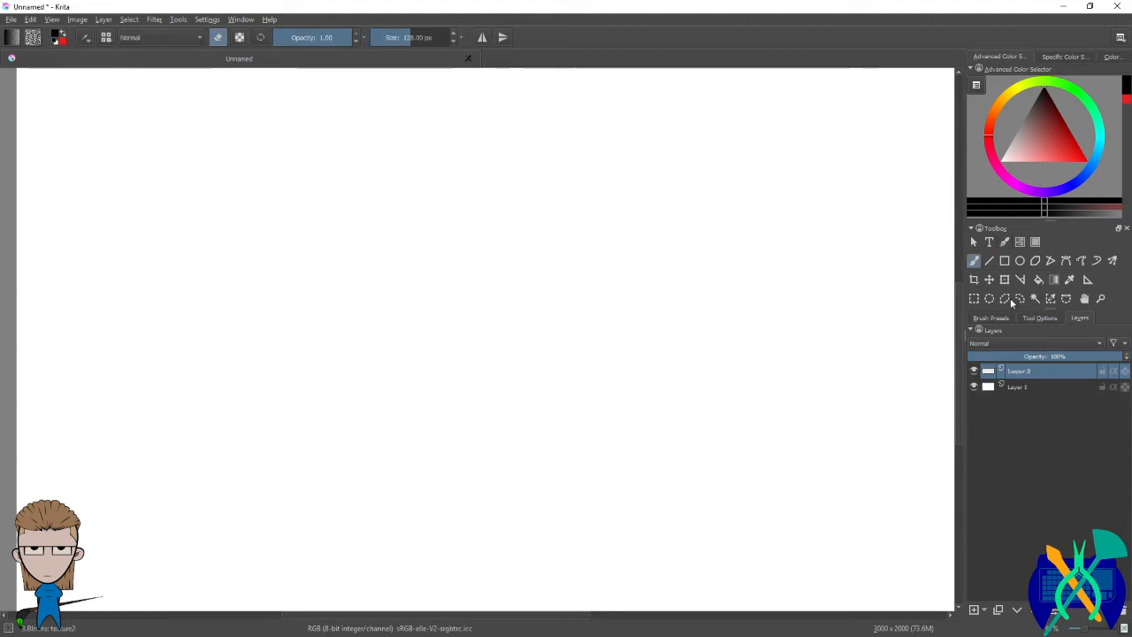
Step: Try two freehand brush strokes on Layer 2, swapping the foreground and background colours between them, and undo both
left_click(975, 244)
scroll(520, 331, "down", 1)
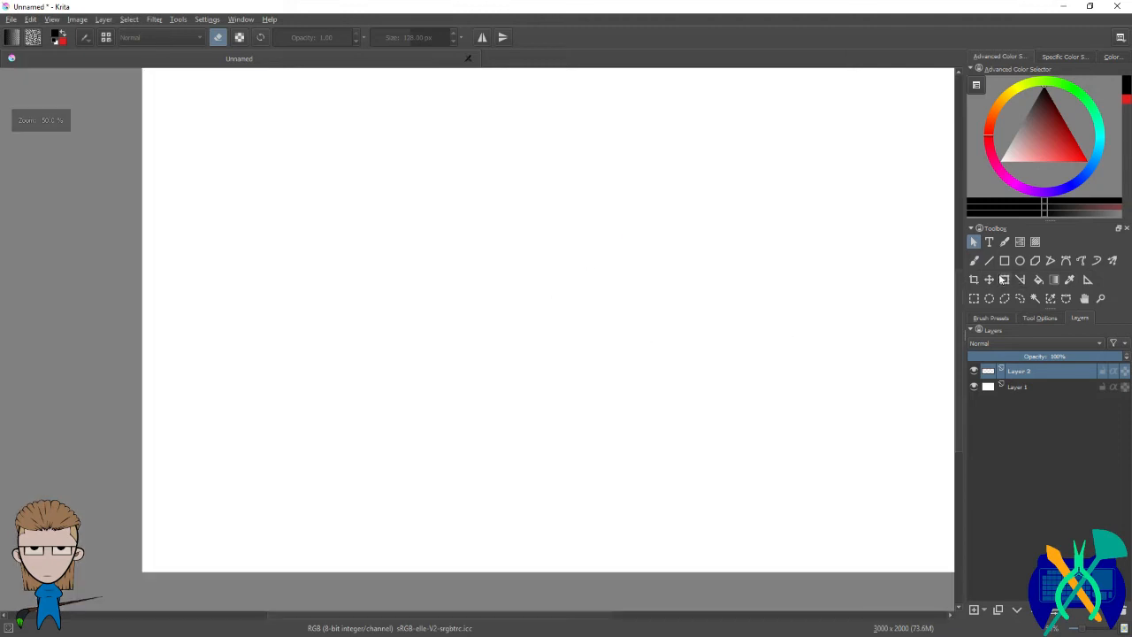
left_click(973, 260)
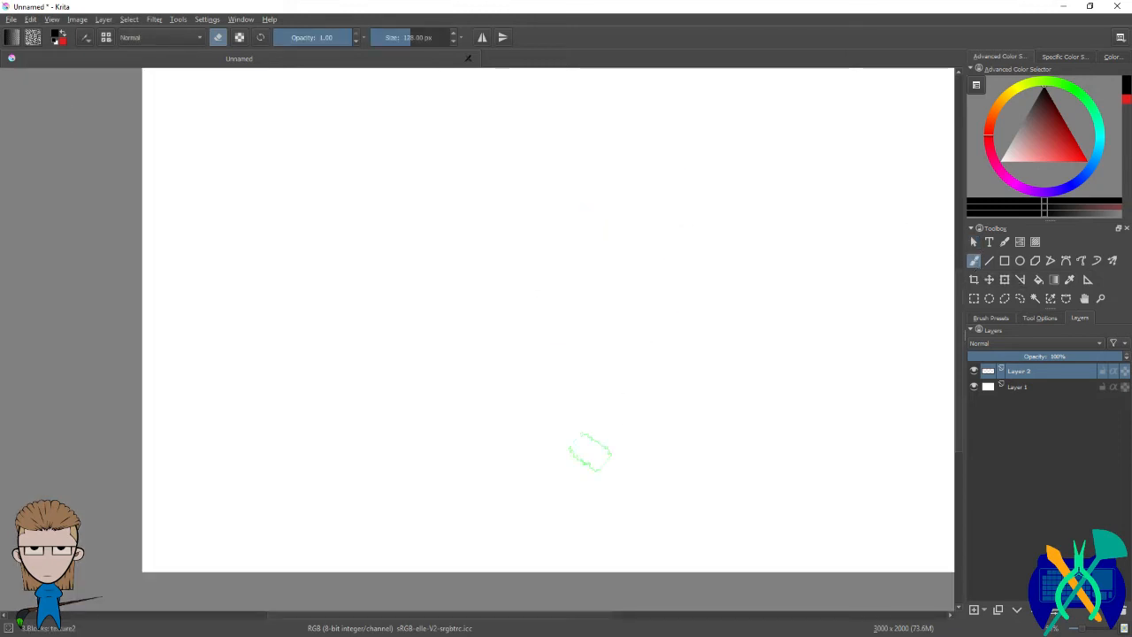
scroll(542, 501, "down", 1)
scroll(717, 306, "up", 1)
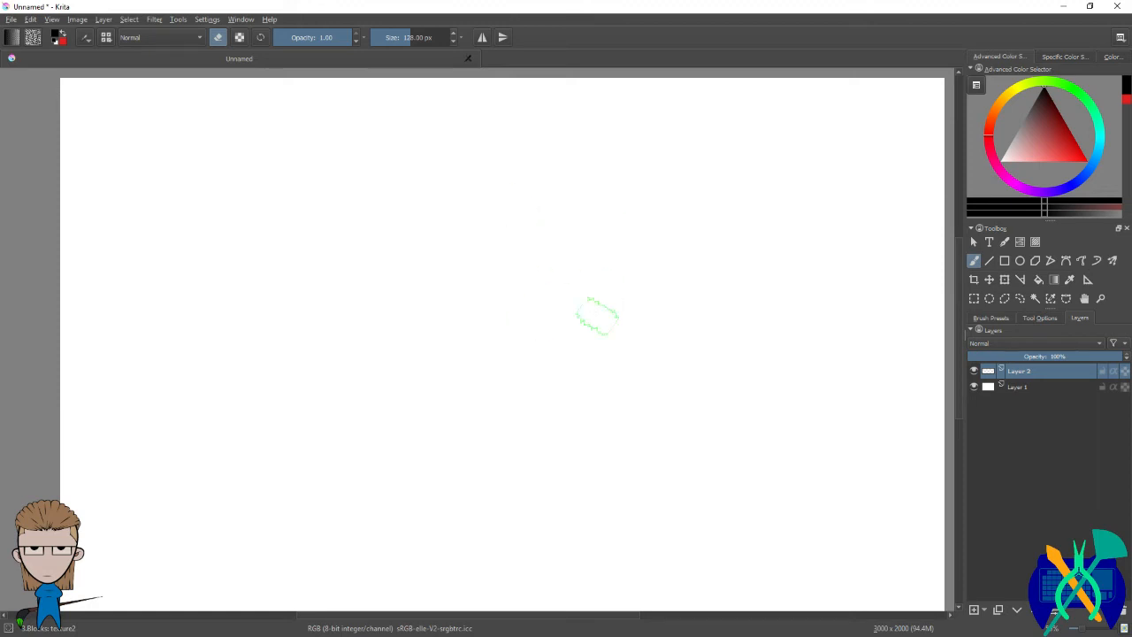
key("x")
mouse_move(579, 167)
left_mouse_down()
mouse_move(605, 285)
mouse_move(584, 328)
left_mouse_up()
key("x")
mouse_move(685, 161)
left_mouse_down()
mouse_move(671, 252)
mouse_move(619, 292)
left_mouse_up()
key("ctrl+z")
key("ctrl+z")
Step: Paint a large textured black area across the middle of Layer 2 with the freehand brush
mouse_move(594, 145)
left_mouse_down()
mouse_move(436, 364)
mouse_move(516, 206)
mouse_move(568, 147)
mouse_move(551, 142)
mouse_move(462, 176)
mouse_move(452, 165)
mouse_move(484, 161)
mouse_move(610, 202)
mouse_move(582, 225)
mouse_move(615, 225)
mouse_move(621, 268)
mouse_move(573, 339)
mouse_move(529, 368)
mouse_move(442, 390)
mouse_move(591, 373)
mouse_move(628, 341)
mouse_move(650, 238)
mouse_move(633, 221)
mouse_move(631, 264)
mouse_move(627, 173)
mouse_move(601, 122)
mouse_move(672, 223)
mouse_move(658, 151)
mouse_move(688, 273)
mouse_move(663, 335)
mouse_move(679, 237)
mouse_move(650, 346)
mouse_move(584, 427)
mouse_move(635, 400)
mouse_move(672, 415)
mouse_move(709, 339)
mouse_move(724, 211)
mouse_move(675, 104)
mouse_move(721, 262)
mouse_move(694, 128)
mouse_move(765, 254)
mouse_move(767, 243)
mouse_move(710, 99)
mouse_move(761, 294)
mouse_move(747, 260)
mouse_move(728, 390)
mouse_move(614, 533)
mouse_move(680, 481)
mouse_move(586, 534)
mouse_move(615, 421)
mouse_move(602, 446)
mouse_move(629, 497)
mouse_move(601, 471)
mouse_move(527, 441)
mouse_move(562, 429)
mouse_move(461, 401)
mouse_move(422, 367)
mouse_move(513, 315)
mouse_move(426, 297)
mouse_move(483, 250)
mouse_move(389, 221)
mouse_move(373, 414)
mouse_move(423, 212)
mouse_move(351, 279)
mouse_move(460, 137)
mouse_move(336, 188)
mouse_move(316, 223)
mouse_move(358, 308)
mouse_move(358, 416)
mouse_move(518, 250)
mouse_move(657, 271)
mouse_move(571, 453)
mouse_move(798, 217)
left_mouse_up()
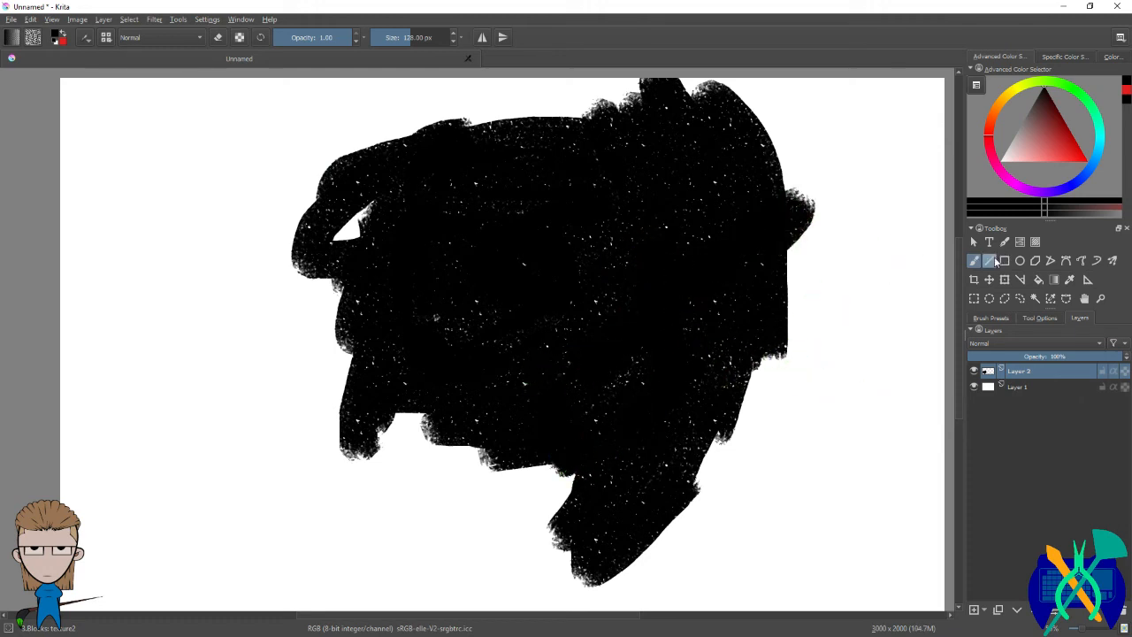
Step: Outline the whole black painted area with a freehand selection
left_click(973, 241)
left_click_drag(723, 243, 469, 426)
left_click_drag(567, 273, 794, 479)
left_click_drag(363, 99, 836, 540)
left_click_drag(794, 212, 450, 368)
left_click_drag(554, 253, 783, 470)
left_click_drag(842, 112, 381, 343)
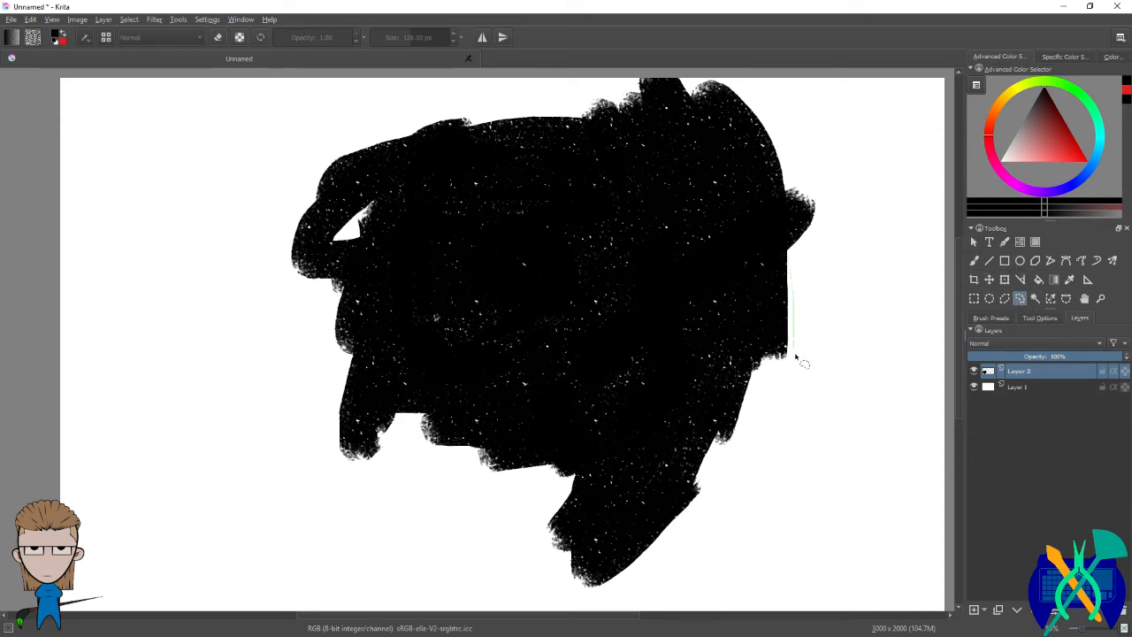
mouse_move(700, 573)
left_mouse_down()
mouse_move(612, 609)
mouse_move(464, 496)
mouse_move(304, 474)
mouse_move(390, 114)
left_mouse_up()
mouse_move(659, 82)
left_mouse_down()
mouse_move(802, 144)
mouse_move(827, 352)
left_mouse_up()
left_click_drag(804, 274, 801, 255)
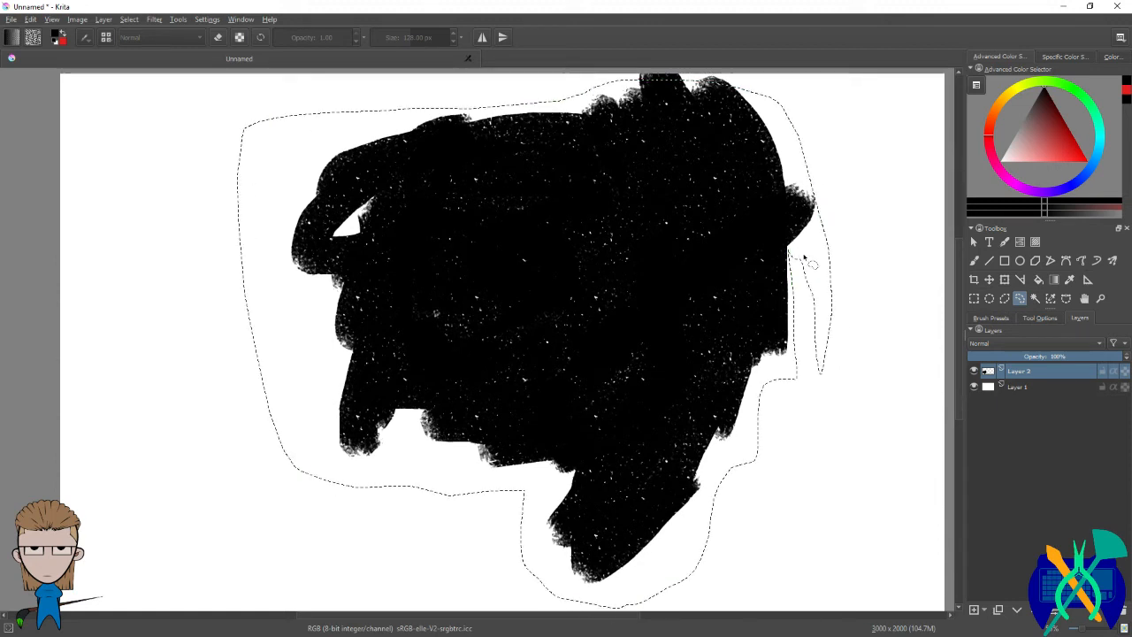
Step: Make a polygonal selection in the white area to the right of the black paint
left_click(1005, 298)
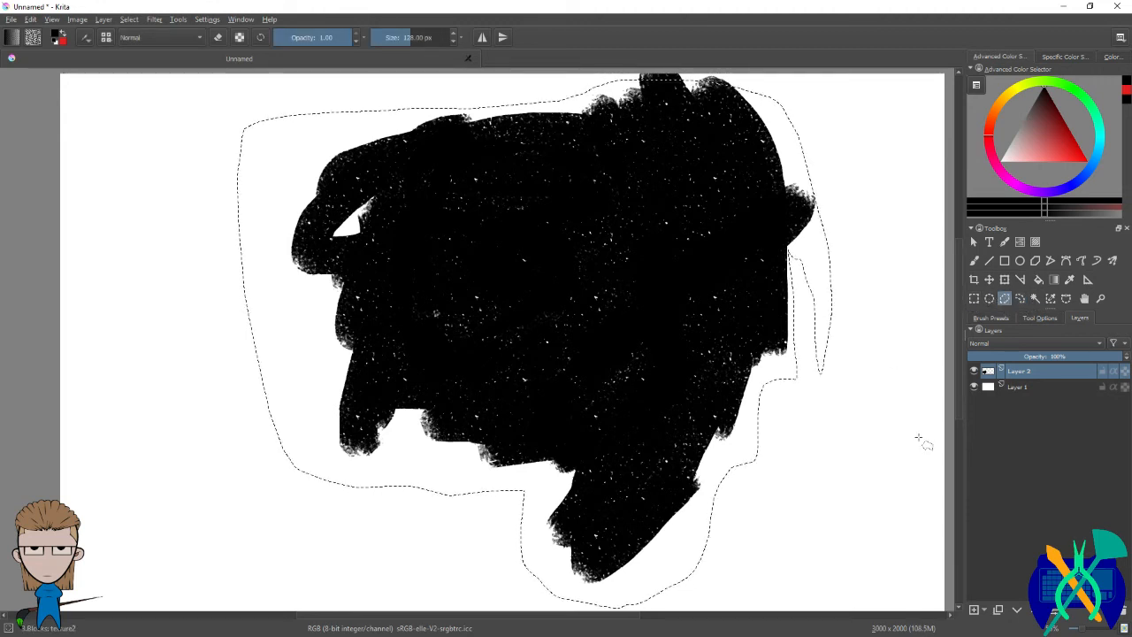
left_click(851, 436)
left_click(860, 290)
left_click(895, 307)
left_click(922, 527)
left_click(776, 538)
double_click(844, 451)
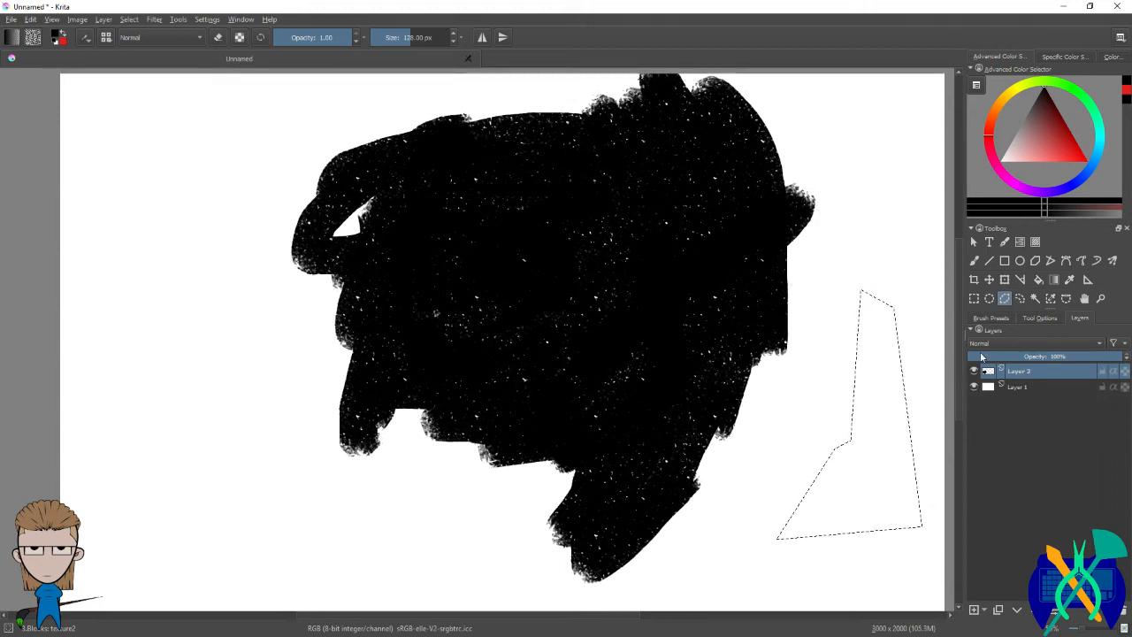
Step: Draw a freehand selection and then an elliptical selection beside the black paint's right edge
left_click(1019, 298)
left_click_drag(916, 245, 885, 199)
left_click(989, 298)
left_click_drag(887, 319, 736, 494)
Step: Make a rectangular selection over the black area's right side, then select the white area with the Contiguous Selection tool
left_click(974, 299)
left_click_drag(819, 207, 580, 385)
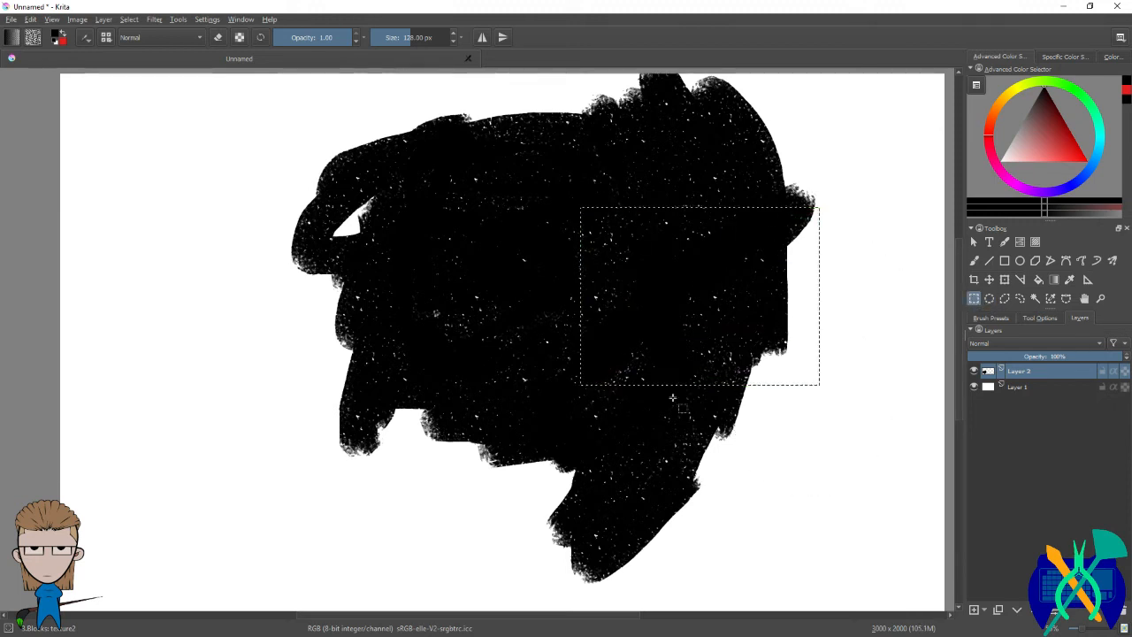
left_click(1035, 299)
left_click(854, 316)
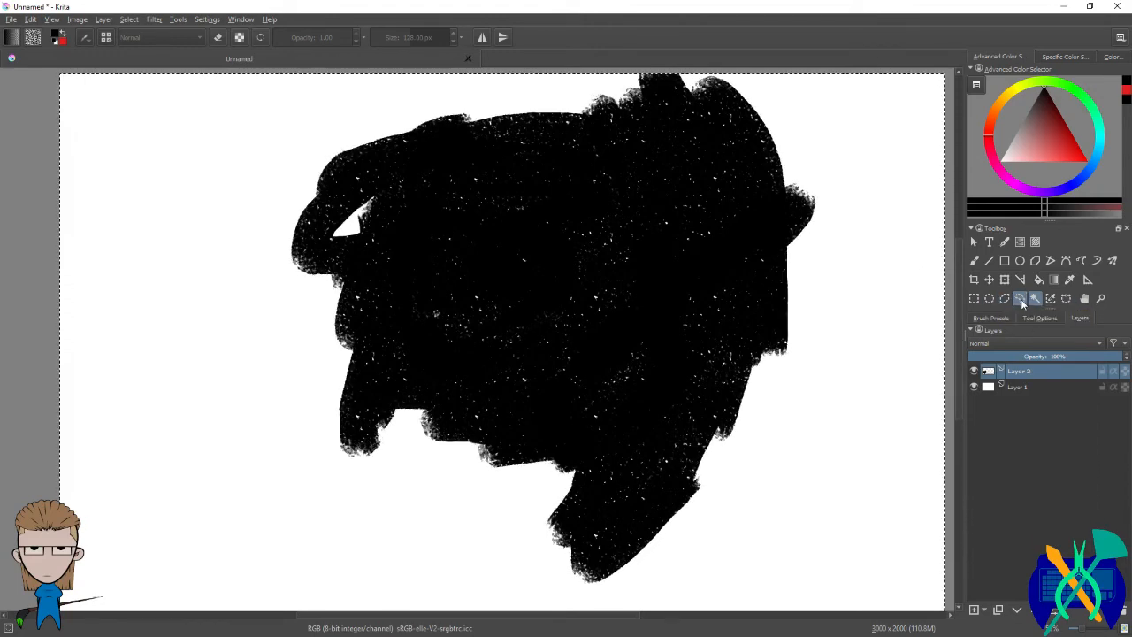
Step: Draw a figure-eight freehand selection and then a zigzag polygonal selection in the white area right of the paint
left_click_drag(867, 278, 840, 274)
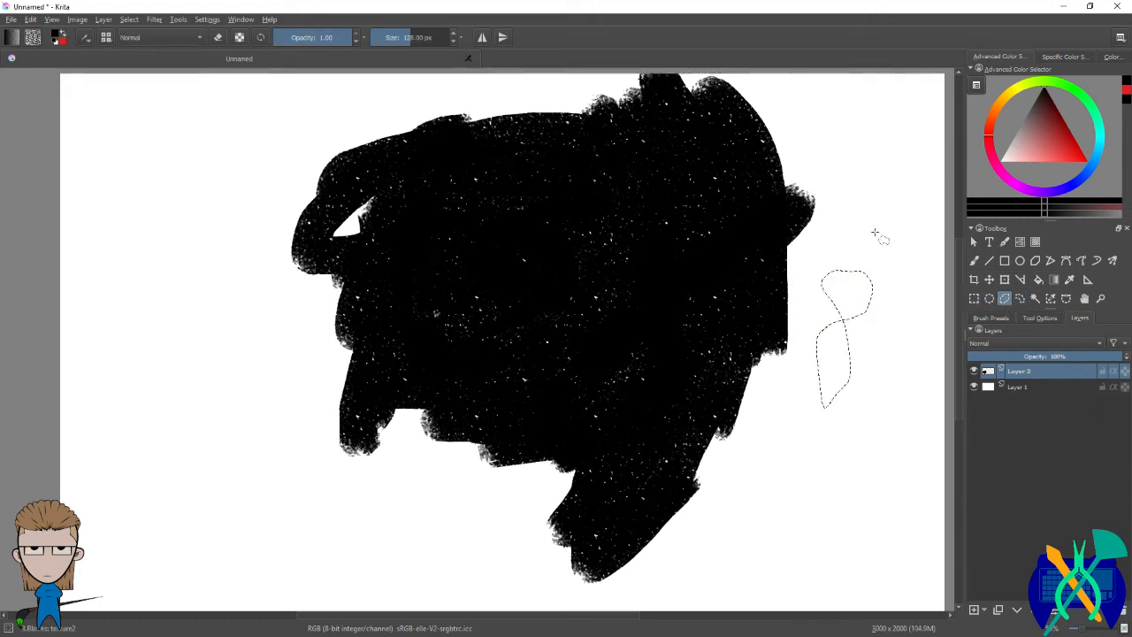
mouse_move(875, 236)
left_mouse_down()
mouse_move(892, 368)
mouse_move(879, 412)
left_mouse_up()
mouse_move(835, 143)
left_mouse_down()
mouse_move(806, 447)
mouse_move(849, 413)
mouse_move(875, 236)
left_mouse_up()
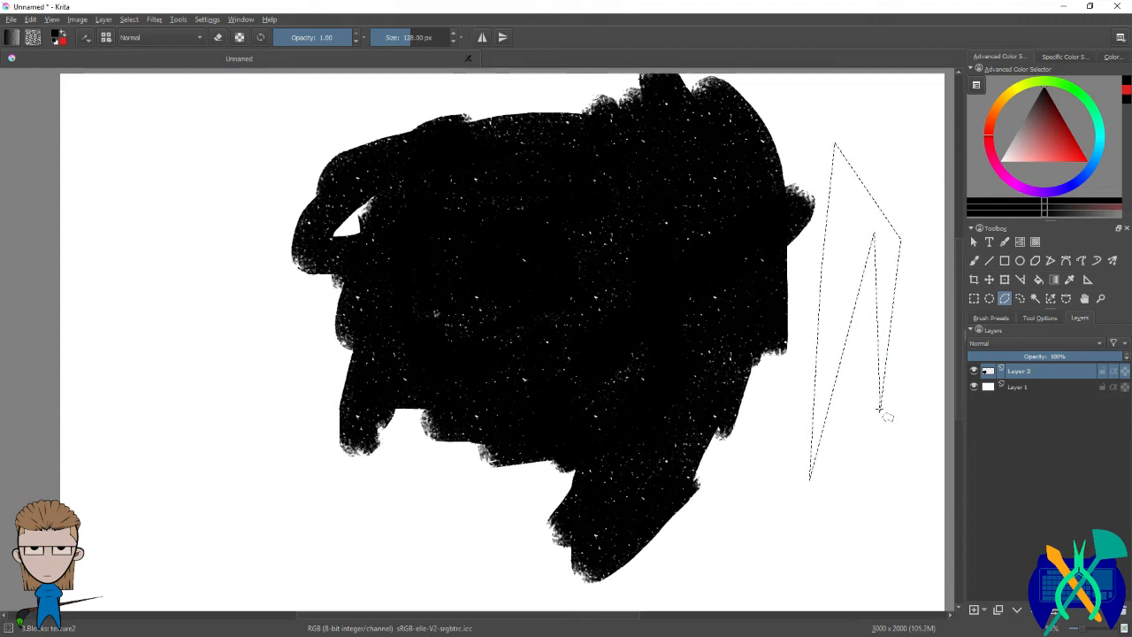
Step: Undo the zigzag selection and select the whole canvas, then return to the Polygonal Selection tool
key("ctrl+z")
key("ctrl+a")
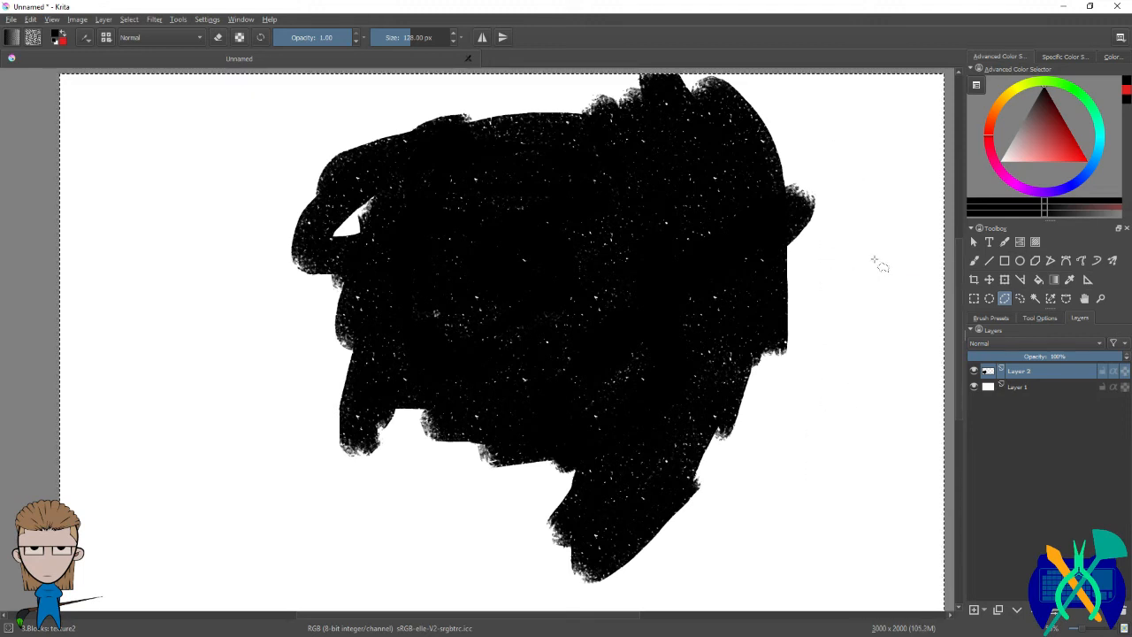
left_click(974, 299)
scroll(782, 267, "down", 2)
scroll(846, 328, "up", 2)
left_click(1003, 298)
Step: Switch to GIMP and draw a rounded freehand selection over the grey cloud's upper-right edge with Free Select
key("alt+Tab")
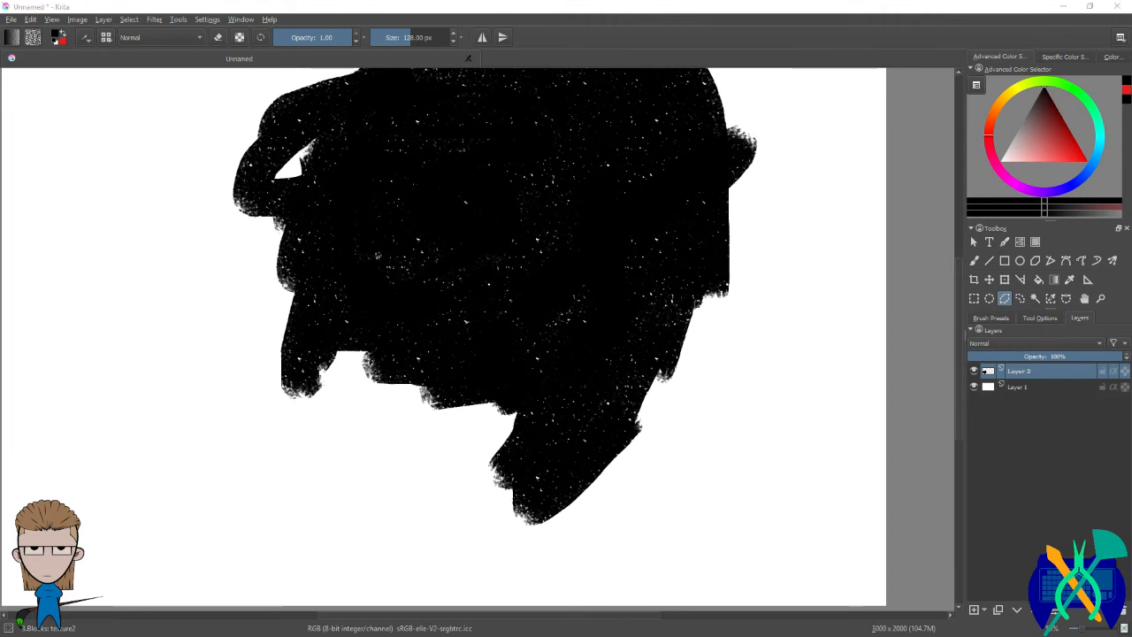
left_click(1080, 58)
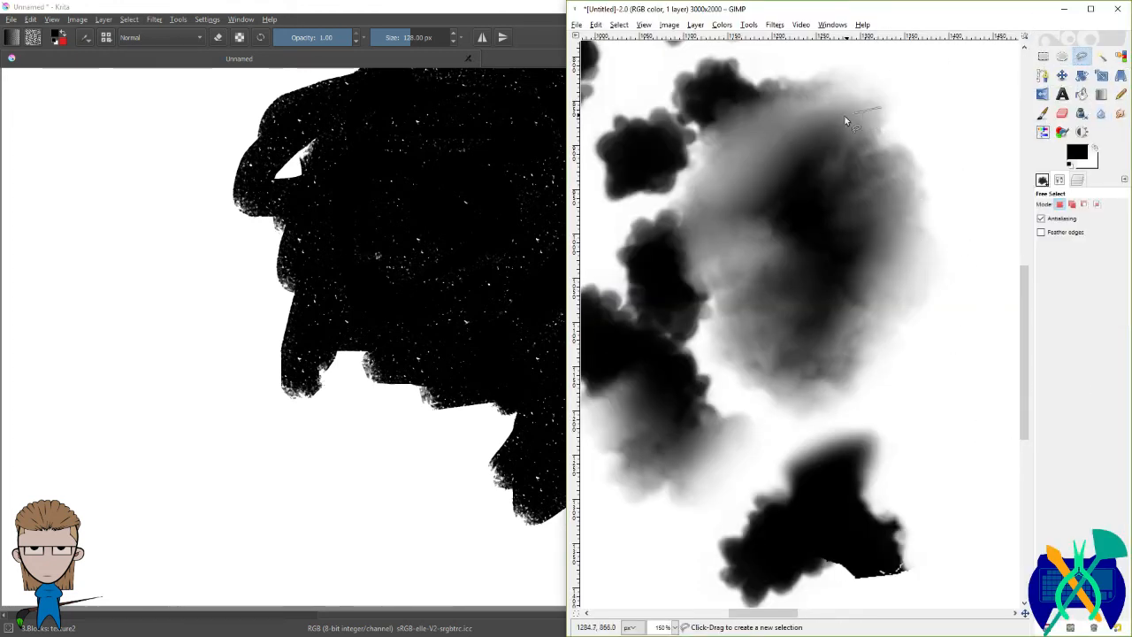
mouse_move(956, 208)
left_mouse_down()
mouse_move(938, 107)
mouse_move(880, 111)
left_mouse_up()
Step: Draw a straight-sided polygonal selection across the grey cloud with Free Select, then replace it with a rounded freehand one at the cloud's upper-right edge
left_click(705, 186)
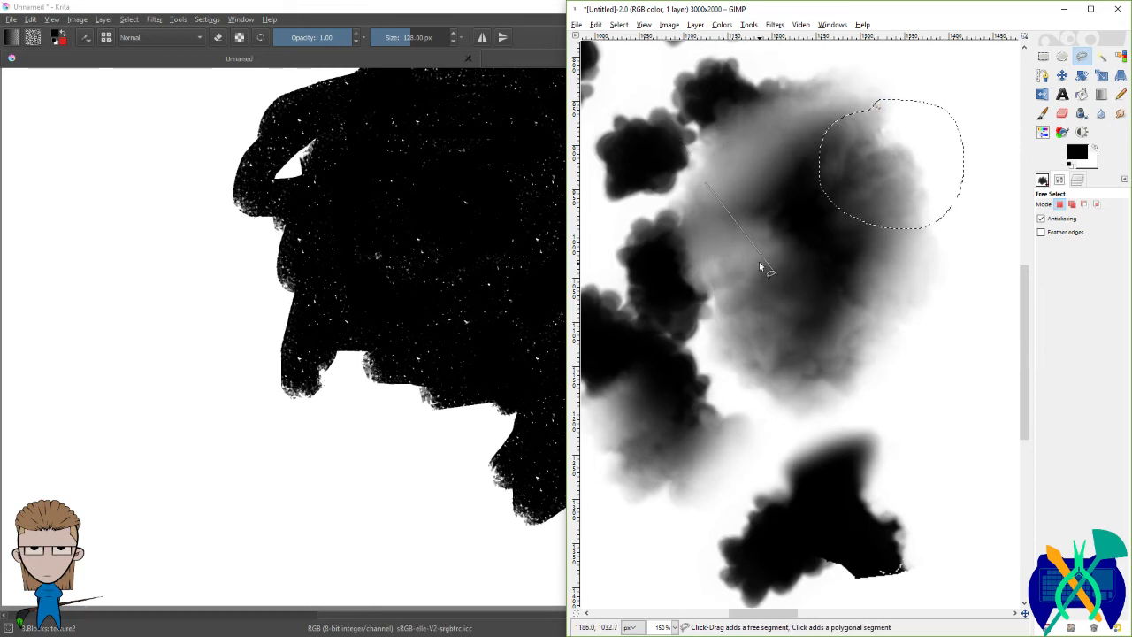
left_click(814, 372)
left_click(790, 212)
left_click(708, 185)
mouse_move(884, 123)
left_mouse_down()
mouse_move(947, 171)
mouse_move(859, 127)
mouse_move(887, 121)
left_mouse_up()
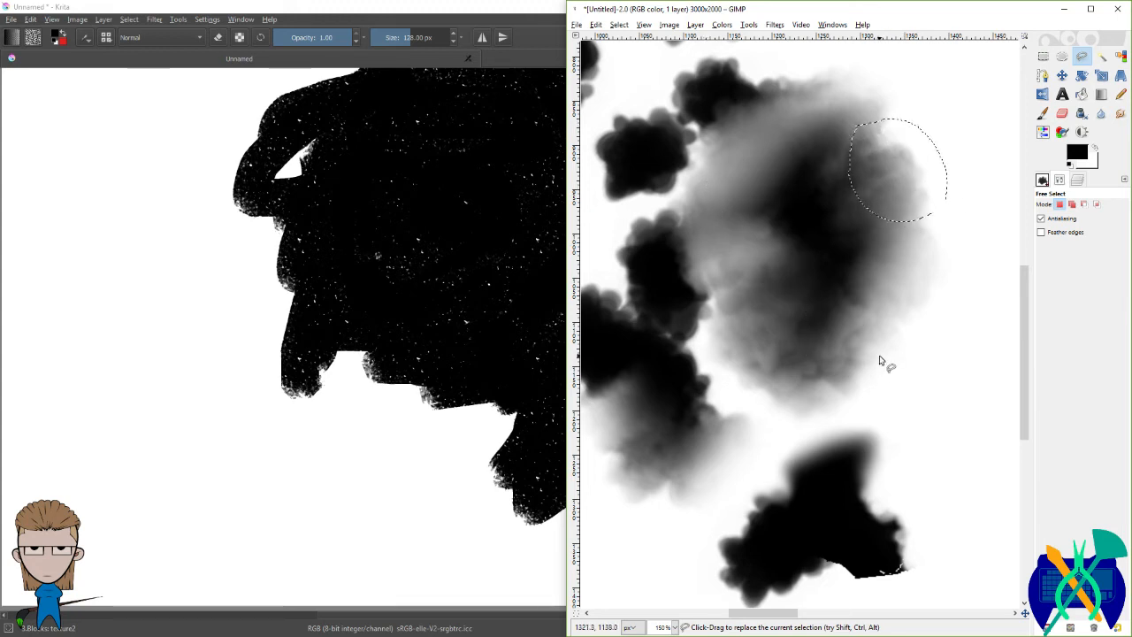
Step: Switch back to Krita, draw a freehand selection around the black paint's right edge, and clear it
key("alt+Tab")
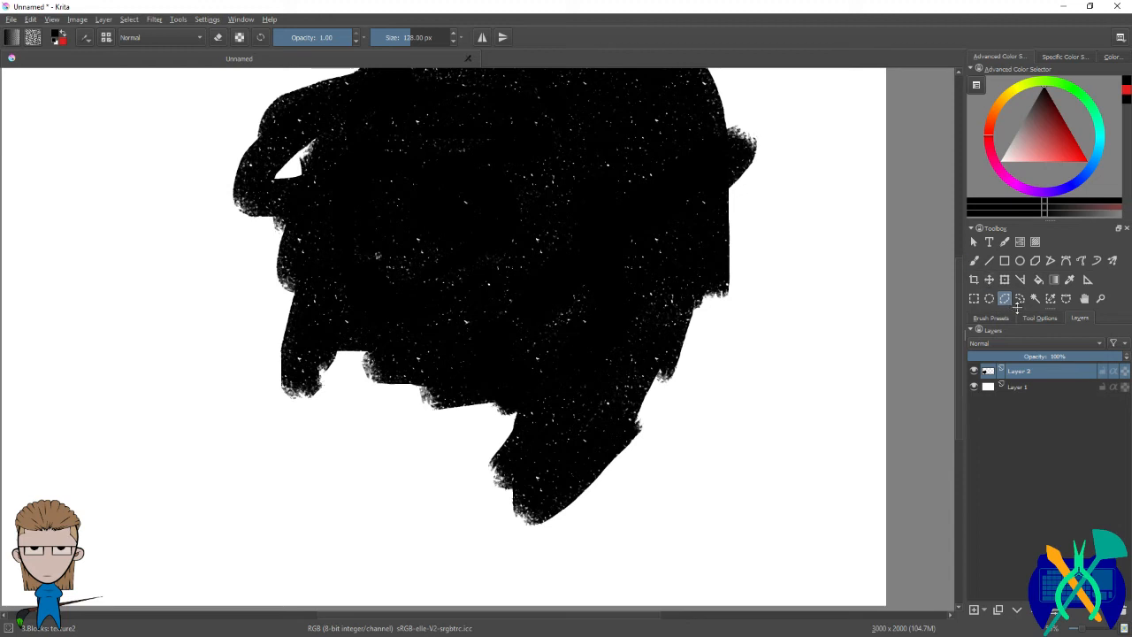
left_click(1019, 298)
left_click_drag(784, 273, 773, 377)
left_click_drag(770, 249, 787, 281)
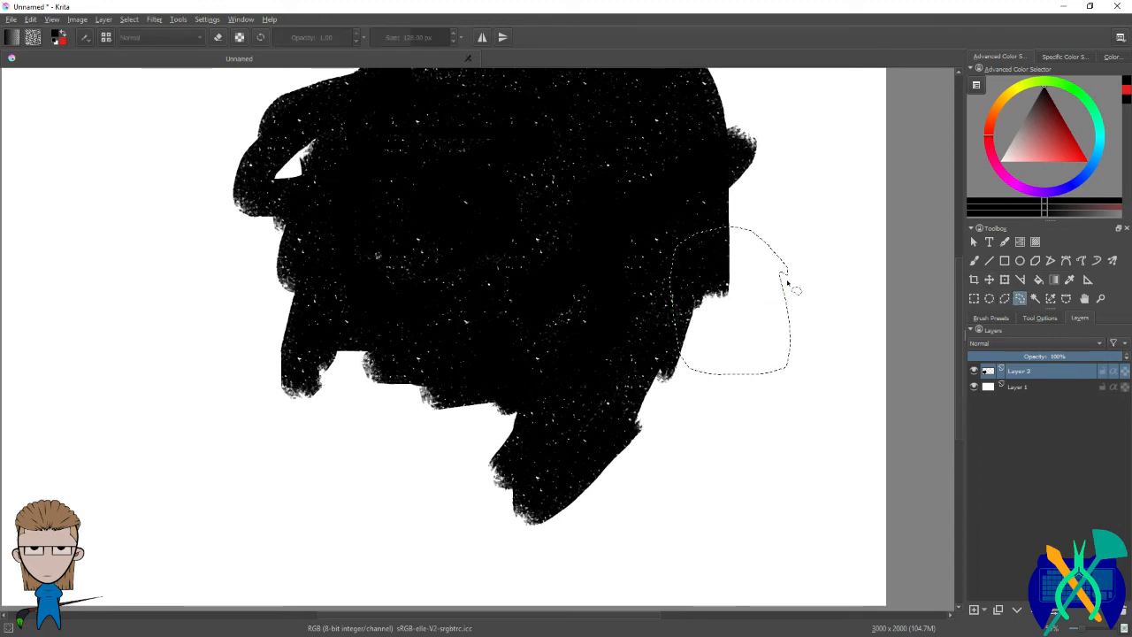
left_click(829, 474)
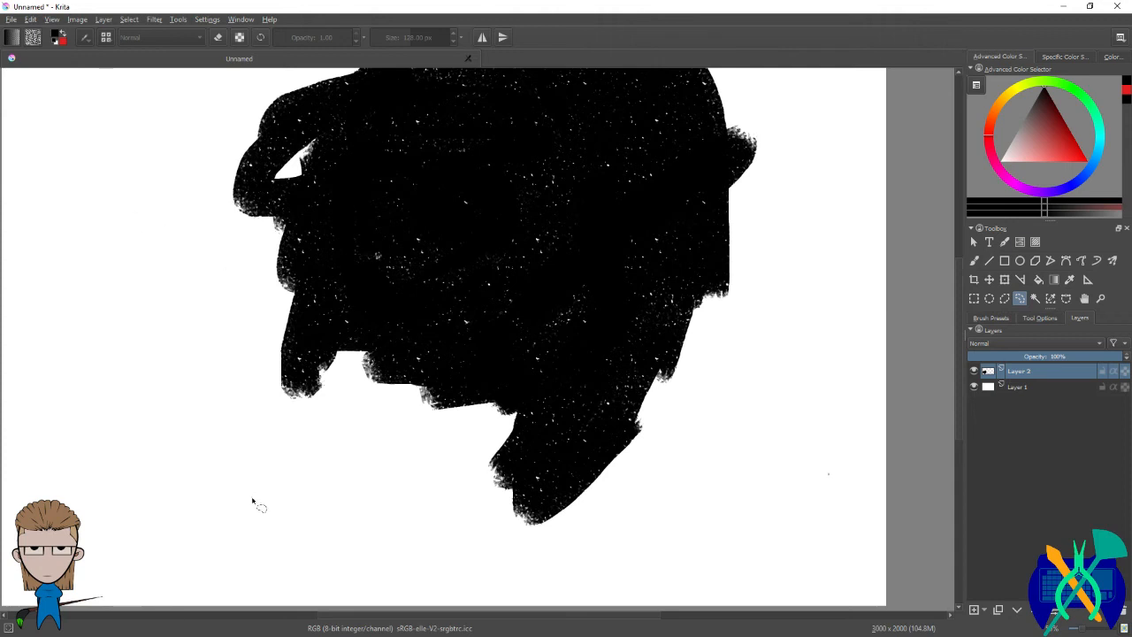
Step: Make a narrow triangular polygonal selection at the black paint's right edge, then clear it
left_click(1008, 298)
left_click(779, 250)
left_click(708, 494)
left_click(709, 261)
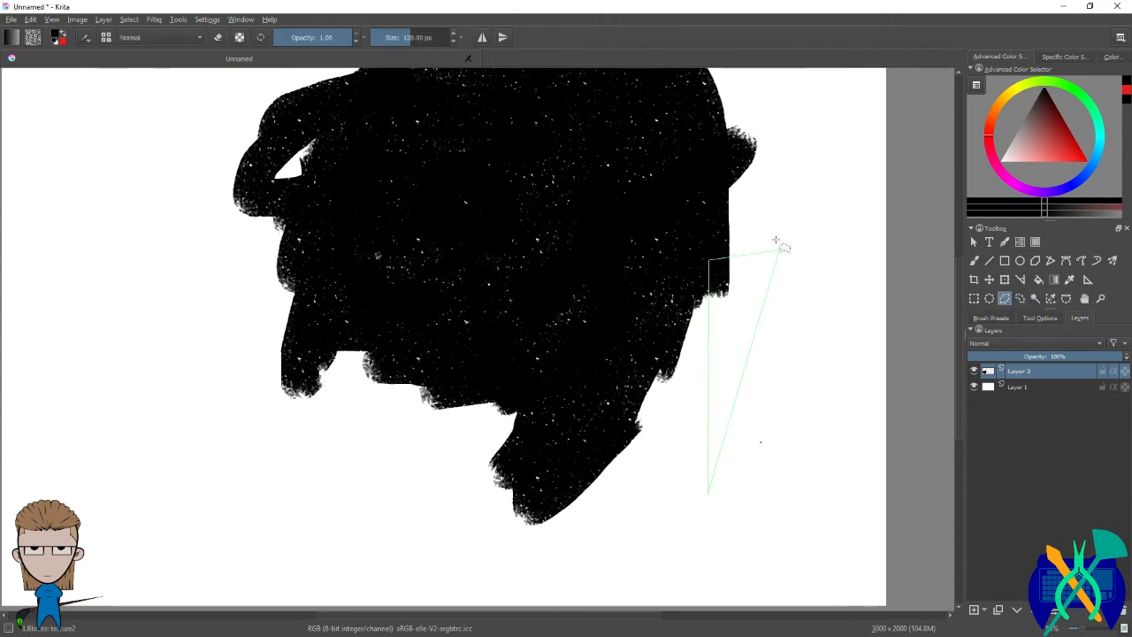
left_click(779, 244)
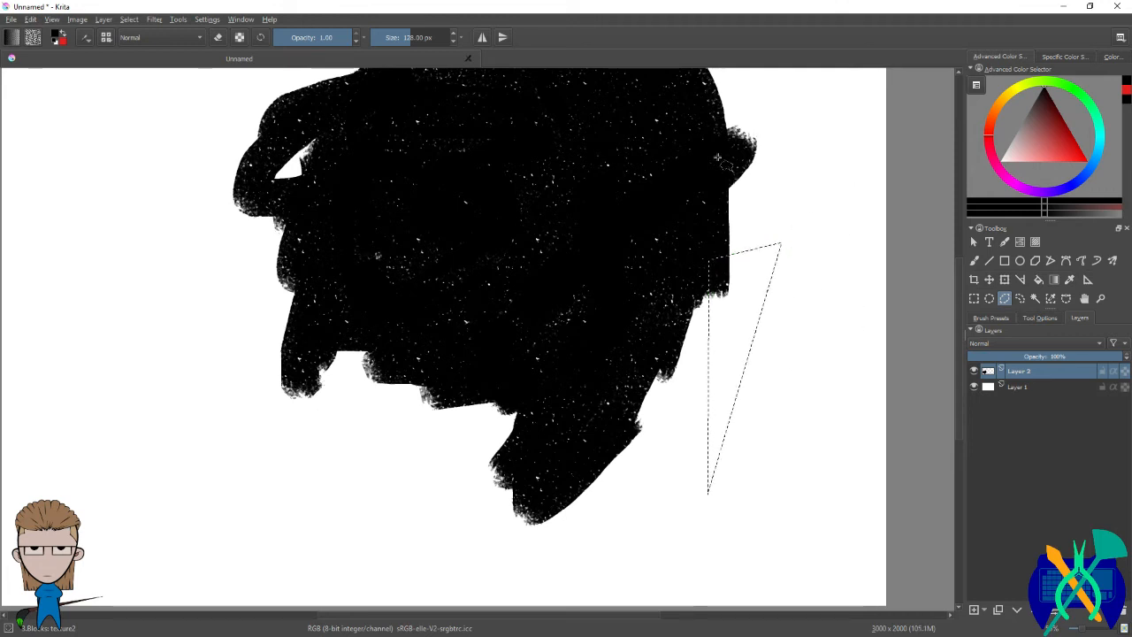
left_click(660, 526)
double_click(824, 329)
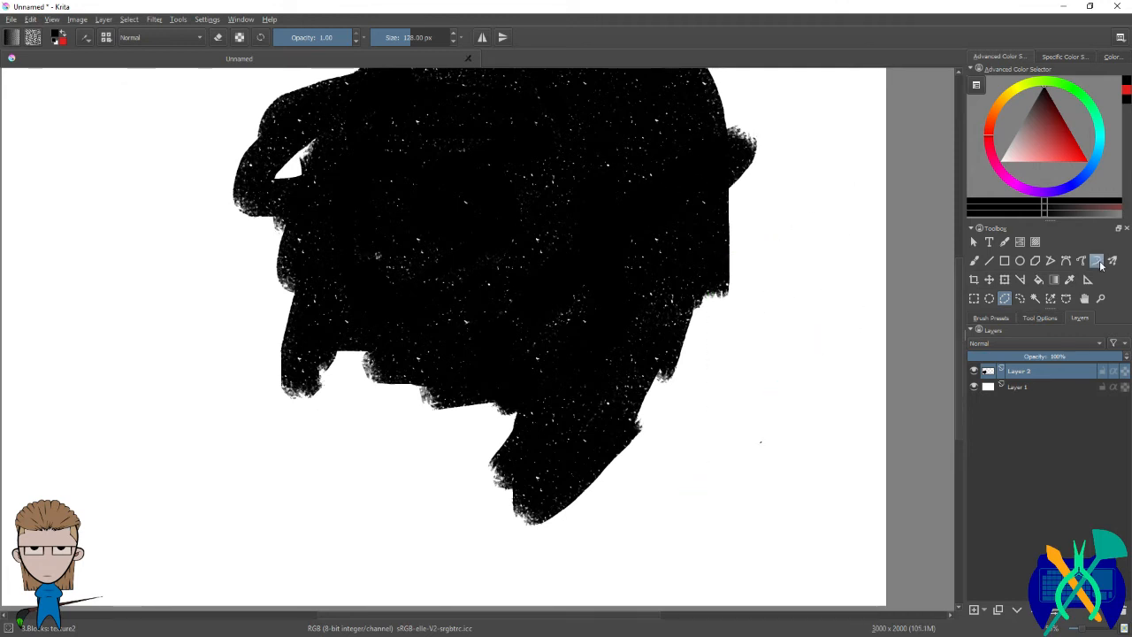
Step: Switch to GIMP, clear the freehand selection with the Rectangle Select tool, and return to Krita
key("alt+Tab")
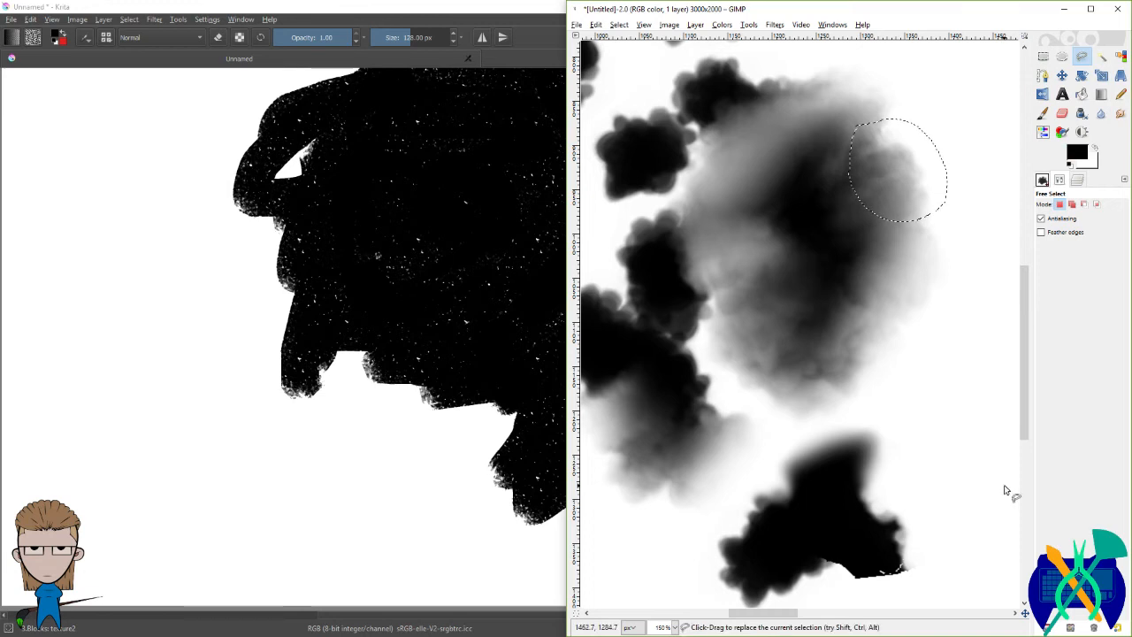
left_click(1044, 56)
left_click(895, 345)
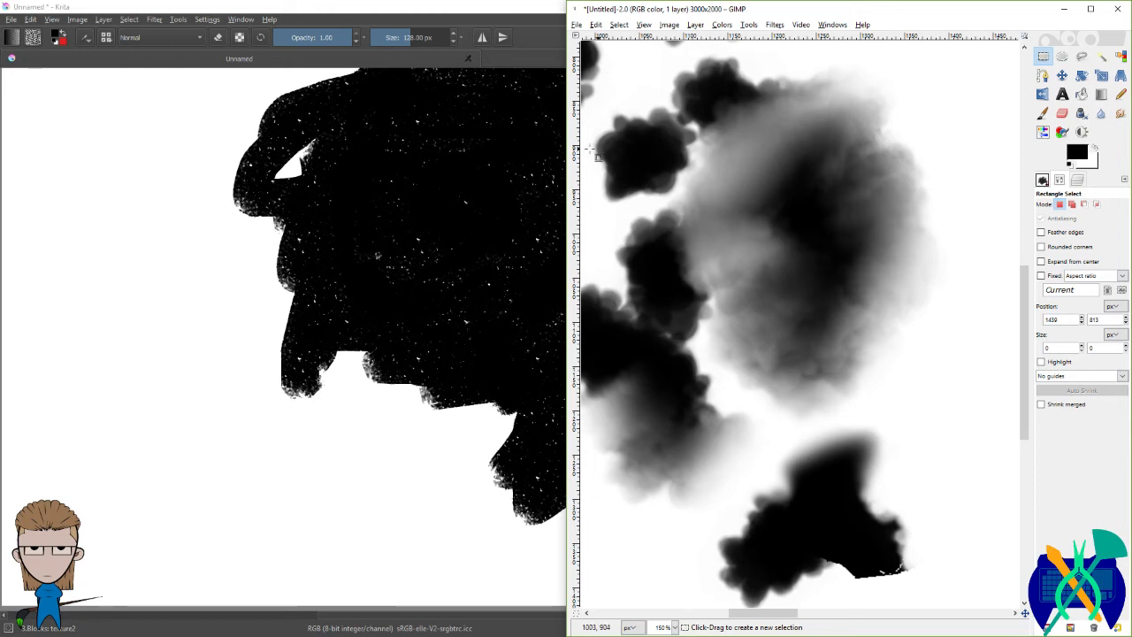
left_click(477, 11)
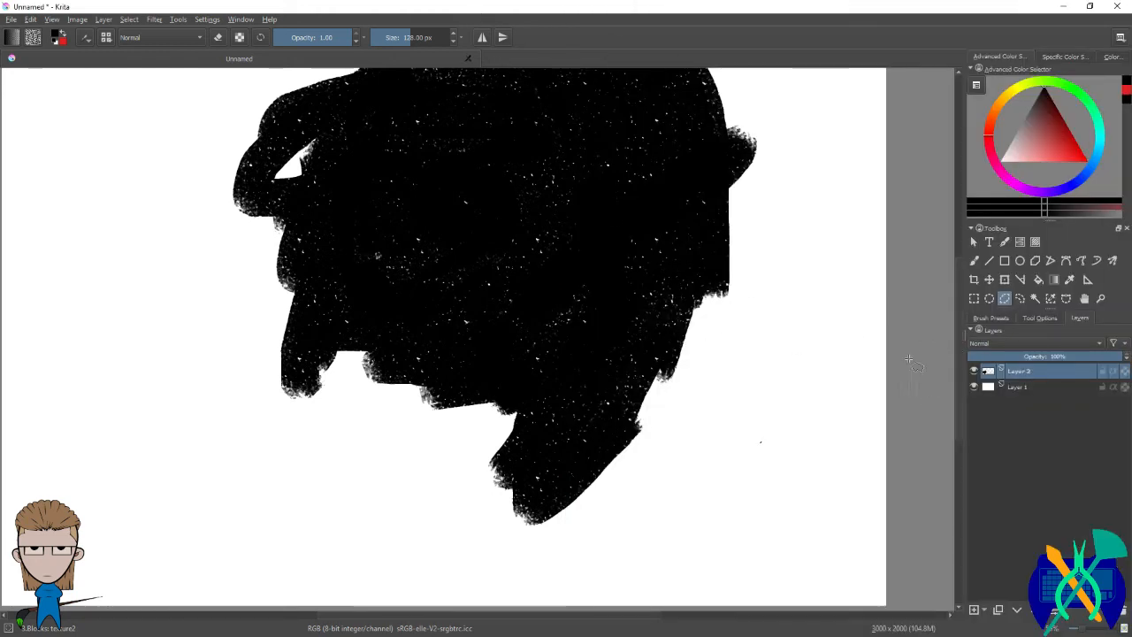
Step: Select the whole canvas, delete the black paint, and clear the selection with the Rectangular Selection tool
scroll(747, 389, "down", 2)
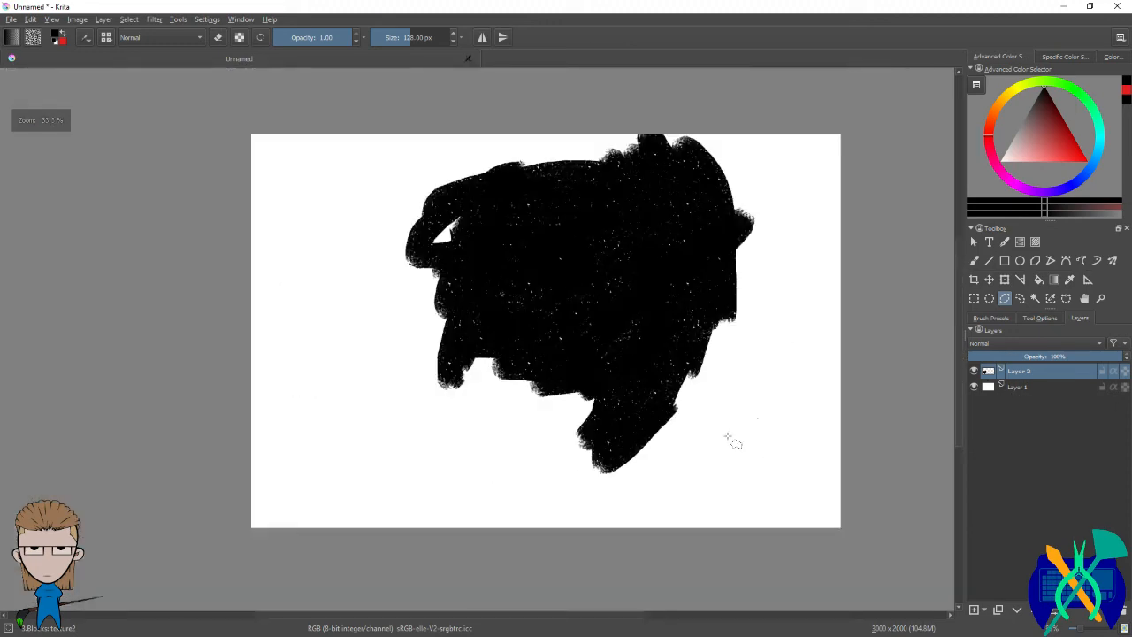
key("Delete")
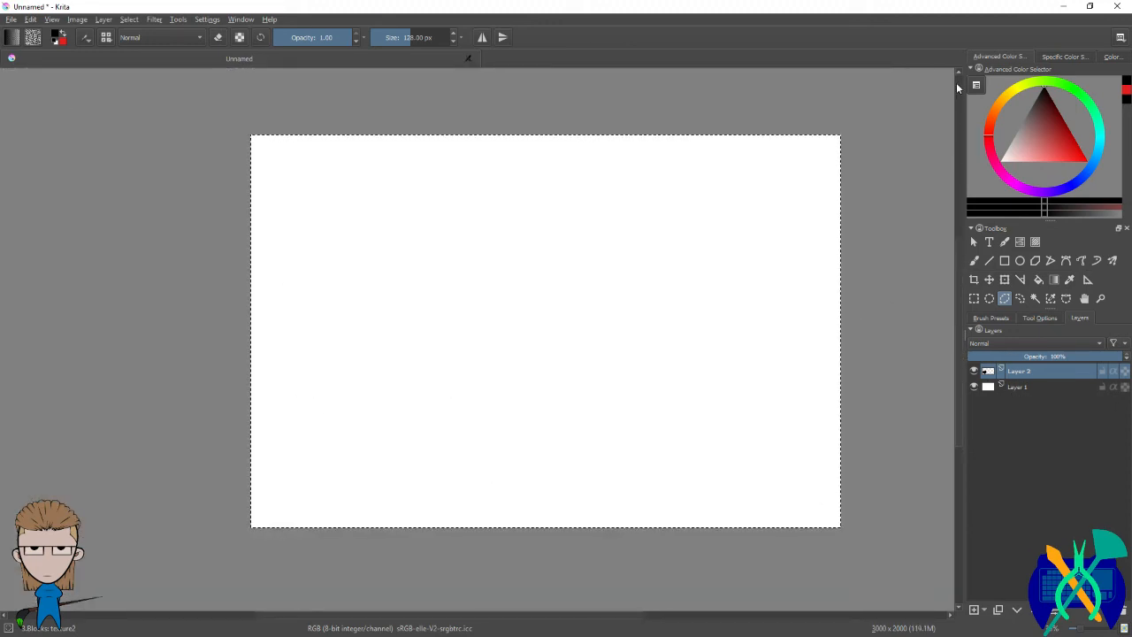
left_click(973, 298)
left_click(939, 297)
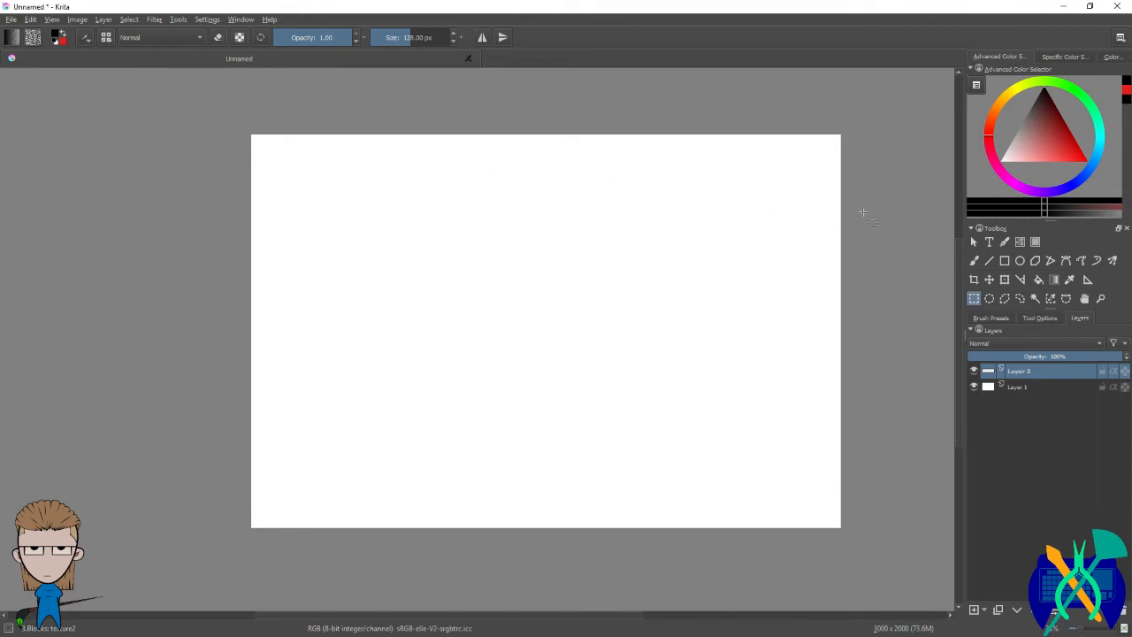
left_click_drag(839, 250, 761, 263)
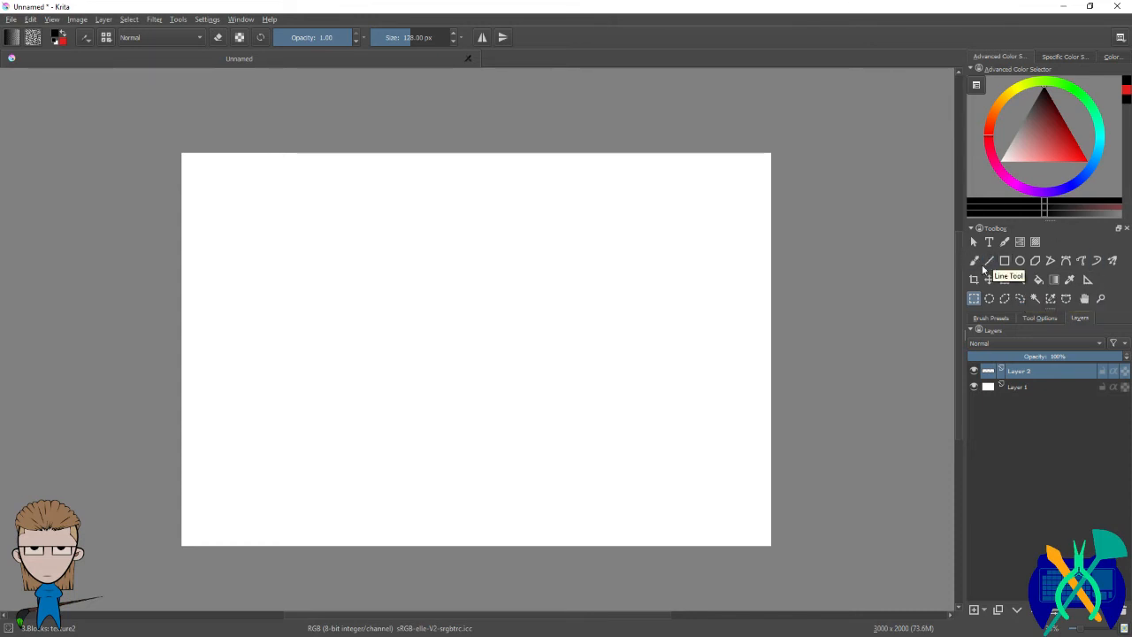
Step: Draw two thick black lines with the Line tool, one gently slanted and one steep below its right end, then reselect the Freehand Brush
left_click(990, 263)
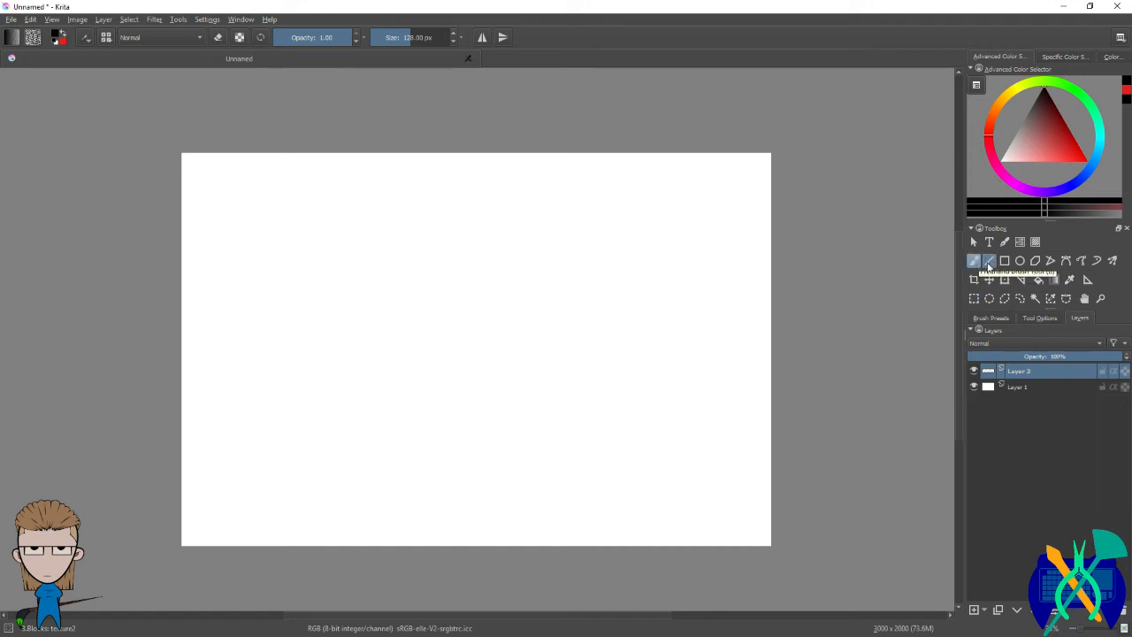
left_click(973, 260)
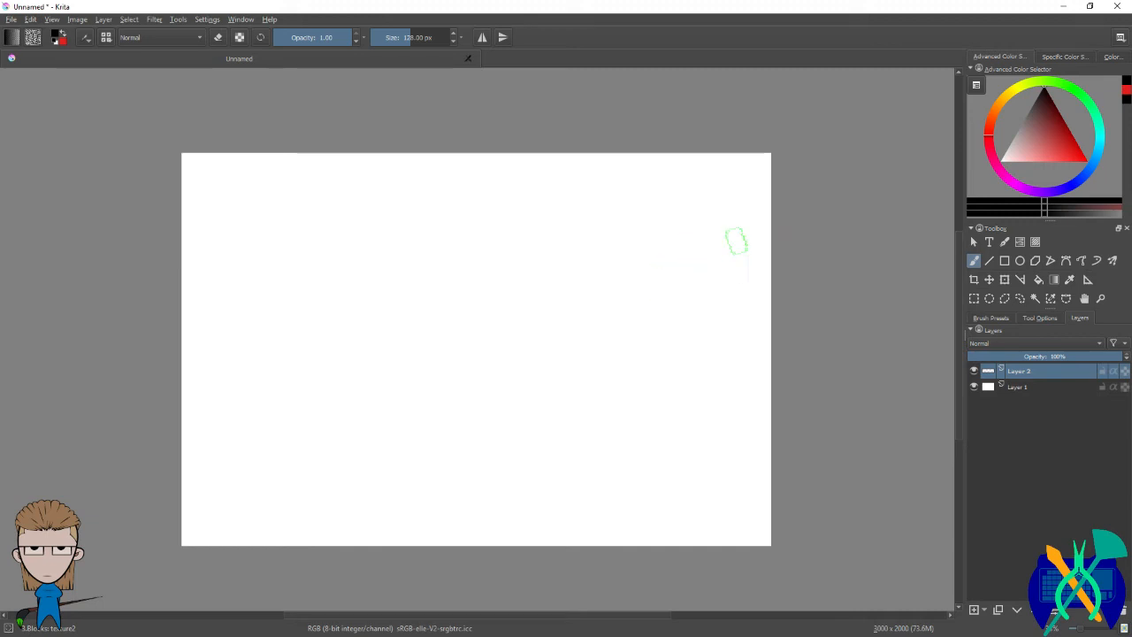
key("v")
left_click_drag(598, 278, 445, 316)
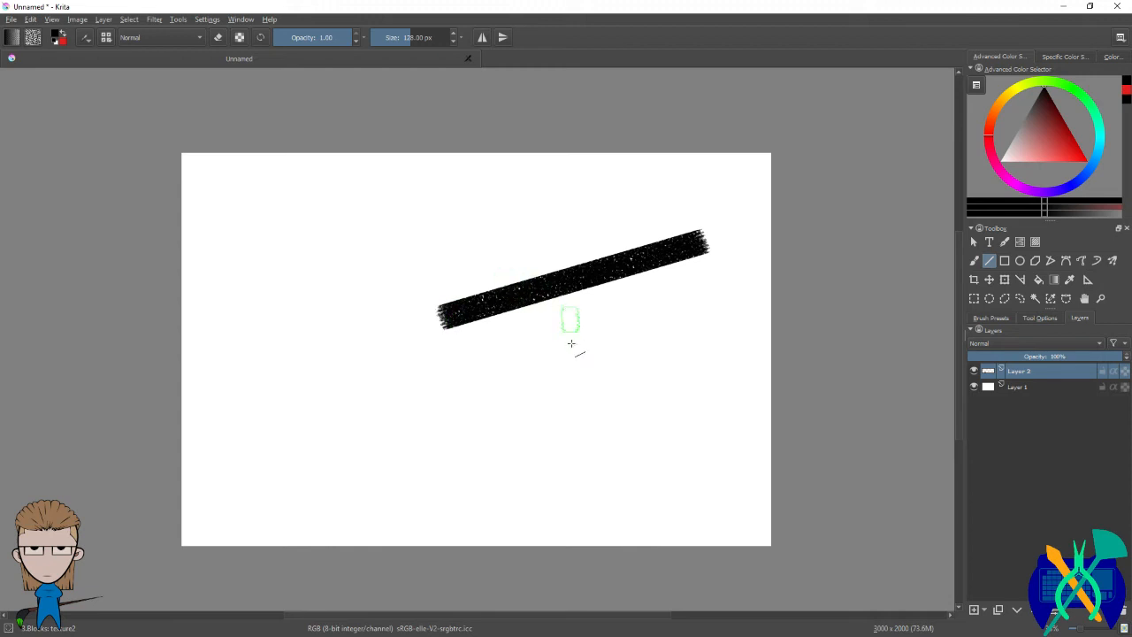
scroll(562, 311, "up", 1)
left_click_drag(750, 267, 614, 516)
left_click(974, 261)
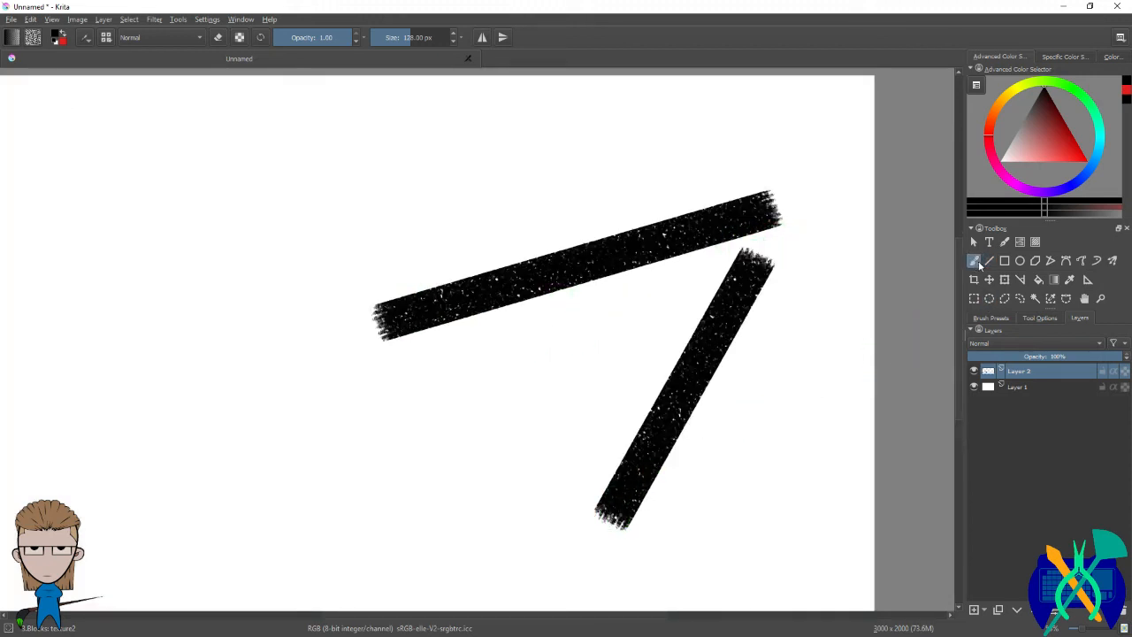
Step: Open Krita's keyboard shortcut preferences and expand the Painting actions
left_click(213, 20)
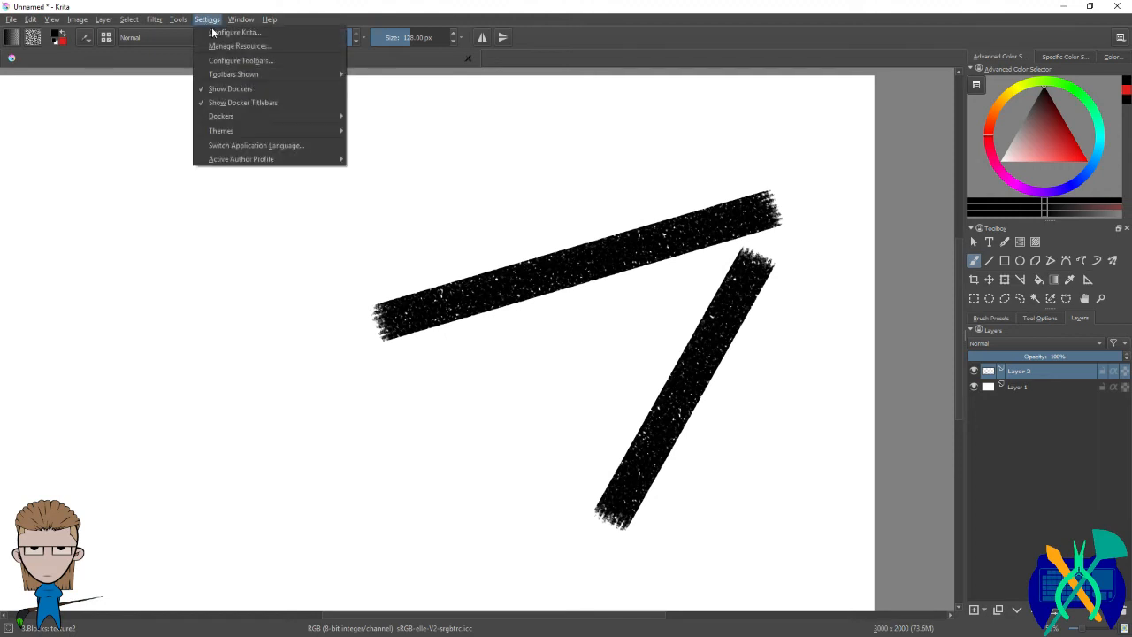
left_click(225, 35)
left_click(400, 195)
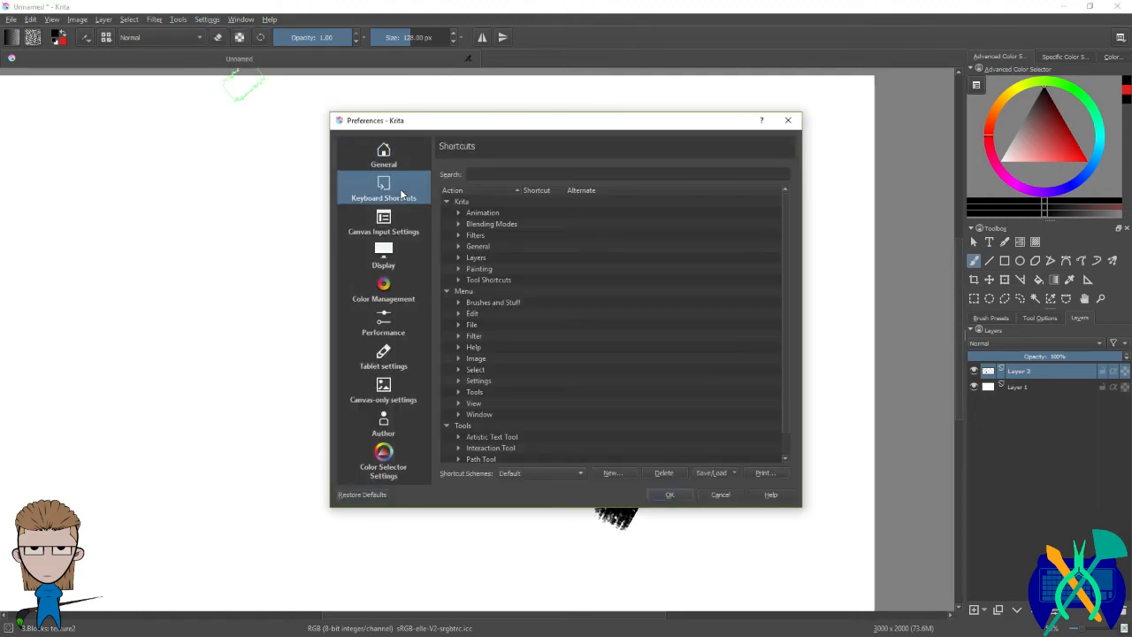
mouse_move(631, 133)
left_mouse_down()
mouse_move(574, 153)
mouse_move(631, 149)
left_mouse_up()
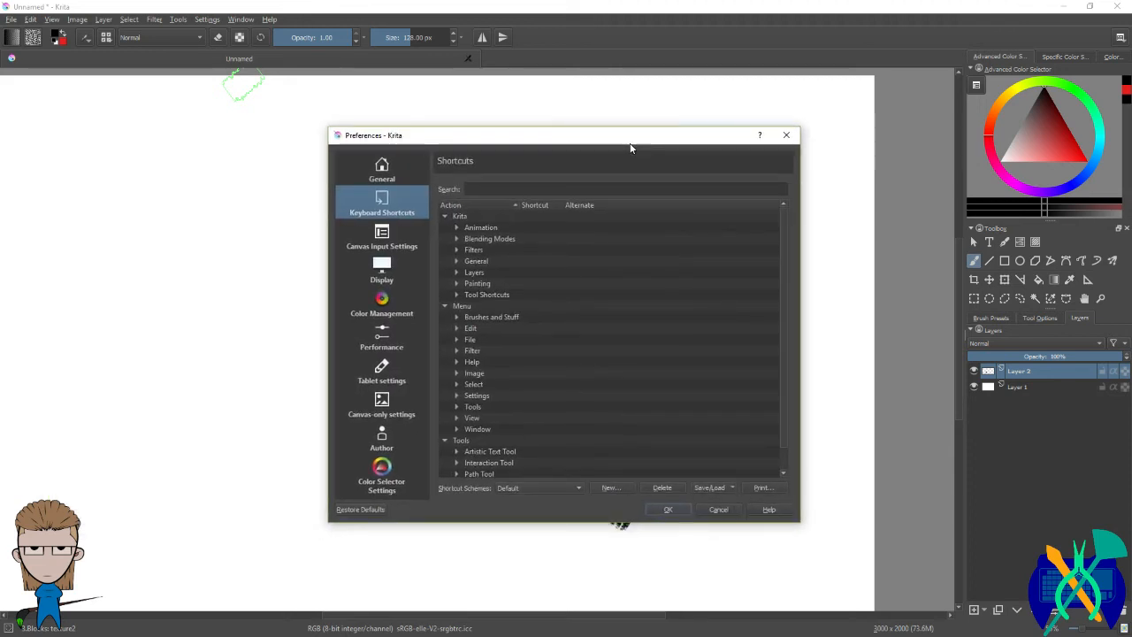
left_click(457, 284)
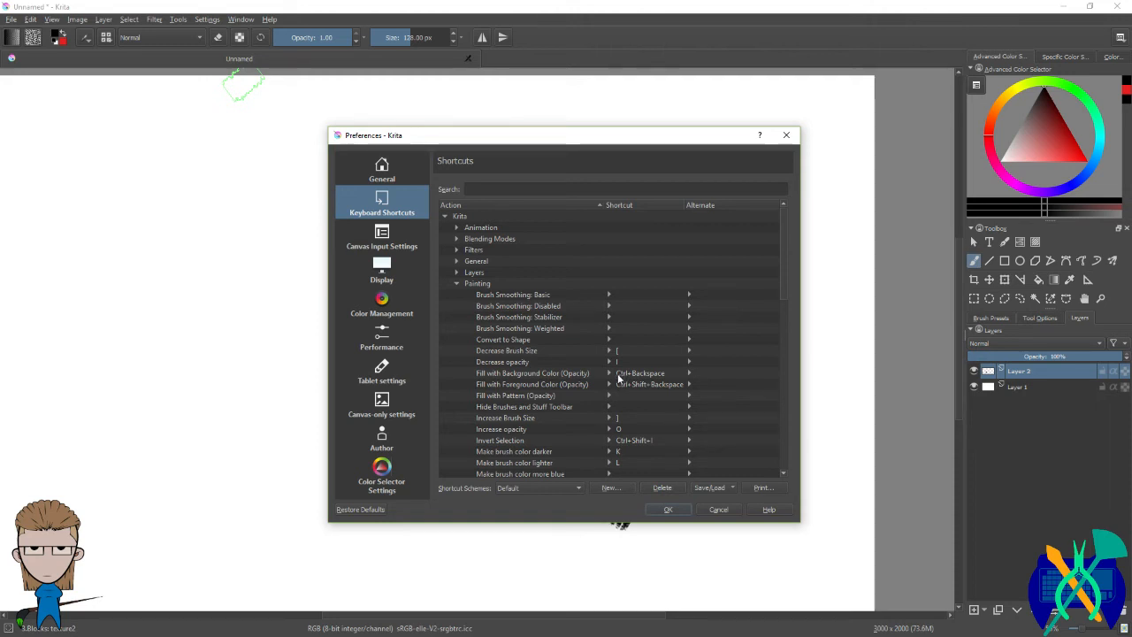
Step: Assign Shift+B as the custom shortcut for Fill with Foreground Color (Opacity) and save the preferences
left_click(568, 385)
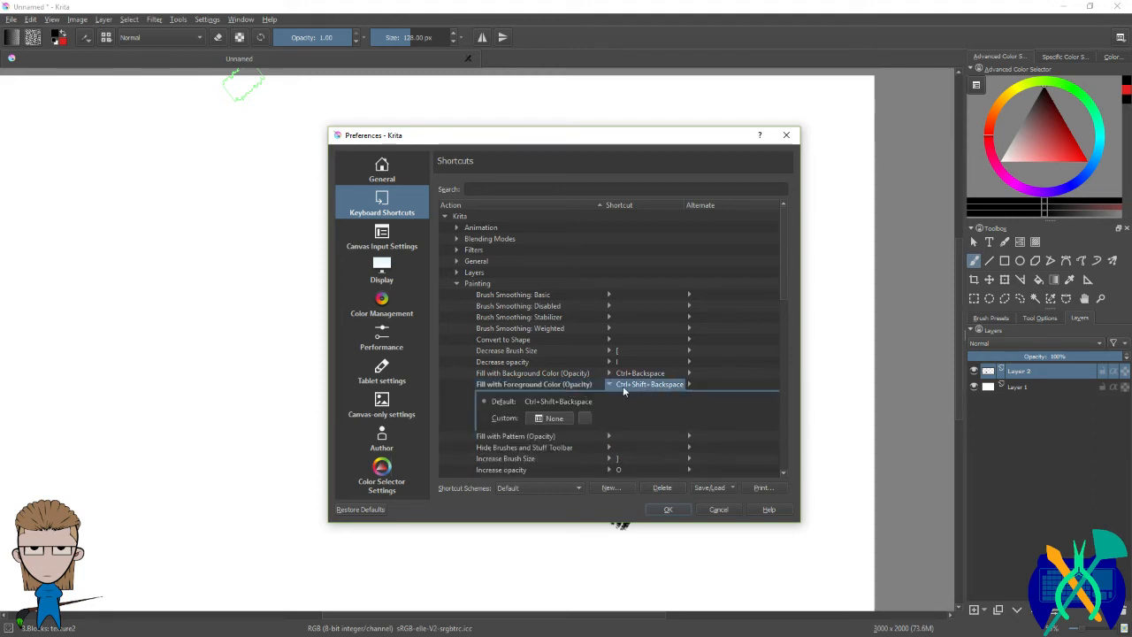
left_click(507, 419)
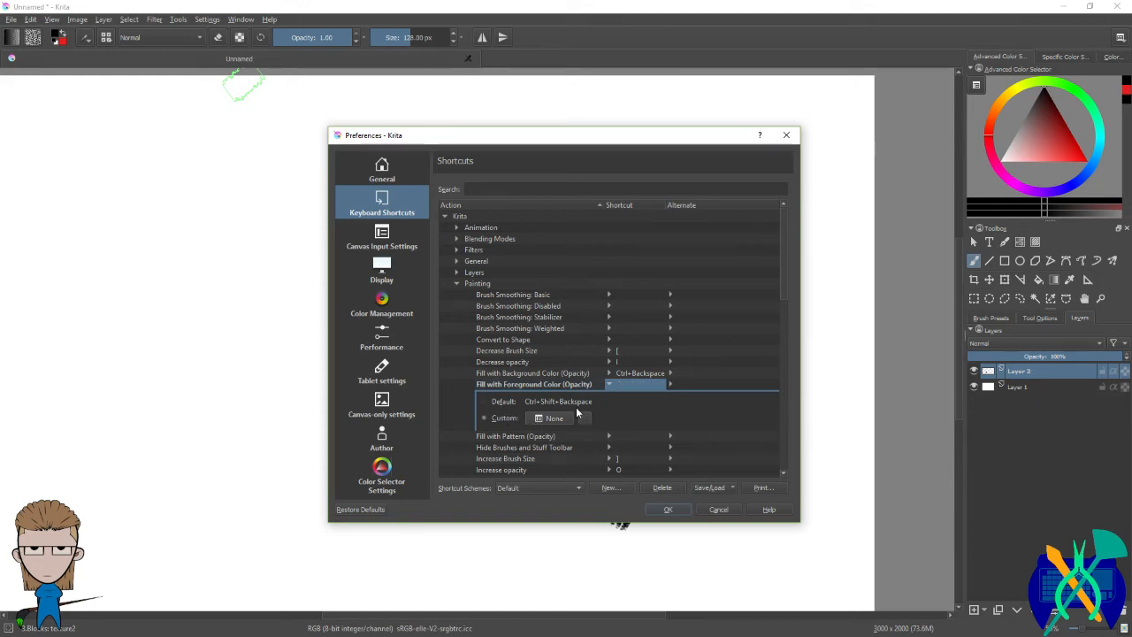
scroll(580, 411, "down", 6)
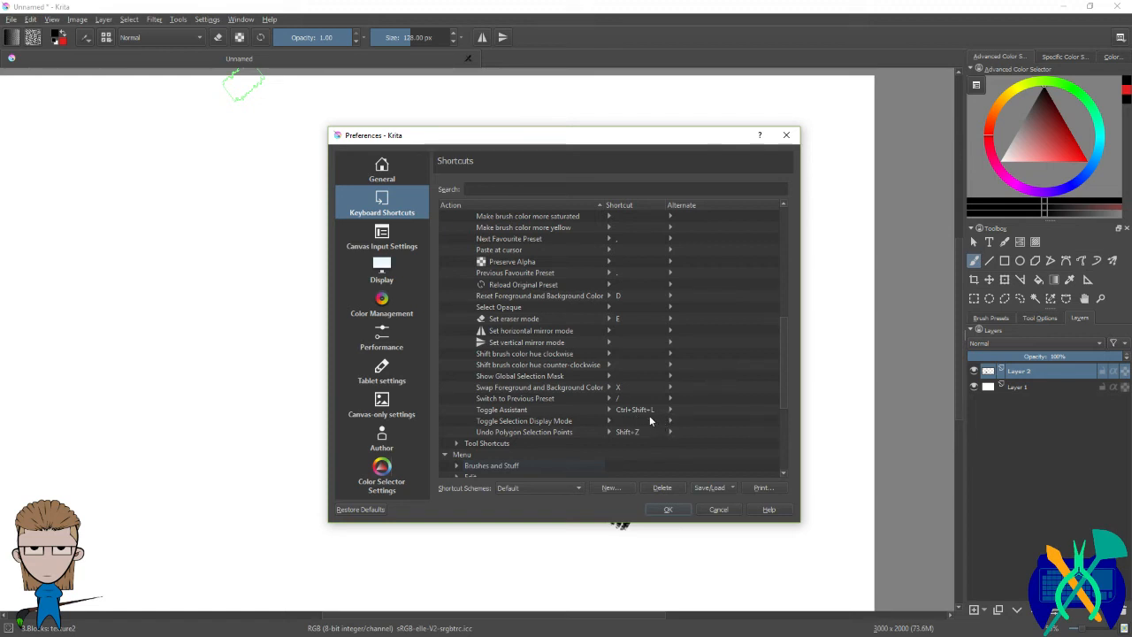
scroll(596, 383, "up", 7)
left_click(585, 384)
left_click(547, 421)
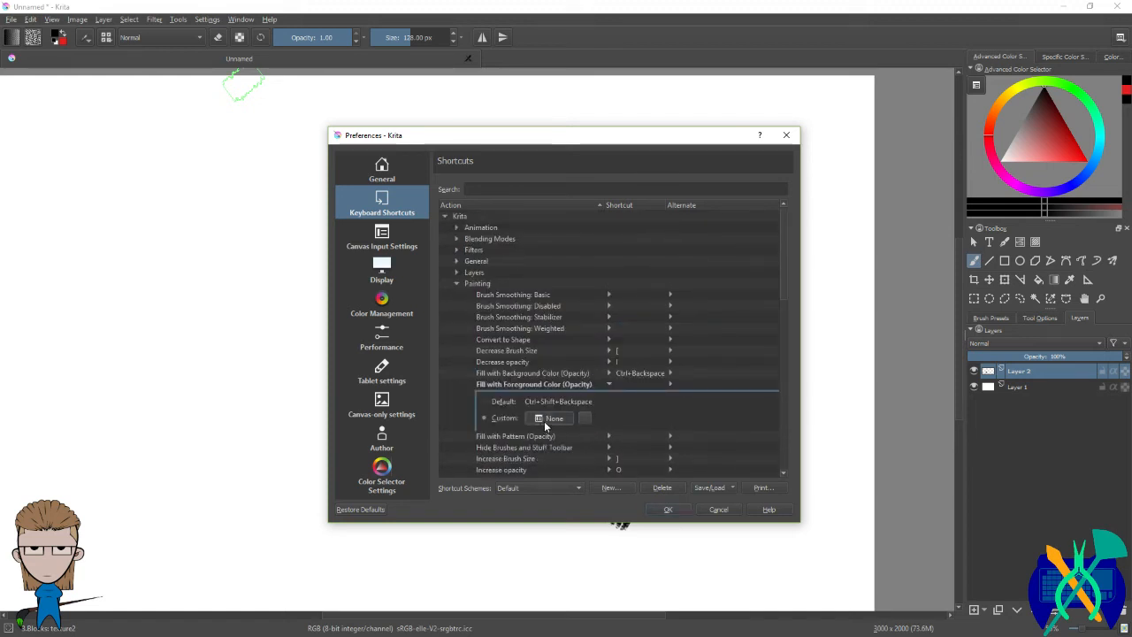
key("shift+b")
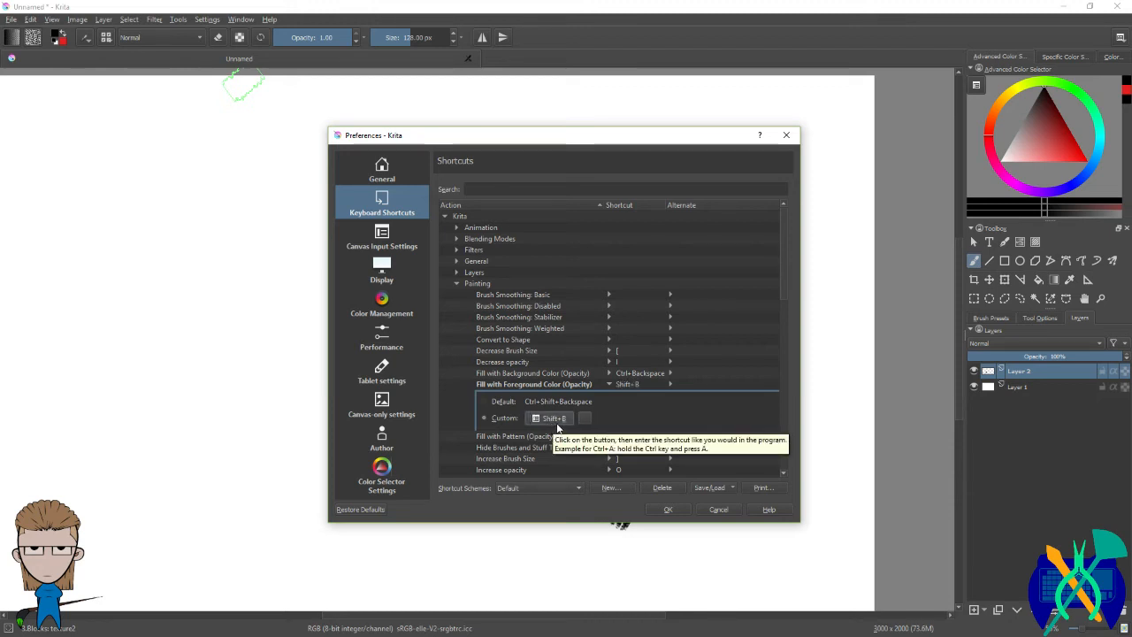
left_click(674, 511)
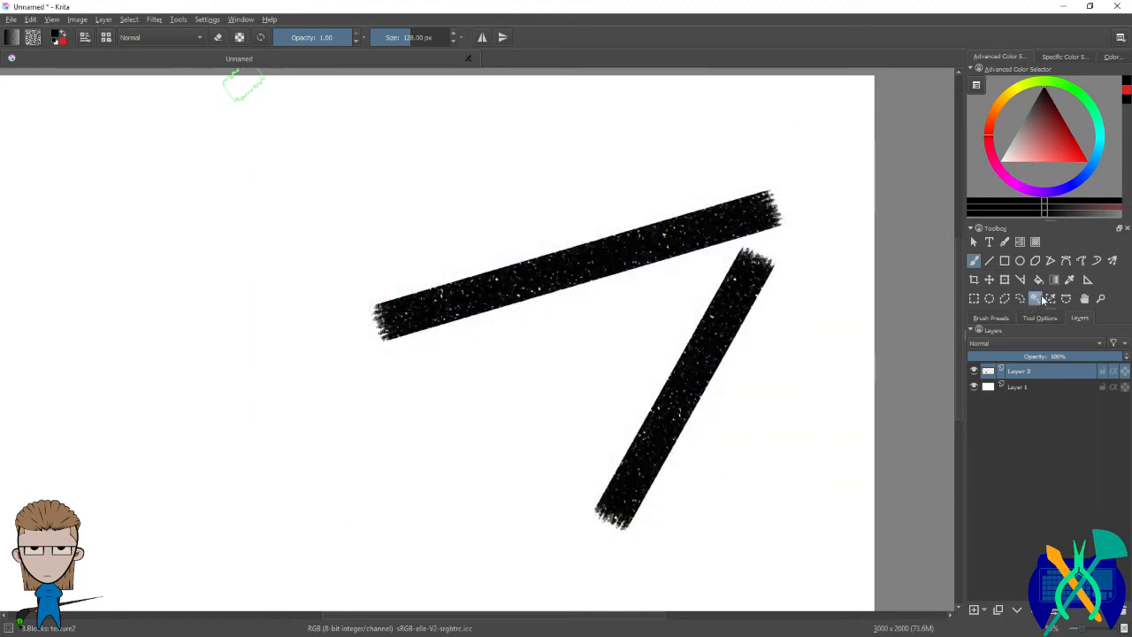
Step: Fill the whole layer with the black foreground color using the new custom shortcut
key("shift+b")
scroll(718, 366, "down", 3)
scroll(839, 380, "up", 2)
scroll(682, 351, "up", 1)
scroll(682, 351, "down", 1)
scroll(563, 337, "up", 1)
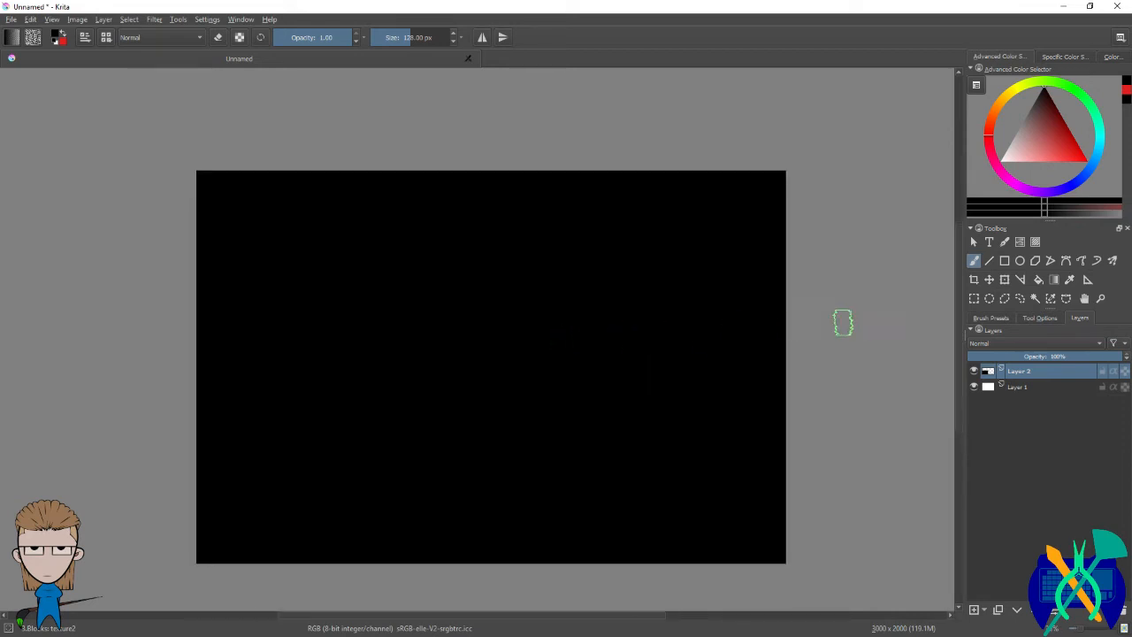
Step: Fill the canvas with white using the Fill tool, then refill it with black from the recent colors
left_click(1040, 280)
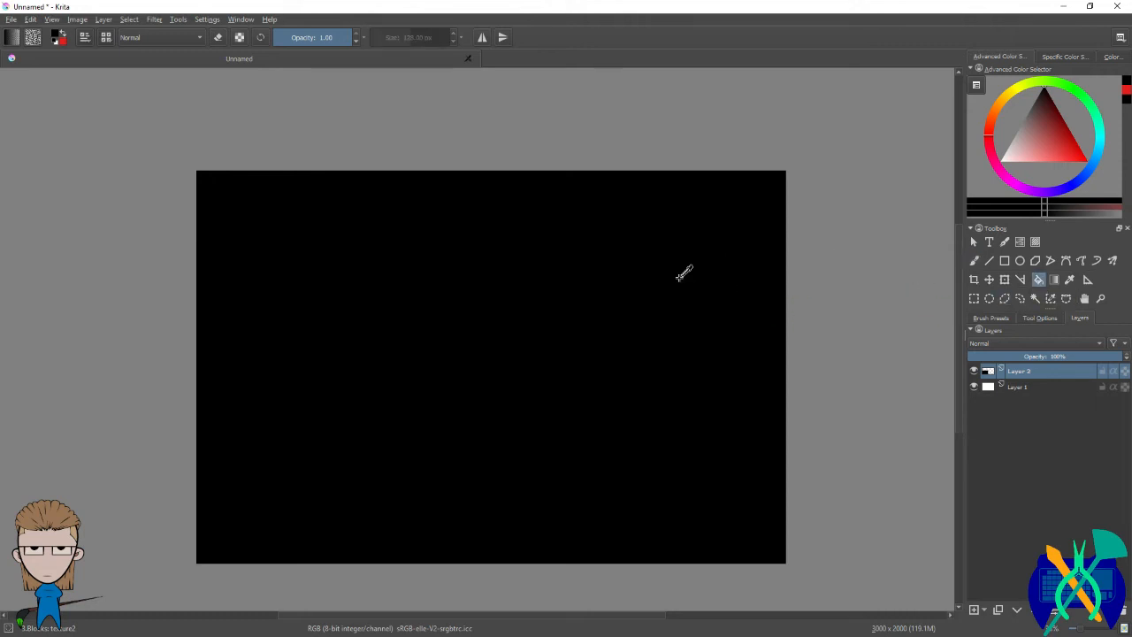
left_click_drag(1018, 149, 965, 165)
left_click(641, 226)
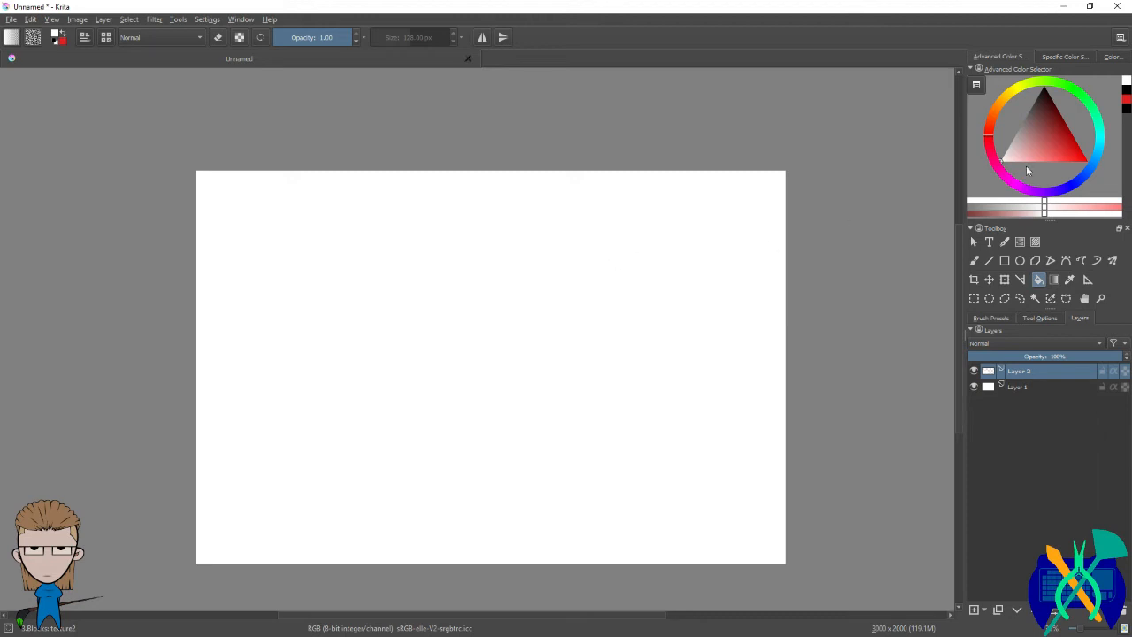
left_click(1126, 92)
left_click(768, 187)
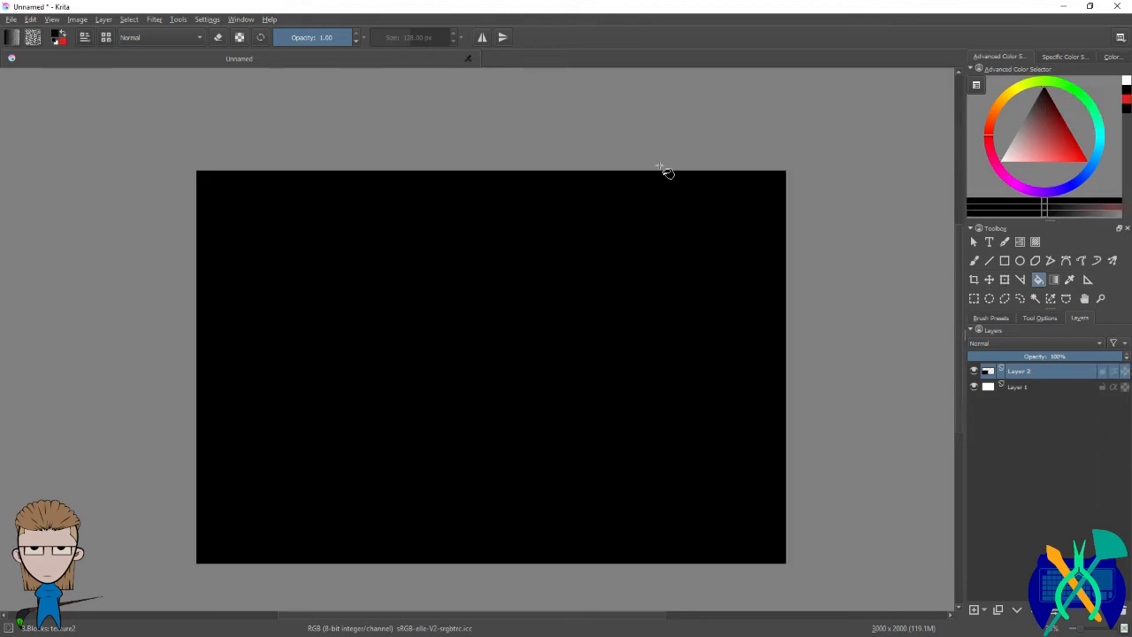
Step: Open Krita's preferences at the tablet settings with the input pressure curve
left_click(205, 19)
left_click(235, 34)
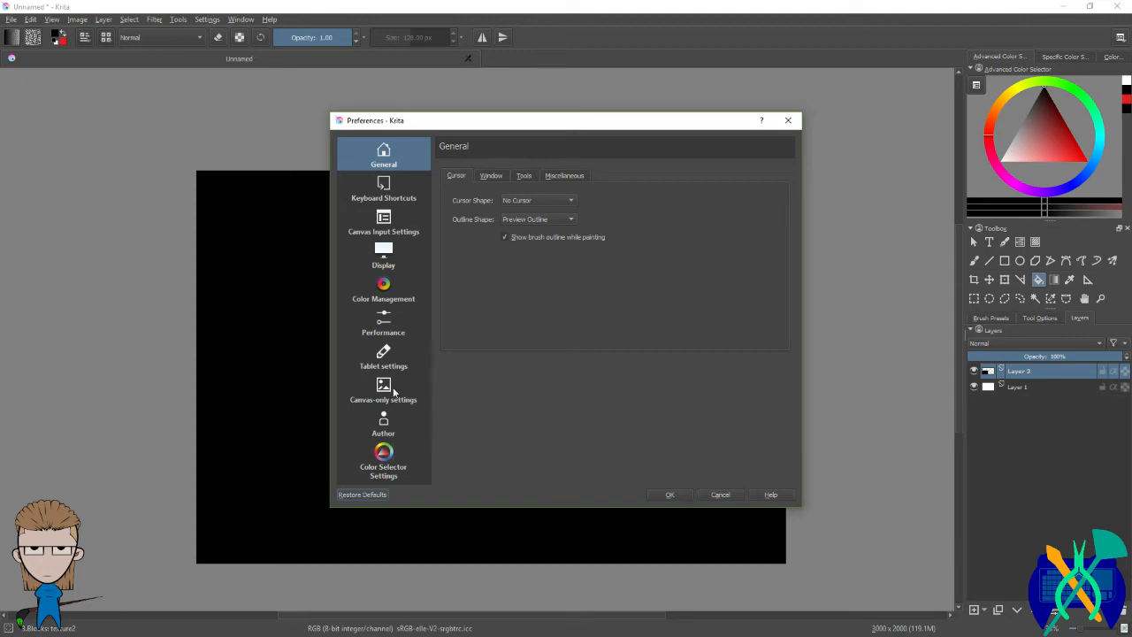
left_click(395, 364)
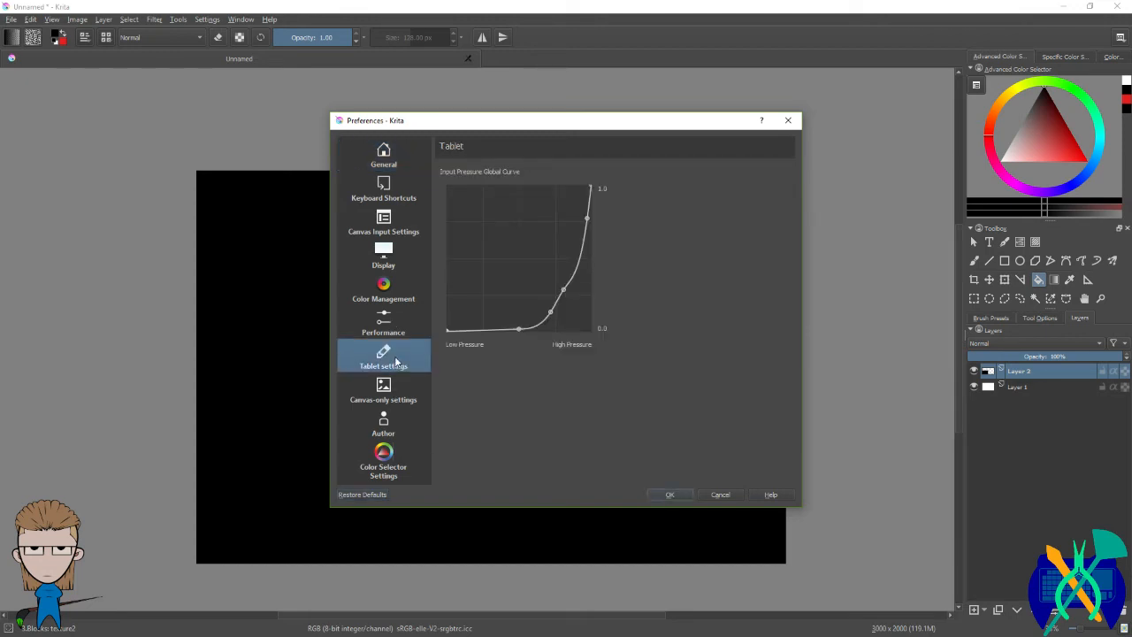
key("alt+Tab")
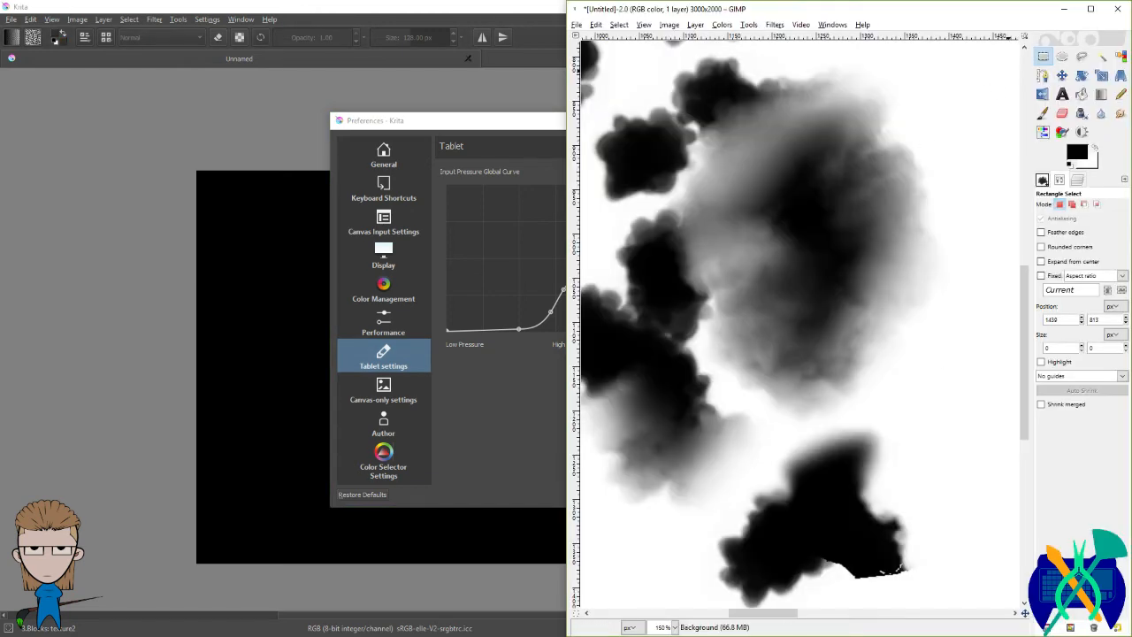
left_click(1091, 8)
key("ctrl+v")
right_click(1106, 240)
left_click(1081, 266)
left_click(1111, 258)
key("ctrl+x")
scroll(886, 295, "down", 1)
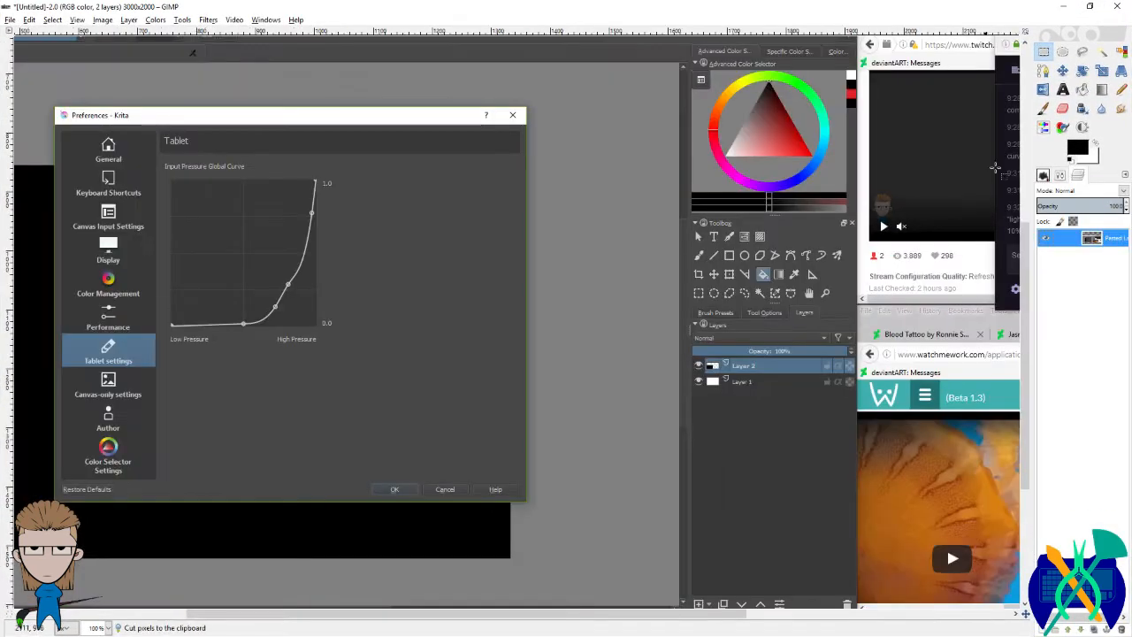
scroll(643, 240, "left", 4)
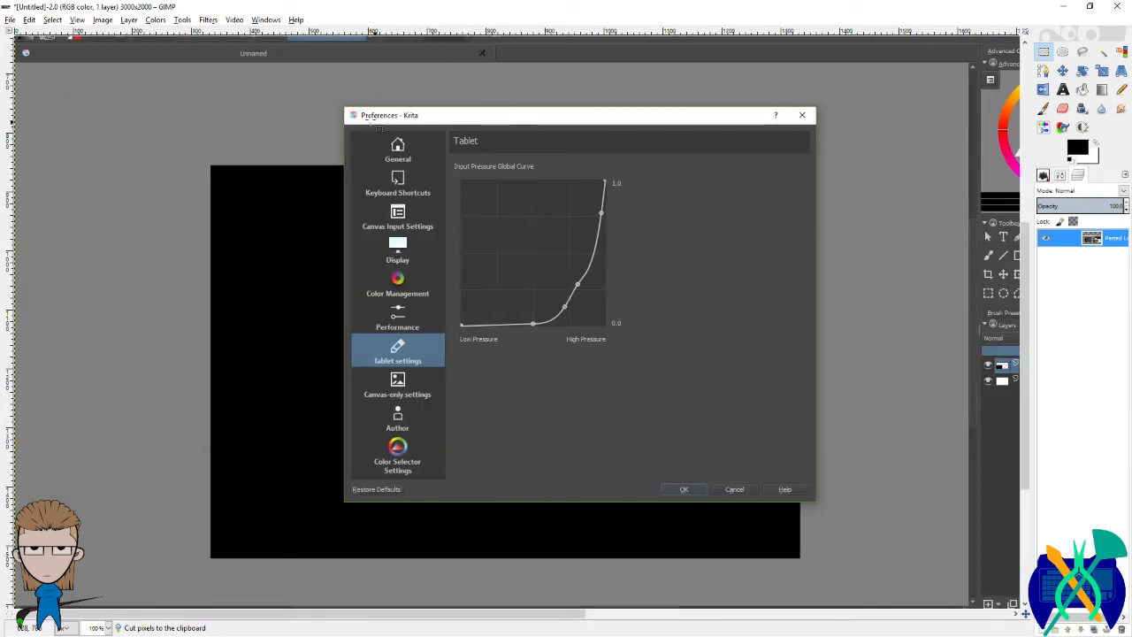
Step: Cut the Preferences dialog out of the screenshot with a rectangular selection, paste it as a new layer and delete the remaining screenshot layer
left_click_drag(345, 107, 820, 511)
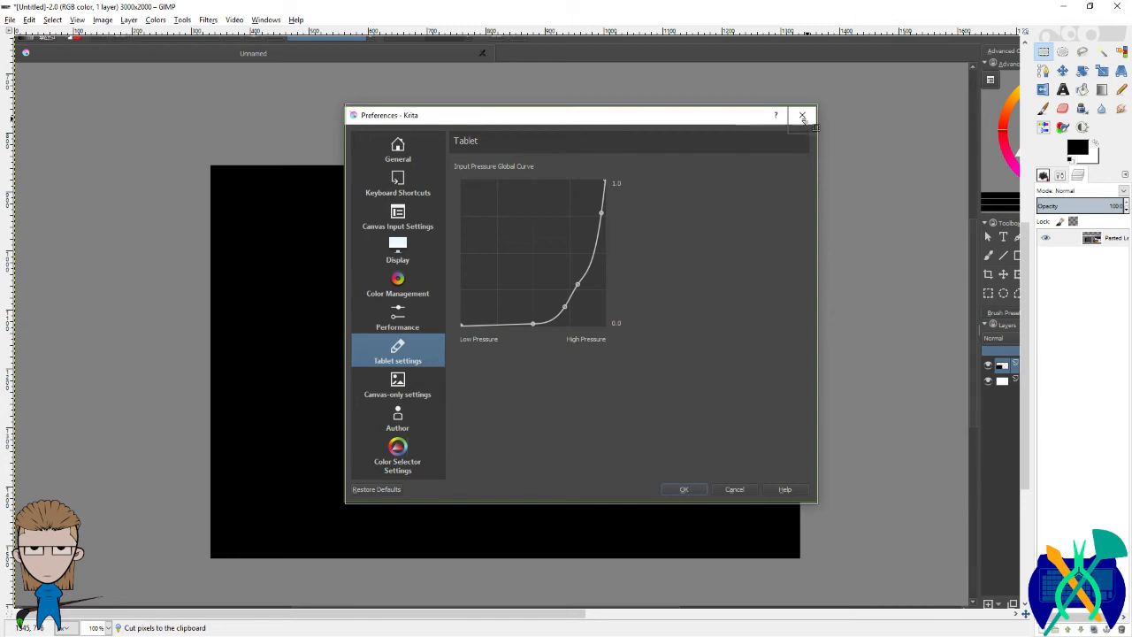
key("ctrl+x")
key("ctrl+v")
right_click(1101, 238)
left_click(1104, 260)
left_click(1112, 258)
left_click(1122, 629)
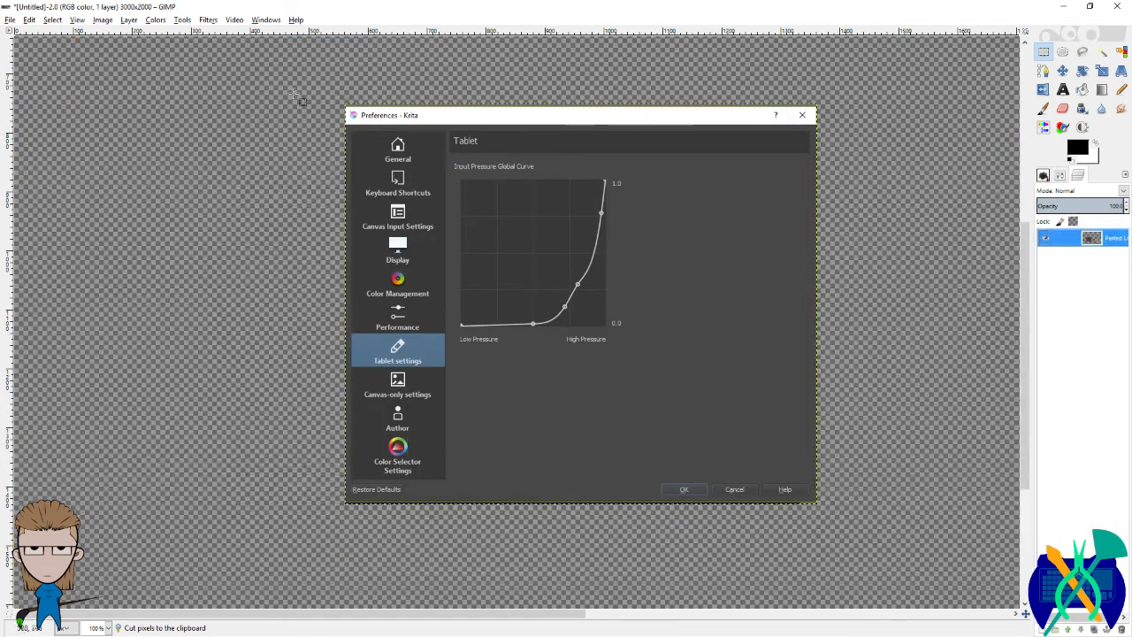
Step: Reduce the canvas to the size of the pasted dialog and save the image as KritaGlobalPressureSetting.xcf
left_click(104, 21)
left_click(159, 88)
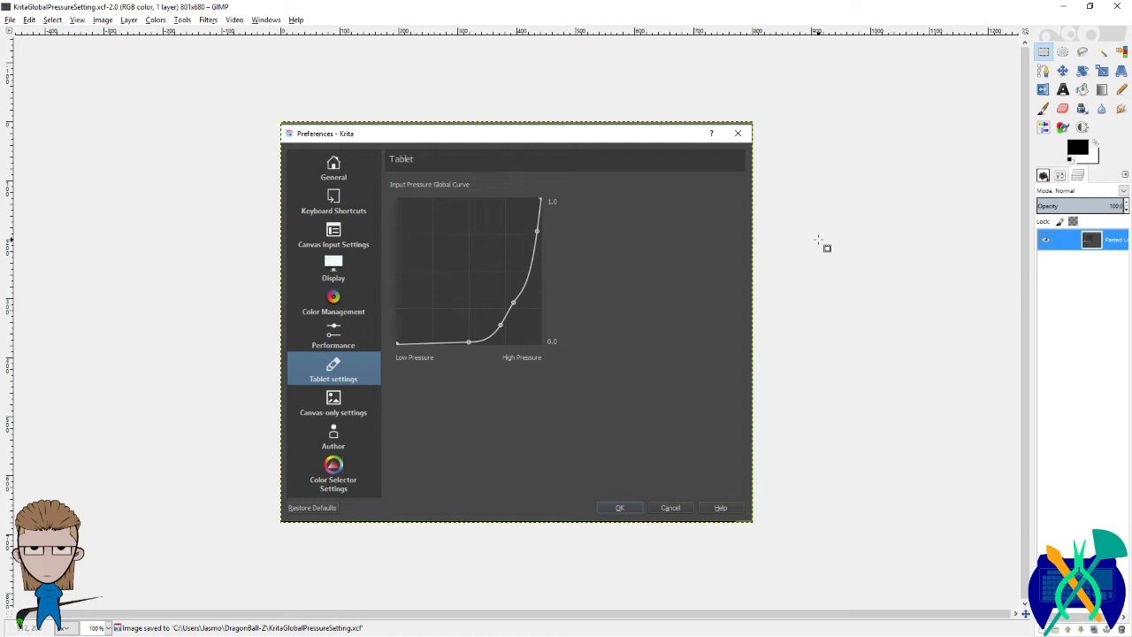
Step: Return to Krita and reset the Fill with Foreground Color (Opacity) keyboard shortcut to its default, Ctrl+Shift+Backspace
left_click(1063, 6)
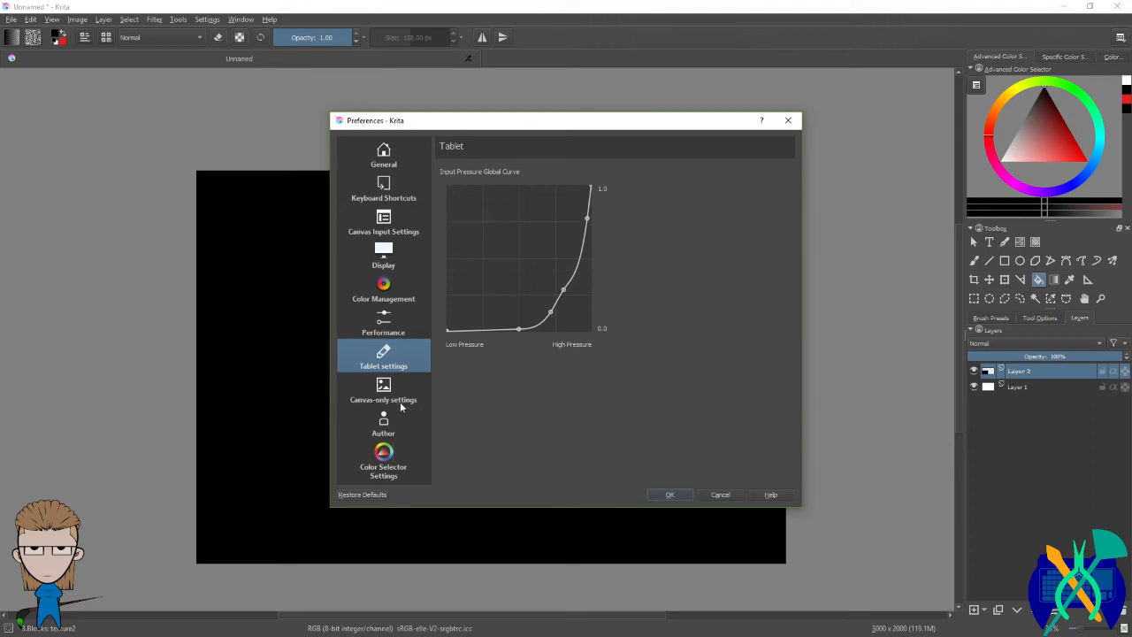
left_click(373, 202)
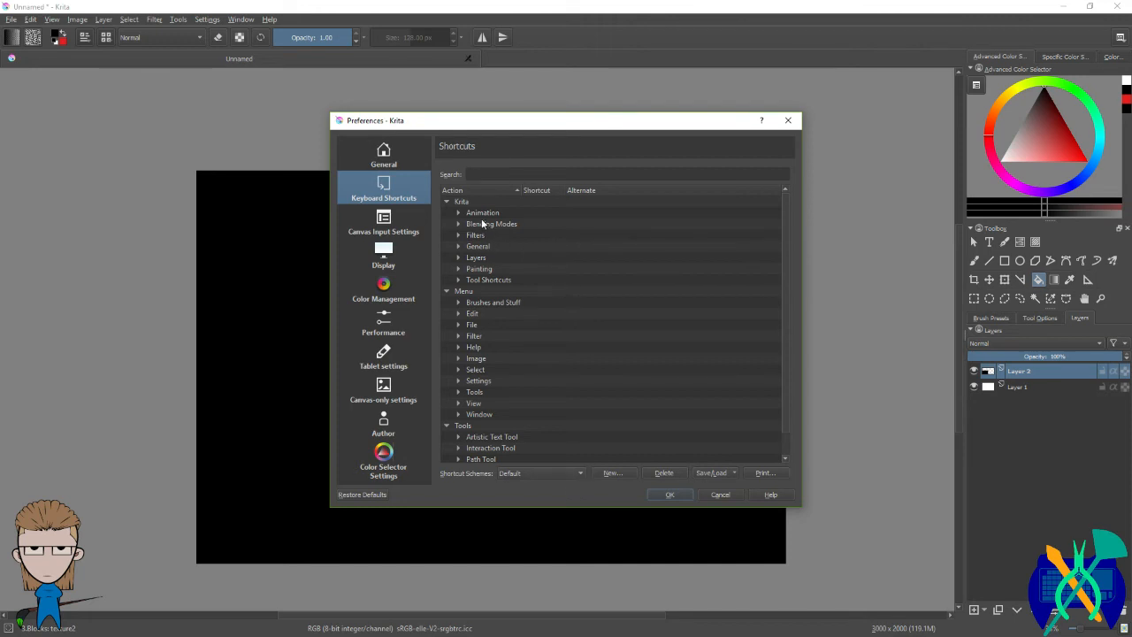
left_click(458, 269)
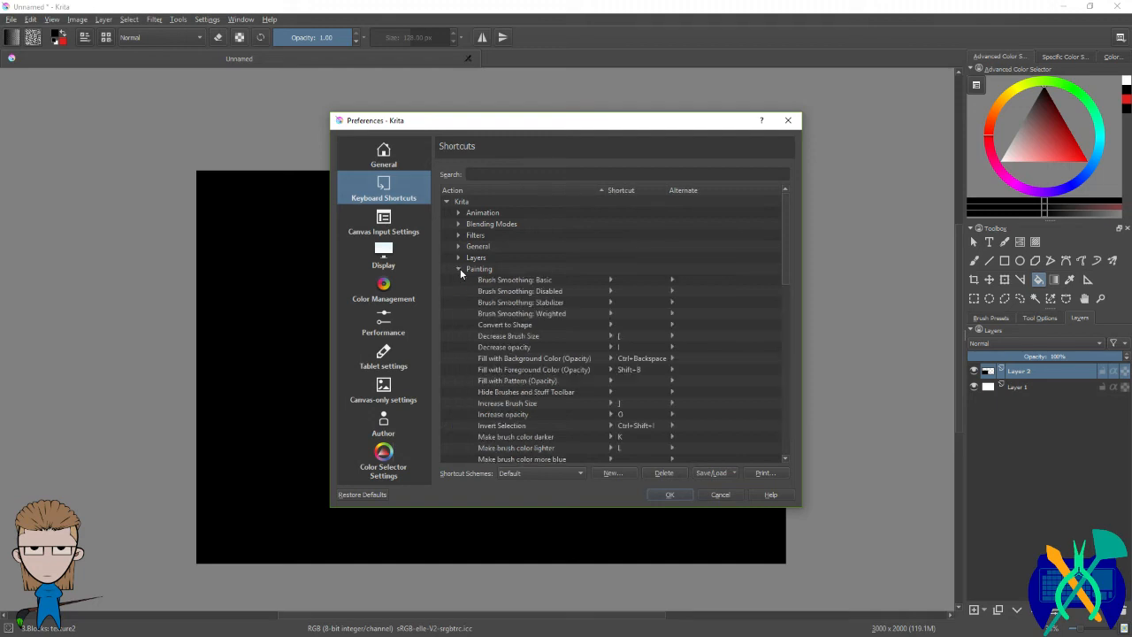
left_click(633, 371)
left_click(489, 387)
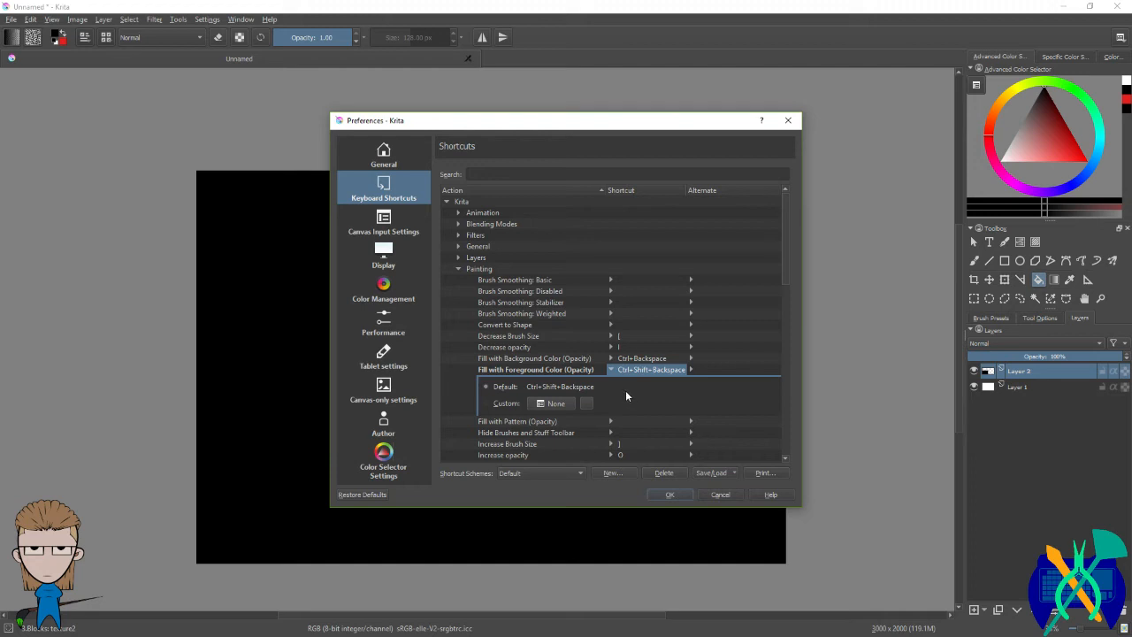
scroll(579, 330, "down", 8)
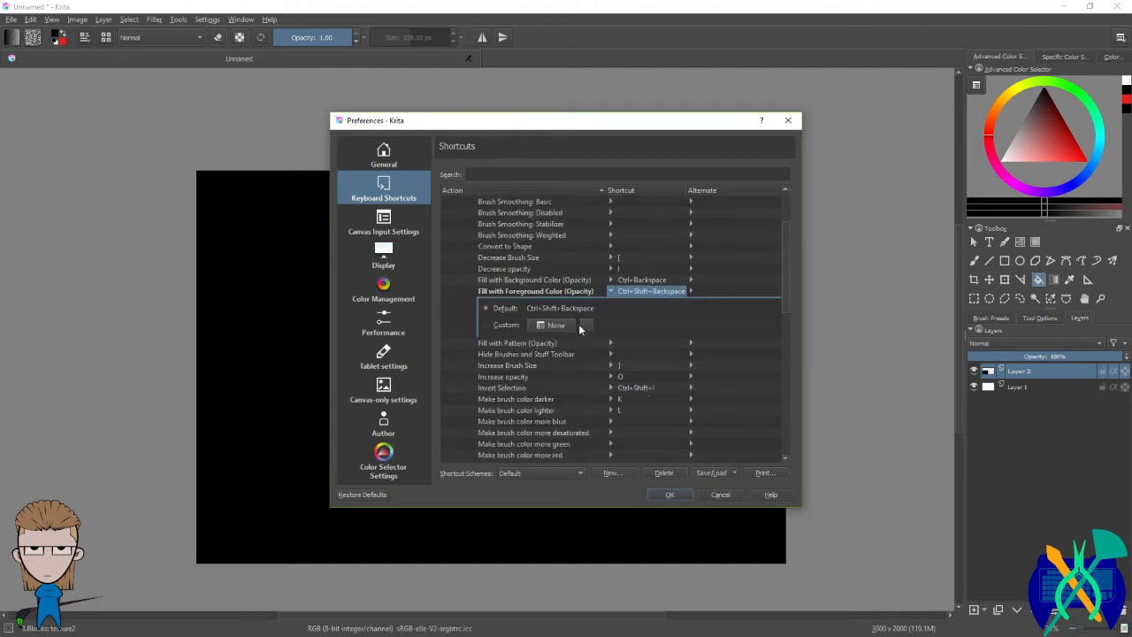
scroll(580, 329, "up", 8)
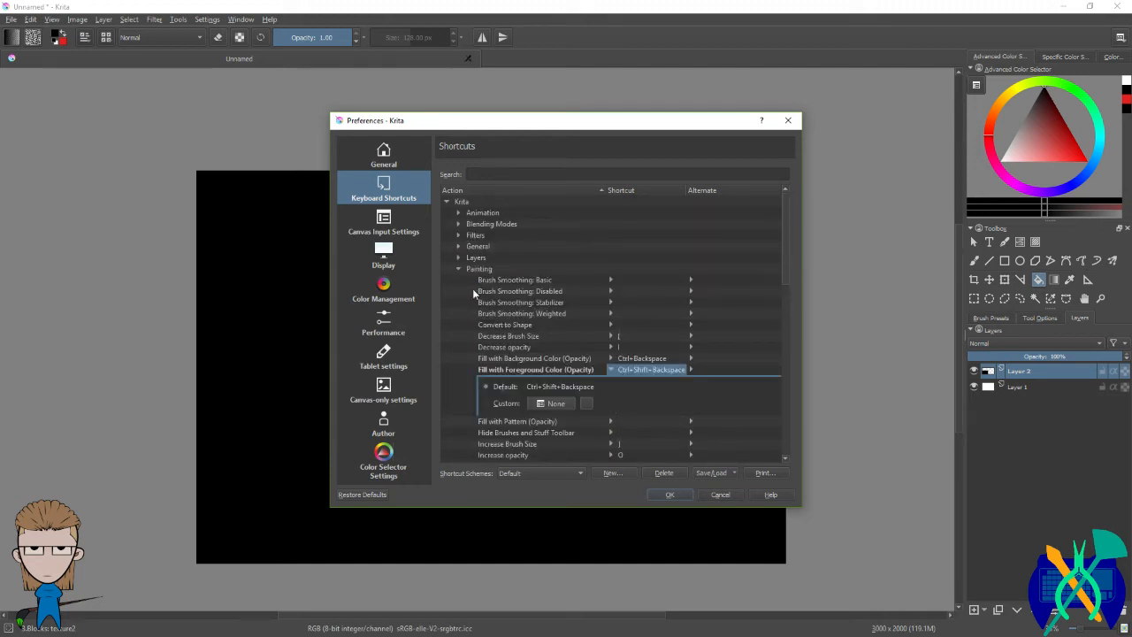
left_click(458, 269)
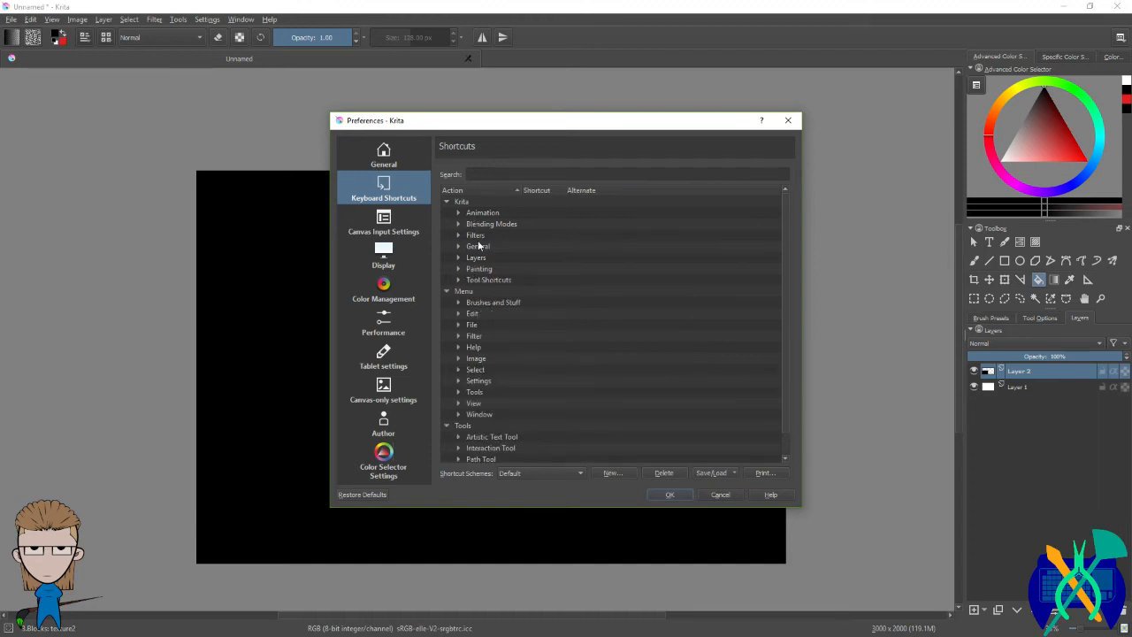
Step: Look through the Brushes and Stuff, Edit, Tools, Settings and Artistic Text Tool shortcut groups for the Fill tool's entry
left_click(458, 303)
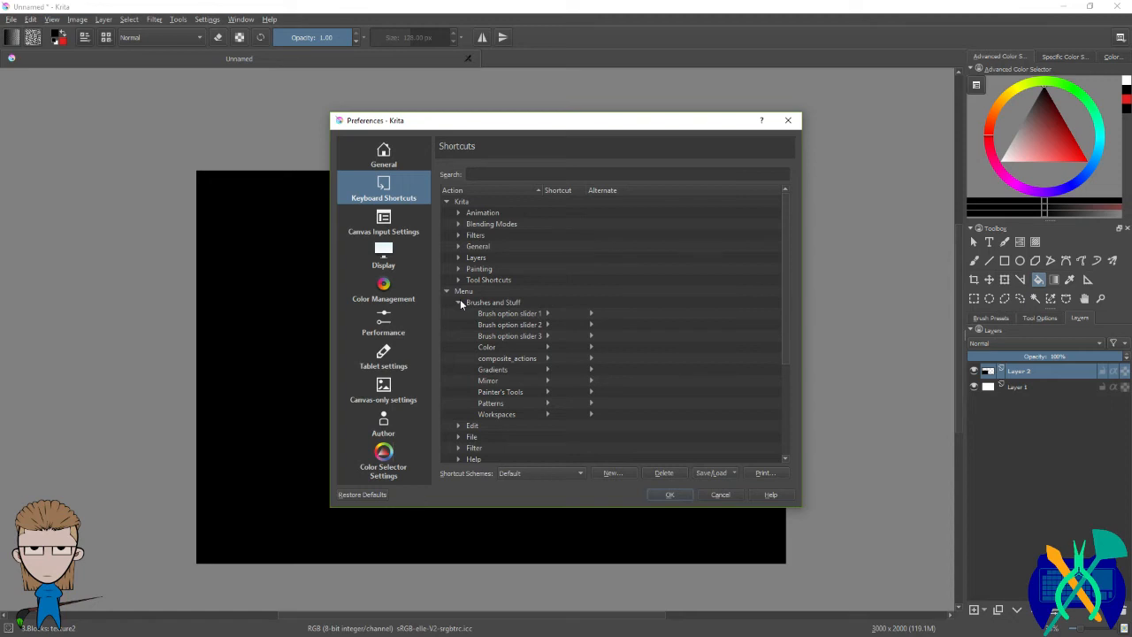
left_click(459, 303)
left_click(458, 314)
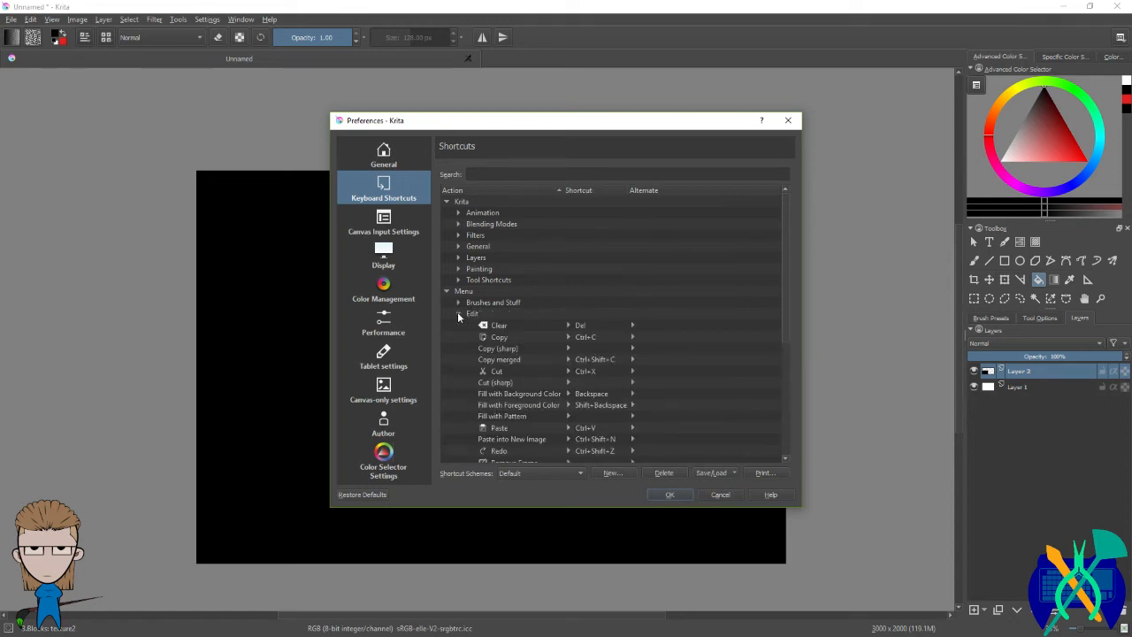
scroll(457, 316, "down", 2)
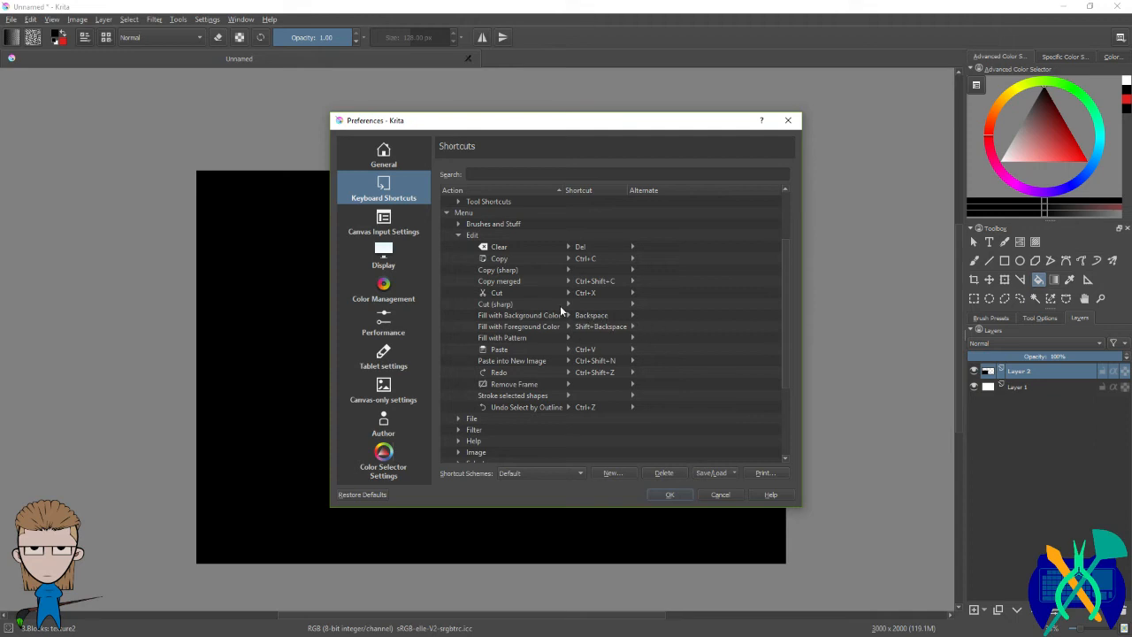
left_click(458, 236)
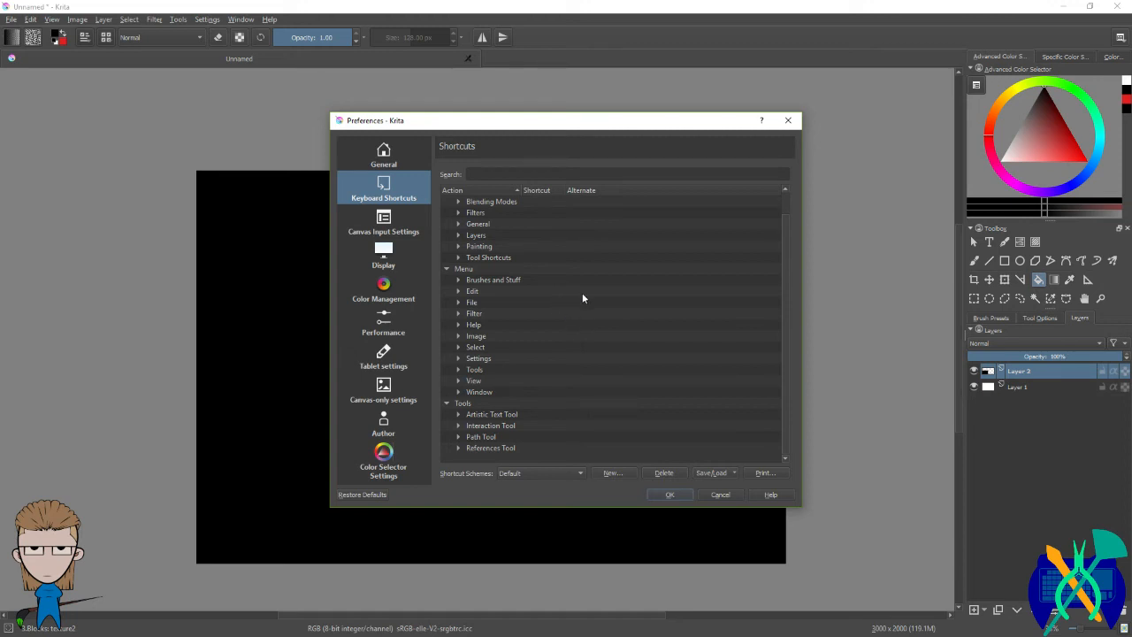
left_click(459, 369)
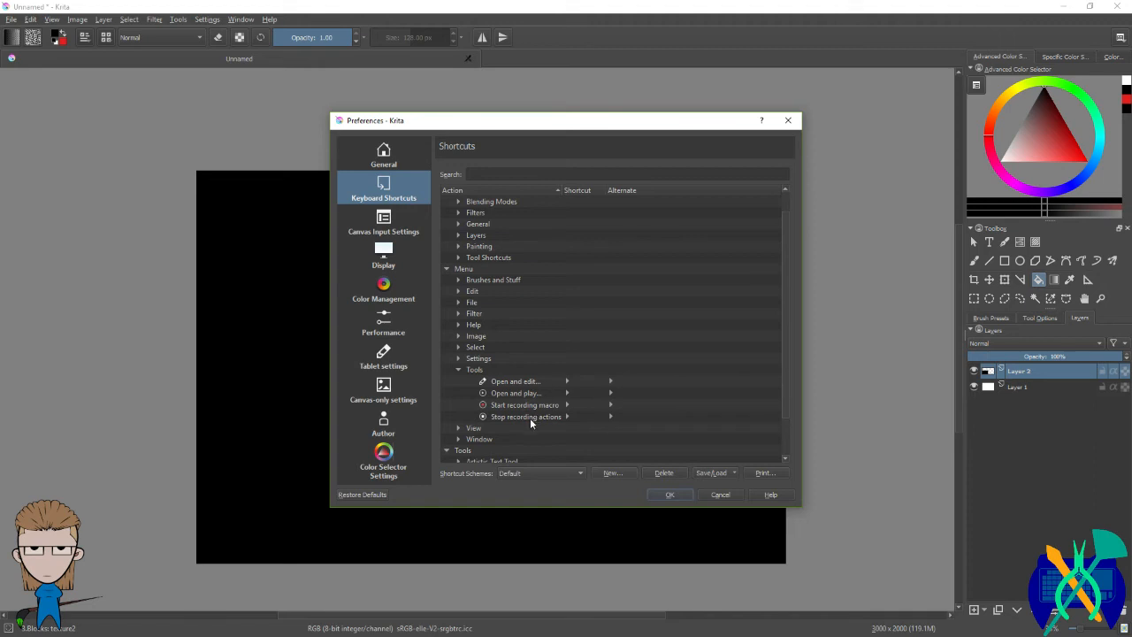
left_click(459, 368)
left_click(457, 357)
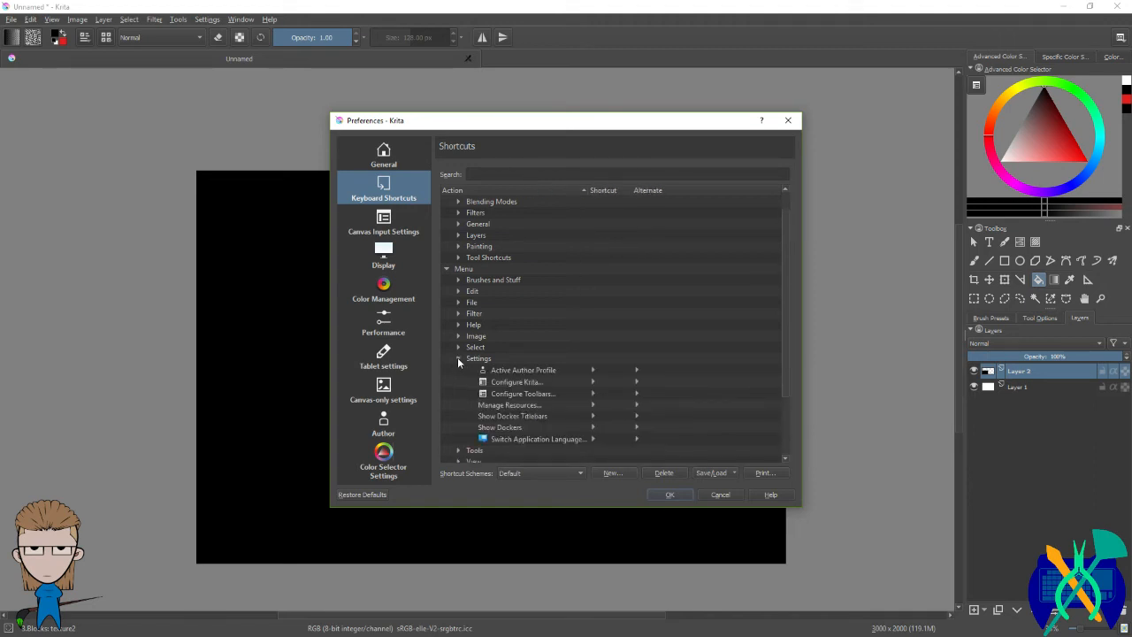
left_click(457, 358)
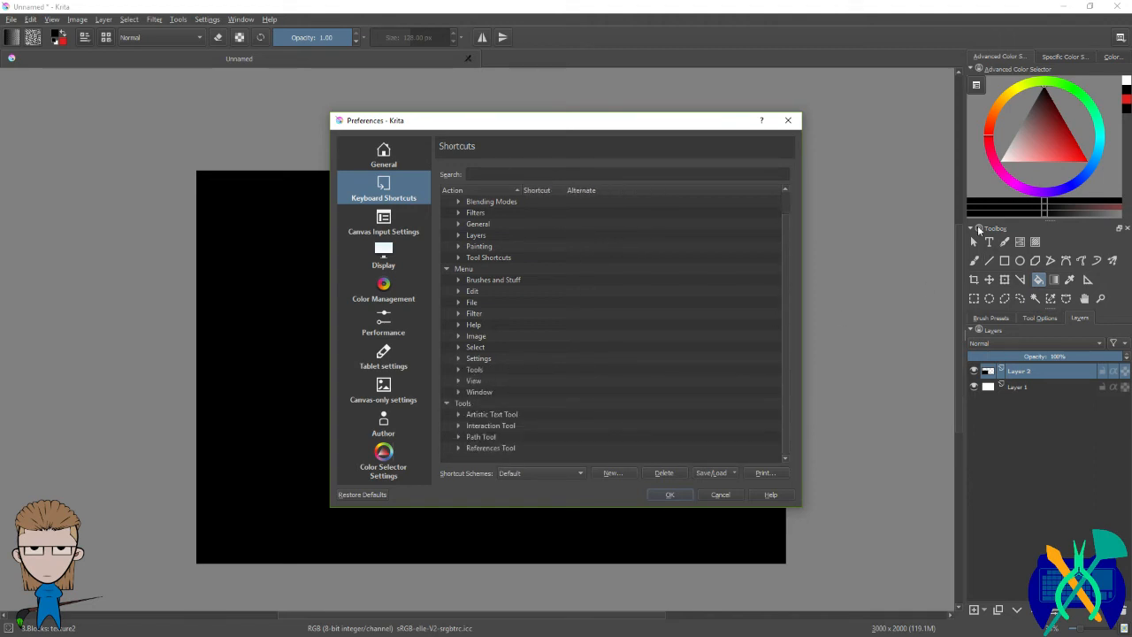
left_click(486, 413)
scroll(548, 386, "down", 4)
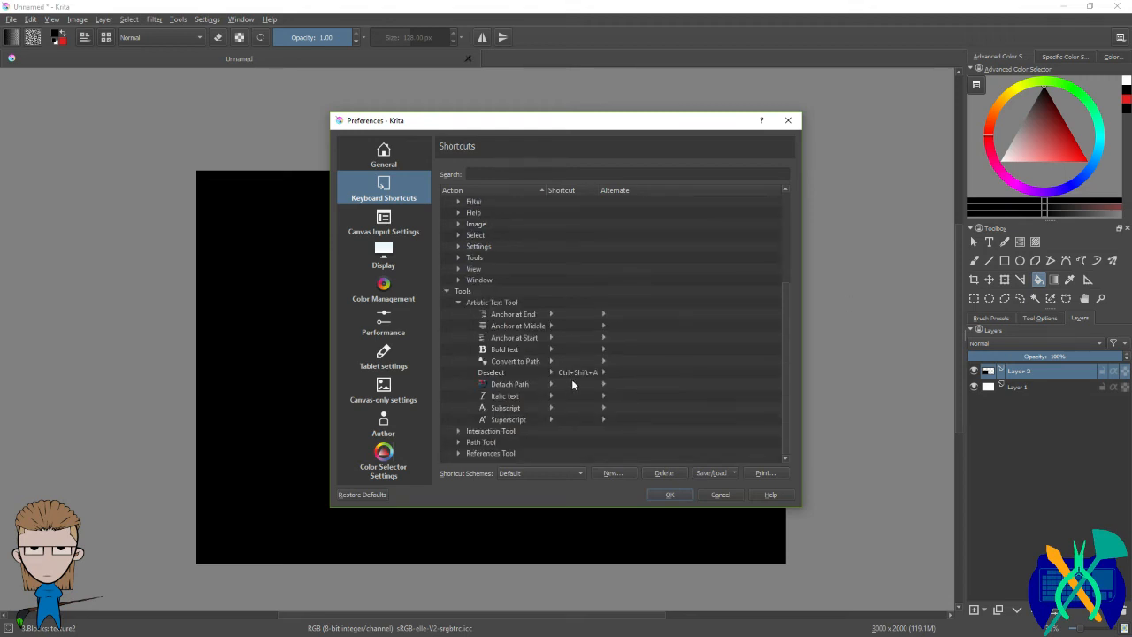
left_click(459, 302)
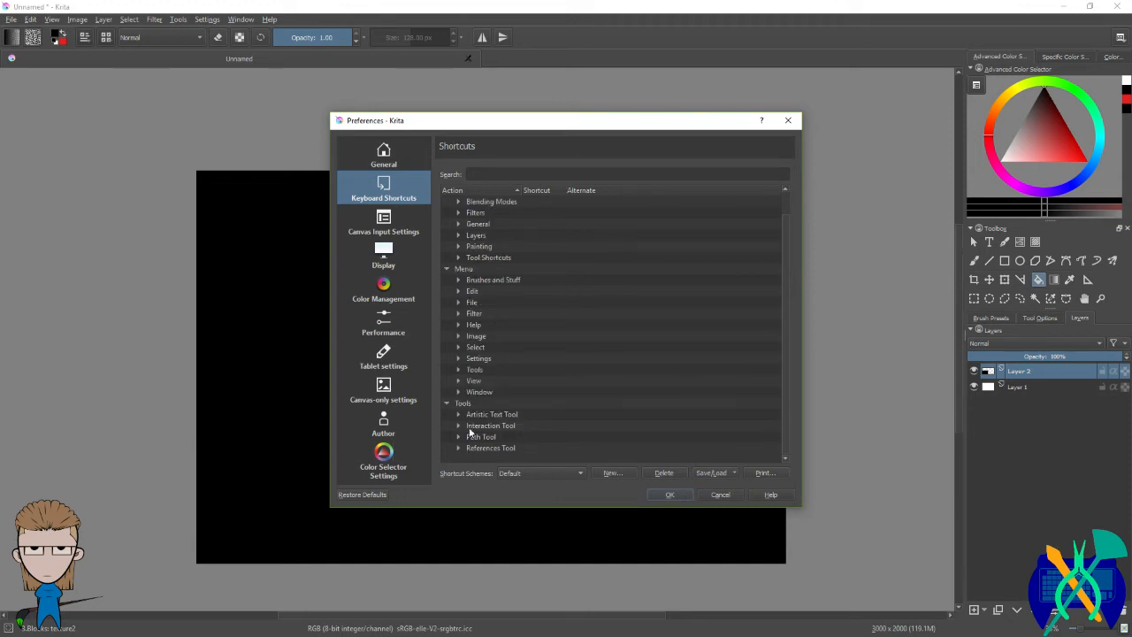
Step: Examine the shortcut settings in Brushes and Stuff, including the brush option sliders, Painter's Tools and Workspaces
scroll(476, 335, "up", 1)
left_click(457, 302)
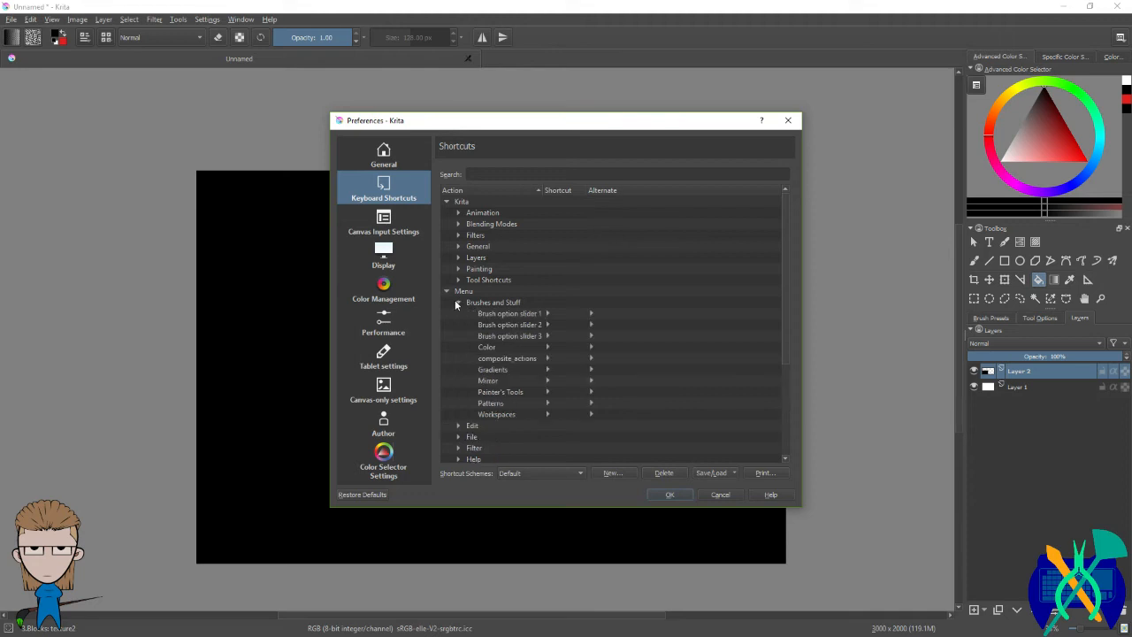
left_click(549, 315)
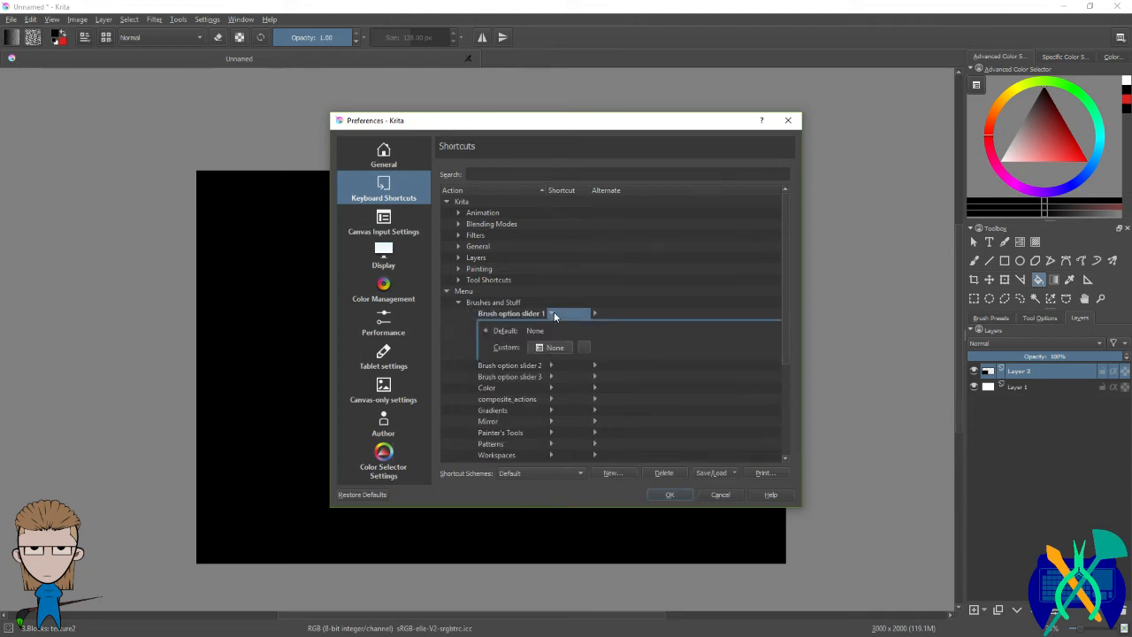
left_click(554, 314)
left_click(547, 325)
left_click(547, 326)
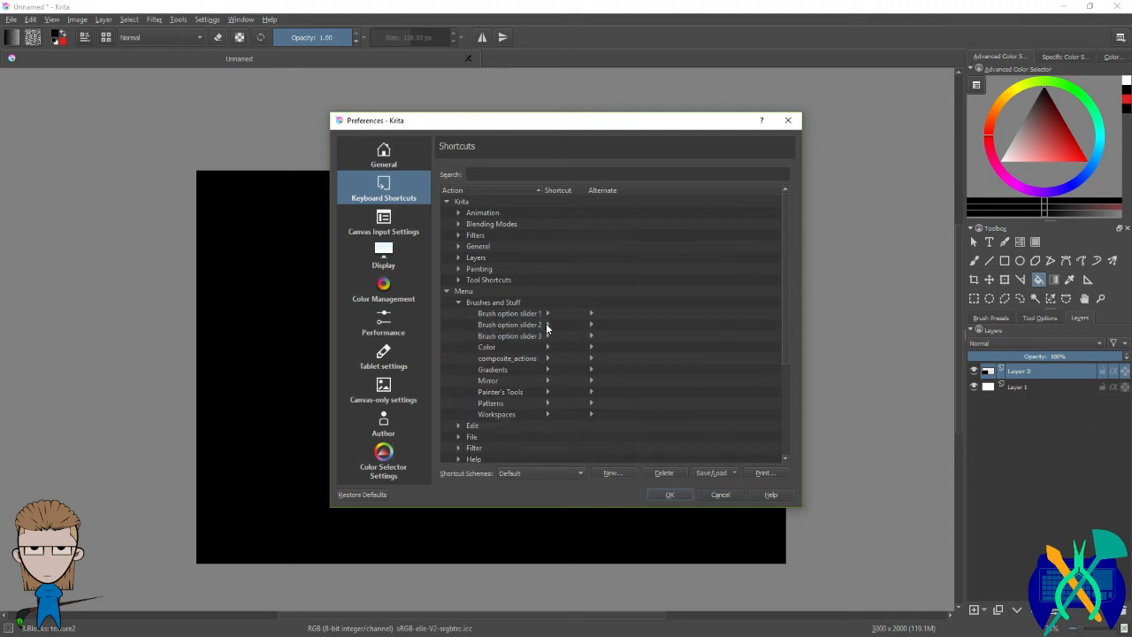
left_click(546, 336)
left_click(547, 336)
left_click(547, 394)
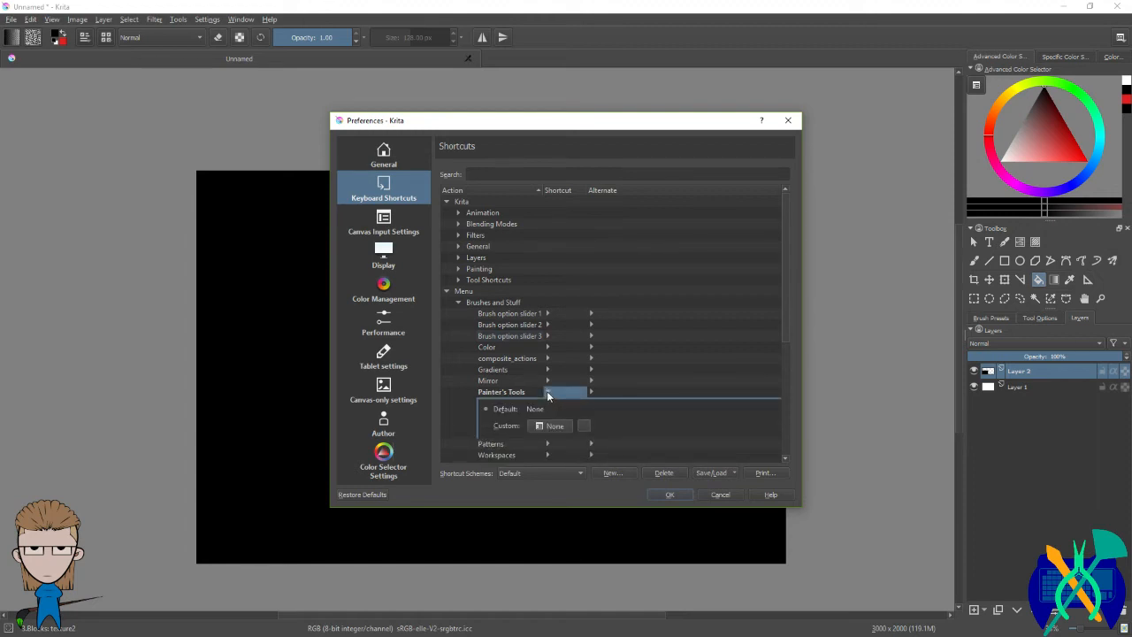
left_click(547, 393)
left_click(548, 414)
left_click(549, 414)
Step: Assign Shift+B as the custom shortcut for the Fill Tool in the Tool Shortcuts group
left_click(459, 281)
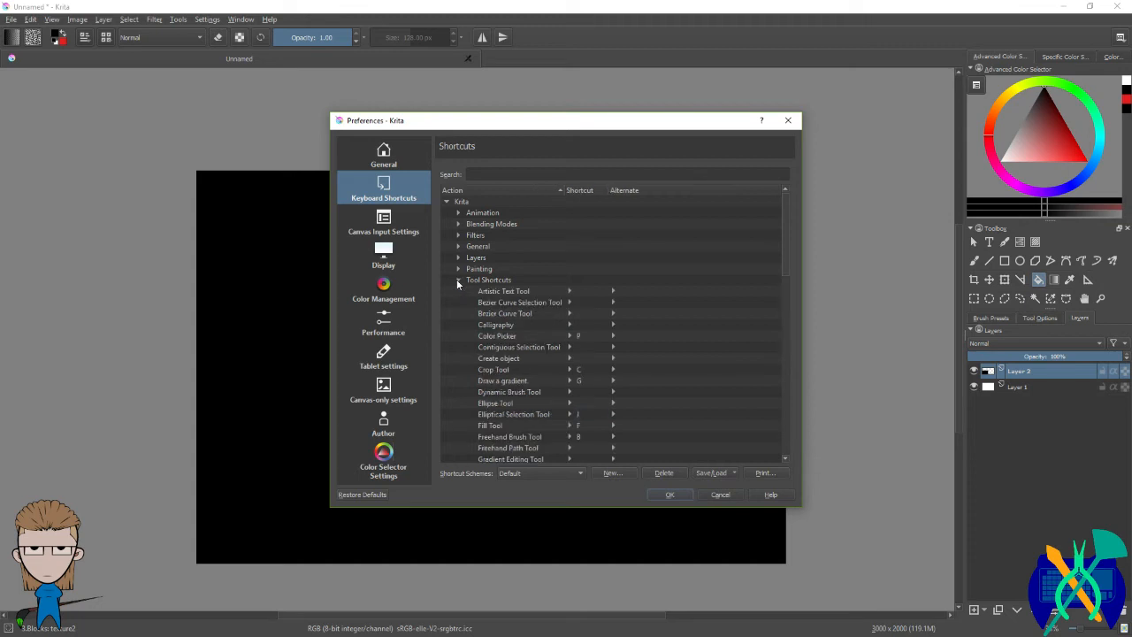
left_click(570, 426)
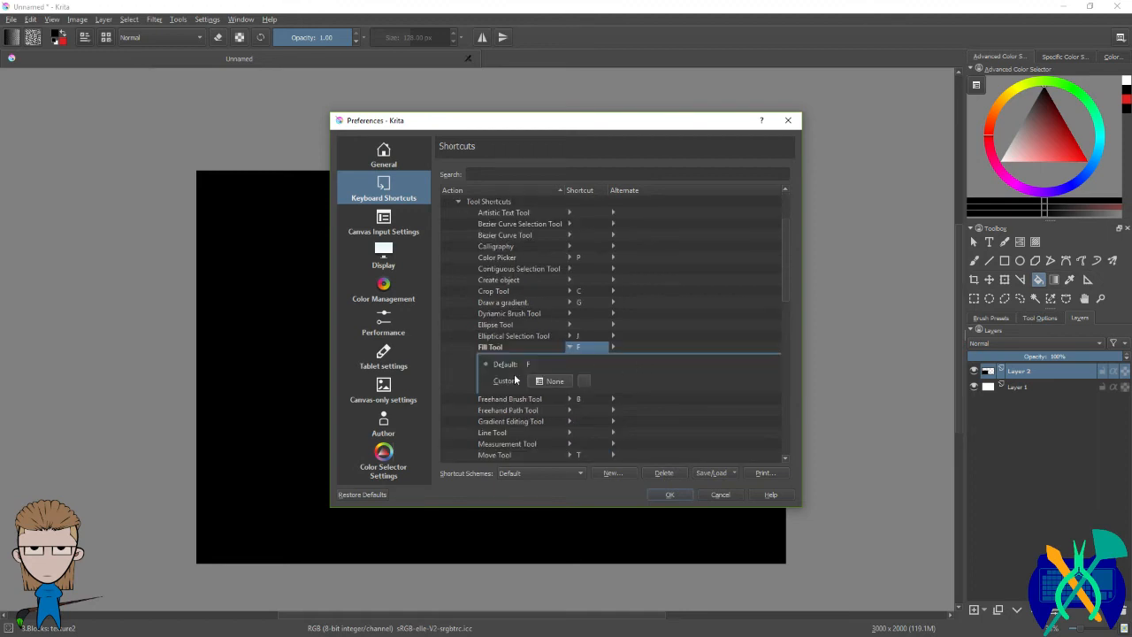
left_click(553, 381)
key("shift+b")
left_click(568, 349)
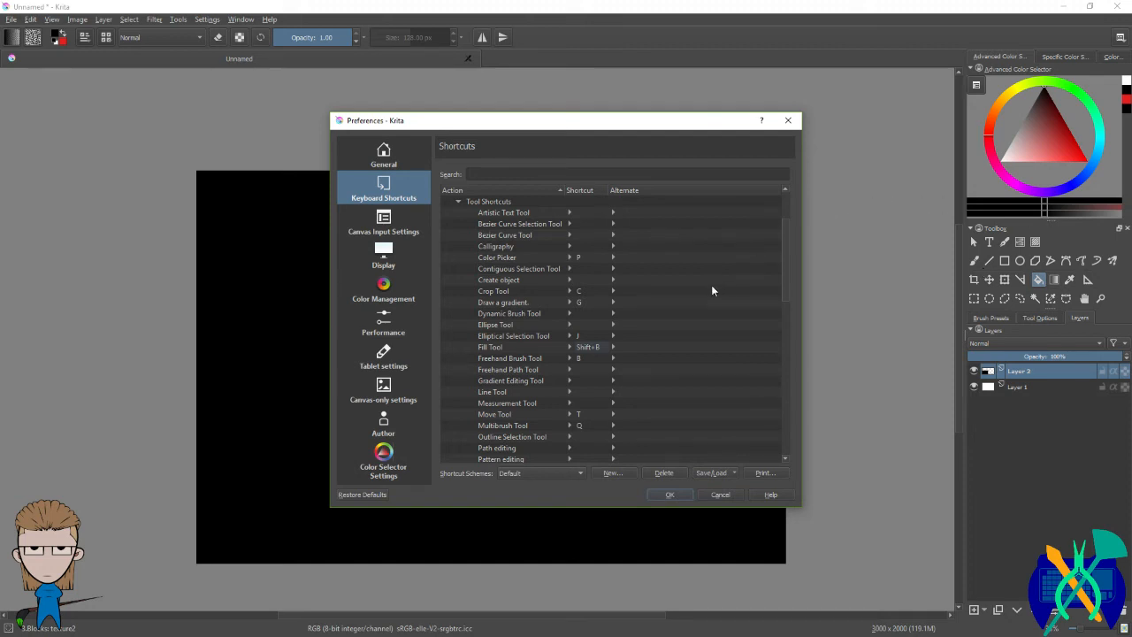
Step: Look through the rest of the Tool Shortcuts group down to the Transform Tool entry and accept the shortcut changes
scroll(630, 290, "down", 2)
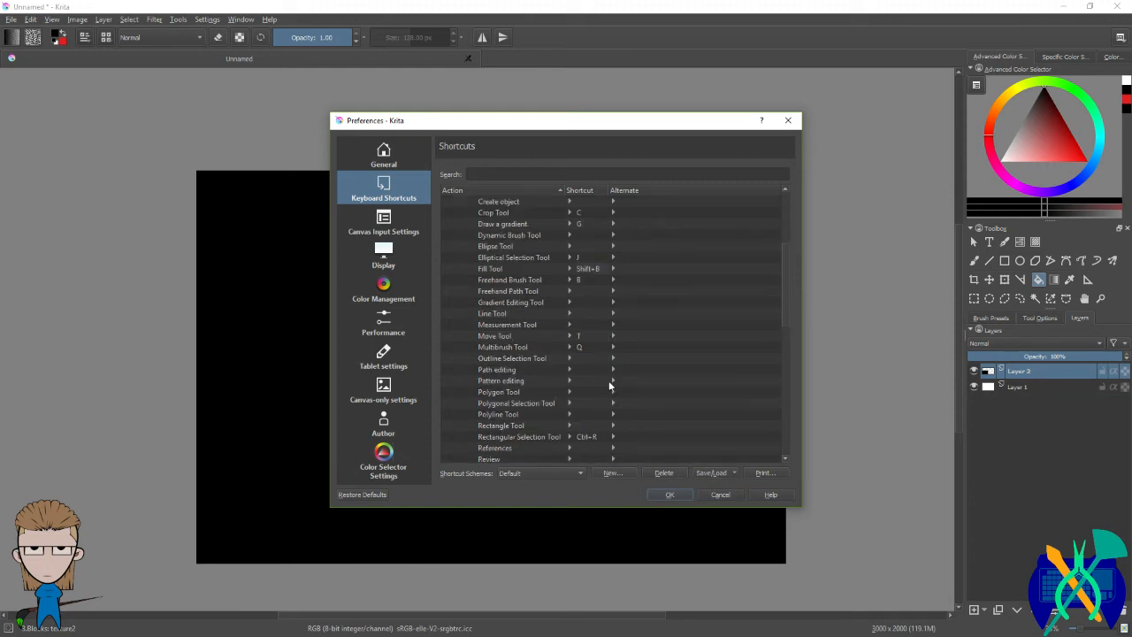
scroll(637, 379, "down", 2)
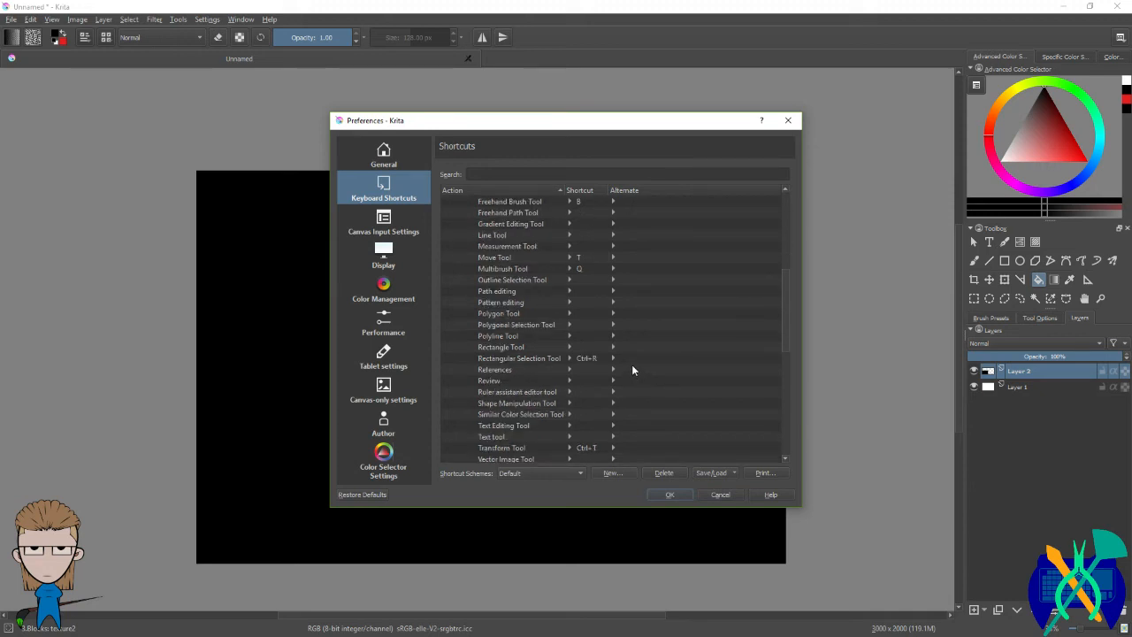
scroll(632, 369, "down", 2)
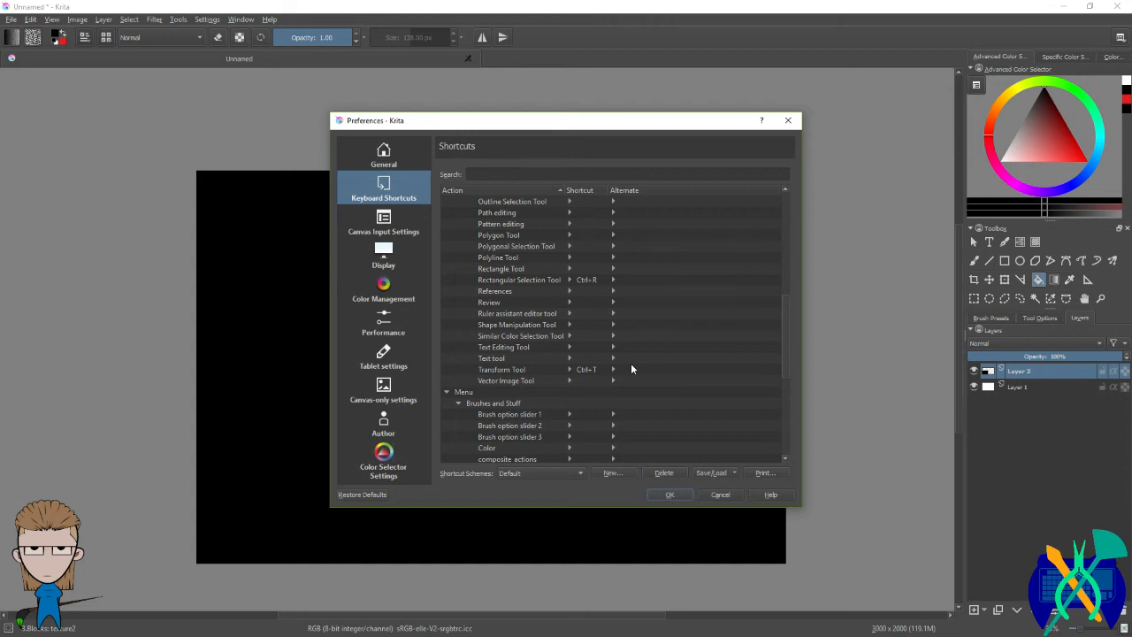
right_click(631, 369)
left_click(673, 370)
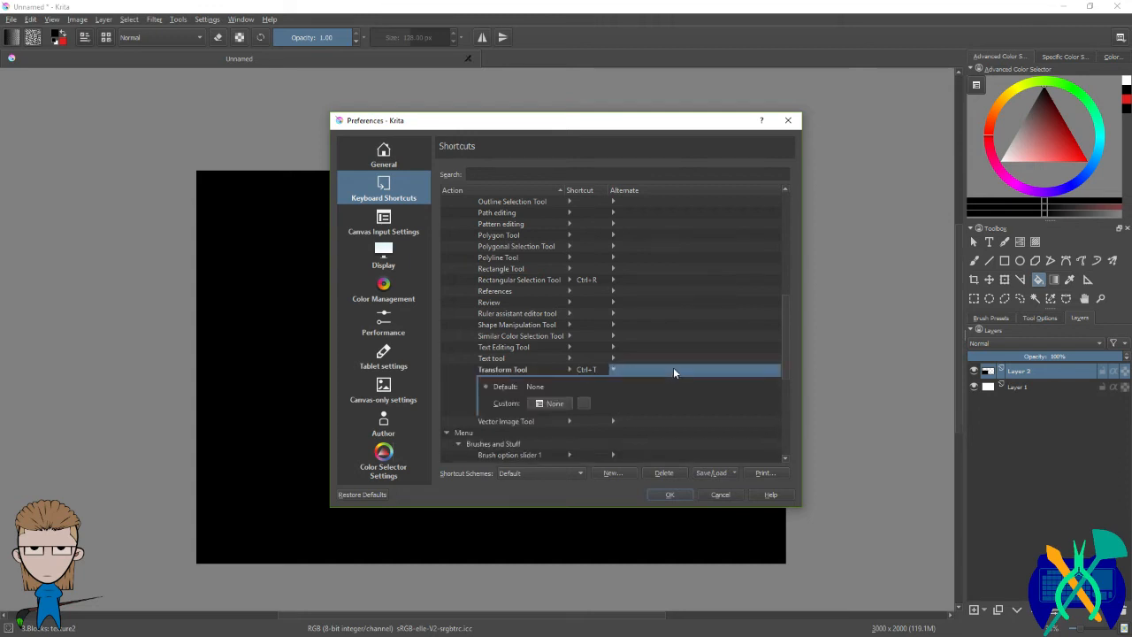
left_click(655, 370)
scroll(664, 370, "up", 2)
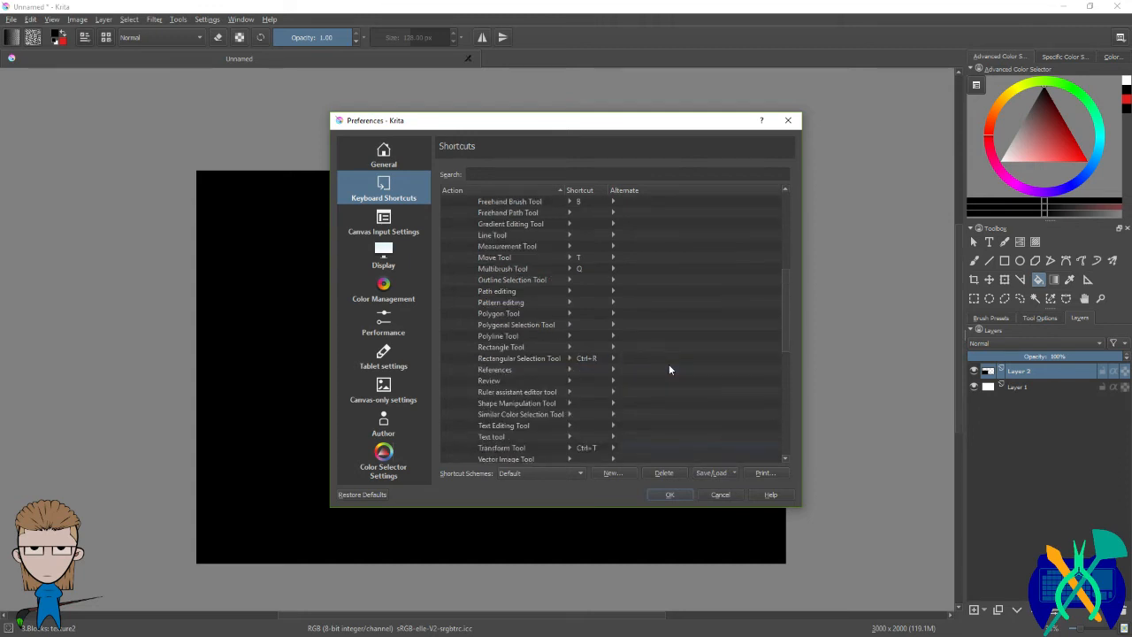
scroll(669, 364, "up", 4)
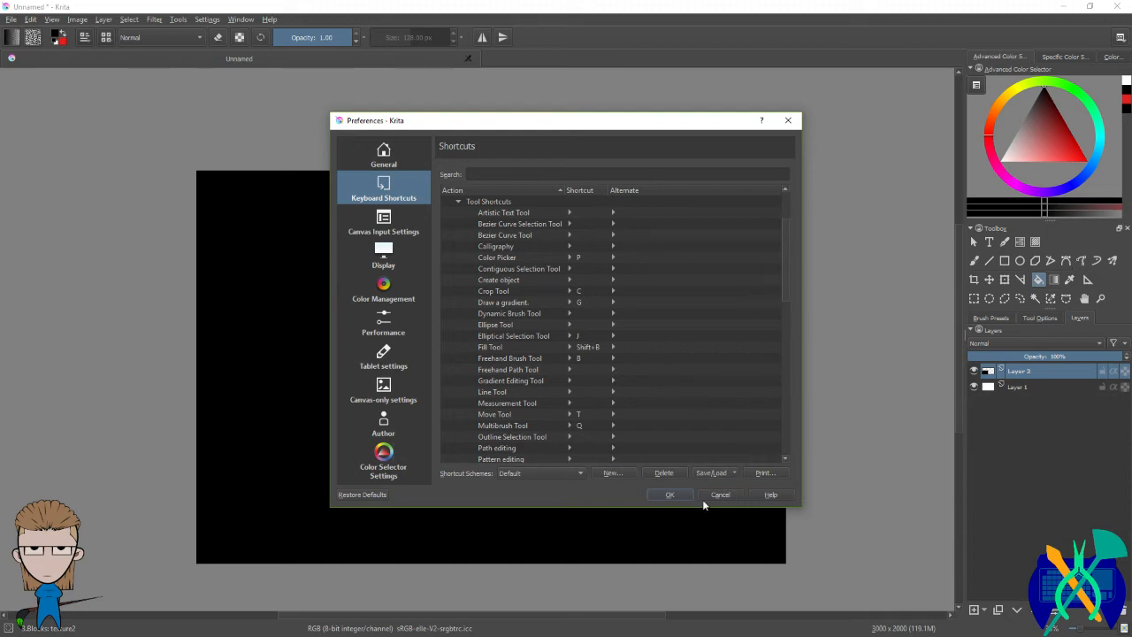
left_click(669, 495)
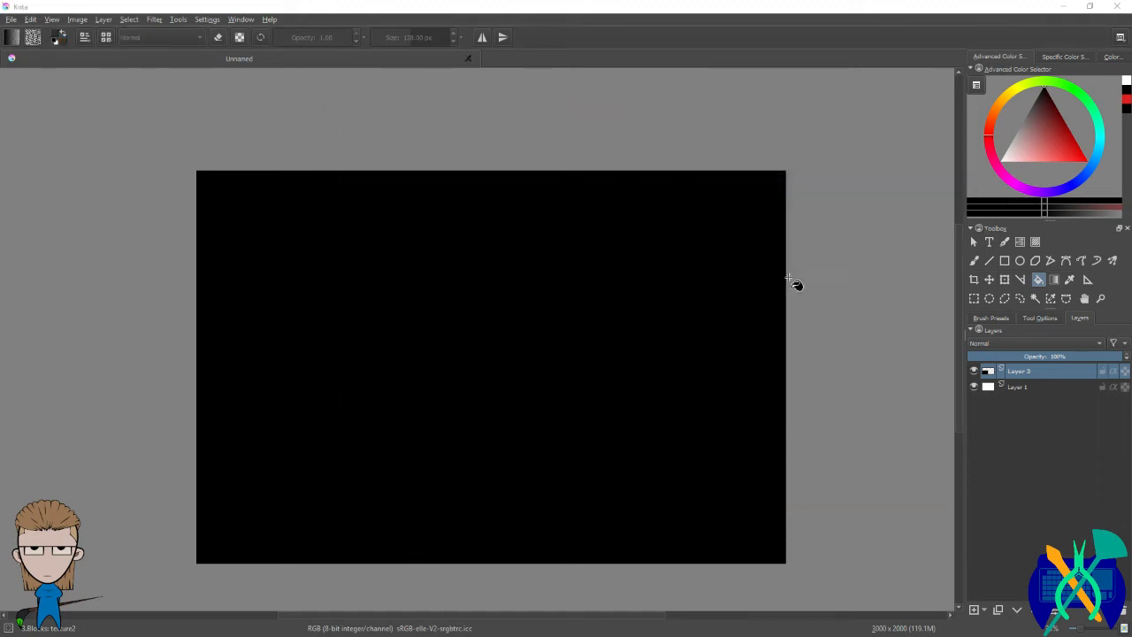
Step: Pick white, red and finally black from the recent colours as the painting colour
left_click(1127, 98)
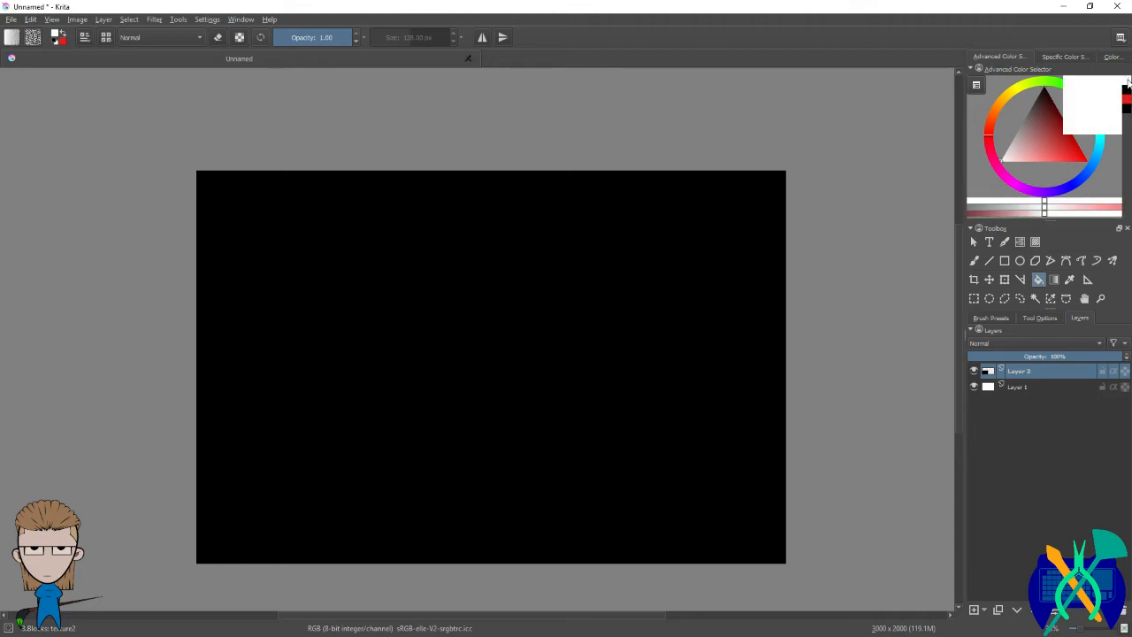
left_click(1128, 81)
left_click(1128, 98)
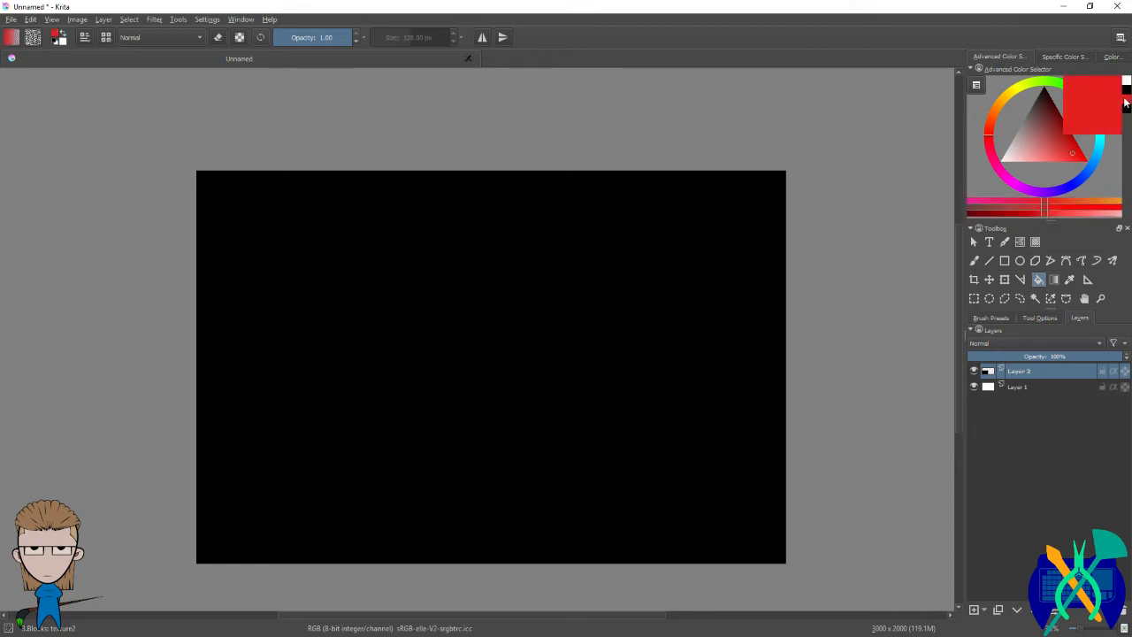
left_click(1127, 90)
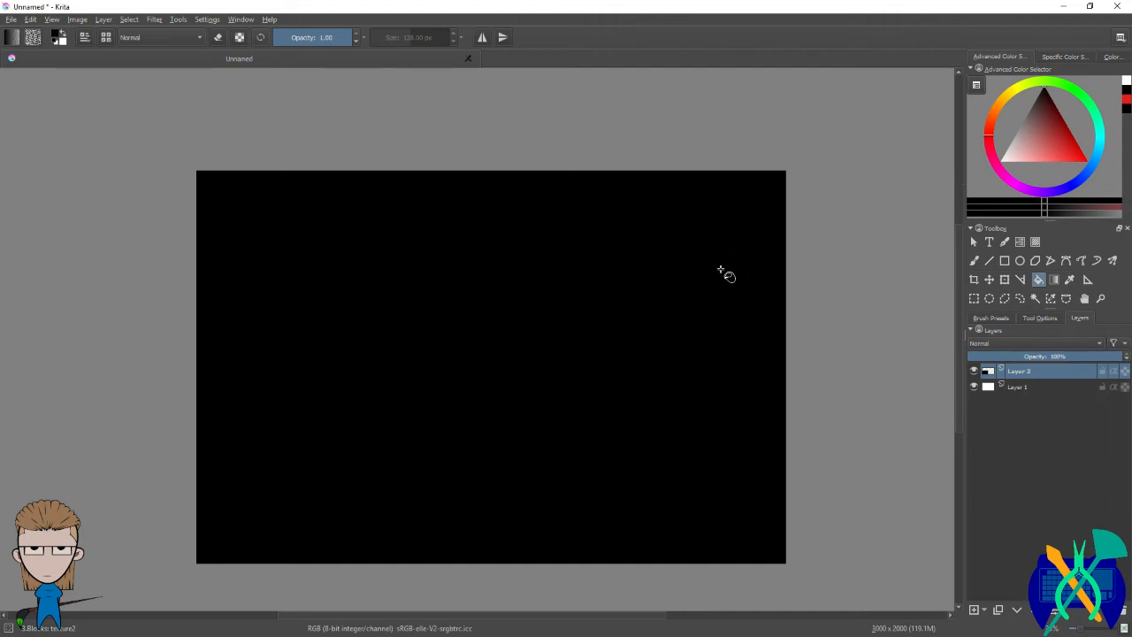
Step: Fill the black canvas with white using the Fill Tool and swapped colours, and switch back to black as foreground
left_click(974, 261)
key("f")
key("x")
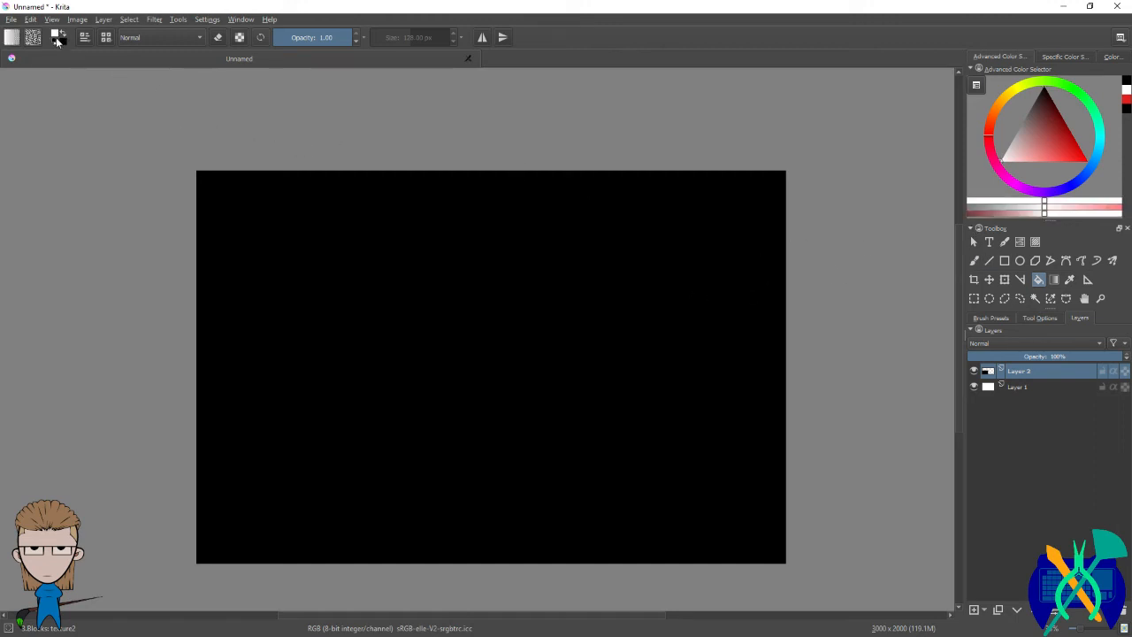
left_click(444, 267)
key("x")
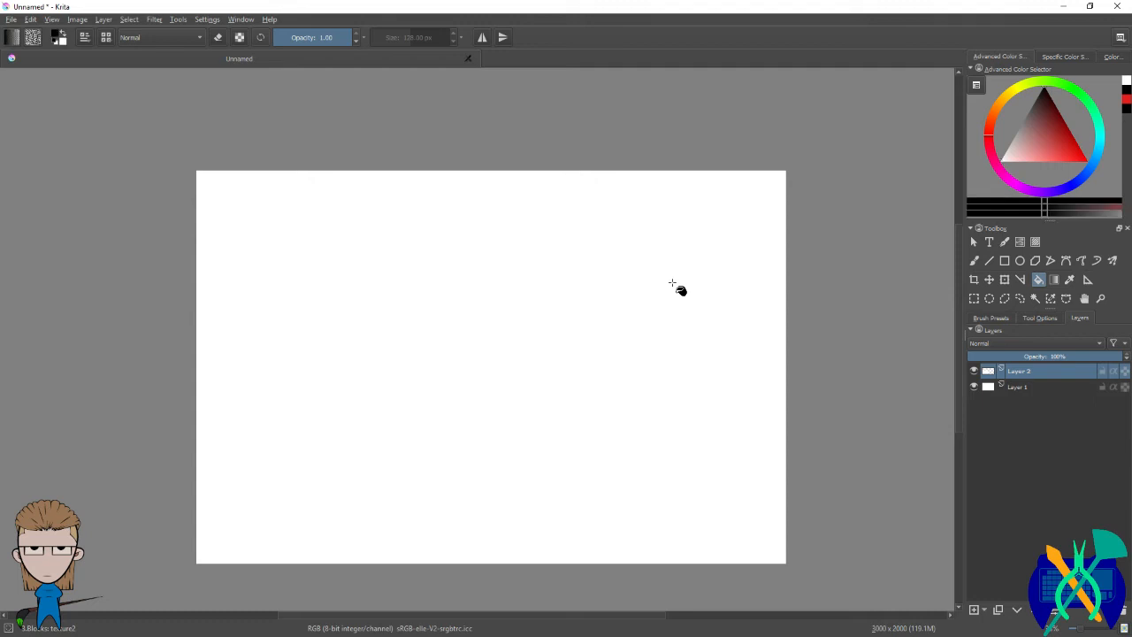
Step: Swap the foreground and background colours back and forth and paint a black patch near the canvas centre with the Freehand Brush
key("x")
key("x")
key("x")
key("x")
left_click(974, 260)
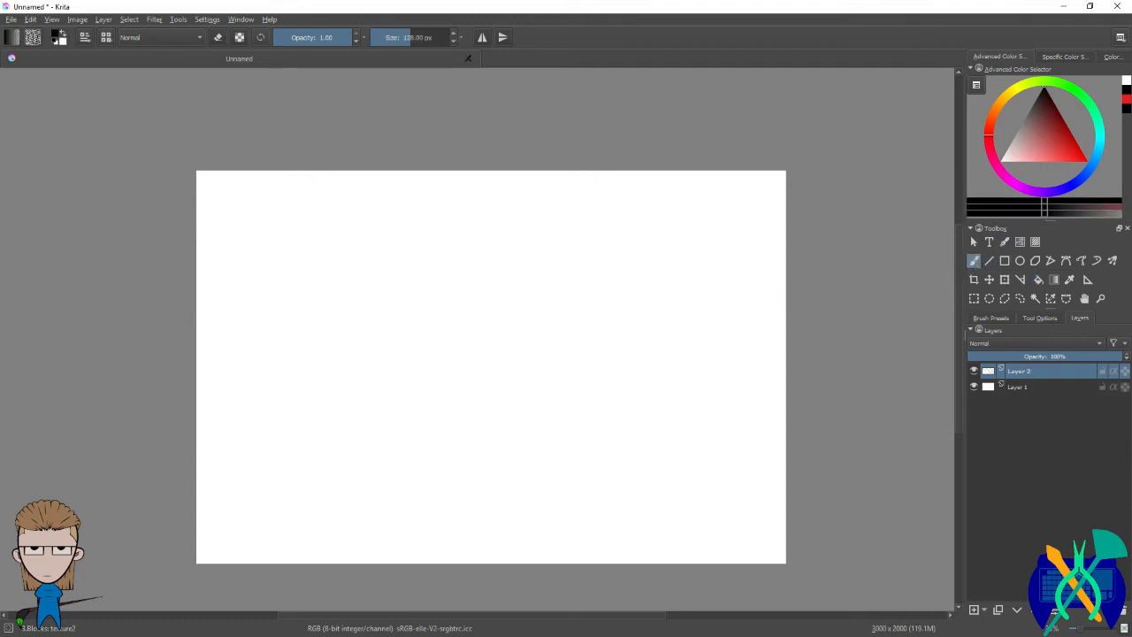
mouse_move(547, 253)
left_mouse_down()
mouse_move(553, 281)
mouse_move(536, 282)
mouse_move(517, 307)
mouse_move(602, 255)
mouse_move(508, 316)
mouse_move(556, 305)
mouse_move(607, 267)
mouse_move(523, 314)
mouse_move(527, 281)
left_mouse_up()
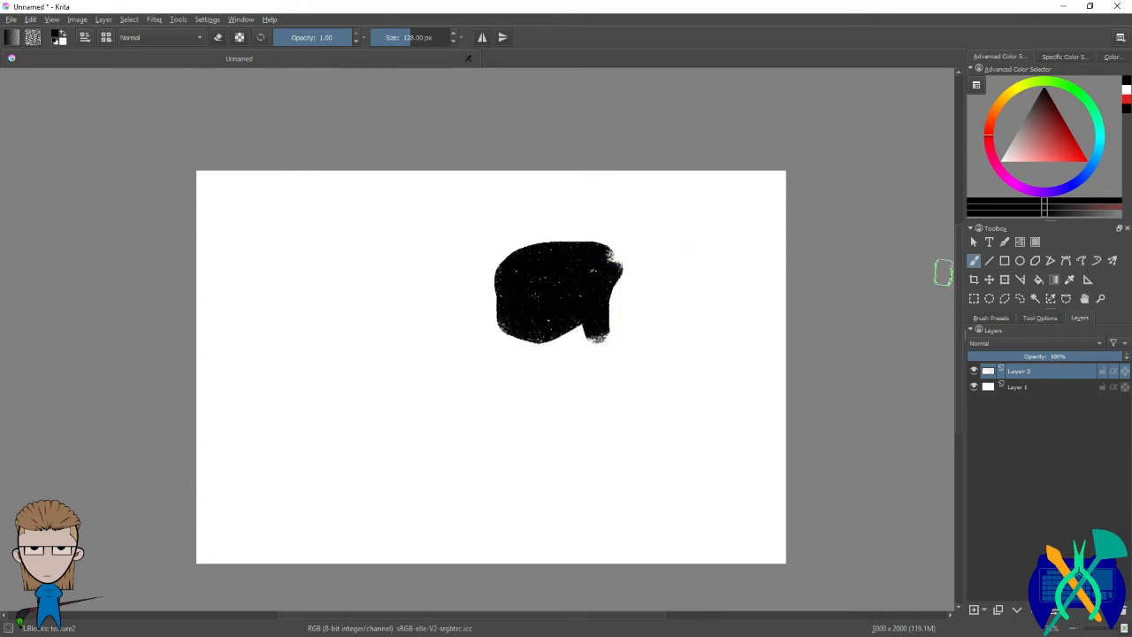
Step: Crop the canvas to a rectangle of about 890 x 694 px around the black patch with the Crop Tool
left_click(1067, 260)
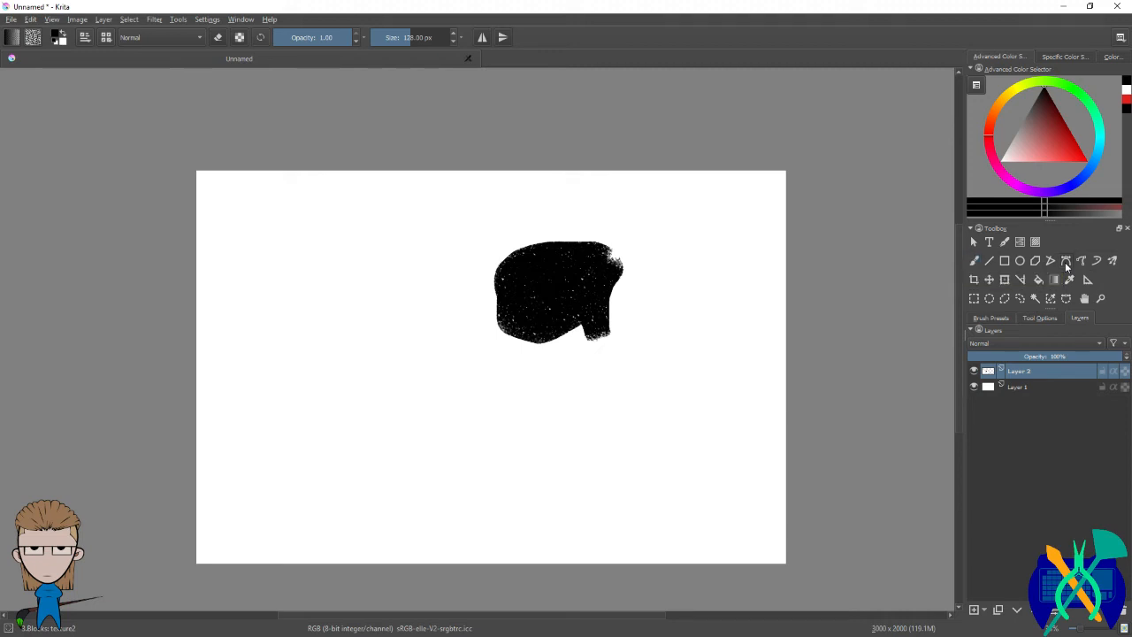
scroll(668, 220, "up", 1)
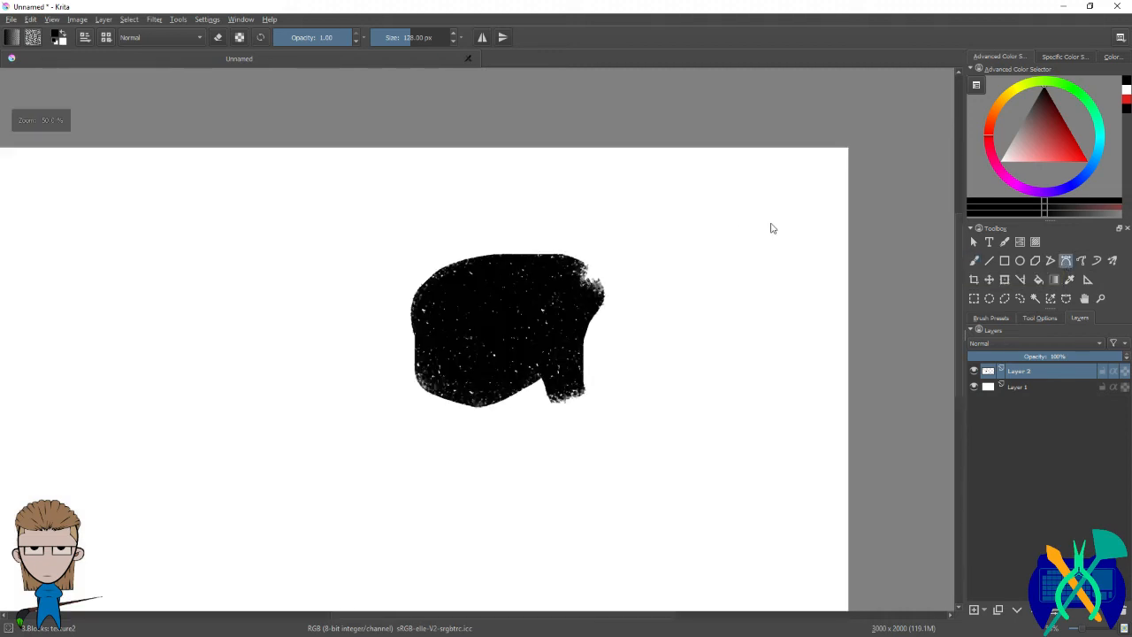
scroll(819, 234, "up", 1)
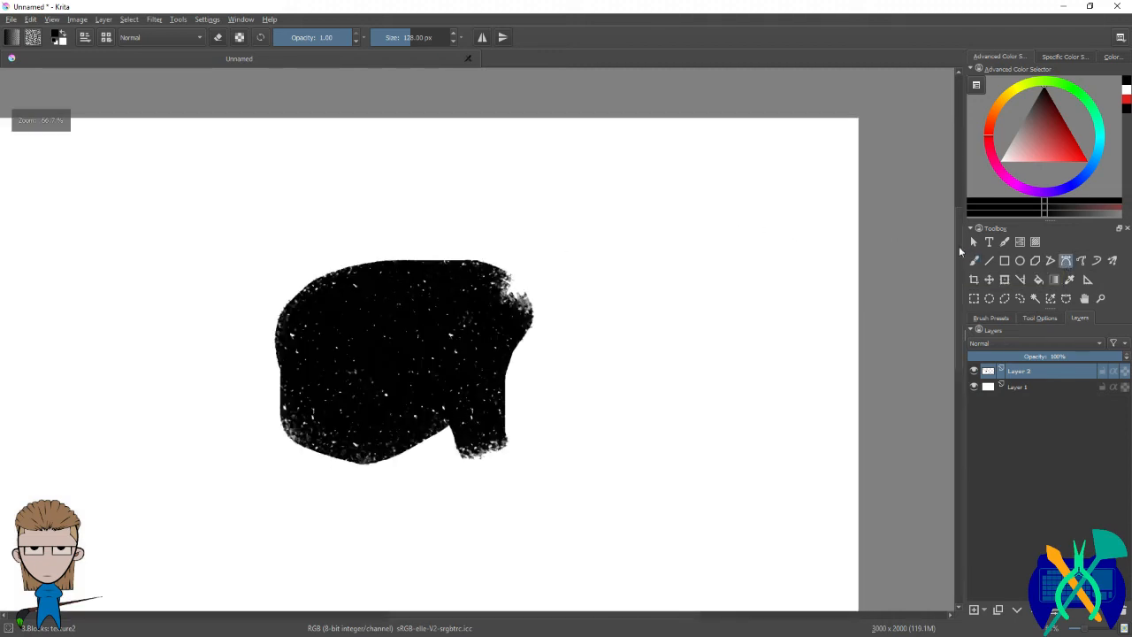
left_click(1067, 261)
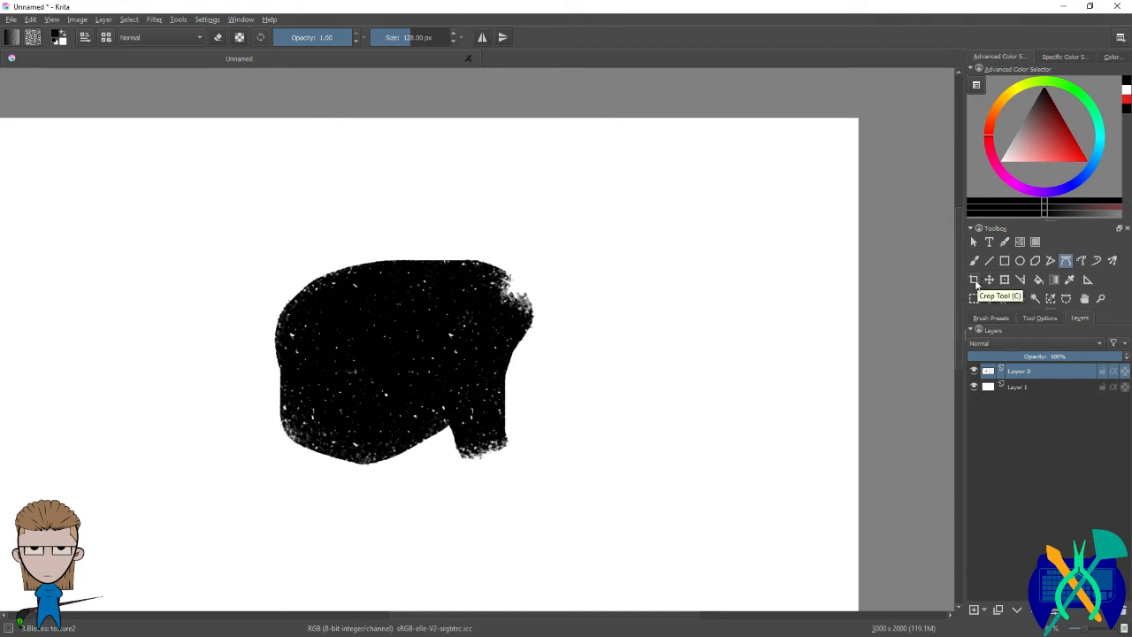
left_click(974, 279)
left_click_drag(570, 247, 220, 531)
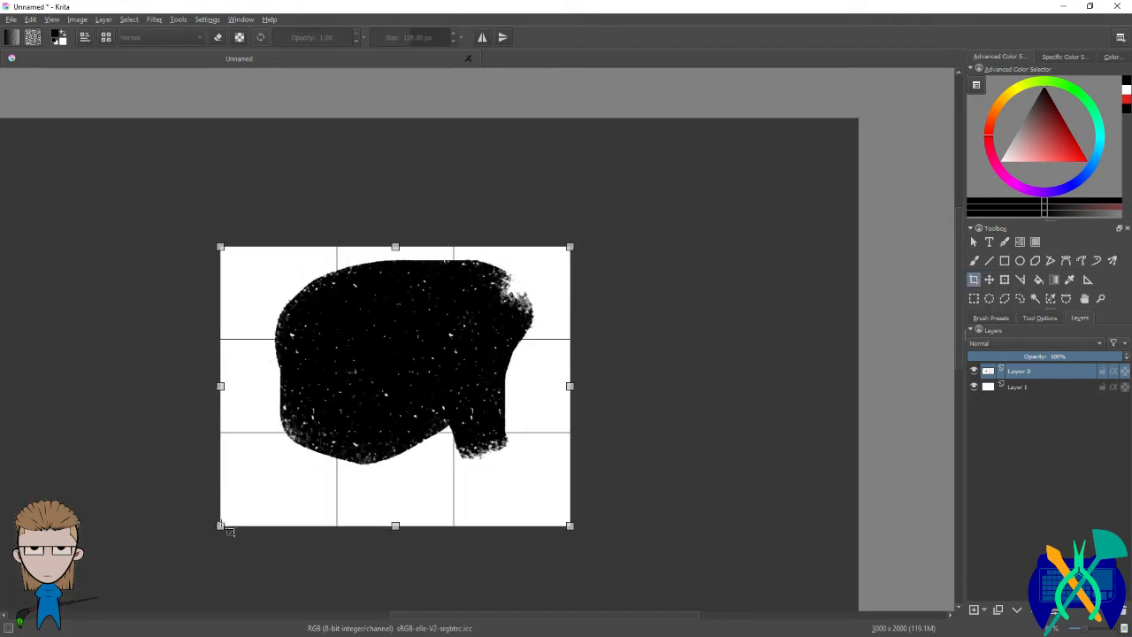
scroll(714, 350, "down", 2)
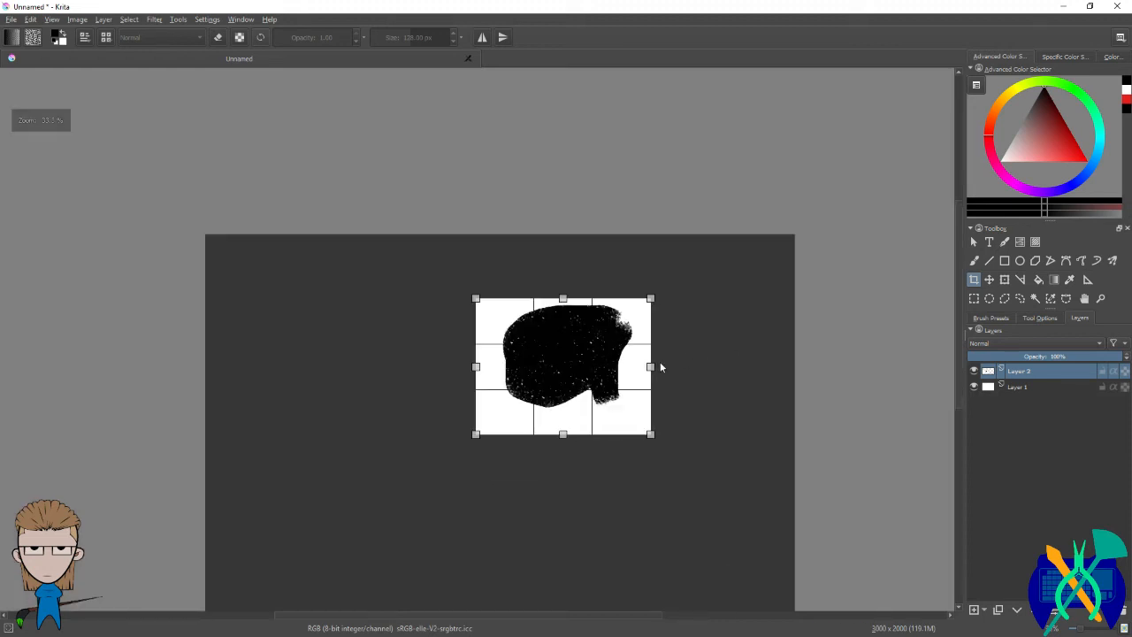
key("Return")
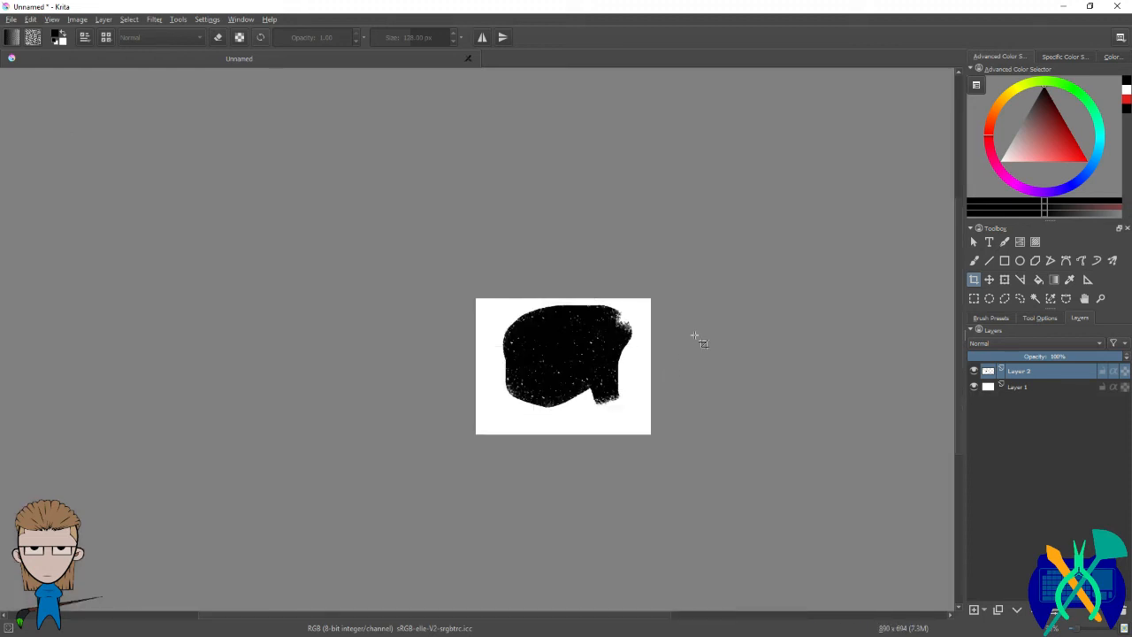
Step: Undo the crop and the painted black patch
key("ctrl+z")
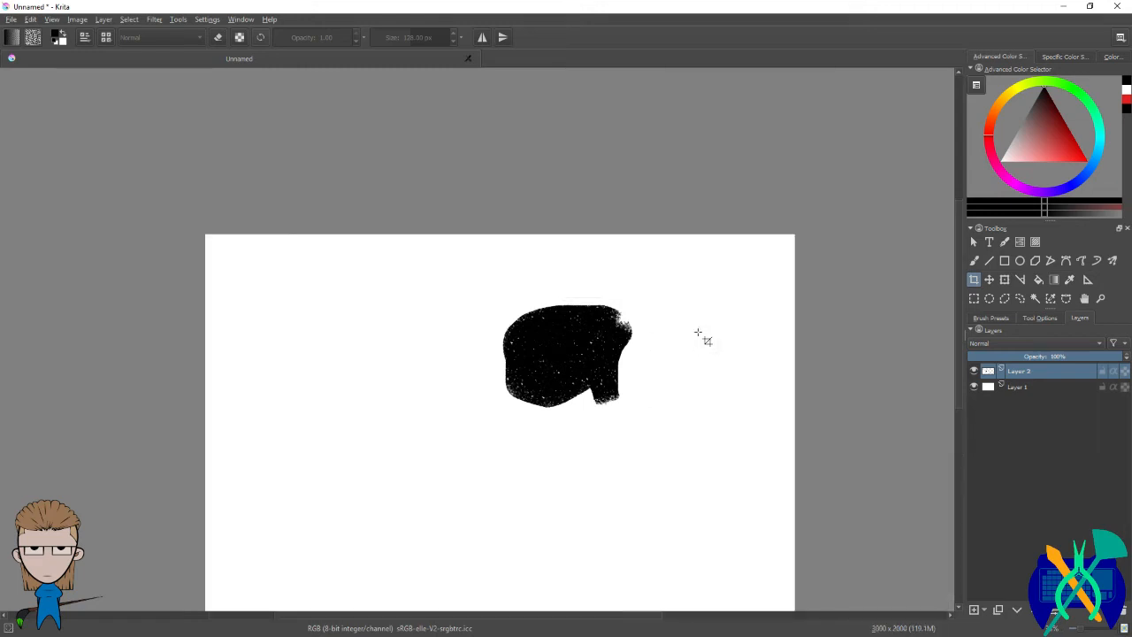
key("ctrl+z")
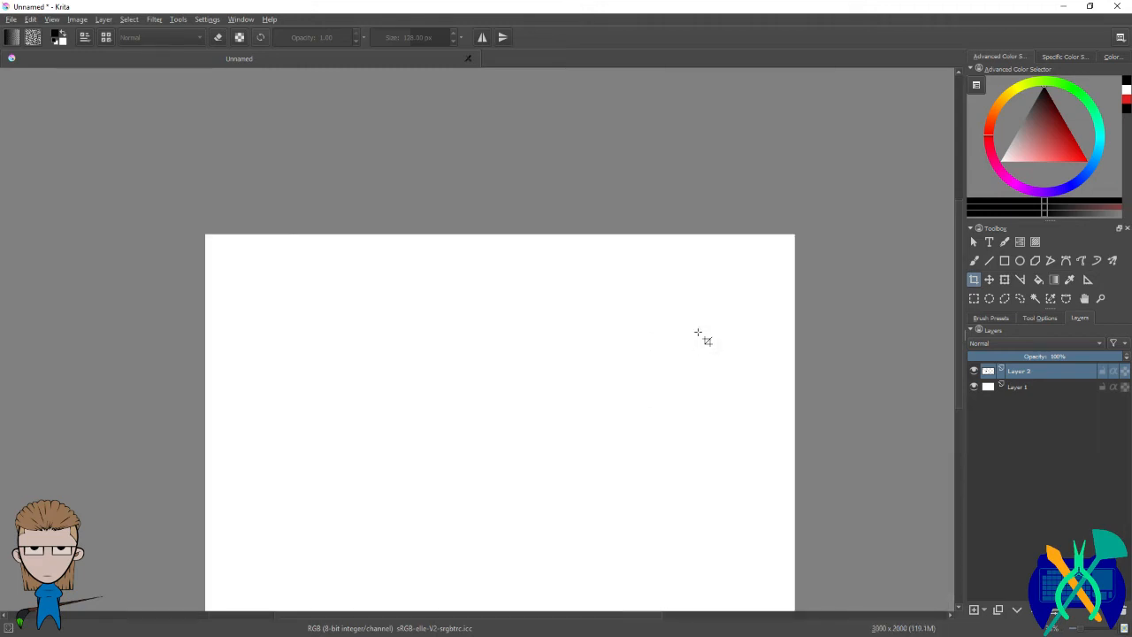
scroll(698, 391, "up", 1)
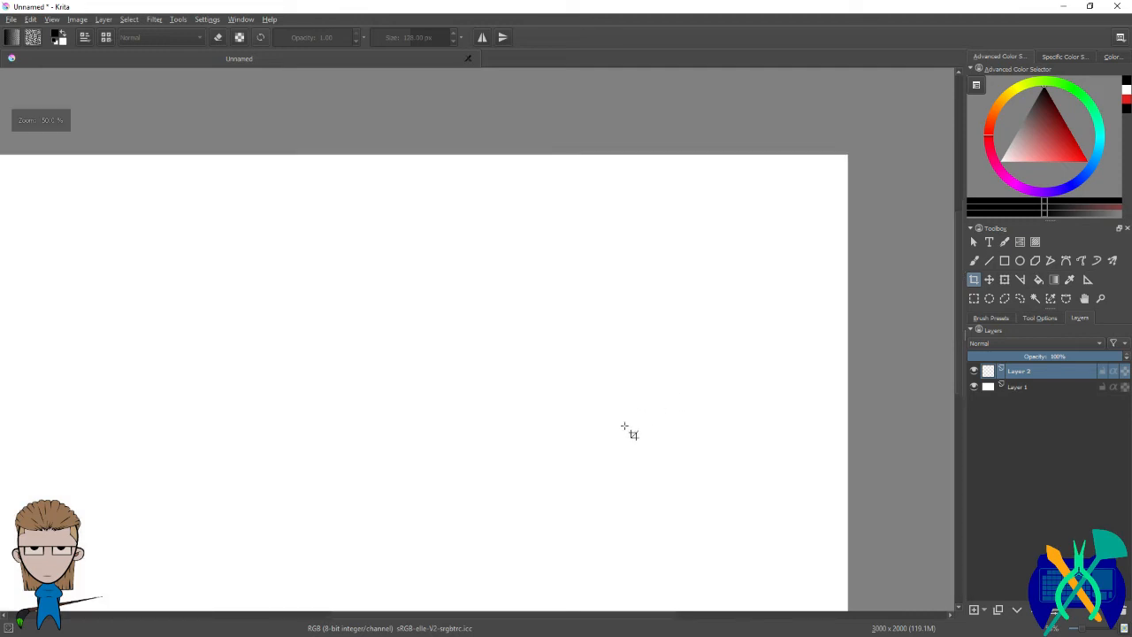
scroll(831, 294, "down", 1)
left_click_drag(673, 367, 632, 330)
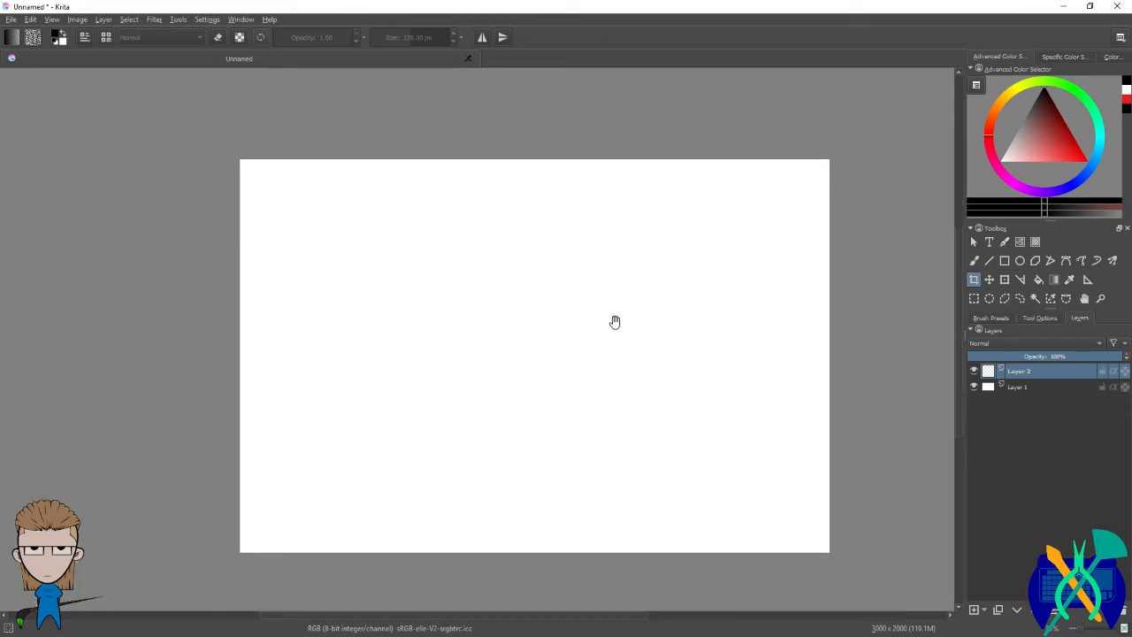
scroll(633, 330, "up", 1)
Step: Draw a closed black triangle across the middle of the canvas with the Polyline Tool, and undo it
left_click(989, 279)
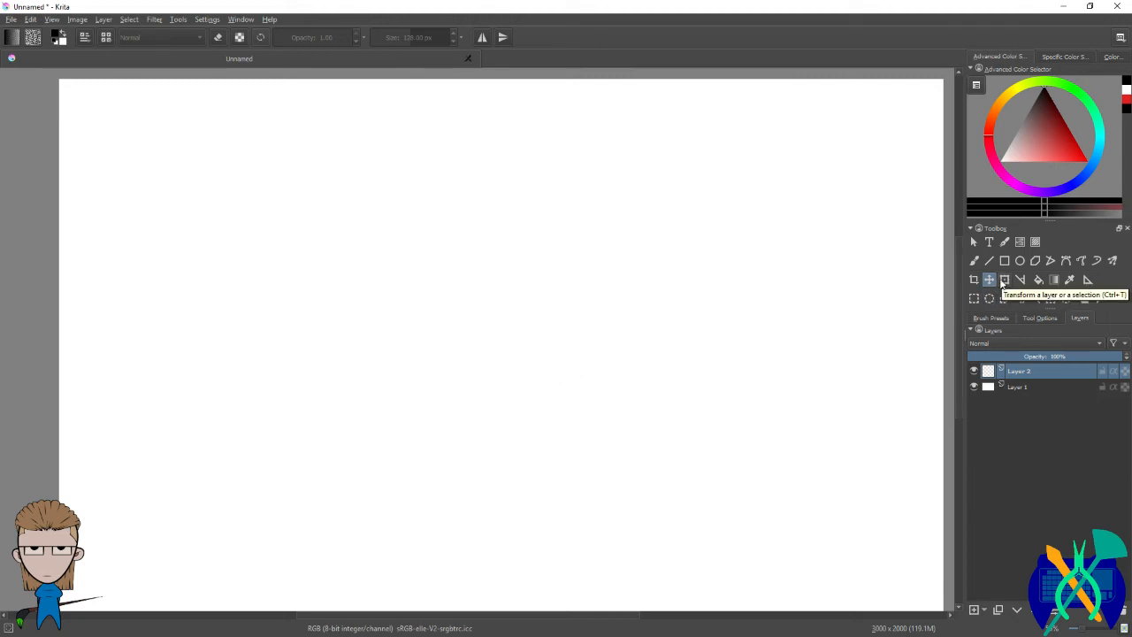
left_click(974, 260)
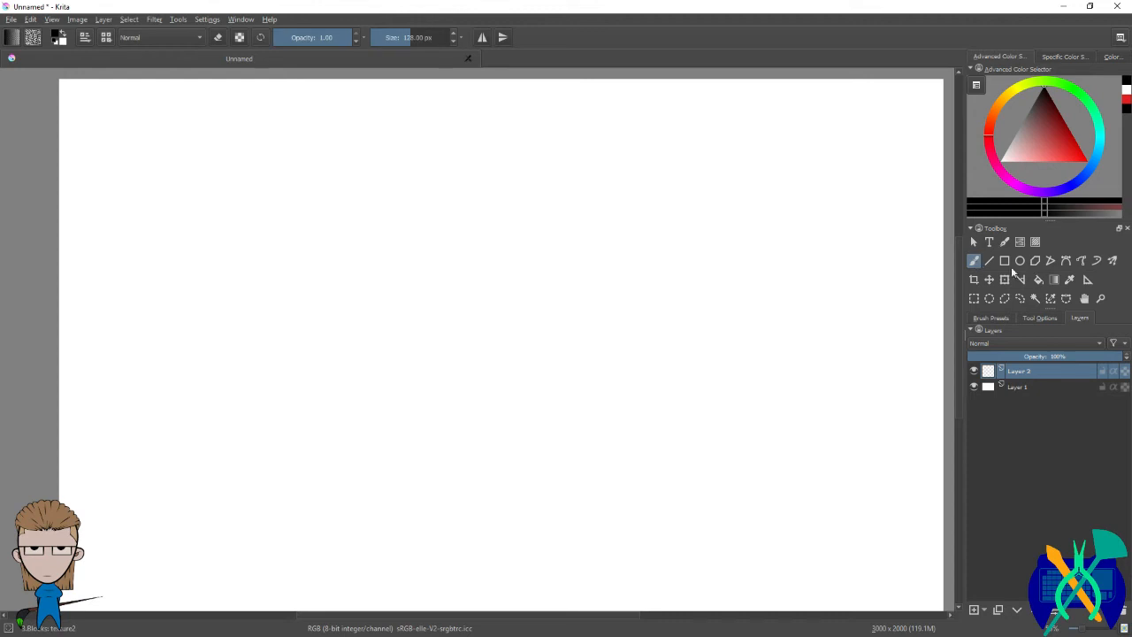
left_click(1050, 262)
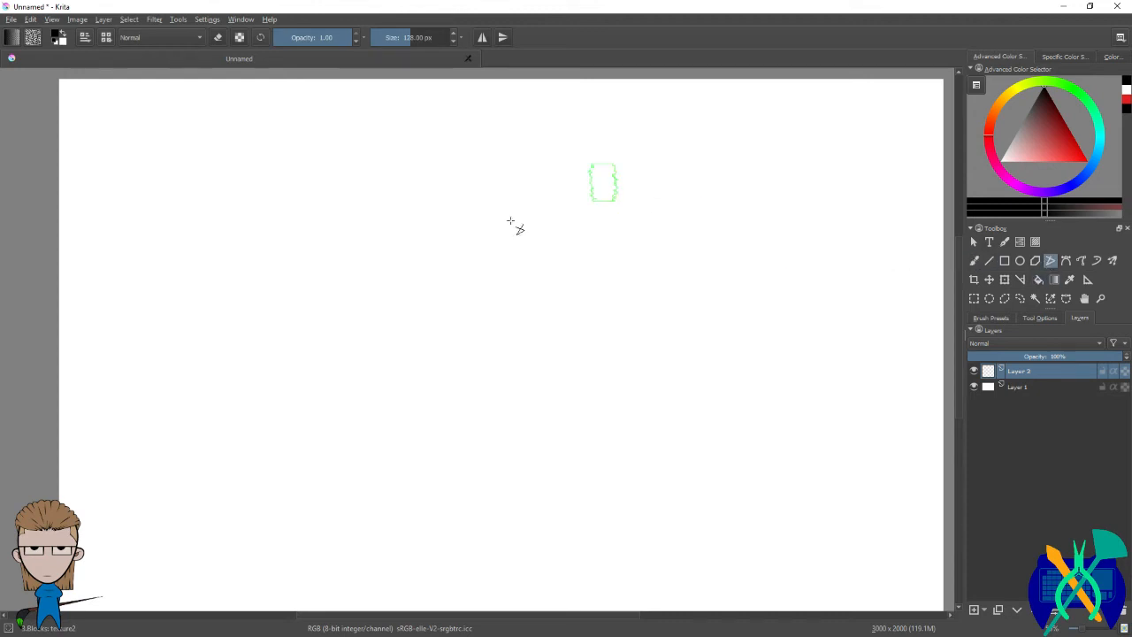
left_click(752, 347)
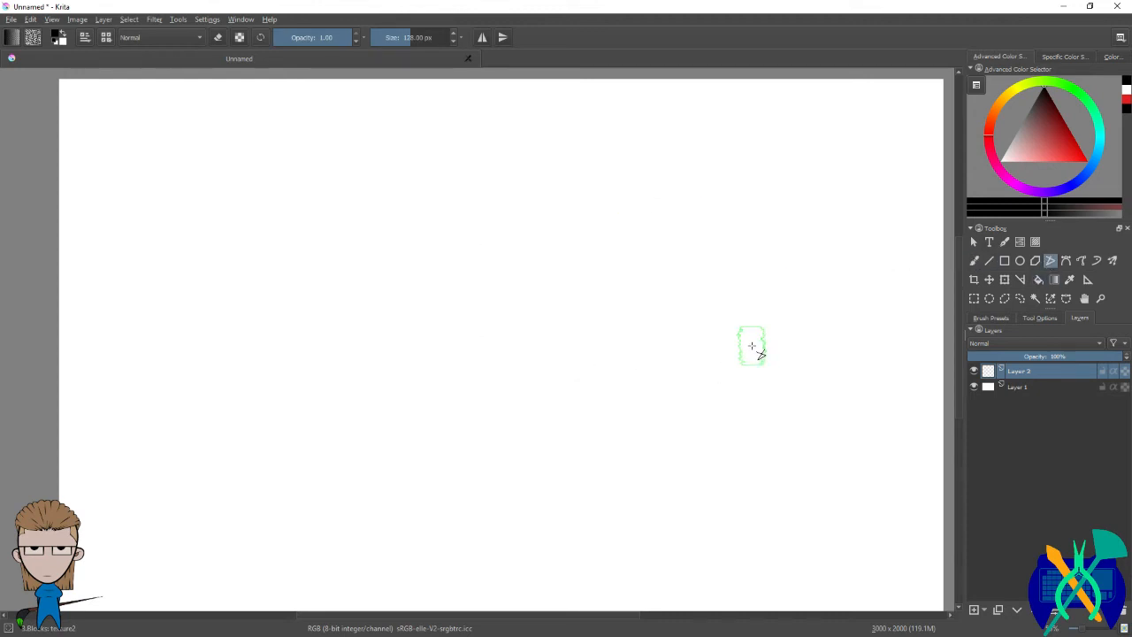
left_click(495, 161)
left_click(468, 478)
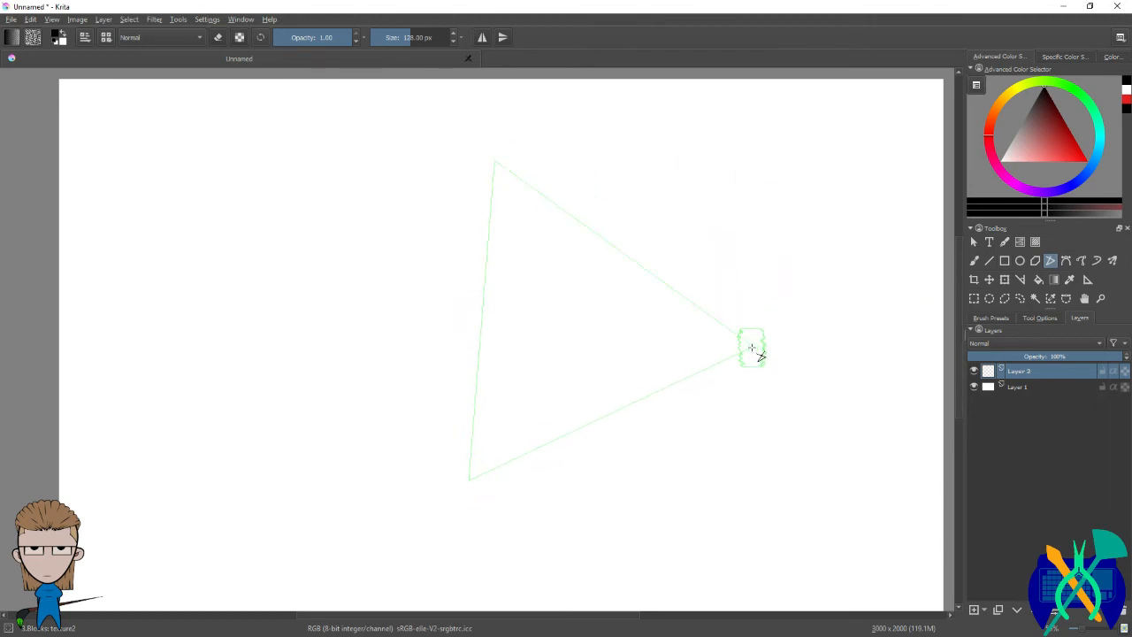
left_click(752, 348)
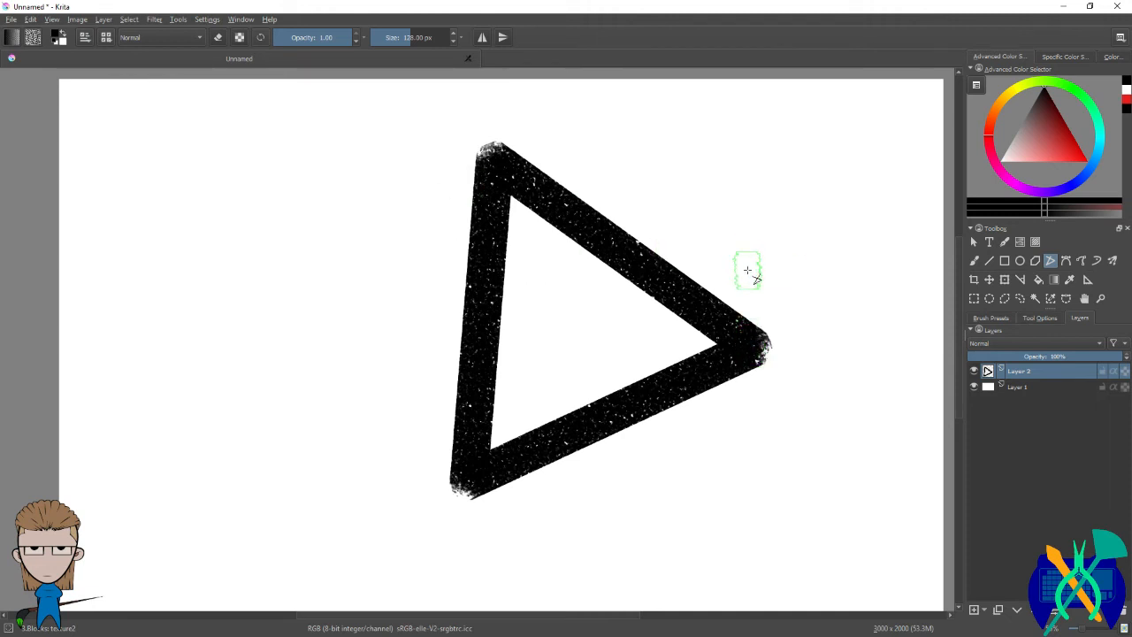
key("ctrl+z")
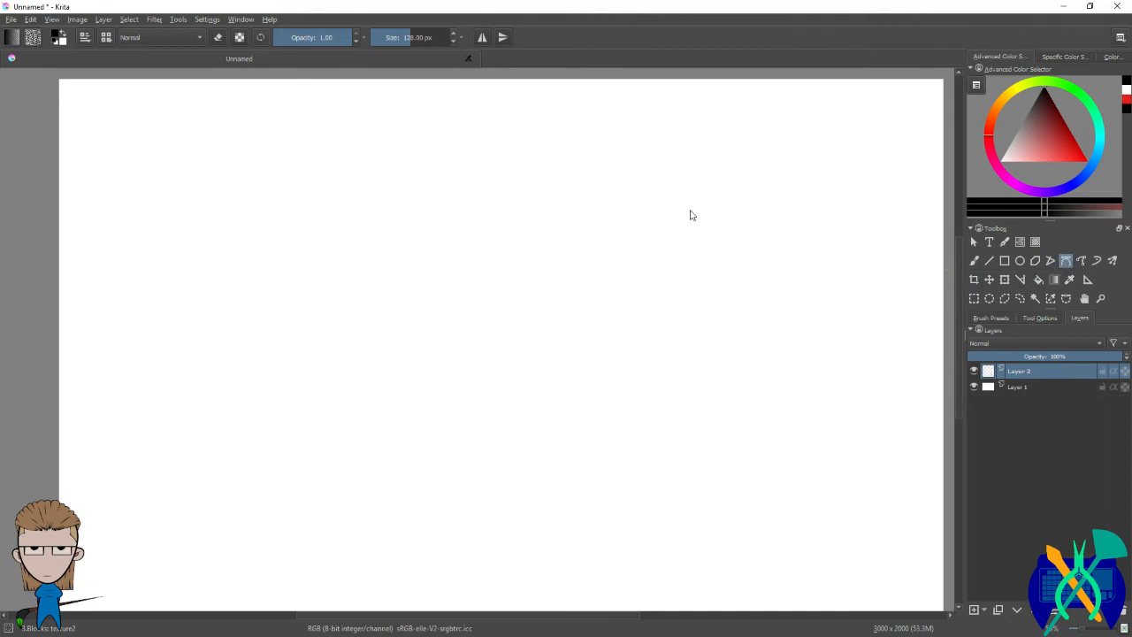
Step: Choose the Basic flat diagonal brush preset and paint a short S-shaped black stroke with the Freehand Brush
left_click(987, 320)
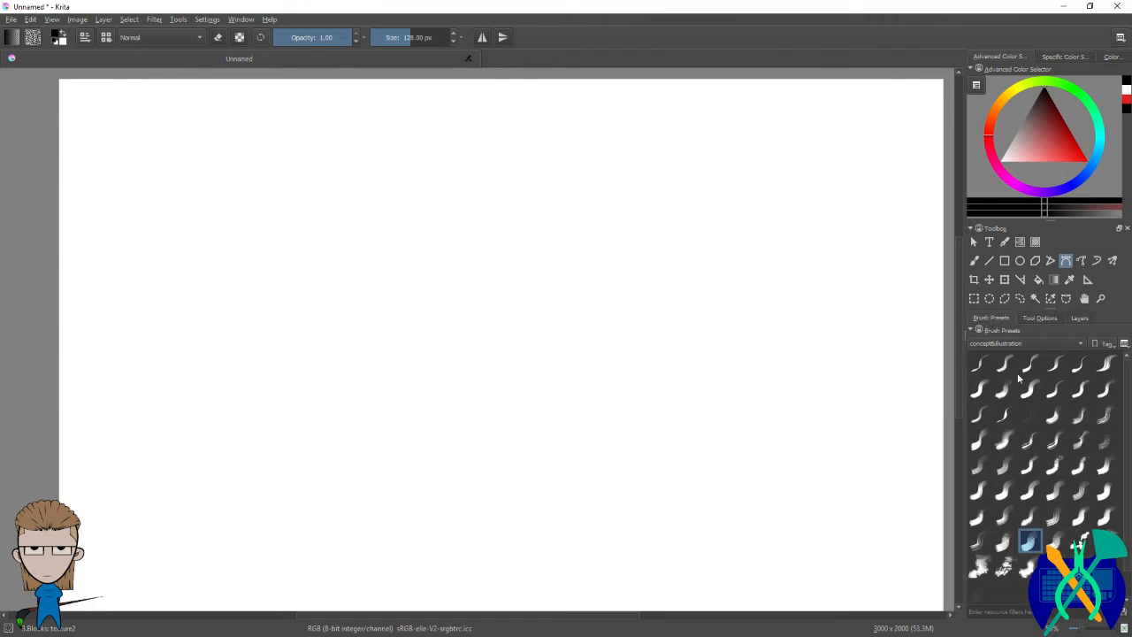
left_click(984, 362)
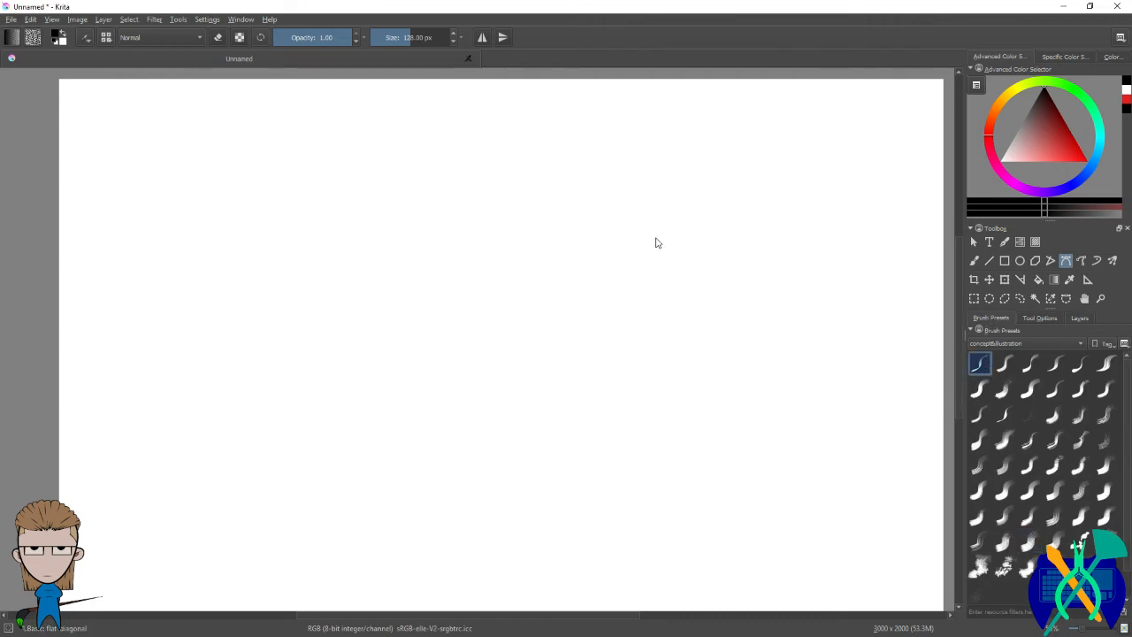
left_click(972, 260)
mouse_move(732, 205)
left_mouse_down()
mouse_move(720, 242)
mouse_move(665, 314)
left_mouse_up()
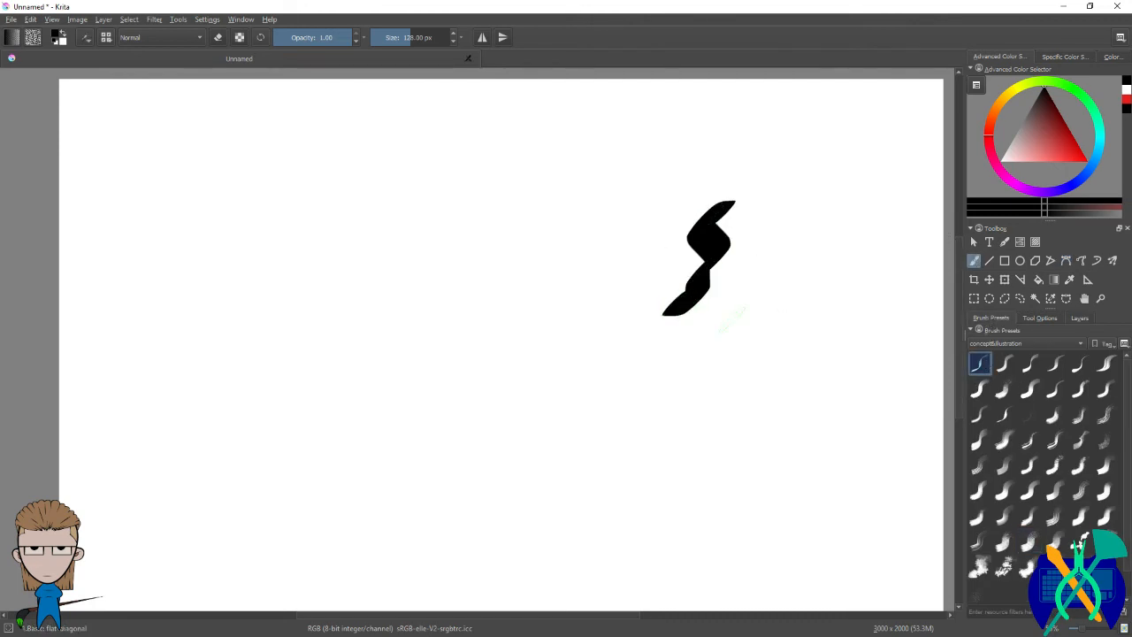
Step: Undo the S-shaped stroke, choose the Basic ink brush preset, and paint and undo a short test stroke
key("ctrl+z")
left_click(1004, 363)
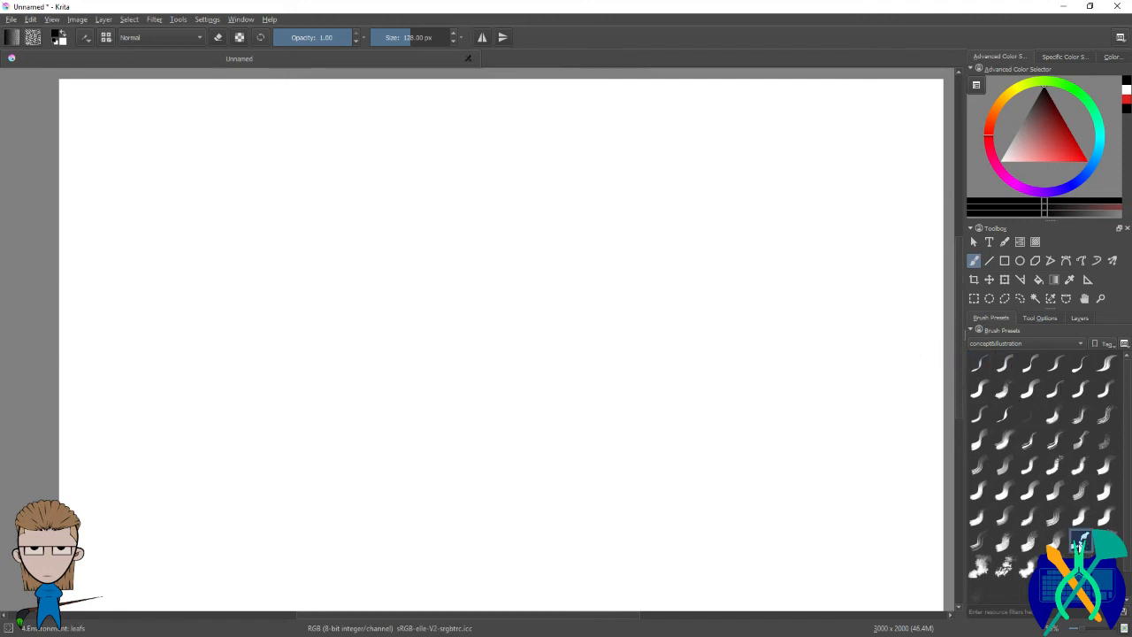
left_click(979, 566)
left_click(1079, 363)
mouse_move(679, 282)
left_mouse_down()
mouse_move(694, 333)
mouse_move(644, 370)
left_mouse_up()
key("ctrl+z")
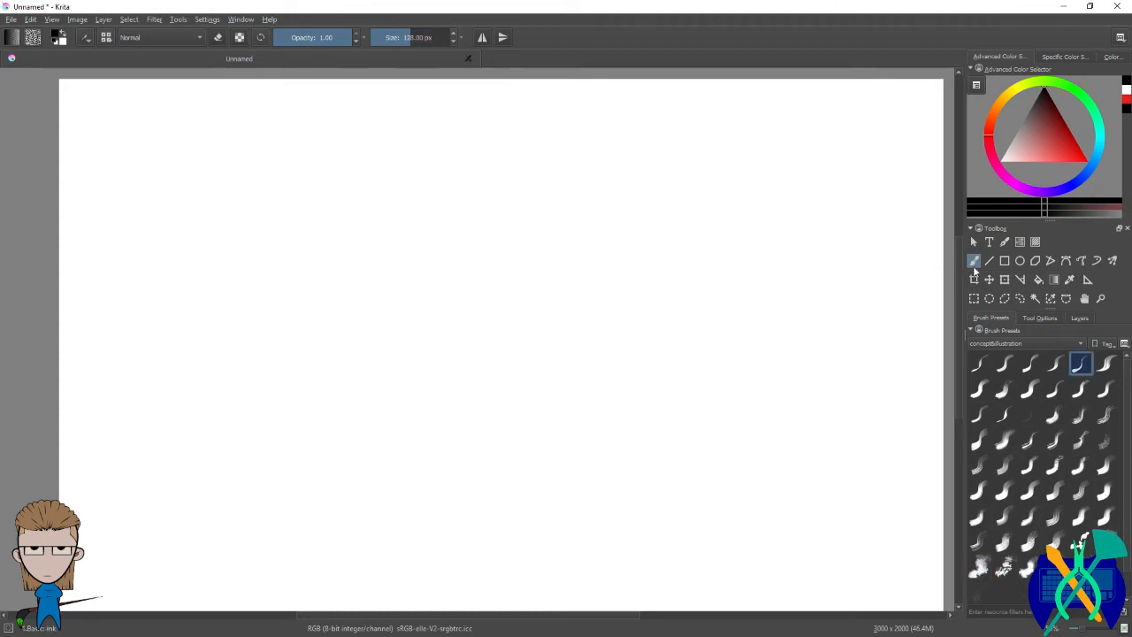
Step: Draw a large closed black shape with curved edges using the Bezier Curve Tool, and undo it
left_click(1066, 260)
mouse_move(448, 182)
left_mouse_down()
mouse_move(608, 255)
mouse_move(627, 340)
mouse_move(429, 407)
mouse_move(399, 394)
mouse_move(298, 396)
mouse_move(404, 403)
mouse_move(699, 376)
mouse_move(840, 344)
mouse_move(849, 244)
mouse_move(830, 204)
mouse_move(674, 158)
mouse_move(481, 135)
mouse_move(372, 169)
left_mouse_up()
mouse_move(485, 359)
left_mouse_down()
mouse_move(748, 355)
mouse_move(755, 306)
mouse_move(702, 212)
mouse_move(579, 188)
left_mouse_up()
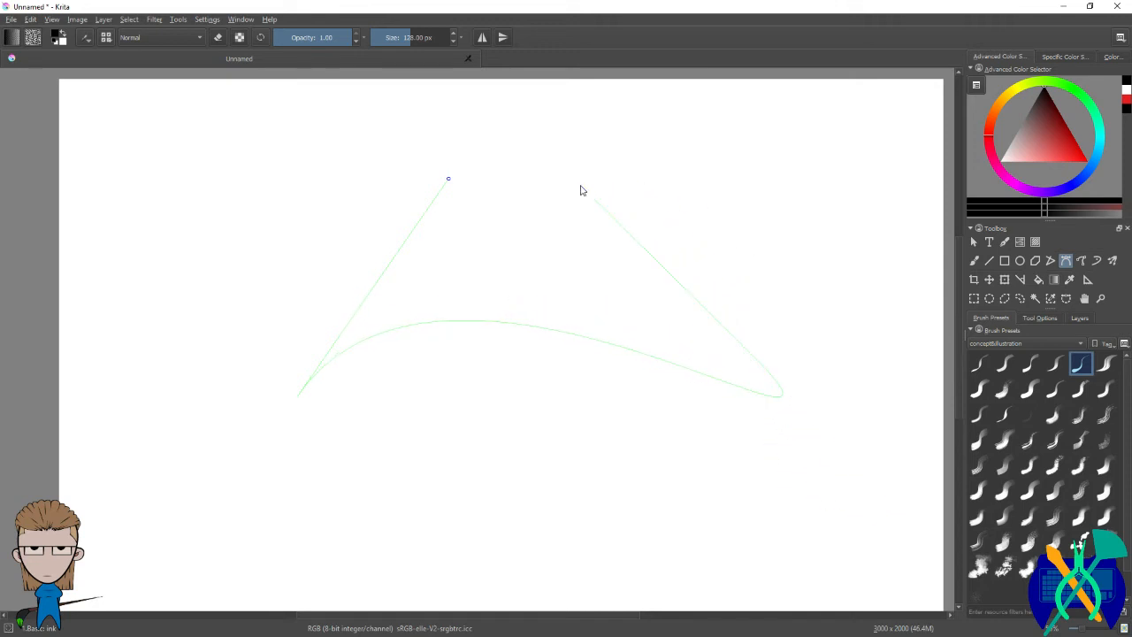
left_click(448, 179)
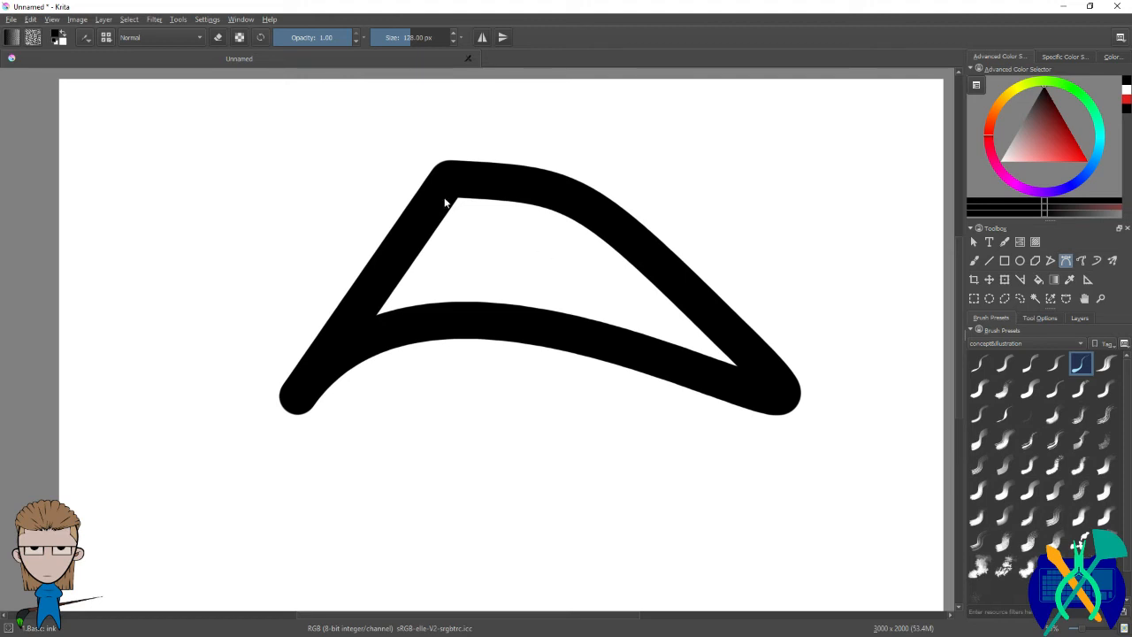
key("ctrl+z")
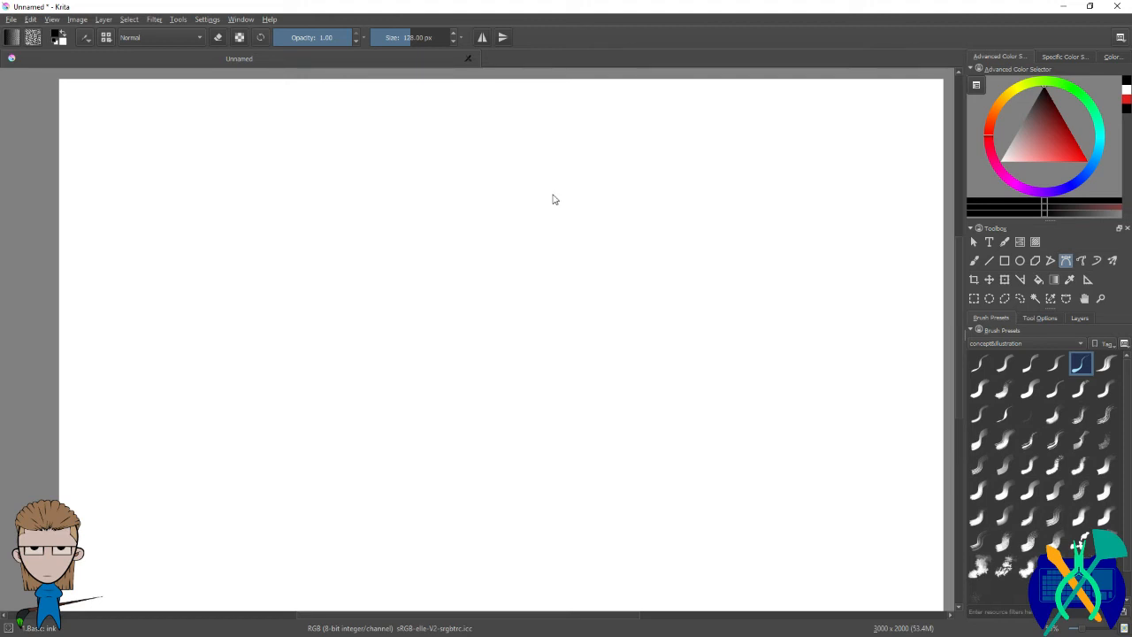
Step: Draw two short strokes on the canvas with the Freehand Path Tool, and undo both
left_click(1080, 261)
left_click_drag(386, 304, 409, 253)
mouse_move(511, 227)
left_mouse_down()
mouse_move(618, 313)
mouse_move(514, 354)
mouse_move(485, 228)
left_mouse_up()
key("ctrl+z")
key("ctrl+z")
Step: Paint two black dots and an arched stroke below them with the Dynamic Brush Tool, and undo all three
left_click(1097, 261)
left_click(299, 212)
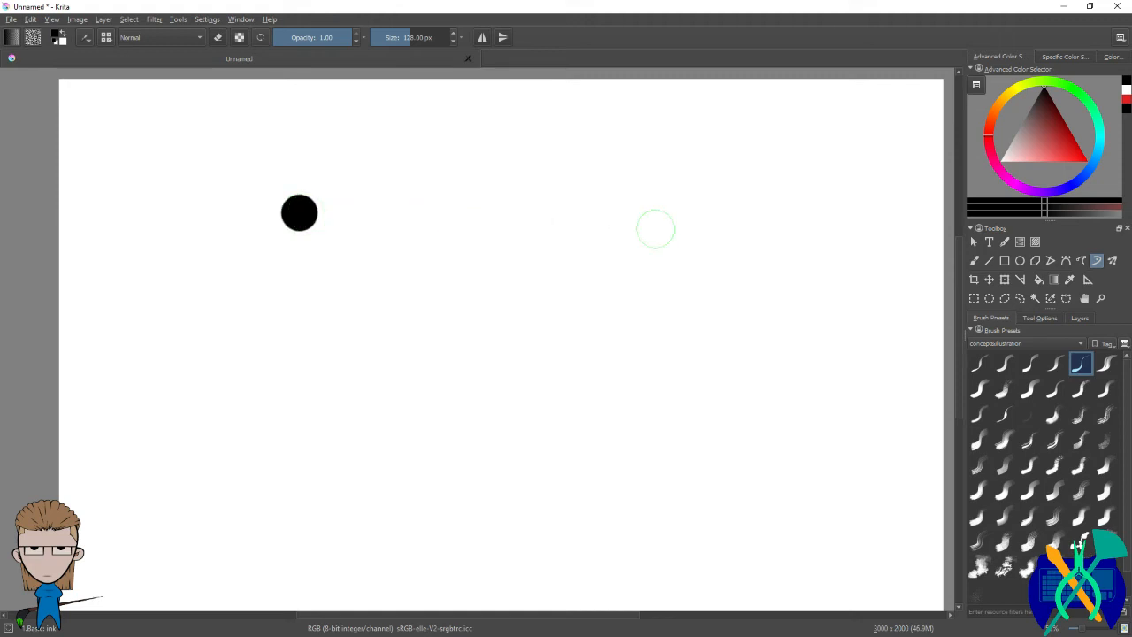
left_click(655, 229)
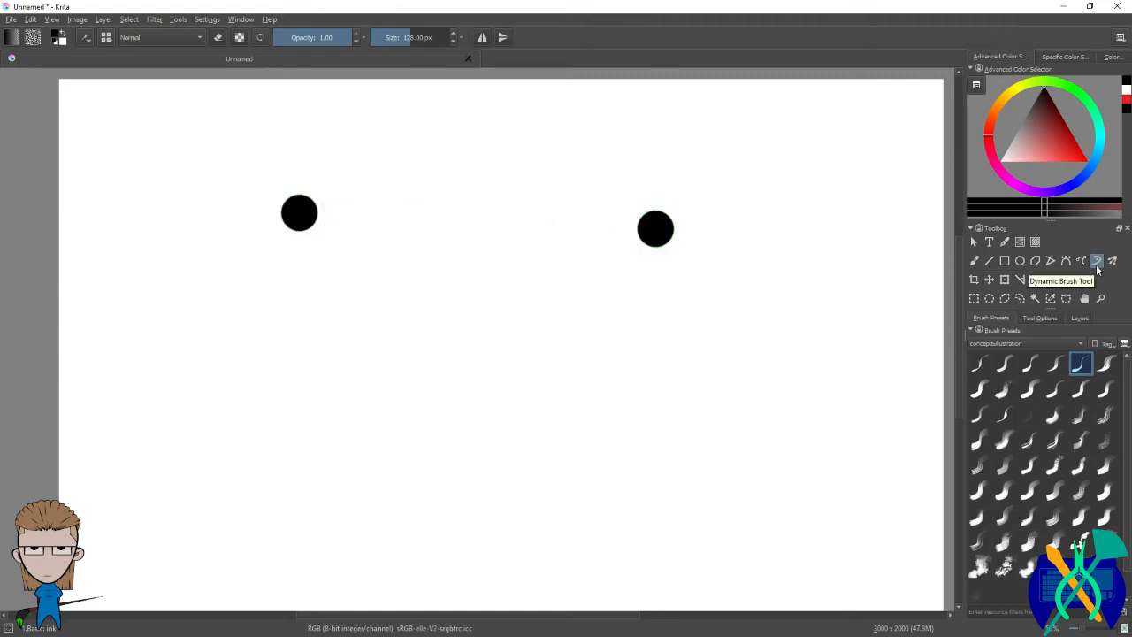
mouse_move(619, 355)
left_mouse_down()
mouse_move(436, 313)
mouse_move(342, 402)
mouse_move(351, 451)
left_mouse_up()
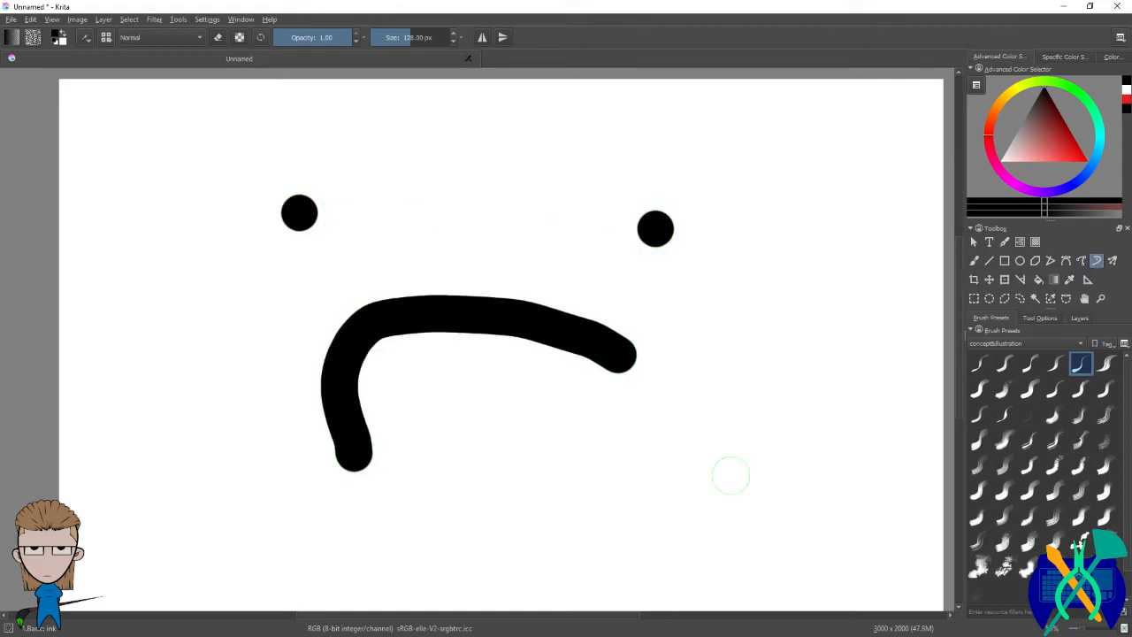
key("ctrl+z")
key("ctrl+z")
key("ctrl+z")
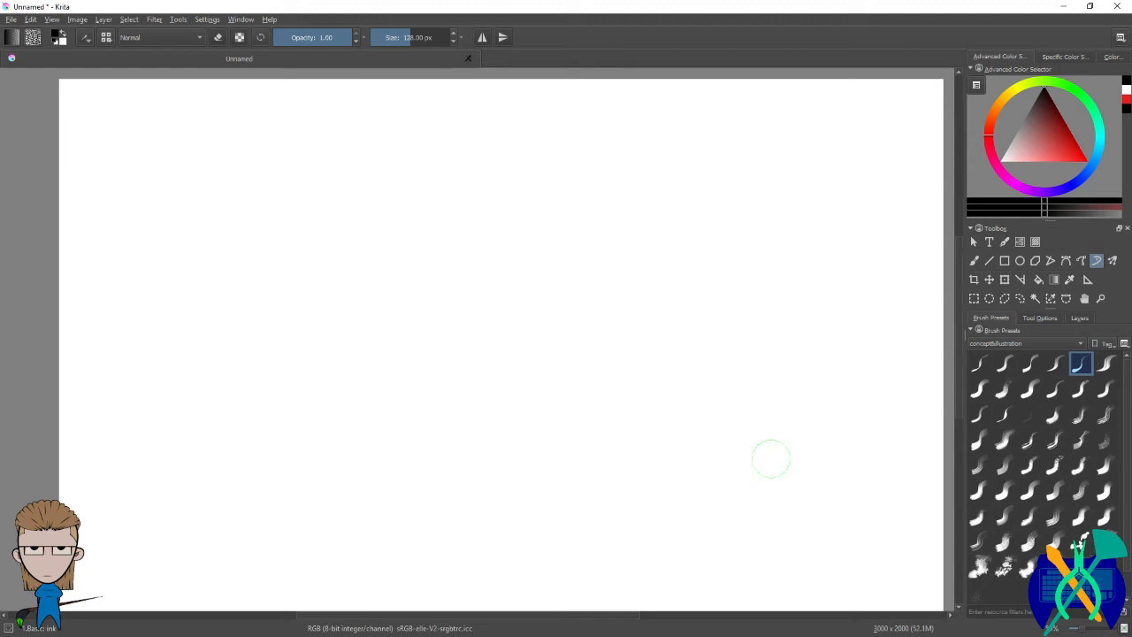
Step: Draw a multi-point black path mixing straight and curved segments across the canvas with the Bezier Curve Tool
left_click(1065, 260)
left_click_drag(351, 268, 418, 273)
left_click_drag(523, 214, 781, 204)
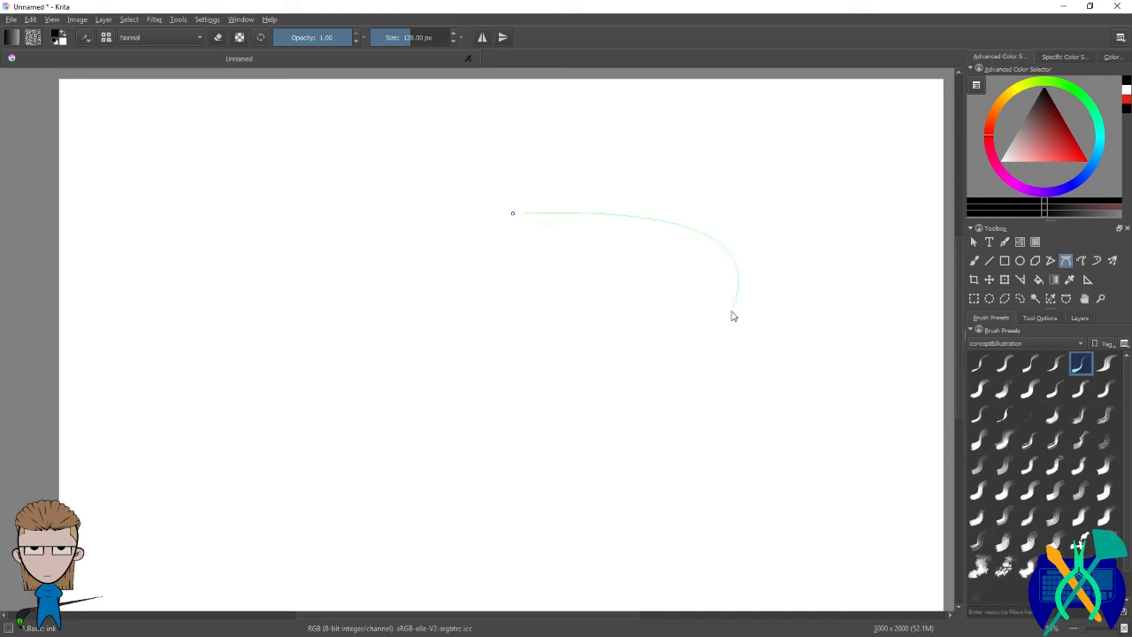
scroll(439, 332, "down", 1)
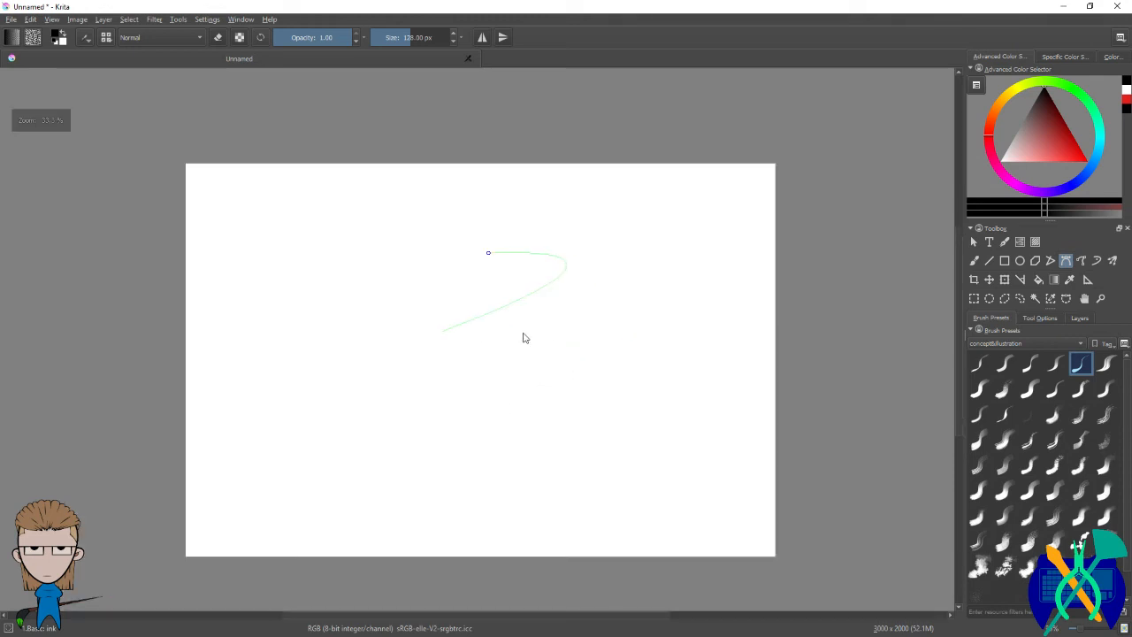
scroll(564, 306, "up", 2)
scroll(566, 306, "down", 1)
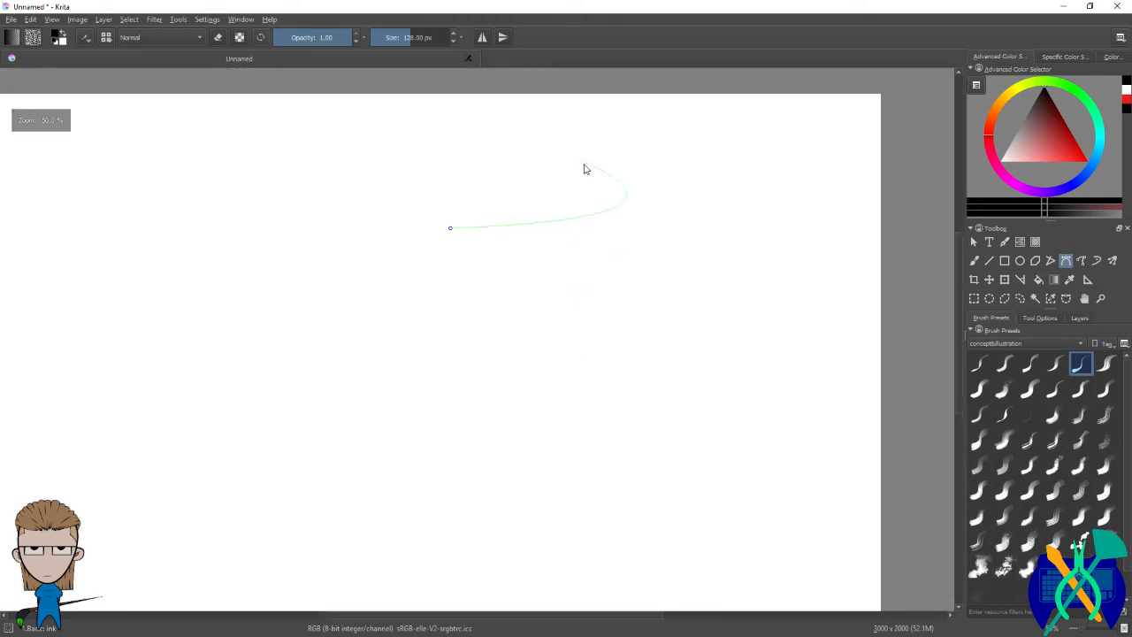
left_click(664, 223)
left_click(627, 380)
left_click_drag(423, 351, 537, 388)
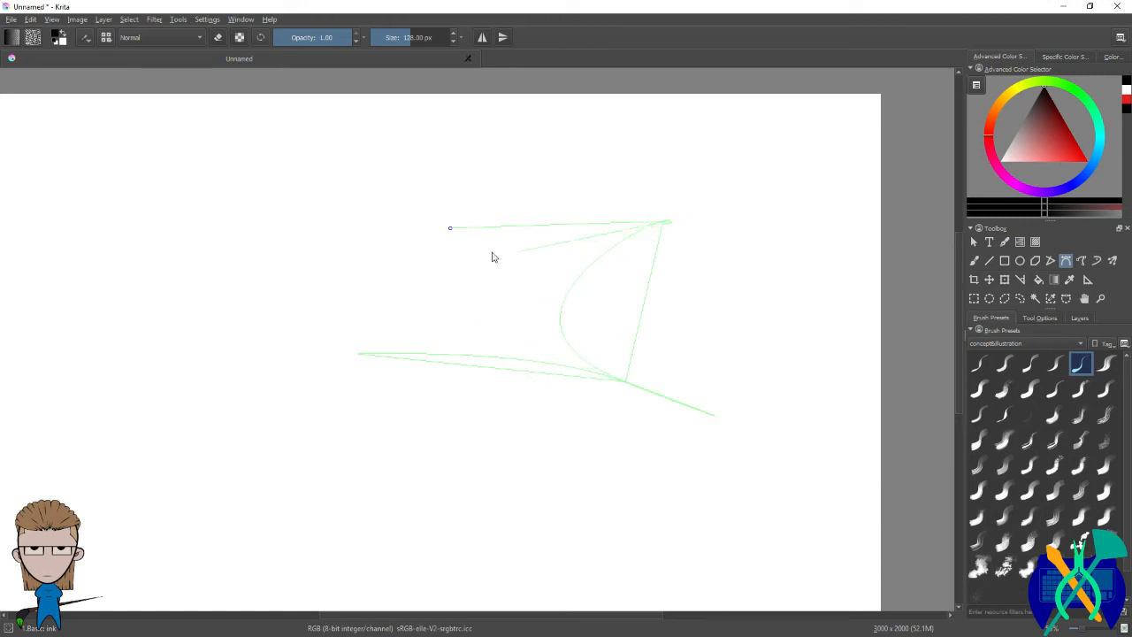
left_click_drag(335, 270, 313, 333)
left_click_drag(449, 197, 451, 231)
key("Return")
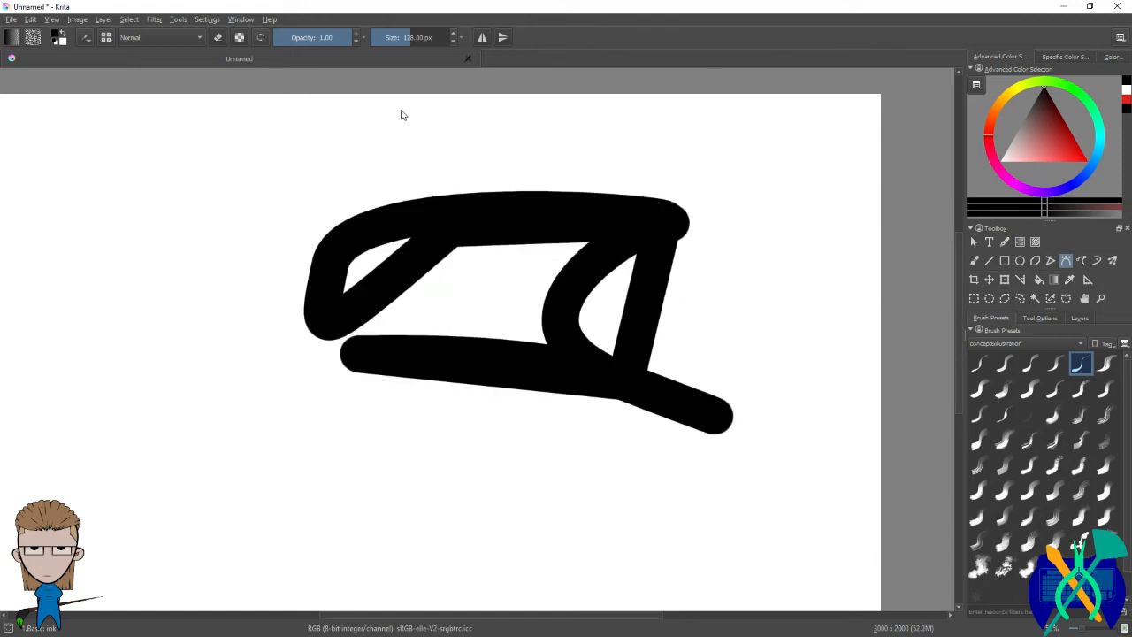
Step: Switch to the Freehand Brush Tool, reduce the brush size and clear the layer's contents
left_click_drag(581, 124, 313, 132)
left_click(974, 261)
mouse_move(641, 139)
left_mouse_down()
mouse_move(572, 139)
mouse_move(582, 139)
left_mouse_up()
key("Delete")
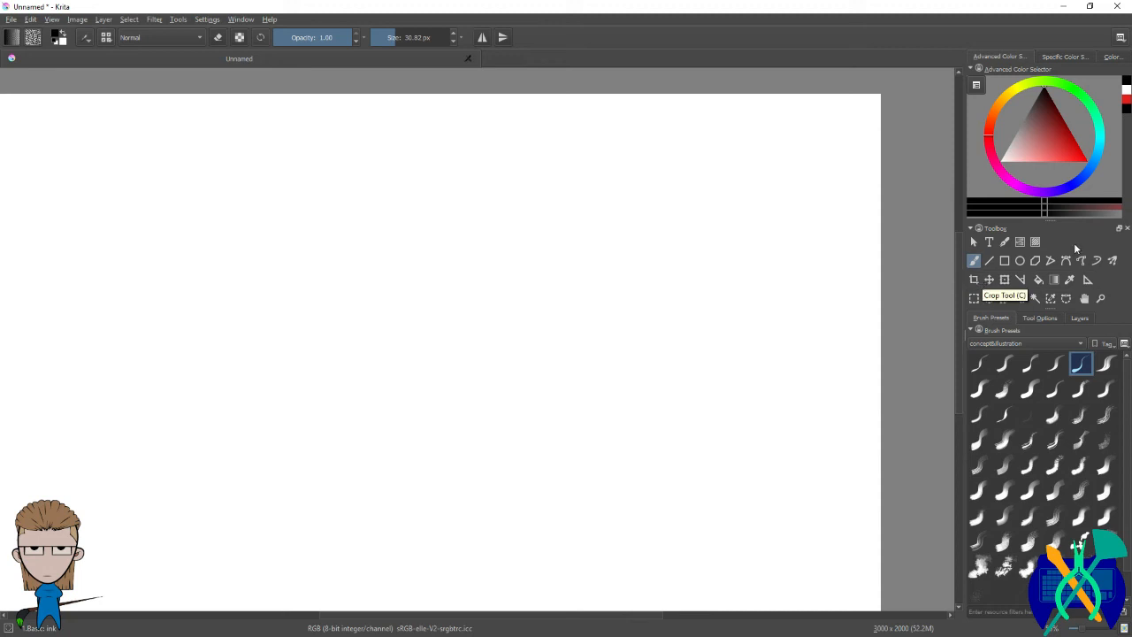
Step: Paint two test strokes with the Dynamic Brush Tool, one in Basic ink and one in another preset, and undo both
left_click(1022, 247)
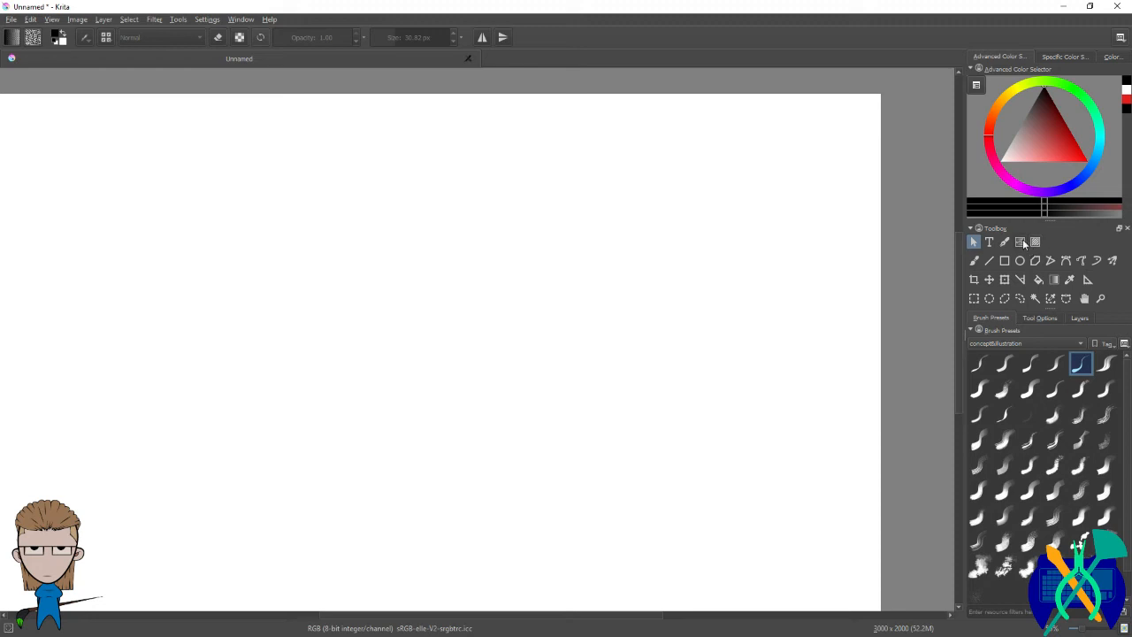
left_click(1080, 260)
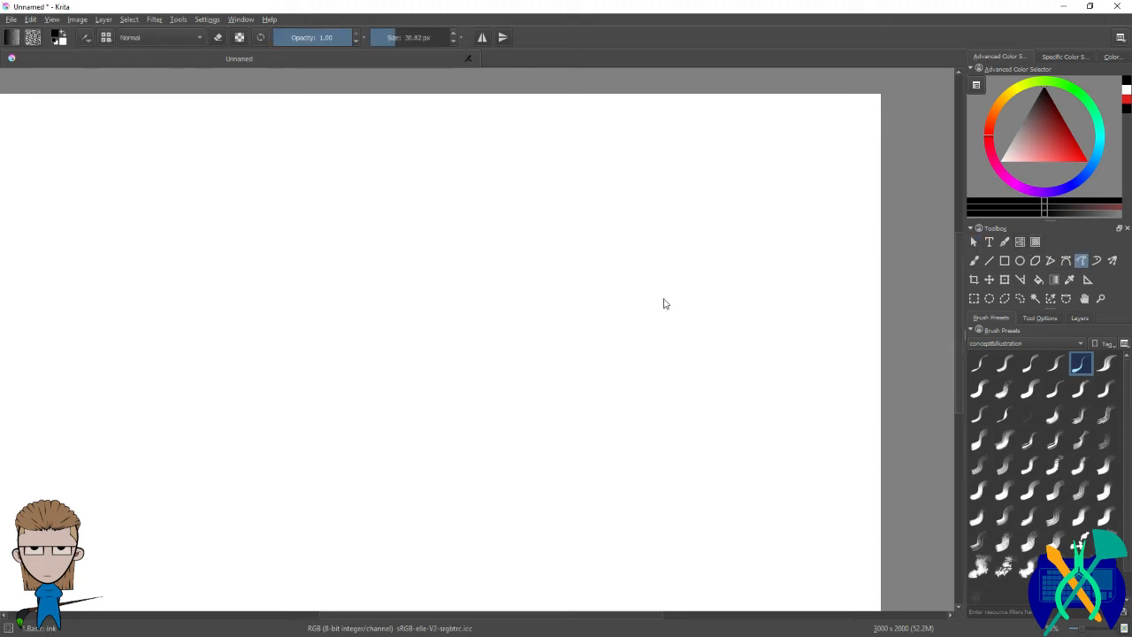
left_click(1097, 260)
mouse_move(672, 250)
left_mouse_down()
mouse_move(697, 333)
mouse_move(594, 358)
mouse_move(535, 208)
mouse_move(383, 288)
mouse_move(509, 370)
left_mouse_up()
left_click(1029, 389)
mouse_move(782, 228)
left_mouse_down()
mouse_move(794, 285)
mouse_move(781, 417)
mouse_move(752, 440)
left_mouse_up()
left_click(1081, 363)
key("ctrl+z")
key("ctrl+z")
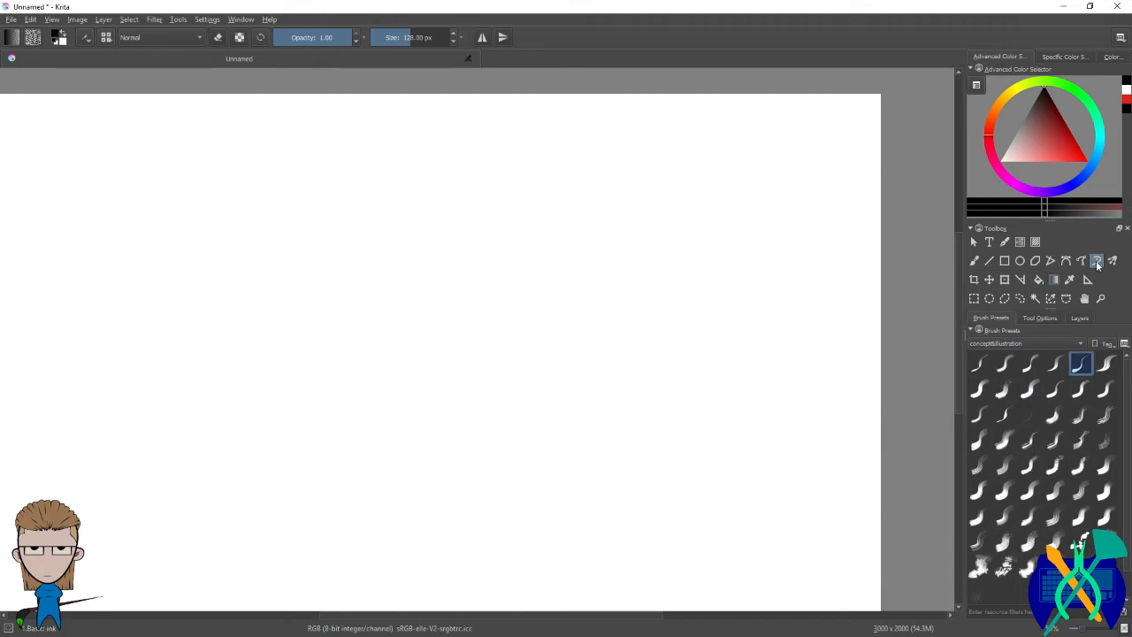
right_click(1097, 266)
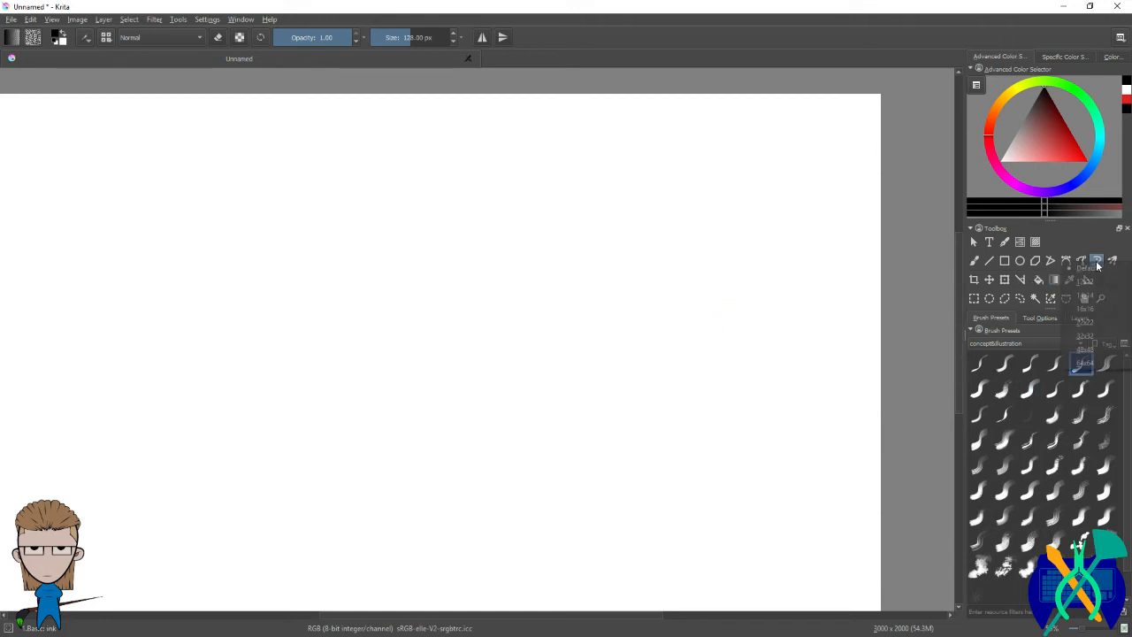
left_click(1098, 265)
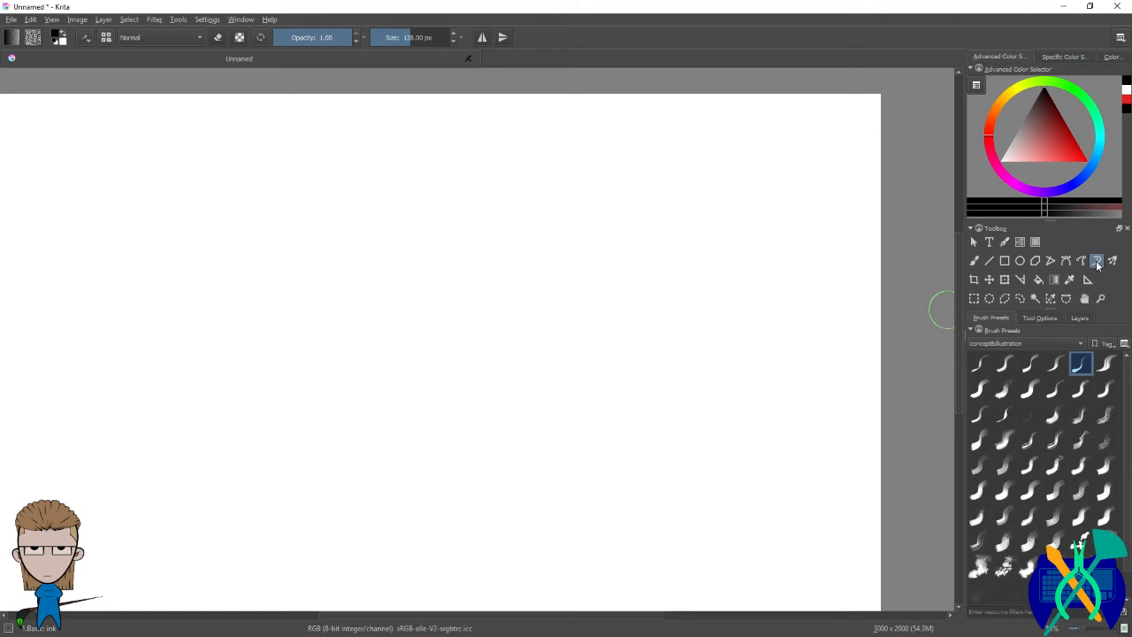
Step: Draw a closed black triangle and a separate short slanted line beside it with the Polyline Tool
left_click(1051, 259)
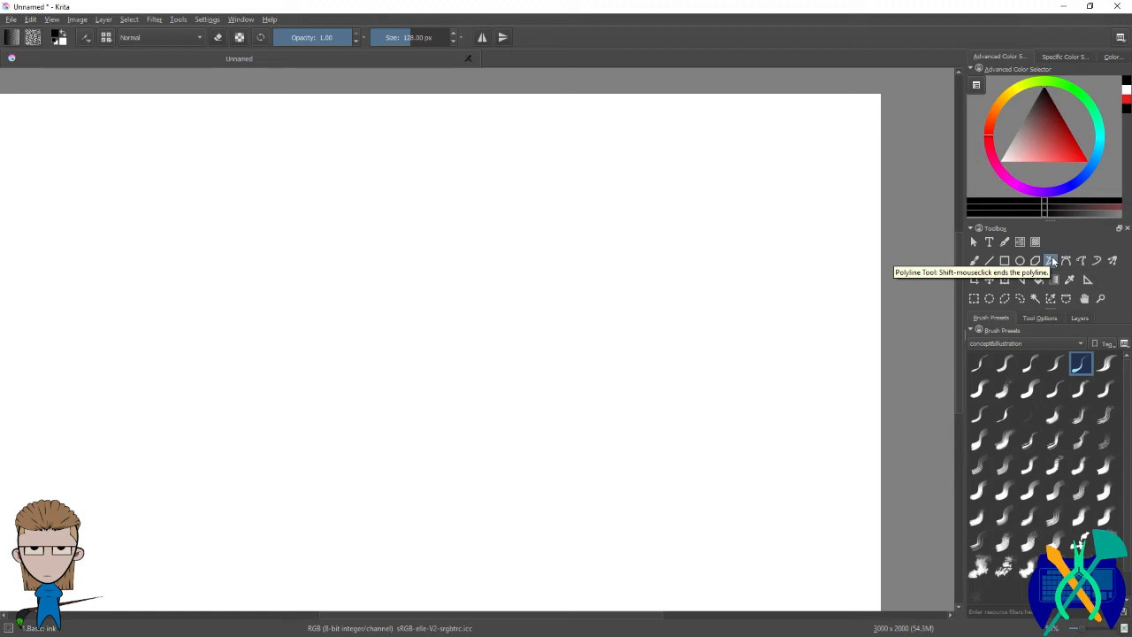
left_click(424, 262)
double_click(658, 249)
left_click(720, 239)
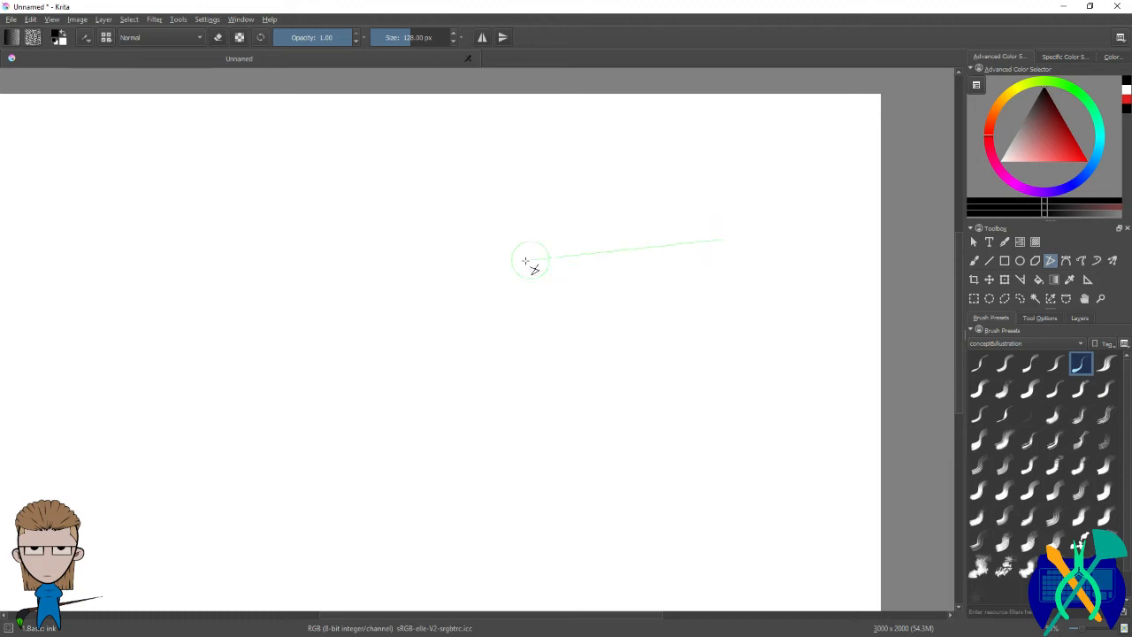
left_click(370, 269)
left_click(615, 161)
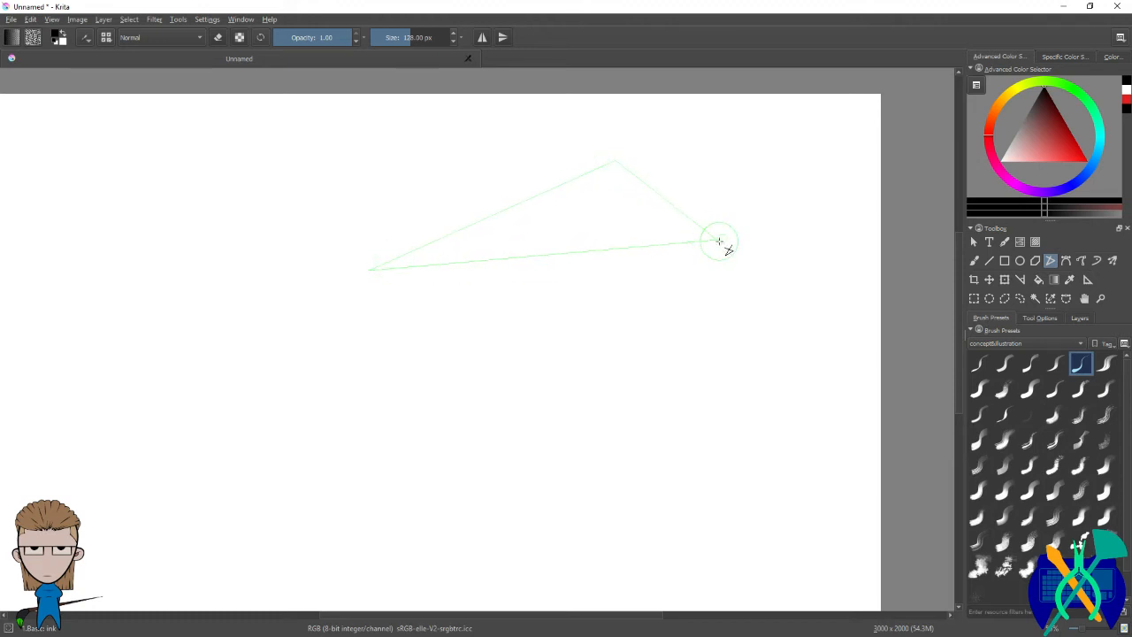
double_click(719, 241)
left_click(652, 328)
left_click(795, 257)
key("Return")
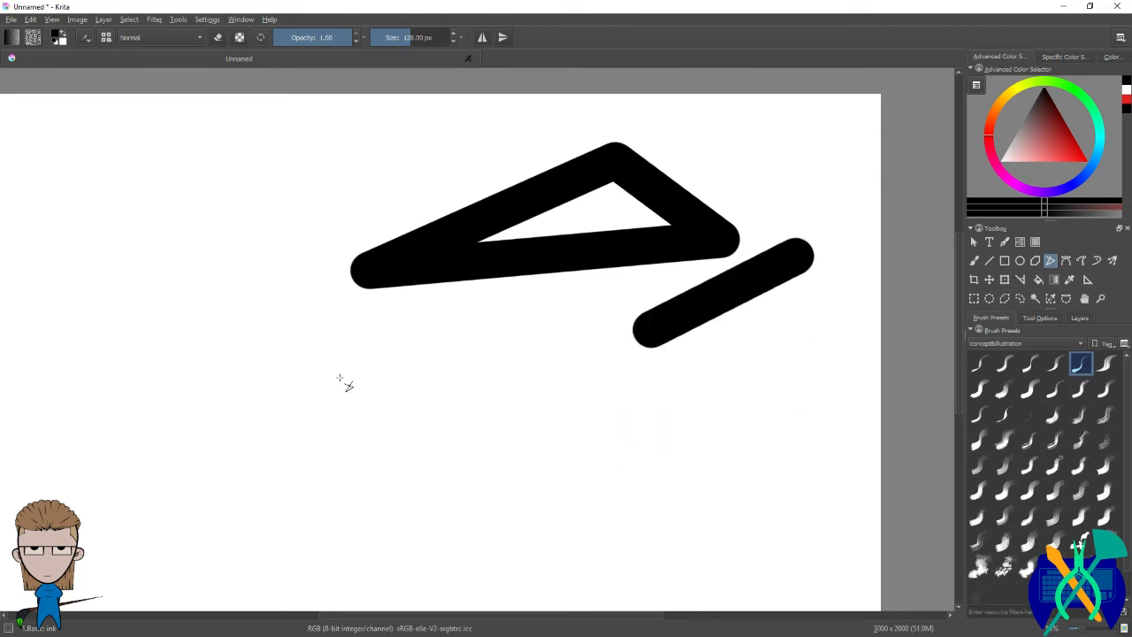
Step: Draw an open three-segment polyline that crosses itself below the triangle
left_click(317, 377)
left_click(691, 418)
left_click(476, 311)
left_click(489, 493)
key("Return")
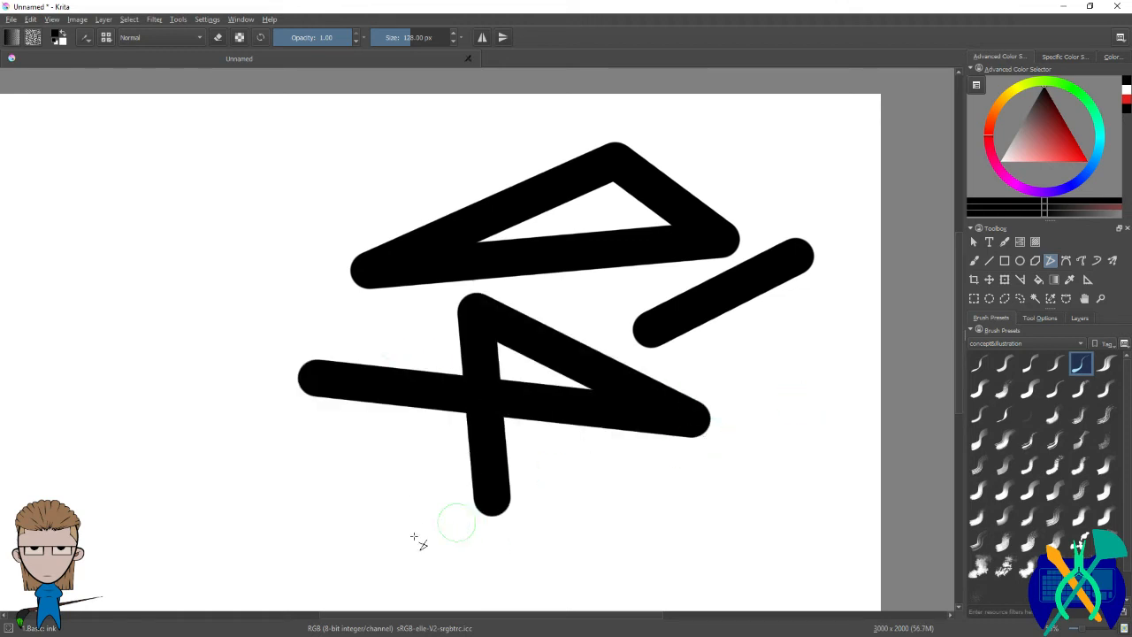
Step: Draw an open two-segment polyline shaped like a 7 beside the triangle
key("ctrl")
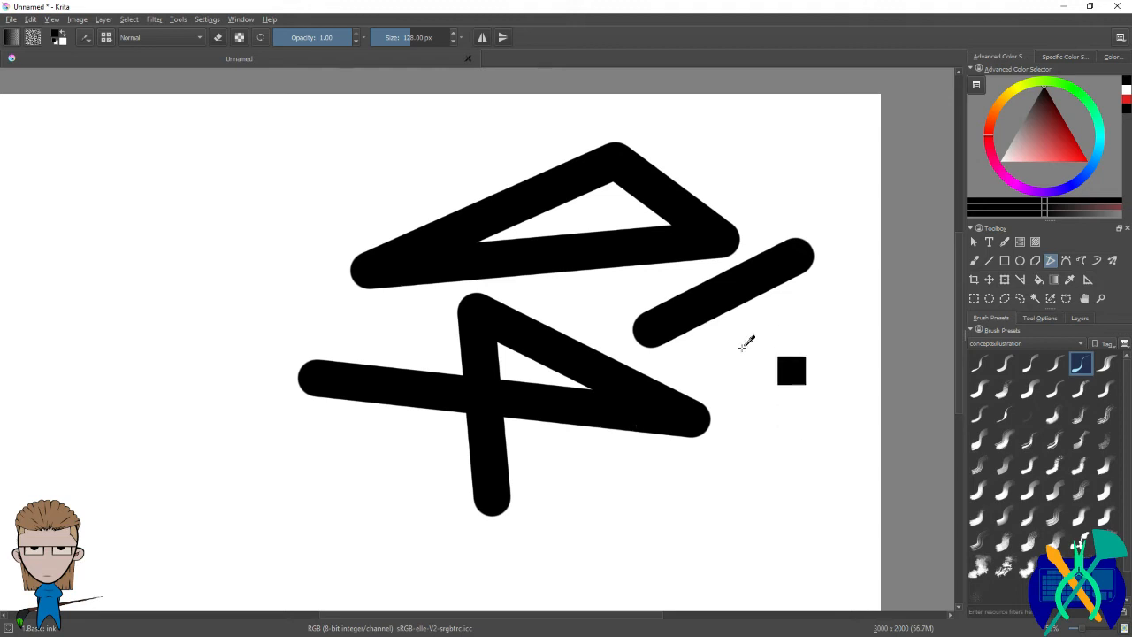
left_click(88, 230)
left_click(319, 144)
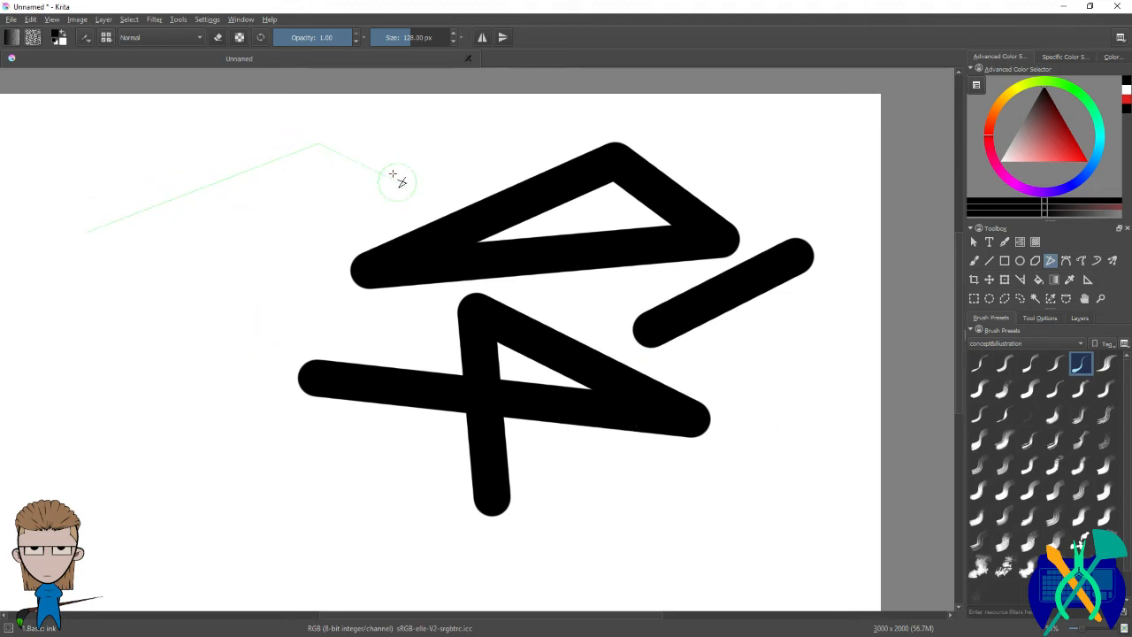
left_click(227, 404)
key("Return")
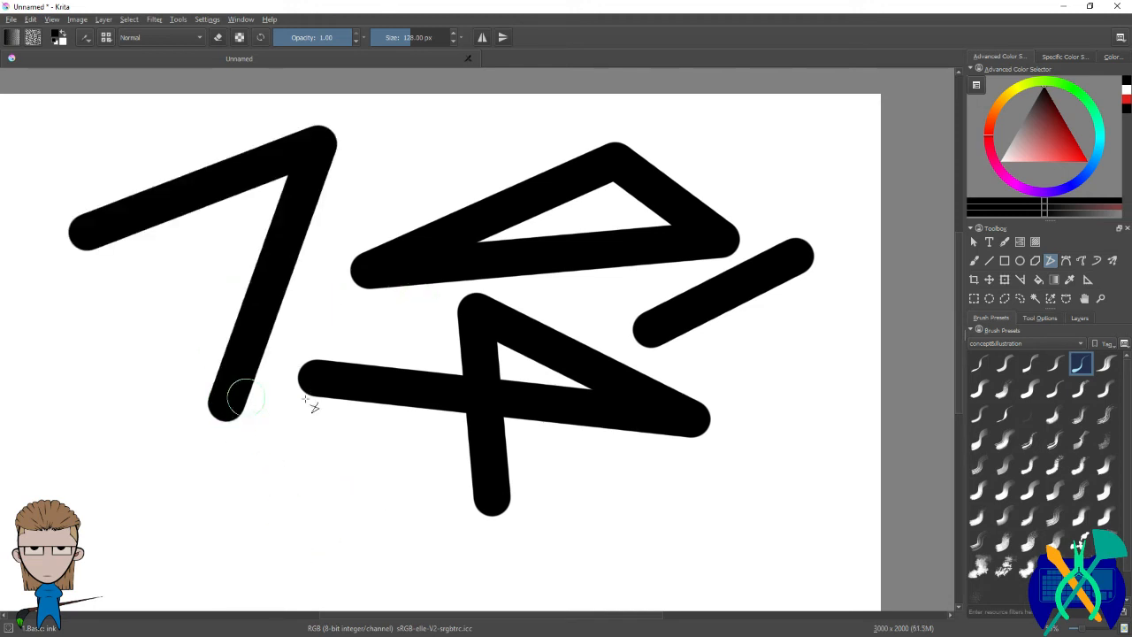
Step: Undo all four polylines to clear the canvas
key("ctrl+z")
key("ctrl+z")
key("ctrl+z")
key("ctrl+z")
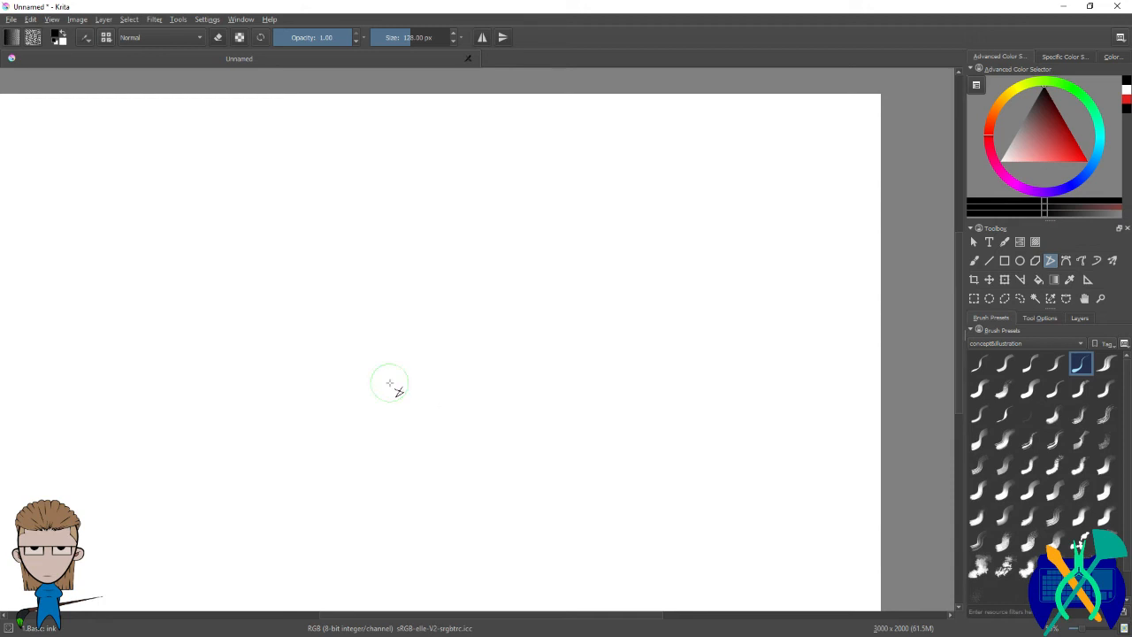
Step: Draw a single straight slanted black line on the canvas with the Bezier Curve Tool
left_click(1065, 261)
left_click(205, 257)
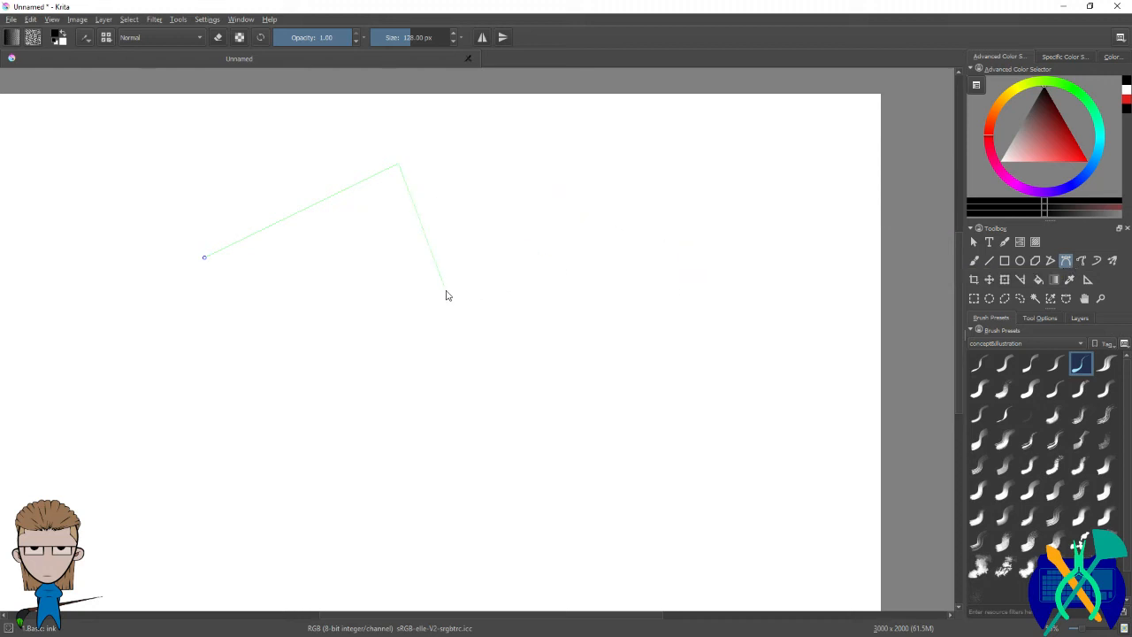
key("Return")
Step: Draw a closed curved black loop with a straight slanted tail beside the line using the Bezier Curve Tool
left_click(447, 253)
left_click_drag(446, 404, 446, 403)
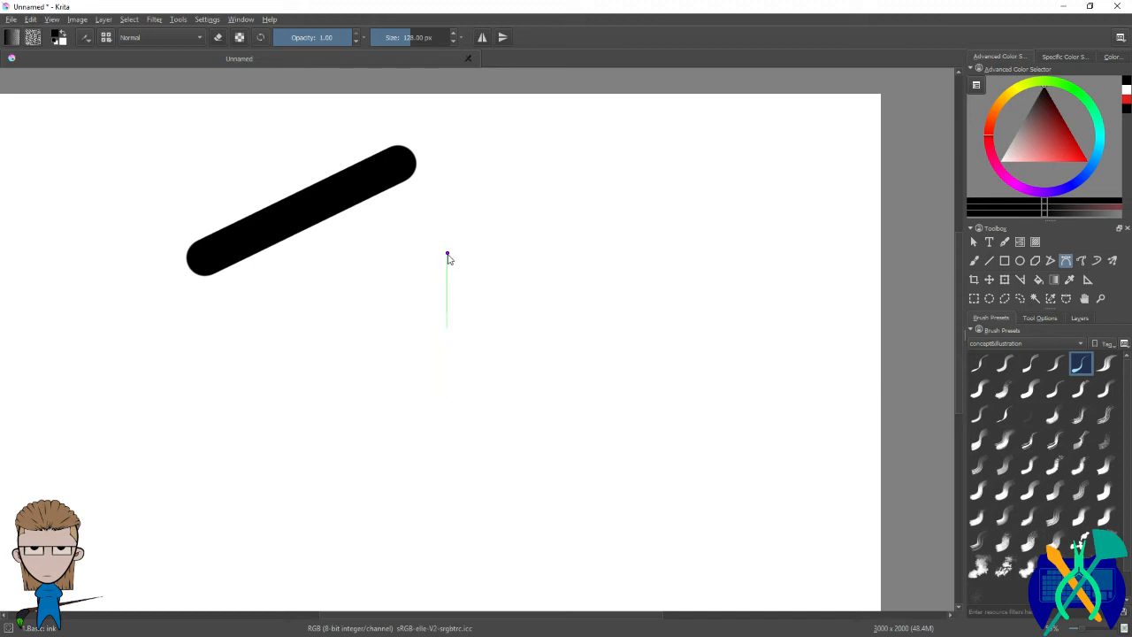
left_click_drag(457, 253, 464, 231)
left_click_drag(463, 213, 622, 362)
left_click(630, 200)
left_click(690, 359)
scroll(646, 182, "up", 10)
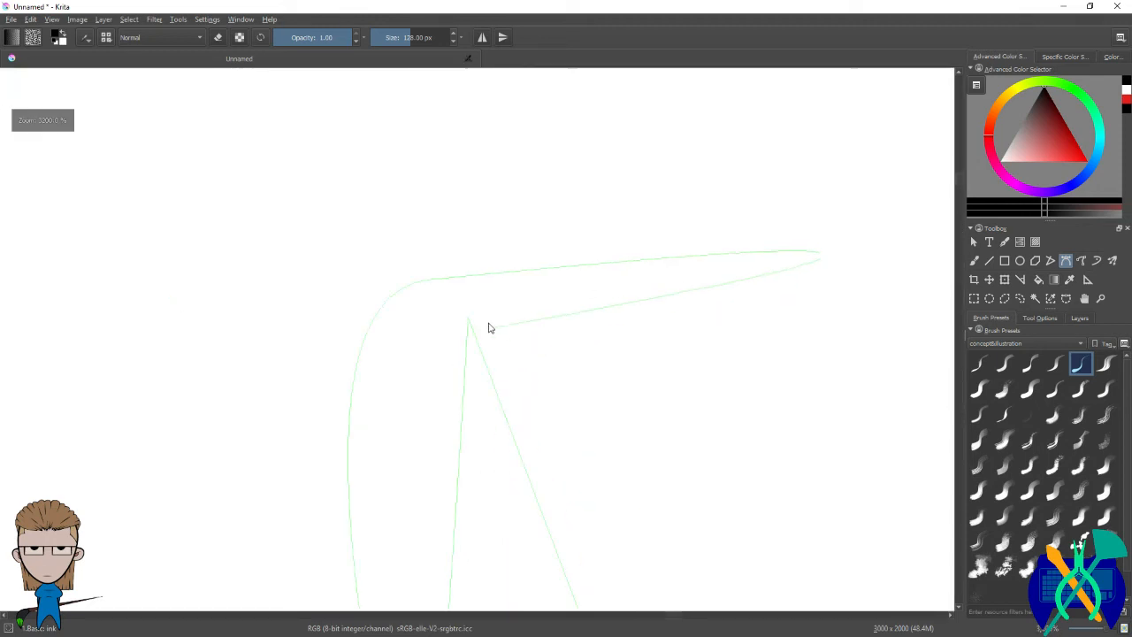
left_click_drag(524, 293, 648, 404)
scroll(689, 343, "down", 1)
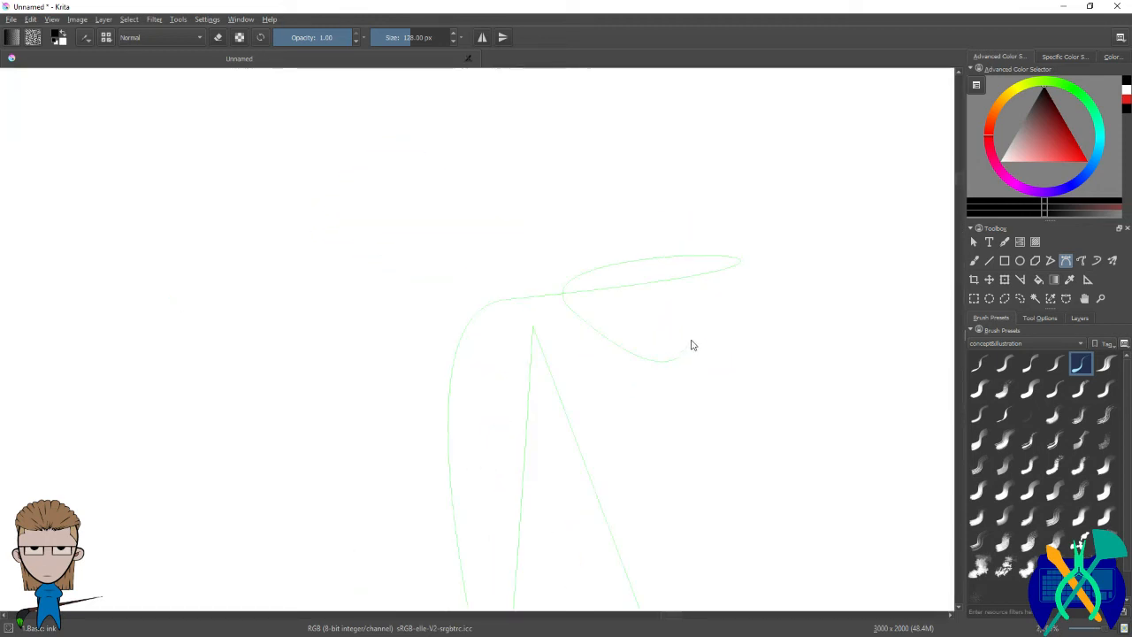
scroll(693, 345, "down", 5)
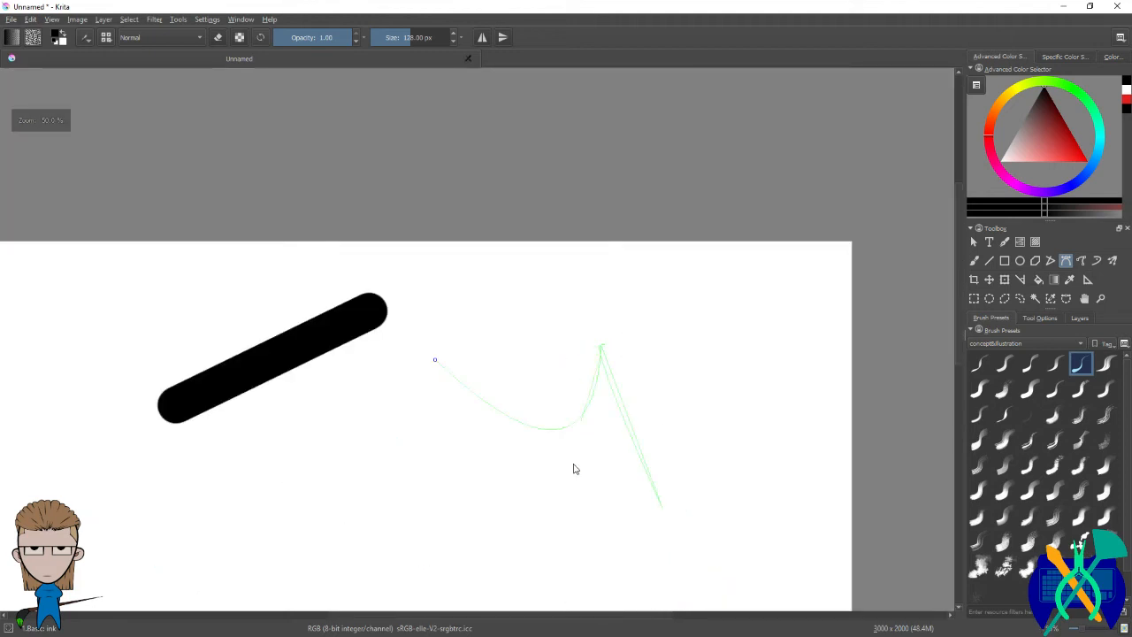
scroll(576, 449, "up", 2)
mouse_move(297, 213)
left_mouse_down()
mouse_move(293, 248)
mouse_move(253, 277)
left_mouse_up()
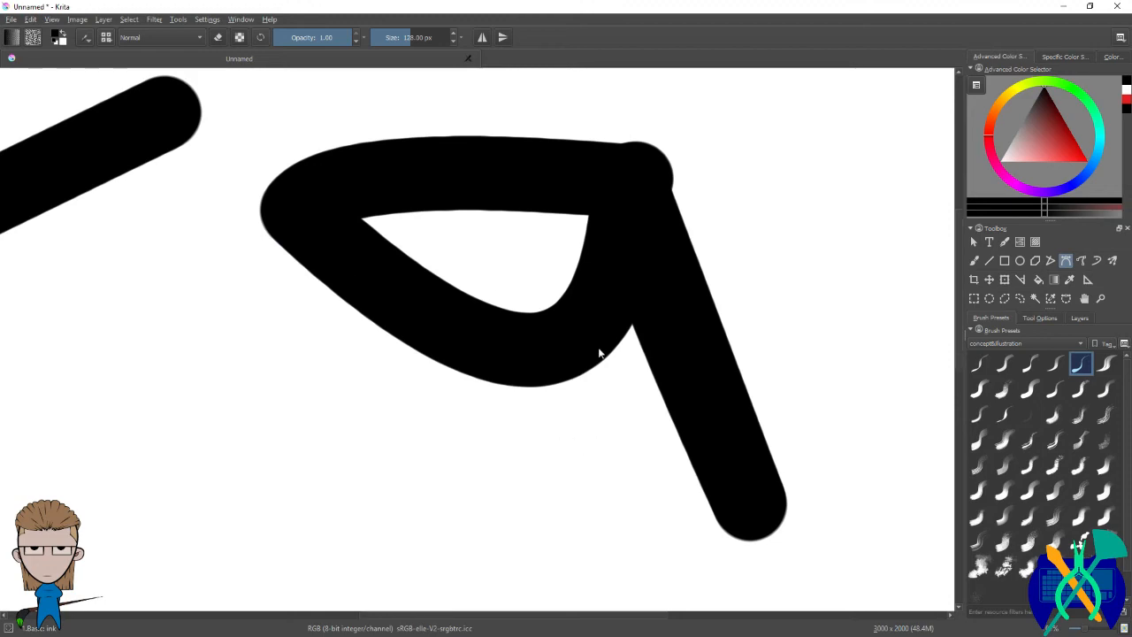
Step: Undo the Bezier line and the curved loop with its tail to clear the canvas
scroll(523, 336, "down", 5)
scroll(539, 397, "up", 1)
scroll(548, 386, "up", 1)
key("ctrl+z")
key("ctrl+z")
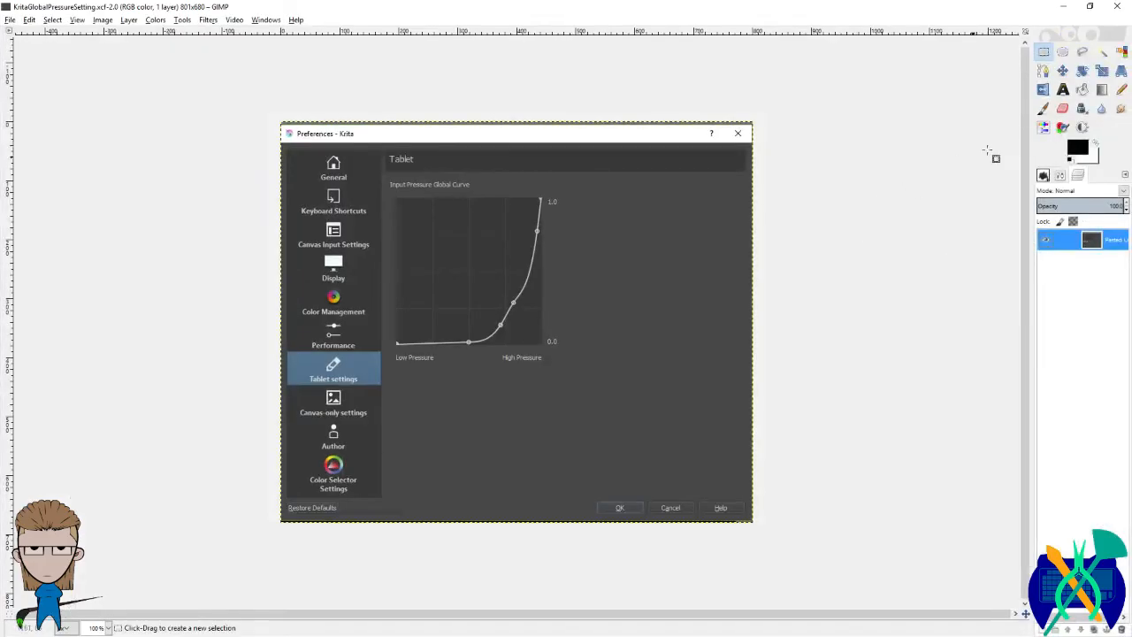
Step: Switch to GIMP and replace the open pressure-settings image with a new blank 3000 x 2000 px image
key("ctrl+w")
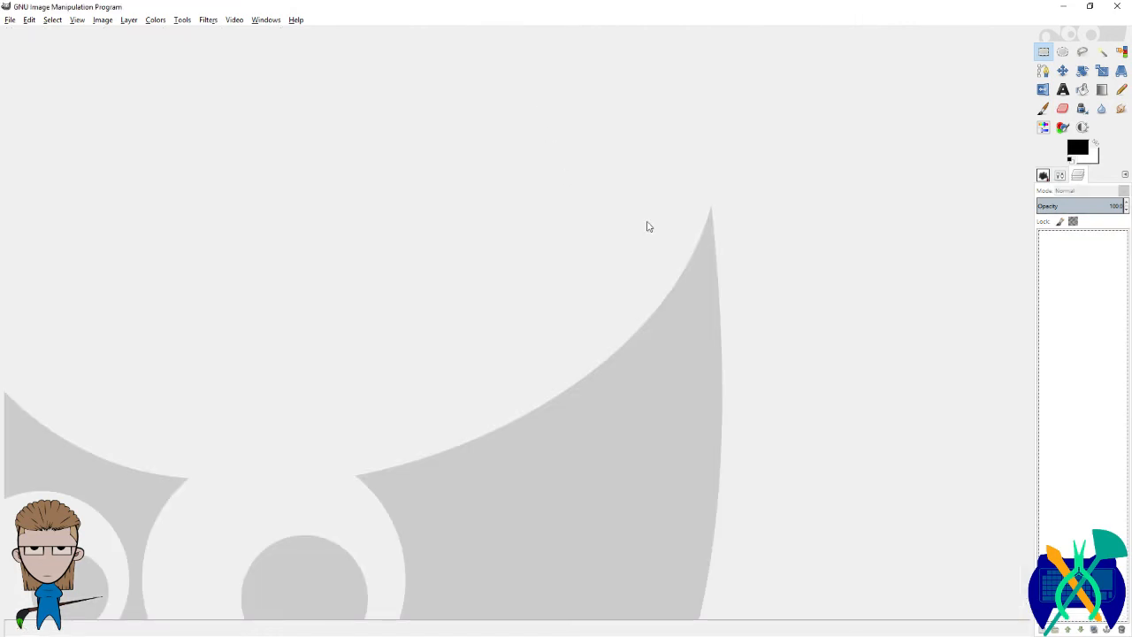
left_click(10, 20)
left_click(20, 35)
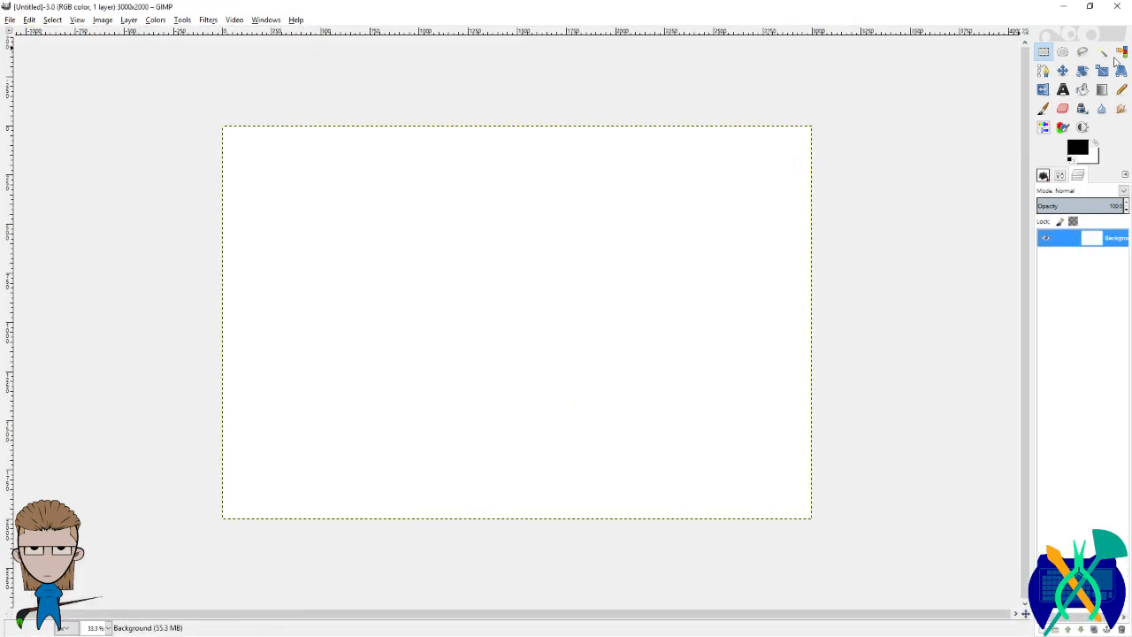
Step: Activate the Paths tool and look through the brush list and the Paths tool's options
left_click(1043, 69)
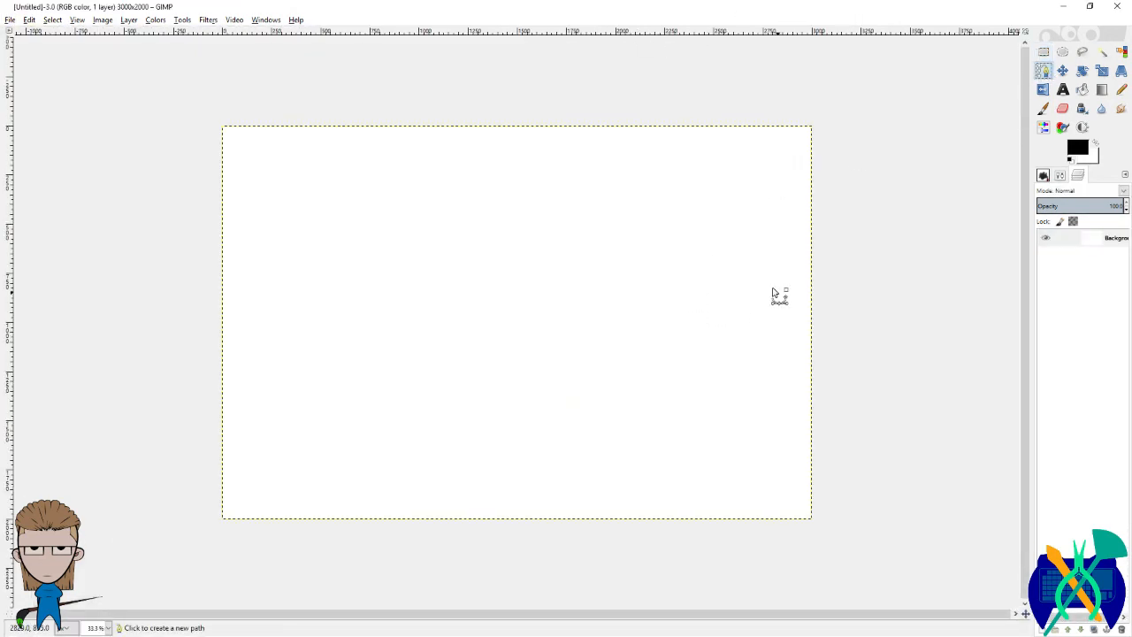
left_click(1043, 176)
scroll(1109, 321, "down", 10)
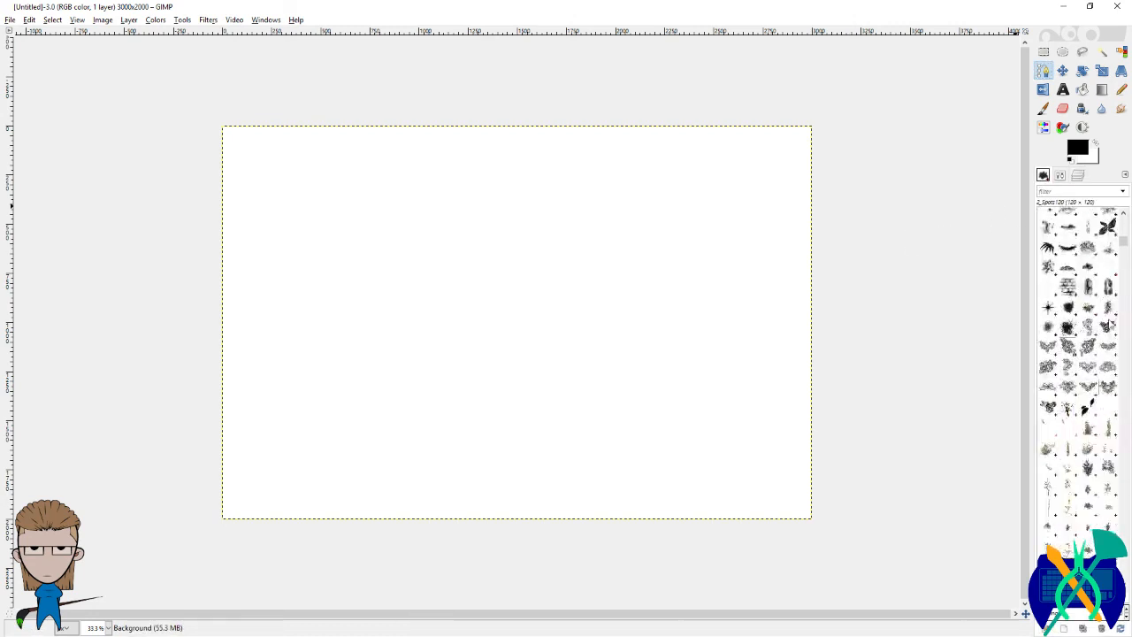
scroll(1108, 321, "down", 8)
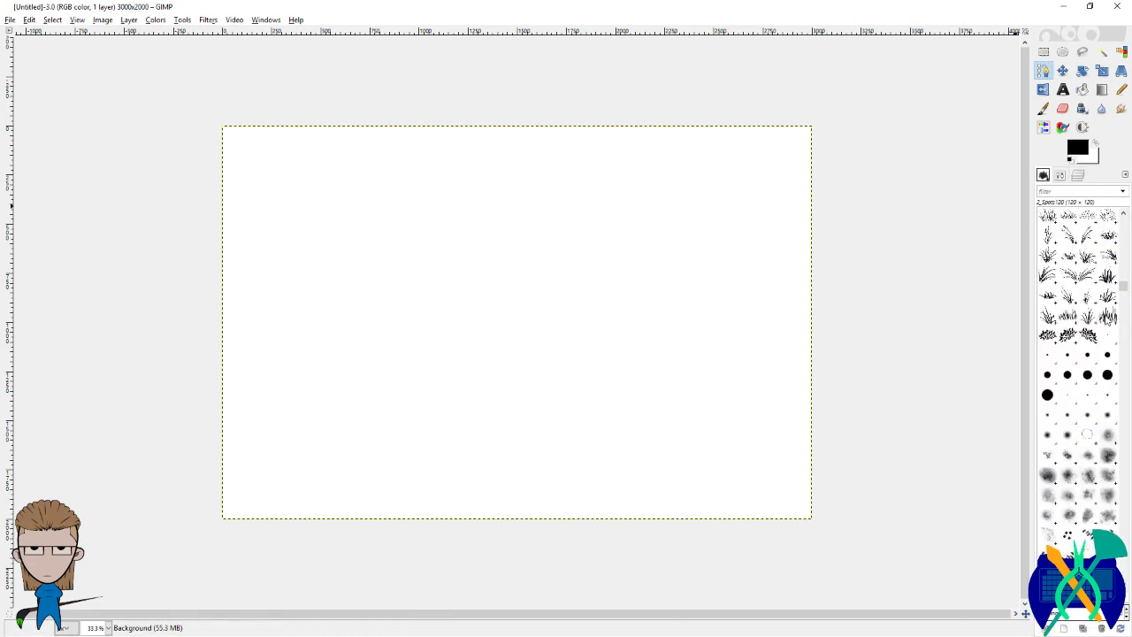
left_click(1052, 177)
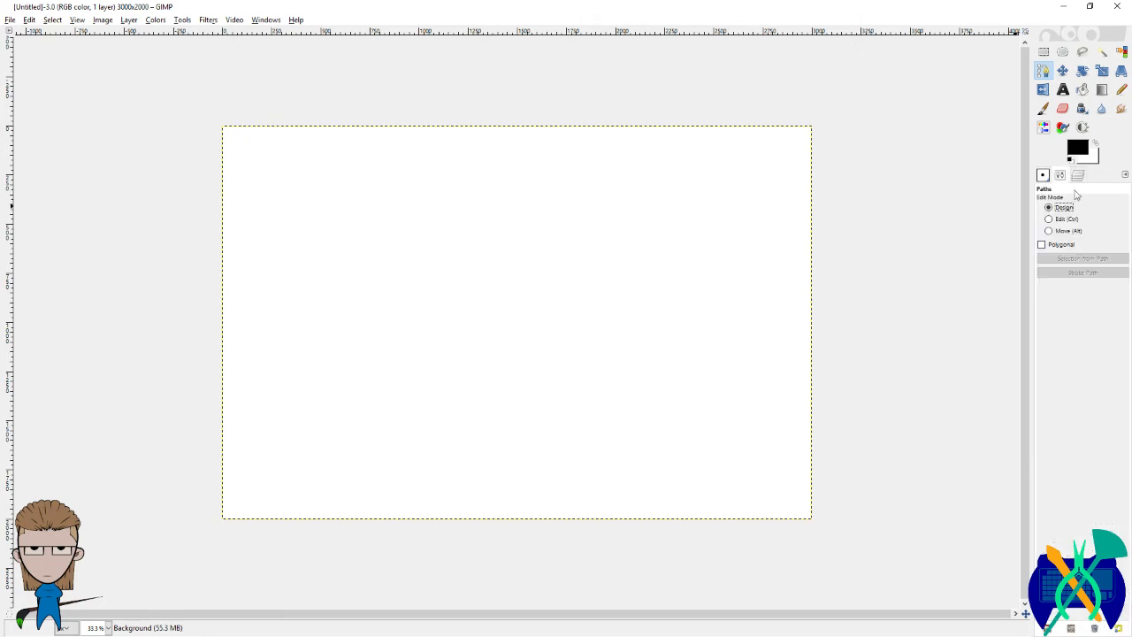
Step: Draw an open zigzag path with four anchor points in the upper left part of the image using the Paths tool
left_click(1044, 109)
key("b")
left_click(1077, 176)
left_click(331, 180)
left_click(368, 301)
left_click(464, 188)
left_click(524, 300)
Step: Bend the zigzag path's straight segments into a smooth S-shaped curve and shift its third anchor slightly up and left
scroll(378, 197, "up", 1)
scroll(248, 207, "up", 2)
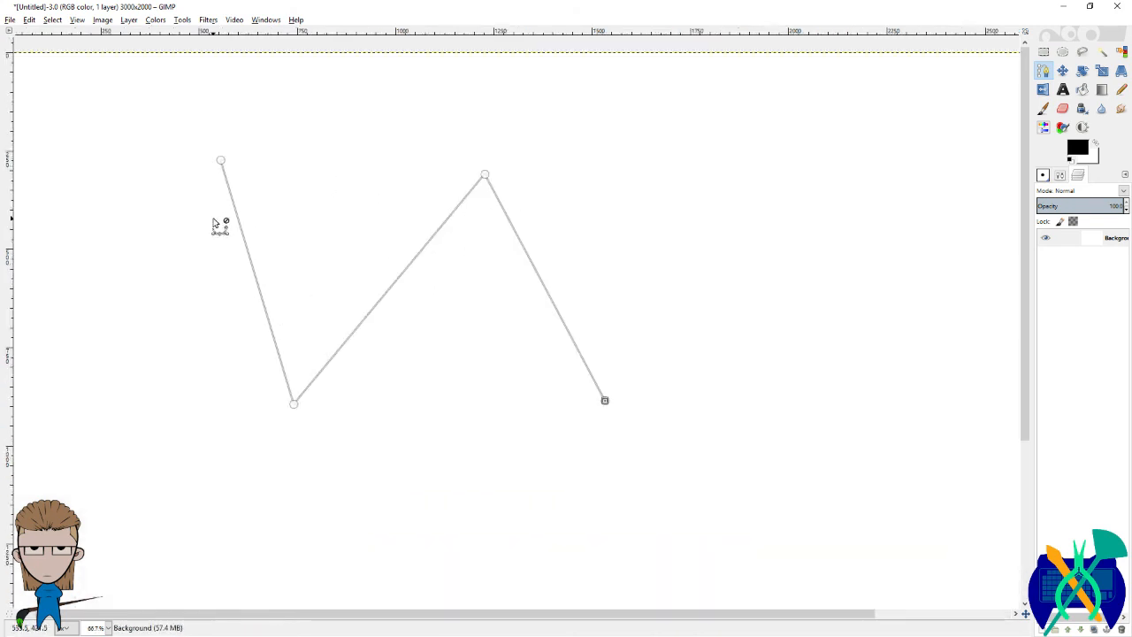
left_click_drag(231, 152, 190, 252)
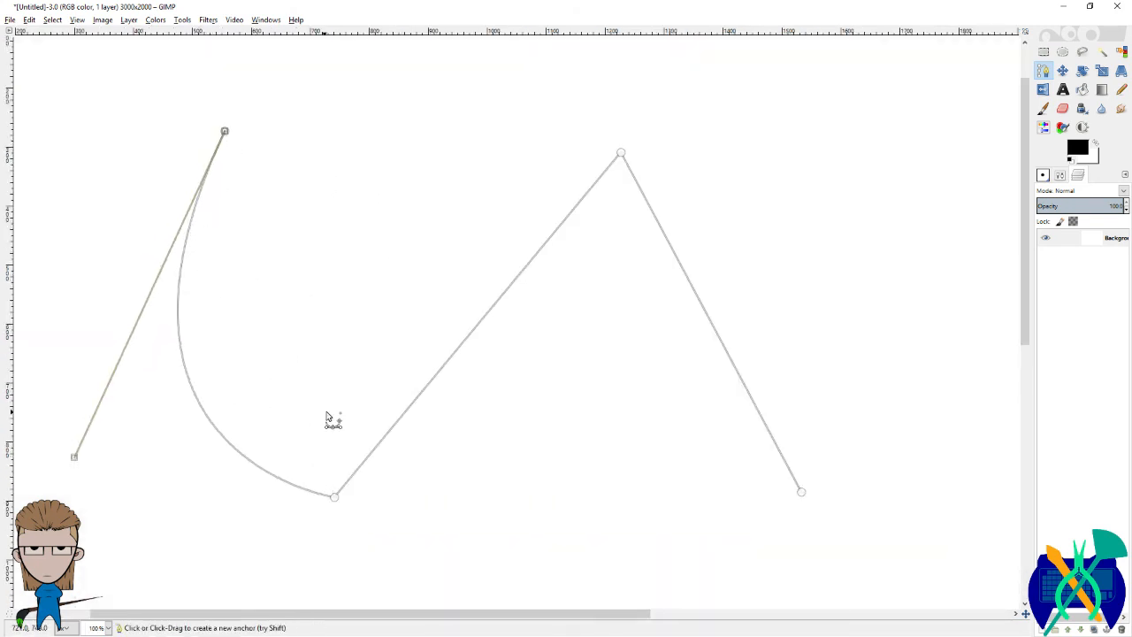
left_click_drag(347, 489, 435, 451)
left_click_drag(627, 168, 574, 118)
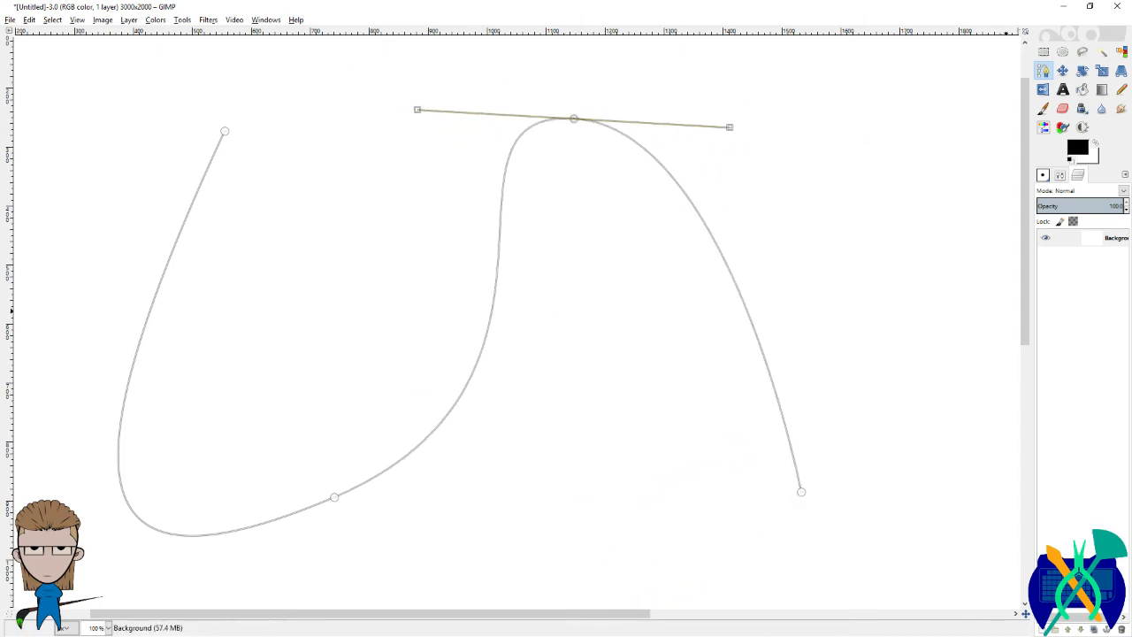
Step: Stroke the curved path in black with a paint tool, using the Paintbrush
left_click(1044, 175)
left_click(1082, 273)
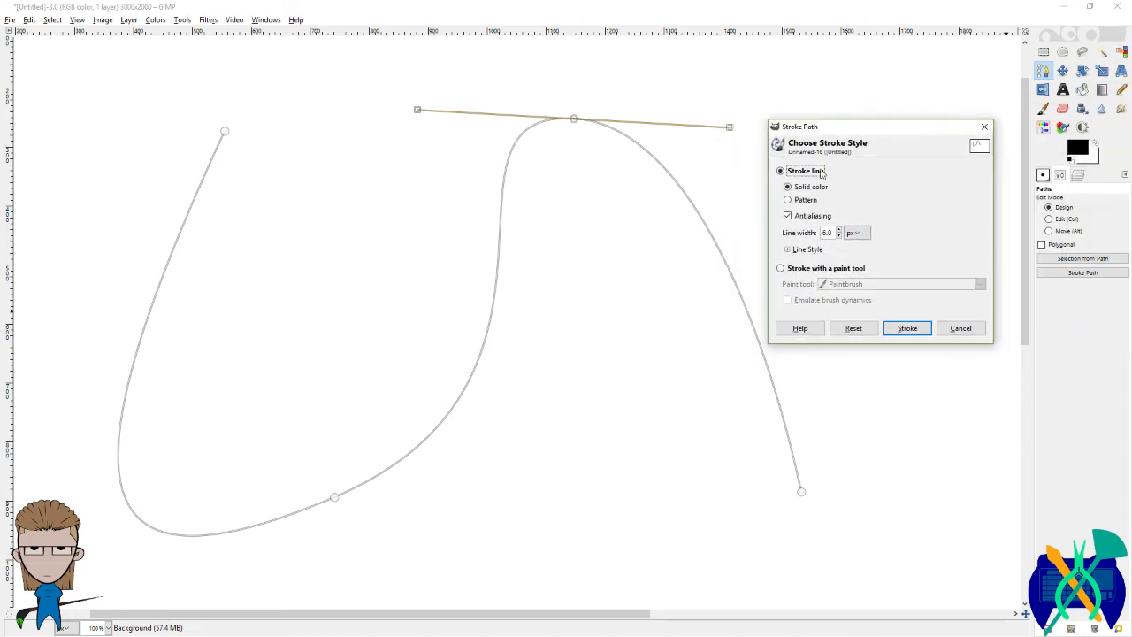
left_click(799, 269)
left_click(890, 285)
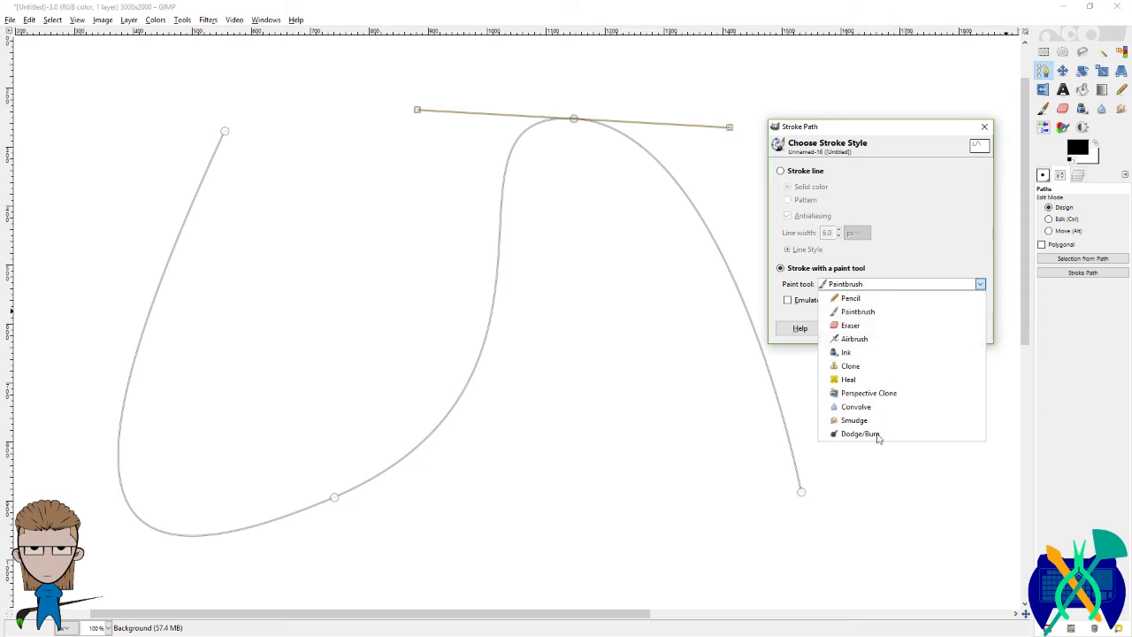
left_click(879, 314)
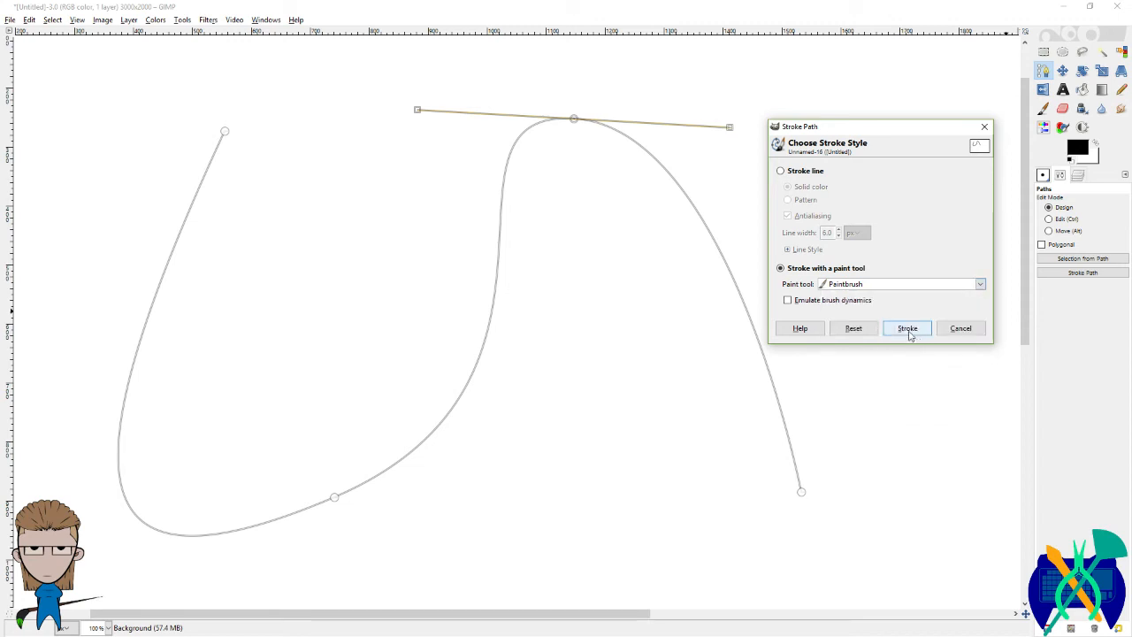
left_click(910, 330)
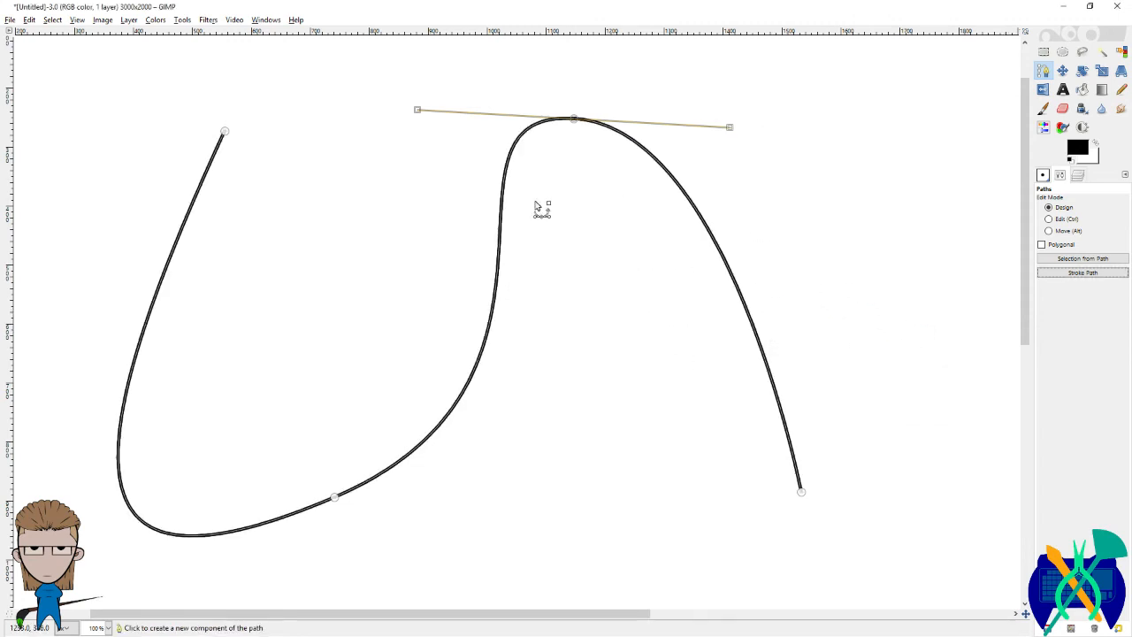
left_click(1076, 152)
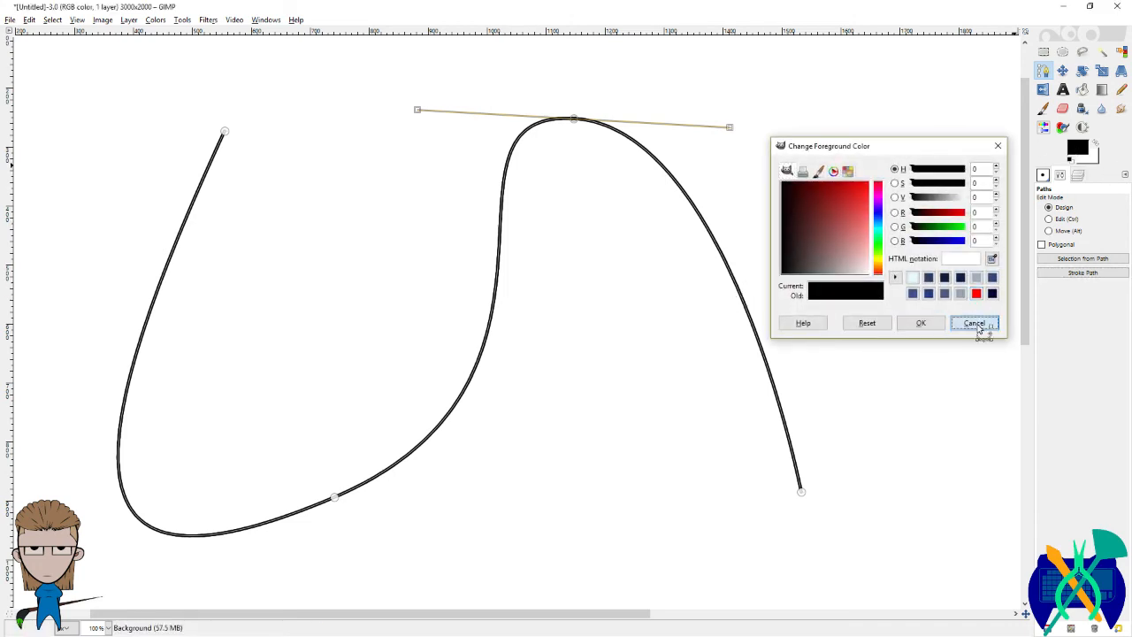
left_click(974, 323)
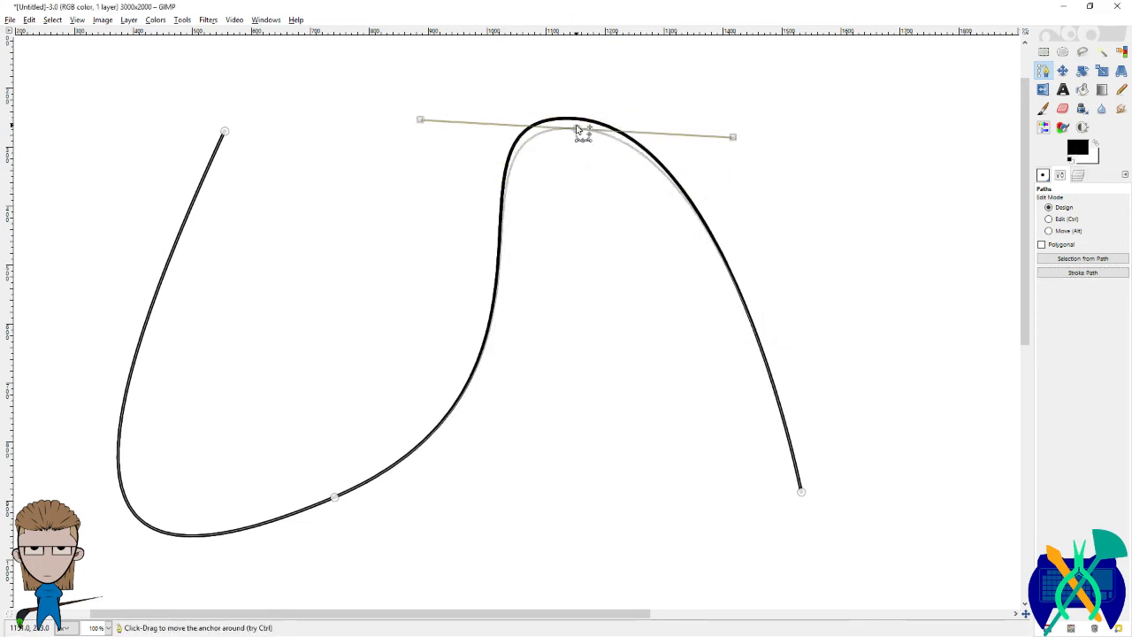
Step: Undo the stroke and stroke the path again with its third anchor moved well to the right
key("ctrl+z")
mouse_move(582, 127)
left_mouse_down()
mouse_move(784, 139)
mouse_move(829, 159)
mouse_move(841, 152)
left_mouse_up()
left_click(1082, 272)
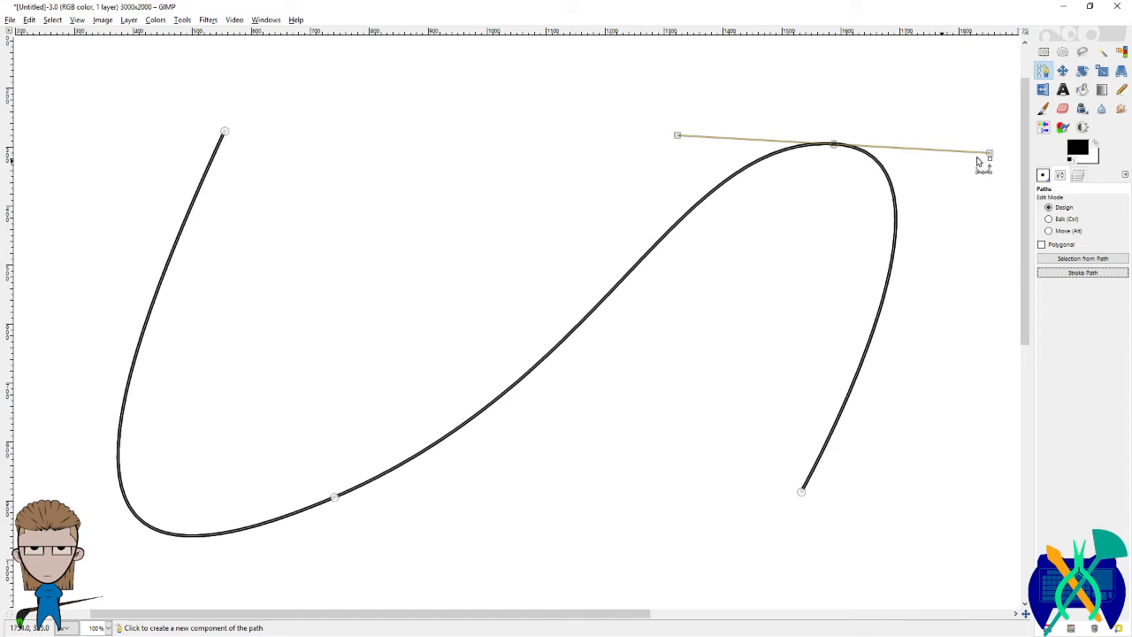
Step: Replace the Paintbrush stroke with a stroke along the same path using the Ink paint tool
key("shift+f")
scroll(783, 191, "down", 1)
key("ctrl+z")
left_click(30, 20)
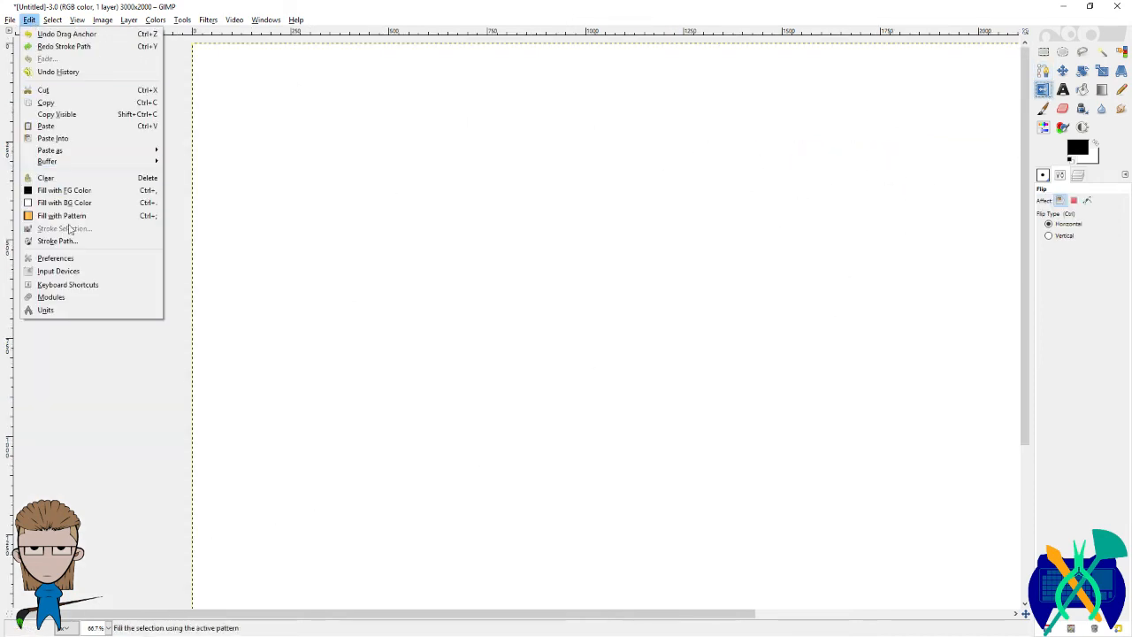
left_click(76, 242)
mouse_move(570, 235)
left_mouse_down()
mouse_move(649, 224)
mouse_move(758, 168)
left_mouse_up()
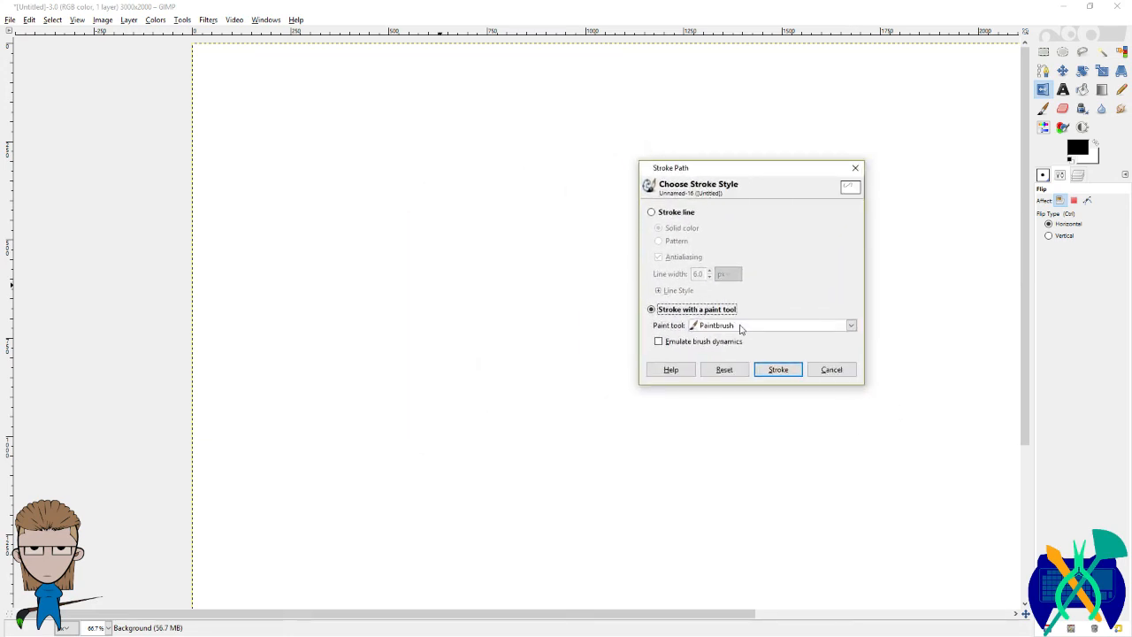
left_click(741, 327)
left_click(749, 396)
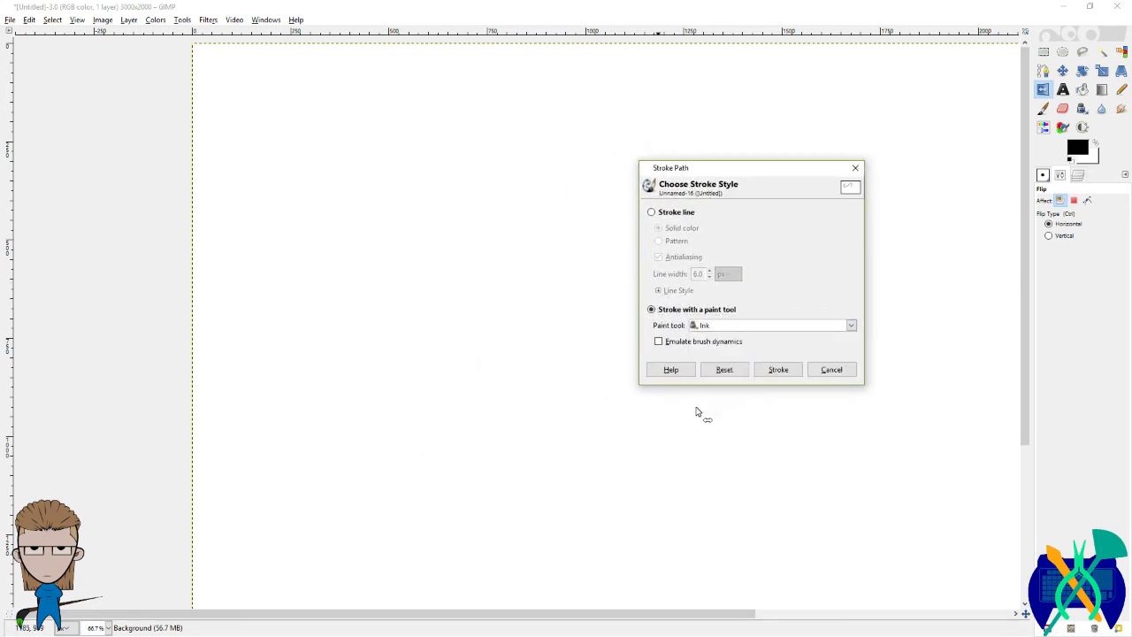
left_click(778, 372)
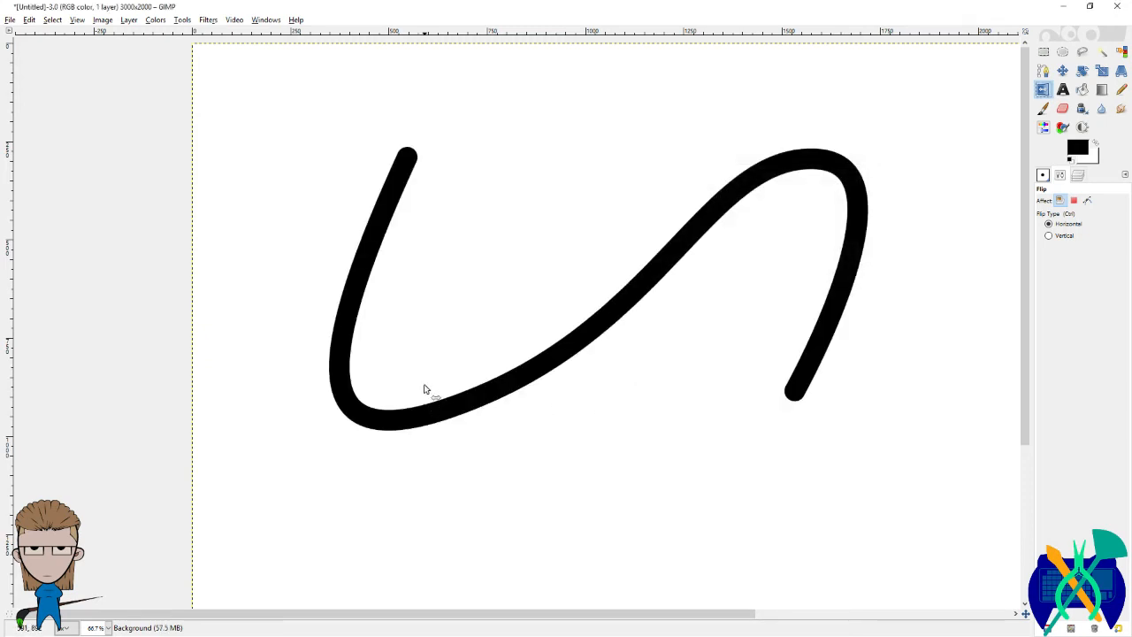
Step: Undo the Ink stroke and switch back to Krita
scroll(371, 371, "down", 2)
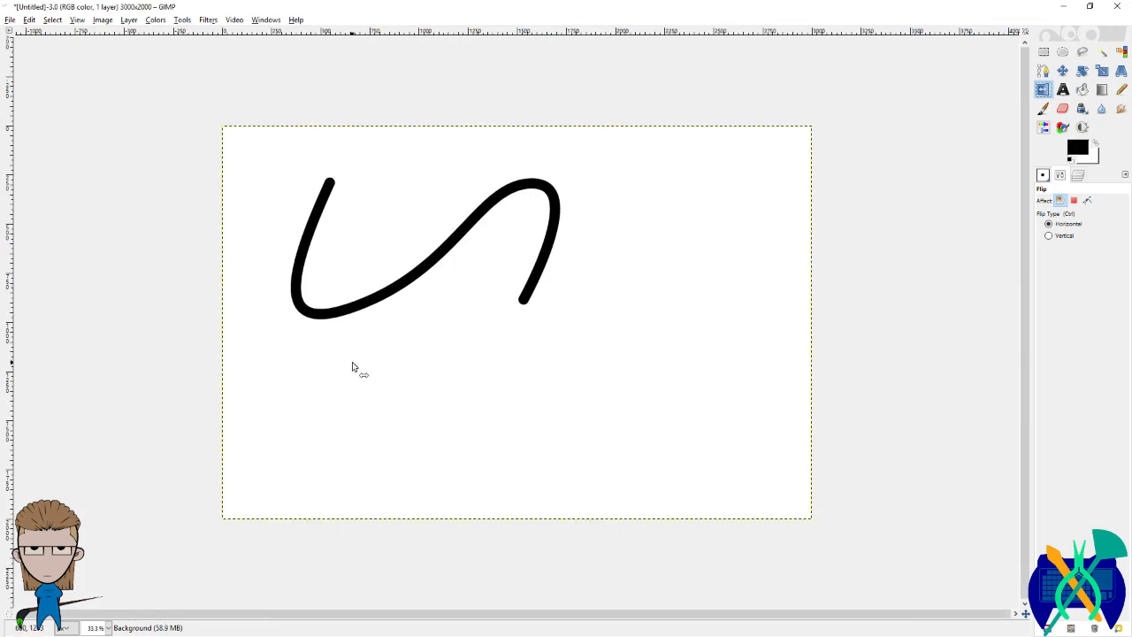
scroll(316, 271, "up", 1)
key("ctrl+z")
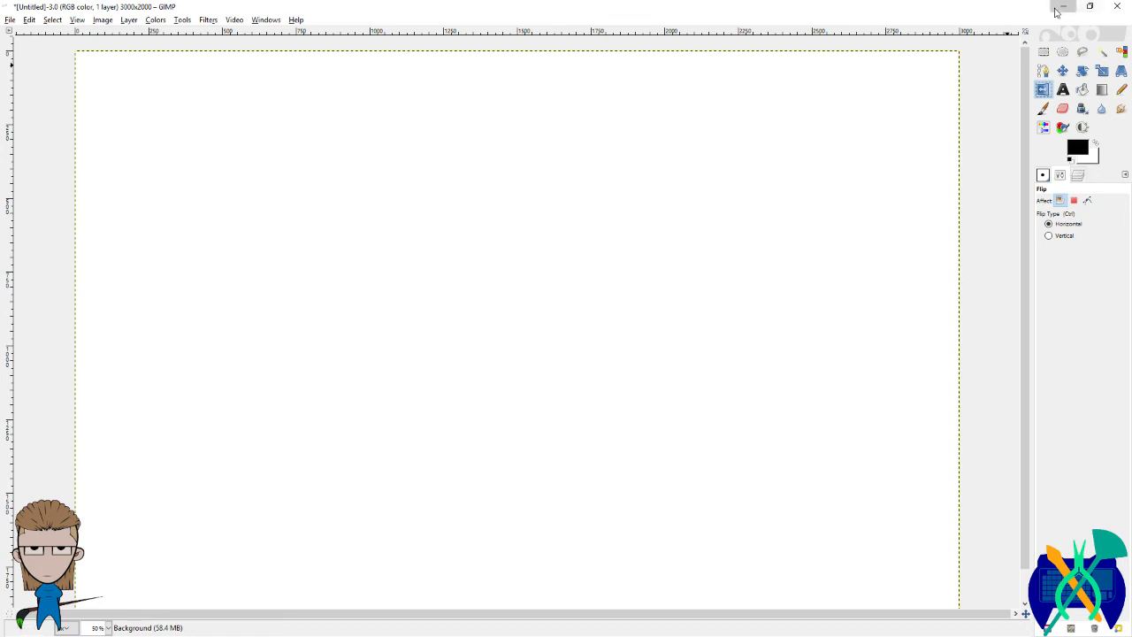
left_click(1062, 7)
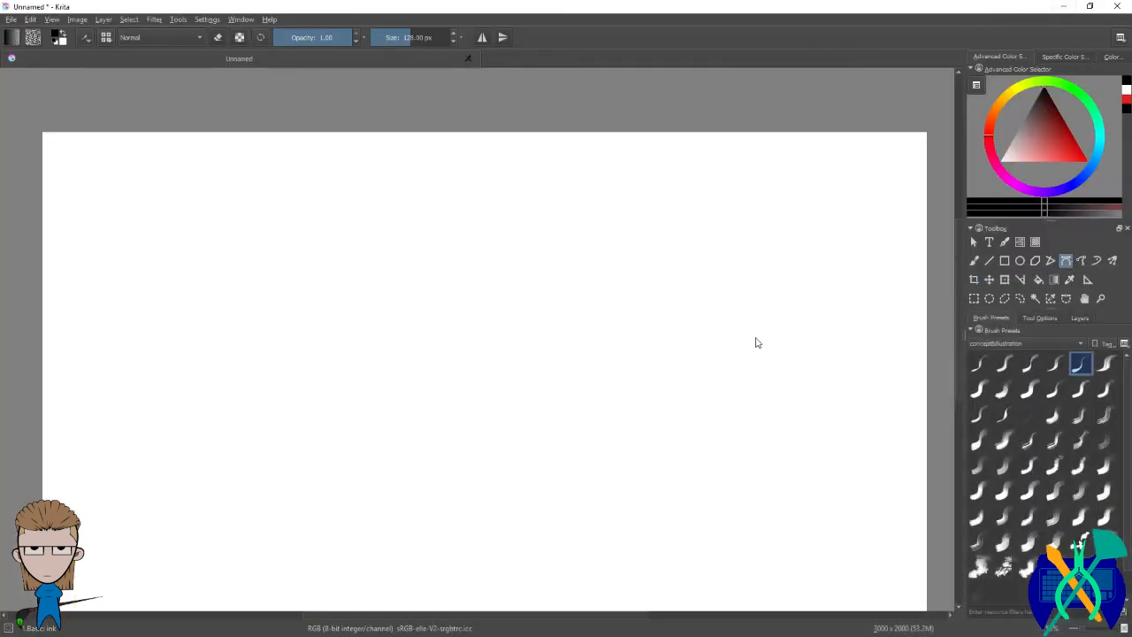
Step: Draw a closed black triangle with the Bezier Curve Tool using Fill Not Filled and Outline Brush, and undo it
scroll(737, 286, "down", 1)
scroll(740, 286, "up", 1)
left_click(1040, 318)
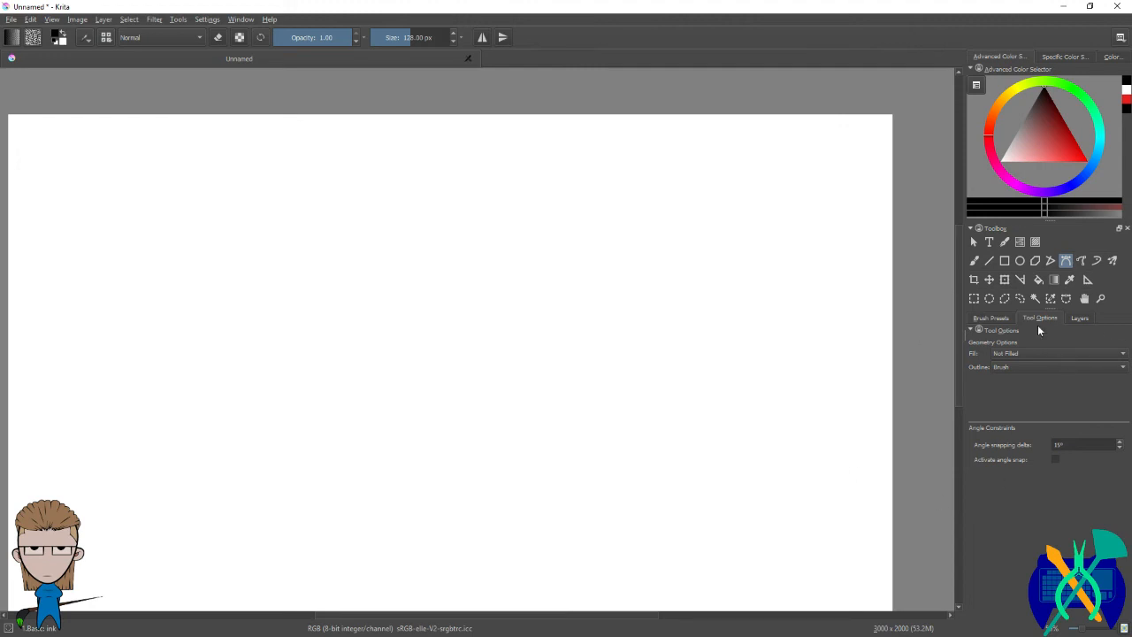
left_click(327, 256)
left_click(1031, 350)
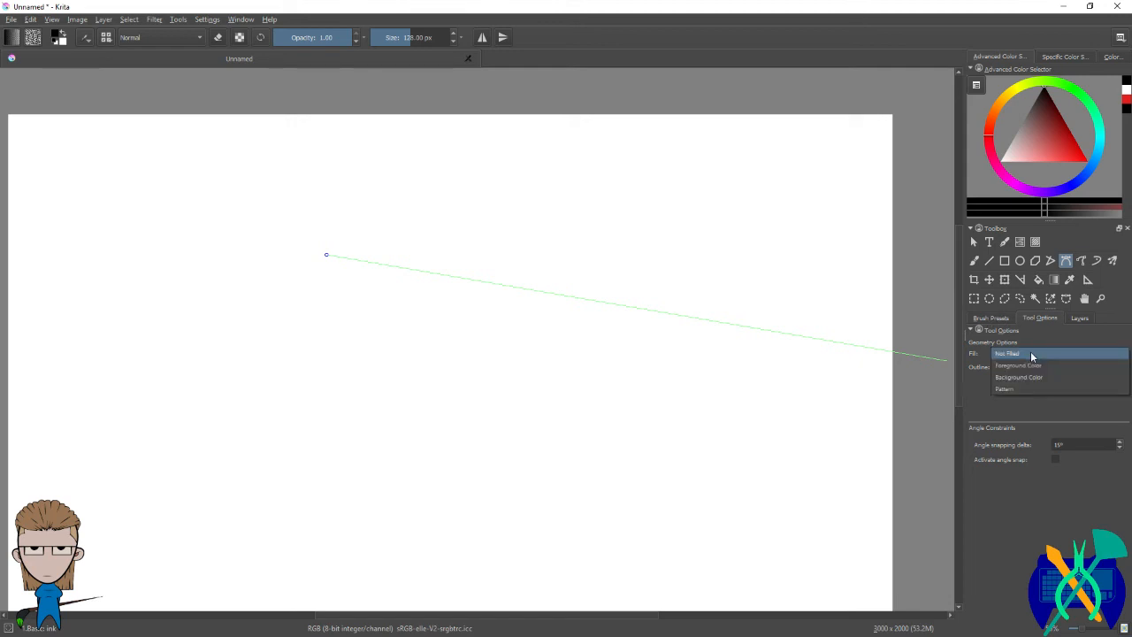
left_click(1031, 351)
left_click(605, 185)
left_click(613, 449)
left_click(327, 257)
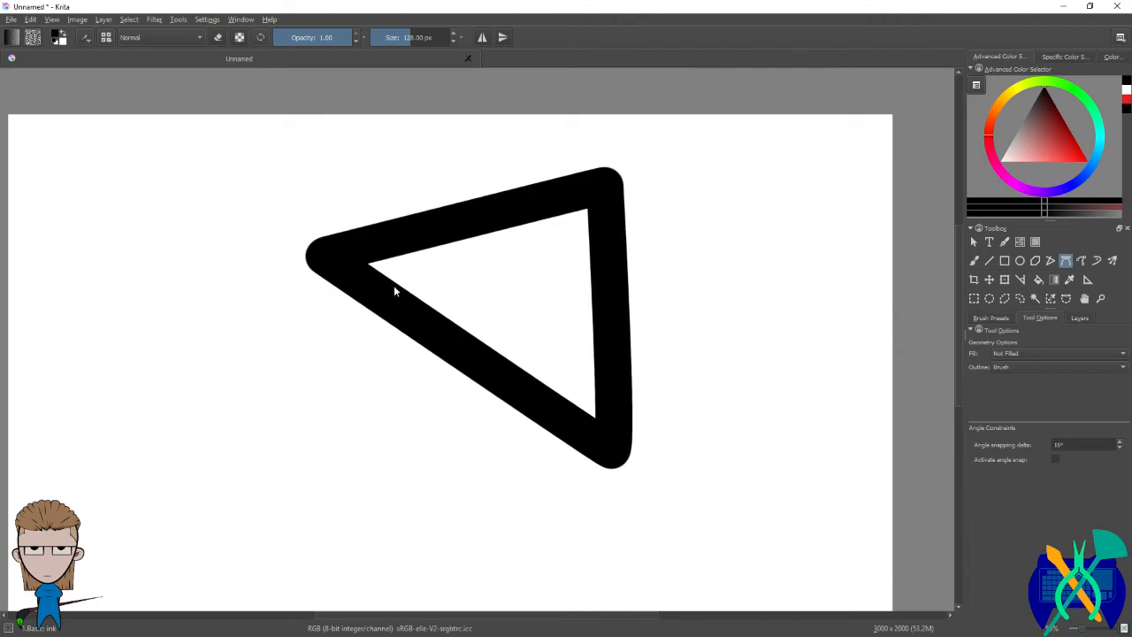
key("ctrl+z")
Step: Set Fill to Background Color with red as the background color, and draw a closed triangle with a black brush outline
left_click(1031, 353)
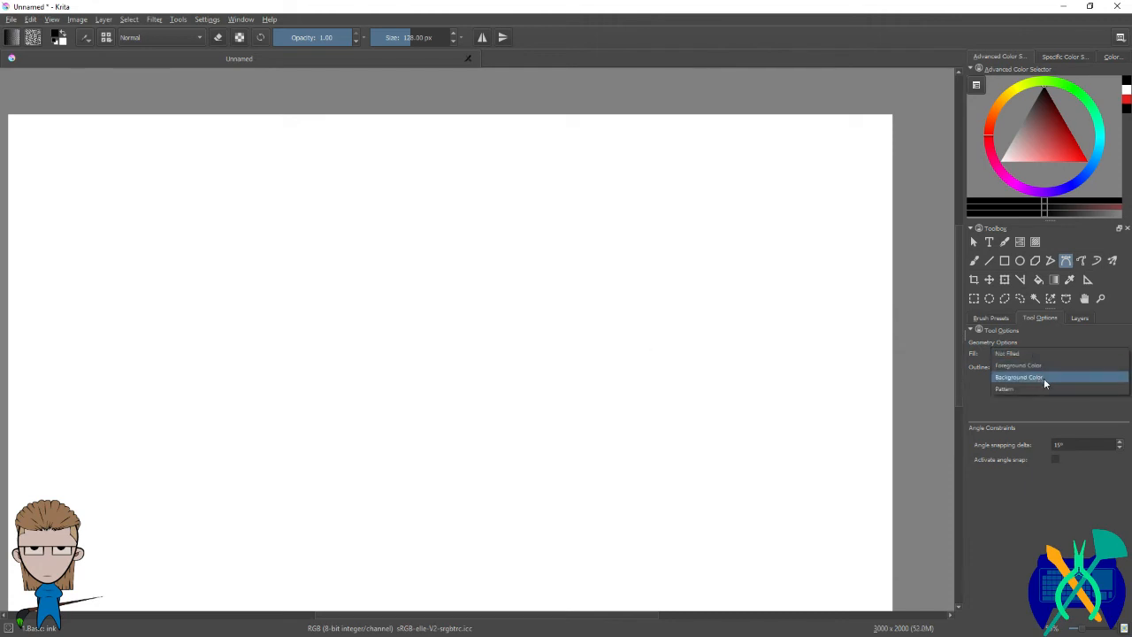
left_click(1043, 377)
left_click(1056, 121)
left_click(1127, 102)
key("x")
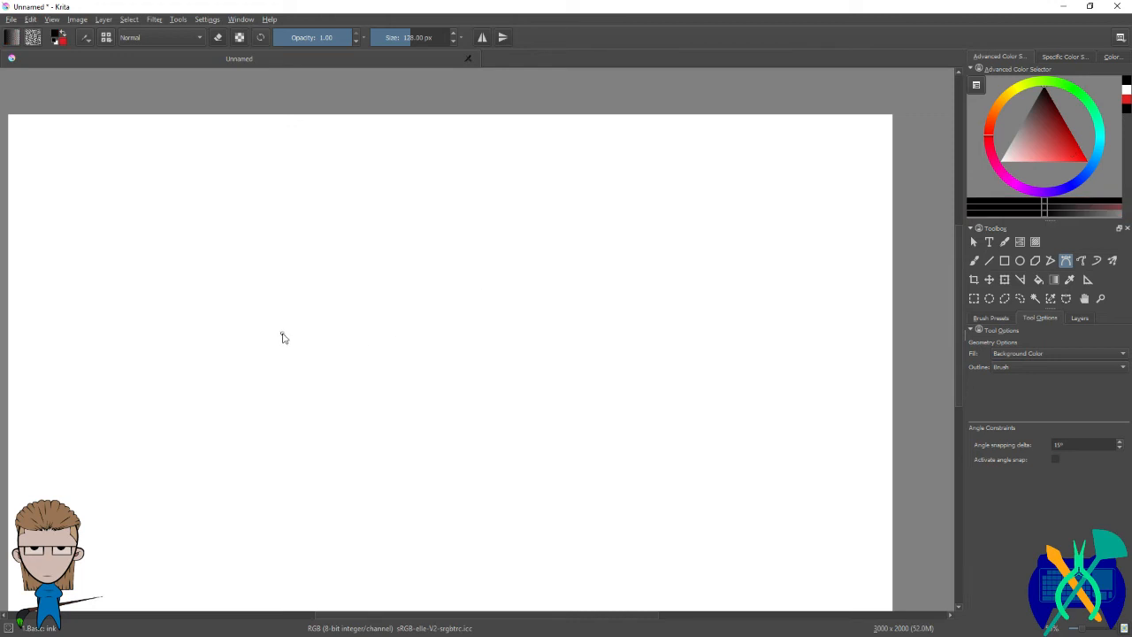
left_click(282, 334)
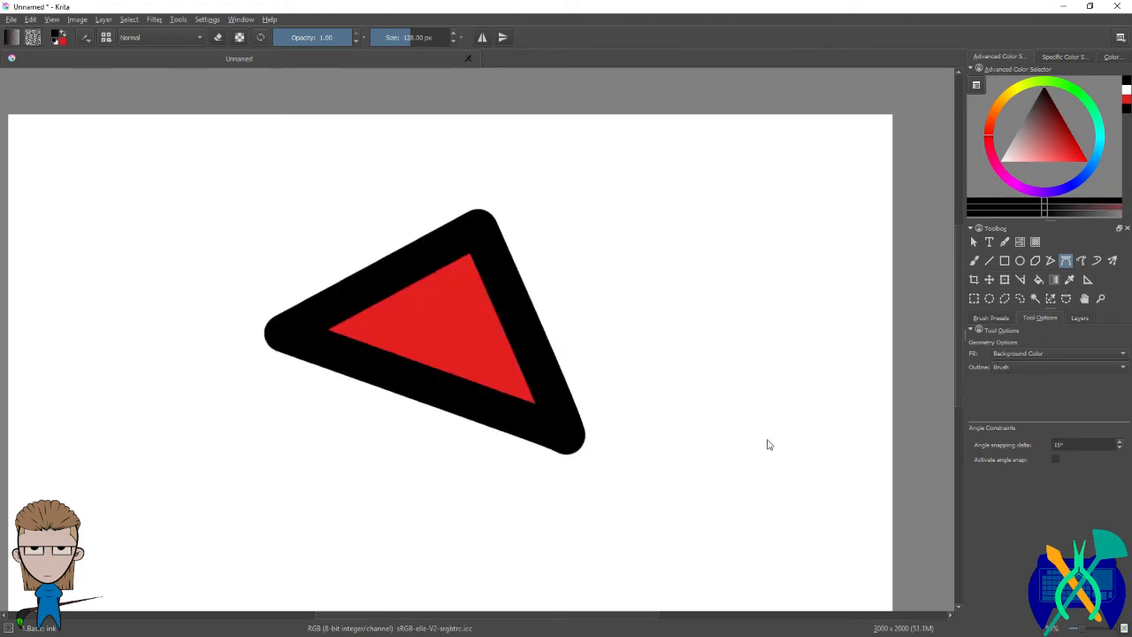
Step: Replace the outlined triangle with a red-filled triangle using Outline set to No Outline, and undo it
key("ctrl+z")
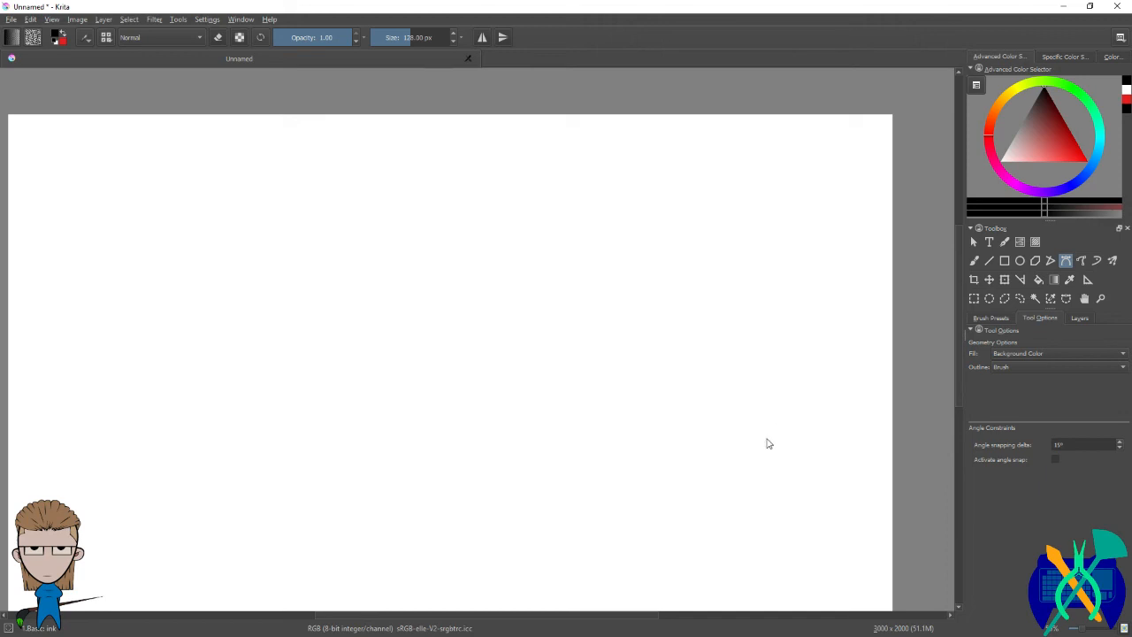
left_click(1019, 366)
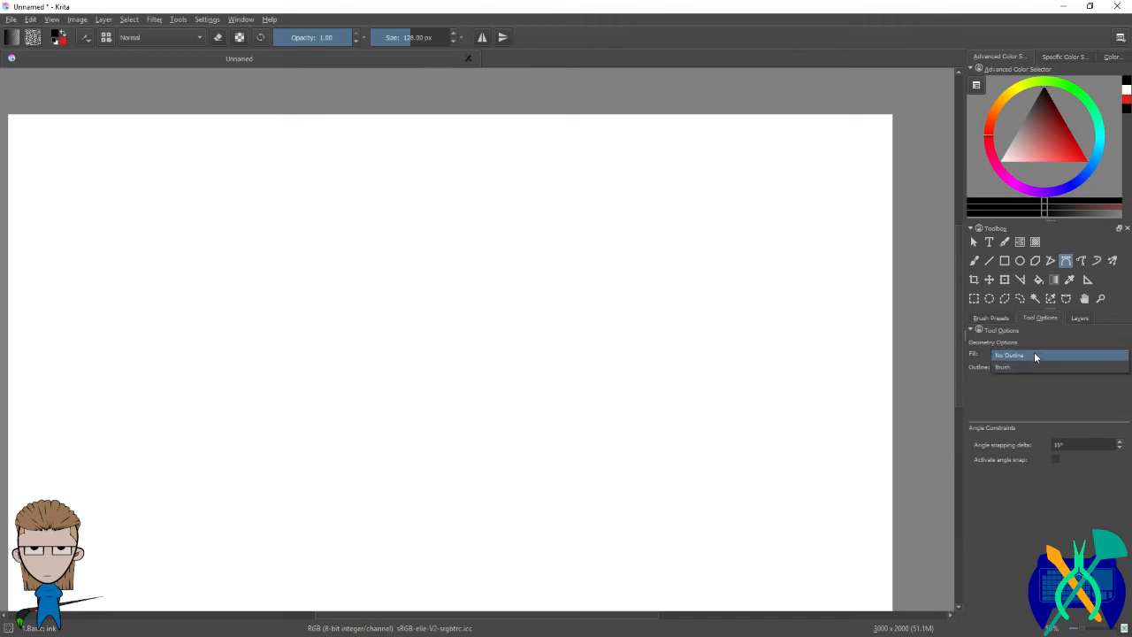
left_click(1035, 354)
left_click(256, 352)
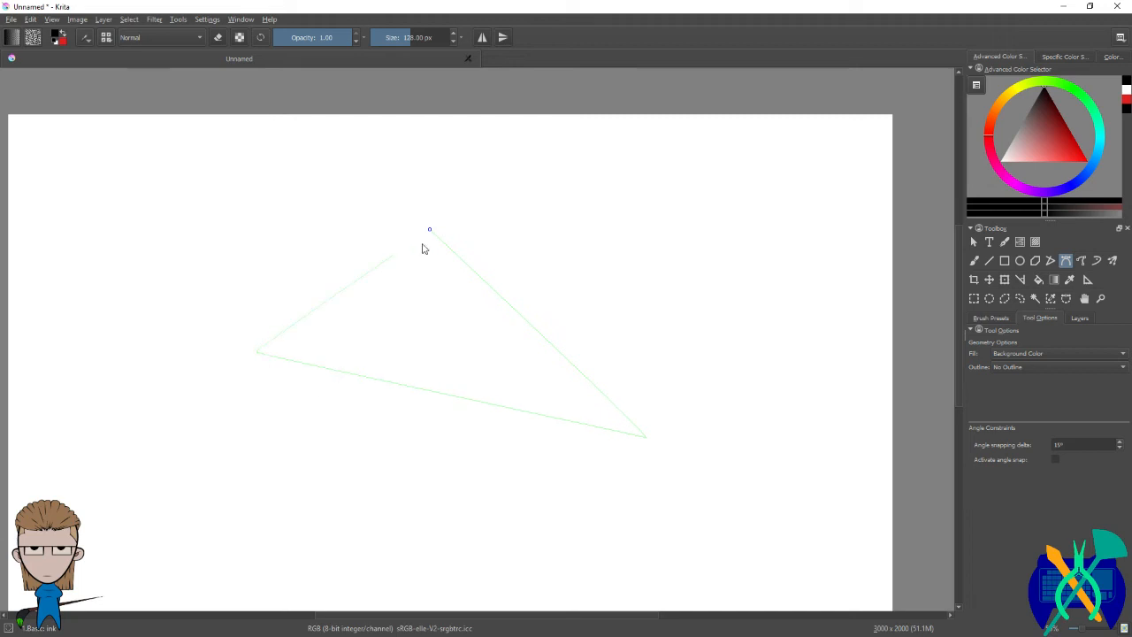
left_click(429, 232)
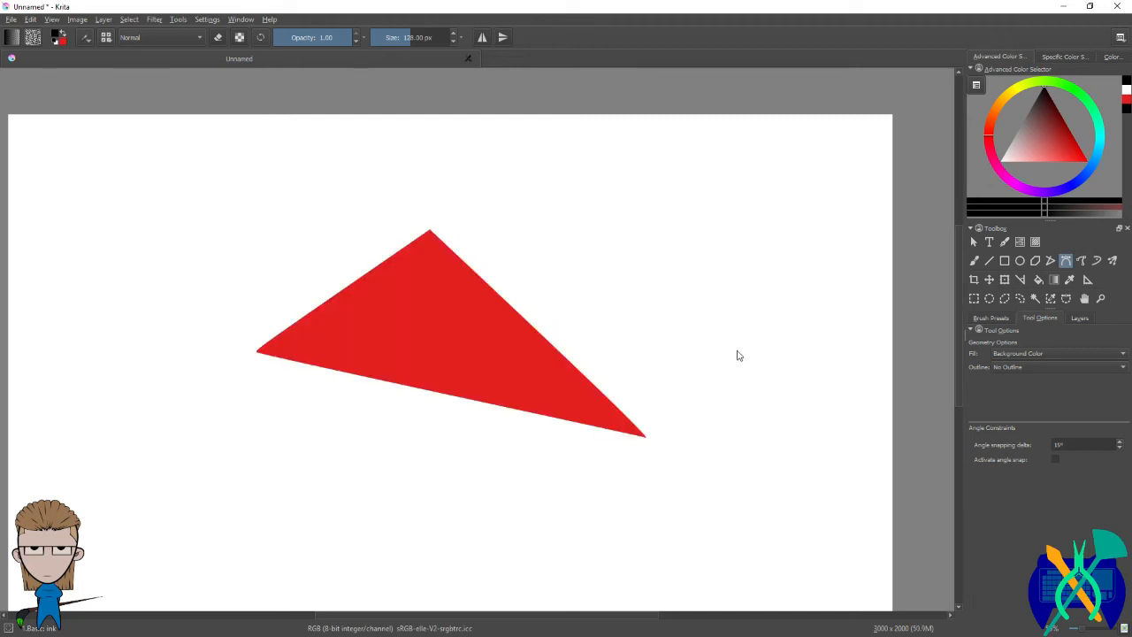
key("ctrl+z")
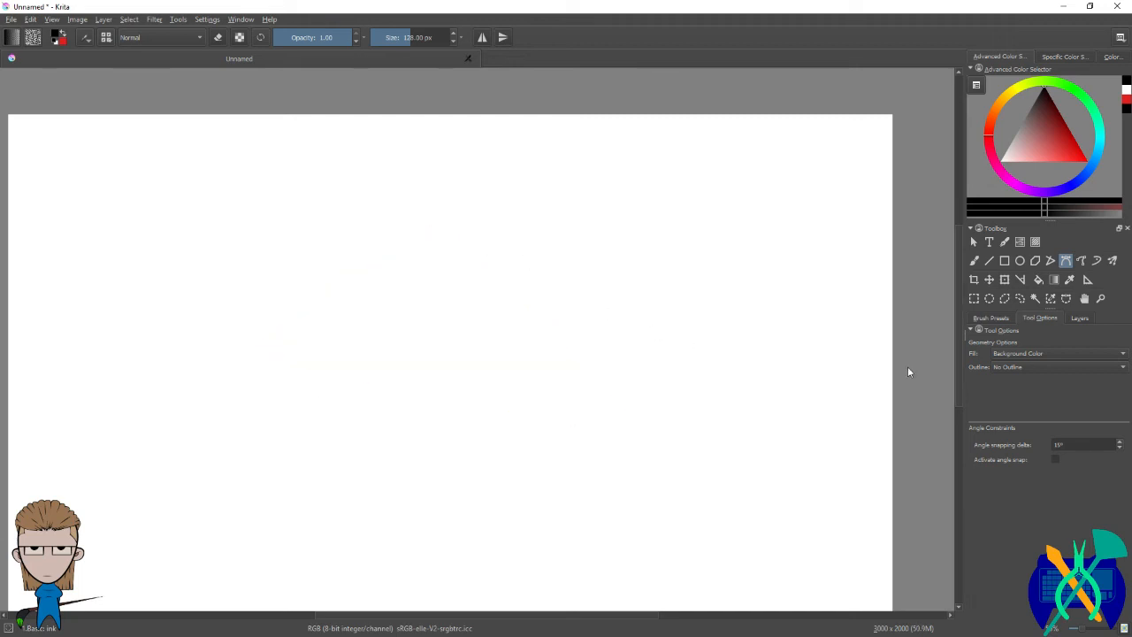
Step: Set the Bezier Curve Tool's Outline back to Brush with Fill at Background Color
left_click(1029, 352)
left_click(1046, 352)
left_click(1031, 367)
left_click(1030, 379)
Step: Draw four strokes with the Freehand Path Tool at Raw precision, and undo them all
left_click(1075, 260)
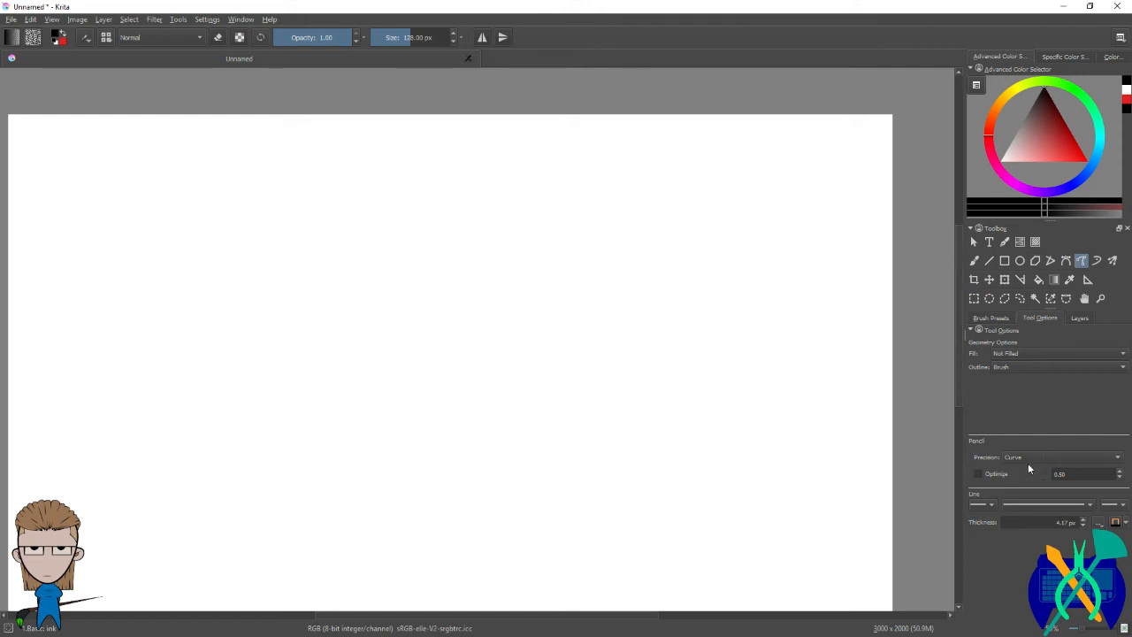
left_click(1116, 460)
left_click(1050, 470)
left_click(1118, 459)
left_click(1092, 433)
left_click_drag(340, 324, 608, 221)
mouse_move(605, 298)
left_mouse_down()
mouse_move(357, 432)
mouse_move(234, 432)
left_mouse_up()
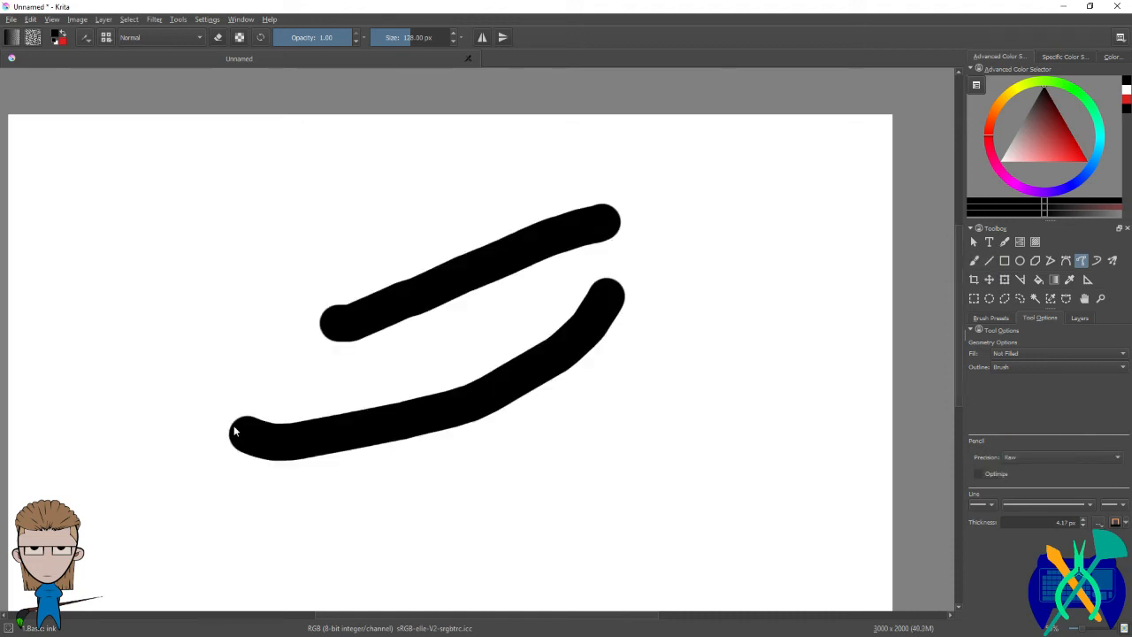
left_click_drag(529, 194, 208, 290)
mouse_move(732, 207)
left_mouse_down()
mouse_move(745, 265)
mouse_move(534, 423)
mouse_move(804, 352)
mouse_move(768, 256)
left_mouse_up()
key("ctrl+z")
key("ctrl+z")
key("ctrl+z")
key("ctrl+z")
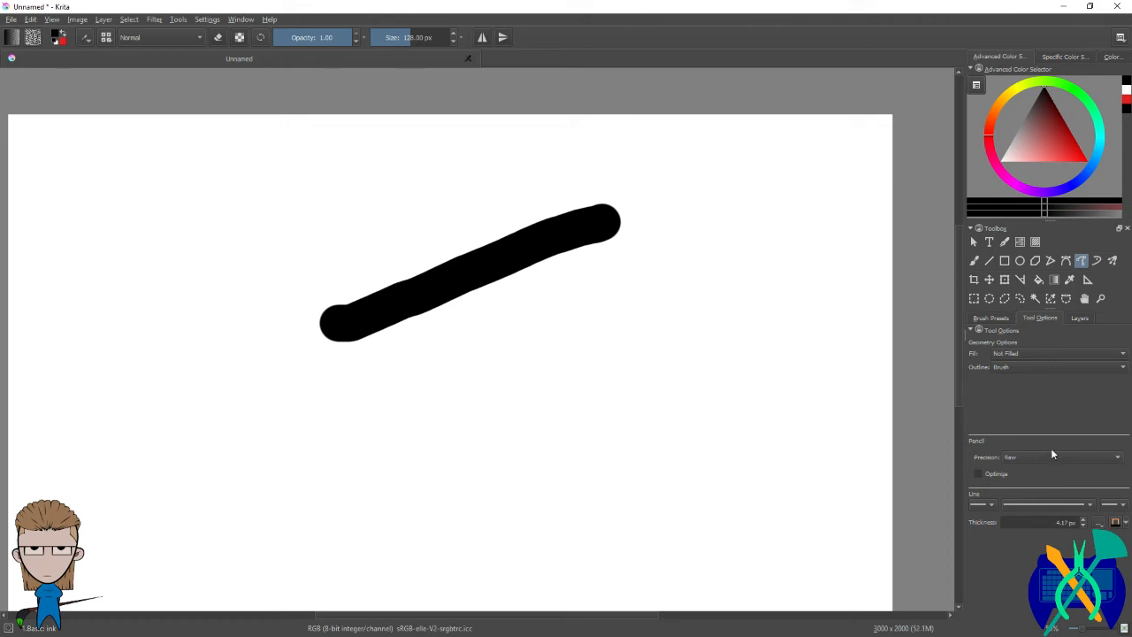
Step: Set the freehand path's precision to Curve, draw three strokes, and undo them
left_click(1062, 457)
left_click(1050, 471)
left_click_drag(363, 309, 382, 268)
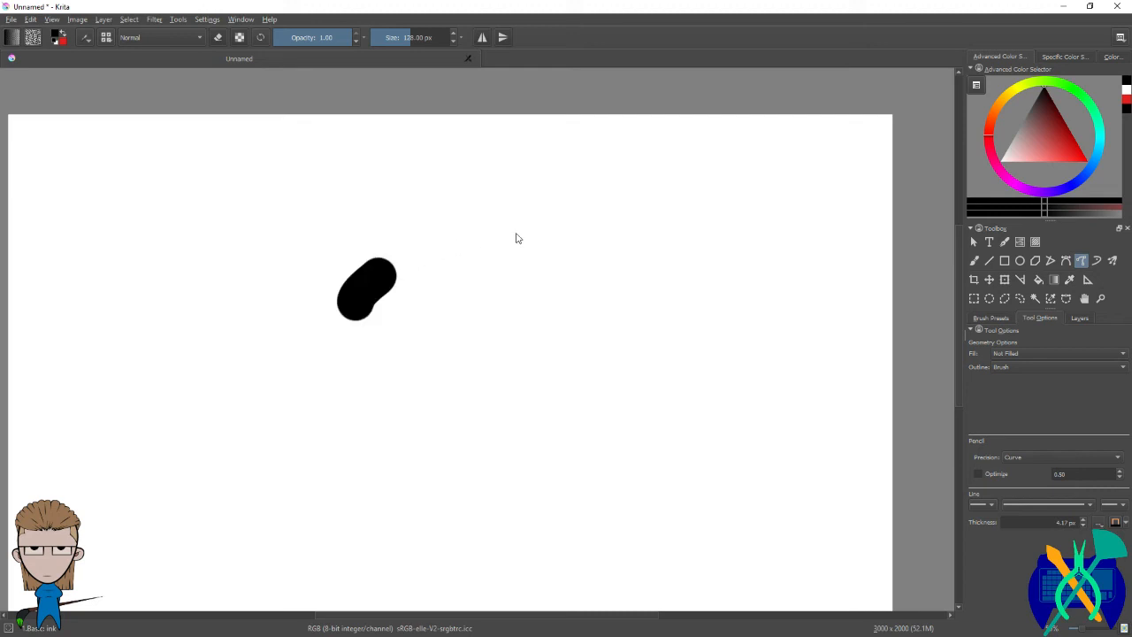
mouse_move(414, 359)
left_mouse_down()
mouse_move(688, 356)
mouse_move(584, 489)
left_mouse_up()
left_click_drag(478, 418, 477, 500)
key("ctrl+z")
key("ctrl+z")
key("ctrl+z")
Step: Set the precision to Straight and draw three freehand paths, the last an angular spiral, undoing each one
left_click(1054, 458)
left_click(1053, 466)
mouse_move(392, 318)
left_mouse_down()
mouse_move(580, 271)
mouse_move(693, 257)
mouse_move(385, 445)
left_mouse_up()
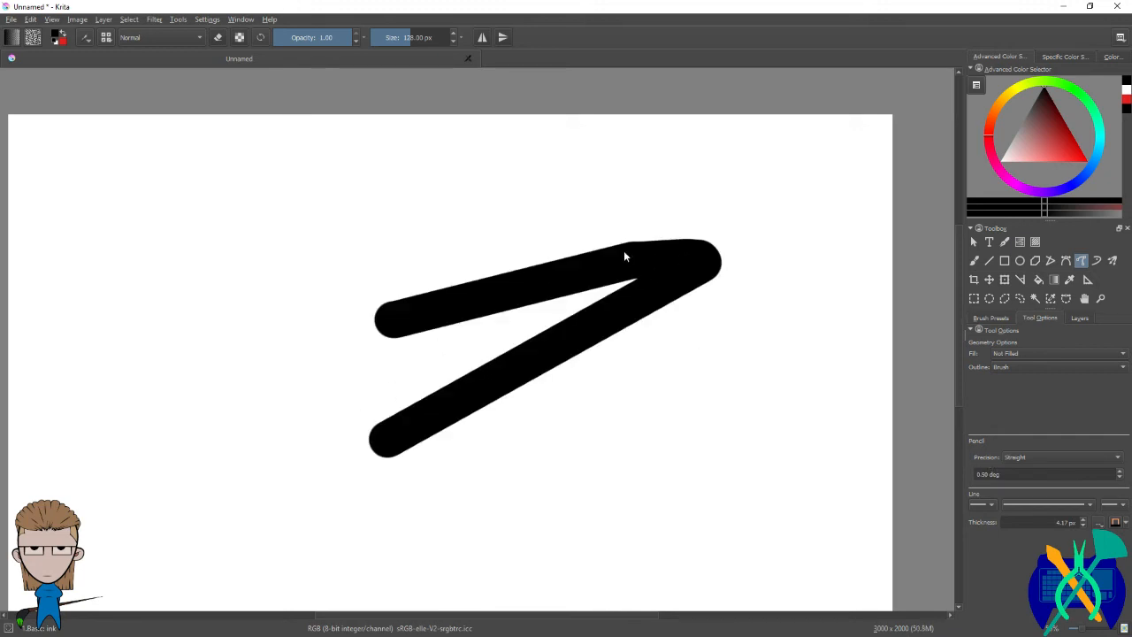
key("ctrl+z")
mouse_move(178, 198)
left_mouse_down()
mouse_move(542, 222)
mouse_move(481, 303)
mouse_move(571, 280)
mouse_move(527, 384)
mouse_move(574, 383)
mouse_move(495, 362)
left_mouse_up()
key("ctrl+z")
mouse_move(431, 378)
left_mouse_down()
mouse_move(364, 206)
mouse_move(604, 432)
mouse_move(256, 439)
mouse_move(368, 270)
mouse_move(500, 413)
mouse_move(400, 448)
left_mouse_up()
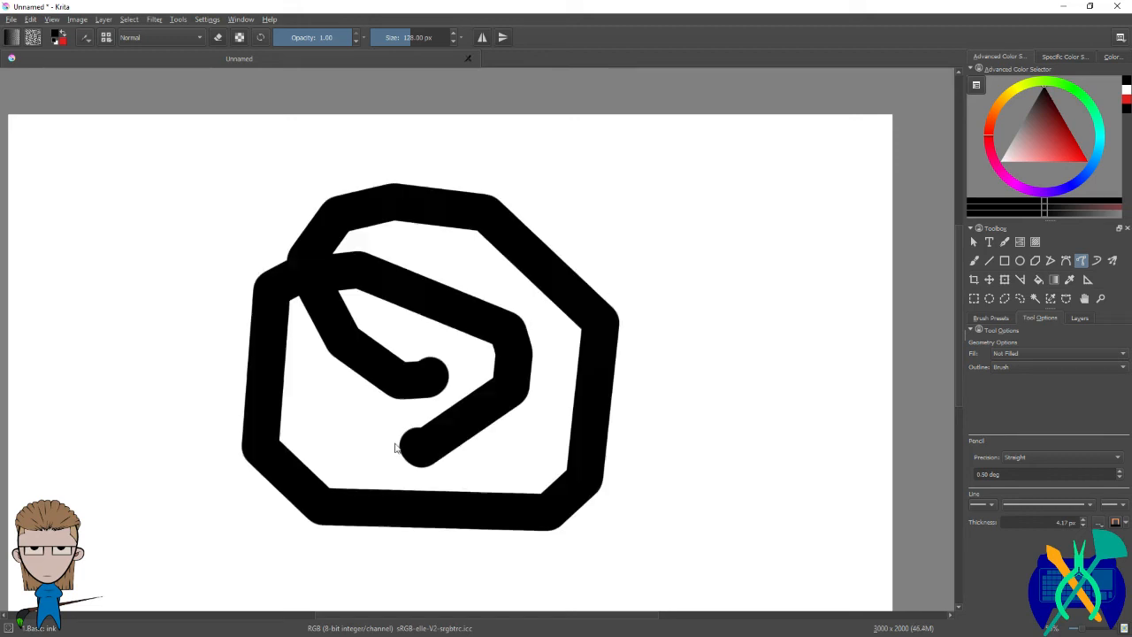
key("ctrl+z")
Step: Switch the precision to Curve, draw a smooth freehand spiral, and undo it
left_click(1039, 456)
left_click(1034, 451)
mouse_move(292, 382)
left_mouse_down()
mouse_move(251, 230)
mouse_move(292, 382)
mouse_move(356, 375)
mouse_move(354, 355)
left_mouse_up()
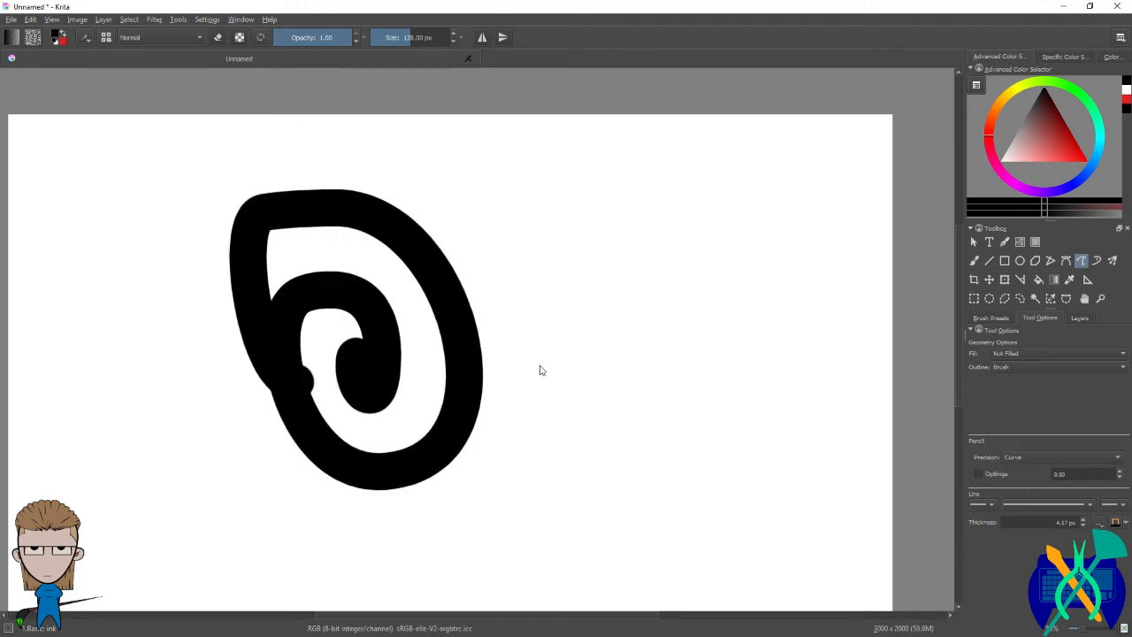
key("ctrl+z")
Step: Draw a looping freehand path at Raw precision, undo it, and return the precision to Curve
left_click(1053, 457)
left_click(1051, 458)
left_click(1046, 456)
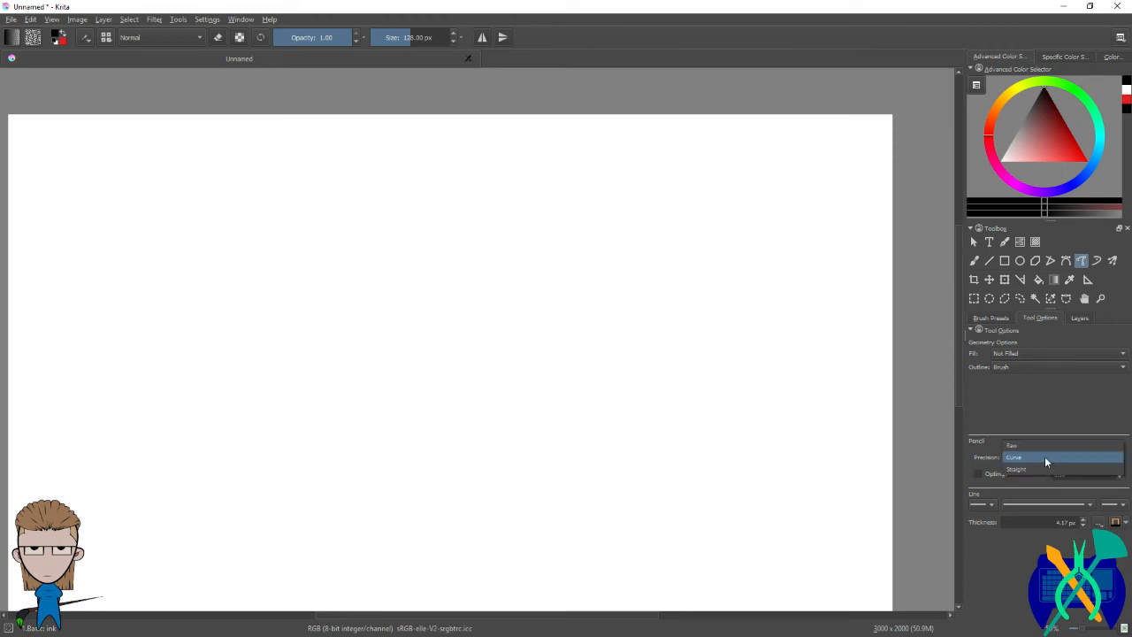
left_click(1041, 446)
mouse_move(400, 359)
left_mouse_down()
mouse_move(358, 207)
mouse_move(247, 434)
mouse_move(437, 432)
mouse_move(455, 382)
mouse_move(480, 395)
left_mouse_up()
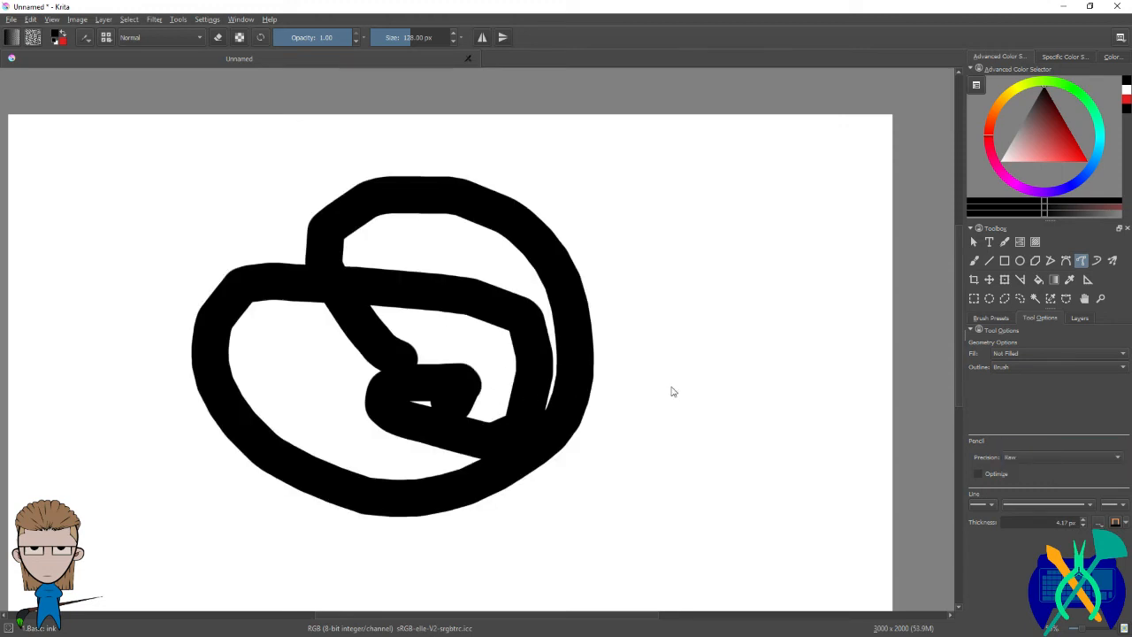
key("ctrl+z")
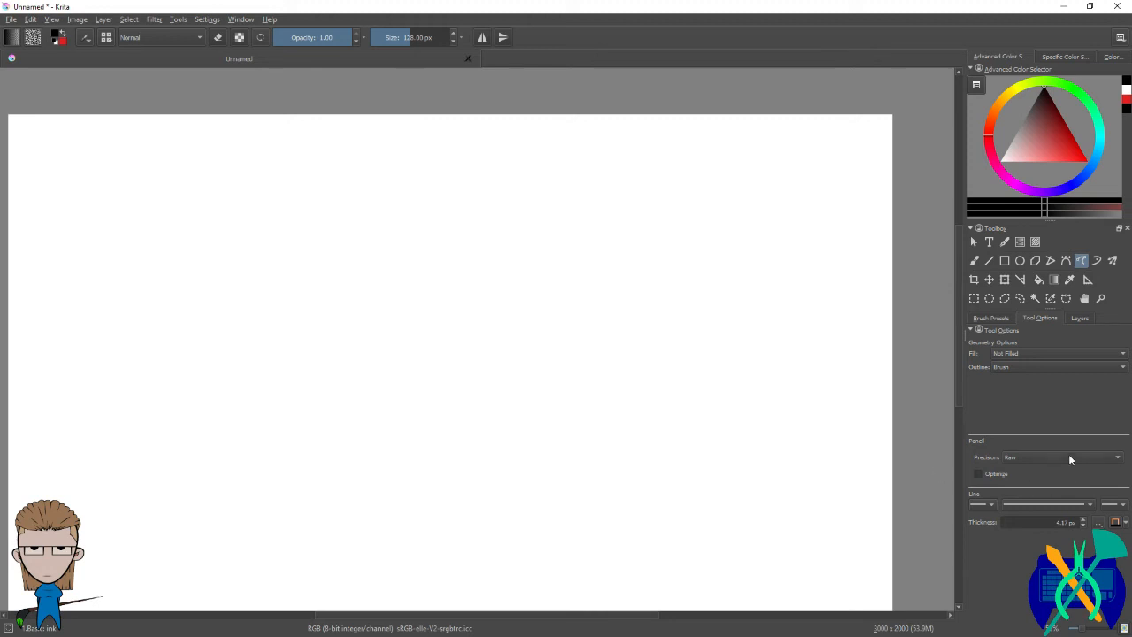
left_click(1068, 456)
left_click(1073, 468)
Step: Draw a closed black triangle with the Polyline Tool, and undo it
left_click(1066, 261)
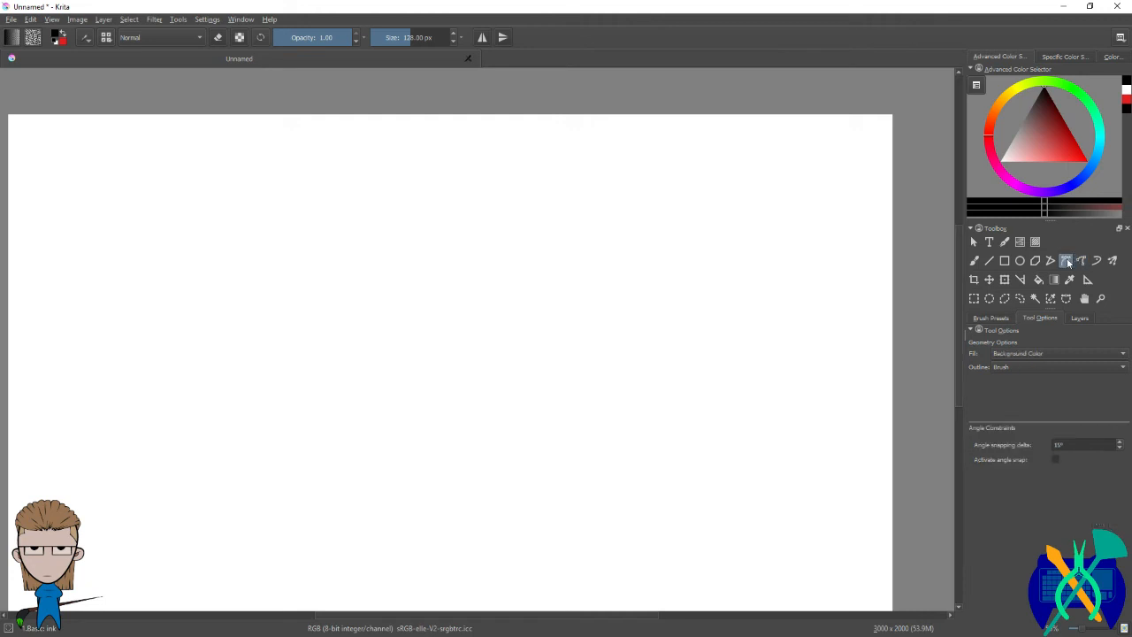
left_click(1048, 262)
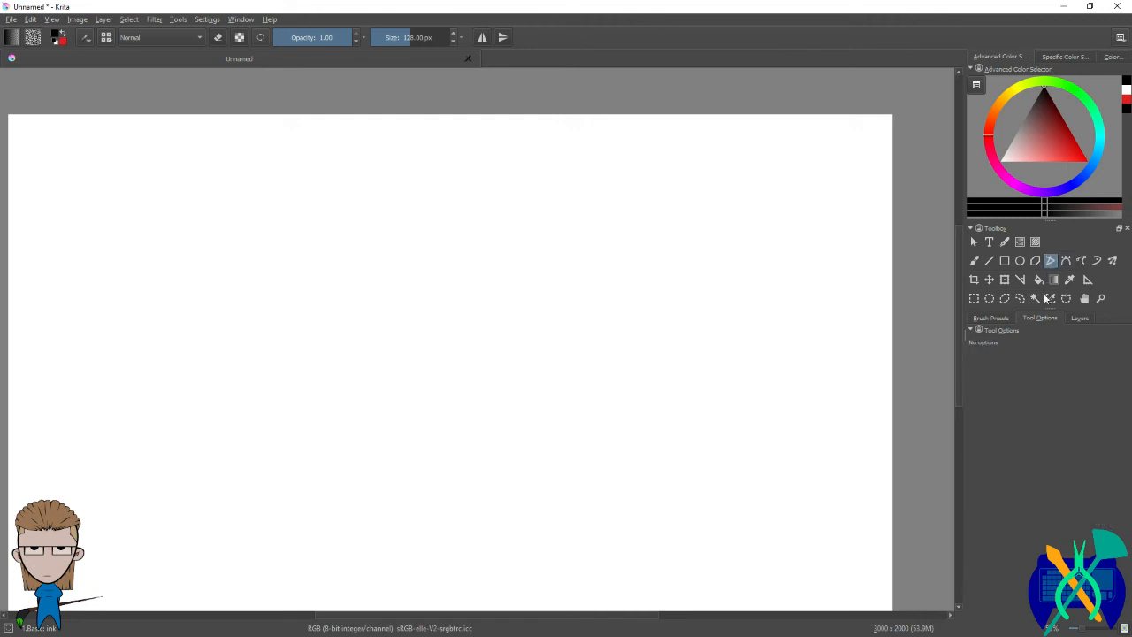
left_click(597, 370)
left_click(269, 253)
left_click(630, 225)
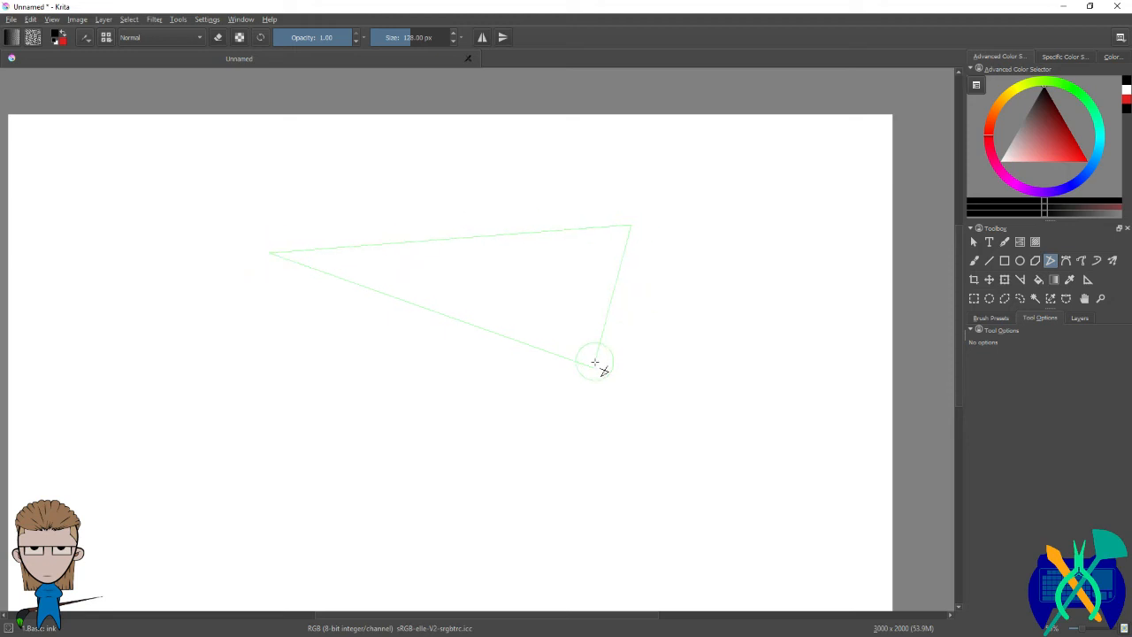
left_click(596, 365)
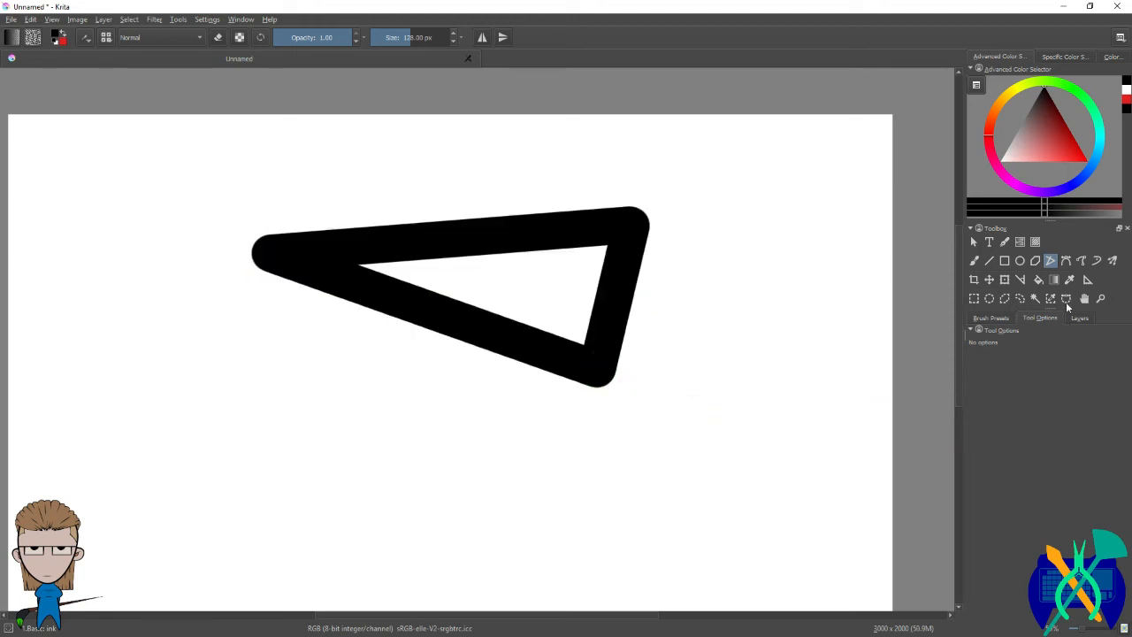
key("ctrl+z")
Step: Draw a red-filled triangle with a black brush outline using the Bezier Curve Tool, and undo it
left_click(1070, 262)
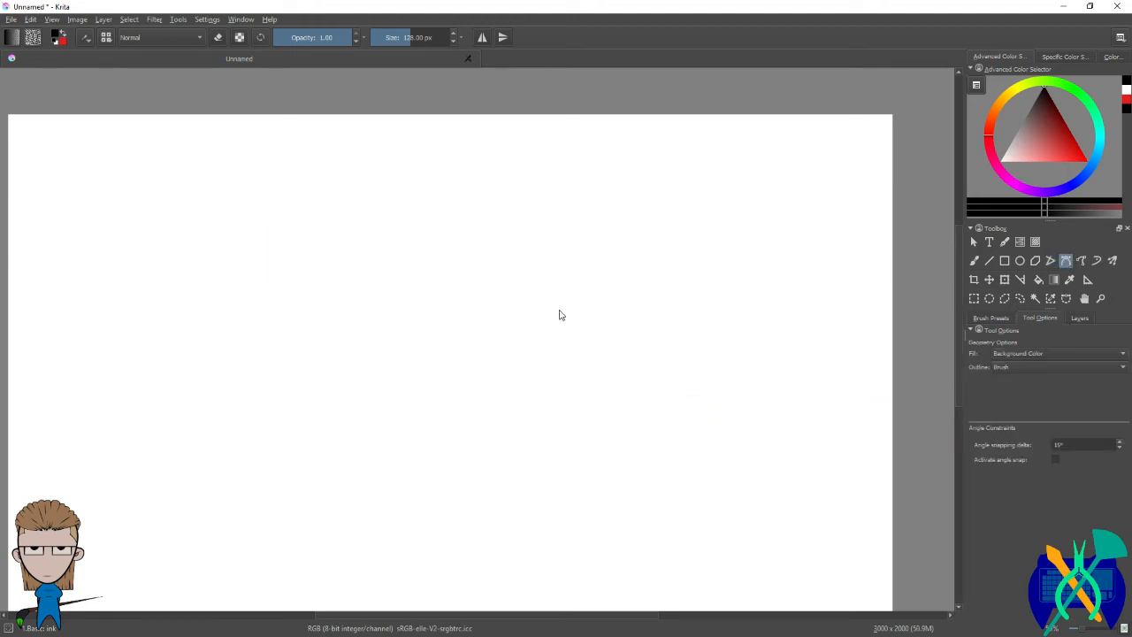
left_click(661, 234)
left_click(407, 238)
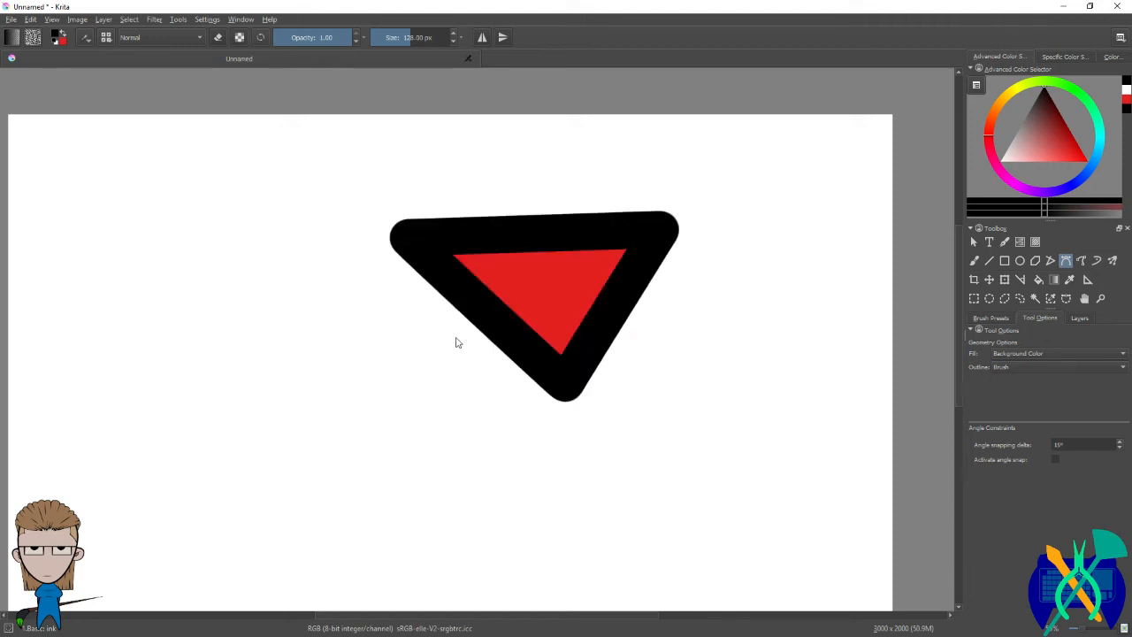
key("ctrl+z")
Step: Draw a large closed curvy shape with the Bezier Curve Tool, filled red and outlined with the black brush
left_click(307, 299)
left_click_drag(521, 245, 619, 308)
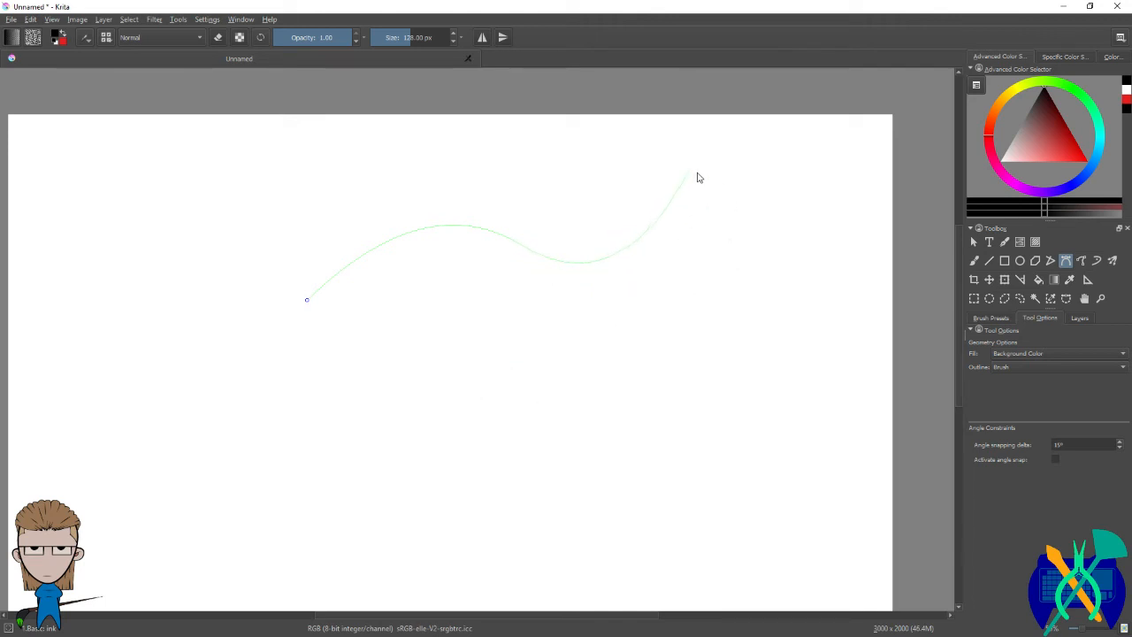
left_click_drag(724, 167, 835, 191)
left_click_drag(748, 477, 617, 487)
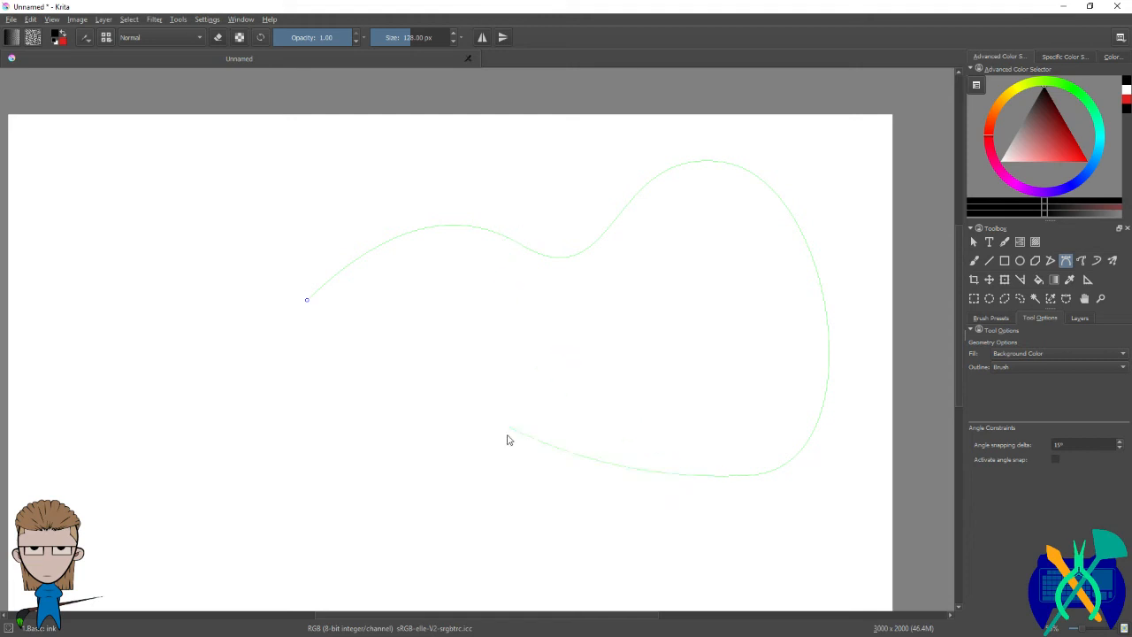
left_click_drag(438, 489, 446, 585)
left_click_drag(273, 540, 201, 469)
left_click_drag(189, 399, 294, 252)
left_click(306, 303)
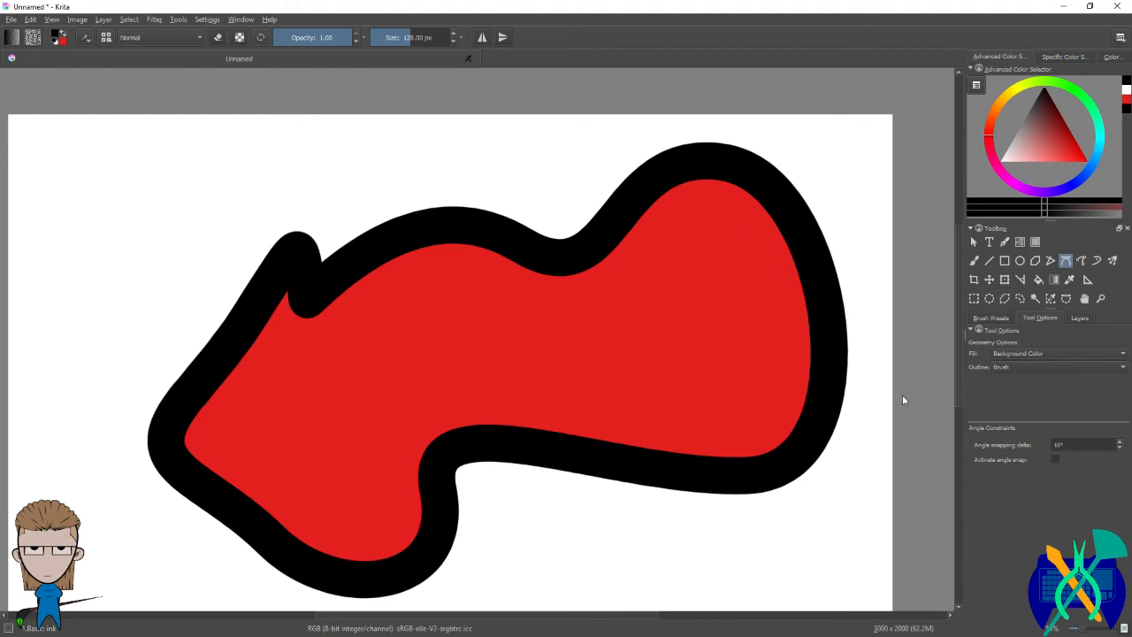
Step: Paint a winding black stroke across the red shape with the Freehand Brush Tool, and undo it
left_click(974, 260)
mouse_move(522, 222)
left_mouse_down()
mouse_move(508, 347)
mouse_move(412, 381)
mouse_move(348, 372)
mouse_move(311, 392)
left_mouse_up()
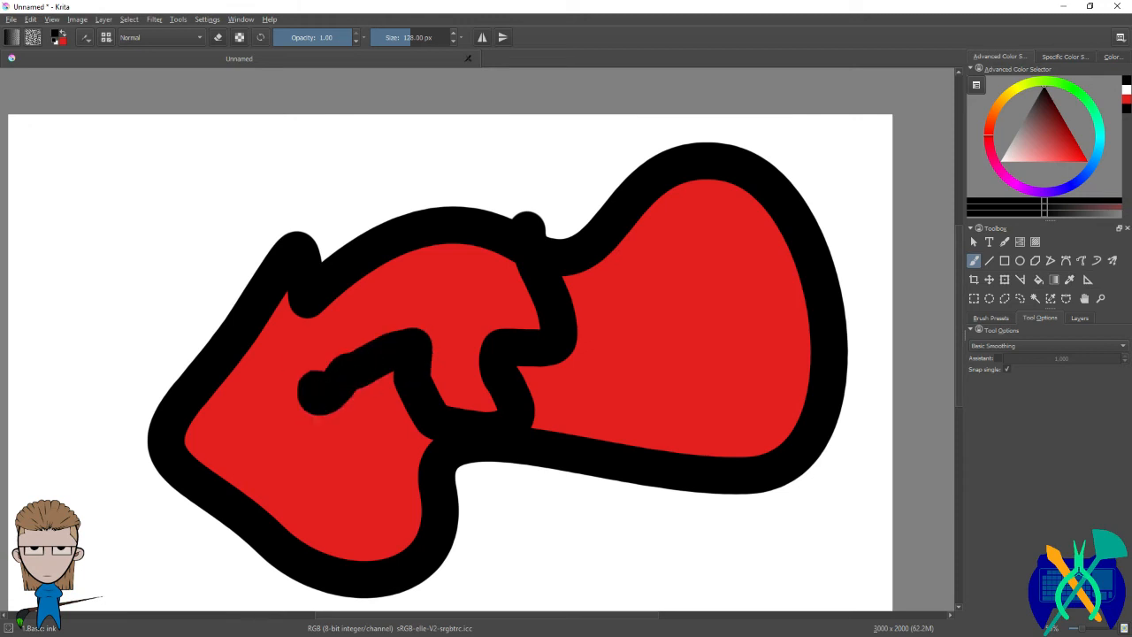
key("ctrl+z")
Step: Examine the red shape's outline edges up close, and clear the shape from the layer
key("1")
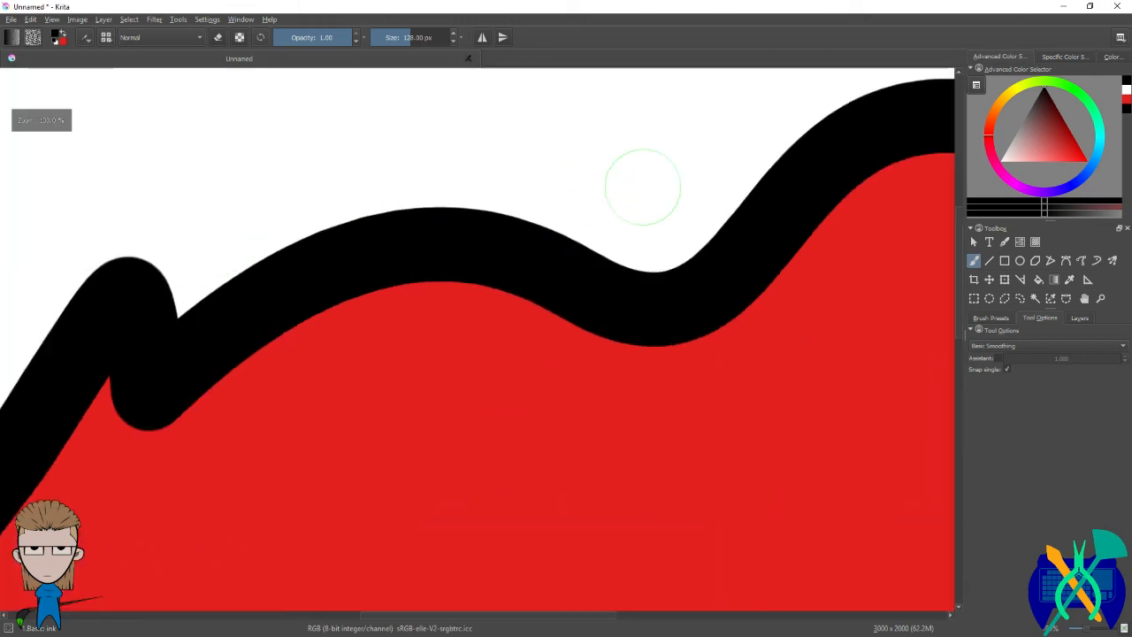
scroll(146, 328, "up", 5)
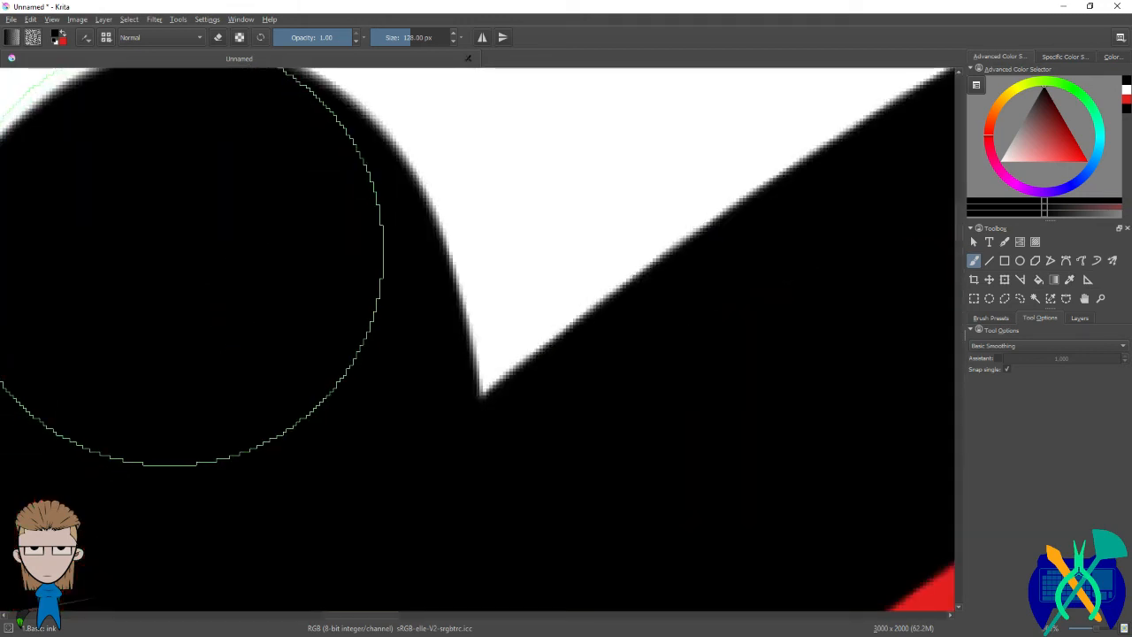
scroll(168, 256, "down", 5)
scroll(652, 268, "up", 5)
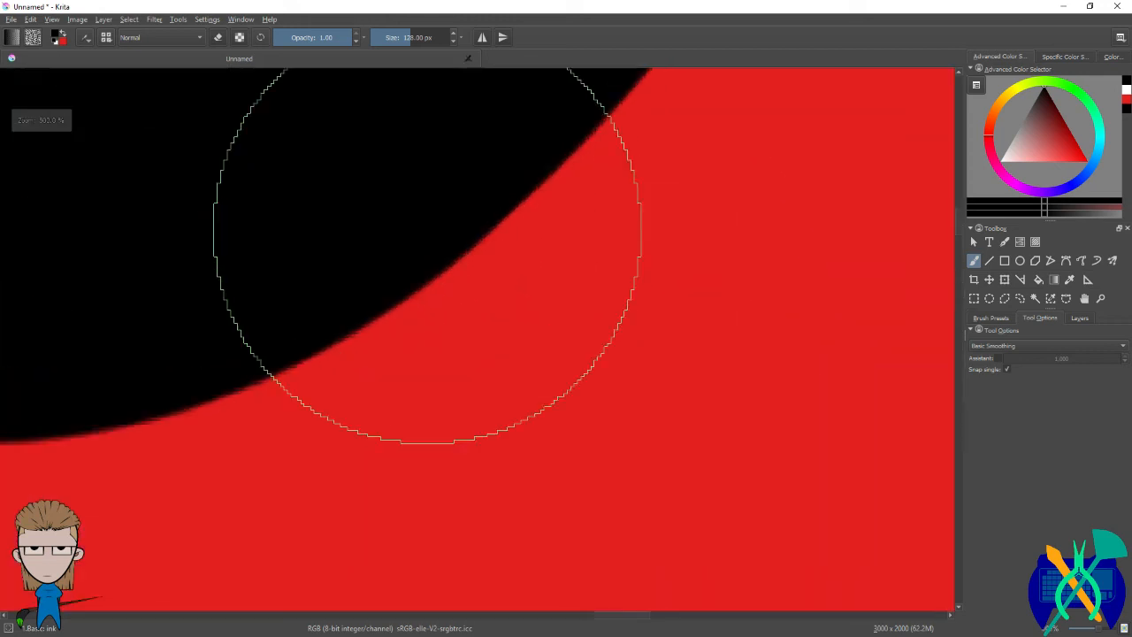
scroll(427, 256, "up", 1)
scroll(551, 260, "down", 10)
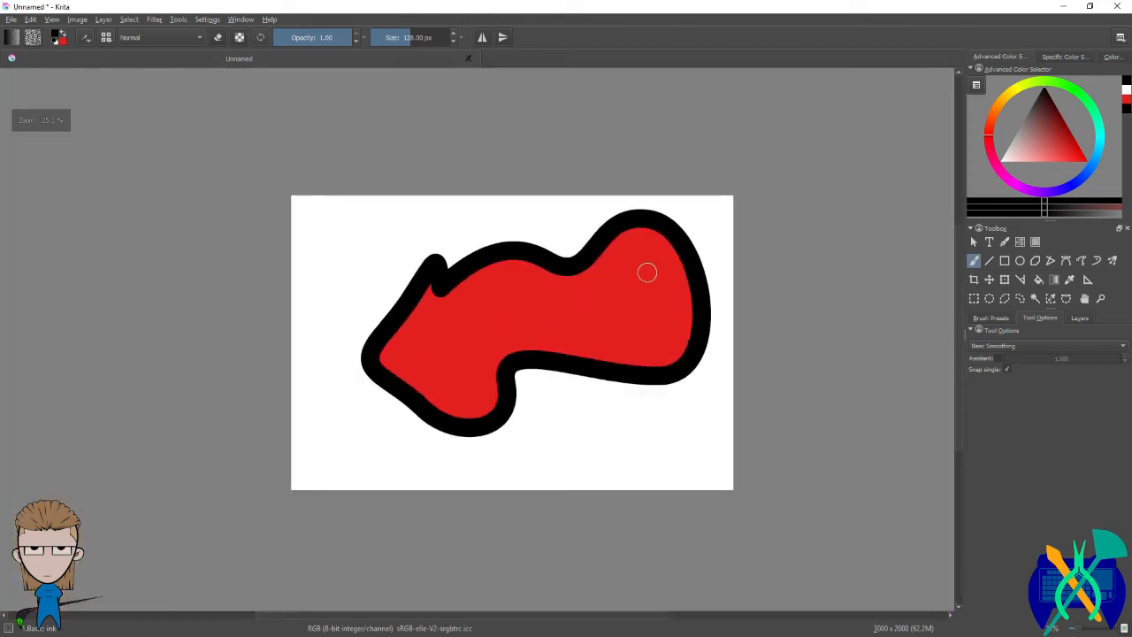
scroll(605, 283, "up", 2)
key("Delete")
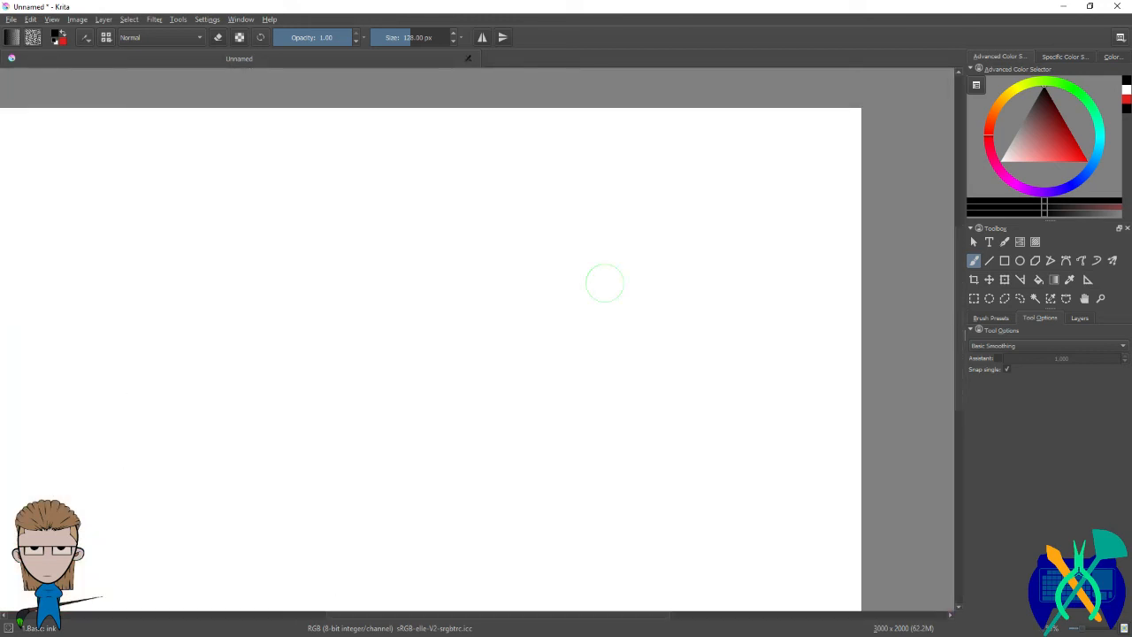
Step: Draw a black-outlined, unfilled rectangle about 583 × 453 px near the canvas's right edge, and undo it
left_click(1003, 261)
left_click_drag(591, 253, 765, 386)
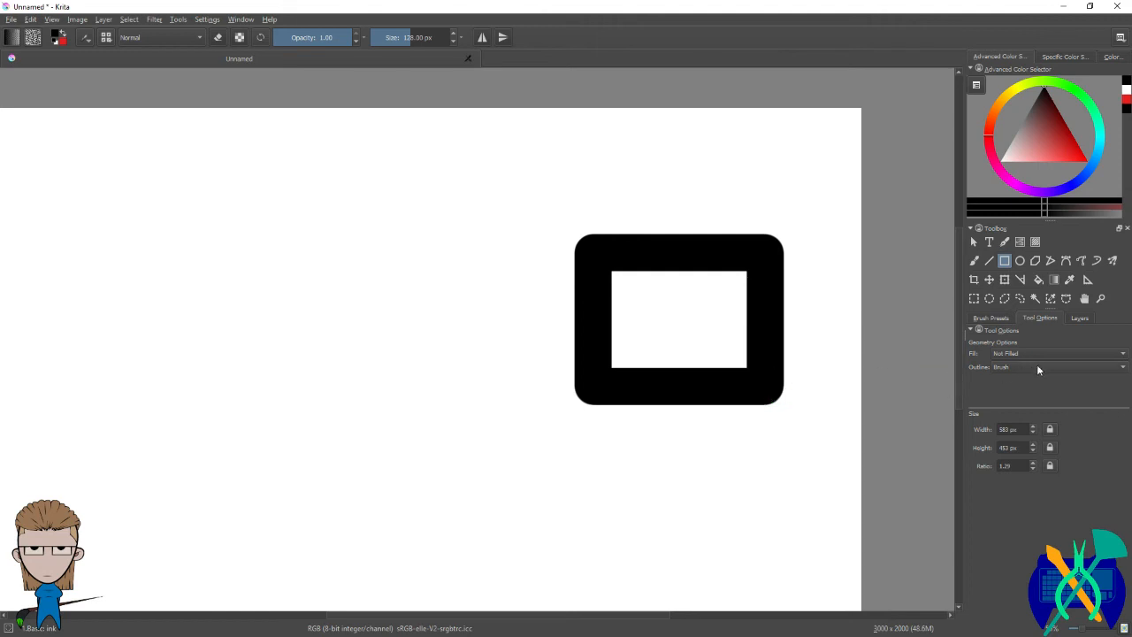
key("ctrl+z")
Step: Draw a closed, unfilled triangle with the Polygon Tool near the canvas's right edge, and undo it
left_click(1035, 260)
left_click(598, 331)
left_click(756, 215)
left_click(785, 407)
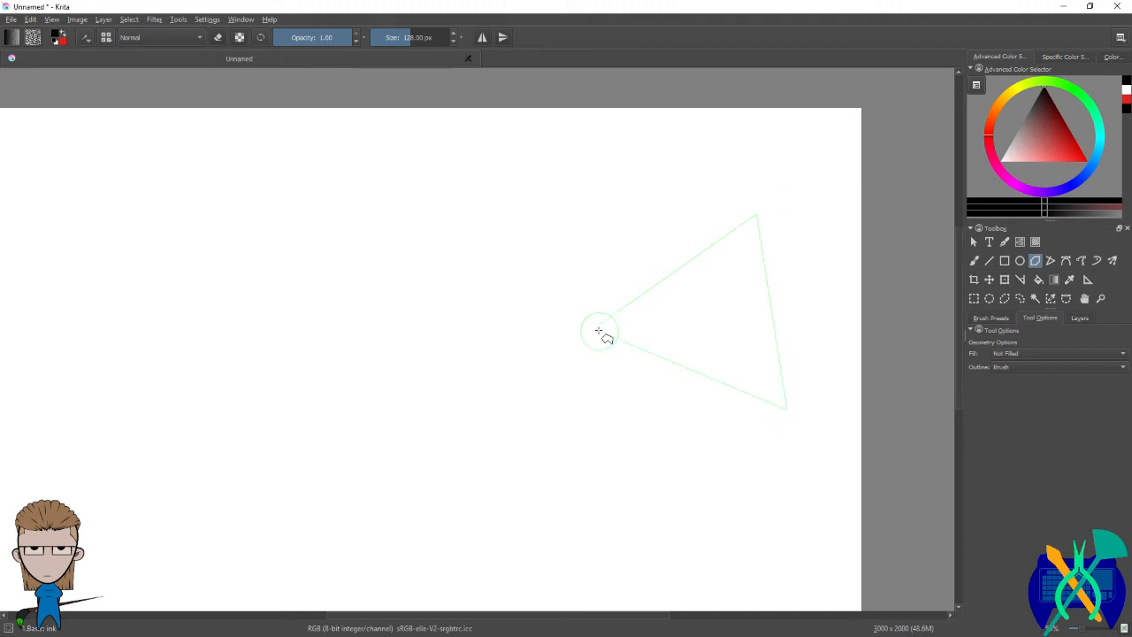
left_click(598, 331)
key("ctrl+z")
Step: Draw four unfilled ellipses of varied sizes with the 128 px black brush outline, including one large ring
left_click(1020, 261)
left_click_drag(765, 178, 497, 388)
left_click_drag(380, 281, 415, 336)
left_click_drag(322, 357, 241, 363)
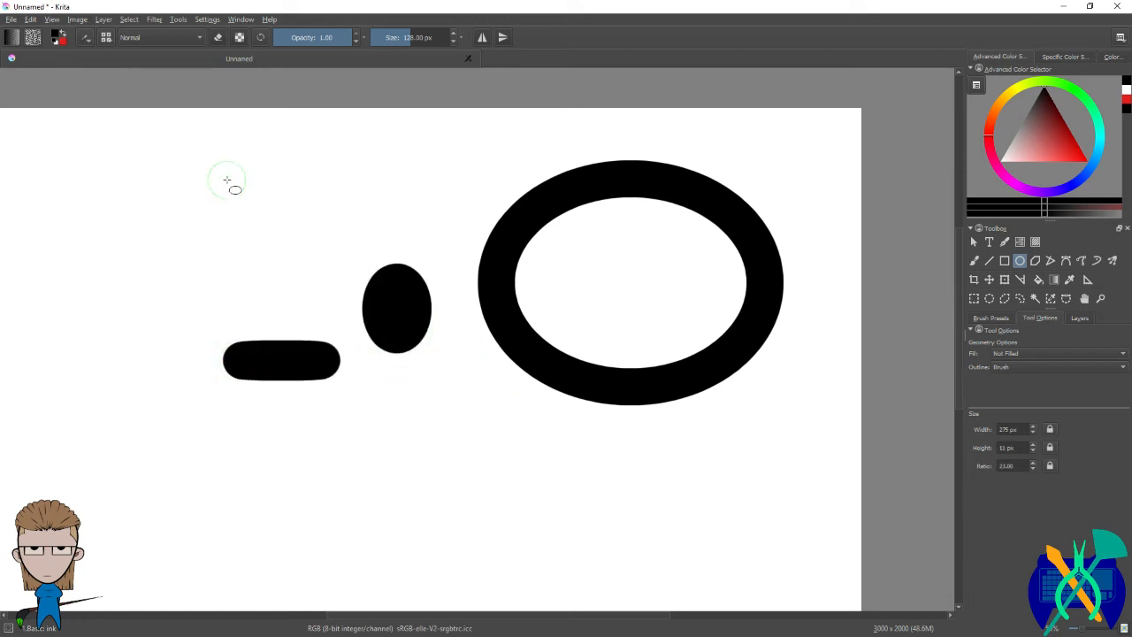
left_click_drag(226, 181, 323, 288)
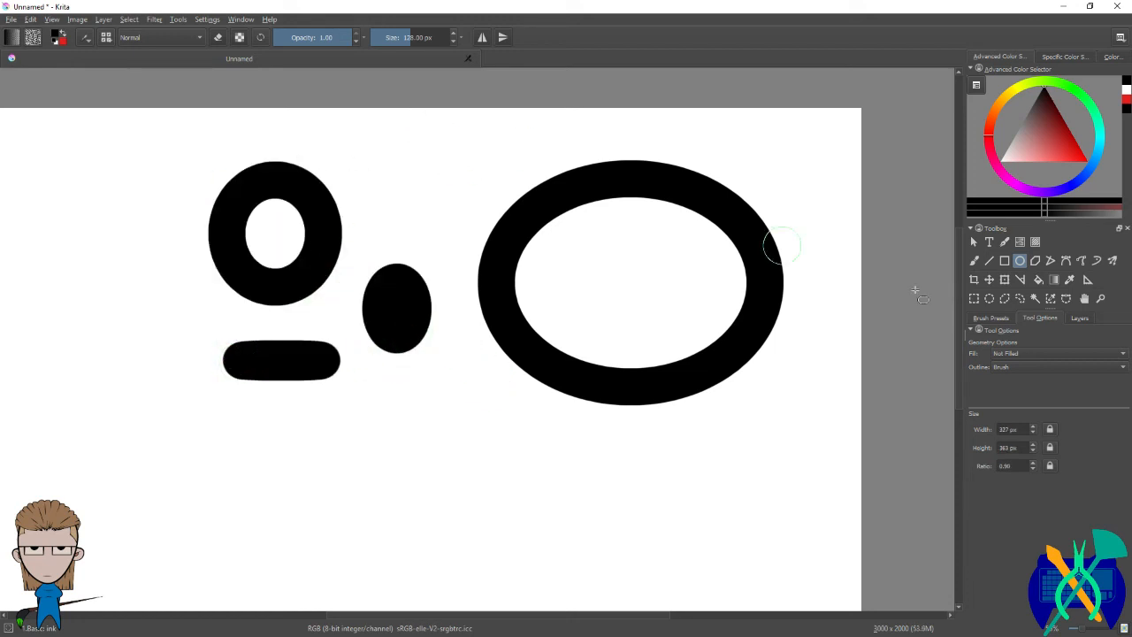
Step: Reduce the brush size to 17.12 px and draw an ellipse about 787 × 591 px below the large ring
left_click(973, 261)
left_click_drag(874, 242, 856, 242)
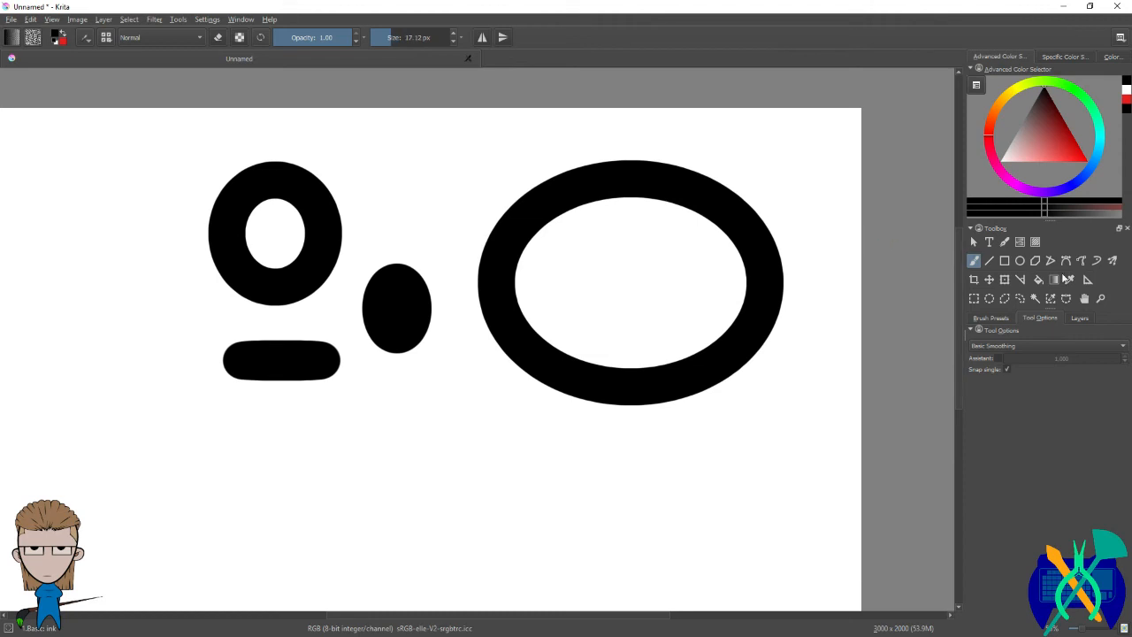
left_click(1022, 261)
left_click_drag(408, 412, 644, 589)
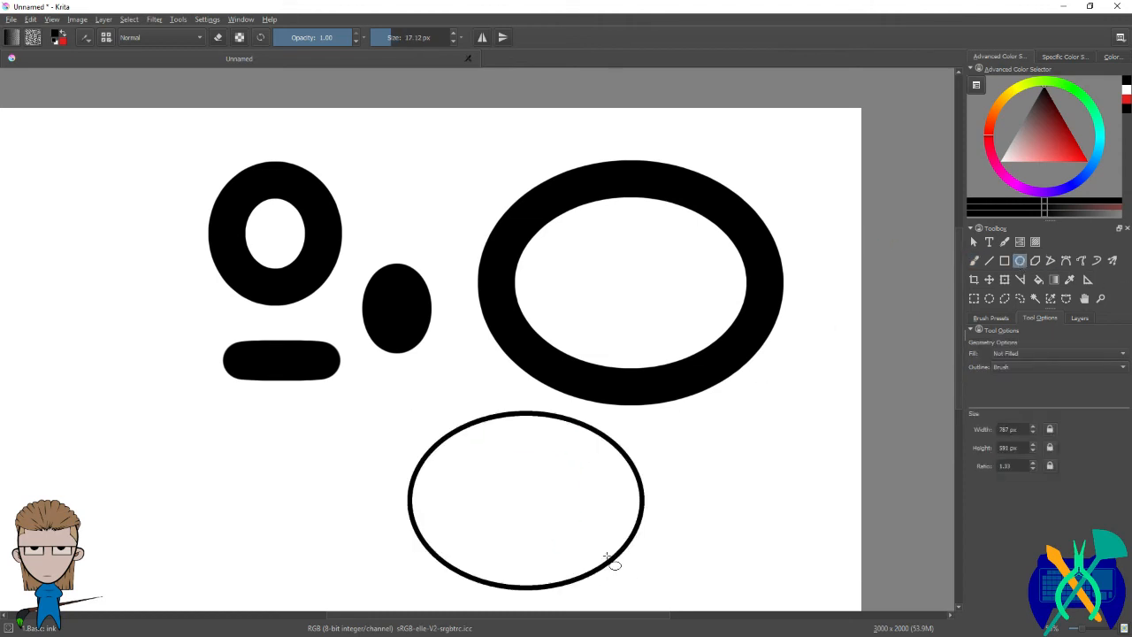
Step: Draw six more thin-outlined ellipses of varied sizes in the empty areas around the existing ones
left_click_drag(402, 120, 482, 222)
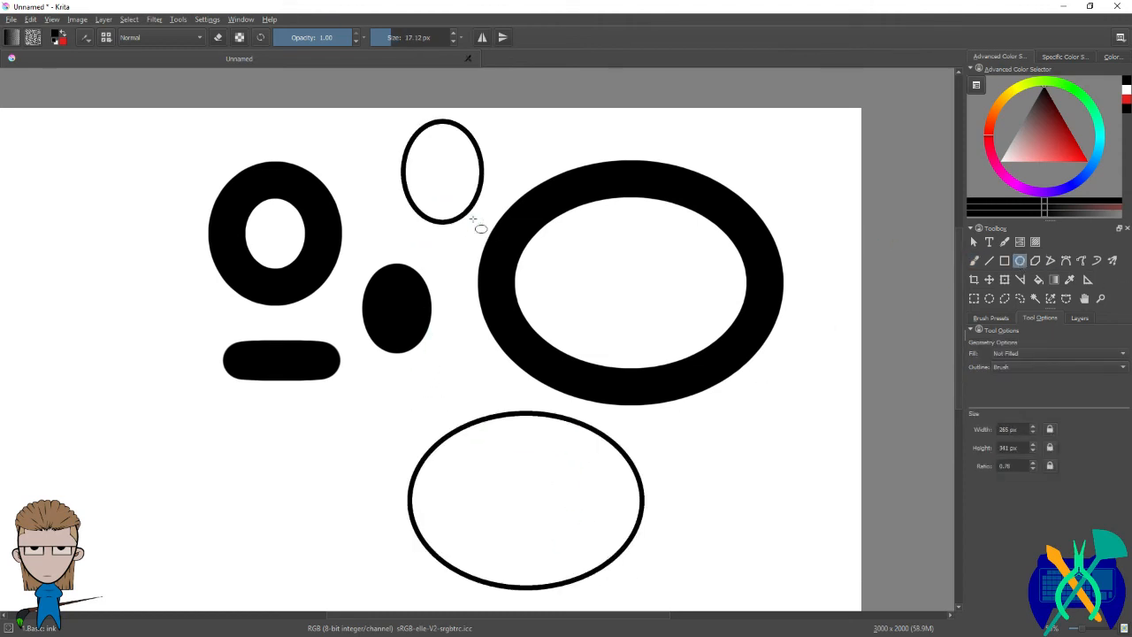
left_click_drag(57, 382, 241, 545)
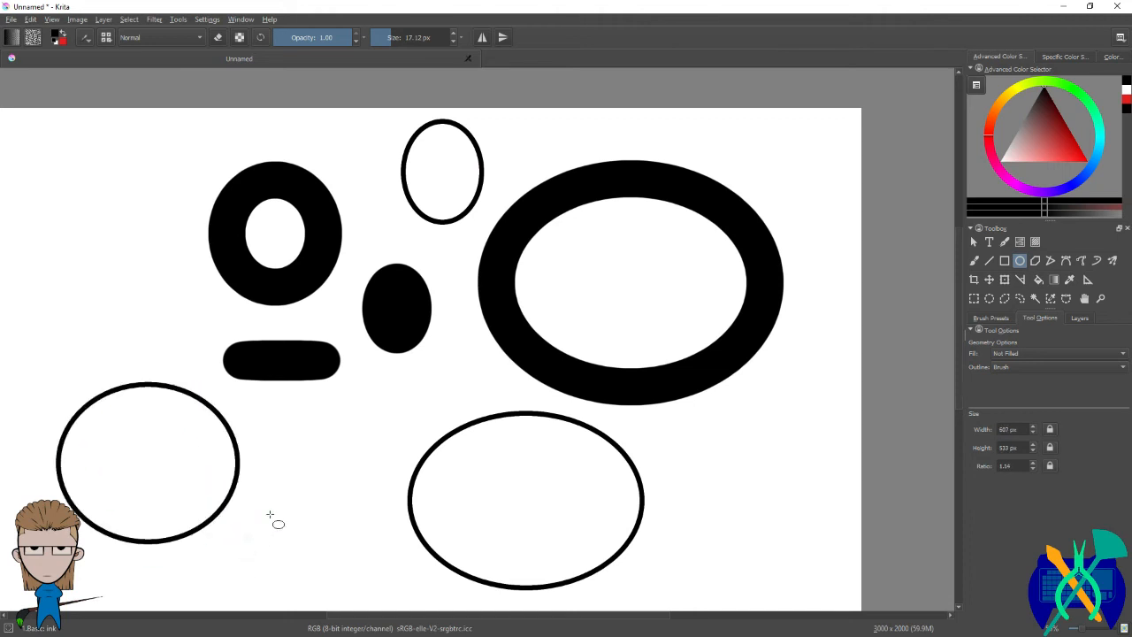
left_click_drag(286, 478, 254, 513)
left_click_drag(371, 413, 399, 391)
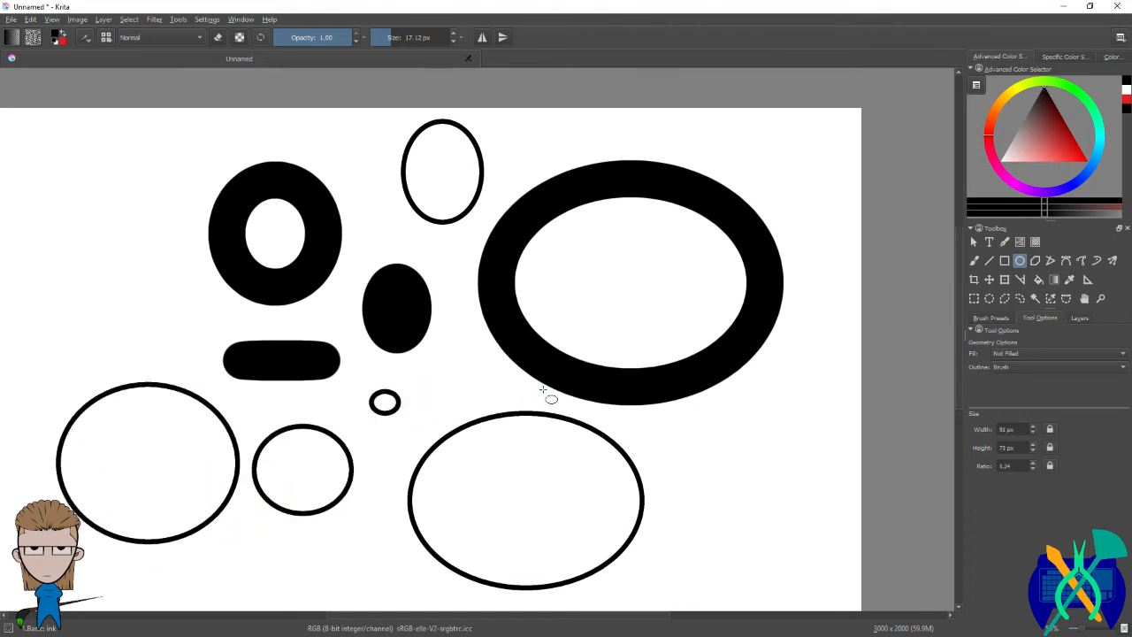
left_click_drag(683, 421, 777, 504)
left_click_drag(828, 132, 758, 166)
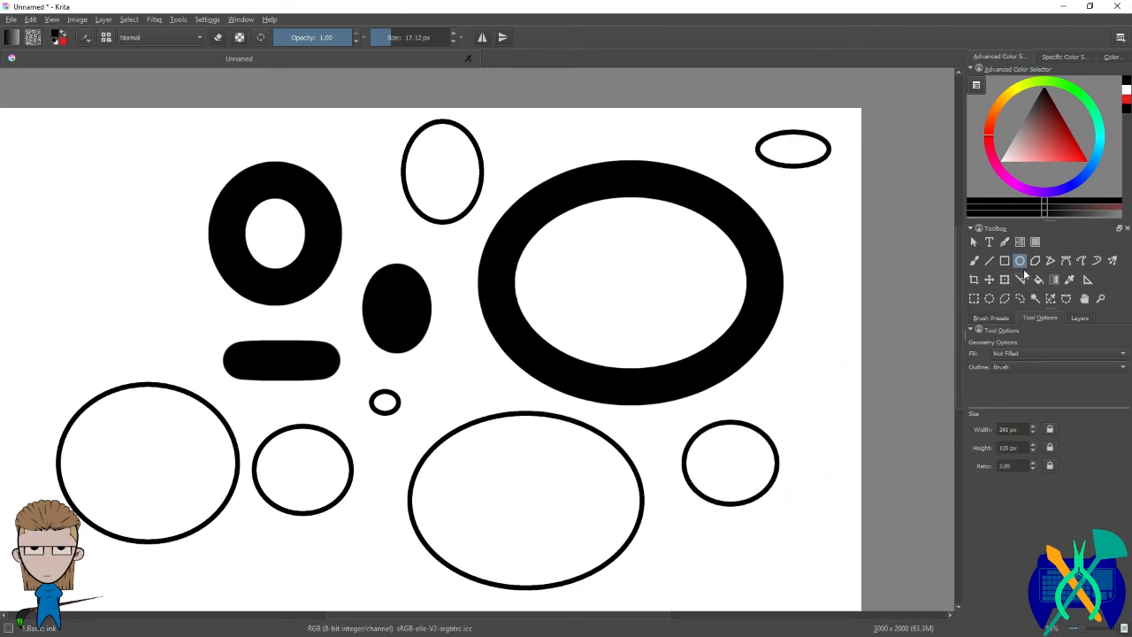
Step: Make an elliptical selection overlapping the large ring's interior, fill it with black, and inspect the fill along its edge
left_click(988, 299)
left_click_drag(743, 208, 458, 404)
key("f")
left_click(614, 308)
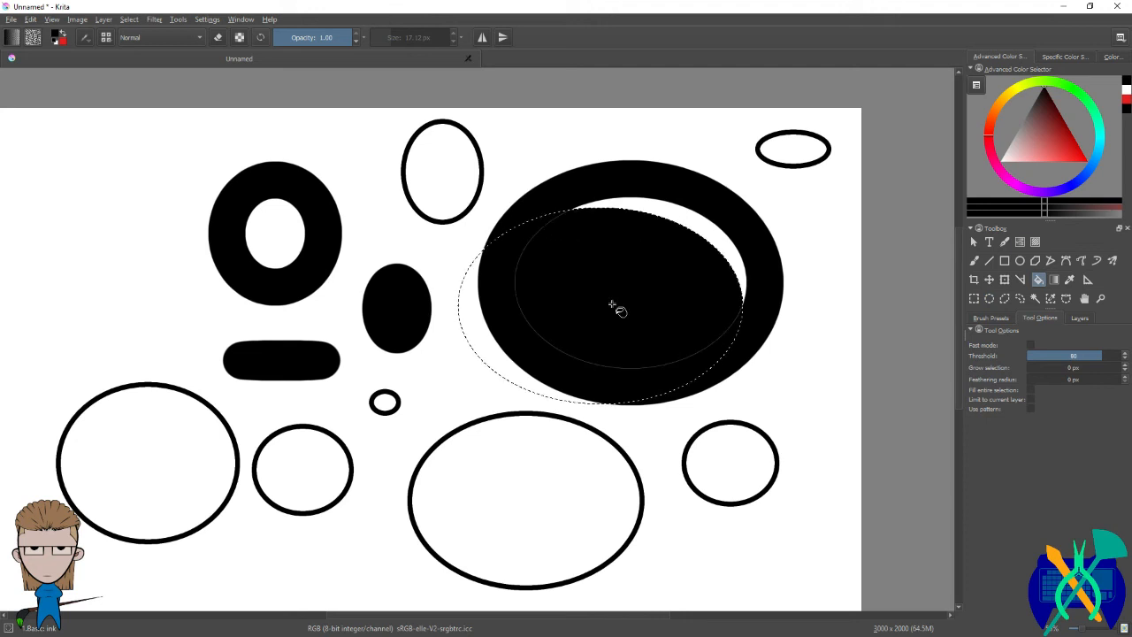
scroll(513, 321, "up", 8)
scroll(513, 319, "down", 8)
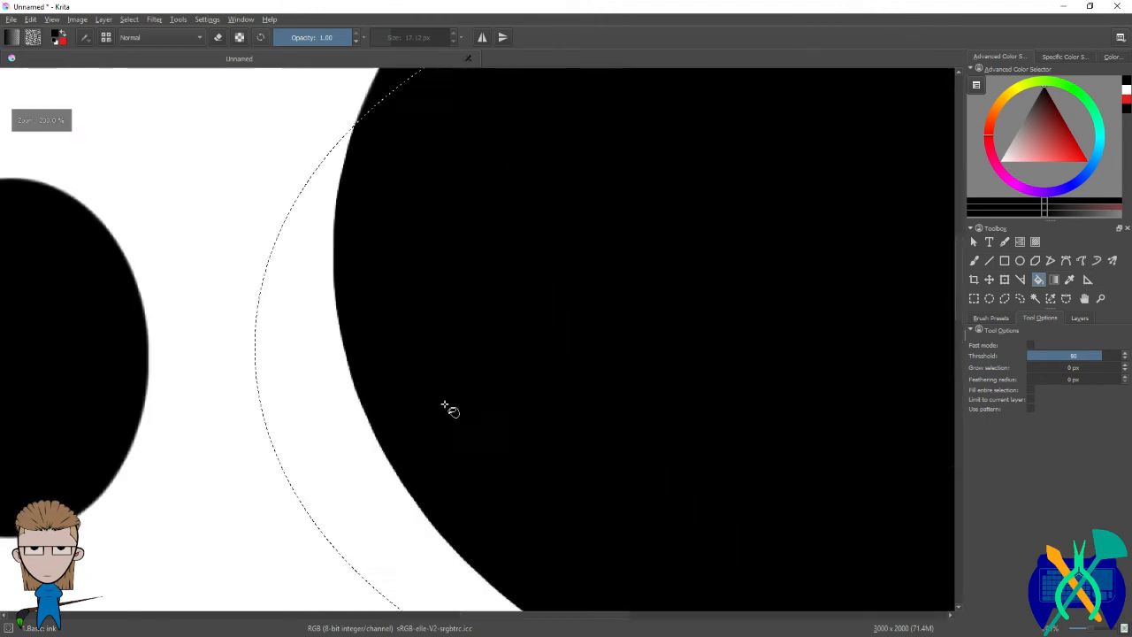
scroll(526, 363, "down", 5)
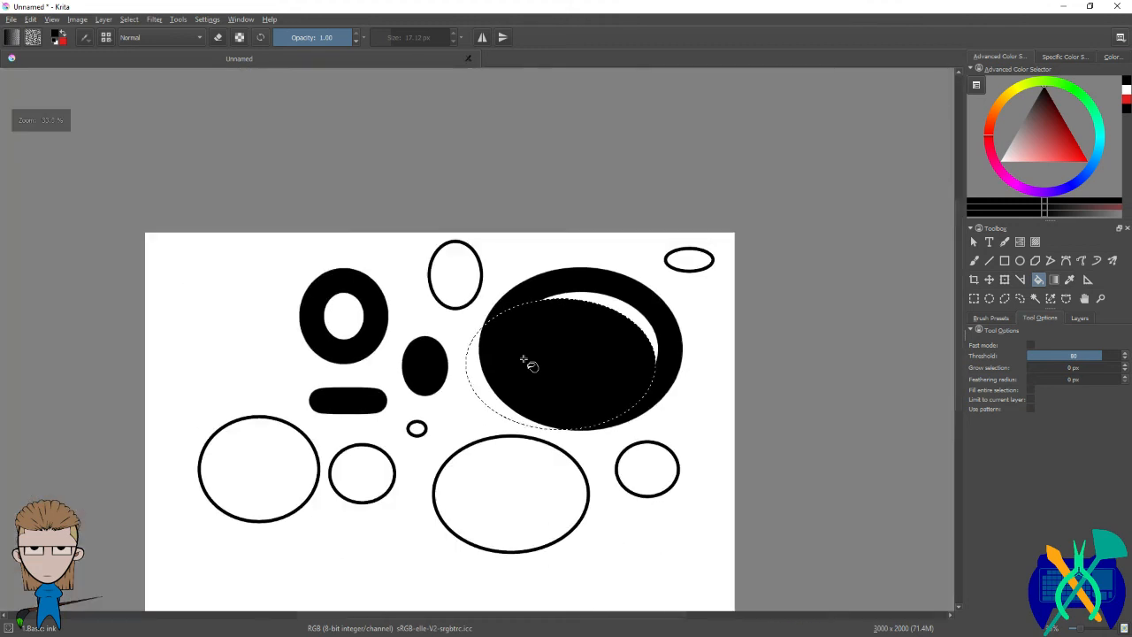
Step: Undo the fill, the selection and all the drawn ellipses until the canvas is blank
key("ctrl+z")
key("ctrl+z")
key("ctrl+z")
key("ctrl+z")
key("ctrl+z")
key("ctrl+z")
key("ctrl+z")
key("ctrl+z")
key("ctrl+z")
key("ctrl+z")
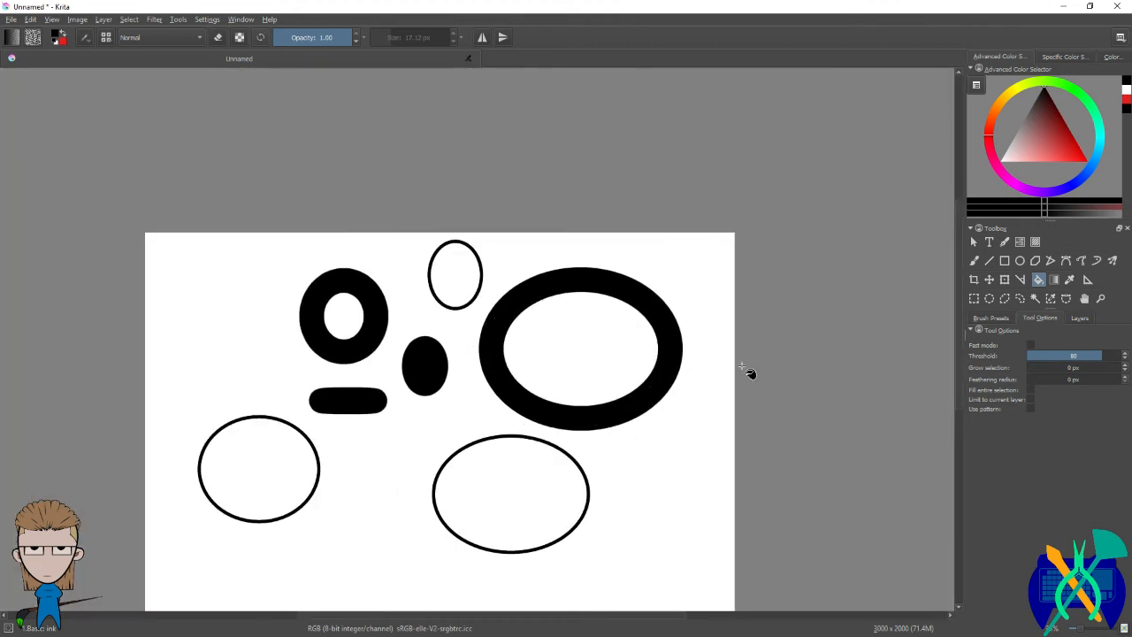
key("ctrl+z")
key("ctrl+z")
key("ctrl+z")
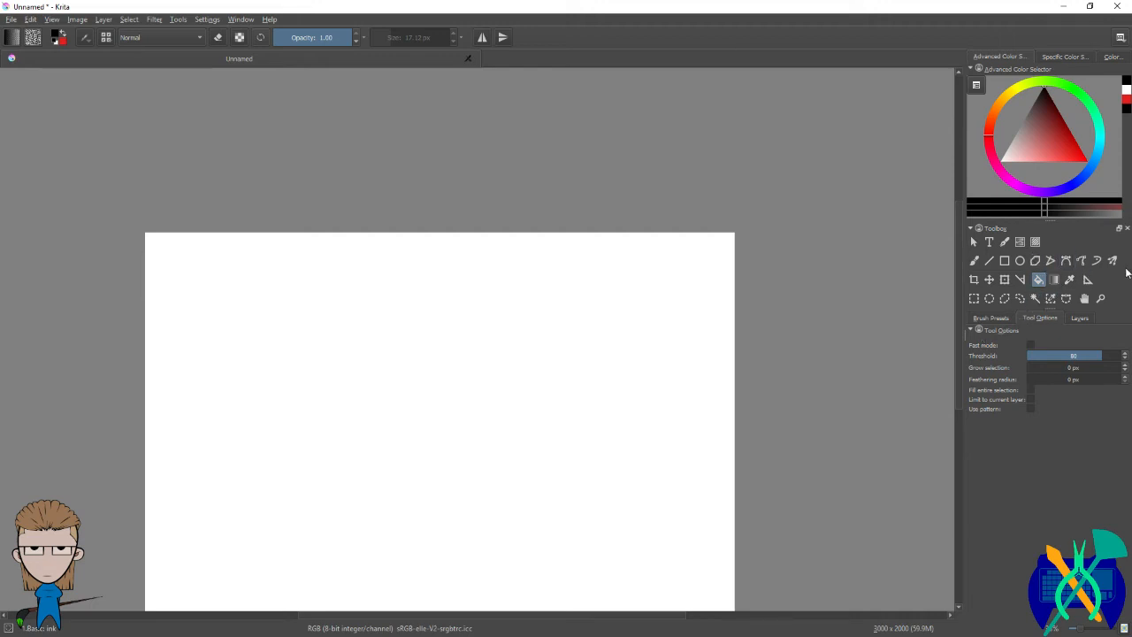
Step: Place a tilted Concentric Ellipse assistant in the right half of the canvas, and remove it
left_click(1069, 280)
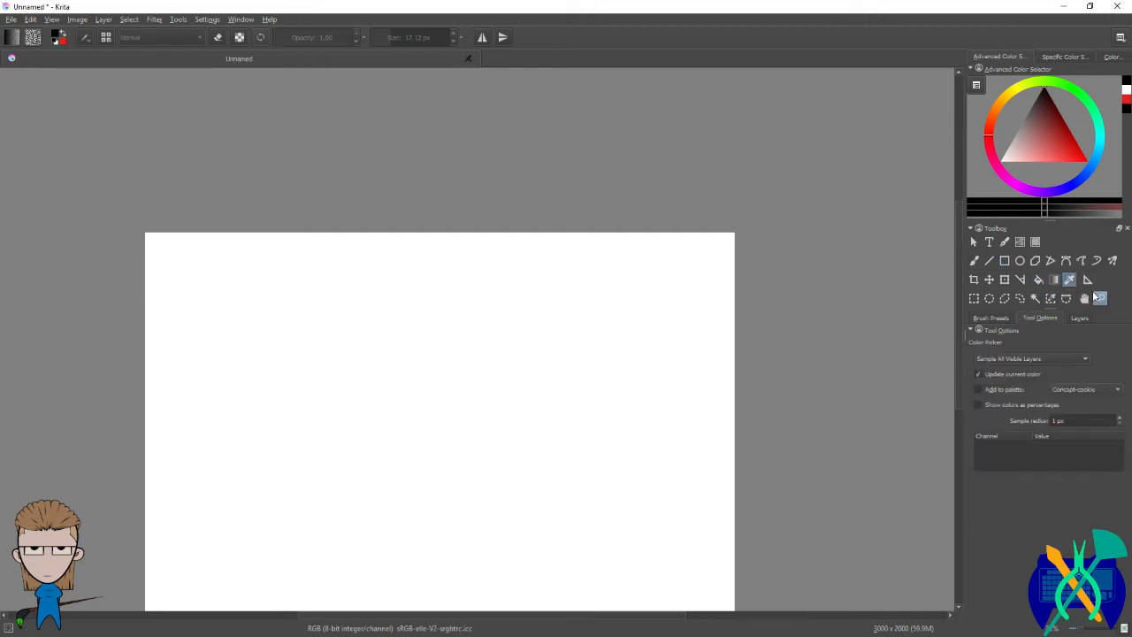
left_click(1100, 299)
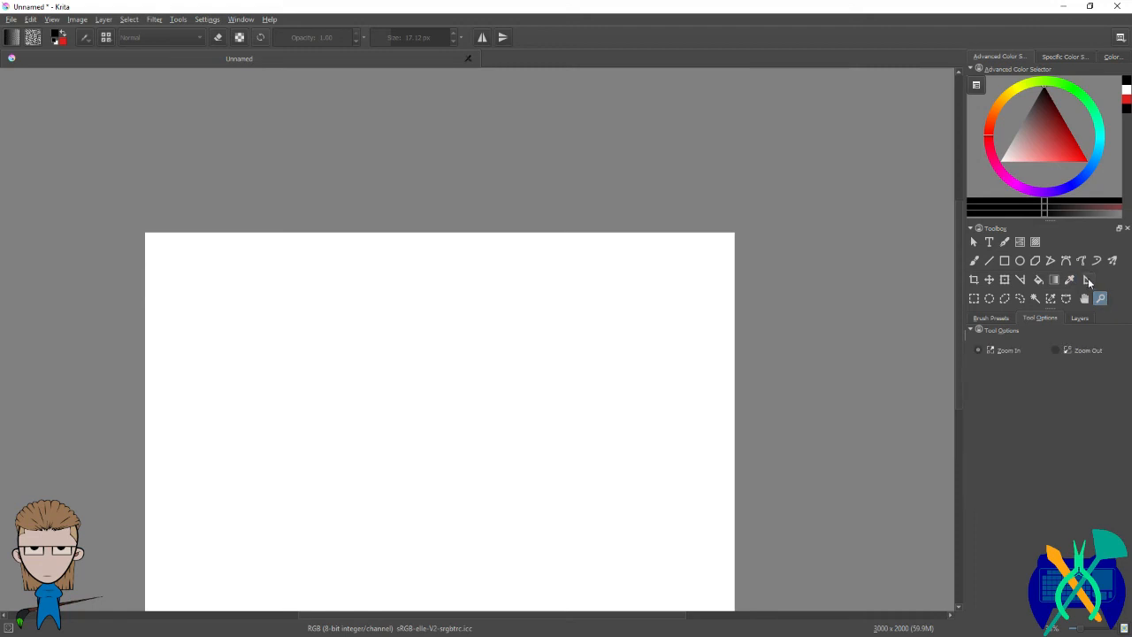
left_click(1089, 281)
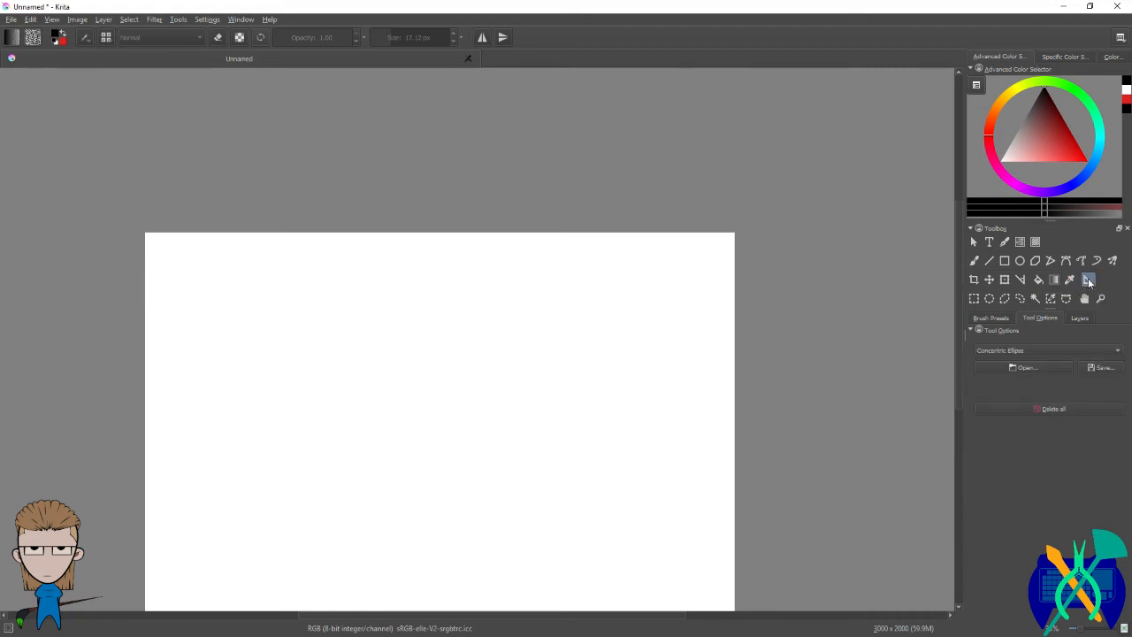
left_click(594, 329)
left_click(549, 426)
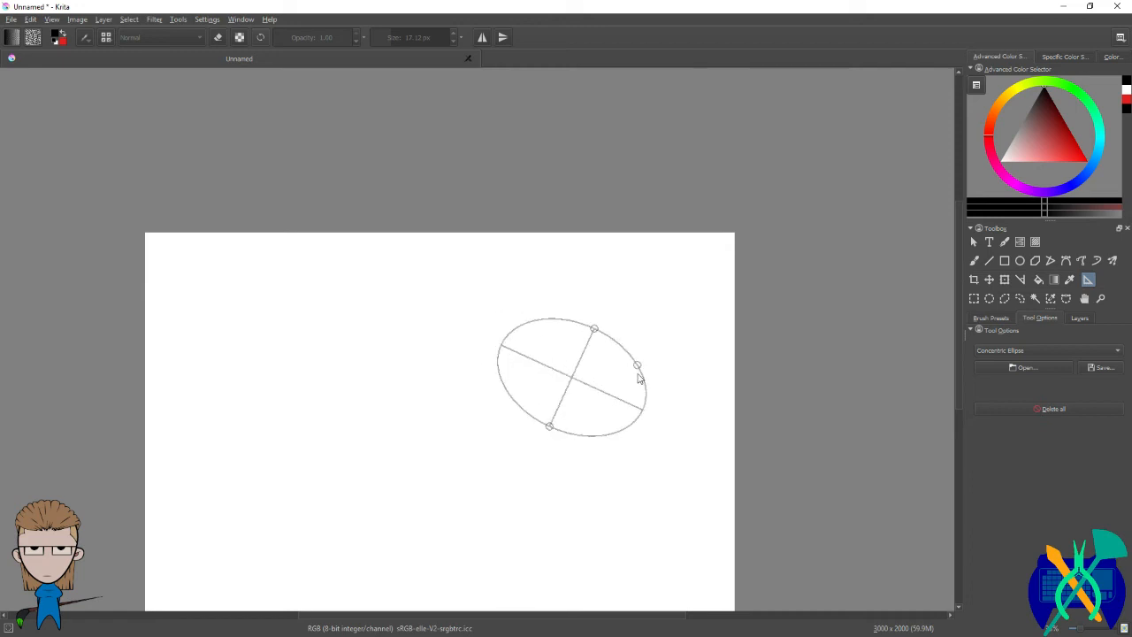
left_click(660, 375)
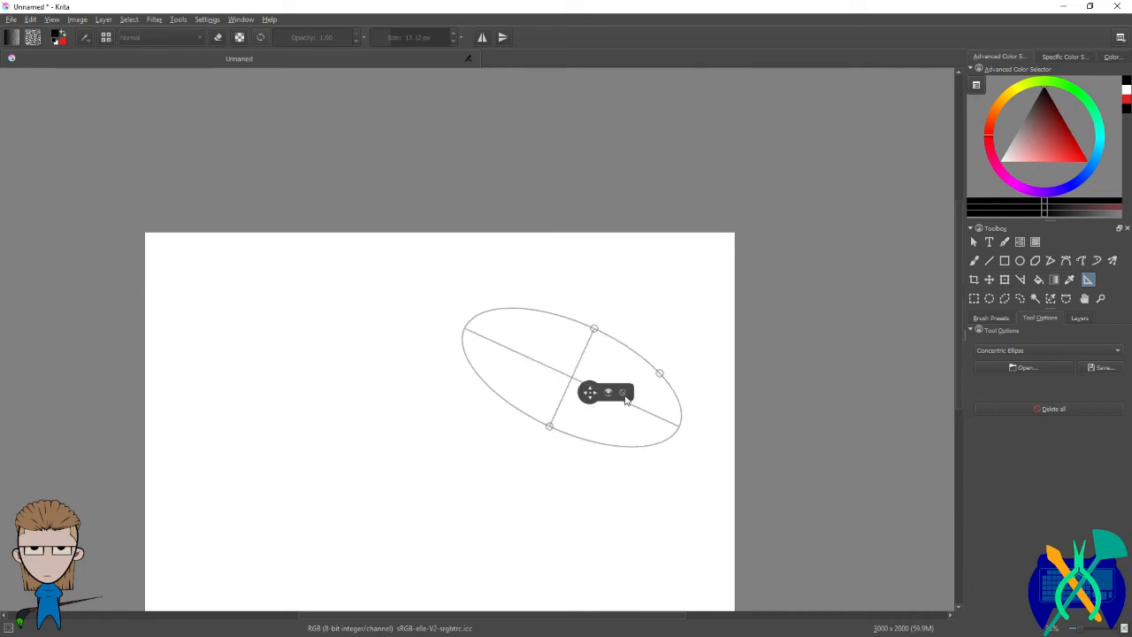
left_click(623, 393)
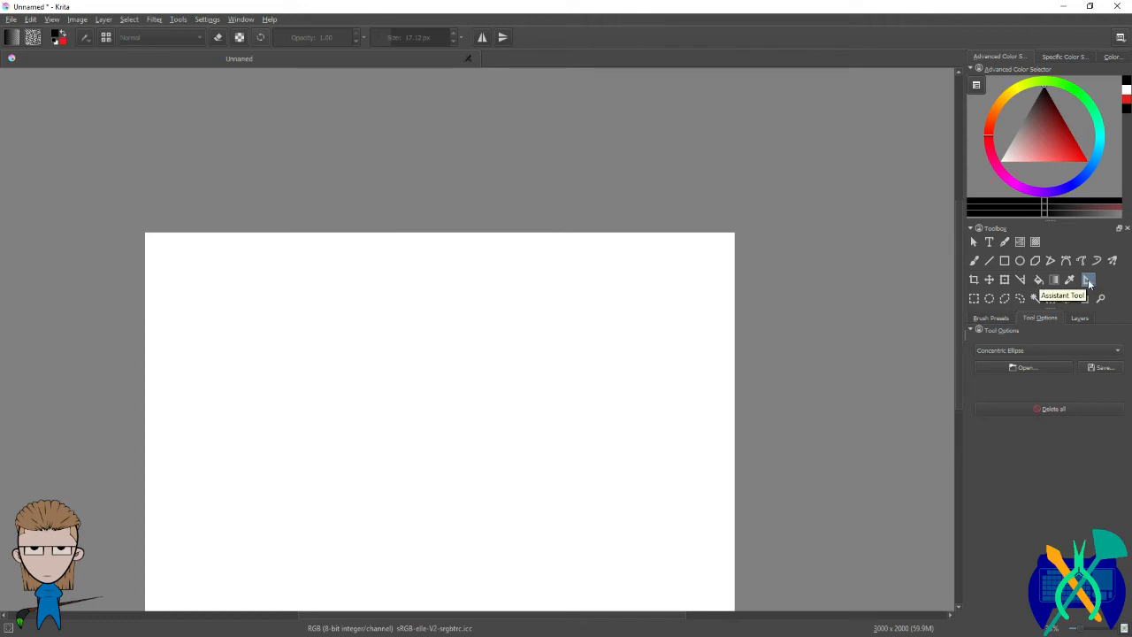
Step: Place a wide Concentric Ellipse assistant near the canvas's middle, and two smaller overlapping ones inside it
left_click(449, 412)
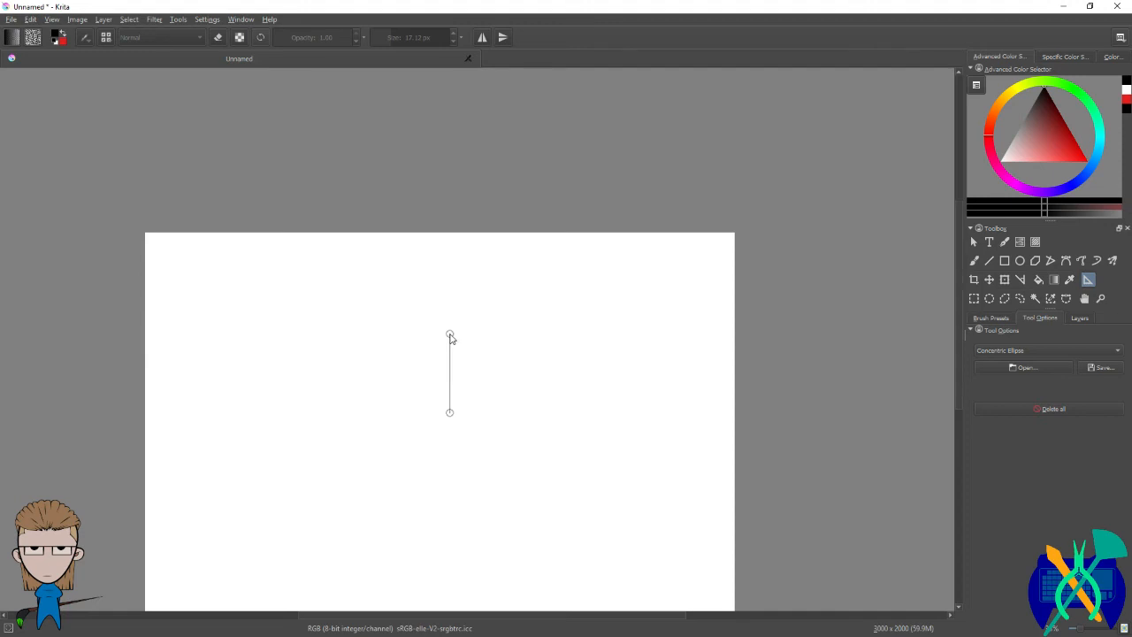
left_click(450, 335)
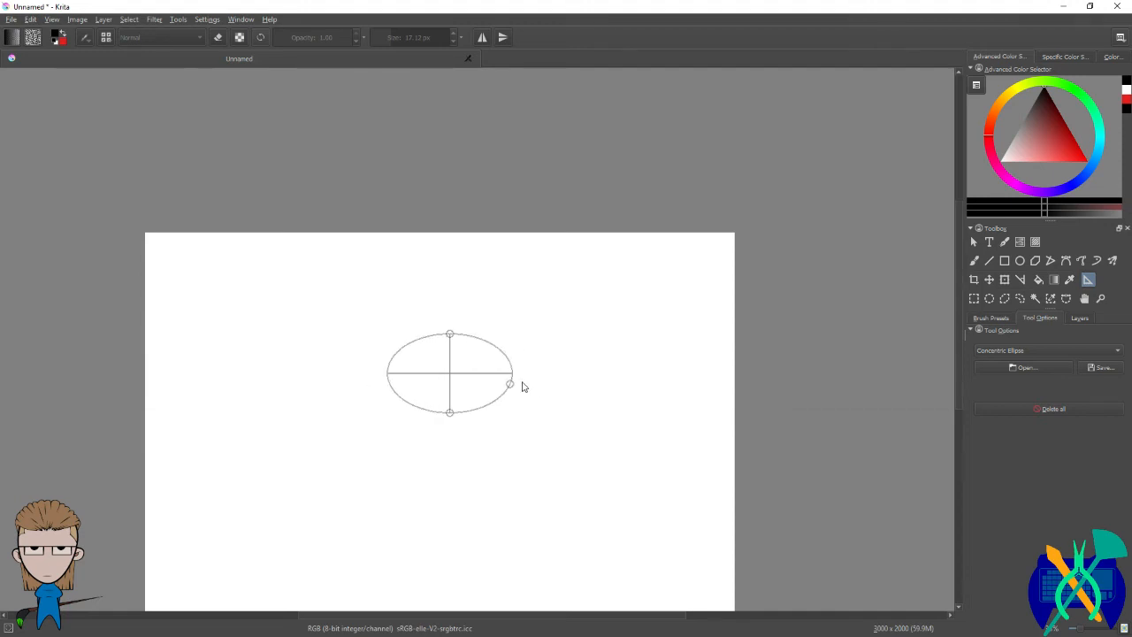
left_click(528, 361)
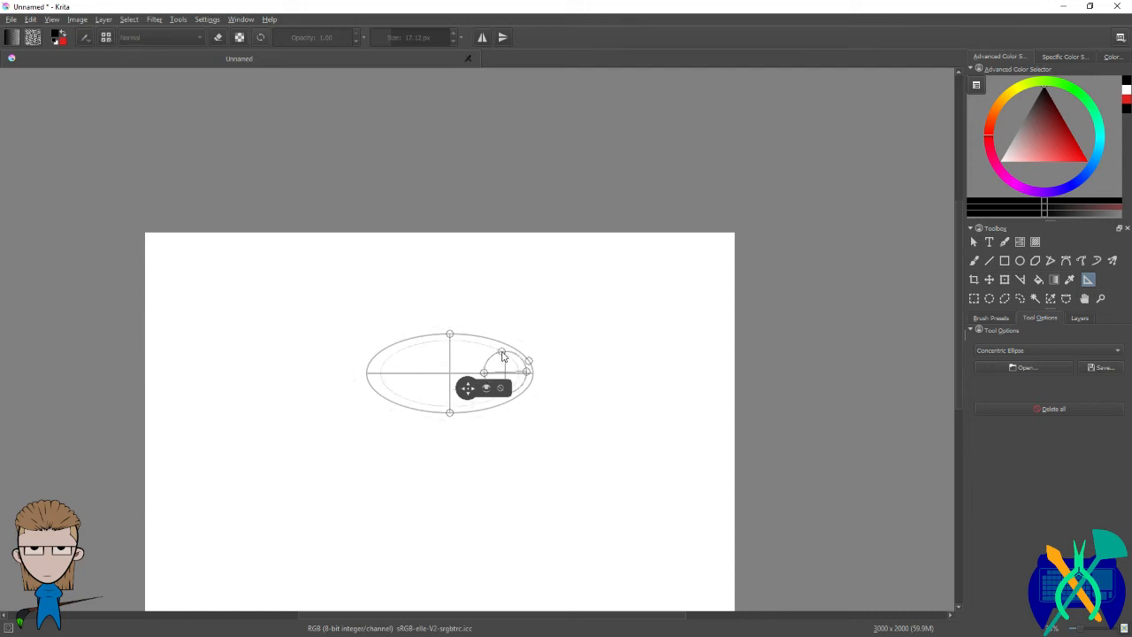
left_click(497, 352)
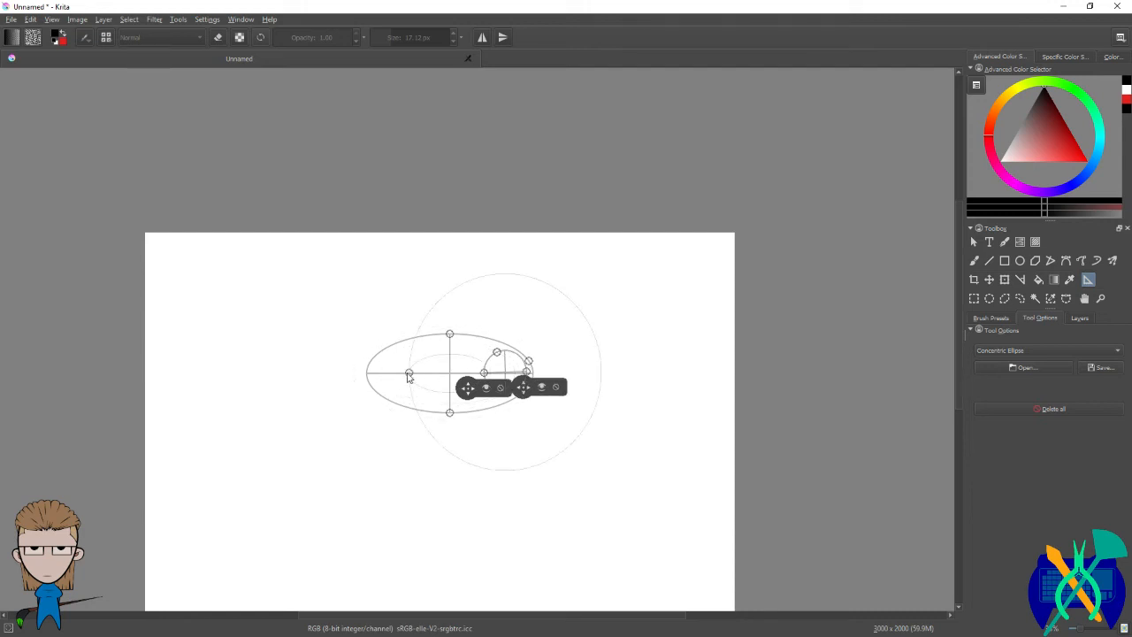
left_click(520, 365)
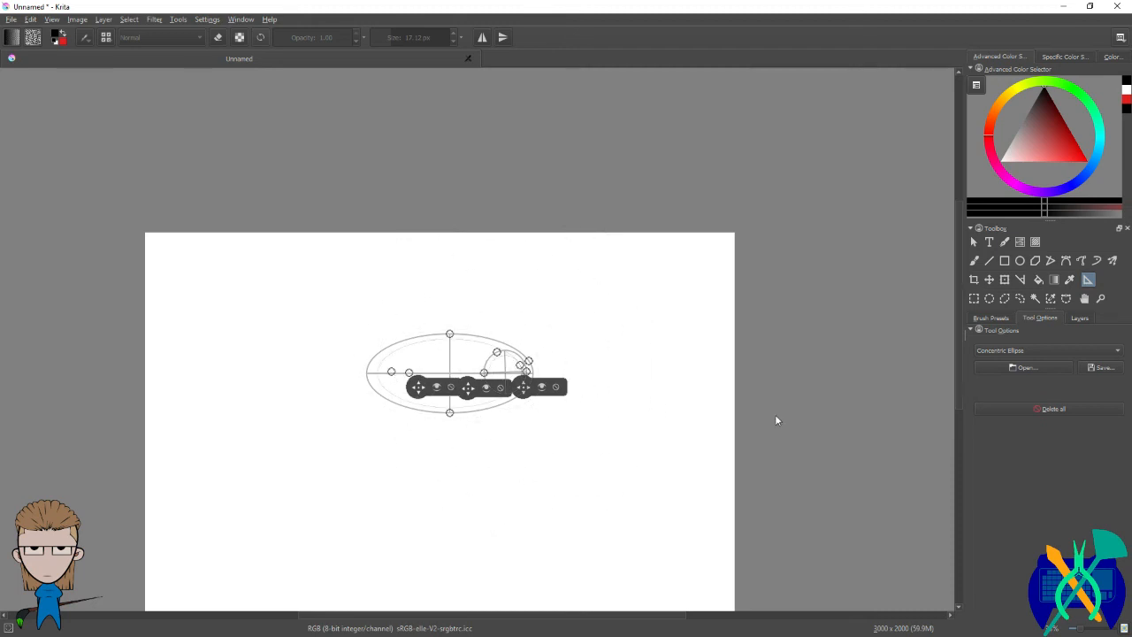
Step: Paint black freehand test strokes over the ellipse assistants with the 17.12 px brush, and undo them
left_click(974, 260)
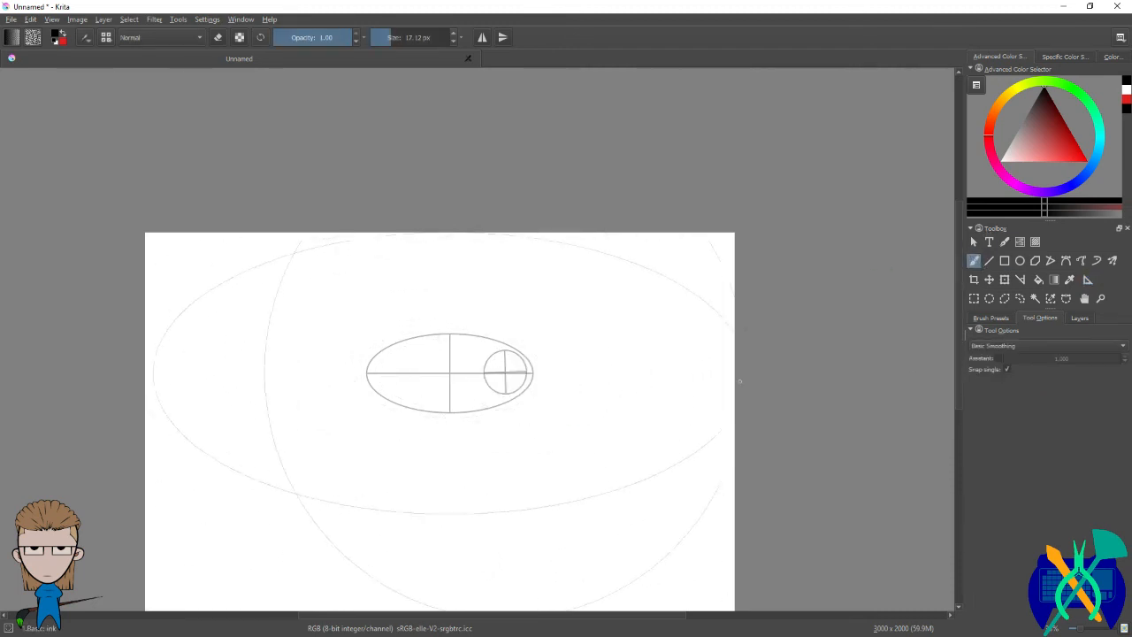
left_click_drag(629, 334, 525, 351)
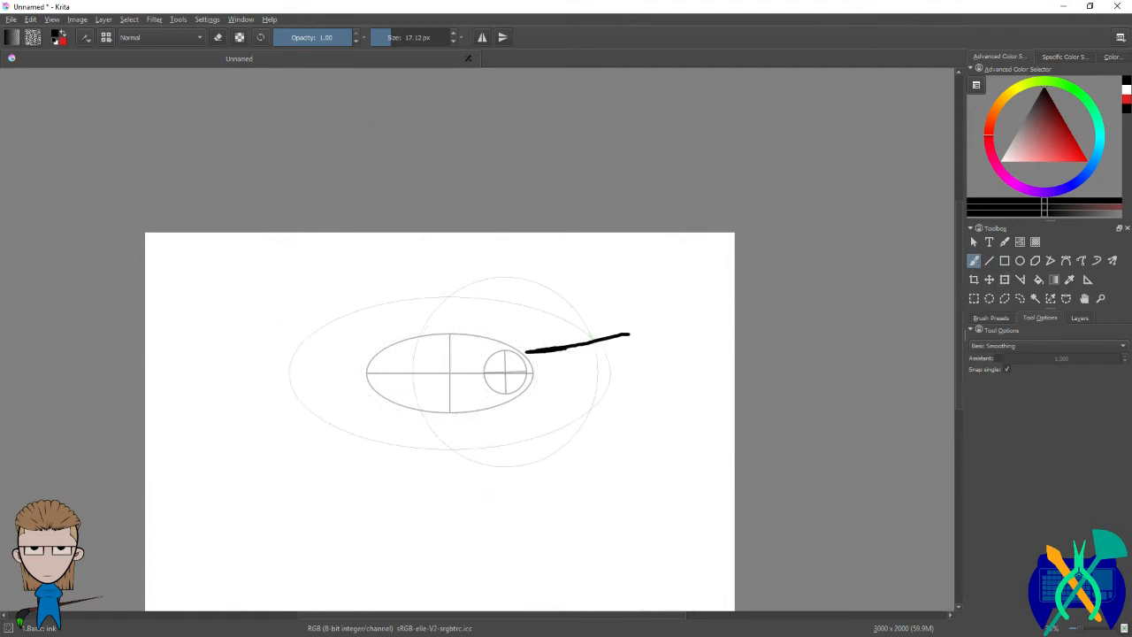
mouse_move(608, 295)
left_mouse_down()
mouse_move(610, 309)
mouse_move(632, 306)
left_mouse_up()
key("ctrl+z")
key("ctrl+z")
key("ctrl+z")
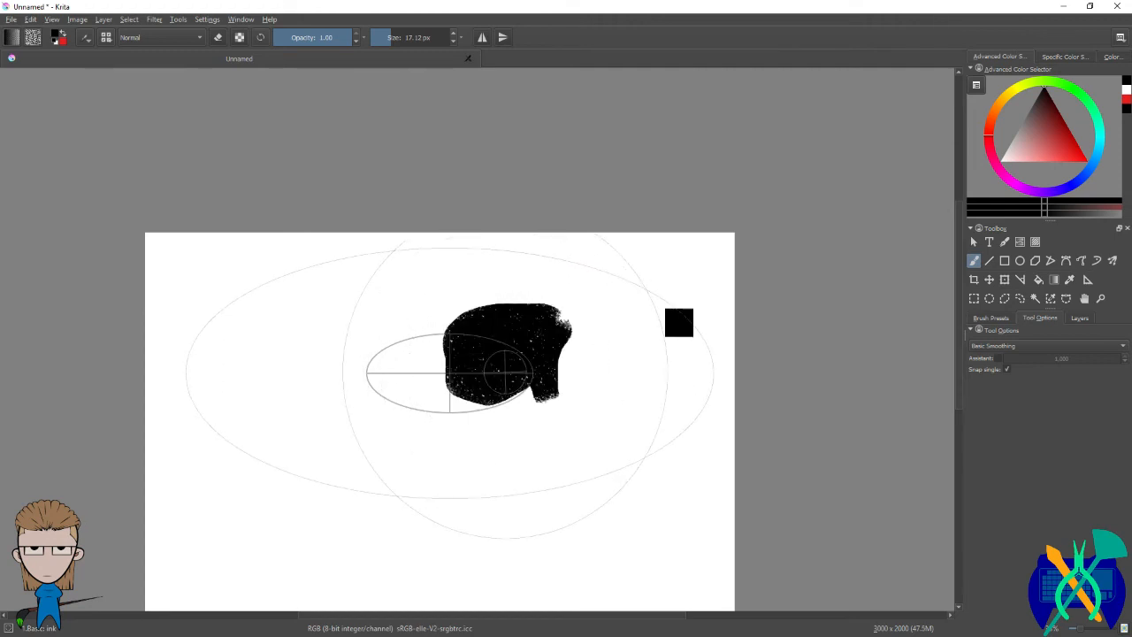
key("ctrl+z")
Step: Delete all the assistants from the canvas
left_click(1087, 280)
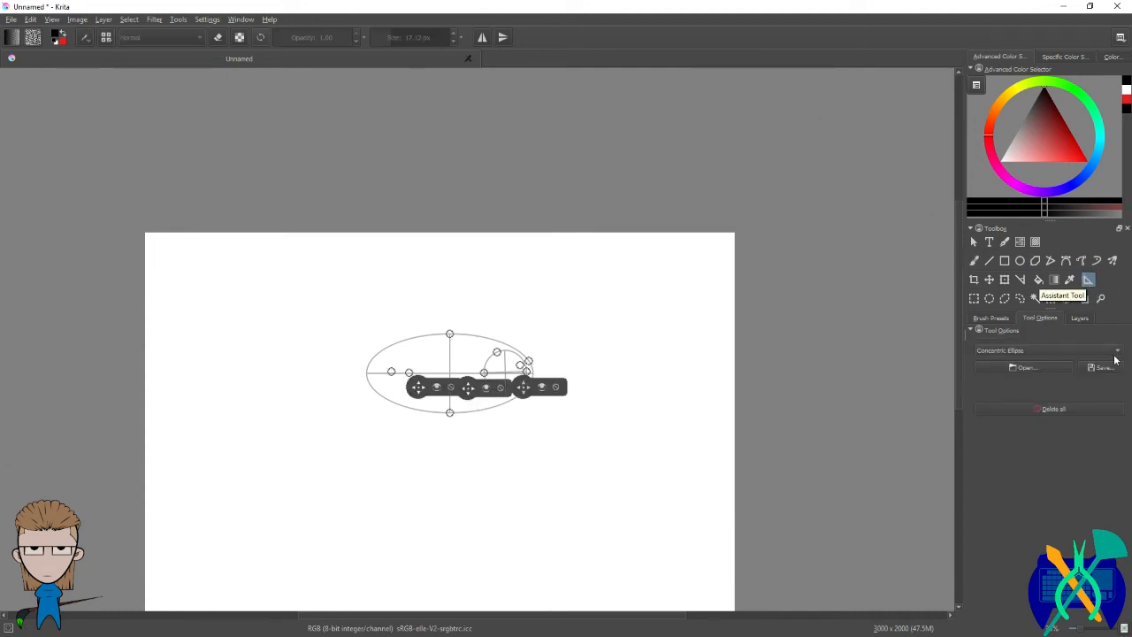
left_click(1053, 409)
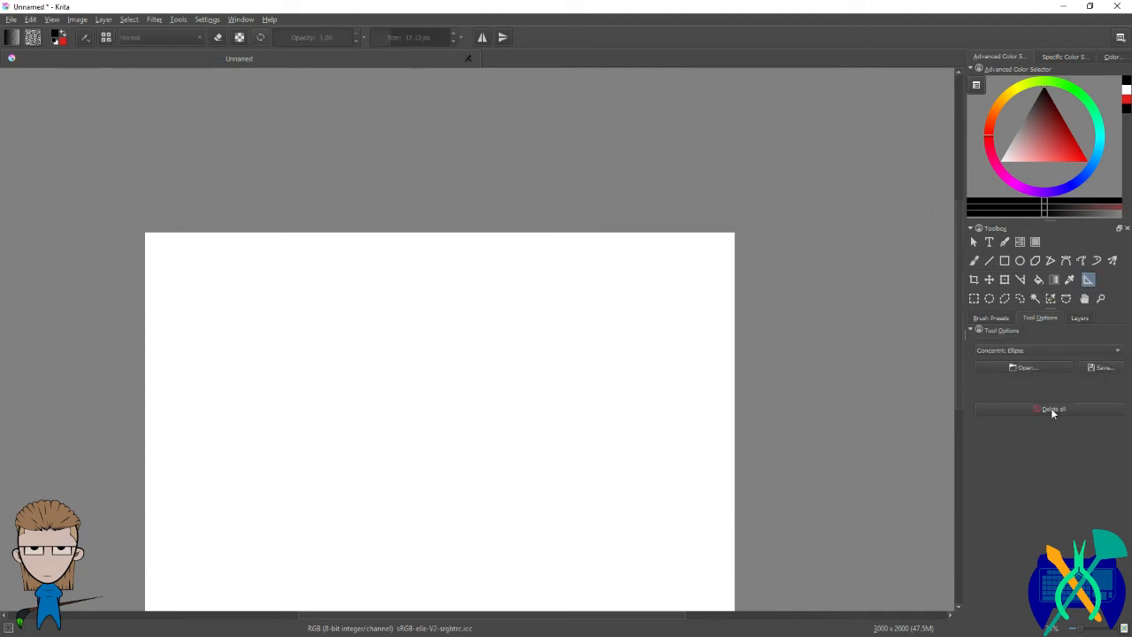
scroll(759, 316, "down", 1)
scroll(758, 316, "up", 1)
left_click_drag(714, 456, 750, 386)
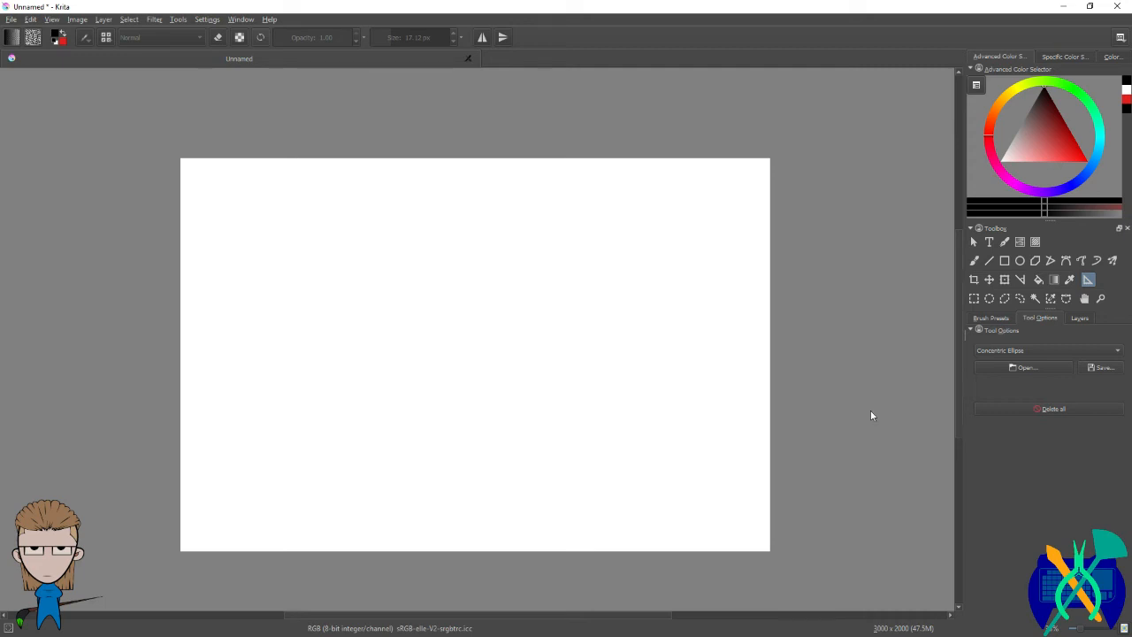
Step: Draw a closed Bezier curve selection with a curved lower edge in the canvas's upper right, and deselect it
left_click(1066, 298)
left_click(608, 258)
left_click_drag(646, 312, 648, 314)
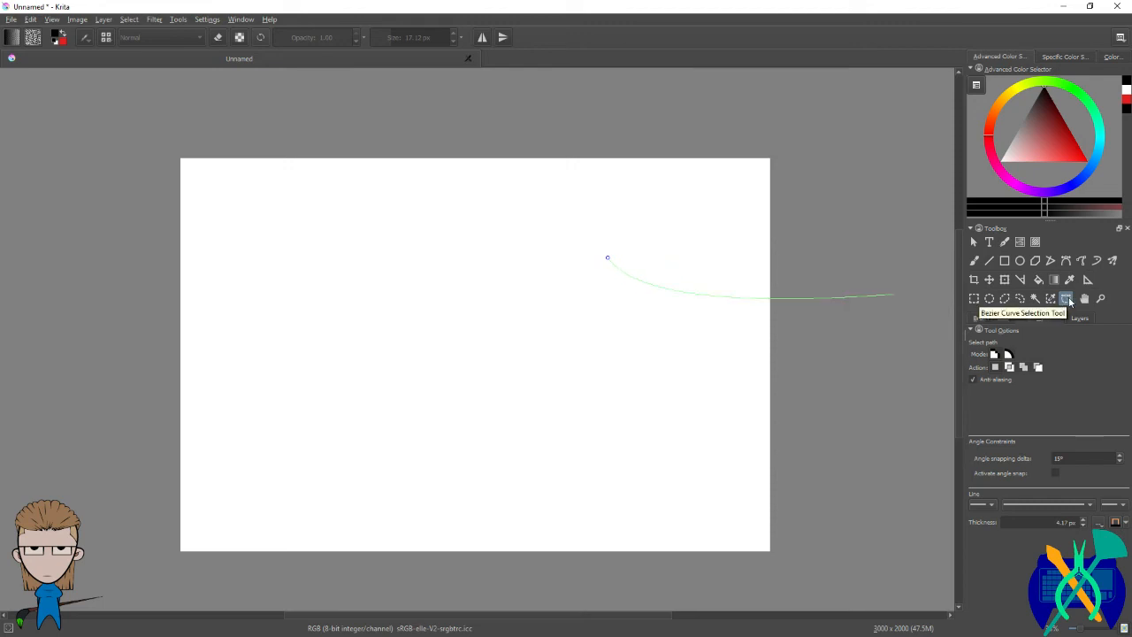
left_click(737, 239)
left_click(638, 200)
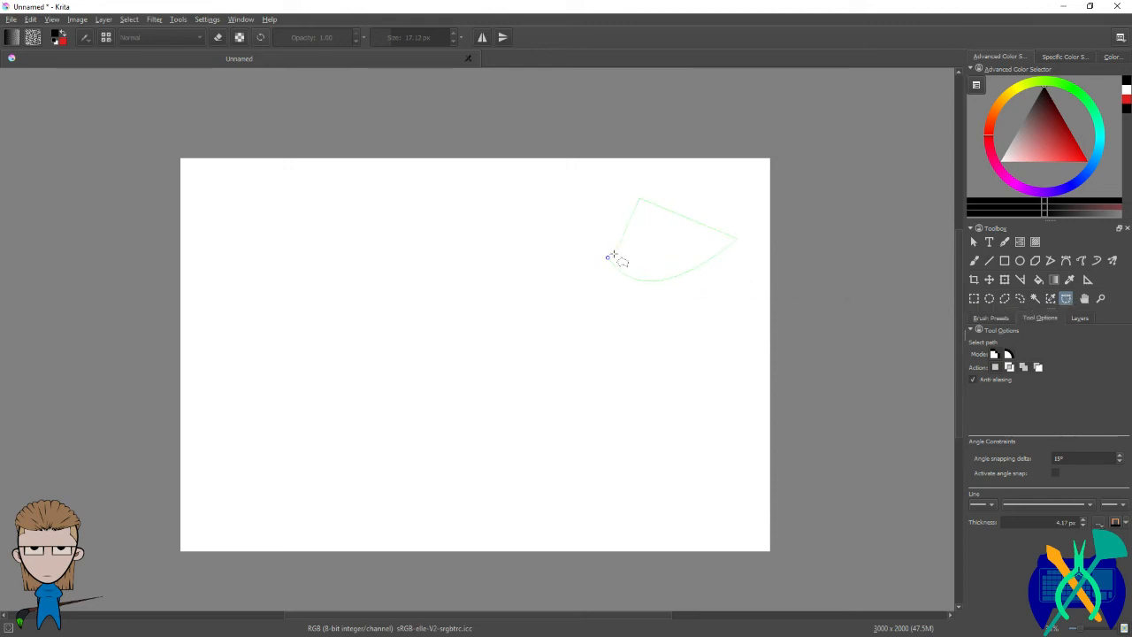
left_click_drag(585, 241, 598, 296)
double_click(608, 259)
key("ctrl+shift+a")
Step: Switch to the Freehand Brush Tool and enlarge the brush size to 40.88 px
left_click(1035, 260)
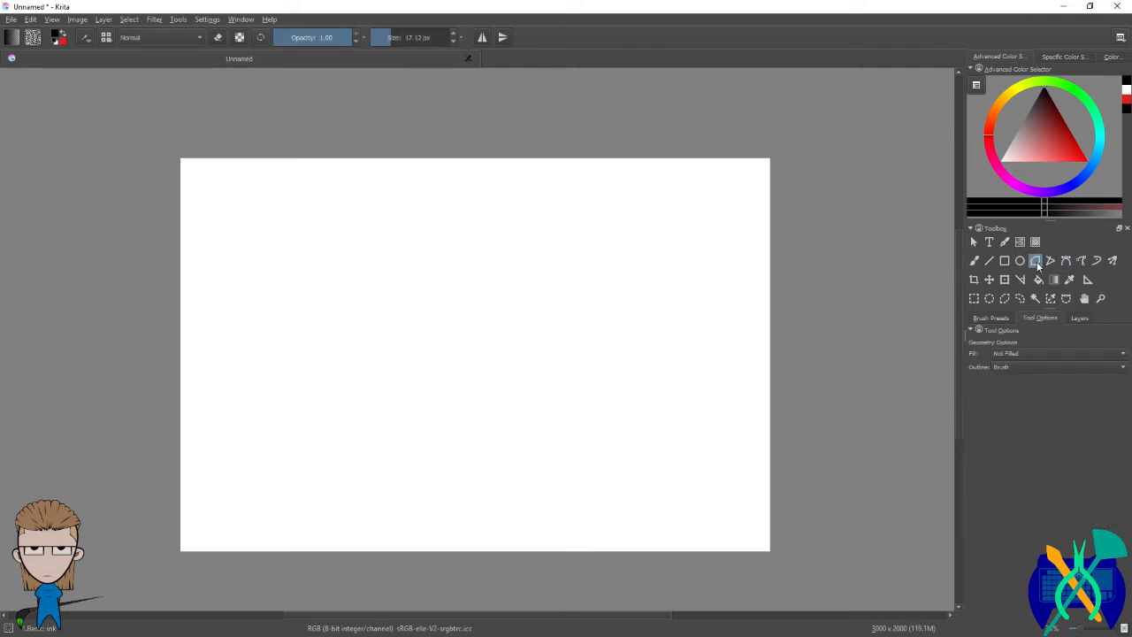
left_click(975, 262)
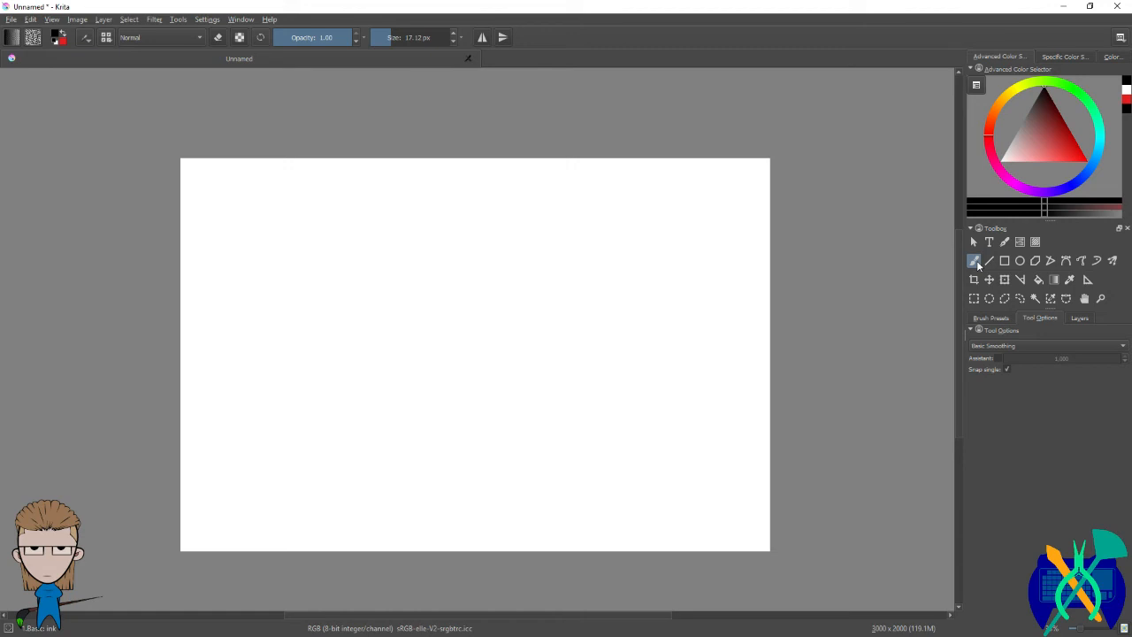
left_click(974, 262)
mouse_move(585, 276)
left_mouse_down("shift")
mouse_move(600, 275)
mouse_move(566, 301)
mouse_move(562, 336)
left_mouse_up("shift")
key("ctrl+z")
Step: Filter the brush presets to Favorite Presets and paint a large black blob in the canvas's upper left at about 213 px
left_click(991, 317)
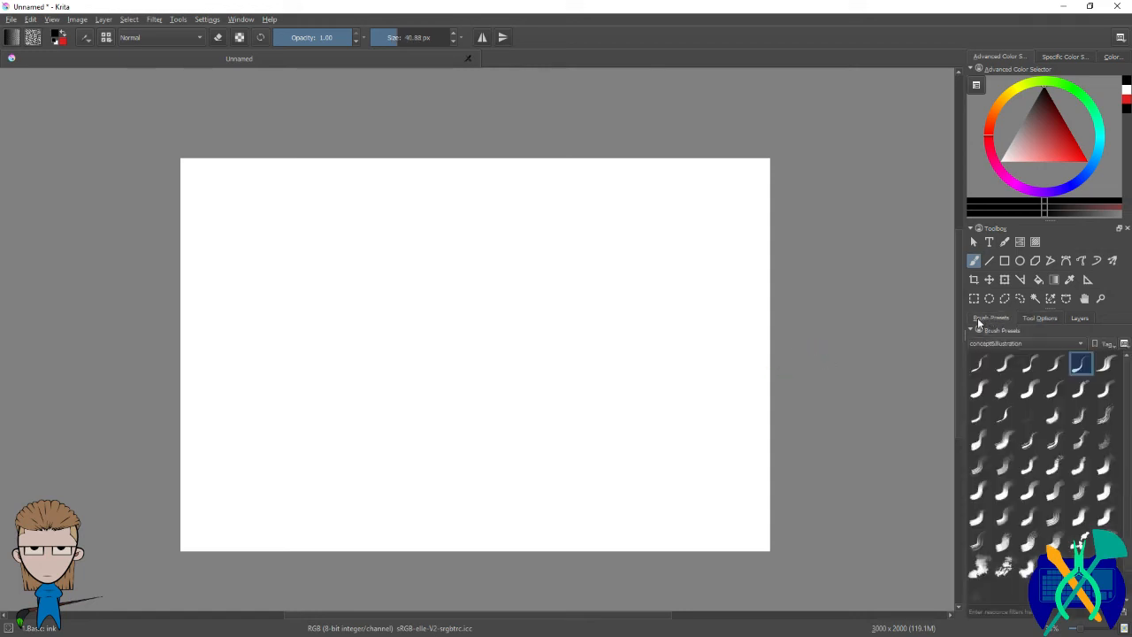
left_click(1017, 344)
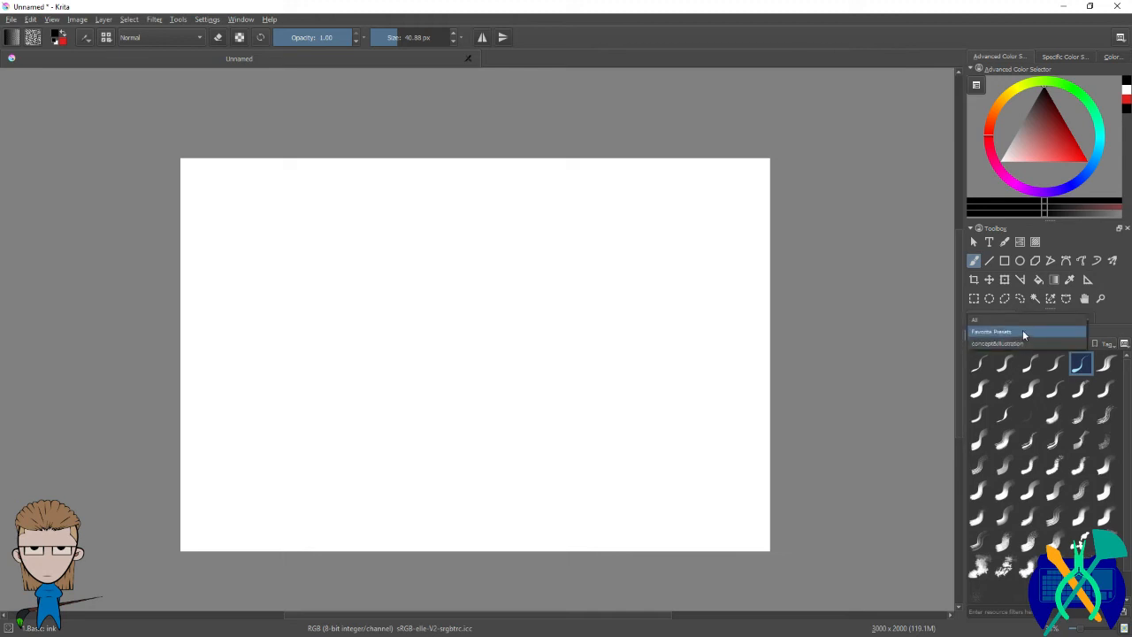
left_click(1025, 332)
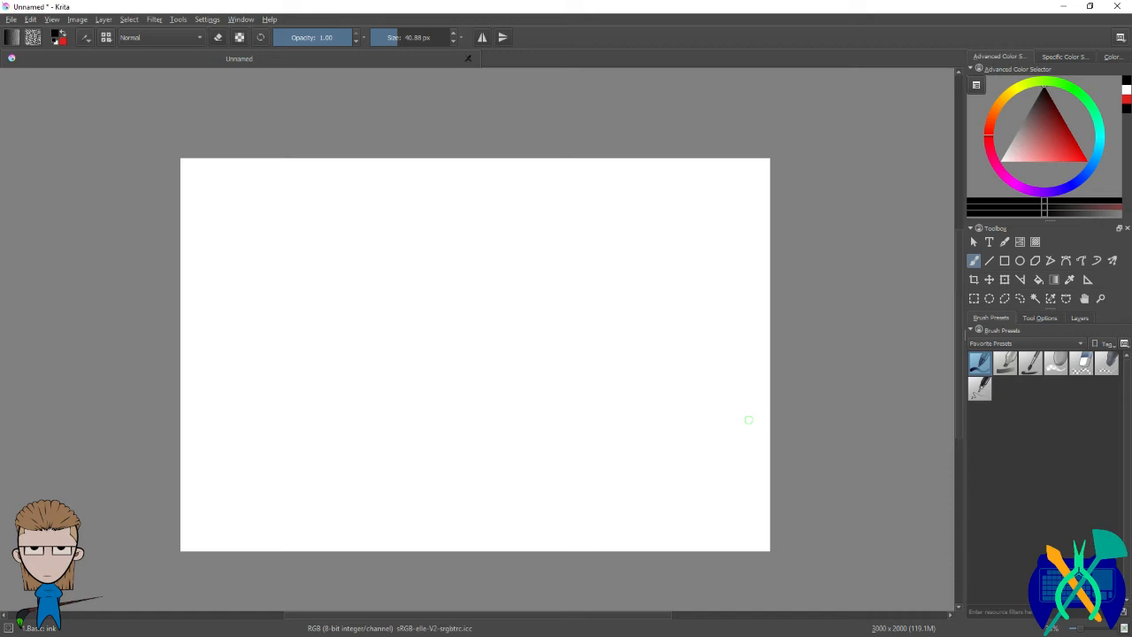
left_click_drag(491, 246, 589, 247, "shift")
mouse_move(338, 210)
left_mouse_down()
mouse_move(394, 262)
mouse_move(438, 249)
mouse_move(431, 318)
mouse_move(312, 277)
mouse_move(364, 295)
left_mouse_up()
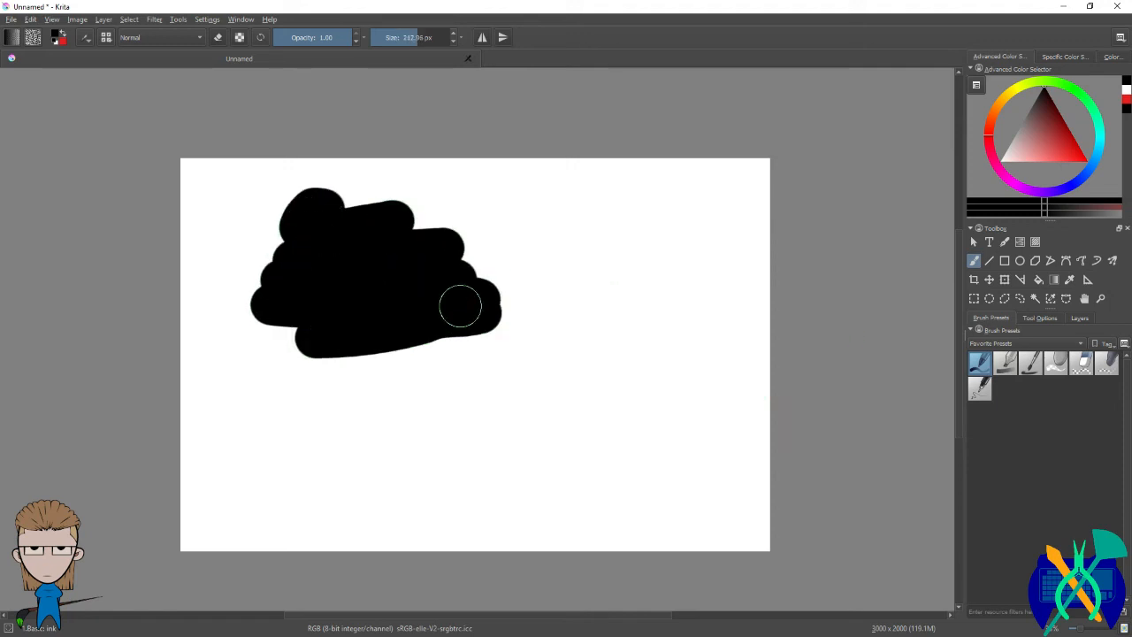
Step: Erase three curved strokes across the black blob, one each with the circle eraser, 15 px hard eraser and 60 px soft eraser
left_click(1056, 363)
mouse_move(314, 231)
left_mouse_down()
mouse_move(373, 271)
mouse_move(439, 279)
left_mouse_up()
left_click(1081, 364)
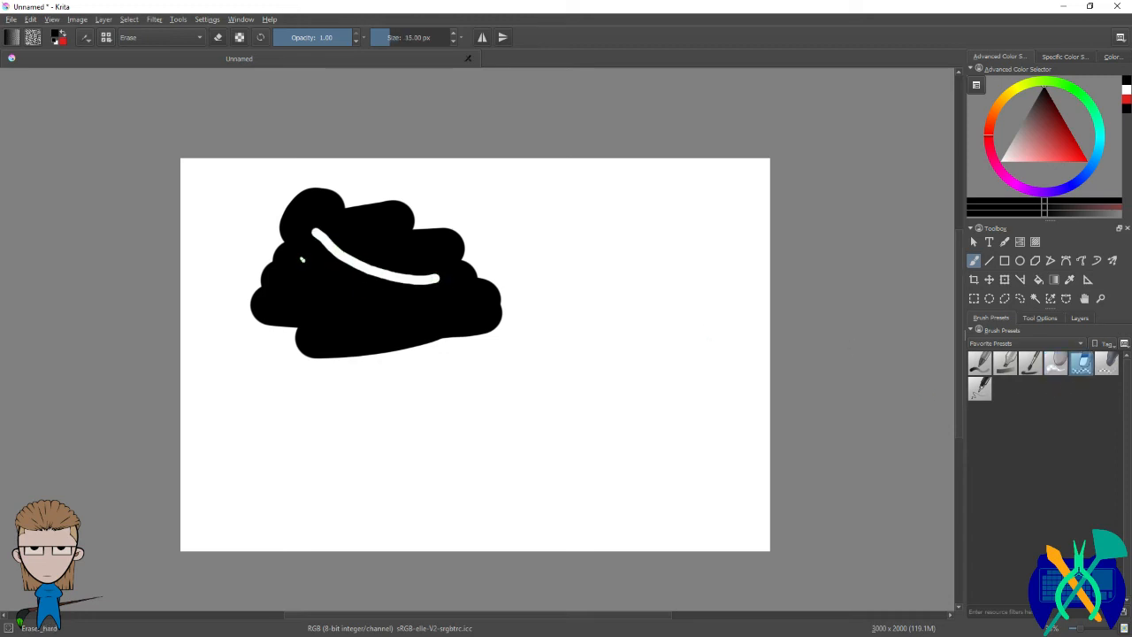
mouse_move(301, 257)
left_mouse_down()
mouse_move(378, 306)
mouse_move(428, 317)
left_mouse_up()
left_click(1106, 363)
mouse_move(296, 289)
left_mouse_down()
mouse_move(320, 316)
mouse_move(403, 361)
left_mouse_up()
Step: Compare the edges of the three erased strokes up close
scroll(270, 292, "up", 1)
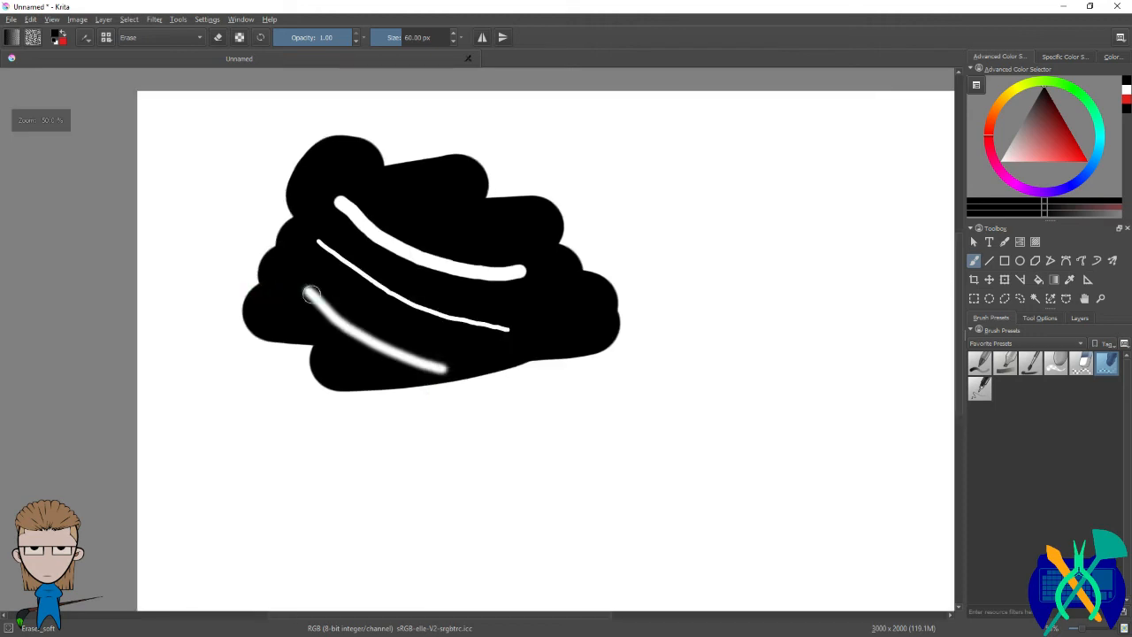
scroll(270, 292, "up", 5)
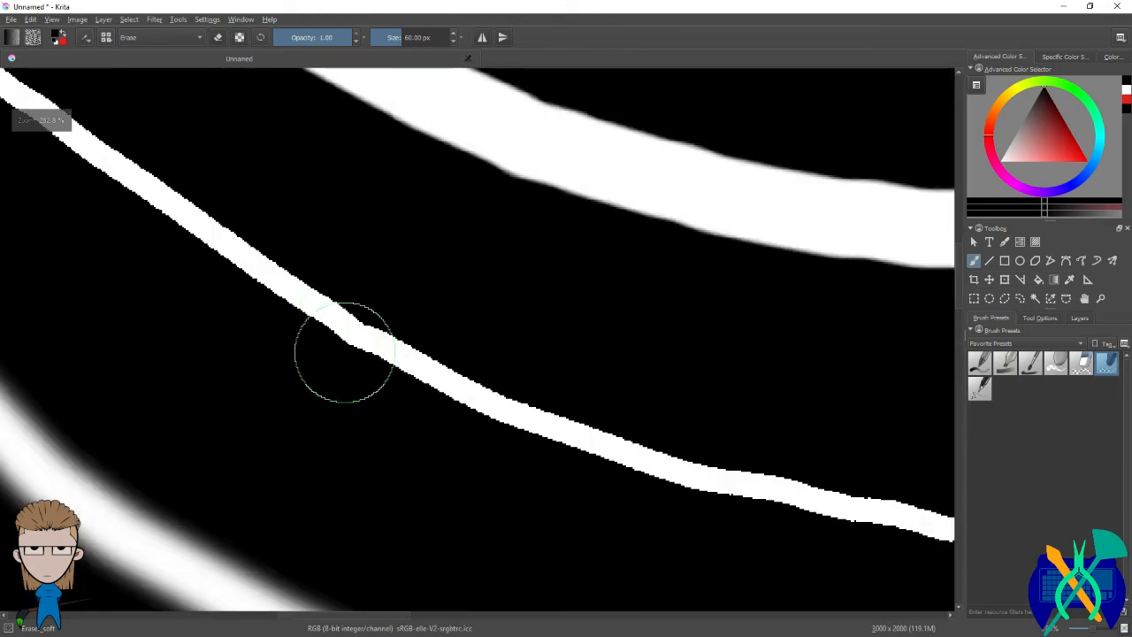
scroll(343, 352, "down", 6)
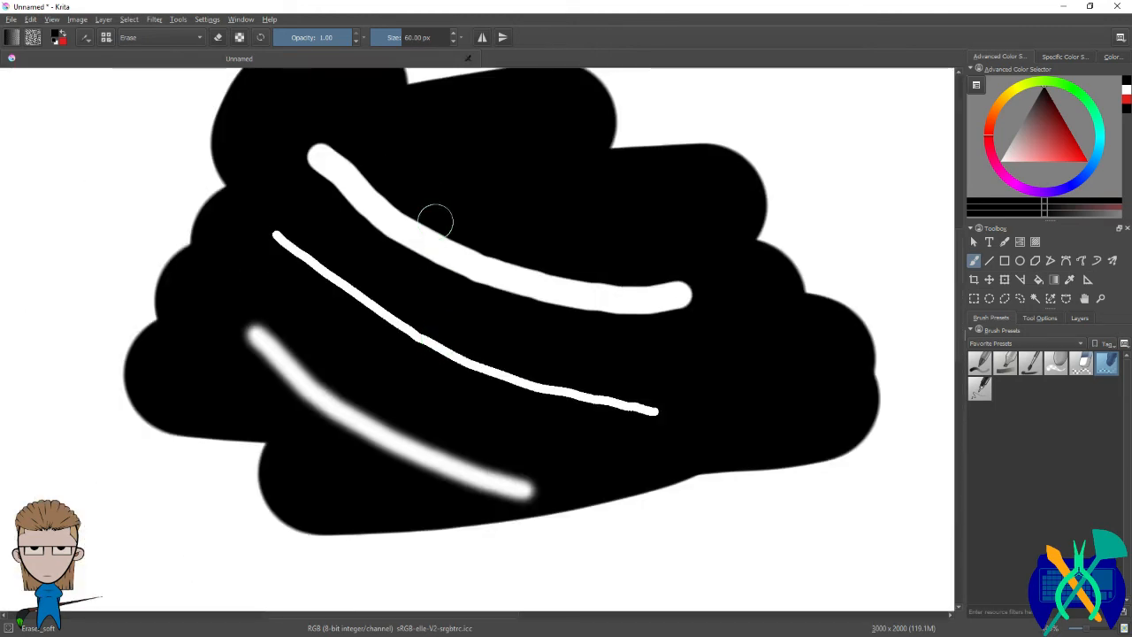
scroll(436, 221, "up", 1)
scroll(430, 228, "down", 2)
scroll(450, 227, "up", 1)
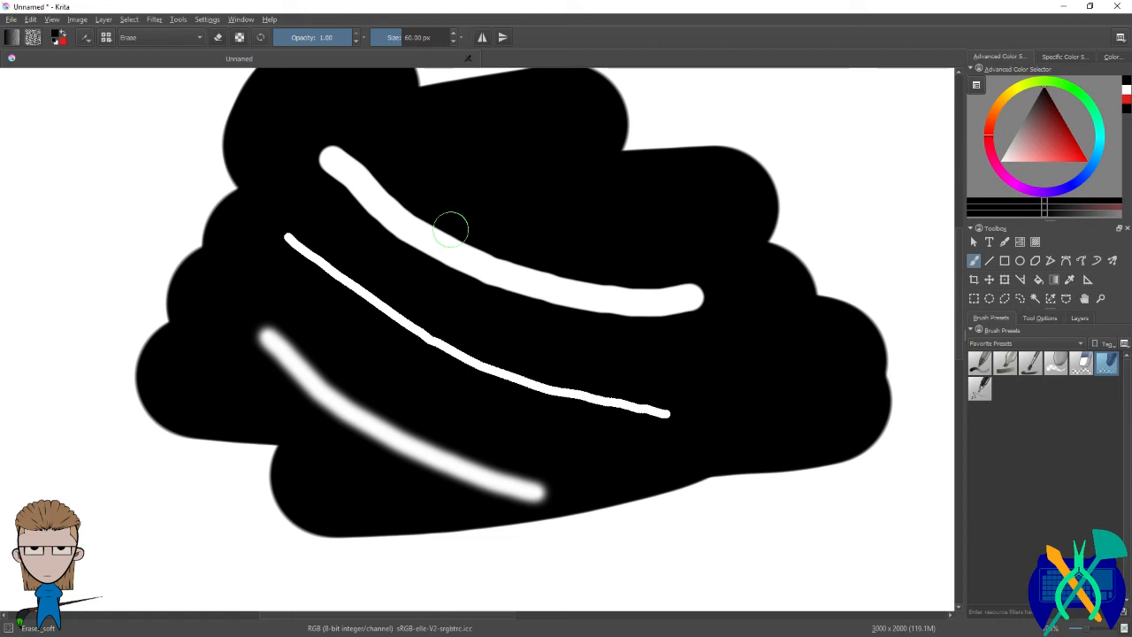
Step: Paint one thin and one thick wavy black stroke beside the blob, each with a different favorite brush preset
scroll(493, 410, "up", 1)
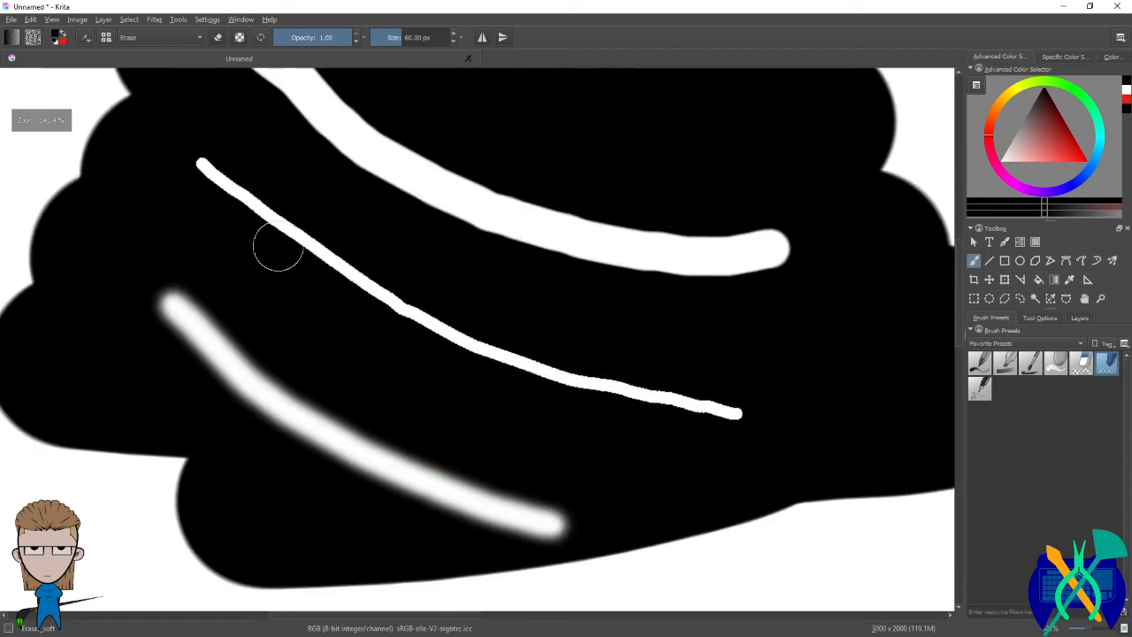
scroll(439, 433, "down", 2)
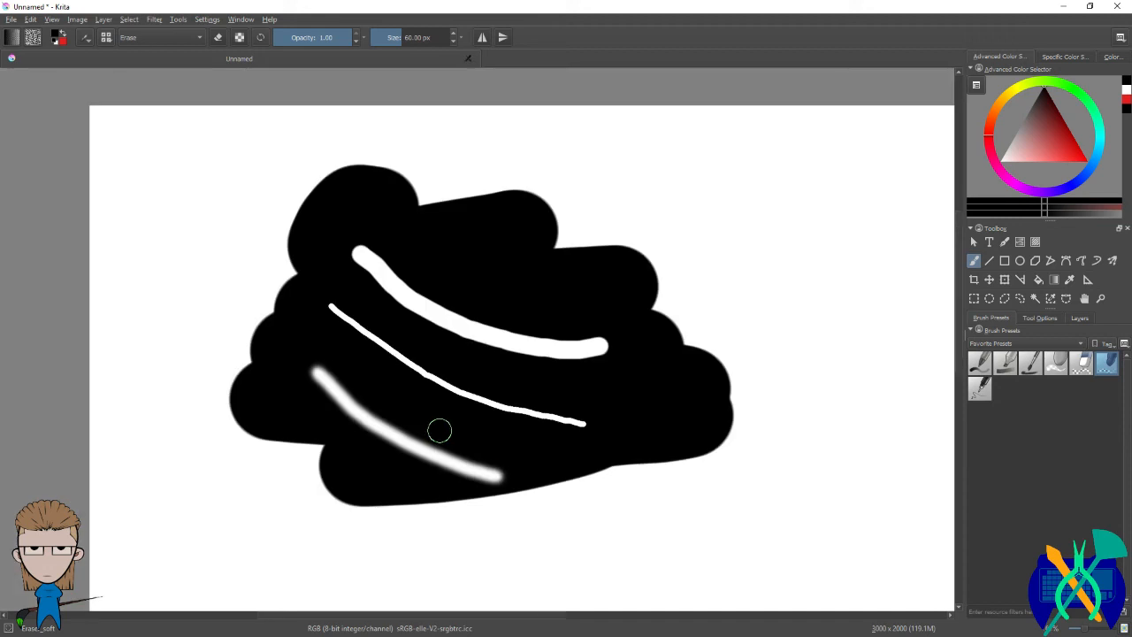
scroll(440, 431, "up", 1)
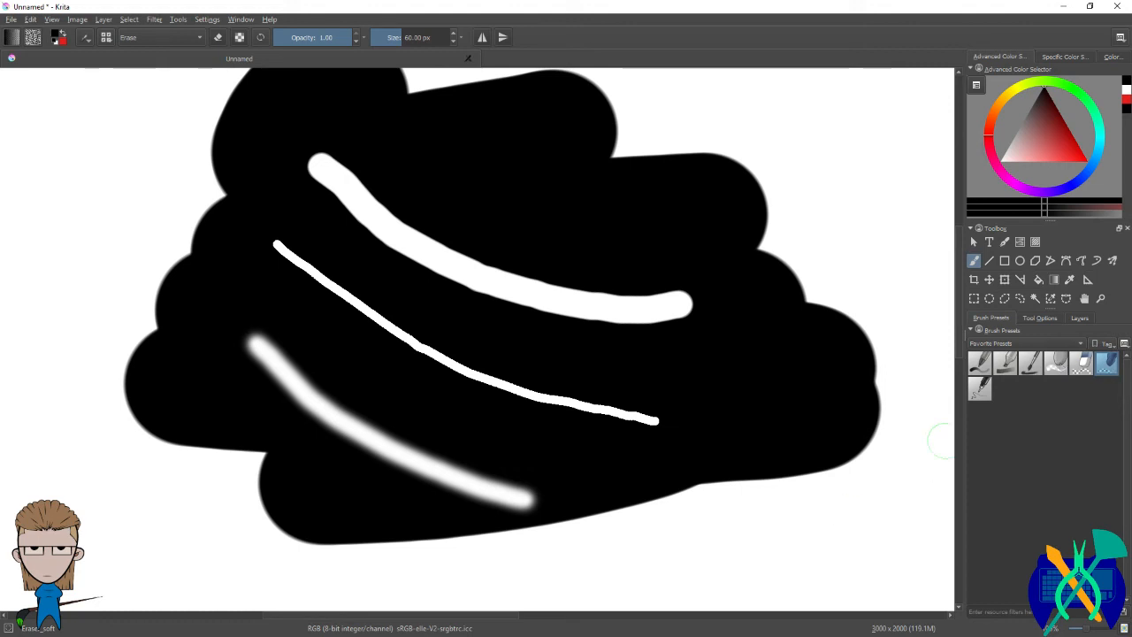
left_click(975, 387)
left_click_drag(822, 153, 891, 312)
left_click(980, 363)
left_click_drag(881, 184, 929, 239)
Step: Paint several black test strokes and a small filled patch beside the blob with the 27 px Bristles_hairy preset
left_click(1030, 363)
mouse_move(911, 344)
left_mouse_down()
mouse_move(917, 444)
mouse_move(557, 418)
left_mouse_up()
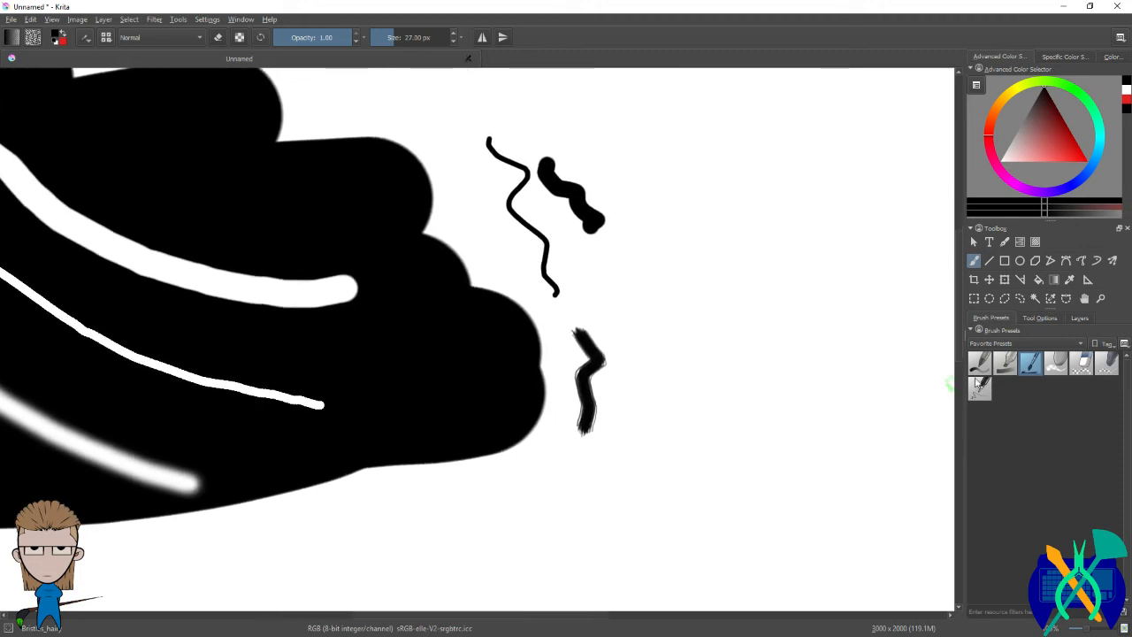
mouse_move(636, 290)
left_mouse_down()
mouse_move(634, 323)
mouse_move(708, 407)
mouse_move(642, 480)
mouse_move(662, 383)
left_mouse_up()
mouse_move(728, 222)
left_mouse_down()
mouse_move(749, 261)
mouse_move(701, 230)
mouse_move(720, 220)
mouse_move(763, 249)
mouse_move(740, 259)
mouse_move(689, 233)
mouse_move(753, 238)
left_mouse_up()
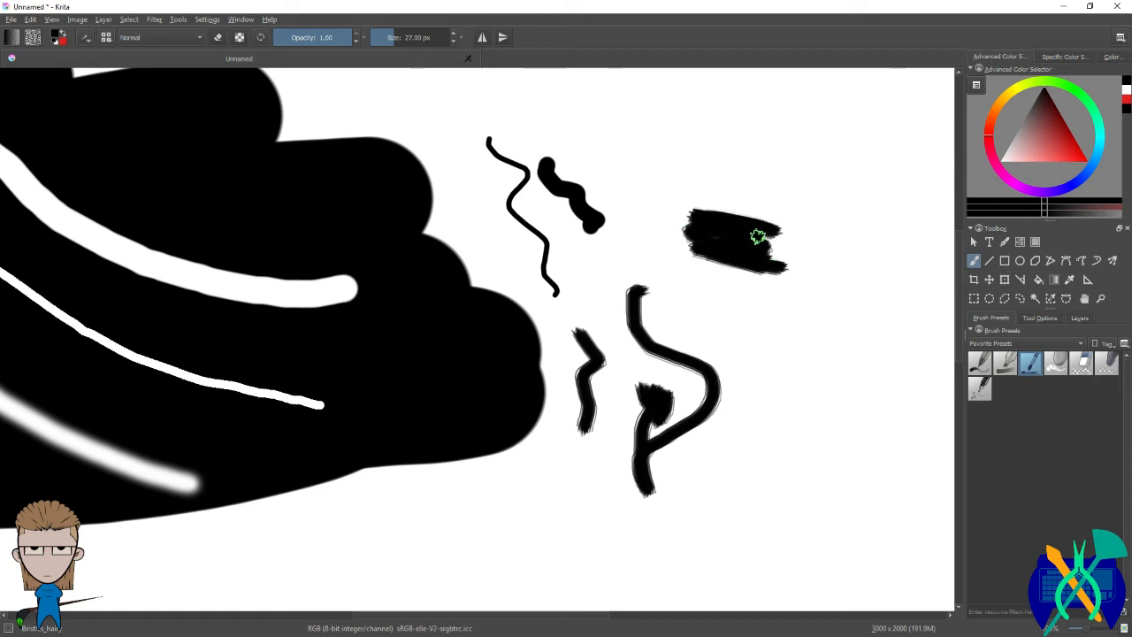
Step: Toggle Eraser Switch Size in the Bristles_hairy brush settings and paint a black zigzag below the filled patch
left_click(84, 37)
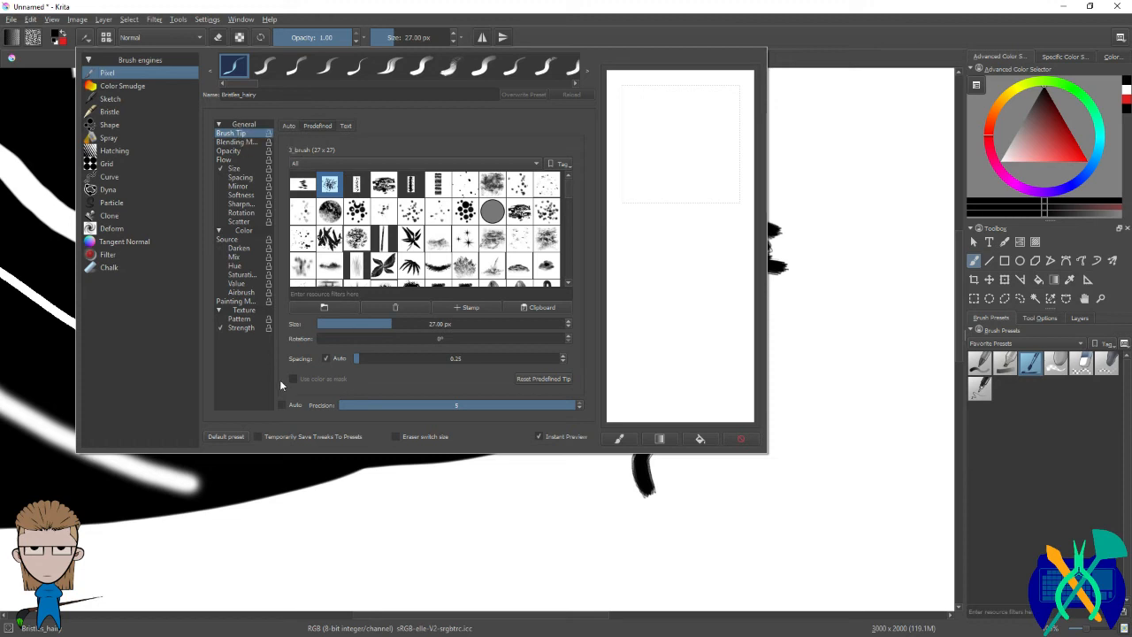
left_click(397, 436)
left_click(806, 396)
mouse_move(733, 376)
left_mouse_down()
mouse_move(729, 415)
mouse_move(800, 387)
mouse_move(778, 405)
left_mouse_up()
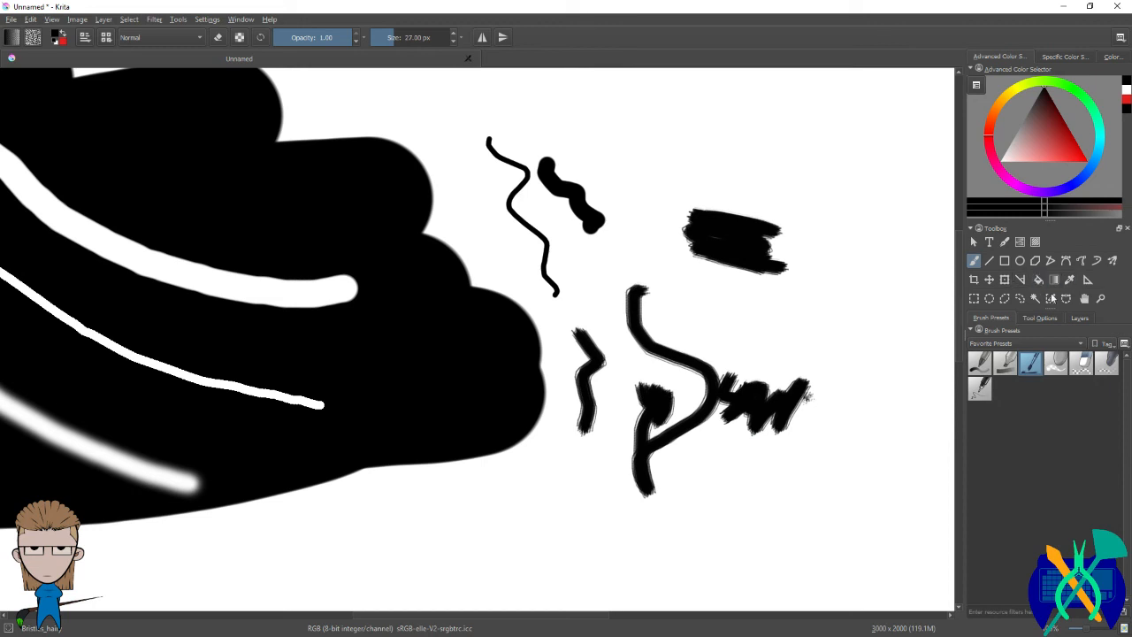
Step: Erase some of the bristle strokes with the 50 px circle eraser, and clear everything painted on the layer
left_click(1055, 363)
mouse_move(743, 389)
left_mouse_down()
mouse_move(761, 421)
mouse_move(797, 403)
mouse_move(794, 379)
mouse_move(756, 406)
mouse_move(761, 376)
mouse_move(668, 395)
mouse_move(697, 389)
mouse_move(720, 352)
mouse_move(698, 359)
mouse_move(637, 300)
left_mouse_up()
scroll(731, 320, "down", 1)
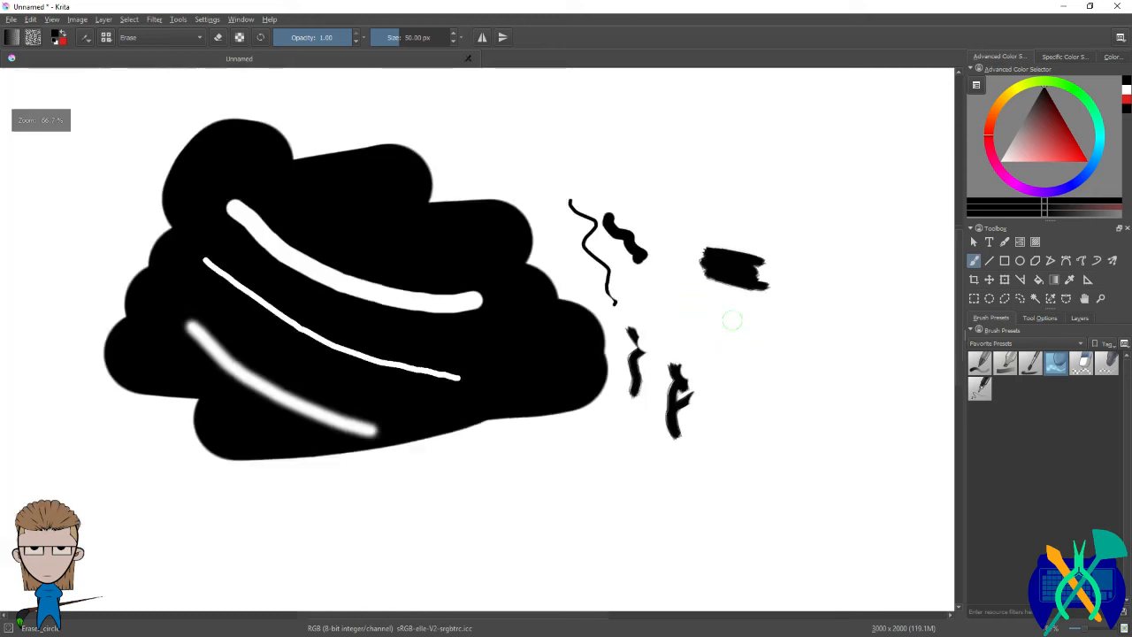
scroll(731, 320, "down", 1)
key("Delete")
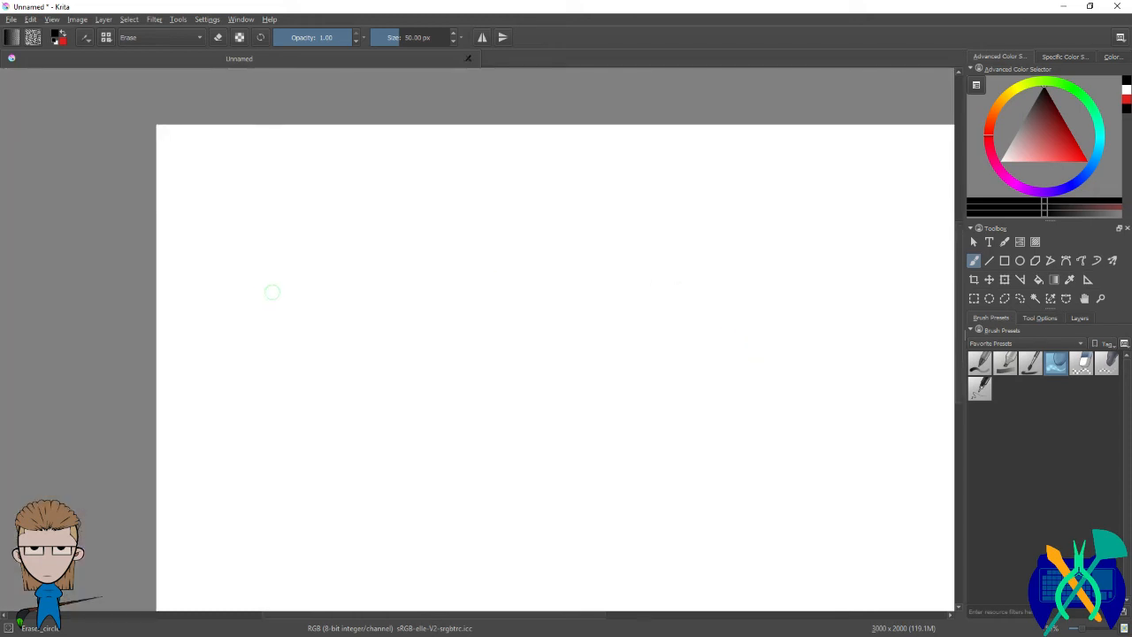
scroll(318, 288, "down", 1)
left_click_drag(518, 389, 539, 338)
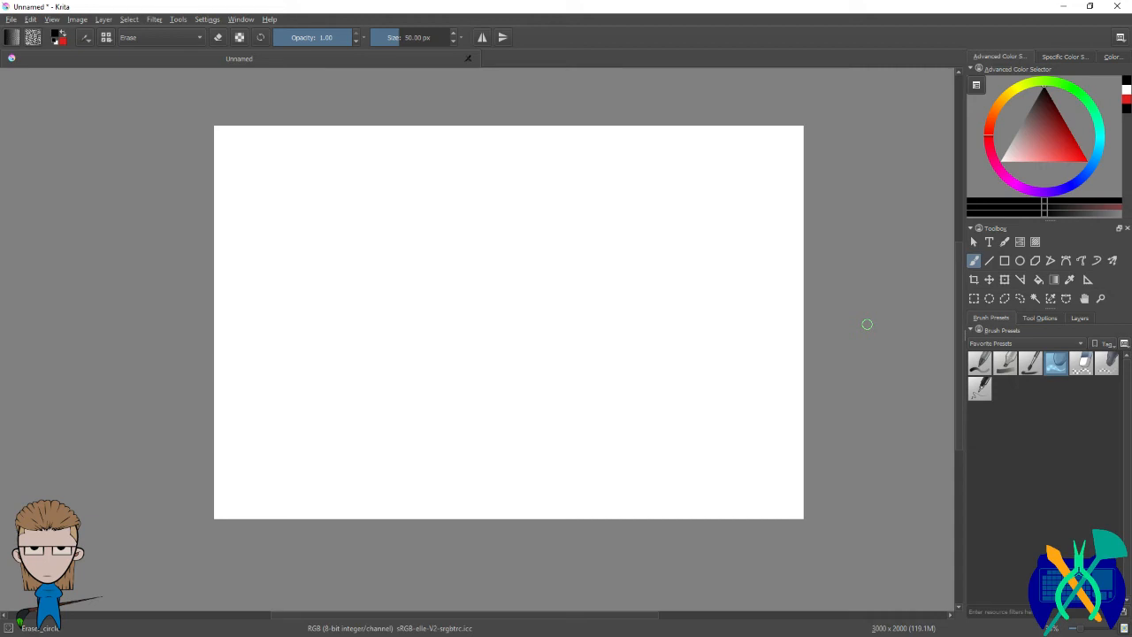
left_click(990, 243)
left_click_drag(361, 209, 619, 447)
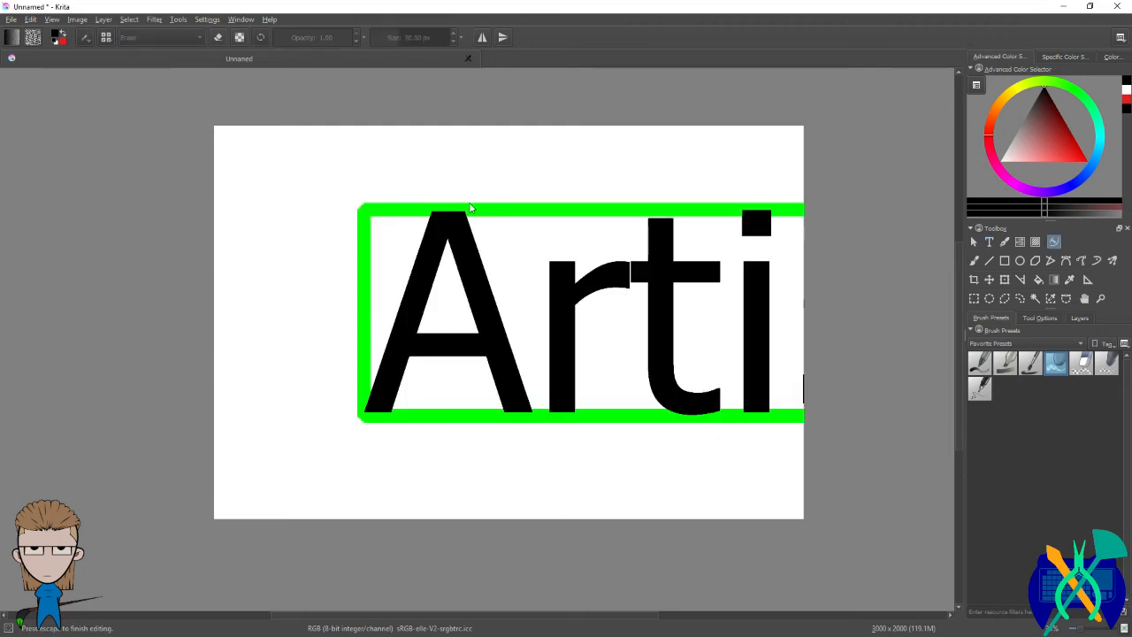
left_click(1053, 242)
left_click(989, 242)
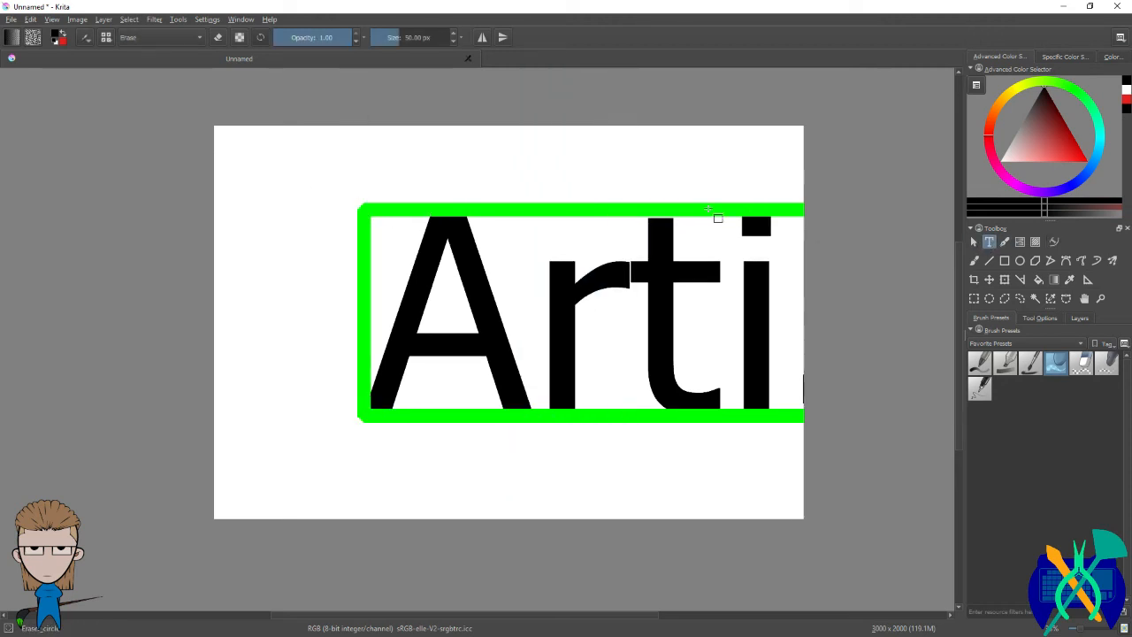
left_click(388, 173)
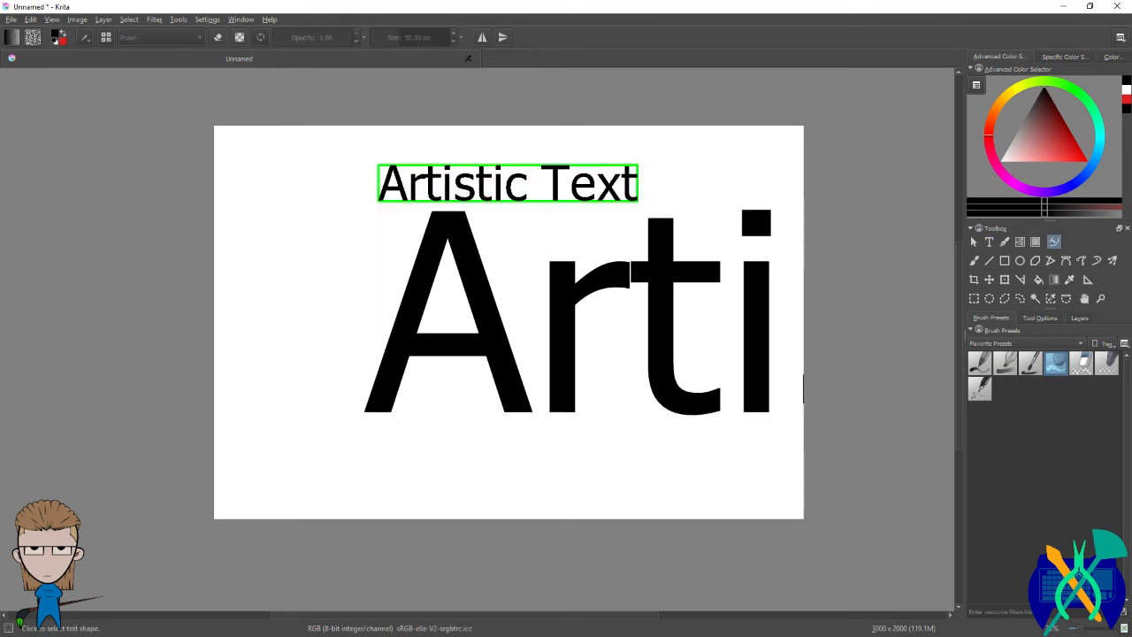
key("ctrl+z")
key("ctrl+z")
left_click_drag(273, 169, 392, 227)
left_click_drag(273, 169, 557, 264)
Step: Place an artistic text object in the canvas's upper left and delete its placeholder wording
left_click(989, 242)
left_click_drag(269, 156, 382, 209)
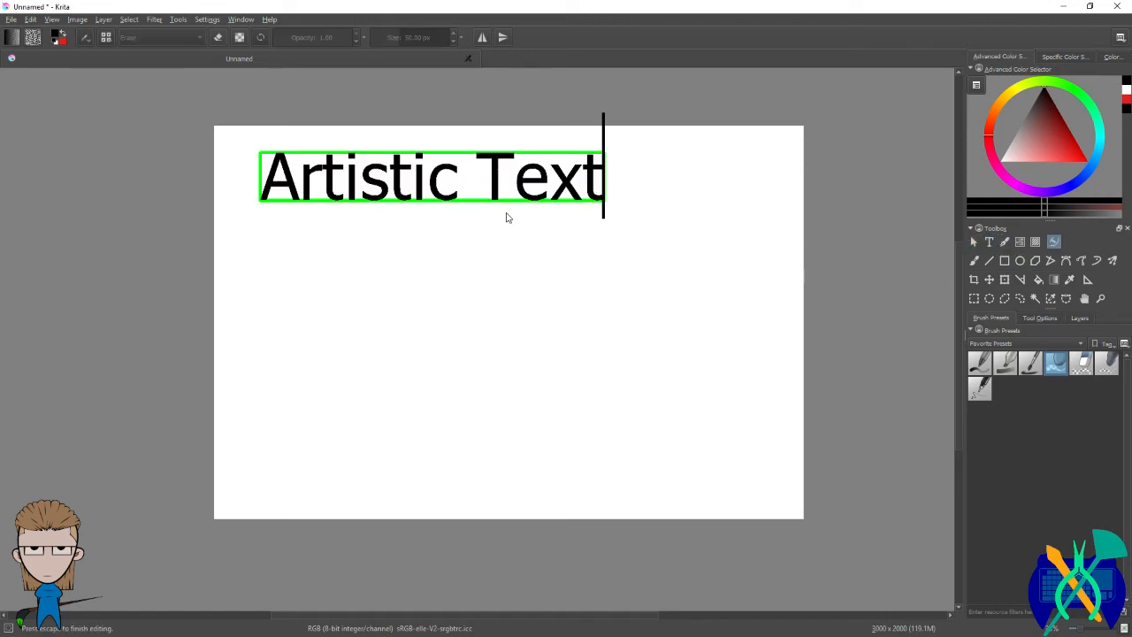
key("BackSpace")
key("BackSpace")
key("BackSpace")
key("BackSpace")
key("BackSpace")
key("BackSpace")
key("BackSpace")
key("BackSpace")
key("BackSpace")
key("BackSpace")
key("BackSpace")
key("BackSpace")
key("BackSpace")
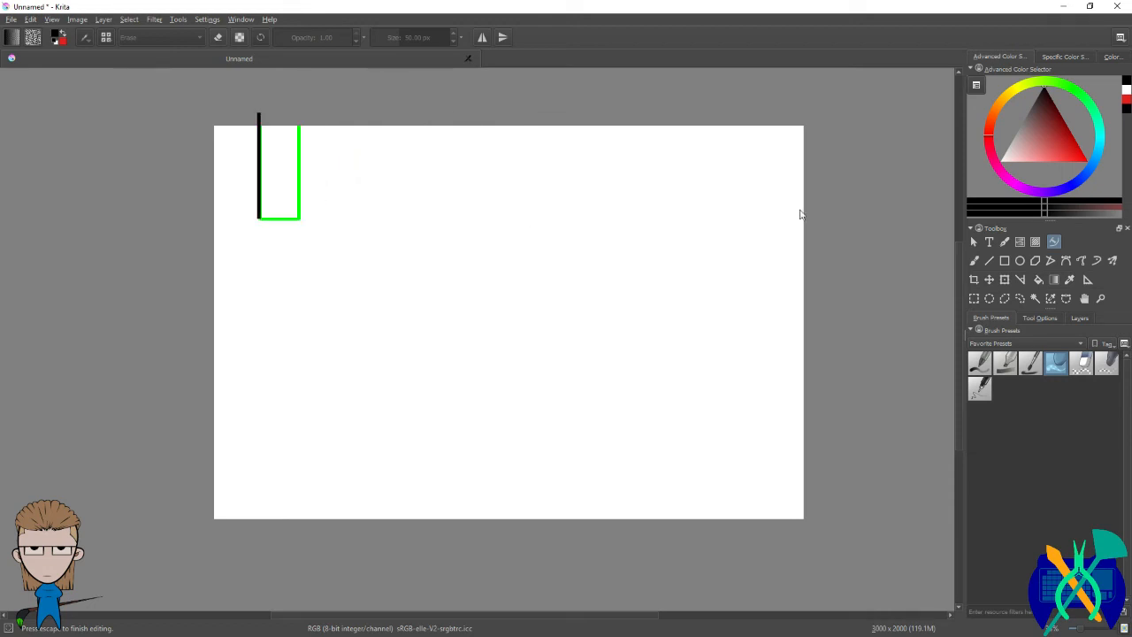
Step: Enter the words Eraser, Pencil, Smudge and Blur on four separate lines of the text object
left_click(1039, 318)
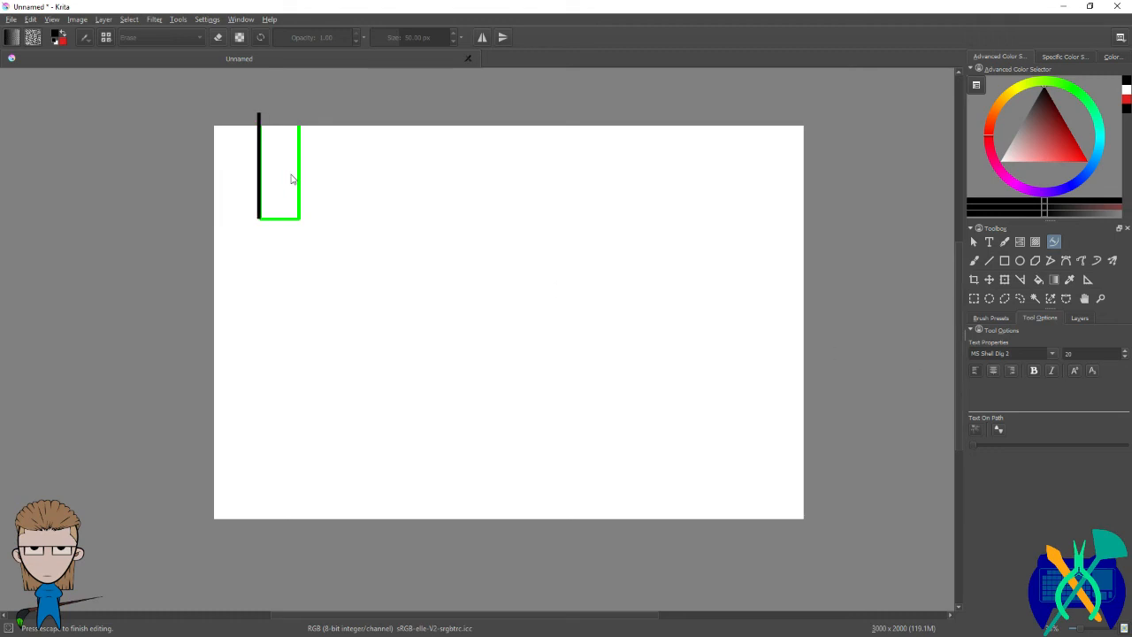
type("T")
key("BackSpace")
type("Eraser")
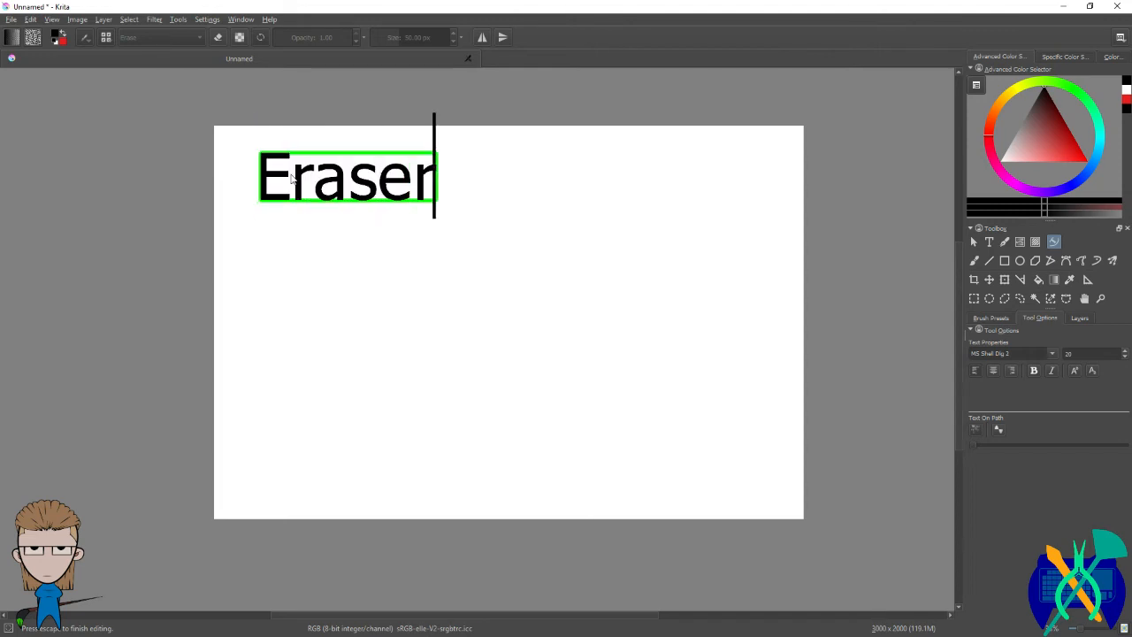
key("Return")
type("Penil")
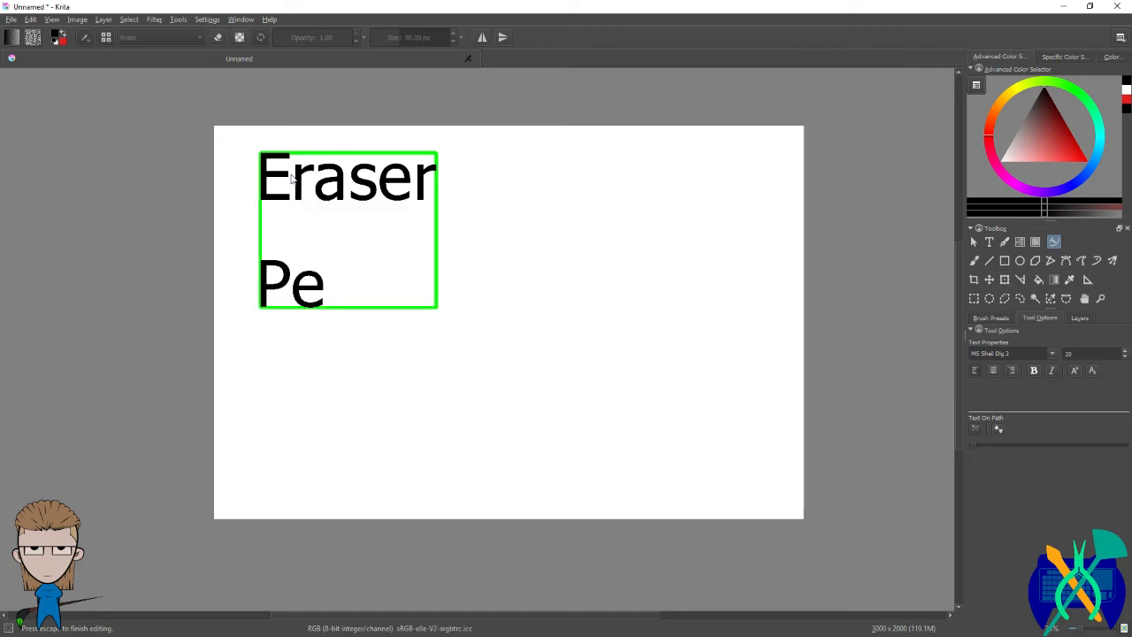
key("BackSpace")
key("BackSpace")
type("cil")
key("Return")
type("Smudge")
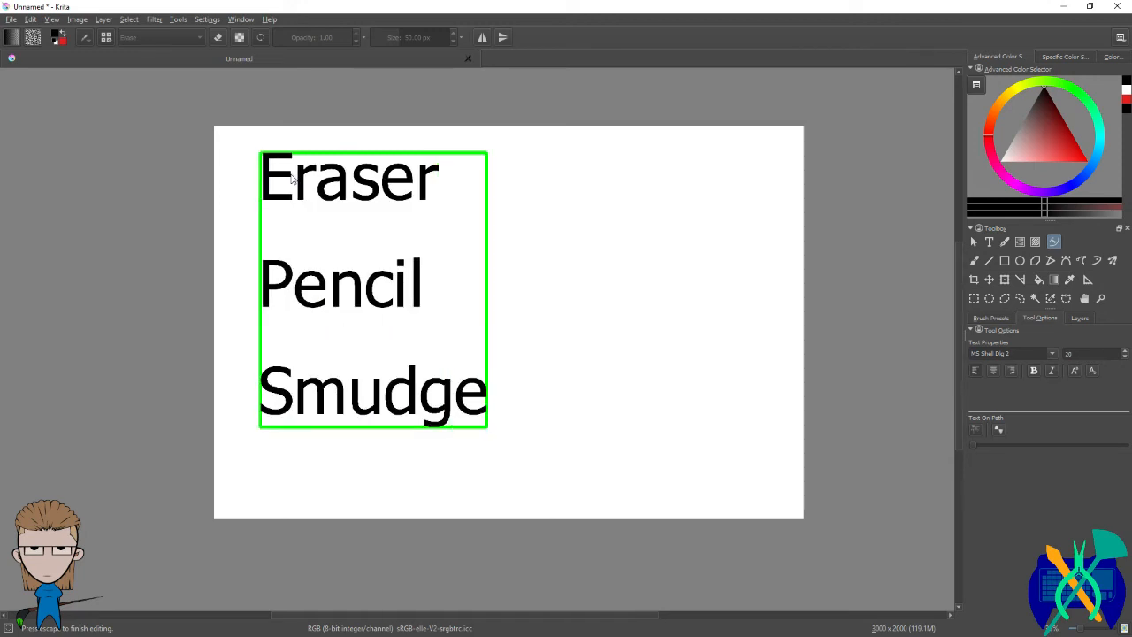
key("Return")
type("Blur")
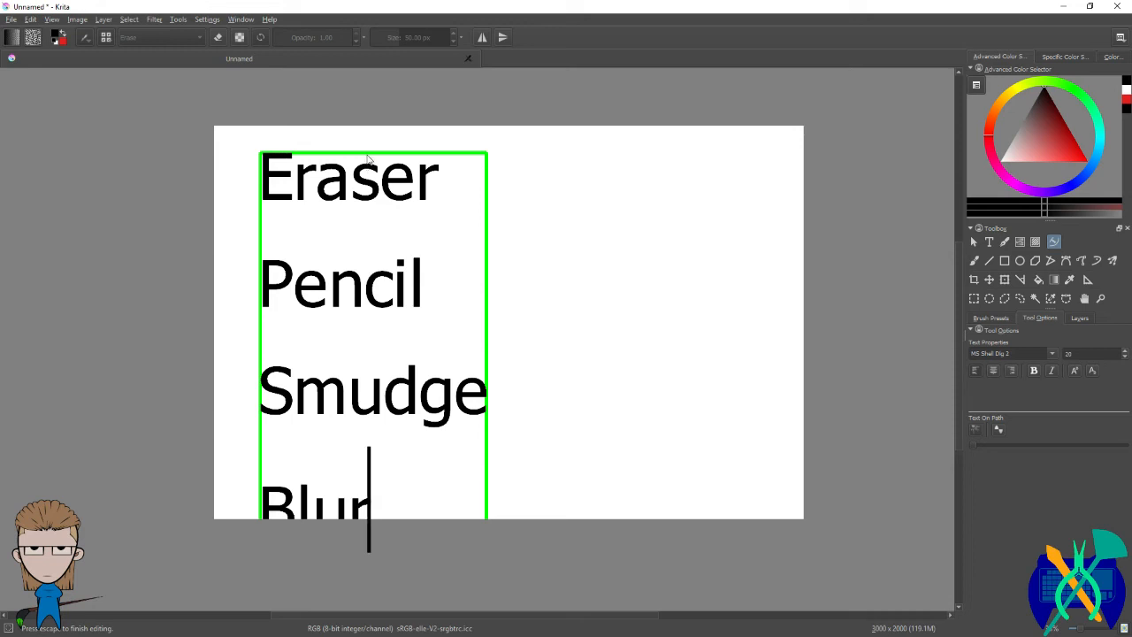
Step: Select all four lines of the text and reduce their font size to 12
left_click_drag(395, 272, 458, 276)
key("Left")
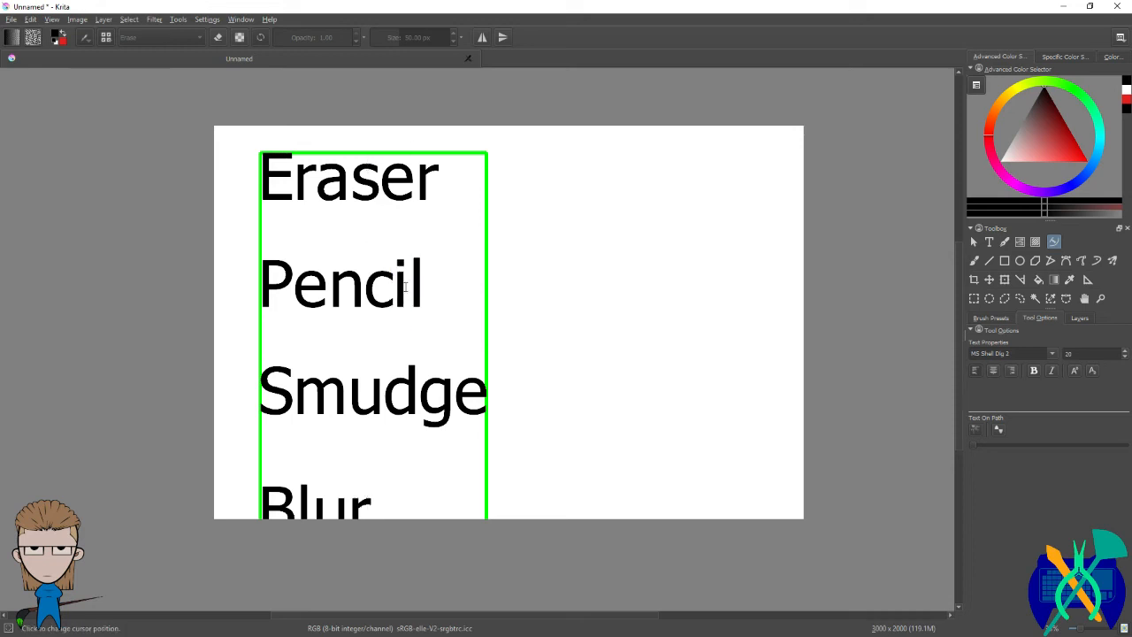
key("ctrl+a")
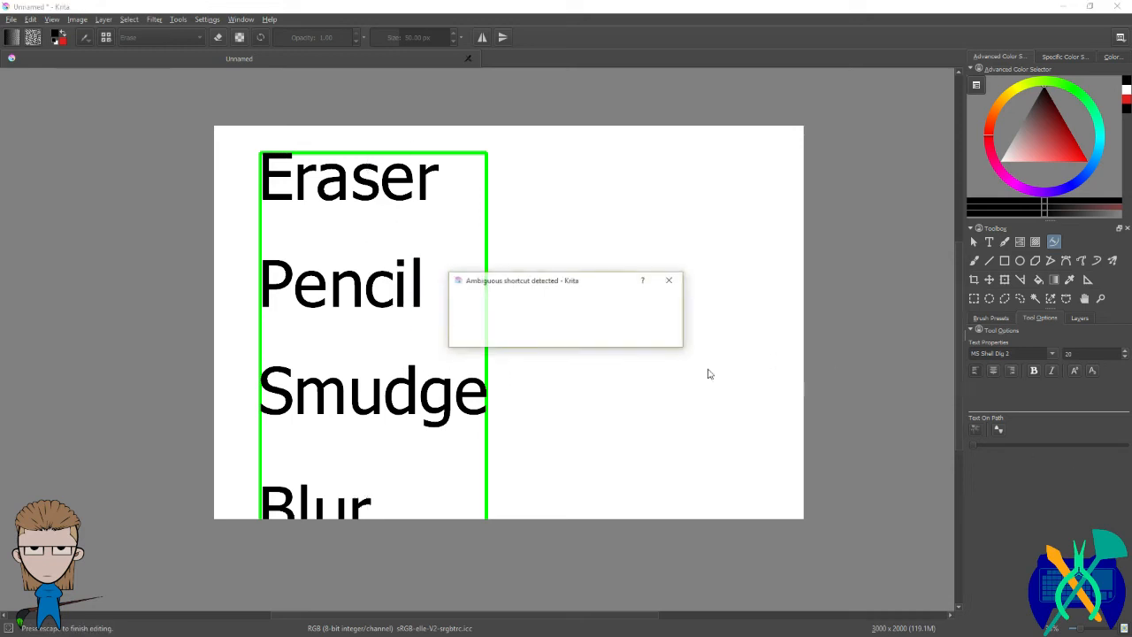
left_click(652, 339)
key("Right")
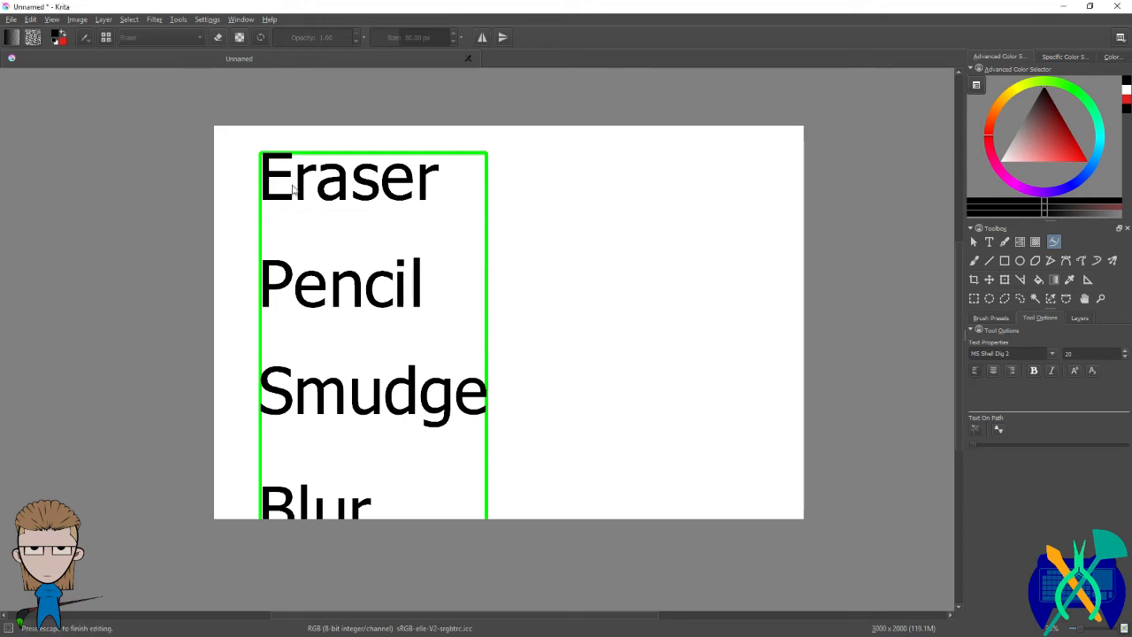
mouse_move(259, 160)
left_mouse_down()
mouse_move(412, 334)
mouse_move(546, 612)
left_mouse_up()
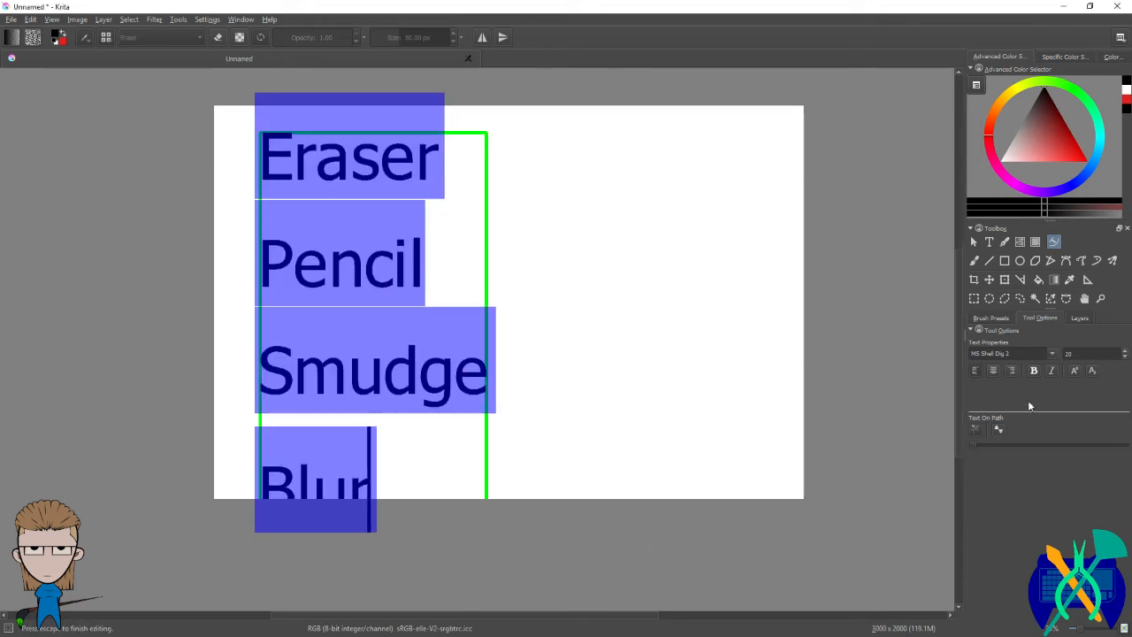
left_click(1126, 359)
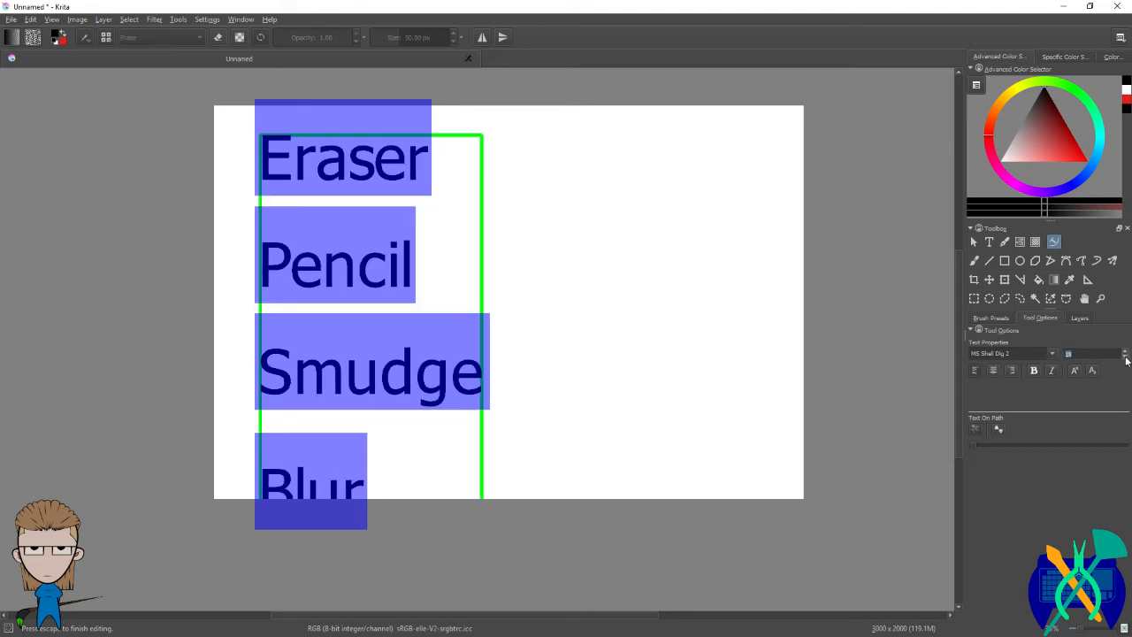
left_click(1126, 360)
left_click(1126, 359)
left_click(1126, 359)
left_click(1126, 359)
left_click(1126, 359)
left_click(1125, 359)
left_click(1126, 359)
left_click(1126, 359)
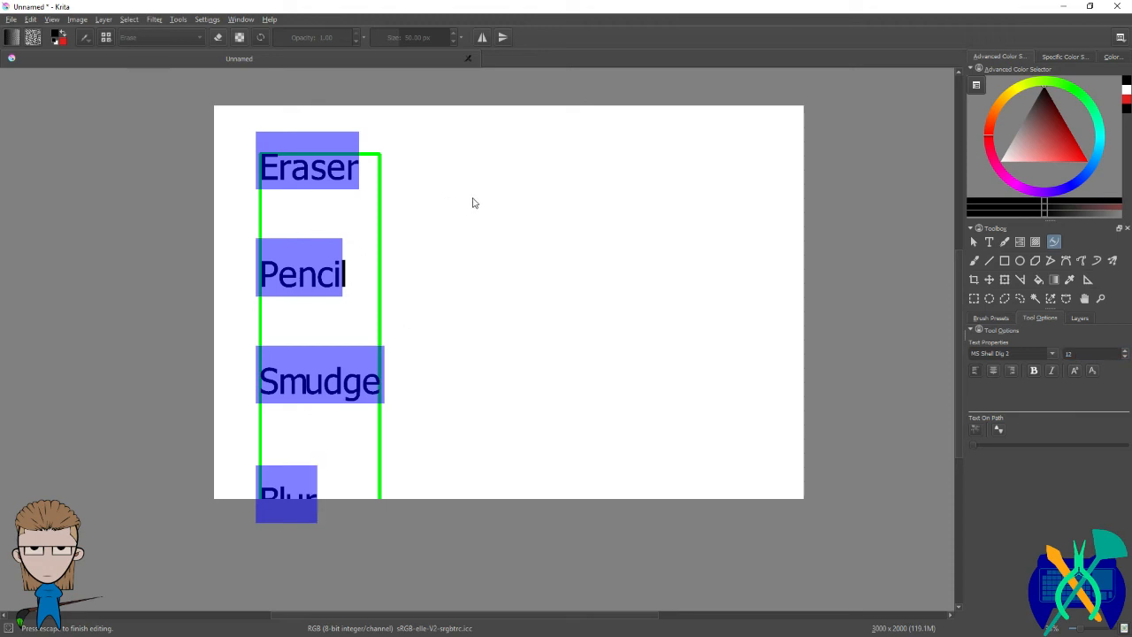
Step: Delete all the wording in the text object and switch to the Freehand Brush Tool
type("Z")
key("BackSpace")
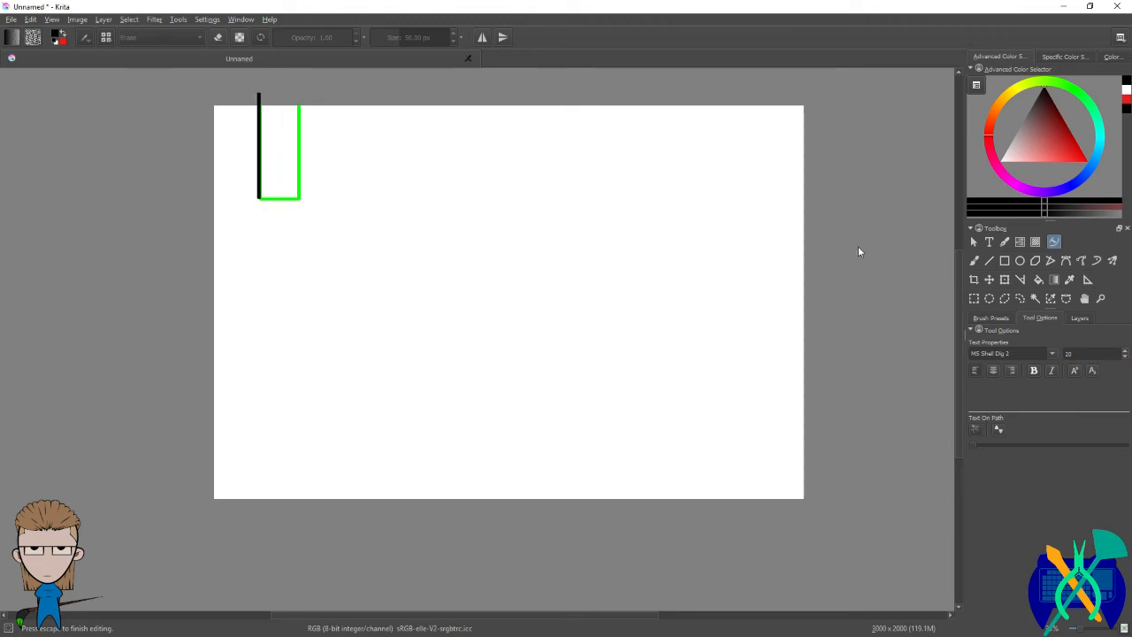
left_click(975, 260)
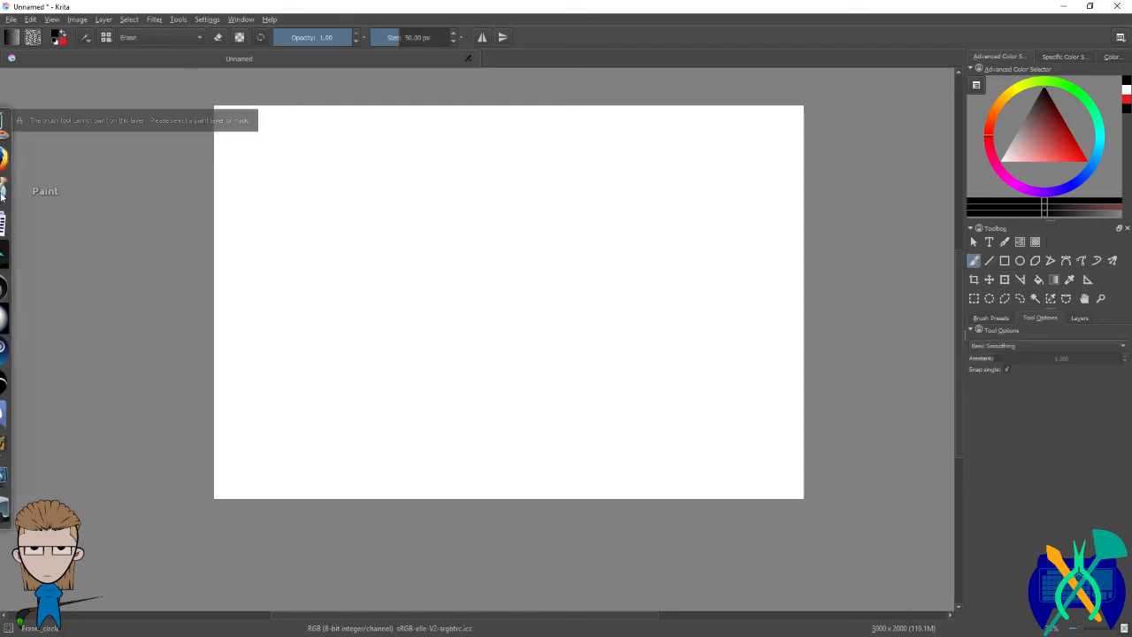
Step: Merge Vector Layer 4 down into Layer 2, and switch to GIMP
left_click(1080, 318)
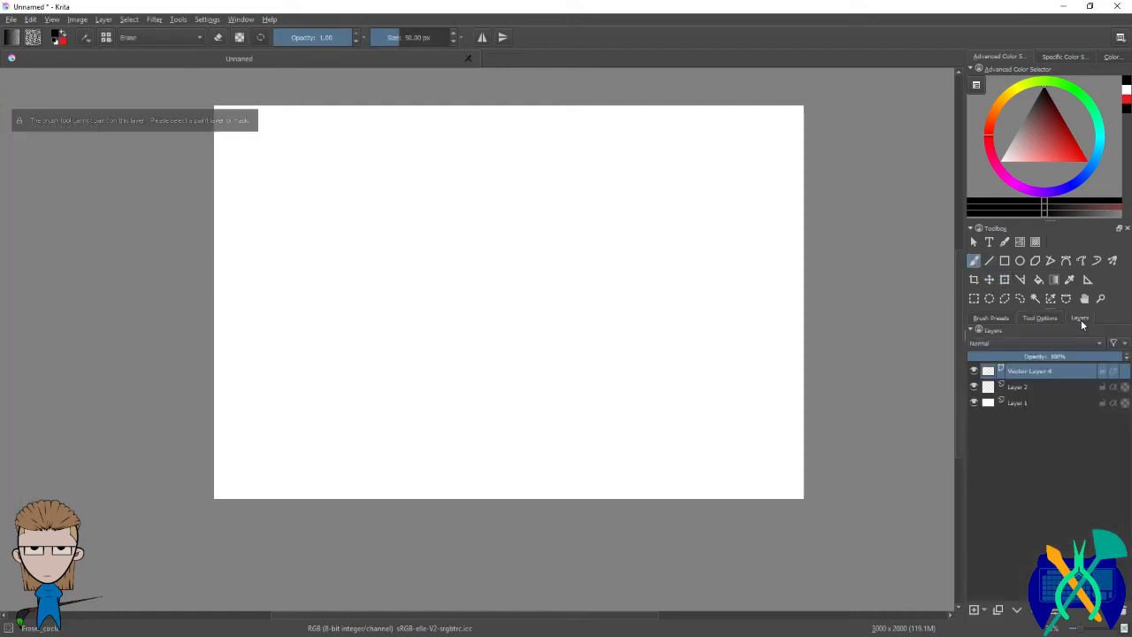
right_click(1027, 372)
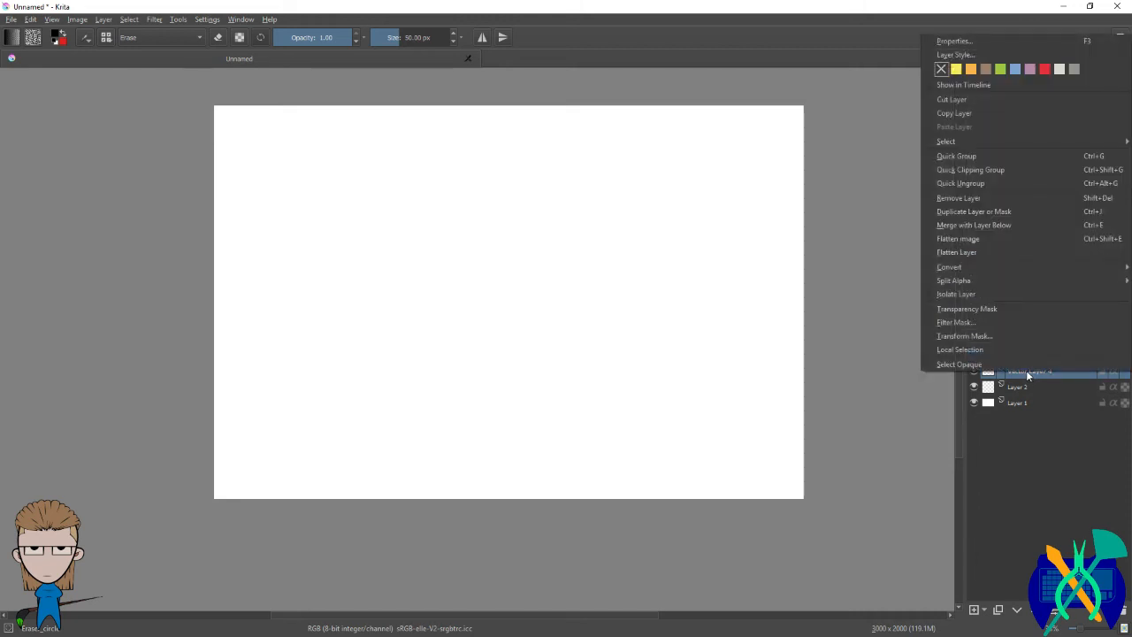
left_click(1054, 465)
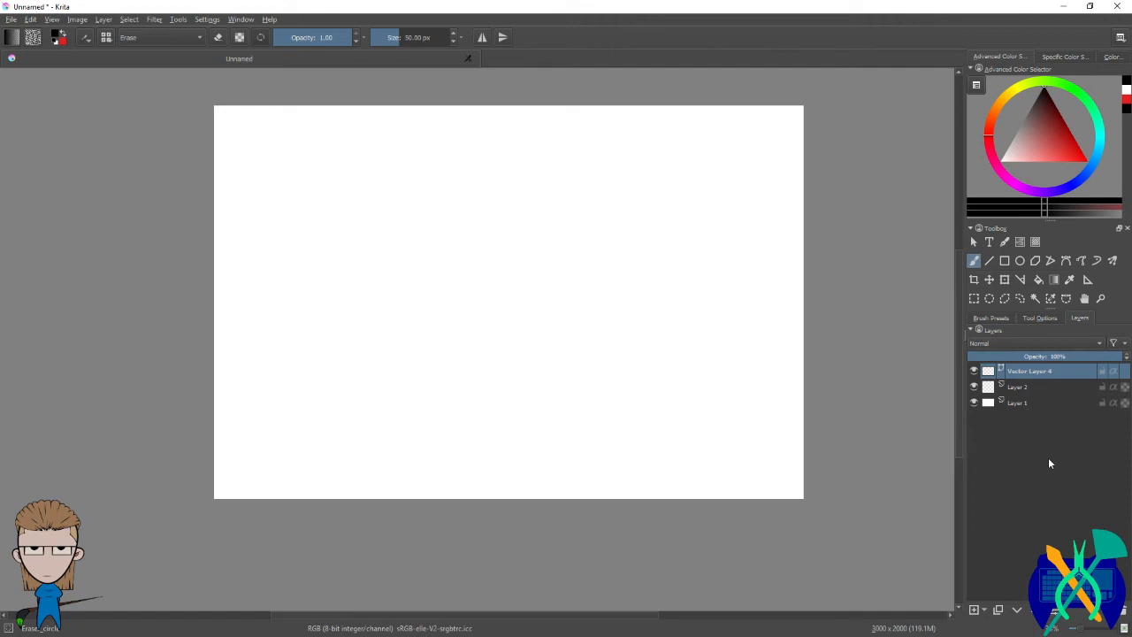
right_click(1042, 371)
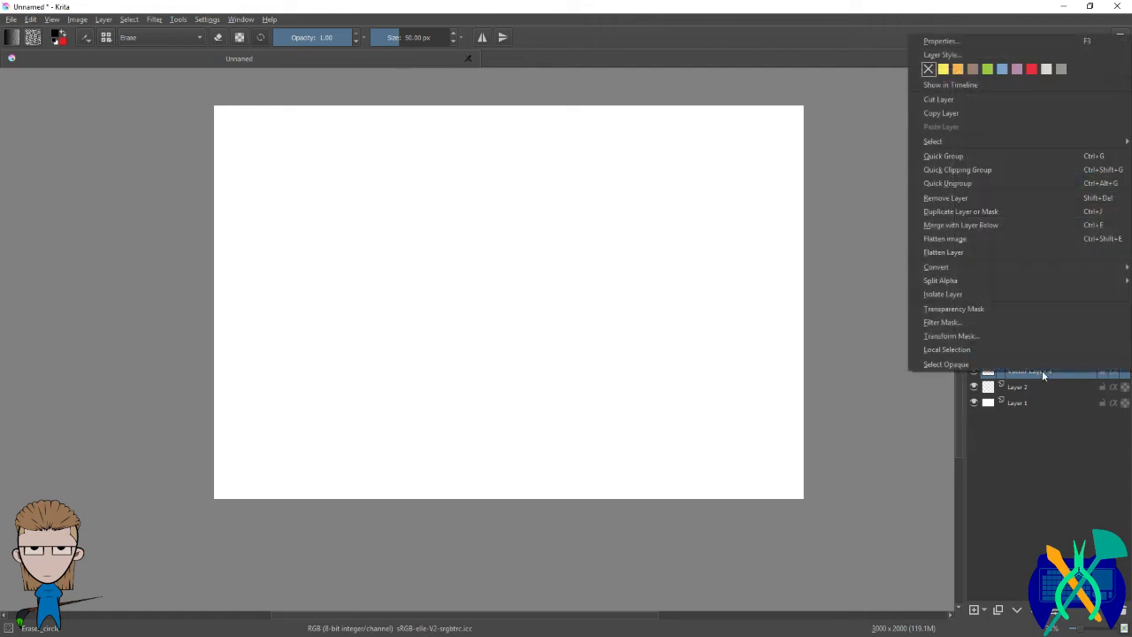
left_click(1021, 365)
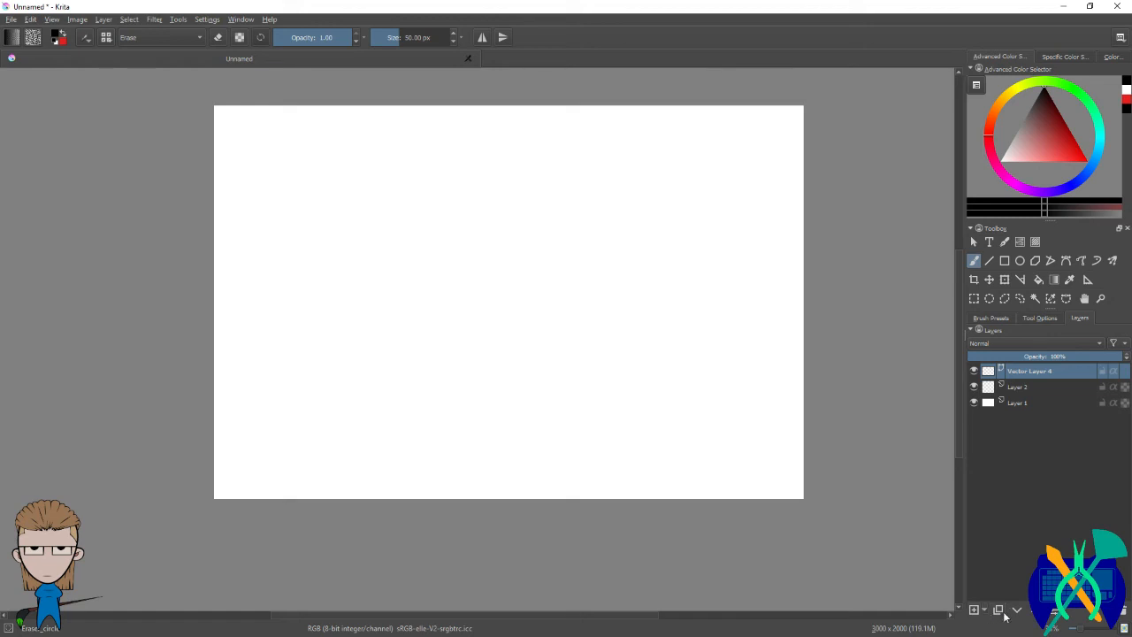
key("ctrl+e")
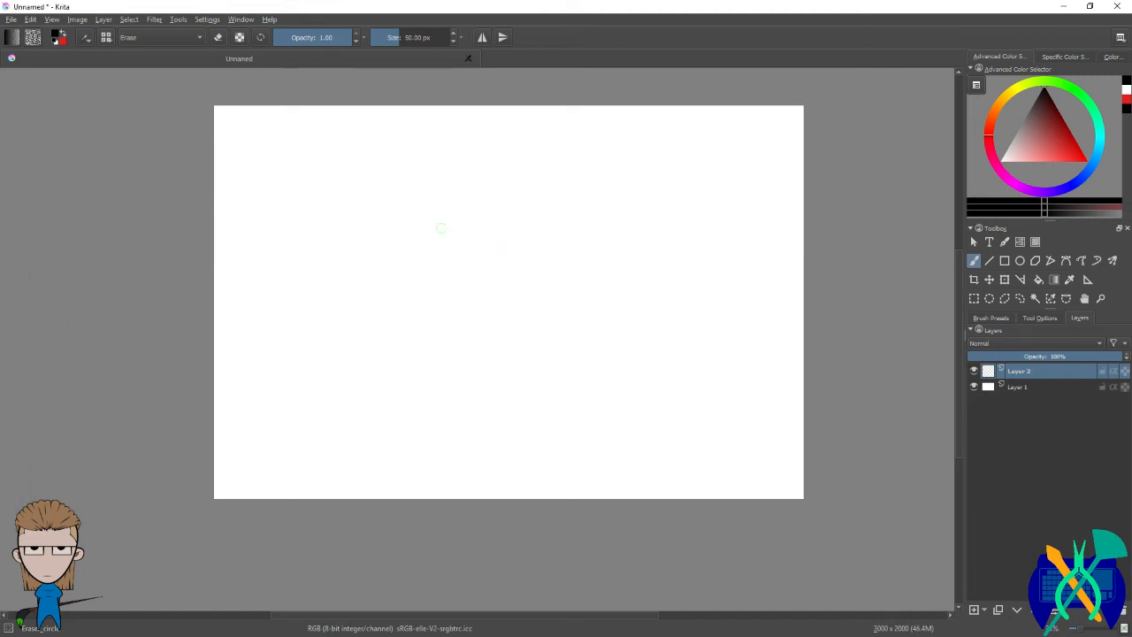
left_click(4, 225)
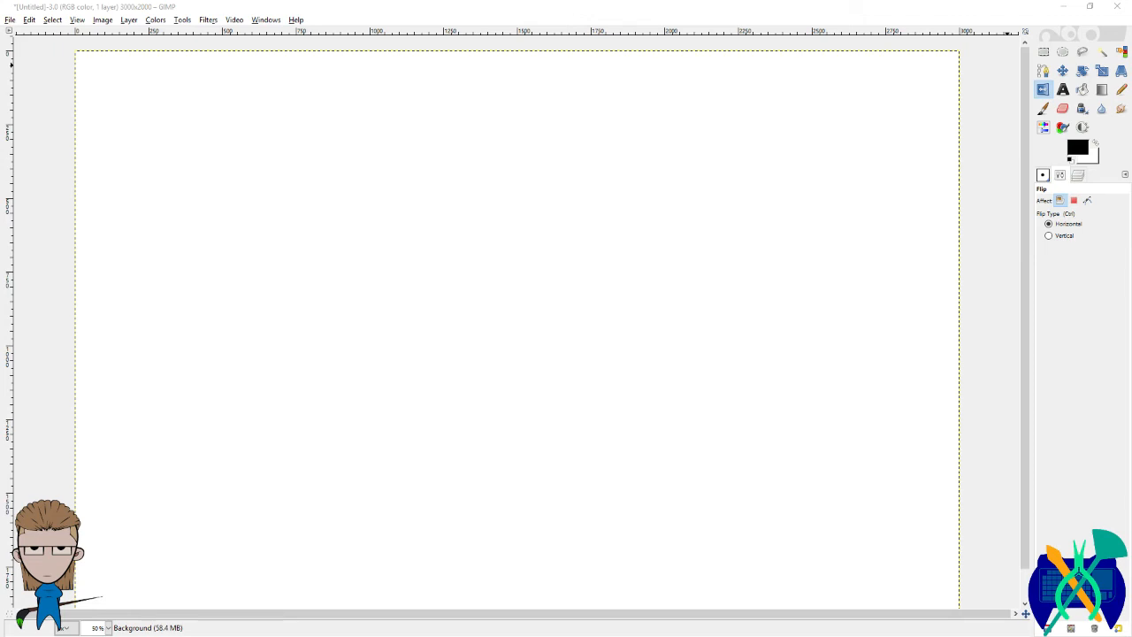
Step: Paint a thick black blob near the upper middle of the canvas with the Paintbrush at a large size
key("s")
left_click(1043, 108)
left_click_drag(700, 184, 772, 178)
key("ctrl+z")
left_click(1043, 256)
mouse_move(566, 186)
left_mouse_down()
mouse_move(610, 189)
mouse_move(603, 179)
mouse_move(553, 198)
mouse_move(586, 216)
mouse_move(654, 157)
left_mouse_up()
Step: Smear the blob's right edge outward into the white area with the Smudge tool
key("shift+e")
left_click(1101, 108)
key("s")
left_click_drag(645, 189, 682, 187)
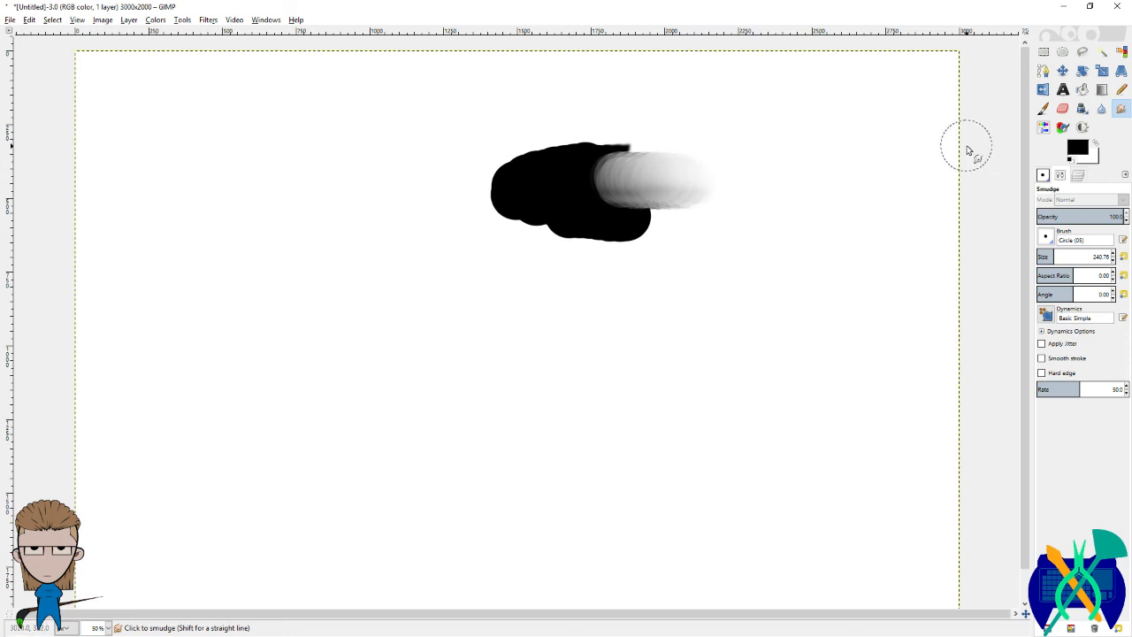
Step: Paint a large black Pencil blob just below the brushed one and compare their edges up close
left_click(1121, 90)
mouse_move(658, 258)
left_mouse_down()
mouse_move(638, 292)
mouse_move(659, 296)
left_mouse_up()
scroll(678, 212, "up", 6)
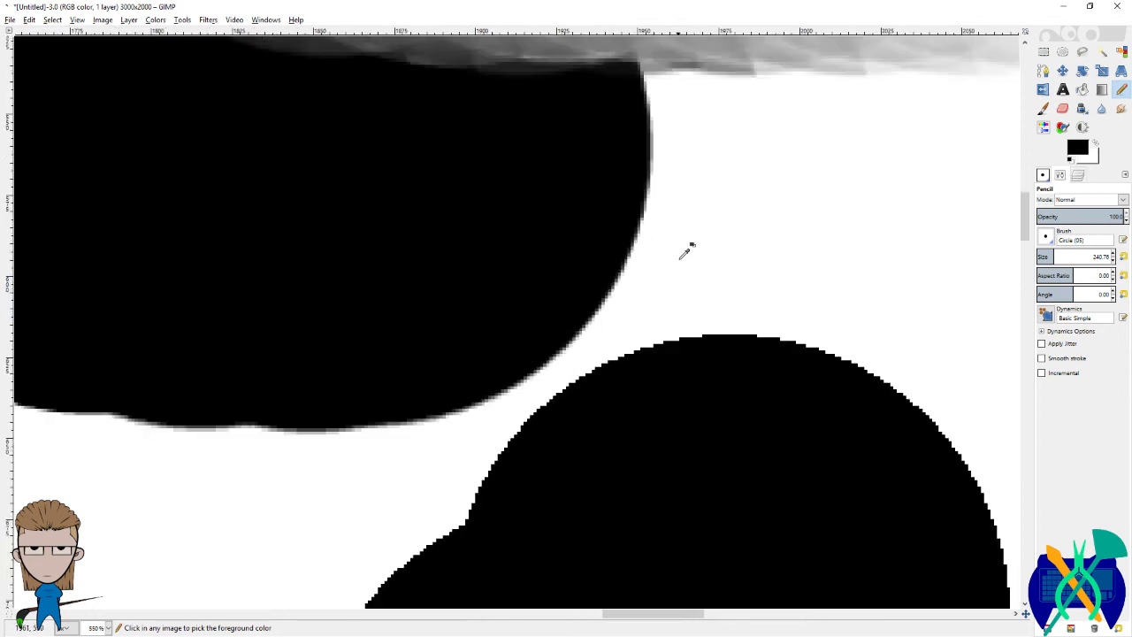
scroll(679, 355, "up", 2)
Step: Reset the brush size to 7 and paint short Paintbrush and Pencil strokes between the two blobs
left_click(1043, 108)
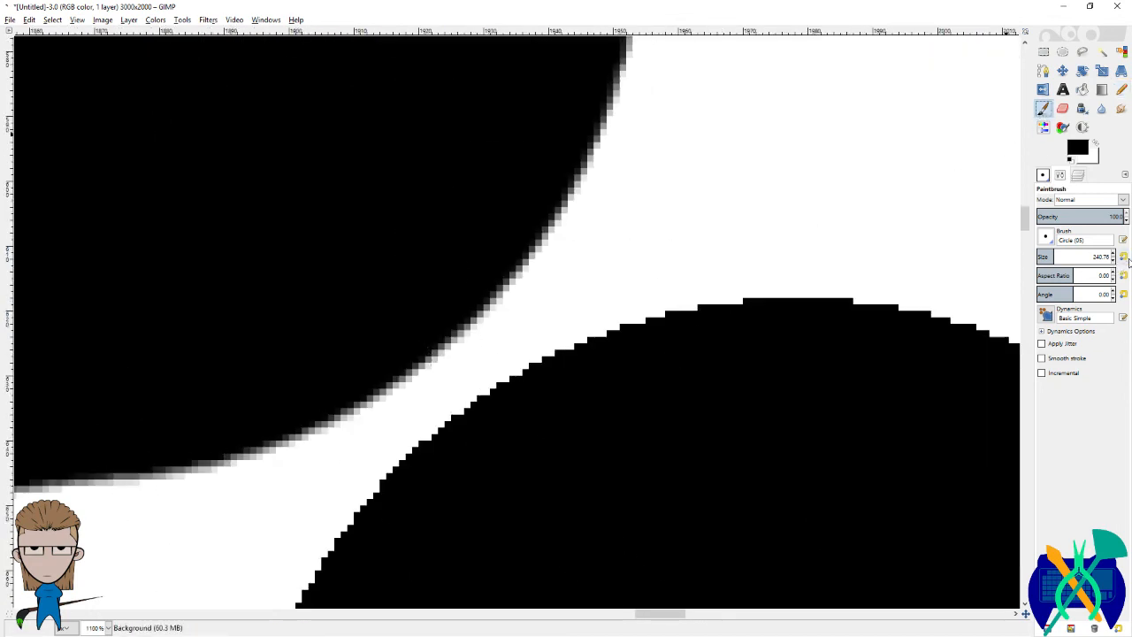
left_click(1123, 257)
left_click_drag(822, 146, 767, 170)
left_click(1121, 90)
left_click_drag(953, 184, 893, 247)
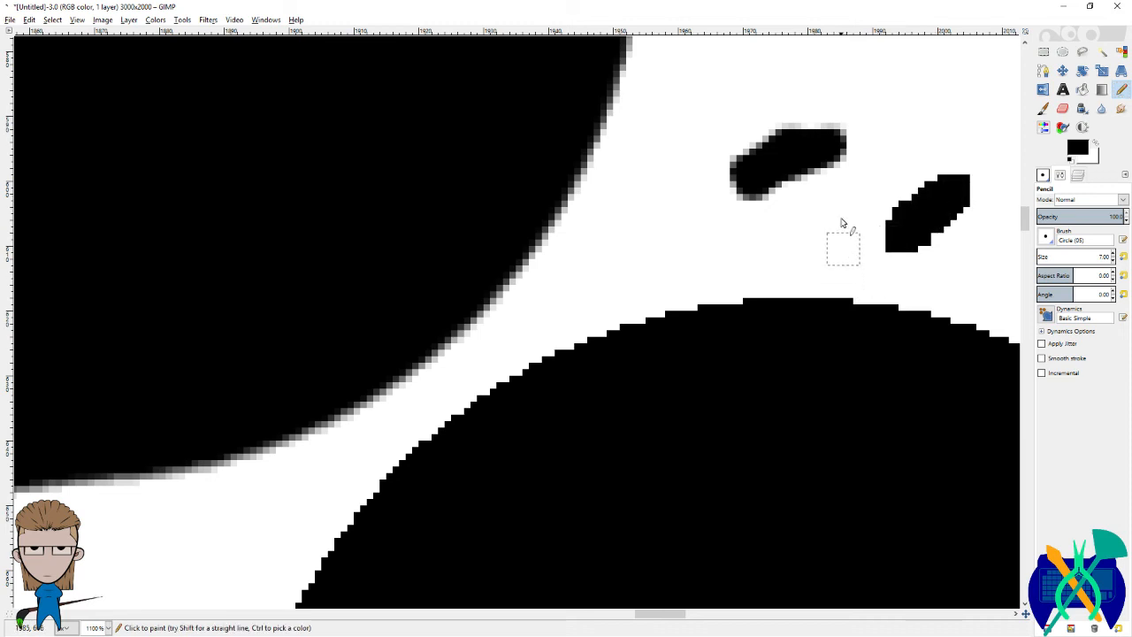
left_click_drag(827, 218, 821, 215)
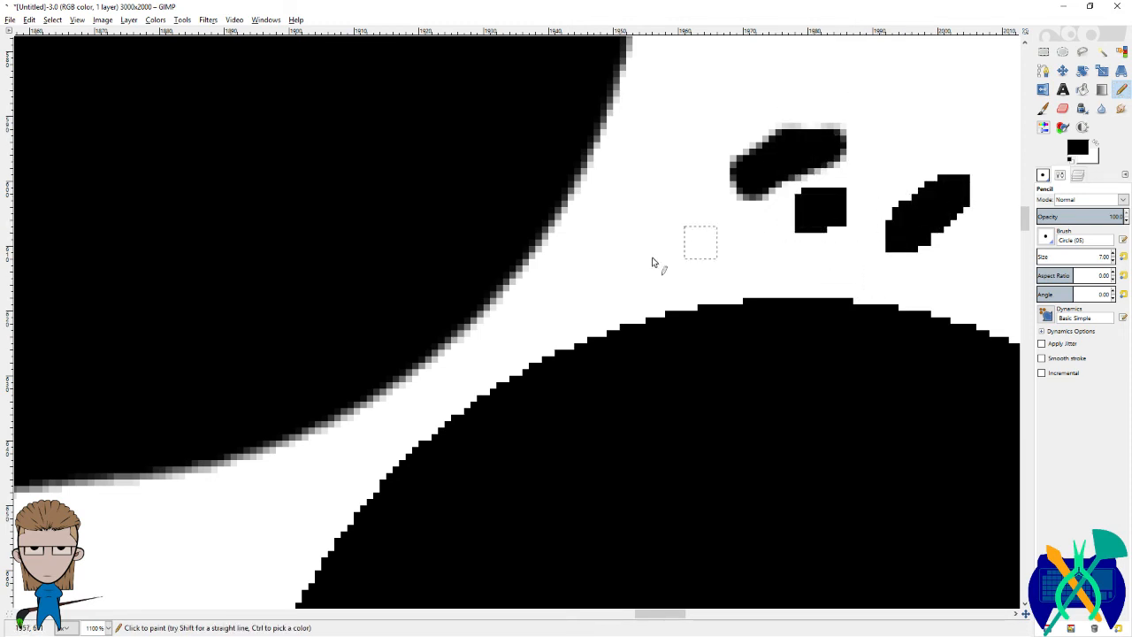
Step: Switch to Krita and display all brush presets instead of only the favorites
scroll(691, 247, "down", 8)
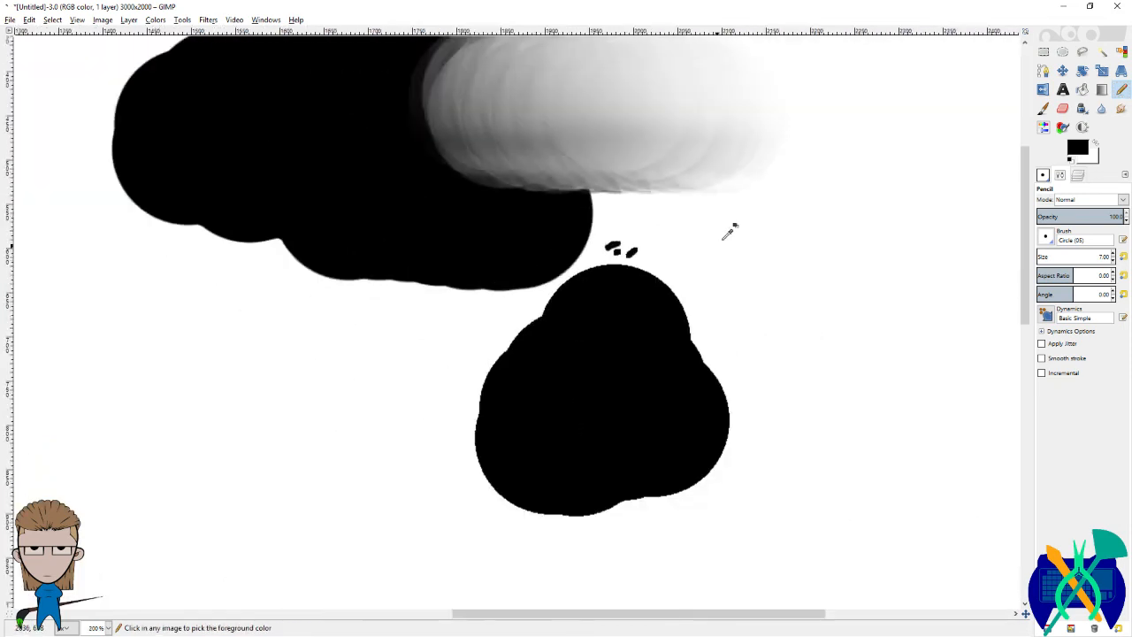
scroll(725, 235, "down", 3)
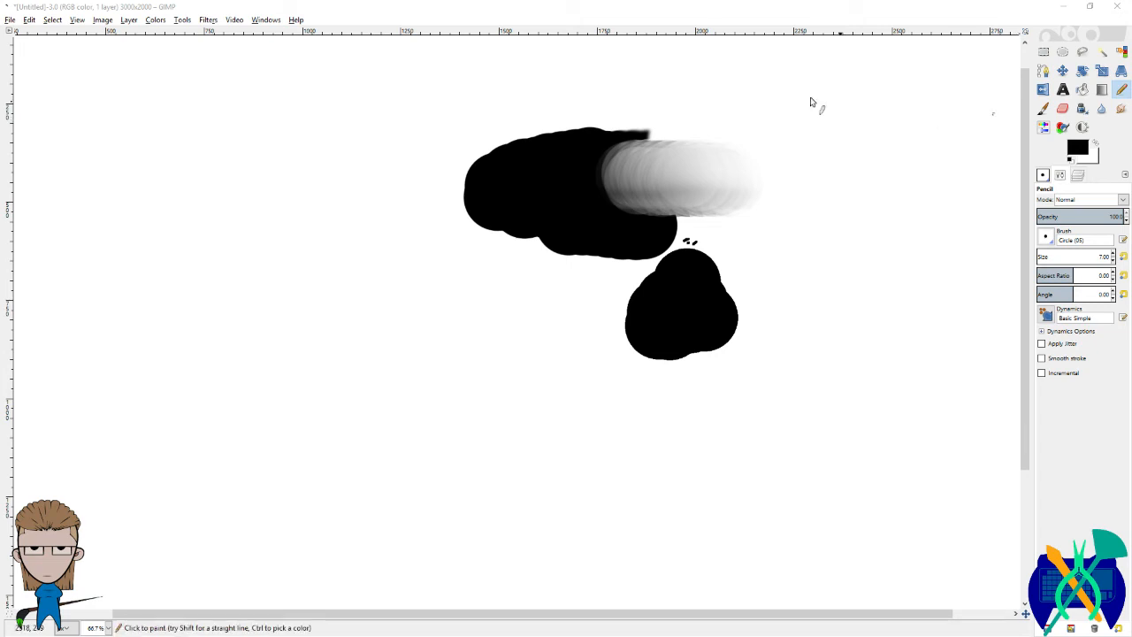
left_click(1063, 6)
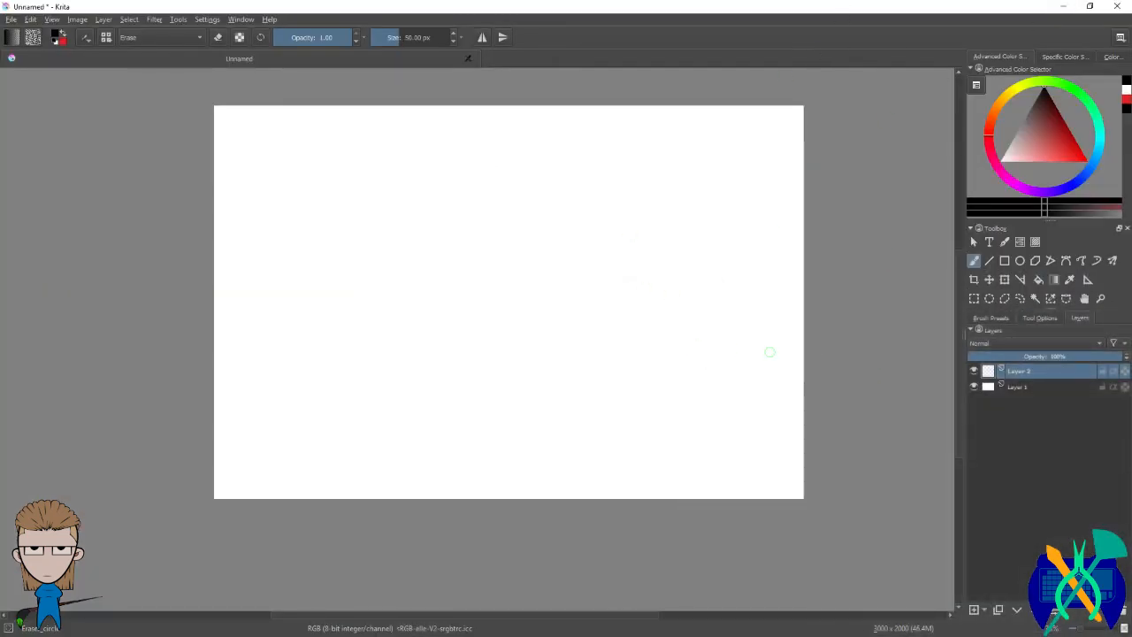
left_click(992, 317)
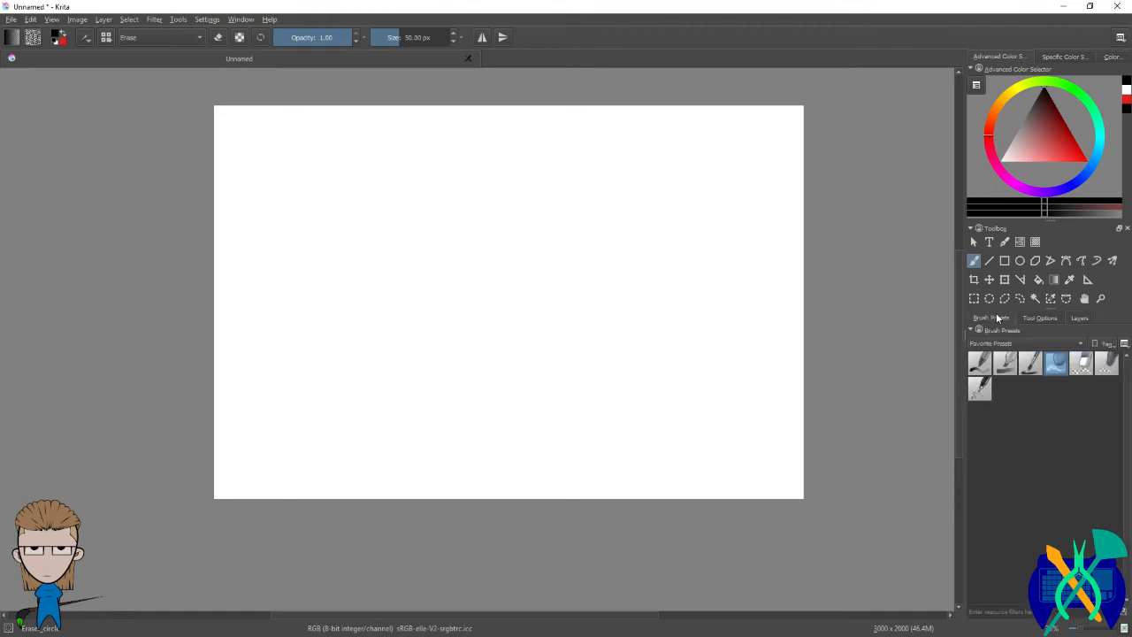
left_click(1008, 343)
left_click(1008, 333)
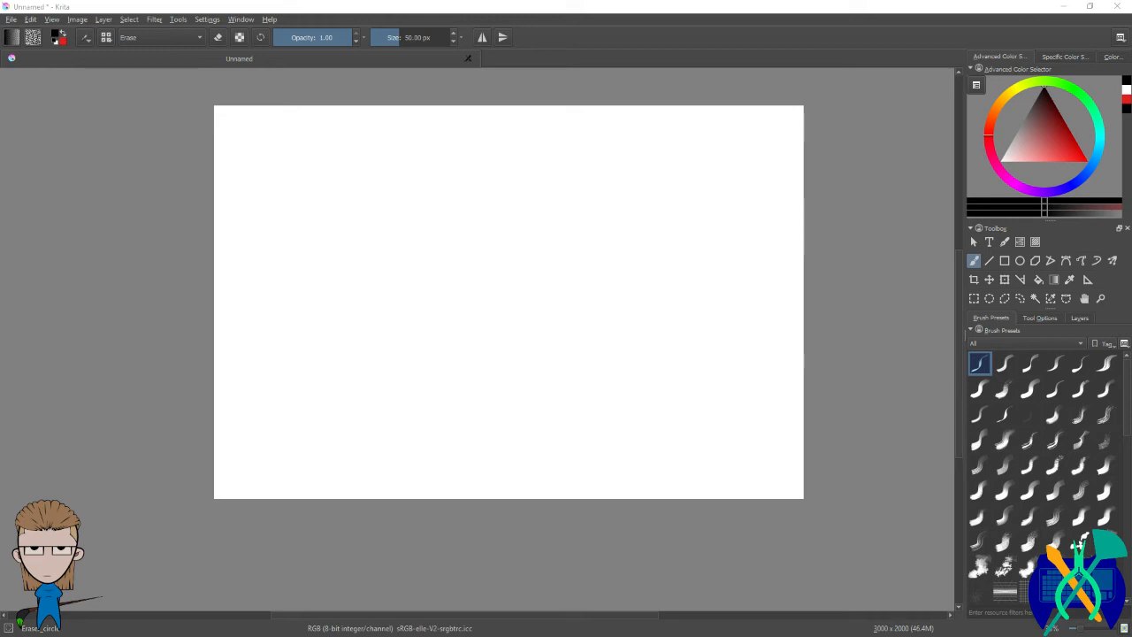
Step: Try the classic-texture and flat diagonal presets, and settle on the Basic round-hard 2 brush preset
left_click(1004, 389)
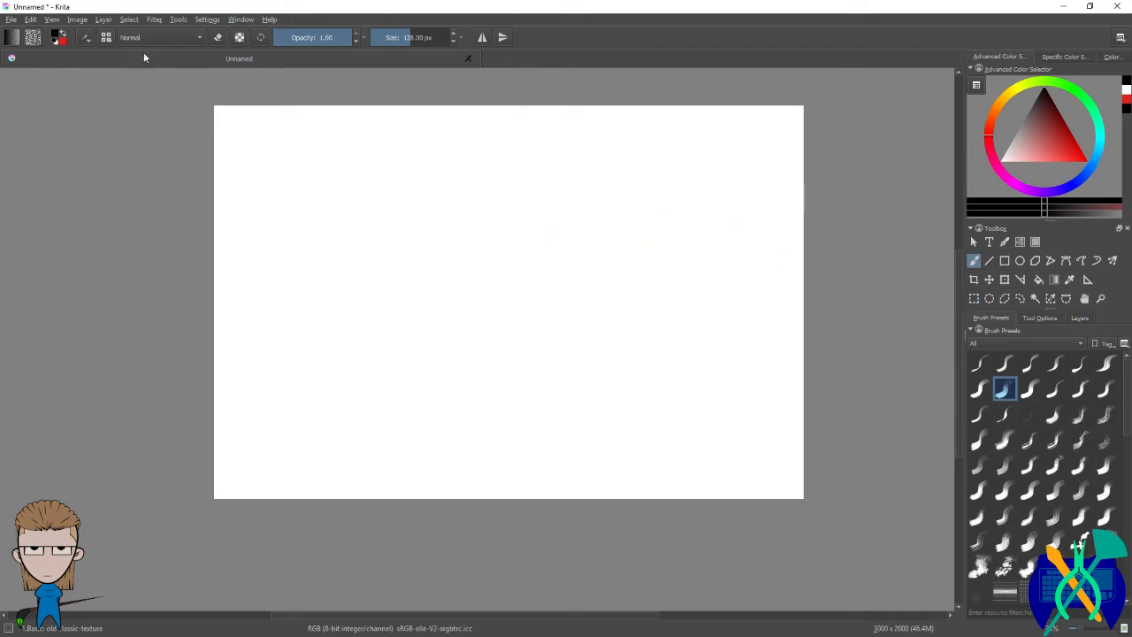
left_click(979, 363)
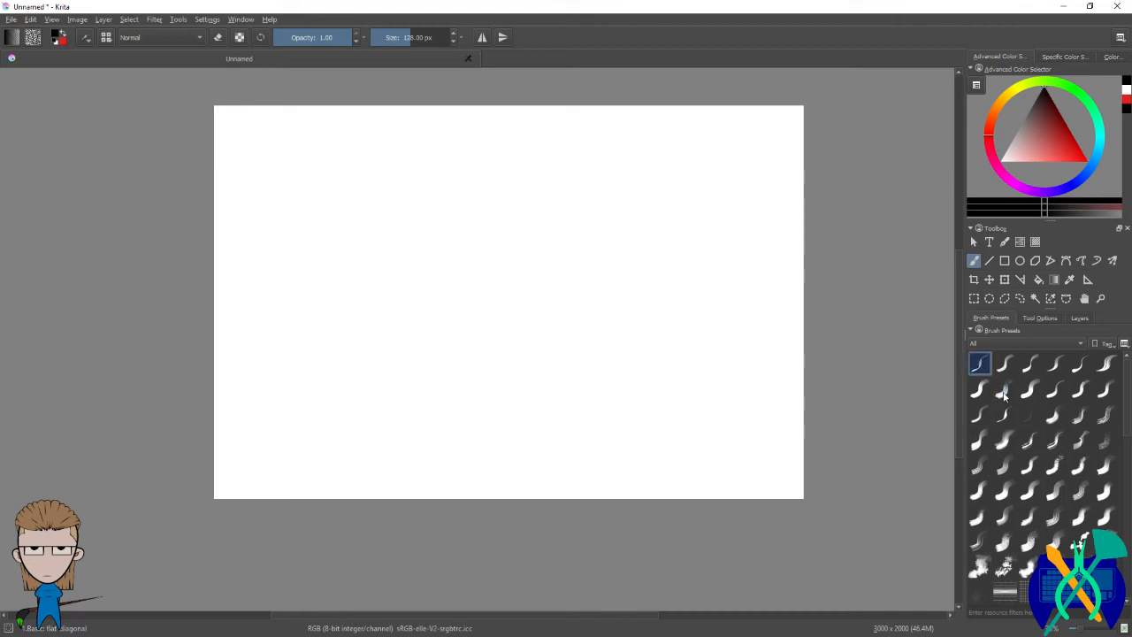
scroll(866, 221, "up", 4)
scroll(631, 231, "down", 3)
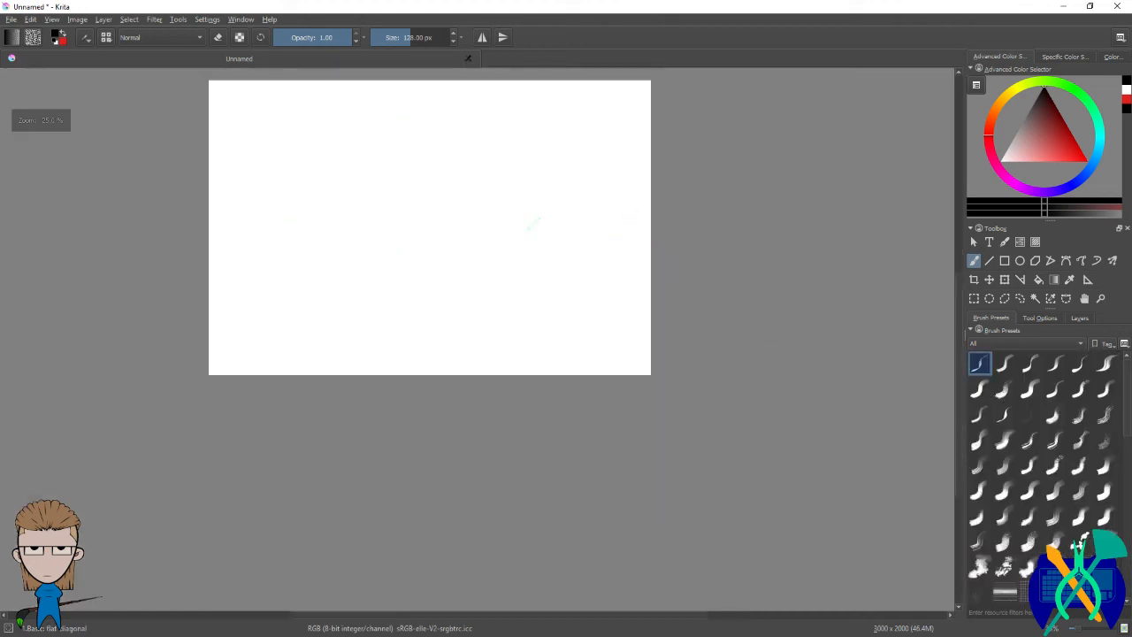
scroll(352, 73, "up", 1)
mouse_move(333, 142)
left_mouse_down()
mouse_move(353, 195)
mouse_move(323, 159)
left_mouse_up()
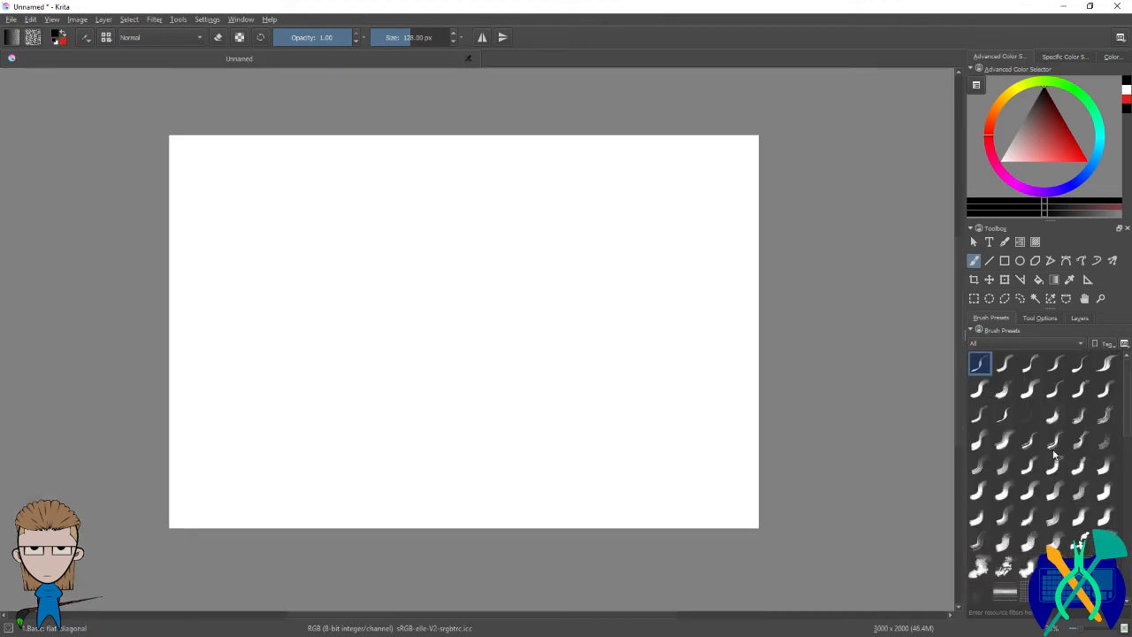
left_click(1054, 390)
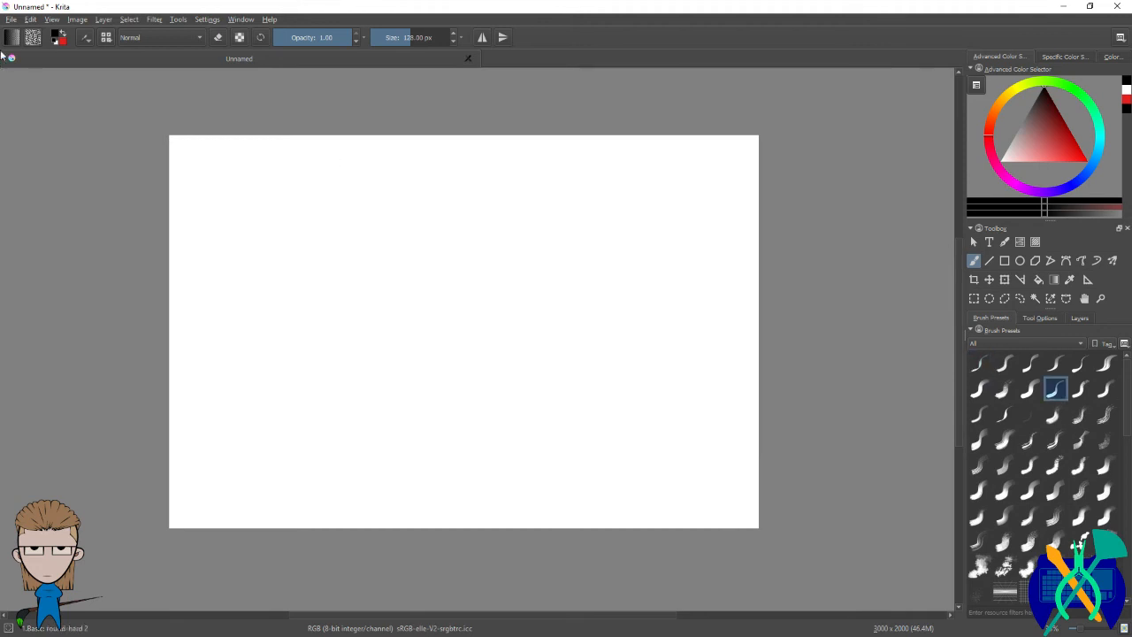
Step: Open the brush settings editor, set the brush tip diameter to 5 px and test it on the scratchpad
left_click(81, 40)
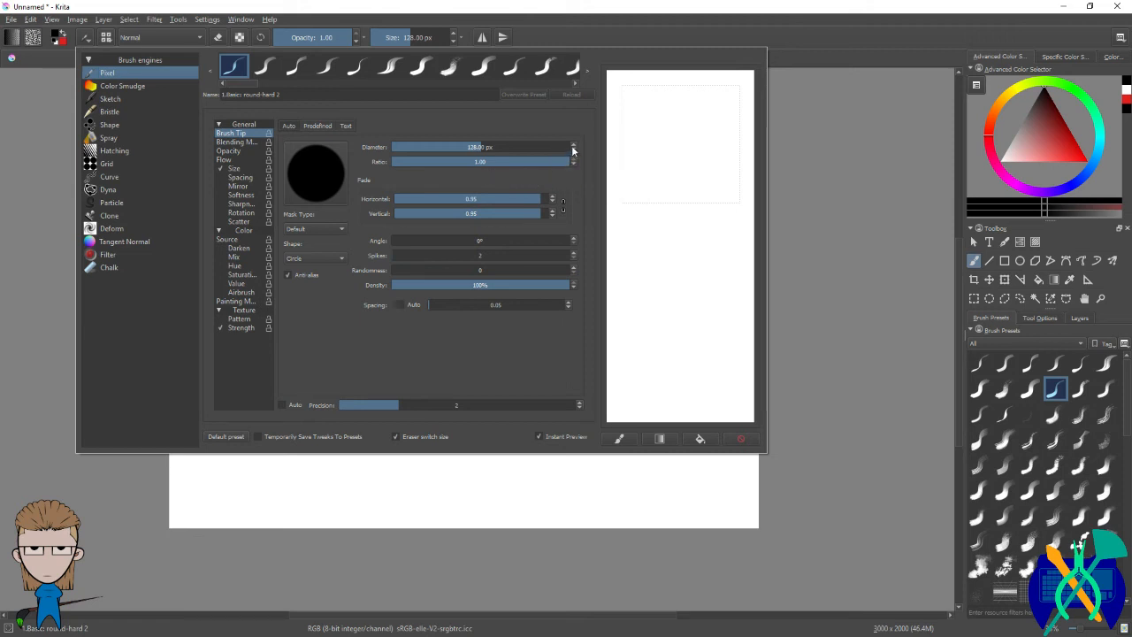
left_click_drag(570, 148, 387, 147)
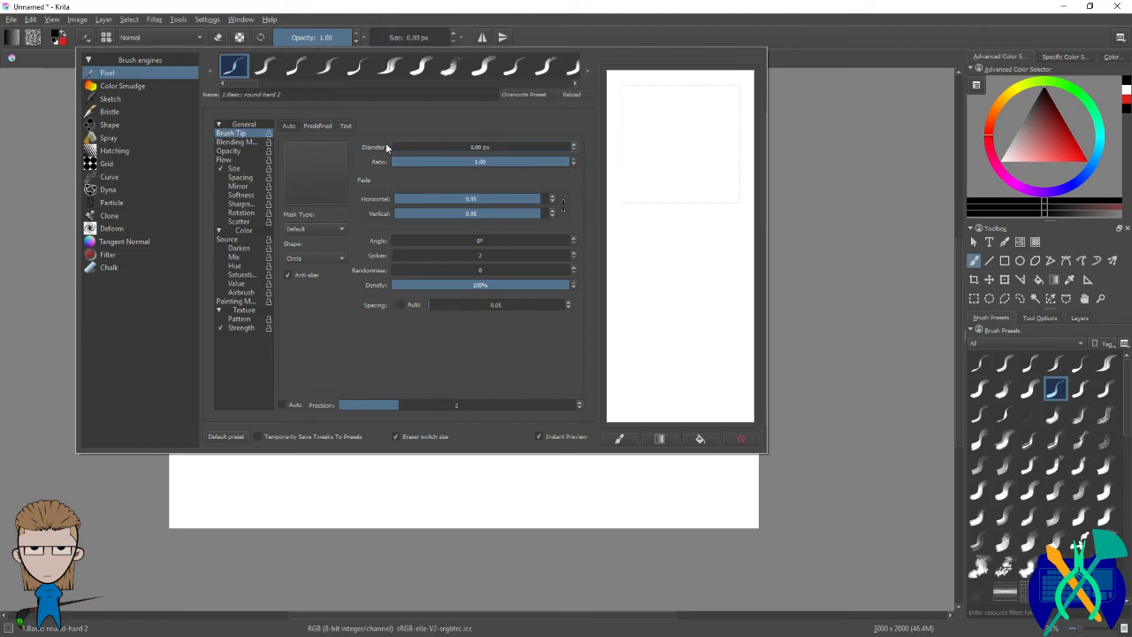
left_click(574, 146)
left_click(574, 146)
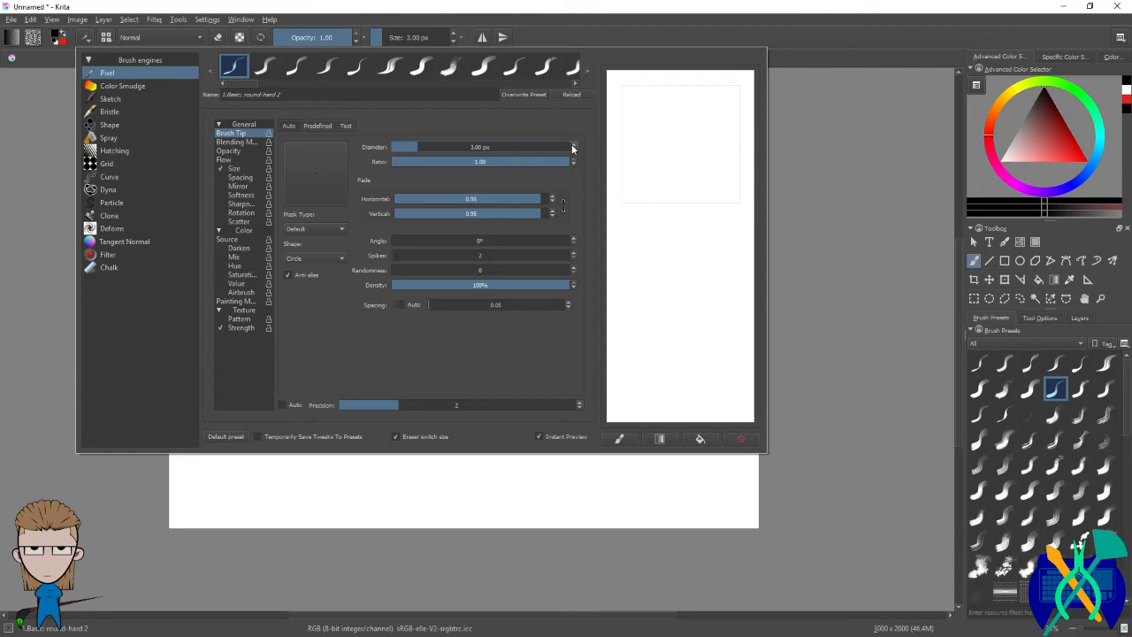
left_click(574, 146)
left_click_drag(637, 138, 629, 134)
Step: Raise the middle of the Softness pressure curve to full hardness and draw a test stroke on the scratchpad
left_click(242, 196)
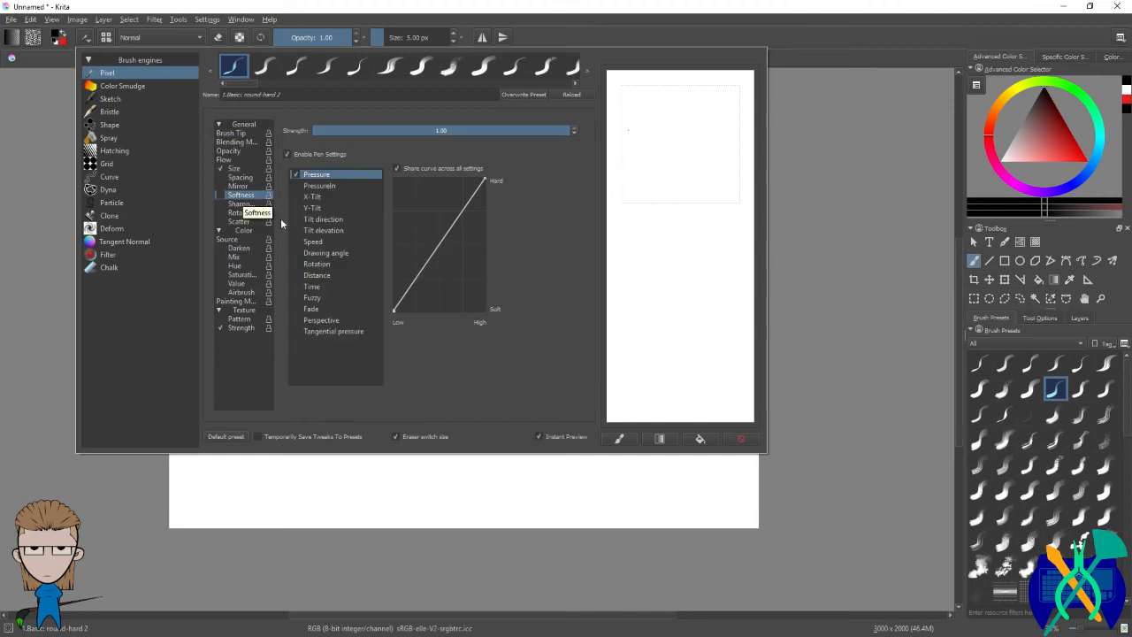
left_click_drag(434, 253, 389, 177)
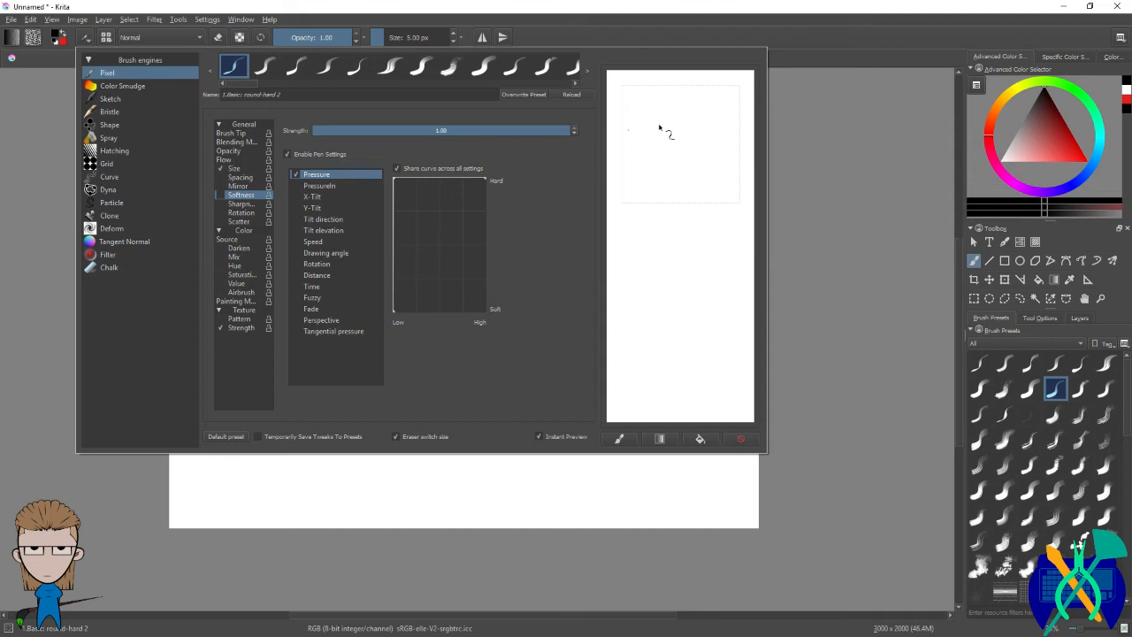
mouse_move(638, 131)
left_mouse_down()
mouse_move(657, 165)
mouse_move(708, 172)
mouse_move(677, 158)
left_mouse_up()
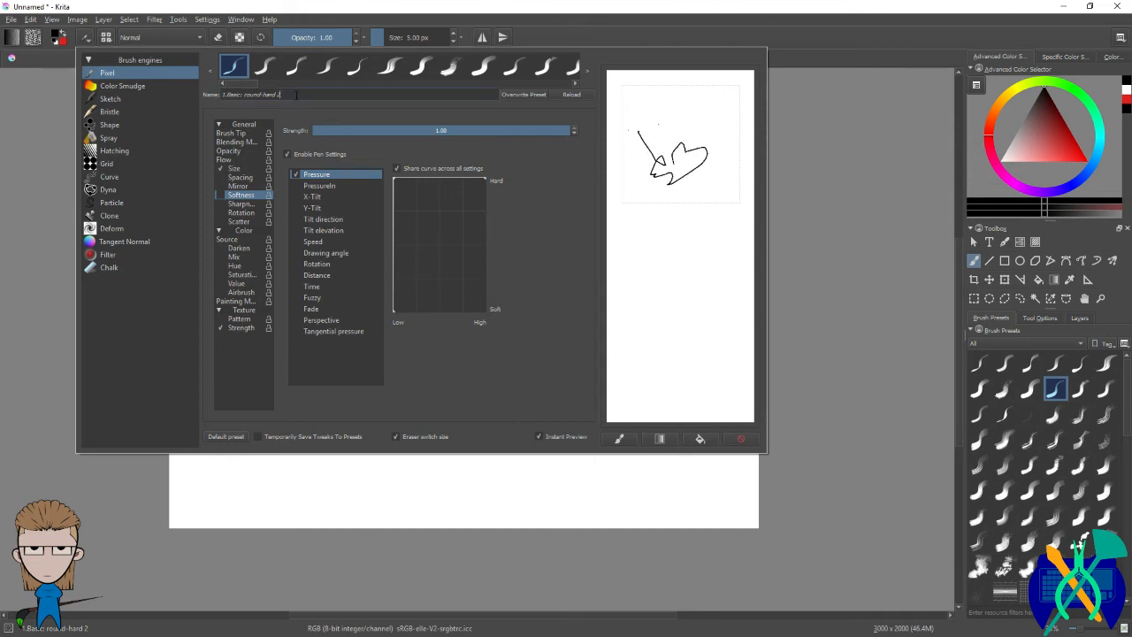
Step: Enter Flatting Brush as the preset name, clear the scratchpad and draw a short test line
left_click(296, 95)
key("BackSpace")
key("BackSpace")
key("BackSpace")
key("BackSpace")
key("BackSpace")
left_click(741, 439)
left_click_drag(634, 108, 656, 179)
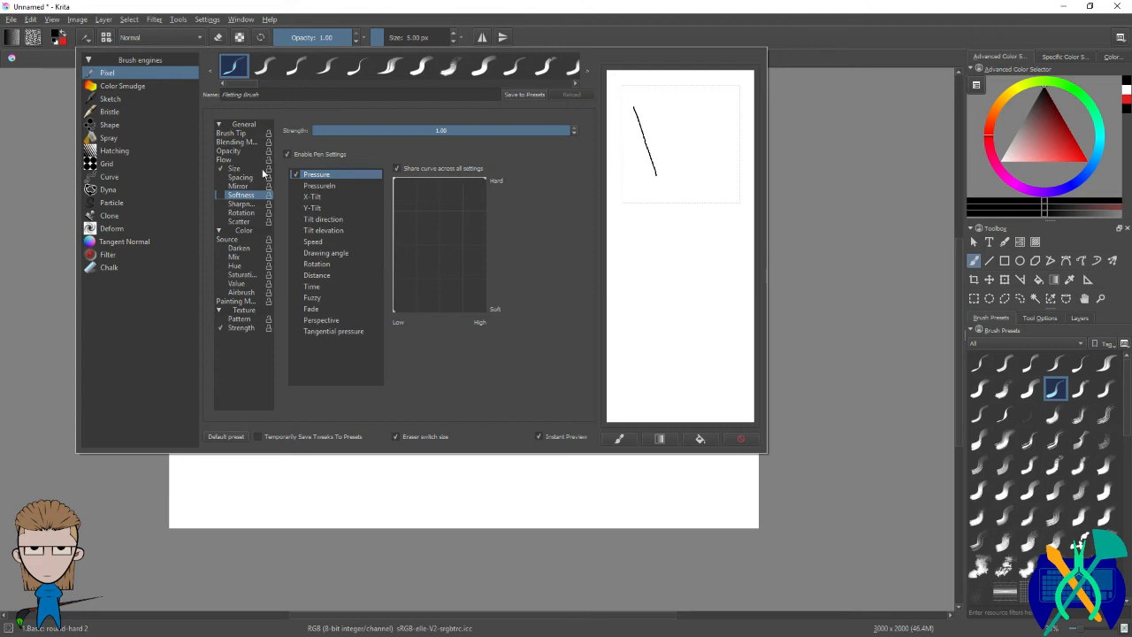
Step: Clear the scratchpad, reduce the brush tip diameter to 1 px and draw a test line
left_click(235, 134)
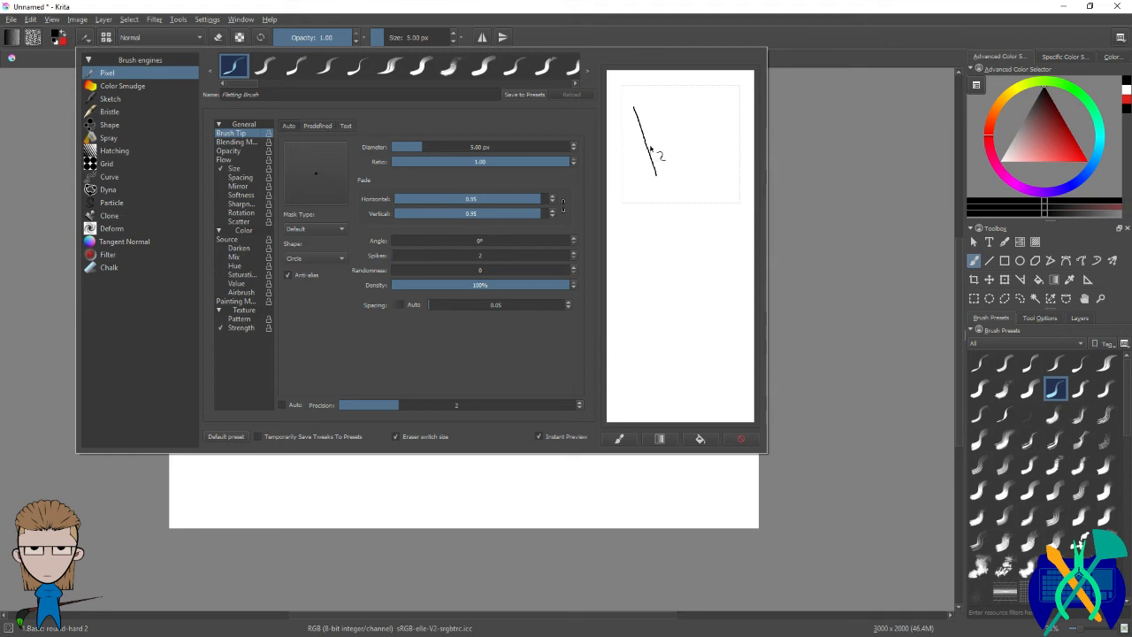
left_click_drag(644, 106, 703, 175)
left_click(738, 441)
left_click(573, 152)
left_click(573, 151)
left_click_drag(642, 131, 680, 193)
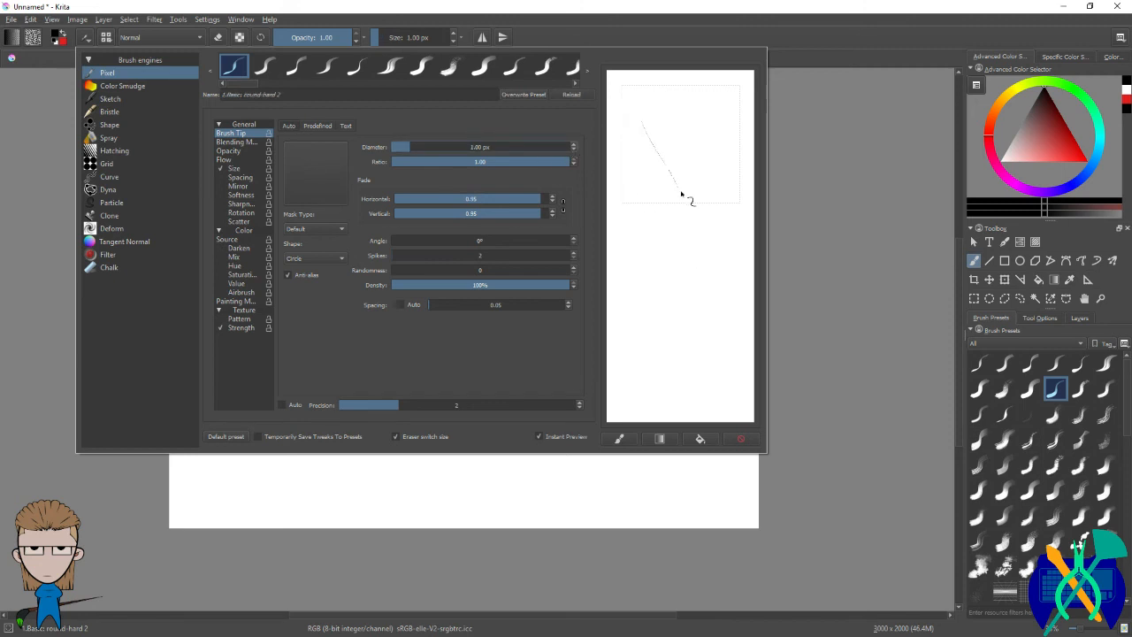
Step: Adjust the brush tip diameter to 2 px, drawing comparison lines on the scratchpad
left_click(574, 145)
left_click_drag(659, 120, 732, 191)
left_click(573, 149)
mouse_move(675, 102)
left_mouse_down()
mouse_move(730, 150)
mouse_move(685, 200)
mouse_move(645, 127)
left_mouse_up()
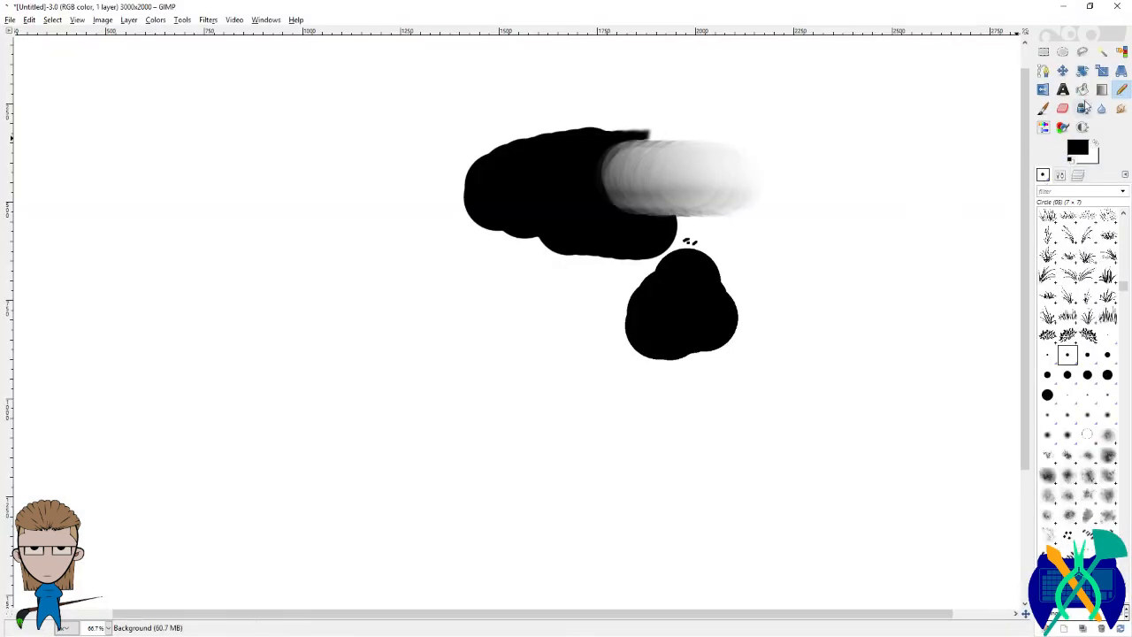
Step: Switch to GIMP and draw two curved Pencil strokes, the second with the smaller Circle (01) brush
left_click_drag(270, 316, 305, 352)
scroll(265, 329, "up", 5)
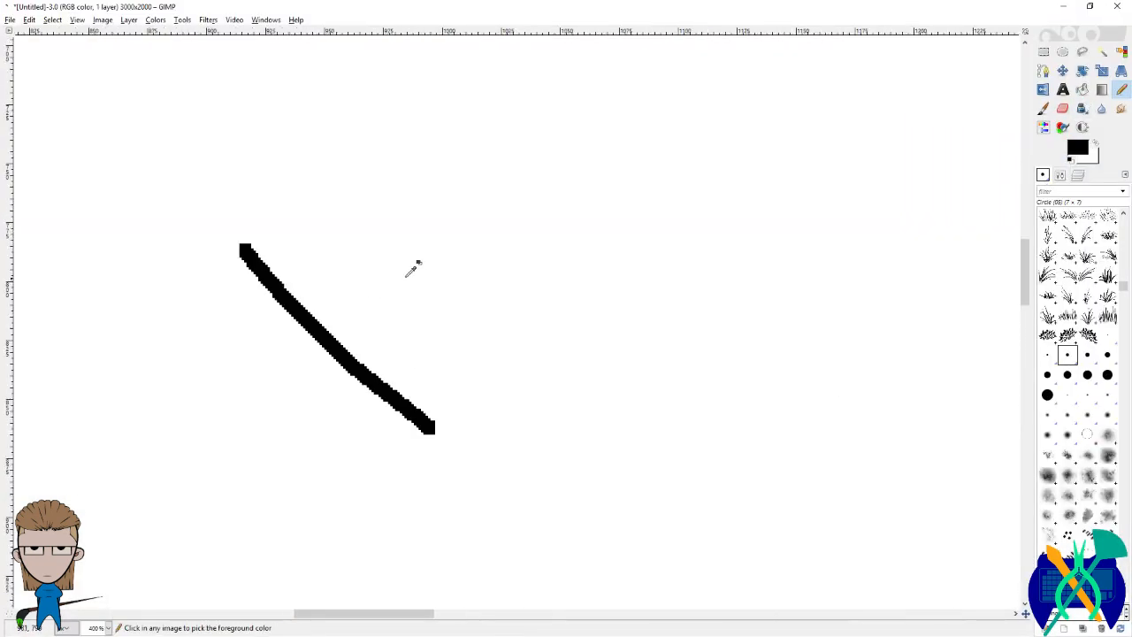
scroll(407, 270, "up", 1)
key("comma")
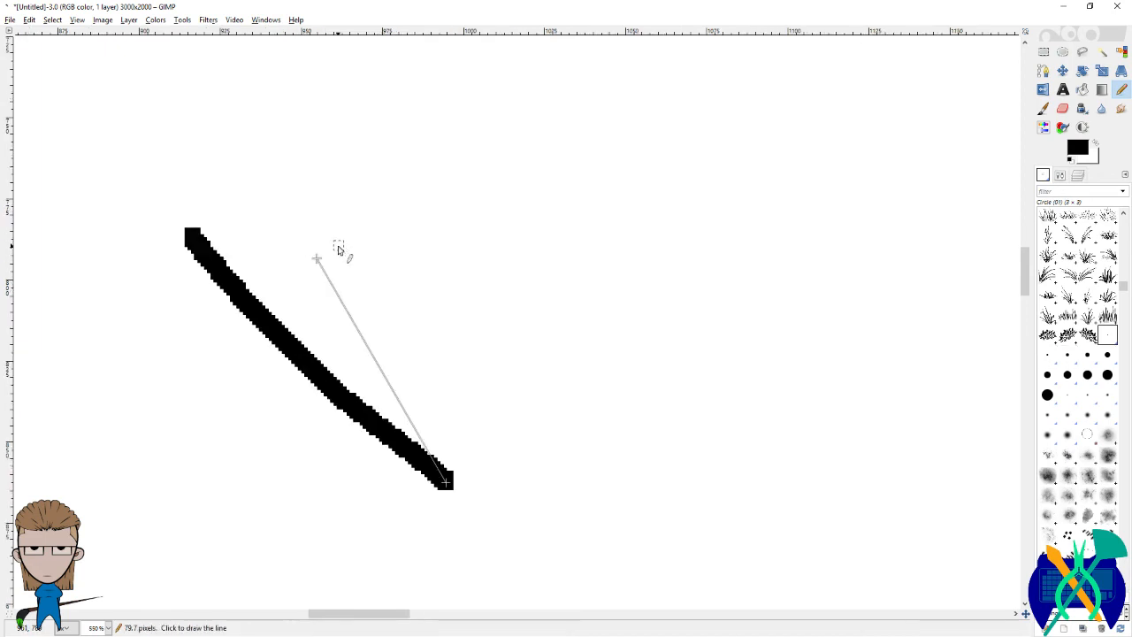
left_click_drag(314, 216, 478, 320)
Step: Reset the Pencil size to 3 and draw a straight thin line above the two curved strokes
left_click(1058, 180)
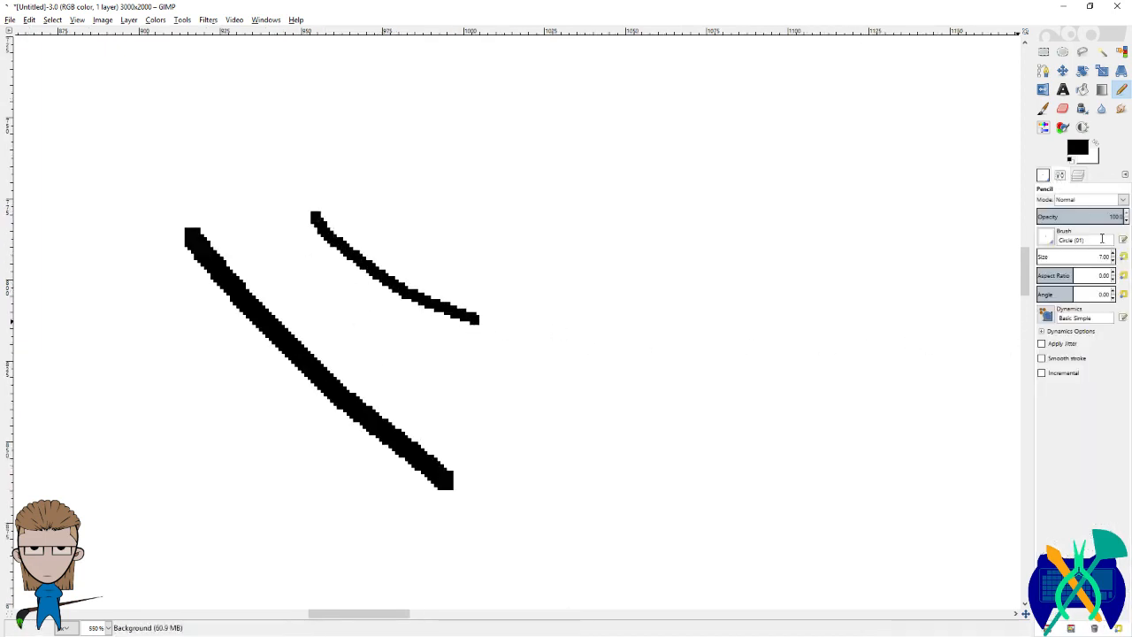
left_click(1123, 256)
left_click(398, 184)
left_click(737, 284, "shift")
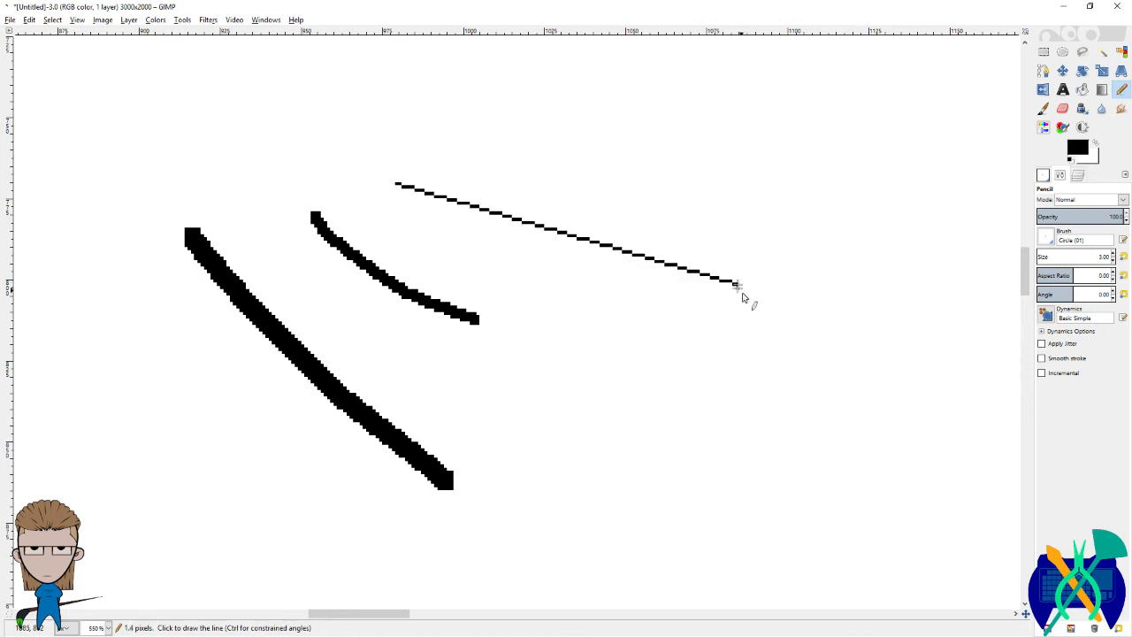
Step: Draw a freehand Pencil line above the thin straight line and another straight line below it
scroll(526, 192, "up", 4)
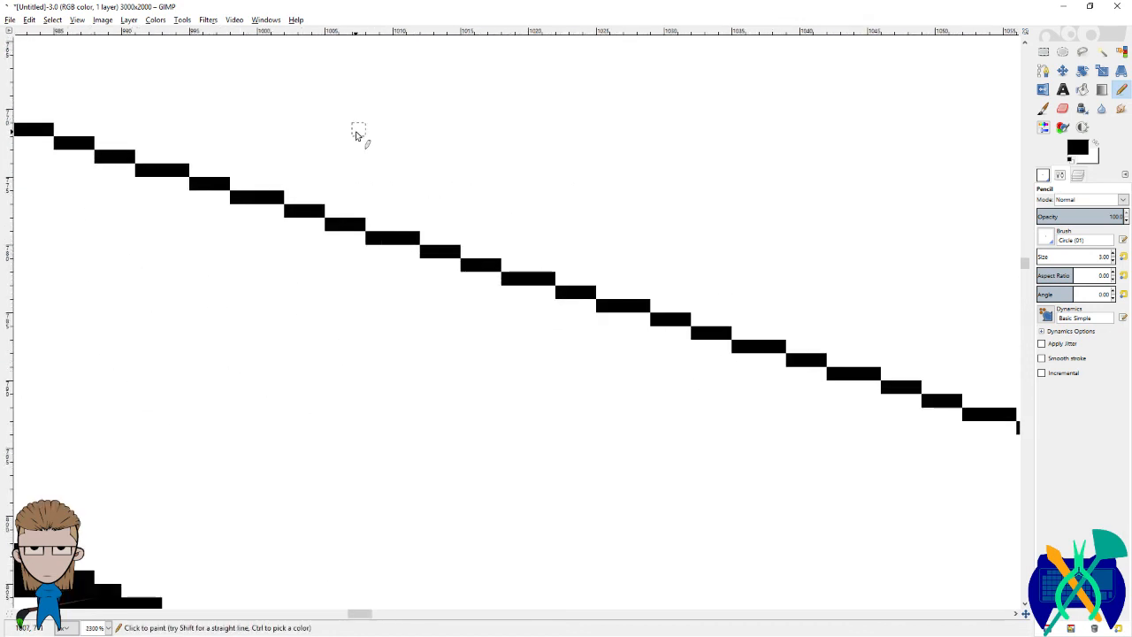
mouse_move(331, 102)
left_mouse_down()
mouse_move(425, 153)
mouse_move(589, 205)
mouse_move(560, 188)
mouse_move(744, 267)
mouse_move(287, 82)
mouse_move(253, 80)
mouse_move(730, 277)
mouse_move(721, 270)
mouse_move(853, 310)
left_mouse_up()
left_click(89, 295)
left_click(639, 550, "shift")
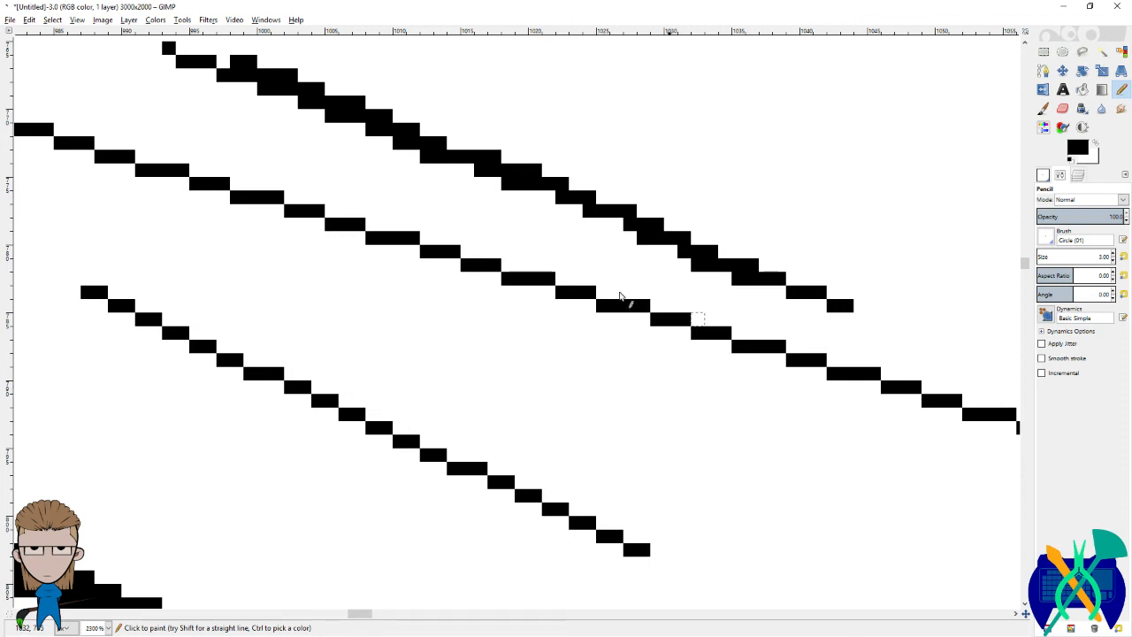
Step: Add one more straight Pencil line and a short freehand stroke beside the existing thin lines
scroll(625, 422, "down", 5, "ctrl")
left_click(281, 357)
left_click(523, 464, "shift")
left_click_drag(436, 272, 599, 324)
Step: Inspect the Pencil lines at different magnifications, return to Krita and reopen the brush settings editor
scroll(607, 392, "down", 6, "ctrl")
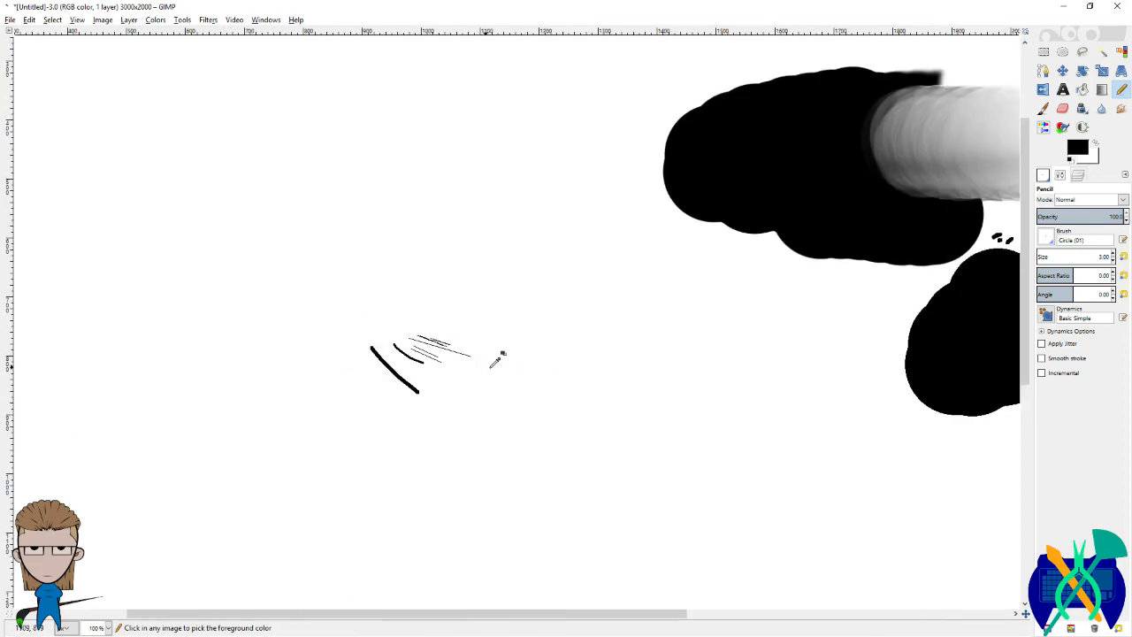
scroll(486, 358, "down", 2, "ctrl")
scroll(491, 344, "up", 3, "ctrl")
left_click(1064, 6)
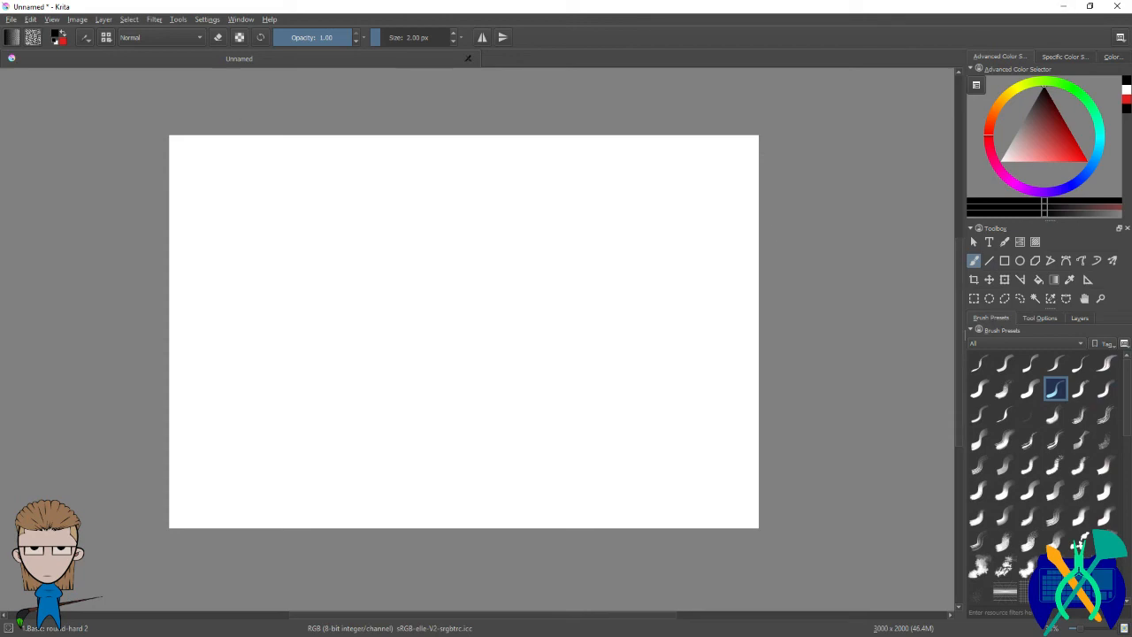
left_click(1064, 7)
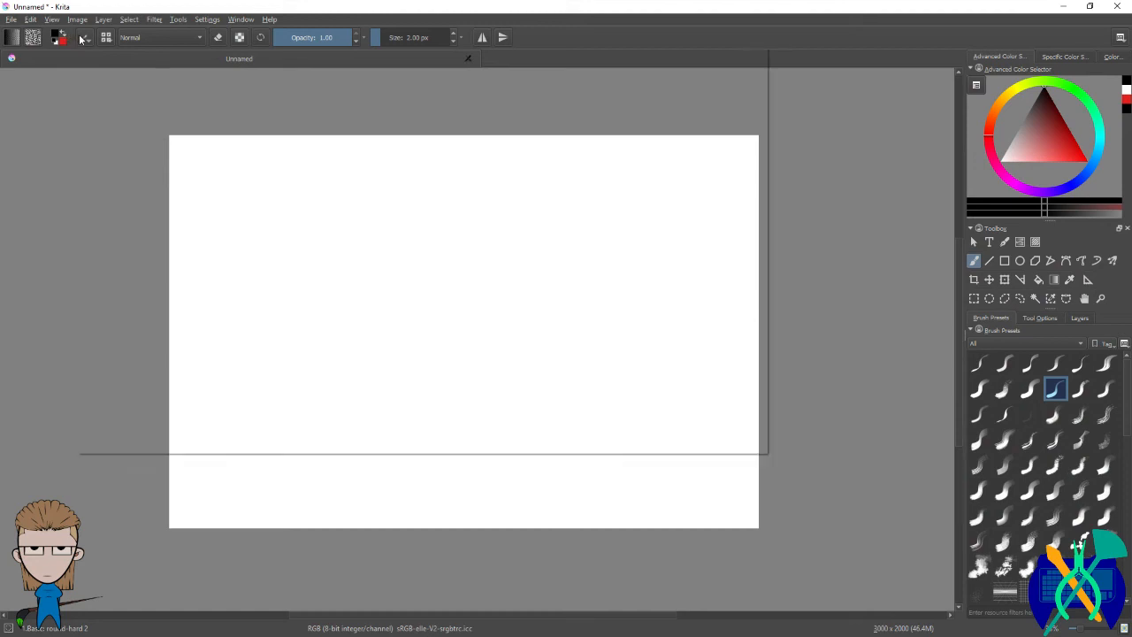
left_click(80, 39)
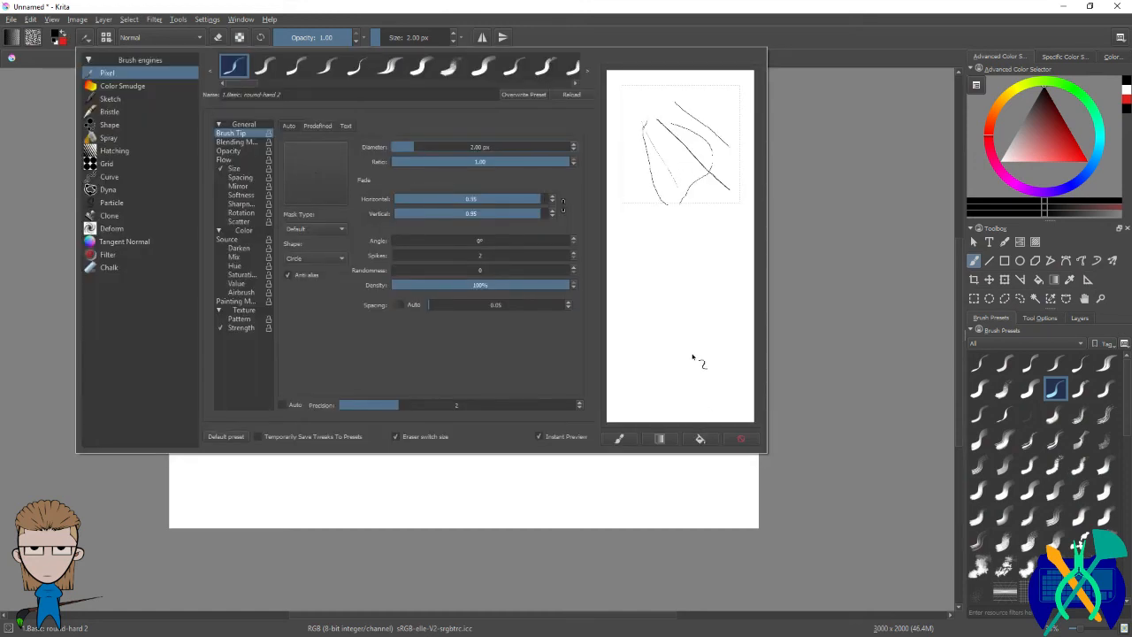
Step: Clear the brush scratchpad, set the brush diameter to 5 px and draw several crossing diagonal and vertical test strokes there
left_click(743, 440)
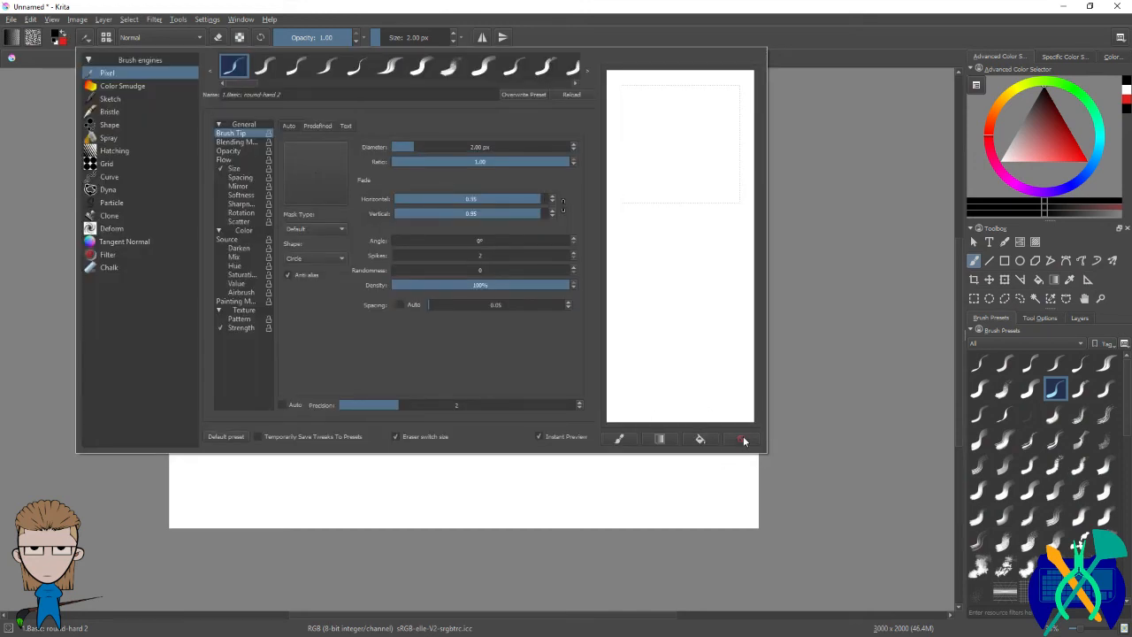
left_click(573, 146)
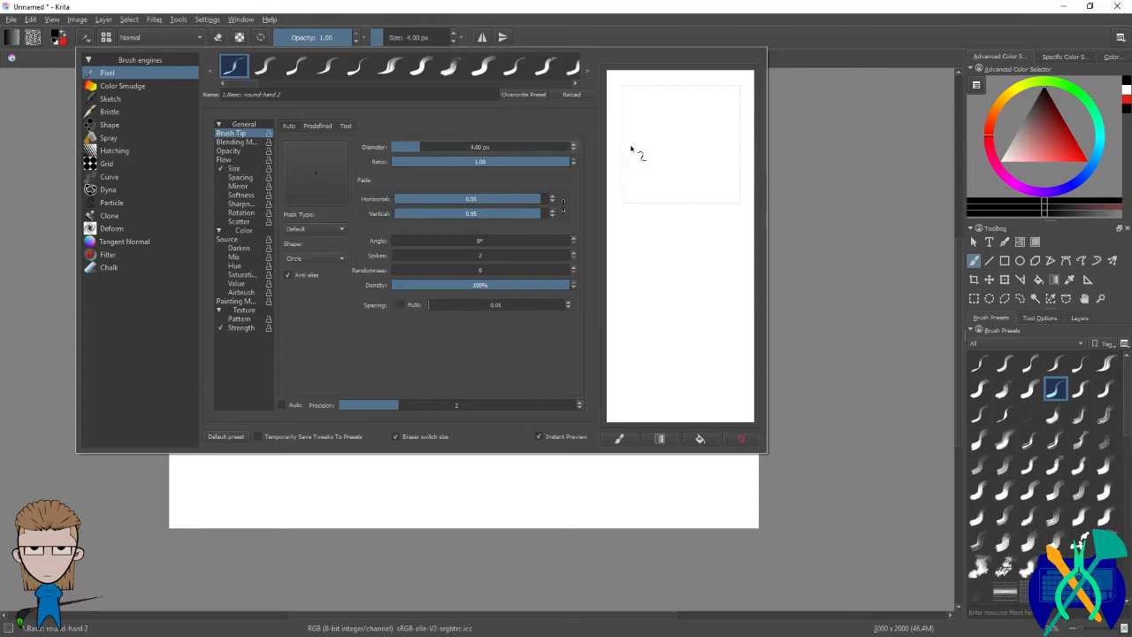
left_click_drag(631, 139, 696, 191)
left_click_drag(657, 133, 724, 171)
left_click_drag(645, 94, 714, 131)
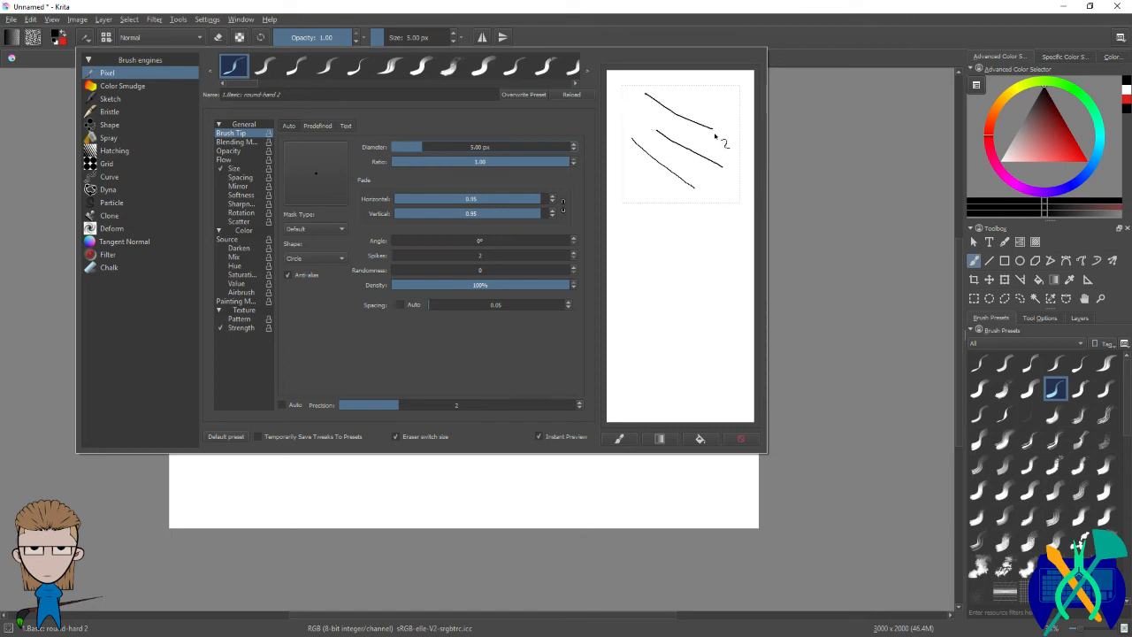
left_click_drag(638, 158, 670, 221)
left_click_drag(654, 122, 658, 267)
mouse_move(701, 127)
left_mouse_down()
mouse_move(687, 327)
mouse_move(718, 165)
left_mouse_up()
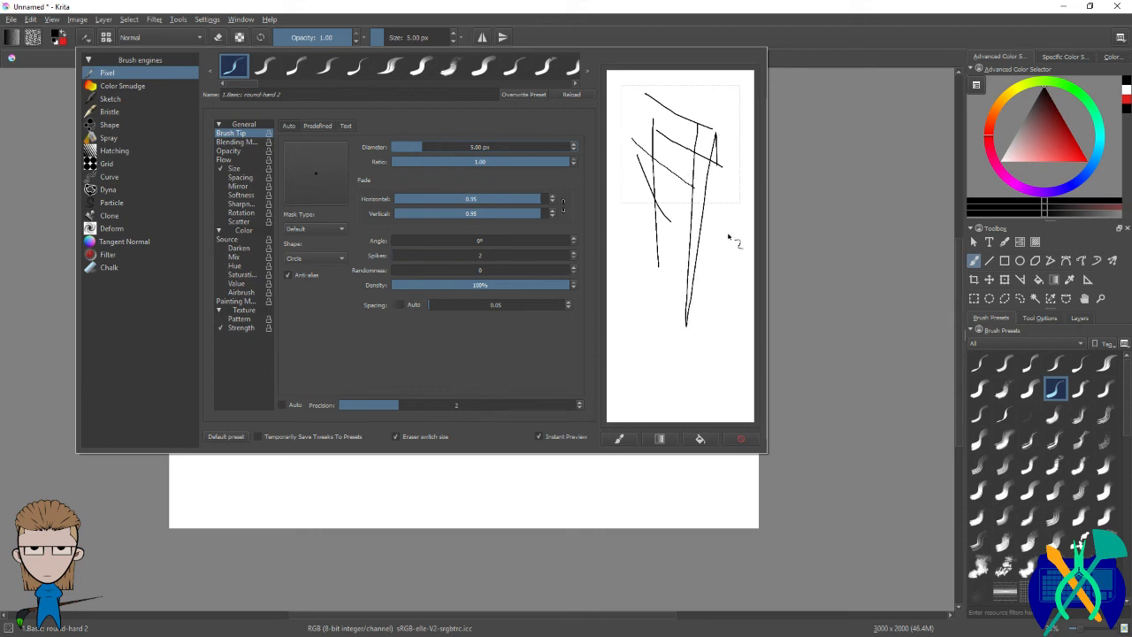
Step: Clear the scratchpad between trials and draw a looped curve and zigzag test strokes with the 5 px brush
left_click(740, 438)
mouse_move(628, 105)
left_mouse_down()
mouse_move(642, 163)
mouse_move(660, 105)
mouse_move(674, 170)
mouse_move(696, 106)
mouse_move(632, 118)
mouse_move(671, 133)
mouse_move(650, 135)
mouse_move(666, 179)
left_mouse_up()
left_click(740, 439)
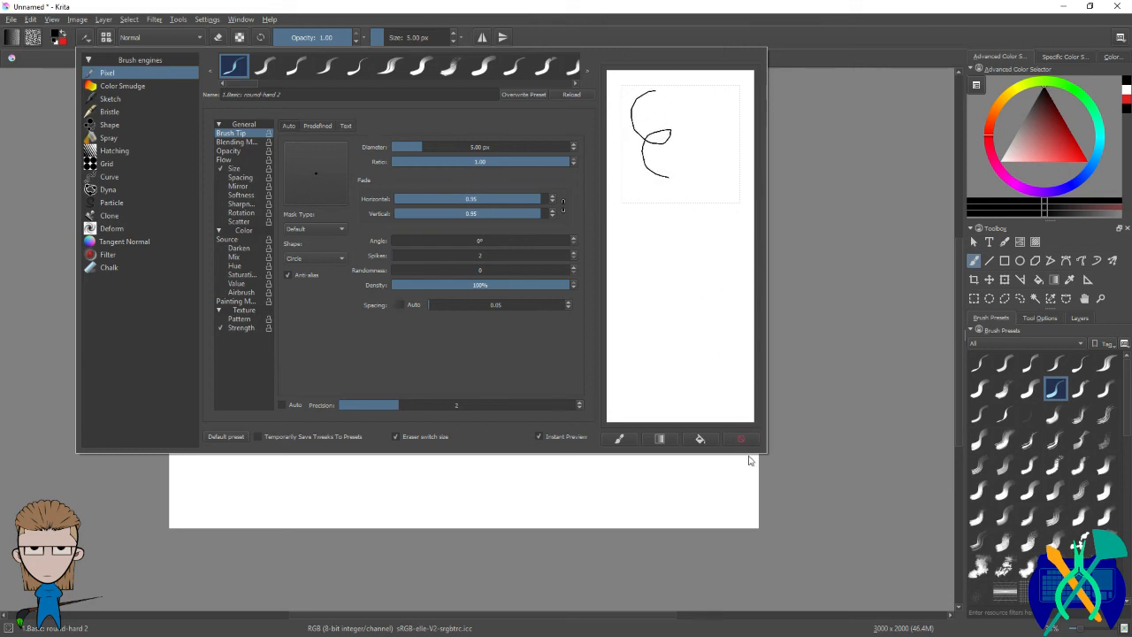
left_click(747, 437)
mouse_move(633, 115)
left_mouse_down()
mouse_move(652, 144)
mouse_move(692, 163)
left_mouse_up()
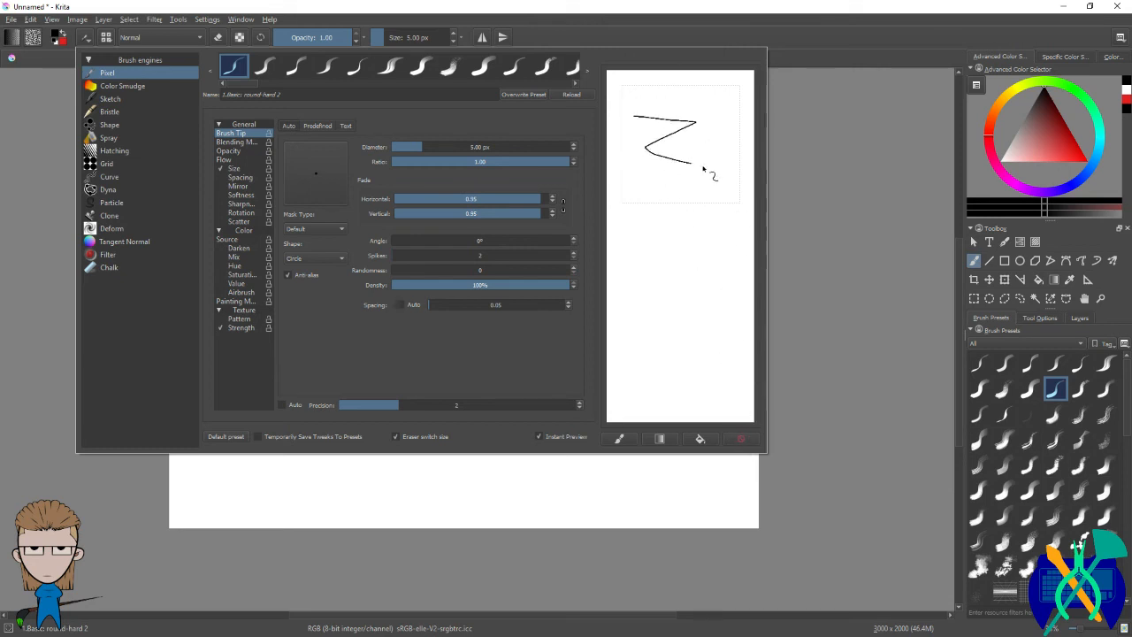
left_click(741, 440)
mouse_move(655, 96)
left_mouse_down()
mouse_move(629, 158)
mouse_move(661, 169)
mouse_move(647, 194)
left_mouse_up()
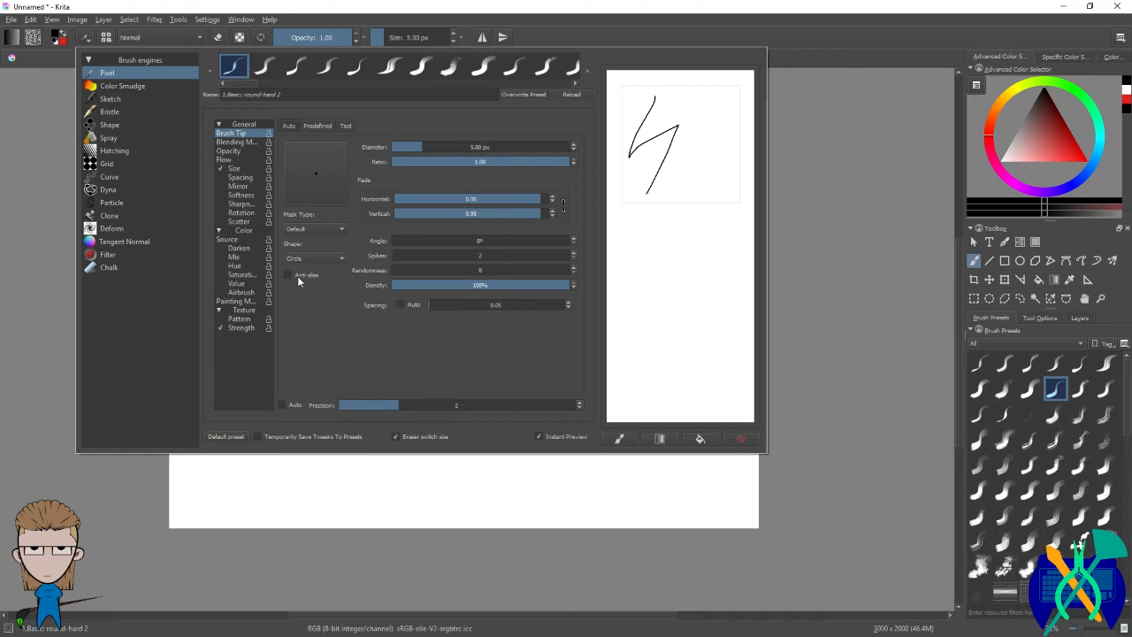
Step: Turn off the brush tip's anti-aliasing and test it with zigzag strokes on a cleared scratchpad
mouse_move(696, 135)
left_mouse_down()
mouse_move(682, 190)
mouse_move(727, 181)
left_mouse_up()
left_click(739, 439)
mouse_move(661, 101)
left_mouse_down()
mouse_move(637, 123)
mouse_move(650, 137)
left_mouse_up()
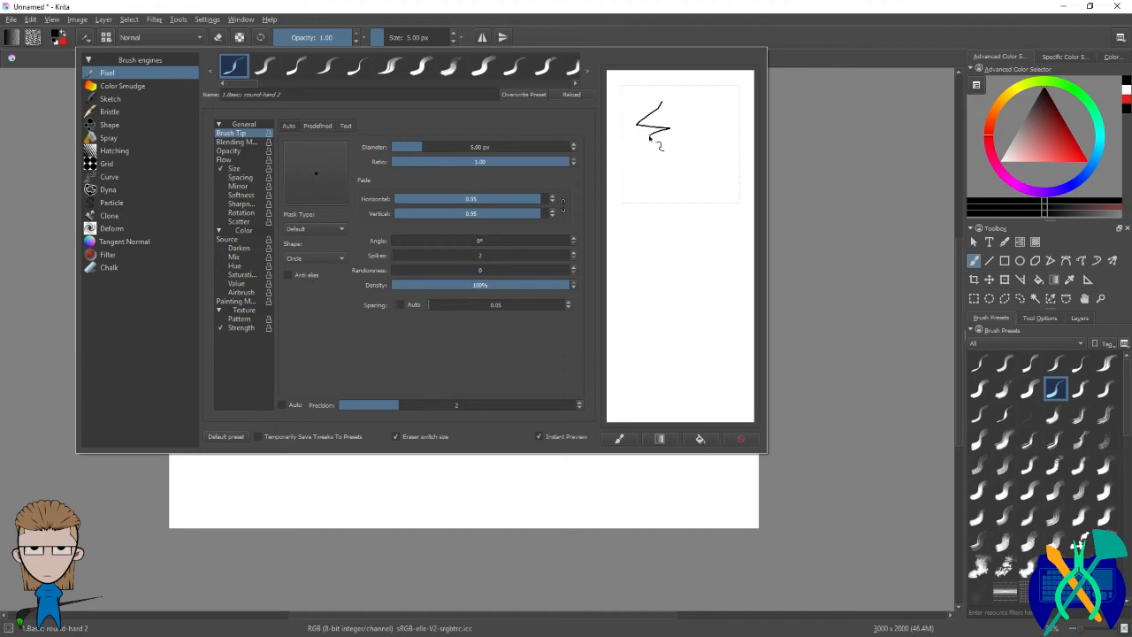
left_click(741, 438)
mouse_move(725, 94)
left_mouse_down()
mouse_move(643, 134)
mouse_move(734, 177)
mouse_move(652, 194)
left_mouse_up()
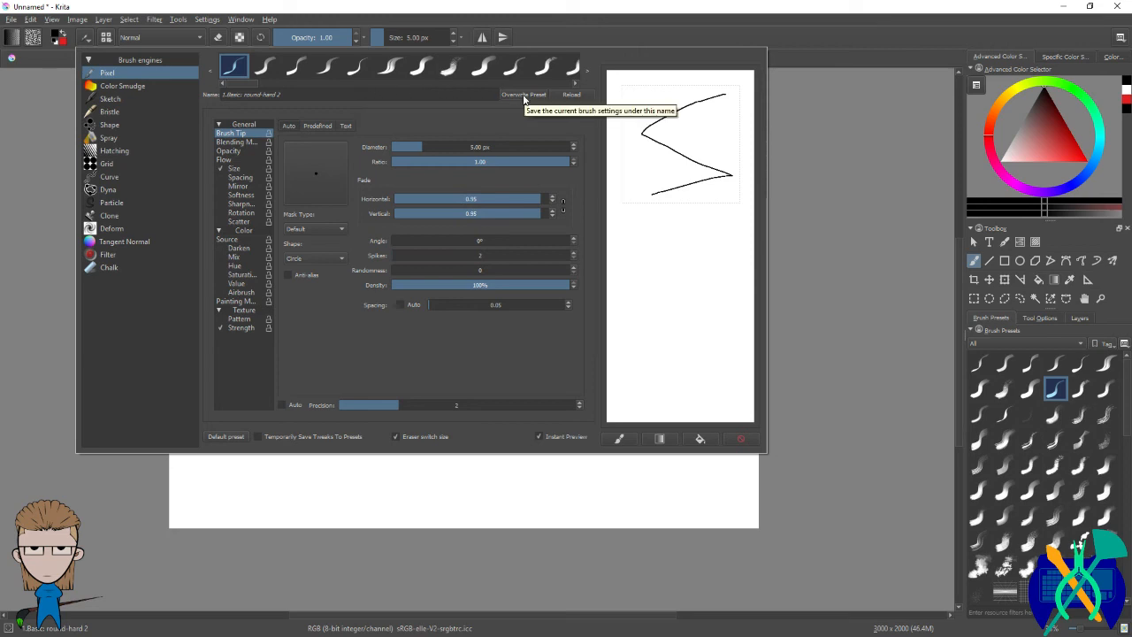
Step: Rename the brush preset to "Flatting Brush" and save the current brush settings under that name
left_click(312, 95)
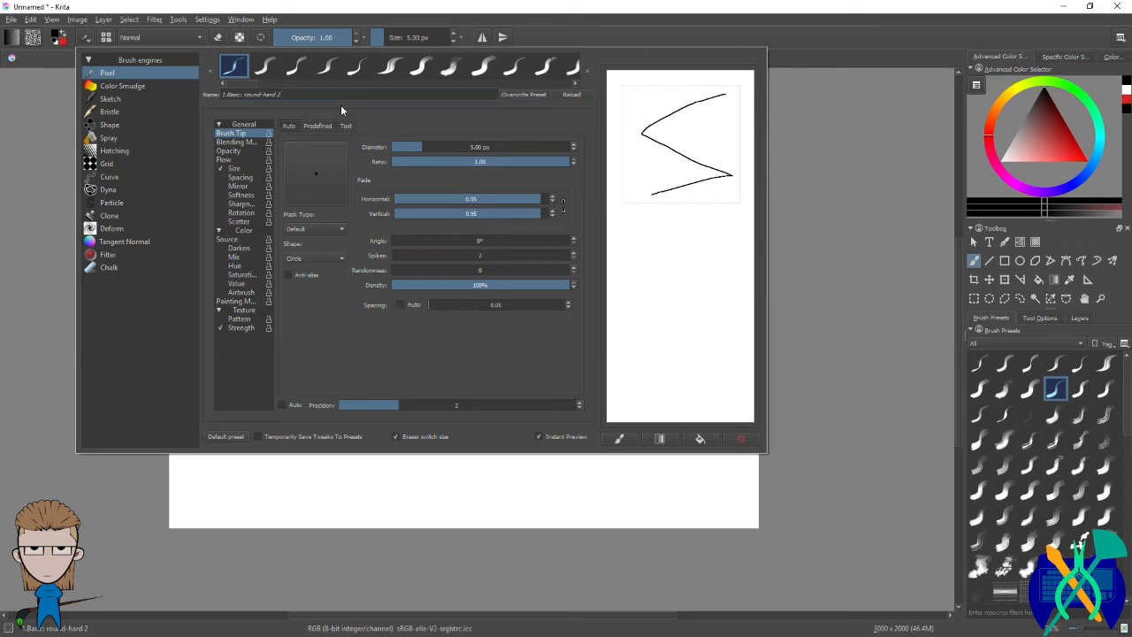
key("BackSpace")
key("BackSpace")
key("BackSpace")
key("BackSpace")
key("BackSpace")
key("BackSpace")
key("BackSpace")
key("BackSpace")
key("BackSpace")
key("BackSpace")
key("BackSpace")
key("BackSpace")
key("BackSpace")
key("BackSpace")
key("BackSpace")
key("BackSpace")
type("Flatting Brush")
left_click(534, 95)
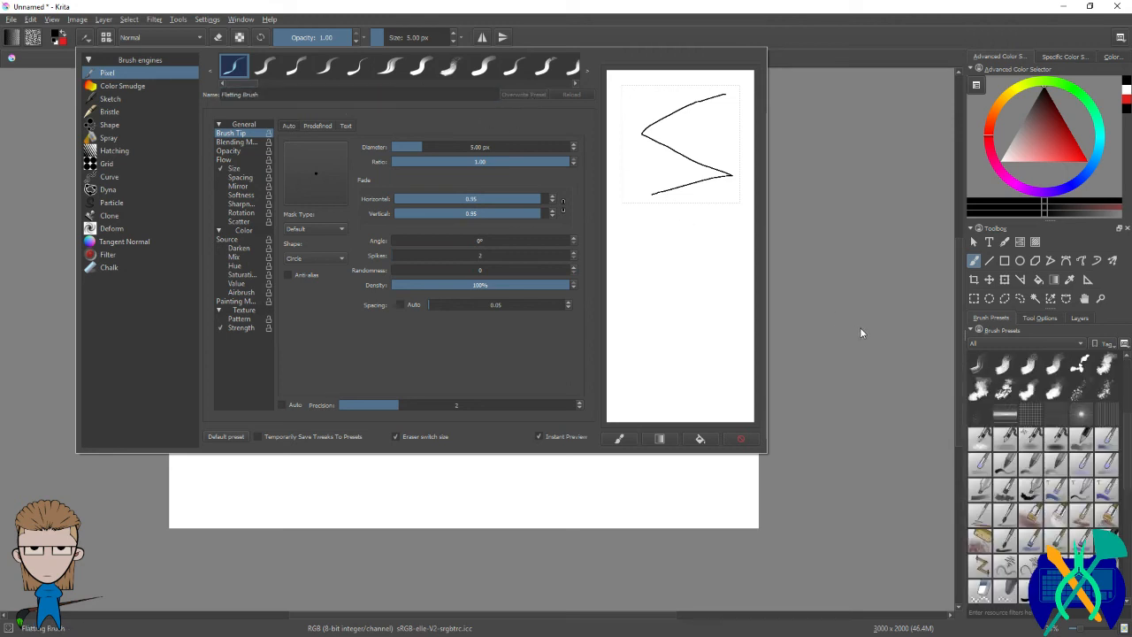
Step: Close the brush settings, draw a U-shaped test stroke on the enlarged canvas and undo it
left_click(863, 333)
scroll(510, 255, "up", 10)
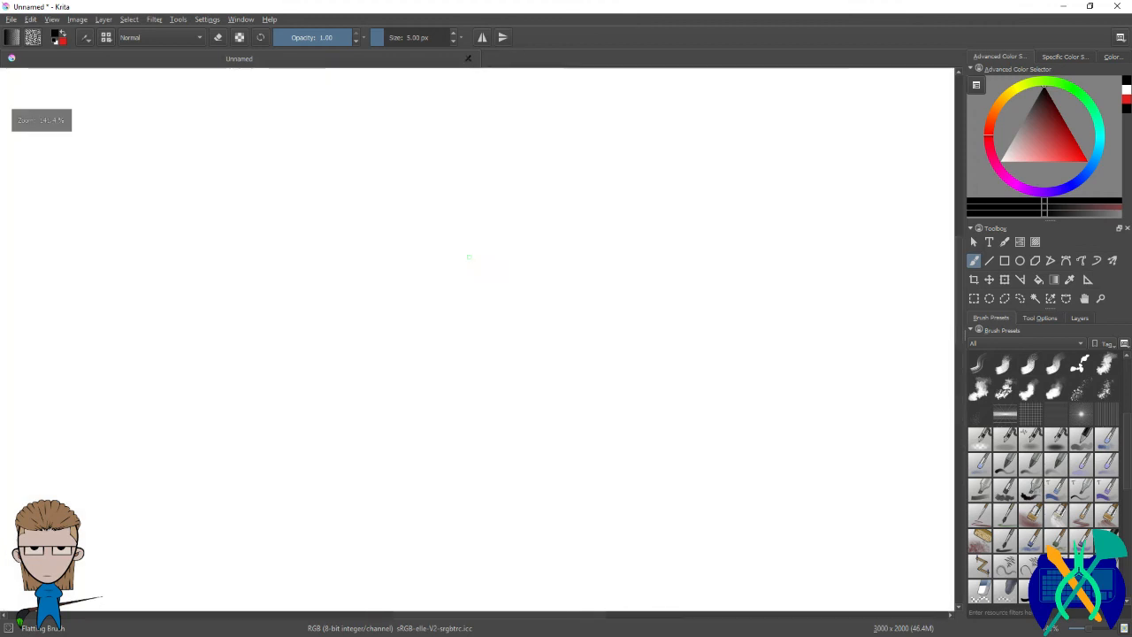
mouse_move(484, 259)
left_mouse_down()
mouse_move(494, 322)
mouse_move(615, 334)
mouse_move(652, 264)
left_mouse_up()
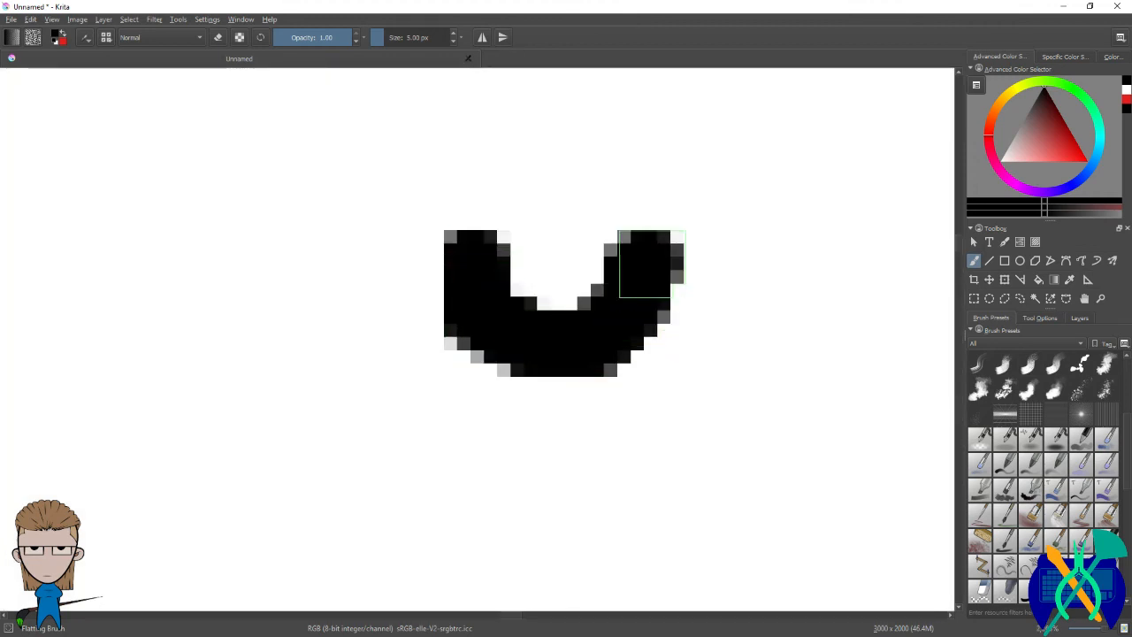
key("ctrl+z")
Step: Paint a wavy stroke and a broader solid blob on the canvas, and enlarge the brush to 10.53 px
scroll(608, 273, "down", 2)
mouse_move(415, 209)
left_mouse_down()
mouse_move(478, 258)
mouse_move(547, 280)
mouse_move(583, 262)
left_mouse_up()
mouse_move(597, 202)
left_mouse_down()
mouse_move(654, 230)
mouse_move(624, 283)
left_mouse_up()
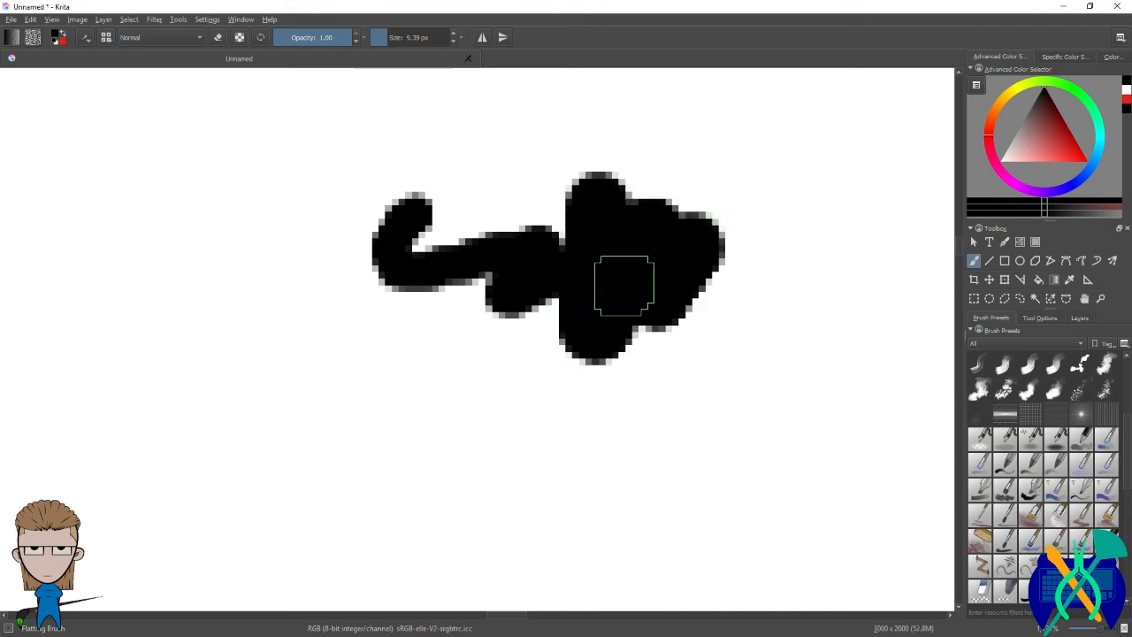
mouse_move(606, 139)
left_mouse_down("shift")
mouse_move(624, 139)
mouse_move(575, 140)
left_mouse_up("shift")
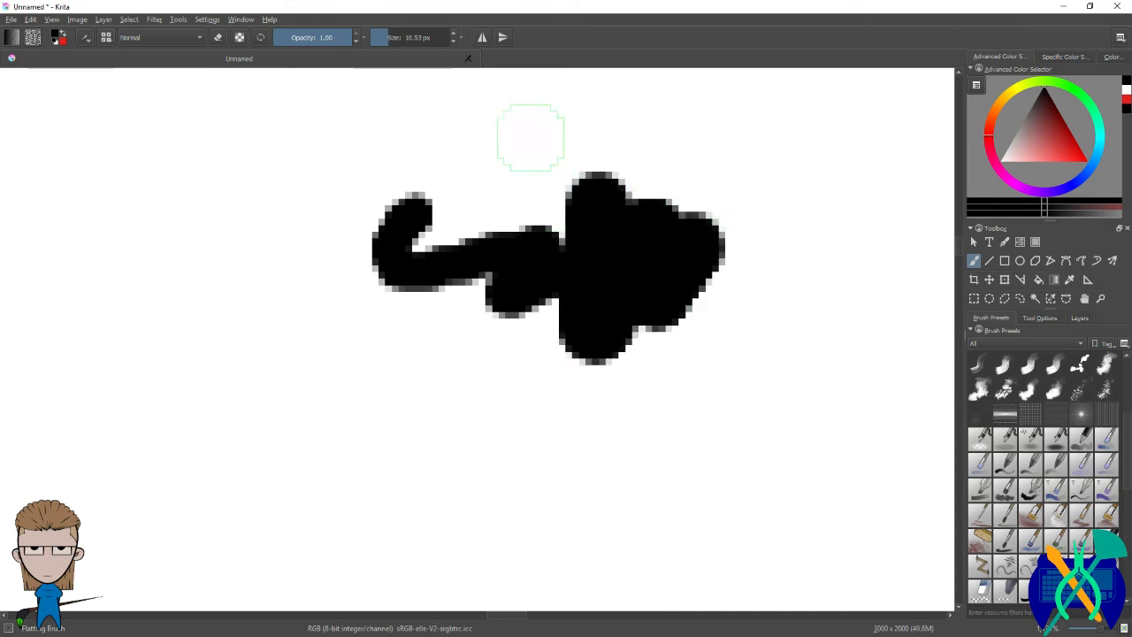
Step: Change the brush tip shape to Square and overwrite the Flatting Brush preset
left_click(86, 37)
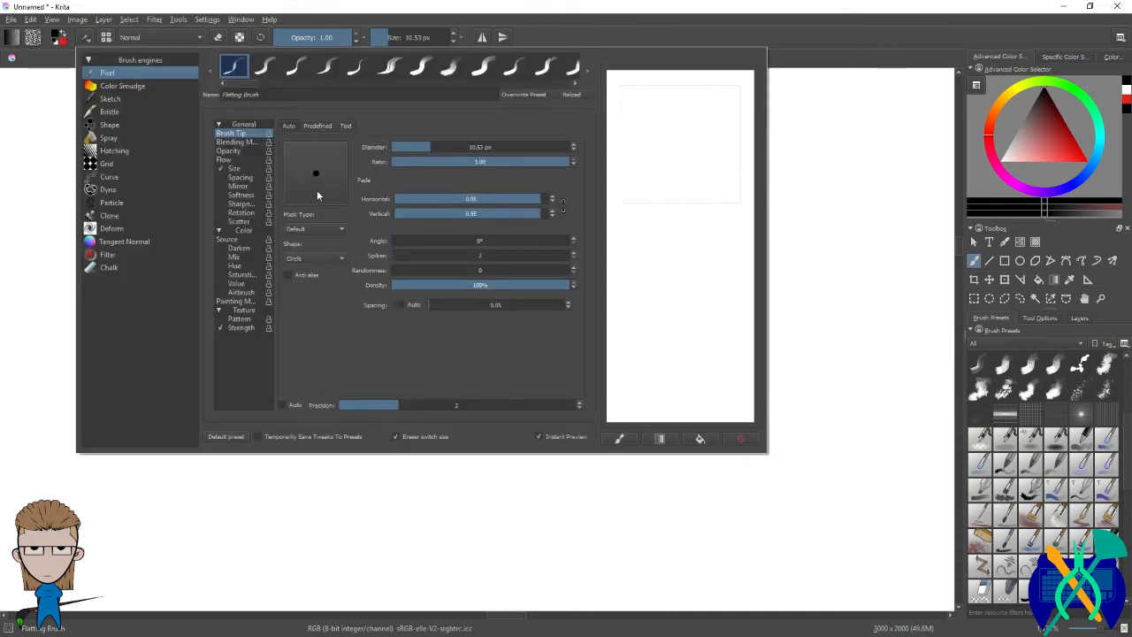
left_click(336, 257)
left_click(338, 275)
left_click(527, 95)
Step: Close the brush settings and paint three square-tip blocks and one thick diagonal stroke around the existing shape
left_click(843, 158)
mouse_move(682, 118)
left_mouse_down()
mouse_move(663, 117)
mouse_move(723, 135)
left_mouse_up()
left_click_drag(754, 372, 540, 470)
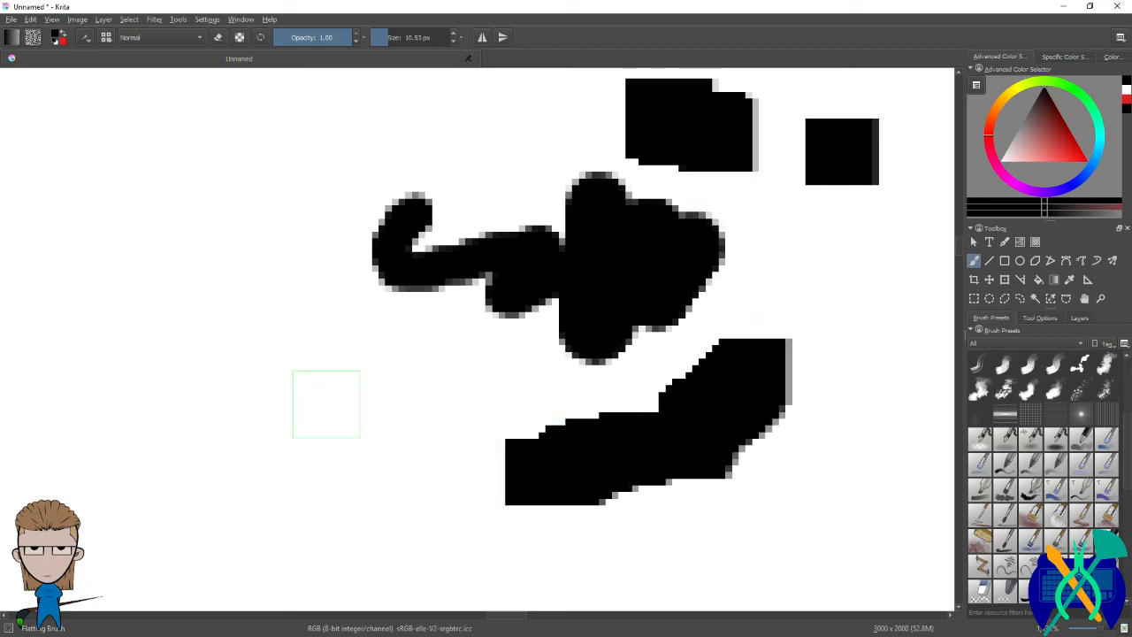
left_click(319, 408)
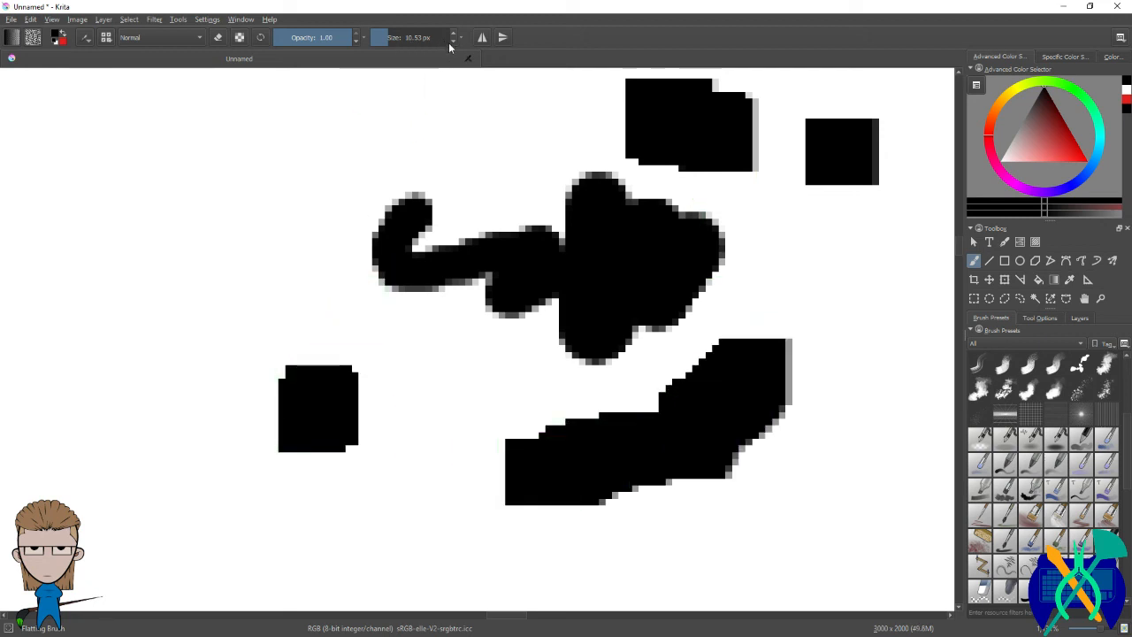
Step: Enlarge the brush to 309.86 px, try an opacity of 0.68 and restore the opacity to 1.00
left_click(410, 38)
mouse_move(415, 39)
left_mouse_down()
mouse_move(366, 38)
mouse_move(424, 42)
left_mouse_up()
left_click(462, 38)
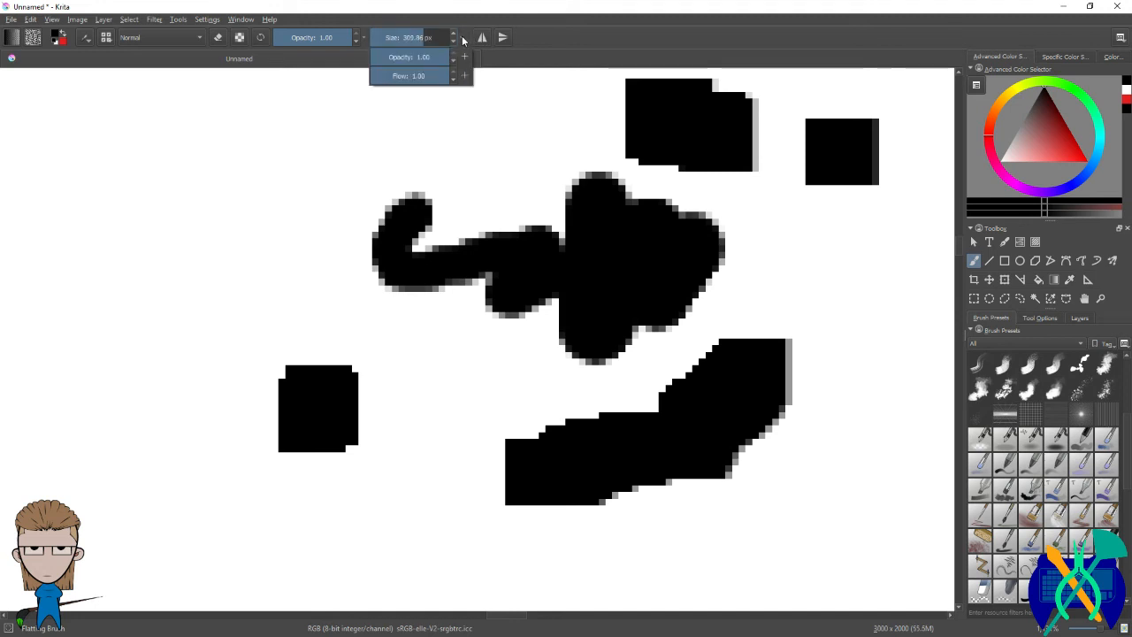
left_click(425, 58)
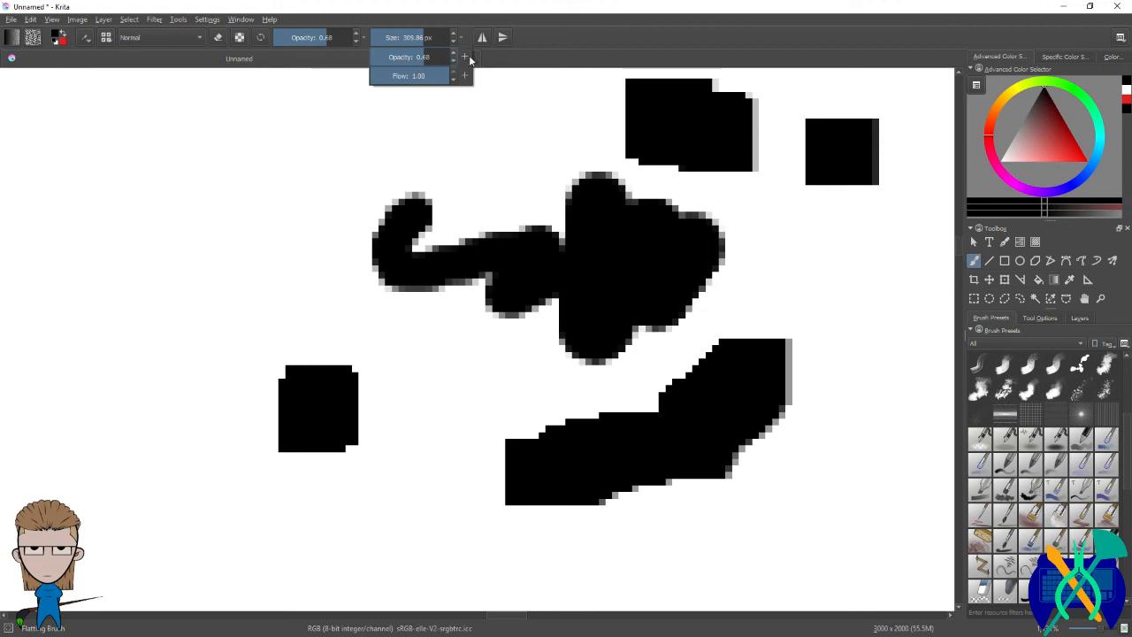
left_click(453, 54)
left_click_drag(421, 56, 501, 59)
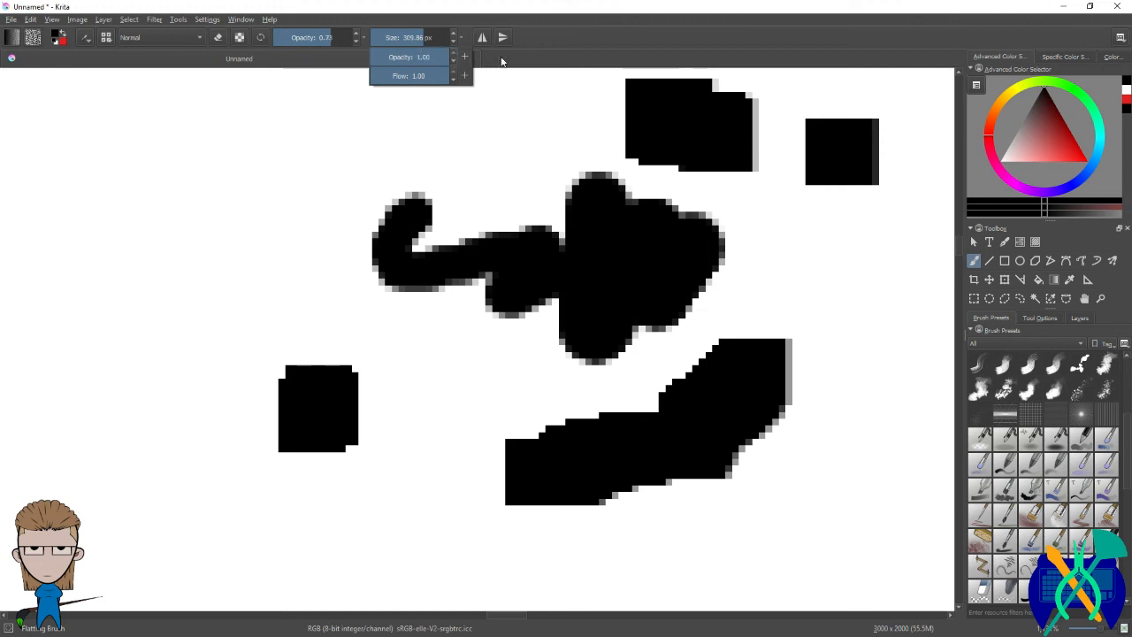
Step: Set the brush size to 1.00 px, draw a freehand test stroke beside the painted shapes and undo it
left_click(426, 40)
left_click_drag(412, 40, 344, 39)
left_click(452, 34)
left_click(453, 41)
mouse_move(274, 127)
left_mouse_down()
mouse_move(230, 237)
mouse_move(221, 310)
left_mouse_up()
key("ctrl+z")
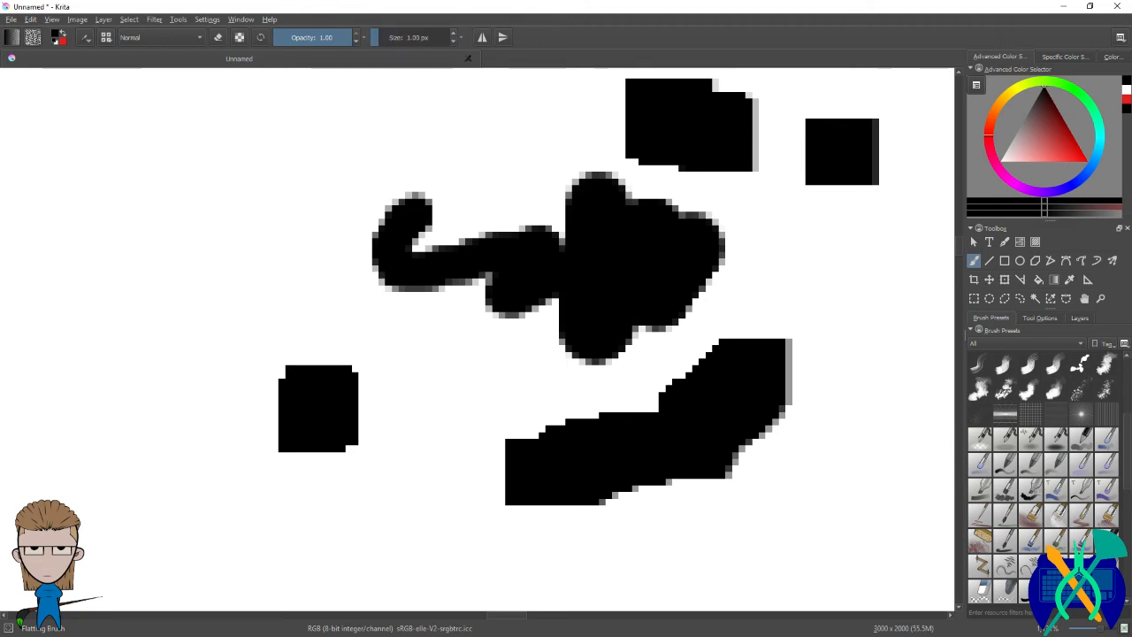
Step: Enable Sharpness for the brush, then draw a long winding line and a nearly horizontal line at 1 px
left_click(84, 37)
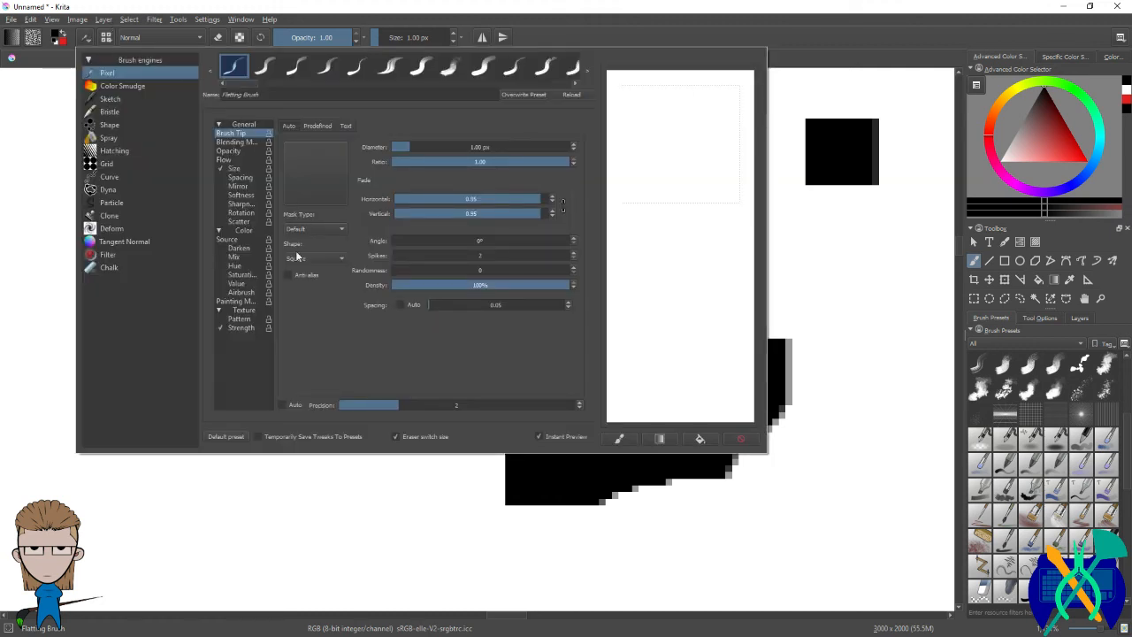
left_click(239, 204)
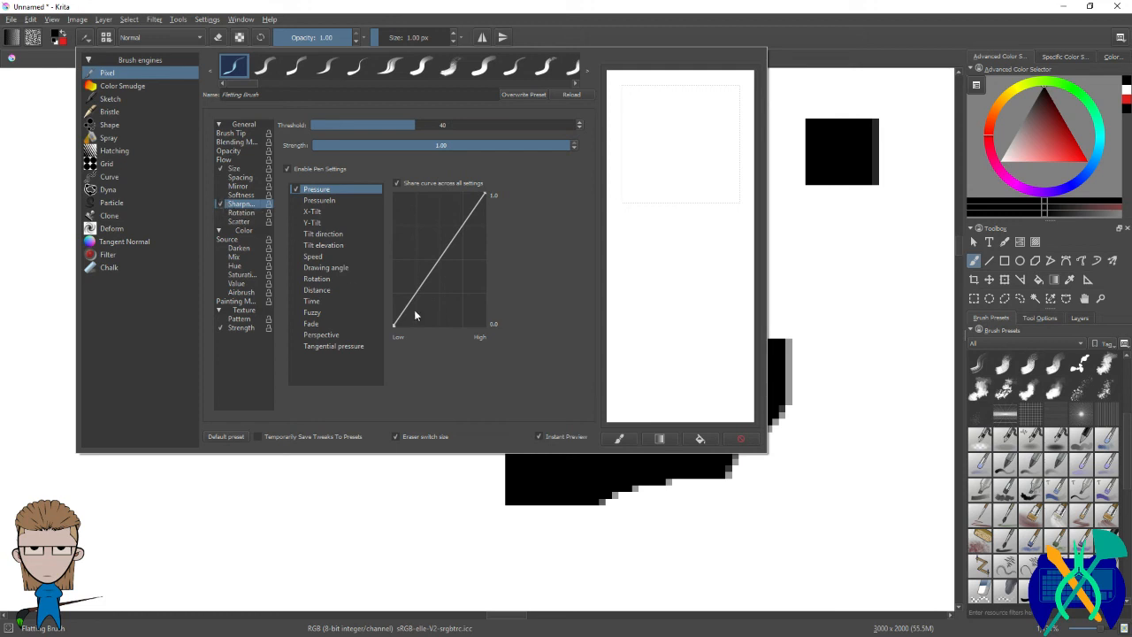
left_click(803, 398)
mouse_move(215, 146)
left_mouse_down()
mouse_move(195, 214)
mouse_move(375, 354)
mouse_move(428, 429)
mouse_move(434, 461)
left_mouse_up()
left_click_drag(332, 148, 590, 155)
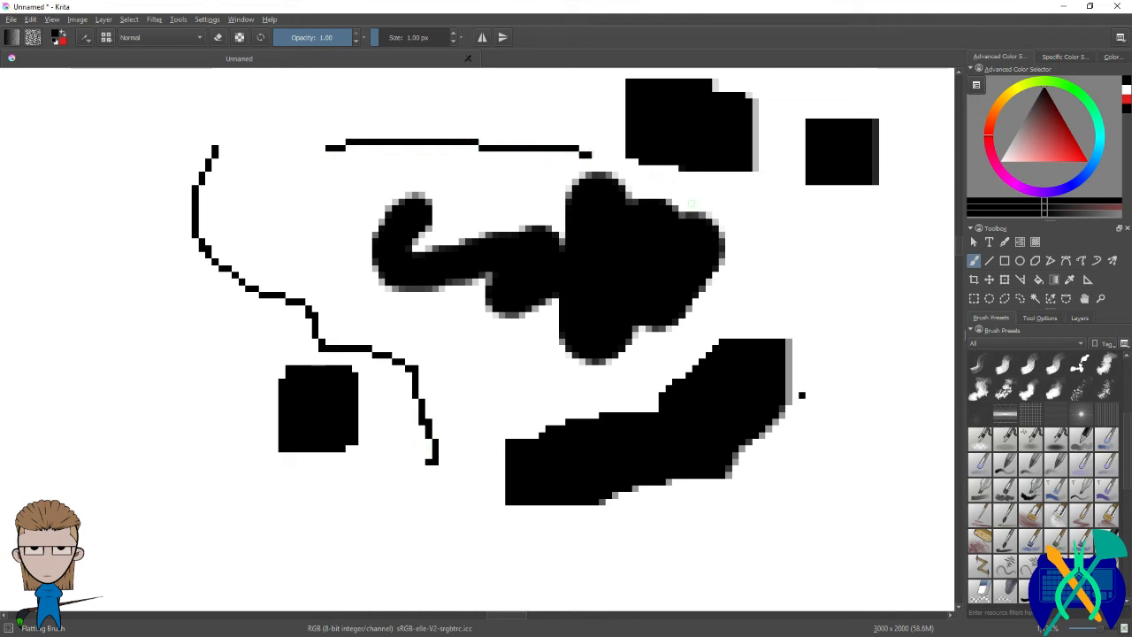
key("c")
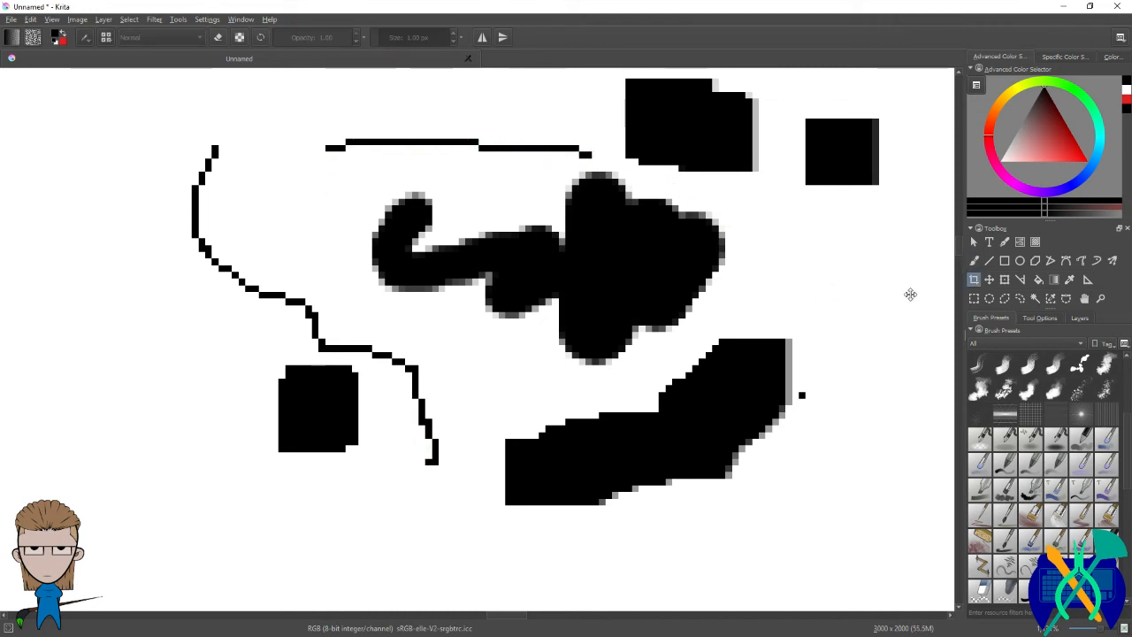
key("x")
key("x")
key("x")
key("x")
key("x")
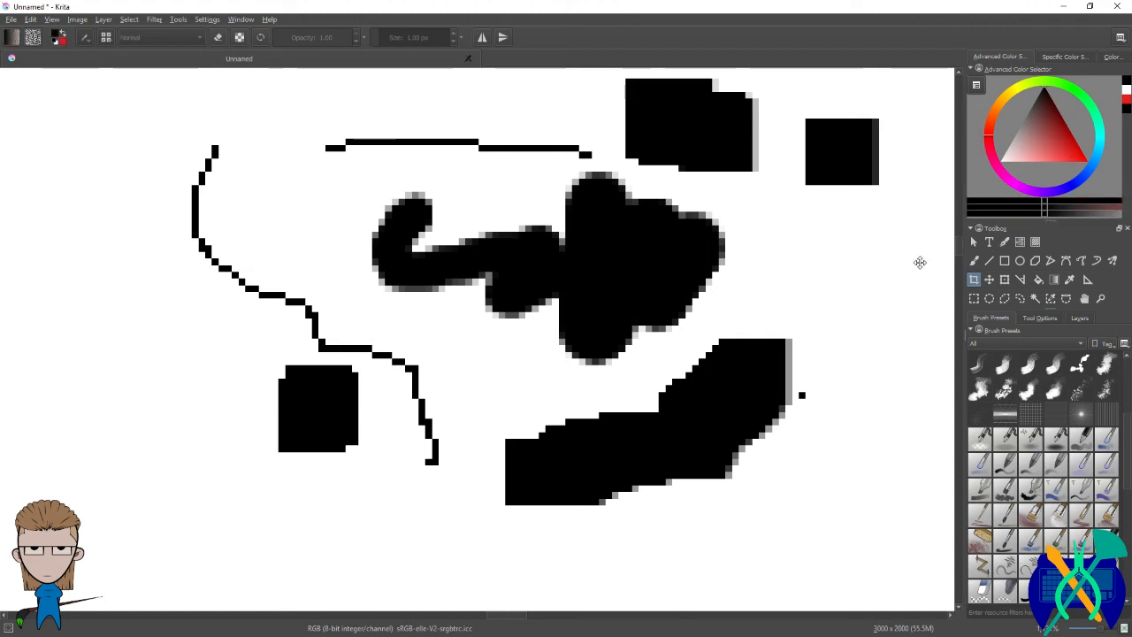
Step: Draw straight 1 px black lines with the Line tool beside the shapes on the canvas's right side and around the lower-left square
key("v")
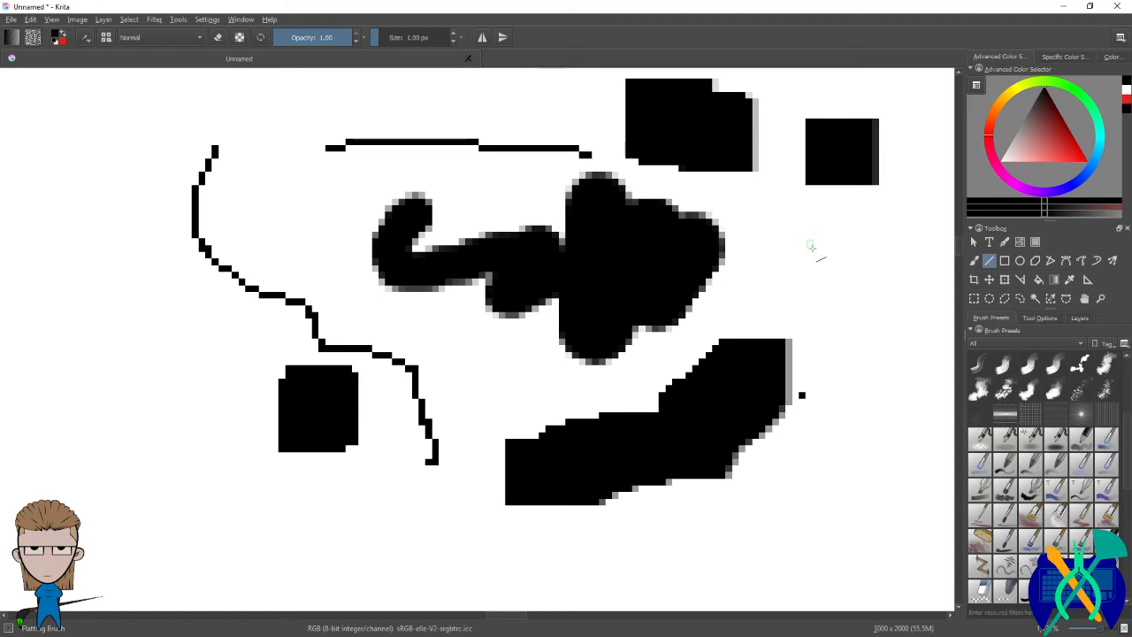
left_click_drag(874, 408, 868, 481)
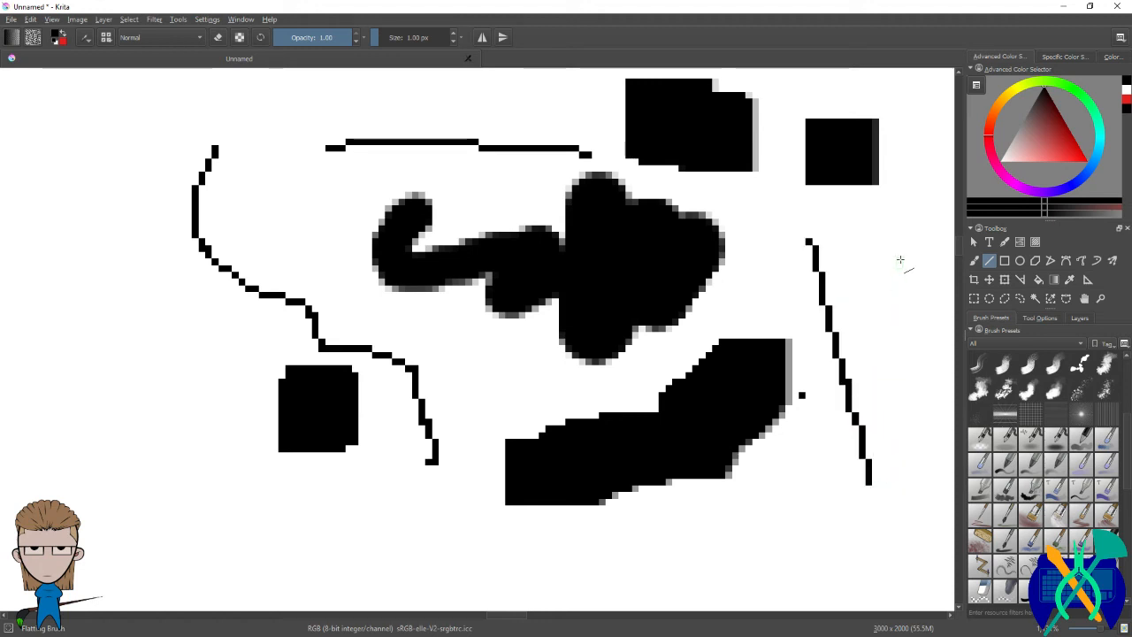
left_click_drag(897, 335, 889, 562)
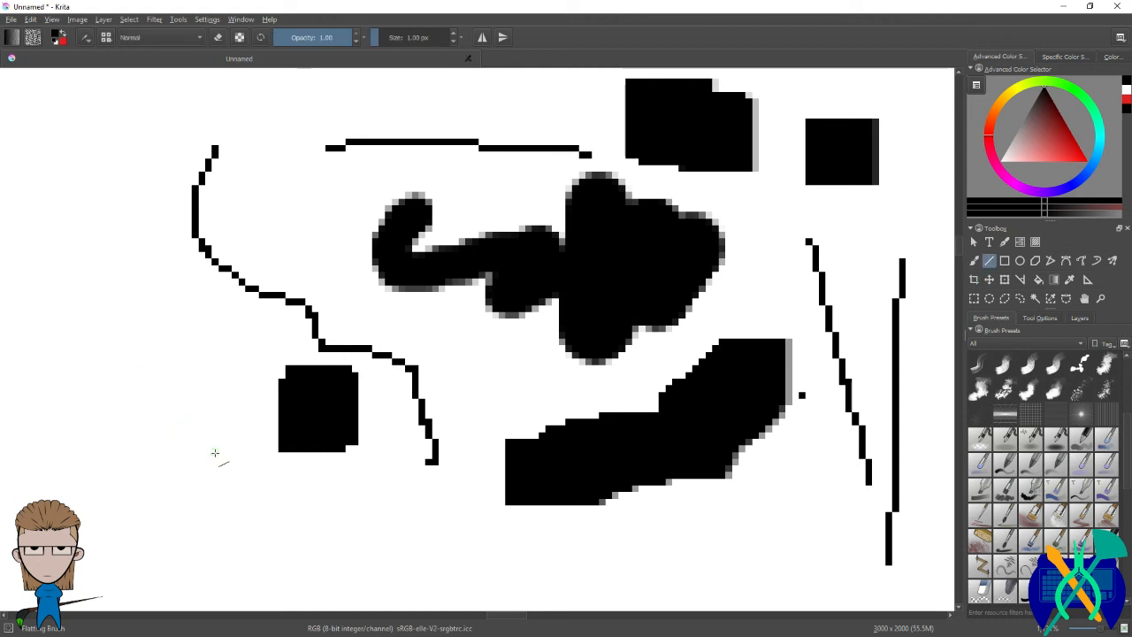
left_click_drag(216, 456, 140, 375)
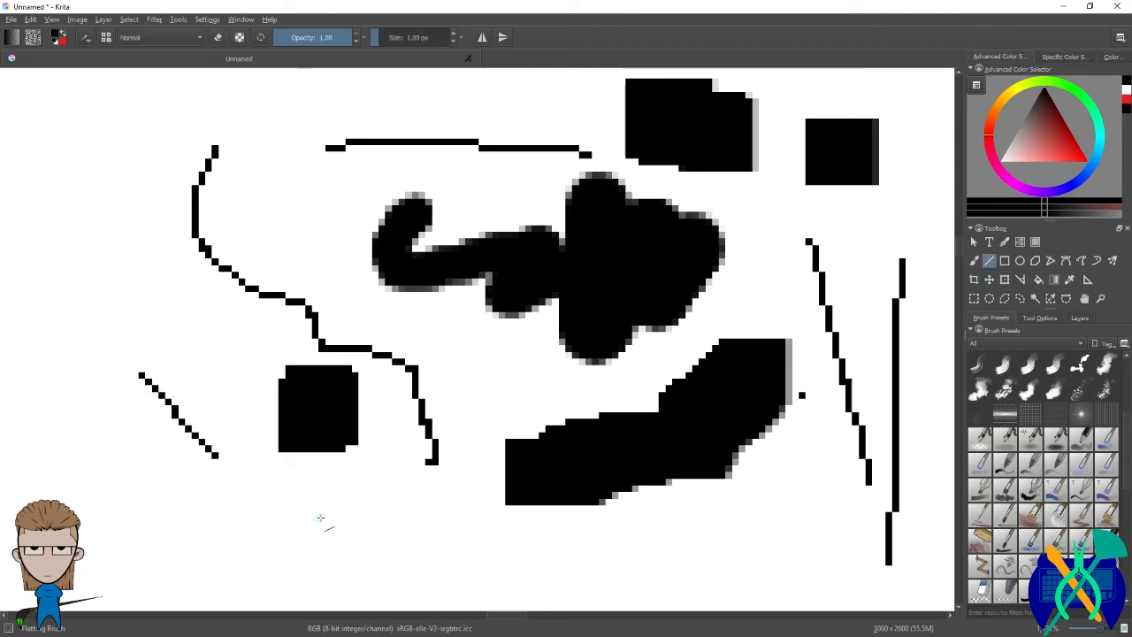
left_click_drag(120, 468, 726, 548)
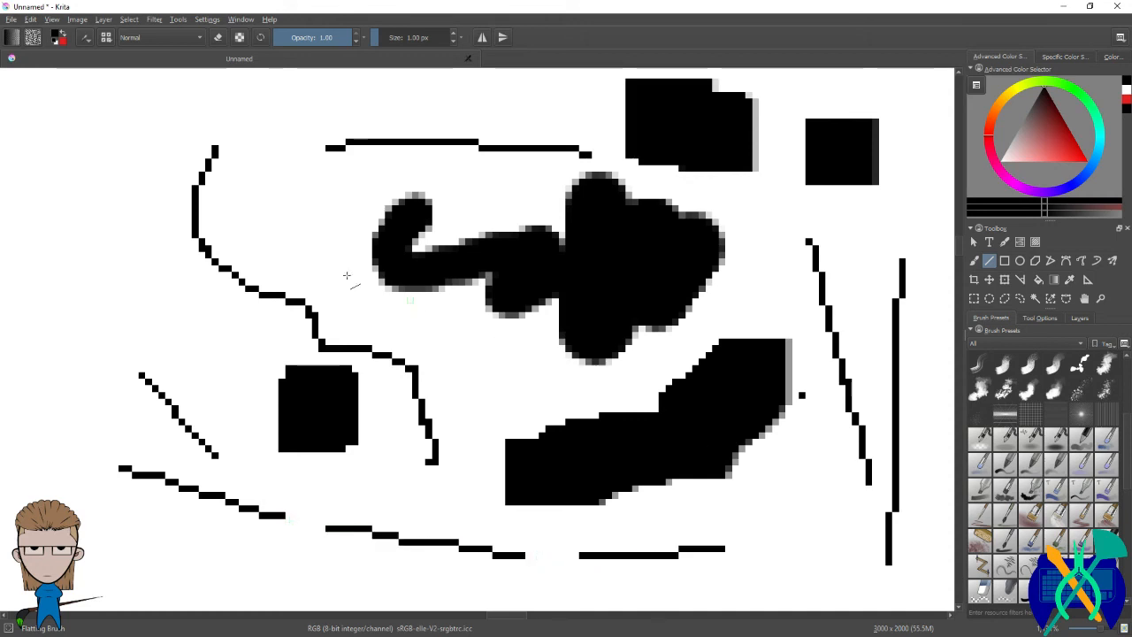
Step: Fill the empty canvas areas around the left and upper shapes with more straight 1 px lines, plus a long chain along the lower edge
left_click_drag(155, 126, 101, 242)
left_click_drag(267, 92, 297, 276)
left_click_drag(313, 187, 341, 270)
left_click_drag(452, 181, 545, 188)
left_click_drag(526, 95, 359, 75)
left_click_drag(84, 166, 81, 169)
left_click_drag(81, 299, 92, 390)
left_click_drag(174, 289, 226, 373)
mouse_move(120, 282)
left_mouse_down()
mouse_move(169, 379)
mouse_move(259, 439)
mouse_move(400, 506)
mouse_move(505, 536)
mouse_move(692, 522)
left_mouse_up()
Step: Draw a short 1 px line below the thick diagonal stroke and a line chain from the curve's lower end past the central blob
key("c")
key("v")
left_click_drag(759, 488, 805, 460)
key("c")
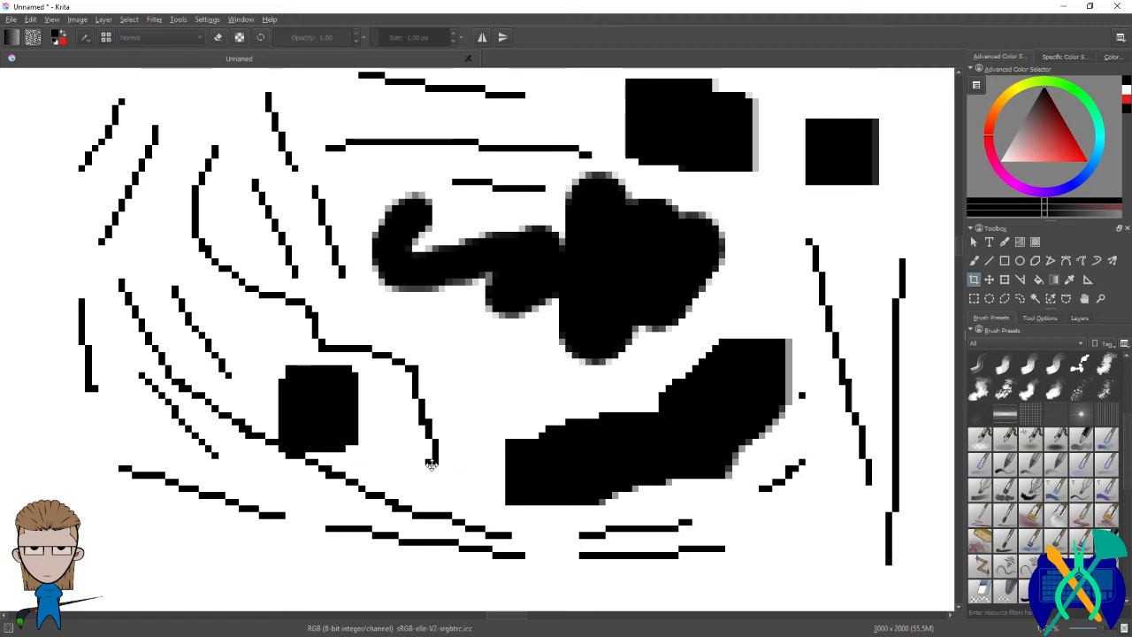
key("v")
mouse_move(500, 390)
left_mouse_down()
mouse_move(668, 340)
mouse_move(742, 268)
left_mouse_up()
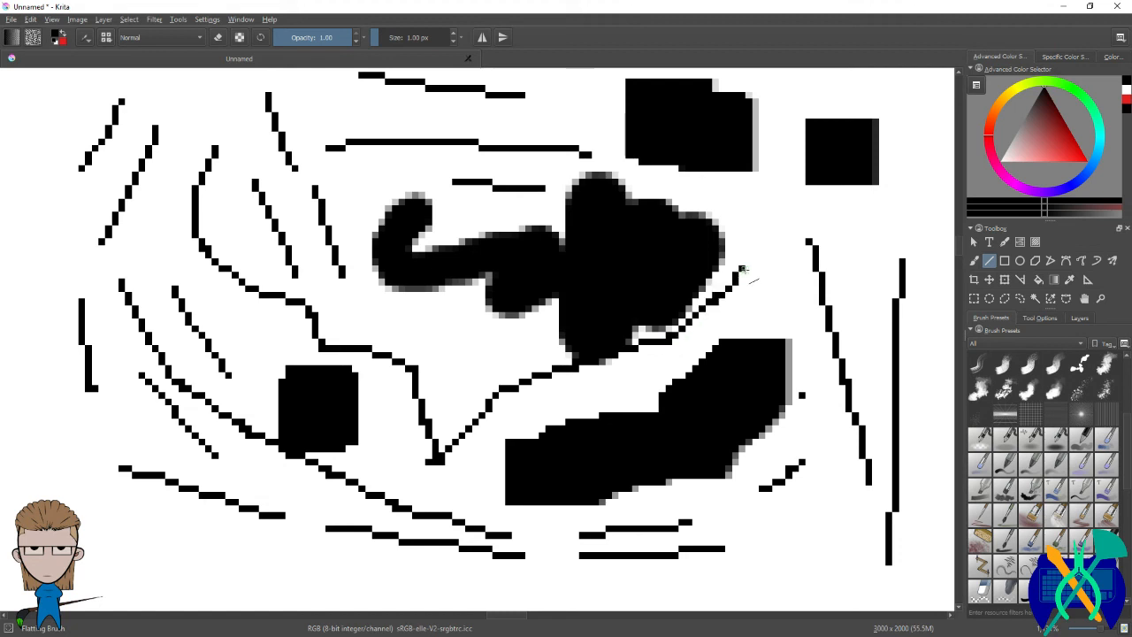
Step: Try outlining a small square crop area with the Crop tool, cancel it, and clear all the drawn lines and shapes from the layer
key("c")
key("Delete")
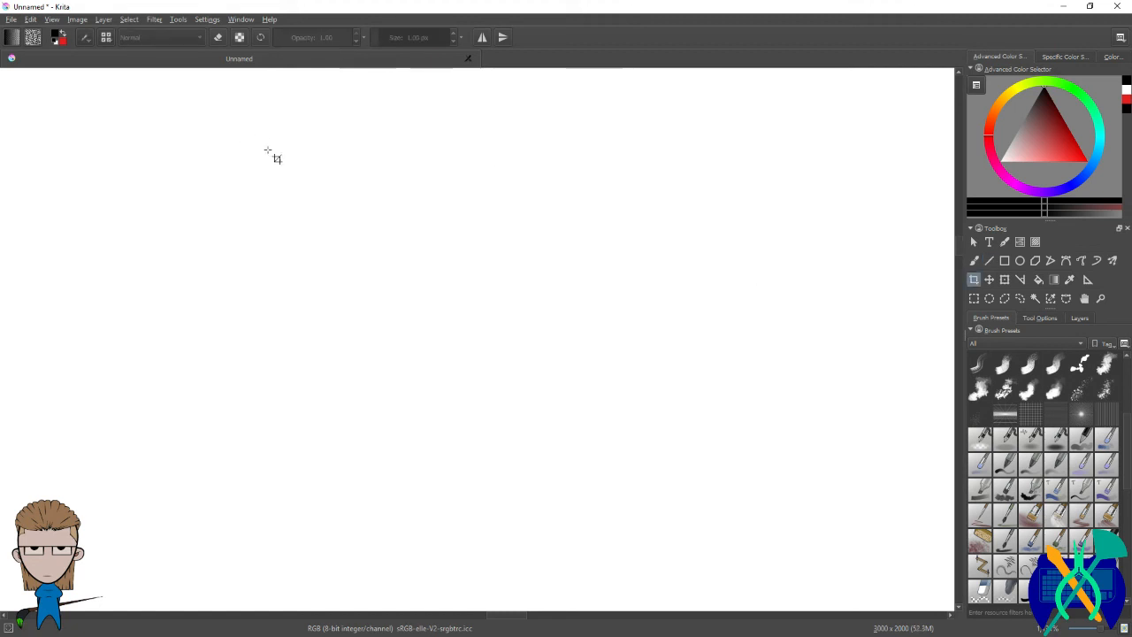
left_click_drag(284, 99, 253, 134)
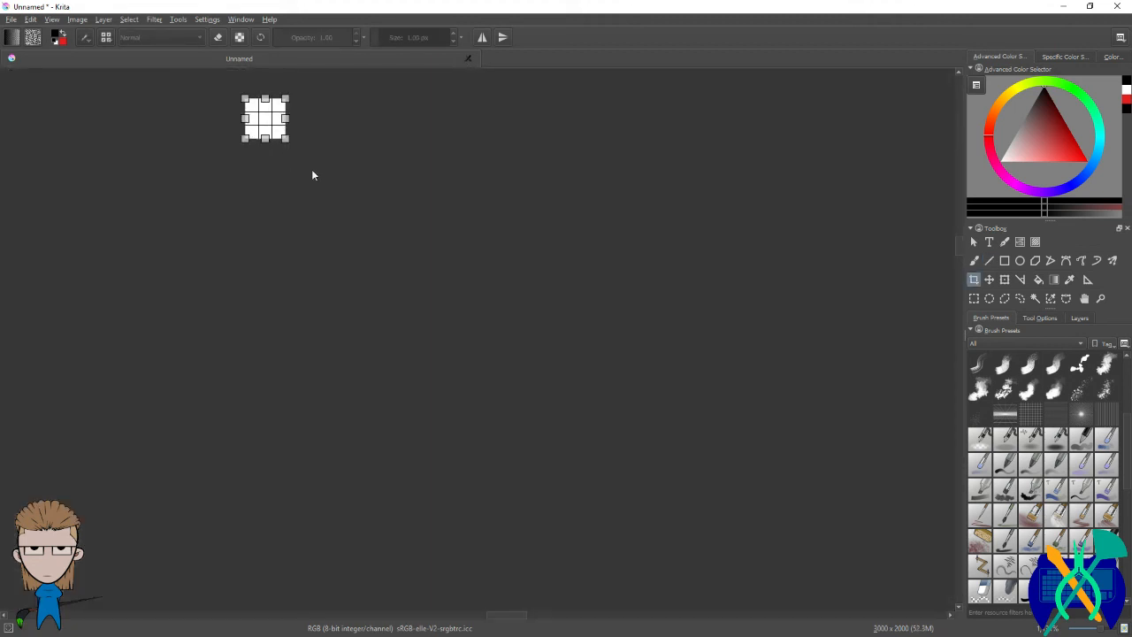
key("Escape")
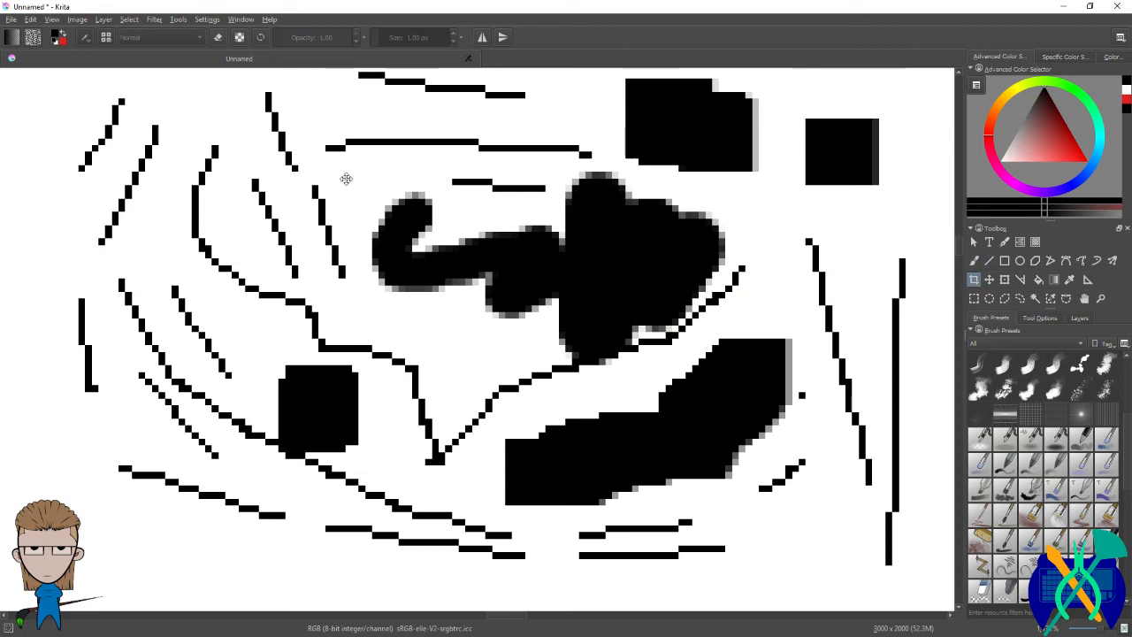
key("Delete")
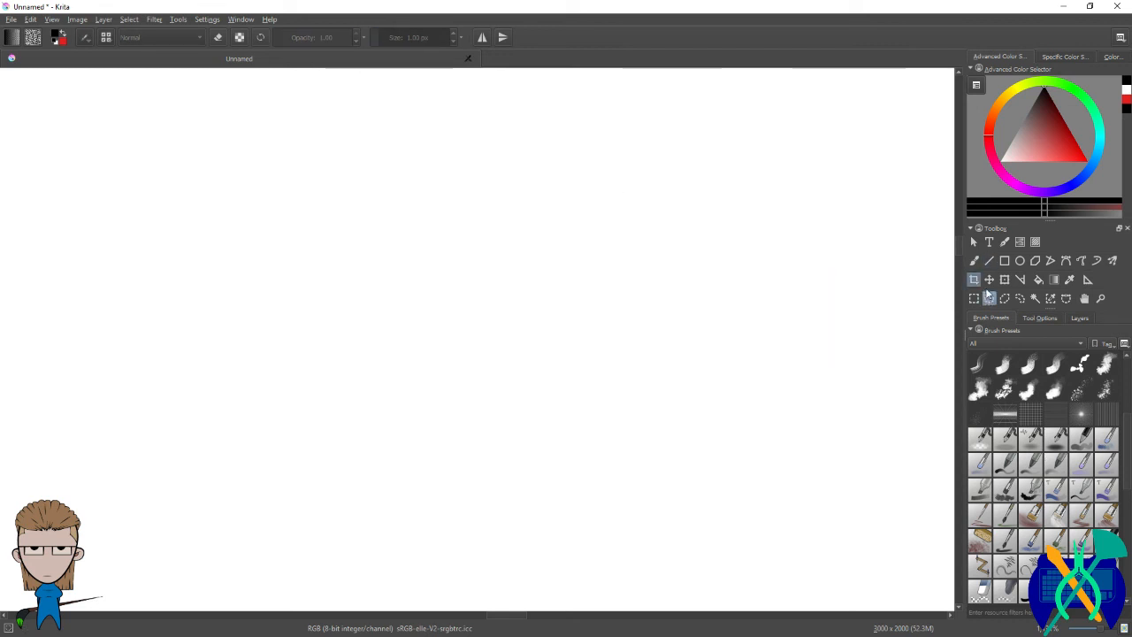
Step: Draw a zigzag outline of connected 1 px segments with the Line tool across the canvas, and clear the layer
left_click(989, 260)
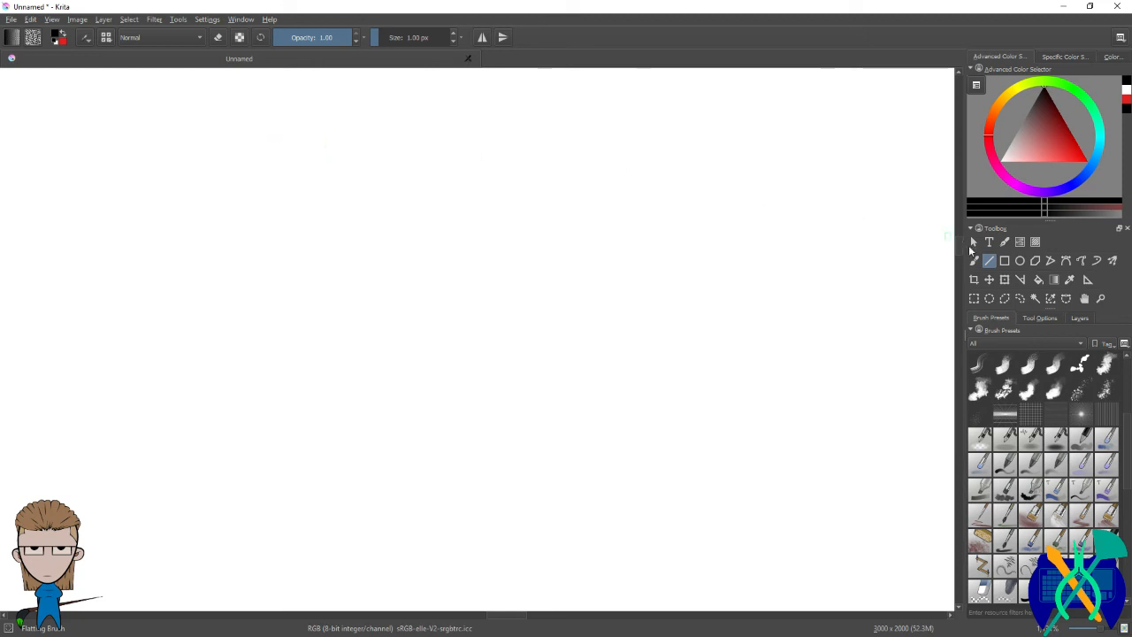
mouse_move(354, 123)
left_mouse_down()
mouse_move(291, 278)
mouse_move(197, 409)
mouse_move(463, 440)
mouse_move(515, 108)
mouse_move(533, 88)
mouse_move(576, 167)
mouse_move(580, 354)
mouse_move(662, 397)
mouse_move(708, 380)
left_mouse_up()
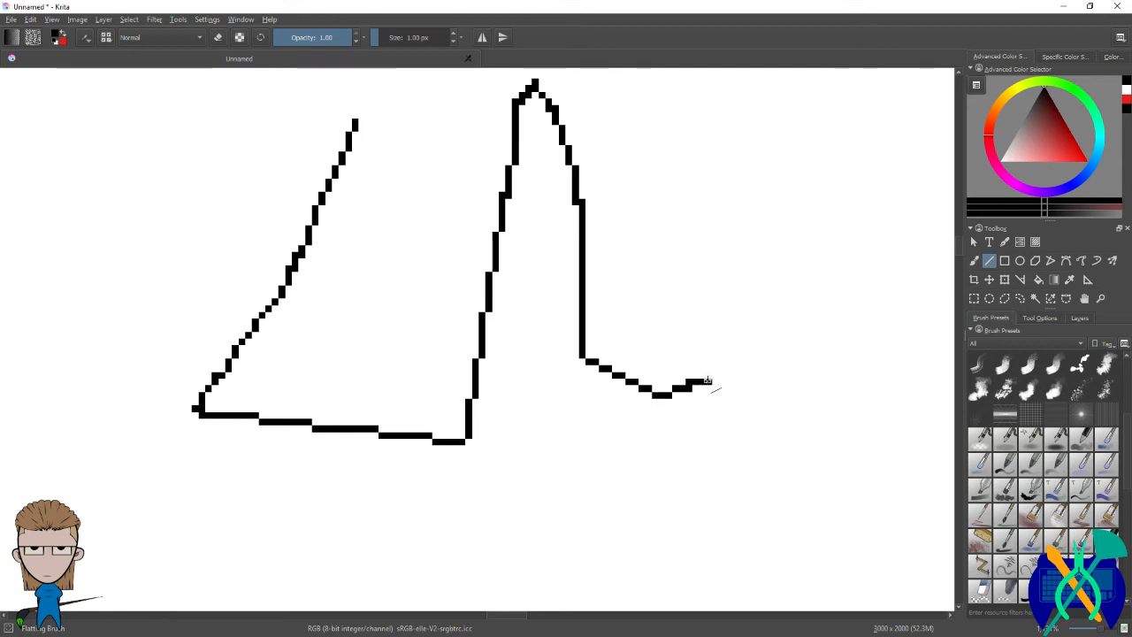
mouse_move(752, 314)
left_mouse_down()
mouse_move(777, 232)
mouse_move(773, 168)
mouse_move(766, 151)
mouse_move(704, 119)
mouse_move(654, 163)
mouse_move(641, 302)
mouse_move(738, 275)
left_mouse_up()
left_click_drag(736, 208, 591, 147)
left_click_drag(842, 182, 830, 237)
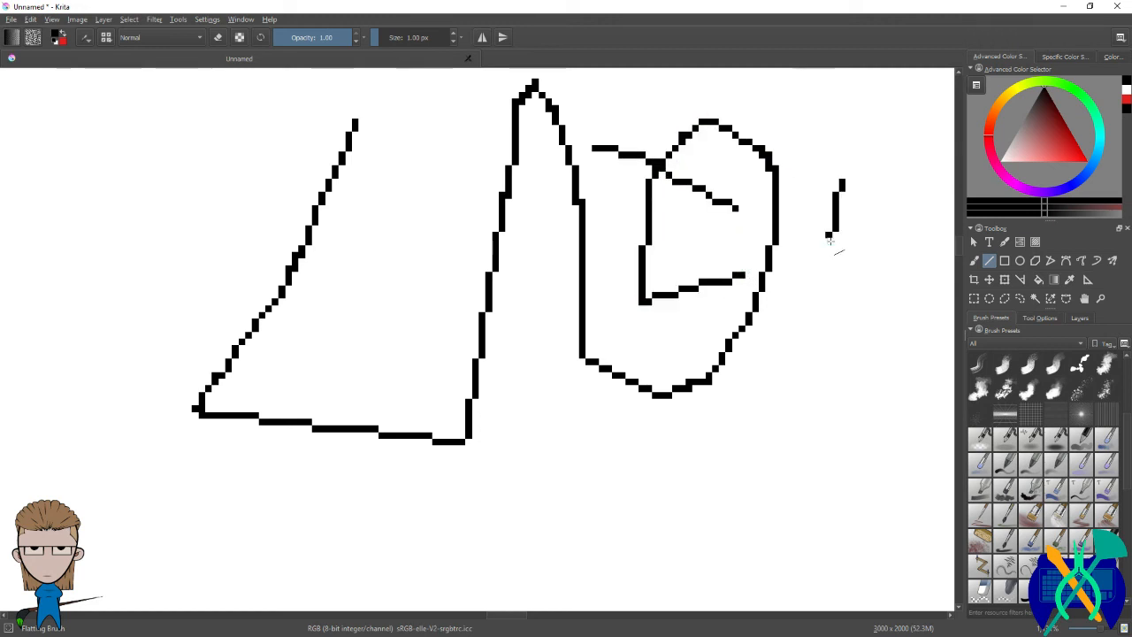
key("Delete")
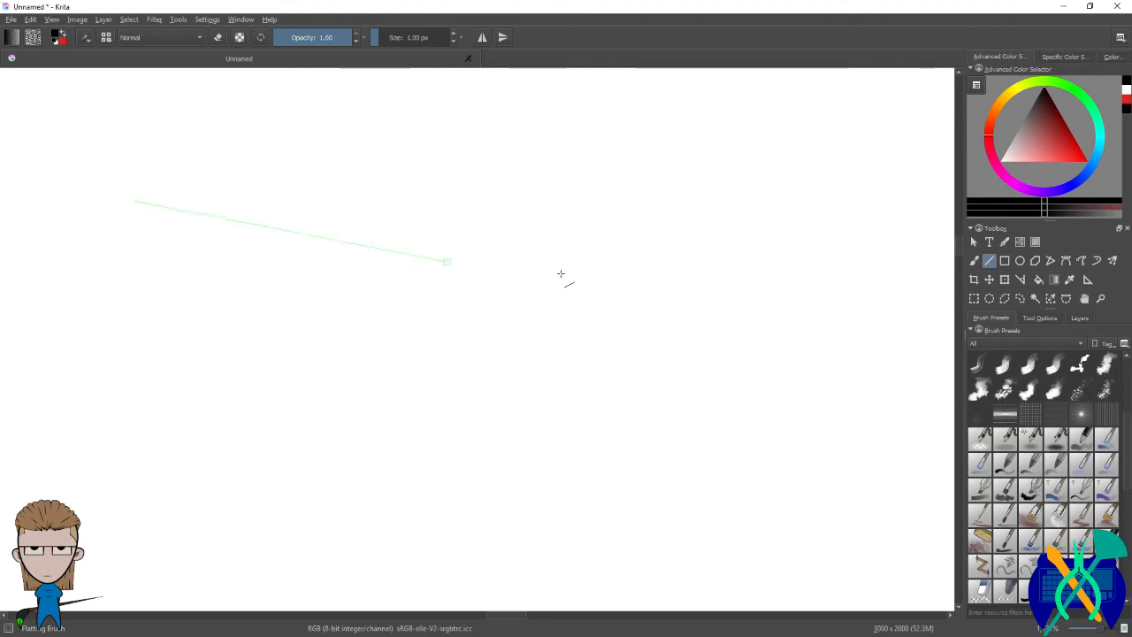
Step: Draw one long, gently sloping 1 px line across the canvas and raise the brush size to 5 px
left_click_drag(471, 265, 589, 275)
left_click(453, 34)
left_click(453, 35)
left_click(453, 34)
left_click(453, 34)
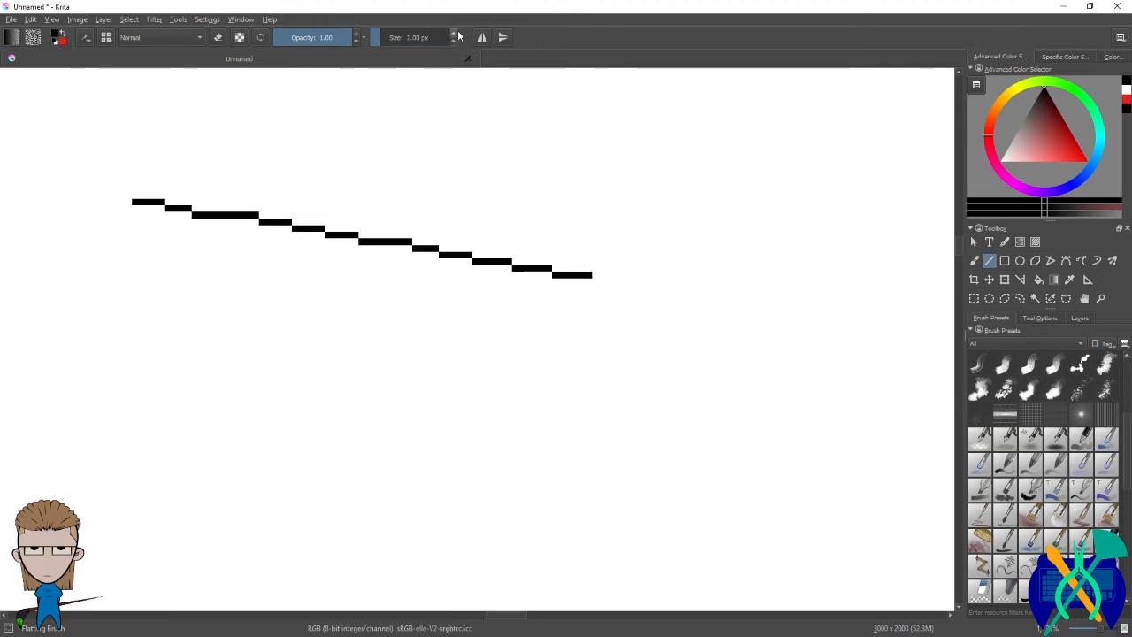
Step: Draw six thick 5 px straight lines around the thin line, and clear the layer
mouse_move(252, 124)
left_mouse_down()
mouse_move(307, 155)
mouse_move(471, 202)
left_mouse_up()
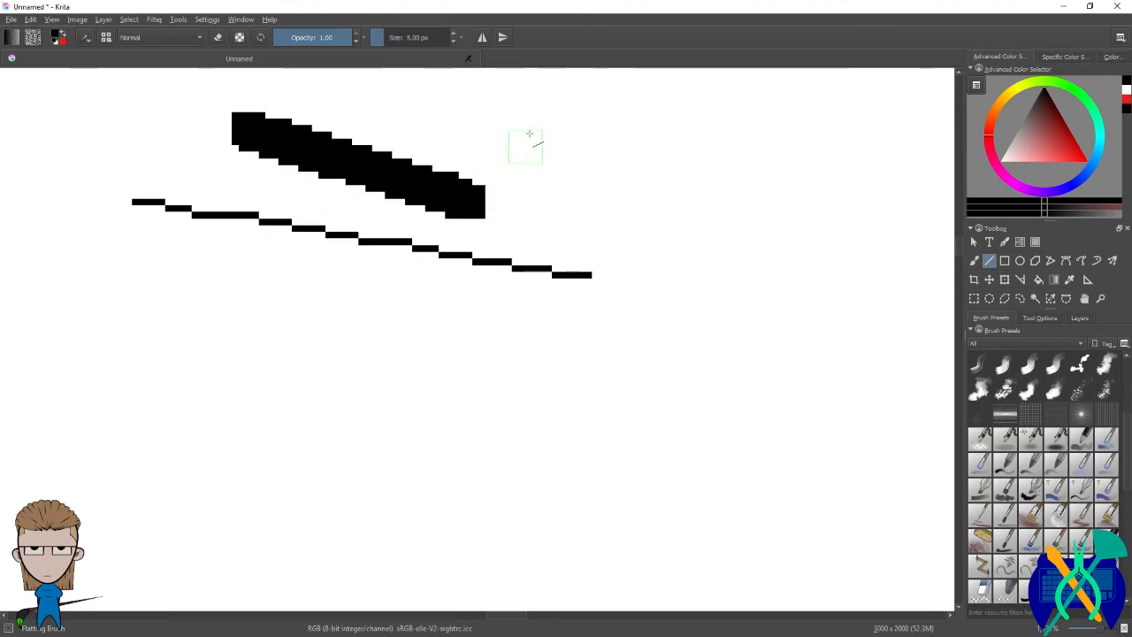
left_click_drag(535, 137, 735, 181)
left_click_drag(667, 336, 353, 361)
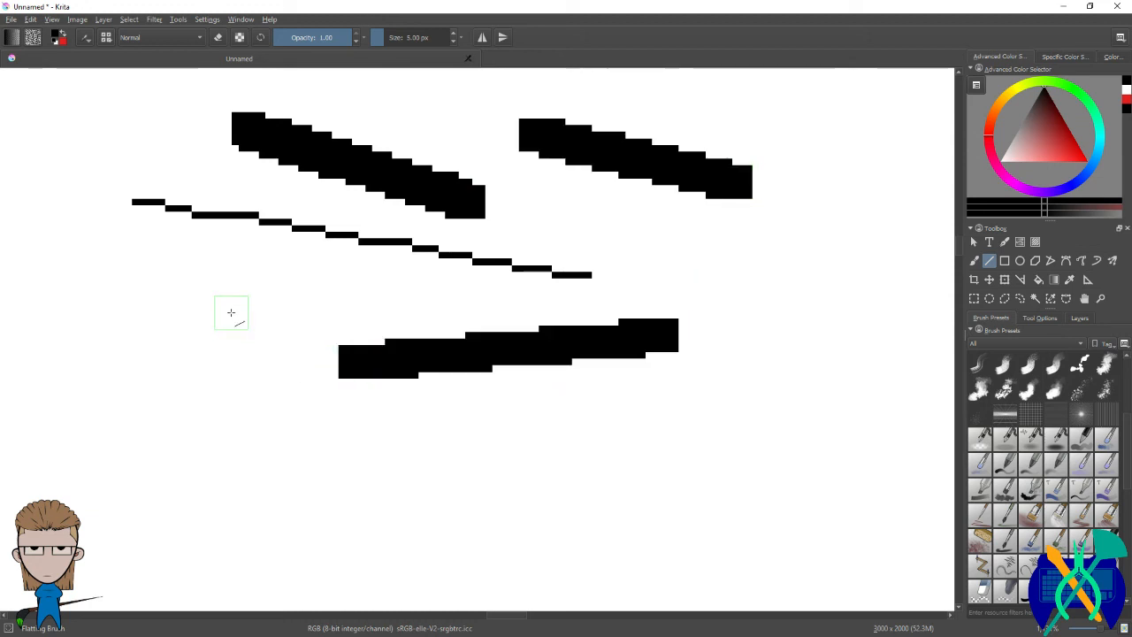
left_click_drag(182, 404, 417, 525)
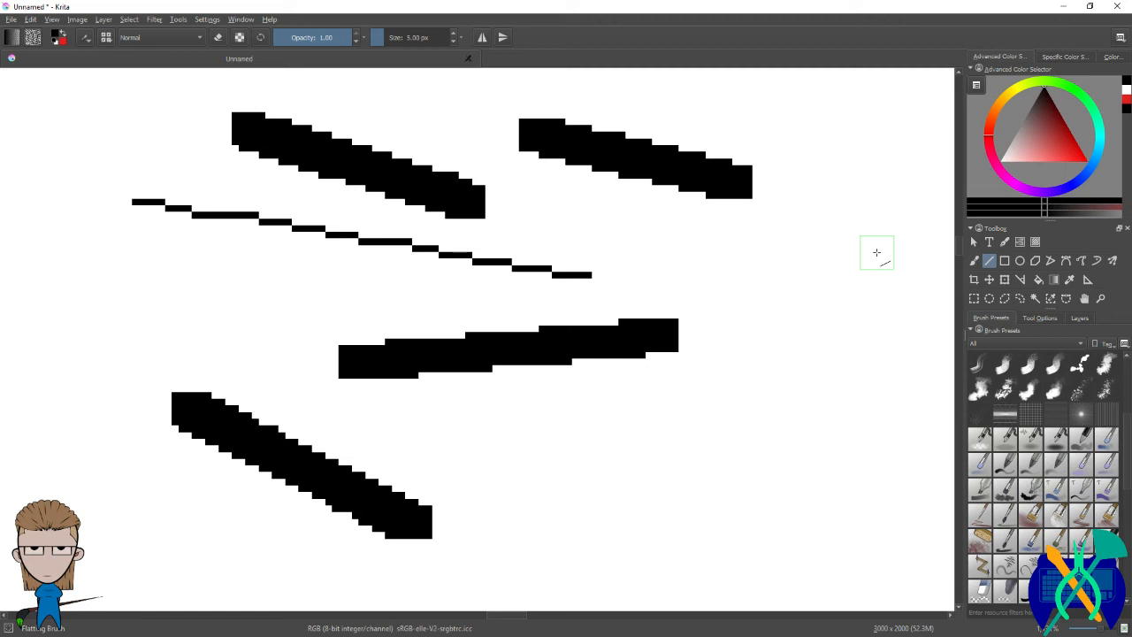
mouse_move(812, 364)
left_mouse_down()
mouse_move(694, 436)
mouse_move(573, 485)
left_mouse_up()
left_click_drag(823, 185, 862, 408)
scroll(849, 389, "down", 3)
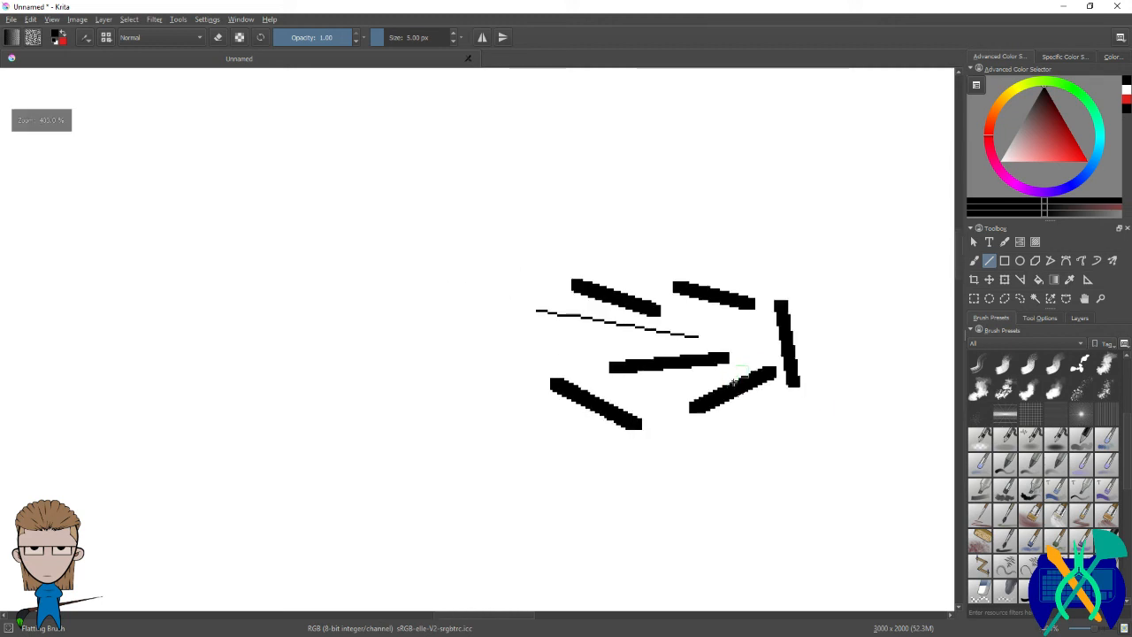
scroll(837, 375, "up", 1)
key("Delete")
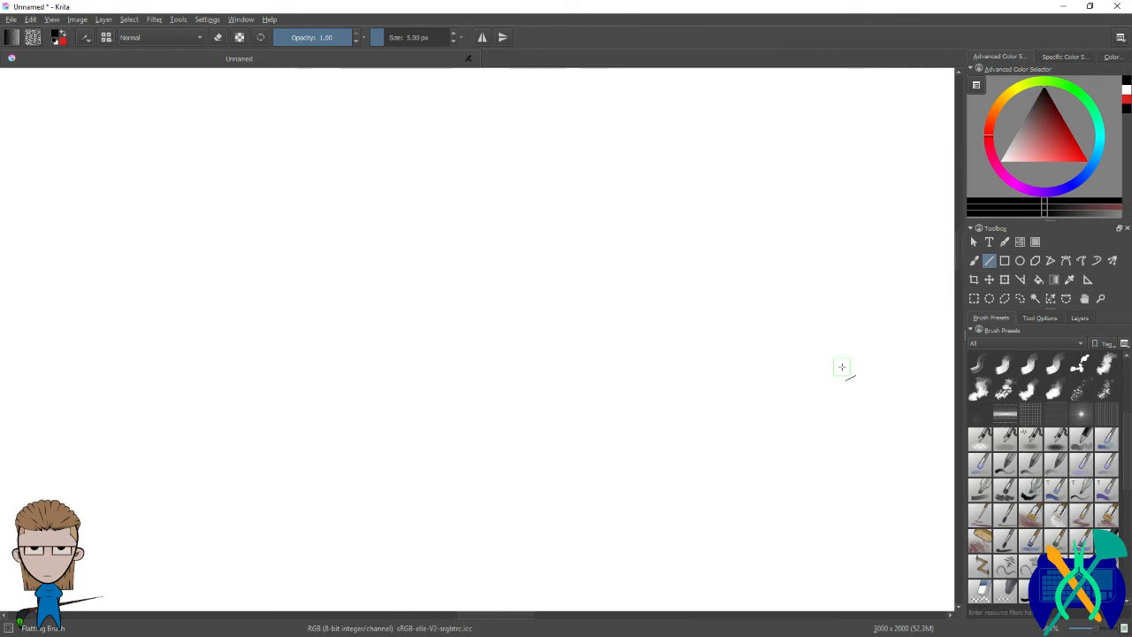
Step: Draw a 5 px diagonal line and, with the brush size reduced to 1 px, a thin diagonal line above it
left_click_drag(221, 170, 485, 345)
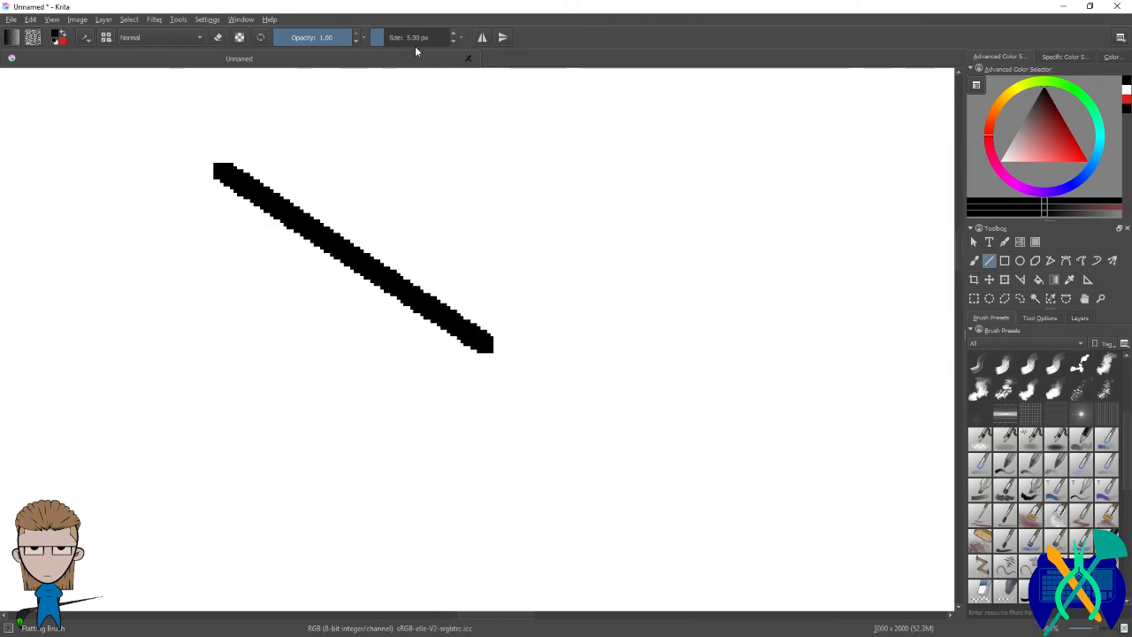
left_click(453, 40)
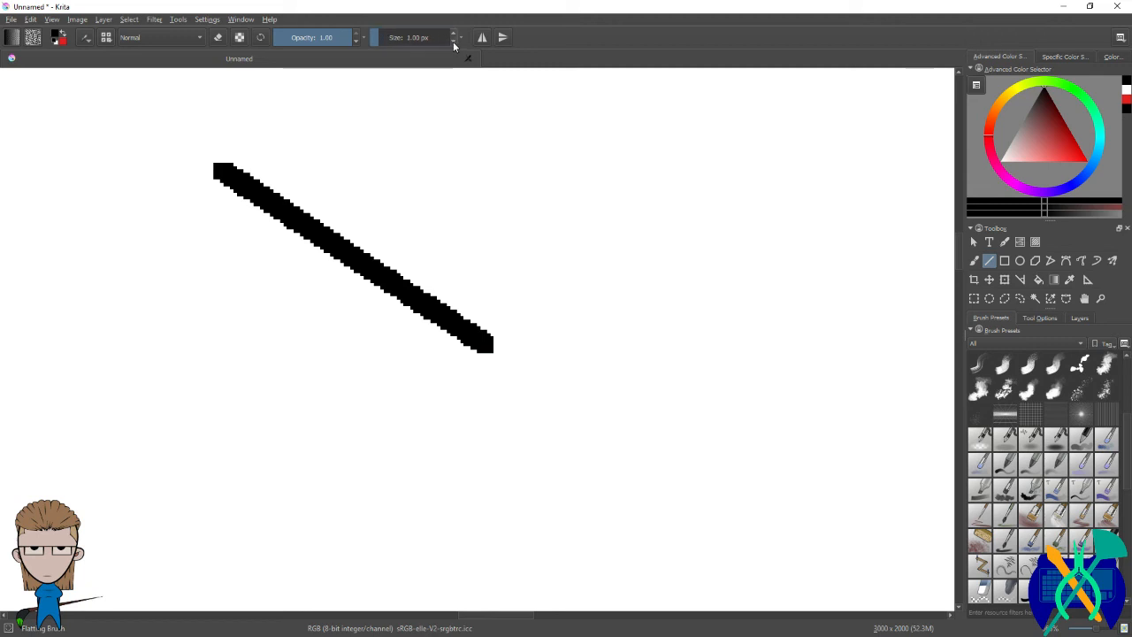
left_click_drag(263, 122, 573, 275)
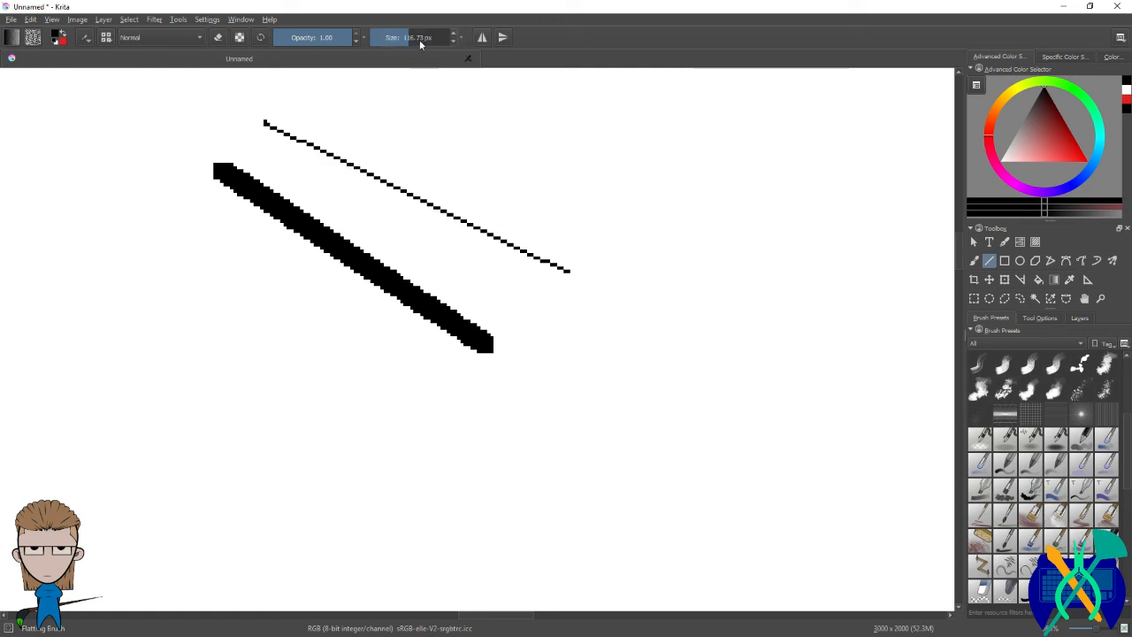
Step: Draw a huge line at a brush size of 116.73 px, reduce the size to about 1 px, and undo the line
left_click_drag(417, 100, 619, 182)
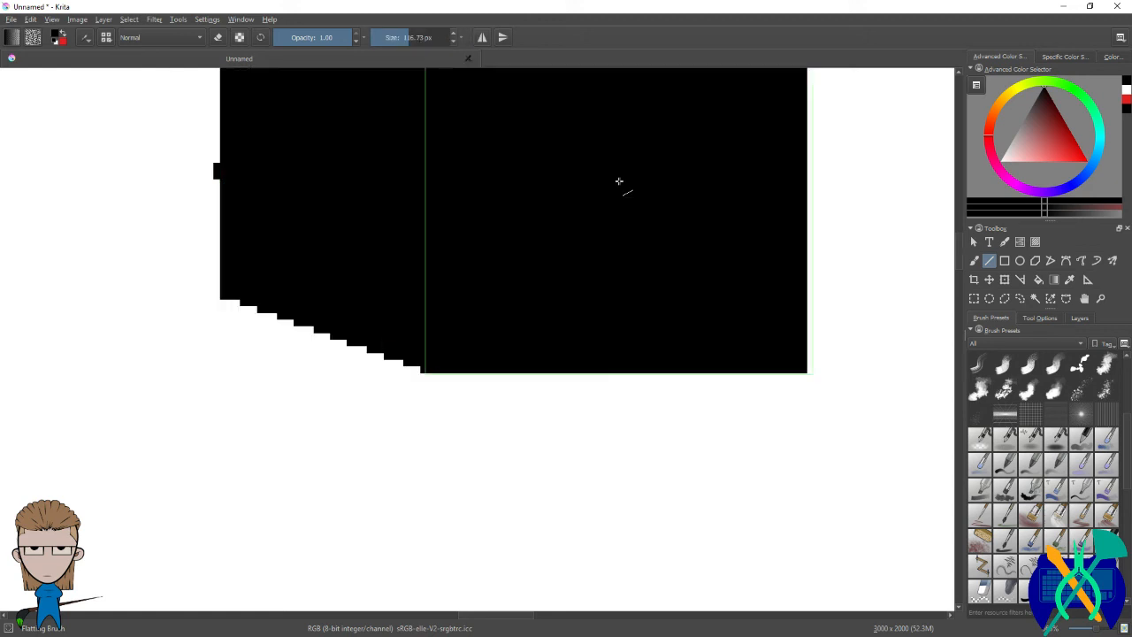
left_click_drag(399, 37, 372, 37)
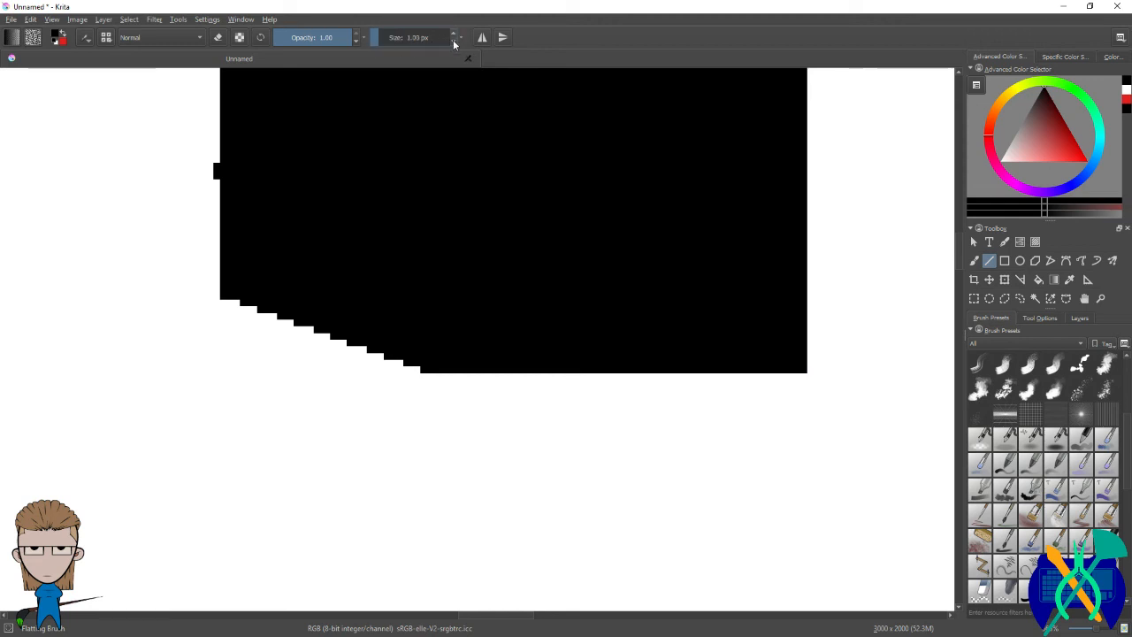
key("ctrl+z")
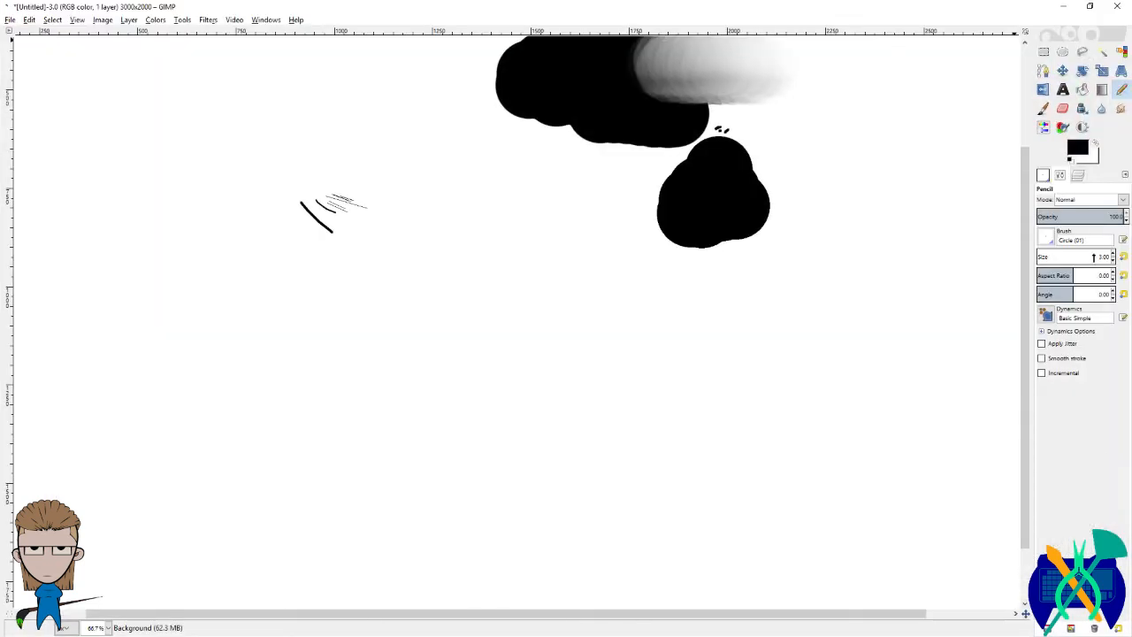
Step: Set the Pencil size to 6 in GIMP, paint two test strokes on the empty area, and return to Krita
left_click_drag(1094, 257, 1080, 257)
double_click(1102, 256)
type("6")
key("Return")
left_click_drag(677, 268, 452, 352)
mouse_move(470, 234)
left_mouse_down()
mouse_move(525, 291)
mouse_move(591, 442)
left_mouse_up()
left_click(1063, 6)
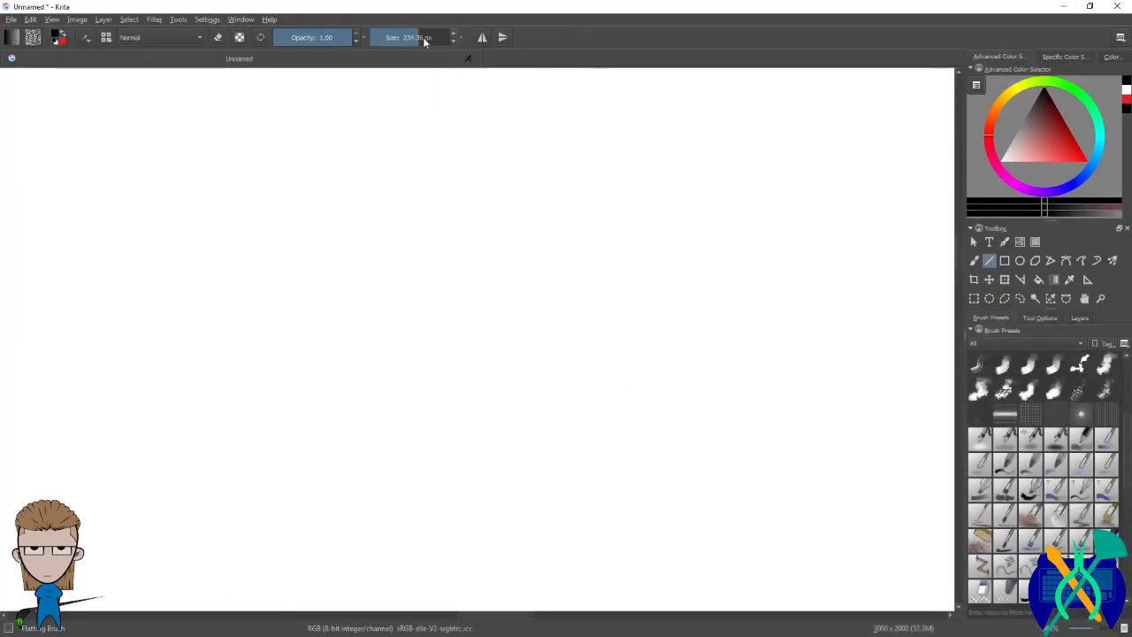
Step: Try adjusting the brush size with the slider, and enter a size of 5 px
left_click_drag(423, 37, 393, 37)
left_click(420, 40)
type("8")
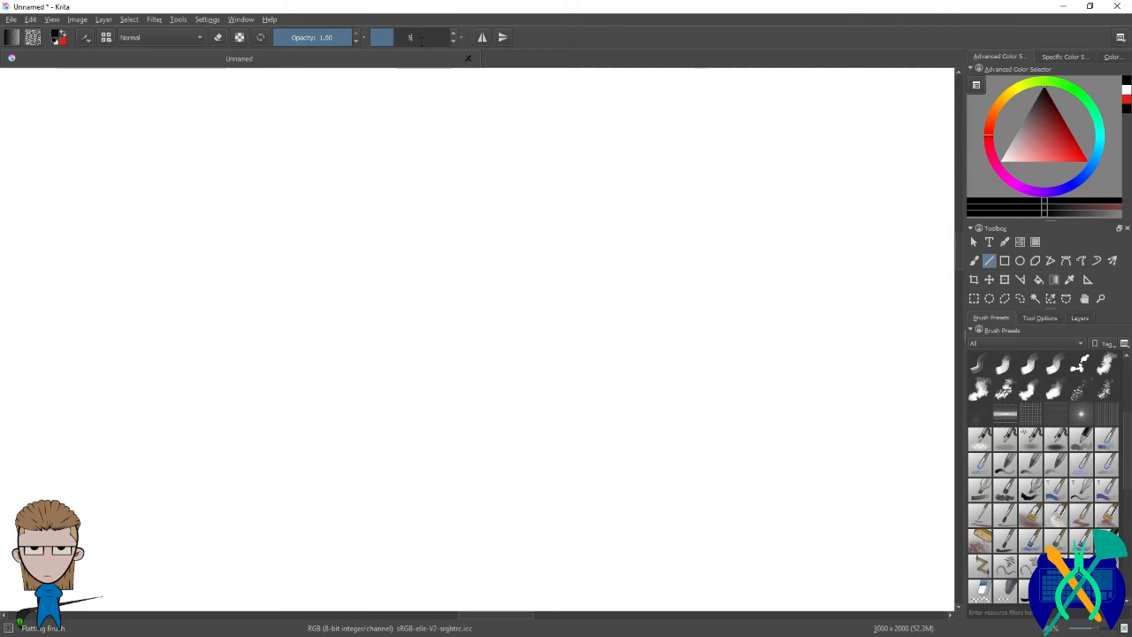
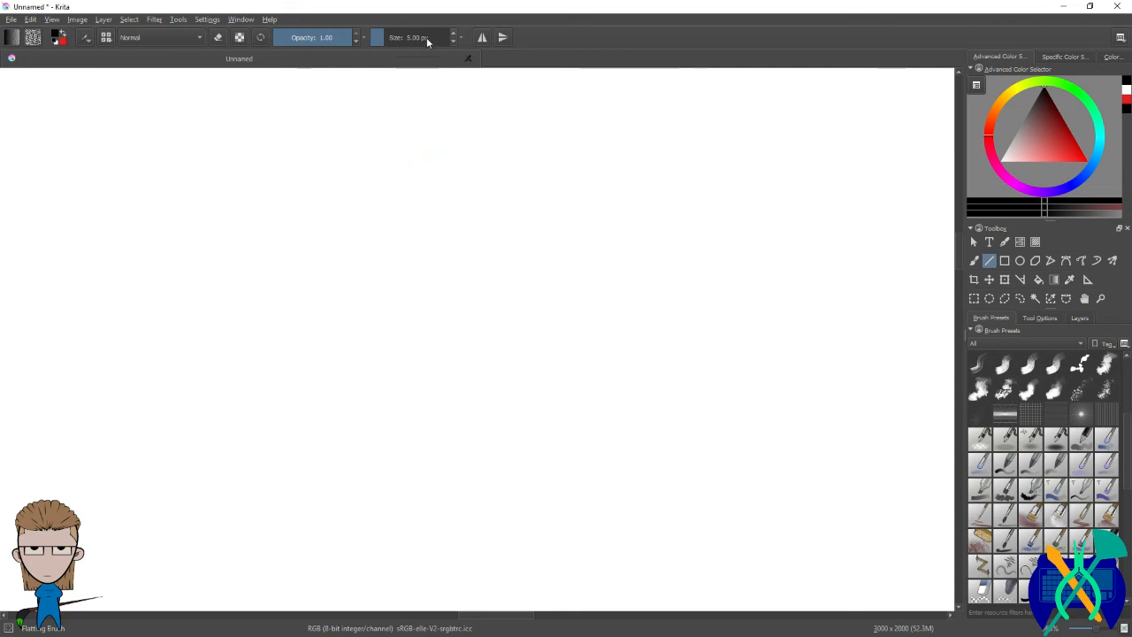
Step: Set the brush size to 1 px and draw four straight lines crossing one another on the canvas
double_click(427, 38)
type("1")
key("Return")
left_click_drag(241, 114, 457, 267)
left_click_drag(446, 409, 446, 409)
left_click_drag(428, 120, 639, 408)
left_click_drag(734, 264, 274, 240)
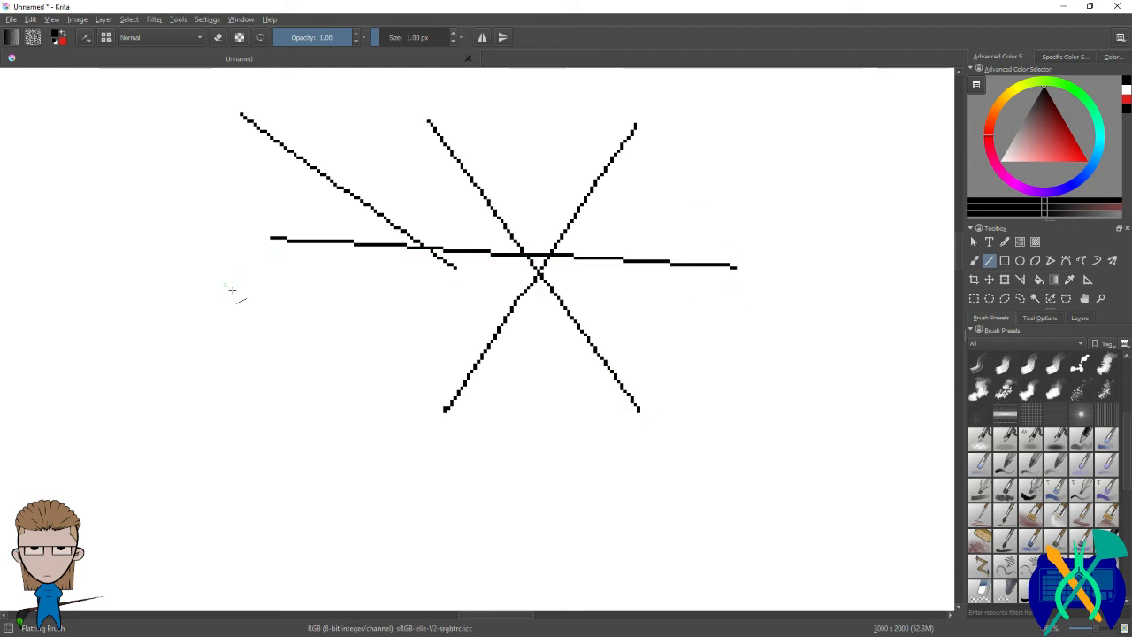
Step: Undo the four crossing lines
key("ctrl+z")
key("ctrl+z")
key("ctrl+z")
key("ctrl+z")
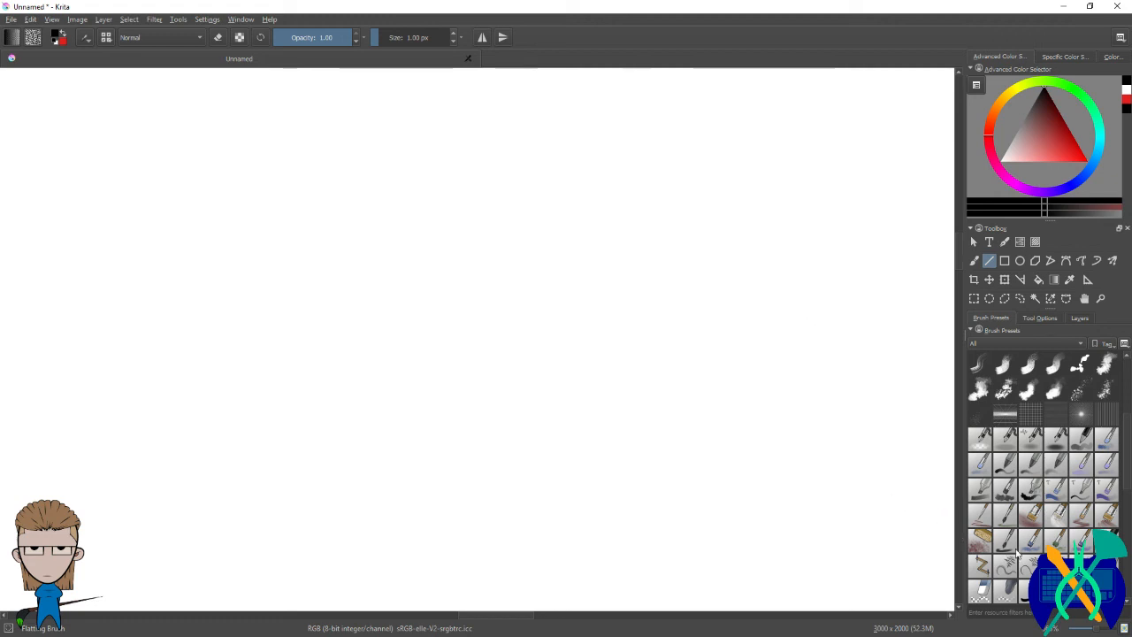
Step: Overwrite the Flatting Brush preset with a hand-drawn zigzag icon, and draw a straight diagonal test line on the canvas
scroll(1043, 530, "down", 5)
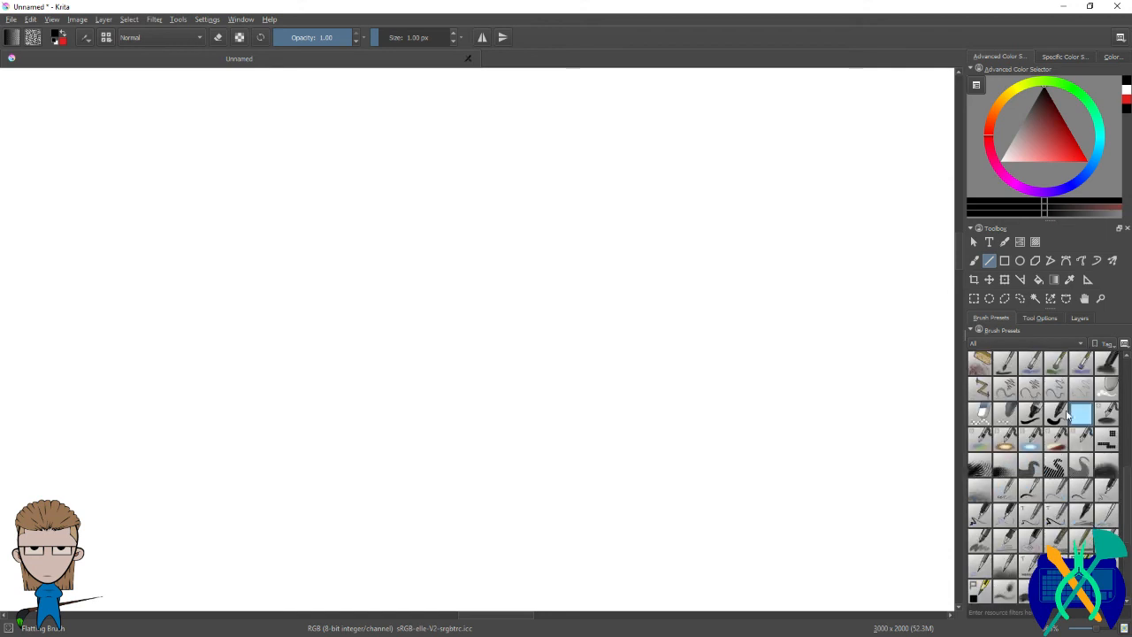
left_click(86, 37)
mouse_move(639, 101)
left_mouse_down()
mouse_move(652, 193)
mouse_move(700, 126)
mouse_move(668, 117)
mouse_move(723, 190)
left_mouse_up()
left_click(742, 439)
mouse_move(713, 99)
left_mouse_down()
mouse_move(654, 158)
mouse_move(703, 153)
mouse_move(681, 196)
left_mouse_up()
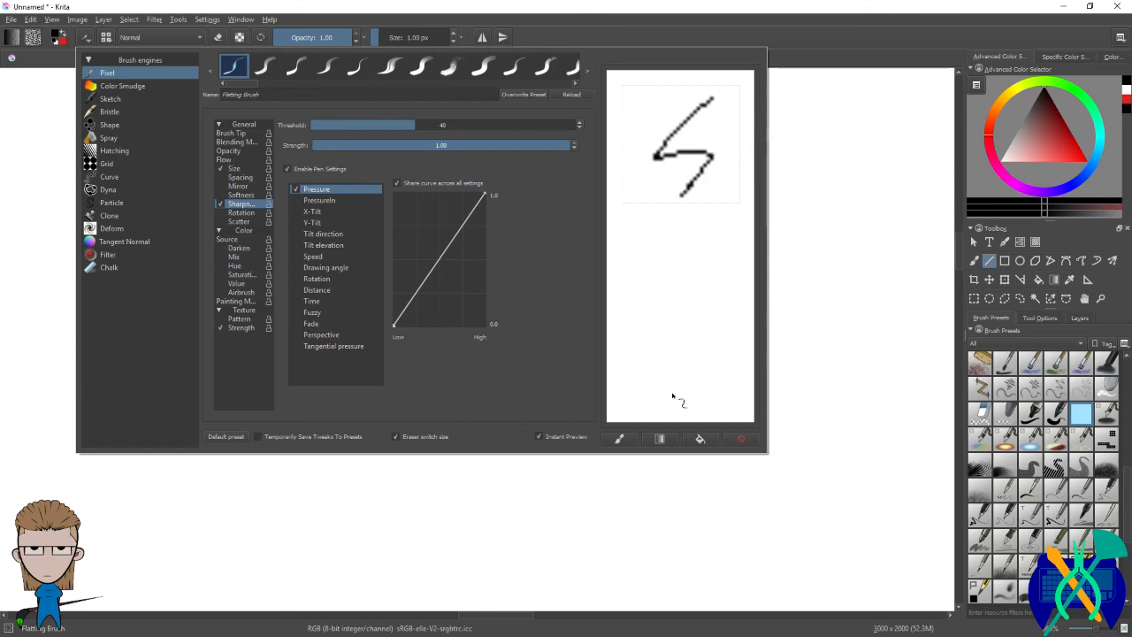
left_click(520, 94)
left_click(800, 173)
mouse_move(815, 168)
left_mouse_down()
mouse_move(725, 230)
mouse_move(598, 287)
left_mouse_up()
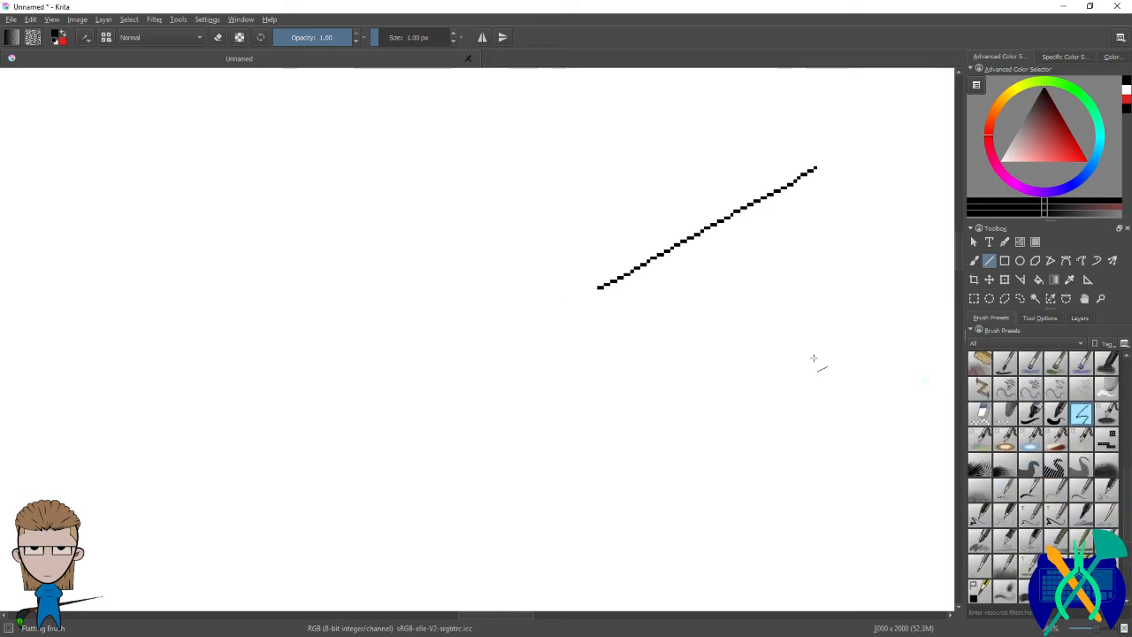
Step: Clear the brush editor's scratchpad and hand-letter the word FLAT in its icon area for the Flatting Brush
left_click(86, 38)
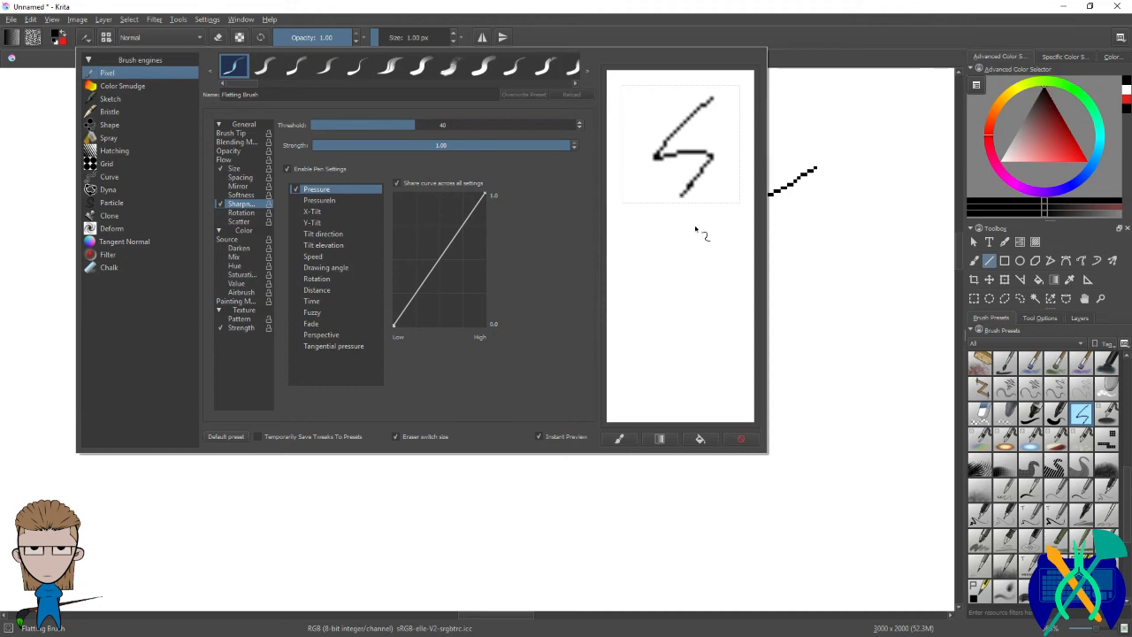
left_click(735, 441)
mouse_move(643, 112)
left_mouse_down()
mouse_move(648, 188)
mouse_move(681, 108)
left_mouse_up()
left_click_drag(643, 151, 676, 130)
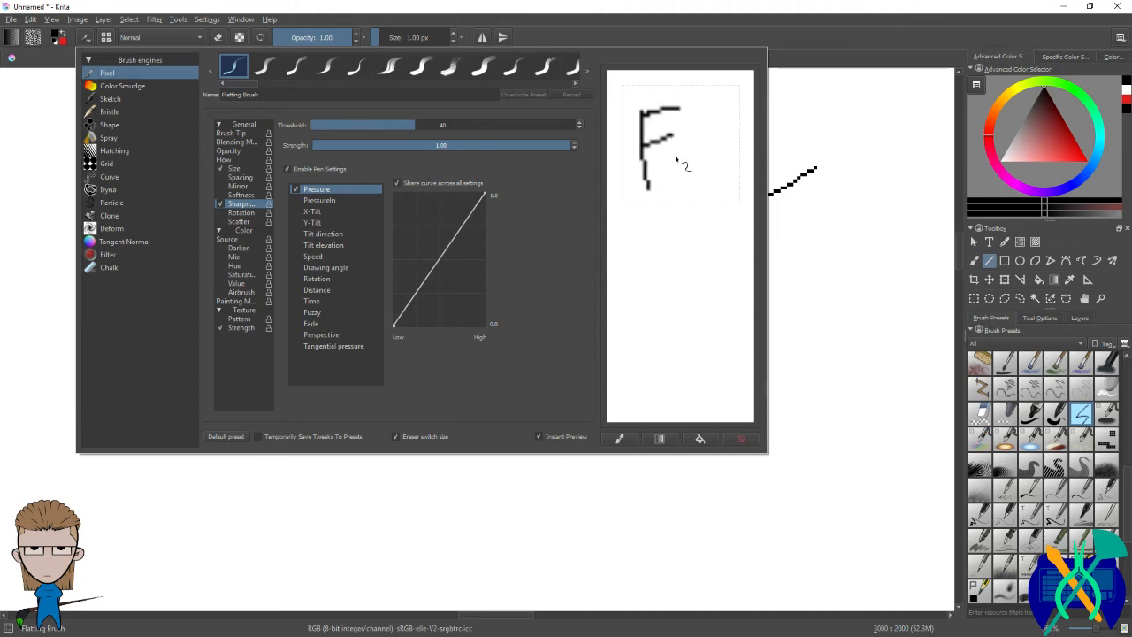
left_click(741, 439)
mouse_move(628, 126)
left_mouse_down()
mouse_move(654, 134)
mouse_move(633, 152)
mouse_move(653, 162)
mouse_move(656, 147)
mouse_move(670, 184)
mouse_move(686, 165)
mouse_move(696, 181)
mouse_move(687, 177)
mouse_move(715, 176)
mouse_move(705, 154)
mouse_move(735, 149)
left_mouse_up()
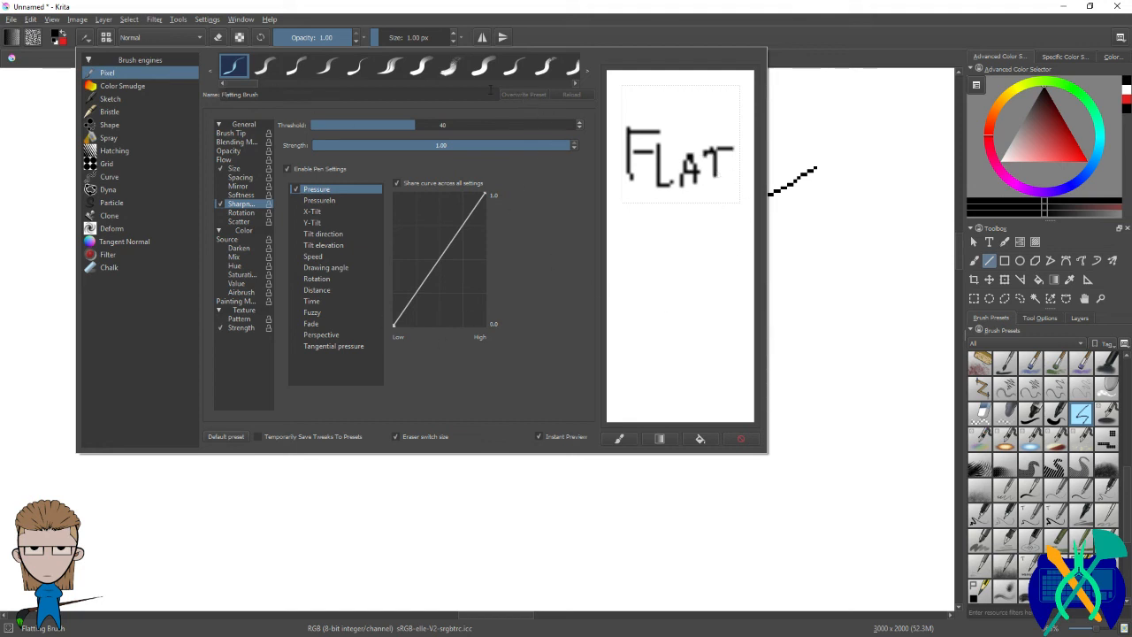
Step: Overwrite the Flatting Brush preset with the FLAT icon, keeping Sharpness enabled, and close the brush editor
left_click(392, 96)
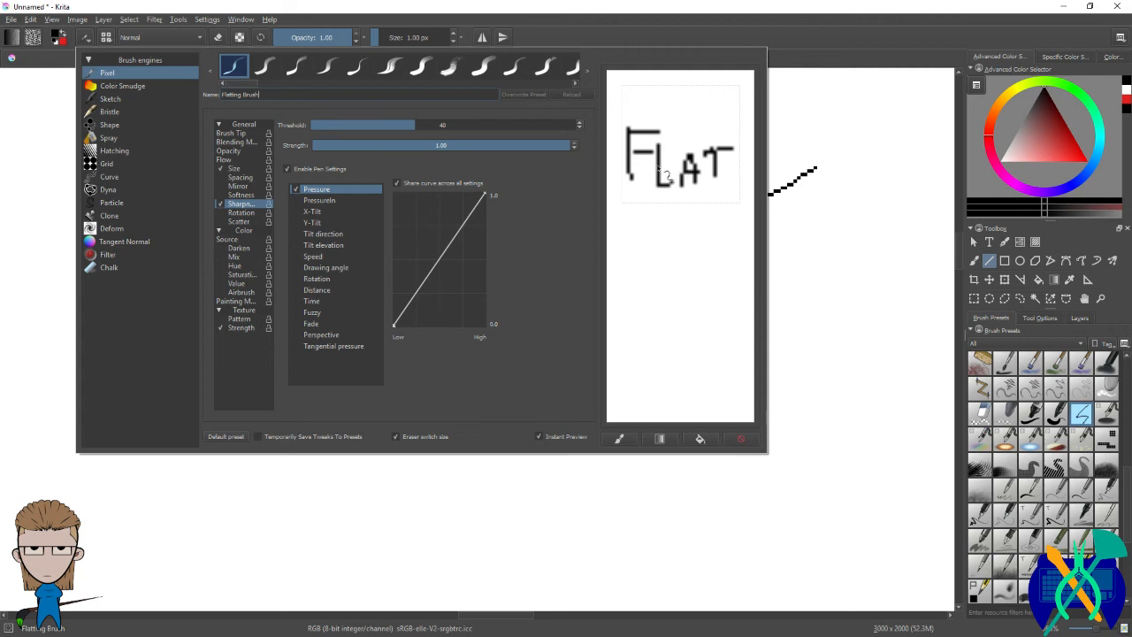
left_click(219, 205)
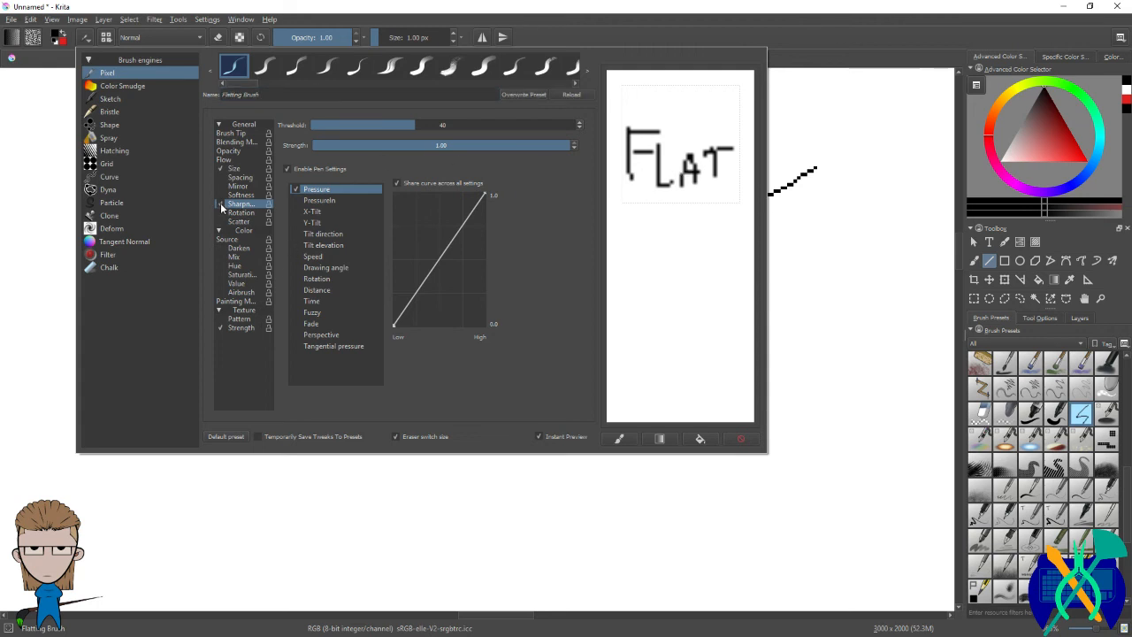
left_click(526, 97)
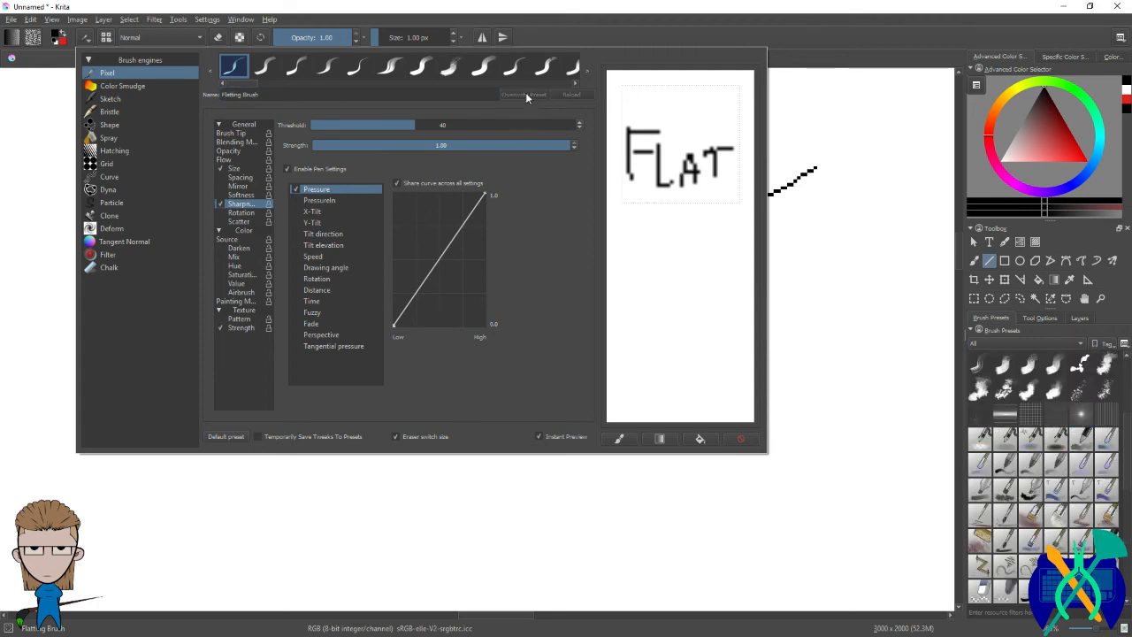
left_click(846, 285)
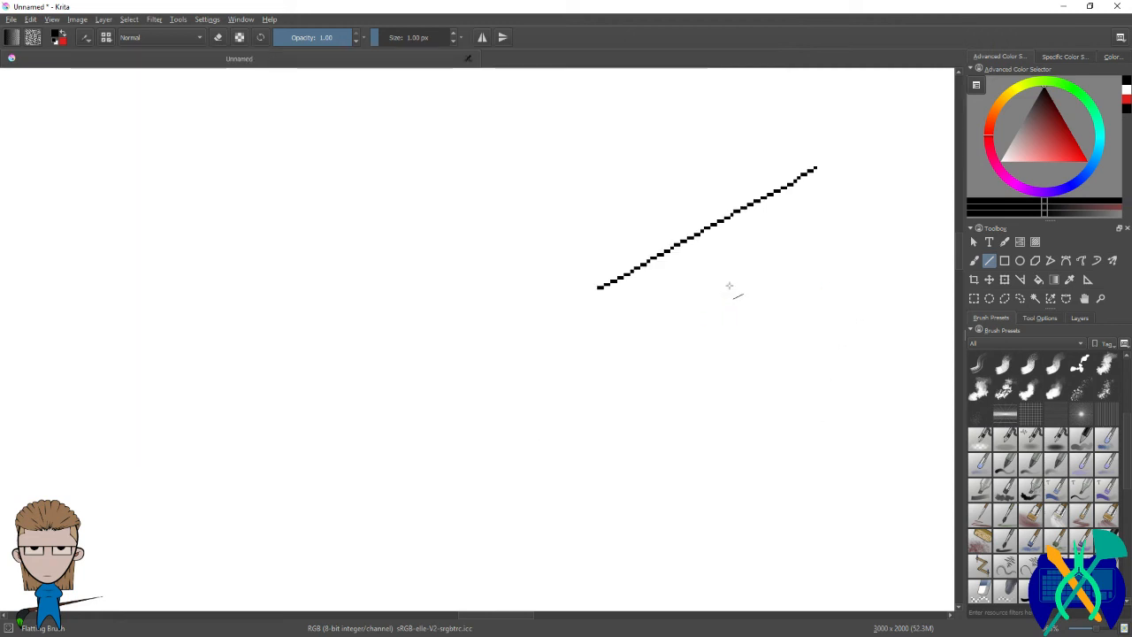
Step: Draw three more straight lines at different angles with the Flatting Brush, and clear the canvas
left_click_drag(849, 284, 444, 460)
left_click_drag(346, 219, 649, 353)
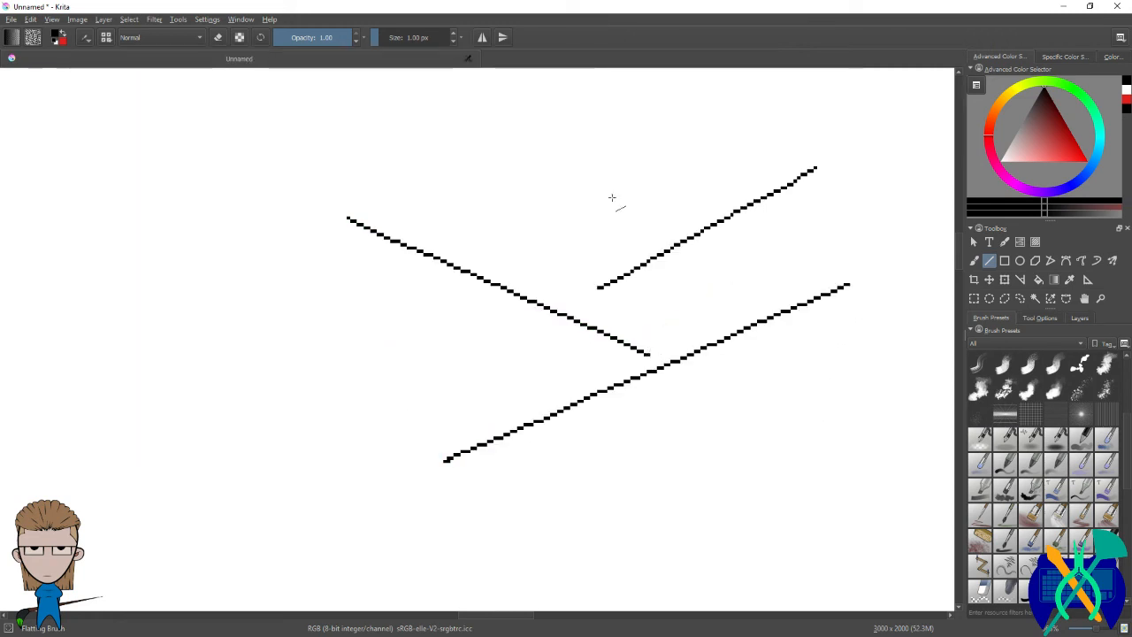
left_click_drag(627, 141, 401, 170)
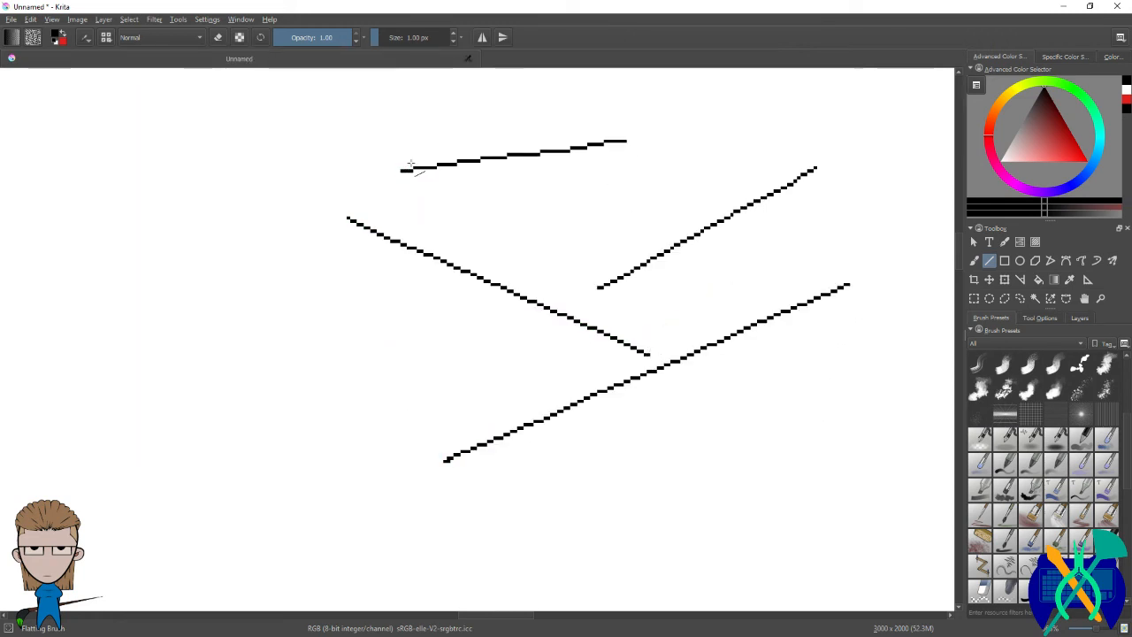
key("Delete")
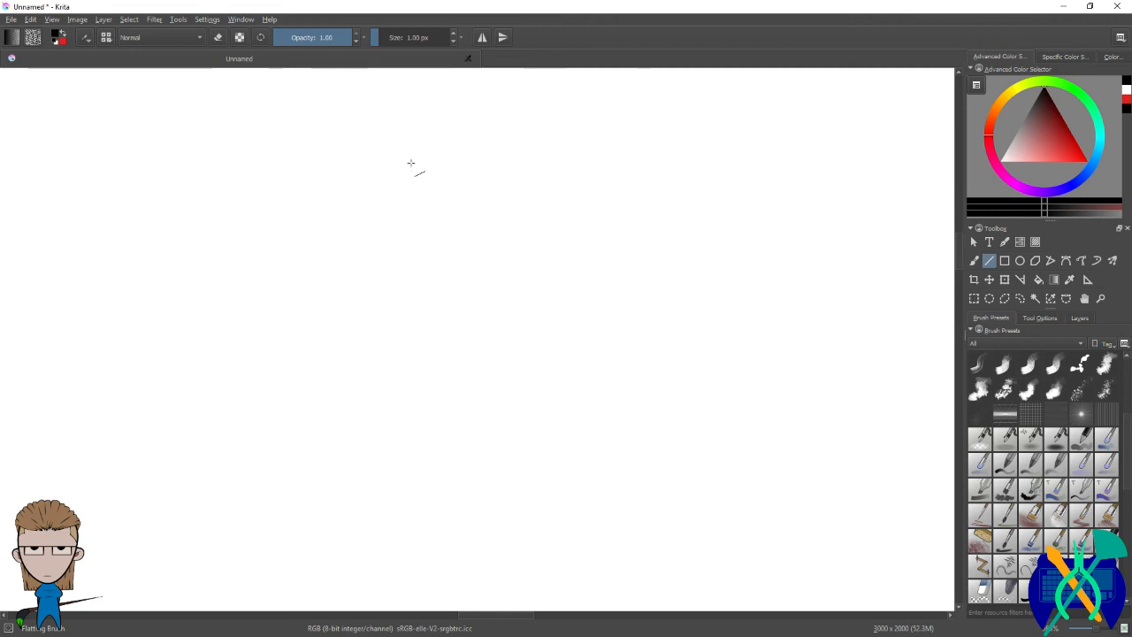
Step: Assign the Flatting Brush to the Favorite Presets tag and filter the brush presets by that tag
key("minus")
key("minus")
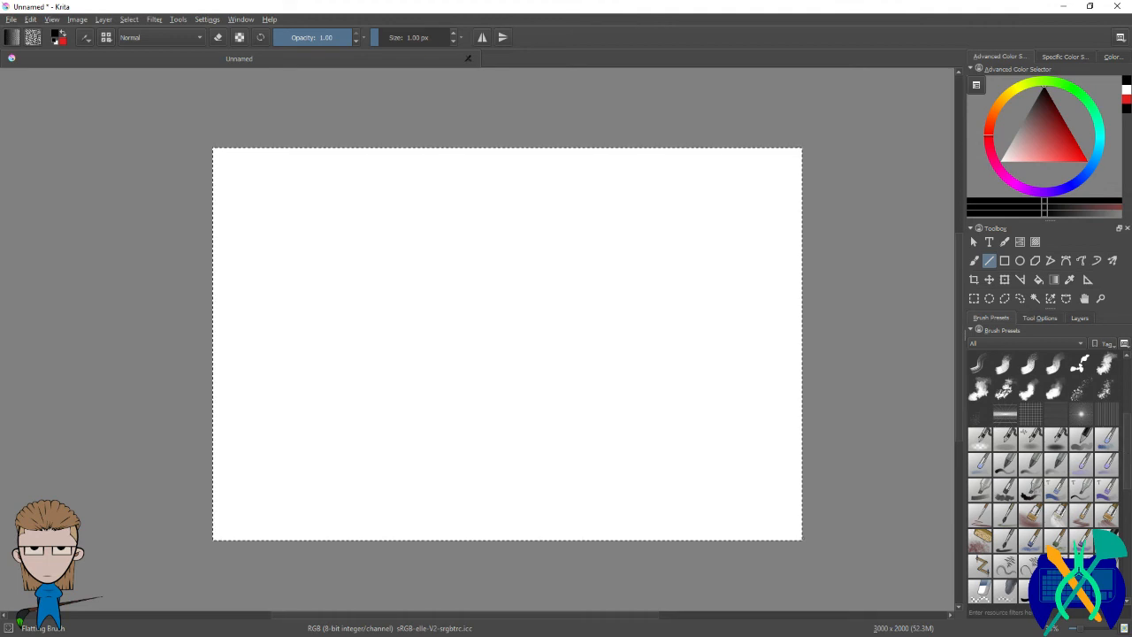
left_click(1075, 613)
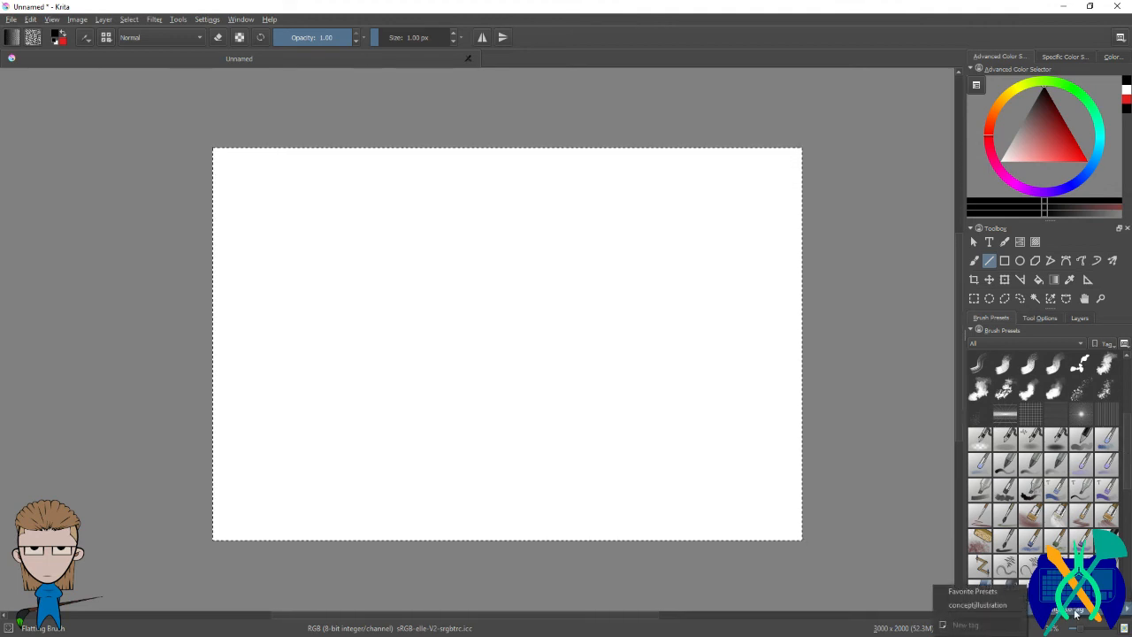
left_click(990, 592)
left_click(1026, 343)
left_click(1029, 355)
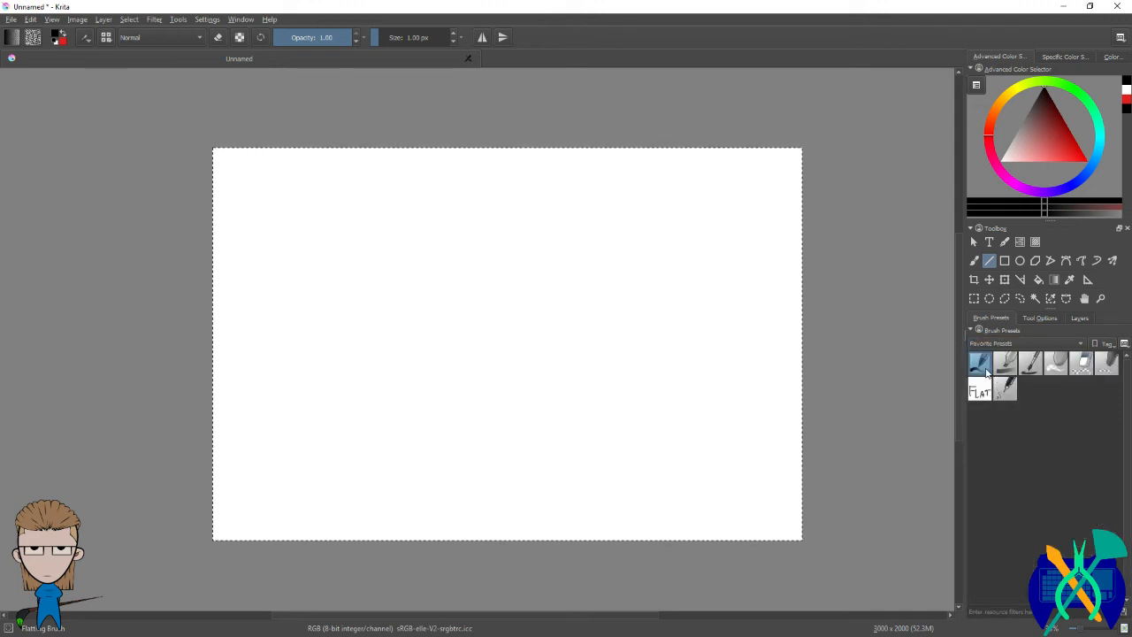
Step: Switch from the Line tool to the Freehand Brush tool, trying and undoing test strokes with the Flatting Brush
left_click_drag(599, 288, 618, 398)
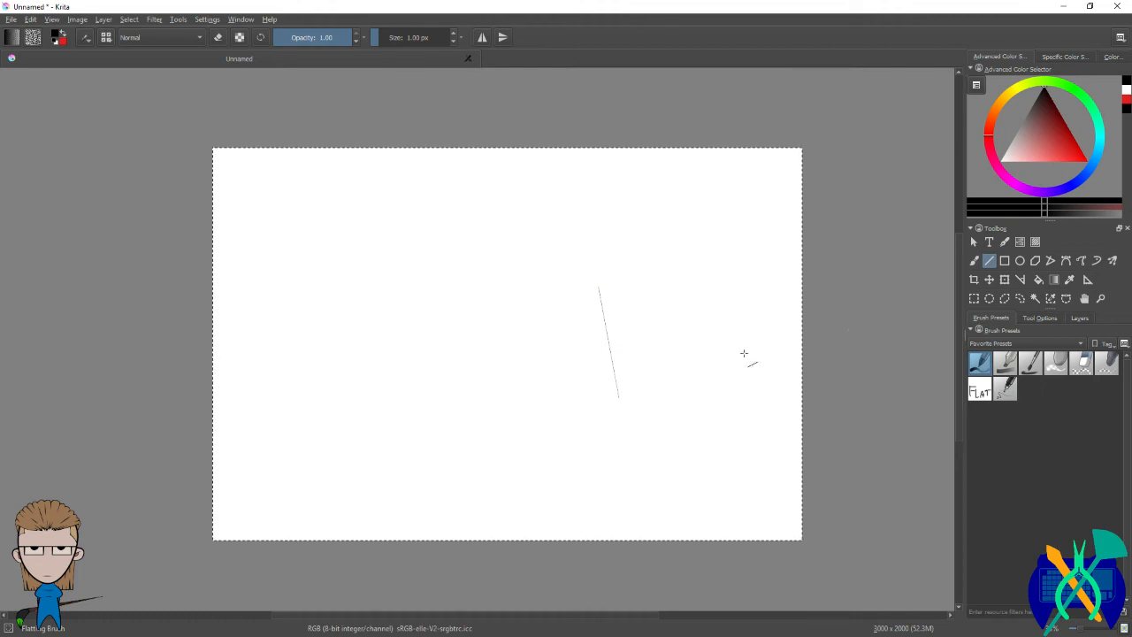
key("ctrl+z")
left_click(973, 261)
left_click_drag(551, 239, 570, 231)
scroll(478, 230, "up", 1)
left_click_drag(457, 228, 487, 301)
key("ctrl+z")
scroll(566, 281, "up", 3)
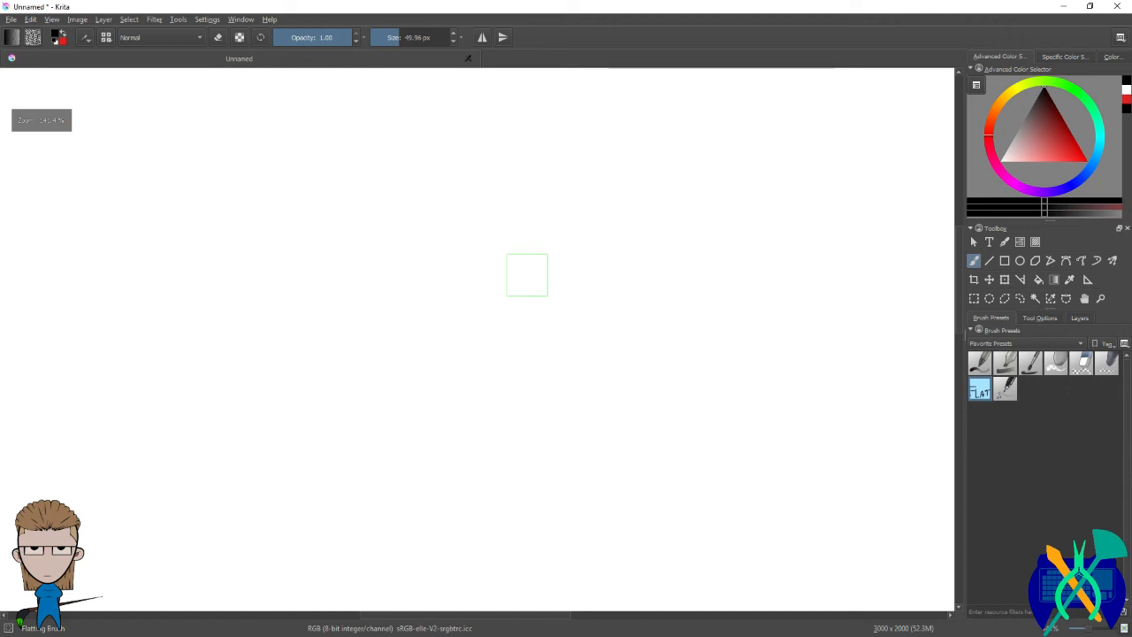
Step: Paint freehand test strokes with each of the first three favorite presets, ending with Bristles_hairy
left_click(979, 362)
mouse_move(566, 265)
left_mouse_down()
mouse_move(516, 346)
mouse_move(529, 429)
left_mouse_up()
key("ctrl+z")
left_click_drag(584, 248, 566, 408)
left_click(1005, 362)
mouse_move(750, 226)
left_mouse_down()
mouse_move(761, 296)
mouse_move(708, 464)
left_mouse_up()
left_click(1030, 362)
mouse_move(417, 212)
left_mouse_down()
mouse_move(309, 468)
mouse_move(305, 523)
left_mouse_up()
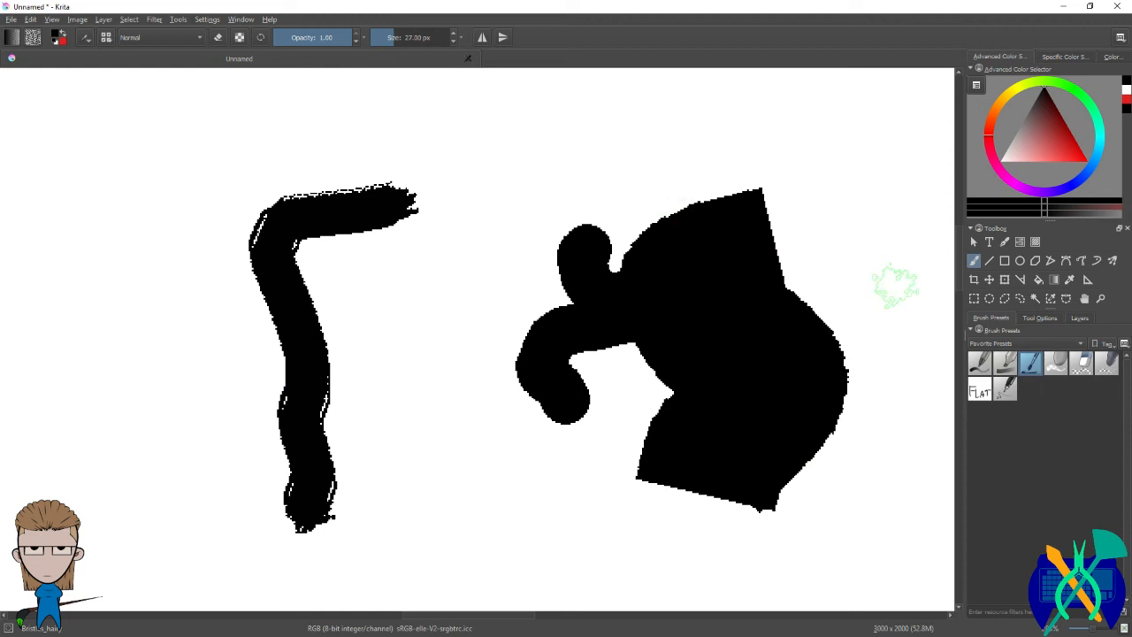
Step: Turn off Sharpness for the Bristles_hairy preset and paint two comparison strokes in the empty areas
left_click(982, 395)
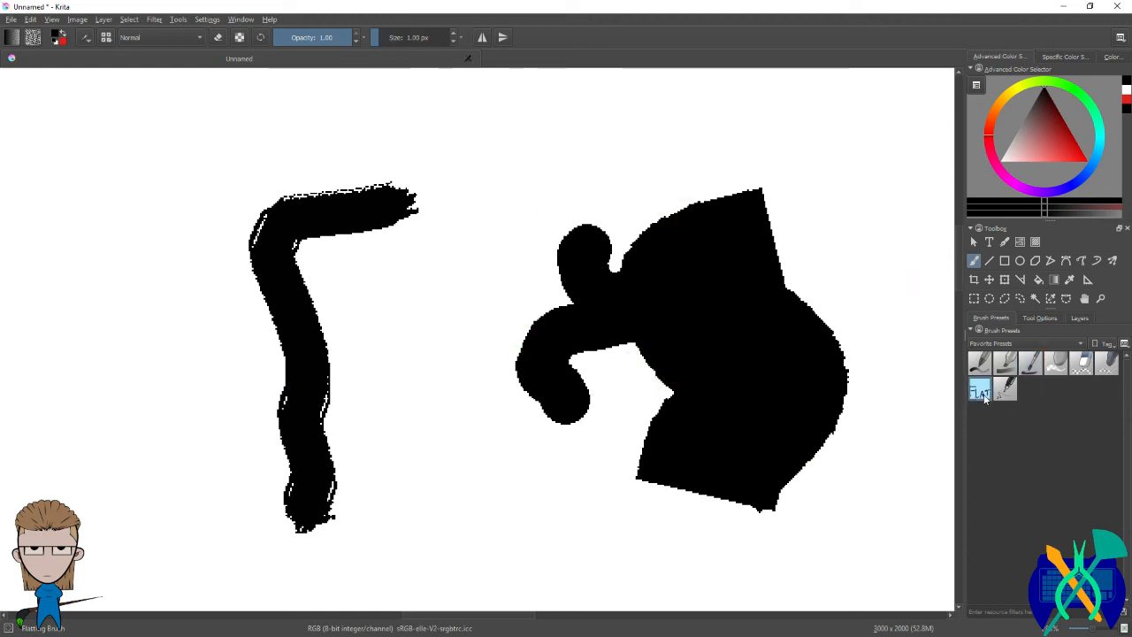
left_click(1036, 371)
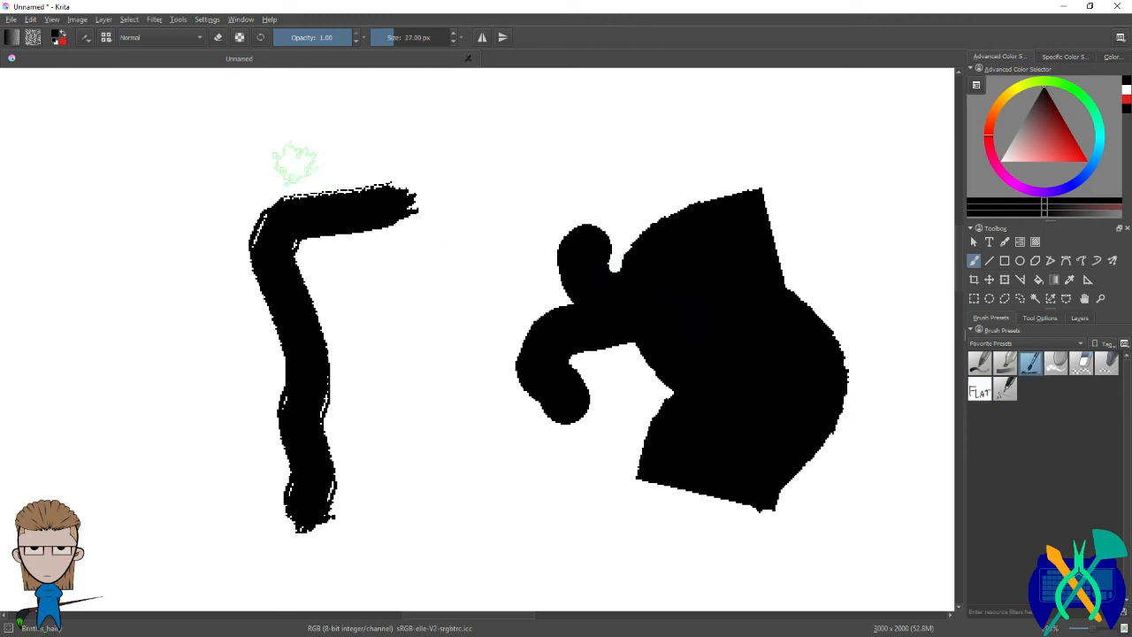
left_click(81, 39)
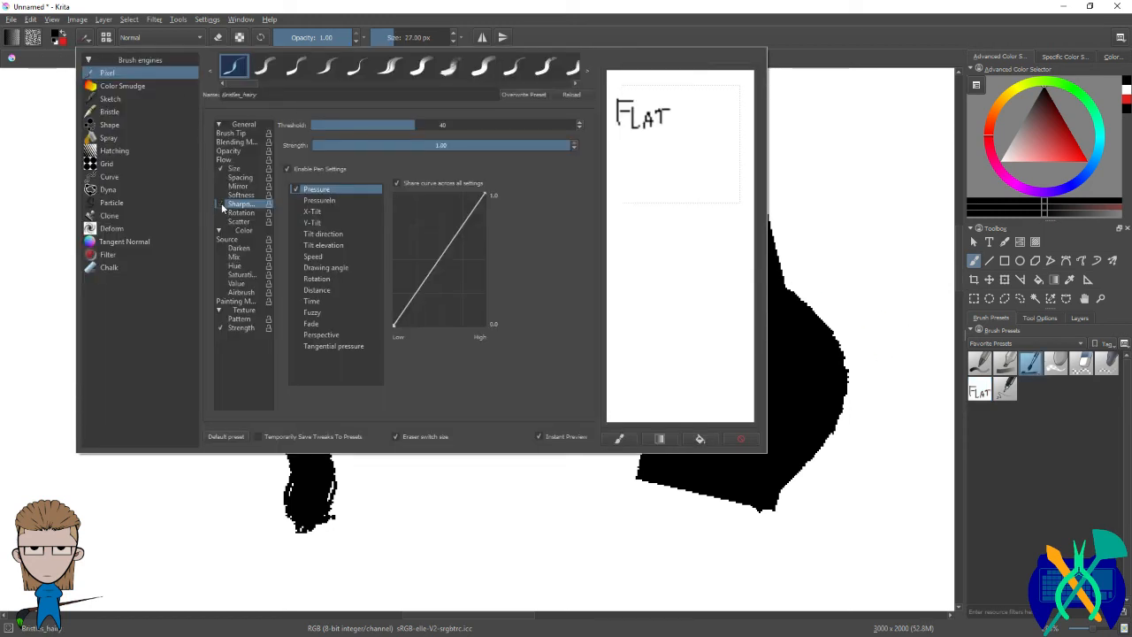
mouse_move(821, 153)
left_mouse_down()
mouse_move(659, 128)
mouse_move(482, 193)
mouse_move(497, 227)
left_mouse_up()
mouse_move(407, 323)
left_mouse_down()
mouse_move(414, 449)
mouse_move(434, 484)
left_mouse_up()
Step: Paint a Flatting Brush stroke beside the black shape, enable Sharpness, and add two more thin strokes for comparison
left_click(992, 397)
mouse_move(851, 228)
left_mouse_down()
mouse_move(912, 305)
mouse_move(878, 446)
left_mouse_up()
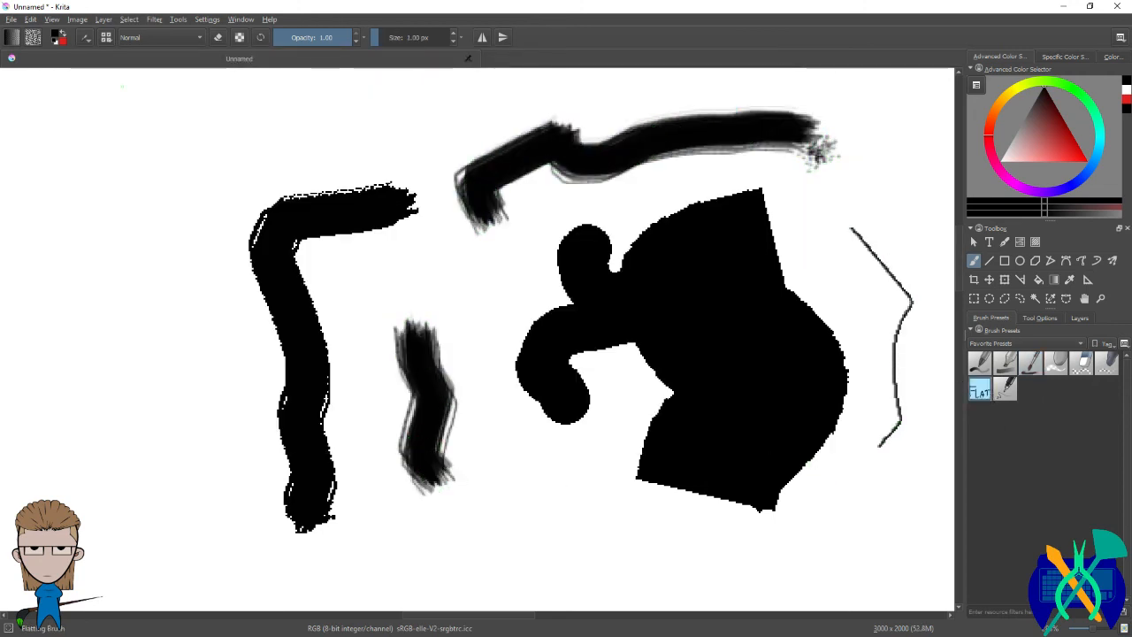
left_click(85, 37)
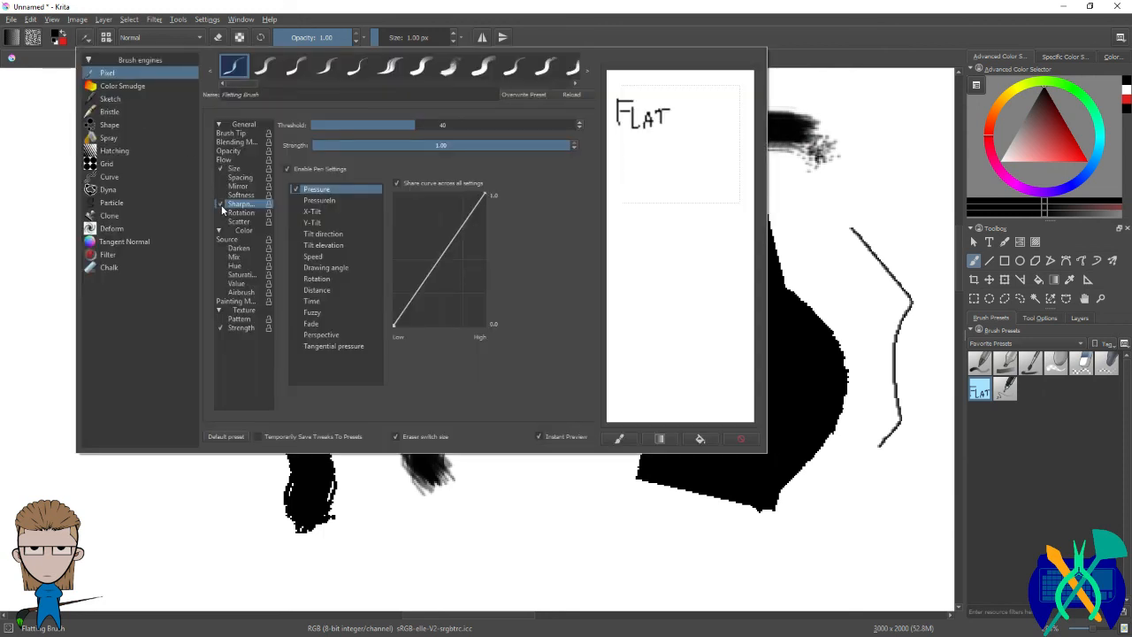
left_click(871, 199)
left_click_drag(862, 166, 900, 252)
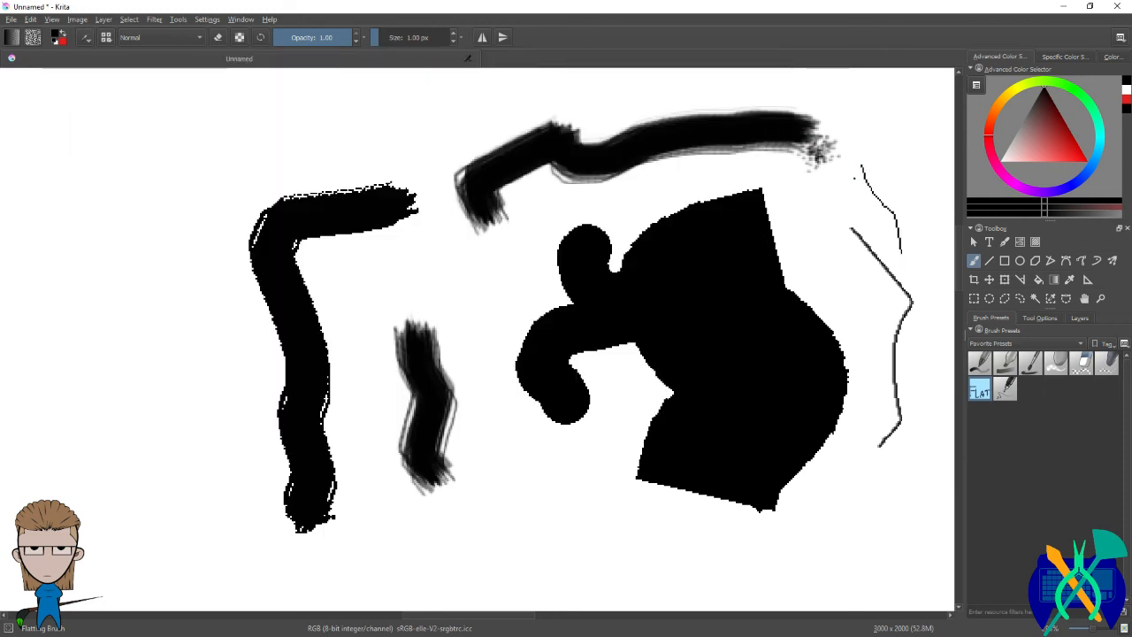
left_click_drag(156, 144, 248, 107)
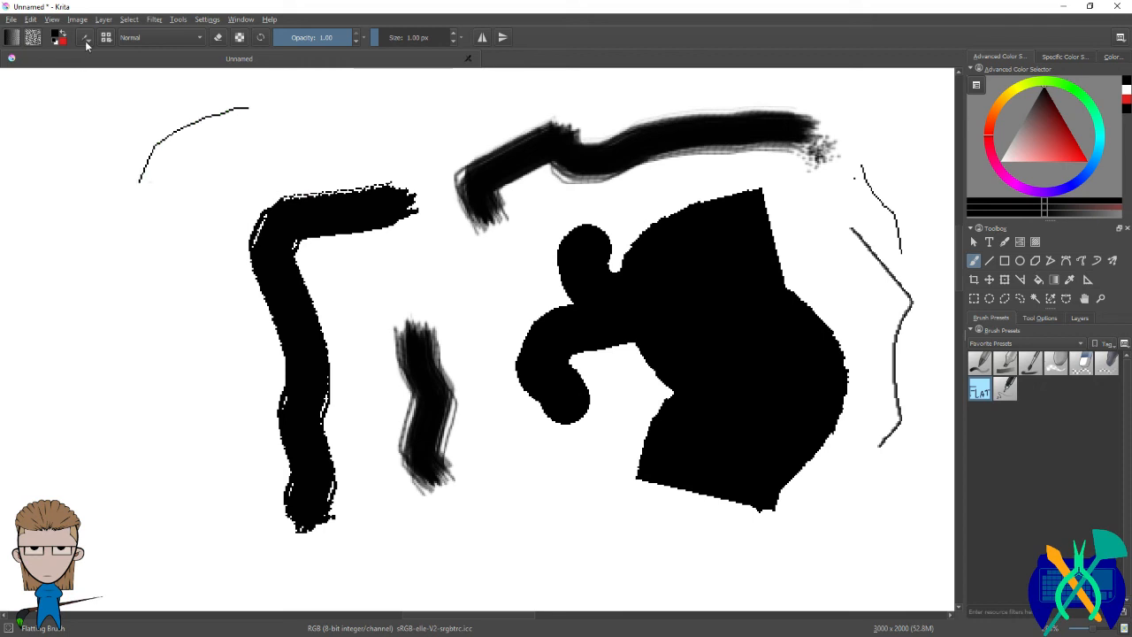
Step: Erase two parallel strips in the black shape with Eraser_hard, turning off Sharpness before the second strip
left_click(1080, 362)
left_click_drag(771, 331, 746, 432)
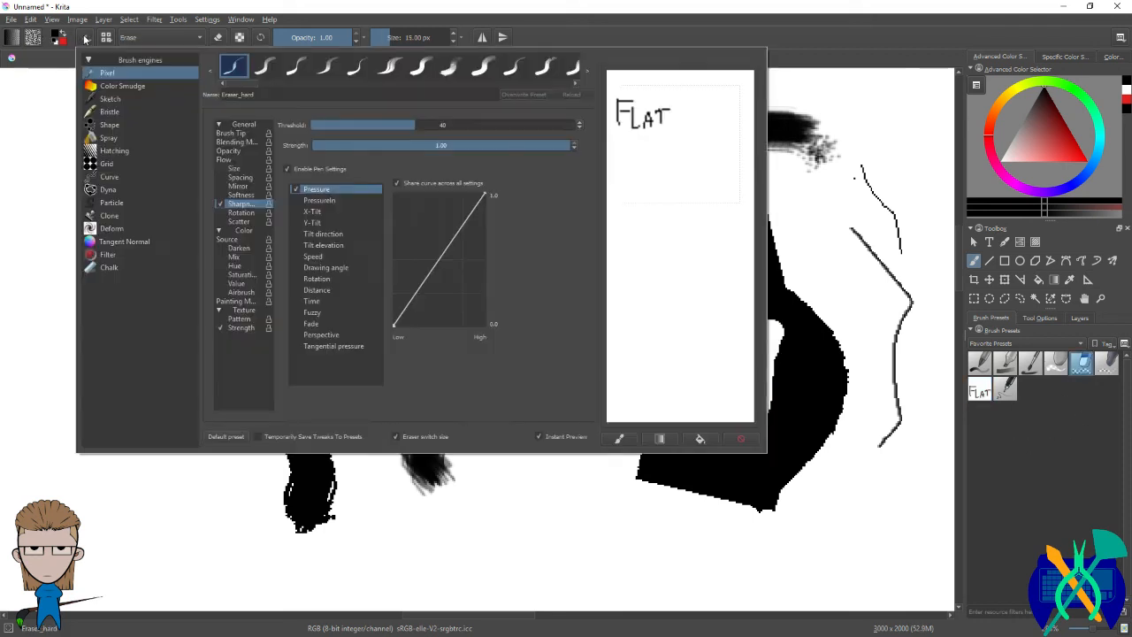
left_click(86, 39)
left_click(220, 204)
left_click(797, 362)
left_click_drag(800, 344, 793, 434)
Step: Erase a soft spot in the black shape with Eraser_soft, enable its Sharpness, and erase more of the shape
left_click(1105, 363)
left_click_drag(694, 301, 739, 252)
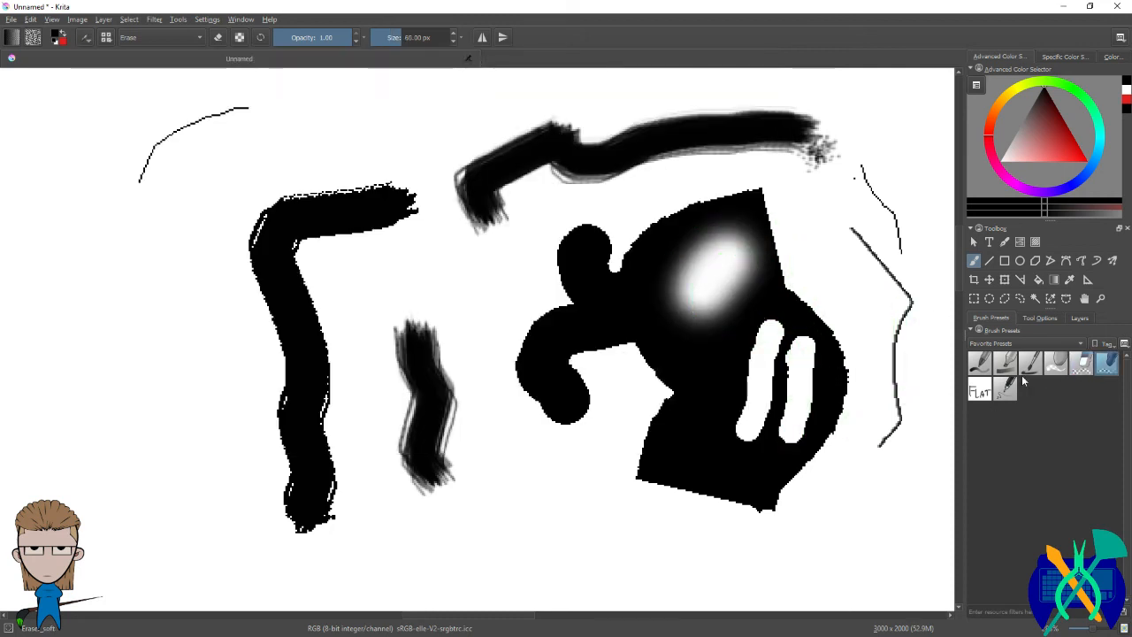
left_click(85, 38)
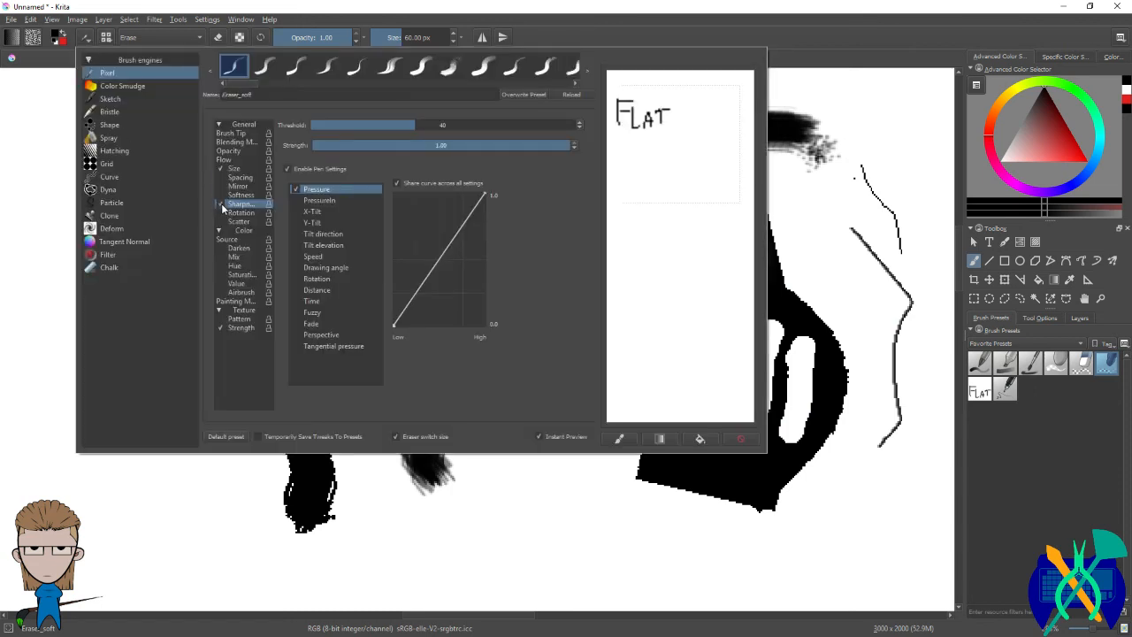
left_click(802, 242)
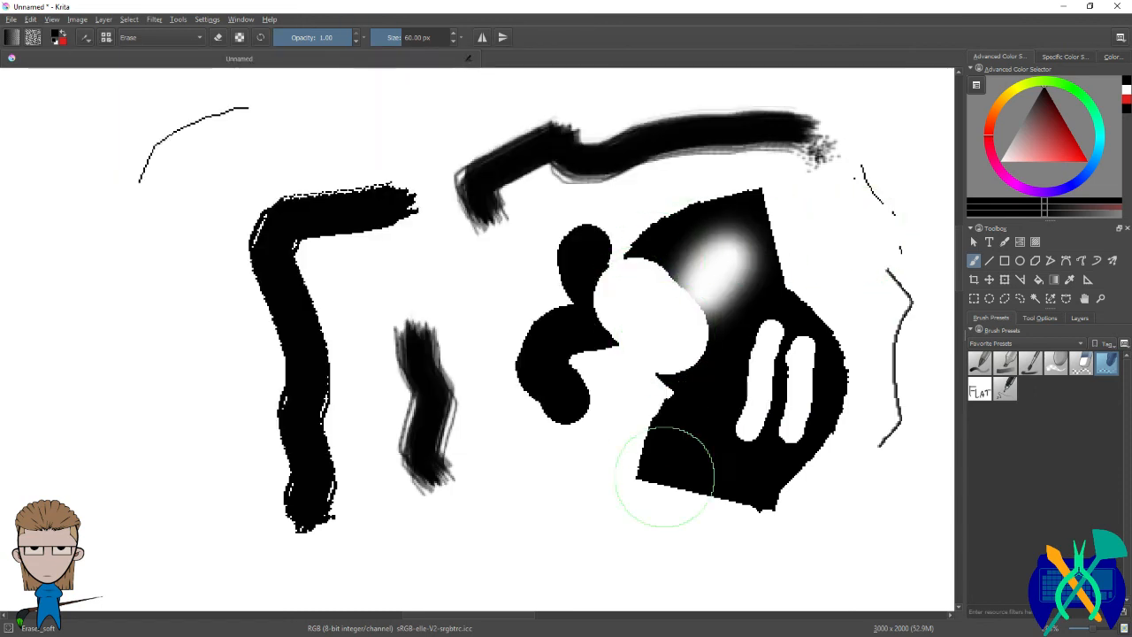
Step: Erase all the remaining test strokes from the canvas with Eraser_soft
scroll(438, 425, "down", 5)
scroll(438, 425, "up", 3)
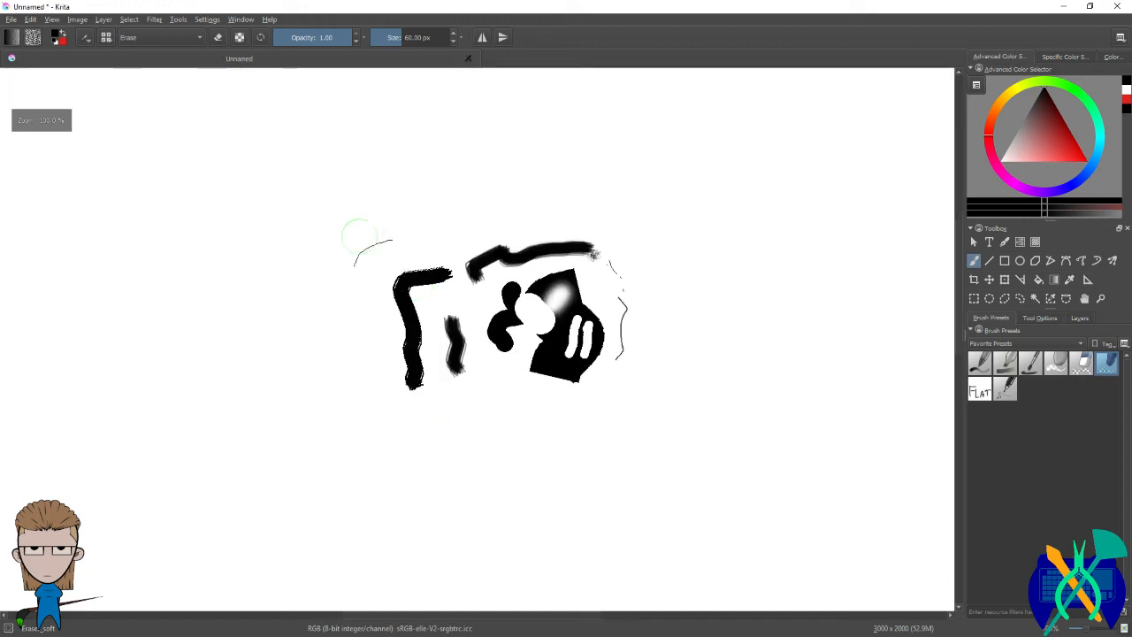
mouse_move(400, 265)
left_mouse_down()
mouse_move(413, 377)
mouse_move(439, 408)
mouse_move(394, 355)
mouse_move(436, 279)
mouse_move(452, 383)
mouse_move(505, 289)
mouse_move(521, 228)
mouse_move(513, 276)
mouse_move(535, 243)
mouse_move(537, 419)
mouse_move(574, 452)
mouse_move(552, 356)
mouse_move(526, 360)
mouse_move(560, 304)
mouse_move(555, 259)
mouse_move(579, 308)
mouse_move(697, 327)
mouse_move(568, 362)
mouse_move(552, 378)
mouse_move(614, 248)
mouse_move(622, 288)
left_mouse_up()
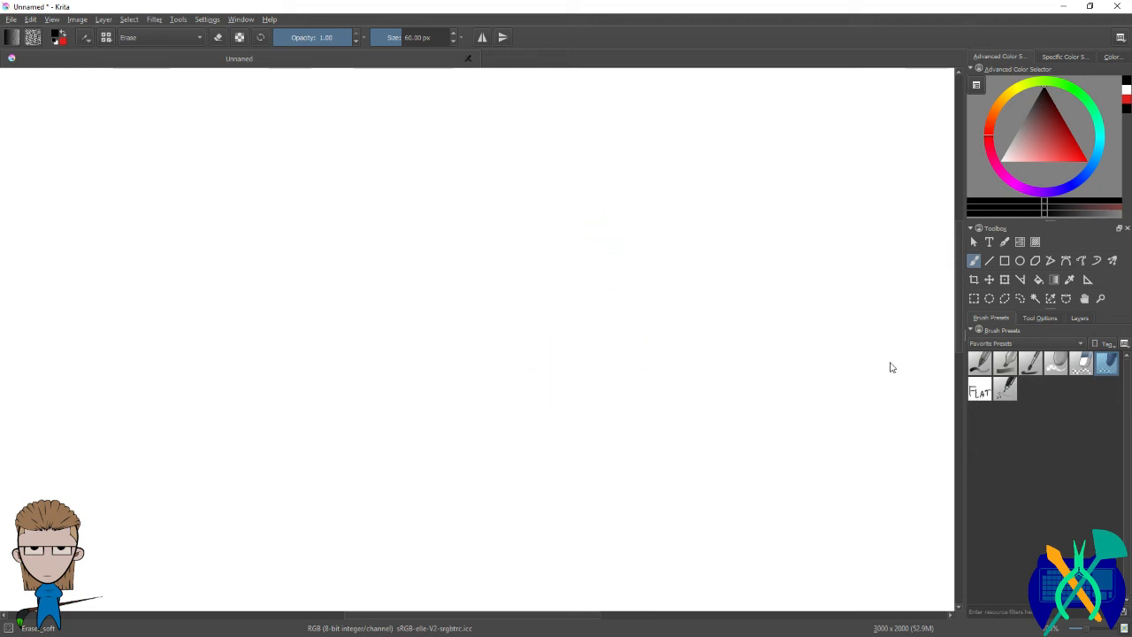
Step: Draw a long freehand diagonal stroke with the Flatting Brush at 1 px, and select the Basic_tip_default preset
left_click(979, 392)
left_click_drag(398, 174, 827, 352)
scroll(827, 351, "up", 1)
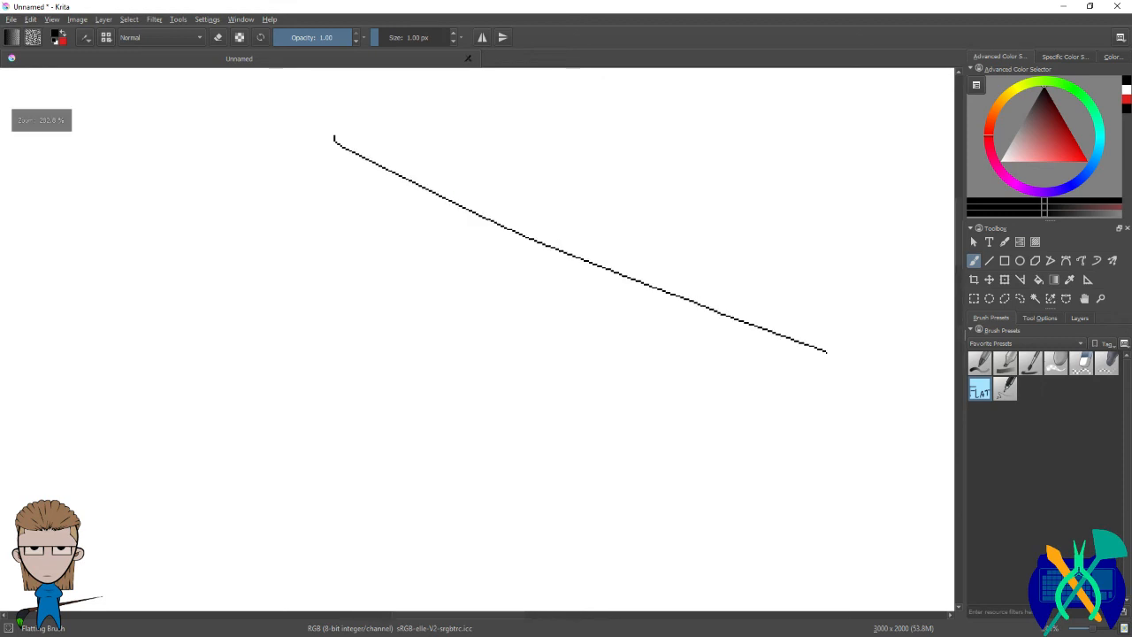
scroll(562, 204, "up", 1)
scroll(217, 115, "up", 2)
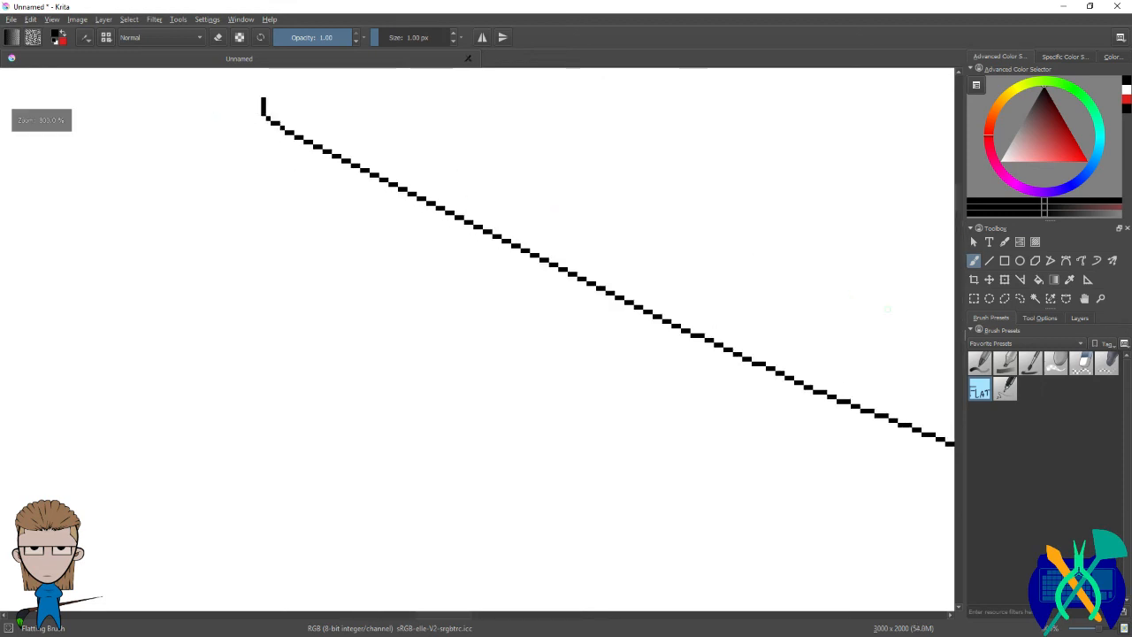
left_click(980, 362)
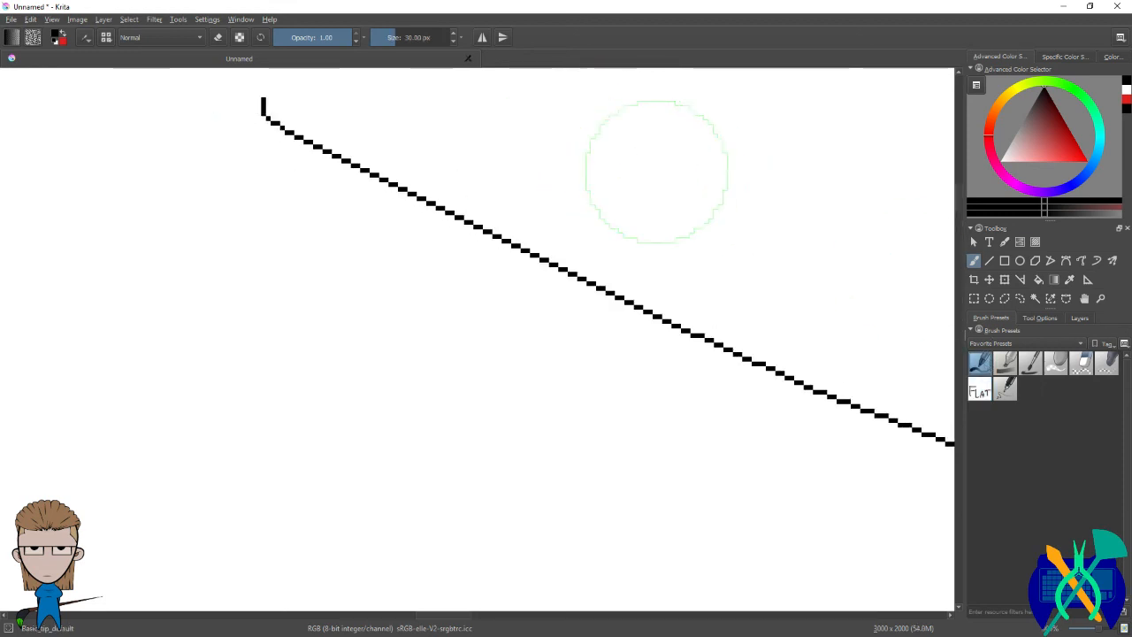
Step: Paint a short thick stroke above the diagonal line with Basic_tip_default at 30 px
scroll(458, 366, "down", 2)
left_click(515, 203)
left_click_drag(515, 202, 623, 210)
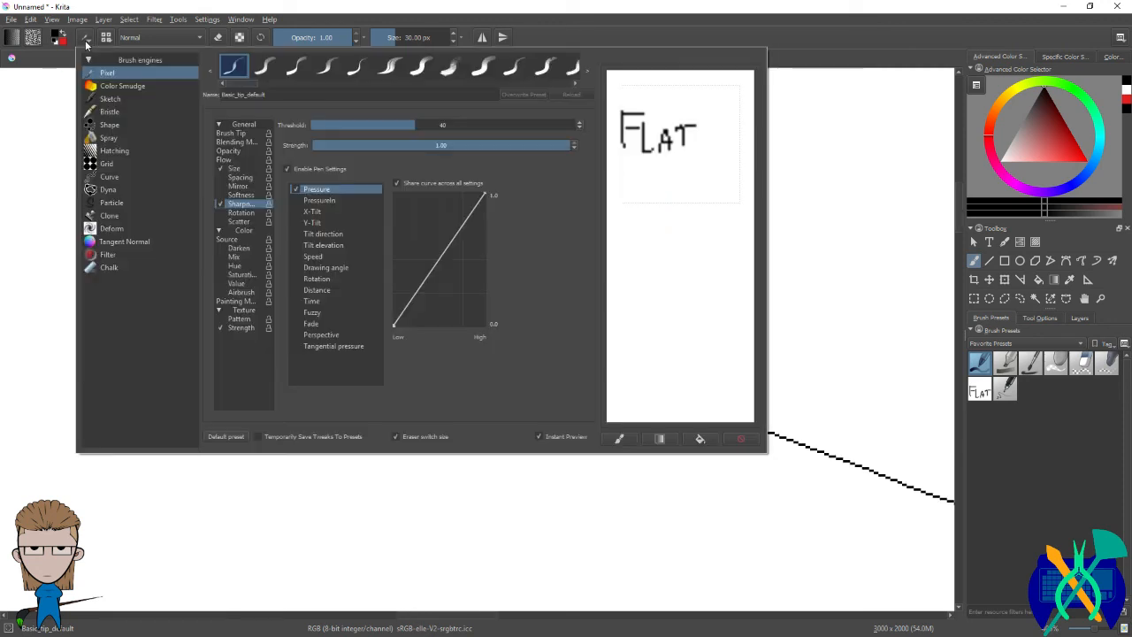
Step: Turn off Sharpness for Basic_tip_default and paint a dot and a short stroke beside the sharp one
left_click(86, 38)
left_click(221, 204)
left_click(771, 166)
left_click_drag(697, 124, 664, 122)
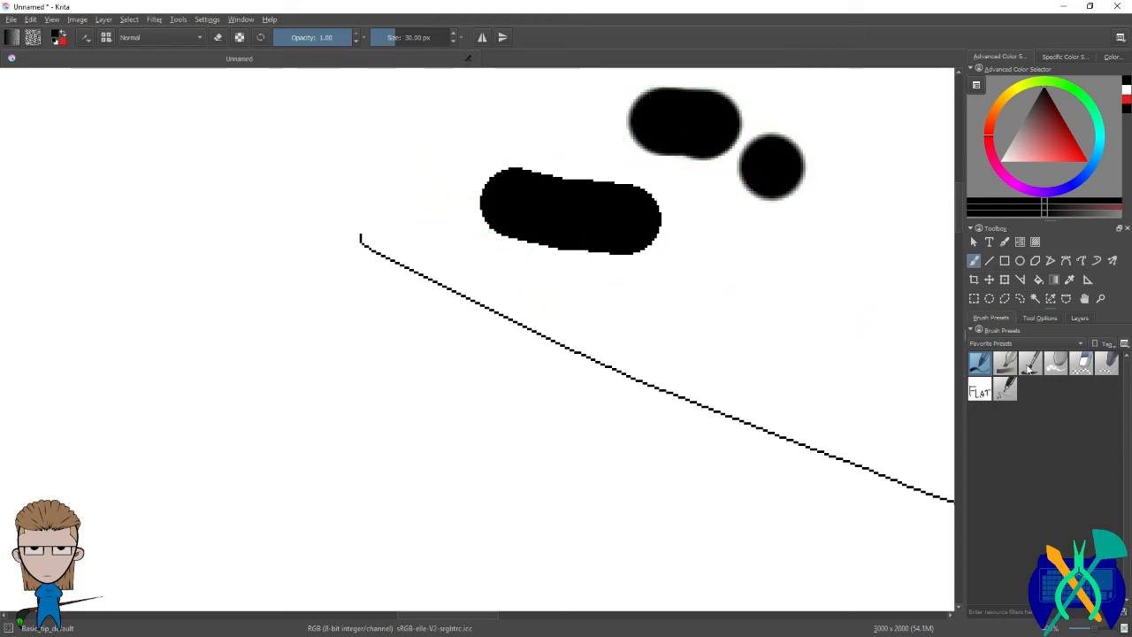
Step: Paint a broad block with Block_basic at 86 px and draw several thin lines with the Flatting Brush at 1 px
left_click(1004, 362)
left_click_drag(849, 336, 688, 312)
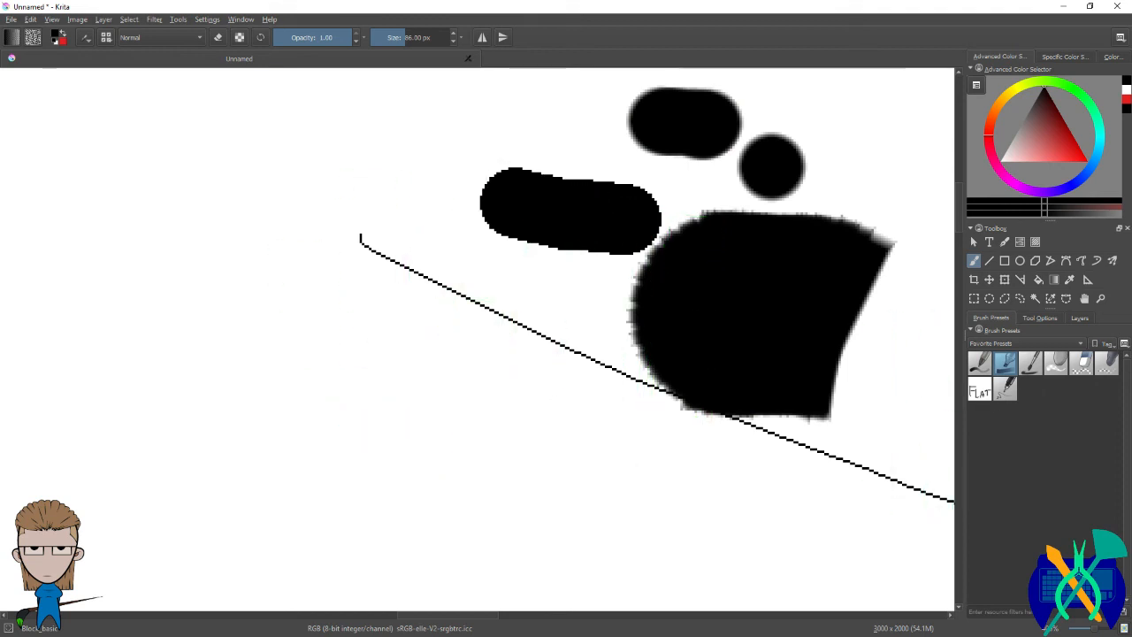
left_click(980, 392)
left_click_drag(269, 389, 550, 489)
left_click_drag(322, 309, 486, 369)
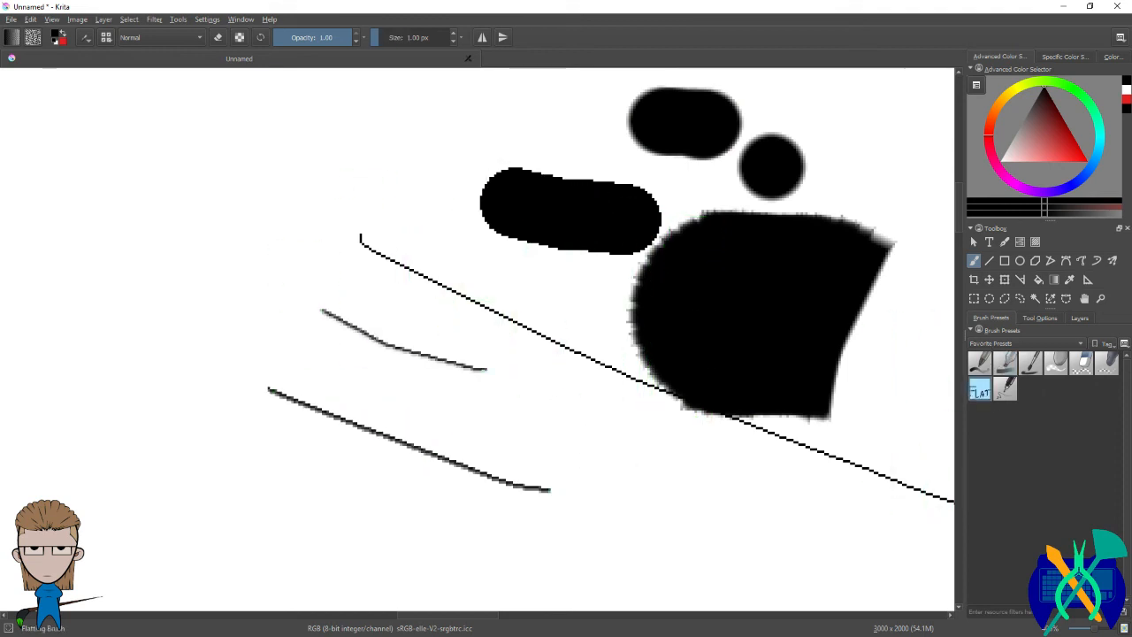
mouse_move(359, 285)
left_mouse_down()
mouse_move(238, 314)
mouse_move(211, 363)
mouse_move(206, 297)
mouse_move(229, 224)
mouse_move(267, 201)
left_mouse_up()
Step: Enable Sharpness for the Flatting Brush and draw a dot and a curved line near the soft lines
left_click(86, 38)
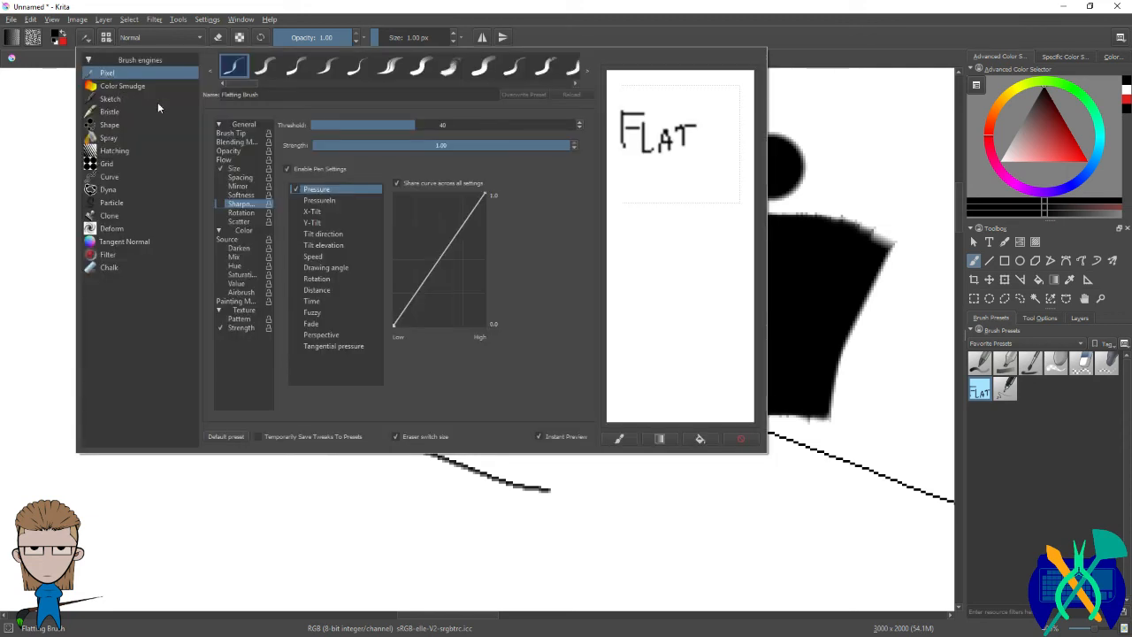
left_click(277, 509)
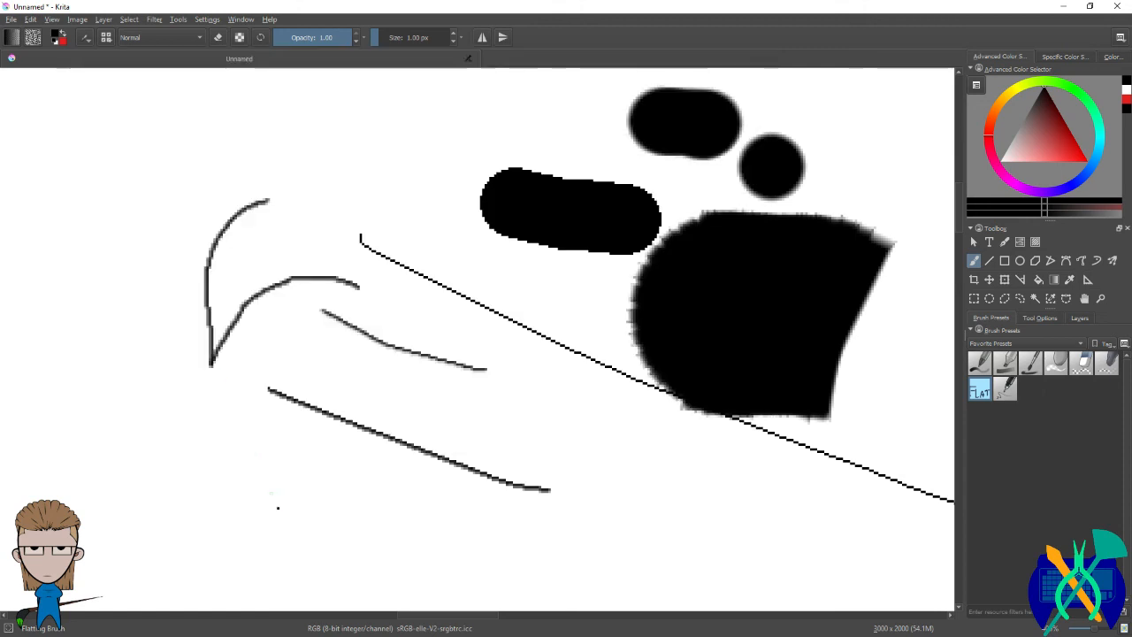
left_click_drag(125, 309, 230, 455)
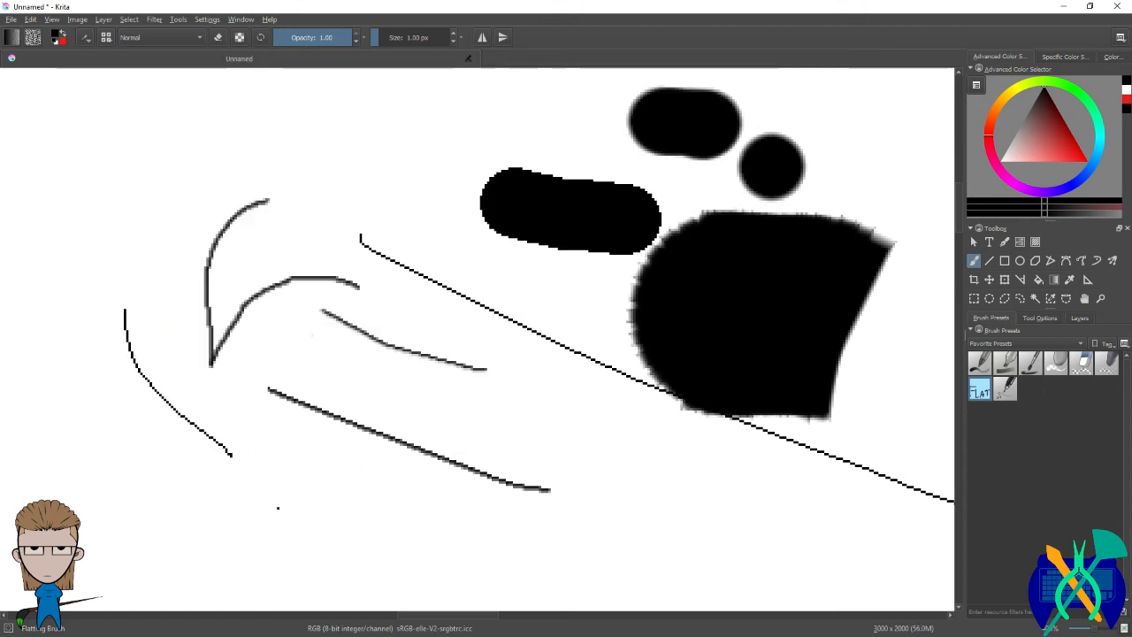
Step: Clear all test strokes from the Krita canvas, minimizing the GIMP window, and remove the selection around the canvas
key("Delete")
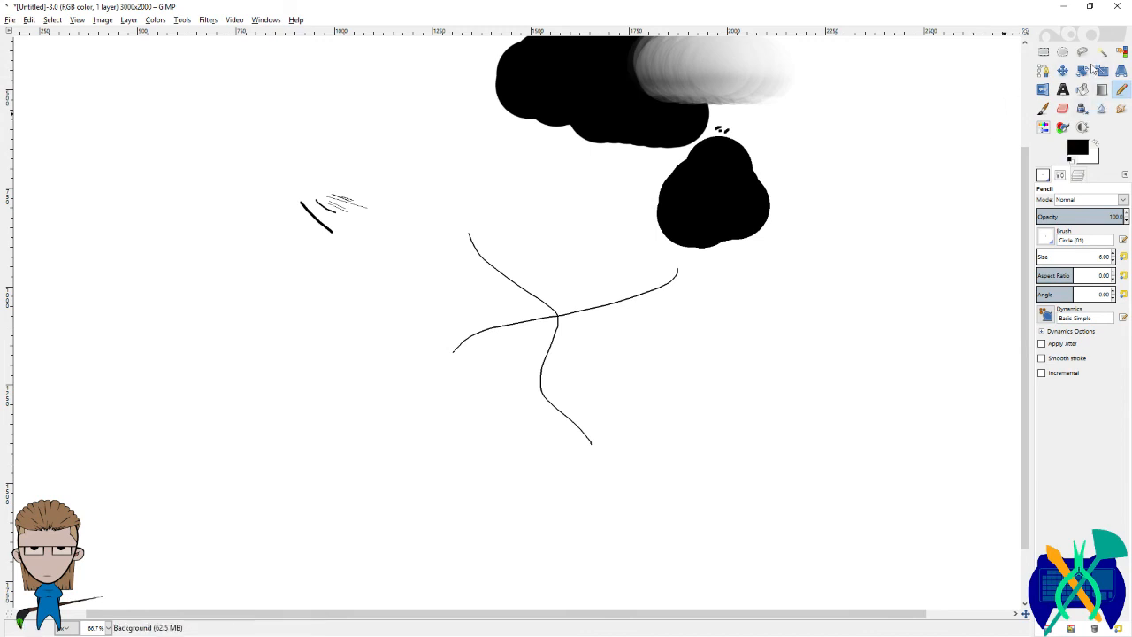
left_click(1063, 7)
scroll(541, 263, "down", 3)
scroll(541, 263, "down", 3)
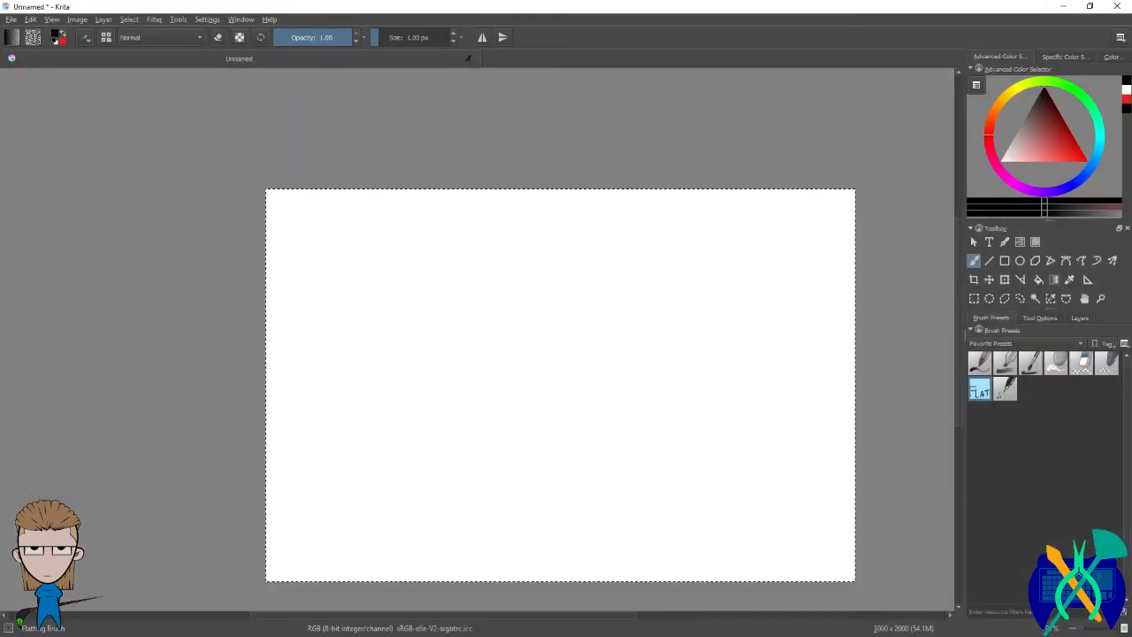
left_click_drag(767, 431, 720, 380)
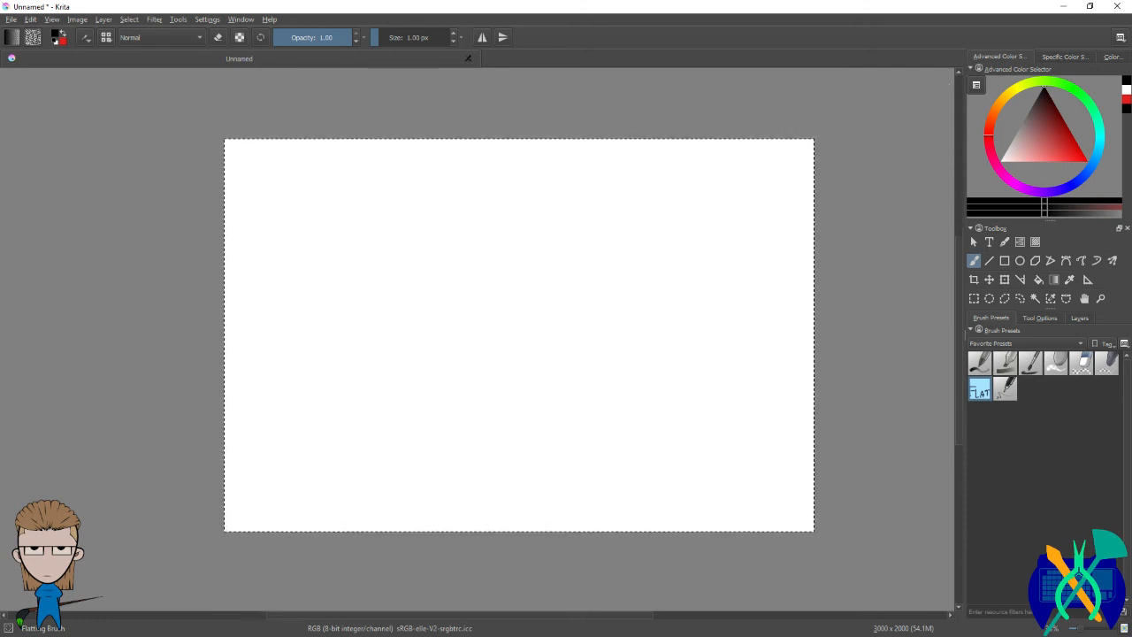
left_click(975, 300)
left_click(939, 288)
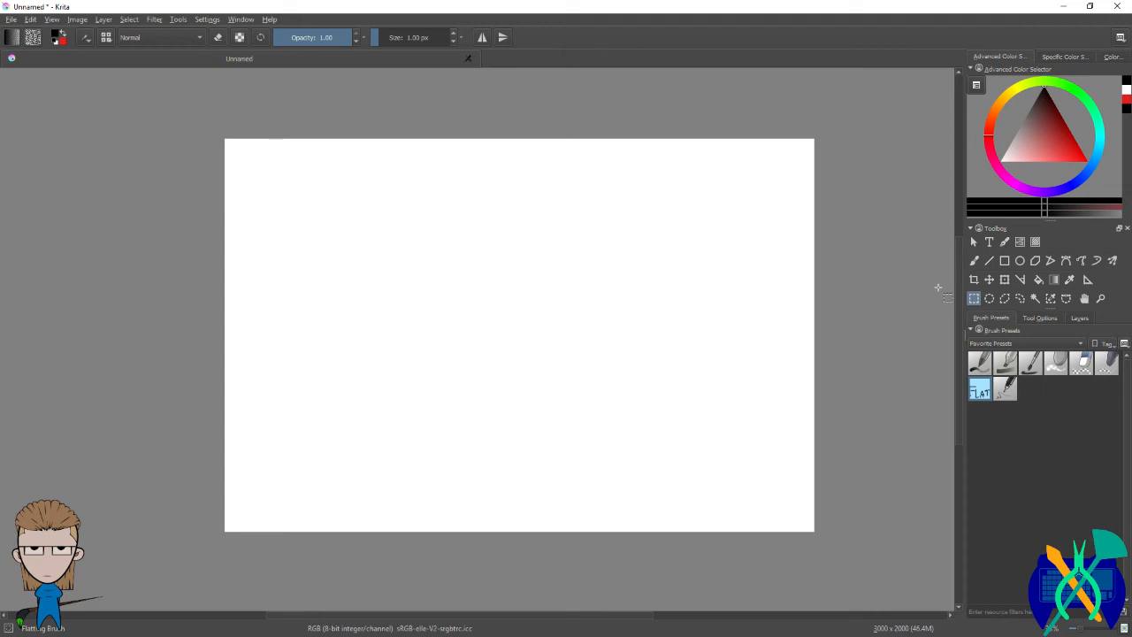
Step: Try a curved freehand stroke with the Bristles_hairy preset at 27 px and undo it
left_click(1030, 363)
scroll(794, 326, "up", 3)
left_click_drag(662, 296, 587, 368)
left_click(835, 364)
left_click(974, 261)
mouse_move(794, 234)
left_mouse_down()
mouse_move(594, 287)
mouse_move(534, 390)
left_mouse_up()
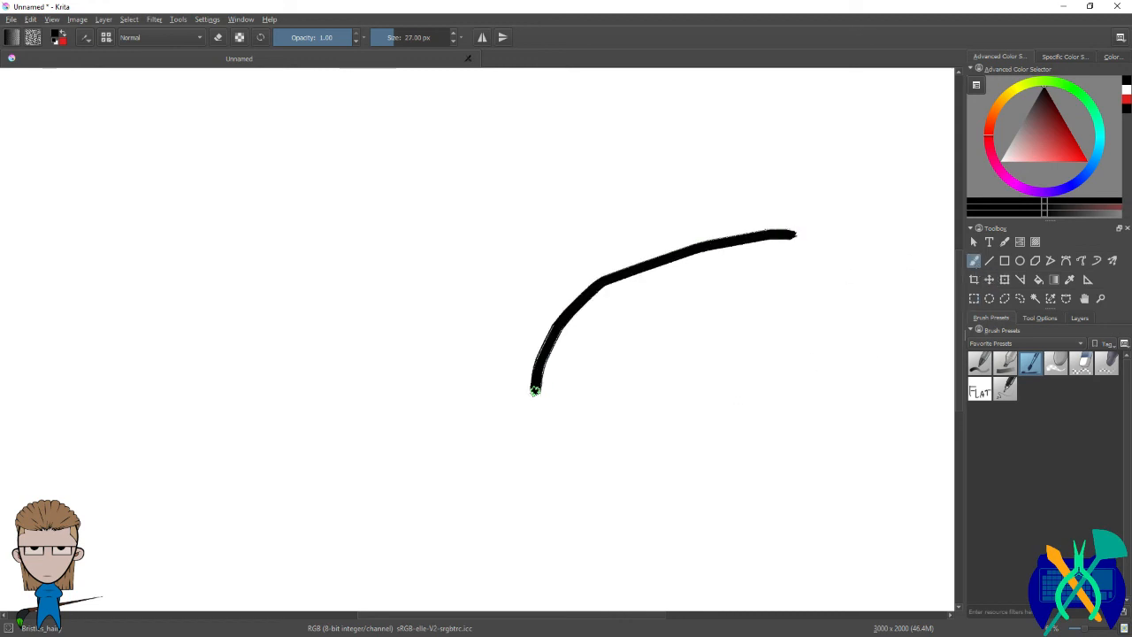
key("ctrl+z")
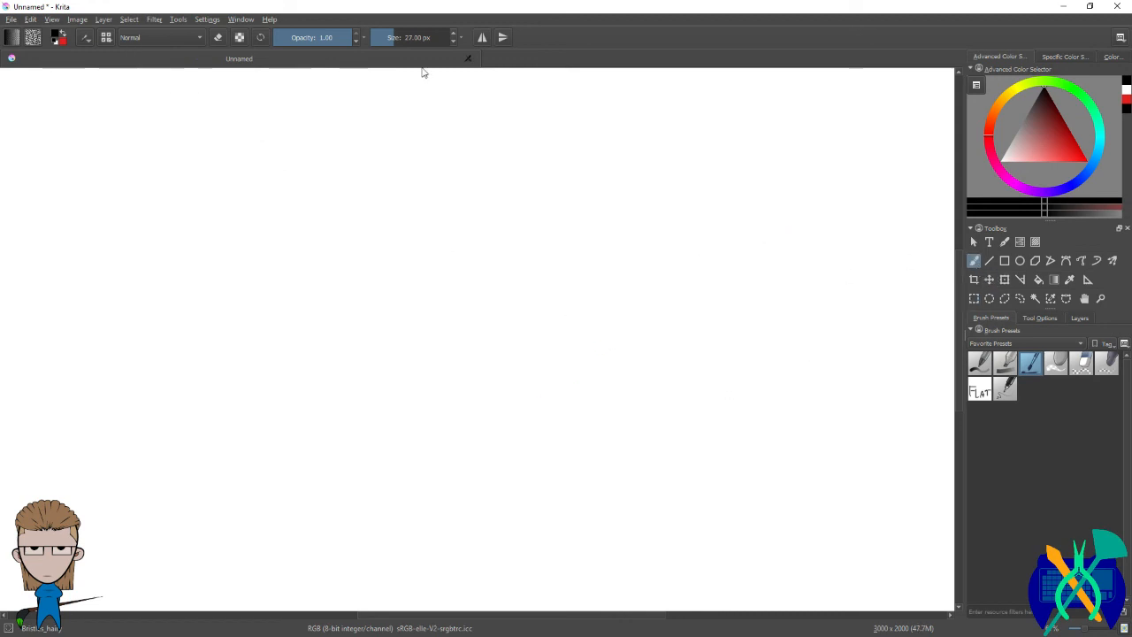
Step: Turn off Sharpness for Bristles_hairy, try a zigzag stroke, and undo that stroke
left_click(85, 40)
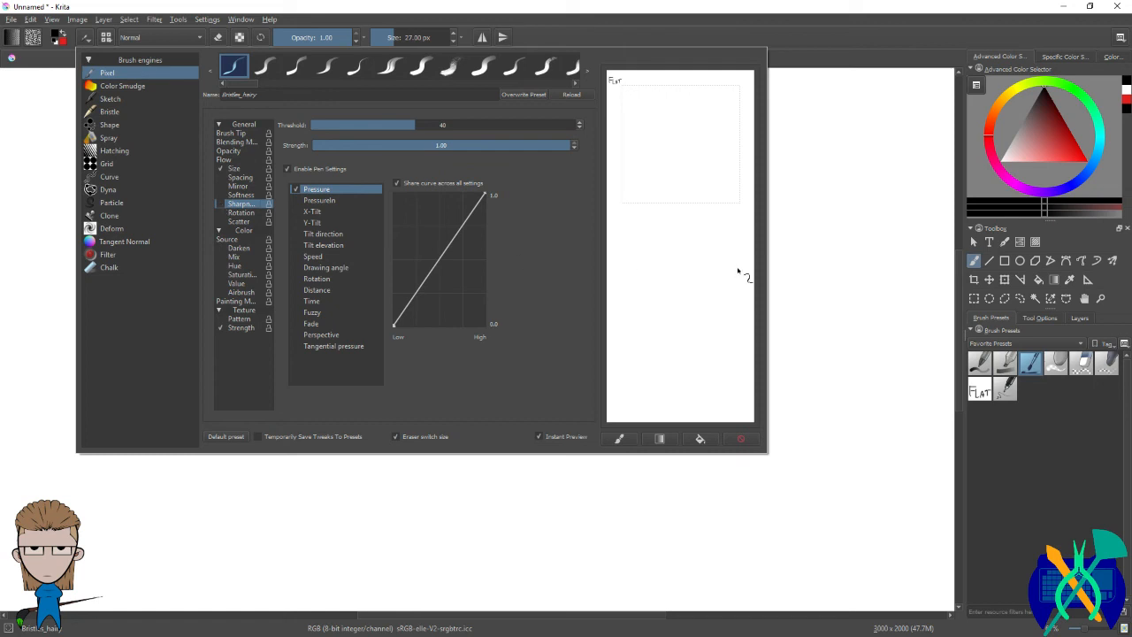
mouse_move(805, 187)
left_mouse_down()
mouse_move(607, 316)
mouse_move(571, 239)
mouse_move(539, 224)
mouse_move(454, 262)
left_mouse_up()
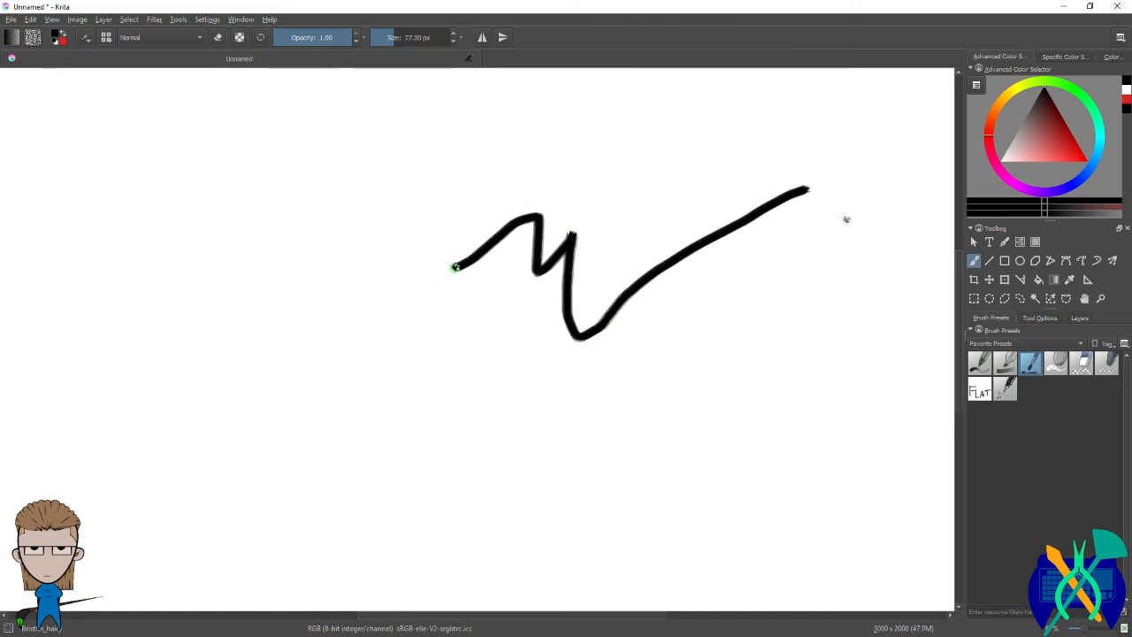
key("ctrl+z")
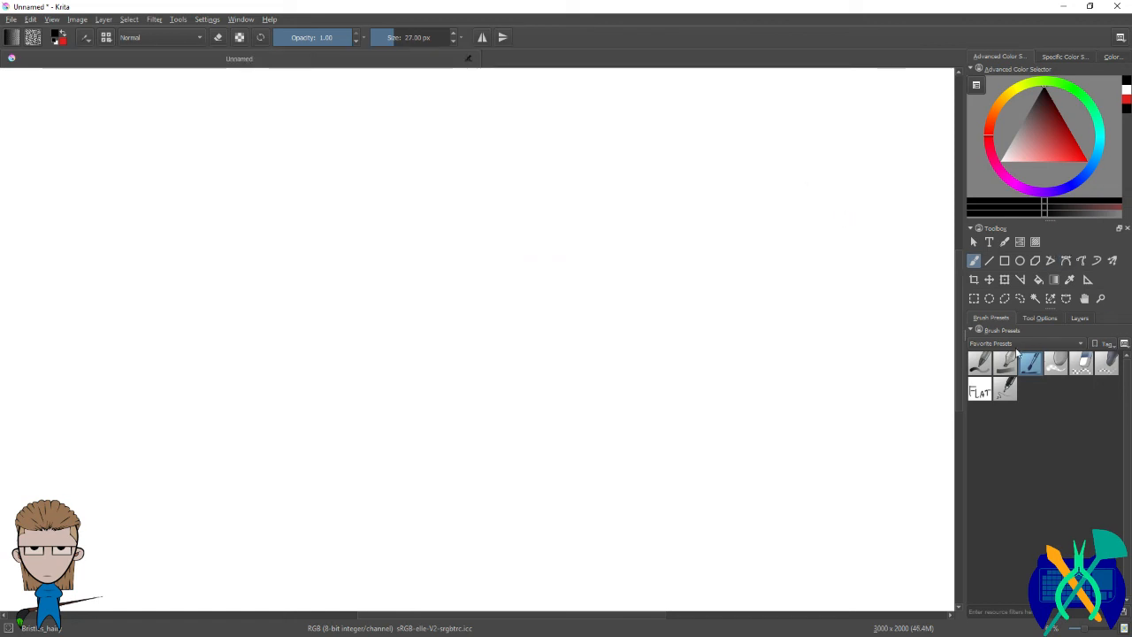
Step: Filter the brush presets by the concept&illustration tag and try two test strokes, undoing each one
left_click(1016, 343)
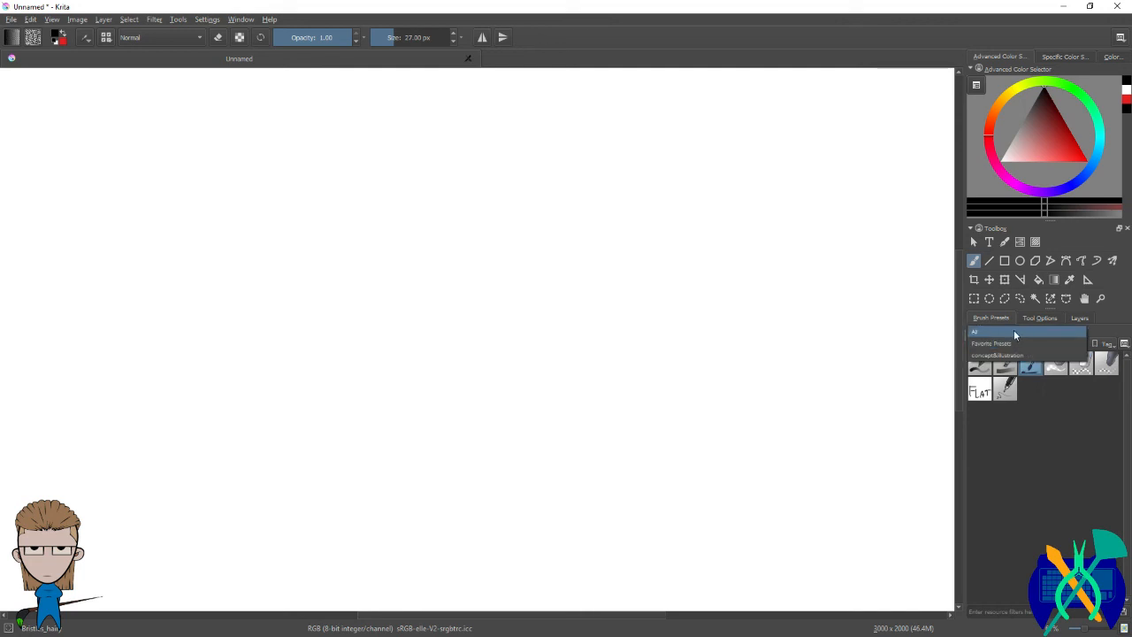
left_click(996, 354)
left_click_drag(655, 236, 489, 378)
key("ctrl+z")
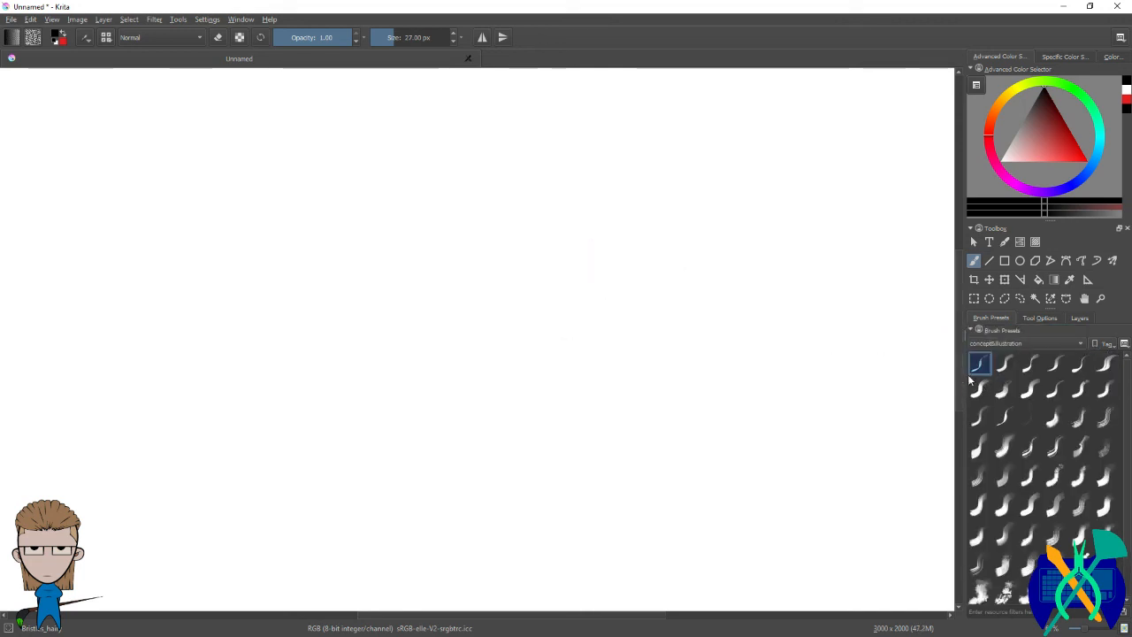
mouse_move(766, 263)
left_mouse_down()
mouse_move(620, 357)
mouse_move(563, 366)
left_mouse_up()
key("ctrl+z")
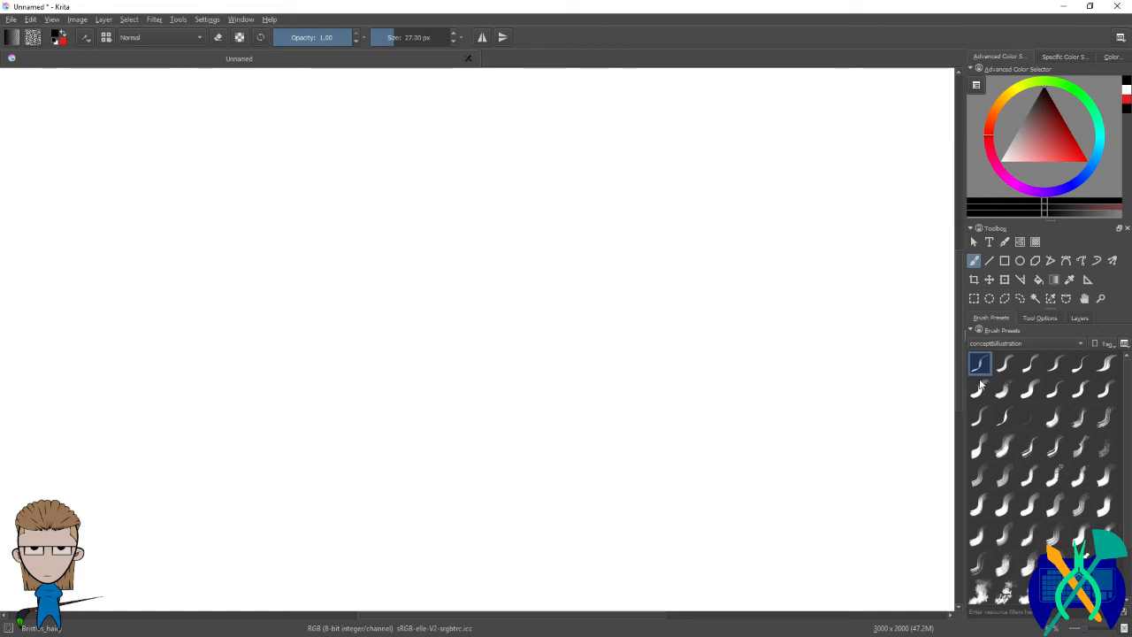
Step: Try test strokes with several basic concept&illustration presets, ending with 1.Basic flat diagonal 2, and undo each one
left_click(980, 389)
mouse_move(756, 292)
left_mouse_down()
mouse_move(627, 390)
mouse_move(519, 398)
left_mouse_up()
key("ctrl+z")
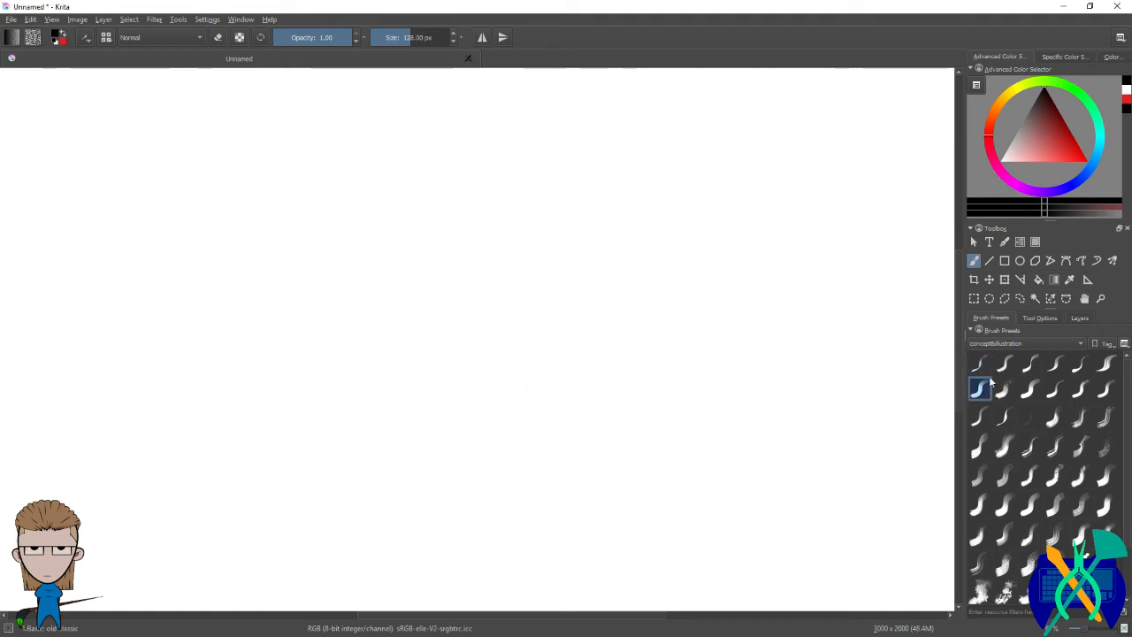
mouse_move(750, 281)
left_mouse_down()
mouse_move(470, 405)
mouse_move(433, 407)
left_mouse_up()
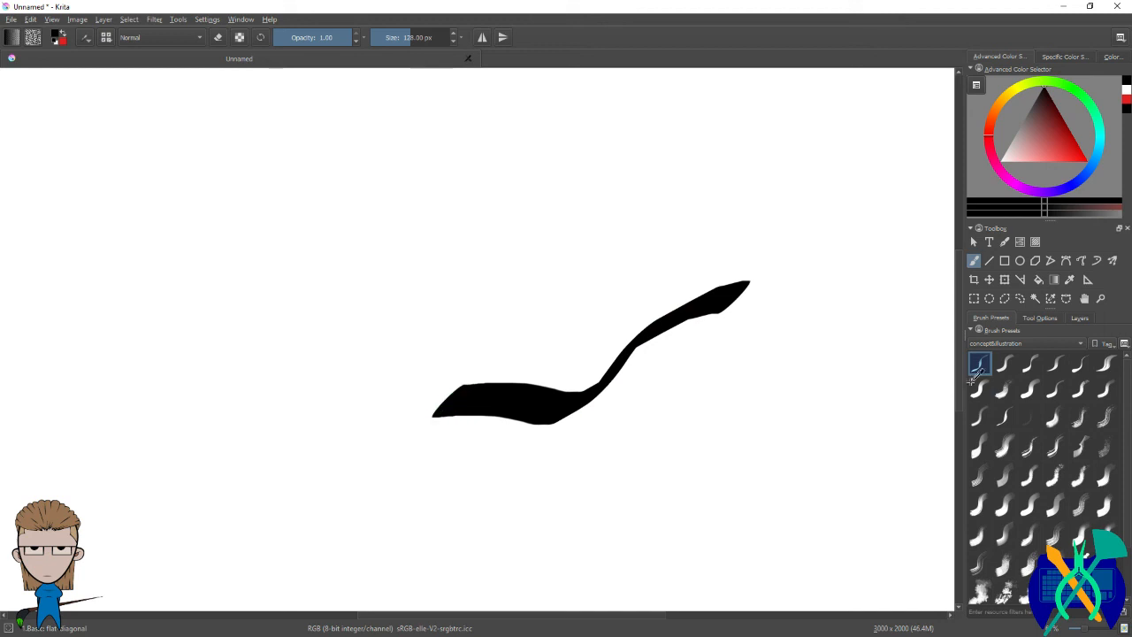
key("ctrl+z")
left_click(1005, 366)
mouse_move(736, 264)
left_mouse_down()
mouse_move(637, 306)
mouse_move(491, 410)
mouse_move(433, 409)
left_mouse_up()
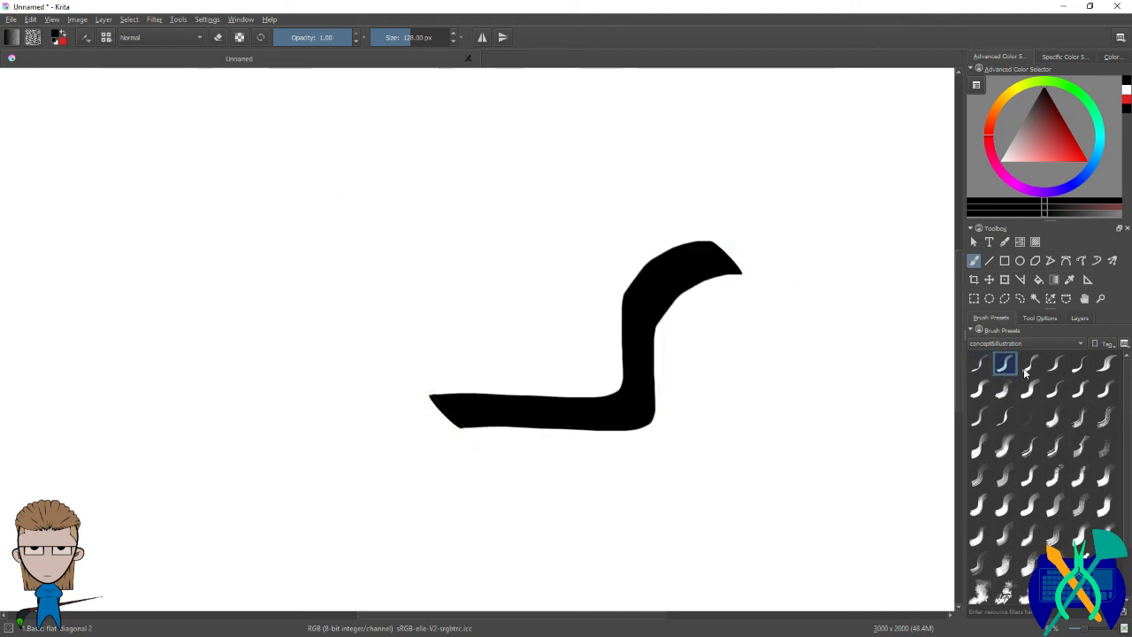
key("ctrl+z")
Step: Show all brush presets, select the Flatting Brush, and draw an S-shaped line with it at 1 px
left_click(1017, 342)
left_click(999, 329)
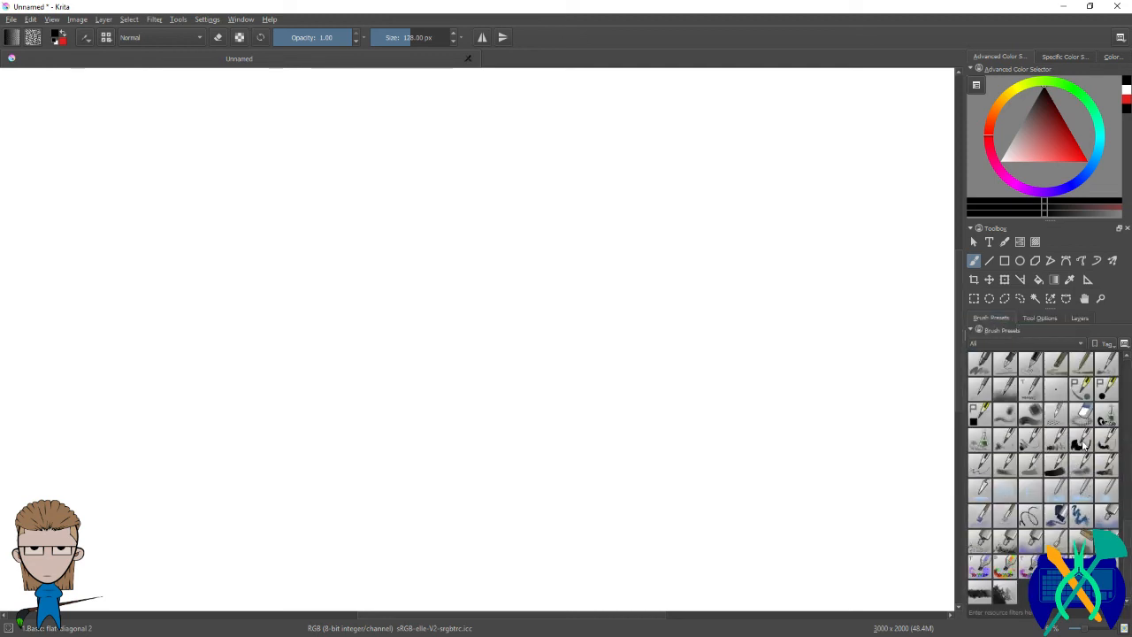
scroll(1072, 438, "up", 5)
left_click(1081, 416)
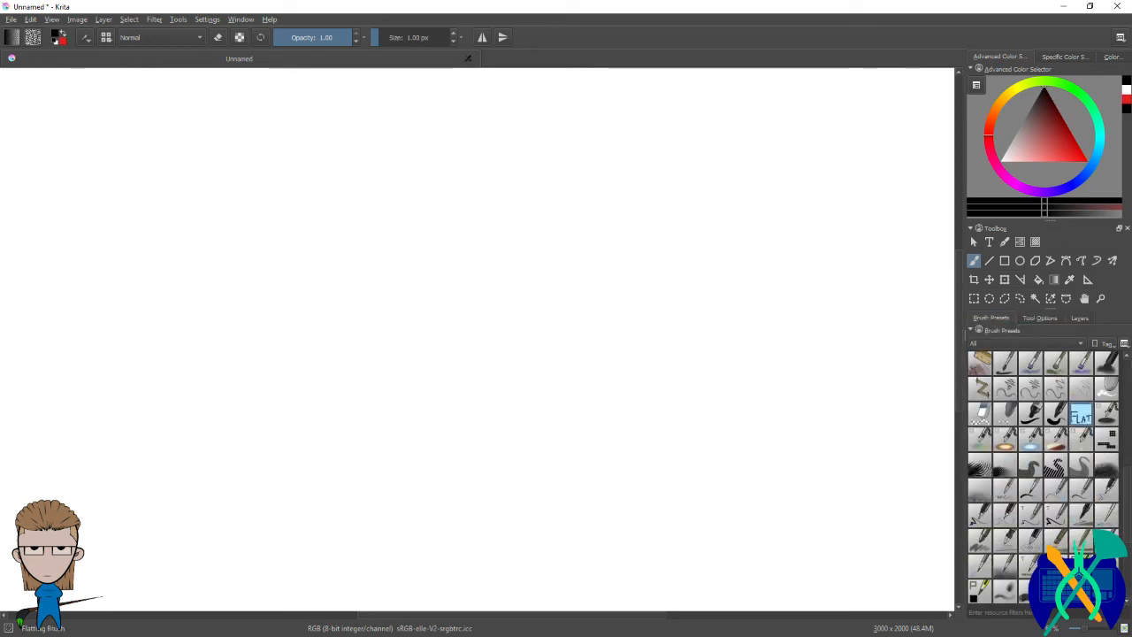
left_click(84, 38)
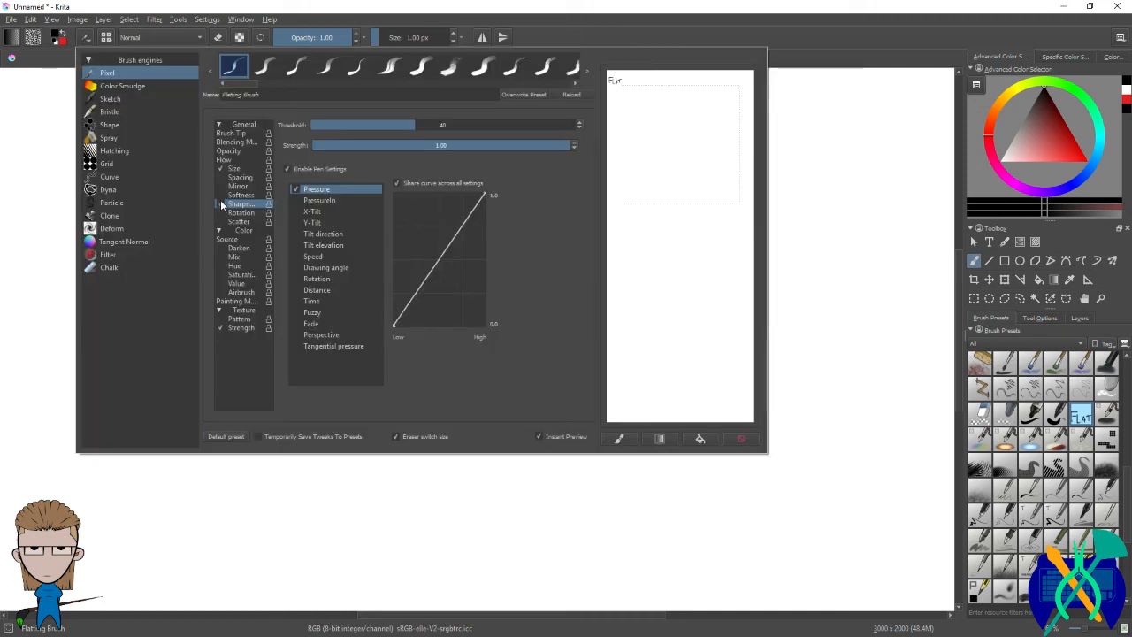
left_click(831, 236)
mouse_move(659, 178)
left_mouse_down()
mouse_move(630, 184)
mouse_move(570, 302)
left_mouse_up()
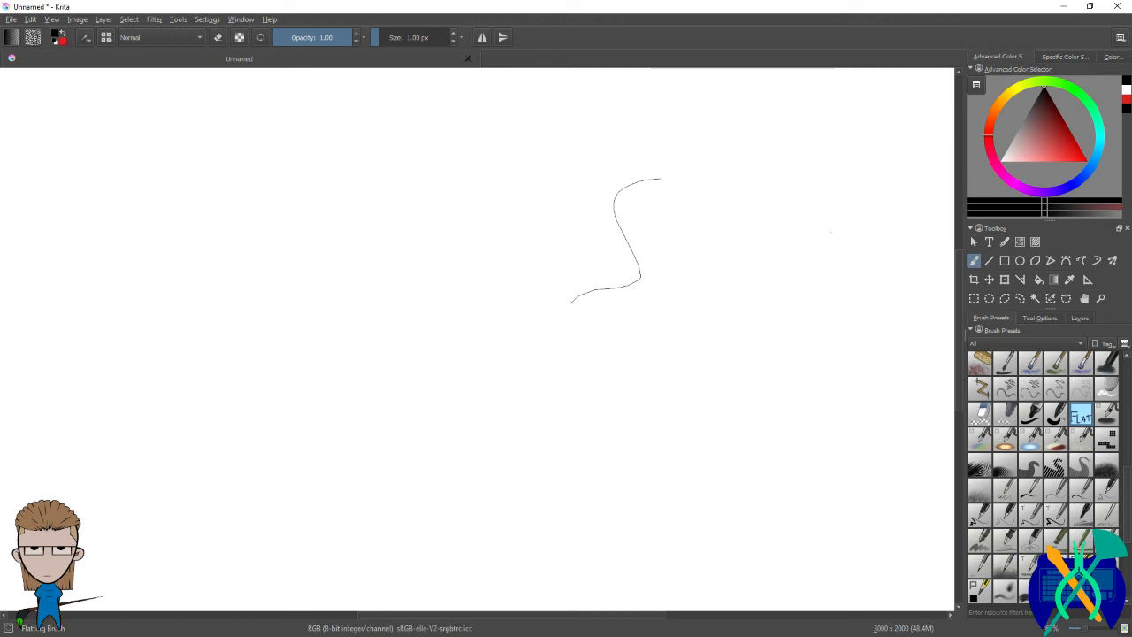
Step: Paint a wide U-shaped stroke with Bristle_Texture at 54 px and inspect its edges up close
left_click(980, 366)
mouse_move(745, 341)
left_mouse_down()
mouse_move(602, 452)
mouse_move(372, 265)
mouse_move(411, 319)
left_mouse_up()
scroll(386, 314, "up", 6)
scroll(487, 283, "down", 3)
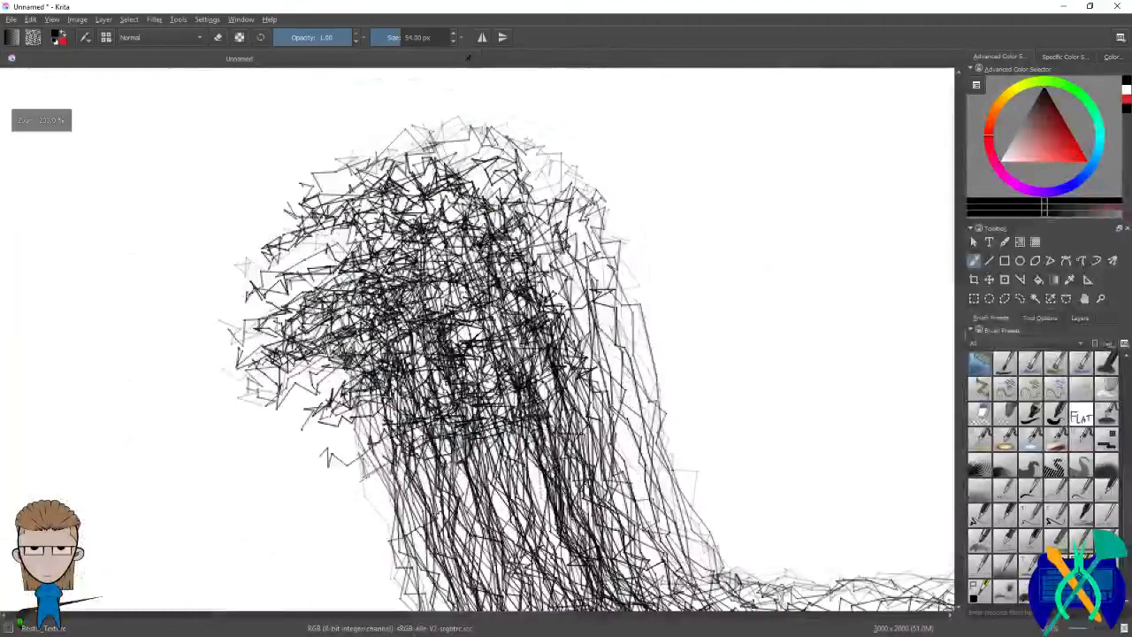
Step: Look through the Bristle_Texture brush settings and undo its test stroke
left_click(85, 37)
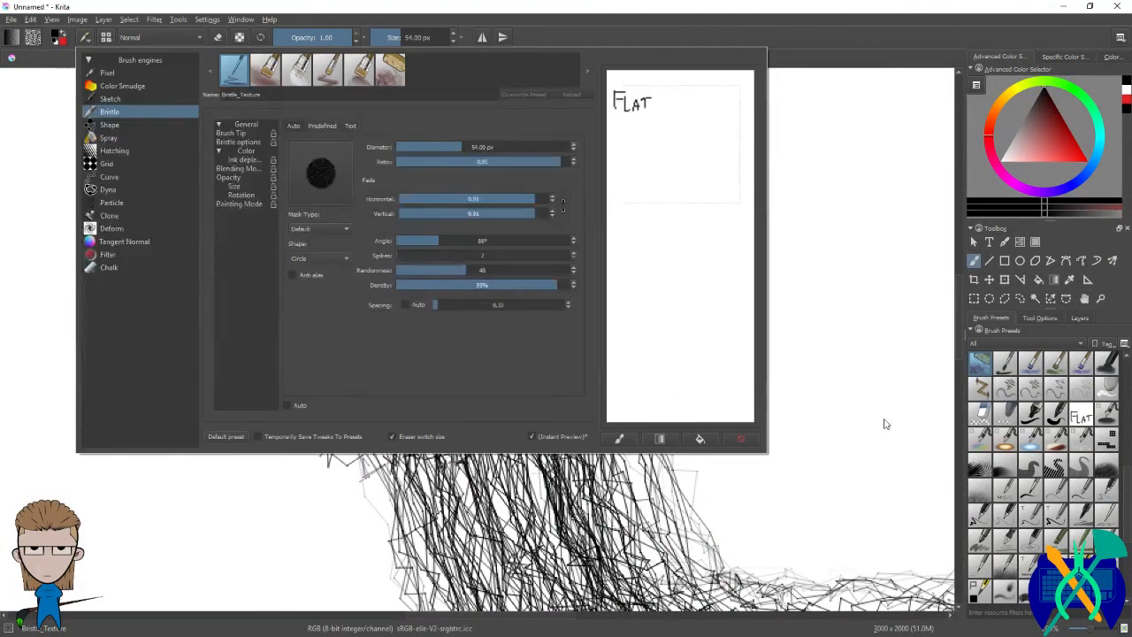
left_click(784, 277)
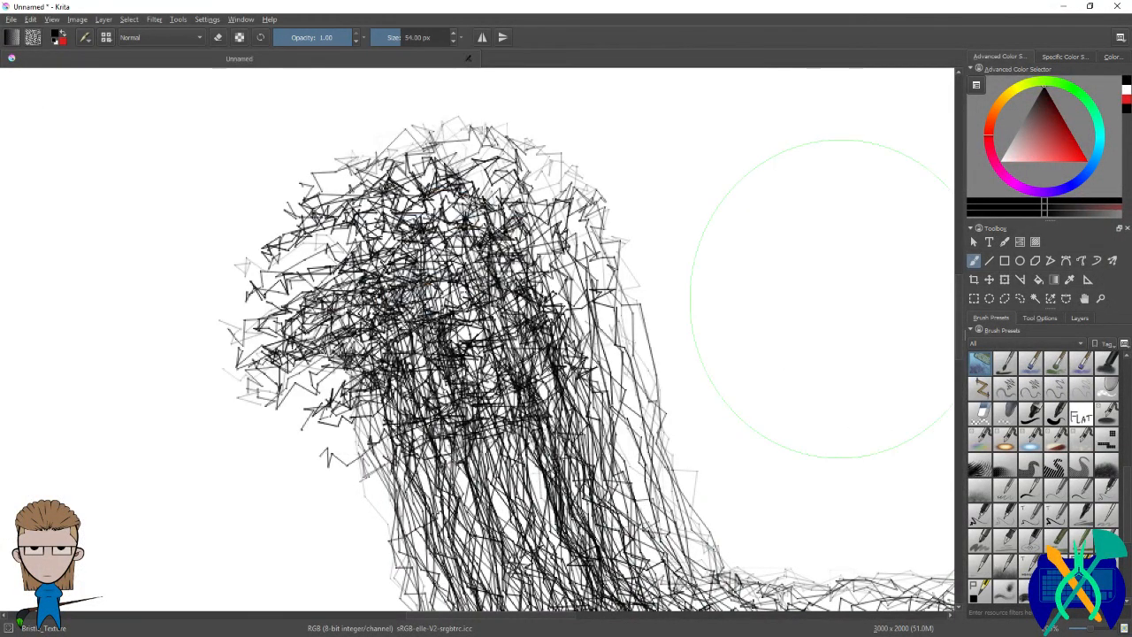
scroll(784, 278, "down", 5)
scroll(752, 389, "up", 5)
scroll(752, 390, "down", 5)
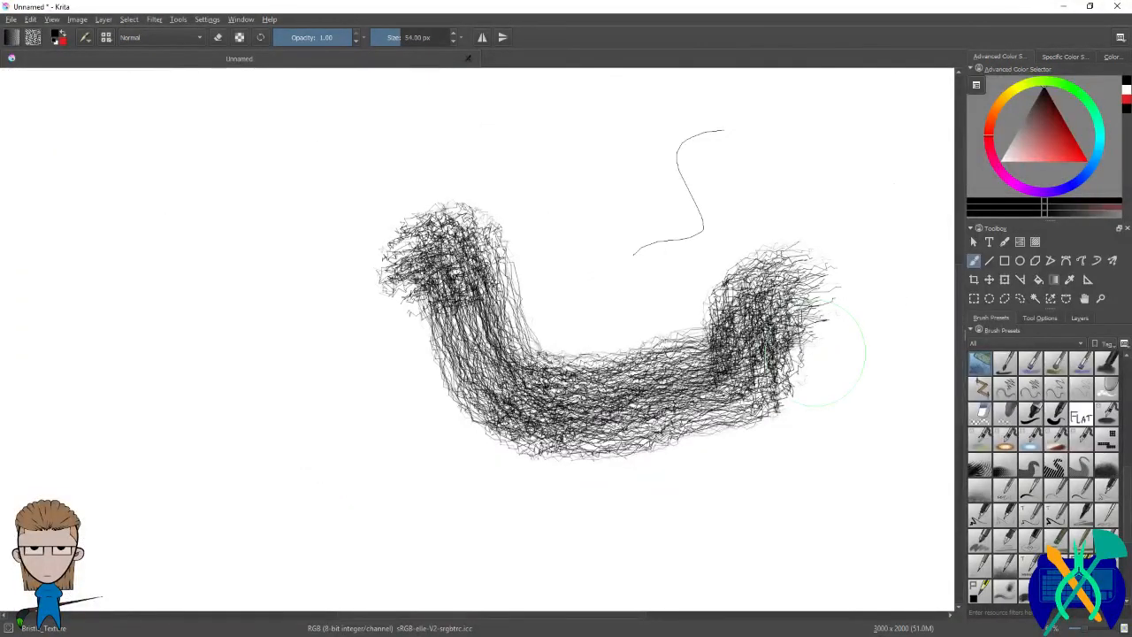
key("ctrl+z")
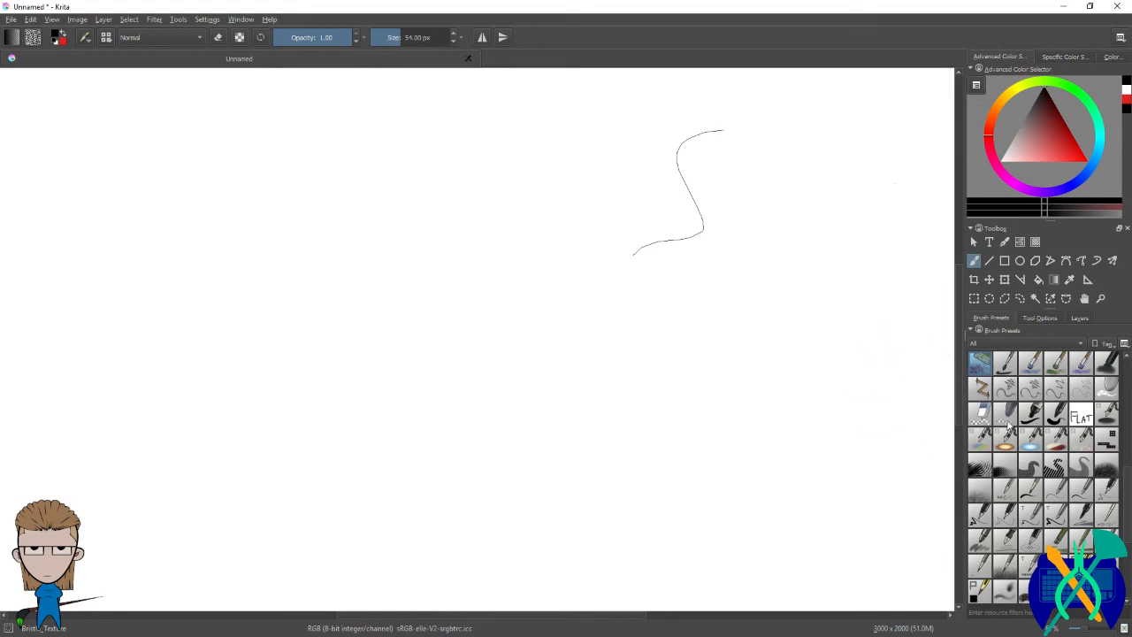
Step: Paint thick wavy strokes below the S-shaped line with the 1.Basic flat diagonal 2 preset
left_click(979, 391)
scroll(1019, 405, "down", 5)
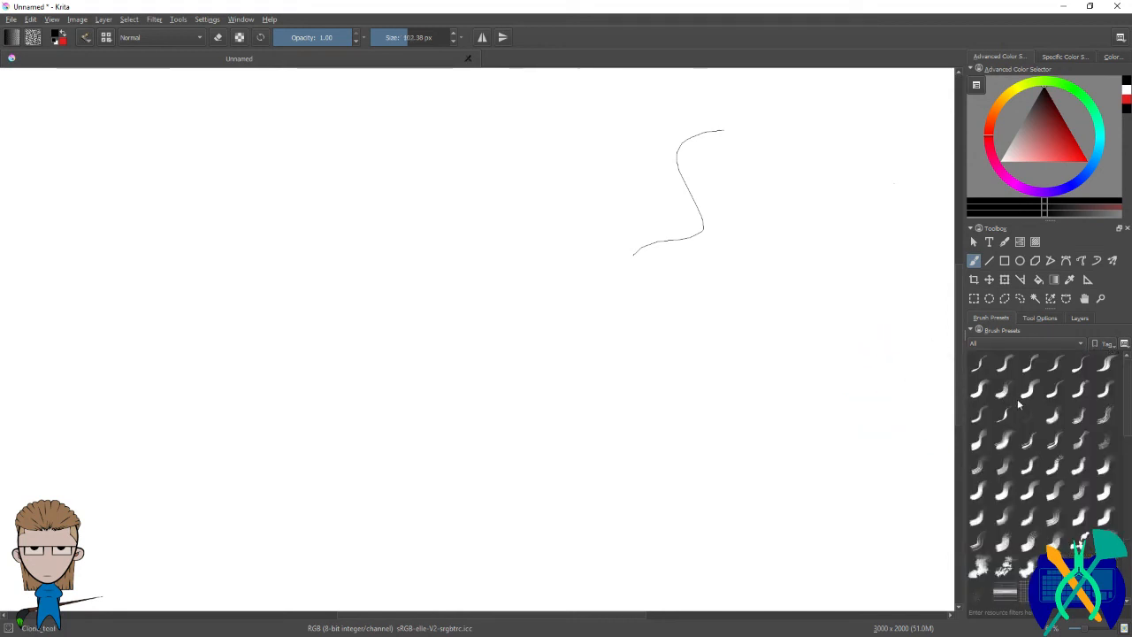
left_click(1005, 364)
scroll(736, 286, "up", 5)
mouse_move(734, 241)
left_mouse_down()
mouse_move(577, 344)
mouse_move(437, 408)
mouse_move(321, 324)
mouse_move(303, 259)
mouse_move(253, 316)
mouse_move(269, 455)
left_mouse_up()
scroll(526, 341, "down", 3)
mouse_move(418, 383)
left_mouse_down()
mouse_move(336, 325)
mouse_move(297, 451)
mouse_move(172, 294)
mouse_move(116, 341)
mouse_move(99, 468)
left_mouse_up()
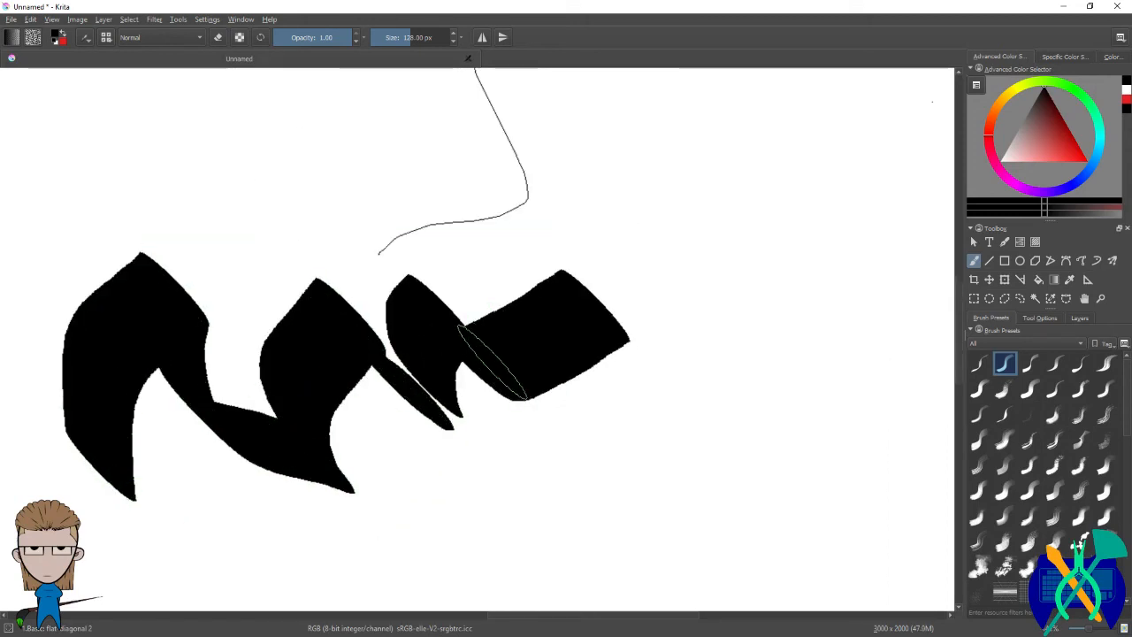
mouse_move(573, 319)
left_mouse_down()
mouse_move(583, 186)
mouse_move(730, 314)
mouse_move(703, 119)
mouse_move(854, 288)
left_mouse_up()
Step: Turn off Sharpness for 1.Basic flat diagonal 2 and paint more strokes around the sharp ones for comparison
left_click(85, 37)
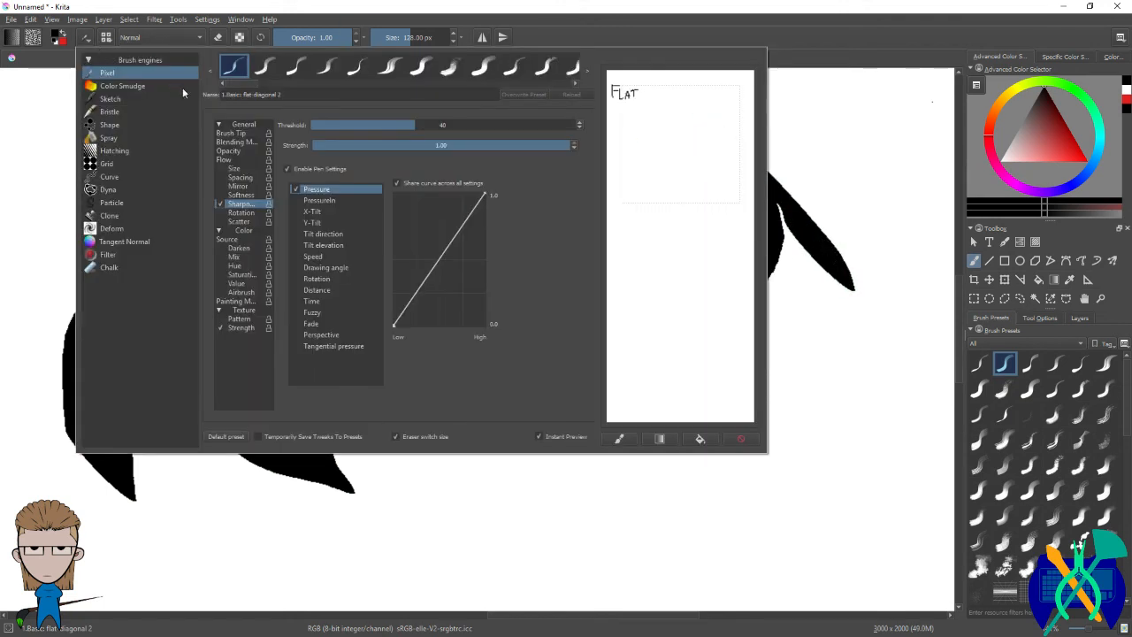
left_click(221, 205)
left_click(897, 208)
mouse_move(845, 175)
left_mouse_down()
mouse_move(849, 133)
mouse_move(898, 324)
left_mouse_up()
mouse_move(871, 389)
left_mouse_down()
mouse_move(663, 504)
mouse_move(477, 522)
mouse_move(460, 513)
left_mouse_up()
left_click_drag(240, 111, 244, 146)
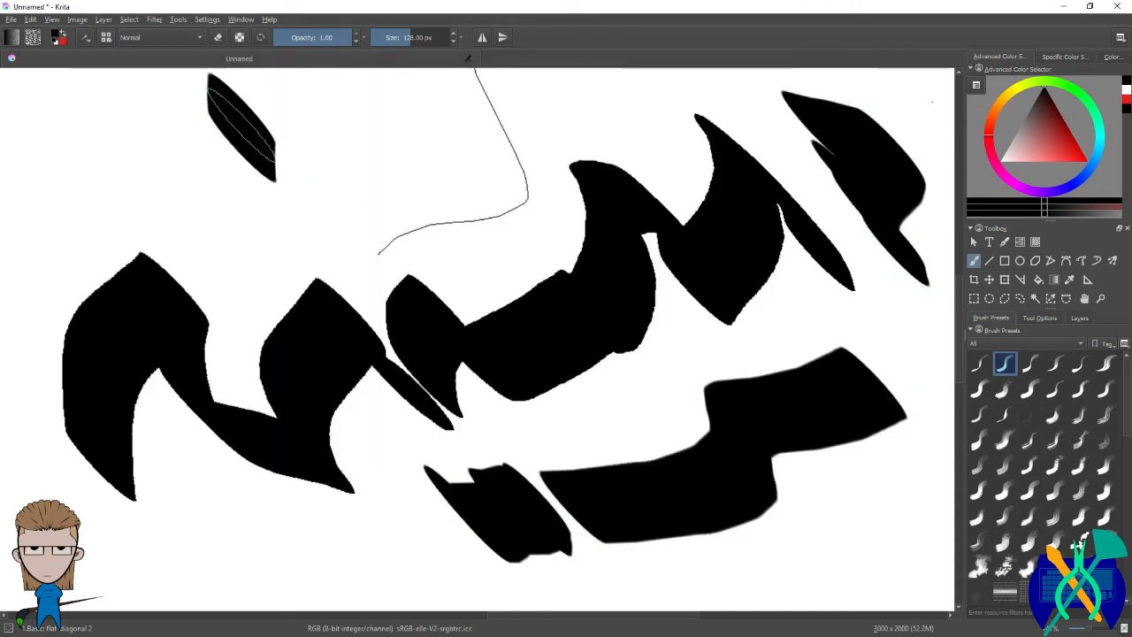
Step: Paint a thick arching stroke with the 1.Basic flat diagonal 2 preset in the blank area away from the earlier strokes
scroll(715, 378, "down", 3)
scroll(387, 236, "up", 4)
mouse_move(491, 279)
left_mouse_down()
mouse_move(334, 290)
mouse_move(292, 411)
left_mouse_up()
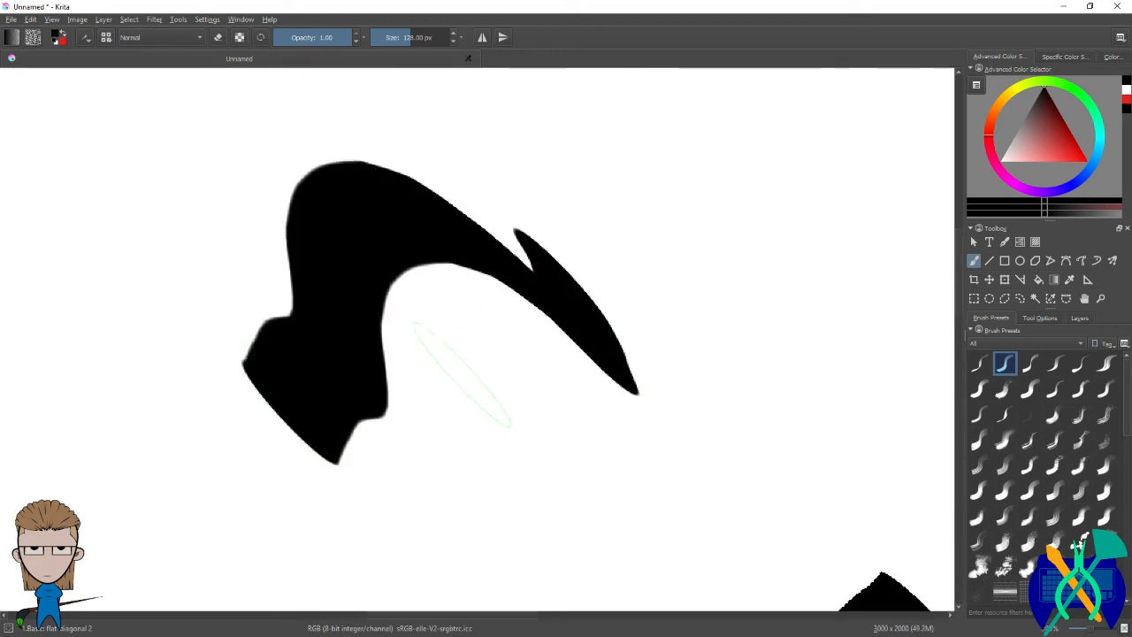
Step: Turn on Sharpness for the Basic round-hard preset and paint a thick rounded stroke beside the arching one
left_click(85, 41)
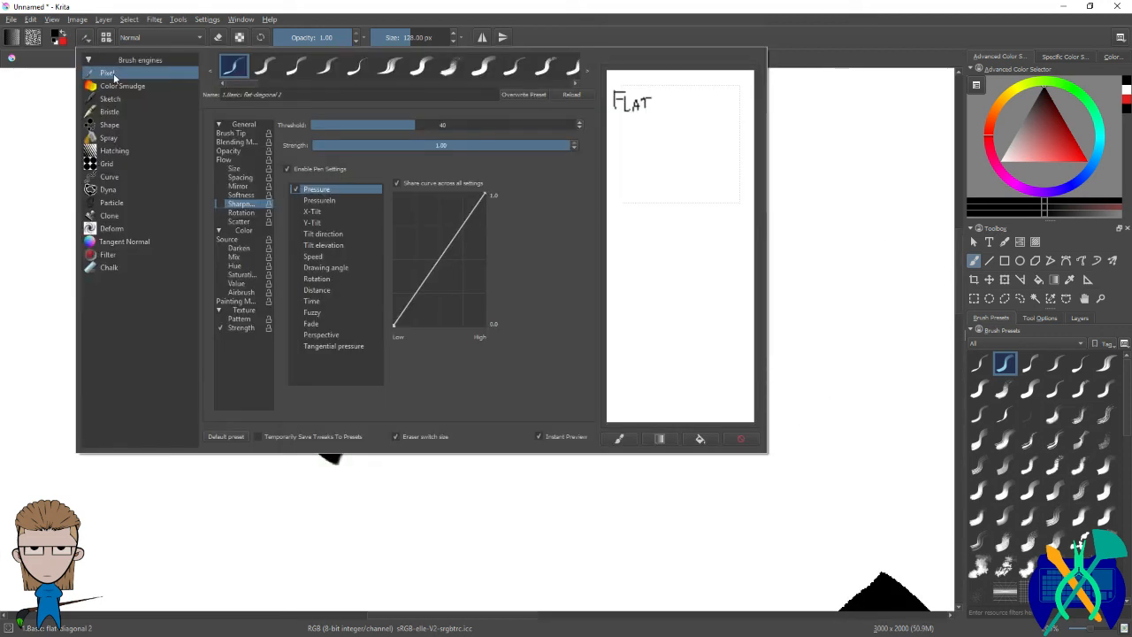
left_click(1002, 376)
left_click(1028, 389)
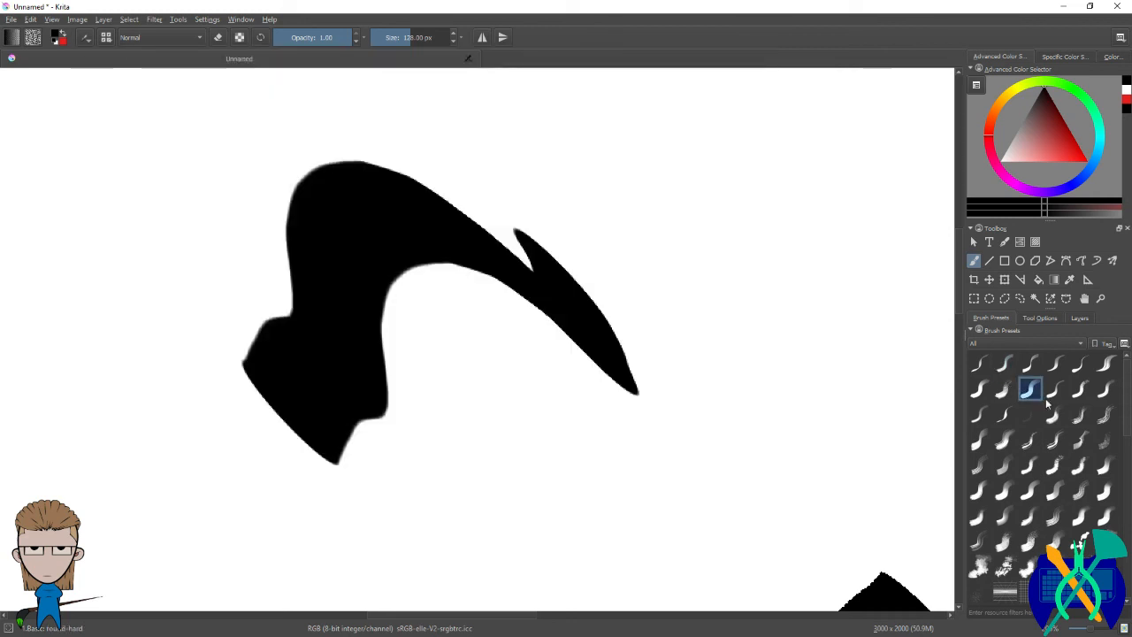
left_click(85, 41)
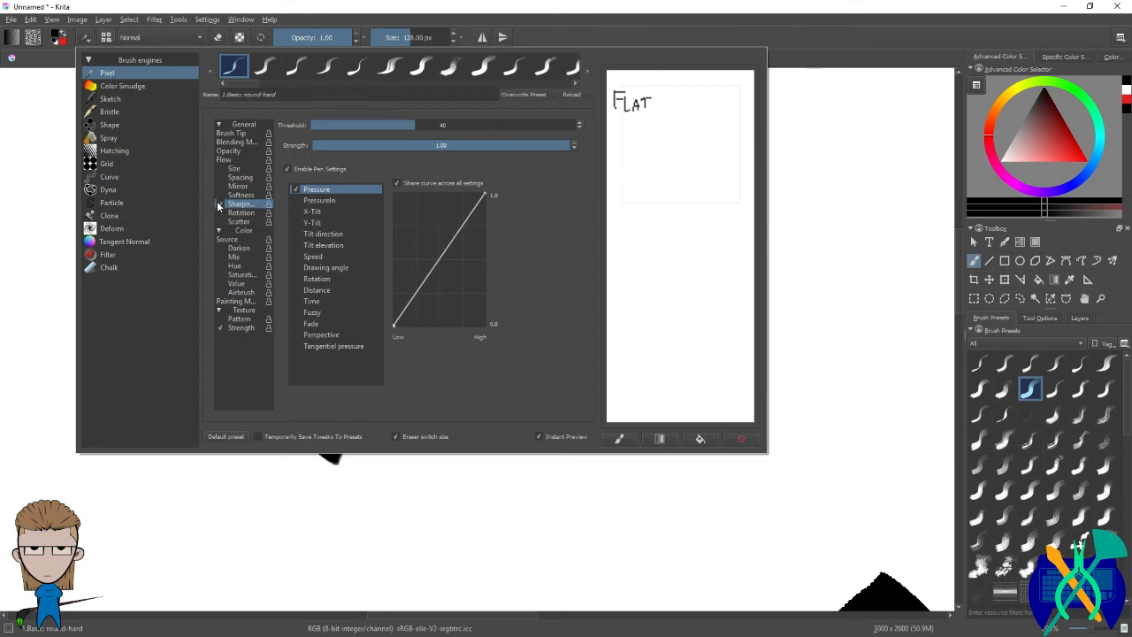
left_click(778, 200)
left_click_drag(733, 239, 750, 373)
Step: Paint two thick strokes with the 1.Basic flat diagonal preset, one above and one below the arching stroke
left_click(979, 362)
left_click_drag(703, 433, 451, 535)
left_click_drag(610, 141, 495, 132)
Step: Draw a thin zigzag line with the 1 px Flatting Brush beside the arching stroke and check its pixel edges up close
scroll(1093, 485, "down", 5)
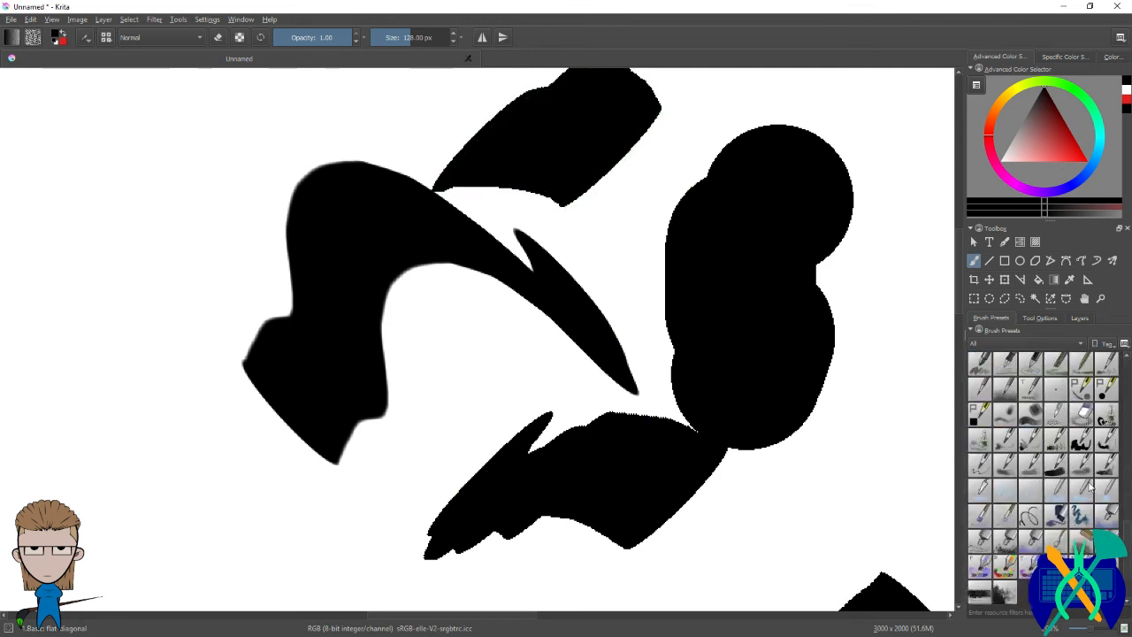
scroll(1086, 425, "up", 3)
left_click(1081, 415)
mouse_move(175, 186)
left_mouse_down()
mouse_move(175, 220)
mouse_move(149, 270)
left_mouse_up()
mouse_move(192, 230)
left_mouse_down()
mouse_move(148, 271)
mouse_move(173, 305)
left_mouse_up()
scroll(179, 278, "up", 2)
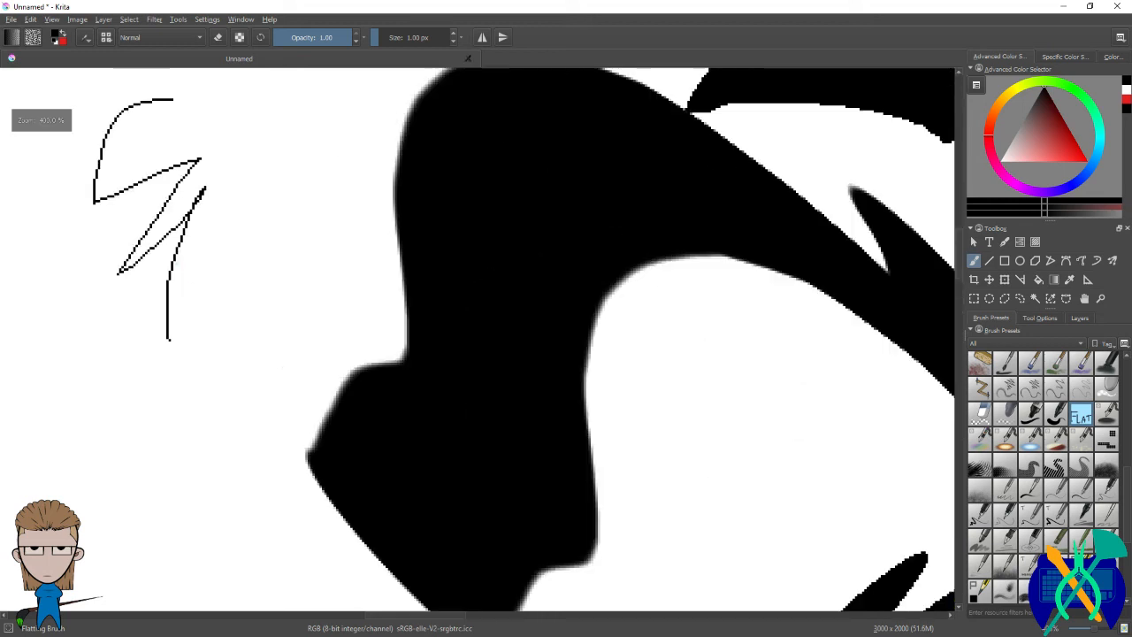
scroll(198, 280, "down", 2)
Step: Paint a thick vertical stroke with the 1.Basic flat horizontal preset next to the rounded stroke
scroll(1008, 438, "down", 5)
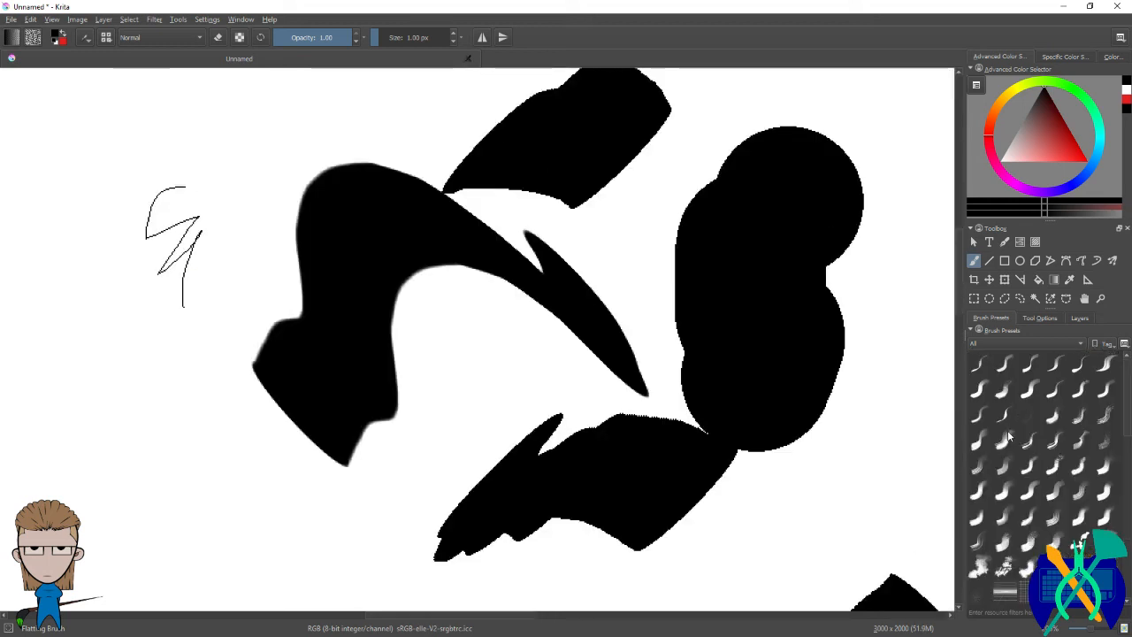
left_click(1029, 367)
mouse_move(897, 350)
left_mouse_down()
mouse_move(878, 482)
mouse_move(822, 517)
left_mouse_up()
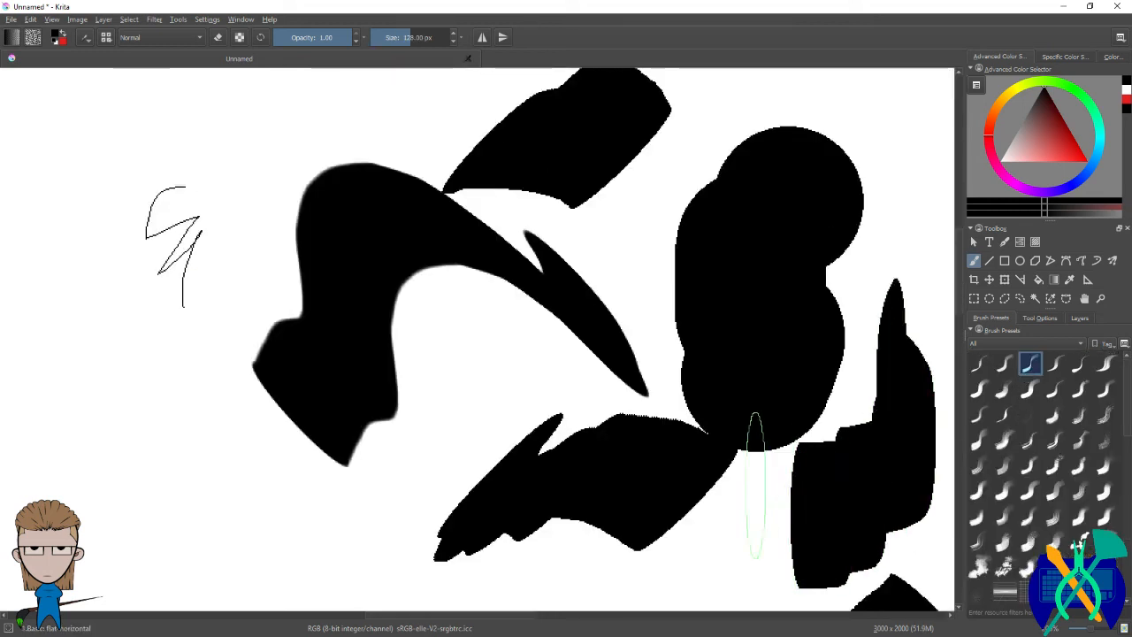
Step: Turn off Sharpness for the 1.Basic flat horizontal preset and paint long wavy strokes around the existing ones
left_click(87, 38)
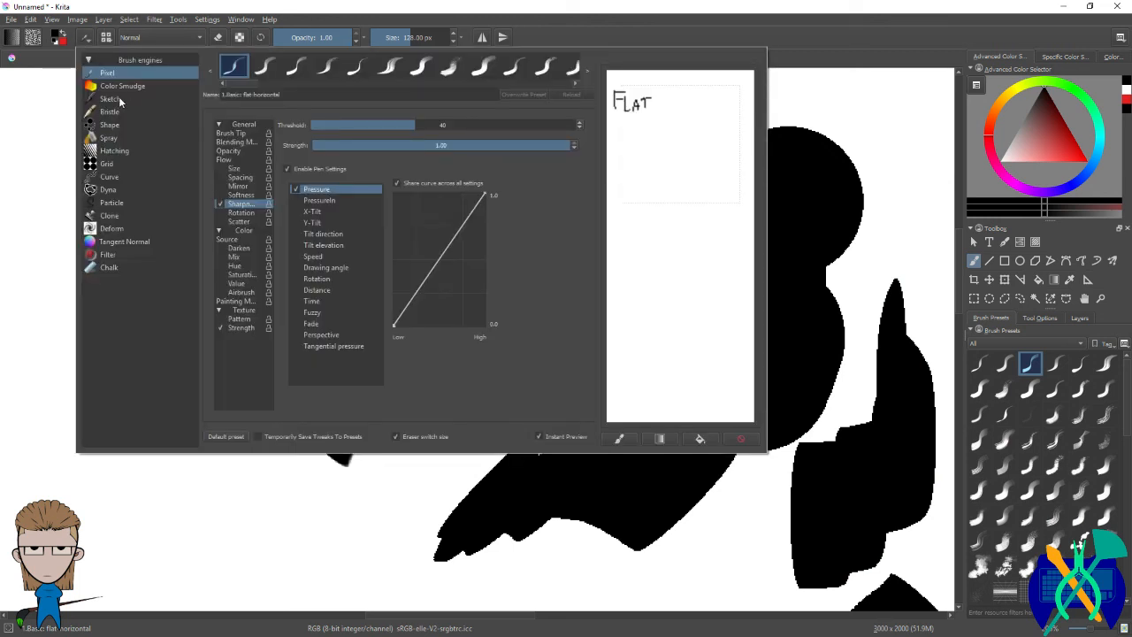
left_click(220, 206)
left_click(816, 152)
scroll(658, 213, "down", 3)
mouse_move(801, 151)
left_mouse_down()
mouse_move(686, 120)
mouse_move(579, 112)
mouse_move(438, 130)
mouse_move(368, 317)
mouse_move(548, 370)
mouse_move(617, 321)
left_mouse_up()
mouse_move(199, 248)
left_mouse_down()
mouse_move(246, 439)
mouse_move(594, 511)
mouse_move(734, 442)
left_mouse_up()
scroll(270, 301, "down", 2)
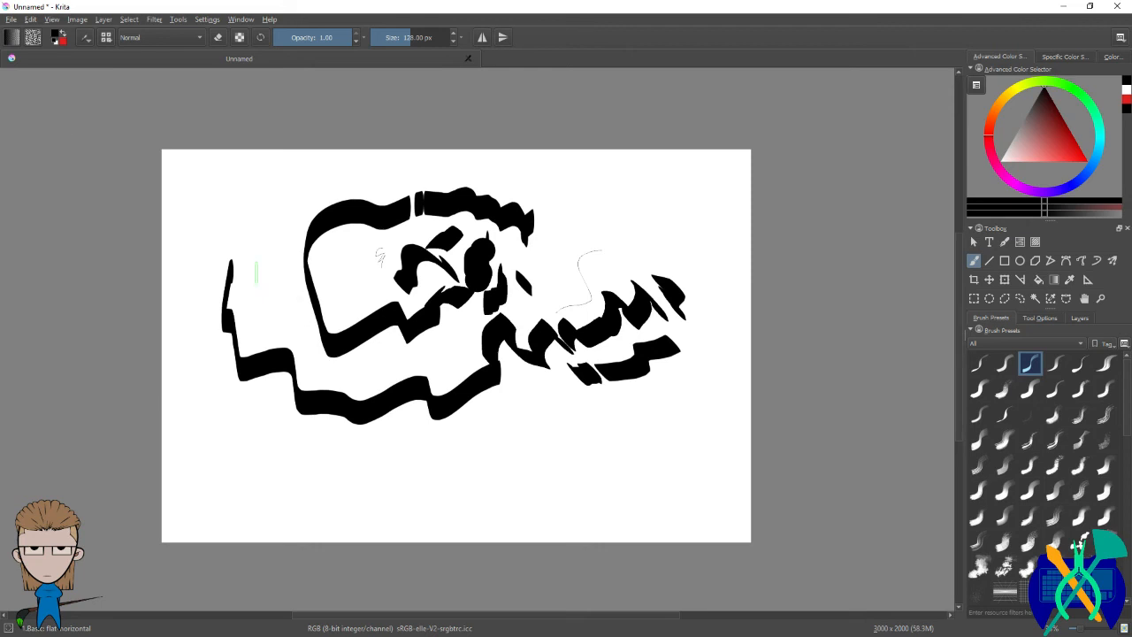
Step: Clear all strokes from the layer and select the Flatting Brush preset
key("Delete")
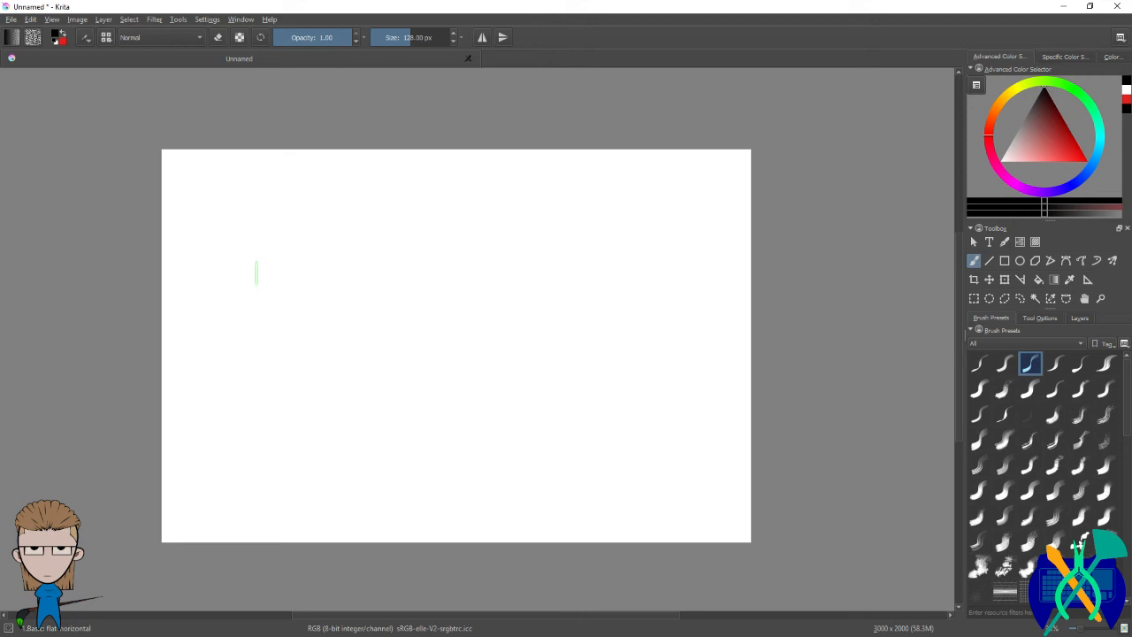
scroll(1057, 438, "down", 7)
scroll(1038, 396, "up", 7)
scroll(1037, 394, "down", 7)
scroll(1036, 395, "up", 7)
scroll(1037, 394, "down", 7)
scroll(1036, 394, "up", 7)
scroll(1061, 398, "down", 10)
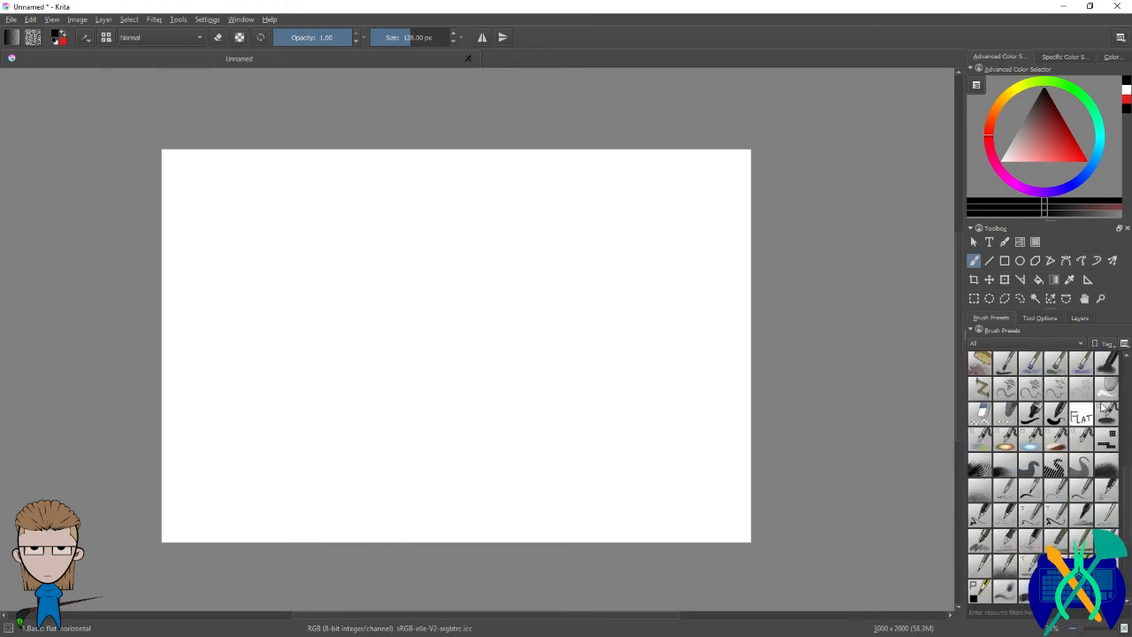
left_click(1082, 418)
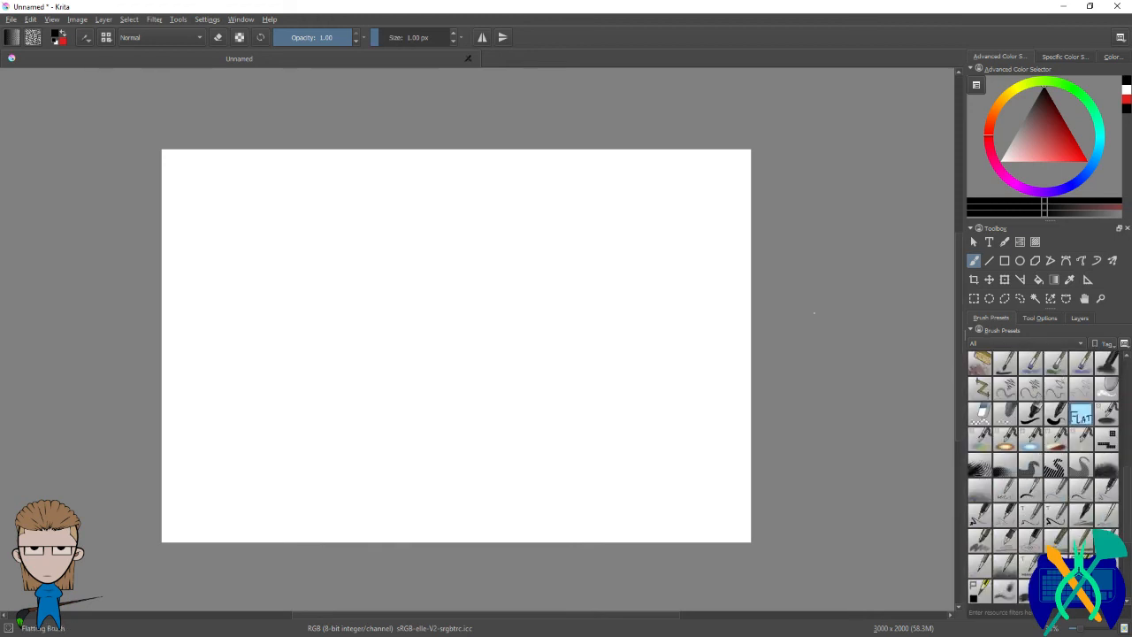
Step: Draw a test line with the Flatting Brush without Sharpness, inspect its edges up close and undo it
scroll(666, 250, "up", 4)
mouse_move(667, 250)
left_mouse_down()
mouse_move(694, 295)
mouse_move(680, 339)
left_mouse_up()
scroll(688, 297, "up", 4)
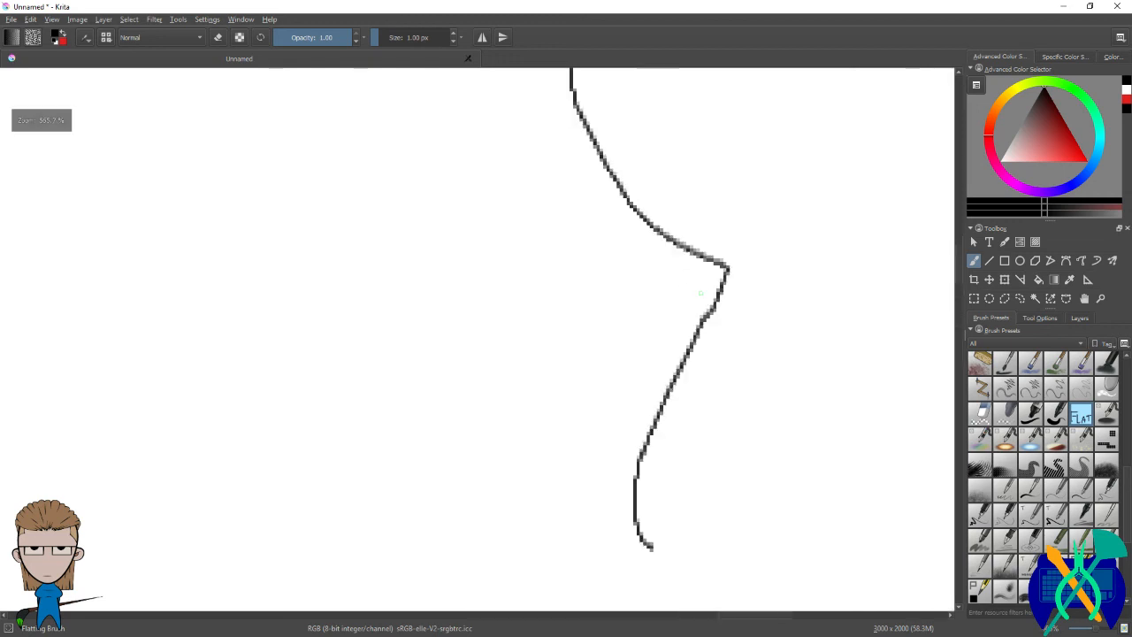
key("ctrl+z")
Step: Turn on Sharpness for the Flatting Brush, try it with a short curved line and undo that line
left_click(85, 37)
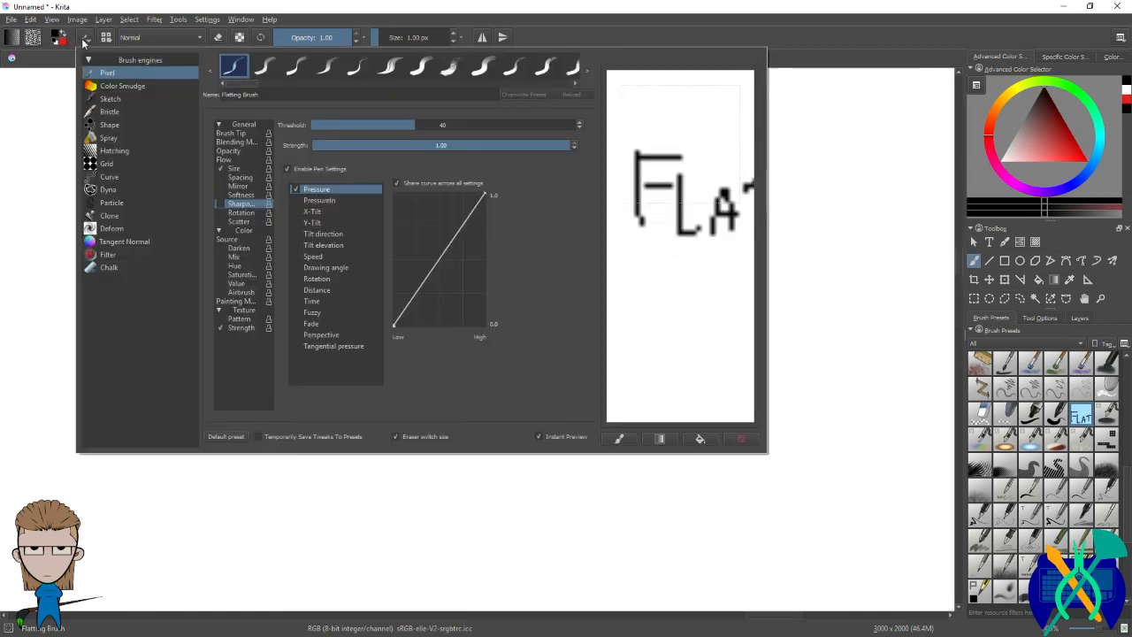
left_click(222, 205)
left_click(776, 225)
mouse_move(759, 171)
left_mouse_down()
mouse_move(768, 240)
mouse_move(714, 310)
left_mouse_up()
key("ctrl+z")
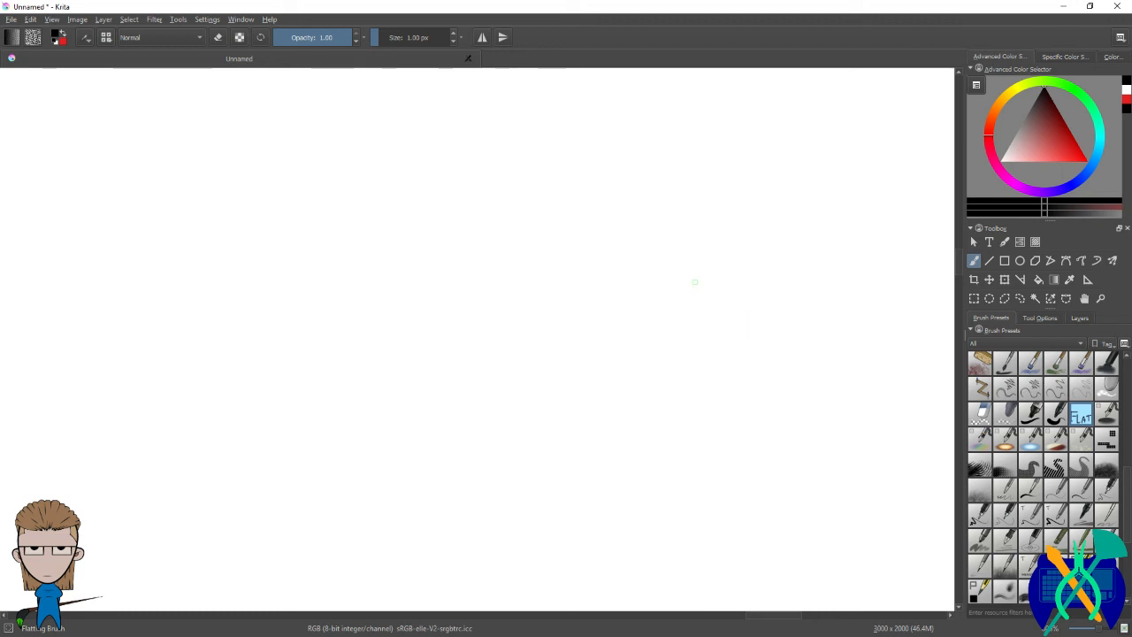
scroll(694, 281, "down", 2)
scroll(629, 270, "down", 1)
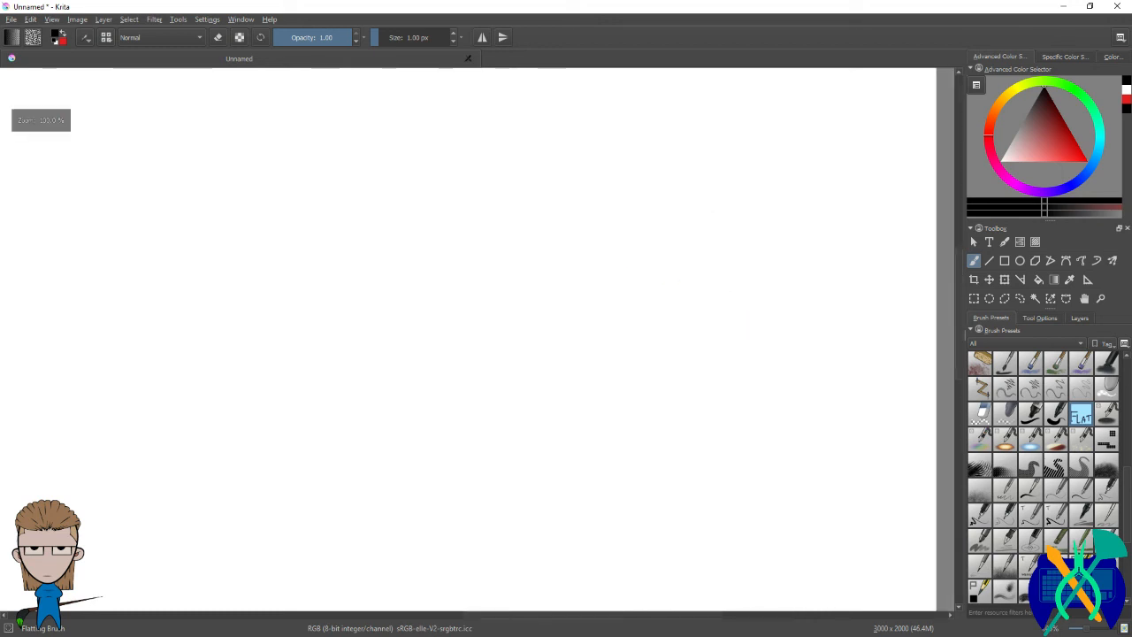
scroll(469, 339, "down", 3)
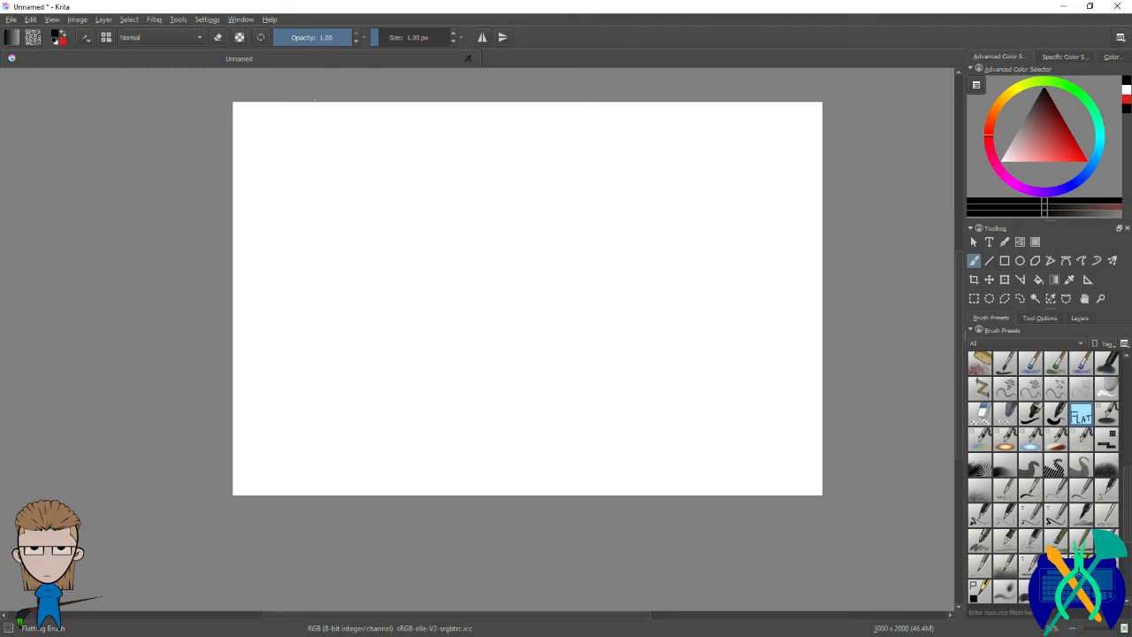
Step: Review the general tool and miscellaneous preferences, including the number of favorite presets, and leave them without saving changes
left_click(205, 19)
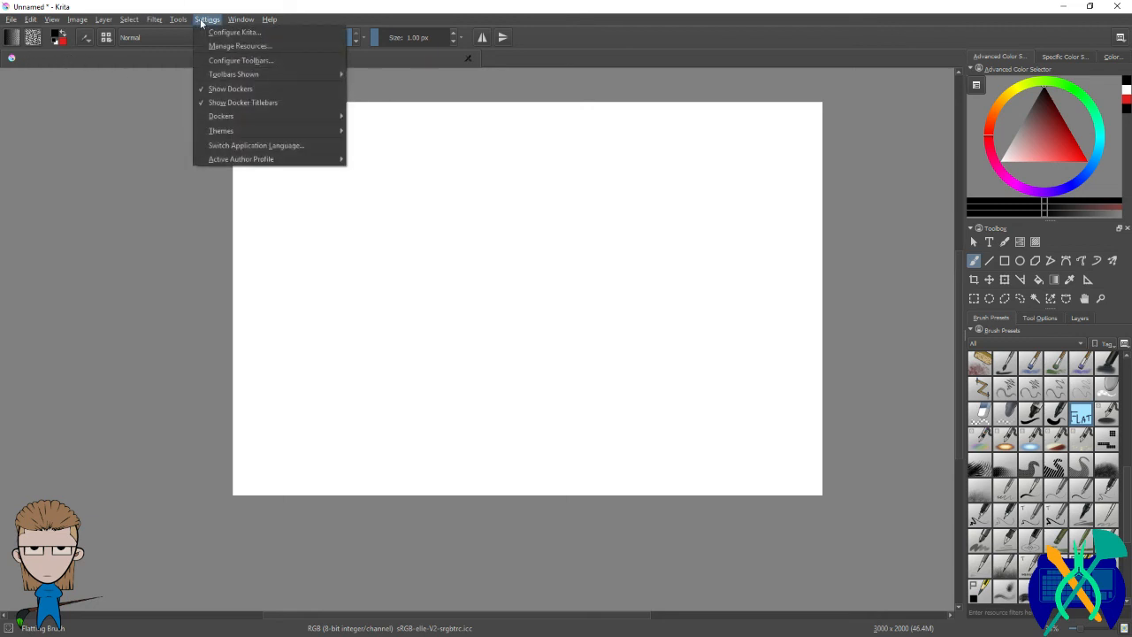
left_click(215, 33)
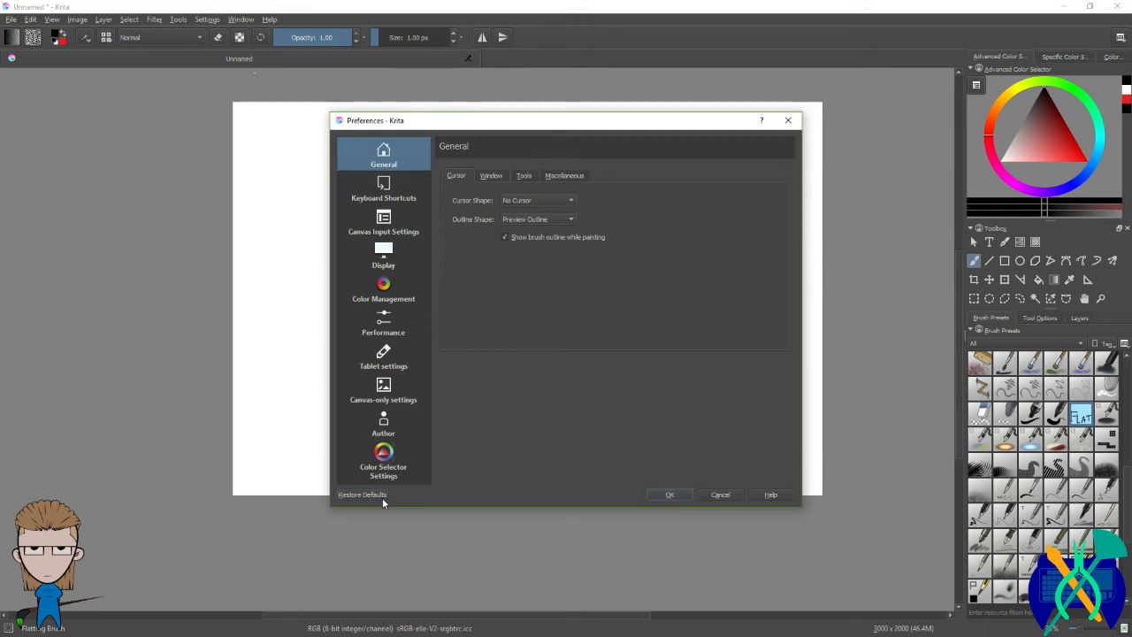
left_click(524, 176)
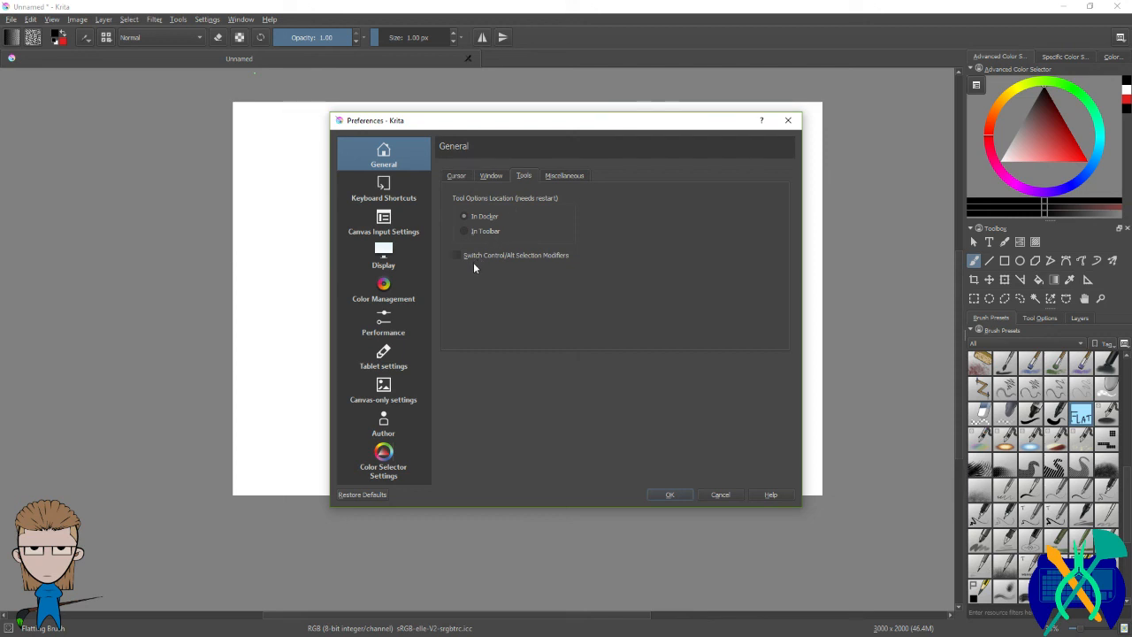
left_click(564, 175)
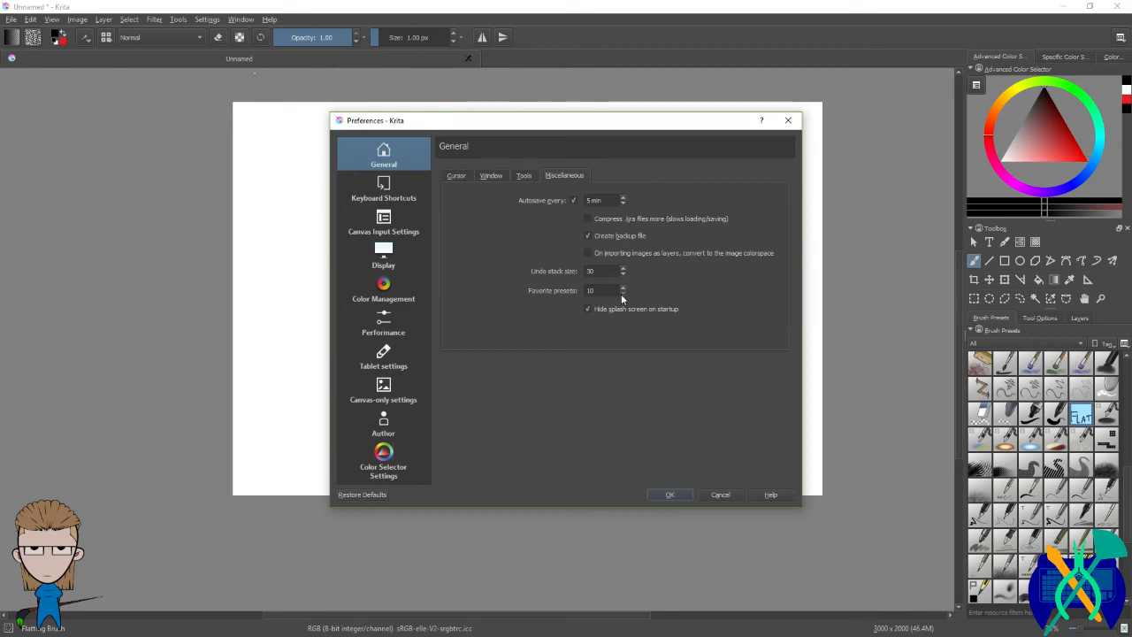
left_click(735, 496)
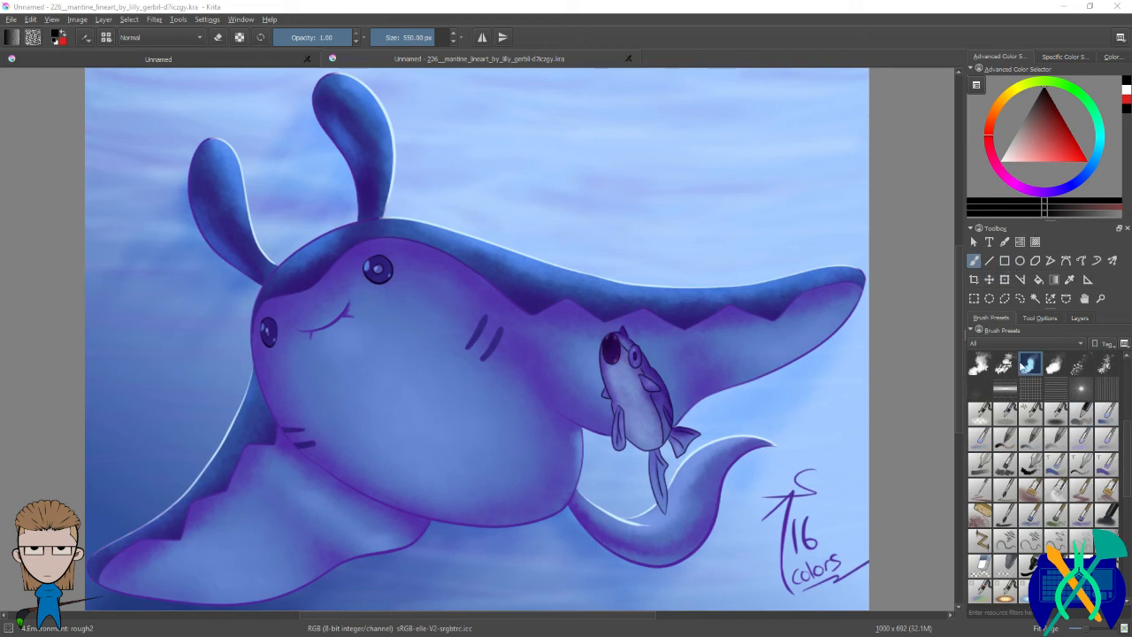
Step: Examine the layer stack of the mantine artwork and open the cheetara autosave artwork from the Art folder
left_click(1034, 320)
left_click(1079, 318)
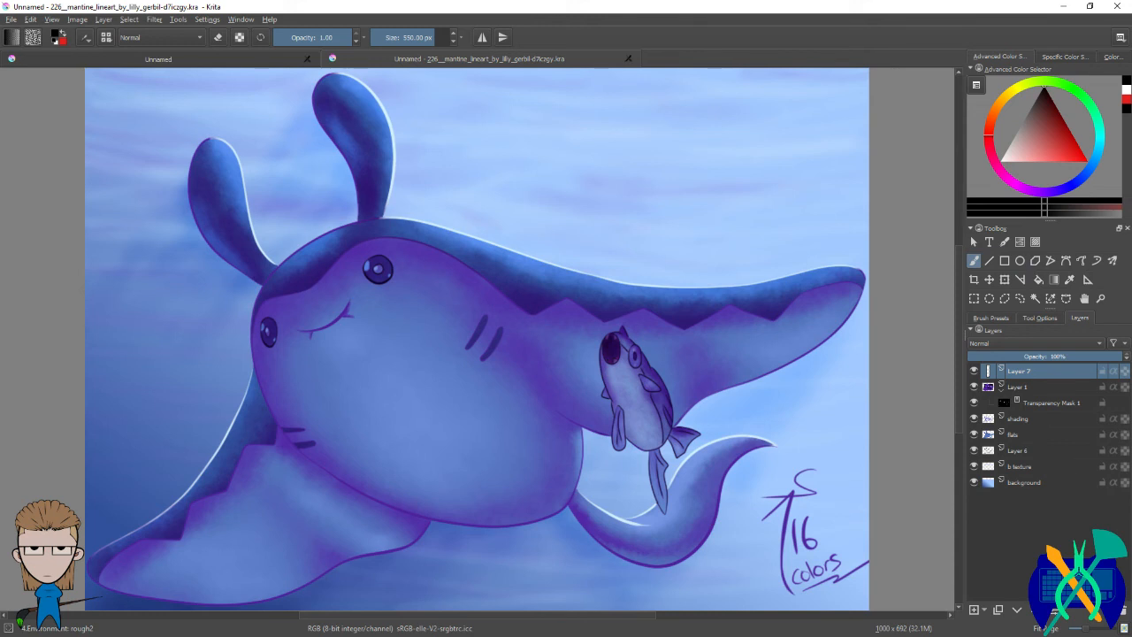
left_click_drag(1131, 105, 1022, 1)
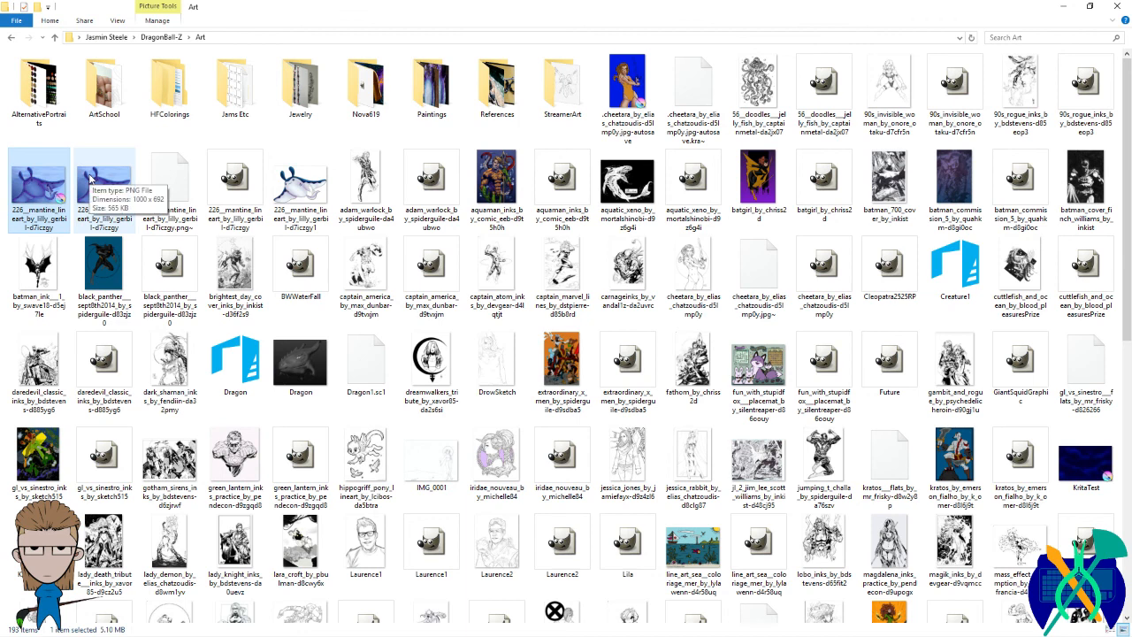
left_click(1091, 7)
left_click_drag(708, 10, 1131, 9)
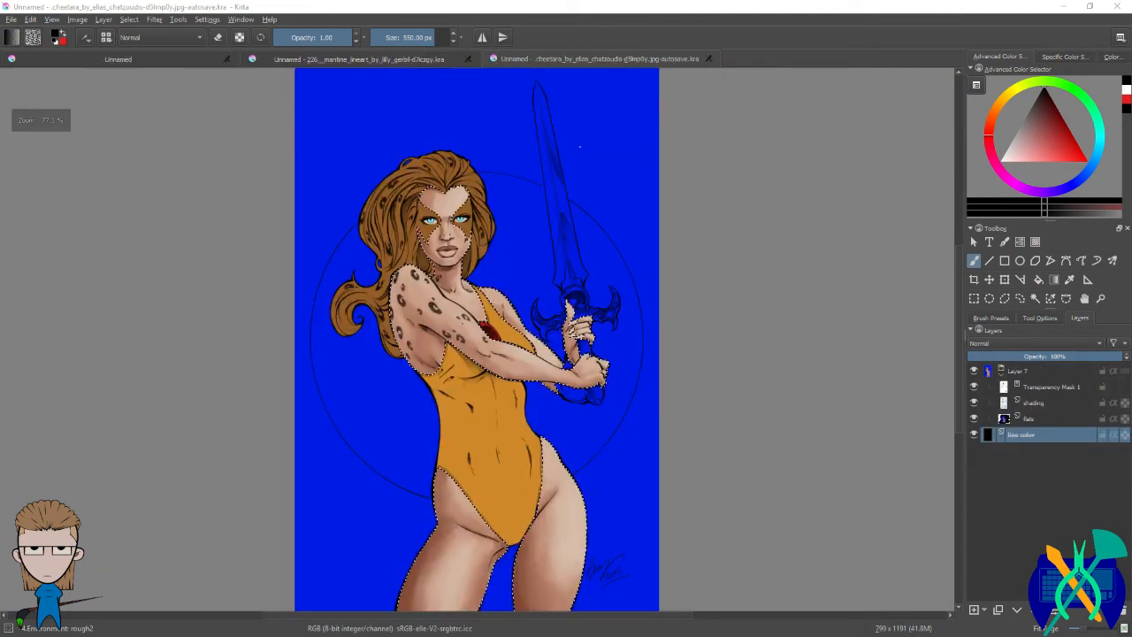
Step: Inspect the cheetara artwork up close and close both artwork documents to return to the blank canvas
scroll(600, 230, "down", 1)
scroll(603, 230, "up", 1)
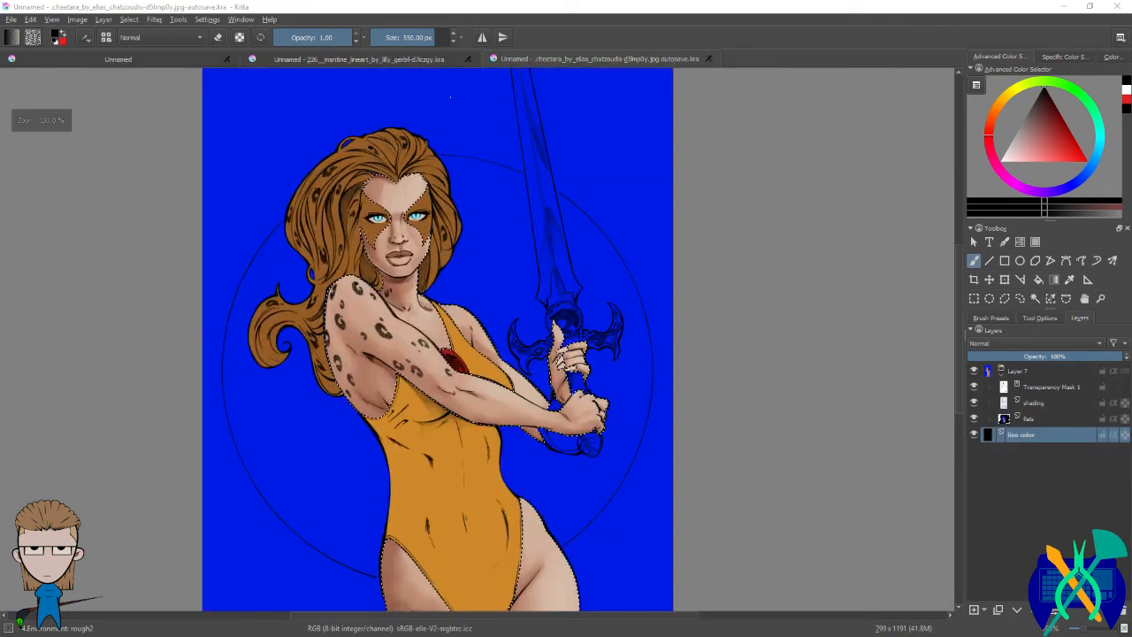
scroll(478, 124, "down", 1)
left_click(467, 58)
left_click(623, 61)
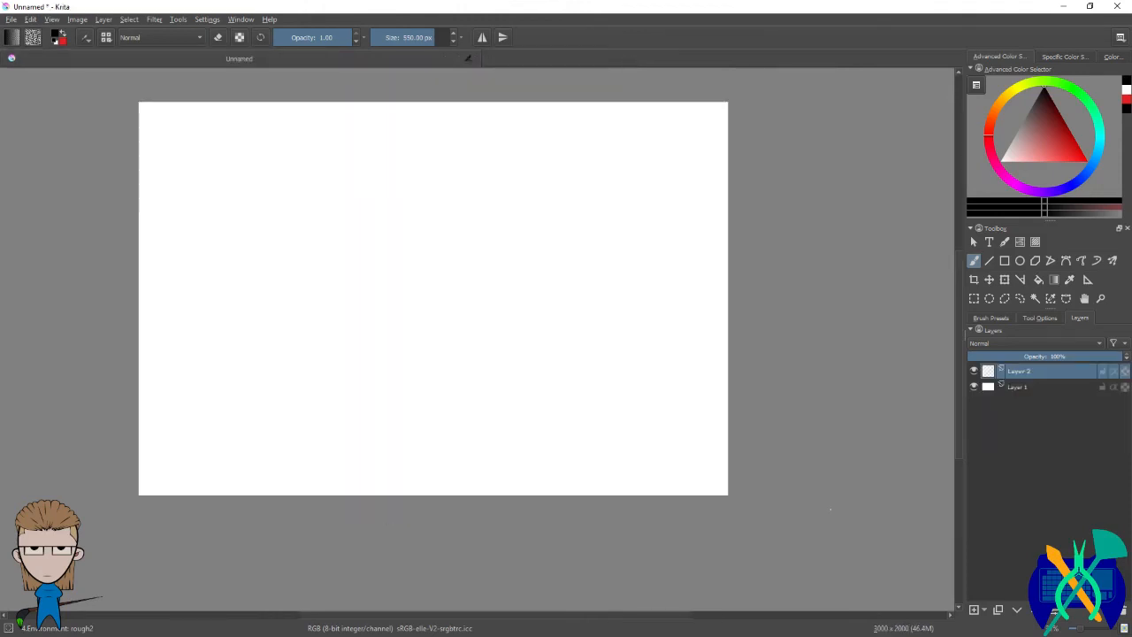
scroll(704, 201, "up", 3)
scroll(704, 202, "down", 2)
scroll(804, 230, "down", 2)
scroll(646, 149, "up", 1)
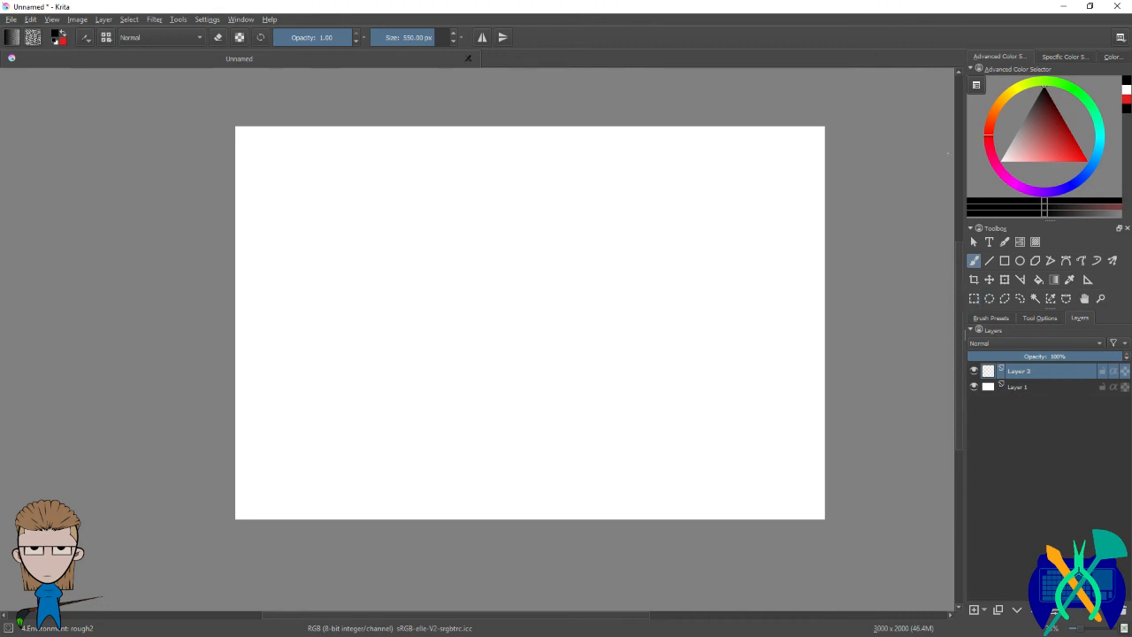
left_click_drag(546, 163, 516, 177)
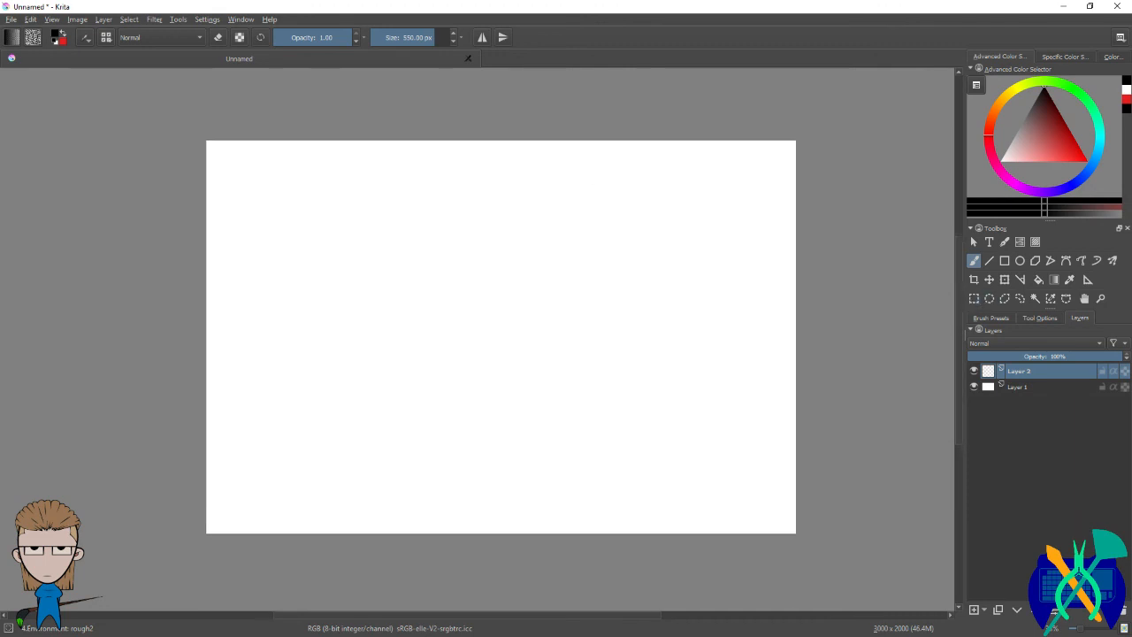
Step: Paint a 550 px test patch with the Environment rough2 preset and a line with the Flatting Brush, undoing each
left_click(998, 319)
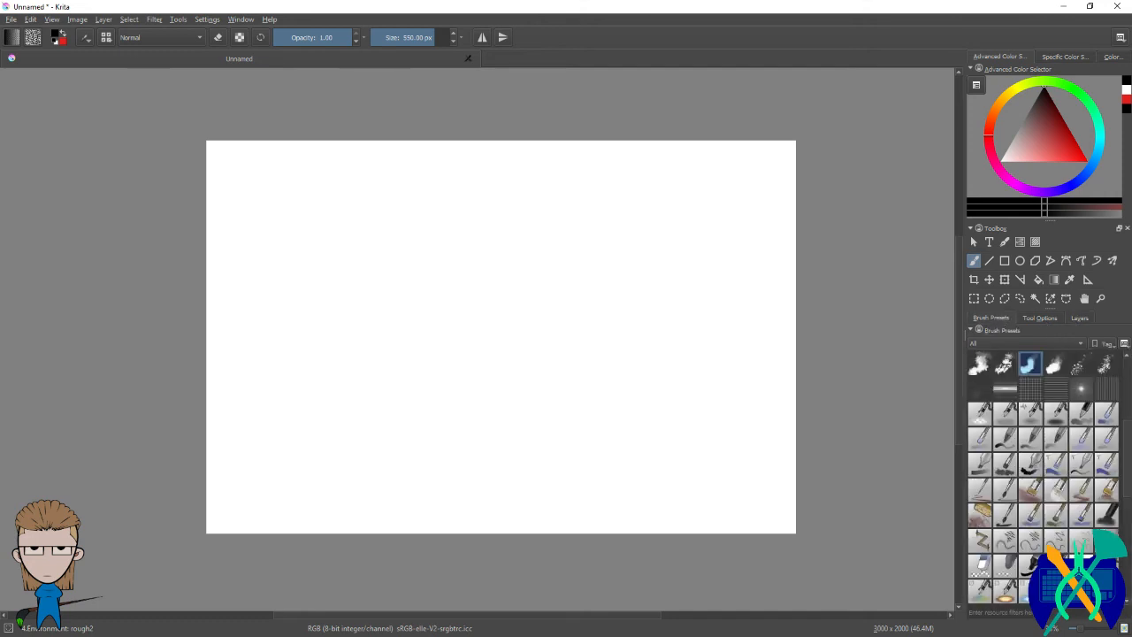
left_click_drag(460, 248, 524, 283)
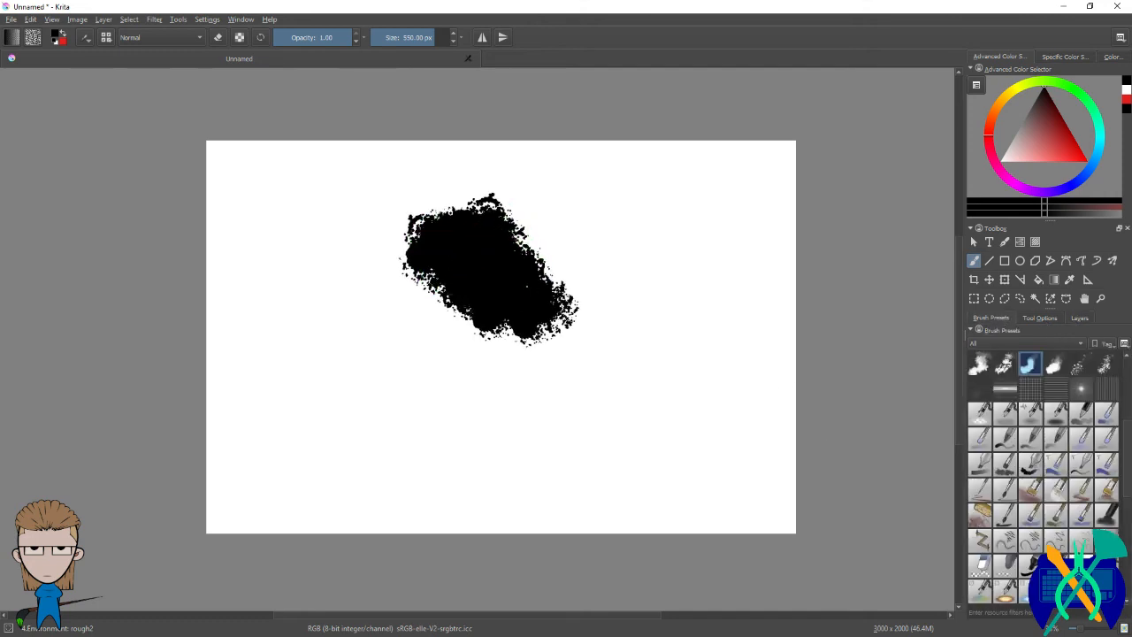
key("ctrl+z")
left_click(1058, 564)
left_click_drag(526, 294, 590, 343)
key("ctrl+z")
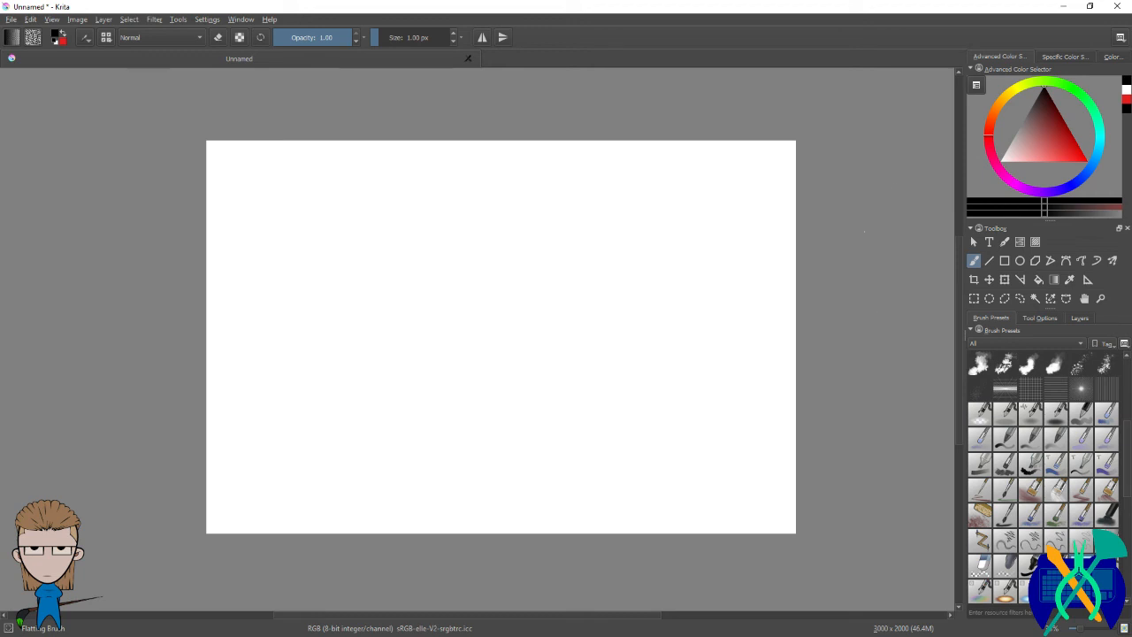
Step: Paint a large faint patch across the middle of the canvas with the Environment paint2 preset at 550 px
left_click(980, 365)
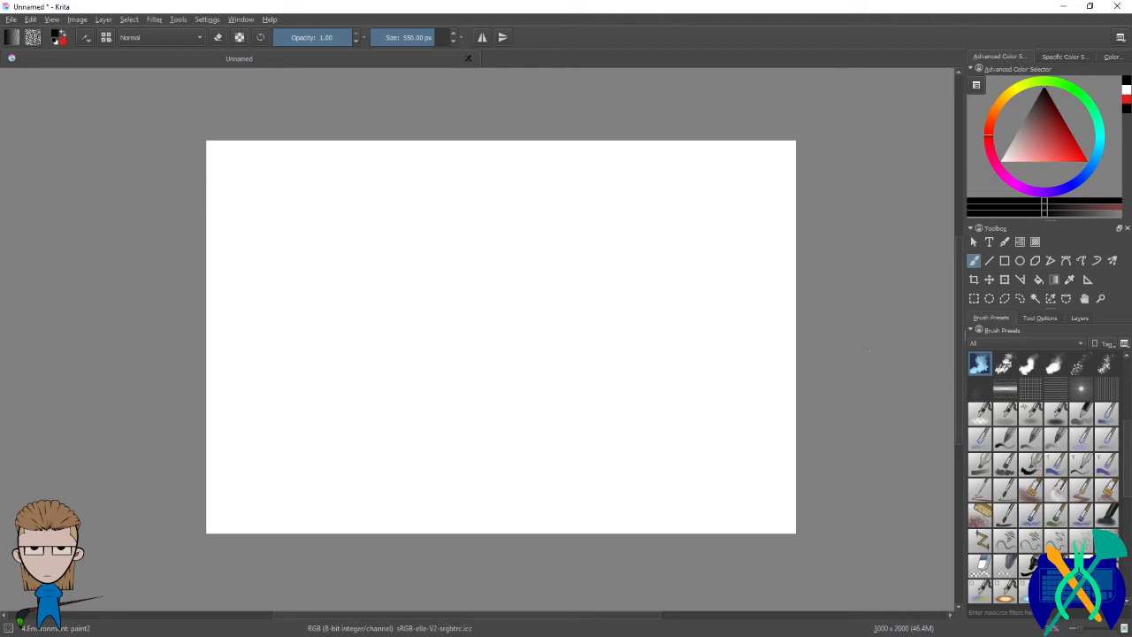
left_click_drag(677, 288, 569, 379)
scroll(1123, 359, "up", 3)
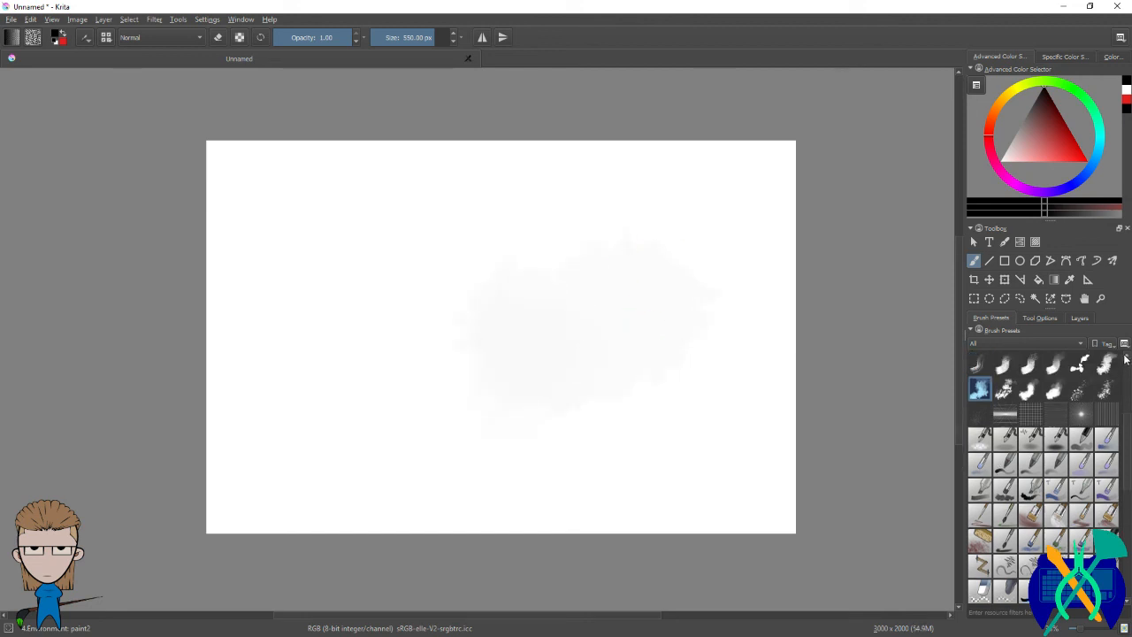
Step: Try a stroke with the Environment paint1 preset, undo it, and switch to a Bristles preset
scroll(1124, 359, "up", 1)
left_click(1106, 441)
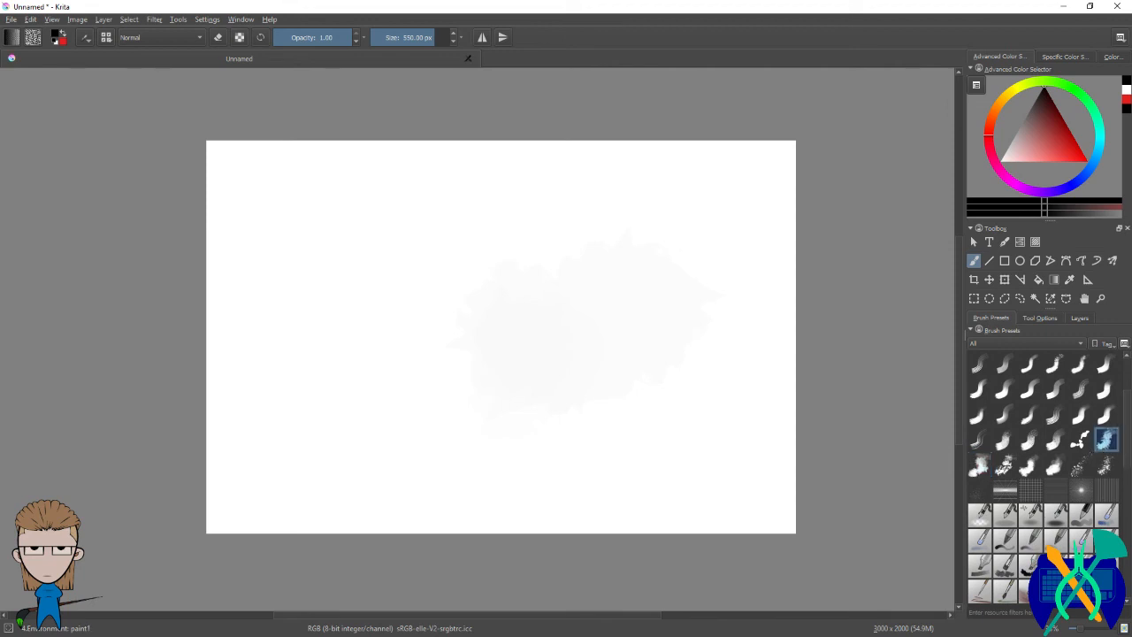
mouse_move(643, 258)
left_mouse_down()
mouse_move(621, 309)
mouse_move(561, 325)
left_mouse_up()
key("ctrl+z")
left_click(1002, 365)
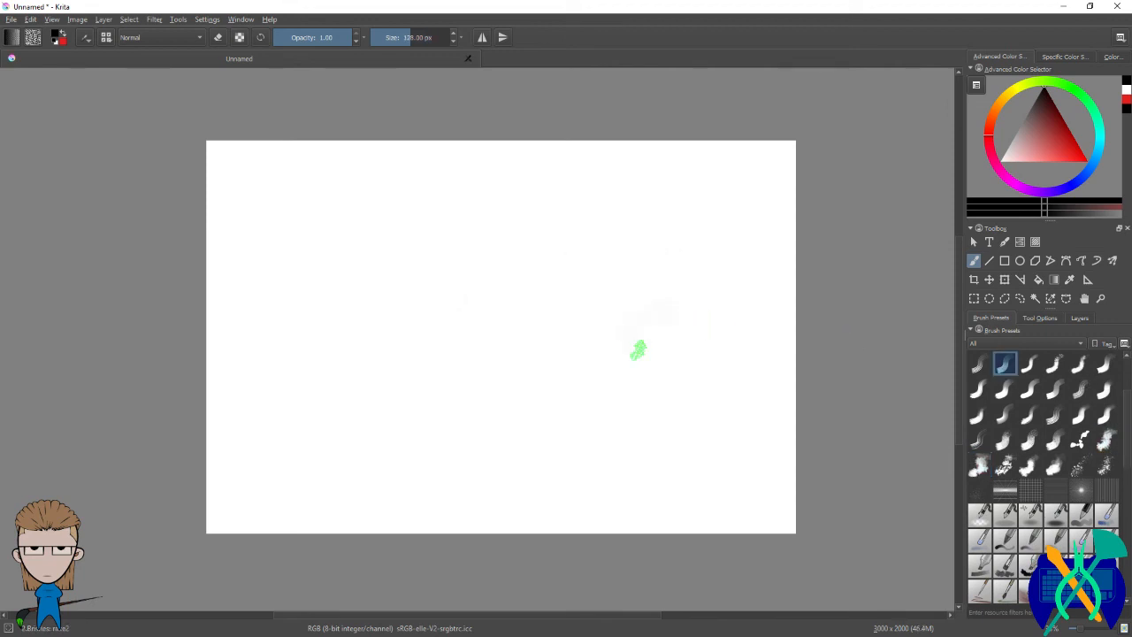
Step: Select the Environment rough2 preset, test it with one stroke and undo it, and check the preset's Sharpness settings
left_click(1030, 465)
mouse_move(703, 305)
left_mouse_down()
mouse_move(669, 321)
mouse_move(669, 340)
left_mouse_up()
key("ctrl+z")
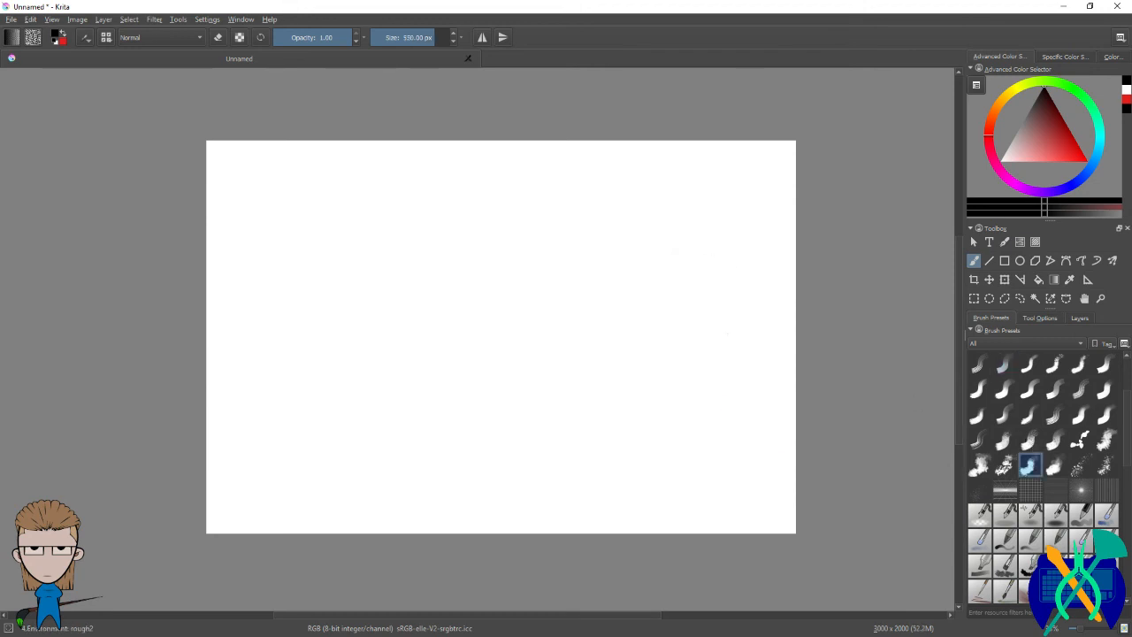
left_click(86, 37)
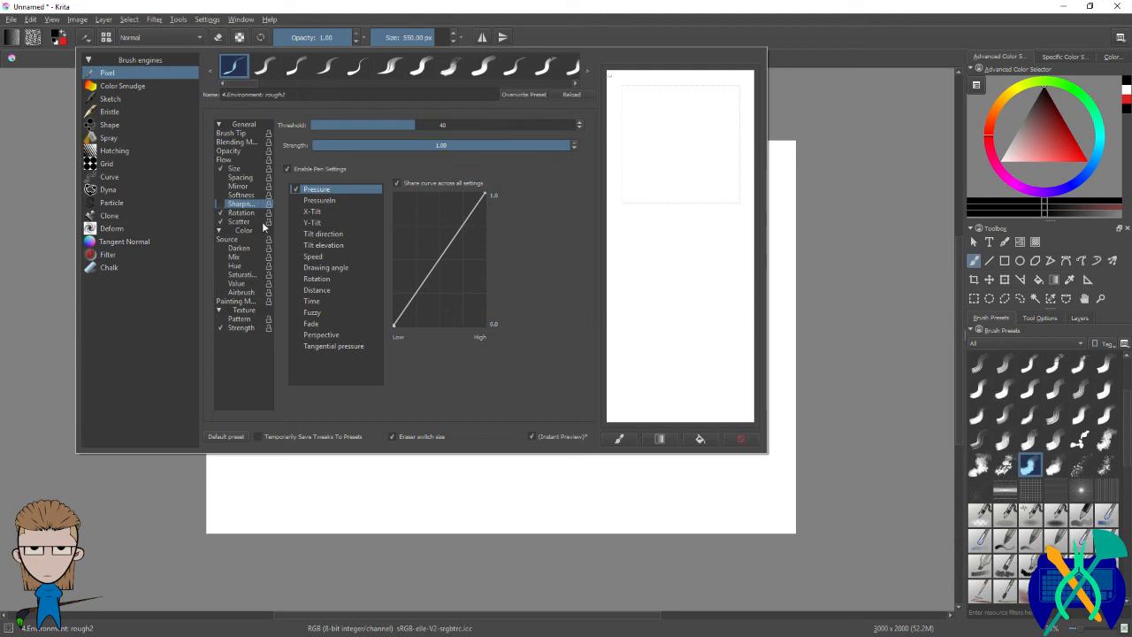
left_click(847, 248)
Step: Paint very faint clouds across the whole canvas with Environment rough2 at 550 px, and undo a dark test patch in the lower-right area
left_click_drag(670, 290, 415, 345)
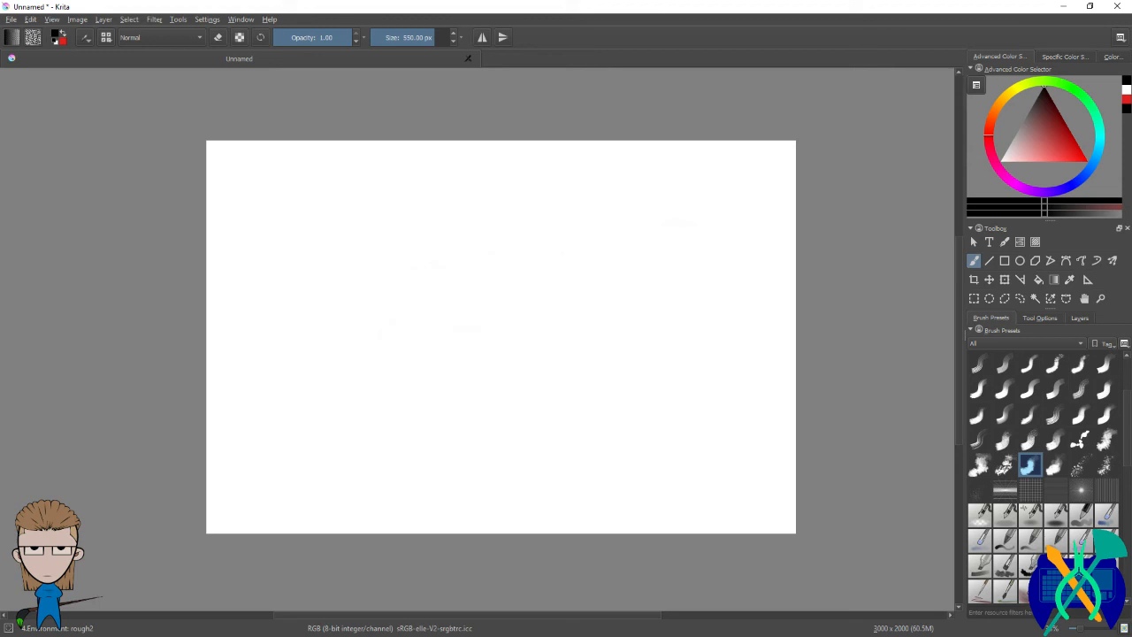
mouse_move(747, 177)
left_mouse_down()
mouse_move(664, 156)
mouse_move(348, 192)
mouse_move(278, 232)
mouse_move(383, 388)
mouse_move(260, 392)
mouse_move(525, 472)
mouse_move(655, 374)
mouse_move(787, 492)
mouse_move(788, 337)
mouse_move(680, 355)
mouse_move(656, 458)
mouse_move(535, 465)
left_mouse_up()
left_click(673, 400)
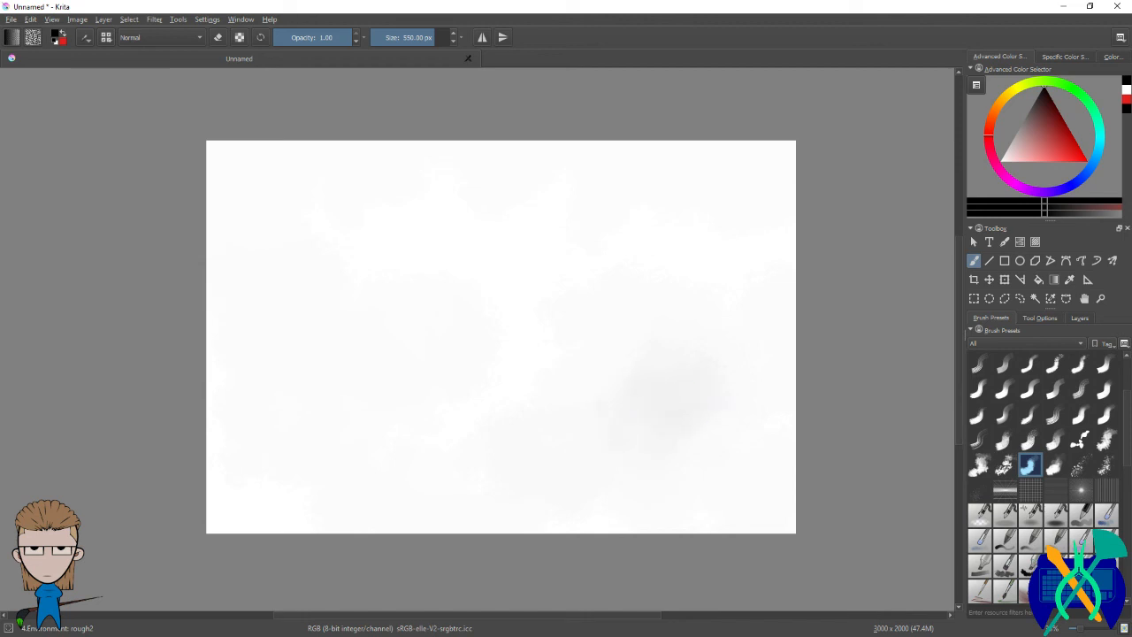
mouse_move(658, 375)
left_mouse_down()
mouse_move(663, 394)
mouse_move(581, 434)
mouse_move(689, 412)
left_mouse_up()
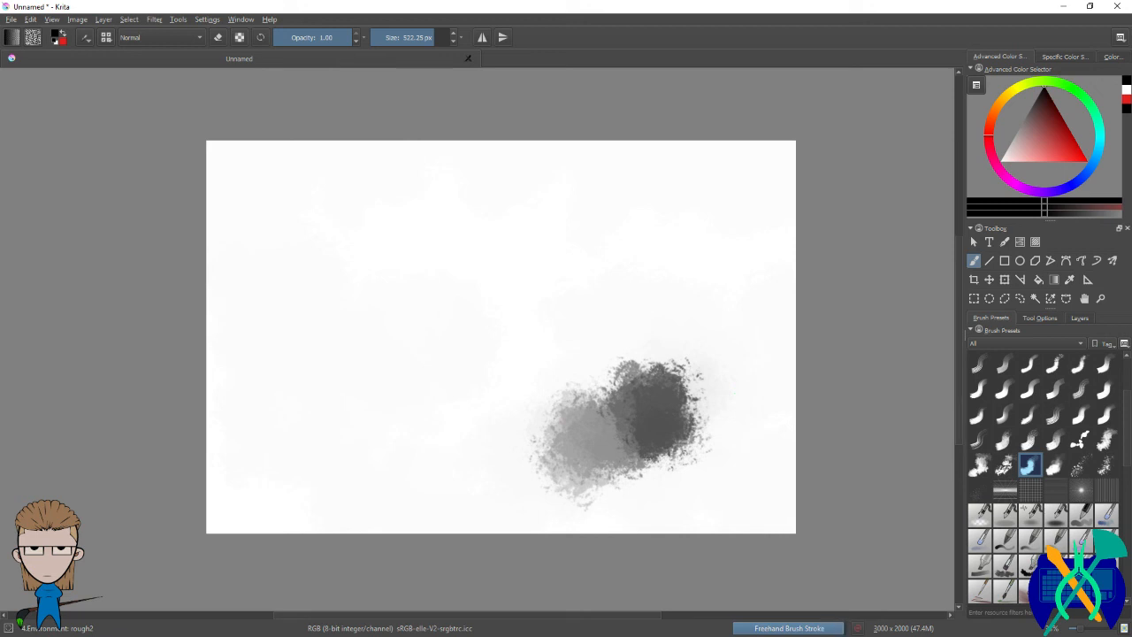
key("ctrl+z")
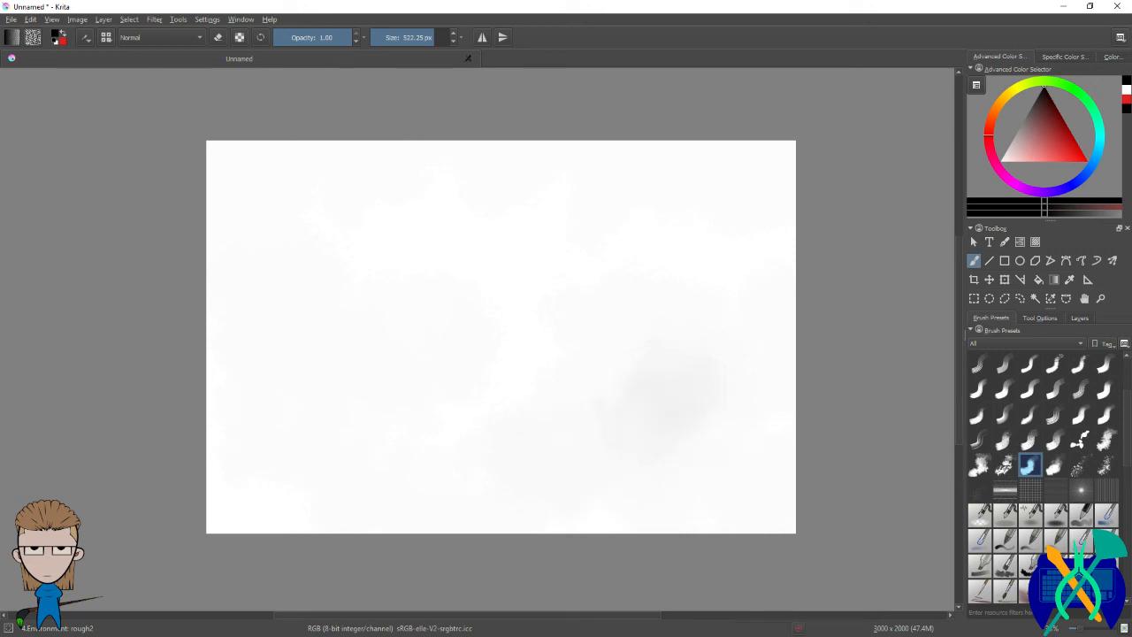
Step: Paint a gray cloud in the lower-right area at 522.25 px and spread lighter clouds along the canvas's lower, upper and left edges
left_click_drag(678, 397, 634, 405)
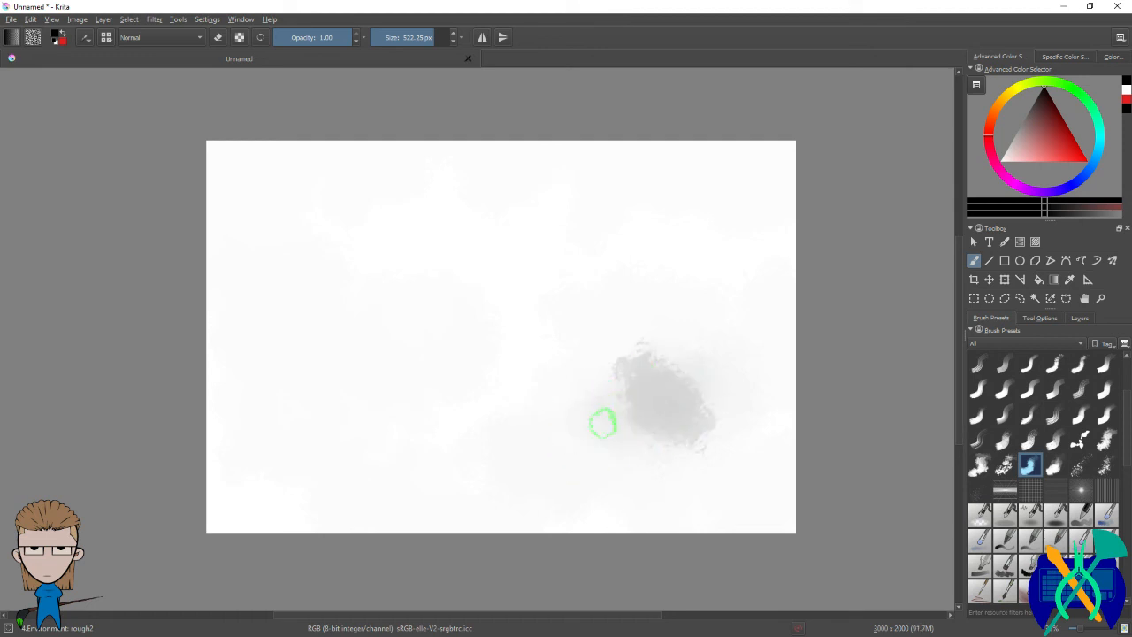
mouse_move(637, 412)
left_mouse_down()
mouse_move(599, 434)
mouse_move(609, 411)
mouse_move(531, 475)
left_mouse_up()
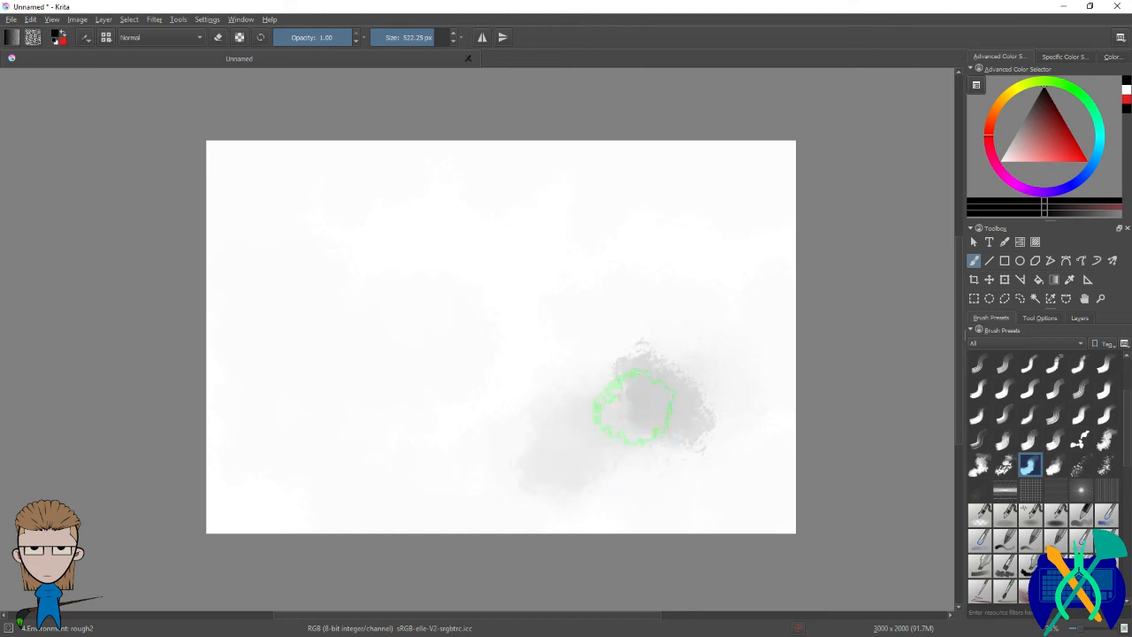
left_click_drag(637, 392, 749, 399)
mouse_move(600, 437)
left_mouse_down()
mouse_move(559, 463)
mouse_move(573, 469)
mouse_move(510, 455)
mouse_move(412, 480)
left_mouse_up()
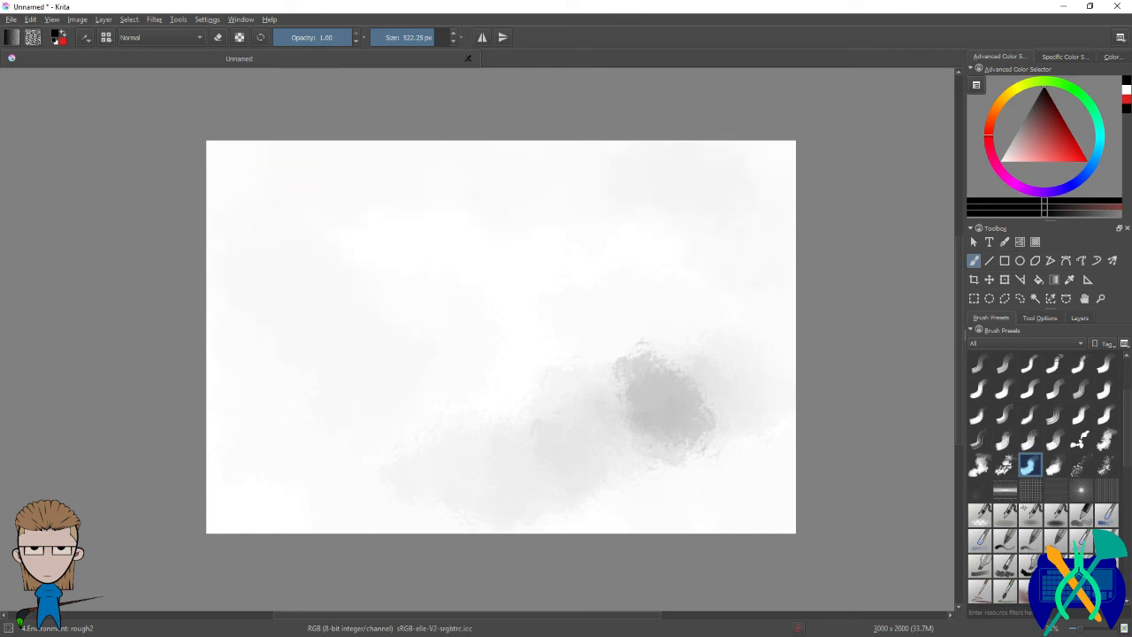
mouse_move(782, 164)
left_mouse_down()
mouse_move(677, 134)
mouse_move(399, 161)
mouse_move(270, 265)
left_mouse_up()
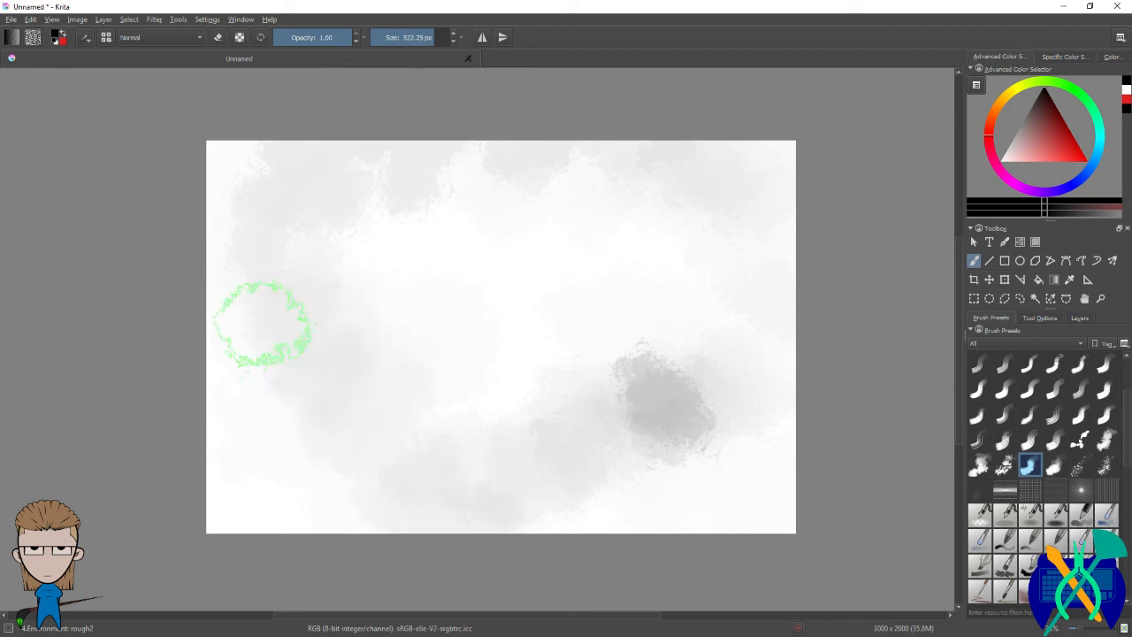
Step: Reduce the brush size to about 142 px and darken small cloud patches along the upper part of the canvas
left_click_drag(434, 37, 405, 37)
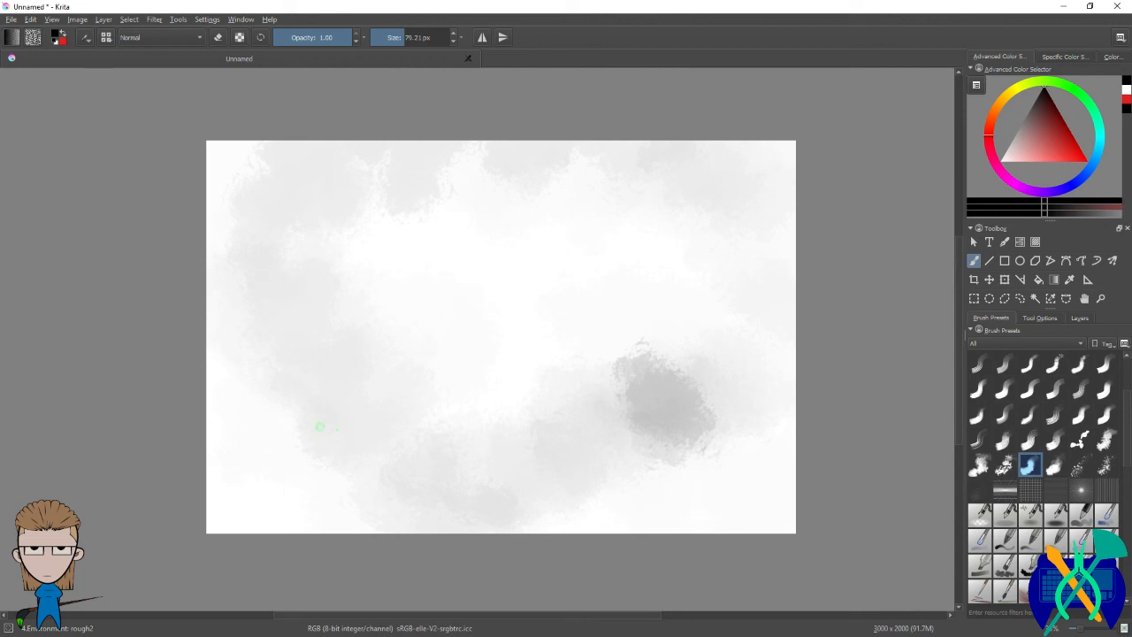
left_click(411, 37)
mouse_move(345, 181)
left_mouse_down()
mouse_move(298, 185)
mouse_move(362, 203)
mouse_move(291, 230)
mouse_move(335, 223)
left_mouse_up()
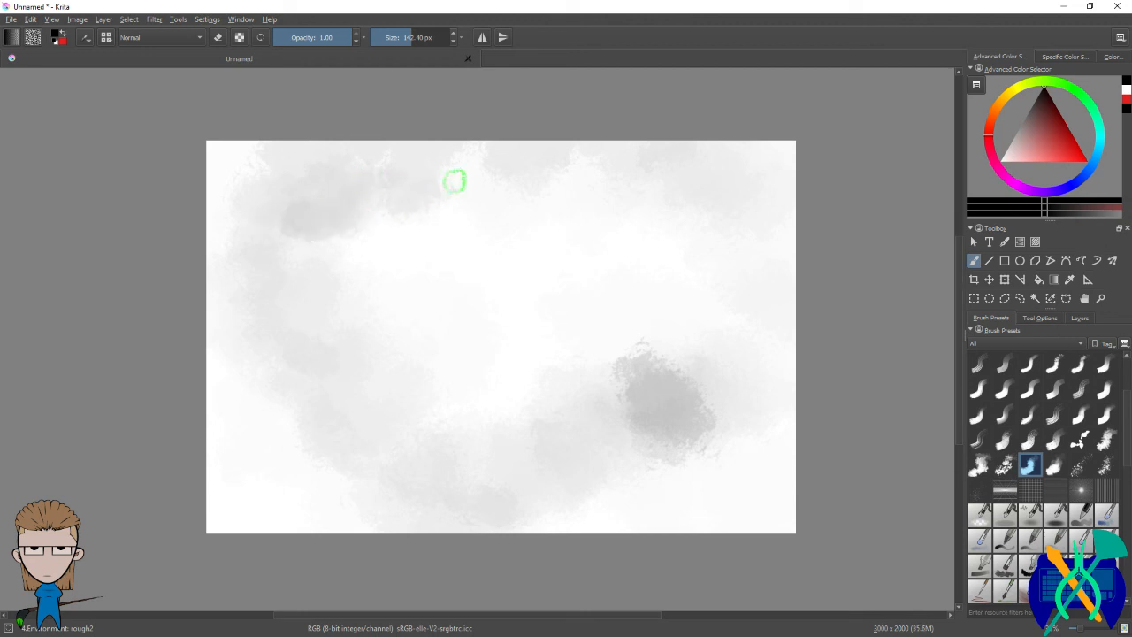
mouse_move(483, 230)
left_mouse_down()
mouse_move(553, 220)
mouse_move(503, 205)
mouse_move(584, 210)
left_mouse_up()
mouse_move(500, 151)
left_mouse_down()
mouse_move(552, 165)
mouse_move(558, 156)
mouse_move(497, 149)
left_mouse_up()
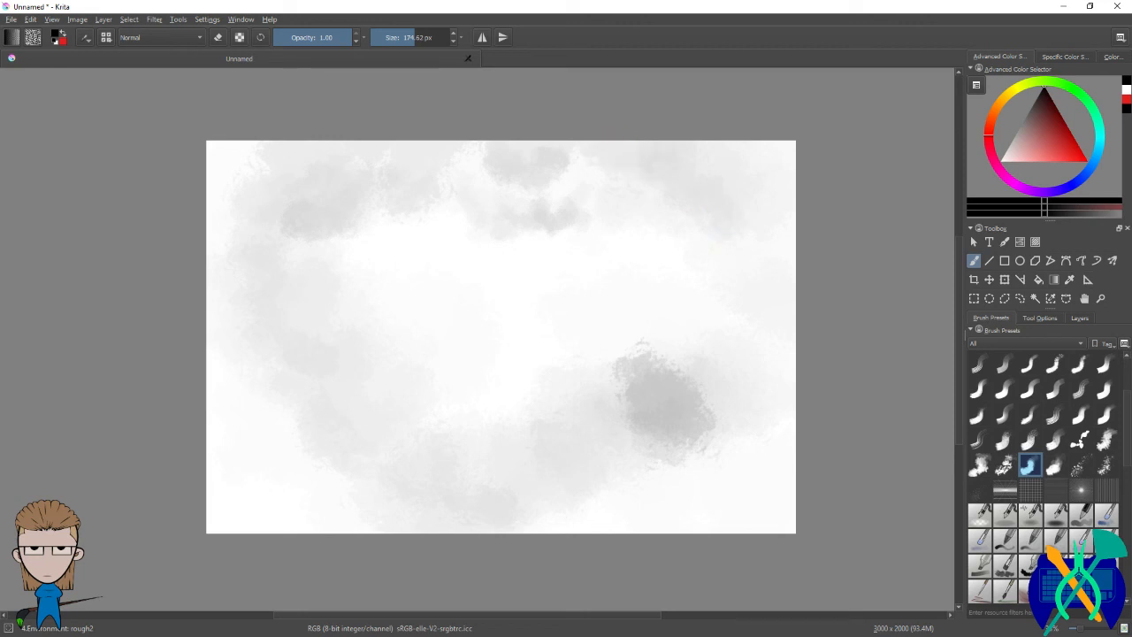
Step: Darken the lower-right cloud at 174.62 px and extend it diagonally toward the bottom centre and the right edge
mouse_move(719, 372)
left_mouse_down()
mouse_move(727, 340)
mouse_move(803, 362)
mouse_move(732, 350)
mouse_move(652, 417)
mouse_move(628, 398)
mouse_move(527, 455)
left_mouse_up()
left_click_drag(642, 406, 556, 431)
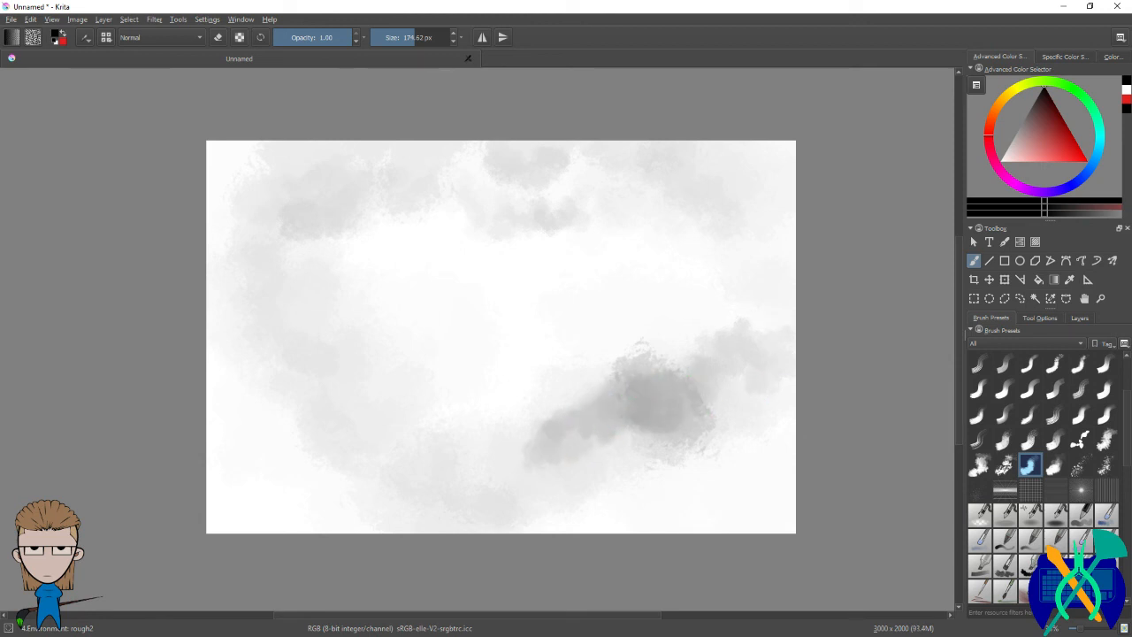
scroll(540, 333, "up", 1)
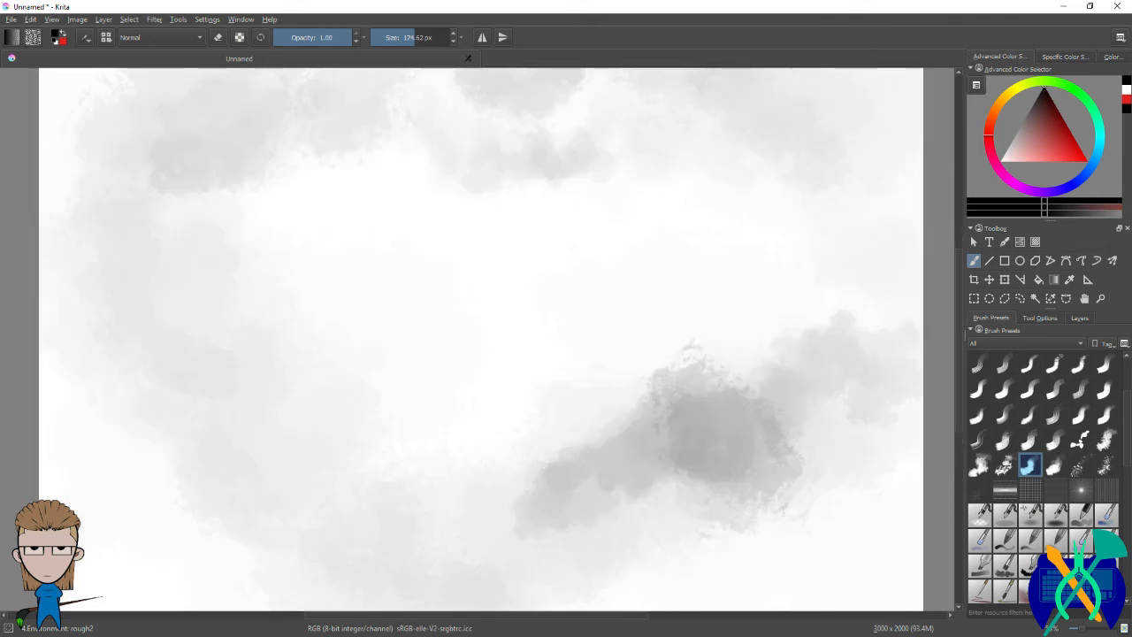
mouse_move(692, 478)
left_mouse_down()
mouse_move(654, 471)
mouse_move(631, 494)
left_mouse_up()
left_click_drag(674, 443, 654, 469)
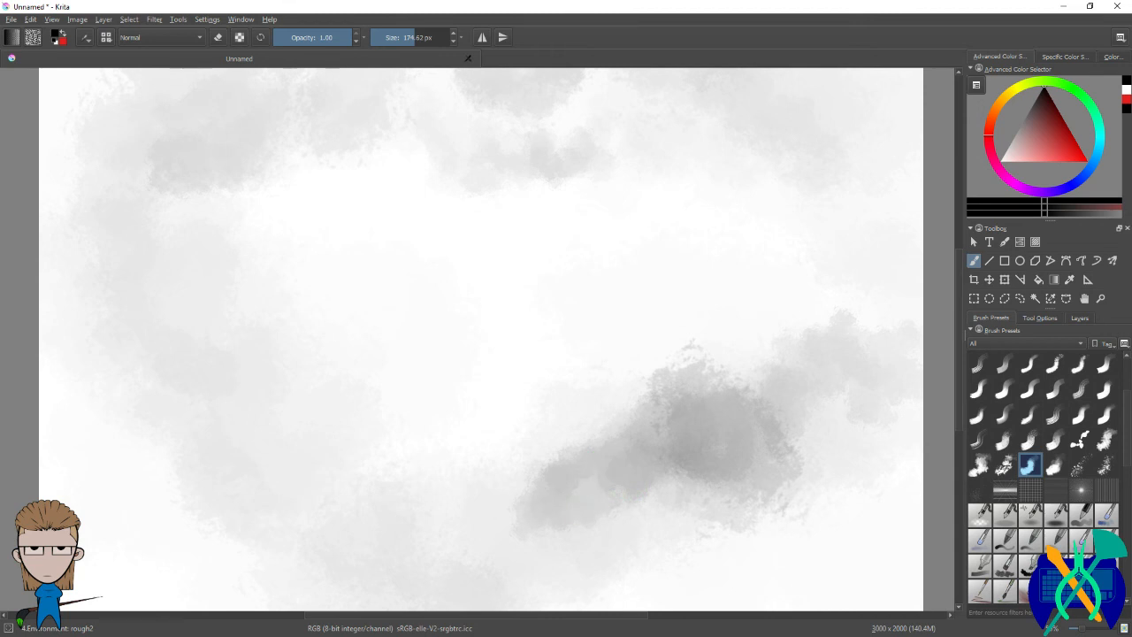
left_click_drag(619, 398, 786, 430)
Step: Build up a darker cloud band down the left side of the canvas, curving diagonally toward the bottom centre
mouse_move(364, 293)
left_mouse_down()
mouse_move(390, 344)
mouse_move(384, 403)
mouse_move(433, 534)
mouse_move(500, 591)
left_mouse_up()
mouse_move(365, 323)
left_mouse_down()
mouse_move(348, 354)
mouse_move(358, 367)
mouse_move(266, 269)
mouse_move(338, 182)
mouse_move(259, 257)
mouse_move(314, 319)
mouse_move(304, 396)
mouse_move(341, 425)
left_mouse_up()
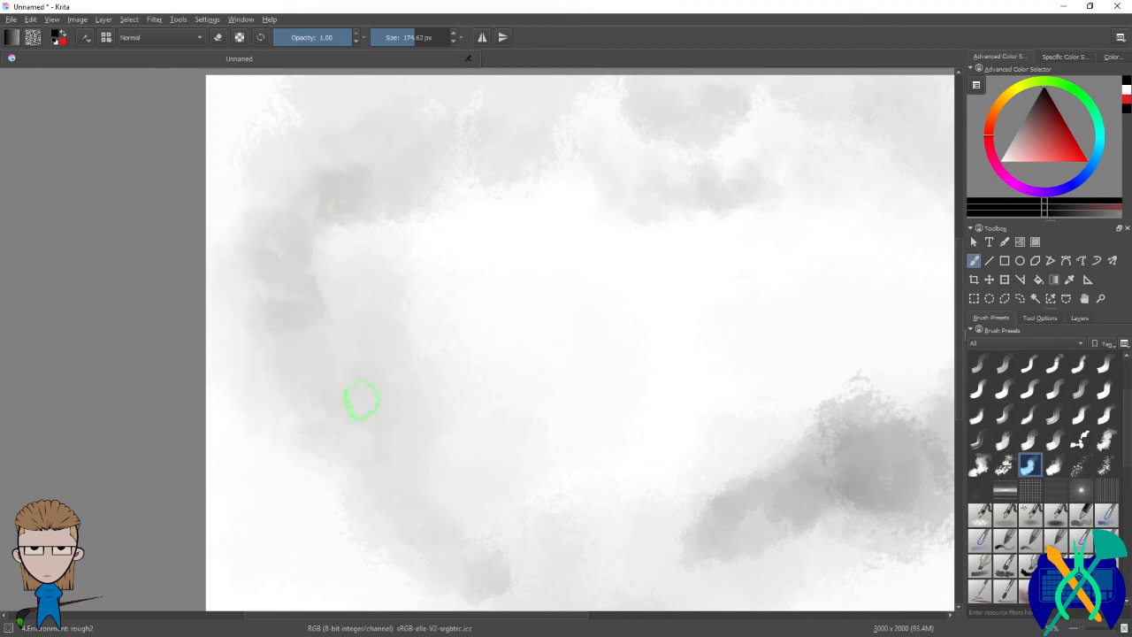
mouse_move(427, 448)
left_mouse_down()
mouse_move(422, 488)
mouse_move(482, 573)
left_mouse_up()
mouse_move(354, 208)
left_mouse_down()
mouse_move(320, 241)
mouse_move(331, 249)
mouse_move(315, 286)
mouse_move(328, 381)
mouse_move(431, 456)
mouse_move(474, 553)
left_mouse_up()
left_click_drag(360, 203, 285, 200)
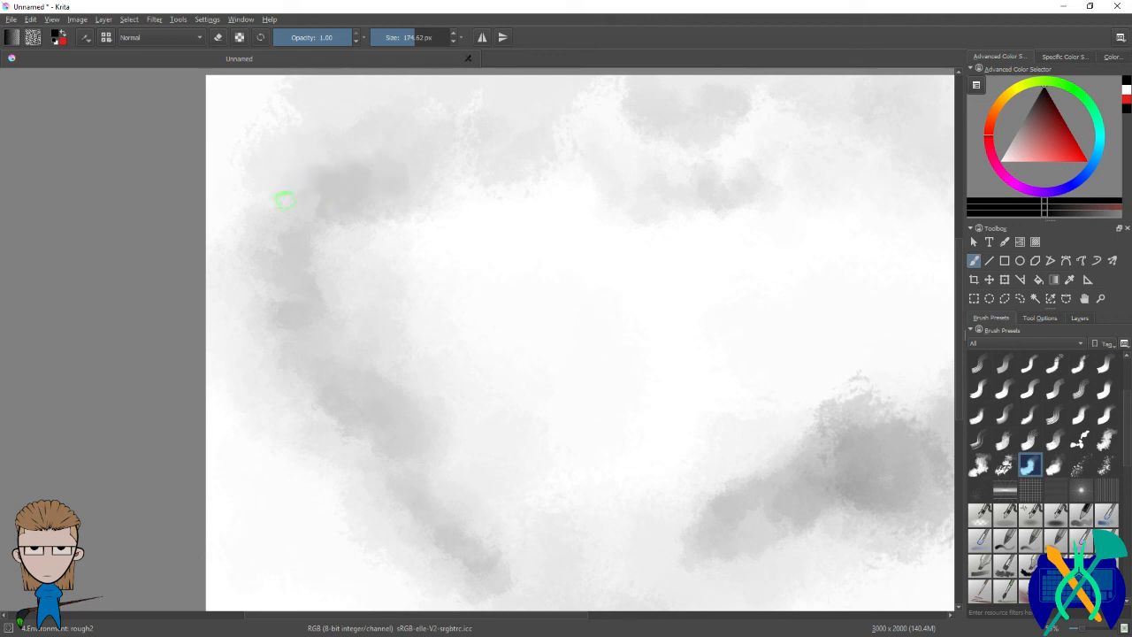
mouse_move(264, 259)
left_mouse_down()
mouse_move(256, 356)
mouse_move(356, 457)
mouse_move(285, 401)
mouse_move(246, 398)
mouse_move(341, 445)
mouse_move(306, 459)
mouse_move(215, 339)
left_mouse_up()
mouse_move(294, 275)
left_mouse_down()
mouse_move(272, 251)
mouse_move(217, 237)
left_mouse_up()
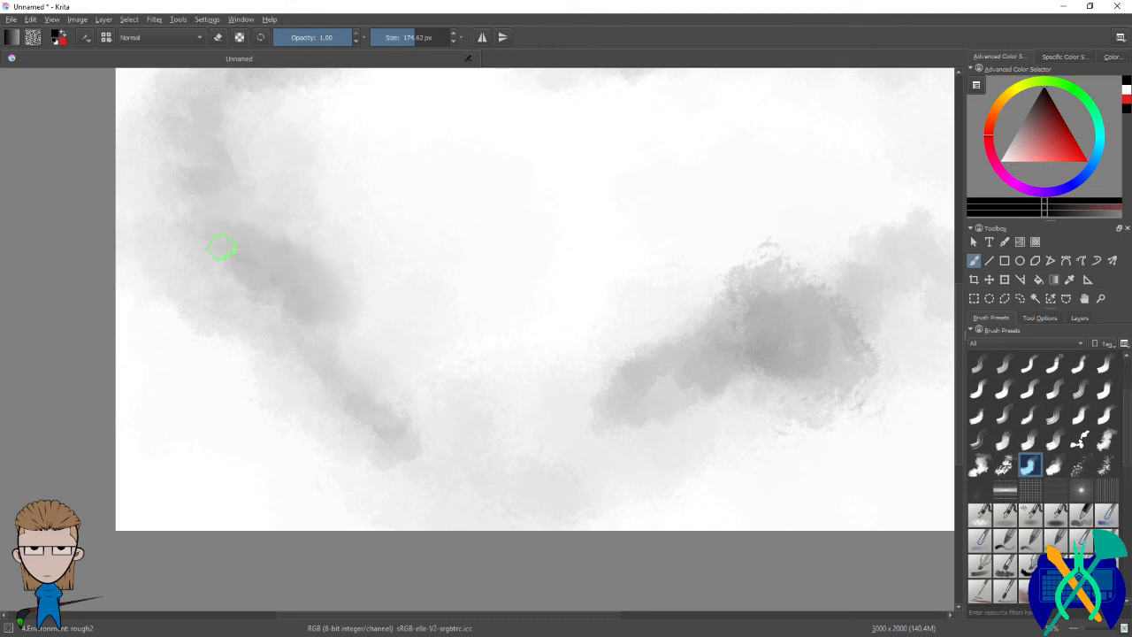
mouse_move(336, 327)
left_mouse_down()
mouse_move(409, 416)
mouse_move(288, 336)
mouse_move(221, 341)
left_mouse_up()
Step: Join the two cloud bands with gray shading along the bottom centre and soften the underside of the lower-right cloud
left_click_drag(397, 441, 469, 465)
left_click_drag(605, 409, 425, 496)
mouse_move(624, 352)
left_mouse_down()
mouse_move(667, 336)
mouse_move(671, 369)
mouse_move(644, 384)
mouse_move(607, 334)
left_mouse_up()
mouse_move(683, 311)
left_mouse_down()
mouse_move(757, 330)
mouse_move(813, 206)
left_mouse_up()
mouse_move(591, 354)
left_mouse_down()
mouse_move(523, 344)
mouse_move(476, 388)
mouse_move(485, 426)
left_mouse_up()
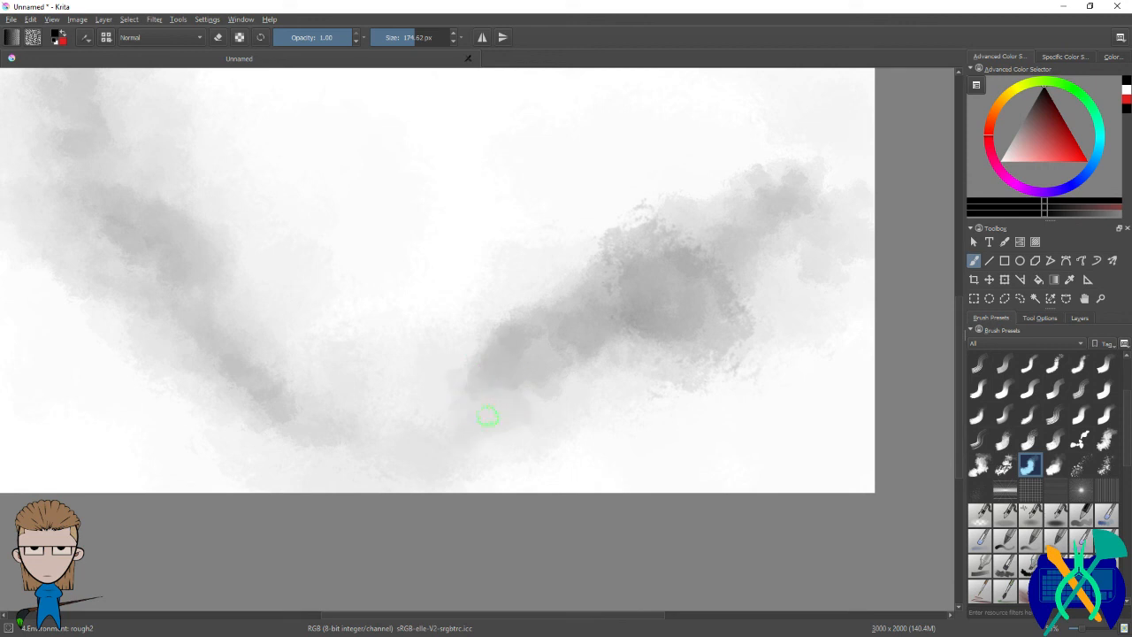
mouse_move(639, 376)
left_mouse_down()
mouse_move(737, 346)
mouse_move(743, 291)
mouse_move(774, 285)
mouse_move(750, 358)
mouse_move(677, 356)
mouse_move(643, 412)
mouse_move(760, 376)
mouse_move(783, 301)
mouse_move(762, 239)
mouse_move(742, 370)
mouse_move(765, 403)
left_mouse_up()
left_click_drag(721, 336, 745, 378)
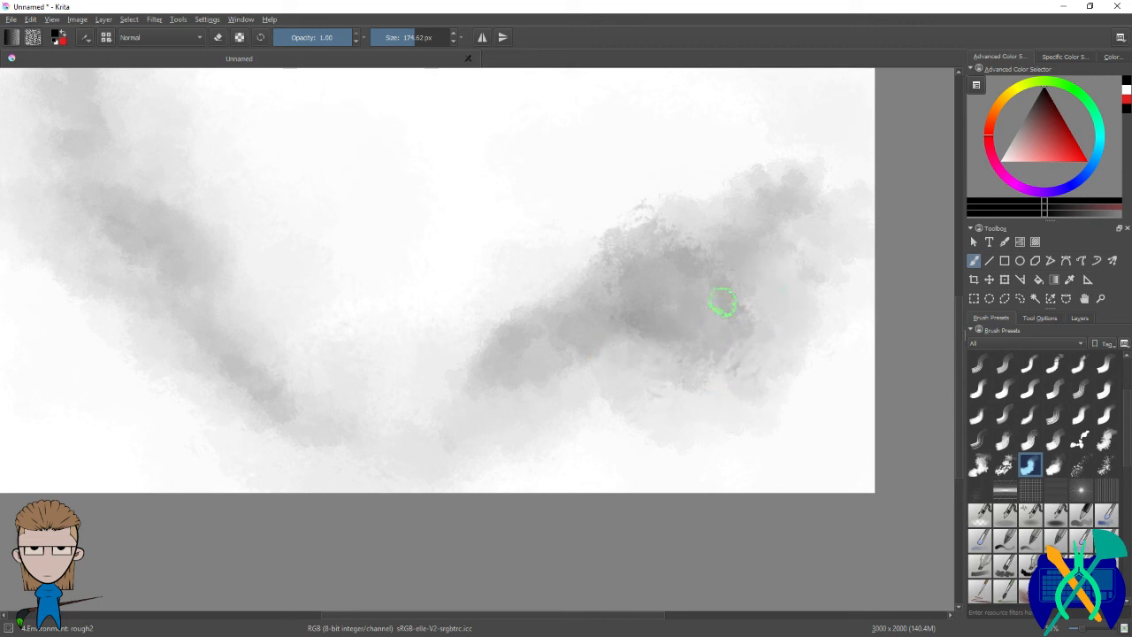
Step: Build up a rounded gray cloud mass at the left end of the lower-right cloud band
mouse_move(607, 380)
left_mouse_down()
mouse_move(468, 410)
mouse_move(495, 389)
left_mouse_up()
mouse_move(534, 312)
left_mouse_down()
mouse_move(501, 354)
mouse_move(442, 329)
mouse_move(493, 362)
mouse_move(495, 402)
left_mouse_up()
mouse_move(462, 319)
left_mouse_down()
mouse_move(449, 383)
mouse_move(435, 389)
left_mouse_up()
mouse_move(542, 323)
left_mouse_down()
mouse_move(456, 292)
mouse_move(435, 367)
left_mouse_up()
Step: Paint a darker diagonal cloud band across the upper-right corner and shade the clouds at the top centre
mouse_move(477, 308)
left_mouse_down()
mouse_move(564, 326)
mouse_move(548, 335)
mouse_move(533, 442)
mouse_move(556, 486)
mouse_move(551, 554)
left_mouse_up()
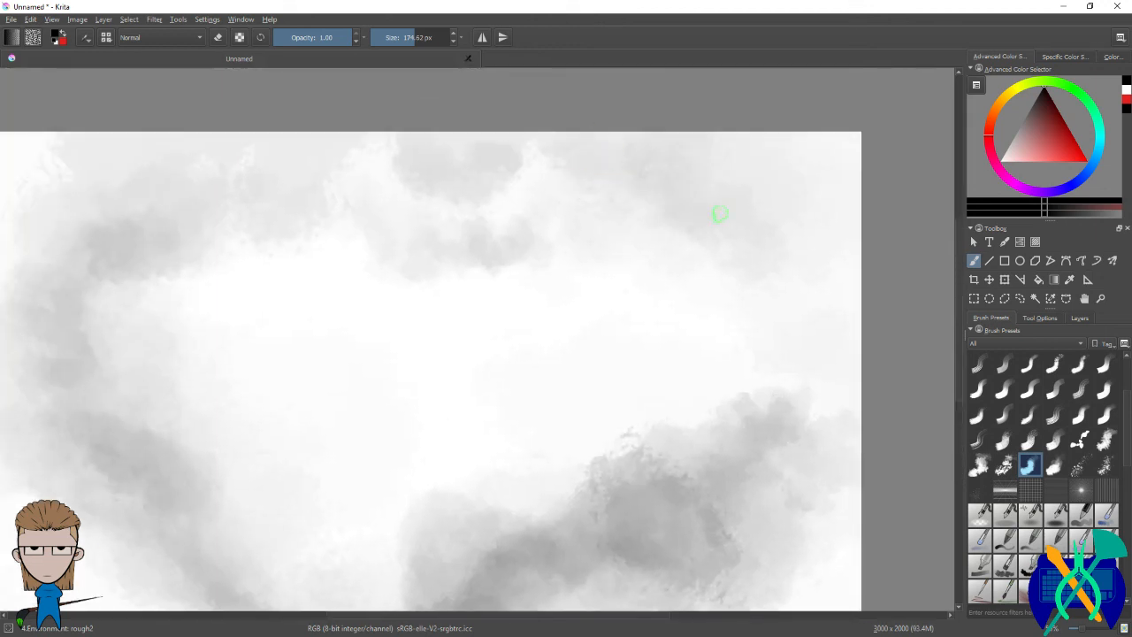
mouse_move(823, 309)
left_mouse_down()
mouse_move(854, 270)
mouse_move(832, 243)
mouse_move(719, 235)
mouse_move(690, 186)
mouse_move(619, 148)
mouse_move(739, 276)
mouse_move(750, 263)
mouse_move(769, 303)
mouse_move(899, 309)
mouse_move(700, 254)
mouse_move(757, 284)
mouse_move(720, 206)
mouse_move(635, 145)
mouse_move(516, 159)
left_mouse_up()
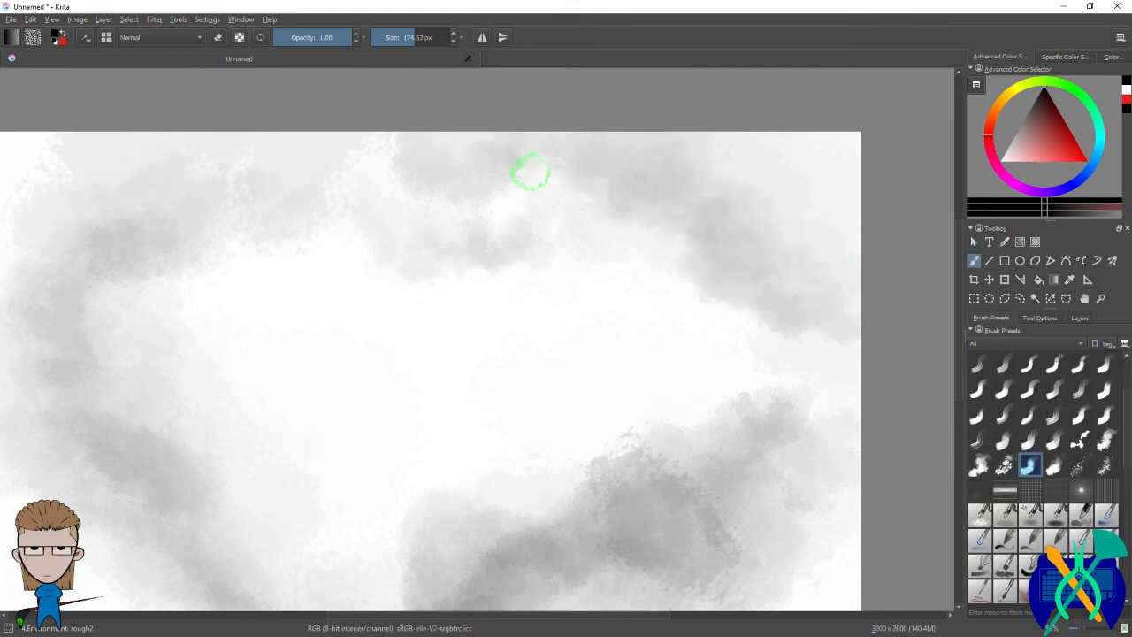
left_click_drag(389, 145, 606, 189)
Step: Deepen and widen the diagonal cloud band in the lower-left part of the canvas
left_click_drag(475, 362, 315, 256)
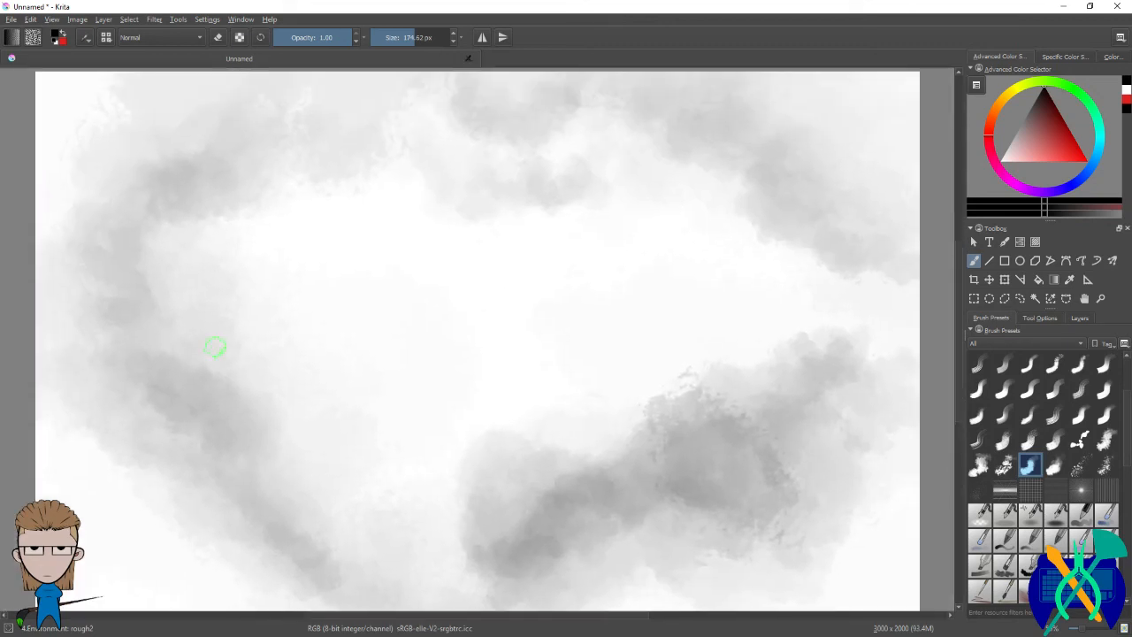
left_click_drag(341, 488, 398, 372)
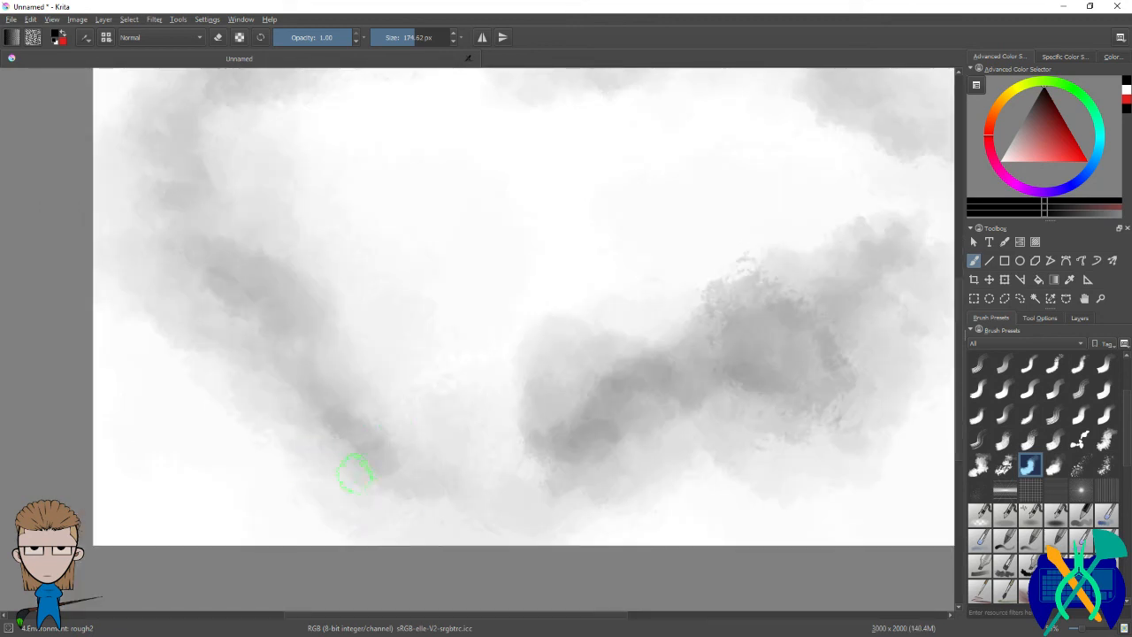
mouse_move(371, 472)
left_mouse_down()
mouse_move(298, 433)
mouse_move(302, 421)
mouse_move(306, 435)
mouse_move(433, 508)
mouse_move(271, 388)
left_mouse_up()
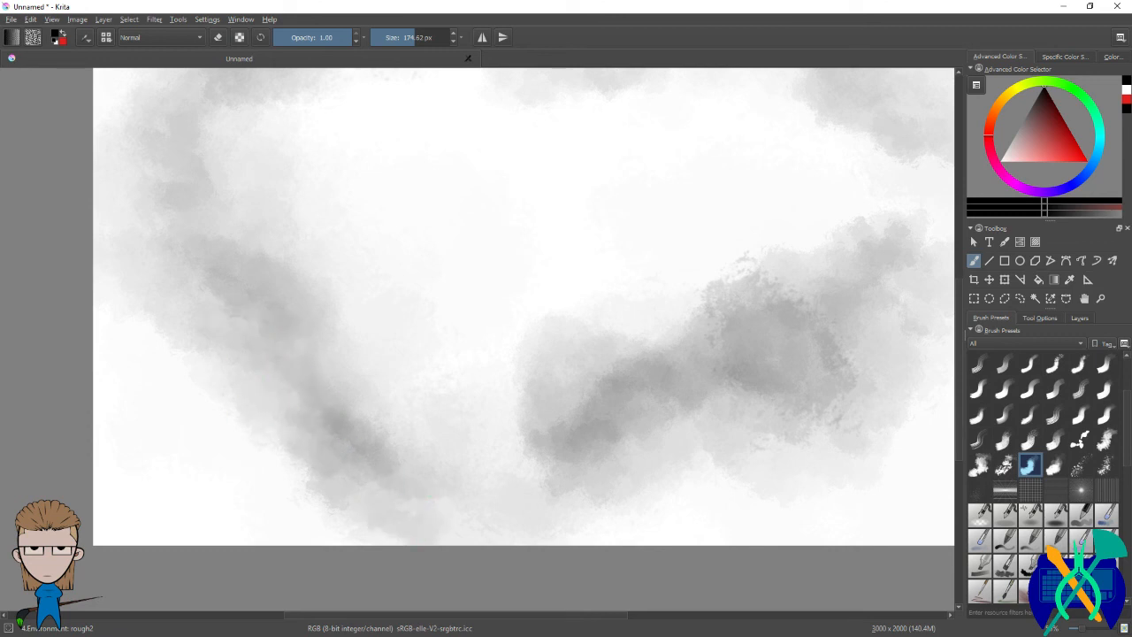
mouse_move(524, 390)
left_mouse_down()
mouse_move(395, 561)
mouse_move(462, 485)
left_mouse_up()
scroll(491, 253, "down", 1)
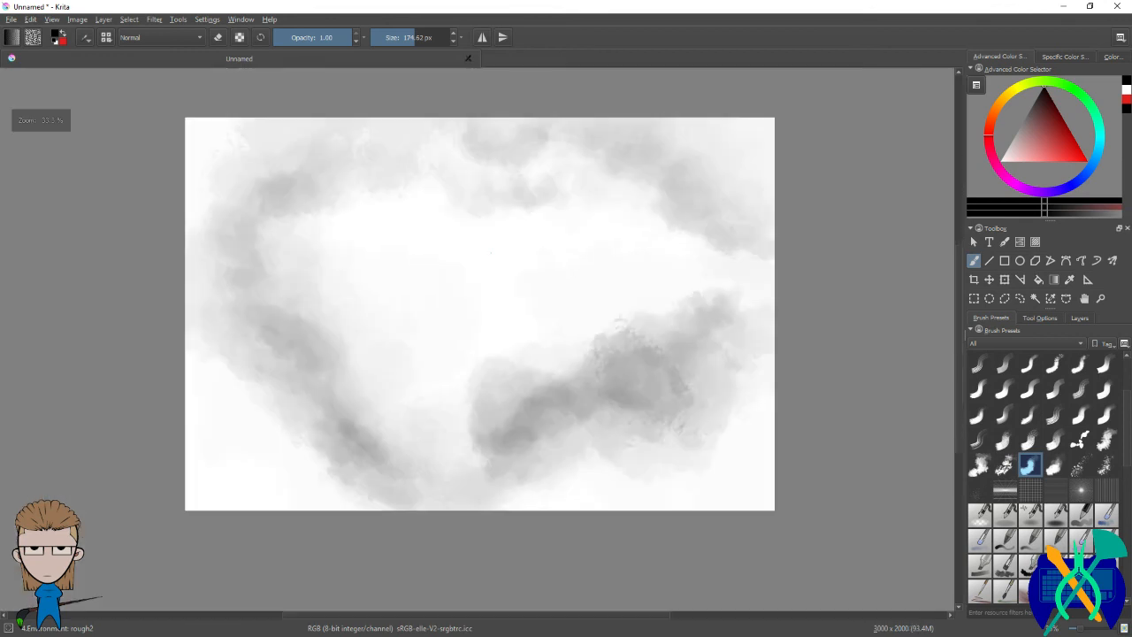
Step: Add faint gray clouds in the bottom corners and deepen the lower-right cloud band, undoing a near-black test stroke
left_click_drag(701, 282, 705, 310)
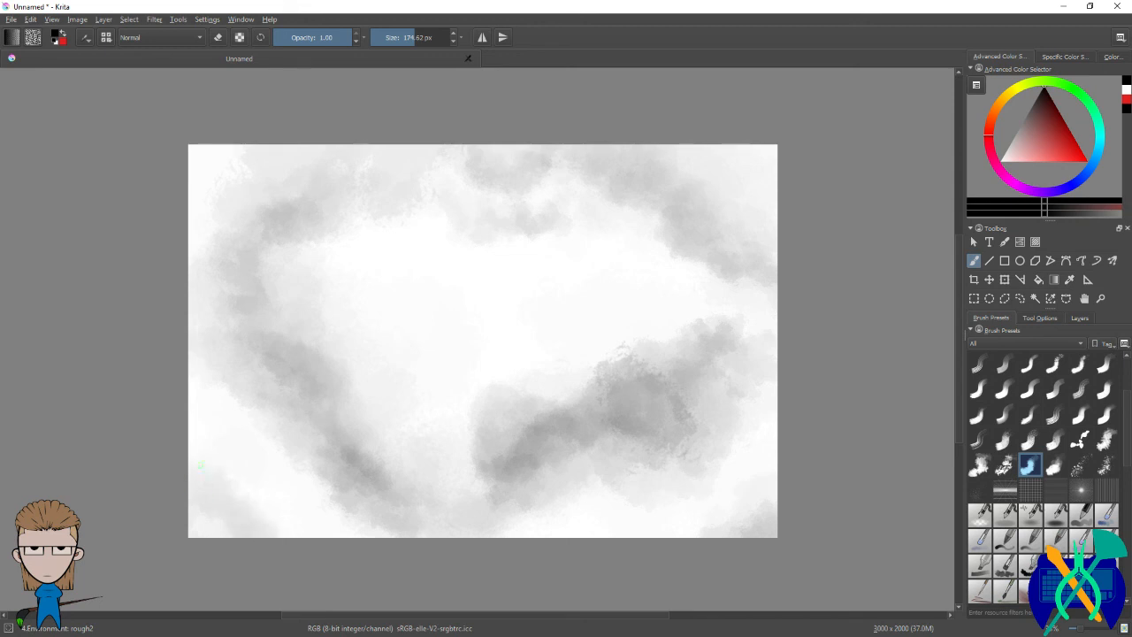
left_click_drag(483, 340, 478, 410)
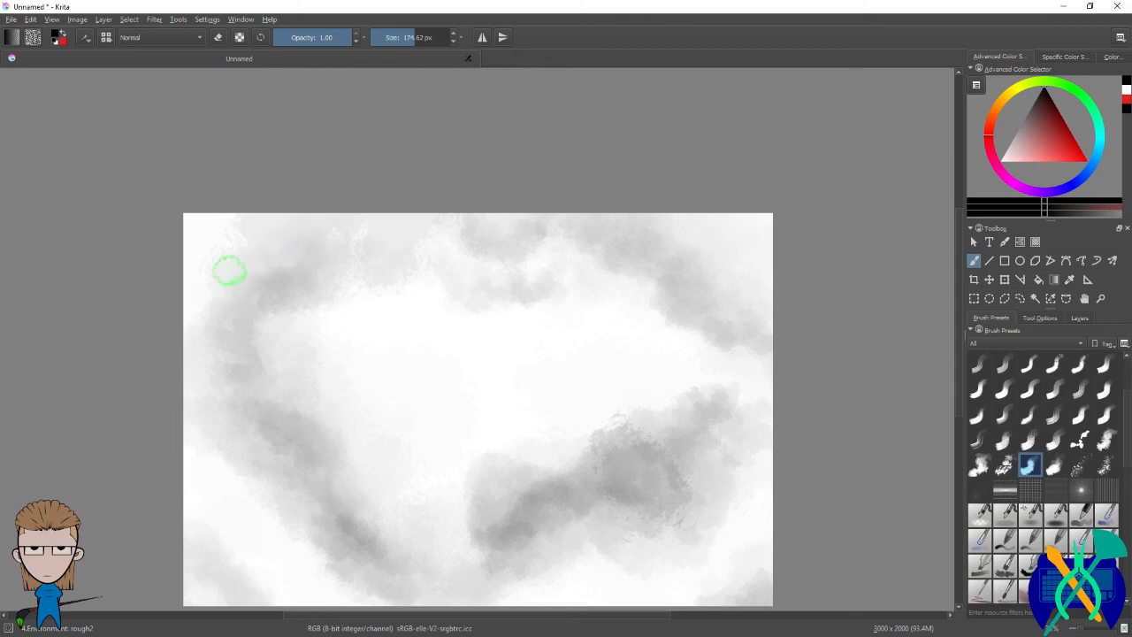
left_click_drag(371, 281, 326, 205)
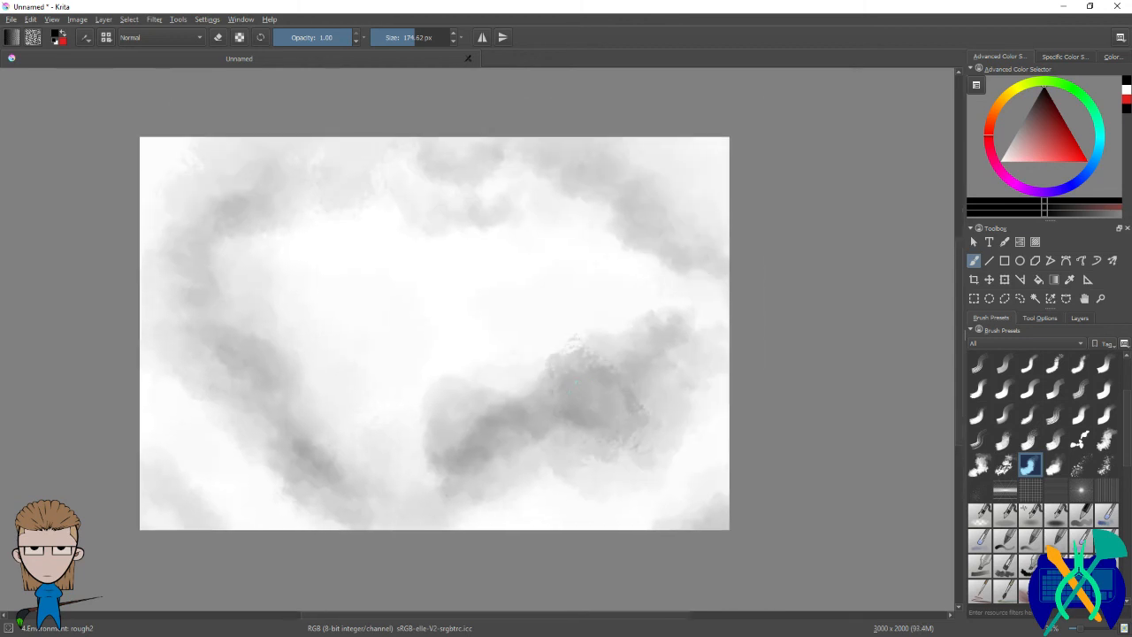
left_click_drag(554, 380, 568, 362)
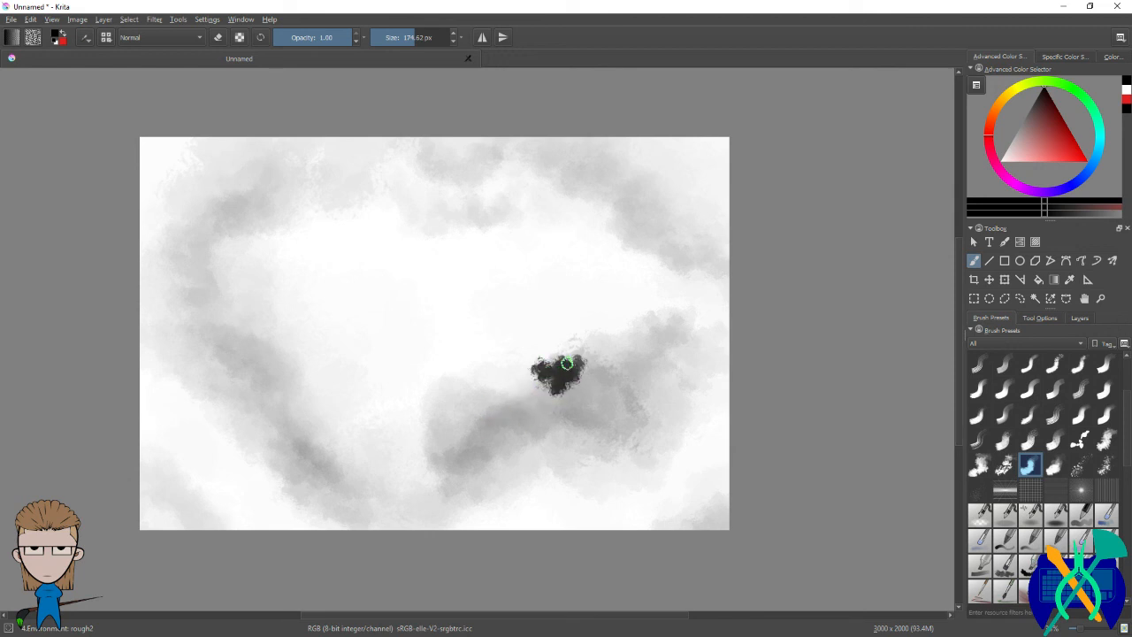
key("ctrl+z")
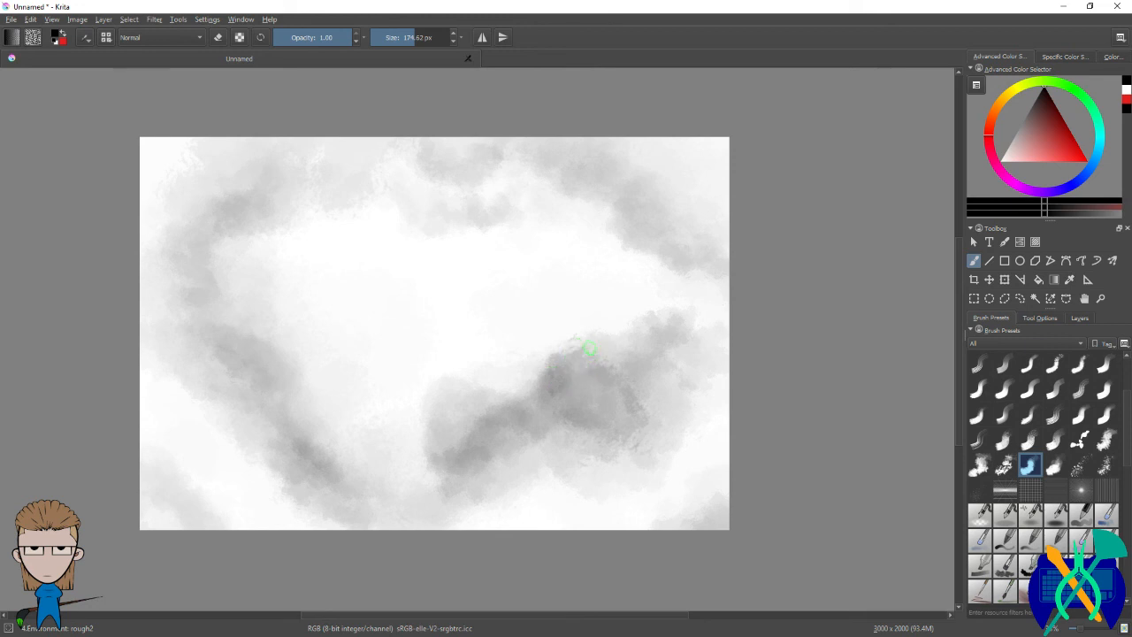
mouse_move(490, 432)
left_mouse_down()
mouse_move(503, 450)
mouse_move(557, 386)
left_mouse_up()
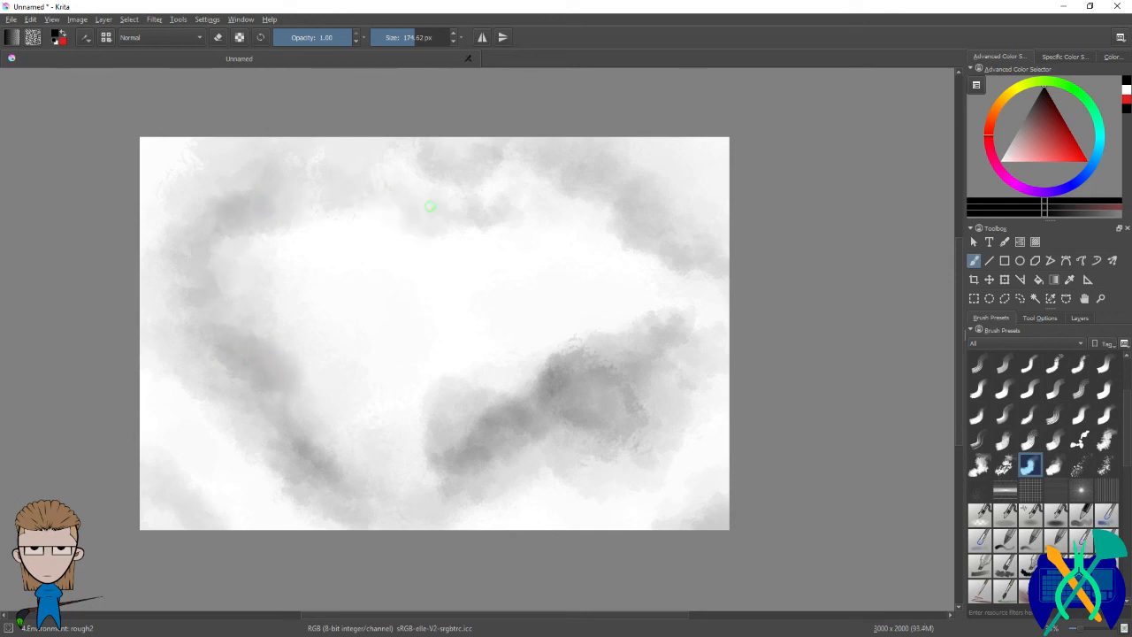
Step: Enlarge the brush to about 222 px and paint a dark core into the upper-right cloud band, undoing a stray light stroke
key("bracketright")
key("bracketright")
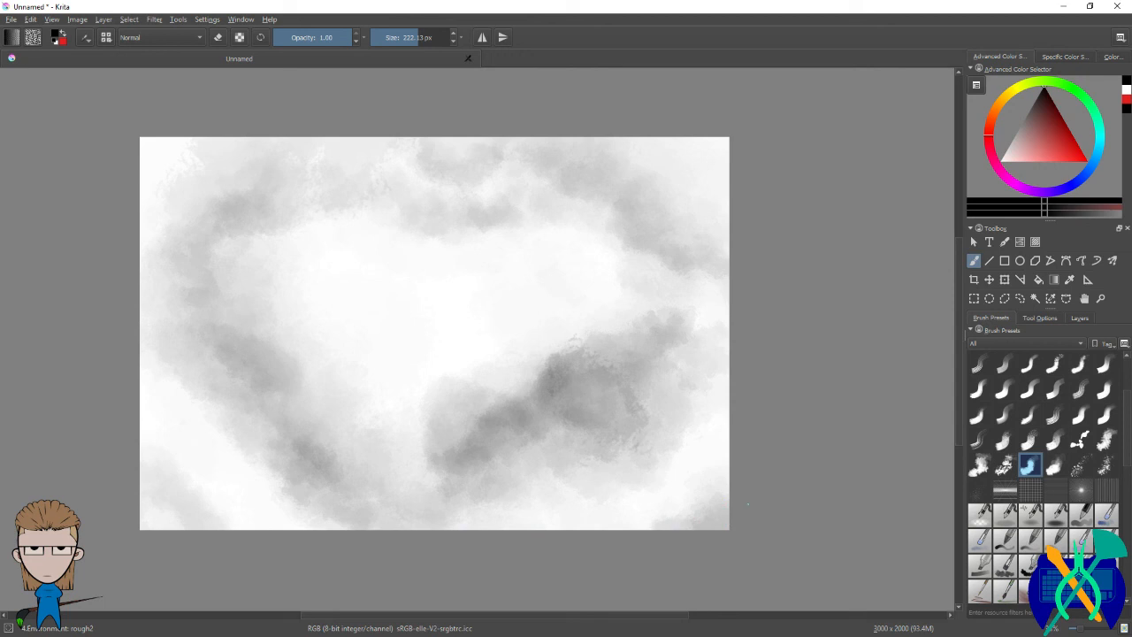
left_click_drag(748, 504, 745, 525)
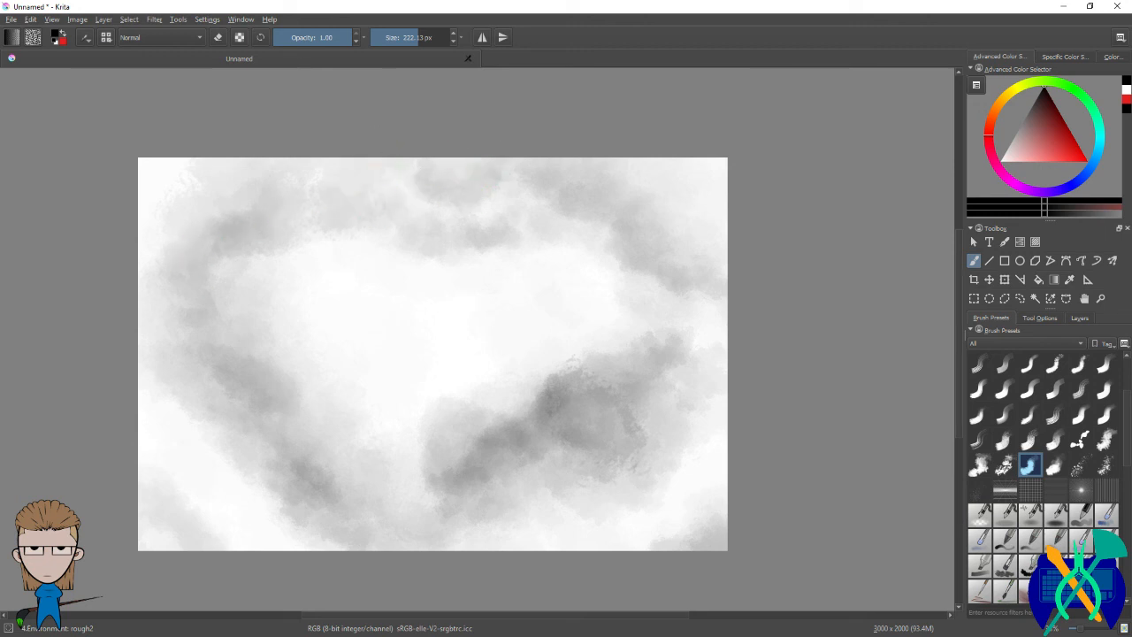
mouse_move(719, 322)
left_mouse_down()
mouse_move(729, 316)
mouse_move(709, 420)
left_mouse_up()
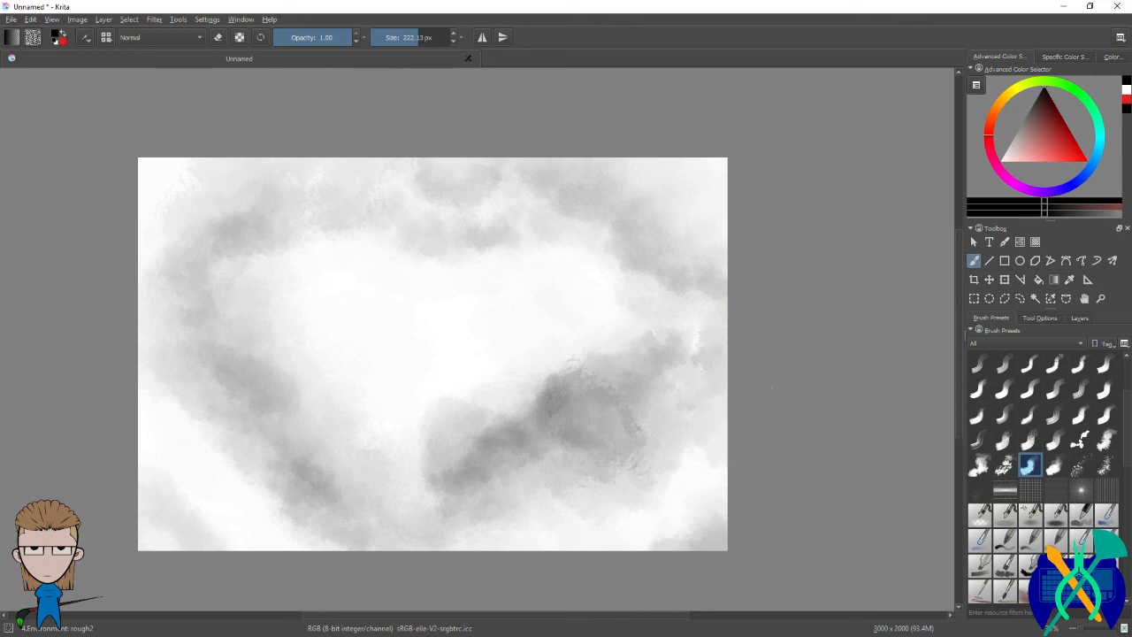
key("ctrl+z")
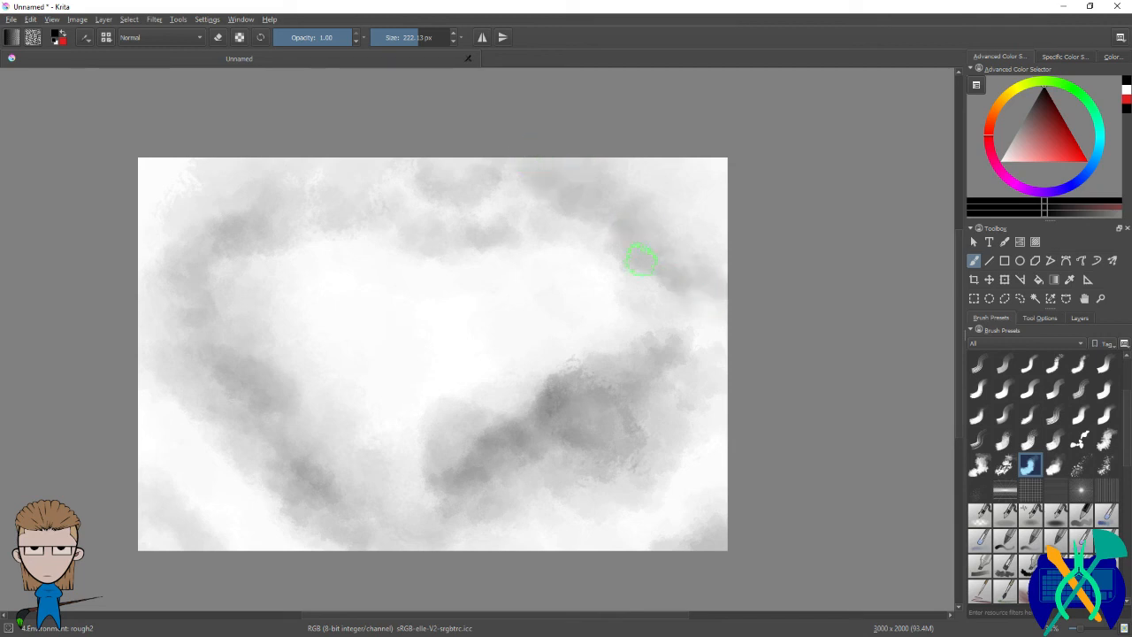
mouse_move(622, 232)
left_mouse_down()
mouse_move(588, 199)
mouse_move(637, 245)
left_mouse_up()
mouse_move(686, 282)
left_mouse_down()
mouse_move(607, 245)
mouse_move(641, 252)
mouse_move(625, 256)
mouse_move(592, 210)
mouse_move(528, 183)
mouse_move(596, 212)
mouse_move(616, 181)
mouse_move(596, 175)
mouse_move(618, 211)
mouse_move(591, 180)
mouse_move(649, 272)
mouse_move(627, 242)
mouse_move(627, 264)
mouse_move(676, 279)
mouse_move(608, 227)
mouse_move(706, 301)
mouse_move(627, 235)
mouse_move(672, 252)
mouse_move(705, 245)
mouse_move(662, 294)
mouse_move(574, 252)
mouse_move(582, 222)
mouse_move(553, 191)
mouse_move(597, 279)
mouse_move(642, 293)
mouse_move(654, 283)
mouse_move(704, 322)
left_mouse_up()
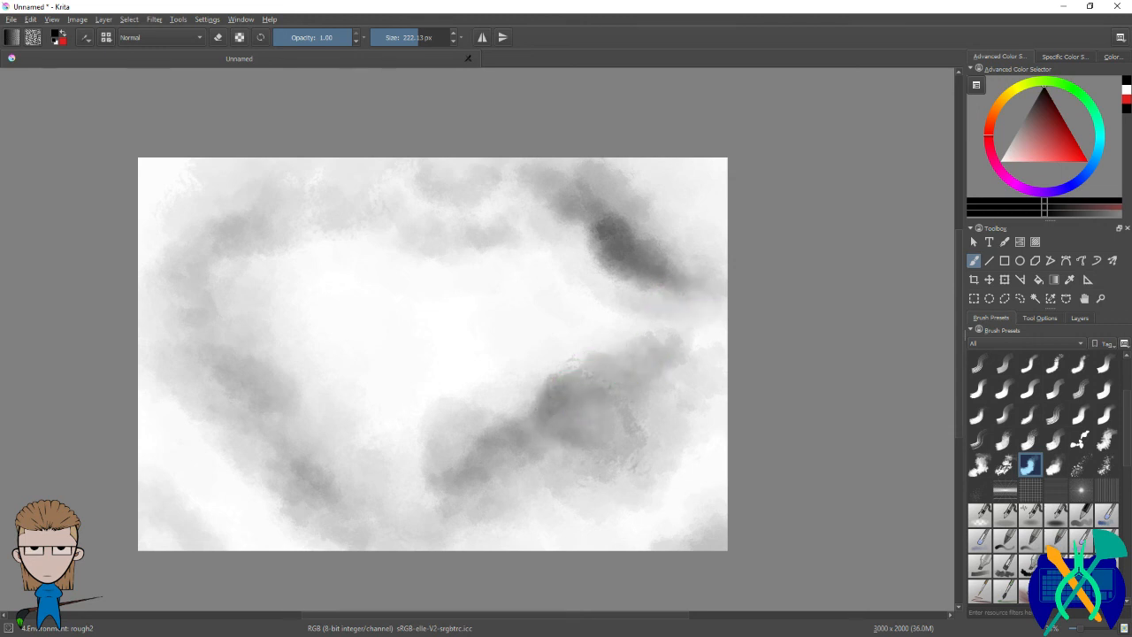
Step: Shade the diagonal cloud band along the left and the top-centre clouds, enlarging the brush to about 325 px for broader strokes
mouse_move(257, 244)
left_mouse_down()
mouse_move(202, 252)
mouse_move(191, 301)
mouse_move(226, 325)
mouse_move(254, 383)
mouse_move(294, 392)
mouse_move(271, 398)
mouse_move(278, 455)
mouse_move(386, 502)
left_mouse_up()
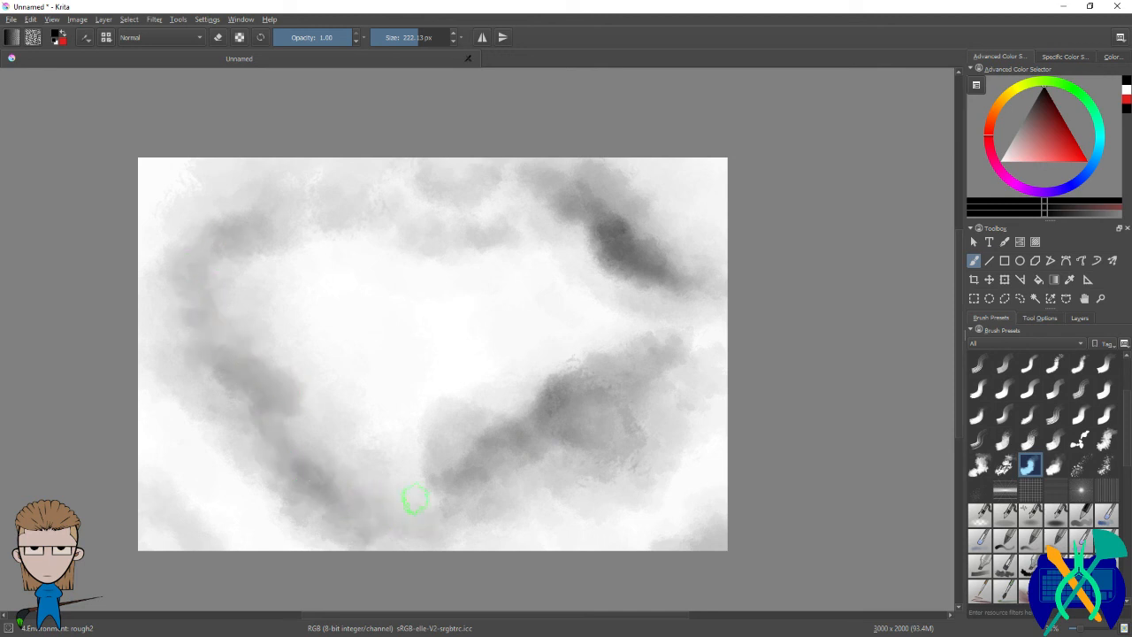
mouse_move(314, 207)
left_mouse_down()
mouse_move(543, 259)
mouse_move(557, 217)
left_mouse_up()
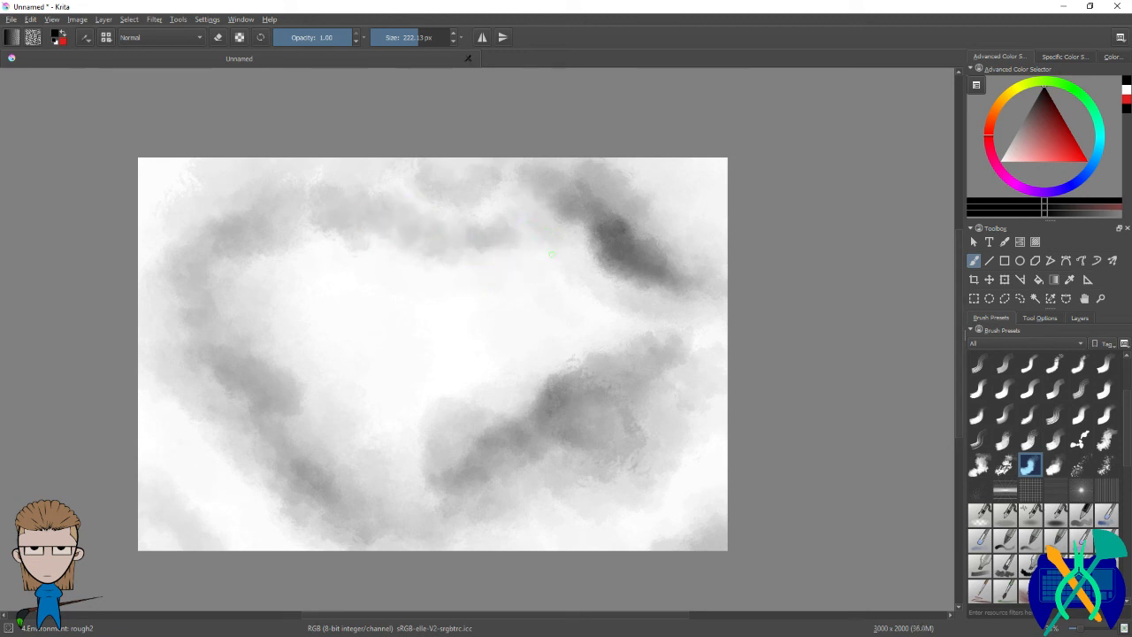
left_click(424, 37)
left_click_drag(614, 271, 620, 281)
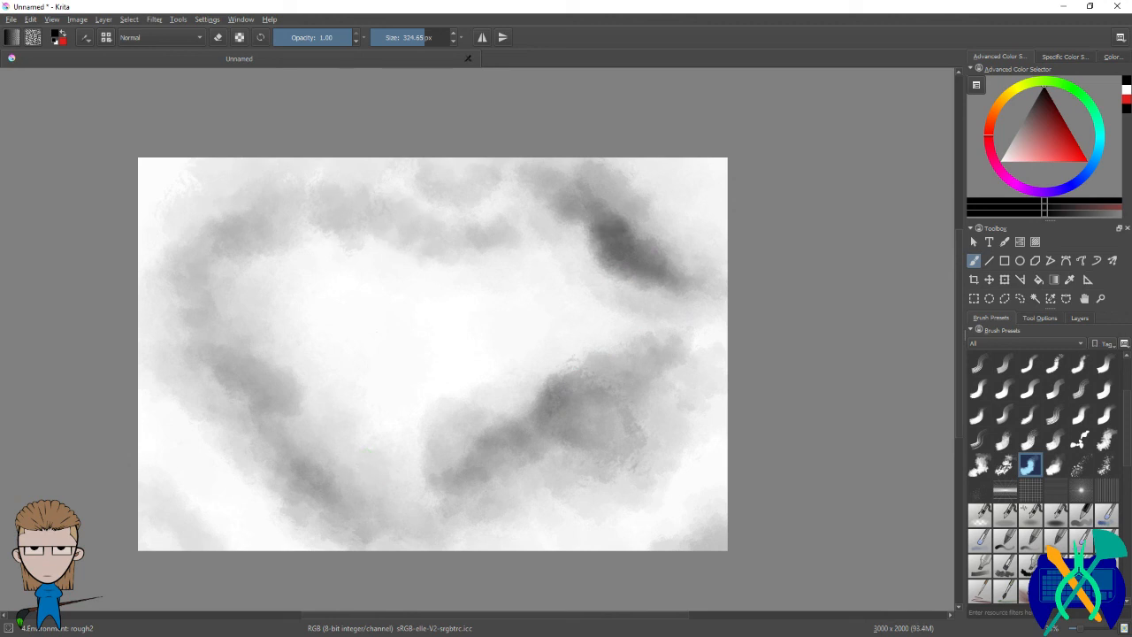
left_click_drag(594, 331, 564, 331)
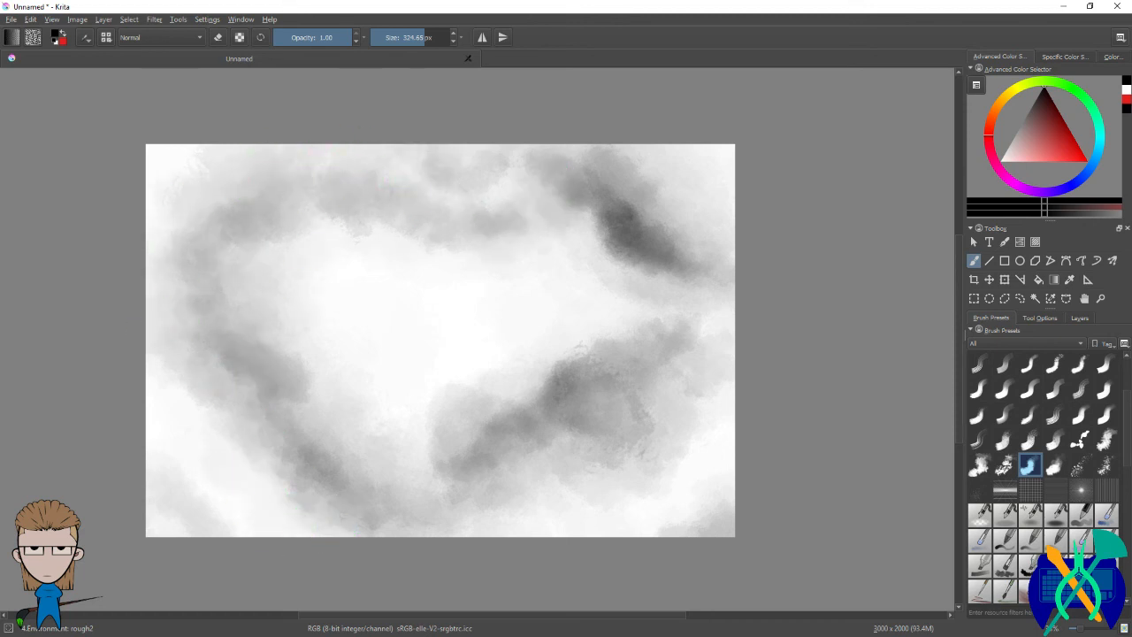
Step: Reduce the brush to about 275 px and spread soft gray clouds around the outer sides of the lower bands
key("[")
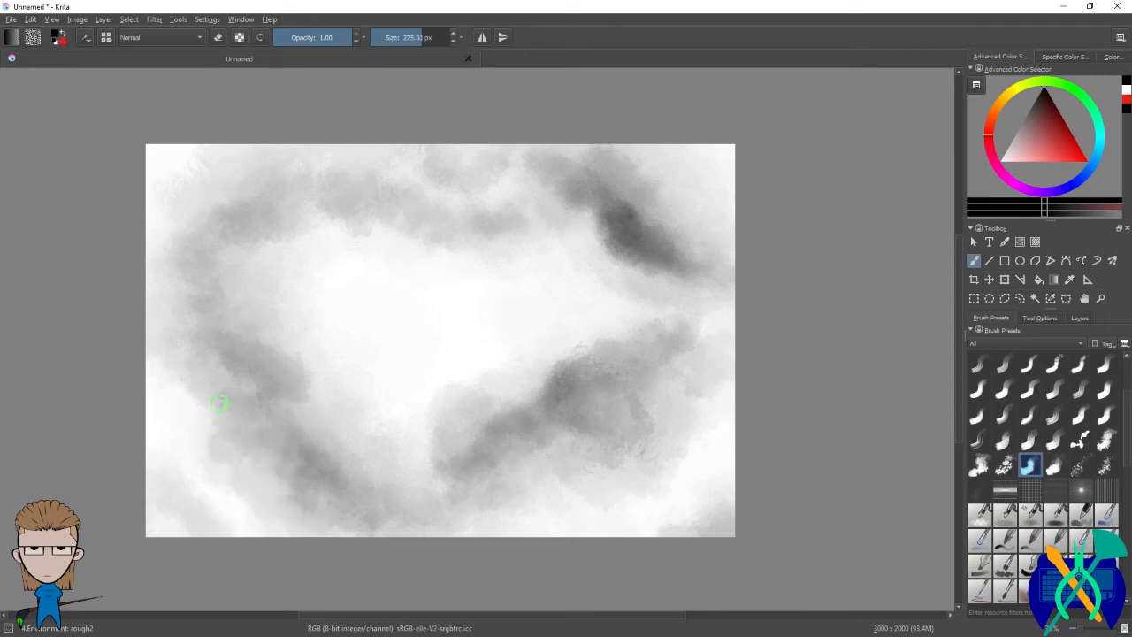
mouse_move(329, 522)
left_mouse_down()
mouse_move(464, 531)
mouse_move(542, 514)
mouse_move(552, 454)
mouse_move(434, 502)
mouse_move(555, 469)
mouse_move(670, 408)
mouse_move(703, 375)
mouse_move(700, 328)
left_mouse_up()
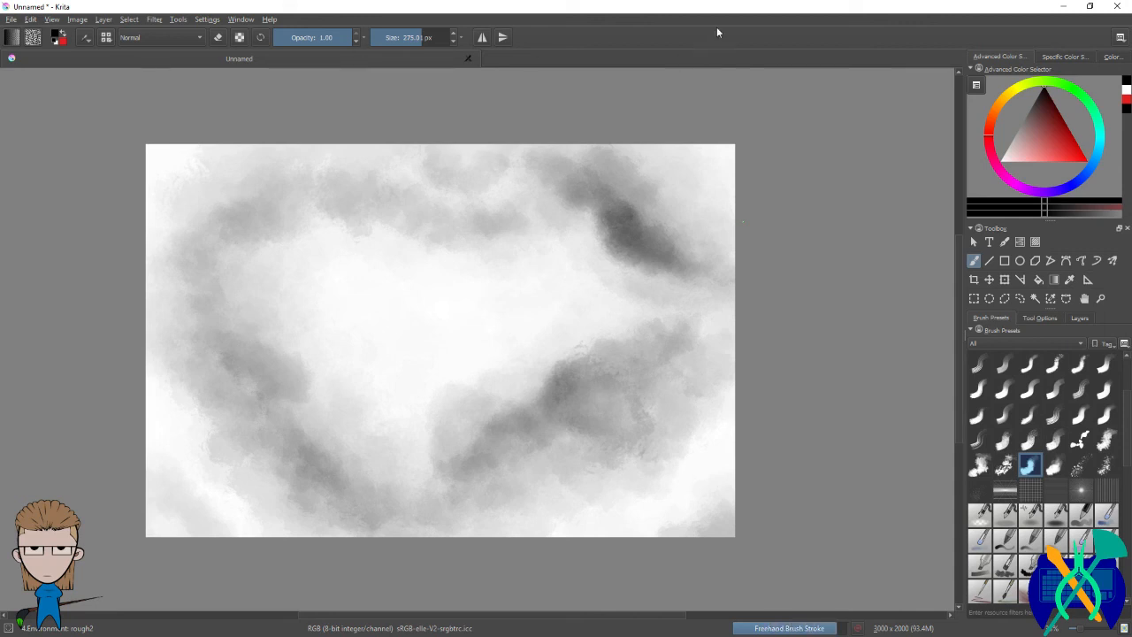
scroll(683, 264, "down", 1)
scroll(536, 259, "up", 1)
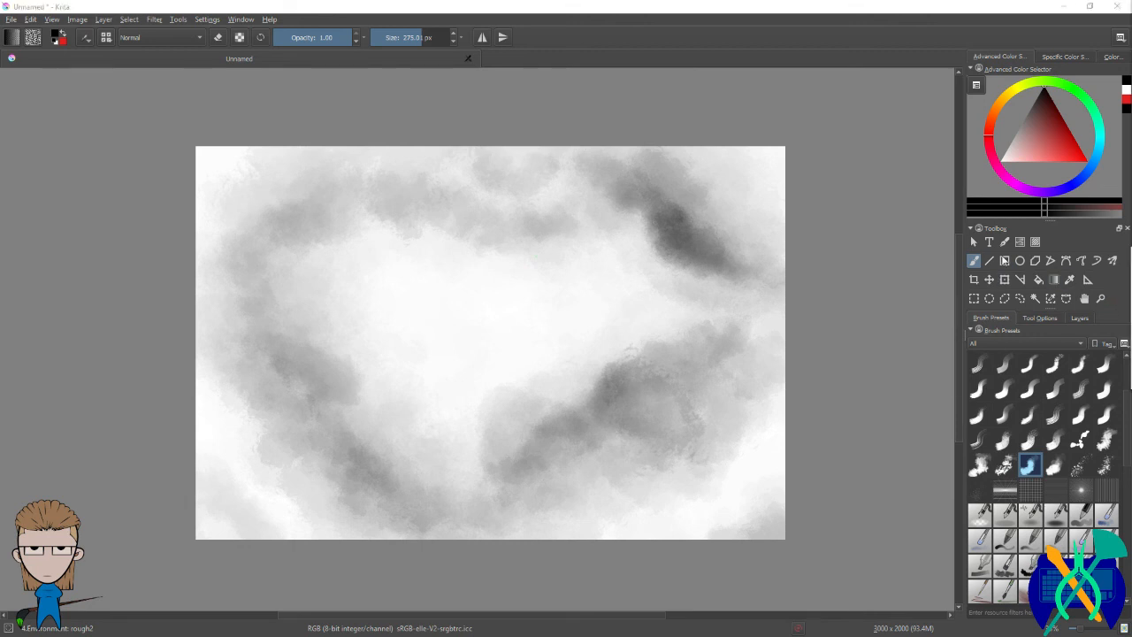
Step: Merge Layer 2 with the layer below it
left_click(1067, 316)
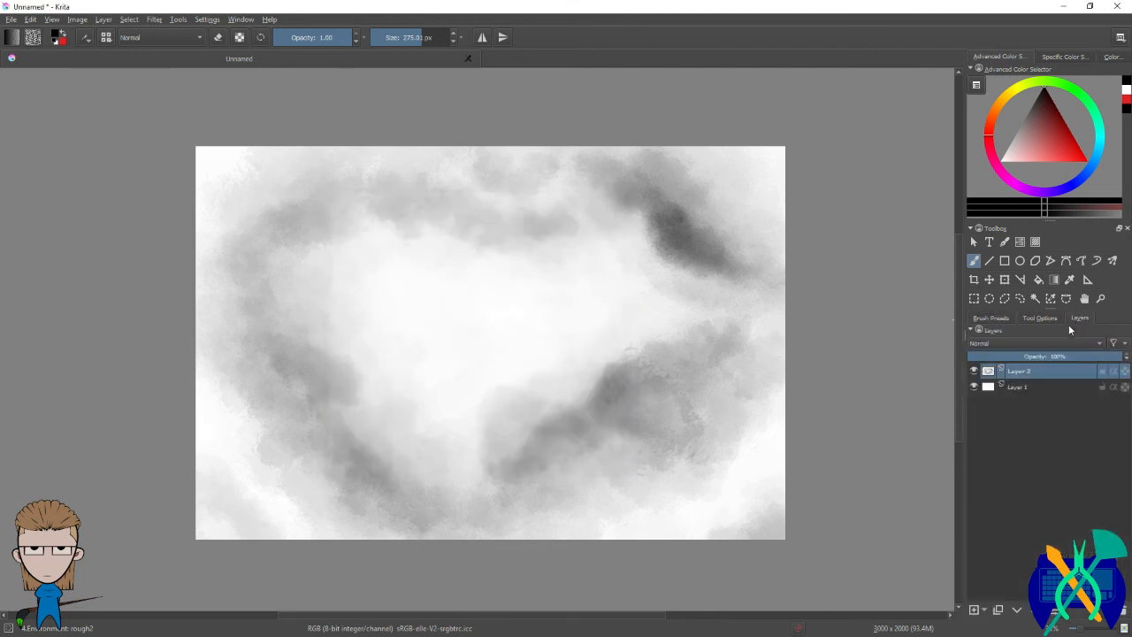
right_click(1040, 371)
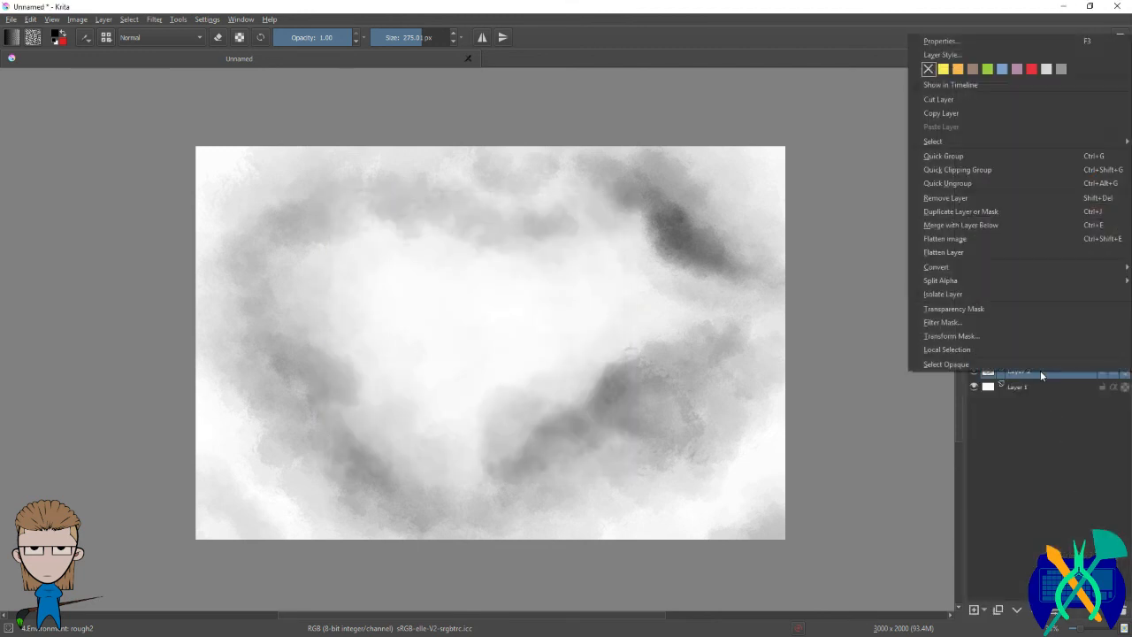
left_click(1037, 454)
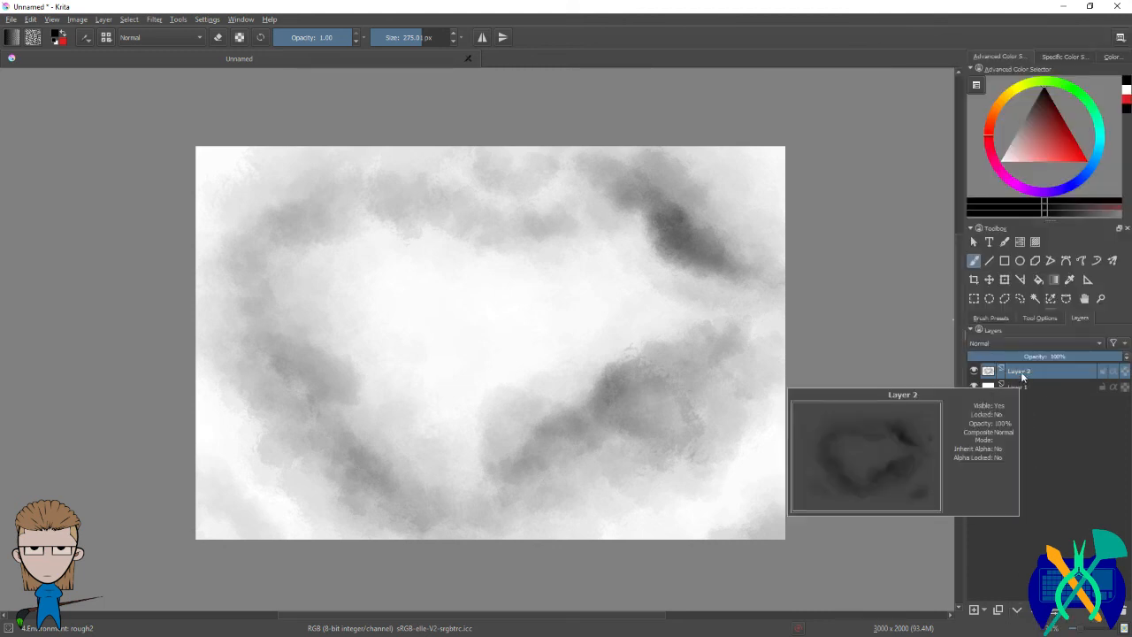
right_click(1016, 370)
left_click(1029, 413)
right_click(1030, 370)
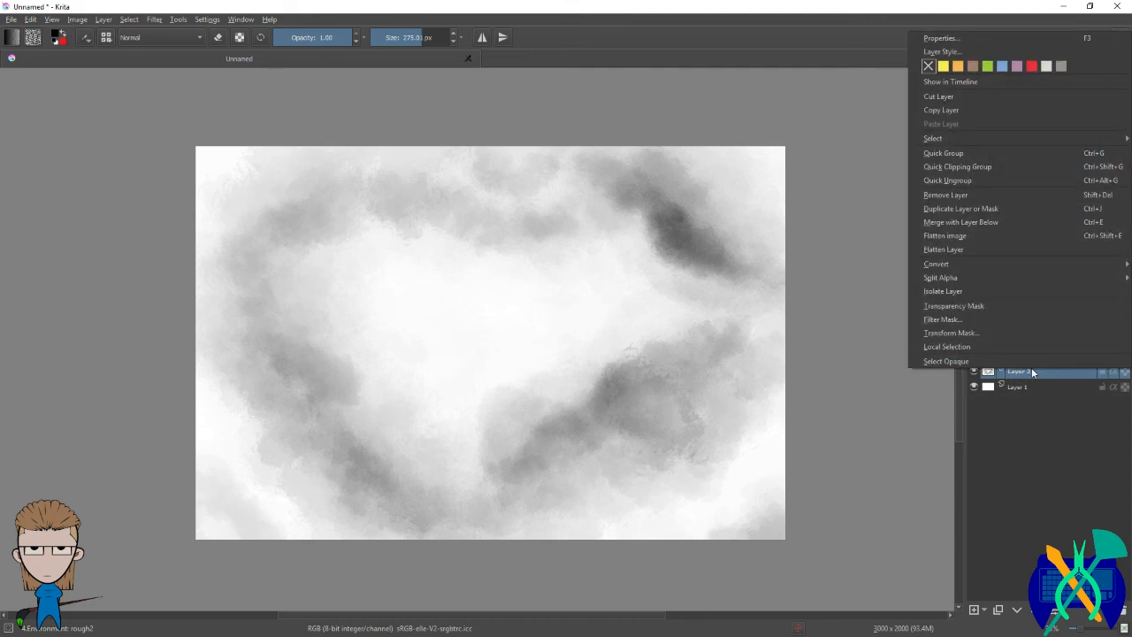
left_click(985, 225)
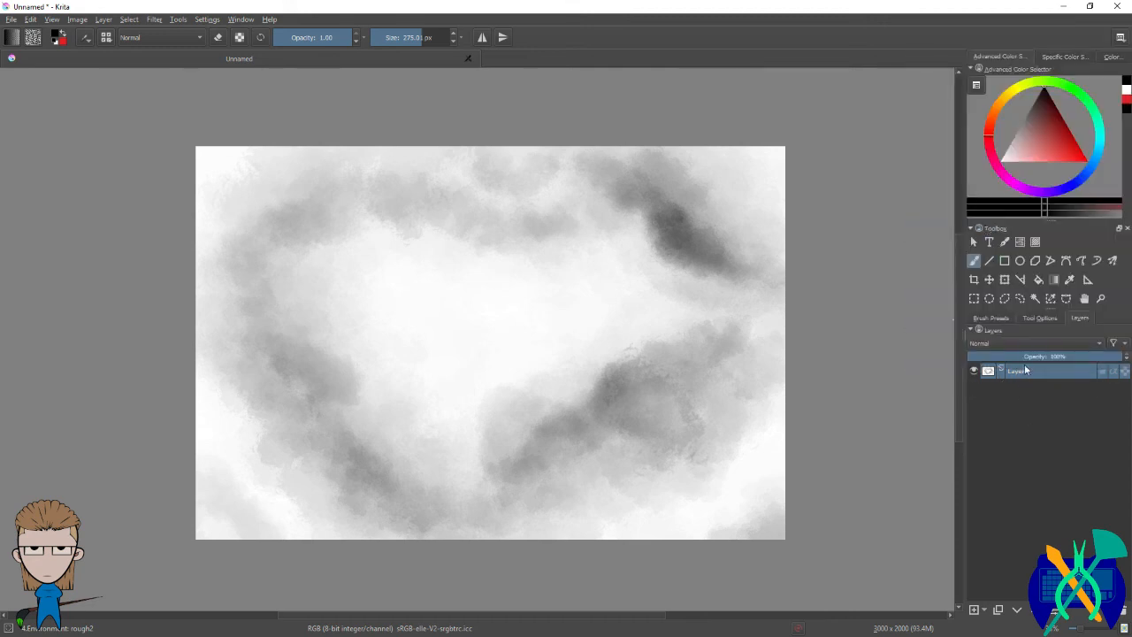
Step: Apply the Color to Alpha filter to the merged layer with white as the color and a threshold of 100
mouse_move(1025, 368)
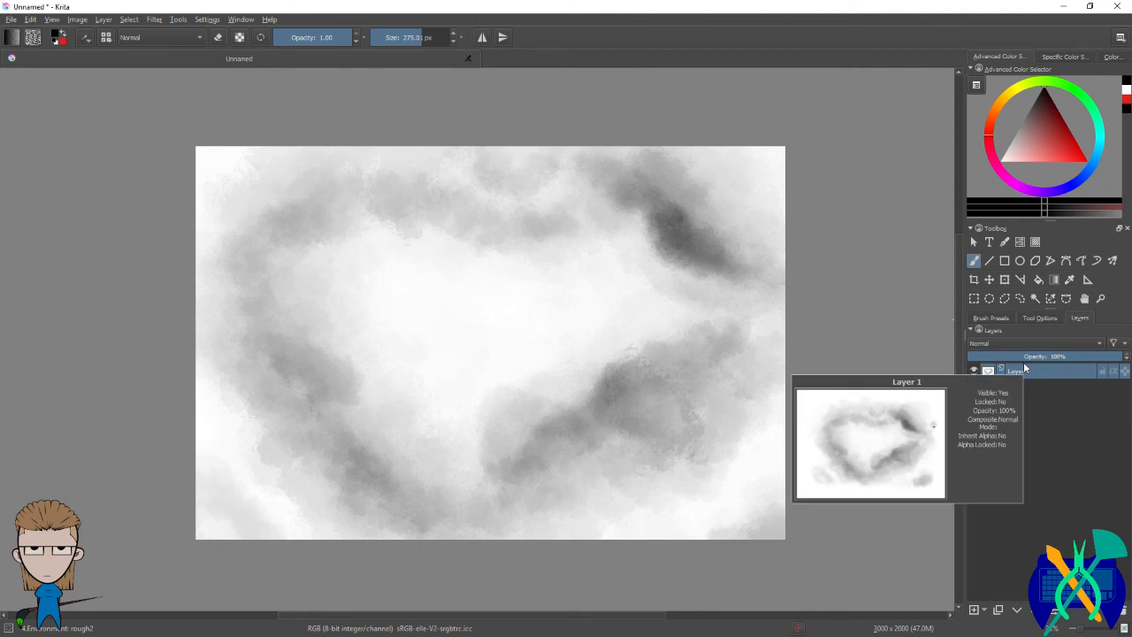
right_click(1025, 368)
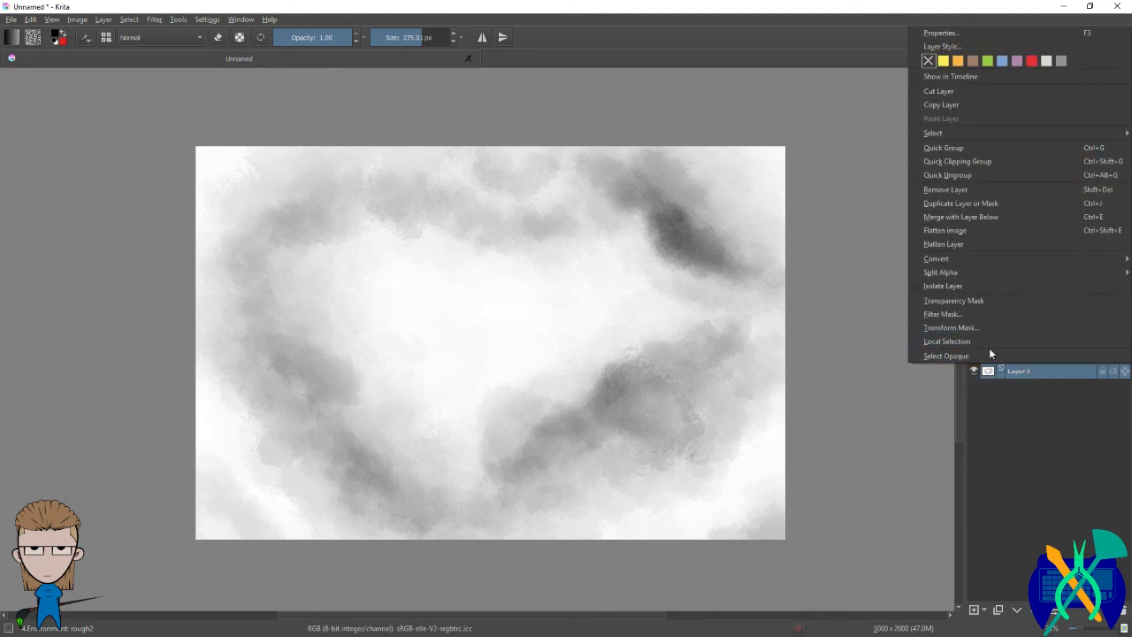
left_click(1015, 384)
left_click(154, 20)
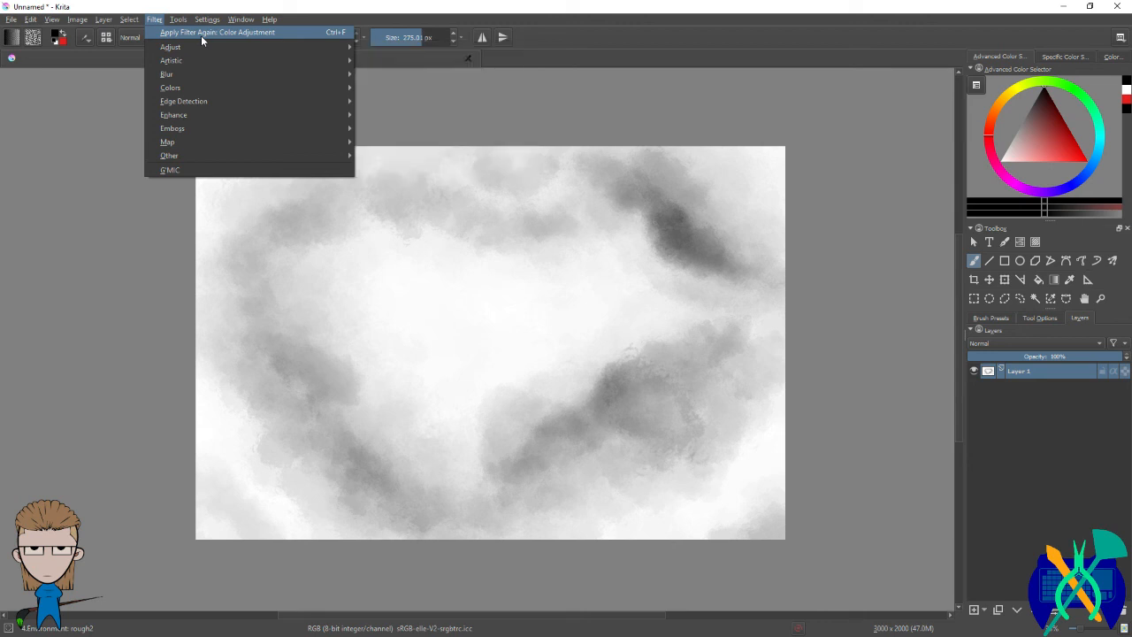
mouse_move(219, 87)
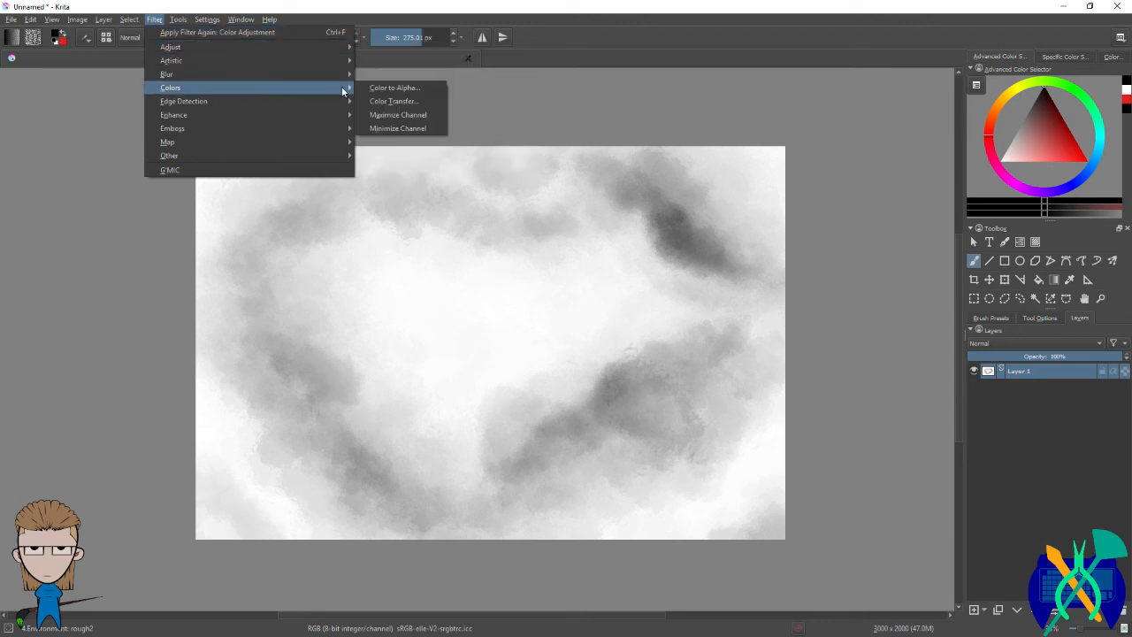
left_click(402, 87)
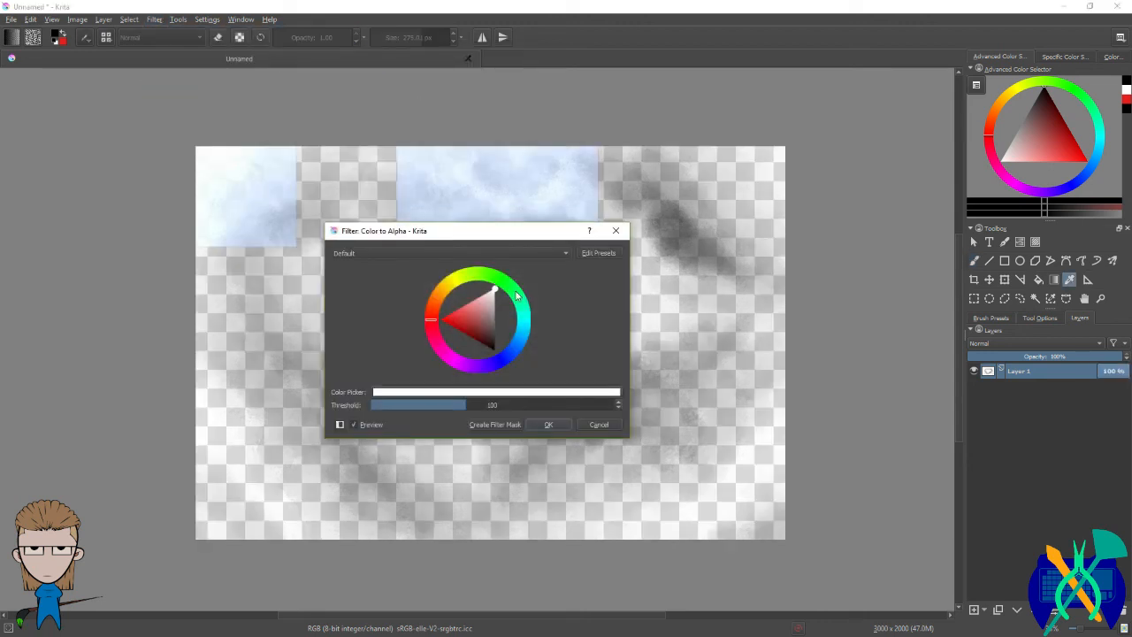
left_click(551, 426)
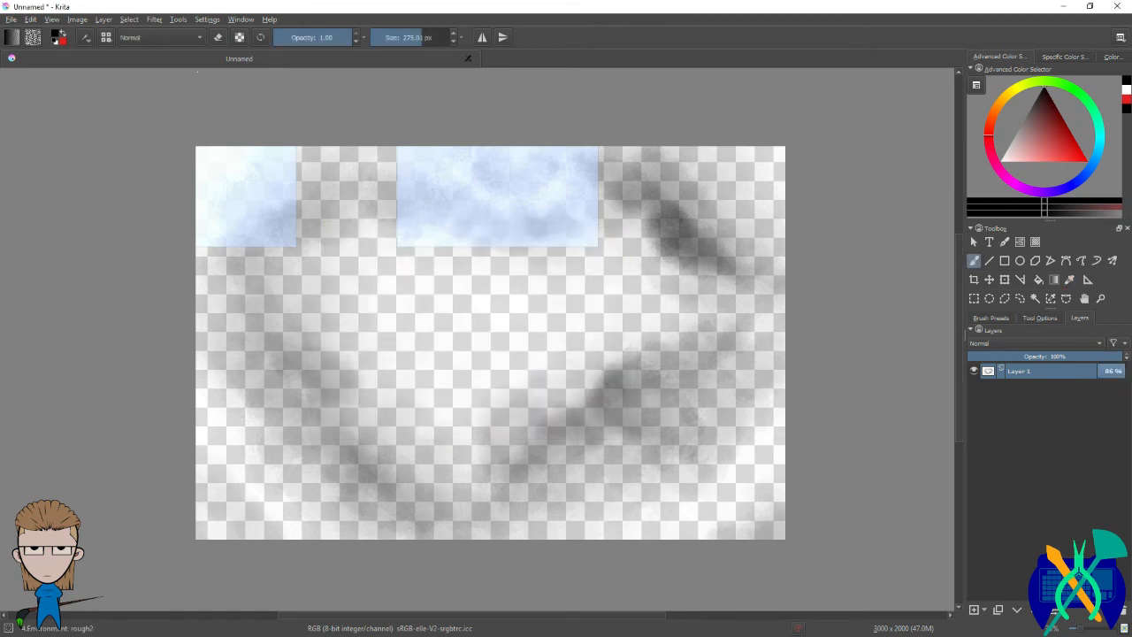
Step: Split the cloud layer's alpha into a transparency mask
right_click(1032, 373)
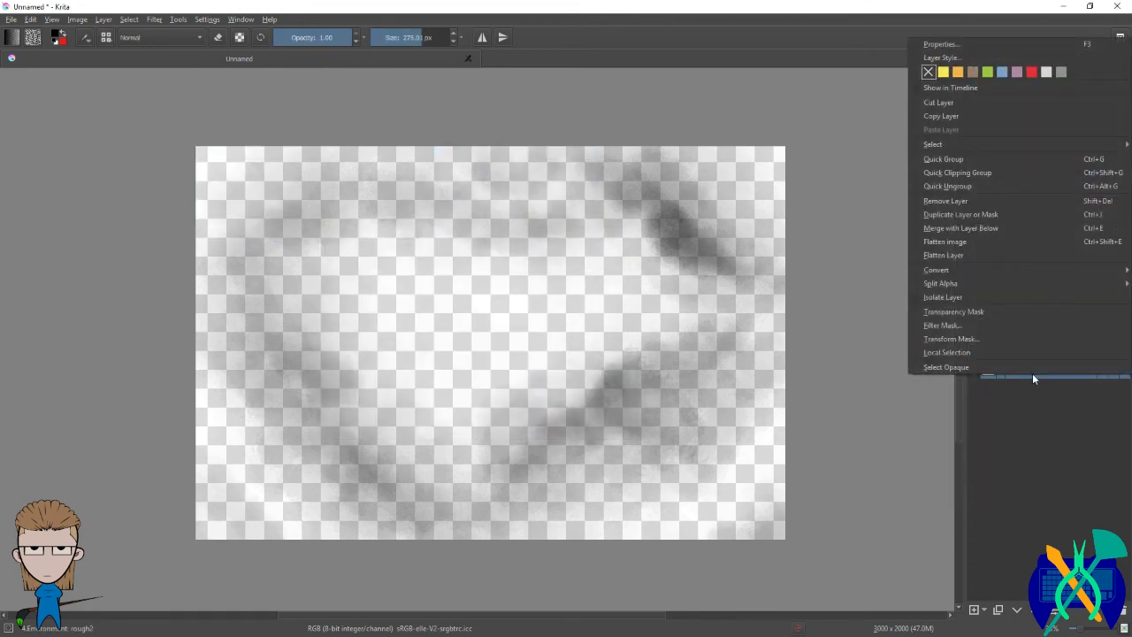
mouse_move(974, 283)
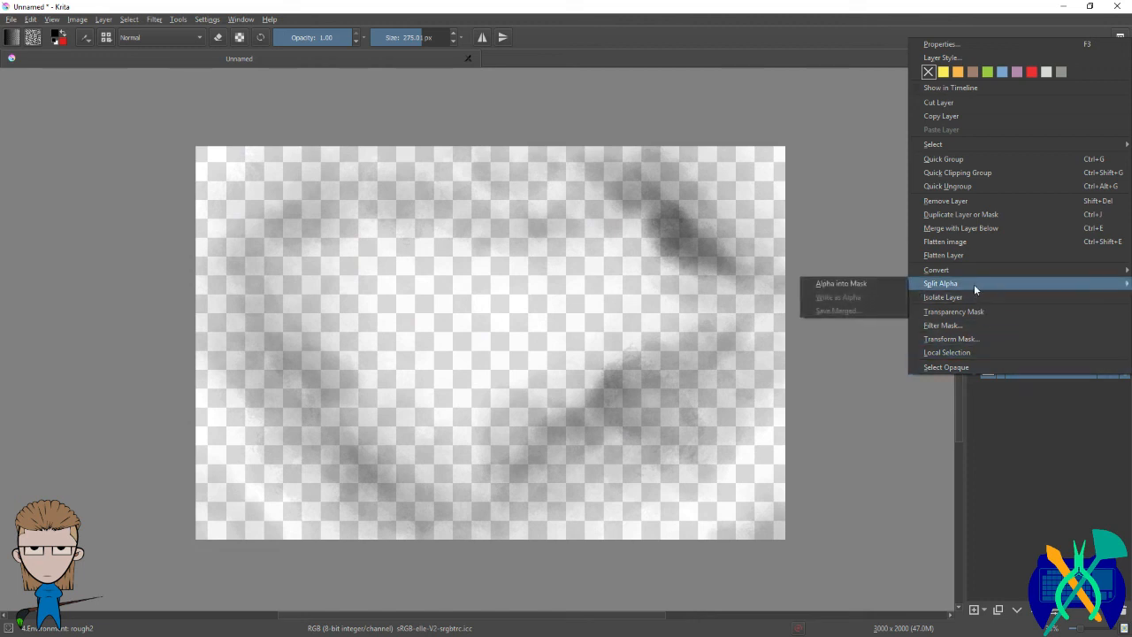
left_click(873, 283)
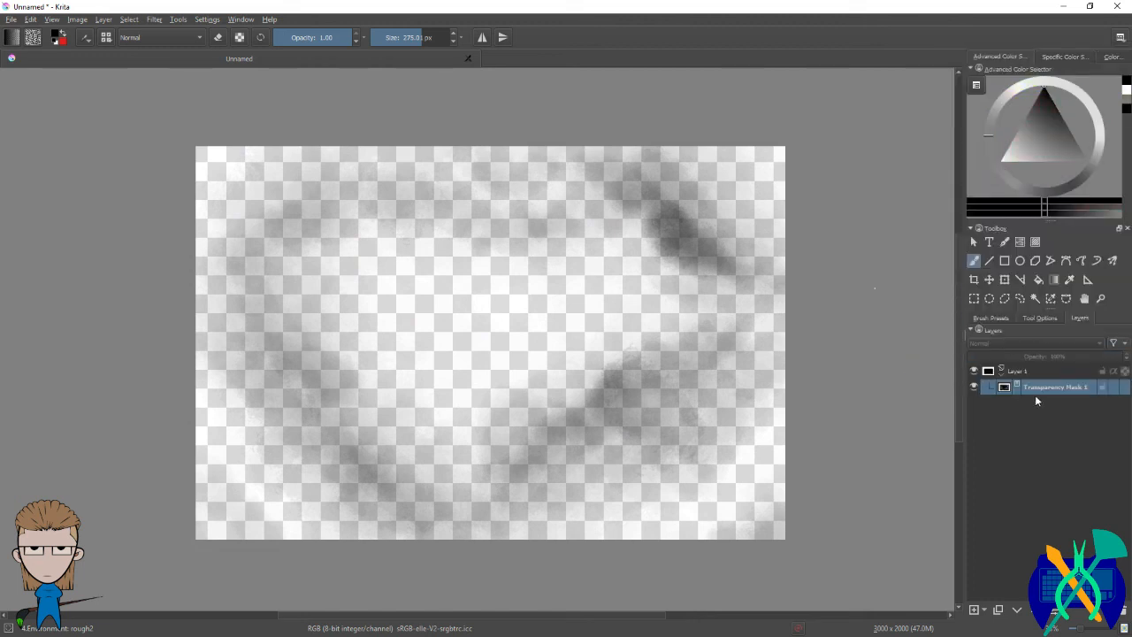
Step: Add a new paint layer and place it beneath Layer 1 and its transparency mask
left_click(985, 610)
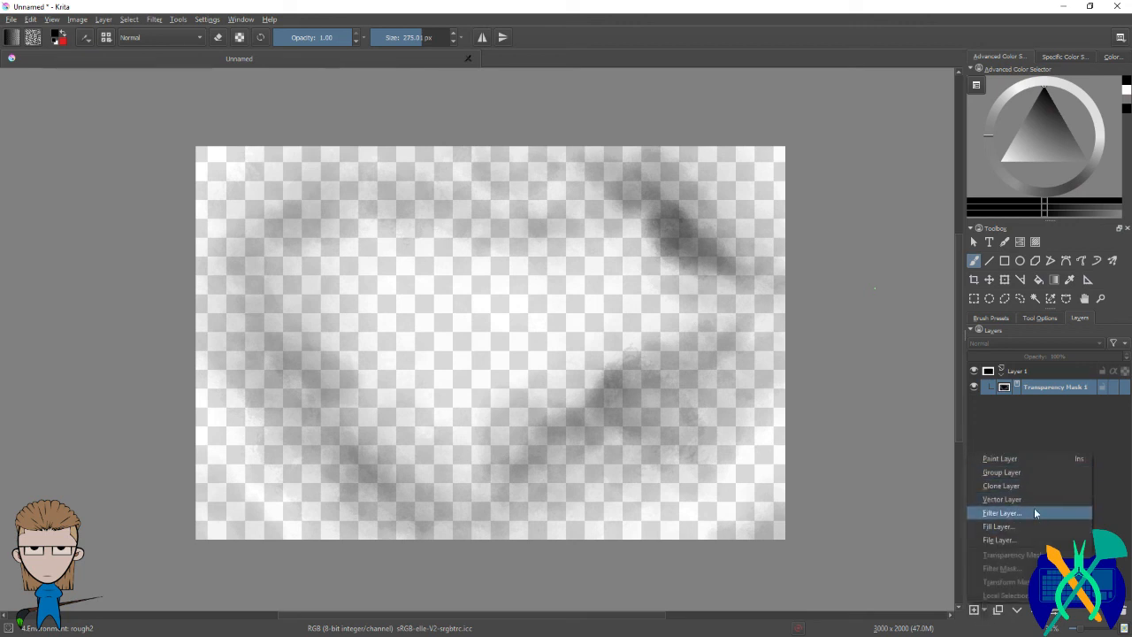
left_click(980, 611)
left_click(974, 610)
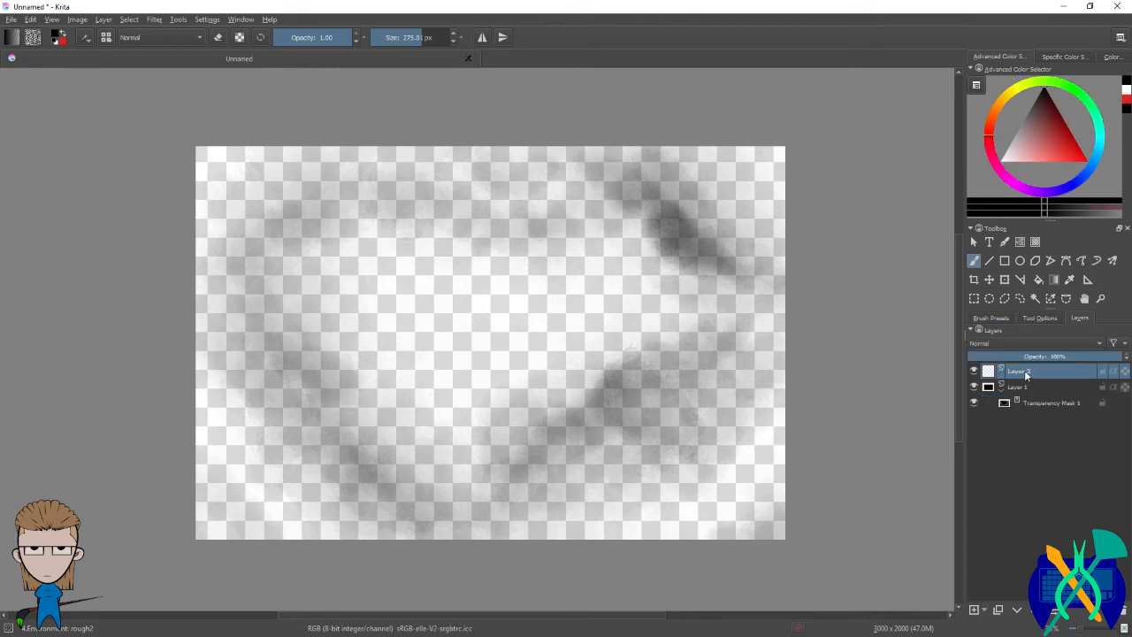
left_click_drag(1038, 369, 1034, 414)
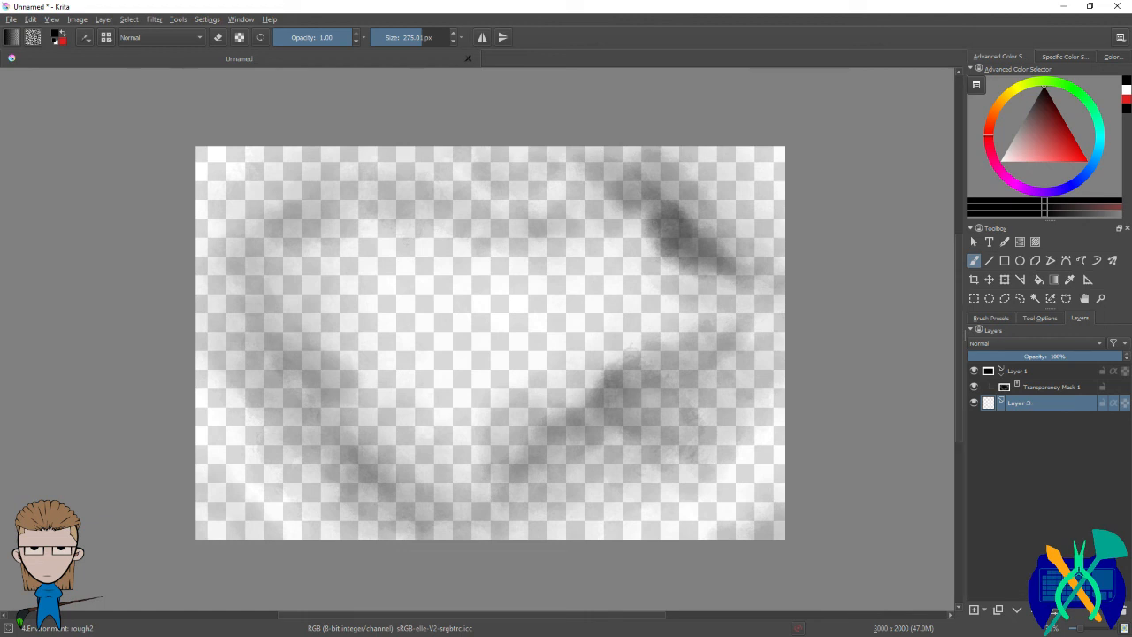
Step: Try a bright red stroke on the new layer beneath the upper-right clouds and undo it
left_click(1073, 154)
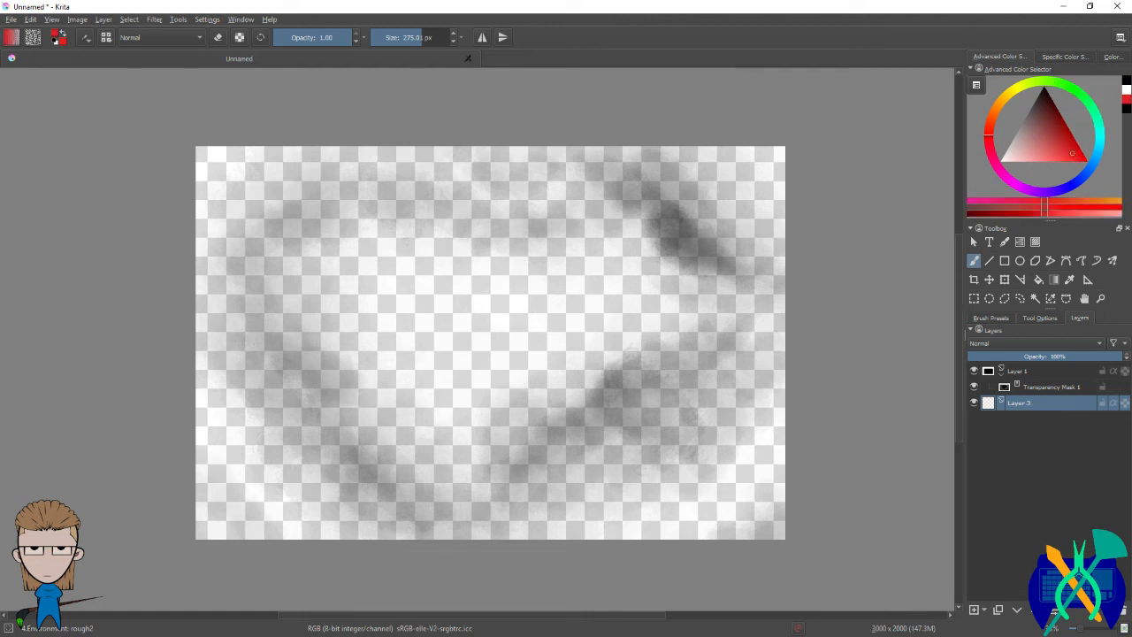
mouse_move(708, 253)
left_mouse_down()
mouse_move(631, 189)
mouse_move(721, 253)
mouse_move(751, 243)
mouse_move(885, 354)
left_mouse_up()
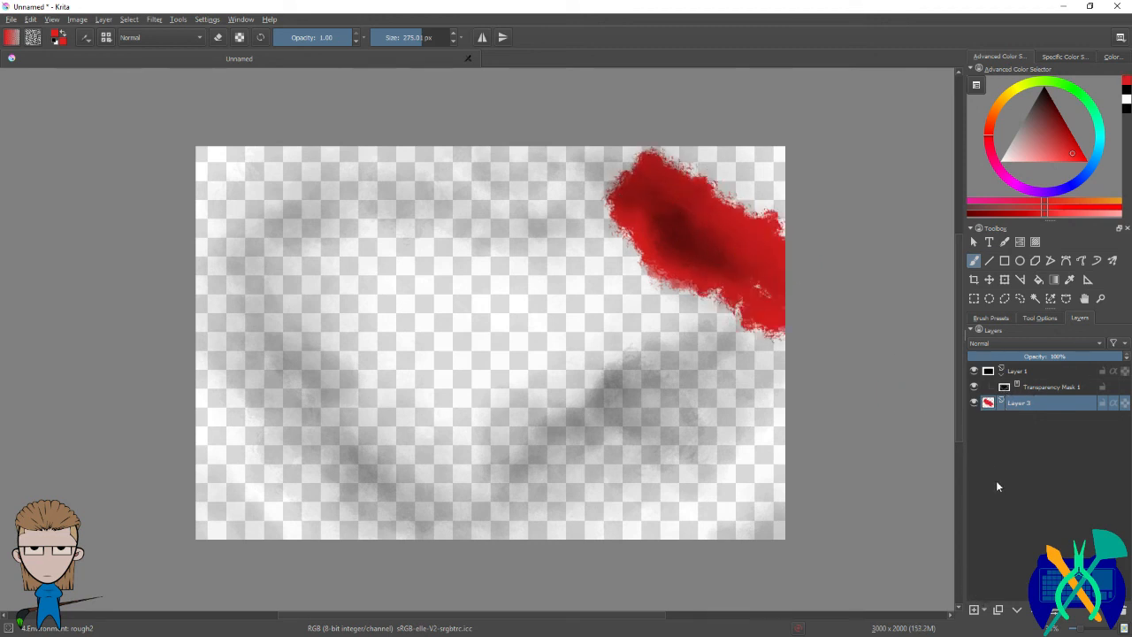
key("ctrl+z")
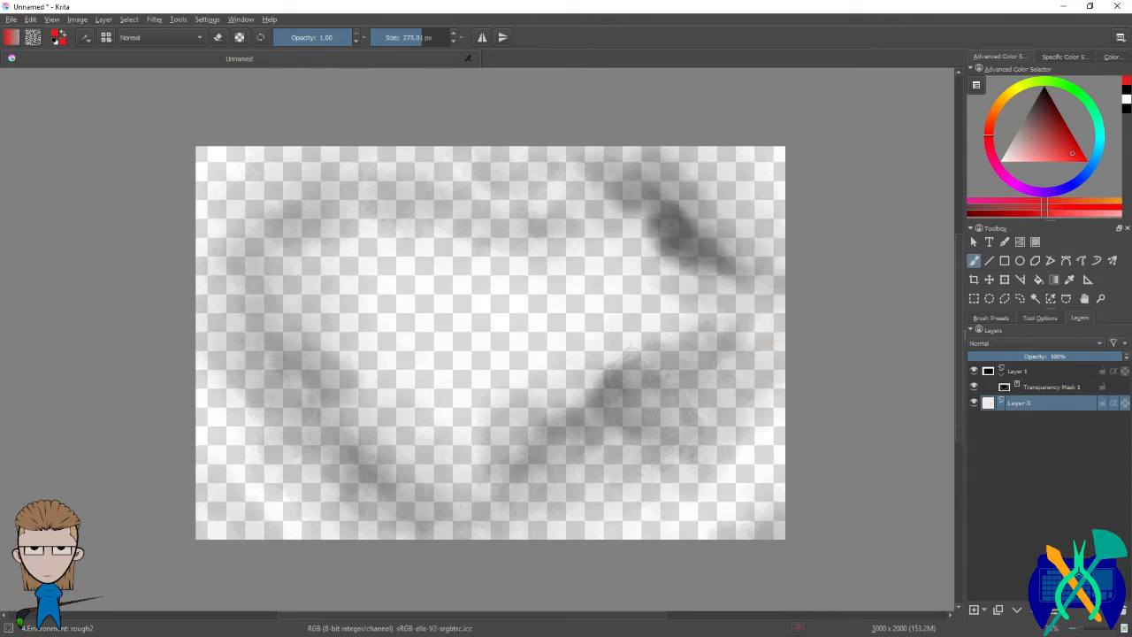
Step: Select the transparency mask belonging to Layer 1
left_click(1047, 392)
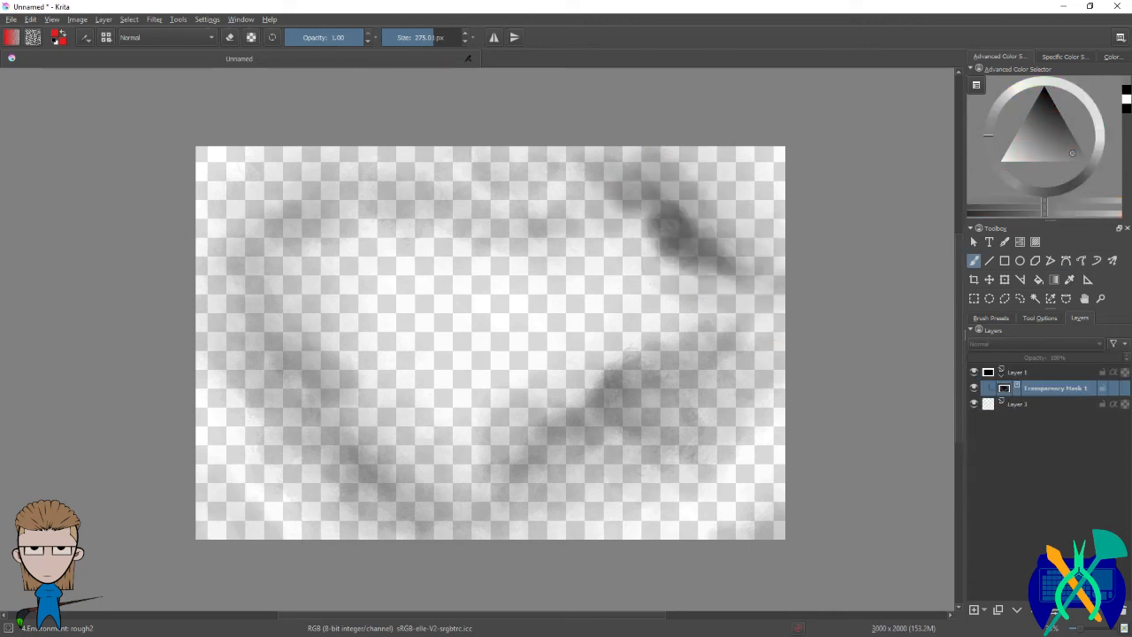
left_click(1035, 402)
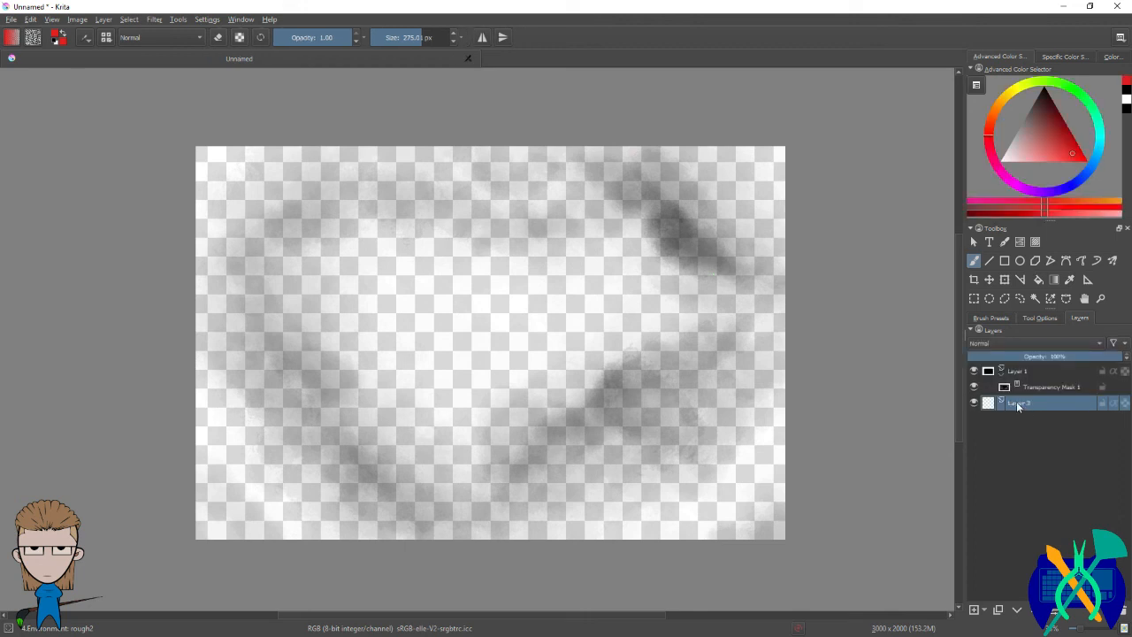
left_click(1026, 388)
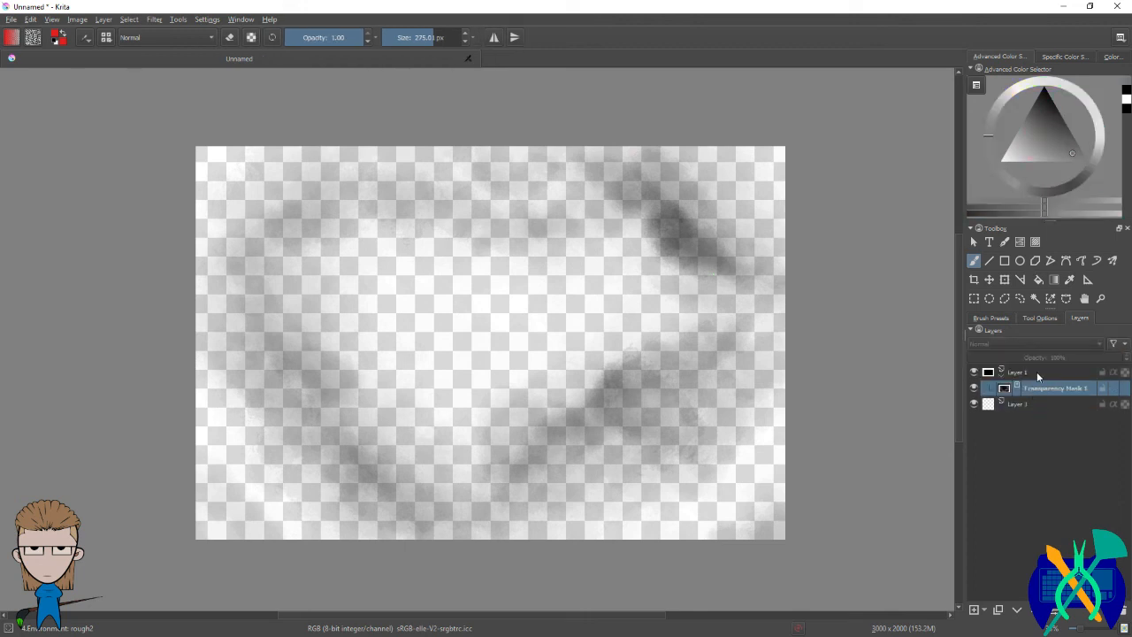
Step: Check the layer commands for Layer 1's transparency mask and the image properties
left_click(1040, 378)
left_click(1093, 388)
right_click(1058, 390)
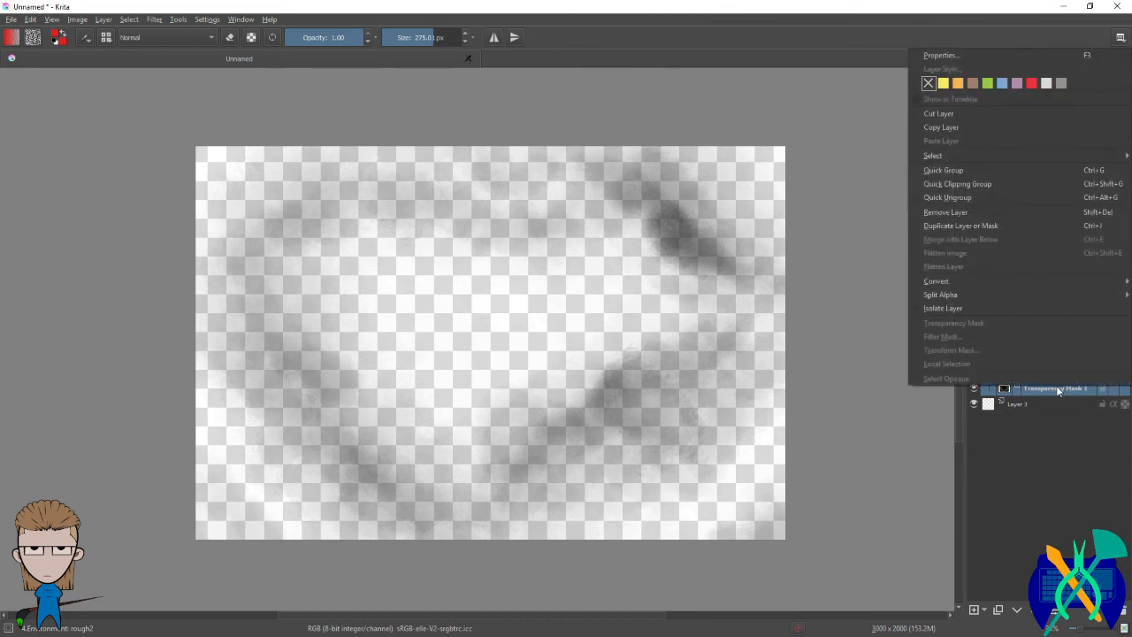
left_click(1059, 390)
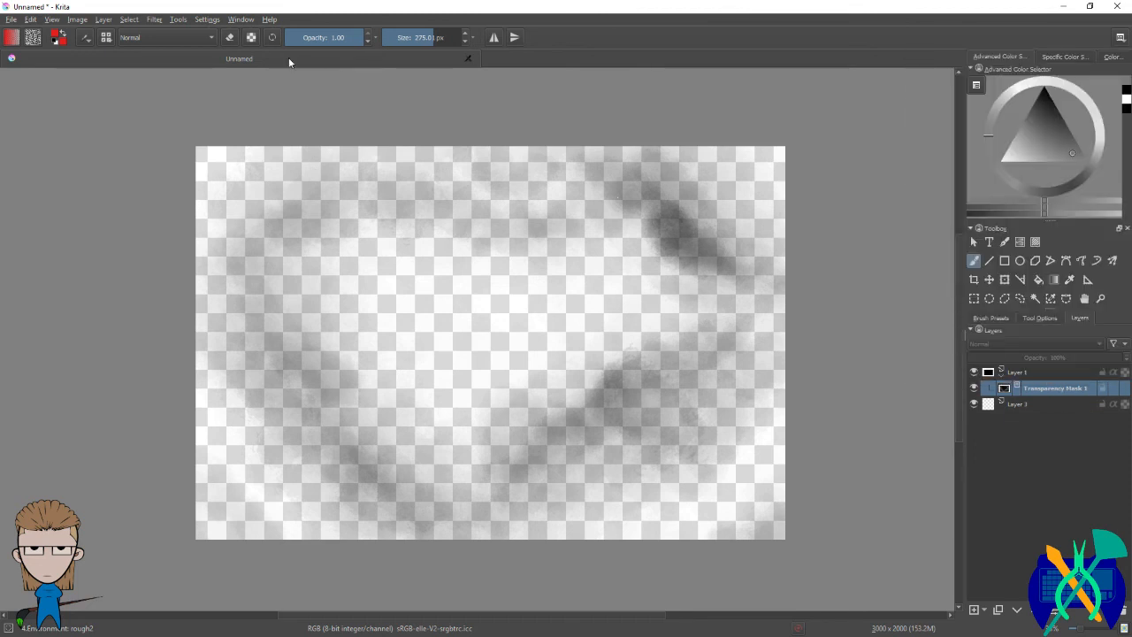
left_click(77, 20)
left_click(96, 32)
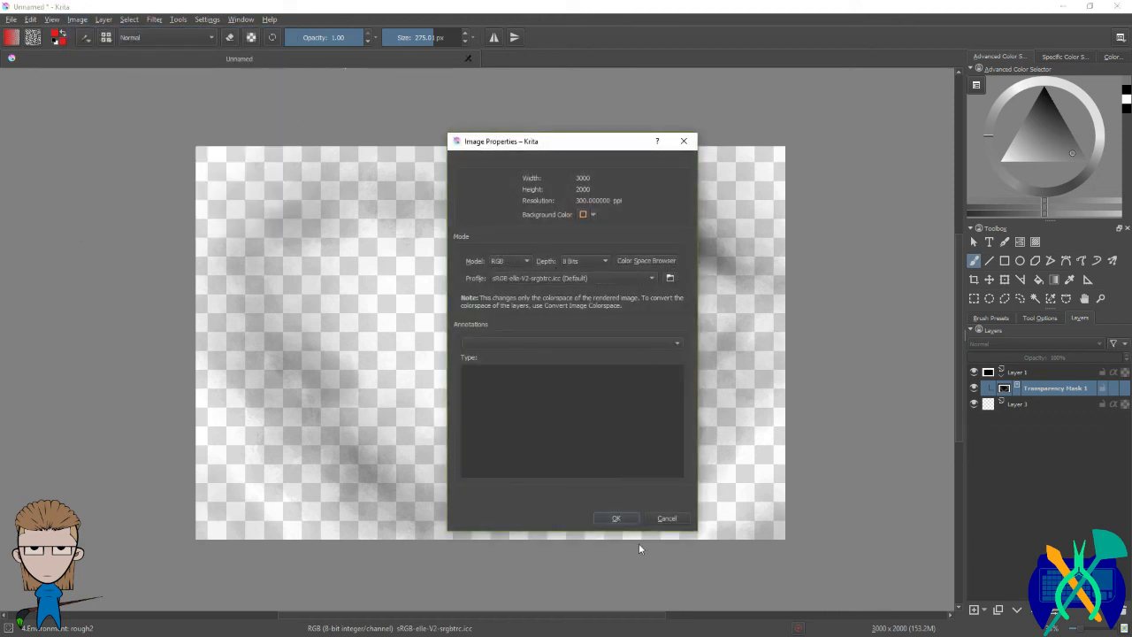
left_click(616, 518)
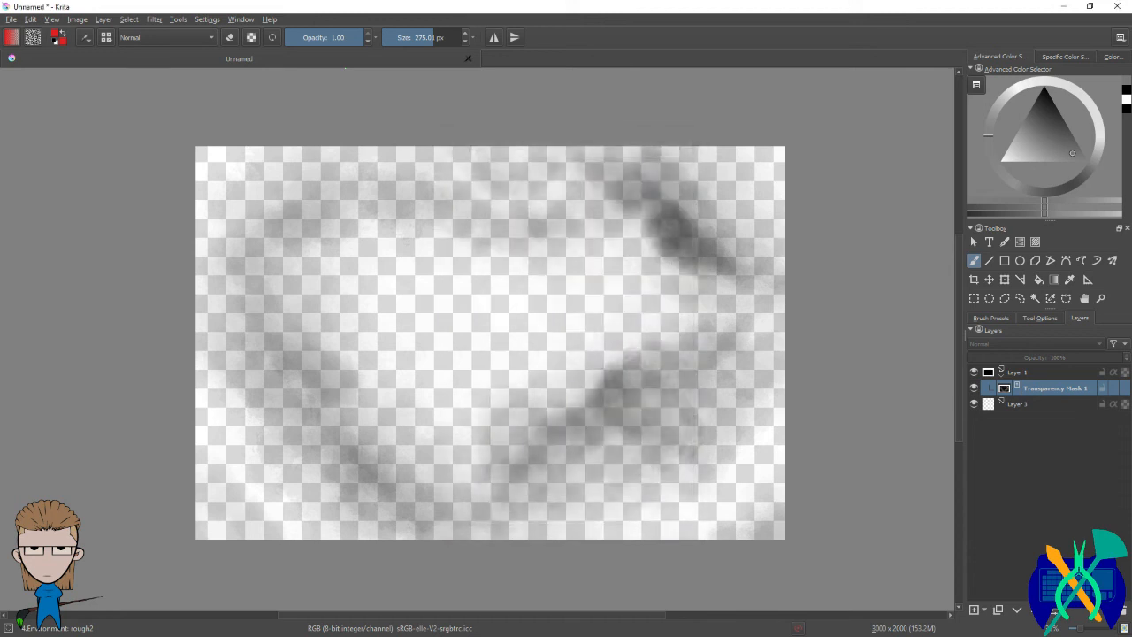
Step: Look through the conversion and split-alpha options available for the transparency mask
right_click(1036, 392)
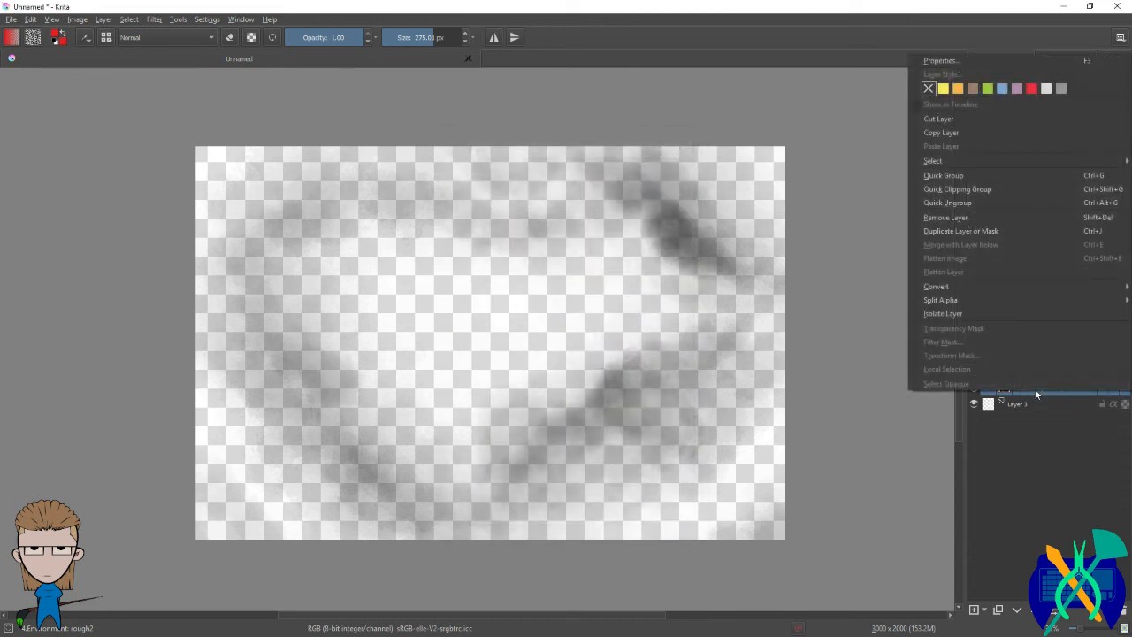
left_click(103, 20)
mouse_move(150, 60)
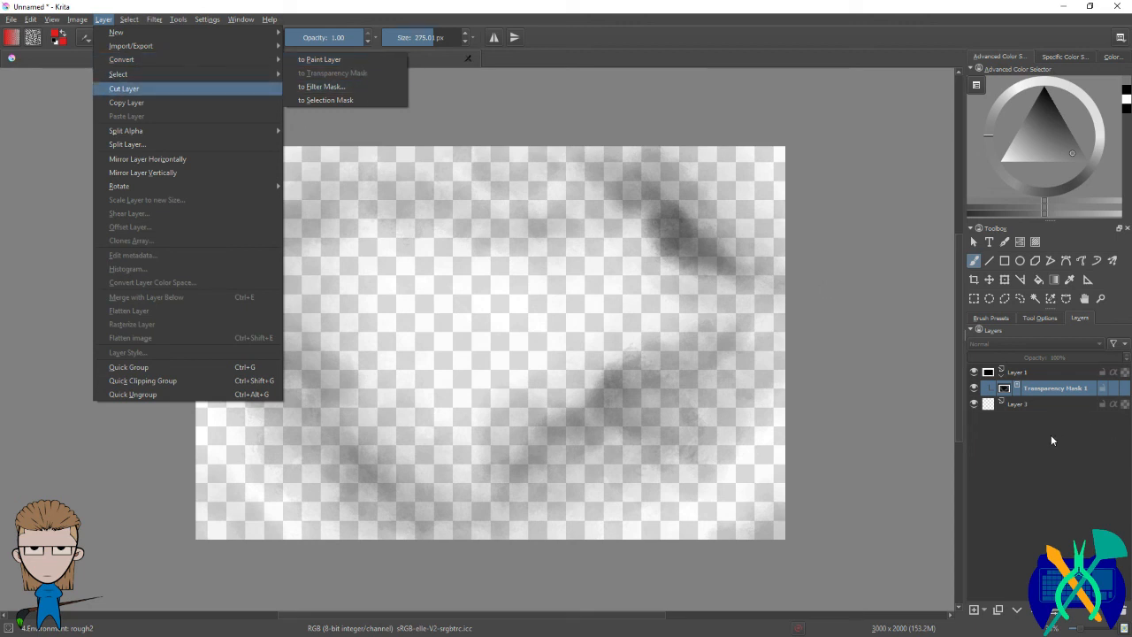
left_click(1058, 388)
right_click(1059, 387)
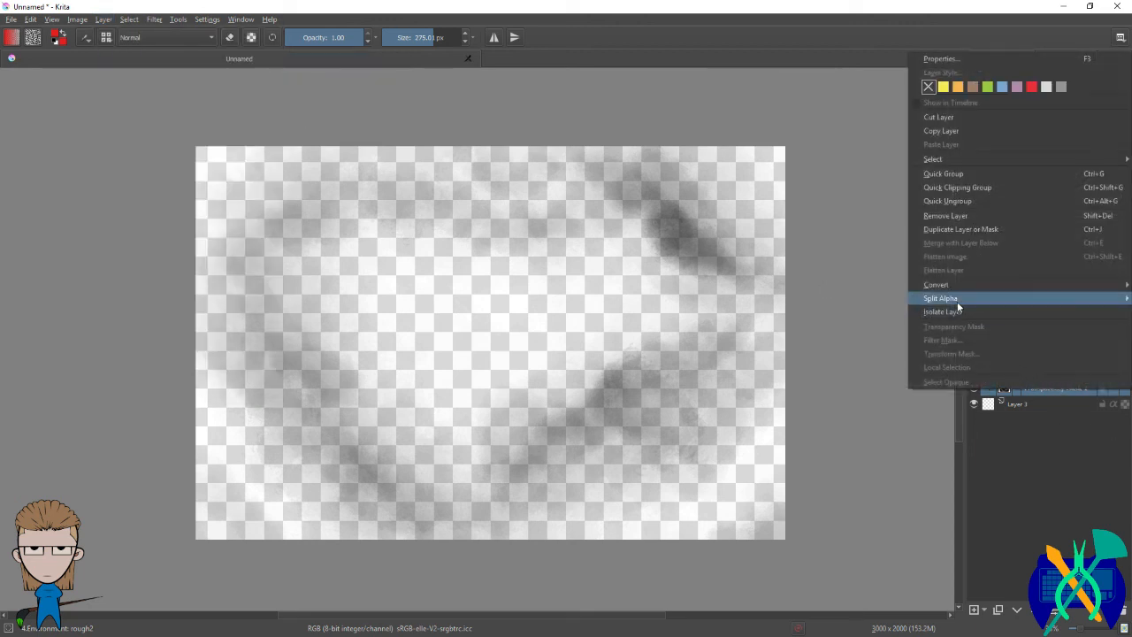
mouse_move(970, 284)
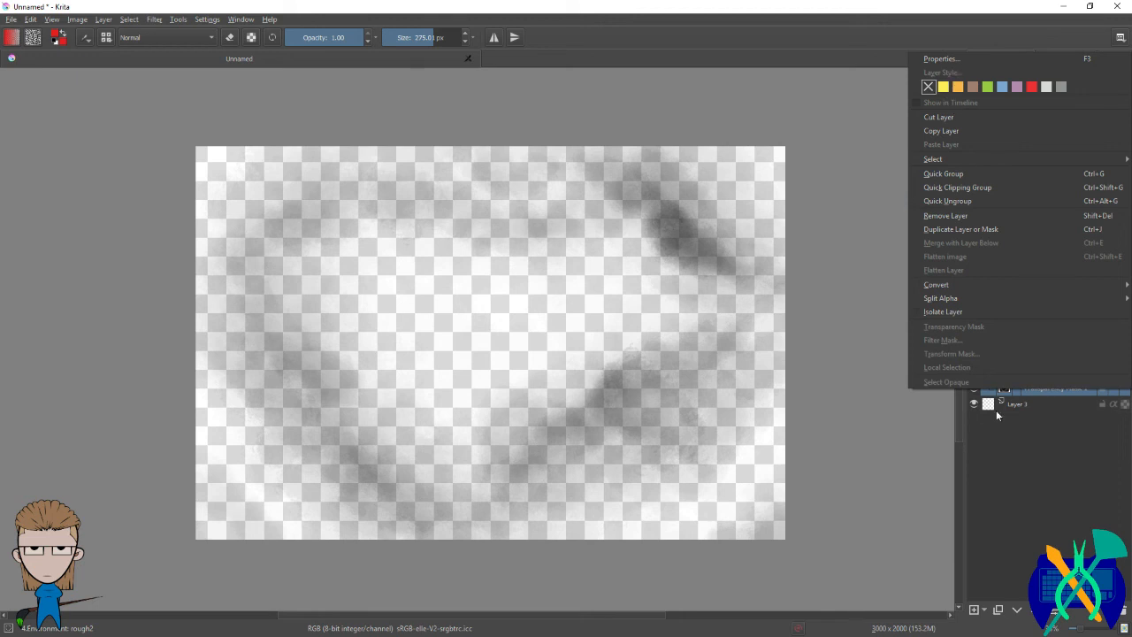
left_click(1029, 459)
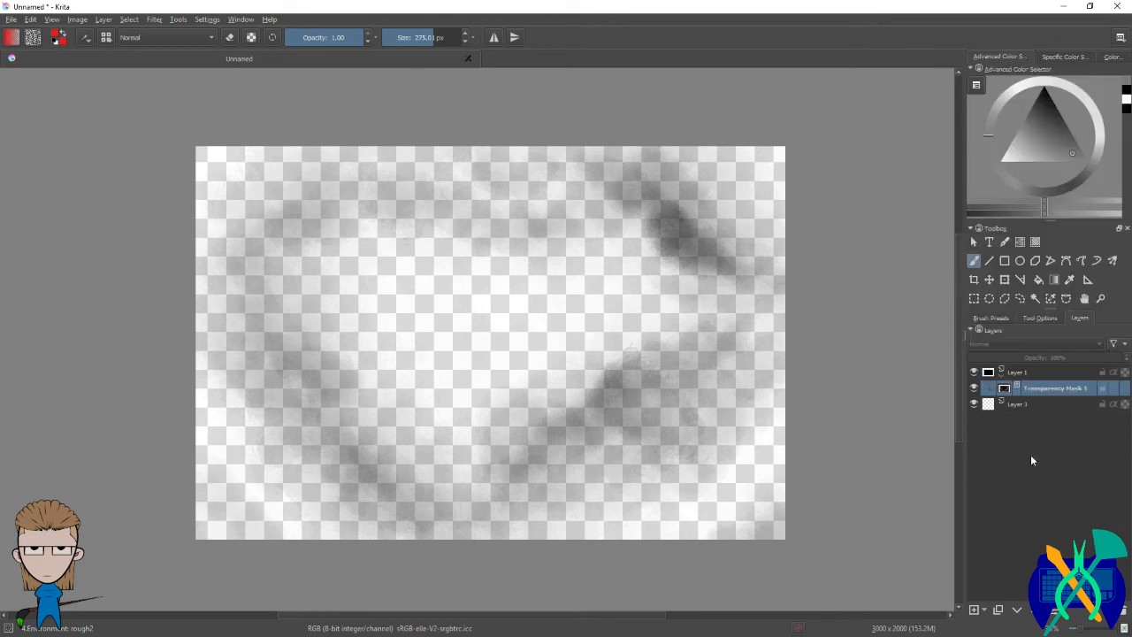
Step: Try red brush strokes over the upper-right clouds on Layer 1 and undo them
left_click(1039, 403)
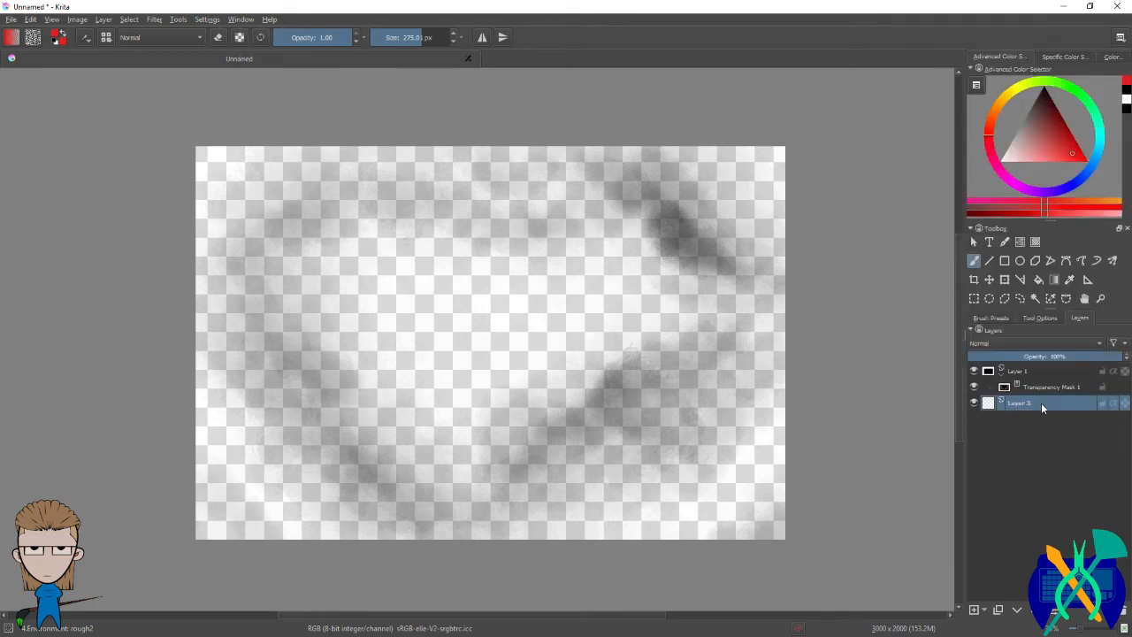
left_click(1025, 372)
left_click(988, 375)
left_click(992, 375)
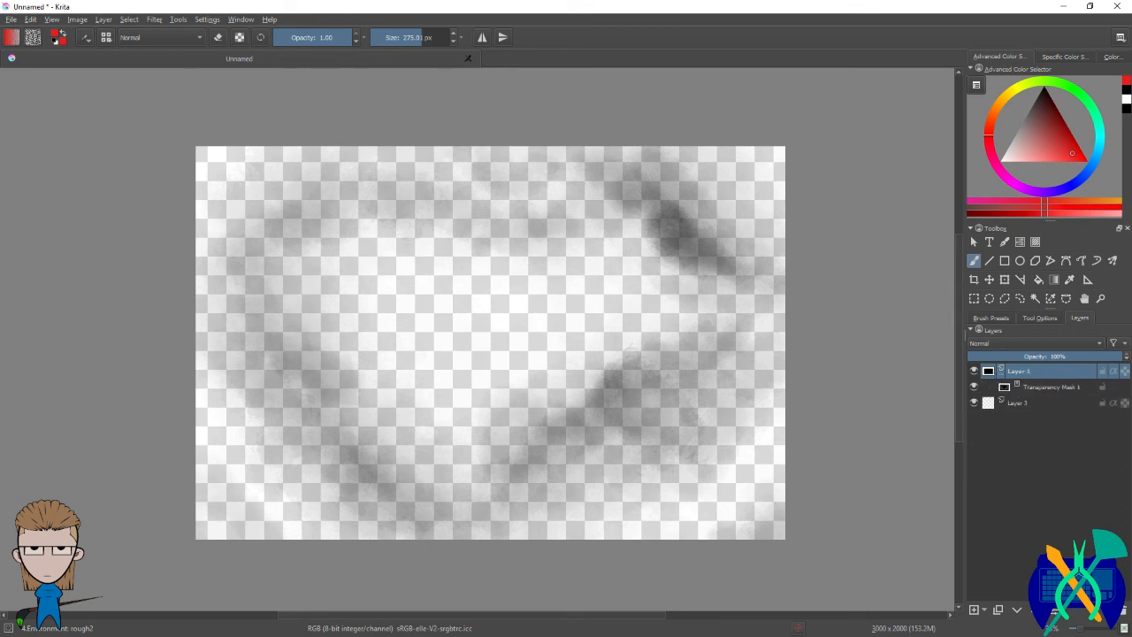
mouse_move(703, 265)
left_mouse_down()
mouse_move(679, 213)
mouse_move(653, 243)
mouse_move(613, 221)
mouse_move(643, 149)
mouse_move(678, 141)
mouse_move(679, 263)
mouse_move(761, 283)
left_mouse_up()
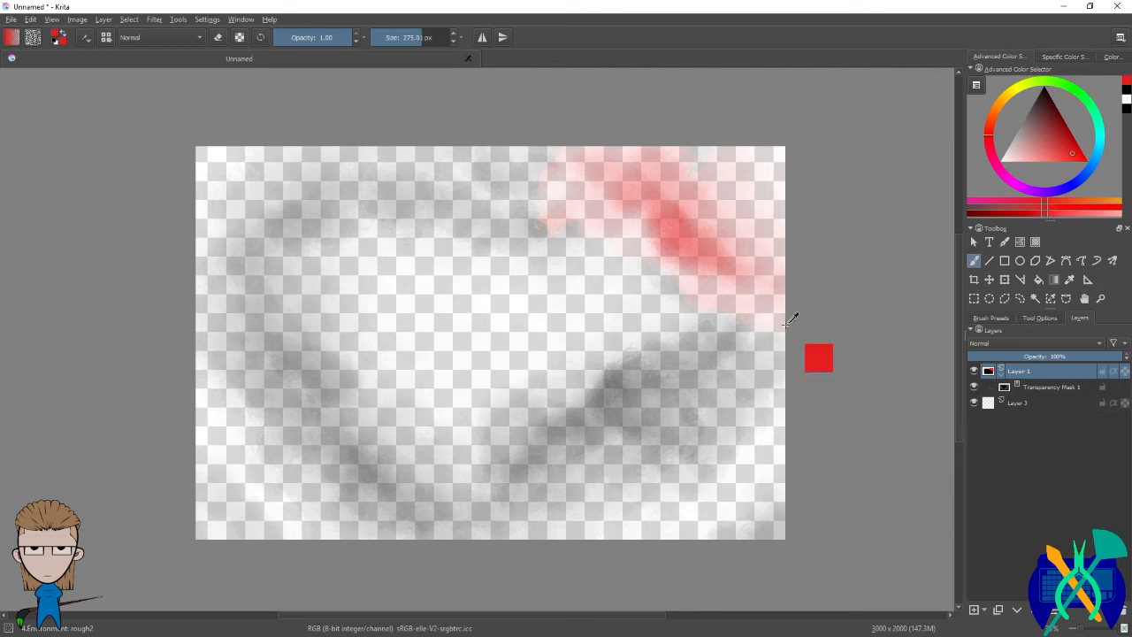
key("ctrl+z")
Step: Try filling Layer 3 with white using the Fill tool and undo the fill
left_click(1035, 404)
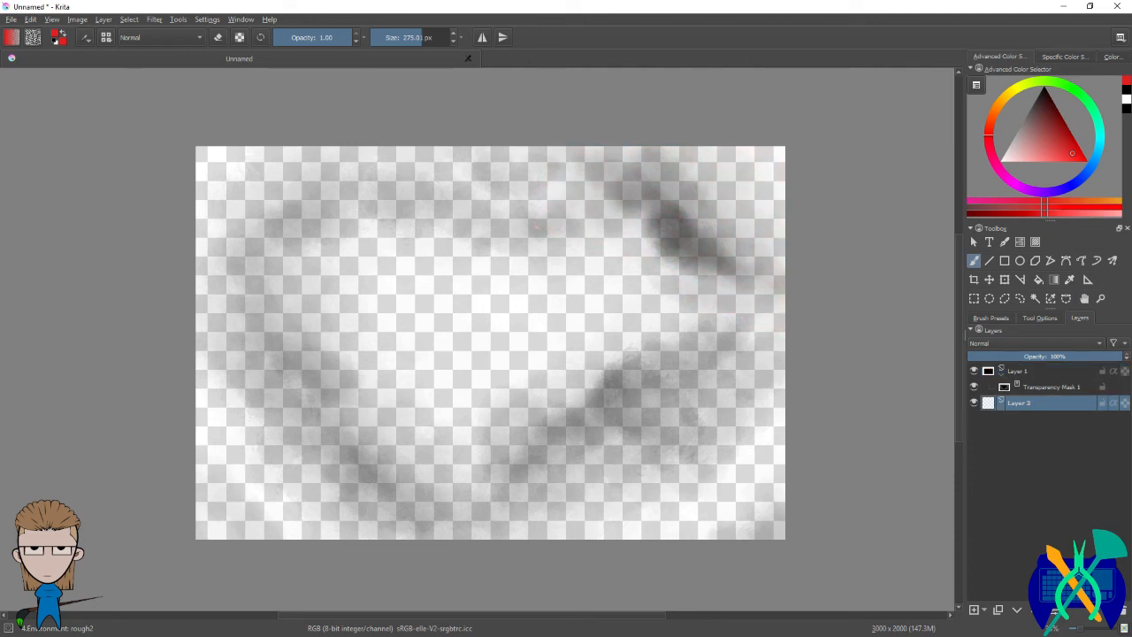
left_click(1036, 280)
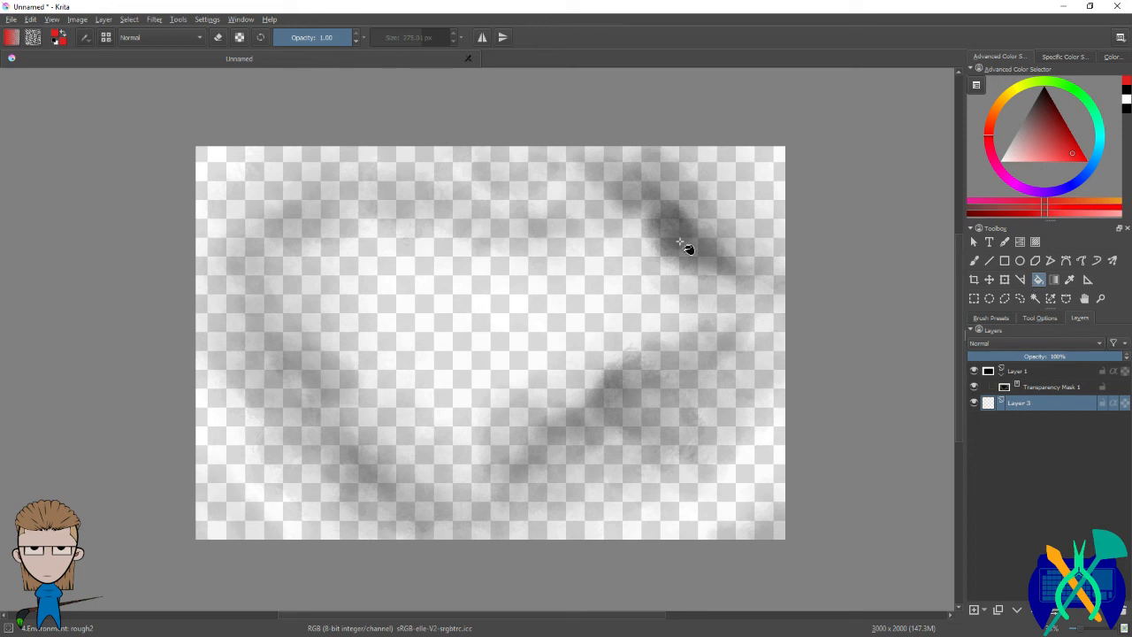
left_click(1125, 102)
left_click(725, 229)
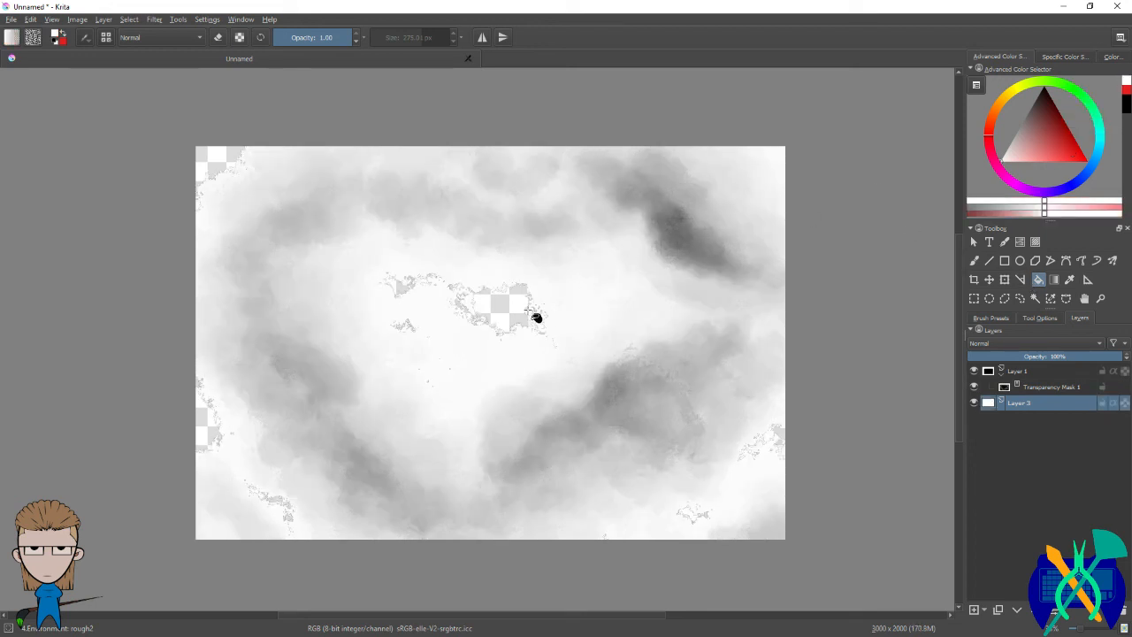
key("ctrl+z")
Step: Limit the Fill tool to the current layer and fill Layer 3 with white
left_click(1040, 319)
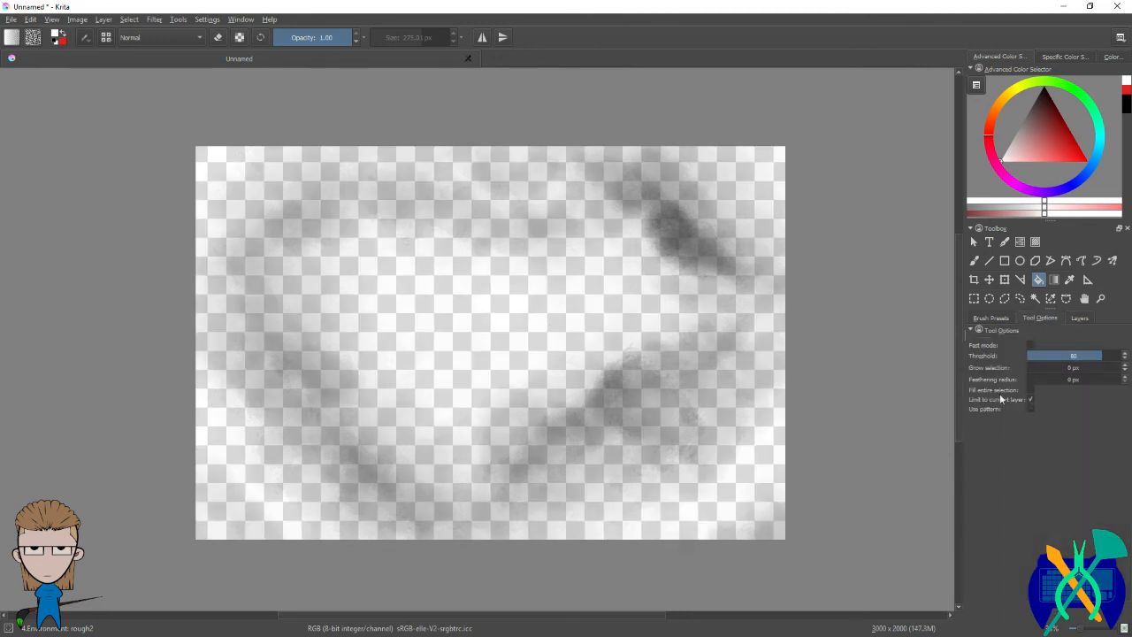
left_click(743, 341)
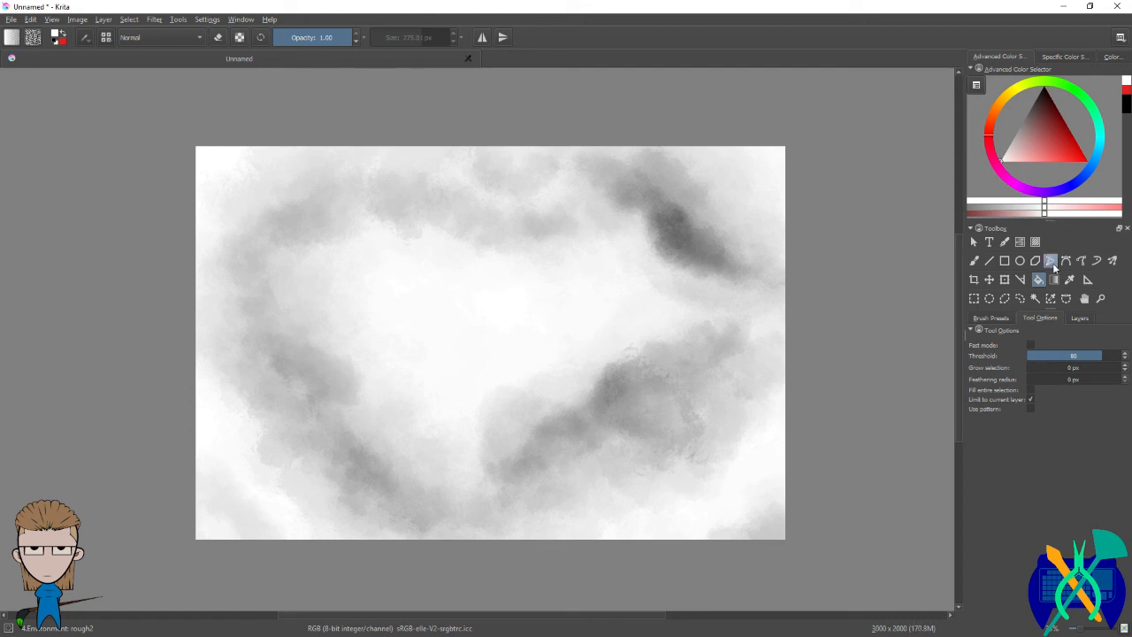
left_click(1086, 319)
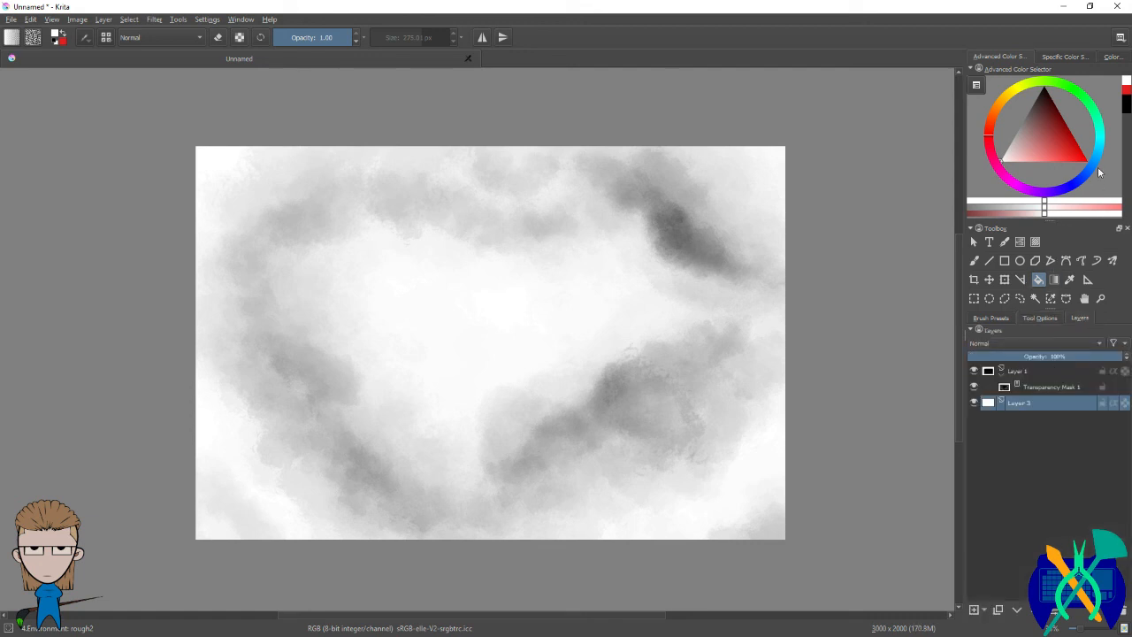
Step: Choose a very dark navy blue and fill Layer 3 with it
left_click(1079, 188)
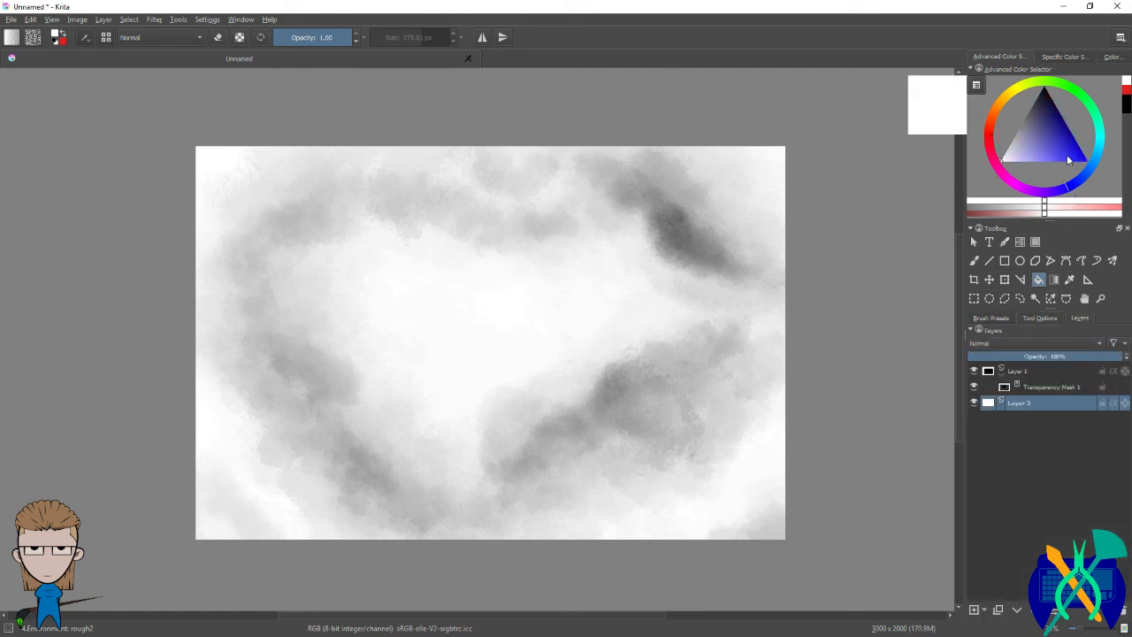
left_click(1055, 107)
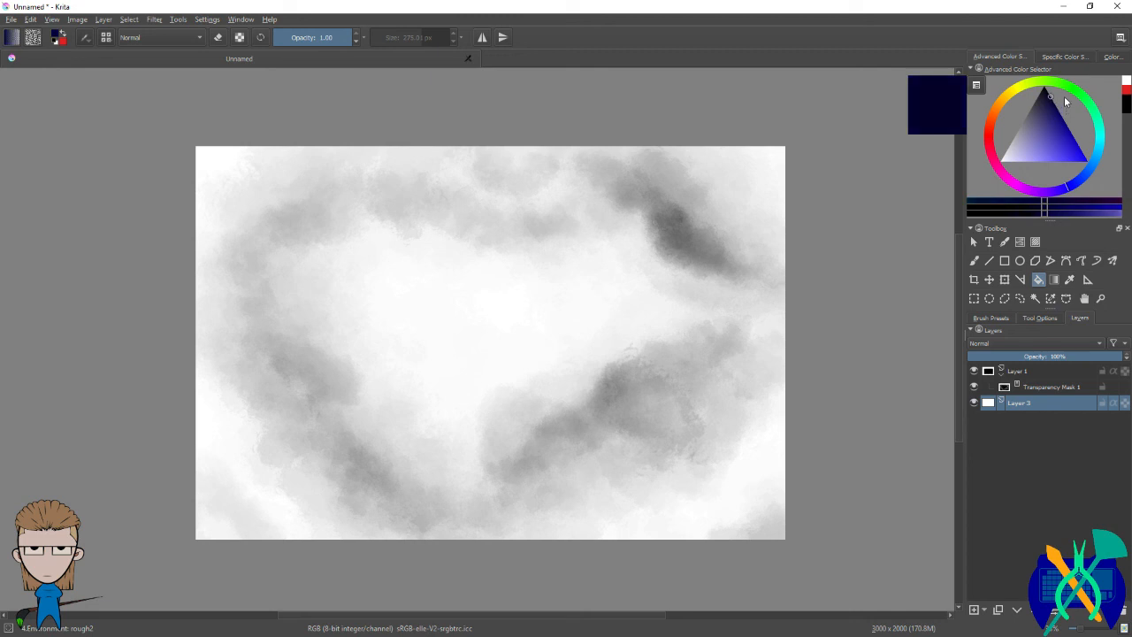
left_click_drag(1055, 107, 1044, 98)
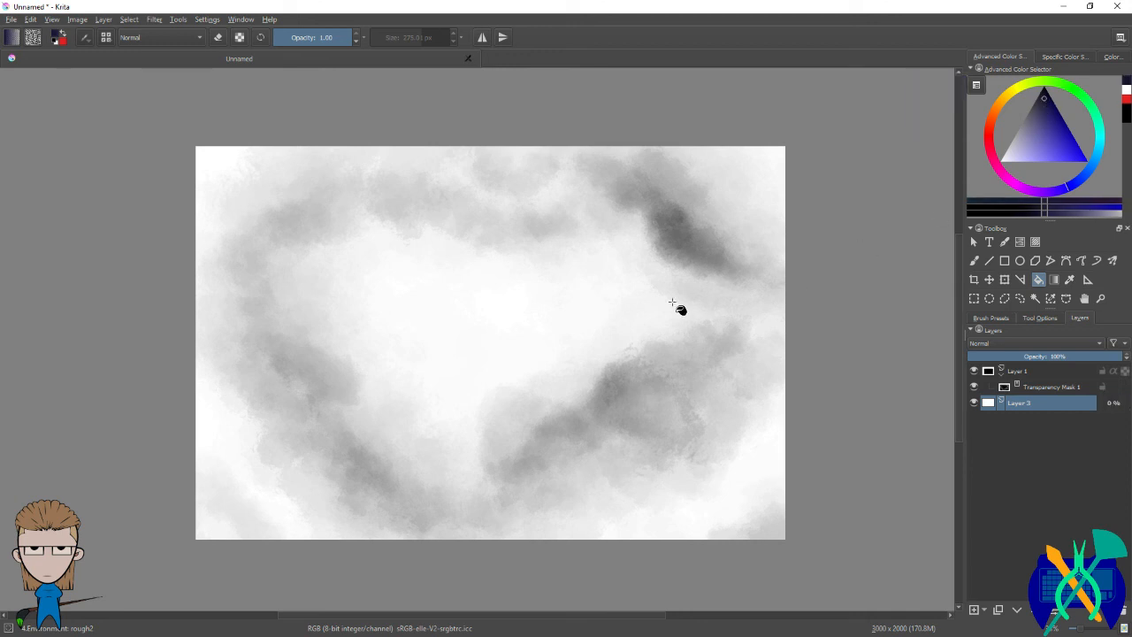
left_click(674, 305)
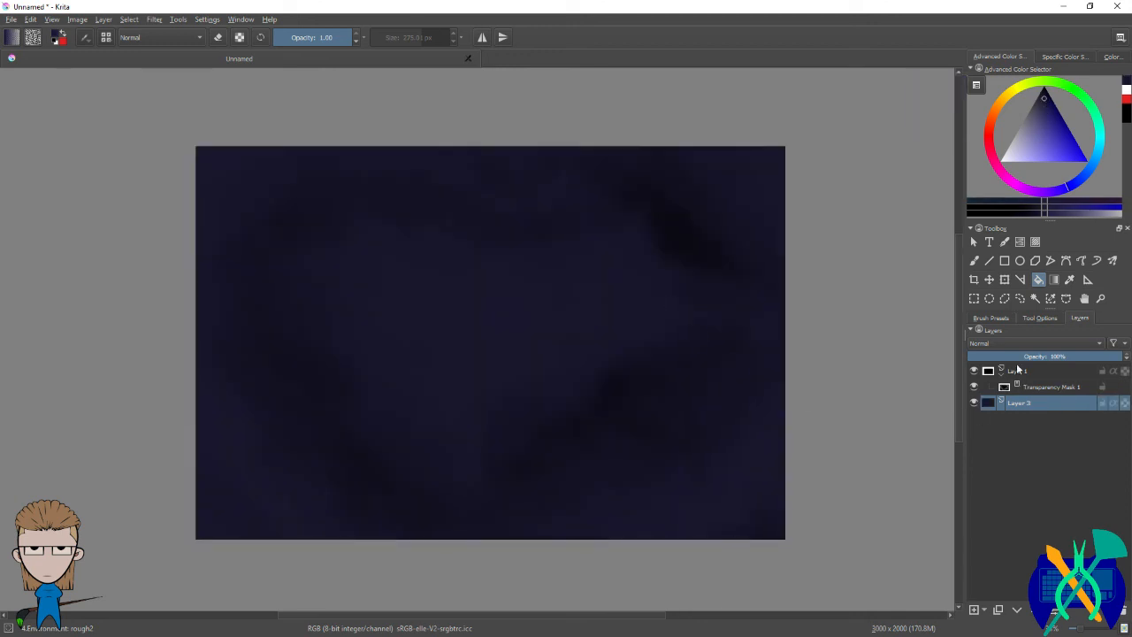
Step: Select Layer 1 and switch to the Basic round-hard brush preset
left_click(1054, 371)
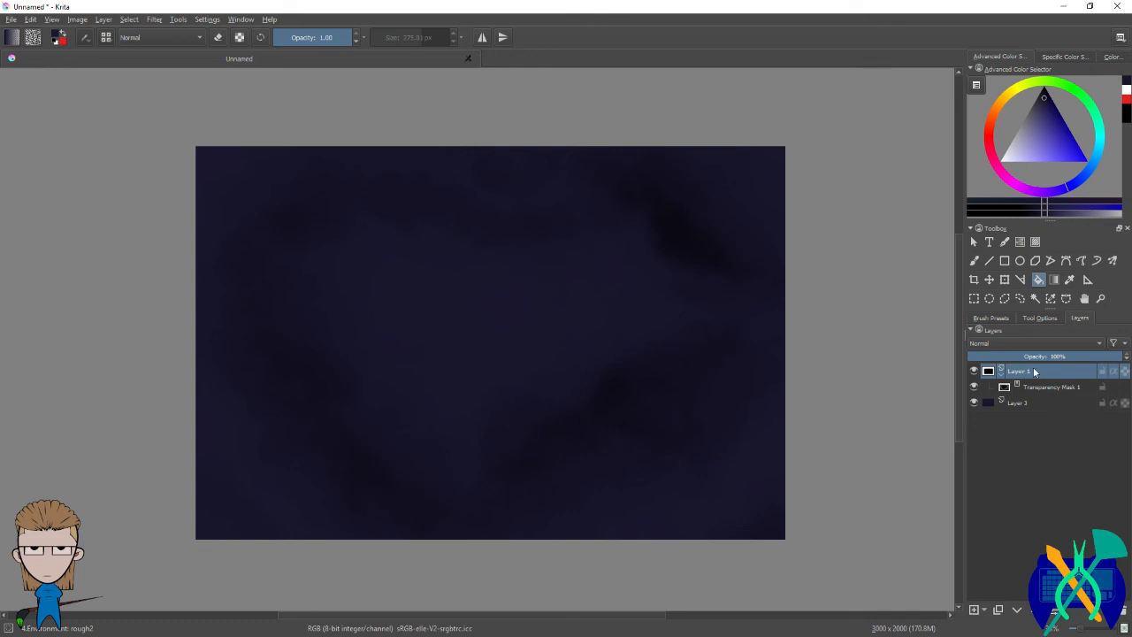
mouse_move(1035, 371)
key("b")
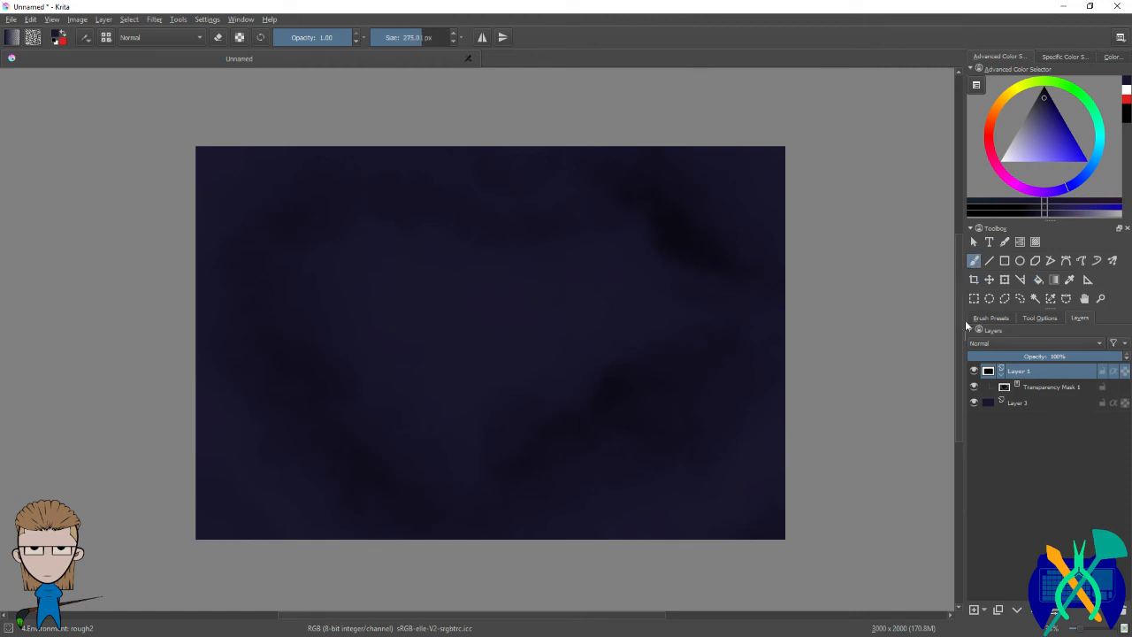
left_click(991, 319)
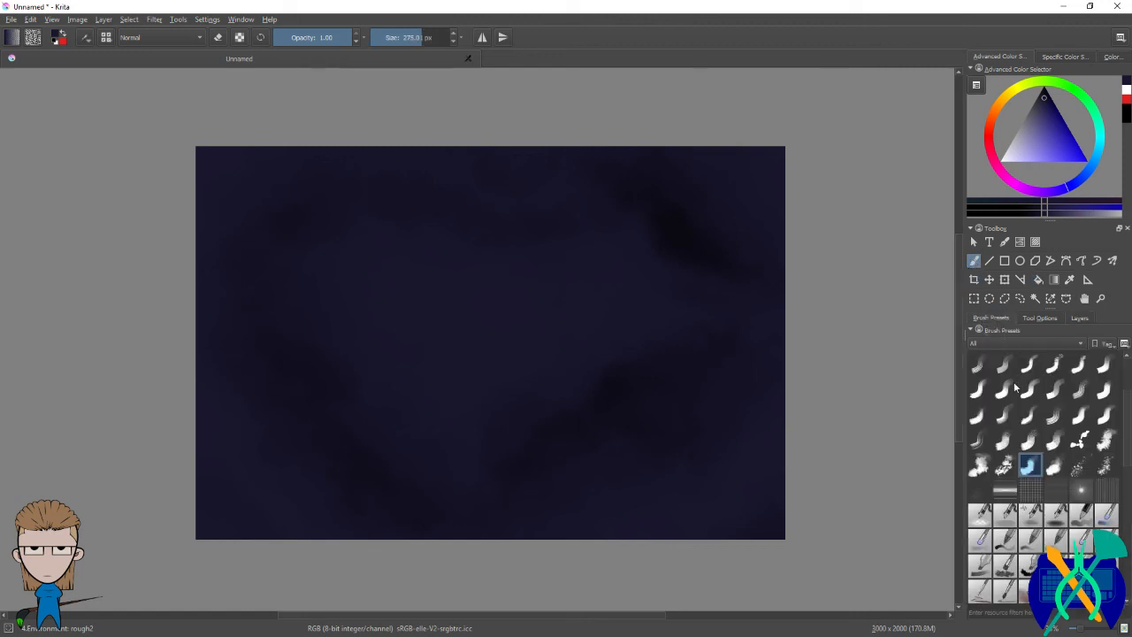
scroll(1081, 394, "up", 4)
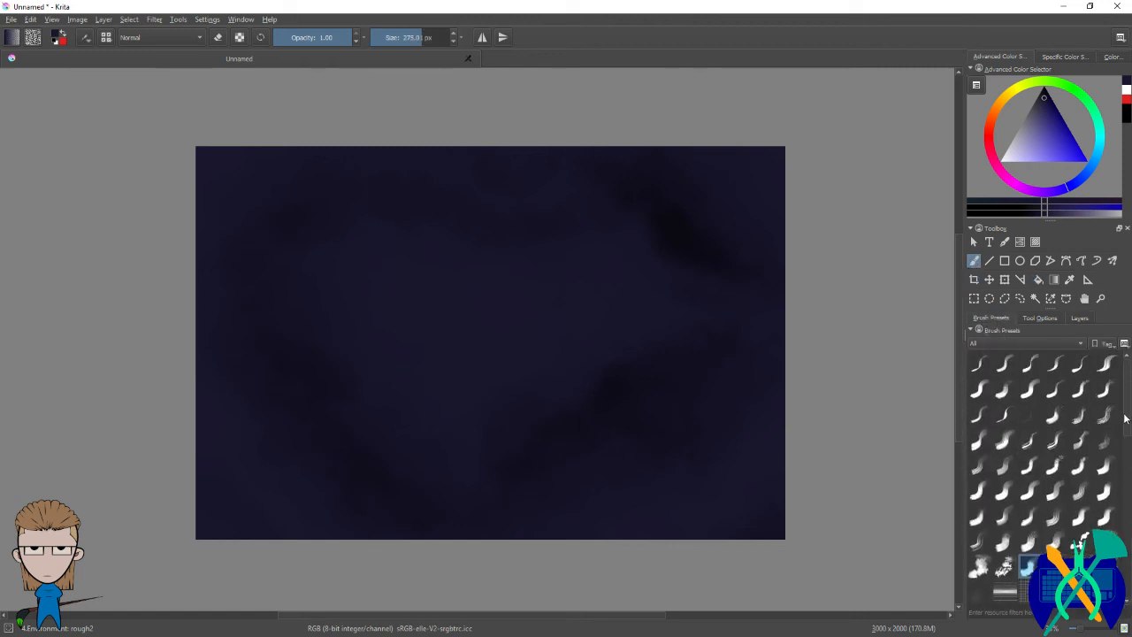
left_click(1029, 389)
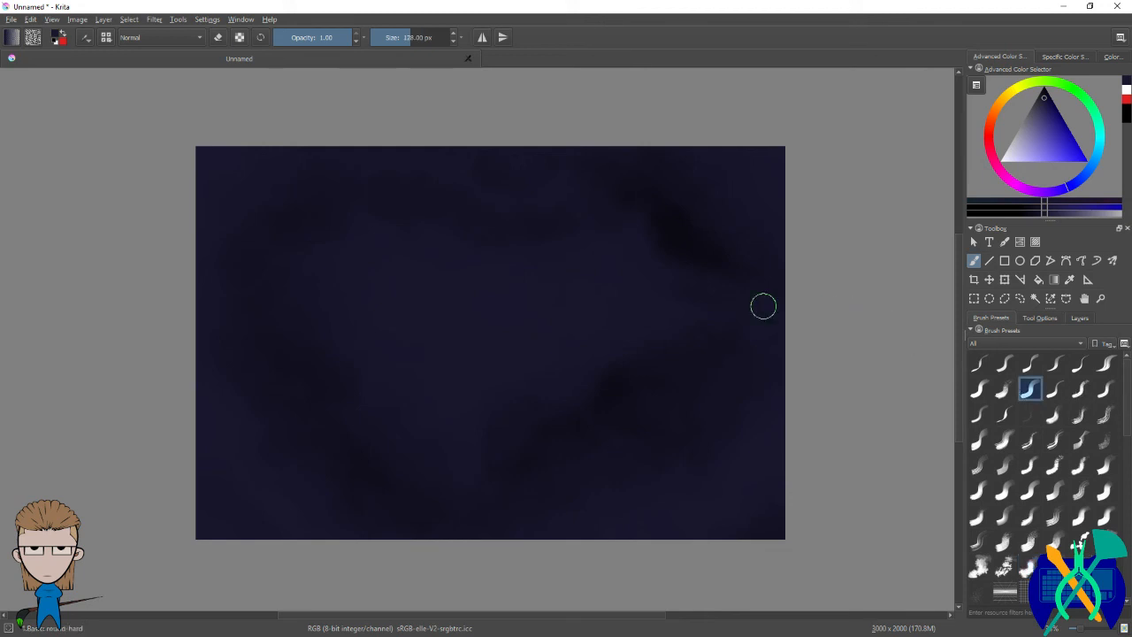
Step: Fill Layer 1 with bright red after trying and undoing a brush stroke over the upper-right clouds
left_click_drag(690, 212, 713, 239)
left_click(1126, 100)
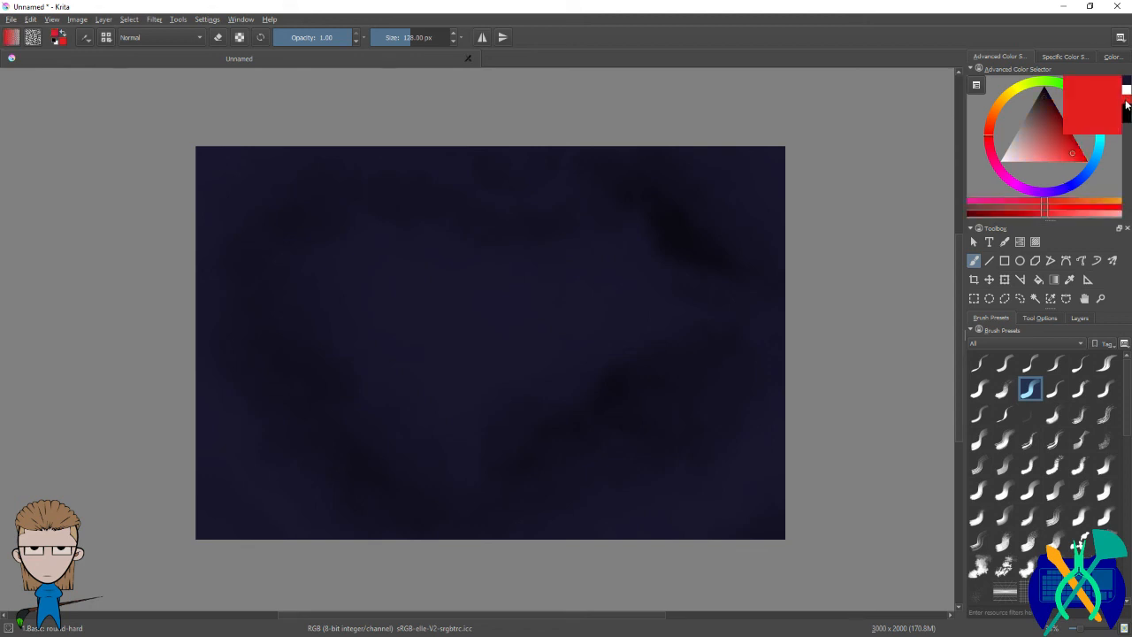
mouse_move(703, 263)
left_mouse_down()
mouse_move(655, 250)
mouse_move(707, 183)
mouse_move(541, 304)
mouse_move(629, 323)
mouse_move(746, 257)
mouse_move(728, 233)
left_mouse_up()
key("ctrl+z")
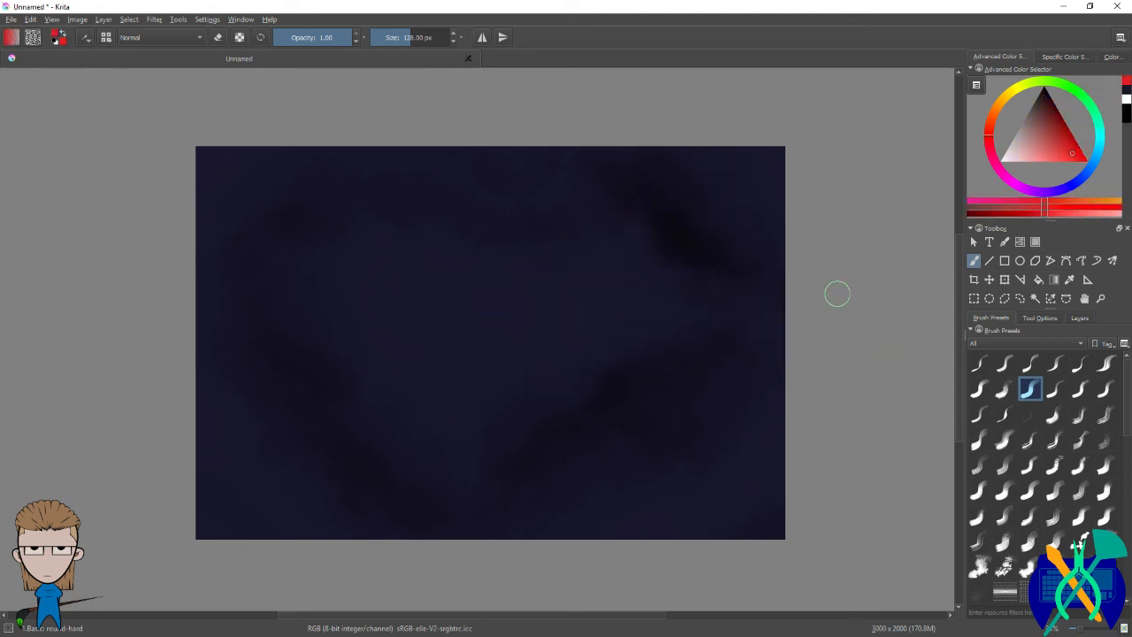
key("f")
left_click(721, 266)
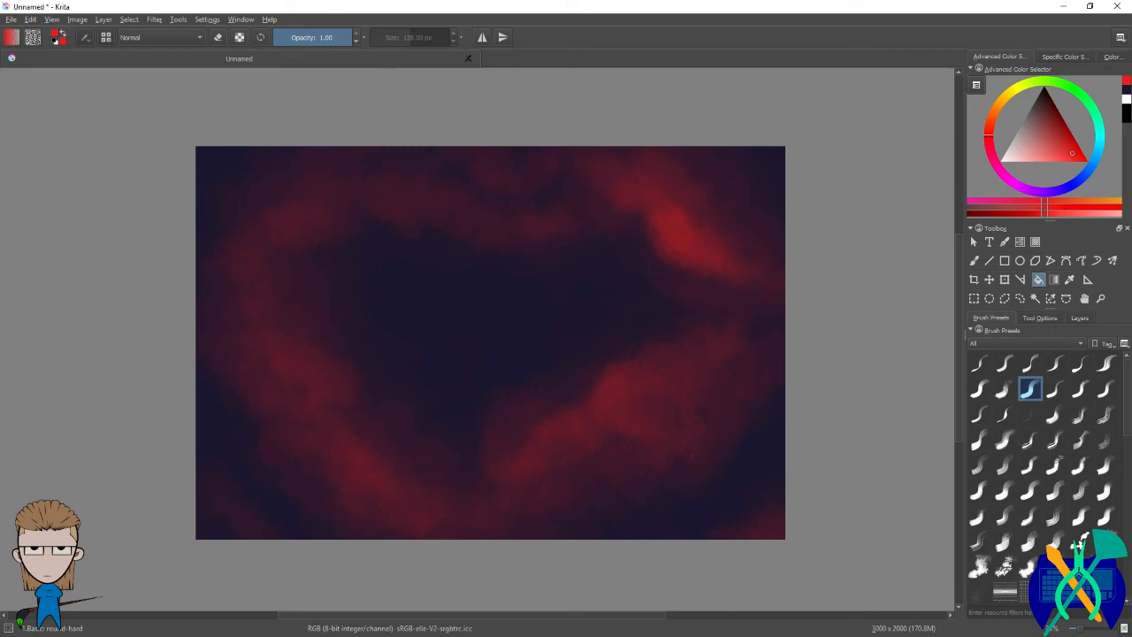
Step: Paint bright cyan over the upper-right clouds on Layer 1 with the Basic round-hard brush
left_click(911, 36)
left_click(975, 262)
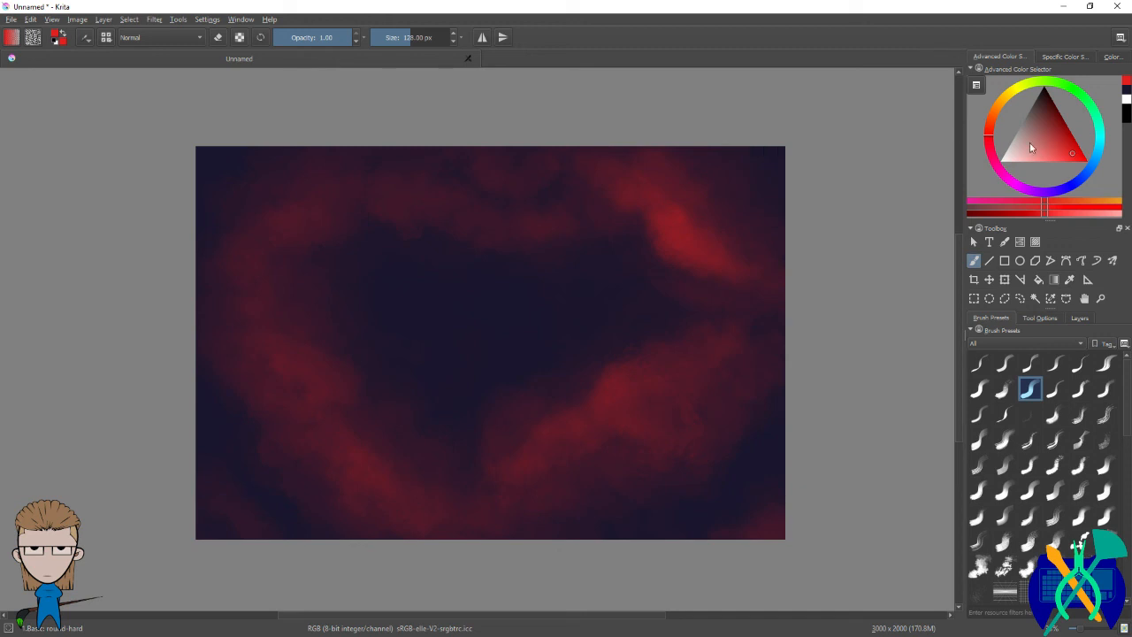
left_click(1100, 144)
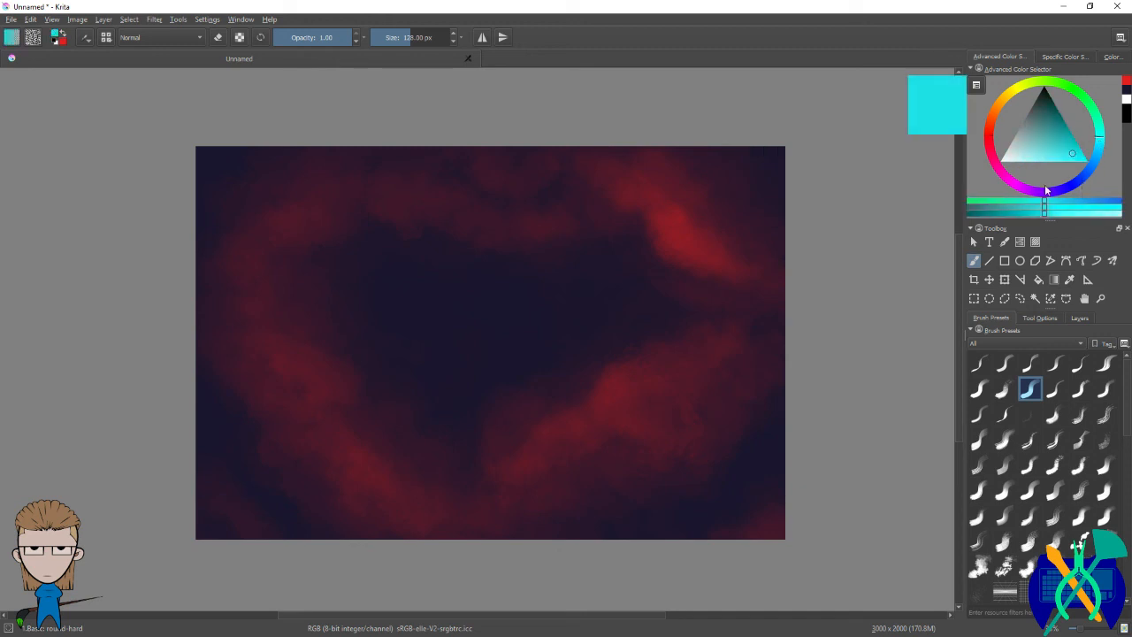
mouse_move(685, 260)
left_mouse_down()
mouse_move(667, 260)
mouse_move(693, 255)
mouse_move(683, 261)
mouse_move(632, 205)
mouse_move(743, 283)
mouse_move(730, 311)
mouse_move(705, 324)
left_mouse_up()
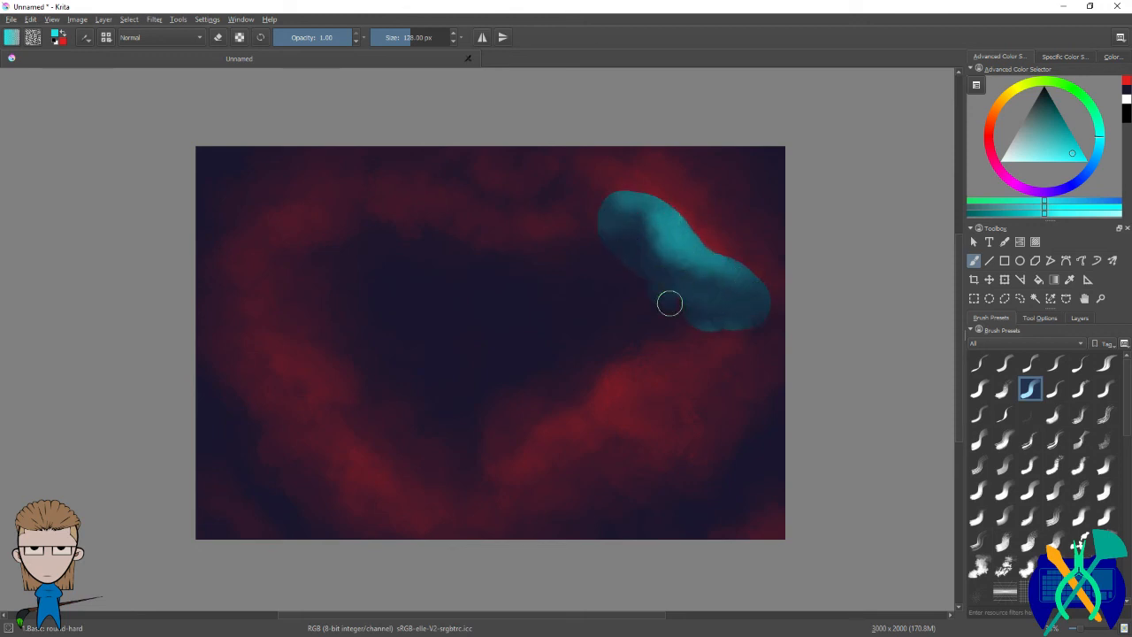
mouse_move(660, 210)
left_mouse_down()
mouse_move(637, 242)
mouse_move(718, 260)
left_mouse_up()
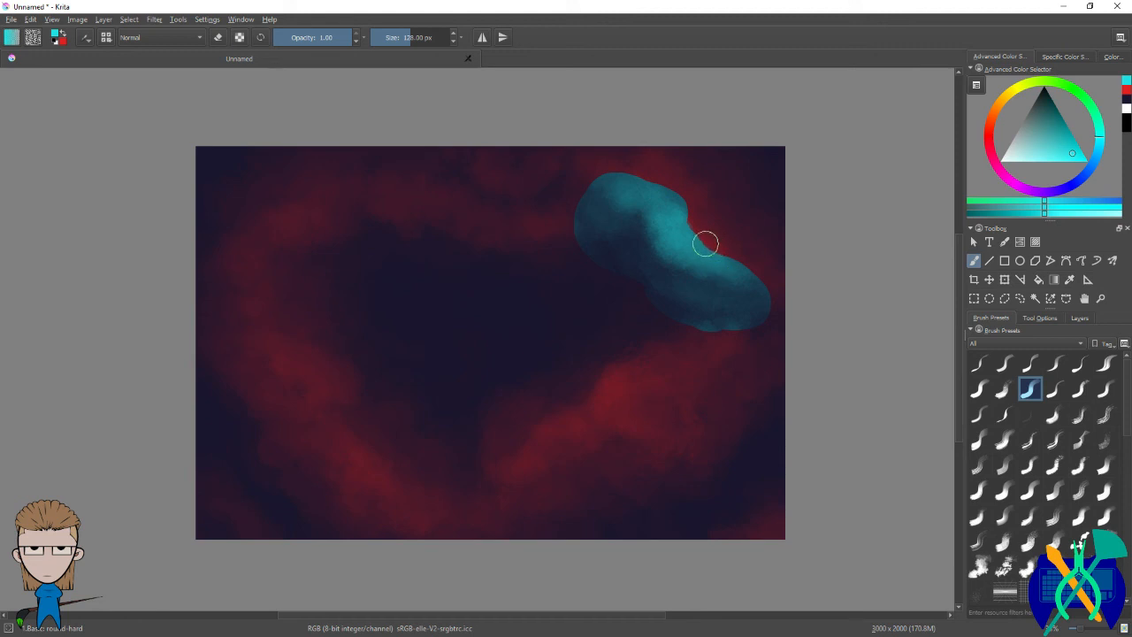
mouse_move(704, 243)
left_mouse_down()
mouse_move(686, 201)
mouse_move(742, 240)
mouse_move(776, 220)
left_mouse_up()
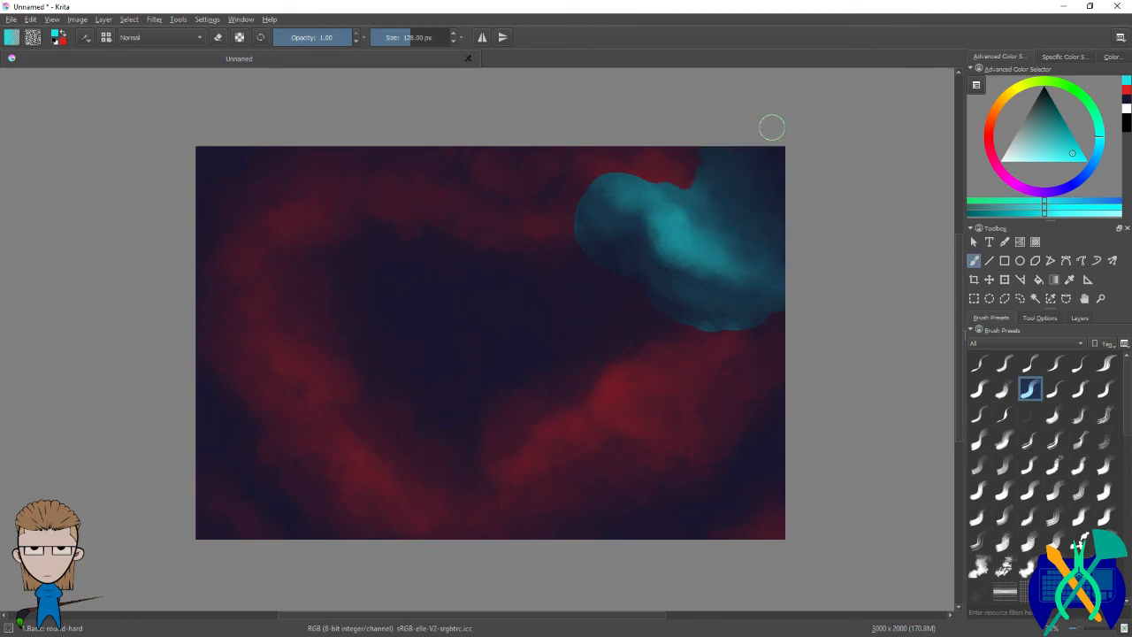
Step: Flood-fill Layer 1 with bright cyan and brush teal green over the clouds along the right side
left_click_drag(794, 265, 786, 369)
key("f")
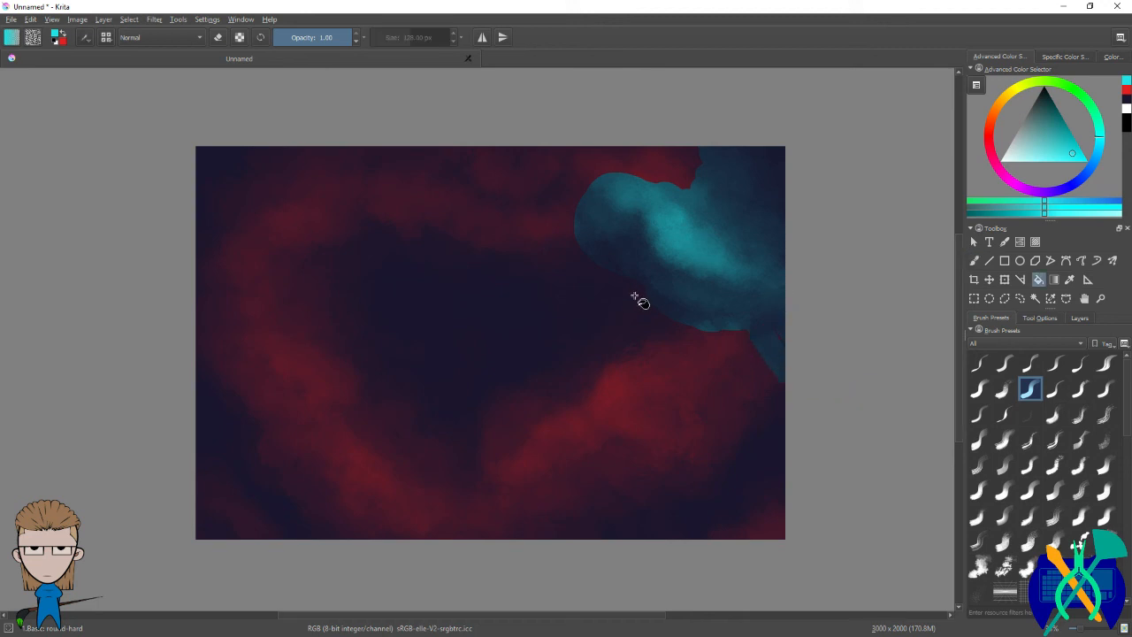
left_click(634, 297)
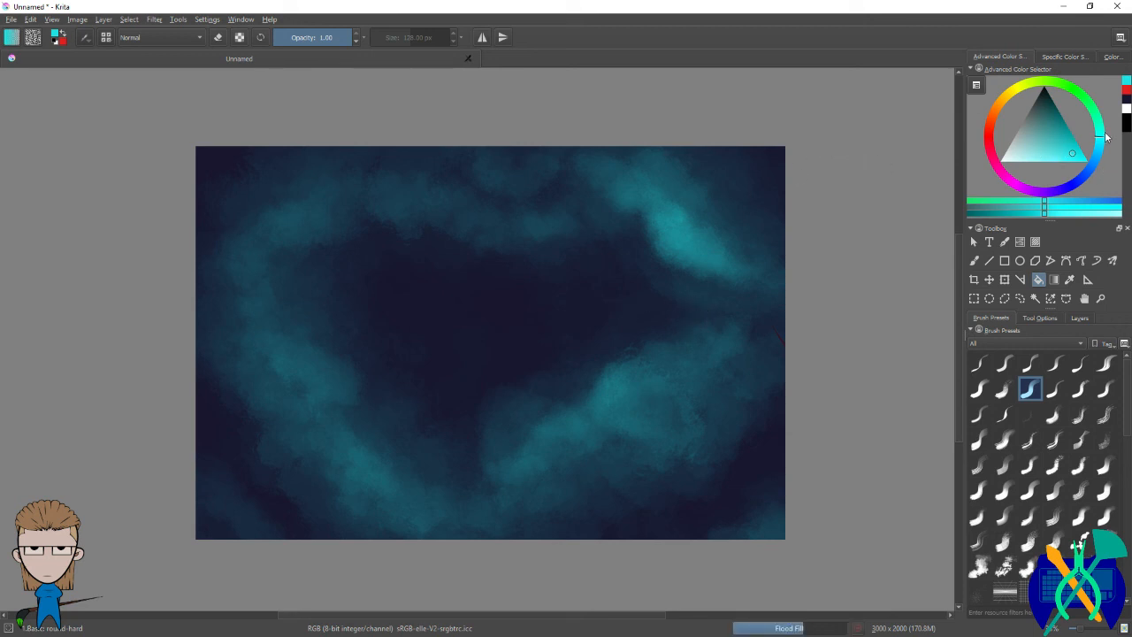
left_click_drag(1103, 140, 1104, 128)
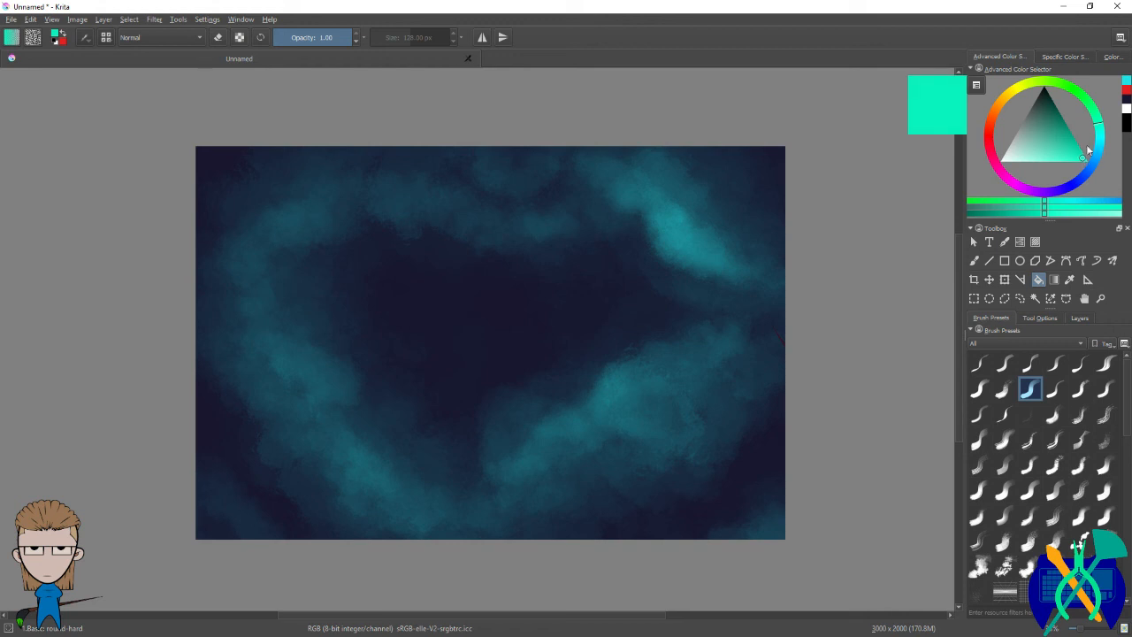
left_click(974, 261)
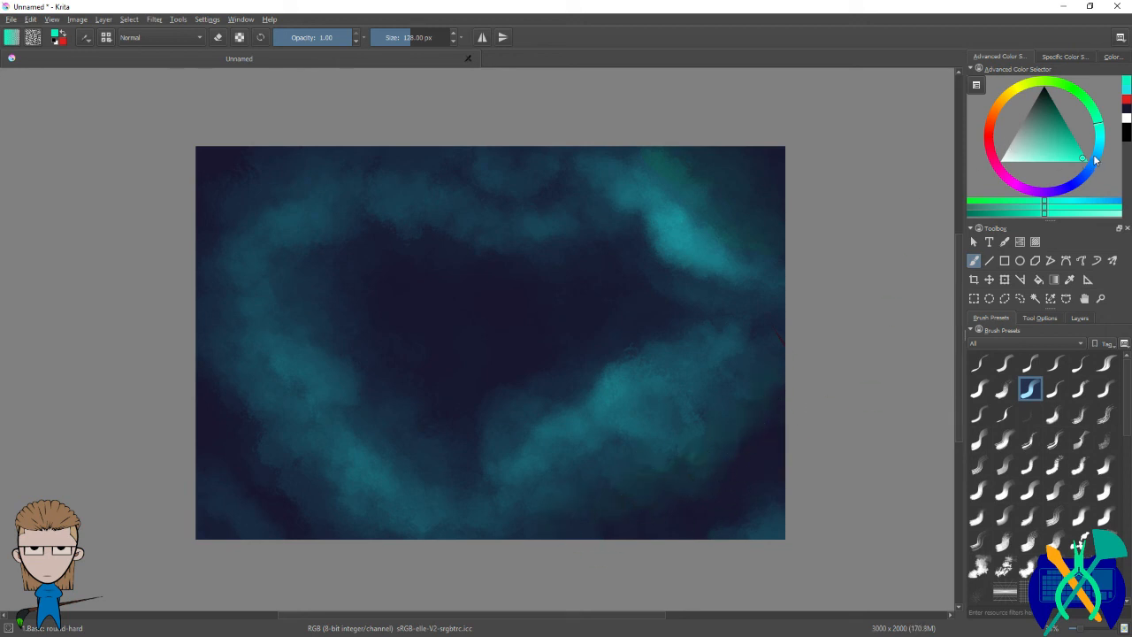
Step: Try painting dark violet over the lower-left clouds and undo the stroke
left_click_drag(1101, 131, 1061, 200)
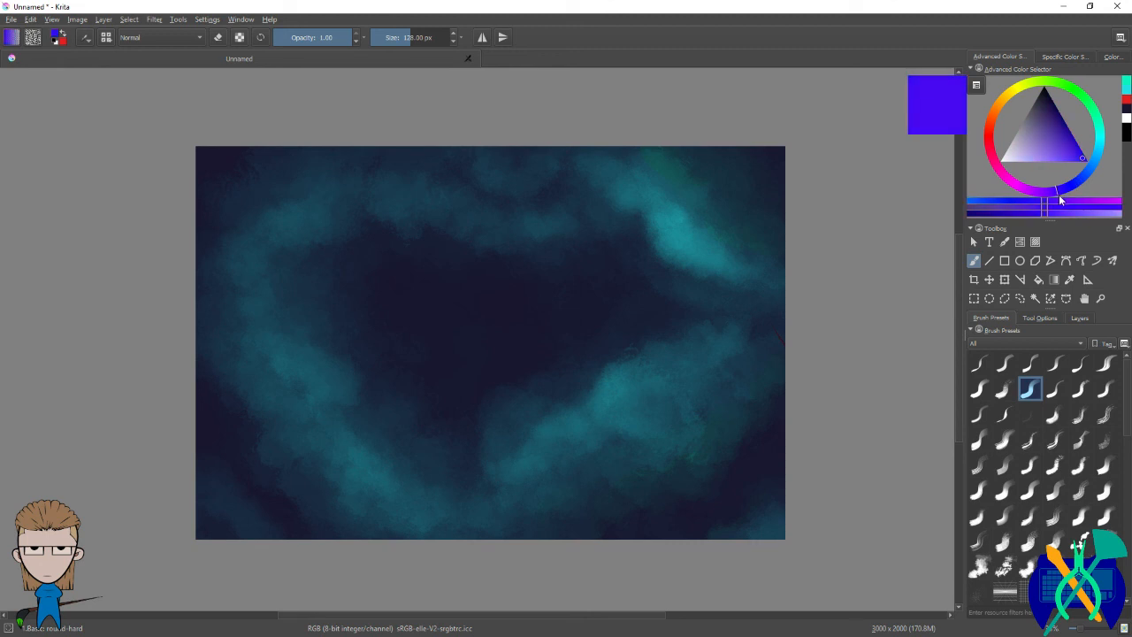
left_click_drag(1080, 157, 1072, 140)
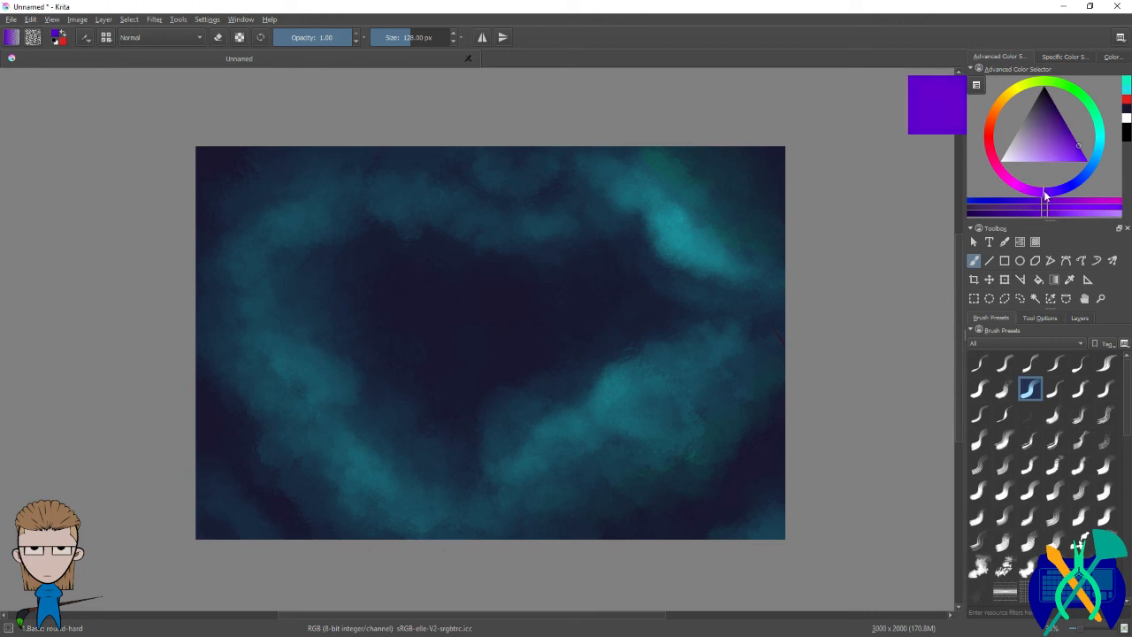
mouse_move(200, 501)
left_mouse_down()
mouse_move(258, 539)
mouse_move(264, 502)
mouse_move(298, 554)
left_mouse_up()
key("ctrl+z")
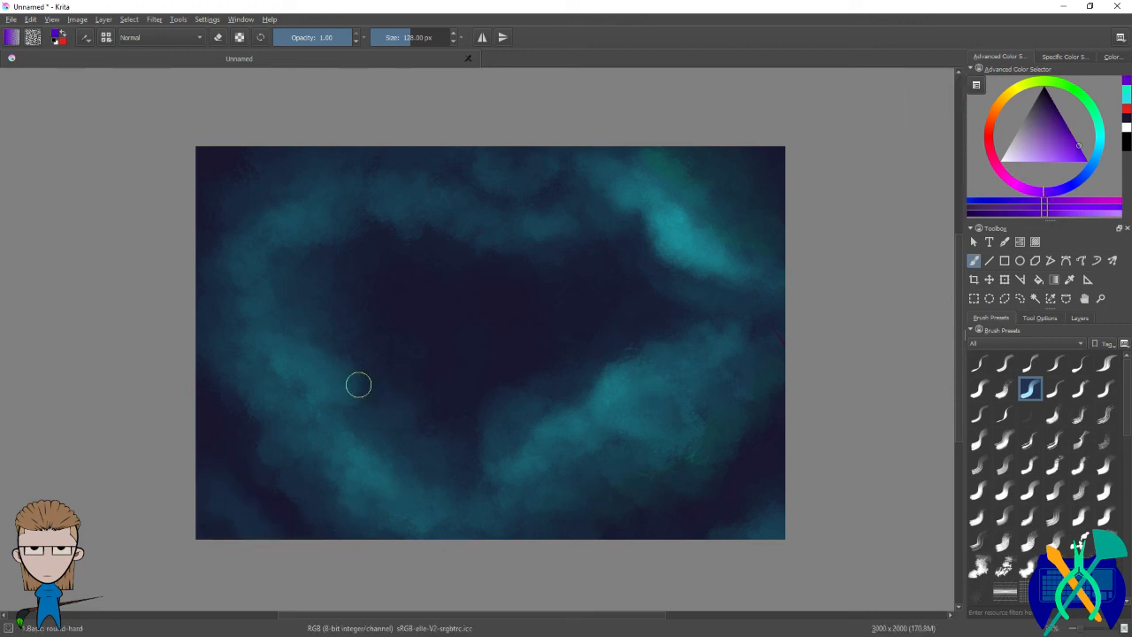
Step: Choose bright magenta and paint it over the clouds in the lower-left corner of the canvas
left_click(1008, 186)
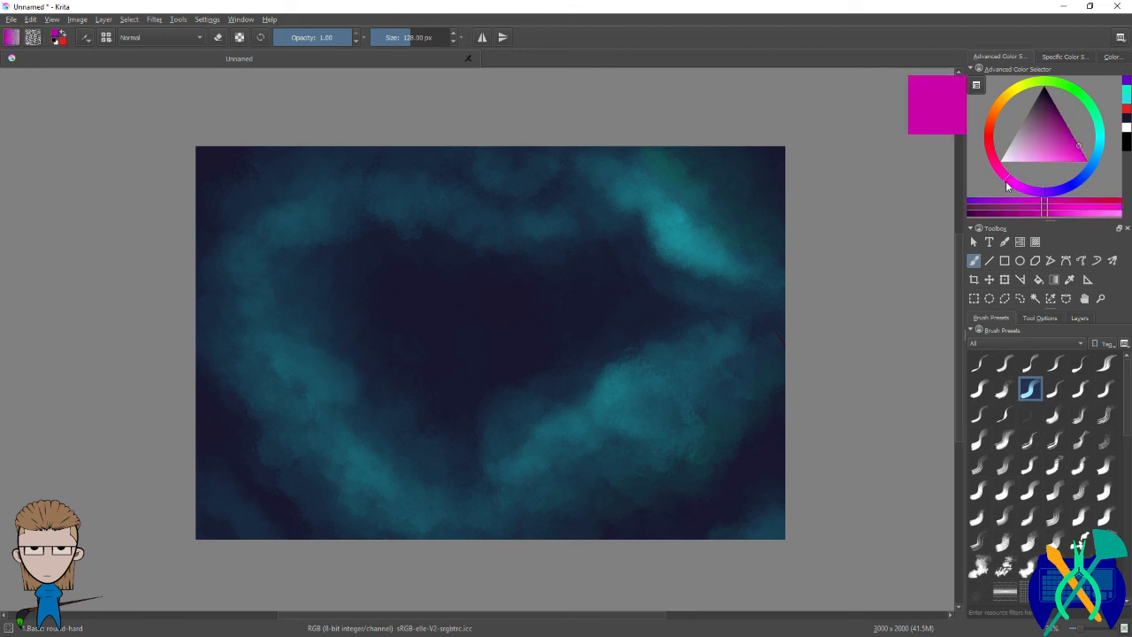
left_click_drag(1085, 156, 1087, 161)
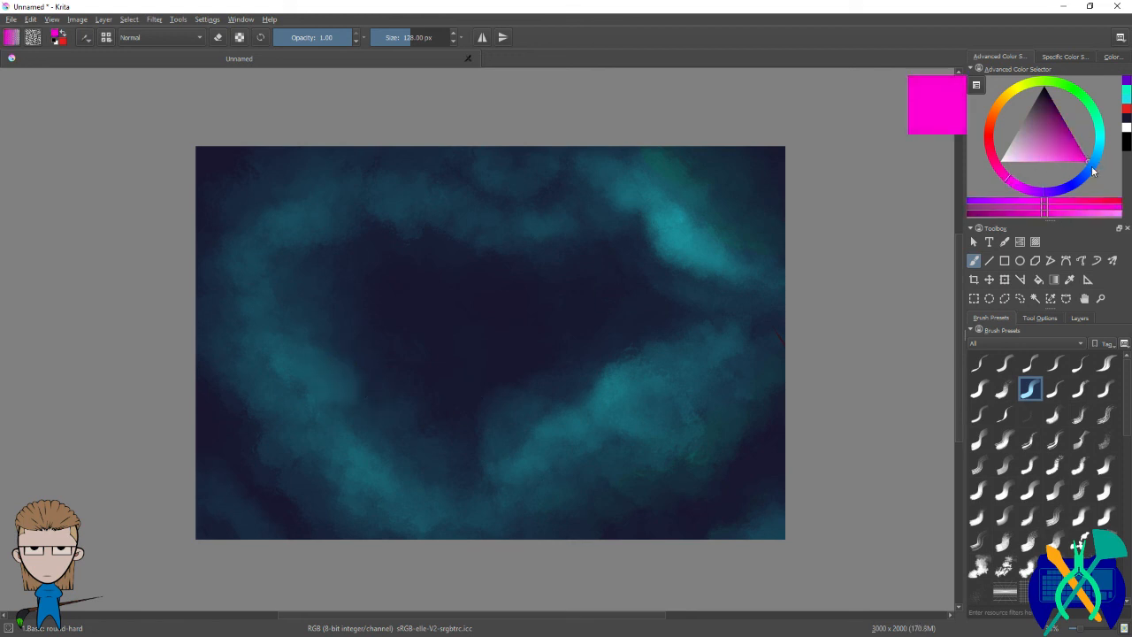
mouse_move(304, 405)
left_mouse_down()
mouse_move(312, 384)
mouse_move(354, 432)
left_mouse_up()
key("ctrl+z")
key("ctrl+z")
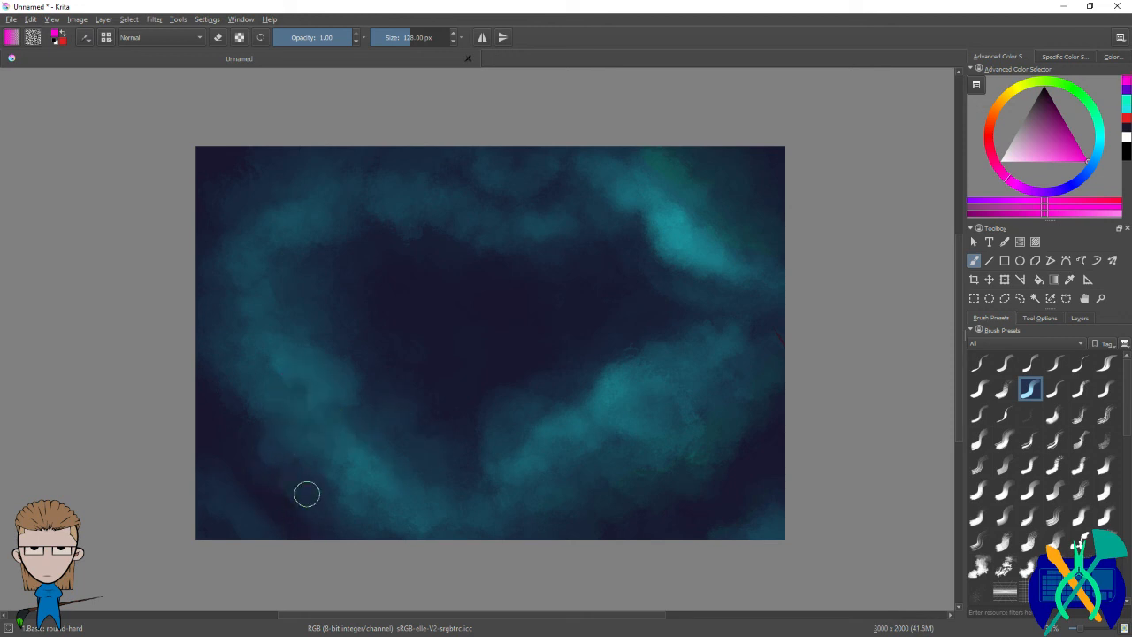
mouse_move(256, 402)
left_mouse_down()
mouse_move(209, 416)
mouse_move(246, 455)
mouse_move(213, 521)
mouse_move(236, 500)
mouse_move(315, 511)
mouse_move(196, 410)
left_mouse_up()
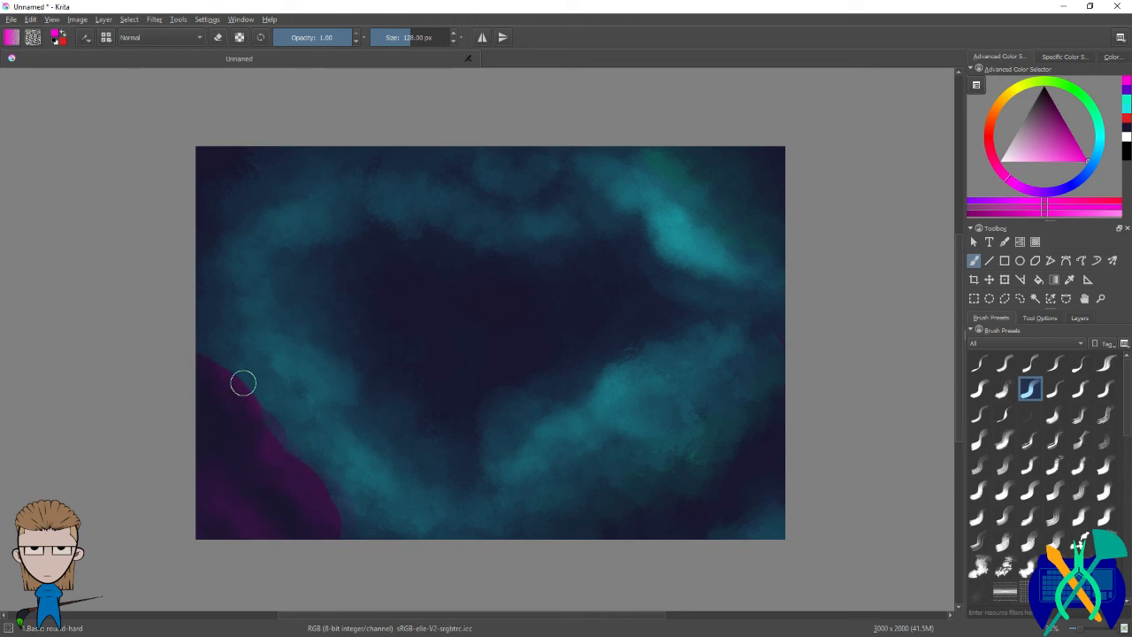
Step: Switch to the Color Smudge engine's Basic_mix_soft preset and smudge the magenta area's edge into the surrounding cyan clouds
left_click_drag(226, 381, 302, 441)
key("ctrl+z")
left_click(87, 40)
left_click(138, 92)
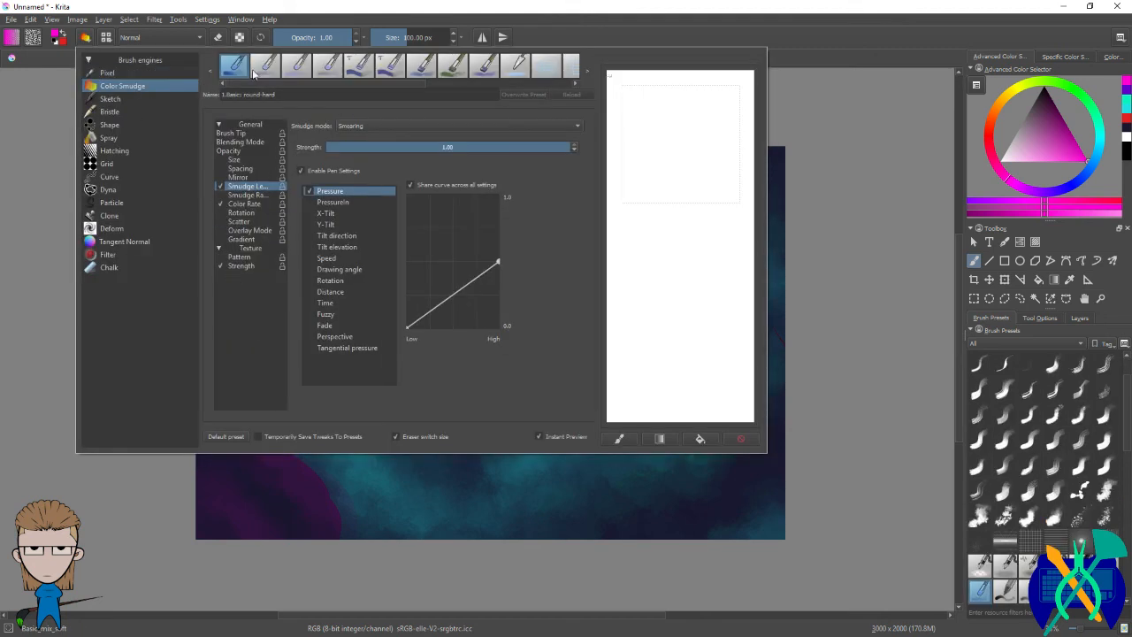
left_click(798, 366)
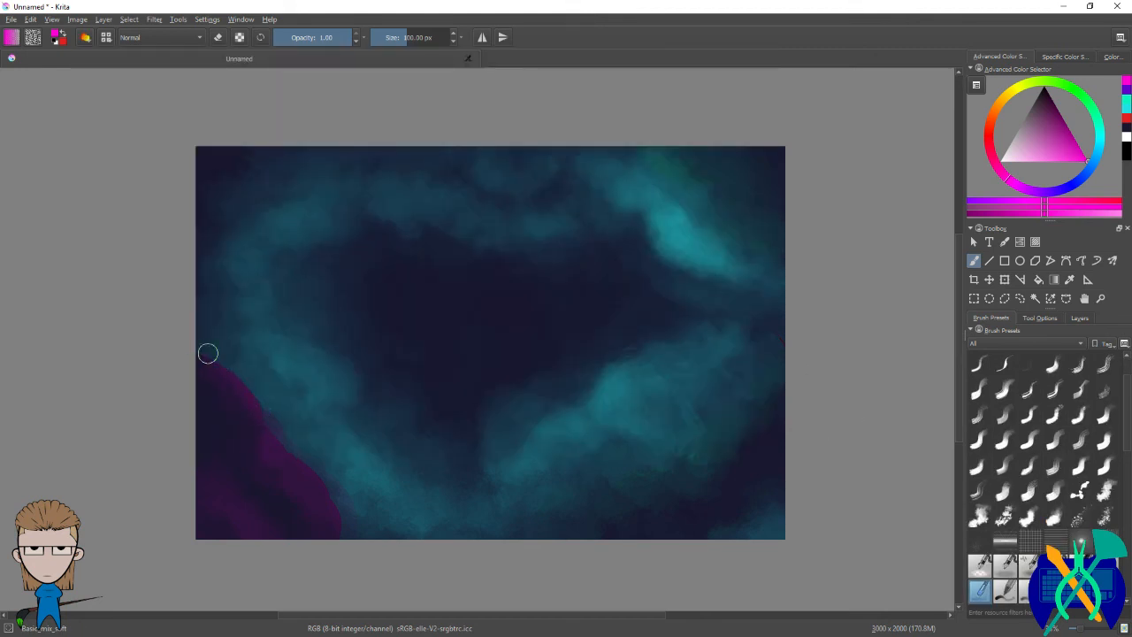
mouse_move(203, 375)
left_mouse_down()
mouse_move(257, 367)
mouse_move(220, 387)
mouse_move(241, 408)
mouse_move(270, 397)
mouse_move(258, 430)
mouse_move(298, 428)
mouse_move(259, 392)
mouse_move(327, 468)
mouse_move(341, 517)
mouse_move(363, 506)
mouse_move(299, 437)
mouse_move(313, 471)
mouse_move(334, 448)
mouse_move(297, 403)
mouse_move(224, 390)
mouse_move(237, 326)
mouse_move(224, 378)
mouse_move(282, 413)
left_mouse_up()
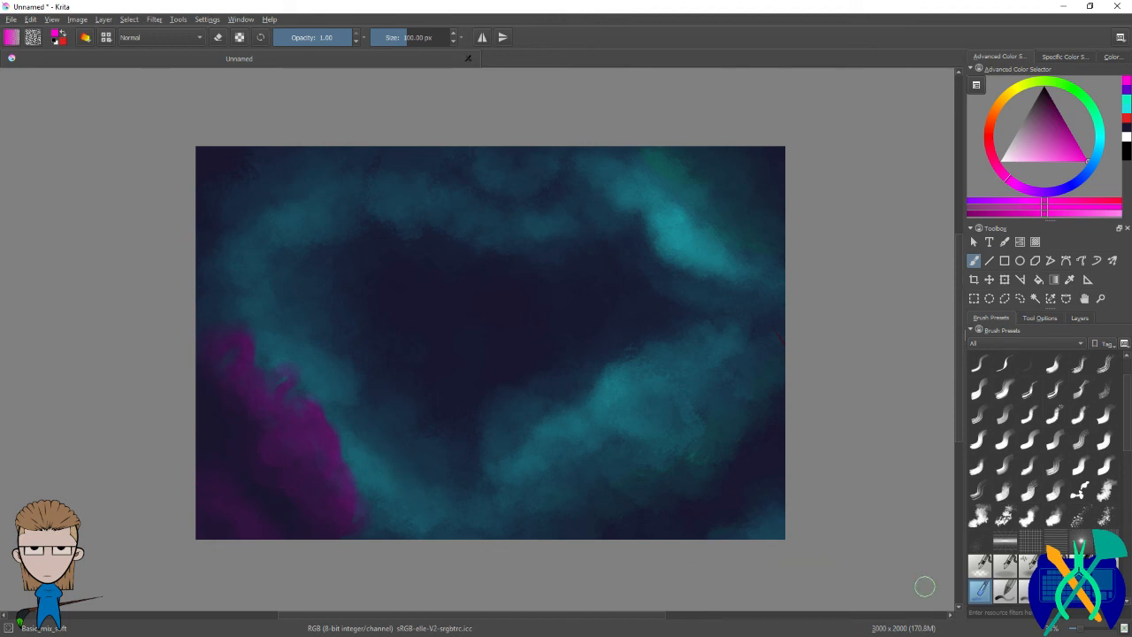
Step: Try blending the magenta edge with the Basic_wet preset and undo the stroke
left_click(980, 591)
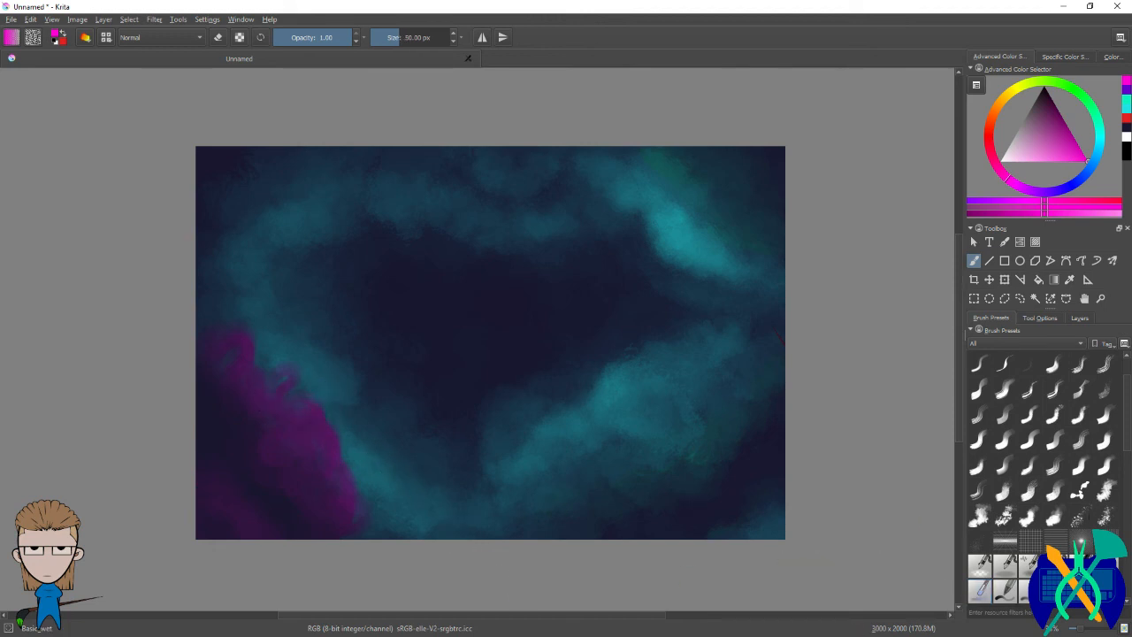
left_click_drag(314, 463, 373, 431)
key("ctrl+z")
Step: Select the Basic round-hard preset, paint magenta over the left clouds, and flood-fill Layer 1 with magenta
scroll(1128, 388, "up", 2)
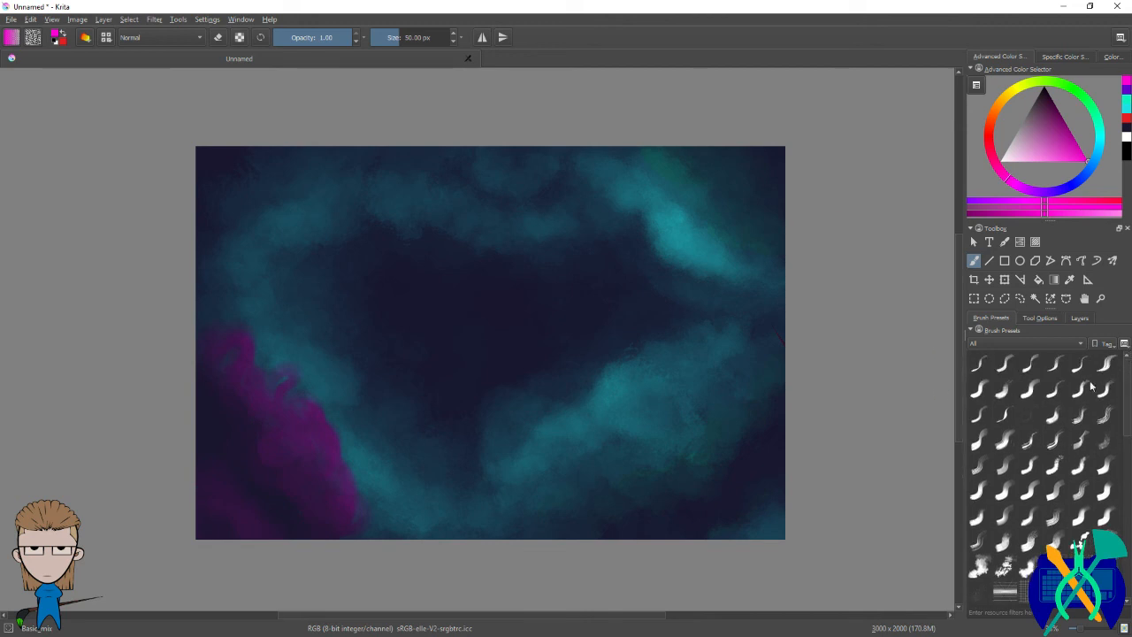
left_click(1030, 391)
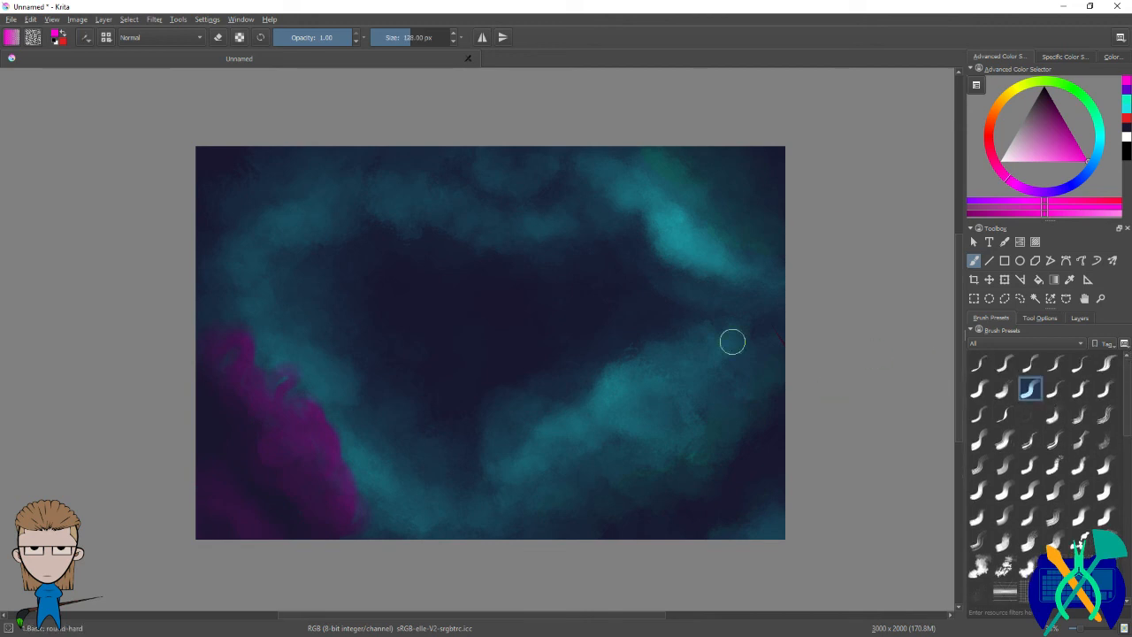
mouse_move(276, 387)
left_mouse_down()
mouse_move(268, 357)
mouse_move(275, 390)
mouse_move(309, 420)
mouse_move(338, 399)
mouse_move(283, 401)
left_mouse_up()
mouse_move(285, 278)
left_mouse_down()
mouse_move(202, 376)
mouse_move(248, 294)
mouse_move(245, 383)
mouse_move(335, 461)
mouse_move(339, 429)
mouse_move(324, 504)
mouse_move(396, 501)
mouse_move(397, 457)
mouse_move(337, 452)
mouse_move(373, 452)
mouse_move(365, 398)
mouse_move(283, 357)
mouse_move(288, 383)
mouse_move(290, 312)
mouse_move(244, 257)
mouse_move(247, 306)
mouse_move(282, 304)
mouse_move(252, 284)
mouse_move(307, 385)
mouse_move(364, 433)
mouse_move(232, 322)
mouse_move(327, 439)
mouse_move(306, 463)
mouse_move(441, 517)
mouse_move(397, 415)
mouse_move(504, 504)
left_mouse_up()
key("f")
left_click(435, 342)
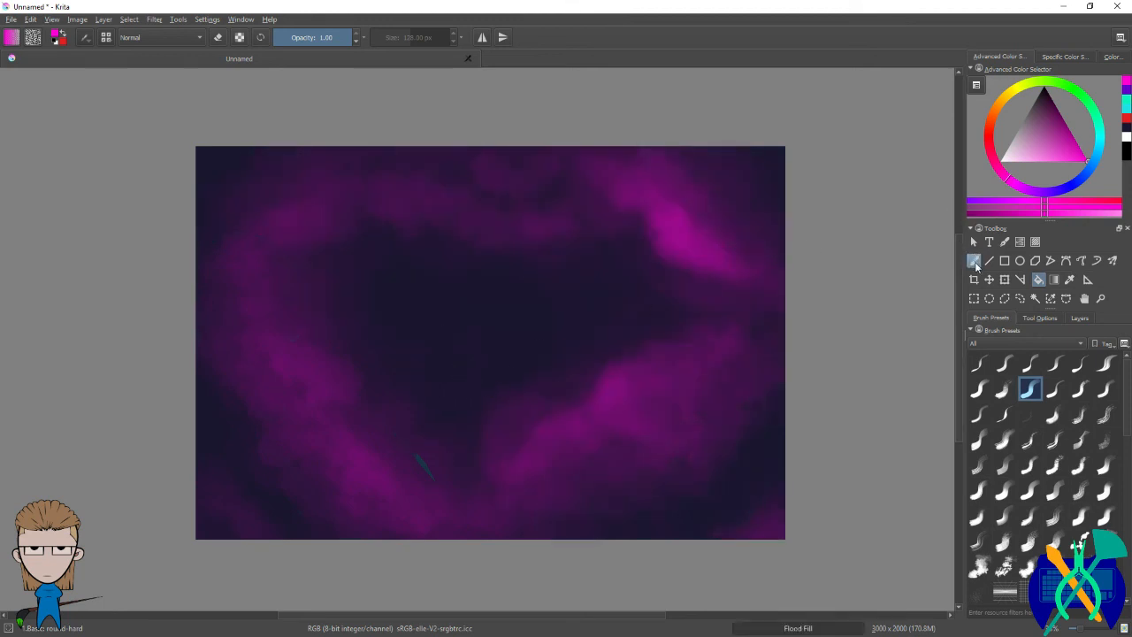
Step: Choose bright orange and brush it over the magenta clouds at the upper right and along the left
left_click(973, 262)
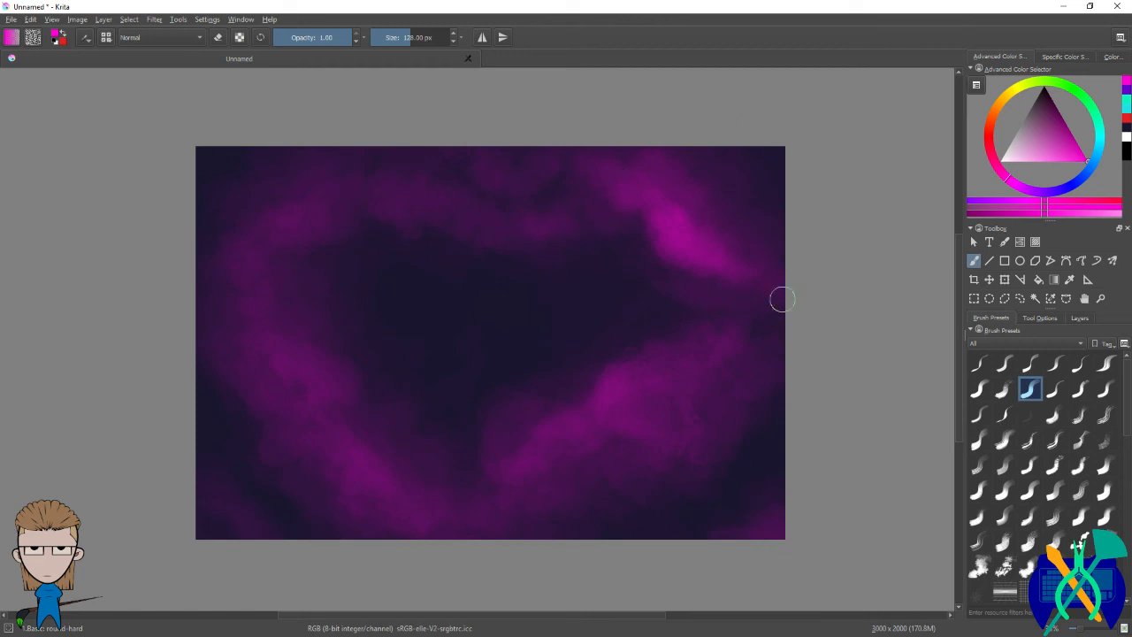
left_click(999, 117)
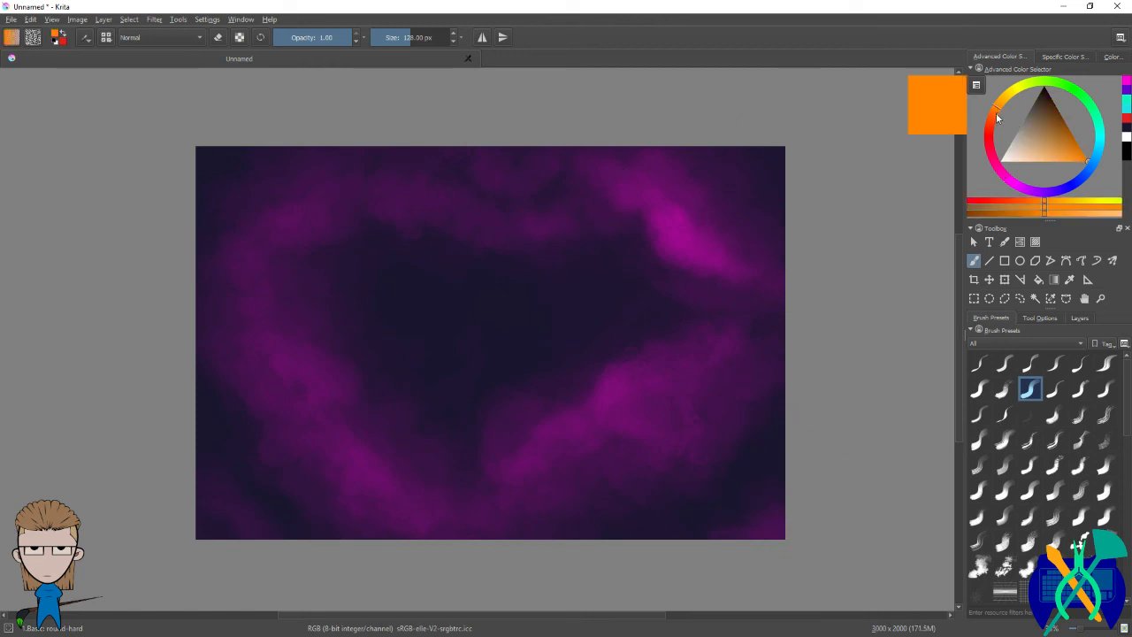
left_click(994, 113)
left_click(995, 107)
left_click(999, 103)
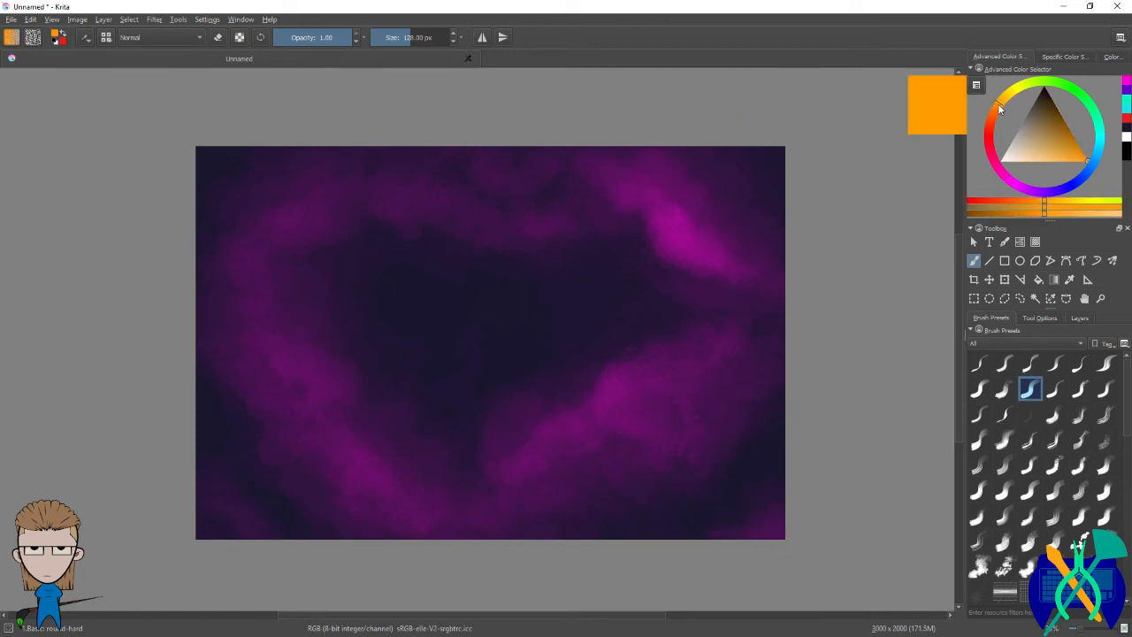
mouse_move(673, 232)
left_mouse_down()
mouse_move(723, 267)
mouse_move(732, 252)
mouse_move(673, 236)
mouse_move(625, 192)
mouse_move(604, 203)
mouse_move(635, 218)
mouse_move(593, 210)
mouse_move(520, 243)
mouse_move(513, 230)
mouse_move(439, 220)
mouse_move(393, 196)
mouse_move(258, 248)
mouse_move(272, 337)
mouse_move(315, 380)
mouse_move(339, 379)
mouse_move(352, 477)
mouse_move(349, 437)
mouse_move(277, 387)
mouse_move(308, 429)
mouse_move(403, 459)
mouse_move(517, 468)
mouse_move(608, 409)
mouse_move(625, 376)
mouse_move(673, 383)
mouse_move(737, 312)
mouse_move(712, 266)
mouse_move(608, 209)
mouse_move(507, 213)
mouse_move(426, 239)
mouse_move(354, 202)
mouse_move(313, 203)
mouse_move(274, 279)
mouse_move(307, 308)
mouse_move(304, 341)
mouse_move(422, 409)
left_mouse_up()
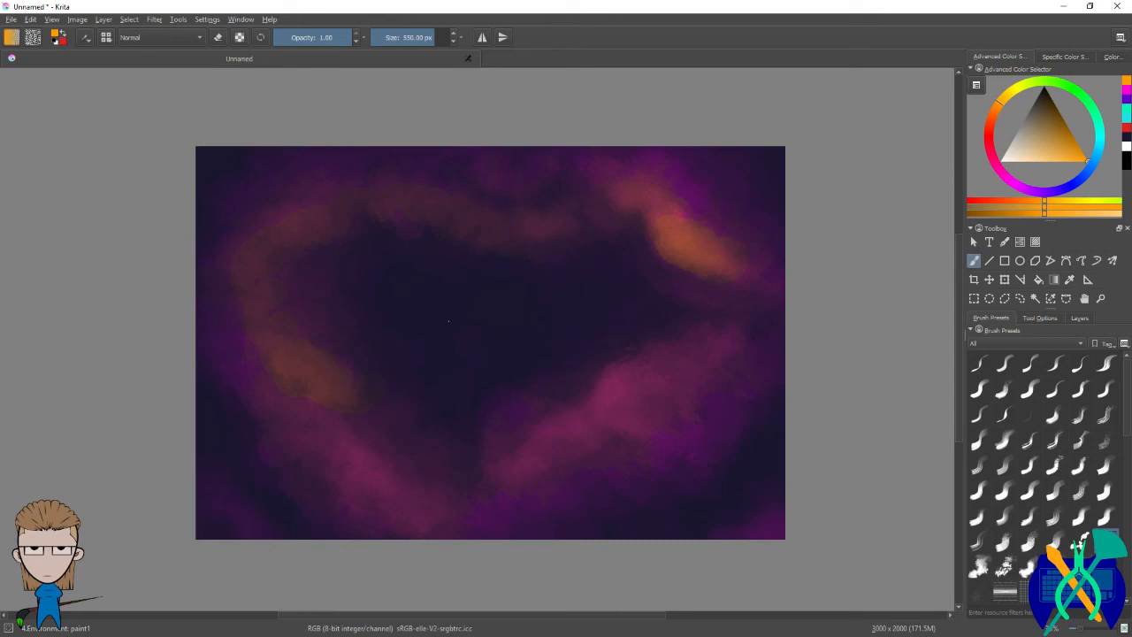
Step: Paint orange over the lower-right clouds with the Basic round-hard preset after trying and undoing a yellow stroke at the upper right
mouse_move(1076, 207)
left_mouse_down()
mouse_move(1059, 204)
mouse_move(1080, 201)
left_mouse_up()
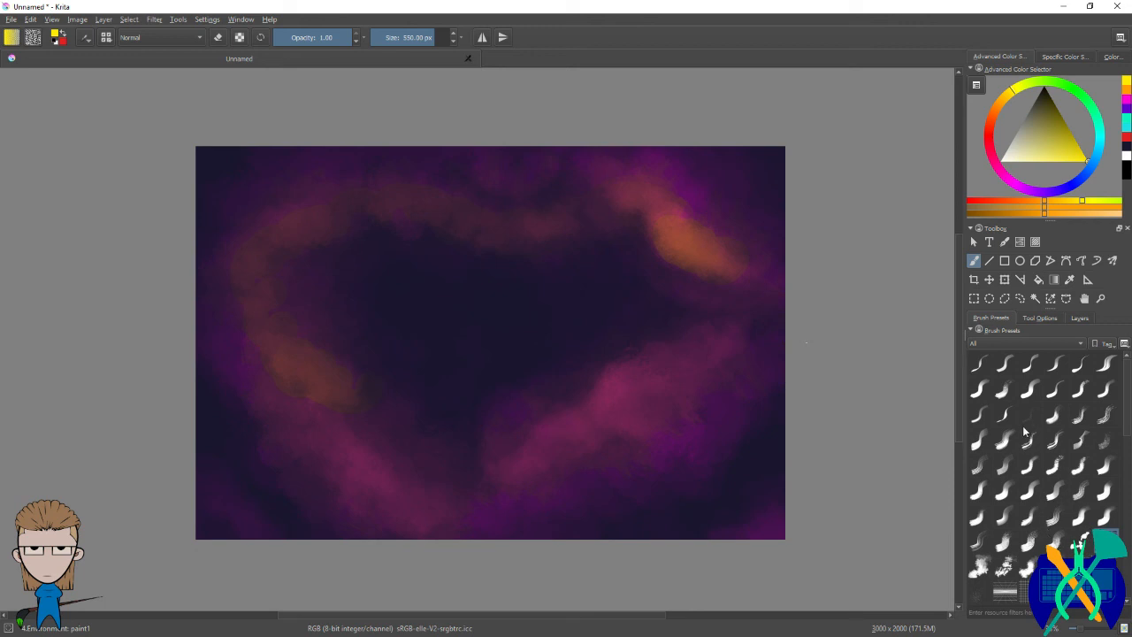
left_click(1030, 390)
mouse_move(703, 260)
left_mouse_down()
mouse_move(663, 241)
mouse_move(710, 251)
left_mouse_up()
key("ctrl+z")
left_click_drag(1063, 205, 1044, 204)
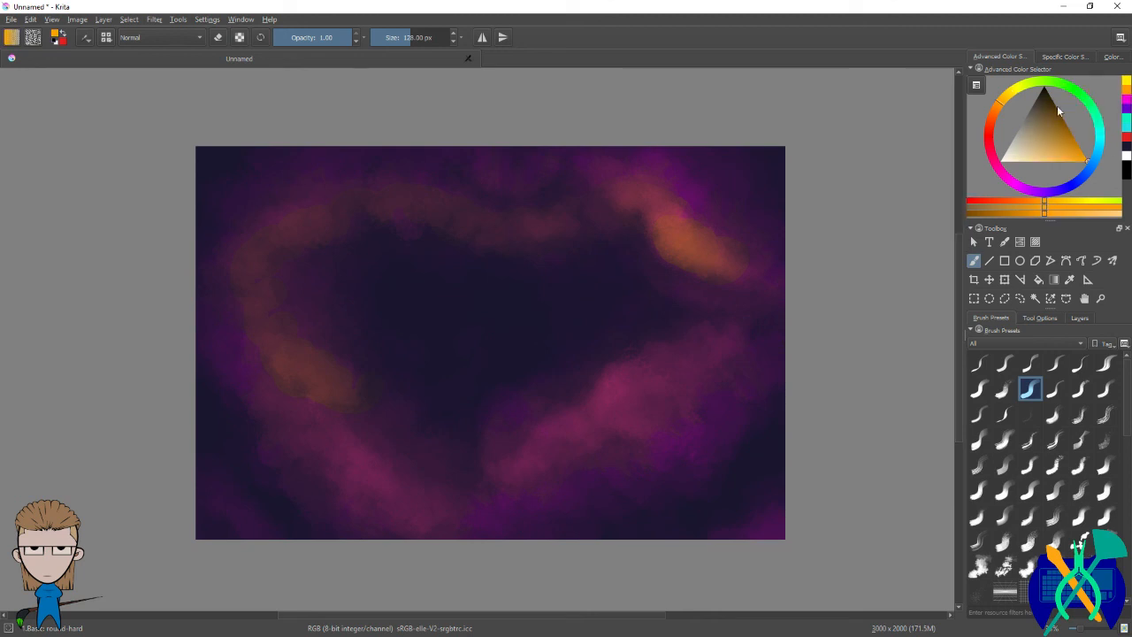
mouse_move(702, 348)
left_mouse_down()
mouse_move(686, 390)
mouse_move(662, 384)
mouse_move(606, 409)
mouse_move(651, 400)
mouse_move(624, 380)
mouse_move(611, 415)
mouse_move(561, 439)
left_mouse_up()
mouse_move(600, 406)
left_mouse_down()
mouse_move(548, 491)
mouse_move(540, 459)
mouse_move(585, 383)
mouse_move(636, 395)
mouse_move(690, 384)
mouse_move(619, 392)
left_mouse_up()
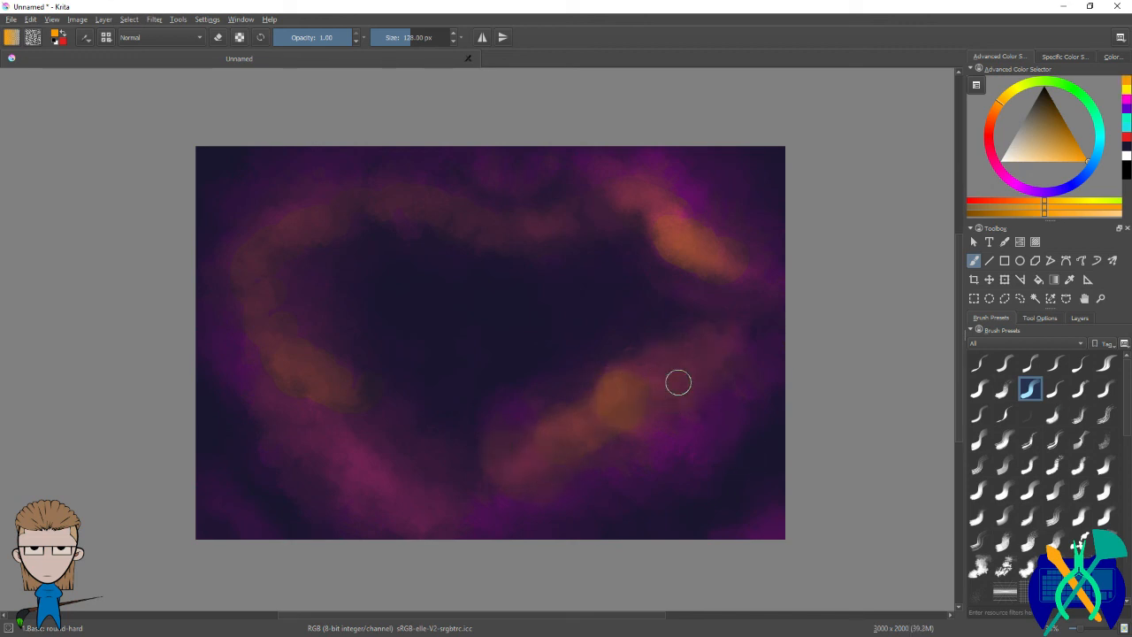
mouse_move(691, 195)
left_mouse_down()
mouse_move(684, 213)
mouse_move(743, 287)
left_mouse_up()
Step: Create a new 3000 × 2000 px RGB document at 300 ppi
left_click(9, 19)
left_click(26, 32)
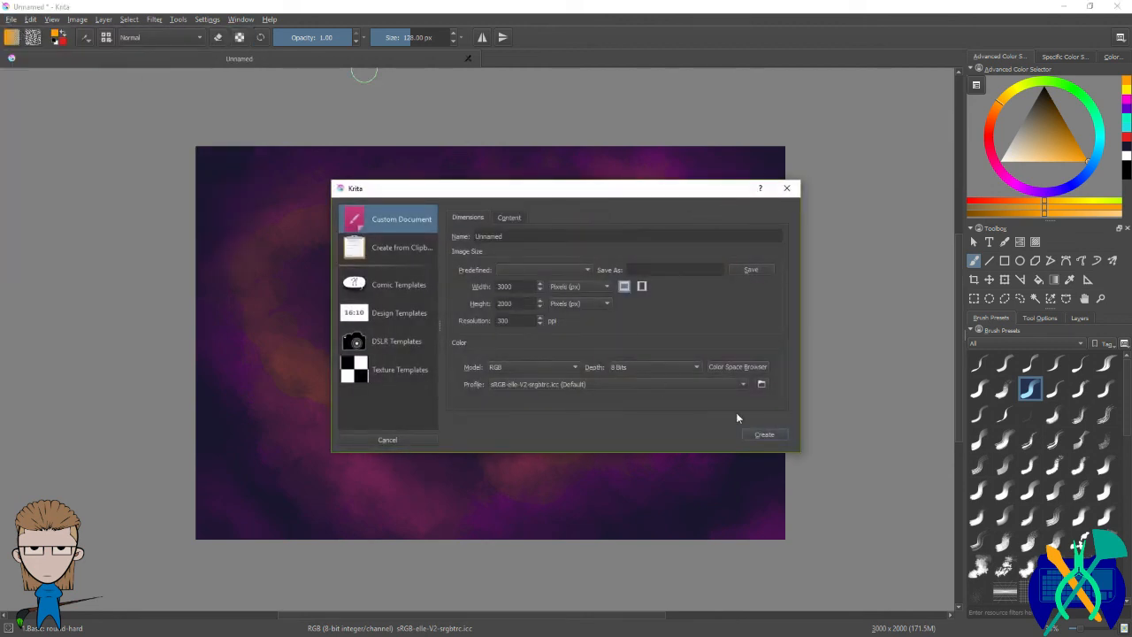
left_click(778, 435)
key("2")
key("3")
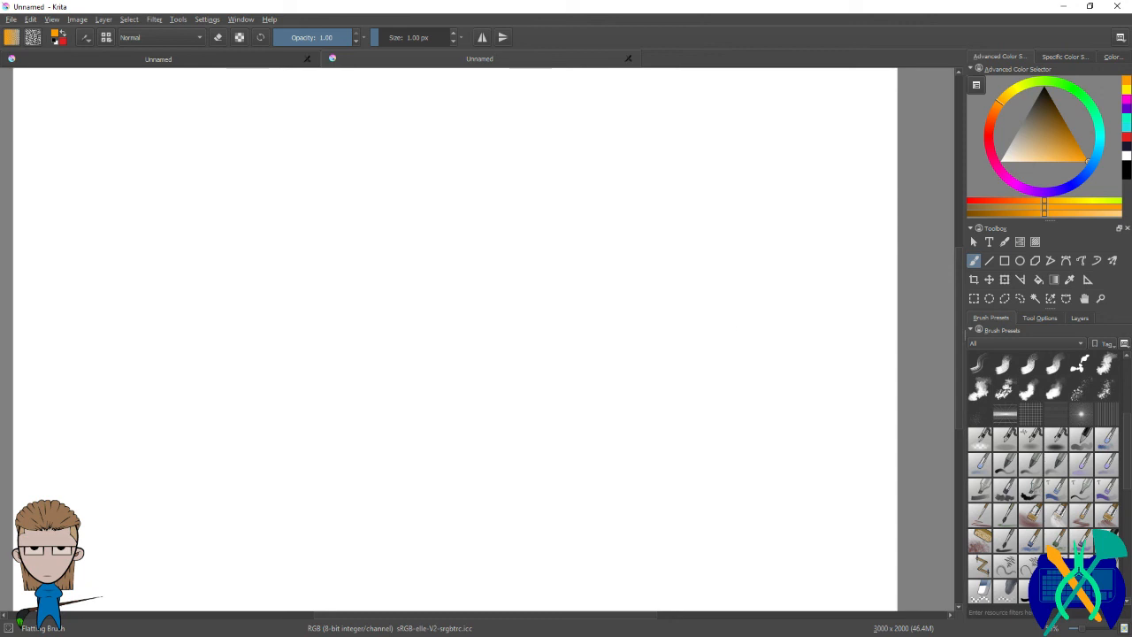
Step: Choose black and draw a long curve and a smaller zigzag line with the 1 px Flatting Brush
key("ctrl+z")
left_click(1123, 168)
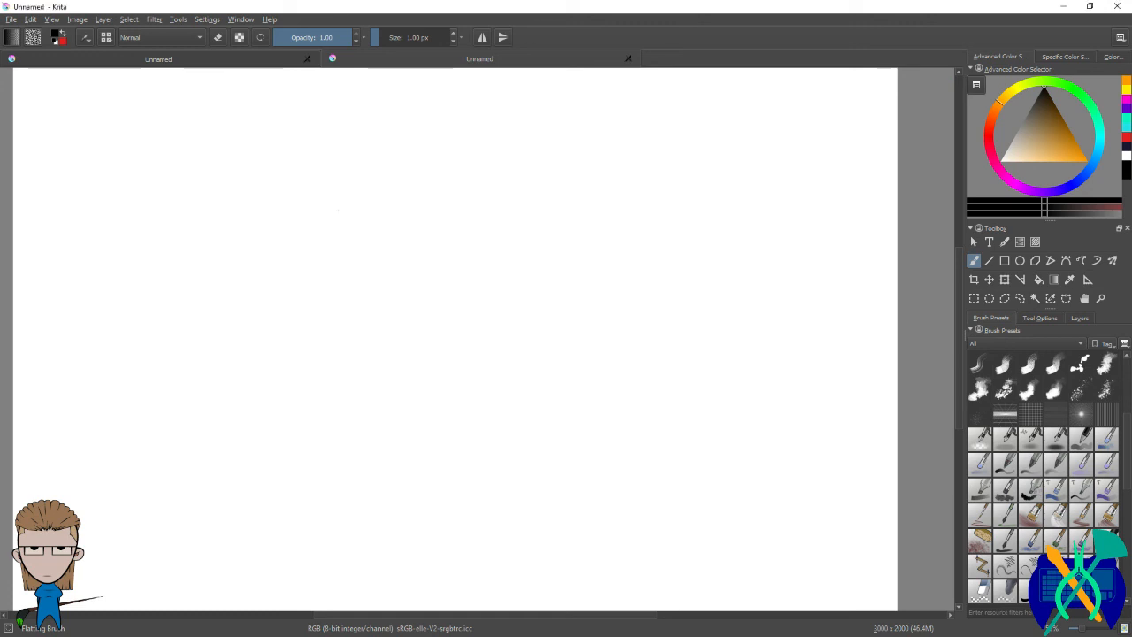
left_click_drag(342, 207, 405, 300)
scroll(343, 265, "up", 5)
scroll(343, 265, "up", 1)
mouse_move(345, 226)
left_mouse_down()
mouse_move(463, 283)
mouse_move(635, 442)
left_mouse_up()
Step: Enable Sharpness for the Flatting Brush and draw a wavy line beside the grey zigzag
left_click(85, 38)
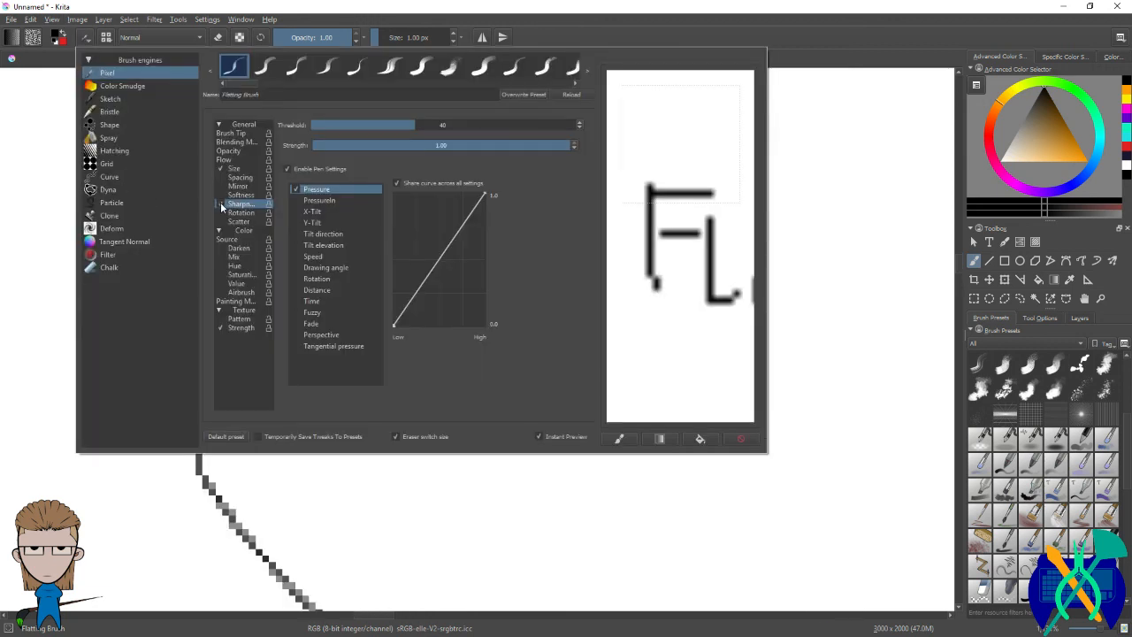
left_click(805, 175)
mouse_move(457, 129)
left_mouse_down()
mouse_move(613, 238)
mouse_move(757, 396)
left_mouse_up()
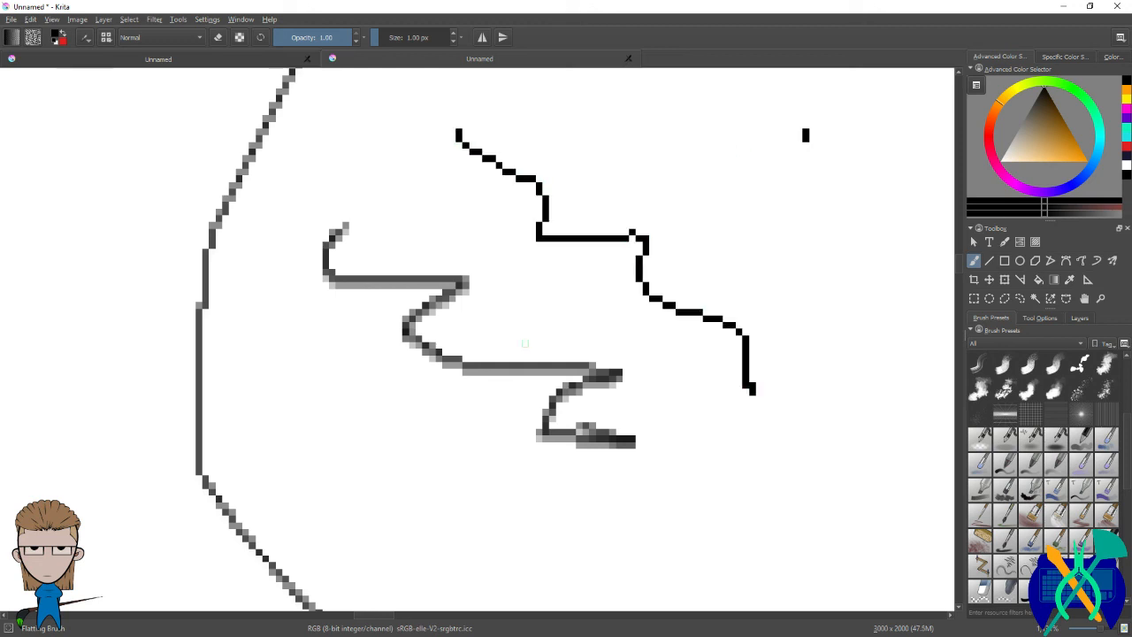
Step: Place single-pixel dots and draw larger wavy lines to their right with the sharpened Flatting Brush
scroll(371, 280, "down", 3)
scroll(506, 245, "up", 8)
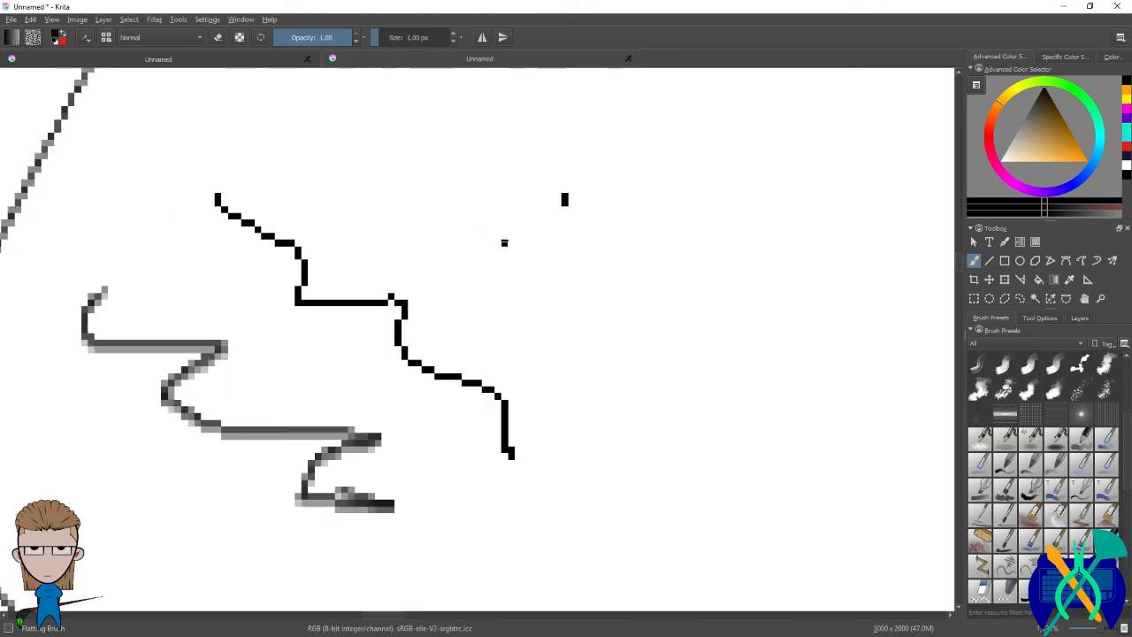
left_click(398, 237)
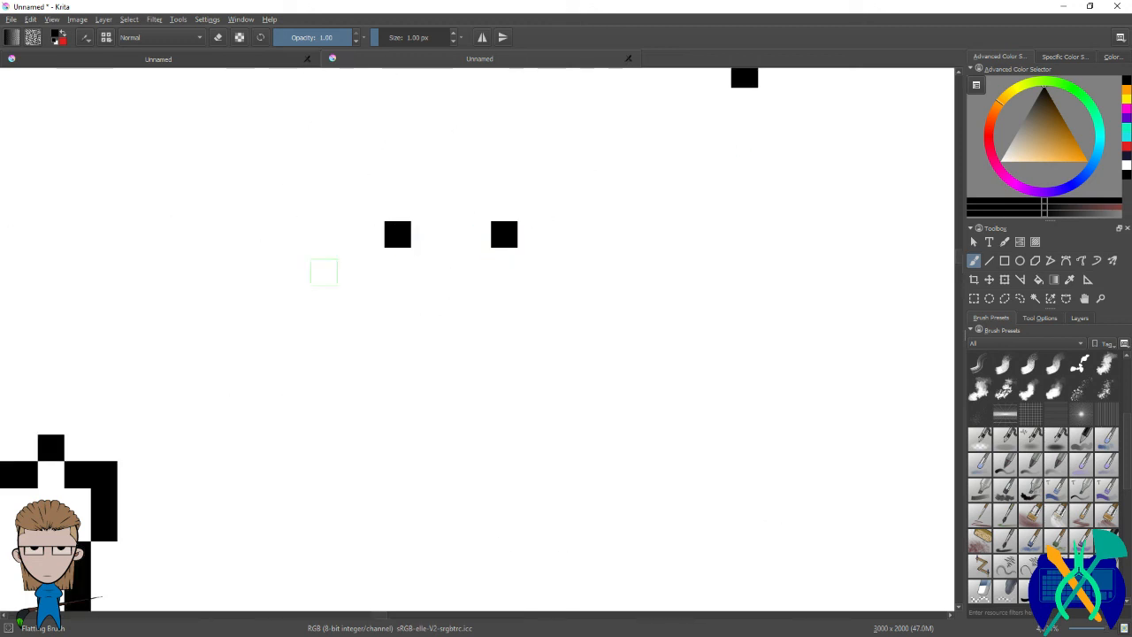
scroll(362, 250, "down", 8)
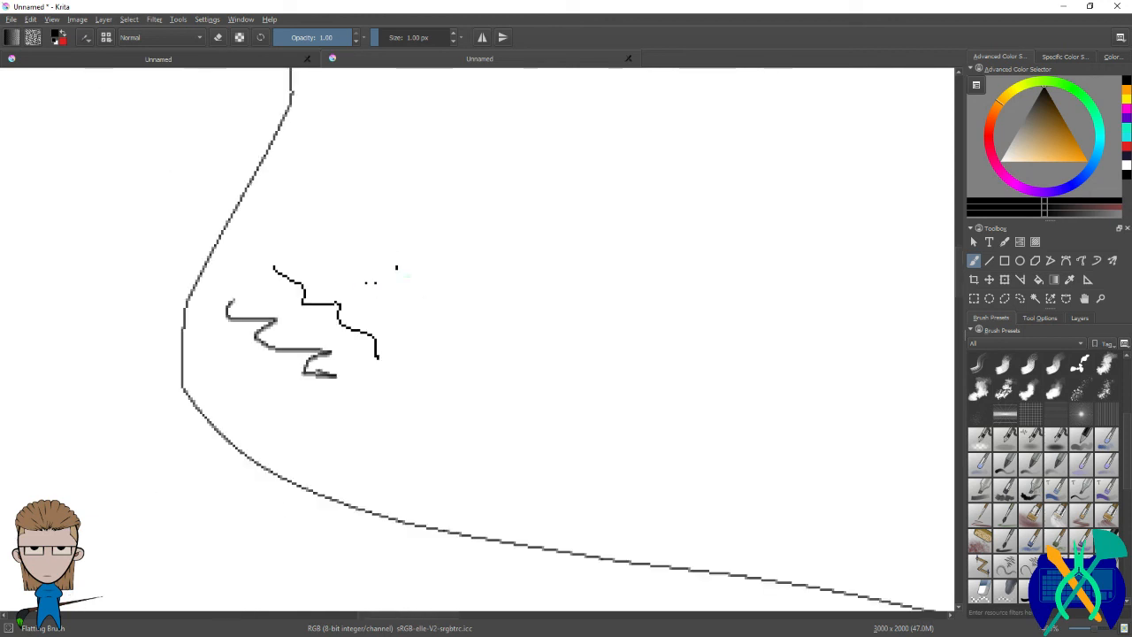
mouse_move(443, 153)
left_mouse_down()
mouse_move(515, 277)
mouse_move(515, 349)
mouse_move(575, 369)
mouse_move(606, 180)
mouse_move(618, 409)
mouse_move(600, 439)
left_mouse_up()
Step: Place one large black dot beside the sharpened wavy lines with the Basic round-hard preset
scroll(1074, 465, "up", 5)
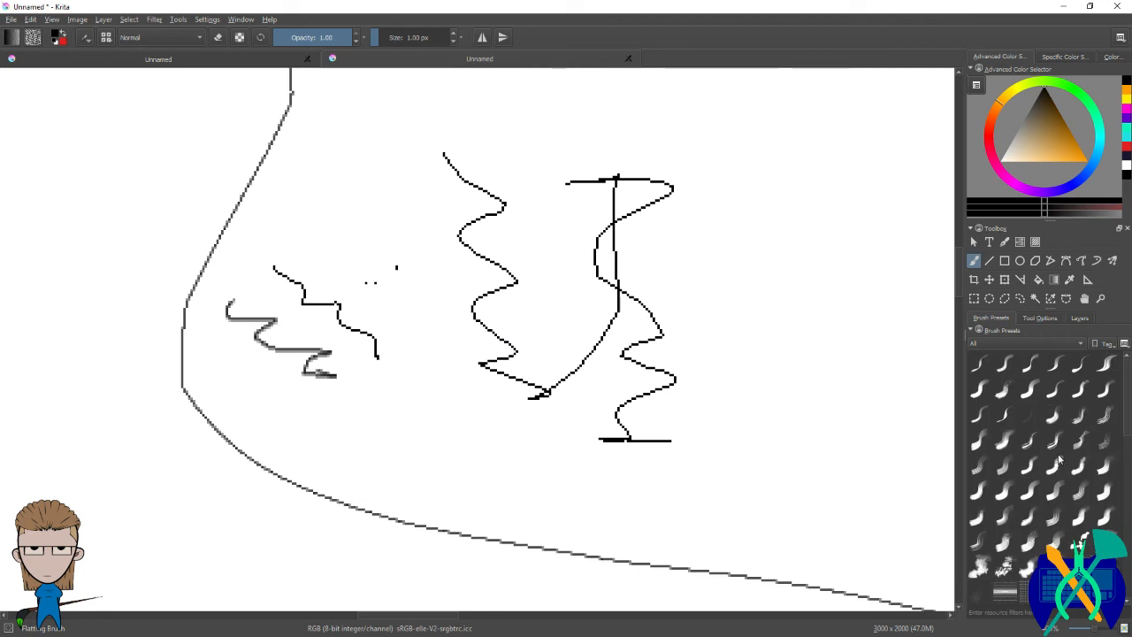
left_click(1026, 394)
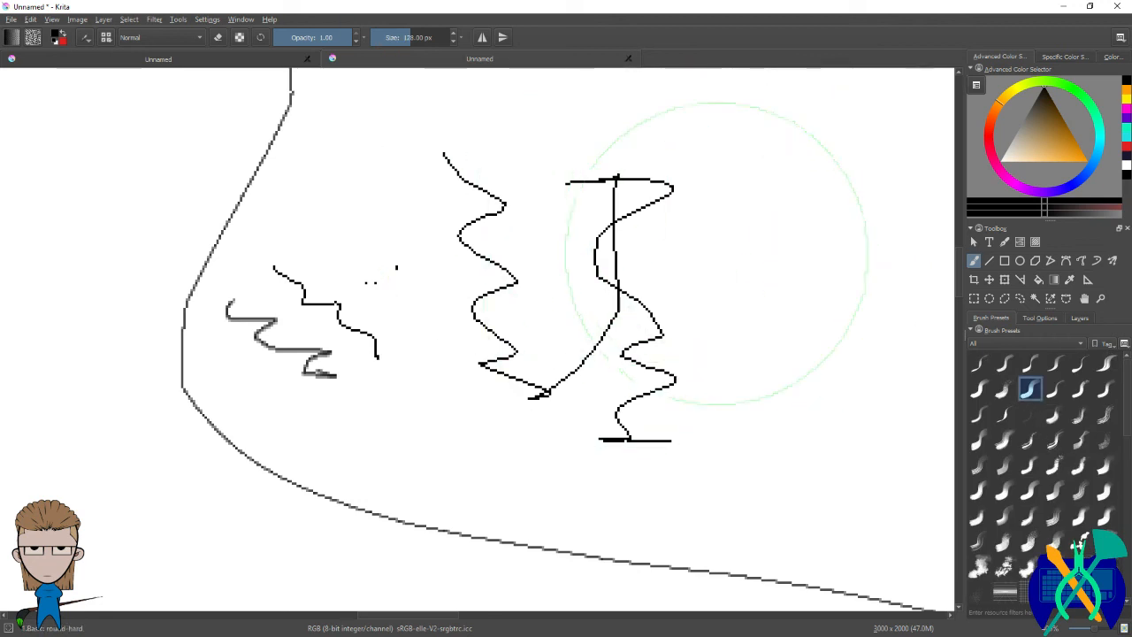
key("space")
mouse_move(761, 280)
left_mouse_down()
mouse_move(596, 291)
mouse_move(510, 321)
left_mouse_up()
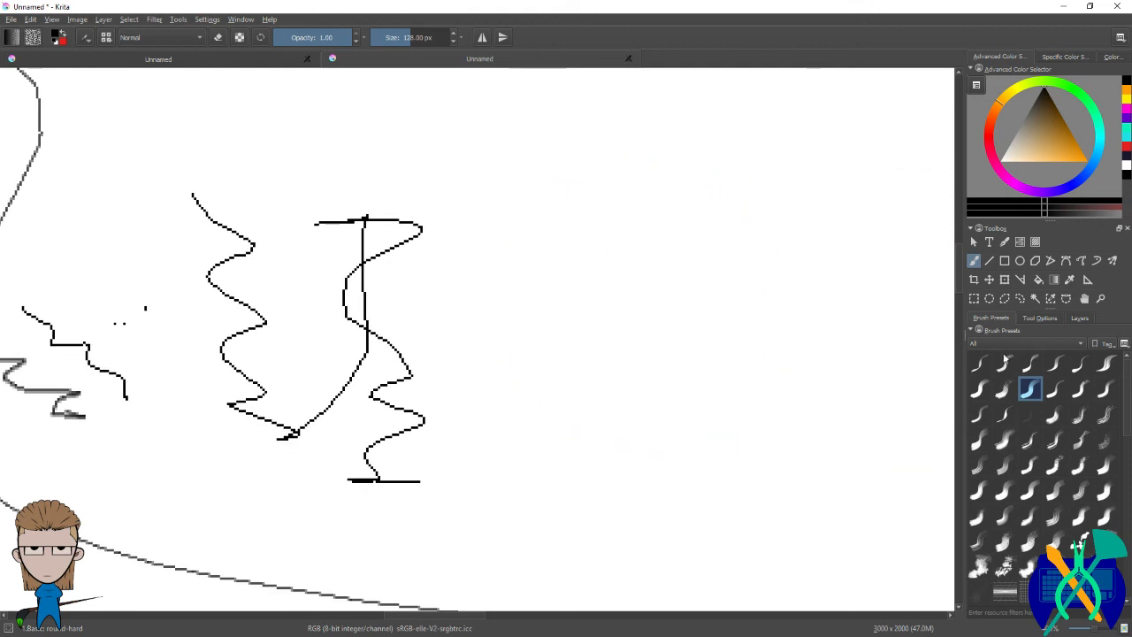
left_click(694, 308)
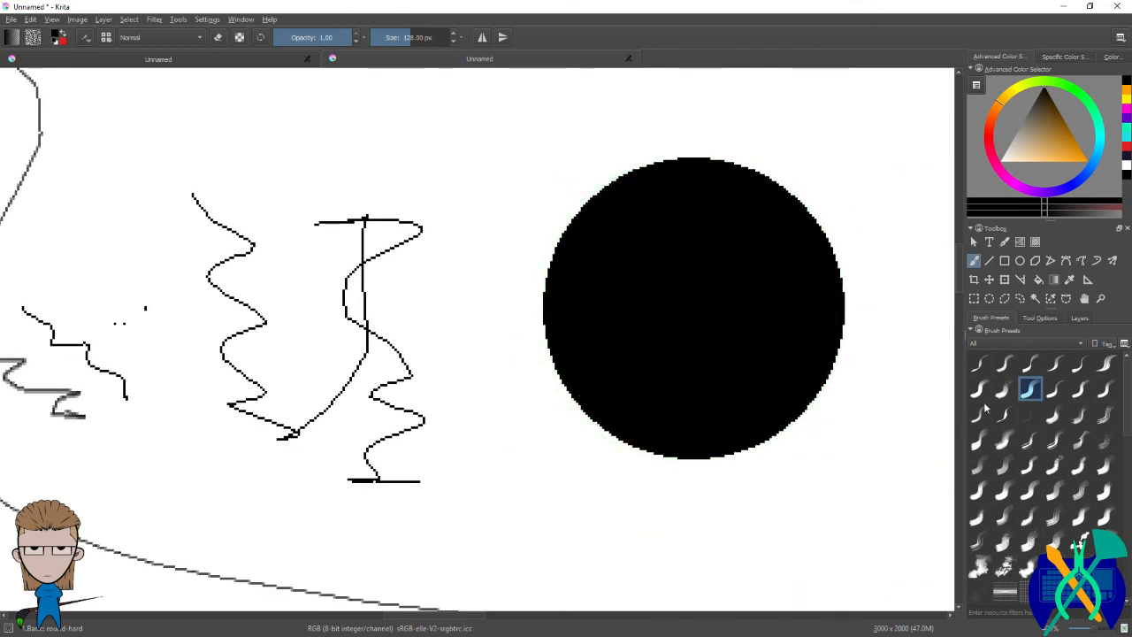
Step: Paint sharp-edged diagonal strokes over the large dot and above it with the Basic flat-diagonal preset
left_click(977, 362)
mouse_move(758, 189)
left_mouse_down()
mouse_move(469, 247)
mouse_move(626, 412)
mouse_move(712, 442)
left_mouse_up()
scroll(711, 442, "down", 1)
scroll(715, 444, "down", 1)
mouse_move(619, 148)
left_mouse_down()
mouse_move(608, 174)
mouse_move(569, 177)
left_mouse_up()
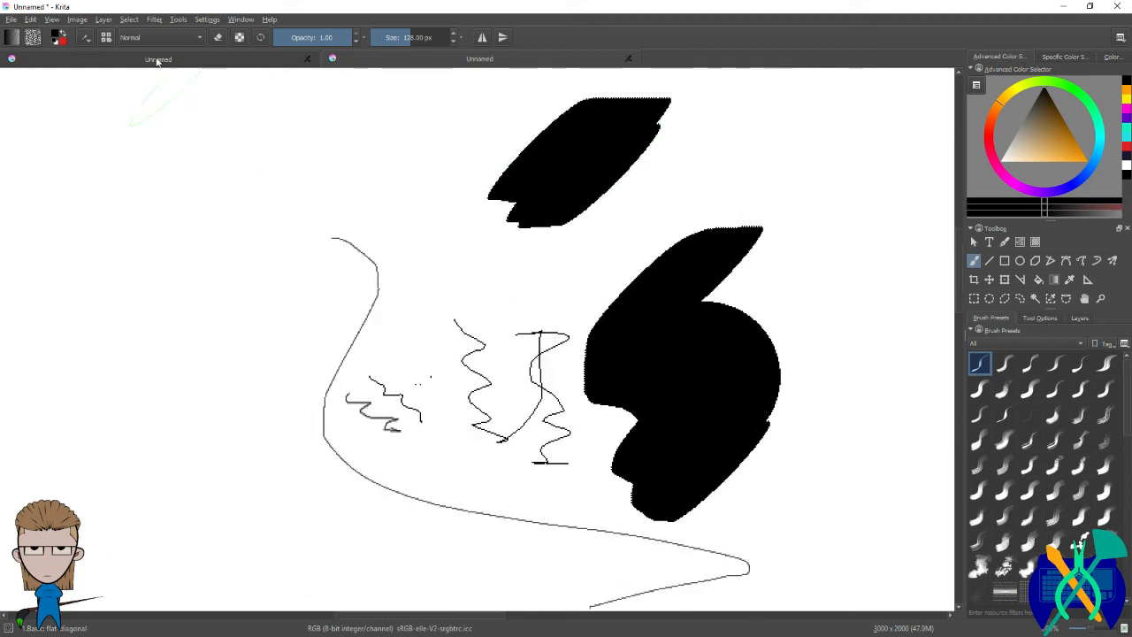
Step: Disable Sharpness for the Basic flat-diagonal preset and paint several smooth-edged strokes around the existing marks
left_click(88, 39)
left_click(222, 204)
left_click_drag(704, 233, 794, 182)
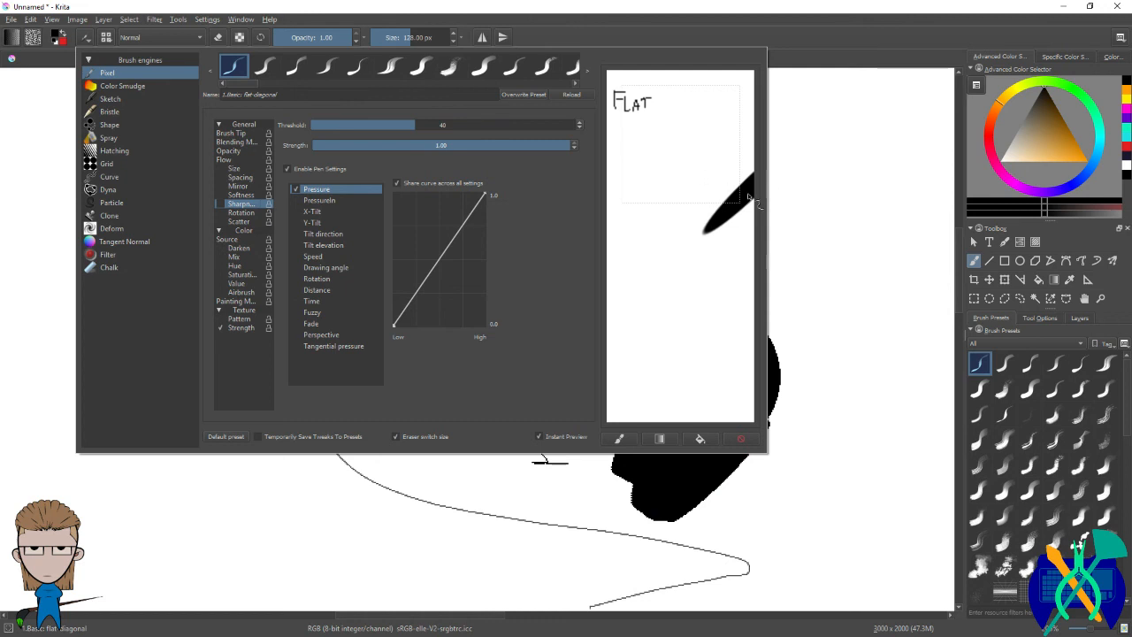
left_click(853, 295)
mouse_move(776, 120)
left_mouse_down()
mouse_move(765, 148)
mouse_move(587, 254)
left_mouse_up()
mouse_move(266, 176)
left_mouse_down()
mouse_move(147, 219)
mouse_move(170, 460)
mouse_move(283, 219)
mouse_move(269, 323)
left_mouse_up()
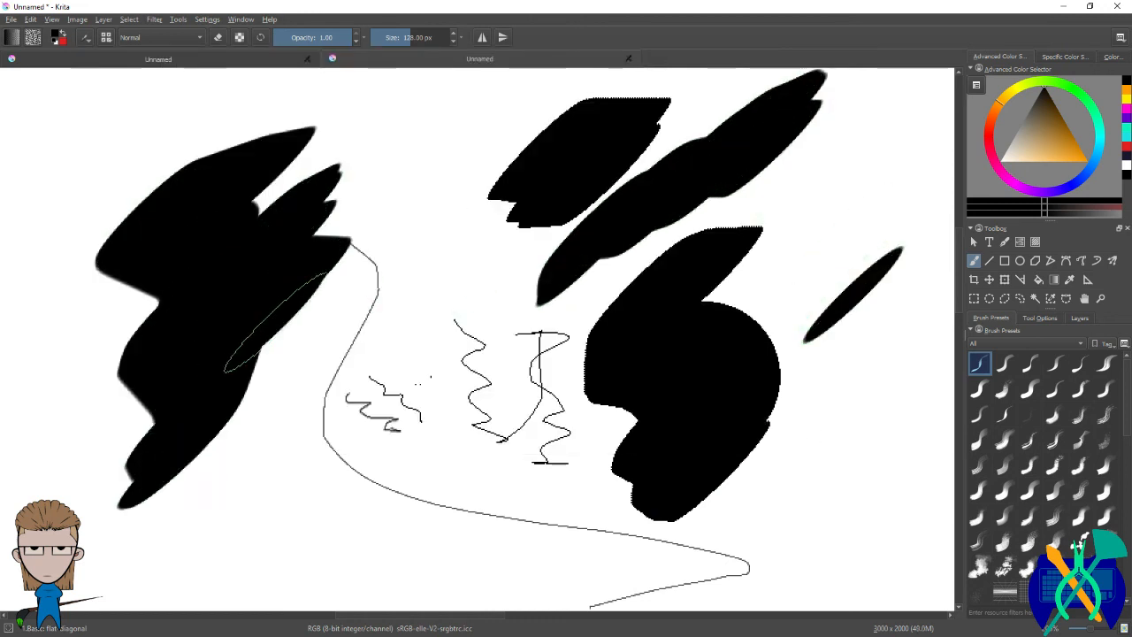
Step: Place a smooth-edged black dot overlapping the lower edge of the jagged shape with the Basic round-hard preset
left_click(1029, 389)
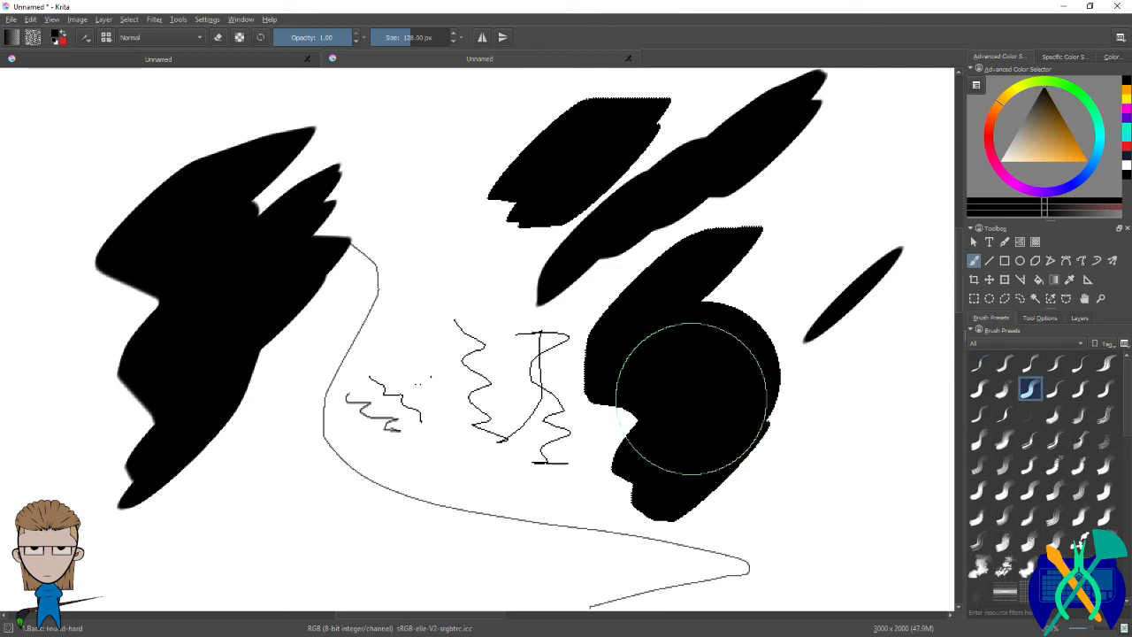
left_click(835, 449)
left_click_drag(836, 449, 836, 439)
scroll(876, 434, "up", 3)
left_click_drag(748, 441, 754, 391)
scroll(757, 376, "down", 3)
Step: Draw short soft 1 px lines below the long curve with the Flatting Brush
scroll(1043, 464, "down", 7)
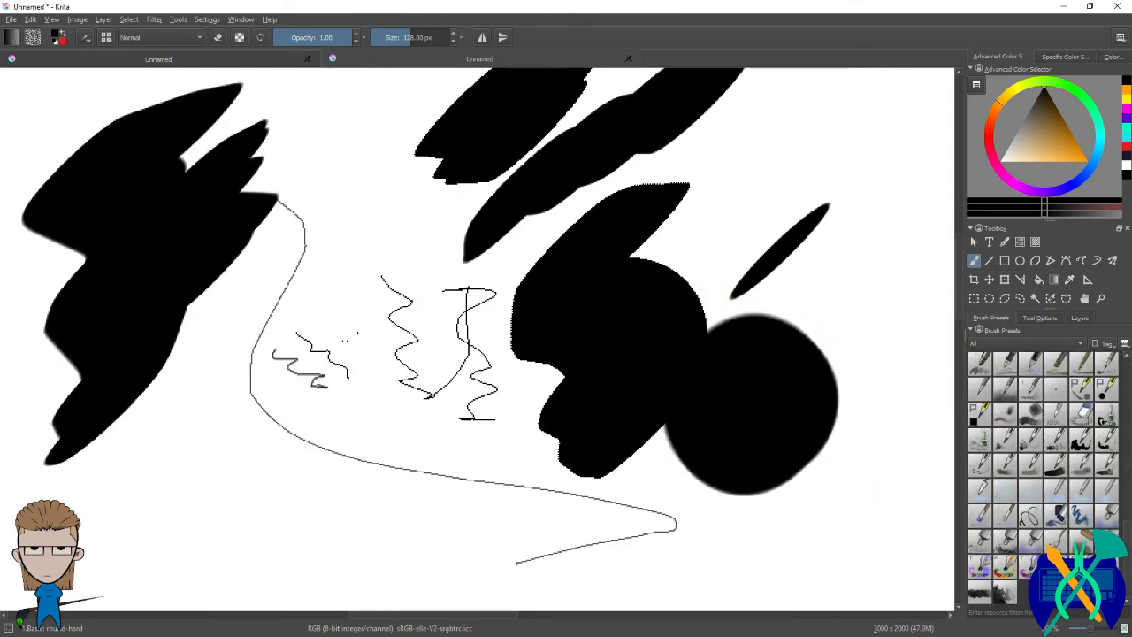
scroll(1089, 457, "up", 5)
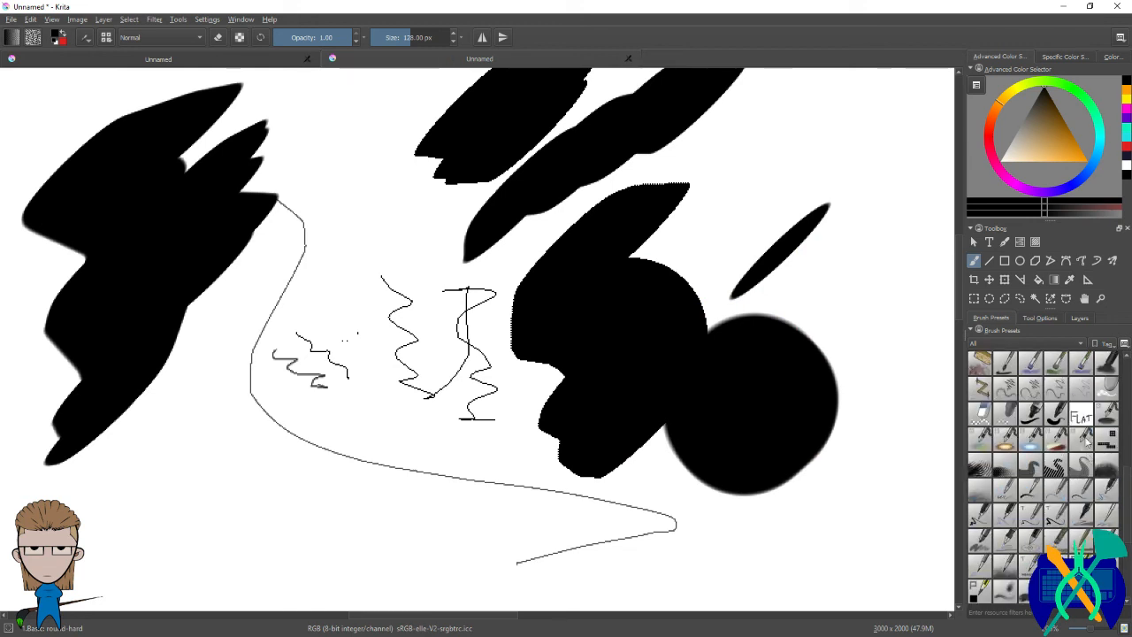
left_click(1080, 414)
scroll(335, 502, "up", 2)
left_click_drag(272, 479, 423, 525)
scroll(331, 524, "up", 3)
mouse_move(374, 351)
left_mouse_down()
mouse_move(431, 388)
mouse_move(637, 456)
left_mouse_up()
Step: Enable Sharpness for the Flatting Brush and draw crisp thin lines and a zigzag near the soft lines
left_click(86, 37)
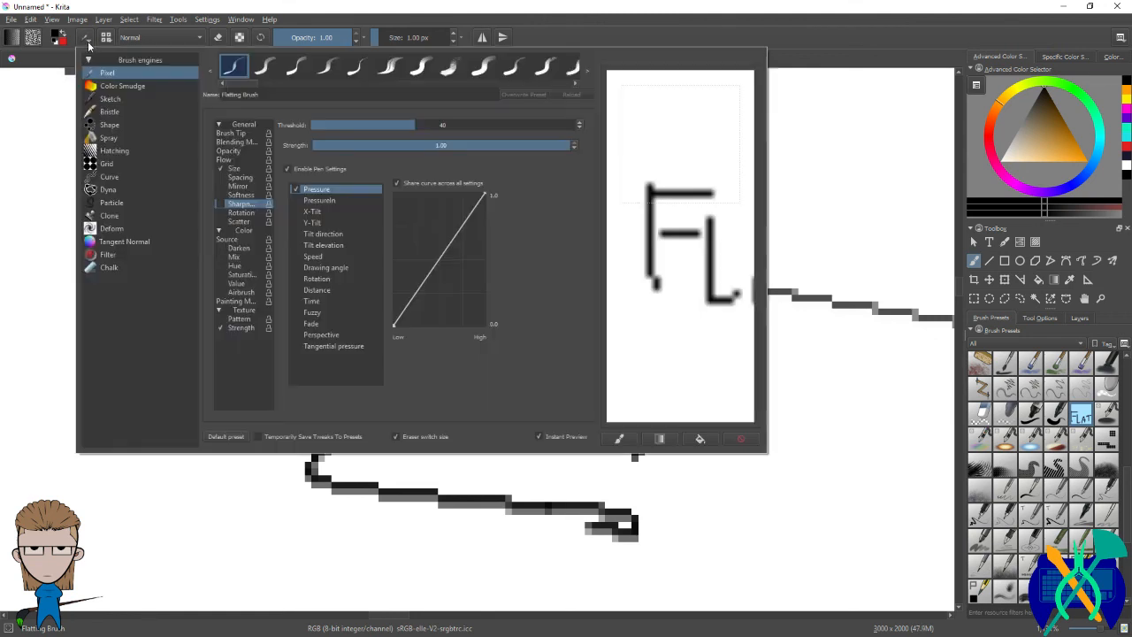
left_click(782, 520)
left_click_drag(583, 319, 178, 278)
scroll(680, 334, "down", 10)
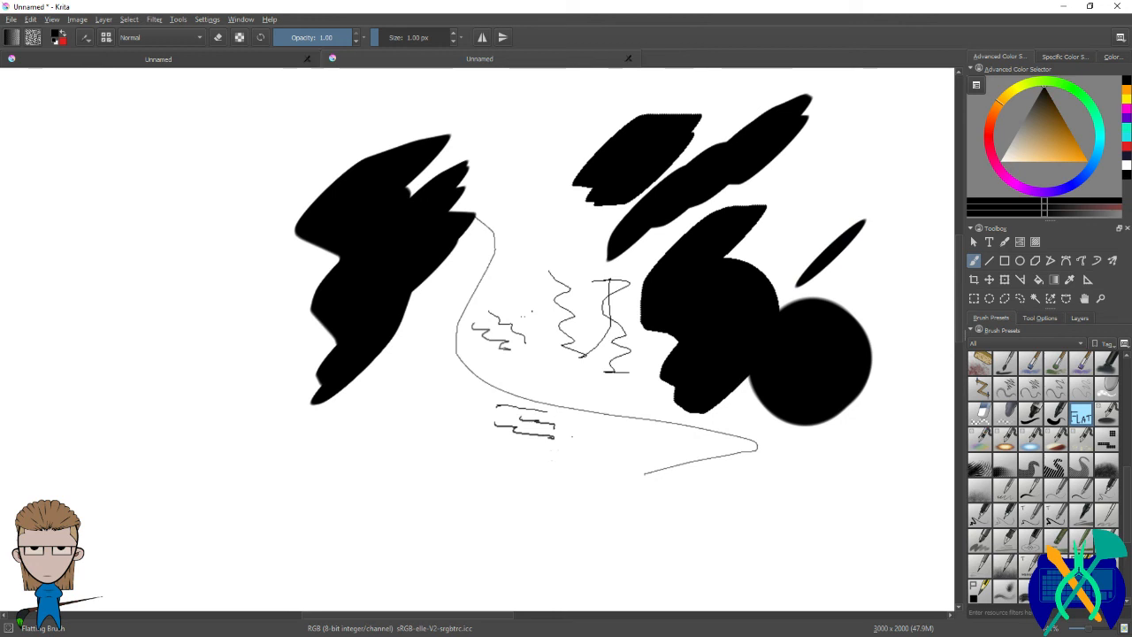
scroll(521, 501, "up", 5)
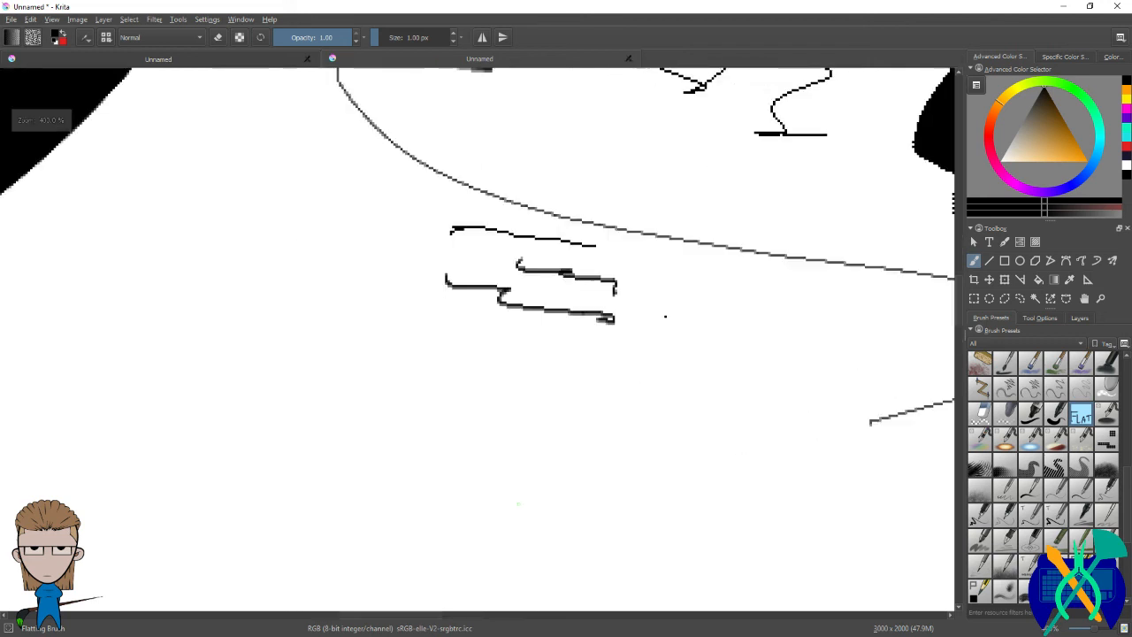
mouse_move(251, 412)
left_mouse_down()
mouse_move(366, 406)
mouse_move(409, 332)
mouse_move(425, 218)
mouse_move(150, 190)
left_mouse_up()
Step: Paint a jagged black patch beside the crisp zigzag with the 27 px Bristles_hairy preset
left_click(1004, 364)
mouse_move(760, 335)
left_mouse_down()
mouse_move(733, 316)
mouse_move(784, 430)
mouse_move(707, 415)
left_mouse_up()
mouse_move(752, 284)
left_mouse_down()
mouse_move(771, 256)
mouse_move(849, 398)
left_mouse_up()
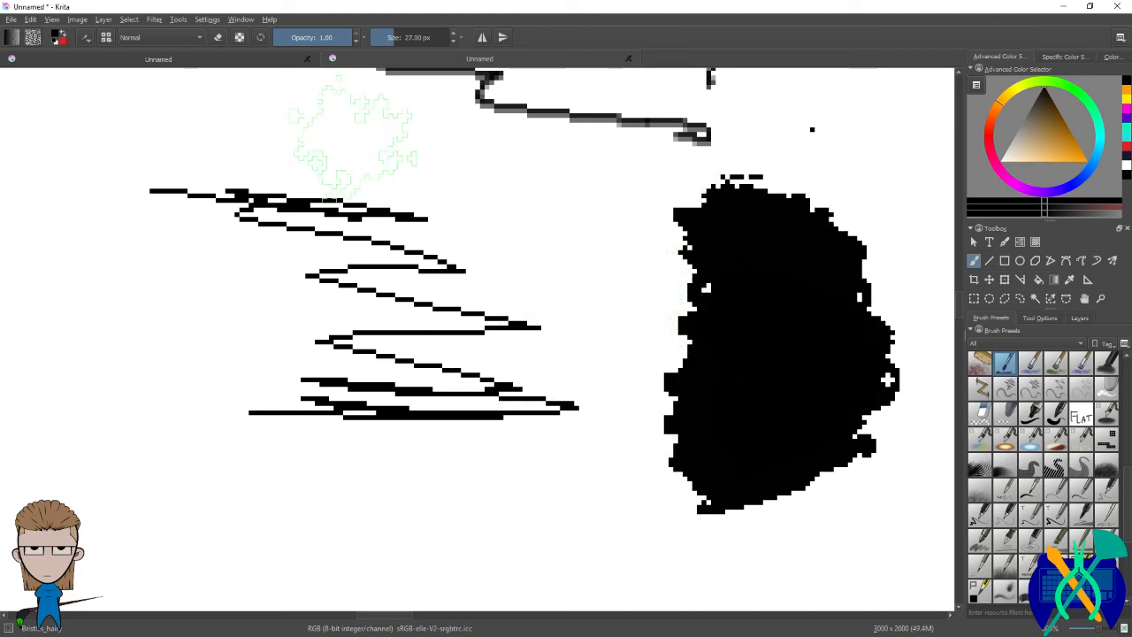
Step: Disable Sharpness for Bristles_hairy and paint a soft curved stroke around the jagged patch
left_click(86, 37)
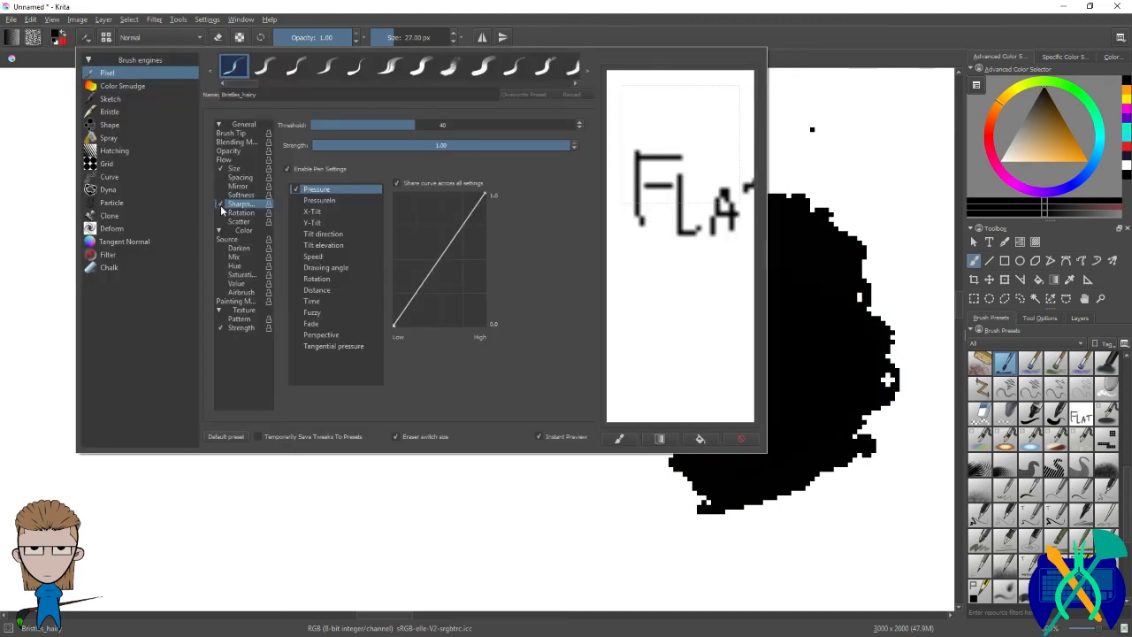
left_click(353, 495)
mouse_move(390, 477)
left_mouse_down()
mouse_move(482, 518)
mouse_move(681, 510)
mouse_move(725, 399)
mouse_move(677, 236)
mouse_move(787, 501)
mouse_move(787, 456)
left_mouse_up()
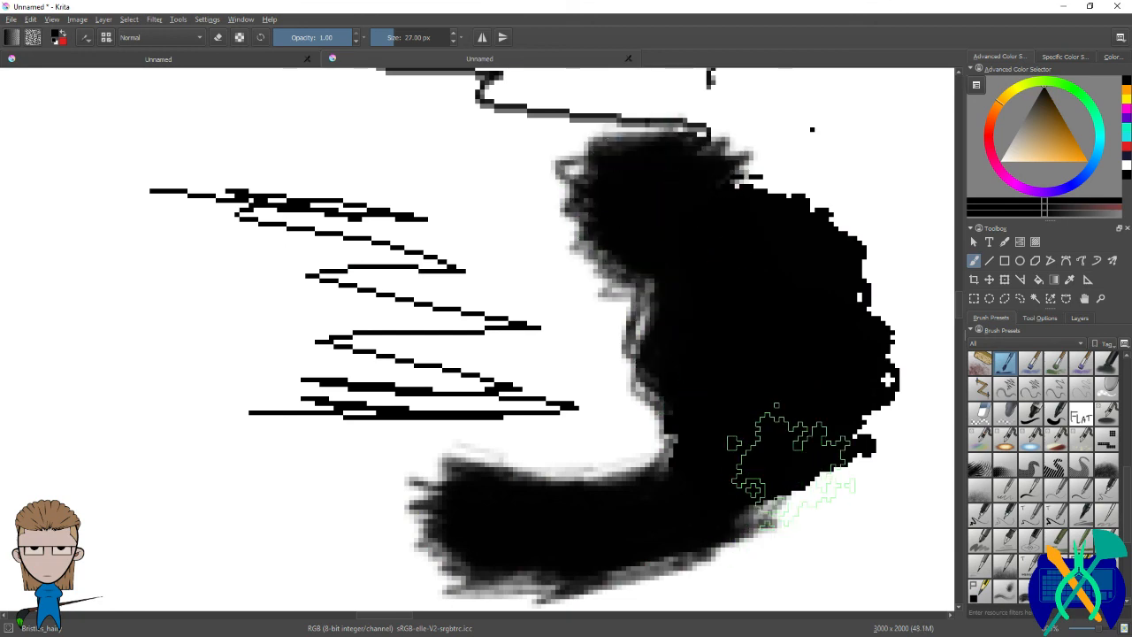
scroll(766, 404, "down", 8)
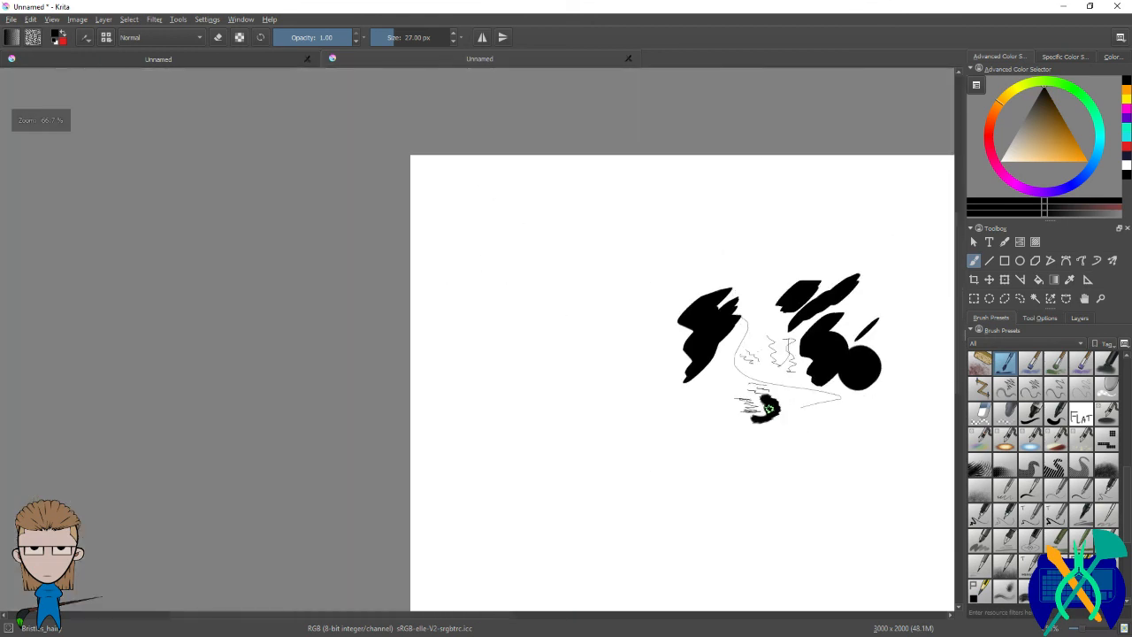
Step: Enable Sharpness for the Flatting Brush and overwrite its preset
mouse_move(767, 404)
left_mouse_down()
mouse_move(537, 295)
mouse_move(446, 332)
mouse_move(444, 308)
left_mouse_up()
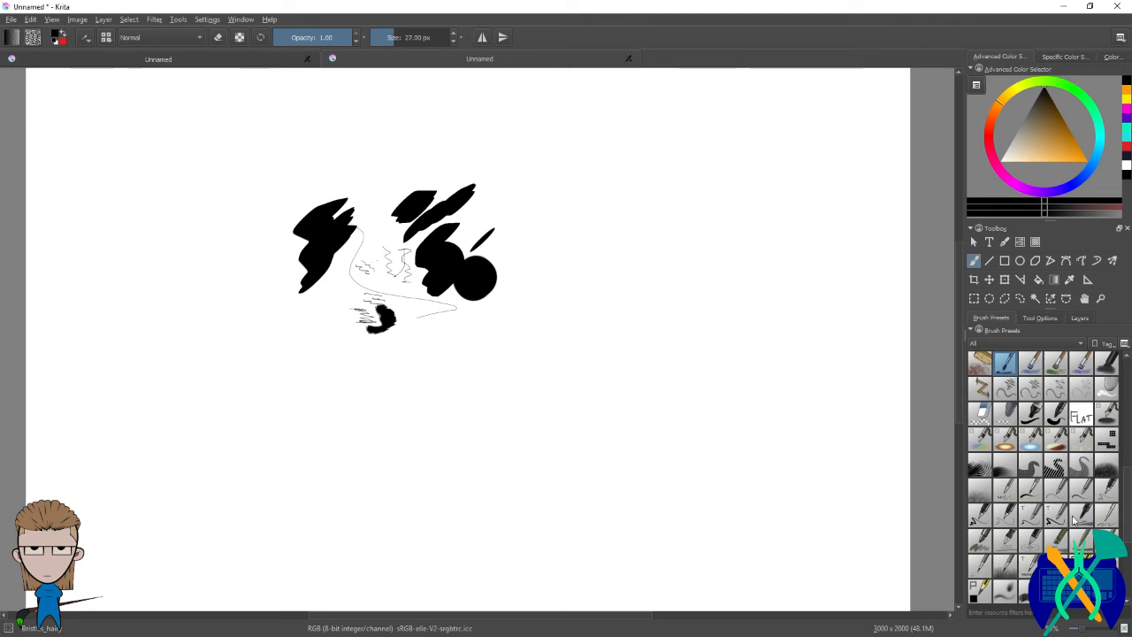
left_click(1081, 418)
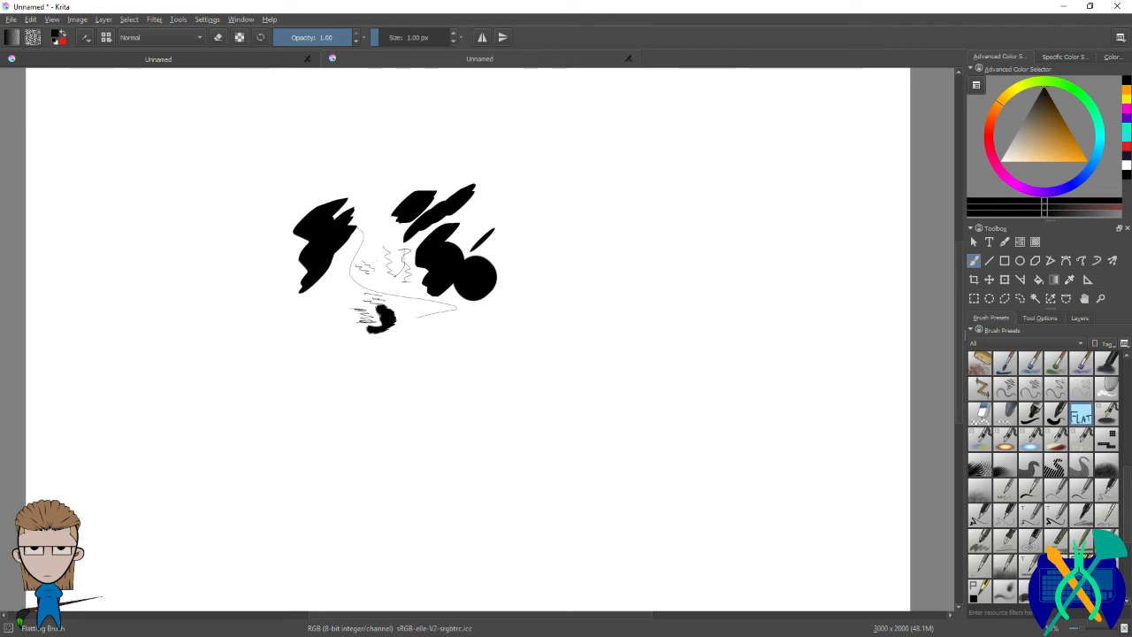
left_click(103, 22)
mouse_move(78, 21)
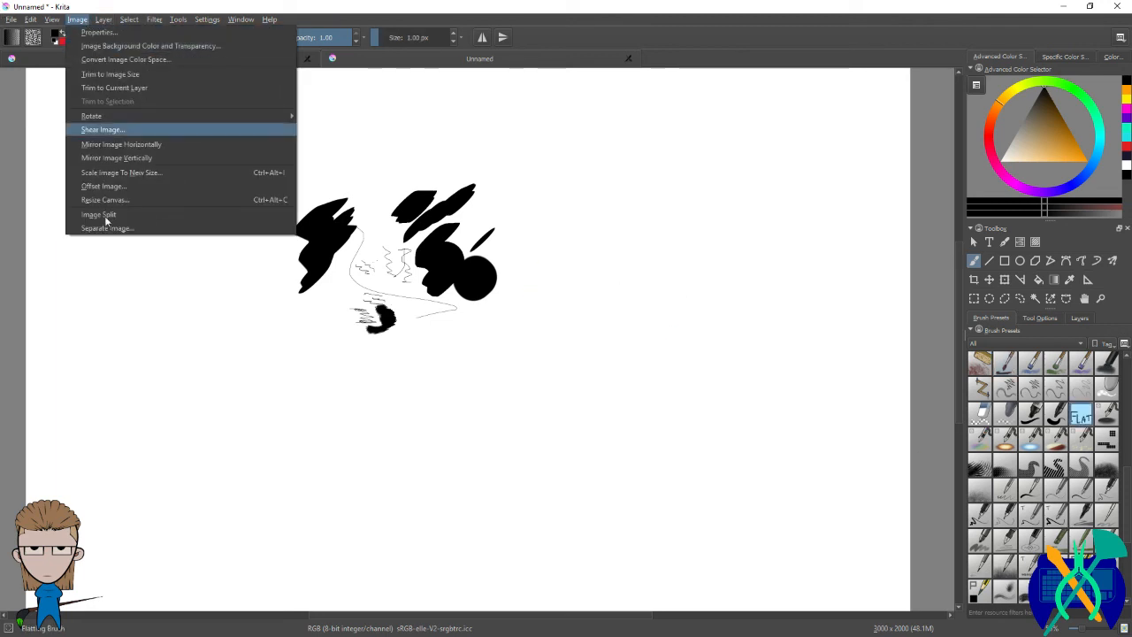
left_click(92, 171)
left_click(85, 37)
left_click(220, 204)
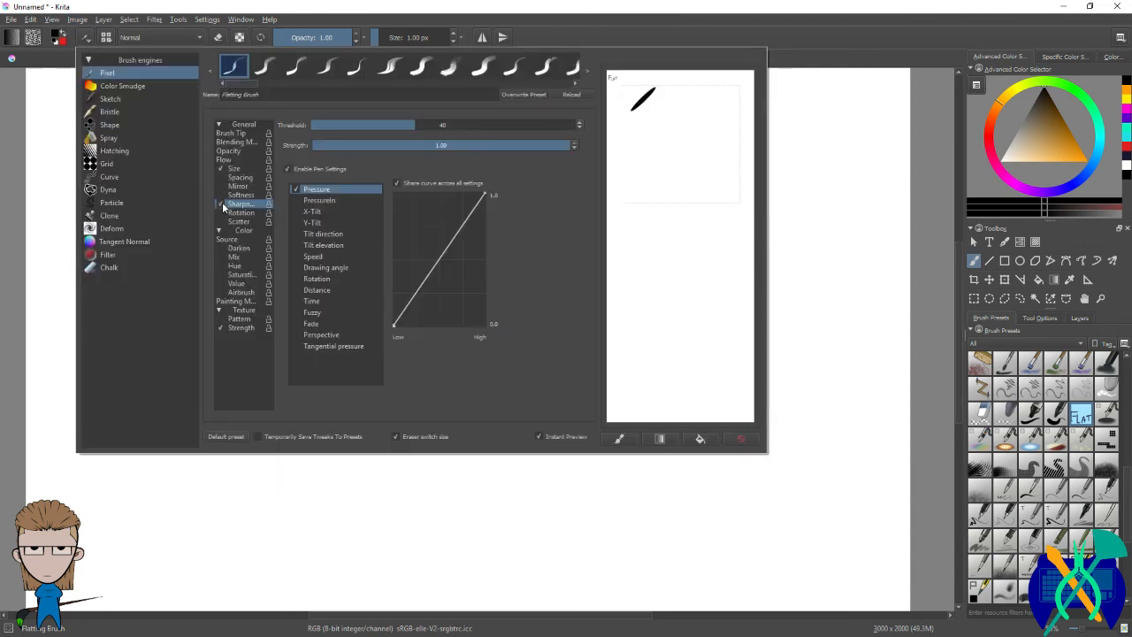
left_click(522, 96)
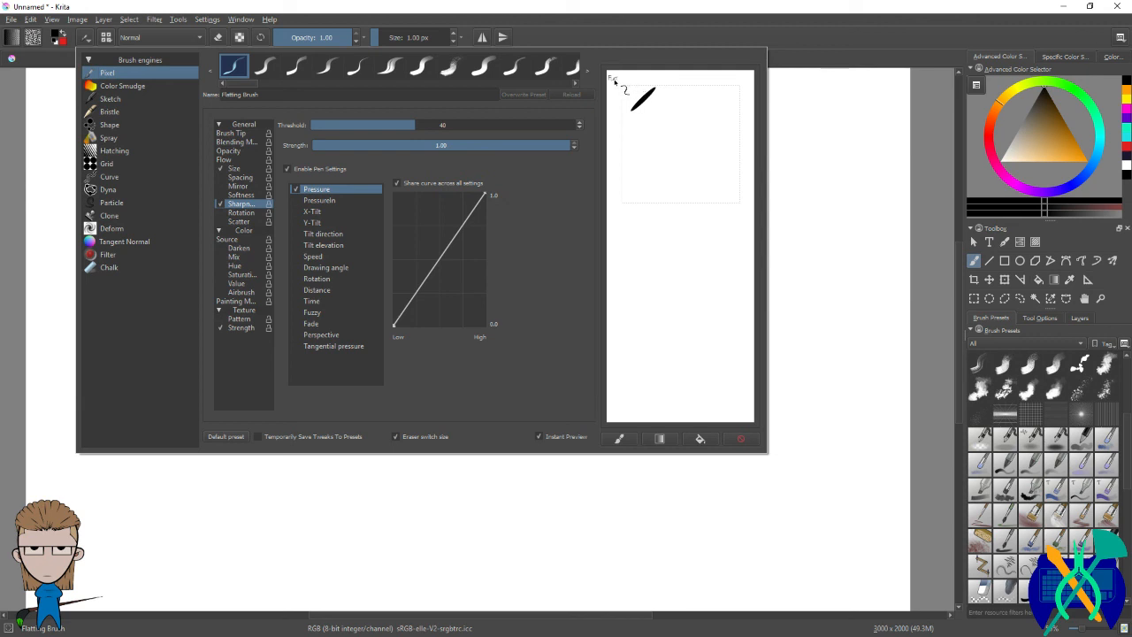
Step: Handwrite FLAT in the cleared scratchpad and overwrite the Flatting Brush preset with Sharpness disabled
left_click_drag(627, 80, 614, 94)
left_click(740, 439)
left_click_drag(673, 185, 691, 158)
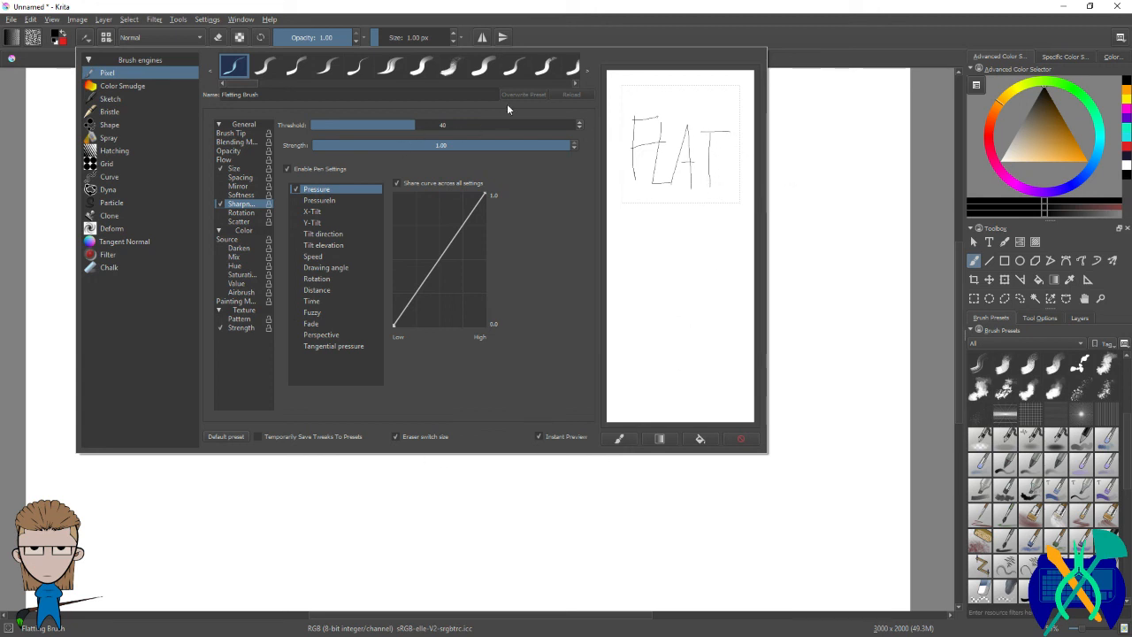
left_click(440, 96)
left_click(221, 205)
left_click(523, 96)
Step: Draw a long soft 1 px curve and a small zigzag beside it on an empty part of the canvas
left_click(818, 238)
mouse_move(582, 215)
left_mouse_down()
mouse_move(612, 266)
mouse_move(599, 297)
left_mouse_up()
scroll(584, 232, "up", 5)
scroll(539, 236, "up", 2)
mouse_move(566, 213)
left_mouse_down()
mouse_move(575, 301)
mouse_move(528, 337)
left_mouse_up()
Step: Enable Sharpness for the Flatting Brush, trying one stroke in the scratchpad and clearing it
left_click(87, 37)
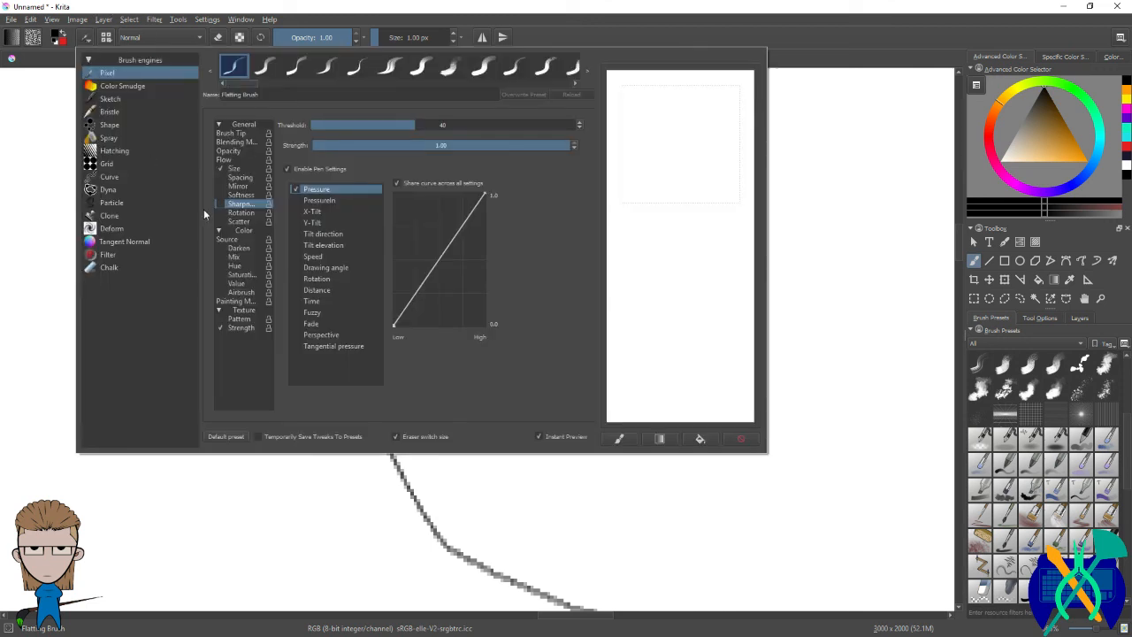
left_click(221, 202)
left_click_drag(634, 110, 649, 226)
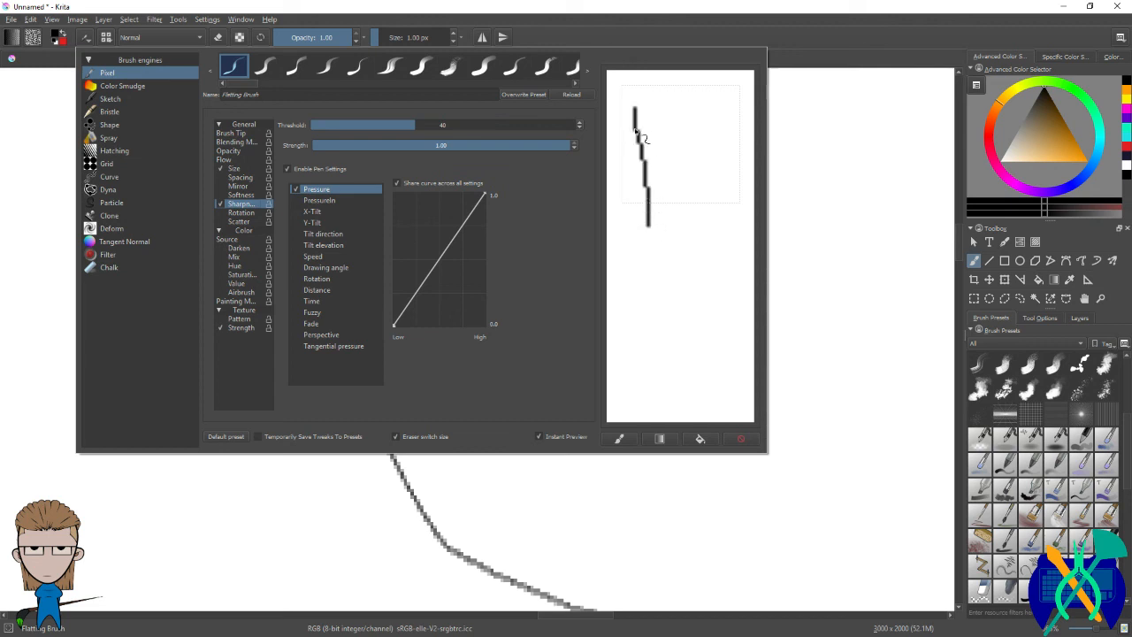
left_click(741, 440)
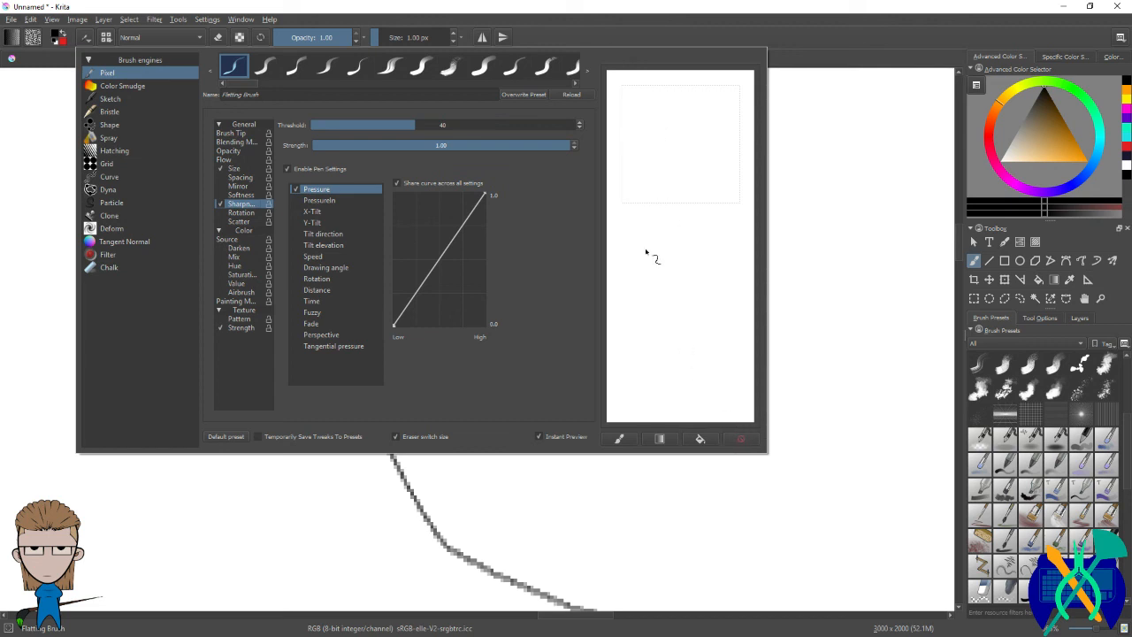
Step: Handwrite a new FLAT thumbnail in the scratchpad and overwrite the sharpened Flatting Brush preset with it
mouse_move(628, 117)
left_mouse_down()
mouse_move(627, 177)
mouse_move(637, 116)
mouse_move(632, 153)
mouse_move(649, 145)
mouse_move(652, 198)
mouse_move(686, 143)
mouse_move(701, 198)
left_mouse_up()
left_click_drag(708, 142, 725, 197)
left_click_drag(704, 147, 763, 142)
left_click(522, 94)
Step: Draw a crisp 1 px wavy line and paint a thick soft-edged column to its right
left_click(796, 152)
mouse_move(641, 150)
left_mouse_down()
mouse_move(731, 254)
mouse_move(701, 453)
left_mouse_up()
left_click(1005, 464)
mouse_move(813, 268)
left_mouse_down()
mouse_move(857, 321)
mouse_move(861, 403)
mouse_move(855, 461)
left_mouse_up()
Step: Paint thick smooth-edged diagonal strokes over and around the long soft curve with the Basic flat-diagonal preset
scroll(1003, 466, "up", 4)
left_click(980, 363)
mouse_move(477, 310)
left_mouse_down()
mouse_move(469, 342)
mouse_move(362, 402)
left_mouse_up()
mouse_move(265, 242)
left_mouse_down()
mouse_move(220, 252)
mouse_move(137, 230)
left_mouse_up()
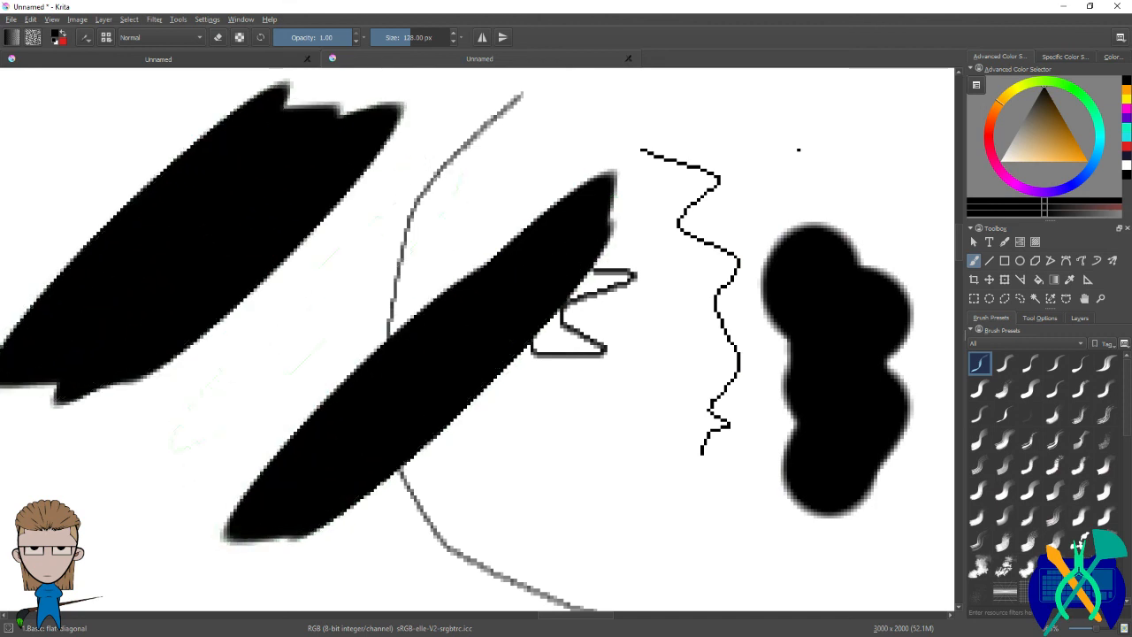
scroll(580, 361, "down", 2)
left_click_drag(770, 212, 745, 226)
mouse_move(608, 203)
left_mouse_down()
mouse_move(596, 169)
mouse_move(455, 152)
left_mouse_up()
mouse_move(274, 164)
left_mouse_down()
mouse_move(258, 244)
mouse_move(276, 350)
left_mouse_up()
Step: Draw a crisp 1 px wavy line to the right of the thick column with the Flatting Brush
scroll(1031, 520, "down", 5)
scroll(1037, 522, "up", 5)
left_click(1080, 416)
left_click_drag(837, 332, 877, 470)
scroll(880, 419, "up", 4)
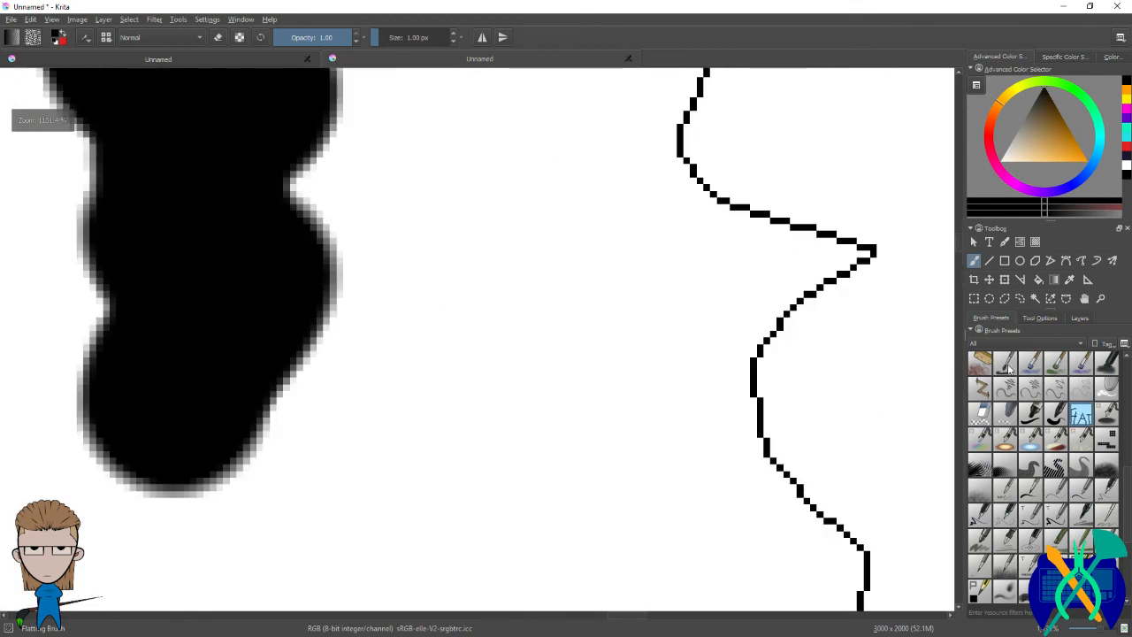
Step: Paint a soft hairy patch beside the crisp line and a horizontal stroke above it with Bristles_hairy
left_click(1004, 364)
left_click_drag(574, 211, 581, 416)
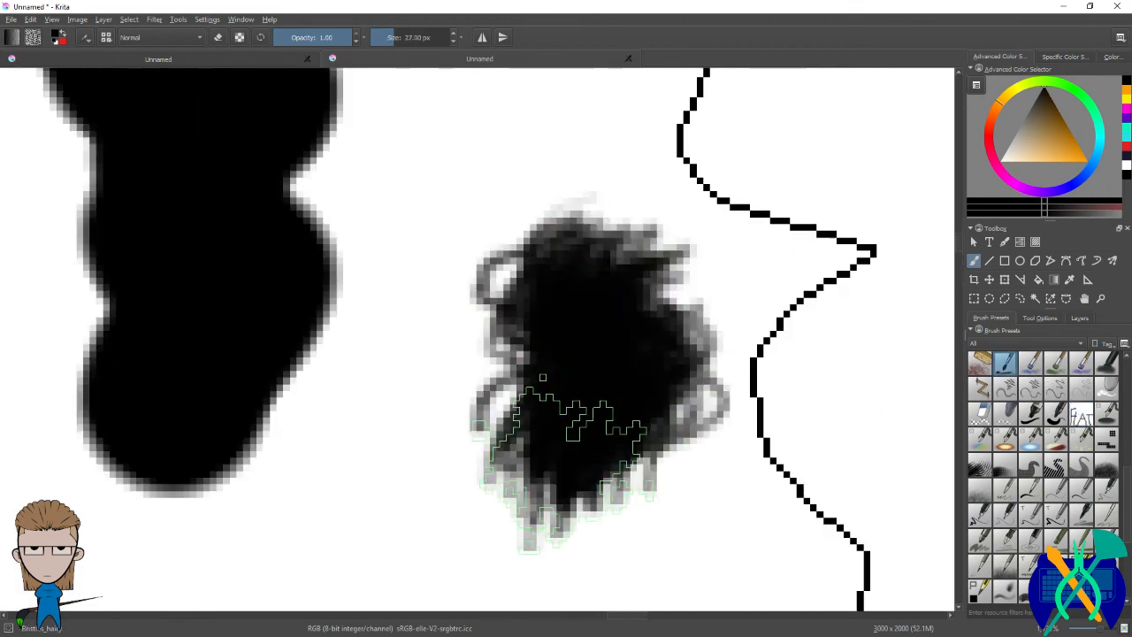
scroll(733, 266, "down", 6)
scroll(740, 247, "down", 5)
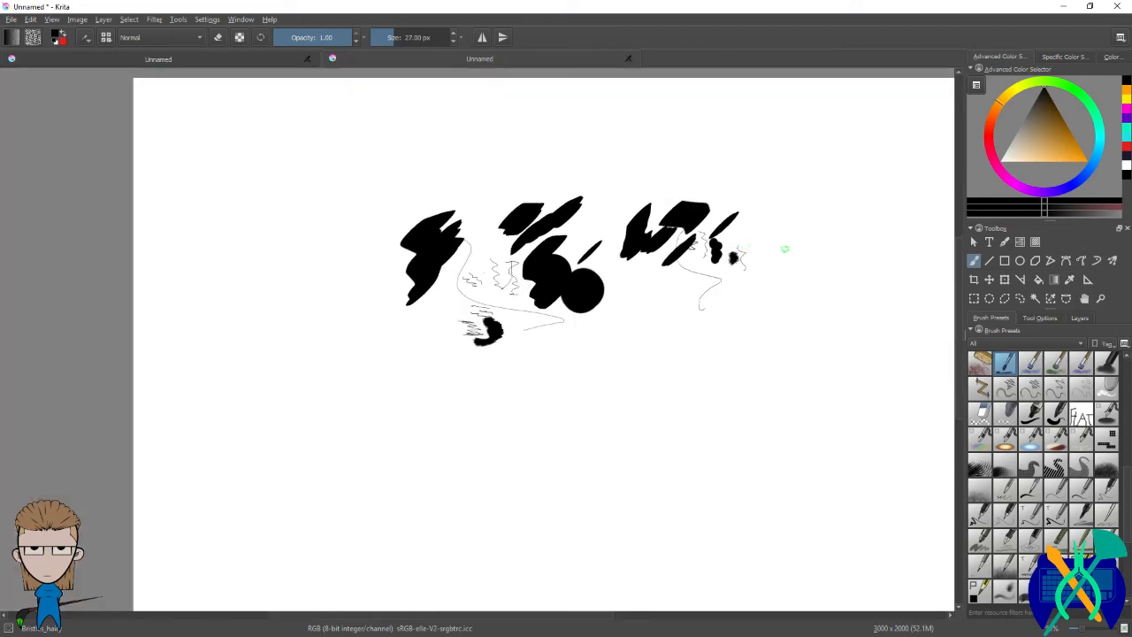
scroll(743, 230, "up", 5)
mouse_move(698, 173)
left_mouse_down()
mouse_move(757, 188)
mouse_move(818, 175)
left_mouse_up()
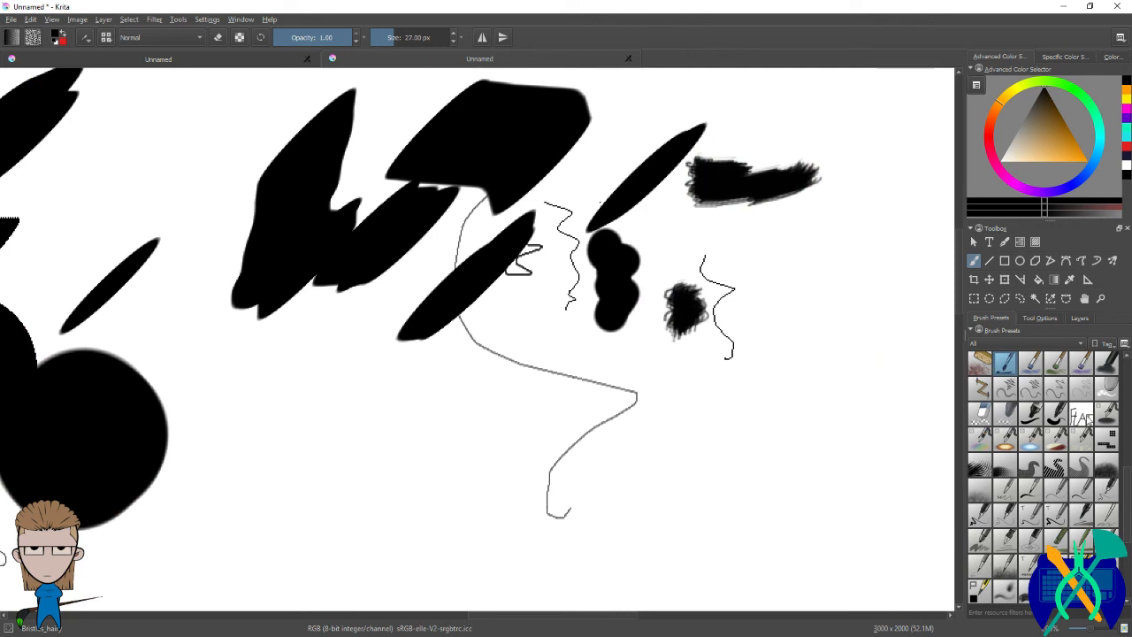
Step: Draw two more crisp 1 px squiggles below the hairy patch with the Flatting Brush
left_click(1086, 418)
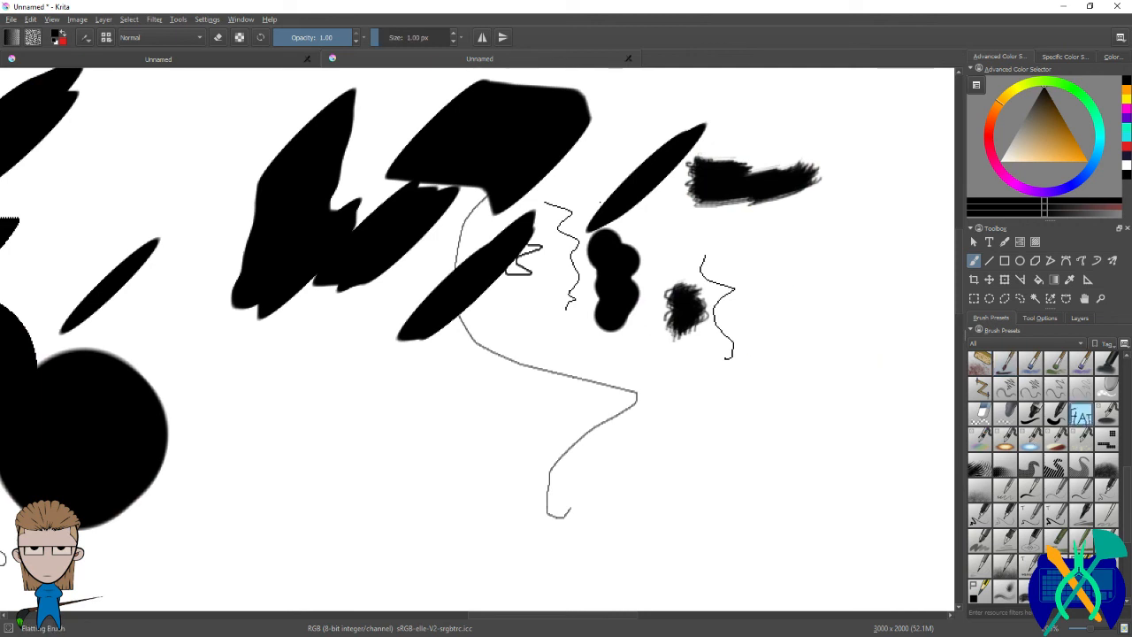
left_click_drag(733, 438, 699, 464)
scroll(703, 461, "up", 6)
scroll(703, 462, "down", 3)
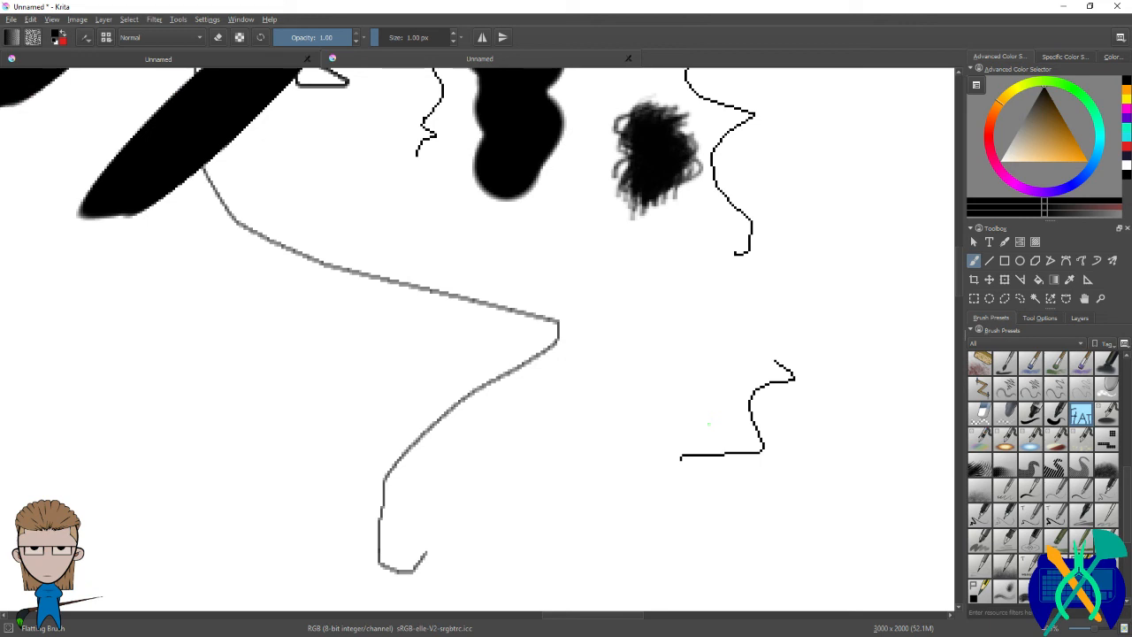
mouse_move(607, 304)
left_mouse_down()
mouse_move(700, 366)
mouse_move(566, 416)
left_mouse_up()
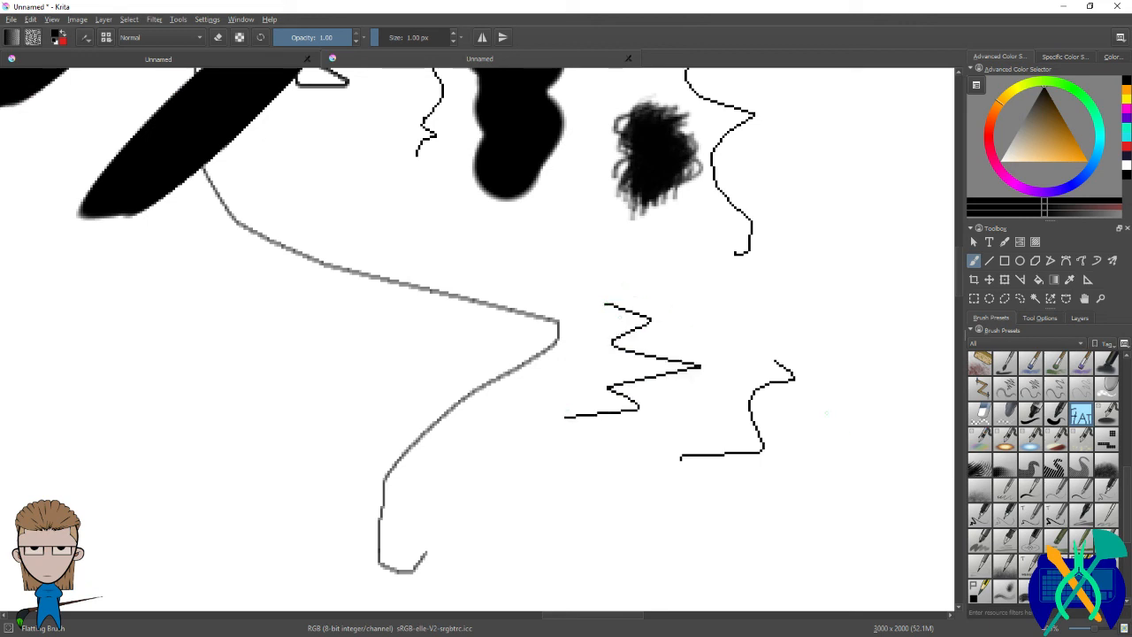
Step: Paint a scratchy textured stroke over the squiggles with the Bristles texture preset
left_click(981, 362)
mouse_move(619, 371)
left_mouse_down()
mouse_move(796, 266)
mouse_move(672, 398)
left_mouse_up()
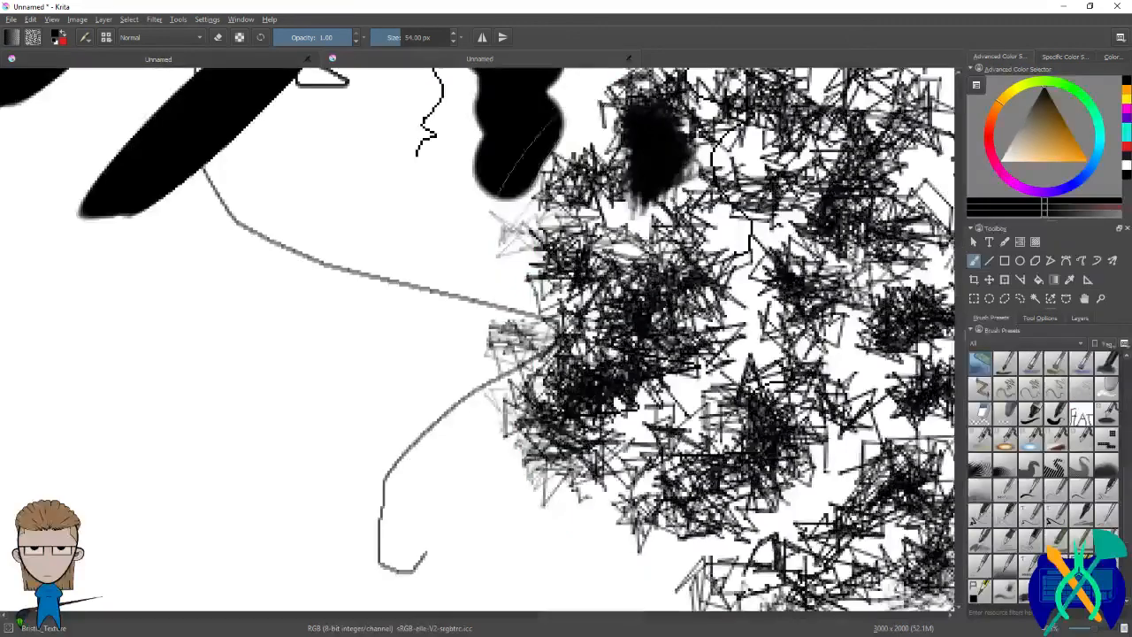
Step: Paint a thick soft-edged zigzag in the empty area beside the scratchy patch with the Bristles_hairy preset
scroll(716, 319, "down", 1)
left_click(1004, 362)
mouse_move(389, 354)
left_mouse_down()
mouse_move(416, 429)
mouse_move(450, 462)
left_mouse_up()
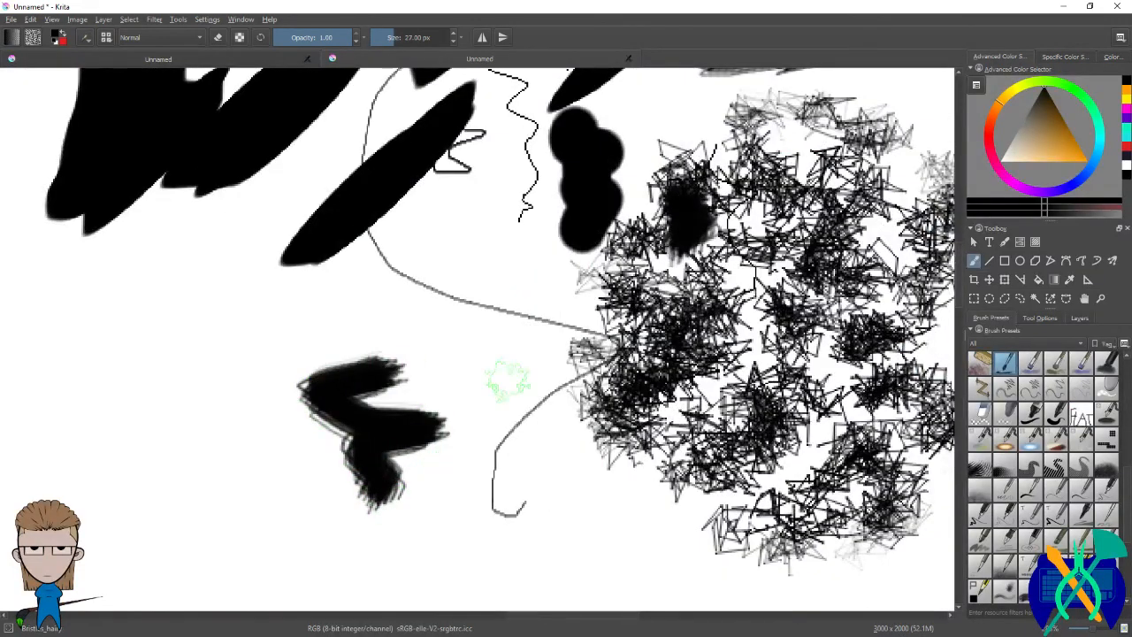
Step: Close the brush test document without saving it and return to the nebula painting
scroll(450, 463, "down", 7)
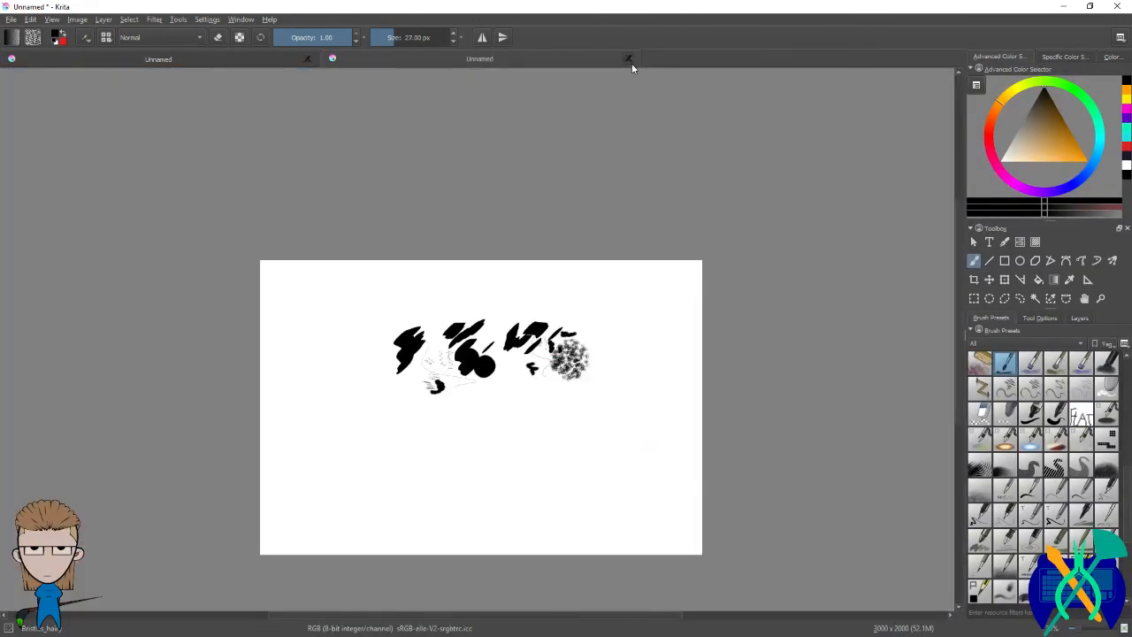
left_click(628, 58)
left_click(577, 337)
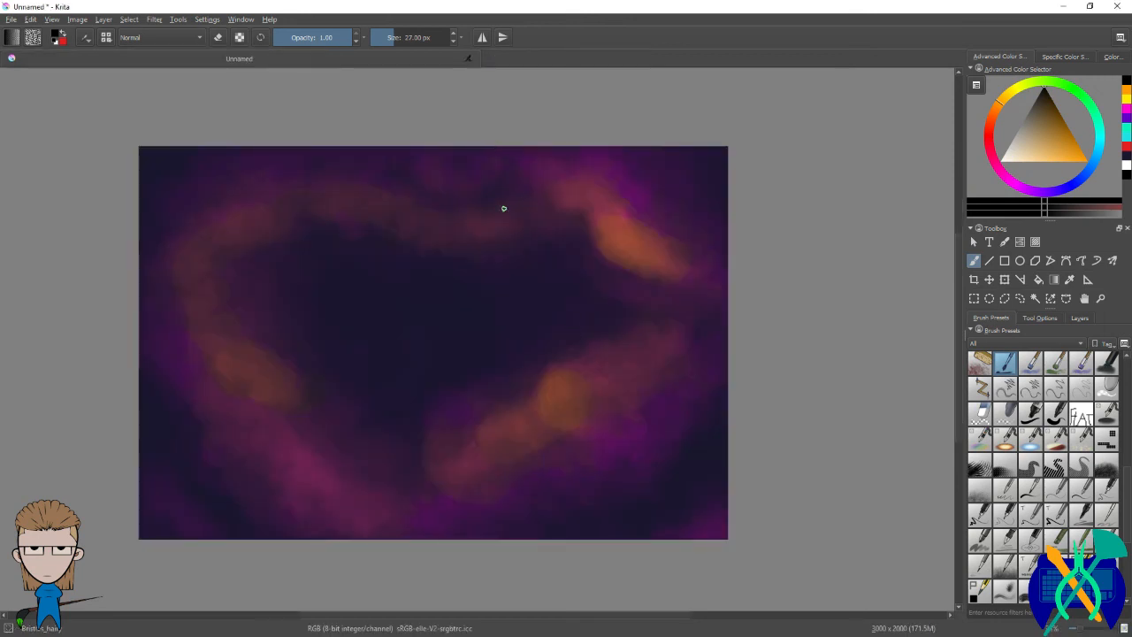
Step: Try Basic round-hard strokes on the nebula, including passes in the recent orange and purple colours
mouse_move(413, 363)
left_mouse_down()
mouse_move(457, 344)
mouse_move(505, 347)
left_mouse_up()
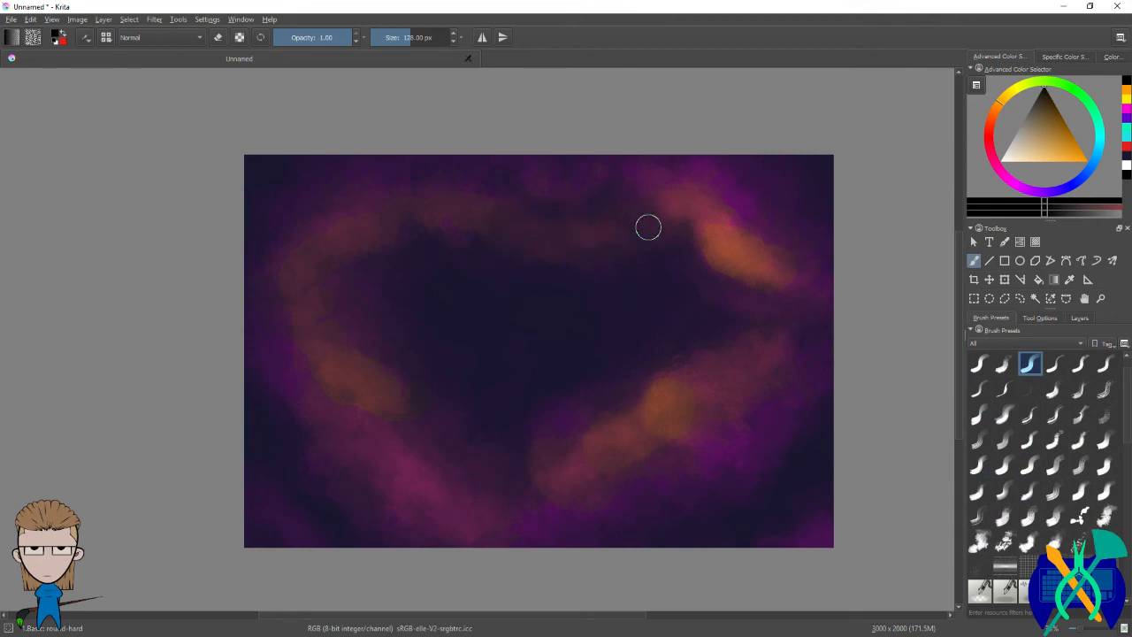
left_click_drag(614, 225, 639, 203)
key("ctrl+z")
left_click(1126, 94)
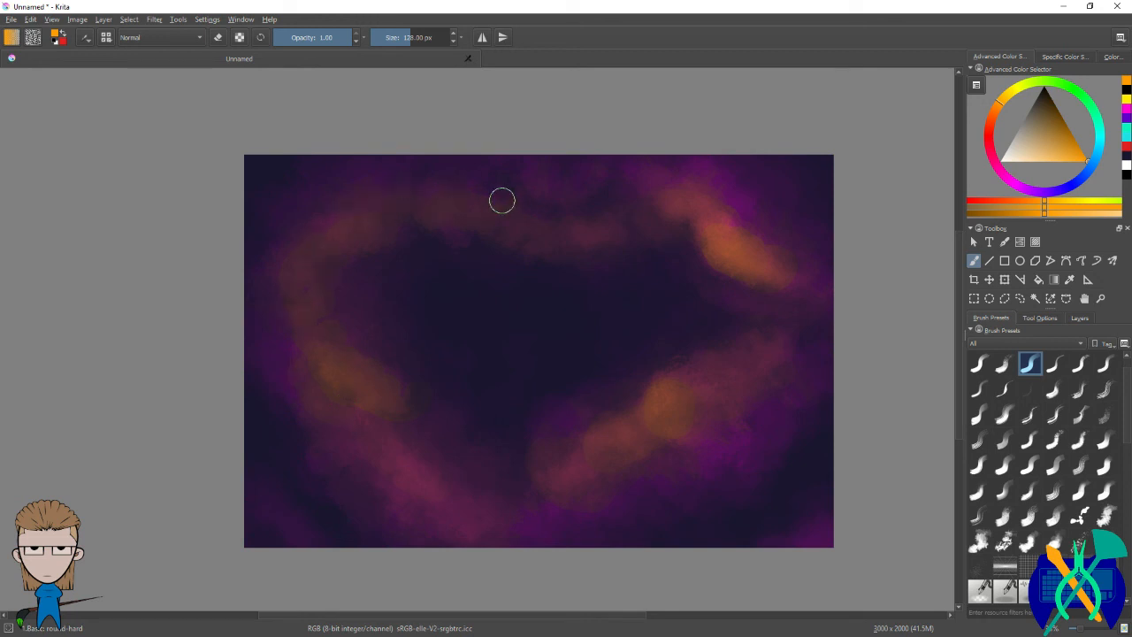
left_click(1126, 109)
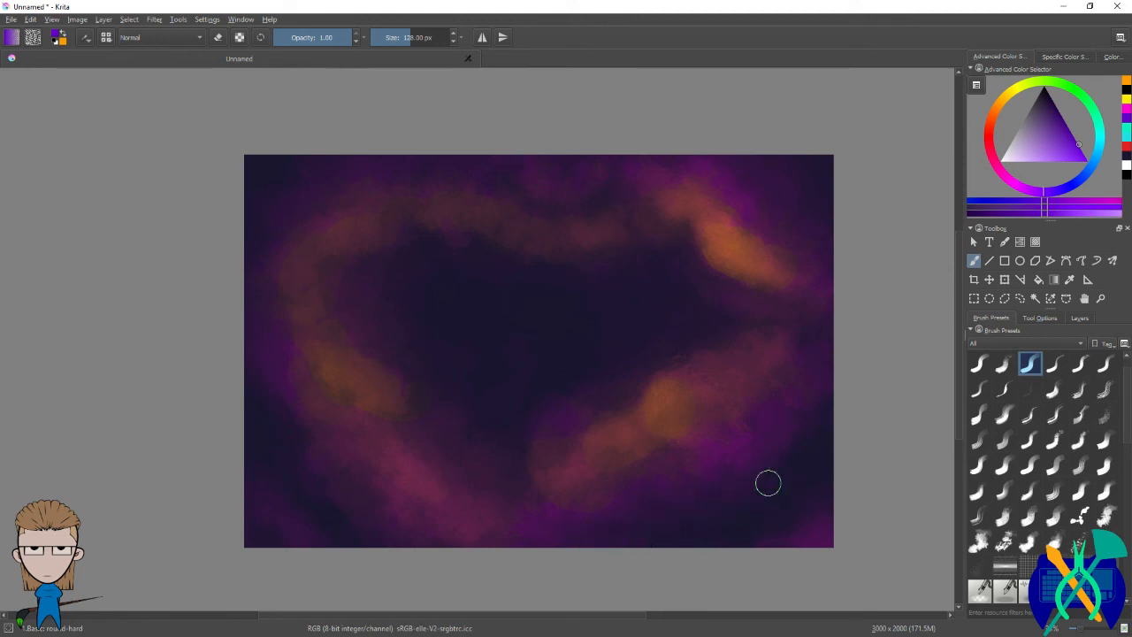
left_click_drag(834, 397, 847, 450)
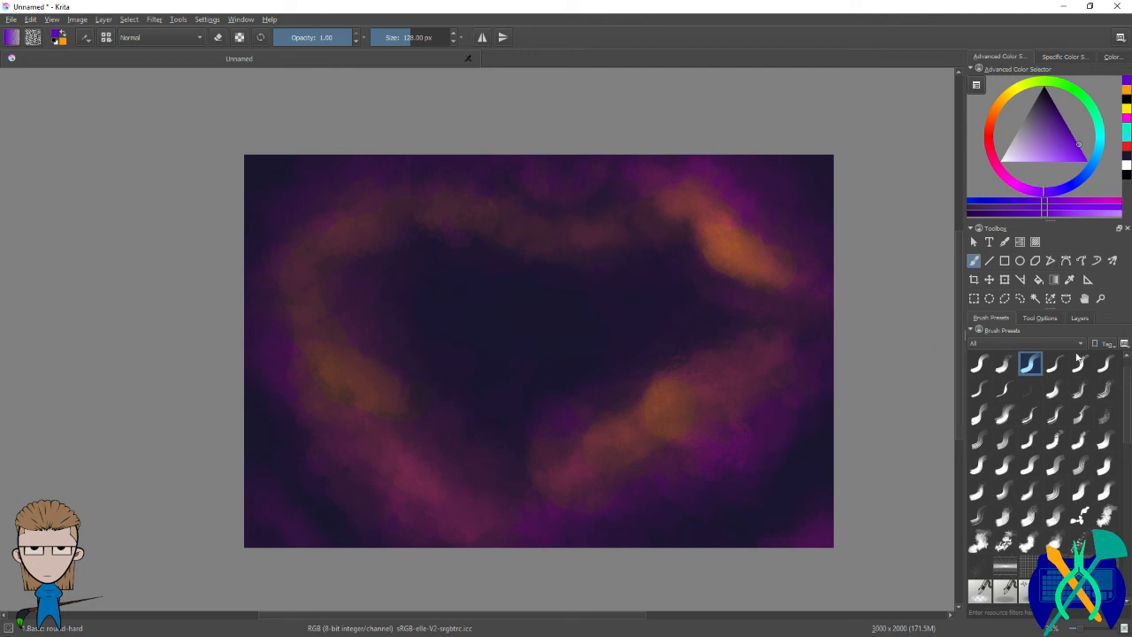
Step: Add a new paint layer above Layer 1 and choose a pale mint paint colour
left_click(1040, 317)
left_click(1078, 319)
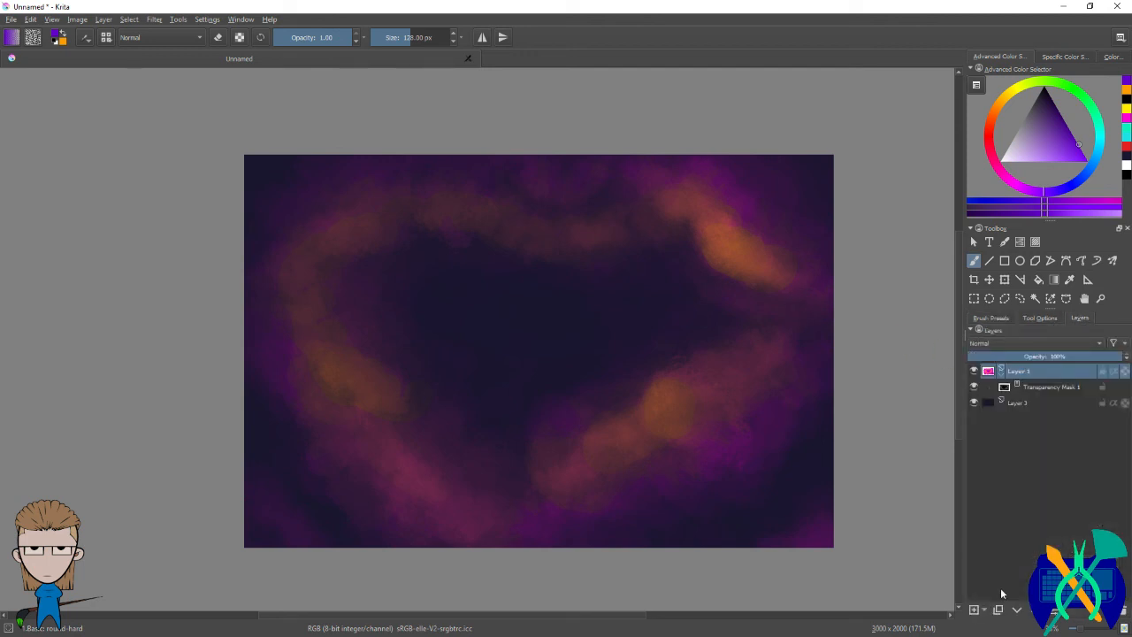
left_click(975, 609)
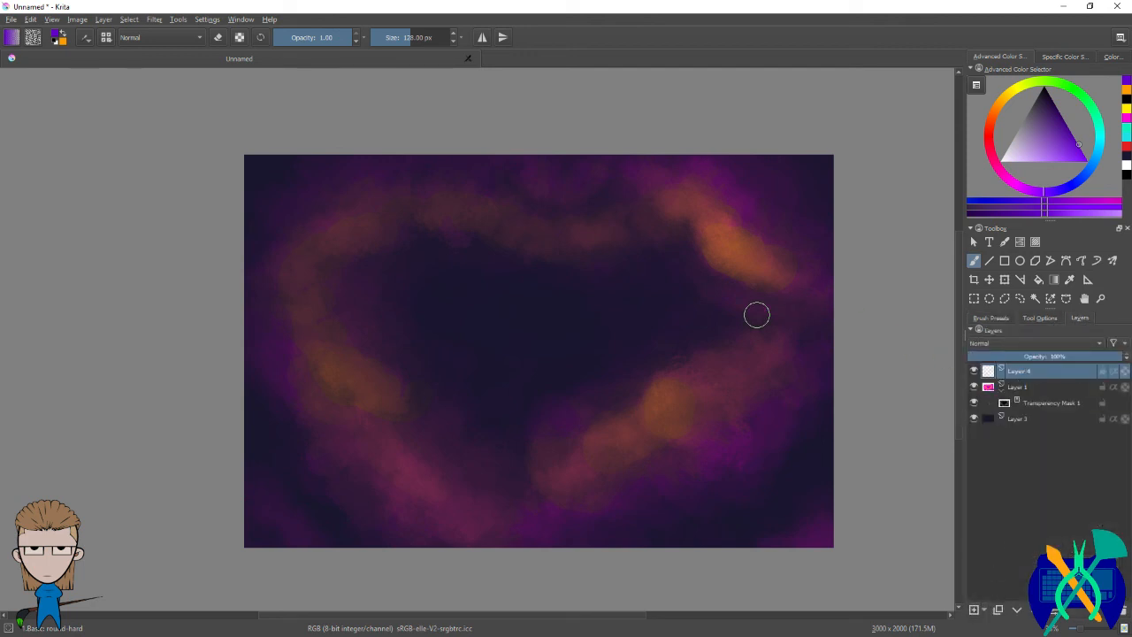
left_click(1124, 135)
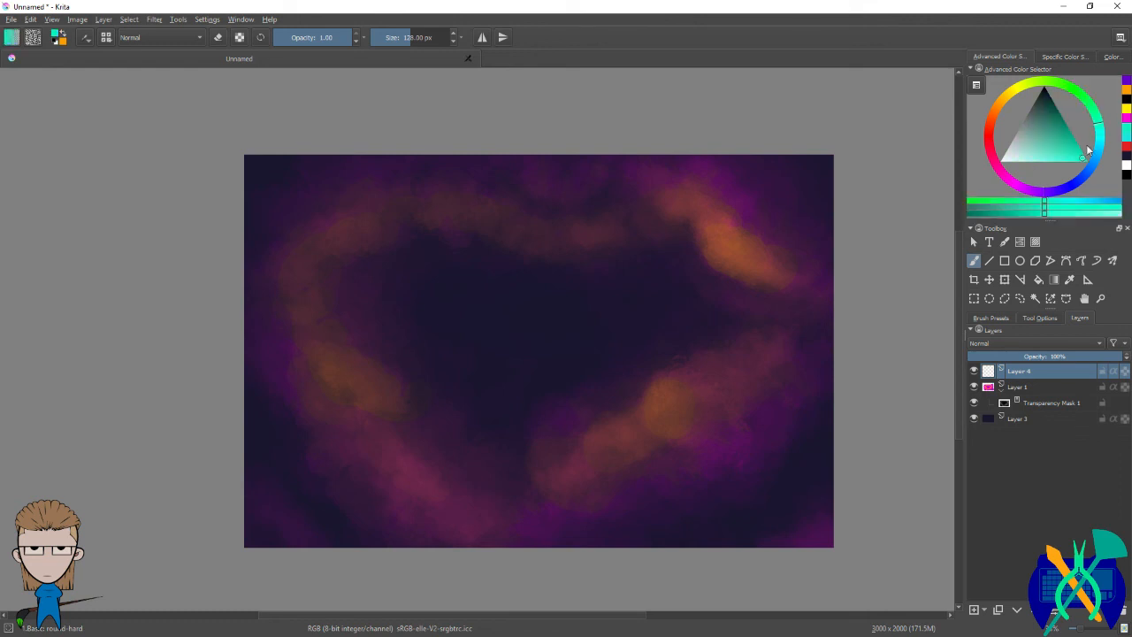
left_click_drag(1067, 168, 1028, 196)
Step: Try pale mint spatters over the lower-right nebula with the splatter1 preset, undoing each one
left_click(989, 318)
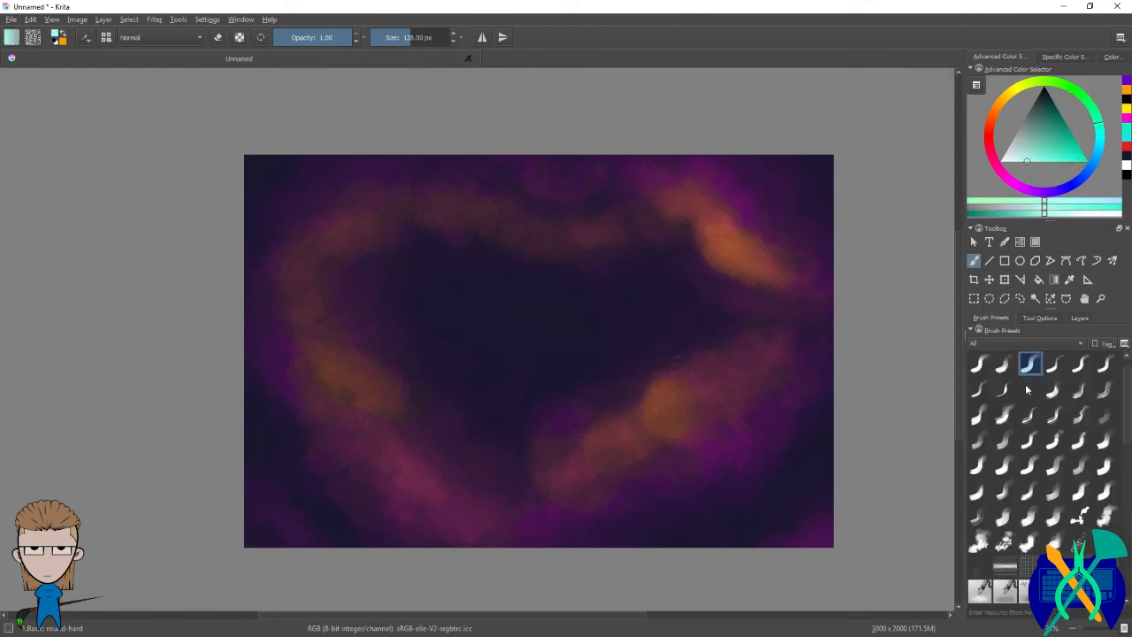
left_click(1080, 540)
left_click(722, 351)
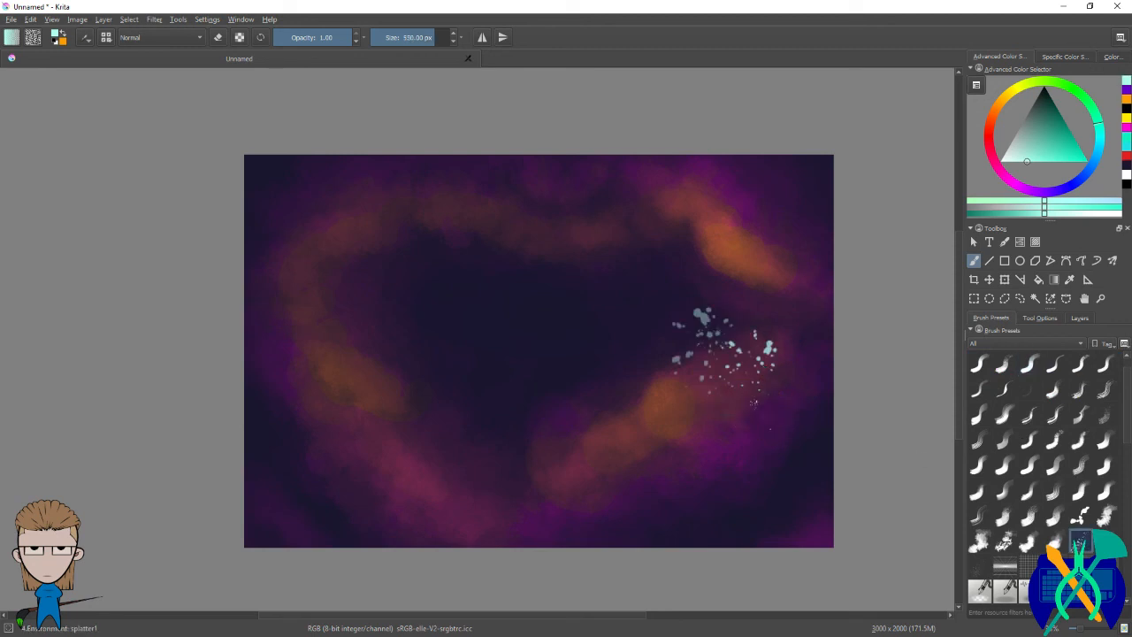
key("ctrl+z")
left_click_drag(694, 345, 752, 414)
key("ctrl+z")
Step: Switch to the splatter3 preset, undo its test marks and set the brush size to about 214 px
left_click(980, 566)
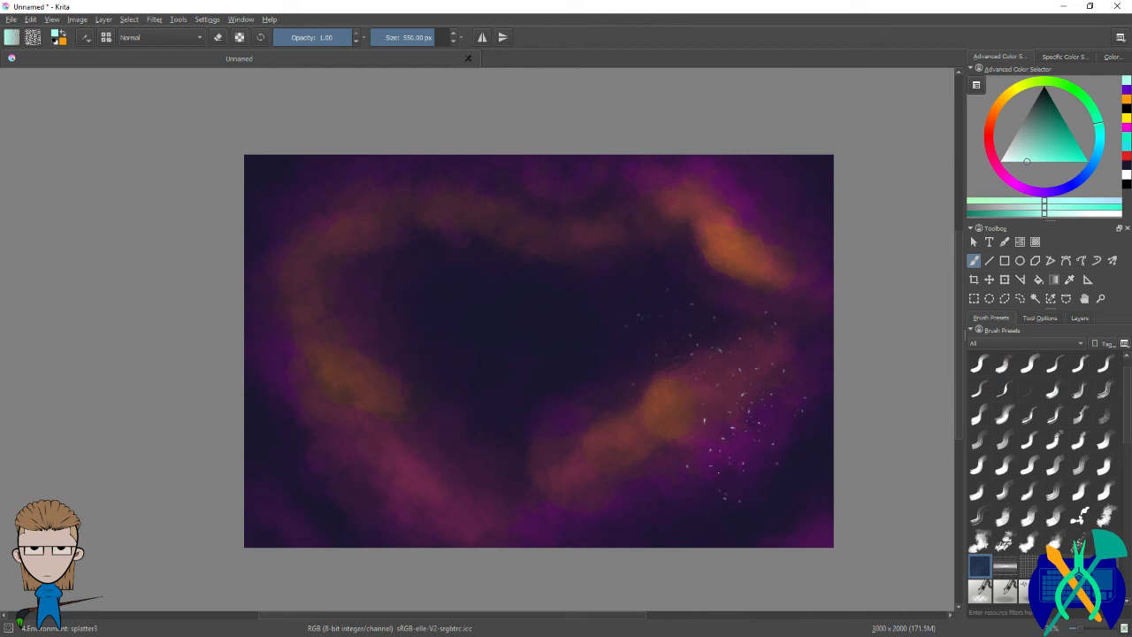
key("ctrl+z")
left_click(397, 37)
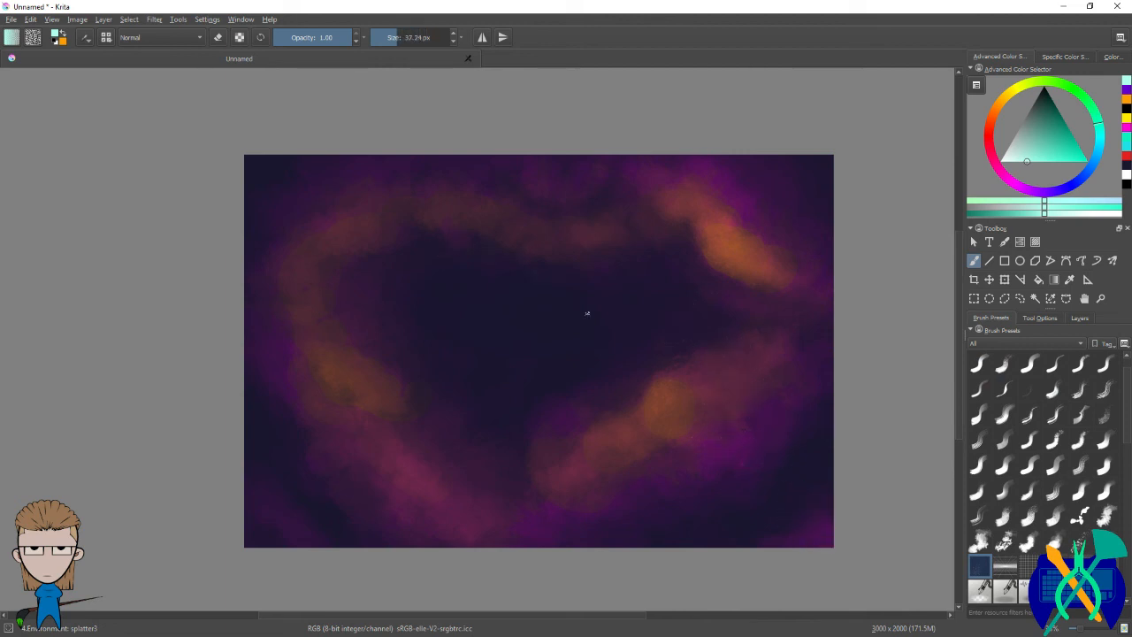
left_click(418, 37)
key("ctrl+z")
Step: Scatter fine pale mint stars across the nebula with splatter3, undoing the dense passes to keep only a few sparse clusters
mouse_move(573, 389)
left_mouse_down()
mouse_move(699, 402)
mouse_move(788, 440)
left_mouse_up()
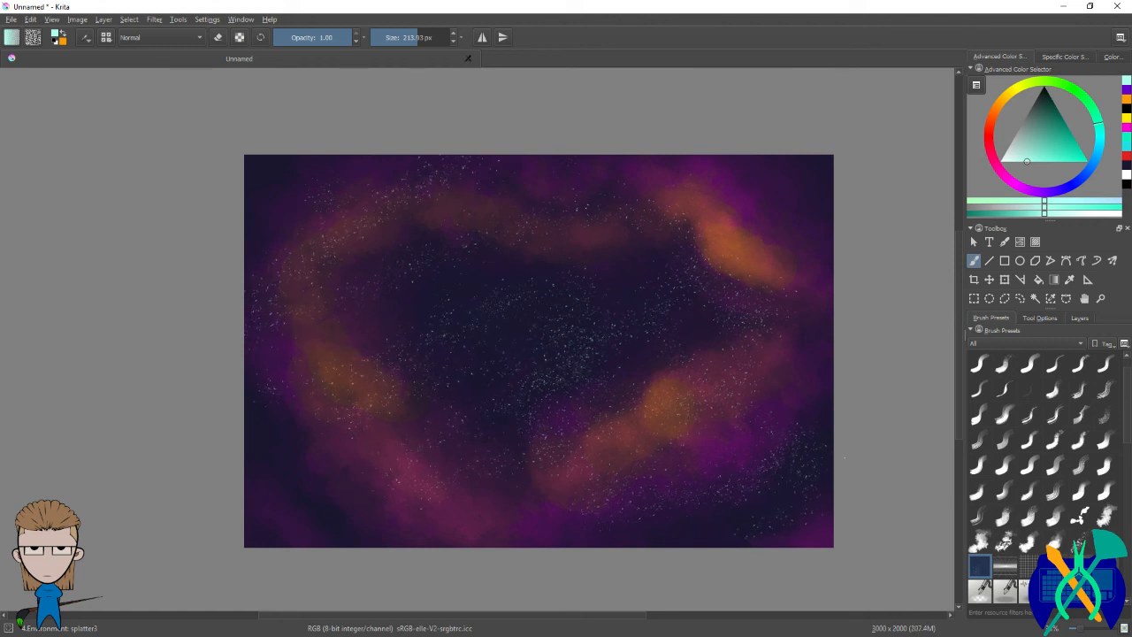
key("ctrl+z")
key("ctrl+z")
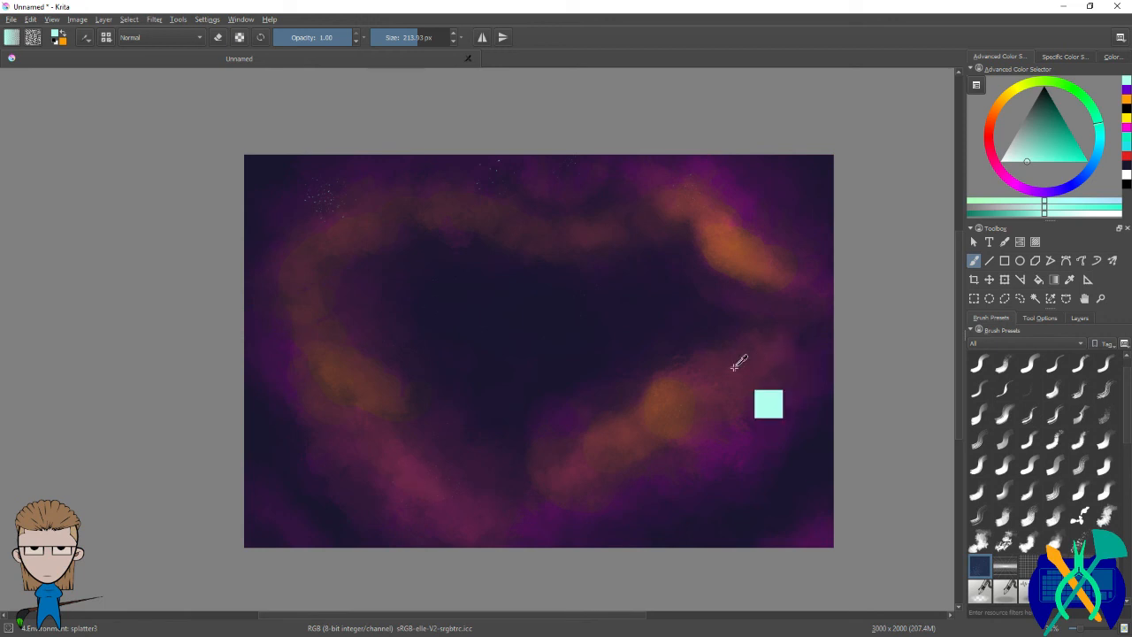
key("ctrl+z")
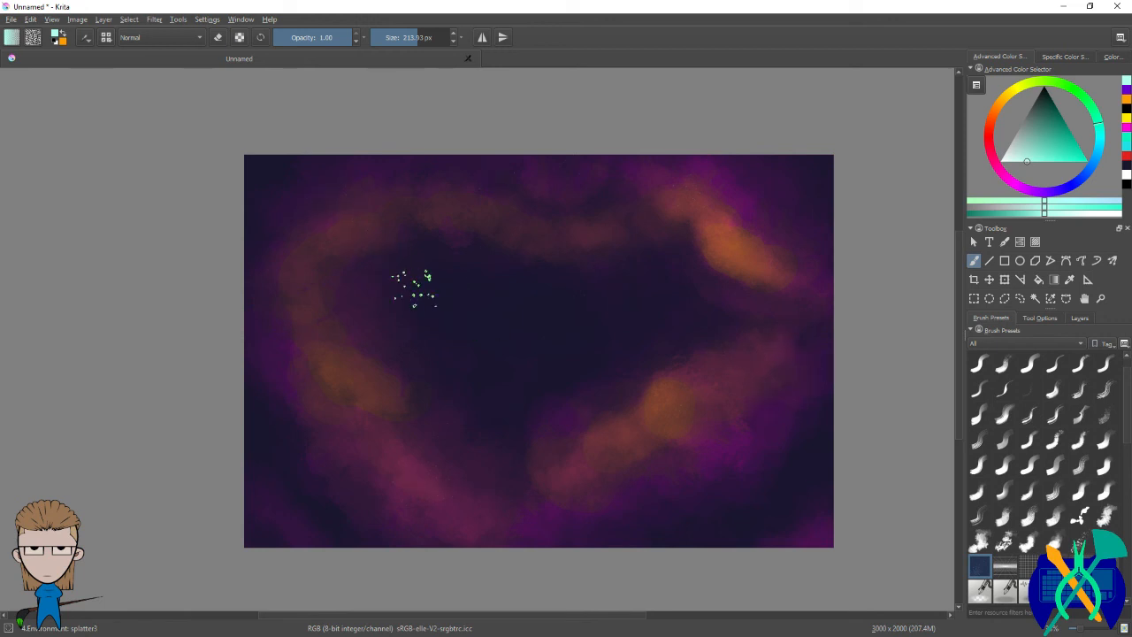
key("ctrl+z")
key("ctrl+z")
Step: Try a dab and a short vertical stroke on the lower-right nebula with the Splat_texture preset, and undo the stroke
left_click_drag(1127, 394, 1128, 561)
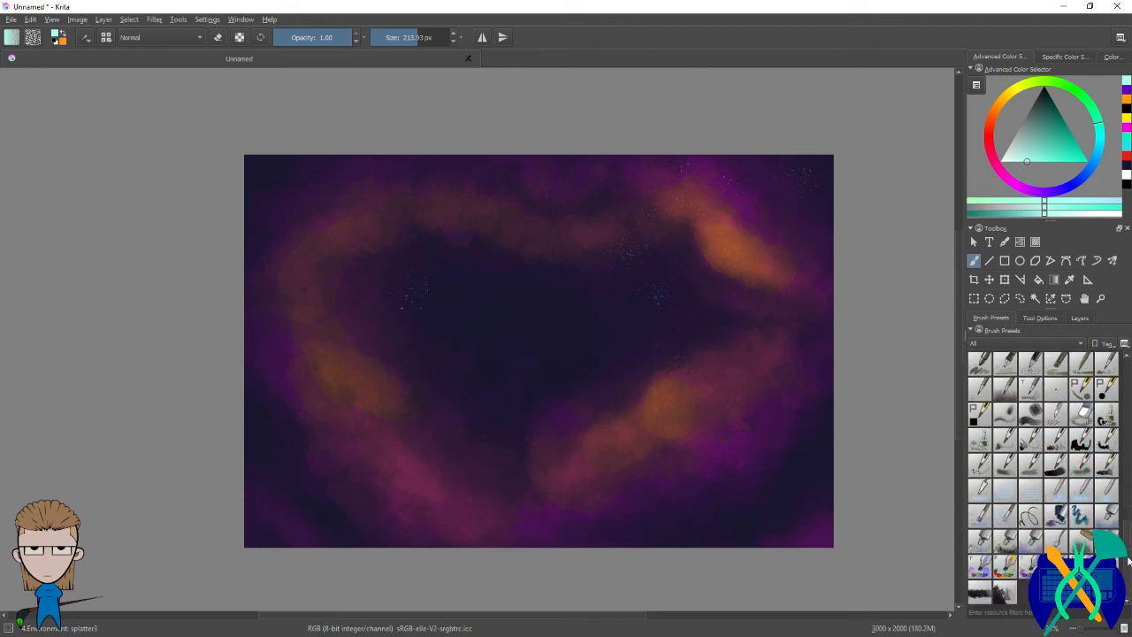
left_click(979, 539)
left_click(716, 440)
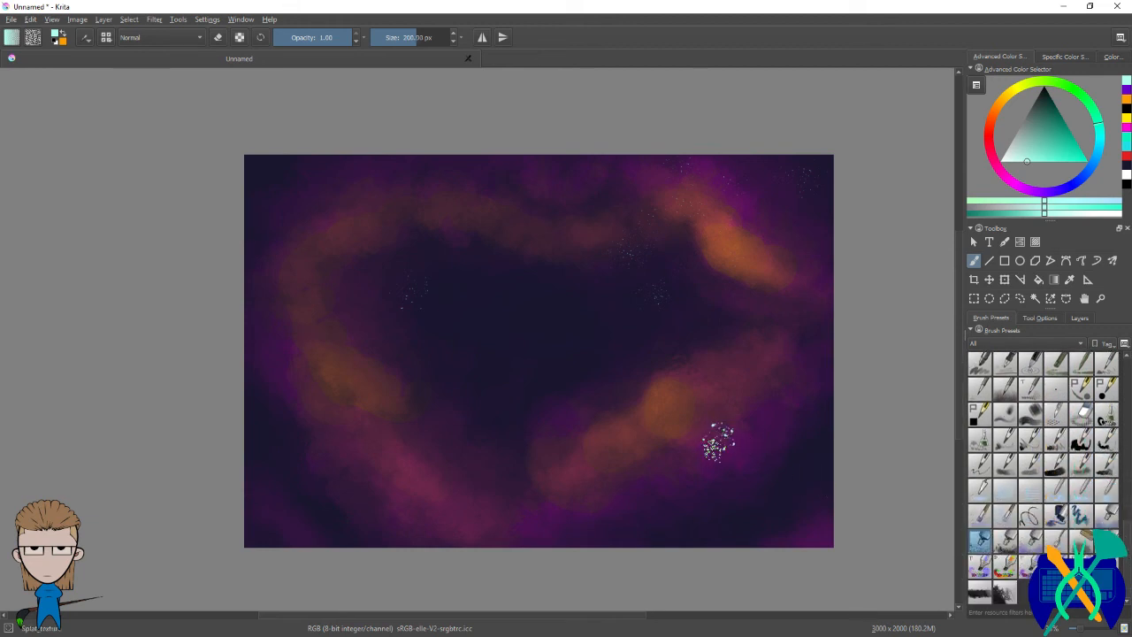
left_click_drag(745, 347, 762, 403)
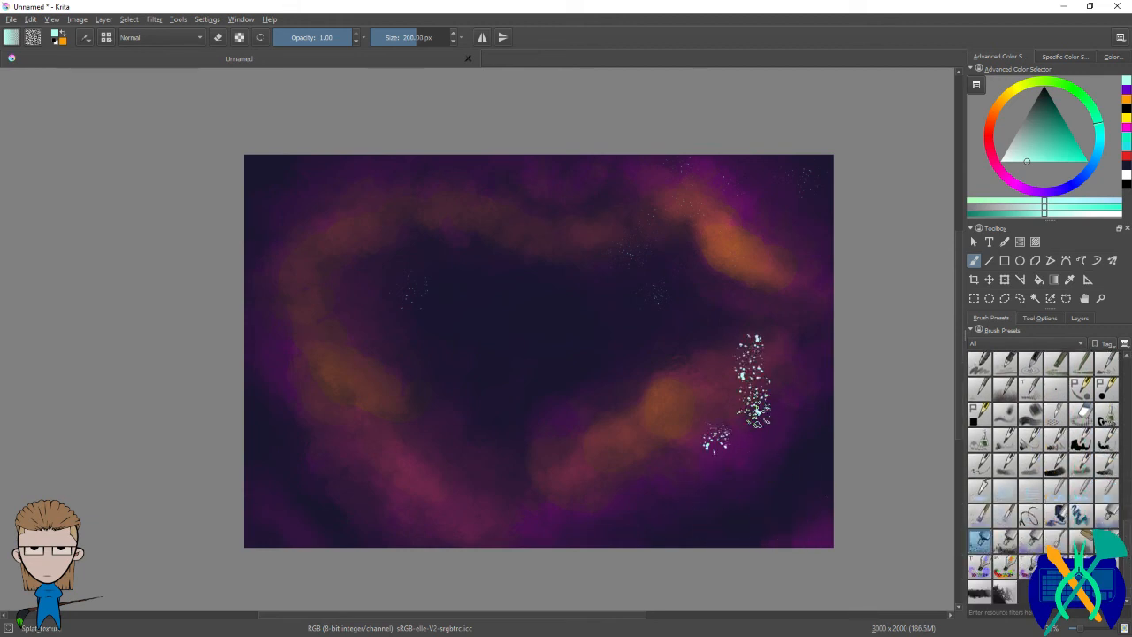
key("ctrl+z")
Step: Try diagonal Splat_texture streaks around the orange glow on the lower-right nebula up close, and undo all the splats
scroll(740, 384, "up", 3)
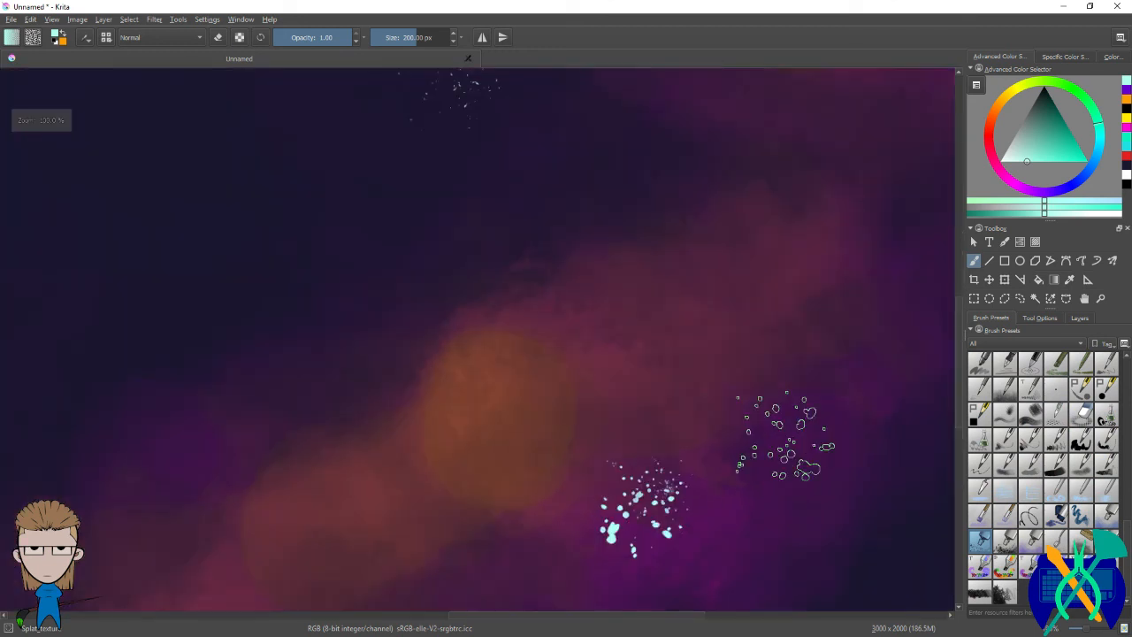
left_click_drag(756, 221, 543, 319)
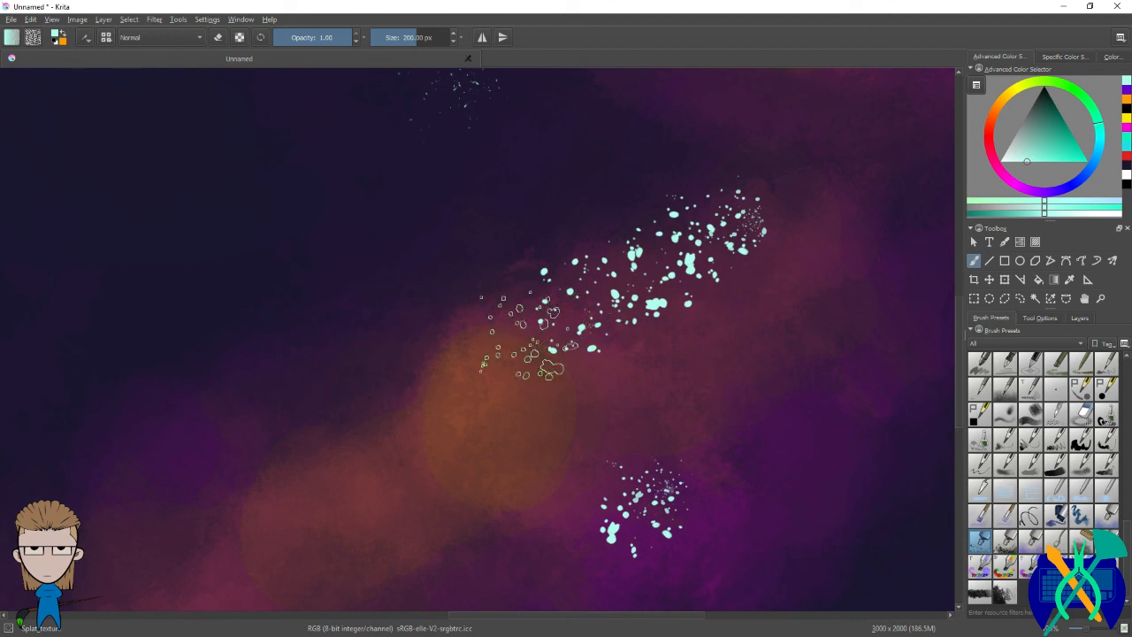
left_click_drag(362, 270, 474, 400)
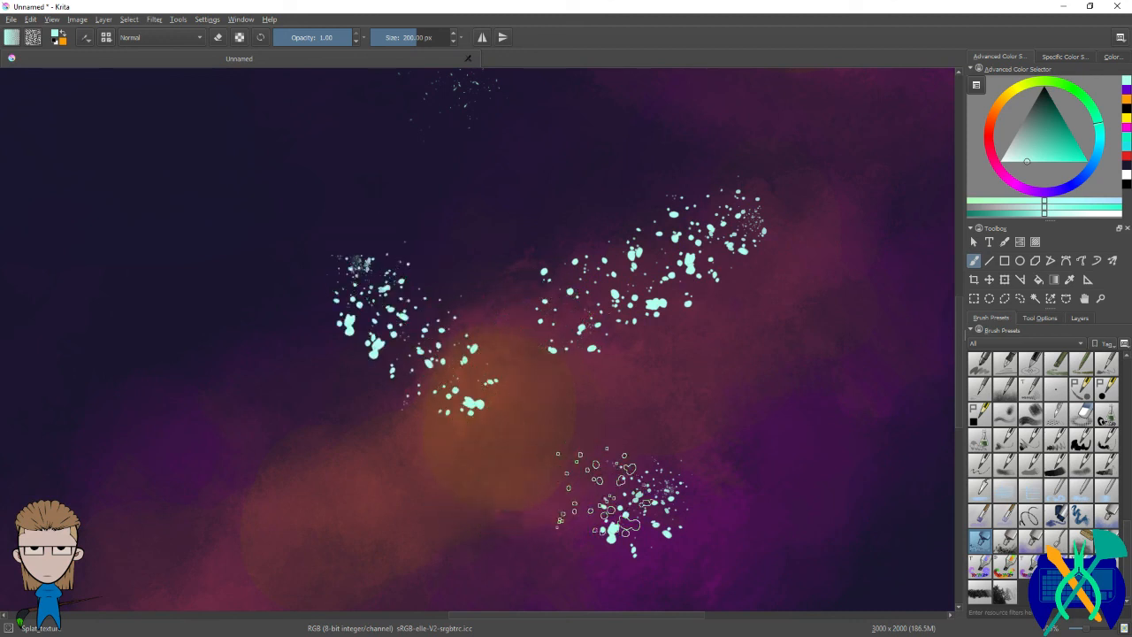
mouse_move(674, 375)
left_mouse_down()
mouse_move(694, 348)
mouse_move(835, 285)
left_mouse_up()
key("ctrl+z")
key("ctrl+z")
key("ctrl+z")
key("ctrl+z")
scroll(790, 287, "down", 5)
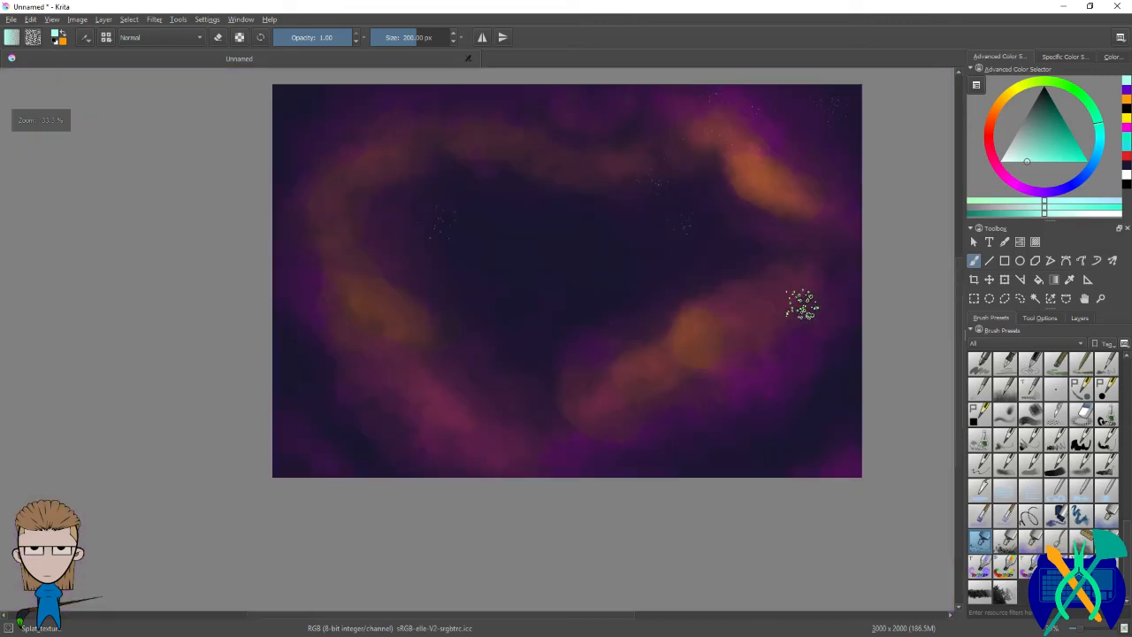
Step: Try three Splat_texture streaks at overview scale, one near the right edge and two diagonal across the orange band, and undo them
left_click_drag(822, 285, 796, 363)
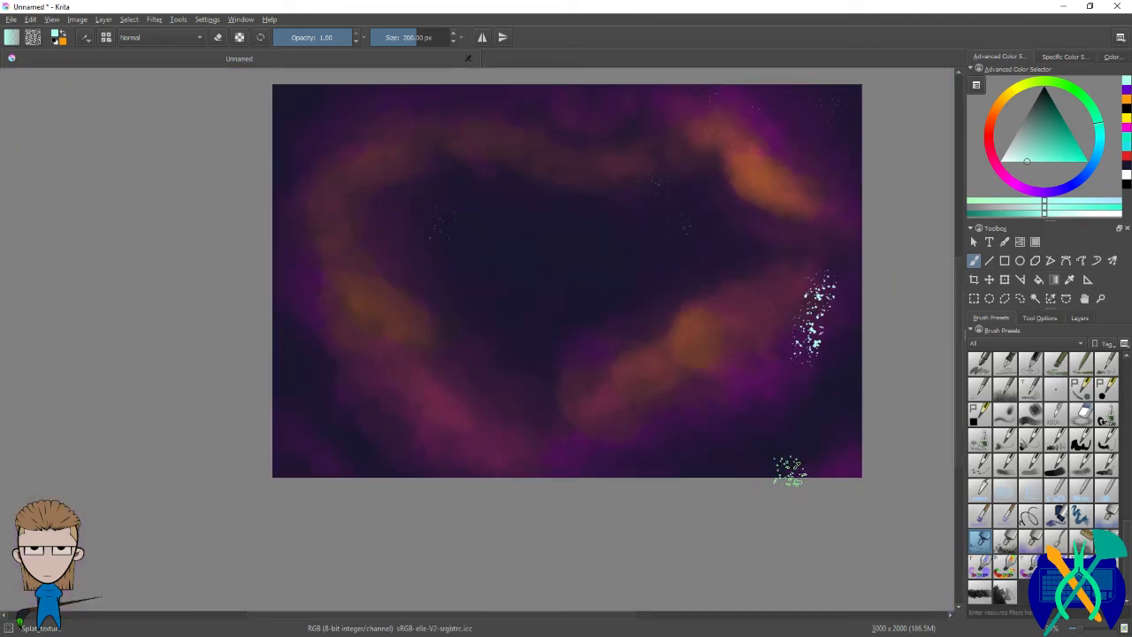
left_click_drag(608, 293, 765, 403)
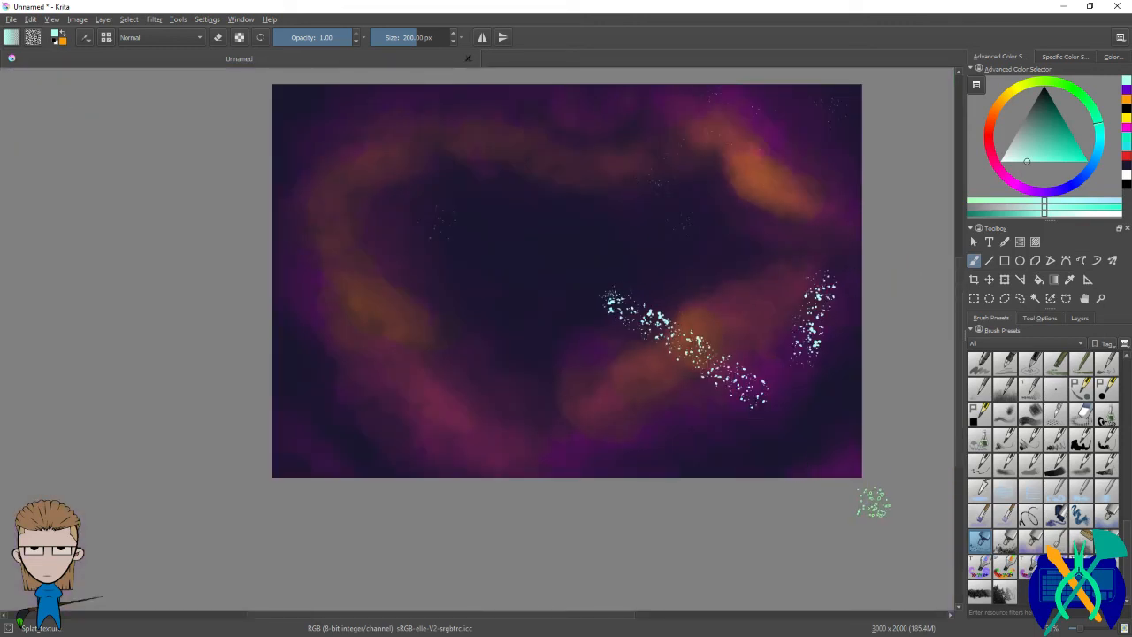
left_click_drag(541, 345, 694, 413)
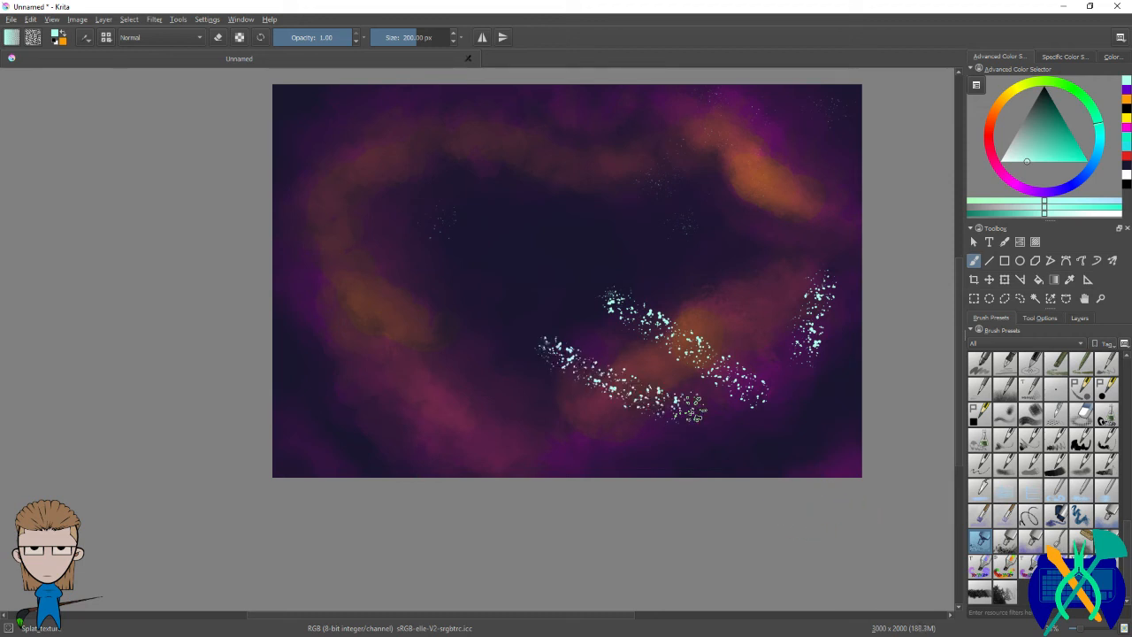
key("ctrl+z")
key("ctrl+z")
key("ctrl+z")
Step: Try single, roughly horizontal Splat_texture streaks from the dark centre across the orange band, undoing each one
left_click_drag(559, 315, 712, 327)
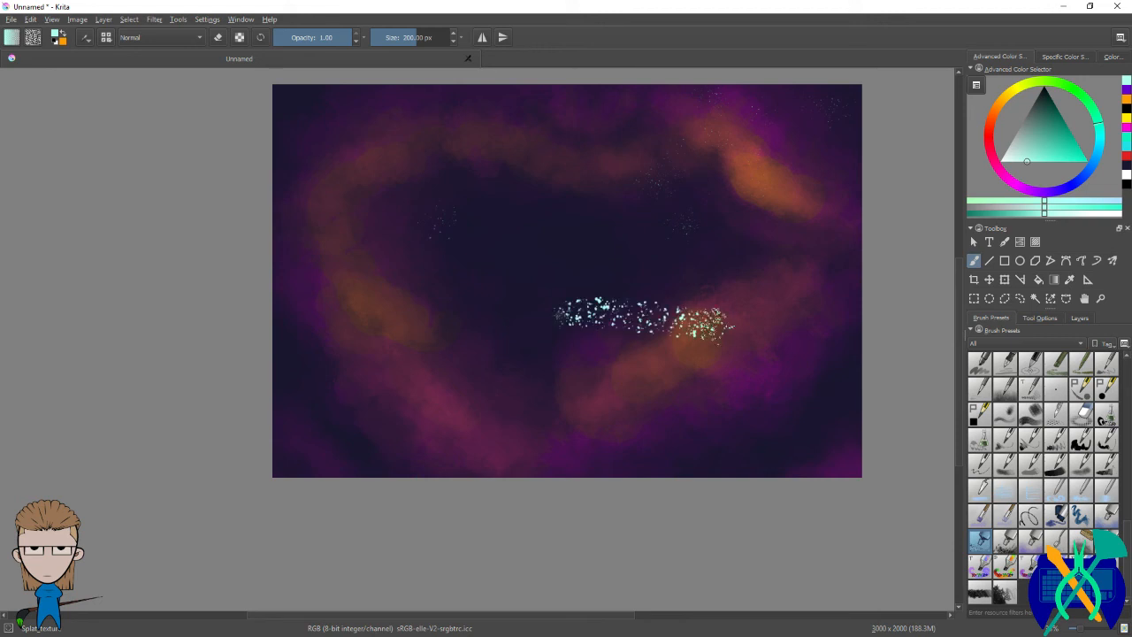
key("ctrl+z")
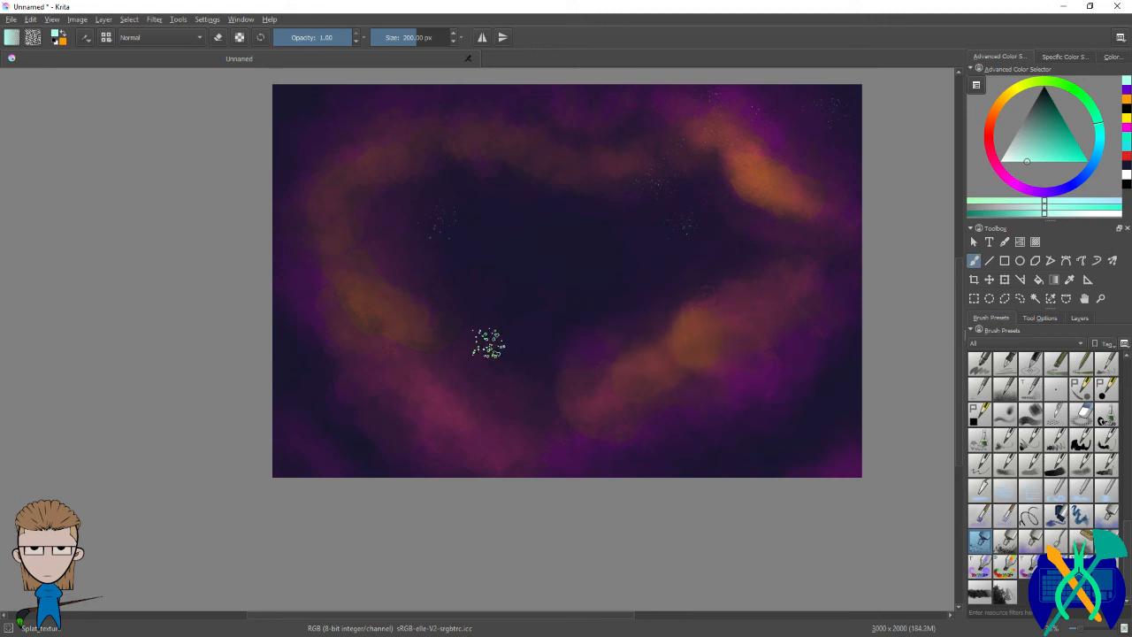
left_click_drag(495, 343, 707, 335)
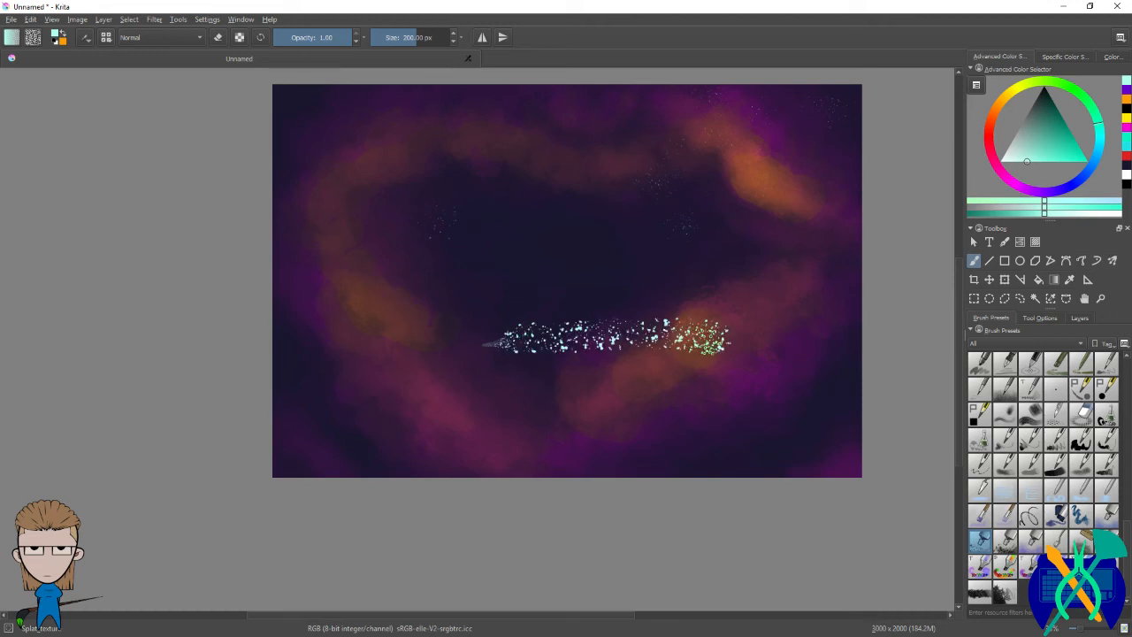
key("ctrl+z")
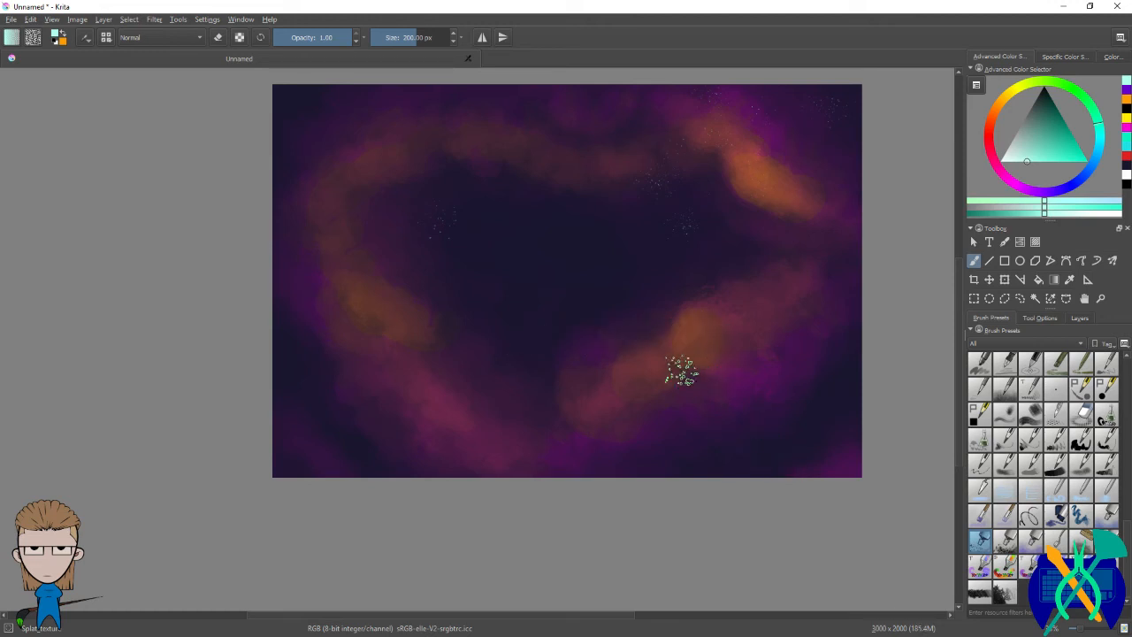
mouse_move(642, 389)
left_mouse_down()
mouse_move(713, 387)
mouse_move(720, 355)
mouse_move(766, 308)
mouse_move(794, 351)
left_mouse_up()
key("ctrl+z")
Step: Try a diagonal stroke across the lower-right nebula with the smooth shape preset at 0.30 opacity and undo it
left_click(980, 464)
left_click(980, 438)
mouse_move(807, 331)
left_mouse_down()
mouse_move(679, 399)
mouse_move(704, 262)
mouse_move(832, 306)
mouse_move(679, 419)
left_mouse_up()
key("ctrl+z")
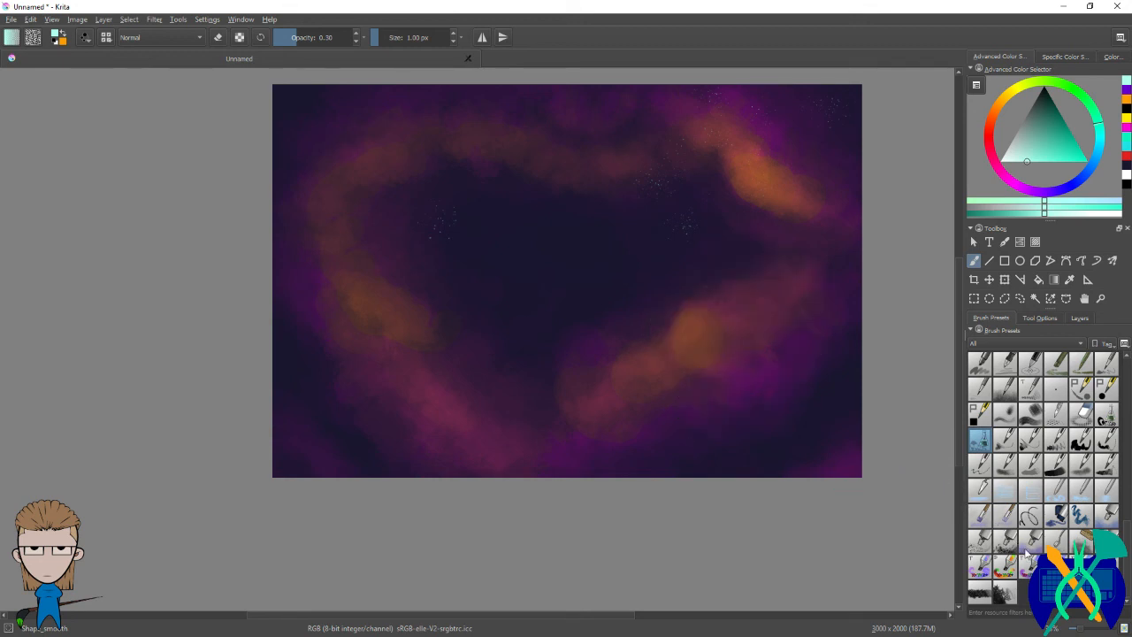
Step: Try thin splatter marks near the orange glows with the thin Splatter preset at 112 px and undo them
left_click(1055, 539)
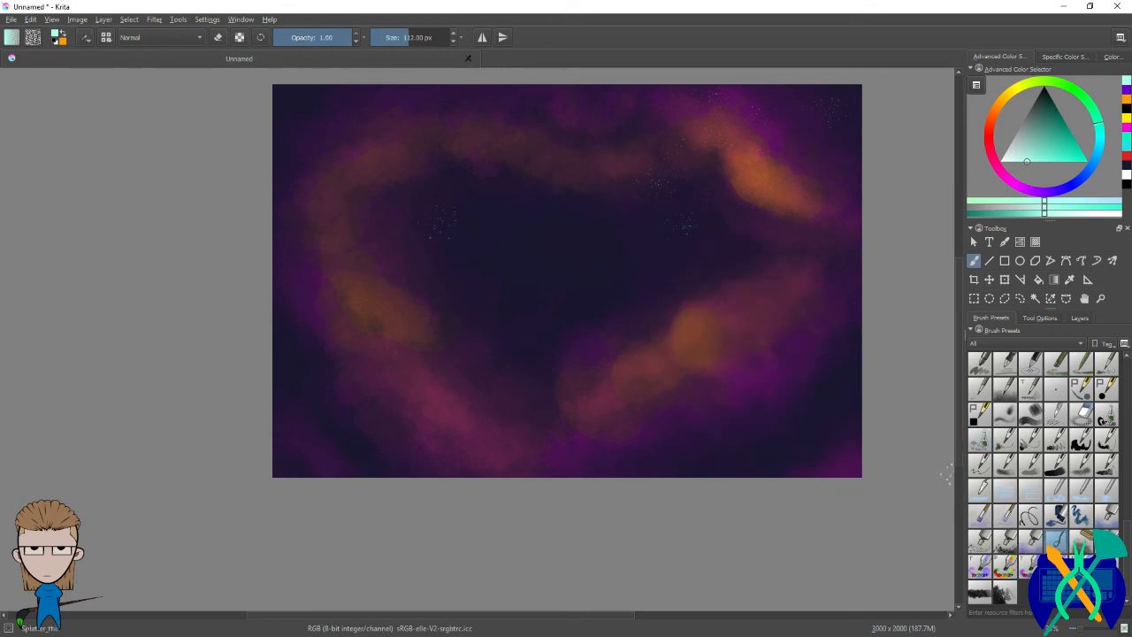
key("ctrl+z")
left_click_drag(752, 242, 746, 321)
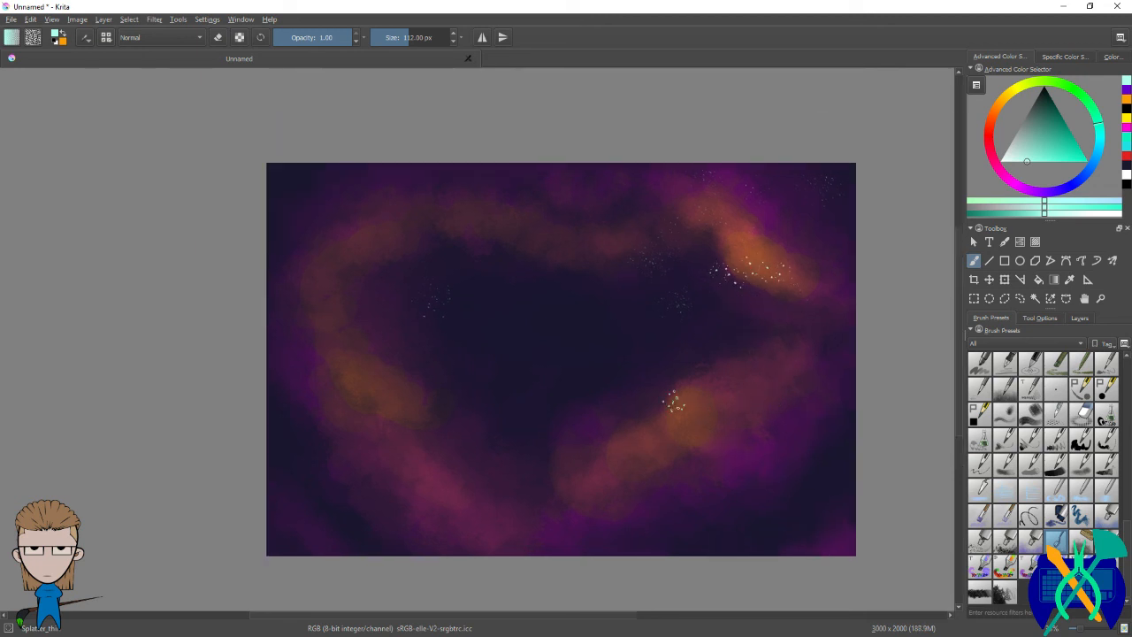
key("ctrl+z")
Step: Try a large Sponge_texture stroke over the lower-right nebula and undo it
left_click(1081, 541)
mouse_move(740, 366)
left_mouse_down()
mouse_move(726, 390)
mouse_move(804, 450)
left_mouse_up()
key("ctrl+z")
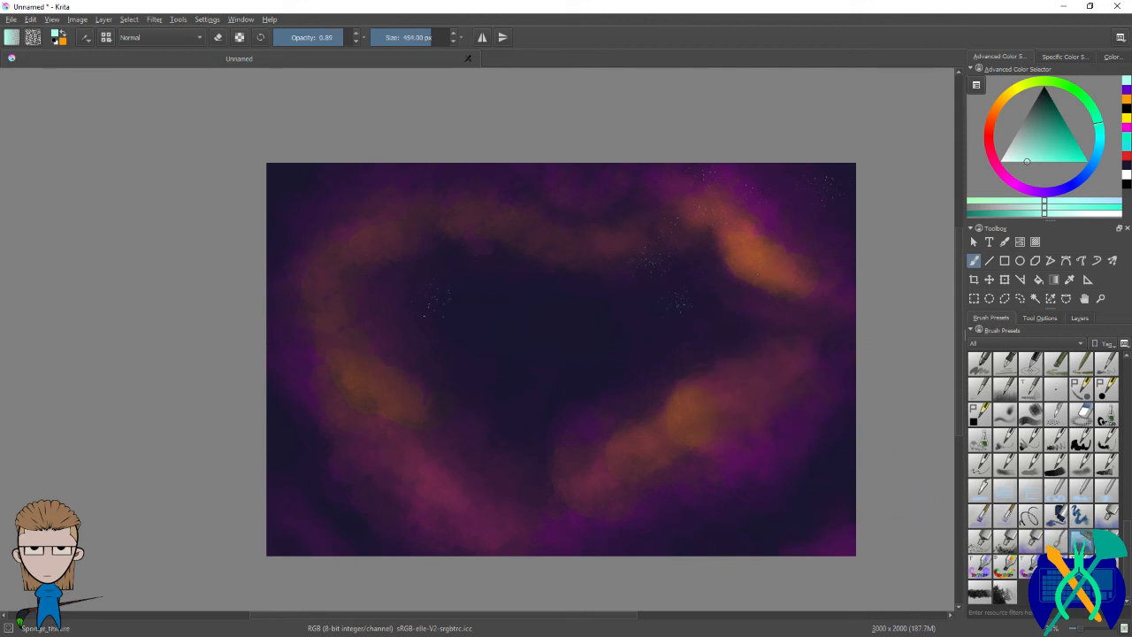
Step: Switch to the Spray_splat preset at 100 px, try short marks over the lower-right nebula and undo them
key("slash")
left_click_drag(733, 389, 735, 469)
key("ctrl+z")
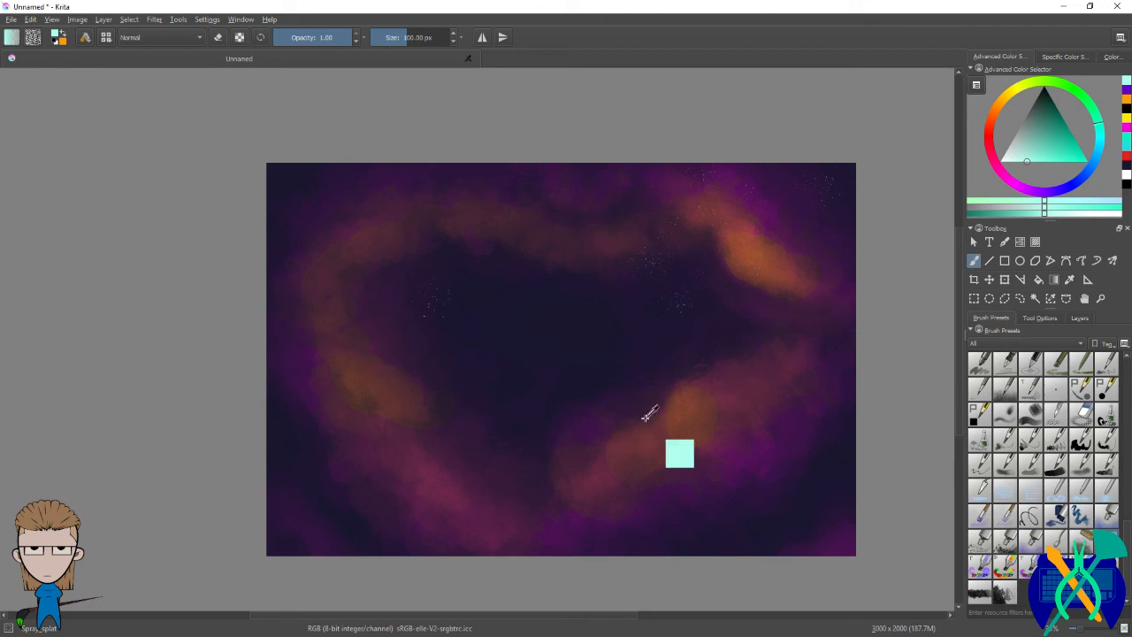
left_click_drag(683, 396, 725, 408)
key("ctrl+z")
Step: Enlarge the Spray_splat brush to about 833 px, spray fine stars across the canvas and shrink the brush again
left_click_drag(536, 375, 951, 379)
mouse_move(775, 283)
left_mouse_down()
mouse_move(749, 248)
mouse_move(618, 202)
left_mouse_up()
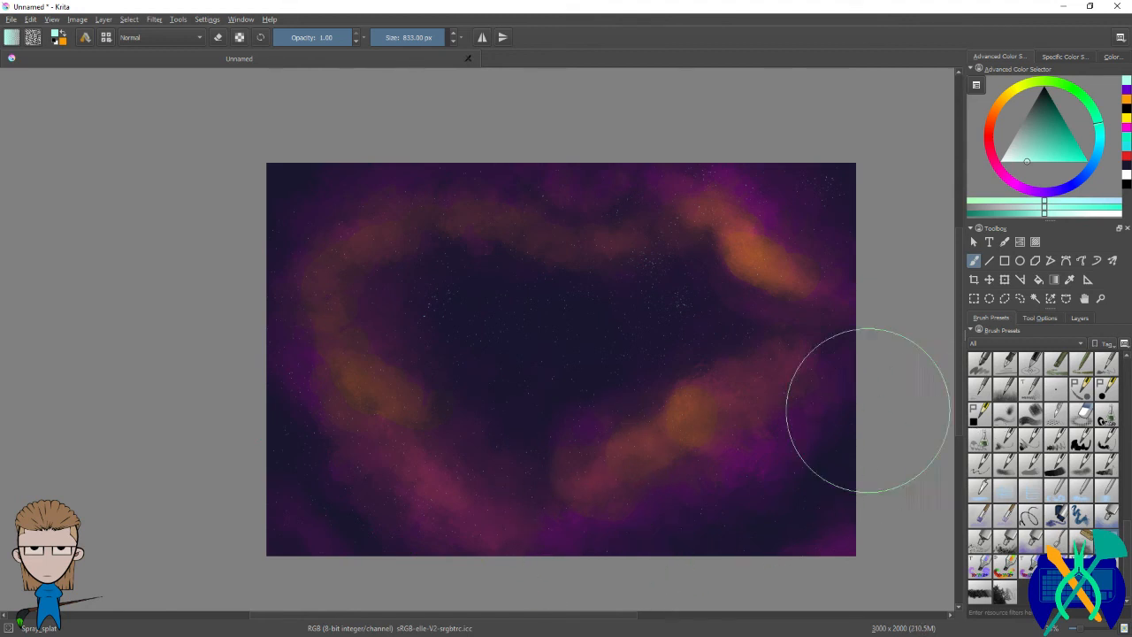
left_click_drag(779, 374, 468, 298, "shift")
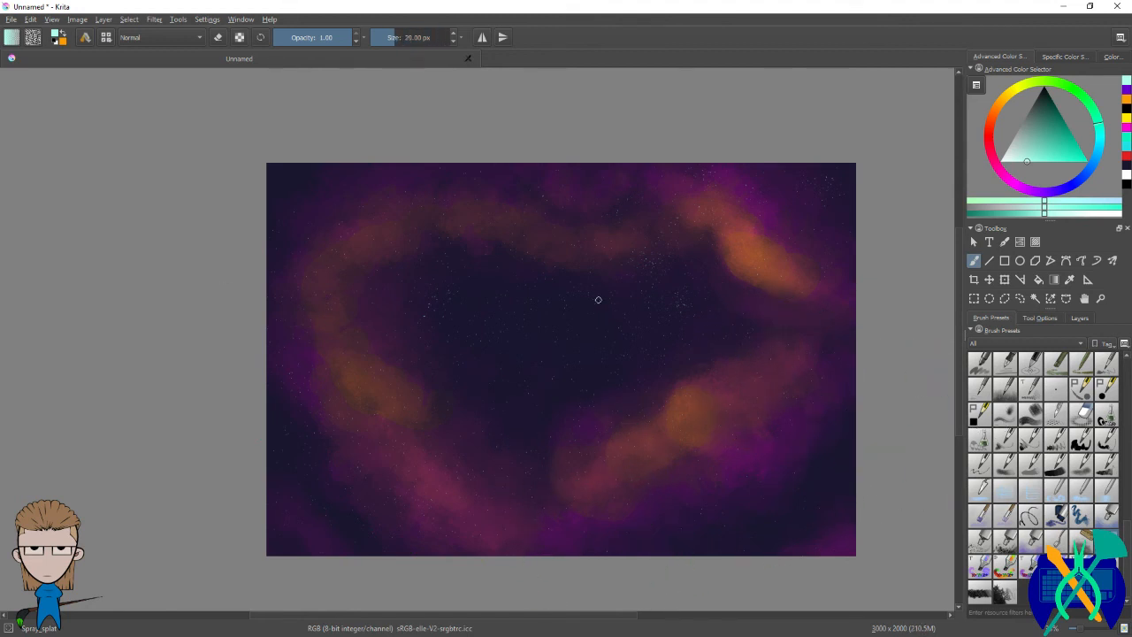
Step: Choose the Environment splatter3 preset and scatter stars around the canvas, reducing its size from 550 px to about 229 px
scroll(1127, 383, "up", 1)
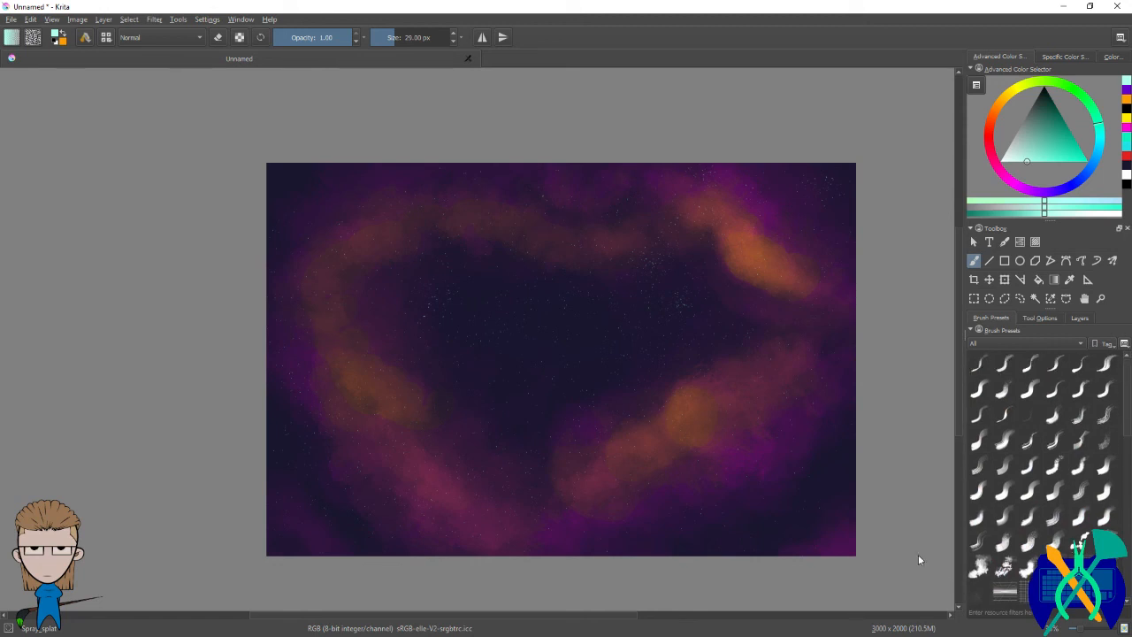
left_click(981, 593)
left_click(297, 535)
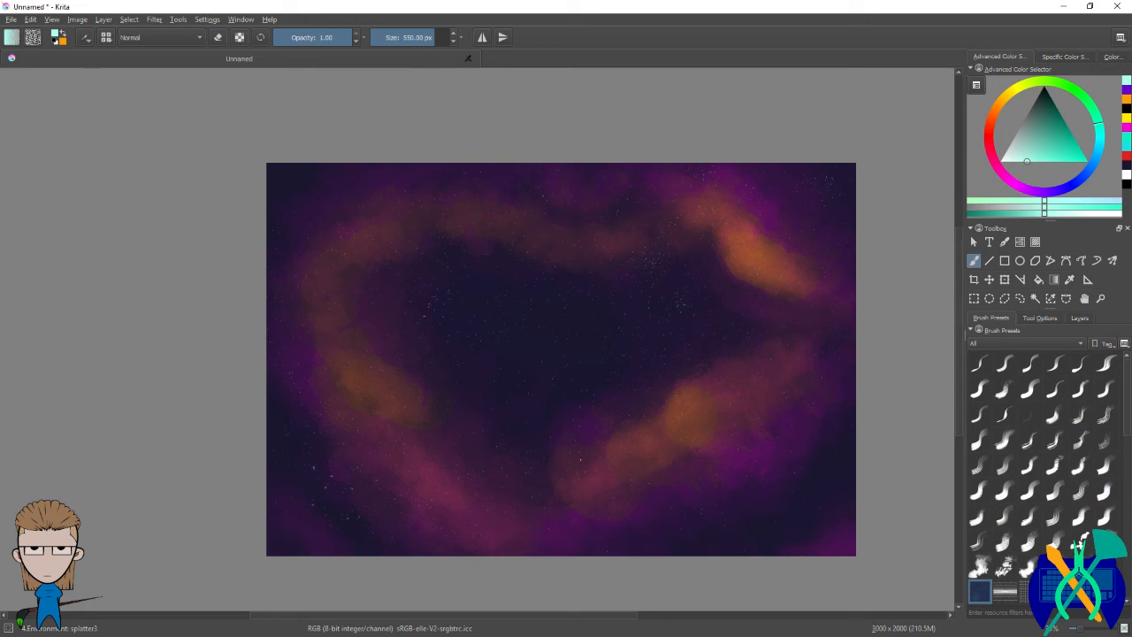
mouse_move(428, 37)
left_mouse_down()
mouse_move(385, 37)
mouse_move(419, 37)
left_mouse_up()
Step: Make Layer 1, which holds the transparency mask, the active layer
left_click(1044, 320)
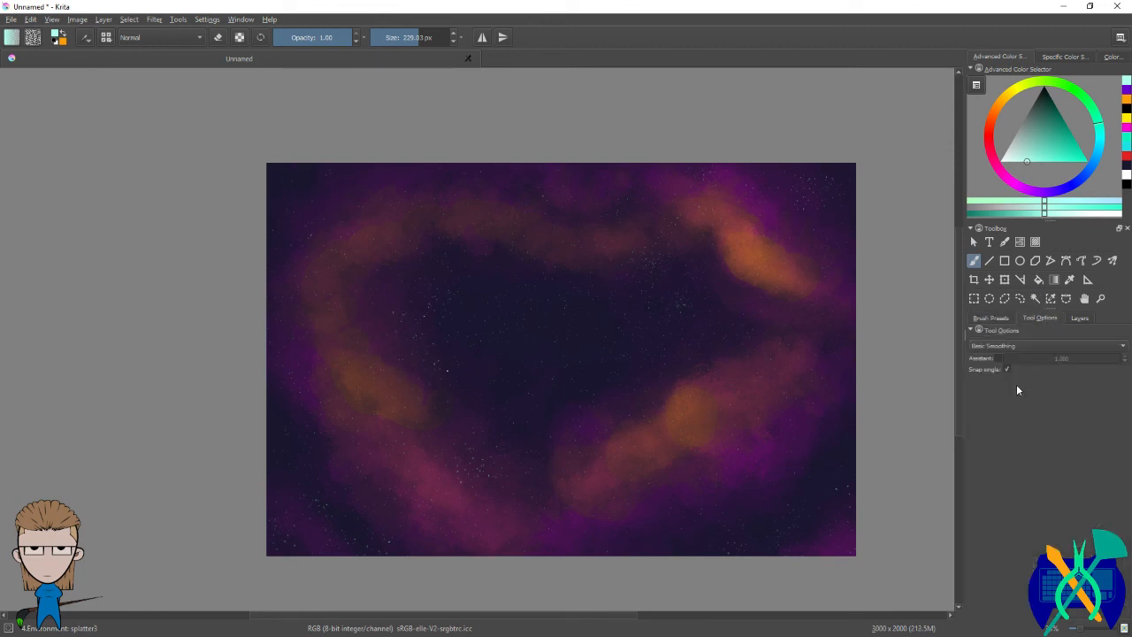
left_click(1080, 320)
left_click(1010, 389)
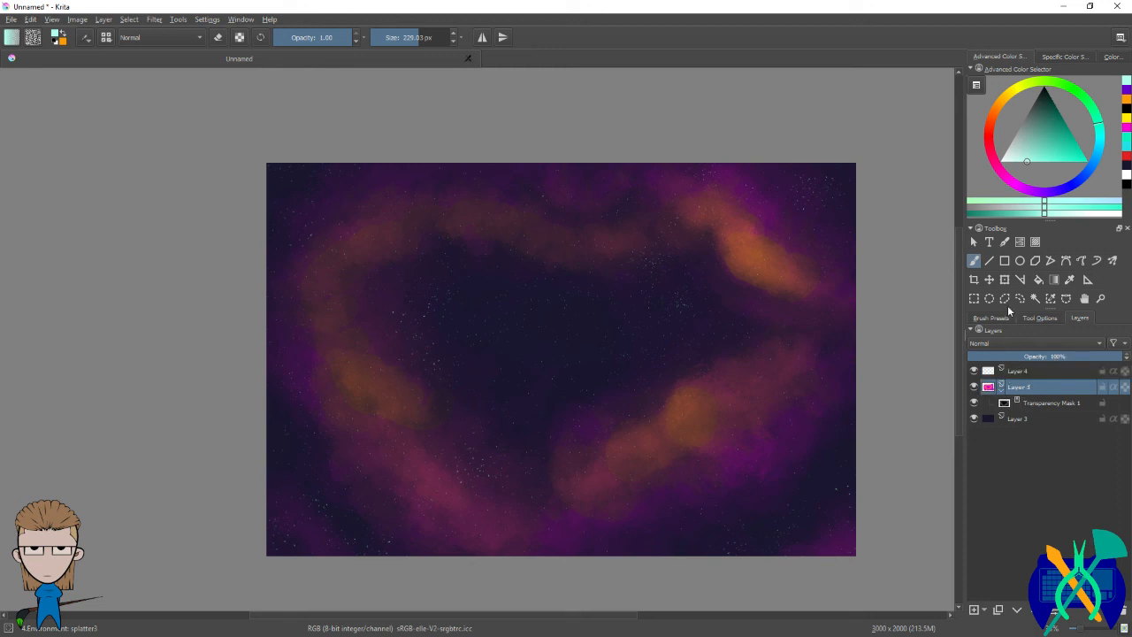
Step: Change the brush colour to a nearly white yellow and stamp splatter3 marks near the orange glows on Layer 1
left_click_drag(1101, 131, 1103, 146)
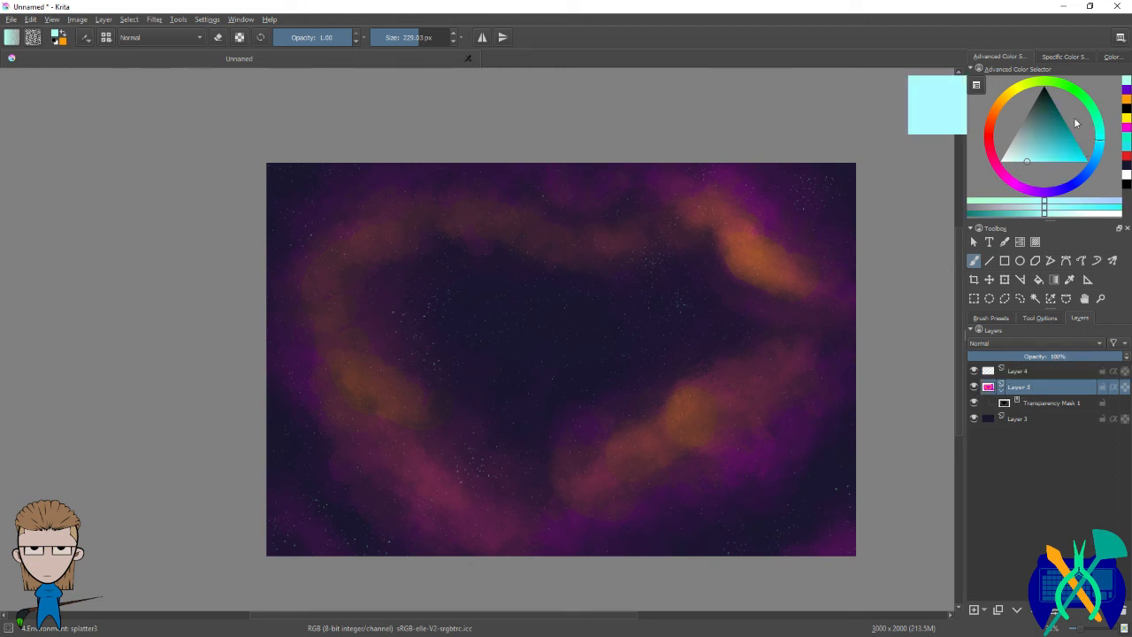
left_click(1030, 89)
left_click_drag(1021, 166, 1006, 162)
left_click_drag(731, 237, 717, 237)
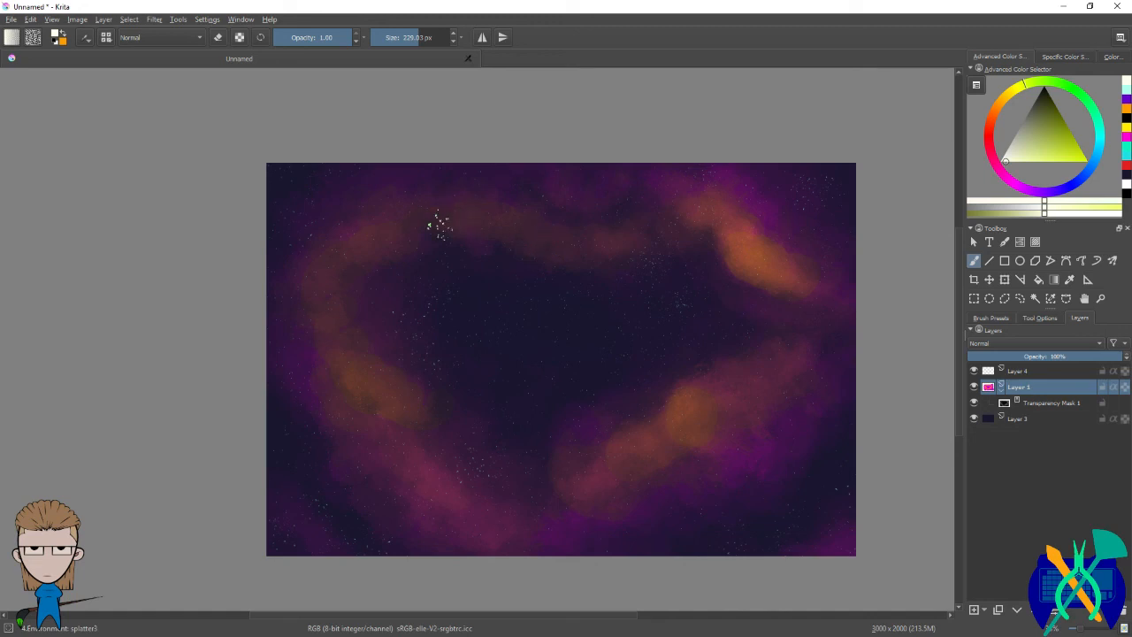
left_click(390, 416)
Step: Try an orange stroke with a different preset beside the lower-right glow and undo it
left_click(1126, 110)
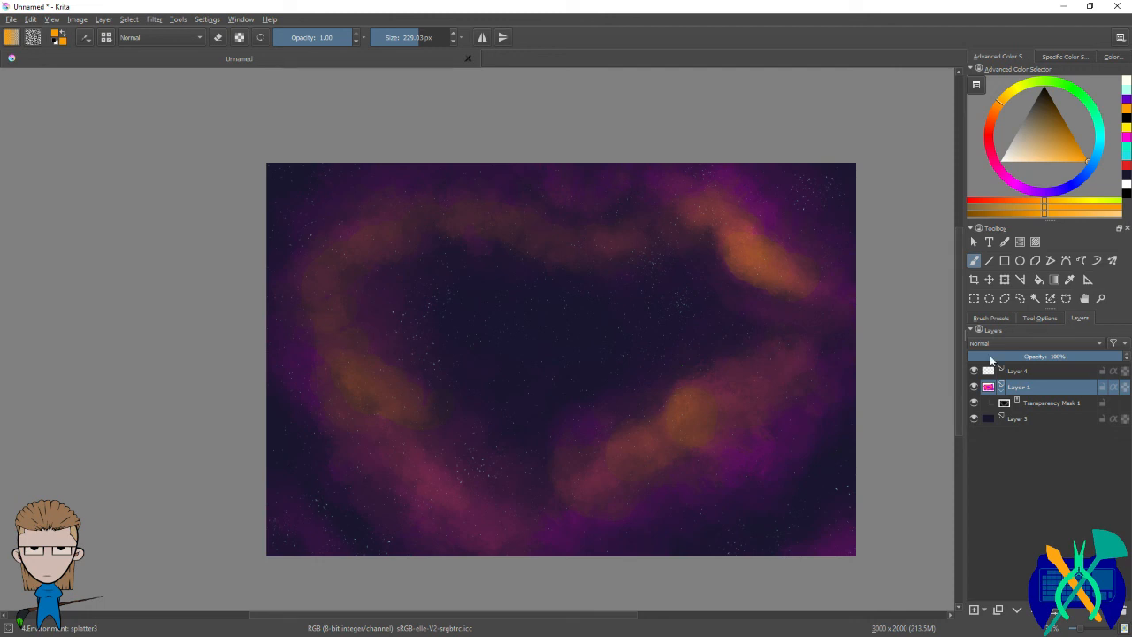
left_click(989, 320)
left_click(1105, 541)
left_click_drag(731, 386, 707, 414)
key("ctrl+z")
Step: Try short orange strokes over the lower-right glow with the Basic round-hard preset and undo them
left_click(1029, 390)
mouse_move(691, 412)
left_mouse_down()
mouse_move(758, 415)
mouse_move(797, 427)
mouse_move(733, 457)
mouse_move(702, 418)
mouse_move(714, 404)
mouse_move(682, 431)
left_mouse_up()
key("ctrl+z")
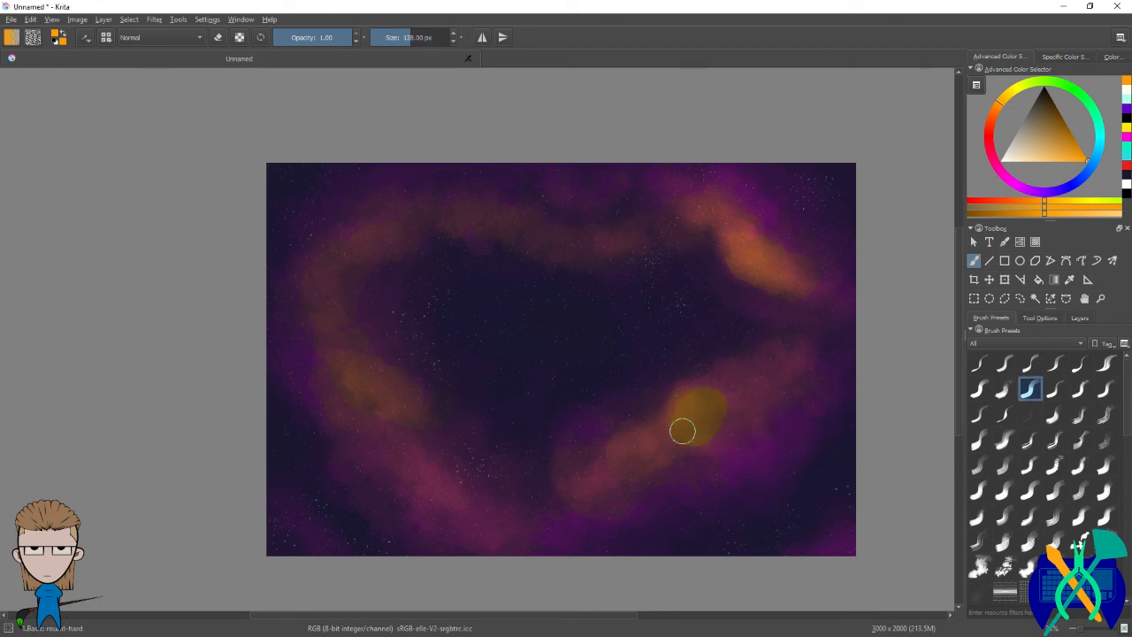
key("ctrl+z")
left_click_drag(710, 399, 707, 405)
key("ctrl+z")
Step: Change the brush colour to magenta and make Transparency Mask 1 the active layer
left_click_drag(1002, 122, 1005, 176)
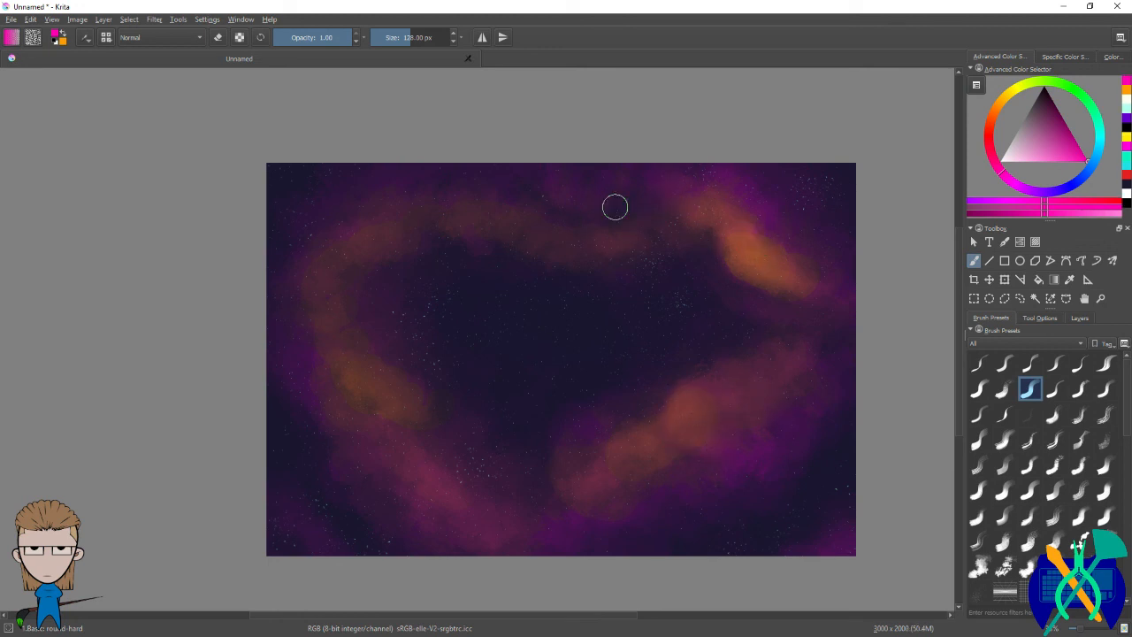
left_click(1080, 319)
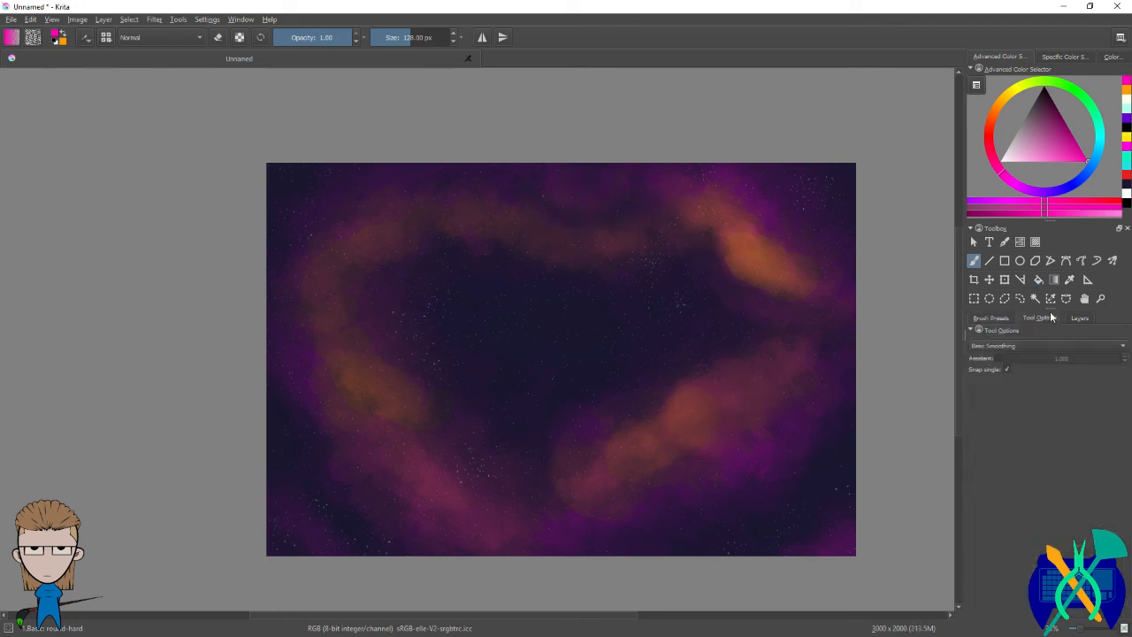
left_click(1003, 405)
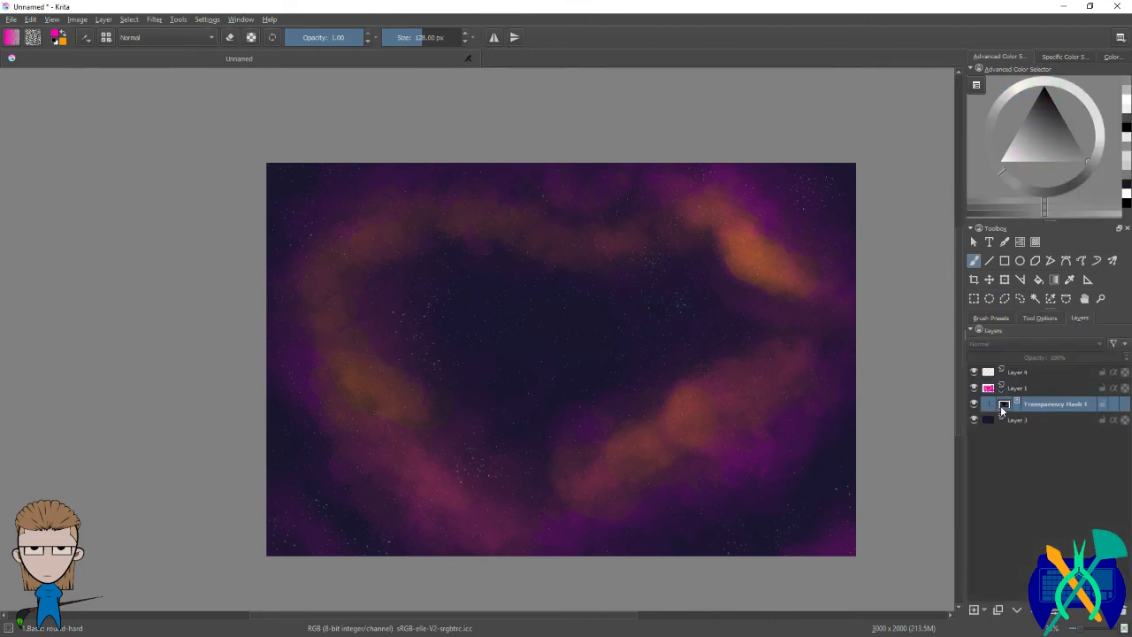
Step: Try strokes on the mask over the lower-right nebula with round-hard and the Environment smokey preset, undoing the smokey stroke
mouse_move(778, 351)
left_mouse_down()
mouse_move(753, 374)
mouse_move(764, 383)
mouse_move(753, 377)
mouse_move(737, 435)
left_mouse_up()
left_click(992, 318)
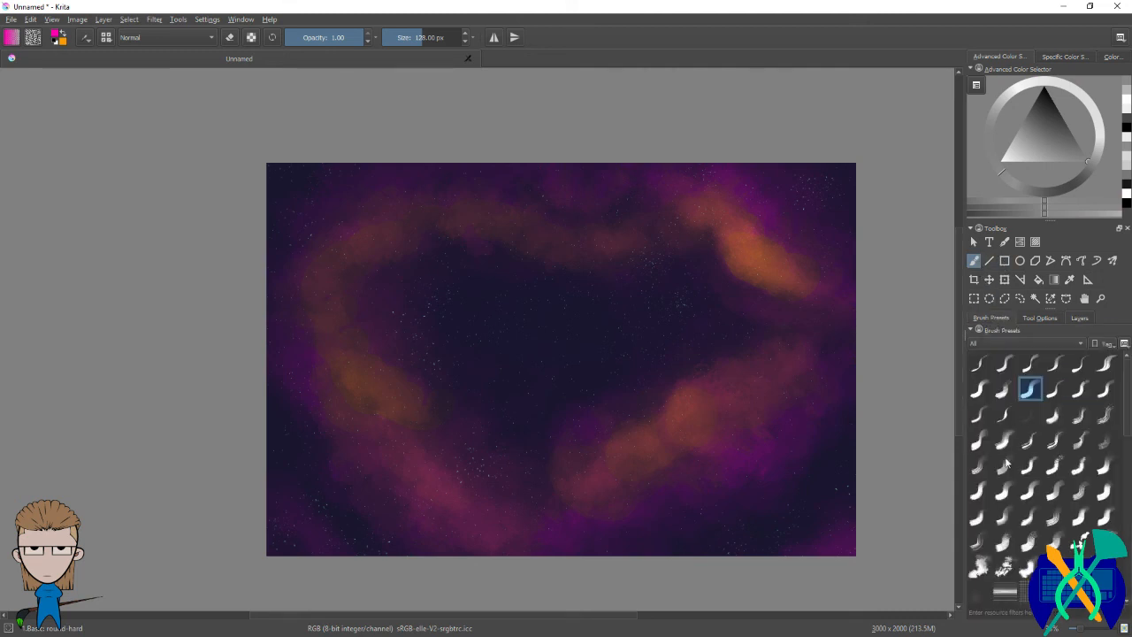
left_click(1081, 566)
left_click_drag(759, 391, 734, 447)
key("ctrl+z")
Step: Set the painting colour to white, reveal part of the lower-right nebula with smokey at 550 px and undo it
left_click_drag(1038, 167, 1004, 163)
left_click(712, 389)
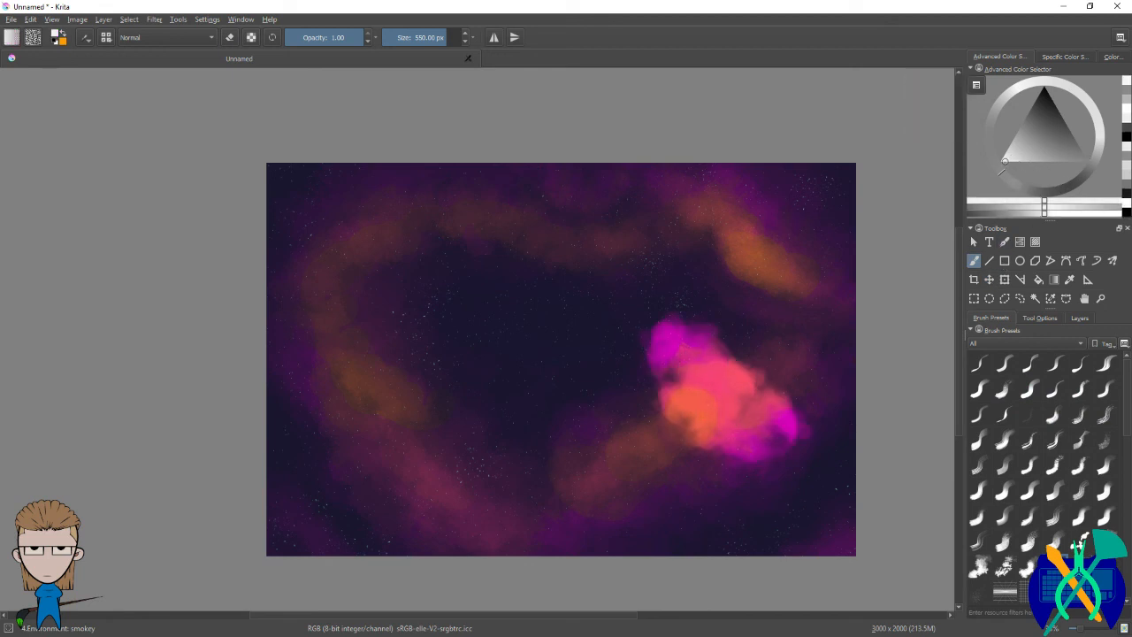
key("ctrl+z")
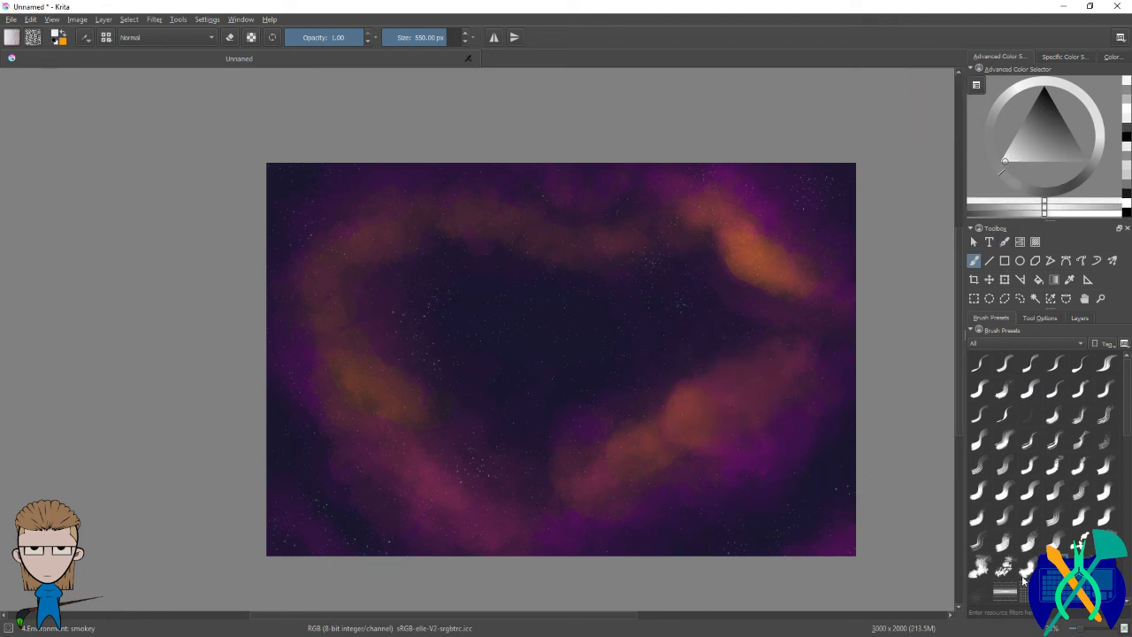
Step: Try other cloud-like brush presets on the mask over the lower-right nebula, undoing each stroke
left_click(979, 566)
mouse_move(703, 389)
left_mouse_down()
mouse_move(718, 464)
mouse_move(677, 420)
mouse_move(693, 425)
left_mouse_up()
key("ctrl+z")
key("/")
key("ctrl+z")
left_click(1053, 566)
key("ctrl+z")
Step: Go through the neighbouring presets back to Environment smokey, try a stroke on the lower-right nebula and undo it
left_click(1083, 546)
left_click(1064, 548)
left_click(1029, 546)
left_click(1012, 548)
left_click(1030, 559)
left_click_drag(761, 486, 734, 431)
key("ctrl+z")
Step: Reduce the smokey brush size to about 104 px
key("bracketleft")
key("bracketleft")
key("bracketleft")
key("bracketleft")
key("bracketleft")
key("bracketleft")
key("bracketleft")
key("bracketleft")
key("bracketleft")
key("bracketleft")
key("bracketleft")
key("bracketleft")
key("bracketleft")
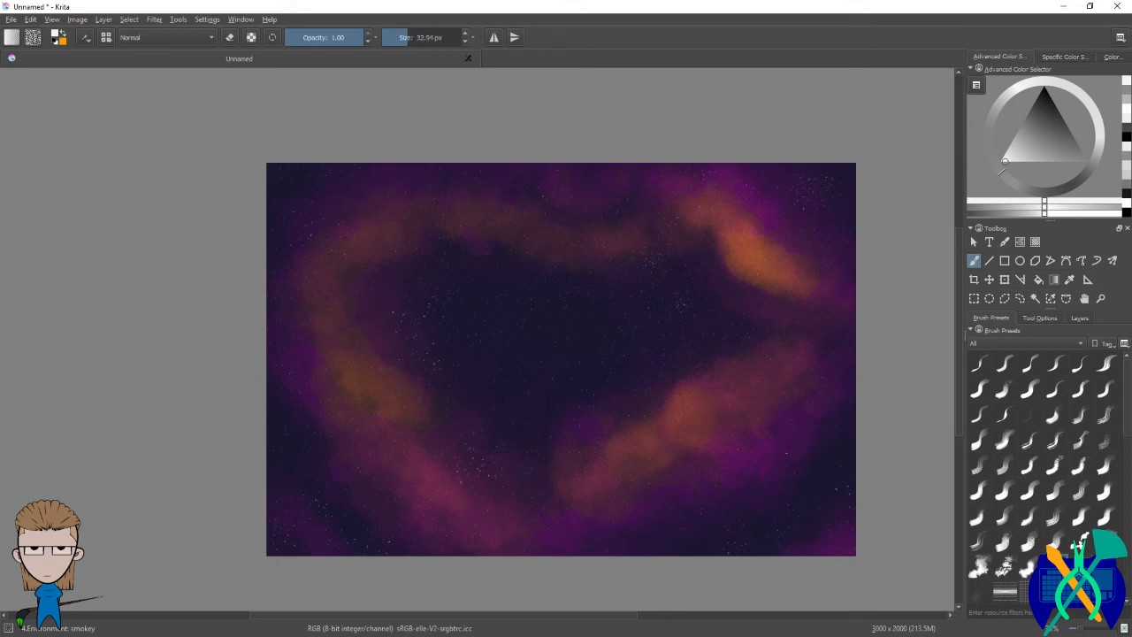
key("bracketright")
key("bracketright")
key("bracketright")
key("bracketright")
left_click_drag(787, 390, 798, 390, "shift")
Step: Try revealing brighter patches along the lower-right and upper nebula bands with small smokey strokes on the mask and undo them
left_click(769, 363)
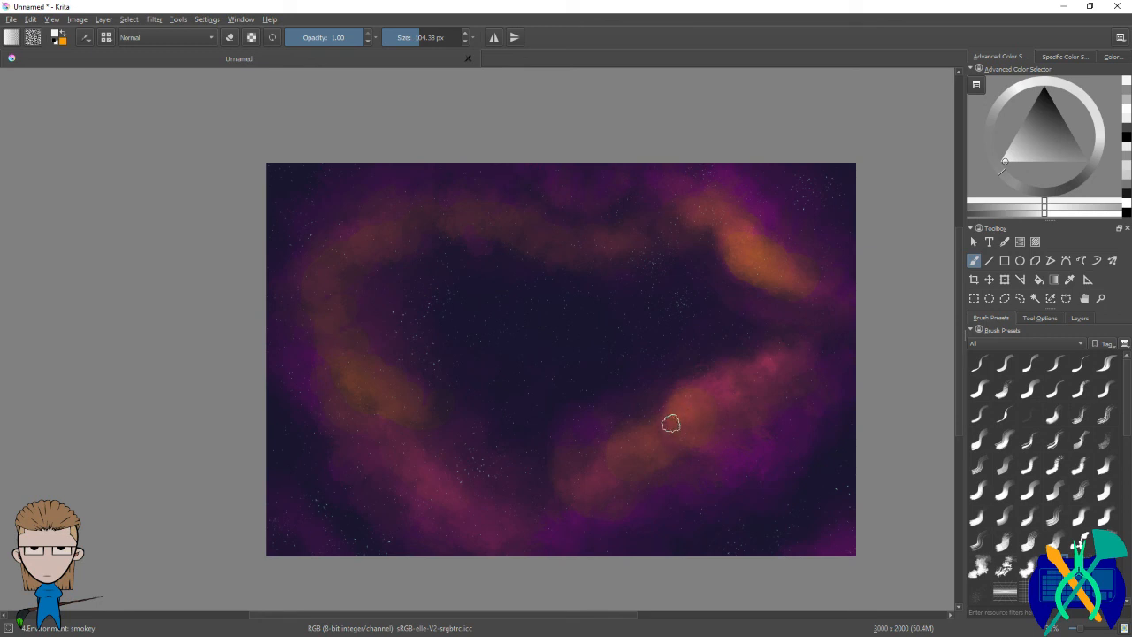
mouse_move(679, 408)
left_mouse_down()
mouse_move(645, 449)
mouse_move(652, 425)
mouse_move(636, 457)
left_mouse_up()
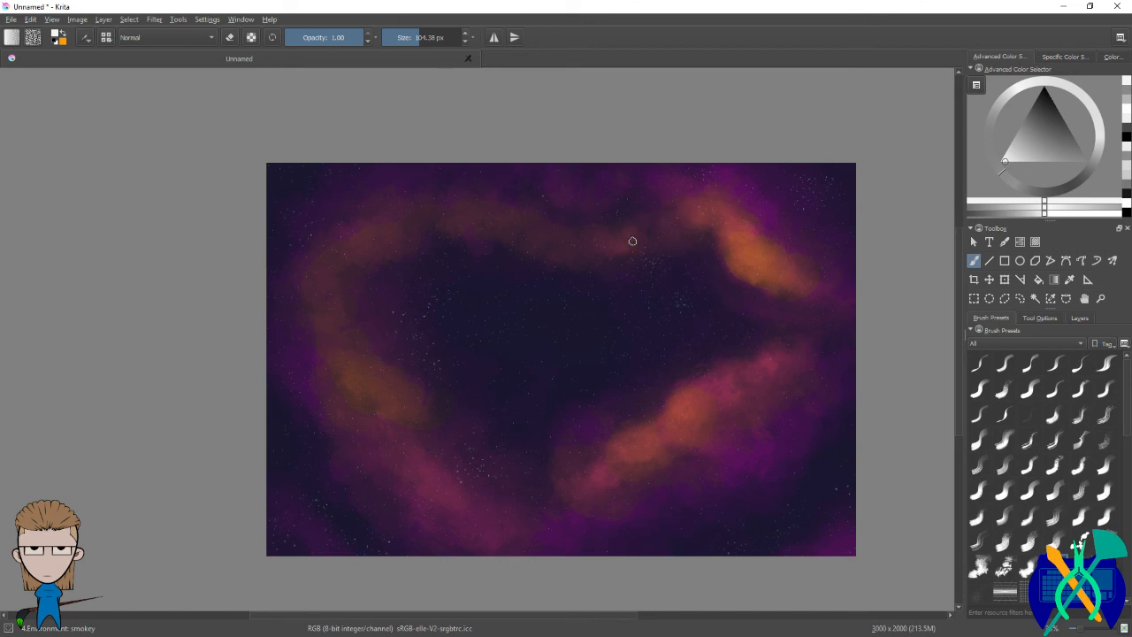
mouse_move(480, 346)
left_mouse_down()
mouse_move(641, 346)
mouse_move(612, 351)
mouse_move(544, 307)
left_mouse_up()
key("ctrl+z")
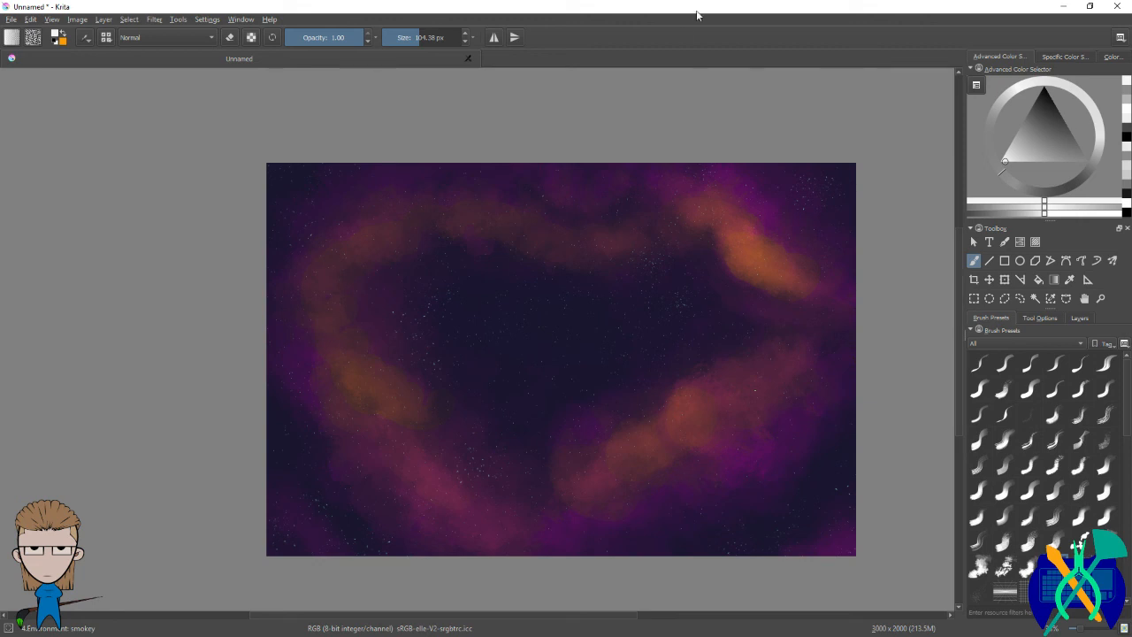
scroll(413, 248, "down", 1)
scroll(728, 294, "up", 1)
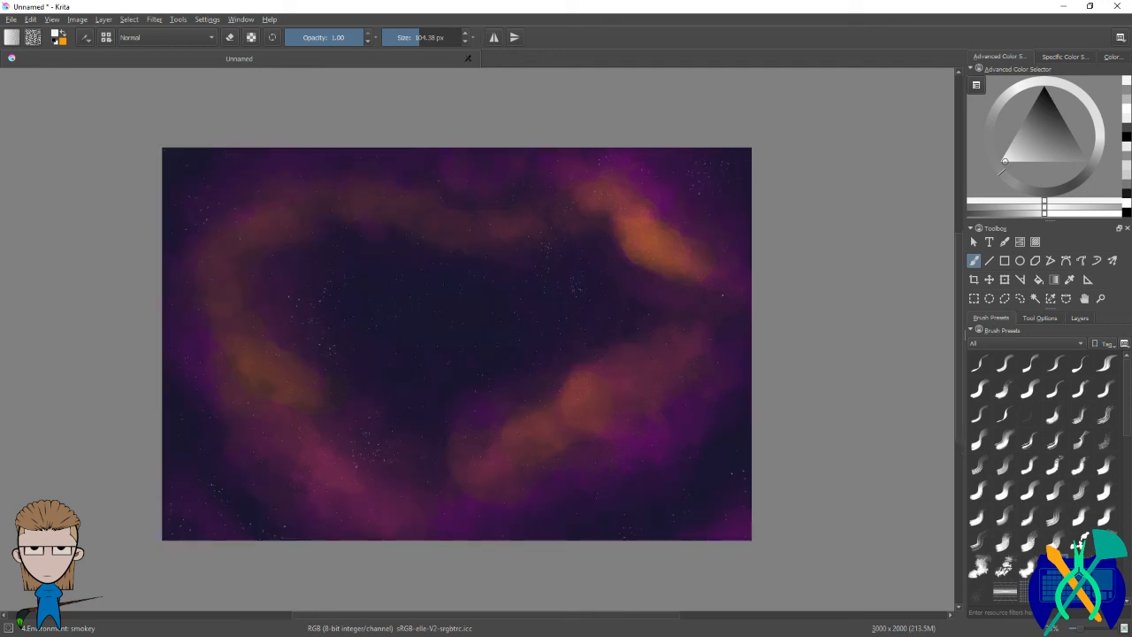